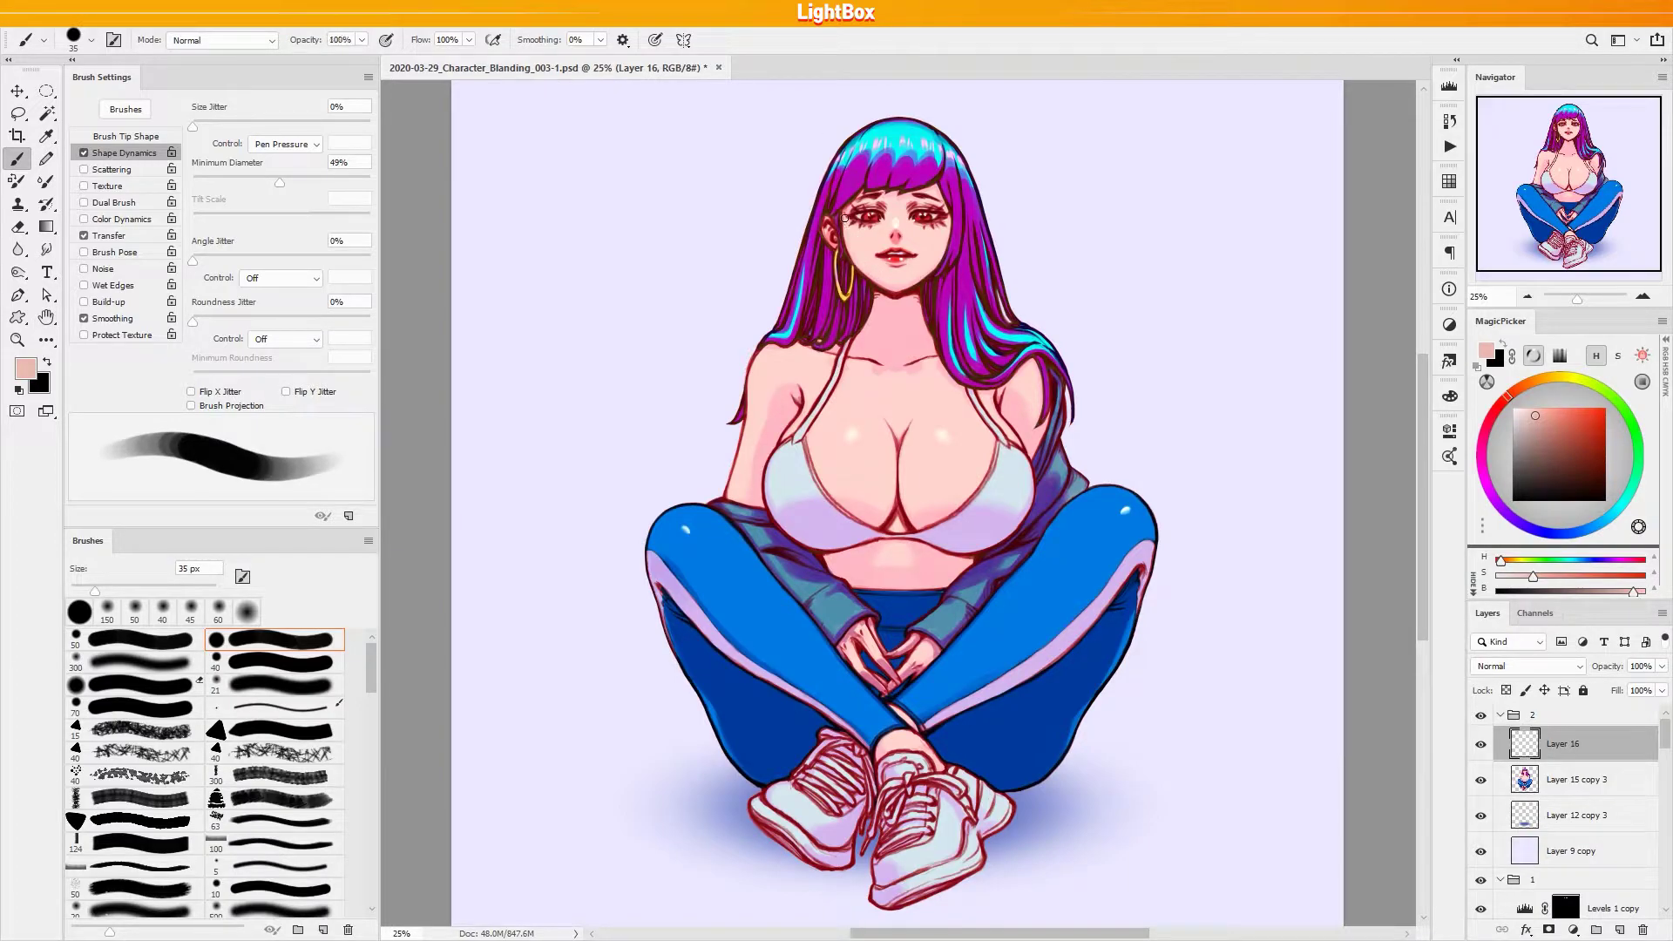
Paint over the lashes and dark lines around both eyes with a sampled light skin tone at 35 px on Layer 16
{"action": "left_click", "coordinate": [898, 319], "text": "alt"}
{"action": "left_click", "coordinate": [857, 225], "text": "alt"}
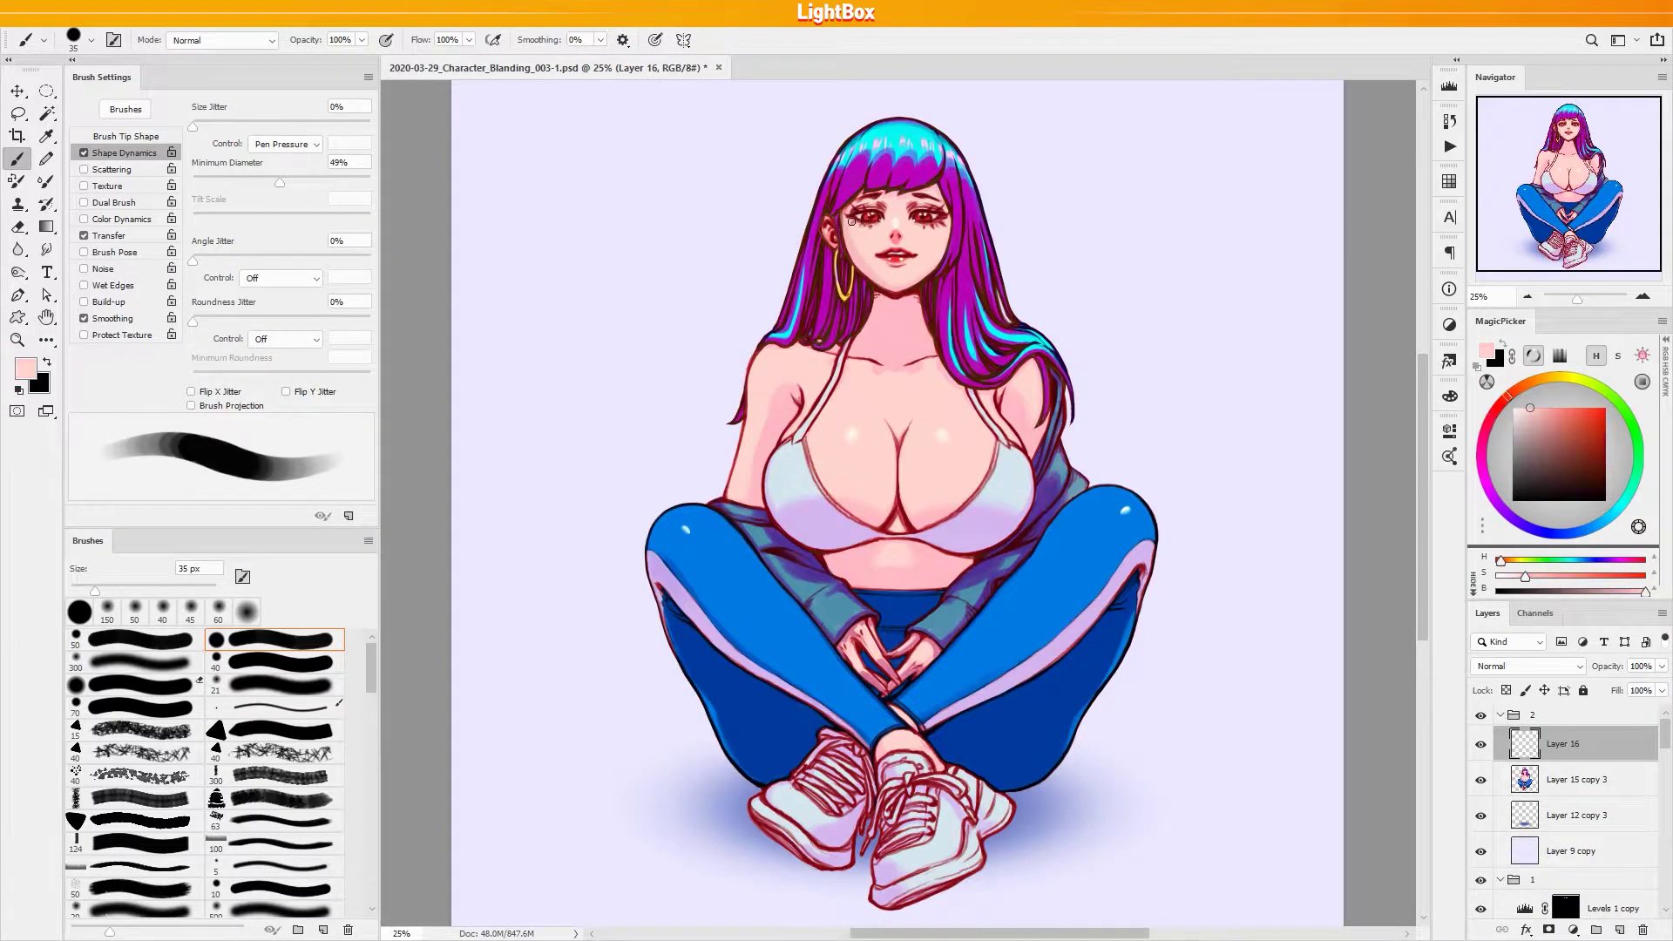
{"action": "key", "text": "bracketright"}
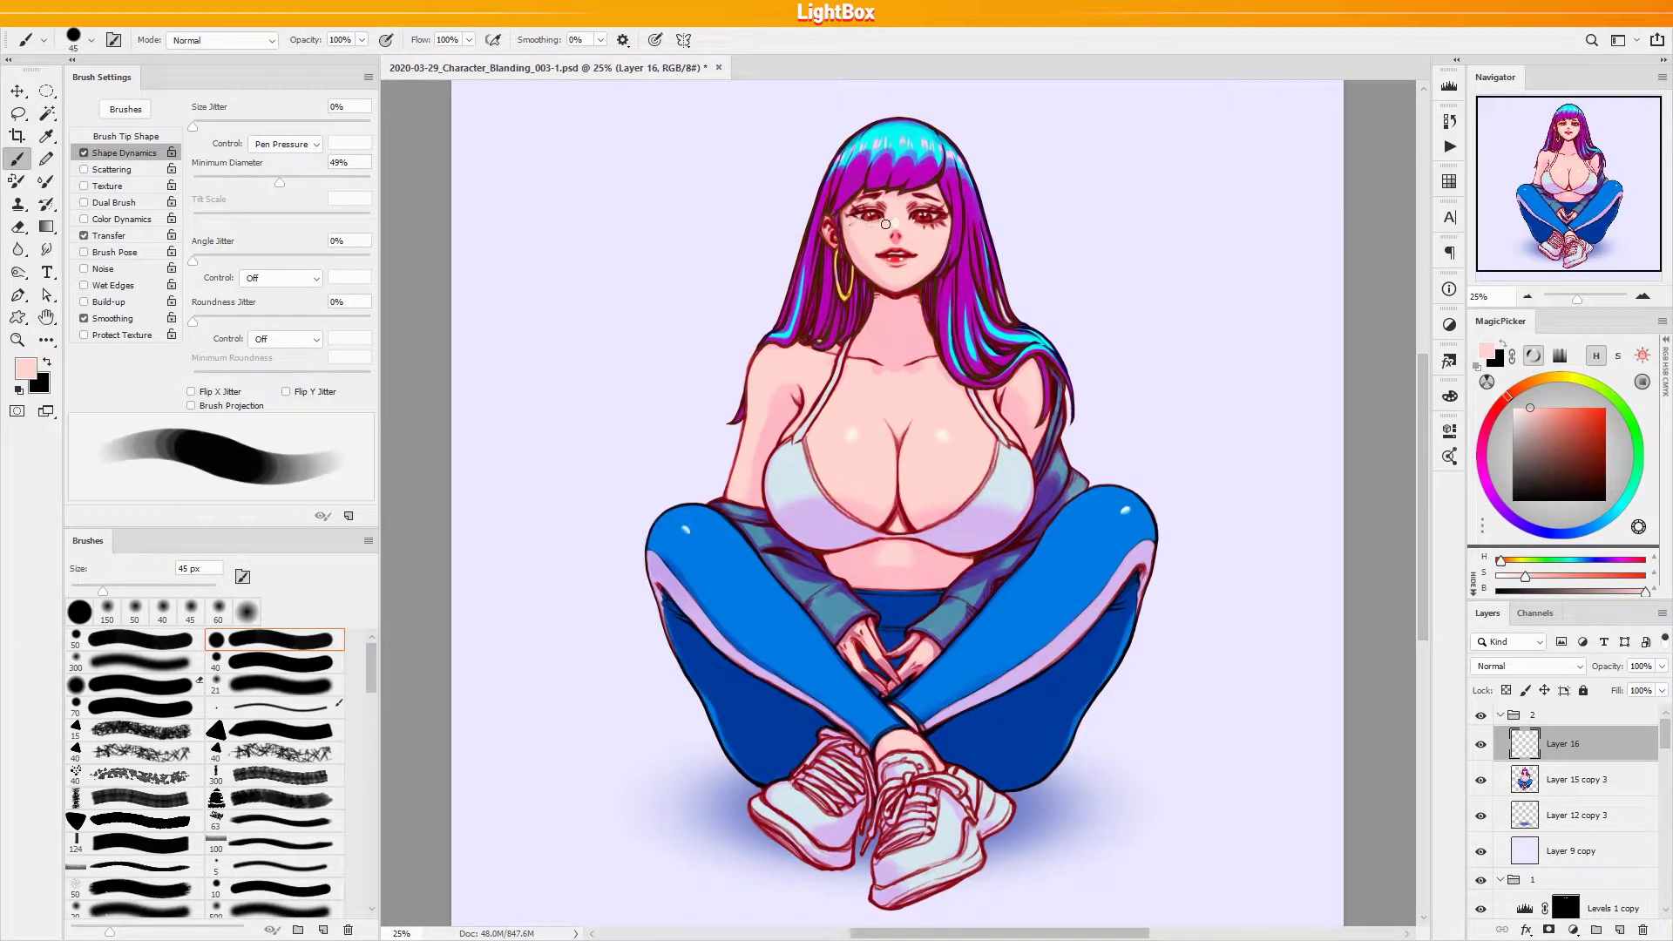
{"action": "key", "text": "bracketleft"}
{"action": "mouse_move", "coordinate": [882, 210]}
{"action": "left_mouse_down"}
{"action": "mouse_move", "coordinate": [946, 213]}
{"action": "mouse_move", "coordinate": [911, 208]}
{"action": "mouse_move", "coordinate": [940, 222]}
{"action": "mouse_move", "coordinate": [917, 223]}
{"action": "left_mouse_up"}
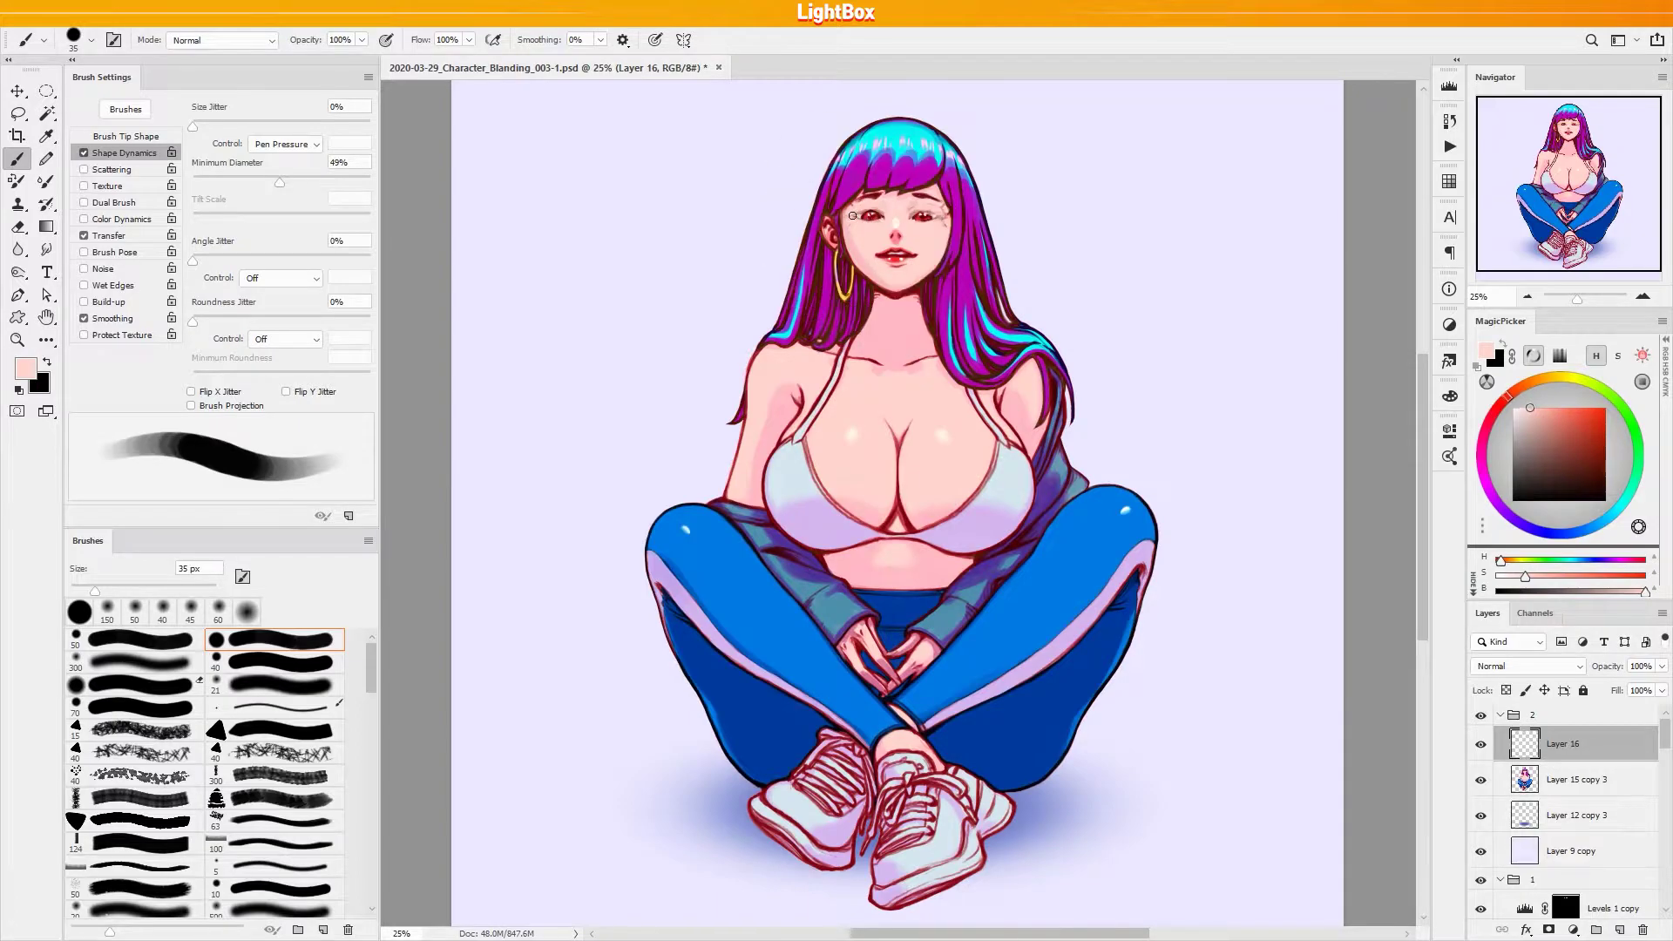
Shade the cheeks, jaw and chin with a pink sampled from the face, using a 30 to 35 px brush
{"action": "key", "text": "bracketleft"}
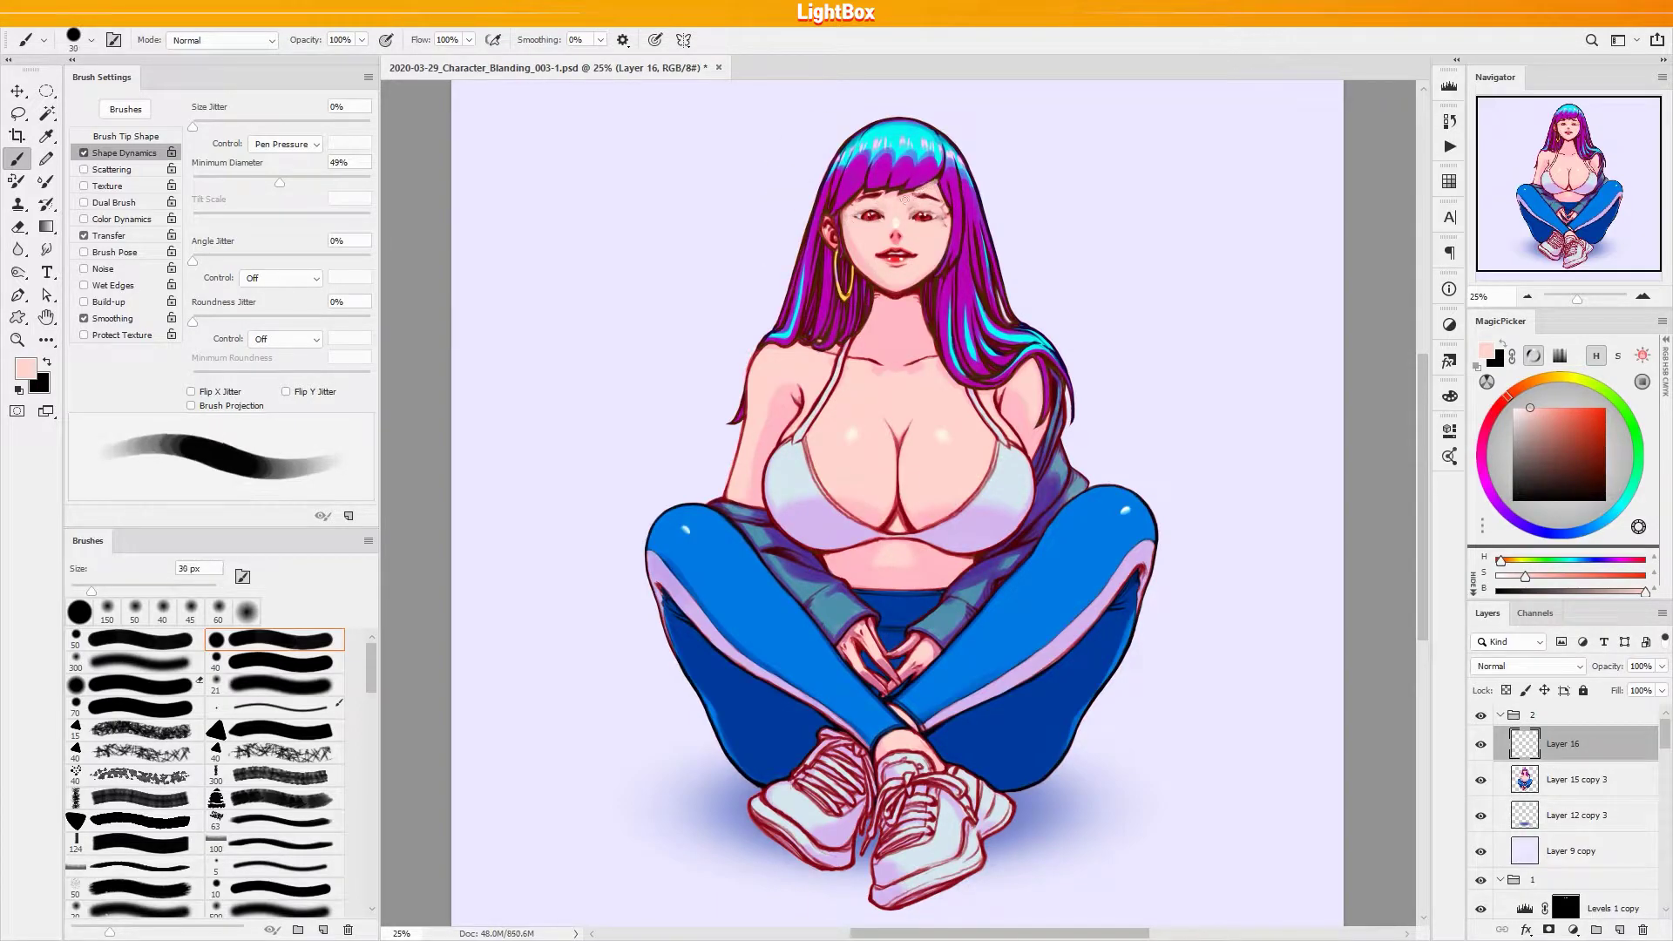
{"action": "left_click", "coordinate": [857, 259], "text": "alt"}
{"action": "left_click", "coordinate": [834, 232], "text": "alt"}
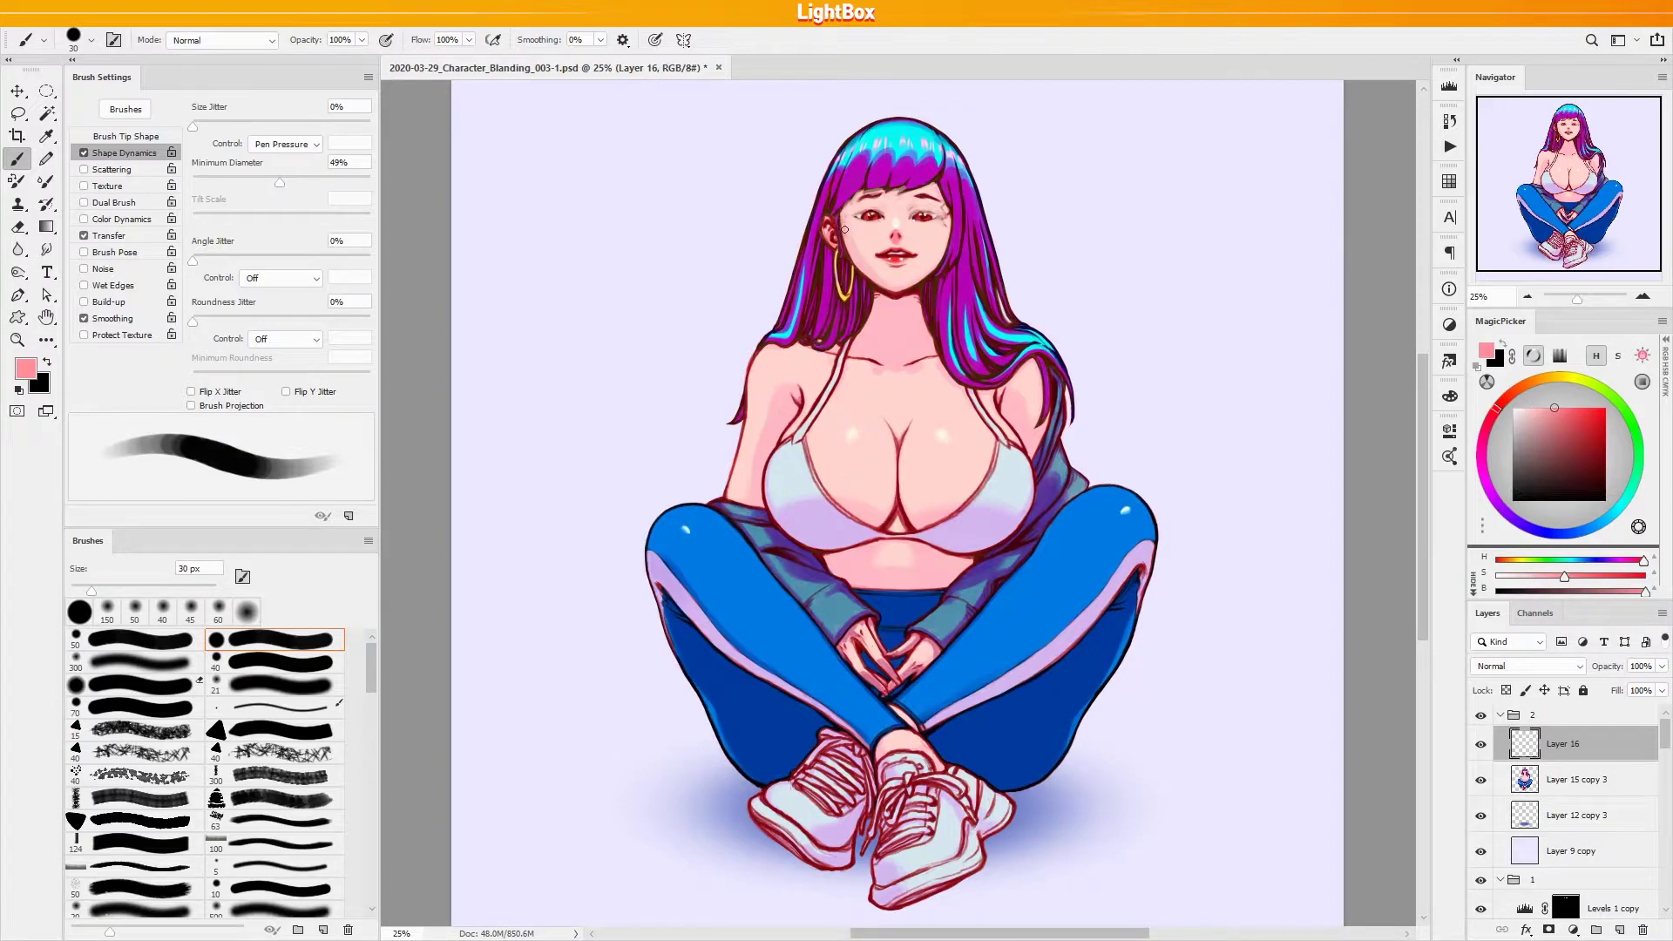
{"action": "mouse_move", "coordinate": [895, 293]}
{"action": "left_mouse_down"}
{"action": "mouse_move", "coordinate": [931, 274]}
{"action": "mouse_move", "coordinate": [946, 234]}
{"action": "left_mouse_up"}
{"action": "key", "text": "bracketright"}
{"action": "left_click_drag", "start_coordinate": [892, 294], "coordinate": [910, 282]}
{"action": "key", "text": "bracketleft"}
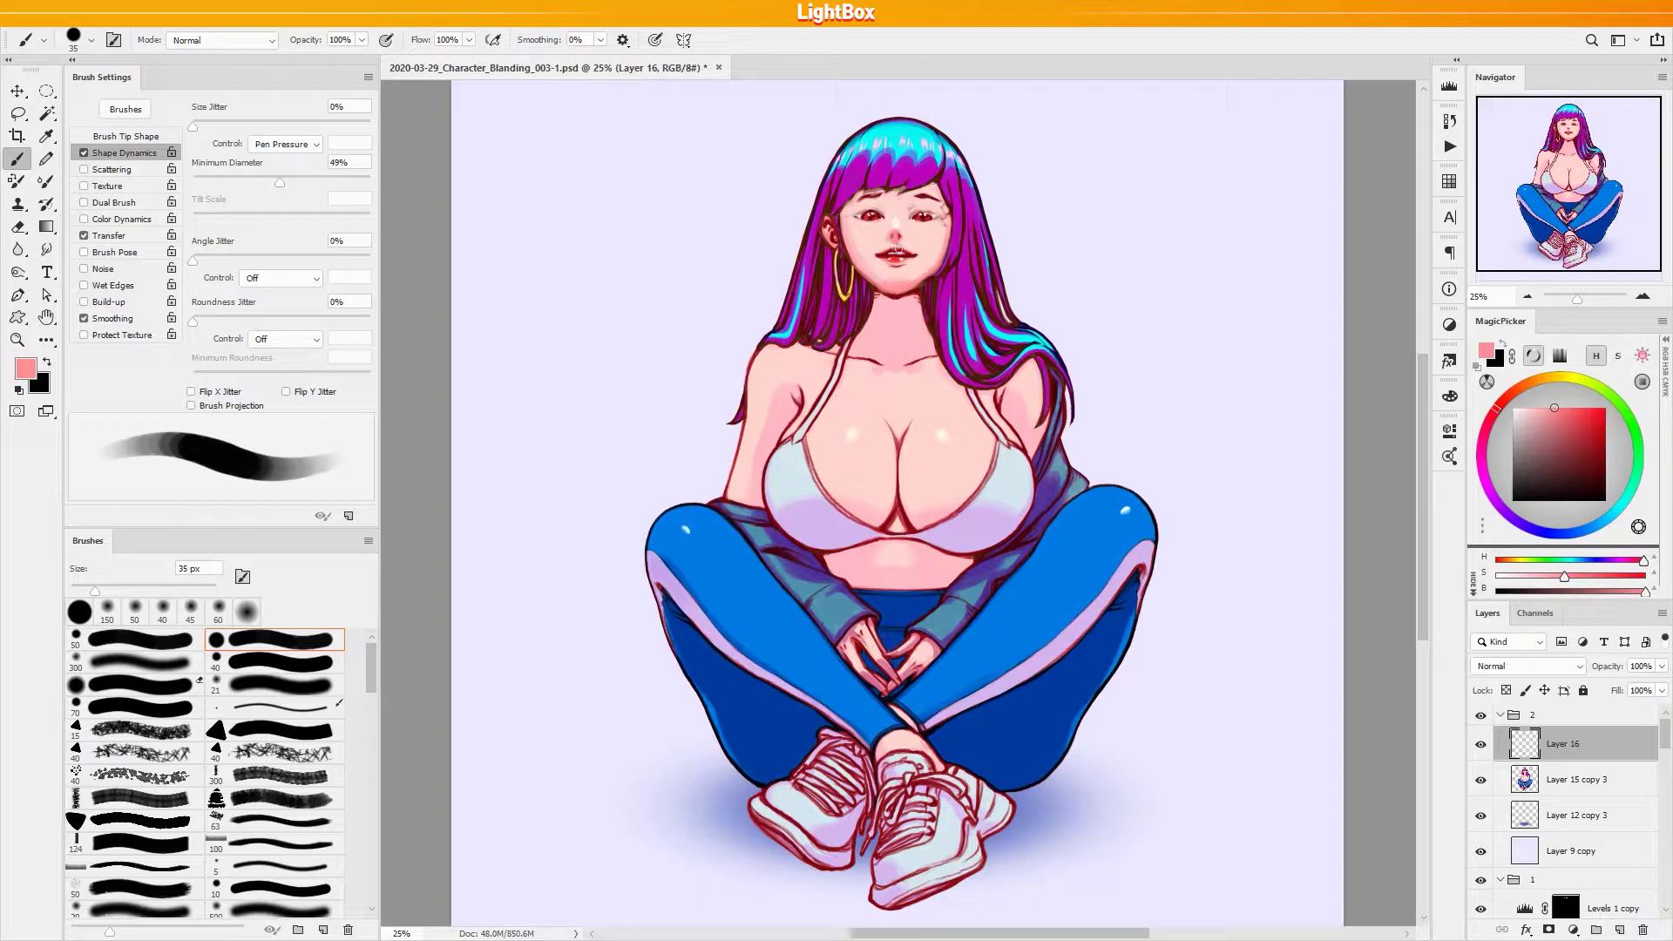
Cover both eyes with sampled skin tones and soften the eyelids with a 40 px brush at 30% opacity
{"action": "left_click_drag", "start_coordinate": [863, 218], "coordinate": [943, 219]}
{"action": "left_click", "coordinate": [885, 209], "text": "alt"}
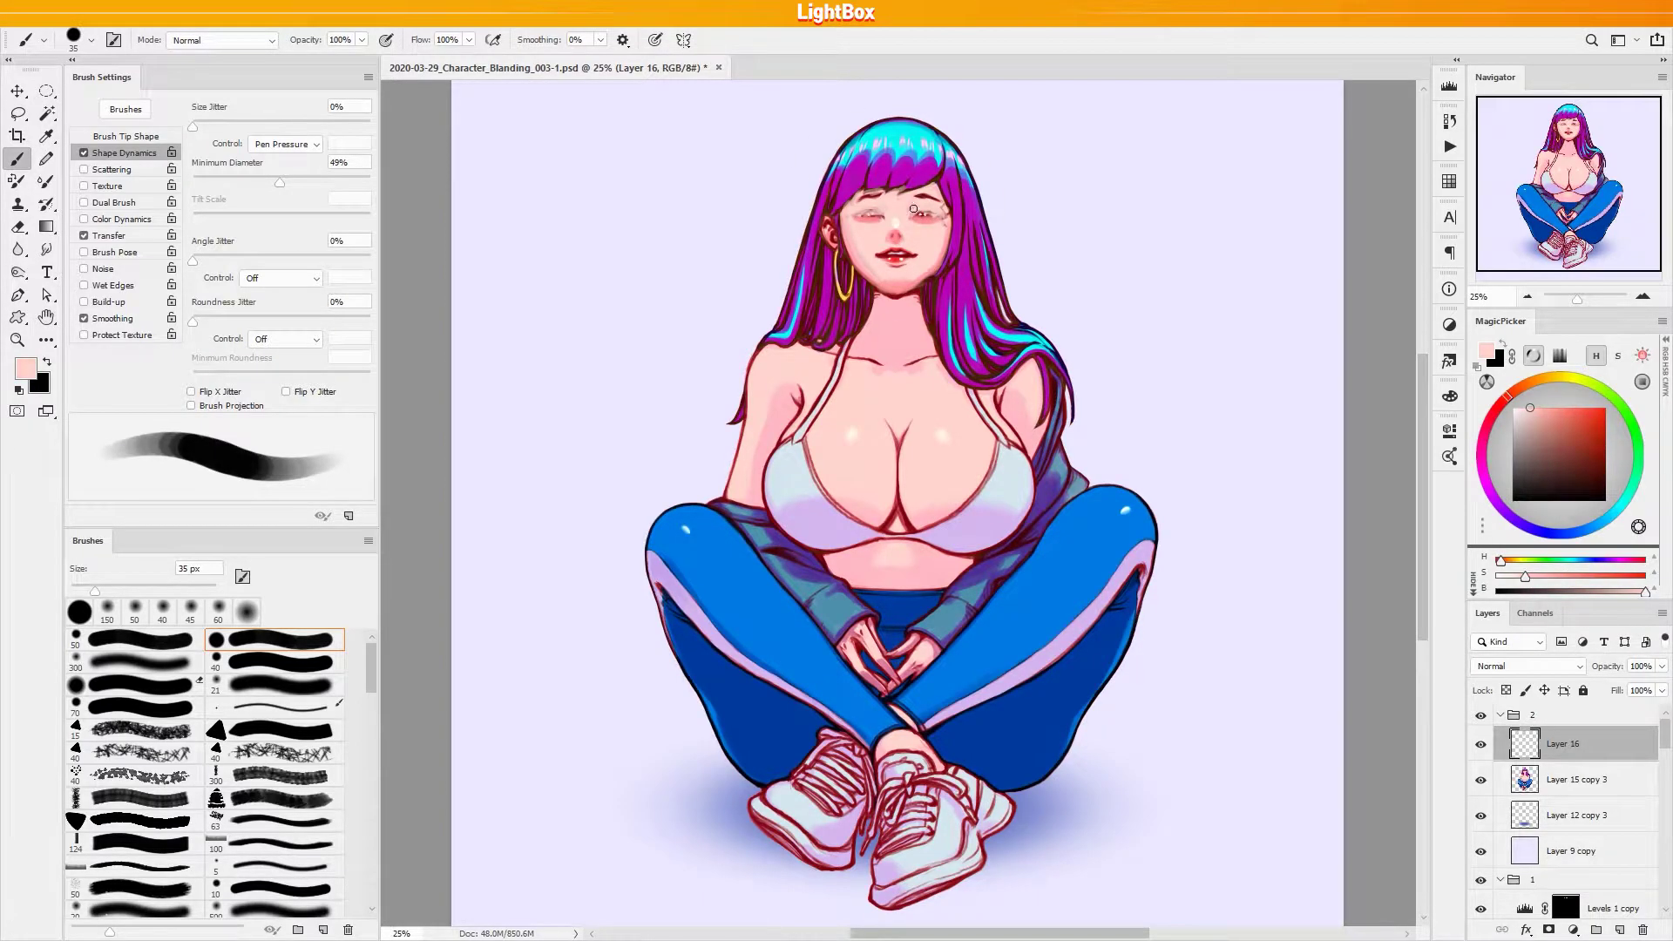
{"action": "left_click", "coordinate": [876, 276], "text": "alt"}
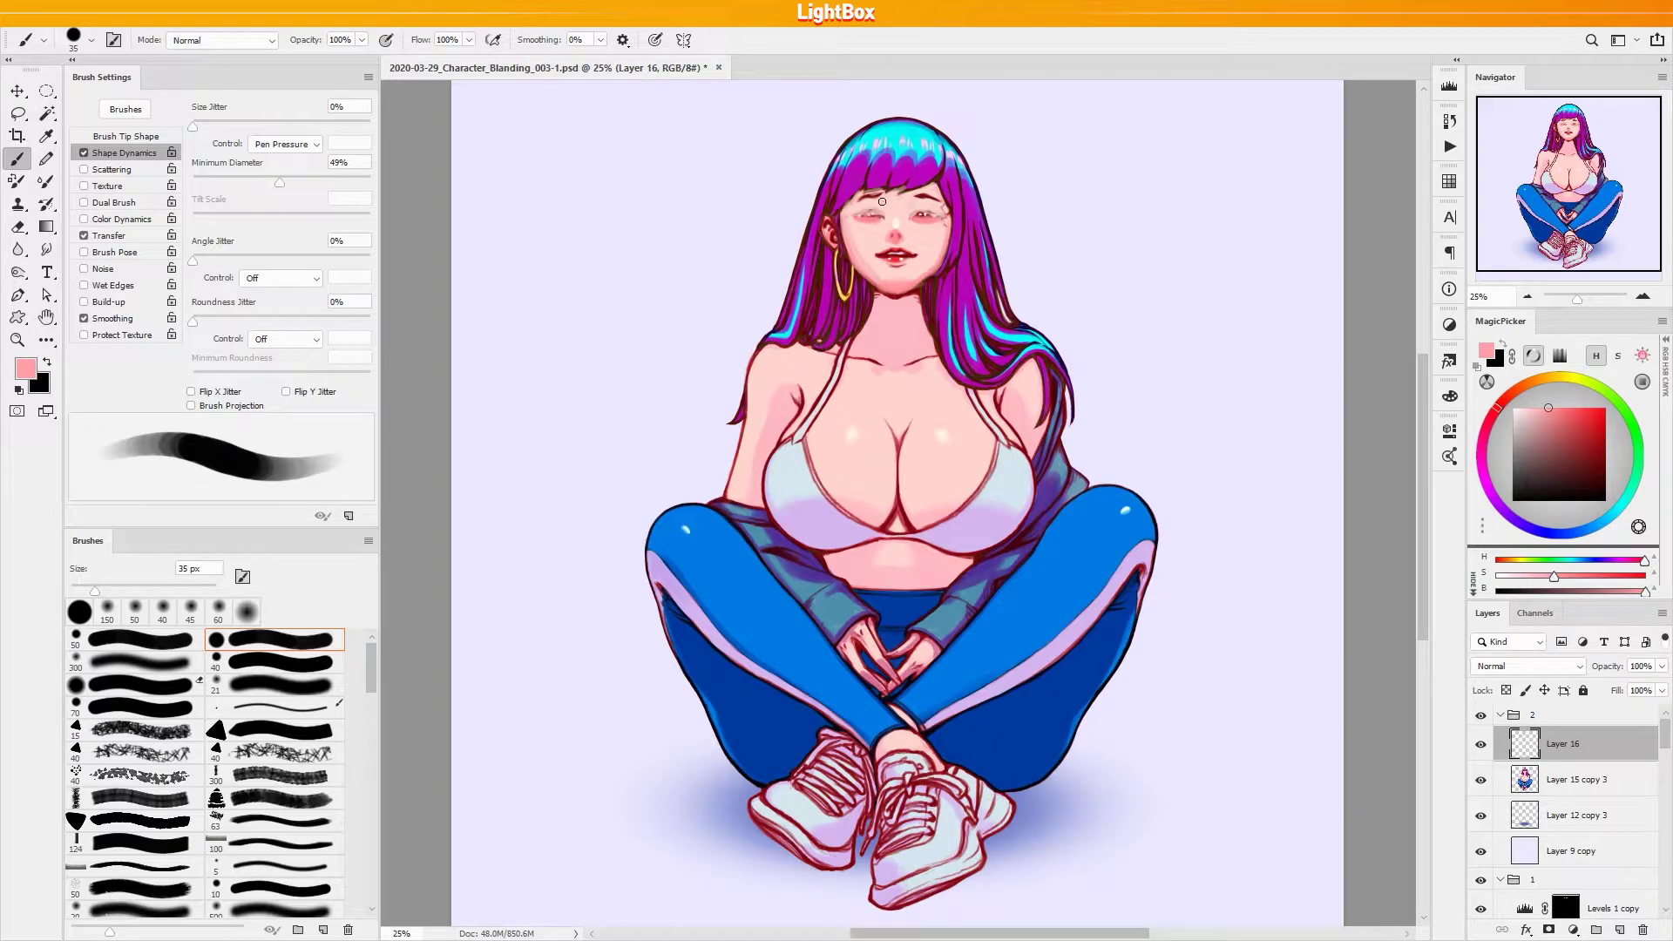
{"action": "key", "text": "bracketright"}
{"action": "key", "text": "bracketright"}
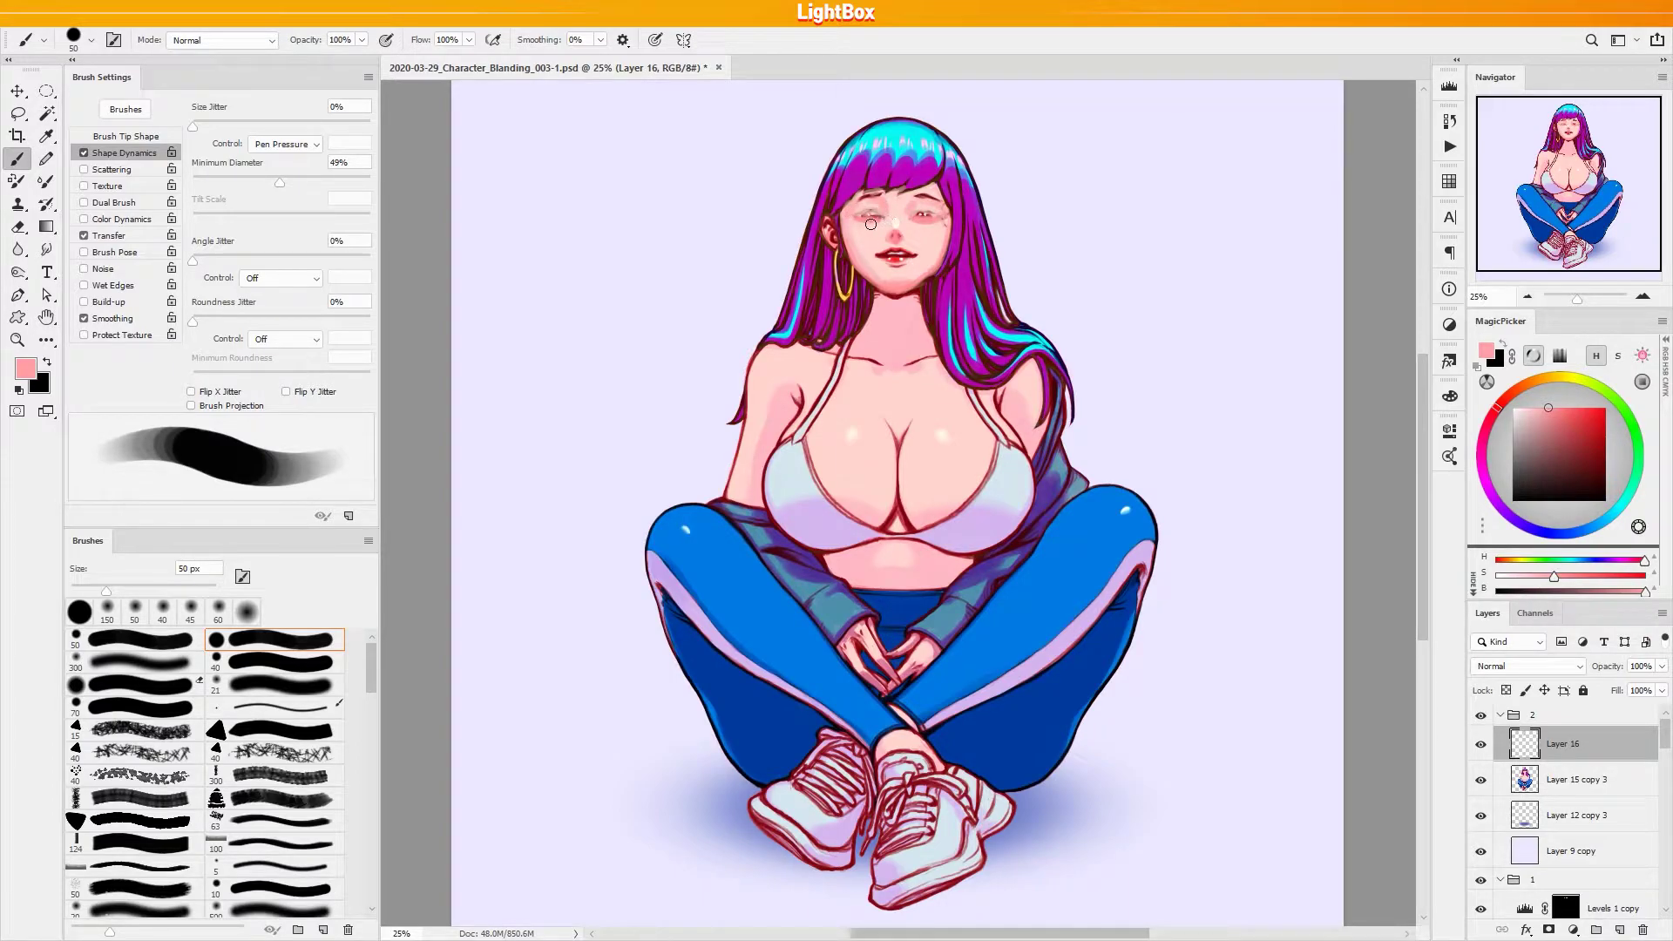
{"action": "key", "text": "2"}
{"action": "key", "text": "bracketleft"}
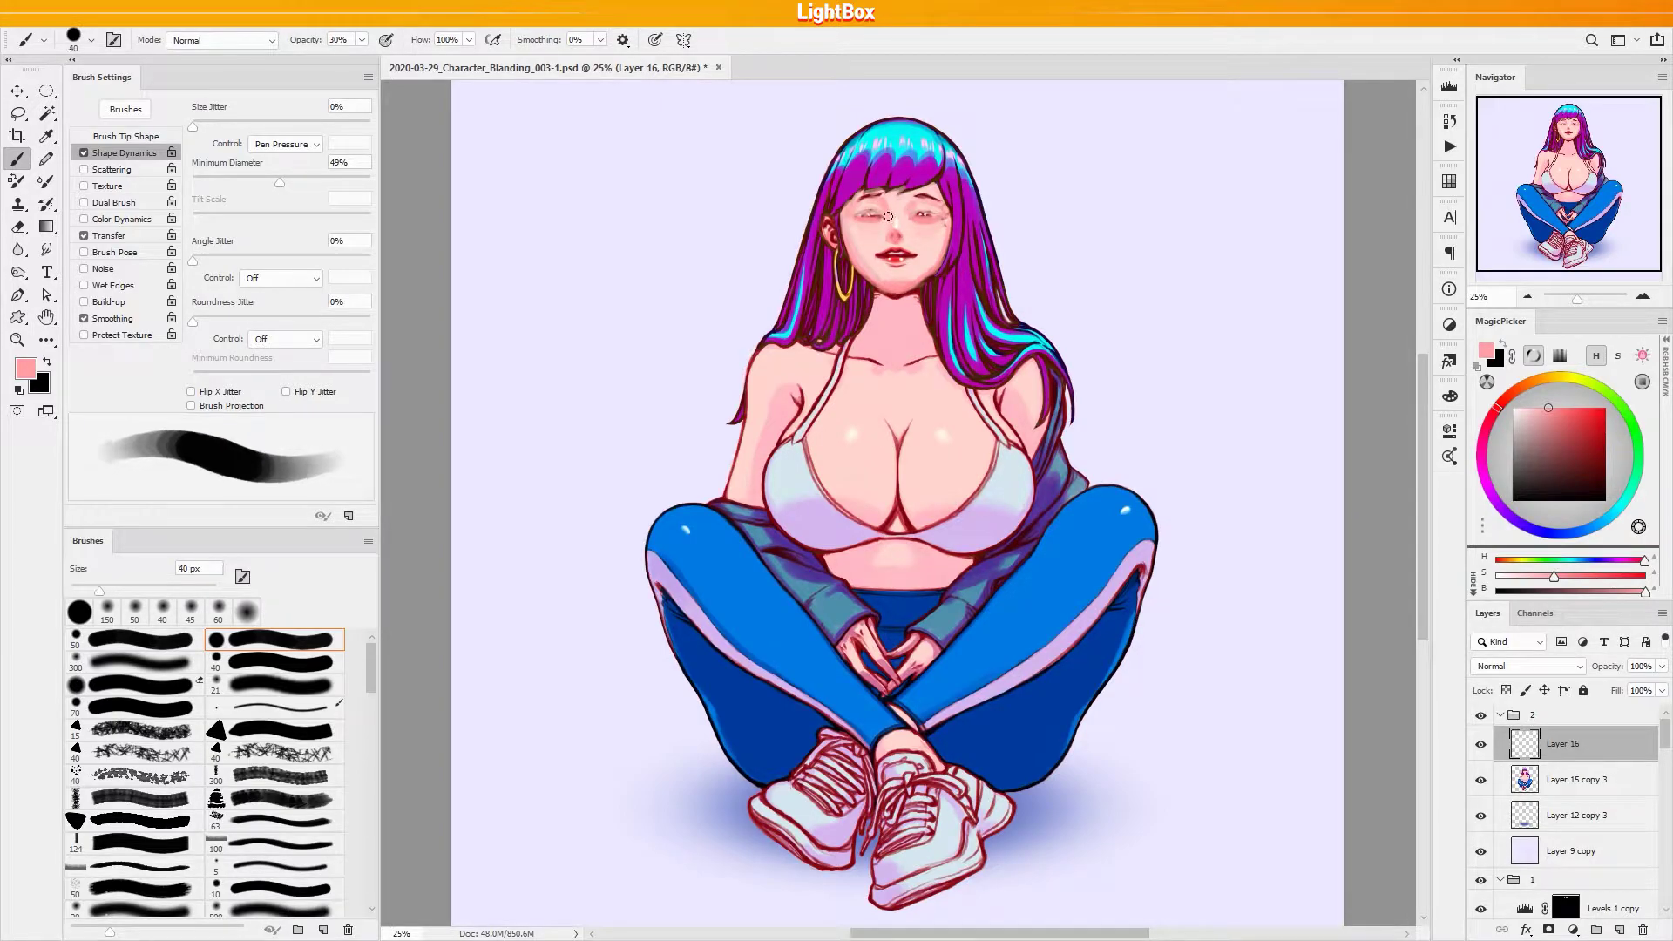
Blend the nose bridge between the eyes with sampled light skin tones at 100% opacity and 30 px
{"action": "left_click", "coordinate": [909, 233], "text": "alt"}
{"action": "key", "text": "0"}
{"action": "key", "text": "bracketleft"}
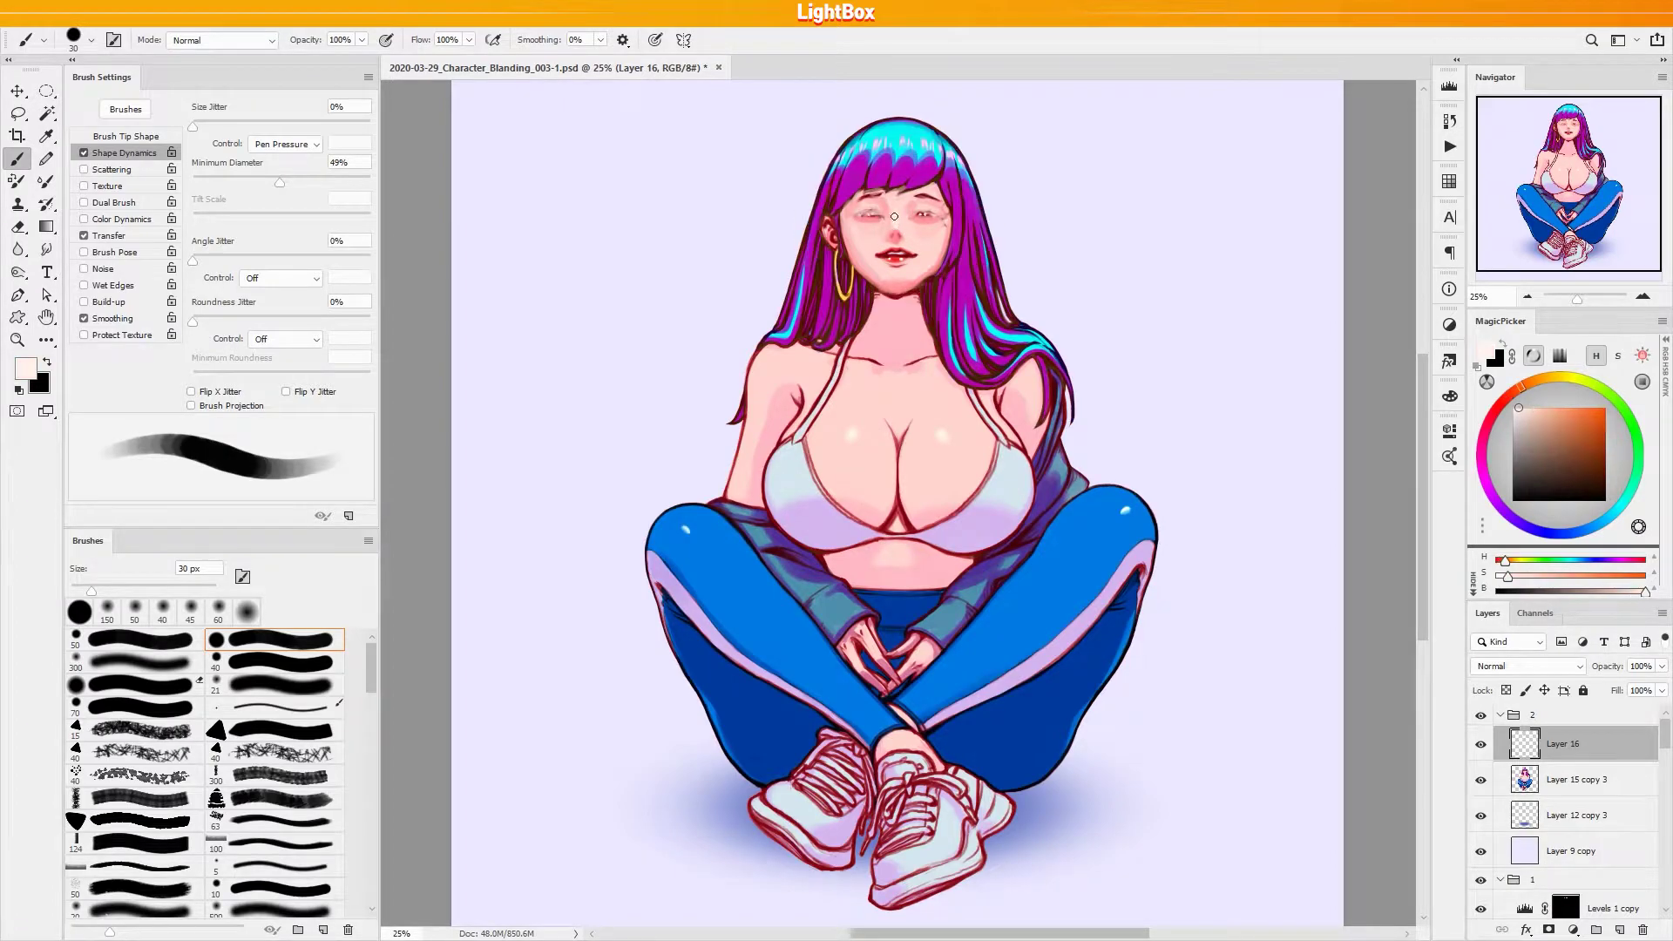
{"action": "left_click", "coordinate": [894, 213], "text": "alt"}
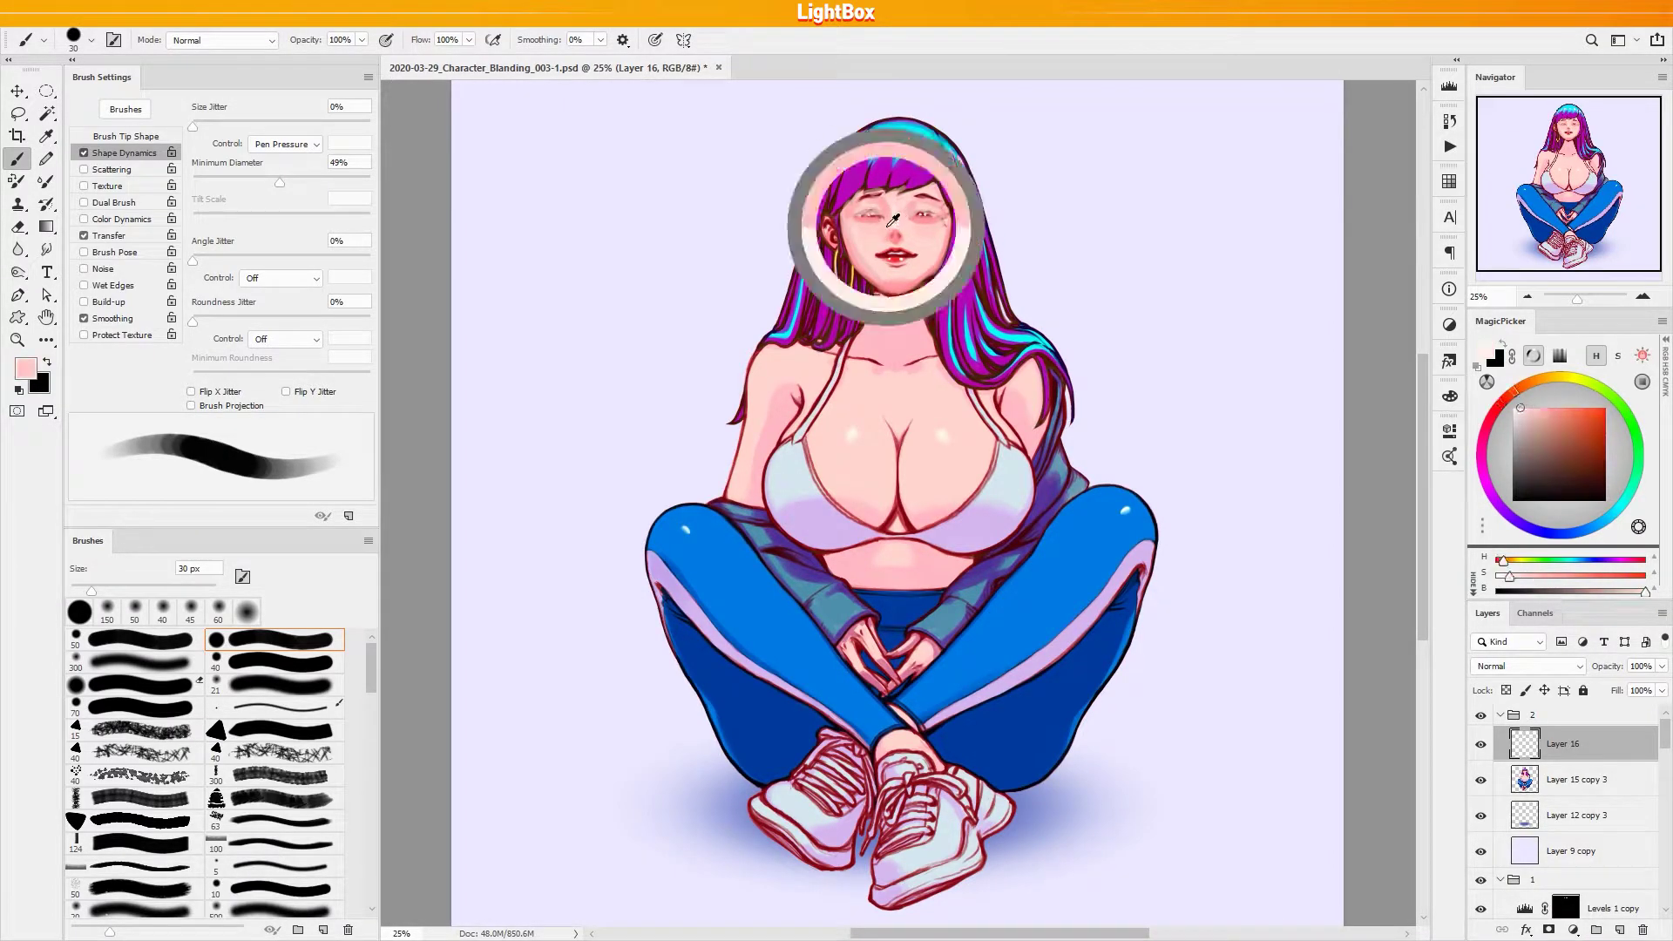
{"action": "left_click", "coordinate": [894, 219], "text": "alt"}
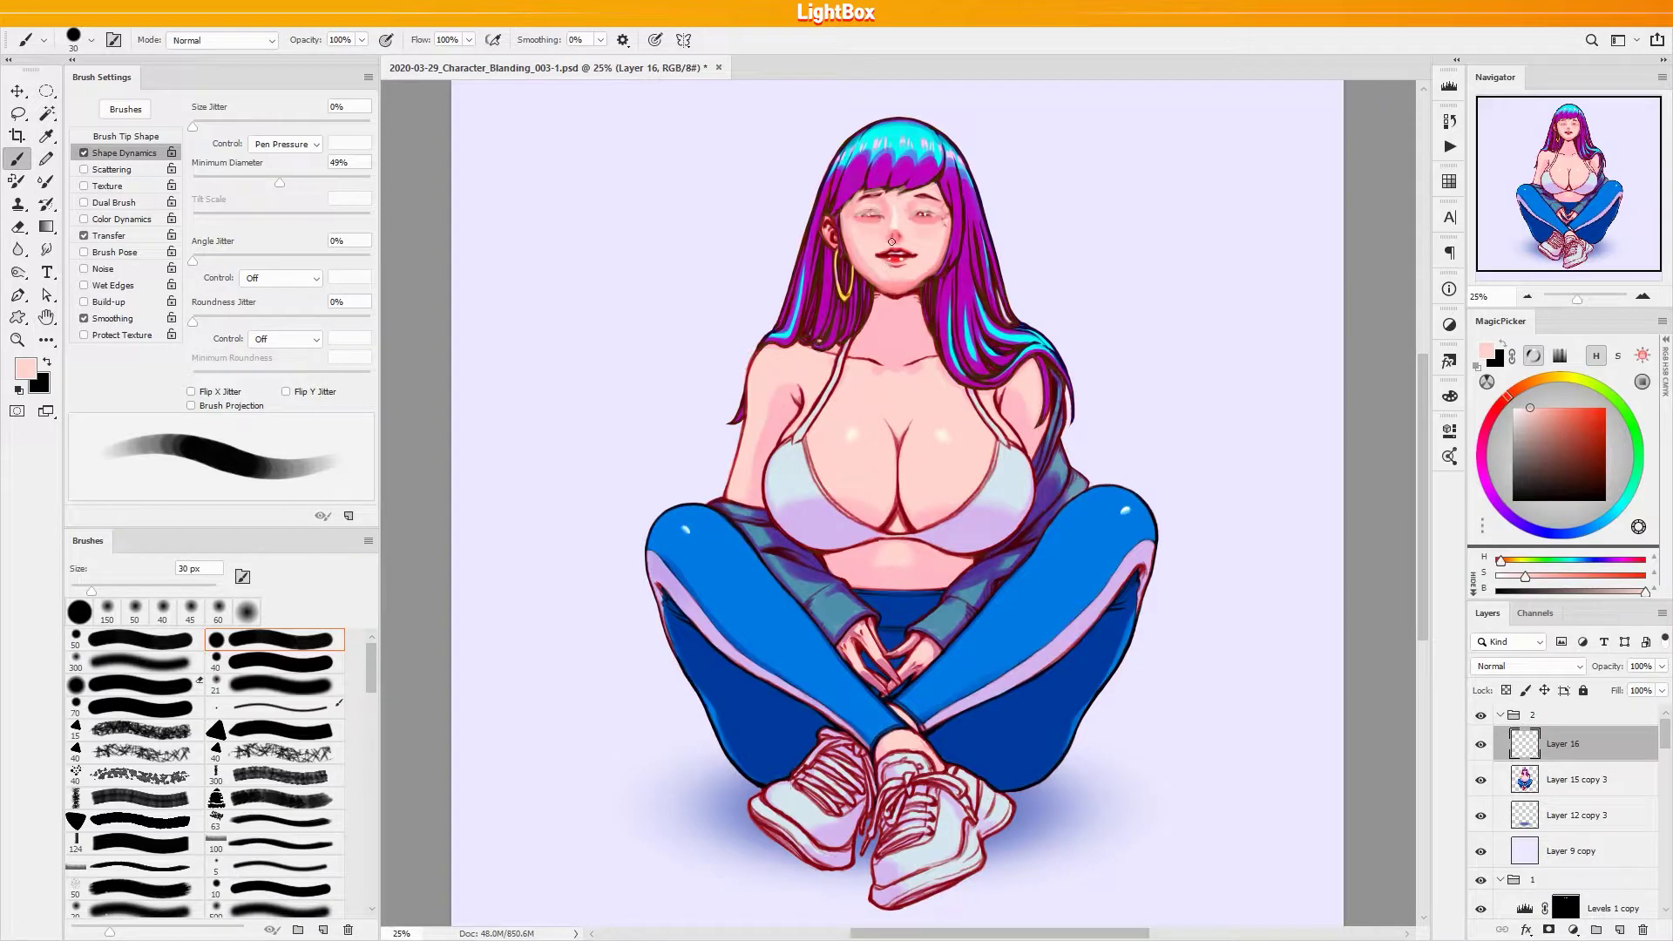
Model the nose and blend around the eyelids with sampled pink and light skin tones at 30 px
{"action": "left_click", "coordinate": [900, 233], "text": "alt"}
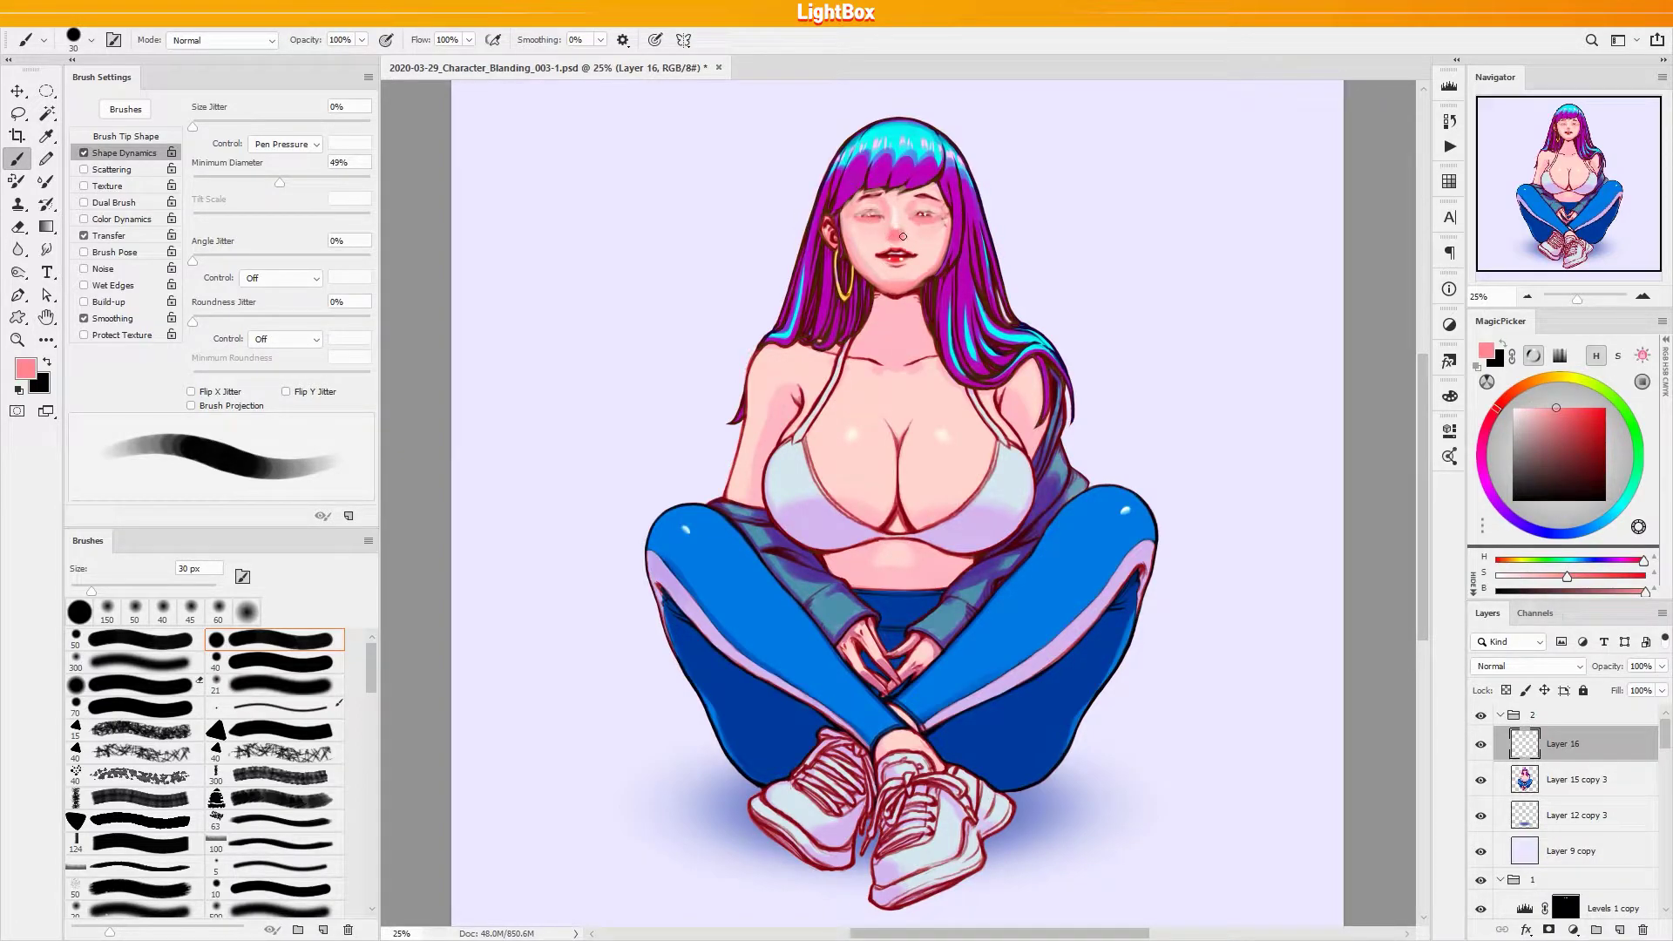
{"action": "left_click", "coordinate": [907, 243], "text": "alt"}
{"action": "left_click", "coordinate": [903, 240], "text": "alt"}
{"action": "left_click", "coordinate": [876, 224], "text": "alt"}
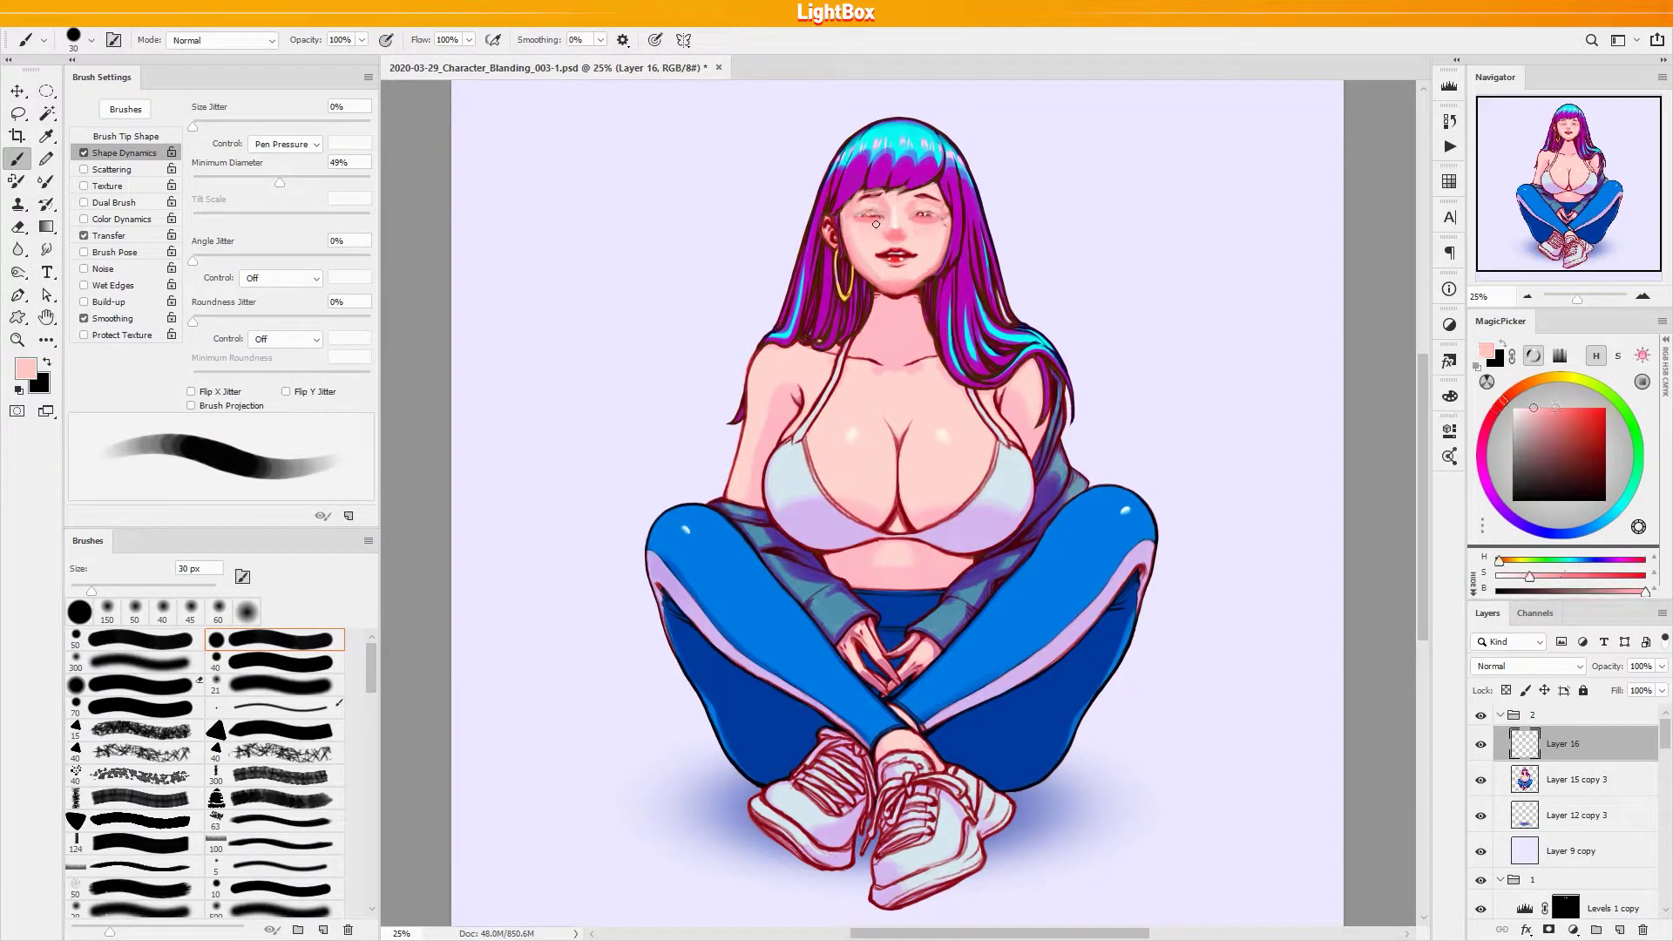
{"action": "left_click", "coordinate": [939, 220], "text": "alt"}
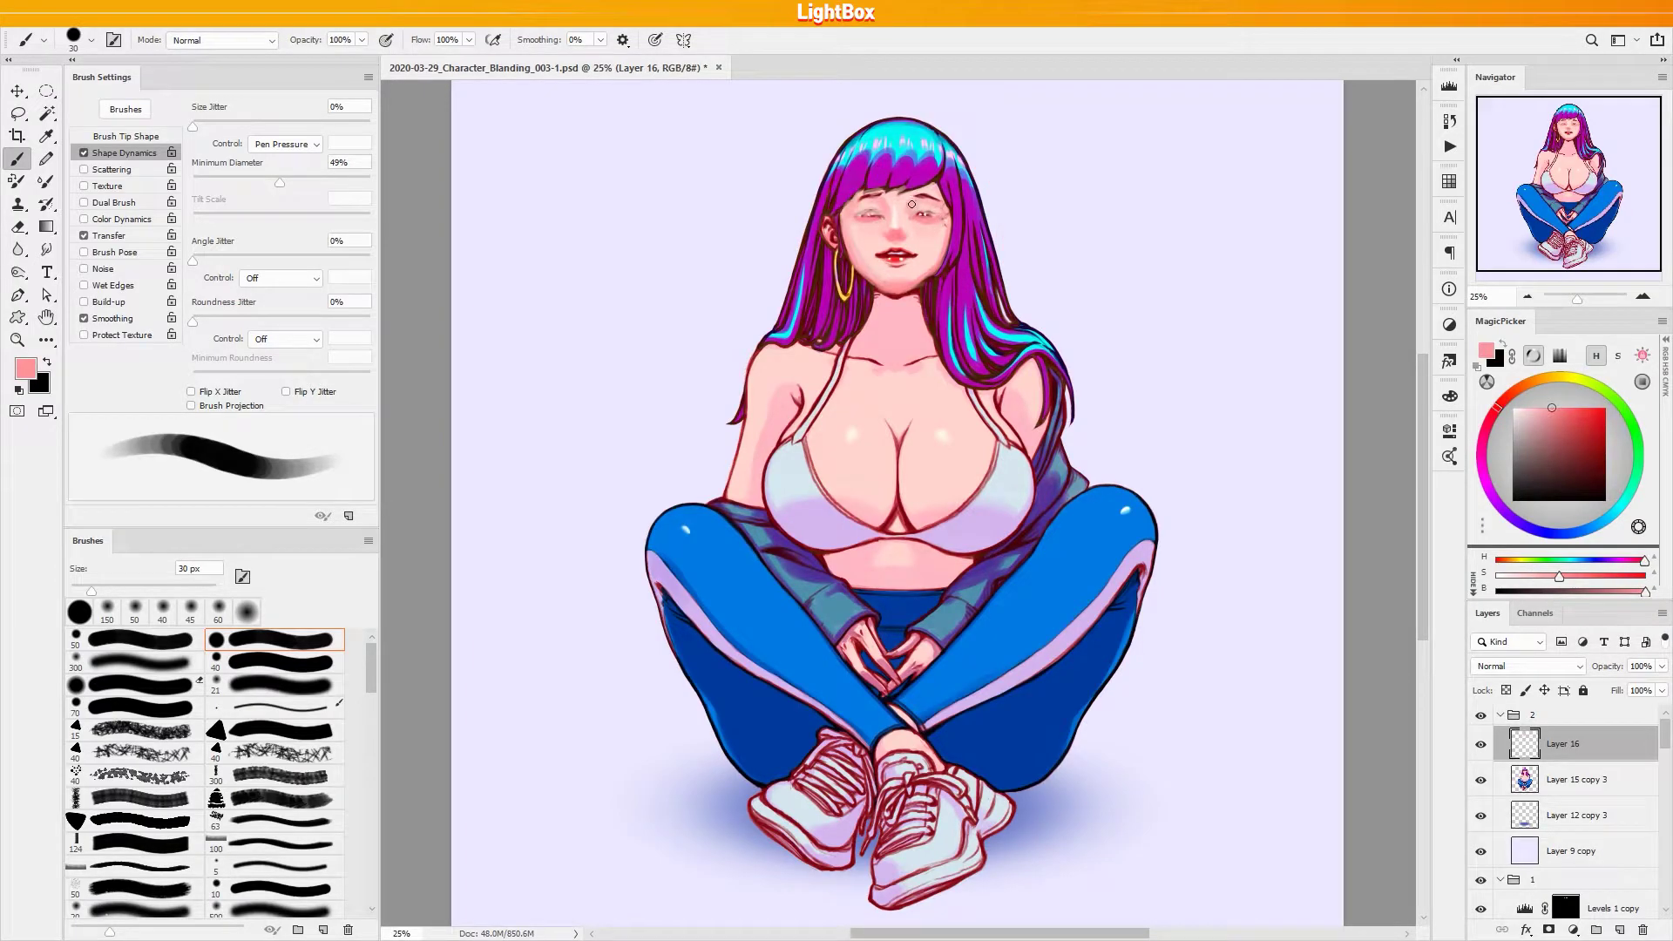
{"action": "left_click", "coordinate": [914, 239], "text": "alt"}
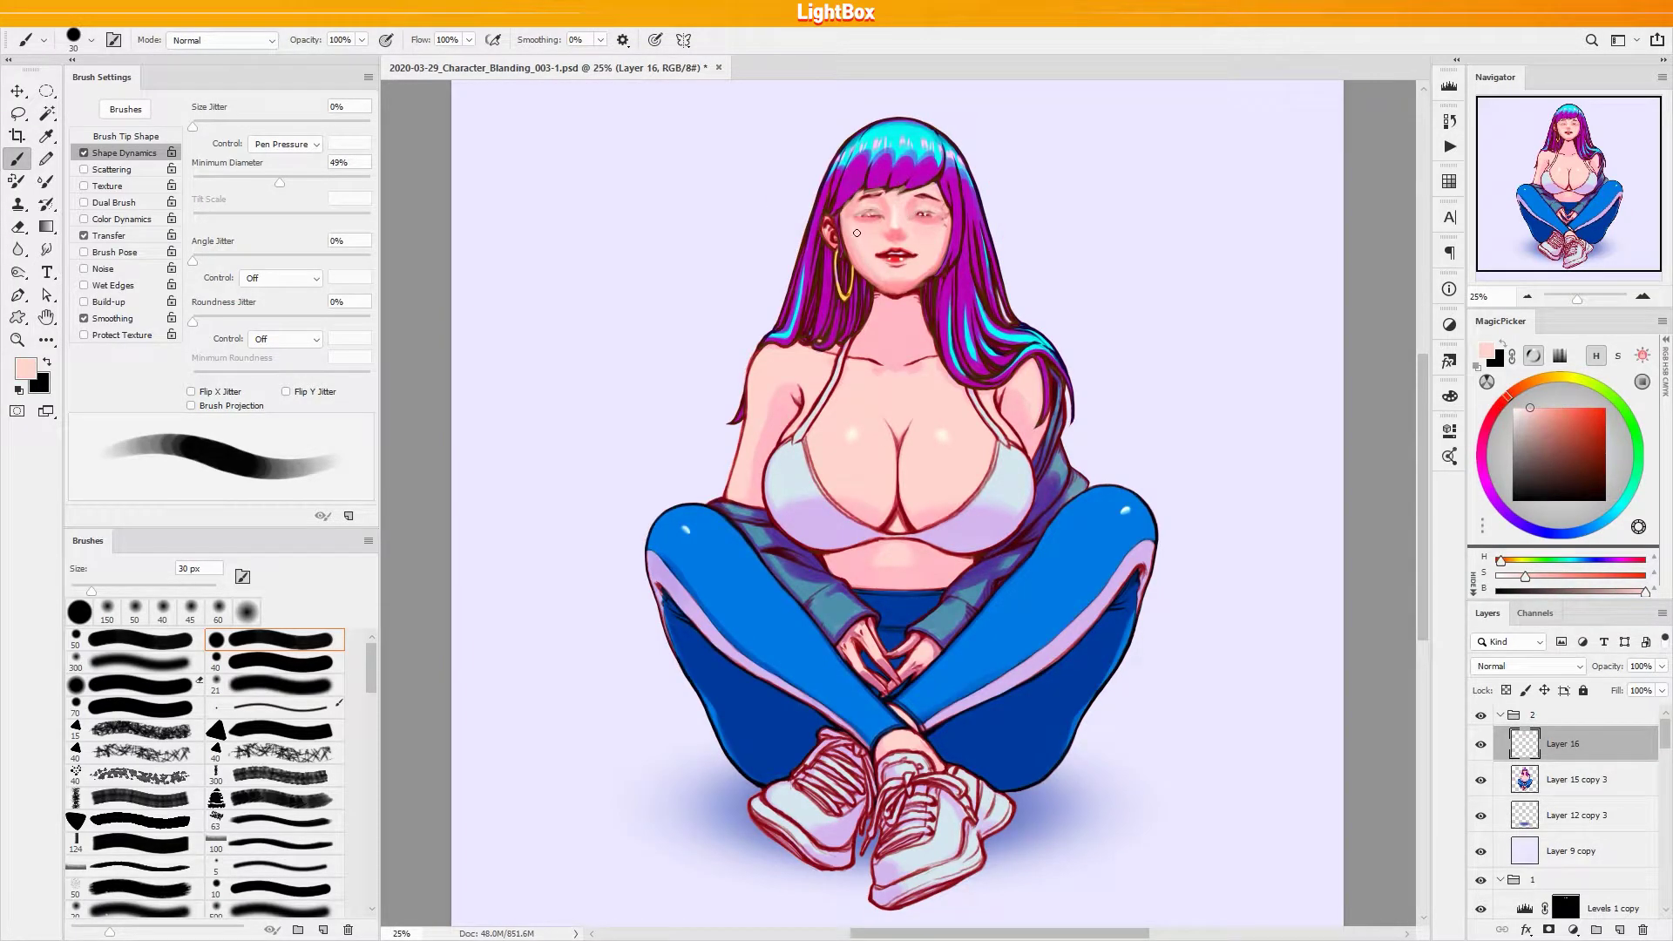
Paint out the dark lip edges and blend the skin around the mouth and chin with sampled tones at 30 to 40 px
{"action": "key", "text": "bracketright"}
{"action": "left_click", "coordinate": [894, 264], "text": "alt"}
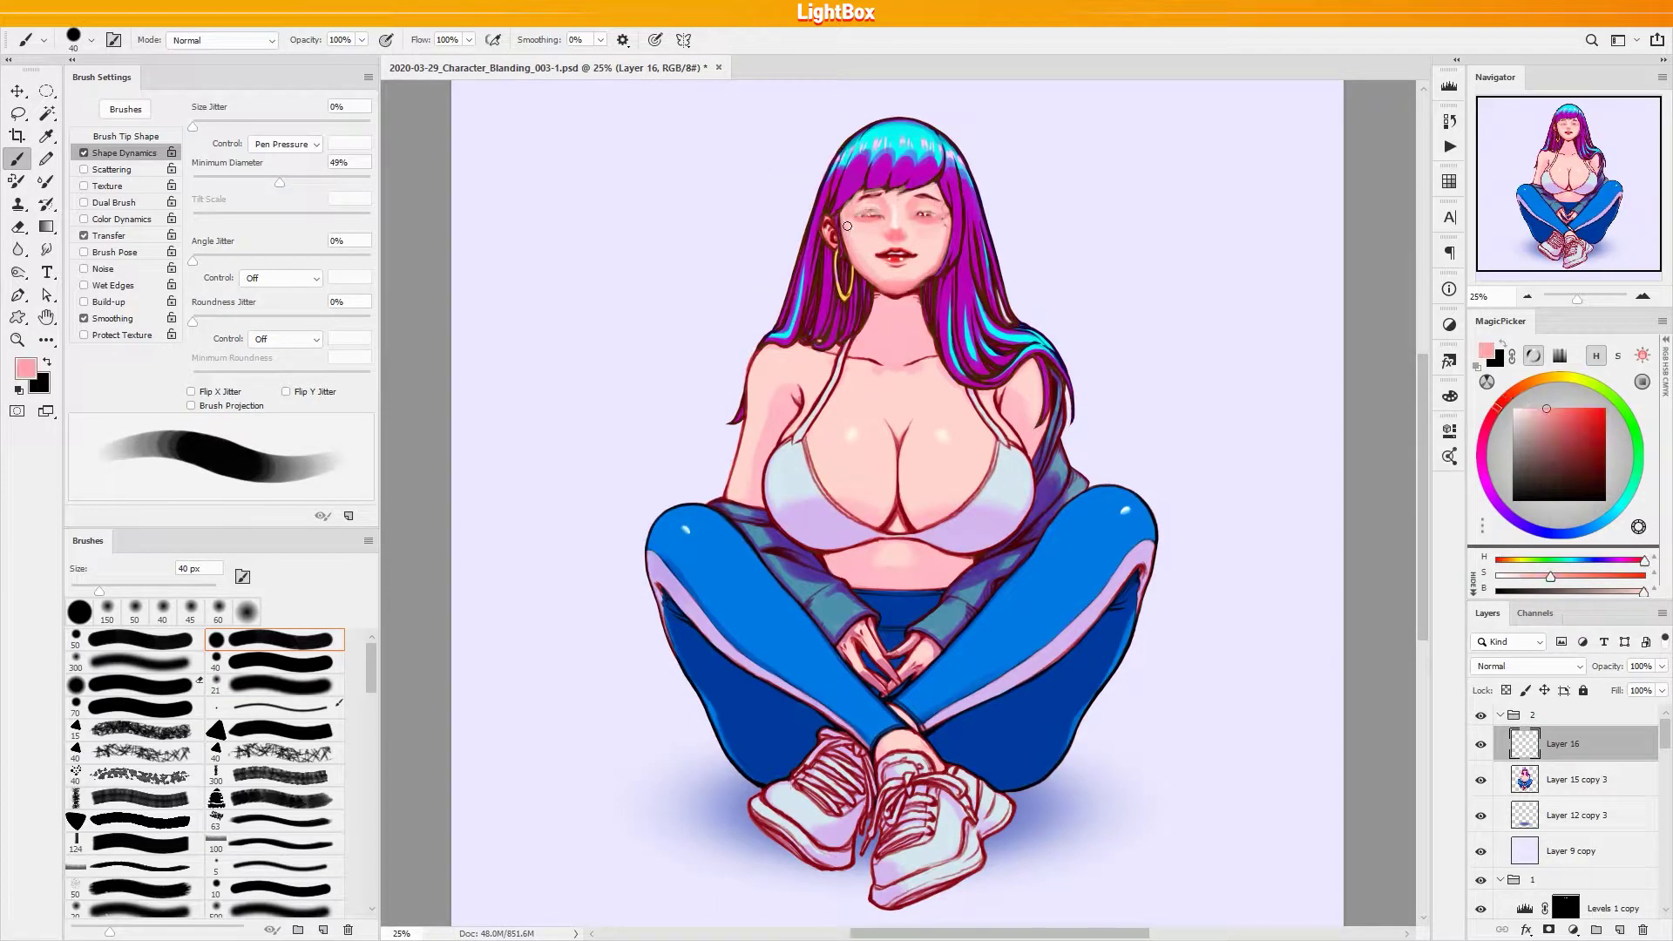
{"action": "left_click", "coordinate": [896, 281], "text": "alt"}
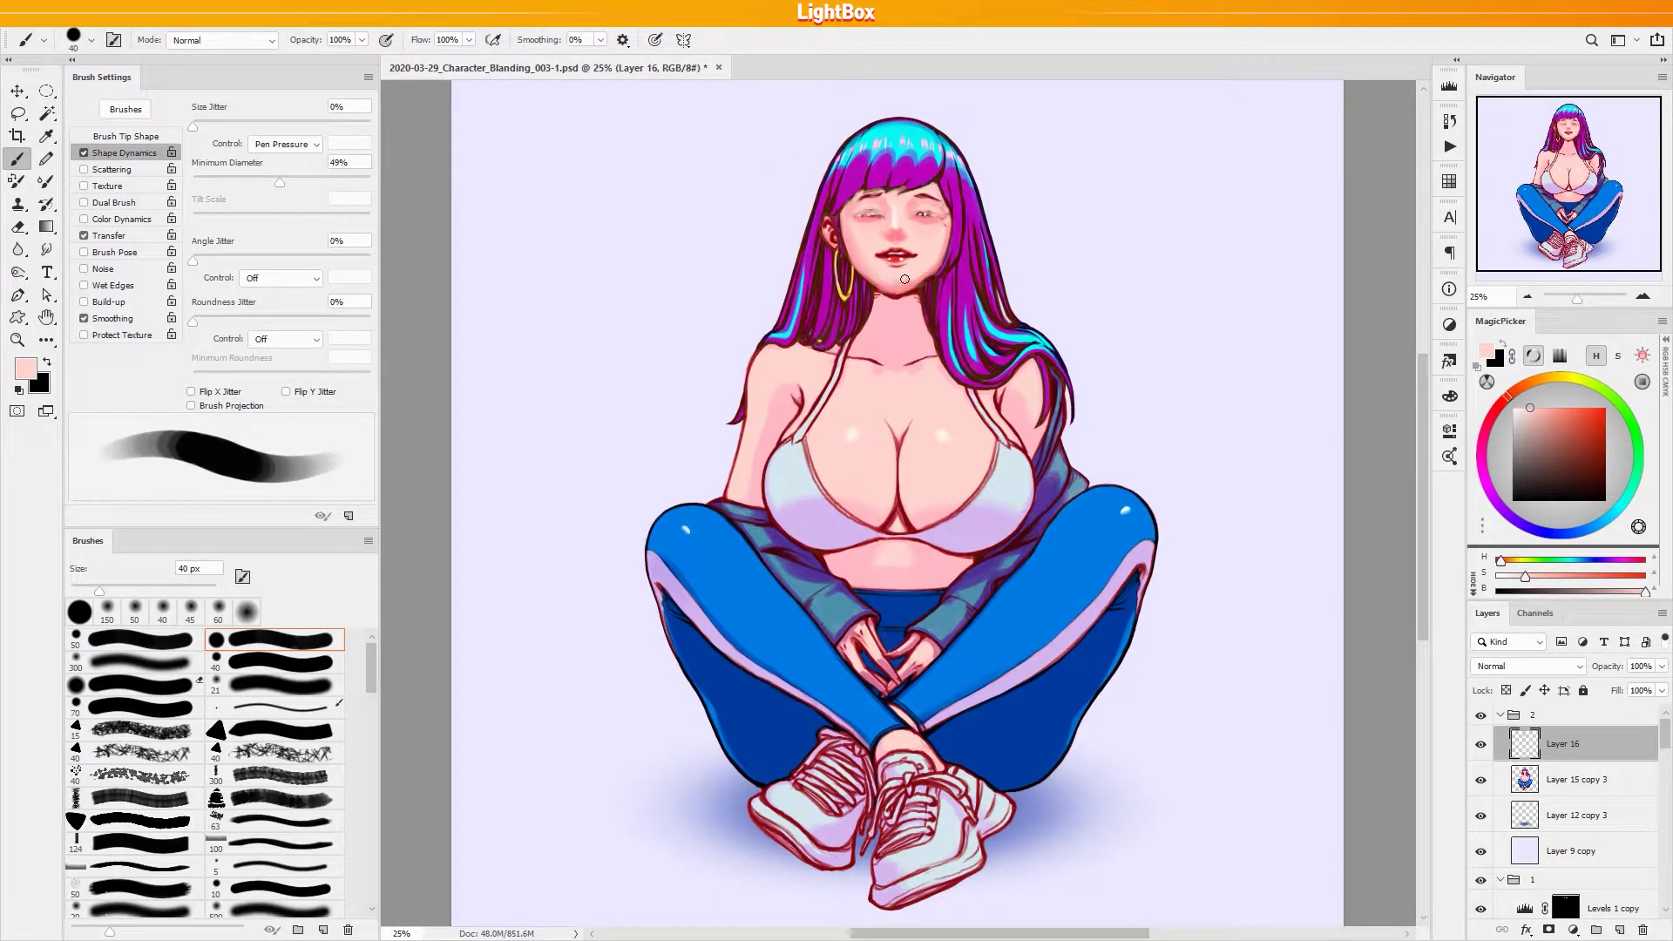
{"action": "key", "text": "bracketleft"}
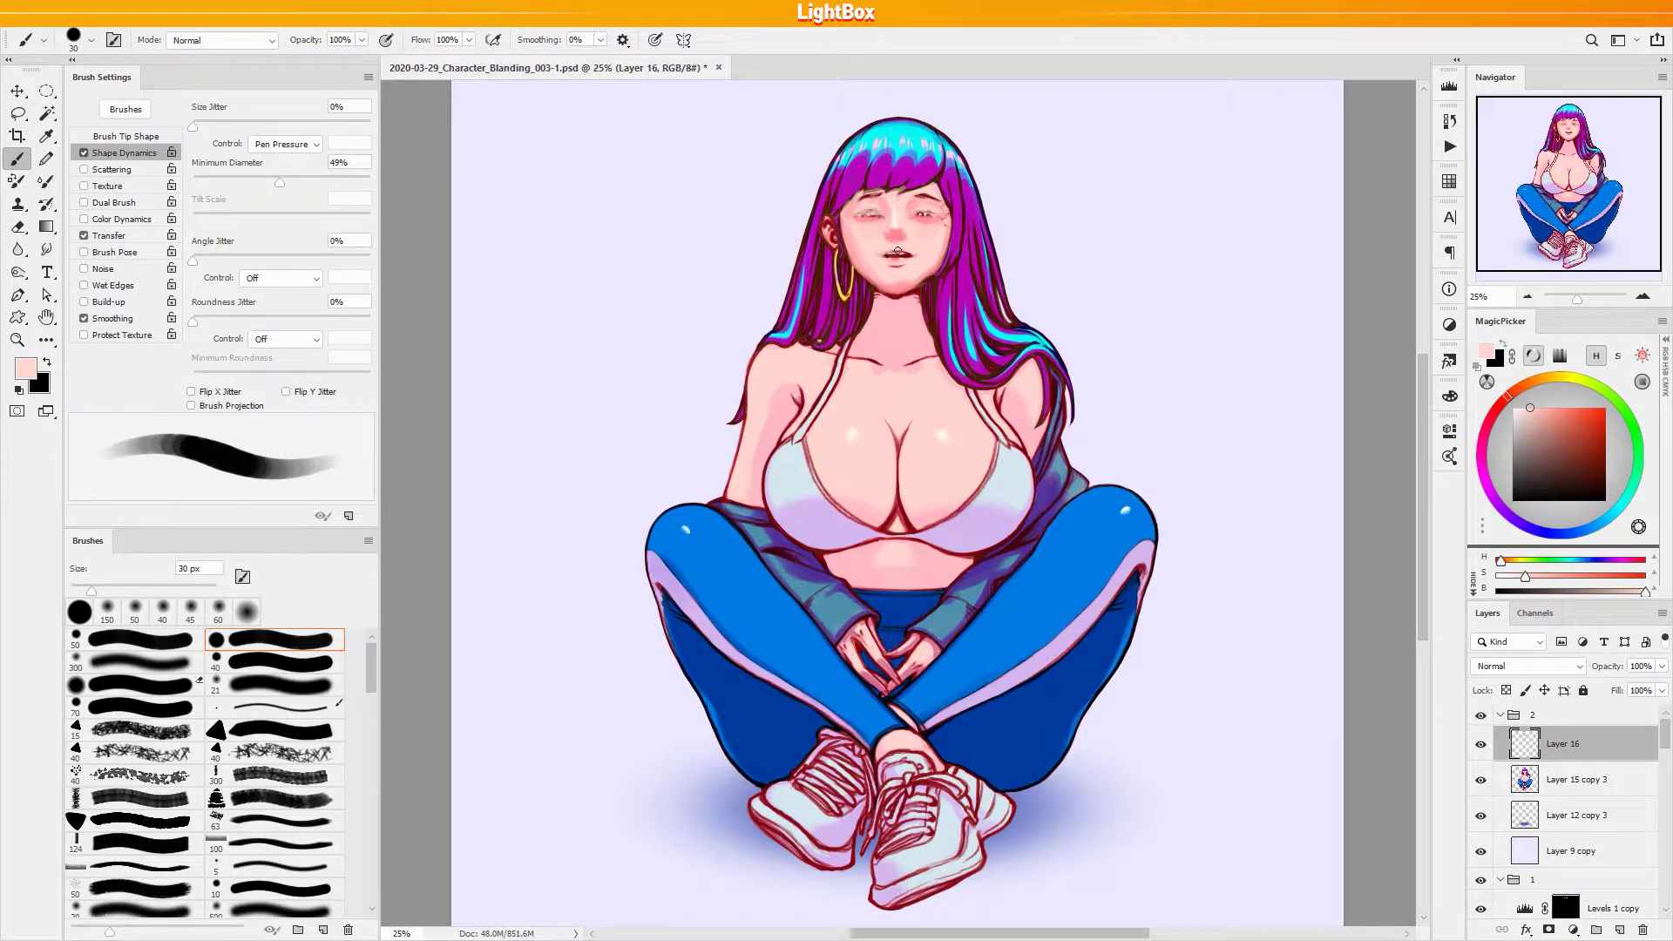
{"action": "key", "text": "bracketright"}
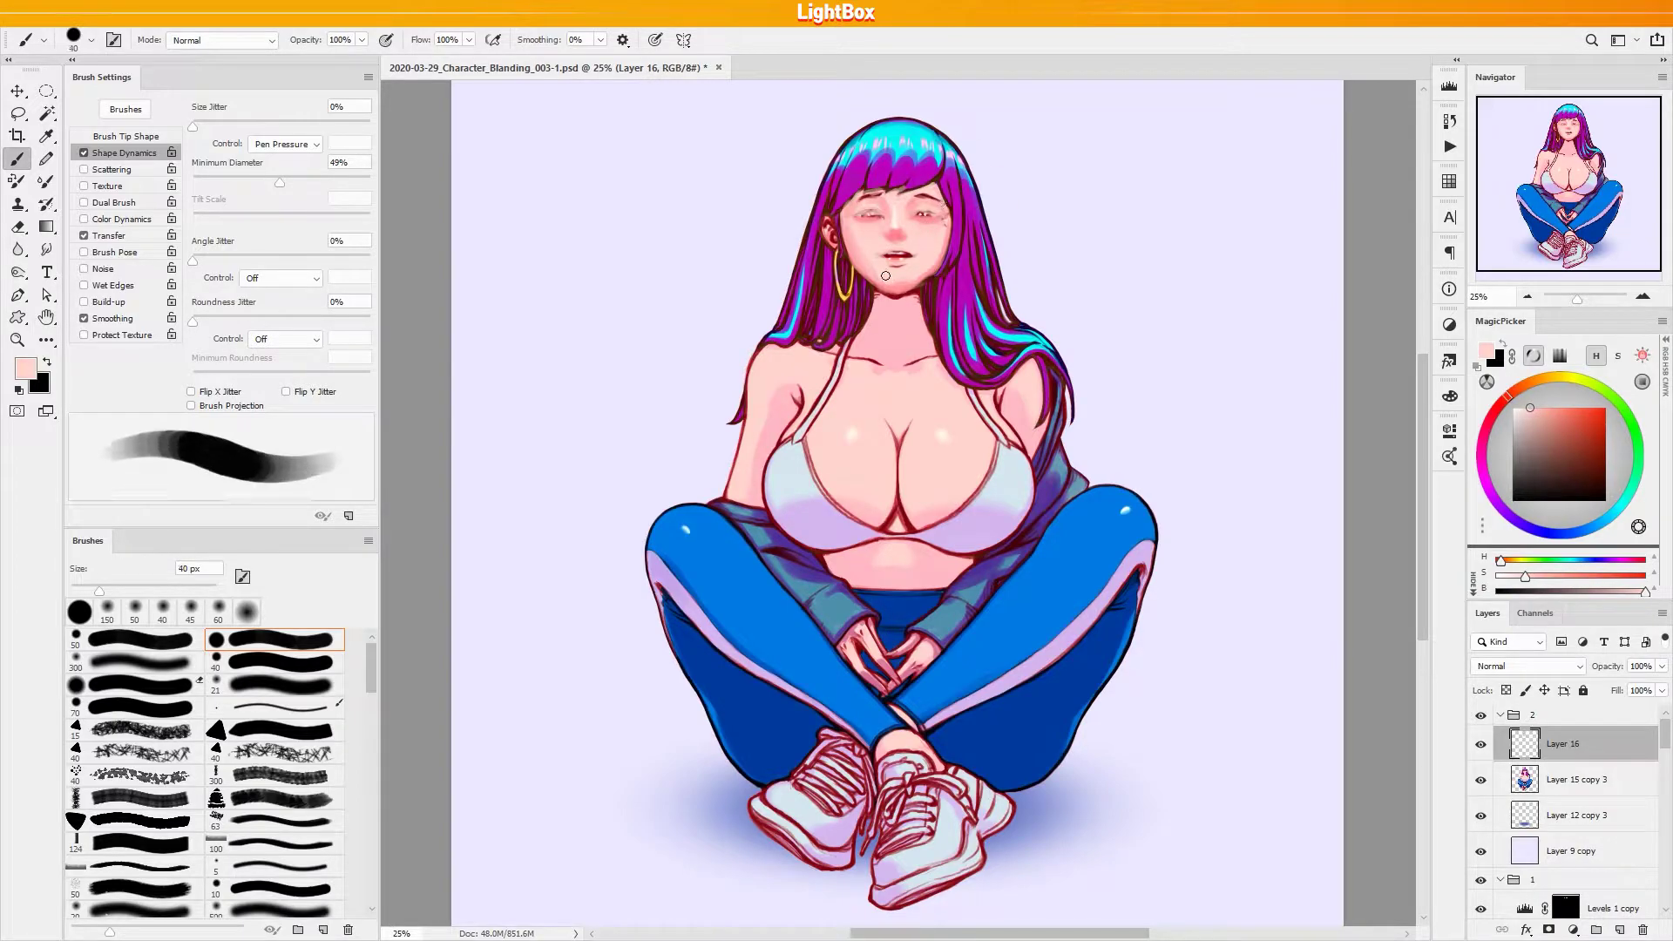
Shade the face softly with a pink sampled from the chin, using an 80 px brush and a 45 px brush at 10% opacity
{"action": "left_click", "coordinate": [903, 288], "text": "alt"}
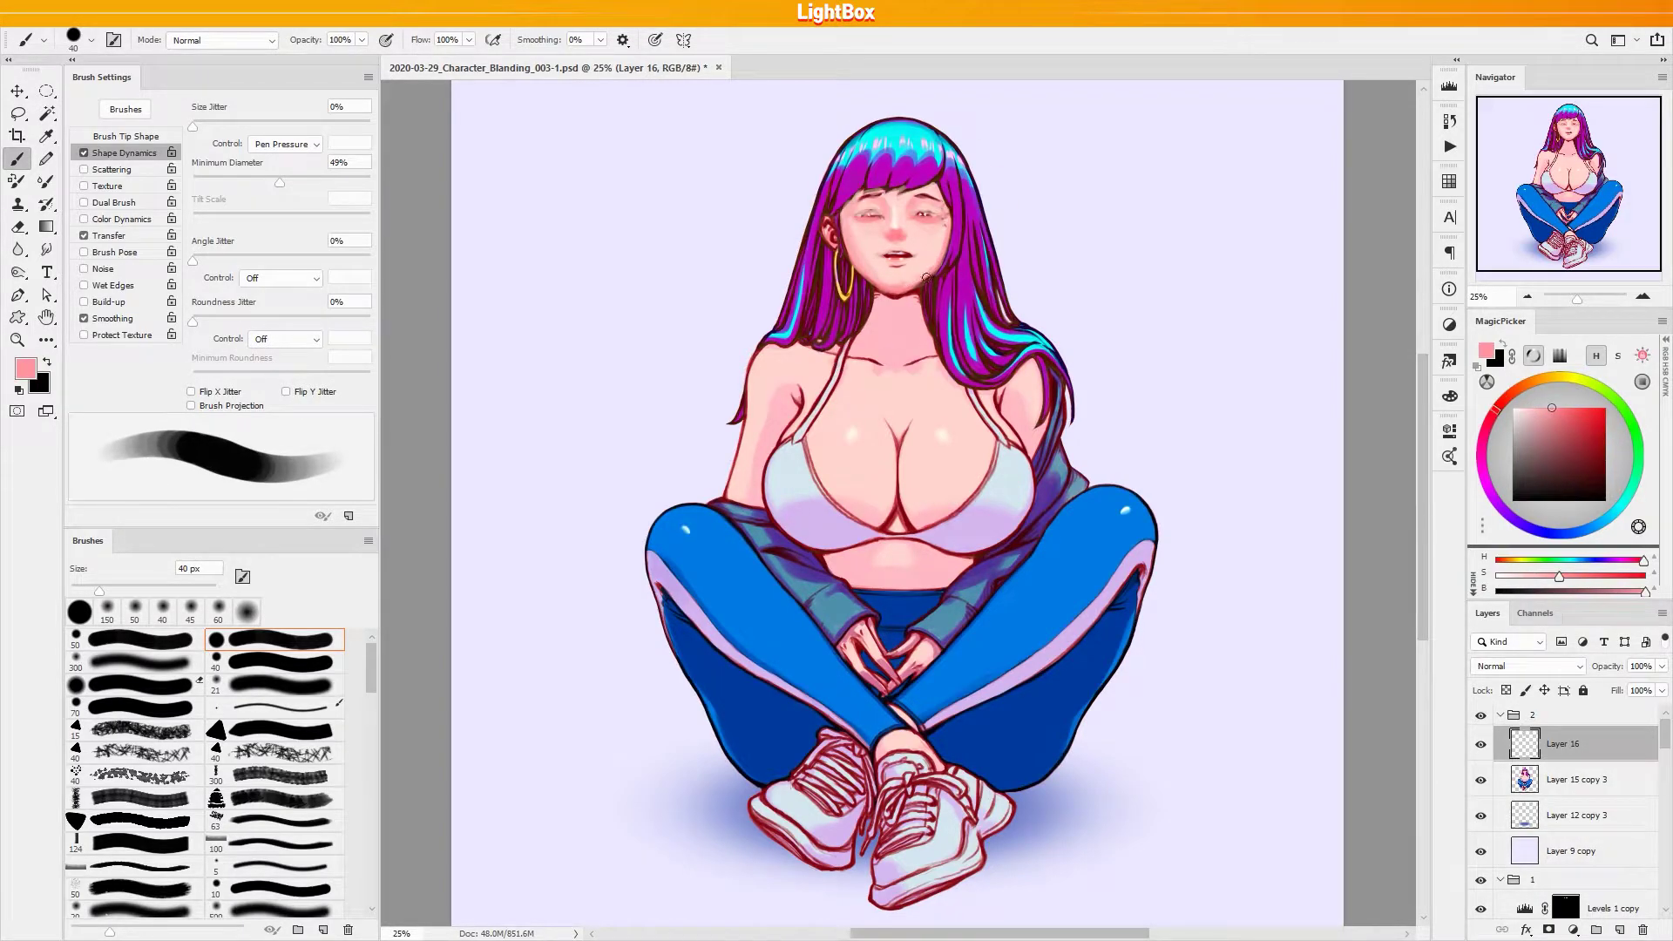
{"action": "key", "text": "bracketright"}
{"action": "key", "text": "bracketright"}
{"action": "key", "text": "bracketright"}
{"action": "key", "text": "bracketright"}
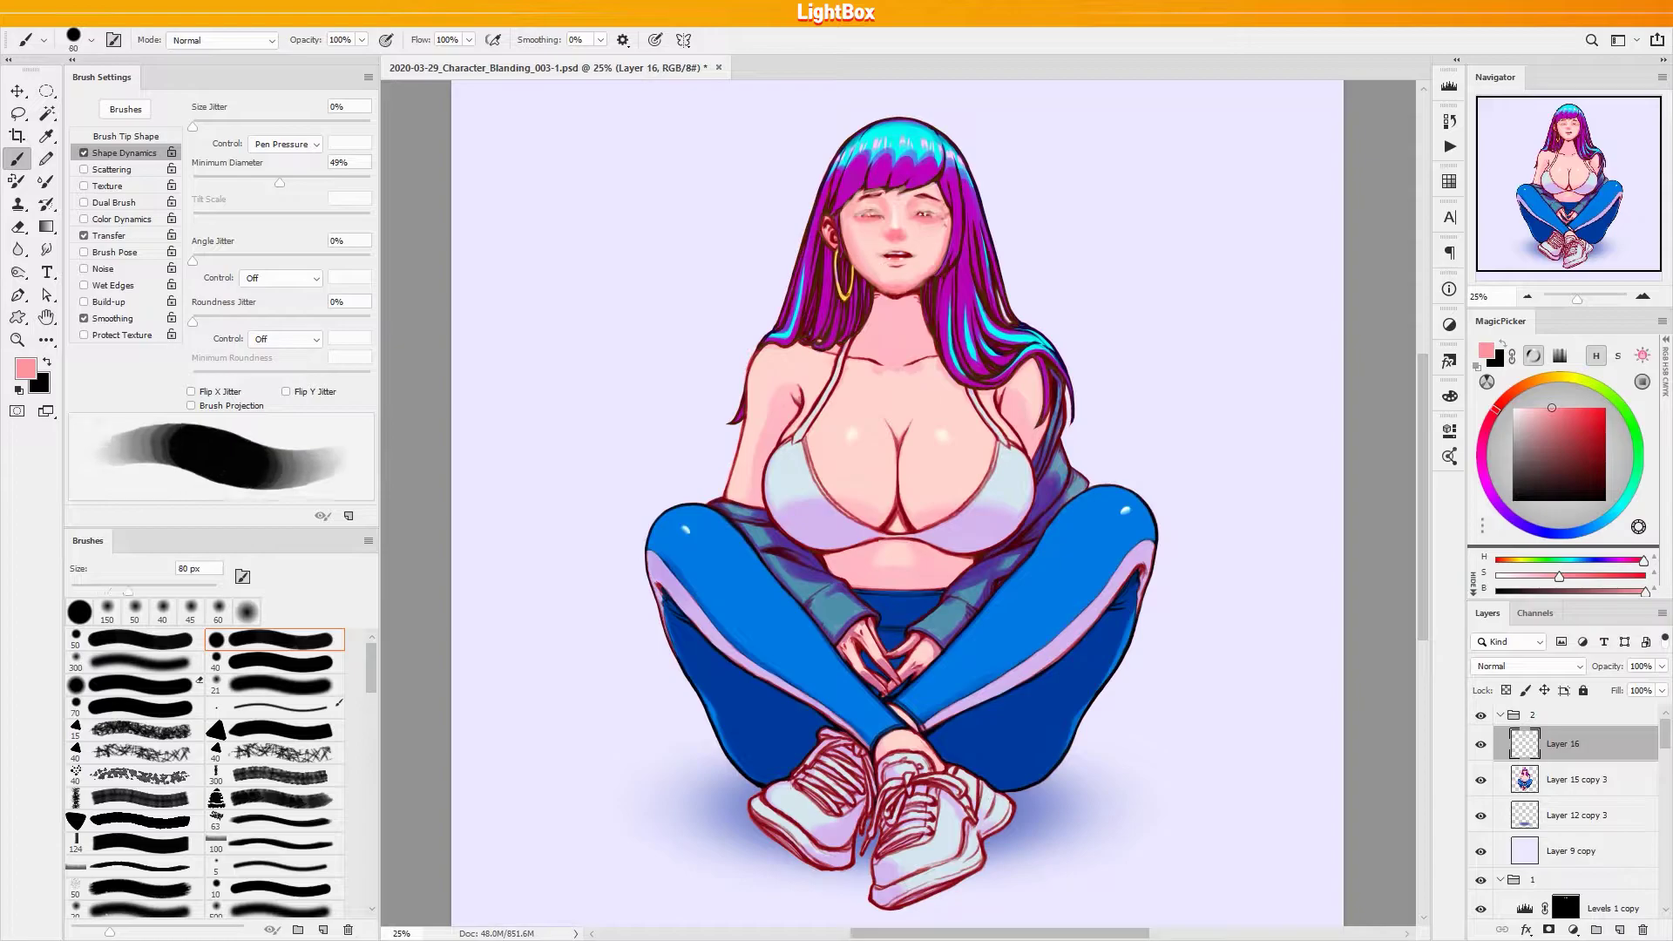
{"action": "key", "text": "1"}
{"action": "key", "text": "bracketleft"}
{"action": "key", "text": "bracketleft"}
{"action": "key", "text": "bracketleft"}
{"action": "key", "text": "bracketleft"}
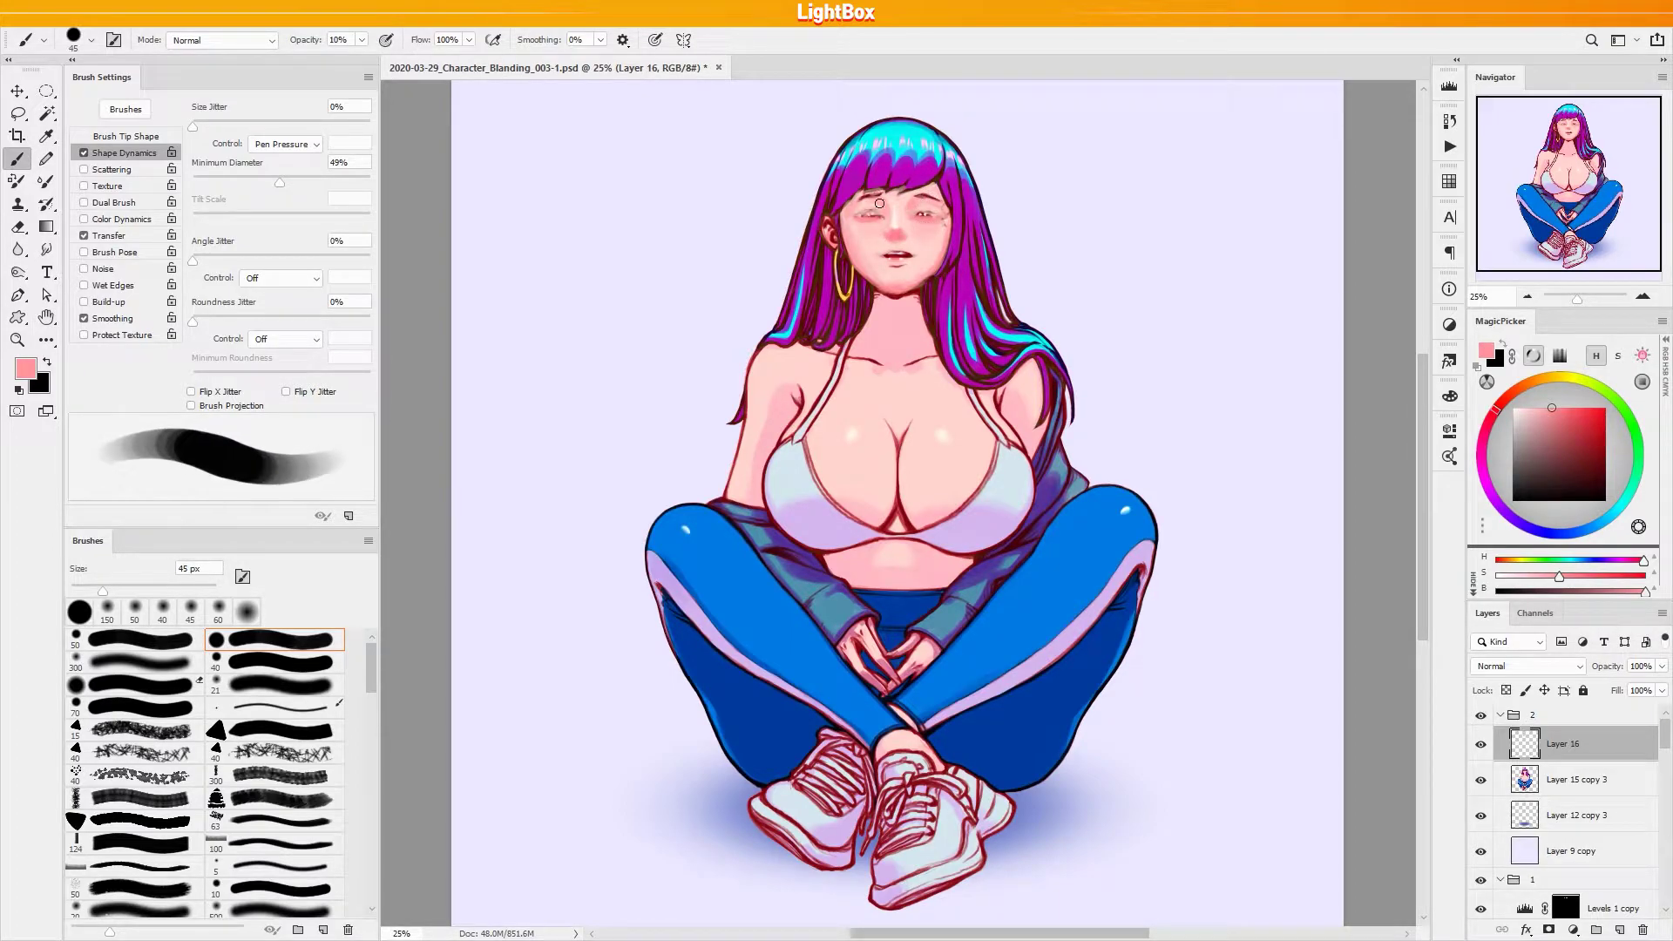
Shade the forehead under the bangs and the side of the face with a sampled pink at 100% opacity and 80 px
{"action": "left_click", "coordinate": [901, 251], "text": "alt"}
{"action": "key", "text": "0"}
{"action": "key", "text": "bracketright"}
{"action": "key", "text": "bracketright"}
{"action": "key", "text": "bracketright"}
{"action": "key", "text": "bracketright"}
{"action": "mouse_move", "coordinate": [870, 191]}
{"action": "left_mouse_down"}
{"action": "mouse_move", "coordinate": [929, 180]}
{"action": "mouse_move", "coordinate": [942, 251]}
{"action": "left_mouse_up"}
Refine the mouth, lower lip and chin shading with the same pink, varying the brush between 45 and 70 px
{"action": "key", "text": "bracketleft"}
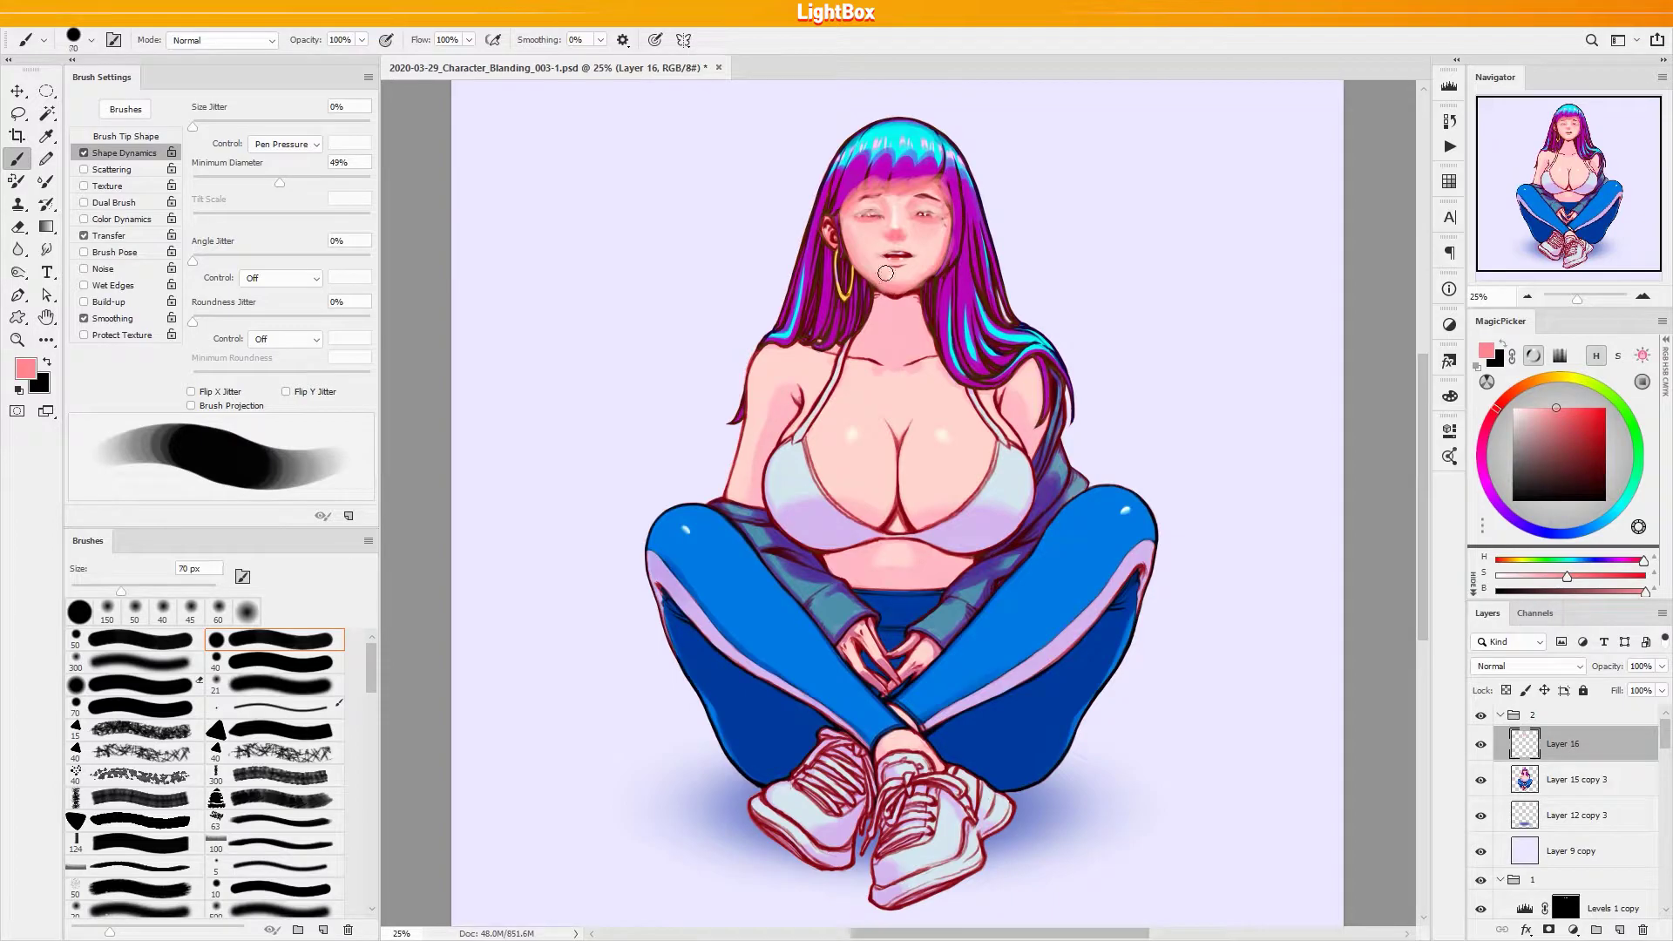
{"action": "key", "text": "bracketleft"}
{"action": "key", "text": "bracketleft"}
{"action": "key", "text": "bracketleft"}
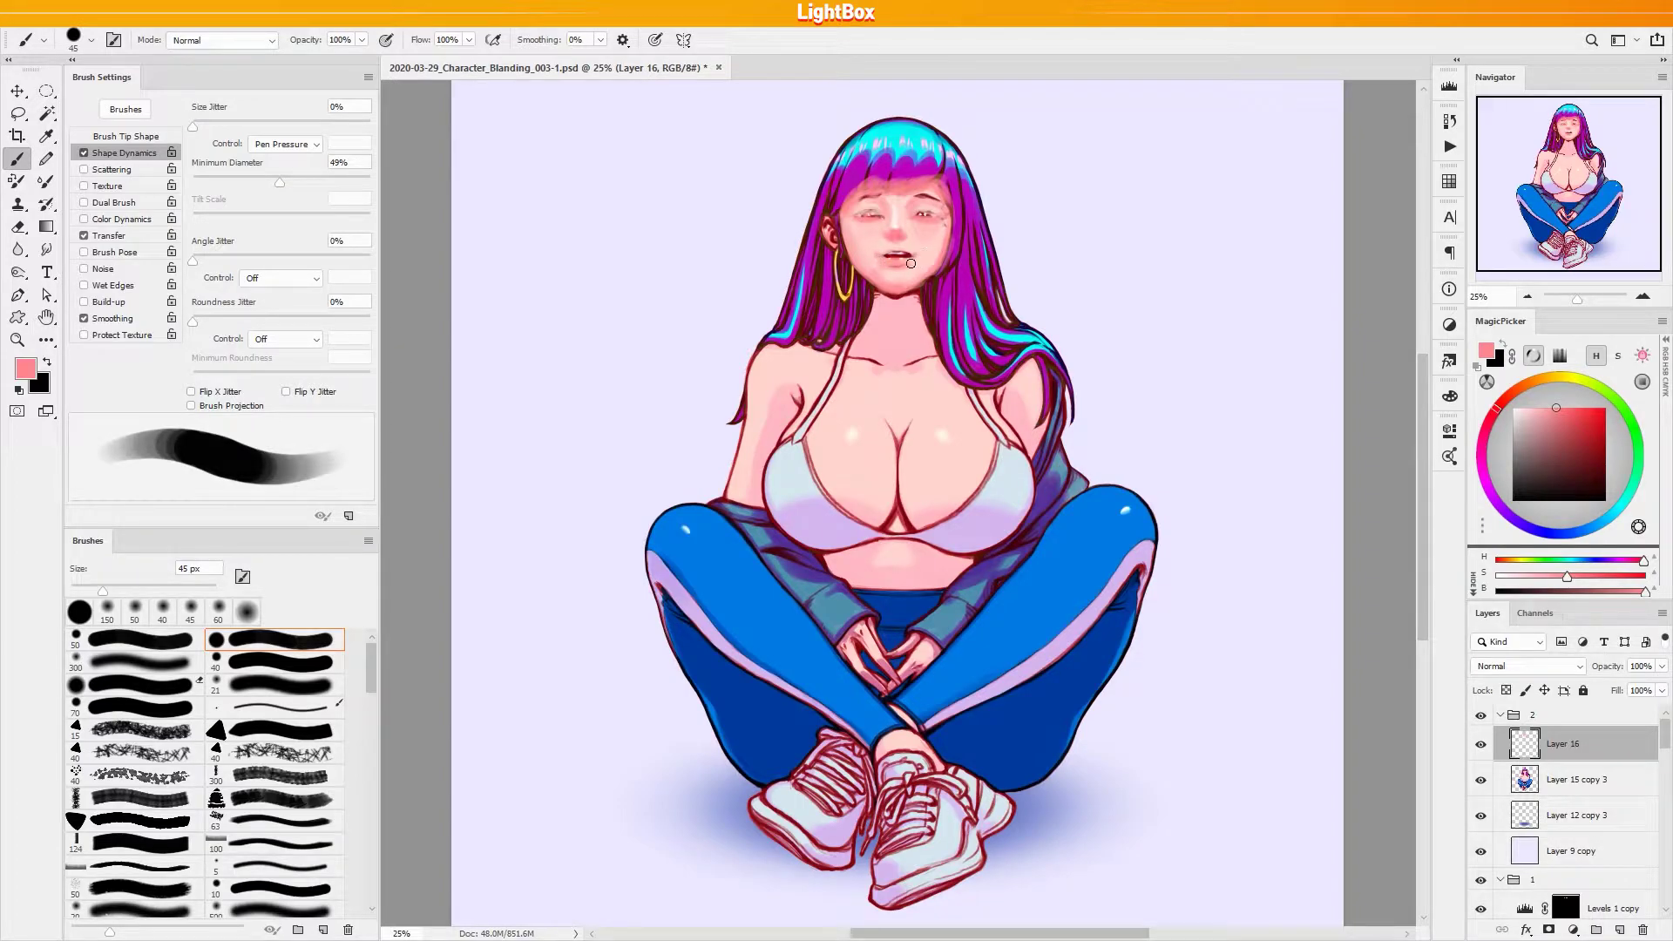
{"action": "key", "text": "bracketright"}
{"action": "key", "text": "bracketright"}
{"action": "key", "text": "bracketright"}
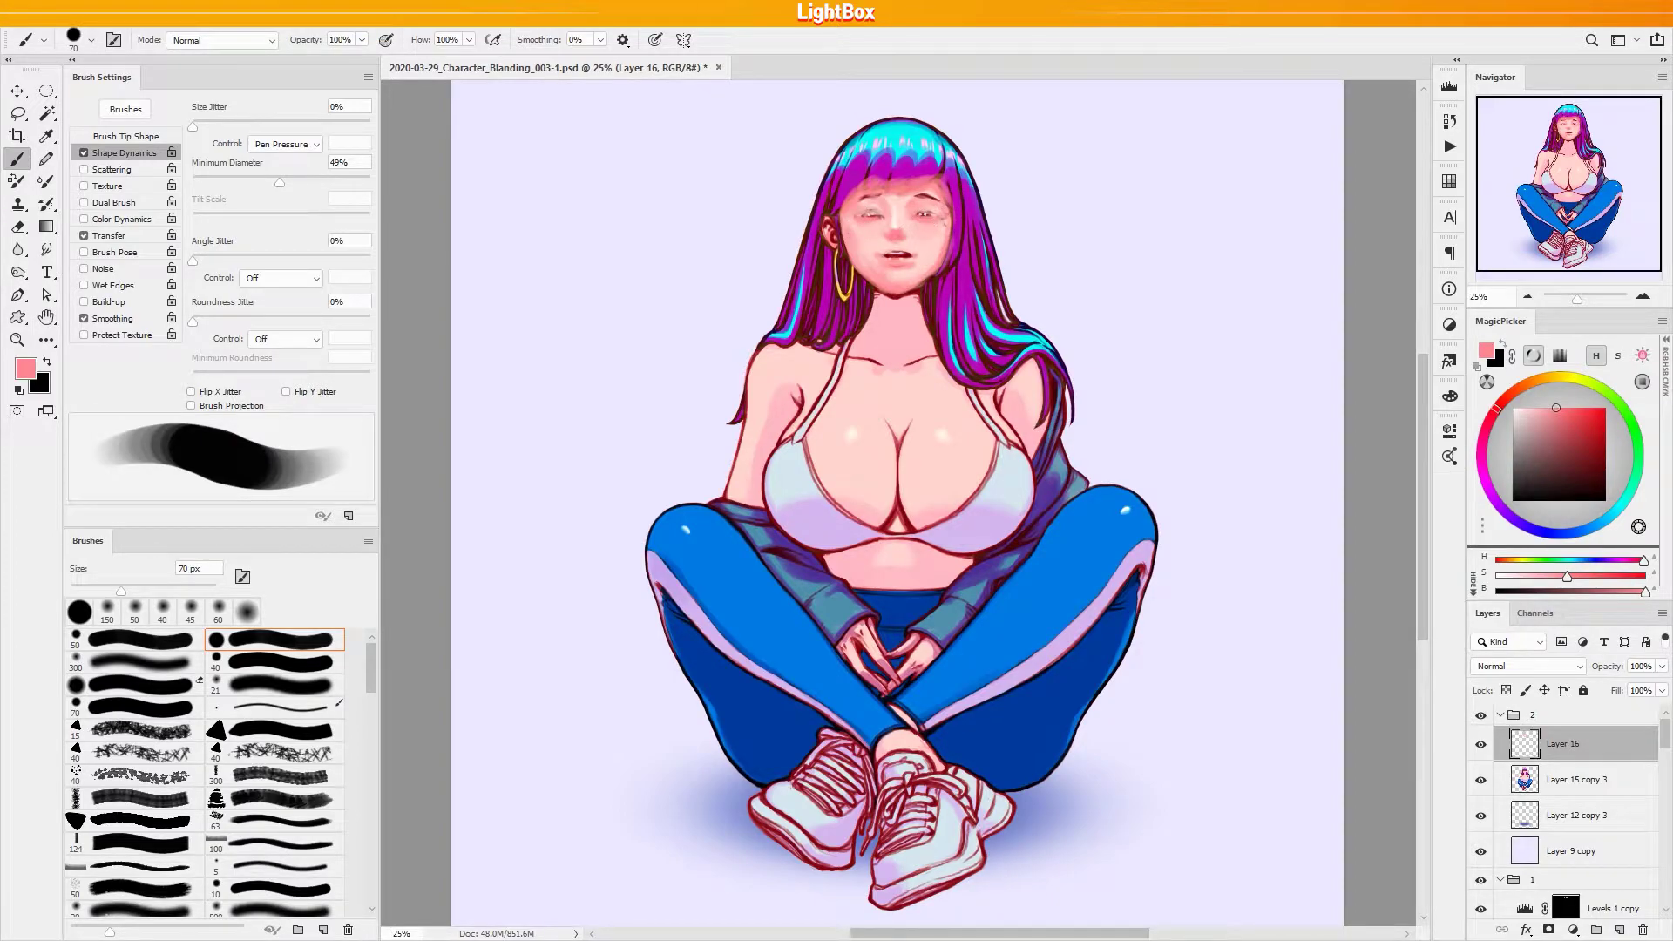
{"action": "key", "text": "bracketleft"}
{"action": "key", "text": "bracketleft"}
{"action": "key", "text": "bracketleft"}
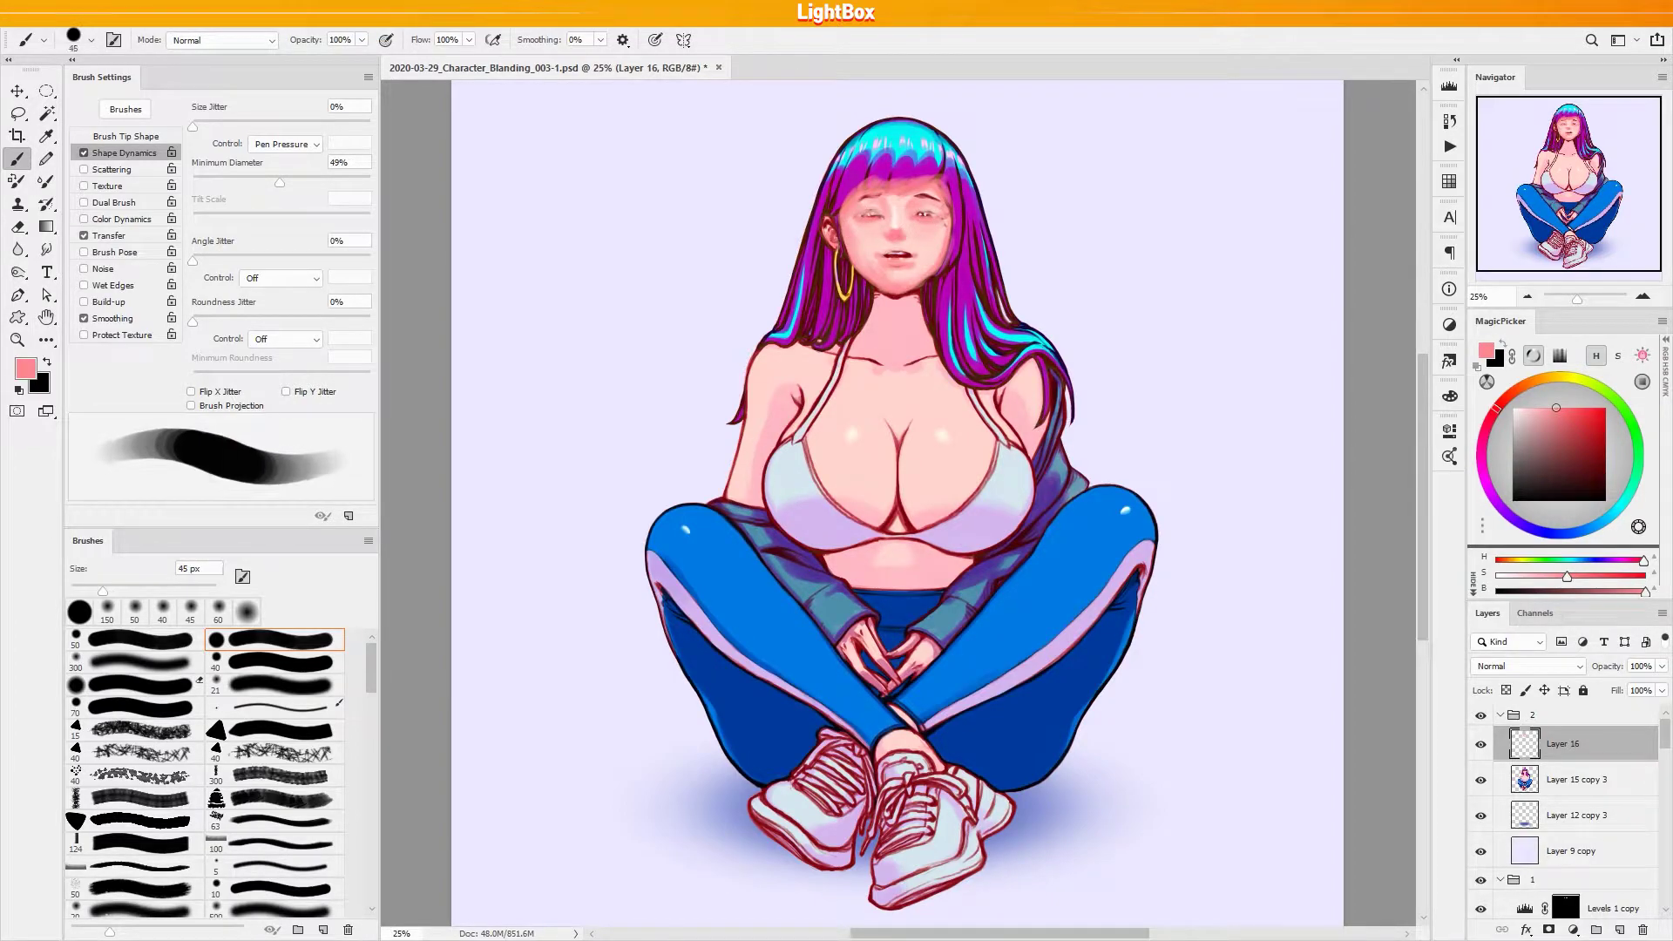
Paint over the ear's line art with the same pink using a 25 px brush
{"action": "key", "text": "bracketleft"}
{"action": "key", "text": "bracketleft"}
{"action": "key", "text": "bracketleft"}
{"action": "key", "text": "bracketleft"}
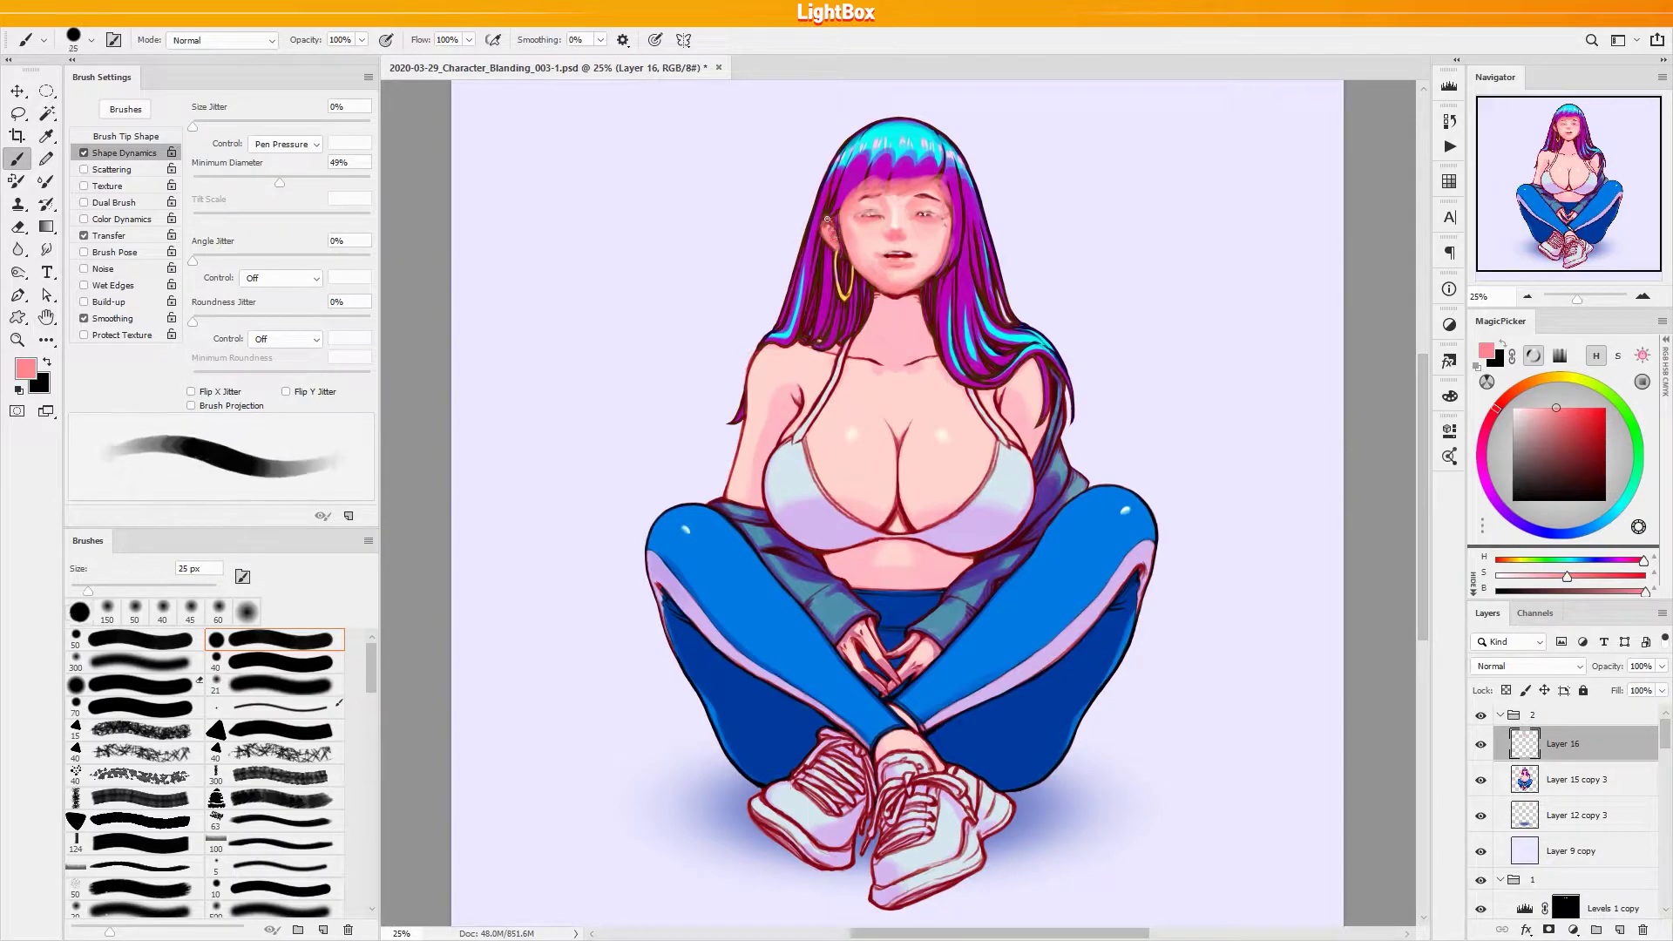
{"action": "mouse_move", "coordinate": [823, 222]}
{"action": "left_mouse_down"}
{"action": "mouse_move", "coordinate": [844, 266]}
{"action": "mouse_move", "coordinate": [837, 251]}
{"action": "left_mouse_up"}
Paint the shadow under the jaw and down the neck with sampled pink using a 35 px brush
{"action": "key", "text": "bracketright"}
{"action": "mouse_move", "coordinate": [872, 289]}
{"action": "left_mouse_down"}
{"action": "mouse_move", "coordinate": [867, 325]}
{"action": "mouse_move", "coordinate": [927, 324]}
{"action": "left_mouse_up"}
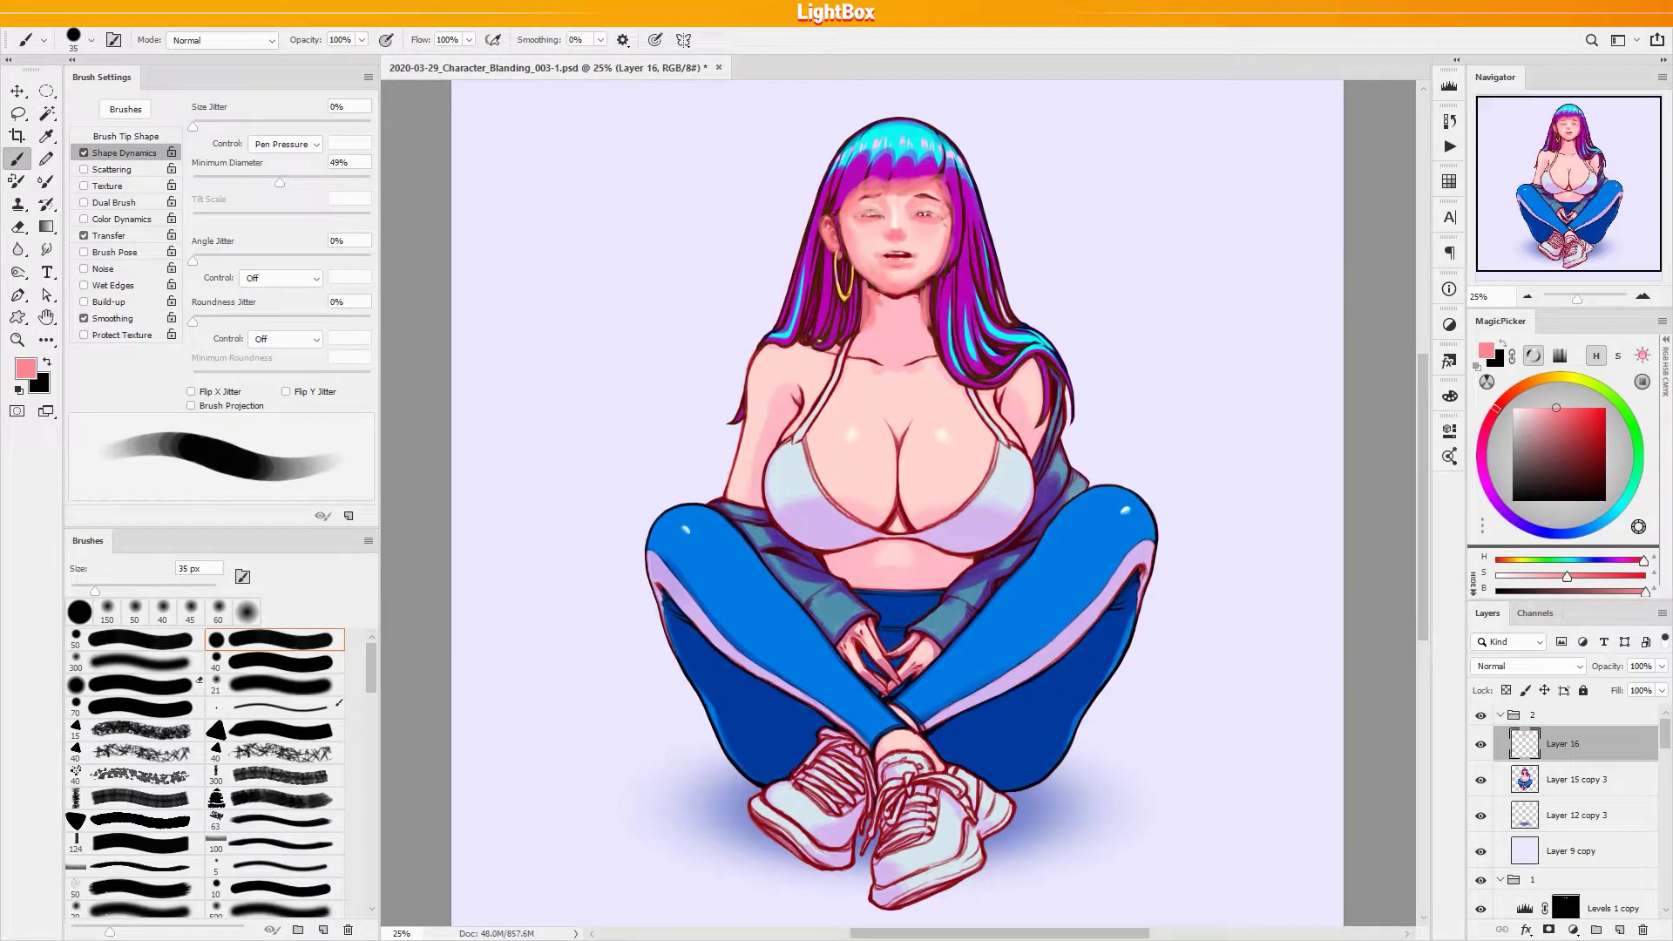
{"action": "mouse_move", "coordinate": [886, 298]}
{"action": "left_mouse_down"}
{"action": "mouse_move", "coordinate": [924, 301]}
{"action": "mouse_move", "coordinate": [932, 328]}
{"action": "mouse_move", "coordinate": [915, 291]}
{"action": "mouse_move", "coordinate": [877, 291]}
{"action": "mouse_move", "coordinate": [868, 316]}
{"action": "mouse_move", "coordinate": [919, 307]}
{"action": "mouse_move", "coordinate": [933, 345]}
{"action": "left_mouse_up"}
{"action": "left_click", "coordinate": [861, 290], "text": "alt"}
{"action": "mouse_move", "coordinate": [863, 283]}
{"action": "left_mouse_down"}
{"action": "mouse_move", "coordinate": [859, 324]}
{"action": "mouse_move", "coordinate": [931, 320]}
{"action": "left_mouse_up"}
Blend the neck shading below the chin with a newly sampled pink and a 60 px brush
{"action": "left_click", "coordinate": [906, 301], "text": "alt"}
{"action": "key", "text": "]"}
{"action": "key", "text": "]"}
{"action": "key", "text": "bracketright"}
{"action": "key", "text": "bracketright"}
{"action": "key", "text": "bracketright"}
{"action": "key", "text": "bracketright"}
{"action": "key", "text": "bracketright"}
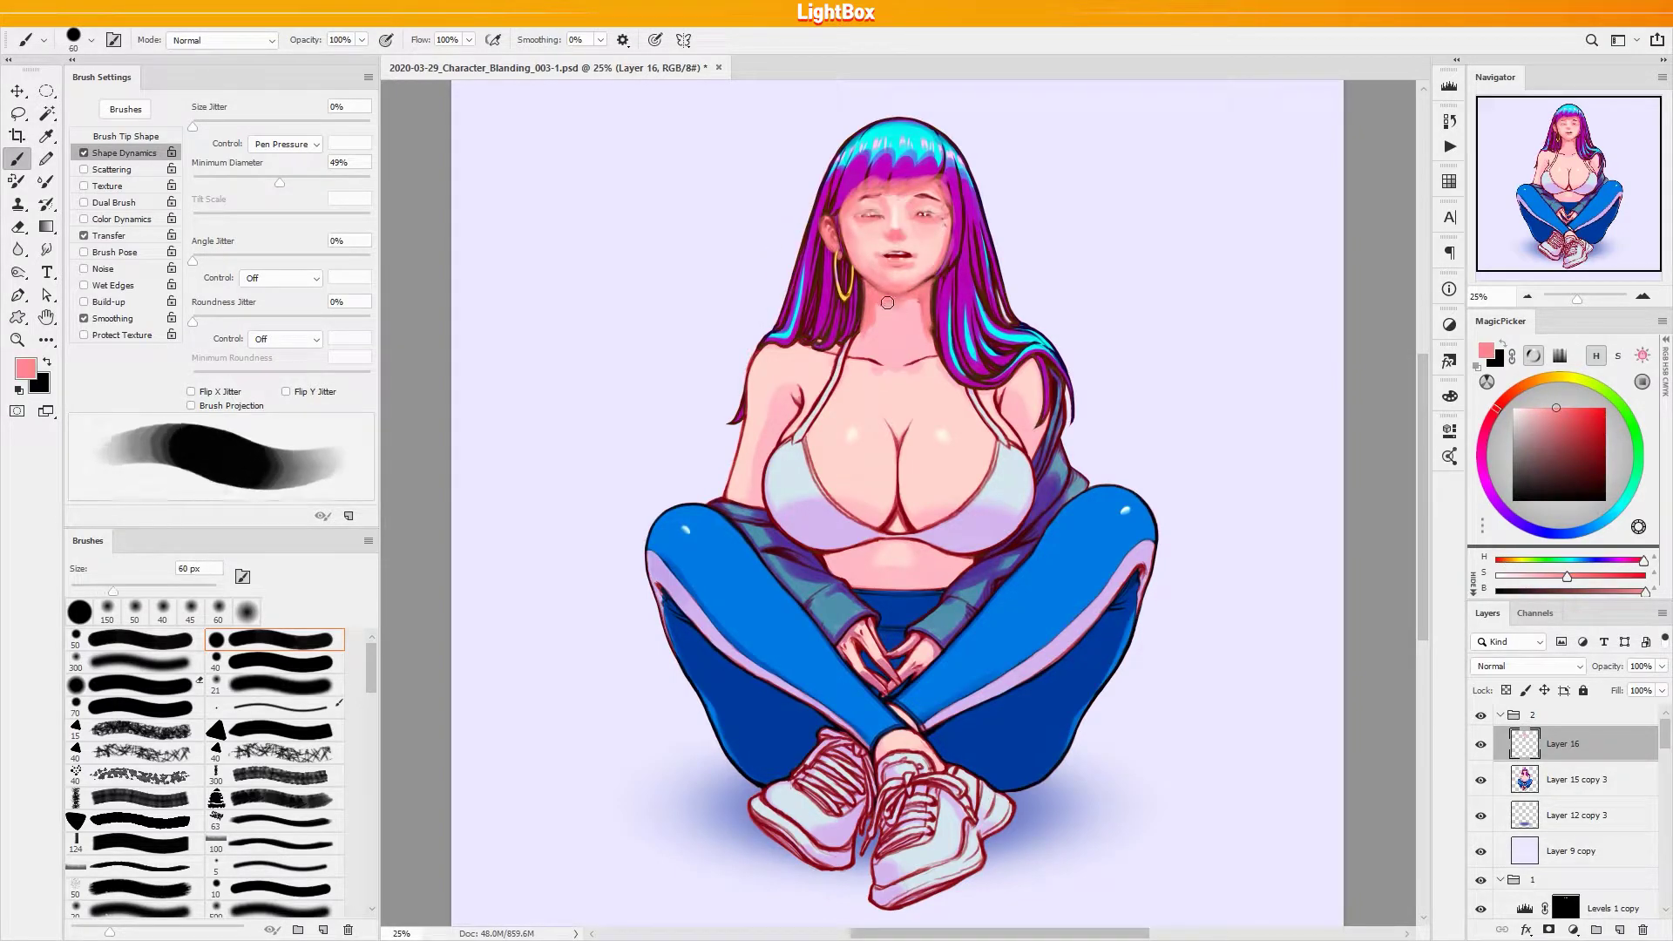
Shade the base of the neck and the collarbone lines with the pink using a 45 px brush
{"action": "key", "text": "bracketleft"}
{"action": "key", "text": "bracketleft"}
{"action": "key", "text": "bracketleft"}
{"action": "key", "text": "bracketleft"}
{"action": "key", "text": "bracketleft"}
{"action": "mouse_move", "coordinate": [878, 370]}
{"action": "left_mouse_down"}
{"action": "mouse_move", "coordinate": [876, 338]}
{"action": "mouse_move", "coordinate": [911, 364]}
{"action": "mouse_move", "coordinate": [929, 353]}
{"action": "left_mouse_up"}
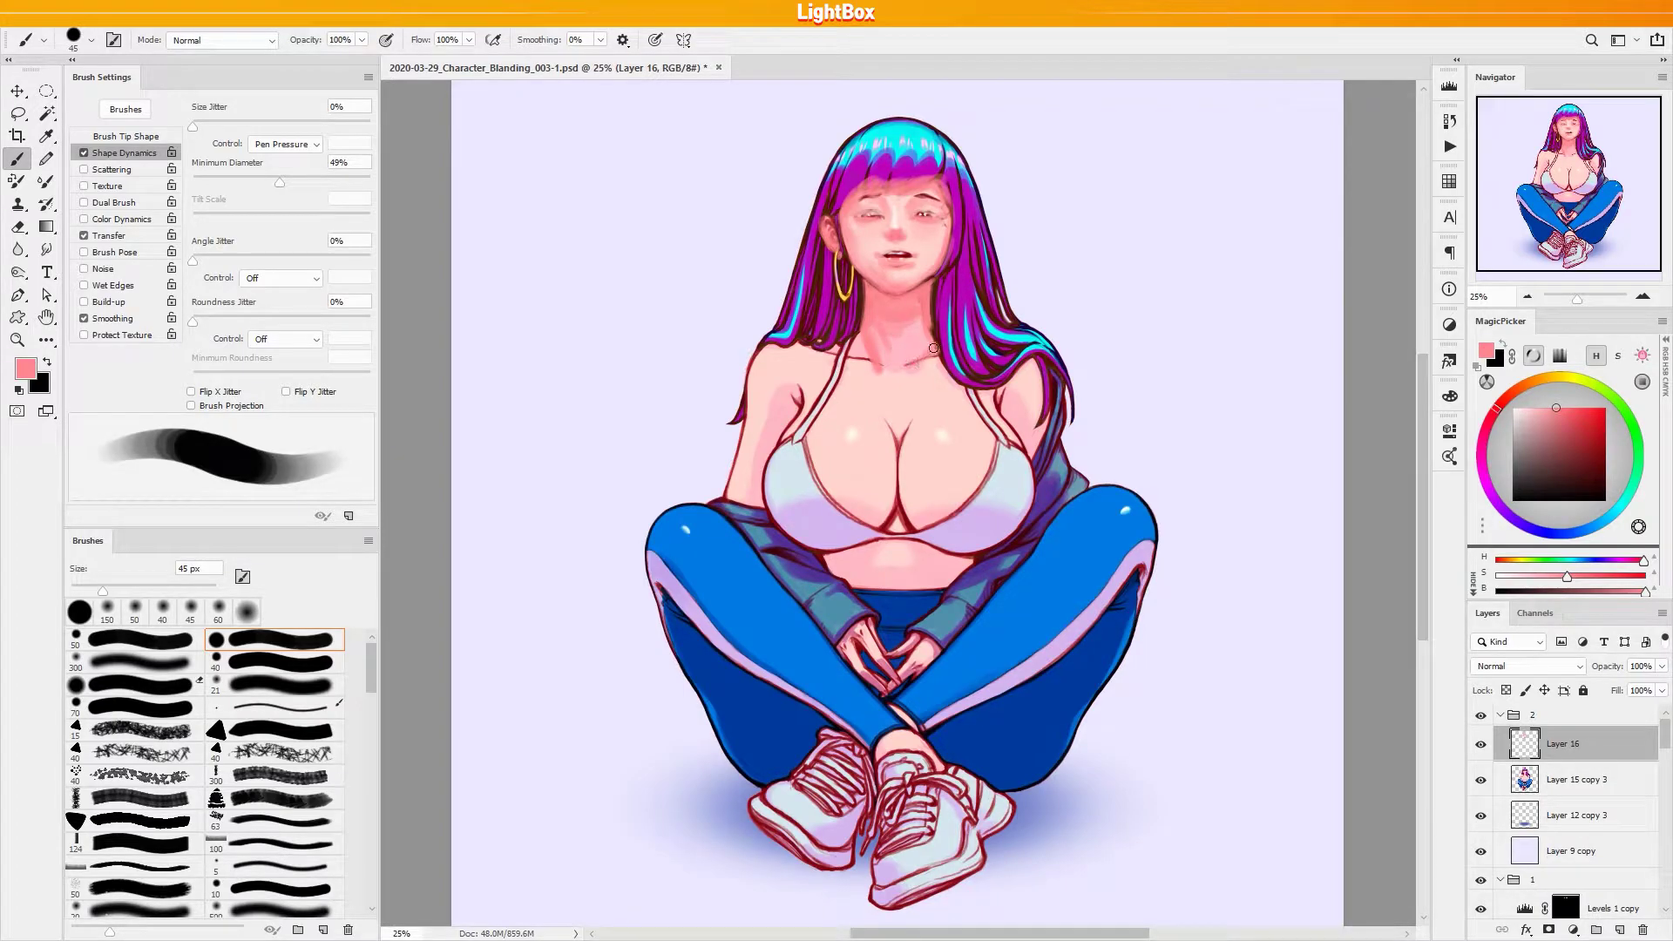
Paint over the collarbone and shoulder line art beside the hair and earring with sampled pink skin tones
{"action": "left_click", "coordinate": [858, 350], "text": "alt"}
{"action": "mouse_move", "coordinate": [842, 349]}
{"action": "left_mouse_down"}
{"action": "mouse_move", "coordinate": [935, 358]}
{"action": "mouse_move", "coordinate": [869, 376]}
{"action": "mouse_move", "coordinate": [822, 339]}
{"action": "mouse_move", "coordinate": [835, 345]}
{"action": "mouse_move", "coordinate": [810, 351]}
{"action": "mouse_move", "coordinate": [865, 335]}
{"action": "mouse_move", "coordinate": [755, 371]}
{"action": "left_mouse_up"}
{"action": "left_click", "coordinate": [866, 335], "text": "alt"}
{"action": "key", "text": "bracketright"}
{"action": "key", "text": "bracketright"}
{"action": "key", "text": "bracketright"}
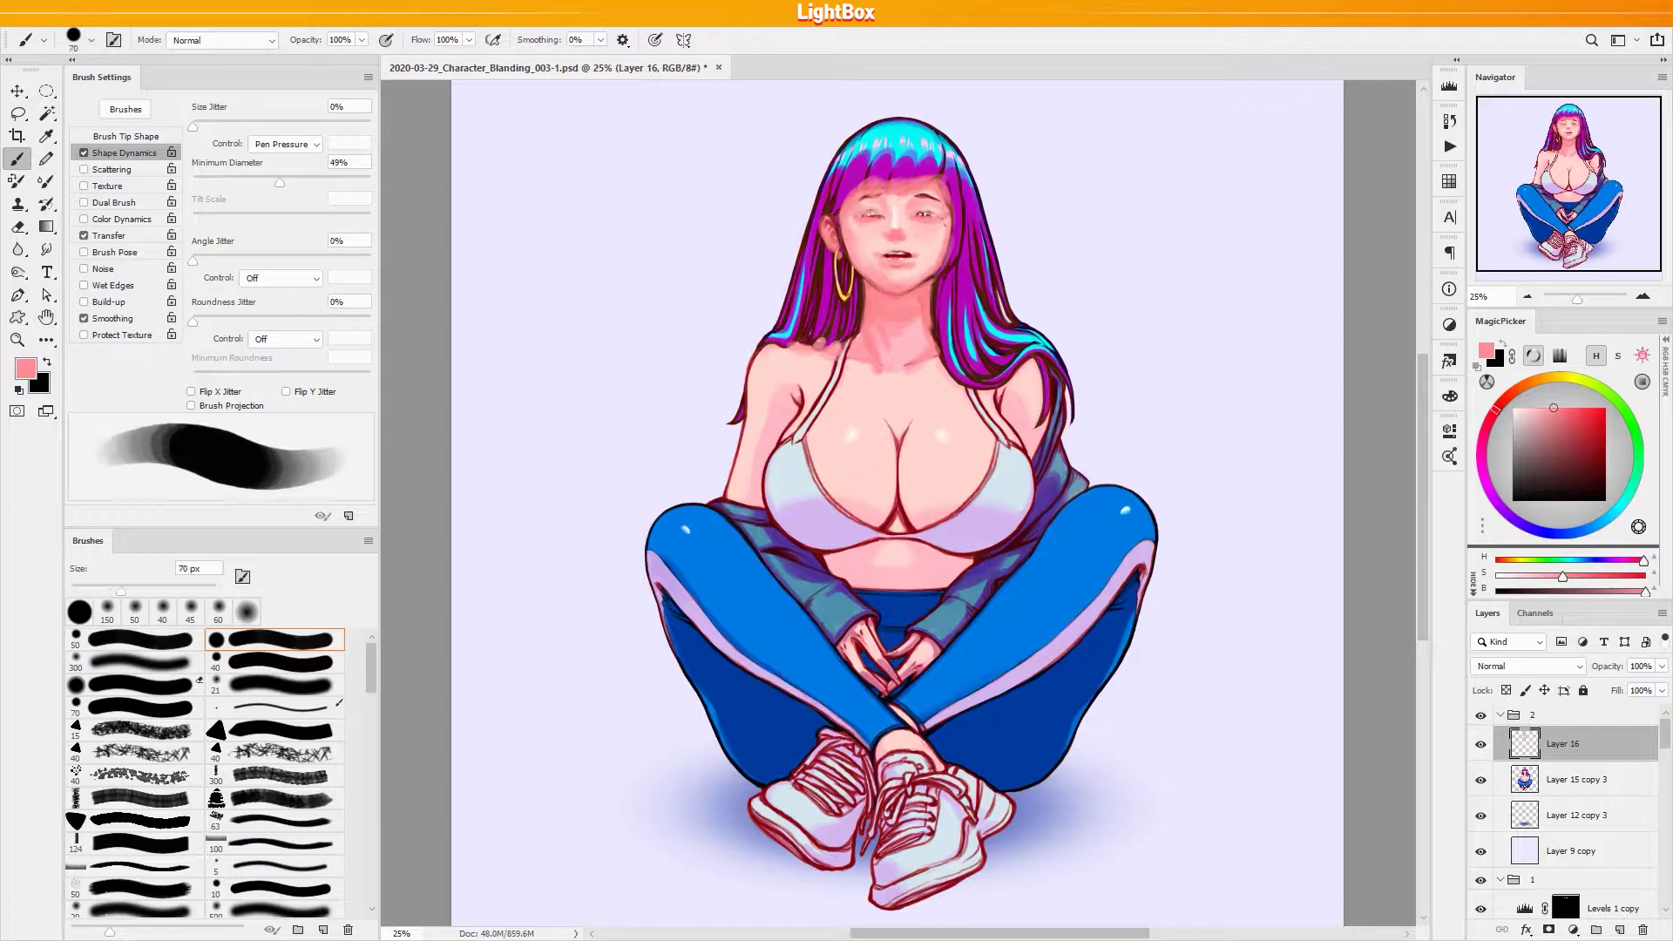
Shade the outer edge of the same shoulder and upper arm with repeated strokes of the sampled pink
{"action": "key", "text": "bracketleft"}
{"action": "key", "text": "bracketleft"}
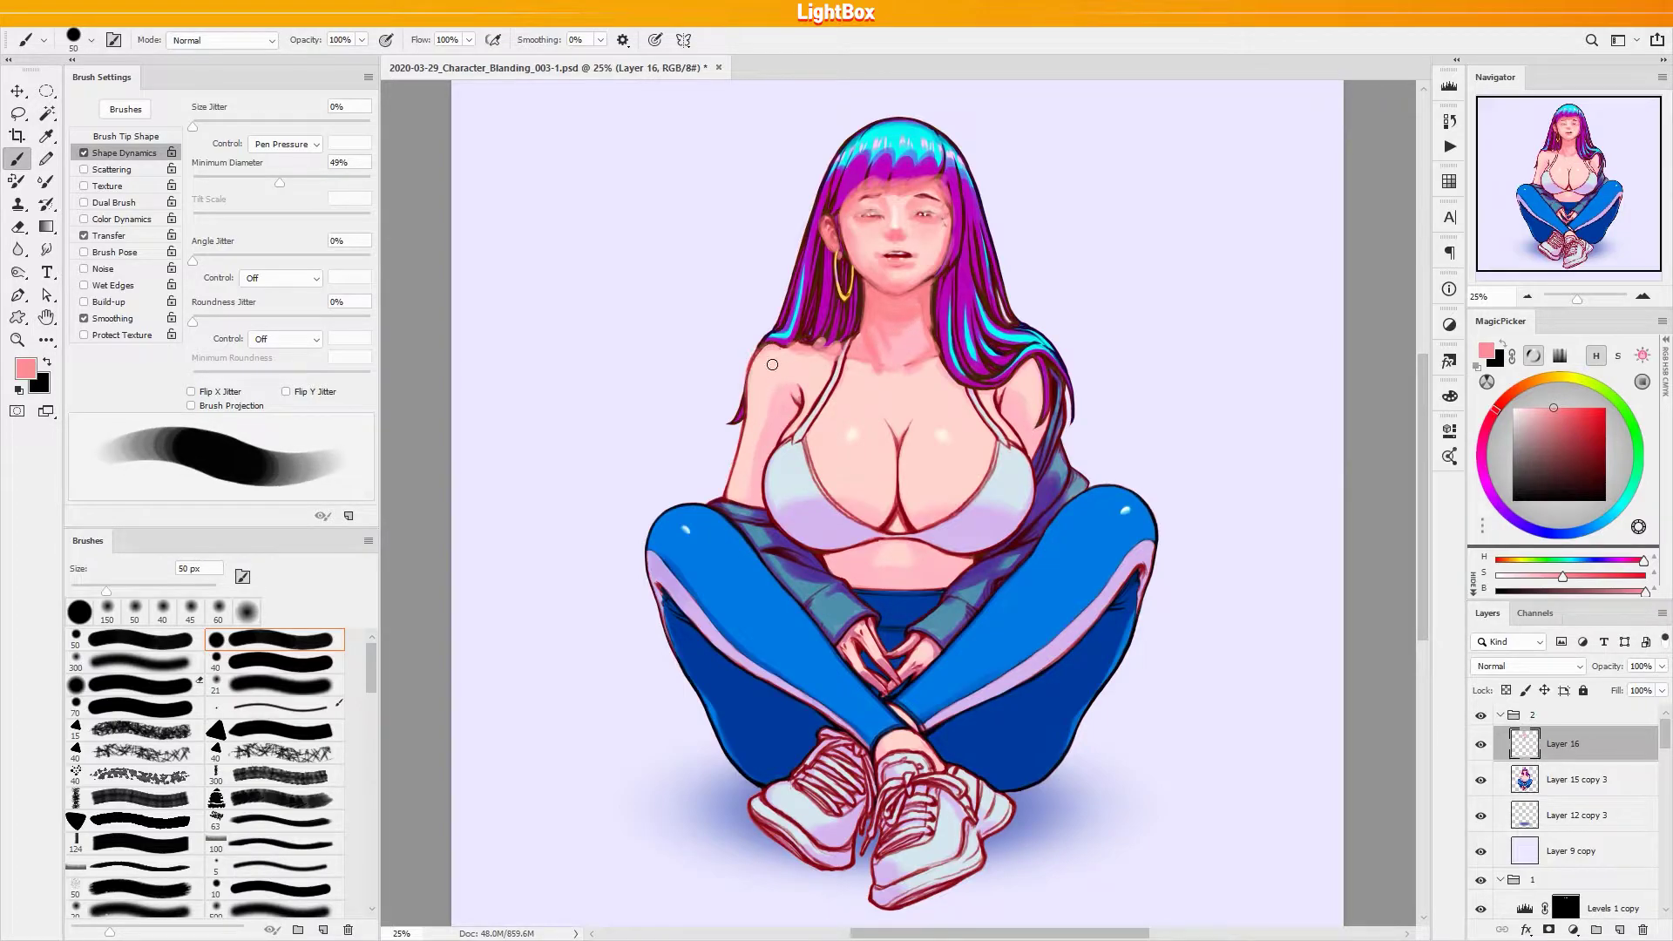
{"action": "key", "text": "bracketright"}
{"action": "key", "text": "bracketright"}
{"action": "left_click_drag", "start_coordinate": [762, 355], "coordinate": [754, 450]}
{"action": "left_click_drag", "start_coordinate": [758, 350], "coordinate": [757, 458]}
{"action": "left_click_drag", "start_coordinate": [764, 366], "coordinate": [761, 428]}
Merge Layer 16 with Layer 15 copy 3 and switch to the Eraser tool
{"action": "left_click", "coordinate": [1581, 789], "text": "shift"}
{"action": "key", "text": "ctrl+e"}
{"action": "key", "text": "e"}
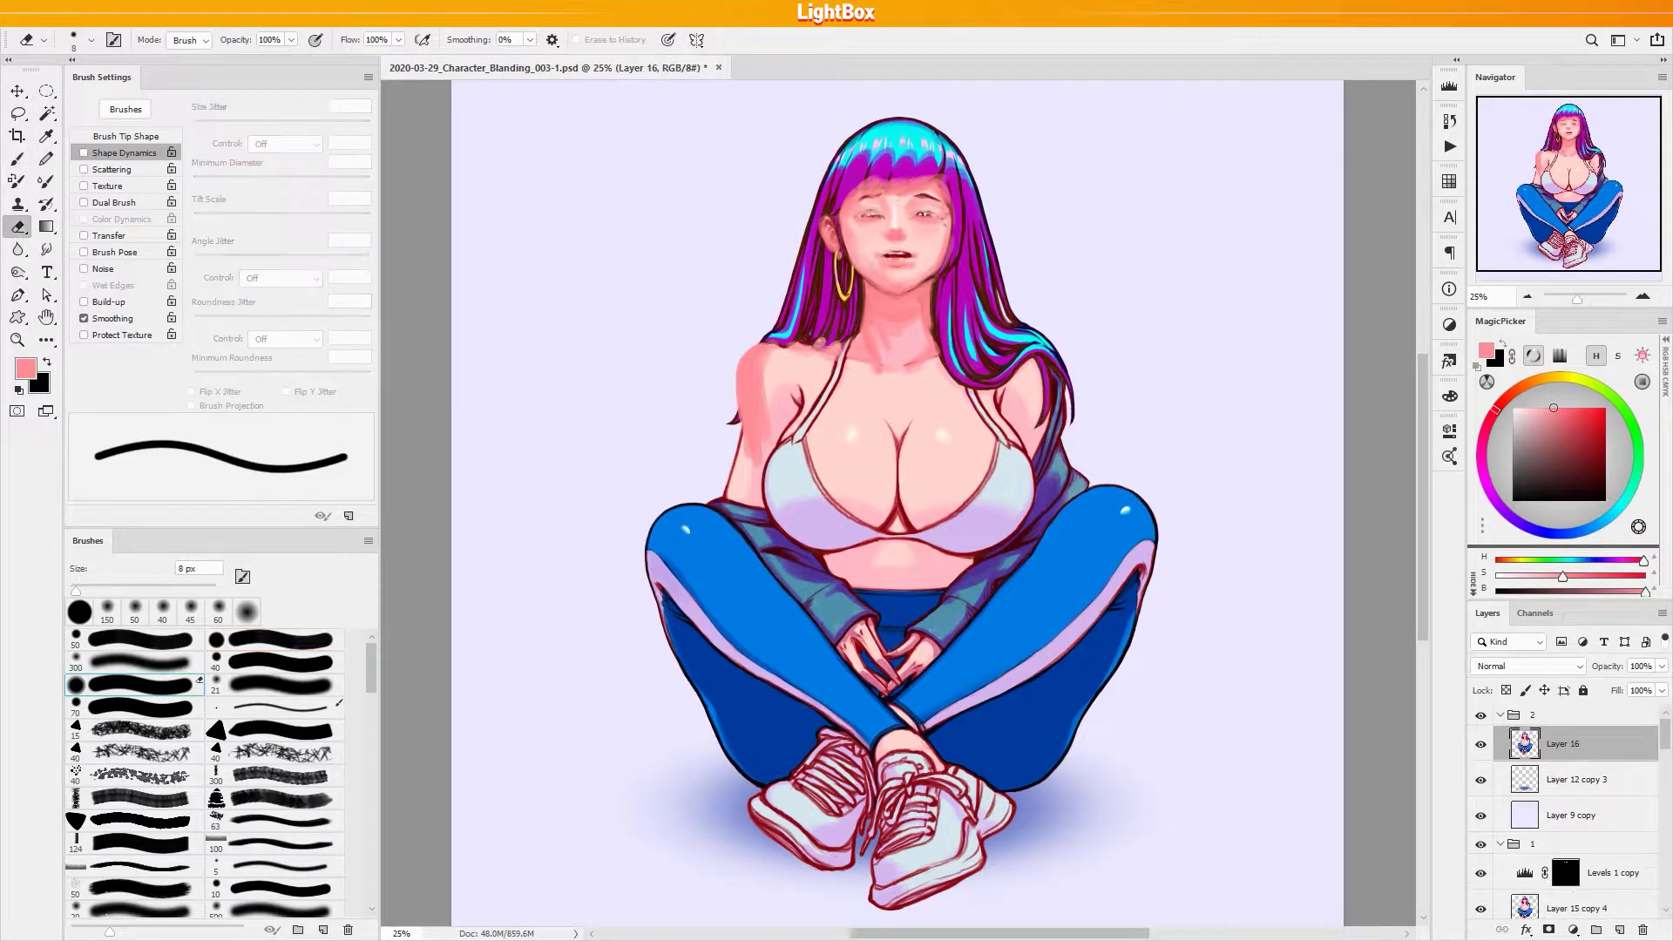
Erase the stray hair and line art outside both upper arms with a soft 35 px eraser
{"action": "left_click", "coordinate": [276, 640]}
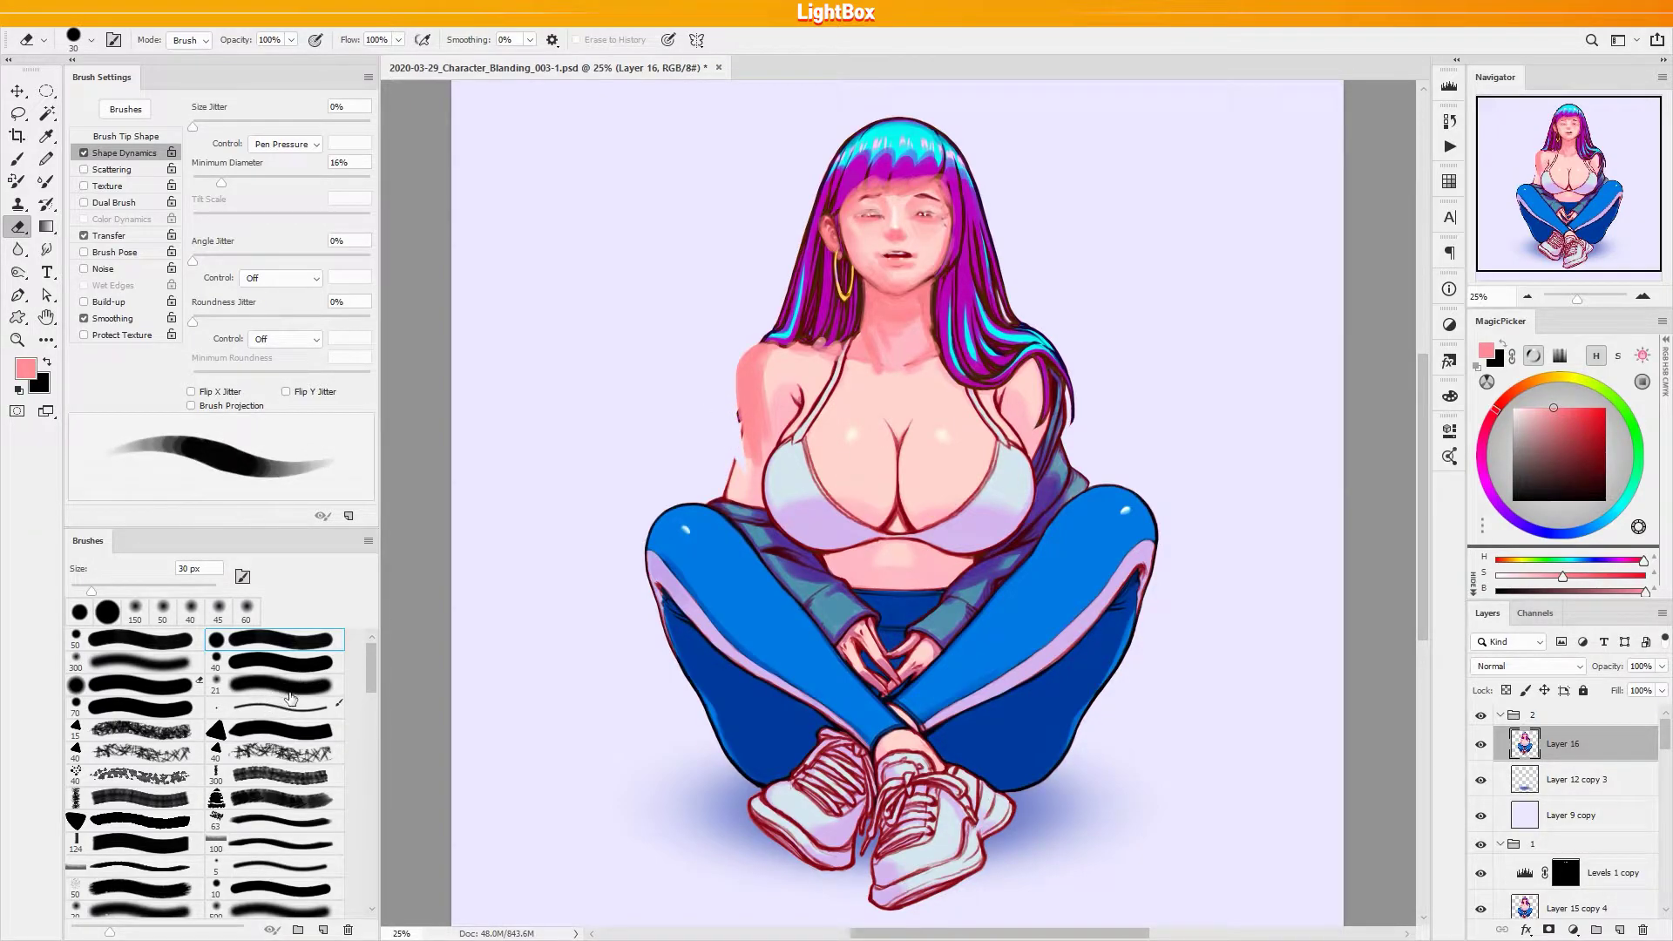
{"action": "left_click", "coordinate": [286, 688]}
{"action": "mouse_move", "coordinate": [736, 446]}
{"action": "left_mouse_down"}
{"action": "mouse_move", "coordinate": [736, 492]}
{"action": "mouse_move", "coordinate": [715, 476]}
{"action": "mouse_move", "coordinate": [706, 495]}
{"action": "mouse_move", "coordinate": [743, 518]}
{"action": "mouse_move", "coordinate": [745, 475]}
{"action": "left_mouse_up"}
{"action": "mouse_move", "coordinate": [1068, 406]}
{"action": "left_mouse_down"}
{"action": "mouse_move", "coordinate": [1059, 466]}
{"action": "mouse_move", "coordinate": [1077, 449]}
{"action": "mouse_move", "coordinate": [1085, 483]}
{"action": "left_mouse_up"}
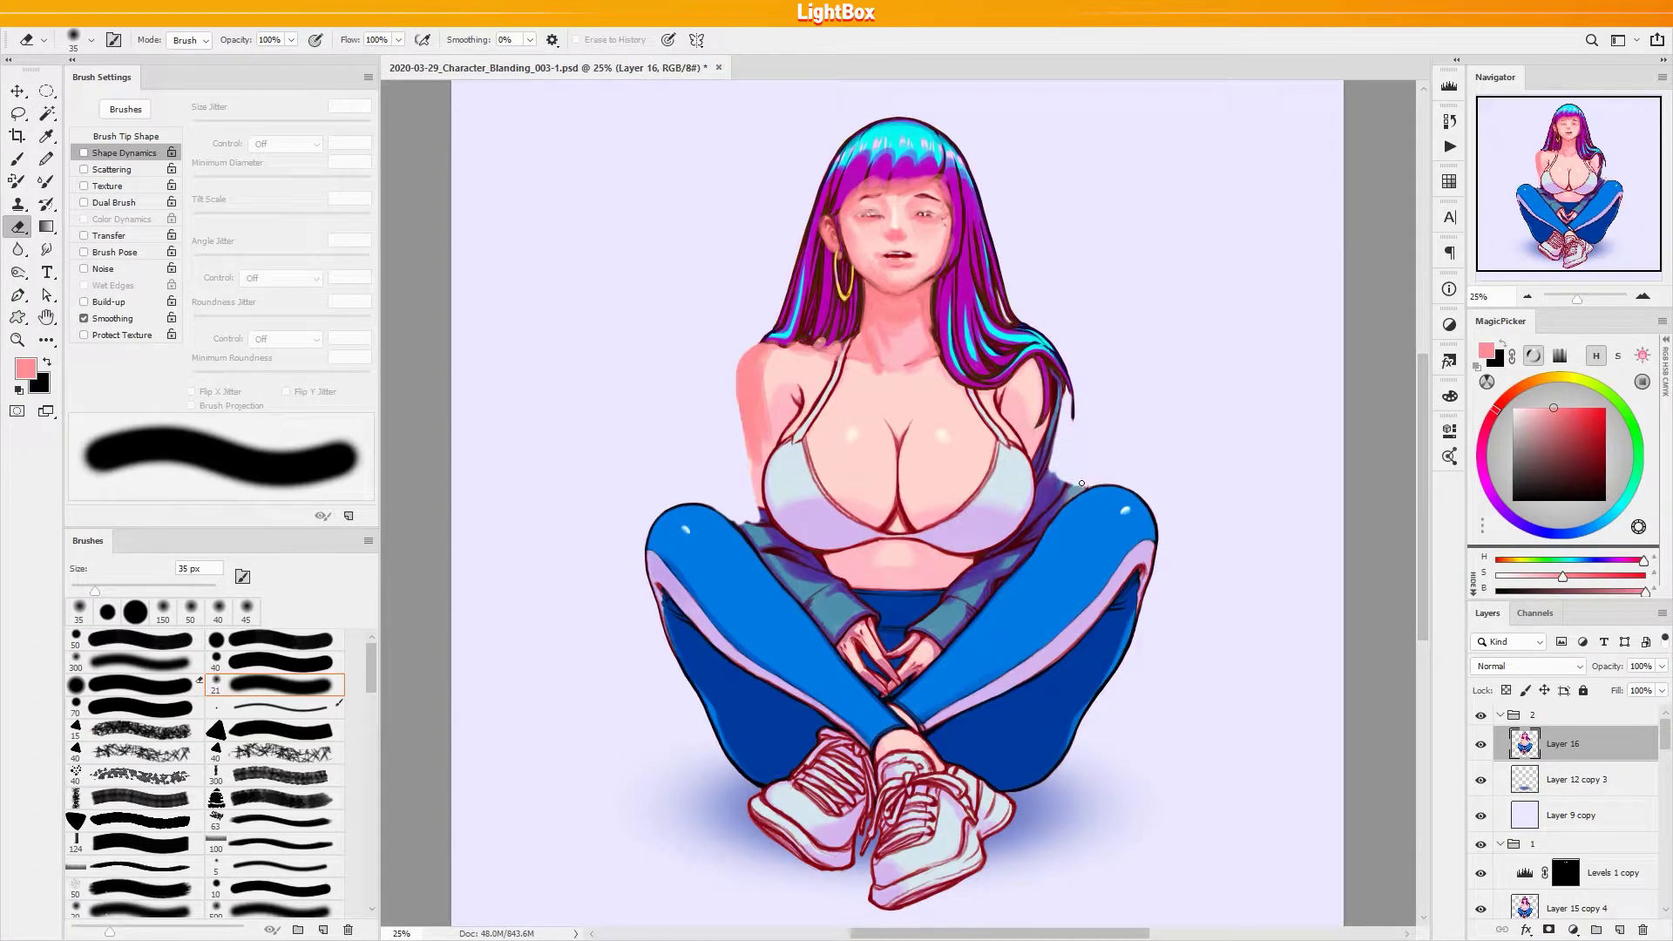
Paint over the outline and armpit line of the earring-side arm with pink using a 50 px brush
{"action": "key", "text": "b"}
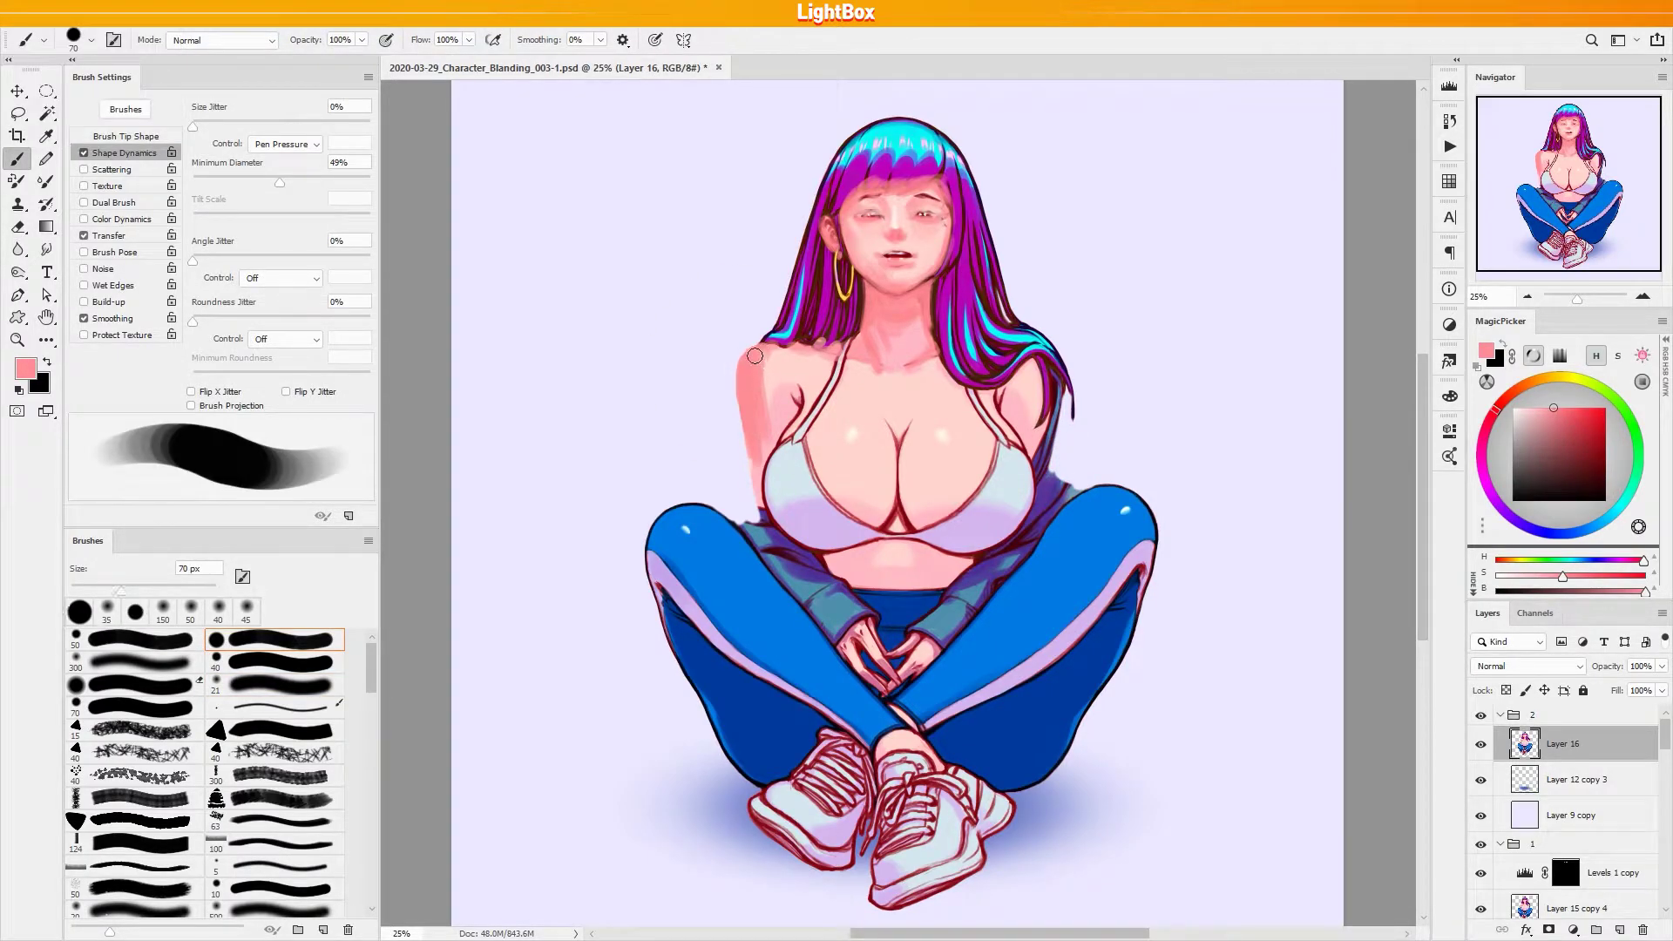
{"action": "key", "text": "bracketleft"}
{"action": "key", "text": "bracketleft"}
{"action": "mouse_move", "coordinate": [768, 359]}
{"action": "left_mouse_down"}
{"action": "mouse_move", "coordinate": [747, 348]}
{"action": "mouse_move", "coordinate": [740, 405]}
{"action": "mouse_move", "coordinate": [759, 513]}
{"action": "left_mouse_up"}
{"action": "mouse_move", "coordinate": [767, 357]}
{"action": "left_mouse_down"}
{"action": "mouse_move", "coordinate": [771, 440]}
{"action": "mouse_move", "coordinate": [793, 405]}
{"action": "mouse_move", "coordinate": [807, 423]}
{"action": "mouse_move", "coordinate": [767, 515]}
{"action": "left_mouse_up"}
Paint over the dark centre line of the chest with sampled pink skin tones
{"action": "left_click", "coordinate": [894, 462], "text": "alt"}
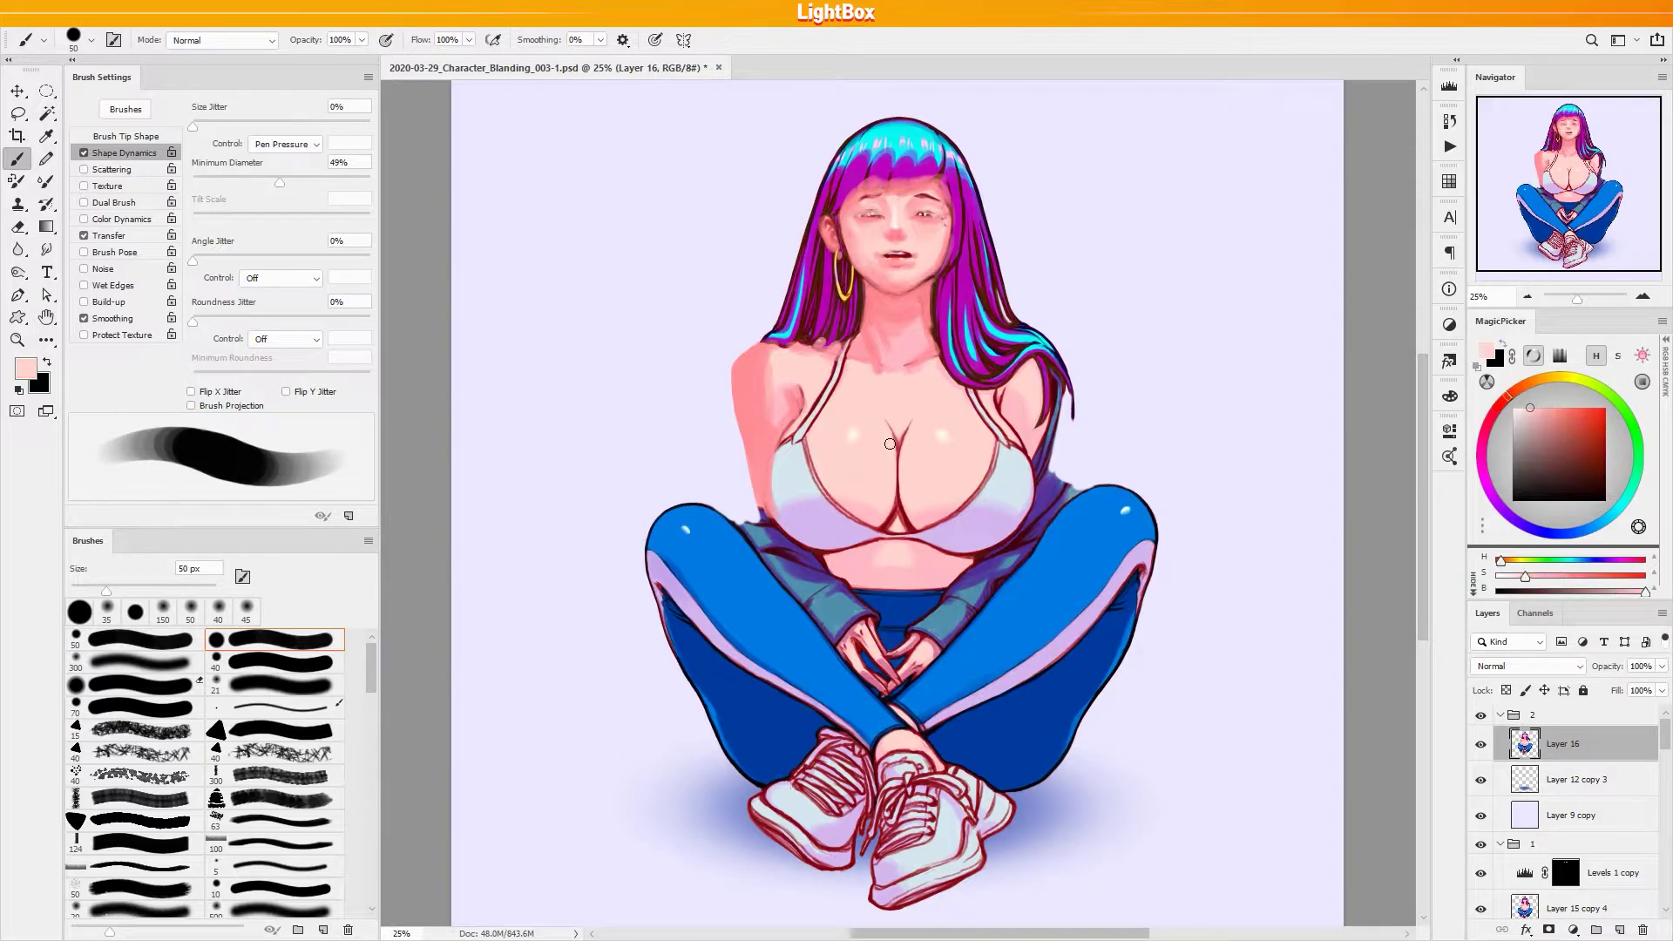
{"action": "left_click", "coordinate": [766, 436], "text": "alt"}
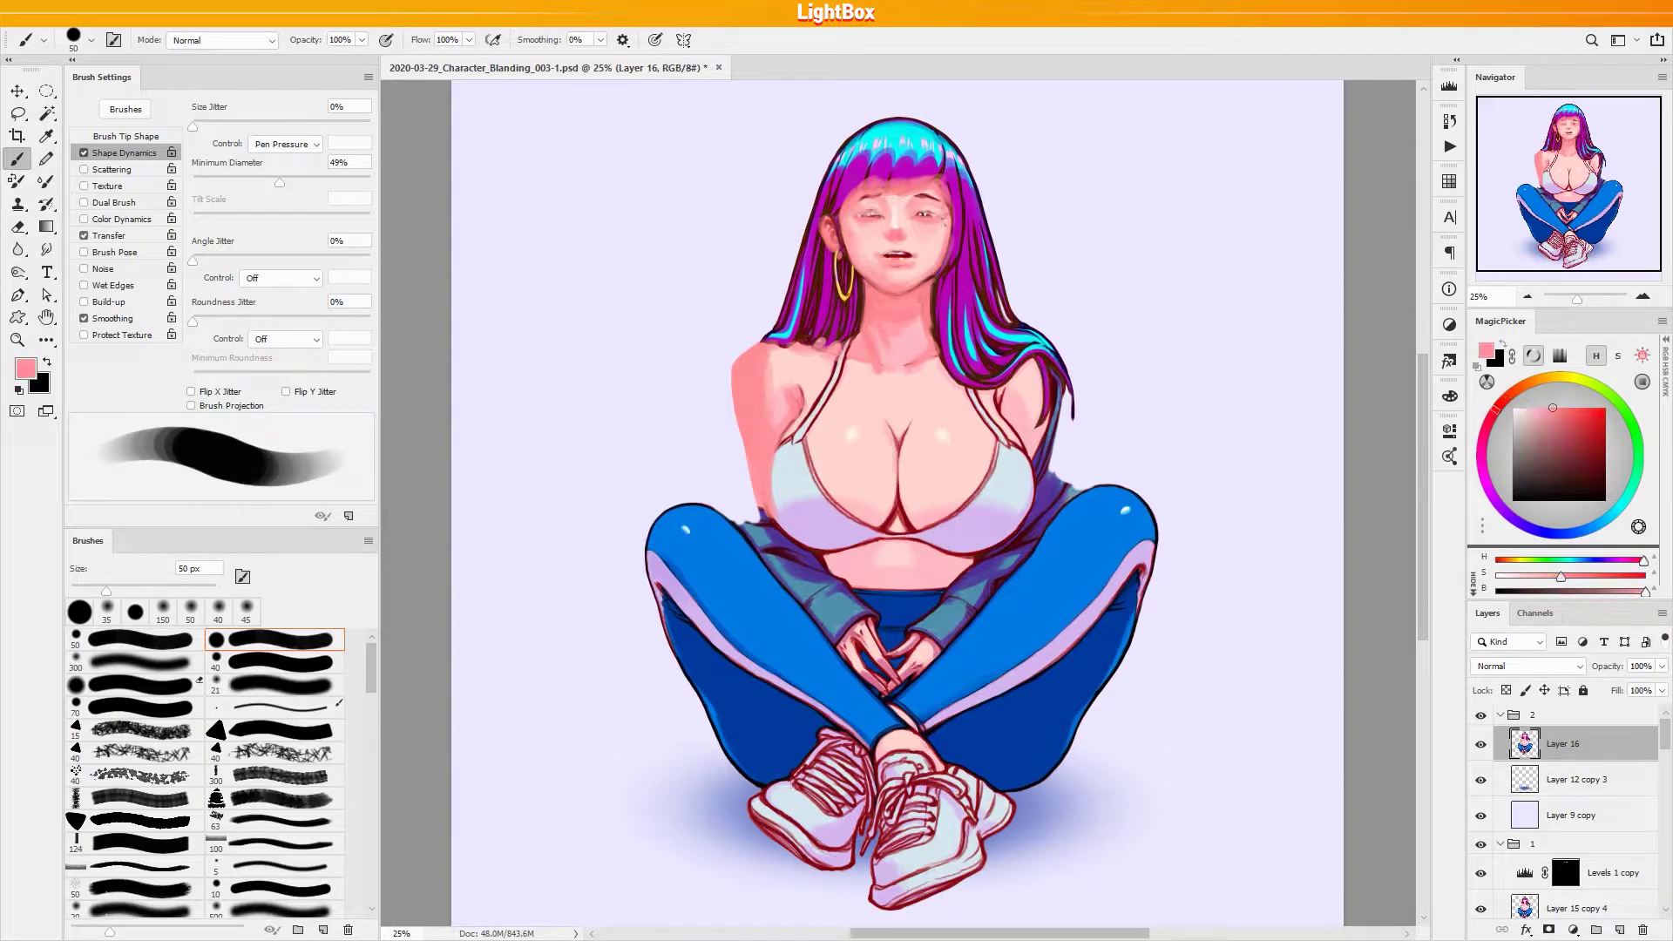
{"action": "mouse_move", "coordinate": [905, 421]}
{"action": "left_mouse_down"}
{"action": "mouse_move", "coordinate": [904, 514]}
{"action": "mouse_move", "coordinate": [884, 528]}
{"action": "mouse_move", "coordinate": [909, 523]}
{"action": "left_mouse_up"}
{"action": "left_click", "coordinate": [915, 451], "text": "alt"}
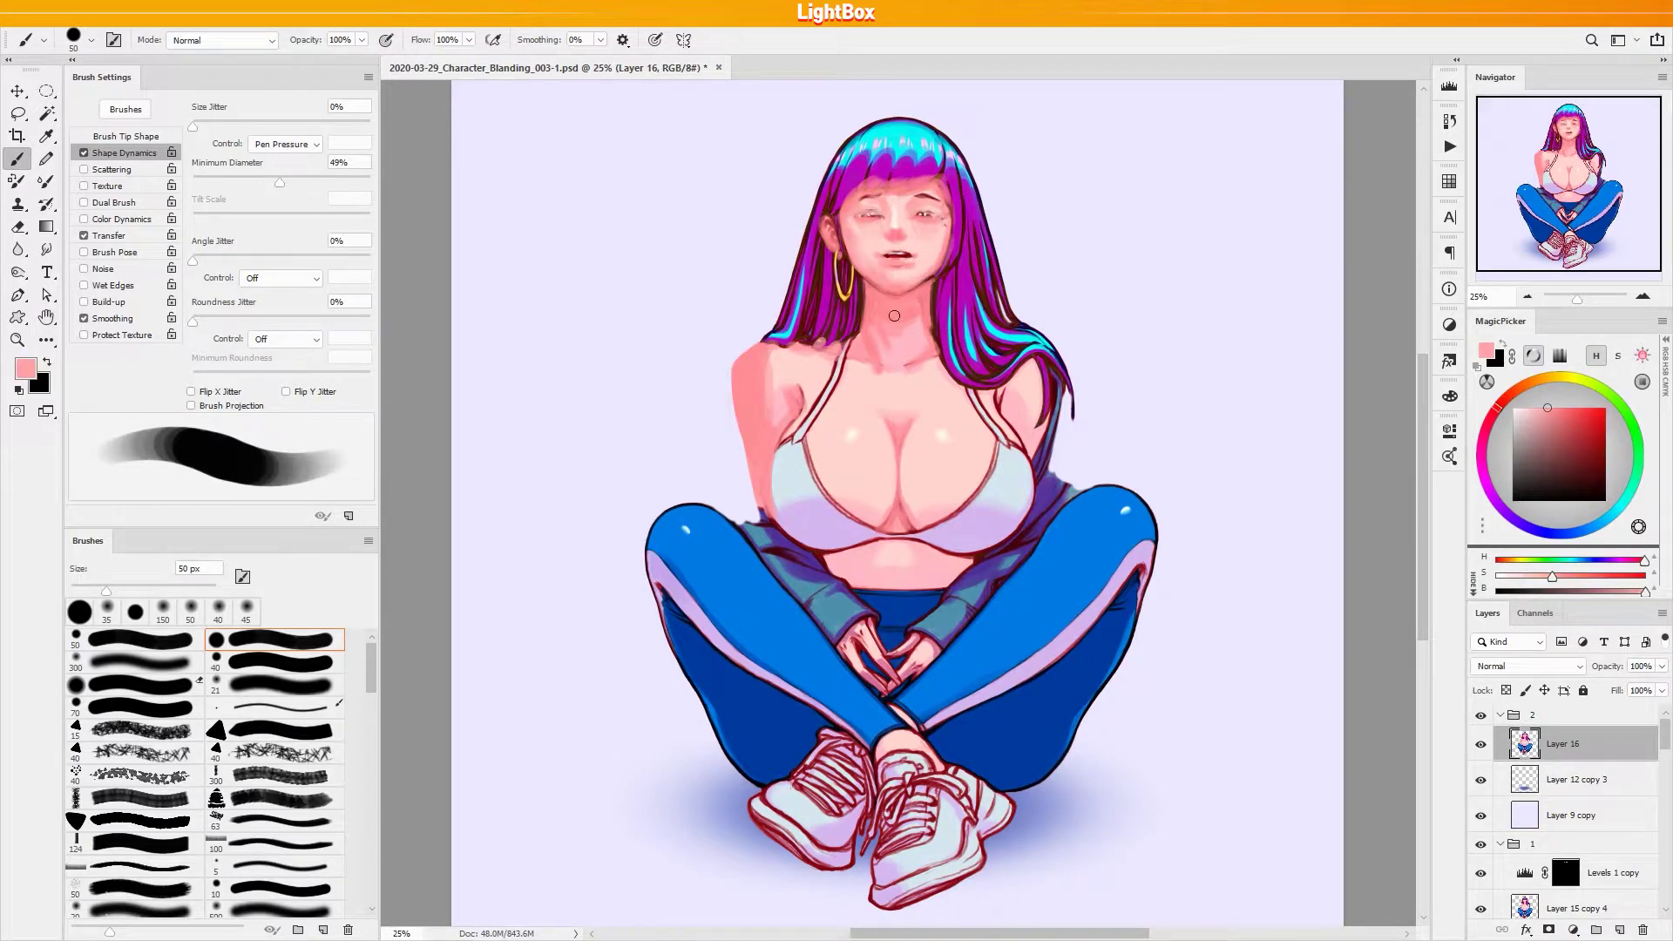
Blend the sampled pink across the collarbones and upper chest, enlarging the brush to 175 px
{"action": "key", "text": "bracketright"}
{"action": "key", "text": "bracketright"}
{"action": "key", "text": "bracketright"}
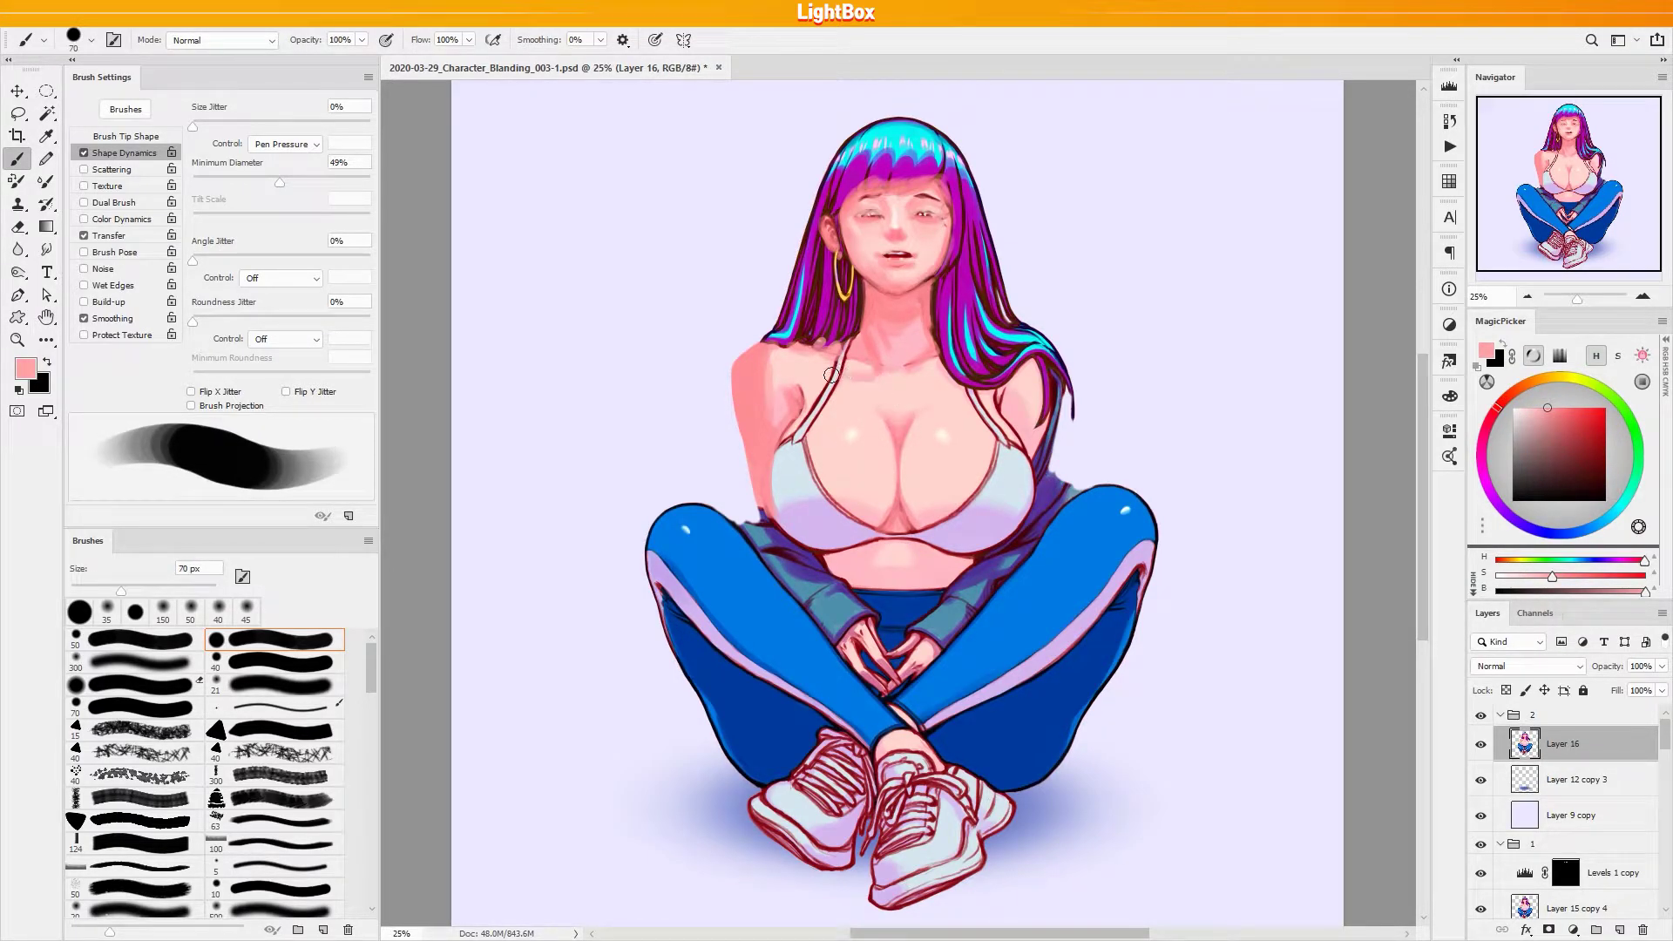
{"action": "key", "text": "ctrl+z"}
{"action": "left_click_drag", "start_coordinate": [842, 384], "coordinate": [881, 389]}
{"action": "key", "text": "]"}
{"action": "key", "text": "]"}
{"action": "key", "text": "]"}
{"action": "key", "text": "]"}
{"action": "key", "text": "]"}
{"action": "key", "text": "]"}
{"action": "left_click_drag", "start_coordinate": [932, 381], "coordinate": [908, 392]}
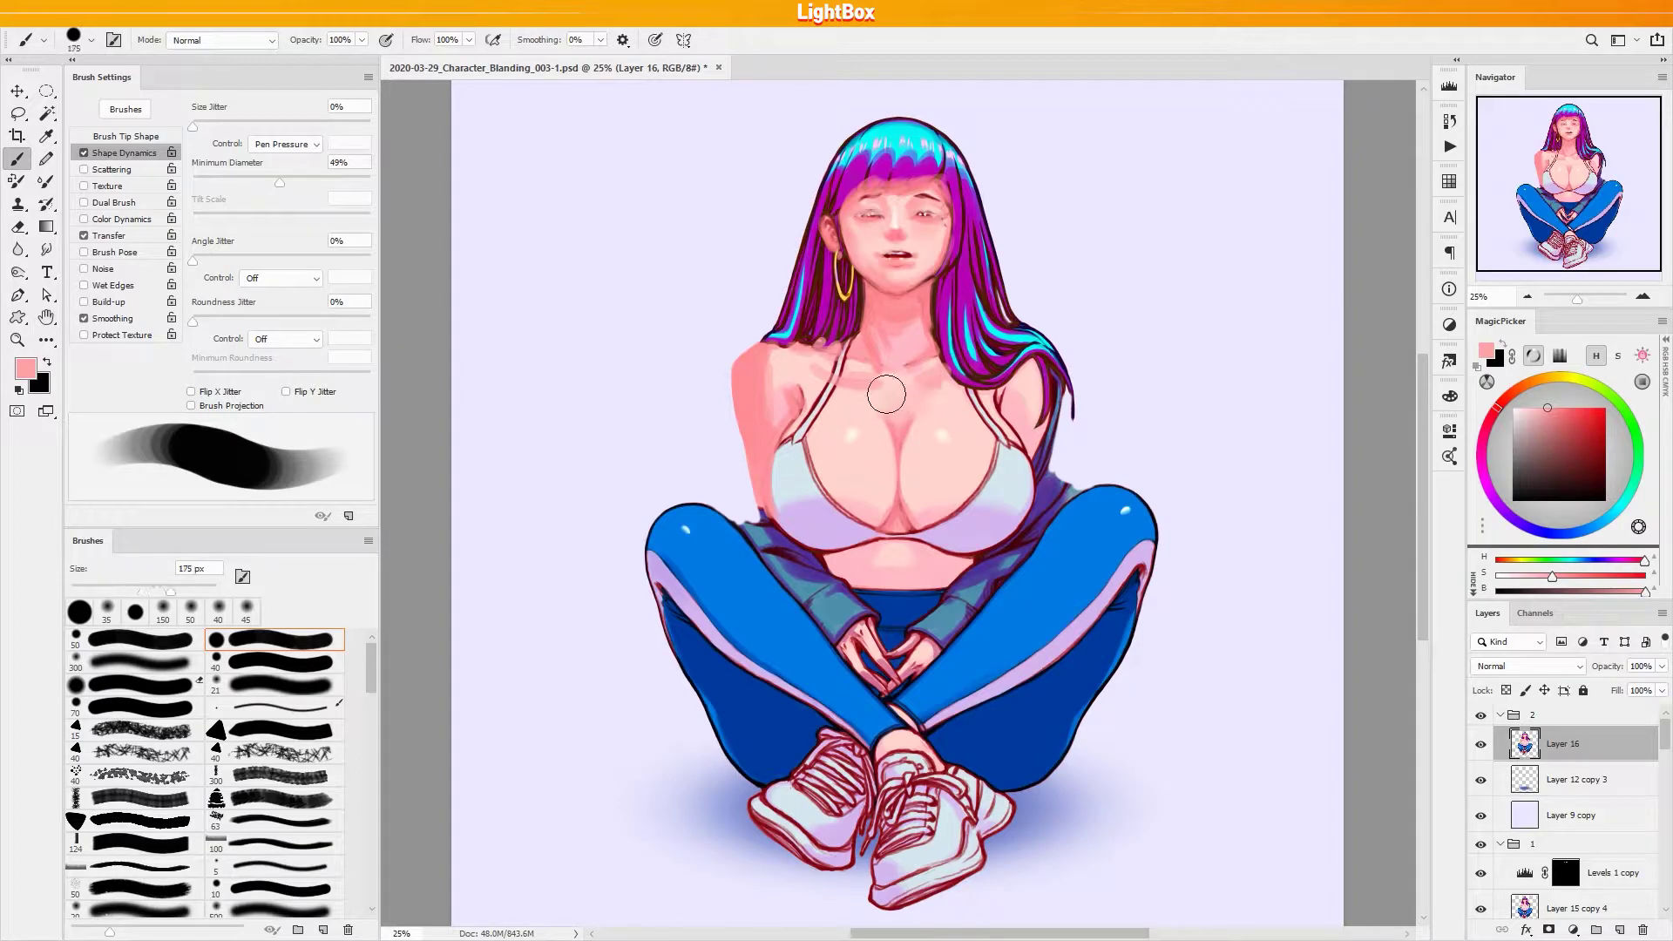
Soften the earring-side shoulder and upper arm with a sampled light skin tone and reduce the brush to 125 px
{"action": "left_click", "coordinate": [799, 389], "text": "alt"}
{"action": "mouse_move", "coordinate": [773, 381]}
{"action": "left_mouse_down"}
{"action": "mouse_move", "coordinate": [785, 444]}
{"action": "mouse_move", "coordinate": [776, 433]}
{"action": "left_mouse_up"}
{"action": "key", "text": "bracketleft"}
{"action": "key", "text": "bracketleft"}
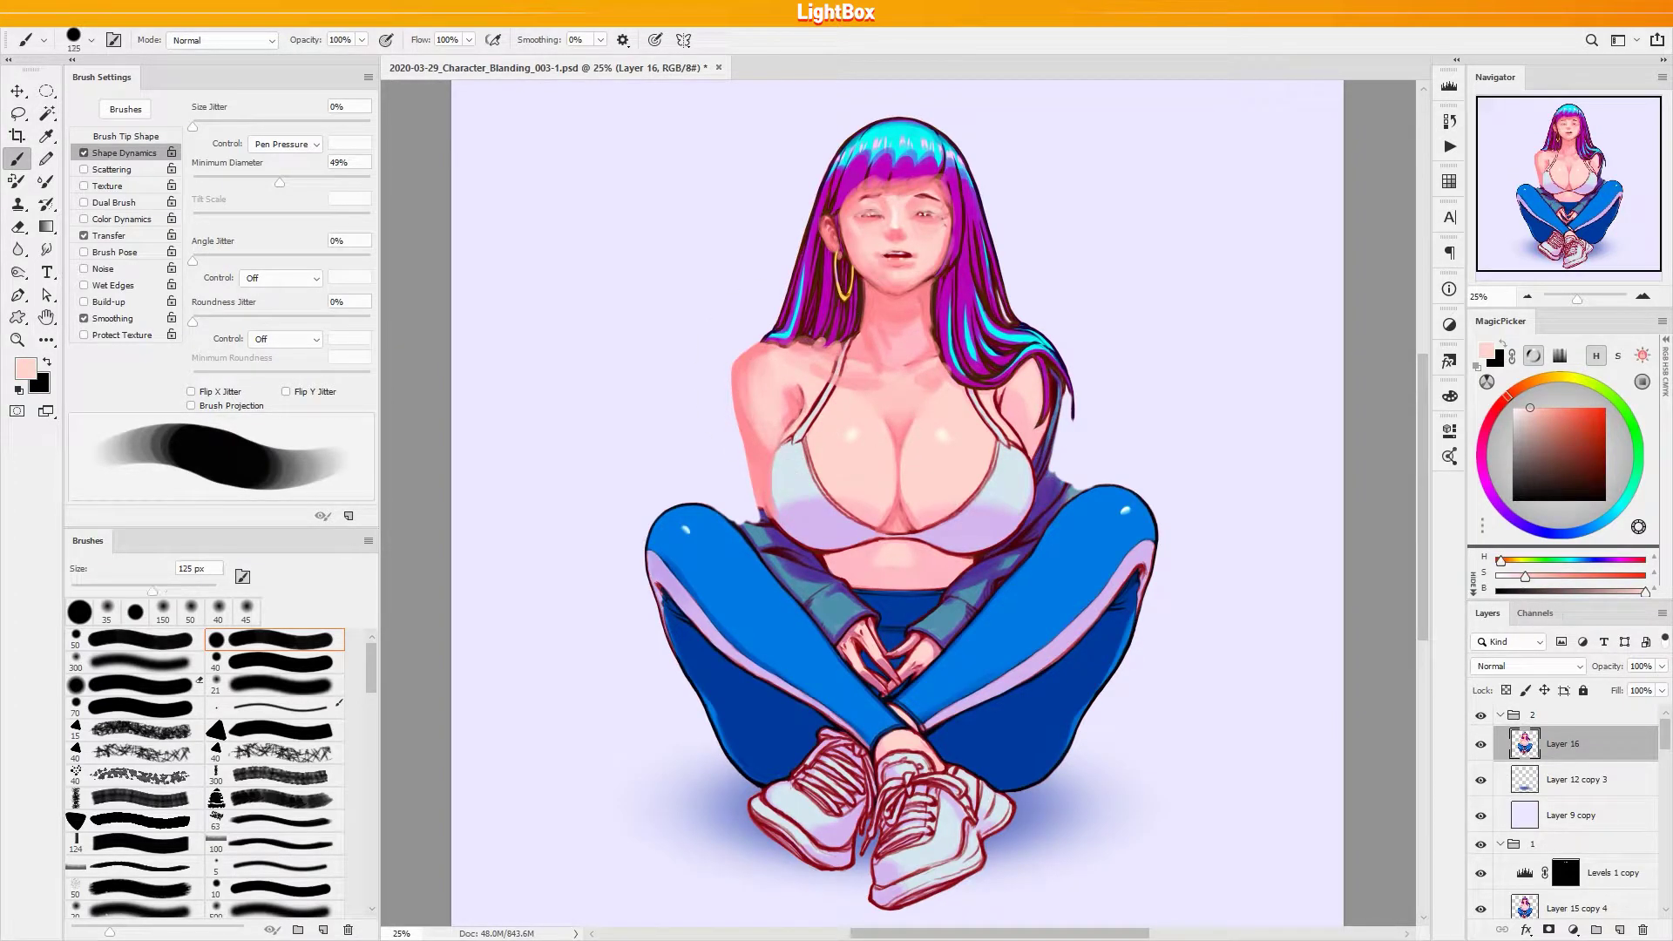
Paint sampled pink over the line art and hair on the opposite upper arm
{"action": "left_click", "coordinate": [763, 471], "text": "alt"}
{"action": "mouse_move", "coordinate": [1002, 399]}
{"action": "left_mouse_down"}
{"action": "mouse_move", "coordinate": [1042, 427]}
{"action": "mouse_move", "coordinate": [1037, 374]}
{"action": "mouse_move", "coordinate": [1048, 436]}
{"action": "mouse_move", "coordinate": [1053, 384]}
{"action": "mouse_move", "coordinate": [1043, 453]}
{"action": "mouse_move", "coordinate": [1039, 366]}
{"action": "mouse_move", "coordinate": [1041, 462]}
{"action": "mouse_move", "coordinate": [1056, 411]}
{"action": "mouse_move", "coordinate": [1053, 457]}
{"action": "mouse_move", "coordinate": [1050, 396]}
{"action": "mouse_move", "coordinate": [1042, 466]}
{"action": "left_mouse_up"}
{"action": "key", "text": "bracketleft"}
{"action": "key", "text": "bracketleft"}
{"action": "key", "text": "e"}
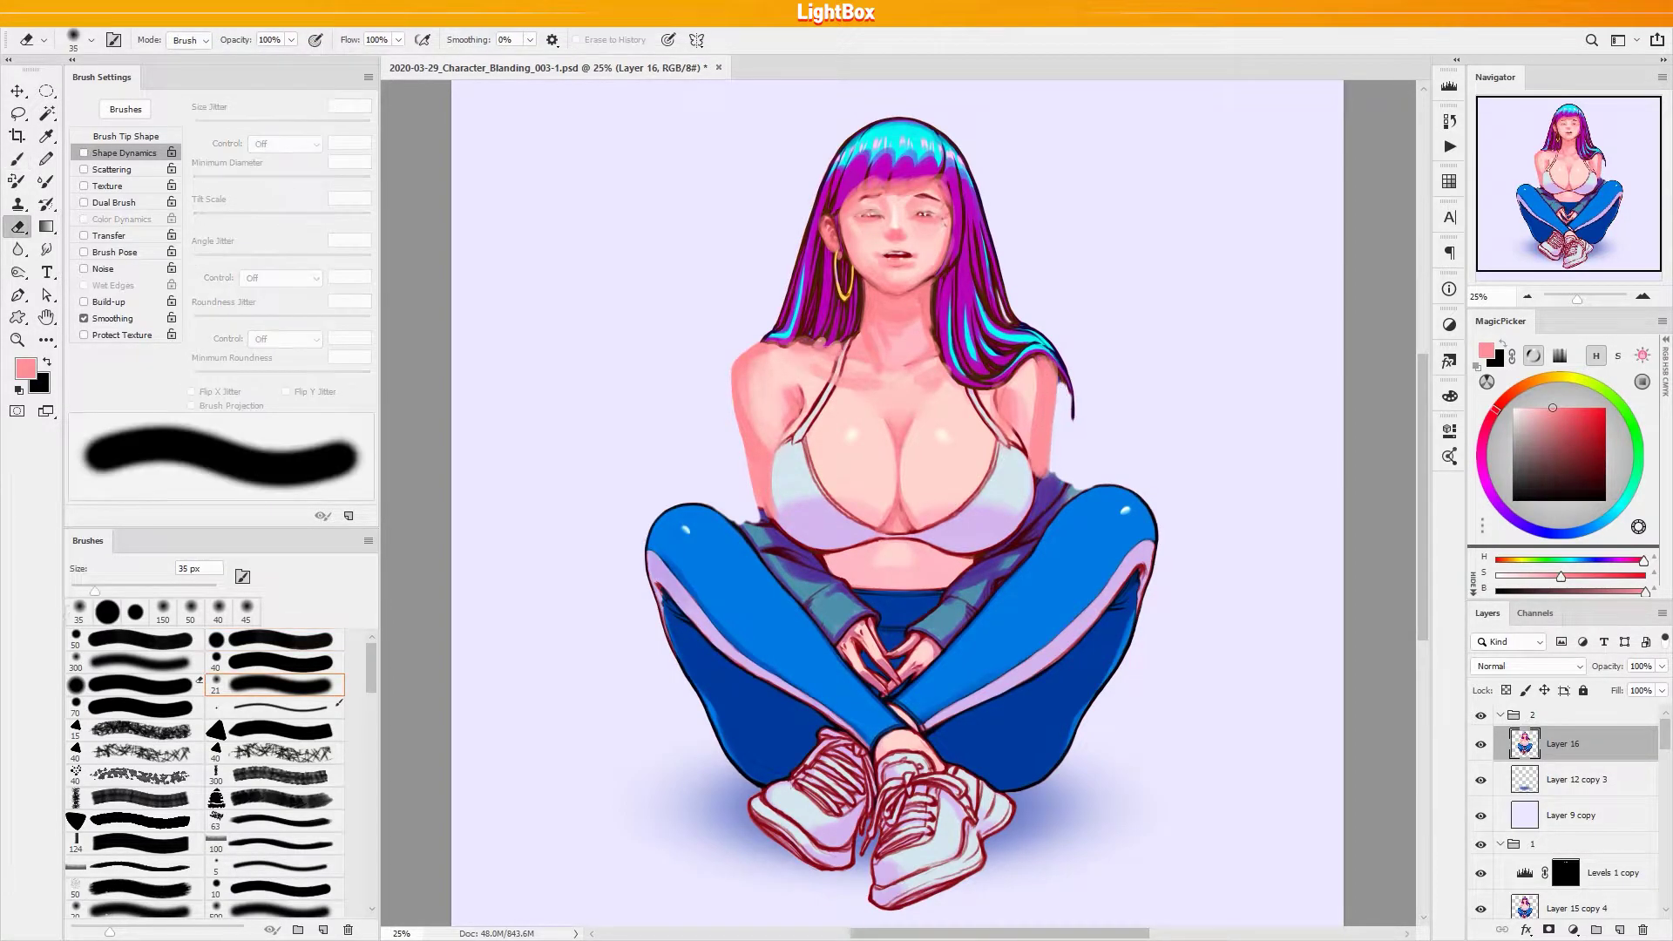
Build up the outer side of the same arm with alternating pink and sampled light skin tones
{"action": "key", "text": "b"}
{"action": "left_click_drag", "start_coordinate": [1043, 388], "coordinate": [1034, 453]}
{"action": "key", "text": "x"}
{"action": "left_click", "coordinate": [1033, 410], "text": "alt"}
{"action": "left_click_drag", "start_coordinate": [1040, 366], "coordinate": [1039, 463]}
{"action": "key", "text": "x"}
{"action": "key", "text": "c"}
{"action": "key", "text": "b"}
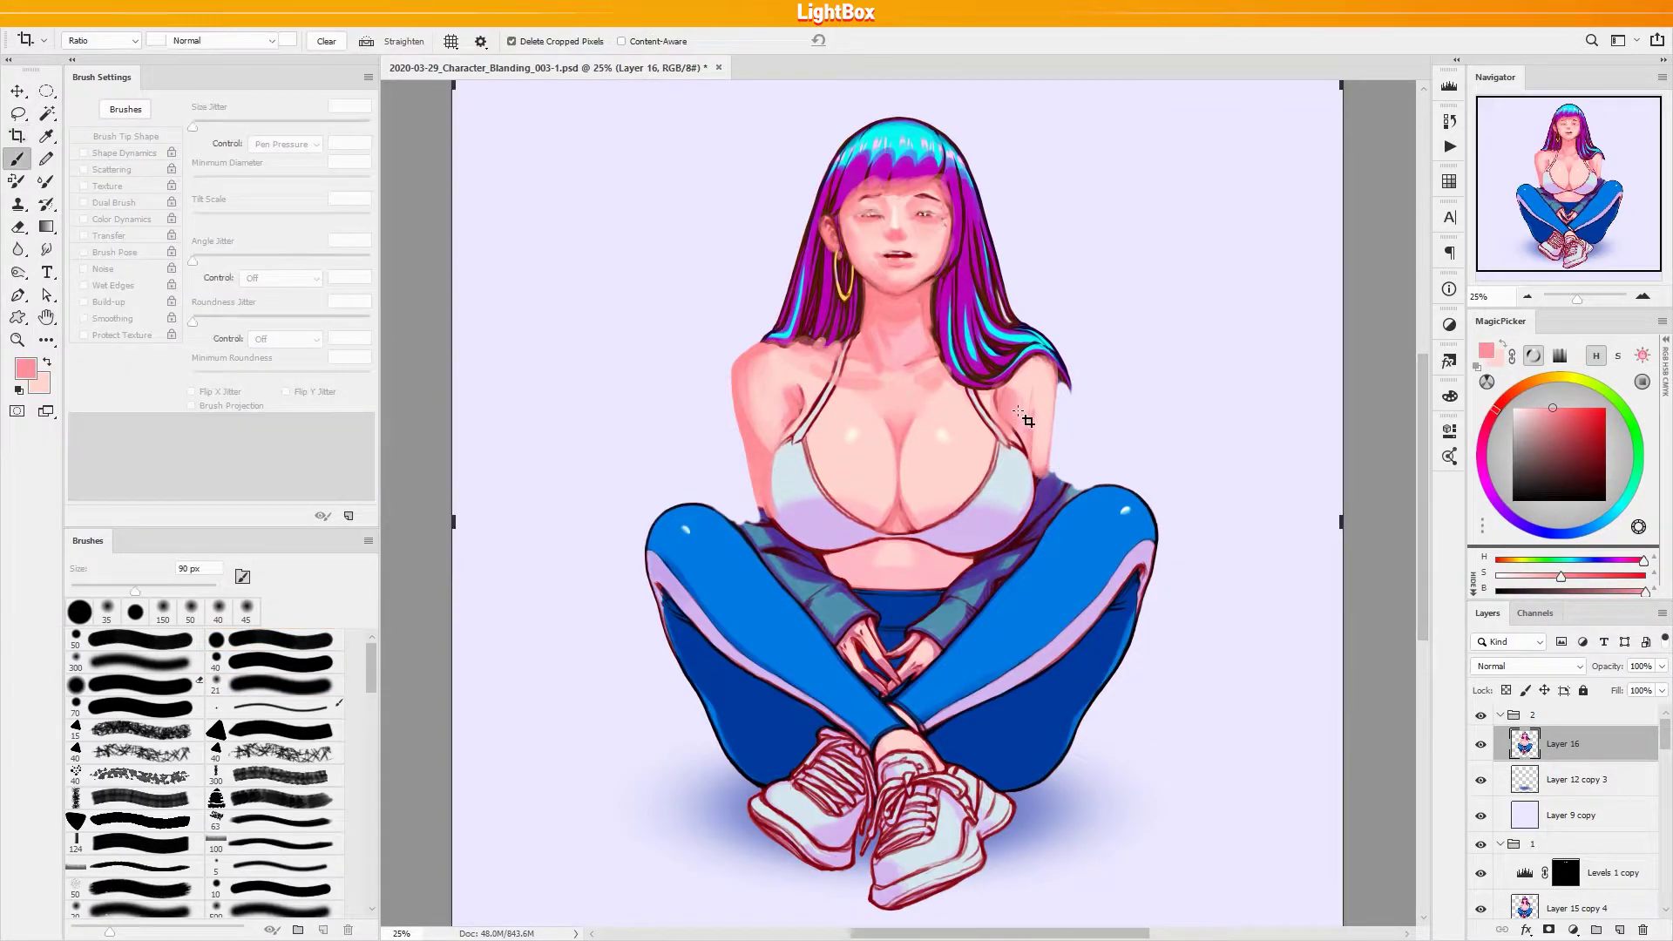
Cover the armpit line beside the top's strap with pink using a 45 px brush
{"action": "key", "text": "x"}
{"action": "key", "text": "x"}
{"action": "key", "text": "bracketleft"}
{"action": "key", "text": "bracketleft"}
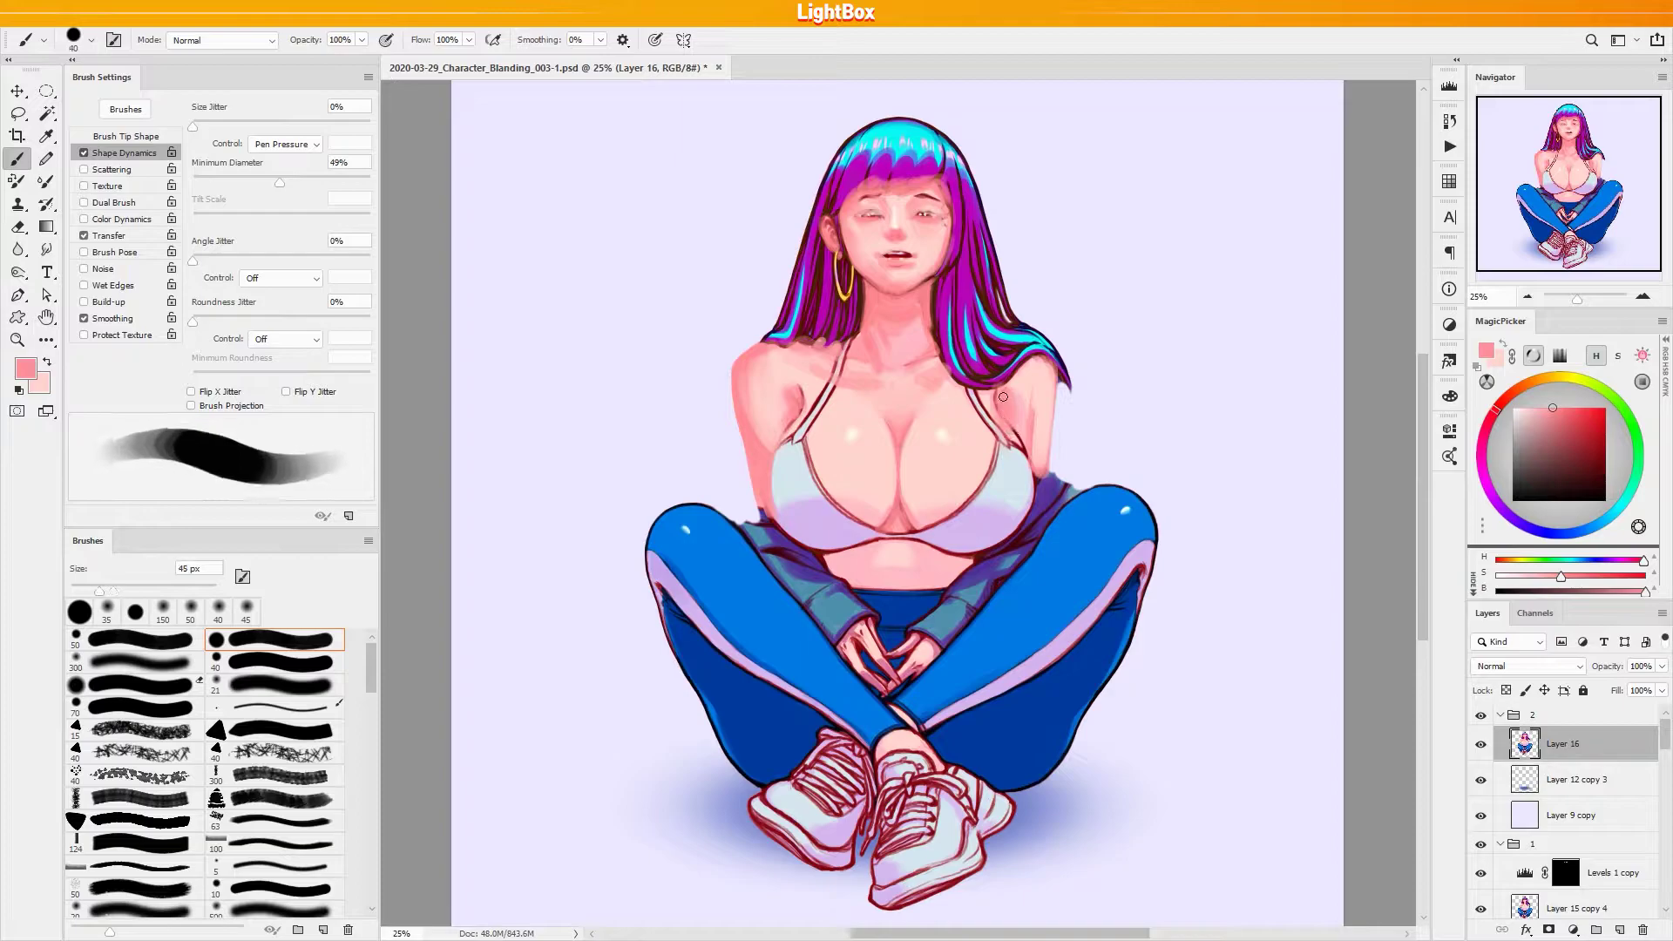
{"action": "left_click_drag", "start_coordinate": [1013, 427], "coordinate": [1018, 466]}
Extend the earring-side arm down over the top's outer edge with 80 px pink strokes and tidy its outline with the Eraser
{"action": "key", "text": "bracketright"}
{"action": "key", "text": "bracketright"}
{"action": "key", "text": "bracketright"}
{"action": "key", "text": "bracketright"}
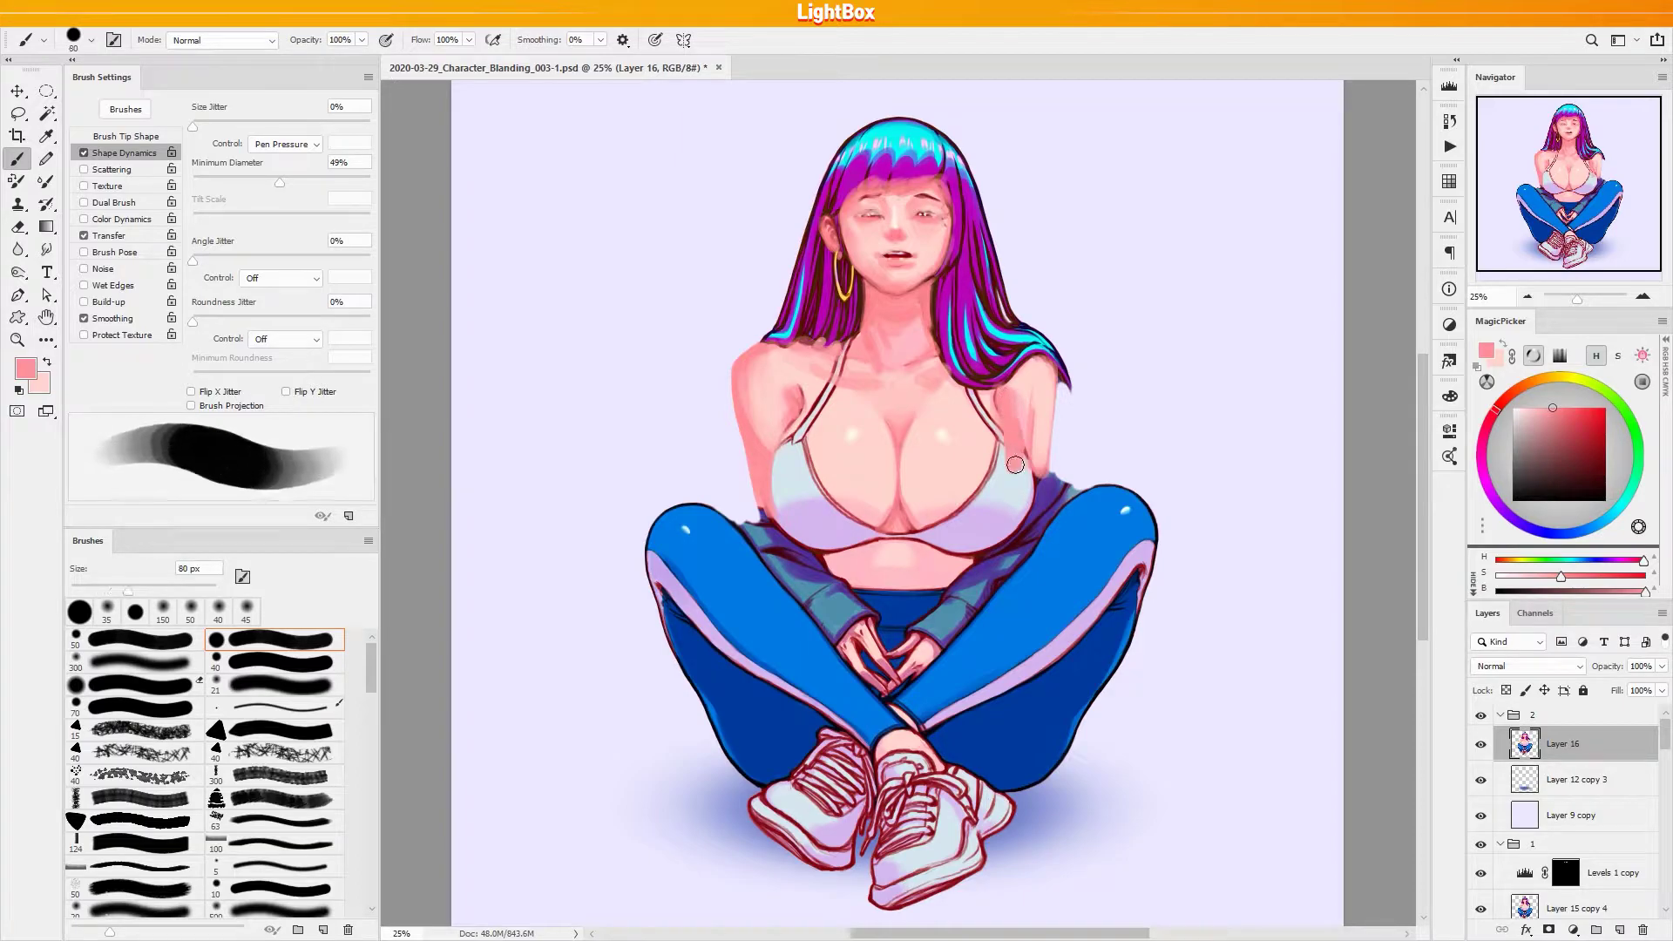
{"action": "left_click_drag", "start_coordinate": [766, 499], "coordinate": [784, 529]}
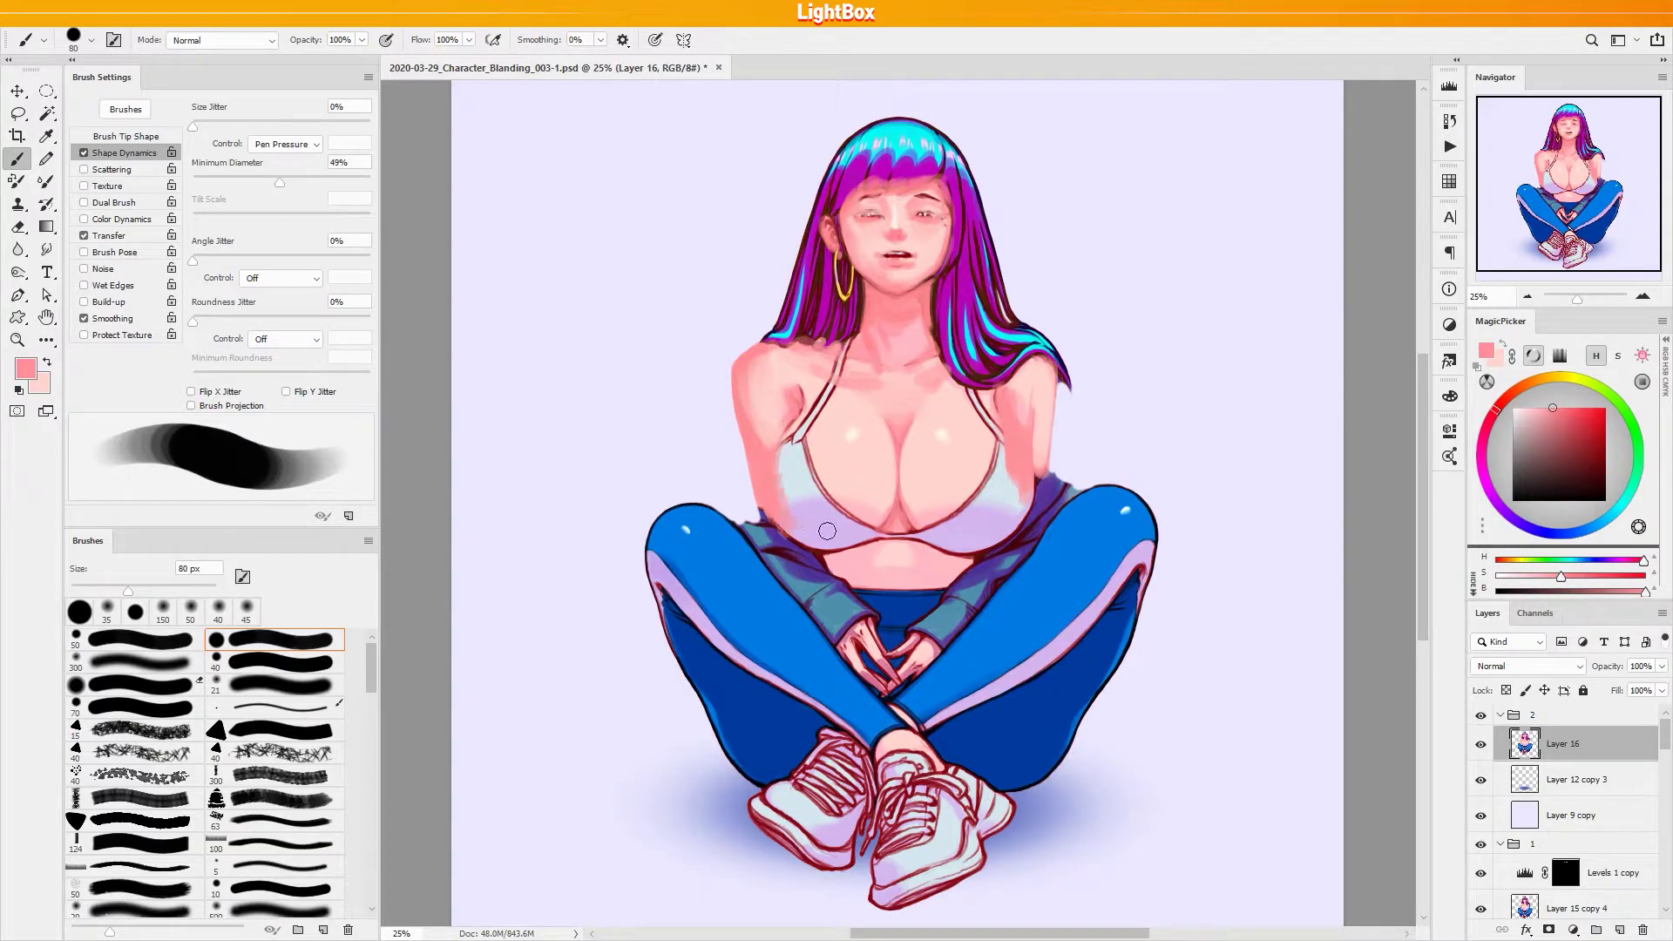
{"action": "mouse_move", "coordinate": [766, 496]}
{"action": "left_mouse_down"}
{"action": "mouse_move", "coordinate": [772, 539]}
{"action": "mouse_move", "coordinate": [781, 529]}
{"action": "left_mouse_up"}
{"action": "mouse_move", "coordinate": [750, 444]}
{"action": "left_mouse_down"}
{"action": "mouse_move", "coordinate": [768, 532]}
{"action": "mouse_move", "coordinate": [764, 507]}
{"action": "left_mouse_up"}
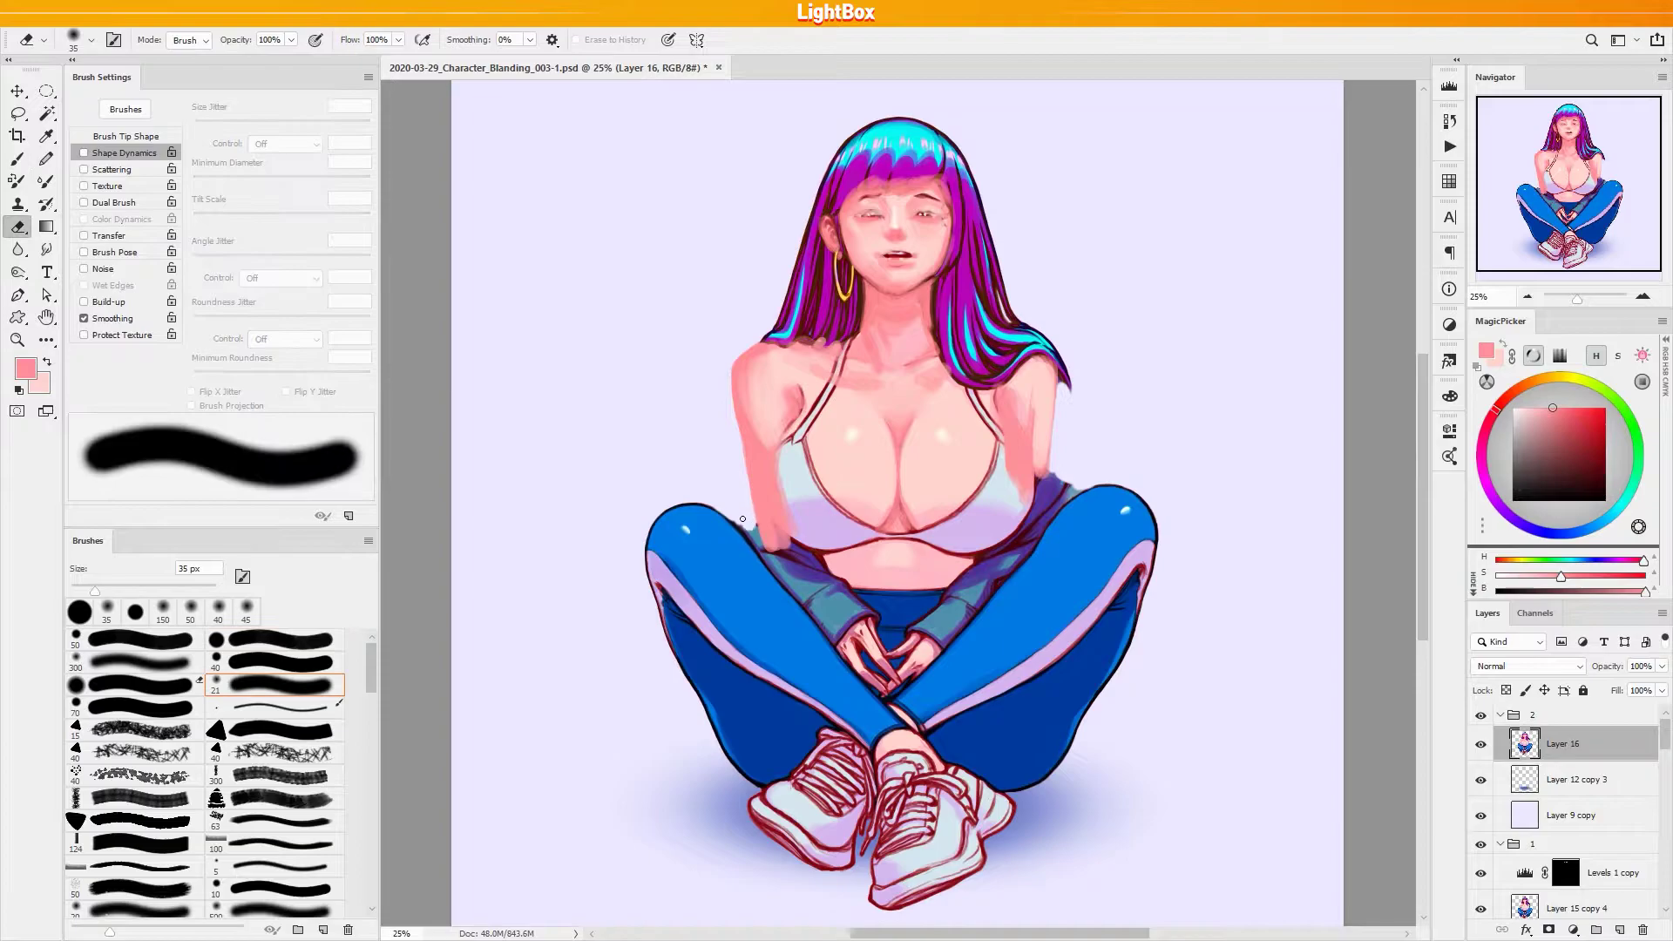
{"action": "key", "text": "e"}
{"action": "key", "text": "b"}
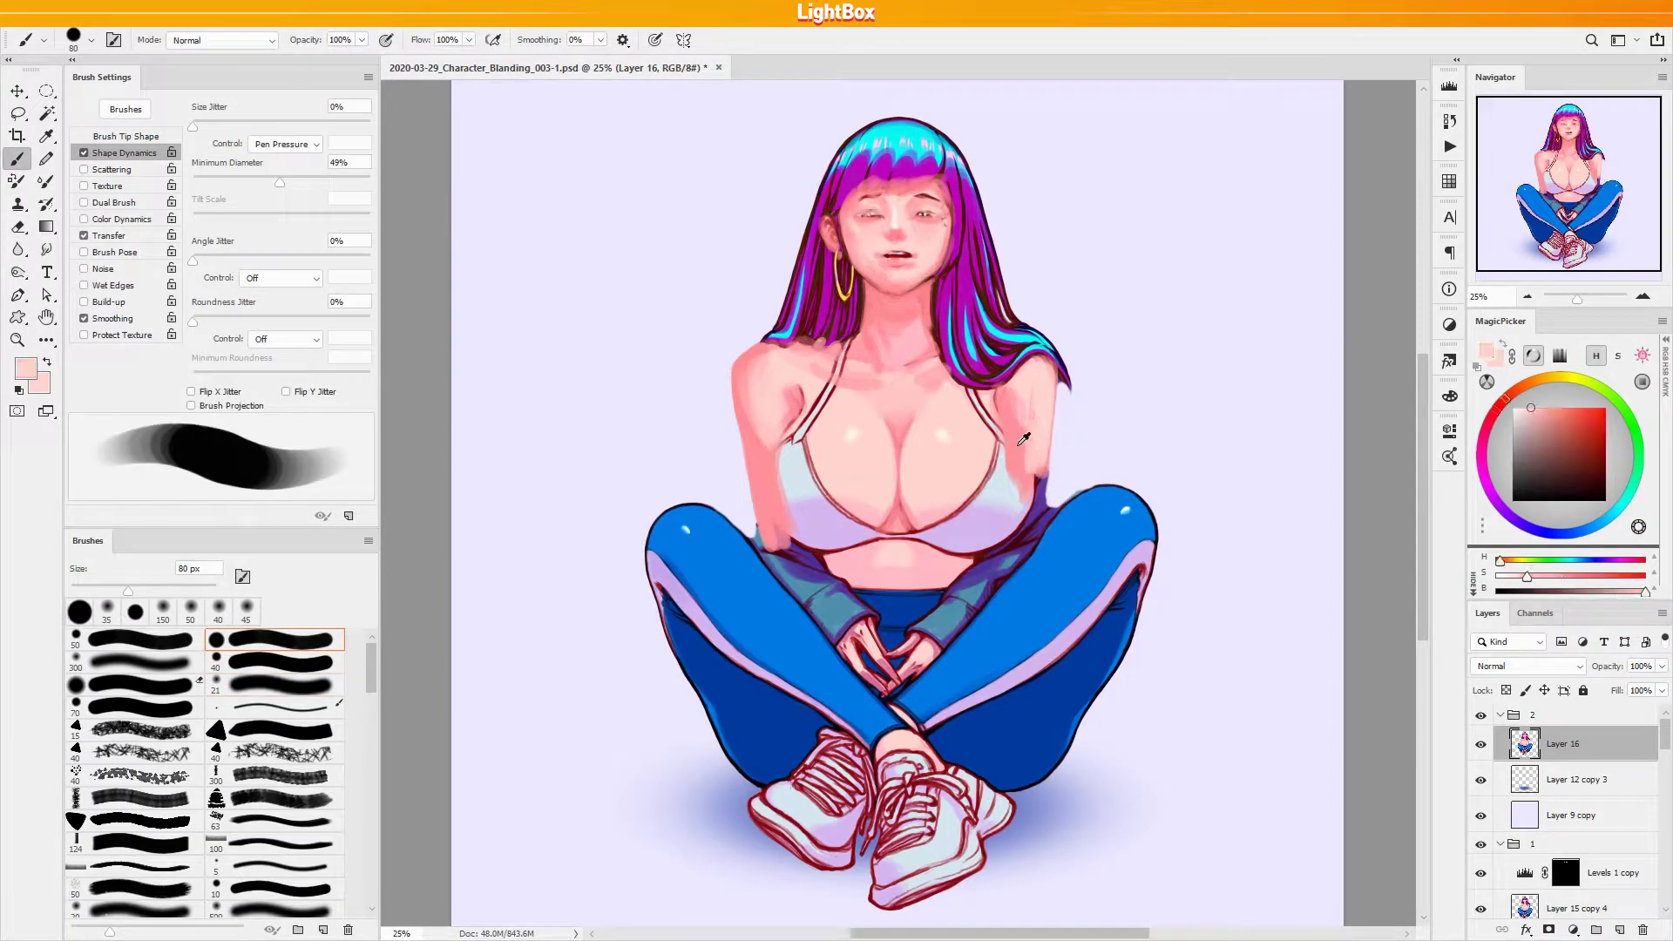
Refine the shading along the centre of the chest with repeatedly sampled skin tones and a 50 px brush
{"action": "key", "text": "bracketleft"}
{"action": "key", "text": "bracketleft"}
{"action": "key", "text": "bracketleft"}
{"action": "left_click", "coordinate": [916, 441], "text": "alt"}
{"action": "left_click", "coordinate": [910, 509], "text": "alt"}
{"action": "left_click", "coordinate": [905, 444], "text": "alt"}
{"action": "left_click", "coordinate": [890, 497], "text": "alt"}
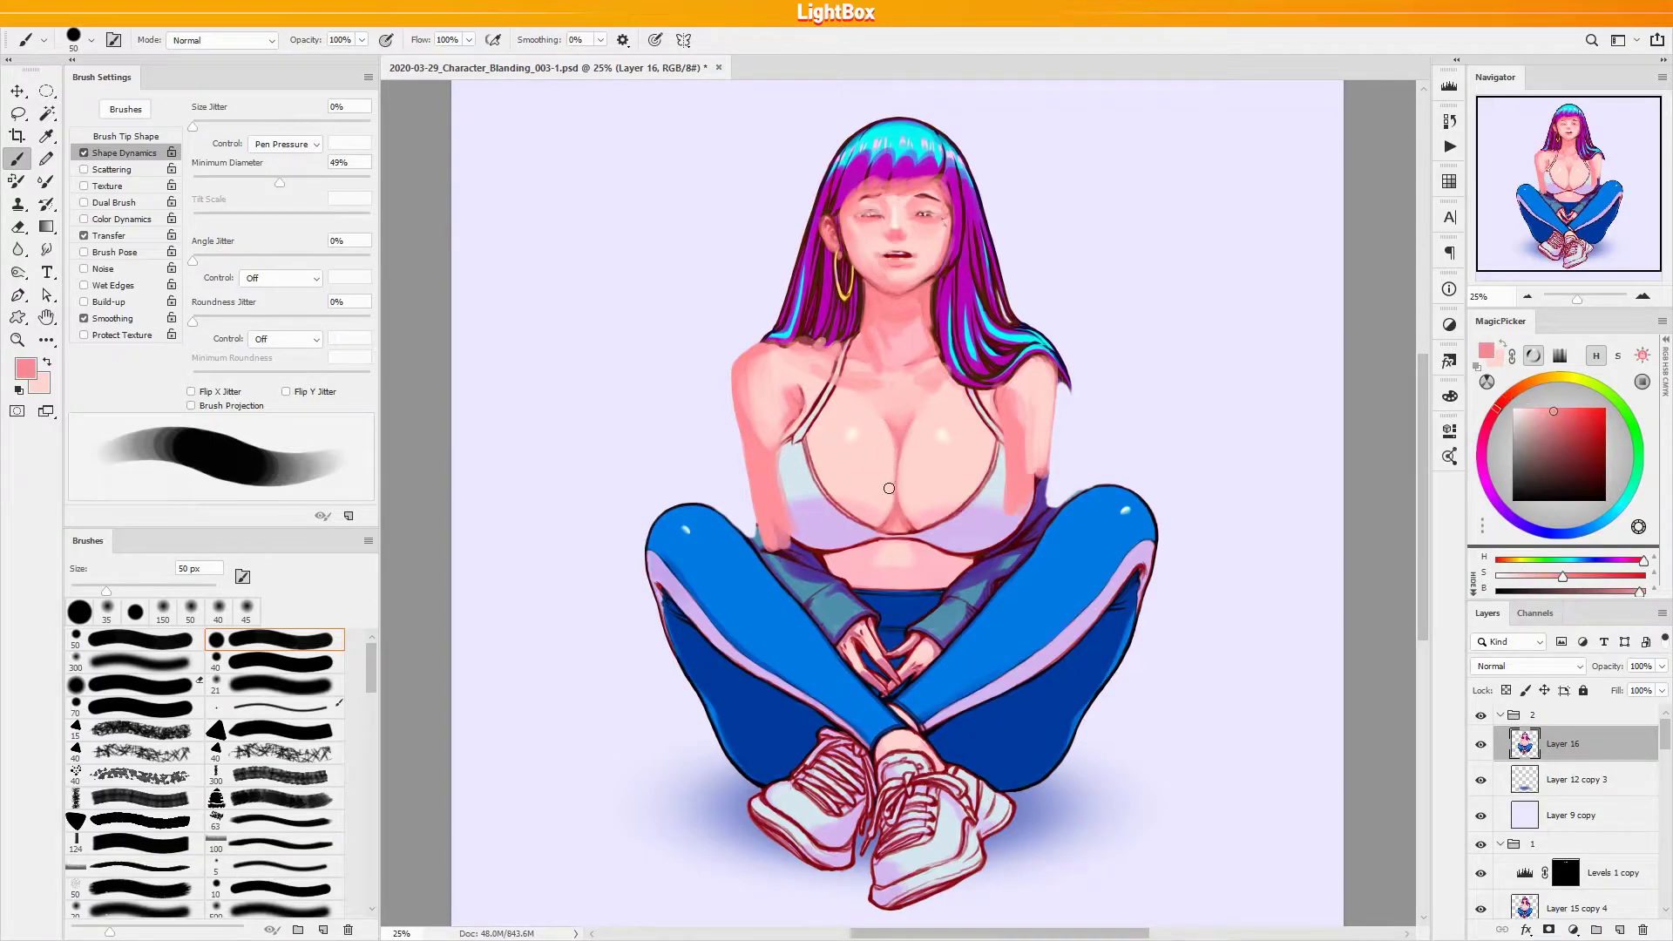
Soften the pink shading beside the chest's centre line with an enlarged brush
{"action": "key", "text": "bracketright"}
{"action": "key", "text": "bracketright"}
{"action": "key", "text": "bracketright"}
{"action": "key", "text": "bracketright"}
{"action": "key", "text": "bracketright"}
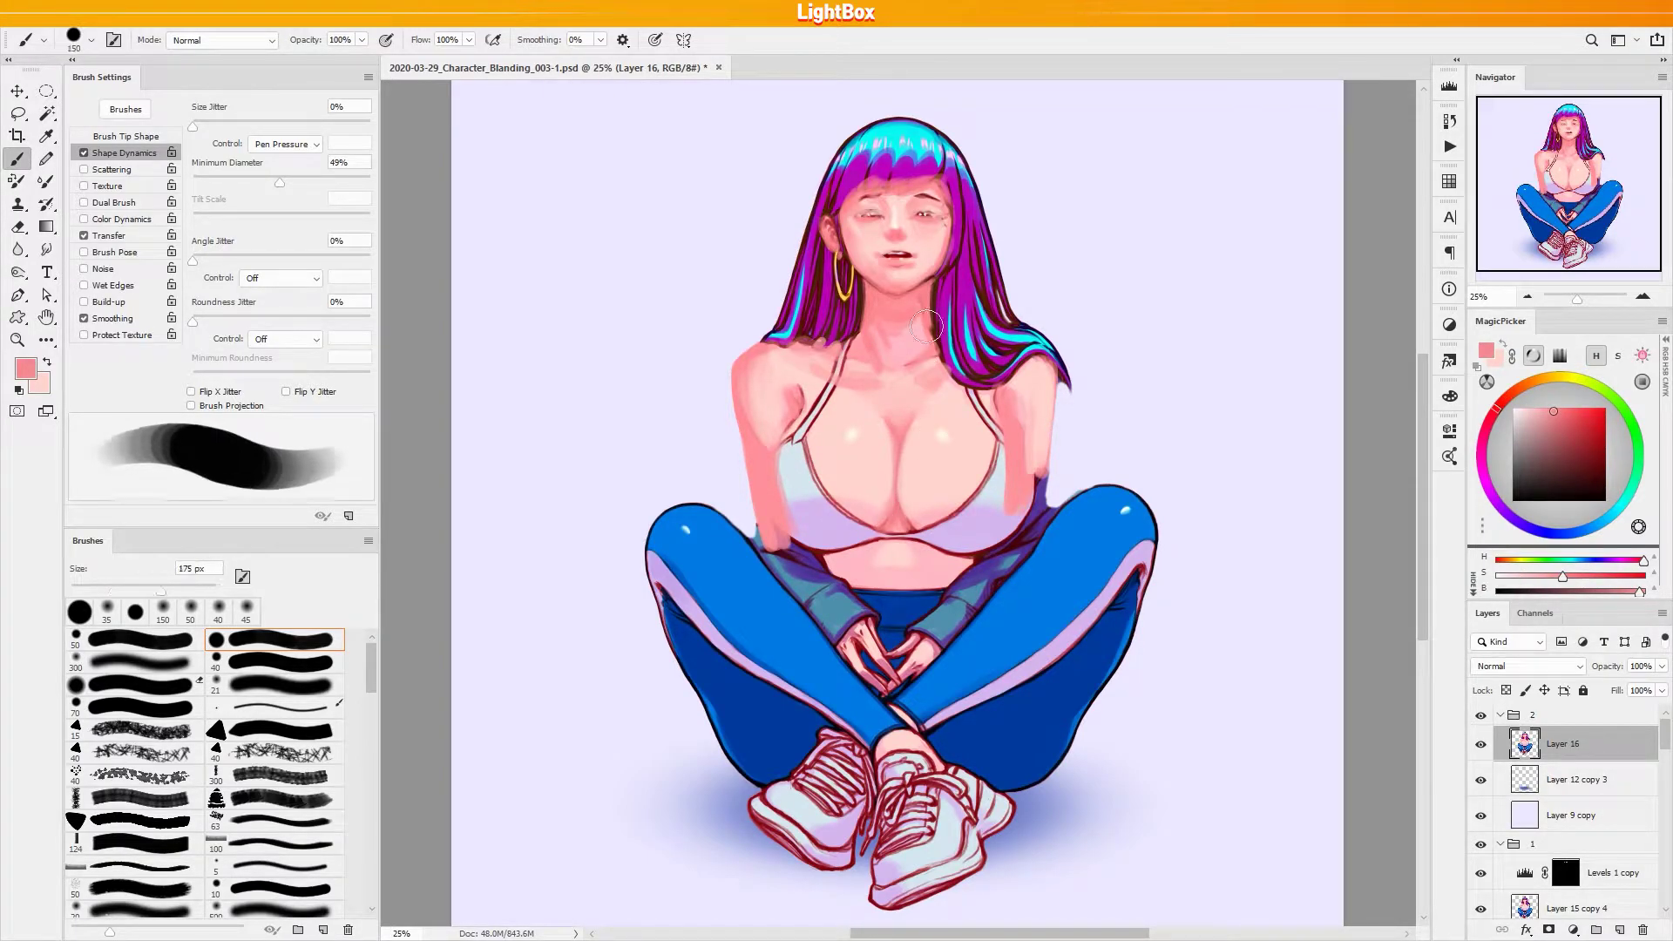
{"action": "left_click_drag", "start_coordinate": [885, 431], "coordinate": [873, 512]}
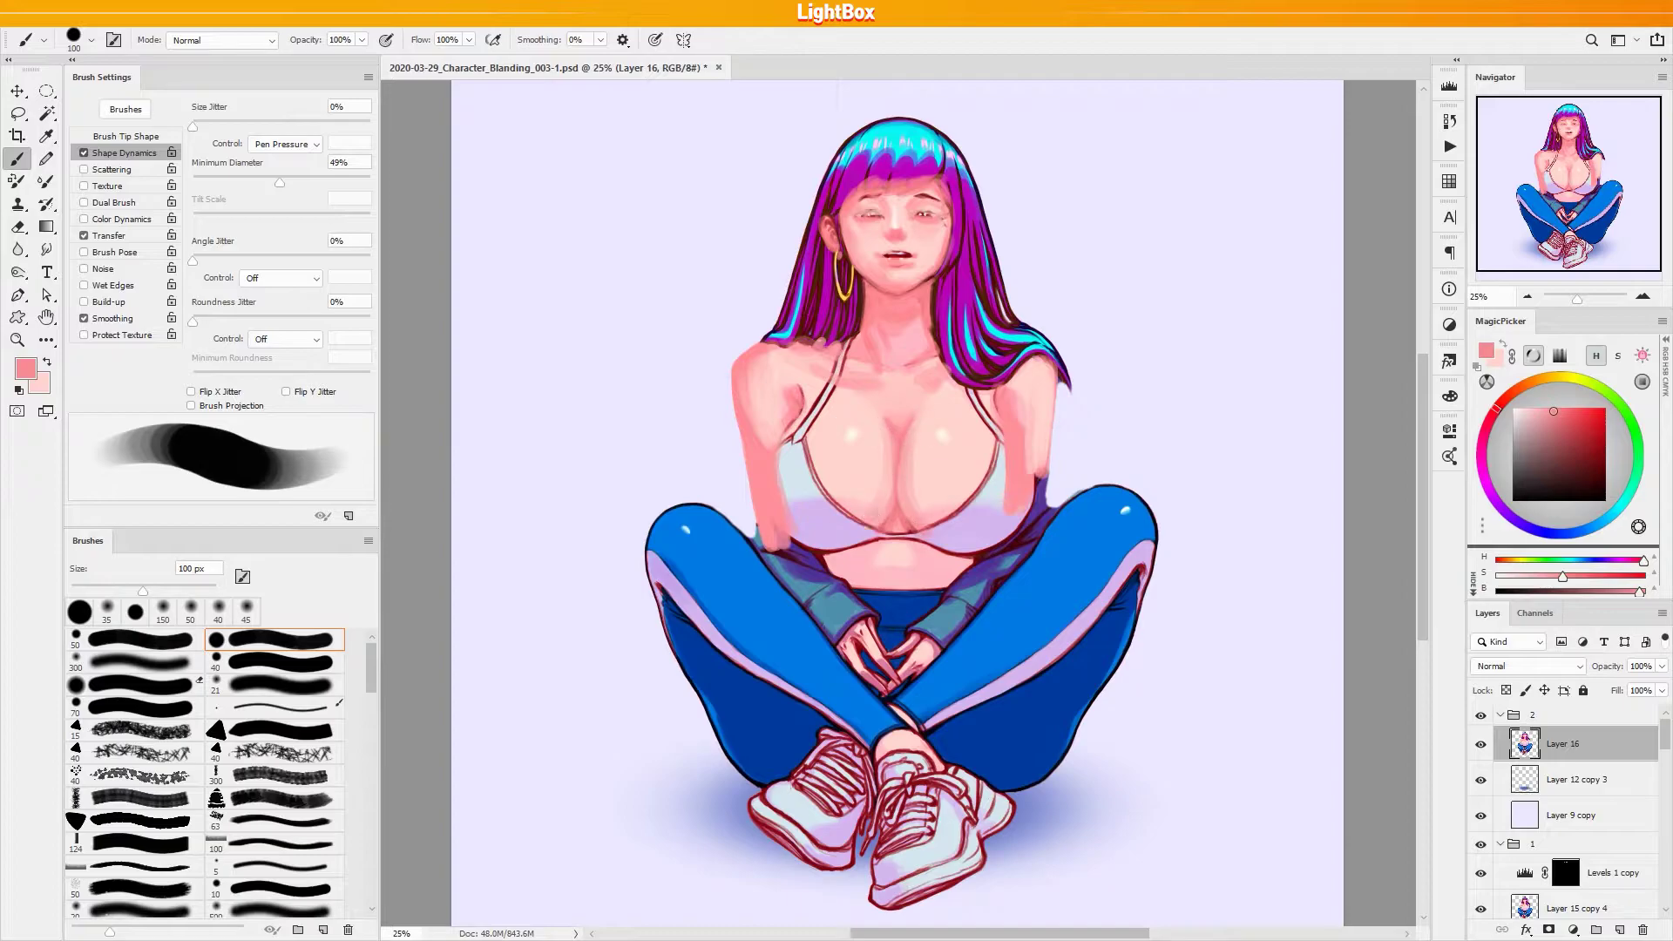
Paint the shoulder opposite the earring over the overlapping hair ends with sampled skin tones, enlarging the brush to 100 px
{"action": "left_click", "coordinate": [800, 387], "text": "alt"}
{"action": "left_click", "coordinate": [996, 397], "text": "alt"}
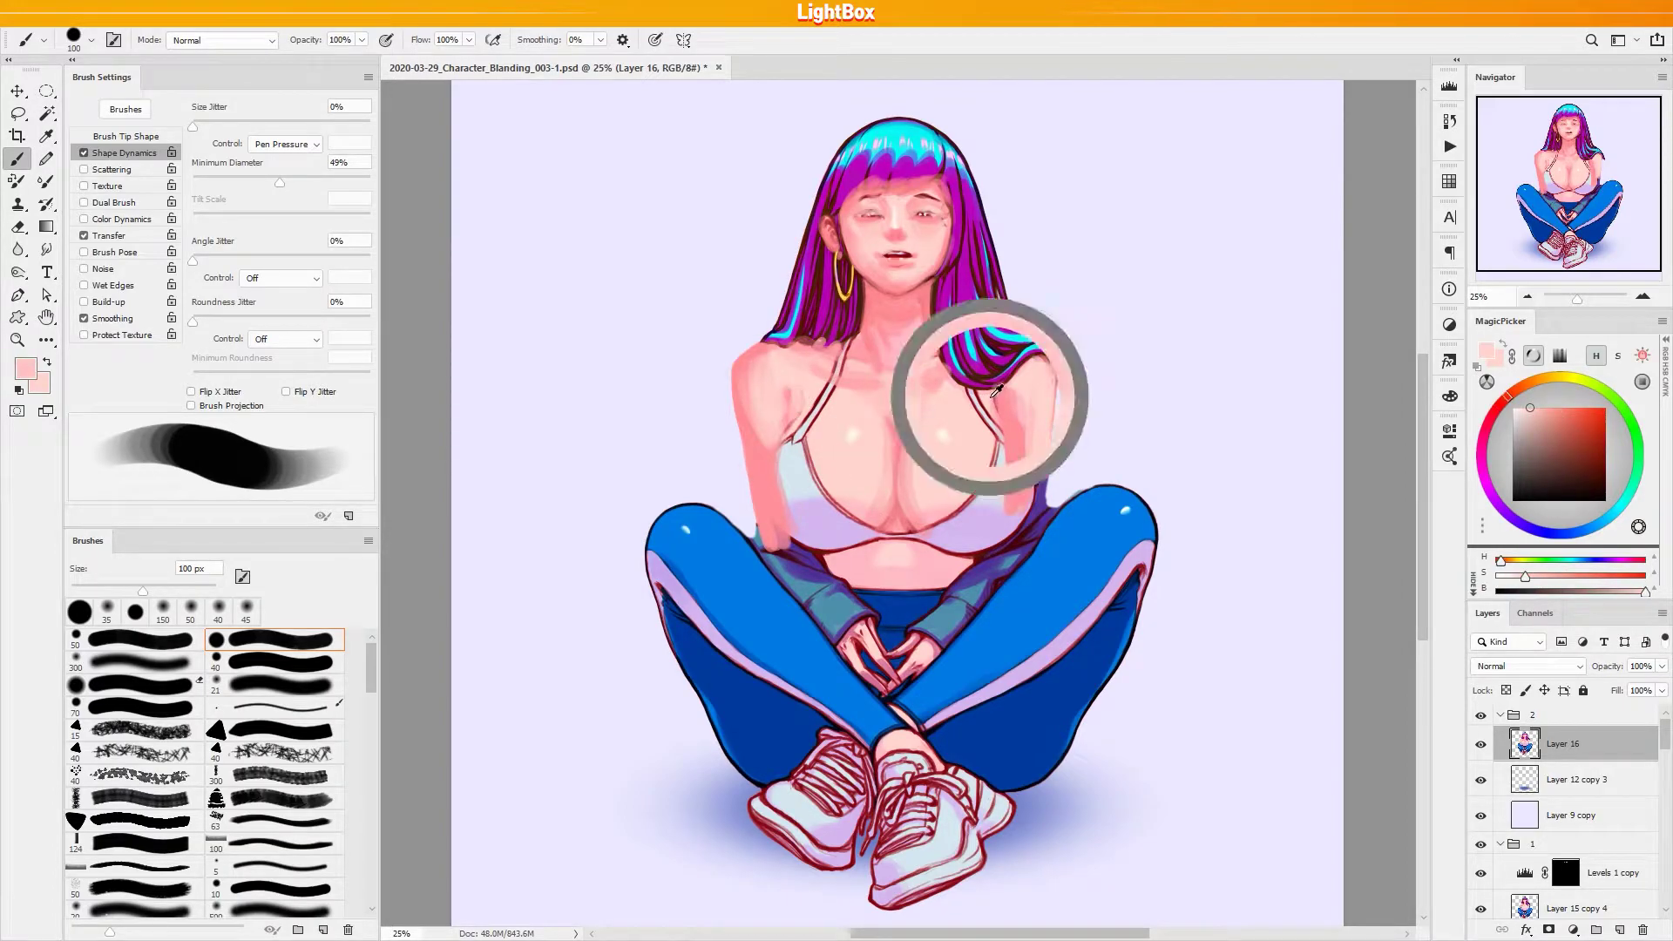
{"action": "key", "text": "bracketleft"}
{"action": "key", "text": "bracketleft"}
{"action": "key", "text": "bracketleft"}
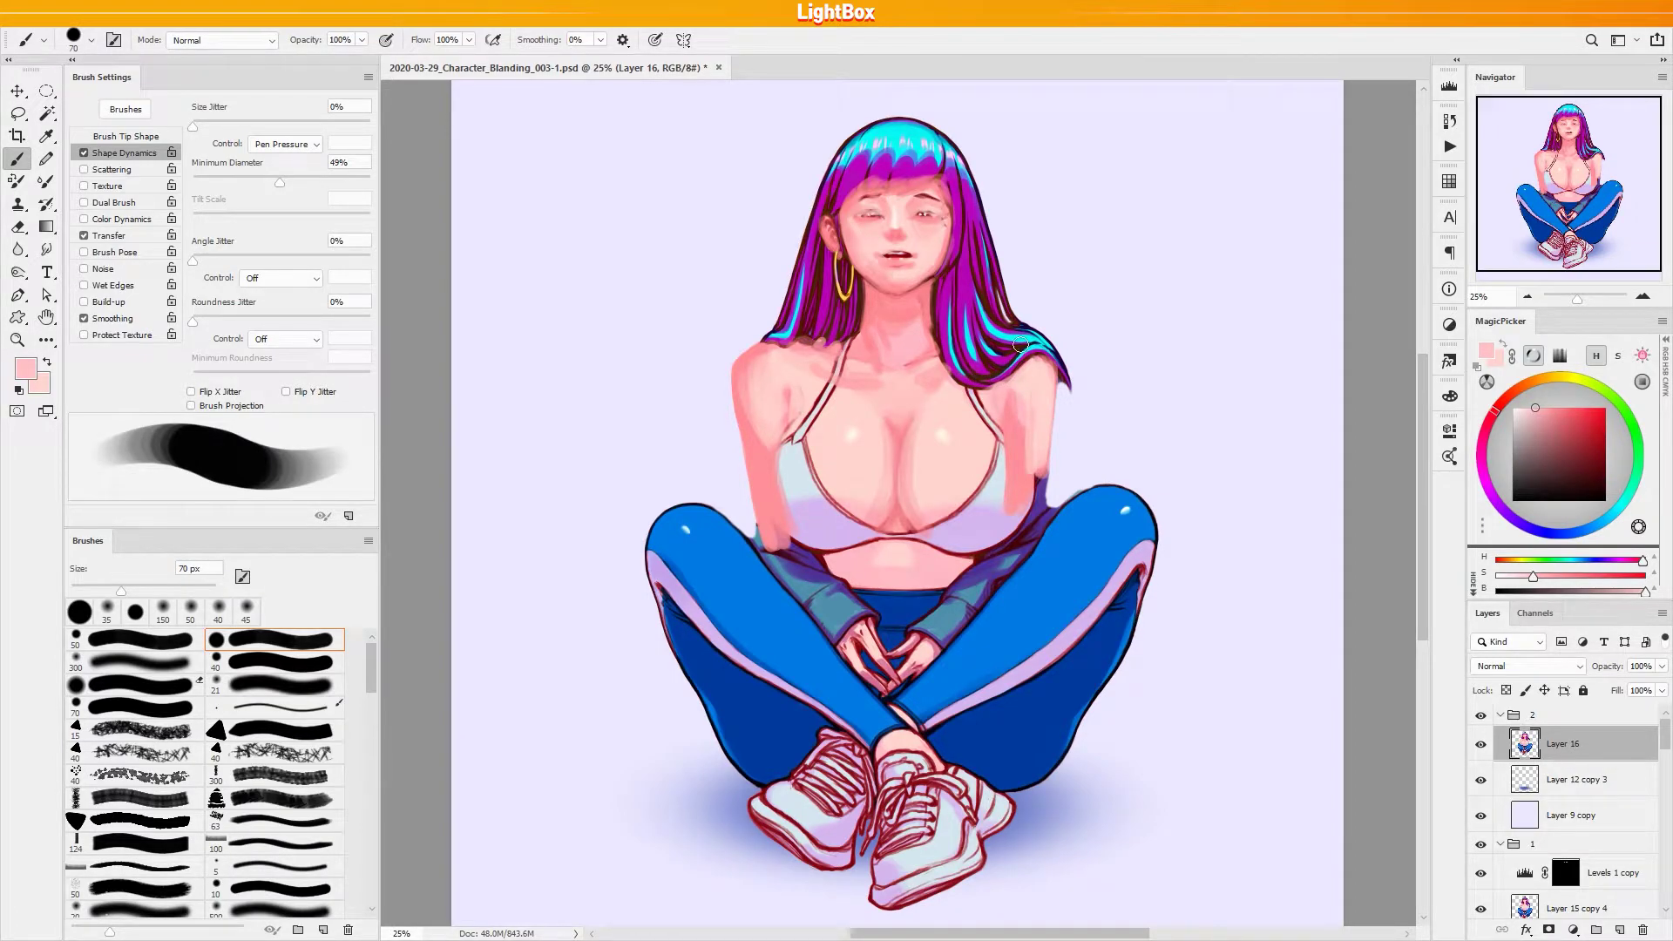
{"action": "left_click", "coordinate": [1029, 369], "text": "alt"}
{"action": "key", "text": "bracketright"}
{"action": "key", "text": "bracketright"}
{"action": "key", "text": "bracketright"}
{"action": "mouse_move", "coordinate": [1034, 369]}
{"action": "left_mouse_down"}
{"action": "mouse_move", "coordinate": [1017, 453]}
{"action": "mouse_move", "coordinate": [1005, 376]}
{"action": "mouse_move", "coordinate": [1028, 461]}
{"action": "mouse_move", "coordinate": [952, 392]}
{"action": "left_mouse_up"}
{"action": "key", "text": "e"}
{"action": "key", "text": "b"}
Glaze sampled pink over both sides of the chest and the top's neckline with a 200 px brush
{"action": "left_click", "coordinate": [1022, 455], "text": "alt"}
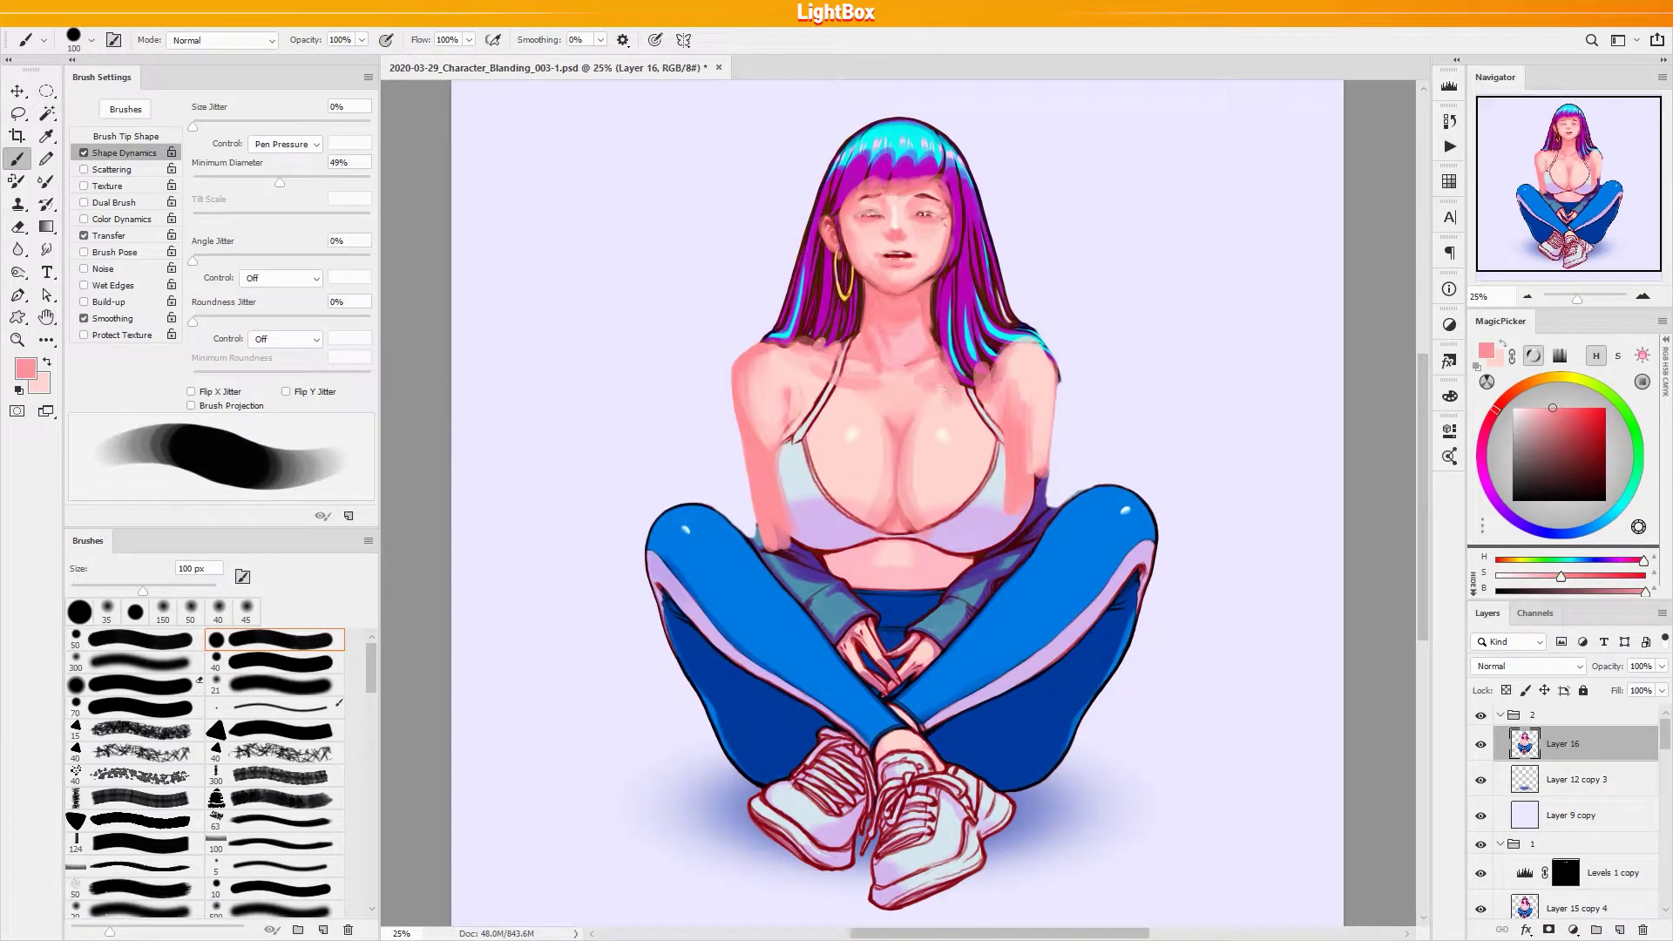
{"action": "key", "text": "bracketright"}
{"action": "key", "text": "bracketright"}
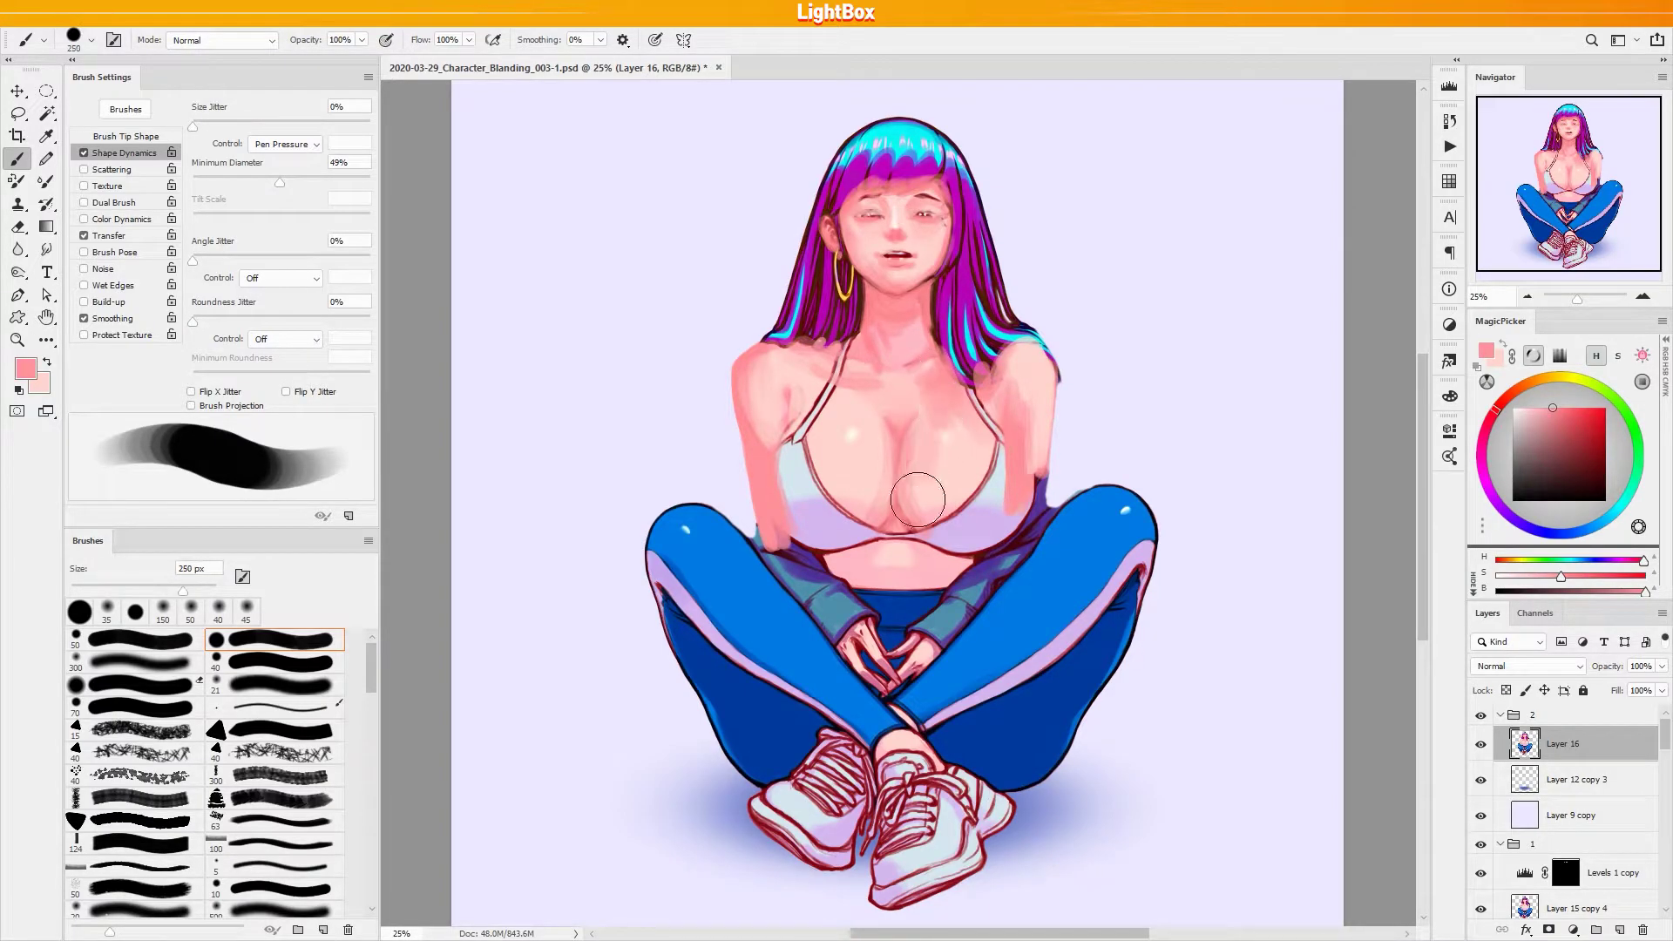
{"action": "key", "text": "bracketleft"}
{"action": "mouse_move", "coordinate": [820, 425]}
{"action": "left_mouse_down"}
{"action": "mouse_move", "coordinate": [830, 503]}
{"action": "mouse_move", "coordinate": [854, 513]}
{"action": "mouse_move", "coordinate": [931, 433]}
{"action": "mouse_move", "coordinate": [915, 508]}
{"action": "mouse_move", "coordinate": [937, 507]}
{"action": "mouse_move", "coordinate": [941, 492]}
{"action": "mouse_move", "coordinate": [855, 471]}
{"action": "mouse_move", "coordinate": [883, 499]}
{"action": "left_mouse_up"}
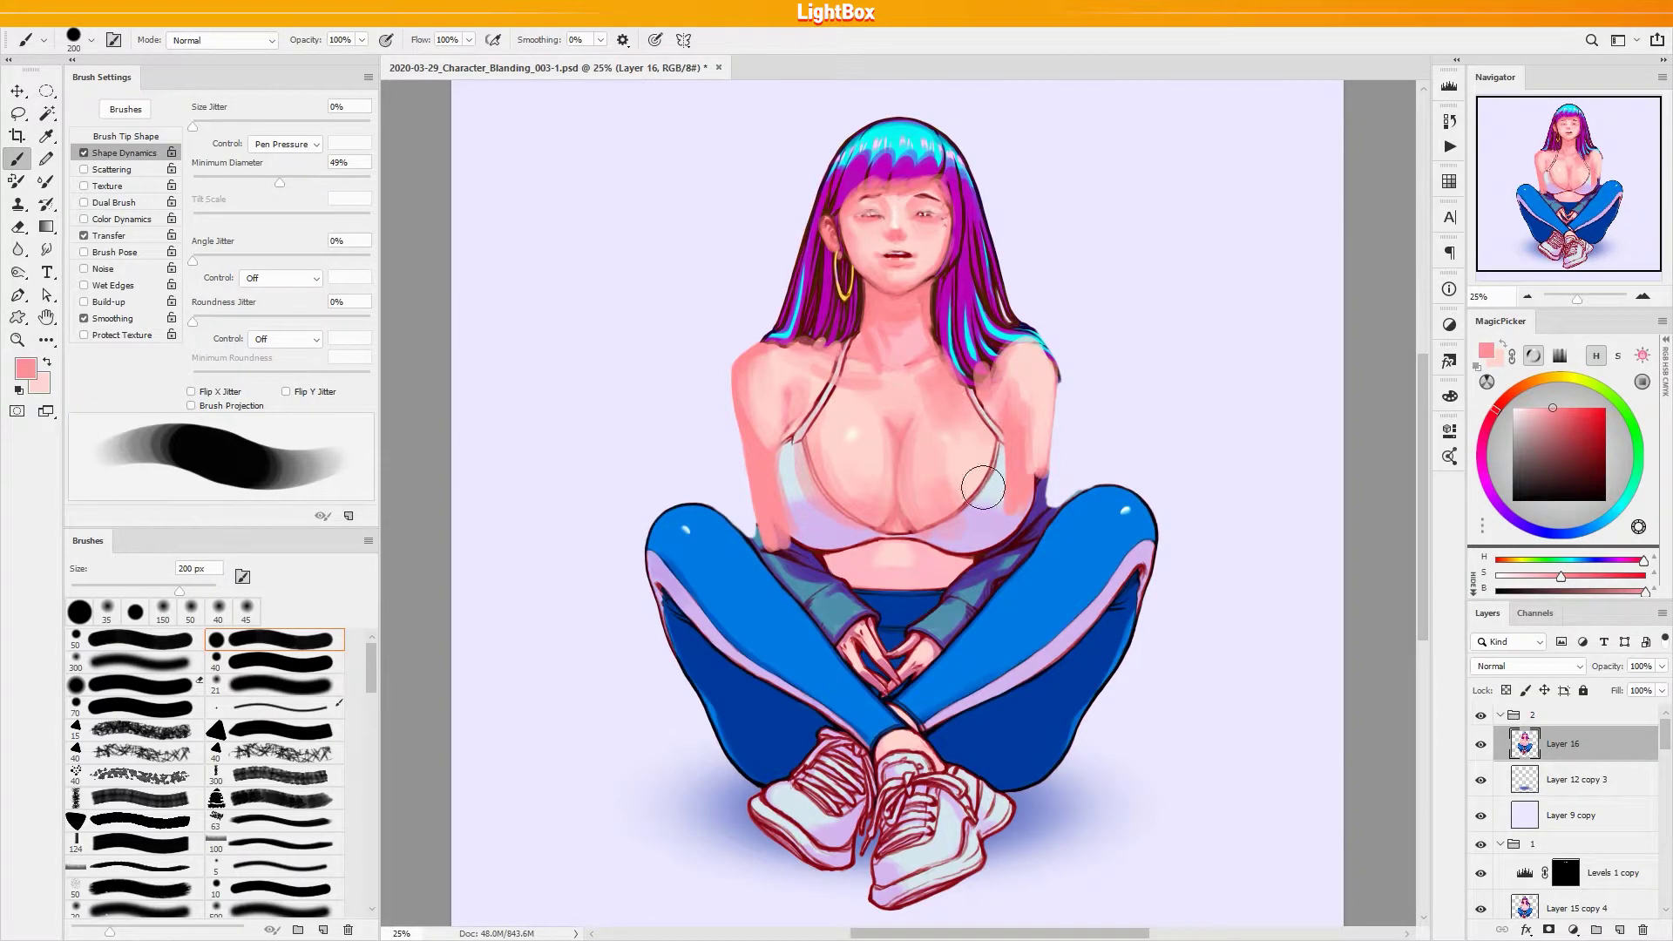
Tint the outer side of the top and fill in the arm opposite the earring with pink, reducing the brush size
{"action": "left_click_drag", "start_coordinate": [779, 435], "coordinate": [780, 488]}
{"action": "key", "text": "bracketleft"}
{"action": "key", "text": "bracketleft"}
{"action": "key", "text": "bracketleft"}
{"action": "key", "text": "bracketleft"}
{"action": "key", "text": "bracketleft"}
{"action": "mouse_move", "coordinate": [1021, 428]}
{"action": "left_mouse_down"}
{"action": "mouse_move", "coordinate": [1012, 520]}
{"action": "mouse_move", "coordinate": [1035, 511]}
{"action": "mouse_move", "coordinate": [1042, 440]}
{"action": "left_mouse_up"}
Define the outer edge of the arm opposite the earring with pink using a 30 px brush
{"action": "key", "text": "bracketleft"}
{"action": "key", "text": "bracketleft"}
{"action": "key", "text": "bracketleft"}
{"action": "key", "text": "bracketleft"}
{"action": "key", "text": "bracketleft"}
{"action": "key", "text": "bracketleft"}
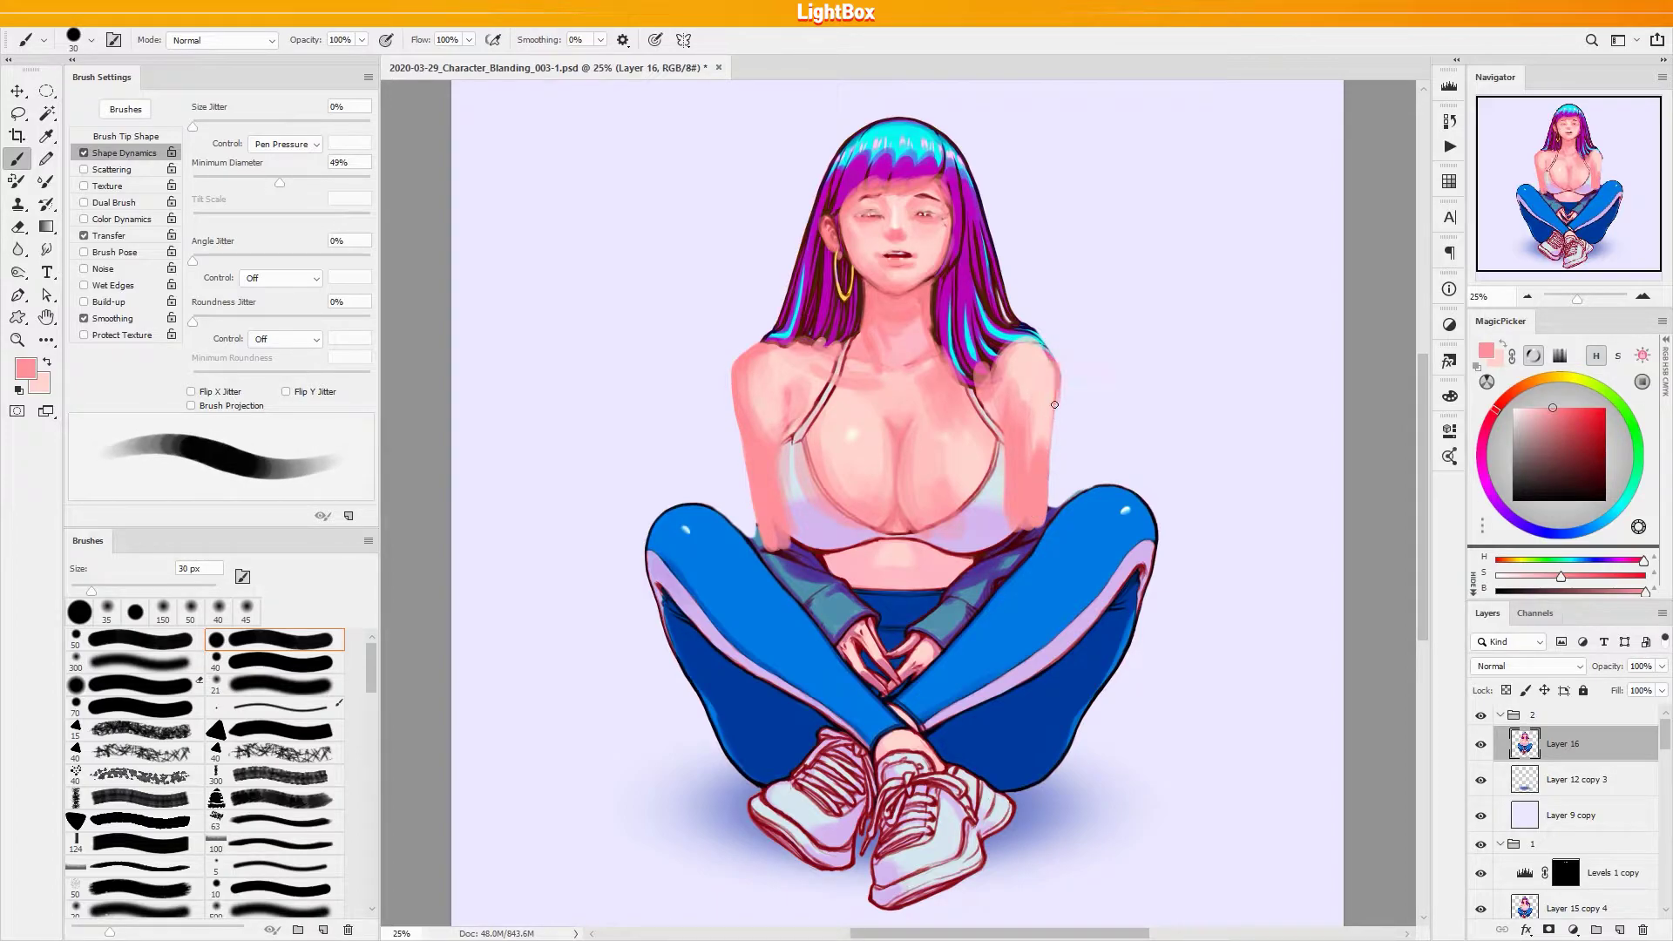
{"action": "left_click_drag", "start_coordinate": [1058, 385], "coordinate": [1040, 500]}
Trim the outer contour of the same shoulder and arm with a smaller soft eraser
{"action": "key", "text": "e"}
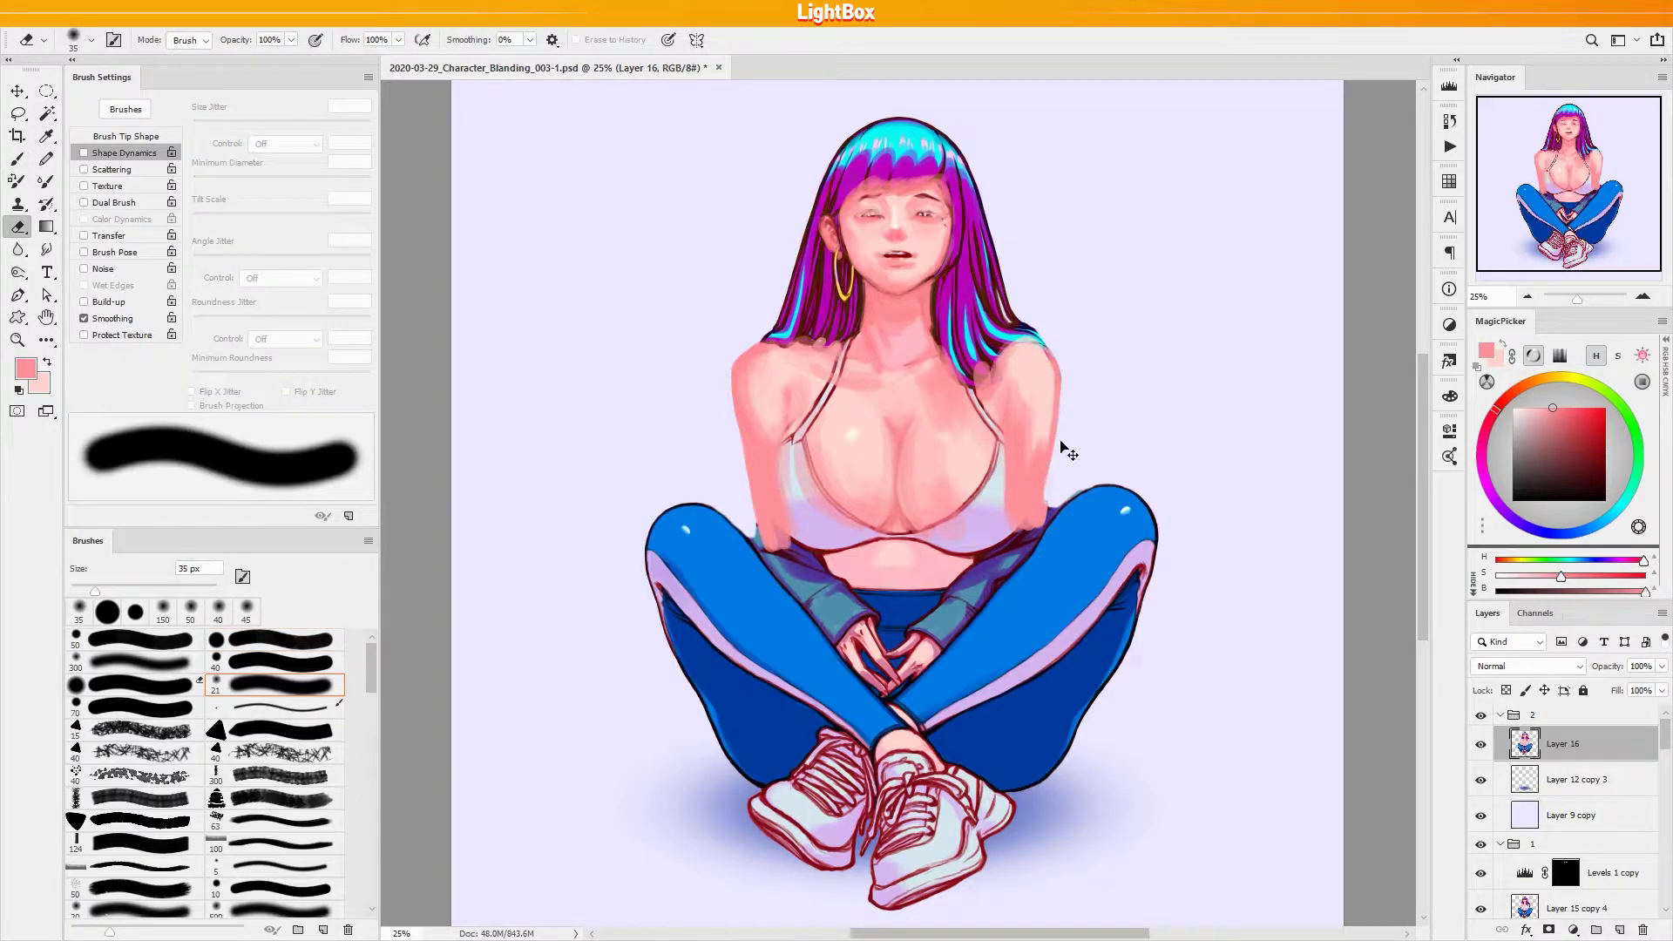
{"action": "key", "text": "b"}
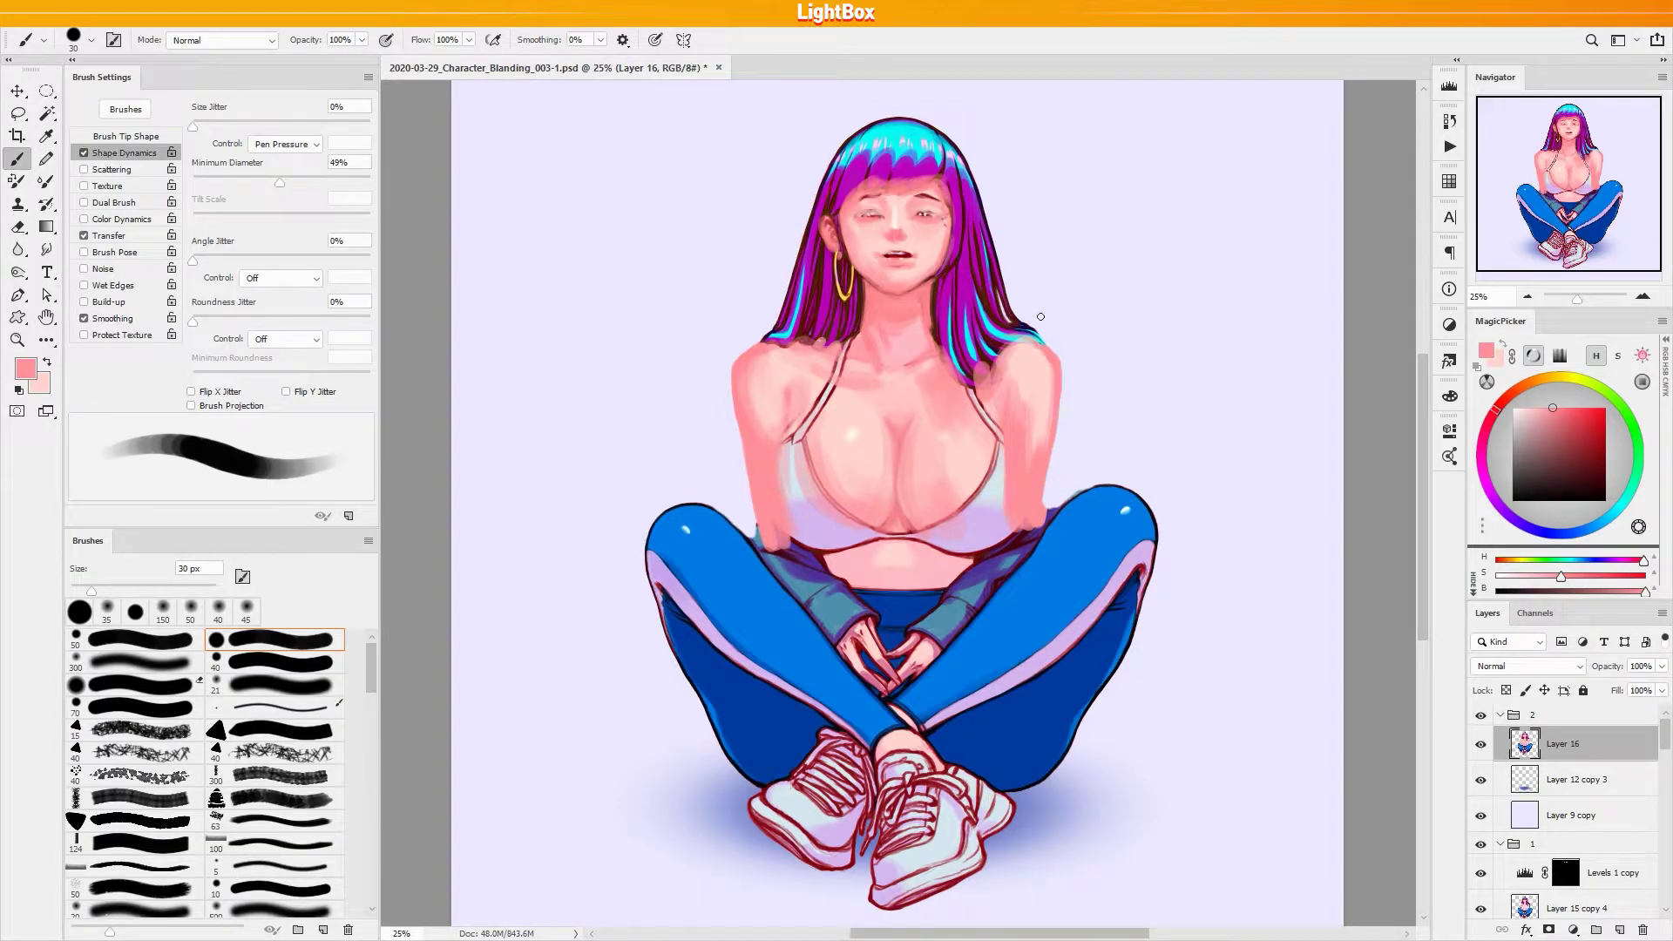
{"action": "key", "text": "e"}
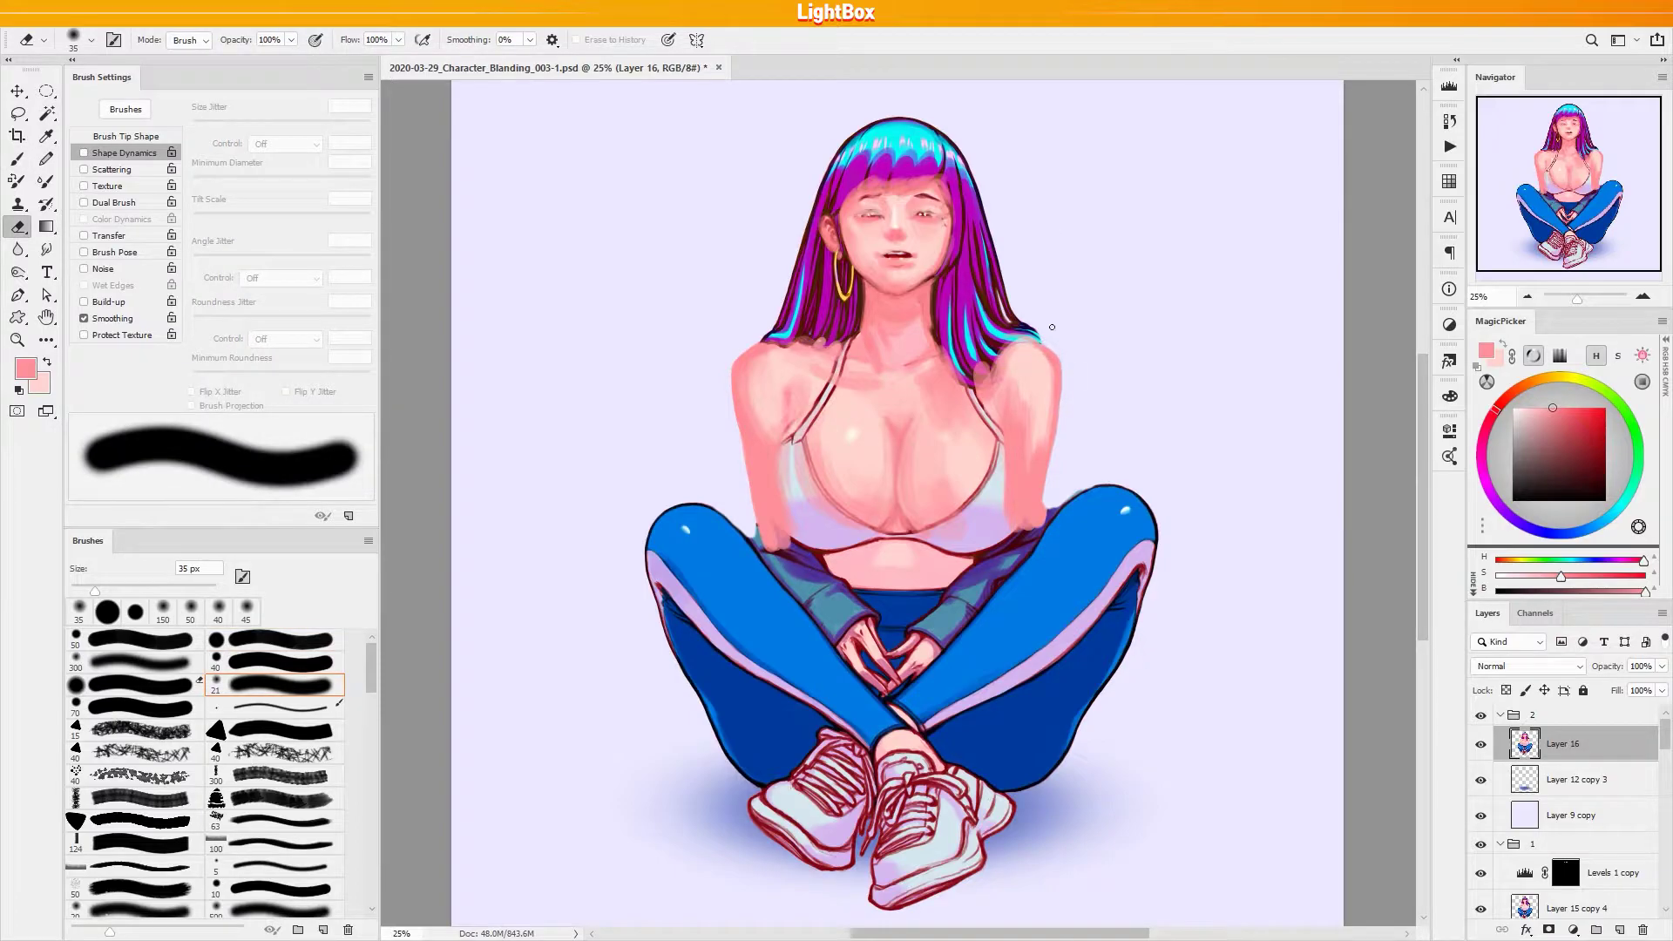
{"action": "key", "text": "bracketleft"}
{"action": "left_click_drag", "start_coordinate": [1059, 399], "coordinate": [1049, 476]}
Repaint the inner edges of both sides of the top with sampled pale blue using a 40 px brush
{"action": "key", "text": "b"}
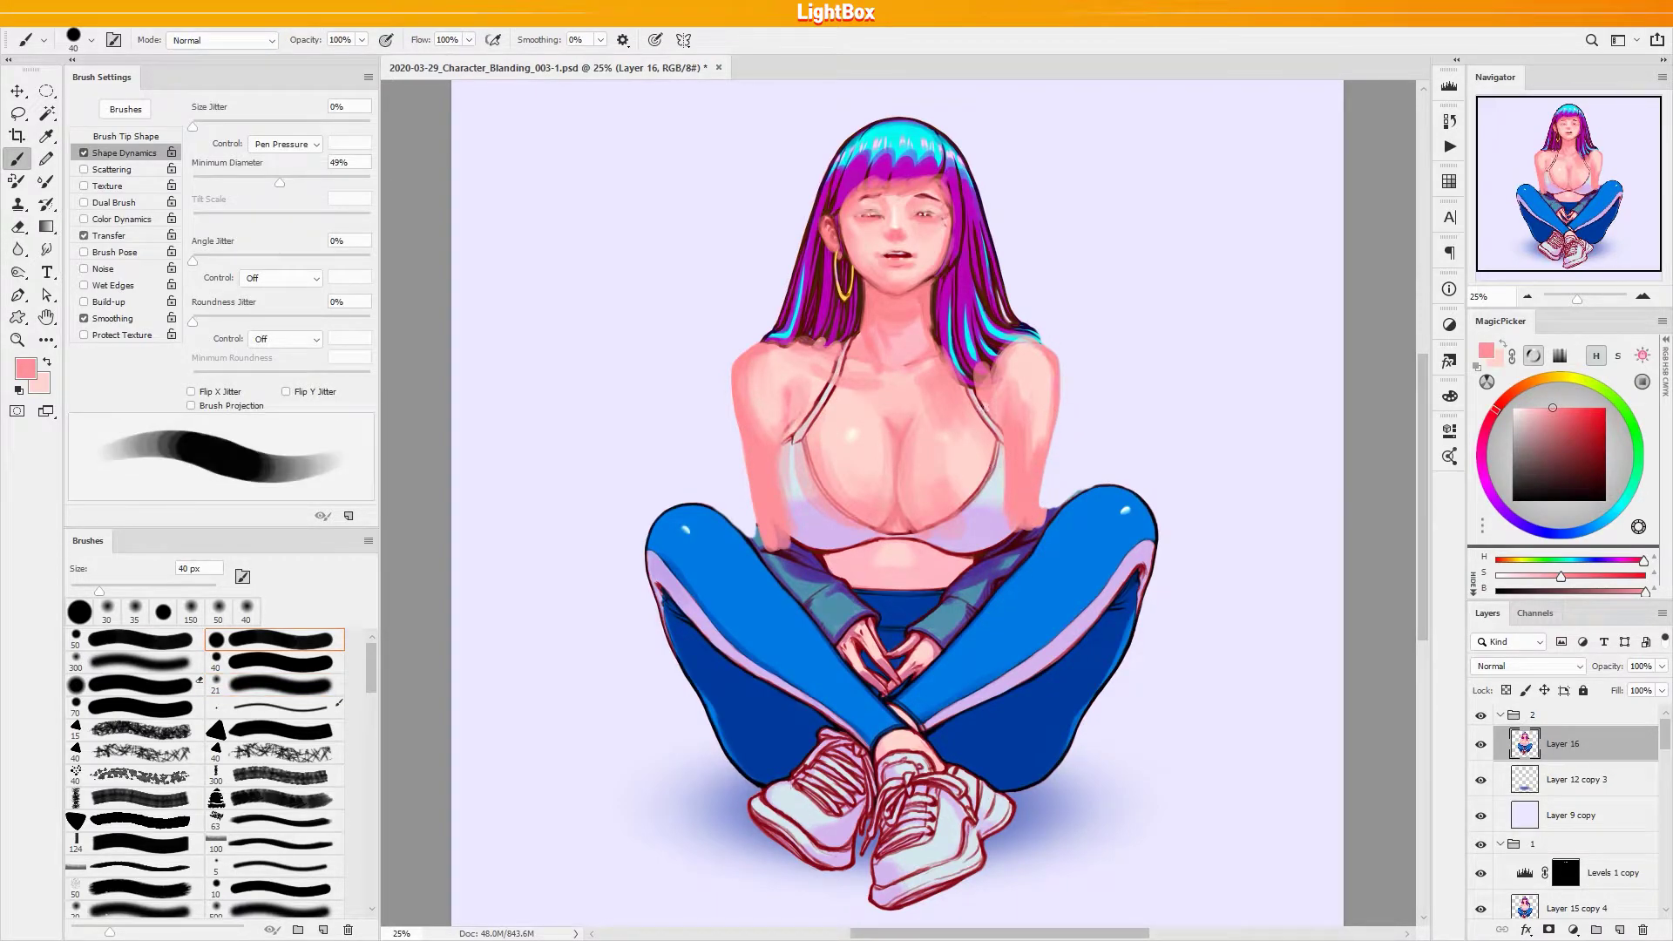
{"action": "left_click", "coordinate": [987, 499], "text": "alt"}
{"action": "mouse_move", "coordinate": [985, 446]}
{"action": "left_mouse_down"}
{"action": "mouse_move", "coordinate": [952, 518]}
{"action": "mouse_move", "coordinate": [987, 514]}
{"action": "left_mouse_up"}
{"action": "mouse_move", "coordinate": [810, 454]}
{"action": "left_mouse_down"}
{"action": "mouse_move", "coordinate": [830, 516]}
{"action": "mouse_move", "coordinate": [791, 463]}
{"action": "mouse_move", "coordinate": [828, 505]}
{"action": "mouse_move", "coordinate": [794, 461]}
{"action": "left_mouse_up"}
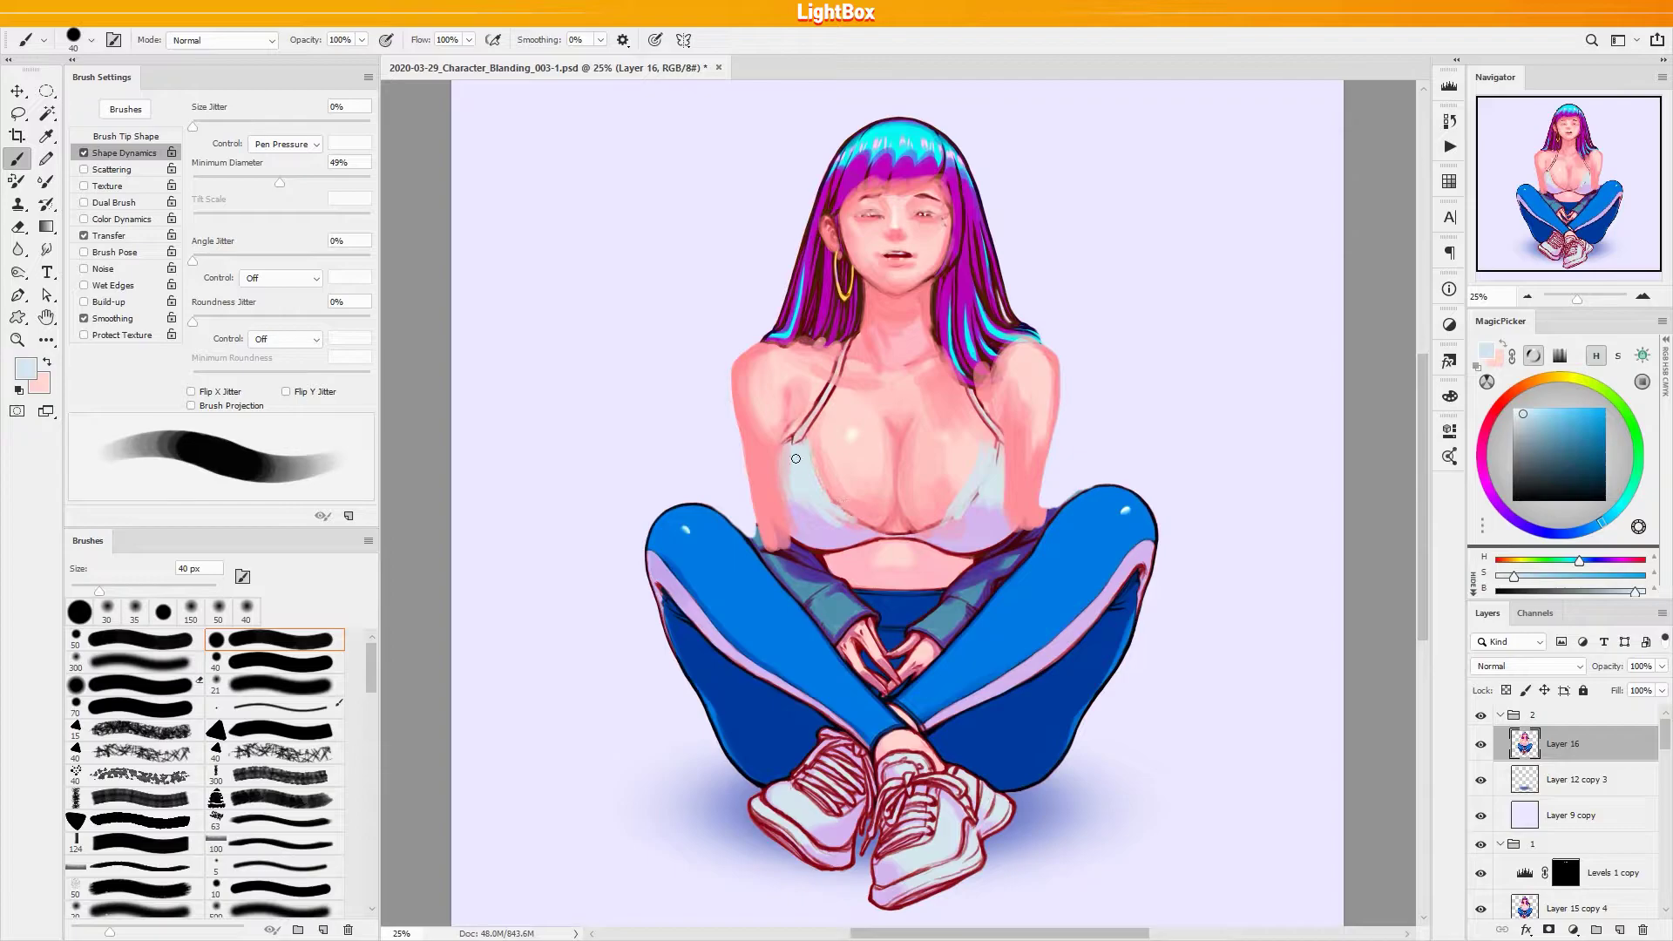
Shade the sides of the top with sampled lavender and touch up the adjacent arm edge with sampled pink
{"action": "left_click", "coordinate": [812, 504], "text": "alt"}
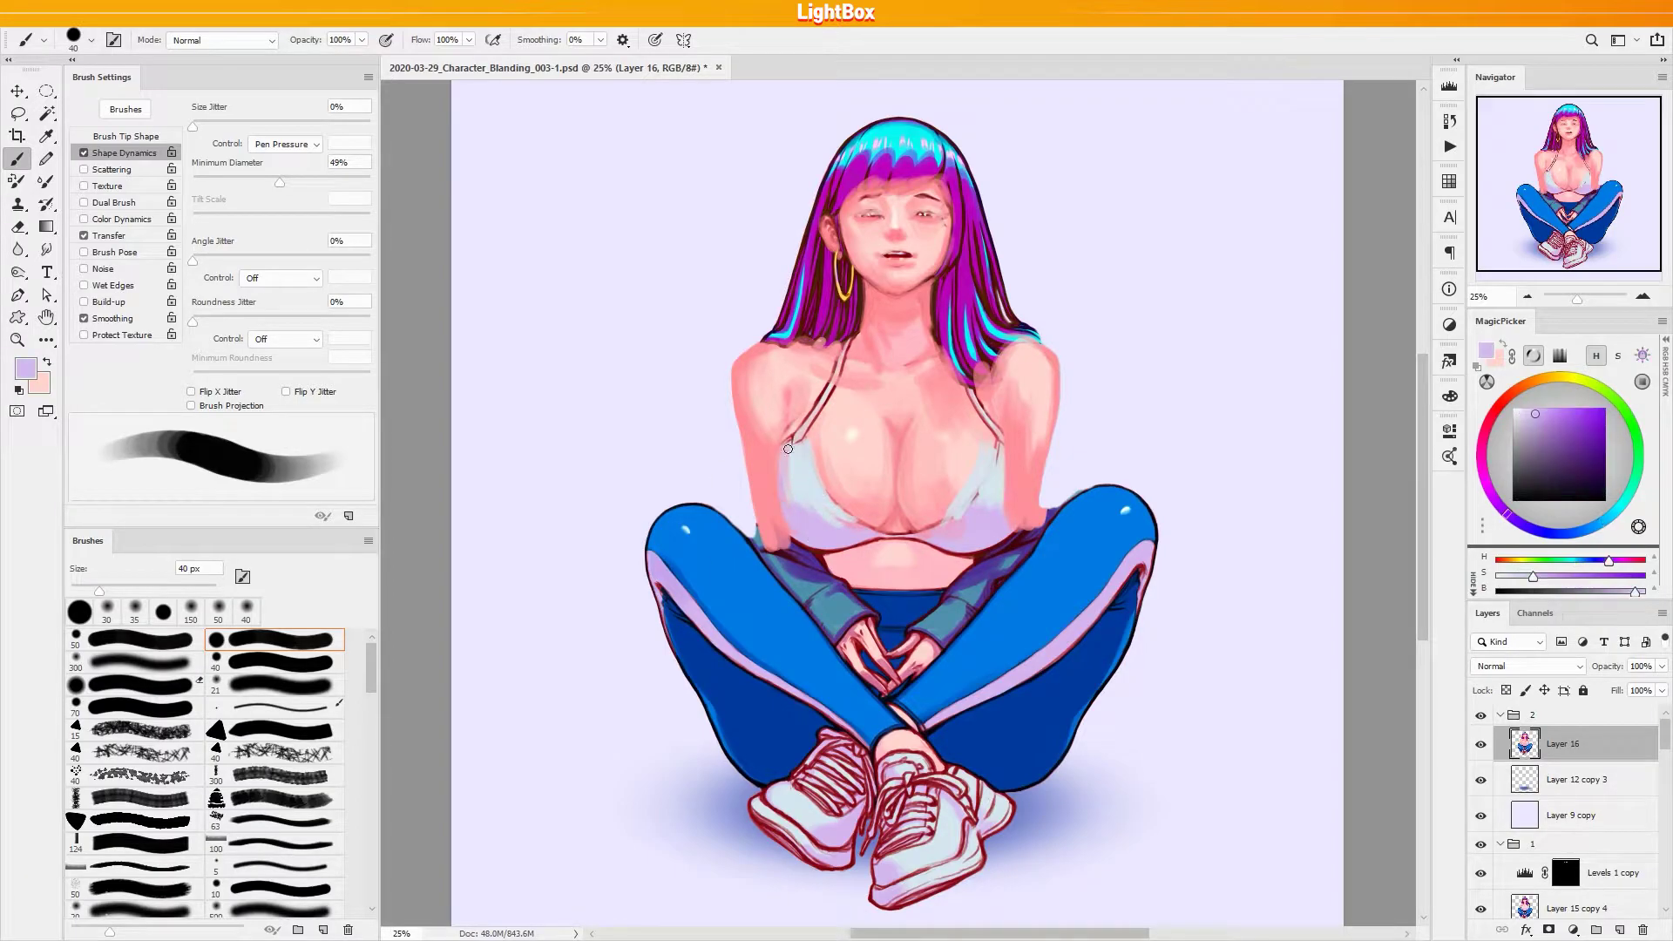
{"action": "key", "text": "ctrl+z"}
{"action": "mouse_move", "coordinate": [802, 536]}
{"action": "left_mouse_down"}
{"action": "mouse_move", "coordinate": [782, 497]}
{"action": "mouse_move", "coordinate": [790, 523]}
{"action": "left_mouse_up"}
{"action": "left_click", "coordinate": [994, 520], "text": "alt"}
{"action": "left_click_drag", "start_coordinate": [996, 516], "coordinate": [1005, 464]}
{"action": "left_click", "coordinate": [1022, 476], "text": "alt"}
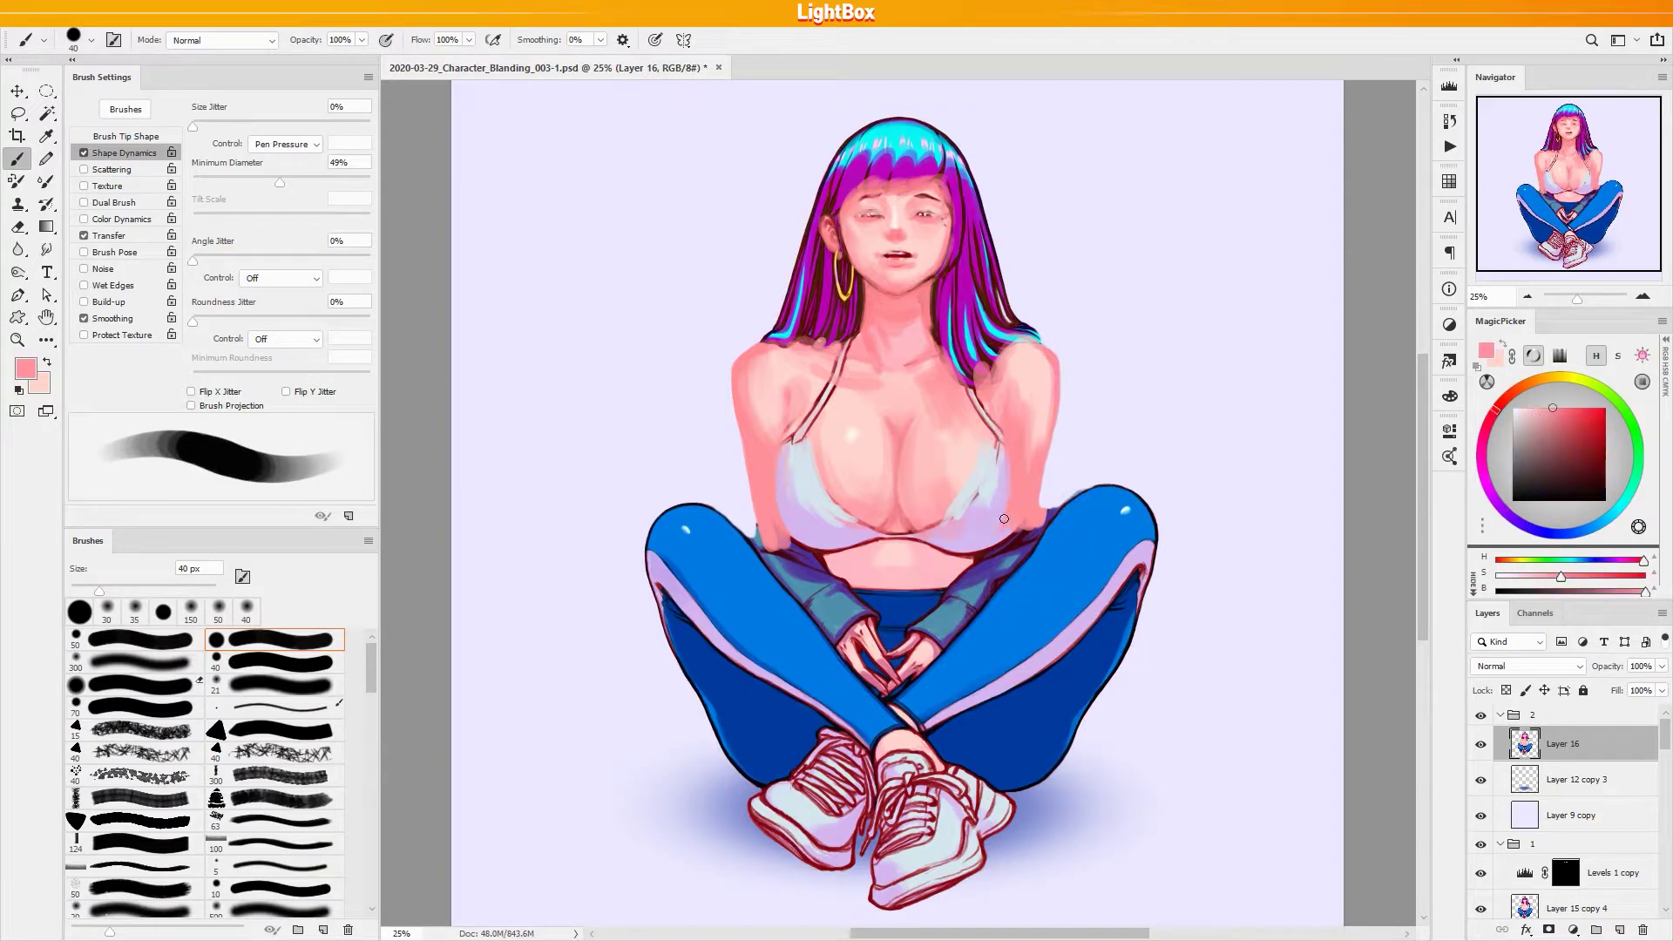
{"action": "left_click_drag", "start_coordinate": [1004, 532], "coordinate": [1007, 529]}
Paint over the remaining neckline line art of the top with sampled lavender and pale blue
{"action": "left_click", "coordinate": [959, 527], "text": "alt"}
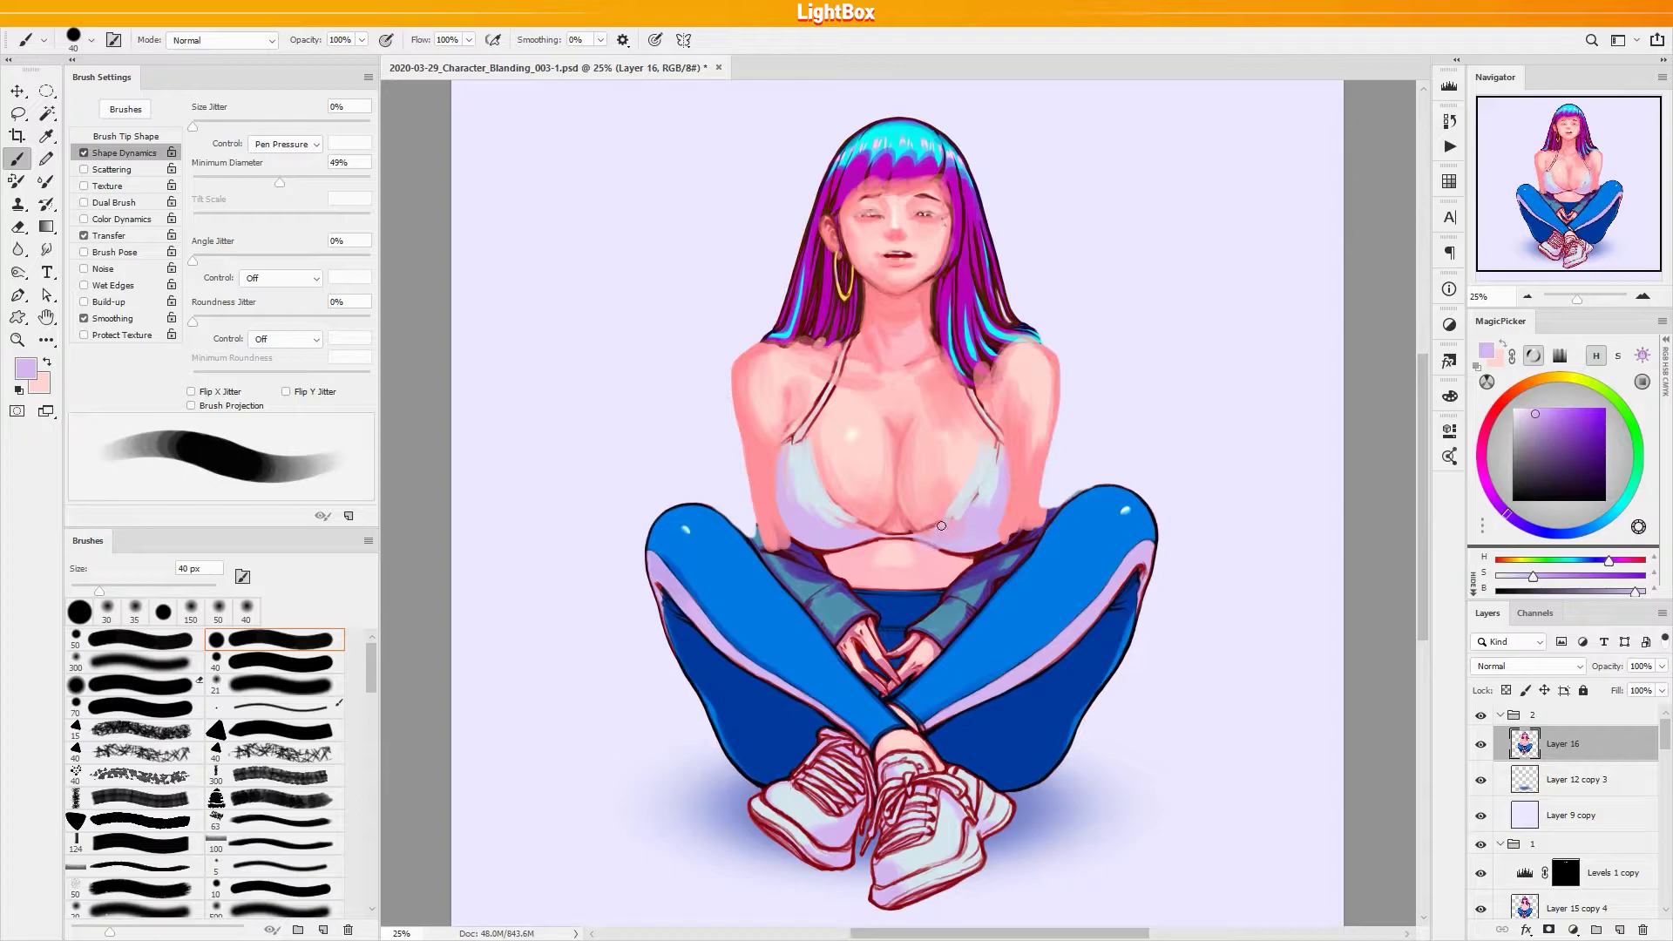
{"action": "left_click", "coordinate": [983, 476], "text": "alt"}
{"action": "left_click_drag", "start_coordinate": [947, 515], "coordinate": [928, 526]}
{"action": "left_click", "coordinate": [808, 462], "text": "alt"}
{"action": "mouse_move", "coordinate": [813, 436]}
{"action": "left_mouse_down"}
{"action": "mouse_move", "coordinate": [833, 500]}
{"action": "mouse_move", "coordinate": [863, 526]}
{"action": "left_mouse_up"}
Paint out the earring-side strap with sampled skin tones, enlarging the brush to cover its upper part
{"action": "key", "text": "bracketleft"}
{"action": "left_click", "coordinate": [805, 416], "text": "alt"}
{"action": "left_click", "coordinate": [824, 396], "text": "alt"}
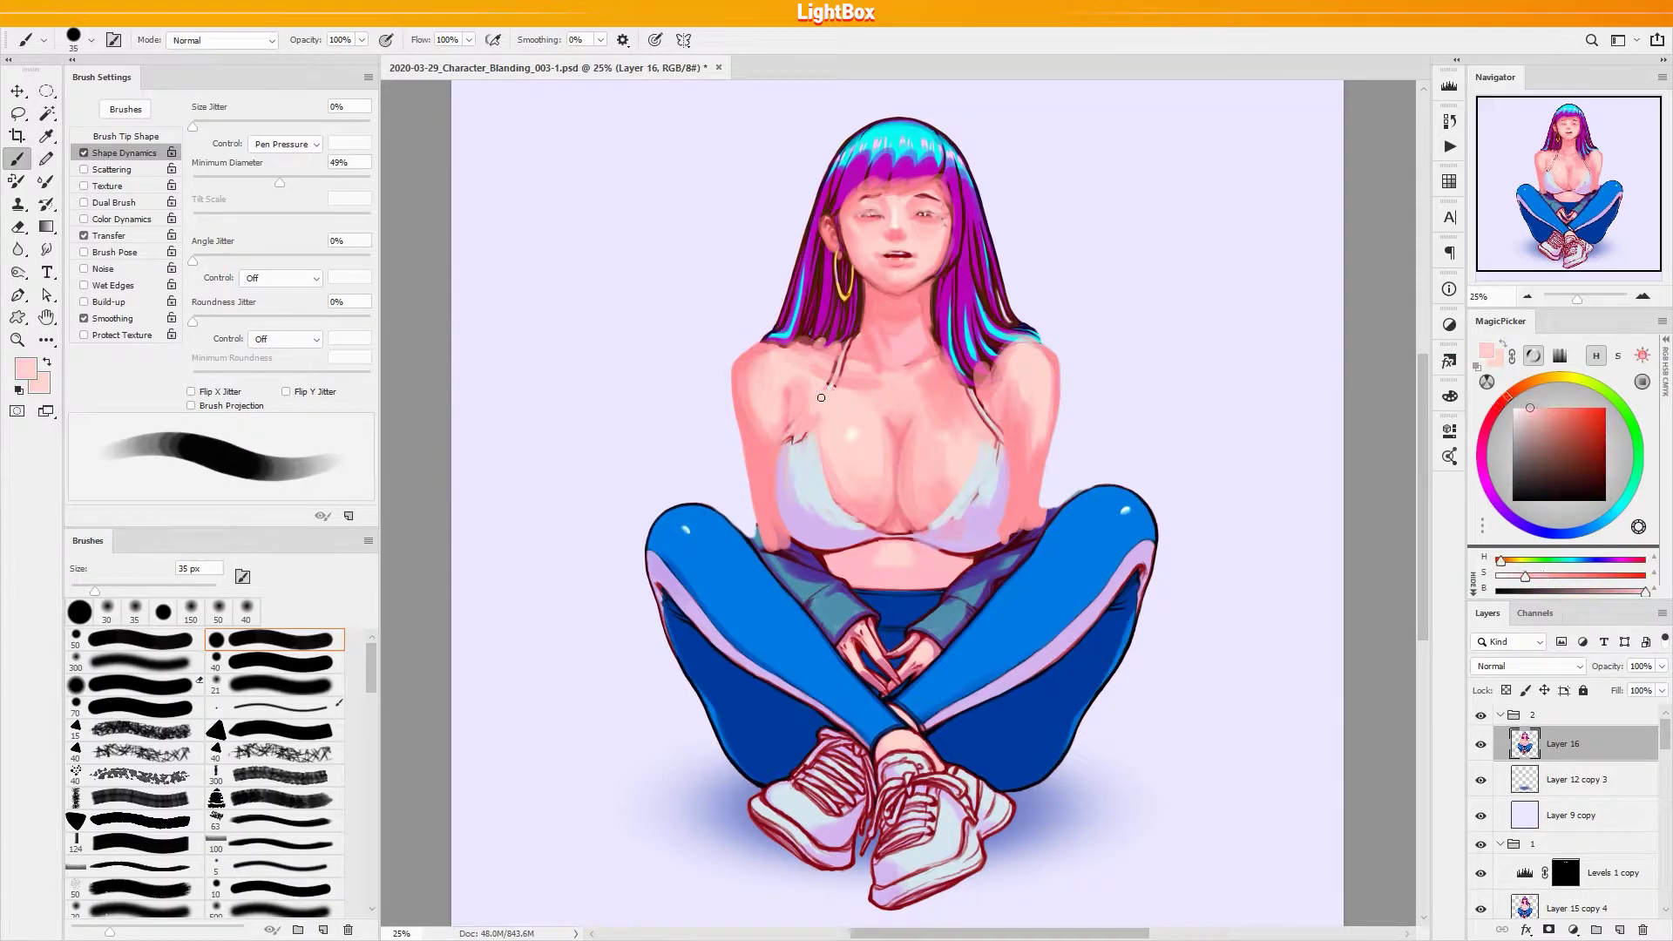
{"action": "key", "text": "bracketright"}
{"action": "key", "text": "bracketright"}
{"action": "key", "text": "bracketright"}
{"action": "key", "text": "bracketright"}
{"action": "mouse_move", "coordinate": [834, 386]}
{"action": "left_mouse_down"}
{"action": "mouse_move", "coordinate": [858, 379]}
{"action": "mouse_move", "coordinate": [837, 378]}
{"action": "left_mouse_up"}
Paint out the strap opposite the earring with skin tones sampled from the chest using a 60 px brush
{"action": "left_click", "coordinate": [858, 378], "text": "alt"}
{"action": "left_click", "coordinate": [840, 370], "text": "alt"}
{"action": "left_click", "coordinate": [849, 380], "text": "alt"}
{"action": "left_click_drag", "start_coordinate": [968, 387], "coordinate": [991, 437]}
{"action": "left_click", "coordinate": [988, 427], "text": "alt"}
{"action": "left_click", "coordinate": [980, 410], "text": "alt"}
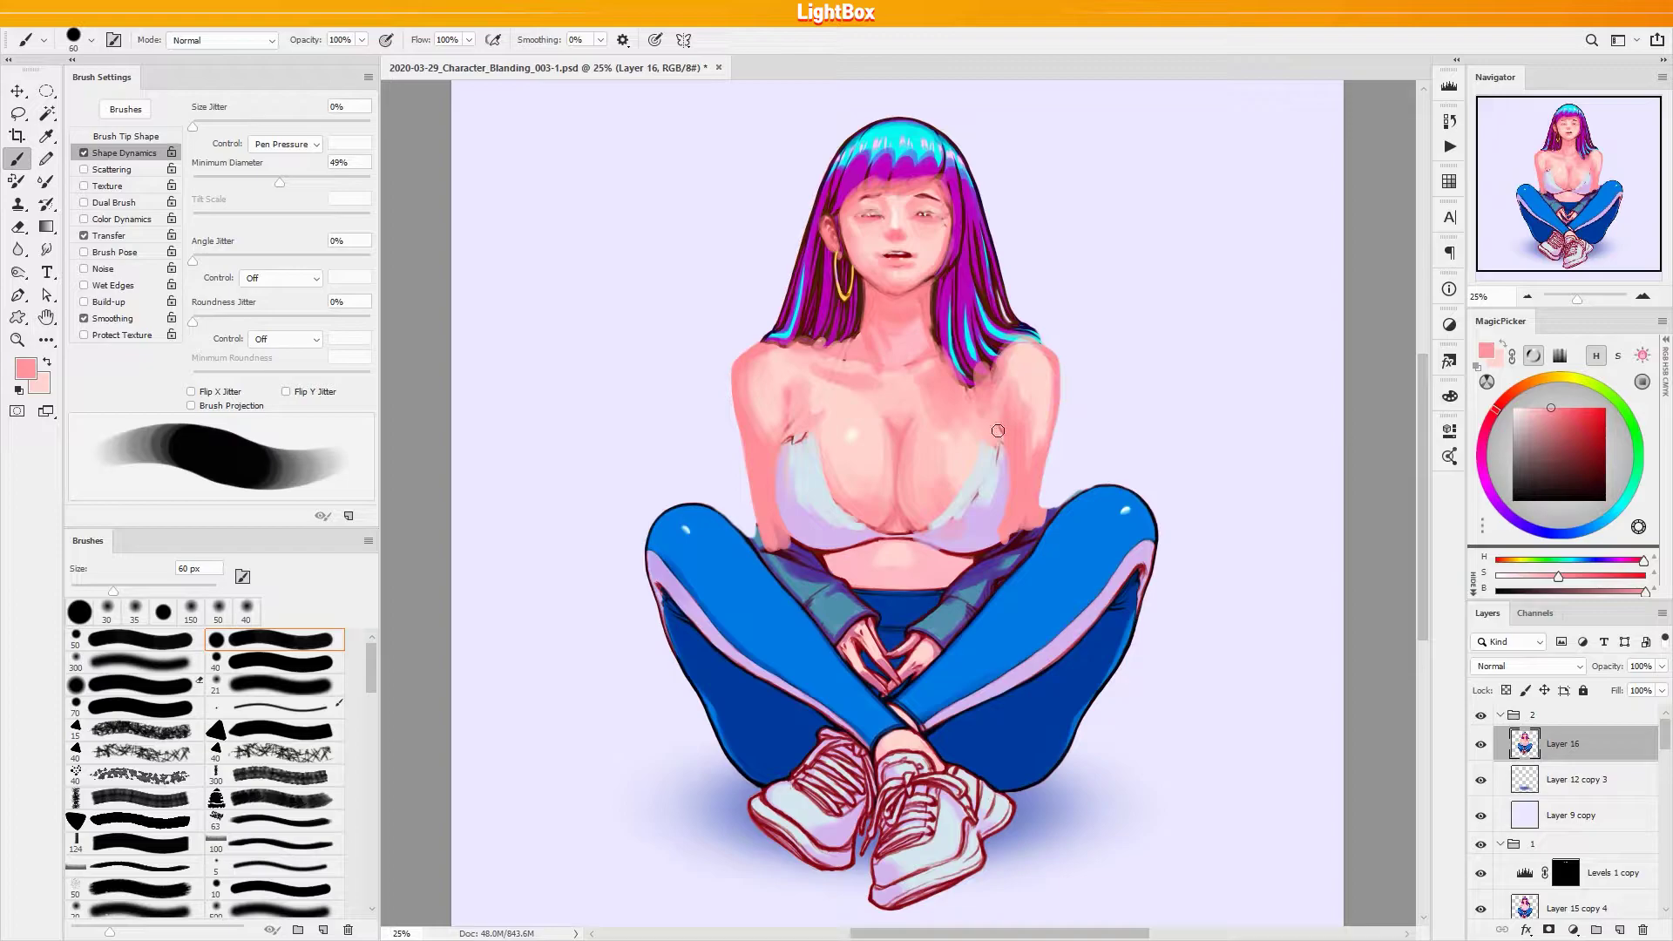
Touch up the side of the top opposite the earring with sampled arm pink and lavender, reducing the brush to 40 px
{"action": "left_click", "coordinate": [1015, 441], "text": "alt"}
{"action": "left_click", "coordinate": [976, 530], "text": "alt"}
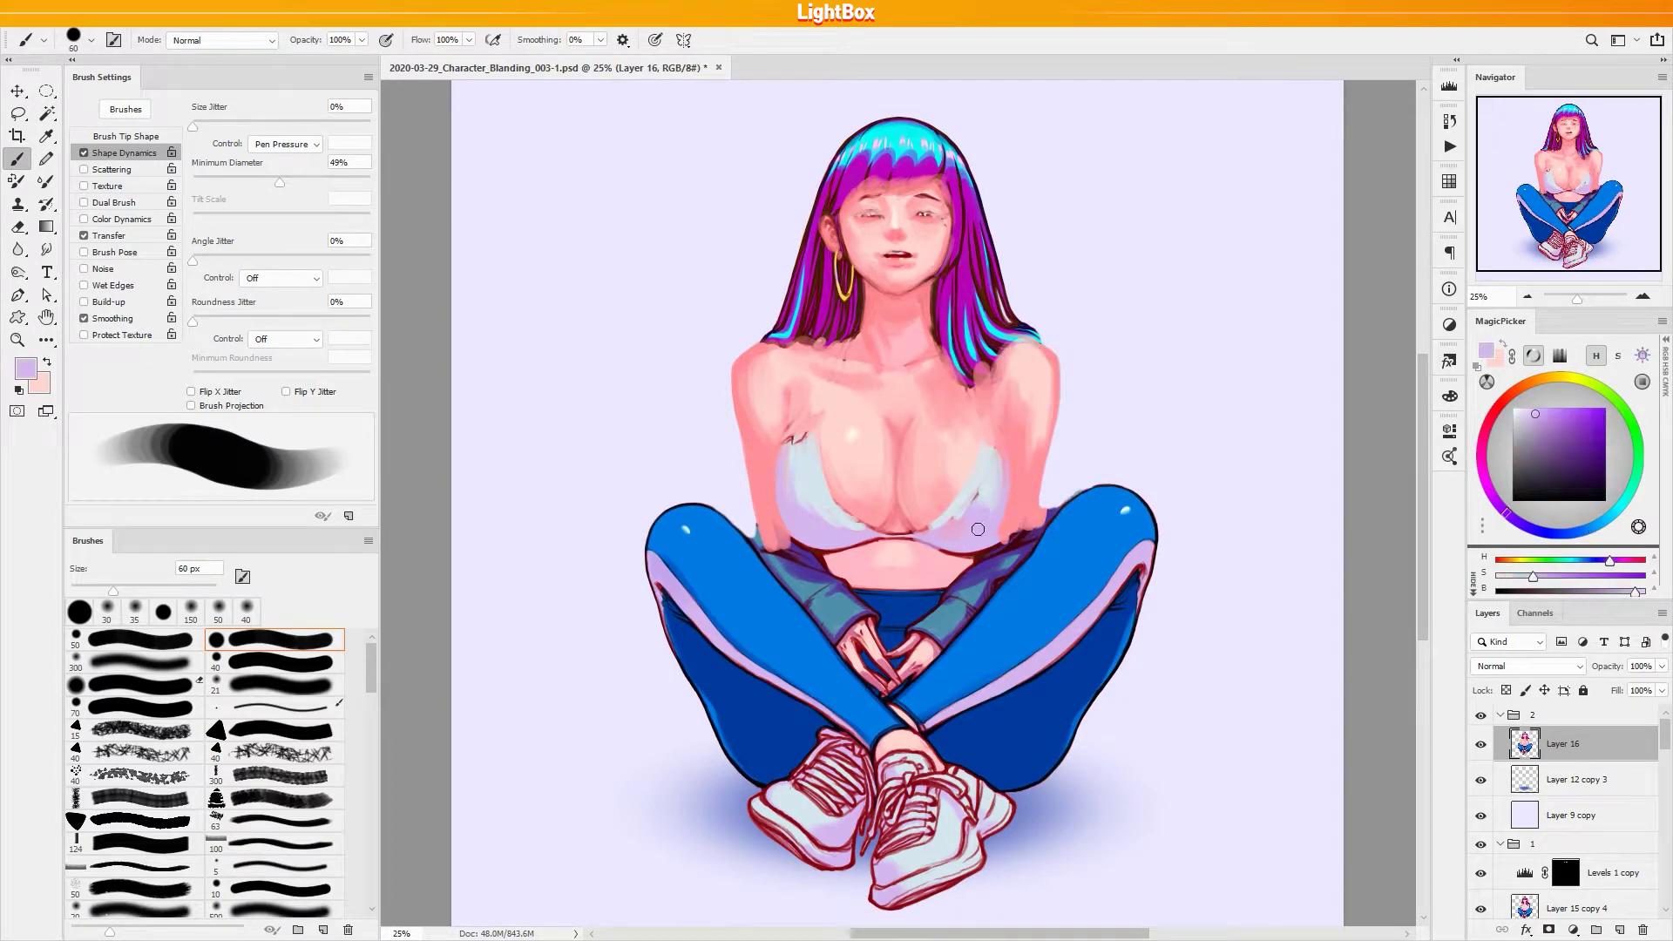
{"action": "key", "text": "bracketleft"}
{"action": "key", "text": "bracketleft"}
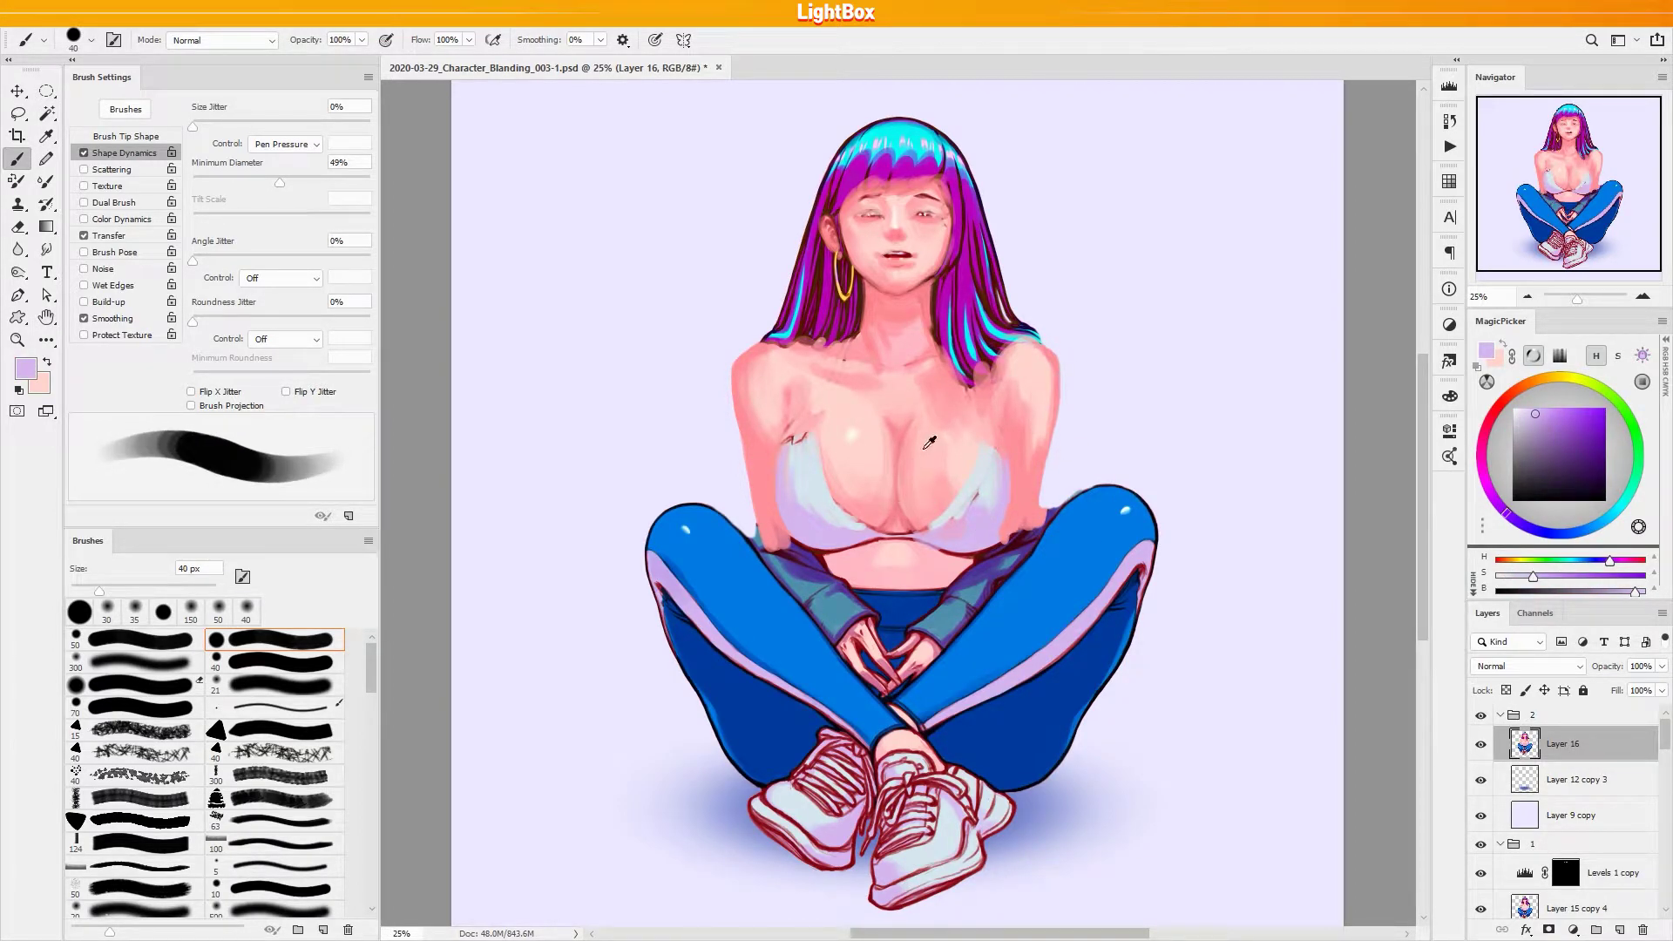
Blend the upper chest and shoulders with skin tones sampled from the chest and arm using a brush enlarged to 150 px
{"action": "left_click", "coordinate": [880, 440], "text": "alt"}
{"action": "left_click", "coordinate": [884, 408], "text": "alt"}
{"action": "key", "text": "bracketright"}
{"action": "key", "text": "bracketright"}
{"action": "key", "text": "bracketright"}
{"action": "key", "text": "bracketright"}
{"action": "key", "text": "bracketright"}
{"action": "key", "text": "bracketright"}
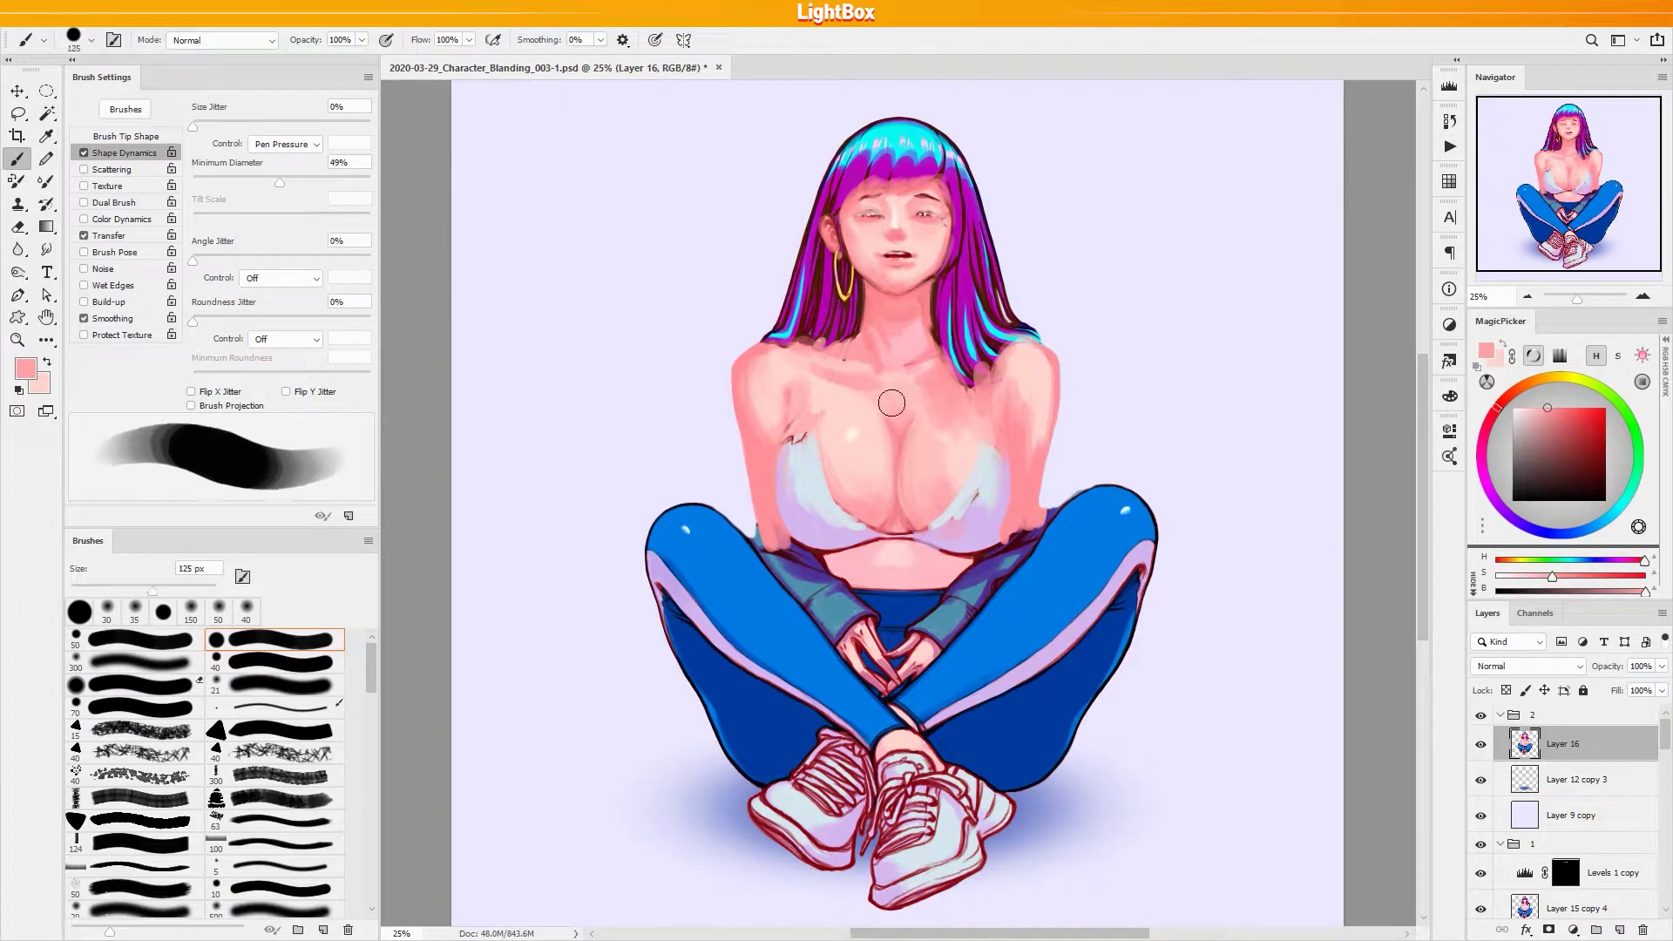
{"action": "key", "text": "bracketright"}
{"action": "key", "text": "bracketright"}
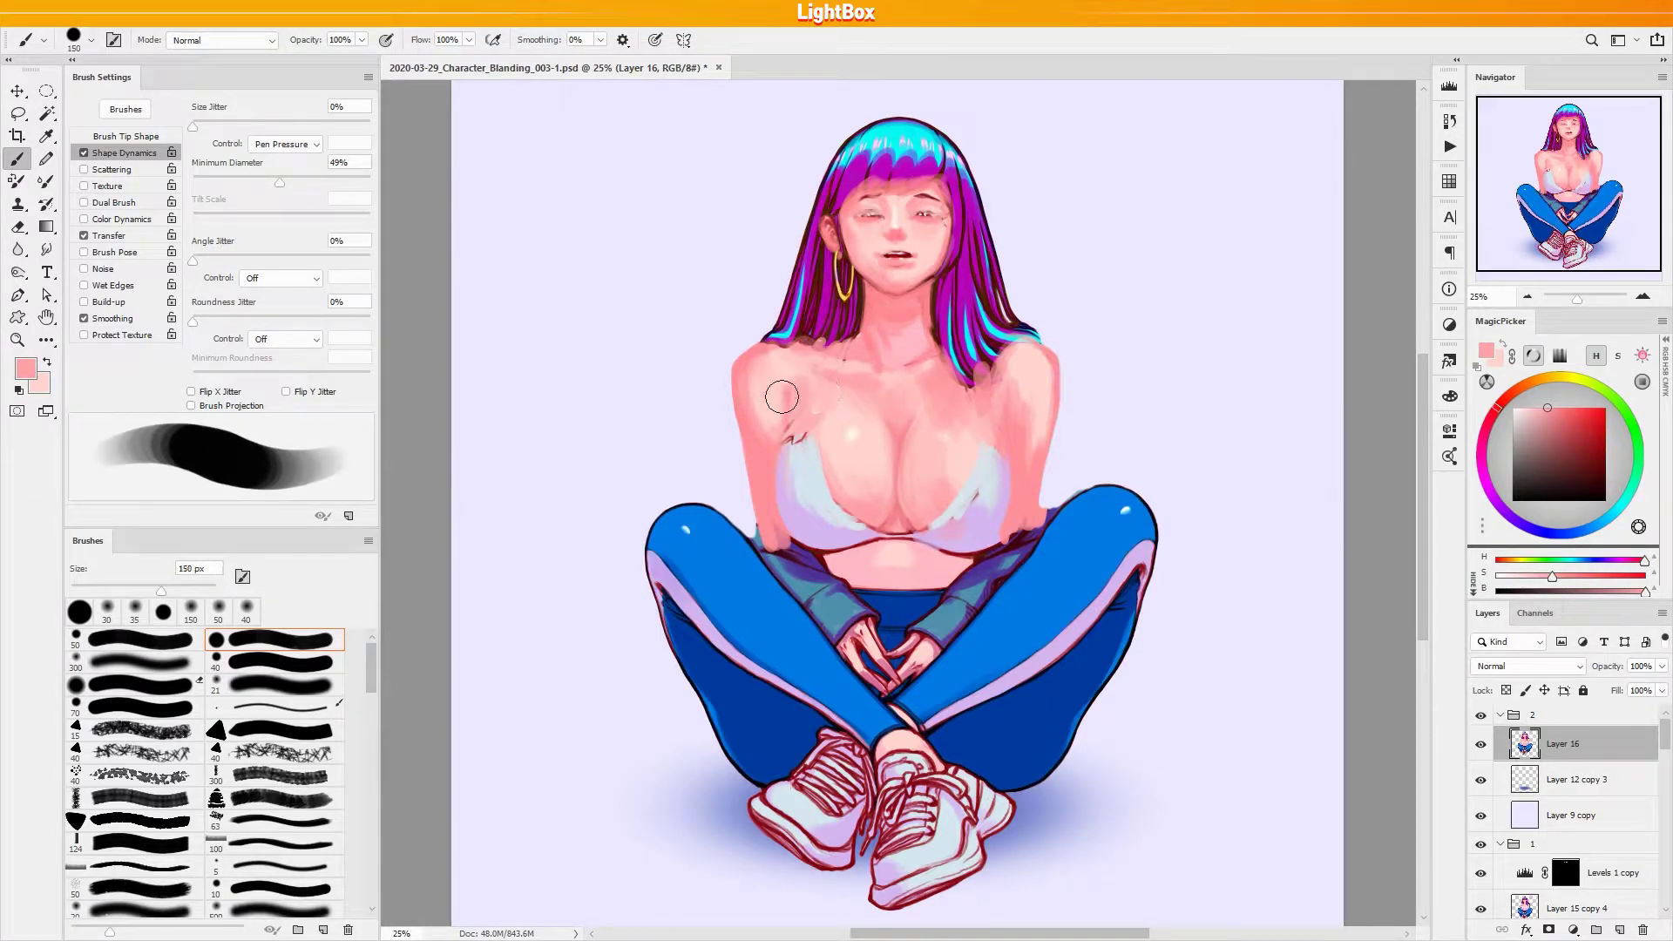
{"action": "left_click", "coordinate": [1038, 389], "text": "alt"}
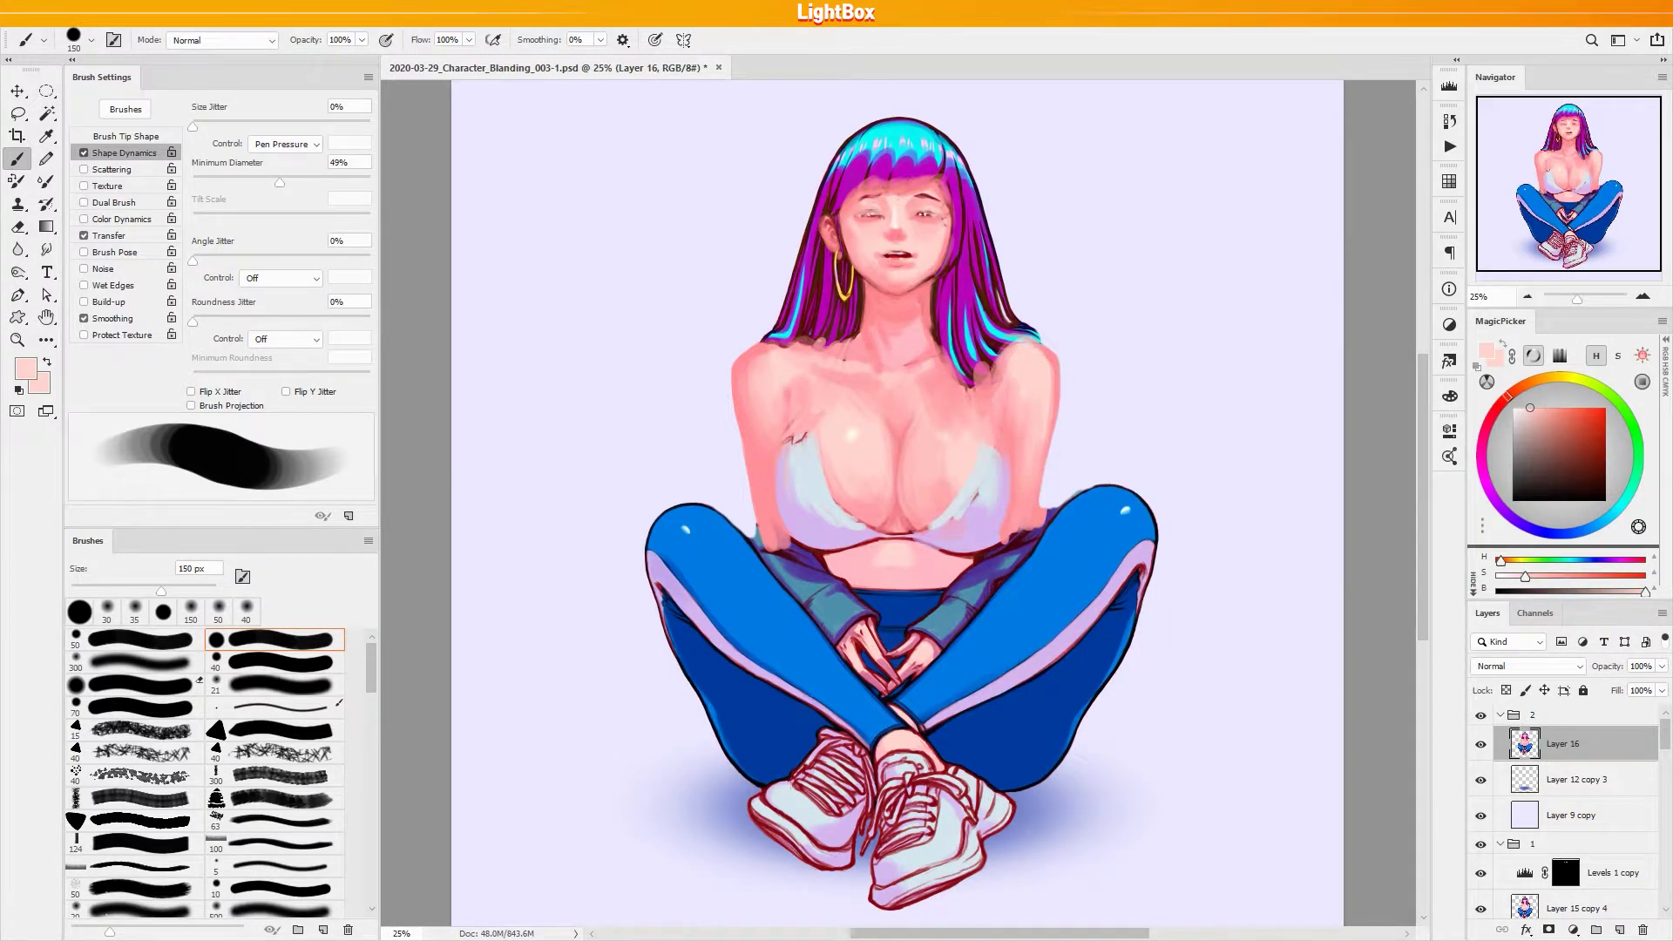
Refine the shoulder outline and the neck edge beside the hair with sampled pink at 40 px and the Eraser
{"action": "key", "text": "bracketleft"}
{"action": "key", "text": "bracketleft"}
{"action": "key", "text": "bracketleft"}
{"action": "left_click", "coordinate": [757, 373], "text": "alt"}
{"action": "key", "text": "bracketleft"}
{"action": "key", "text": "bracketleft"}
{"action": "key", "text": "bracketleft"}
{"action": "key", "text": "bracketleft"}
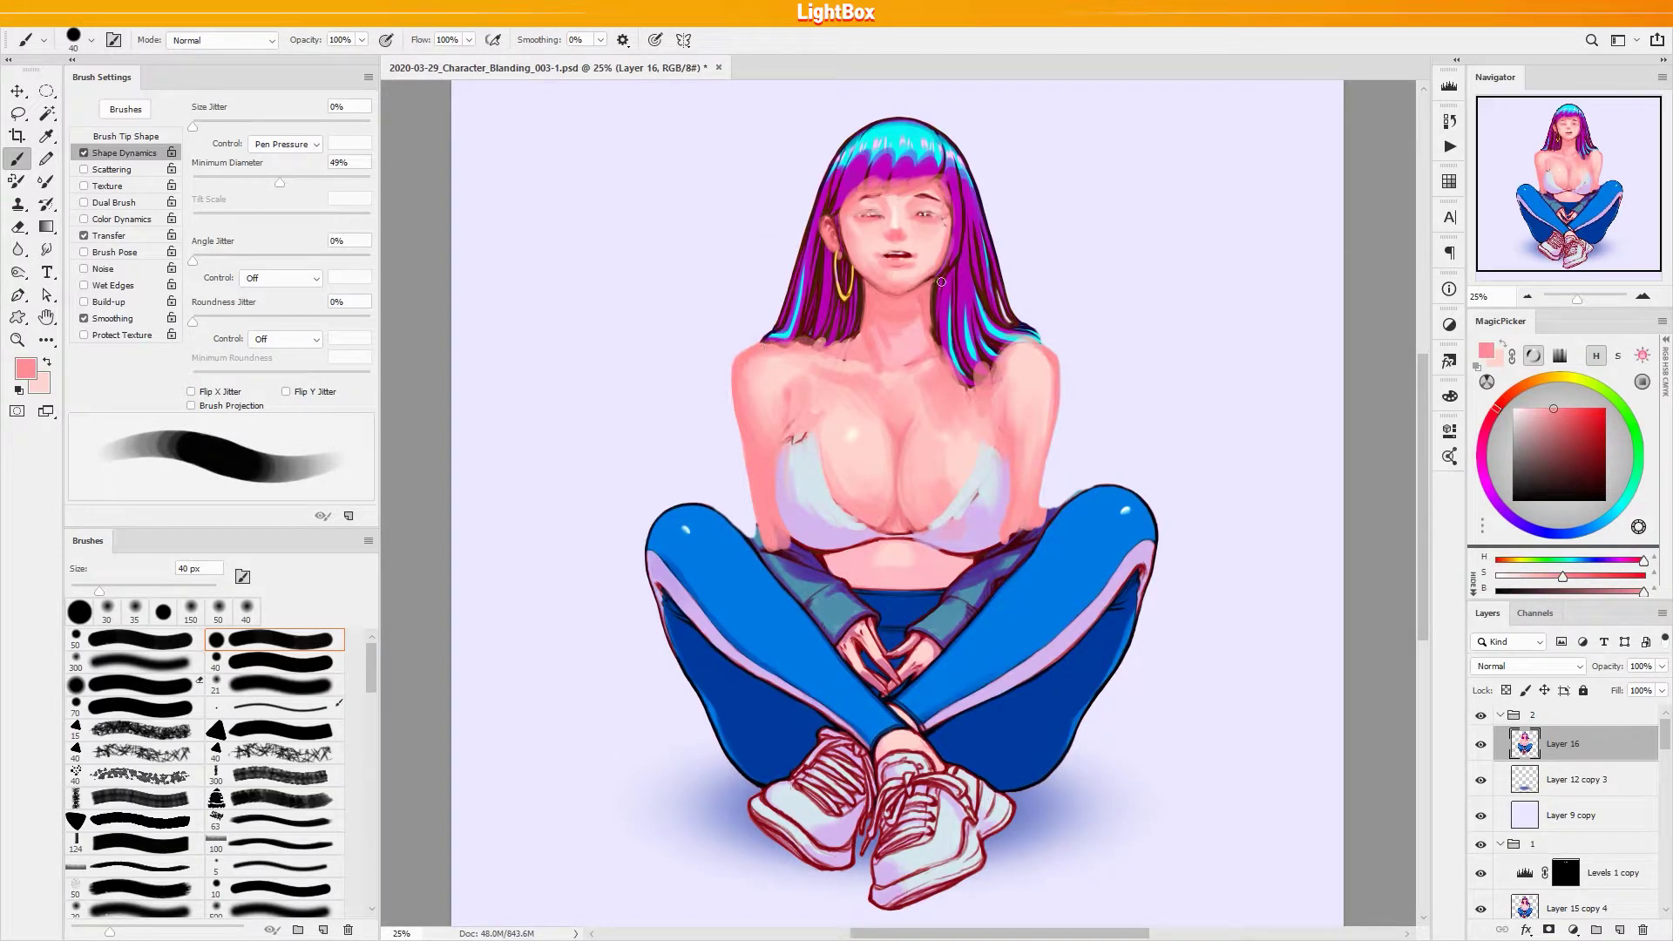
{"action": "key", "text": "e"}
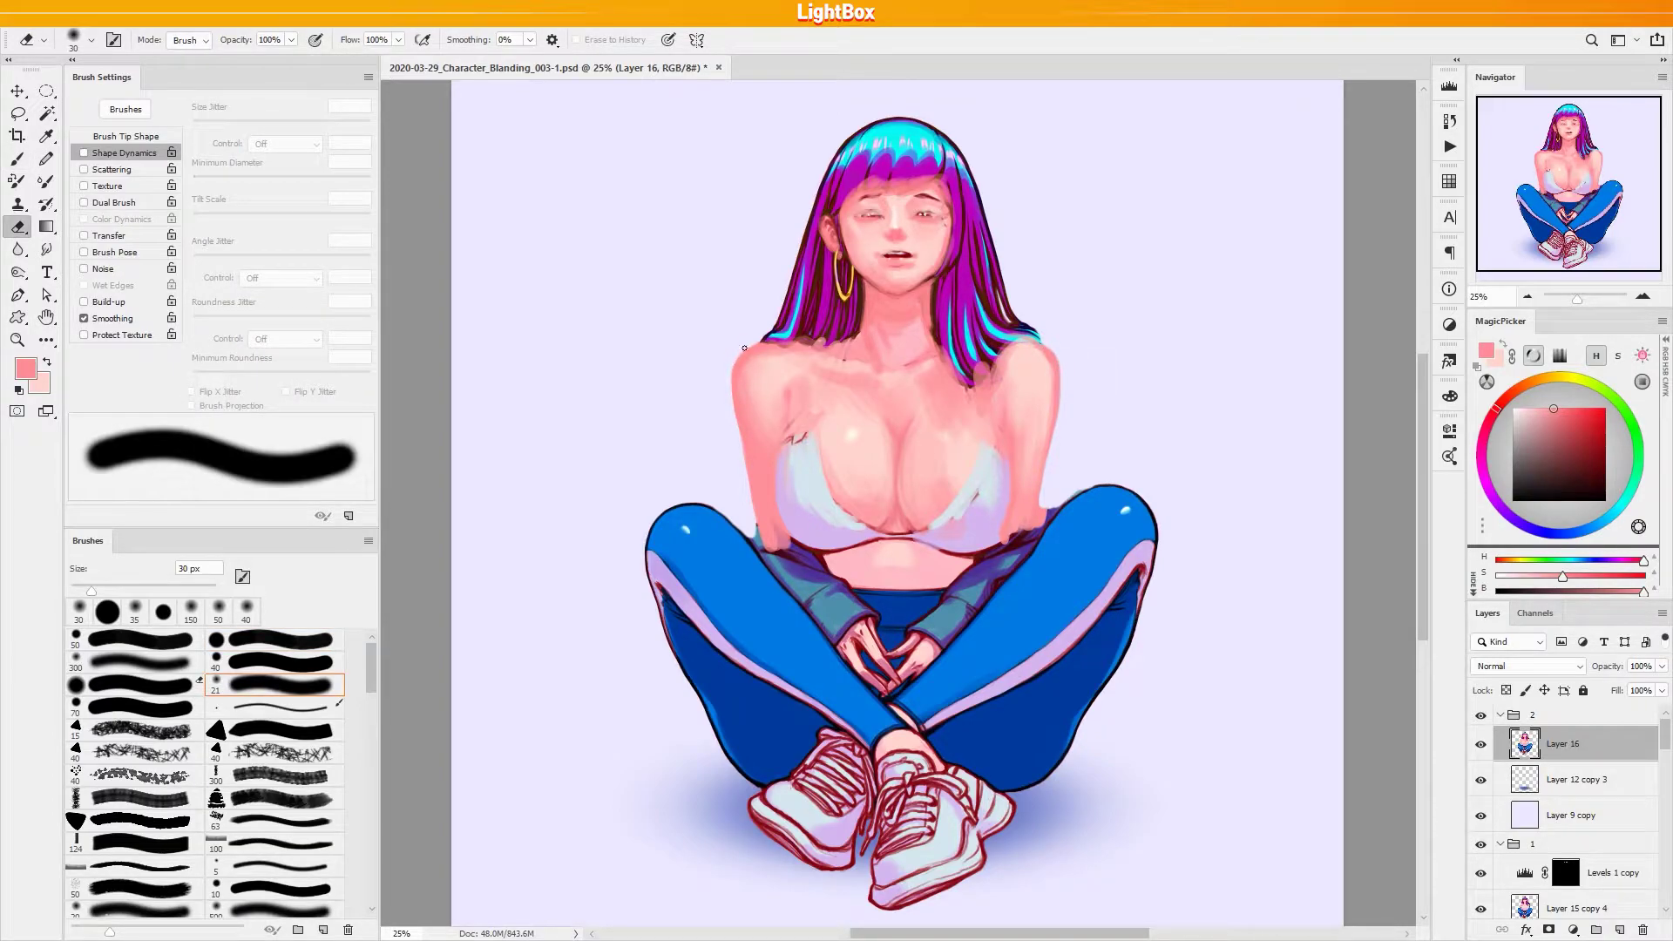
{"action": "key", "text": "b"}
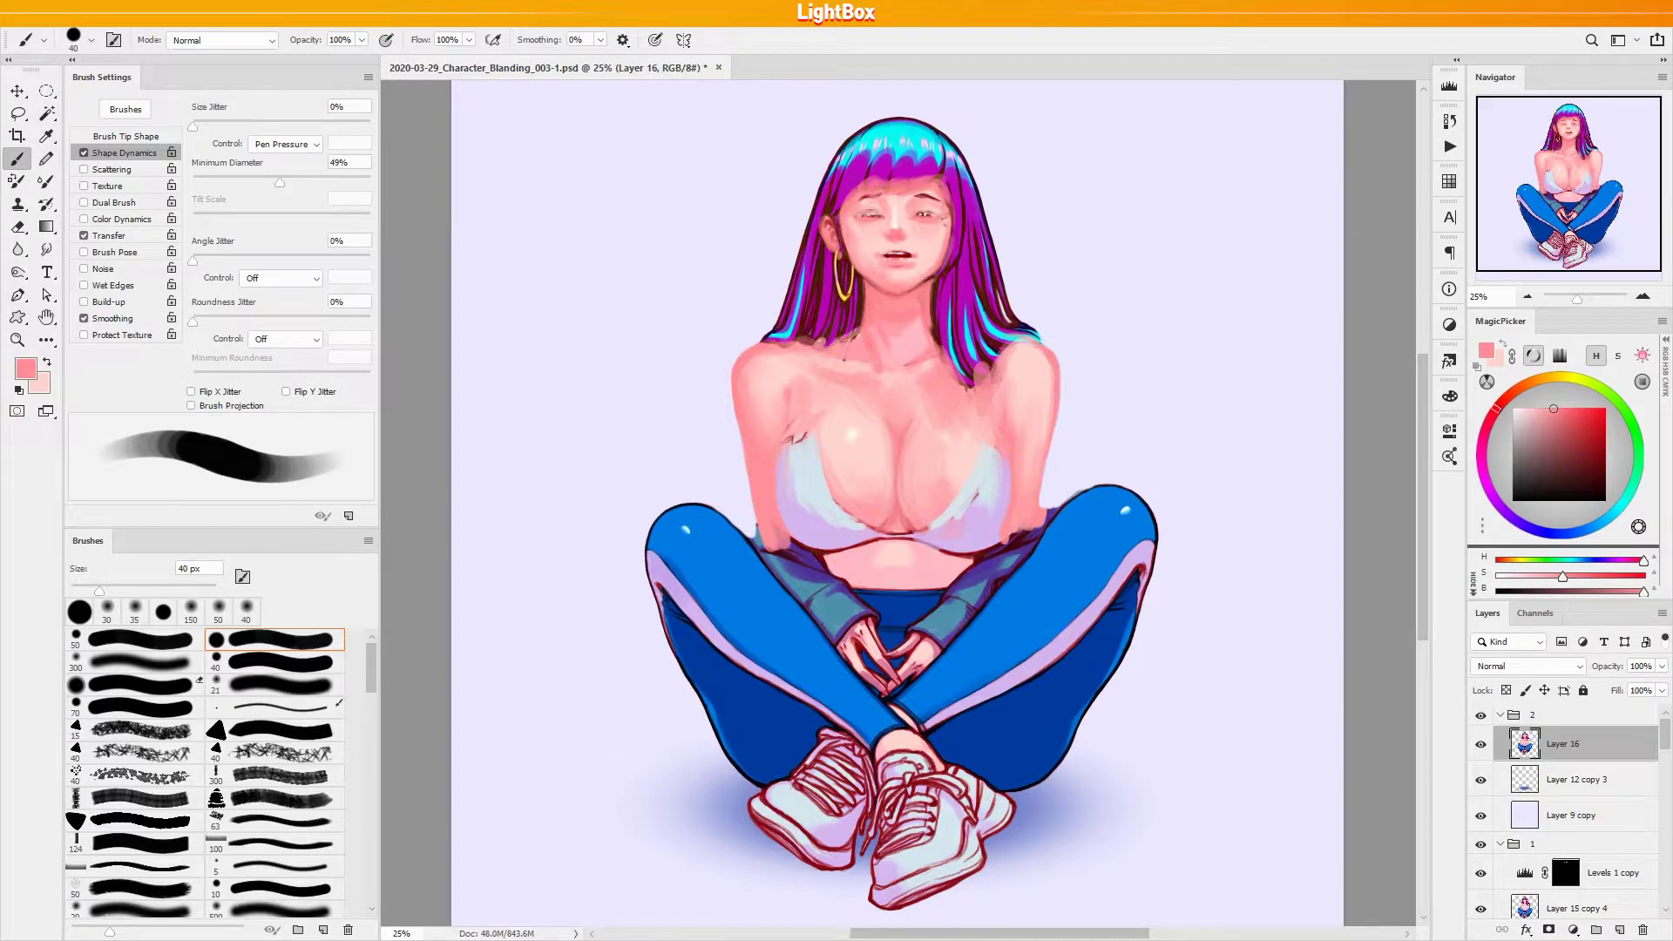
{"action": "left_click_drag", "start_coordinate": [936, 295], "coordinate": [938, 351]}
Smooth the top's cup opposite the earring with sampled pale blue using a 35 to 40 px brush
{"action": "key", "text": "bracketright"}
{"action": "key", "text": "bracketright"}
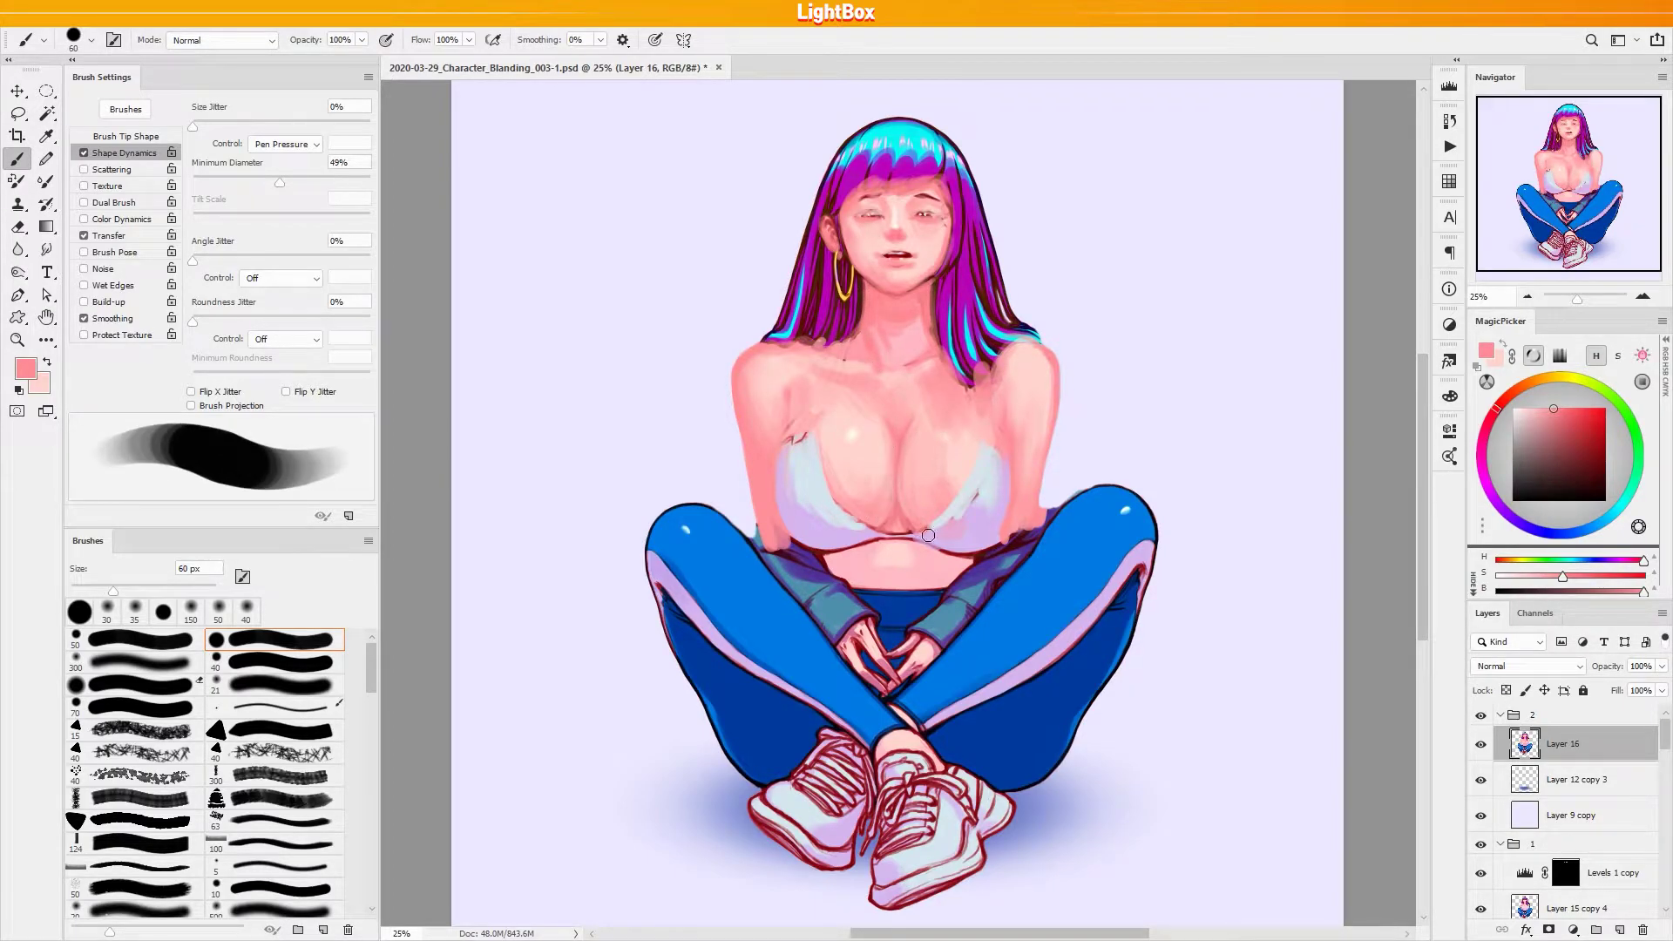
{"action": "key", "text": "bracketleft"}
{"action": "key", "text": "bracketleft"}
{"action": "key", "text": "bracketleft"}
{"action": "key", "text": "bracketleft"}
{"action": "key", "text": "bracketleft"}
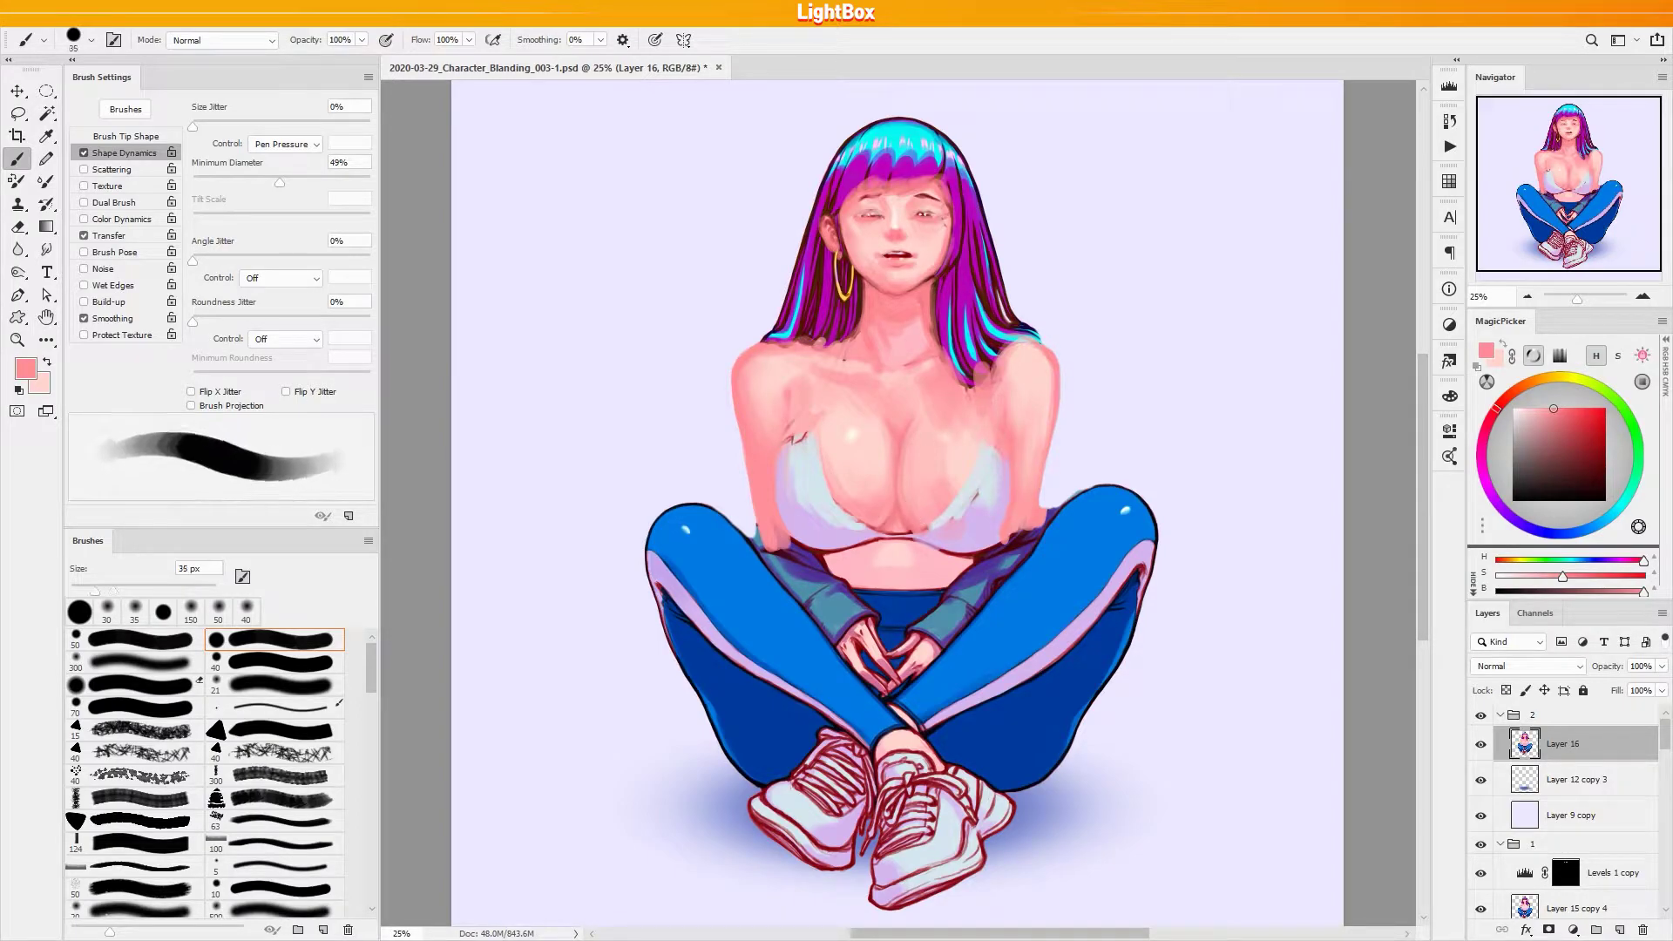
{"action": "left_click", "coordinate": [945, 511], "text": "alt"}
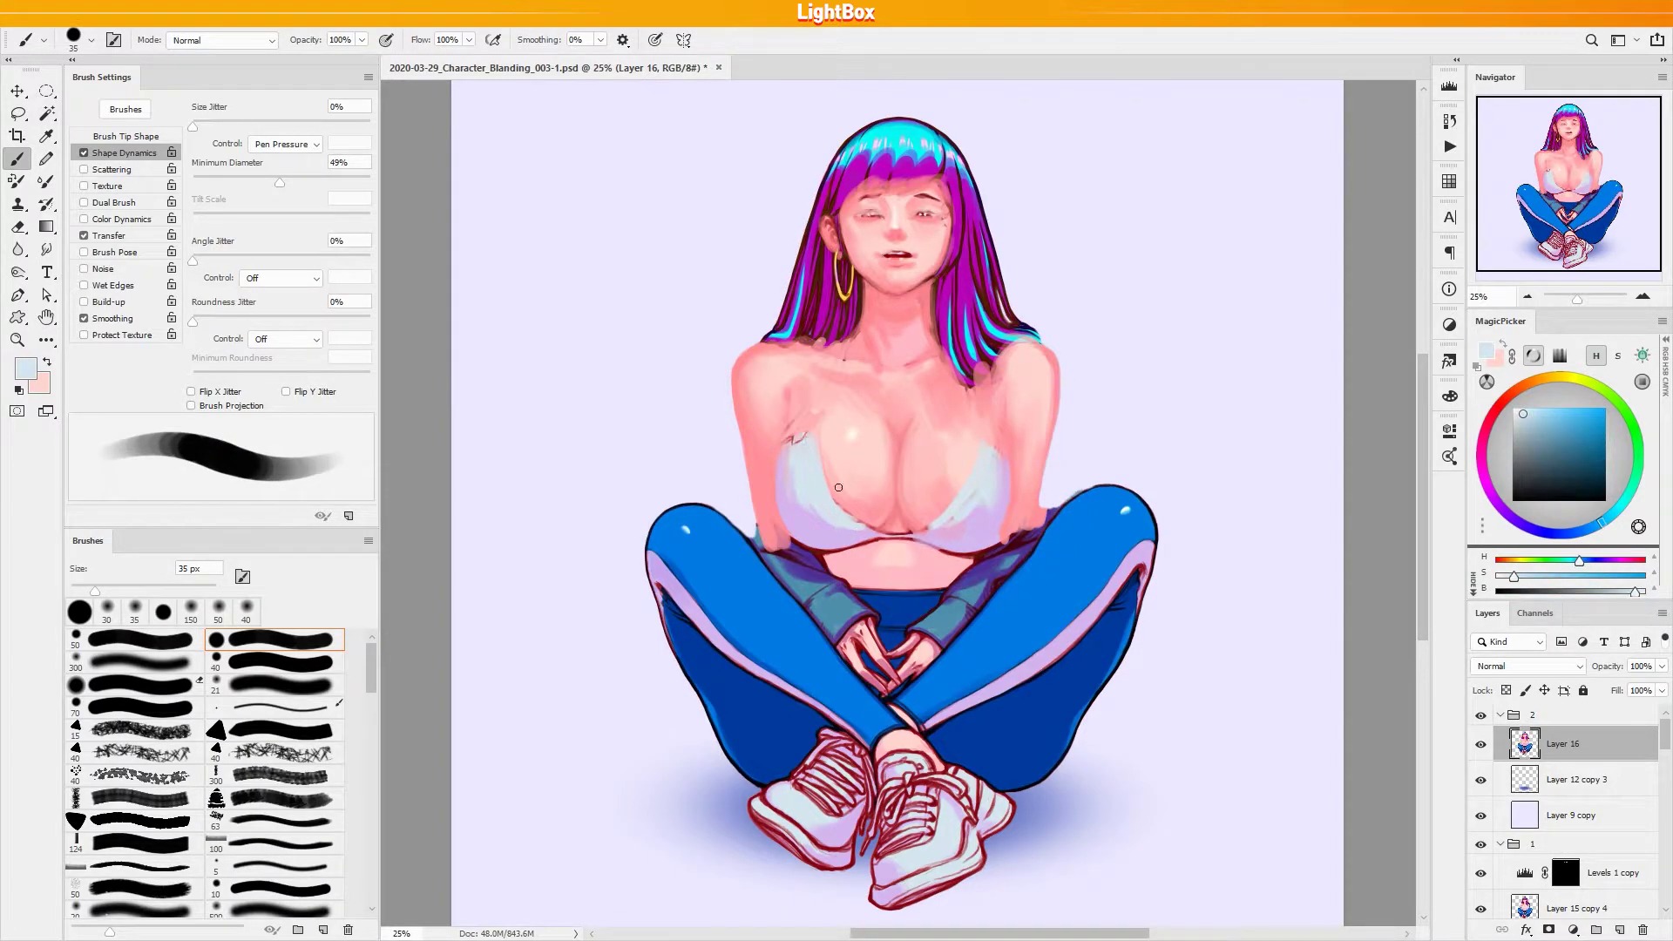
{"action": "key", "text": "bracketright"}
{"action": "key", "text": "bracketright"}
{"action": "key", "text": "bracketright"}
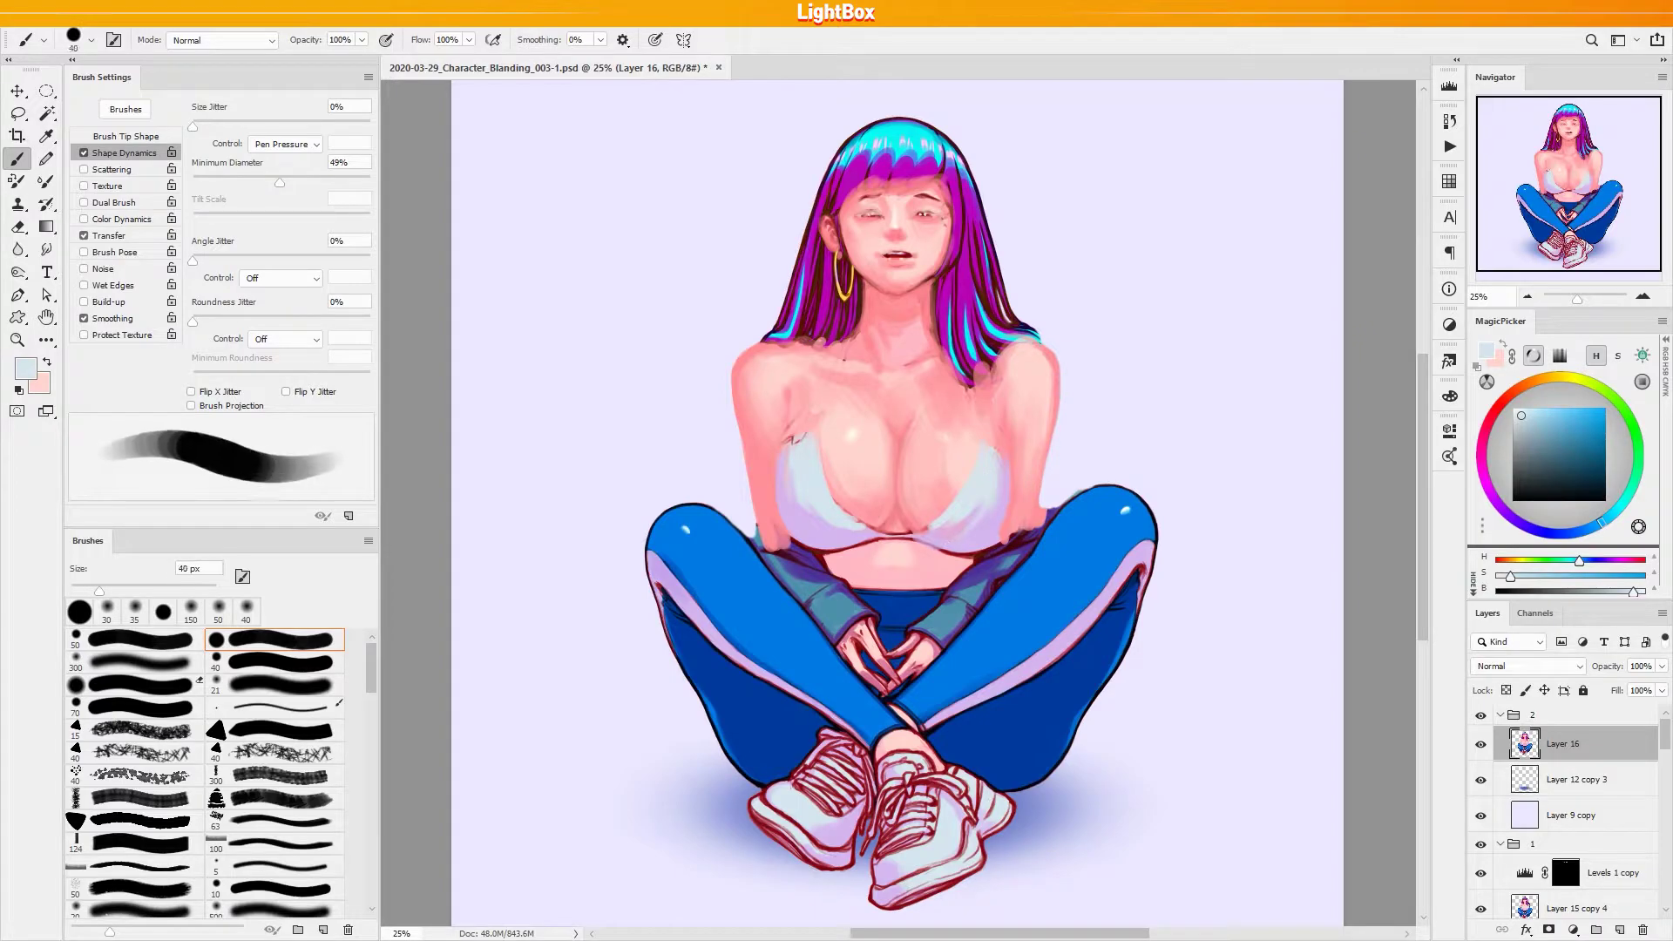
Shade the bare midriff below the top with a sampled darker pink, enlarging the brush to 60 px
{"action": "left_click", "coordinate": [841, 554], "text": "alt"}
{"action": "mouse_move", "coordinate": [855, 566]}
{"action": "left_mouse_down"}
{"action": "mouse_move", "coordinate": [944, 553]}
{"action": "mouse_move", "coordinate": [895, 529]}
{"action": "mouse_move", "coordinate": [843, 563]}
{"action": "mouse_move", "coordinate": [959, 568]}
{"action": "mouse_move", "coordinate": [844, 573]}
{"action": "mouse_move", "coordinate": [934, 580]}
{"action": "mouse_move", "coordinate": [878, 565]}
{"action": "mouse_move", "coordinate": [905, 589]}
{"action": "mouse_move", "coordinate": [874, 550]}
{"action": "mouse_move", "coordinate": [835, 564]}
{"action": "left_mouse_up"}
{"action": "key", "text": "bracketright"}
{"action": "key", "text": "bracketright"}
{"action": "key", "text": "bracketright"}
{"action": "left_click_drag", "start_coordinate": [957, 562], "coordinate": [976, 571]}
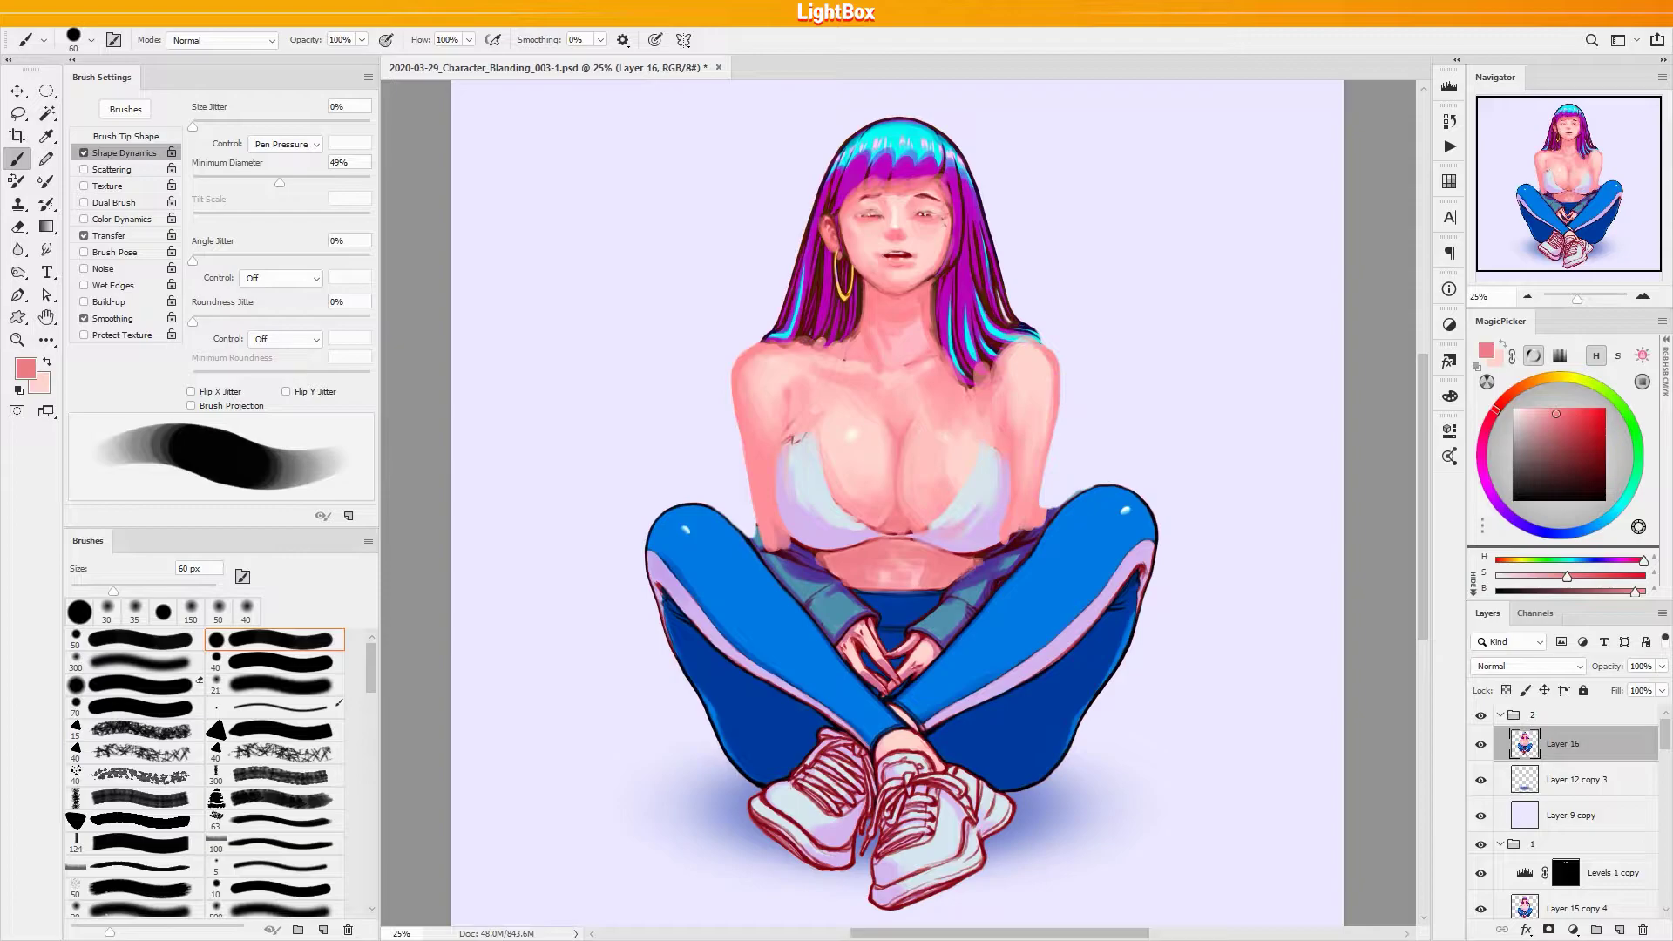
Paint over the line art at the trouser waist with sampled blue and dark tones
{"action": "left_click", "coordinate": [890, 600], "text": "alt"}
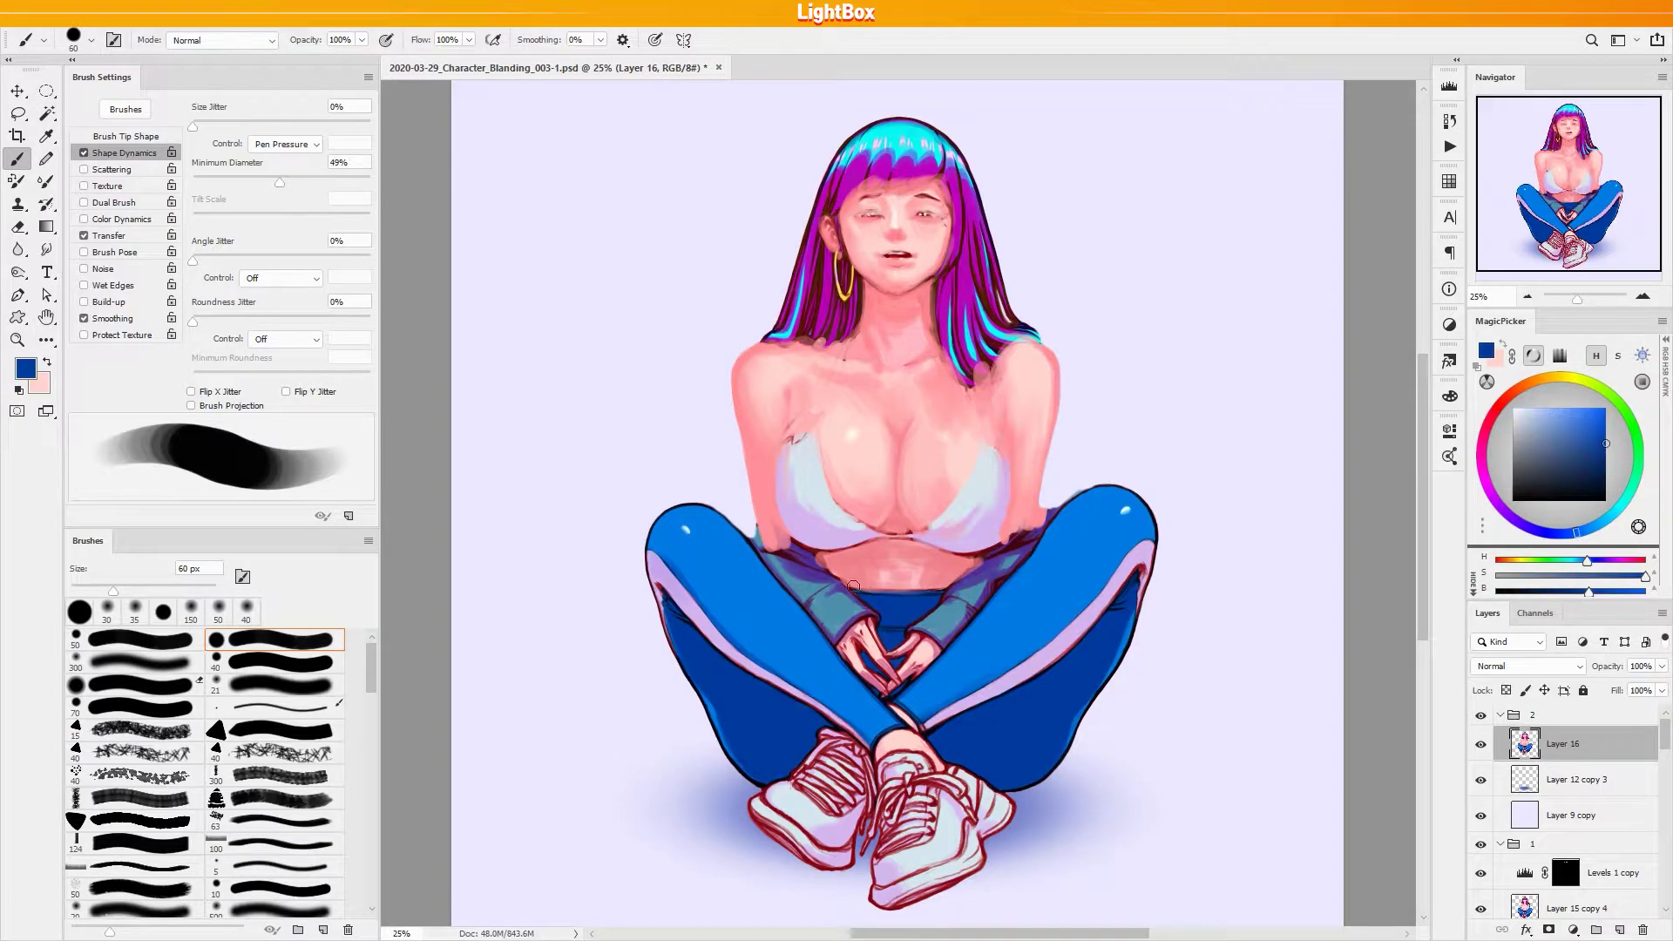
{"action": "left_click", "coordinate": [926, 605], "text": "alt"}
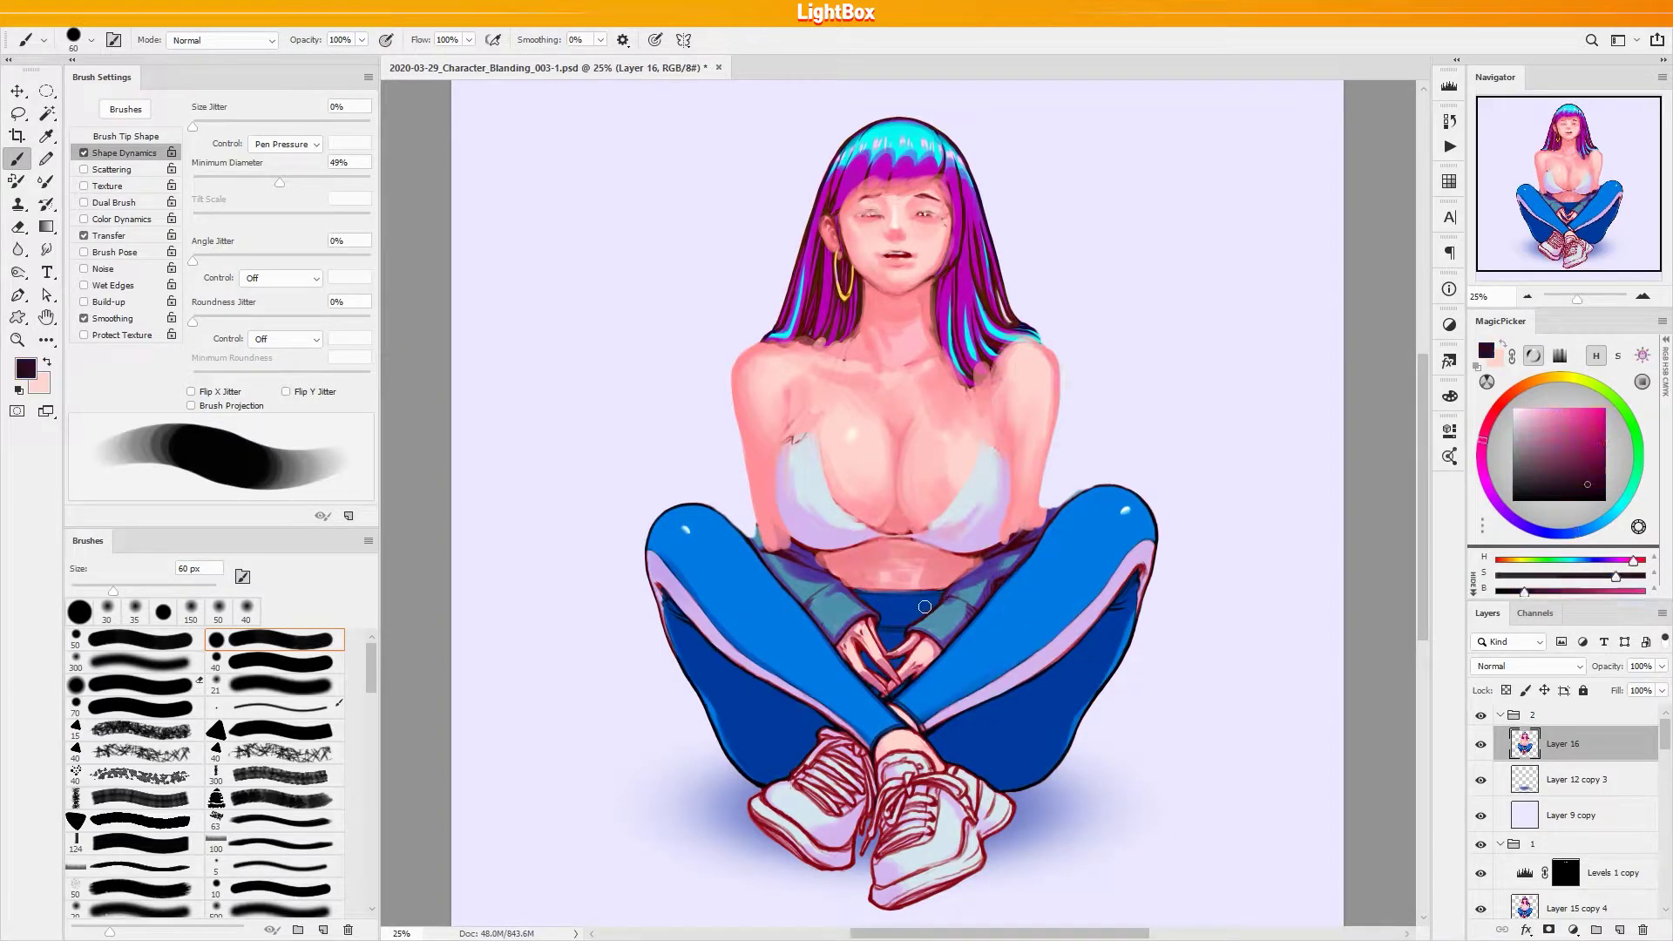
{"action": "left_click", "coordinate": [930, 601], "text": "alt"}
{"action": "left_click", "coordinate": [931, 601], "text": "alt"}
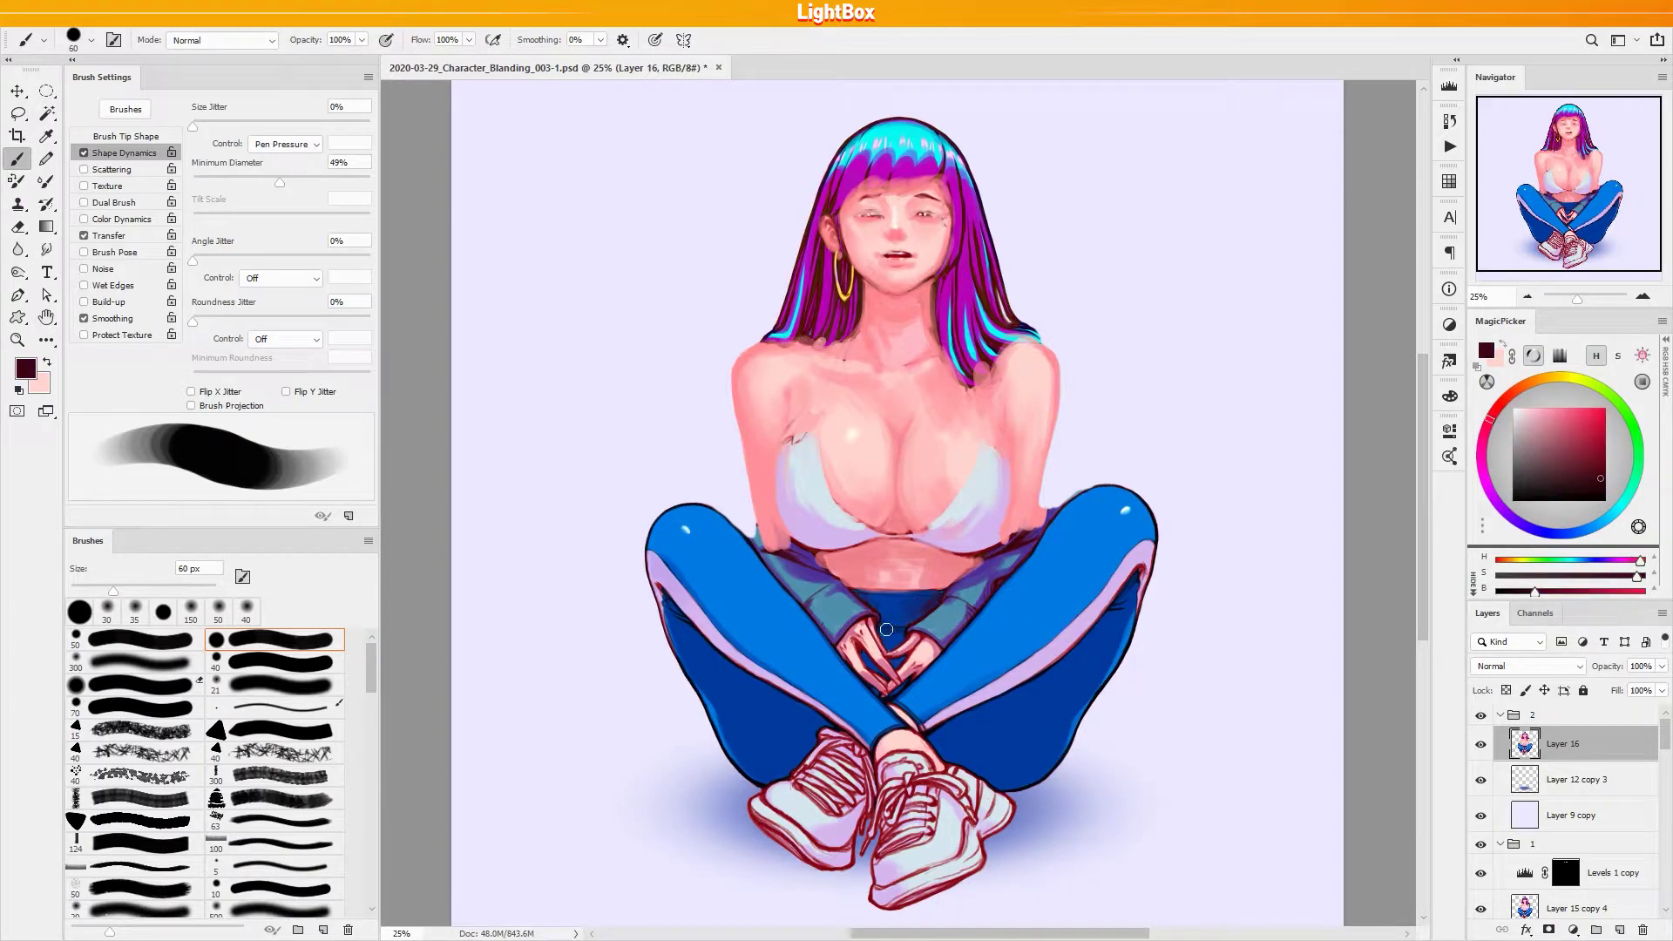
{"action": "left_click", "coordinate": [895, 603], "text": "alt"}
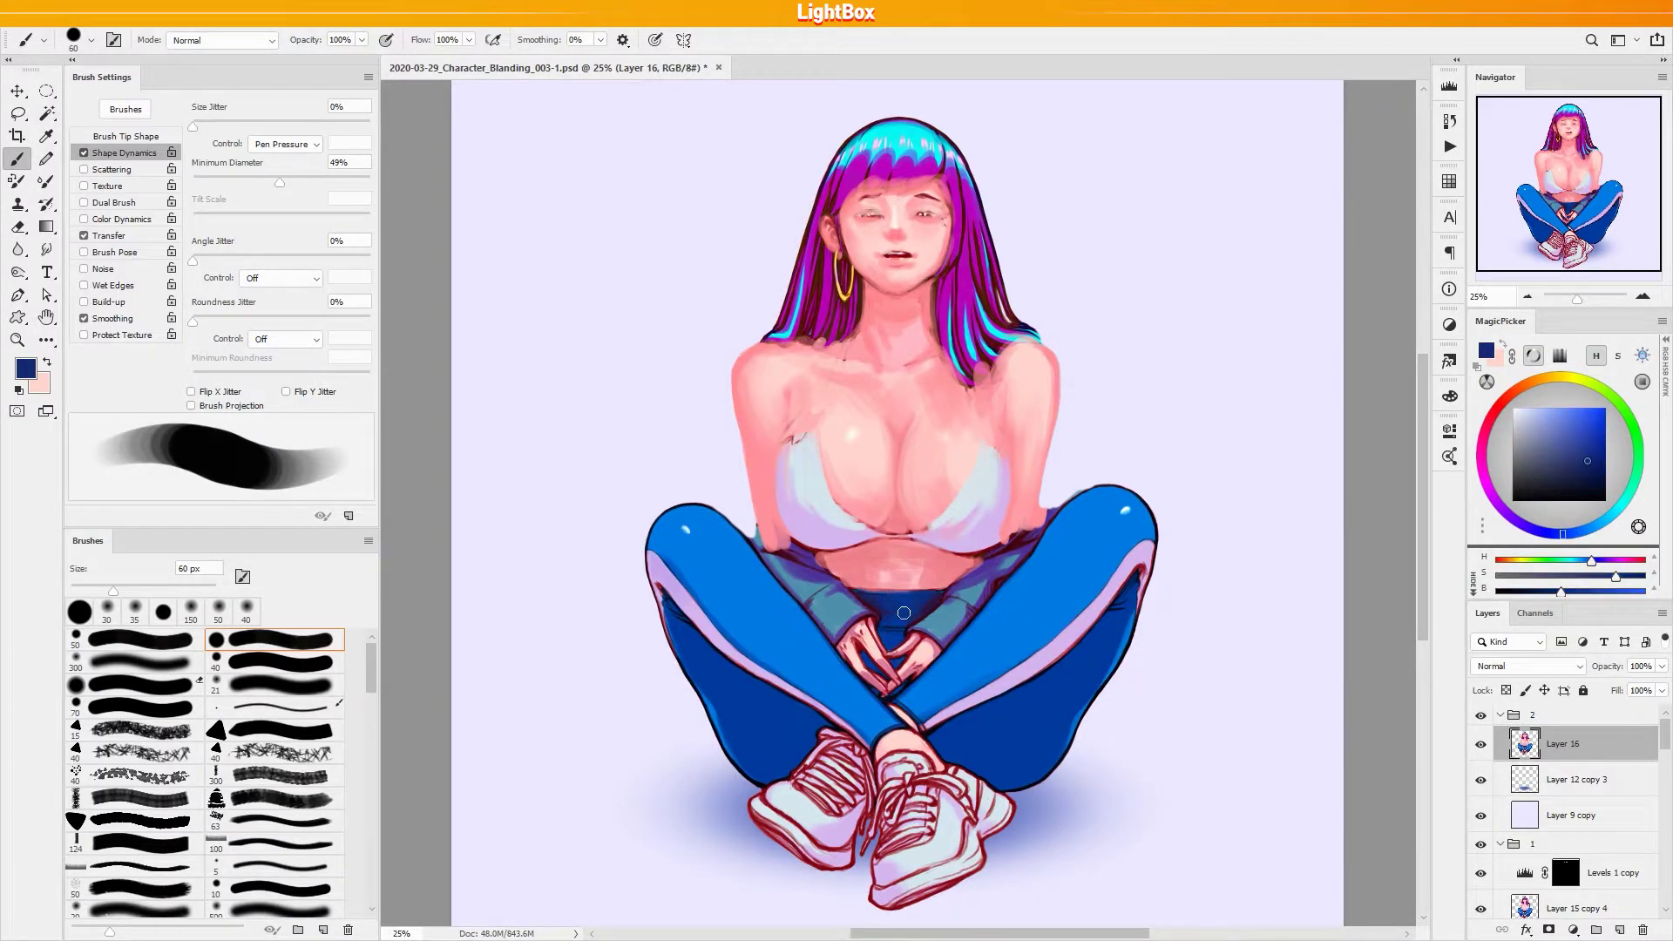
Shade the underside of the earring-side leg with the sampled dark blue, enlarging the brush to 80 px
{"action": "key", "text": "["}
{"action": "key", "text": "["}
{"action": "key", "text": "["}
{"action": "key", "text": "["}
{"action": "key", "text": "["}
{"action": "key", "text": "]"}
{"action": "key", "text": "]"}
{"action": "key", "text": "]"}
{"action": "left_click_drag", "start_coordinate": [687, 629], "coordinate": [798, 712]}
{"action": "key", "text": "bracketright"}
{"action": "key", "text": "bracketright"}
{"action": "key", "text": "bracketright"}
{"action": "key", "text": "bracketright"}
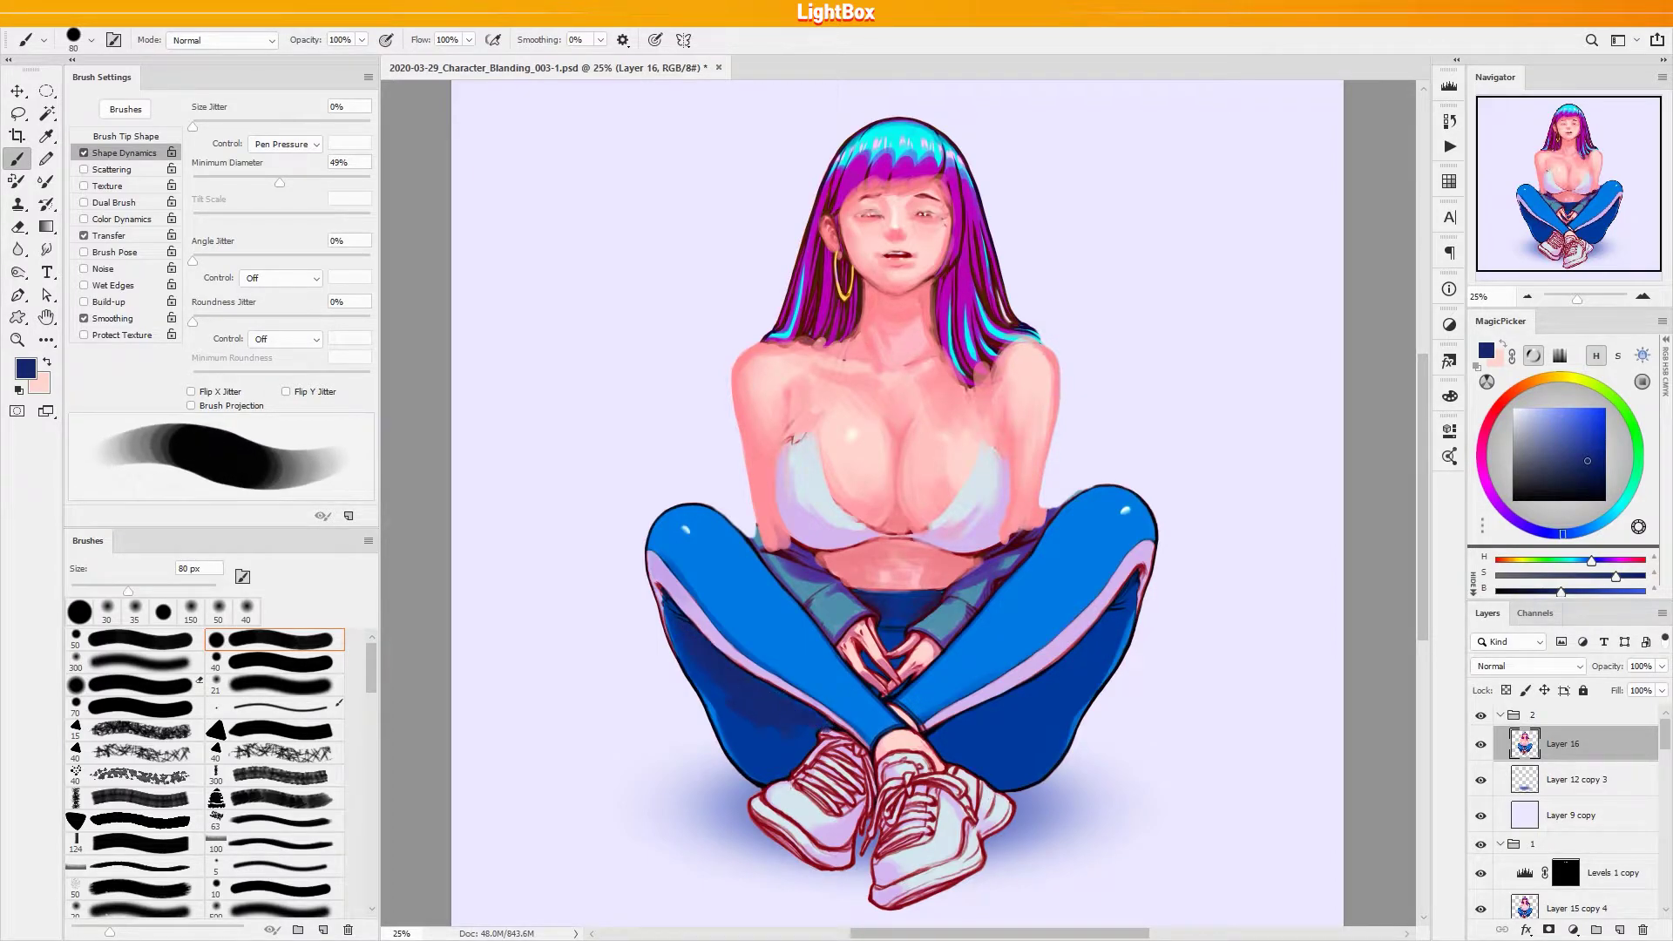
Shade the underside of the leg opposite the earring with sampled dark navy, varying the brush from 100 px down to 25 px
{"action": "left_click", "coordinate": [933, 600], "text": "alt"}
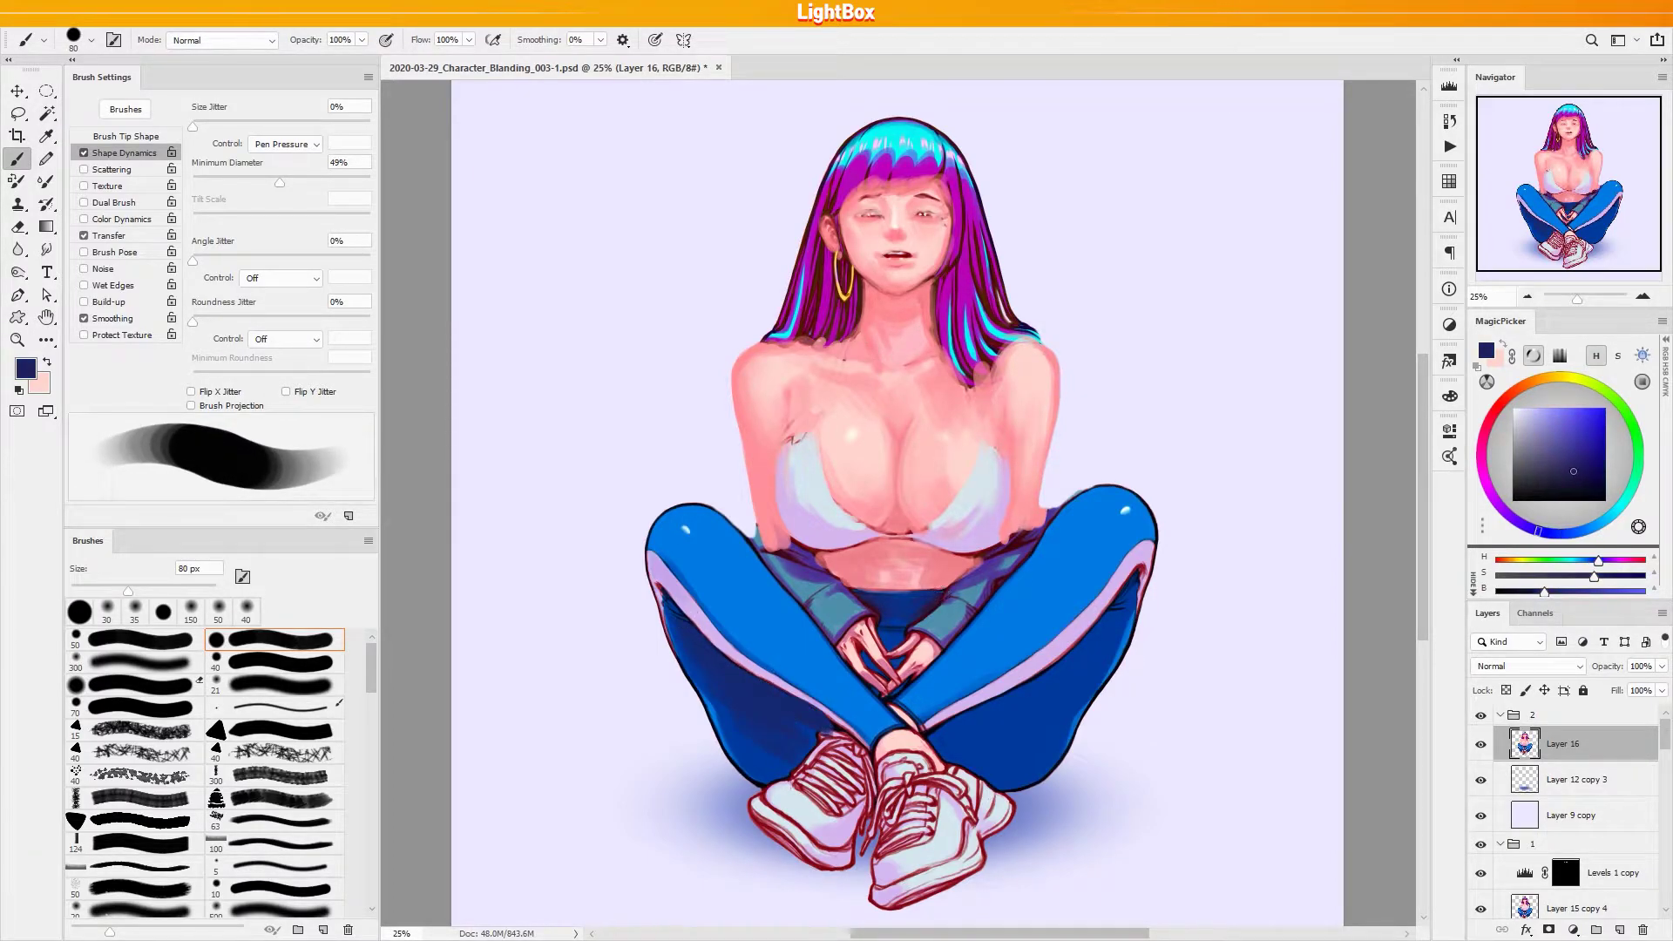
{"action": "mouse_move", "coordinate": [1117, 613]}
{"action": "left_mouse_down"}
{"action": "mouse_move", "coordinate": [949, 728]}
{"action": "mouse_move", "coordinate": [1064, 687]}
{"action": "mouse_move", "coordinate": [998, 736]}
{"action": "mouse_move", "coordinate": [943, 739]}
{"action": "mouse_move", "coordinate": [1020, 767]}
{"action": "left_mouse_up"}
{"action": "key", "text": "bracketright"}
{"action": "key", "text": "bracketright"}
{"action": "key", "text": "bracketright"}
{"action": "key", "text": "bracketright"}
{"action": "key", "text": "bracketleft"}
{"action": "key", "text": "bracketleft"}
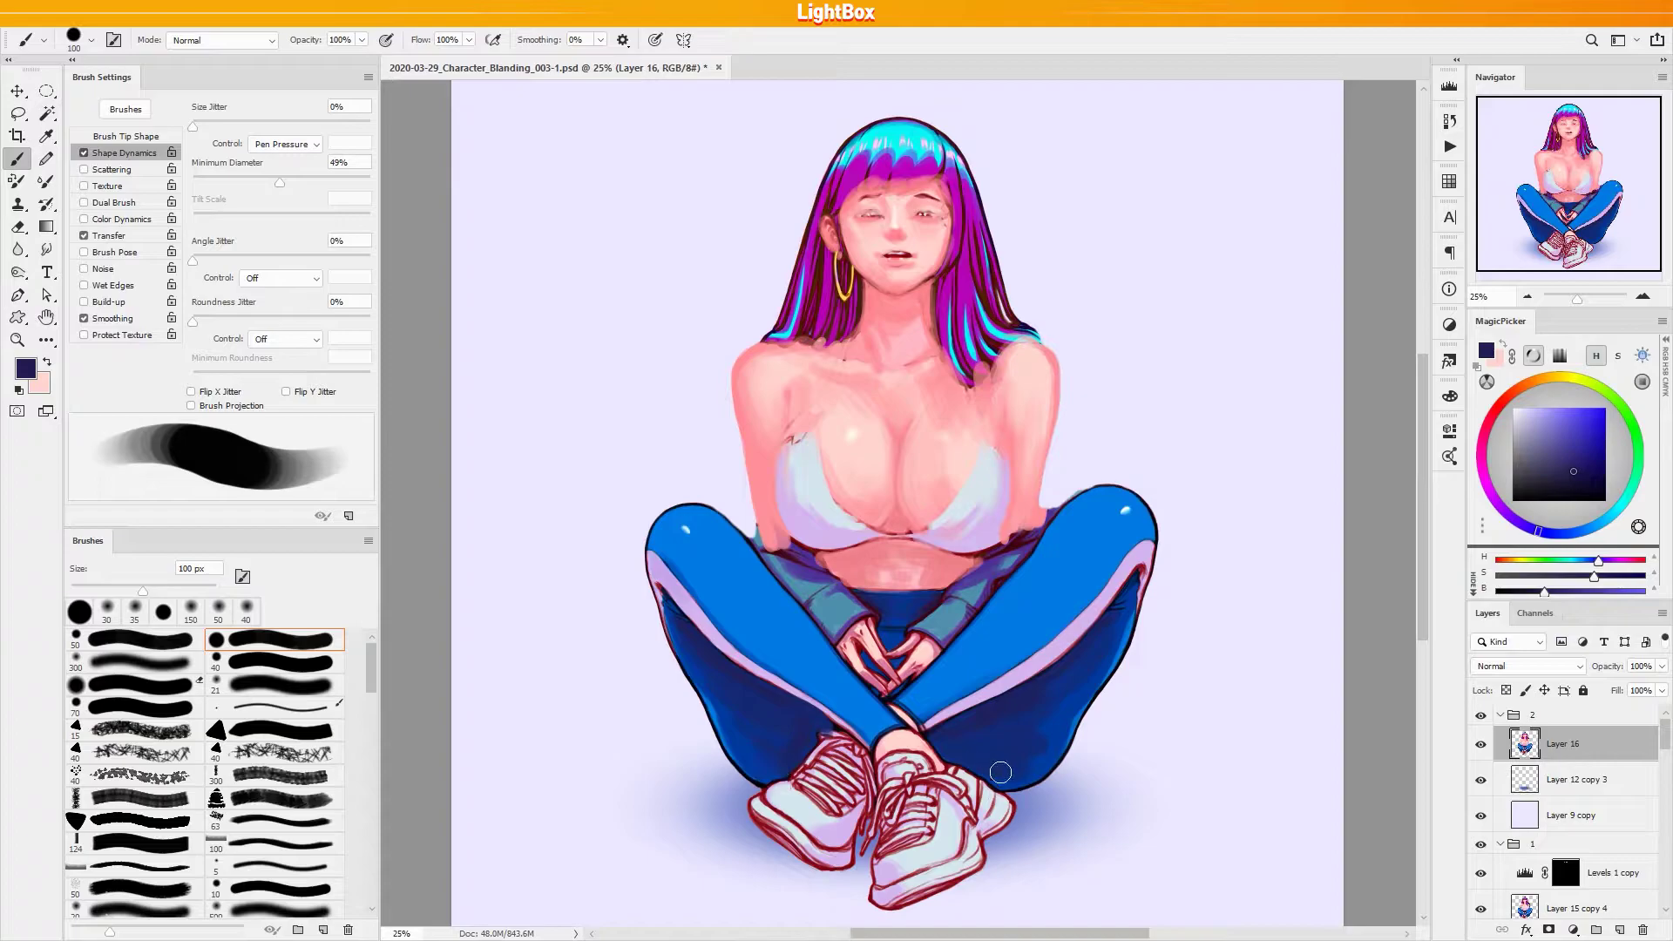
{"action": "key", "text": "bracketleft"}
{"action": "key", "text": "bracketleft"}
{"action": "key", "text": "bracketleft"}
{"action": "key", "text": "bracketleft"}
{"action": "key", "text": "bracketleft"}
{"action": "key", "text": "bracketleft"}
{"action": "key", "text": "bracketleft"}
{"action": "key", "text": "bracketleft"}
{"action": "key", "text": "bracketleft"}
{"action": "key", "text": "bracketleft"}
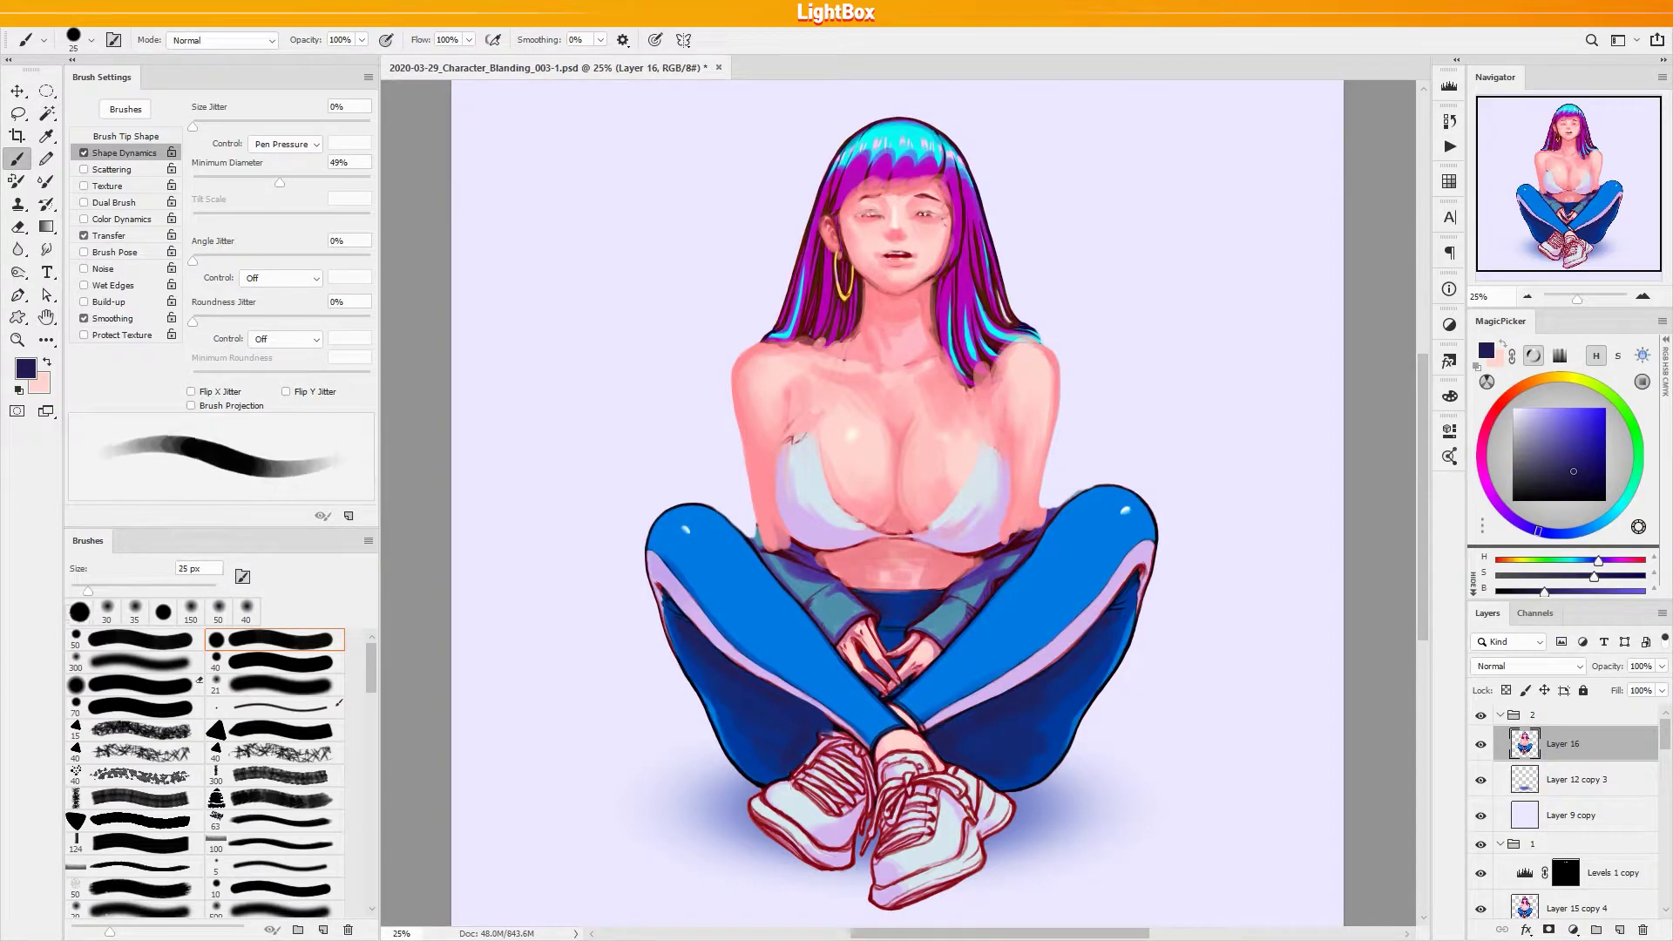
Paint out the clasped hands between the legs with sampled dark blue using a 70 px brush
{"action": "key", "text": "bracketright"}
{"action": "key", "text": "bracketright"}
{"action": "key", "text": "bracketright"}
{"action": "key", "text": "bracketright"}
{"action": "key", "text": "bracketright"}
{"action": "left_click", "coordinate": [900, 619], "text": "alt"}
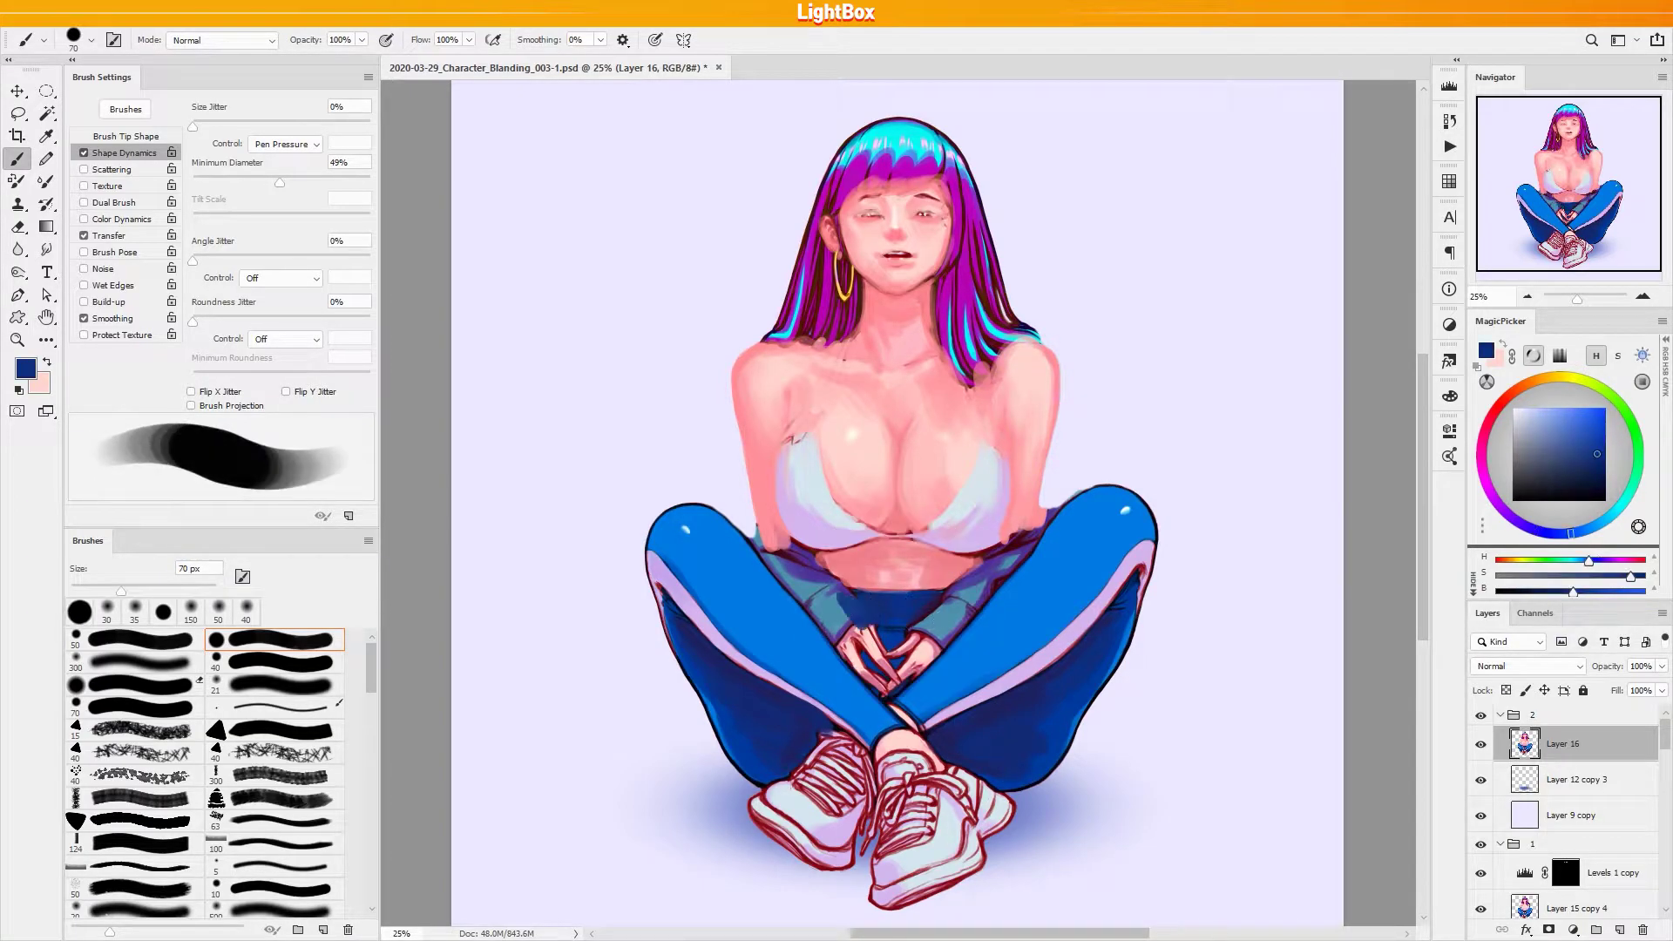
{"action": "mouse_move", "coordinate": [925, 624]}
{"action": "left_mouse_down"}
{"action": "mouse_move", "coordinate": [856, 643]}
{"action": "mouse_move", "coordinate": [888, 668]}
{"action": "mouse_move", "coordinate": [909, 658]}
{"action": "mouse_move", "coordinate": [890, 648]}
{"action": "mouse_move", "coordinate": [881, 663]}
{"action": "mouse_move", "coordinate": [925, 661]}
{"action": "mouse_move", "coordinate": [877, 680]}
{"action": "left_mouse_up"}
{"action": "left_click", "coordinate": [889, 615], "text": "alt"}
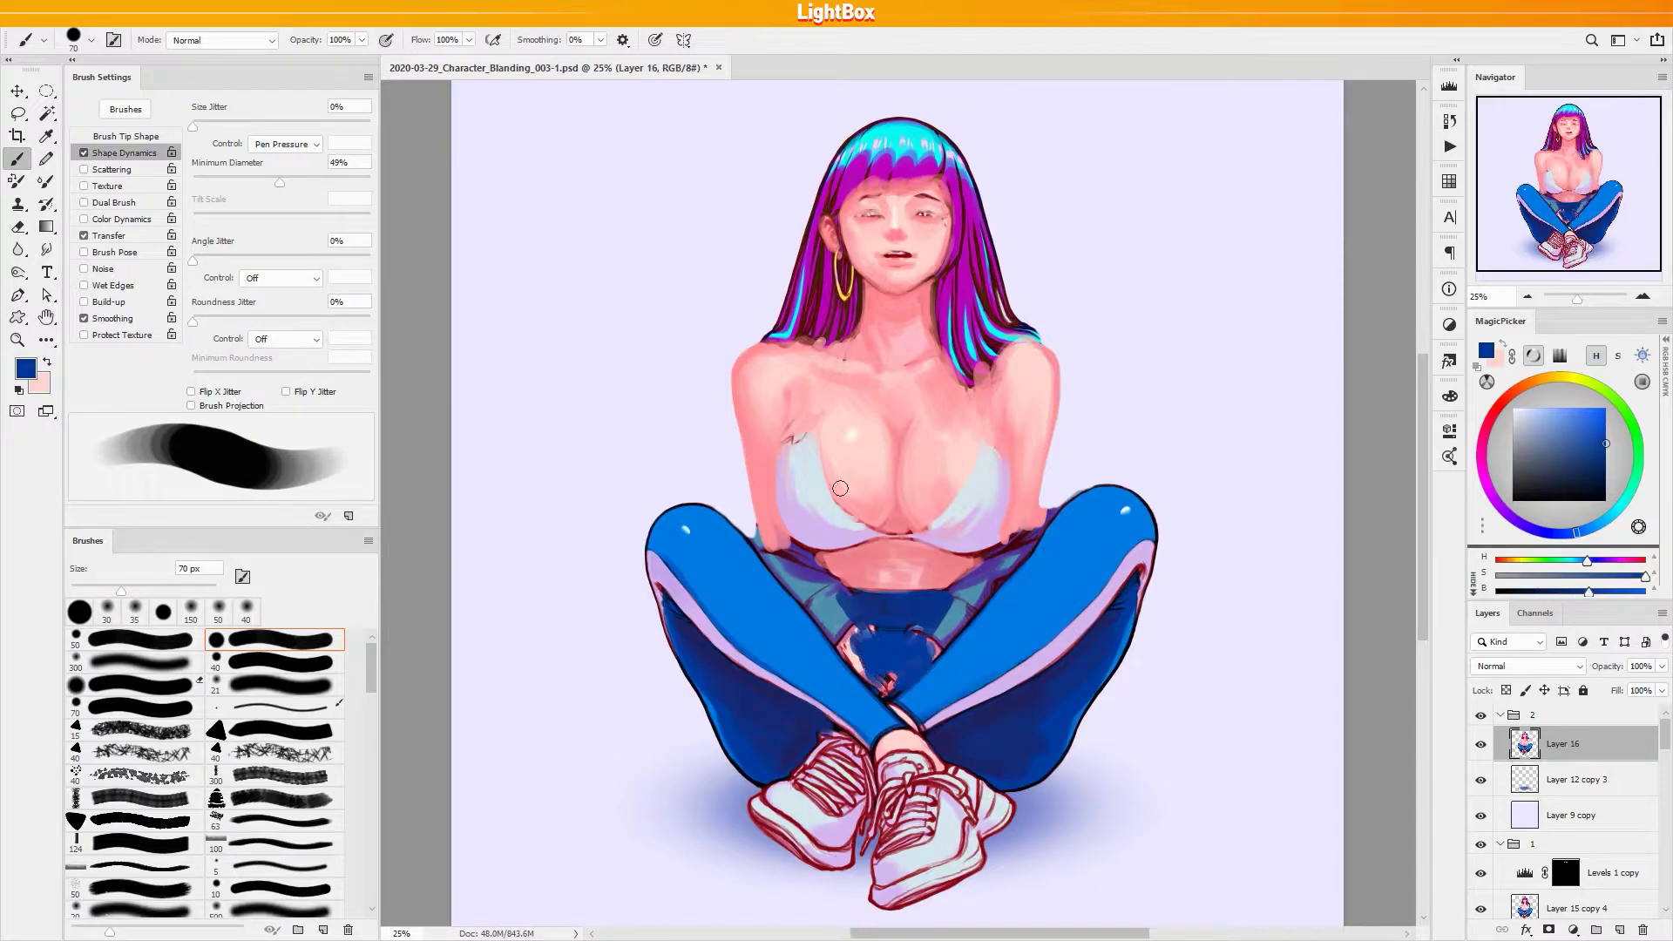
Cover the remaining hands and sleeve cuffs between the thighs with sampled teal and dark blue
{"action": "left_click", "coordinate": [815, 606], "text": "alt"}
{"action": "left_click_drag", "start_coordinate": [834, 600], "coordinate": [876, 673]}
{"action": "left_click", "coordinate": [863, 602], "text": "alt"}
{"action": "left_click", "coordinate": [984, 568], "text": "alt"}
{"action": "mouse_move", "coordinate": [985, 568]}
{"action": "left_mouse_down"}
{"action": "mouse_move", "coordinate": [938, 631]}
{"action": "mouse_move", "coordinate": [960, 612]}
{"action": "mouse_move", "coordinate": [893, 651]}
{"action": "mouse_move", "coordinate": [873, 631]}
{"action": "mouse_move", "coordinate": [925, 636]}
{"action": "mouse_move", "coordinate": [888, 683]}
{"action": "left_mouse_up"}
{"action": "left_click", "coordinate": [938, 631], "text": "alt"}
{"action": "left_click", "coordinate": [915, 646], "text": "alt"}
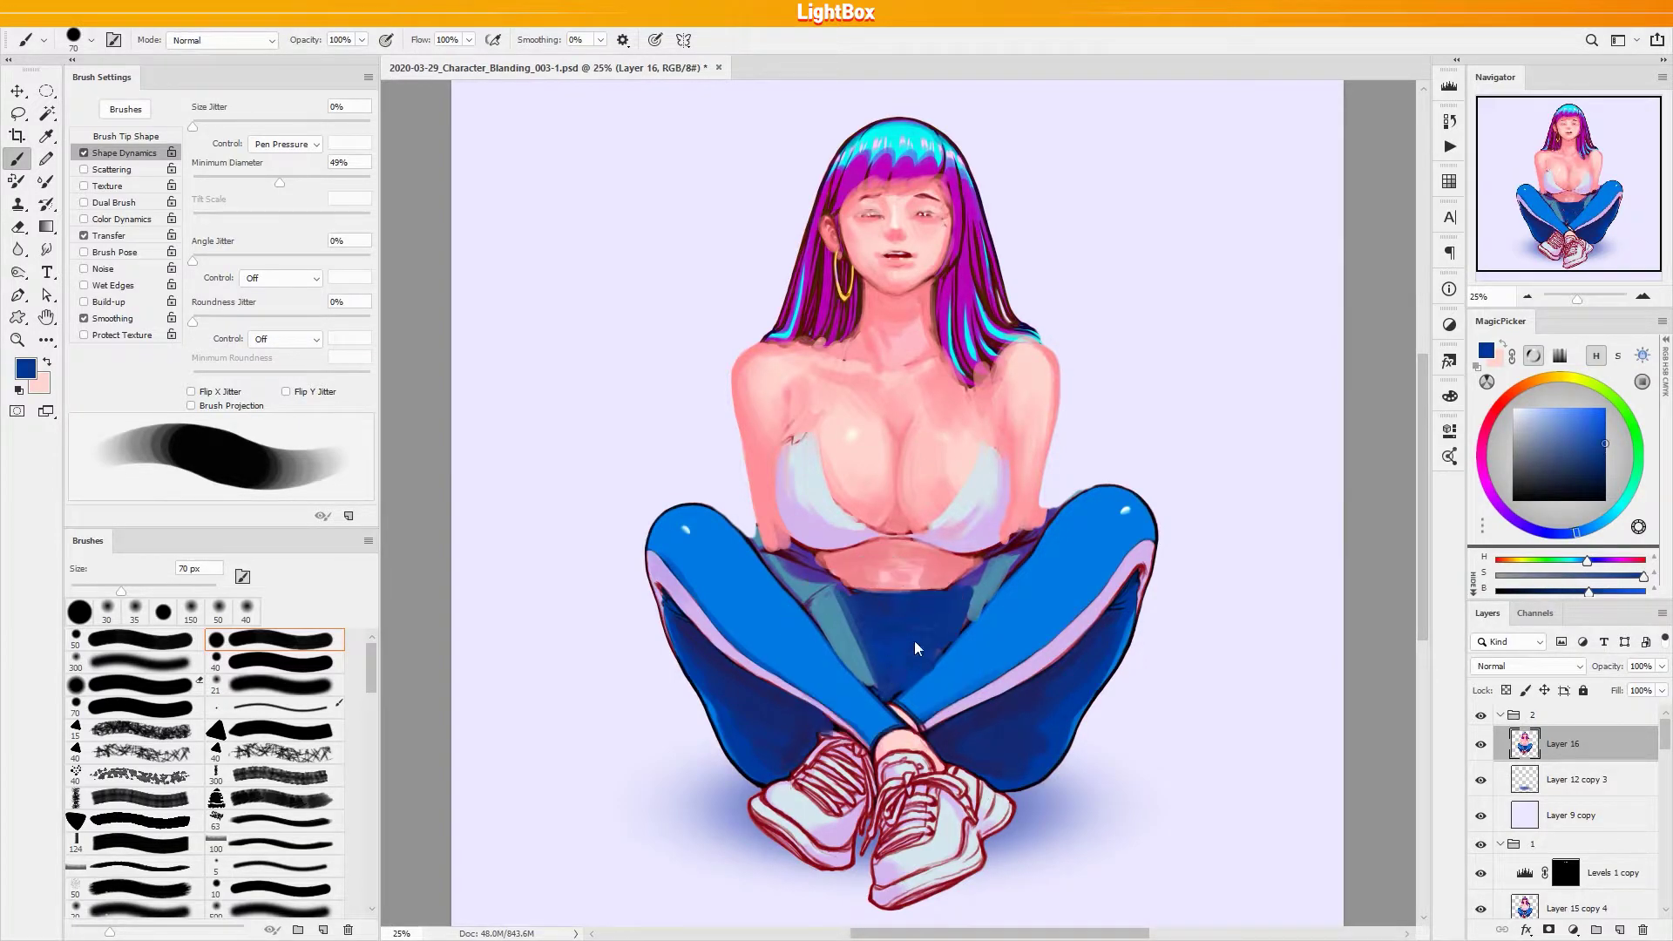
Repaint both jacket sleeves beside the waist with sampled teal, covering their line art up to the knees
{"action": "left_click", "coordinate": [991, 567], "text": "alt"}
{"action": "mouse_move", "coordinate": [985, 575]}
{"action": "left_mouse_down"}
{"action": "mouse_move", "coordinate": [1011, 556]}
{"action": "mouse_move", "coordinate": [991, 608]}
{"action": "mouse_move", "coordinate": [1029, 539]}
{"action": "mouse_move", "coordinate": [1008, 545]}
{"action": "left_mouse_up"}
{"action": "left_click_drag", "start_coordinate": [814, 581], "coordinate": [745, 536]}
{"action": "left_click_drag", "start_coordinate": [979, 595], "coordinate": [971, 626]}
{"action": "left_click_drag", "start_coordinate": [822, 589], "coordinate": [796, 544]}
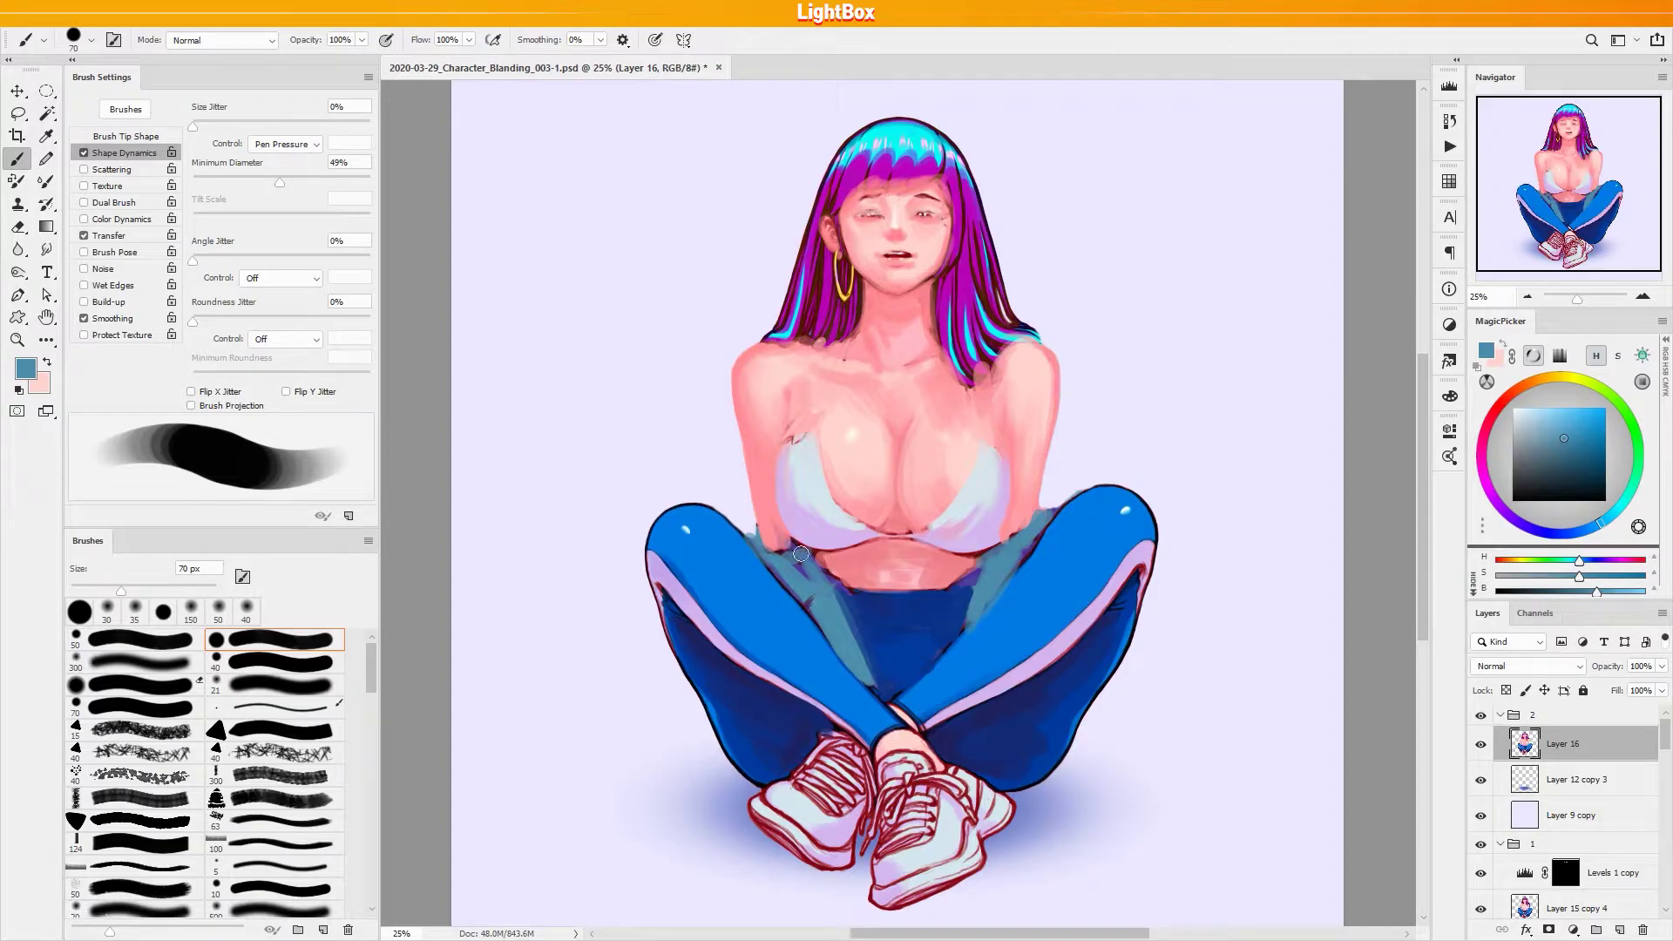
Define the inner sleeve edges beside the waist with sampled dark blue and teal
{"action": "left_click", "coordinate": [846, 610], "text": "alt"}
{"action": "left_click_drag", "start_coordinate": [847, 610], "coordinate": [861, 671]}
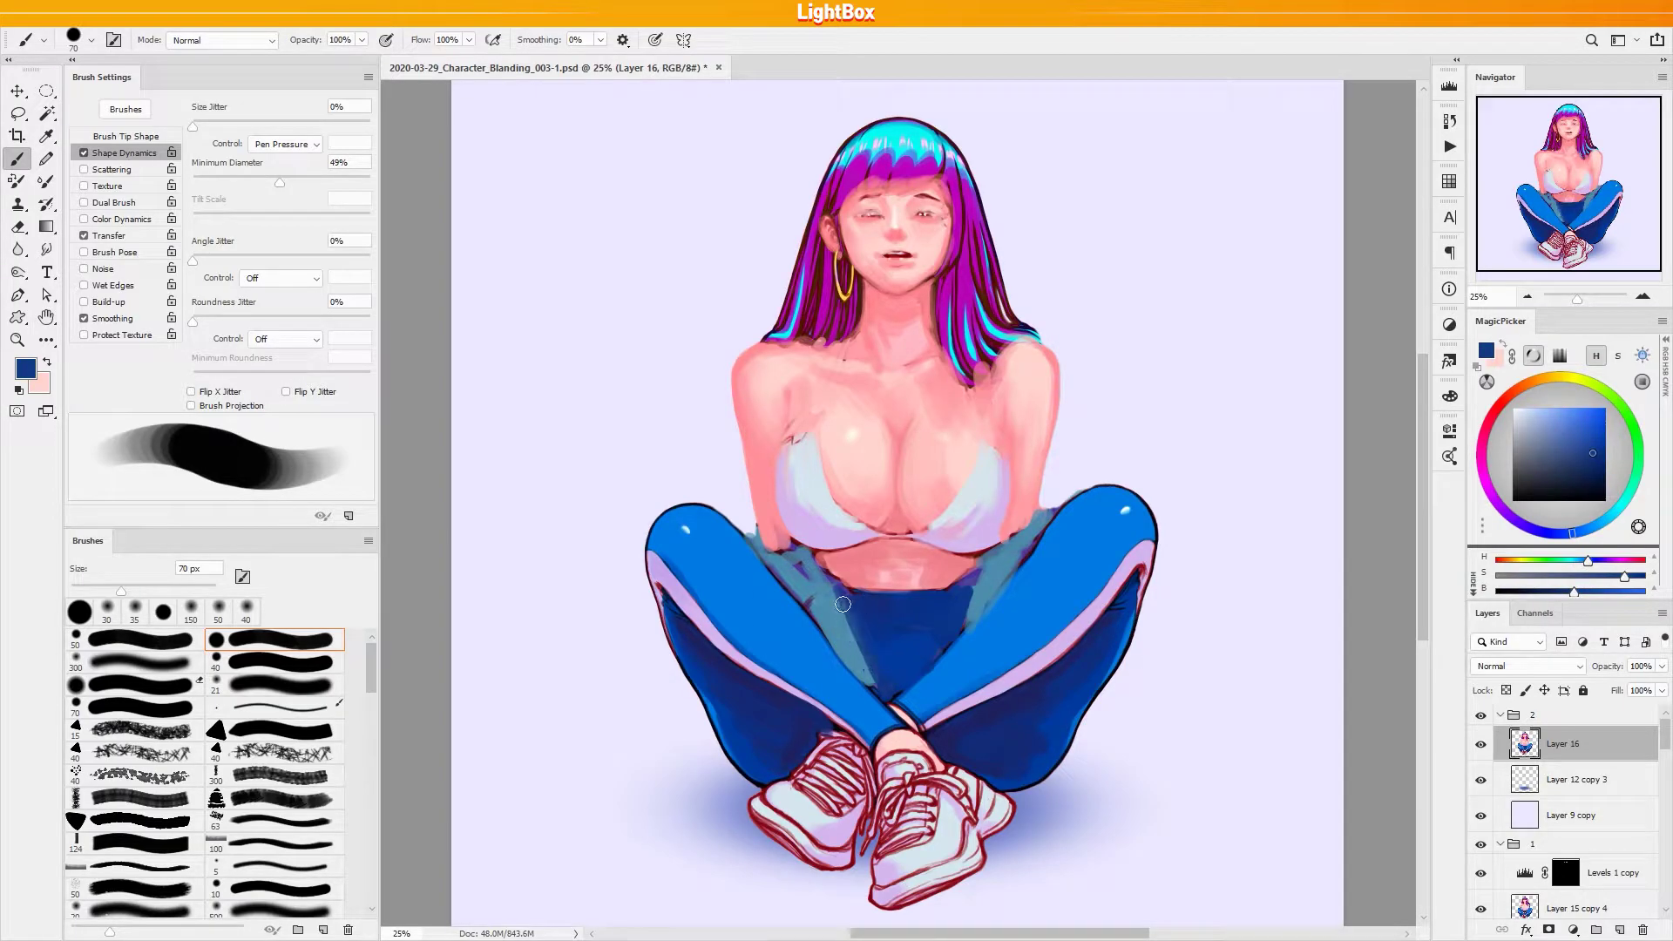
{"action": "left_click", "coordinate": [975, 606], "text": "alt"}
{"action": "left_click_drag", "start_coordinate": [978, 568], "coordinate": [966, 641]}
Paint a teal sleeve extending beneath the leg opposite the earring down to the shoe, reducing the brush to 40 px
{"action": "mouse_move", "coordinate": [956, 722]}
{"action": "left_mouse_down"}
{"action": "mouse_move", "coordinate": [1004, 705]}
{"action": "mouse_move", "coordinate": [977, 764]}
{"action": "mouse_move", "coordinate": [998, 782]}
{"action": "mouse_move", "coordinate": [968, 760]}
{"action": "mouse_move", "coordinate": [999, 790]}
{"action": "left_mouse_up"}
{"action": "key", "text": "bracketleft"}
{"action": "key", "text": "bracketleft"}
{"action": "key", "text": "bracketleft"}
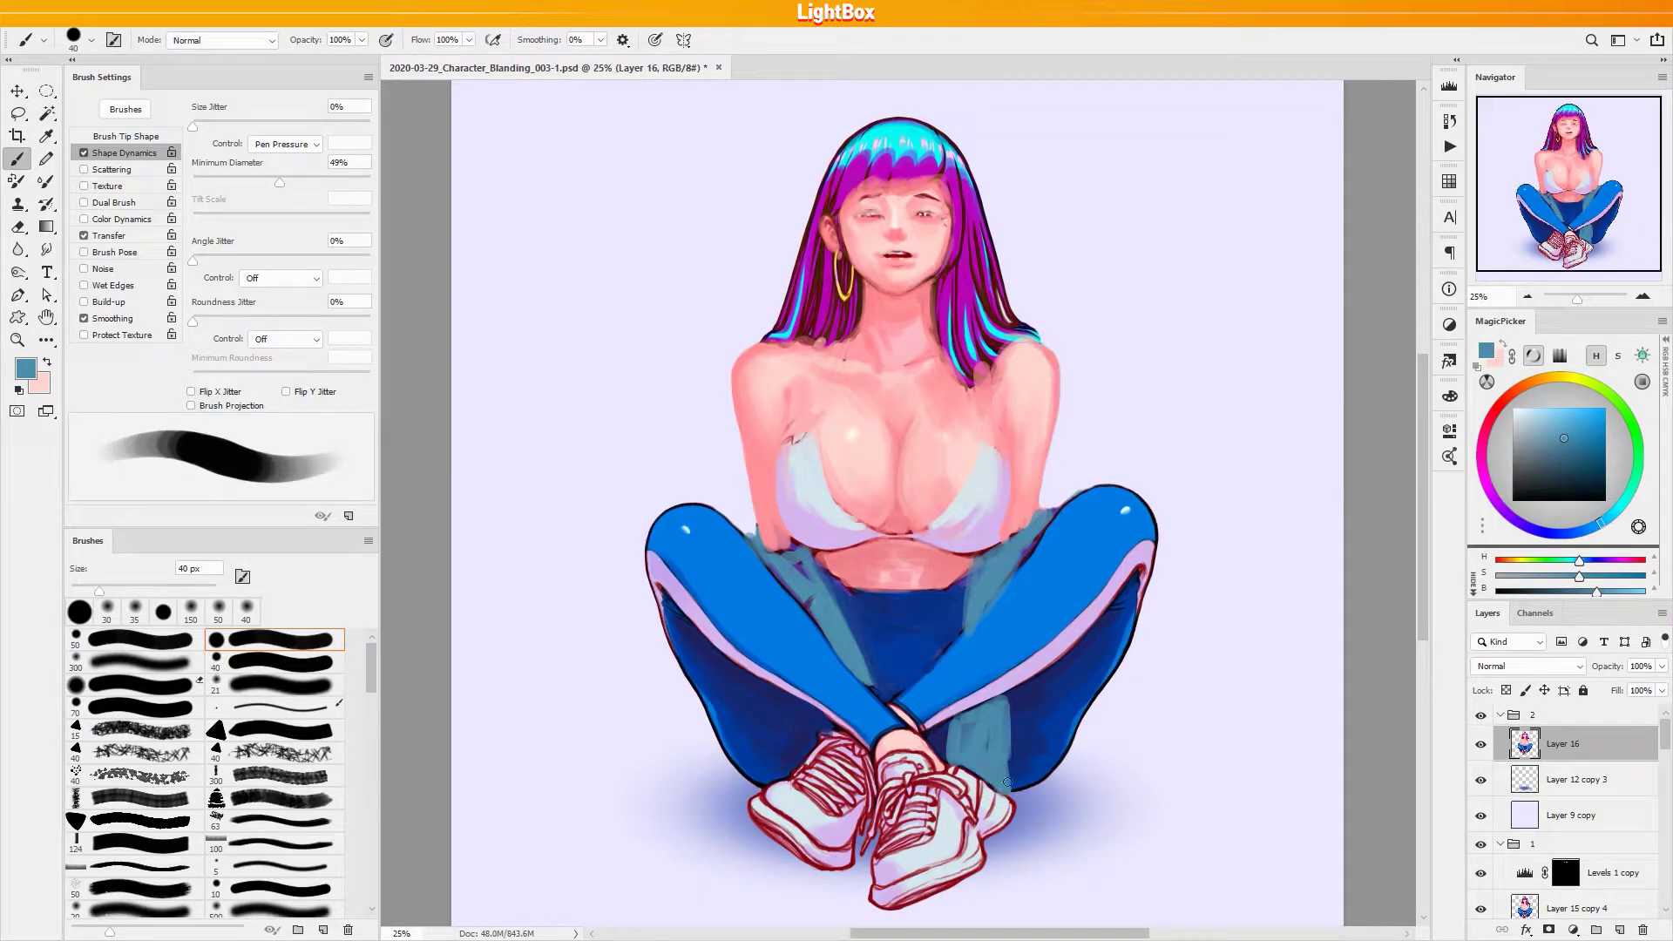
{"action": "left_click_drag", "start_coordinate": [1002, 697], "coordinate": [1013, 751]}
{"action": "left_click_drag", "start_coordinate": [951, 727], "coordinate": [950, 746]}
Clean up the outer edge of the new lower sleeve with sampled dark blue and teal
{"action": "left_click", "coordinate": [1020, 751], "text": "alt"}
{"action": "left_click", "coordinate": [1010, 772], "text": "alt"}
{"action": "left_click_drag", "start_coordinate": [1011, 767], "coordinate": [1012, 742]}
{"action": "left_click", "coordinate": [1019, 725], "text": "alt"}
{"action": "left_click", "coordinate": [1011, 699], "text": "alt"}
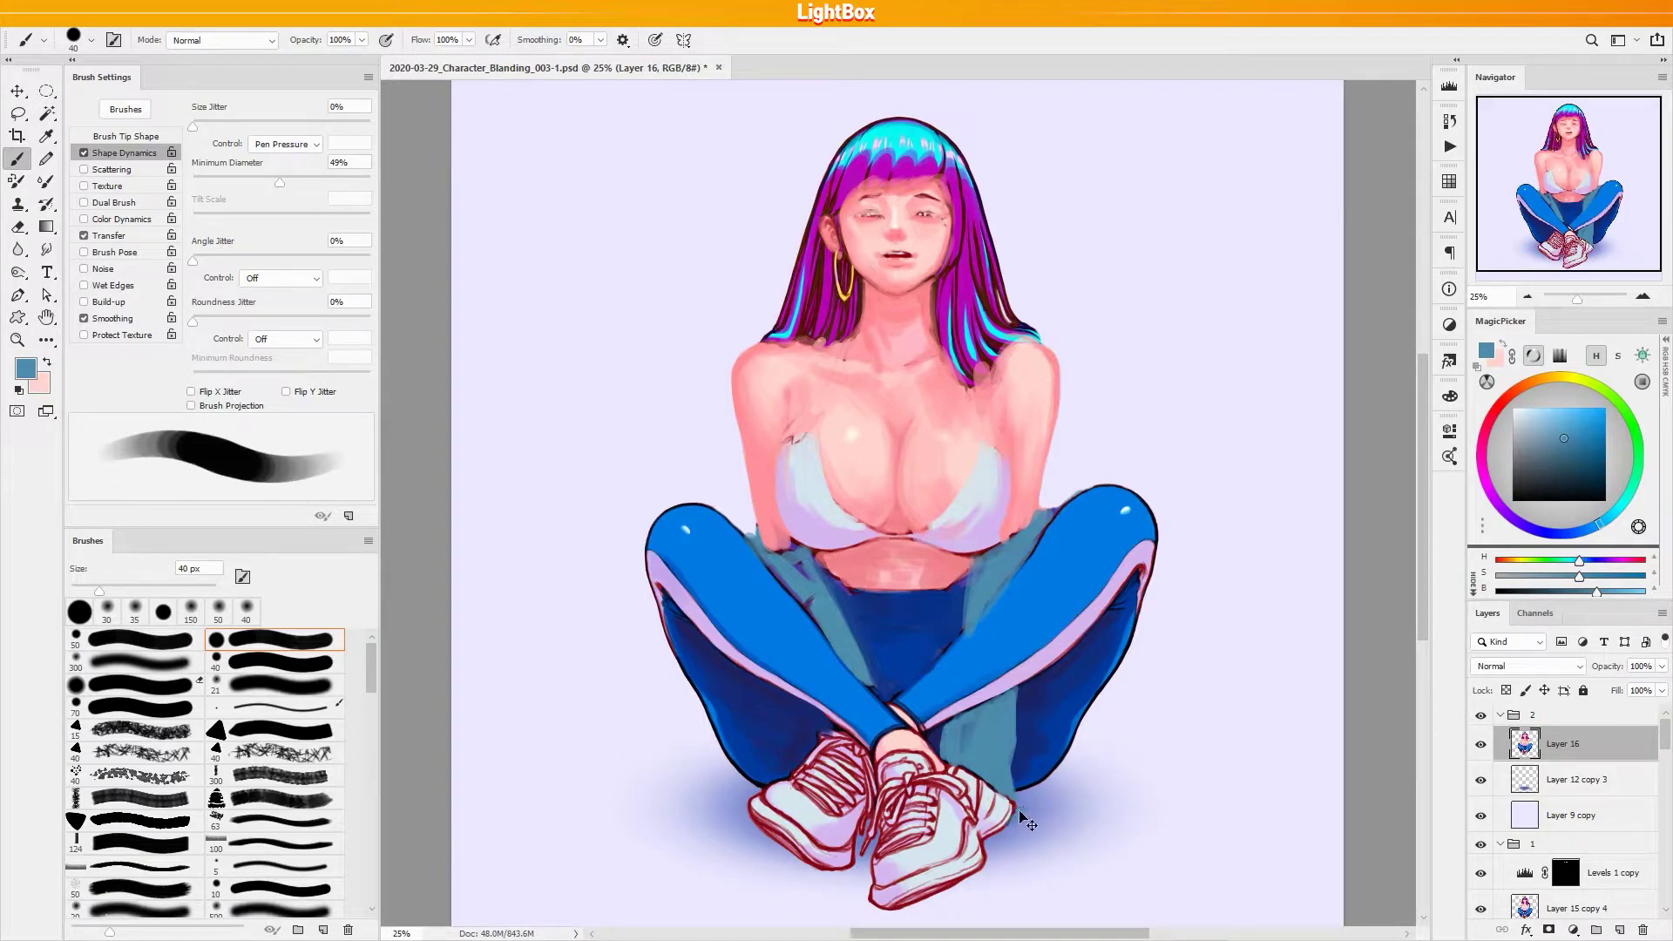
Paint small fingertips below the lower sleeve beside the shoe with sampled skin pink, erasing between them with the size at 30 px
{"action": "left_click", "coordinate": [999, 555], "text": "alt"}
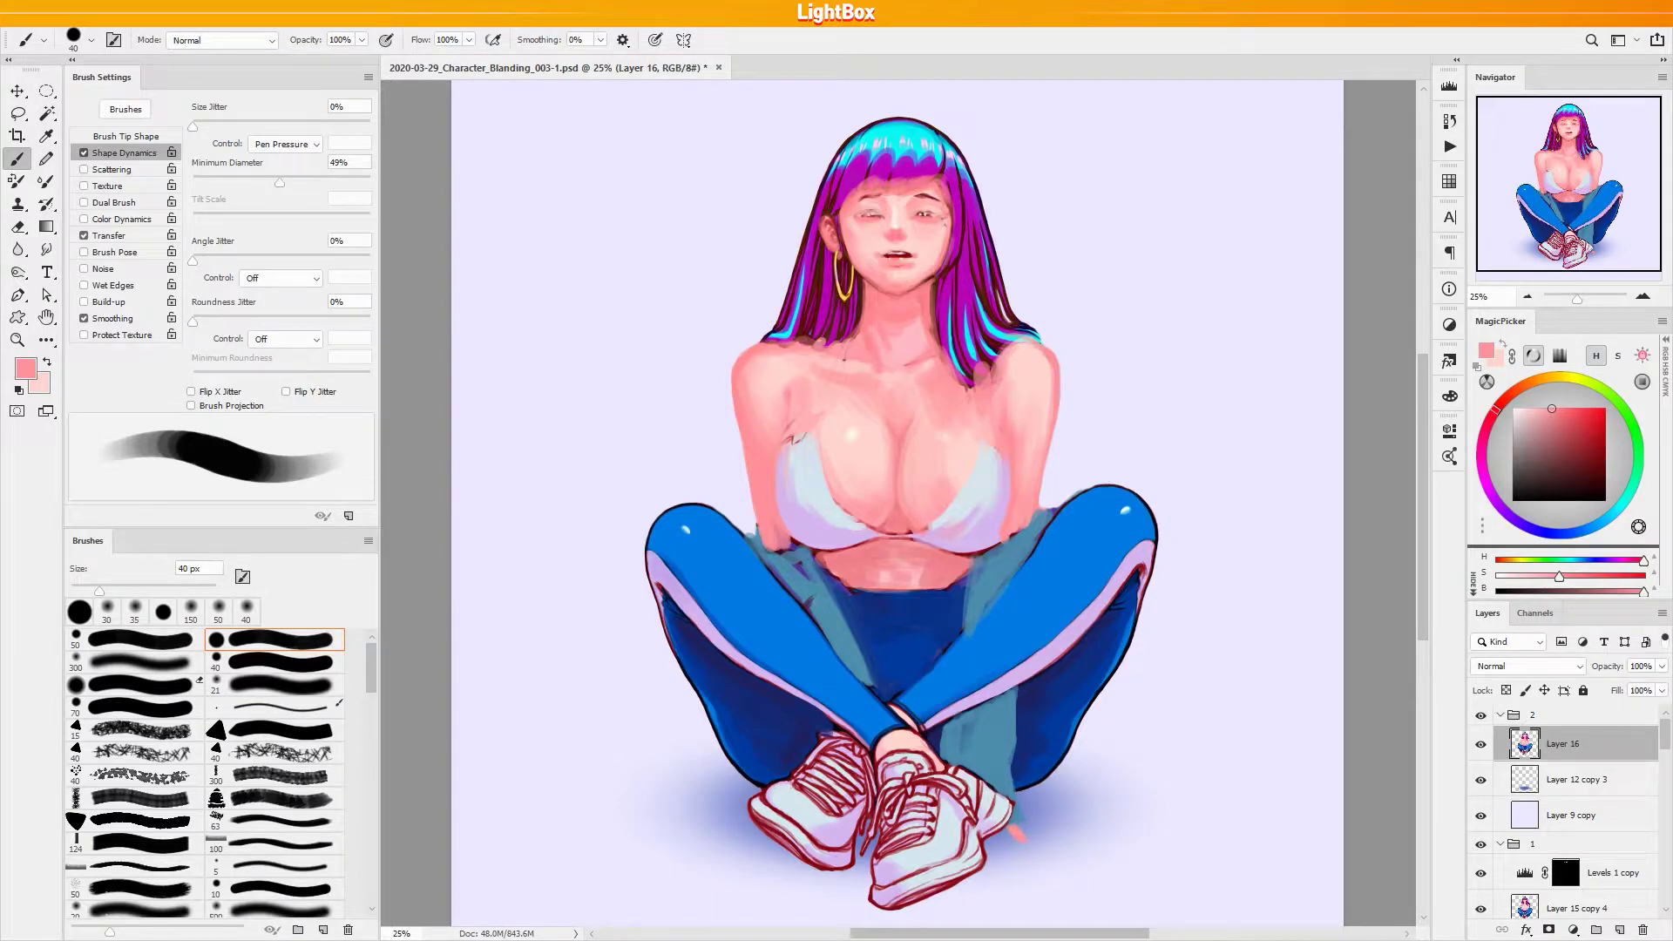
{"action": "key", "text": "e"}
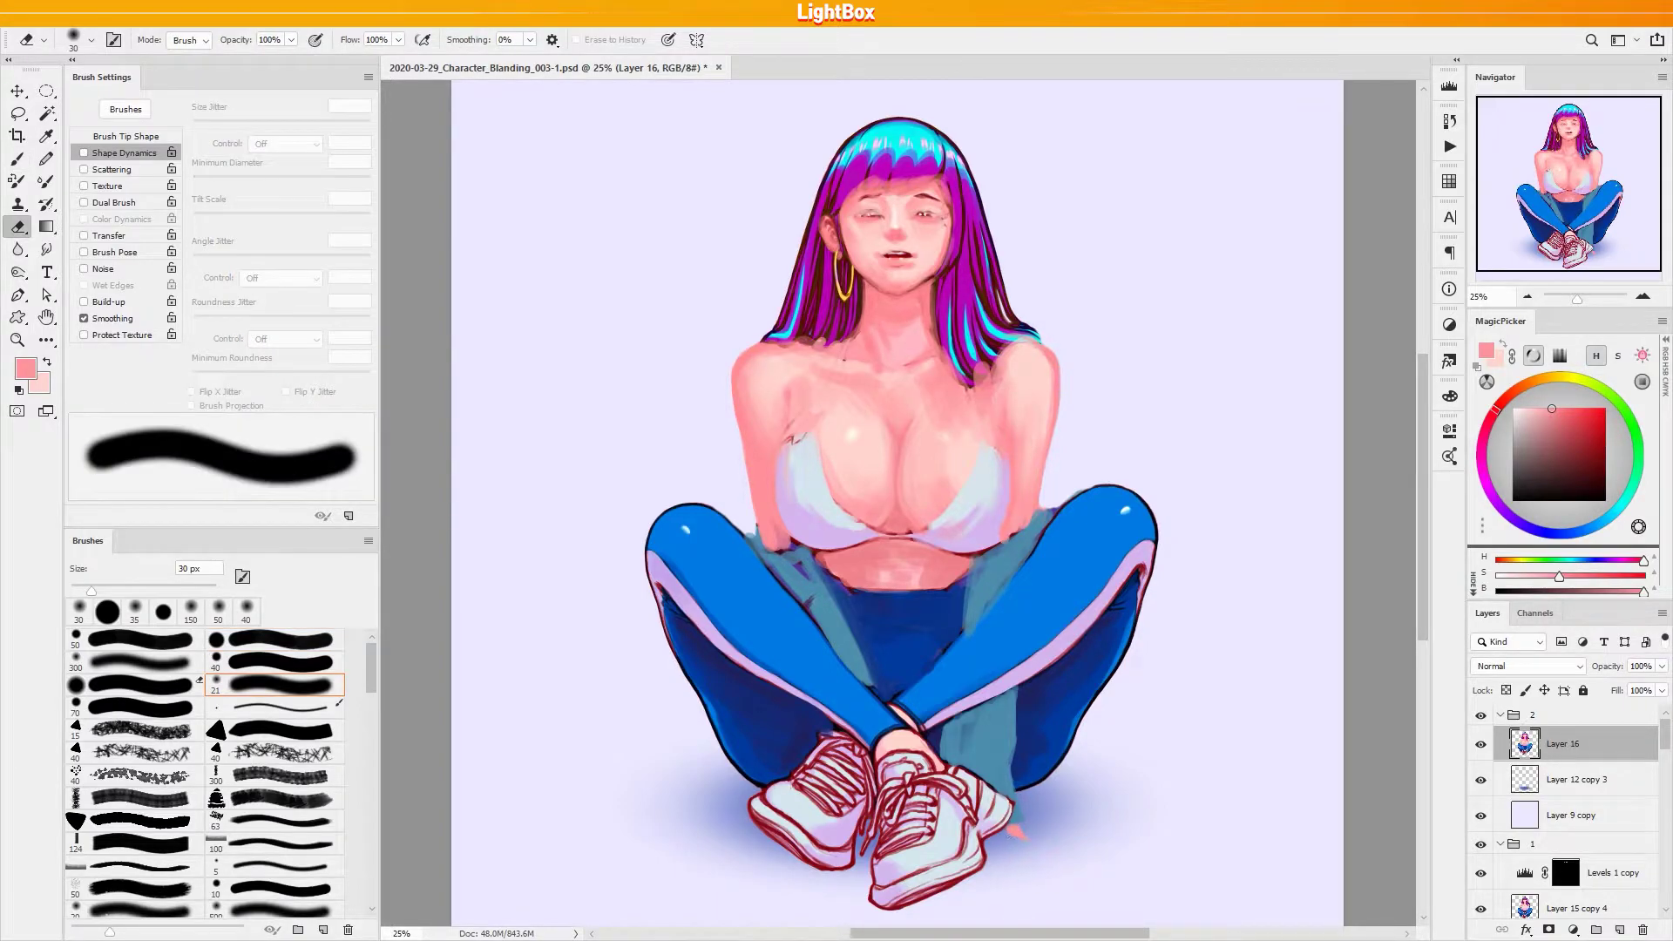
{"action": "key", "text": "b"}
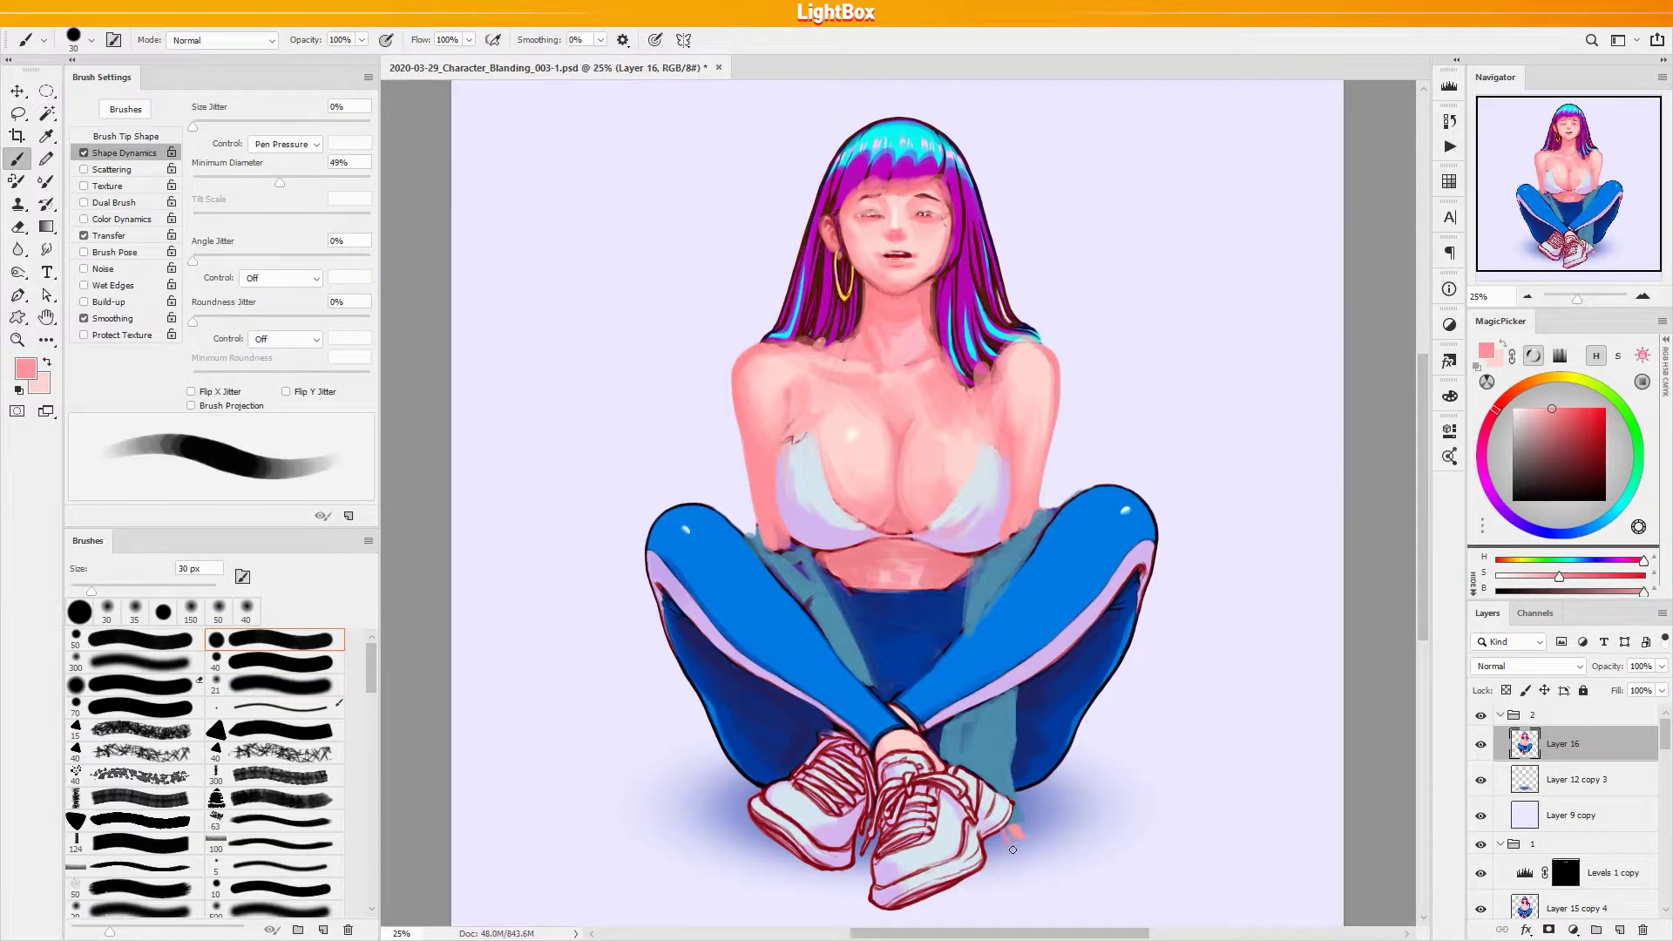
{"action": "key", "text": "e"}
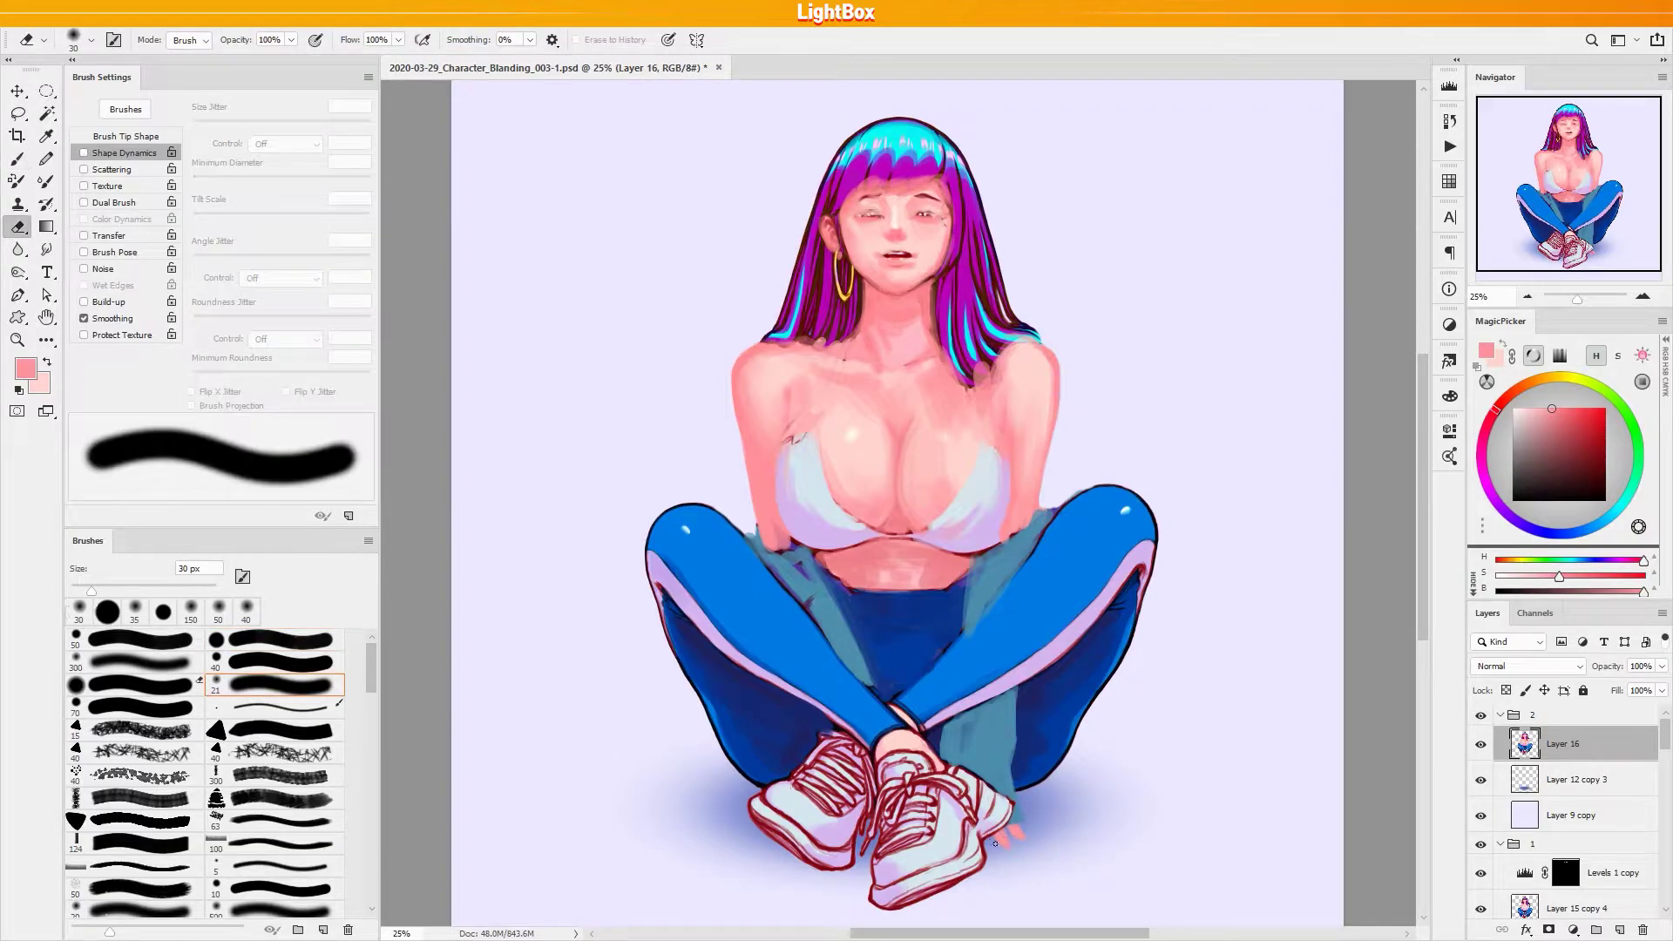
{"action": "key", "text": "b"}
{"action": "key", "text": "e"}
{"action": "key", "text": "b"}
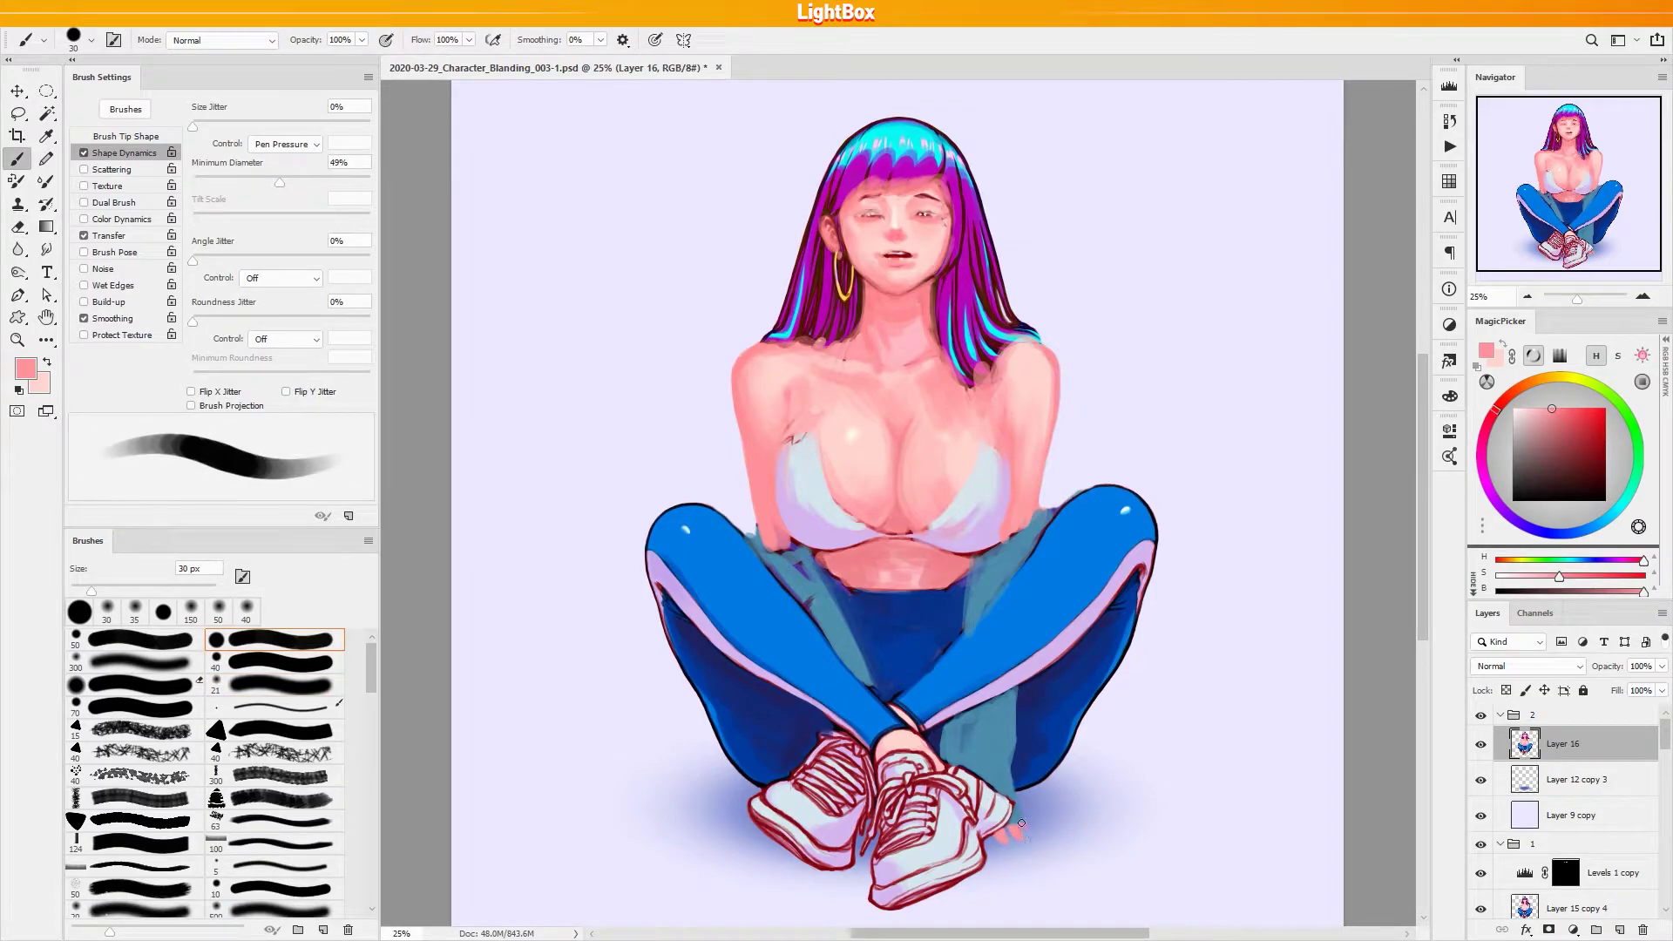
{"action": "key", "text": "e"}
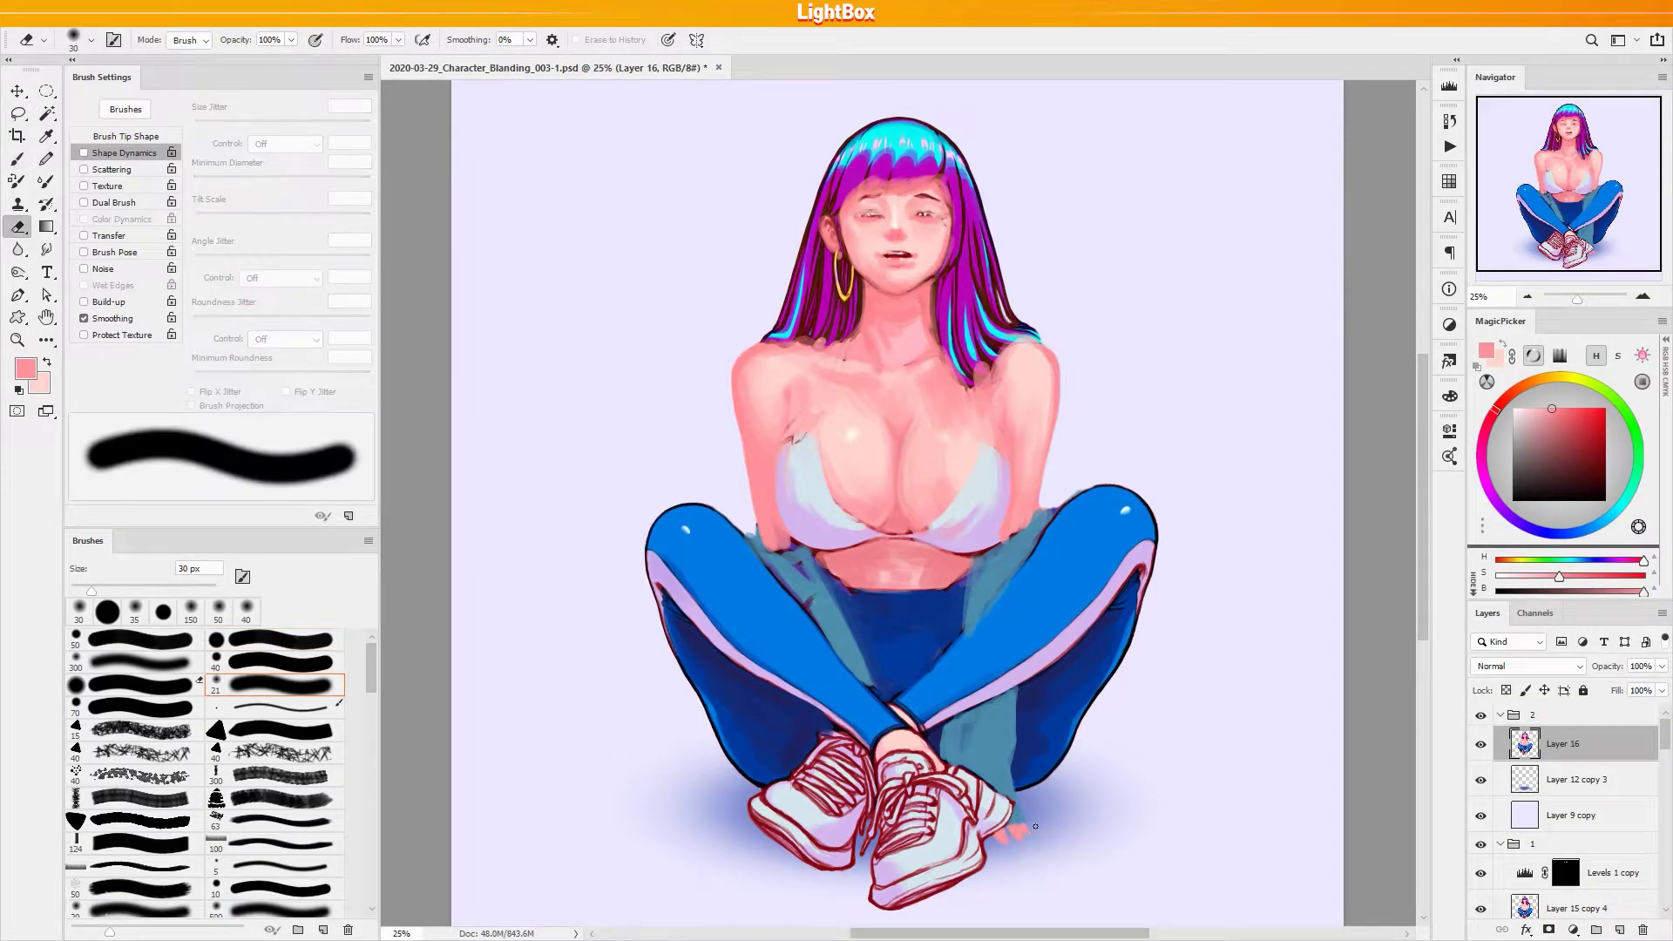
{"action": "key", "text": "b"}
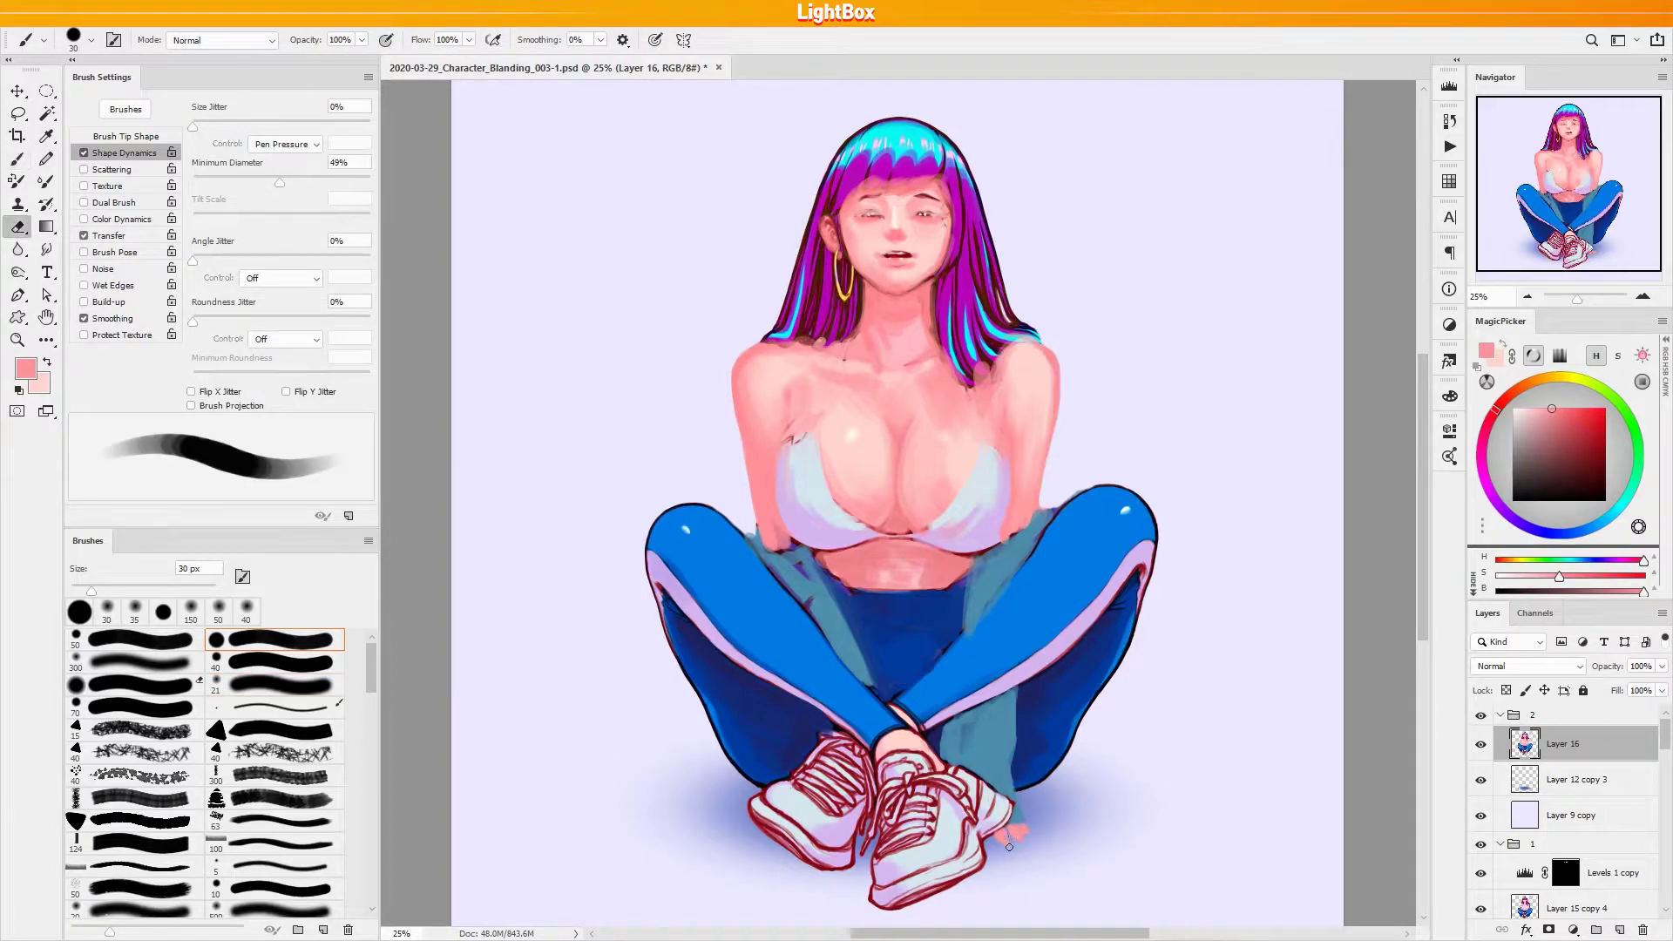
{"action": "key", "text": "e"}
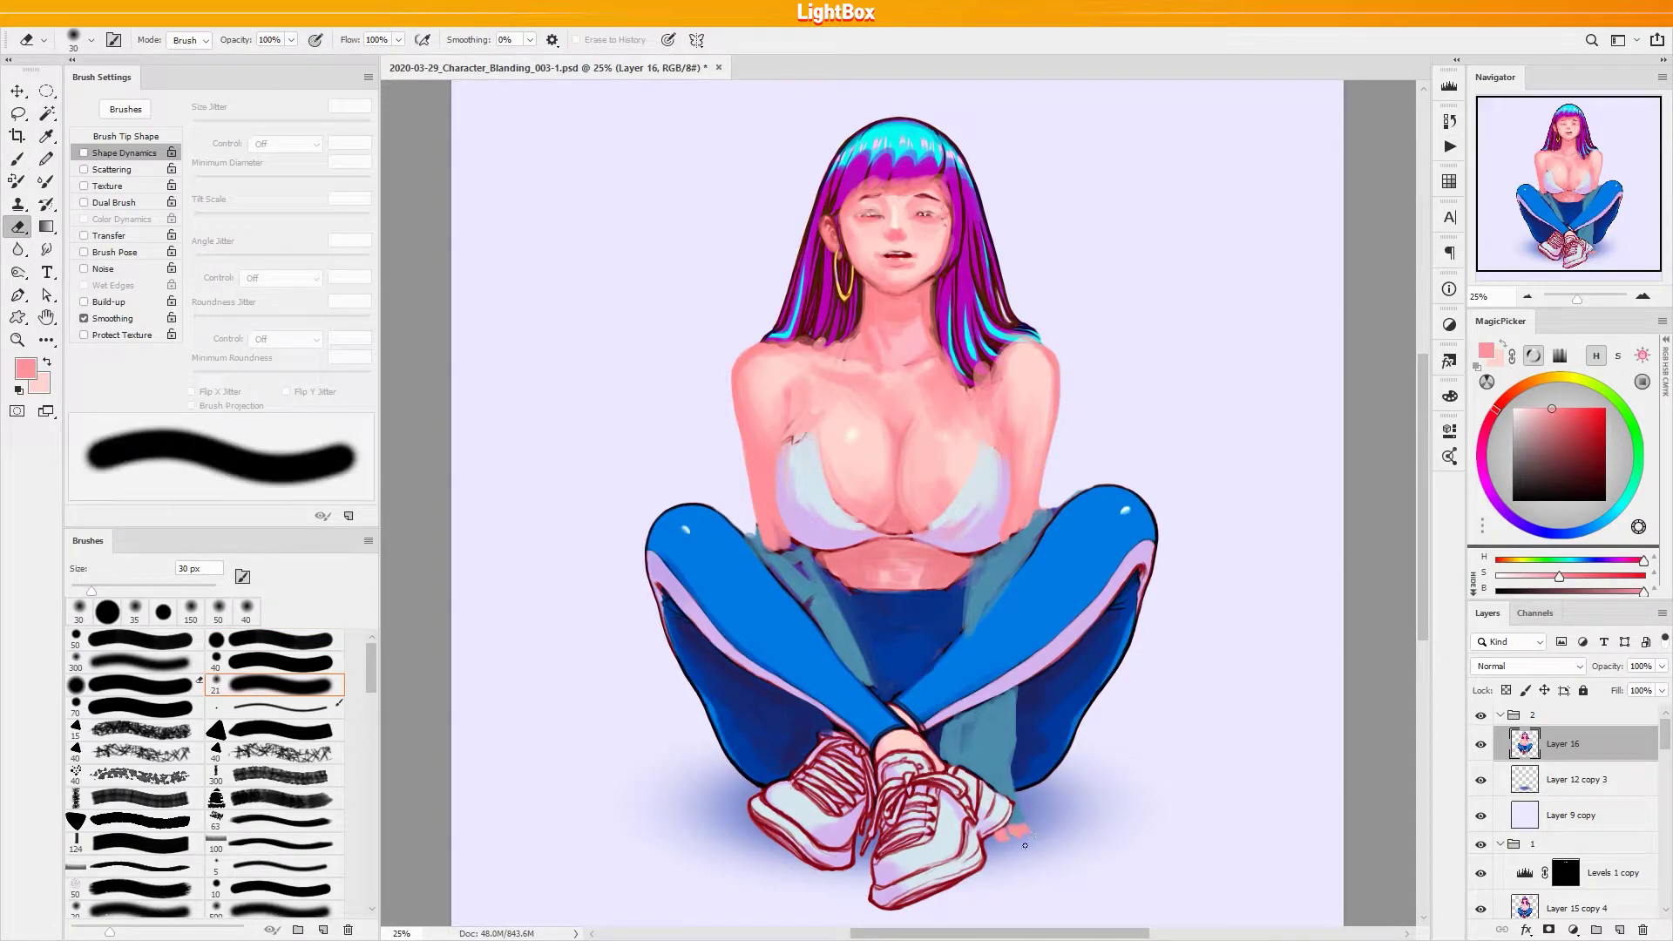
{"action": "key", "text": "b"}
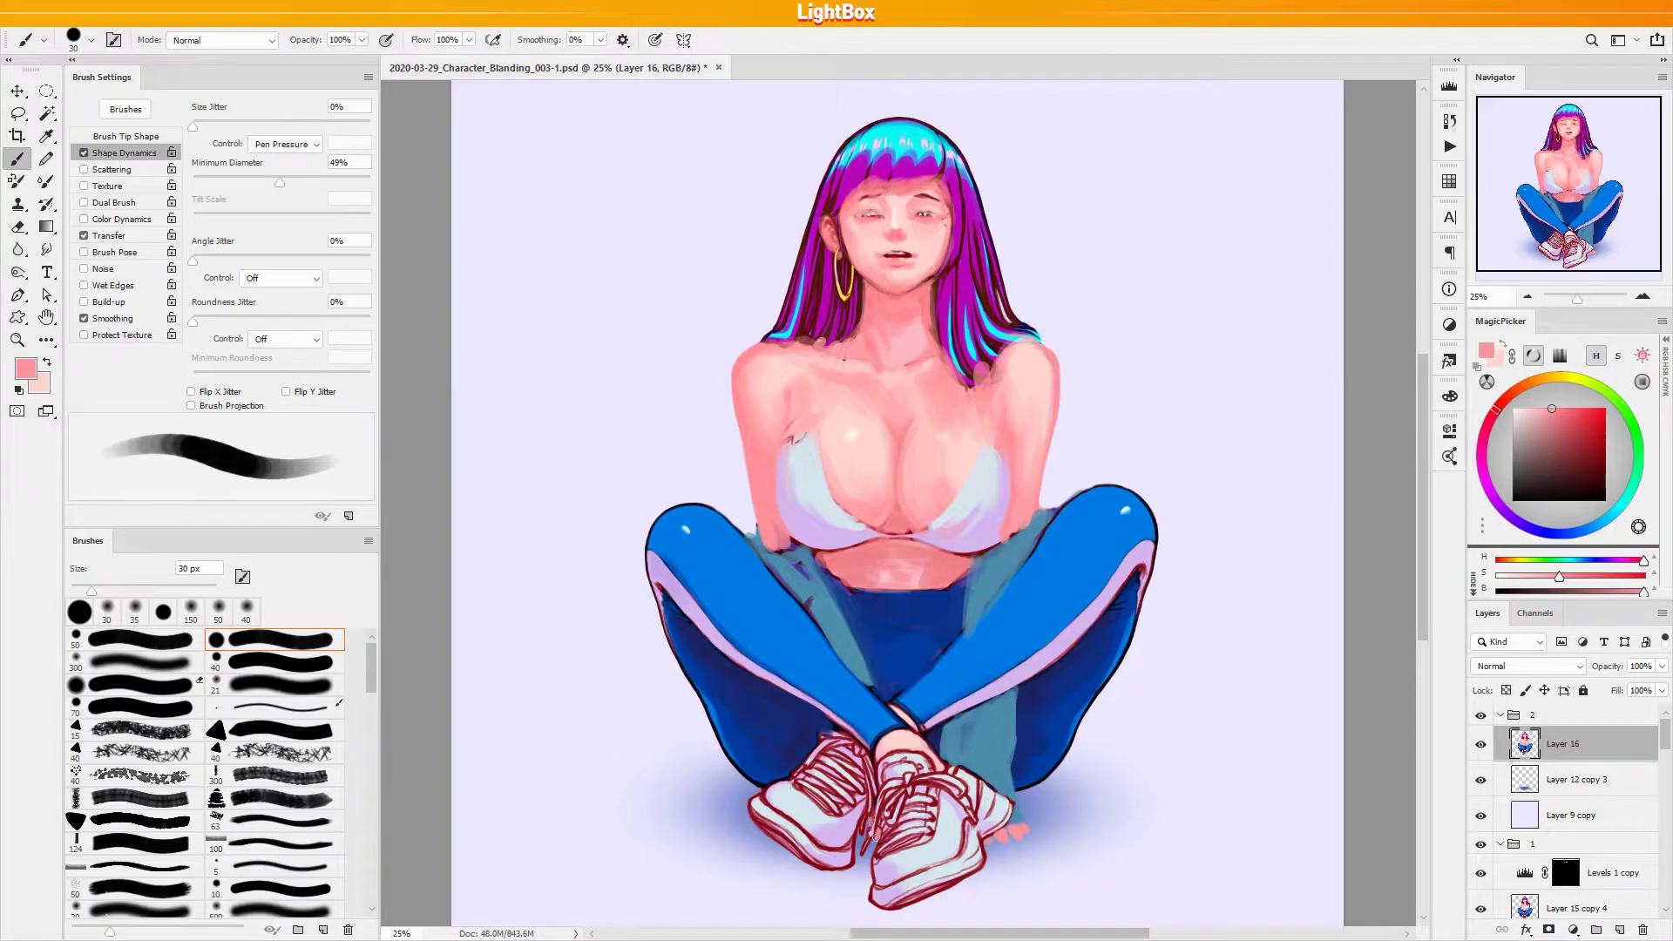
Shade the leg opposite the earring from knee to ankle, including its side stripe, with sampled dark blue at 150 px
{"action": "left_click", "coordinate": [840, 570], "text": "alt"}
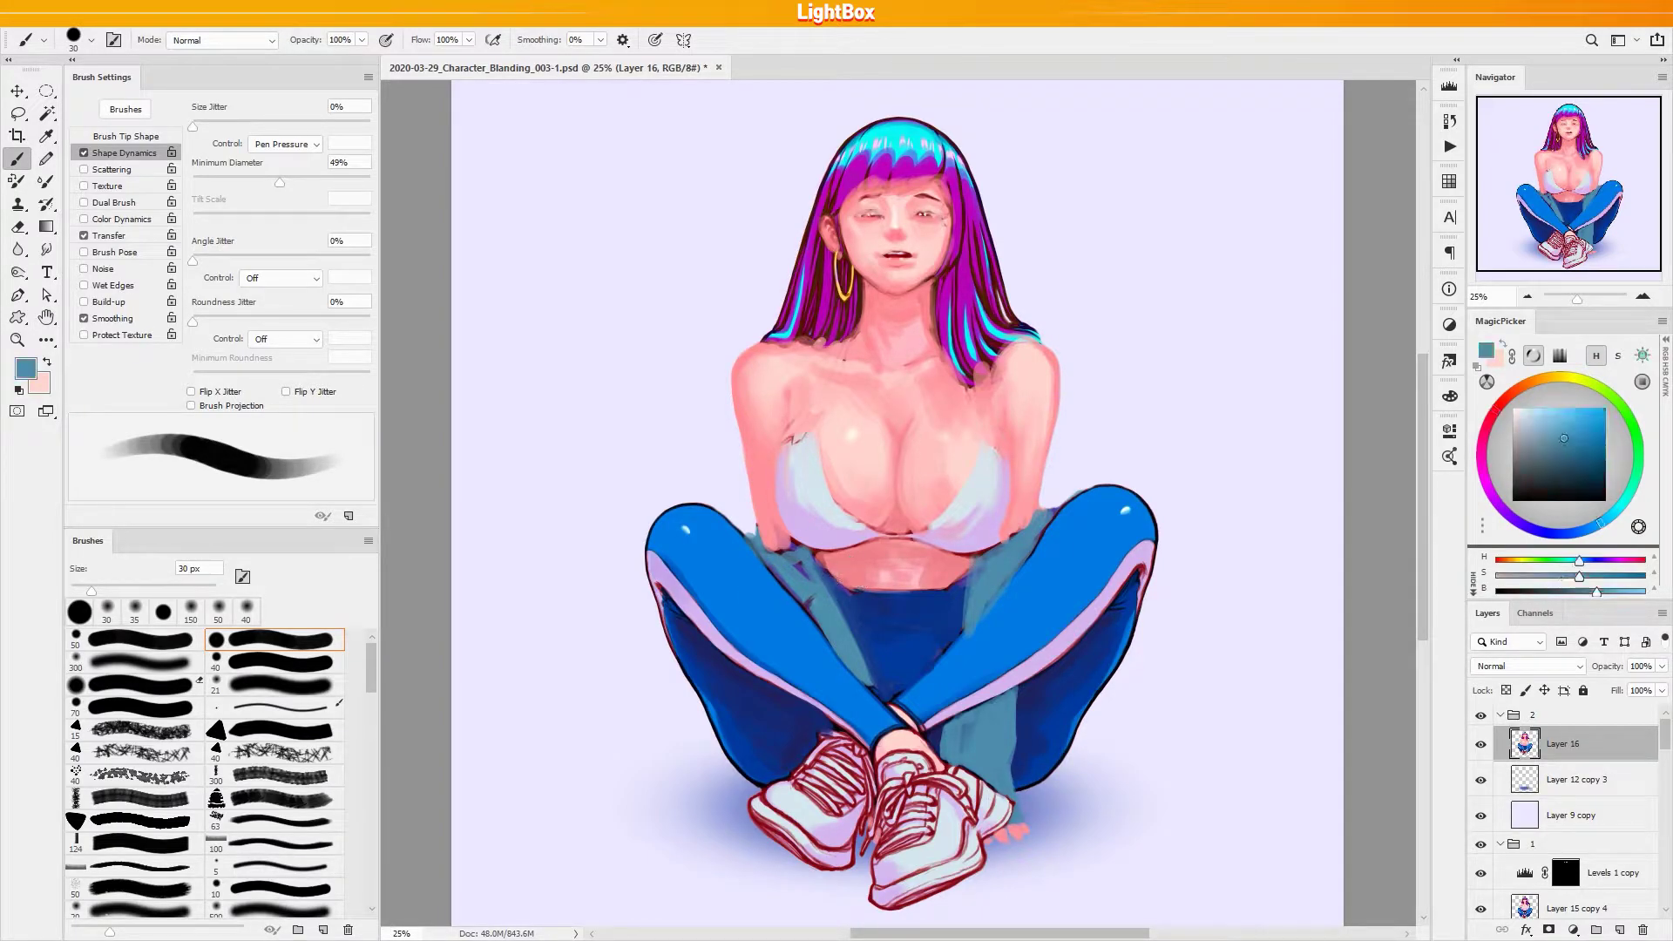
{"action": "left_click", "coordinate": [1016, 593], "text": "alt"}
{"action": "mouse_move", "coordinate": [946, 658]}
{"action": "left_mouse_down"}
{"action": "mouse_move", "coordinate": [989, 608]}
{"action": "mouse_move", "coordinate": [924, 688]}
{"action": "left_mouse_up"}
{"action": "key", "text": "bracketright"}
{"action": "key", "text": "bracketright"}
{"action": "key", "text": "bracketright"}
{"action": "key", "text": "bracketright"}
{"action": "left_click", "coordinate": [944, 638], "text": "alt"}
{"action": "key", "text": "bracketright"}
{"action": "key", "text": "bracketright"}
{"action": "key", "text": "bracketright"}
{"action": "key", "text": "bracketright"}
{"action": "key", "text": "bracketright"}
{"action": "mouse_move", "coordinate": [1050, 533]}
{"action": "left_mouse_down"}
{"action": "mouse_move", "coordinate": [1009, 605]}
{"action": "mouse_move", "coordinate": [900, 706]}
{"action": "left_mouse_up"}
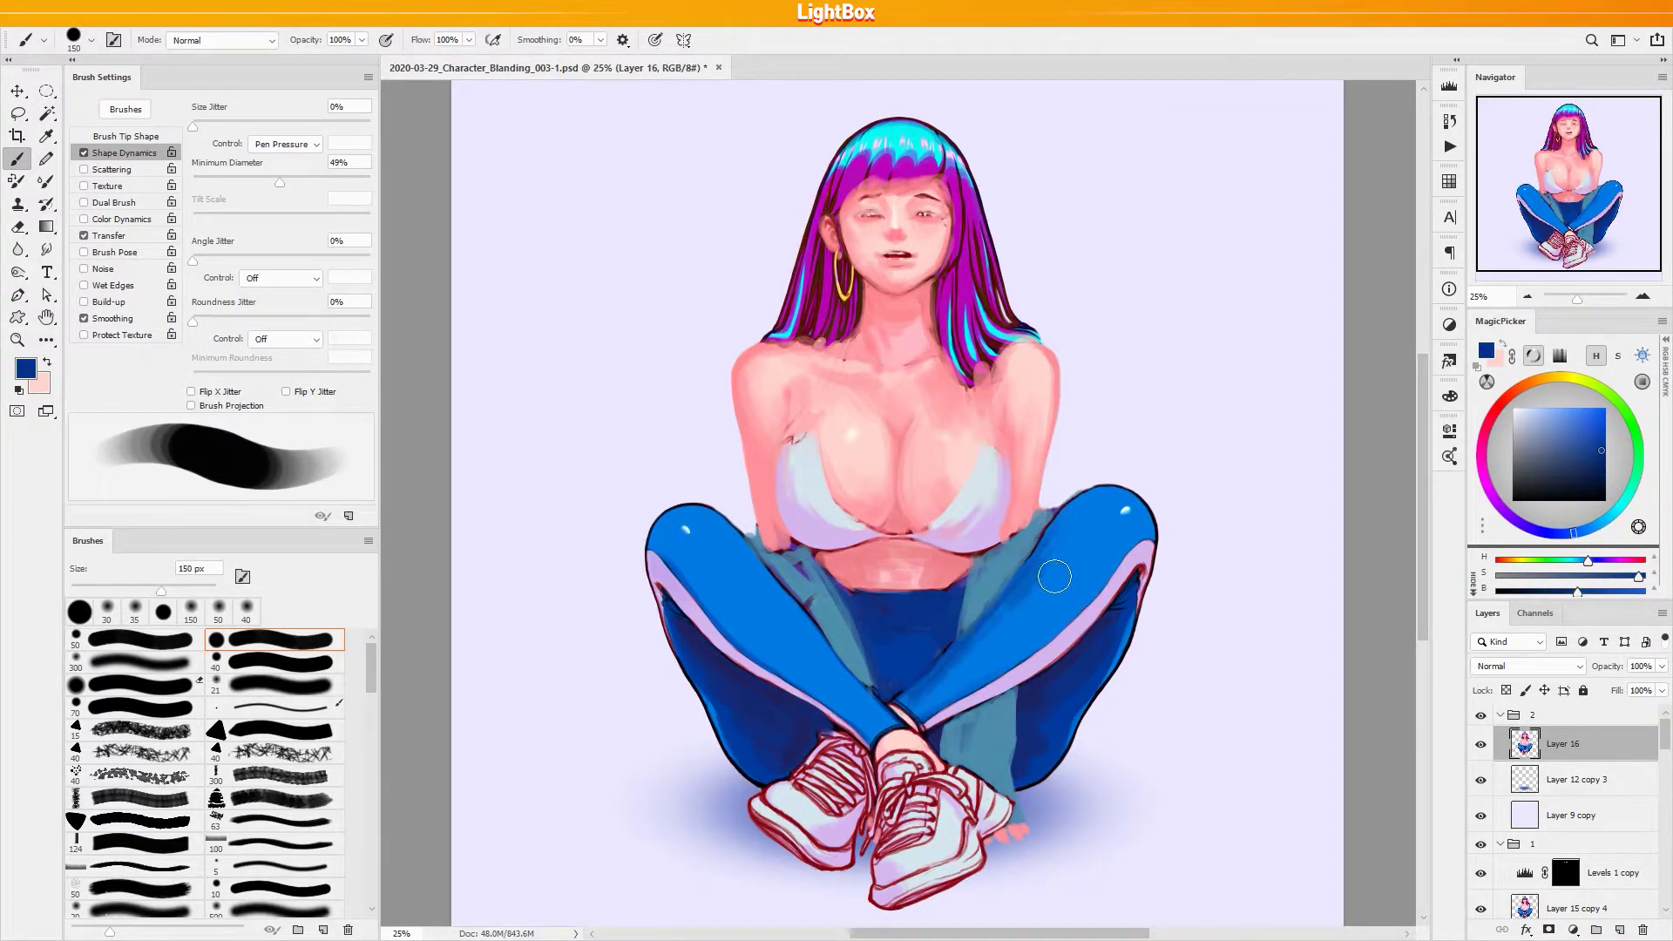
{"action": "left_click_drag", "start_coordinate": [1058, 552], "coordinate": [939, 675]}
{"action": "left_click_drag", "start_coordinate": [1130, 549], "coordinate": [990, 708]}
{"action": "left_click_drag", "start_coordinate": [1100, 605], "coordinate": [934, 721]}
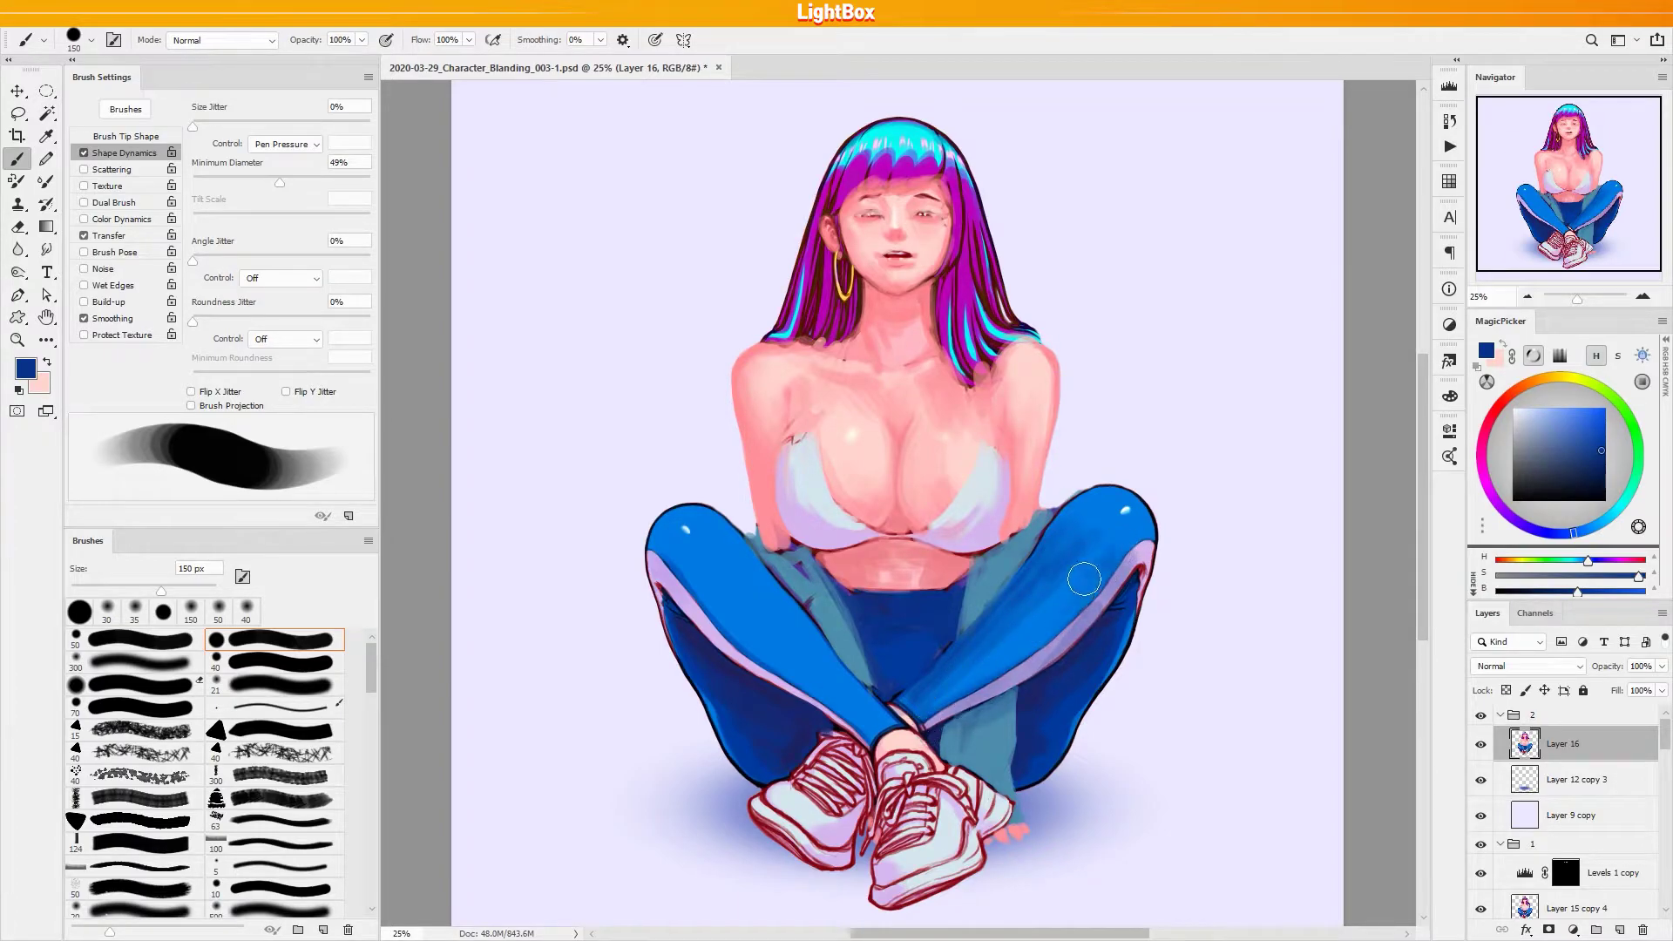
Darken the earring-side leg and its stripe with the same dark blue, and touch up the opposite thigh
{"action": "mouse_move", "coordinate": [667, 571]}
{"action": "left_mouse_down"}
{"action": "mouse_move", "coordinate": [723, 649]}
{"action": "mouse_move", "coordinate": [856, 730]}
{"action": "left_mouse_up"}
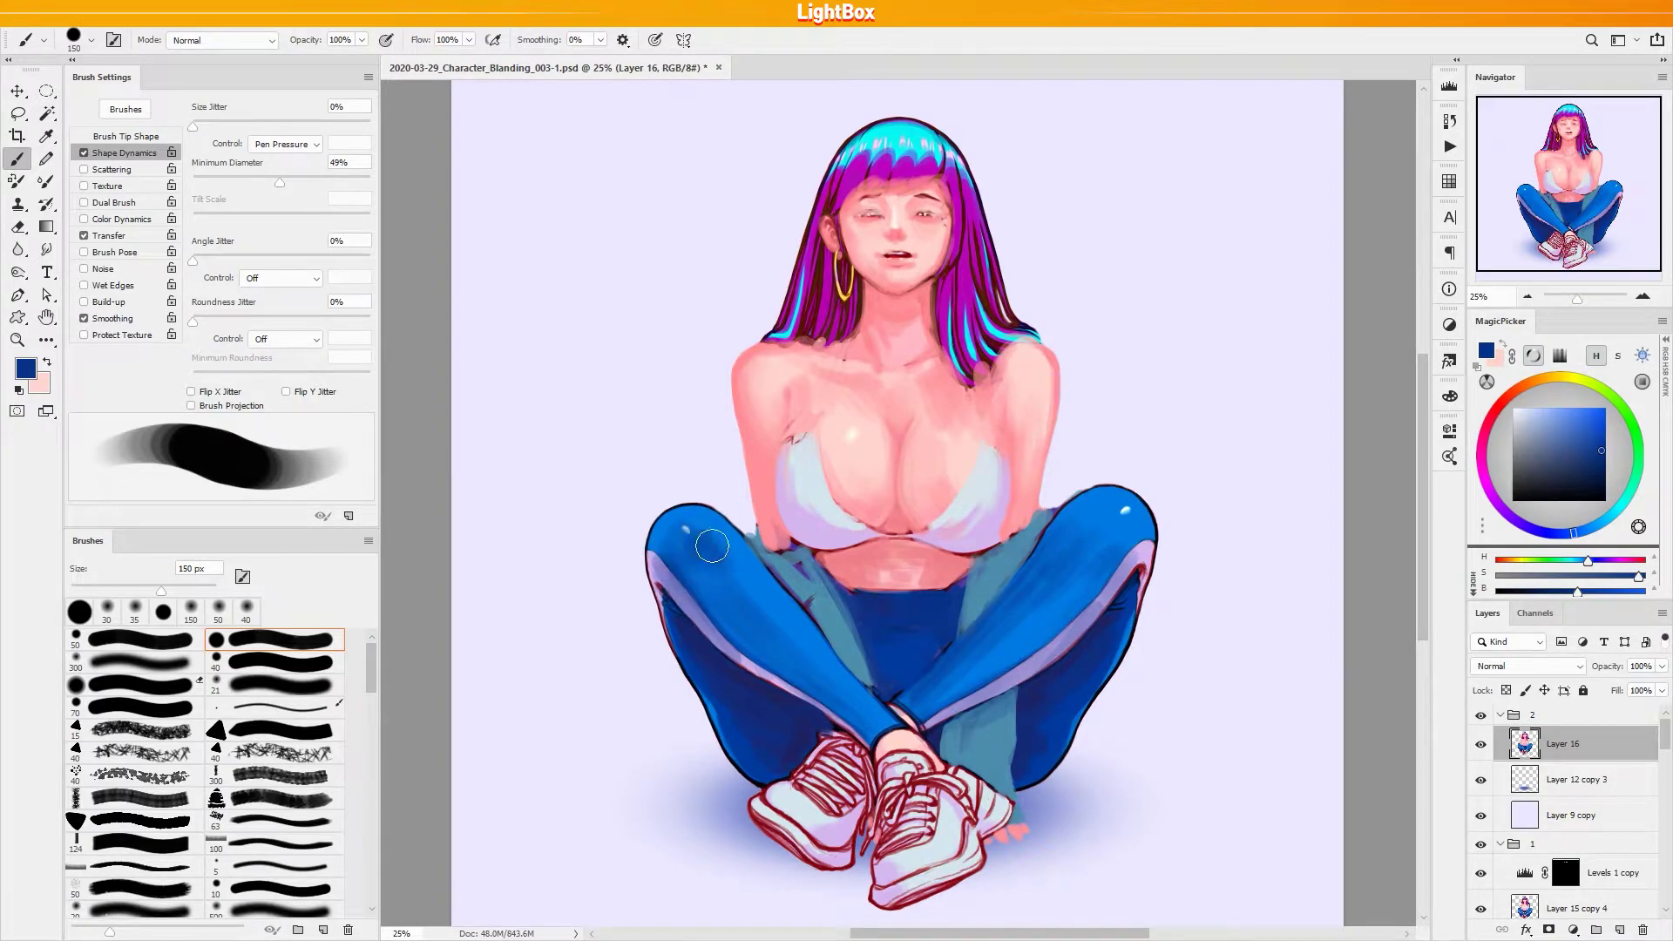
{"action": "mouse_move", "coordinate": [1049, 558]}
{"action": "left_mouse_down"}
{"action": "mouse_move", "coordinate": [1074, 505]}
{"action": "mouse_move", "coordinate": [1059, 571]}
{"action": "mouse_move", "coordinate": [1074, 577]}
{"action": "left_mouse_up"}
{"action": "mouse_move", "coordinate": [670, 557]}
{"action": "left_mouse_down"}
{"action": "mouse_move", "coordinate": [765, 691]}
{"action": "mouse_move", "coordinate": [845, 729]}
{"action": "mouse_move", "coordinate": [756, 706]}
{"action": "mouse_move", "coordinate": [828, 732]}
{"action": "mouse_move", "coordinate": [769, 761]}
{"action": "left_mouse_up"}
Cover the dark blue area between the thighs below the midriff with sampled teal, working with a 40 to 80 px brush
{"action": "left_click", "coordinate": [797, 734], "text": "alt"}
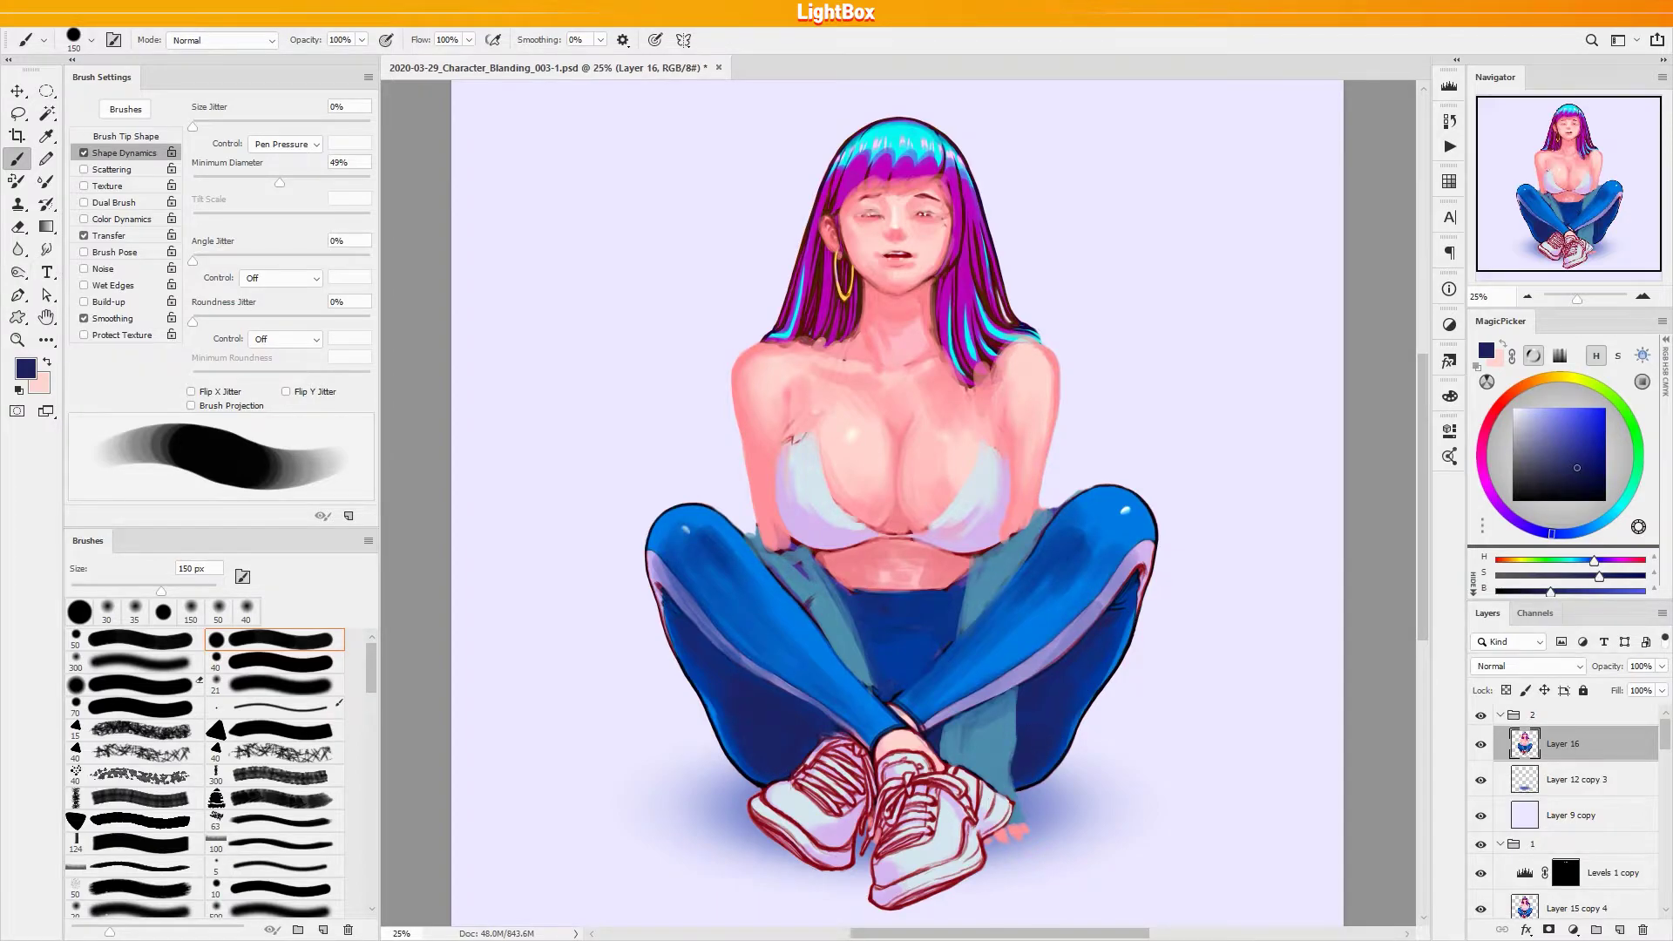
{"action": "key", "text": "bracketleft"}
{"action": "key", "text": "bracketleft"}
{"action": "key", "text": "bracketleft"}
{"action": "key", "text": "bracketleft"}
{"action": "key", "text": "bracketleft"}
{"action": "key", "text": "bracketleft"}
{"action": "key", "text": "bracketleft"}
{"action": "key", "text": "bracketleft"}
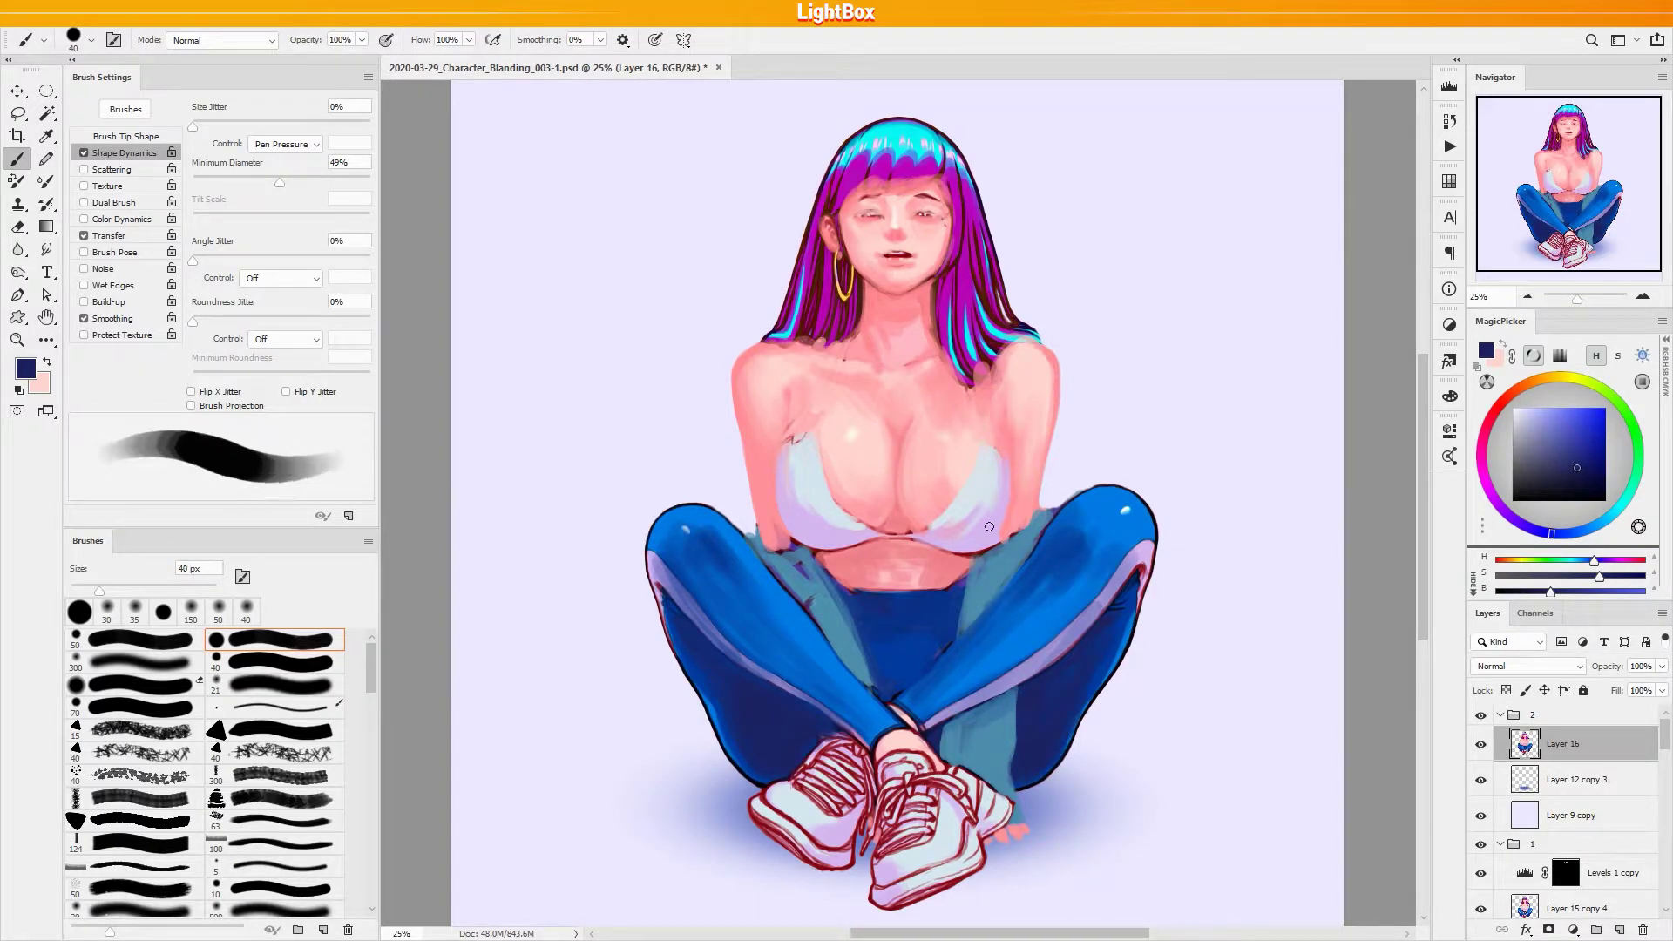
{"action": "left_click", "coordinate": [992, 567], "text": "alt"}
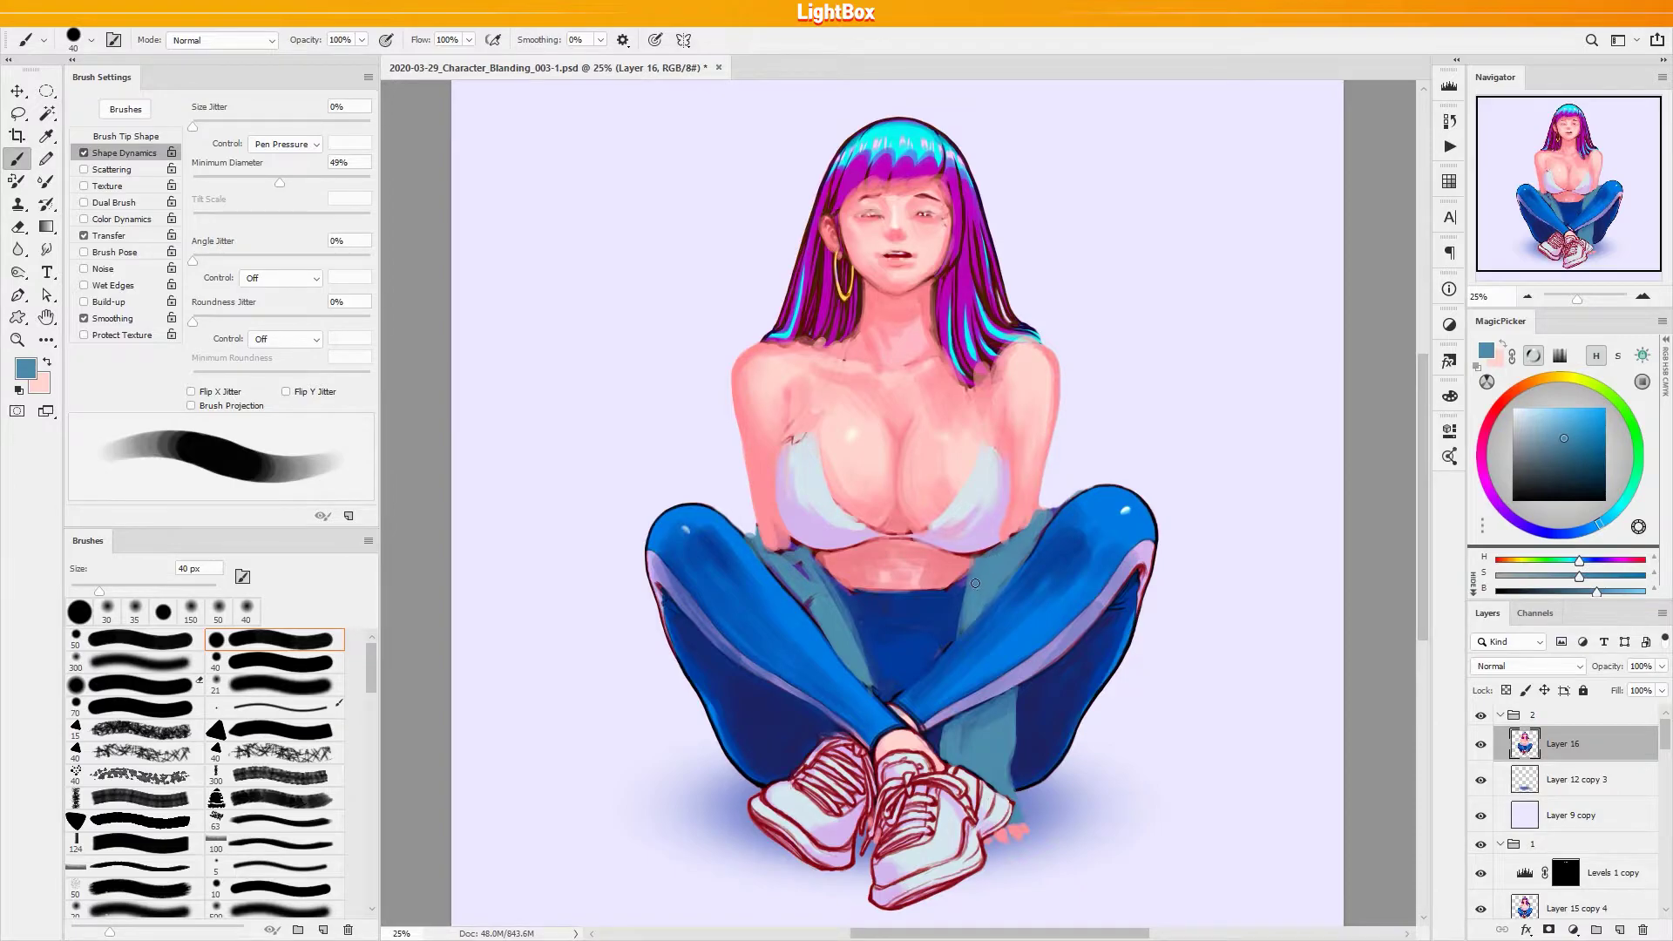
{"action": "key", "text": "bracketright"}
{"action": "mouse_move", "coordinate": [964, 581]}
{"action": "left_mouse_down"}
{"action": "mouse_move", "coordinate": [934, 582]}
{"action": "mouse_move", "coordinate": [969, 566]}
{"action": "mouse_move", "coordinate": [944, 584]}
{"action": "mouse_move", "coordinate": [957, 610]}
{"action": "mouse_move", "coordinate": [937, 584]}
{"action": "mouse_move", "coordinate": [893, 629]}
{"action": "left_mouse_up"}
{"action": "mouse_move", "coordinate": [796, 574]}
{"action": "left_mouse_down"}
{"action": "mouse_move", "coordinate": [856, 603]}
{"action": "mouse_move", "coordinate": [818, 556]}
{"action": "mouse_move", "coordinate": [870, 608]}
{"action": "mouse_move", "coordinate": [930, 621]}
{"action": "mouse_move", "coordinate": [831, 583]}
{"action": "mouse_move", "coordinate": [885, 670]}
{"action": "mouse_move", "coordinate": [897, 642]}
{"action": "mouse_move", "coordinate": [895, 688]}
{"action": "mouse_move", "coordinate": [900, 653]}
{"action": "mouse_move", "coordinate": [883, 680]}
{"action": "mouse_move", "coordinate": [948, 595]}
{"action": "mouse_move", "coordinate": [906, 630]}
{"action": "mouse_move", "coordinate": [920, 663]}
{"action": "mouse_move", "coordinate": [932, 650]}
{"action": "mouse_move", "coordinate": [916, 669]}
{"action": "mouse_move", "coordinate": [939, 652]}
{"action": "mouse_move", "coordinate": [921, 721]}
{"action": "mouse_move", "coordinate": [872, 678]}
{"action": "left_mouse_up"}
{"action": "key", "text": "bracketright"}
{"action": "key", "text": "bracketright"}
{"action": "key", "text": "bracketright"}
{"action": "left_click", "coordinate": [898, 695], "text": "alt"}
{"action": "left_click", "coordinate": [877, 695], "text": "alt"}
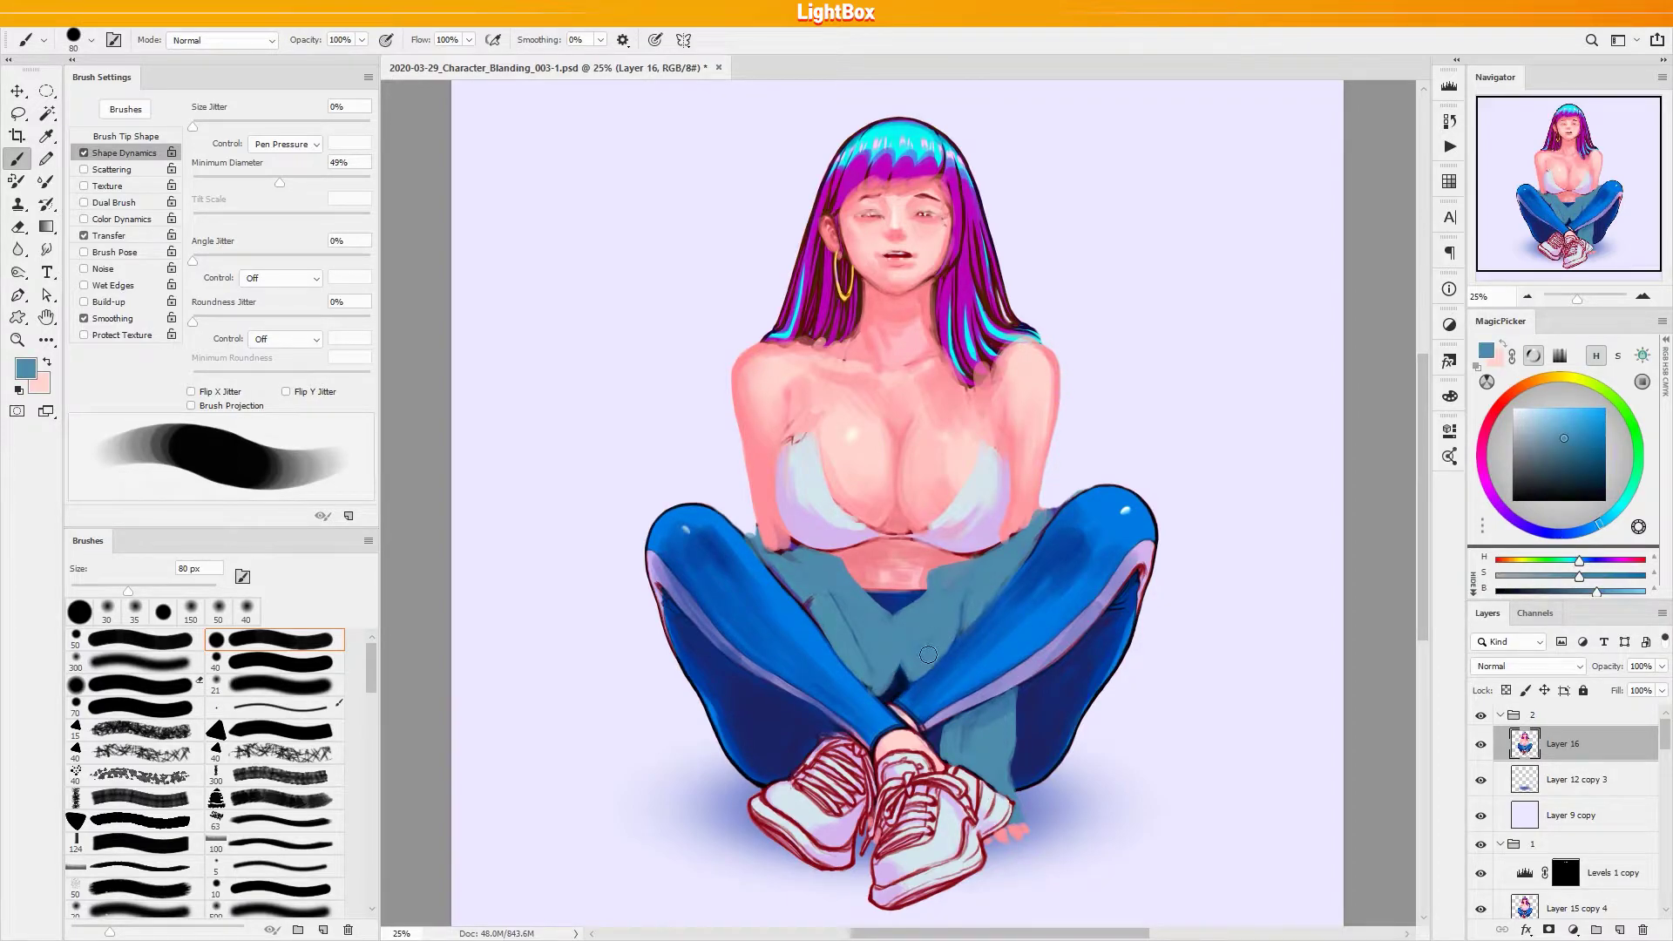
Clean up the teal sleeve edges where the arms meet the knees, using a 45 px brush and the eraser
{"action": "key", "text": "["}
{"action": "key", "text": "["}
{"action": "key", "text": "["}
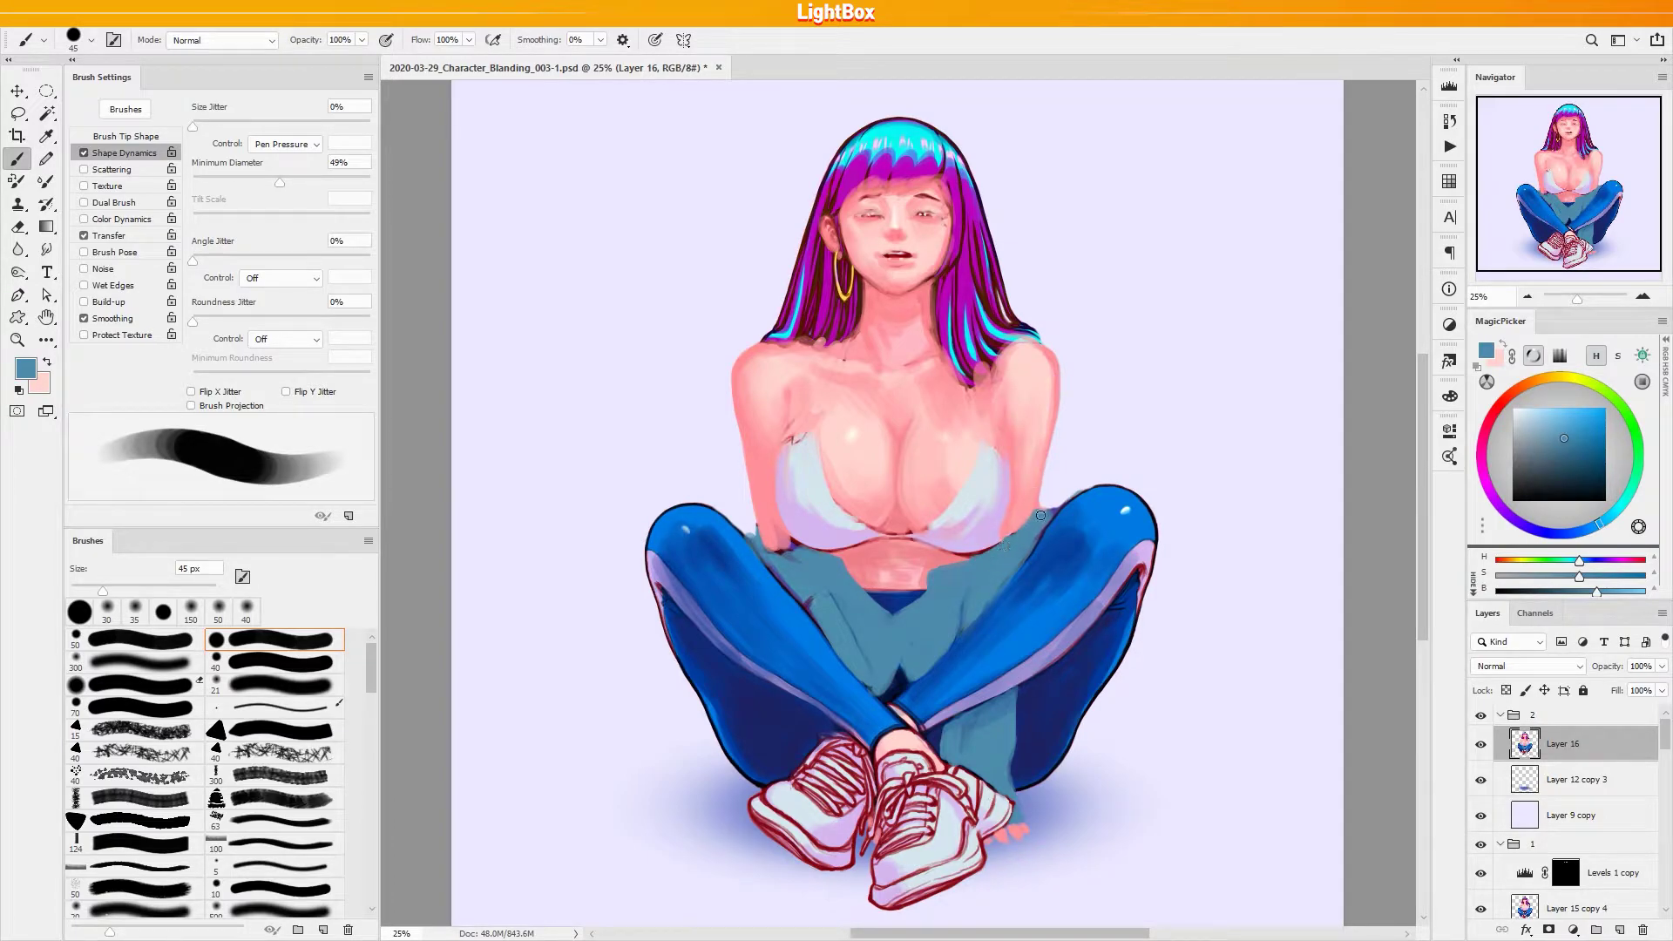
{"action": "key", "text": "e"}
{"action": "left_click_drag", "start_coordinate": [1084, 480], "coordinate": [1104, 472]}
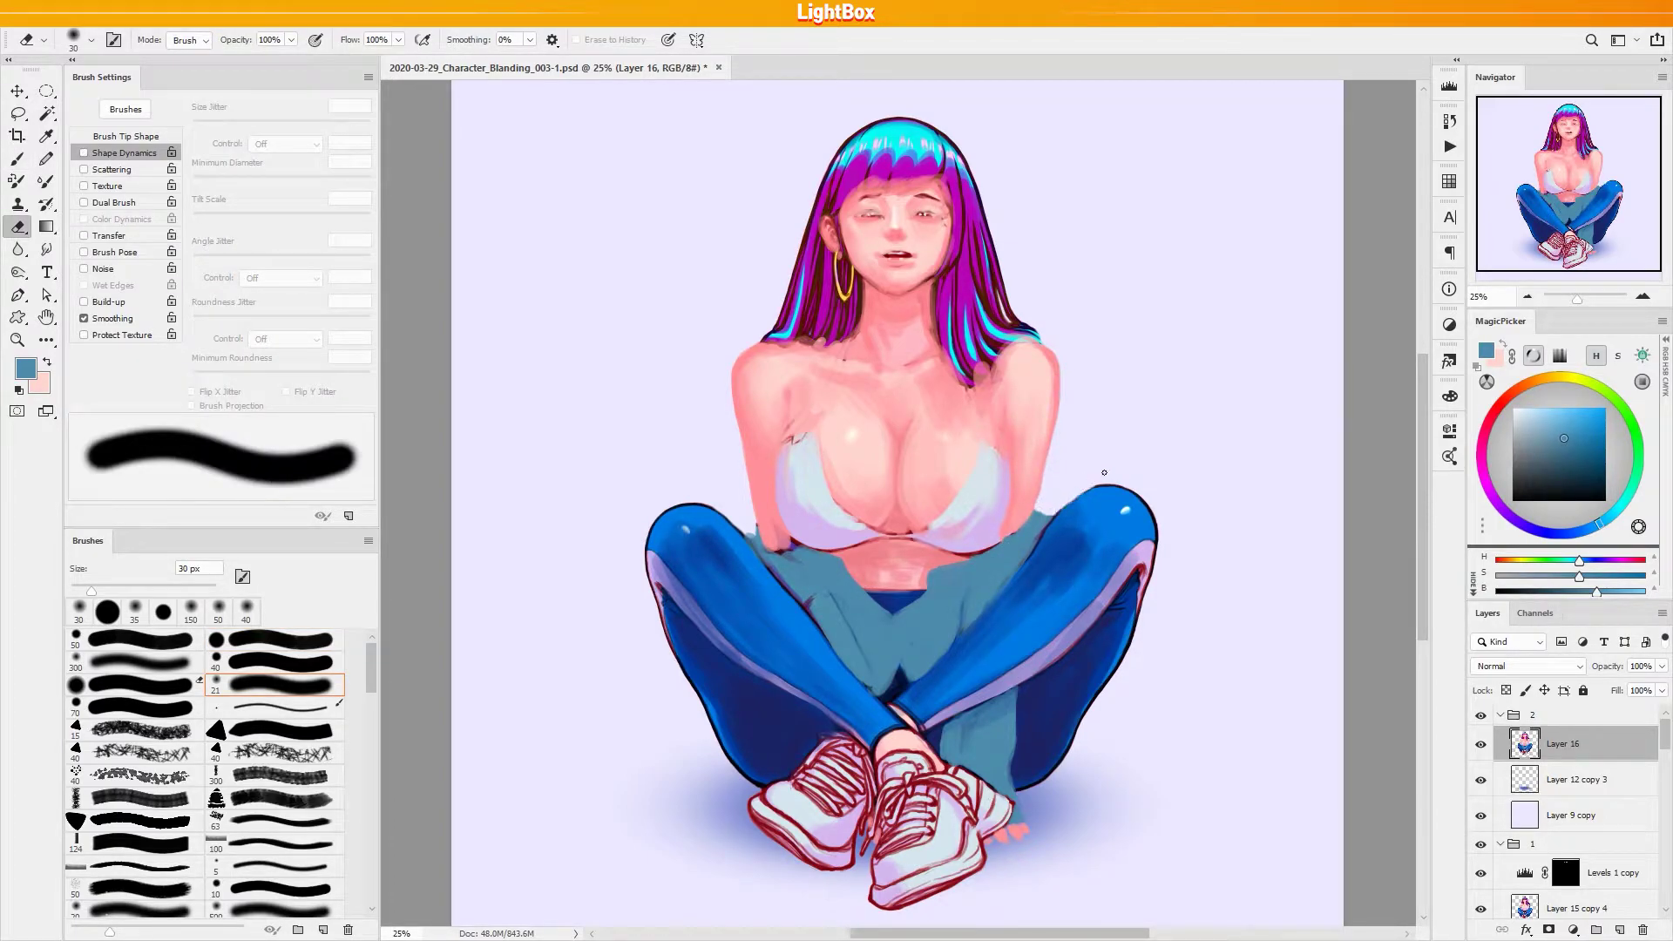
{"action": "key", "text": "b"}
{"action": "left_click_drag", "start_coordinate": [749, 537], "coordinate": [768, 542]}
{"action": "left_click", "coordinate": [764, 521], "text": "alt"}
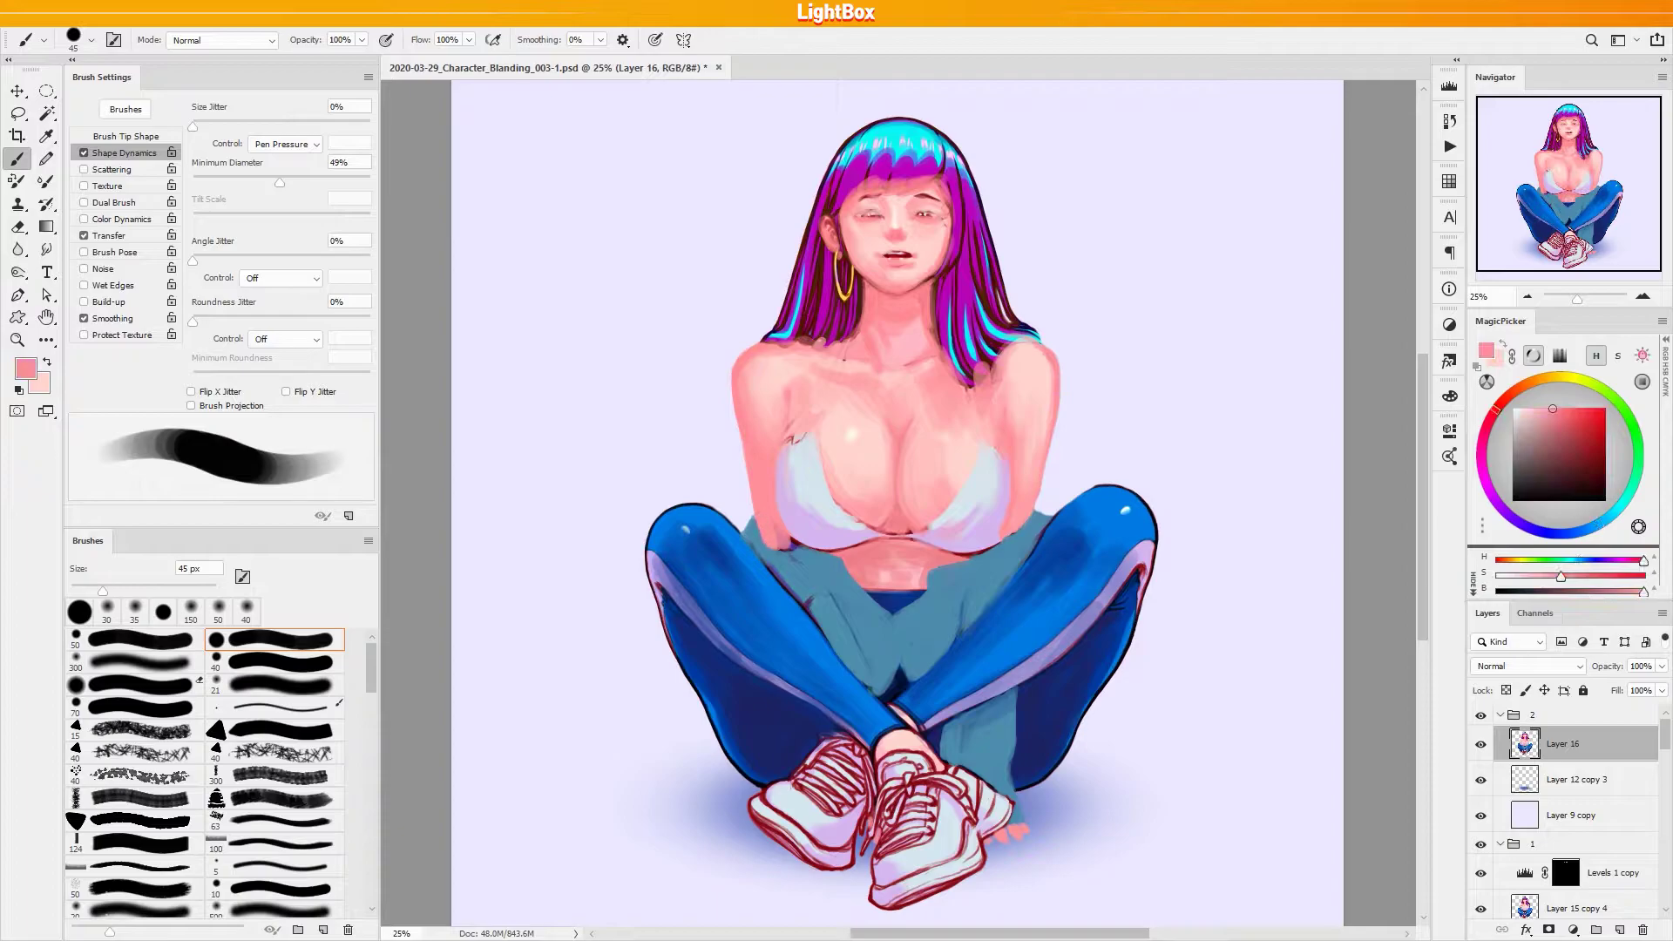
{"action": "left_click", "coordinate": [755, 538], "text": "alt"}
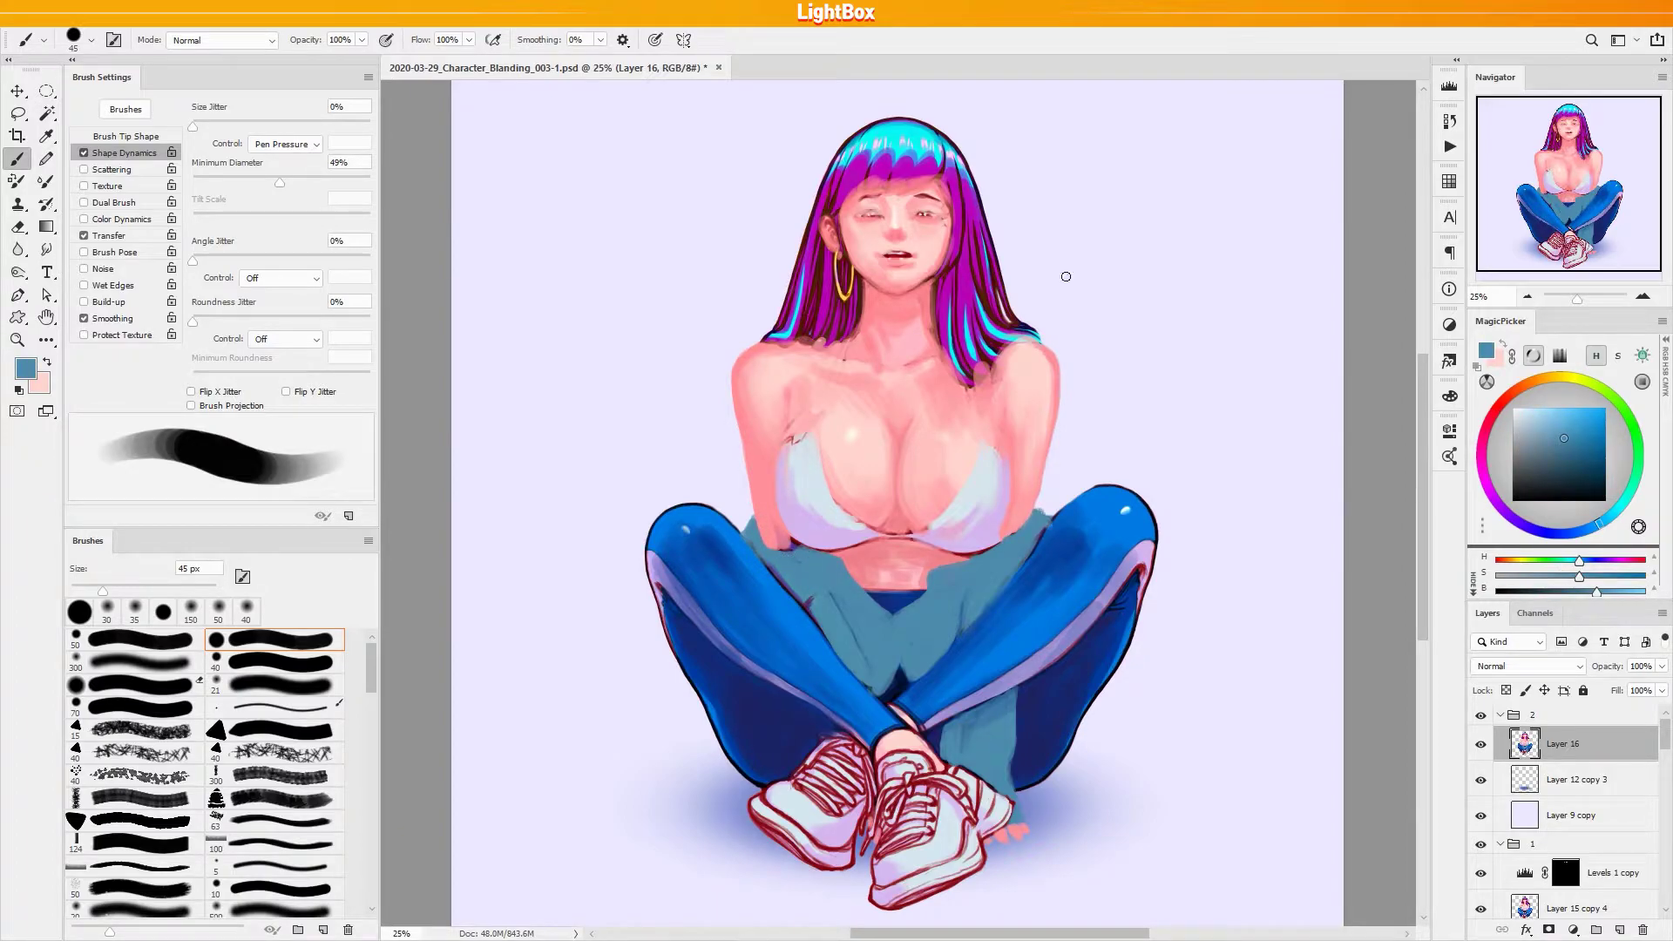
Repaint the line art along the centre of the chest with sampled skin tones at 45 px
{"action": "left_click", "coordinate": [911, 441], "text": "alt"}
{"action": "left_click", "coordinate": [905, 438], "text": "alt"}
{"action": "left_click_drag", "start_coordinate": [903, 462], "coordinate": [922, 511]}
{"action": "left_click", "coordinate": [915, 450], "text": "alt"}
{"action": "left_click", "coordinate": [923, 511], "text": "alt"}
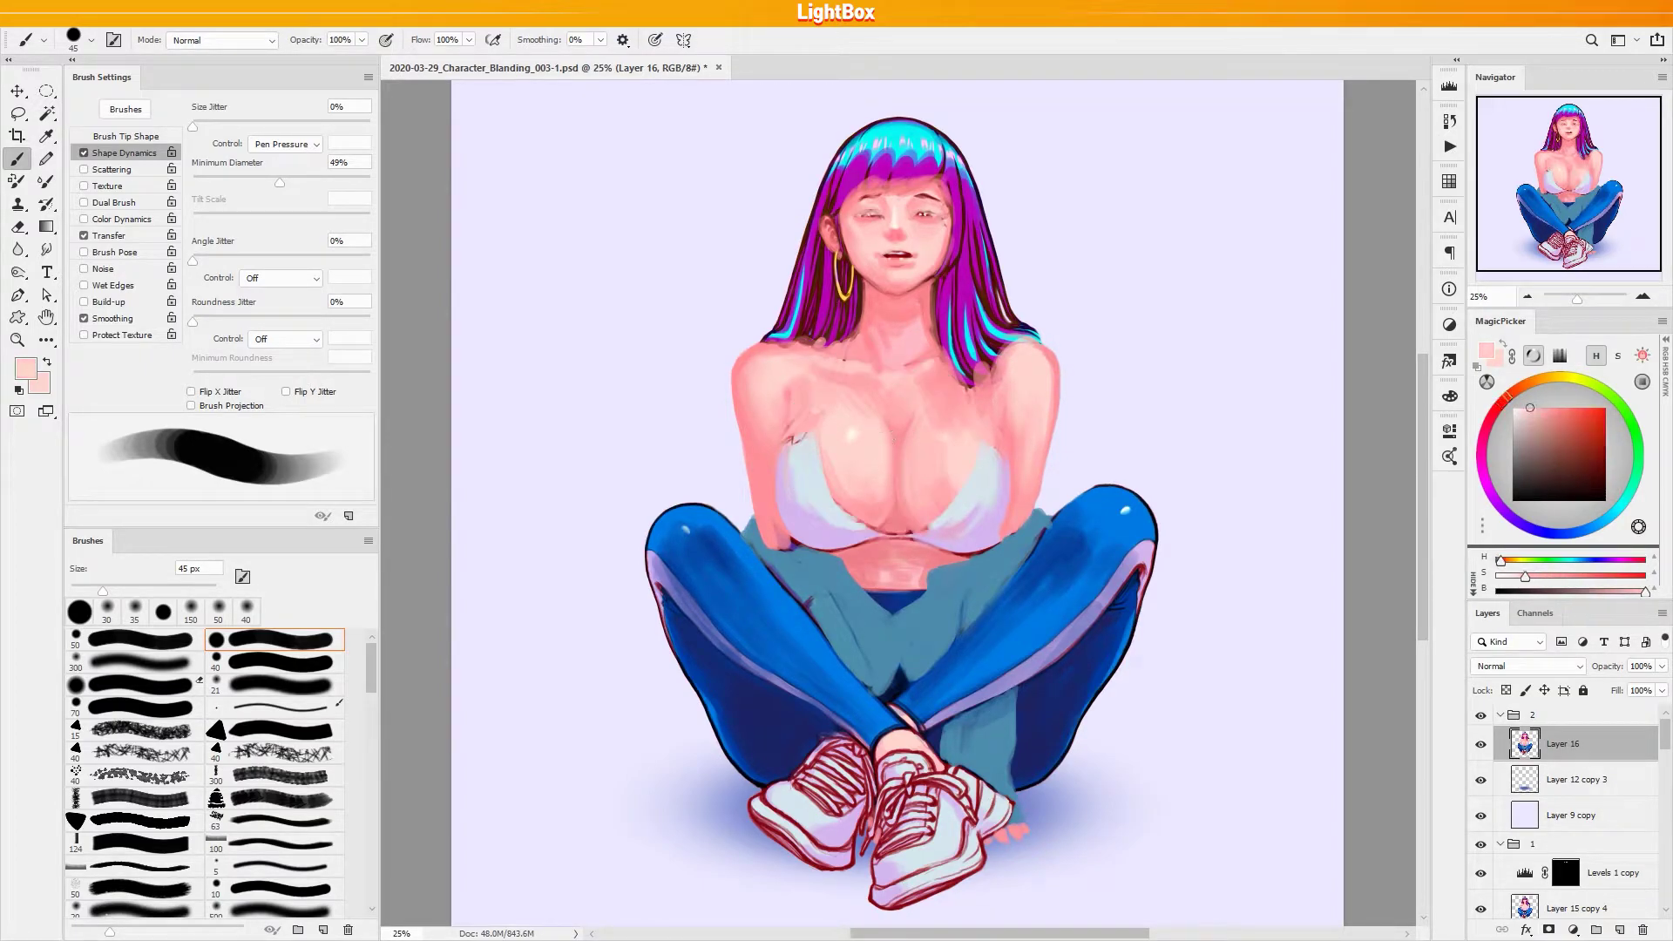
Paint over the chest highlights with sampled light skin tones, enlarging the brush to 80 px
{"action": "key", "text": "]"}
{"action": "key", "text": "]"}
{"action": "key", "text": "]"}
{"action": "key", "text": "]"}
{"action": "left_click", "coordinate": [847, 473], "text": "alt"}
{"action": "mouse_move", "coordinate": [853, 436]}
{"action": "left_mouse_down"}
{"action": "mouse_move", "coordinate": [859, 421]}
{"action": "mouse_move", "coordinate": [855, 486]}
{"action": "mouse_move", "coordinate": [939, 428]}
{"action": "left_mouse_up"}
{"action": "left_click", "coordinate": [958, 449], "text": "alt"}
{"action": "left_click", "coordinate": [945, 490], "text": "alt"}
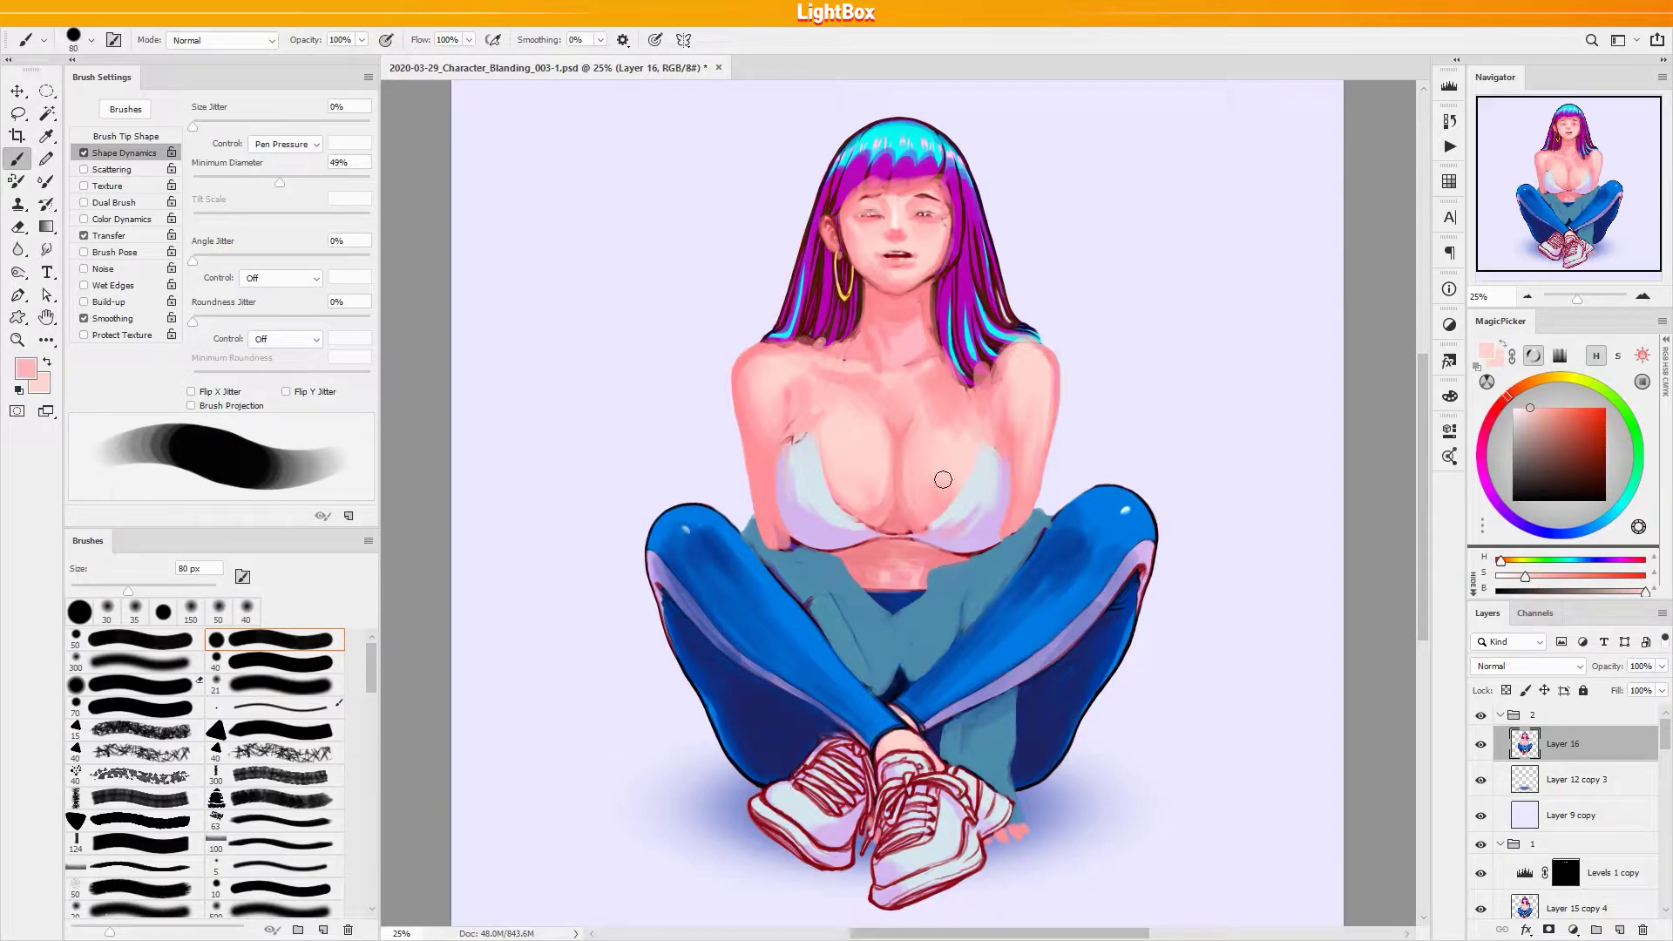
Blend the chest shading and the inner edges of the top with sampled pinks and pale blue, enlarging the brush to 150 px
{"action": "key", "text": "]"}
{"action": "key", "text": "]"}
{"action": "left_click", "coordinate": [909, 427], "text": "alt"}
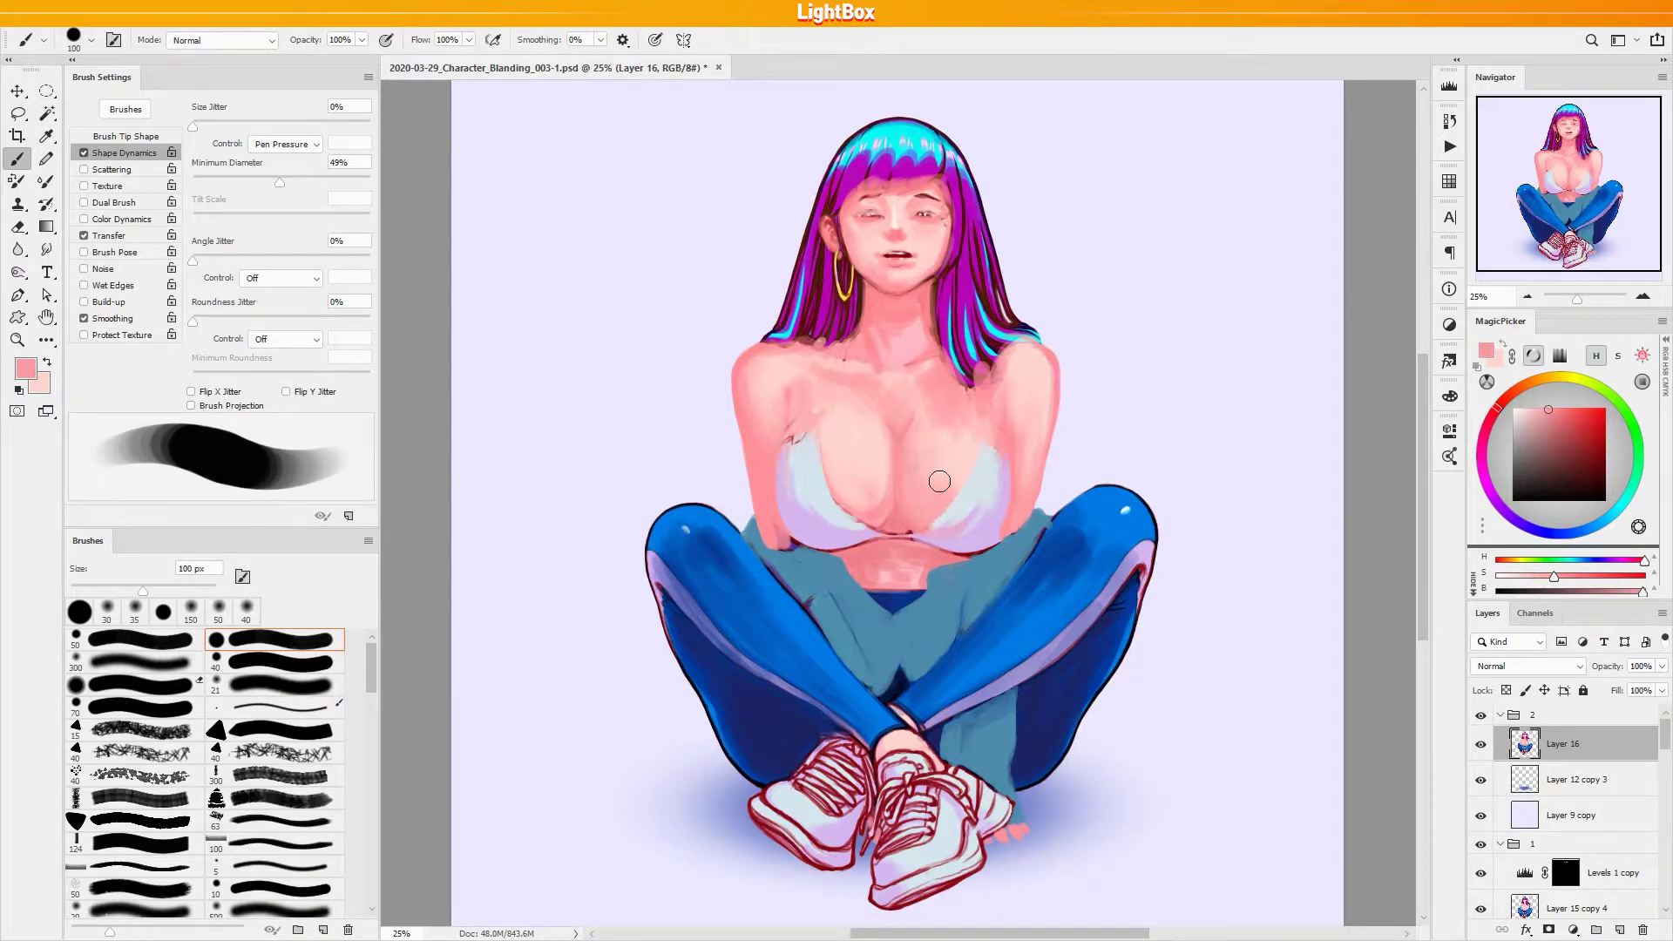
{"action": "left_click", "coordinate": [863, 508], "text": "alt"}
{"action": "left_click", "coordinate": [840, 414], "text": "alt"}
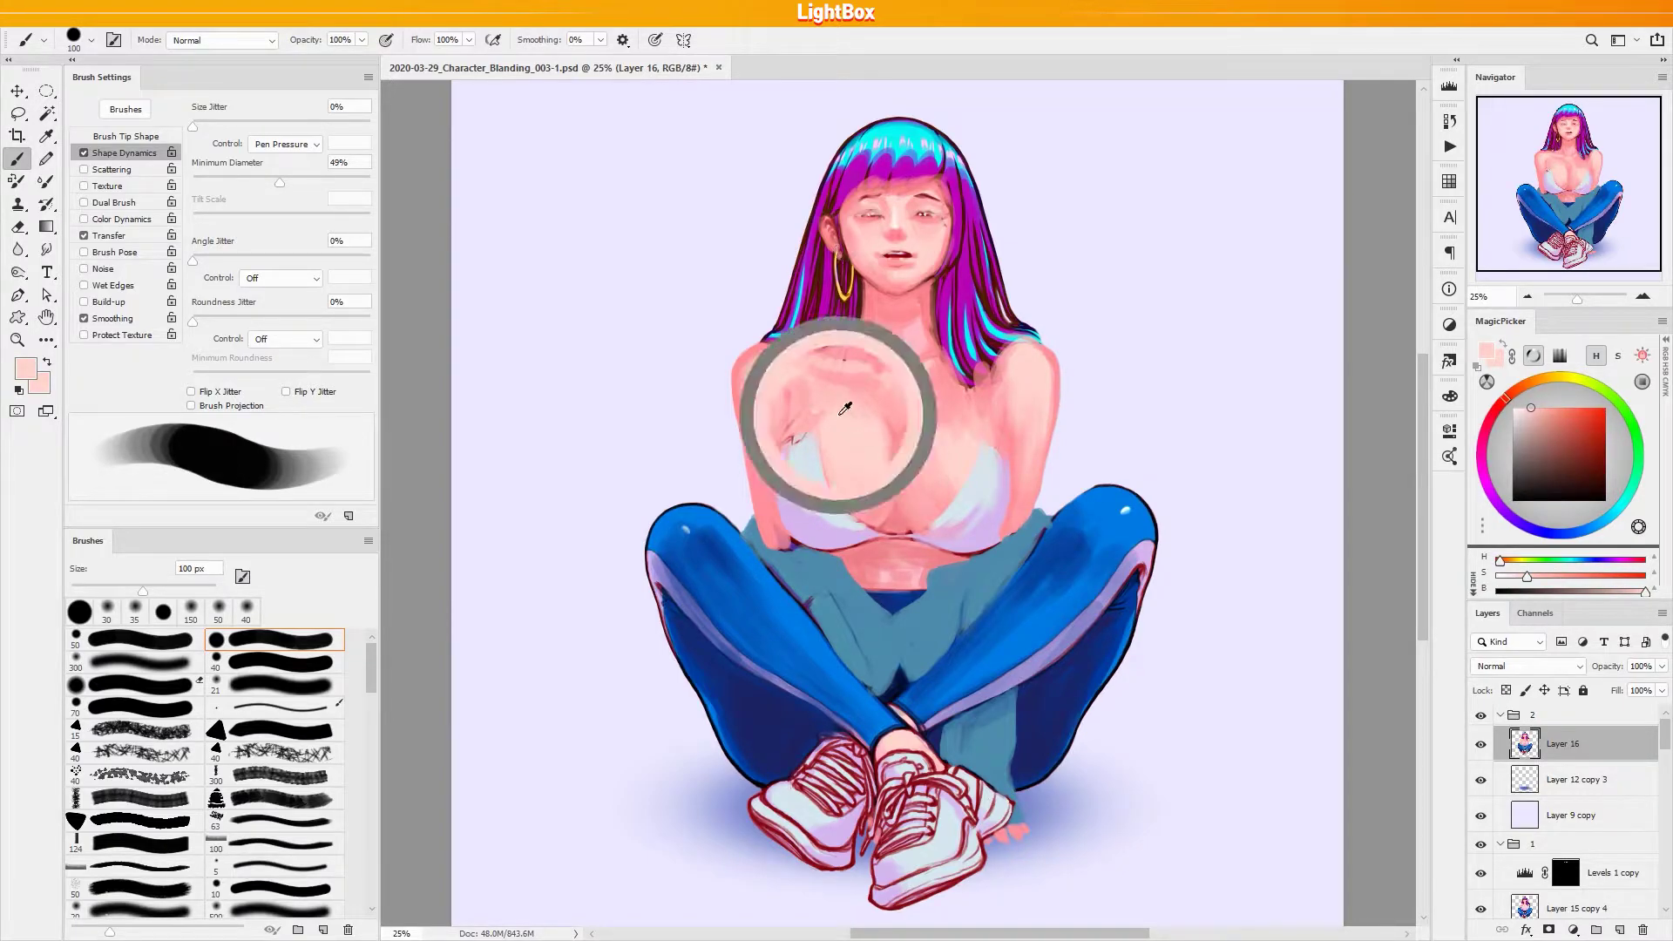
{"action": "left_click", "coordinate": [896, 511], "text": "alt"}
{"action": "key", "text": "bracketright"}
{"action": "key", "text": "bracketright"}
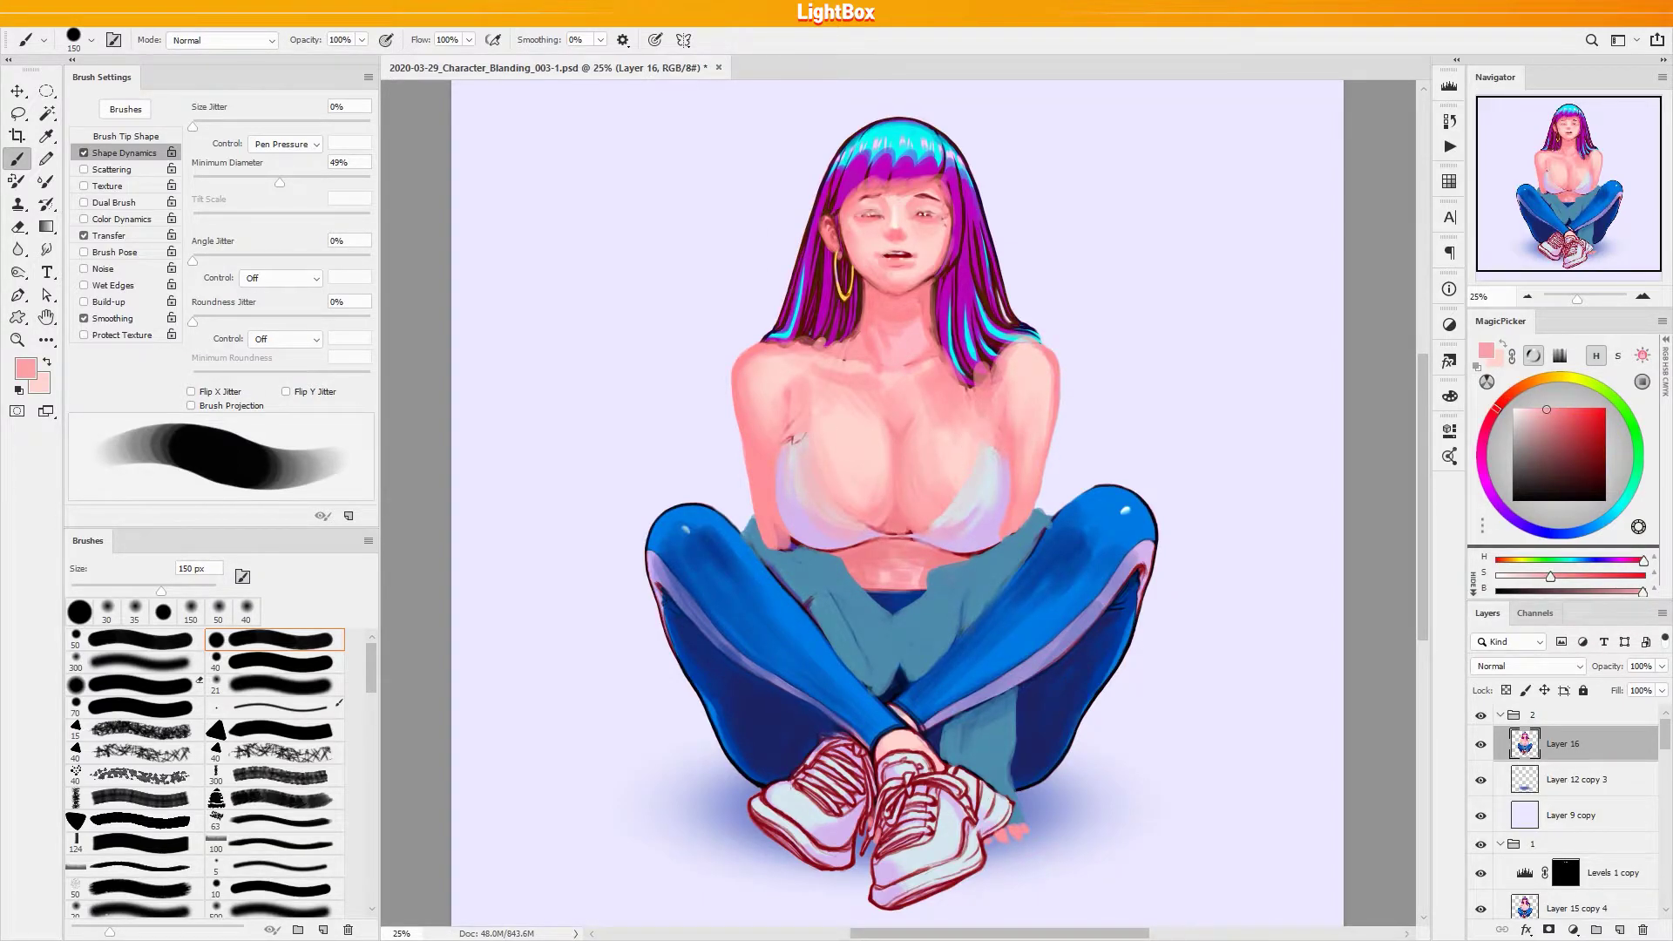
{"action": "left_click", "coordinate": [959, 458], "text": "alt"}
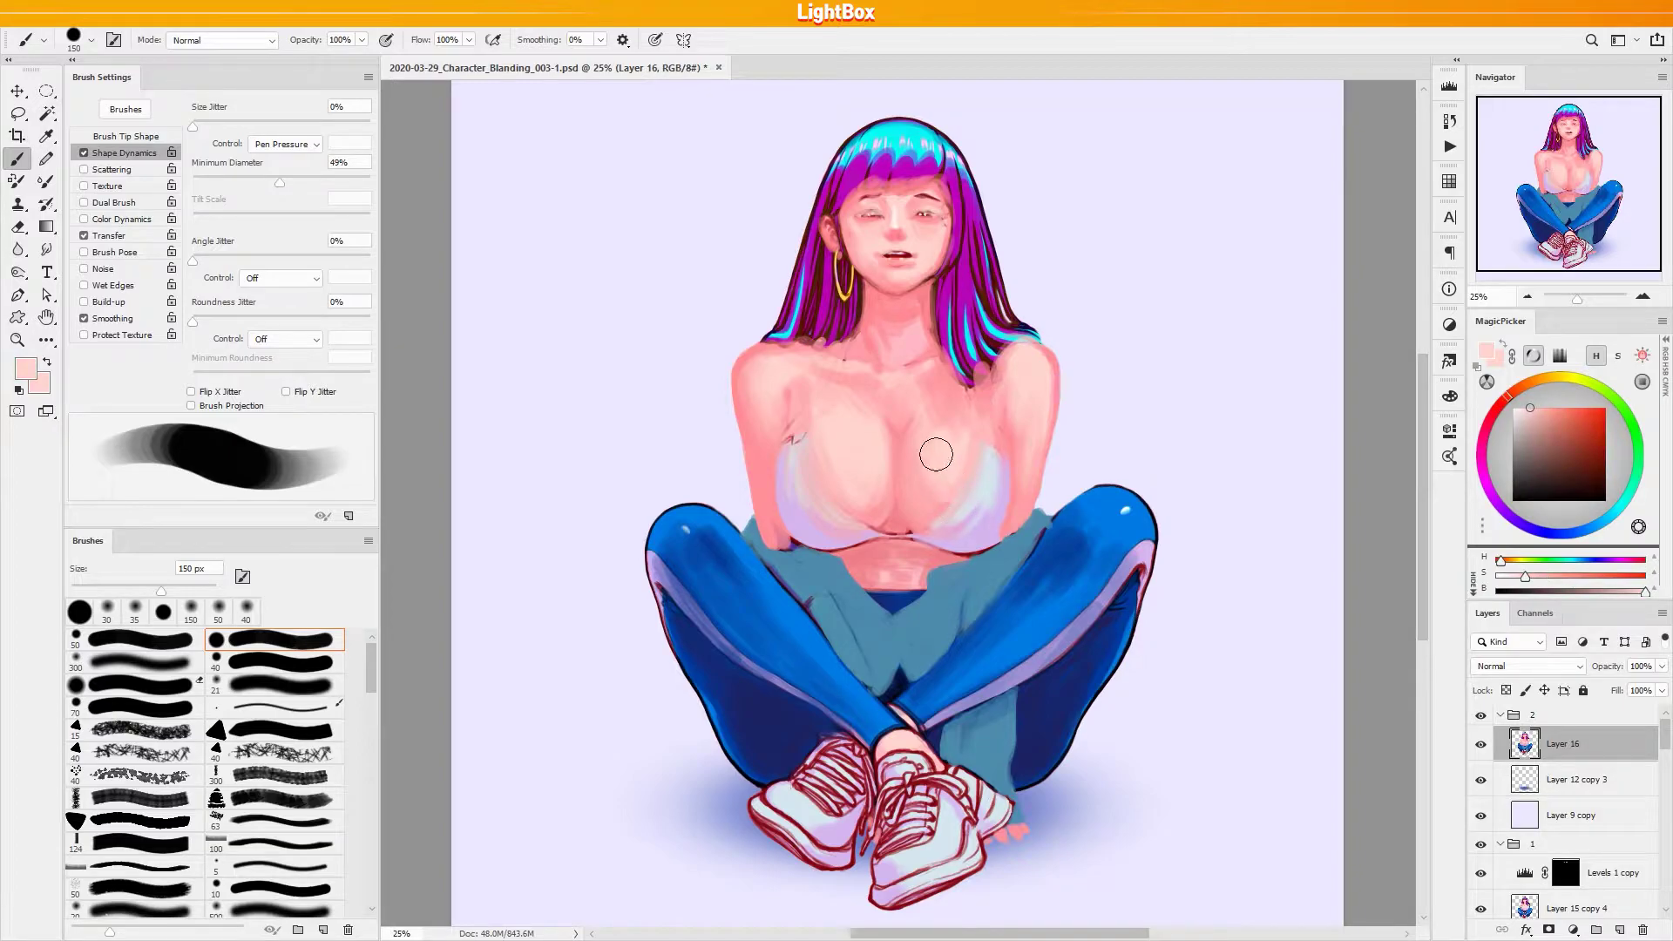
{"action": "left_click", "coordinate": [924, 505], "text": "alt"}
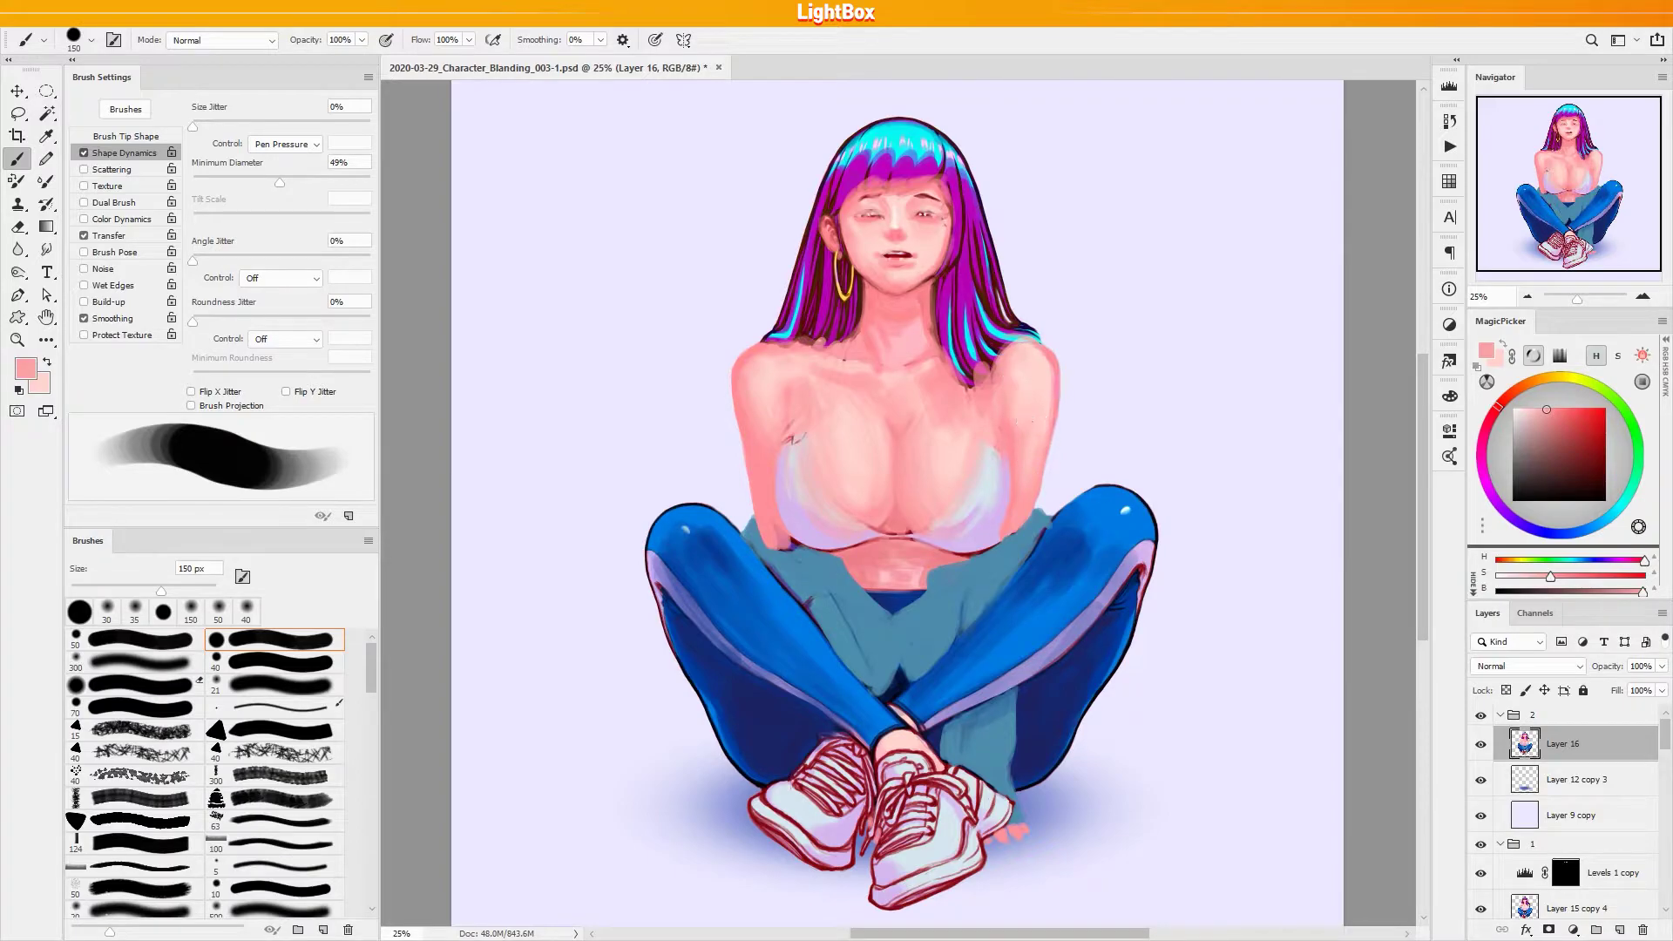
{"action": "left_click", "coordinate": [761, 402], "text": "alt"}
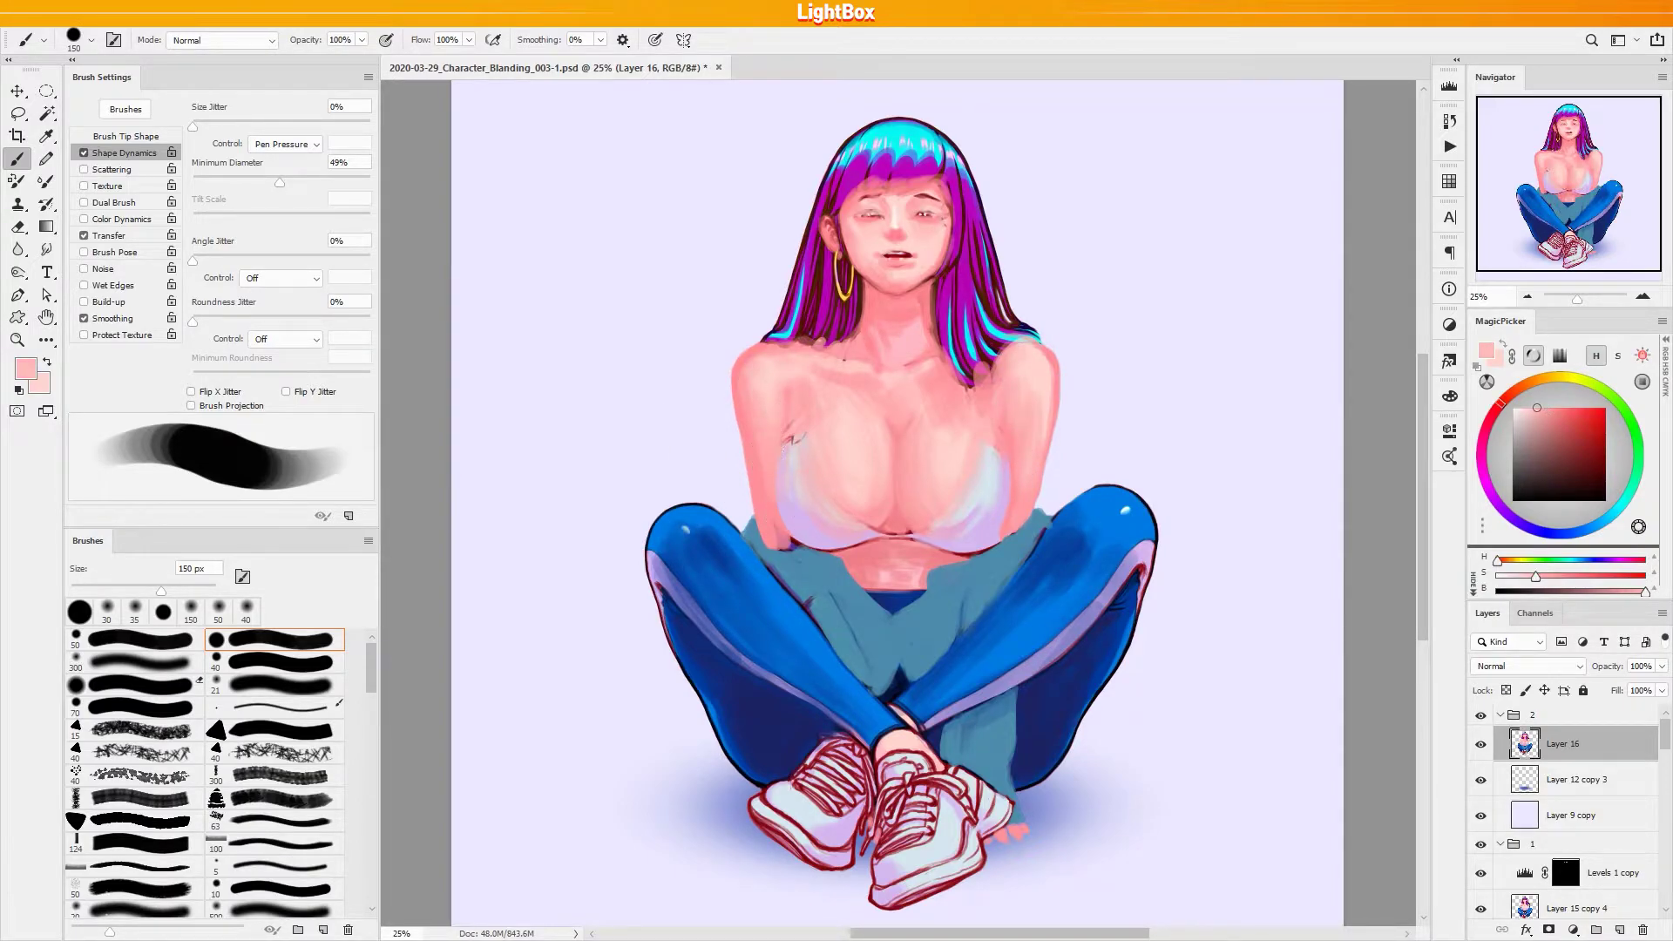
{"action": "left_click", "coordinate": [993, 481], "text": "alt"}
Blend the neck and collarbone area with sampled skin tones, reducing the brush to 45 px
{"action": "key", "text": "bracketleft"}
{"action": "key", "text": "bracketleft"}
{"action": "key", "text": "bracketleft"}
{"action": "key", "text": "bracketleft"}
{"action": "key", "text": "bracketleft"}
{"action": "key", "text": "bracketleft"}
{"action": "key", "text": "bracketleft"}
{"action": "key", "text": "bracketleft"}
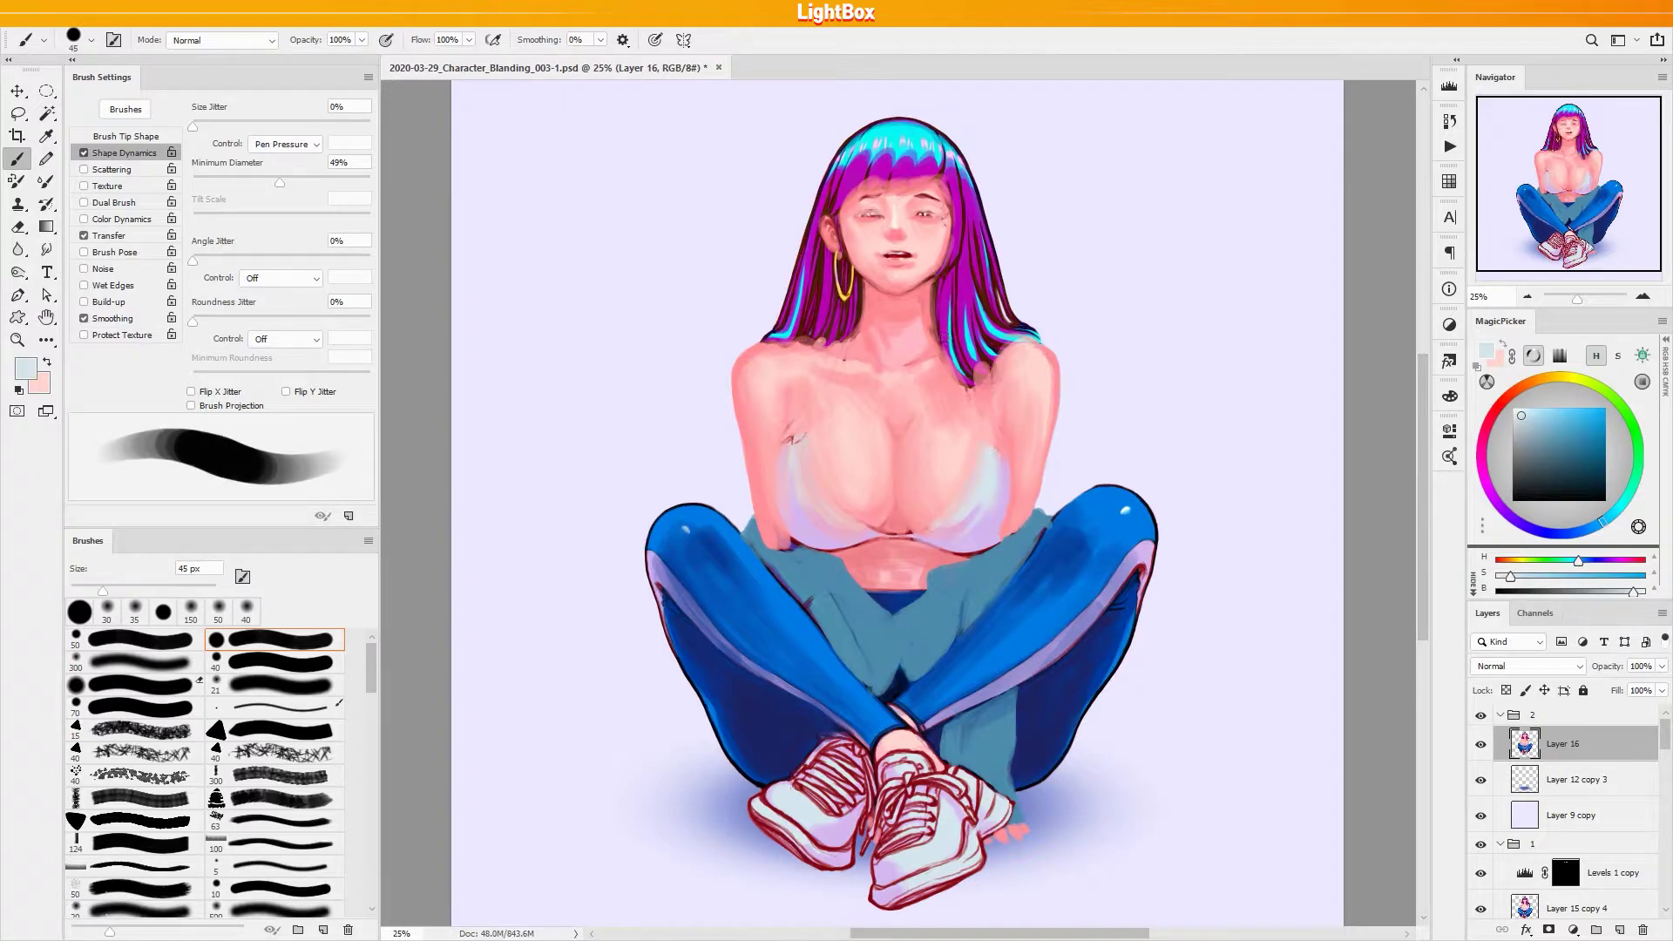
{"action": "left_click", "coordinate": [913, 322], "text": "alt"}
{"action": "left_click", "coordinate": [899, 365], "text": "alt"}
{"action": "left_click", "coordinate": [884, 335], "text": "alt"}
{"action": "left_click", "coordinate": [879, 360], "text": "alt"}
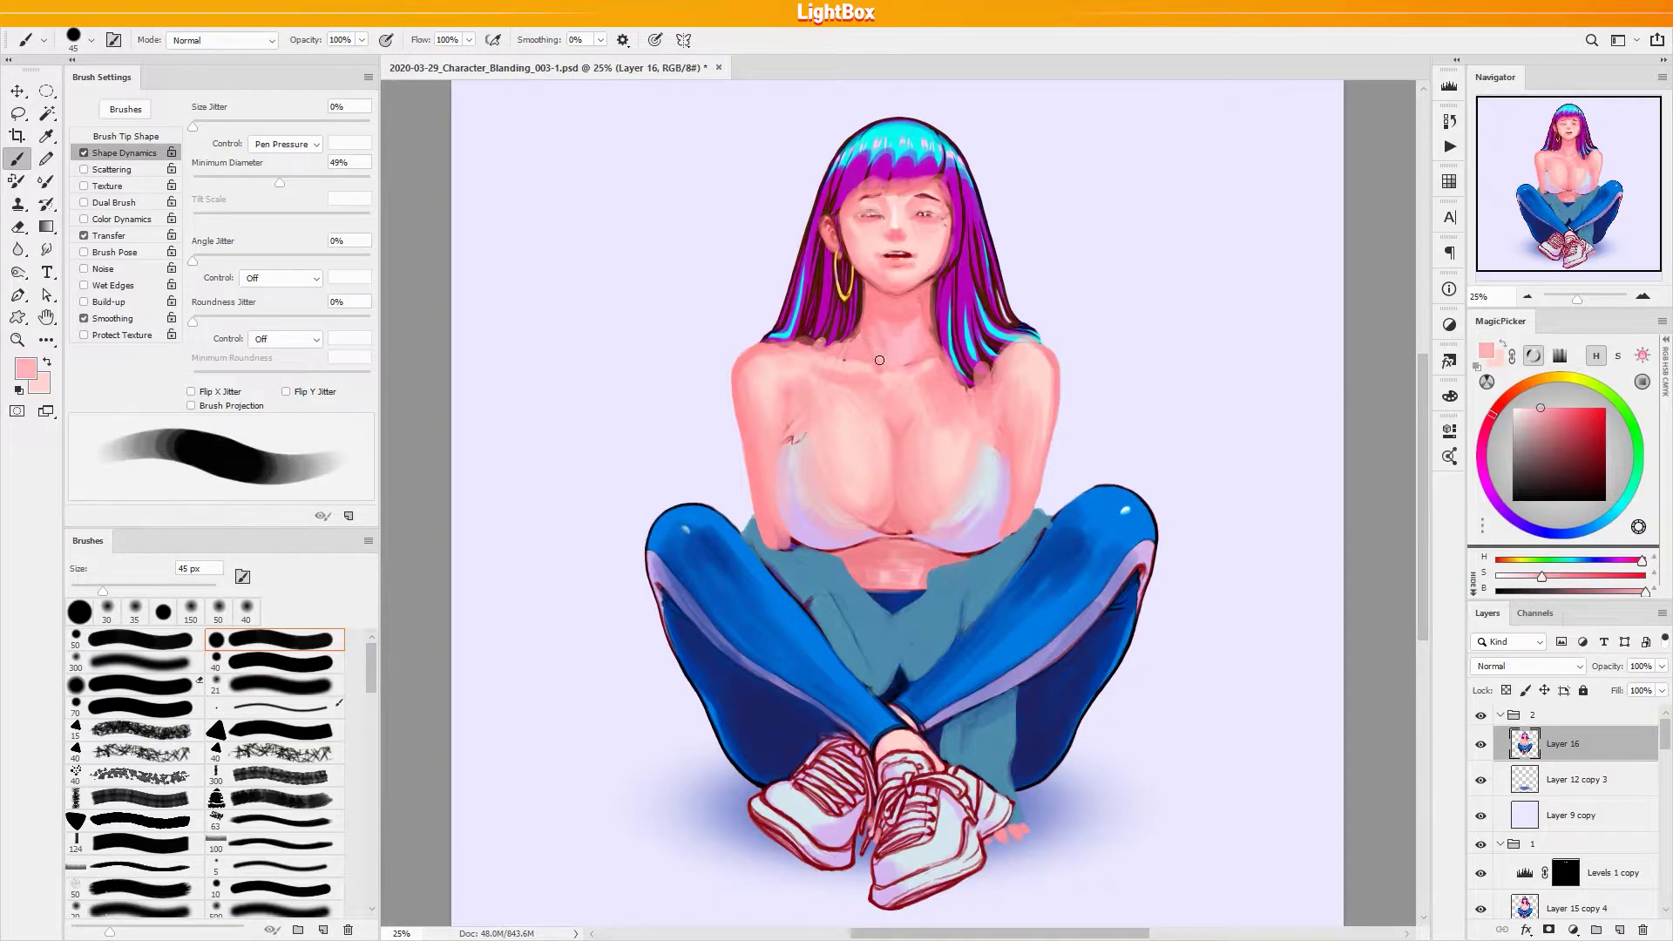
{"action": "left_click", "coordinate": [876, 364], "text": "alt"}
{"action": "left_click", "coordinate": [866, 372], "text": "alt"}
{"action": "left_click", "coordinate": [863, 362], "text": "alt"}
{"action": "left_click", "coordinate": [869, 366], "text": "alt"}
Darken the long hair strands on both sides of the face and the fringe with sampled dark purple
{"action": "left_click", "coordinate": [858, 299], "text": "alt"}
{"action": "left_click", "coordinate": [855, 311], "text": "alt"}
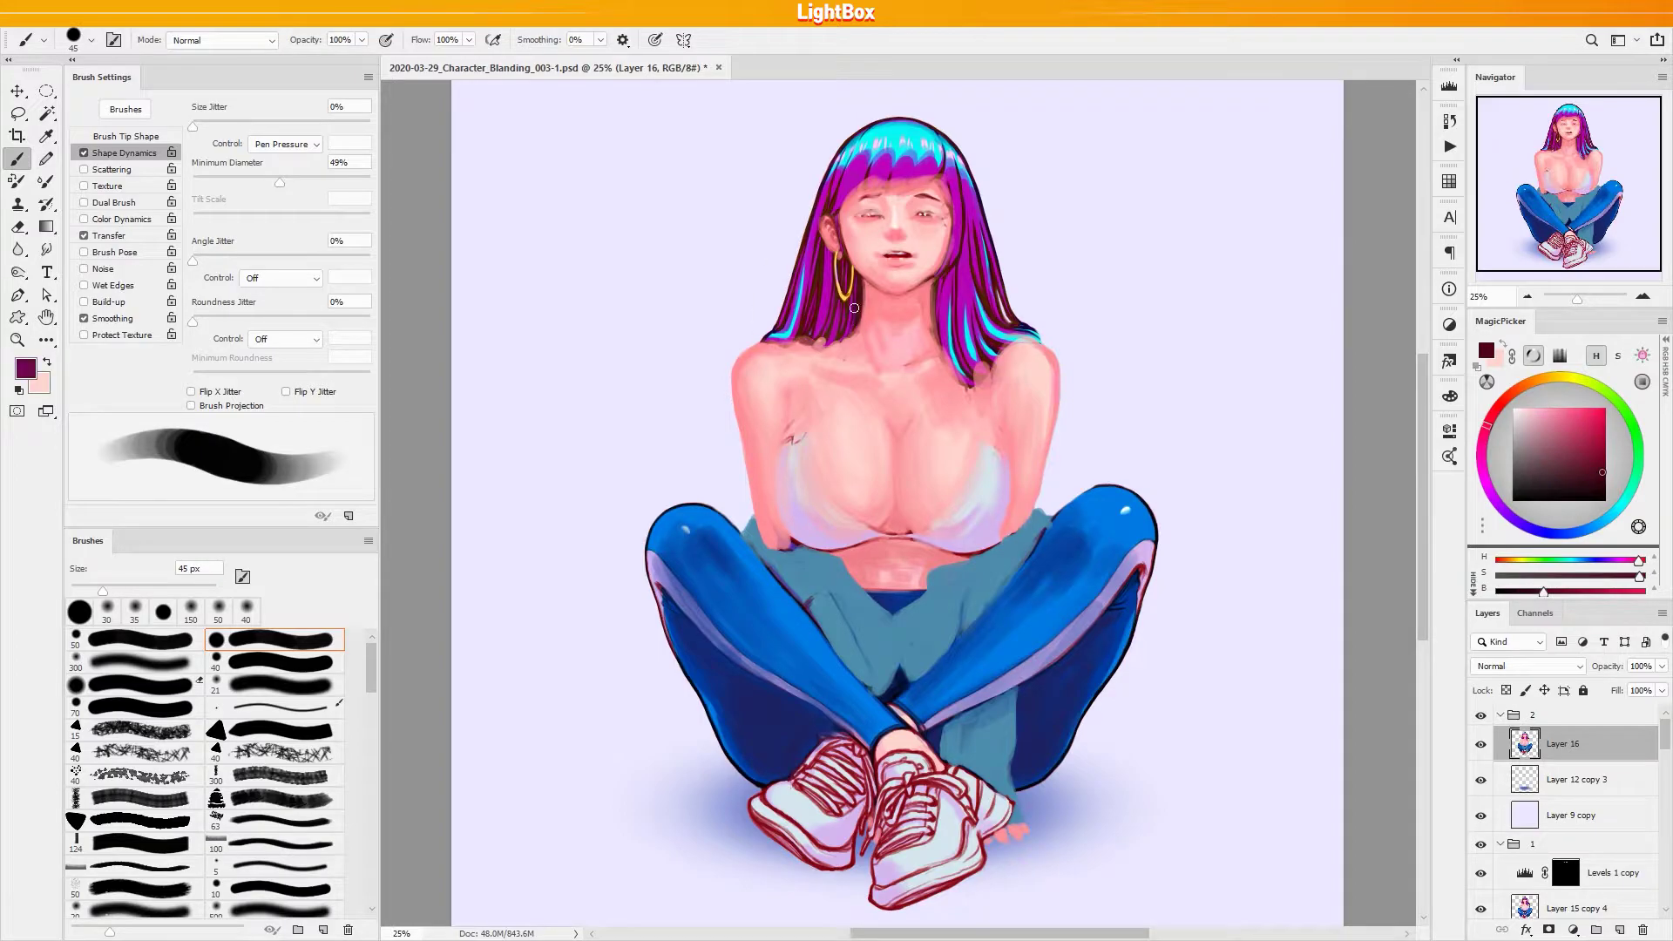
{"action": "left_click_drag", "start_coordinate": [839, 310], "coordinate": [831, 341]}
{"action": "left_click_drag", "start_coordinate": [803, 265], "coordinate": [782, 335]}
{"action": "key", "text": "ctrl+z"}
{"action": "left_click_drag", "start_coordinate": [954, 302], "coordinate": [975, 369]}
{"action": "mouse_move", "coordinate": [968, 298]}
{"action": "left_mouse_down"}
{"action": "mouse_move", "coordinate": [974, 366]}
{"action": "mouse_move", "coordinate": [985, 344]}
{"action": "mouse_move", "coordinate": [998, 359]}
{"action": "mouse_move", "coordinate": [973, 300]}
{"action": "mouse_move", "coordinate": [1010, 343]}
{"action": "left_mouse_up"}
{"action": "left_click_drag", "start_coordinate": [970, 244], "coordinate": [958, 366]}
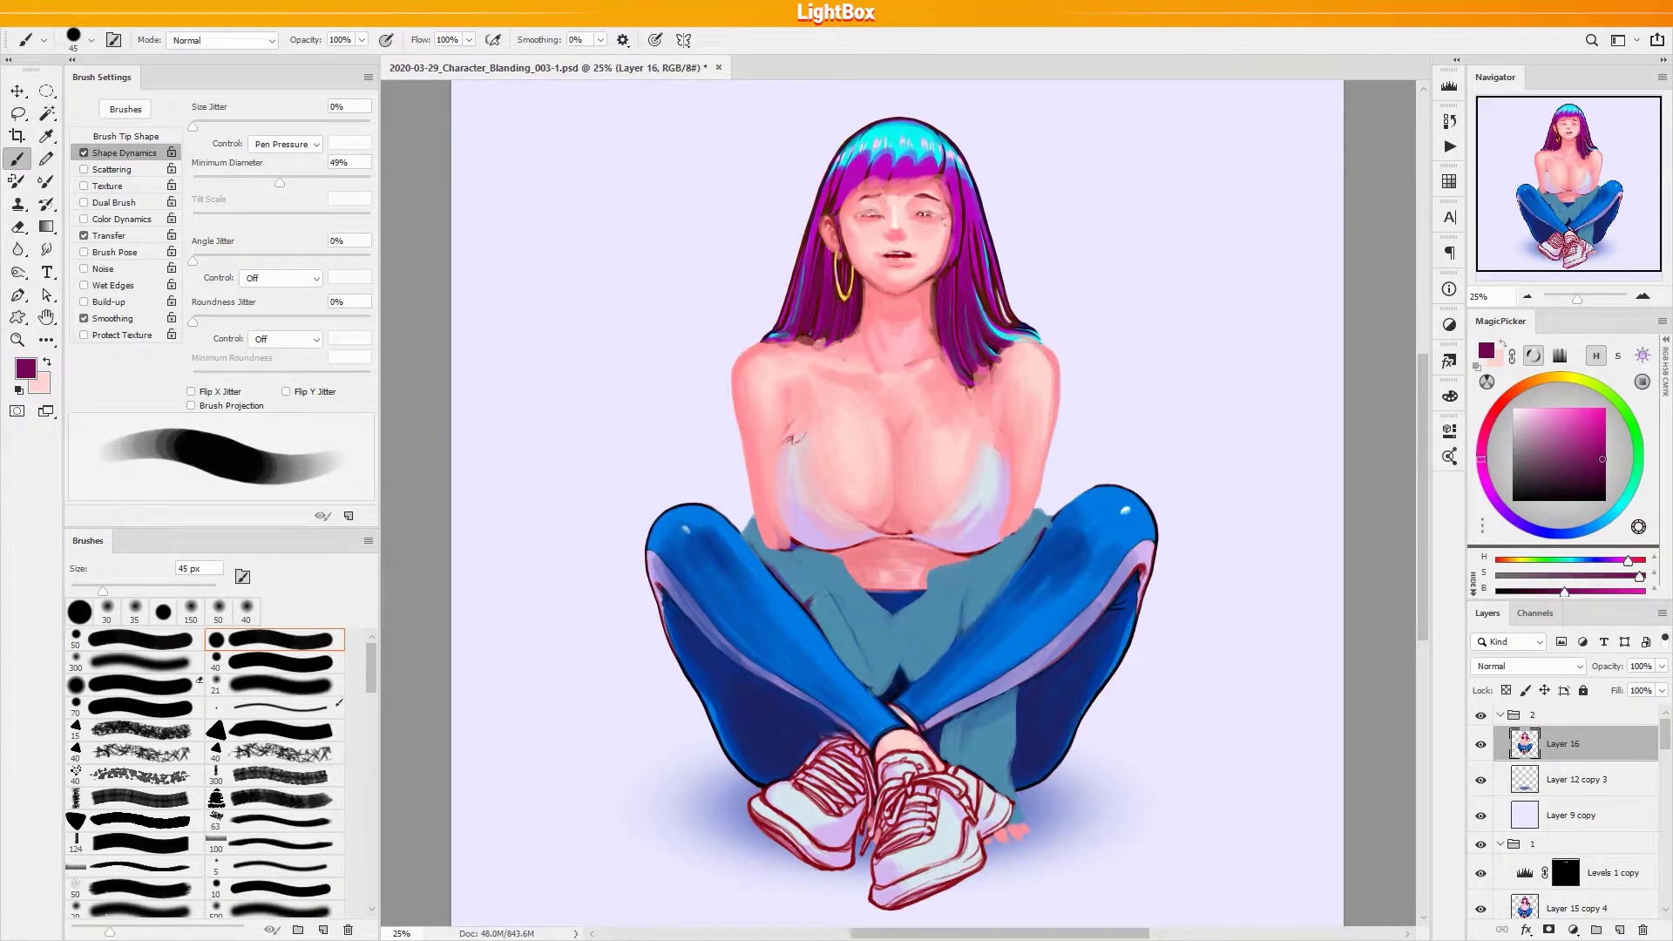
{"action": "left_click_drag", "start_coordinate": [941, 172], "coordinate": [841, 188]}
Shade the ear and earring with sampled dark red and dark purple, undoing a stray stroke and reducing the brush to 30 px
{"action": "left_click", "coordinate": [829, 239], "text": "alt"}
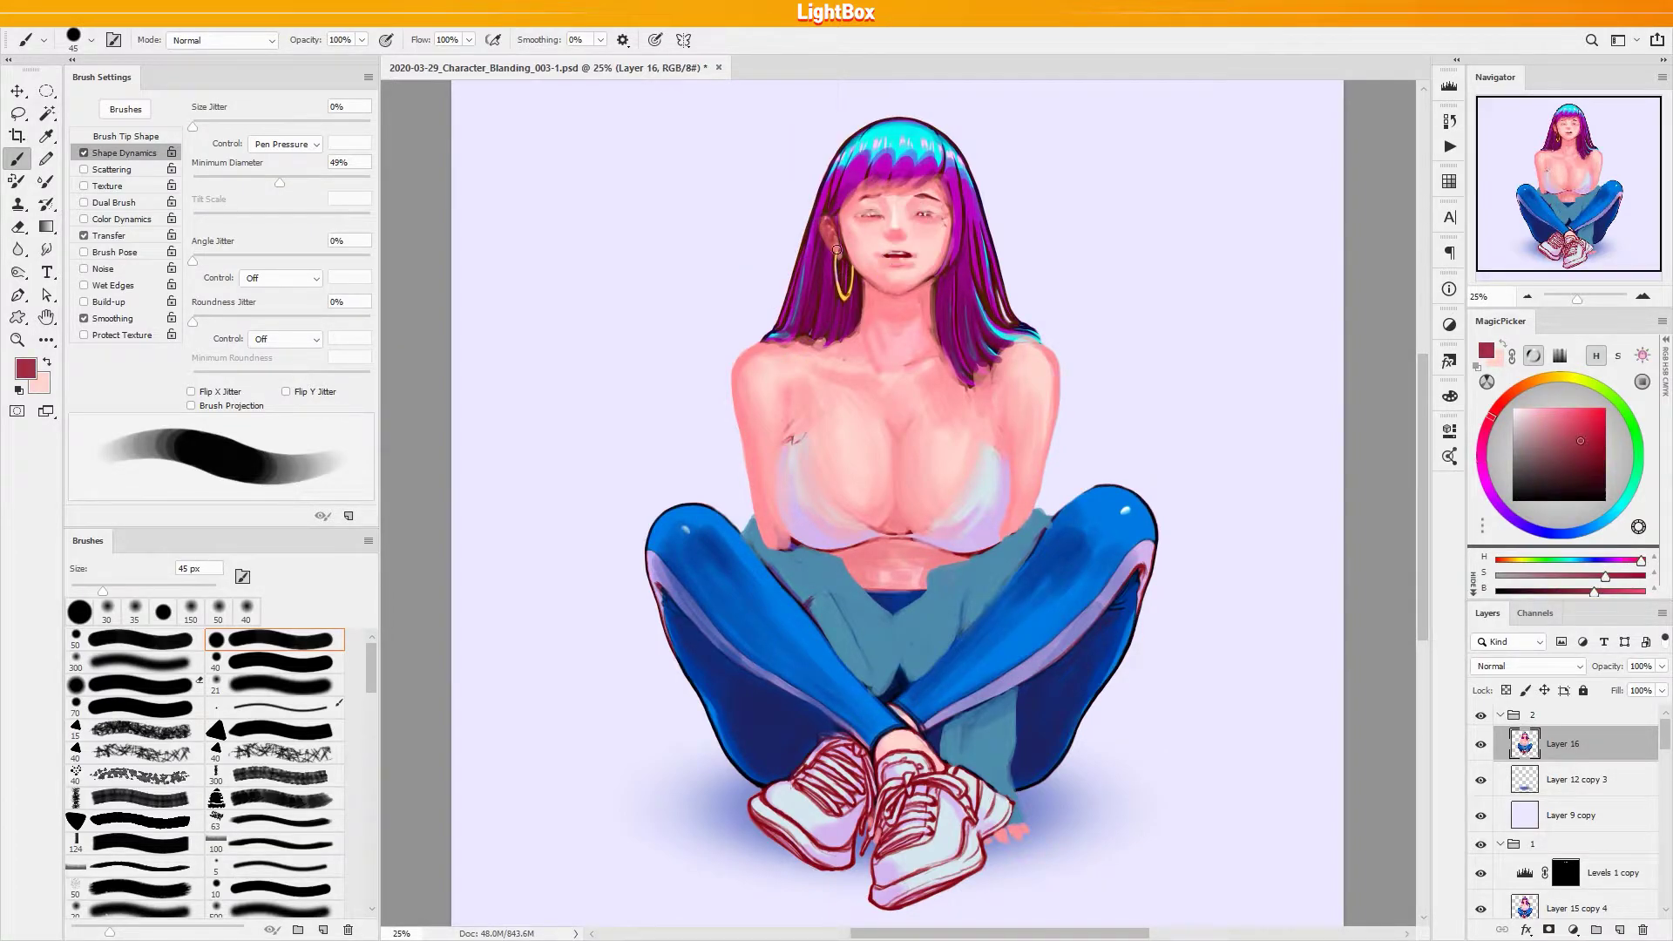
{"action": "left_click", "coordinate": [824, 257], "text": "alt"}
{"action": "left_click_drag", "start_coordinate": [838, 254], "coordinate": [865, 333]}
{"action": "key", "text": "ctrl+z"}
{"action": "key", "text": "bracketleft"}
{"action": "key", "text": "bracketleft"}
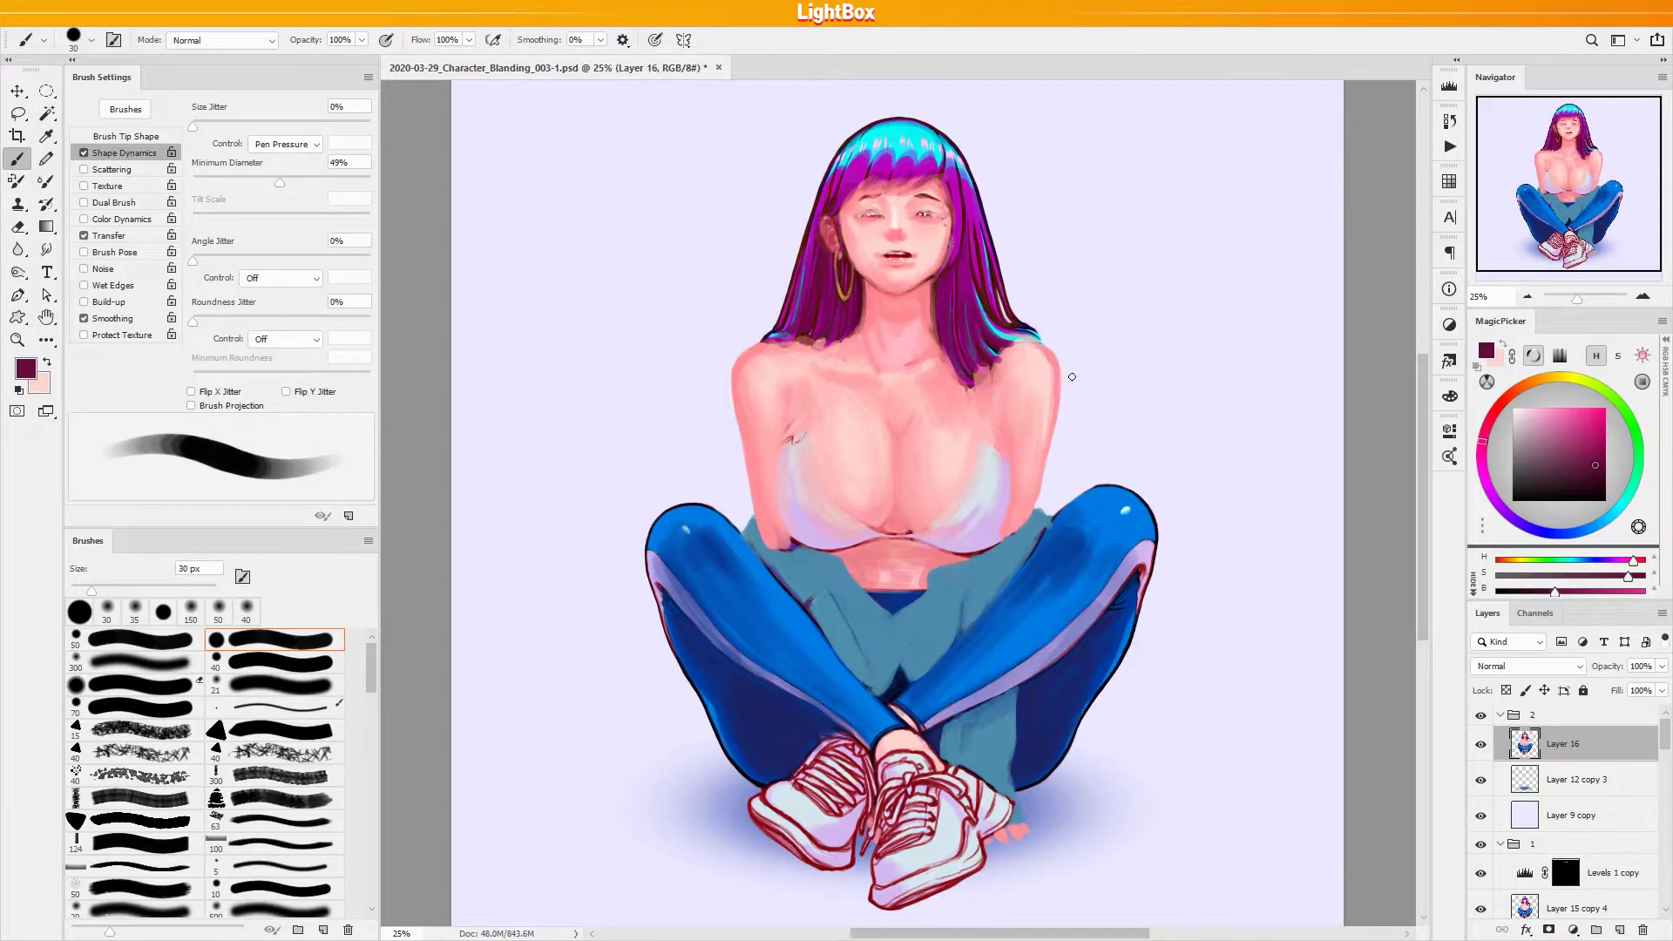
Touch up the outer edges of the shoulders and upper arms with sampled skin pink
{"action": "key", "text": "e"}
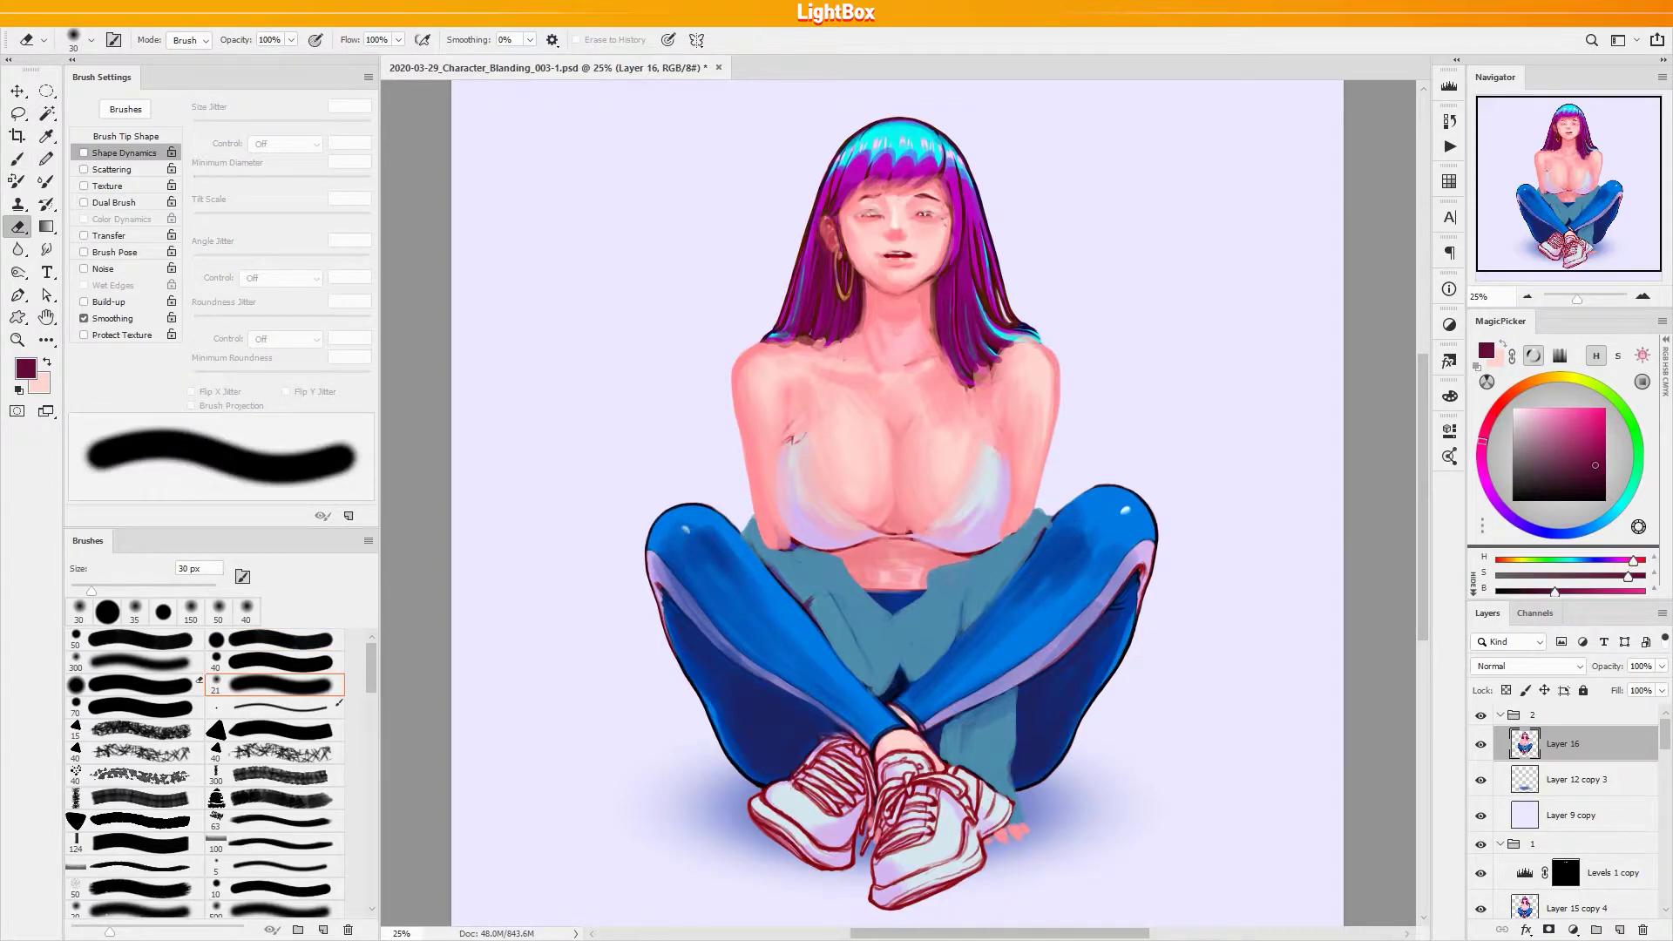
{"action": "key", "text": "b"}
{"action": "left_click", "coordinate": [1052, 437], "text": "alt"}
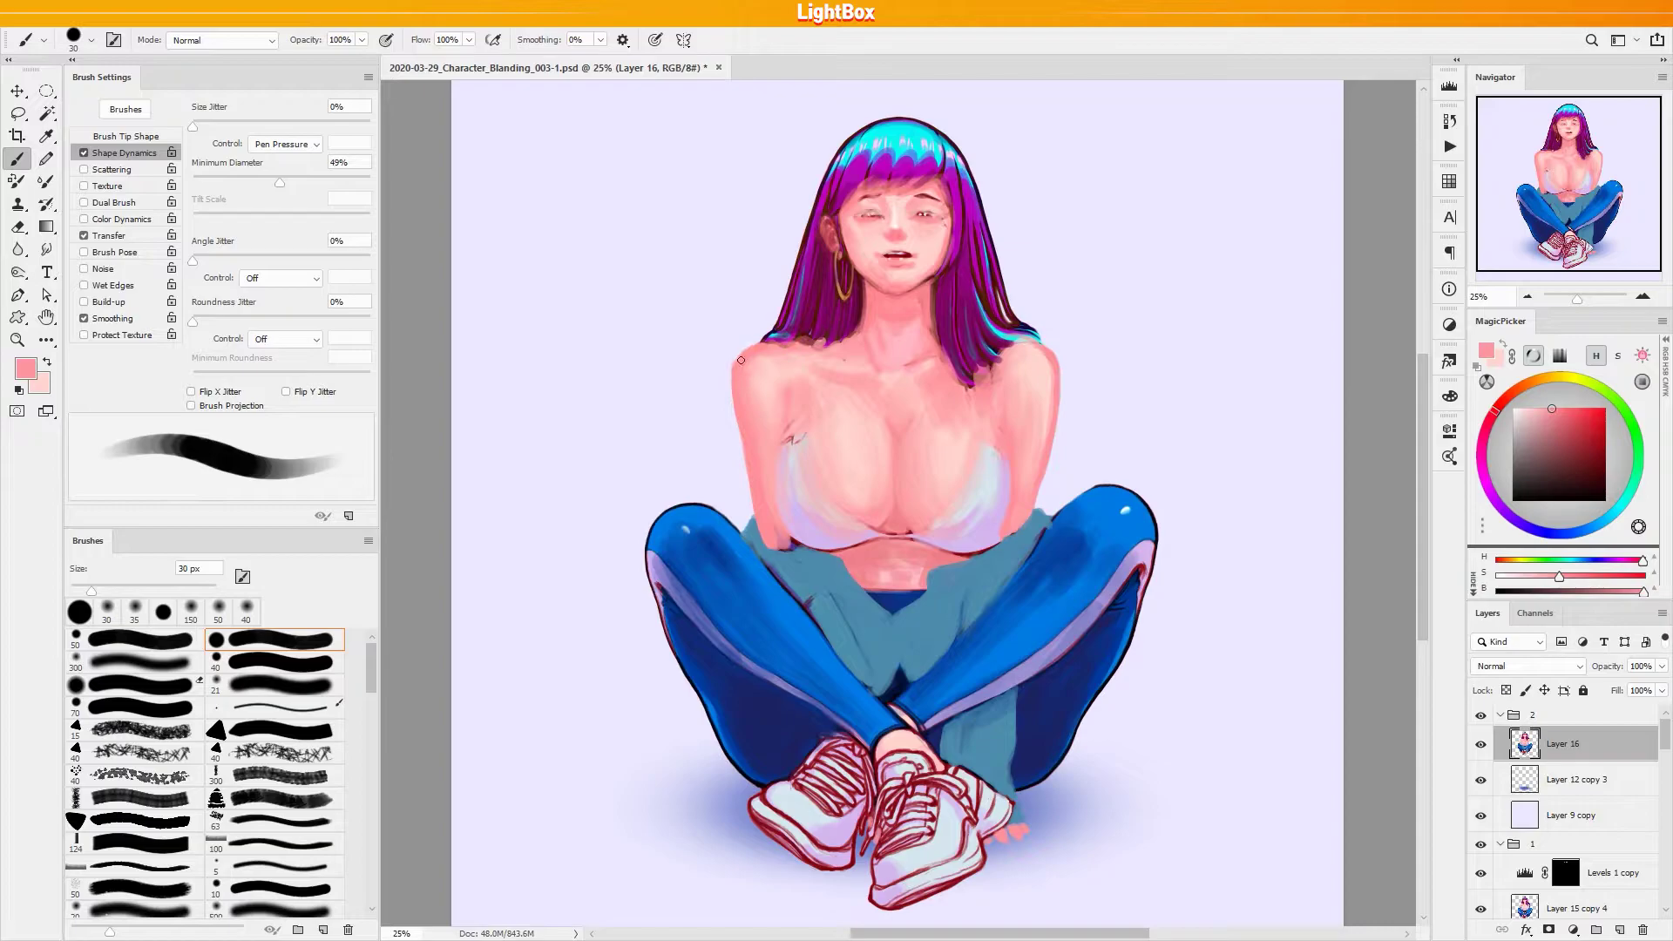
{"action": "key", "text": "e"}
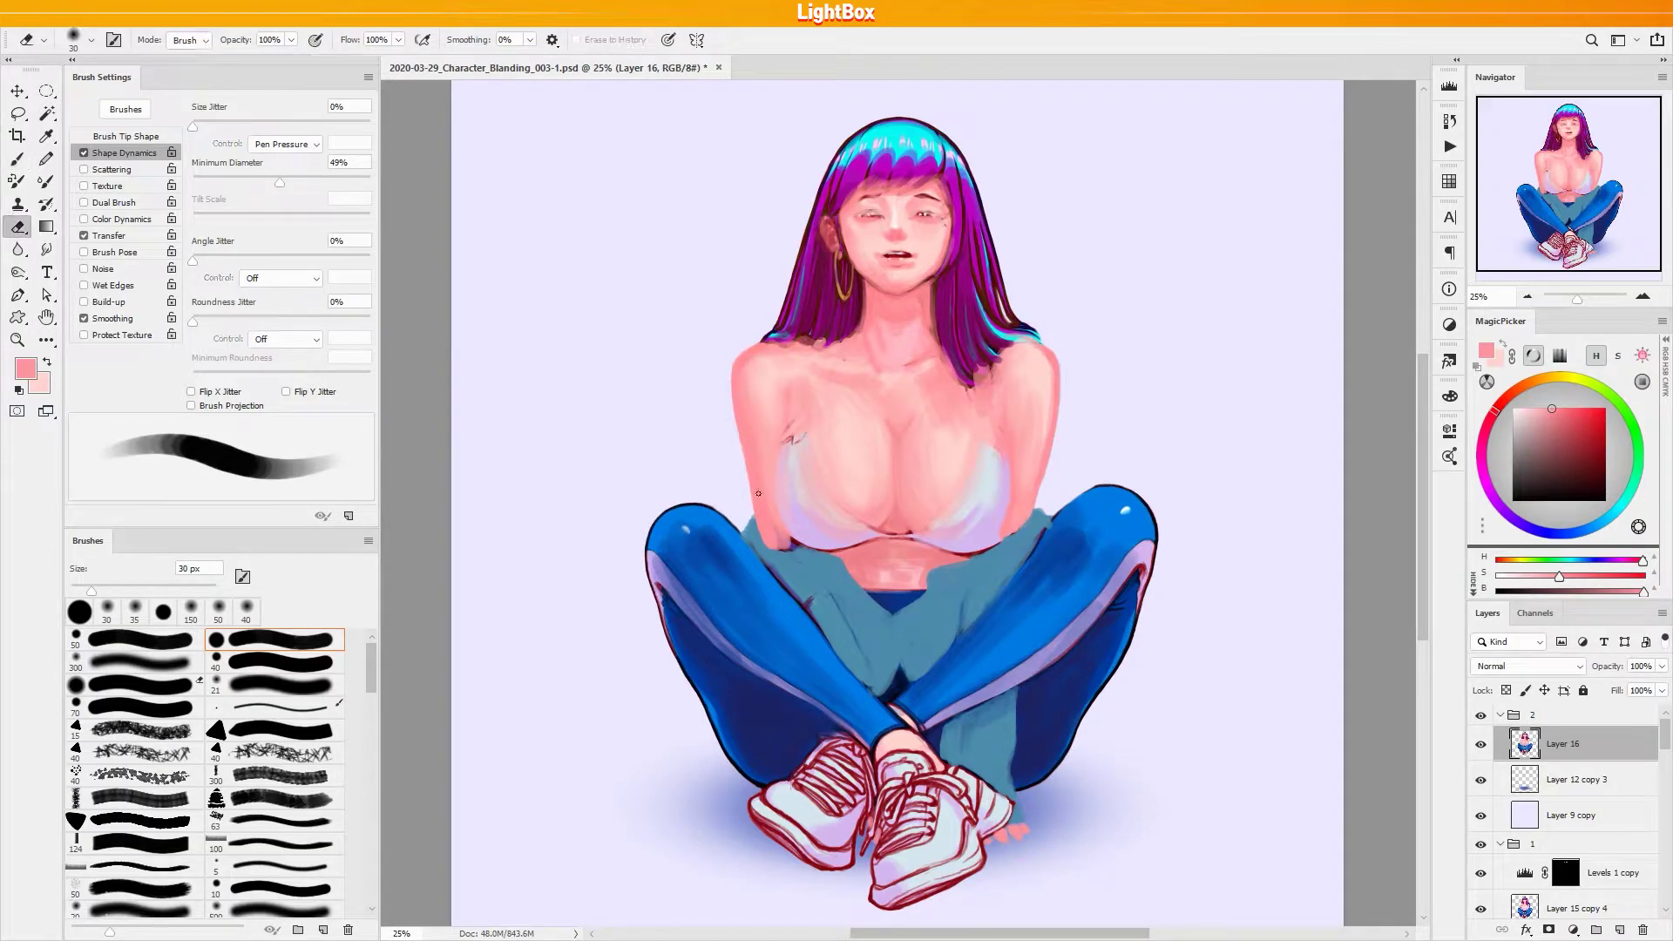
{"action": "key", "text": "b"}
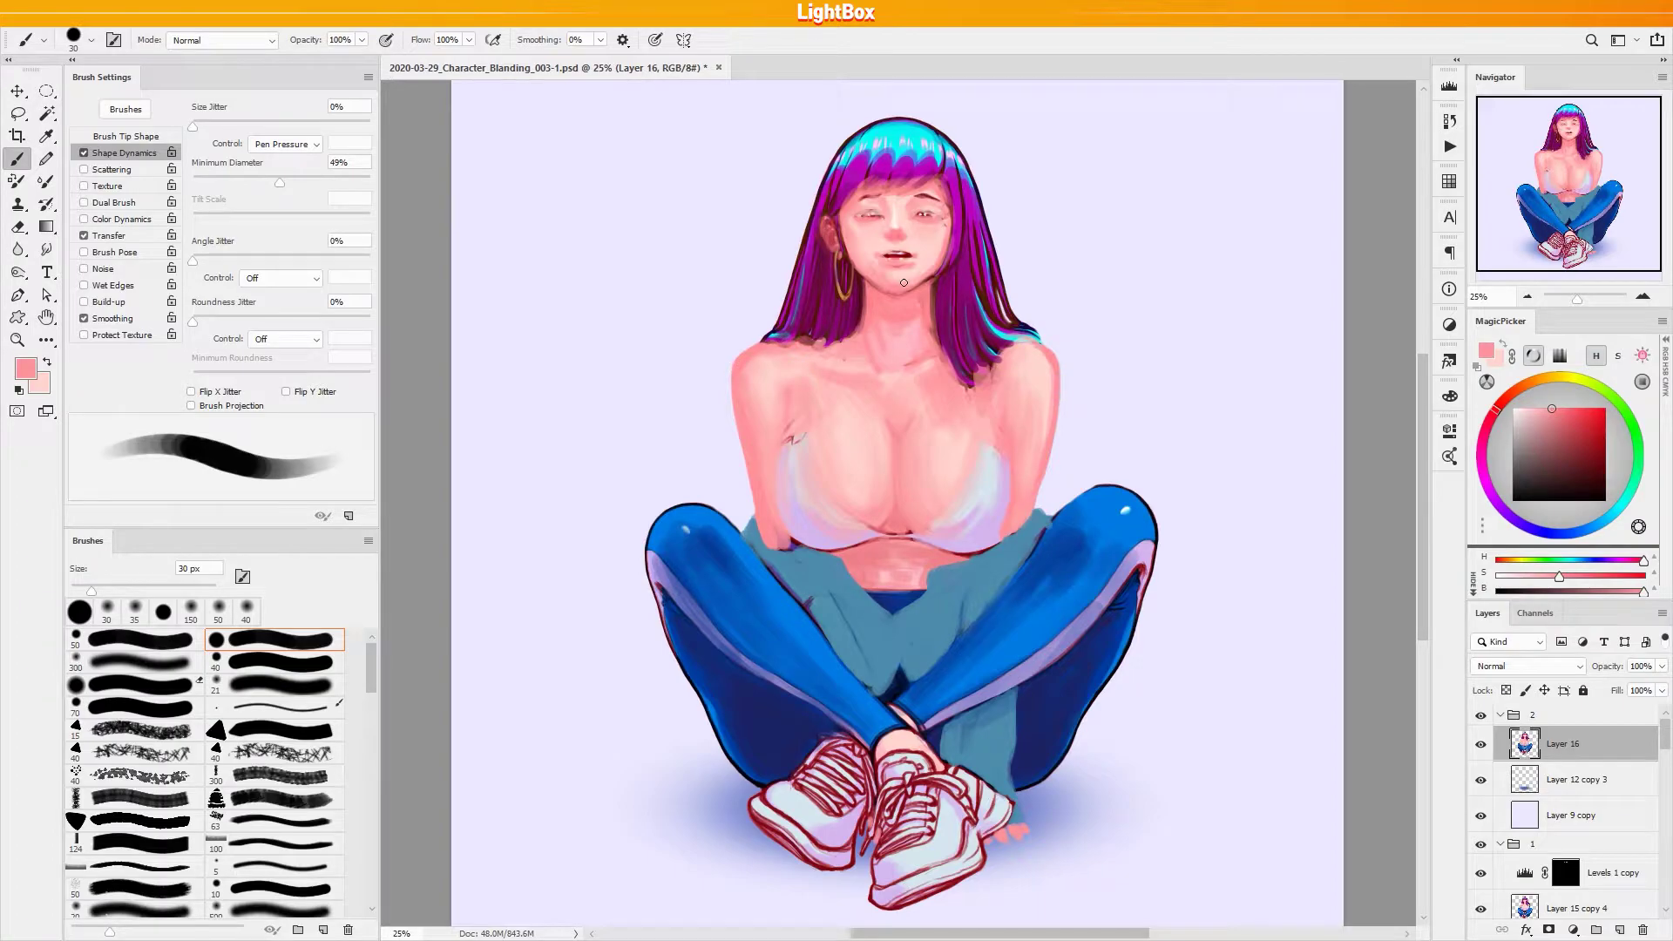
Deepen the shadows on both sides of the neck beside the hair with sampled dark reds
{"action": "left_click", "coordinate": [862, 281], "text": "alt"}
{"action": "left_click", "coordinate": [862, 306], "text": "alt"}
{"action": "left_click", "coordinate": [942, 324], "text": "alt"}
{"action": "left_click", "coordinate": [935, 281], "text": "alt"}
{"action": "left_click_drag", "start_coordinate": [932, 293], "coordinate": [932, 324]}
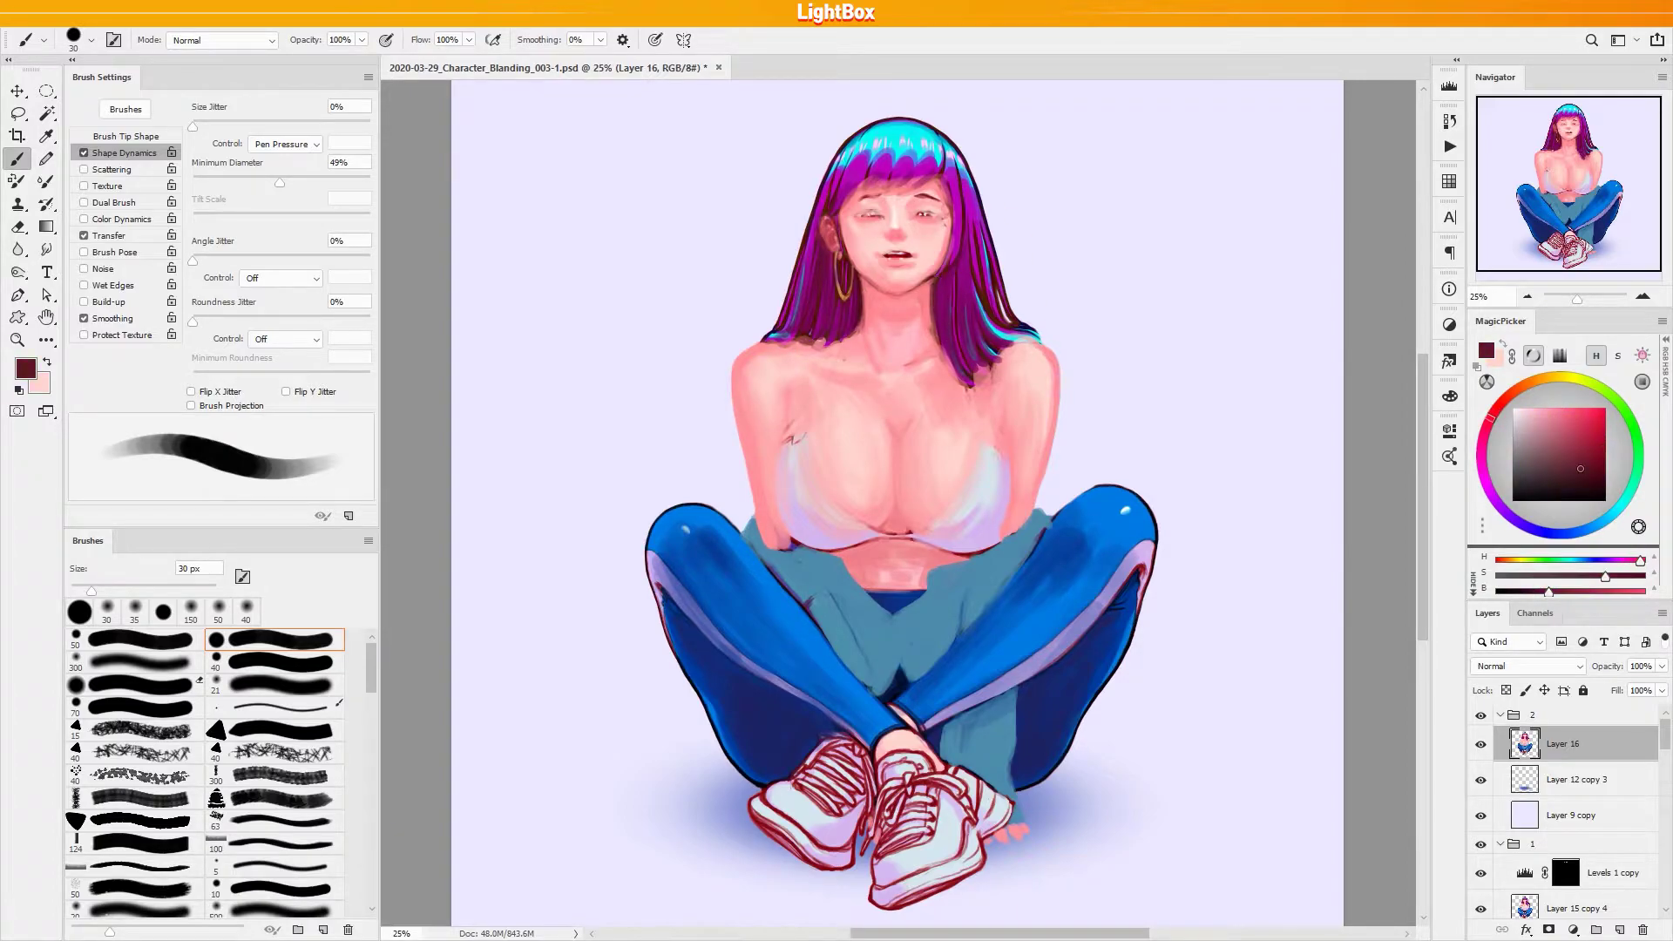
{"action": "left_click", "coordinate": [830, 223], "text": "alt"}
{"action": "left_click_drag", "start_coordinate": [926, 294], "coordinate": [927, 324]}
{"action": "left_click_drag", "start_coordinate": [865, 288], "coordinate": [866, 331]}
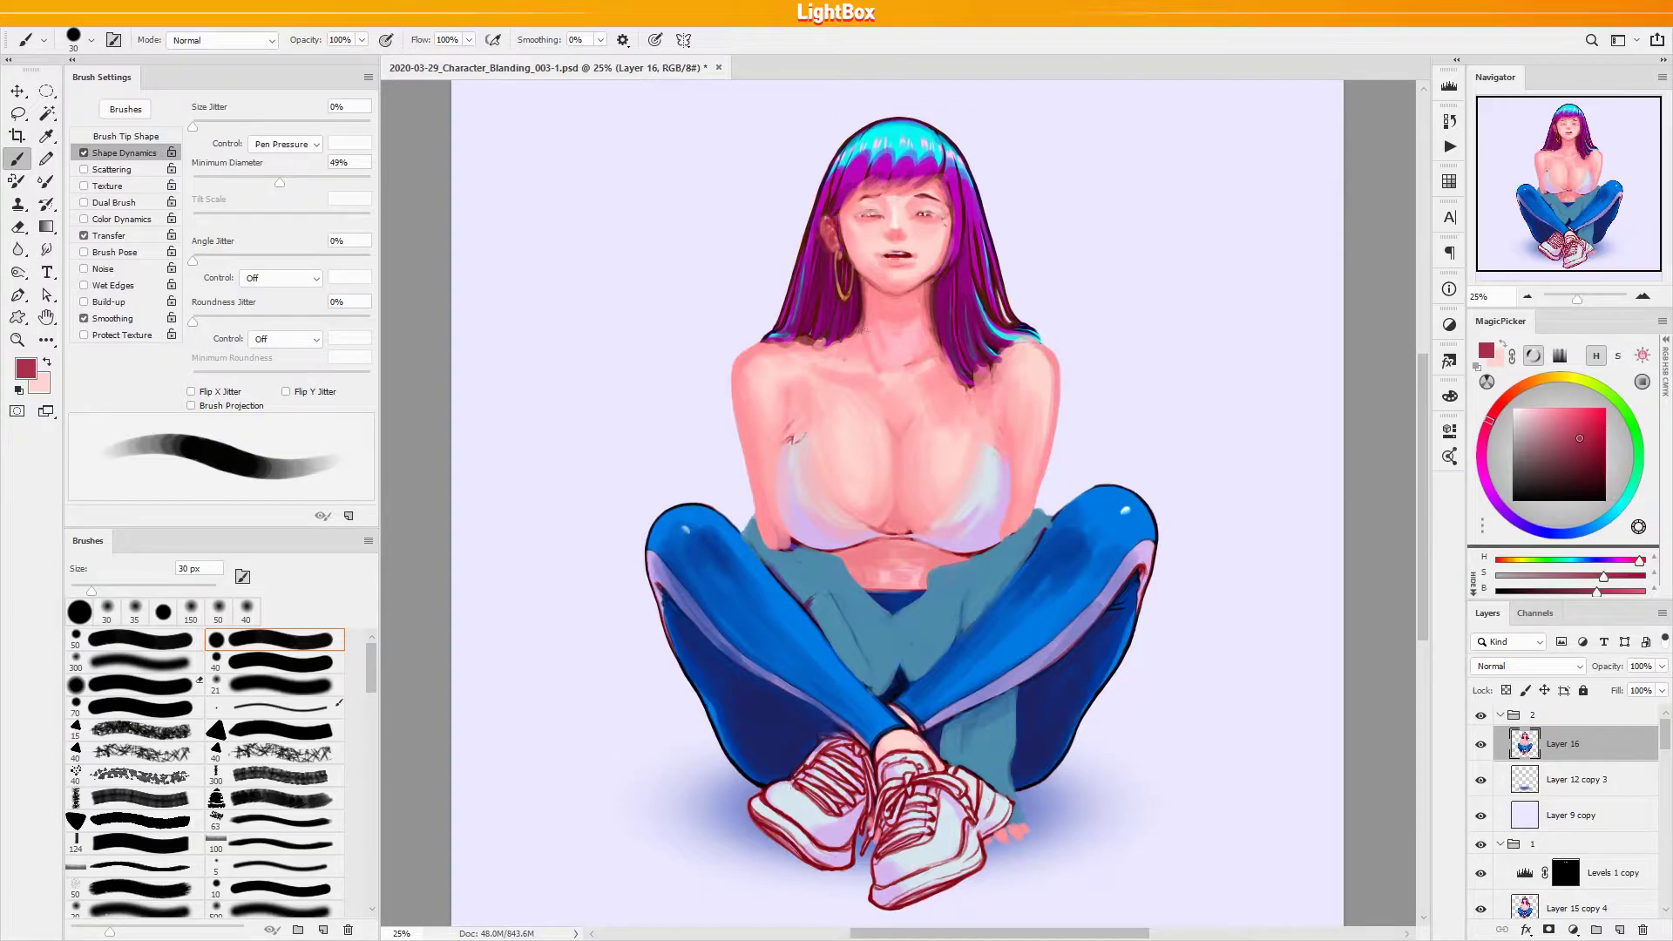
Soften the collarbone area with sampled light pinks, enlarging the brush to 60 px
{"action": "left_click", "coordinate": [876, 366], "text": "alt"}
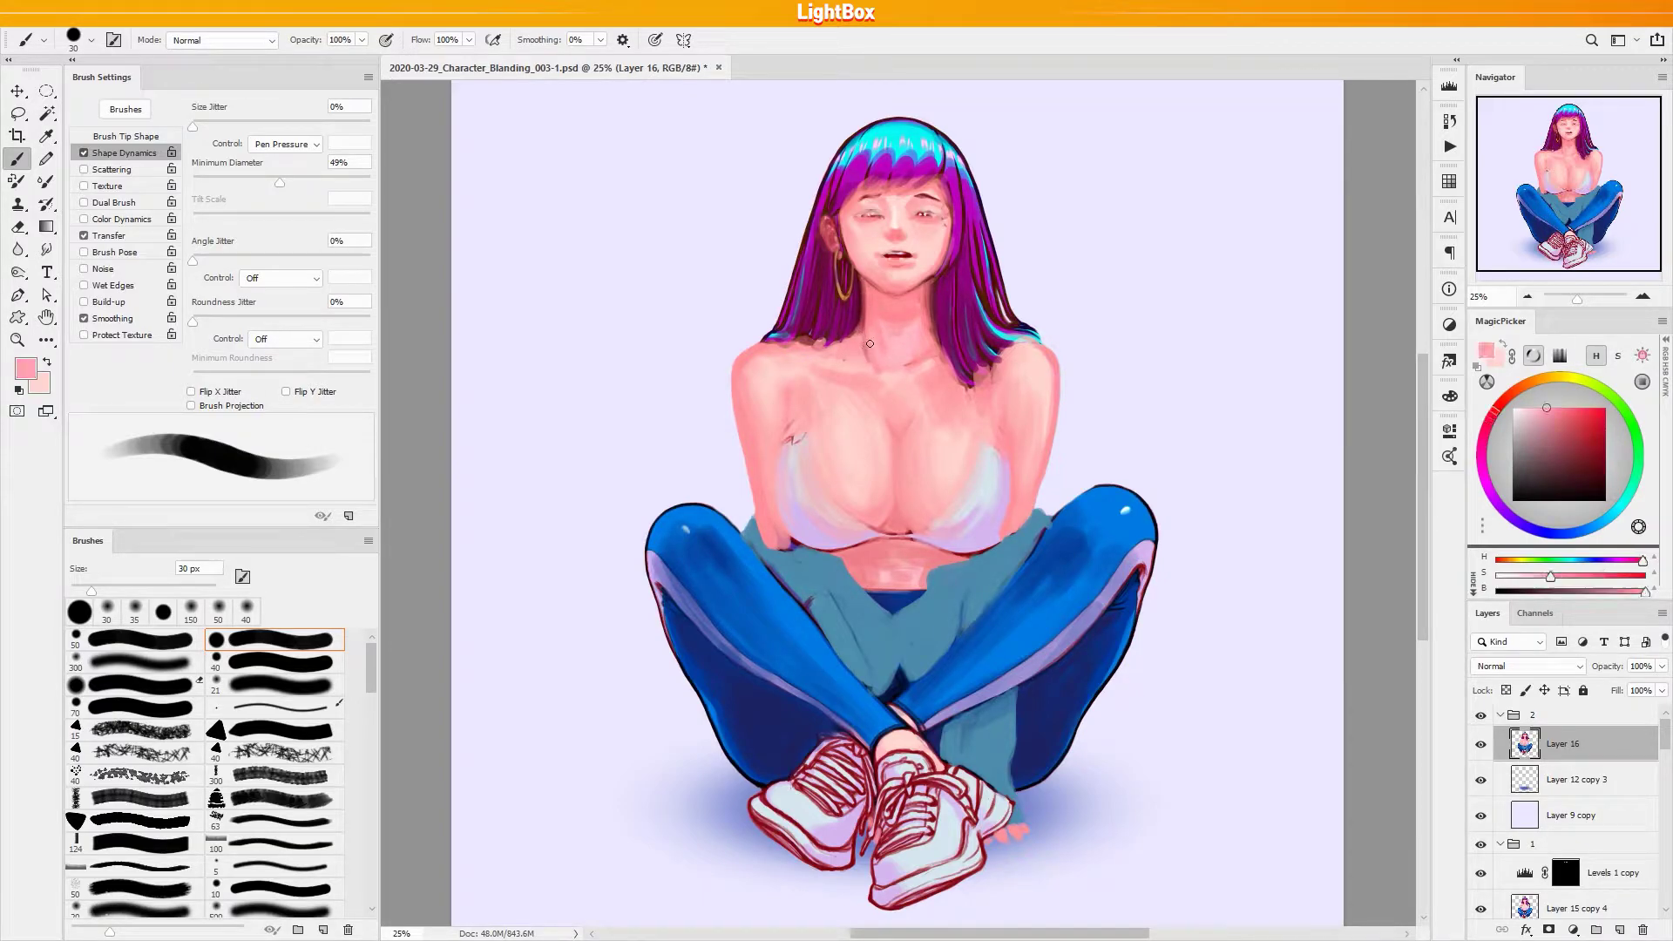
{"action": "key", "text": "bracketright"}
{"action": "key", "text": "bracketright"}
{"action": "key", "text": "bracketright"}
{"action": "key", "text": "bracketright"}
{"action": "key", "text": "bracketright"}
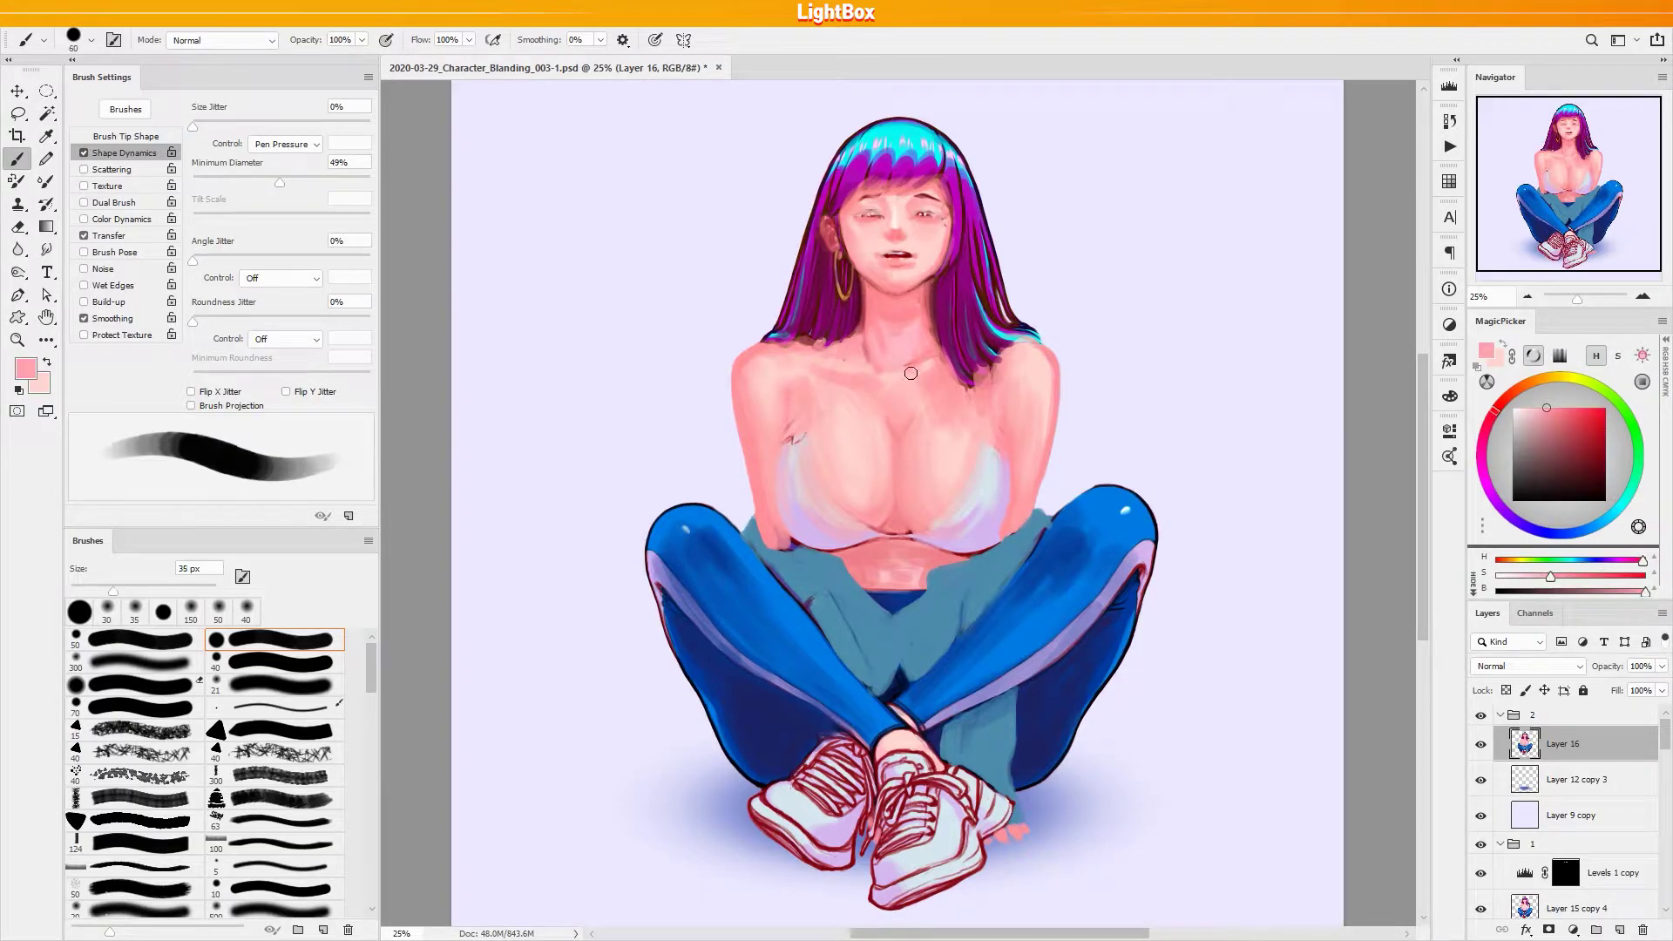
{"action": "left_click", "coordinate": [907, 370], "text": "alt"}
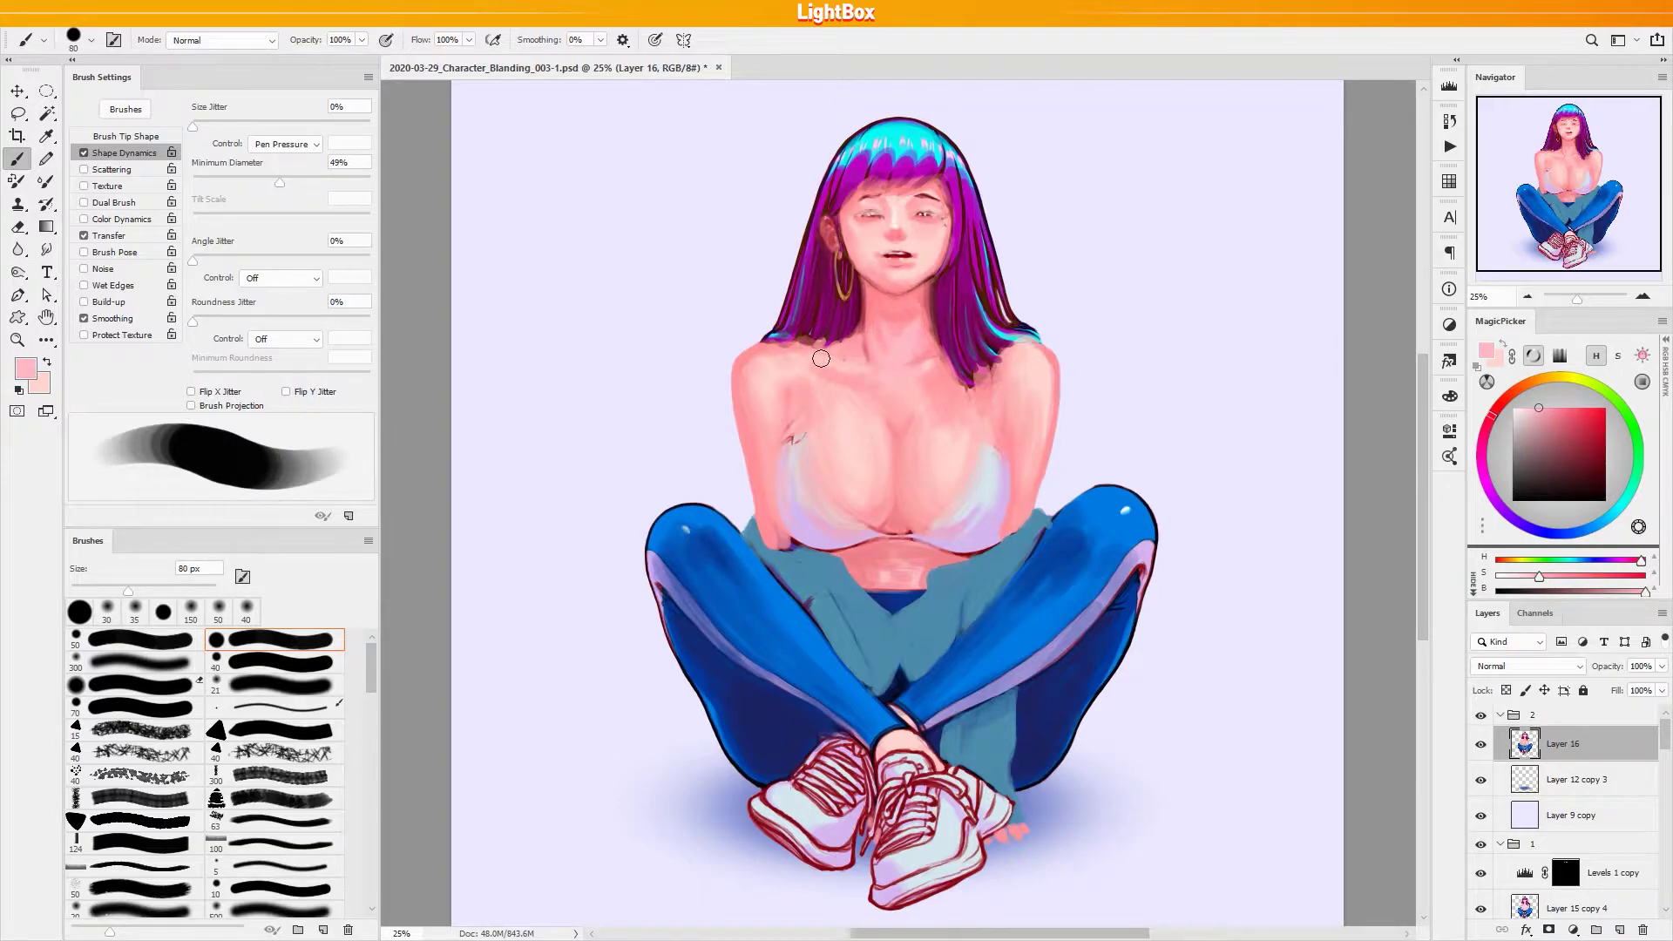
Smooth the shoulders and upper chest with sampled skin pink, enlarging the brush to 250 px
{"action": "key", "text": "bracketright"}
{"action": "key", "text": "bracketright"}
{"action": "key", "text": "bracketright"}
{"action": "key", "text": "bracketright"}
{"action": "key", "text": "bracketright"}
{"action": "key", "text": "bracketright"}
{"action": "key", "text": "bracketright"}
{"action": "key", "text": "bracketleft"}
{"action": "key", "text": "bracketleft"}
{"action": "key", "text": "bracketleft"}
{"action": "key", "text": "bracketleft"}
{"action": "key", "text": "bracketright"}
{"action": "key", "text": "bracketright"}
{"action": "key", "text": "bracketright"}
{"action": "key", "text": "bracketright"}
{"action": "left_click", "coordinate": [917, 330], "text": "alt"}
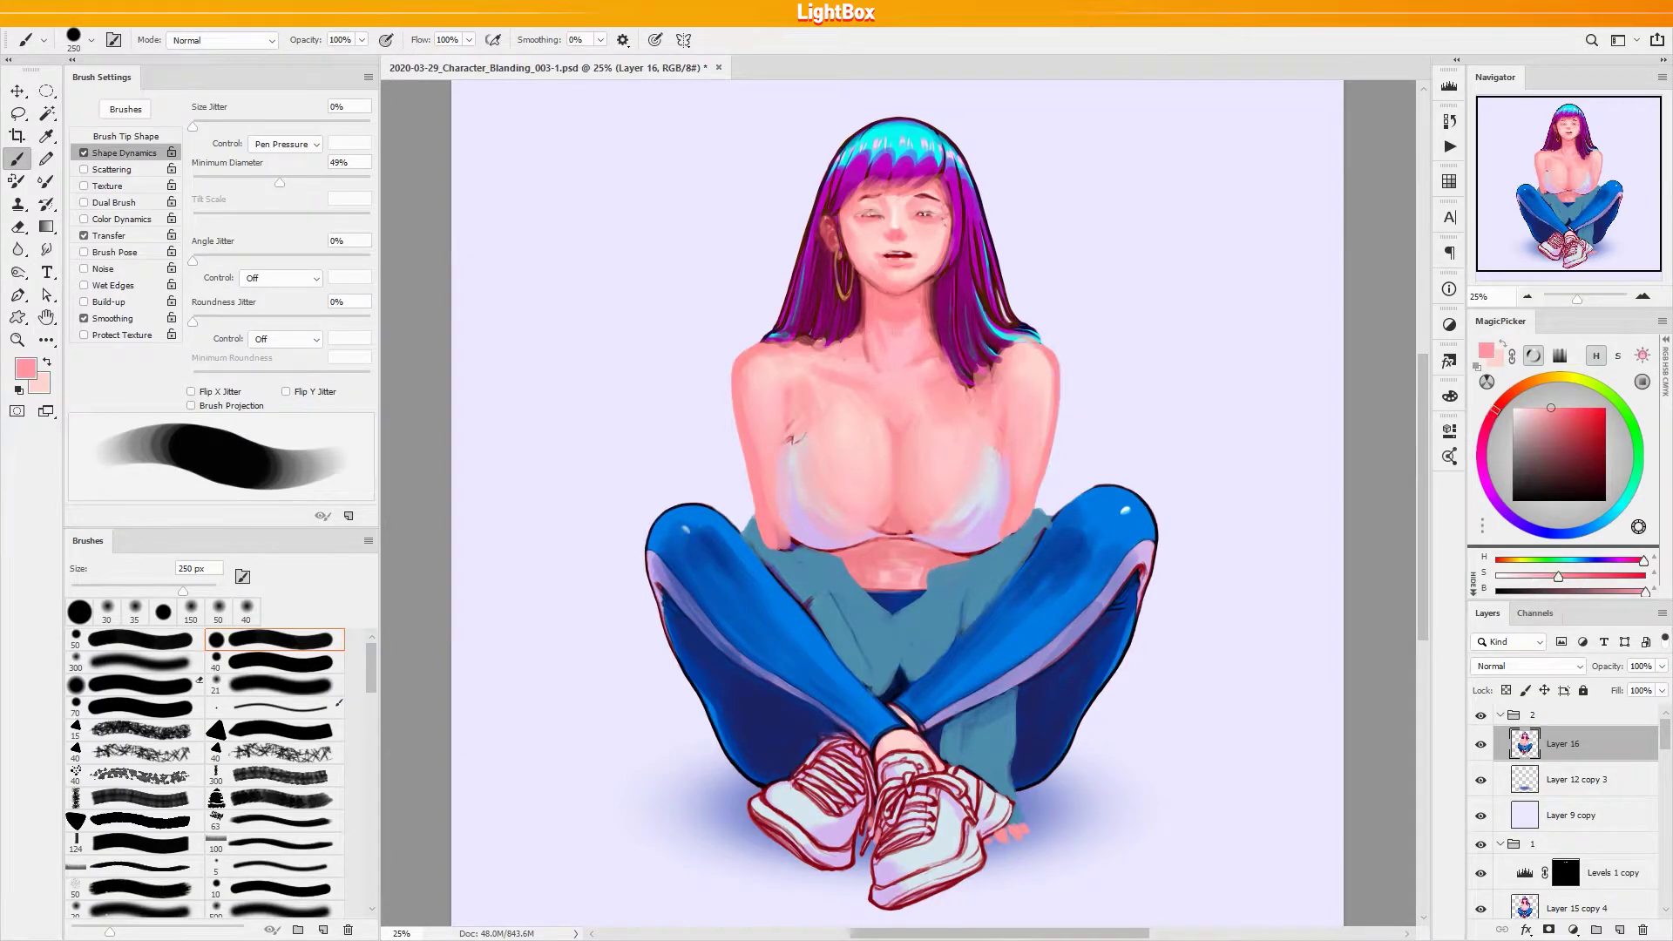
Reduce the brush to 50 px and blend the top of the chest's centre line with sampled pinks
{"action": "key", "text": "bracketleft"}
{"action": "key", "text": "bracketleft"}
{"action": "key", "text": "bracketleft"}
{"action": "key", "text": "bracketleft"}
{"action": "key", "text": "bracketleft"}
{"action": "key", "text": "bracketleft"}
{"action": "key", "text": "bracketleft"}
{"action": "key", "text": "bracketleft"}
{"action": "key", "text": "bracketleft"}
{"action": "key", "text": "bracketleft"}
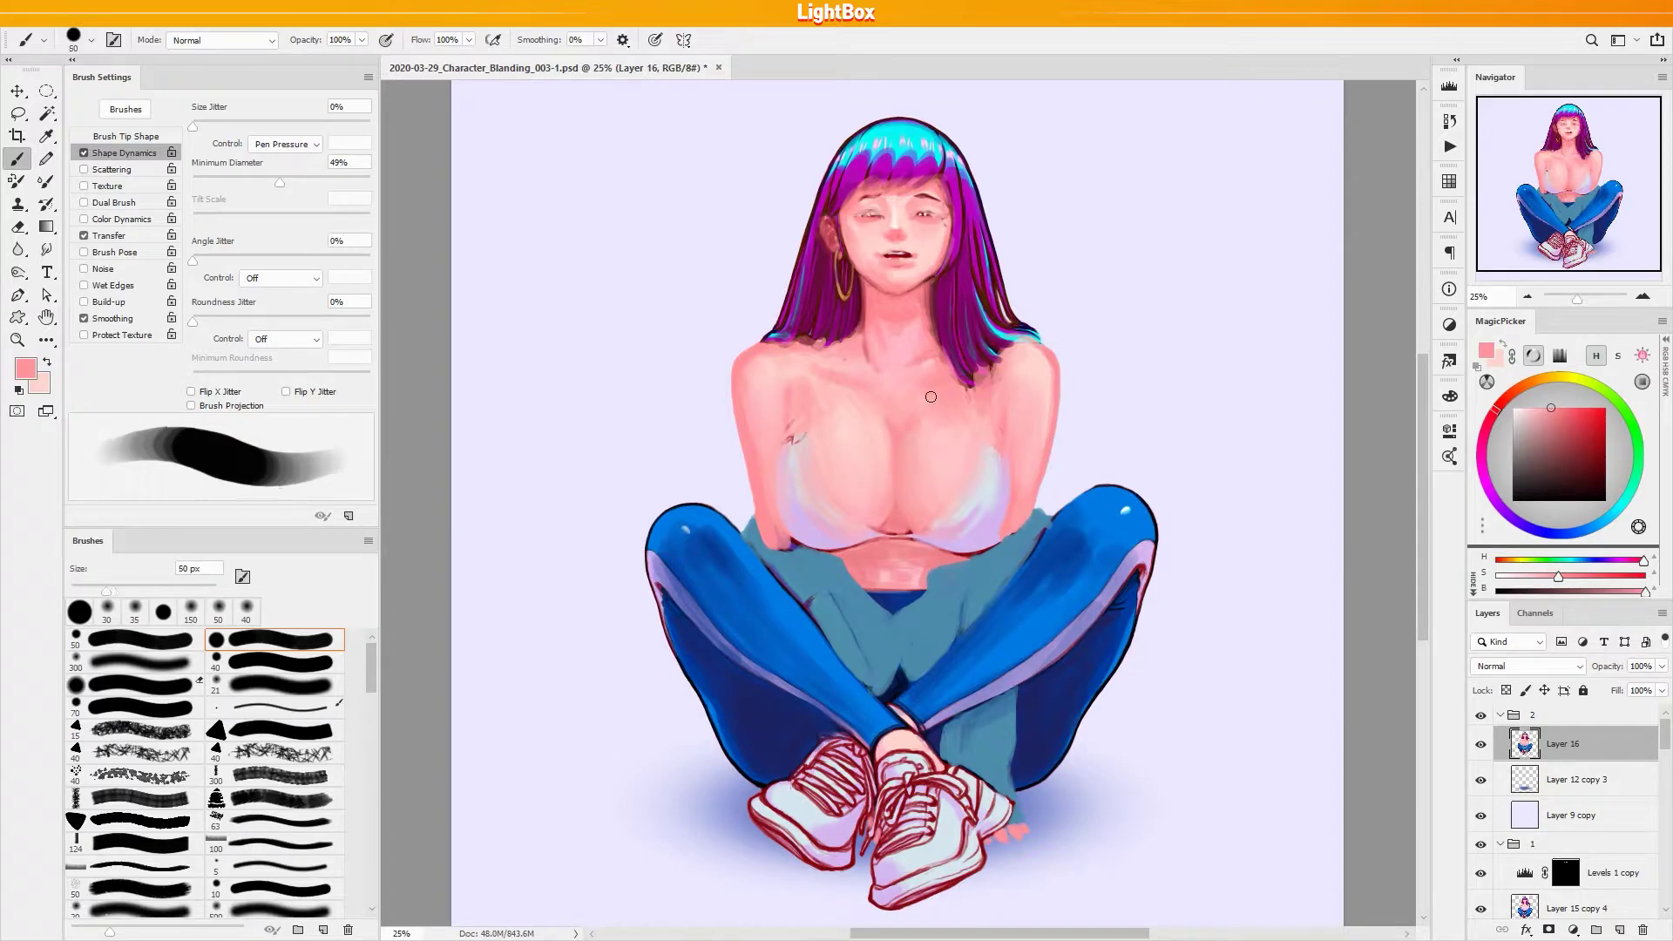
{"action": "left_click", "coordinate": [911, 437], "text": "alt"}
{"action": "mouse_move", "coordinate": [881, 420]}
{"action": "left_mouse_down"}
{"action": "mouse_move", "coordinate": [892, 467]}
{"action": "mouse_move", "coordinate": [912, 423]}
{"action": "mouse_move", "coordinate": [885, 458]}
{"action": "mouse_move", "coordinate": [903, 453]}
{"action": "left_mouse_up"}
{"action": "left_click", "coordinate": [896, 442], "text": "alt"}
Blend the skin on both sides of the chest's centre line with closely sampled pink tones
{"action": "left_click", "coordinate": [942, 400], "text": "alt"}
{"action": "left_click", "coordinate": [907, 411], "text": "alt"}
{"action": "left_click", "coordinate": [872, 413], "text": "alt"}
{"action": "left_click", "coordinate": [898, 470], "text": "alt"}
{"action": "left_click", "coordinate": [883, 429], "text": "alt"}
{"action": "left_click", "coordinate": [916, 442], "text": "alt"}
{"action": "left_click", "coordinate": [936, 340], "text": "alt"}
{"action": "left_click", "coordinate": [875, 466], "text": "alt"}
{"action": "left_click", "coordinate": [882, 457], "text": "alt"}
{"action": "left_click", "coordinate": [902, 458], "text": "alt"}
{"action": "left_click", "coordinate": [911, 462], "text": "alt"}
Repaint the lower centre of the chest over the dark outline with sampled pinks, undoing two stray strokes
{"action": "left_click_drag", "start_coordinate": [909, 530], "coordinate": [901, 496]}
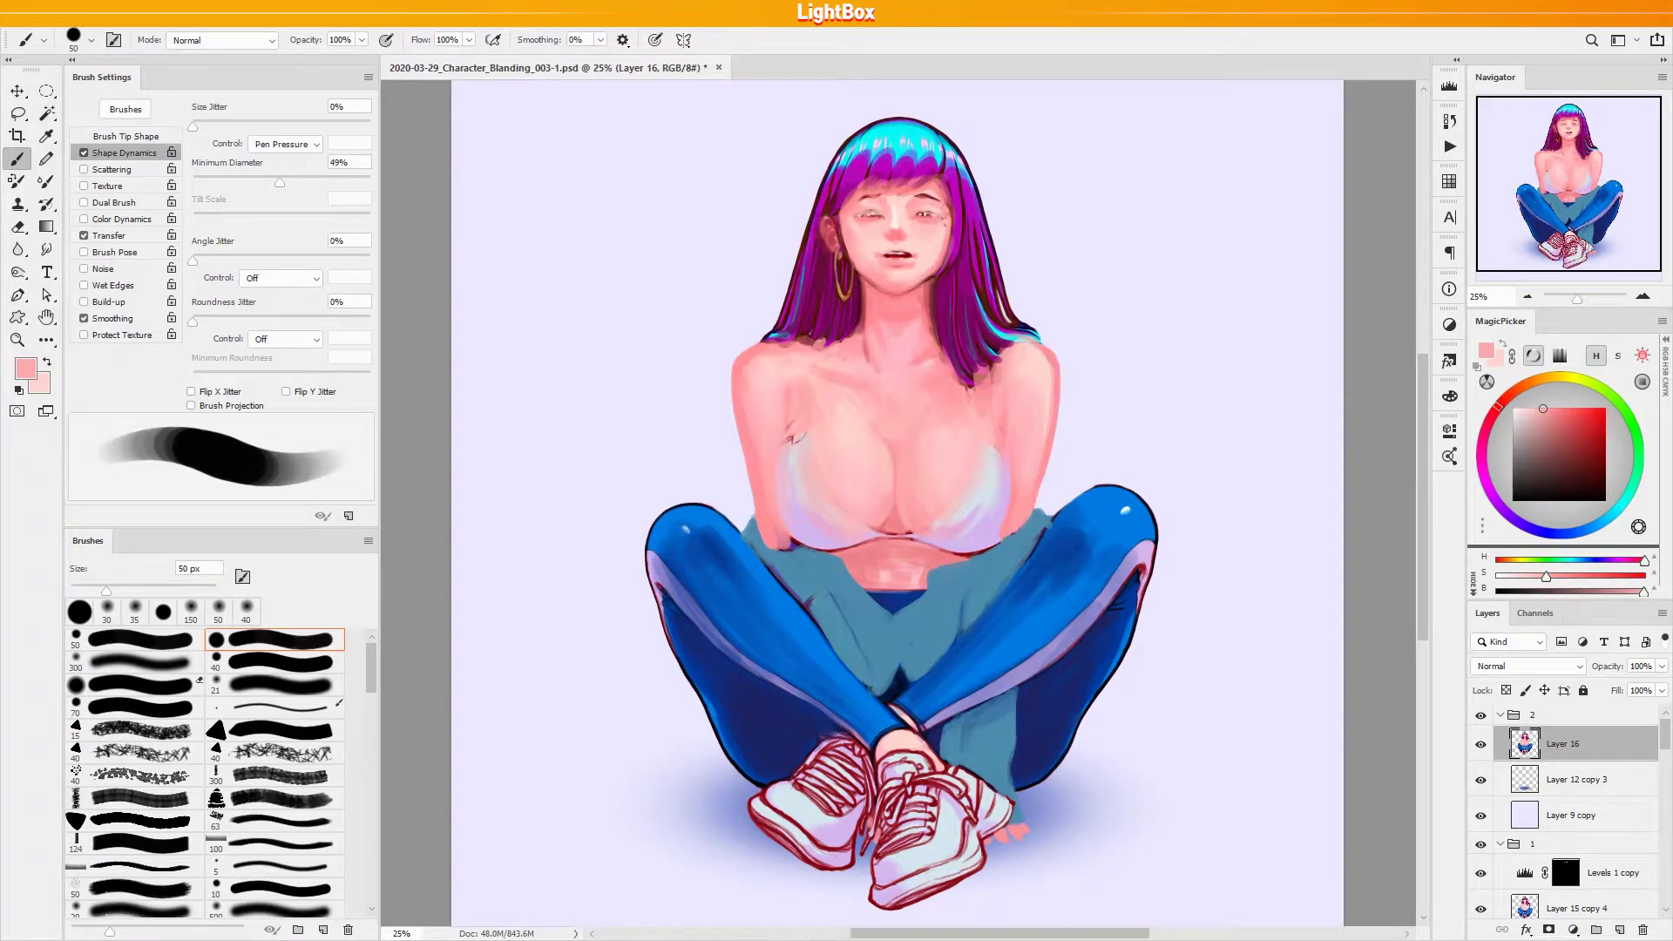
{"action": "left_click", "coordinate": [889, 516], "text": "alt"}
{"action": "key", "text": "ctrl+z"}
{"action": "key", "text": "ctrl+z"}
{"action": "mouse_move", "coordinate": [897, 470]}
{"action": "left_mouse_down"}
{"action": "mouse_move", "coordinate": [936, 558]}
{"action": "mouse_move", "coordinate": [897, 521]}
{"action": "mouse_move", "coordinate": [851, 560]}
{"action": "mouse_move", "coordinate": [884, 503]}
{"action": "mouse_move", "coordinate": [849, 553]}
{"action": "left_mouse_up"}
{"action": "left_click", "coordinate": [886, 504], "text": "alt"}
{"action": "left_click", "coordinate": [897, 517], "text": "alt"}
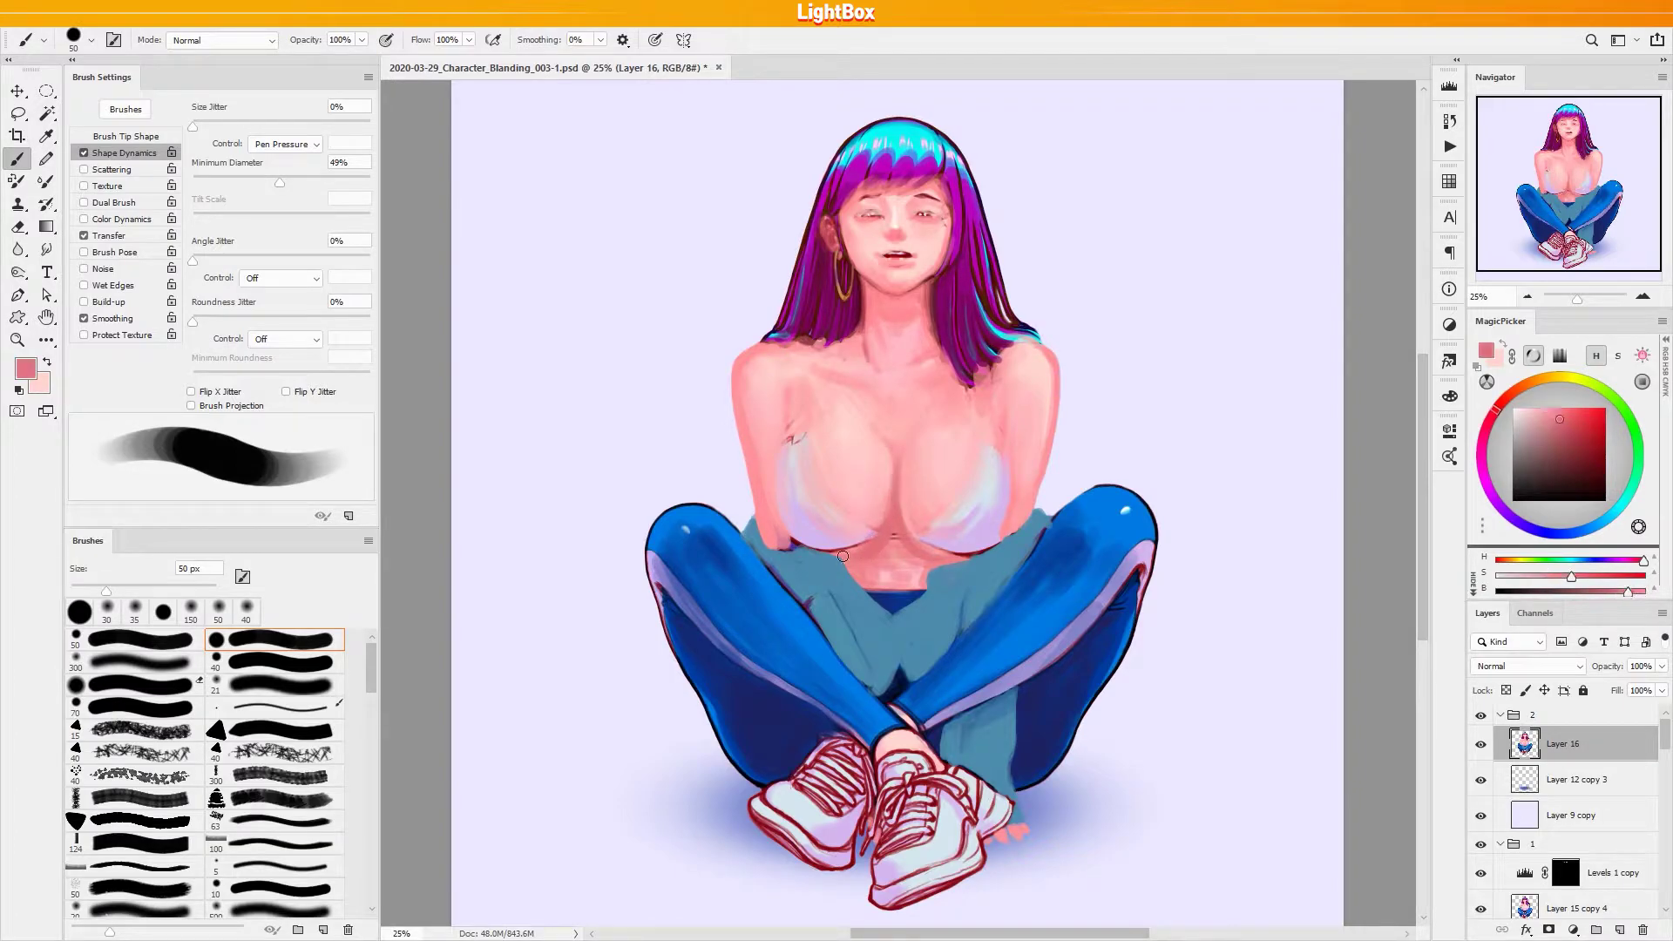
Repaint the outer and lower edges of the top in sampled lavender
{"action": "left_click", "coordinate": [846, 553], "text": "alt"}
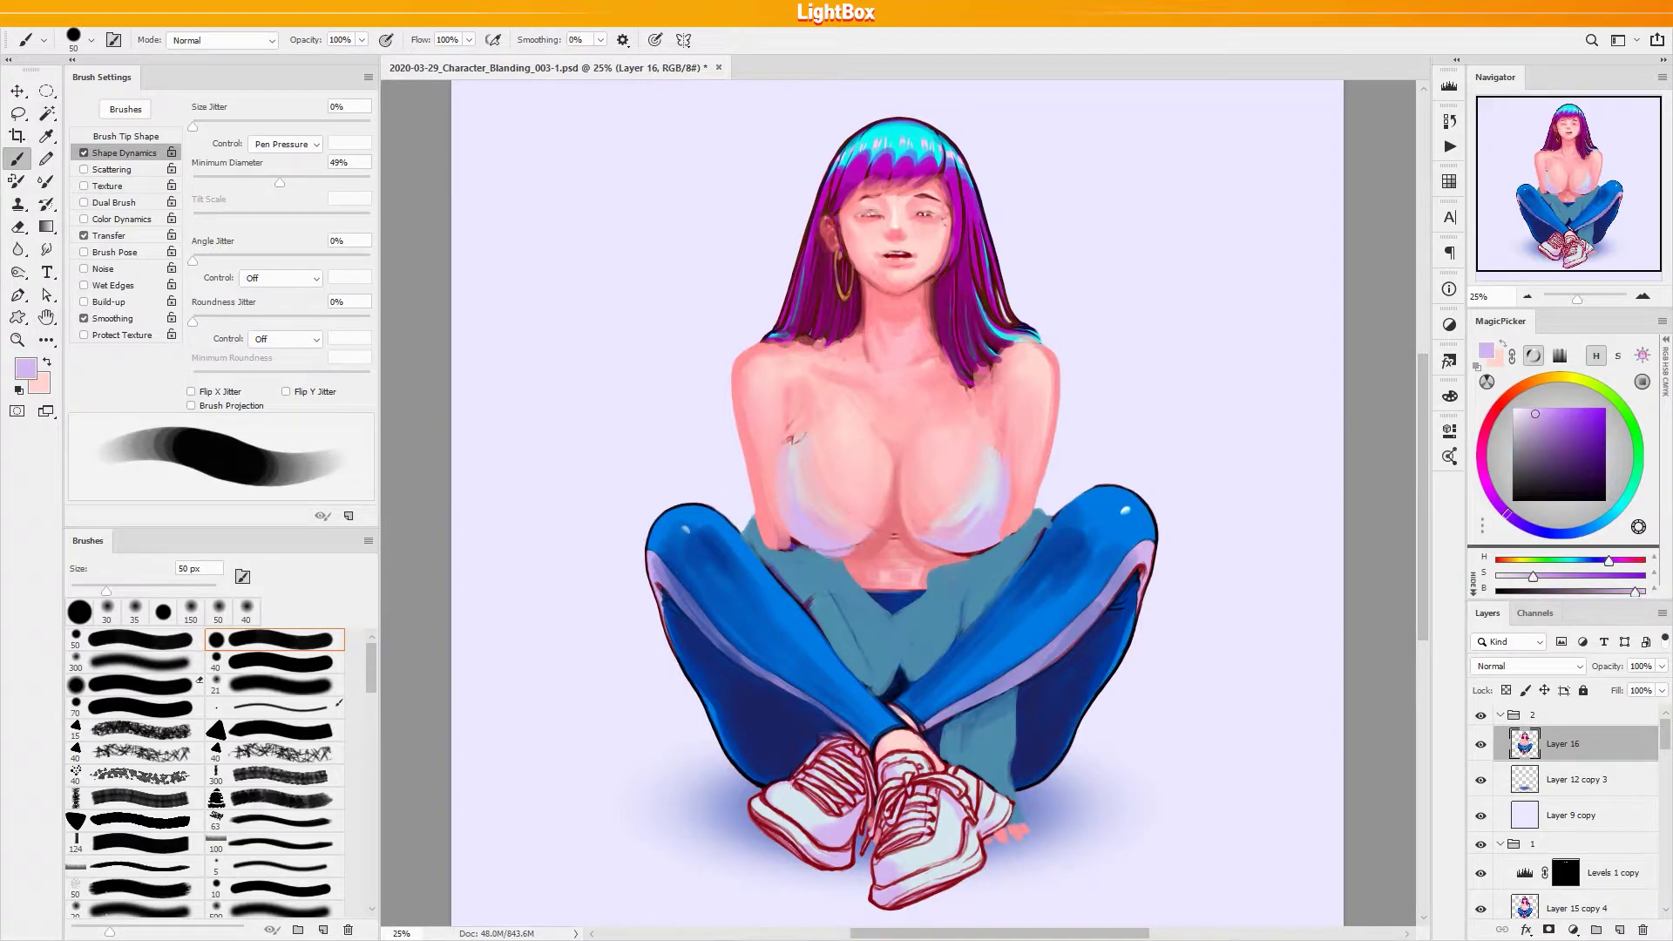
{"action": "mouse_move", "coordinate": [794, 467]}
{"action": "left_mouse_down"}
{"action": "mouse_move", "coordinate": [835, 540]}
{"action": "mouse_move", "coordinate": [819, 549]}
{"action": "mouse_move", "coordinate": [872, 535]}
{"action": "mouse_move", "coordinate": [828, 558]}
{"action": "mouse_move", "coordinate": [990, 553]}
{"action": "left_mouse_up"}
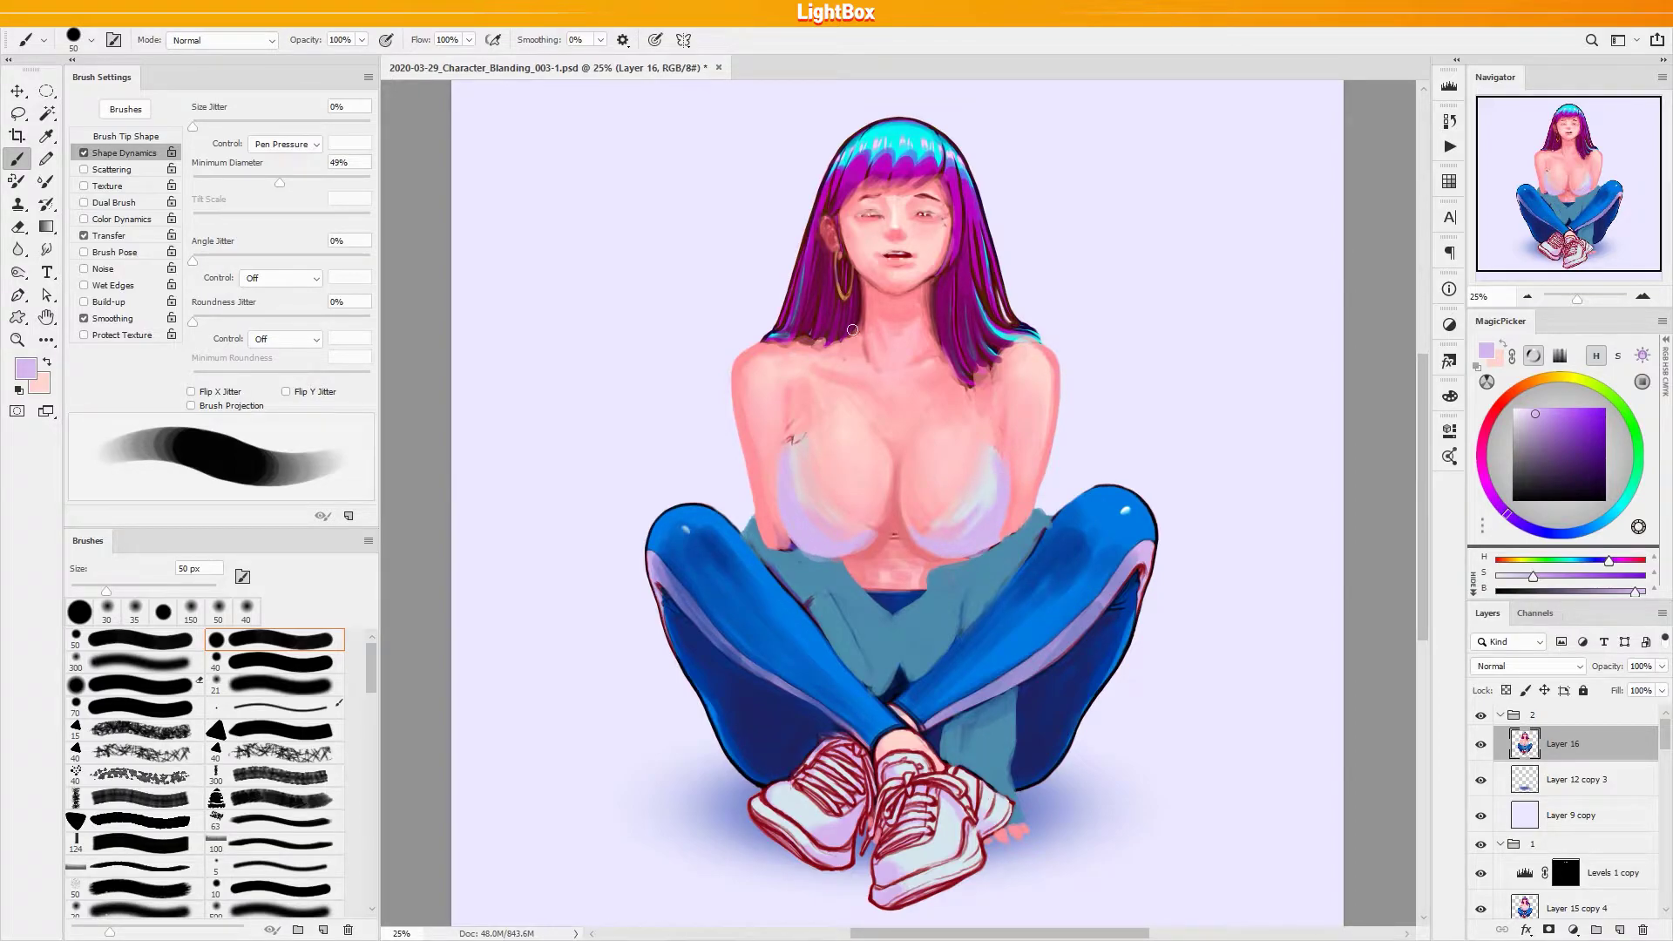
{"action": "left_click", "coordinate": [1017, 475], "text": "alt"}
{"action": "left_click", "coordinate": [786, 540], "text": "alt"}
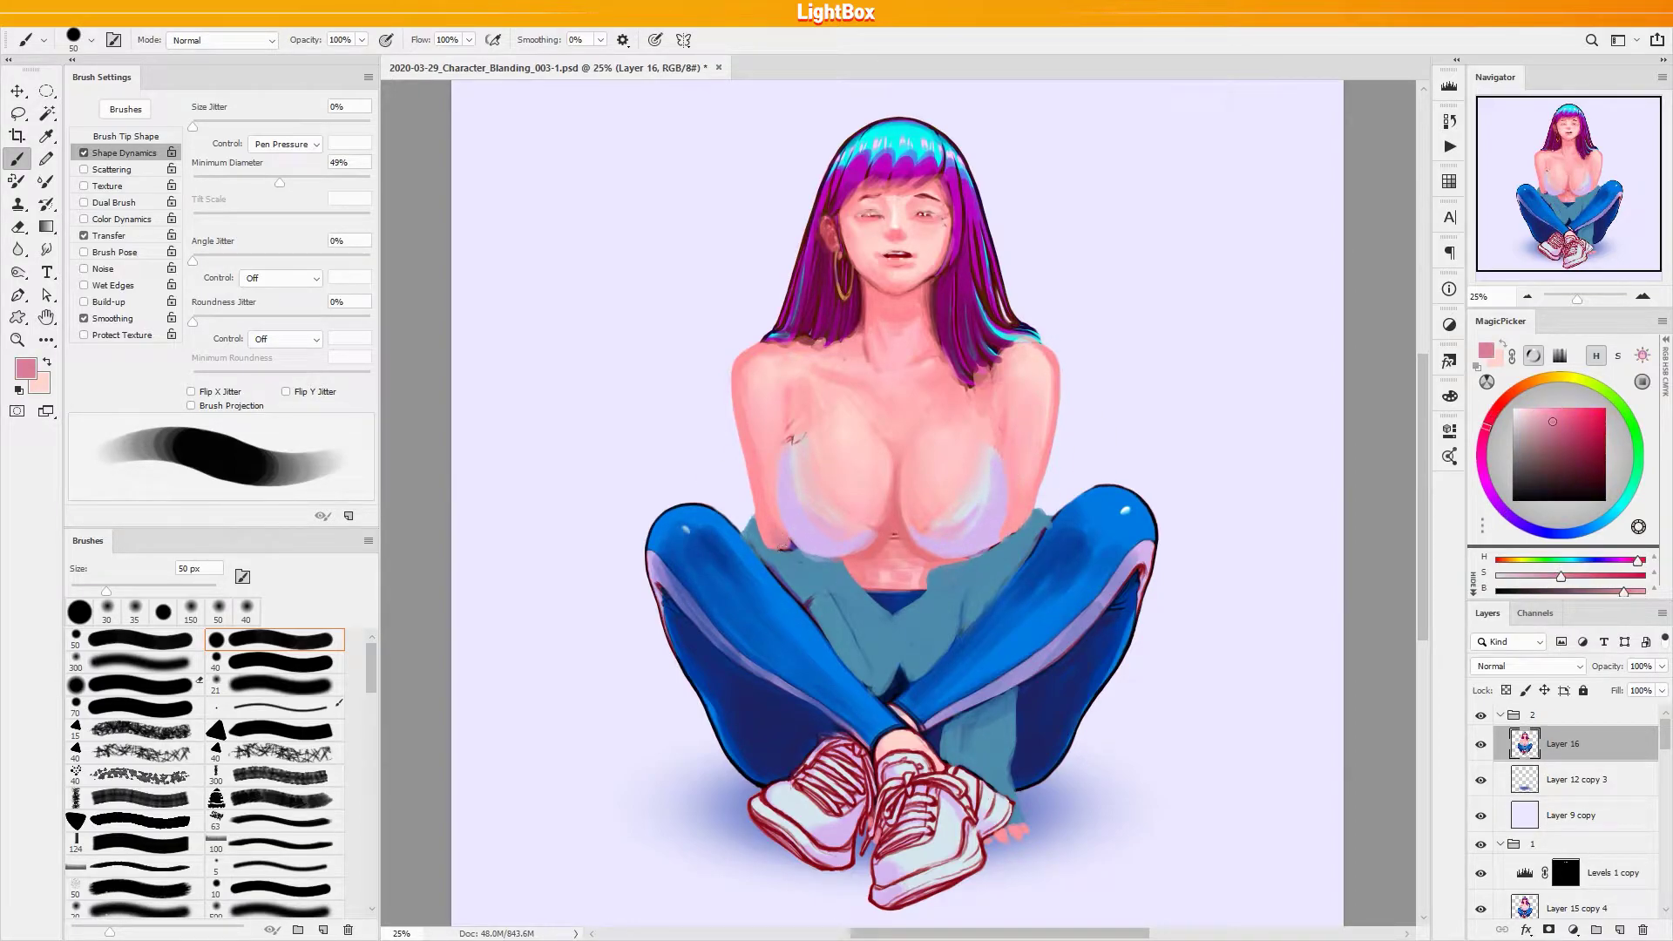
Refine the top's left outer edge against the arm with sampled pinks, reducing the brush to 25 px
{"action": "left_click", "coordinate": [786, 418], "text": "alt"}
{"action": "key", "text": "["}
{"action": "key", "text": "["}
{"action": "key", "text": "["}
{"action": "key", "text": "["}
{"action": "key", "text": "["}
{"action": "left_click", "coordinate": [793, 542], "text": "alt"}
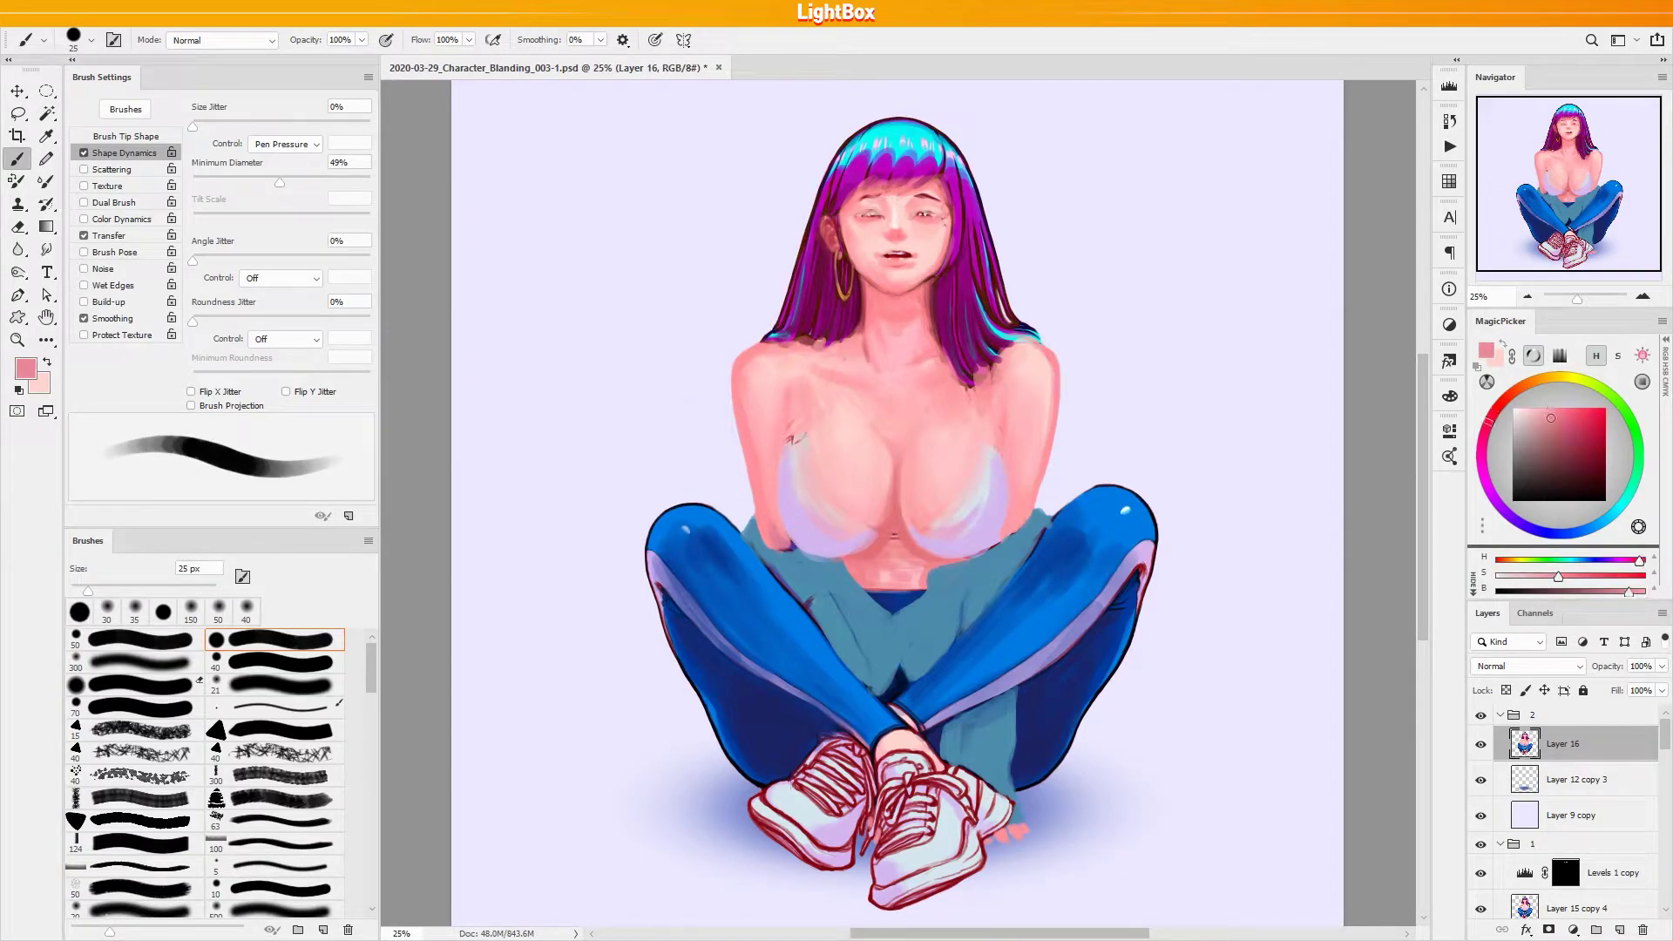
{"action": "left_click_drag", "start_coordinate": [778, 511], "coordinate": [796, 449]}
Redefine the shadow along the chest's centre line with sampled pinks and reds
{"action": "left_click", "coordinate": [926, 542], "text": "alt"}
{"action": "left_click", "coordinate": [903, 514], "text": "alt"}
{"action": "left_click_drag", "start_coordinate": [899, 522], "coordinate": [900, 468]}
{"action": "left_click", "coordinate": [894, 528], "text": "alt"}
{"action": "left_click", "coordinate": [913, 537], "text": "alt"}
{"action": "left_click", "coordinate": [893, 461], "text": "alt"}
{"action": "left_click", "coordinate": [889, 509], "text": "alt"}
{"action": "left_click", "coordinate": [893, 515], "text": "alt"}
{"action": "left_click", "coordinate": [892, 514], "text": "alt"}
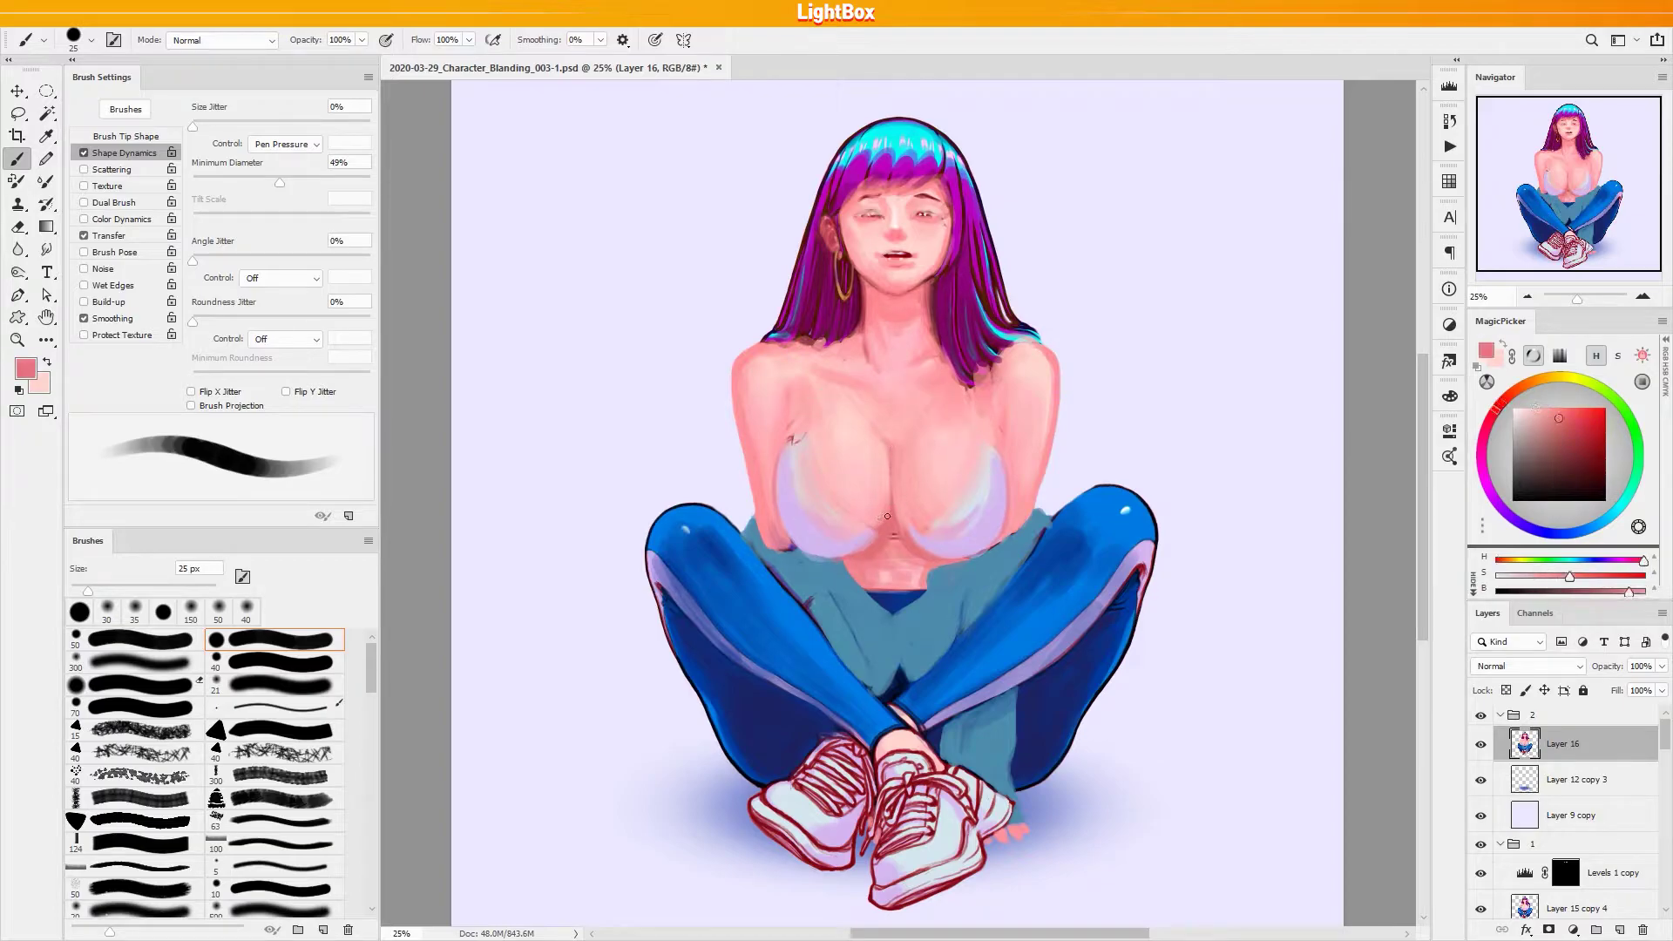
Enlarge the brush to 40 px and shade the upper end of the chest's centre line with sampled reds
{"action": "key", "text": "bracketright"}
{"action": "key", "text": "bracketright"}
{"action": "key", "text": "bracketright"}
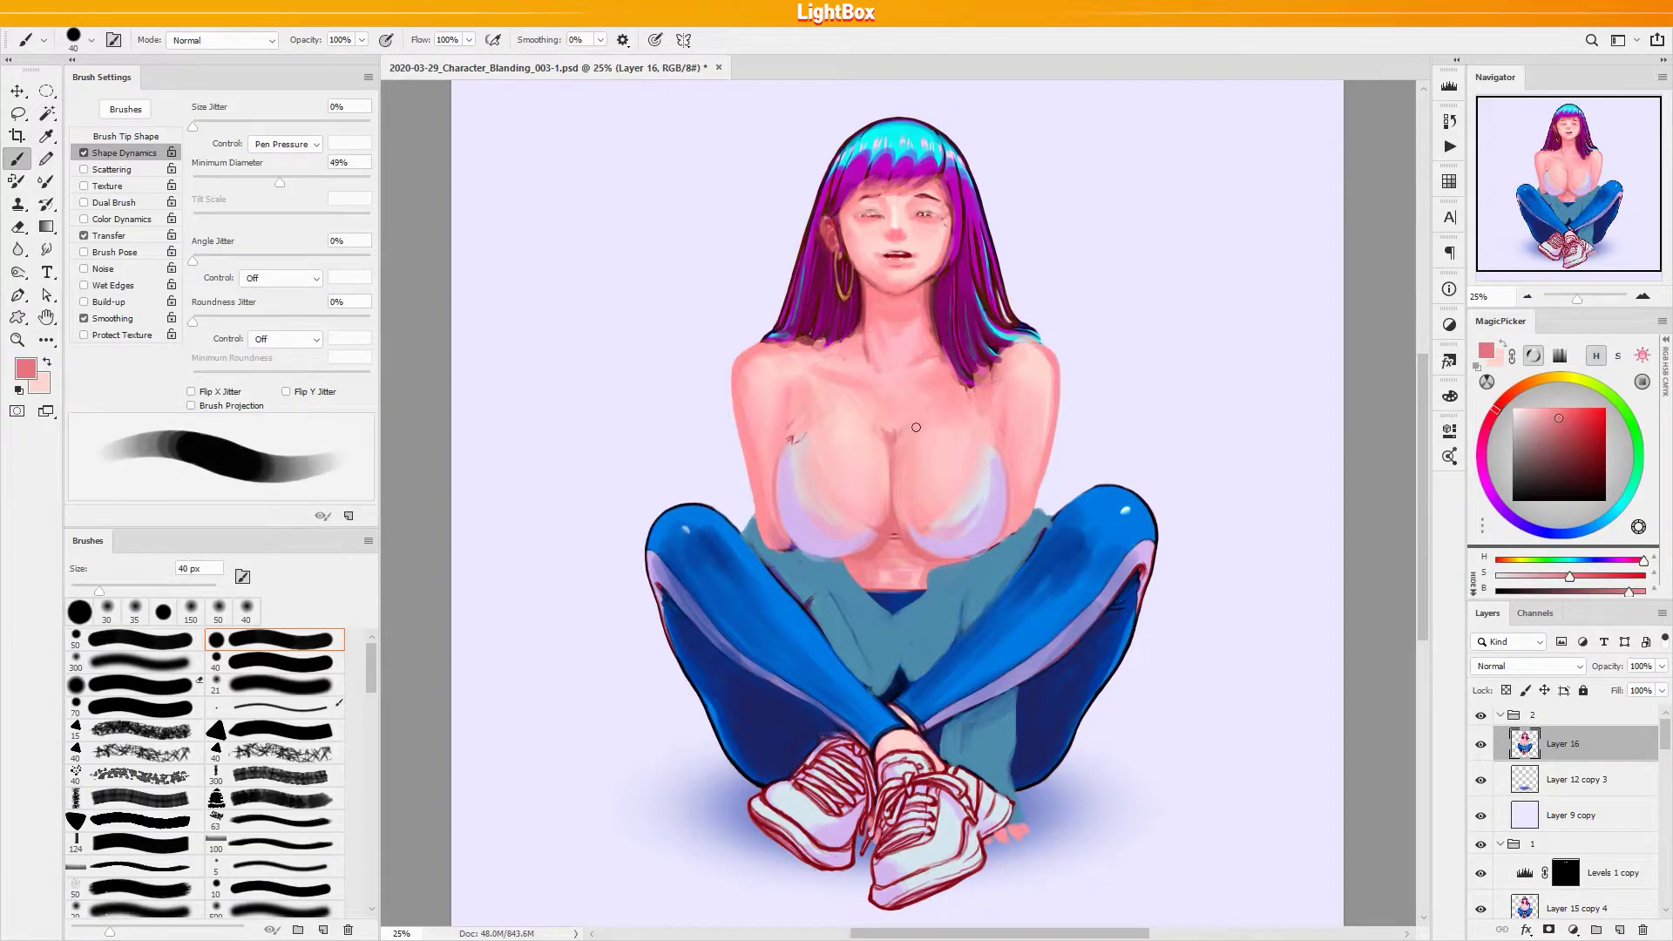
{"action": "left_click", "coordinate": [898, 424], "text": "alt"}
{"action": "left_click", "coordinate": [894, 449], "text": "alt"}
Enlarge the brush to 100 px and blend the lower chest with sampled pinks
{"action": "key", "text": "bracketright"}
{"action": "key", "text": "bracketright"}
{"action": "key", "text": "bracketright"}
{"action": "key", "text": "bracketright"}
{"action": "key", "text": "bracketright"}
{"action": "key", "text": "bracketright"}
{"action": "left_click", "coordinate": [915, 545], "text": "alt"}
{"action": "left_click", "coordinate": [874, 509], "text": "alt"}
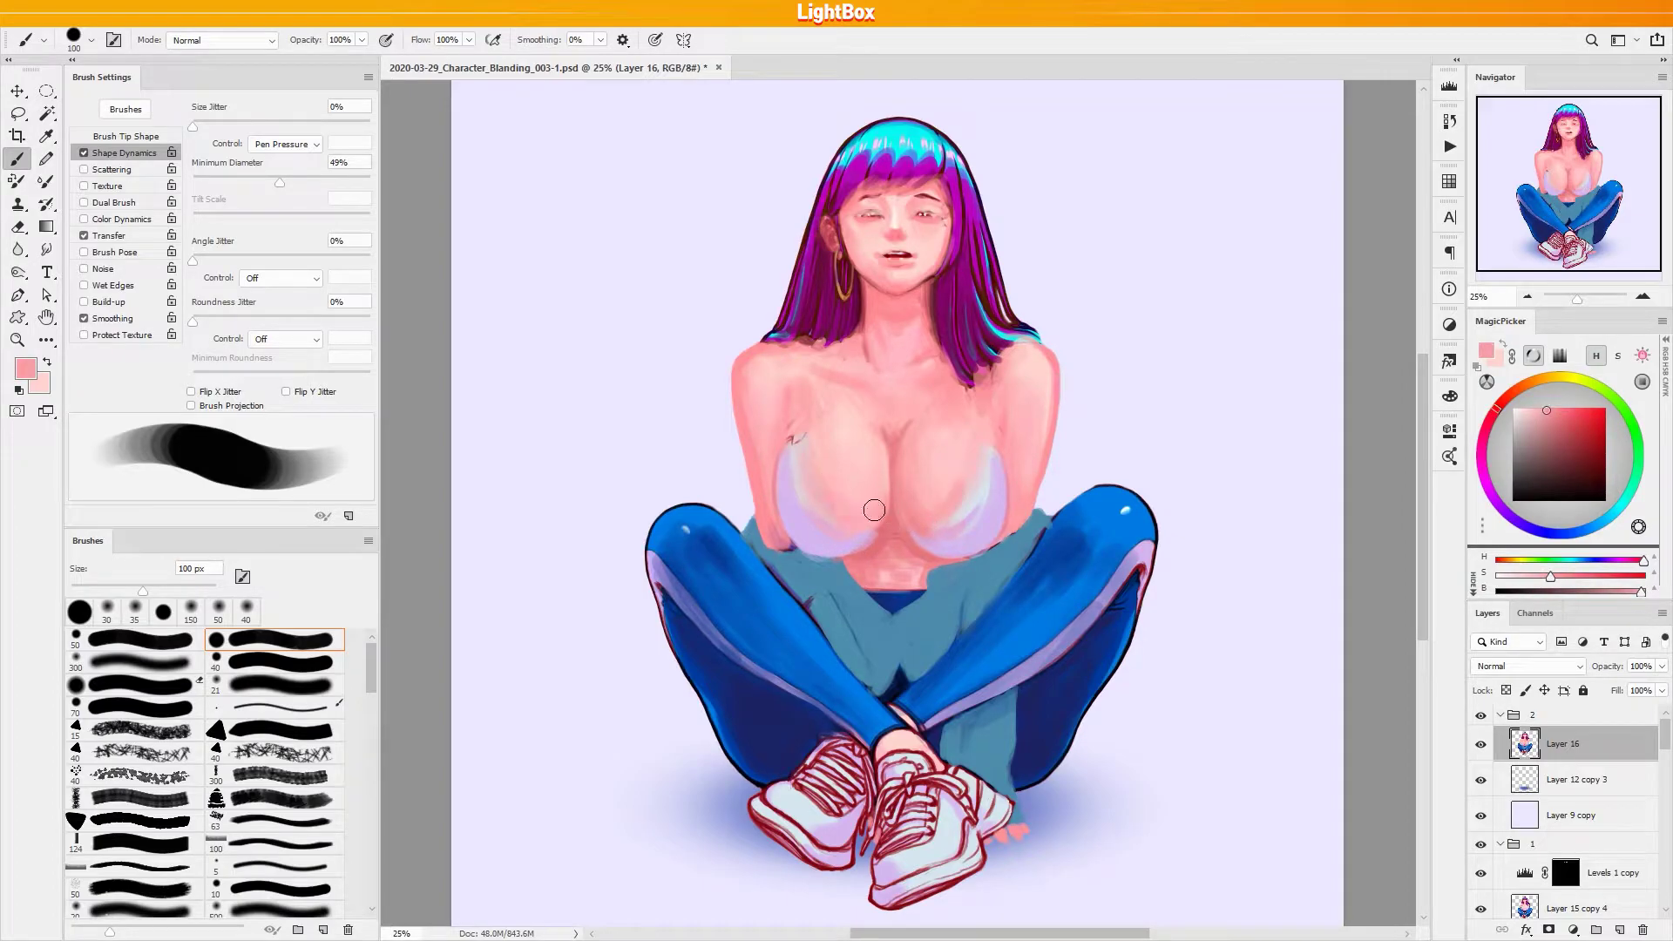
Reduce the brush to 20 px and refine the skin edges above the top's inner corners with sampled pinks
{"action": "key", "text": "bracketleft"}
{"action": "key", "text": "bracketleft"}
{"action": "key", "text": "bracketleft"}
{"action": "key", "text": "bracketleft"}
{"action": "key", "text": "bracketleft"}
{"action": "key", "text": "bracketleft"}
{"action": "key", "text": "bracketleft"}
{"action": "key", "text": "bracketleft"}
{"action": "left_click", "coordinate": [834, 531], "text": "alt"}
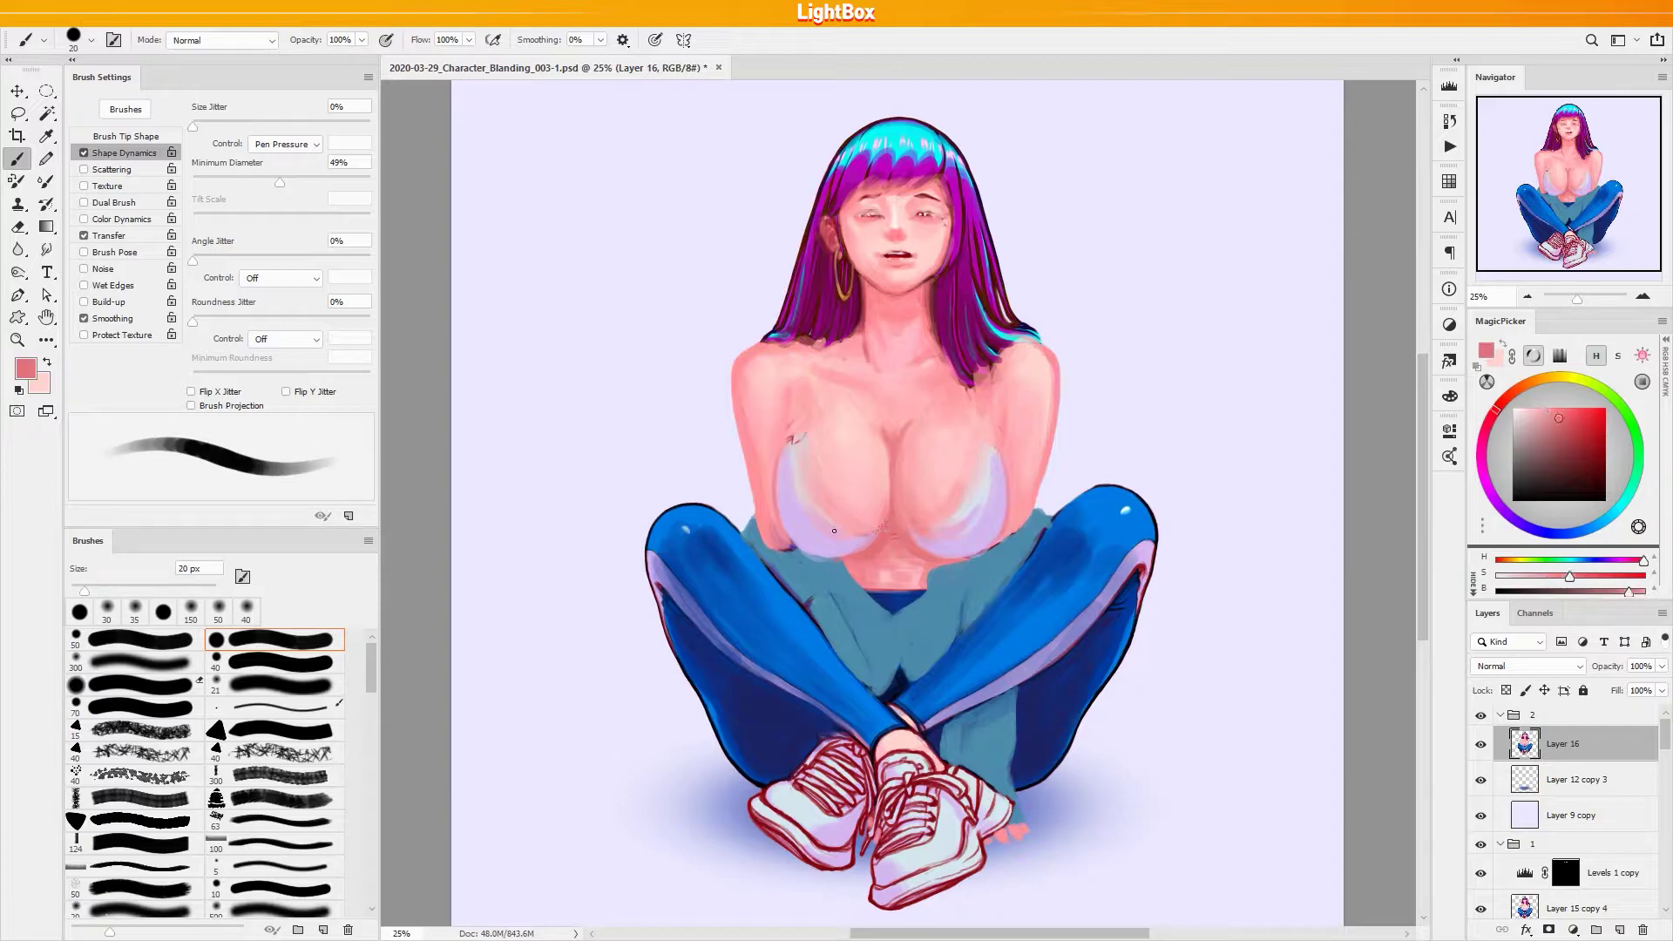
{"action": "left_click", "coordinate": [899, 524], "text": "alt"}
{"action": "left_click", "coordinate": [886, 503], "text": "alt"}
{"action": "left_click", "coordinate": [882, 516], "text": "alt"}
Shade the skin between the two halves of the top with sampled reds, using 45 px and 15 px brush sizes
{"action": "key", "text": "bracketright"}
{"action": "key", "text": "bracketright"}
{"action": "left_click", "coordinate": [896, 516], "text": "alt"}
{"action": "left_click", "coordinate": [898, 530], "text": "alt"}
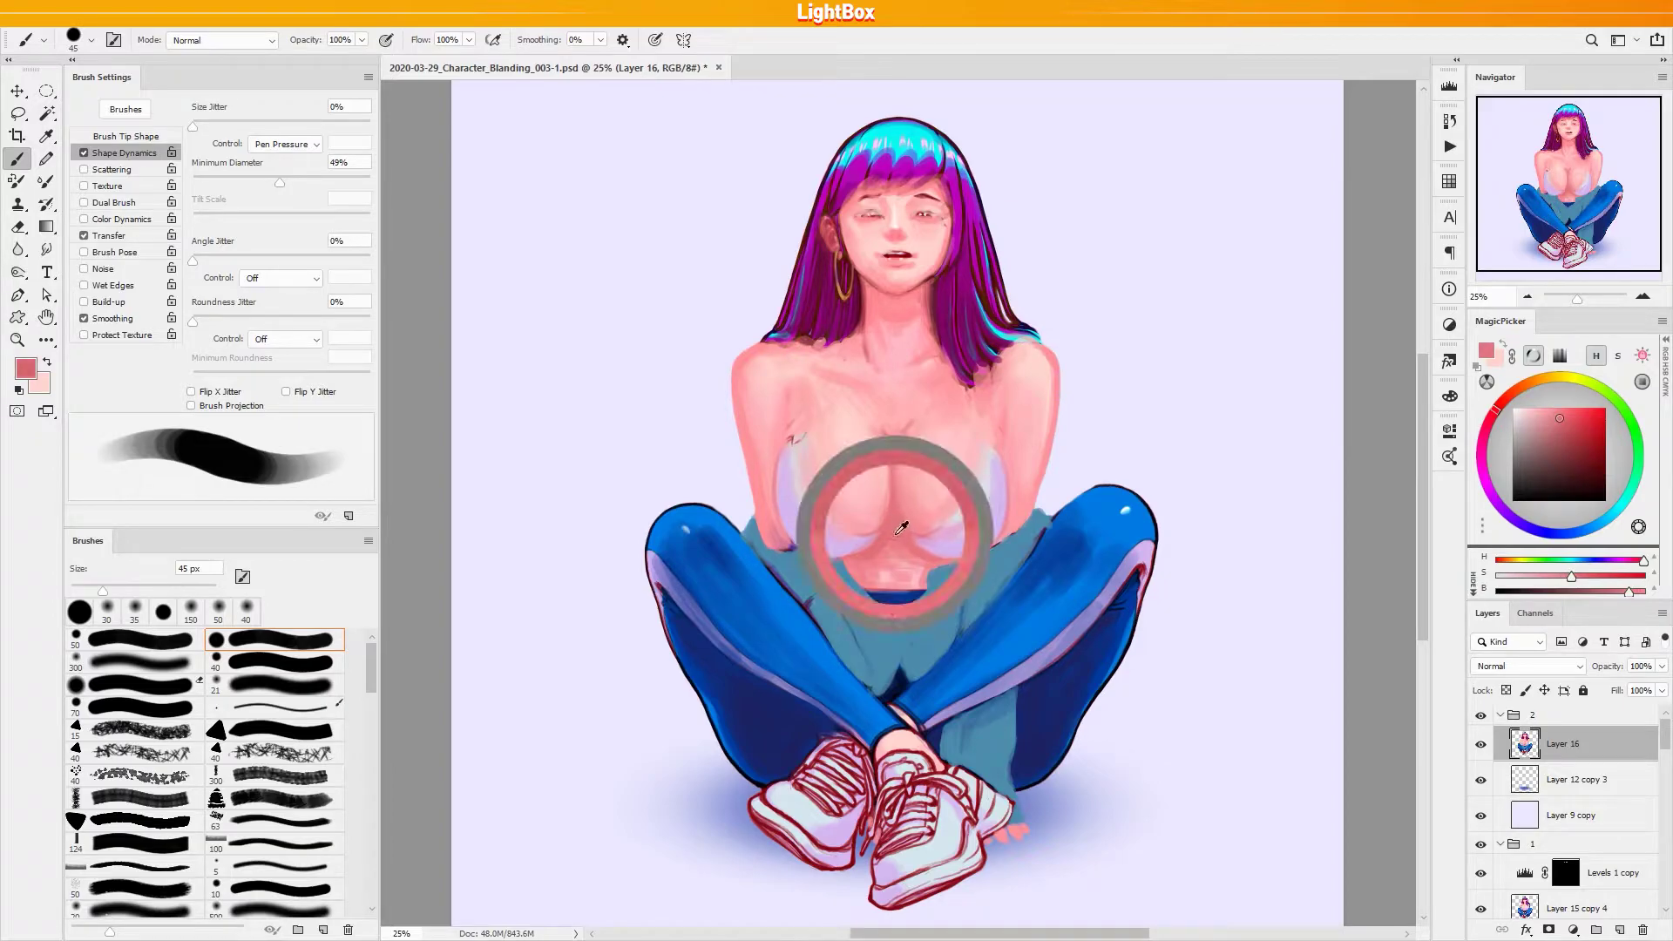
{"action": "key", "text": "bracketleft"}
{"action": "key", "text": "bracketleft"}
{"action": "key", "text": "bracketleft"}
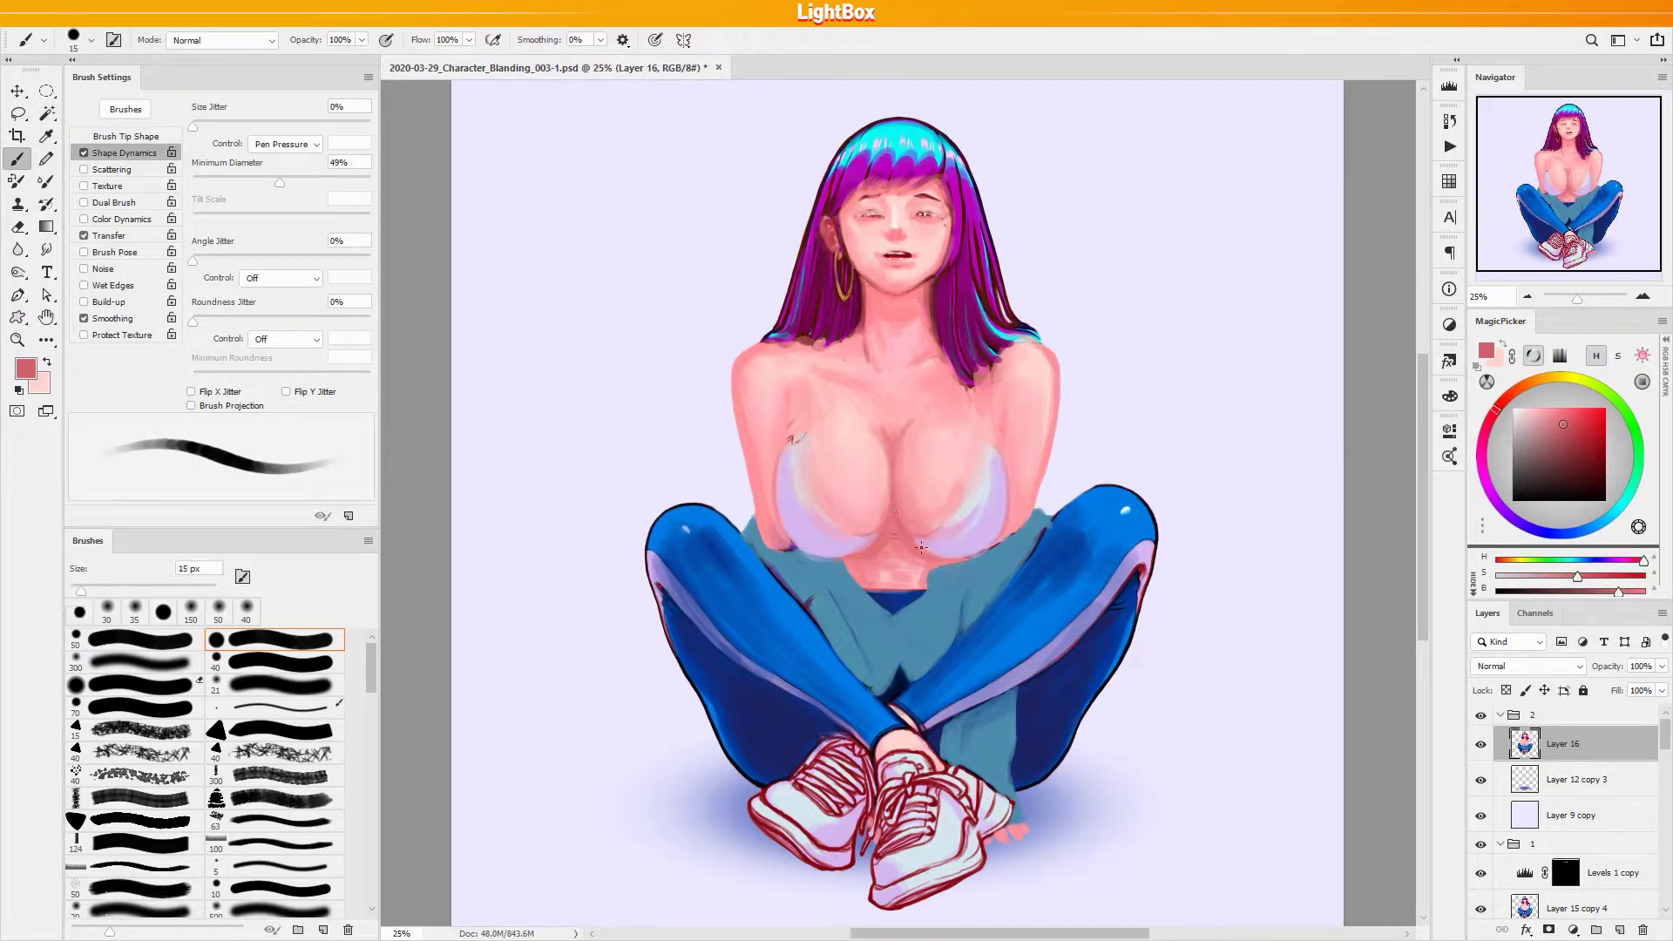
Paint reddish creases at both armpits with a 25 px brush, undoing two stray strokes
{"action": "key", "text": "bracketright"}
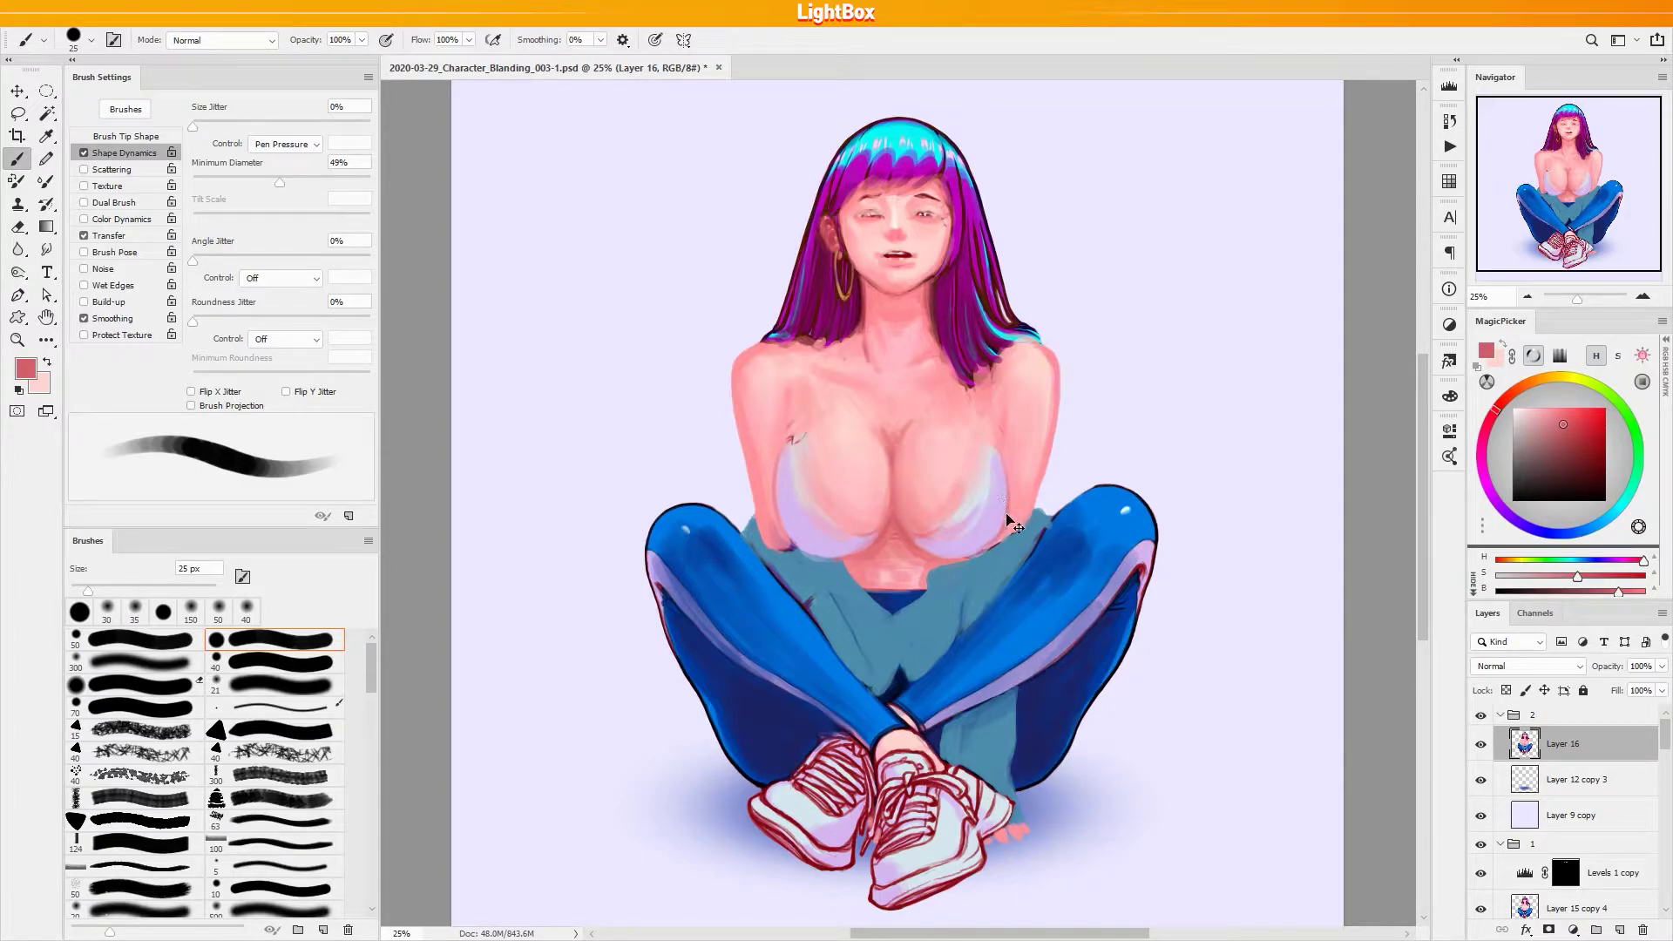
{"action": "left_click_drag", "start_coordinate": [1005, 502], "coordinate": [995, 401]}
{"action": "left_click_drag", "start_coordinate": [1002, 457], "coordinate": [989, 401]}
{"action": "left_click_drag", "start_coordinate": [788, 408], "coordinate": [785, 429]}
{"action": "key", "text": "ctrl+z"}
{"action": "key", "text": "ctrl+z"}
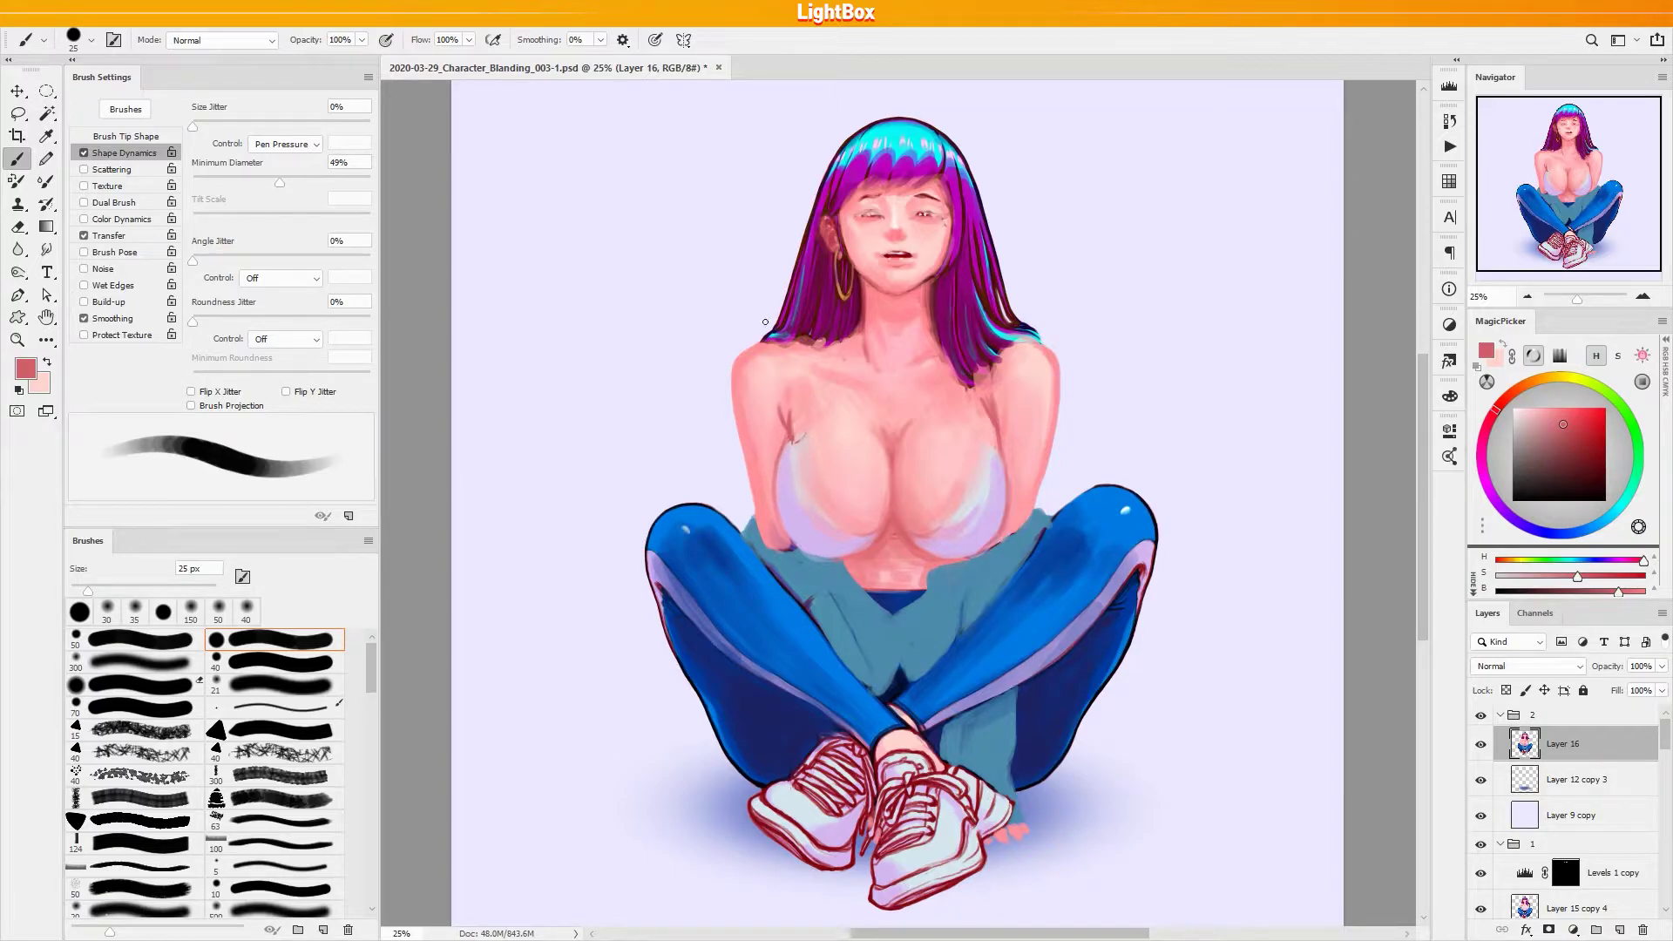
Blend the left outer edge of the top into the neighbouring skin with sampled pinks
{"action": "left_click_drag", "start_coordinate": [780, 469], "coordinate": [783, 516]}
{"action": "left_click", "coordinate": [780, 467], "text": "alt"}
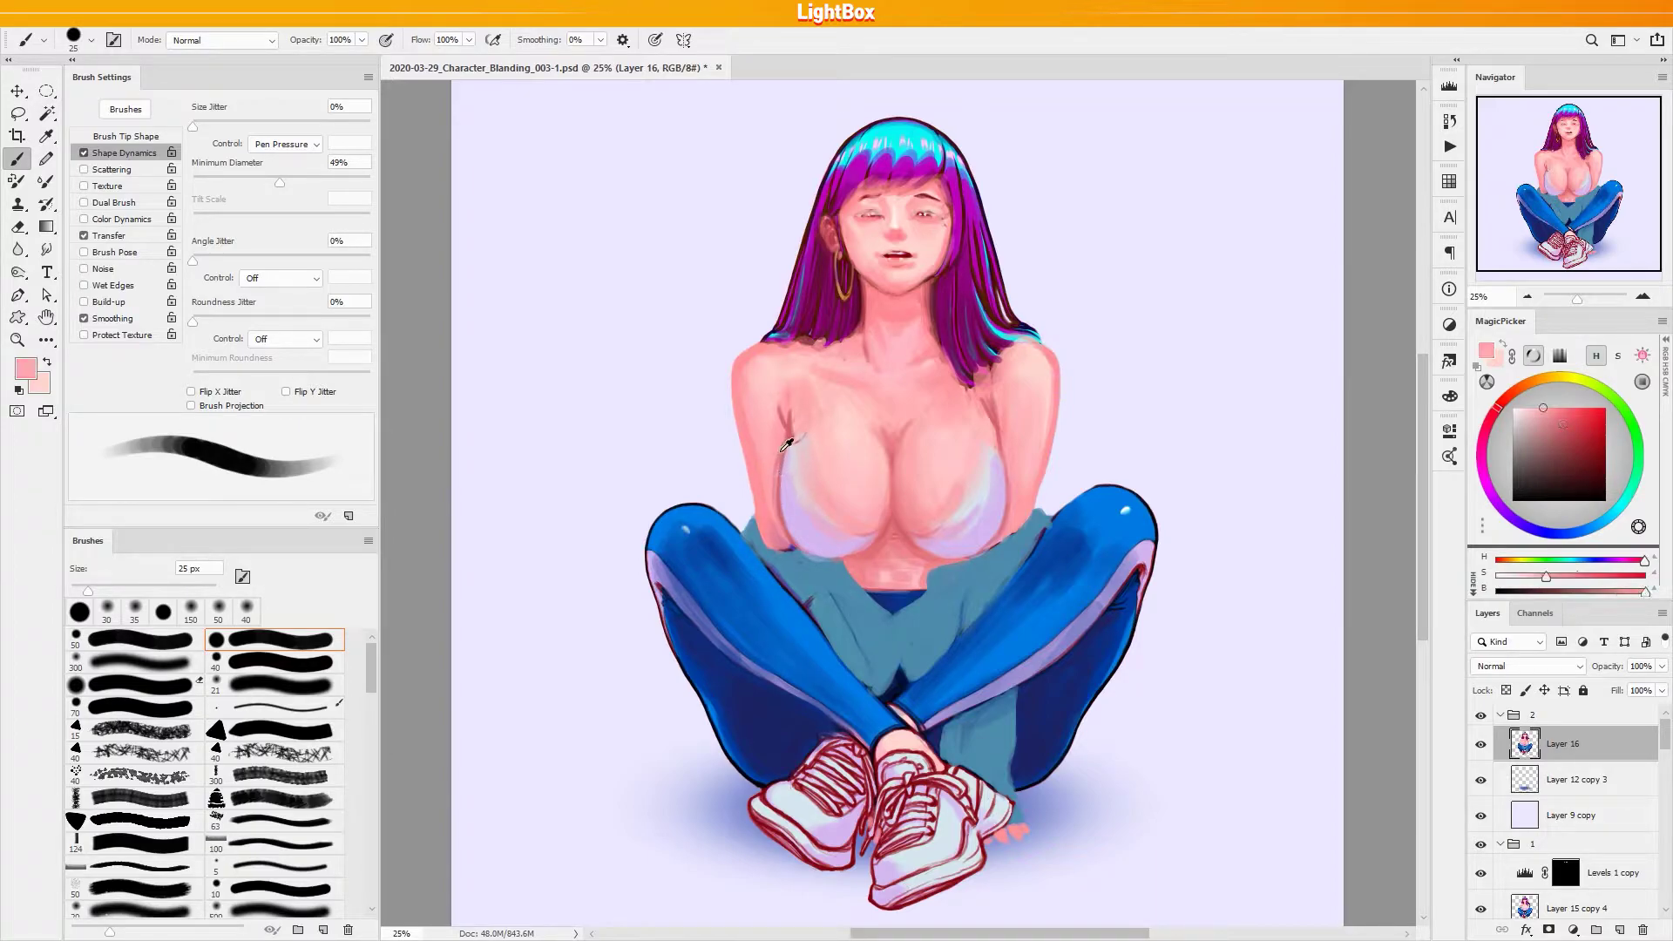
{"action": "left_click", "coordinate": [787, 522], "text": "alt"}
{"action": "left_click", "coordinate": [796, 419], "text": "alt"}
{"action": "left_click_drag", "start_coordinate": [797, 420], "coordinate": [794, 540]}
{"action": "left_click", "coordinate": [785, 435], "text": "alt"}
{"action": "left_click", "coordinate": [787, 490], "text": "alt"}
{"action": "left_click", "coordinate": [789, 431], "text": "alt"}
{"action": "left_click", "coordinate": [784, 424], "text": "alt"}
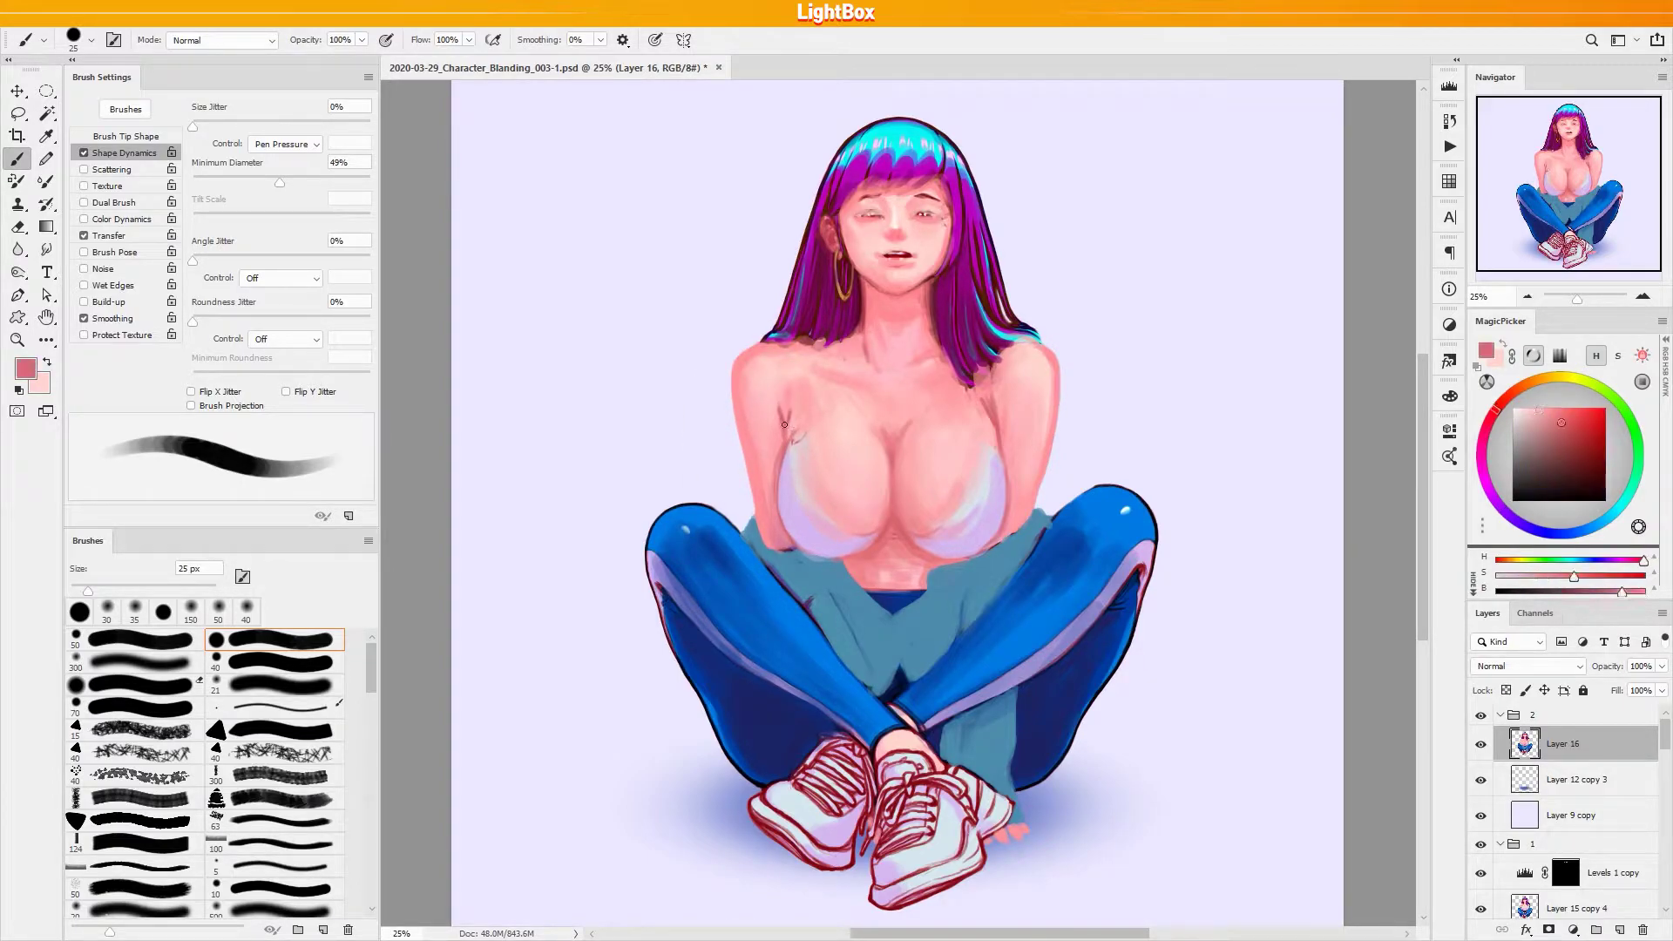
Soften the left armpit crease and cover the leftover line marks with sampled skin tones
{"action": "left_click", "coordinate": [786, 411], "text": "alt"}
{"action": "left_click", "coordinate": [787, 426], "text": "alt"}
{"action": "left_click", "coordinate": [783, 429], "text": "alt"}
{"action": "left_click", "coordinate": [790, 429], "text": "alt"}
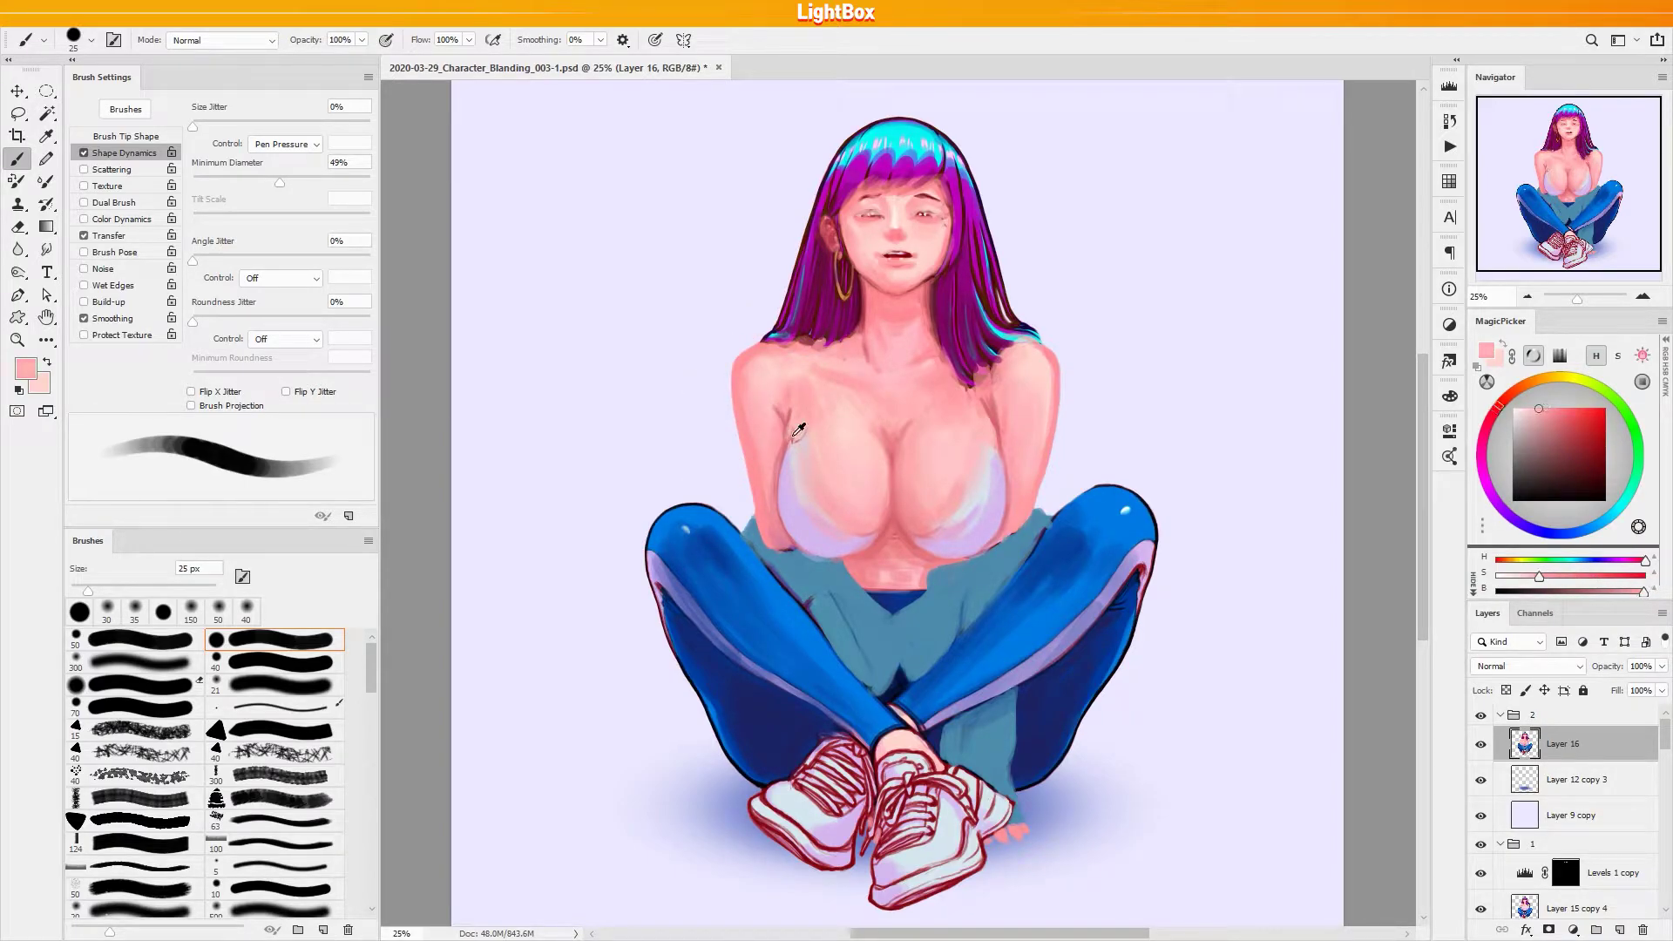
{"action": "left_click", "coordinate": [785, 406], "text": "alt"}
{"action": "left_click", "coordinate": [779, 407], "text": "alt"}
{"action": "left_click", "coordinate": [783, 407], "text": "alt"}
Refine the right armpit crease and the skin just above the top with sampled pinks and reds
{"action": "left_click", "coordinate": [994, 412], "text": "alt"}
{"action": "left_click", "coordinate": [991, 407], "text": "alt"}
{"action": "left_click", "coordinate": [1000, 398], "text": "alt"}
{"action": "left_click", "coordinate": [1002, 426], "text": "alt"}
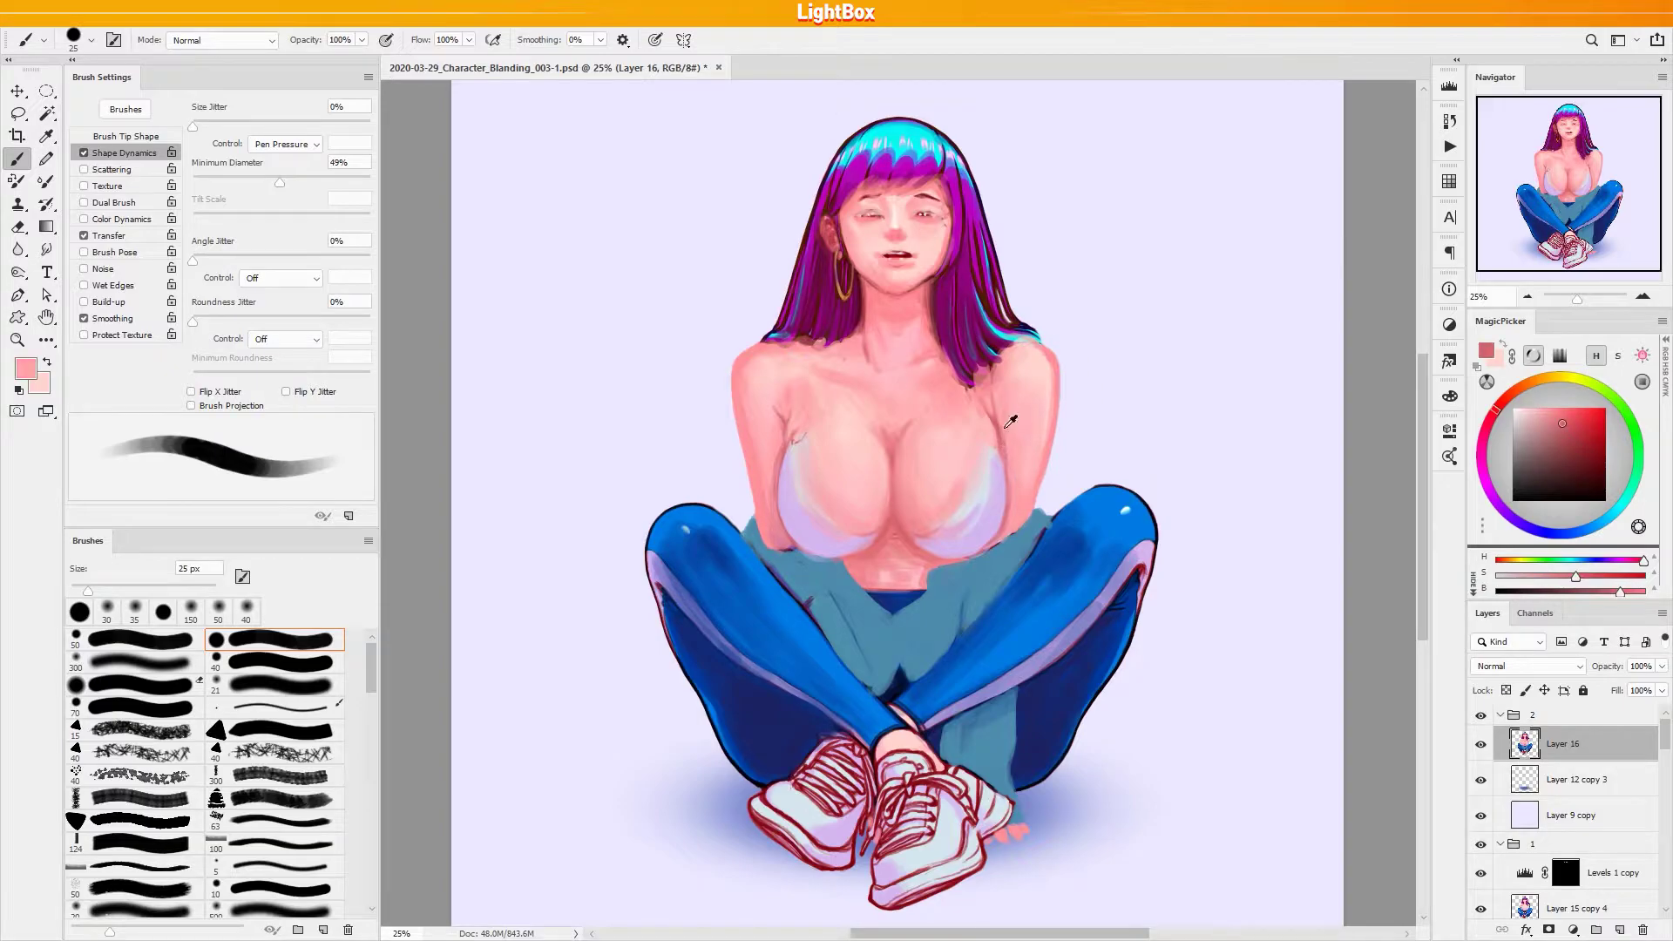
{"action": "left_click", "coordinate": [995, 430], "text": "alt"}
{"action": "left_click", "coordinate": [1001, 454], "text": "alt"}
Enlarge the brush to 40 px and shade the skin between the top's right edge and the arm
{"action": "key", "text": "bracketright"}
{"action": "key", "text": "bracketright"}
{"action": "key", "text": "bracketright"}
{"action": "left_click", "coordinate": [1016, 447], "text": "alt"}
{"action": "left_click", "coordinate": [1000, 455], "text": "alt"}
{"action": "left_click_drag", "start_coordinate": [1010, 484], "coordinate": [1010, 523]}
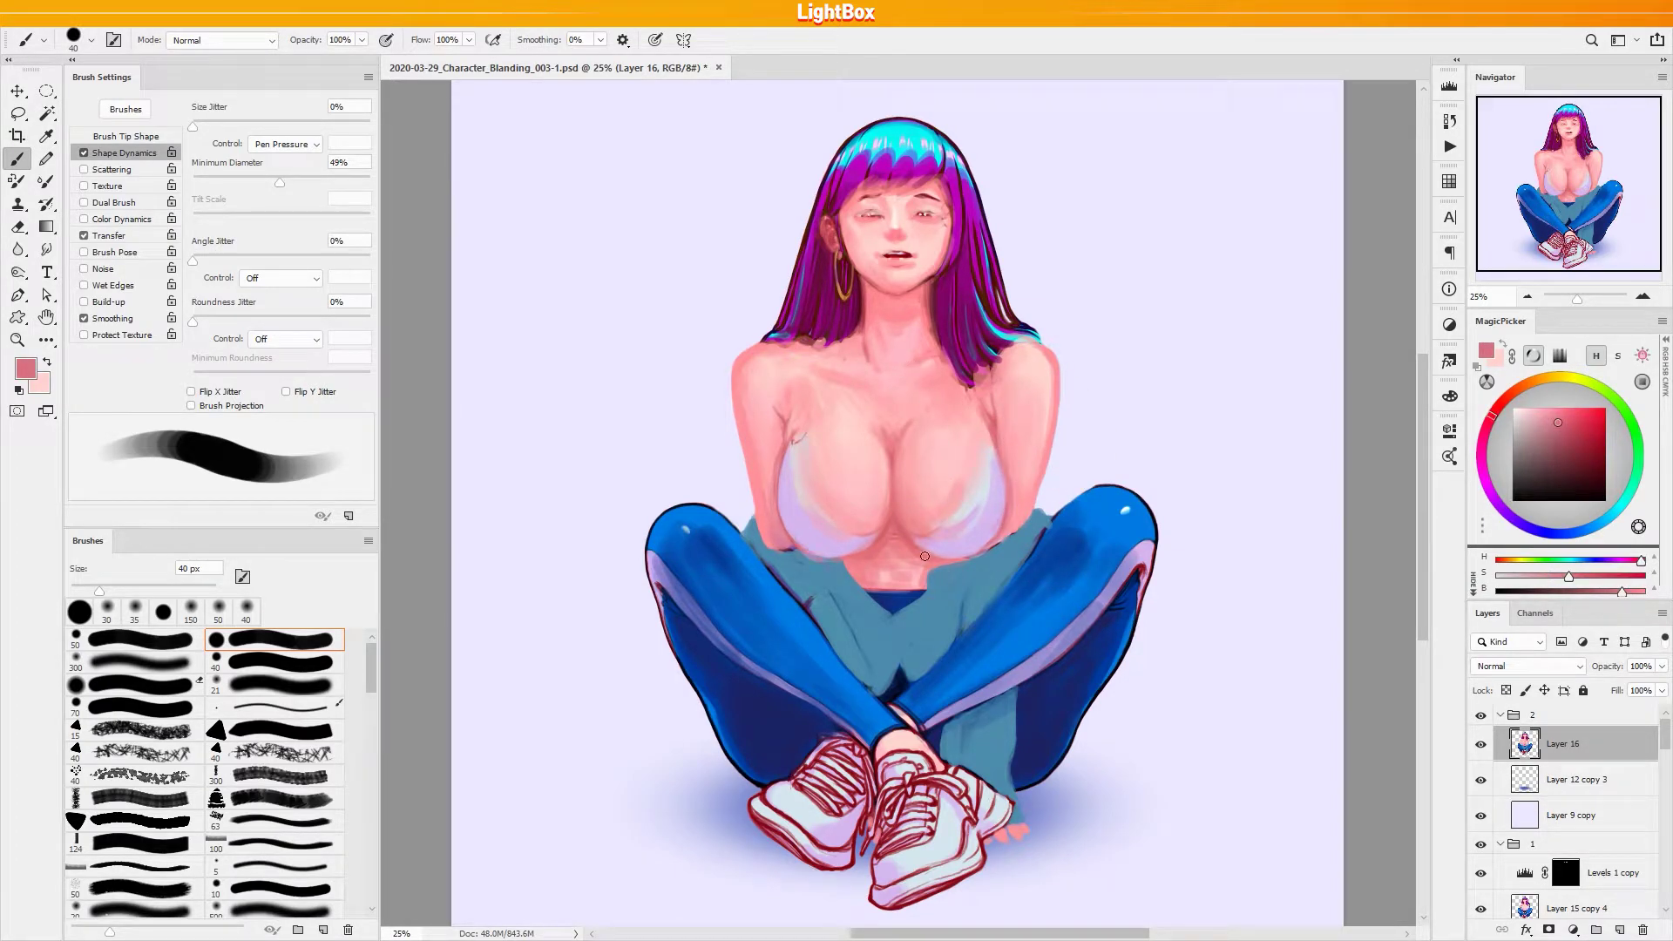
Extend the lower edge of the top with sampled lavender and touch up its centre with sampled pink
{"action": "left_click", "coordinate": [839, 550], "text": "alt"}
{"action": "mouse_move", "coordinate": [878, 534]}
{"action": "left_mouse_down"}
{"action": "mouse_move", "coordinate": [838, 555]}
{"action": "mouse_move", "coordinate": [992, 543]}
{"action": "mouse_move", "coordinate": [976, 550]}
{"action": "left_mouse_up"}
{"action": "mouse_move", "coordinate": [810, 555]}
{"action": "left_mouse_down"}
{"action": "mouse_move", "coordinate": [865, 560]}
{"action": "mouse_move", "coordinate": [882, 531]}
{"action": "left_mouse_up"}
{"action": "mouse_move", "coordinate": [1002, 491]}
{"action": "left_mouse_down"}
{"action": "mouse_move", "coordinate": [911, 543]}
{"action": "mouse_move", "coordinate": [958, 555]}
{"action": "mouse_move", "coordinate": [987, 533]}
{"action": "mouse_move", "coordinate": [888, 526]}
{"action": "mouse_move", "coordinate": [834, 551]}
{"action": "left_mouse_up"}
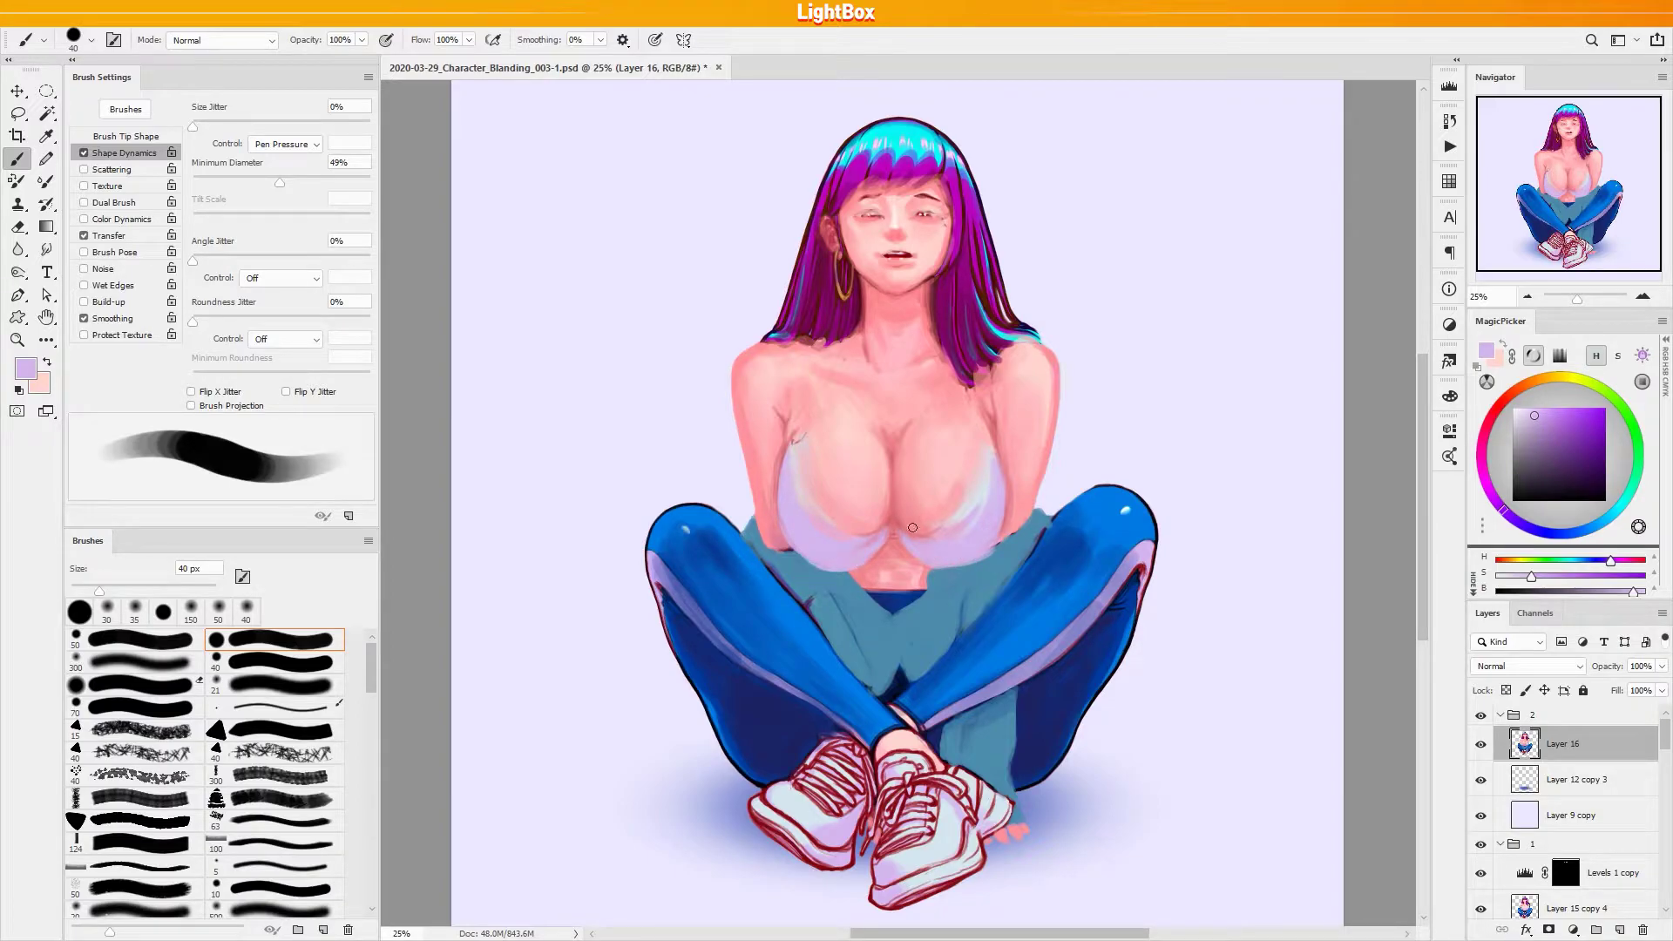
{"action": "left_click", "coordinate": [876, 555], "text": "alt"}
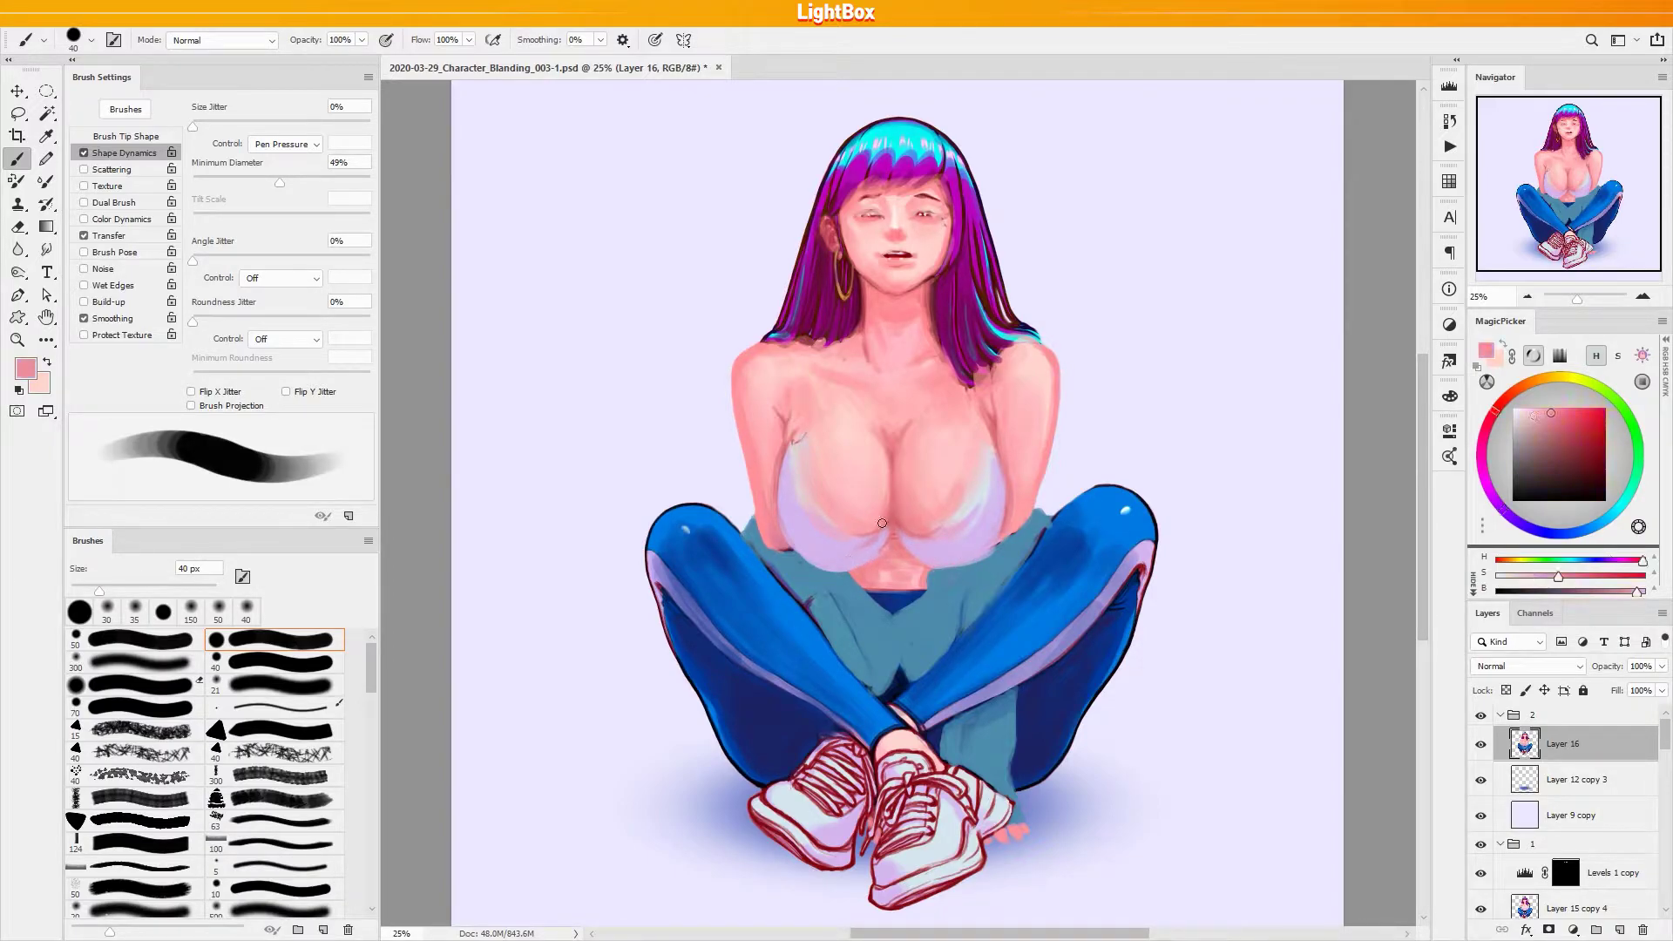
Rework the centre of the top's neckline with sampled lavender and reds, reducing the brush to 30 px
{"action": "left_click", "coordinate": [915, 534], "text": "alt"}
{"action": "mouse_move", "coordinate": [902, 536]}
{"action": "left_mouse_down"}
{"action": "mouse_move", "coordinate": [949, 533]}
{"action": "mouse_move", "coordinate": [863, 528]}
{"action": "left_mouse_up"}
{"action": "left_click", "coordinate": [885, 552], "text": "alt"}
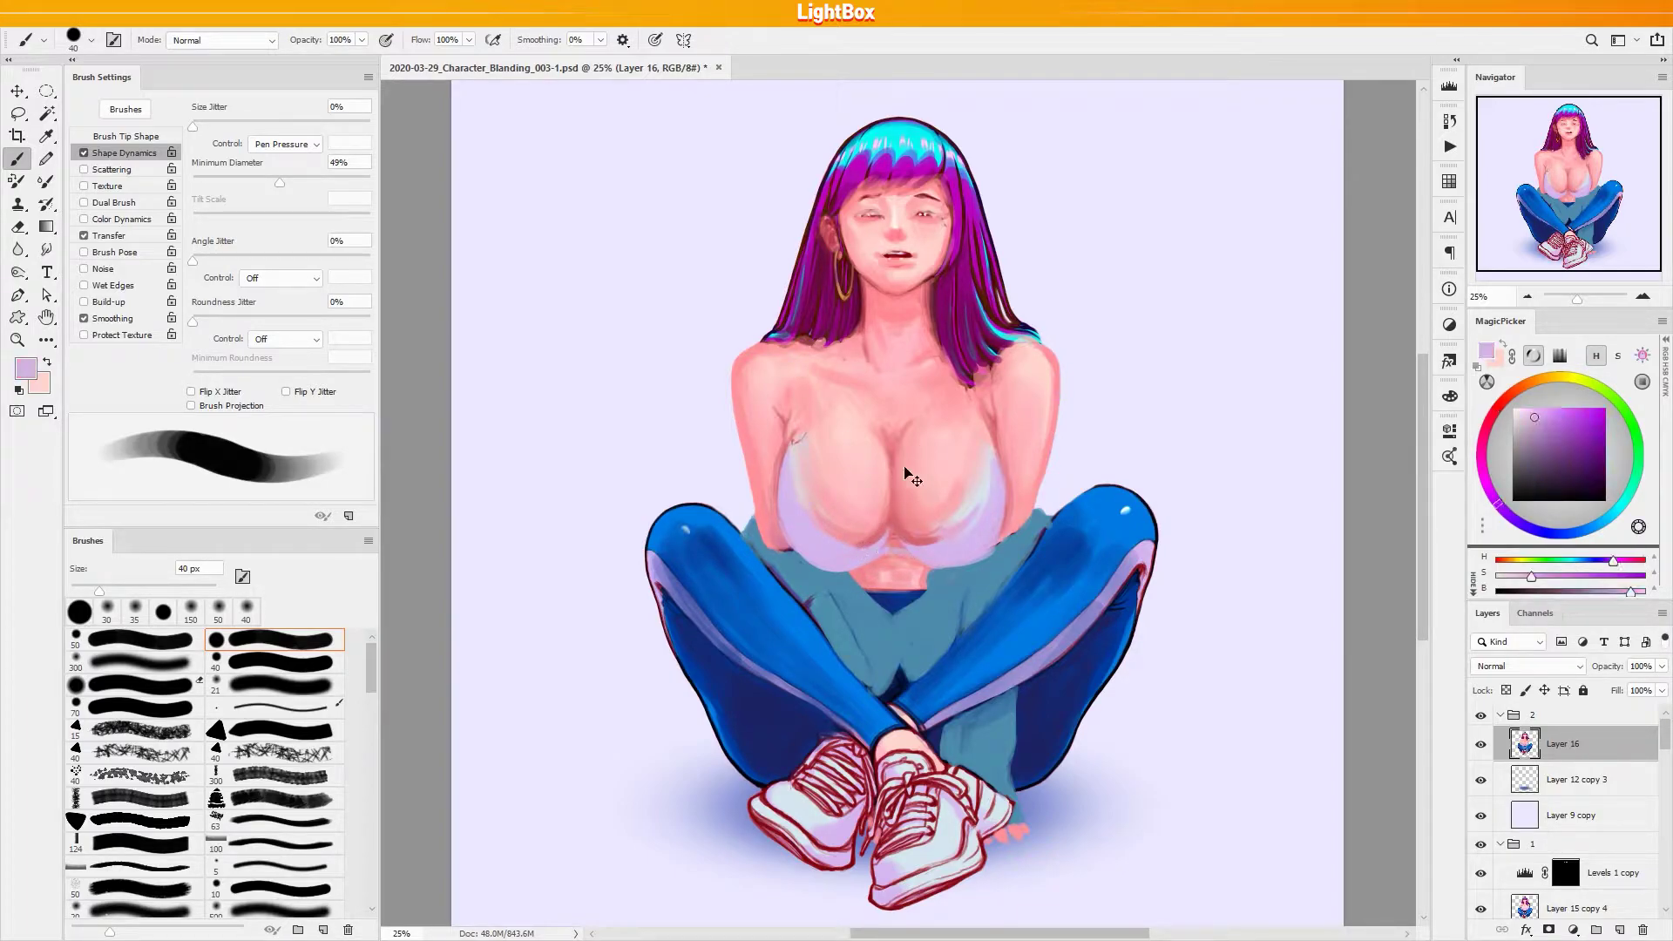
{"action": "key", "text": "bracketleft"}
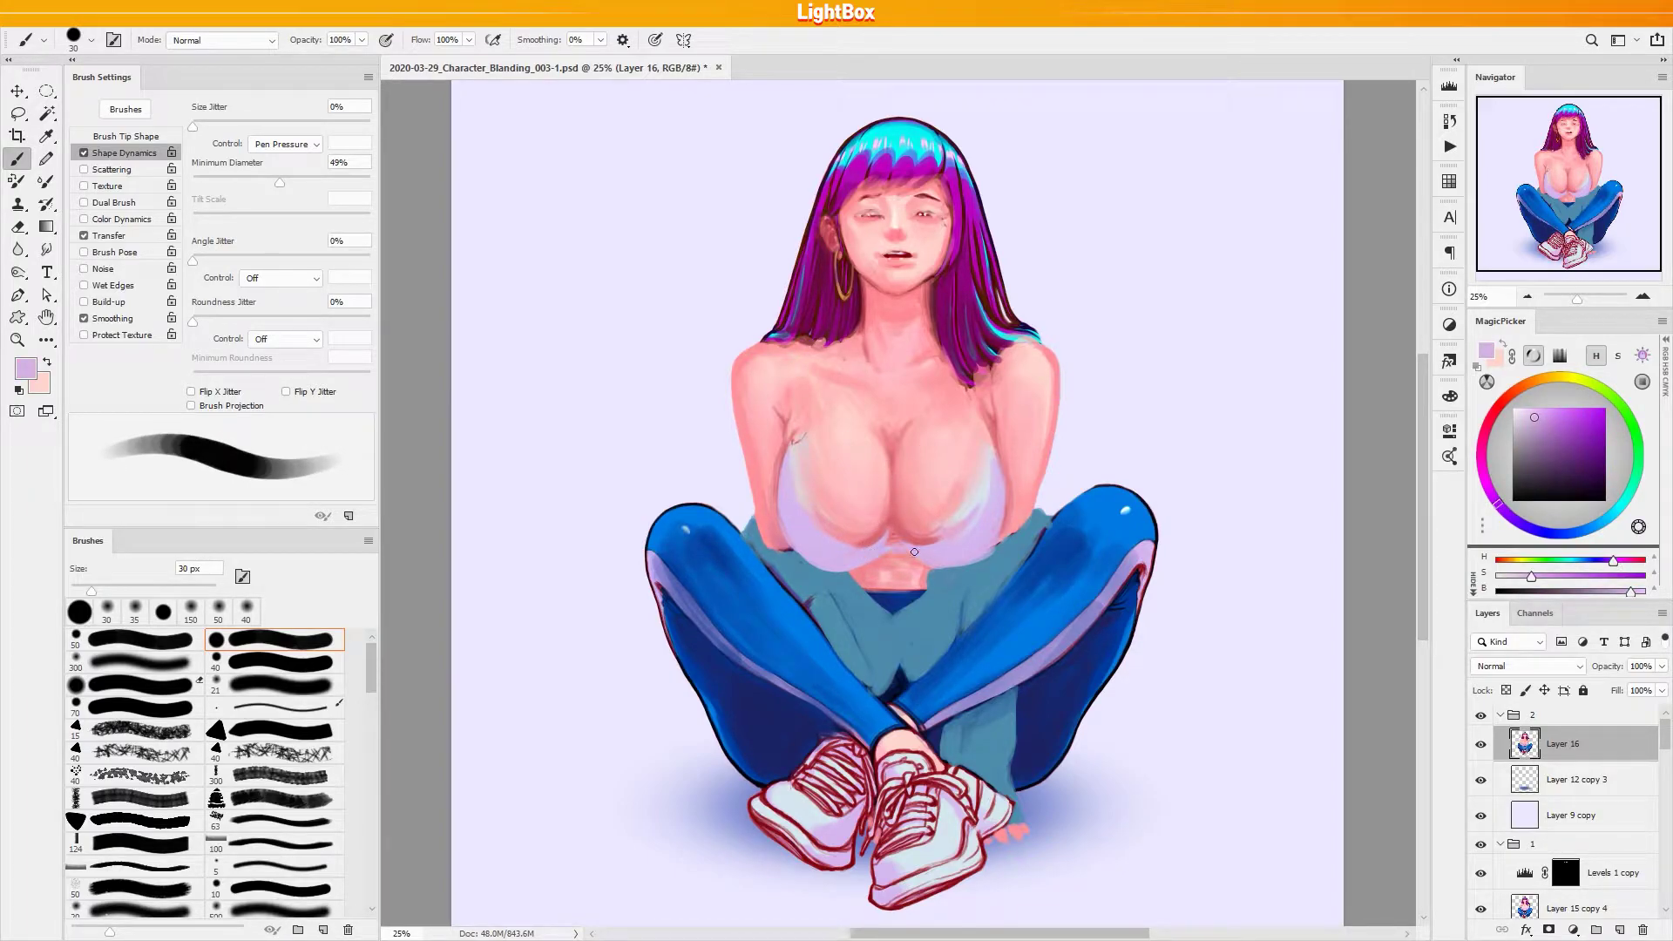
{"action": "left_click", "coordinate": [897, 550], "text": "alt"}
{"action": "left_click", "coordinate": [897, 550], "text": "alt"}
{"action": "left_click", "coordinate": [884, 546], "text": "alt"}
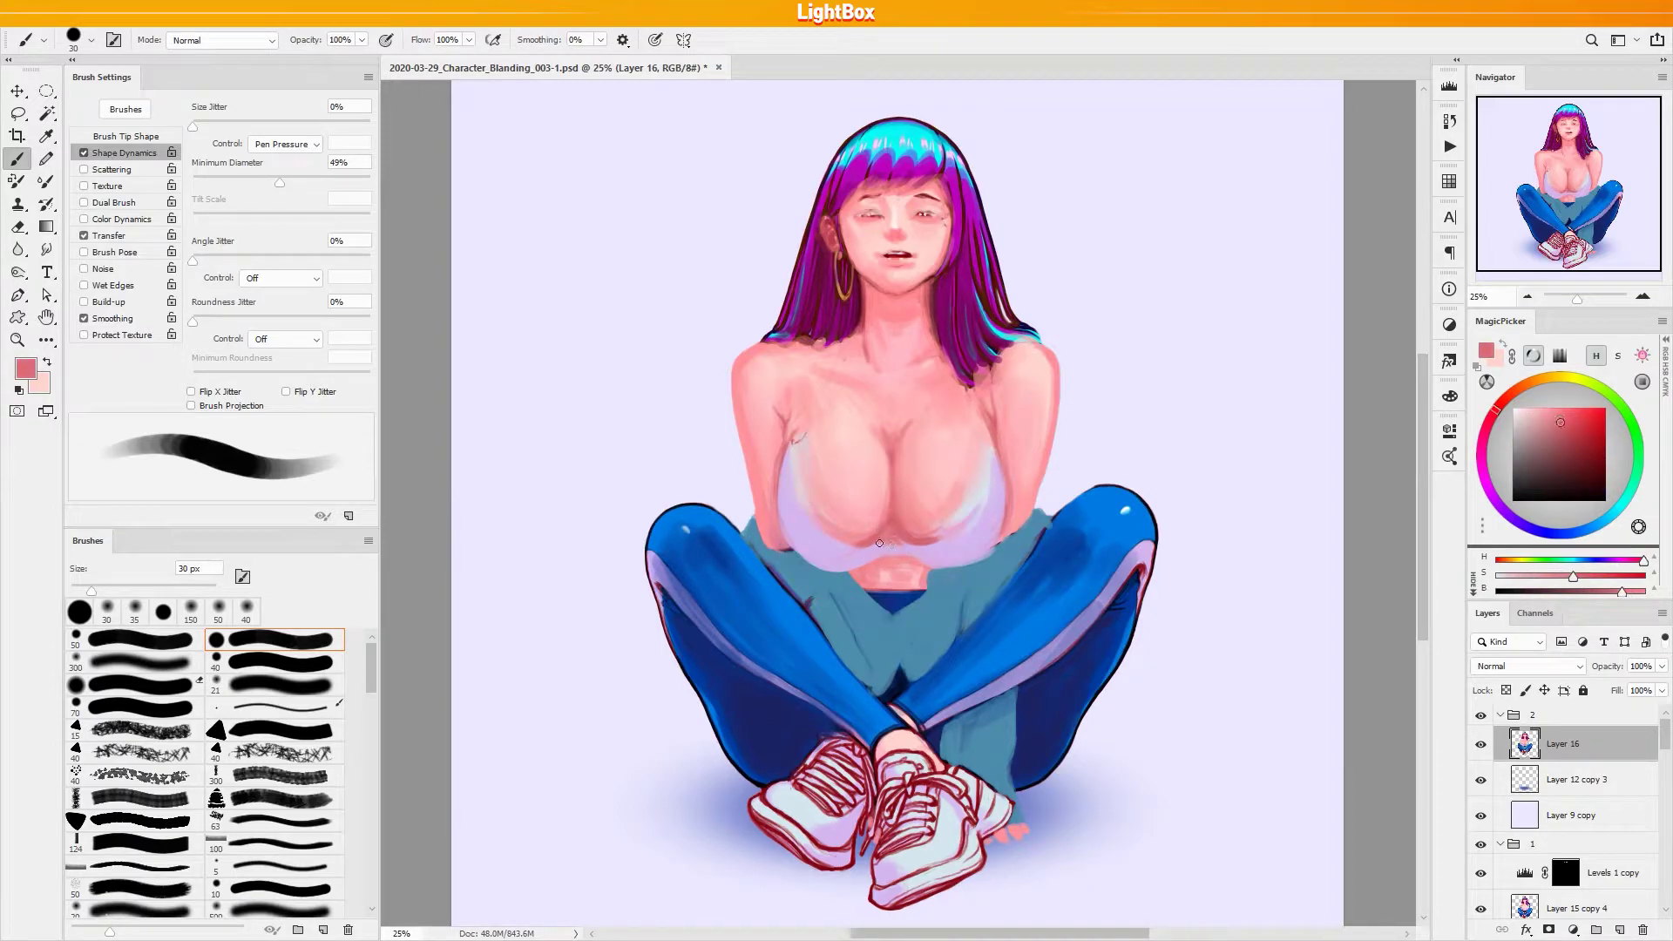
Try shading the inner edges of the top with sampled red, undoing the unwanted strokes
{"action": "mouse_move", "coordinate": [922, 549]}
{"action": "left_mouse_down"}
{"action": "mouse_move", "coordinate": [873, 546]}
{"action": "mouse_move", "coordinate": [923, 546]}
{"action": "mouse_move", "coordinate": [972, 504]}
{"action": "left_mouse_up"}
{"action": "left_click_drag", "start_coordinate": [795, 457], "coordinate": [777, 514]}
{"action": "key", "text": "ctrl+z"}
{"action": "mouse_move", "coordinate": [835, 537]}
{"action": "left_mouse_down"}
{"action": "mouse_move", "coordinate": [868, 550]}
{"action": "mouse_move", "coordinate": [978, 479]}
{"action": "mouse_move", "coordinate": [930, 546]}
{"action": "left_mouse_up"}
{"action": "key", "text": "ctrl+z"}
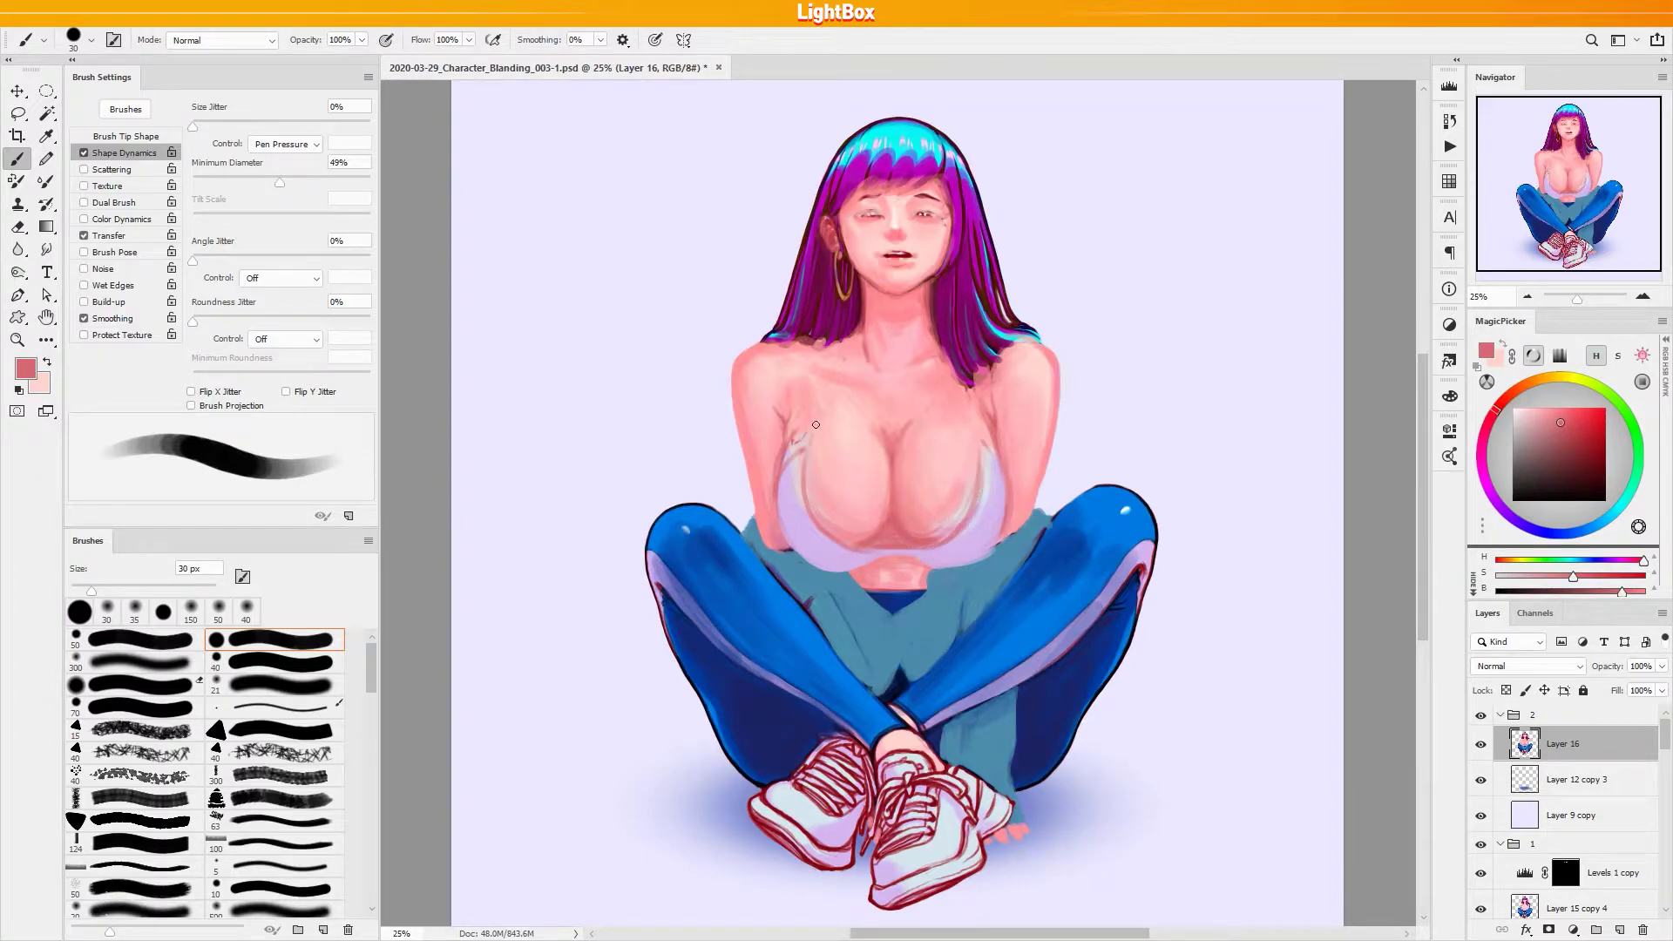
Paint two thin straps in muted red from the neck down to the top's upper corners
{"action": "left_click_drag", "start_coordinate": [838, 370], "coordinate": [811, 445]}
{"action": "mouse_move", "coordinate": [838, 364]}
{"action": "left_mouse_down"}
{"action": "mouse_move", "coordinate": [801, 448]}
{"action": "mouse_move", "coordinate": [832, 368]}
{"action": "left_mouse_up"}
{"action": "left_click_drag", "start_coordinate": [959, 393], "coordinate": [986, 449]}
{"action": "key", "text": "ctrl+z"}
{"action": "key", "text": "ctrl+z"}
Clean up the skin beside both strap ends with sampled pinks and reds
{"action": "left_click", "coordinate": [792, 448], "text": "alt"}
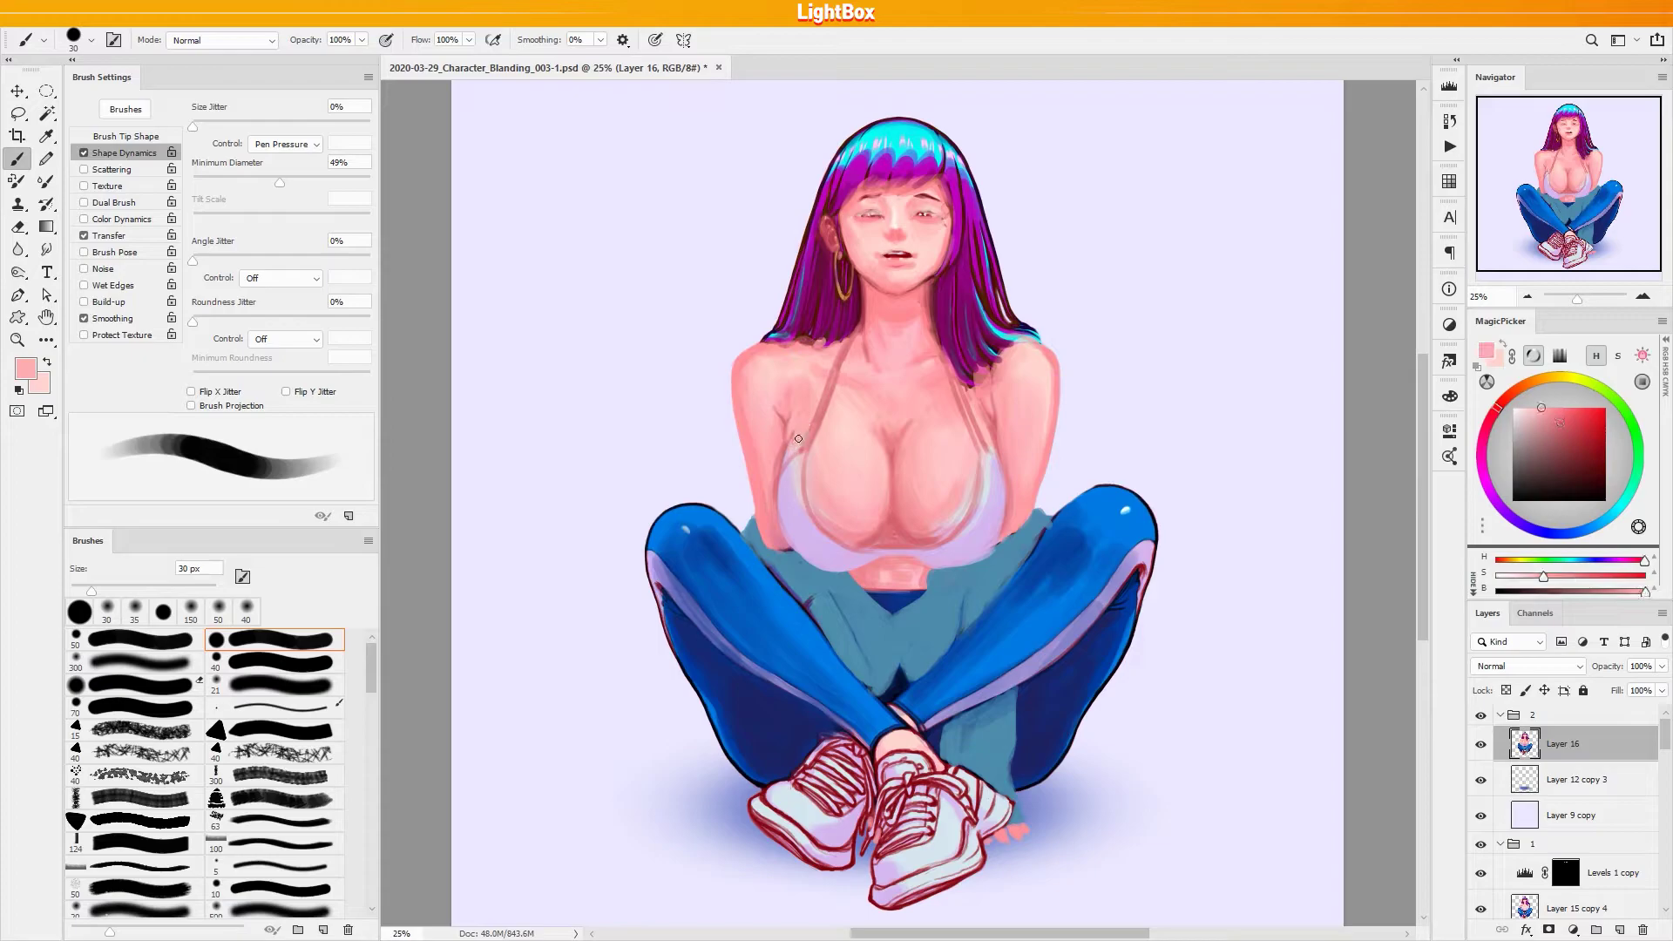
{"action": "left_click", "coordinate": [787, 448], "text": "alt"}
{"action": "left_click", "coordinate": [995, 432], "text": "alt"}
{"action": "left_click", "coordinate": [992, 440], "text": "alt"}
{"action": "left_click", "coordinate": [995, 433], "text": "alt"}
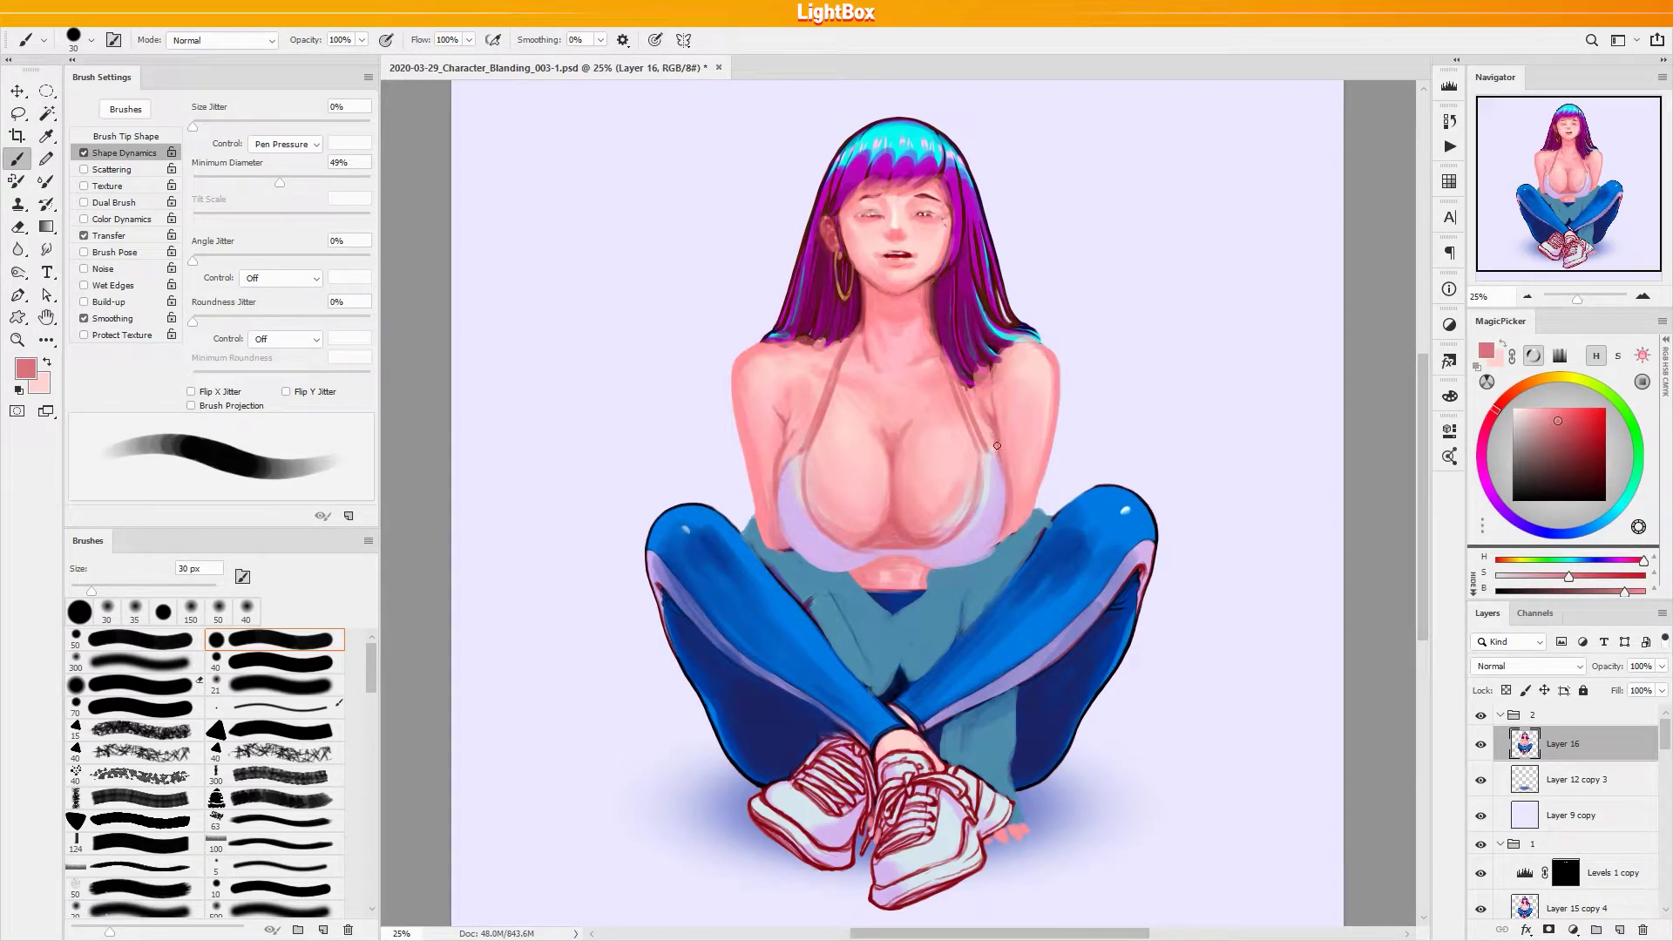
Enlarge the brush to 100 px, lower its opacity, and blend the upper chest skin with the sampled red
{"action": "key", "text": "bracketright"}
{"action": "key", "text": "bracketright"}
{"action": "key", "text": "bracketright"}
{"action": "key", "text": "bracketright"}
{"action": "key", "text": "bracketright"}
{"action": "key", "text": "bracketright"}
{"action": "key", "text": "bracketright"}
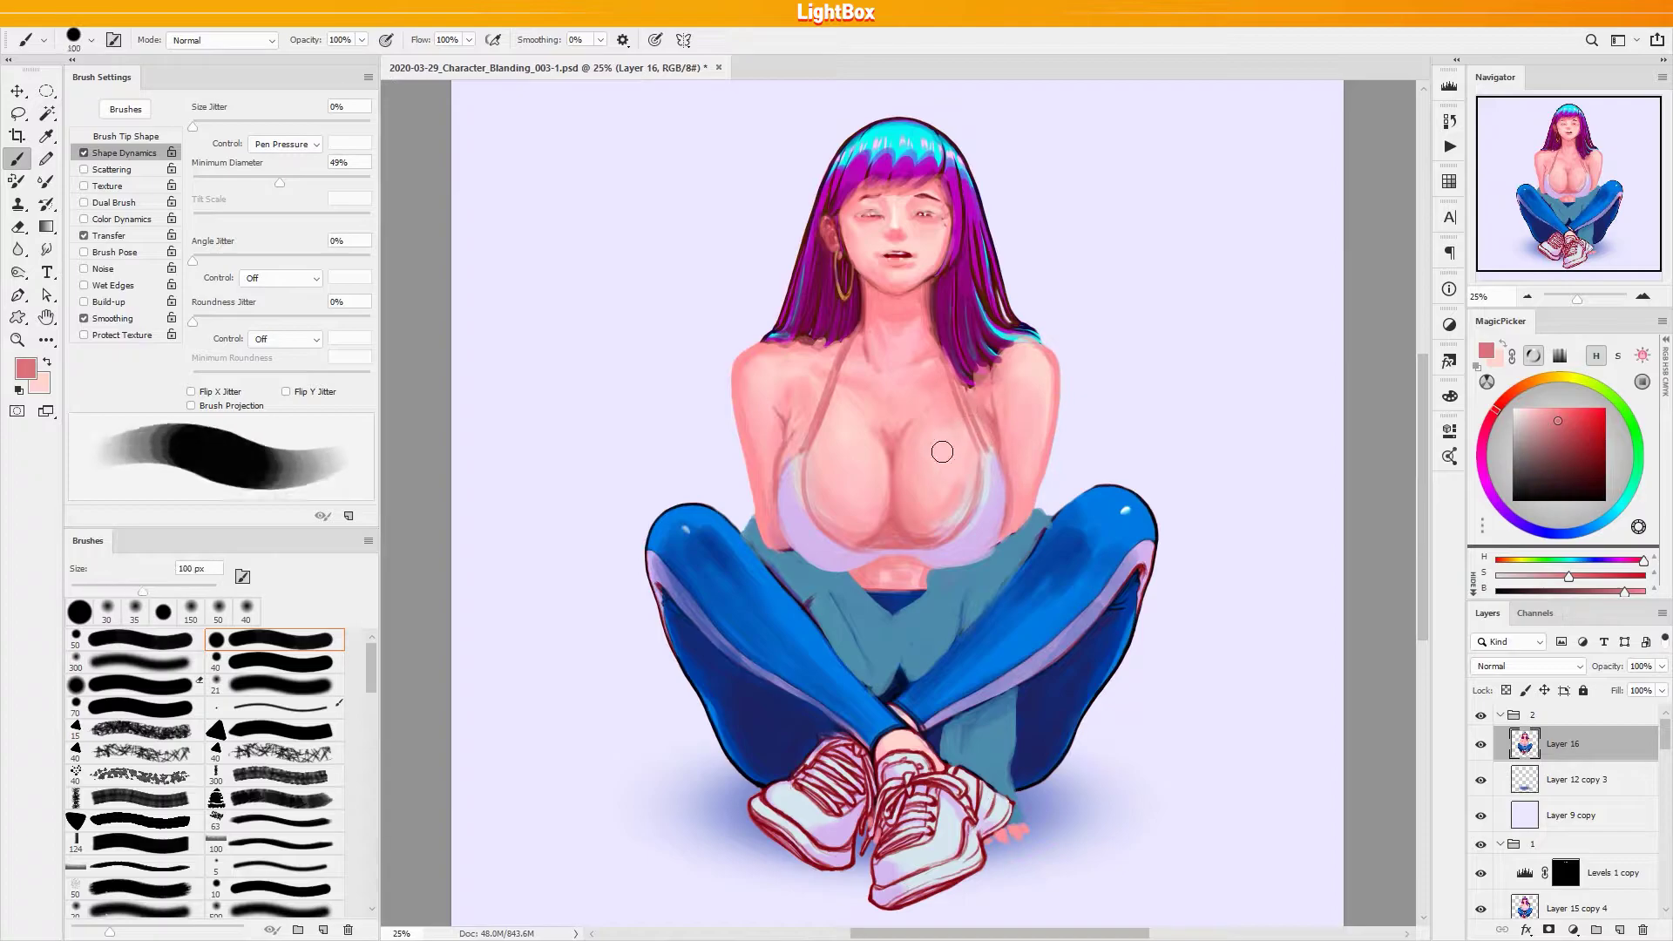
{"action": "key", "text": "3"}
{"action": "key", "text": "2"}
{"action": "left_click_drag", "start_coordinate": [865, 414], "coordinate": [841, 393]}
Set the brush opacity to 70% and smooth the skin shading above the top's lower edge with sampled pinks
{"action": "key", "text": "1"}
{"action": "key", "text": "7"}
{"action": "left_click", "coordinate": [963, 476], "text": "alt"}
{"action": "left_click", "coordinate": [941, 512], "text": "alt"}
{"action": "left_click", "coordinate": [928, 527], "text": "alt"}
{"action": "left_click_drag", "start_coordinate": [953, 514], "coordinate": [927, 542]}
{"action": "left_click", "coordinate": [847, 529], "text": "alt"}
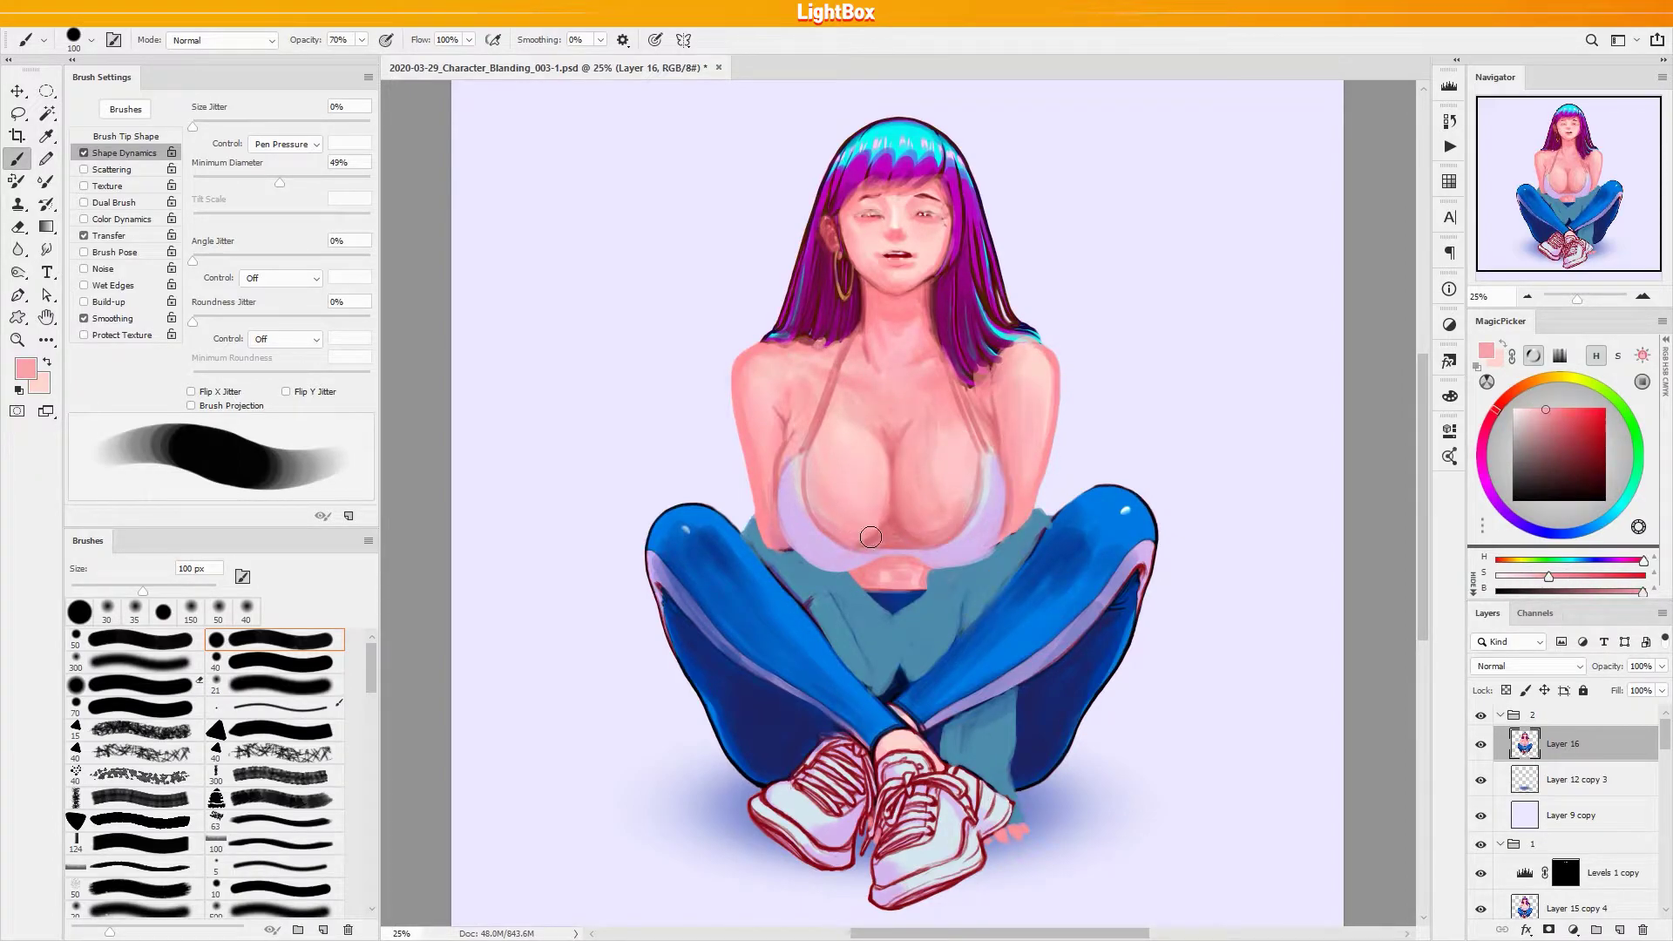
Blend the skin shading on the right half of the chest and along its centre with sampled pinks
{"action": "left_click", "coordinate": [864, 513], "text": "alt"}
{"action": "left_click", "coordinate": [949, 521], "text": "alt"}
{"action": "left_click", "coordinate": [934, 486], "text": "alt"}
{"action": "left_click", "coordinate": [912, 509], "text": "alt"}
{"action": "left_click_drag", "start_coordinate": [946, 495], "coordinate": [920, 516]}
{"action": "left_click", "coordinate": [920, 517], "text": "alt"}
{"action": "left_click", "coordinate": [942, 507], "text": "alt"}
{"action": "left_click", "coordinate": [935, 511], "text": "alt"}
{"action": "left_click", "coordinate": [888, 488], "text": "alt"}
{"action": "left_click", "coordinate": [888, 494], "text": "alt"}
Reduce the brush to 35 px and refine the skin shading at the centre of the top's neckline
{"action": "key", "text": "["}
{"action": "key", "text": "["}
{"action": "key", "text": "["}
{"action": "key", "text": "["}
{"action": "key", "text": "["}
{"action": "key", "text": "["}
{"action": "key", "text": "["}
{"action": "key", "text": "["}
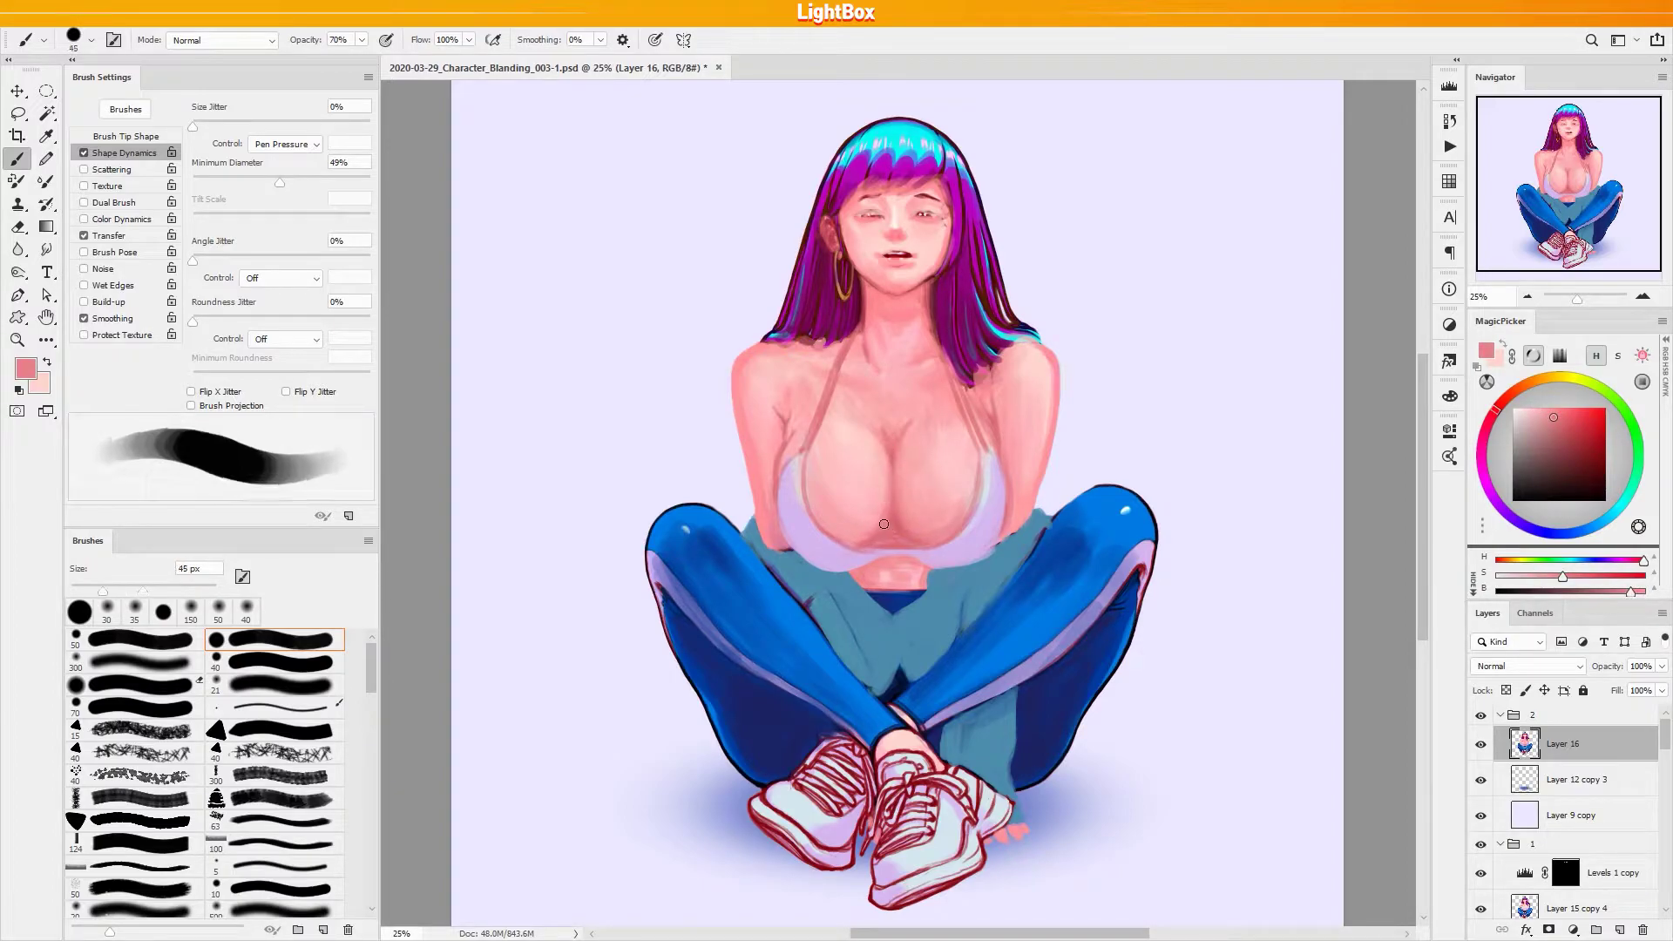
{"action": "left_click", "coordinate": [861, 540], "text": "alt"}
{"action": "left_click", "coordinate": [878, 522], "text": "alt"}
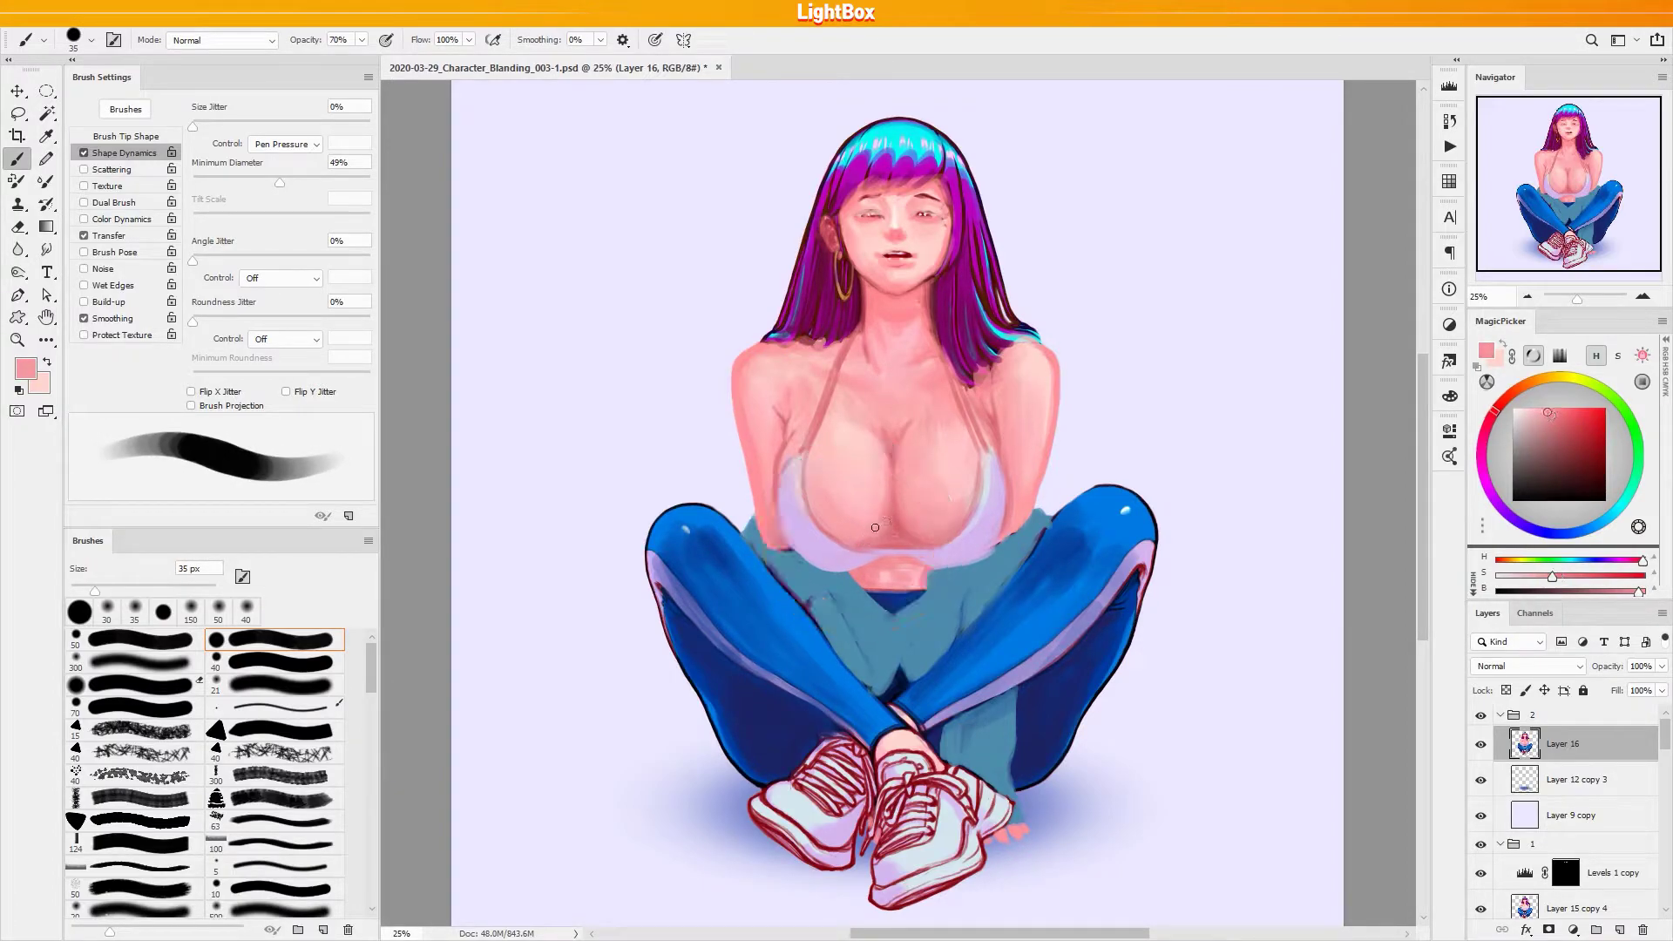
{"action": "left_click", "coordinate": [907, 533], "text": "alt"}
{"action": "left_click", "coordinate": [902, 521], "text": "alt"}
Reduce the brush to 15 px and refine the centre crease of the chest with sampled reds
{"action": "key", "text": "bracketleft"}
{"action": "key", "text": "bracketleft"}
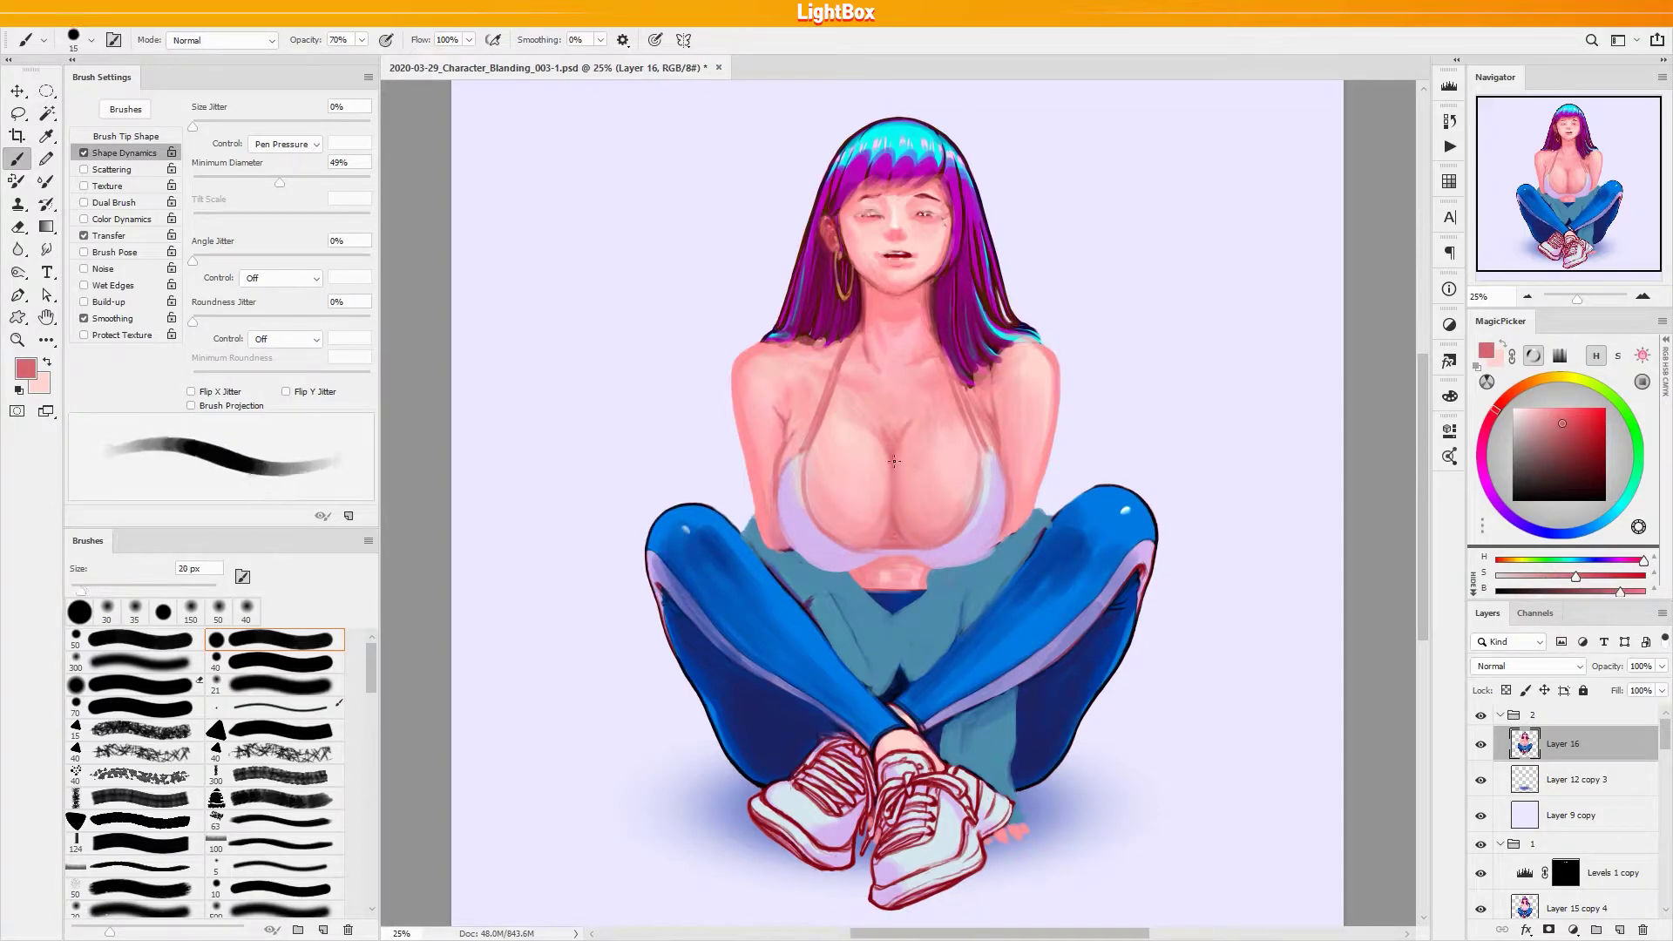
{"action": "left_click", "coordinate": [901, 526], "text": "alt"}
{"action": "left_click", "coordinate": [882, 530], "text": "alt"}
{"action": "left_click", "coordinate": [879, 557], "text": "alt"}
{"action": "left_click", "coordinate": [894, 529], "text": "alt"}
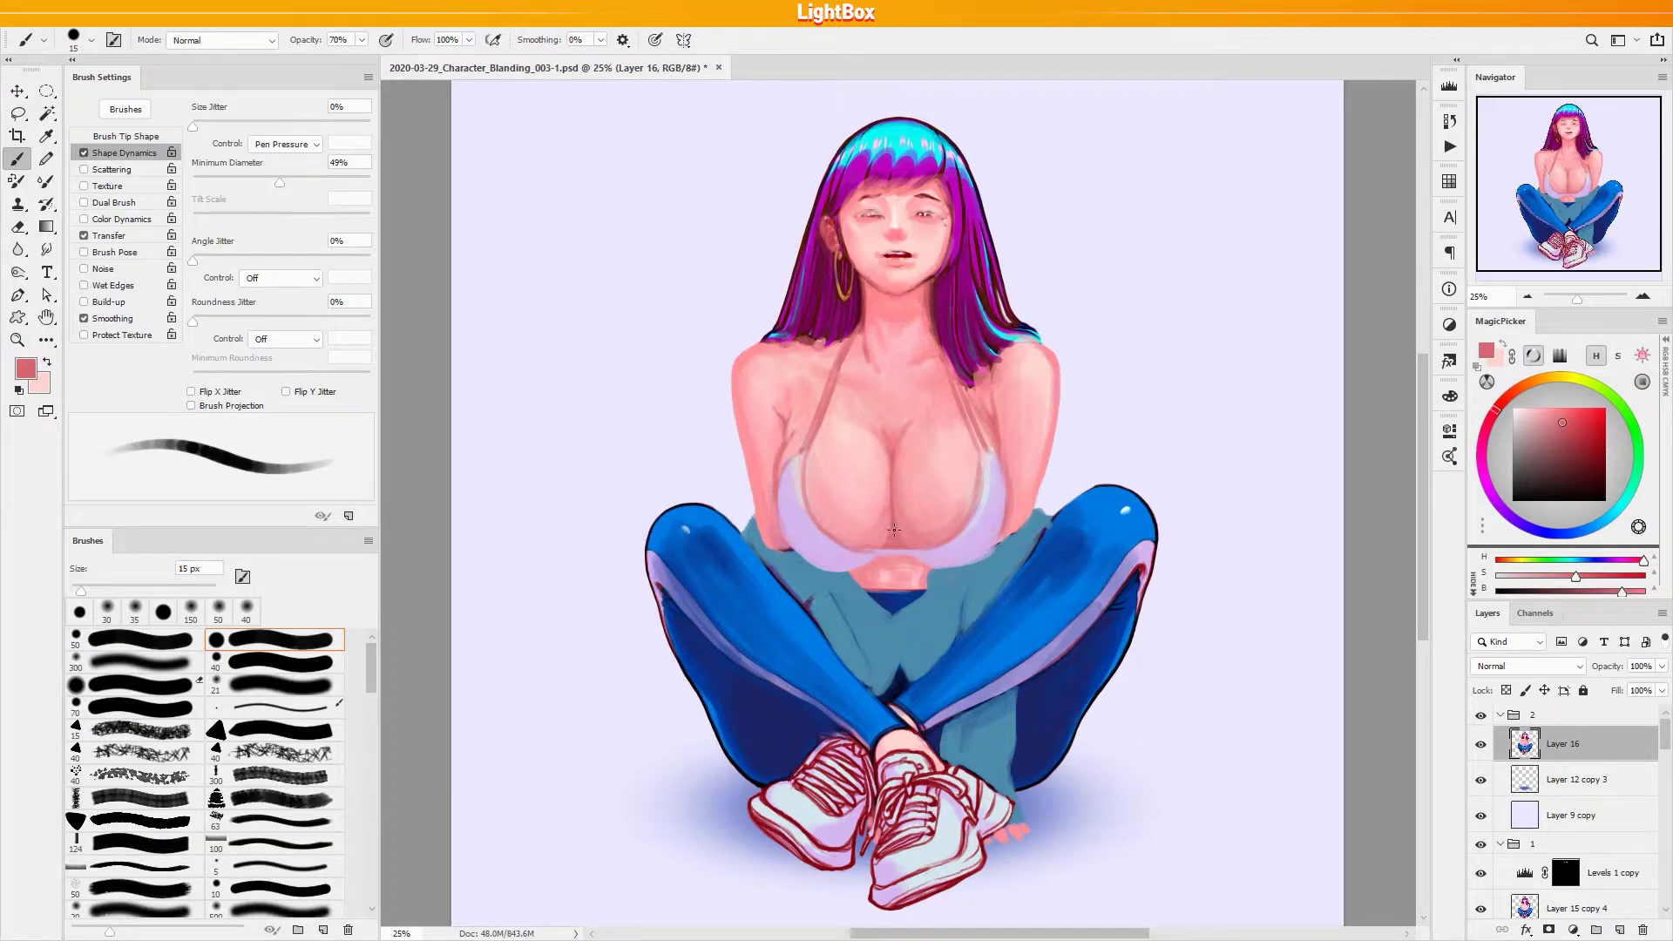
Enlarge the brush to 25 px and shade the lower edge of the bare midriff with sampled pink
{"action": "left_click", "coordinate": [869, 581], "text": "alt"}
{"action": "key", "text": "bracketright"}
{"action": "key", "text": "bracketright"}
{"action": "left_click_drag", "start_coordinate": [867, 595], "coordinate": [919, 588]}
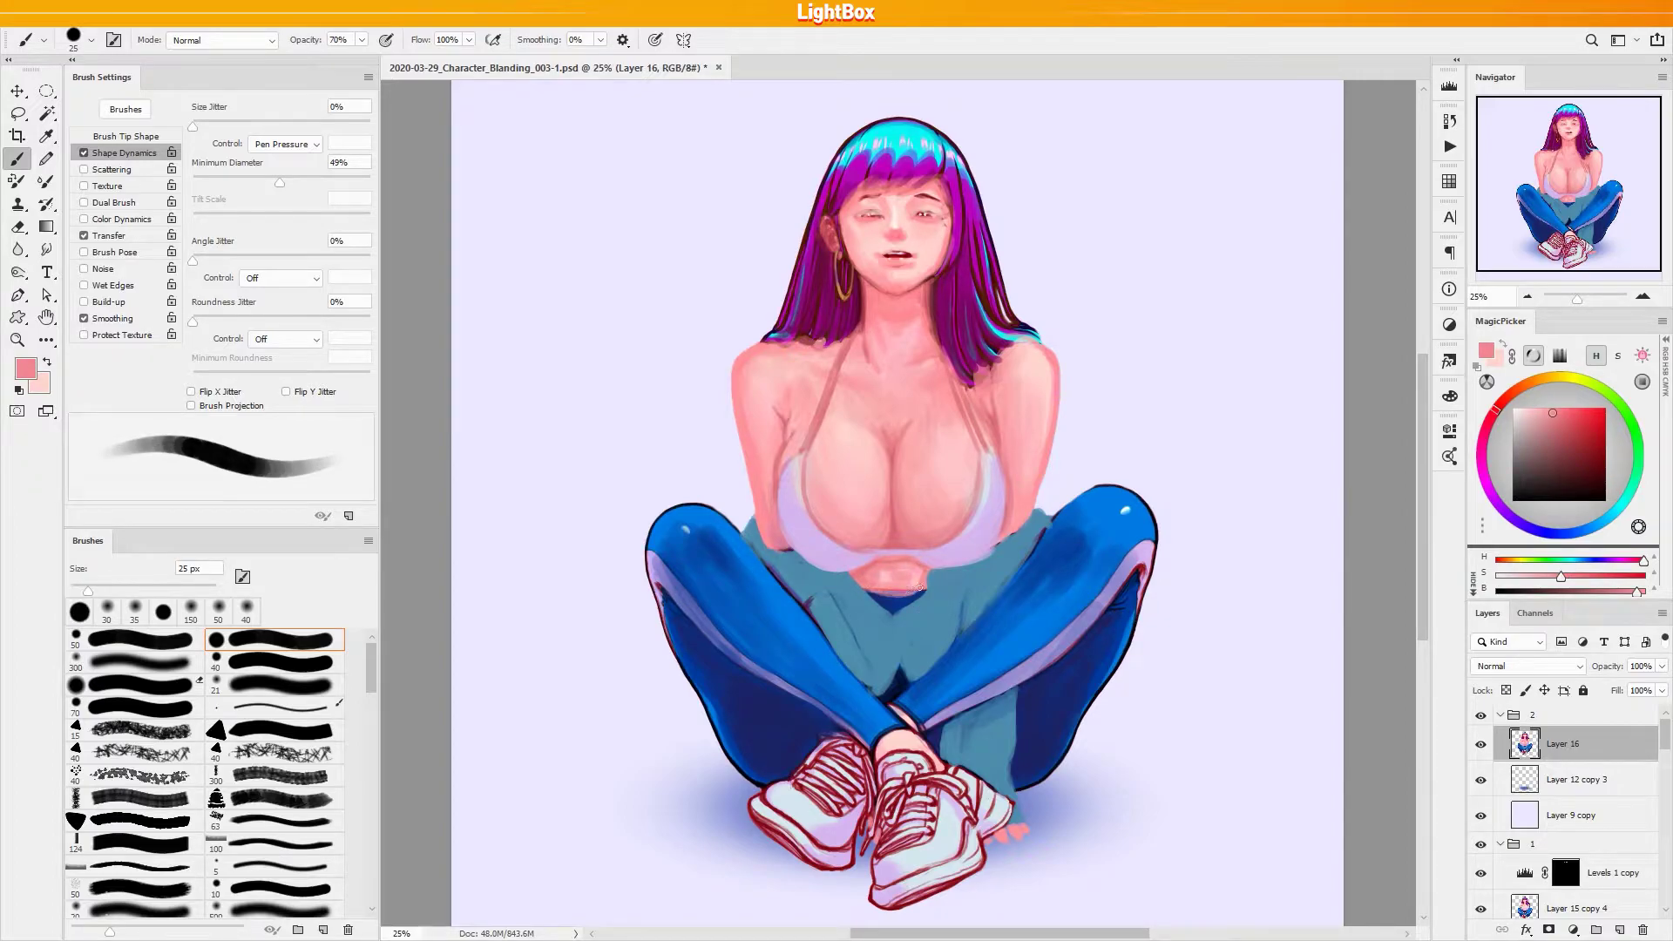
{"action": "left_click", "coordinate": [924, 590], "text": "alt"}
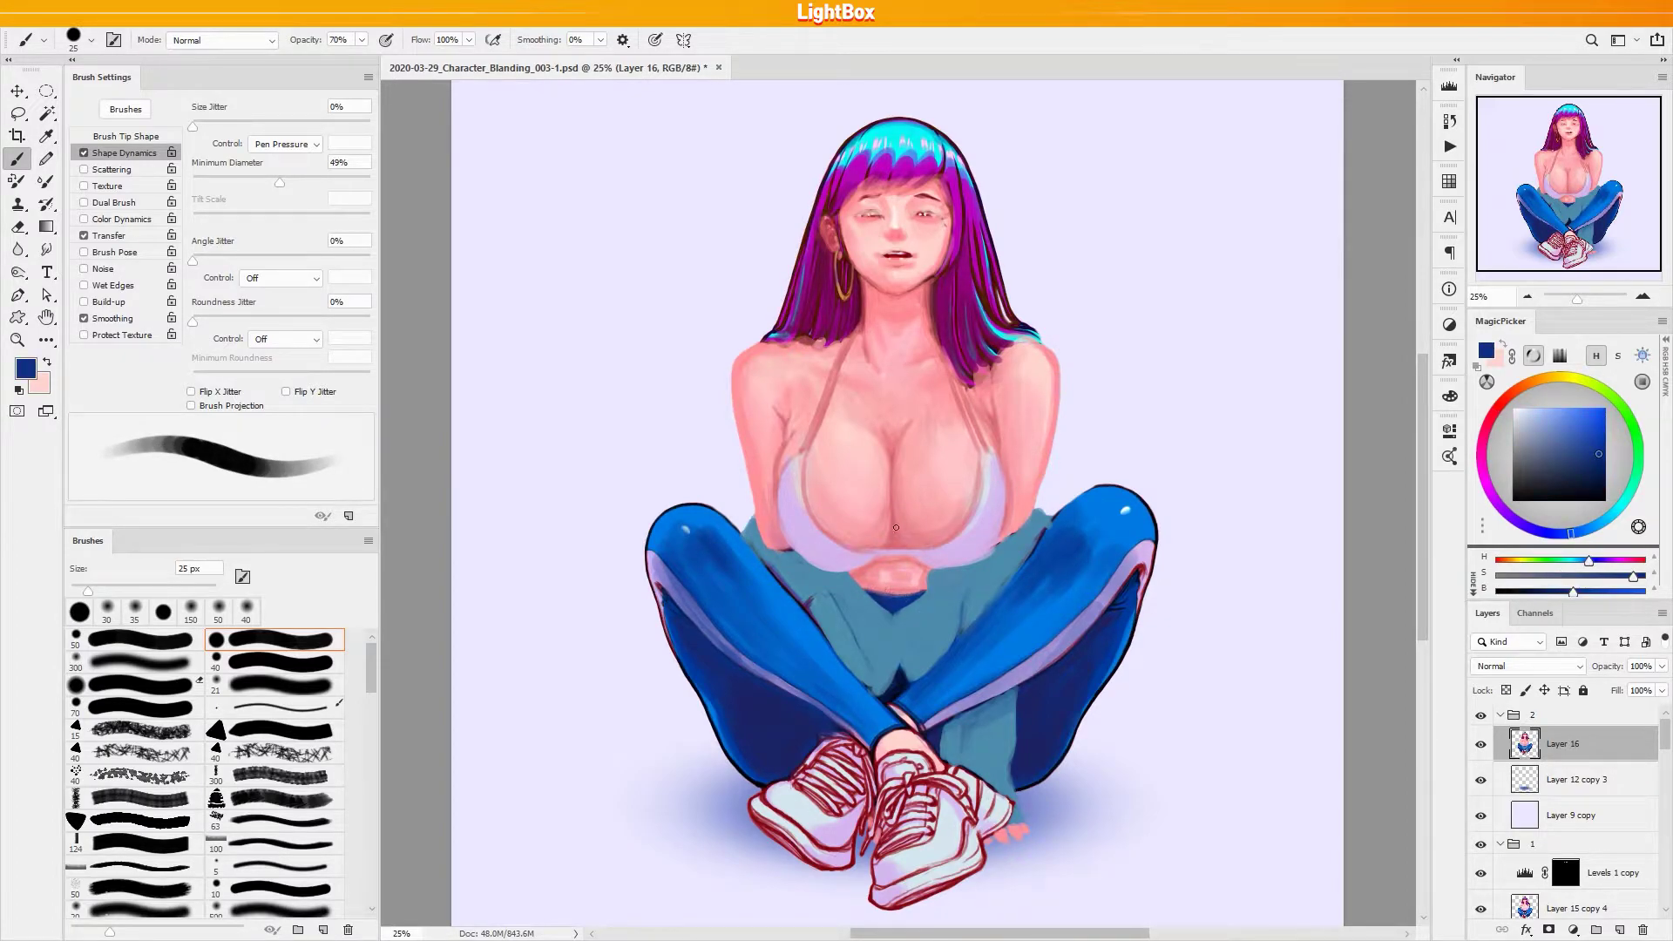
Deepen the chest's centre crease and the shadow beneath it with dark red sampled near the hair tips
{"action": "left_click", "coordinate": [809, 339], "text": "alt"}
{"action": "mouse_move", "coordinate": [878, 564]}
{"action": "left_mouse_down"}
{"action": "mouse_move", "coordinate": [927, 565]}
{"action": "mouse_move", "coordinate": [903, 548]}
{"action": "left_mouse_up"}
{"action": "left_click_drag", "start_coordinate": [890, 477], "coordinate": [895, 522]}
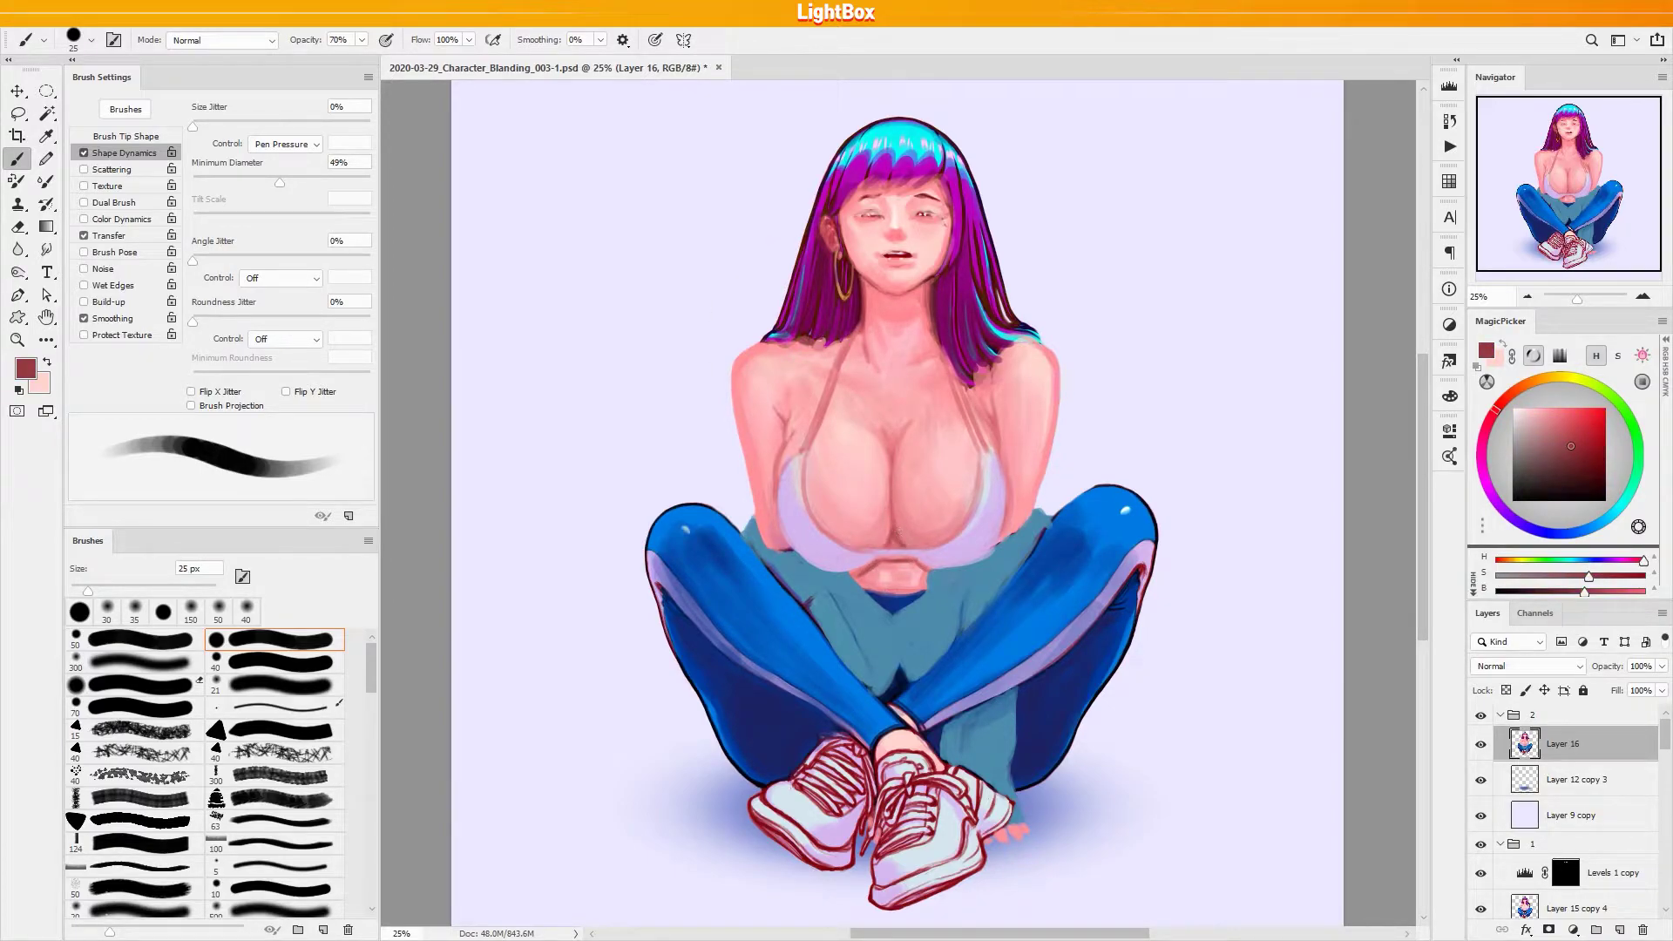
{"action": "left_click_drag", "start_coordinate": [889, 462], "coordinate": [891, 518]}
{"action": "key", "text": "bracketleft"}
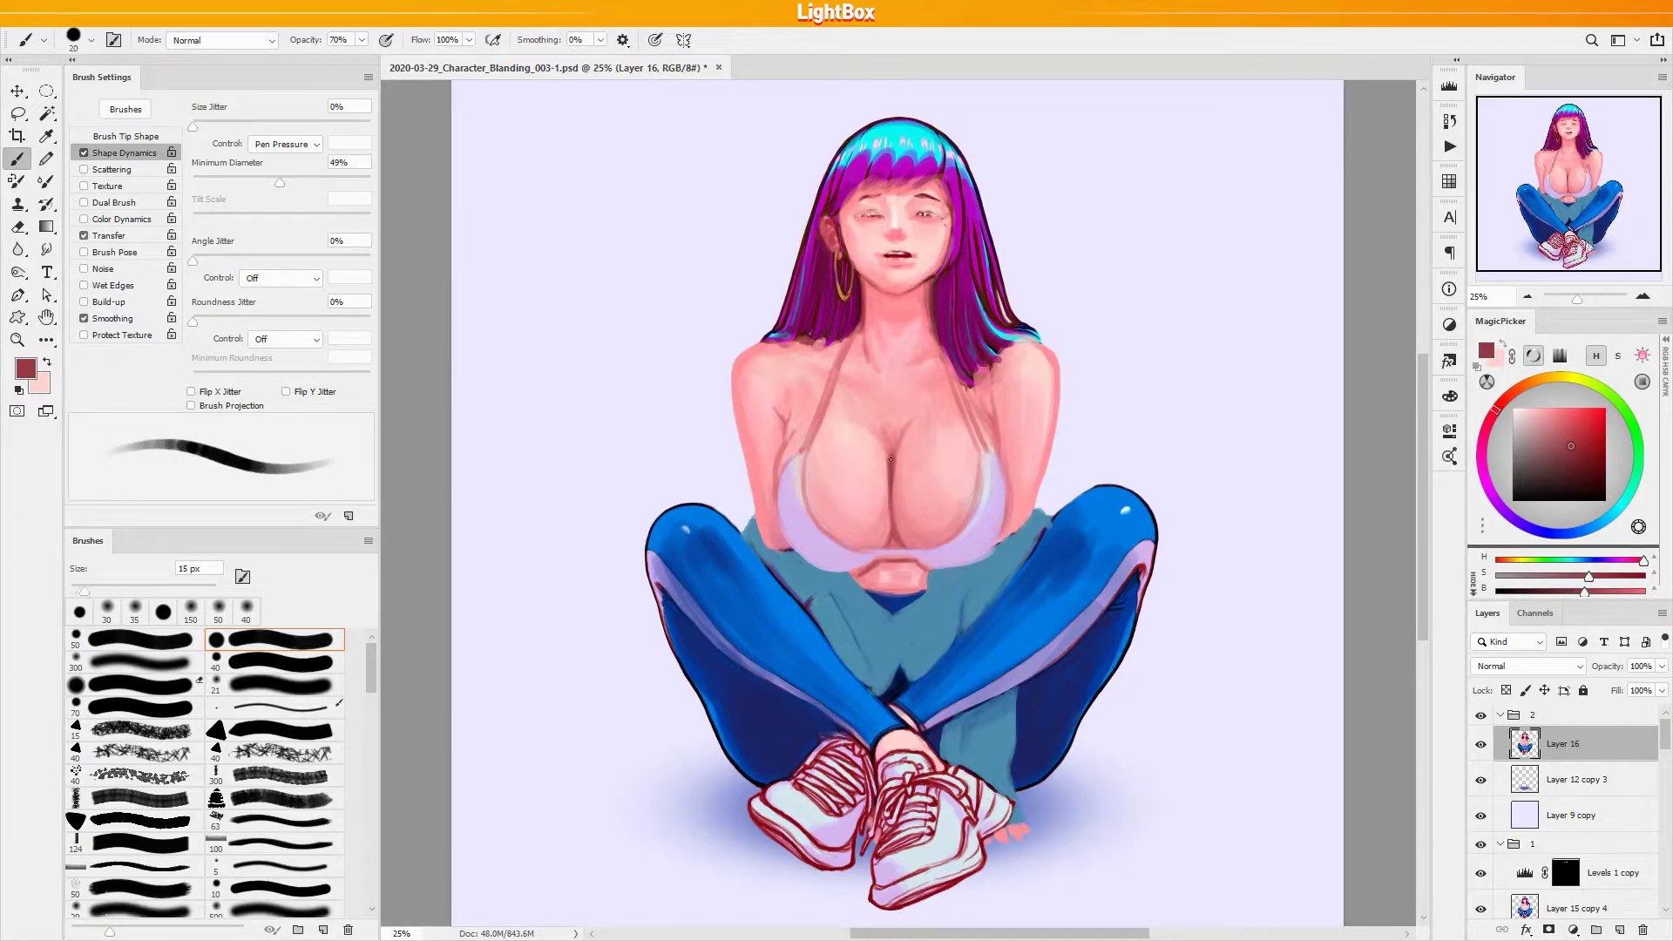
{"action": "key", "text": "bracketright"}
Soften the edges of the centre crease with sampled pink and red
{"action": "left_click", "coordinate": [898, 442], "text": "alt"}
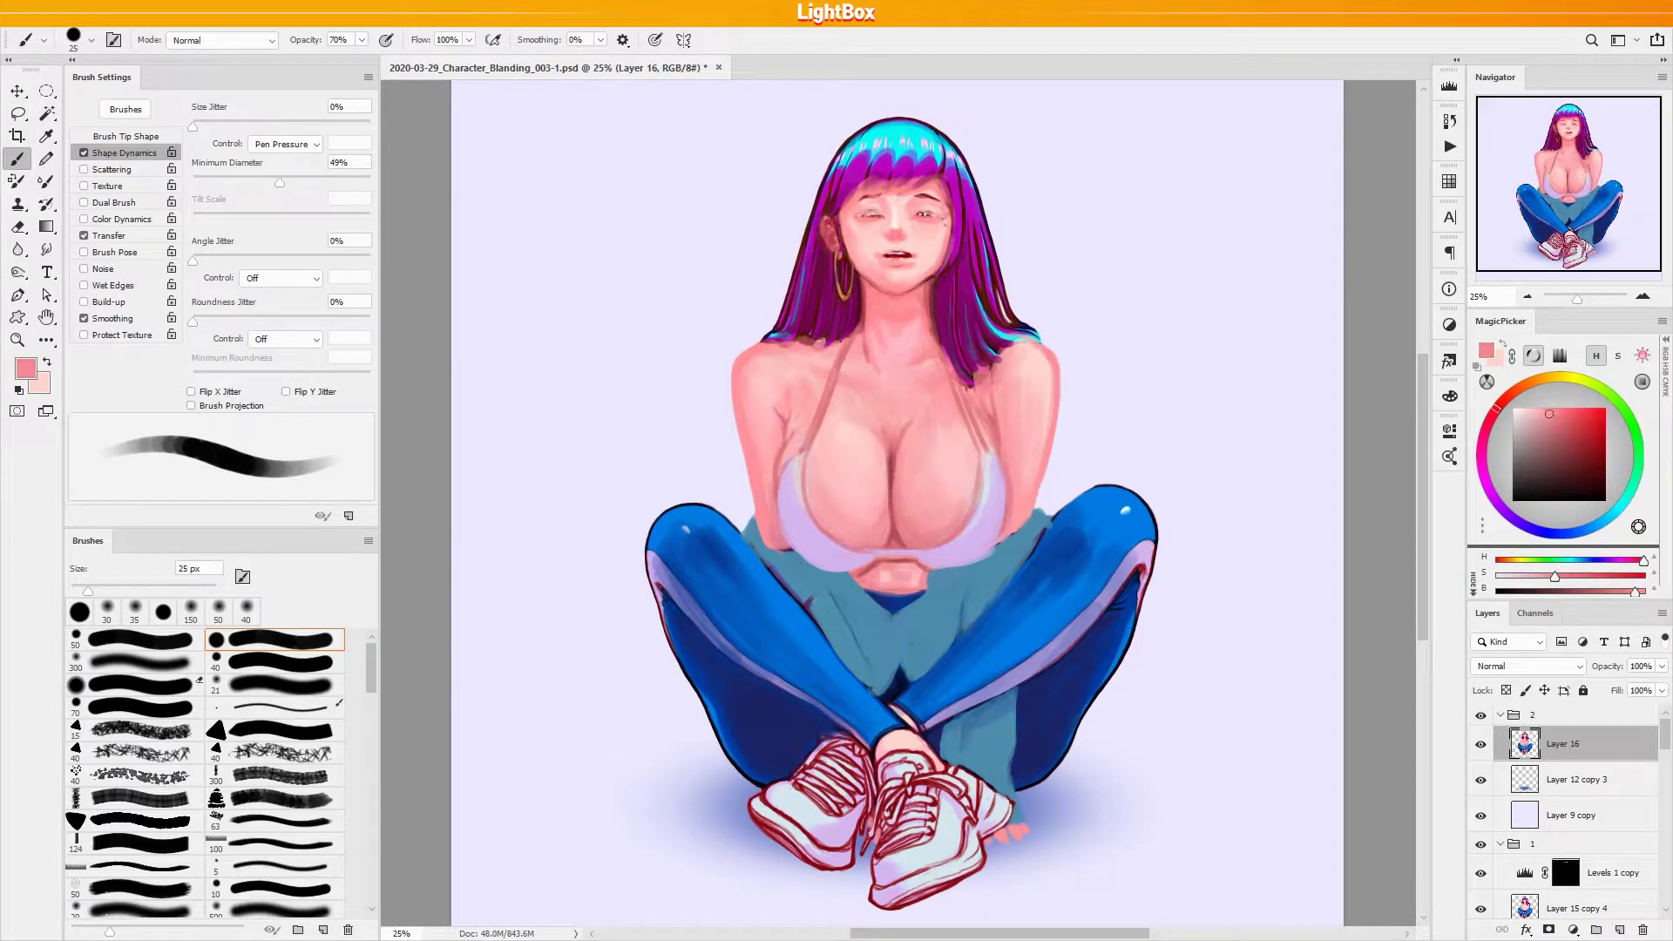
{"action": "left_click", "coordinate": [894, 453], "text": "alt"}
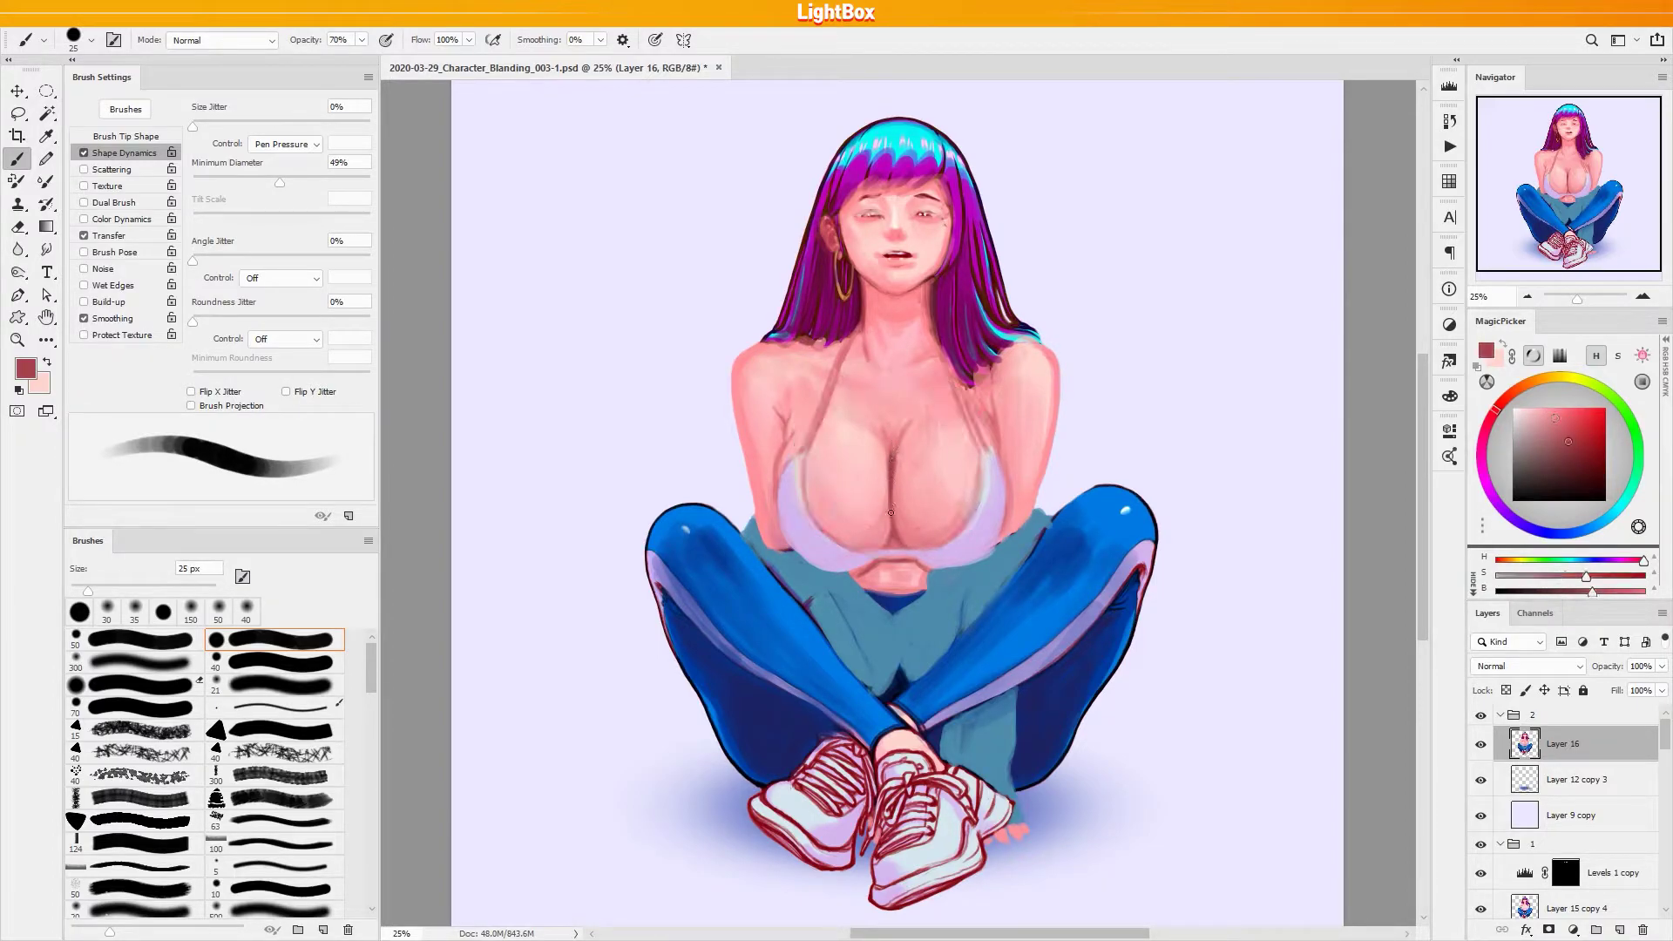
{"action": "left_click_drag", "start_coordinate": [887, 542], "coordinate": [886, 520]}
Touch up the boundary between the top and the midriff with sampled tones and save the document
{"action": "left_click", "coordinate": [850, 564], "text": "alt"}
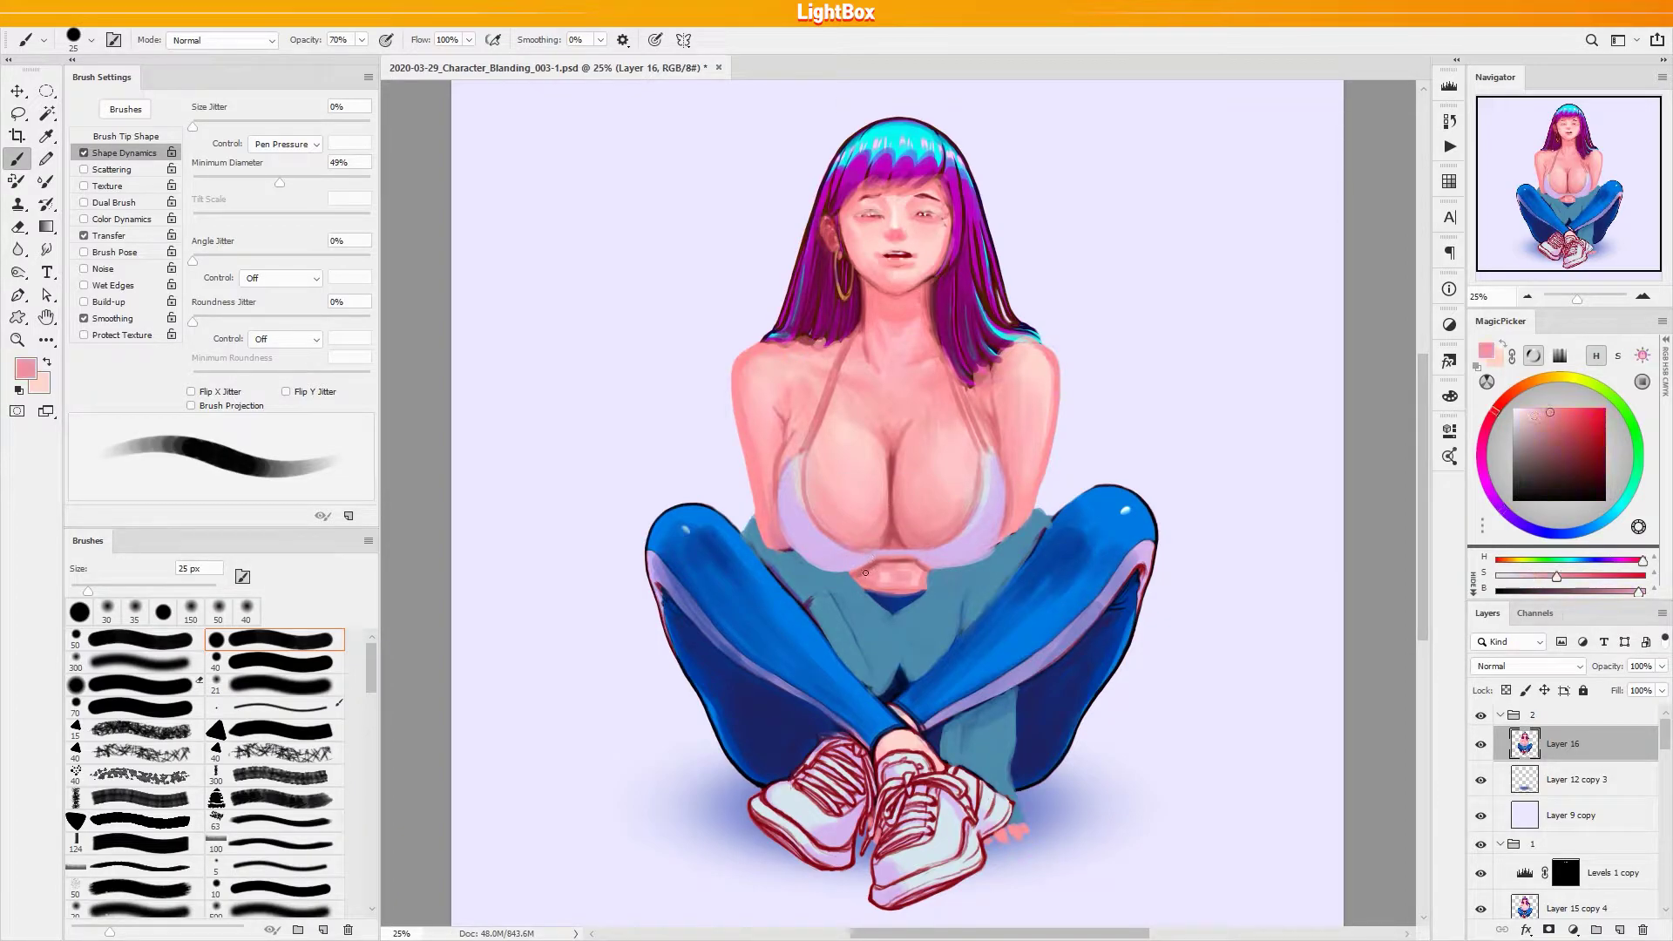
{"action": "left_click", "coordinate": [877, 561], "text": "alt"}
{"action": "key", "text": "ctrl+s"}
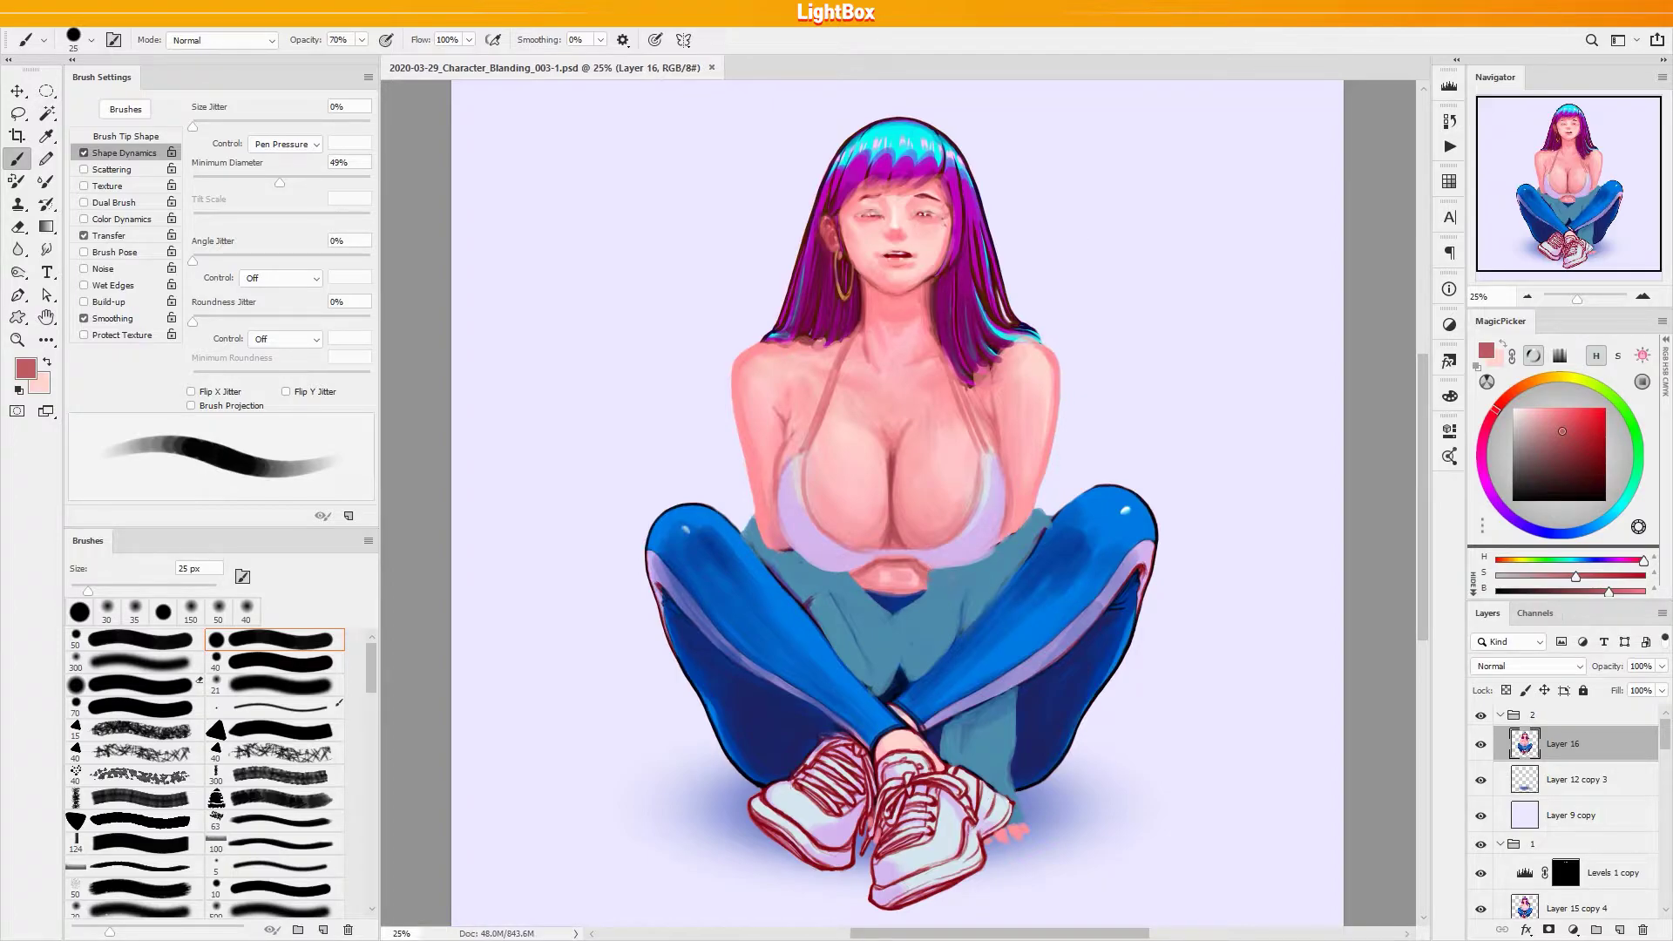
Shade the lower ends of both arms and the top's right outer edge with sampled tones
{"action": "left_click_drag", "start_coordinate": [1007, 503], "coordinate": [1003, 529]}
{"action": "left_click", "coordinate": [1035, 517], "text": "alt"}
{"action": "left_click", "coordinate": [763, 528], "text": "alt"}
{"action": "left_click", "coordinate": [790, 544], "text": "alt"}
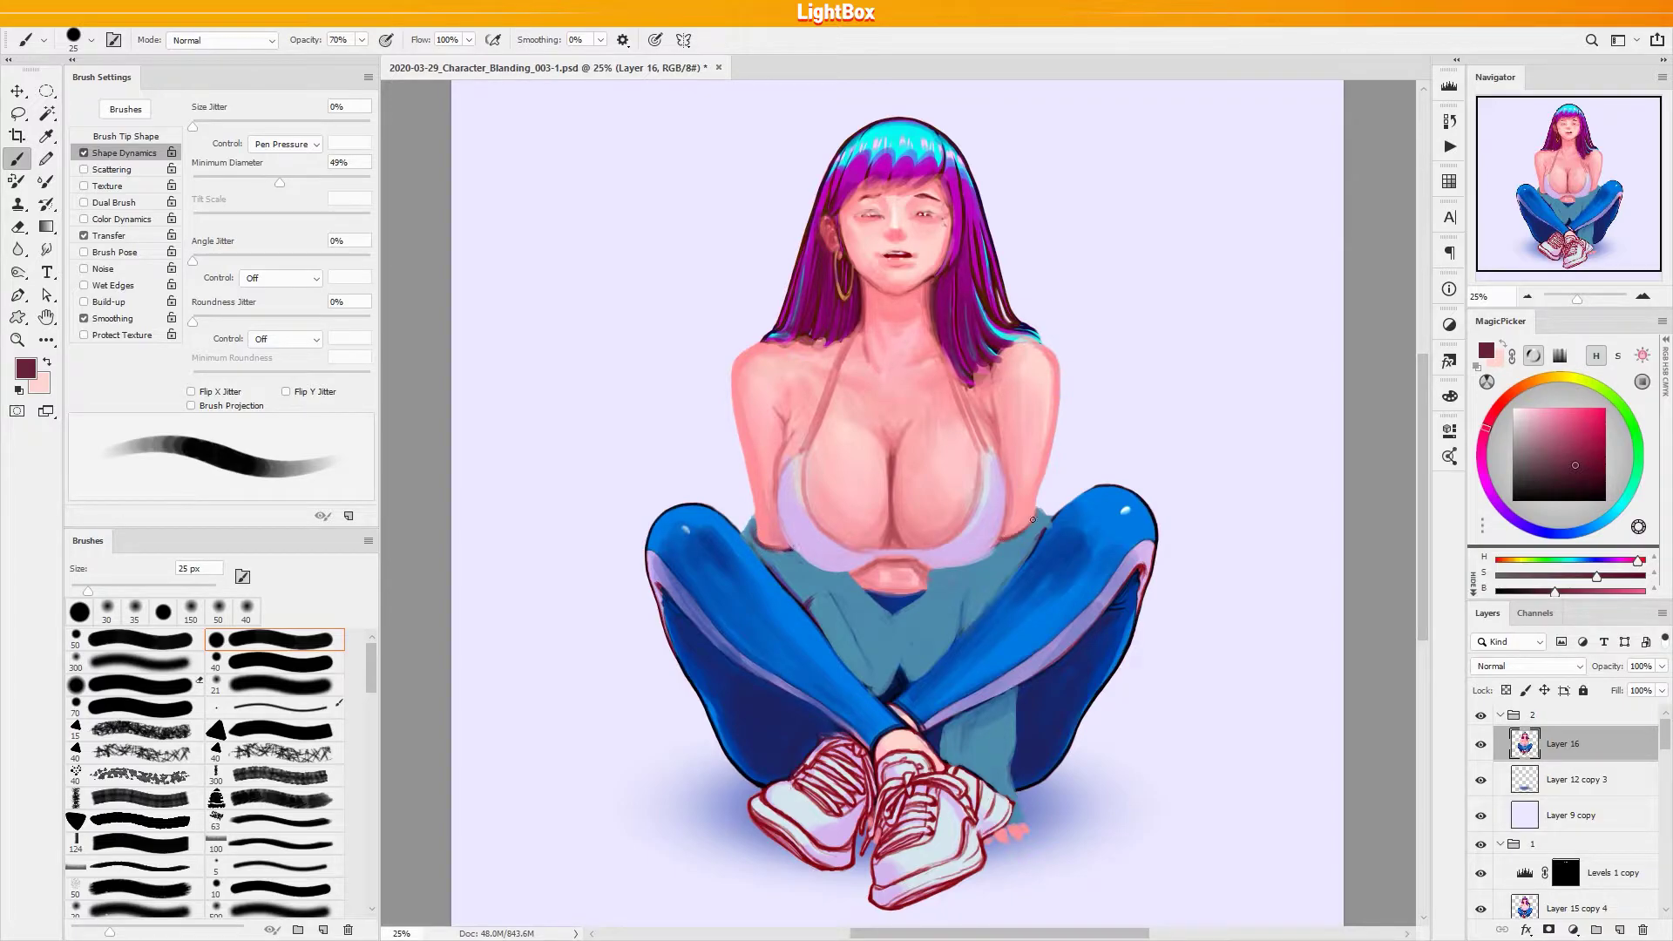
{"action": "left_click", "coordinate": [993, 510], "text": "alt"}
{"action": "left_click_drag", "start_coordinate": [1002, 500], "coordinate": [1002, 535]}
Enlarge the brush to 60 px and soften the upper end of the chest's centre crease with sampled skin tones
{"action": "left_click", "coordinate": [905, 487], "text": "alt"}
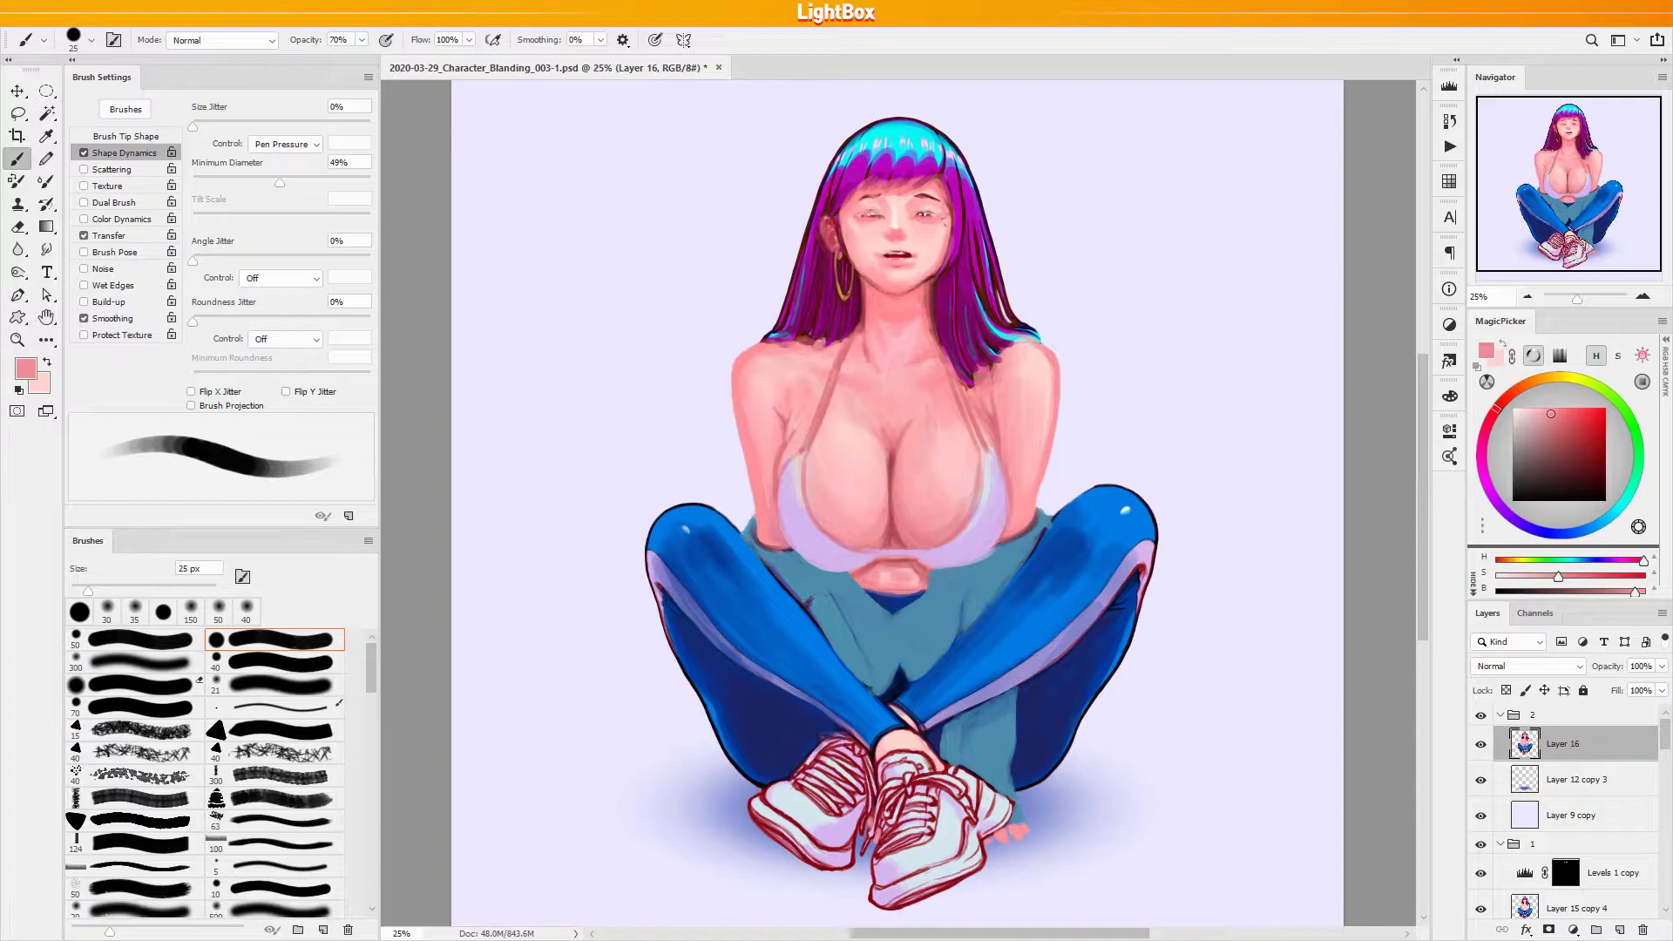
{"action": "left_click", "coordinate": [893, 462], "text": "alt"}
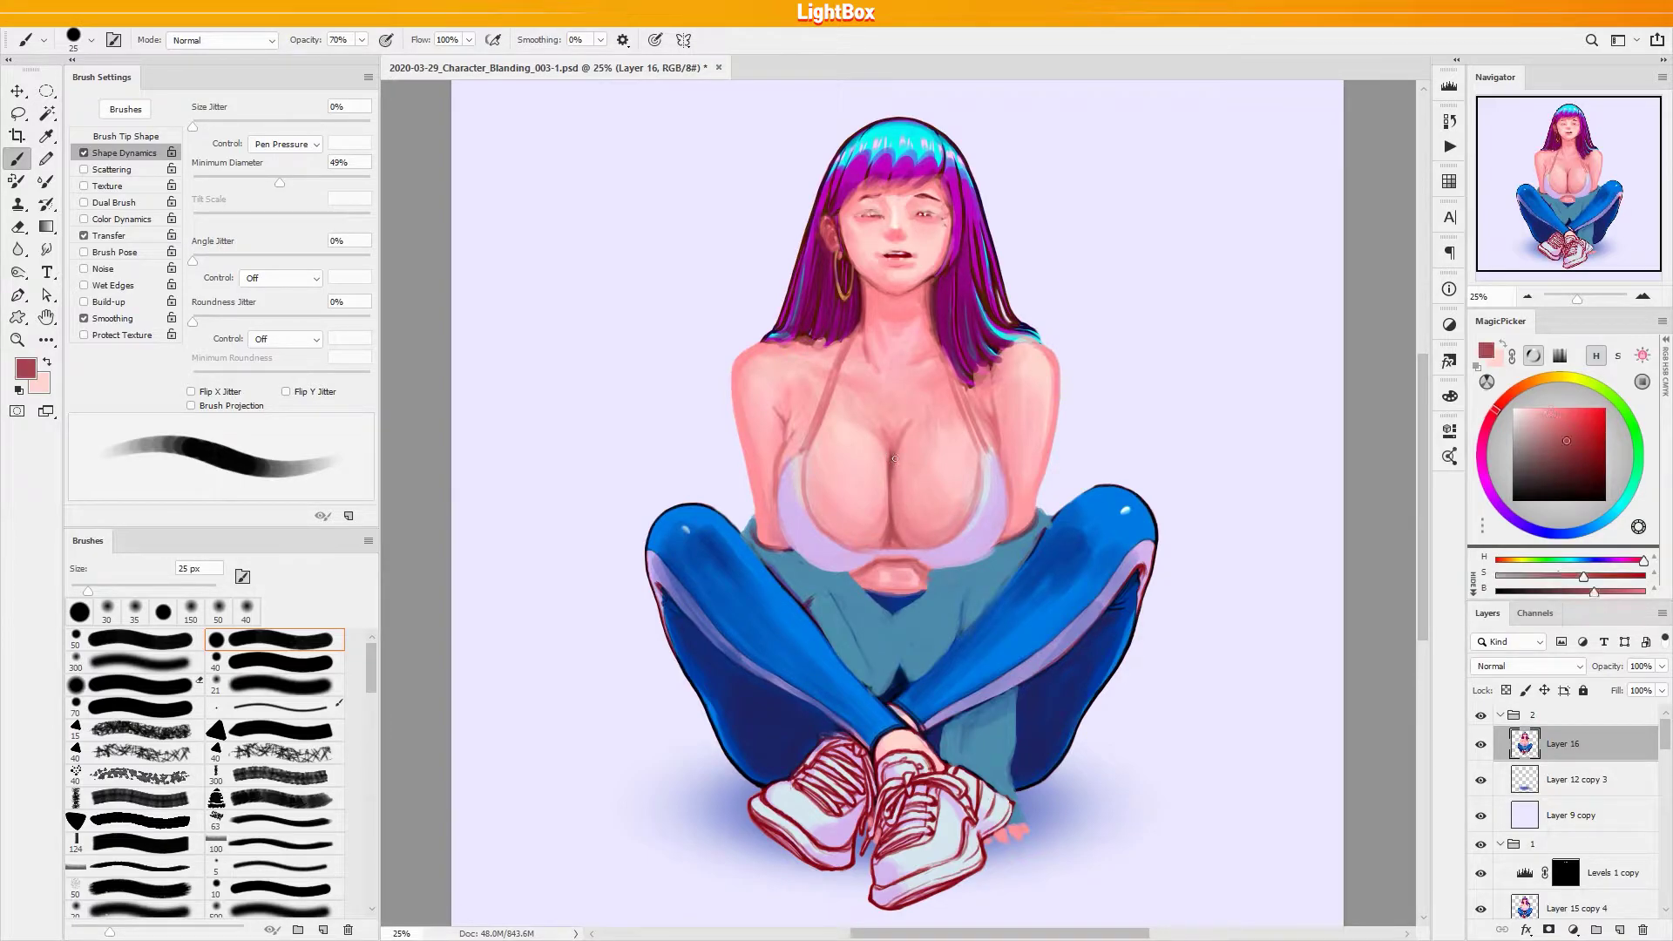
{"action": "left_click", "coordinate": [892, 438], "text": "alt"}
{"action": "key", "text": "]"}
{"action": "key", "text": "]"}
{"action": "key", "text": "]"}
{"action": "key", "text": "]"}
{"action": "key", "text": "]"}
{"action": "key", "text": "]"}
{"action": "left_click", "coordinate": [896, 431], "text": "alt"}
{"action": "left_click", "coordinate": [887, 424], "text": "alt"}
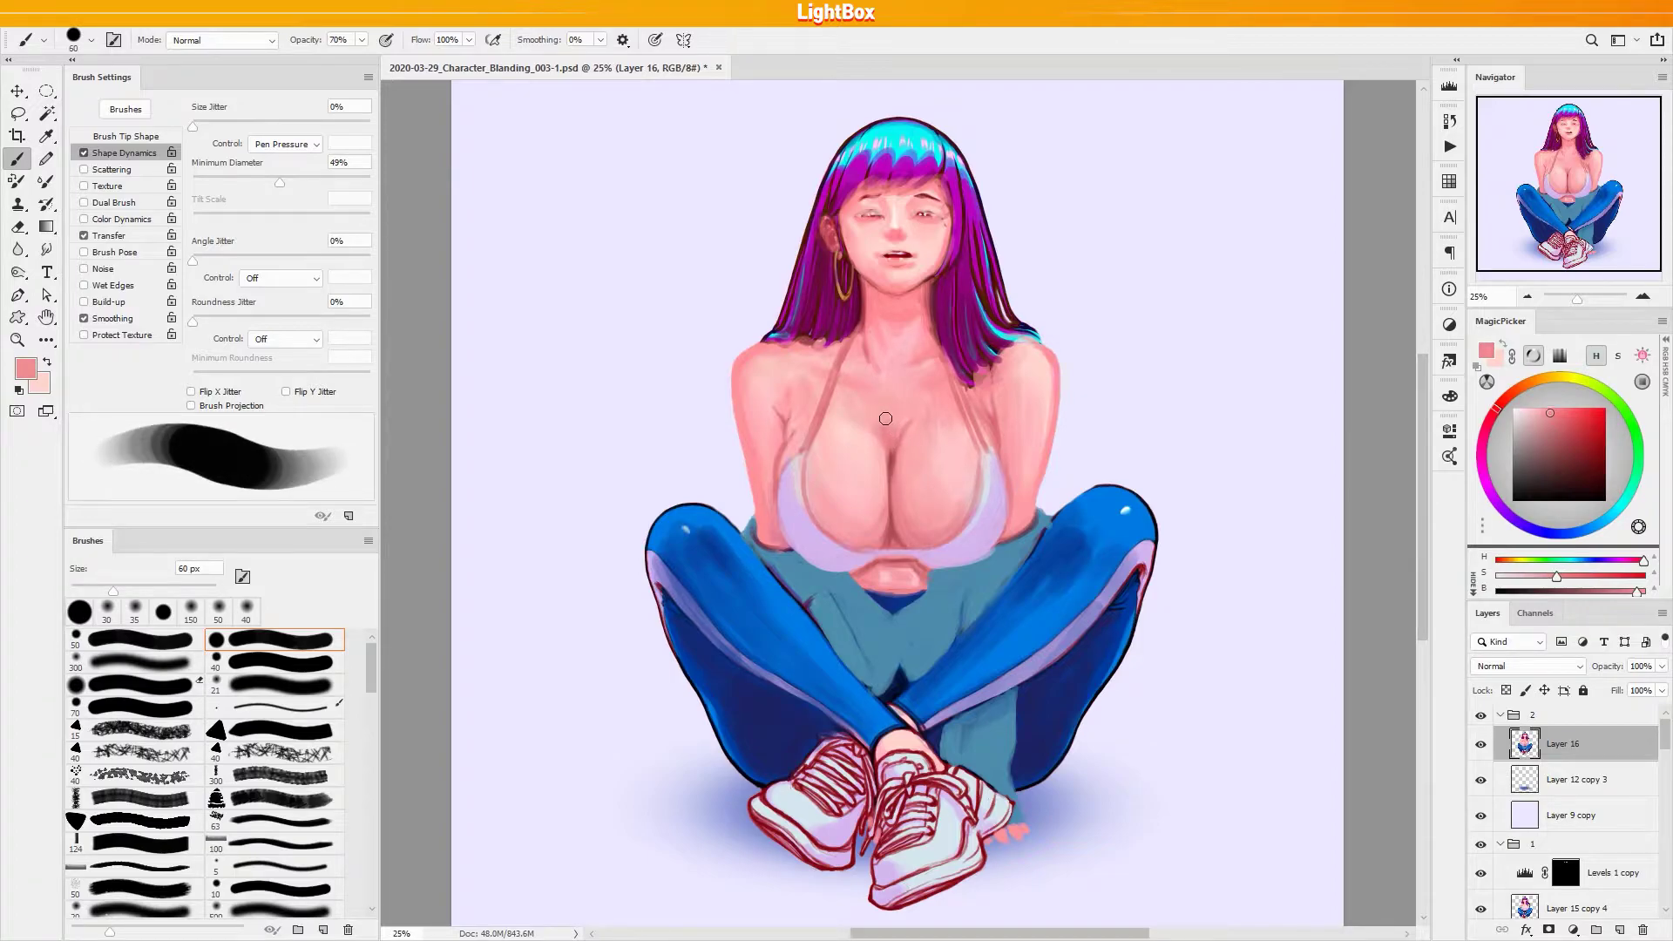
Enlarge the brush to 125 px and blend the skin across the upper chest with sampled pinks
{"action": "key", "text": "bracketright"}
{"action": "key", "text": "bracketright"}
{"action": "key", "text": "bracketright"}
{"action": "key", "text": "bracketright"}
{"action": "key", "text": "bracketright"}
{"action": "left_click", "coordinate": [842, 398], "text": "alt"}
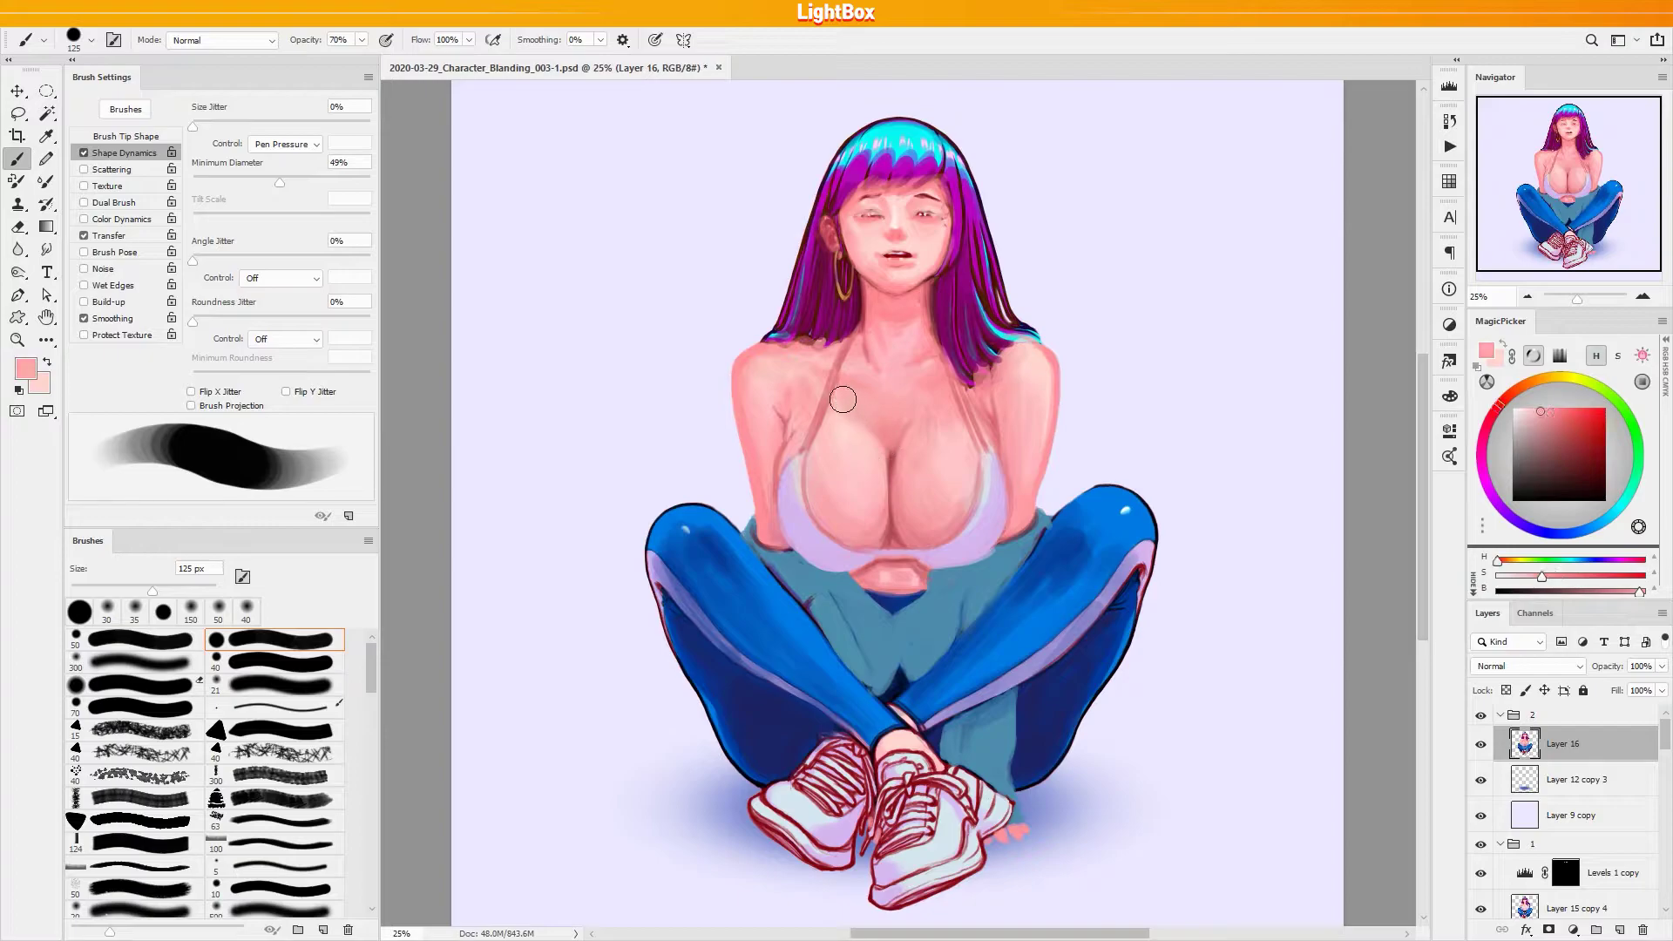
{"action": "left_click", "coordinate": [926, 416], "text": "alt"}
{"action": "left_click", "coordinate": [922, 385]}
Reduce the brush to 35 px, refine the collarbone area with sampled pinks, and save the document
{"action": "left_click", "coordinate": [866, 351], "text": "alt"}
{"action": "key", "text": "bracketleft"}
{"action": "key", "text": "bracketleft"}
{"action": "key", "text": "bracketleft"}
{"action": "key", "text": "bracketleft"}
{"action": "key", "text": "bracketleft"}
{"action": "key", "text": "bracketleft"}
{"action": "key", "text": "bracketleft"}
{"action": "key", "text": "bracketleft"}
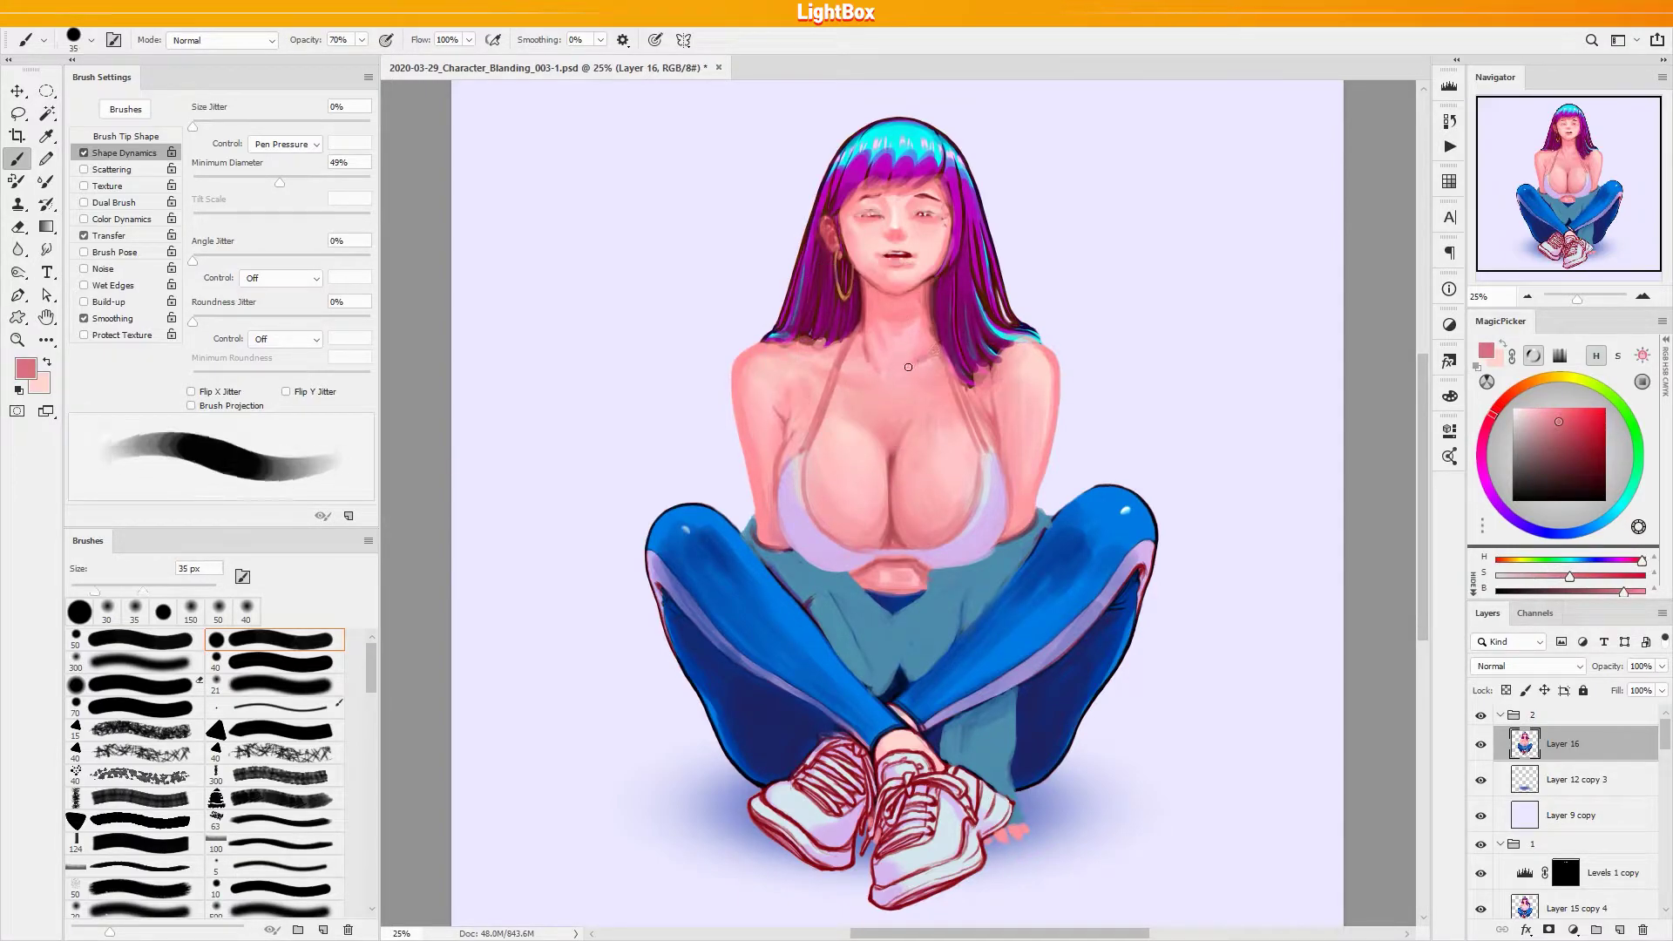
{"action": "left_click", "coordinate": [900, 377], "text": "alt"}
{"action": "key", "text": "ctrl+s"}
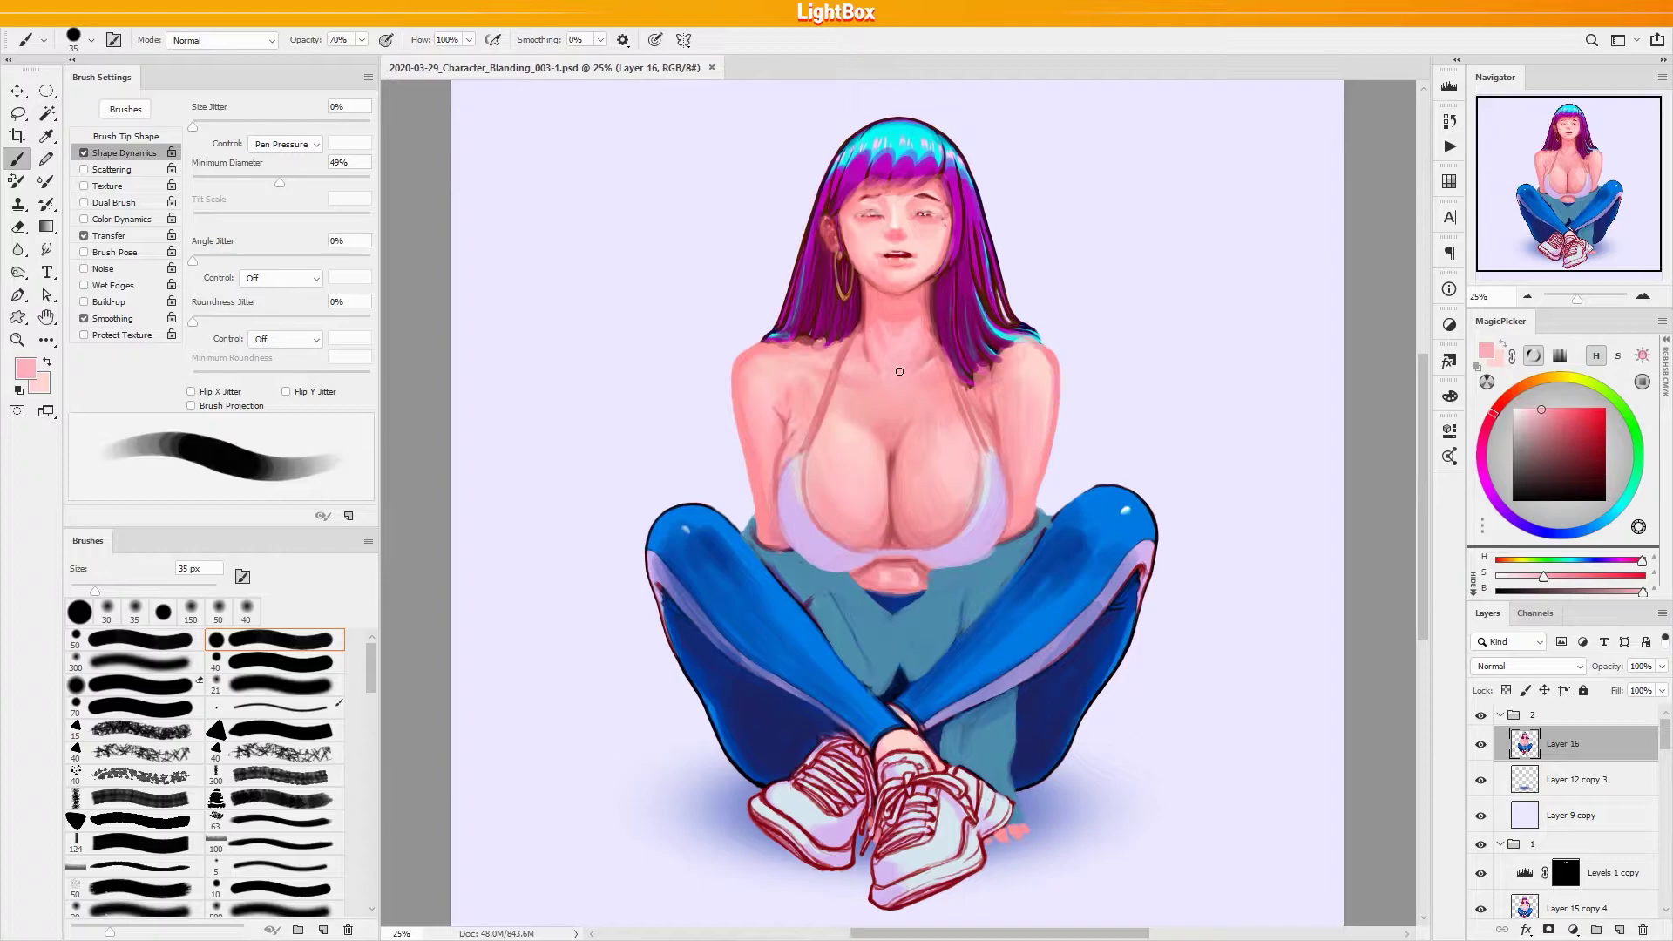
Cover the eye and eyebrow lines on the face with sampled light skin tones
{"action": "mouse_move", "coordinate": [928, 223]}
{"action": "left_mouse_down"}
{"action": "mouse_move", "coordinate": [868, 216]}
{"action": "mouse_move", "coordinate": [881, 195]}
{"action": "mouse_move", "coordinate": [917, 198]}
{"action": "left_mouse_up"}
{"action": "left_click", "coordinate": [935, 218], "text": "alt"}
{"action": "left_click", "coordinate": [939, 201], "text": "alt"}
{"action": "left_click", "coordinate": [874, 224], "text": "alt"}
{"action": "left_click", "coordinate": [877, 204], "text": "alt"}
{"action": "left_click", "coordinate": [937, 201], "text": "alt"}
{"action": "left_click", "coordinate": [929, 202], "text": "alt"}
{"action": "left_click", "coordinate": [875, 221], "text": "alt"}
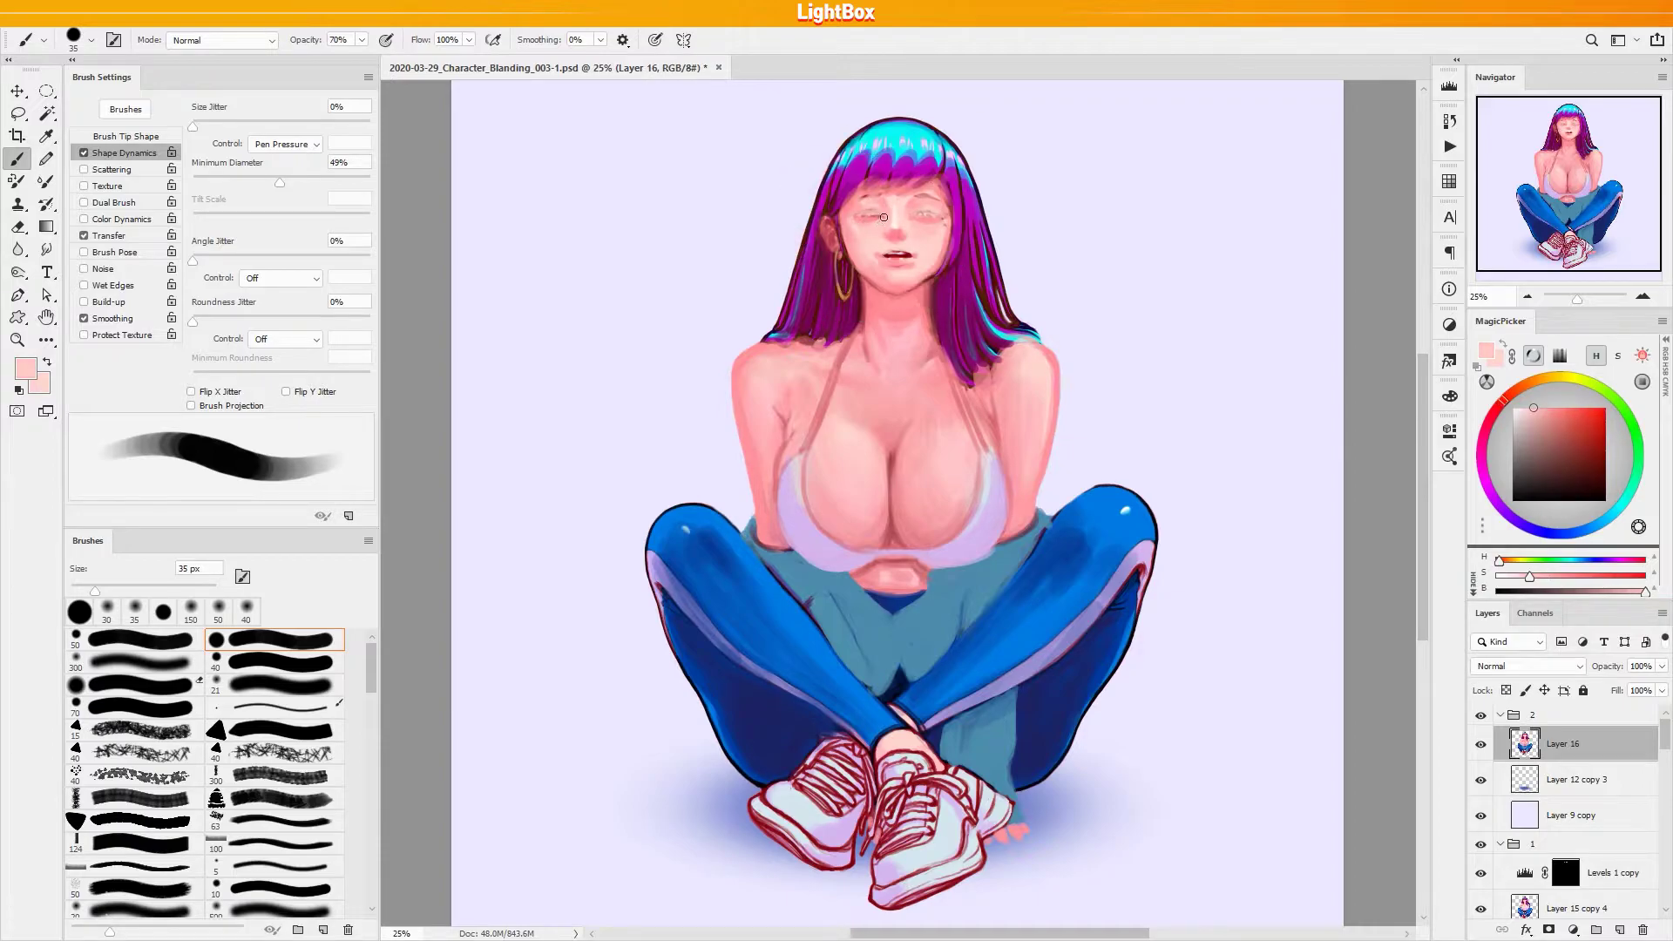
Reduce the brush to 30 px and repaint both closed eyelids with sampled skin tones
{"action": "left_click", "coordinate": [889, 292], "text": "alt"}
{"action": "key", "text": "bracketleft"}
{"action": "left_click", "coordinate": [867, 279], "text": "alt"}
{"action": "left_click_drag", "start_coordinate": [861, 215], "coordinate": [933, 209]}
{"action": "left_click", "coordinate": [929, 194], "text": "alt"}
{"action": "left_click", "coordinate": [874, 201], "text": "alt"}
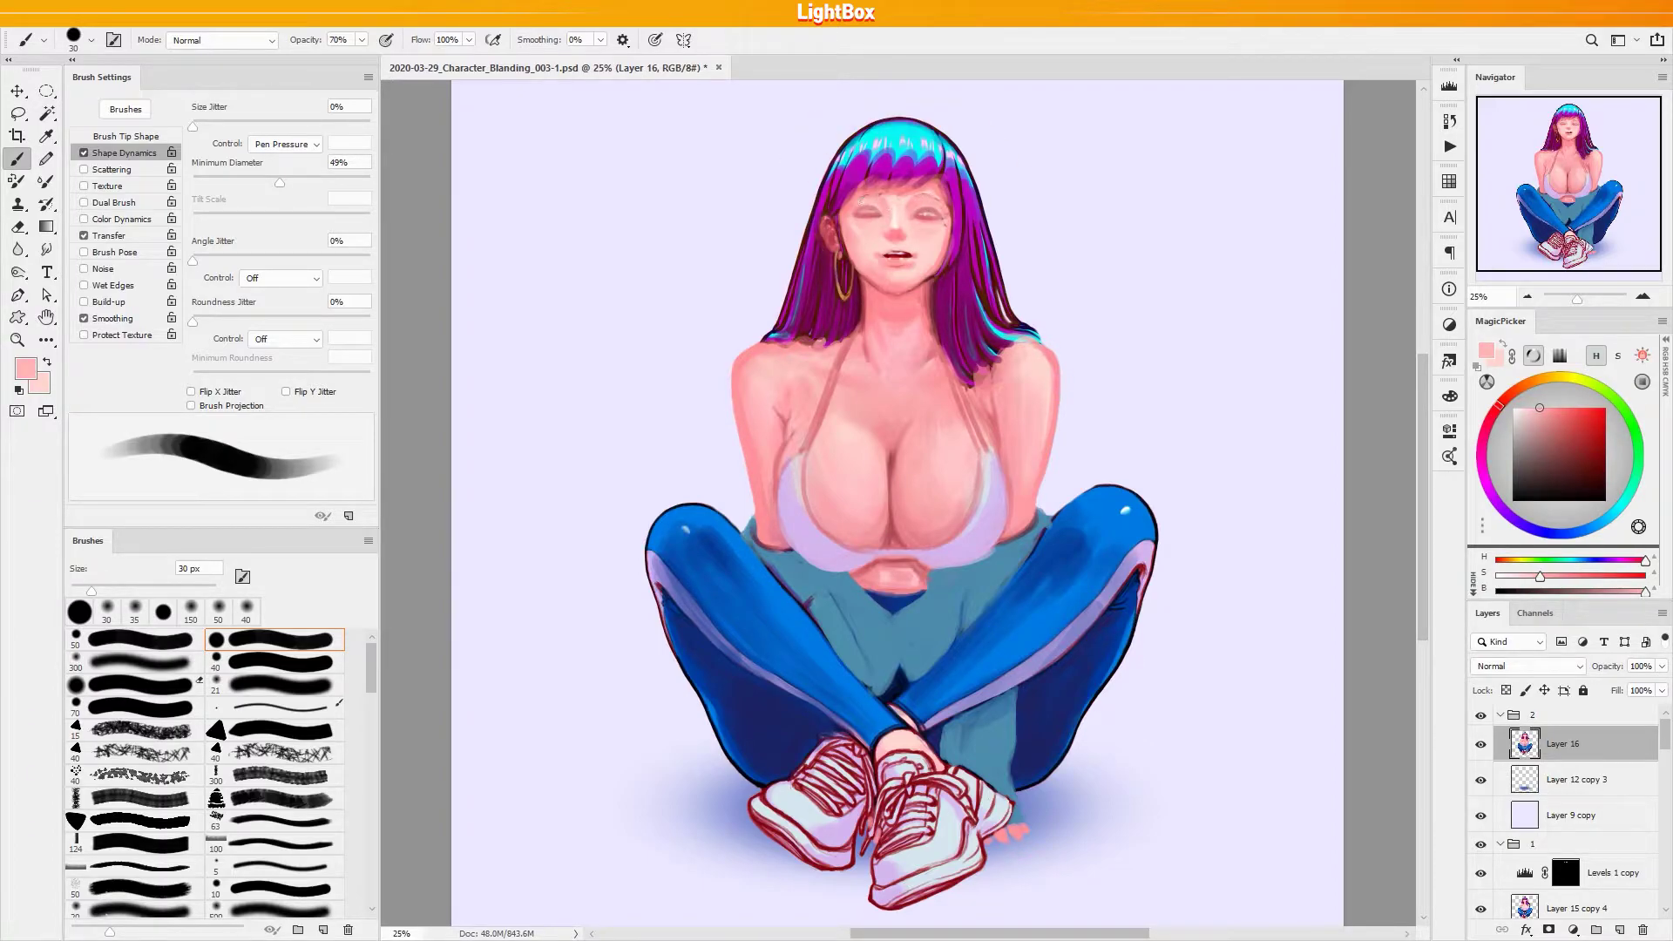
Shade the eye sockets with sampled pinks and reds, using a 45 px brush and a 30 px brush
{"action": "key", "text": "bracketright"}
{"action": "key", "text": "bracketright"}
{"action": "key", "text": "bracketright"}
{"action": "left_click", "coordinate": [894, 206], "text": "alt"}
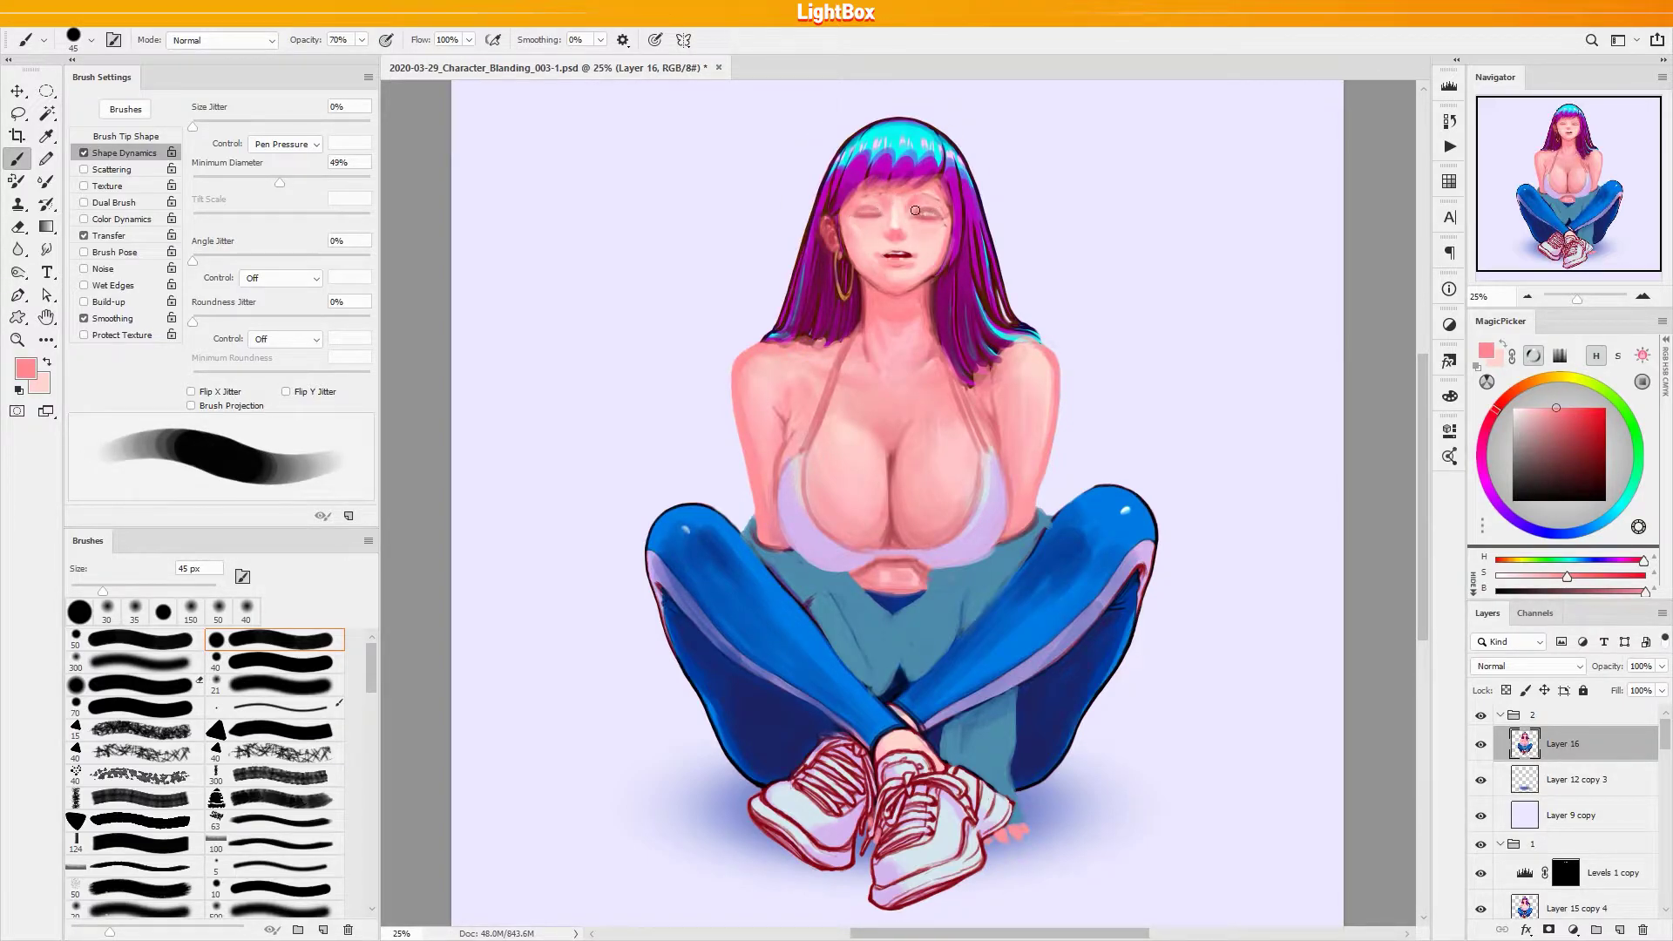
{"action": "left_click", "coordinate": [926, 212], "text": "alt"}
{"action": "key", "text": "bracketleft"}
{"action": "key", "text": "bracketleft"}
{"action": "key", "text": "bracketleft"}
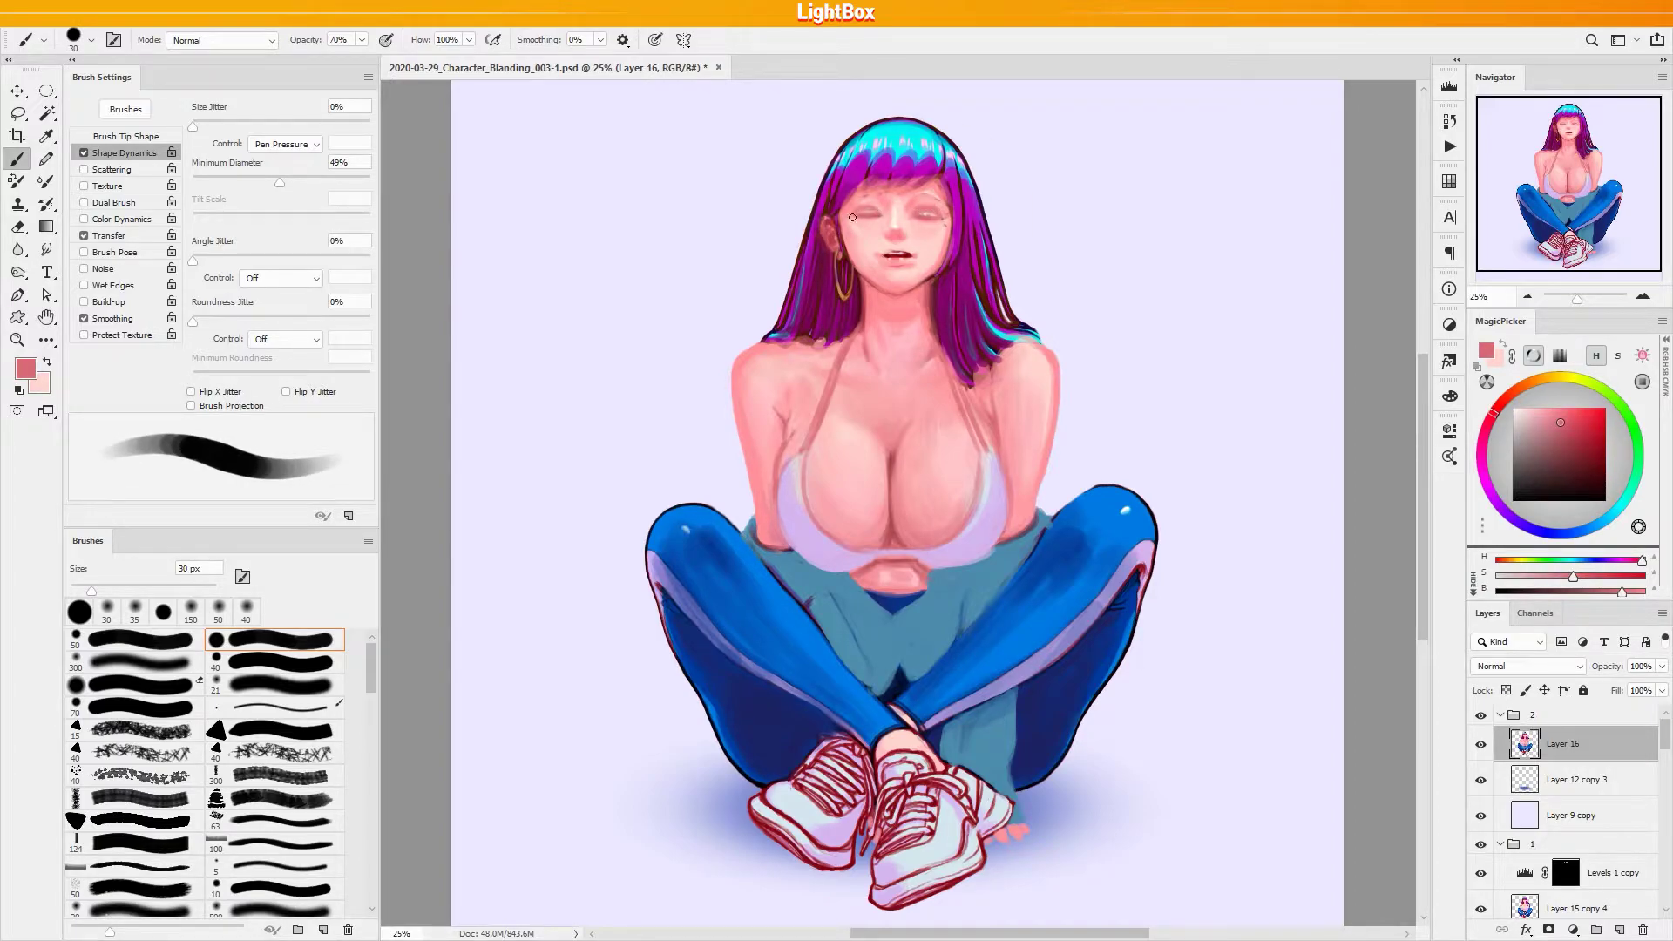
Reduce the brush to 20 px and refine the skin around the nose and mouth with sampled pinks
{"action": "left_click", "coordinate": [907, 250], "text": "alt"}
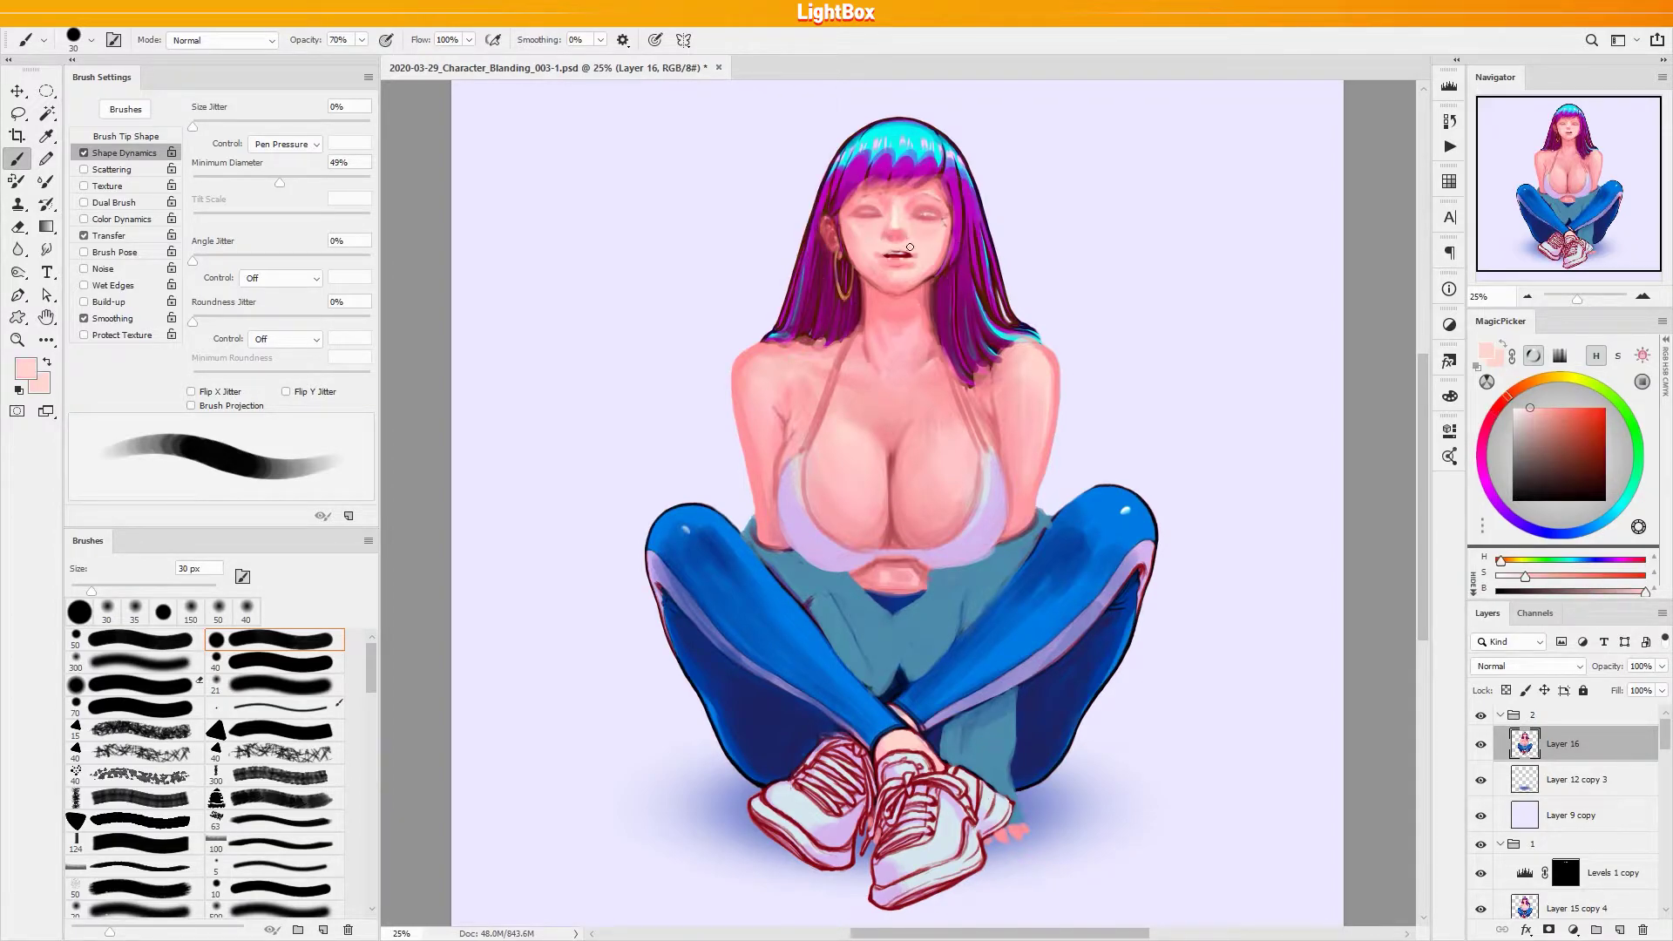
{"action": "key", "text": "bracketleft"}
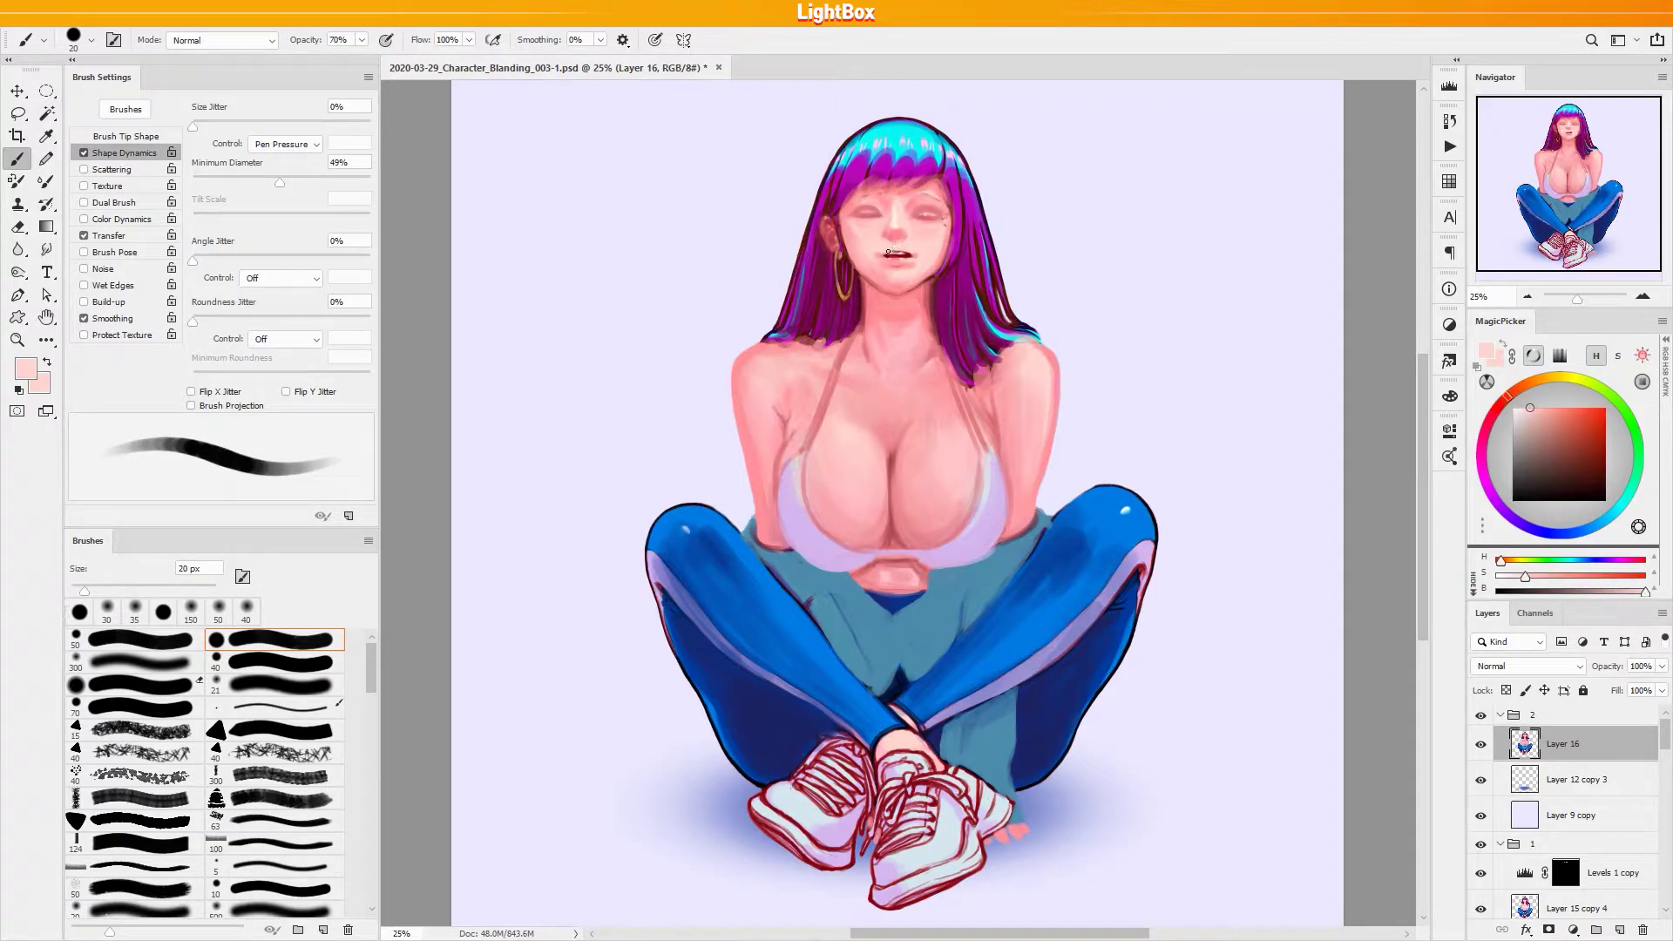
{"action": "left_click", "coordinate": [896, 231], "text": "alt"}
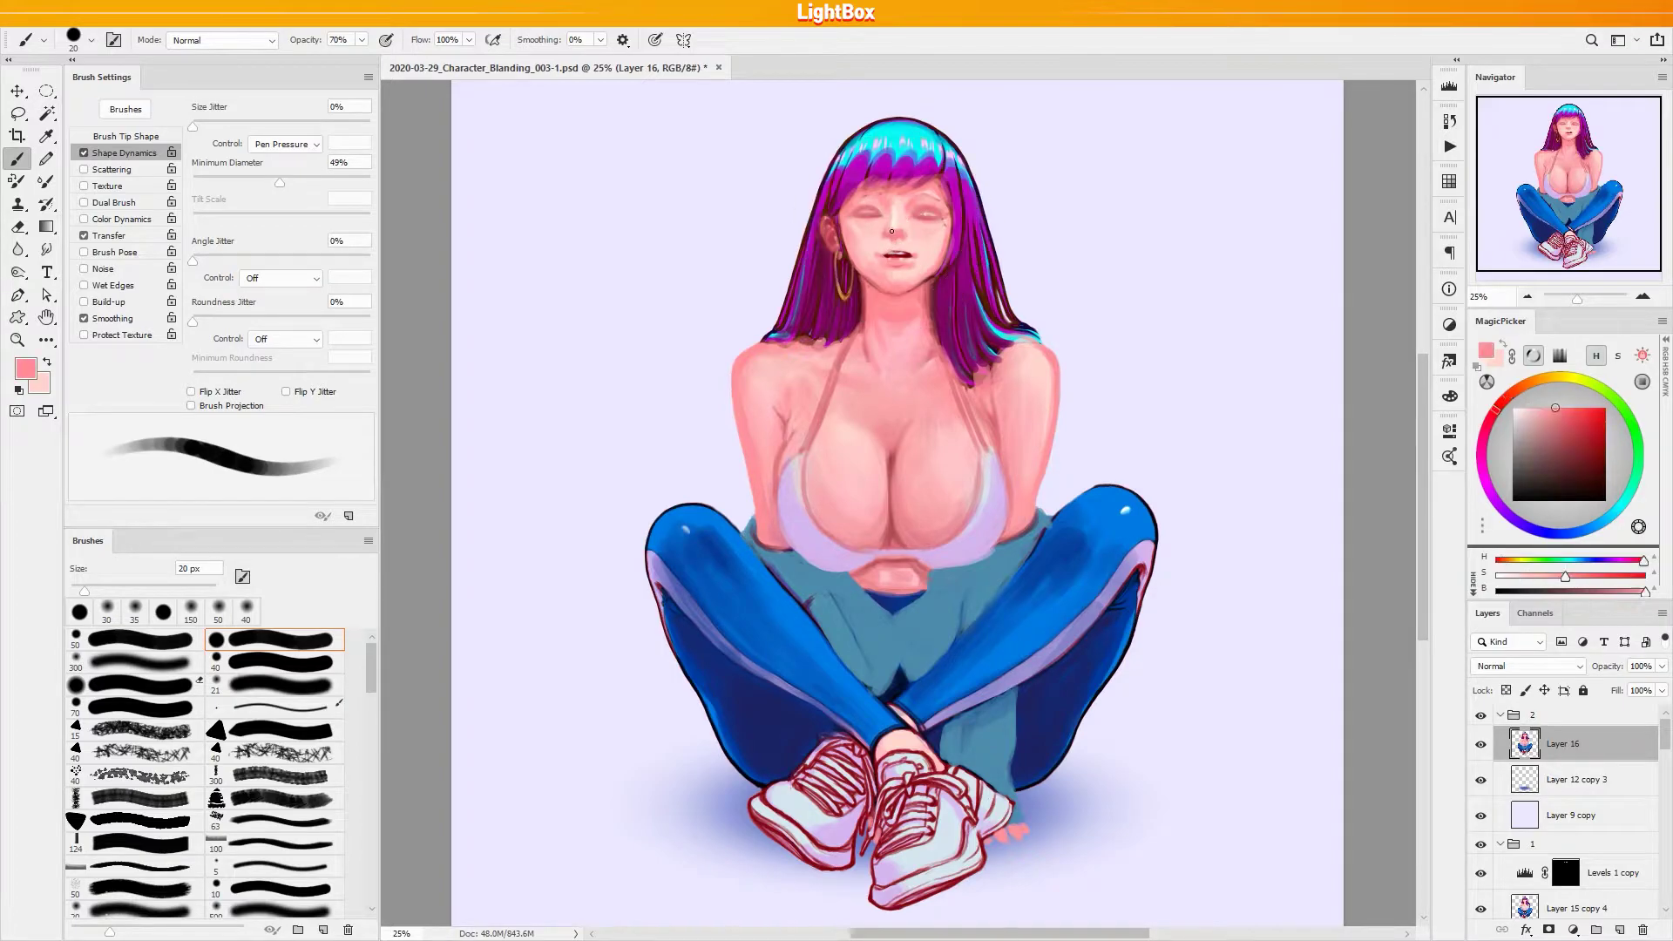
{"action": "left_click", "coordinate": [884, 240], "text": "alt"}
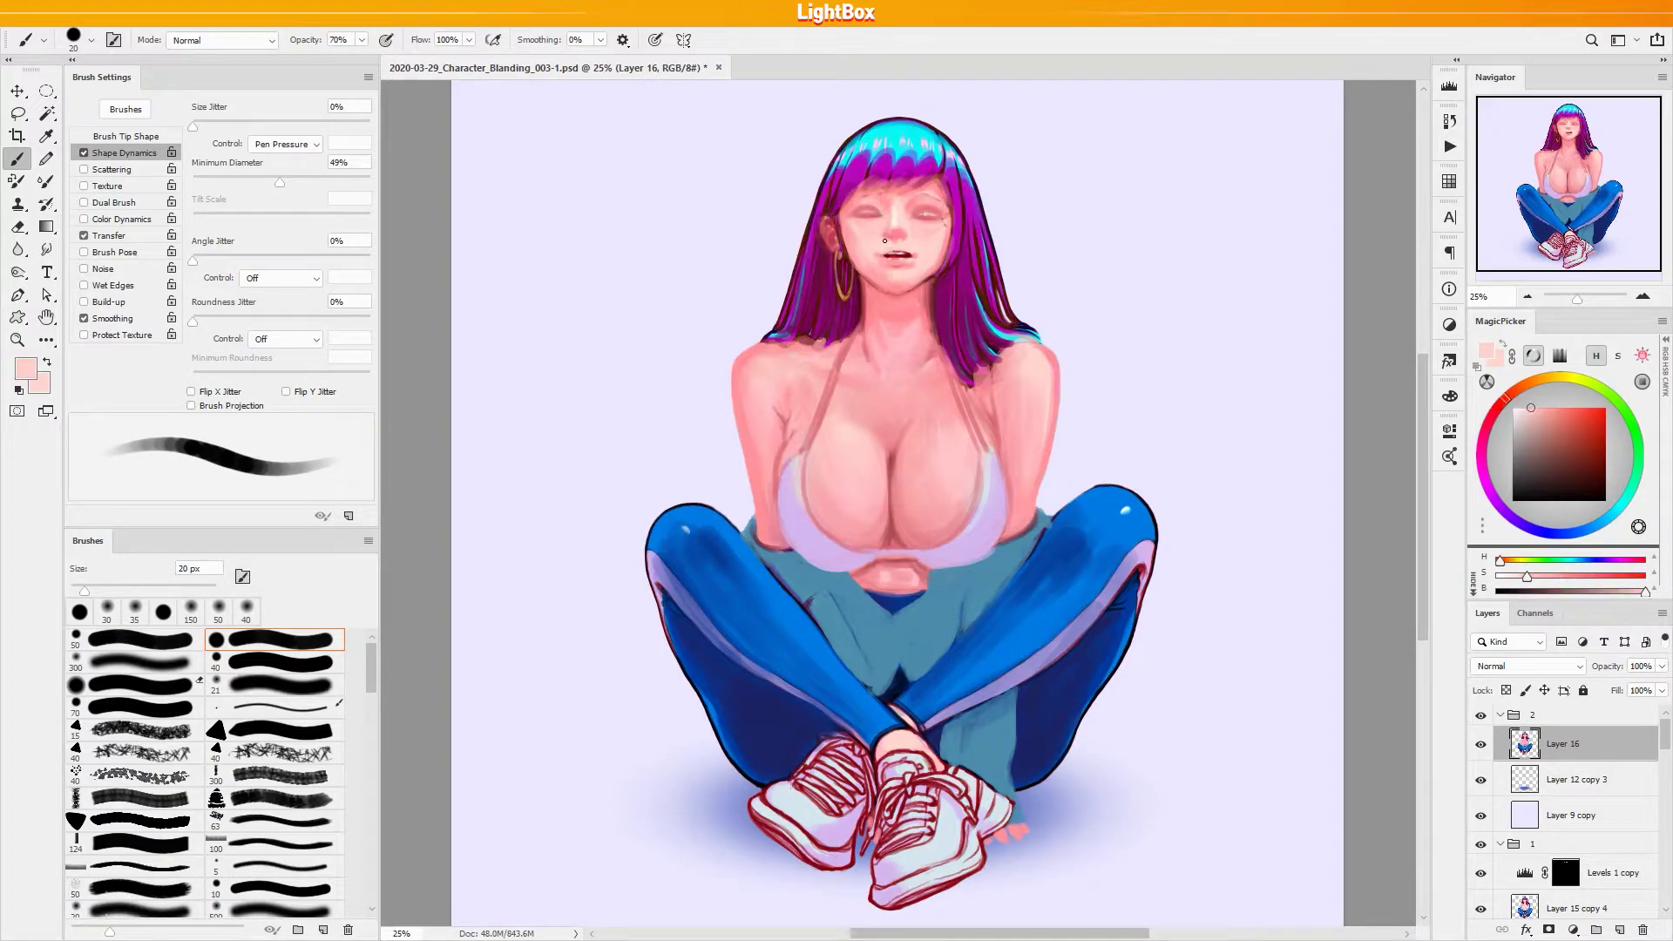
{"action": "left_click", "coordinate": [887, 231], "text": "alt"}
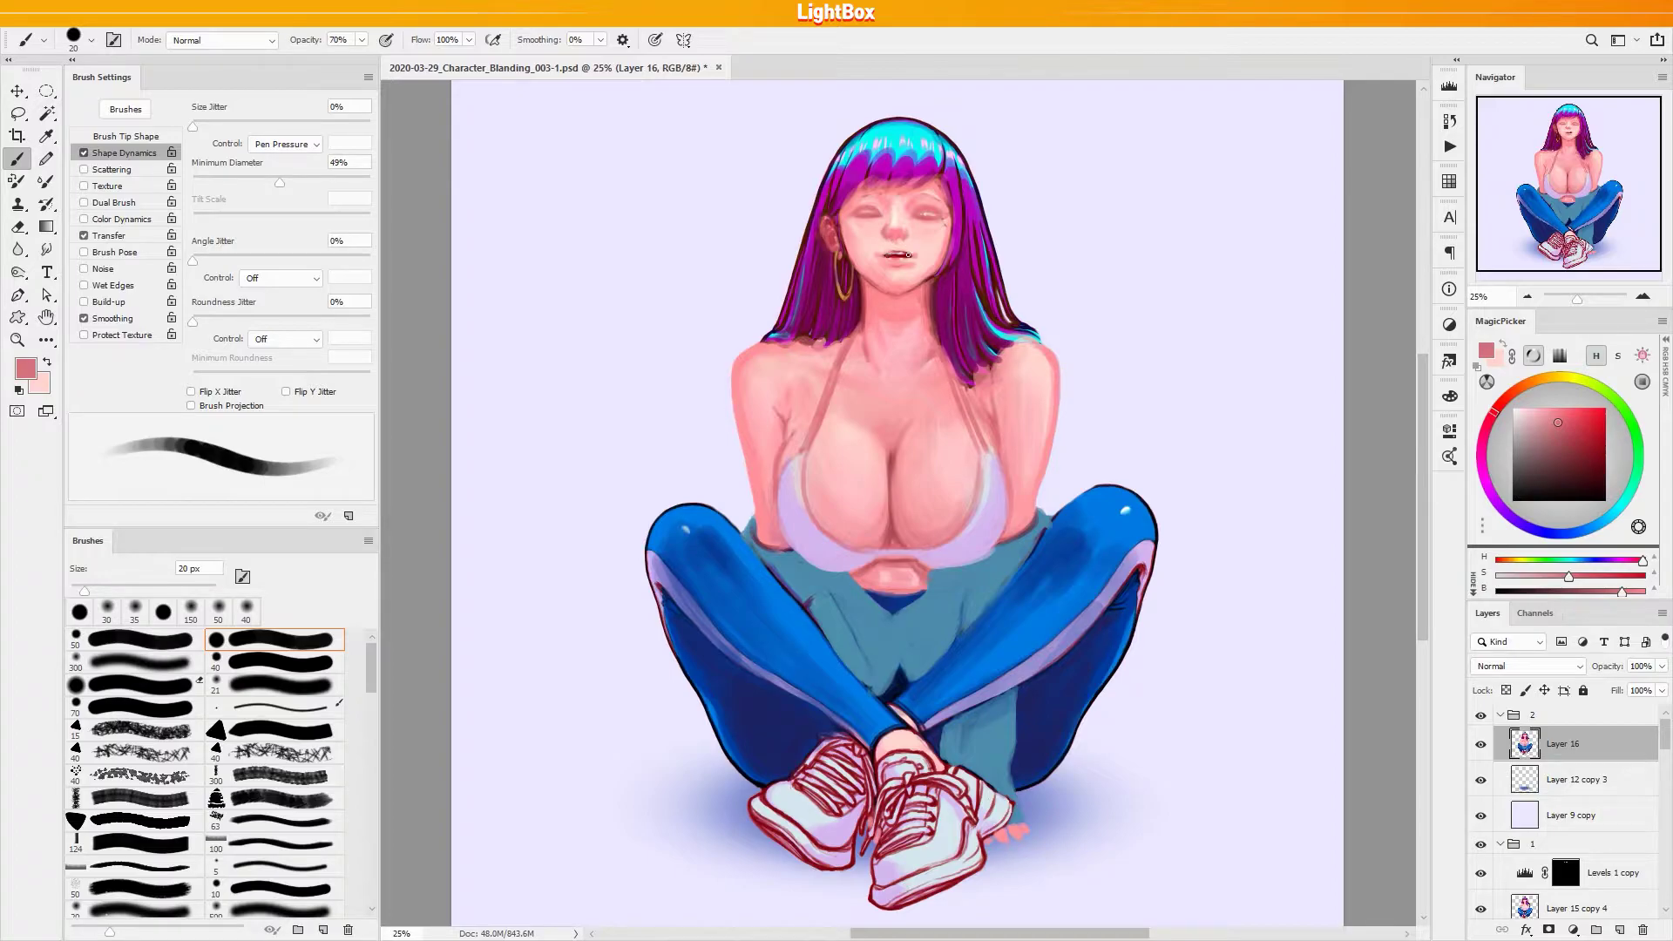
Repaint the lips and mouth line with sampled dark red and lighter pink tones
{"action": "left_click", "coordinate": [898, 251], "text": "alt"}
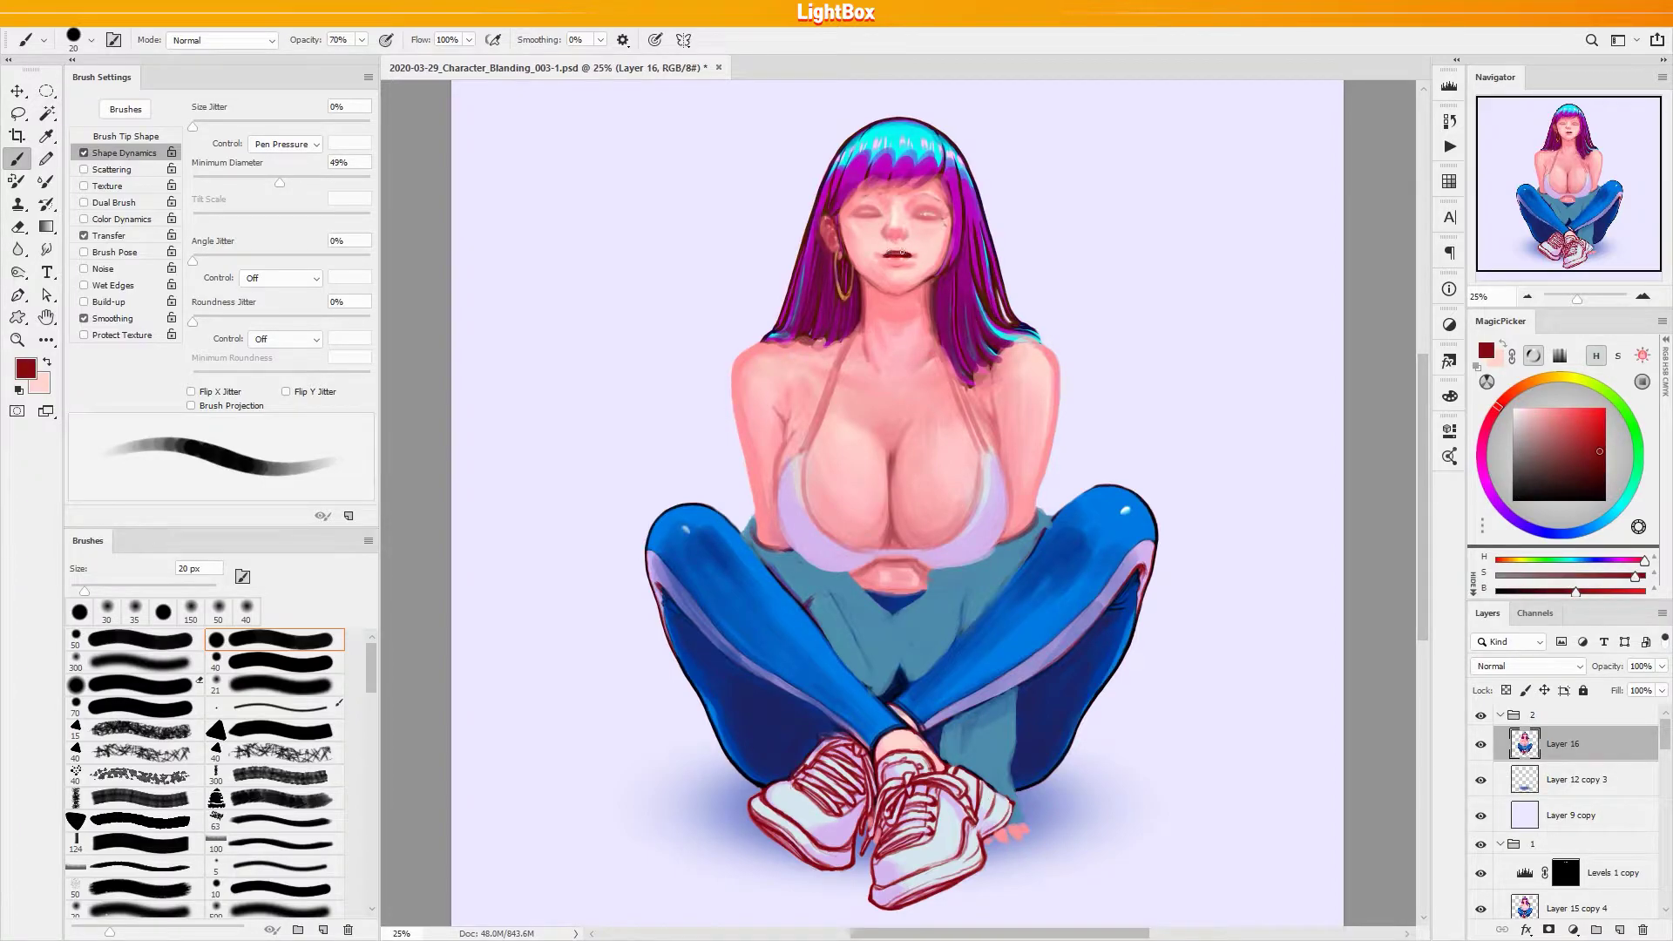
{"action": "left_click", "coordinate": [883, 254], "text": "alt"}
{"action": "left_click", "coordinate": [899, 258], "text": "alt"}
{"action": "left_click", "coordinate": [906, 259], "text": "alt"}
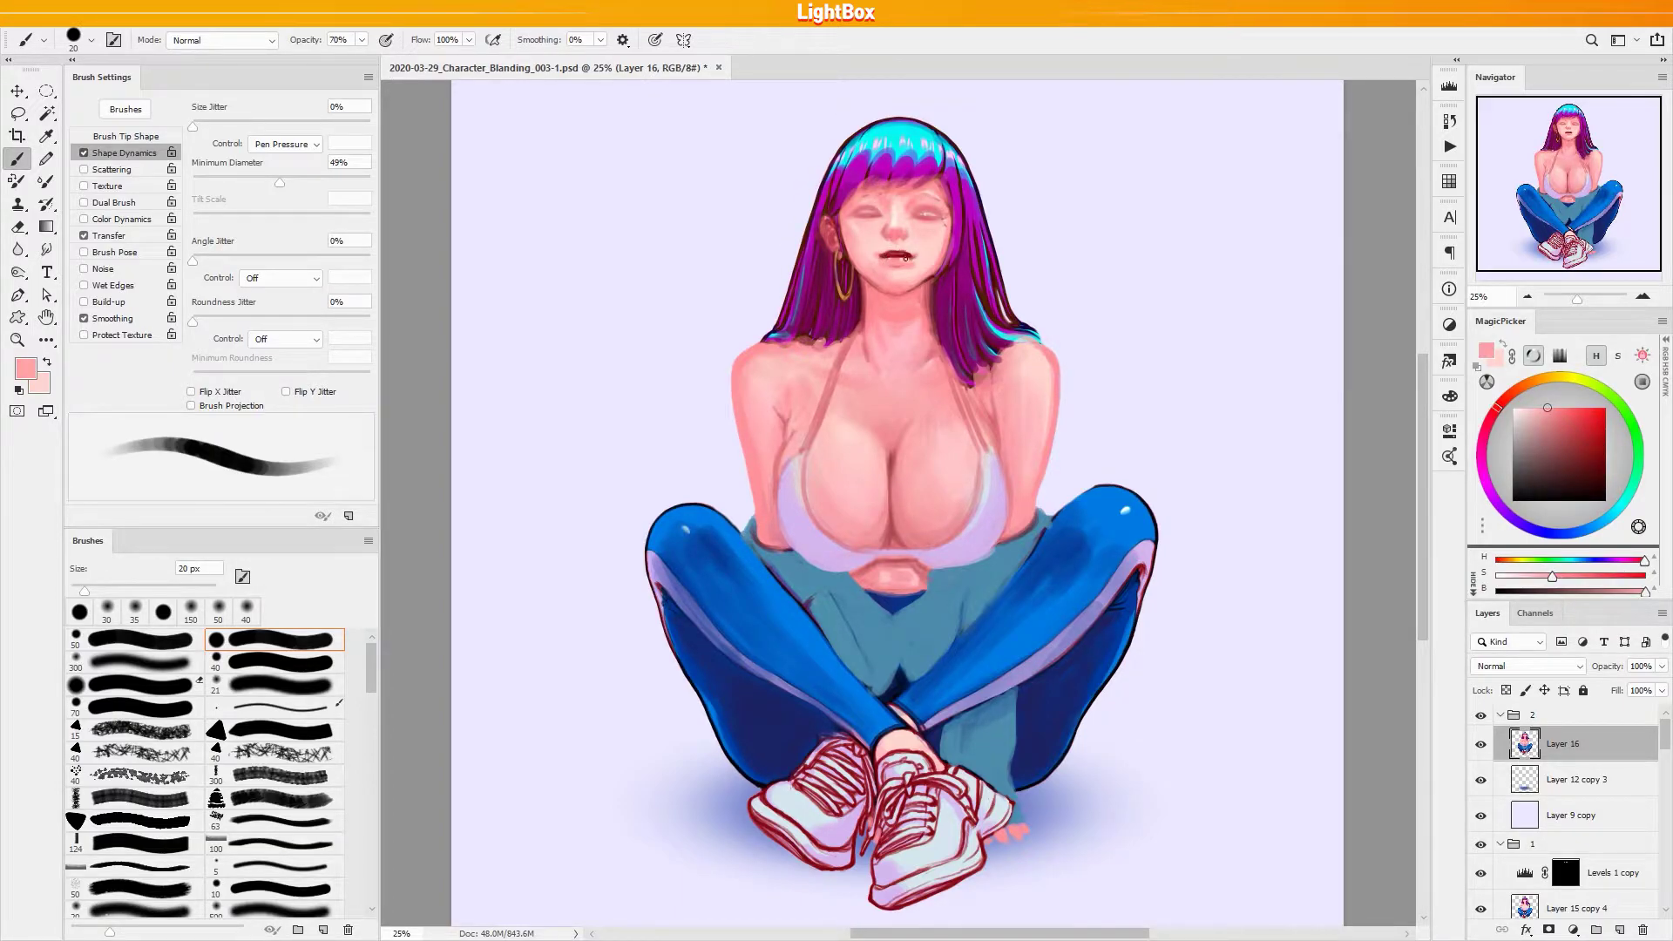
Touch up the skin around both eyes with pinks sampled from the face
{"action": "left_click", "coordinate": [881, 213], "text": "alt"}
{"action": "left_click", "coordinate": [857, 220], "text": "alt"}
{"action": "left_click", "coordinate": [929, 227], "text": "alt"}
{"action": "left_click", "coordinate": [921, 218], "text": "alt"}
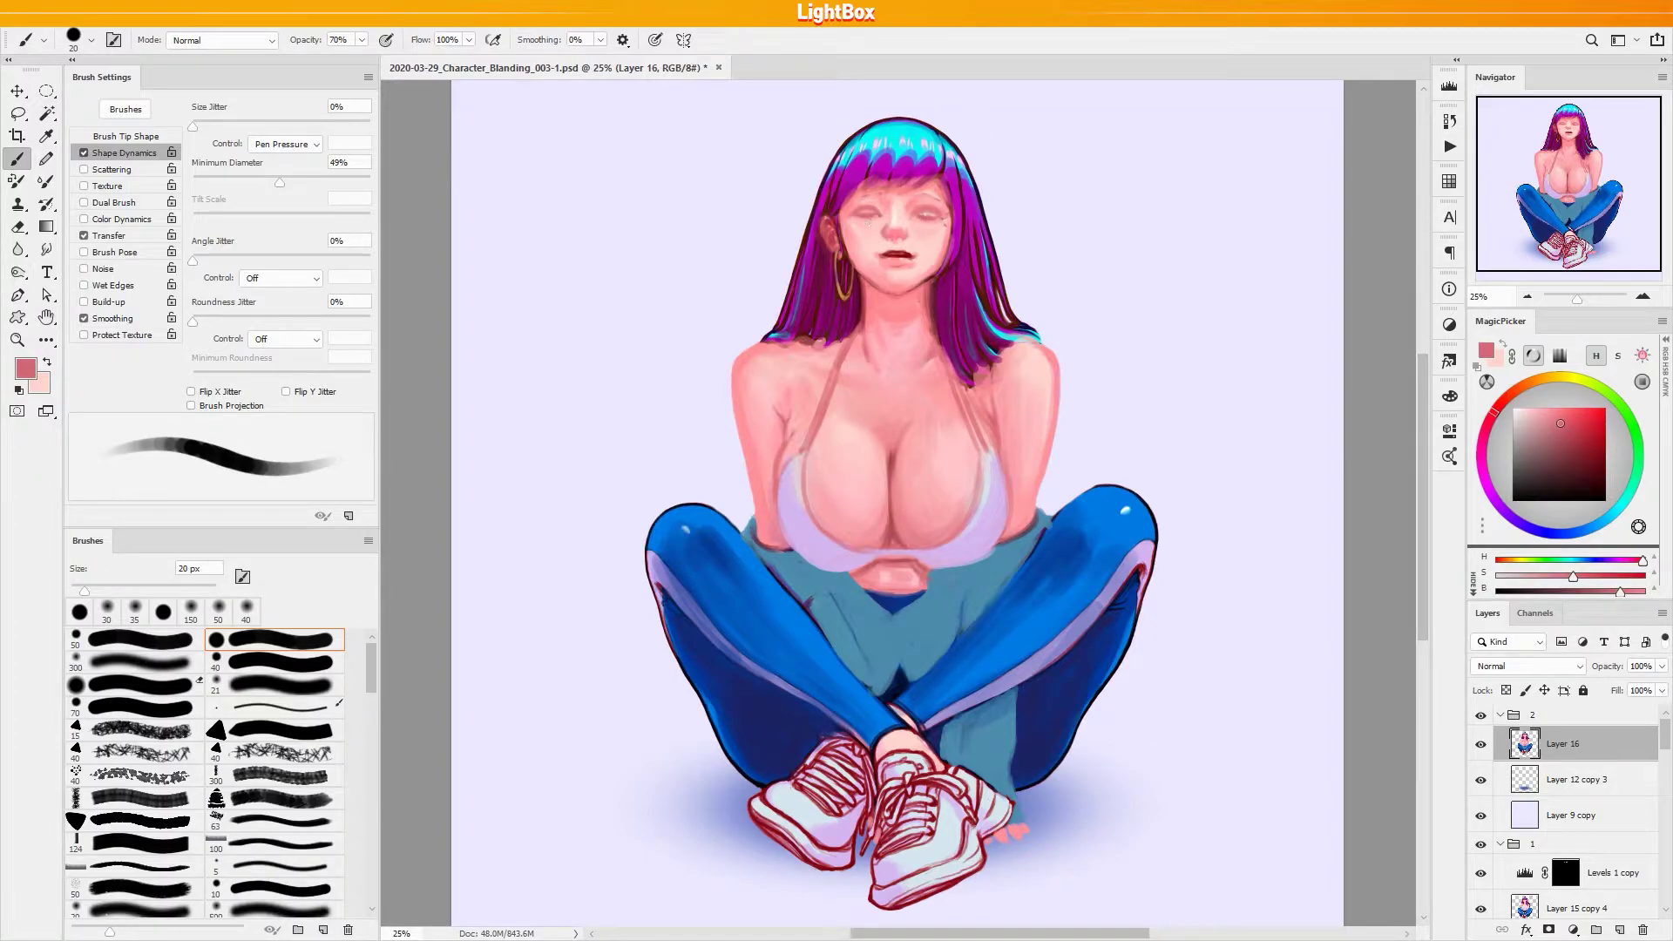
Draw the lash lines of both eyes with sampled dark red and dark brown, using a 9 px brush at 100% opacity
{"action": "left_click", "coordinate": [888, 254], "text": "alt"}
{"action": "key", "text": "["}
{"action": "key", "text": "["}
{"action": "key", "text": "["}
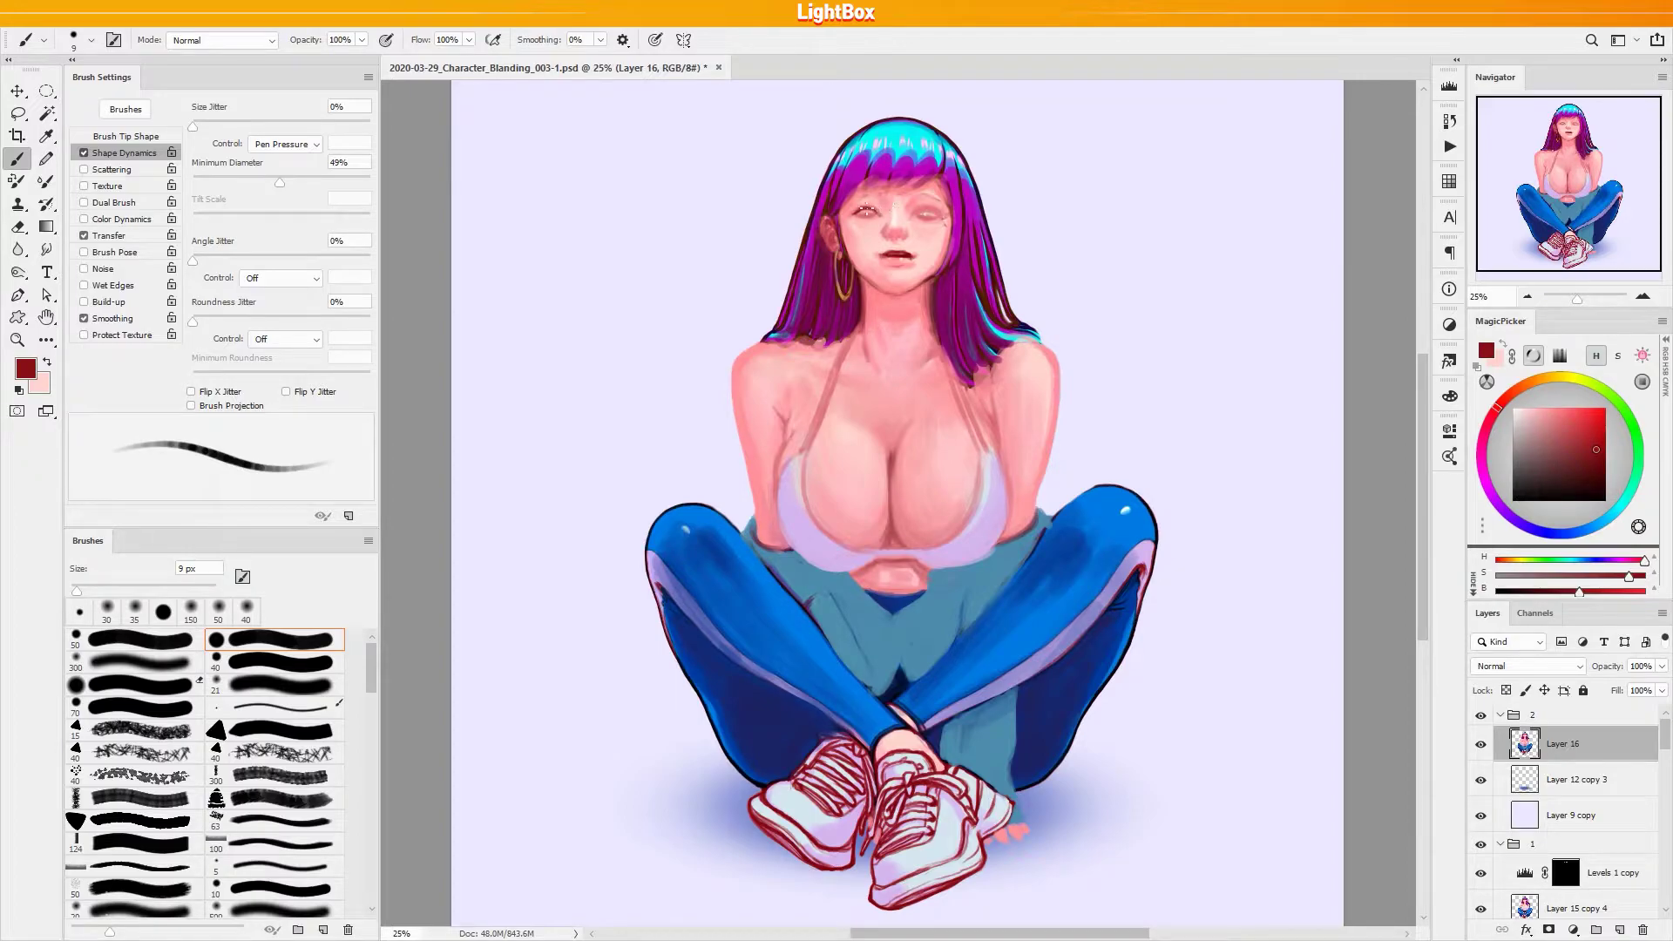
{"action": "left_click", "coordinate": [861, 209], "text": "alt"}
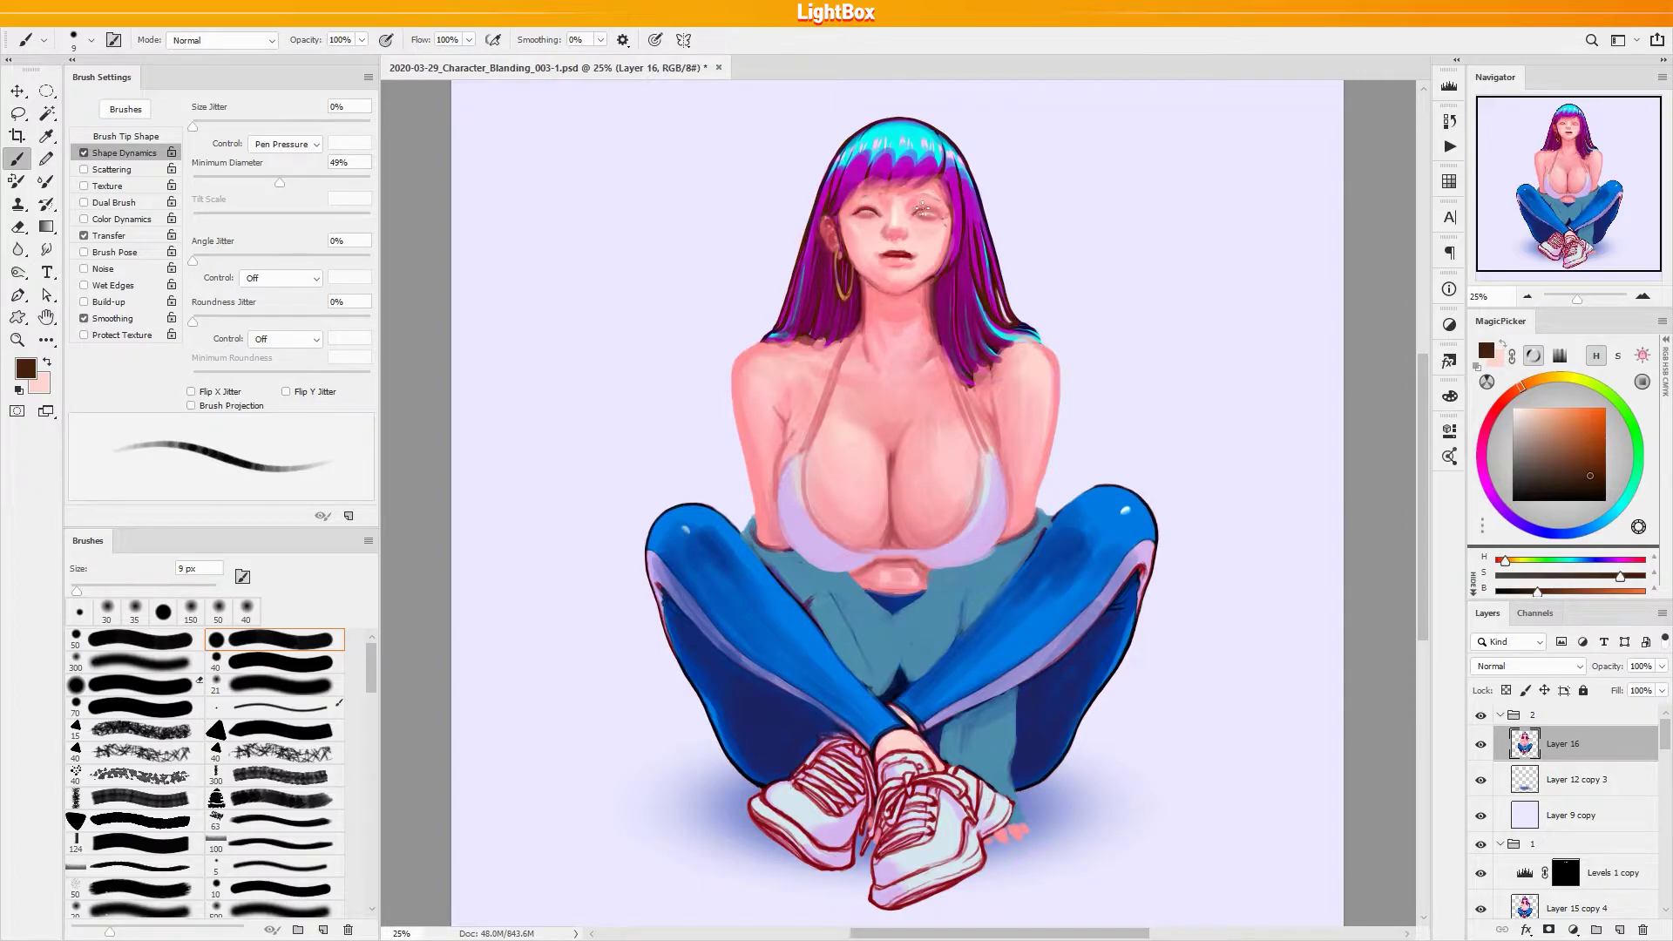
{"action": "left_click_drag", "start_coordinate": [924, 208], "coordinate": [933, 209]}
Refine the outlines and lids of both eyes with a 10 px brush, alternating dark red, dark brown and light pink
{"action": "key", "text": "bracketright"}
{"action": "key", "text": "x"}
{"action": "left_click", "coordinate": [897, 254], "text": "alt"}
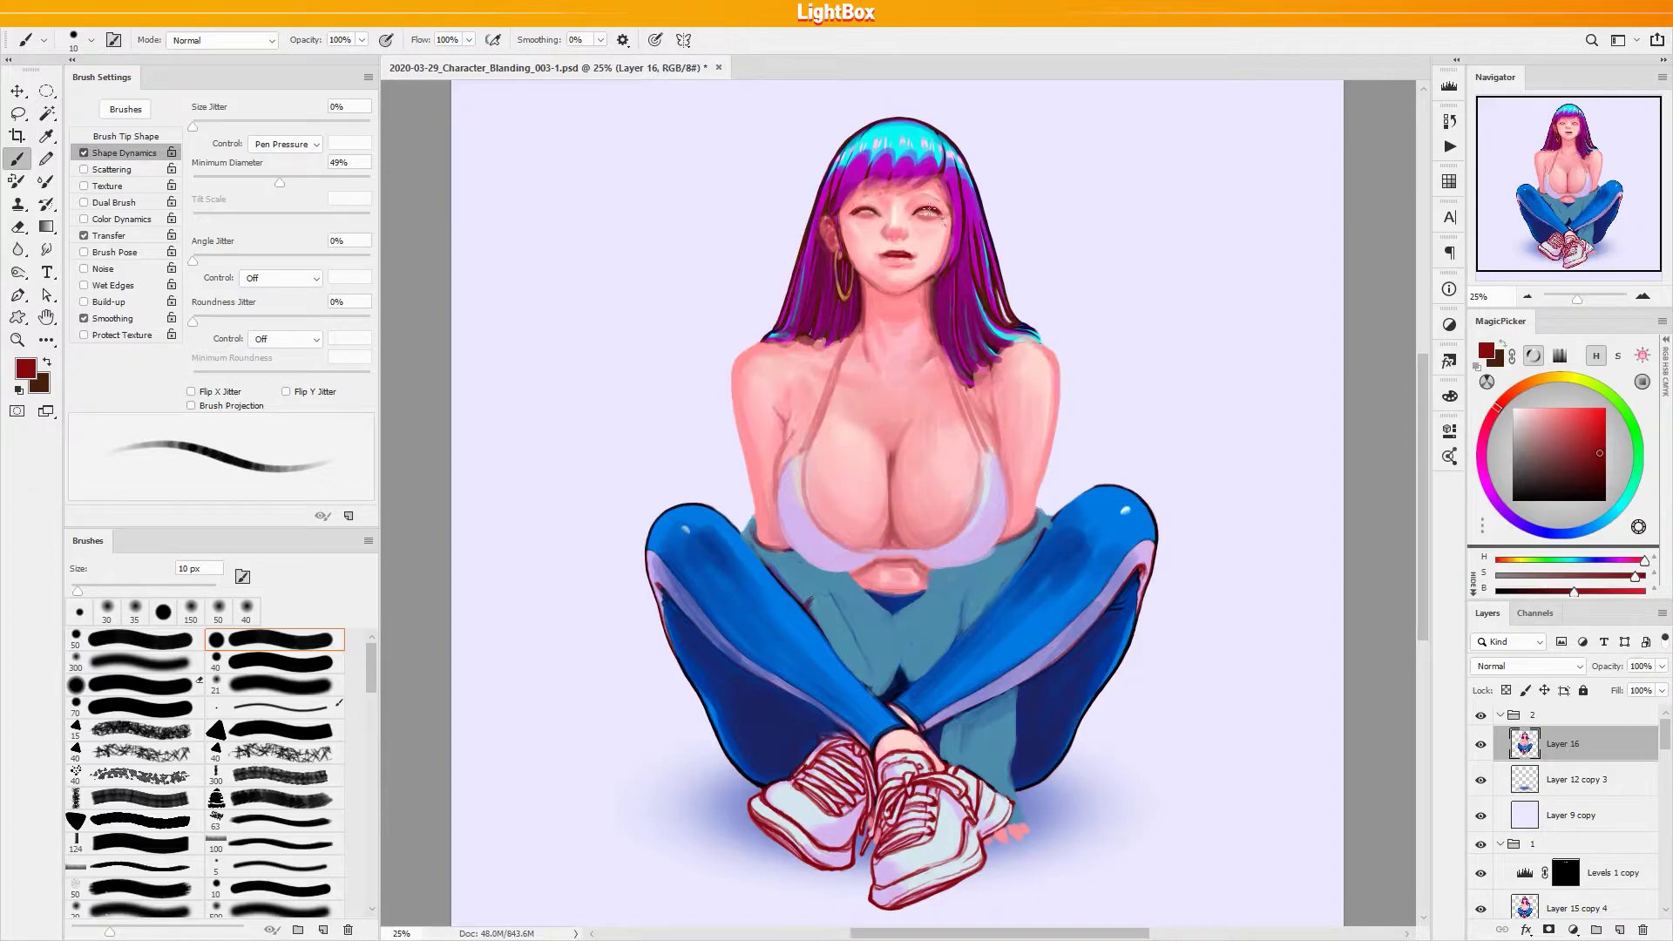
{"action": "left_click_drag", "start_coordinate": [915, 211], "coordinate": [938, 217]}
{"action": "left_click", "coordinate": [924, 206], "text": "alt"}
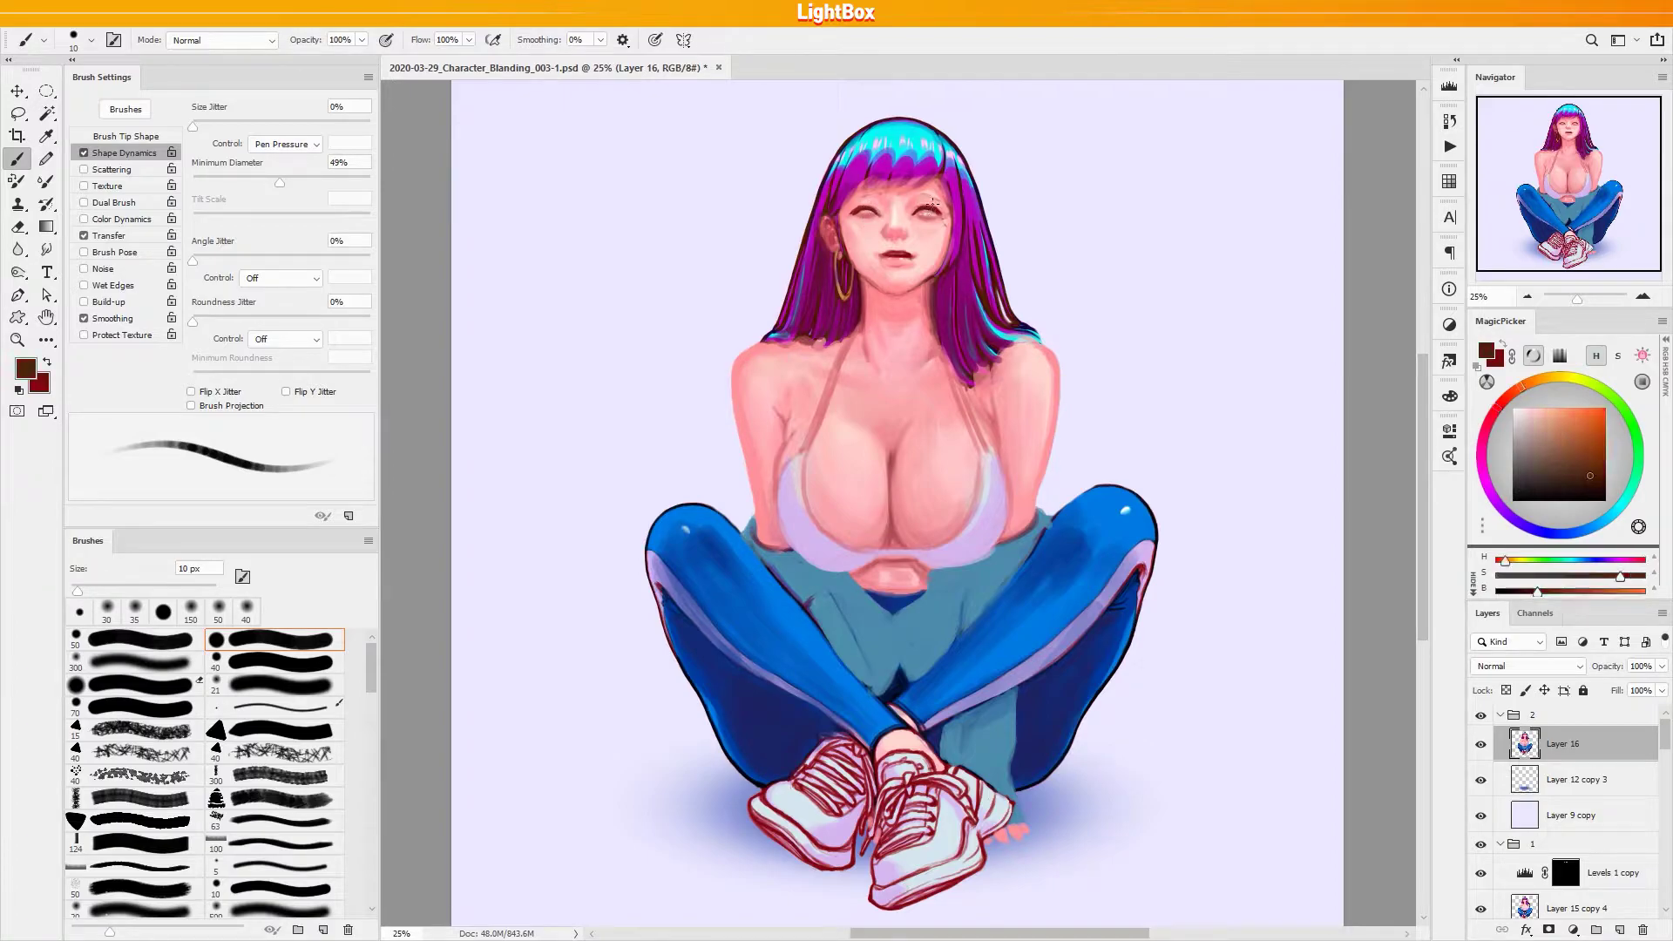
{"action": "left_click", "coordinate": [927, 202], "text": "alt"}
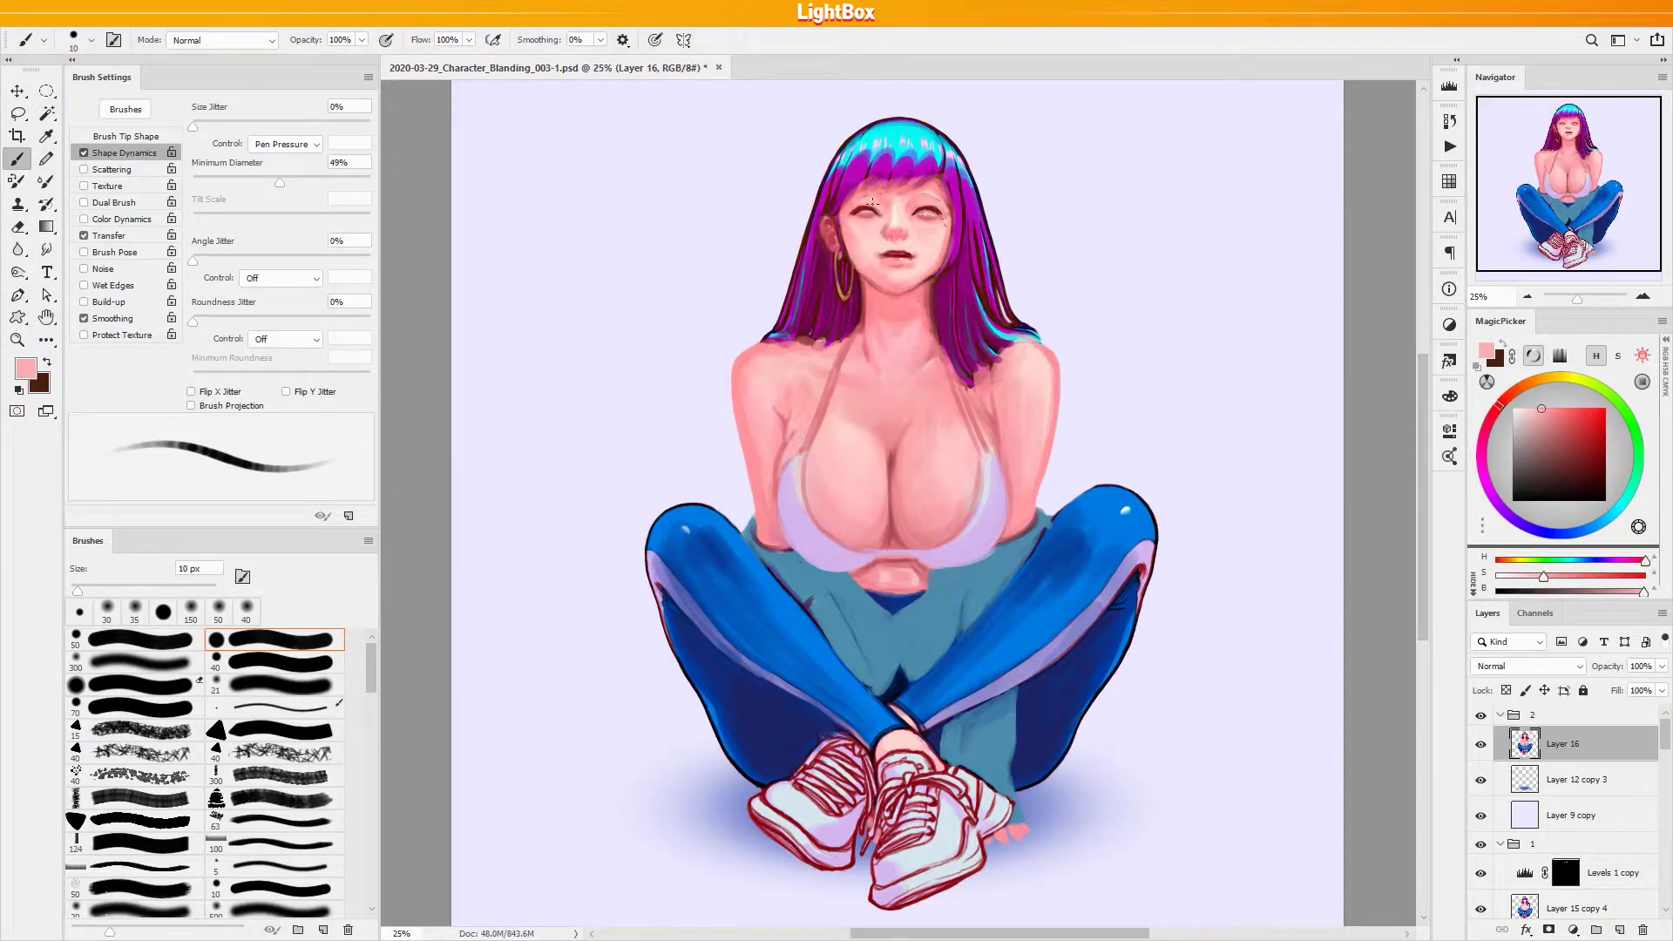
{"action": "key", "text": "x"}
{"action": "left_click_drag", "start_coordinate": [860, 211], "coordinate": [866, 208]}
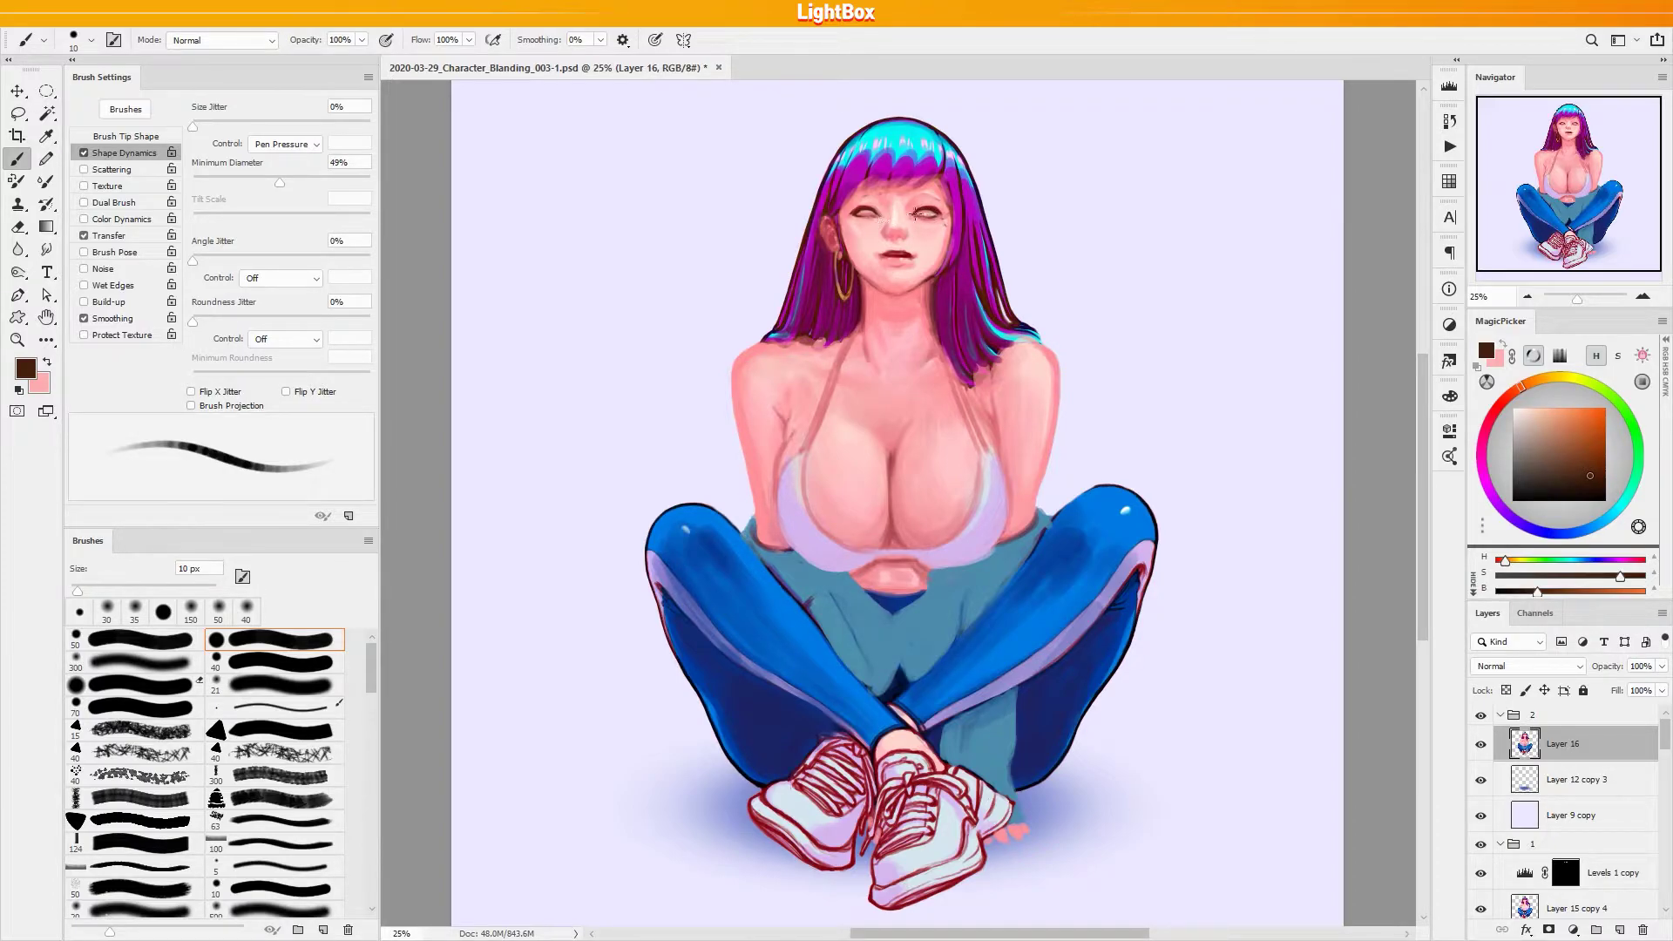
Soften the shading around the eyes and nose bridge with sampled pinks, enlarging the brush to 35 px
{"action": "left_click", "coordinate": [882, 216], "text": "alt"}
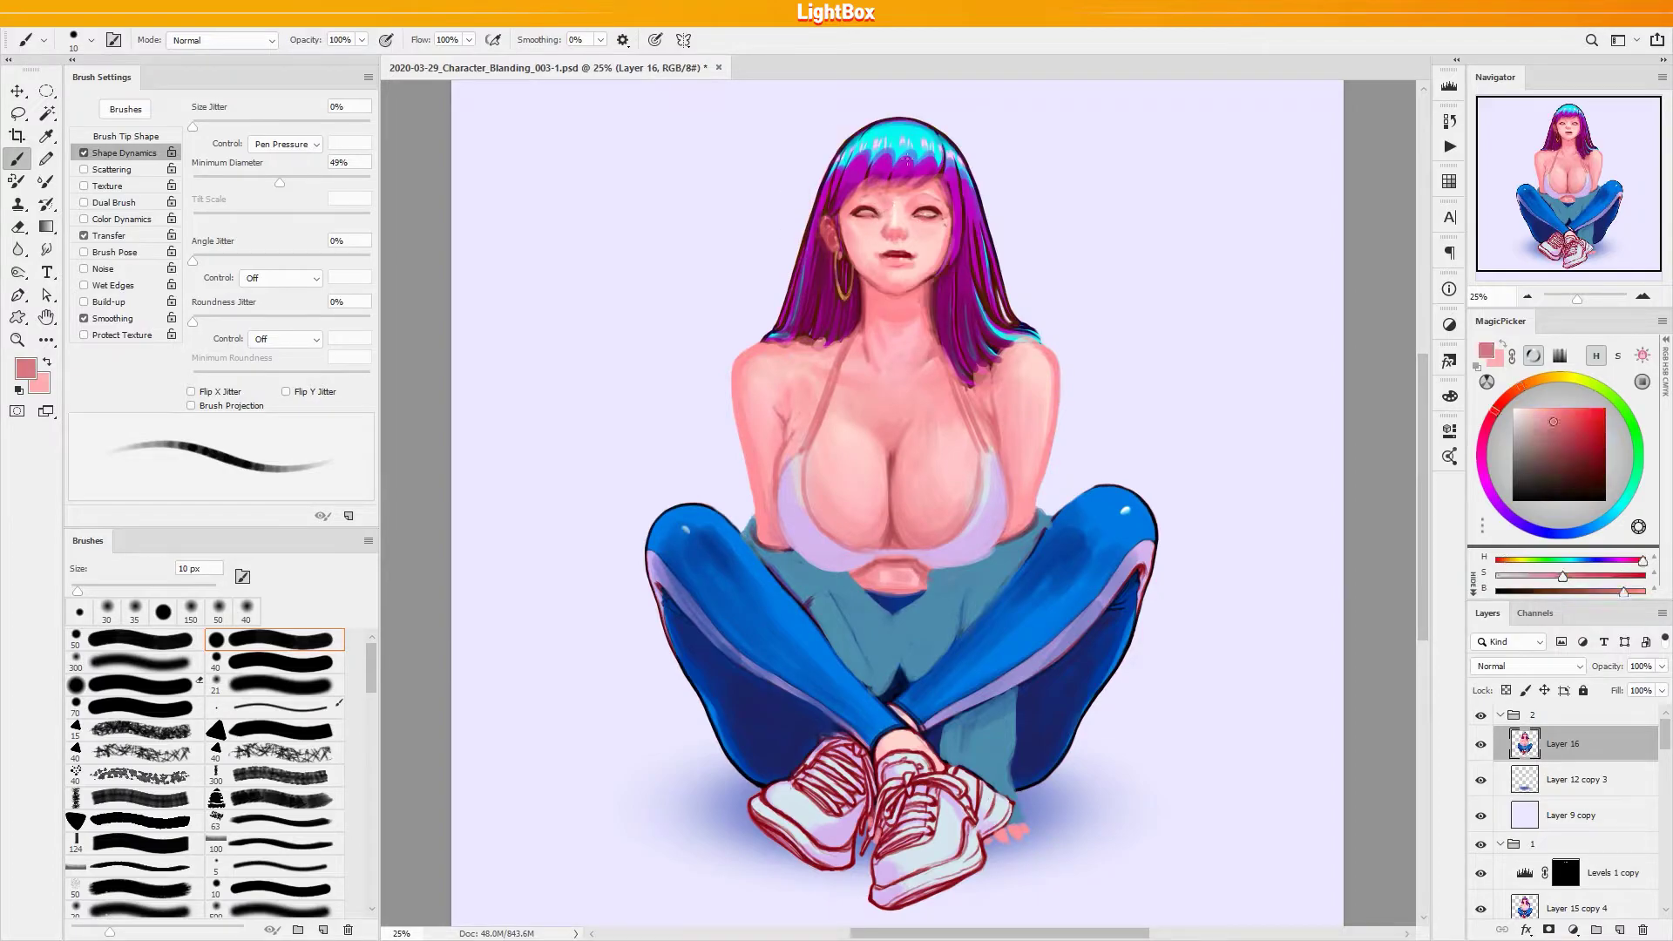
{"action": "key", "text": "bracketright"}
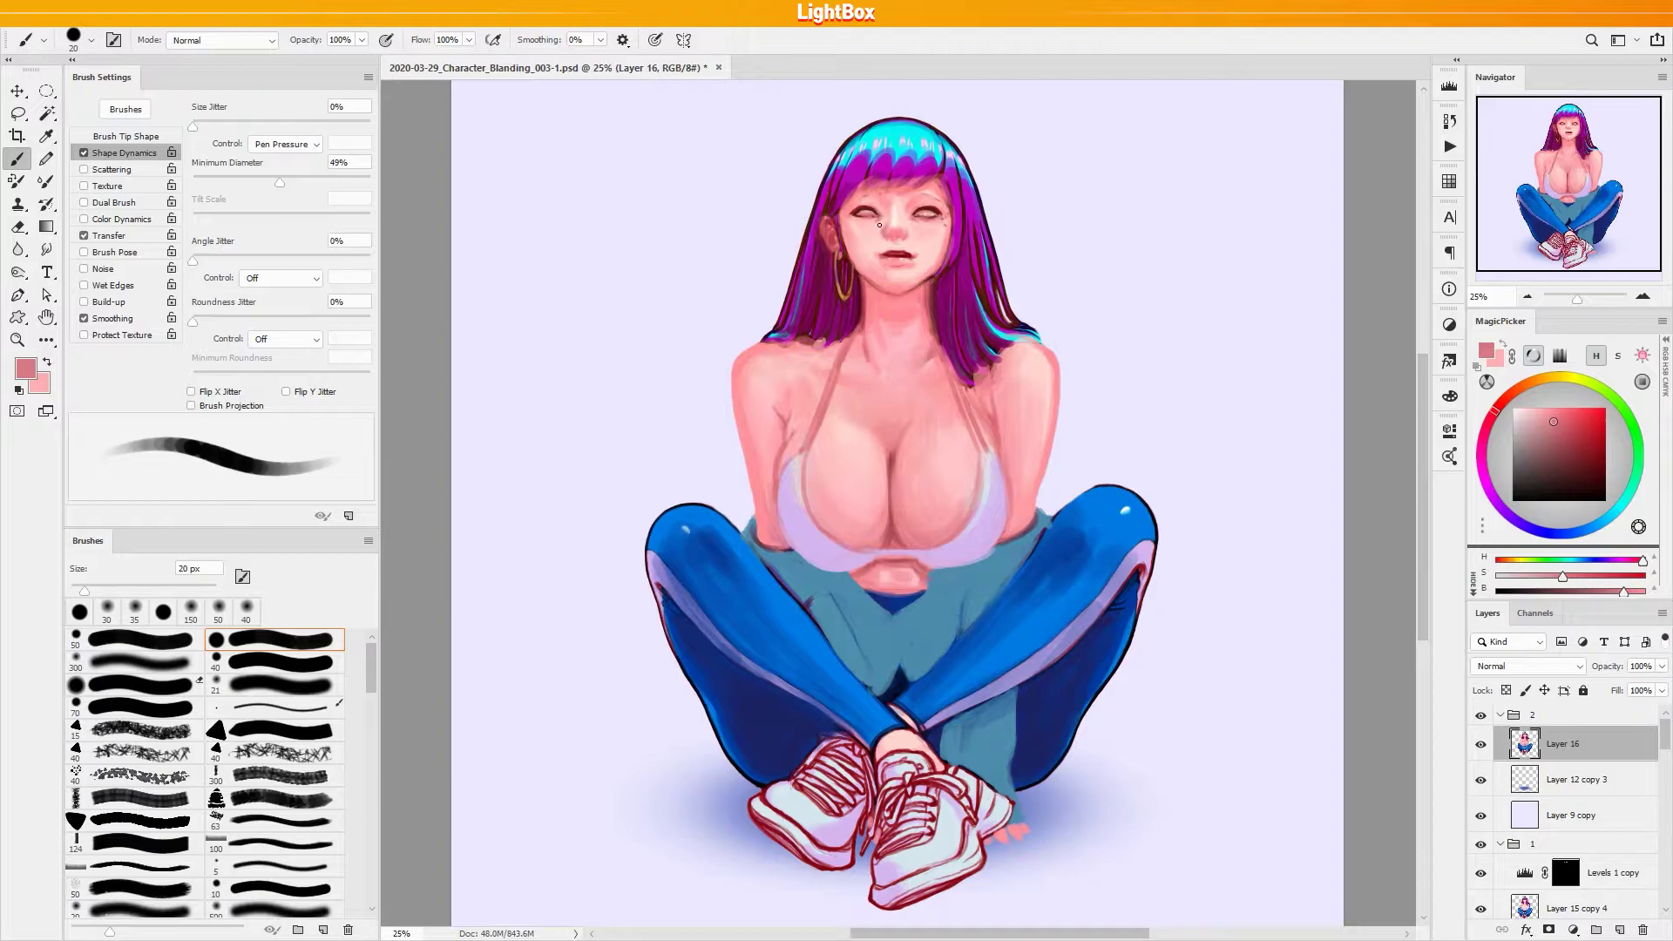
{"action": "key", "text": "bracketright"}
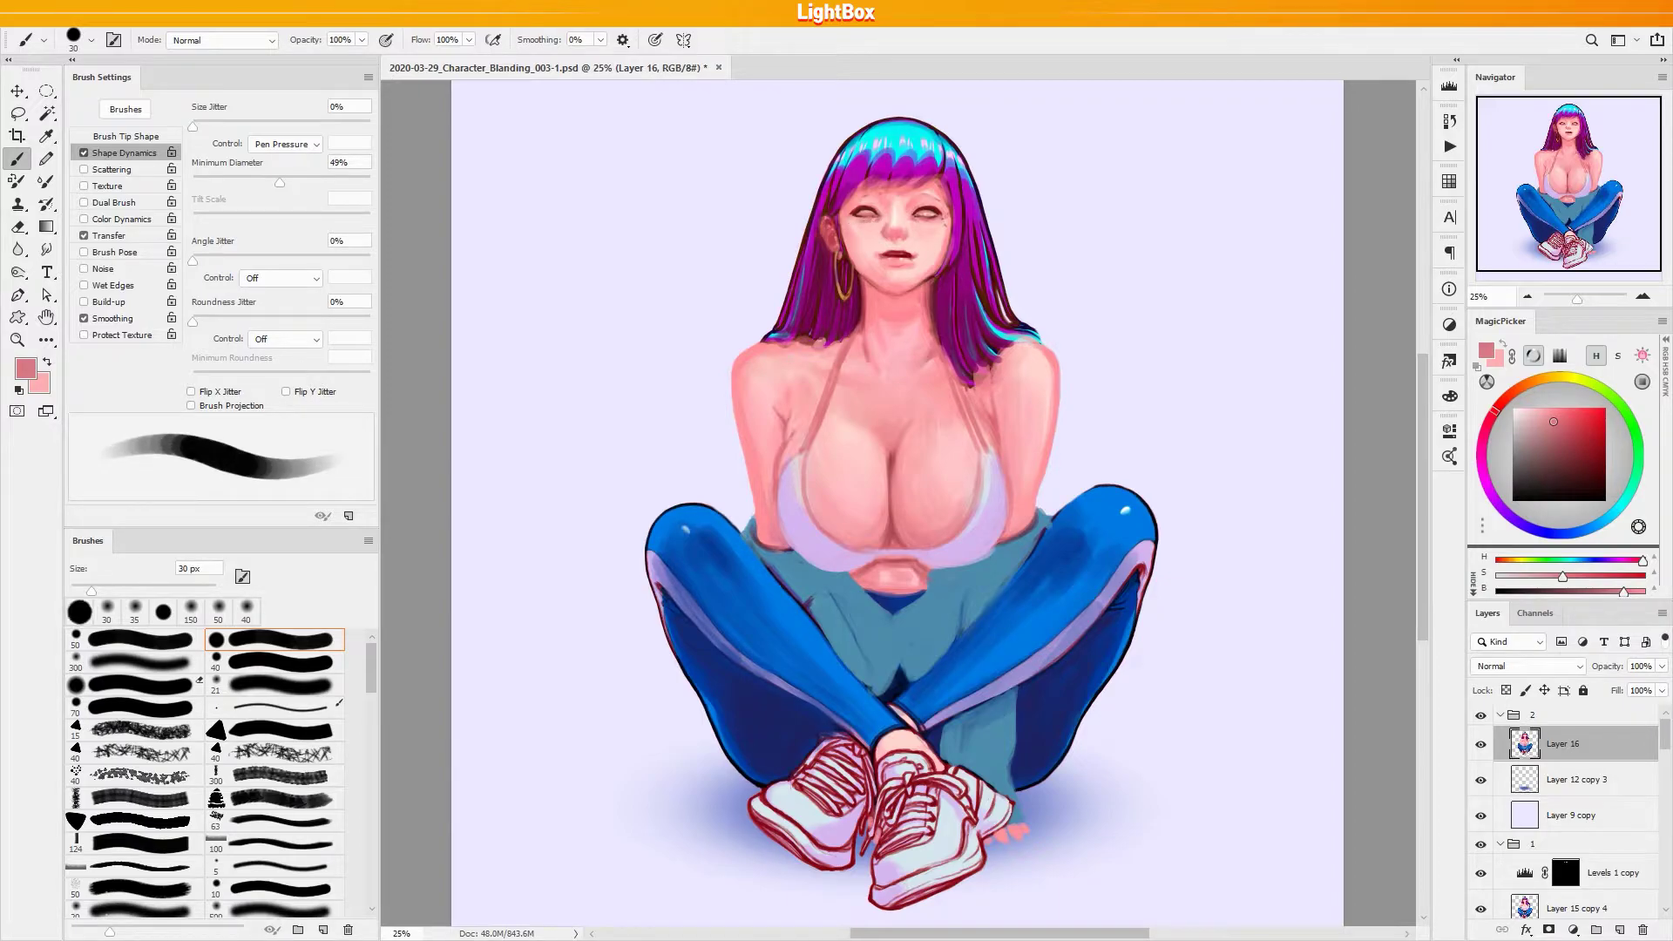
{"action": "key", "text": "bracketleft"}
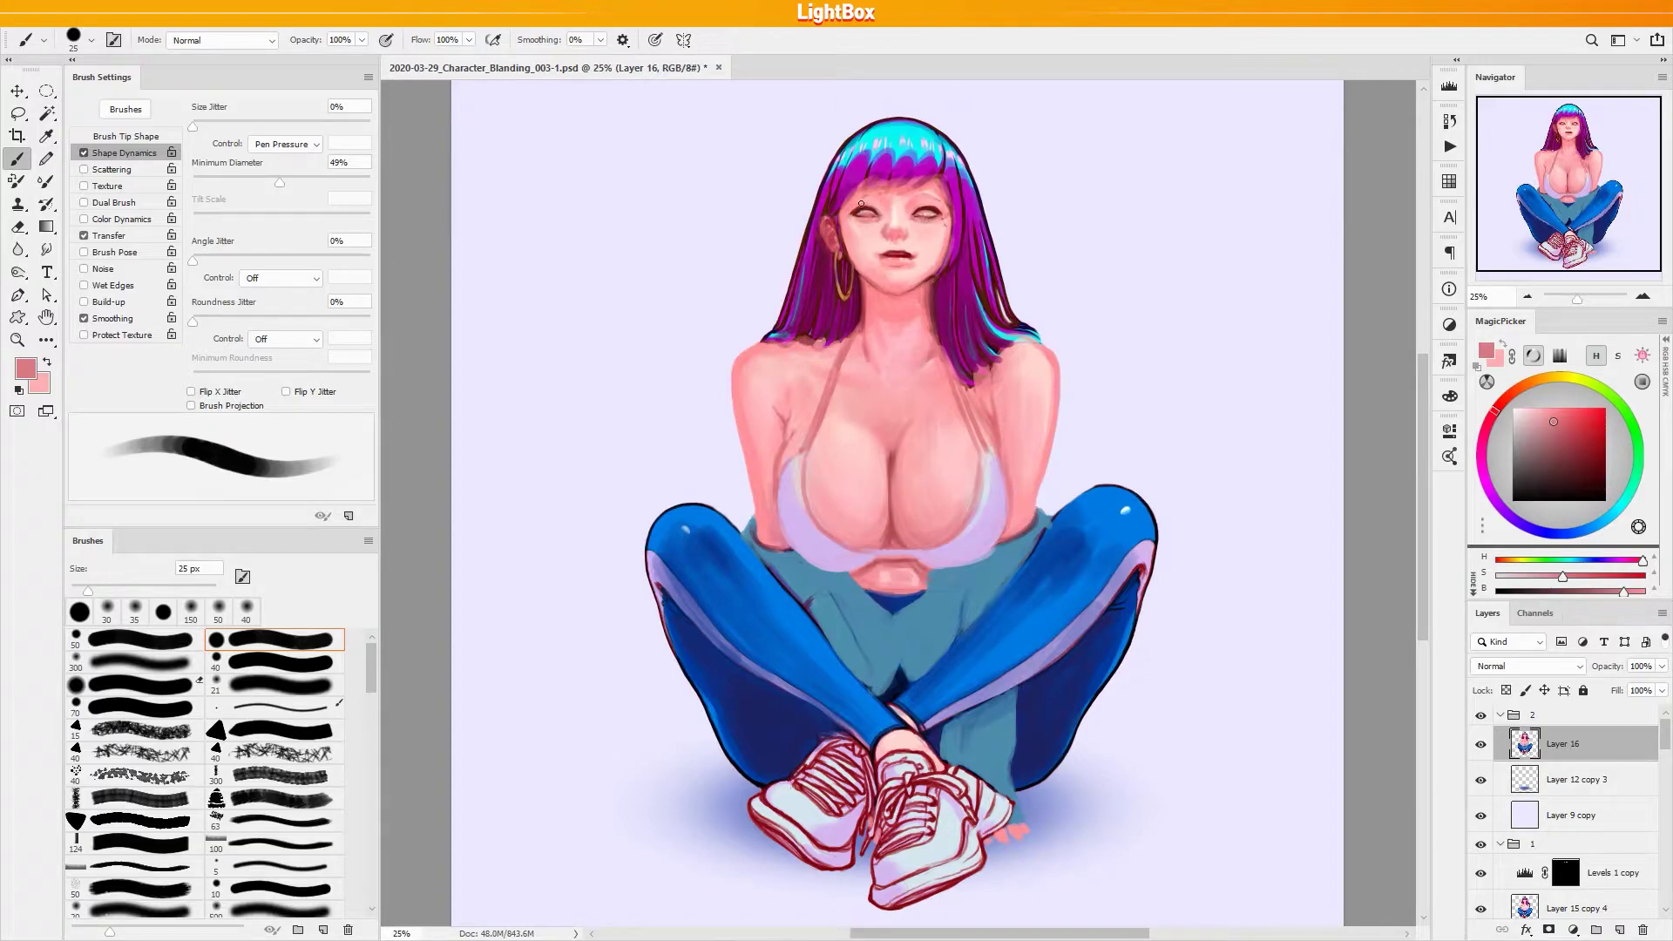
{"action": "key", "text": "bracketright"}
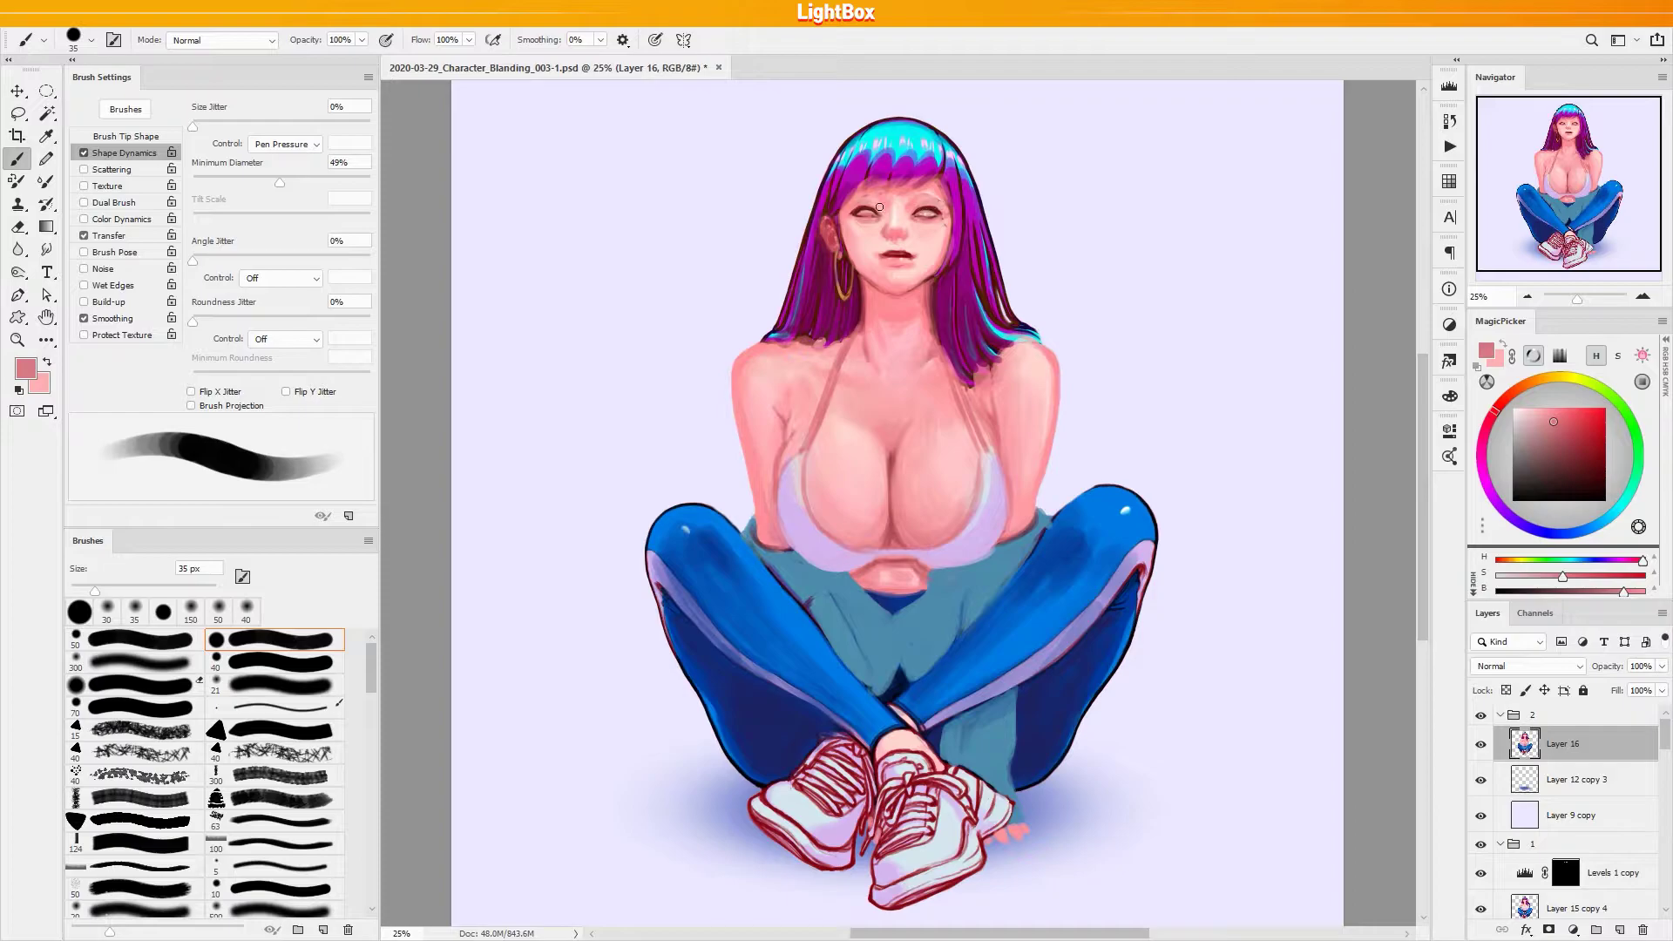
{"action": "left_click", "coordinate": [873, 204], "text": "alt"}
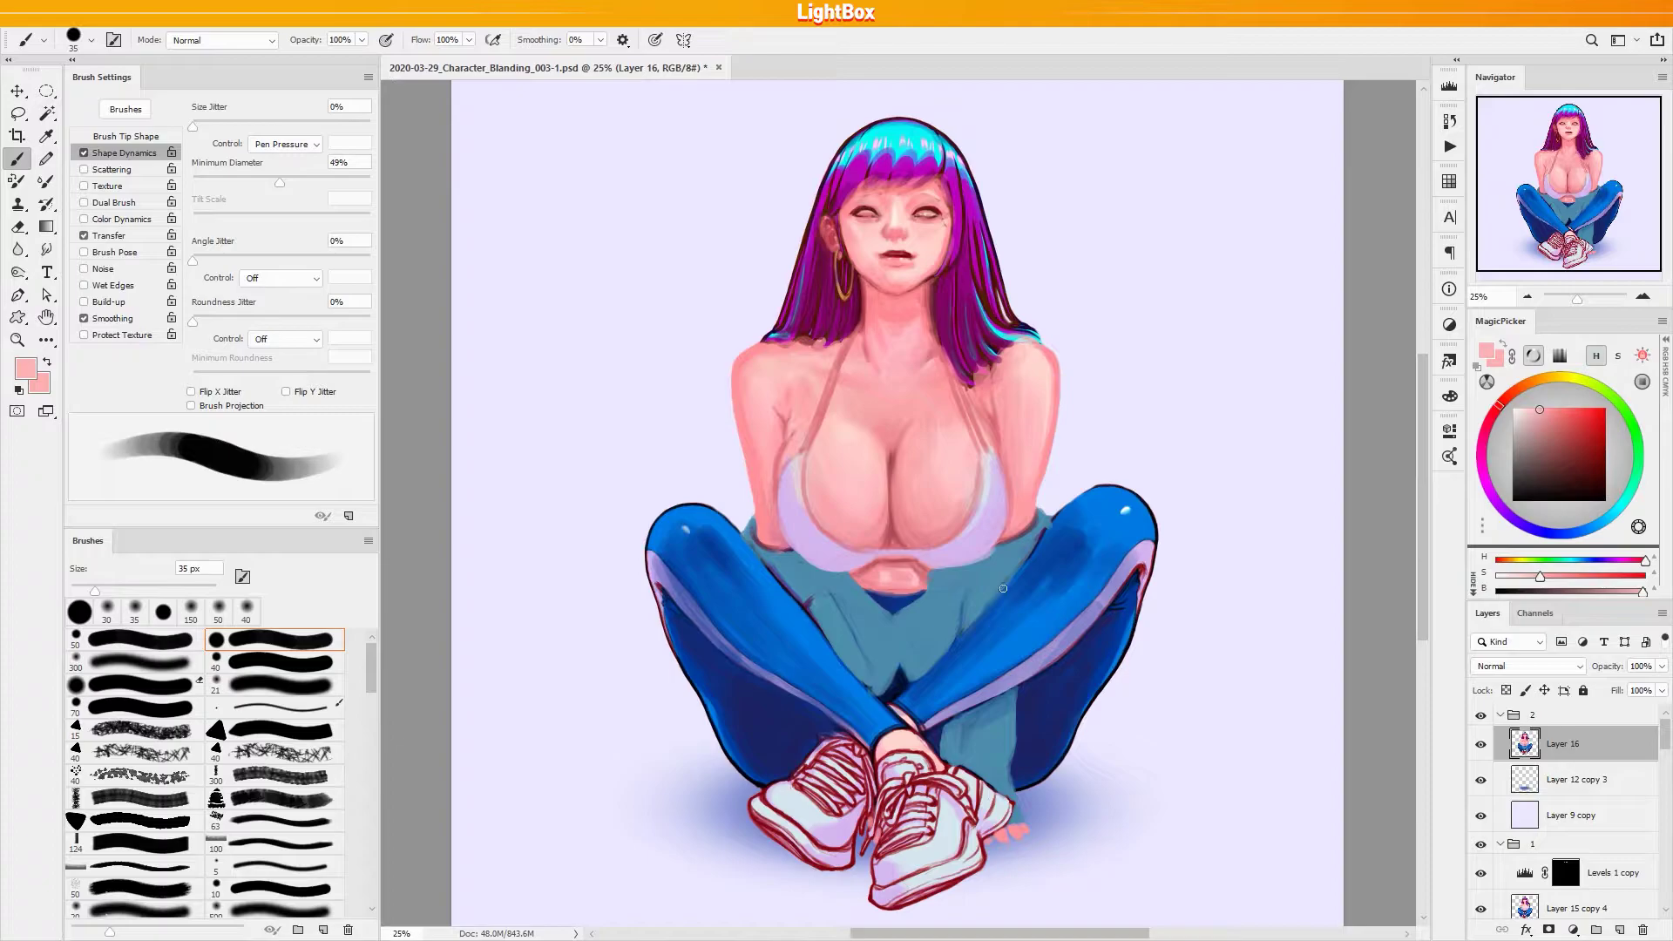
Begin covering the front shoe's red lace lines with a sampled pale blue, using a 35 px brush
{"action": "left_click", "coordinate": [994, 567], "text": "alt"}
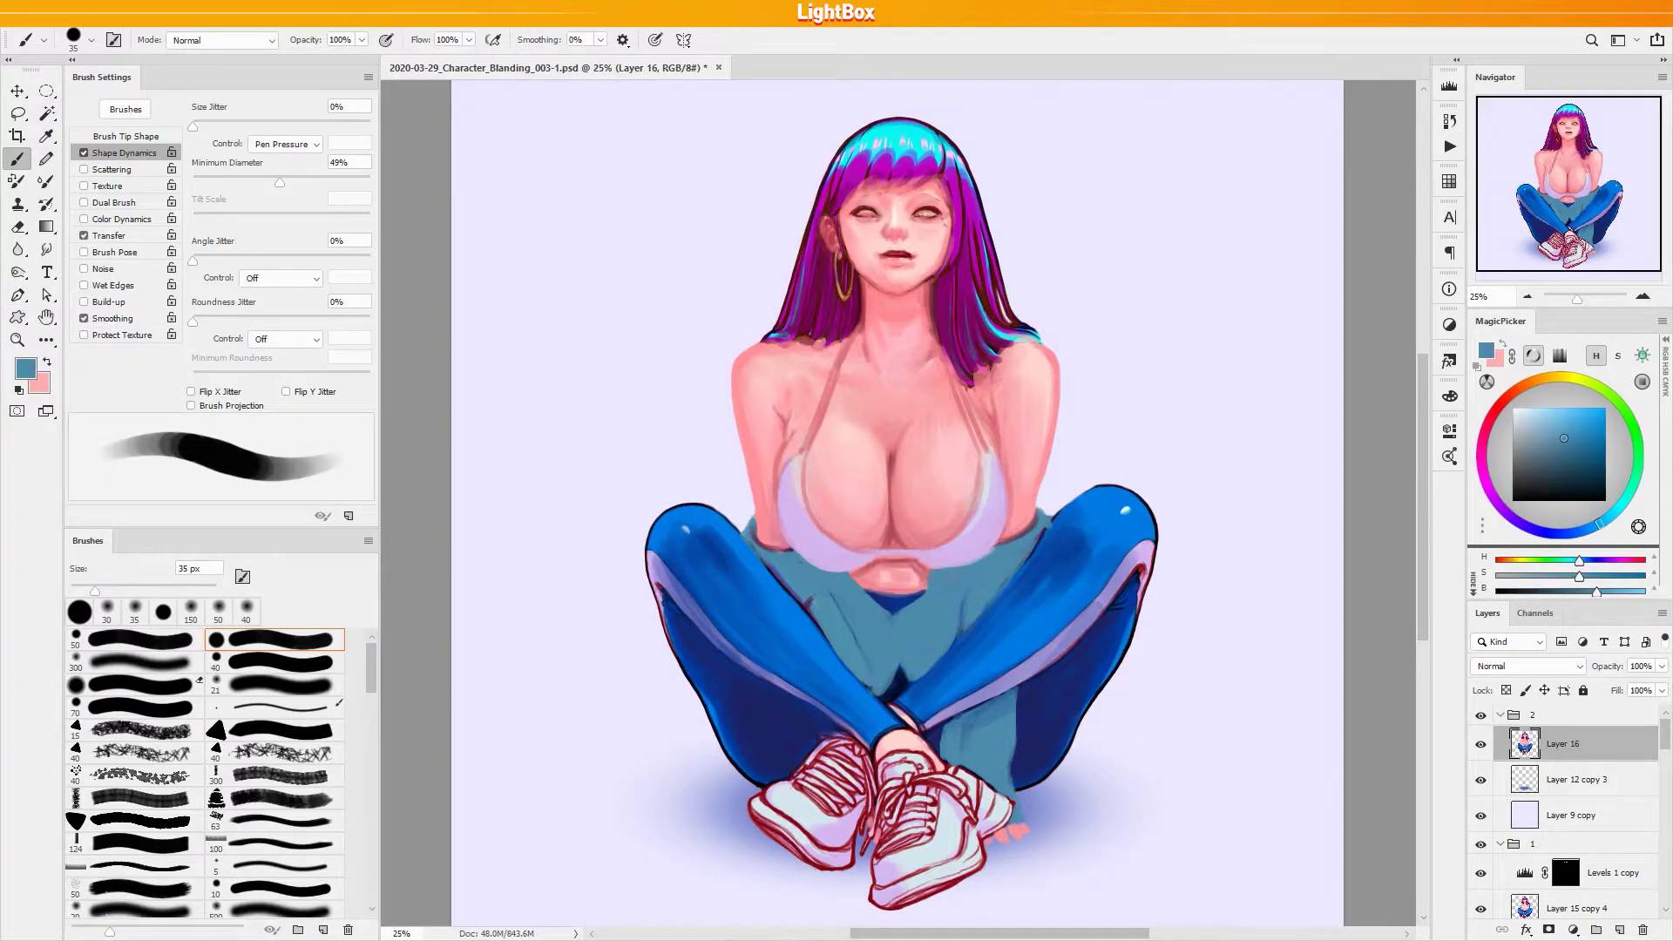
{"action": "left_click", "coordinate": [952, 816], "text": "alt"}
{"action": "left_click_drag", "start_coordinate": [940, 813], "coordinate": [931, 838]}
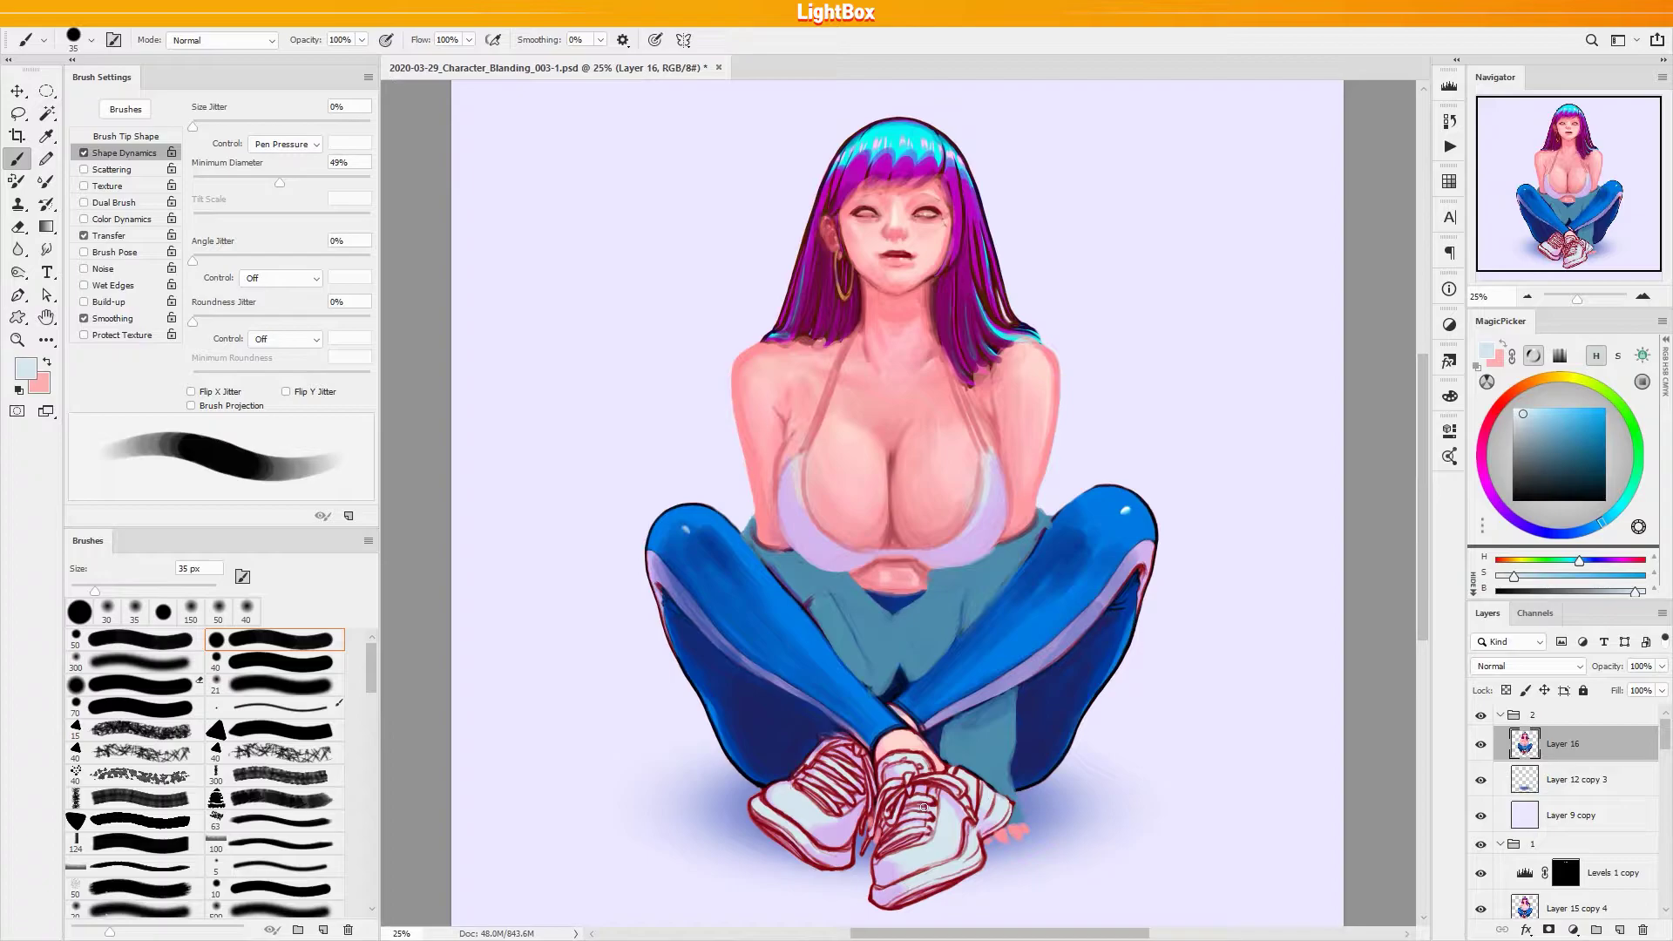
{"action": "mouse_move", "coordinate": [931, 868]}
{"action": "left_mouse_down"}
{"action": "mouse_move", "coordinate": [981, 869]}
{"action": "mouse_move", "coordinate": [1004, 811]}
{"action": "mouse_move", "coordinate": [972, 779]}
{"action": "mouse_move", "coordinate": [983, 798]}
{"action": "mouse_move", "coordinate": [944, 812]}
{"action": "mouse_move", "coordinate": [933, 784]}
{"action": "mouse_move", "coordinate": [929, 846]}
{"action": "mouse_move", "coordinate": [892, 818]}
{"action": "mouse_move", "coordinate": [925, 759]}
{"action": "mouse_move", "coordinate": [928, 784]}
{"action": "mouse_move", "coordinate": [993, 791]}
{"action": "mouse_move", "coordinate": [882, 848]}
{"action": "mouse_move", "coordinate": [895, 785]}
{"action": "mouse_move", "coordinate": [846, 859]}
{"action": "mouse_move", "coordinate": [813, 835]}
{"action": "mouse_move", "coordinate": [835, 863]}
{"action": "mouse_move", "coordinate": [752, 812]}
{"action": "mouse_move", "coordinate": [816, 760]}
{"action": "mouse_move", "coordinate": [855, 803]}
{"action": "mouse_move", "coordinate": [802, 790]}
{"action": "mouse_move", "coordinate": [855, 759]}
{"action": "mouse_move", "coordinate": [841, 747]}
{"action": "mouse_move", "coordinate": [860, 752]}
{"action": "mouse_move", "coordinate": [872, 784]}
{"action": "mouse_move", "coordinate": [836, 867]}
{"action": "mouse_move", "coordinate": [946, 780]}
{"action": "mouse_move", "coordinate": [894, 767]}
{"action": "mouse_move", "coordinate": [937, 759]}
{"action": "mouse_move", "coordinate": [1006, 803]}
{"action": "mouse_move", "coordinate": [972, 818]}
{"action": "mouse_move", "coordinate": [942, 882]}
{"action": "mouse_move", "coordinate": [911, 898]}
{"action": "left_mouse_up"}
Lock the transparent pixels of Layer 16 and paint over both shoes' red line art with pale blue, using a 50 px brush
{"action": "key", "text": "bracketright"}
{"action": "key", "text": "bracketright"}
{"action": "key", "text": "bracketright"}
{"action": "key", "text": "bracketright"}
{"action": "key", "text": "slash"}
{"action": "left_click", "coordinate": [887, 895], "text": "alt"}
{"action": "left_click", "coordinate": [929, 880], "text": "alt"}
{"action": "key", "text": "bracketright"}
{"action": "key", "text": "bracketright"}
{"action": "key", "text": "bracketright"}
{"action": "key", "text": "bracketleft"}
{"action": "key", "text": "bracketleft"}
{"action": "key", "text": "bracketleft"}
{"action": "key", "text": "bracketleft"}
{"action": "key", "text": "bracketleft"}
{"action": "mouse_move", "coordinate": [798, 845]}
{"action": "left_mouse_down"}
{"action": "mouse_move", "coordinate": [850, 846]}
{"action": "mouse_move", "coordinate": [844, 867]}
{"action": "mouse_move", "coordinate": [766, 789]}
{"action": "mouse_move", "coordinate": [752, 802]}
{"action": "mouse_move", "coordinate": [800, 823]}
{"action": "mouse_move", "coordinate": [799, 777]}
{"action": "mouse_move", "coordinate": [835, 737]}
{"action": "mouse_move", "coordinate": [852, 779]}
{"action": "mouse_move", "coordinate": [833, 819]}
{"action": "mouse_move", "coordinate": [859, 764]}
{"action": "mouse_move", "coordinate": [897, 804]}
{"action": "mouse_move", "coordinate": [923, 767]}
{"action": "mouse_move", "coordinate": [885, 777]}
{"action": "mouse_move", "coordinate": [874, 832]}
{"action": "mouse_move", "coordinate": [855, 826]}
{"action": "mouse_move", "coordinate": [894, 807]}
{"action": "mouse_move", "coordinate": [874, 877]}
{"action": "mouse_move", "coordinate": [941, 818]}
{"action": "mouse_move", "coordinate": [955, 784]}
{"action": "left_mouse_up"}
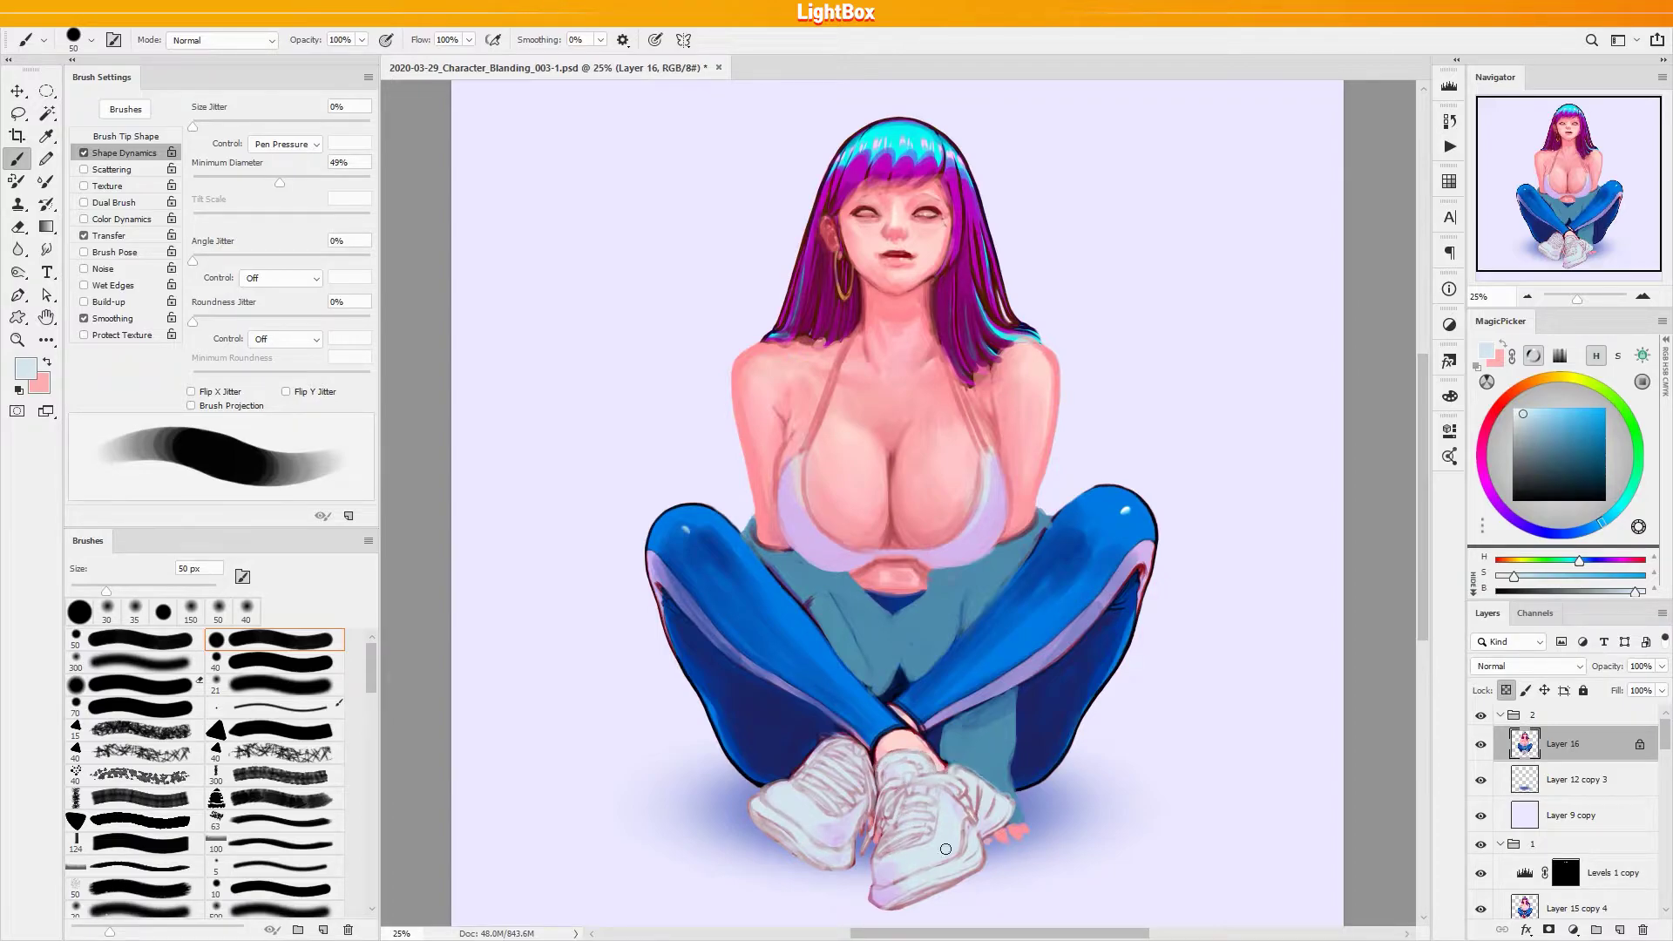
Cover the remaining lines and lilac shadows on both shoes with broad pale blue strokes, finishing with a 100 px brush
{"action": "mouse_move", "coordinate": [872, 885]}
{"action": "left_mouse_down"}
{"action": "mouse_move", "coordinate": [956, 869]}
{"action": "mouse_move", "coordinate": [963, 780]}
{"action": "mouse_move", "coordinate": [963, 821]}
{"action": "left_mouse_up"}
{"action": "key", "text": "bracketright"}
{"action": "key", "text": "bracketright"}
{"action": "key", "text": "bracketright"}
{"action": "key", "text": "bracketright"}
{"action": "key", "text": "bracketright"}
{"action": "key", "text": "bracketright"}
{"action": "key", "text": "bracketright"}
{"action": "key", "text": "bracketright"}
{"action": "key", "text": "bracketright"}
{"action": "key", "text": "bracketright"}
{"action": "mouse_move", "coordinate": [850, 784]}
{"action": "left_mouse_down"}
{"action": "mouse_move", "coordinate": [780, 838]}
{"action": "mouse_move", "coordinate": [849, 859]}
{"action": "left_mouse_up"}
{"action": "key", "text": "bracketleft"}
{"action": "key", "text": "bracketleft"}
{"action": "key", "text": "bracketleft"}
{"action": "key", "text": "bracketleft"}
{"action": "key", "text": "bracketleft"}
{"action": "mouse_move", "coordinate": [834, 744]}
{"action": "left_mouse_down"}
{"action": "mouse_move", "coordinate": [850, 815]}
{"action": "mouse_move", "coordinate": [948, 798]}
{"action": "mouse_move", "coordinate": [909, 759]}
{"action": "left_mouse_up"}
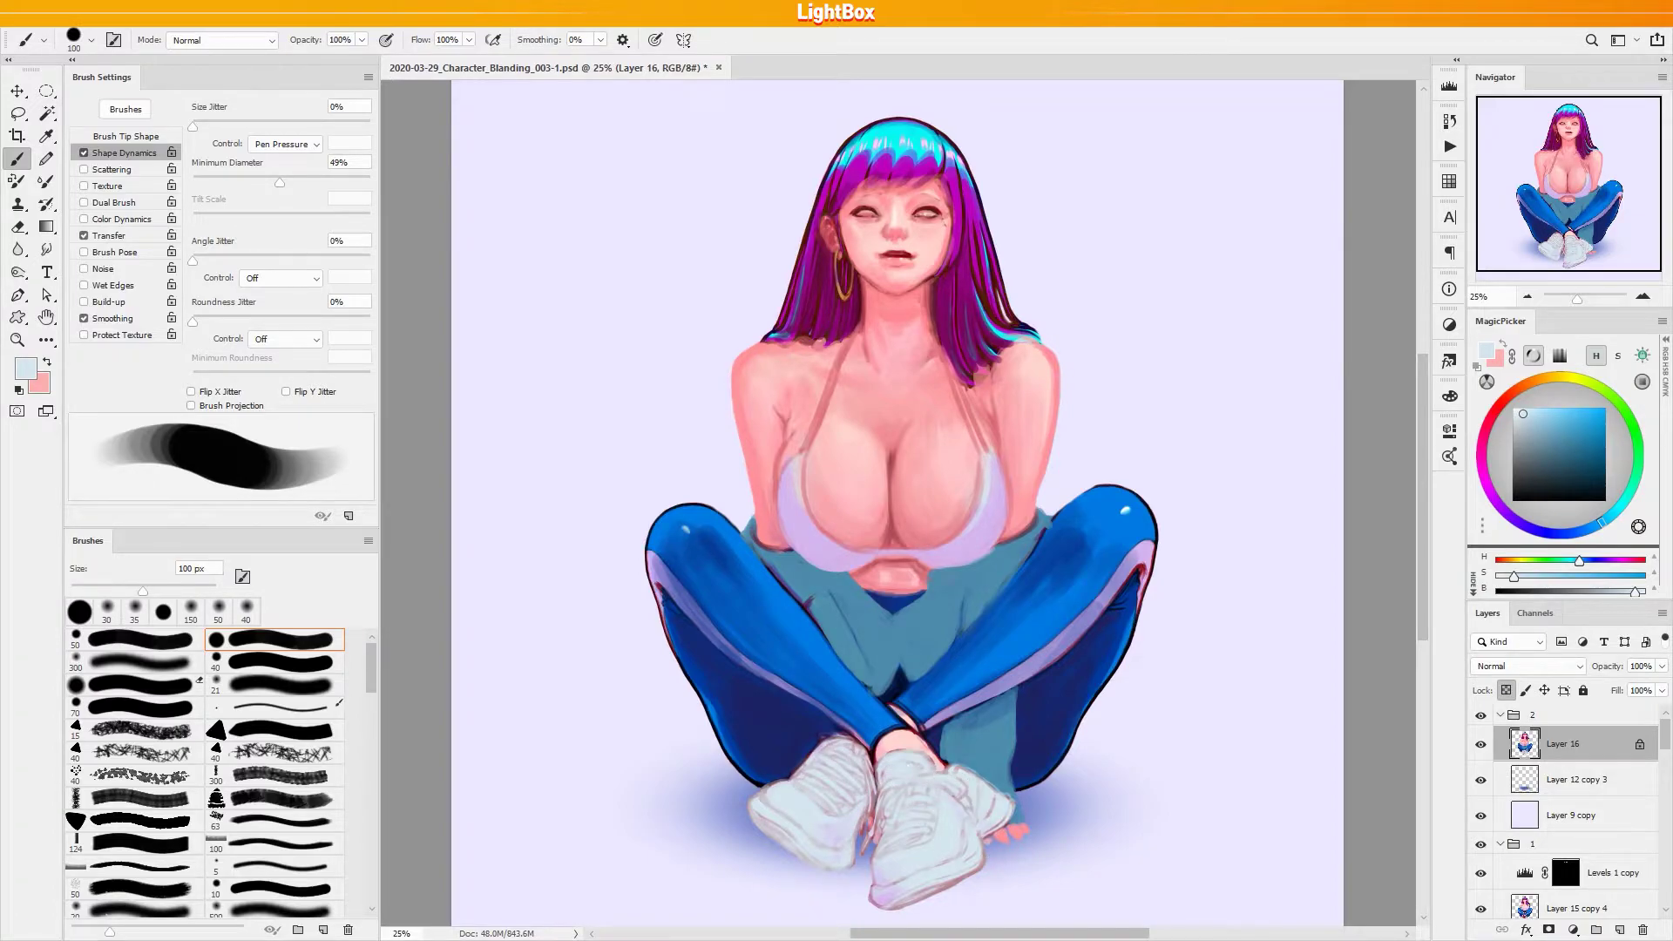
Reduce the brush to 35 px and repaint the front ankle with sampled skin tones
{"action": "left_click", "coordinate": [845, 516], "text": "alt"}
{"action": "key", "text": "bracketleft"}
{"action": "key", "text": "bracketleft"}
{"action": "key", "text": "bracketleft"}
{"action": "key", "text": "bracketleft"}
{"action": "key", "text": "bracketleft"}
{"action": "key", "text": "bracketleft"}
{"action": "key", "text": "bracketleft"}
{"action": "key", "text": "bracketleft"}
{"action": "left_click_drag", "start_coordinate": [885, 743], "coordinate": [905, 745]}
{"action": "left_click", "coordinate": [907, 736], "text": "alt"}
{"action": "left_click", "coordinate": [884, 748], "text": "alt"}
{"action": "left_click", "coordinate": [911, 737], "text": "alt"}
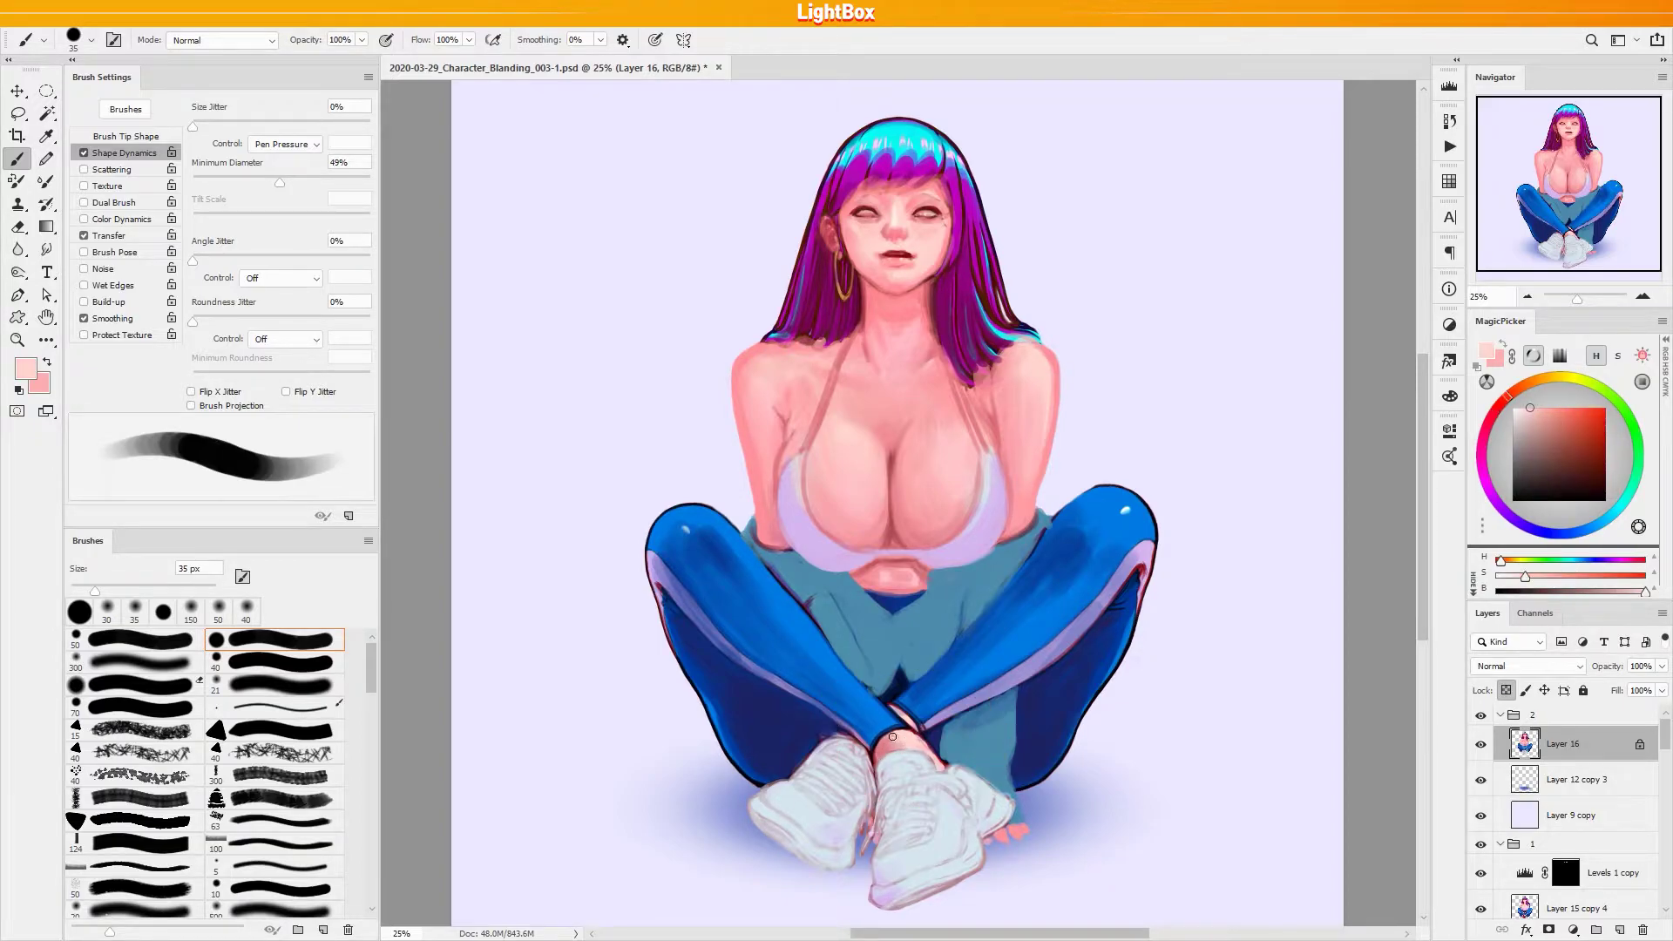
Shade the front ankle with a sampled darker pink, using a 45 px brush and a 30 px brush
{"action": "key", "text": "bracketright"}
{"action": "left_click", "coordinate": [884, 754], "text": "alt"}
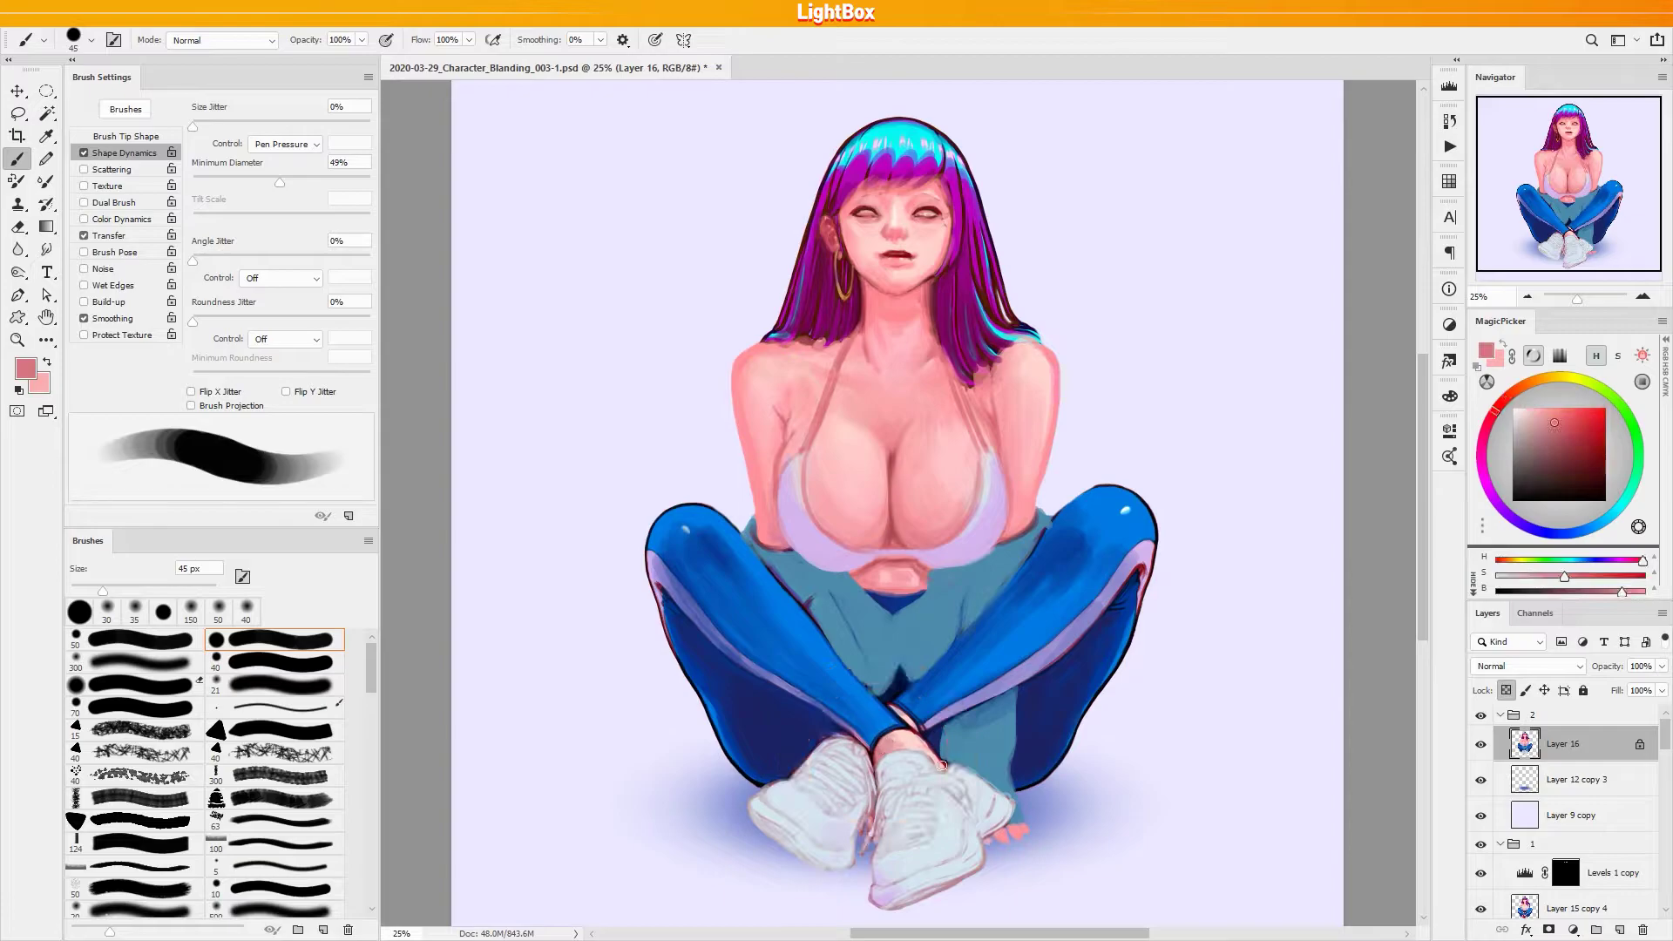
{"action": "key", "text": "bracketleft"}
{"action": "key", "text": "bracketleft"}
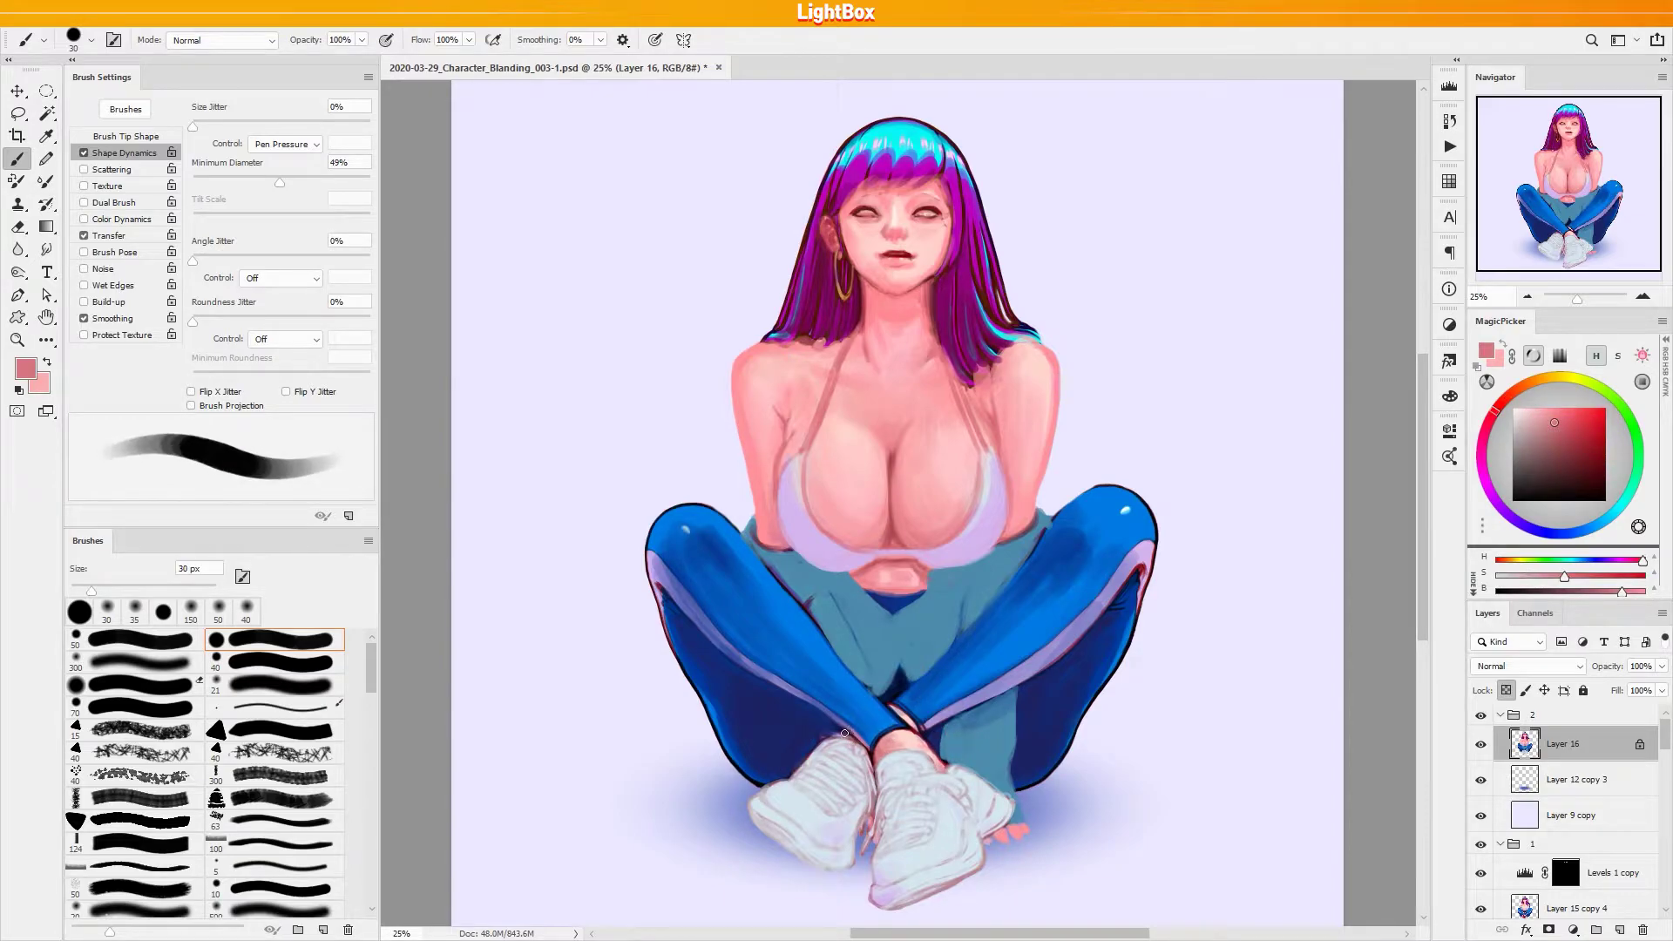
Clean up the rear shoe's upper edge below the trouser hem with sampled tones
{"action": "left_click", "coordinate": [845, 739], "text": "alt"}
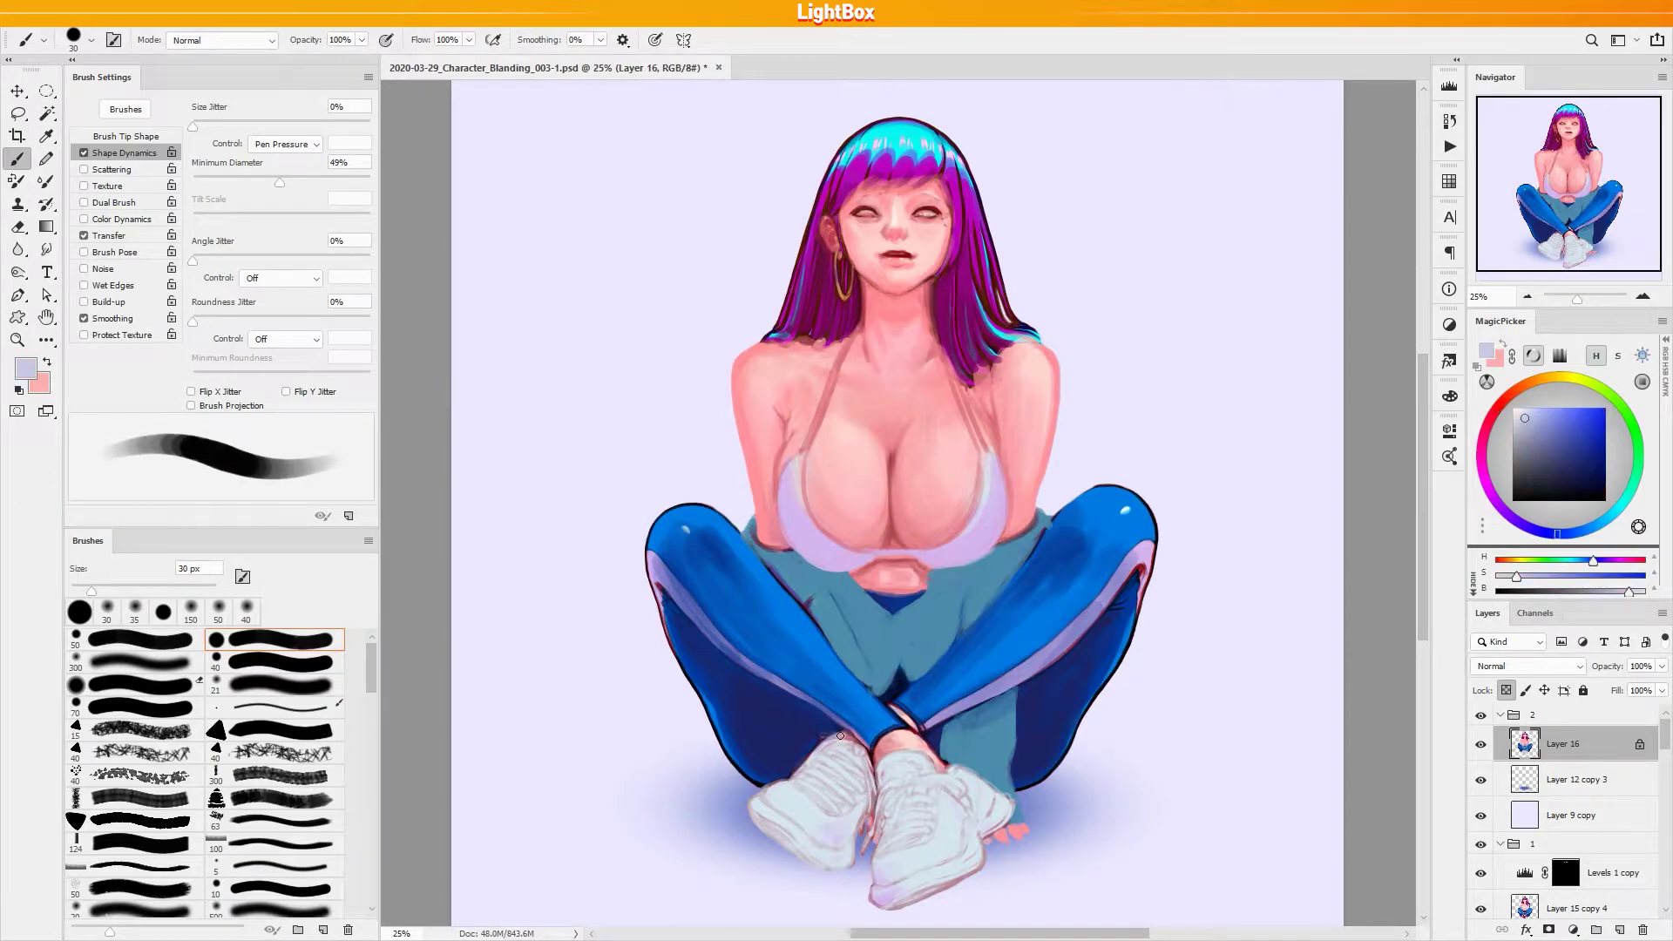
{"action": "left_click", "coordinate": [819, 727], "text": "alt"}
{"action": "left_click", "coordinate": [839, 741], "text": "alt"}
{"action": "mouse_move", "coordinate": [839, 738]}
{"action": "left_mouse_down"}
{"action": "mouse_move", "coordinate": [825, 741]}
{"action": "mouse_move", "coordinate": [841, 744]}
{"action": "left_mouse_up"}
Enlarge the brush to 80 px and paint over the front crossed leg's lines with sampled teal and blues
{"action": "left_click", "coordinate": [946, 759], "text": "alt"}
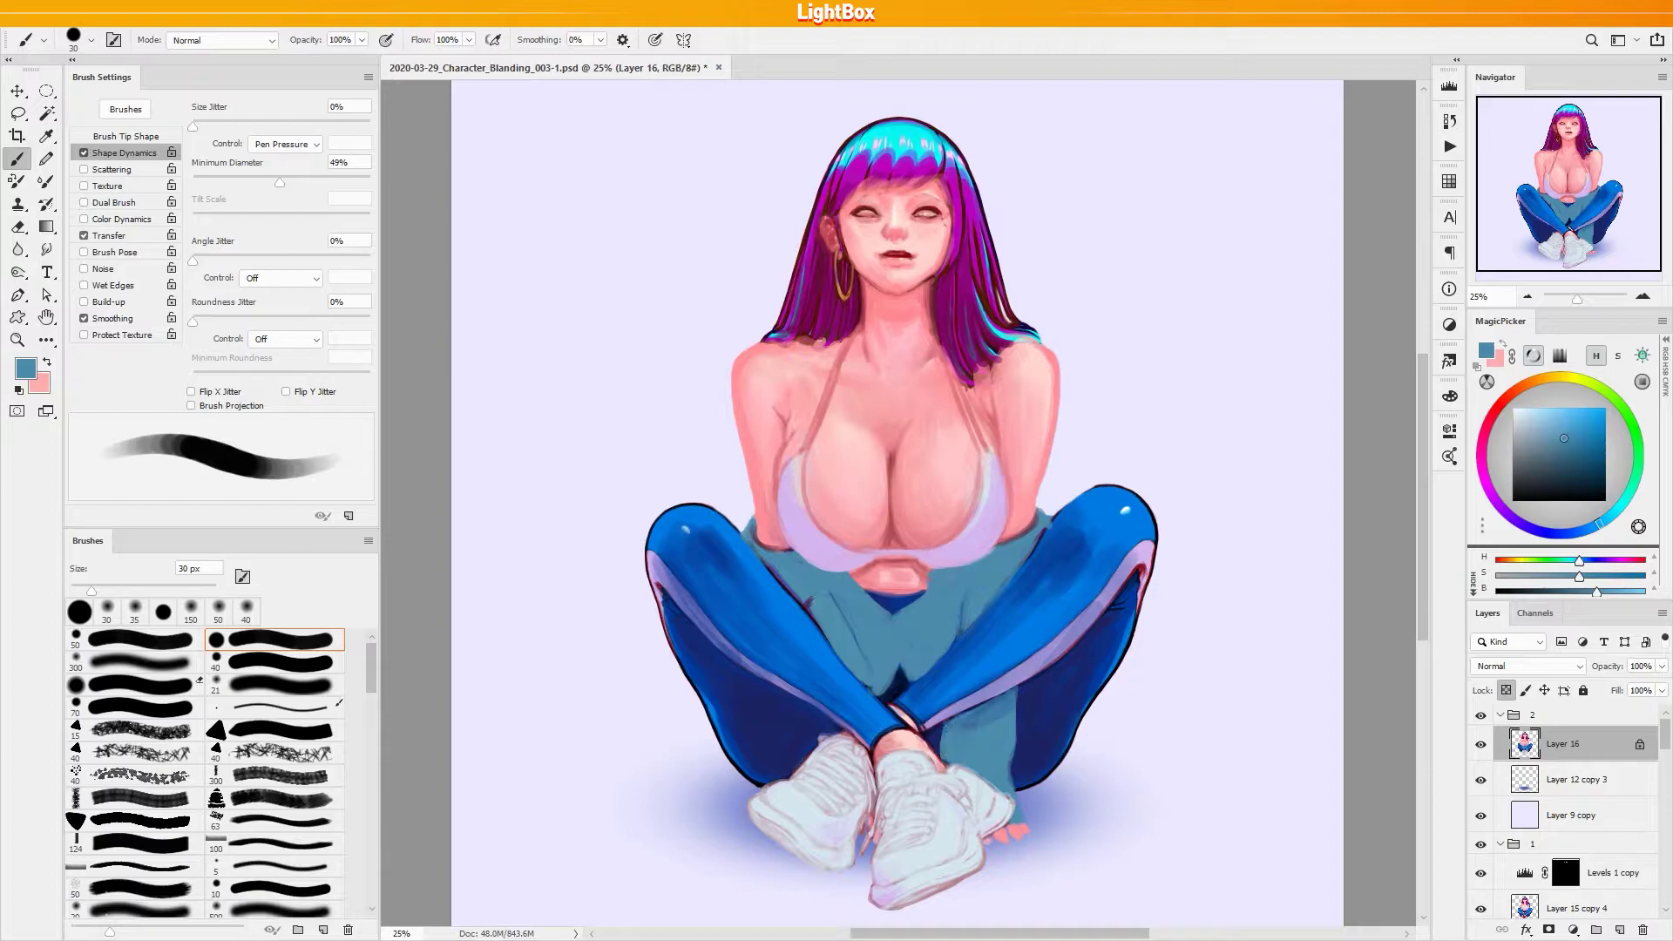
{"action": "key", "text": "bracketright"}
{"action": "key", "text": "bracketright"}
{"action": "key", "text": "bracketright"}
{"action": "key", "text": "bracketright"}
{"action": "key", "text": "bracketright"}
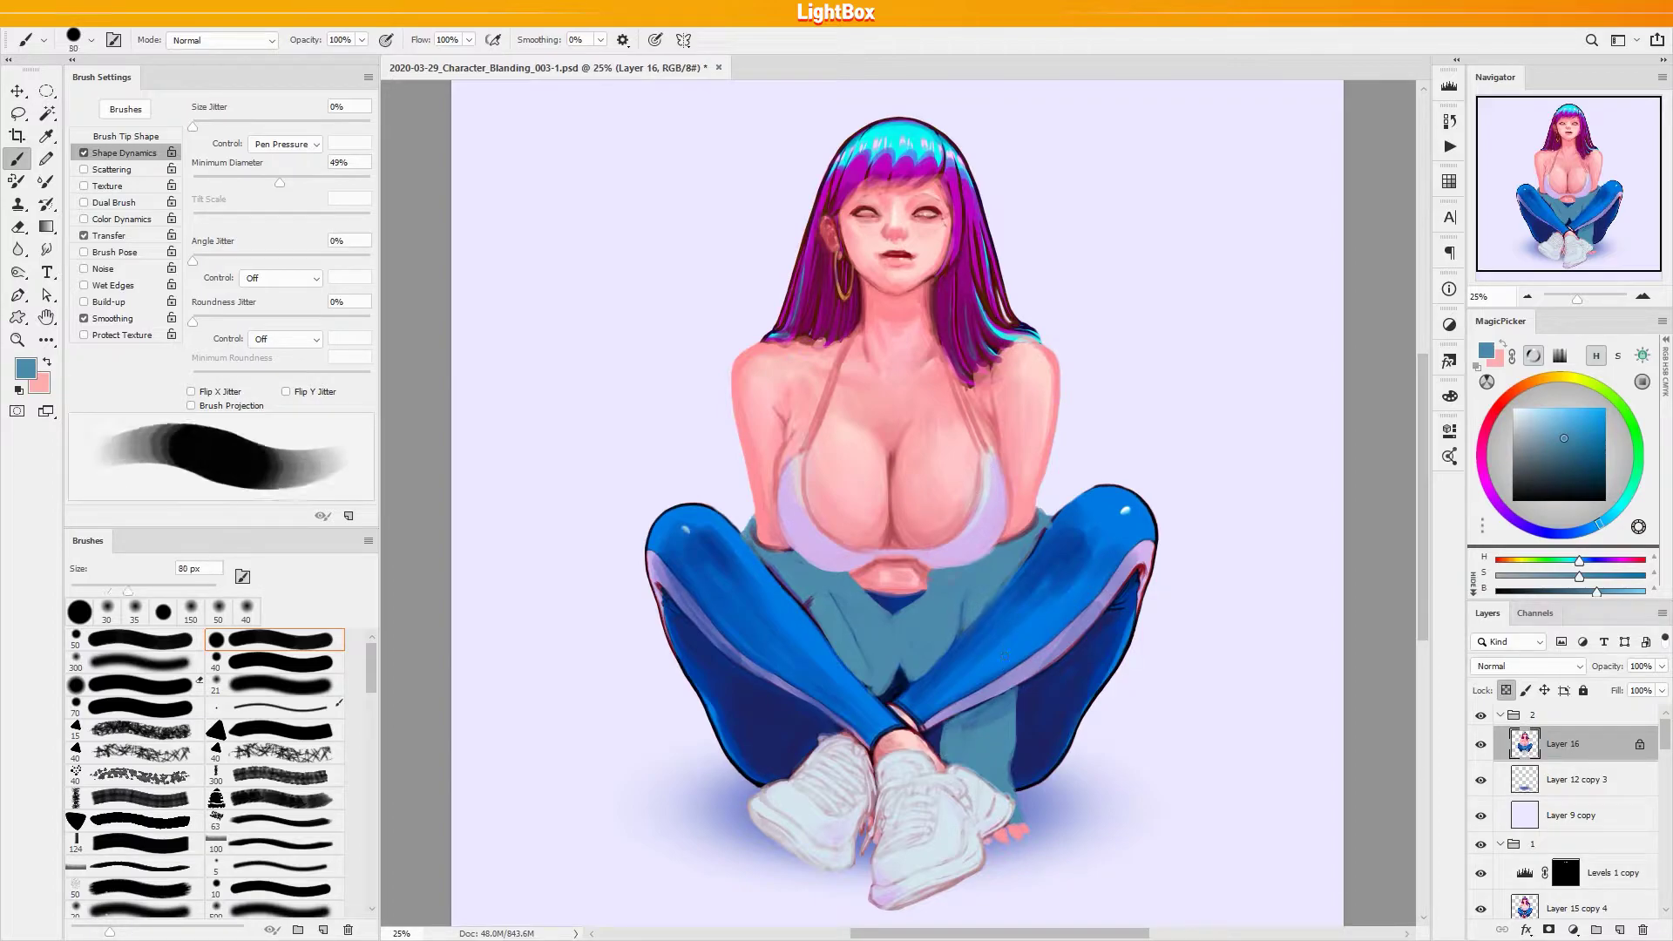
{"action": "left_click", "coordinate": [997, 639], "text": "alt"}
{"action": "left_click", "coordinate": [959, 684], "text": "alt"}
{"action": "left_click", "coordinate": [1023, 636], "text": "alt"}
{"action": "left_click", "coordinate": [995, 633], "text": "alt"}
{"action": "left_click", "coordinate": [919, 711], "text": "alt"}
{"action": "left_click", "coordinate": [916, 712], "text": "alt"}
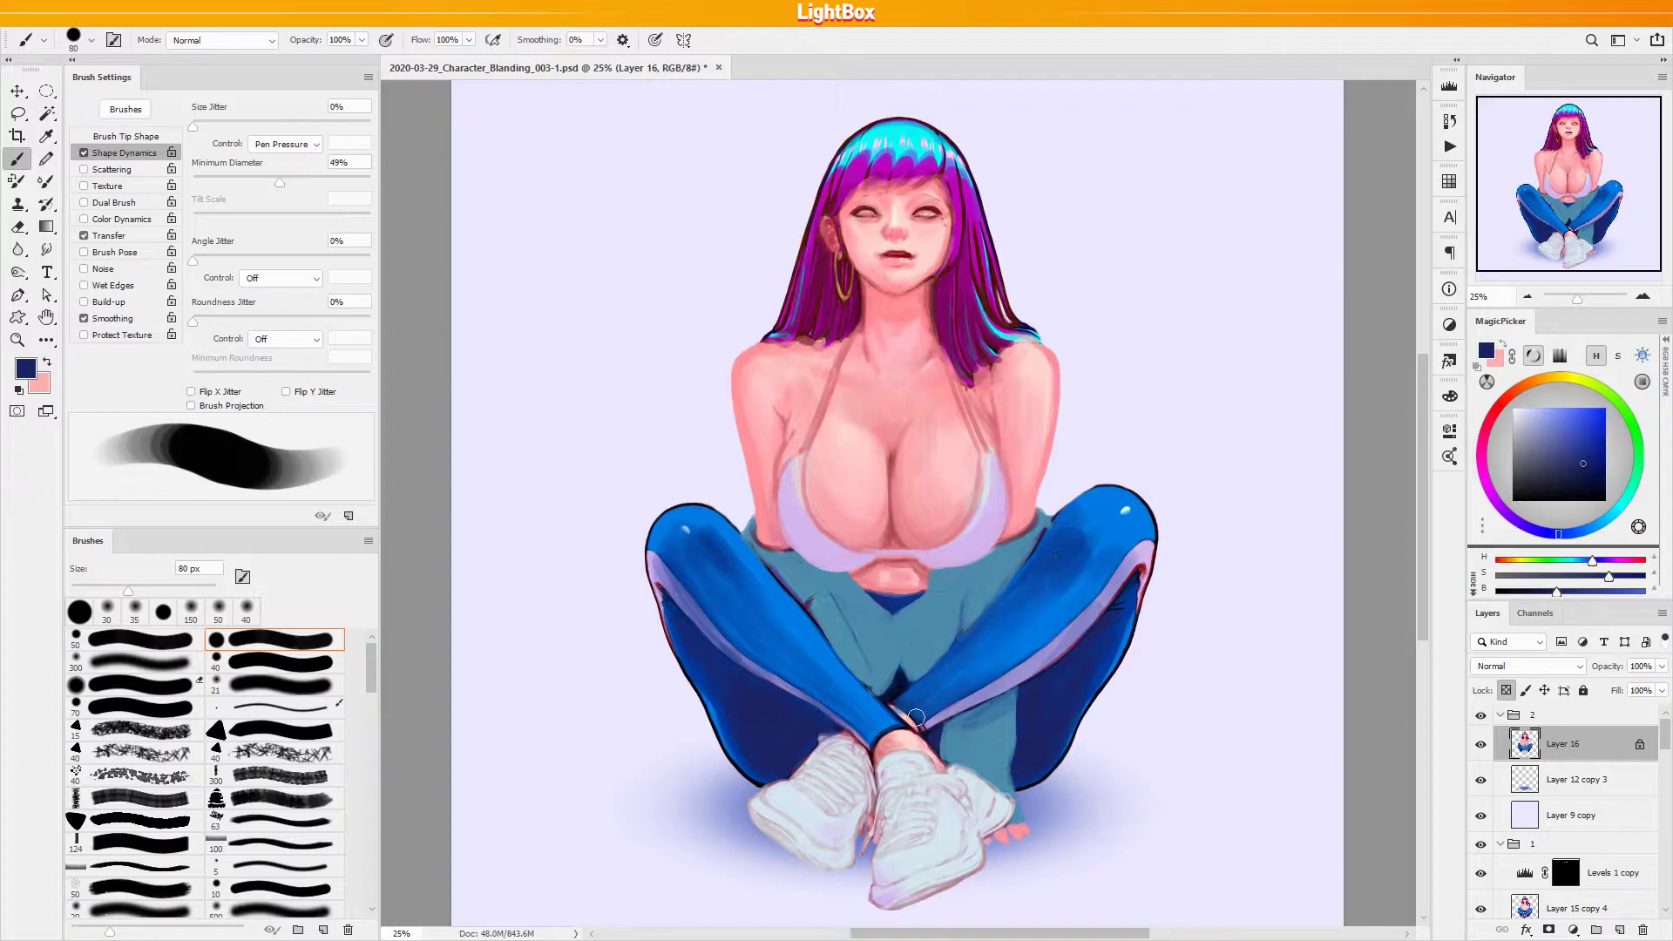
Cover the lines around the trouser hem and ankle with sampled pinks, reducing the brush to 40 px and 30 px
{"action": "left_click", "coordinate": [883, 753], "text": "alt"}
{"action": "key", "text": "bracketleft"}
{"action": "key", "text": "bracketleft"}
{"action": "key", "text": "bracketleft"}
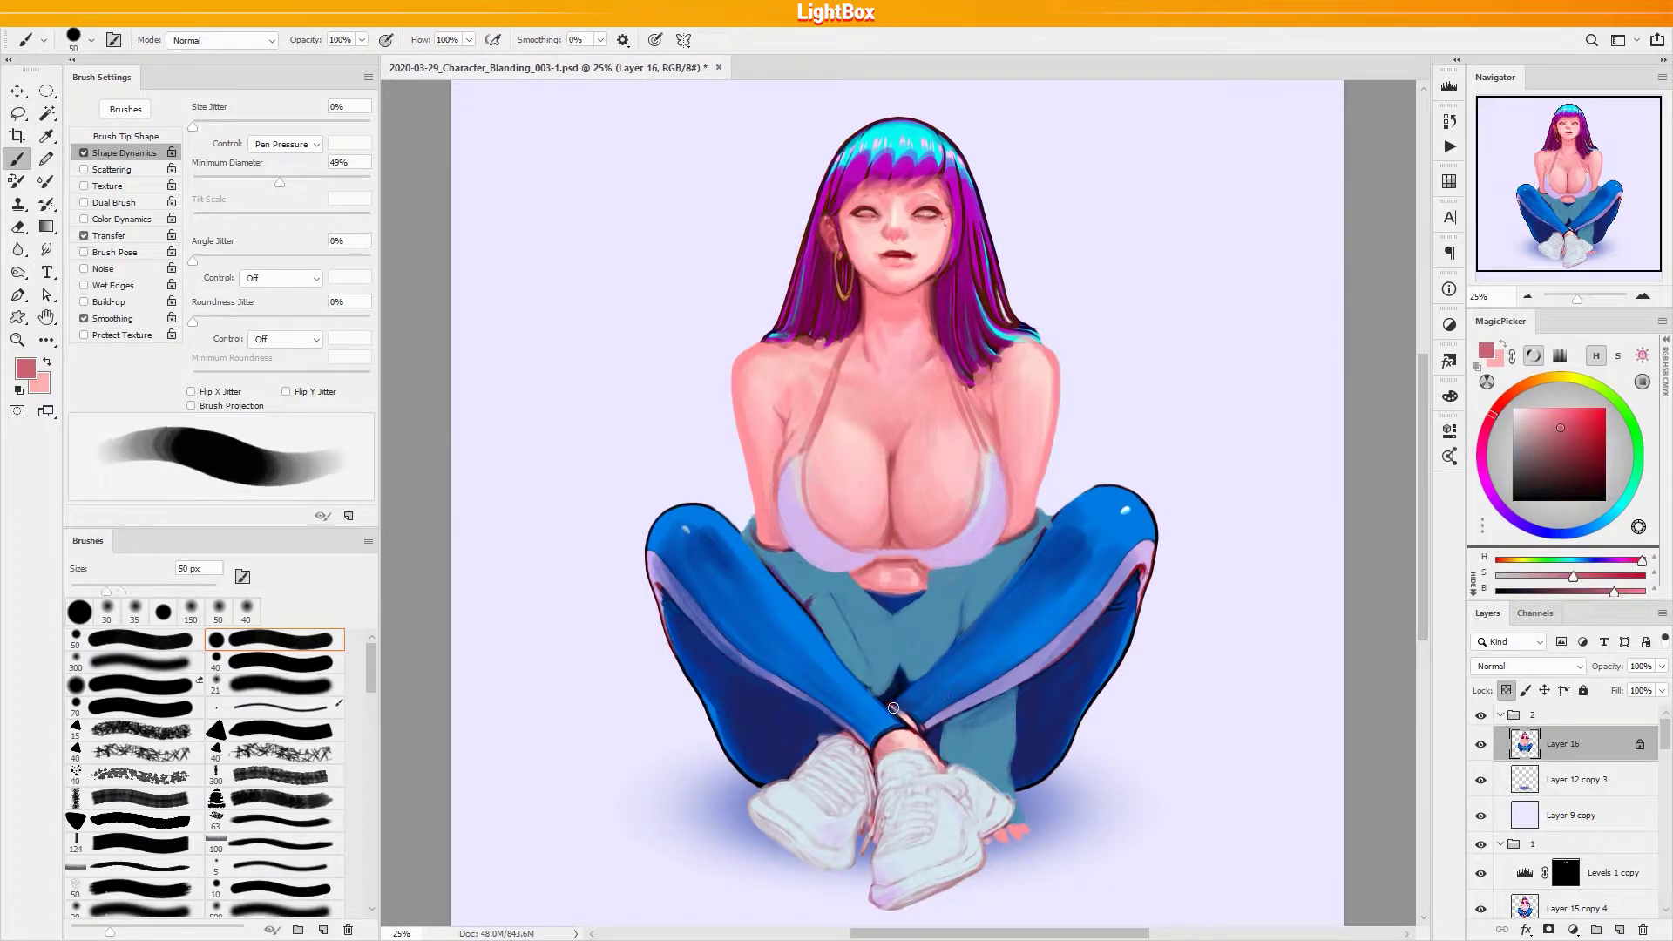
{"action": "key", "text": "bracketleft"}
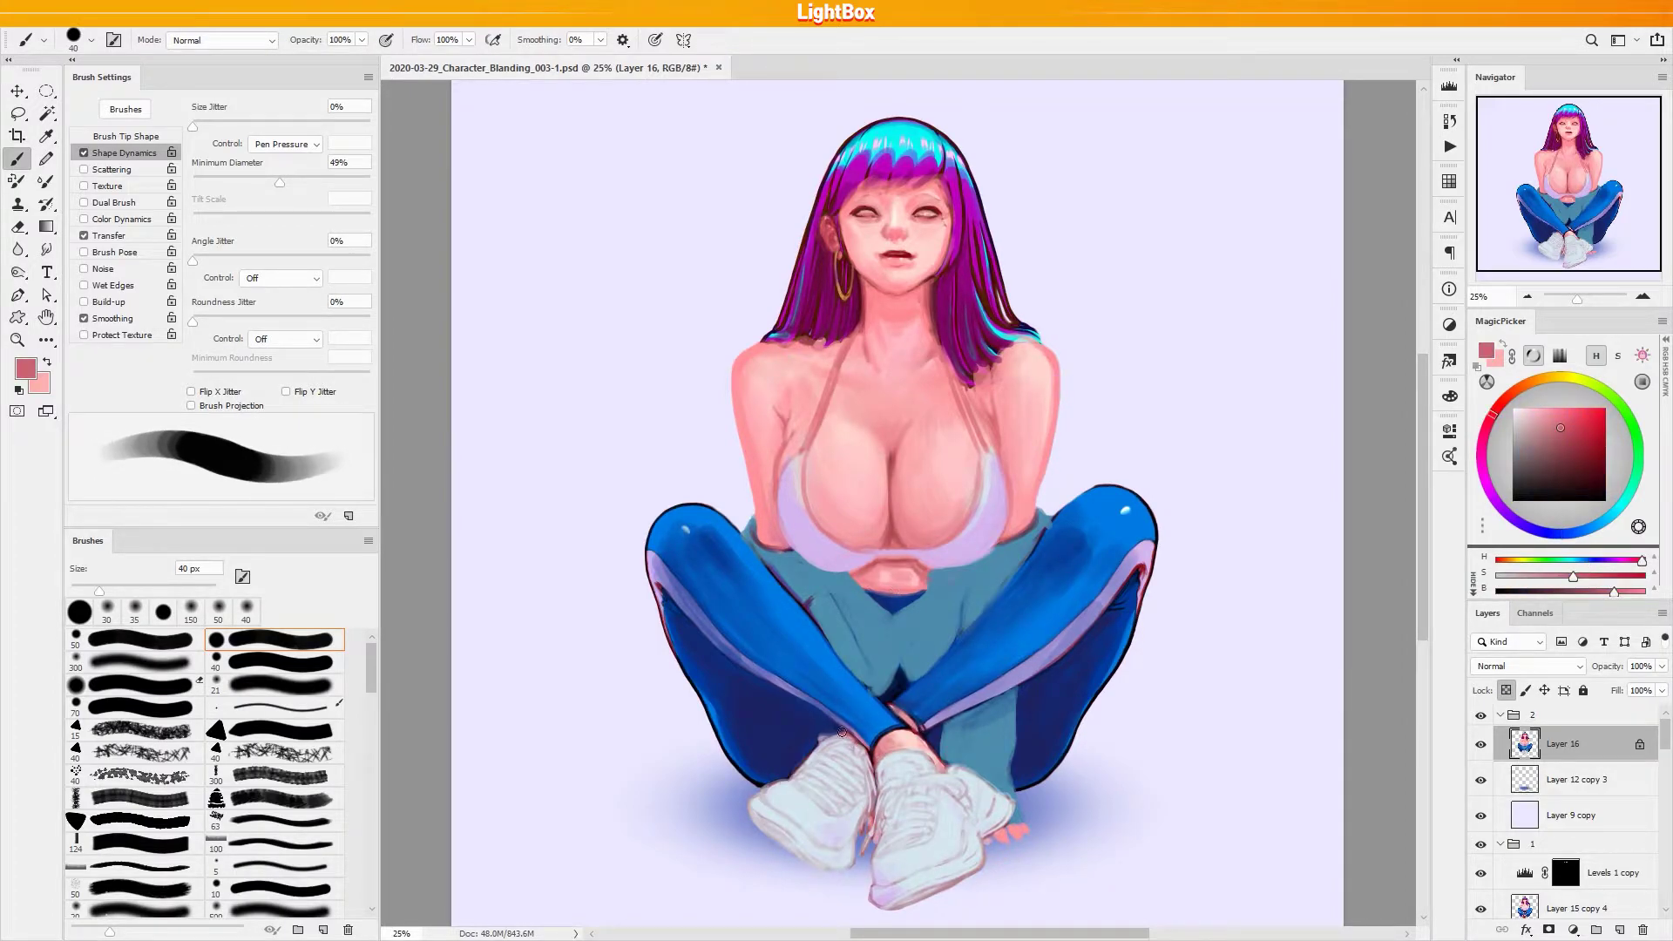
{"action": "left_click", "coordinate": [912, 733], "text": "alt"}
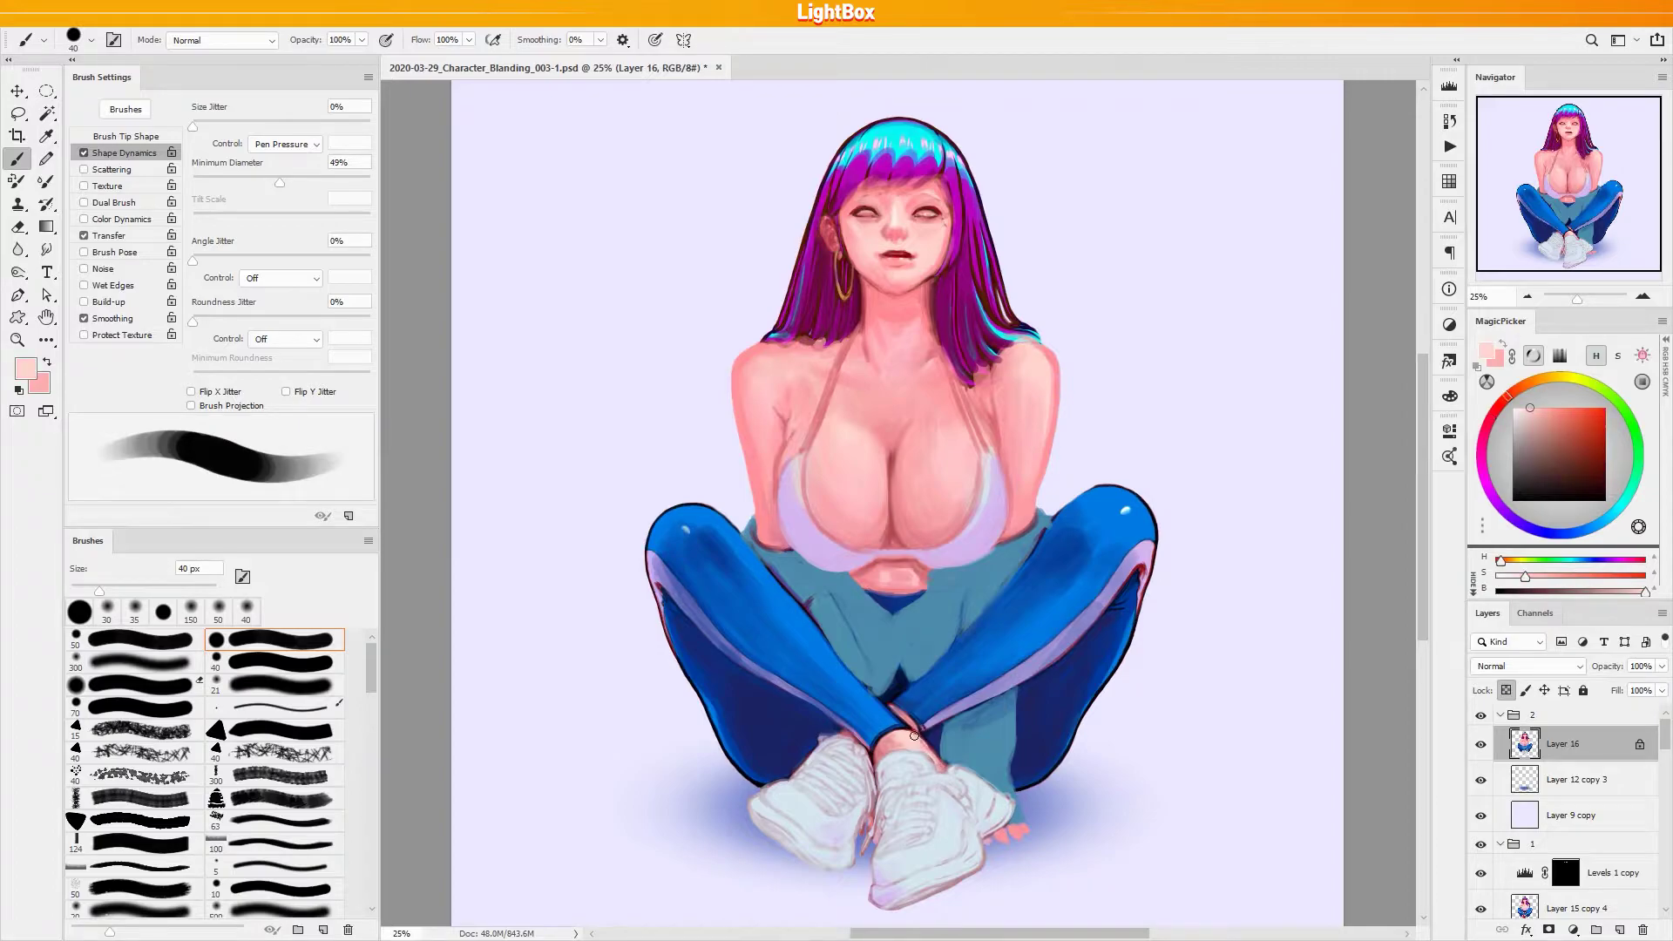
{"action": "key", "text": "bracketleft"}
{"action": "key", "text": "bracketleft"}
{"action": "key", "text": "bracketleft"}
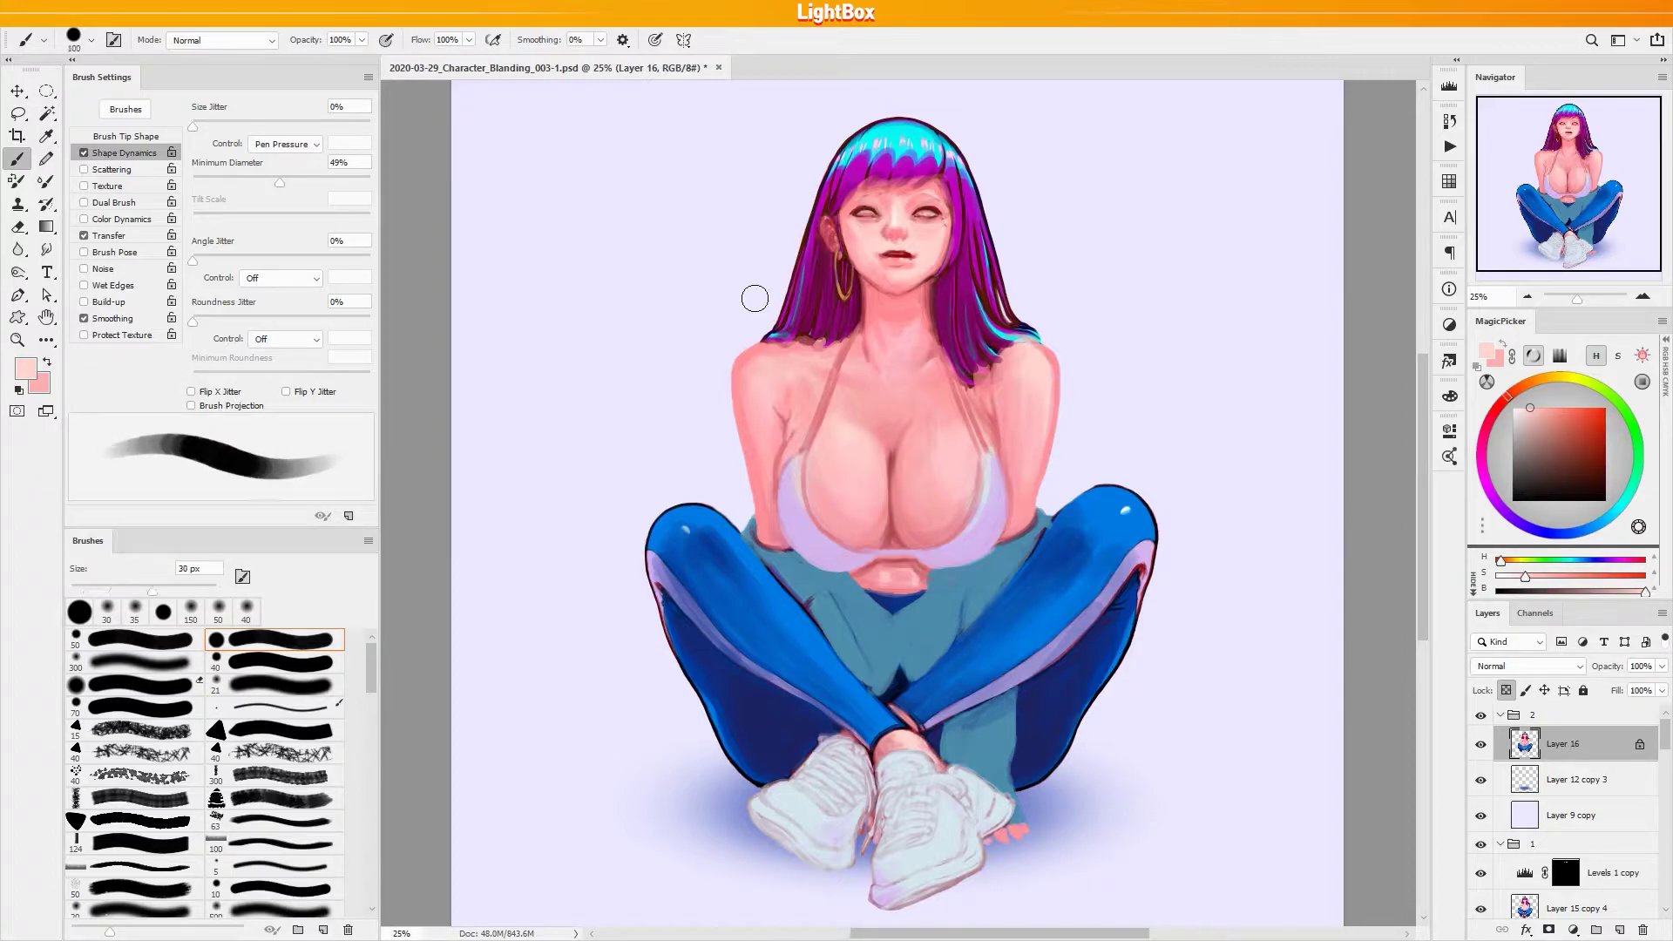
Enlarge the brush to 90 px and blend sampled skin pinks over the shoulder and upper arm on the earring side
{"action": "key", "text": "bracketright"}
{"action": "key", "text": "bracketright"}
{"action": "key", "text": "bracketright"}
{"action": "key", "text": "bracketright"}
{"action": "key", "text": "bracketright"}
{"action": "key", "text": "bracketright"}
{"action": "key", "text": "bracketright"}
{"action": "left_click", "coordinate": [746, 375], "text": "alt"}
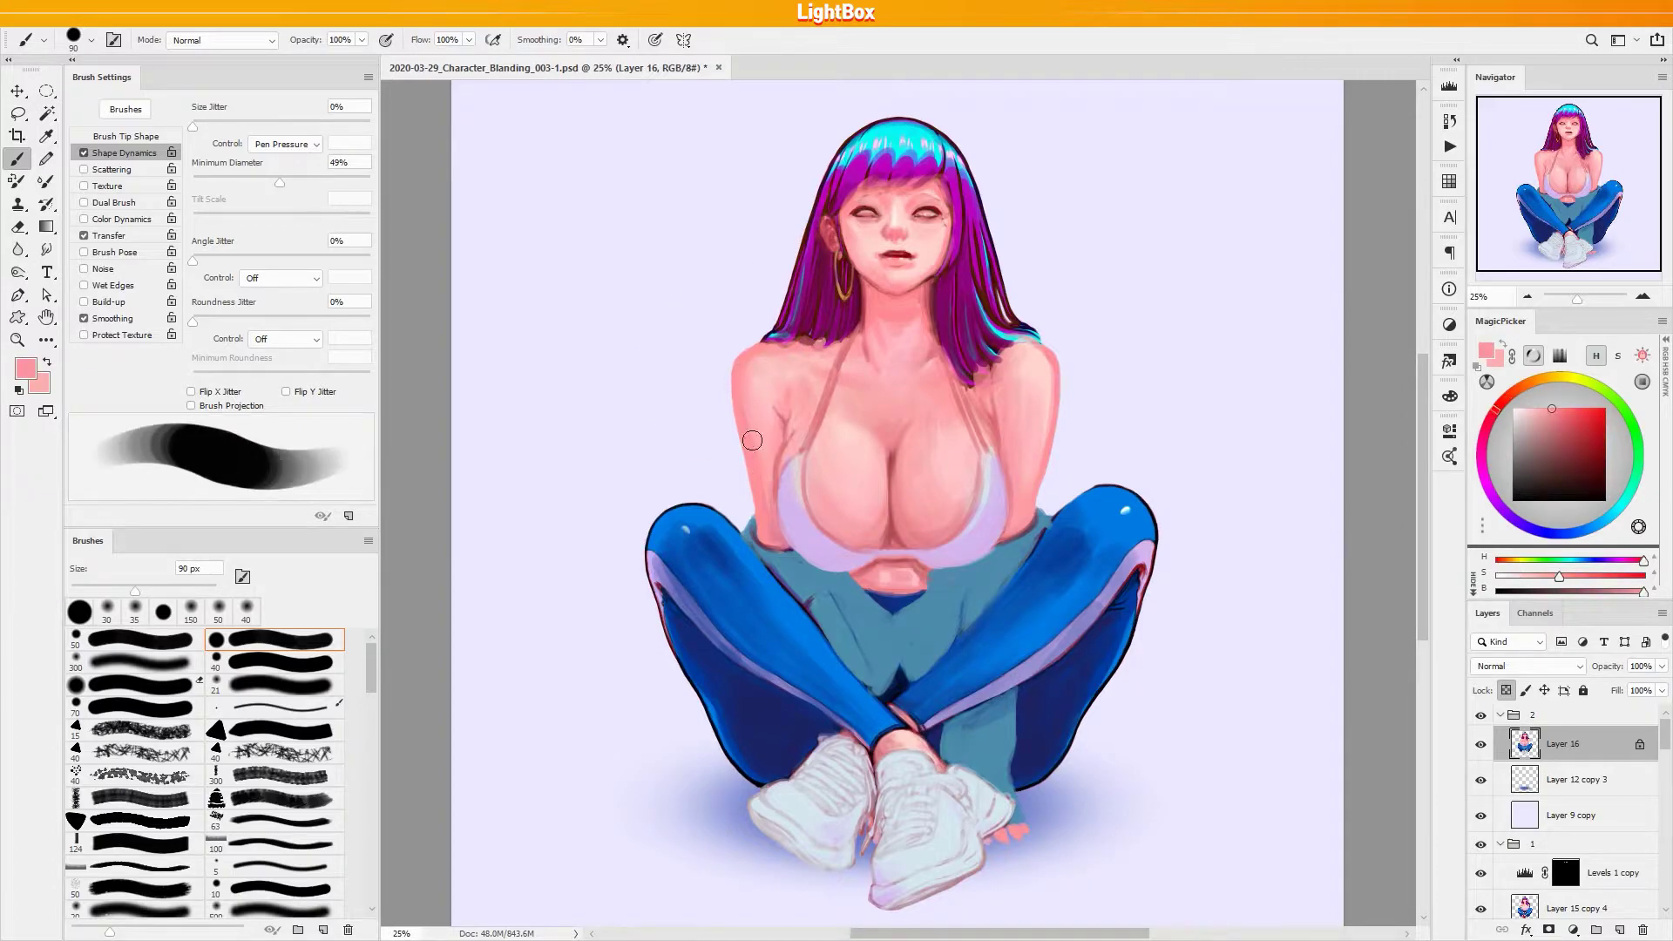
{"action": "left_click", "coordinate": [763, 410], "text": "alt"}
{"action": "left_click", "coordinate": [770, 372], "text": "alt"}
{"action": "left_click", "coordinate": [762, 415], "text": "alt"}
{"action": "left_click", "coordinate": [758, 373], "text": "alt"}
{"action": "left_click", "coordinate": [766, 389], "text": "alt"}
{"action": "left_click", "coordinate": [762, 358], "text": "alt"}
{"action": "left_click", "coordinate": [758, 426], "text": "alt"}
Soften the lower part of the same arm beside the top with sampled pinks, reducing the brush to 60 px
{"action": "left_click", "coordinate": [776, 459], "text": "alt"}
{"action": "left_click", "coordinate": [774, 468], "text": "alt"}
{"action": "key", "text": "["}
{"action": "key", "text": "["}
{"action": "key", "text": "["}
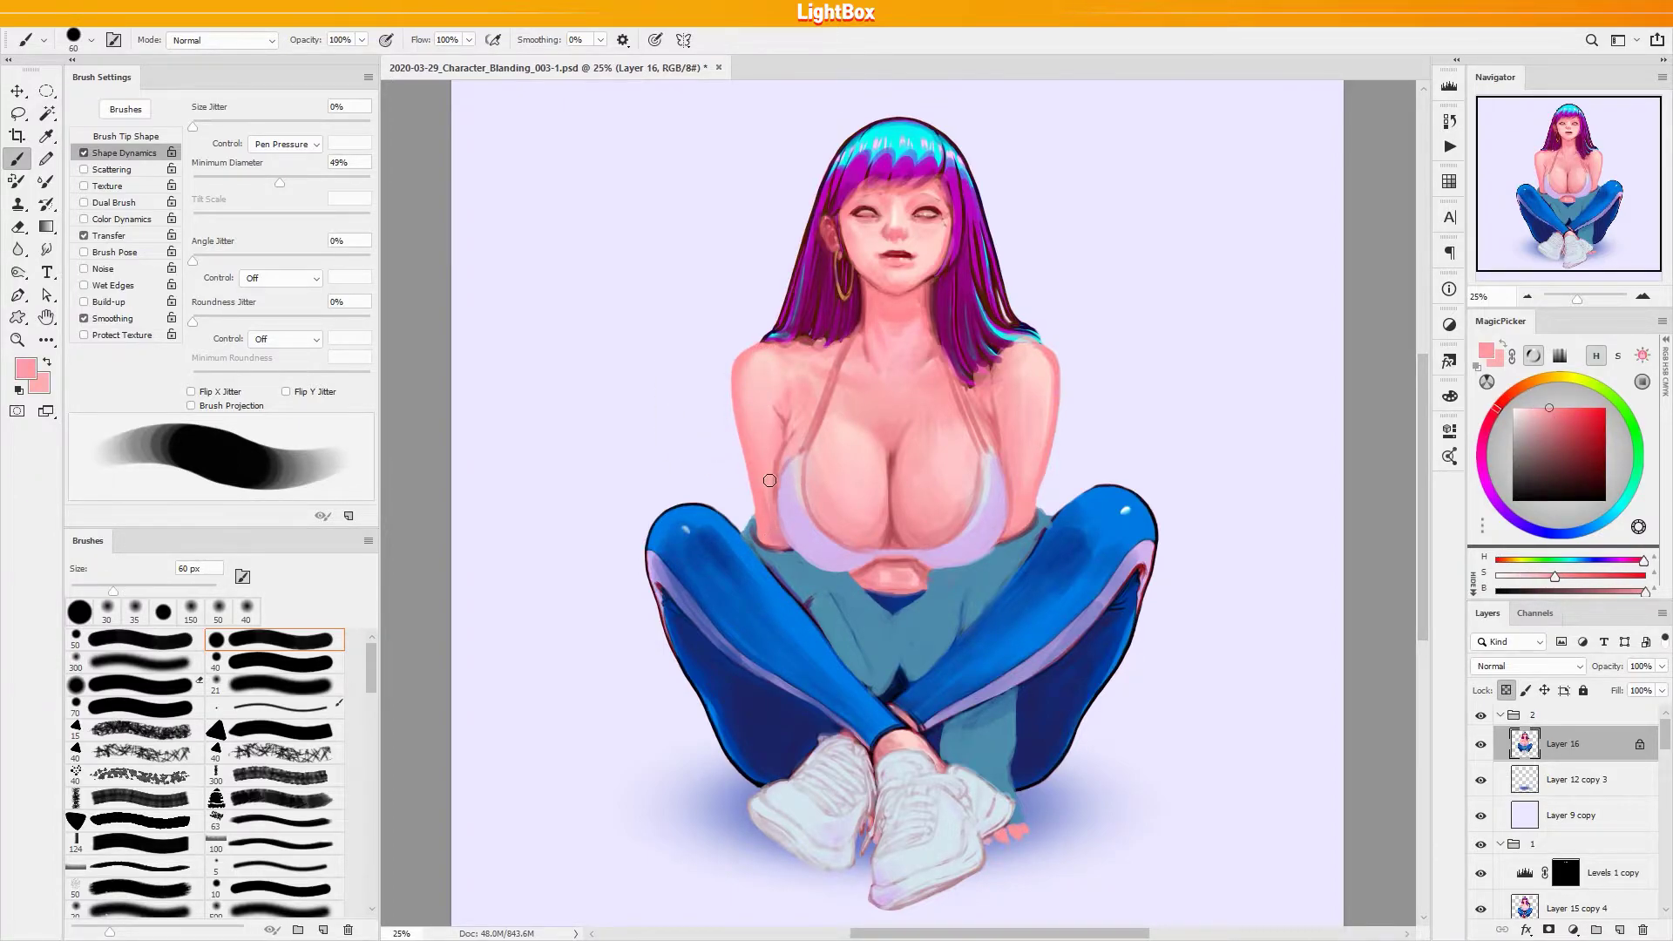
Sample the opposite arm's pink for touch-ups, reducing the brush to 30 px and 20 px
{"action": "left_click", "coordinate": [1016, 466], "text": "alt"}
{"action": "key", "text": "bracketleft"}
{"action": "key", "text": "bracketleft"}
{"action": "key", "text": "bracketleft"}
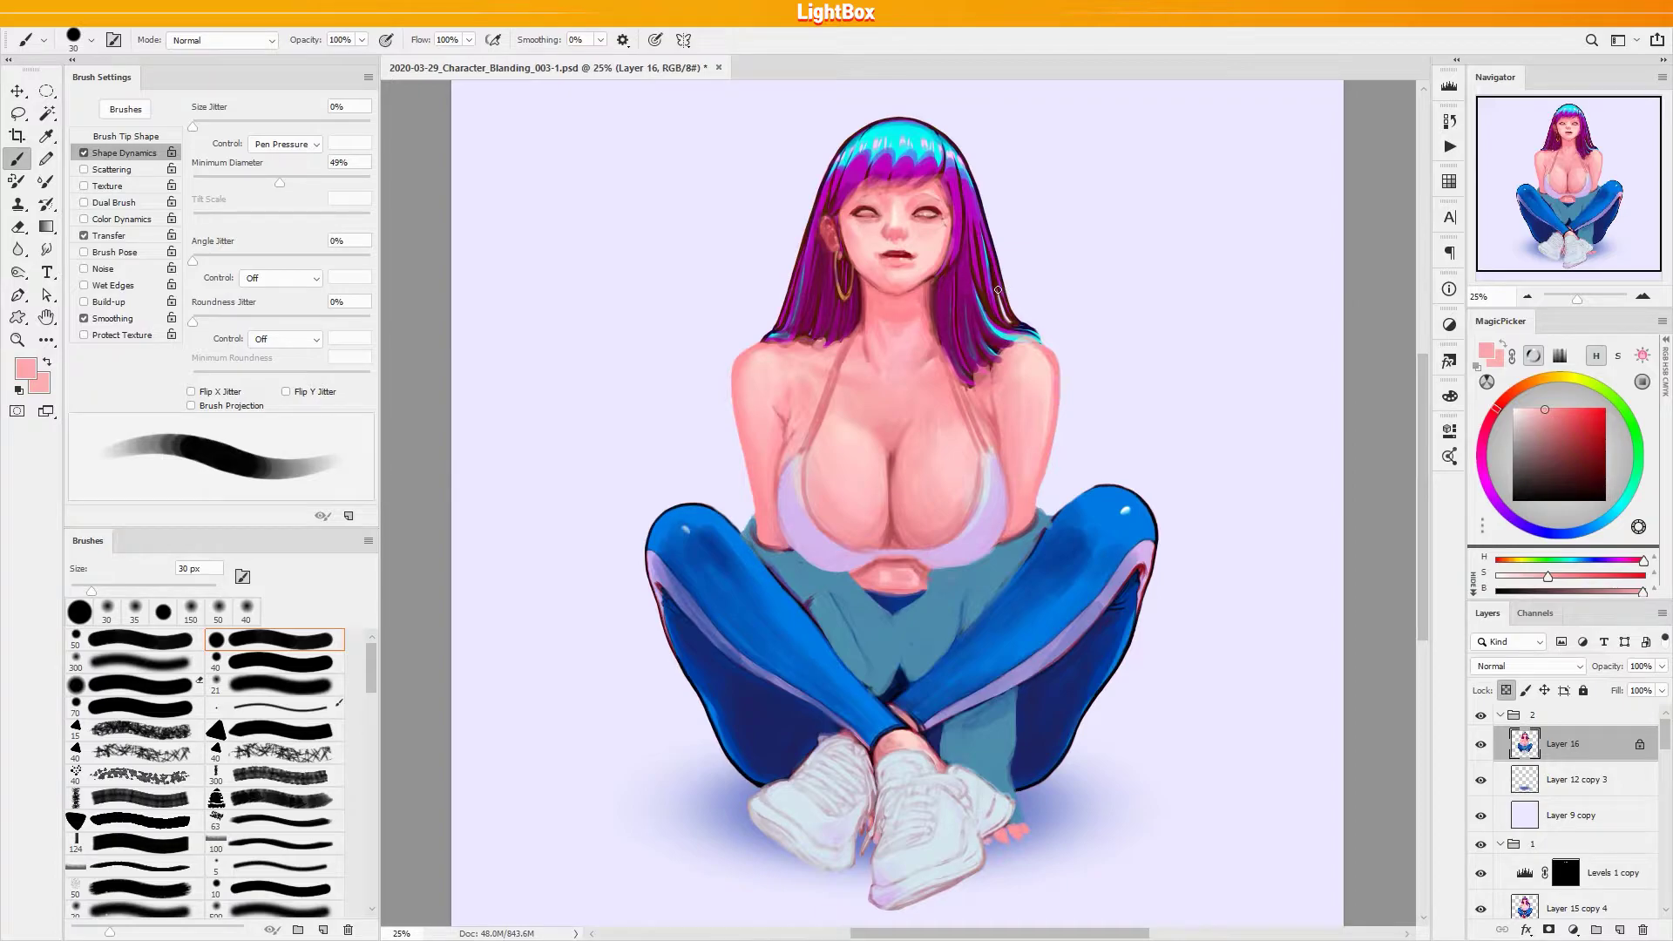
{"action": "key", "text": "bracketleft"}
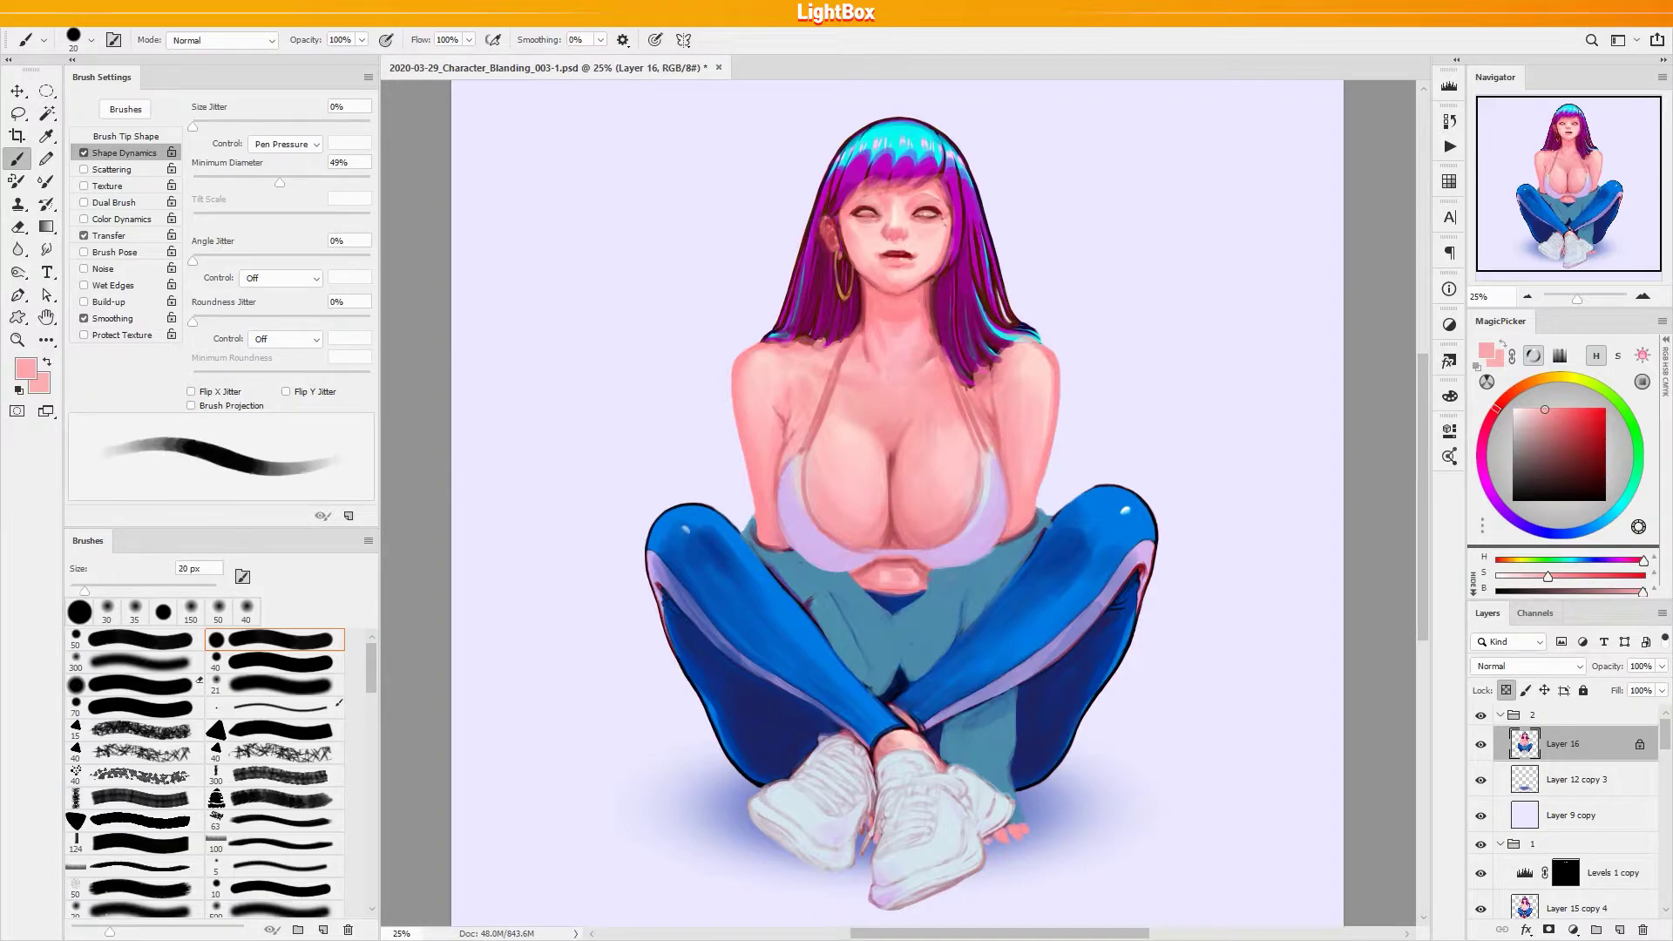
Refine the far side of the neck beside the hair with sampled dark red and pink, using a 35 px brush
{"action": "left_click", "coordinate": [936, 291], "text": "alt"}
{"action": "key", "text": "]"}
{"action": "key", "text": "]"}
{"action": "key", "text": "]"}
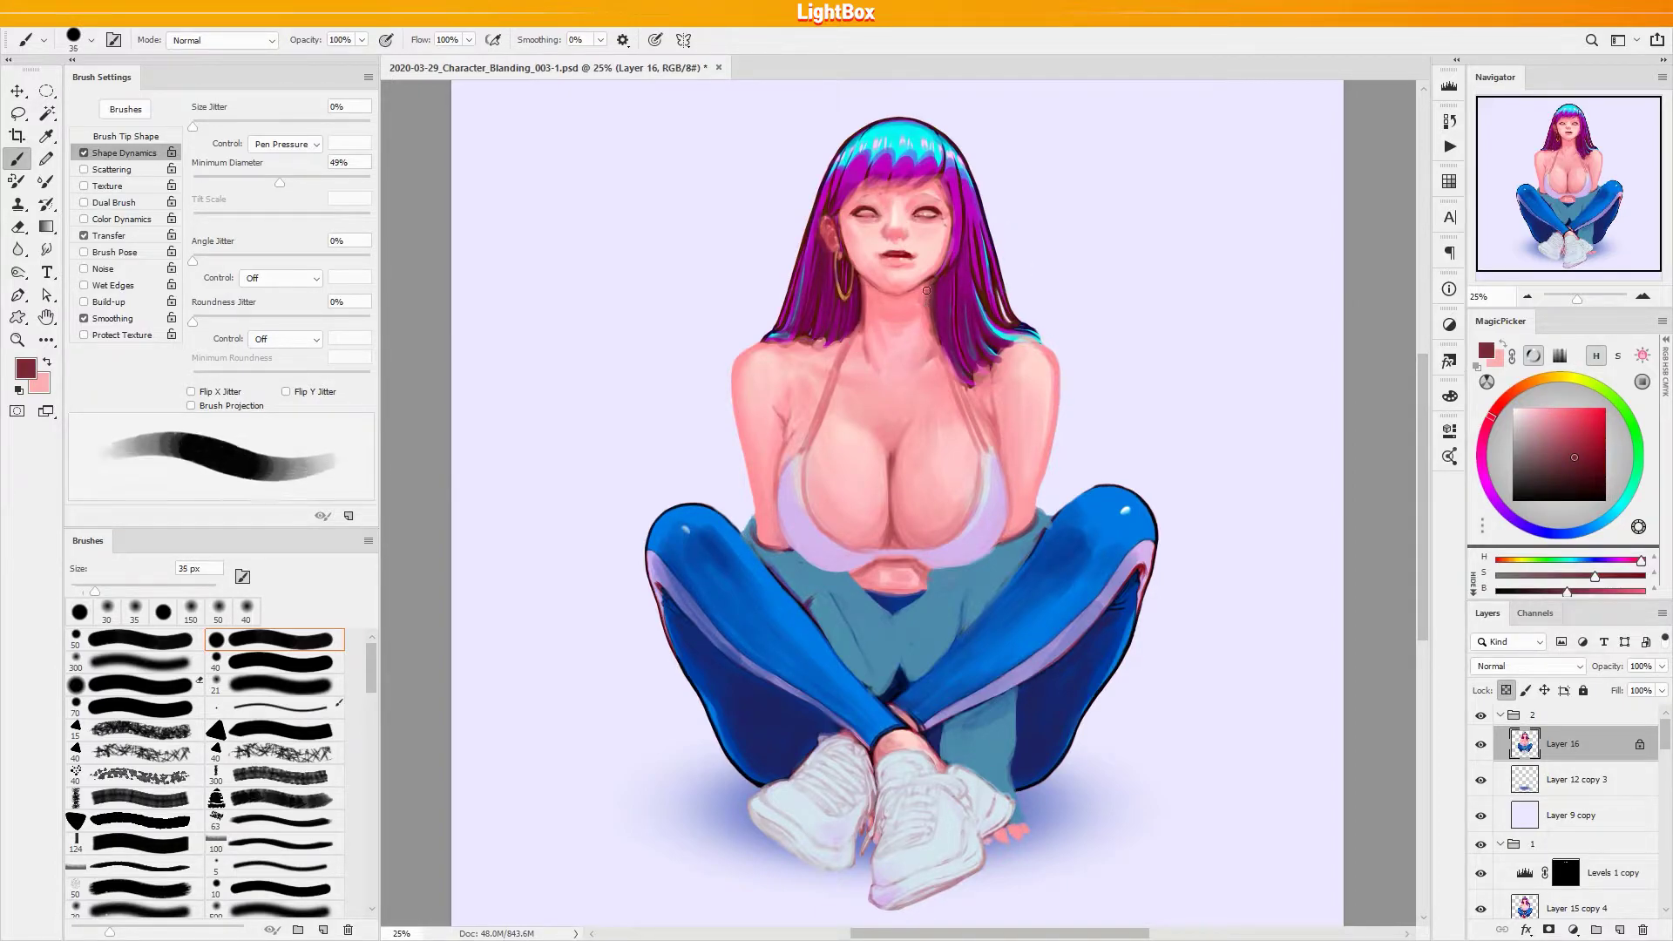
{"action": "left_click", "coordinate": [919, 303], "text": "alt"}
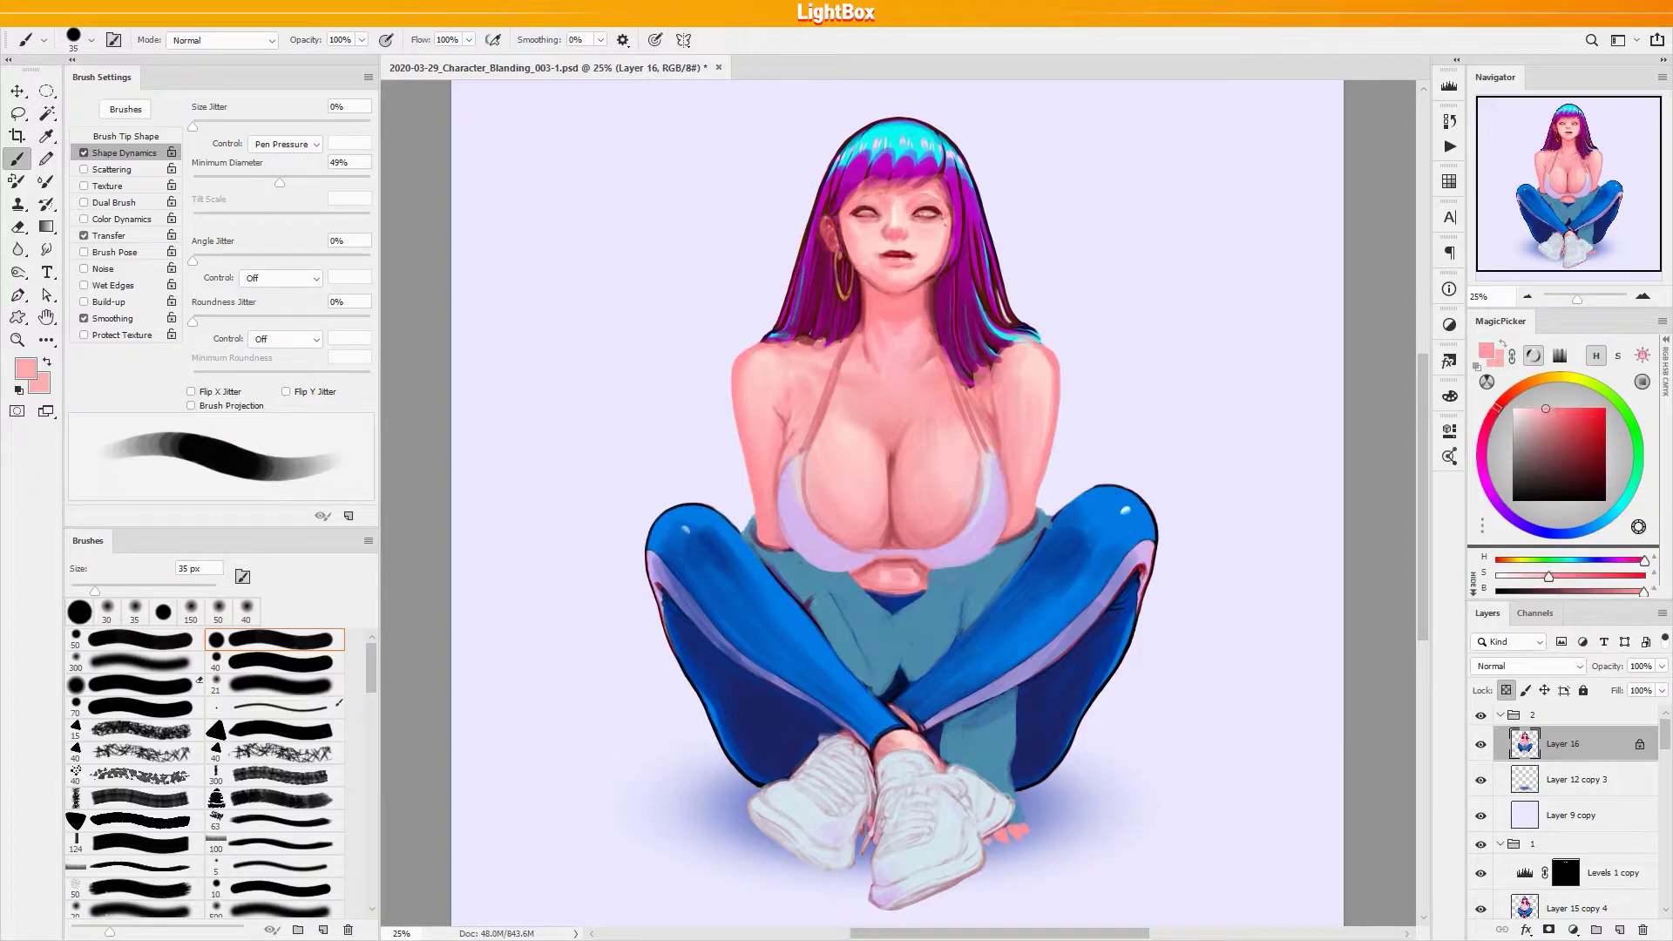
Refine the cheek and chin contour with sampled reds and pinks, varying the brush between 25 px and 35 px
{"action": "key", "text": "bracketleft"}
{"action": "left_click", "coordinate": [842, 226], "text": "alt"}
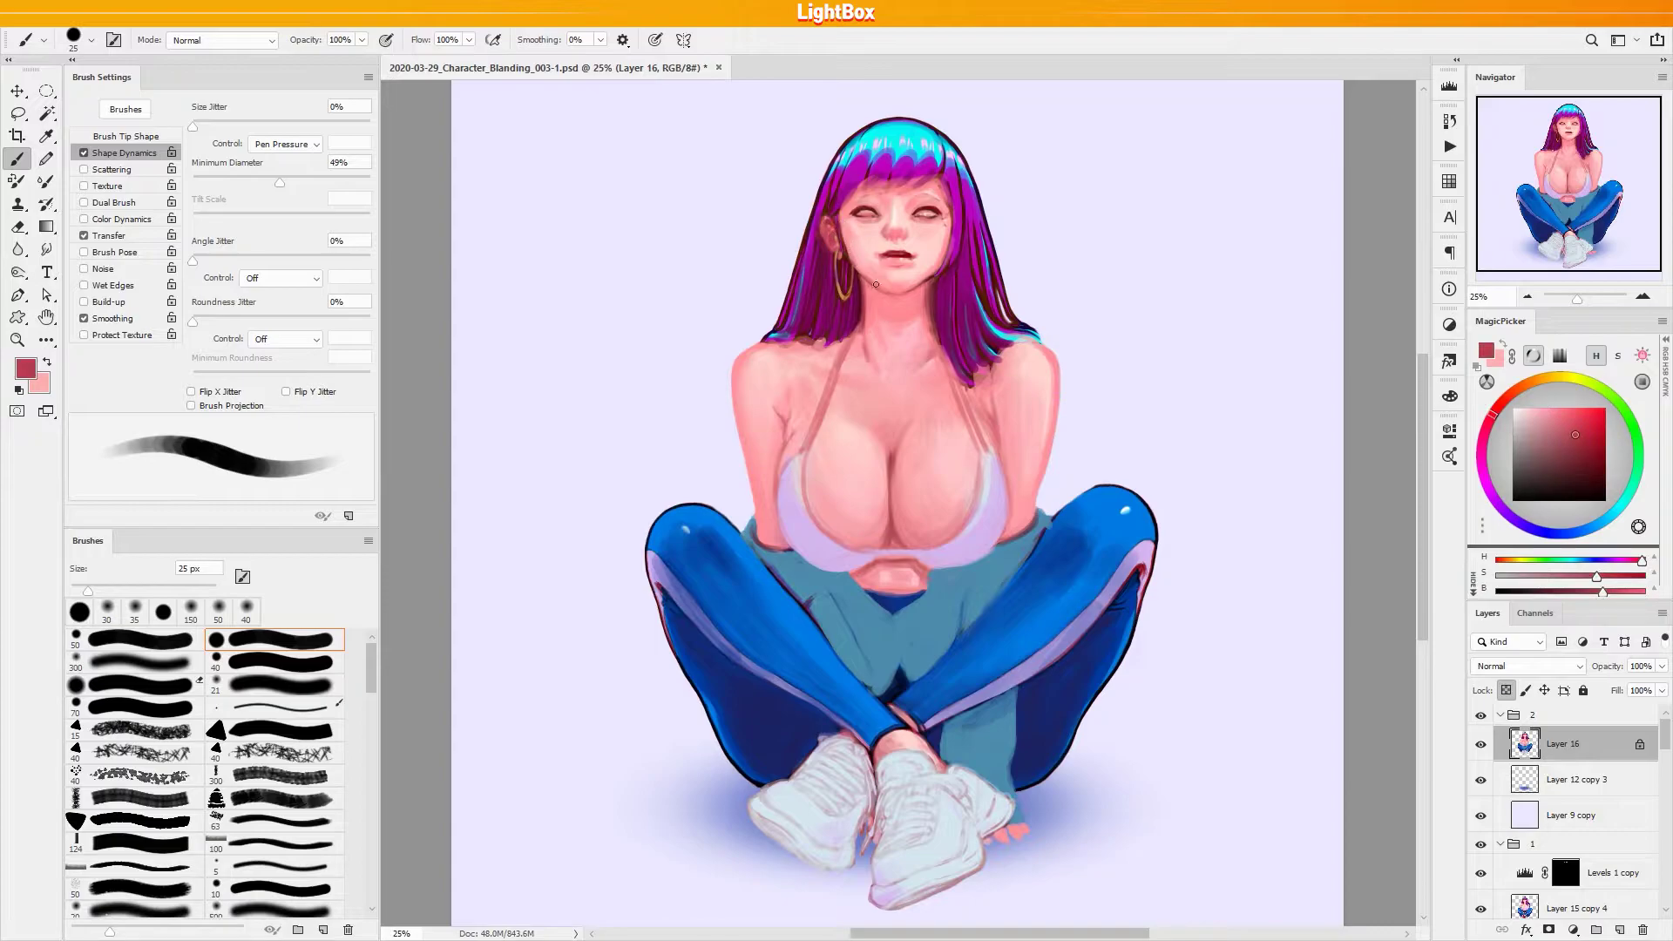
{"action": "left_click", "coordinate": [865, 274], "text": "alt"}
{"action": "key", "text": "bracketright"}
{"action": "key", "text": "bracketright"}
{"action": "left_click", "coordinate": [882, 280], "text": "alt"}
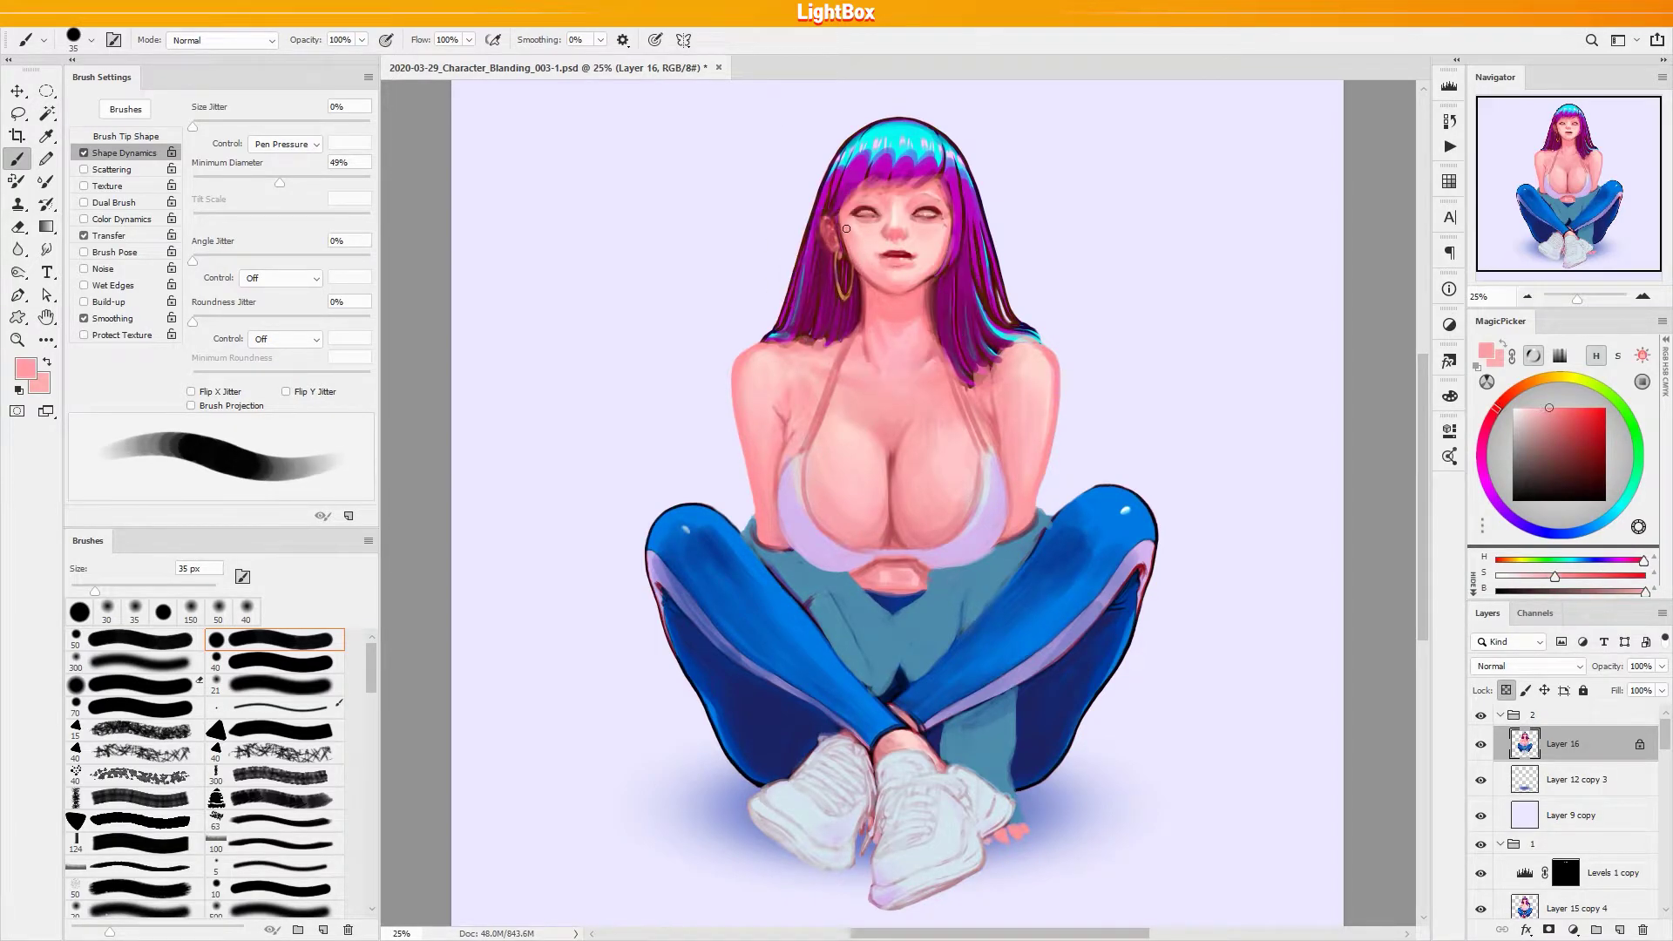
{"action": "left_click", "coordinate": [893, 289], "text": "alt"}
{"action": "key", "text": "bracketleft"}
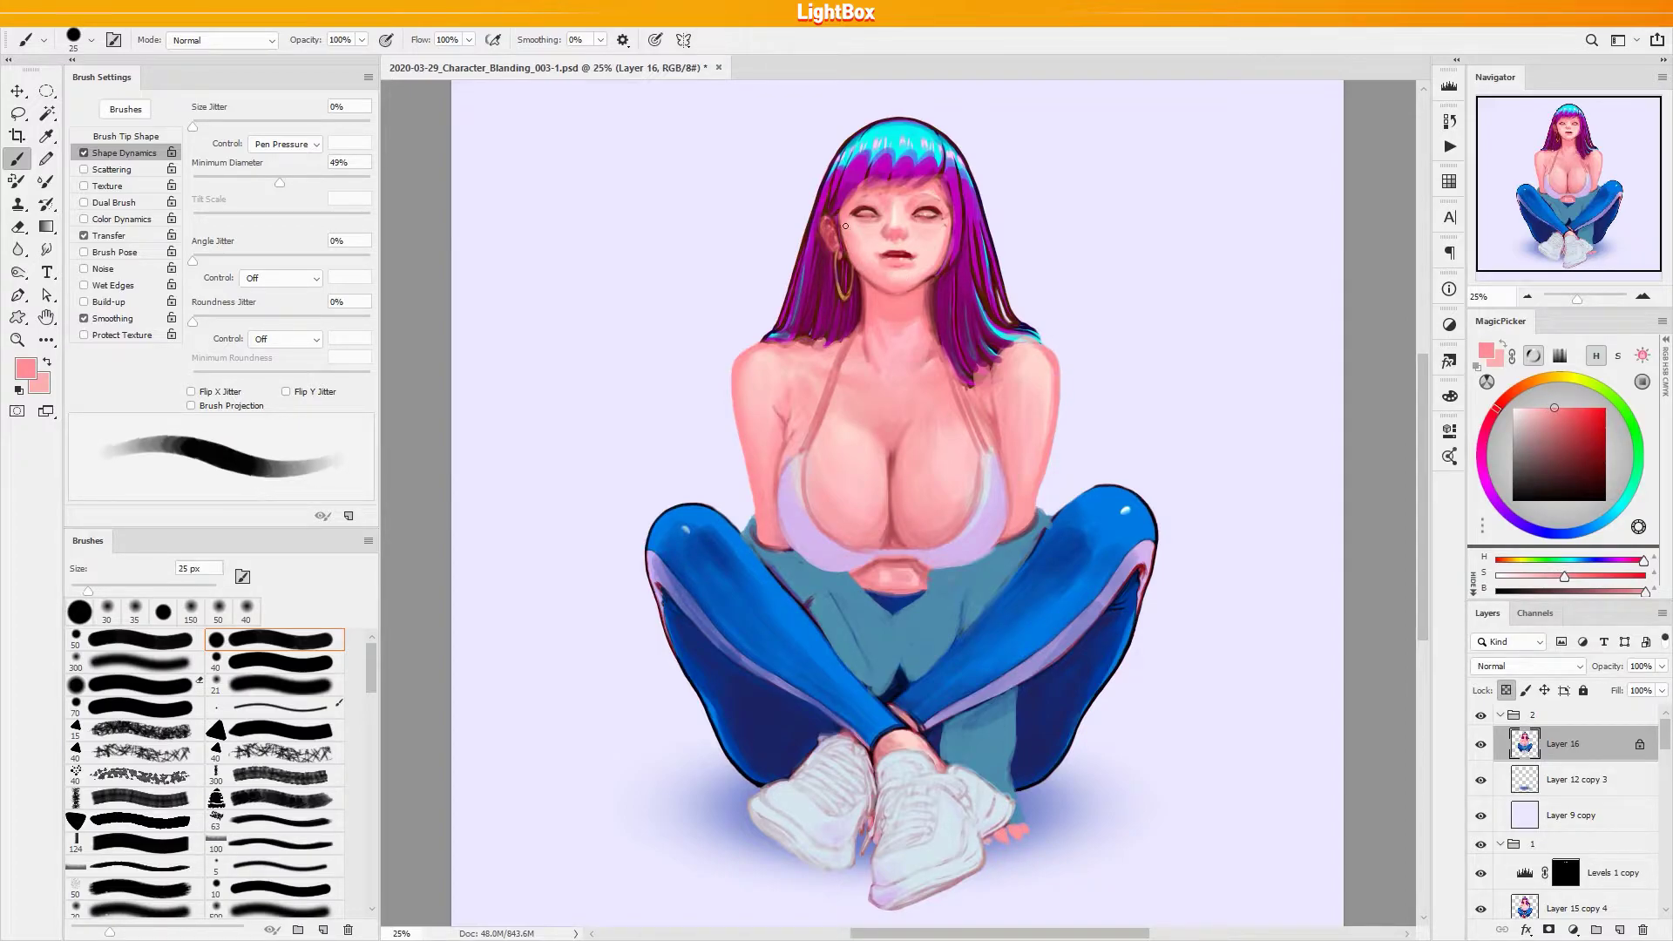
Blend the jawline into the neck shadow beside the earring with sampled pinks and reds at 25 px
{"action": "left_click", "coordinate": [860, 280], "text": "alt"}
{"action": "left_click", "coordinate": [865, 286], "text": "alt"}
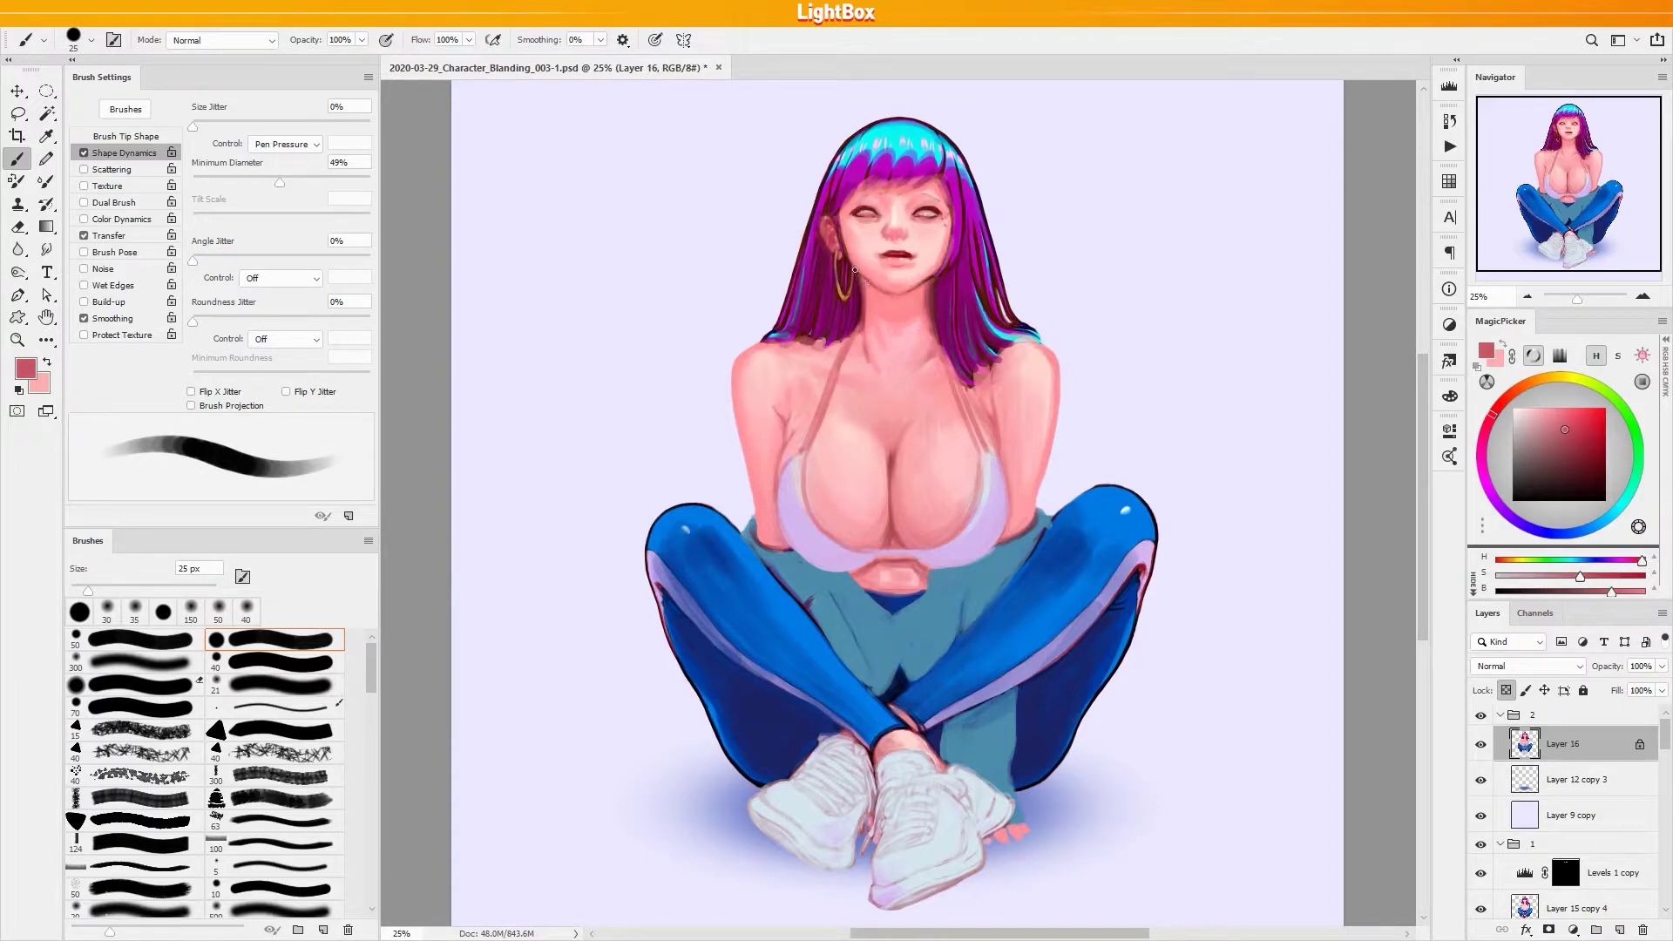
{"action": "left_click", "coordinate": [861, 284], "text": "alt"}
{"action": "left_click", "coordinate": [867, 282], "text": "alt"}
{"action": "left_click", "coordinate": [872, 302], "text": "alt"}
{"action": "left_click", "coordinate": [859, 296], "text": "alt"}
{"action": "left_click", "coordinate": [847, 269], "text": "alt"}
Refine the ear and adjoining face edge with sampled dark reds and pink, using 15 px and 20 px brushes and undoing one stroke
{"action": "left_click", "coordinate": [843, 212], "text": "alt"}
{"action": "key", "text": "bracketleft"}
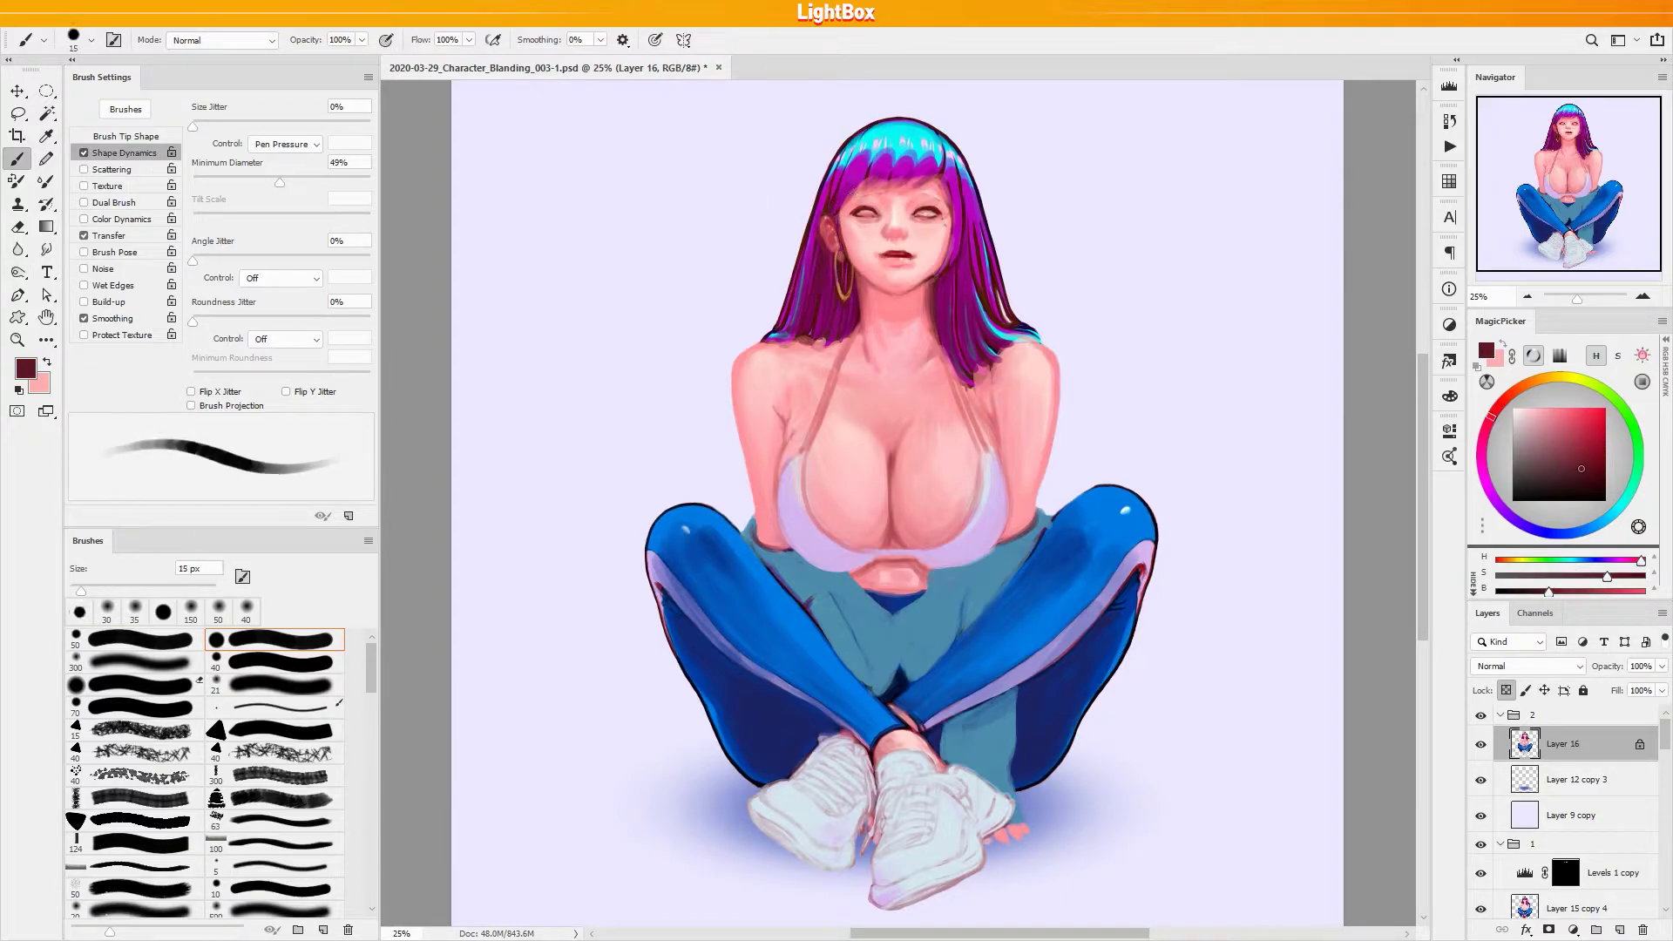
{"action": "left_click_drag", "start_coordinate": [842, 208], "coordinate": [856, 221]}
{"action": "key", "text": "ctrl+z"}
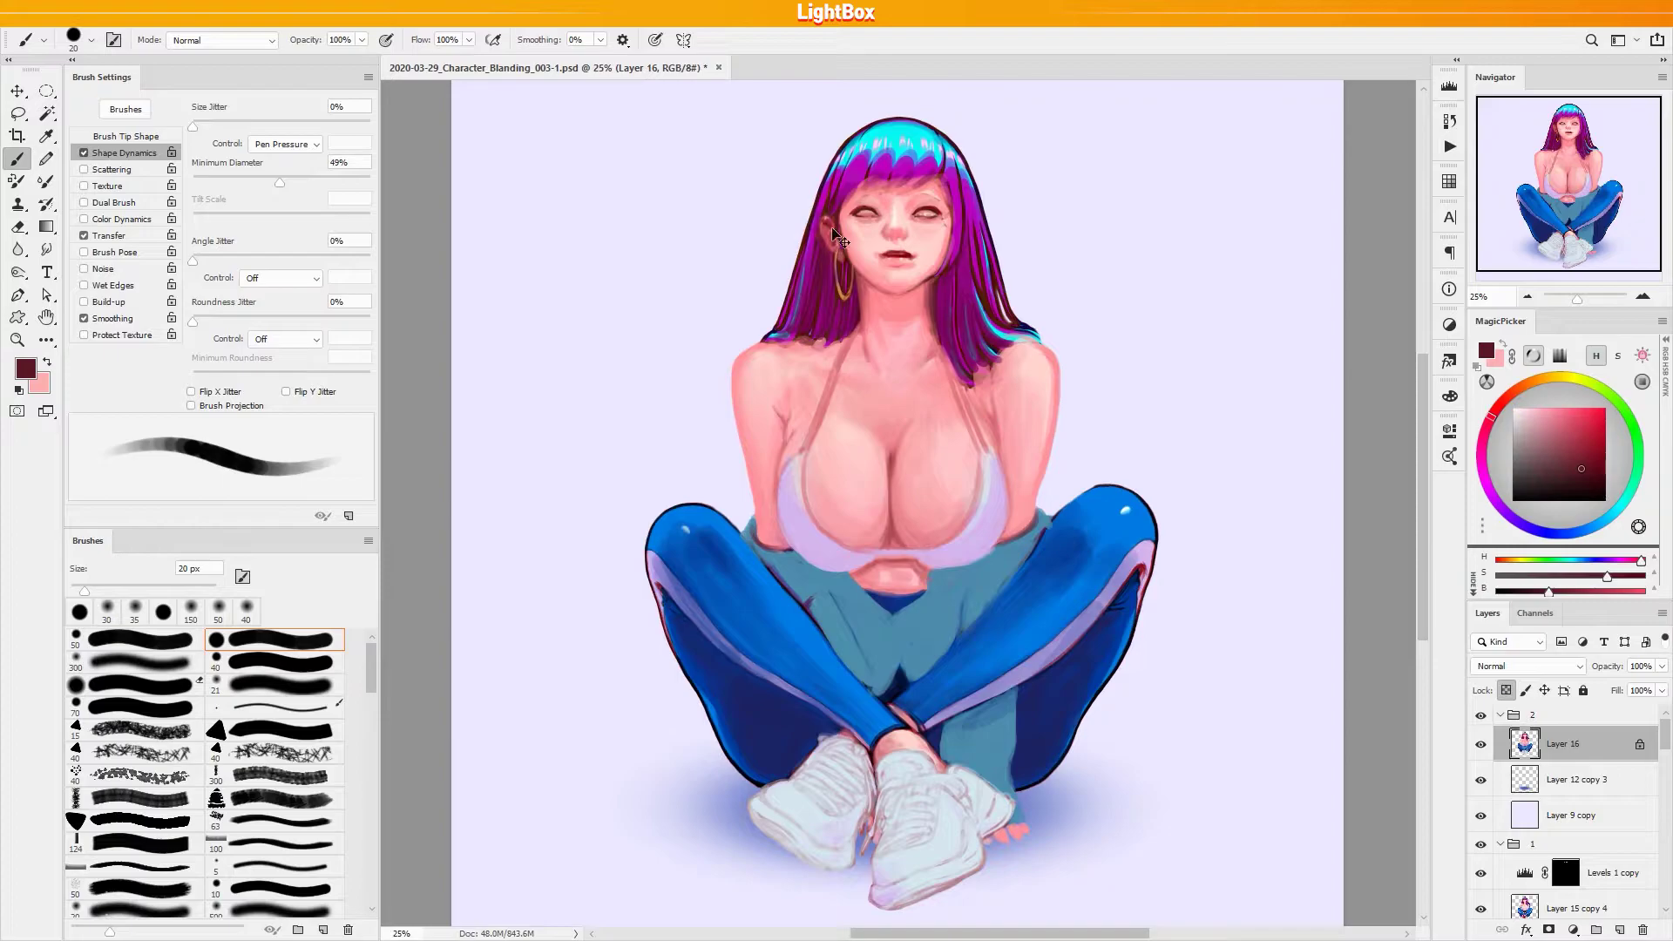
{"action": "left_click", "coordinate": [832, 214], "text": "alt"}
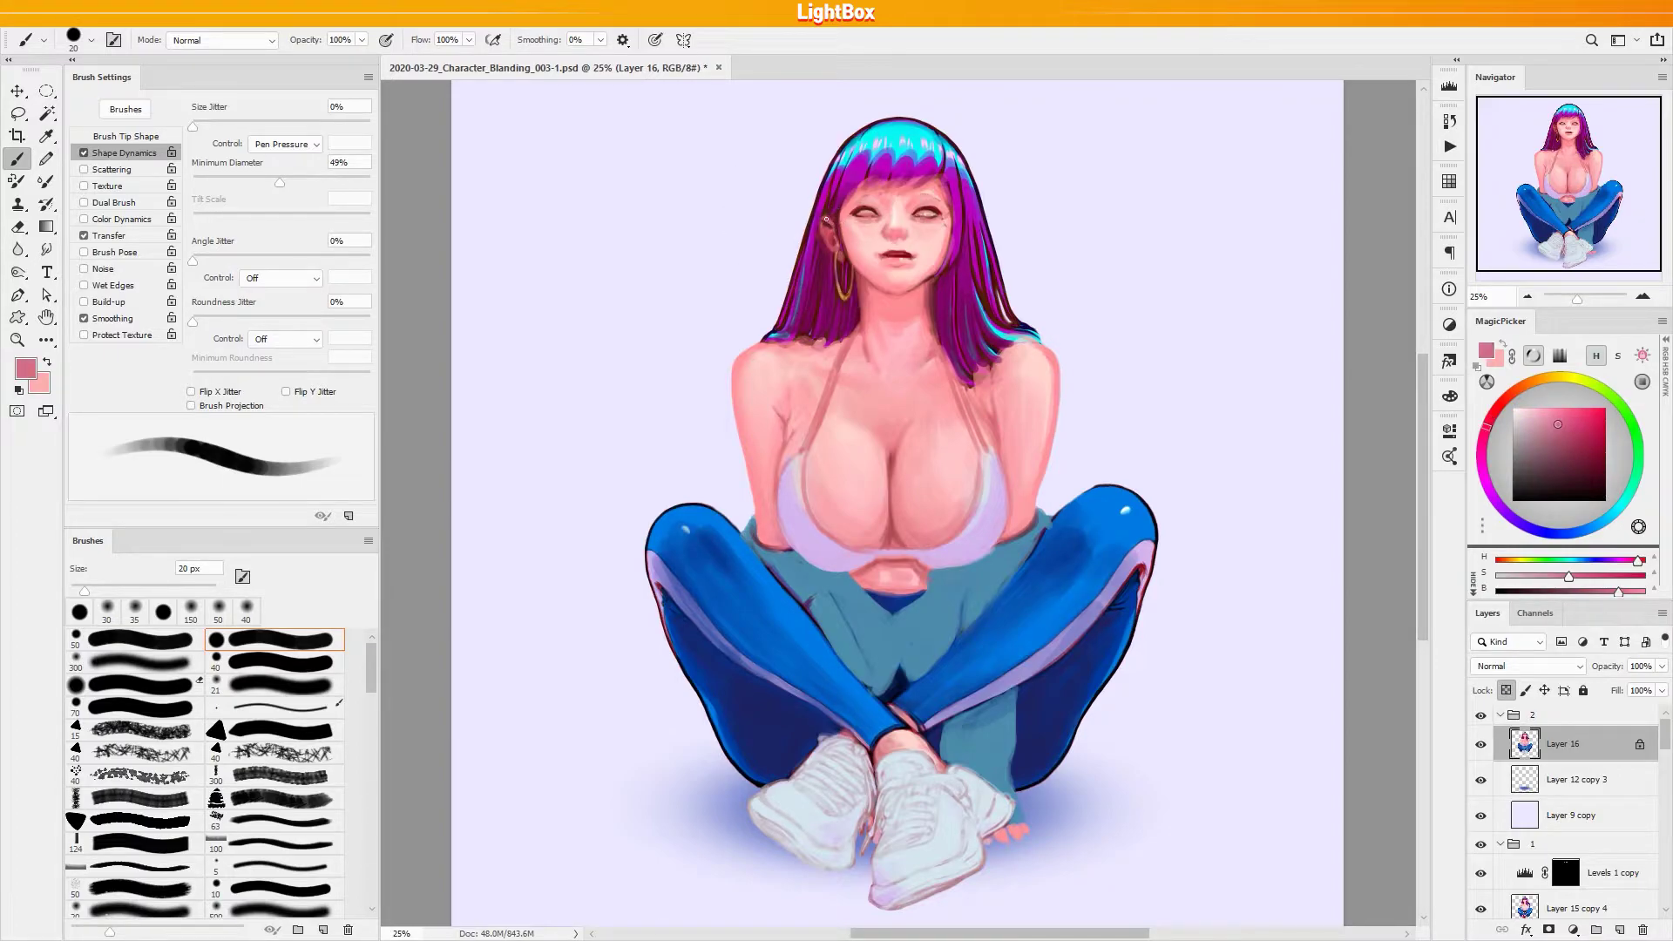
{"action": "left_click", "coordinate": [824, 228], "text": "alt"}
{"action": "left_click", "coordinate": [842, 218], "text": "alt"}
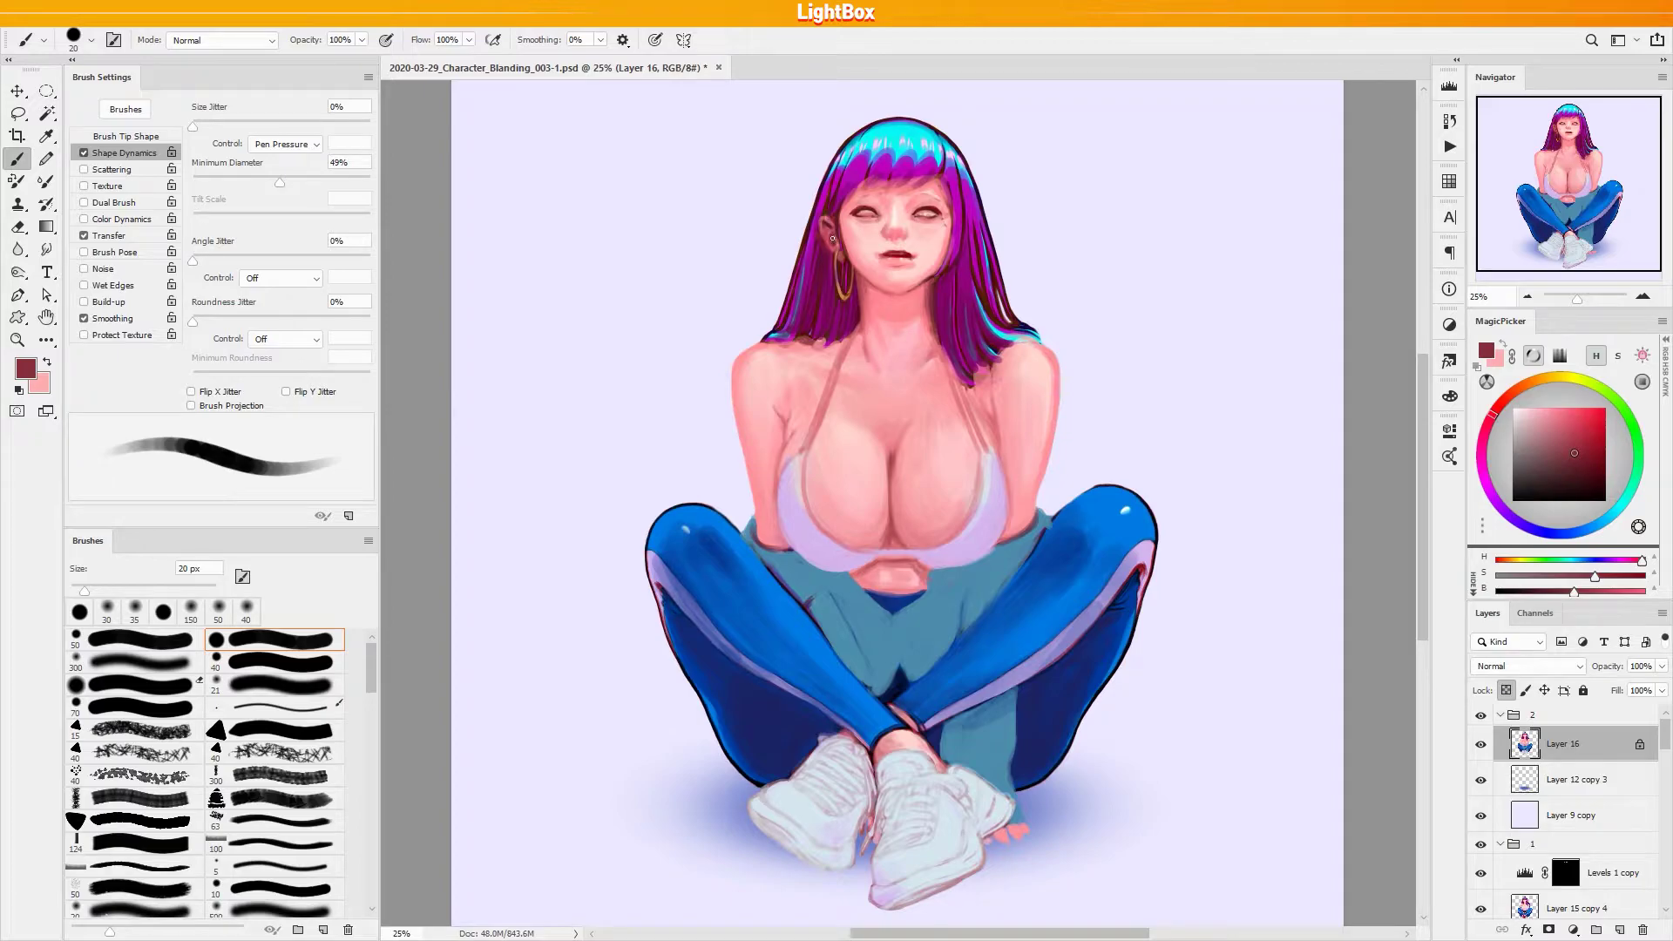
Clean up the hair edge around the ear with sampled dark purple, brown and red, enlarging the brush to 30 px
{"action": "left_click", "coordinate": [825, 227], "text": "alt"}
{"action": "left_click", "coordinate": [824, 225], "text": "alt"}
{"action": "left_click", "coordinate": [819, 216], "text": "alt"}
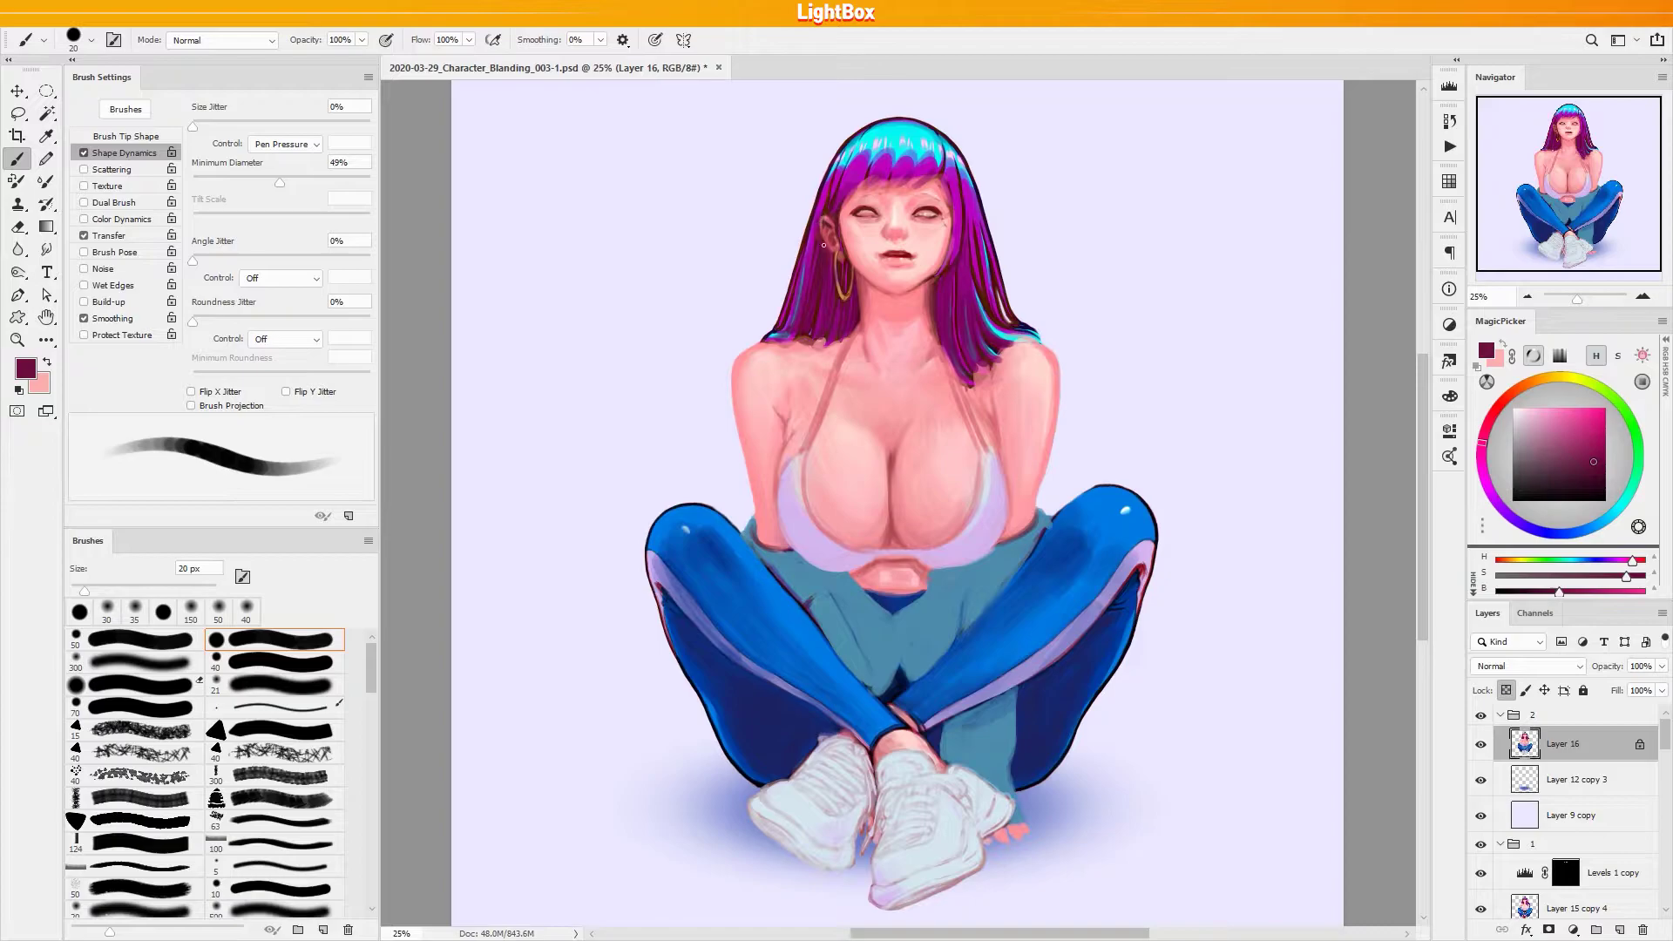
{"action": "left_click", "coordinate": [827, 211], "text": "alt"}
{"action": "key", "text": "bracketright"}
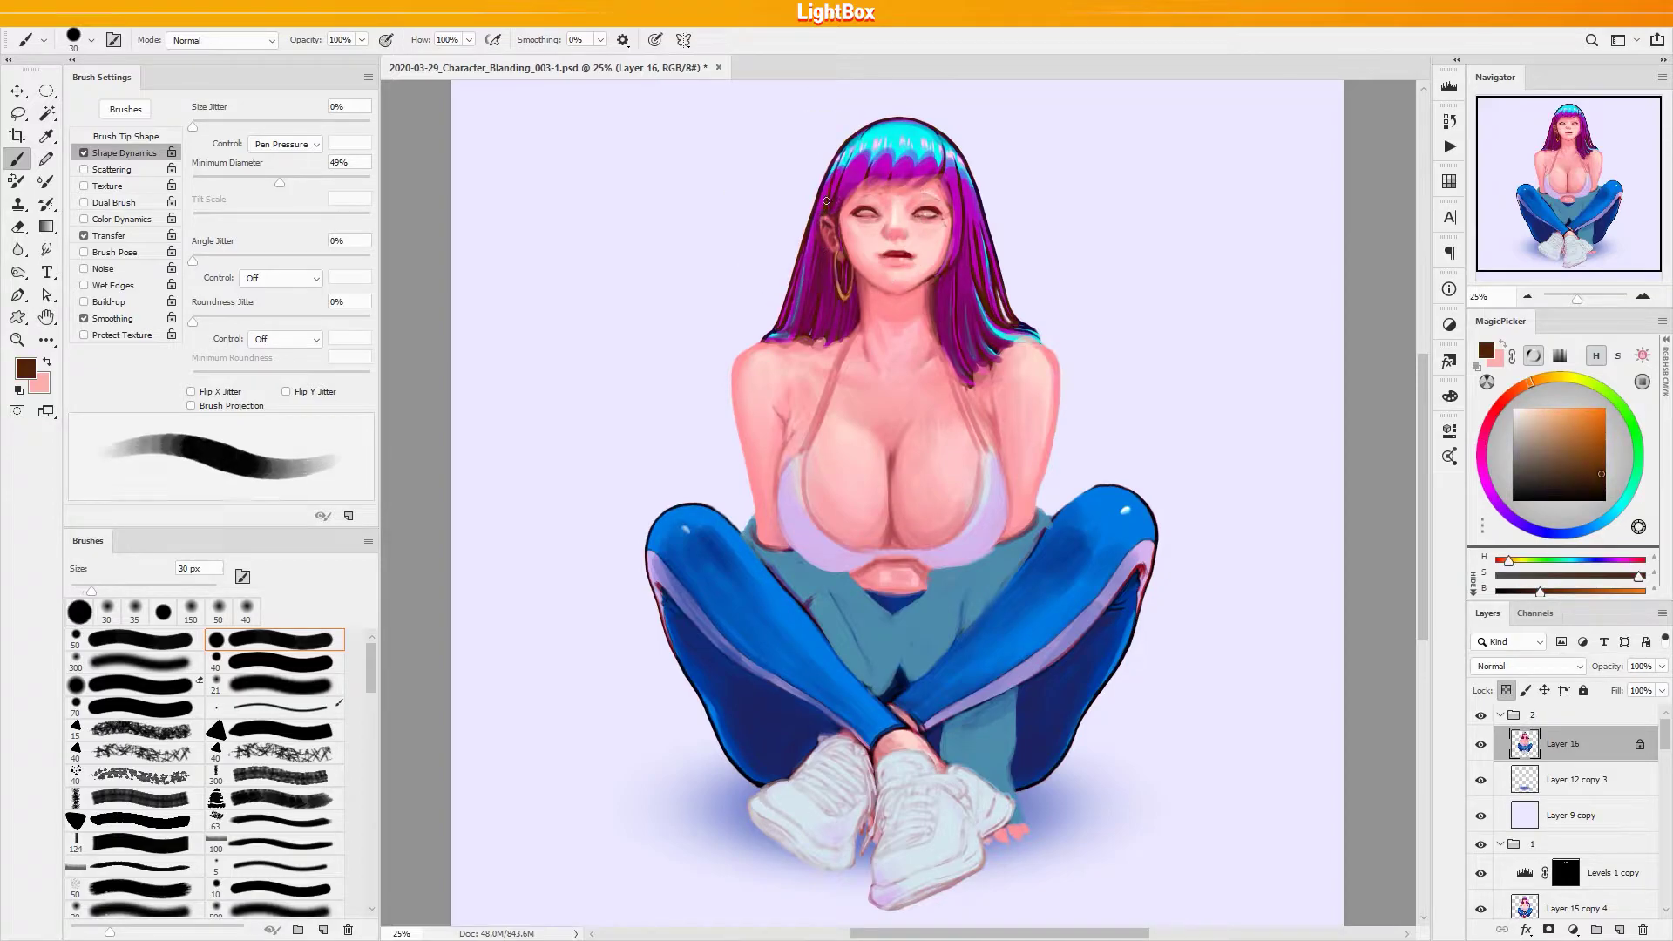
{"action": "left_click", "coordinate": [822, 207], "text": "alt"}
{"action": "left_click", "coordinate": [832, 248], "text": "alt"}
{"action": "left_click", "coordinate": [842, 280], "text": "alt"}
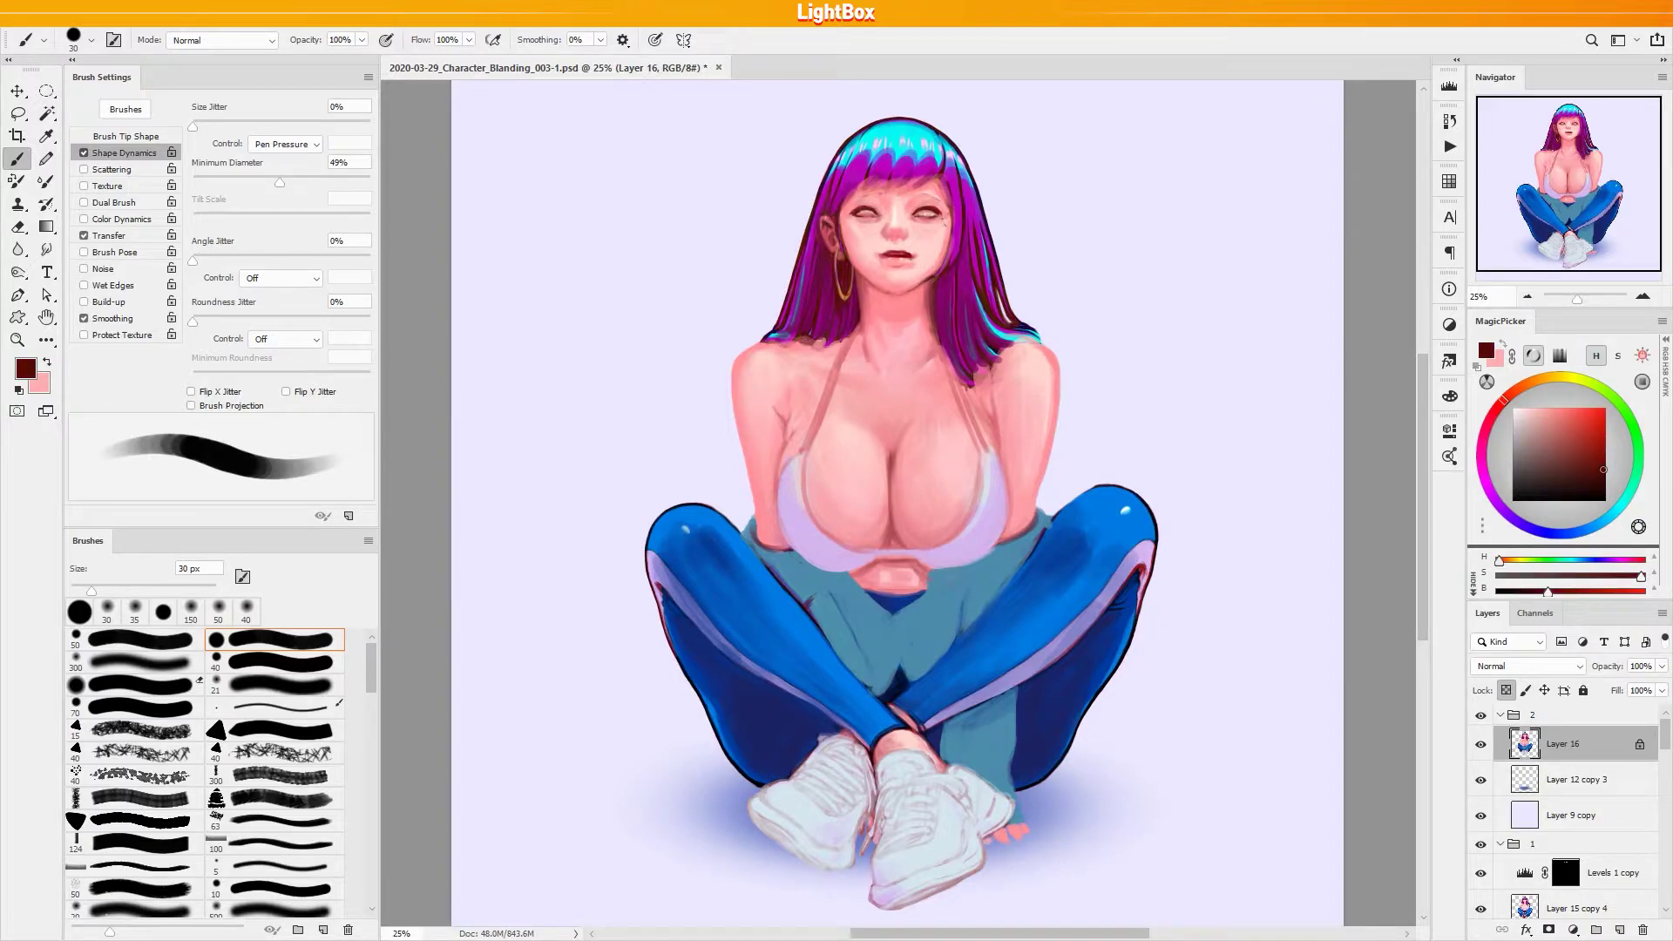
Define the jaw and neck edge beside the earring with sampled reds, using a 20 px brush and a 25 px brush
{"action": "key", "text": "bracketleft"}
{"action": "left_click", "coordinate": [840, 242], "text": "alt"}
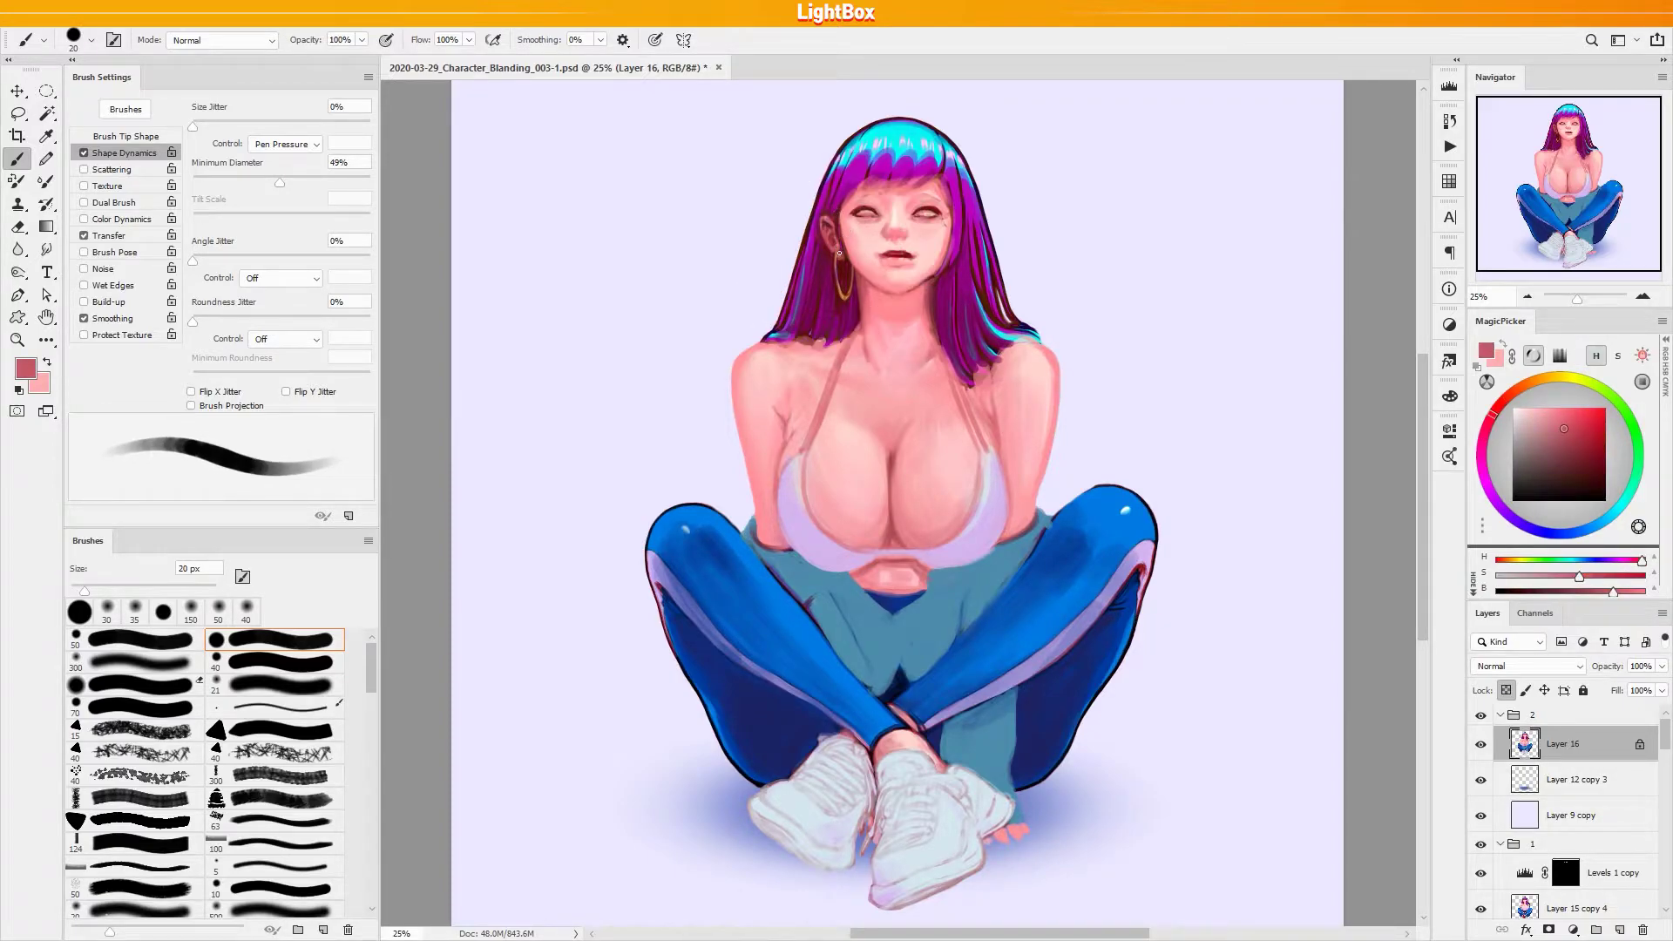
{"action": "left_click", "coordinate": [848, 267], "text": "alt"}
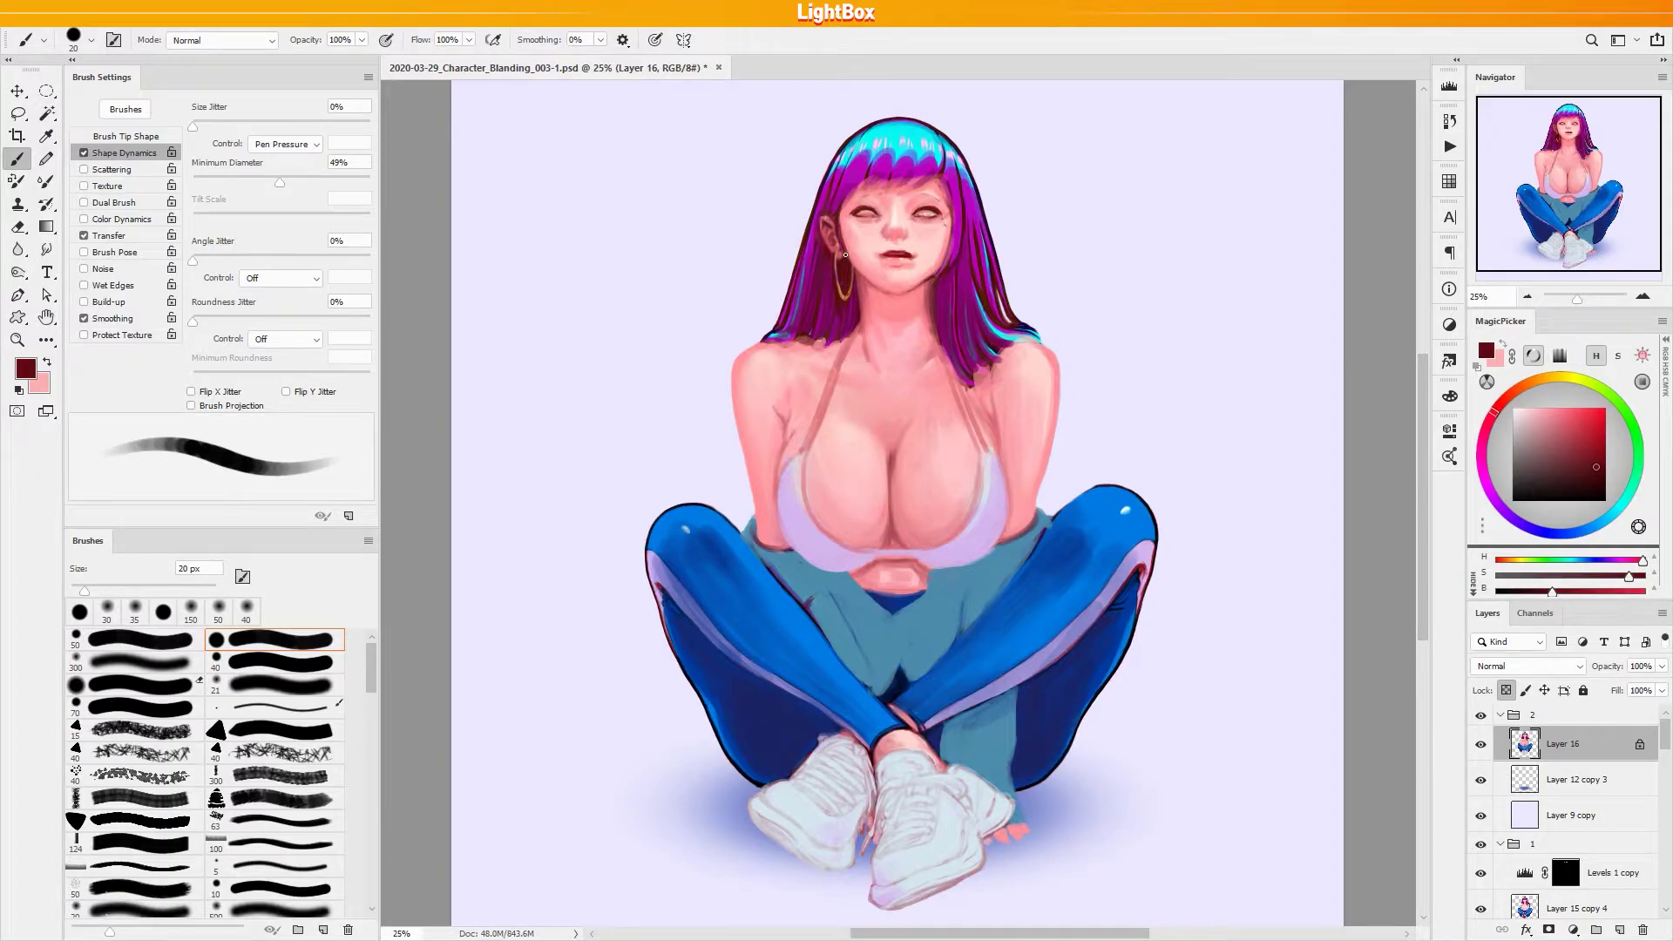
{"action": "left_click", "coordinate": [847, 260], "text": "alt"}
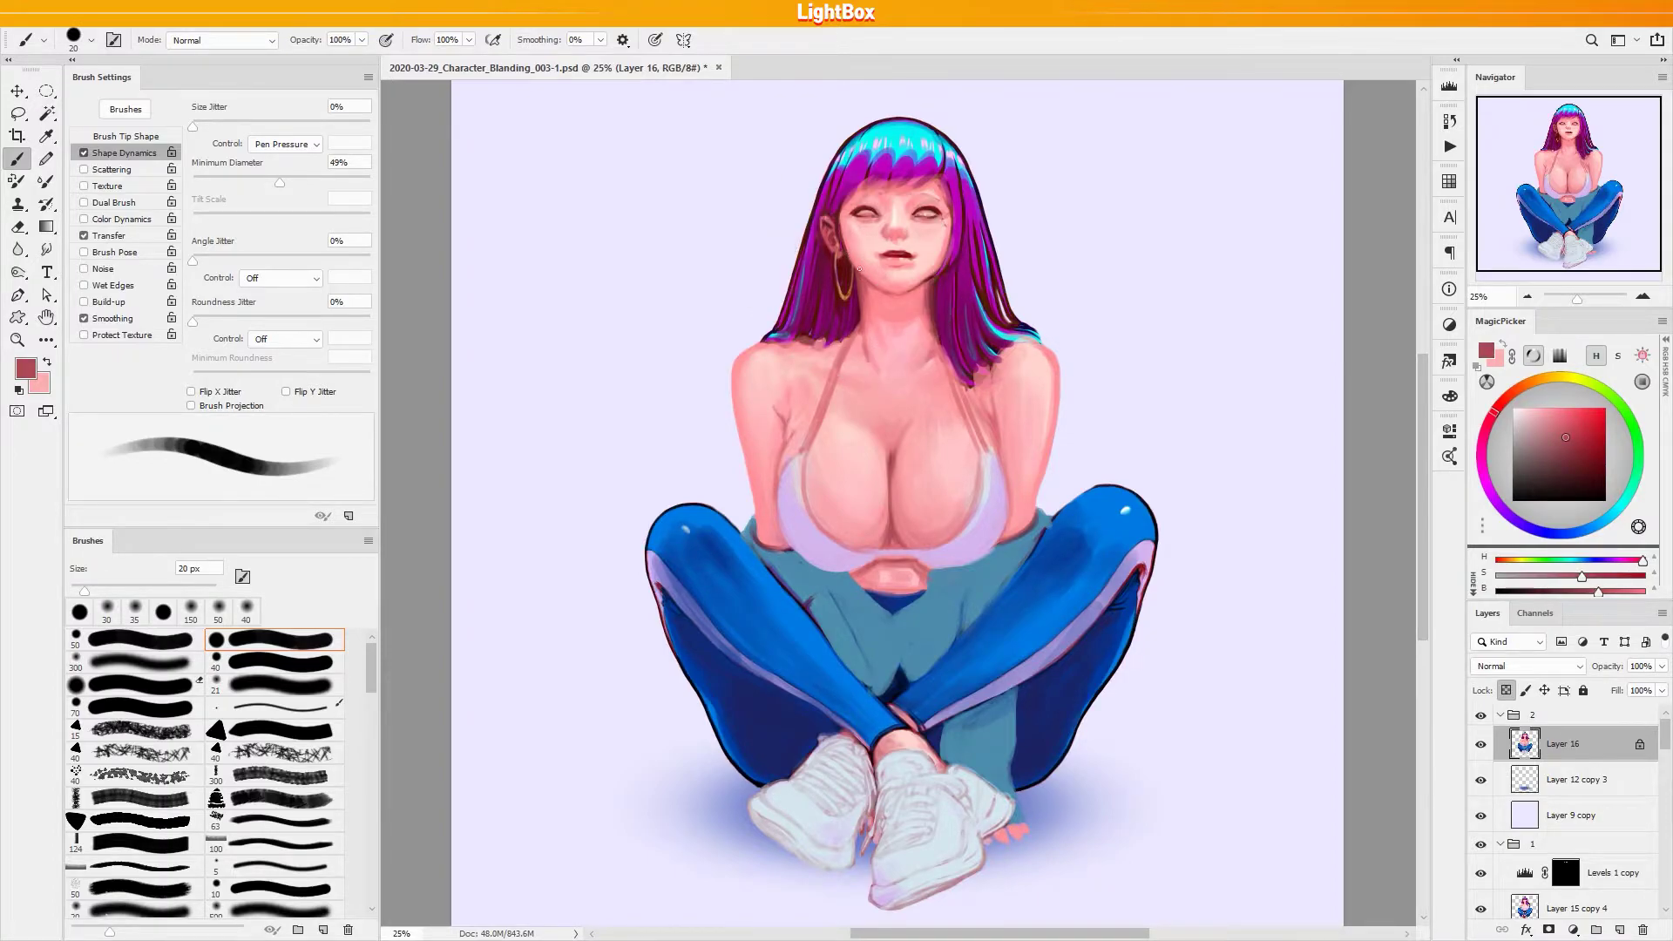
{"action": "key", "text": "bracketright"}
{"action": "left_click", "coordinate": [873, 287], "text": "alt"}
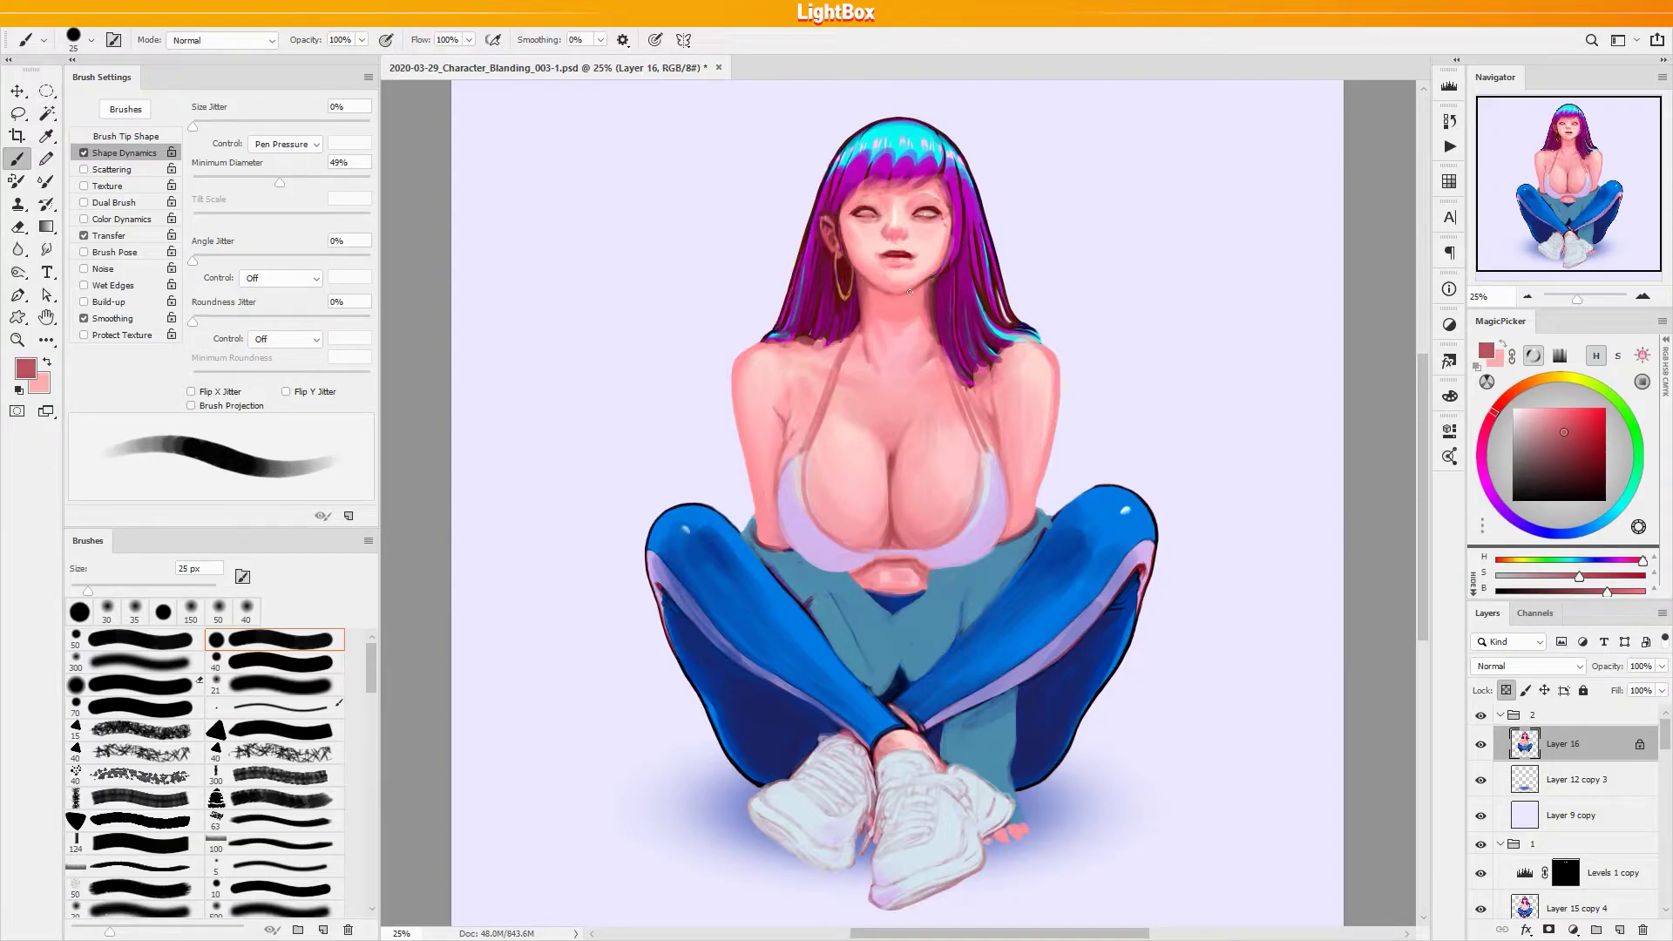
{"action": "left_click", "coordinate": [863, 306], "text": "alt"}
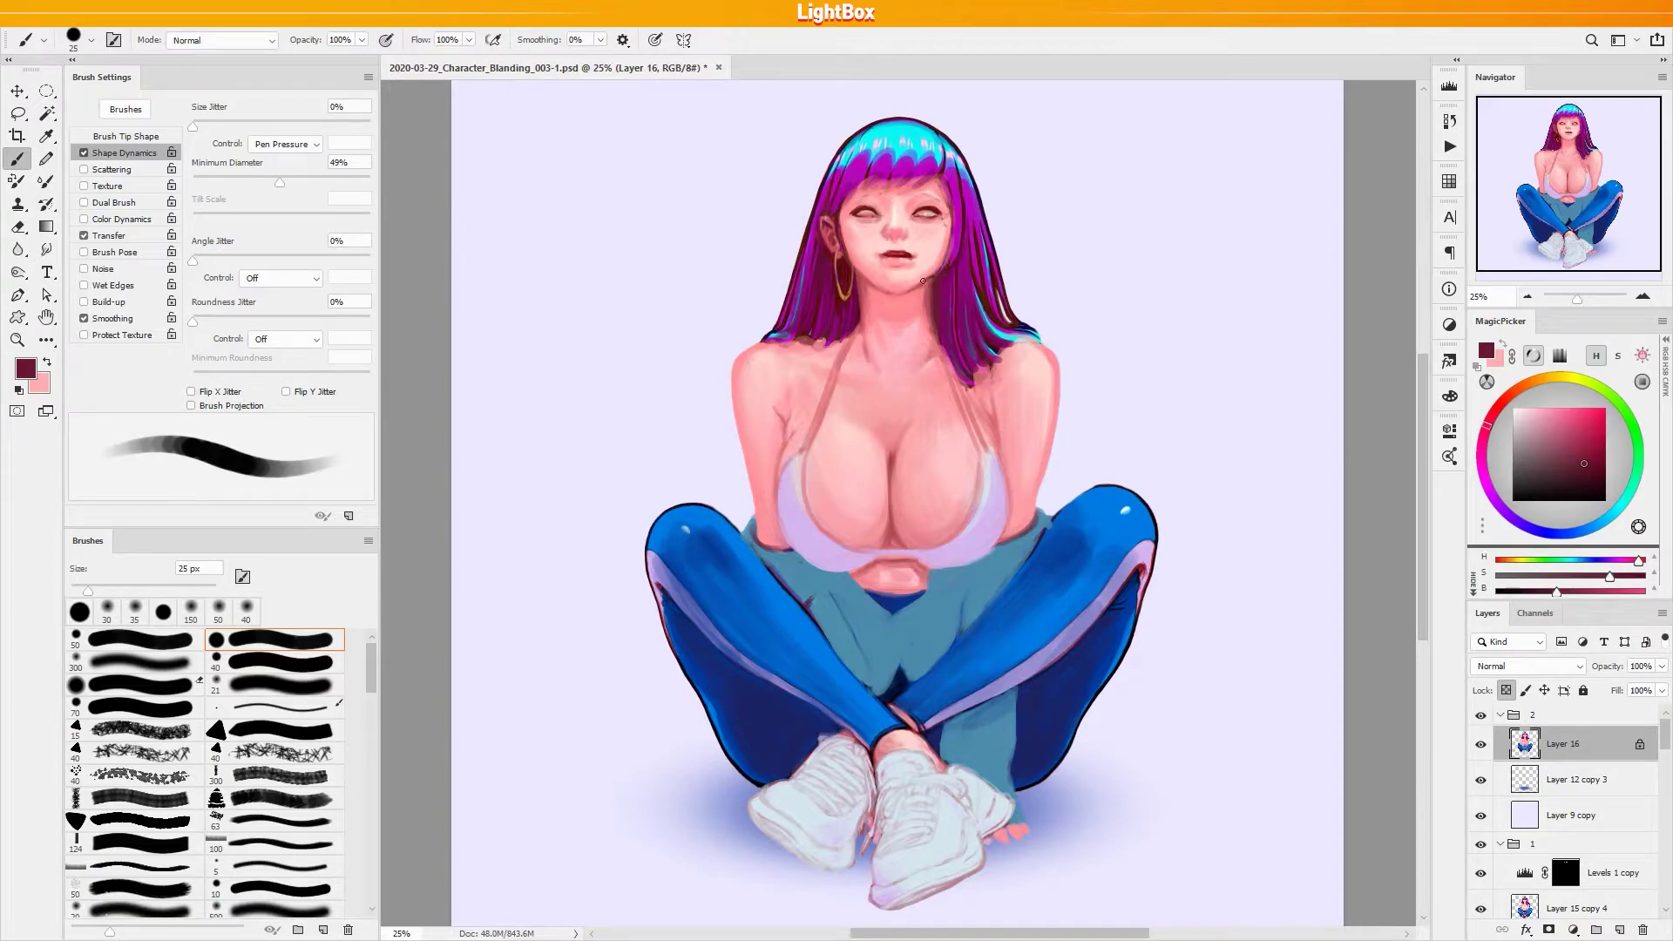
Darken the far corner of the jaw beside the hair and soften it with sampled chin pinks at 25 px
{"action": "mouse_move", "coordinate": [931, 276]}
{"action": "left_mouse_down"}
{"action": "mouse_move", "coordinate": [899, 296]}
{"action": "mouse_move", "coordinate": [939, 278]}
{"action": "left_mouse_up"}
{"action": "left_click", "coordinate": [908, 286], "text": "alt"}
{"action": "left_click", "coordinate": [935, 279], "text": "alt"}
{"action": "left_click", "coordinate": [884, 294], "text": "alt"}
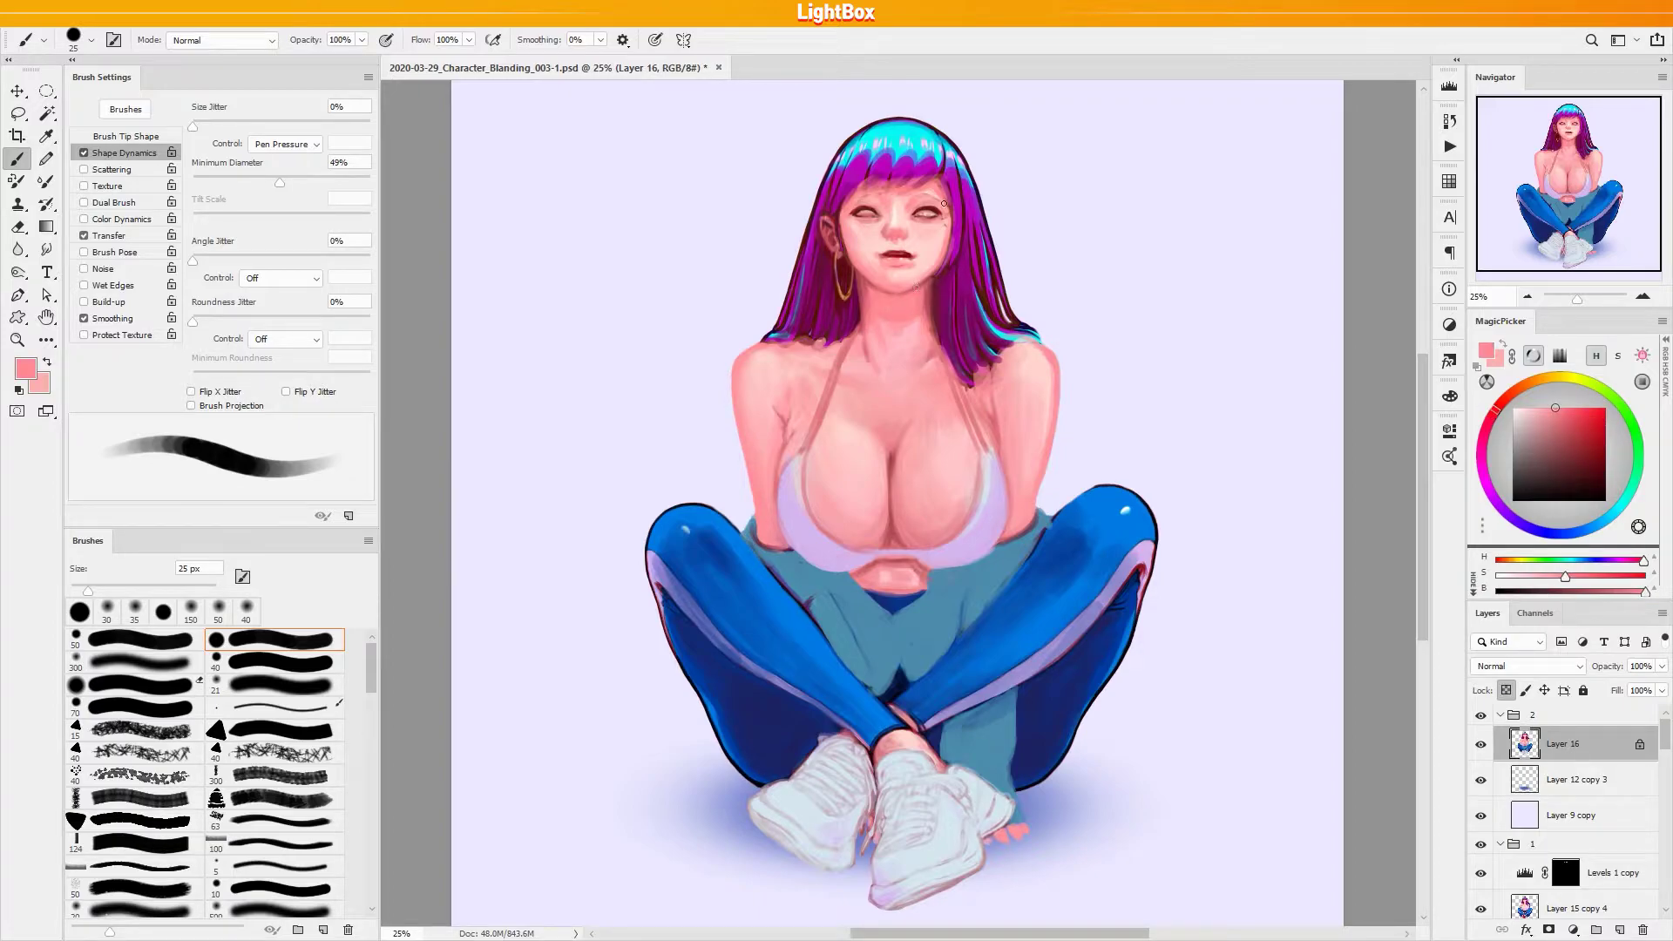
Glaze the shadow under the chin with sampled pinks, using a 45 px brush at 11% opacity
{"action": "key", "text": "bracketright"}
{"action": "key", "text": "bracketright"}
{"action": "left_click", "coordinate": [874, 283], "text": "alt"}
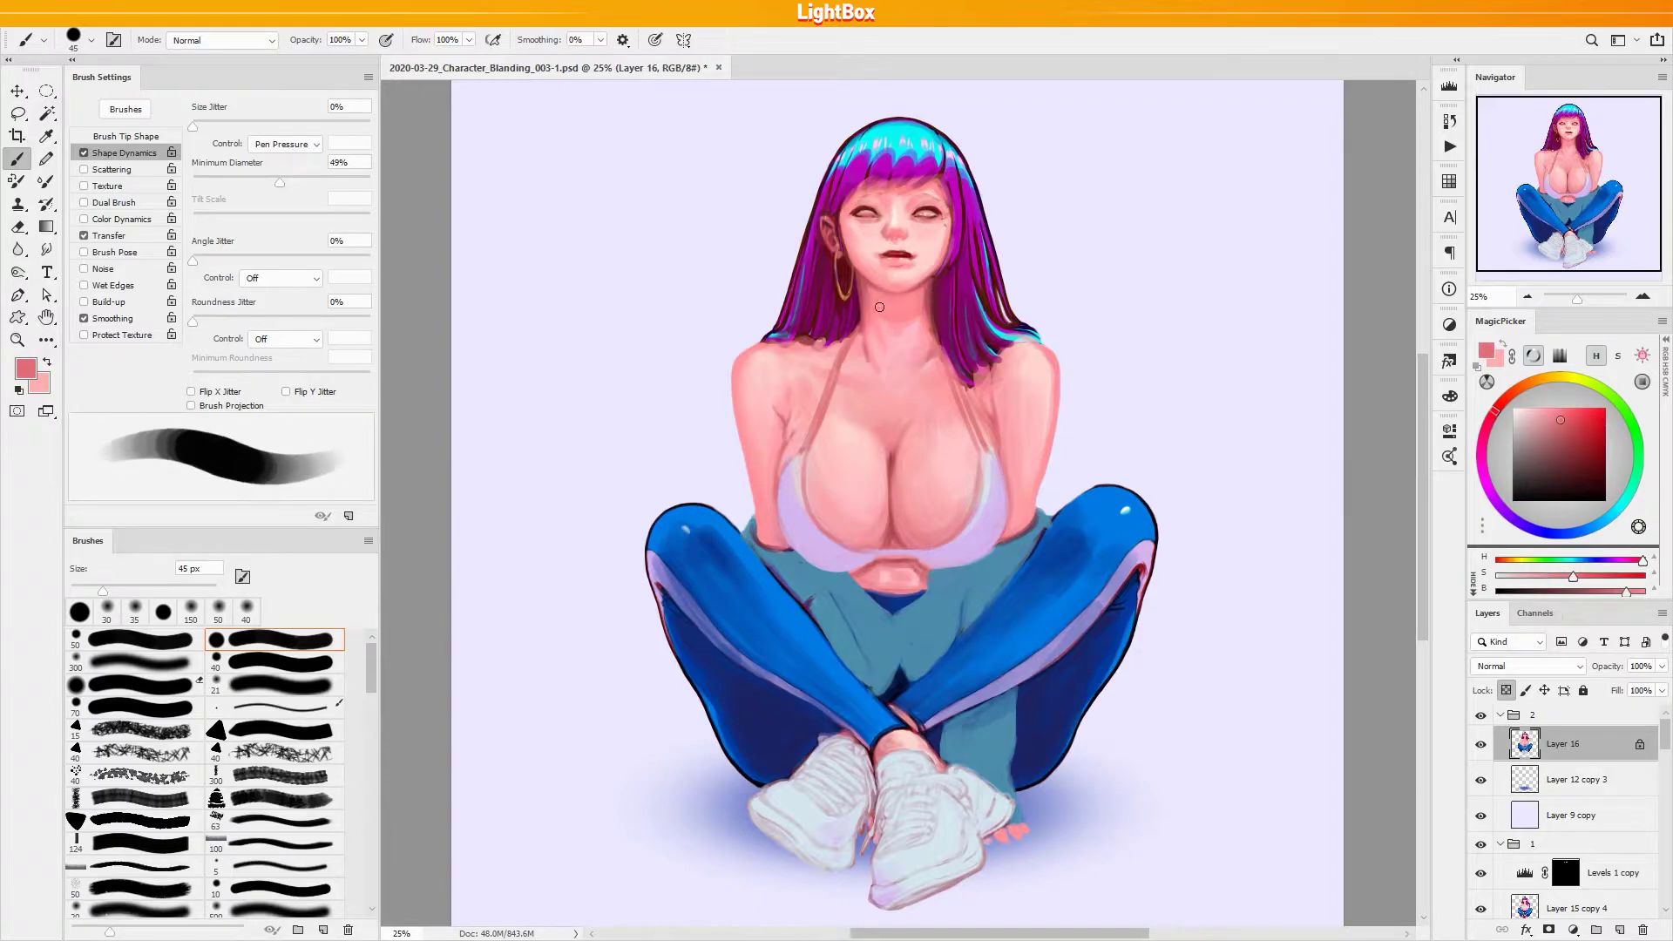
{"action": "left_click", "coordinate": [868, 286], "text": "alt"}
{"action": "key", "text": "1"}
{"action": "key", "text": "1"}
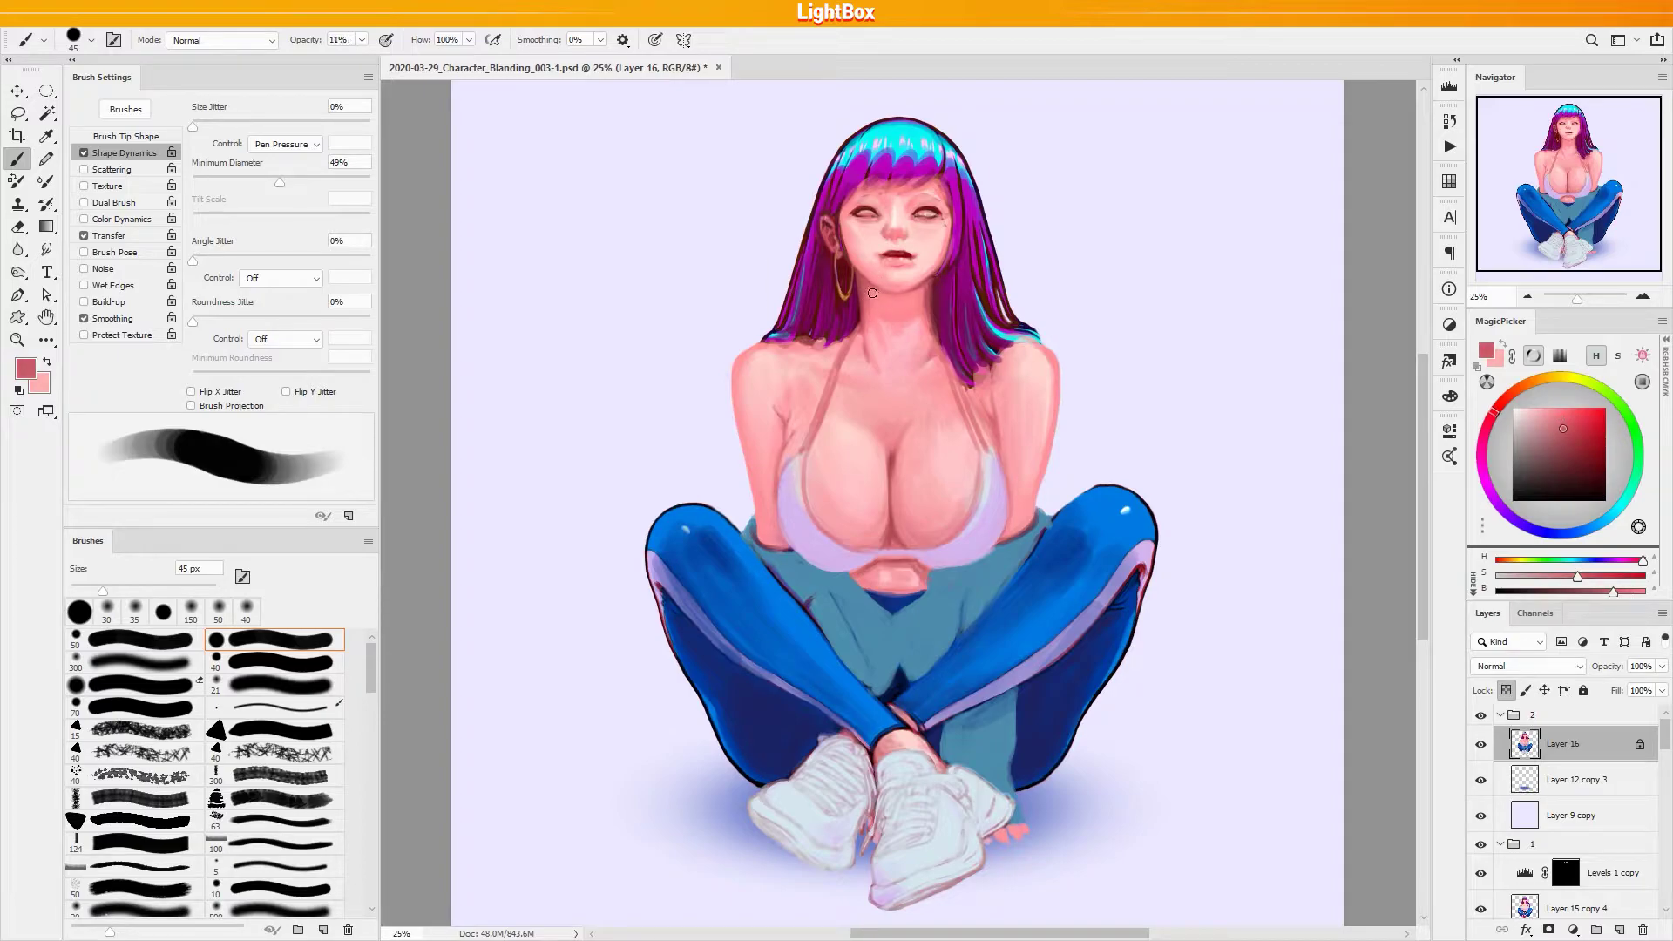
{"action": "left_click", "coordinate": [867, 288], "text": "alt"}
{"action": "left_click", "coordinate": [890, 297], "text": "alt"}
{"action": "left_click_drag", "start_coordinate": [921, 296], "coordinate": [926, 318]}
Restore the brush opacity to 100% and blend sampled pinks across the neck below the chin
{"action": "key", "text": "0"}
{"action": "left_click", "coordinate": [858, 281], "text": "alt"}
{"action": "left_click", "coordinate": [870, 284], "text": "alt"}
{"action": "left_click", "coordinate": [876, 292], "text": "alt"}
{"action": "left_click", "coordinate": [886, 303], "text": "alt"}
{"action": "left_click", "coordinate": [890, 306], "text": "alt"}
{"action": "left_click", "coordinate": [921, 296], "text": "alt"}
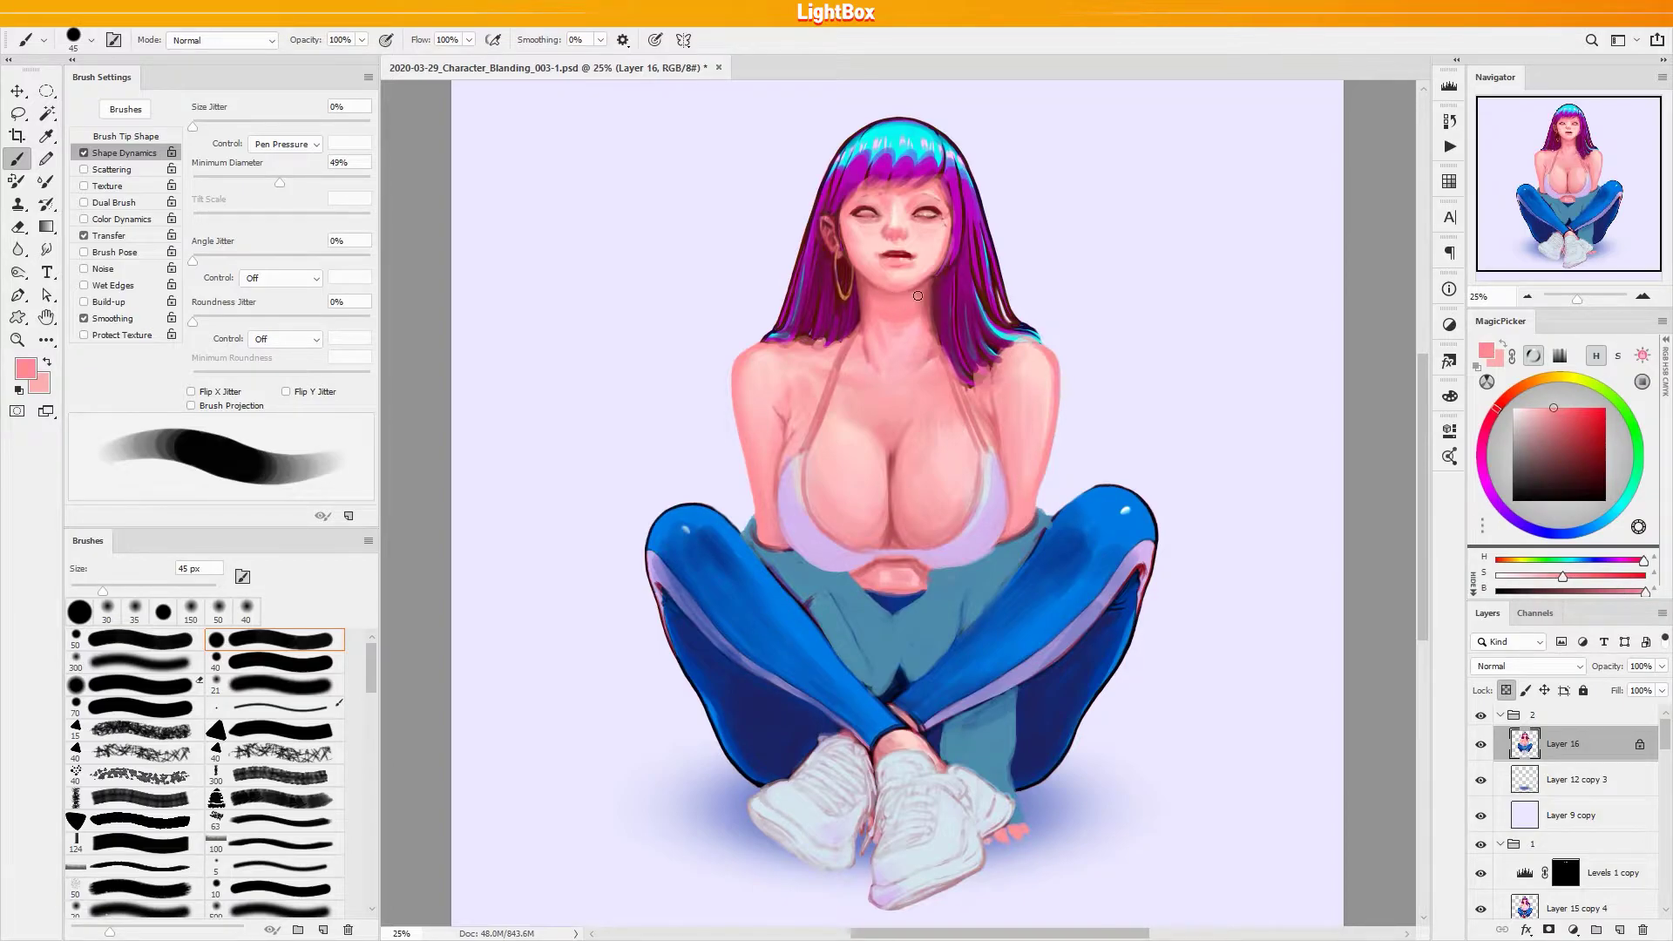
Shade the far side of the neck along the hair with sampled dark red and pinks at 45 px
{"action": "left_click", "coordinate": [925, 294], "text": "alt"}
{"action": "left_click", "coordinate": [928, 319], "text": "alt"}
{"action": "left_click", "coordinate": [929, 291], "text": "alt"}
{"action": "left_click", "coordinate": [934, 290], "text": "alt"}
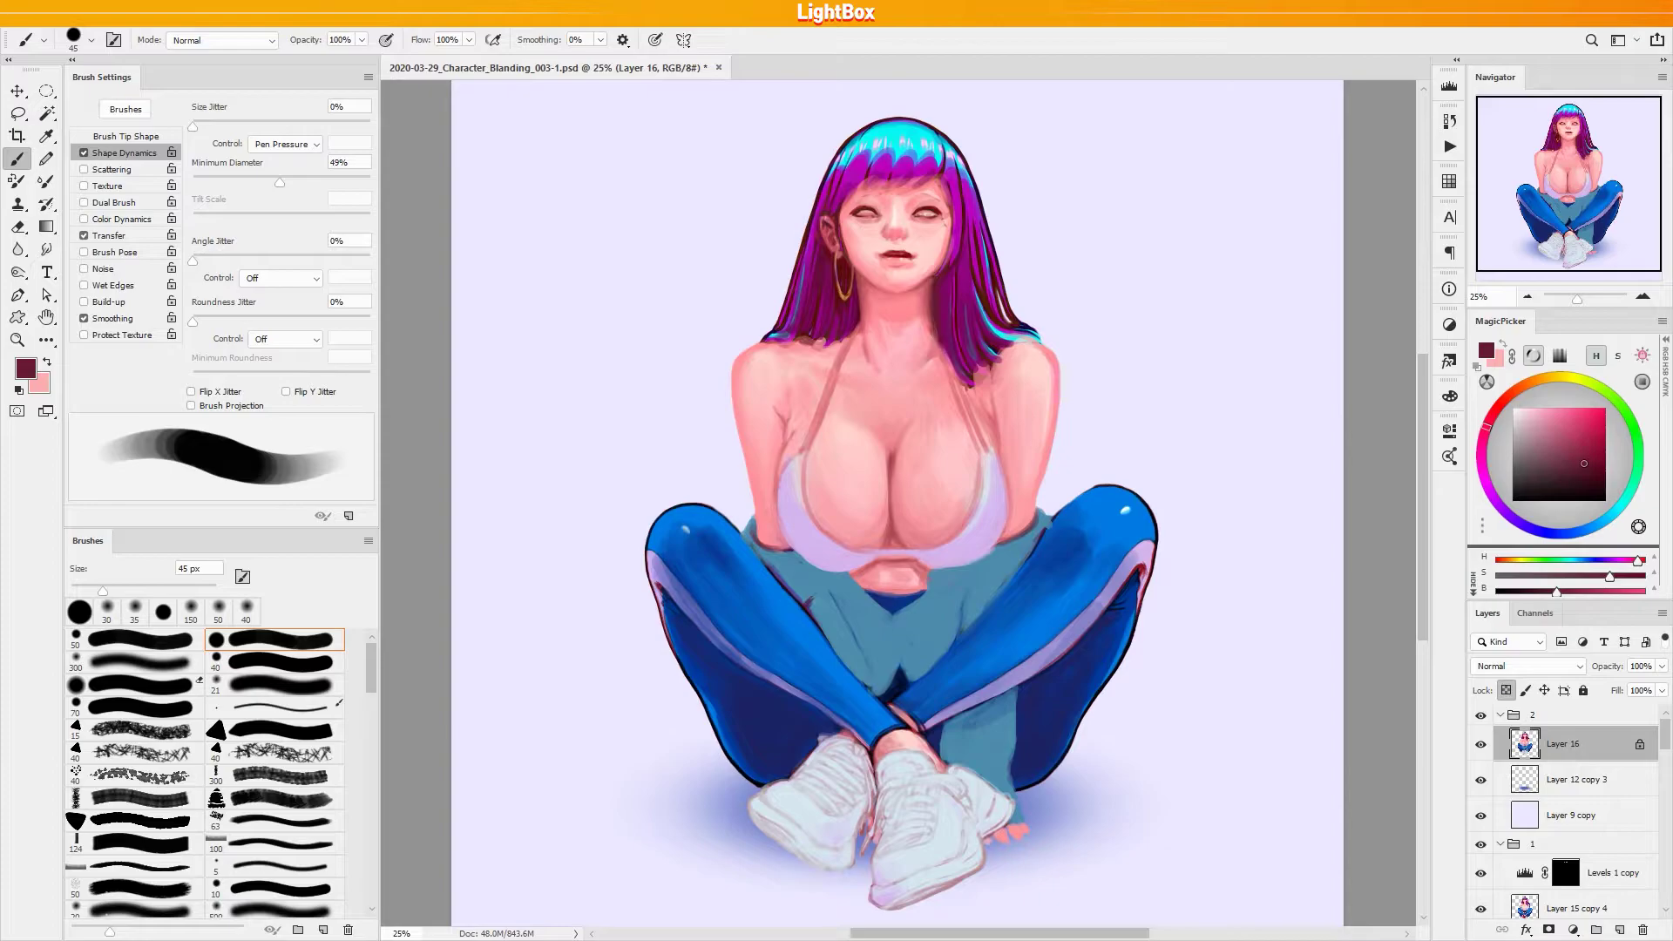
{"action": "left_click", "coordinate": [922, 319], "text": "alt"}
Smooth the lower neck and collarbone area with sampled pinks, using a 70 px brush at 30% opacity
{"action": "key", "text": "]"}
{"action": "key", "text": "]"}
{"action": "key", "text": "]"}
{"action": "left_click", "coordinate": [910, 323], "text": "alt"}
{"action": "left_click", "coordinate": [900, 366], "text": "alt"}
{"action": "left_click", "coordinate": [912, 325], "text": "alt"}
{"action": "key", "text": "2"}
{"action": "key", "text": "3"}
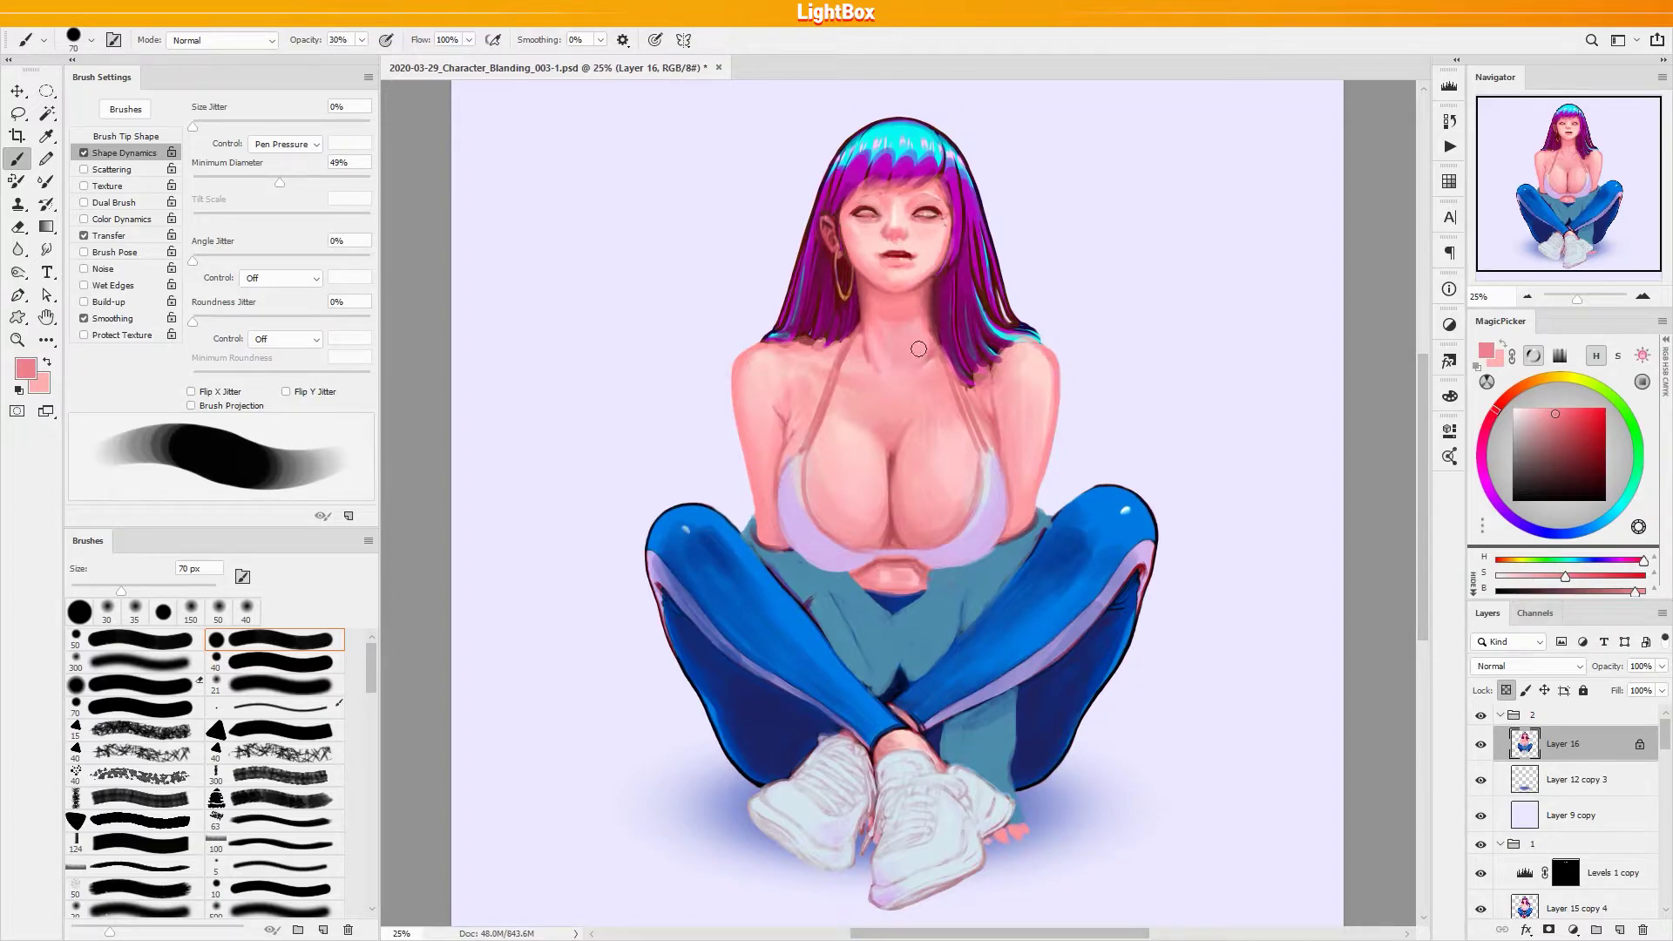
{"action": "left_click", "coordinate": [867, 380], "text": "alt"}
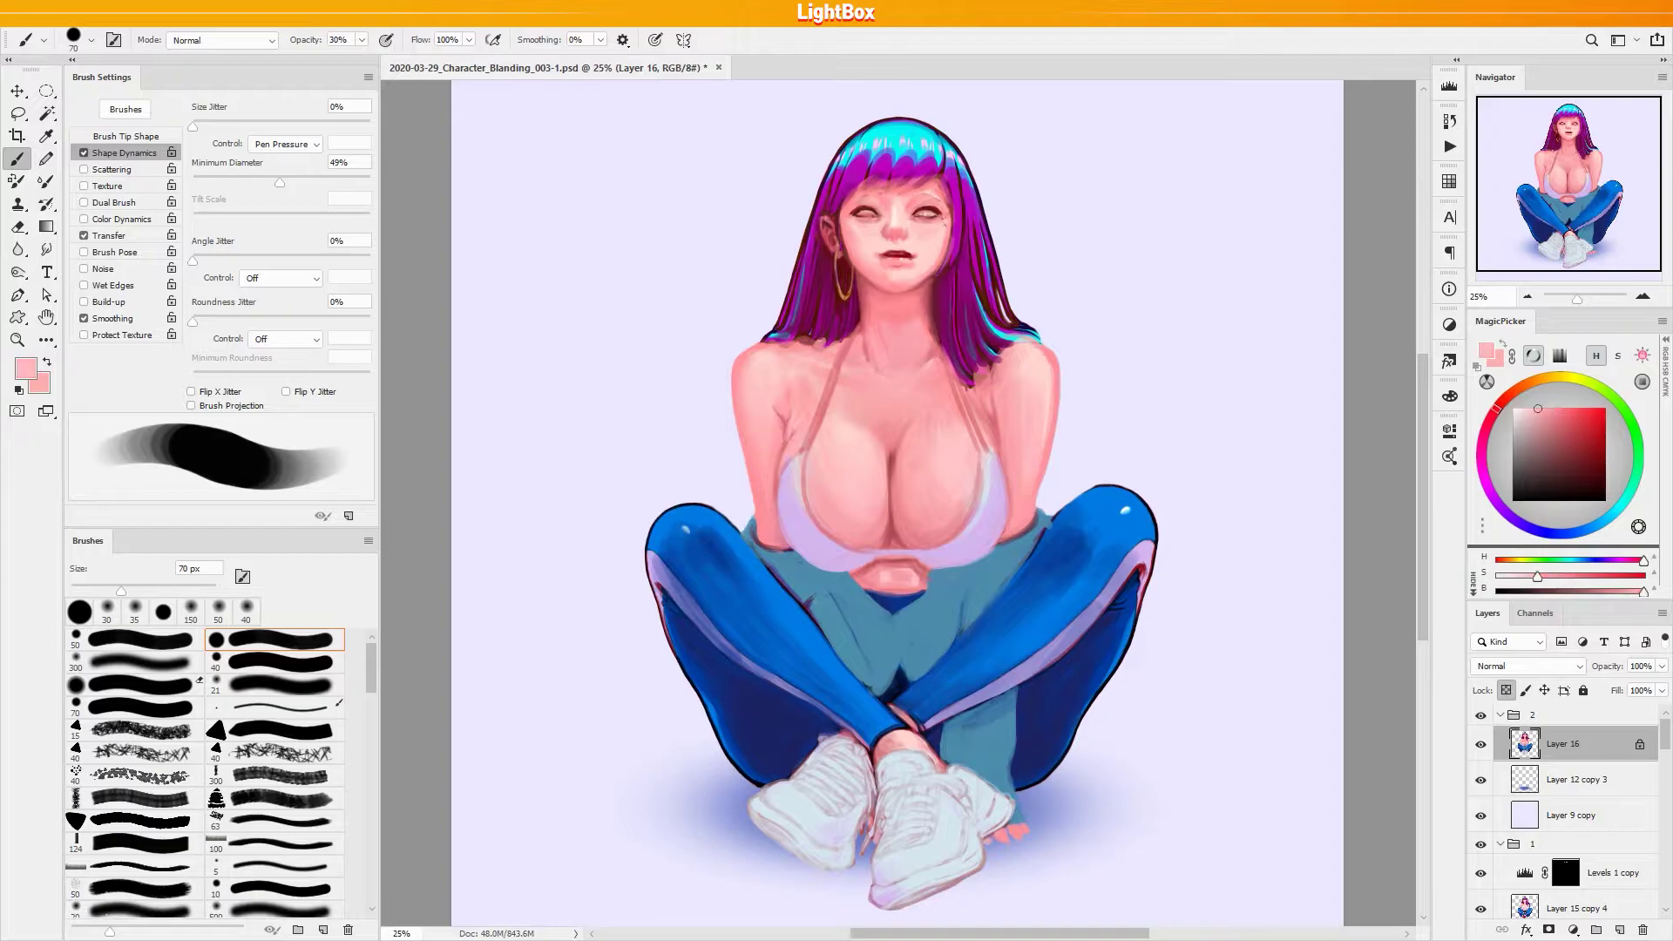
Refine the skin around the upper strap and collarbone with sampled light pinks, setting the brush to 25 px and 100% opacity
{"action": "key", "text": "bracketleft"}
{"action": "key", "text": "bracketleft"}
{"action": "left_click", "coordinate": [837, 361], "text": "alt"}
{"action": "key", "text": "bracketleft"}
{"action": "key", "text": "bracketleft"}
{"action": "key", "text": "bracketleft"}
{"action": "key", "text": "bracketleft"}
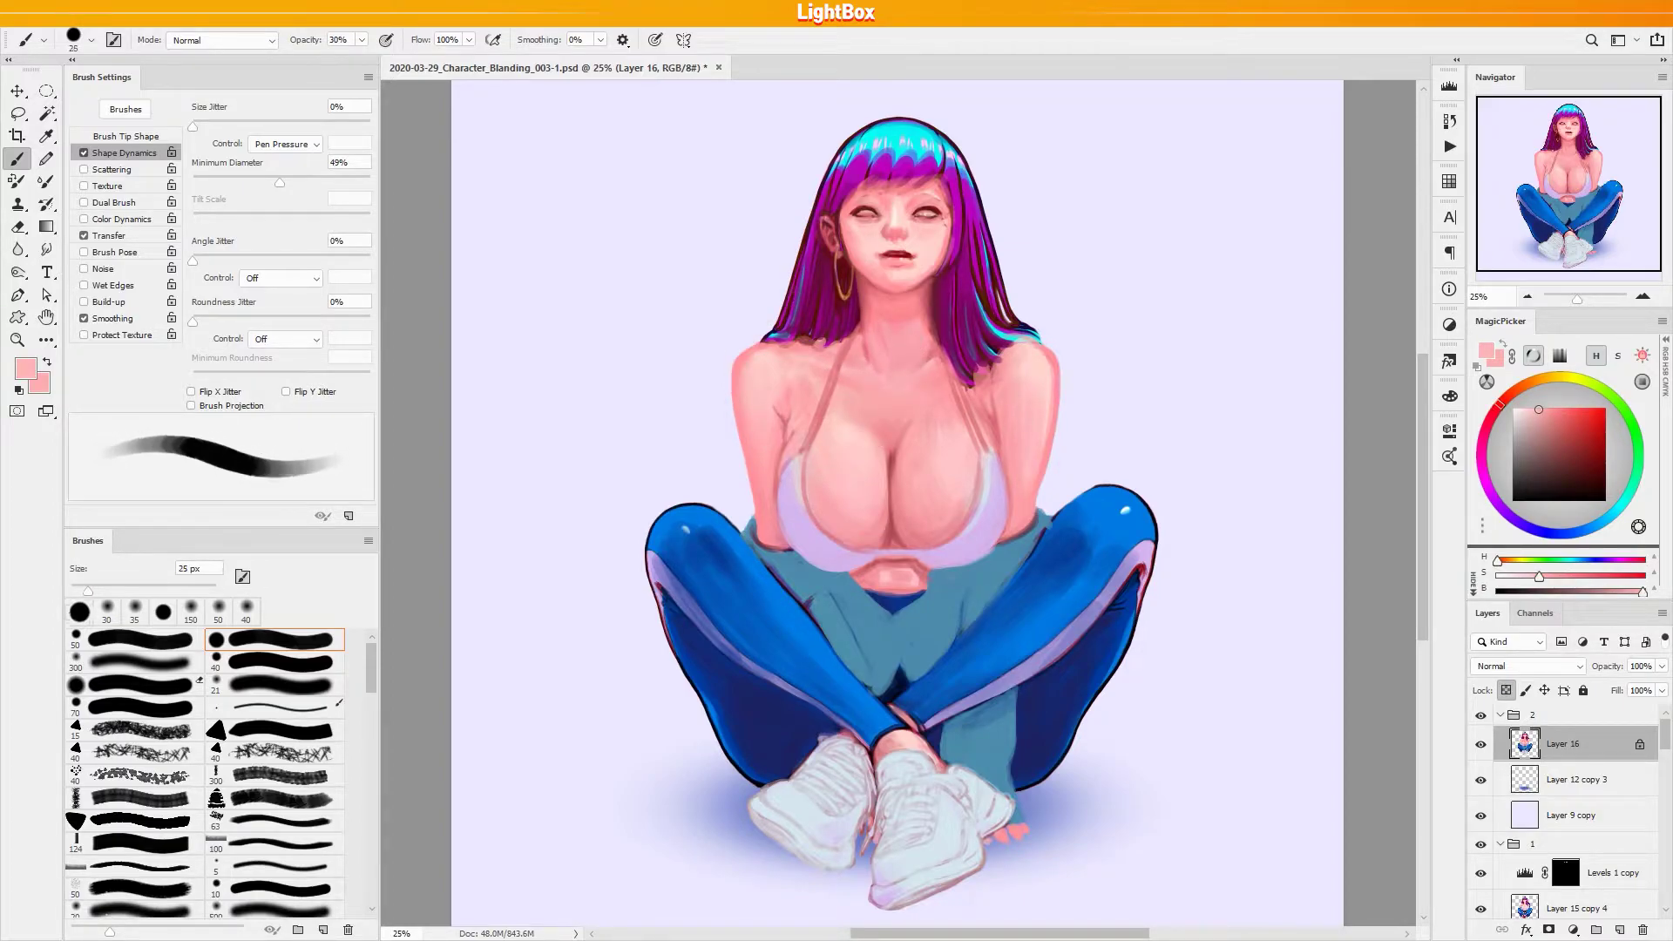
{"action": "key", "text": "0"}
{"action": "left_click", "coordinate": [872, 378], "text": "alt"}
Model the collarbones at the base of the neck with sampled light and darker pinks, using a 35 px brush
{"action": "key", "text": "bracketright"}
{"action": "key", "text": "bracketright"}
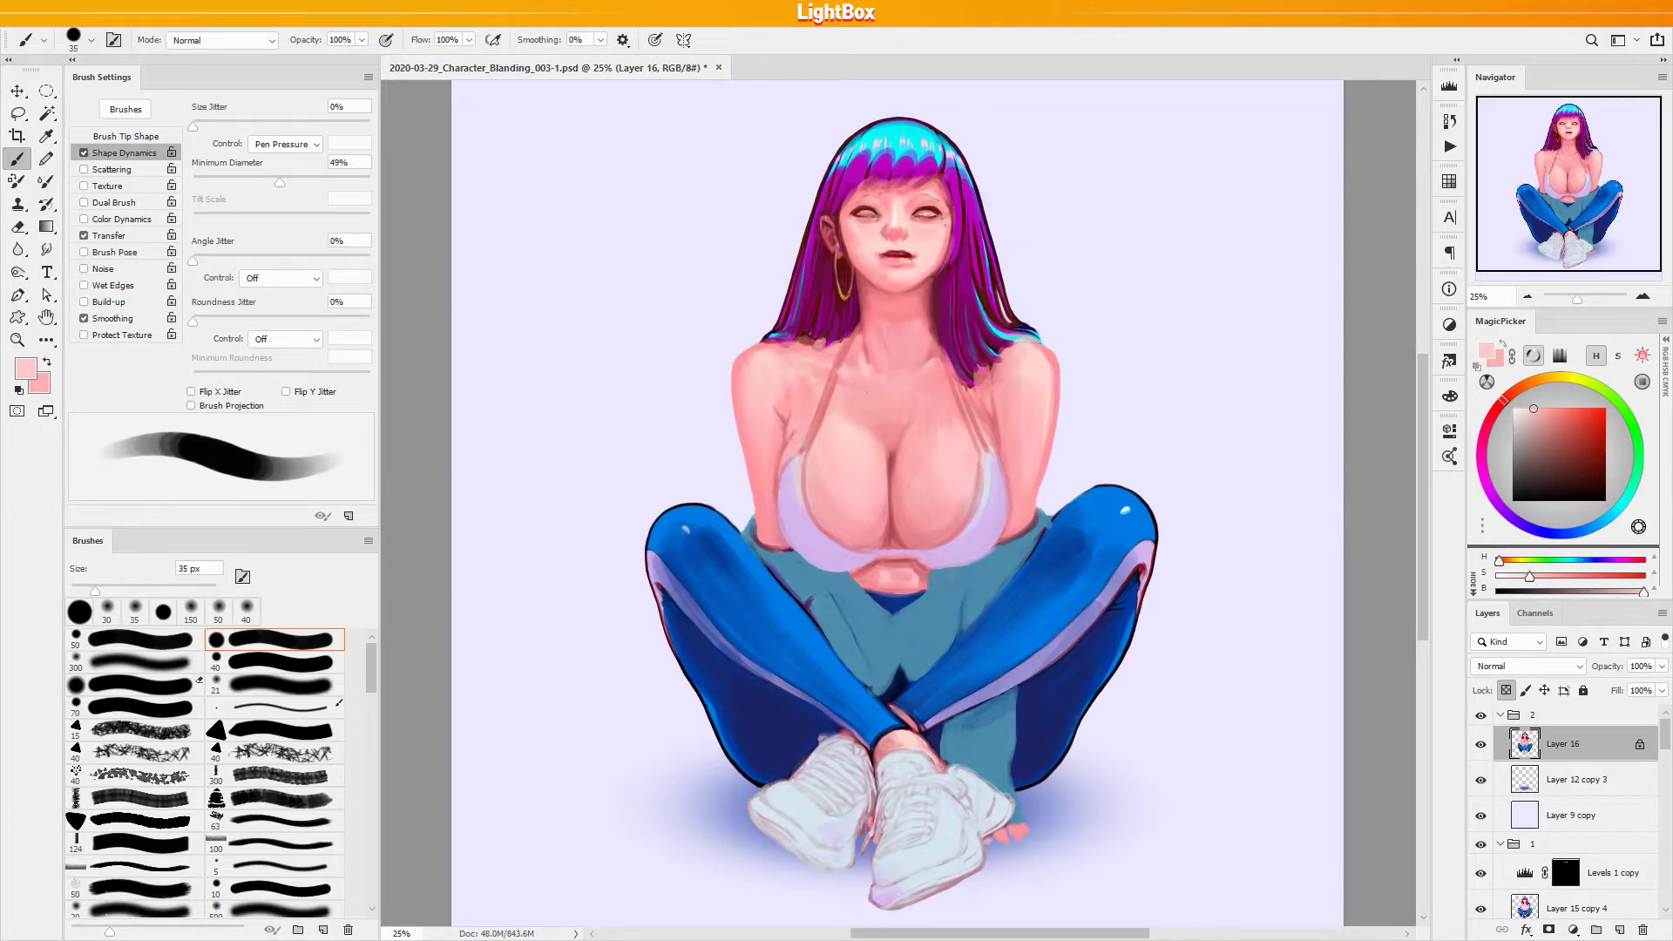
{"action": "left_click", "coordinate": [885, 378], "text": "alt"}
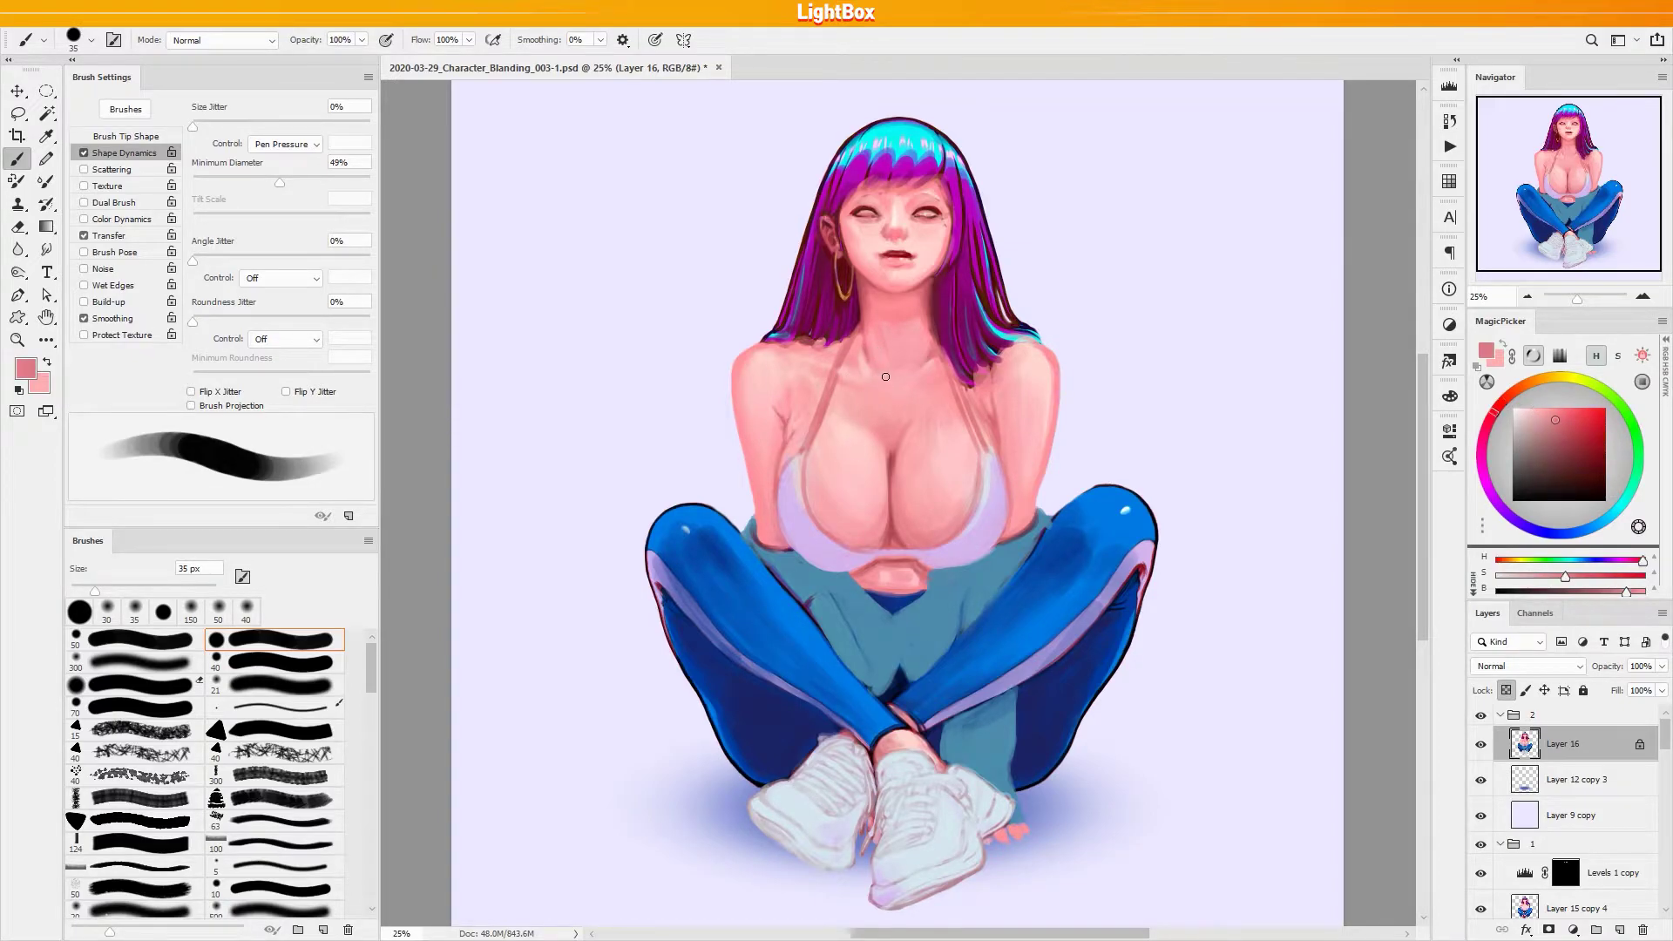
{"action": "left_click", "coordinate": [887, 363], "text": "alt"}
{"action": "left_click", "coordinate": [873, 361], "text": "alt"}
{"action": "left_click", "coordinate": [870, 359], "text": "alt"}
{"action": "left_click", "coordinate": [868, 366], "text": "alt"}
Paint a sampled darker pink over the shoulder beneath the hair tips on the earring side, enlarging the brush to 50 px
{"action": "left_click", "coordinate": [842, 358], "text": "alt"}
{"action": "left_click", "coordinate": [837, 339], "text": "alt"}
{"action": "key", "text": "bracketright"}
{"action": "key", "text": "bracketright"}
{"action": "key", "text": "bracketright"}
{"action": "mouse_move", "coordinate": [820, 341]}
{"action": "left_mouse_down"}
{"action": "mouse_move", "coordinate": [857, 321]}
{"action": "mouse_move", "coordinate": [807, 349]}
{"action": "left_mouse_up"}
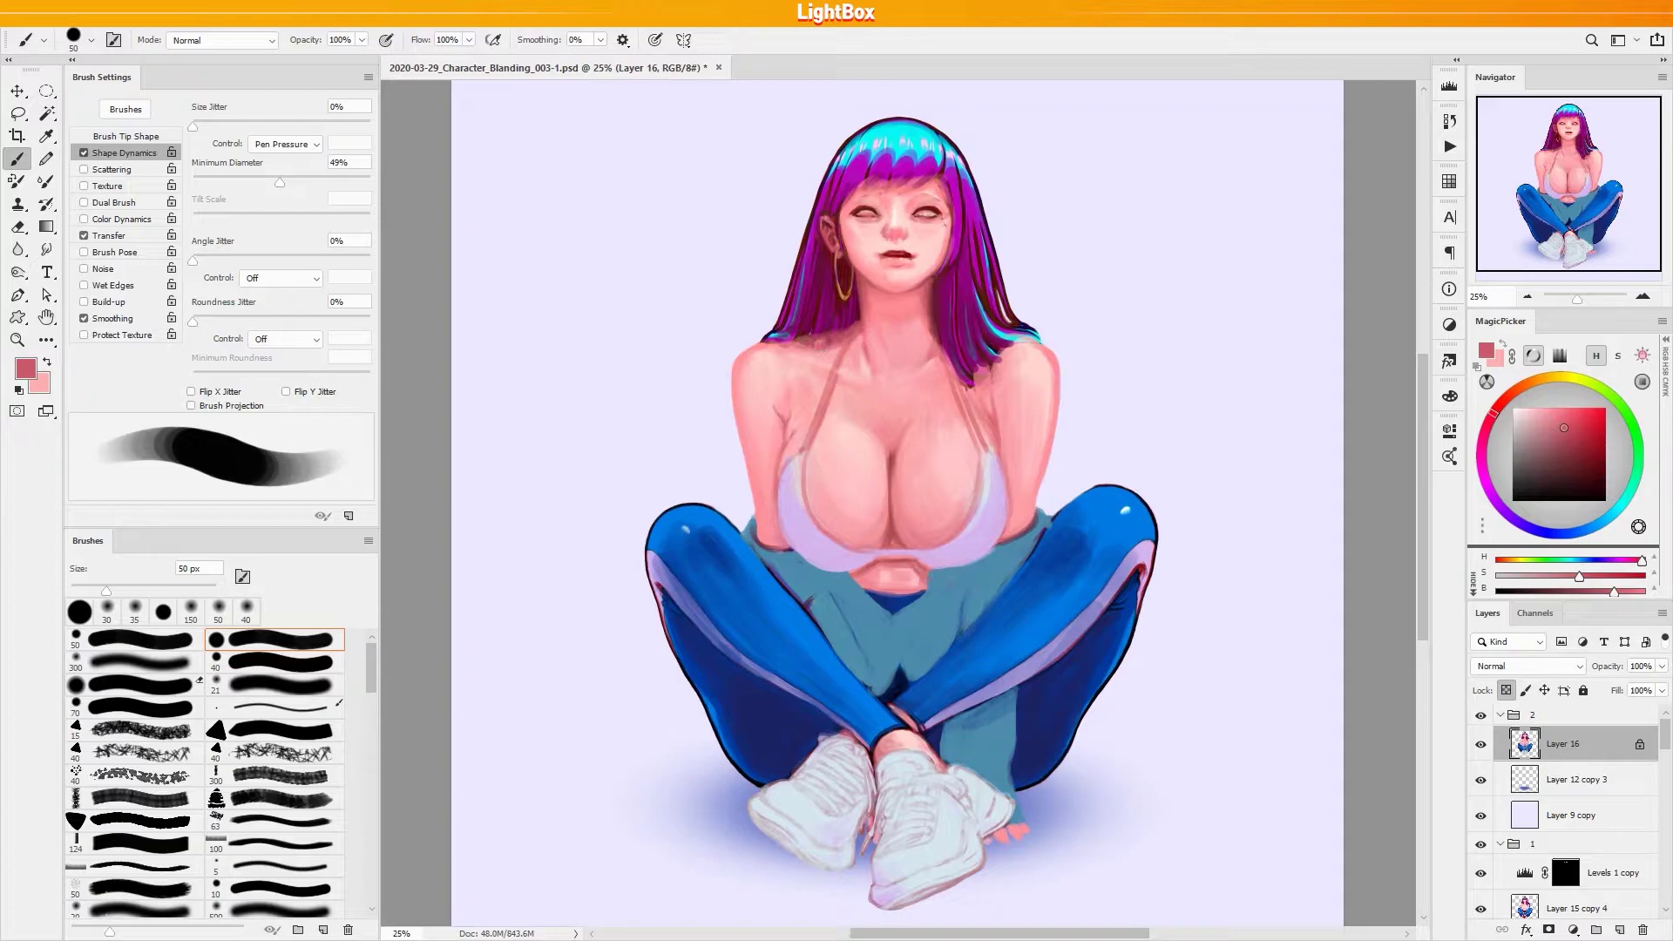
Deepen the shadow between the neck and the far hair strands with sampled dark red, resampling skin pinks for blending
{"action": "left_click", "coordinate": [943, 336], "text": "alt"}
{"action": "left_click_drag", "start_coordinate": [932, 338], "coordinate": [939, 348]}
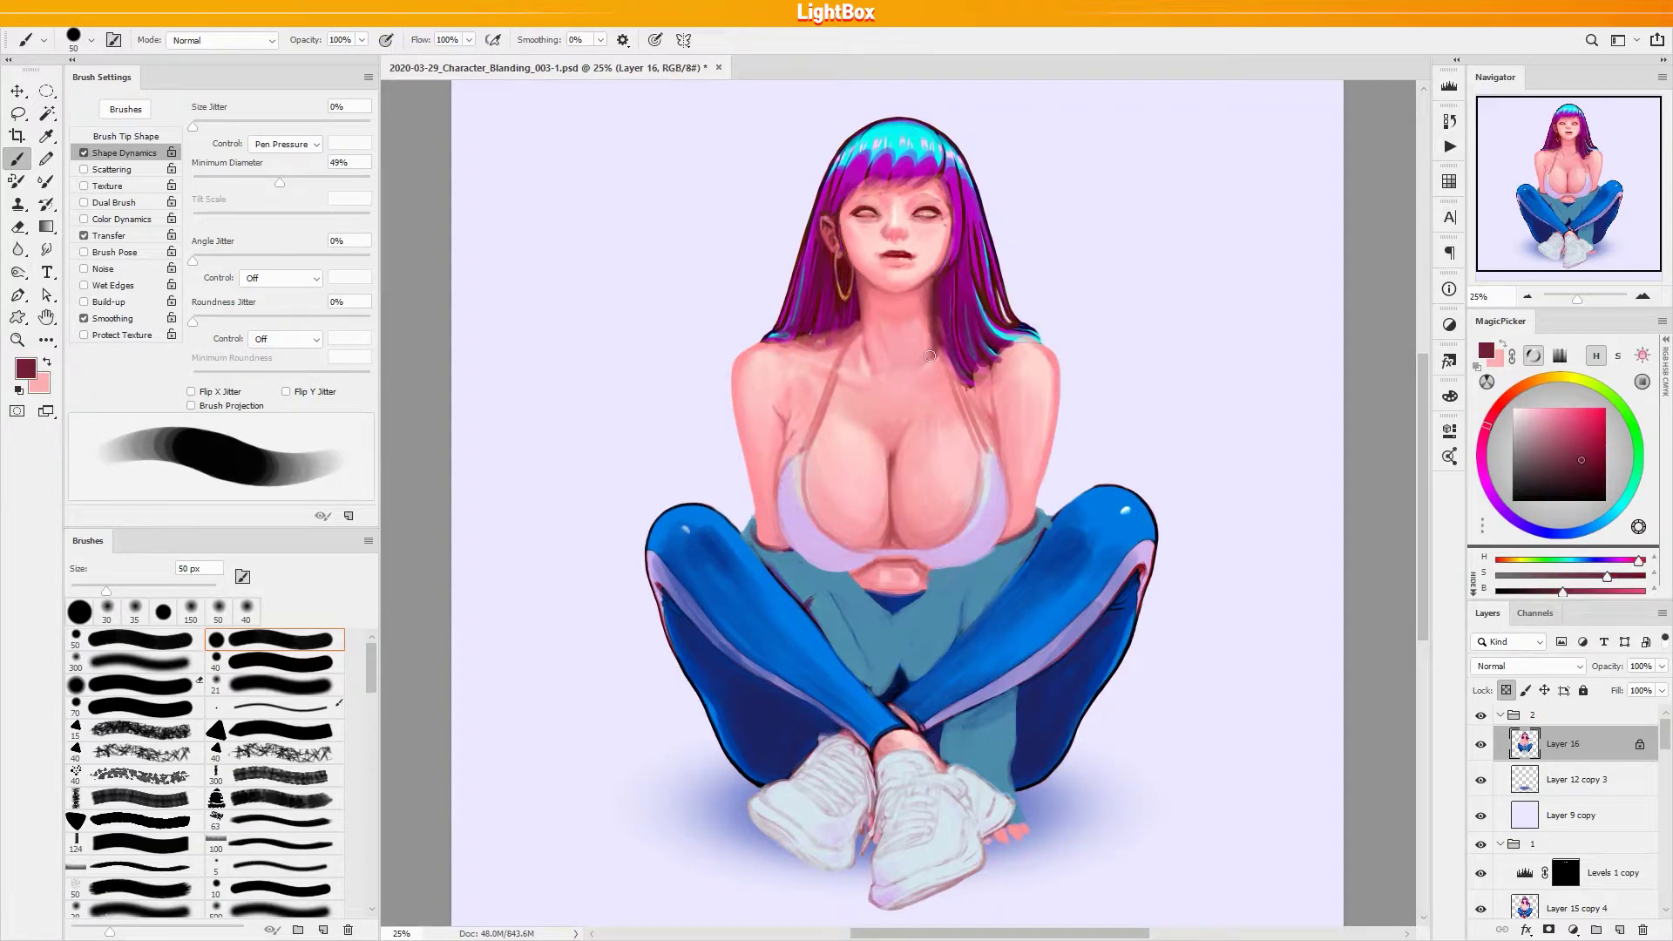
{"action": "left_click", "coordinate": [921, 271], "text": "alt"}
{"action": "left_click", "coordinate": [858, 370], "text": "alt"}
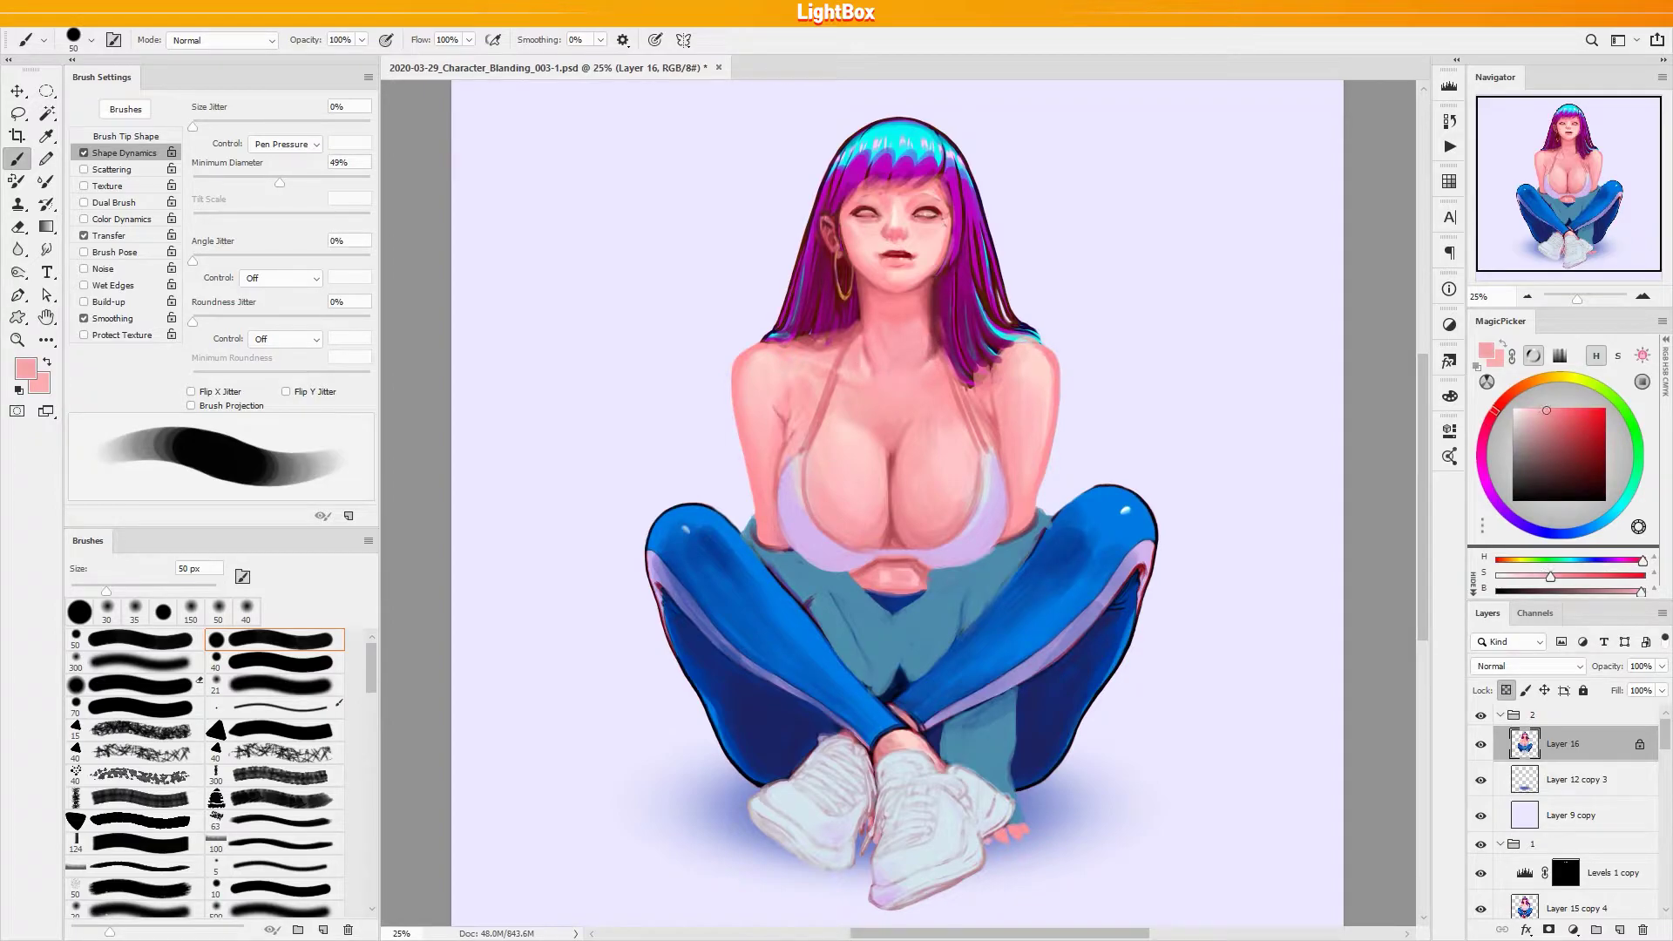
Touch up the upper chest and the hair tips over the shoulder with sampled light pink and dark red
{"action": "left_click", "coordinate": [907, 376], "text": "alt"}
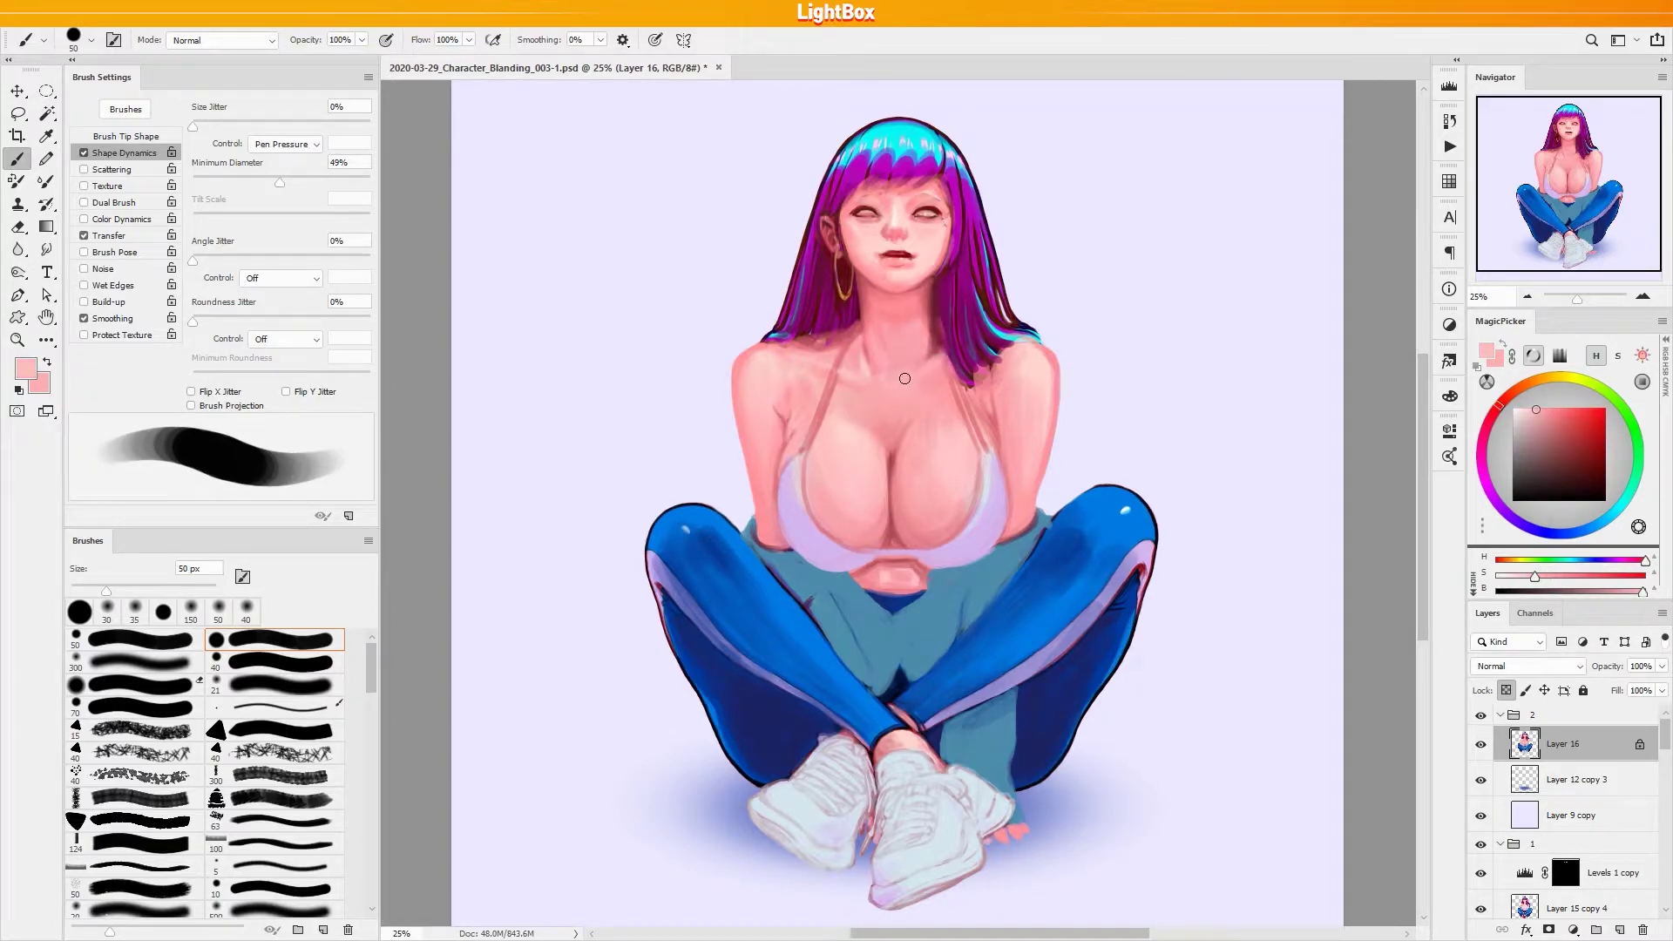
{"action": "left_click", "coordinate": [951, 353], "text": "alt"}
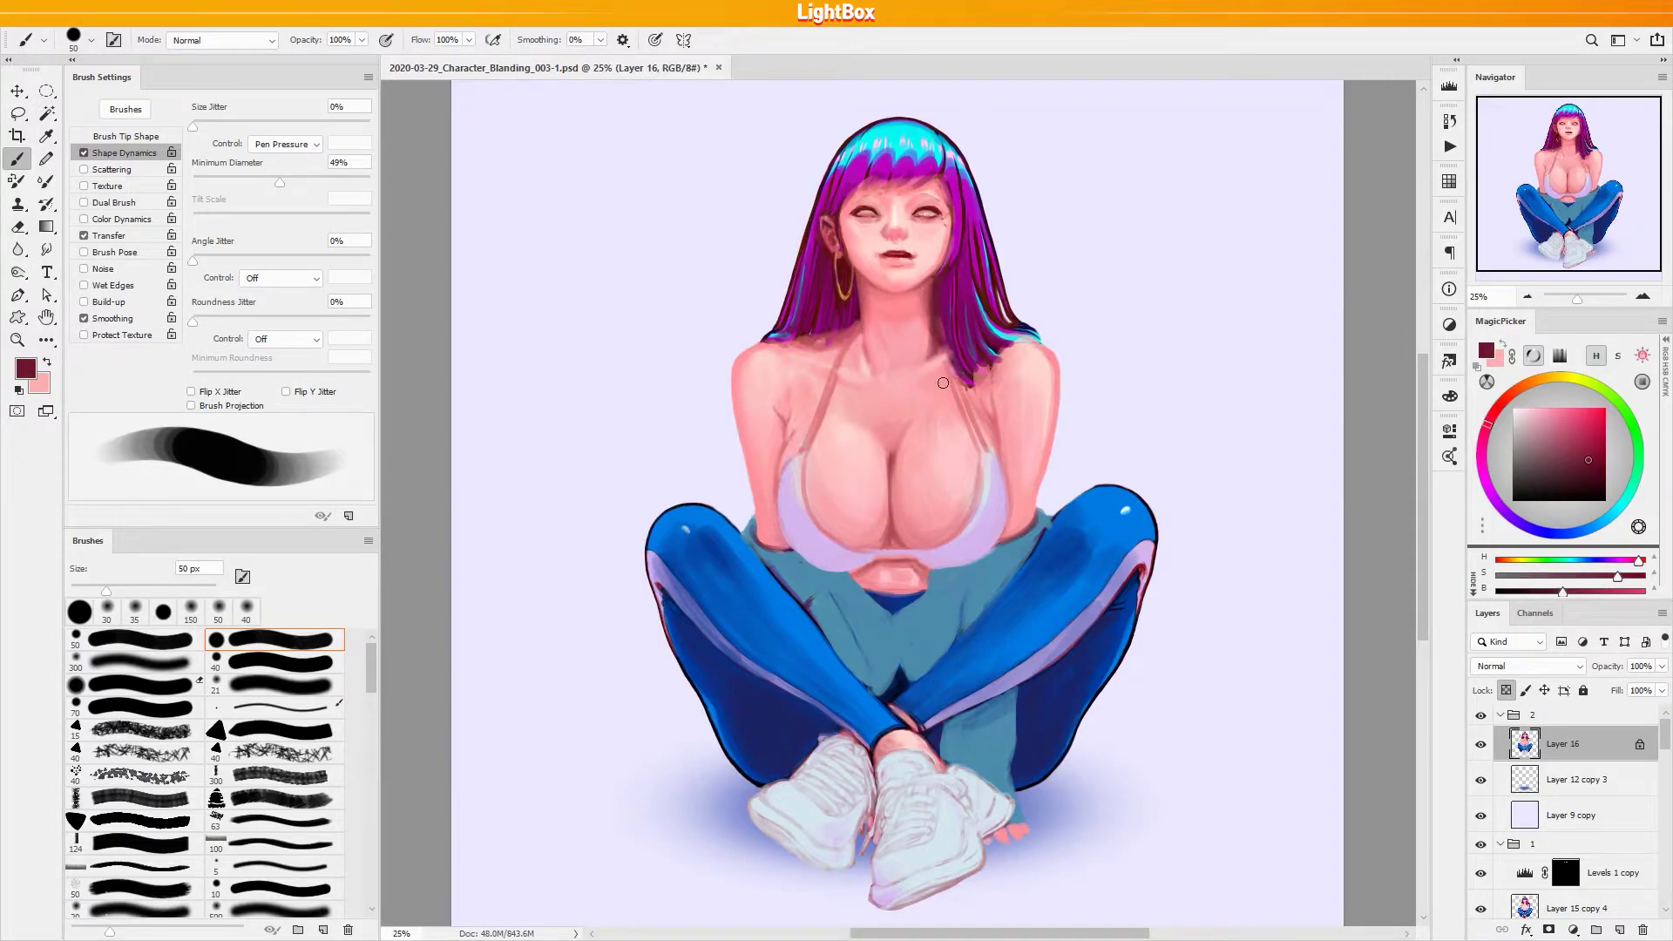
{"action": "key", "text": "bracketleft"}
{"action": "key", "text": "bracketleft"}
Blend the chin and the skin below the mouth with sampled pale and mid pinks, using a 45 px brush
{"action": "left_click", "coordinate": [907, 269], "text": "alt"}
{"action": "key", "text": "bracketright"}
{"action": "key", "text": "bracketright"}
{"action": "key", "text": "bracketright"}
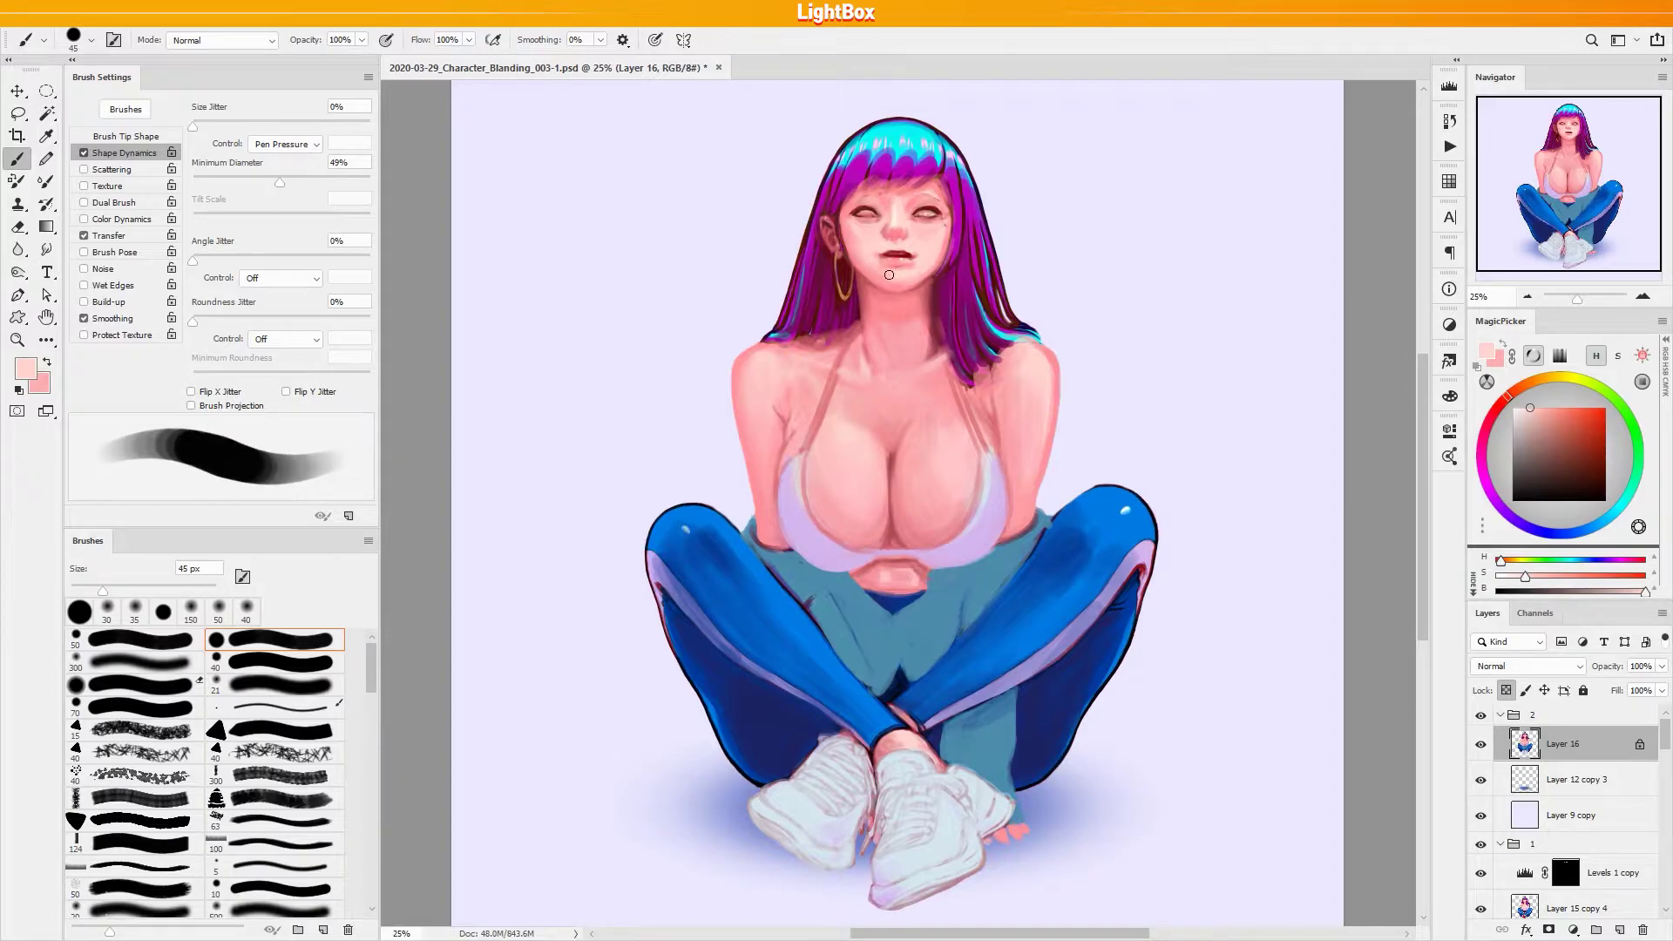
{"action": "left_click", "coordinate": [899, 277], "text": "alt"}
{"action": "left_click", "coordinate": [892, 285], "text": "alt"}
{"action": "left_click", "coordinate": [887, 276], "text": "alt"}
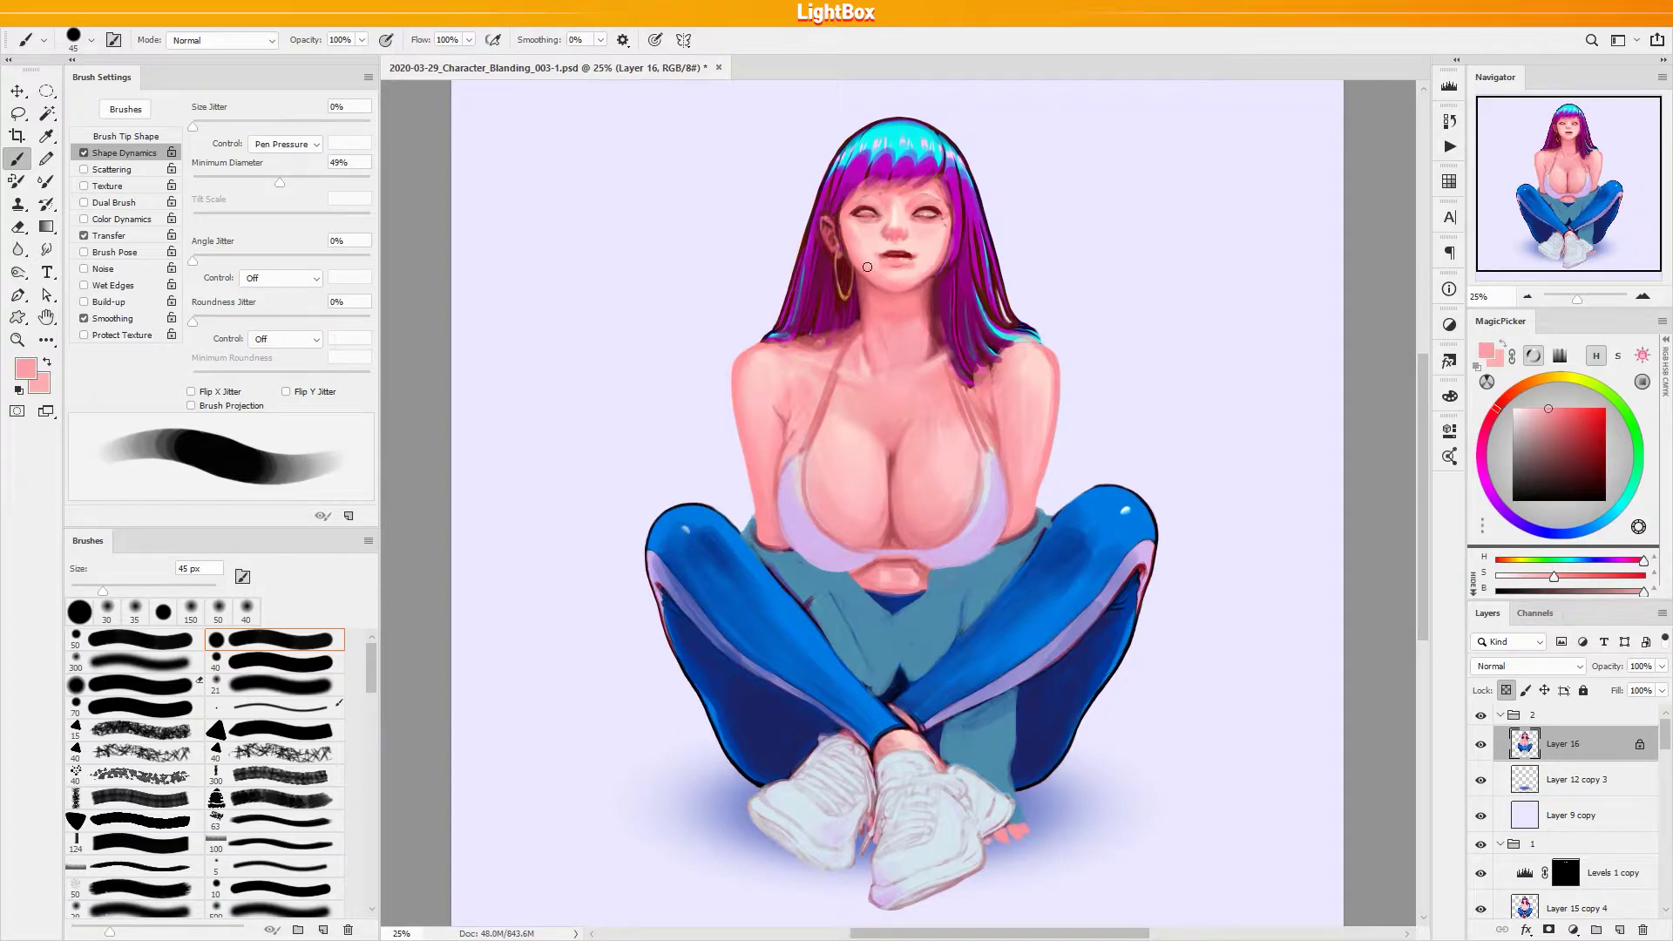
Smooth the jawline and lower cheeks with sampled pale and darker pinks
{"action": "left_click", "coordinate": [937, 260], "text": "alt"}
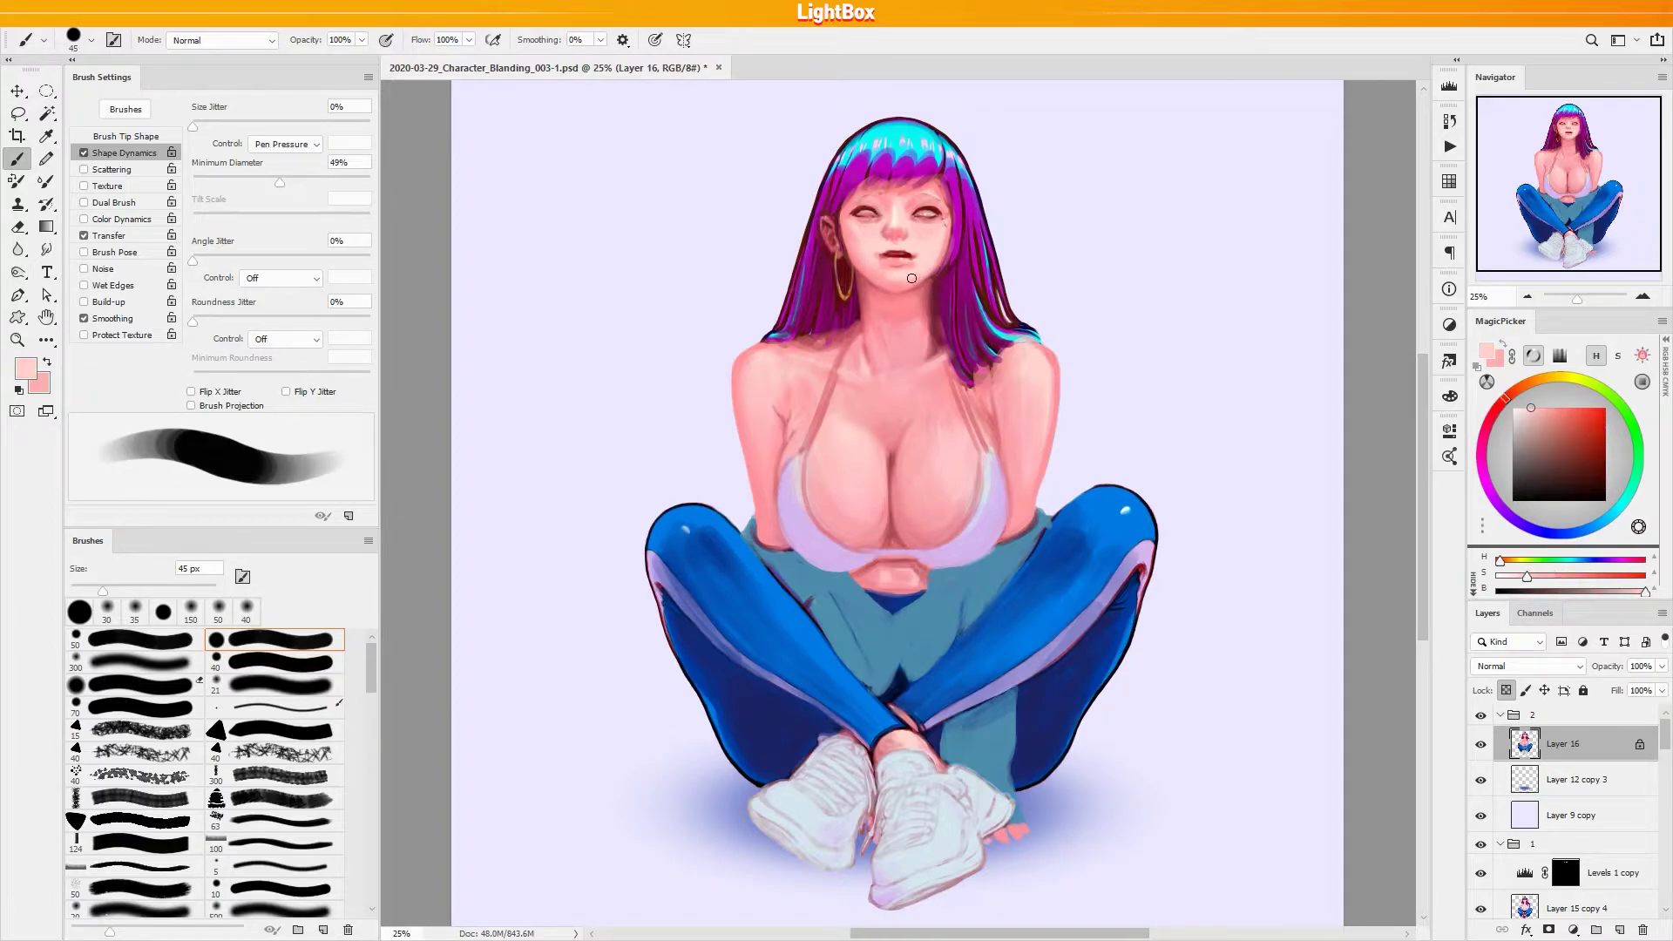
{"action": "left_click", "coordinate": [878, 280], "text": "alt"}
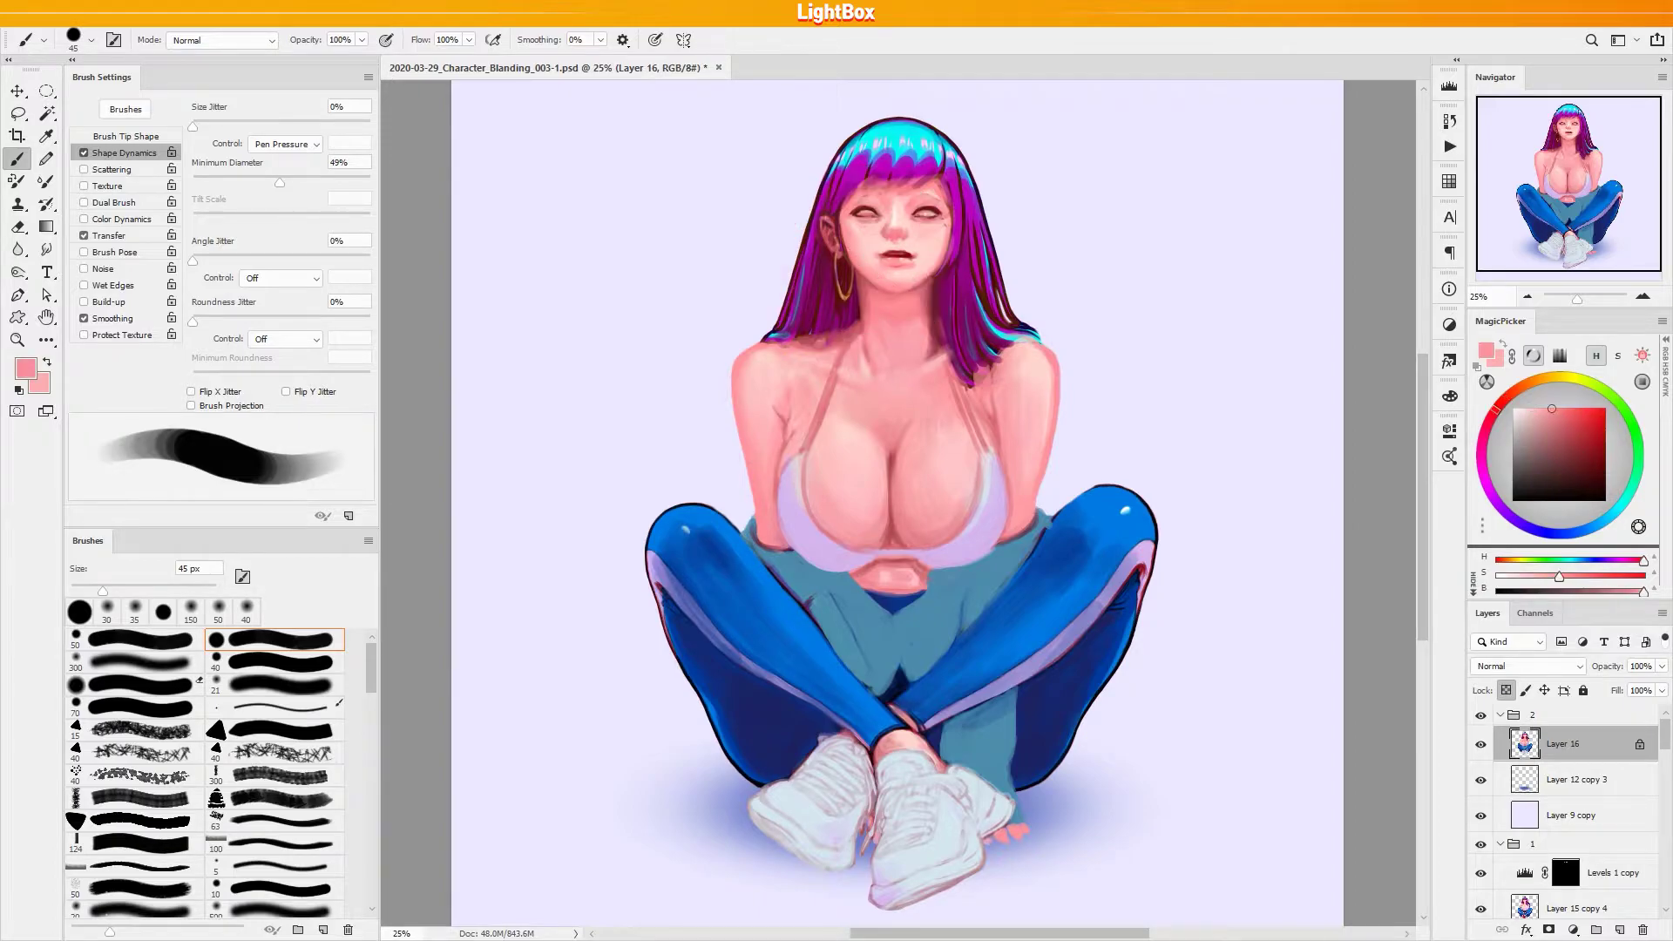
{"action": "left_click", "coordinate": [915, 269], "text": "alt"}
Refine the skin beneath the lower lip and around the mouth corners with sampled pinks, using a 25 px brush
{"action": "key", "text": "bracketleft"}
{"action": "key", "text": "bracketleft"}
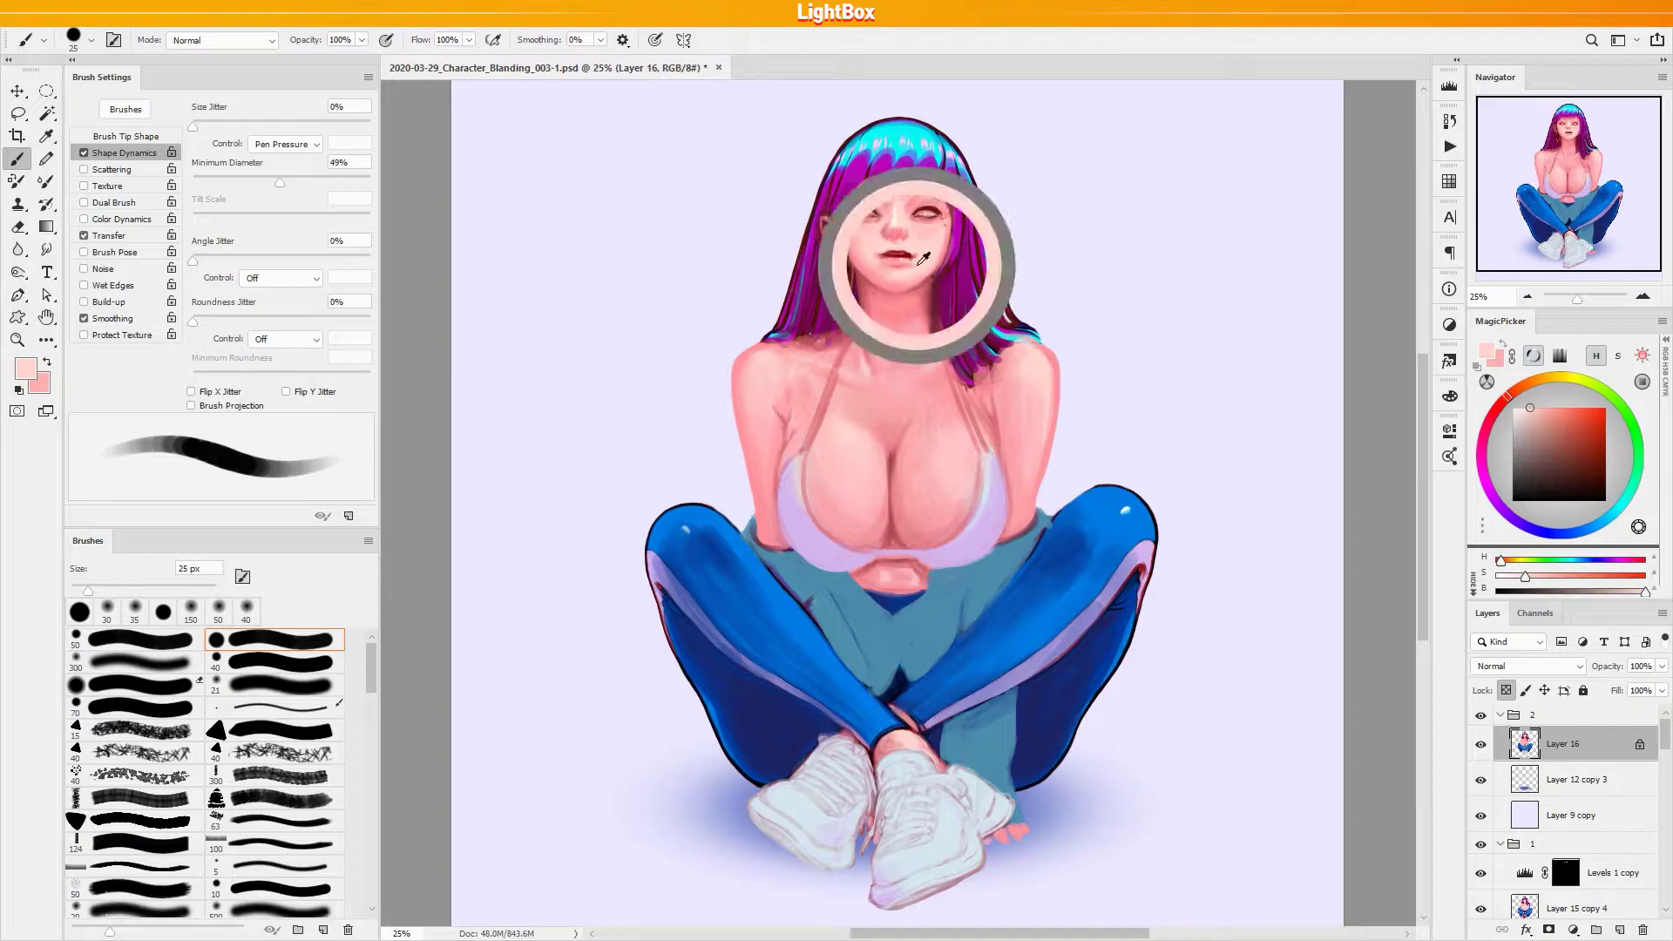
{"action": "left_click", "coordinate": [908, 272], "text": "alt"}
{"action": "left_click", "coordinate": [906, 269], "text": "alt"}
{"action": "left_click", "coordinate": [903, 270], "text": "alt"}
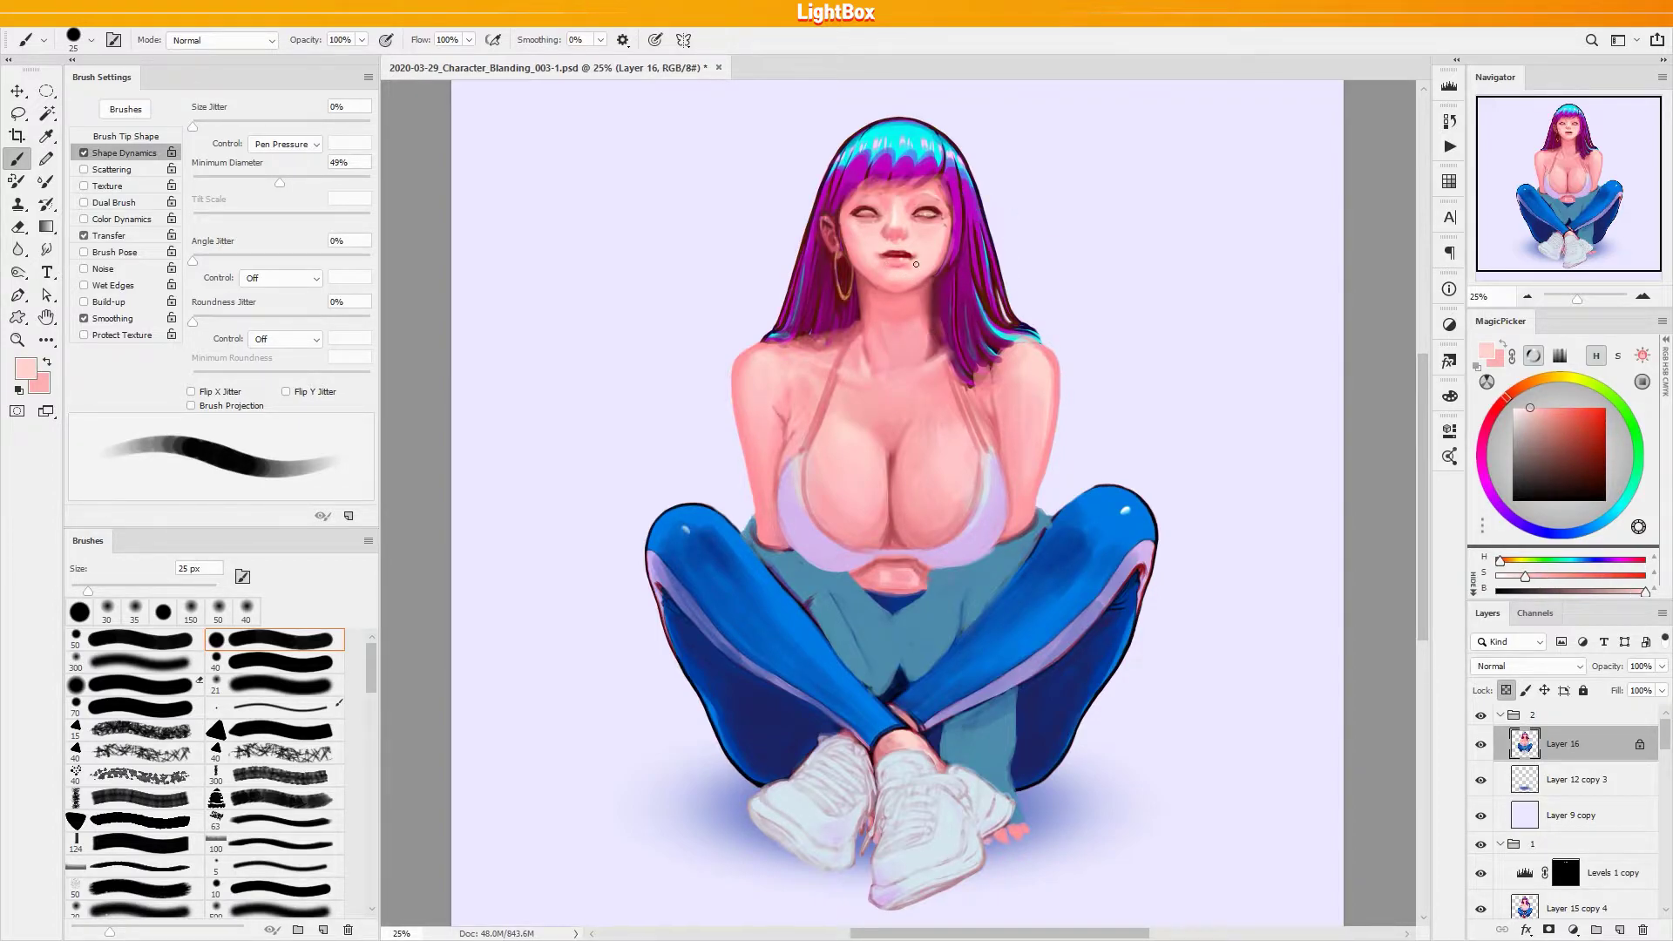
{"action": "left_click", "coordinate": [914, 258], "text": "alt"}
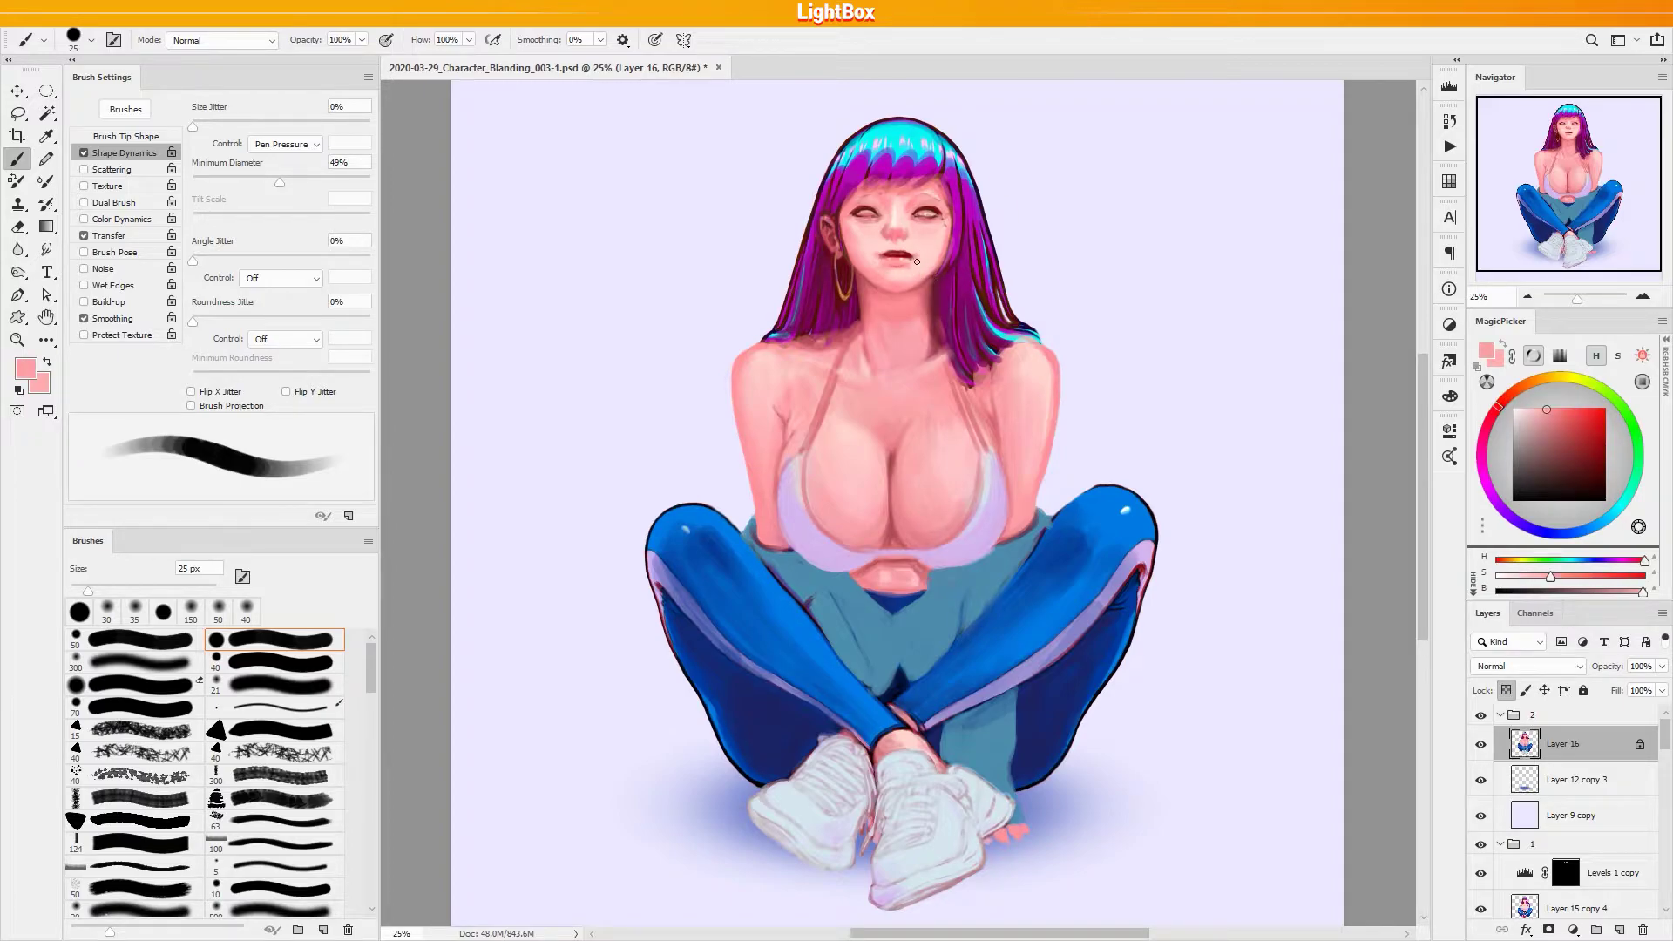
{"action": "left_click", "coordinate": [883, 266], "text": "alt"}
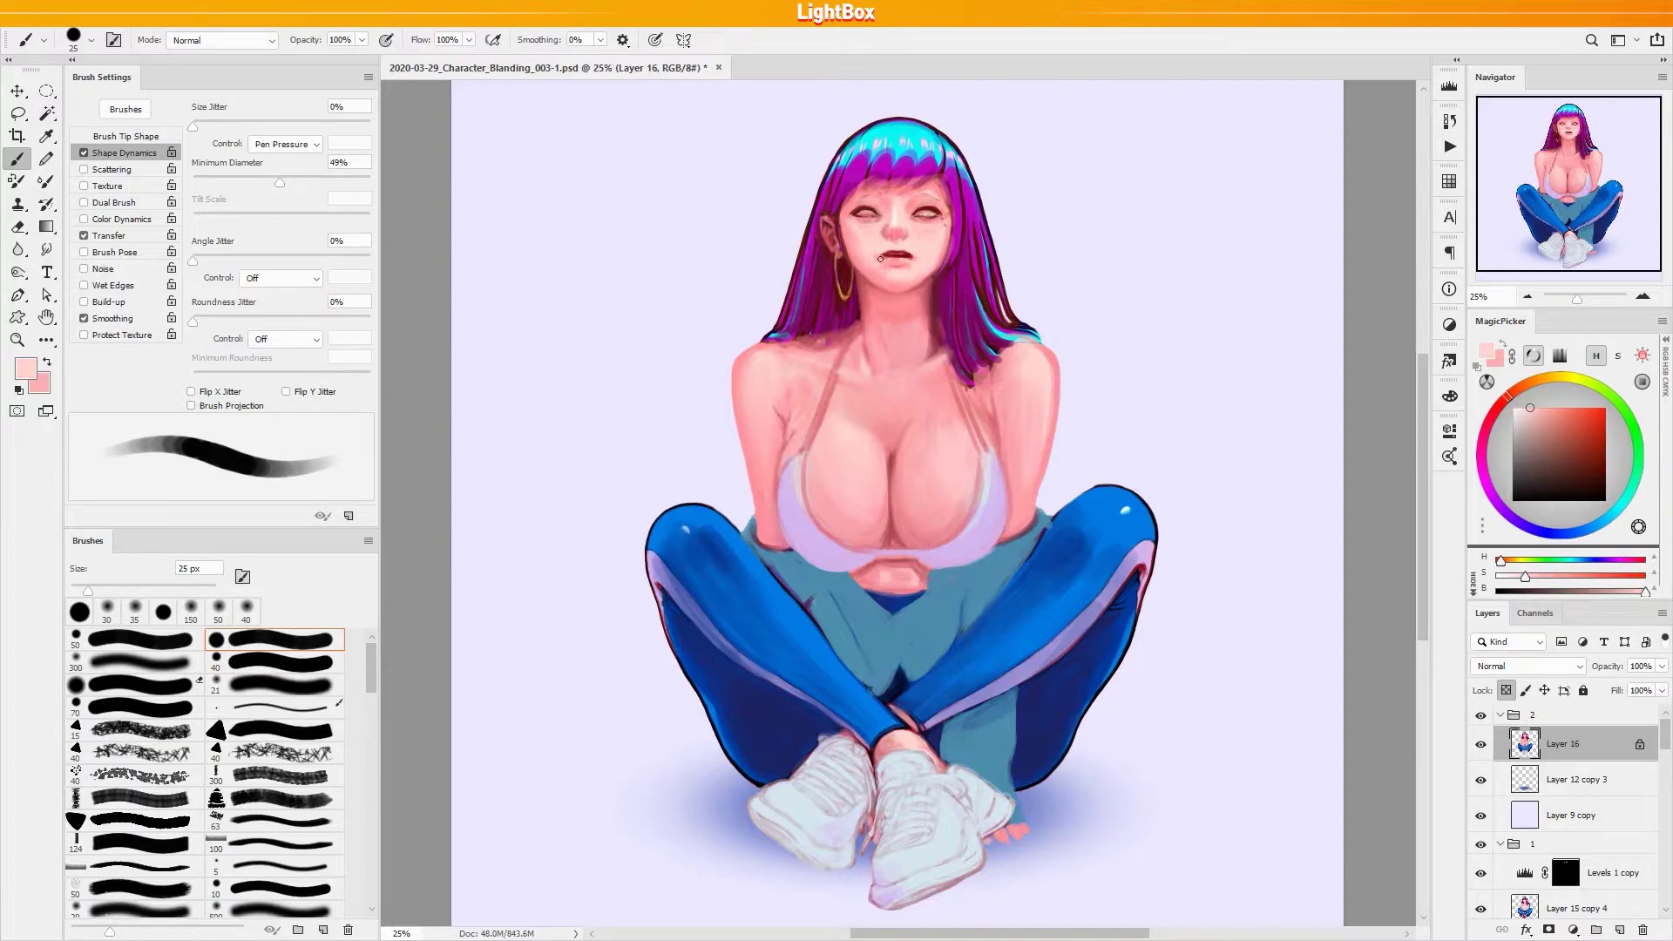
Model both cheeks with sampled light and darker pinks, enlarging the brush to 60 px
{"action": "key", "text": "bracketright"}
{"action": "left_click", "coordinate": [924, 260], "text": "alt"}
{"action": "left_click", "coordinate": [873, 267], "text": "alt"}
{"action": "left_click", "coordinate": [871, 243], "text": "alt"}
{"action": "left_click", "coordinate": [856, 231], "text": "alt"}
{"action": "key", "text": "bracketright"}
{"action": "key", "text": "bracketright"}
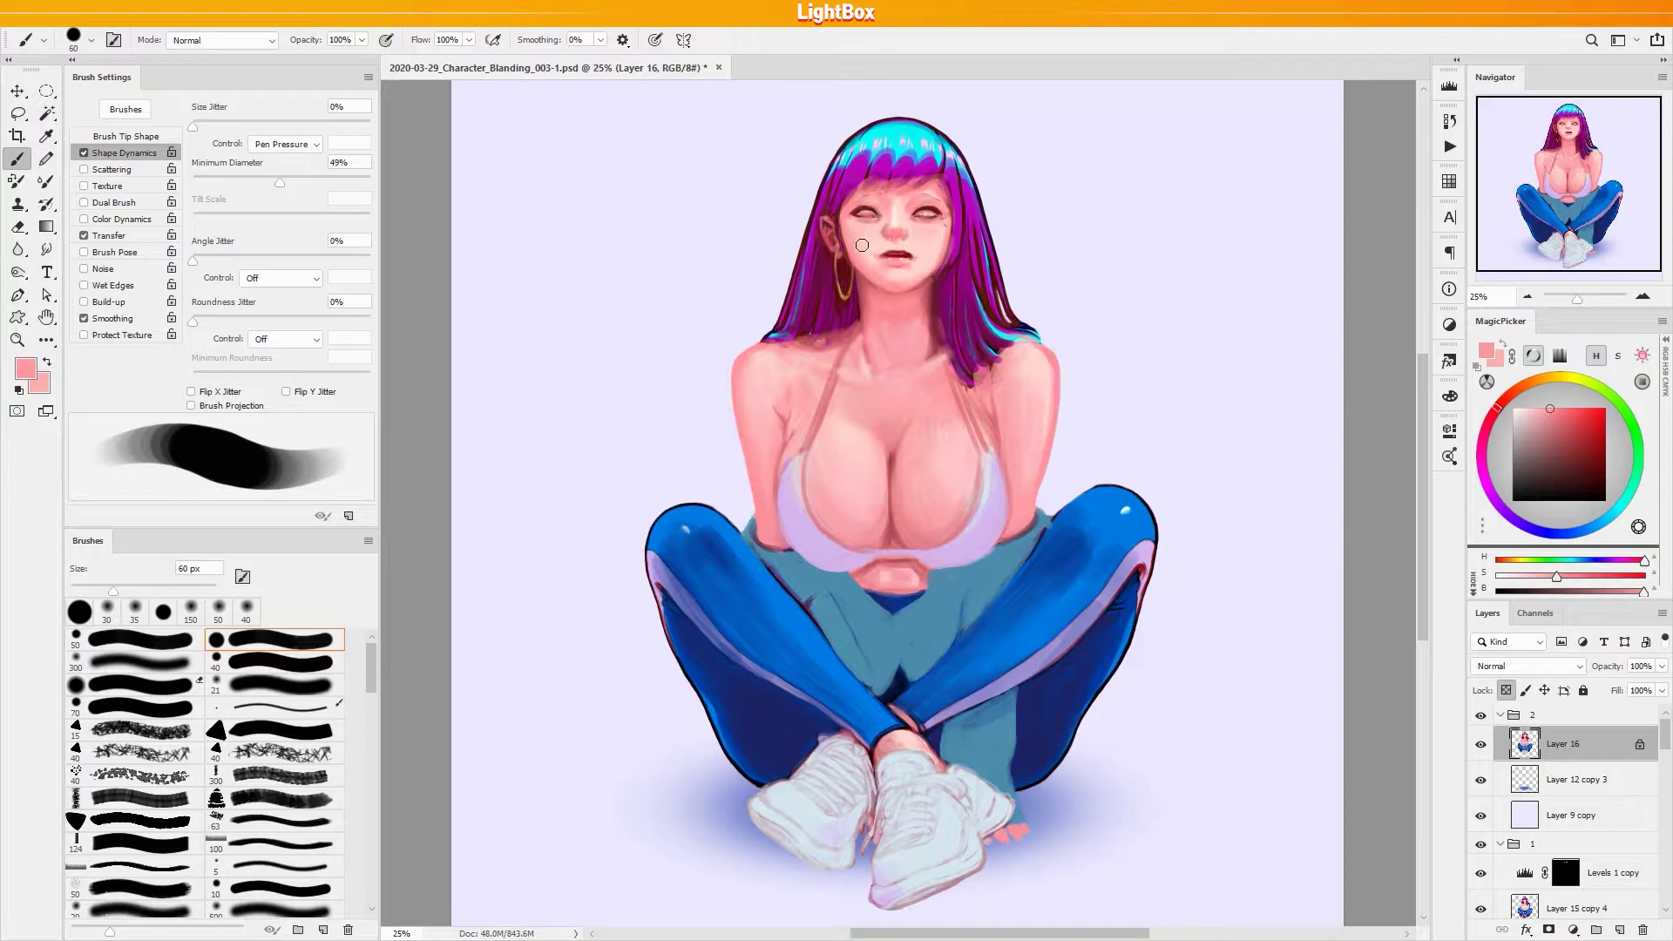
{"action": "left_click", "coordinate": [944, 230], "text": "alt"}
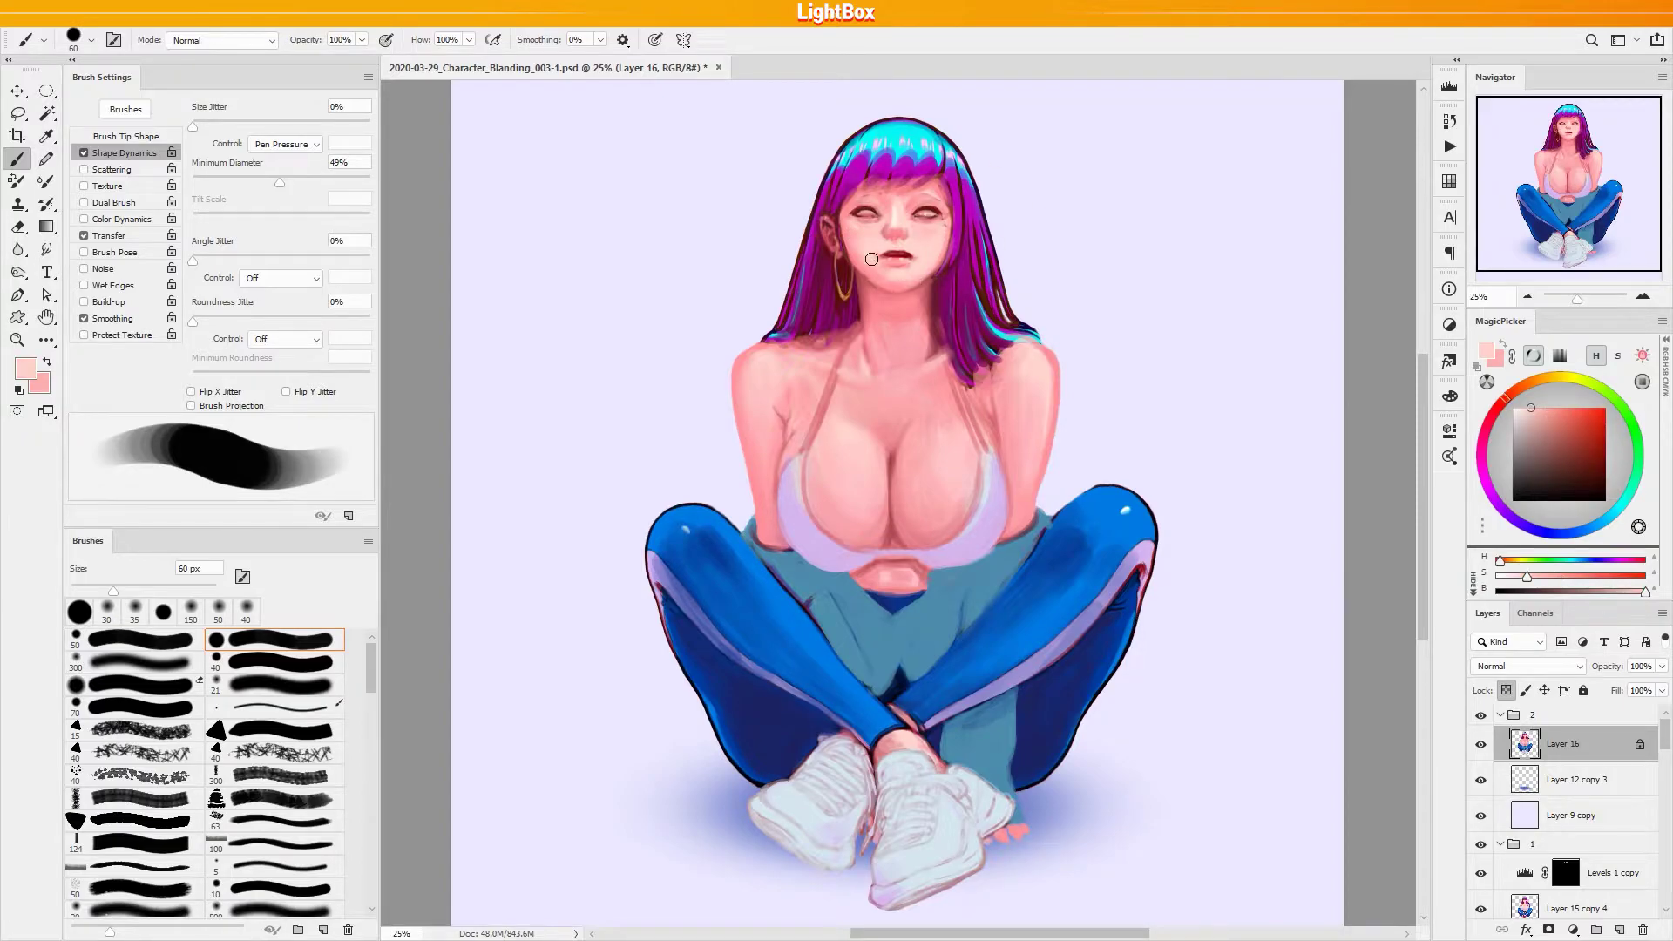
Soften the lower cheeks, mouth surroundings and chin with sampled skin pinks, using a 45 px brush at 50% opacity
{"action": "key", "text": "bracketleft"}
{"action": "key", "text": "5"}
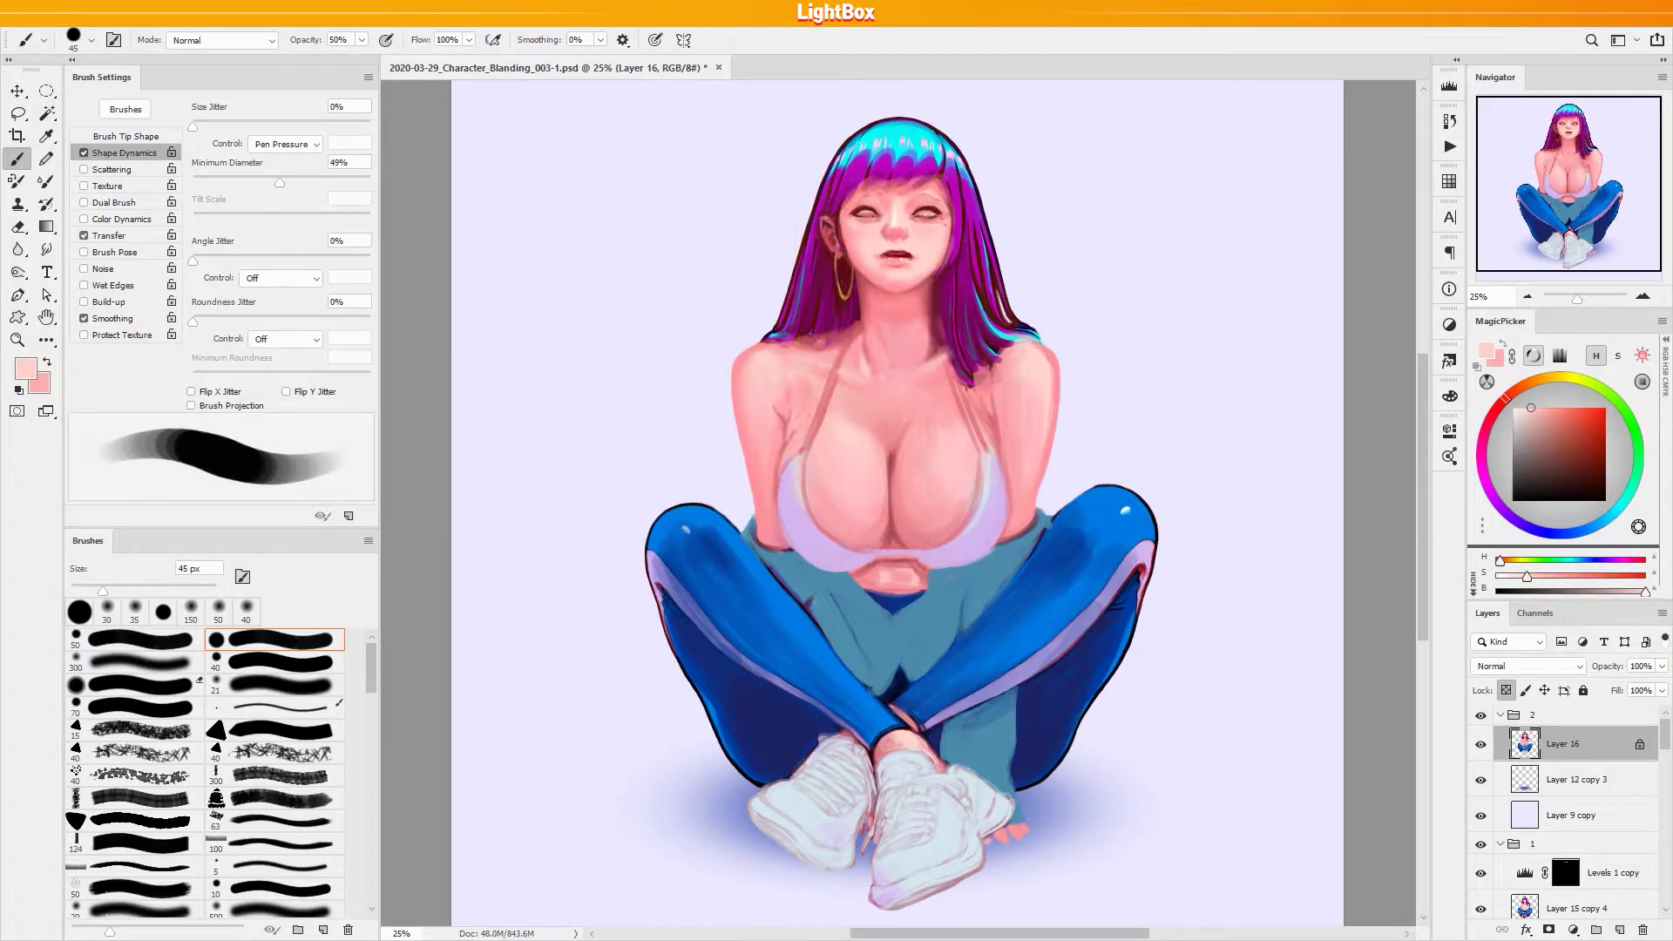
{"action": "left_click", "coordinate": [860, 252], "text": "alt"}
{"action": "left_click", "coordinate": [862, 254], "text": "alt"}
{"action": "left_click", "coordinate": [902, 266], "text": "alt"}
{"action": "left_click", "coordinate": [912, 268], "text": "alt"}
{"action": "left_click", "coordinate": [889, 278], "text": "alt"}
{"action": "left_click", "coordinate": [886, 278], "text": "alt"}
{"action": "left_click", "coordinate": [926, 272], "text": "alt"}
{"action": "left_click", "coordinate": [897, 278], "text": "alt"}
Repaint the upper lip and the area beneath the nose with sampled pinks, using a 20 px brush
{"action": "key", "text": "bracketleft"}
{"action": "key", "text": "bracketleft"}
{"action": "key", "text": "bracketleft"}
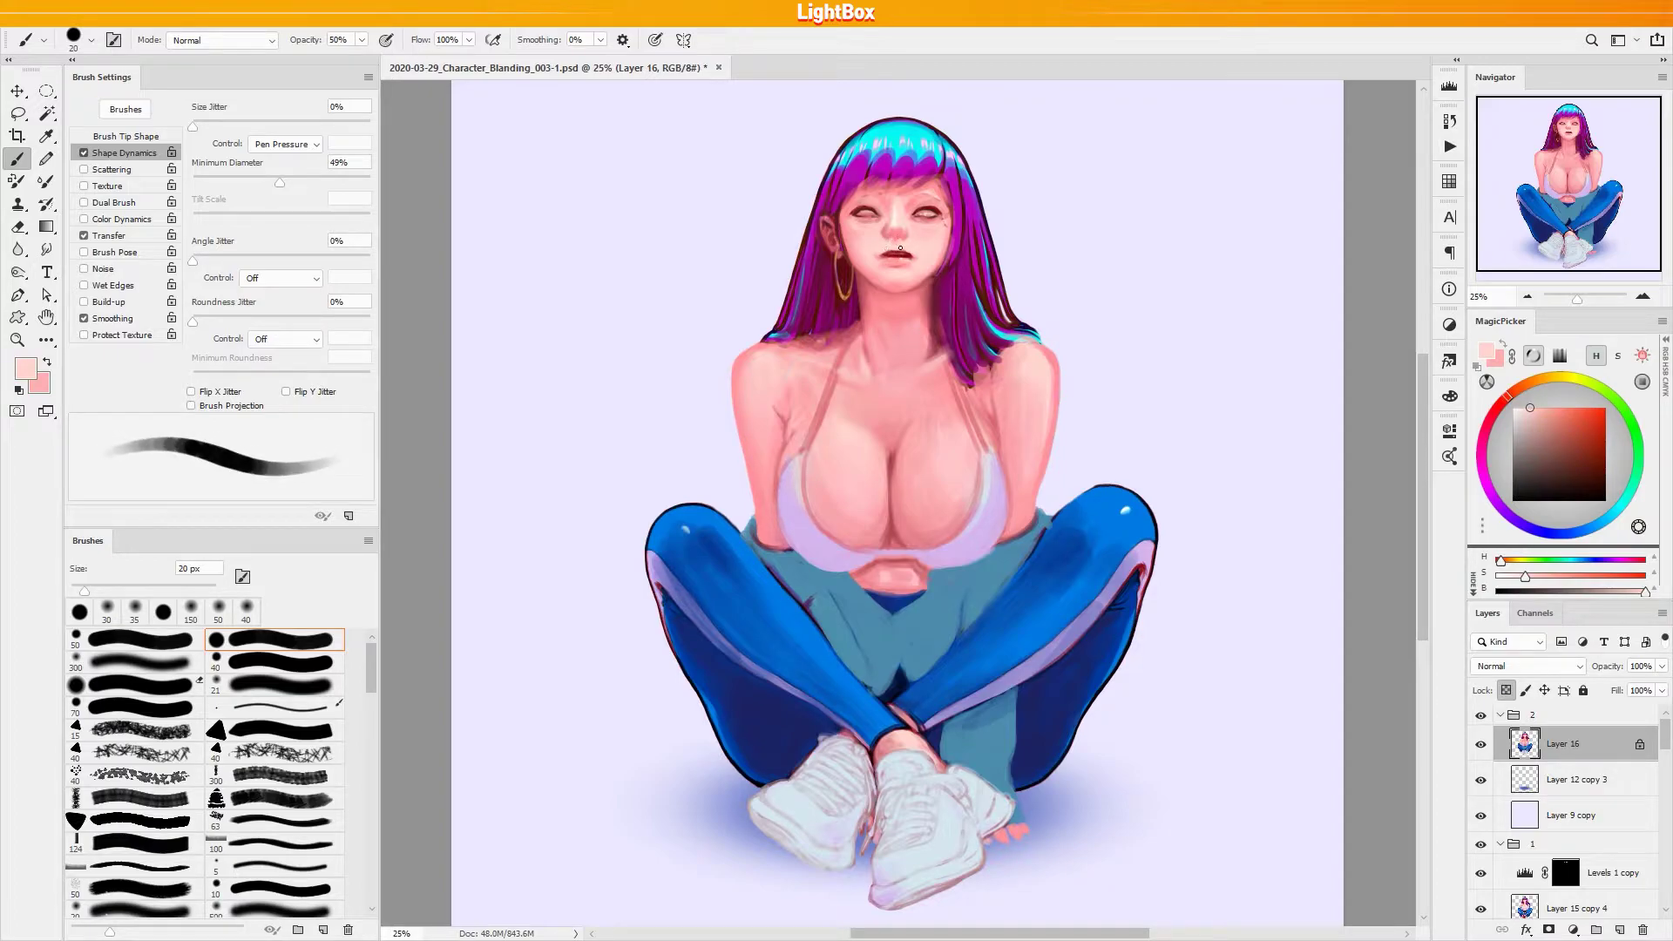
{"action": "left_click", "coordinate": [893, 245], "text": "alt"}
{"action": "left_click", "coordinate": [896, 236], "text": "alt"}
{"action": "left_click", "coordinate": [898, 246], "text": "alt"}
{"action": "left_click", "coordinate": [895, 250], "text": "alt"}
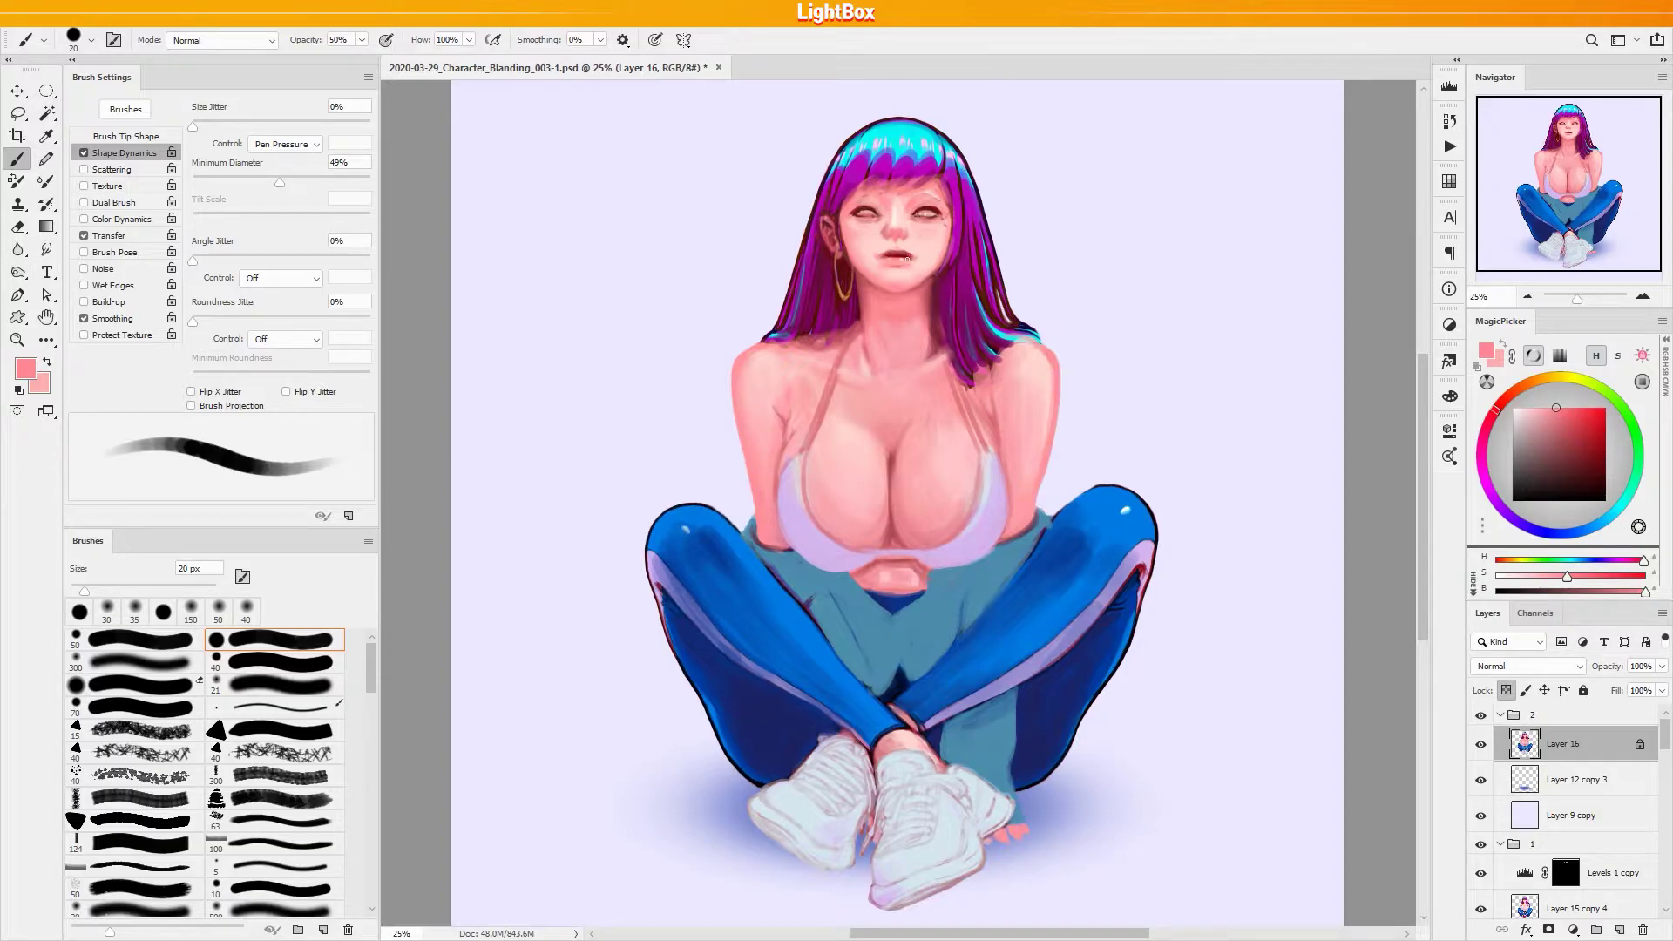
Paint the eyebrow on the earring side with a sampled dark brown, using a 20 px brush
{"action": "key", "text": "bracketleft"}
{"action": "key", "text": "bracketright"}
{"action": "left_click", "coordinate": [866, 201], "text": "alt"}
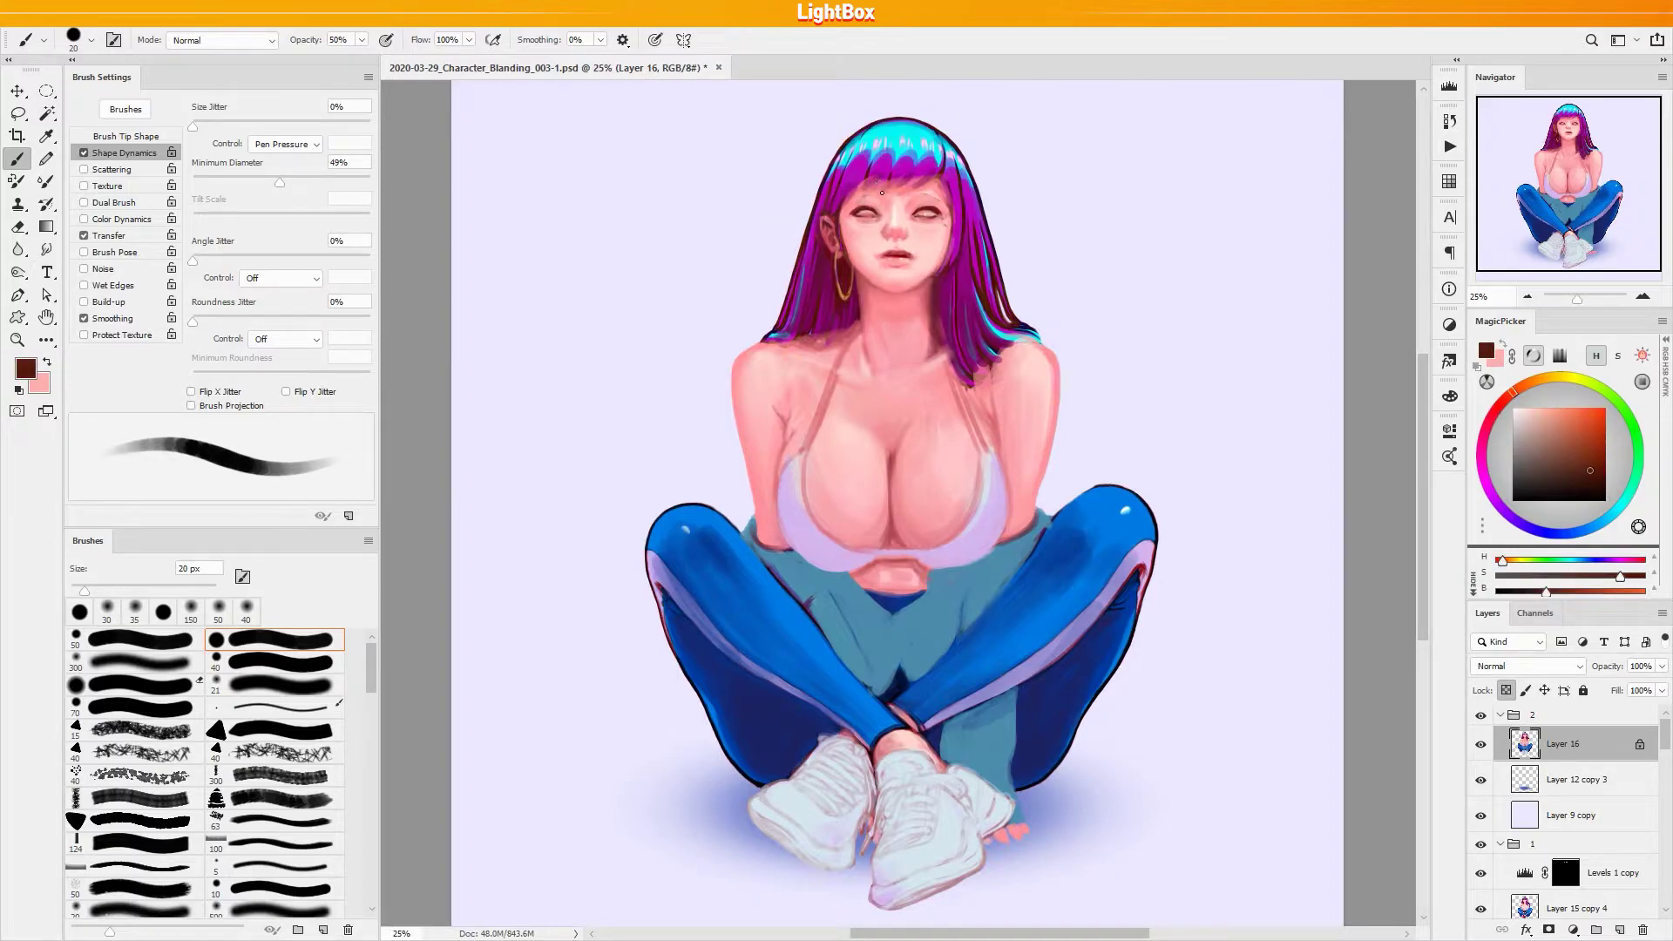
Paint over the eyebrows and forehead below the bangs with skin tones sampled from the face, using the 20 px brush
{"action": "left_click_drag", "start_coordinate": [878, 193], "coordinate": [857, 195]}
{"action": "left_click", "coordinate": [920, 195], "text": "alt"}
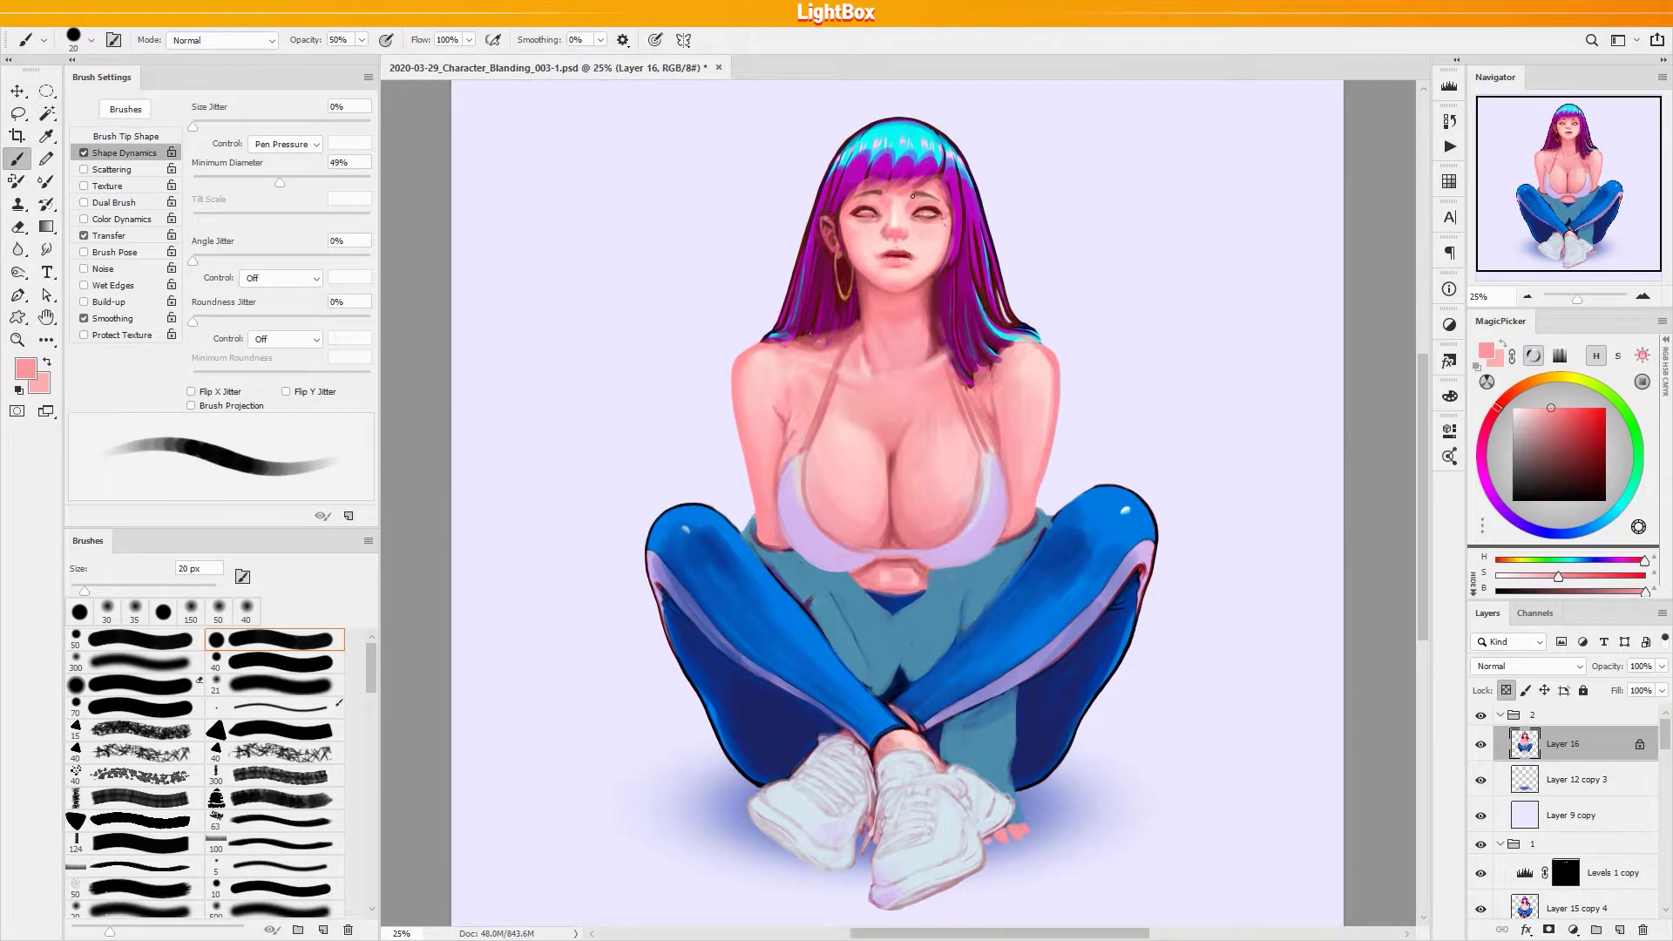
{"action": "left_click", "coordinate": [866, 198], "text": "alt"}
{"action": "left_click", "coordinate": [877, 194], "text": "alt"}
{"action": "left_click", "coordinate": [857, 190], "text": "alt"}
{"action": "left_click", "coordinate": [941, 185], "text": "alt"}
Blend the skin around the outer corners of both eyes with pink tones sampled from the surrounding face
{"action": "left_click", "coordinate": [947, 229], "text": "alt"}
{"action": "left_click", "coordinate": [947, 219], "text": "alt"}
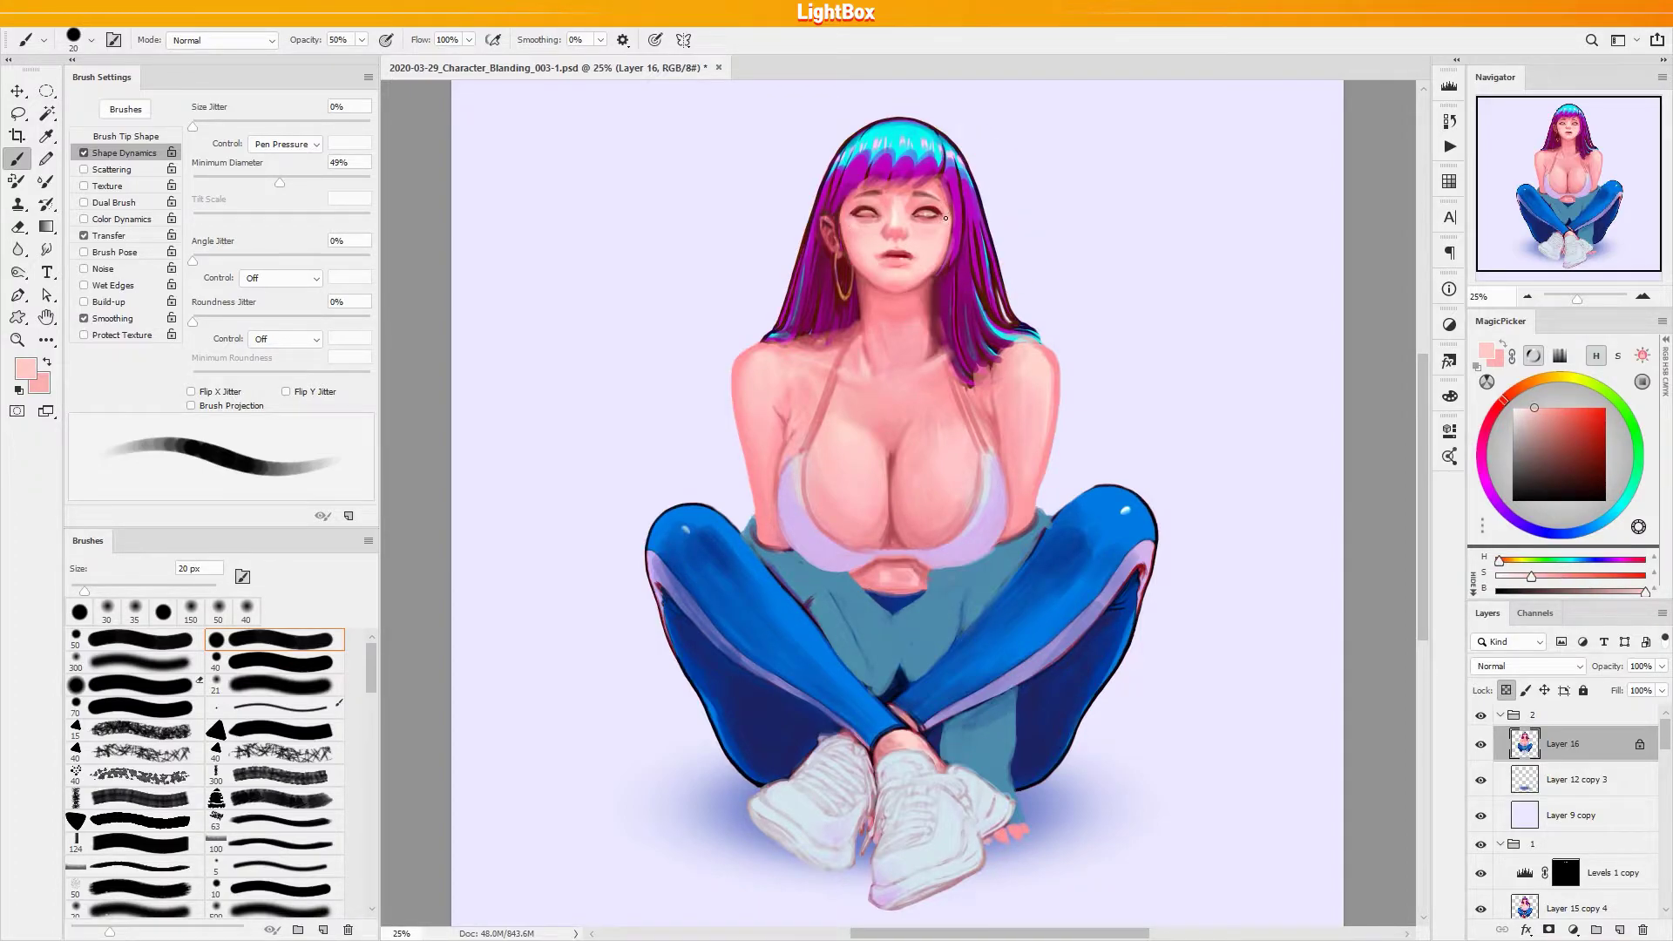
{"action": "left_click", "coordinate": [850, 217], "text": "alt"}
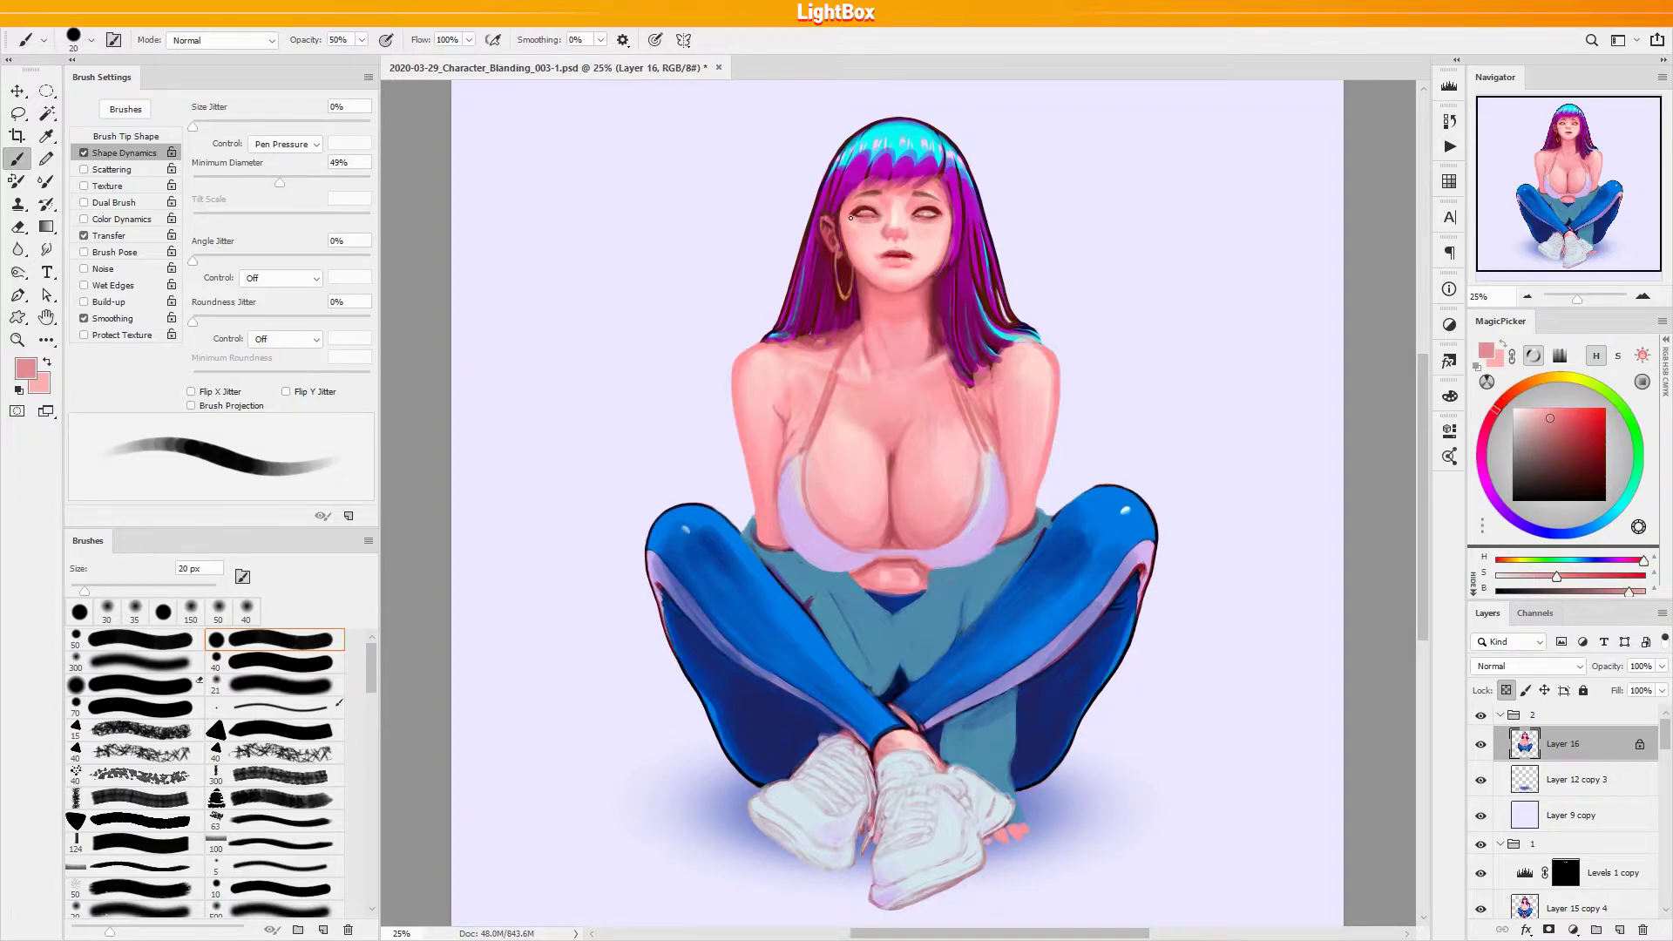
{"action": "left_click", "coordinate": [943, 221], "text": "alt"}
{"action": "left_click", "coordinate": [847, 213], "text": "alt"}
{"action": "left_click", "coordinate": [856, 221], "text": "alt"}
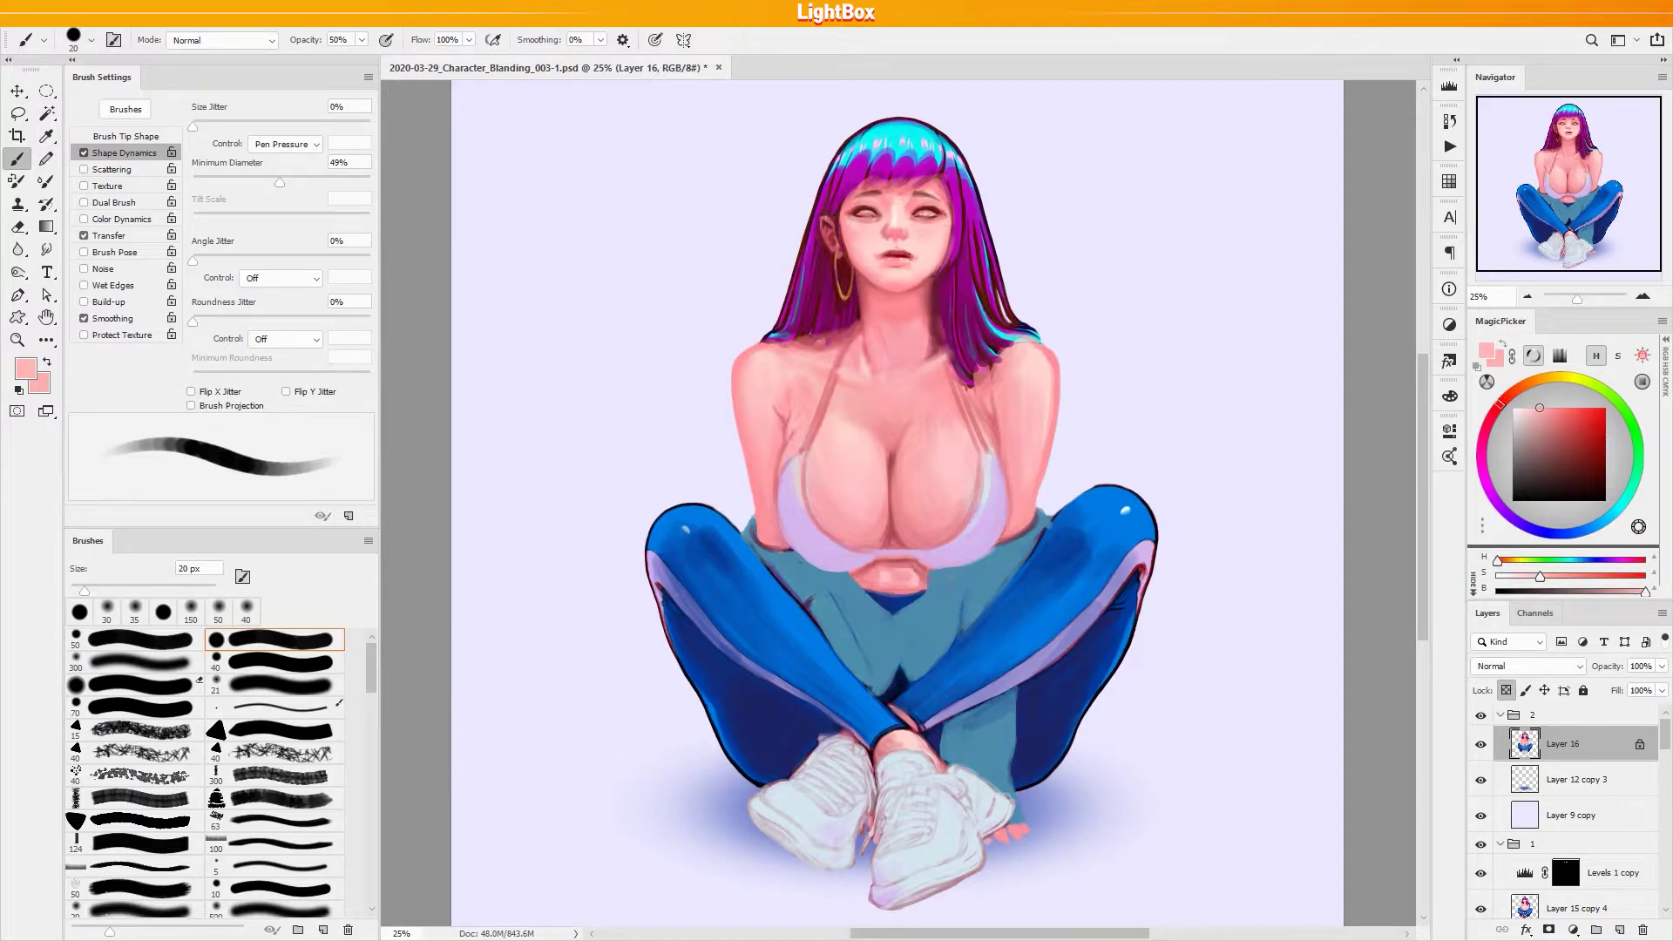
Smooth the shading under both eyes and on the cheek with sampled skin tones, varying the brush size between 15 and 35 px
{"action": "left_click", "coordinate": [926, 219], "text": "alt"}
{"action": "left_click", "coordinate": [852, 228], "text": "alt"}
{"action": "left_click", "coordinate": [863, 218], "text": "alt"}
{"action": "left_click", "coordinate": [932, 219], "text": "alt"}
{"action": "left_click", "coordinate": [867, 228], "text": "alt"}
{"action": "key", "text": "bracketright"}
{"action": "key", "text": "bracketright"}
{"action": "key", "text": "bracketright"}
{"action": "left_click", "coordinate": [852, 225], "text": "alt"}
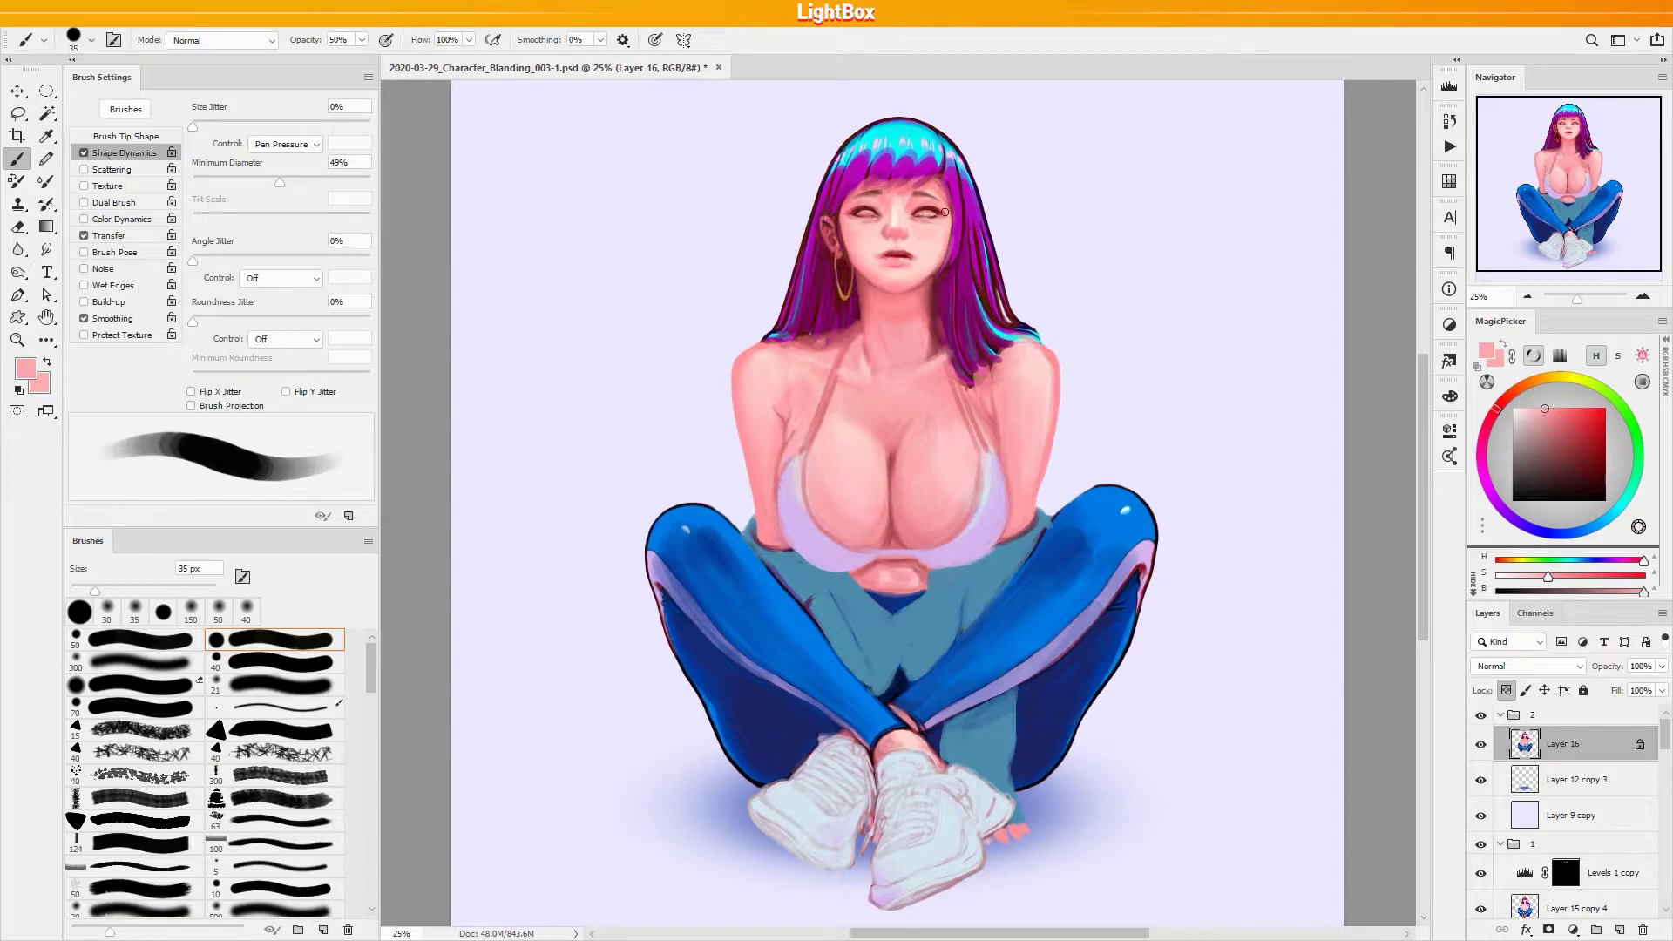
{"action": "key", "text": "bracketleft"}
{"action": "key", "text": "bracketleft"}
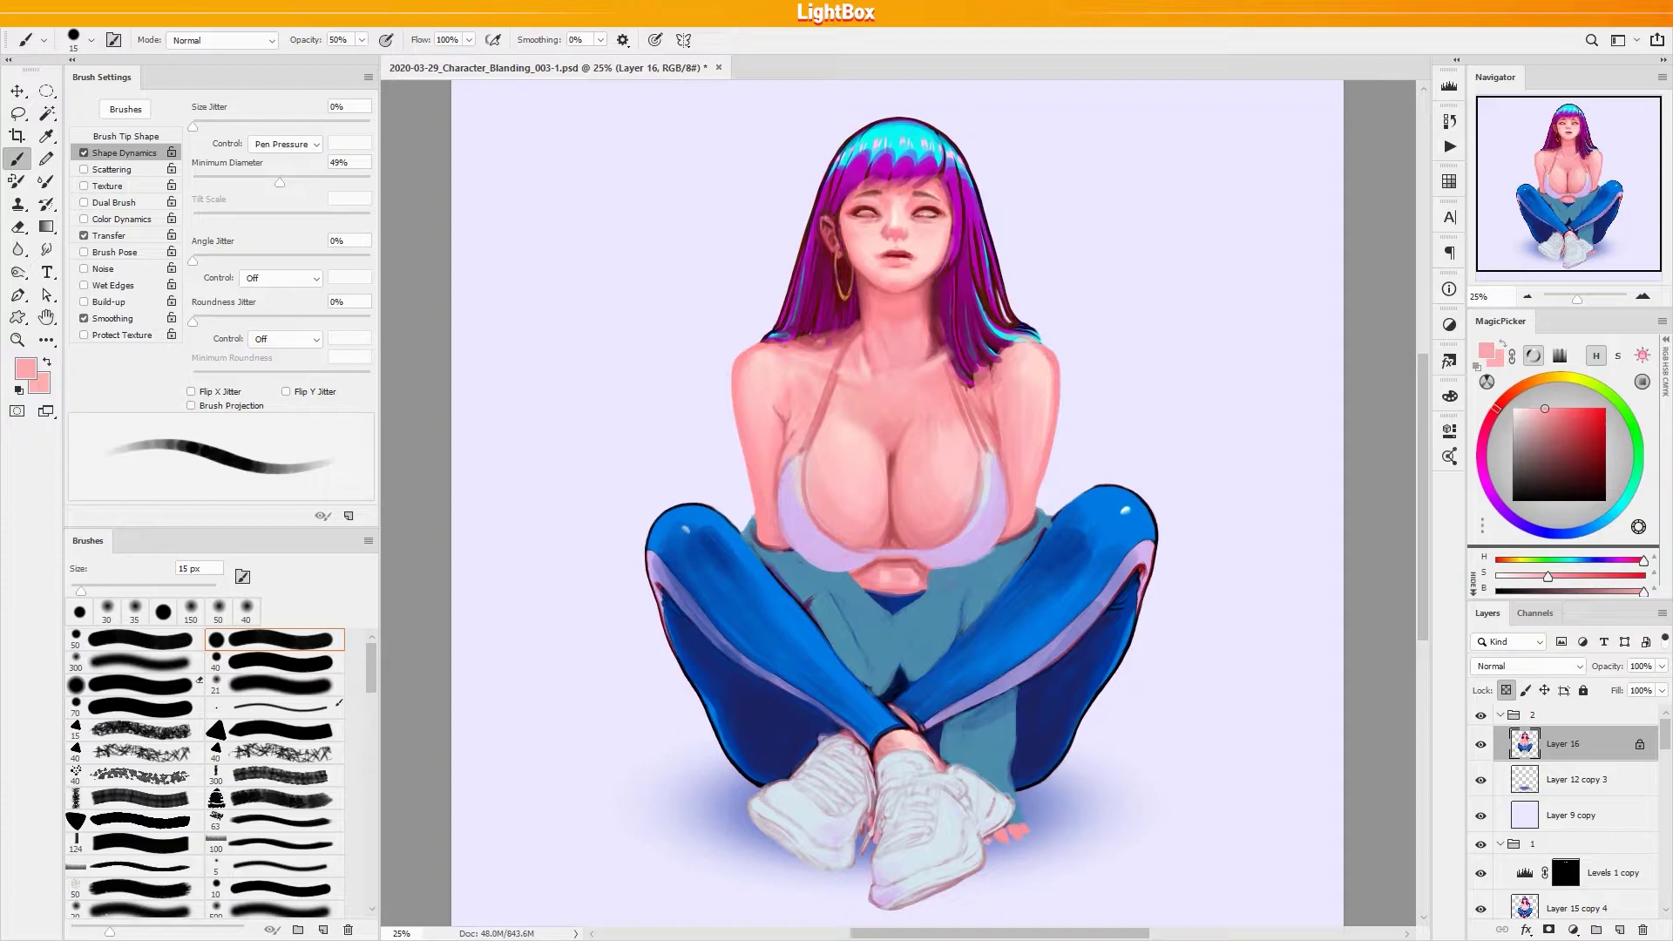
Select the head and shoulders with a rectangular marquee
{"action": "key", "text": "m"}
{"action": "left_click_drag", "start_coordinate": [735, 129], "coordinate": [1057, 403]}
{"action": "key", "text": "ctrl+d"}
{"action": "key", "text": "shift+m"}
{"action": "left_click_drag", "start_coordinate": [715, 105], "coordinate": [1081, 437]}
Unlock the transparent pixels of Layer 16 and open the selected area in the Liquify filter
{"action": "key", "text": "ctrl+shift+x"}
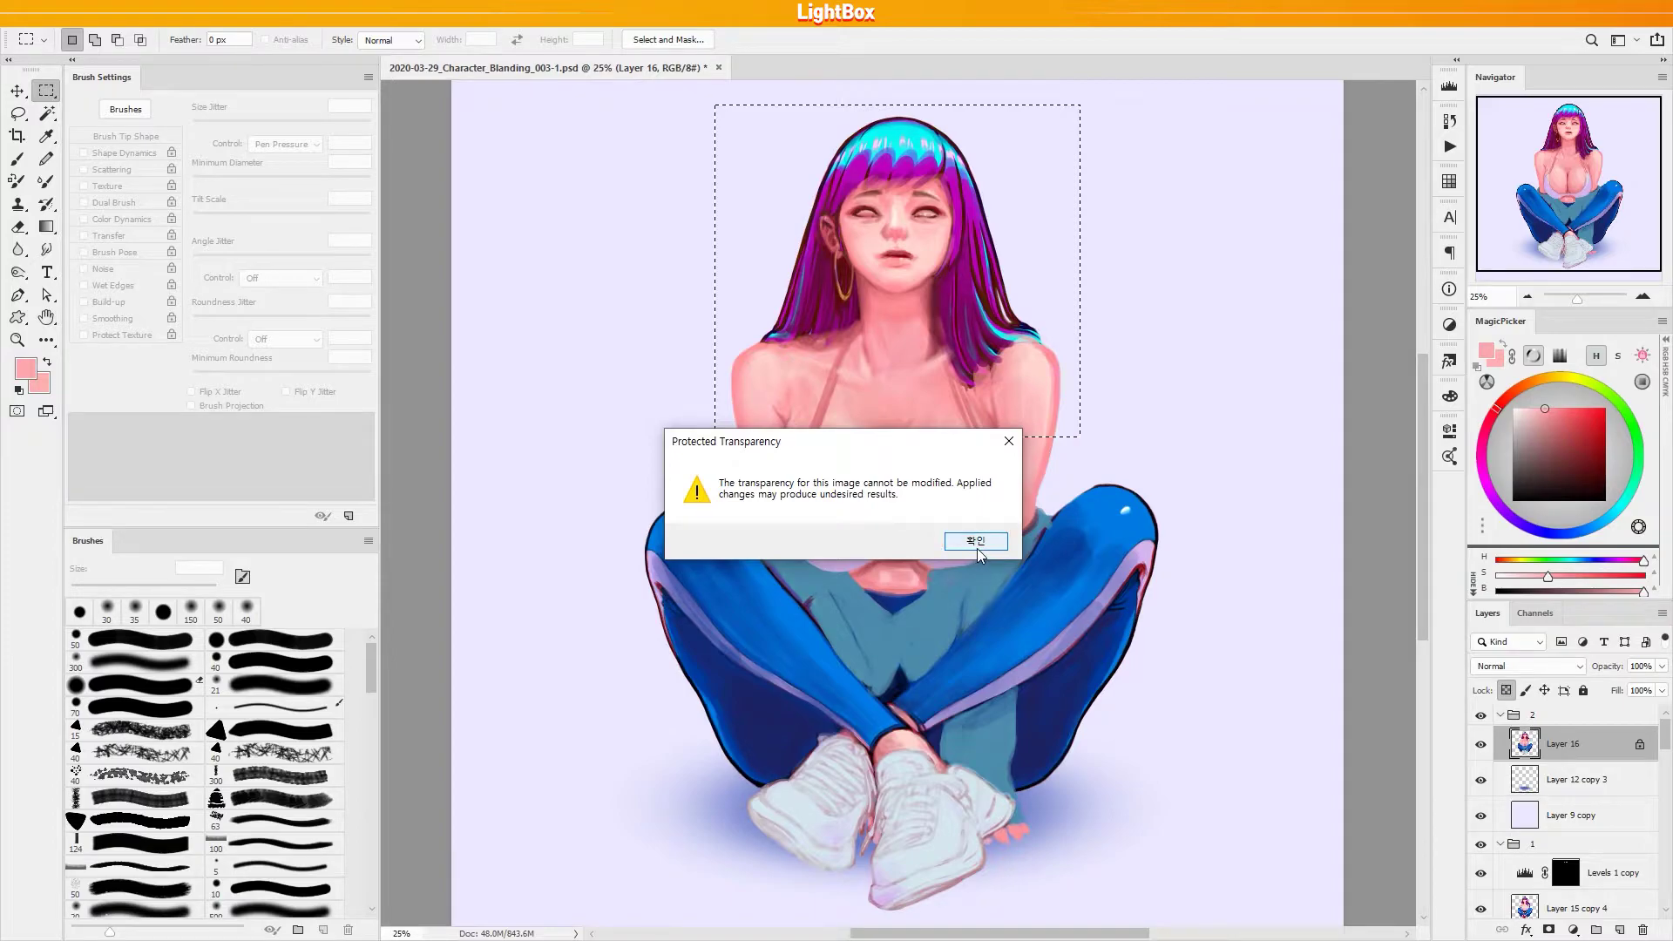
{"action": "left_click", "coordinate": [976, 542]}
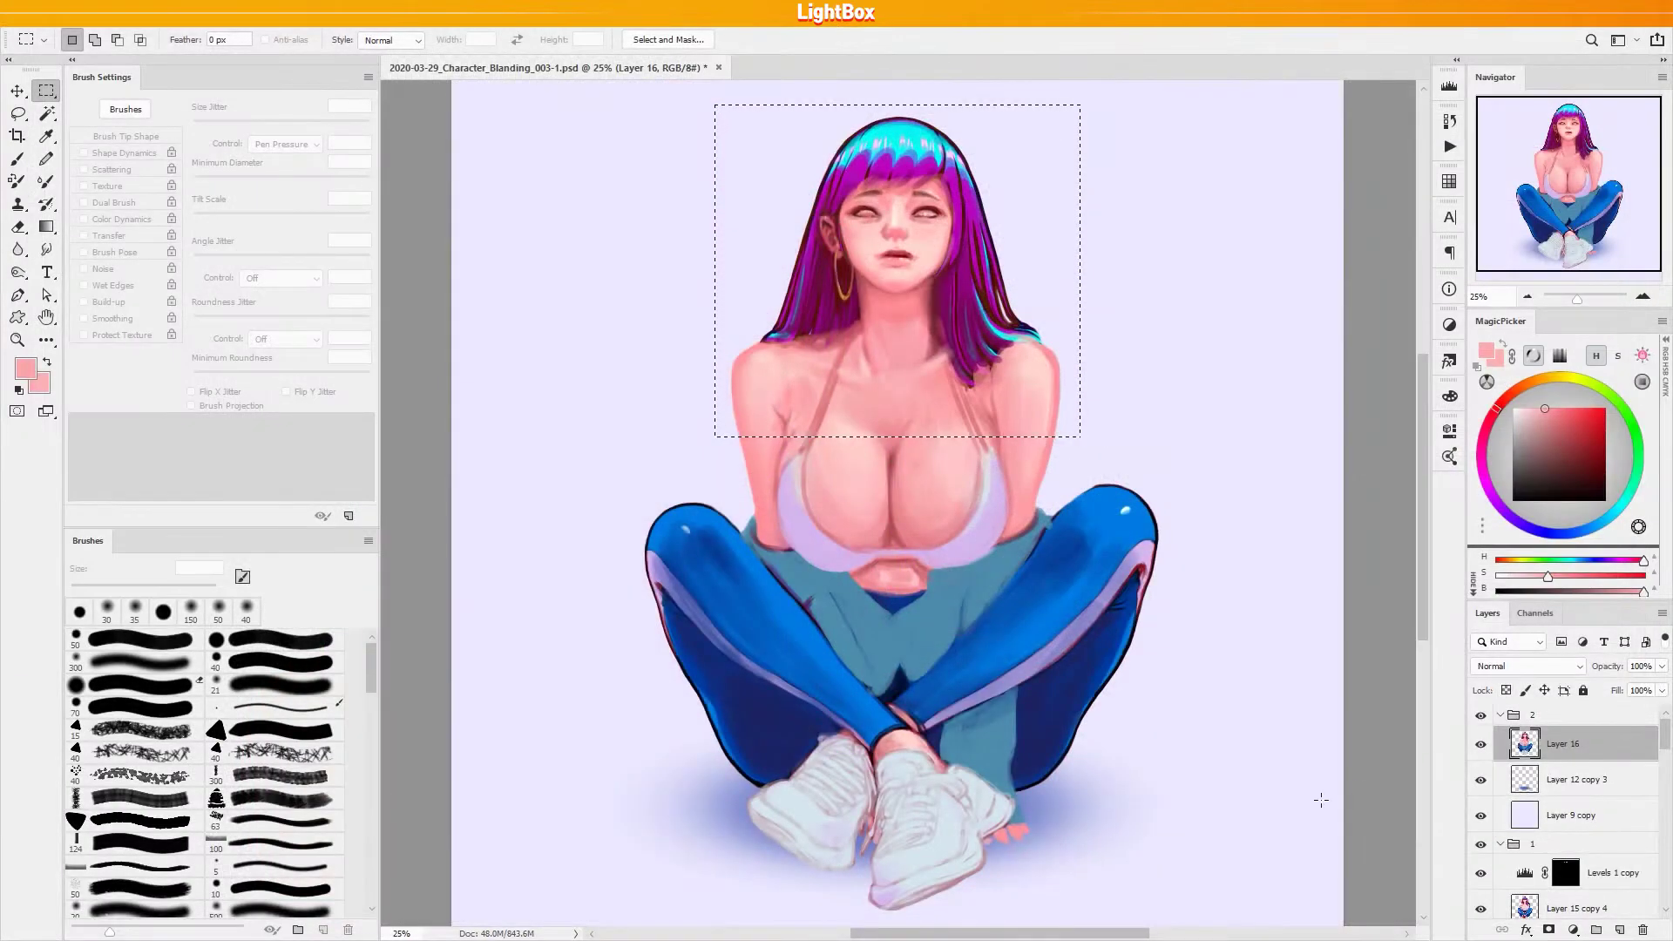
{"action": "key", "text": "ctrl+shift+x"}
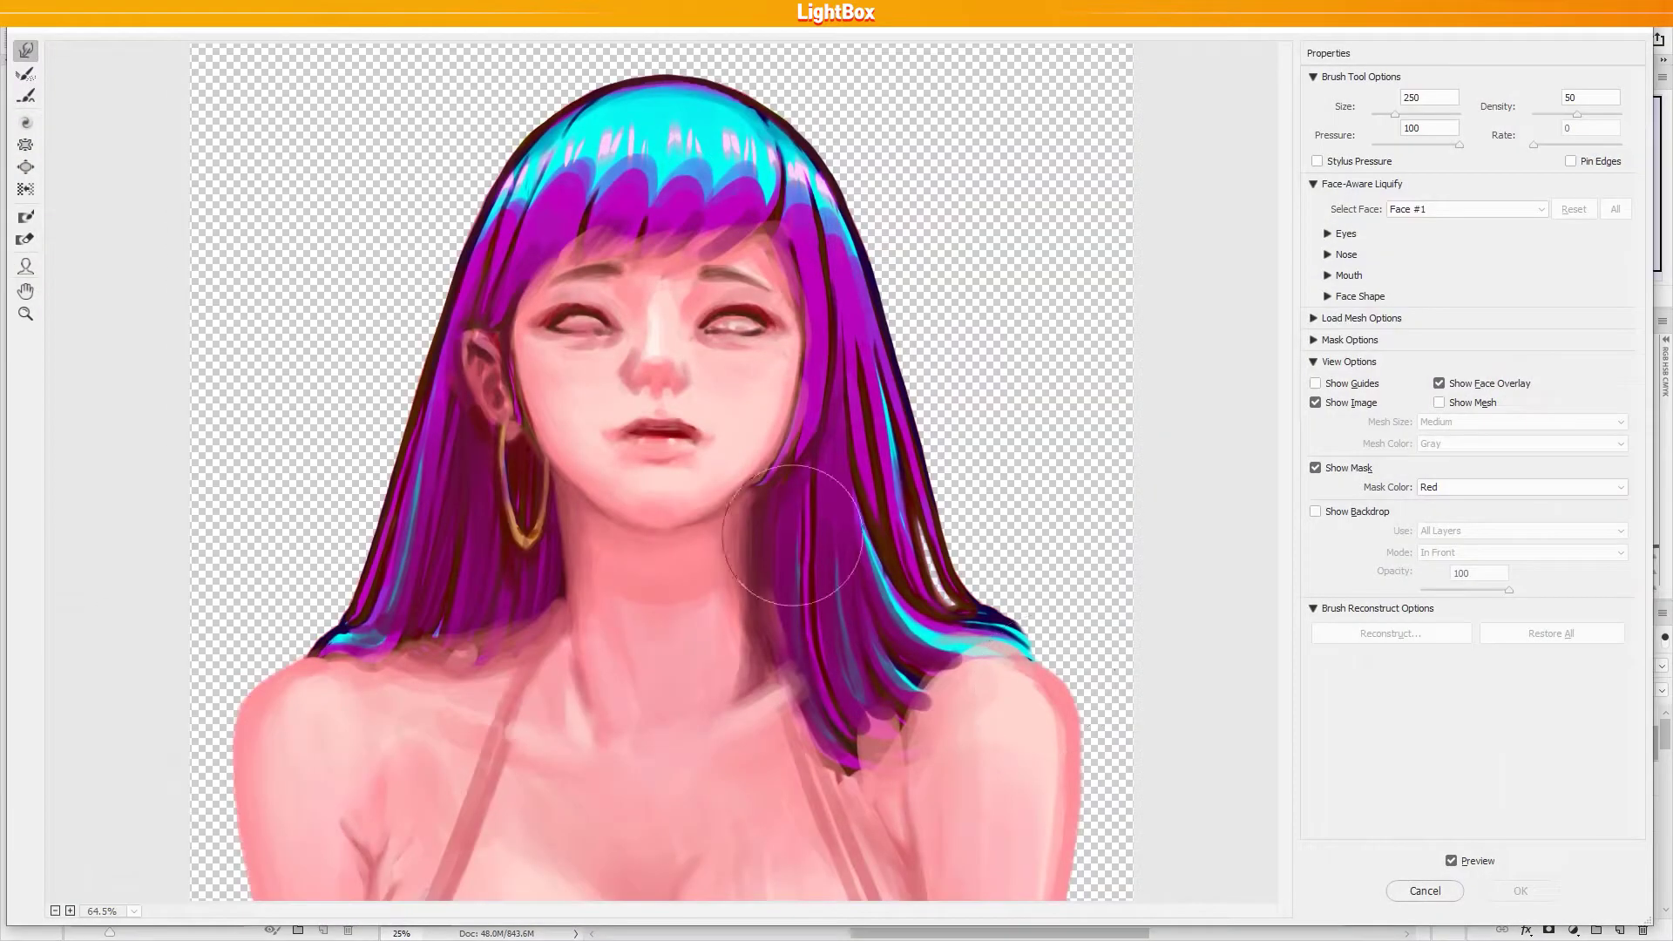
Reshape both eyes with the Forward Warp tool, using a Liquify brush smaller than 175
{"action": "key", "text": "ctrl+minus"}
{"action": "key", "text": "bracketleft"}
{"action": "key", "text": "bracketleft"}
{"action": "key", "text": "bracketleft"}
{"action": "key", "text": "bracketleft"}
{"action": "key", "text": "bracketleft"}
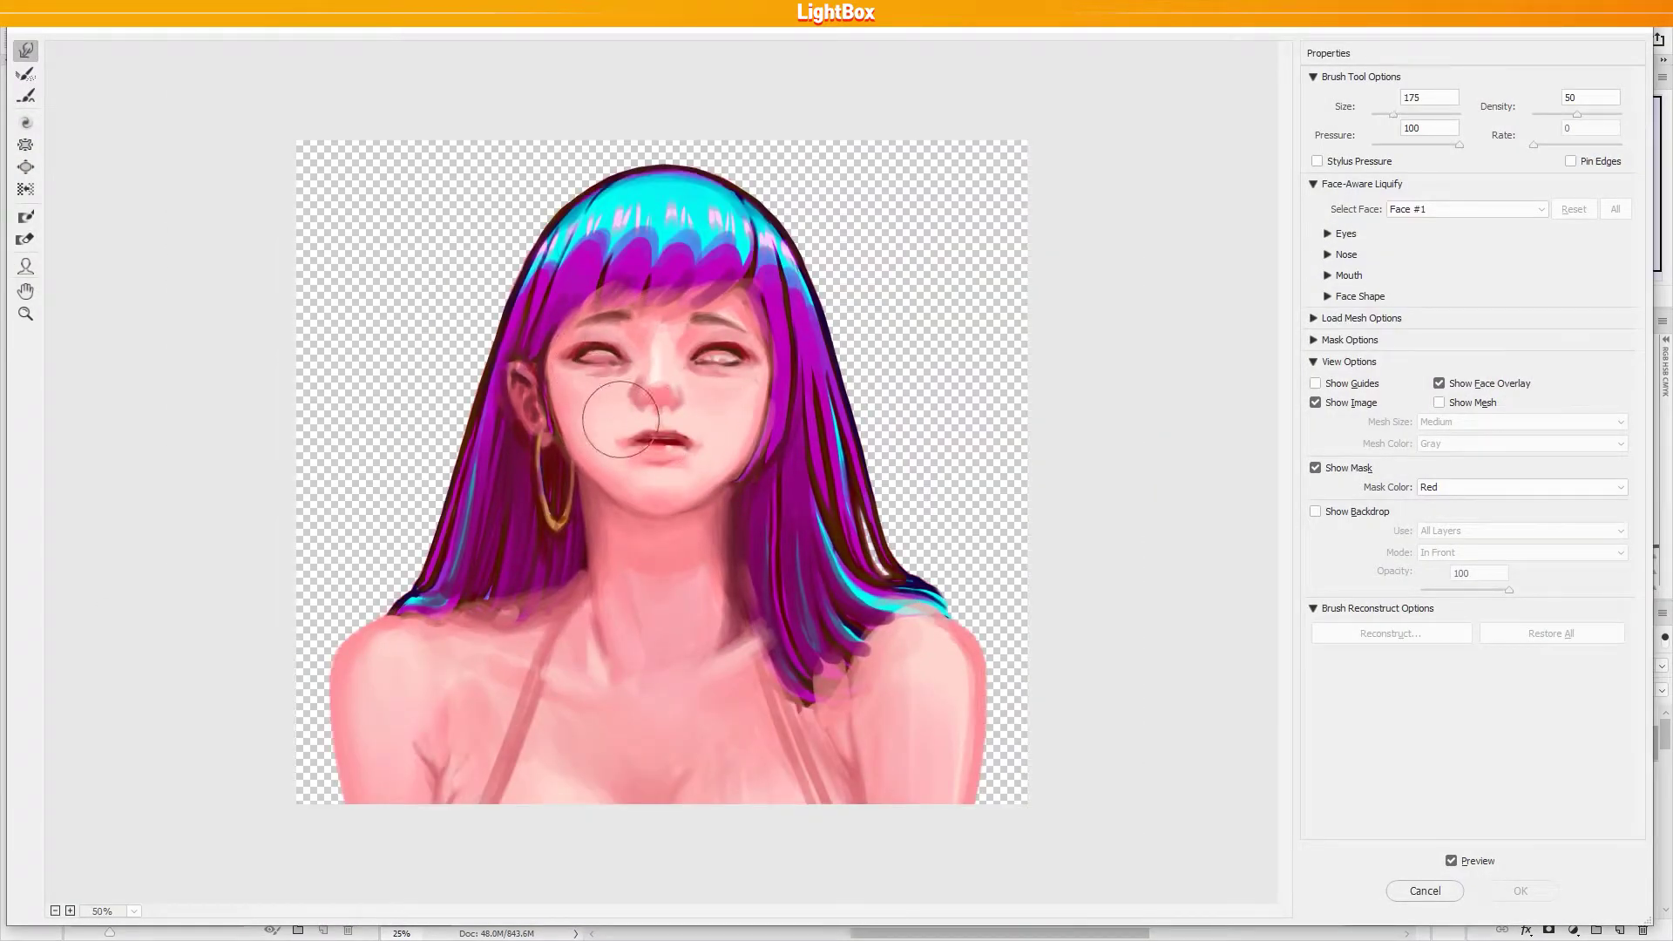
{"action": "key", "text": "bracketleft"}
{"action": "left_click_drag", "start_coordinate": [607, 355], "coordinate": [607, 343]}
{"action": "left_click_drag", "start_coordinate": [706, 357], "coordinate": [743, 361]}
{"action": "key", "text": "bracketleft"}
{"action": "mouse_move", "coordinate": [627, 361]}
{"action": "left_mouse_down"}
{"action": "mouse_move", "coordinate": [621, 340]}
{"action": "mouse_move", "coordinate": [628, 357]}
{"action": "left_mouse_up"}
Reduce the Liquify brush size to 30 for fine warping of the eye contours
{"action": "key", "text": "bracketleft"}
{"action": "key", "text": "bracketleft"}
{"action": "key", "text": "bracketleft"}
{"action": "key", "text": "bracketleft"}
{"action": "key", "text": "bracketleft"}
{"action": "key", "text": "bracketleft"}
{"action": "key", "text": "bracketleft"}
{"action": "key", "text": "bracketleft"}
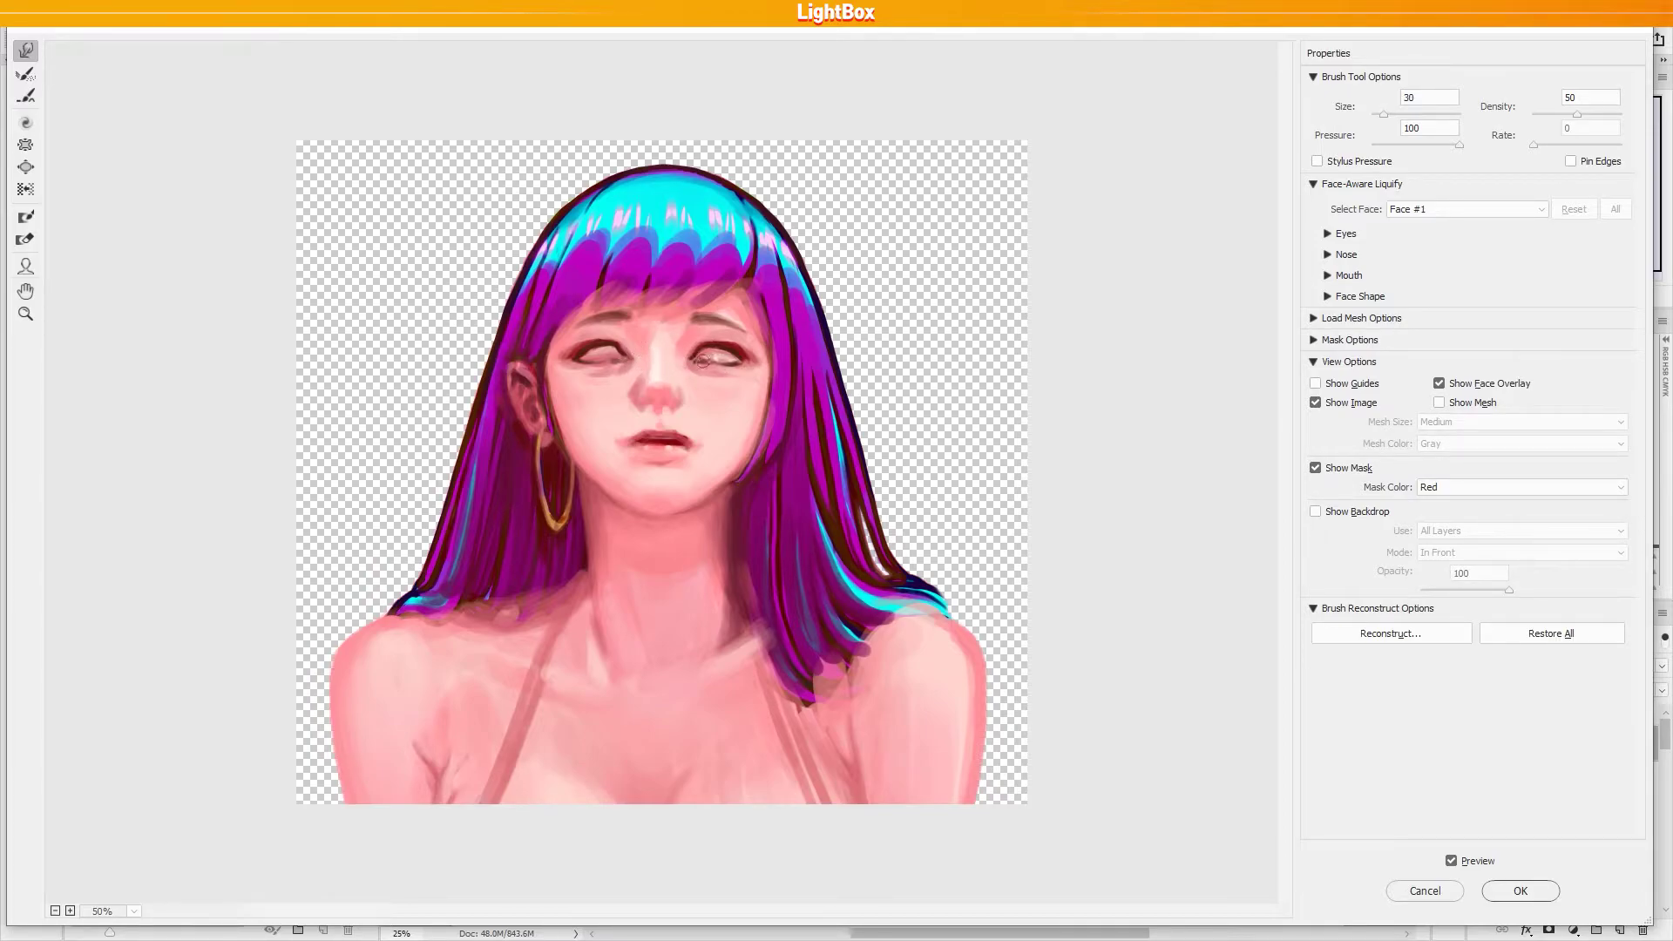
Refine the nose and mouth contours with small Forward Warp strokes, varying the Liquify brush size and finishing at 60
{"action": "key", "text": "bracketright"}
{"action": "key", "text": "bracketright"}
{"action": "key", "text": "bracketleft"}
{"action": "key", "text": "bracketright"}
{"action": "key", "text": "bracketright"}
{"action": "key", "text": "bracketright"}
{"action": "key", "text": "bracketleft"}
{"action": "key", "text": "bracketleft"}
{"action": "key", "text": "bracketleft"}
{"action": "key", "text": "bracketleft"}
{"action": "key", "text": "bracketleft"}
{"action": "key", "text": "bracketleft"}
{"action": "key", "text": "bracketright"}
{"action": "key", "text": "bracketright"}
{"action": "key", "text": "bracketright"}
{"action": "key", "text": "bracketright"}
{"action": "key", "text": "bracketright"}
{"action": "key", "text": "bracketright"}
{"action": "key", "text": "bracketleft"}
{"action": "key", "text": "bracketleft"}
{"action": "key", "text": "bracketleft"}
{"action": "key", "text": "bracketleft"}
{"action": "key", "text": "bracketleft"}
{"action": "key", "text": "bracketleft"}
{"action": "key", "text": "bracketleft"}
{"action": "key", "text": "bracketright"}
{"action": "key", "text": "bracketright"}
{"action": "key", "text": "bracketright"}
{"action": "key", "text": "bracketright"}
{"action": "key", "text": "bracketright"}
{"action": "key", "text": "bracketright"}
{"action": "key", "text": "bracketright"}
{"action": "key", "text": "bracketright"}
{"action": "key", "text": "bracketright"}
{"action": "key", "text": "bracketright"}
{"action": "key", "text": "bracketright"}
{"action": "key", "text": "bracketright"}
{"action": "key", "text": "bracketleft"}
{"action": "key", "text": "bracketleft"}
{"action": "key", "text": "bracketleft"}
{"action": "key", "text": "bracketleft"}
{"action": "key", "text": "bracketleft"}
{"action": "key", "text": "bracketleft"}
{"action": "key", "text": "bracketleft"}
{"action": "key", "text": "bracketleft"}
{"action": "key", "text": "bracketleft"}
{"action": "key", "text": "bracketleft"}
{"action": "key", "text": "bracketleft"}
{"action": "key", "text": "bracketleft"}
{"action": "key", "text": "bracketleft"}
{"action": "key", "text": "bracketleft"}
{"action": "key", "text": "bracketleft"}
{"action": "key", "text": "bracketleft"}
{"action": "key", "text": "bracketleft"}
{"action": "key", "text": "bracketleft"}
{"action": "key", "text": "bracketleft"}
{"action": "key", "text": "bracketleft"}
{"action": "key", "text": "bracketright"}
{"action": "key", "text": "bracketright"}
{"action": "key", "text": "bracketleft"}
{"action": "key", "text": "bracketleft"}
{"action": "key", "text": "bracketleft"}
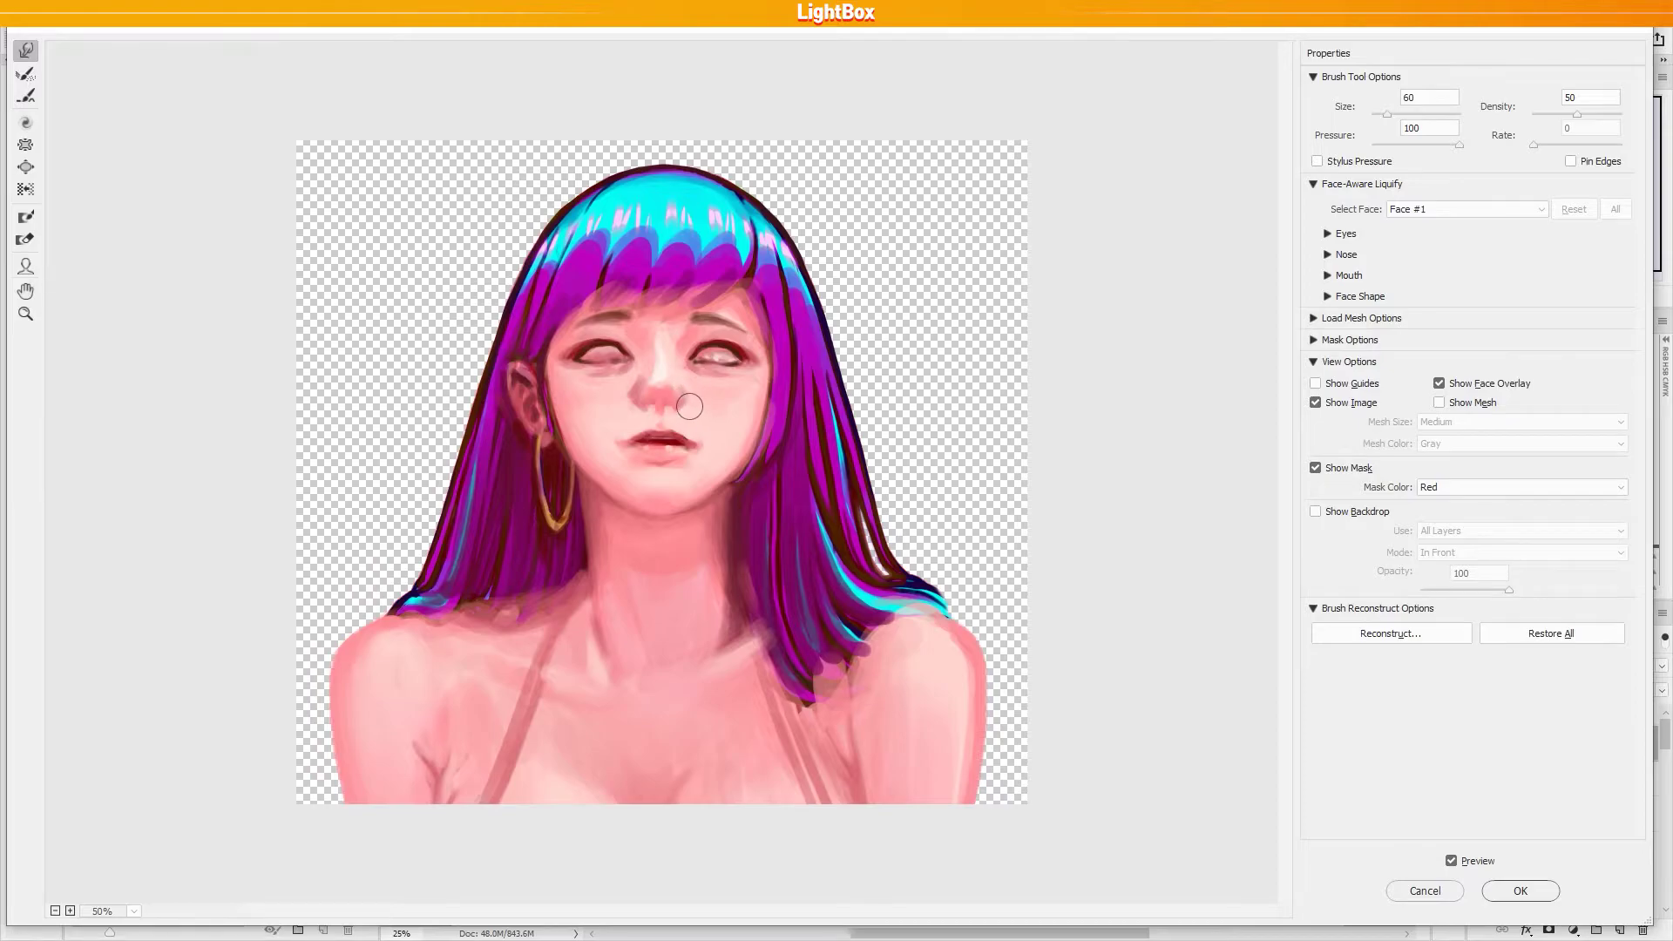
Reshape the lips and mouth corners with the Forward Warp tool, varying the Liquify brush size for the strokes
{"action": "key", "text": "bracketleft"}
{"action": "key", "text": "bracketleft"}
{"action": "key", "text": "bracketleft"}
{"action": "key", "text": "bracketleft"}
{"action": "key", "text": "bracketleft"}
{"action": "key", "text": "bracketleft"}
{"action": "key", "text": "bracketleft"}
{"action": "key", "text": "bracketleft"}
{"action": "key", "text": "bracketleft"}
{"action": "key", "text": "bracketleft"}
{"action": "key", "text": "bracketleft"}
{"action": "key", "text": "bracketleft"}
{"action": "key", "text": "bracketright"}
{"action": "key", "text": "bracketright"}
{"action": "key", "text": "bracketright"}
{"action": "key", "text": "bracketright"}
{"action": "key", "text": "bracketleft"}
{"action": "key", "text": "bracketright"}
{"action": "key", "text": "bracketleft"}
{"action": "key", "text": "bracketright"}
{"action": "key", "text": "bracketright"}
{"action": "key", "text": "bracketright"}
{"action": "key", "text": "bracketright"}
{"action": "key", "text": "bracketright"}
{"action": "key", "text": "bracketright"}
{"action": "key", "text": "bracketright"}
{"action": "key", "text": "bracketright"}
{"action": "key", "text": "bracketright"}
{"action": "mouse_move", "coordinate": [710, 466]}
{"action": "left_mouse_down"}
{"action": "mouse_move", "coordinate": [712, 446]}
{"action": "mouse_move", "coordinate": [618, 443]}
{"action": "left_mouse_up"}
Fine-tune the lower face around the mouth and chin with the Forward Warp tool, finishing with a brush size of 125
{"action": "key", "text": "bracketleft"}
{"action": "key", "text": "bracketleft"}
{"action": "key", "text": "bracketleft"}
{"action": "key", "text": "bracketleft"}
{"action": "key", "text": "bracketleft"}
{"action": "key", "text": "bracketleft"}
{"action": "key", "text": "bracketright"}
{"action": "key", "text": "bracketright"}
{"action": "key", "text": "bracketright"}
{"action": "key", "text": "bracketright"}
{"action": "key", "text": "bracketright"}
{"action": "key", "text": "bracketright"}
{"action": "key", "text": "bracketright"}
{"action": "key", "text": "bracketright"}
{"action": "key", "text": "bracketright"}
{"action": "key", "text": "bracketright"}
{"action": "key", "text": "bracketright"}
{"action": "key", "text": "bracketright"}
{"action": "key", "text": "bracketleft"}
{"action": "key", "text": "bracketleft"}
{"action": "key", "text": "]"}
{"action": "key", "text": "]"}
{"action": "key", "text": "]"}
{"action": "key", "text": "]"}
{"action": "key", "text": "]"}
{"action": "key", "text": "]"}
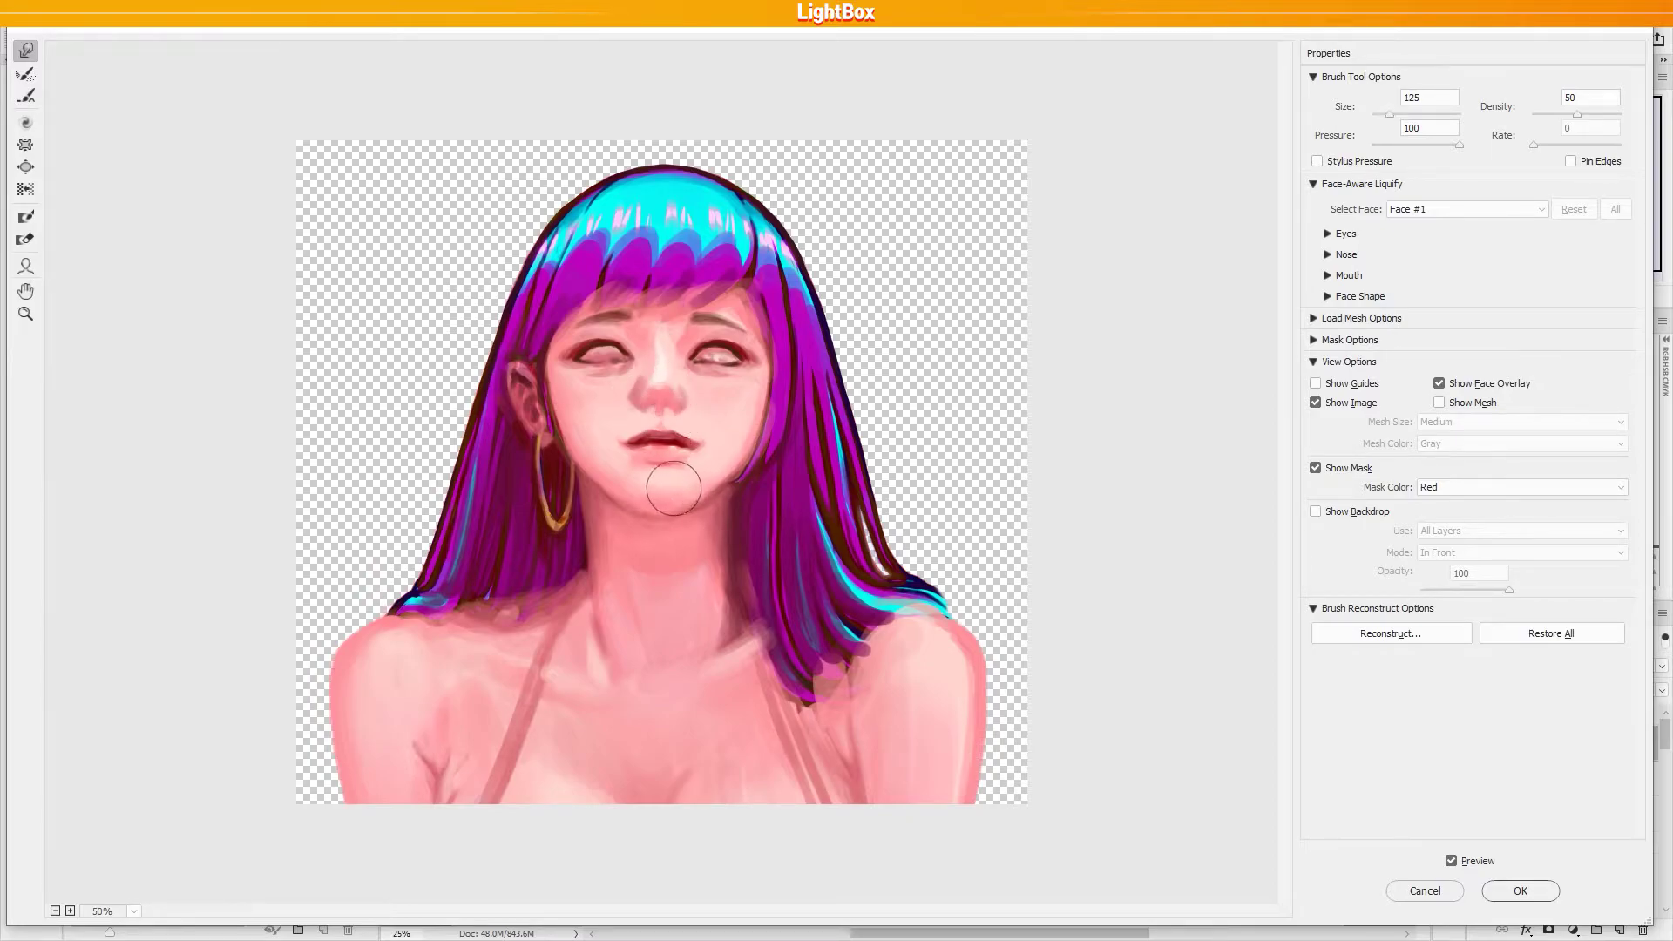
Adjust the face and neck contours with the Forward Warp tool, using a brush size of 175 and finishing at 90
{"action": "key", "text": "["}
{"action": "key", "text": "["}
{"action": "key", "text": "["}
{"action": "key", "text": "bracketleft"}
{"action": "key", "text": "bracketright"}
{"action": "key", "text": "bracketright"}
{"action": "key", "text": "bracketright"}
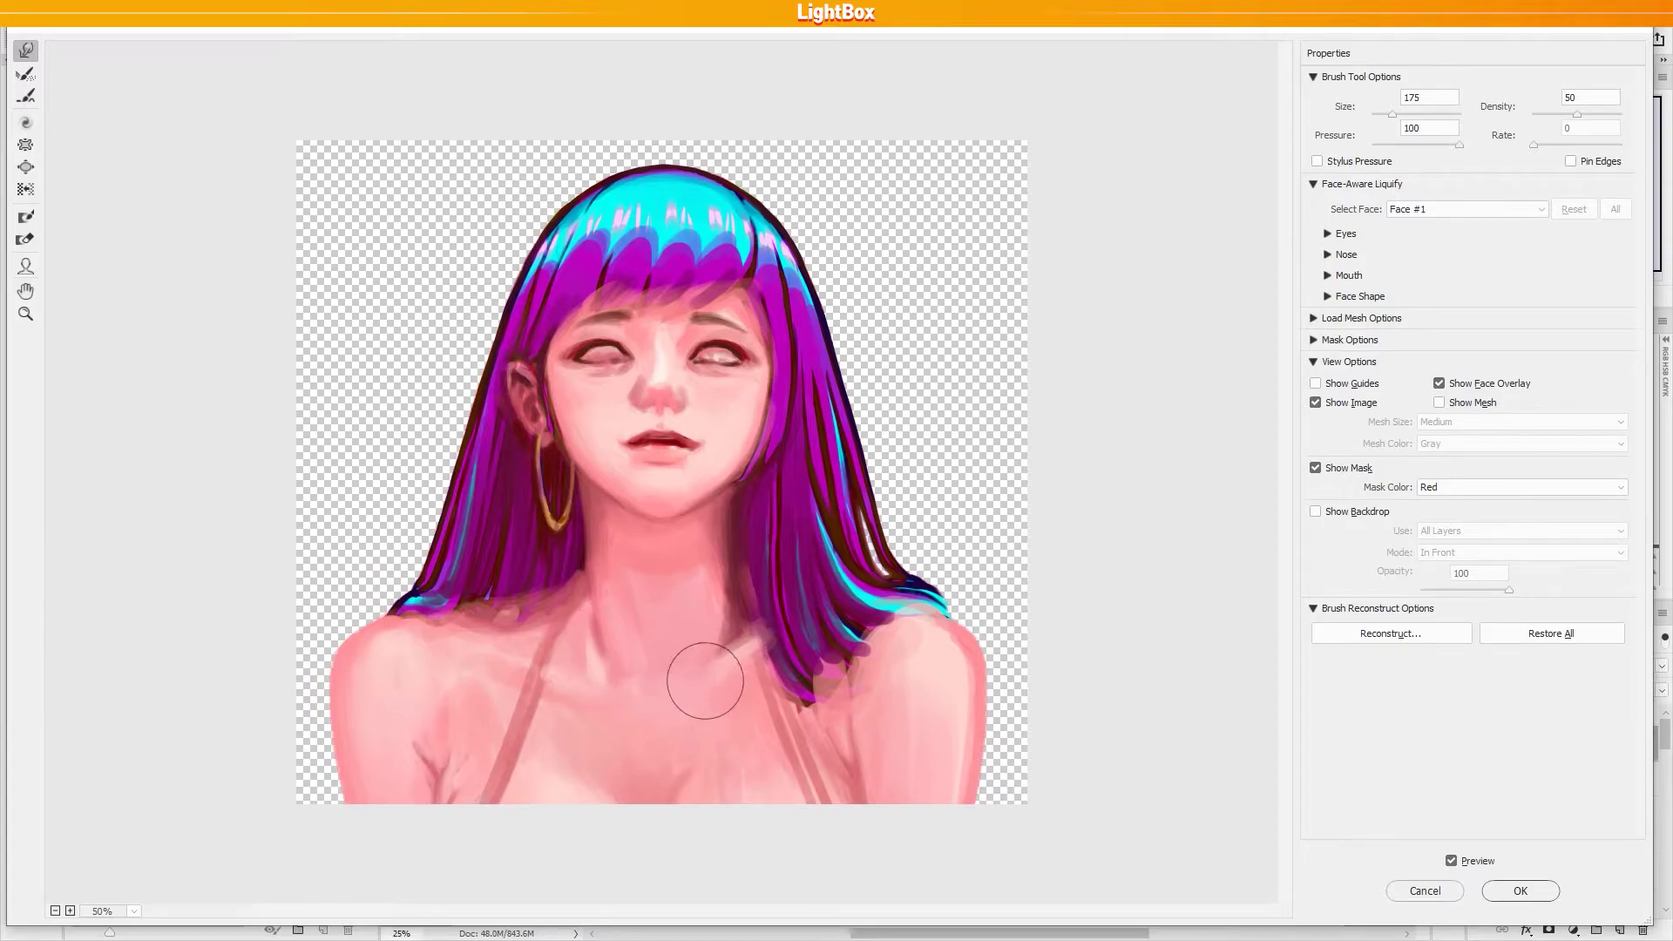
{"action": "key", "text": "bracketleft"}
{"action": "key", "text": "bracketleft"}
{"action": "key", "text": "bracketleft"}
{"action": "key", "text": "bracketright"}
{"action": "key", "text": "bracketright"}
{"action": "key", "text": "bracketleft"}
{"action": "key", "text": "bracketleft"}
{"action": "key", "text": "bracketleft"}
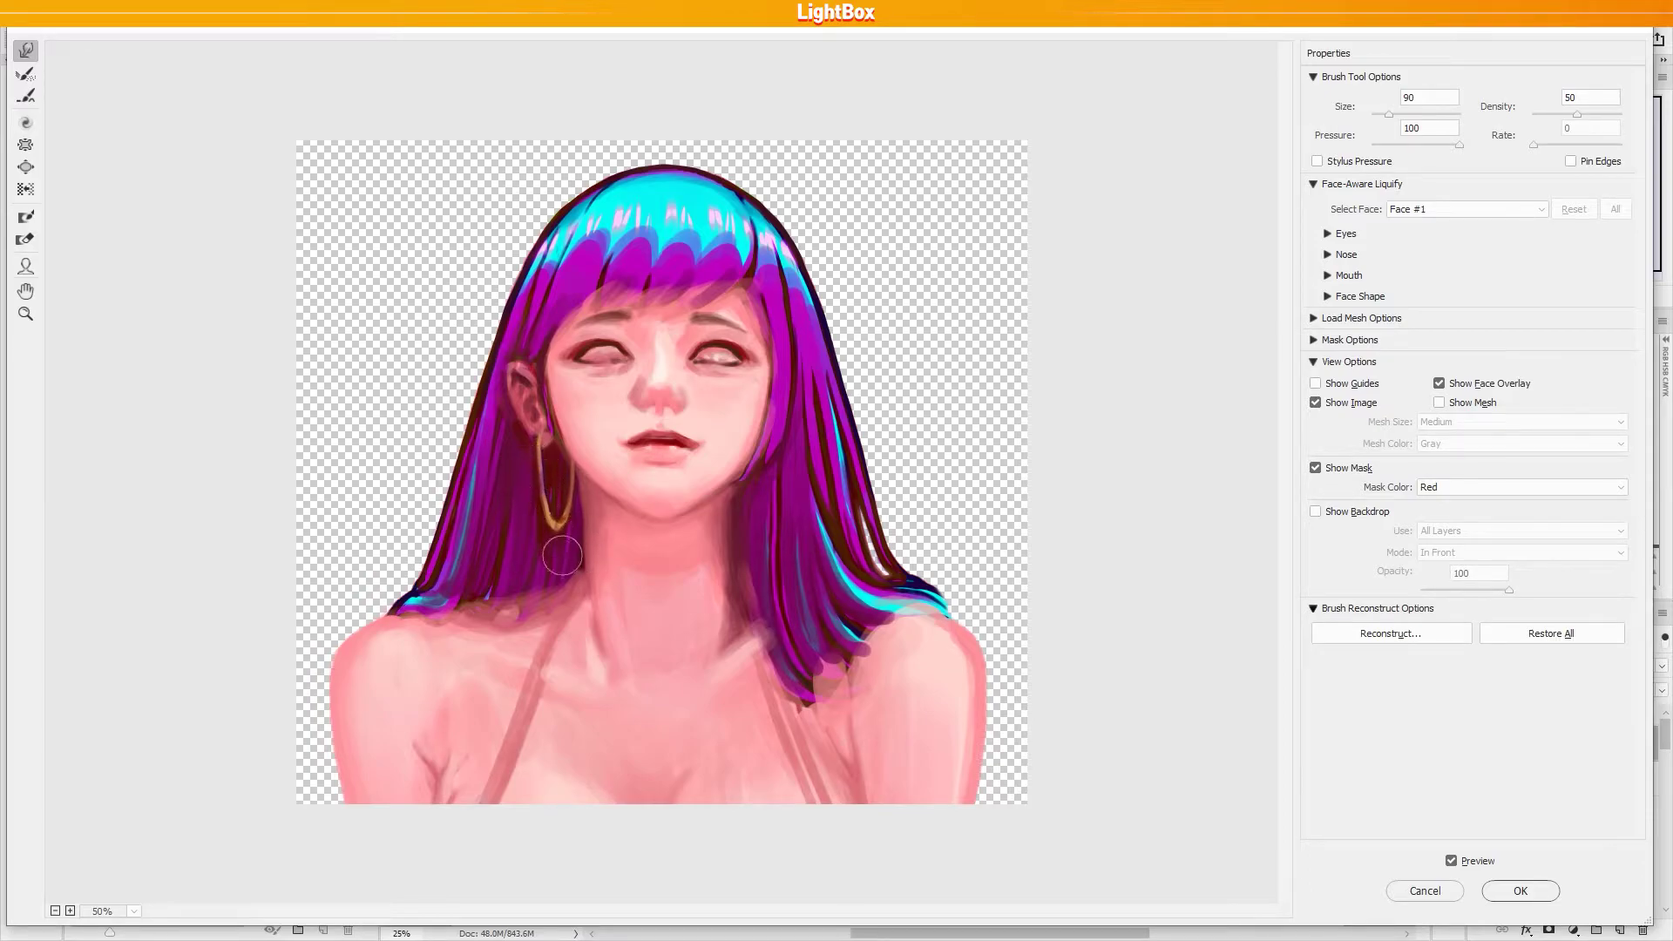
Reshape the hoop earring into a cleaner curve with the Forward Warp tool, reducing the Liquify brush size to 70
{"action": "key", "text": "bracketleft"}
{"action": "left_click_drag", "start_coordinate": [540, 471], "coordinate": [549, 519]}
{"action": "key", "text": "ctrl+z"}
{"action": "key", "text": "bracketleft"}
{"action": "key", "text": "bracketleft"}
{"action": "key", "text": "bracketleft"}
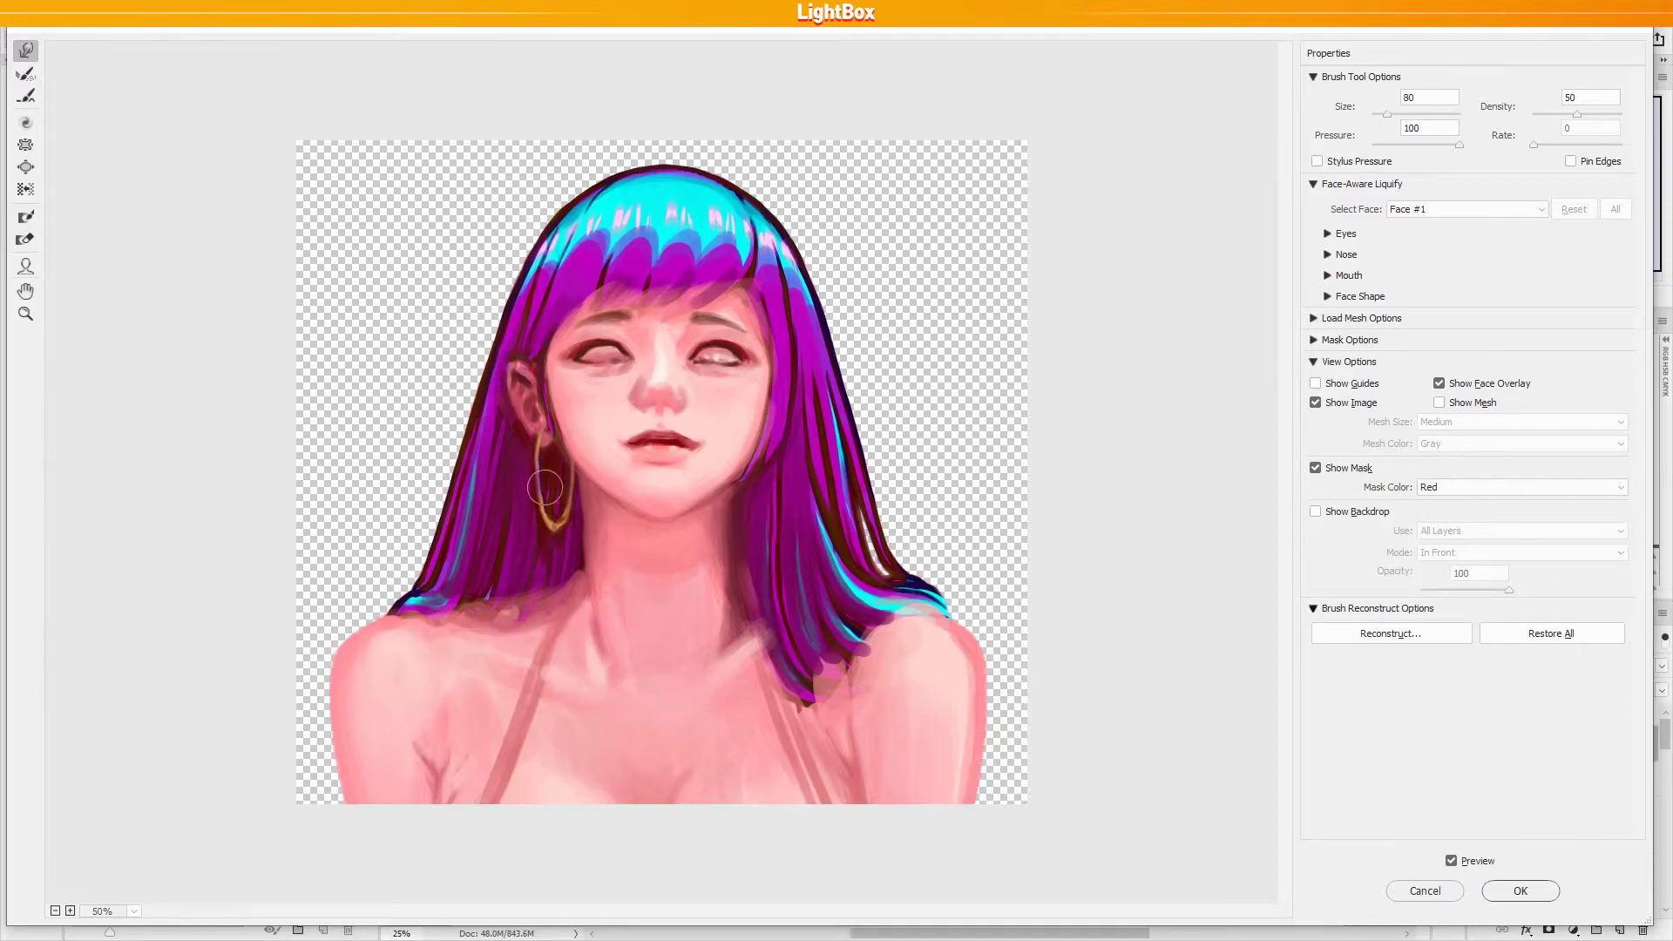
{"action": "key", "text": "bracketright"}
{"action": "key", "text": "bracketright"}
{"action": "key", "text": "bracketright"}
{"action": "left_click_drag", "start_coordinate": [542, 493], "coordinate": [539, 483]}
{"action": "key", "text": "bracketleft"}
{"action": "key", "text": "bracketleft"}
{"action": "key", "text": "bracketleft"}
{"action": "left_click_drag", "start_coordinate": [554, 489], "coordinate": [569, 520]}
{"action": "key", "text": "bracketleft"}
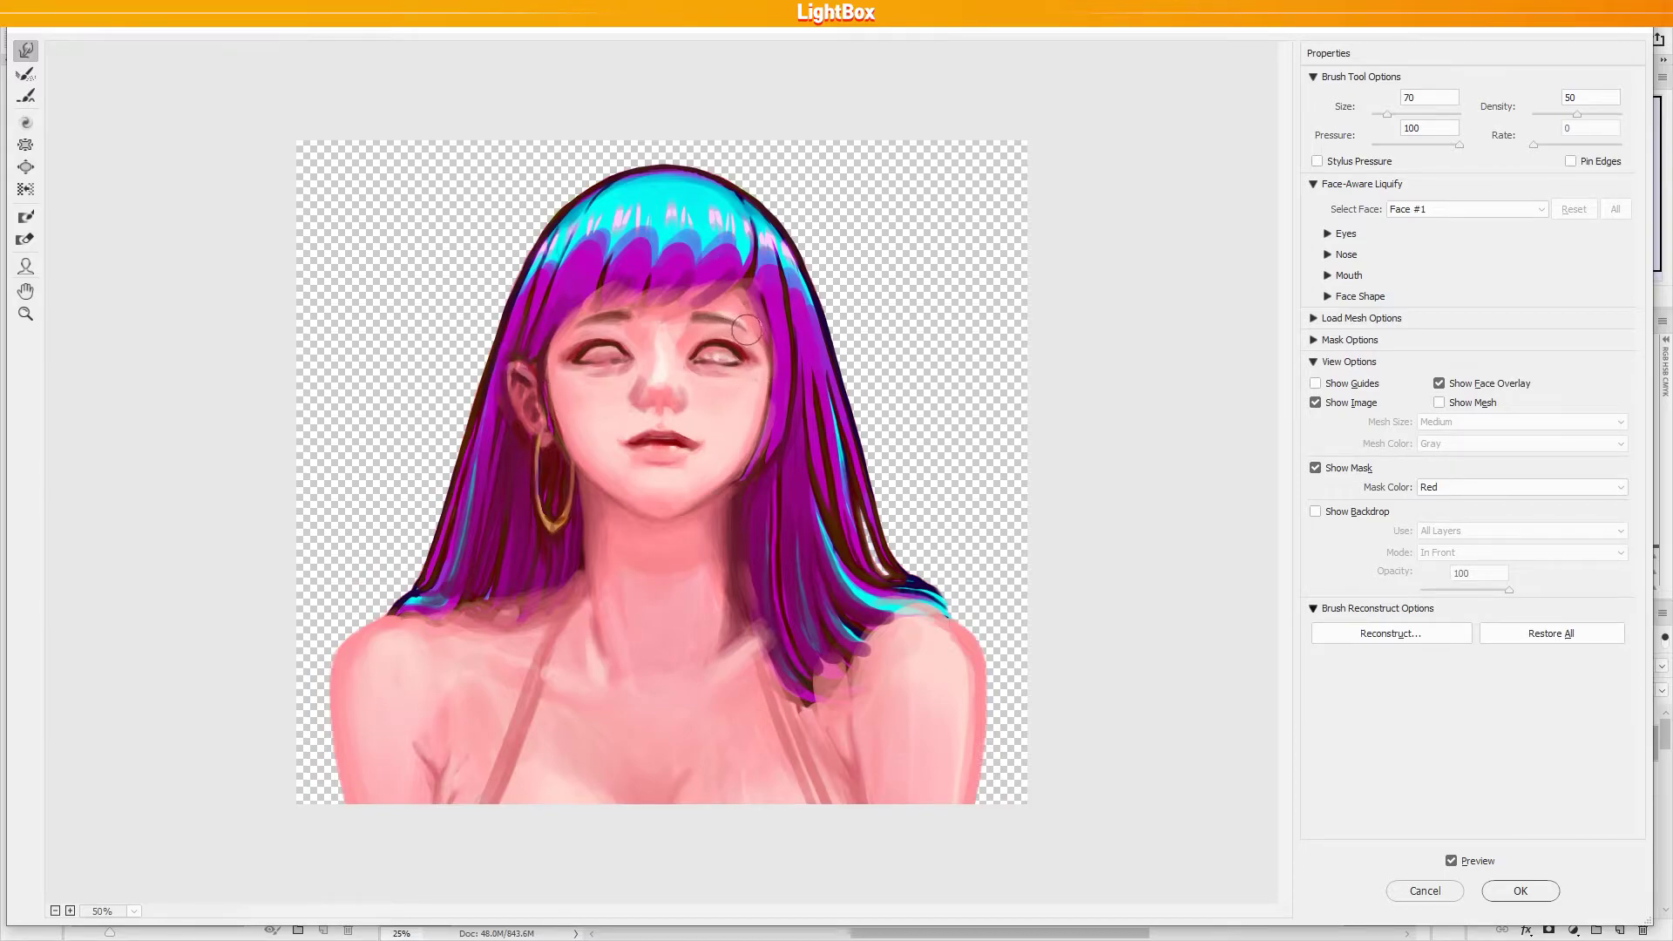
Apply the Liquify changes to Layer 16, clear the selection and save the document
{"action": "left_click", "coordinate": [1489, 887]}
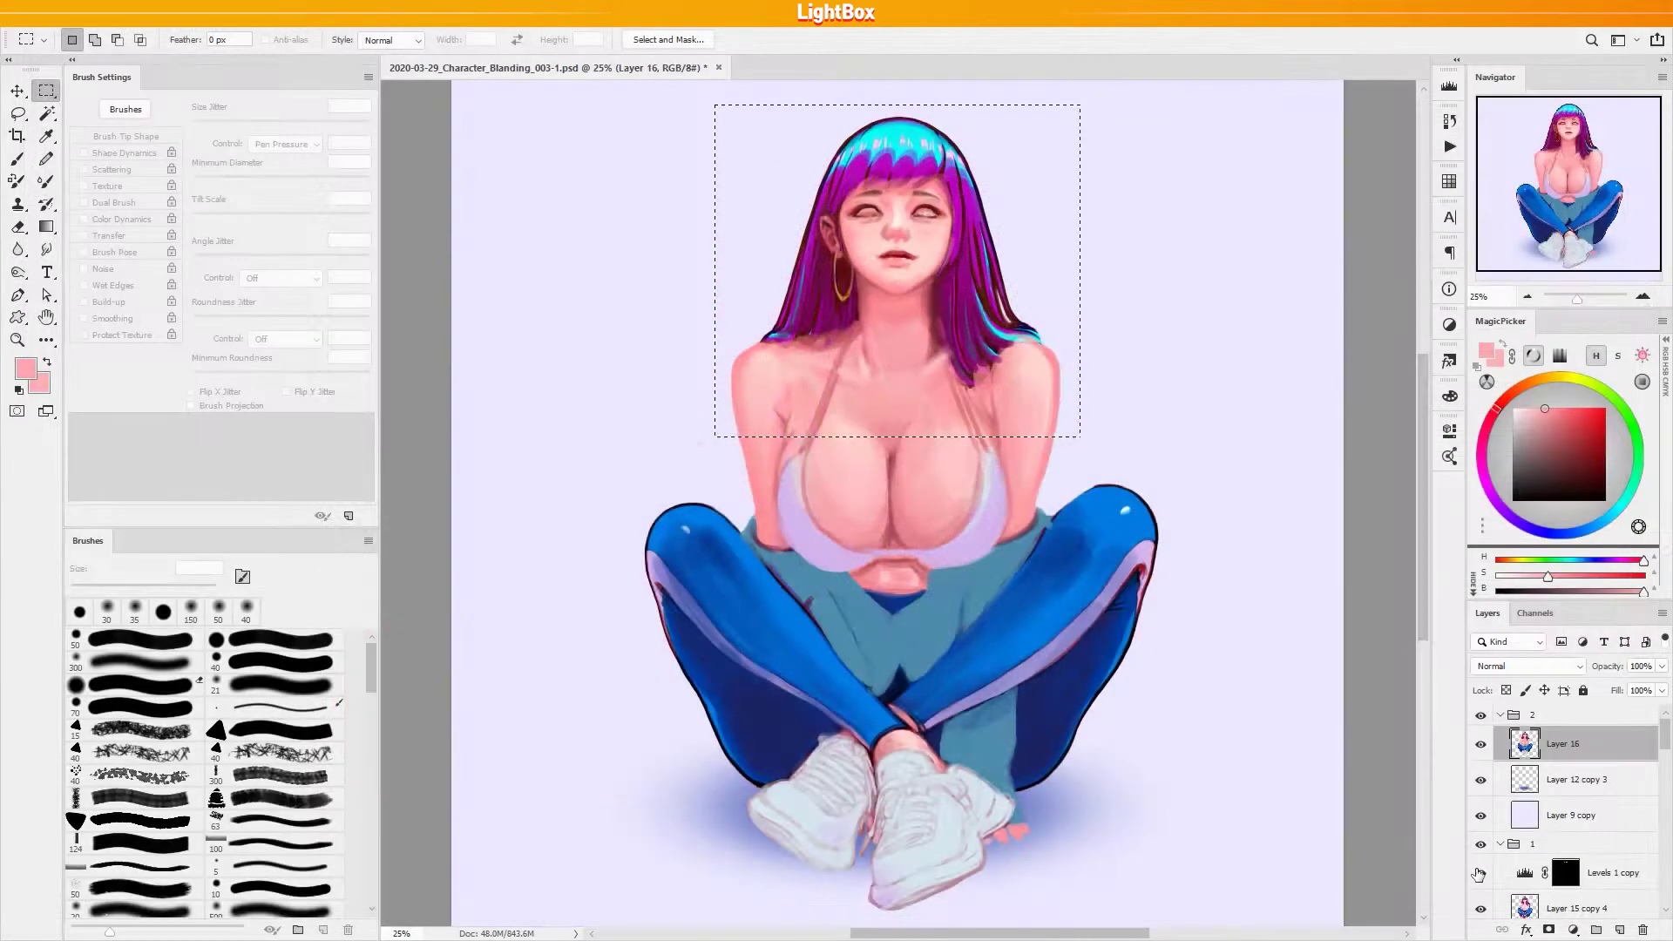
{"action": "key", "text": "ctrl+d"}
{"action": "left_click", "coordinate": [948, 215], "text": "ctrl"}
{"action": "mouse_move", "coordinate": [930, 332]}
{"action": "left_mouse_down"}
{"action": "mouse_move", "coordinate": [938, 479]}
{"action": "mouse_move", "coordinate": [961, 475]}
{"action": "left_mouse_up"}
{"action": "key", "text": "ctrl+s"}
Paint purple sampled from the hair down its outer edge on the earring side, using a 25 px brush
{"action": "key", "text": "b"}
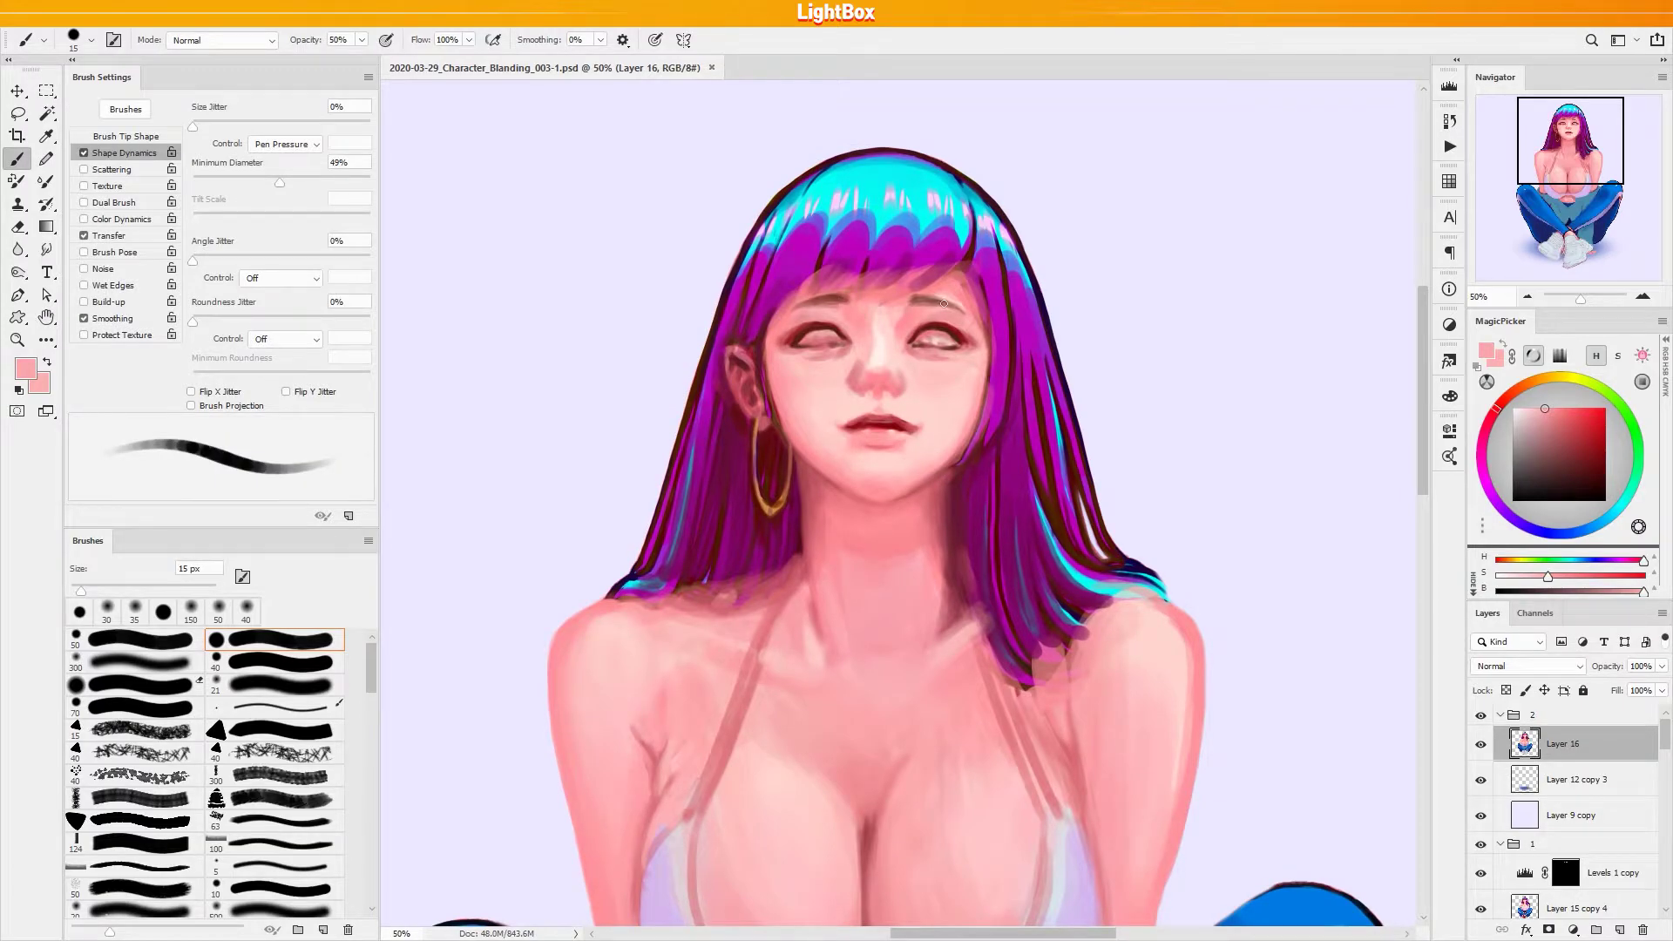
{"action": "left_click", "coordinate": [738, 306], "text": "alt"}
{"action": "key", "text": "bracketright"}
{"action": "left_click_drag", "start_coordinate": [743, 262], "coordinate": [682, 446]}
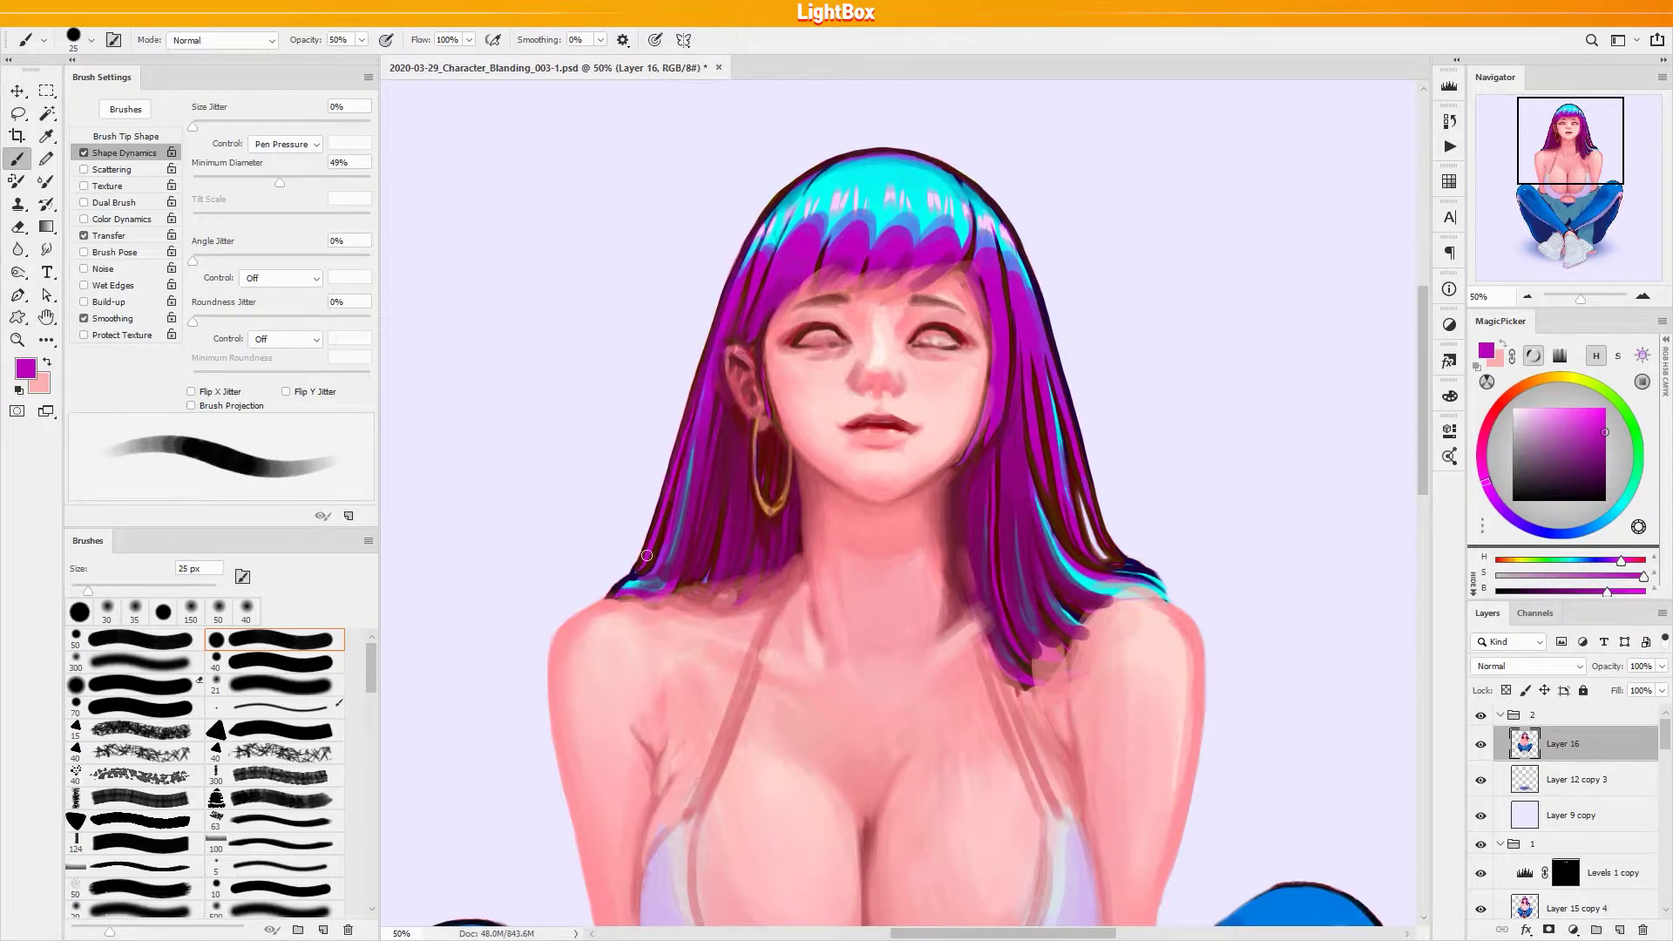
Lock Layer 16's transparent pixels and paint purple over the dark outer hair edges, enlarging the brush to 45 px
{"action": "left_click", "coordinate": [1506, 690]}
{"action": "left_click_drag", "start_coordinate": [1039, 277], "coordinate": [1105, 557]}
{"action": "left_click_drag", "start_coordinate": [1053, 384], "coordinate": [1083, 550]}
{"action": "mouse_move", "coordinate": [1033, 401]}
{"action": "left_mouse_down"}
{"action": "mouse_move", "coordinate": [1058, 540]}
{"action": "mouse_move", "coordinate": [1102, 605]}
{"action": "left_mouse_up"}
{"action": "key", "text": "bracketright"}
{"action": "key", "text": "bracketright"}
{"action": "key", "text": "bracketright"}
{"action": "key", "text": "bracketright"}
{"action": "key", "text": "bracketright"}
Blend the ear's shadows and skin with sampled dark red and pink tones, using a 9 px brush at 50% opacity
{"action": "key", "text": "bracketleft"}
{"action": "key", "text": "bracketleft"}
{"action": "key", "text": "bracketleft"}
{"action": "key", "text": "bracketleft"}
{"action": "key", "text": "bracketleft"}
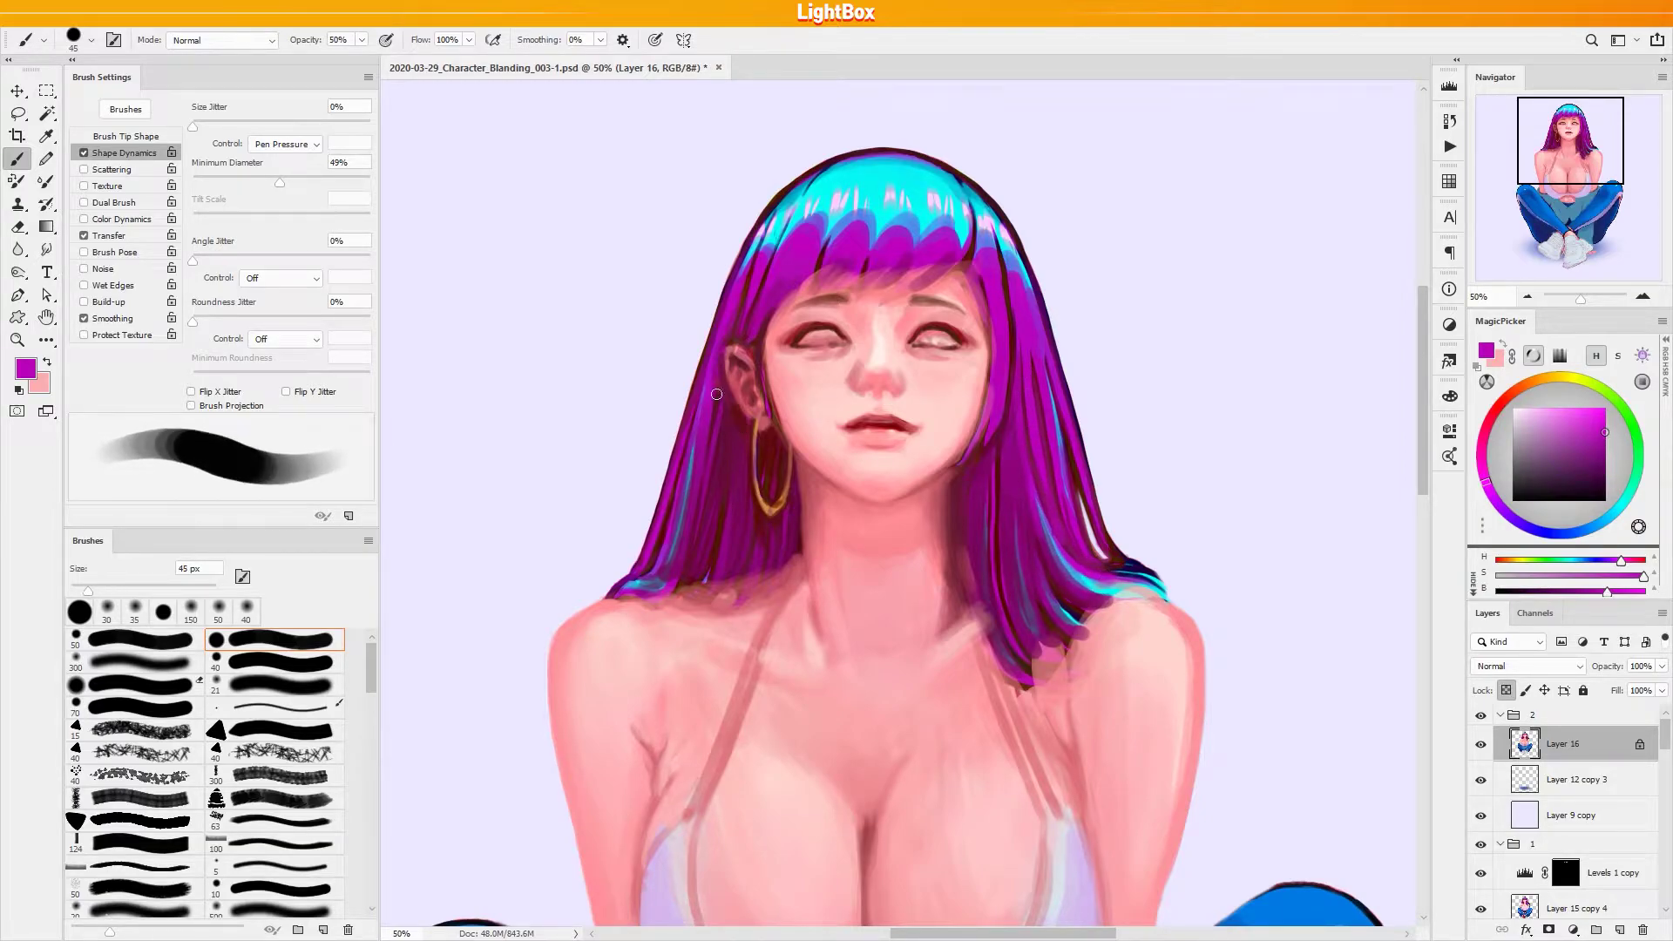
{"action": "left_click", "coordinate": [720, 359], "text": "alt"}
{"action": "left_click", "coordinate": [746, 376], "text": "alt"}
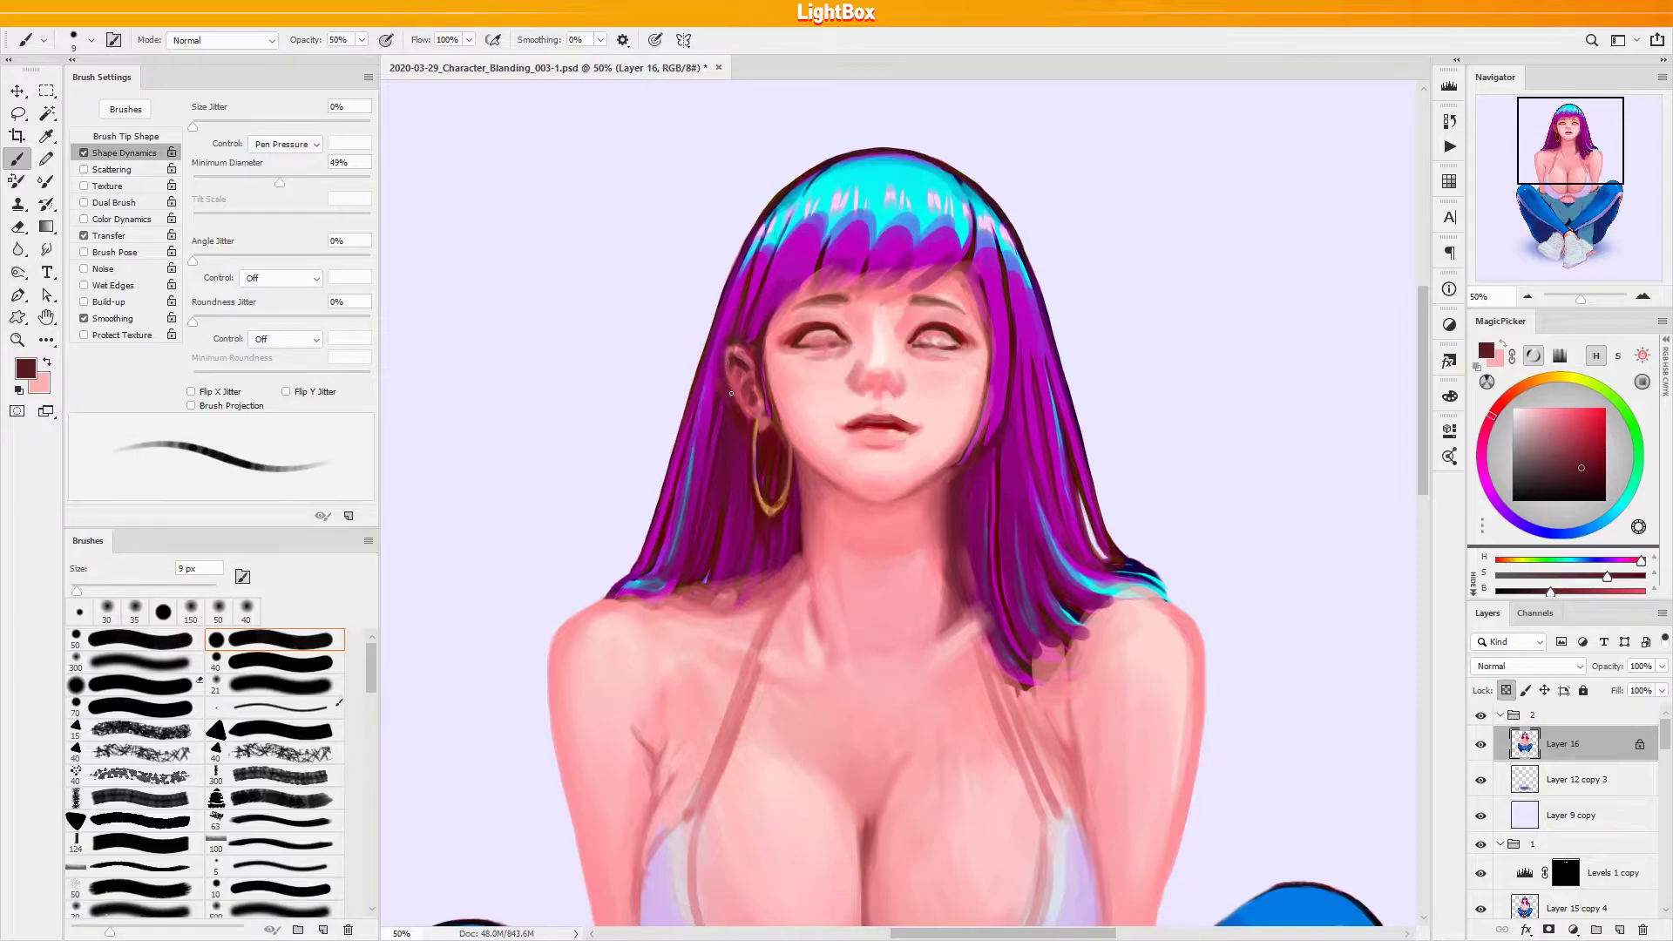
{"action": "left_click", "coordinate": [730, 395], "text": "alt"}
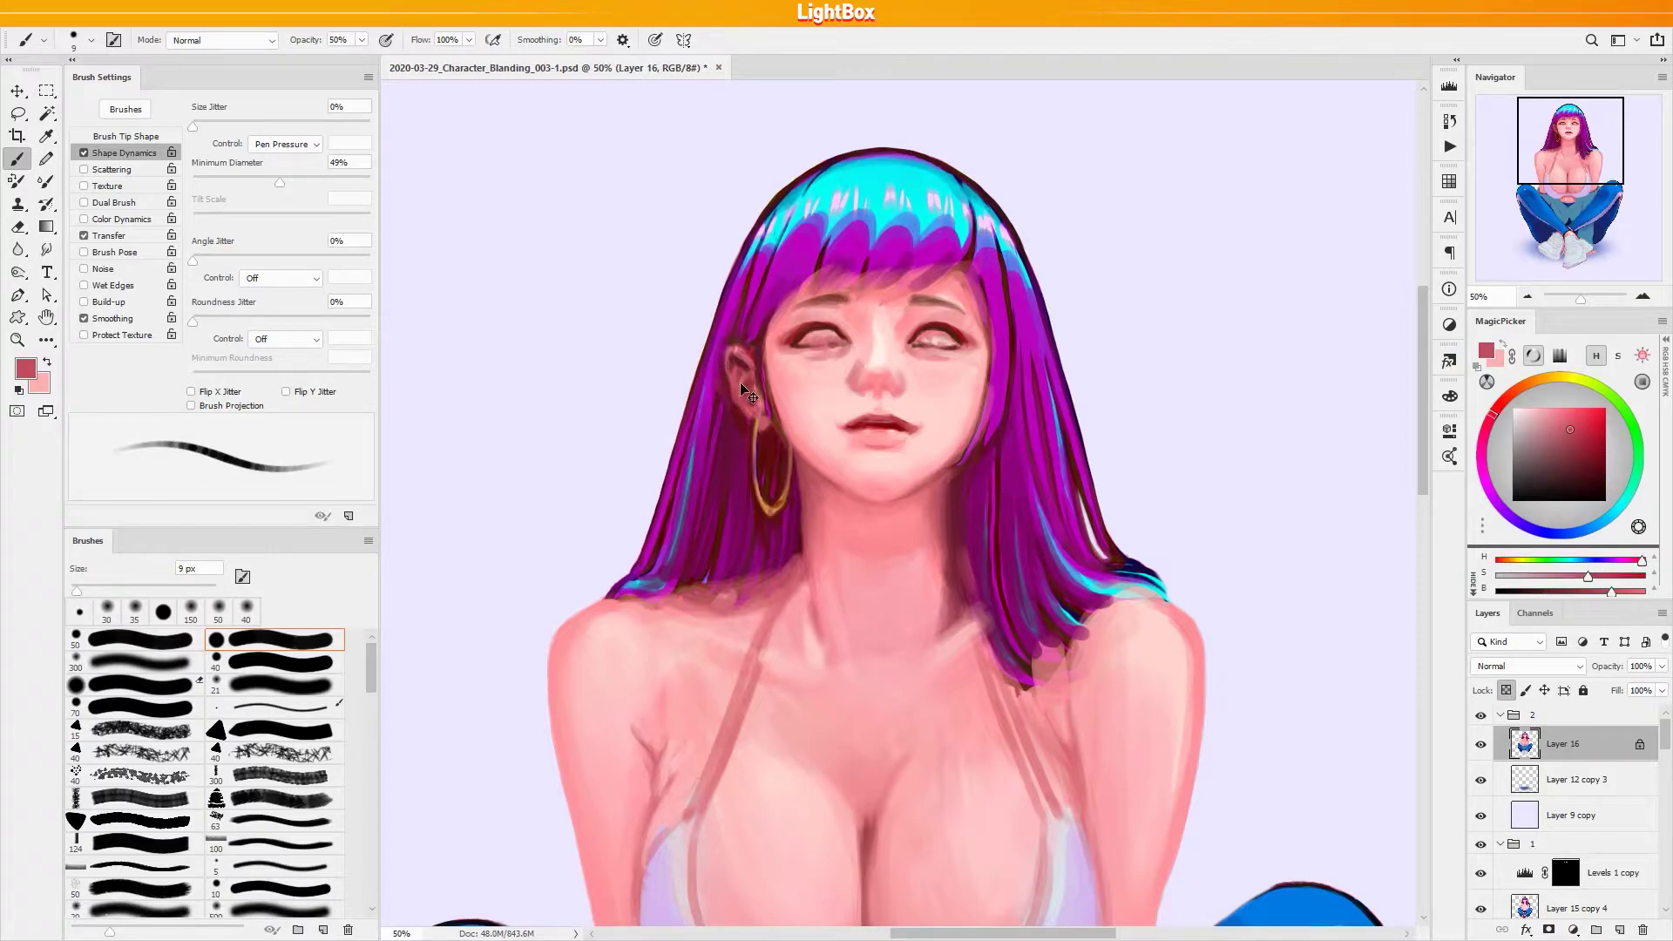
{"action": "left_click", "coordinate": [742, 370], "text": "alt"}
{"action": "left_click", "coordinate": [741, 384], "text": "alt"}
{"action": "left_click", "coordinate": [738, 414], "text": "alt"}
{"action": "left_click", "coordinate": [734, 367], "text": "alt"}
{"action": "left_click", "coordinate": [741, 388], "text": "alt"}
Paint the lower ear with a sampled dark red at 100% opacity, using a 10 px brush
{"action": "key", "text": "0"}
{"action": "key", "text": "bracketright"}
{"action": "left_click", "coordinate": [738, 407], "text": "alt"}
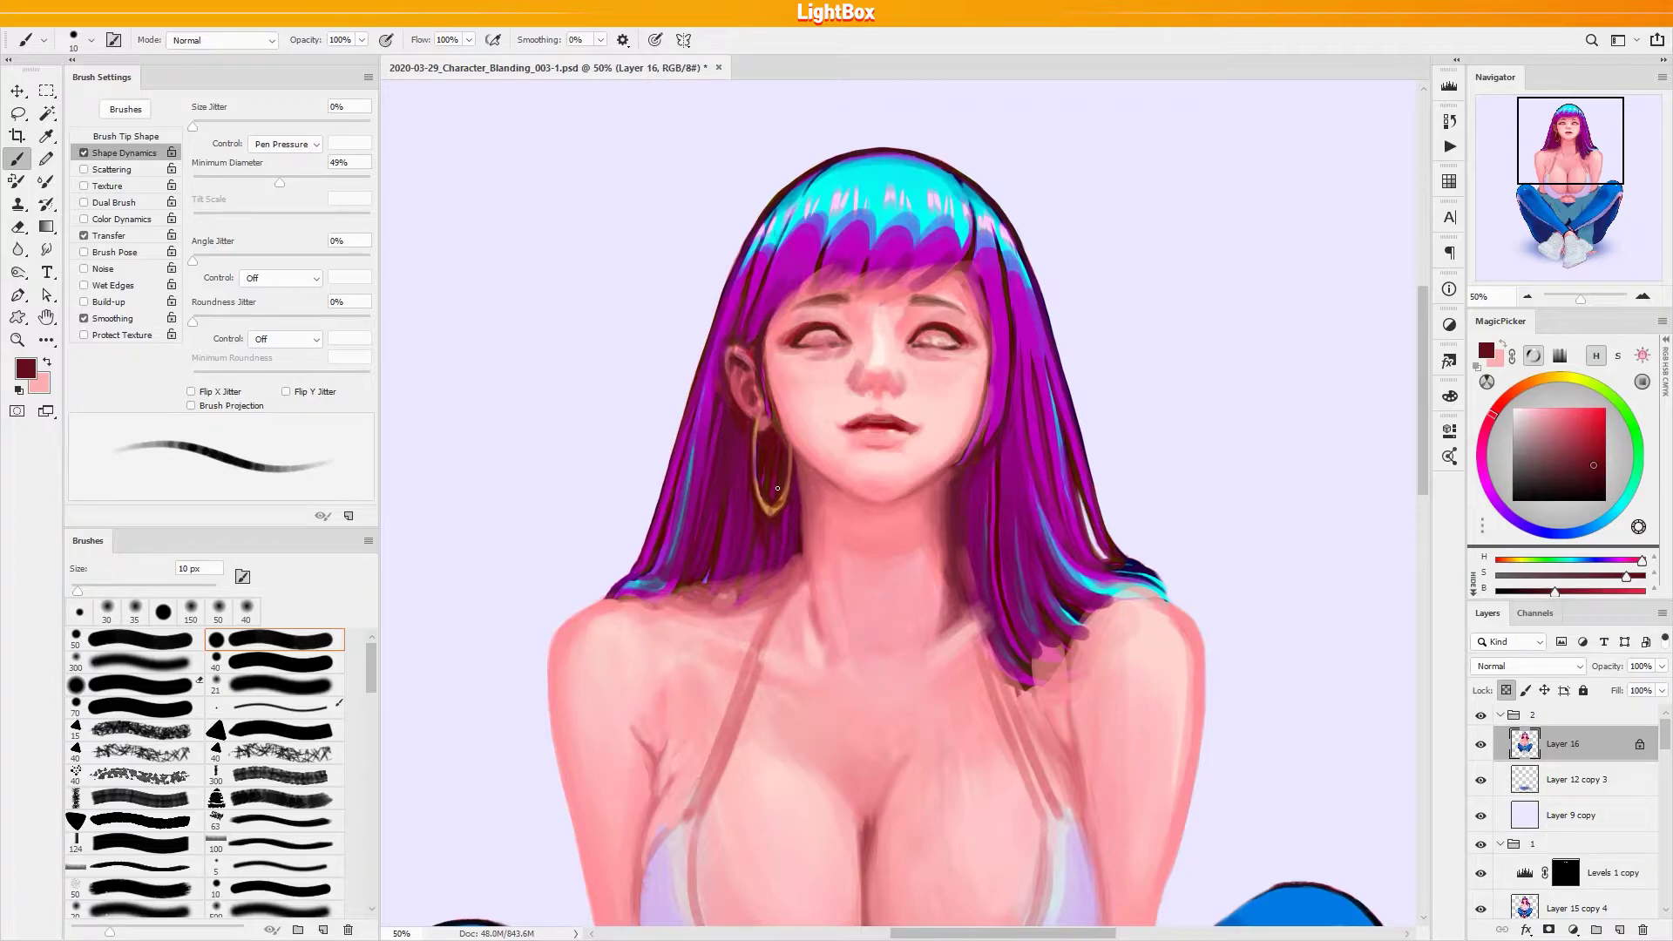
Lasso the hoop earring, copy it to a new layer and narrow it with Free Transform
{"action": "key", "text": "l"}
{"action": "mouse_move", "coordinate": [793, 498]}
{"action": "left_mouse_down"}
{"action": "mouse_move", "coordinate": [788, 444]}
{"action": "mouse_move", "coordinate": [772, 502]}
{"action": "mouse_move", "coordinate": [755, 419]}
{"action": "left_mouse_up"}
{"action": "key", "text": "ctrl+j"}
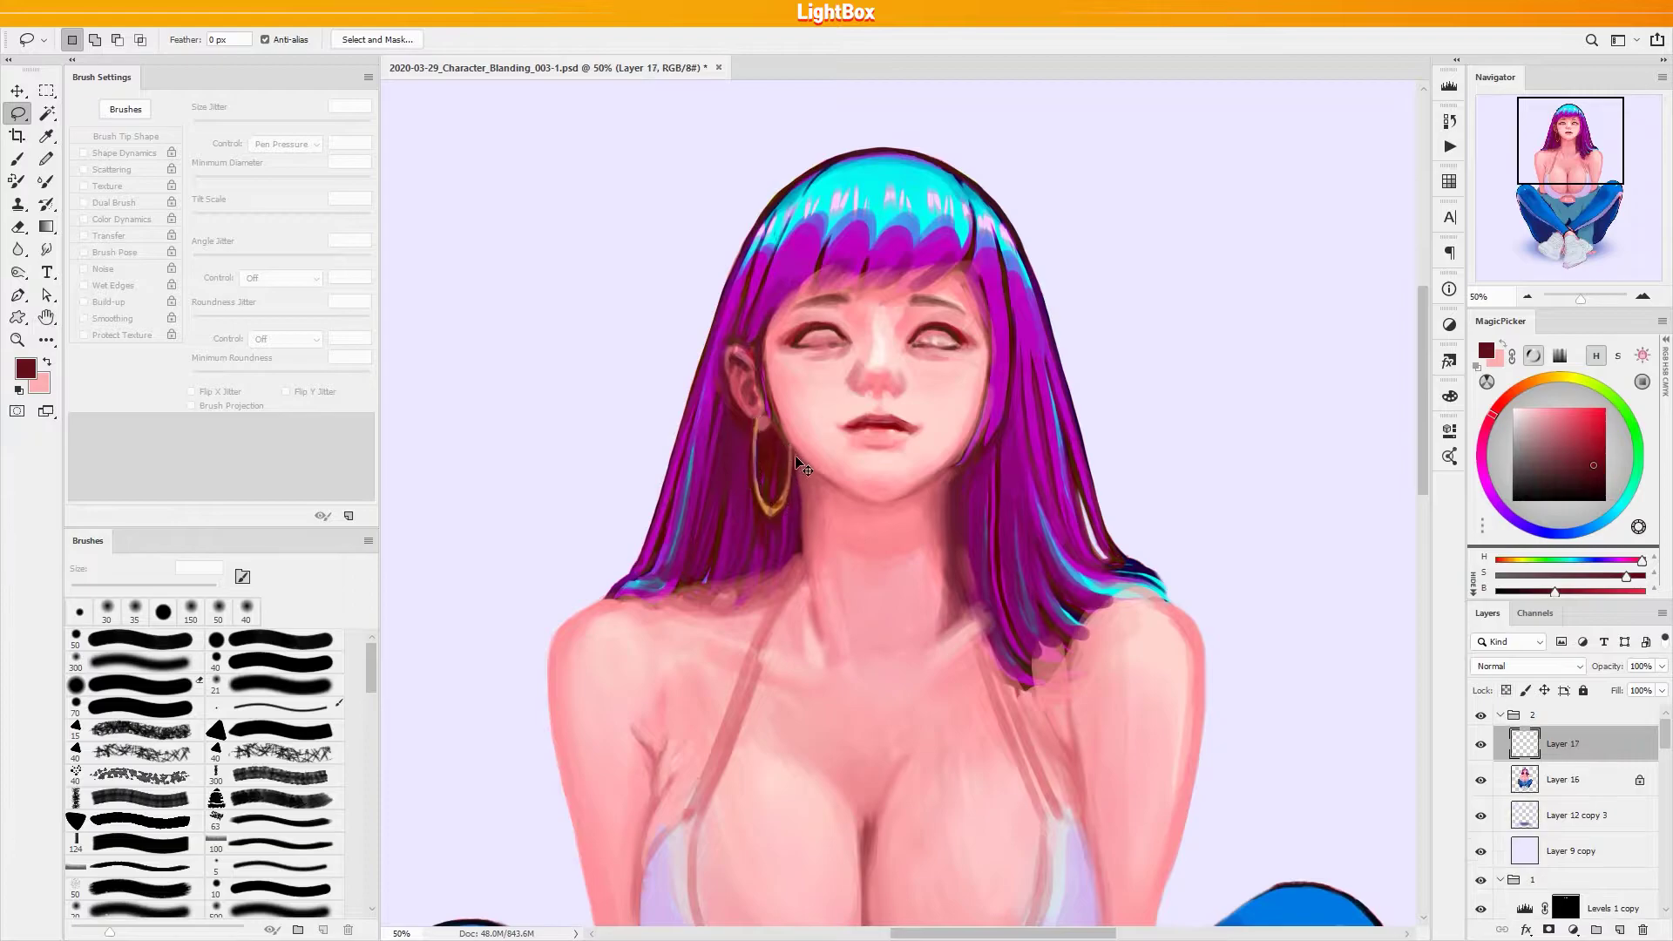
{"action": "key", "text": "ctrl+t"}
{"action": "left_click_drag", "start_coordinate": [796, 471], "coordinate": [782, 473]}
{"action": "key", "text": "Return"}
Paint out the original wide hoop on Layer 16 with dark tones sampled from the surrounding hair, using a larger brush
{"action": "key", "text": "b"}
{"action": "left_click", "coordinate": [1560, 780]}
{"action": "left_click", "coordinate": [759, 447], "text": "alt"}
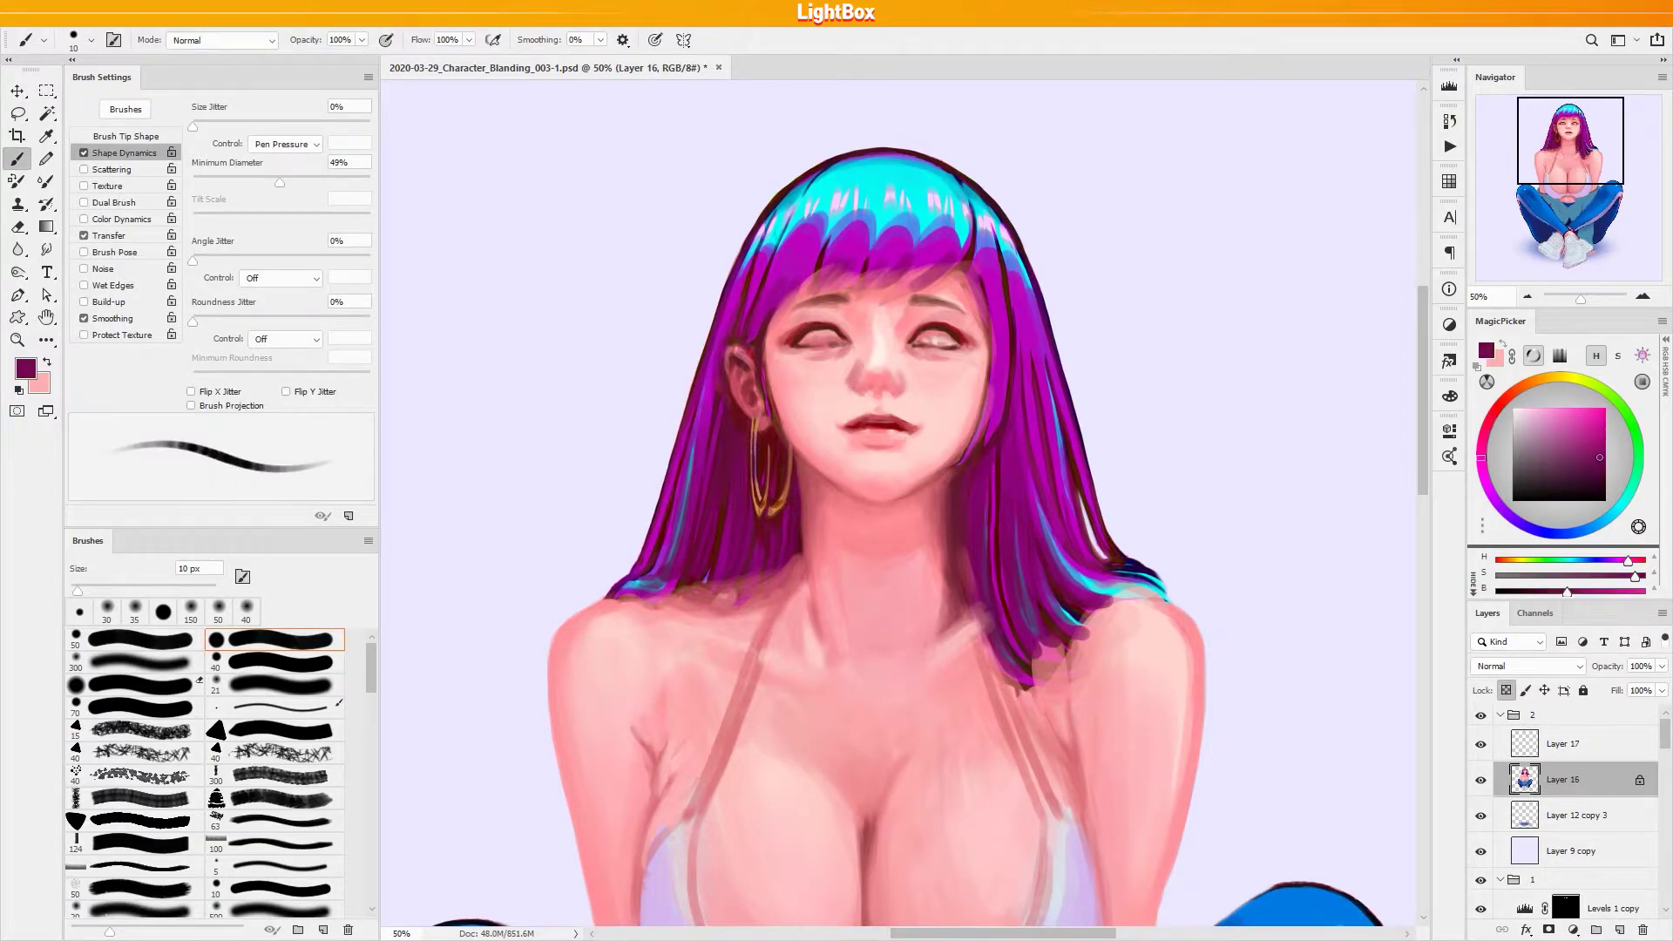
{"action": "key", "text": "]"}
{"action": "key", "text": "]"}
{"action": "key", "text": "]"}
{"action": "key", "text": "]"}
{"action": "key", "text": "]"}
{"action": "key", "text": "]"}
{"action": "key", "text": "]"}
{"action": "mouse_move", "coordinate": [757, 447]}
{"action": "left_mouse_down"}
{"action": "mouse_move", "coordinate": [777, 505]}
{"action": "mouse_move", "coordinate": [790, 499]}
{"action": "mouse_move", "coordinate": [787, 469]}
{"action": "mouse_move", "coordinate": [787, 536]}
{"action": "mouse_move", "coordinate": [773, 506]}
{"action": "mouse_move", "coordinate": [757, 526]}
{"action": "left_mouse_up"}
{"action": "left_click", "coordinate": [790, 498], "text": "alt"}
{"action": "left_click", "coordinate": [772, 433], "text": "alt"}
Check the narrowed hoop on Layer 17 with Free Transform and merge it down into Layer 16
{"action": "left_click", "coordinate": [1576, 750]}
{"action": "key", "text": "["}
{"action": "key", "text": "["}
{"action": "key", "text": "["}
{"action": "key", "text": "["}
{"action": "key", "text": "["}
{"action": "key", "text": "["}
{"action": "key", "text": "["}
{"action": "key", "text": "["}
{"action": "key", "text": "["}
{"action": "key", "text": "ctrl+t"}
{"action": "key", "text": "Return"}
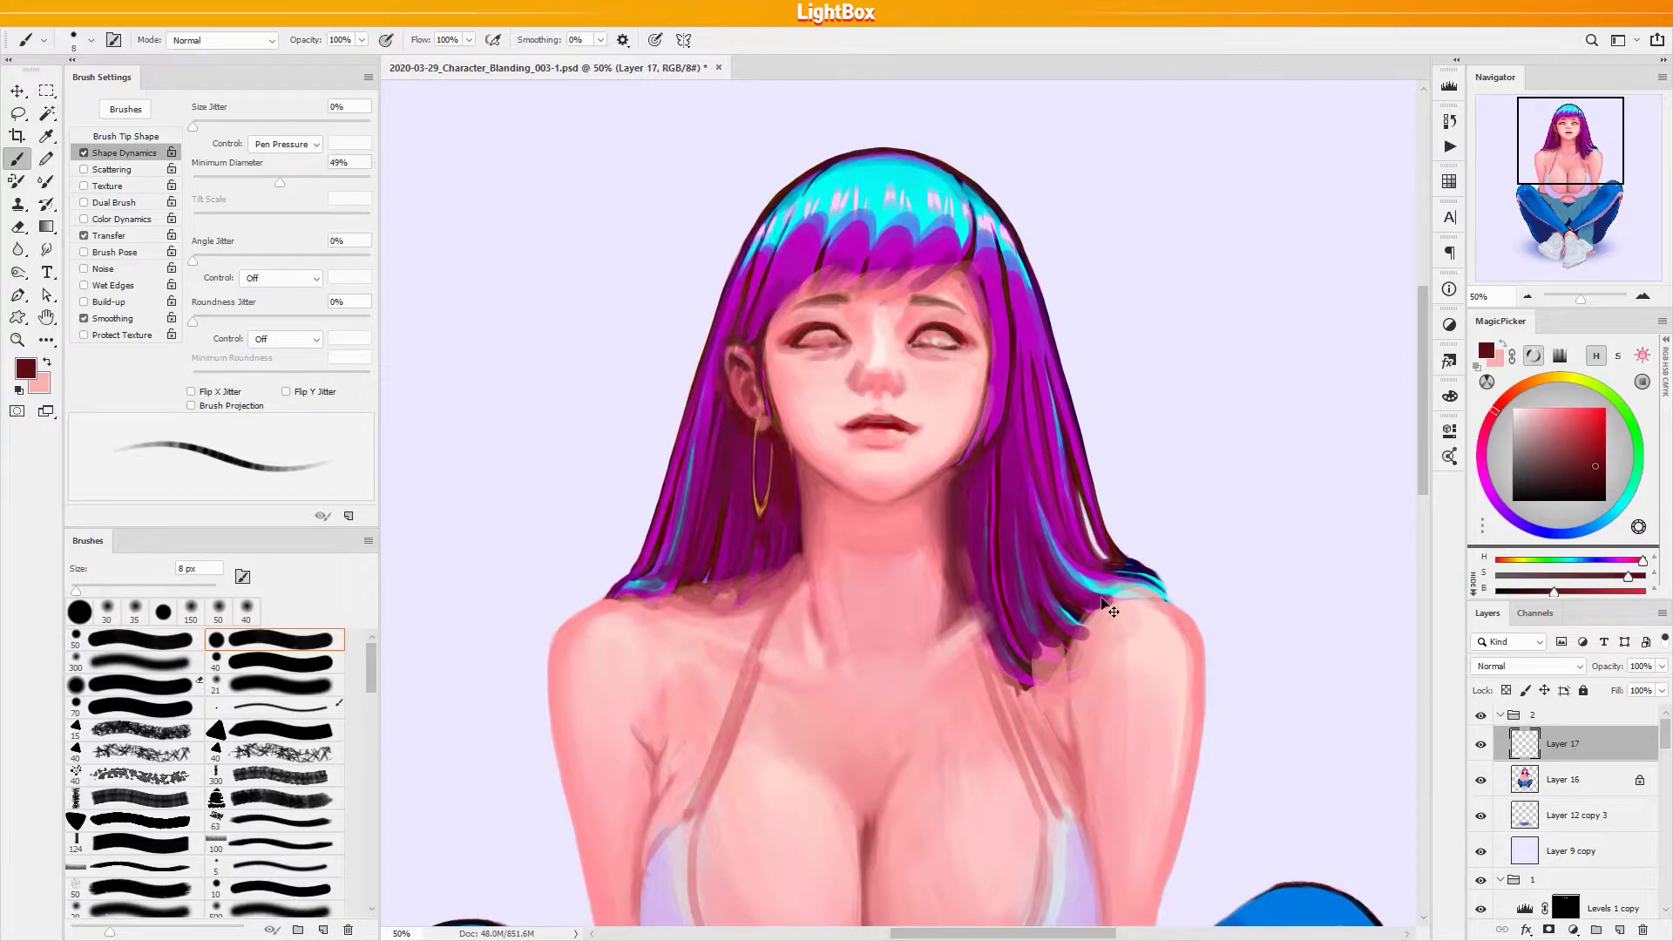
{"action": "key", "text": "ctrl+e"}
Paint sampled dark brown around the upper part of the hoop earring with a 15 px brush
{"action": "left_click", "coordinate": [753, 441], "text": "alt"}
{"action": "key", "text": "bracketright"}
{"action": "key", "text": "bracketright"}
{"action": "key", "text": "bracketright"}
{"action": "left_click", "coordinate": [755, 441], "text": "alt"}
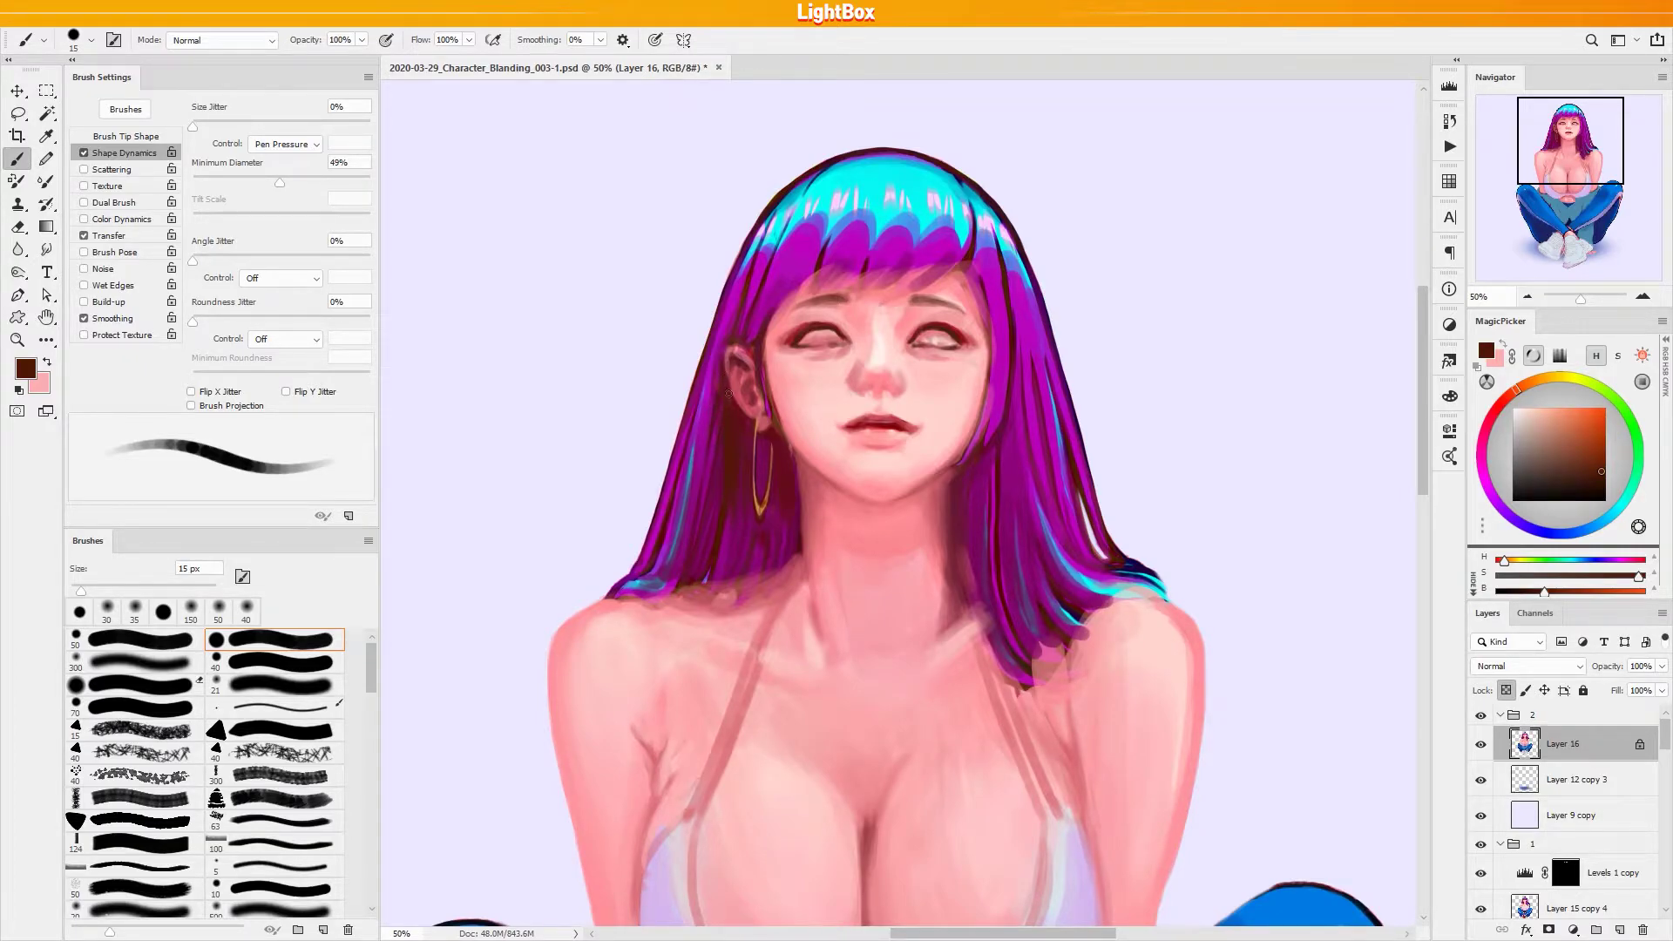
Touch up the earlobe where the hoop attaches with sampled pink and dark red, using a 9 px brush
{"action": "left_click", "coordinate": [761, 407], "text": "alt"}
{"action": "key", "text": "bracketleft"}
{"action": "key", "text": "bracketleft"}
{"action": "key", "text": "bracketleft"}
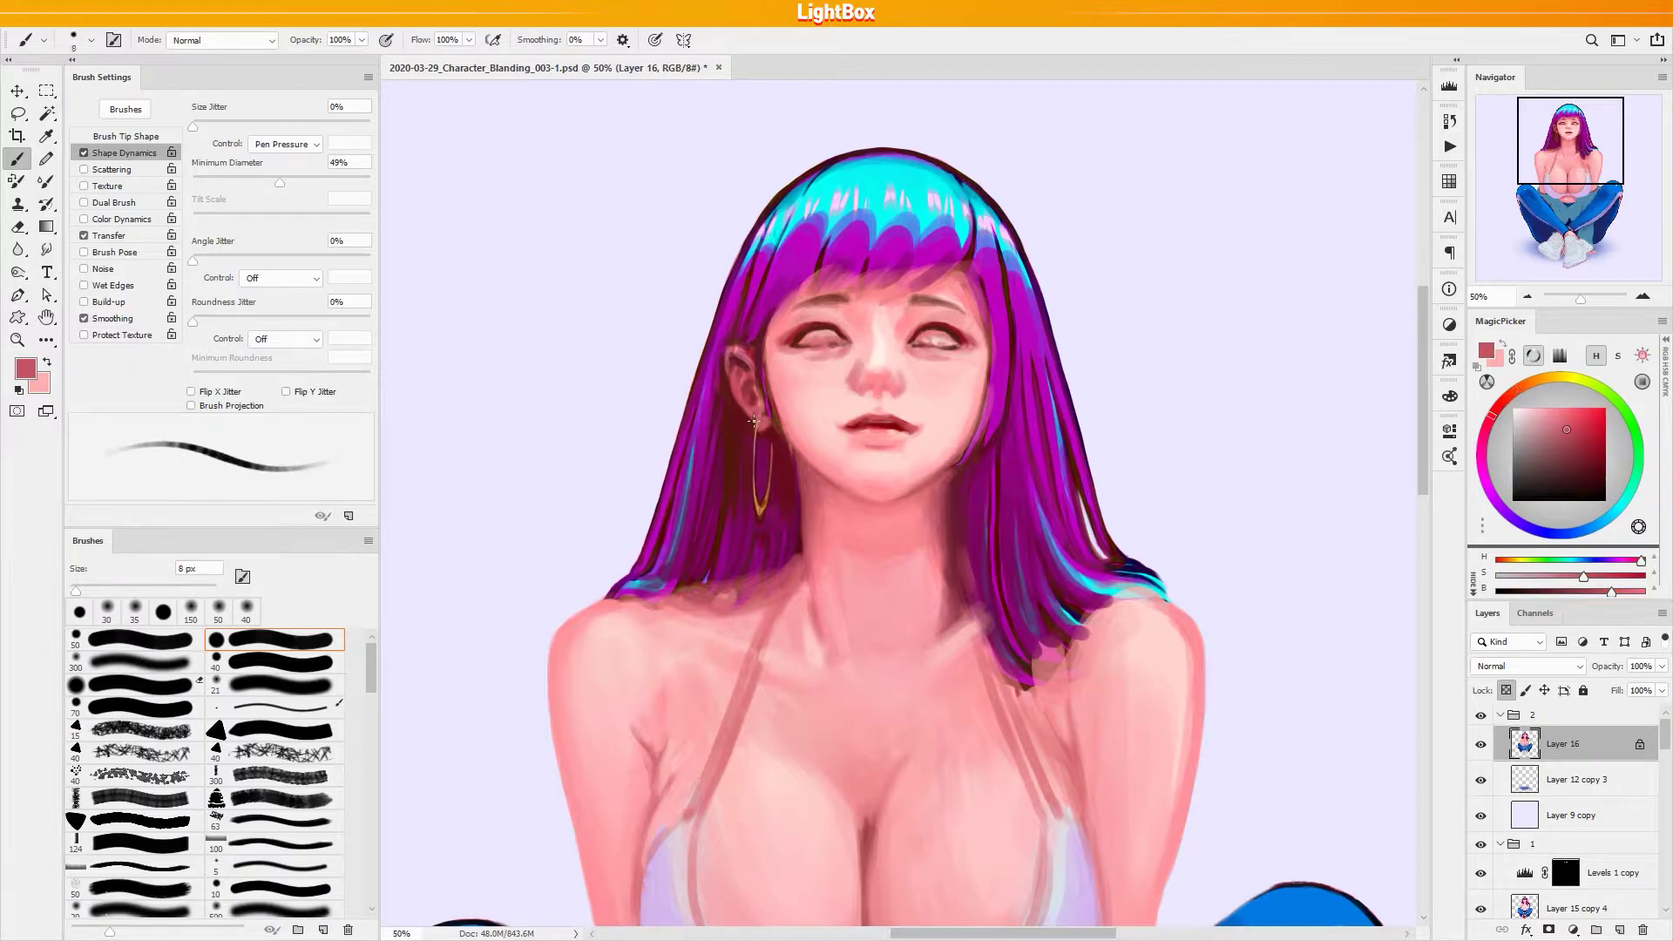
{"action": "key", "text": "bracketright"}
{"action": "left_click", "coordinate": [761, 435], "text": "alt"}
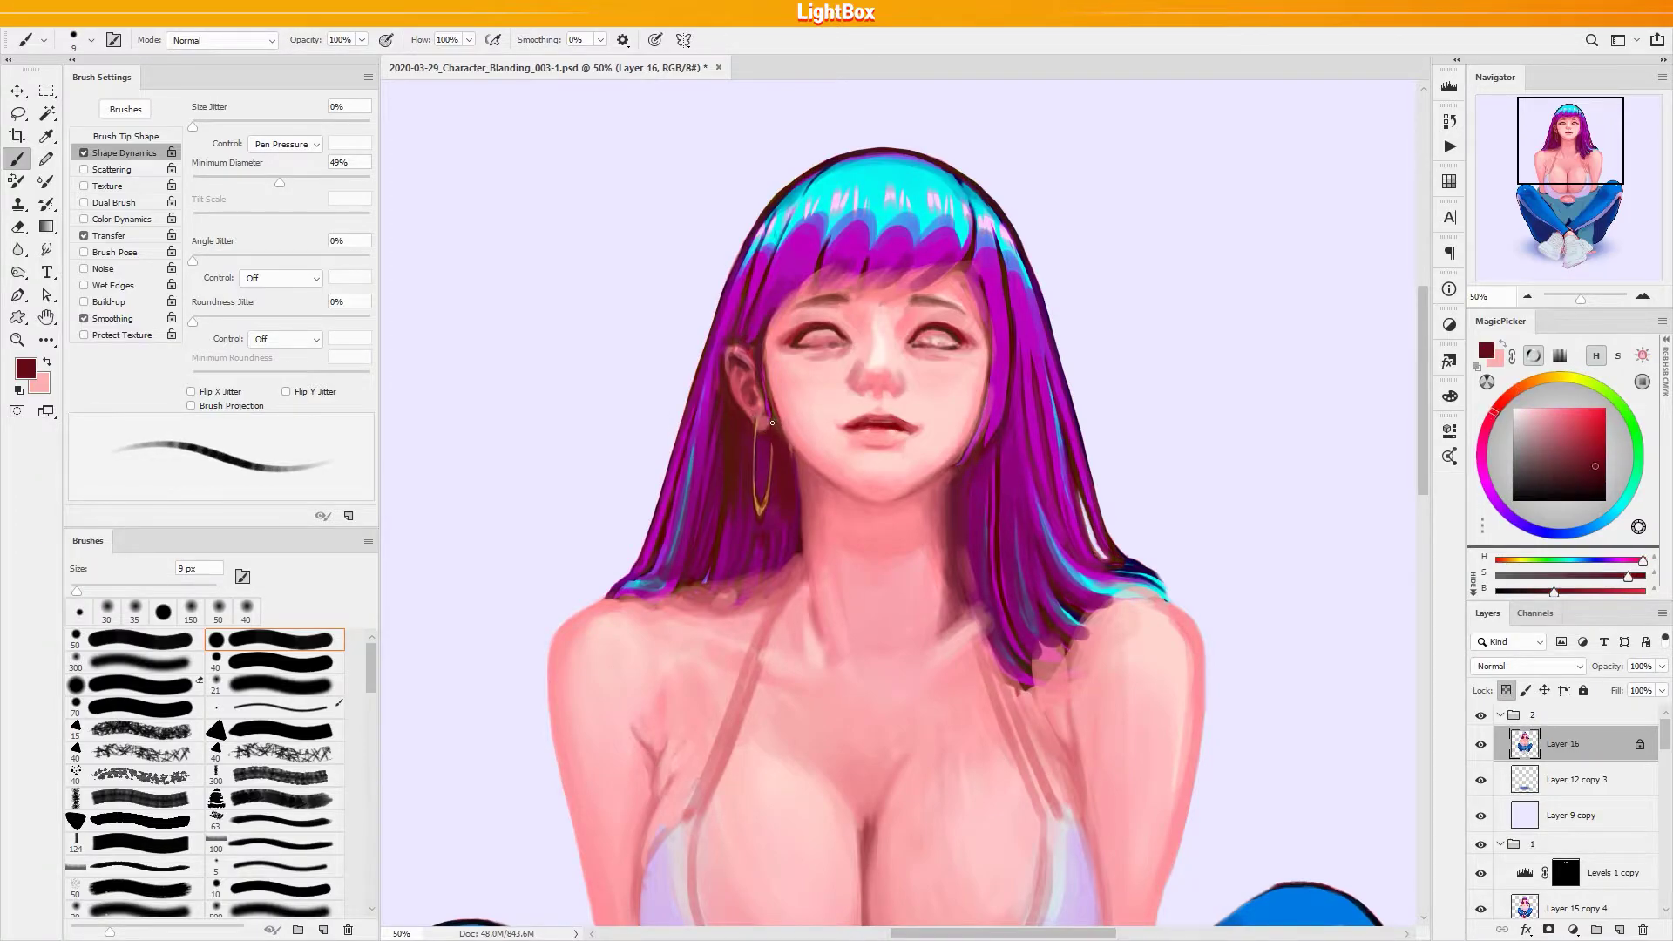
{"action": "left_click", "coordinate": [761, 427], "text": "alt"}
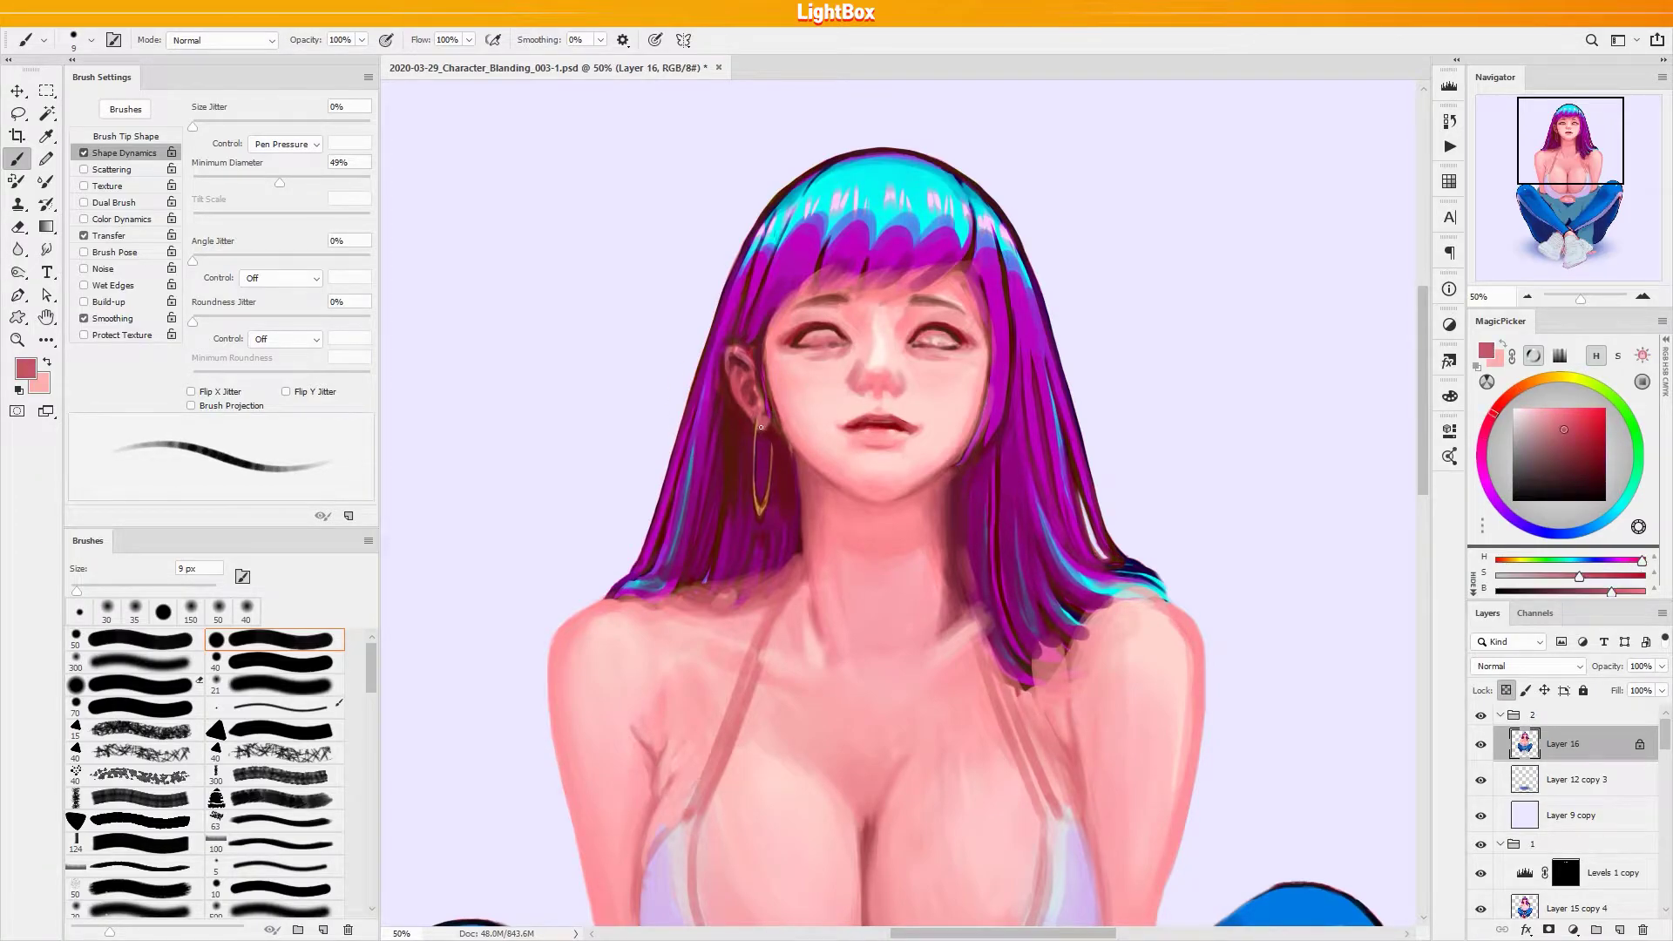
Define the ear's inner folds and the edge above the lobe with sampled reds, using a 9 px brush
{"action": "left_click", "coordinate": [744, 376], "text": "alt"}
{"action": "left_click", "coordinate": [743, 376], "text": "alt"}
{"action": "left_click", "coordinate": [731, 359], "text": "alt"}
{"action": "left_click", "coordinate": [735, 355], "text": "alt"}
{"action": "left_click", "coordinate": [750, 366], "text": "alt"}
{"action": "left_click", "coordinate": [748, 355], "text": "alt"}
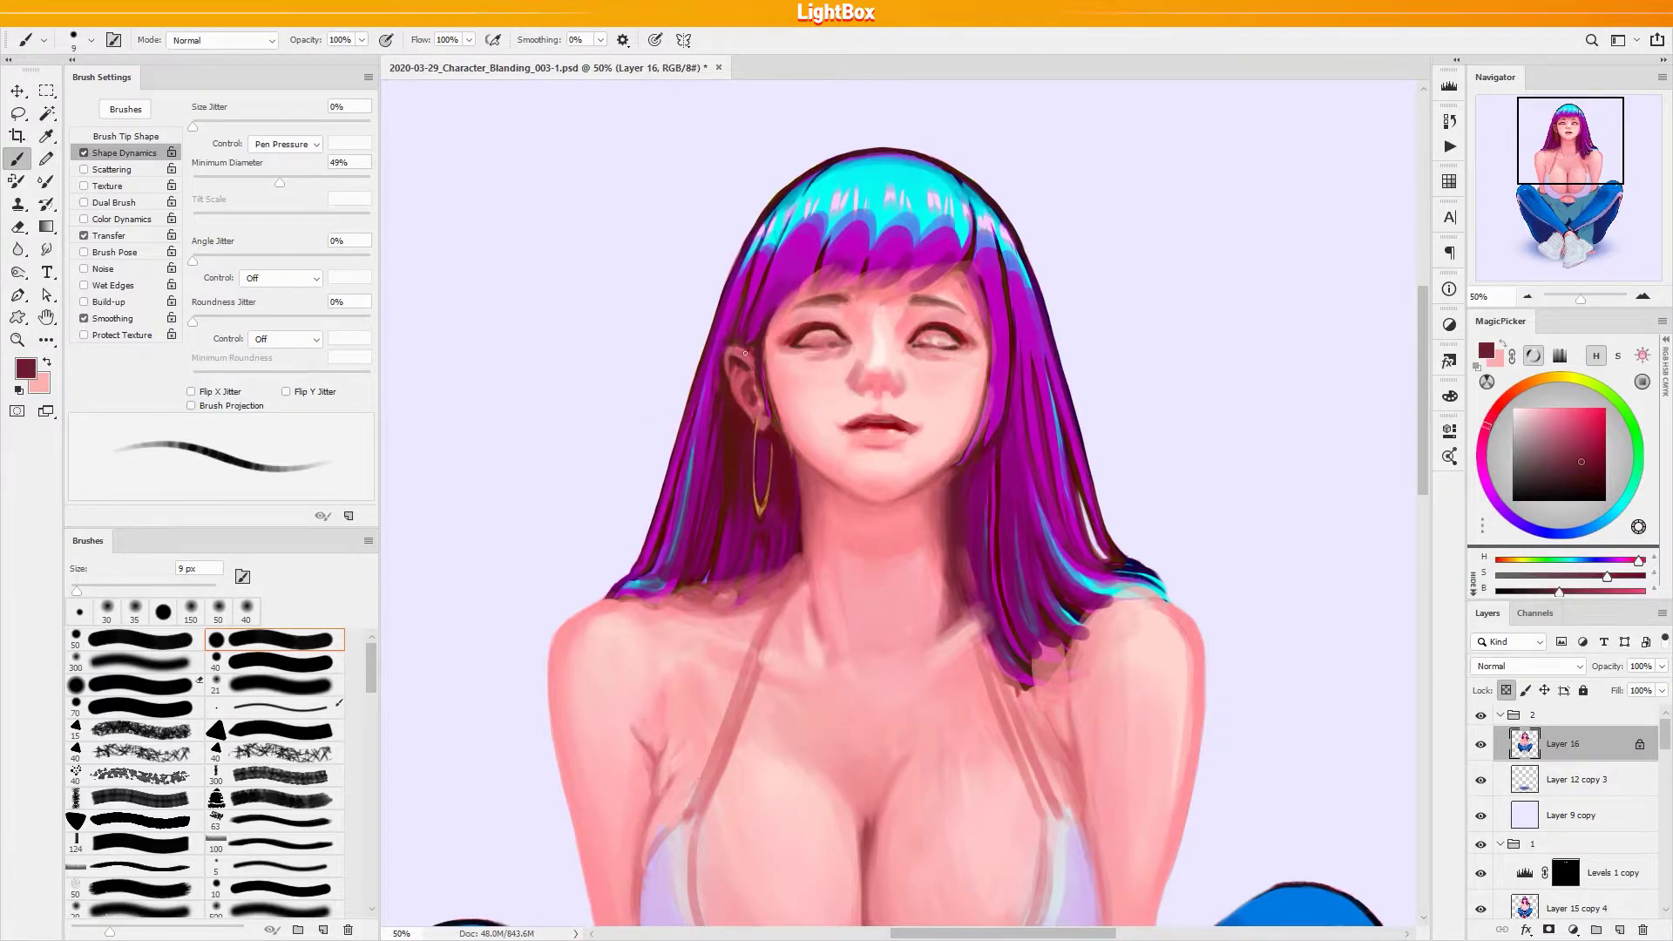
{"action": "left_click_drag", "start_coordinate": [756, 403], "coordinate": [759, 415]}
Smooth the shading inside the upper ear with sampled tones, using a 10 px brush
{"action": "key", "text": "bracketright"}
{"action": "left_click", "coordinate": [753, 368], "text": "alt"}
{"action": "left_click", "coordinate": [746, 373], "text": "alt"}
{"action": "left_click", "coordinate": [735, 373], "text": "alt"}
{"action": "left_click", "coordinate": [741, 371], "text": "alt"}
{"action": "left_click", "coordinate": [744, 368], "text": "alt"}
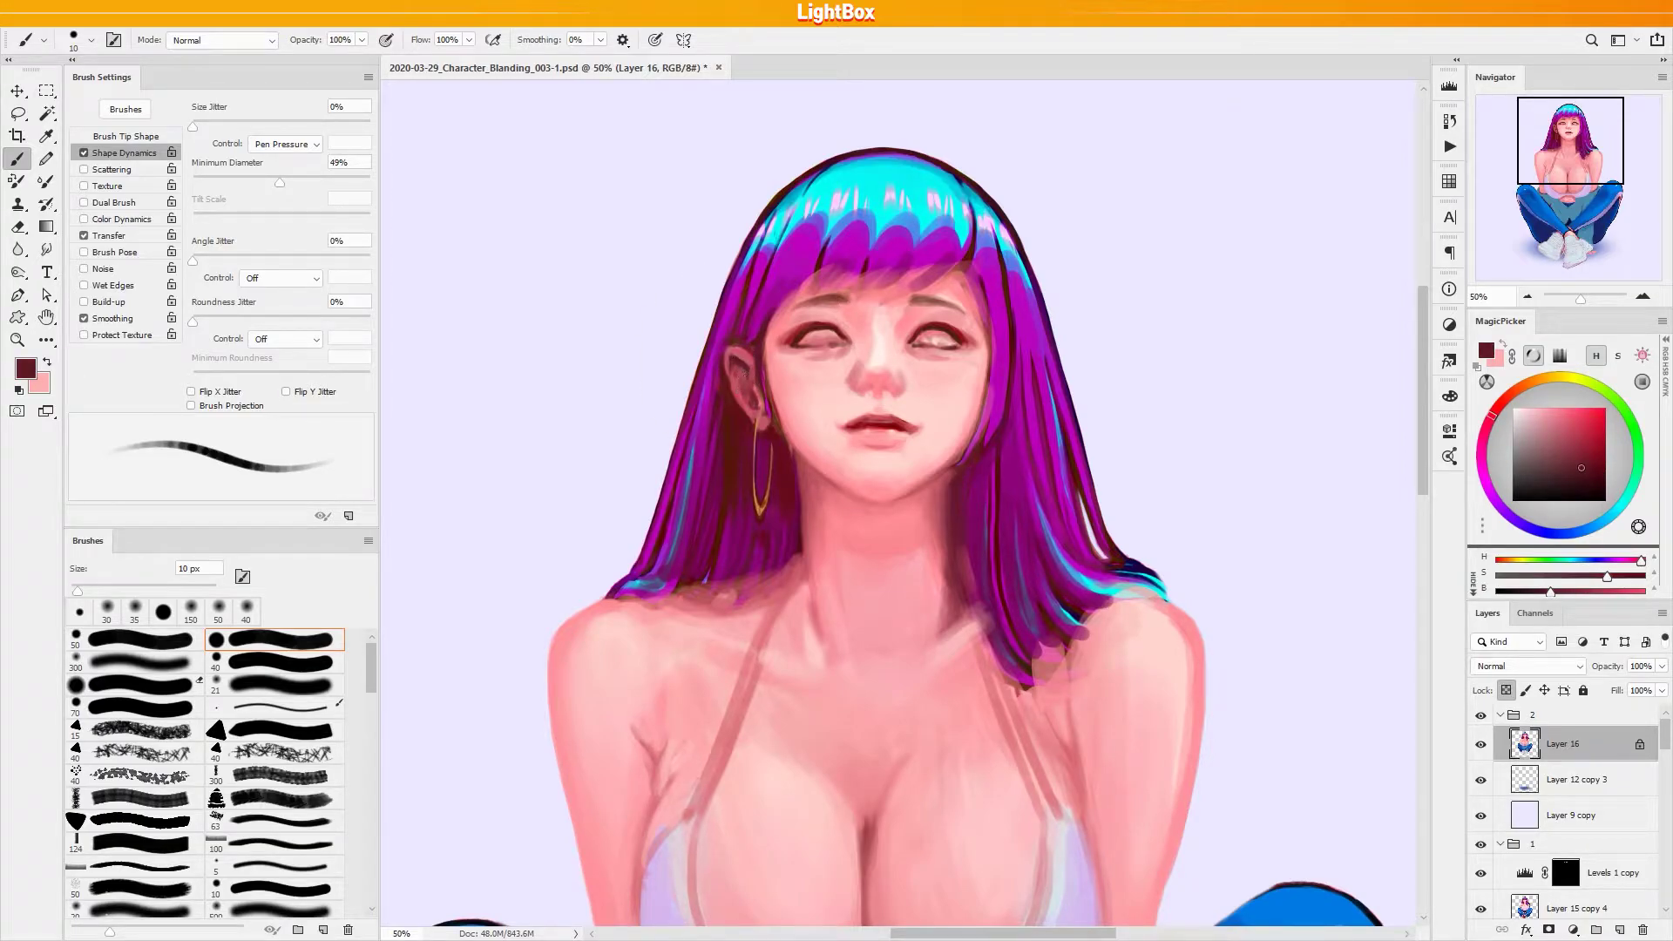
{"action": "left_click", "coordinate": [749, 337], "text": "alt"}
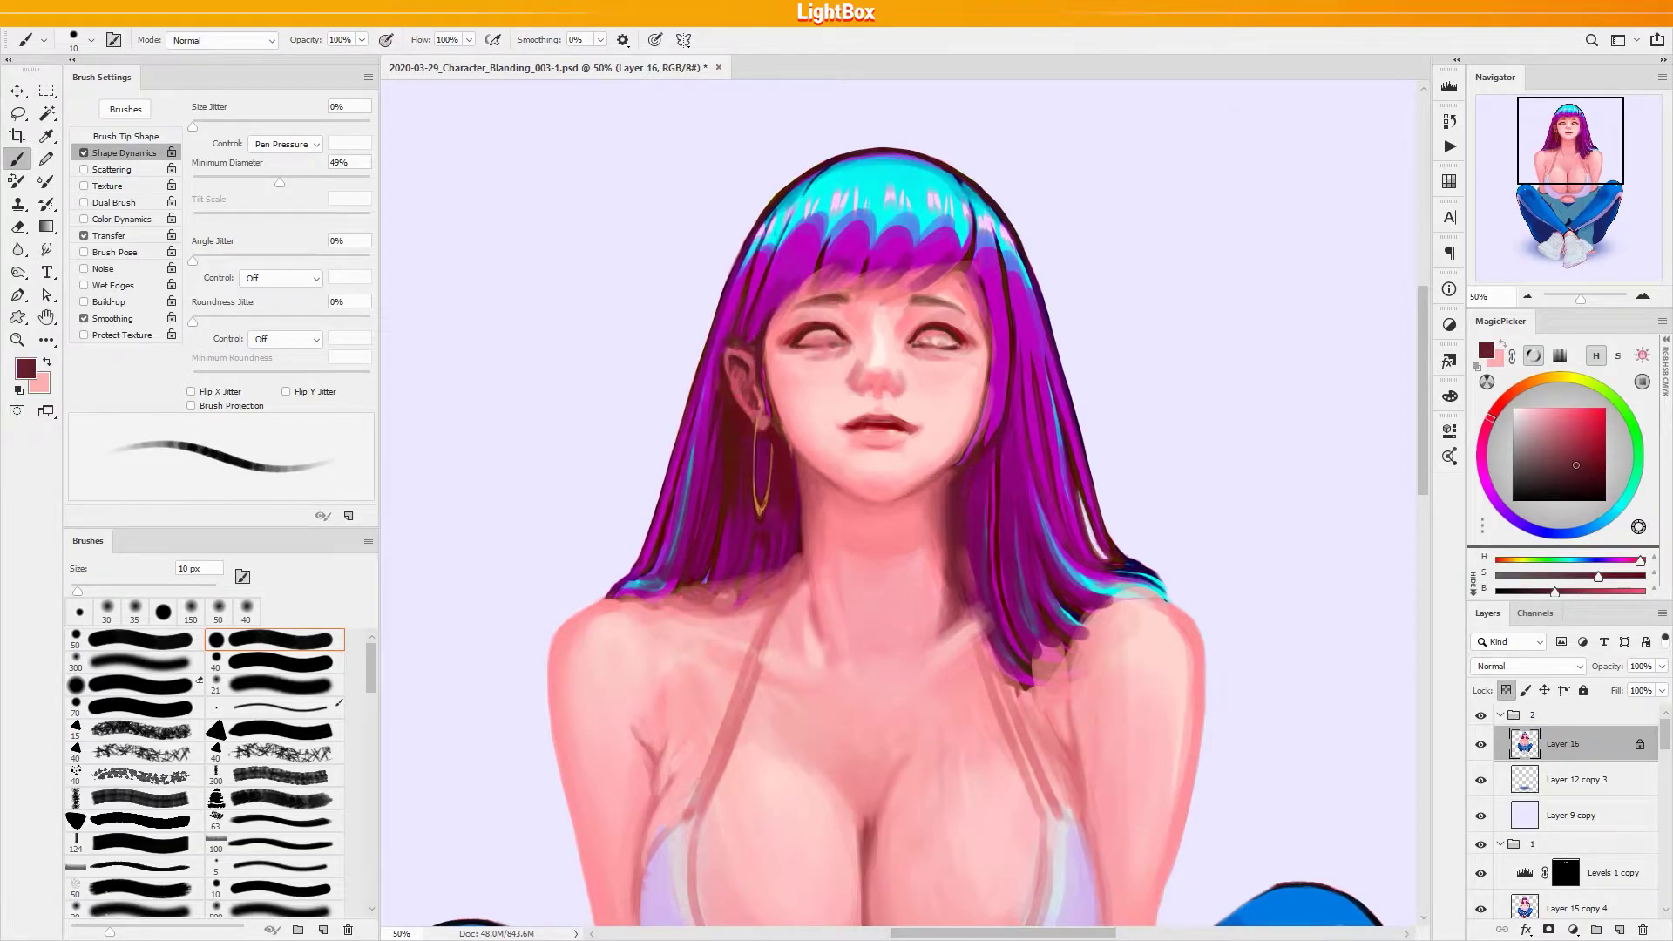
Blend the ear's outer rim and upper hollow with sampled maroon and pink tones
{"action": "left_click", "coordinate": [727, 353], "text": "alt"}
{"action": "left_click", "coordinate": [730, 371], "text": "alt"}
{"action": "left_click", "coordinate": [752, 358], "text": "alt"}
{"action": "left_click", "coordinate": [743, 351], "text": "alt"}
{"action": "left_click", "coordinate": [734, 379], "text": "alt"}
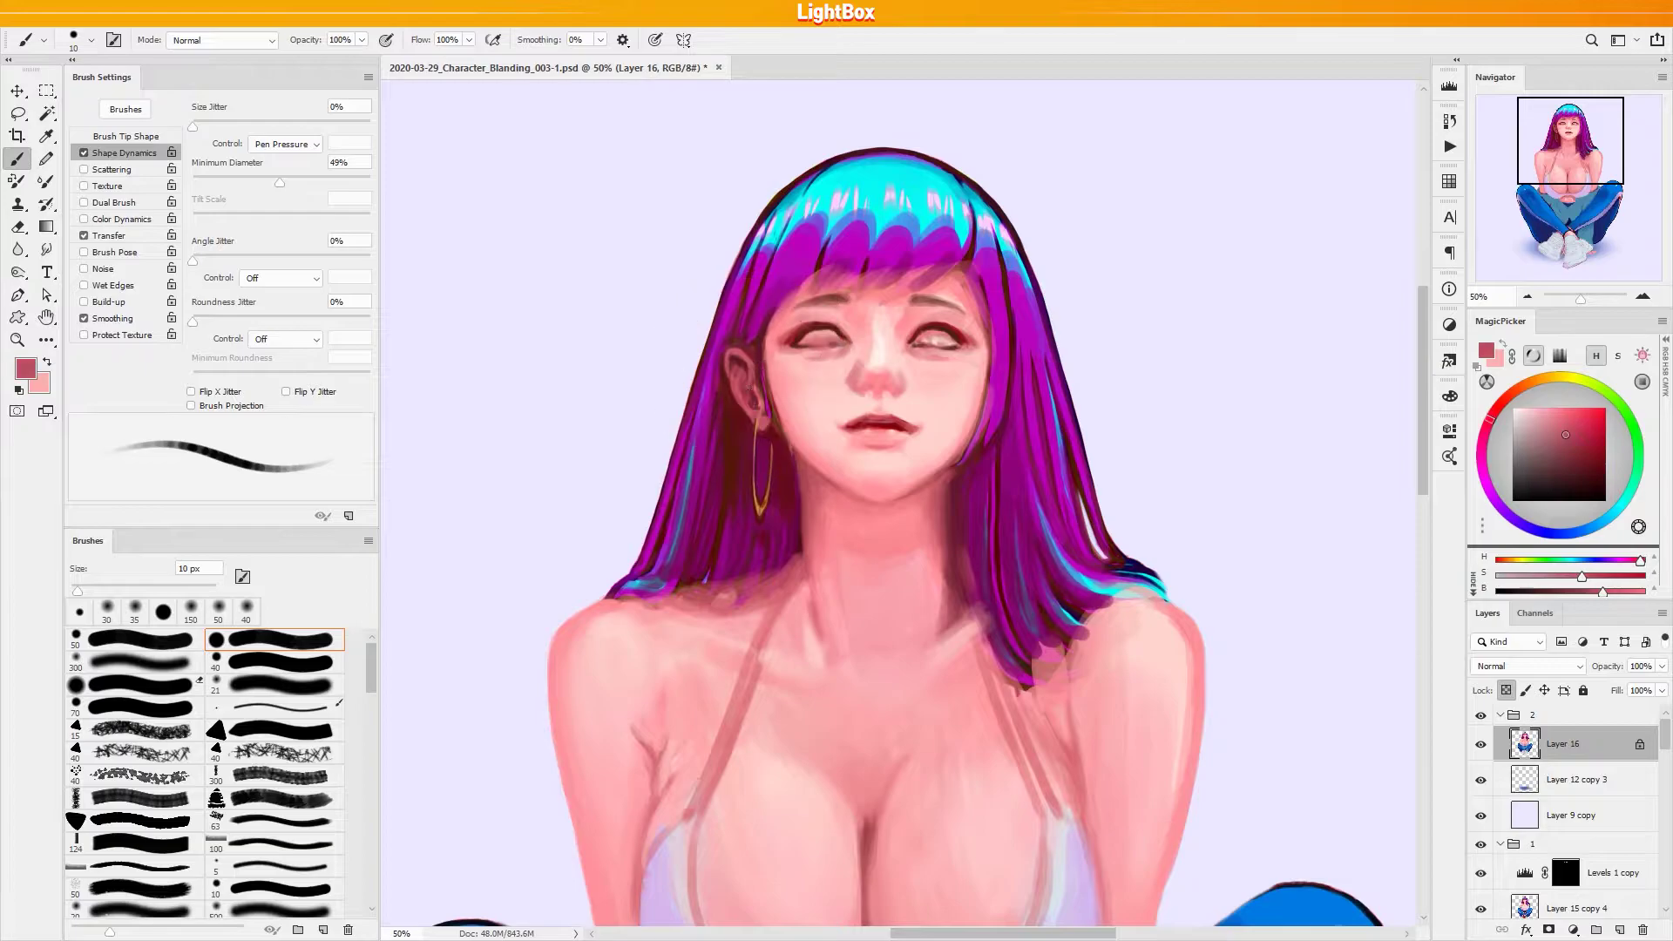
Refine the lower ear and earlobe with alternating sampled dark red and pink tones
{"action": "left_click", "coordinate": [755, 403], "text": "alt"}
{"action": "left_click", "coordinate": [761, 399], "text": "alt"}
{"action": "left_click", "coordinate": [754, 405], "text": "alt"}
{"action": "left_click", "coordinate": [757, 407], "text": "alt"}
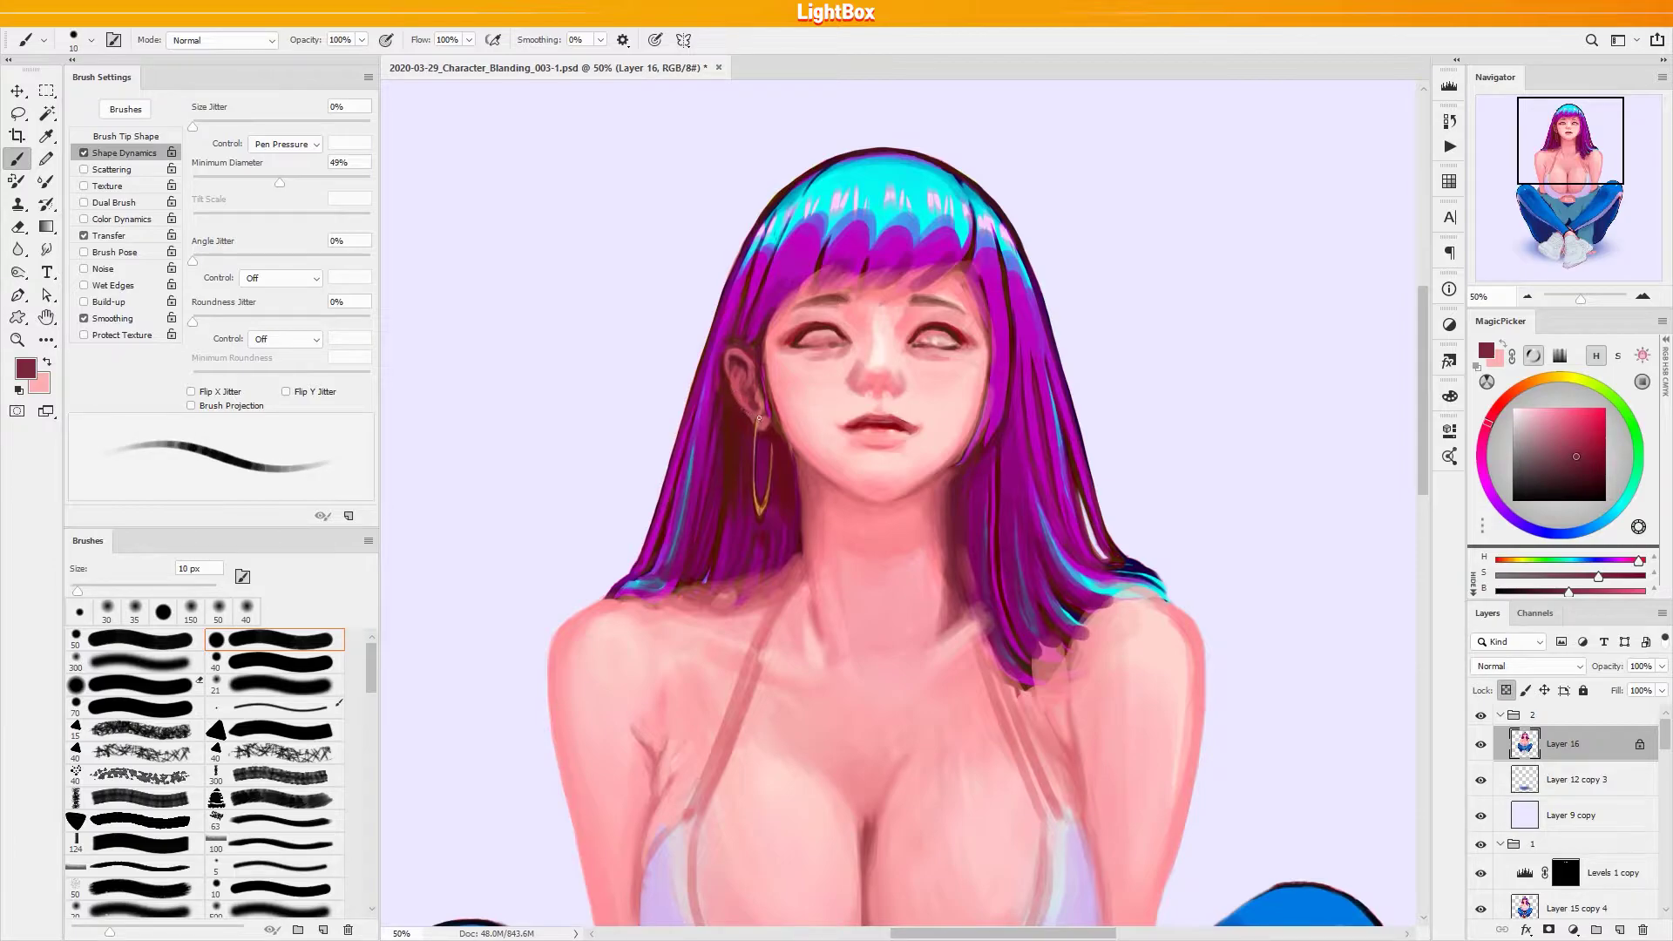
{"action": "left_click", "coordinate": [748, 372], "text": "alt"}
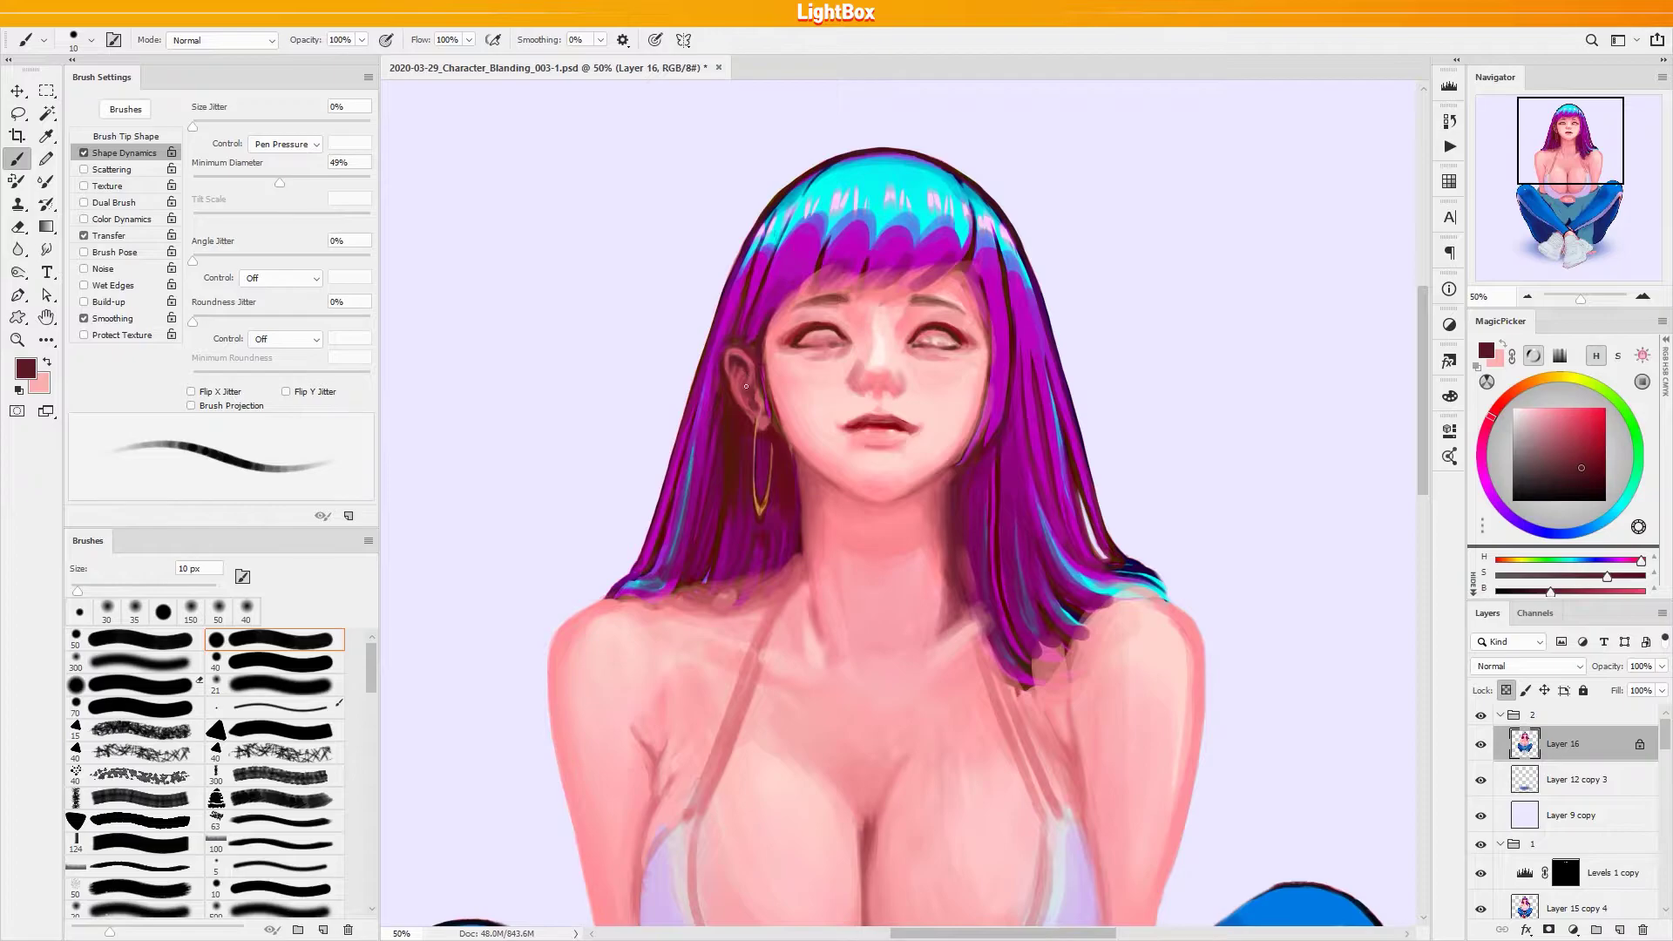
{"action": "left_click", "coordinate": [758, 399], "text": "alt"}
{"action": "left_click", "coordinate": [764, 410], "text": "alt"}
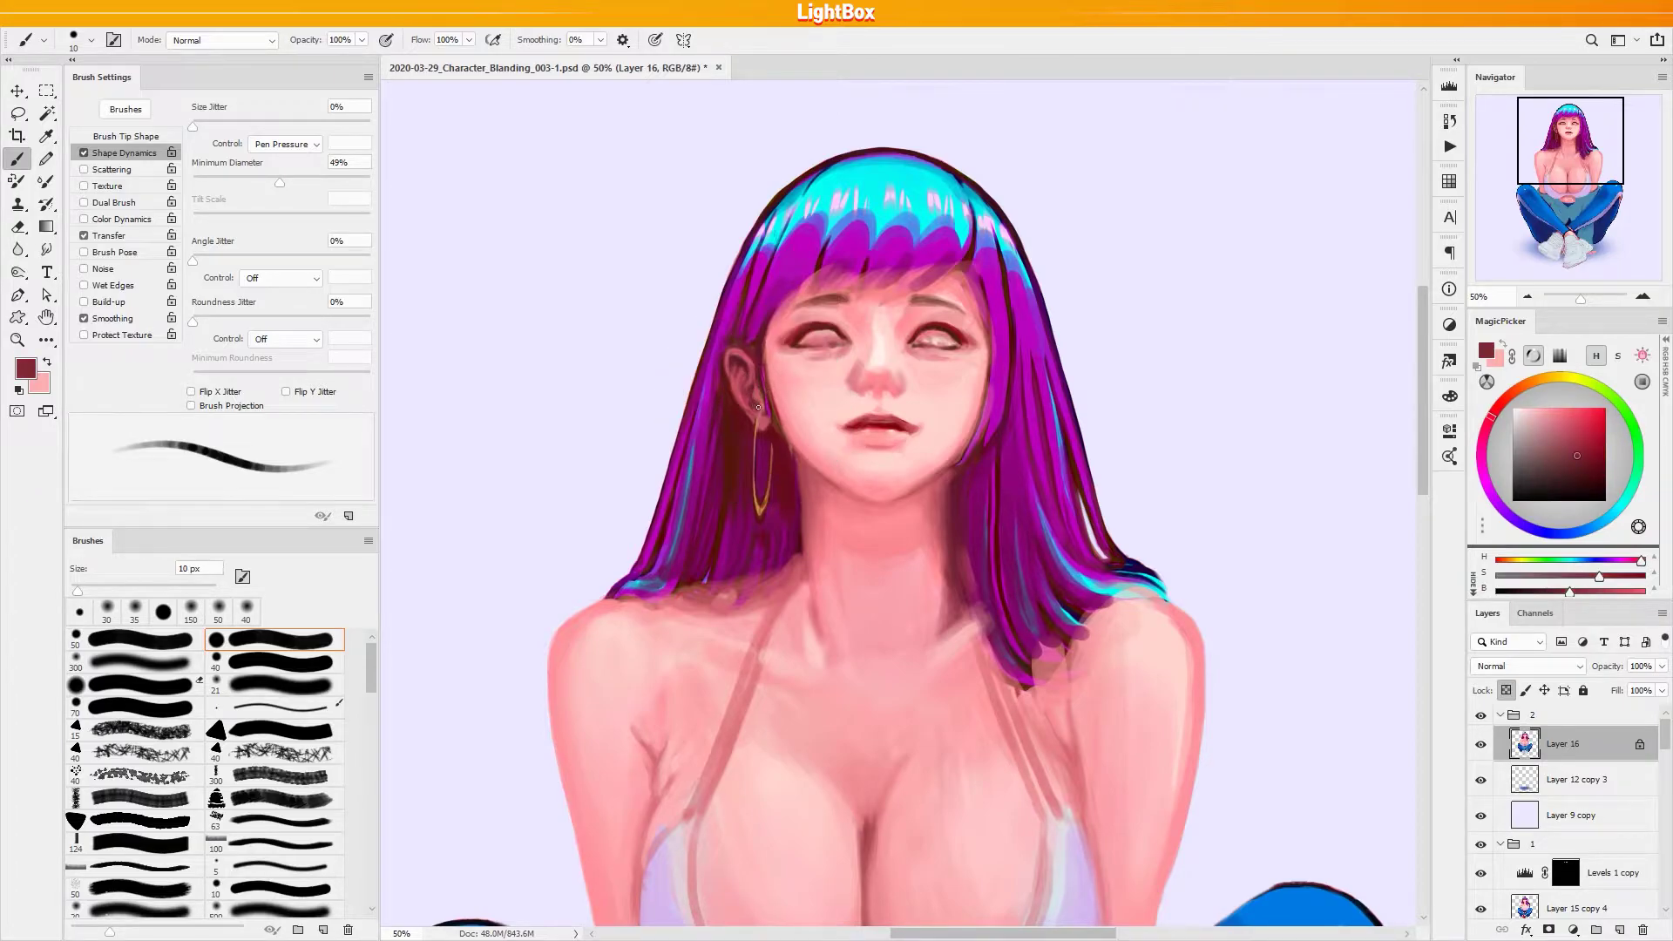
{"action": "left_click", "coordinate": [759, 421], "text": "alt"}
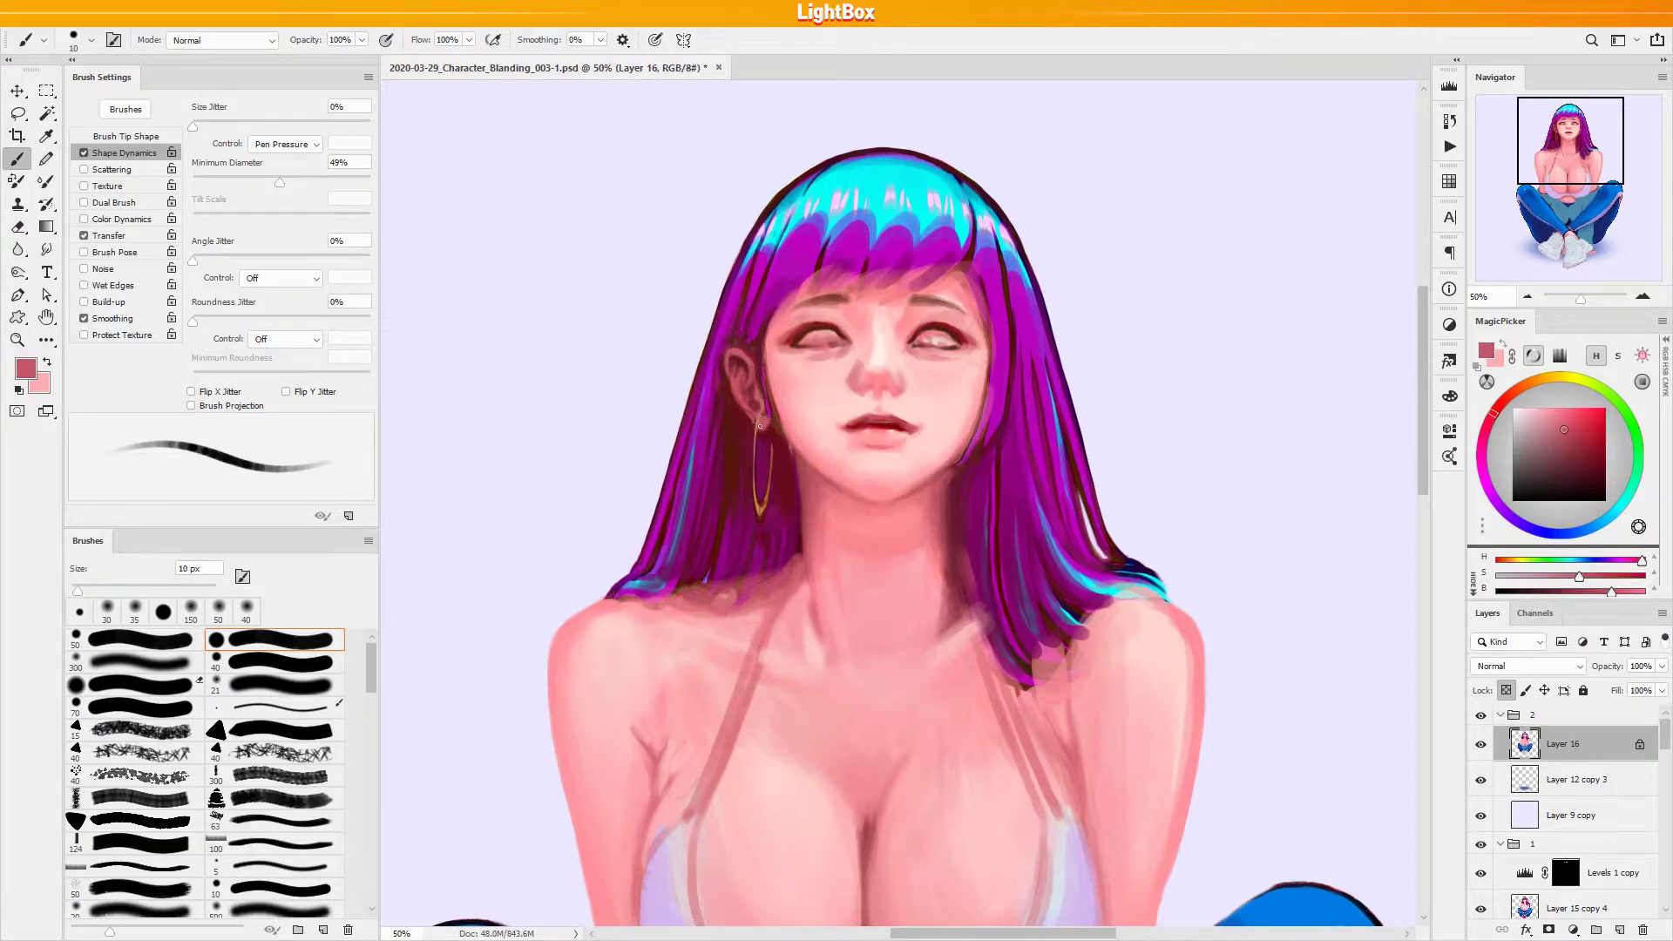
{"action": "left_click", "coordinate": [765, 409], "text": "alt"}
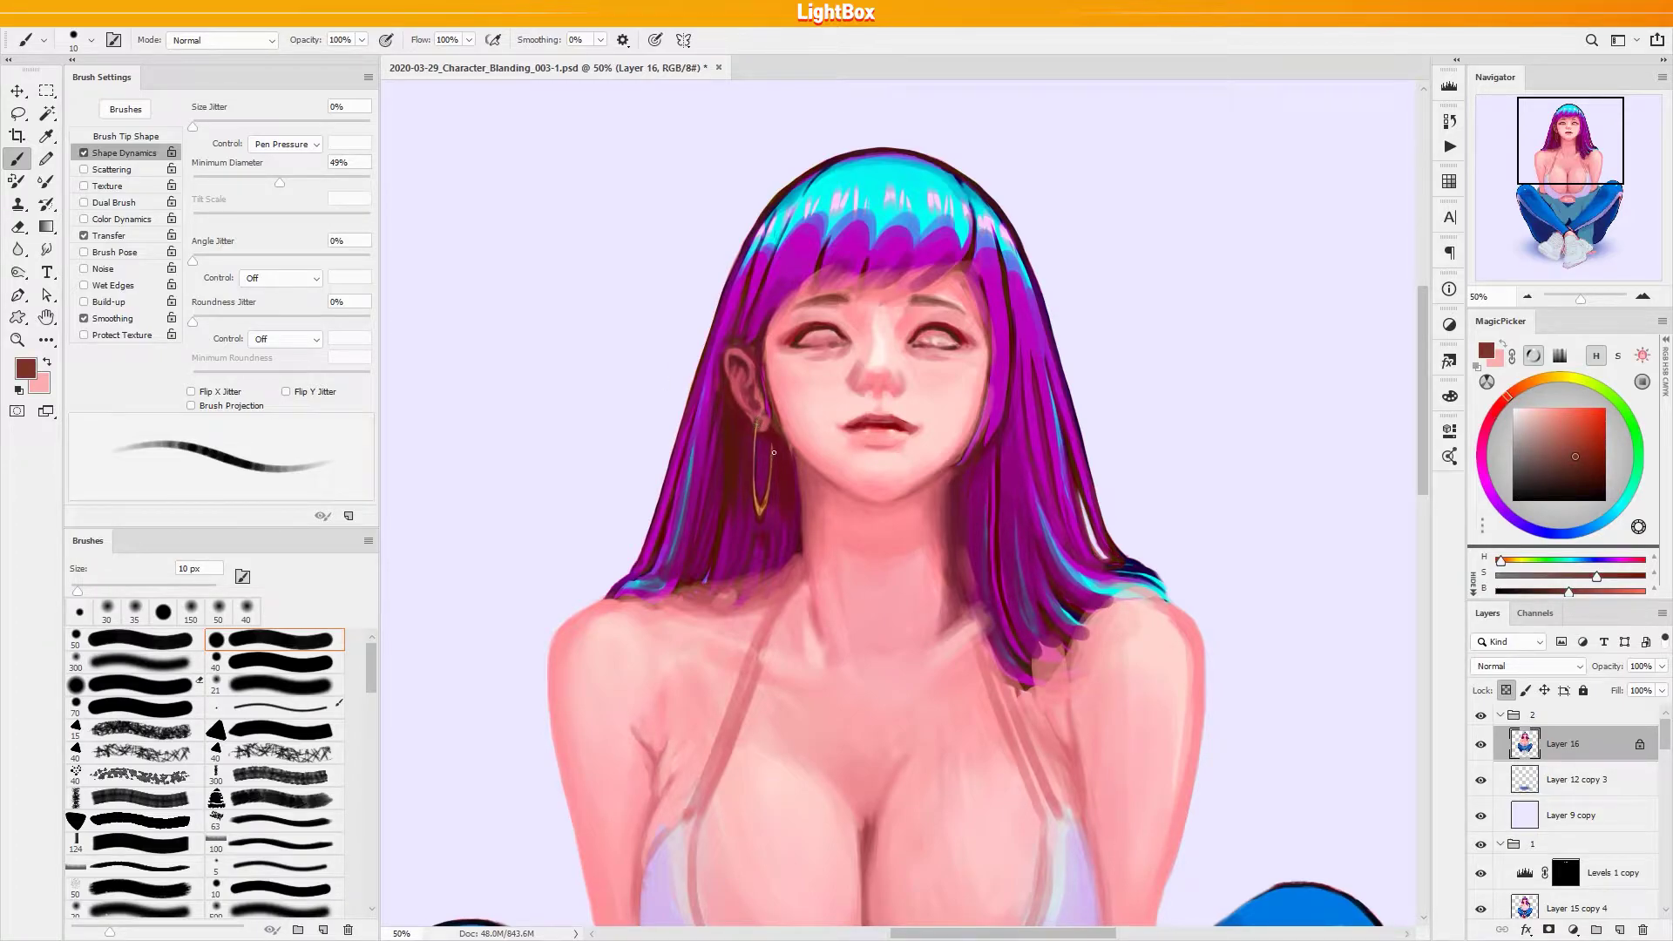
Repaint the side of the hoop earring in a sampled tan tone, undoing unwanted strokes
{"action": "left_click", "coordinate": [772, 446], "text": "alt"}
{"action": "key", "text": "ctrl+z"}
{"action": "left_click_drag", "start_coordinate": [754, 440], "coordinate": [754, 483]}
{"action": "key", "text": "ctrl+z"}
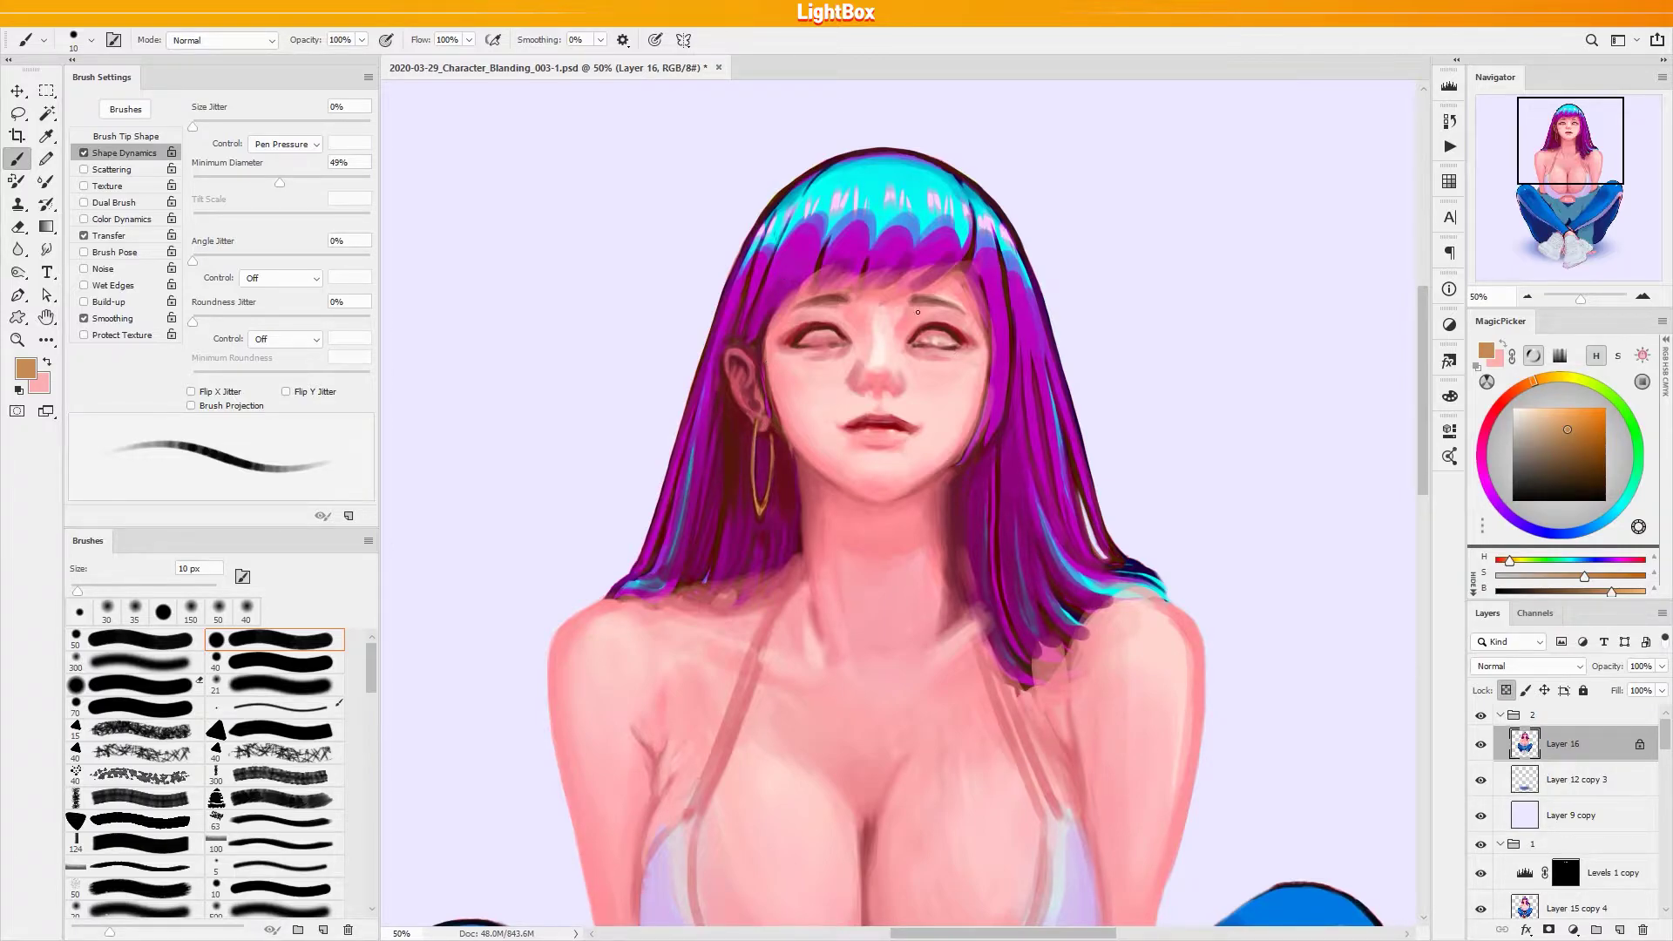
Blend the lower lids and edges of both eyes with sampled pink skin tones, using a 10 px brush
{"action": "left_click", "coordinate": [913, 350], "text": "alt"}
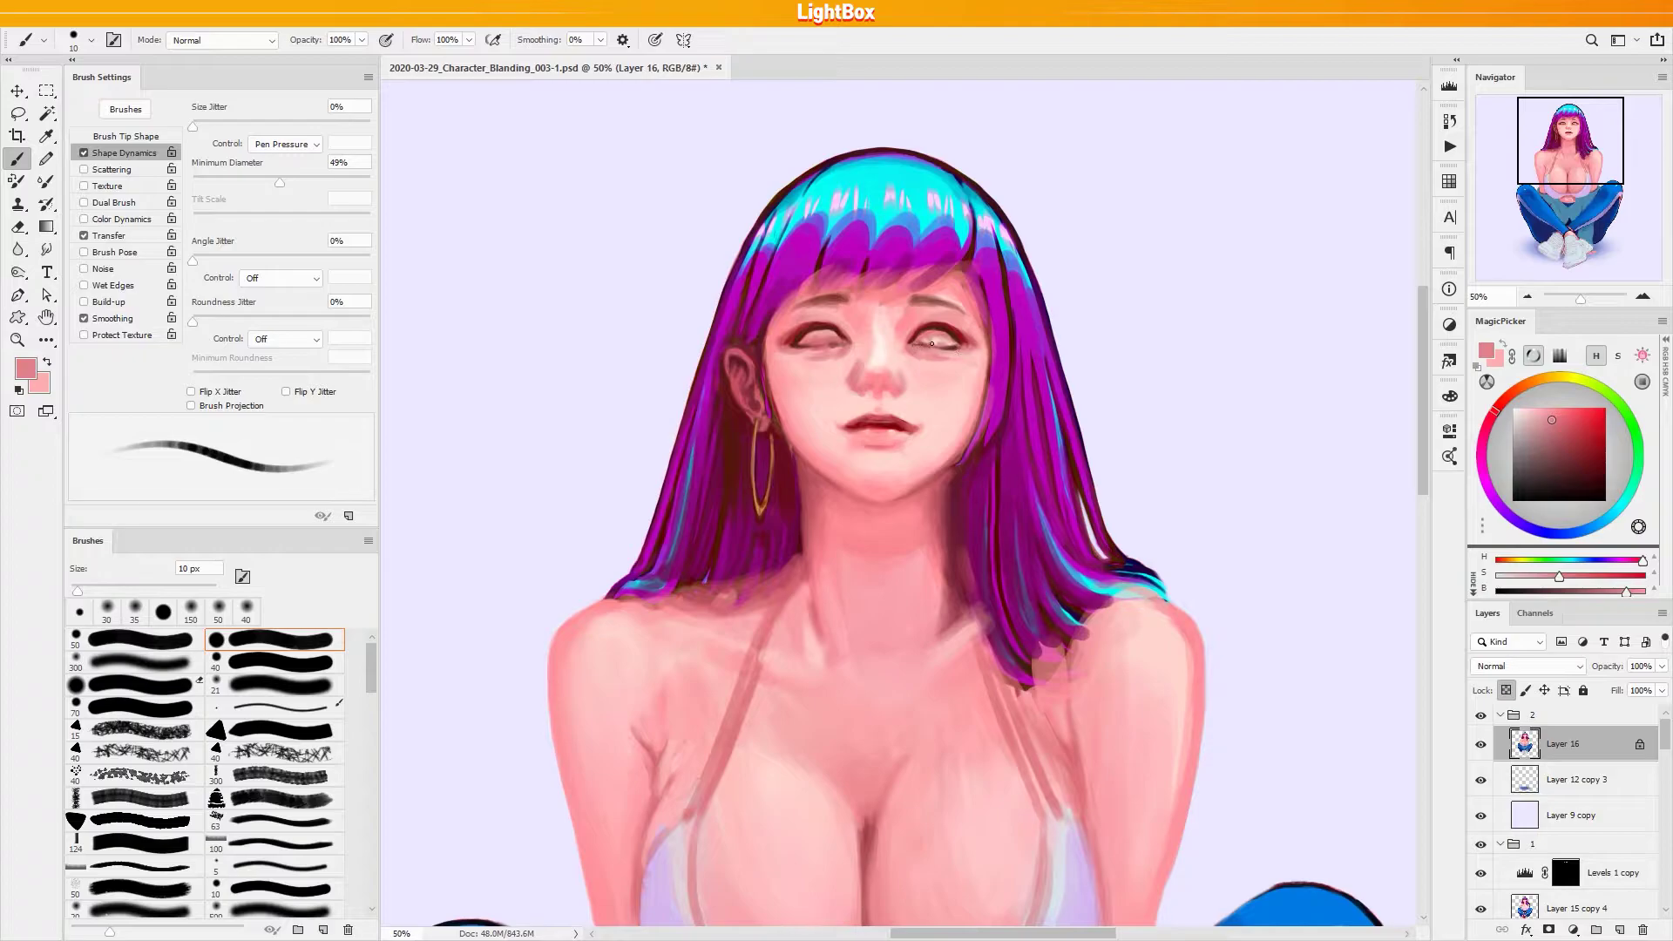
{"action": "left_click", "coordinate": [840, 346], "text": "alt"}
{"action": "left_click", "coordinate": [815, 351], "text": "alt"}
{"action": "left_click", "coordinate": [824, 341], "text": "alt"}
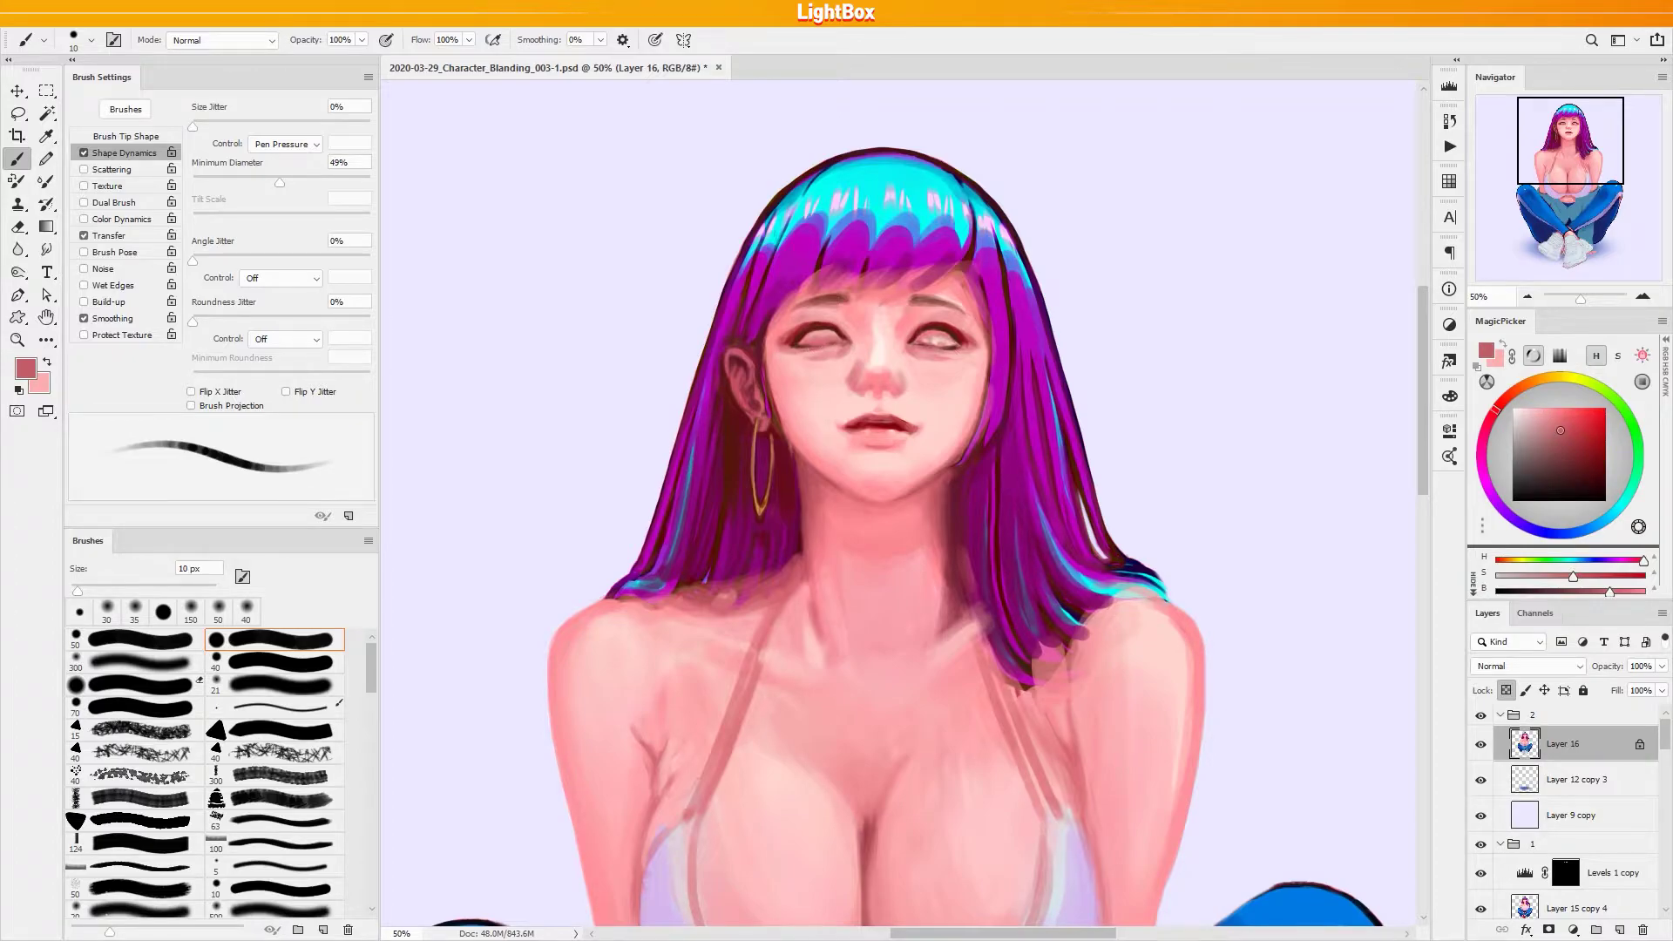
{"action": "left_click", "coordinate": [959, 349], "text": "alt"}
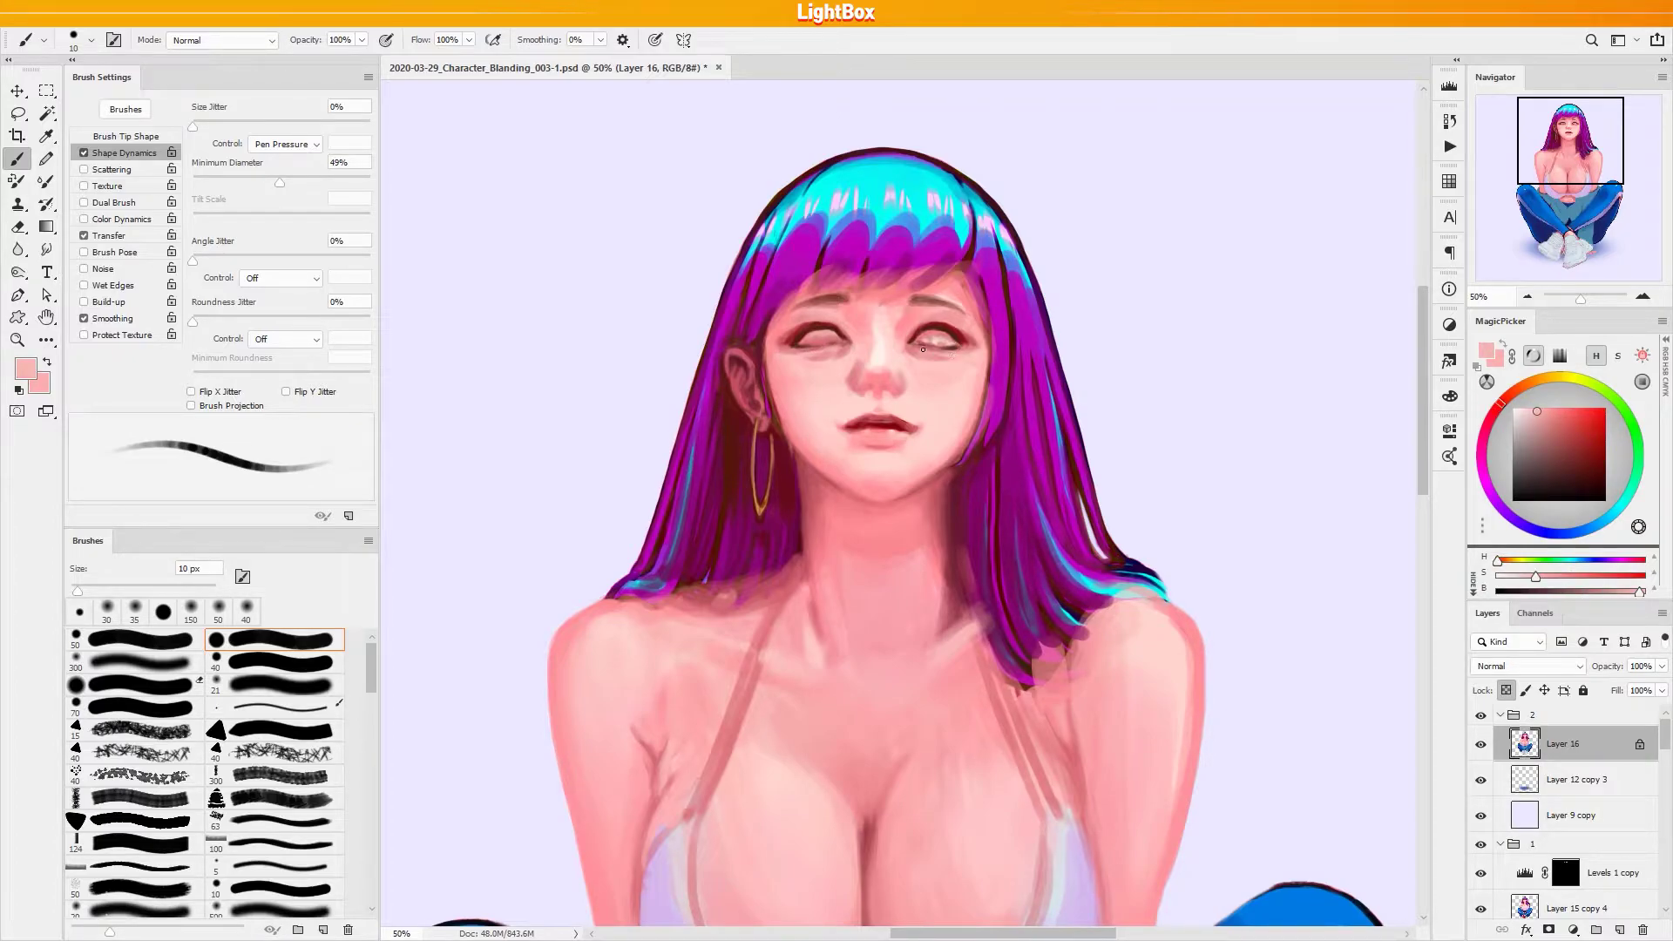
{"action": "left_click", "coordinate": [921, 349], "text": "alt"}
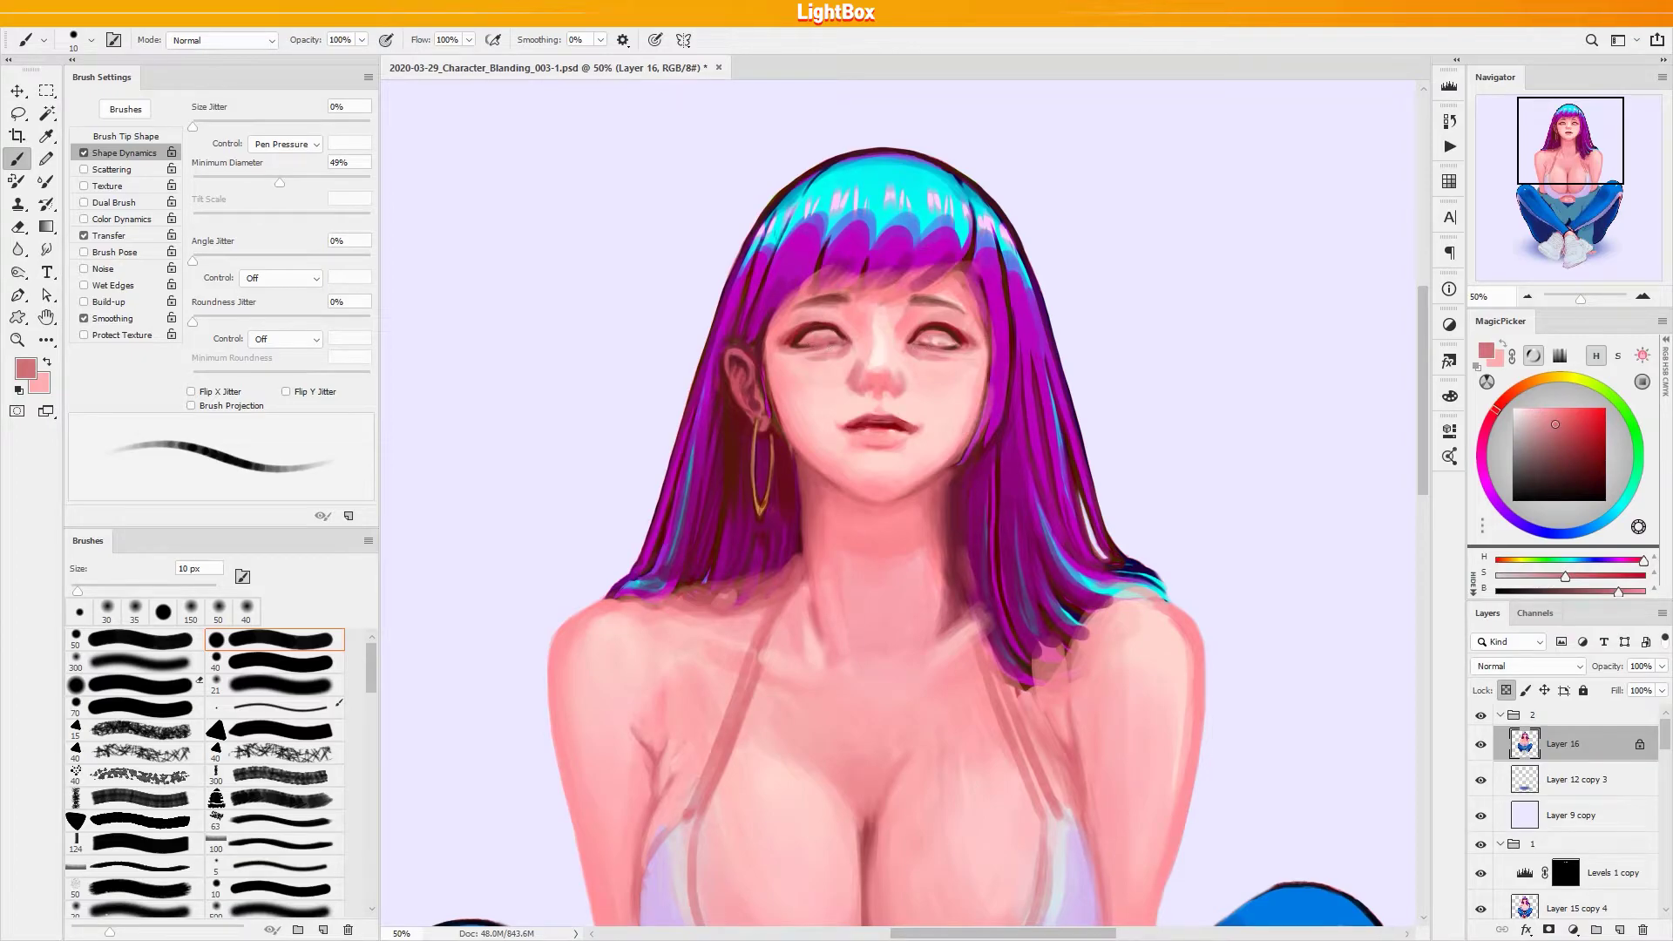
{"action": "left_click", "coordinate": [805, 345], "text": "alt"}
Glaze the eyeballs with cyan sampled from the hair at 30% opacity, using a 15 px brush
{"action": "key", "text": "bracketright"}
{"action": "left_click", "coordinate": [911, 212], "text": "alt"}
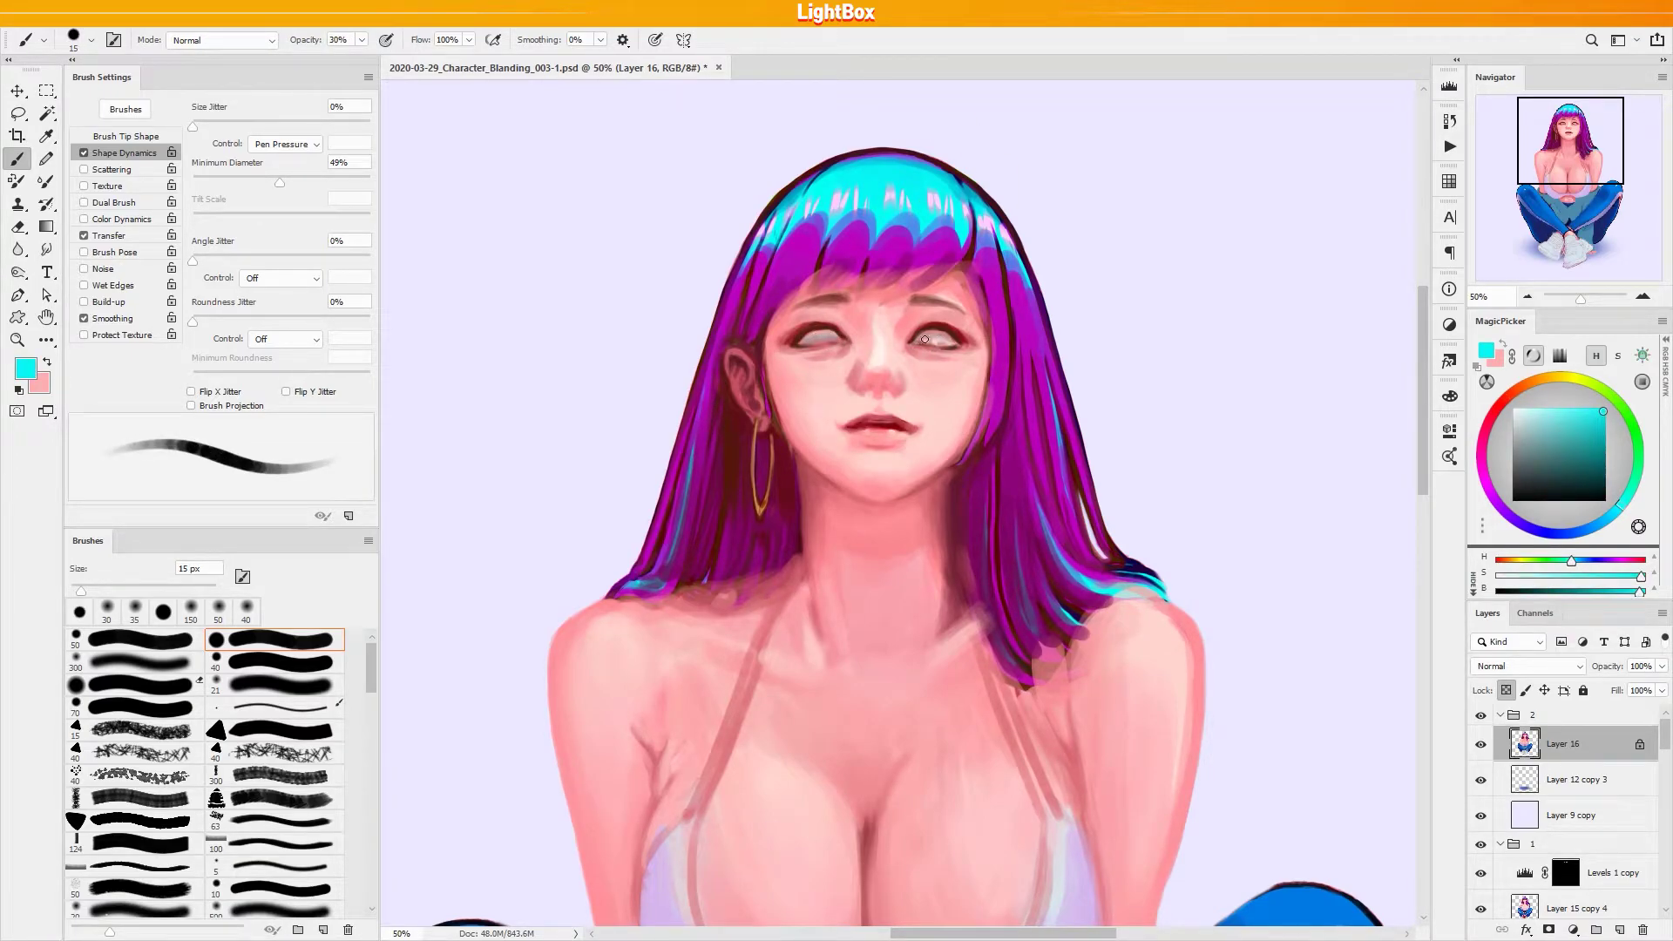
{"action": "key", "text": "bracketleft"}
Shade the eyes beneath the upper lids with a sampled reddish brown and a darker variant, using a 20 px brush
{"action": "left_click", "coordinate": [814, 336], "text": "alt"}
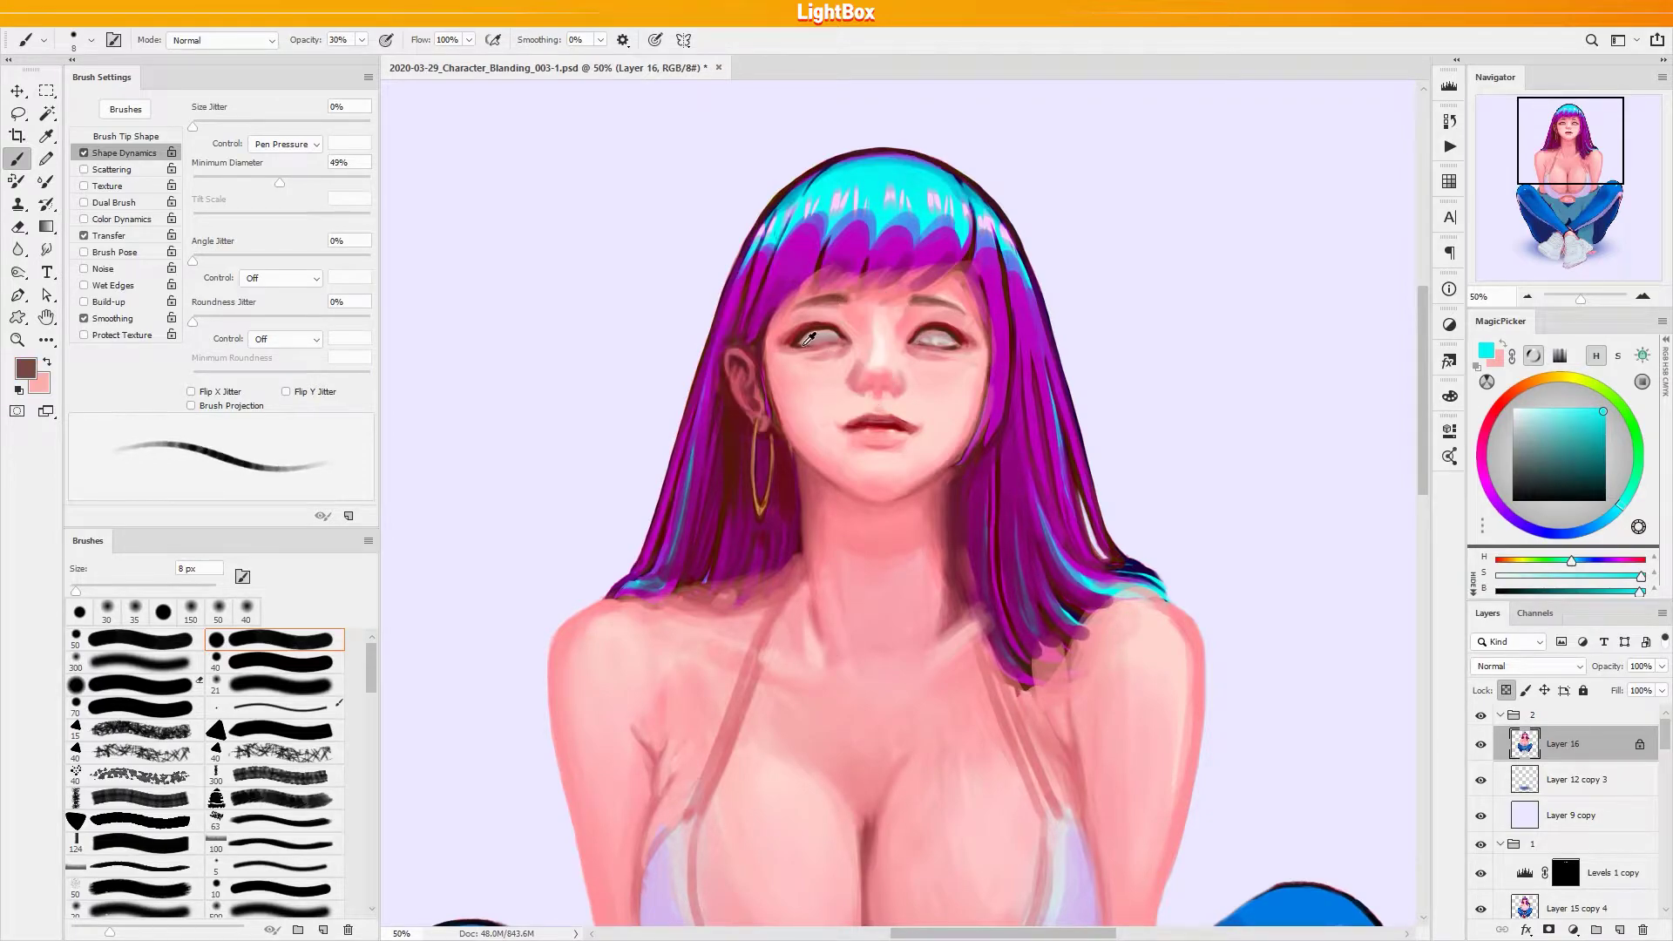
{"action": "key", "text": "bracketright"}
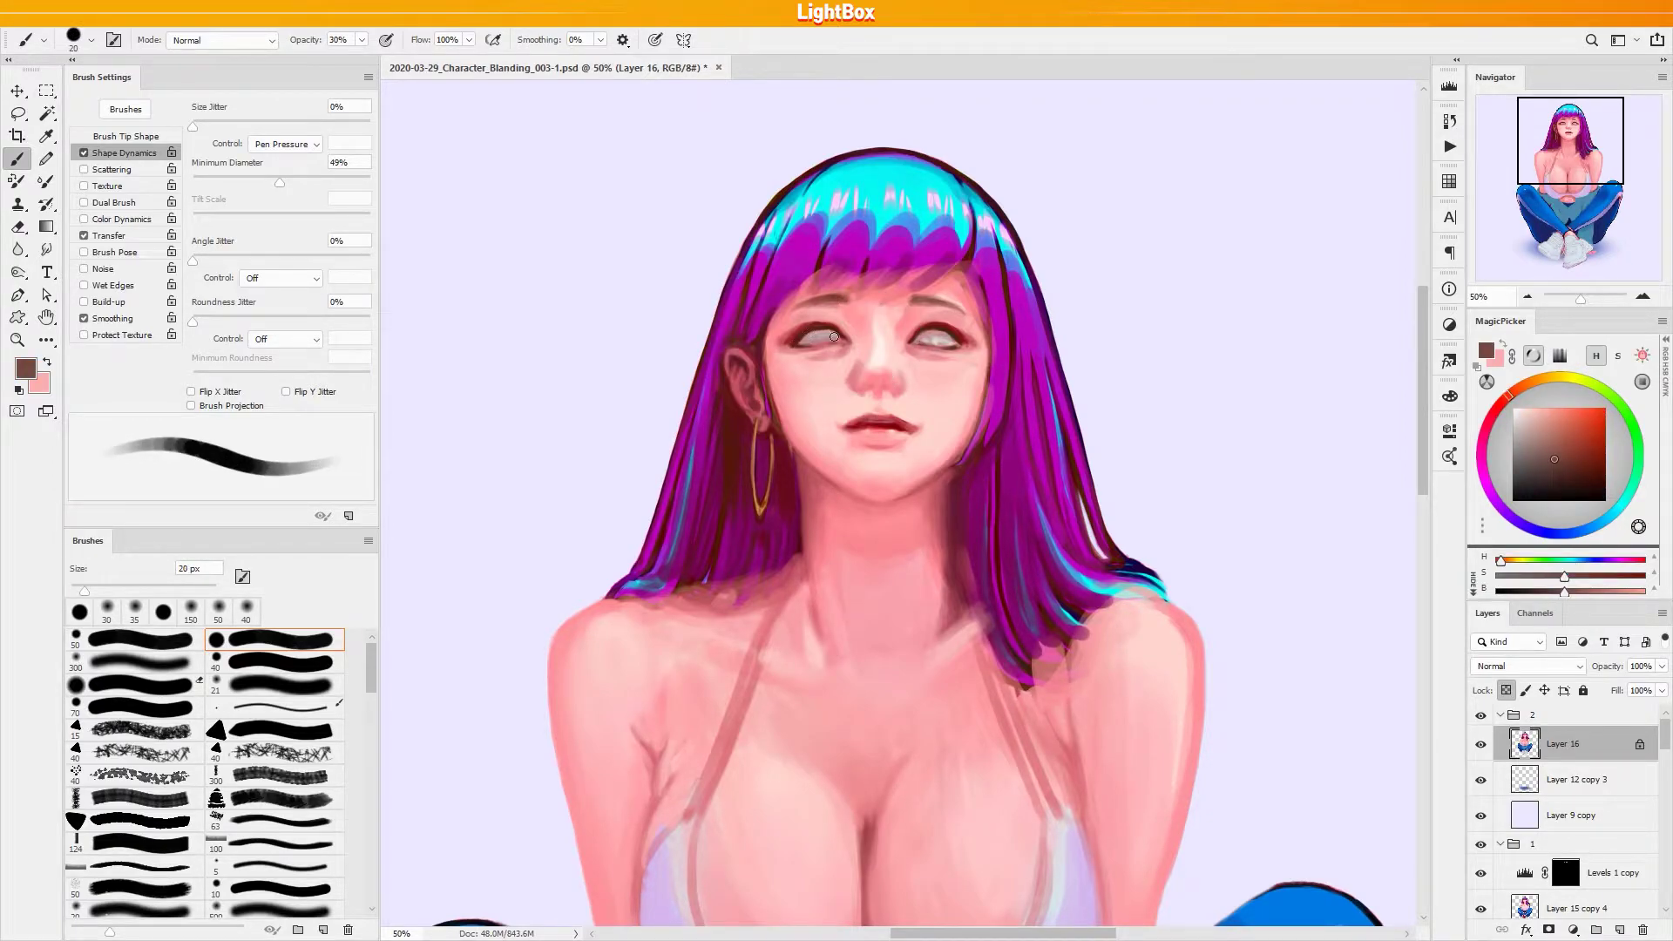
{"action": "left_click", "coordinate": [808, 341], "text": "alt"}
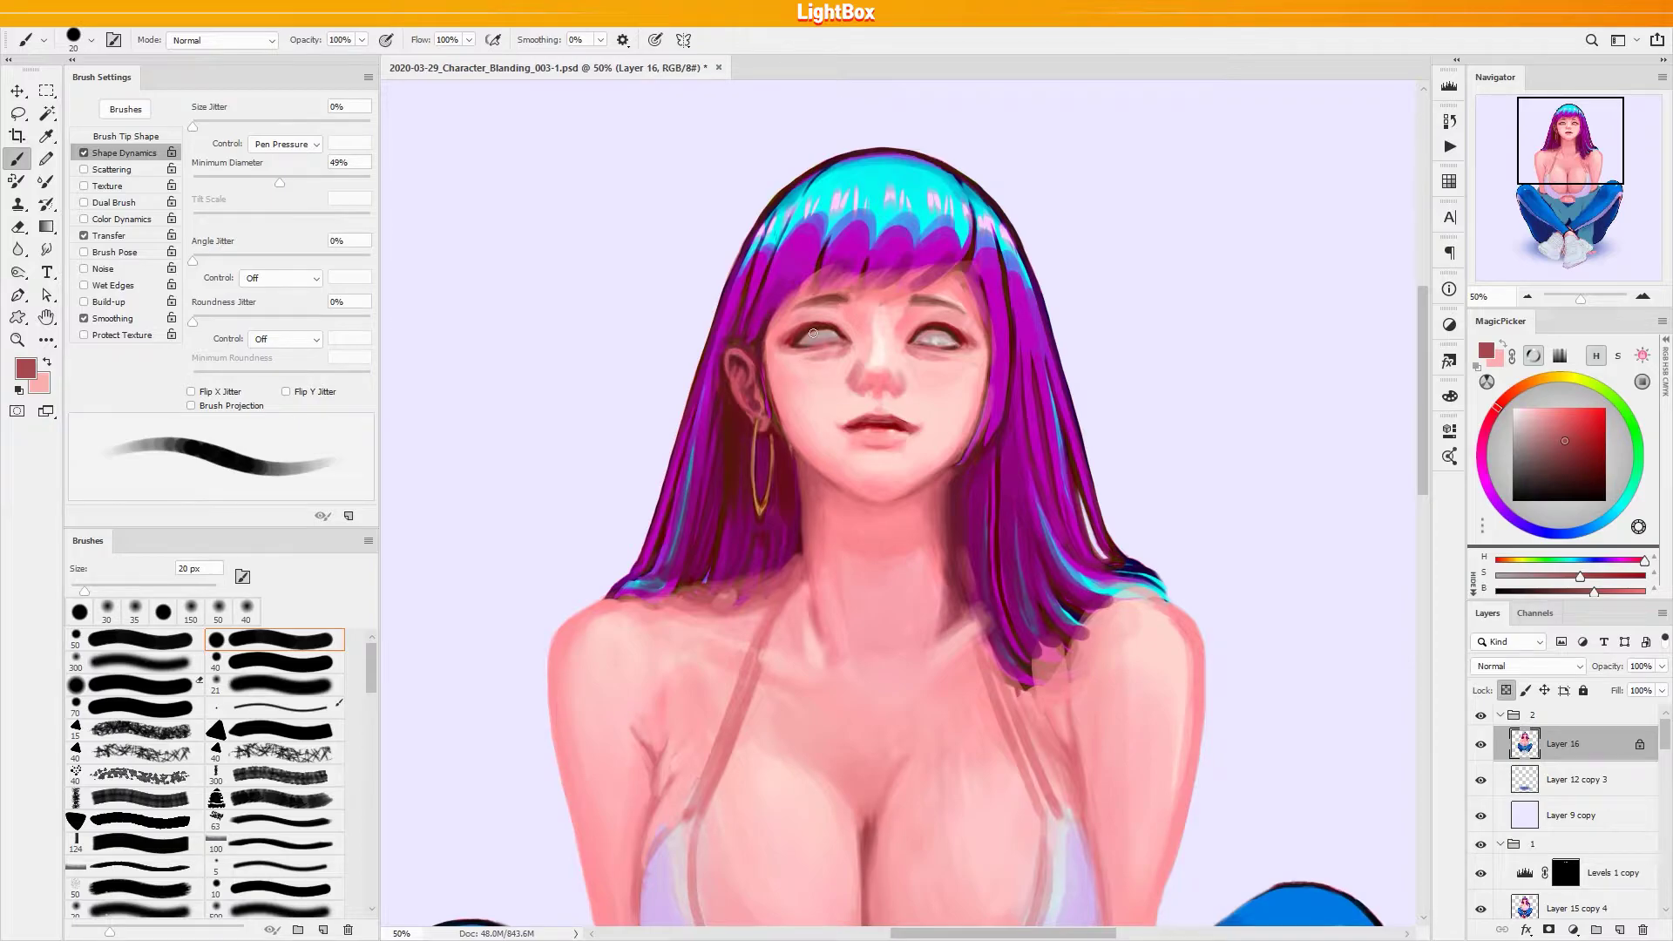
{"action": "left_click", "coordinate": [1562, 467]}
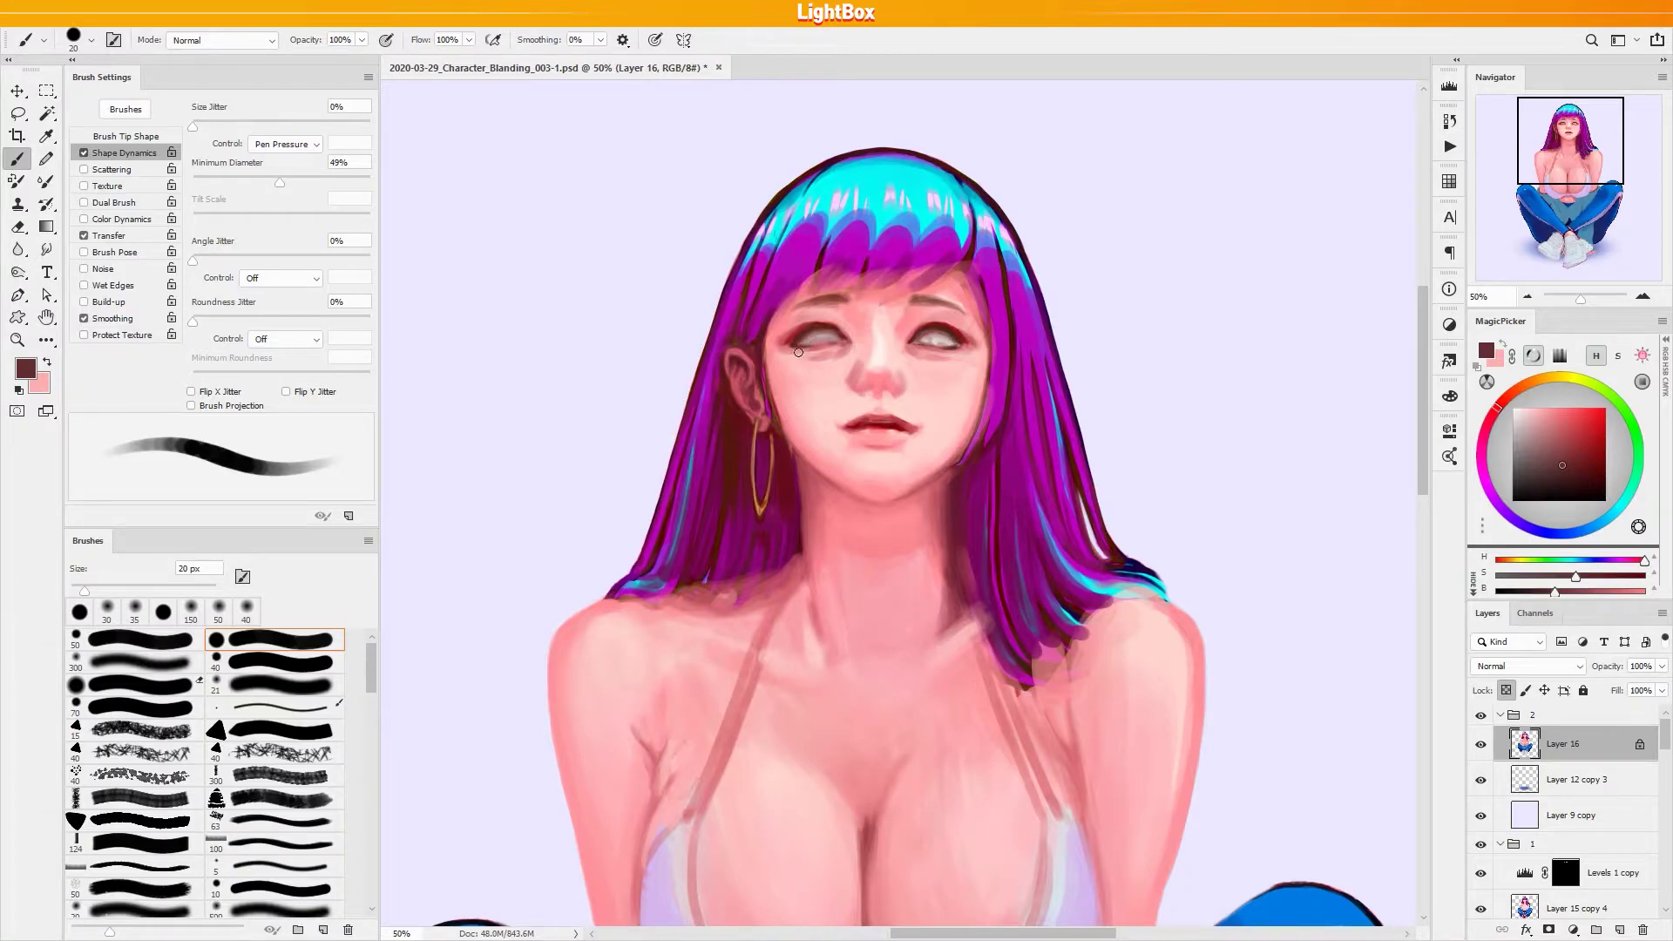
Refine the eyeball opposite the earring side with dark red and sampled greyish pinks, using a 9 px brush
{"action": "key", "text": "bracketleft"}
{"action": "key", "text": "bracketleft"}
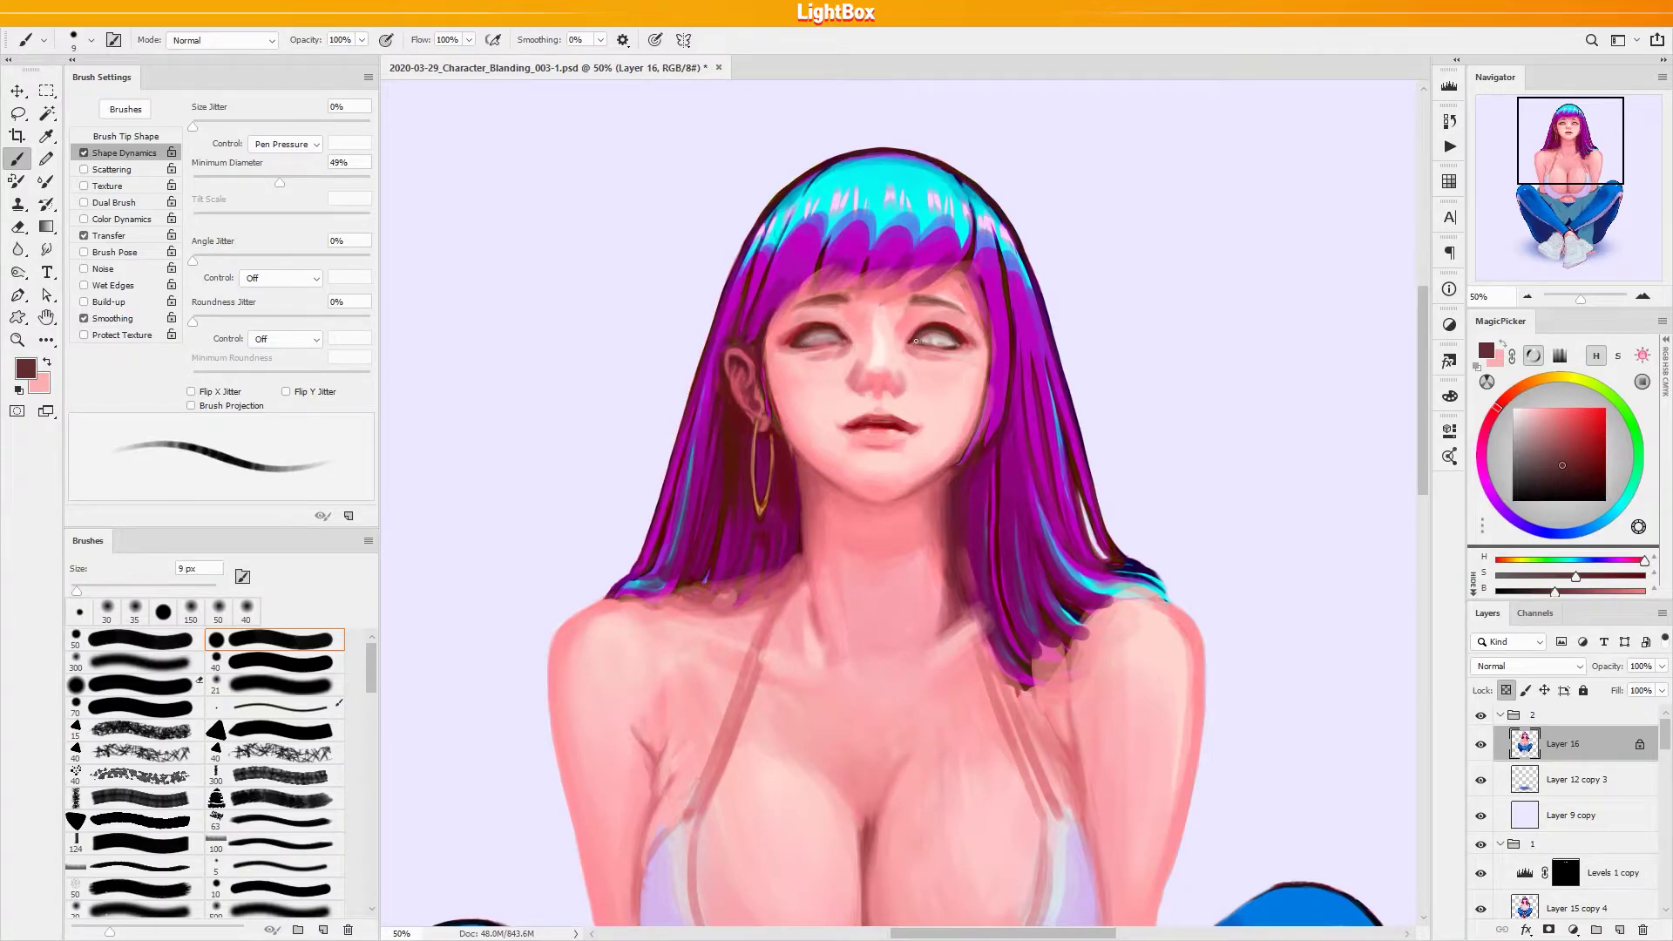
{"action": "left_click_drag", "start_coordinate": [942, 345], "coordinate": [923, 338]}
{"action": "left_click", "coordinate": [931, 346], "text": "alt"}
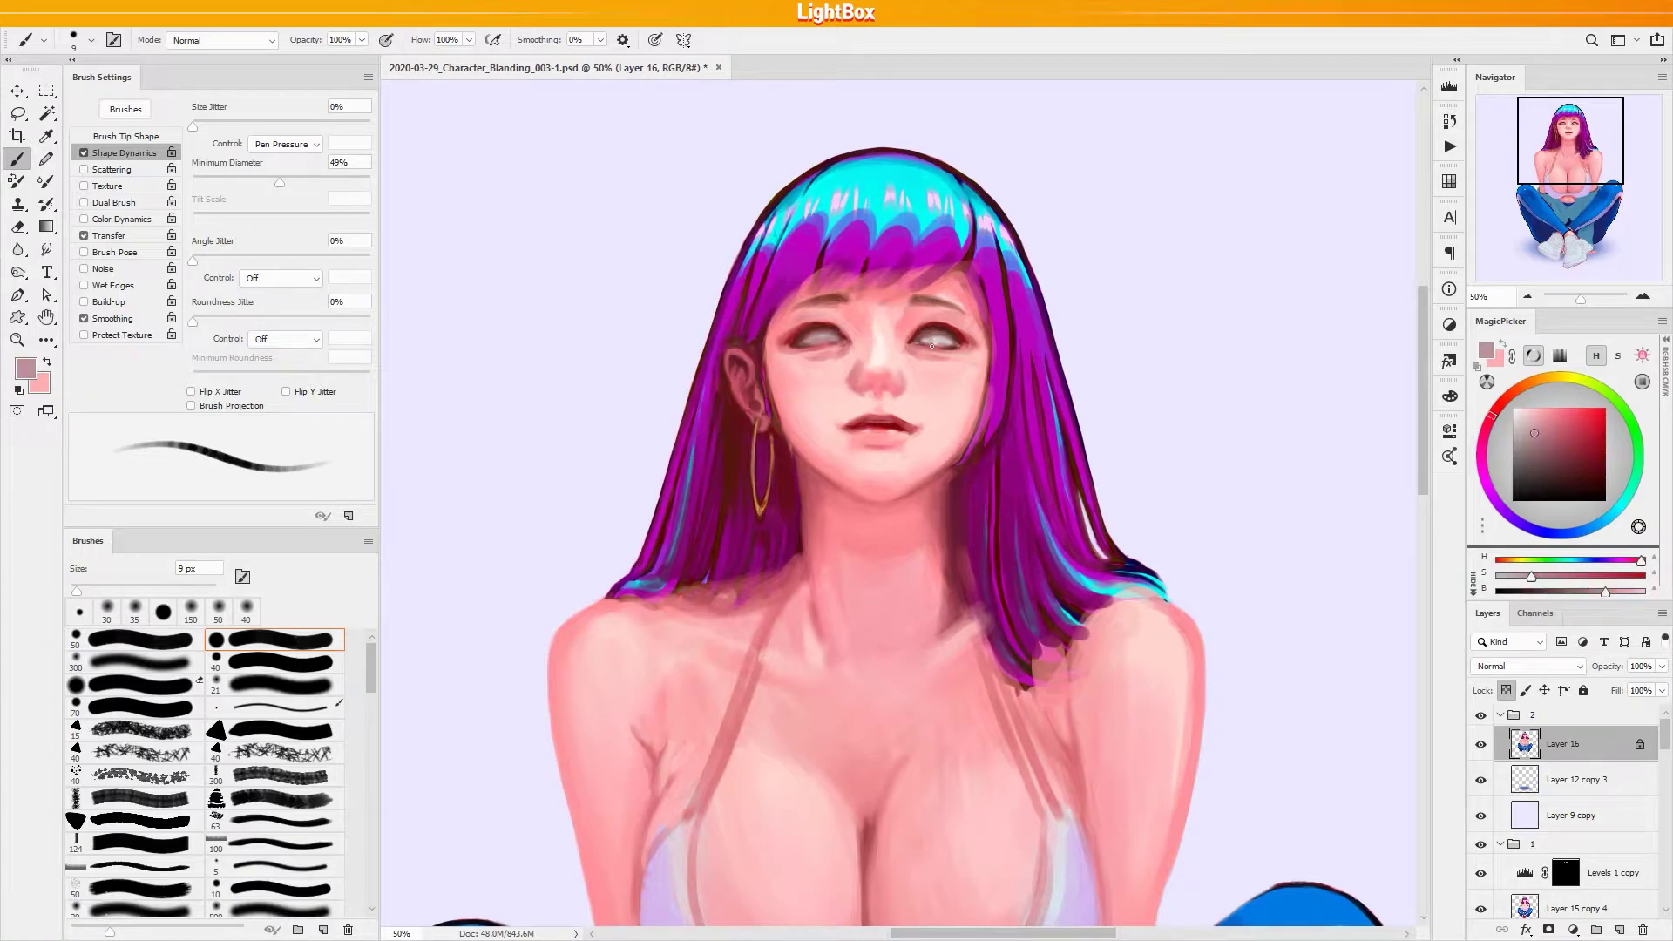
{"action": "left_click", "coordinate": [947, 341], "text": "alt"}
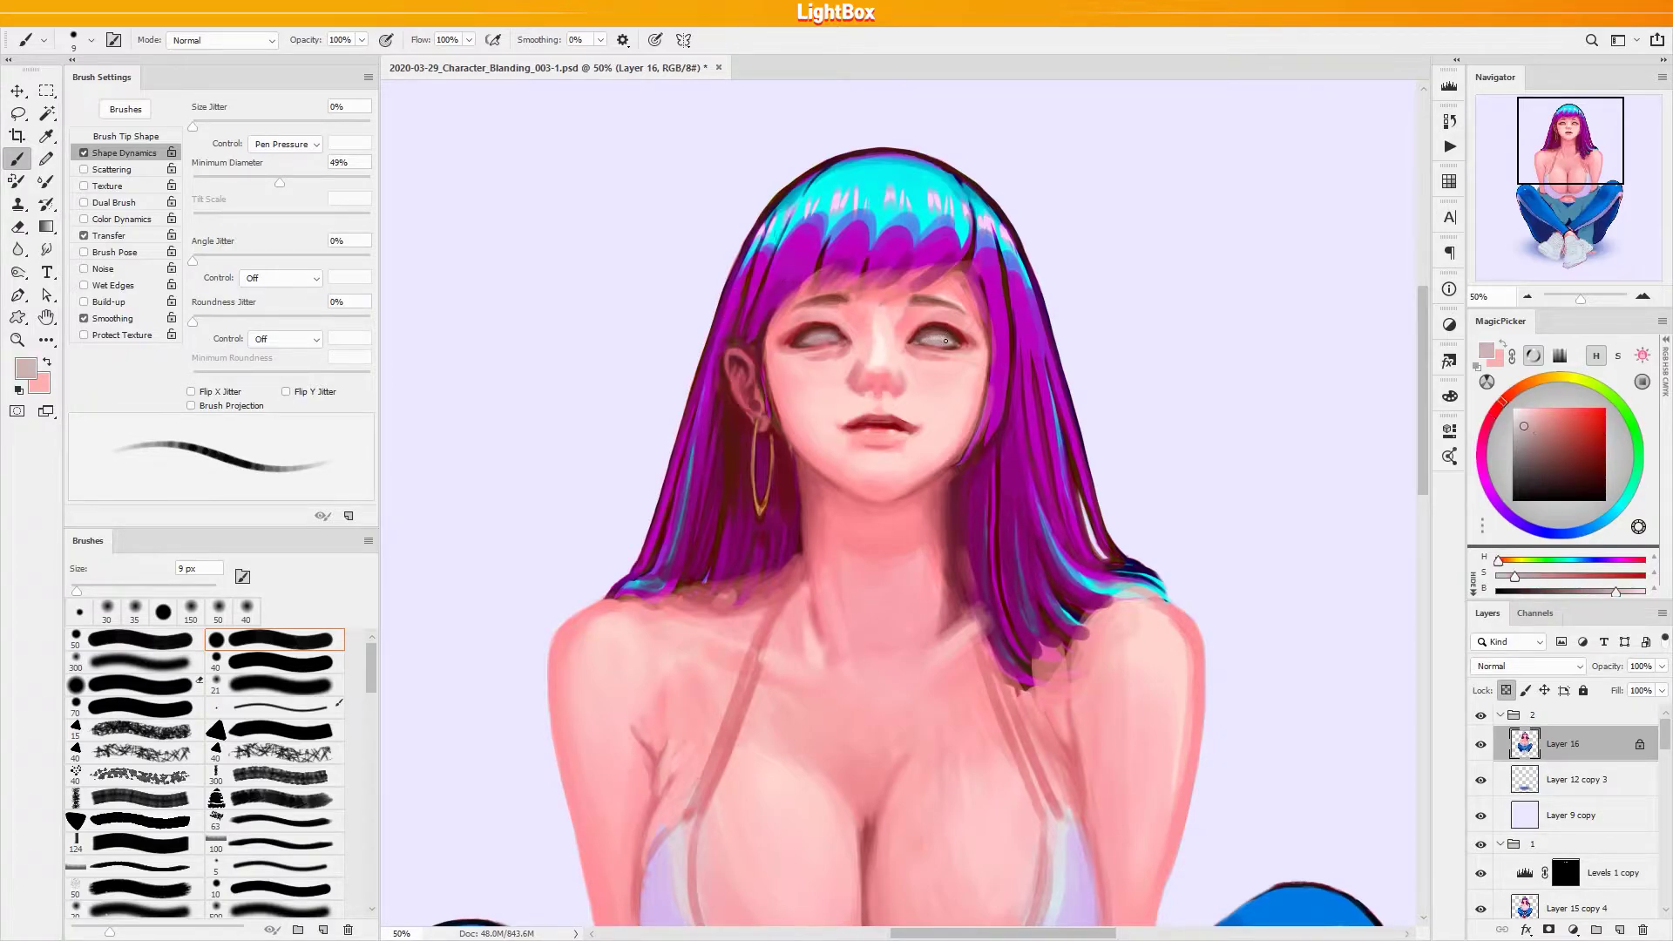
Define the lid line and outer corner of the earring-side eye with sampled dark brown and red, using a 7 px brush
{"action": "left_click", "coordinate": [813, 325], "text": "alt"}
{"action": "key", "text": "bracketleft"}
{"action": "key", "text": "bracketleft"}
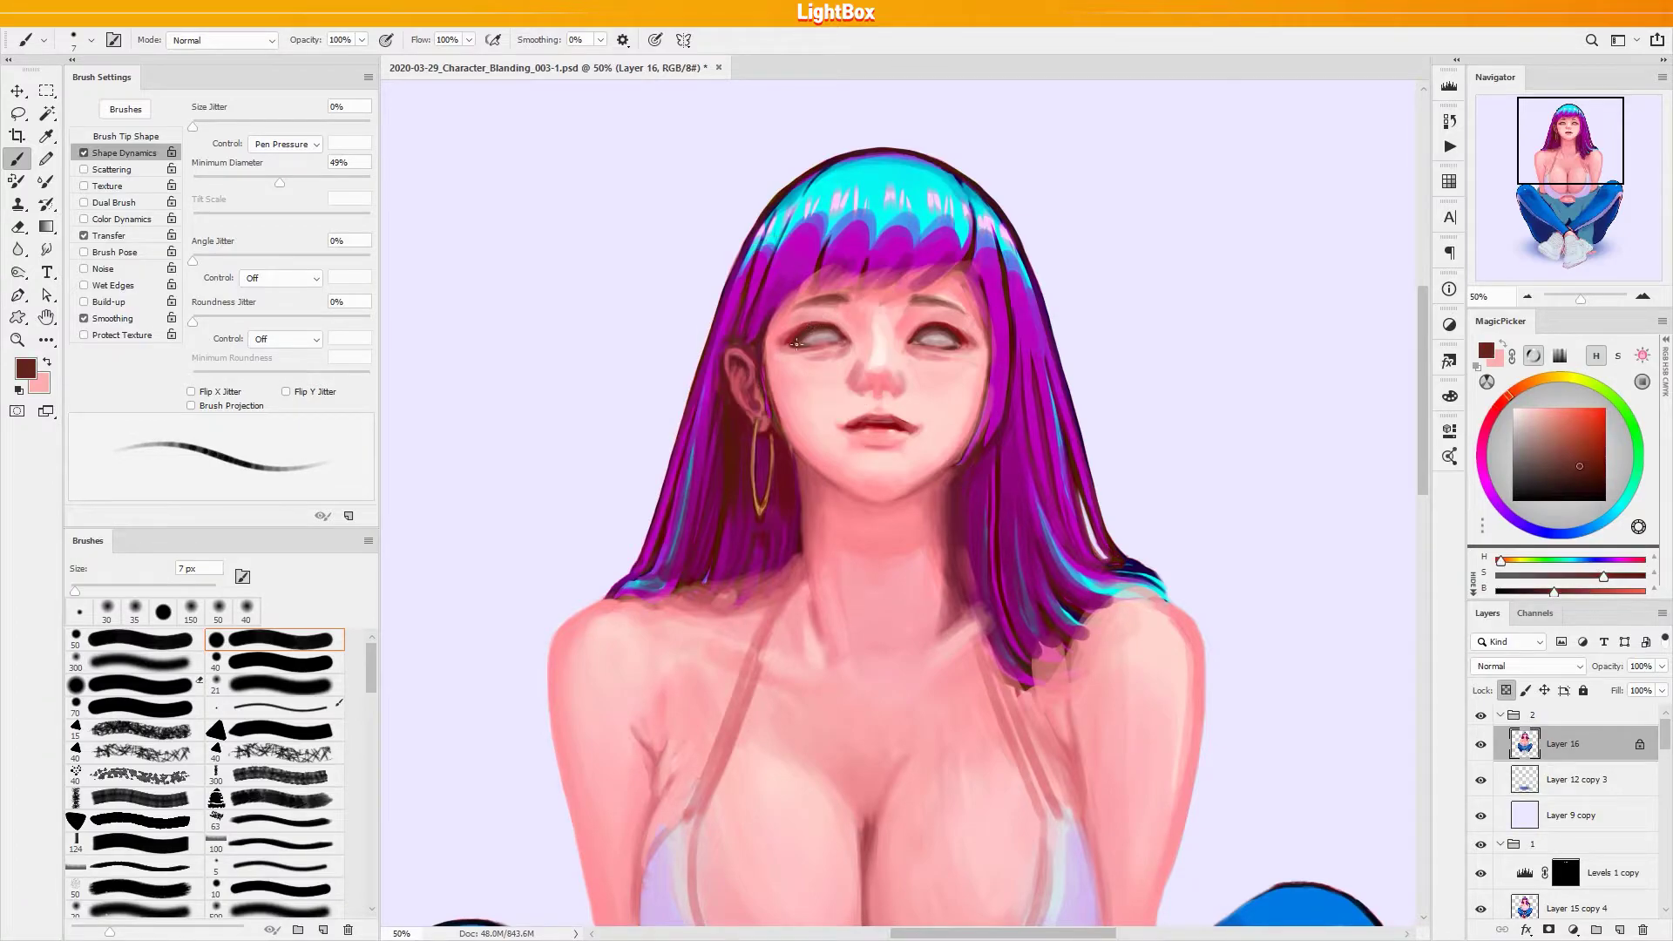
{"action": "left_click", "coordinate": [799, 340], "text": "alt"}
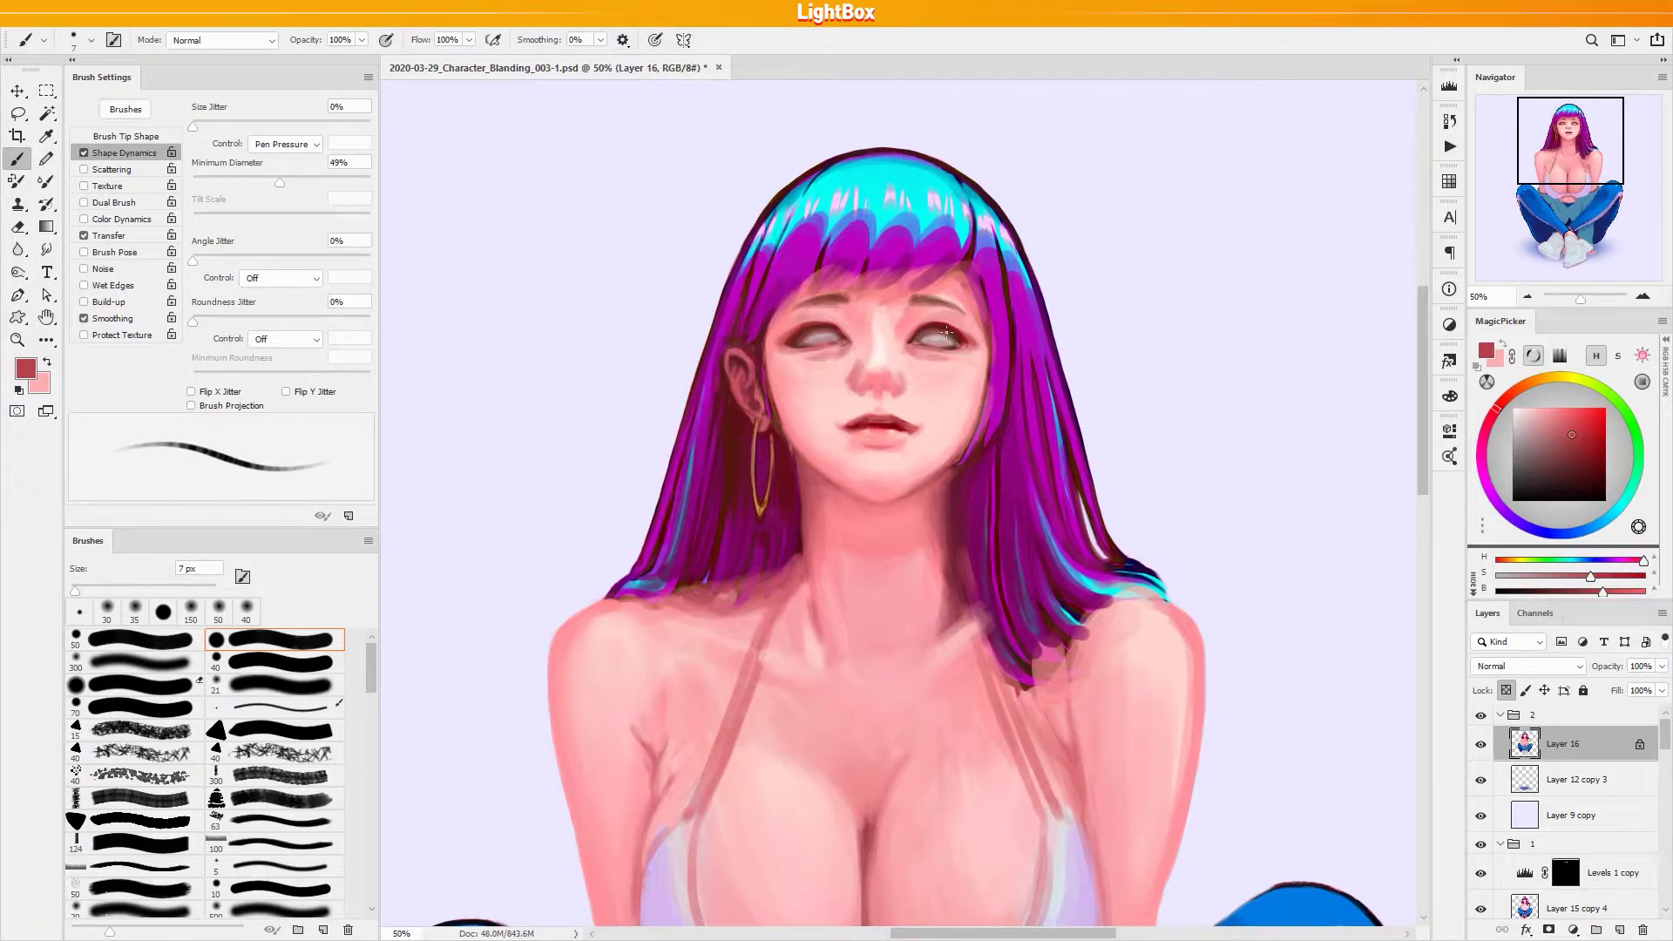
Refine the lid lines of both eyes with sampled dark red and dark brown, using 7 and 8 px brushes
{"action": "left_click", "coordinate": [964, 342], "text": "alt"}
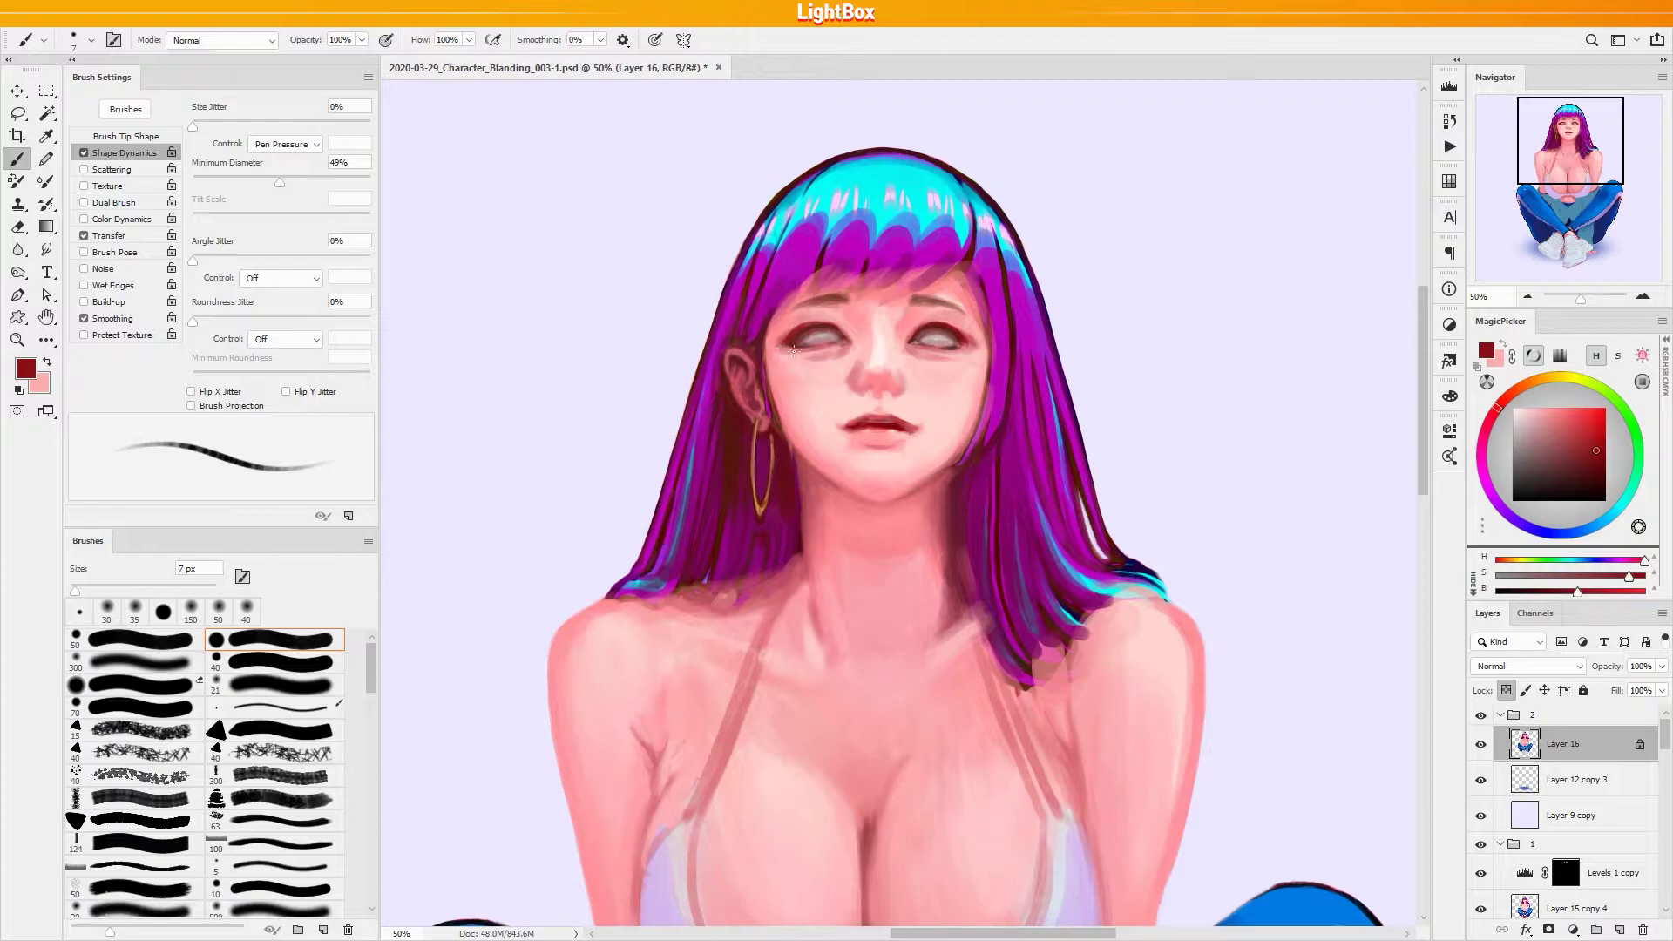
{"action": "key", "text": "bracketright"}
{"action": "left_click", "coordinate": [808, 337], "text": "alt"}
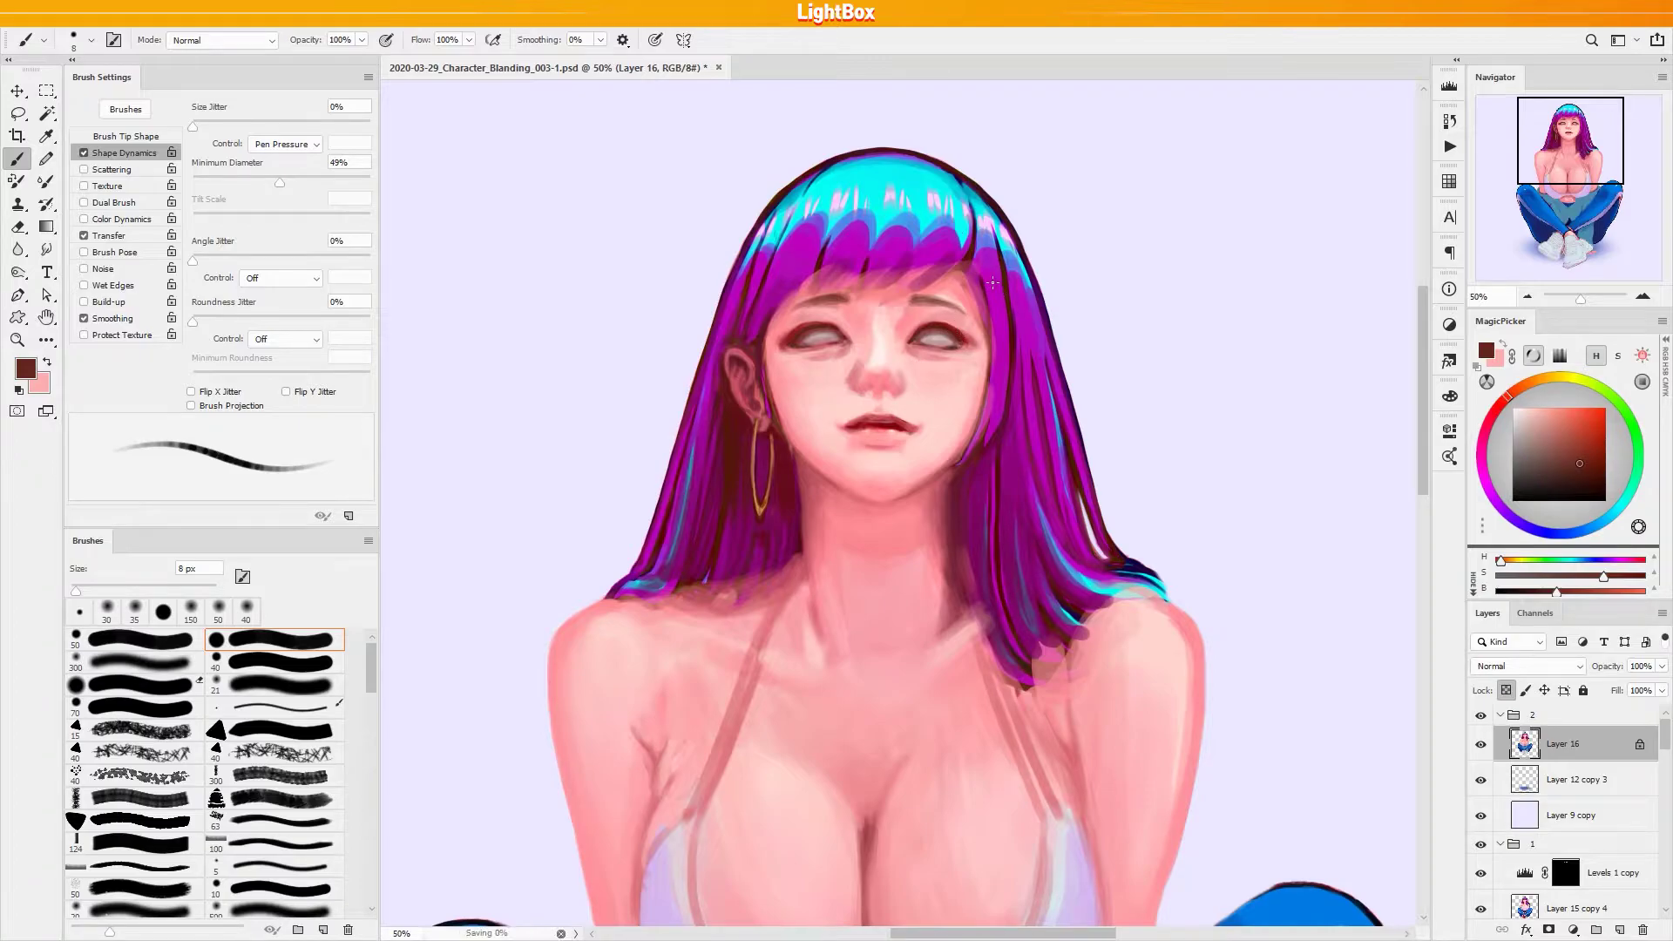
{"action": "key", "text": "m"}
{"action": "mouse_move", "coordinate": [634, 177]}
{"action": "left_mouse_down"}
{"action": "mouse_move", "coordinate": [1169, 557]}
{"action": "mouse_move", "coordinate": [1115, 526]}
{"action": "left_mouse_up"}
{"action": "key", "text": "ctrl+d"}
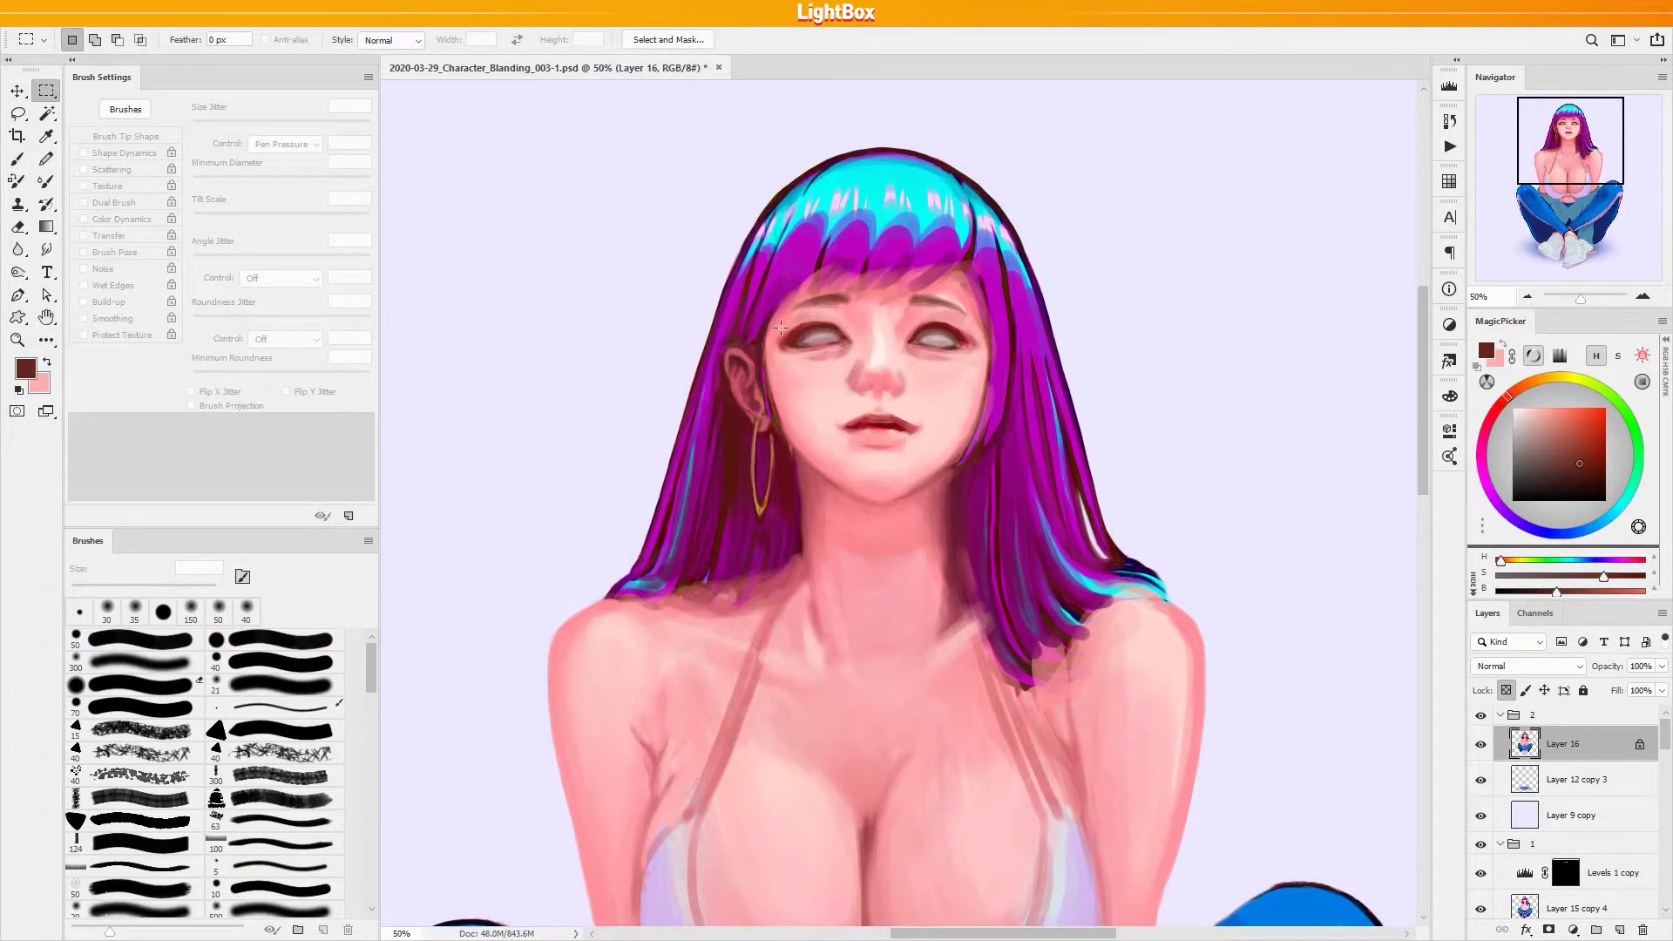
Copy the lassoed earring-side eye to a new layer and transform the copy slightly inward from its outer edge
{"action": "key", "text": "l"}
{"action": "mouse_move", "coordinate": [832, 310]}
{"action": "left_mouse_down"}
{"action": "mouse_move", "coordinate": [779, 332]}
{"action": "mouse_move", "coordinate": [863, 351]}
{"action": "mouse_move", "coordinate": [838, 308]}
{"action": "left_mouse_up"}
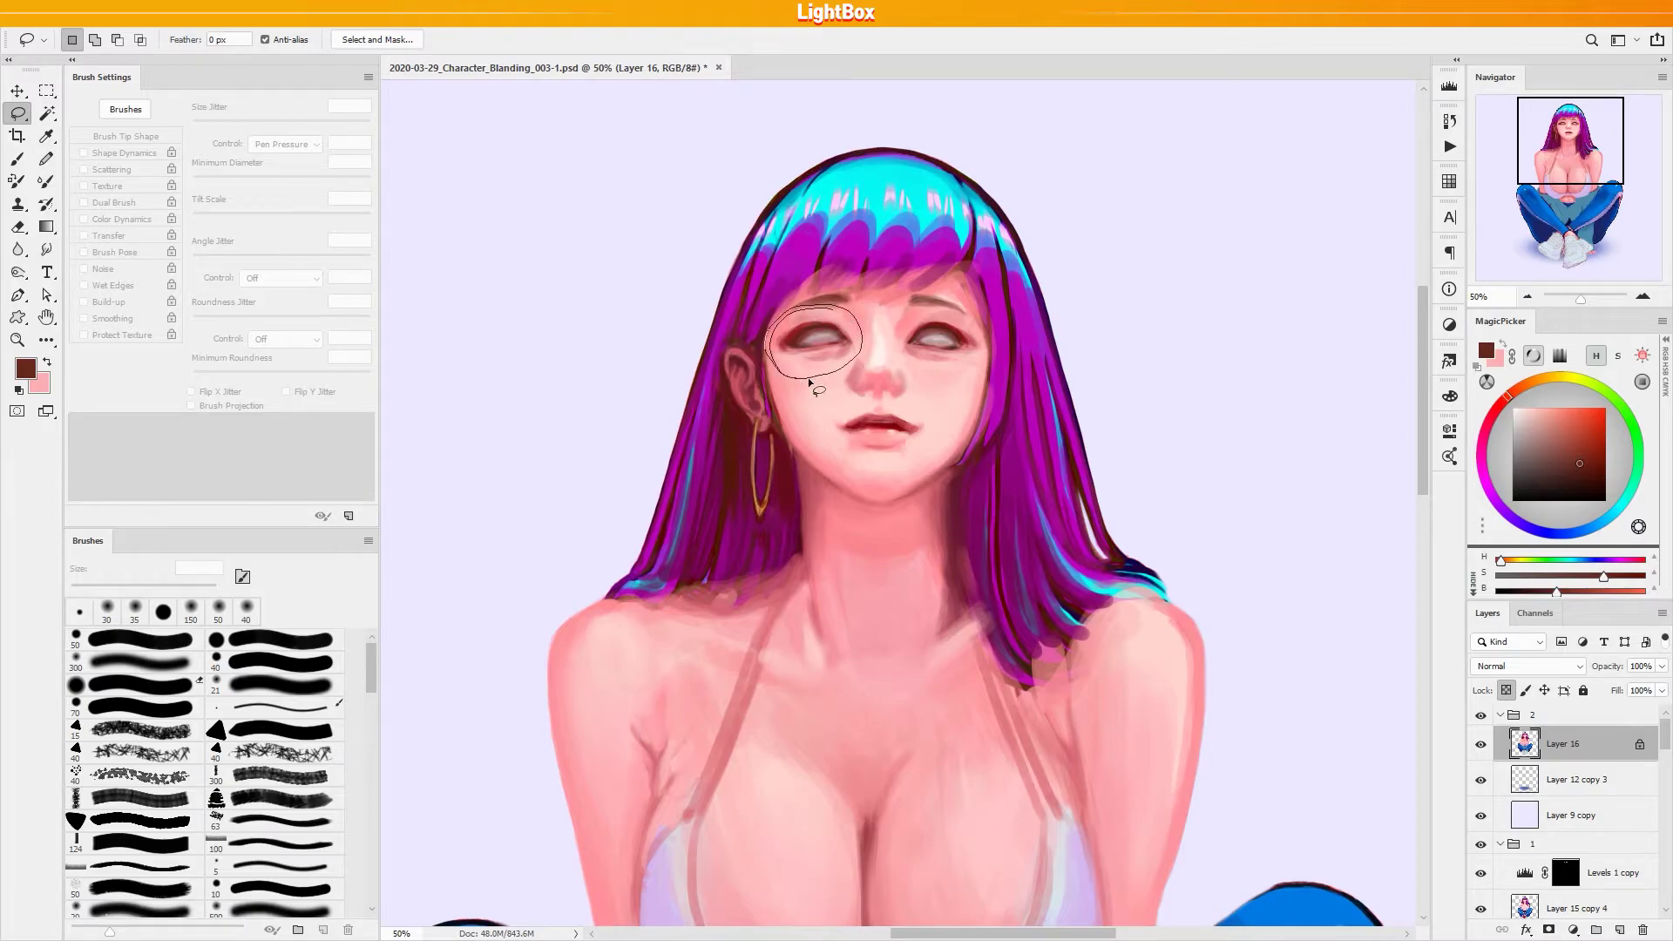
{"action": "key", "text": "ctrl+j"}
{"action": "key", "text": "ctrl+t"}
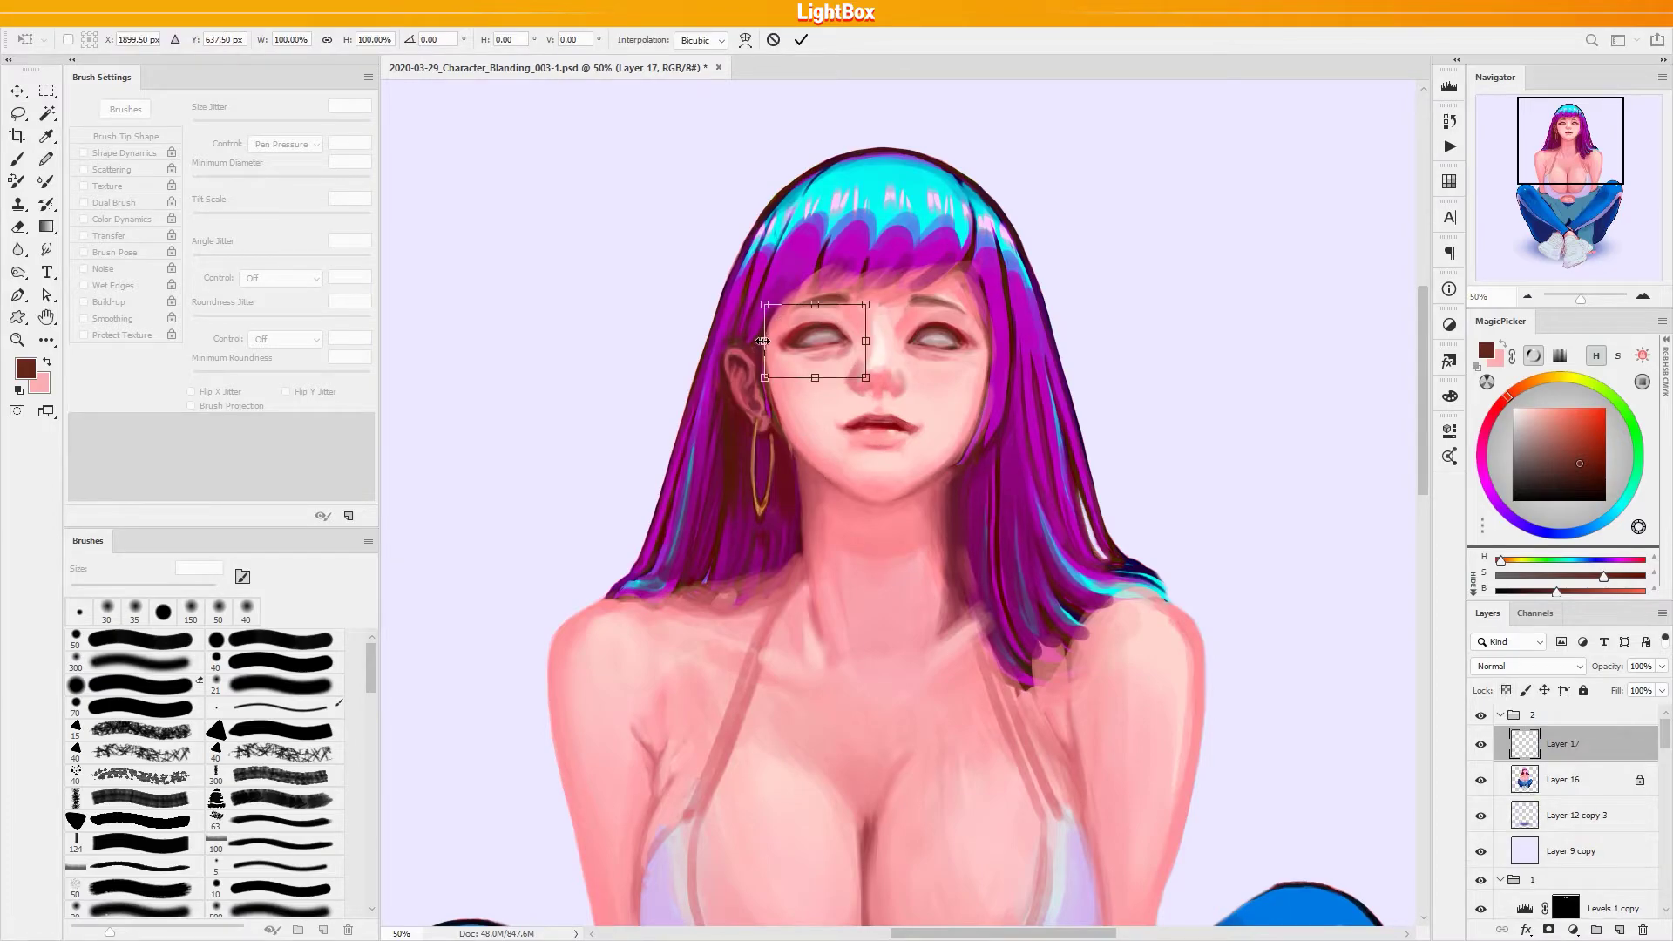
{"action": "left_click_drag", "start_coordinate": [758, 348], "coordinate": [763, 349]}
{"action": "key", "text": "Return"}
Blend the outer edge of the copied eye with sampled skin pinks using a 20 px brush, and merge it into the painting layer
{"action": "key", "text": "b"}
{"action": "left_click", "coordinate": [769, 325], "text": "alt"}
{"action": "key", "text": "bracketright"}
{"action": "key", "text": "bracketright"}
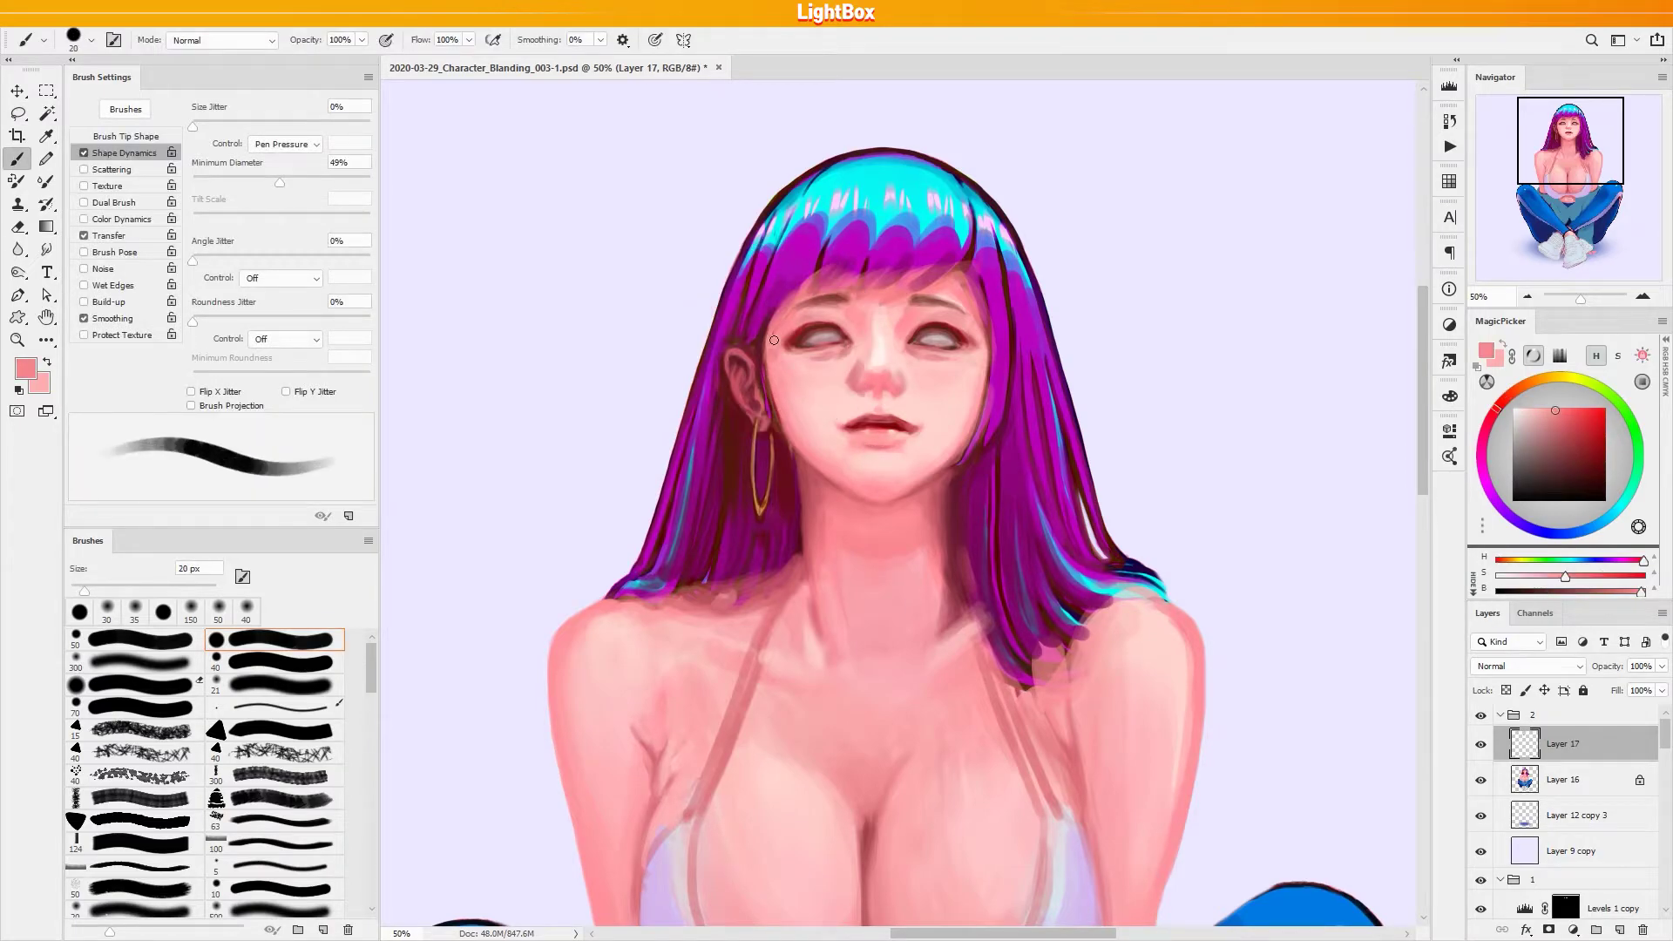
{"action": "left_click", "coordinate": [783, 349], "text": "alt"}
{"action": "left_click", "coordinate": [783, 349], "text": "alt"}
{"action": "left_click", "coordinate": [790, 358], "text": "alt"}
{"action": "left_click", "coordinate": [782, 329], "text": "alt"}
{"action": "key", "text": "ctrl+e"}
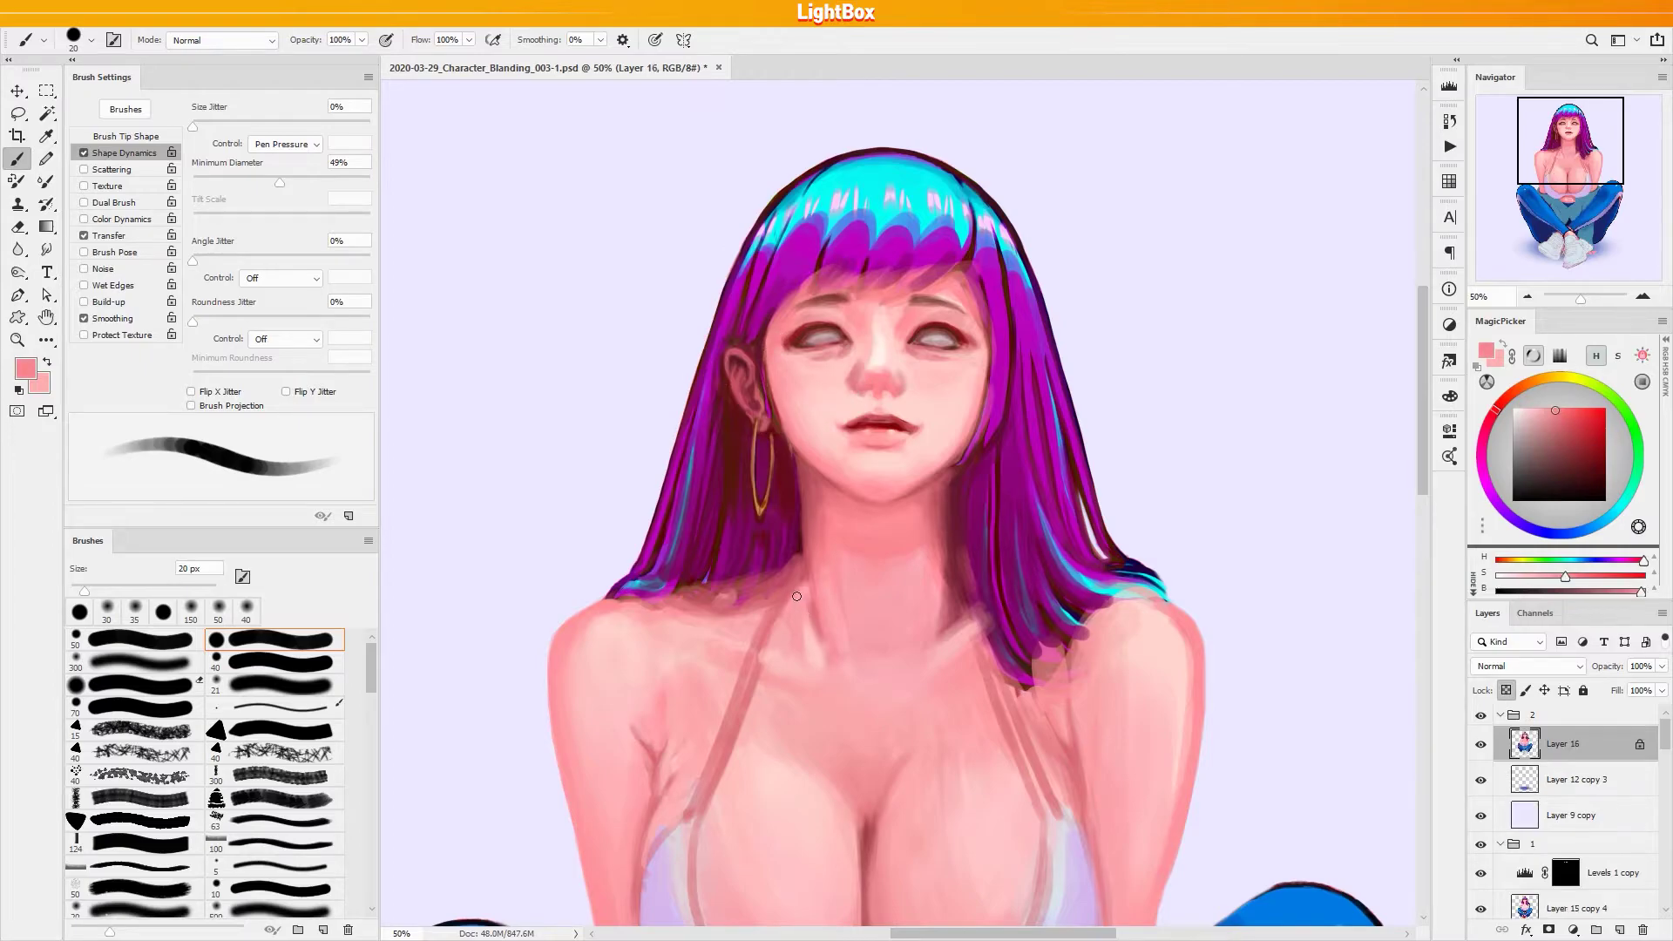
Flip the canvas horizontally and refine the upper lid and eyeball opposite the earring with sampled dark reds, using a 10 px brush
{"action": "key", "text": "ctrl+shift+h"}
{"action": "key", "text": "h"}
{"action": "key", "text": "h"}
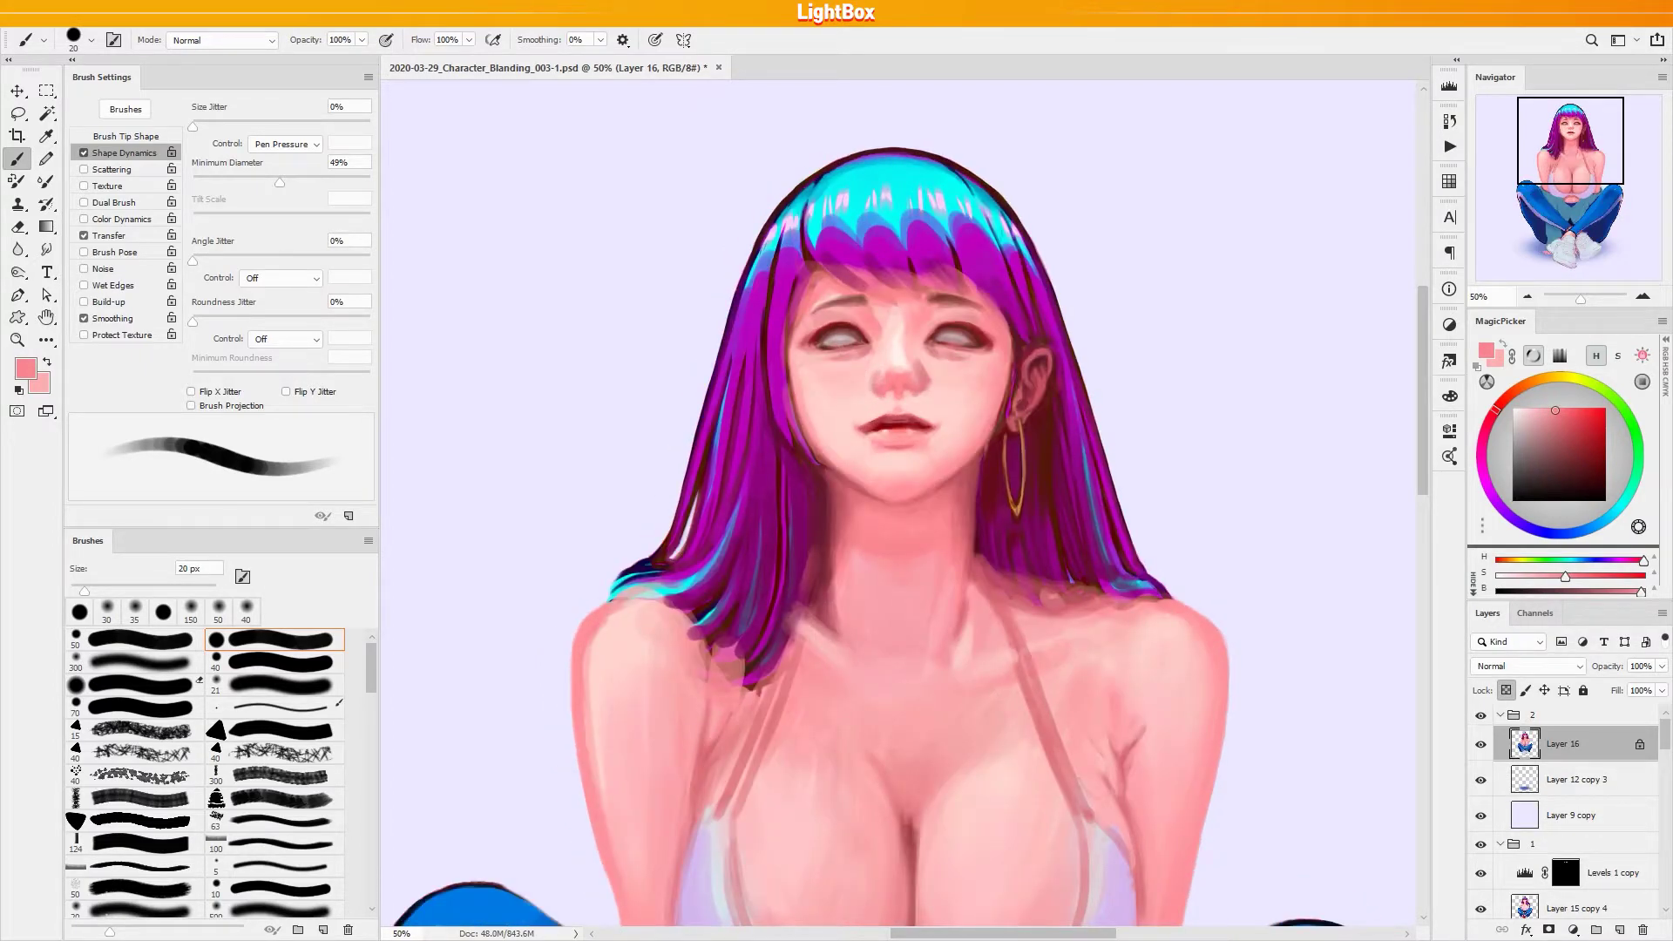
{"action": "key", "text": "bracketleft"}
{"action": "left_click", "coordinate": [826, 330], "text": "alt"}
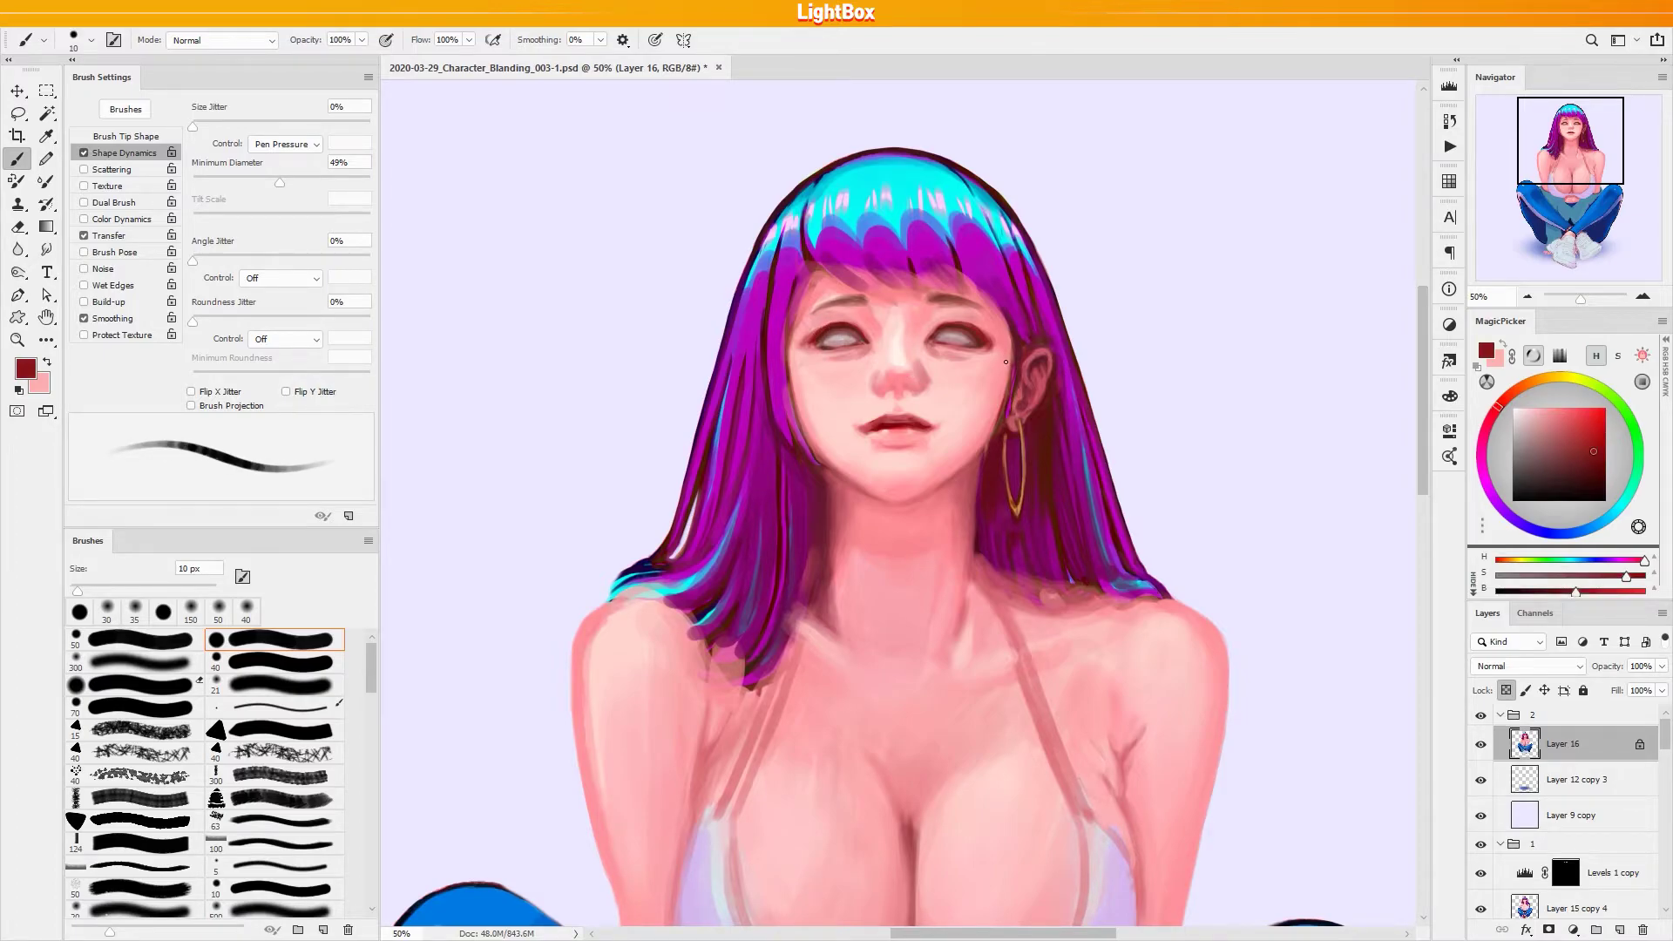
{"action": "left_click", "coordinate": [837, 347], "text": "alt"}
{"action": "left_click", "coordinate": [830, 338], "text": "alt"}
{"action": "left_click", "coordinate": [834, 331], "text": "alt"}
{"action": "left_click", "coordinate": [840, 337], "text": "alt"}
{"action": "left_click_drag", "start_coordinate": [837, 332], "coordinate": [846, 327]}
Soften the outer corner and lower edge of the eye opposite the earring with sampled pinks and dark red
{"action": "left_click", "coordinate": [814, 345], "text": "alt"}
{"action": "left_click", "coordinate": [832, 340], "text": "alt"}
{"action": "left_click", "coordinate": [818, 345], "text": "alt"}
{"action": "left_click", "coordinate": [817, 352], "text": "alt"}
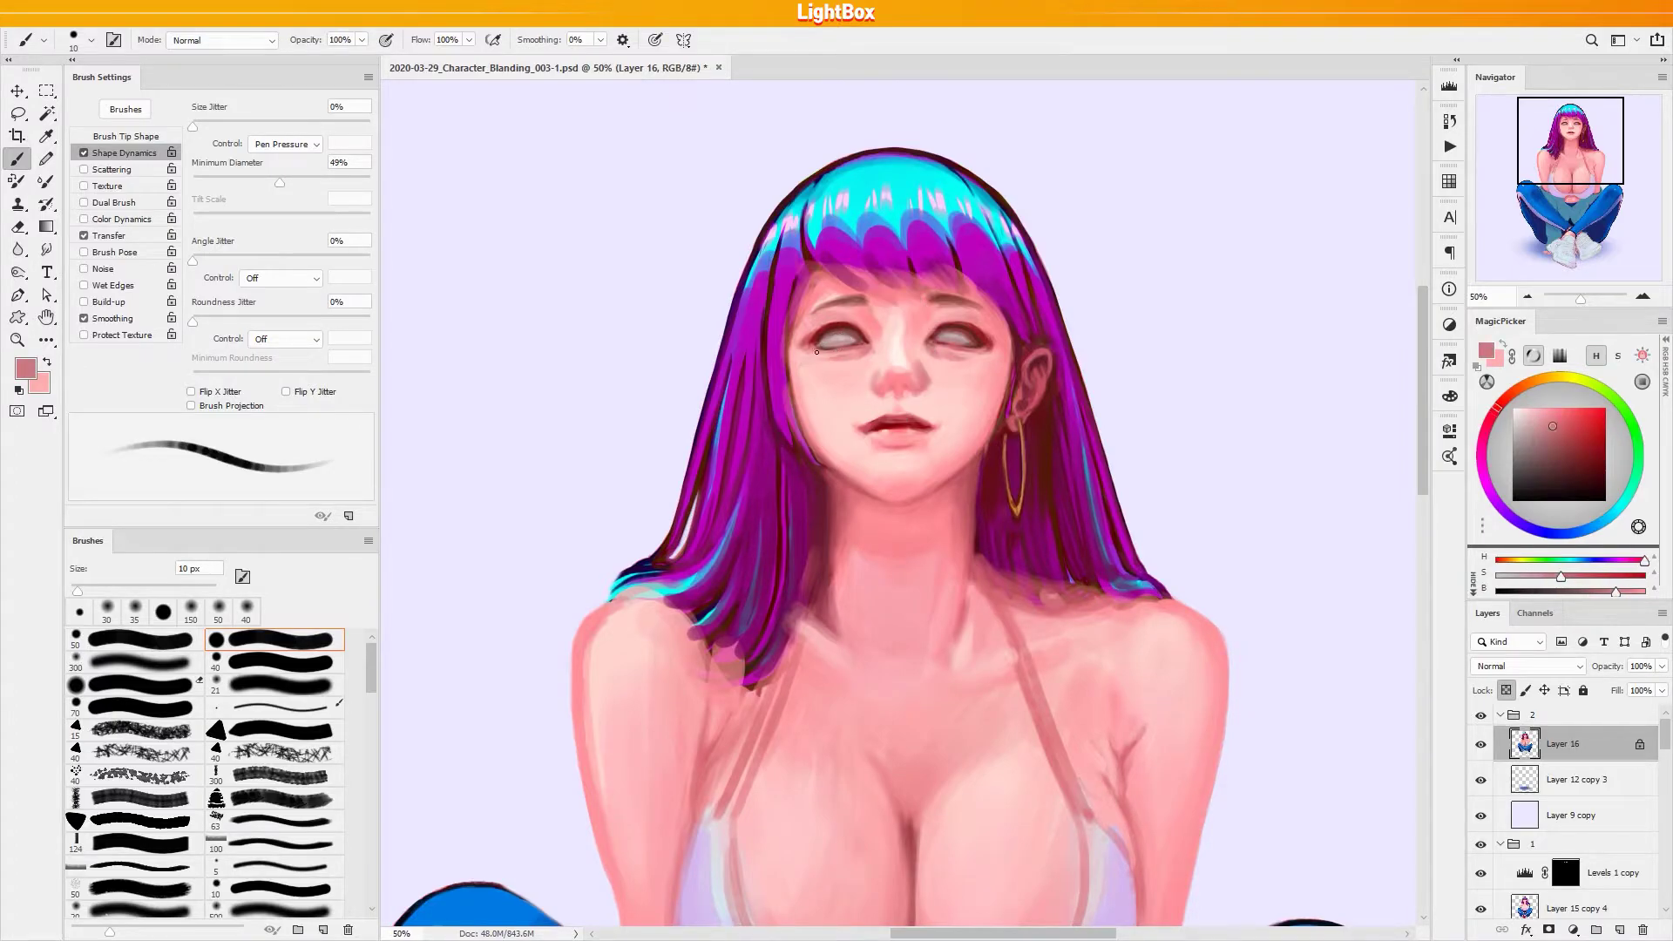
{"action": "left_click", "coordinate": [806, 349], "text": "alt"}
{"action": "left_click", "coordinate": [828, 328], "text": "alt"}
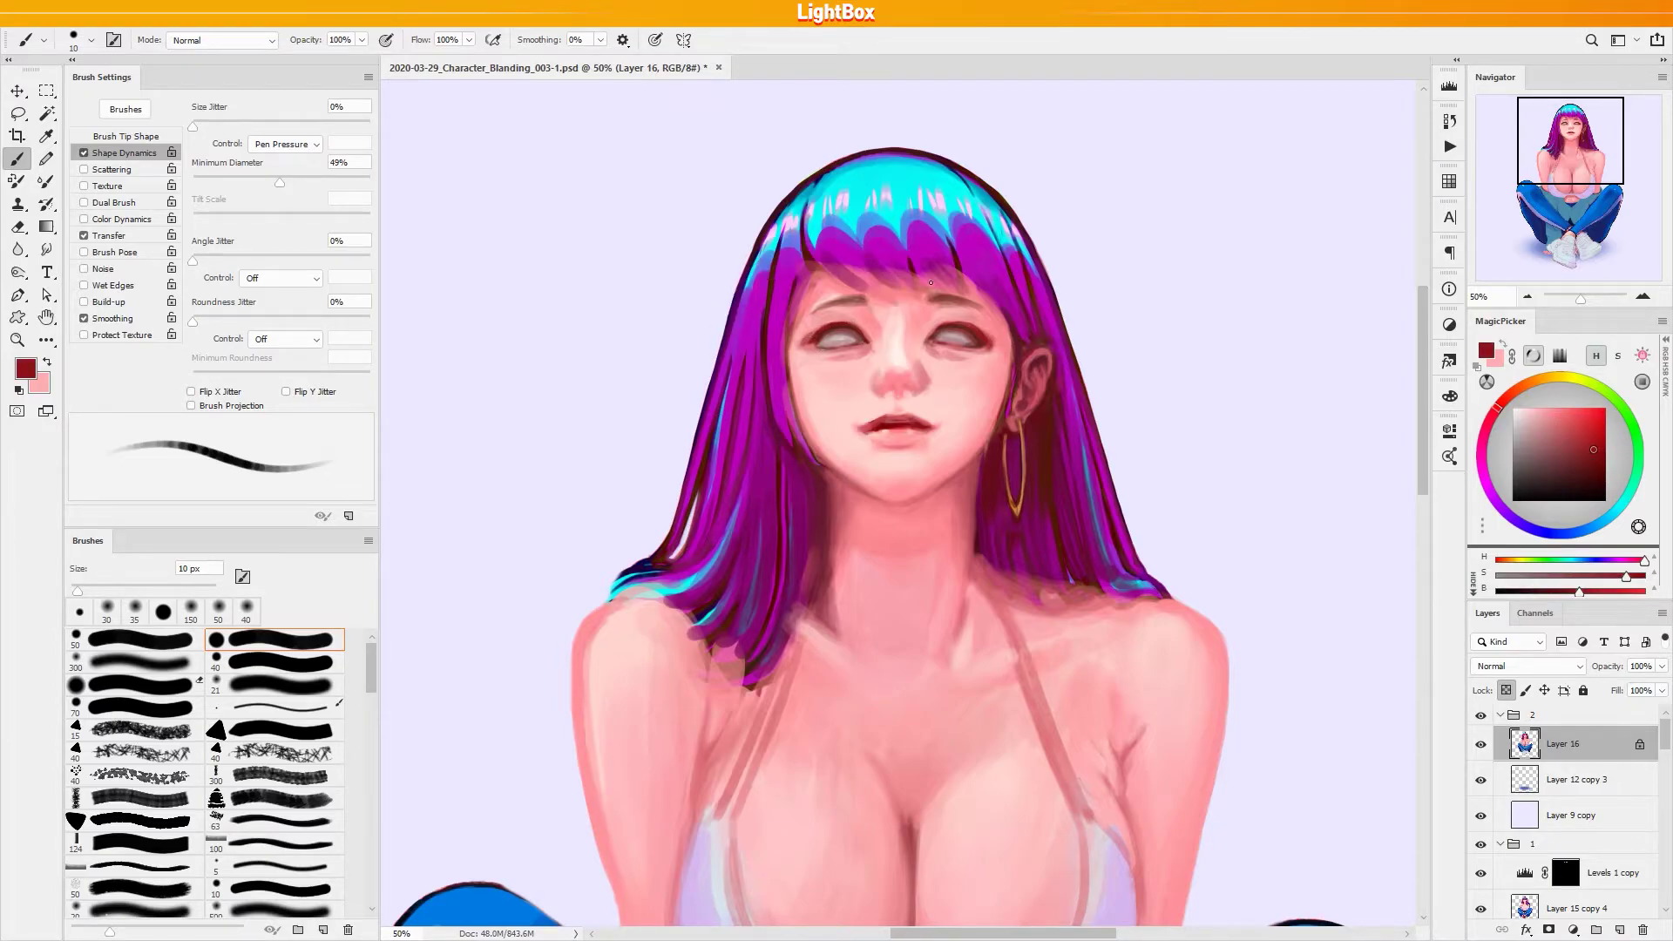
Clean up the skin around that eye's outer corner with light pinks and redefine the corner with sampled reds, using a 10 px brush
{"action": "left_click", "coordinate": [811, 330], "text": "alt"}
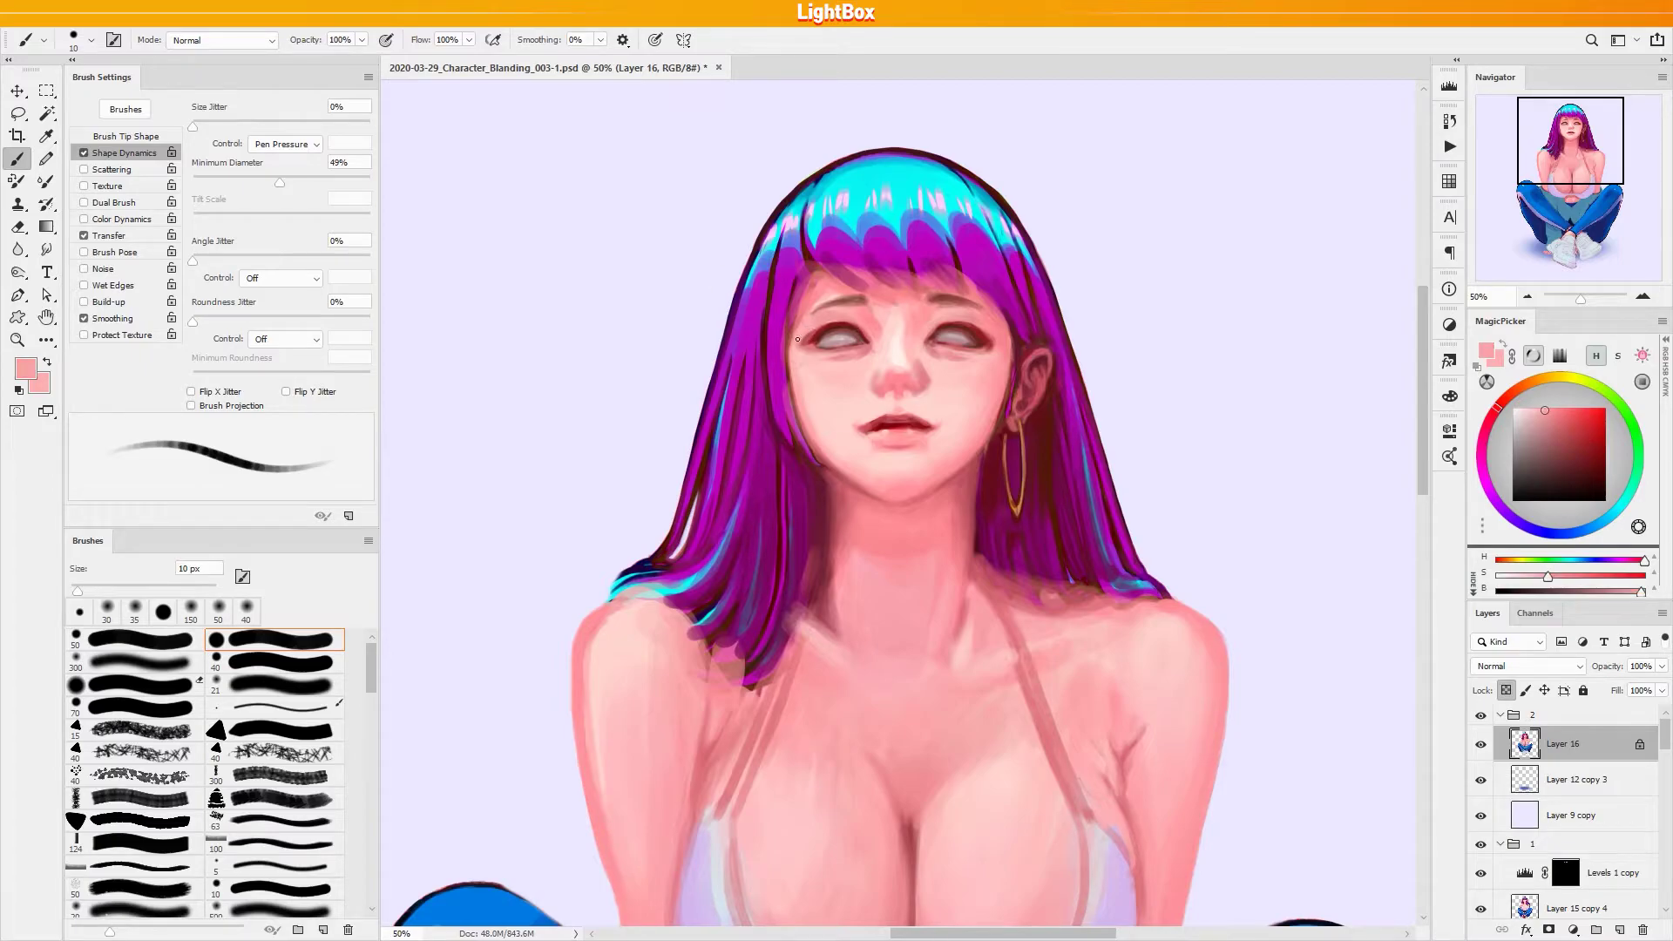
{"action": "left_click", "coordinate": [808, 341], "text": "alt"}
{"action": "left_click", "coordinate": [813, 349], "text": "alt"}
{"action": "left_click", "coordinate": [804, 353], "text": "alt"}
{"action": "left_click", "coordinate": [809, 360], "text": "alt"}
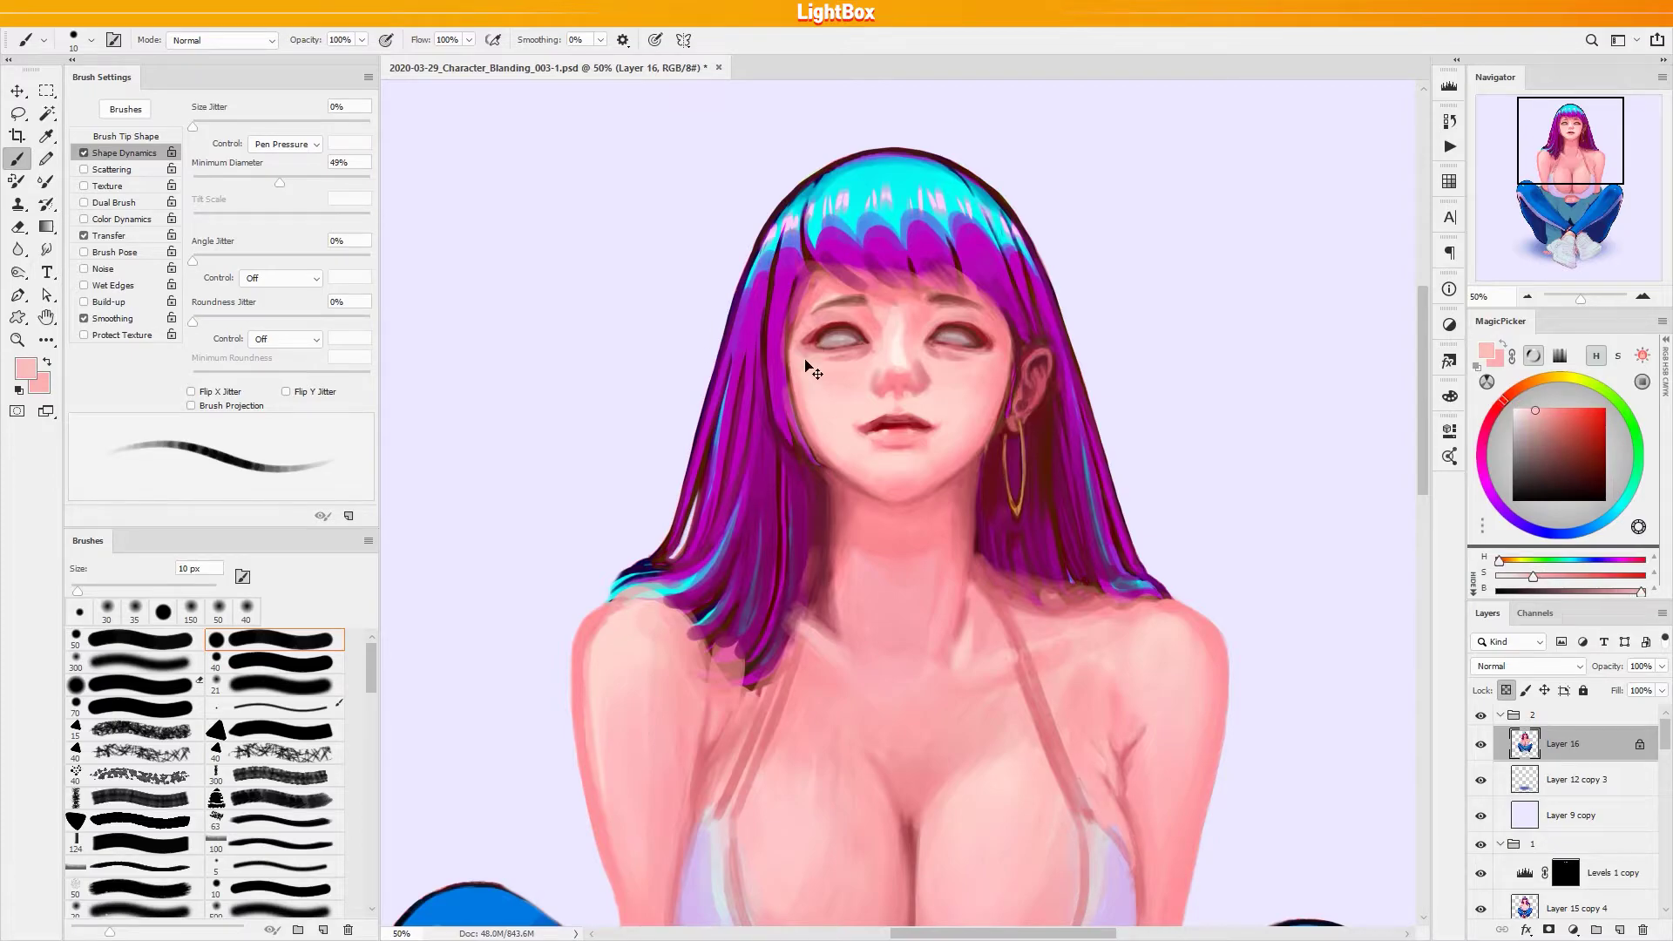
{"action": "left_click", "coordinate": [803, 346], "text": "alt"}
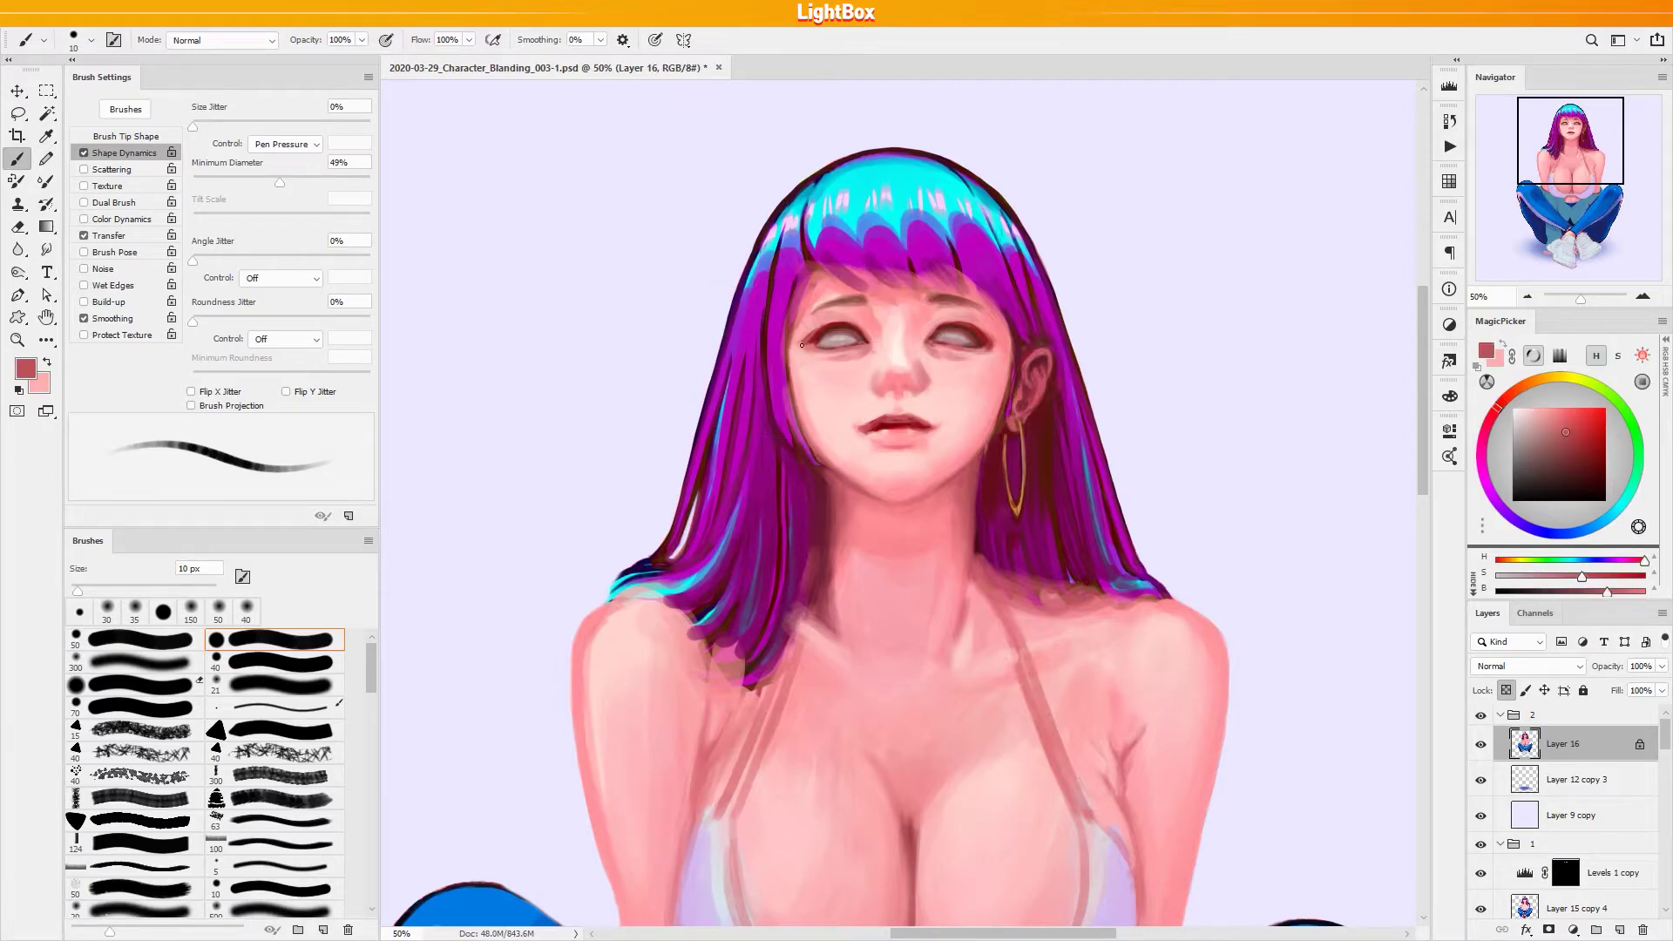
{"action": "left_click", "coordinate": [818, 341], "text": "alt"}
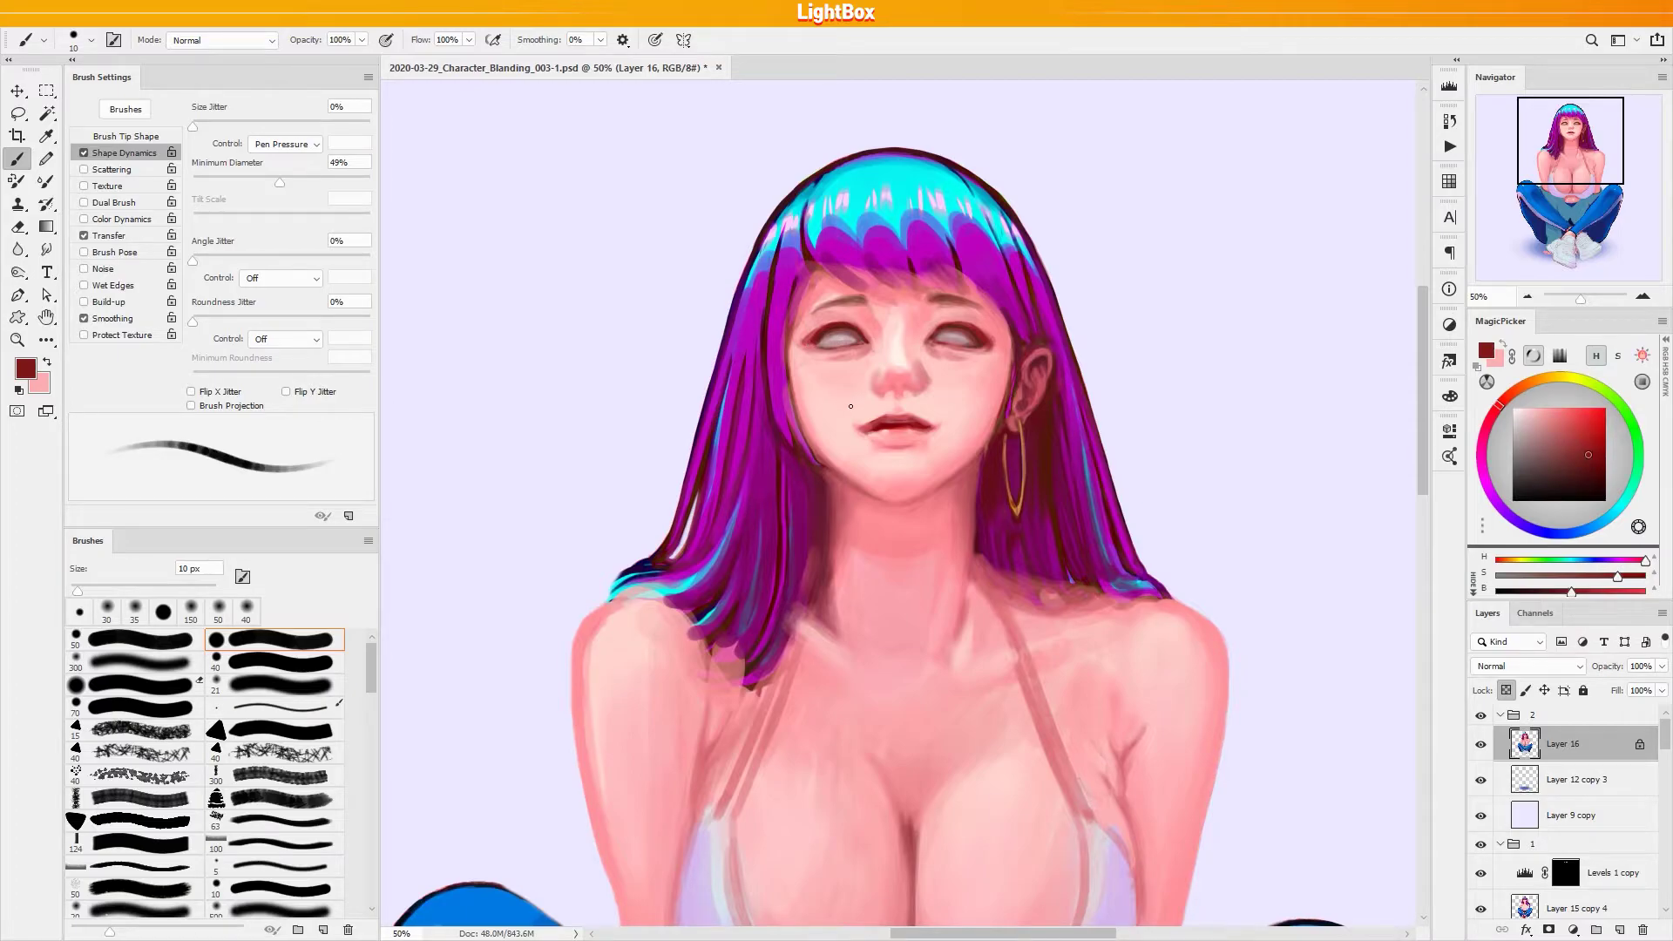
Flip the canvas back and blend the skin beneath both eyes with sampled light pinks, using 10 and 20 px brushes
{"action": "key", "text": "ctrl+shift+h"}
{"action": "left_click", "coordinate": [794, 353], "text": "alt"}
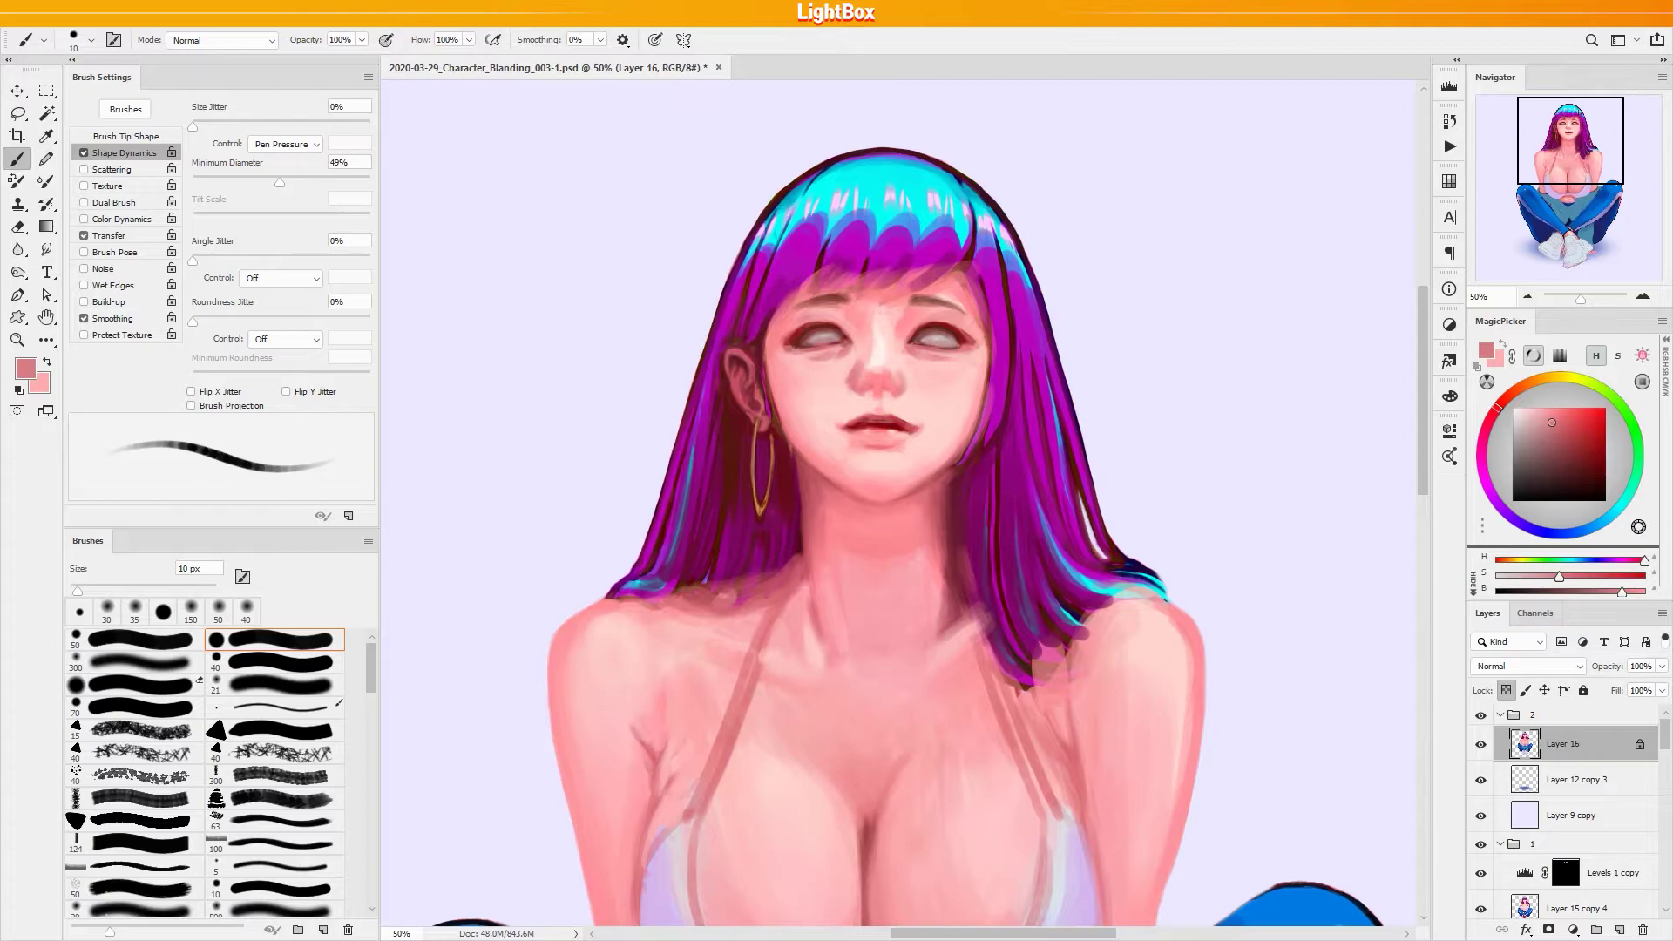
{"action": "left_click", "coordinate": [816, 355], "text": "alt"}
{"action": "left_click", "coordinate": [964, 352], "text": "alt"}
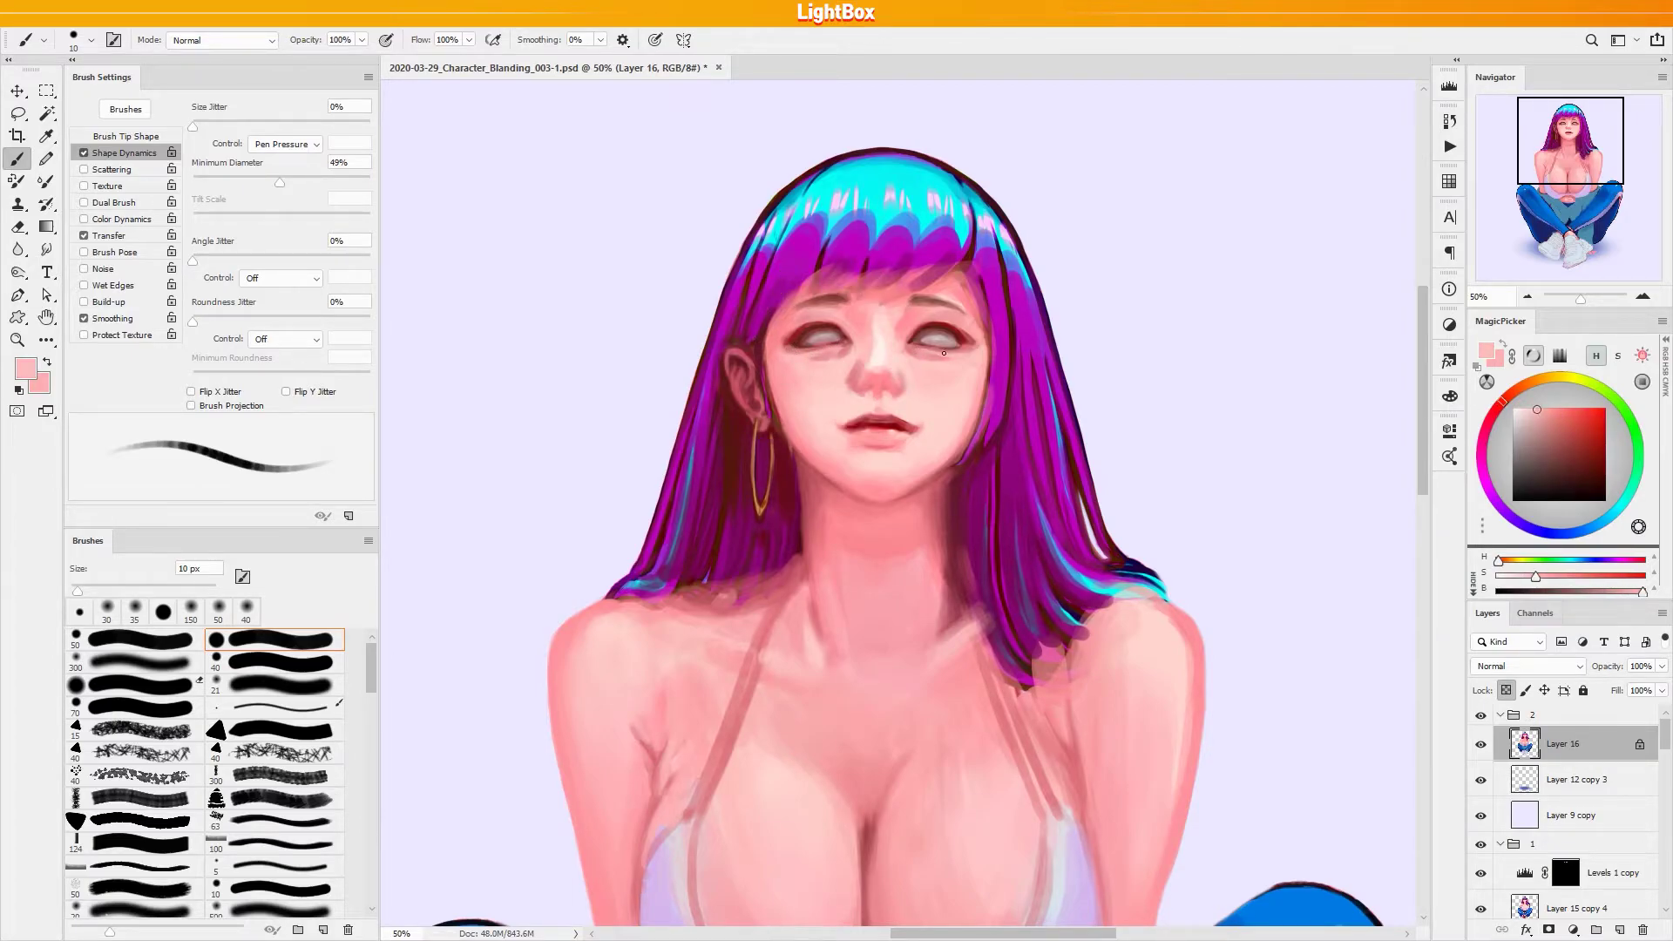
{"action": "left_click", "coordinate": [929, 354], "text": "alt"}
{"action": "key", "text": "bracketright"}
{"action": "left_click", "coordinate": [843, 351], "text": "alt"}
{"action": "left_click", "coordinate": [844, 353], "text": "alt"}
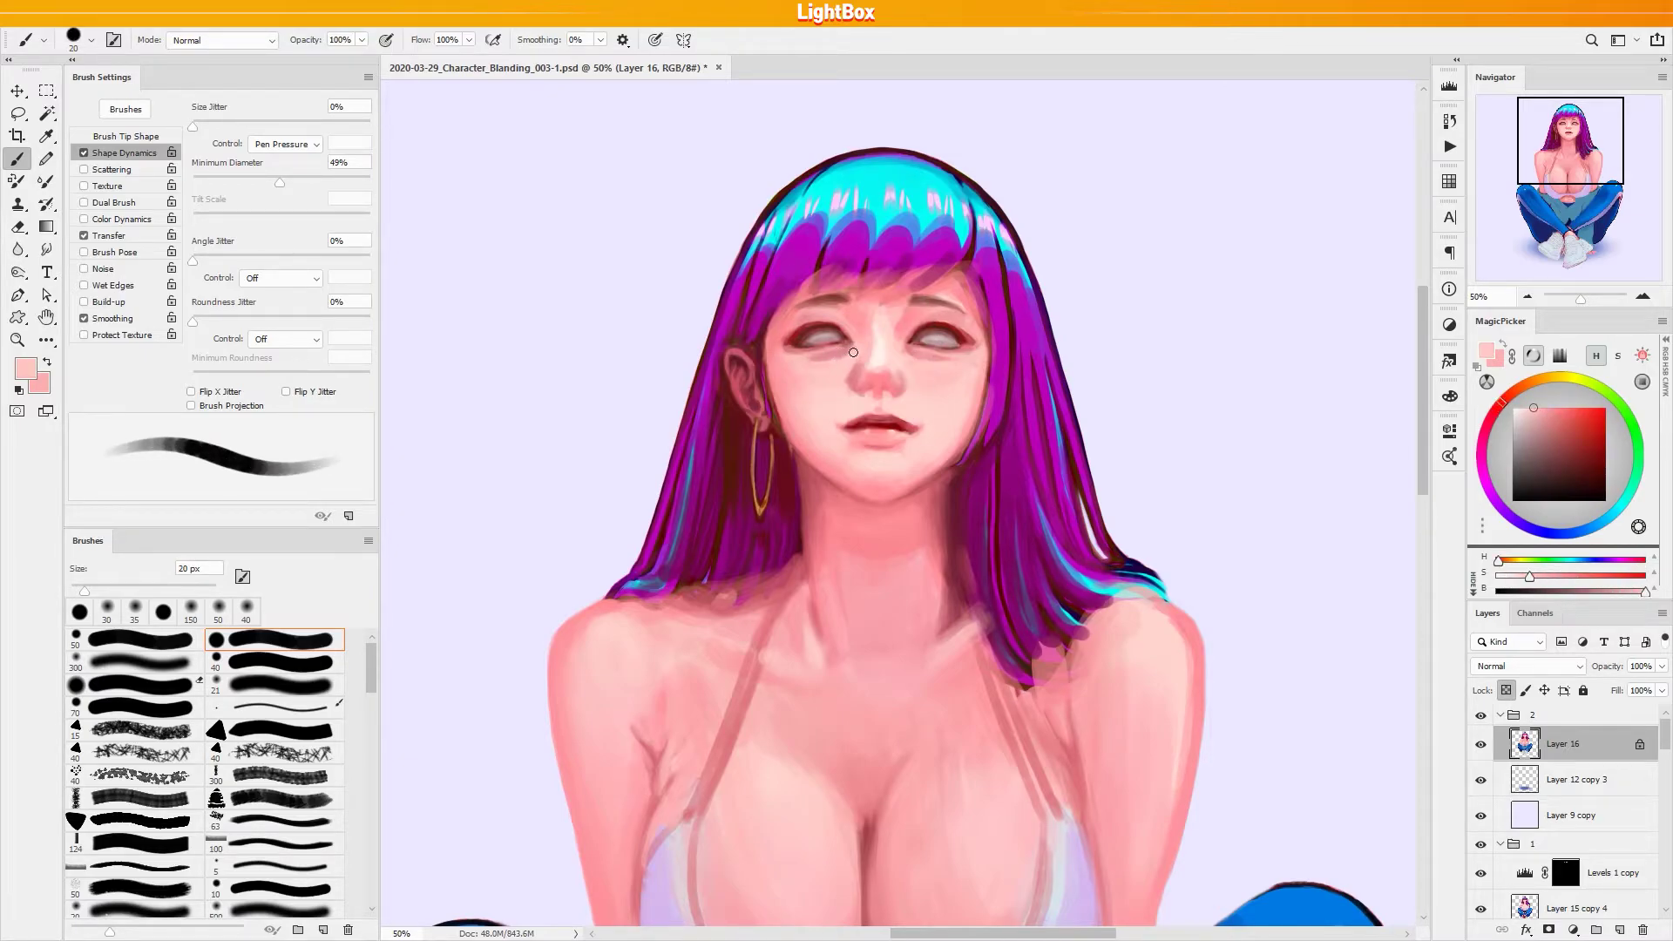
Refine the eyeballs and lower lids with sampled greyish pink and dark red, using a 7 px brush
{"action": "key", "text": "bracketleft"}
{"action": "key", "text": "bracketleft"}
{"action": "key", "text": "bracketleft"}
{"action": "key", "text": "bracketleft"}
{"action": "key", "text": "bracketleft"}
{"action": "left_click", "coordinate": [840, 334], "text": "alt"}
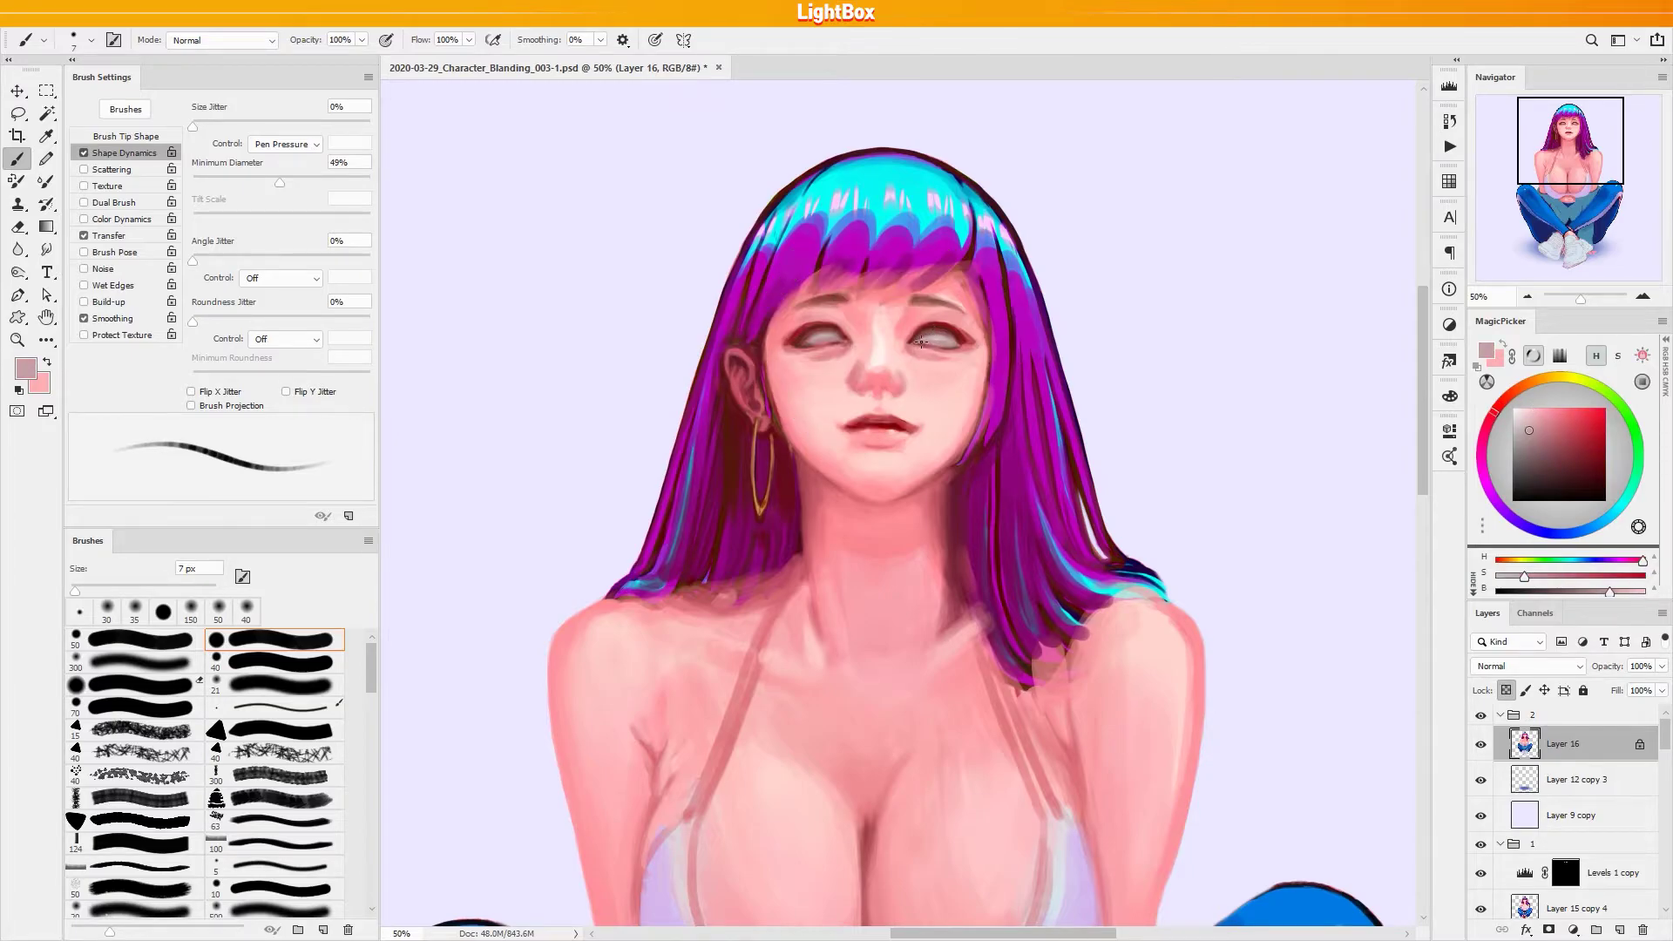
{"action": "left_click", "coordinate": [846, 353], "text": "alt"}
{"action": "left_click", "coordinate": [959, 349], "text": "alt"}
{"action": "left_click", "coordinate": [962, 345], "text": "alt"}
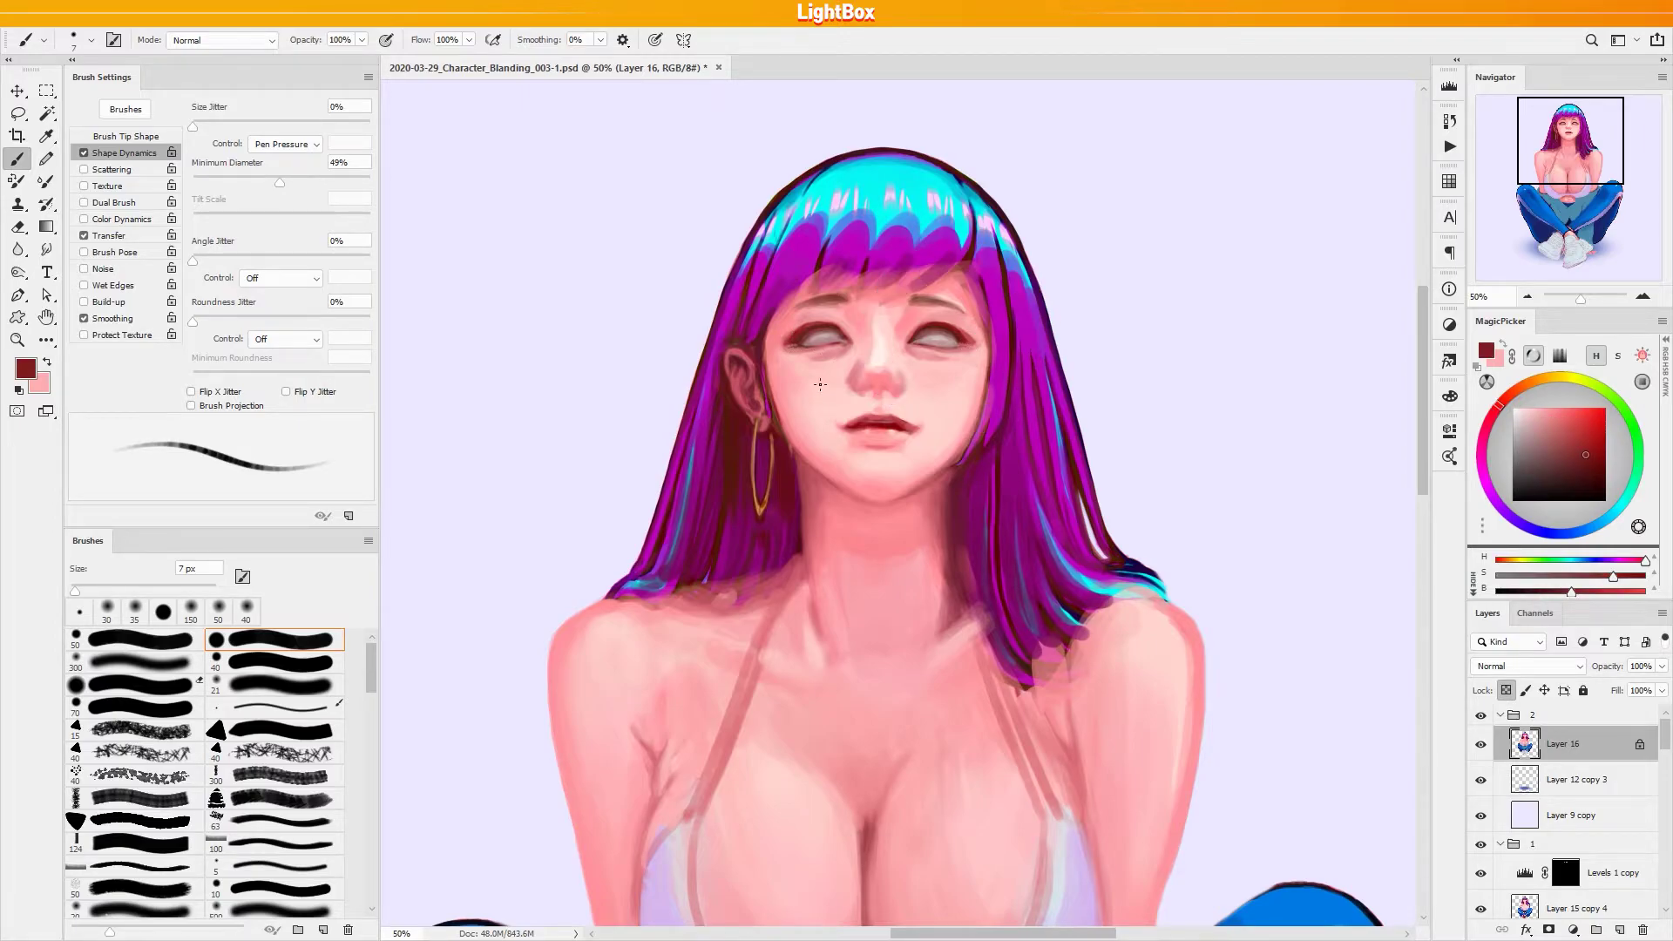
Reinforce the upper lid lines of both eyes with sampled reds, using 8 and 9 px brushes
{"action": "key", "text": "bracketright"}
{"action": "left_click_drag", "start_coordinate": [797, 334], "coordinate": [825, 322]}
{"action": "left_click", "coordinate": [811, 328], "text": "alt"}
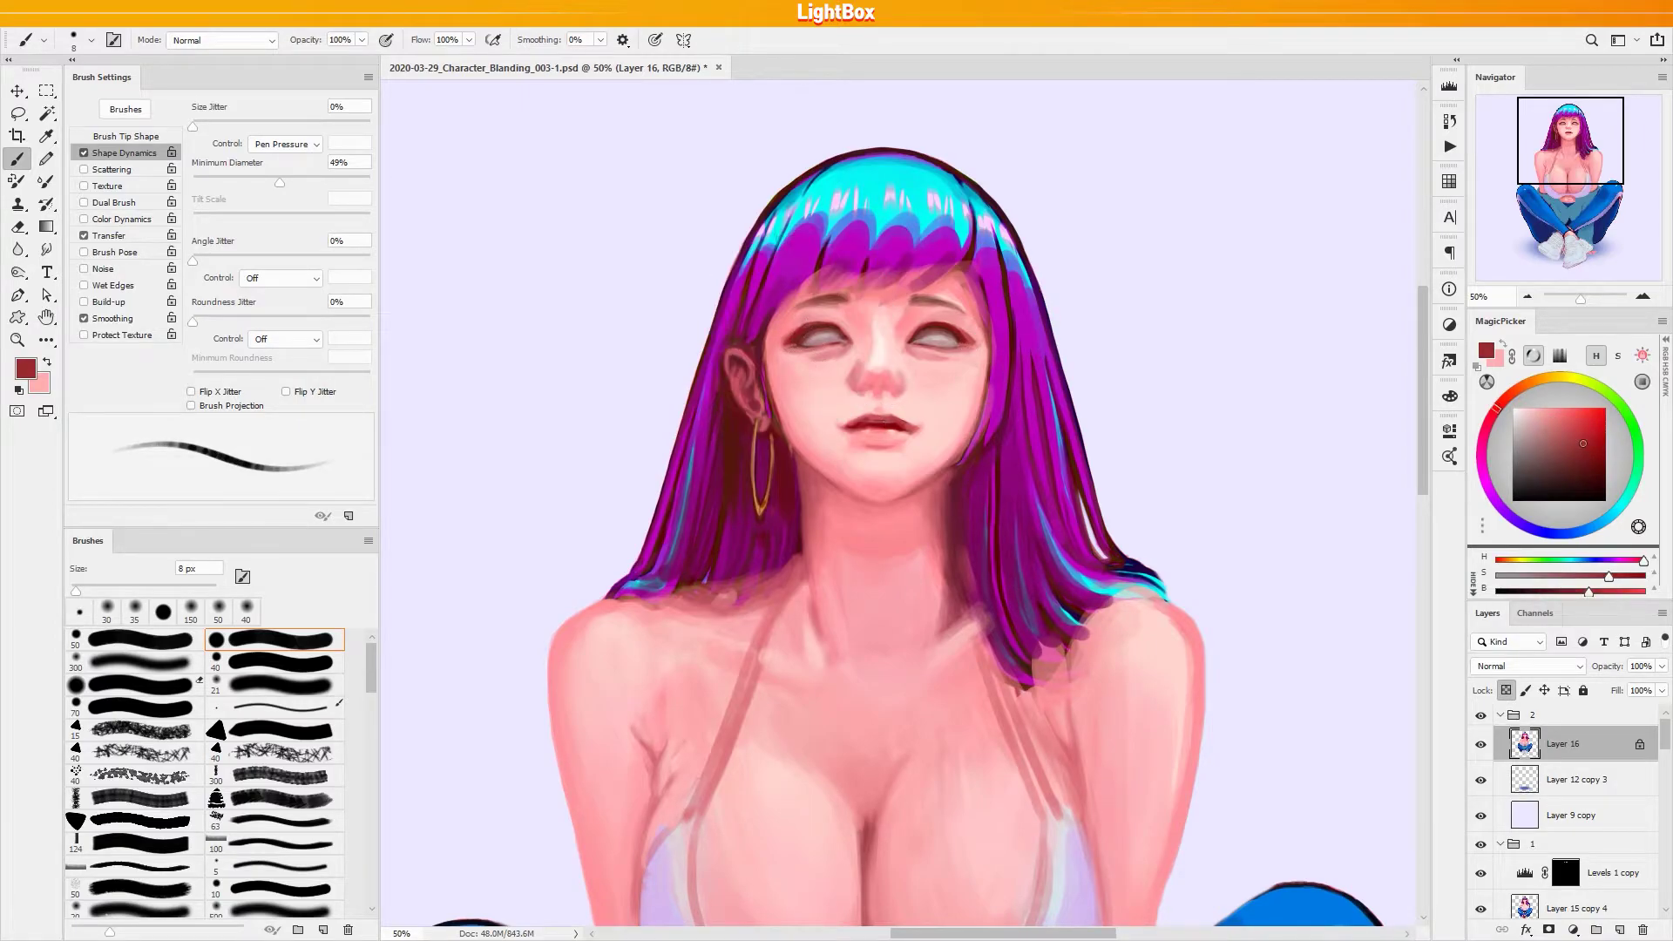
{"action": "key", "text": "bracketright"}
{"action": "left_click", "coordinate": [959, 335], "text": "alt"}
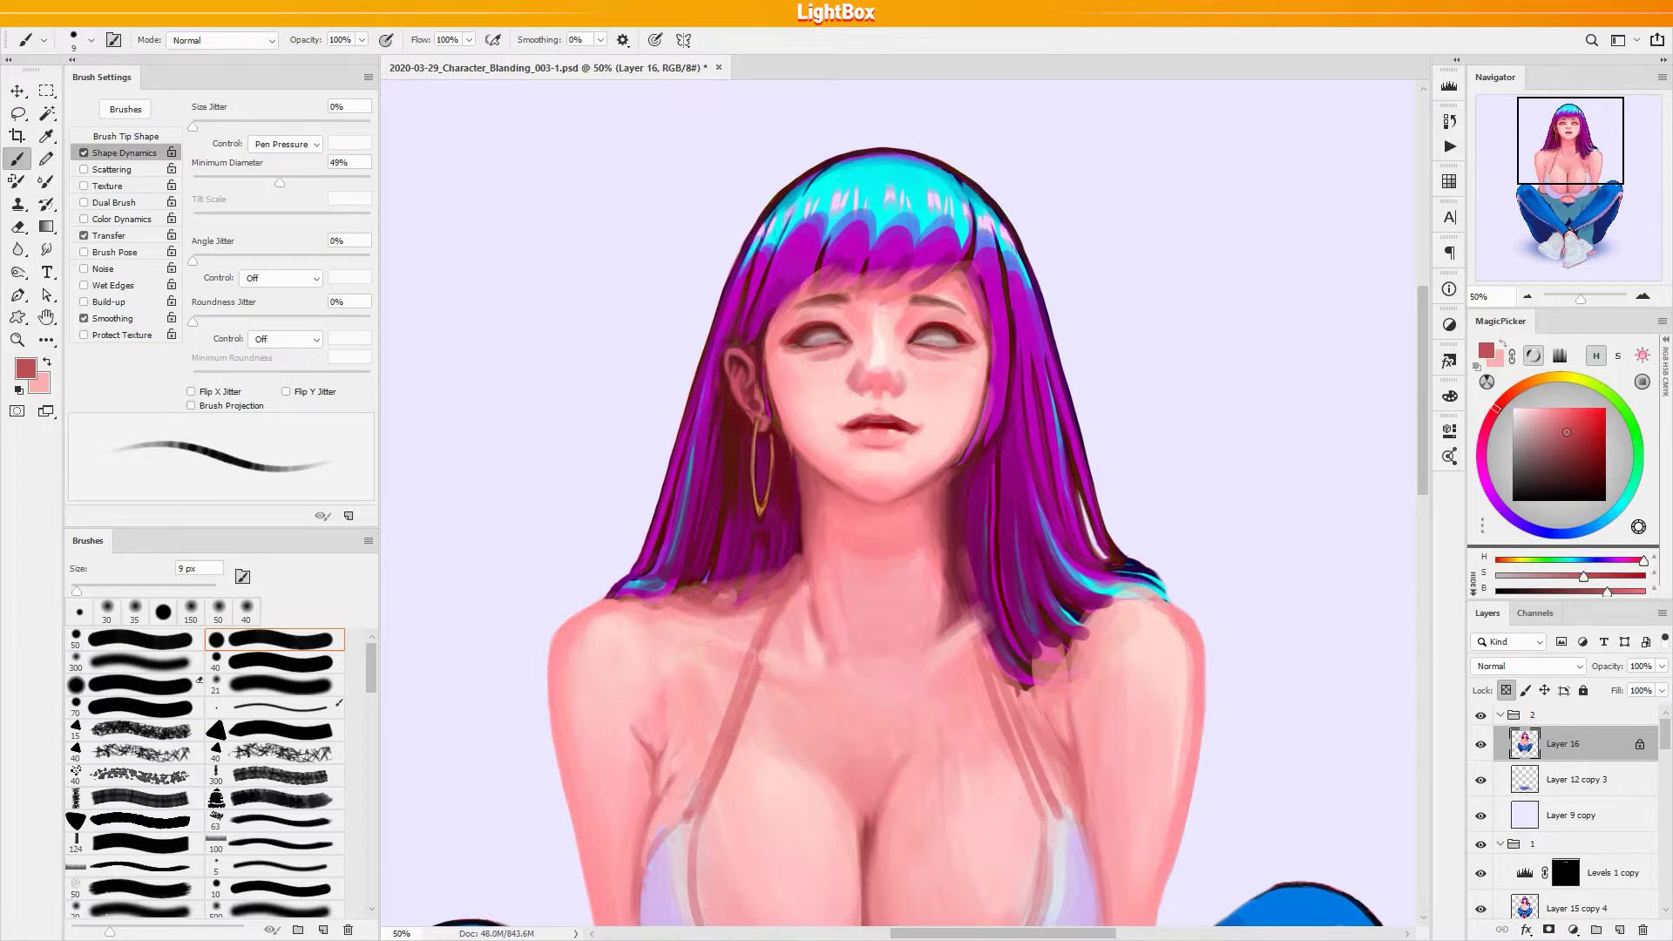
Blend the outer corners of both eyes into the surrounding skin with sampled pinks, increasing the brush to 15 px
{"action": "left_click", "coordinate": [784, 342], "text": "alt"}
{"action": "left_click", "coordinate": [789, 340], "text": "alt"}
{"action": "left_click", "coordinate": [980, 339], "text": "alt"}
{"action": "key", "text": "bracketright"}
{"action": "key", "text": "bracketright"}
{"action": "left_click", "coordinate": [977, 348], "text": "alt"}
{"action": "left_click", "coordinate": [785, 351], "text": "alt"}
{"action": "left_click", "coordinate": [800, 344], "text": "alt"}
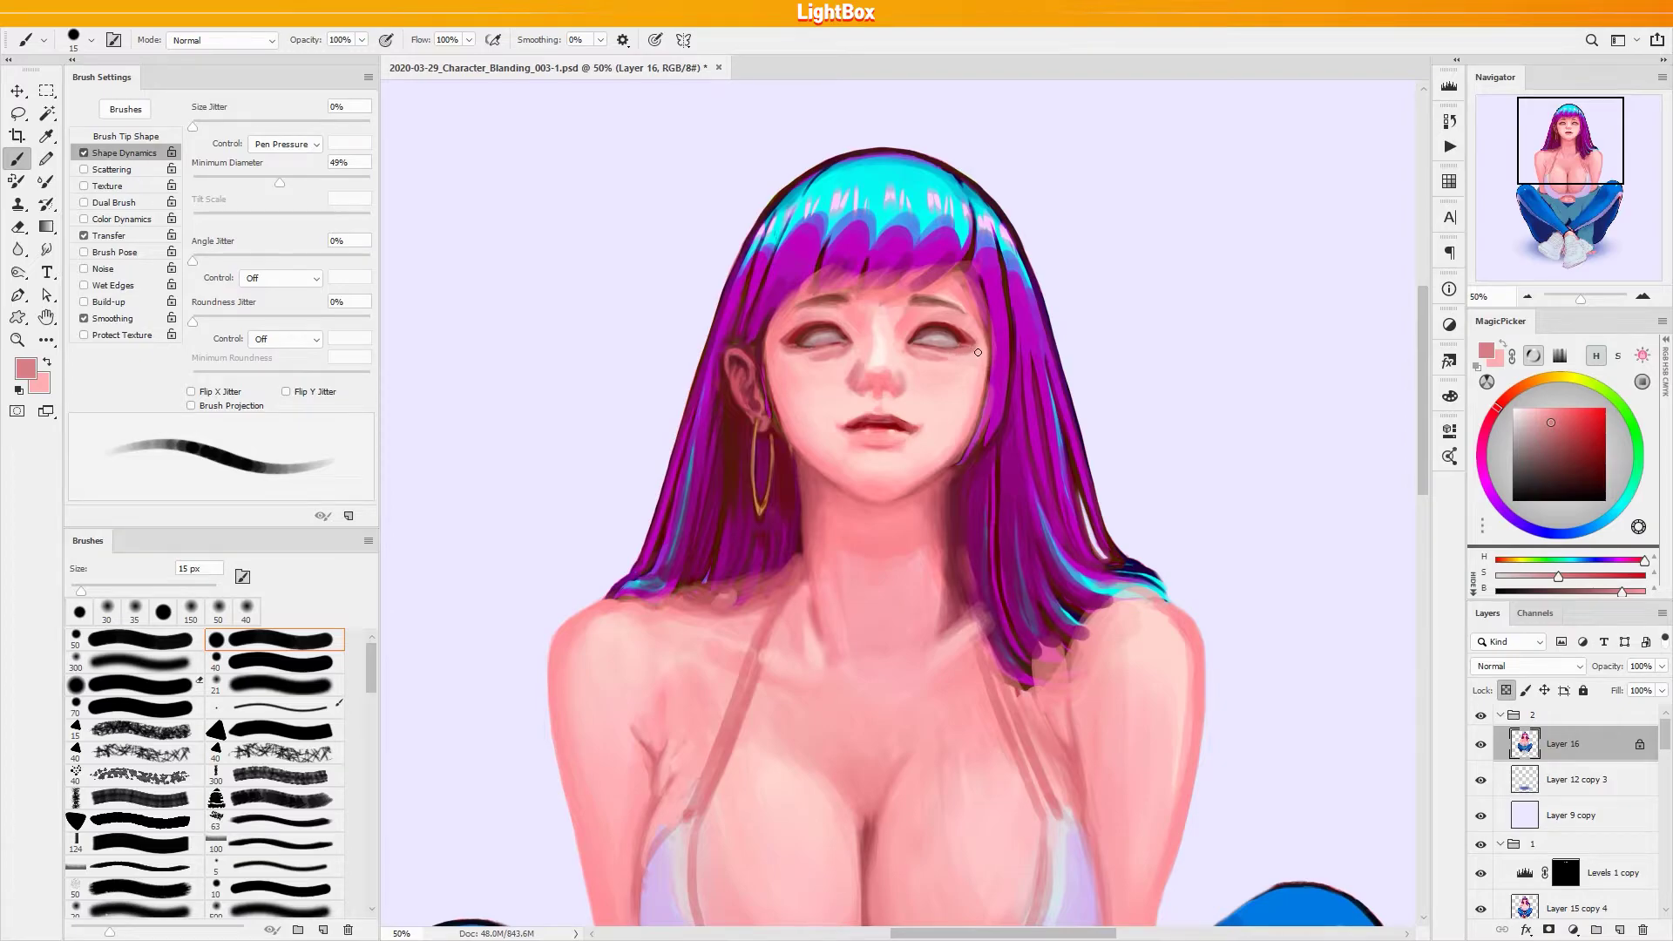
{"action": "left_click", "coordinate": [977, 348], "text": "alt"}
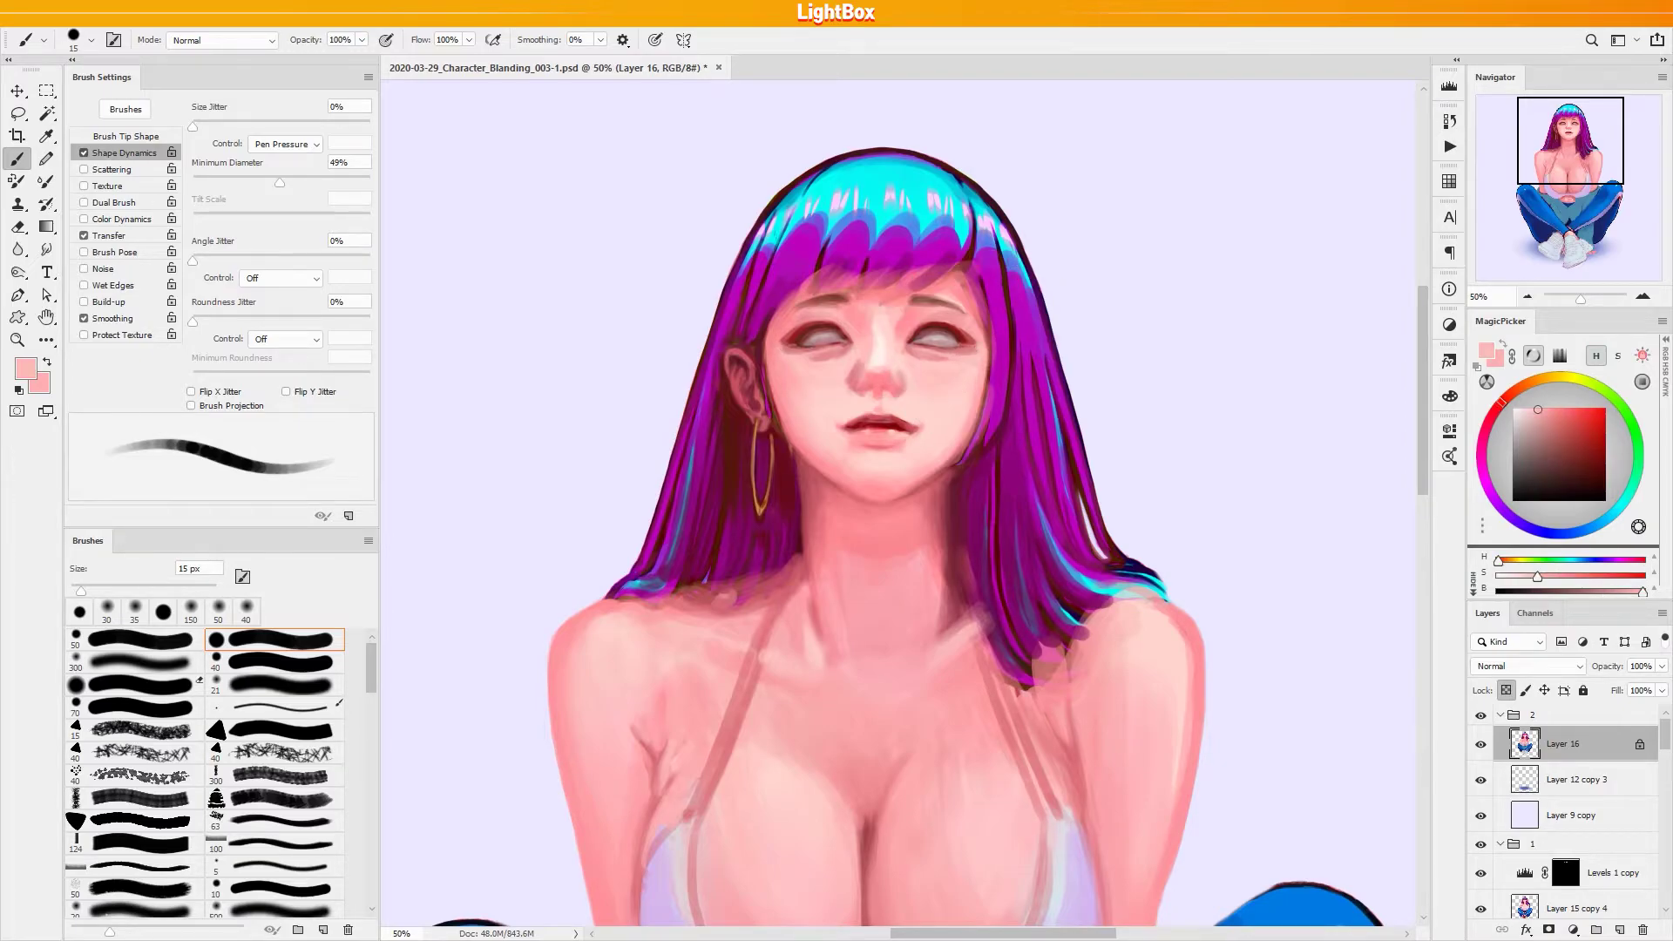
Shade the eyeball opposite the earring with sampled greyish reds using a 9 px brush, and save the document
{"action": "left_click", "coordinate": [930, 342], "text": "alt"}
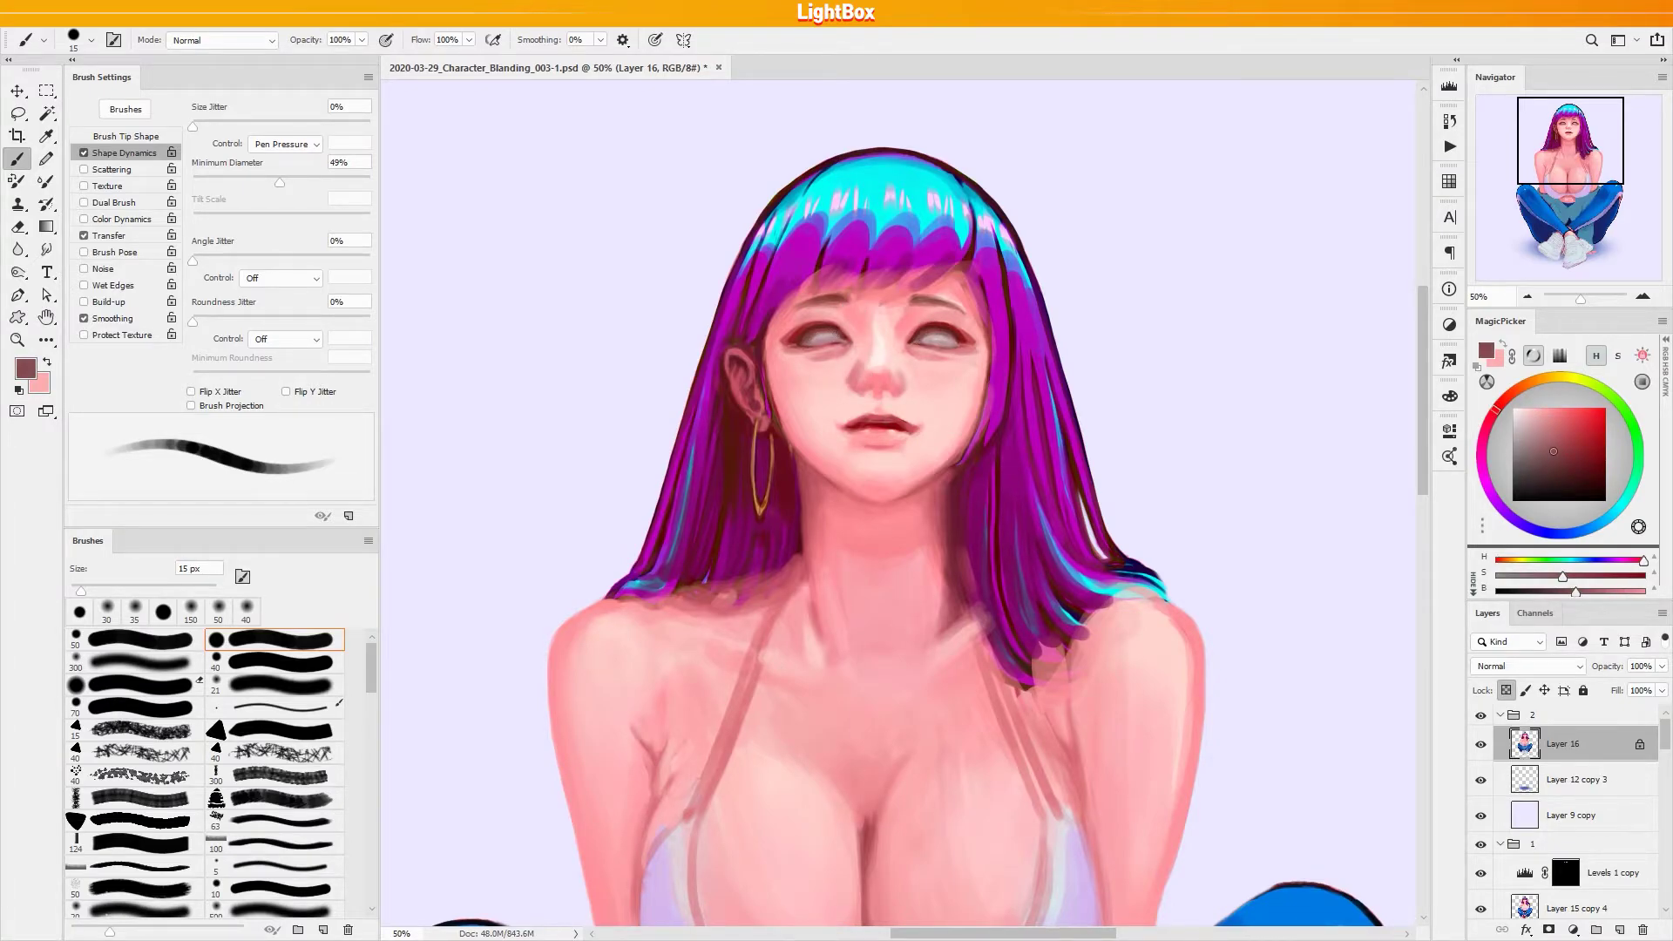
{"action": "key", "text": "bracketleft"}
{"action": "key", "text": "bracketleft"}
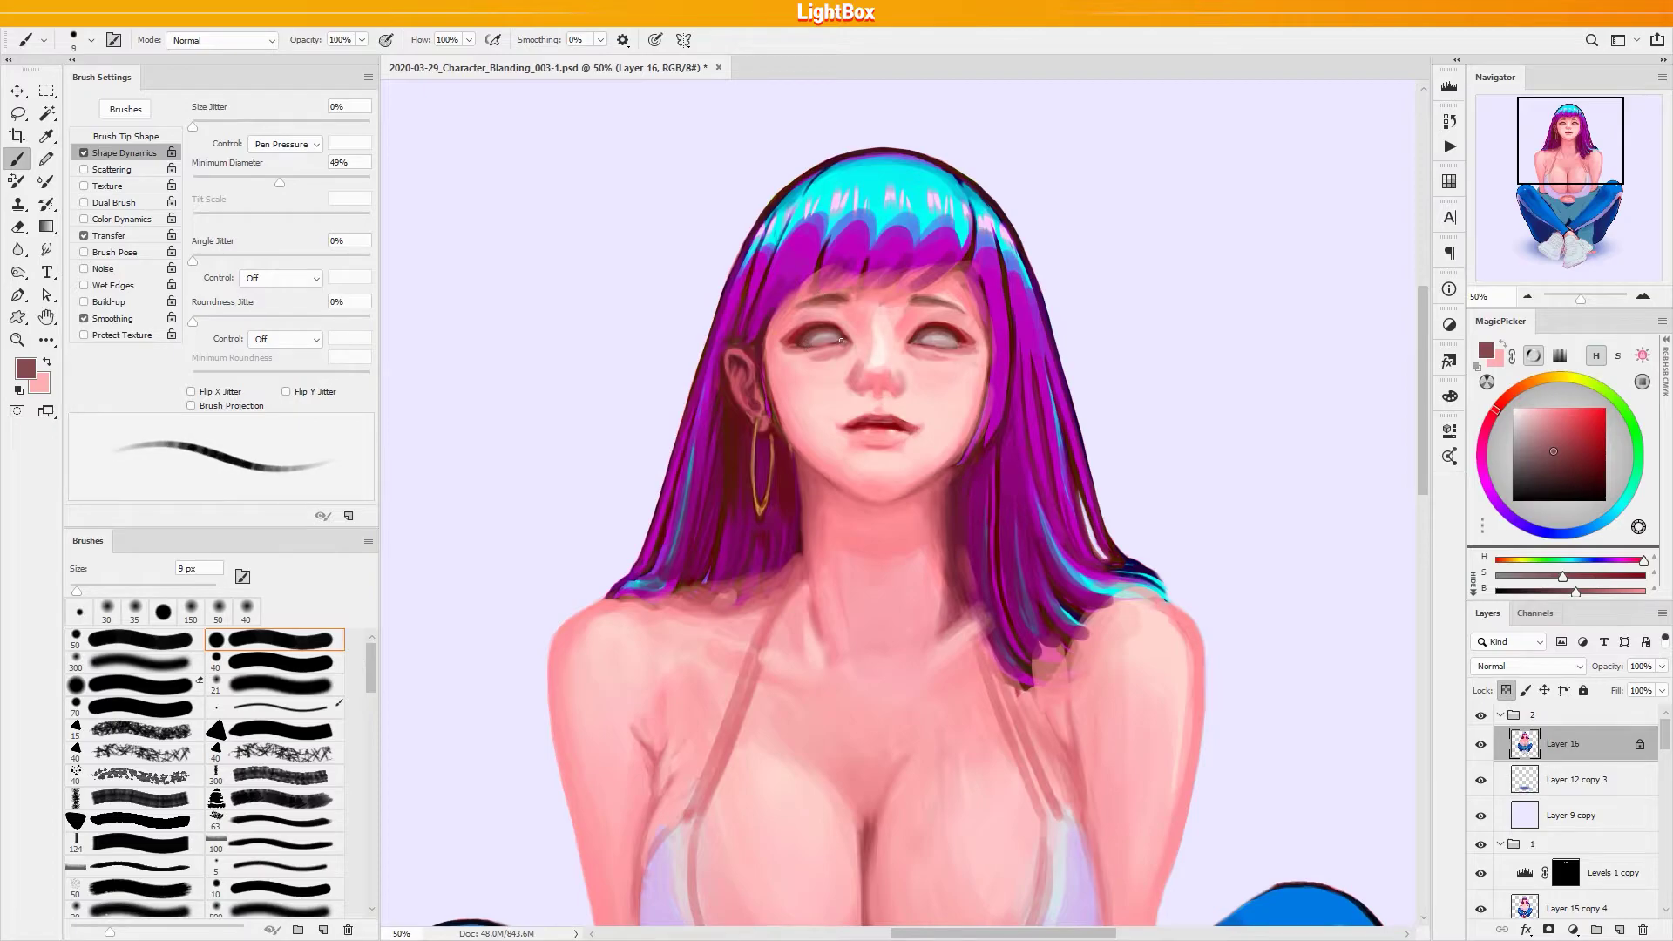
{"action": "left_click", "coordinate": [946, 338], "text": "alt"}
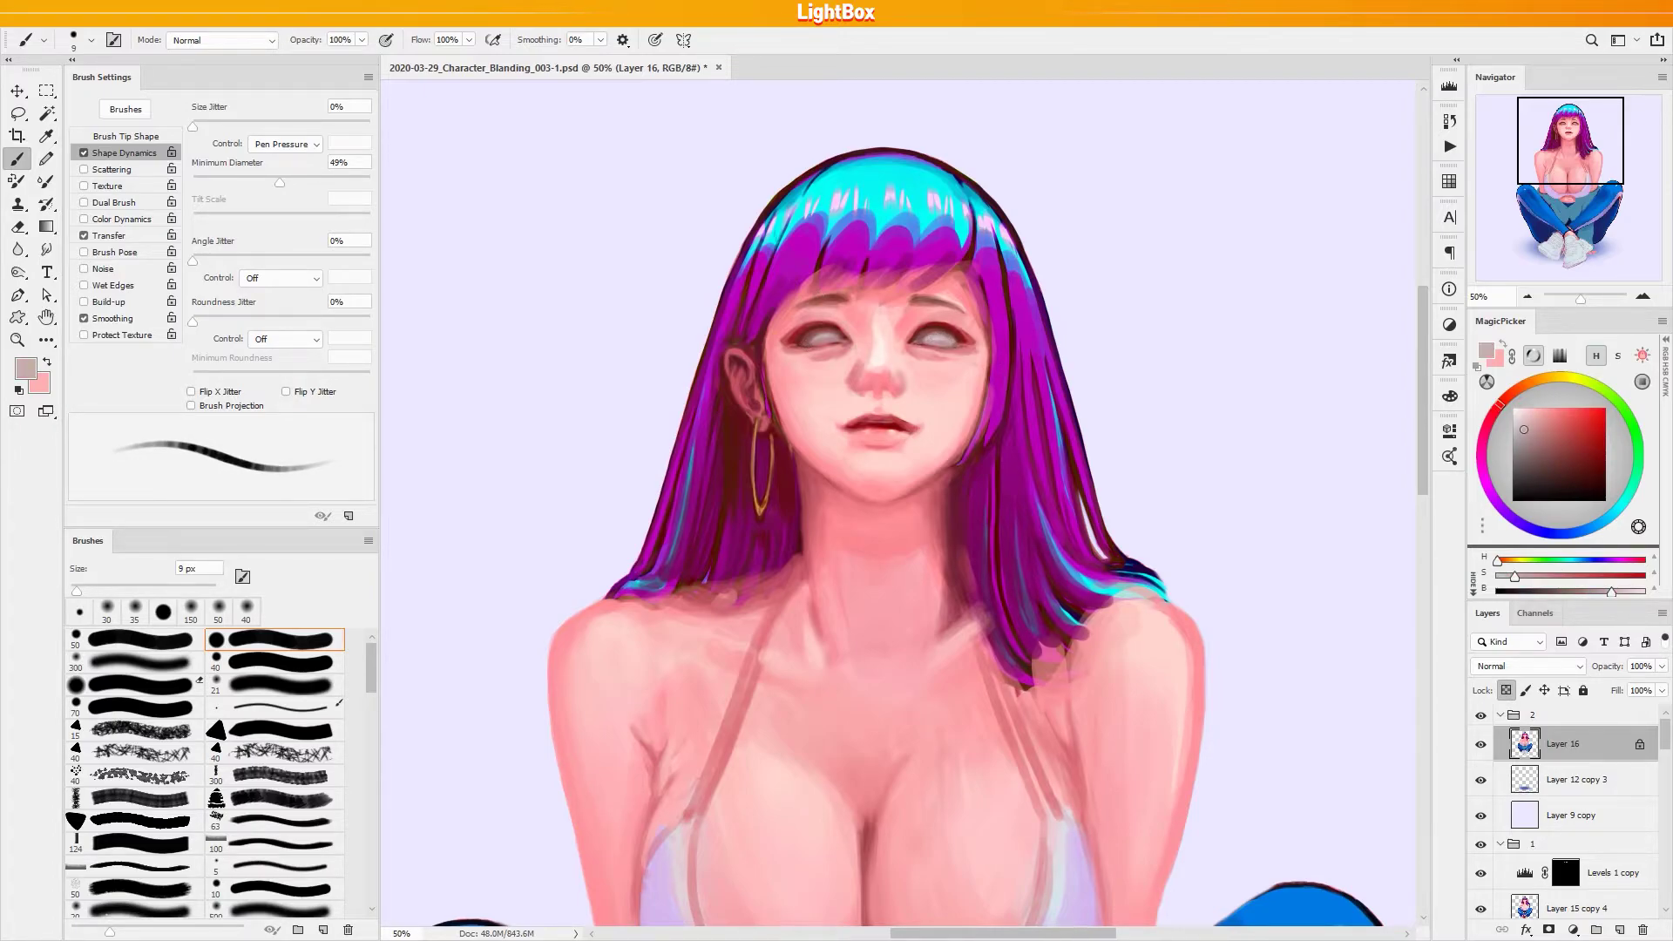
{"action": "key", "text": "ctrl+s"}
Define the nostrils with dark reddish brown and soften the nose's underside with sampled pinks, using 8 and 9 px brushes
{"action": "key", "text": "bracketleft"}
{"action": "left_click", "coordinate": [872, 386]}
{"action": "left_click_drag", "start_coordinate": [845, 321], "coordinate": [798, 343]}
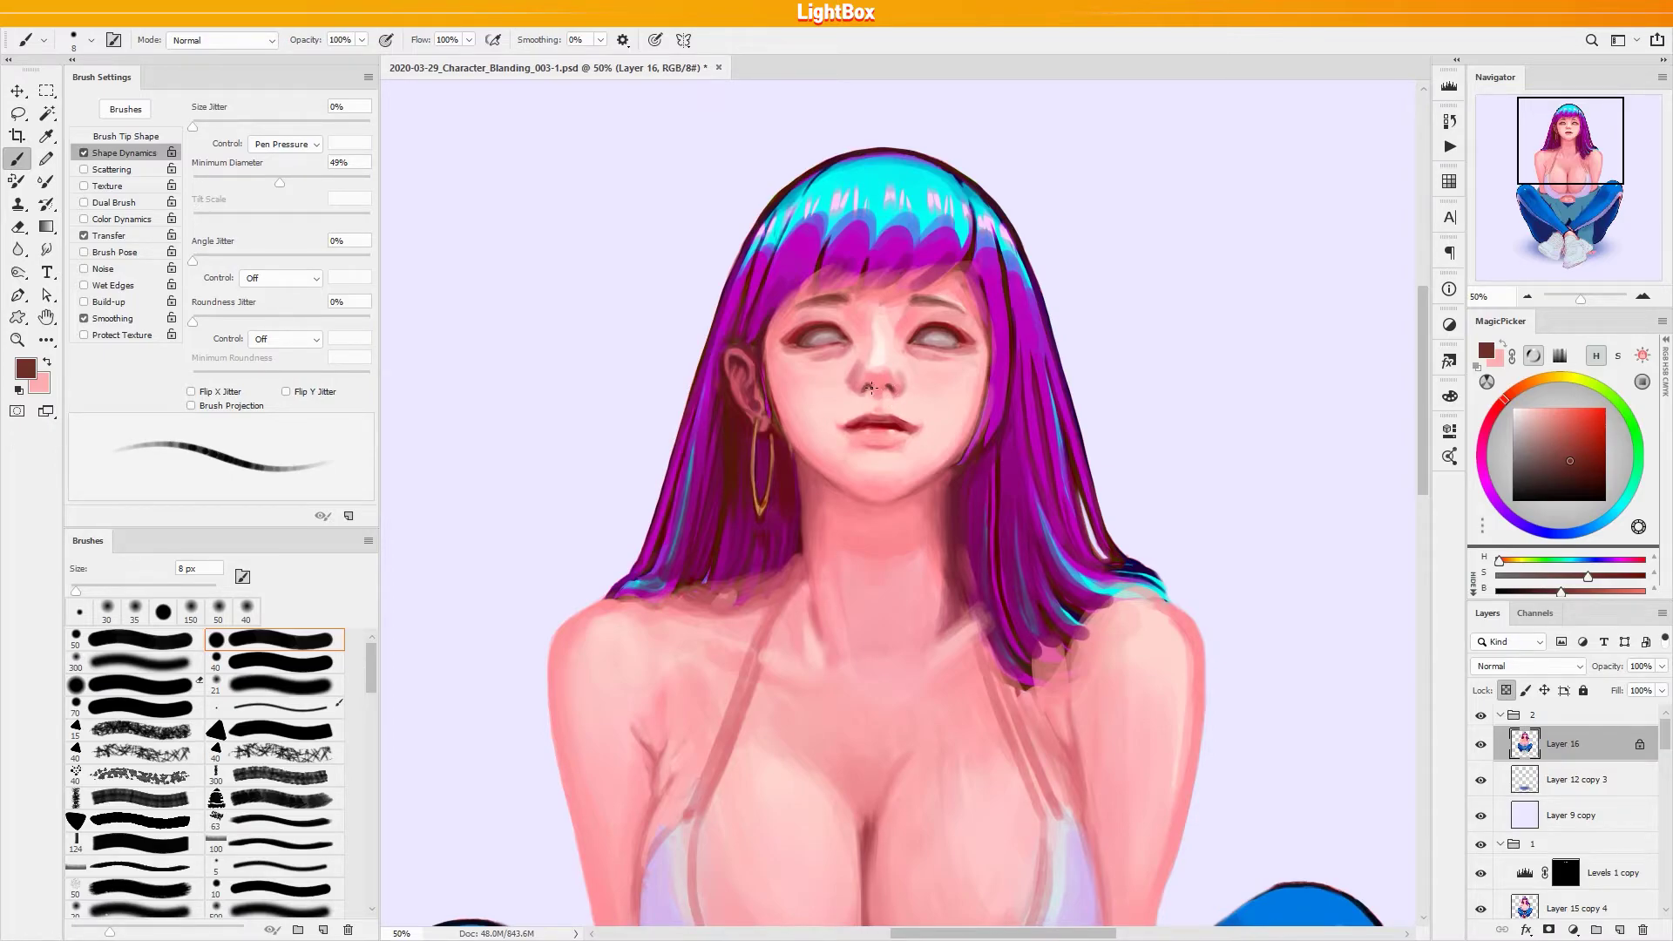
{"action": "left_click", "coordinate": [885, 394], "text": "alt"}
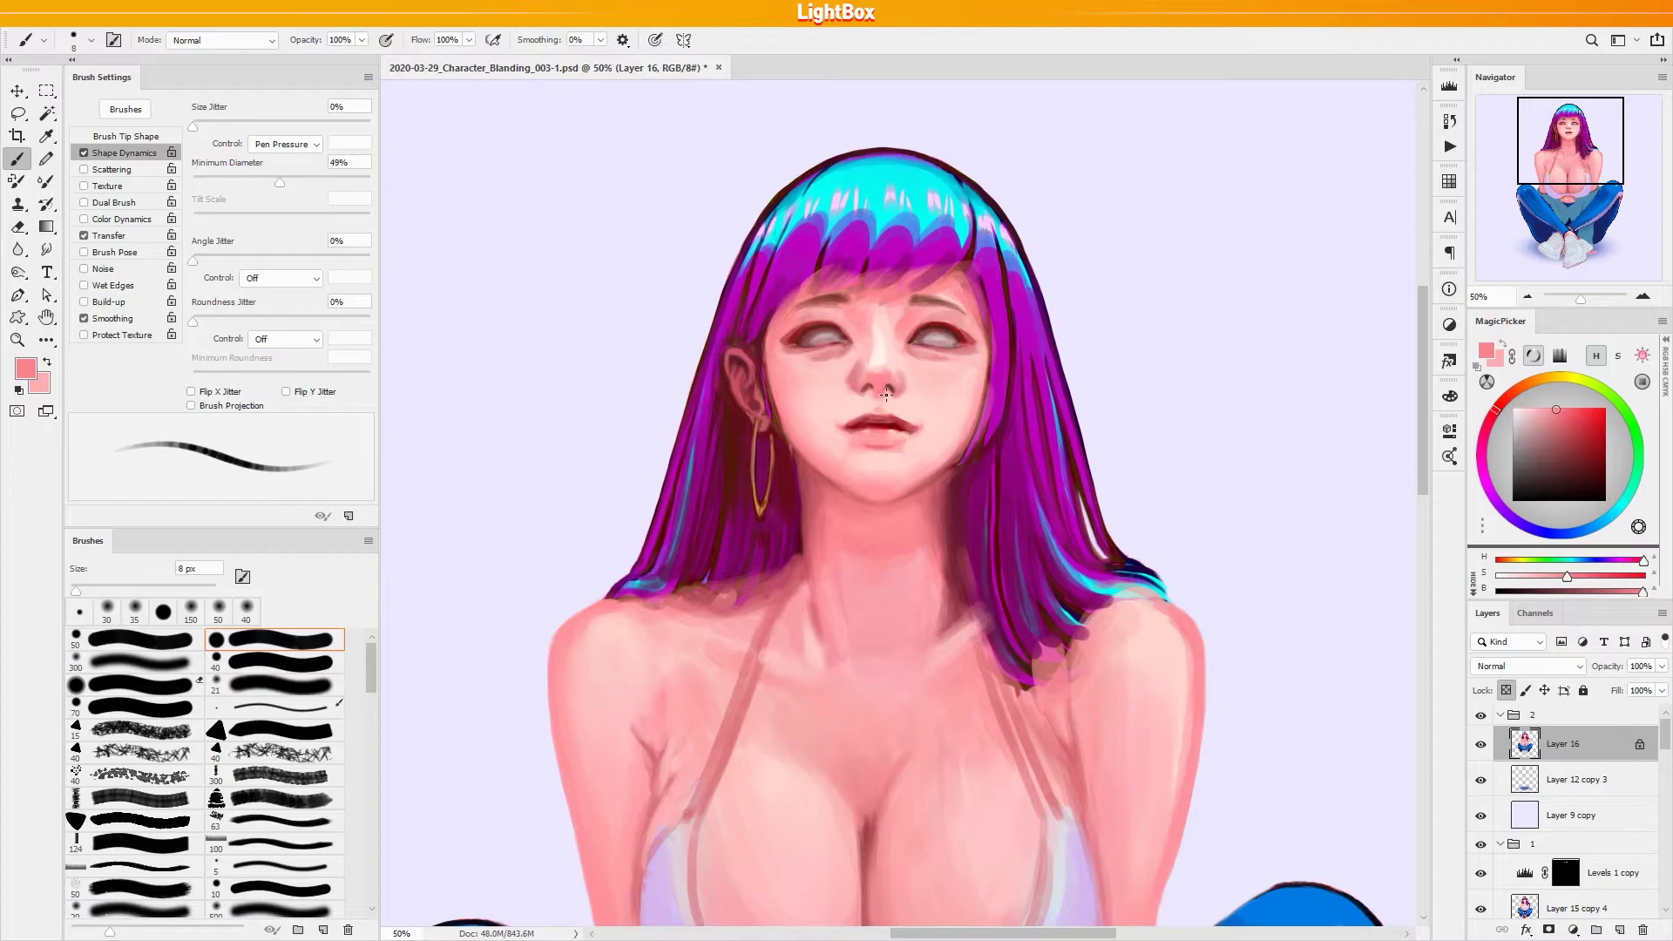
{"action": "key", "text": "bracketright"}
{"action": "left_click", "coordinate": [874, 396], "text": "alt"}
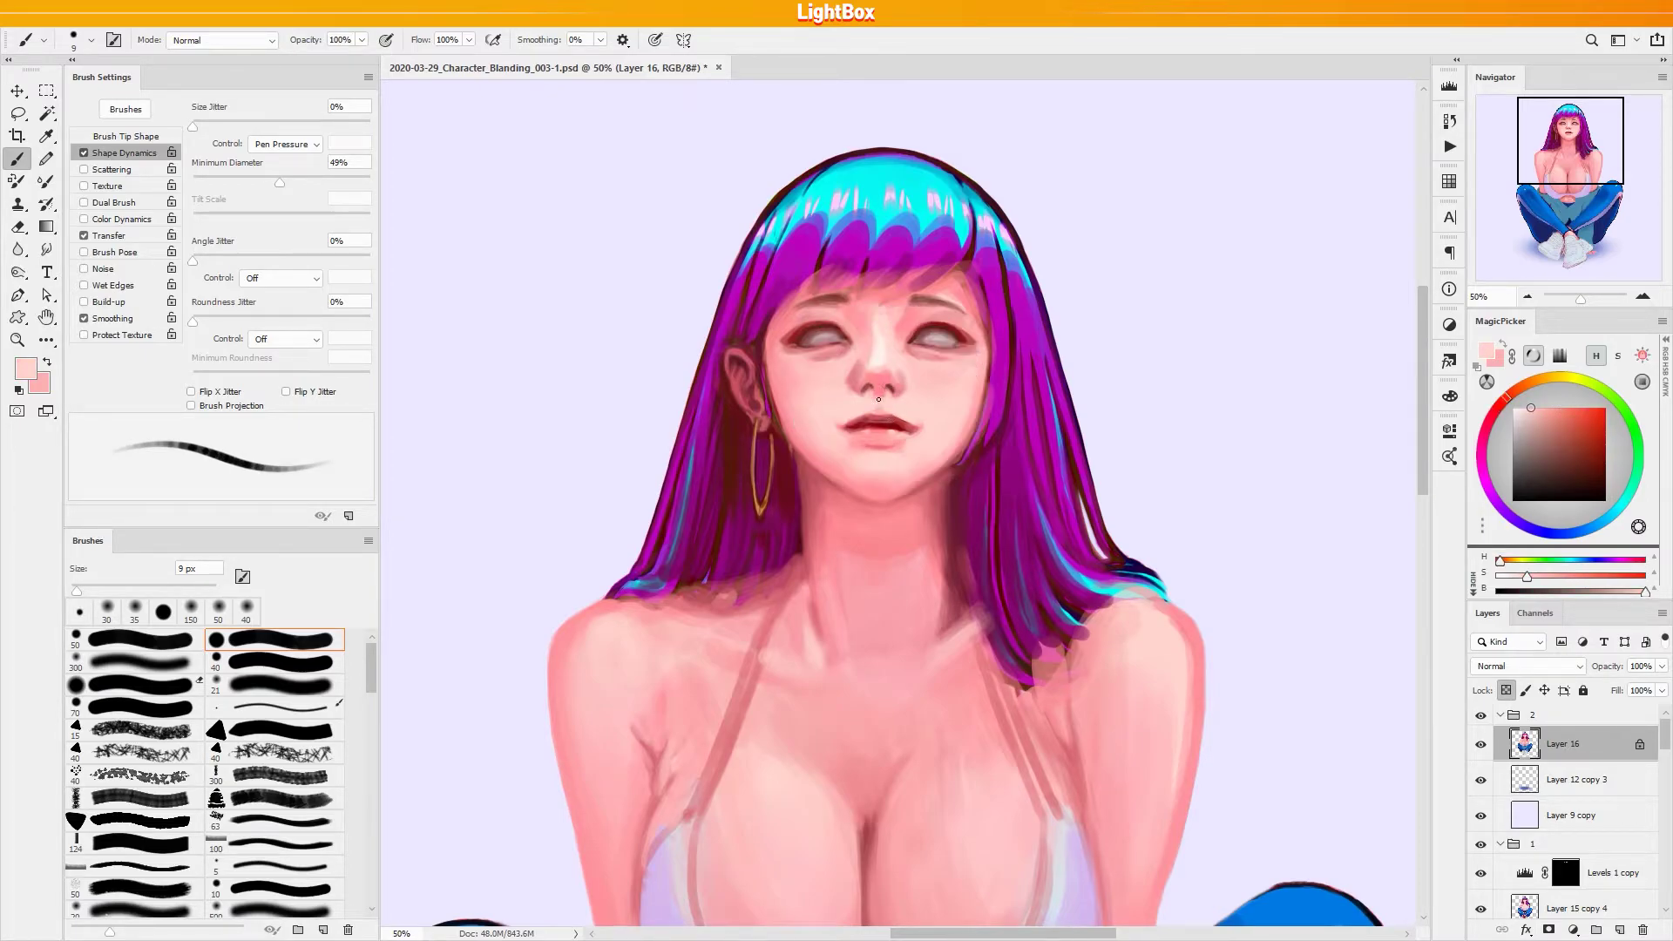
{"action": "left_click", "coordinate": [887, 412], "text": "alt"}
{"action": "left_click", "coordinate": [879, 384], "text": "alt"}
{"action": "left_click", "coordinate": [870, 399], "text": "alt"}
Blend the skin between the nose and upper lip with sampled light pink, using a 20 px brush
{"action": "key", "text": "bracketright"}
{"action": "key", "text": "bracketright"}
{"action": "left_click", "coordinate": [867, 401], "text": "alt"}
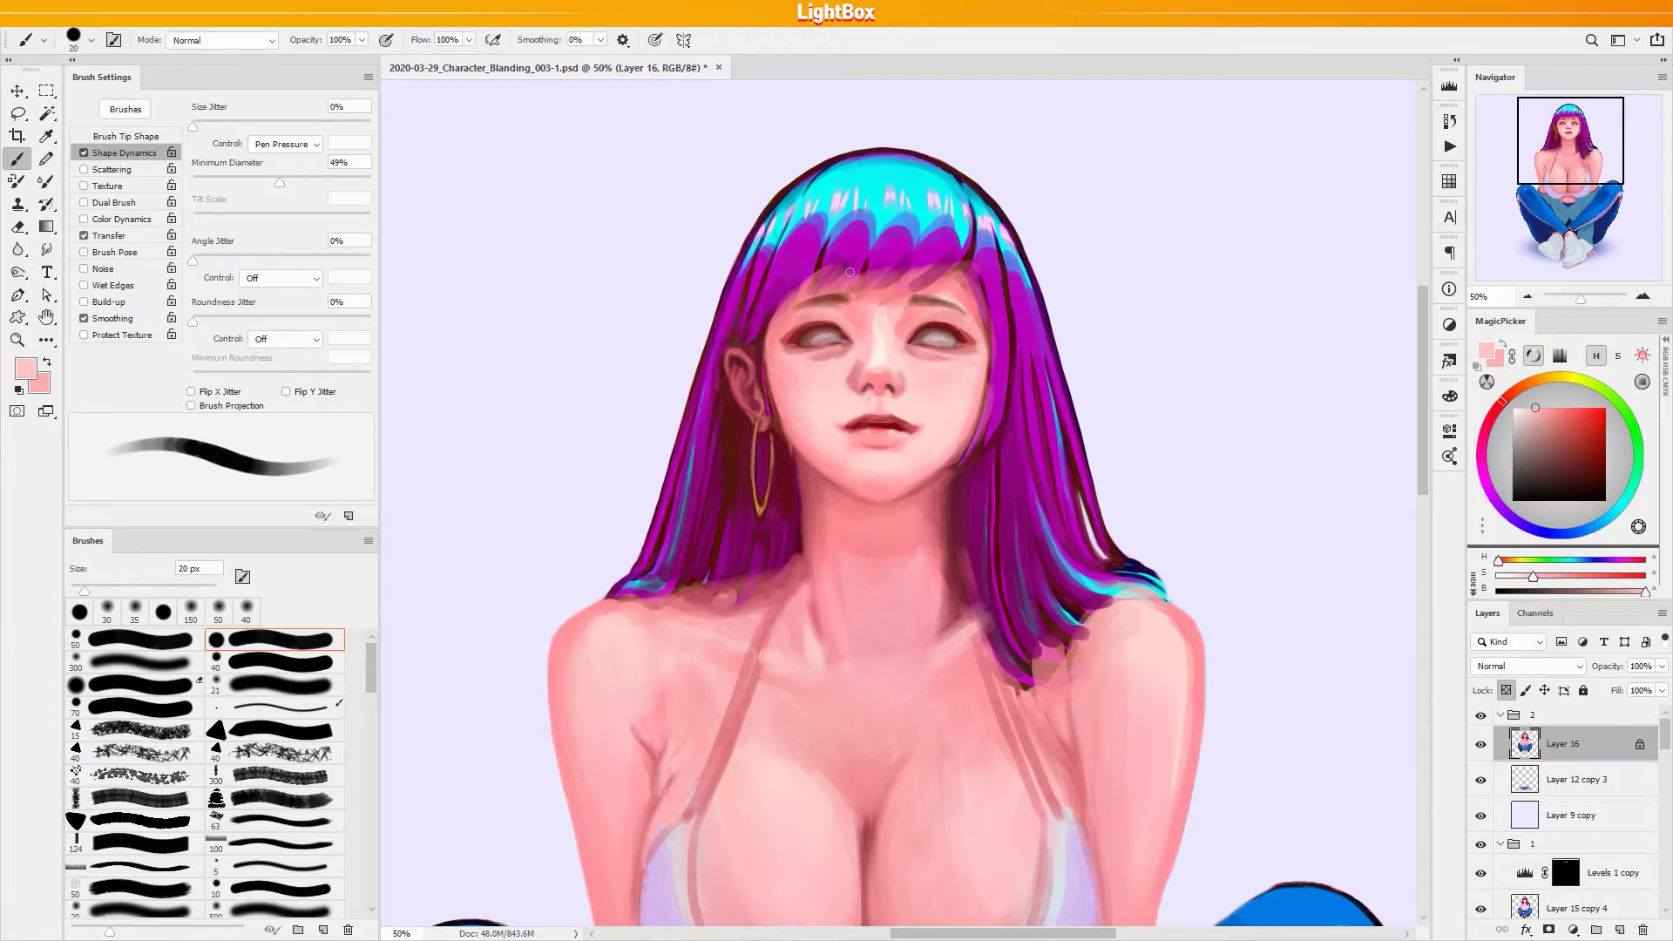
{"action": "left_click", "coordinate": [883, 404], "text": "alt"}
Sharpen the nostrils and the nose's lower edge with sampled reddish brown and light pinks, using a 9 px brush
{"action": "key", "text": "bracketleft"}
{"action": "key", "text": "bracketleft"}
{"action": "left_click", "coordinate": [872, 393], "text": "alt"}
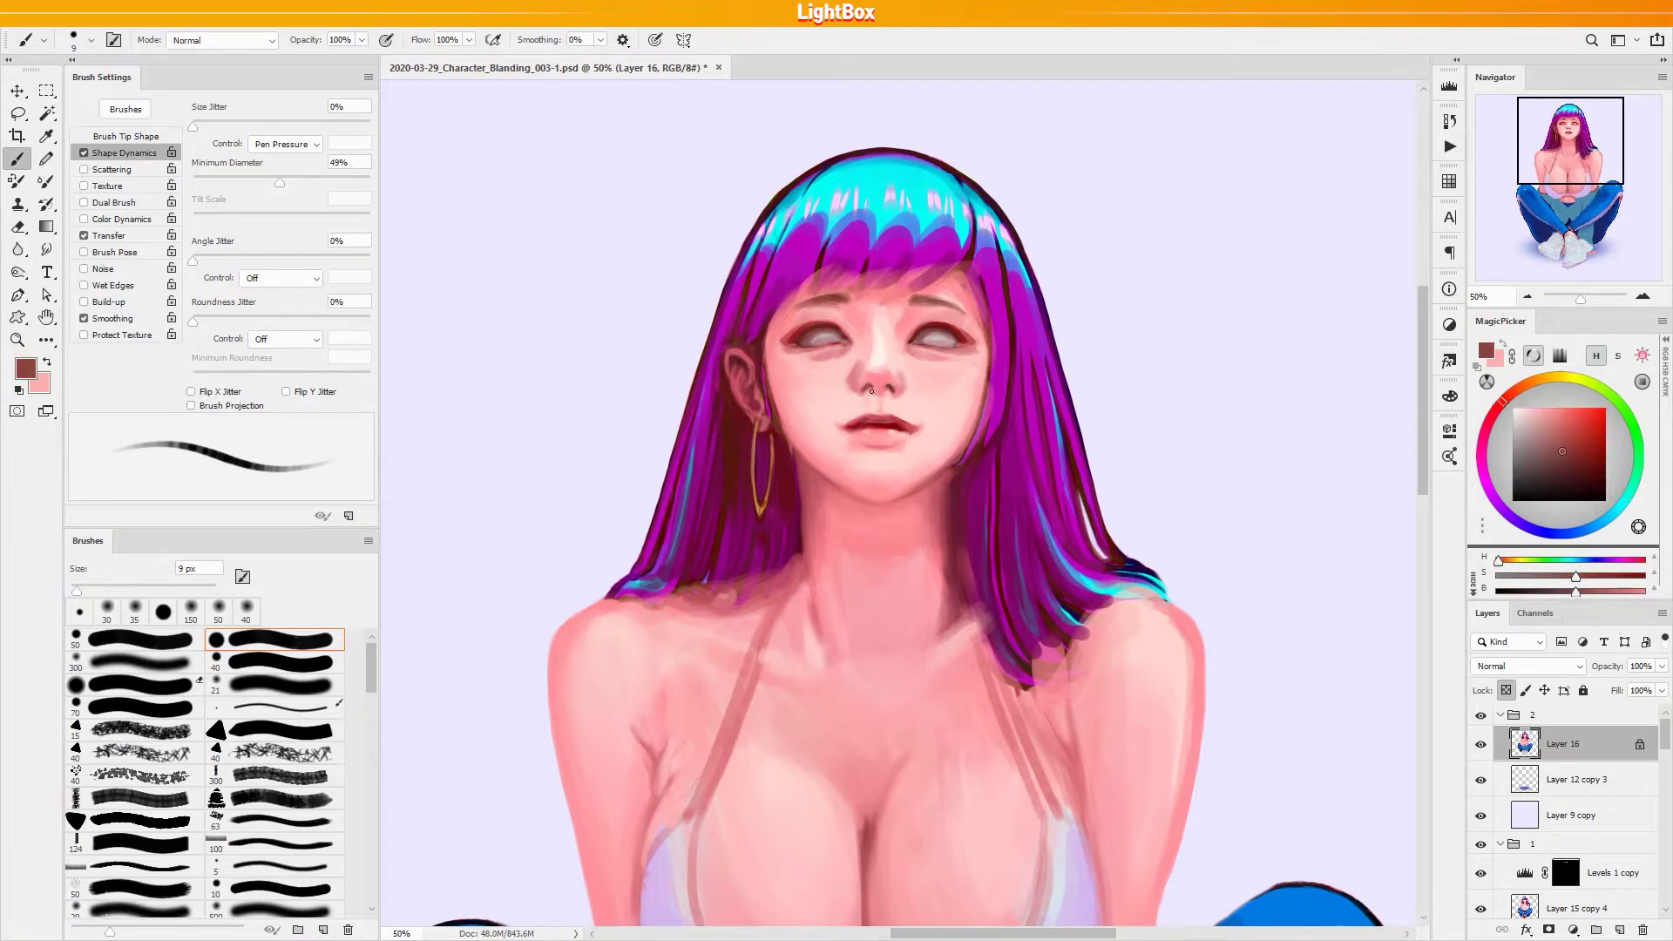
{"action": "left_click", "coordinate": [884, 398], "text": "alt"}
{"action": "left_click", "coordinate": [890, 394], "text": "alt"}
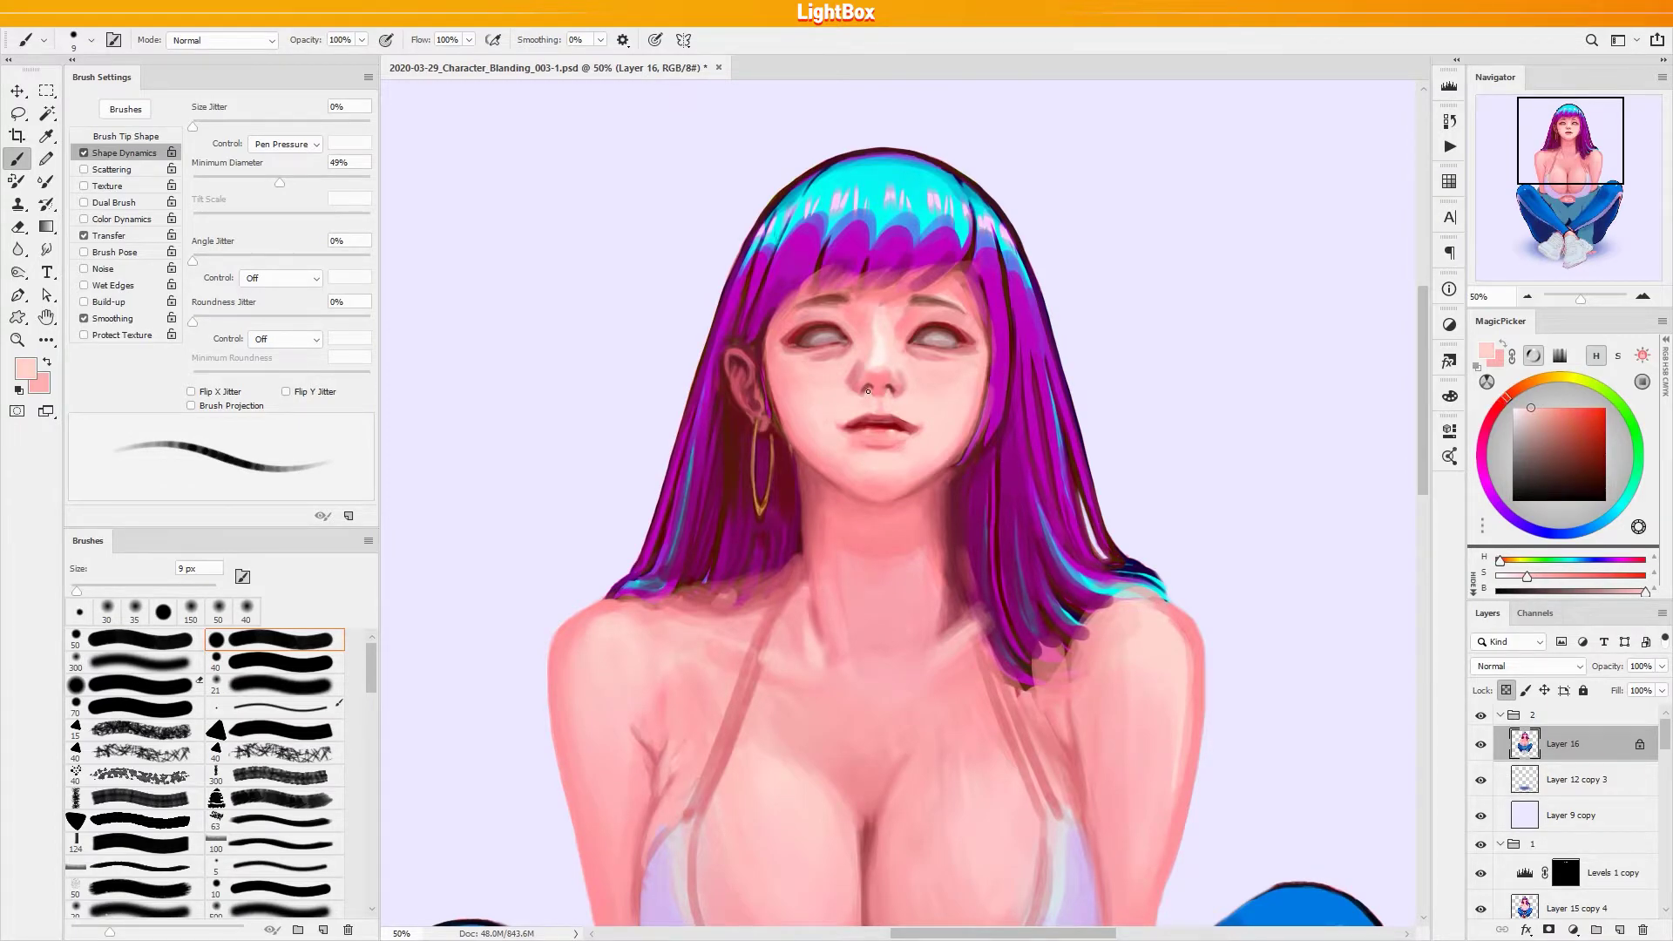
{"action": "left_click", "coordinate": [900, 402], "text": "alt"}
{"action": "left_click", "coordinate": [857, 394], "text": "alt"}
{"action": "left_click", "coordinate": [873, 394], "text": "alt"}
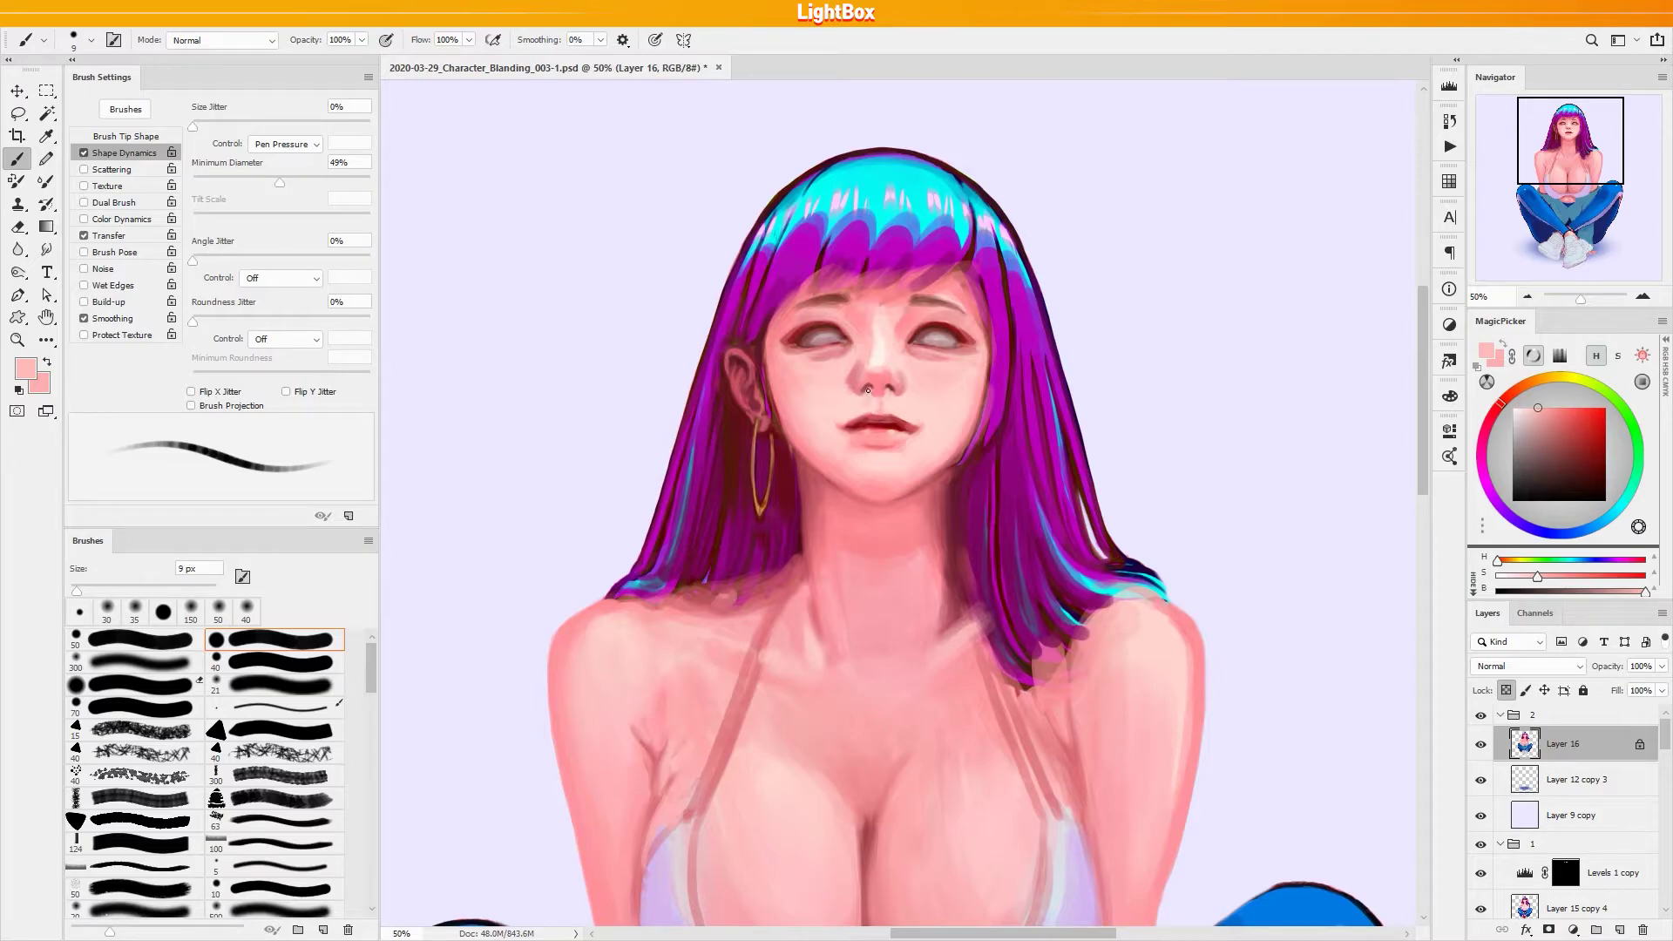
{"action": "left_click", "coordinate": [899, 398], "text": "alt"}
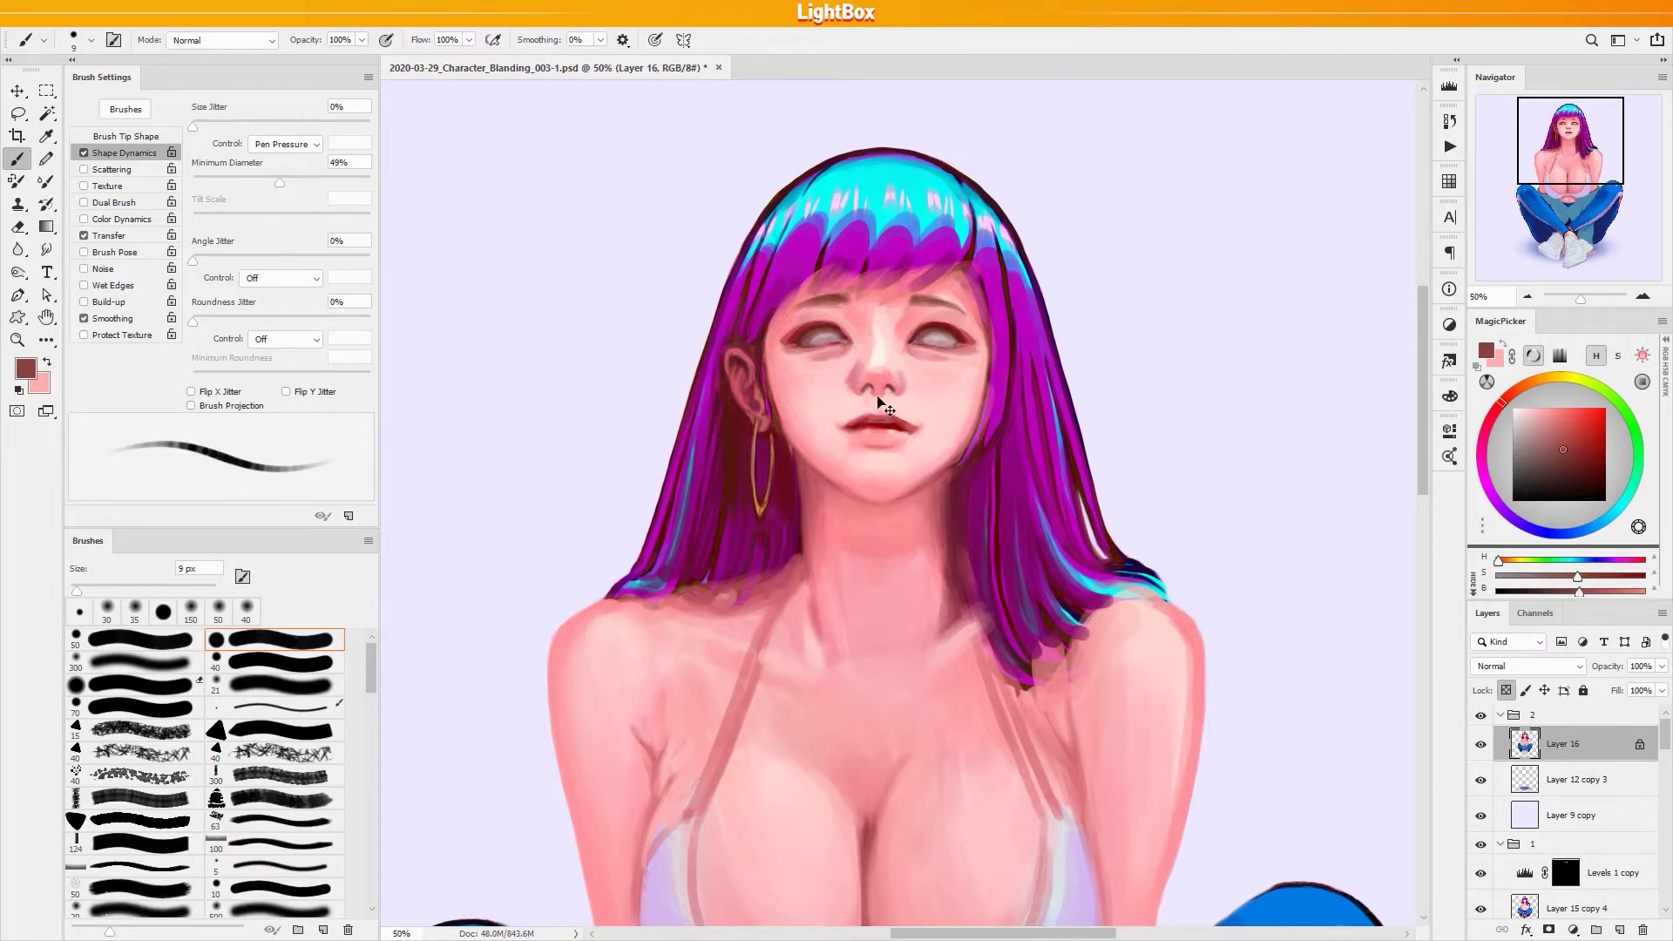
Refine the nostrils and the nose's underside with sampled reddish browns and pinks, using 9 and 15 px brushes
{"action": "left_click", "coordinate": [872, 390], "text": "alt"}
{"action": "left_click", "coordinate": [891, 394], "text": "alt"}
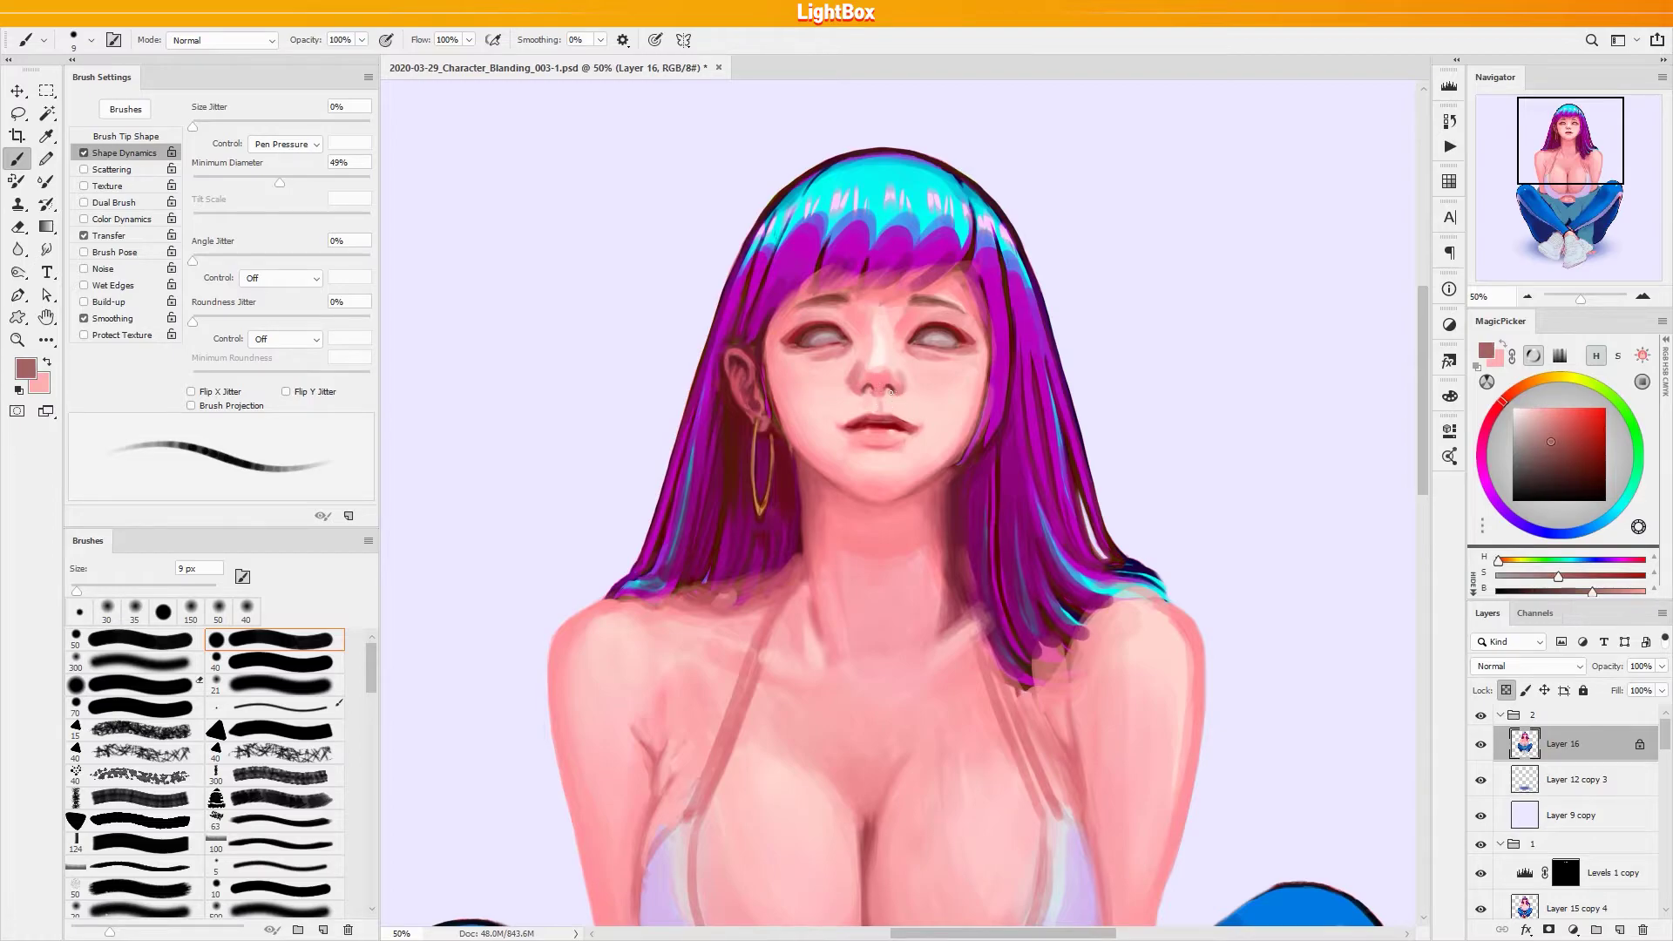
{"action": "left_click", "coordinate": [895, 395], "text": "alt"}
{"action": "left_click", "coordinate": [878, 392], "text": "alt"}
{"action": "key", "text": "bracketright"}
{"action": "key", "text": "bracketright"}
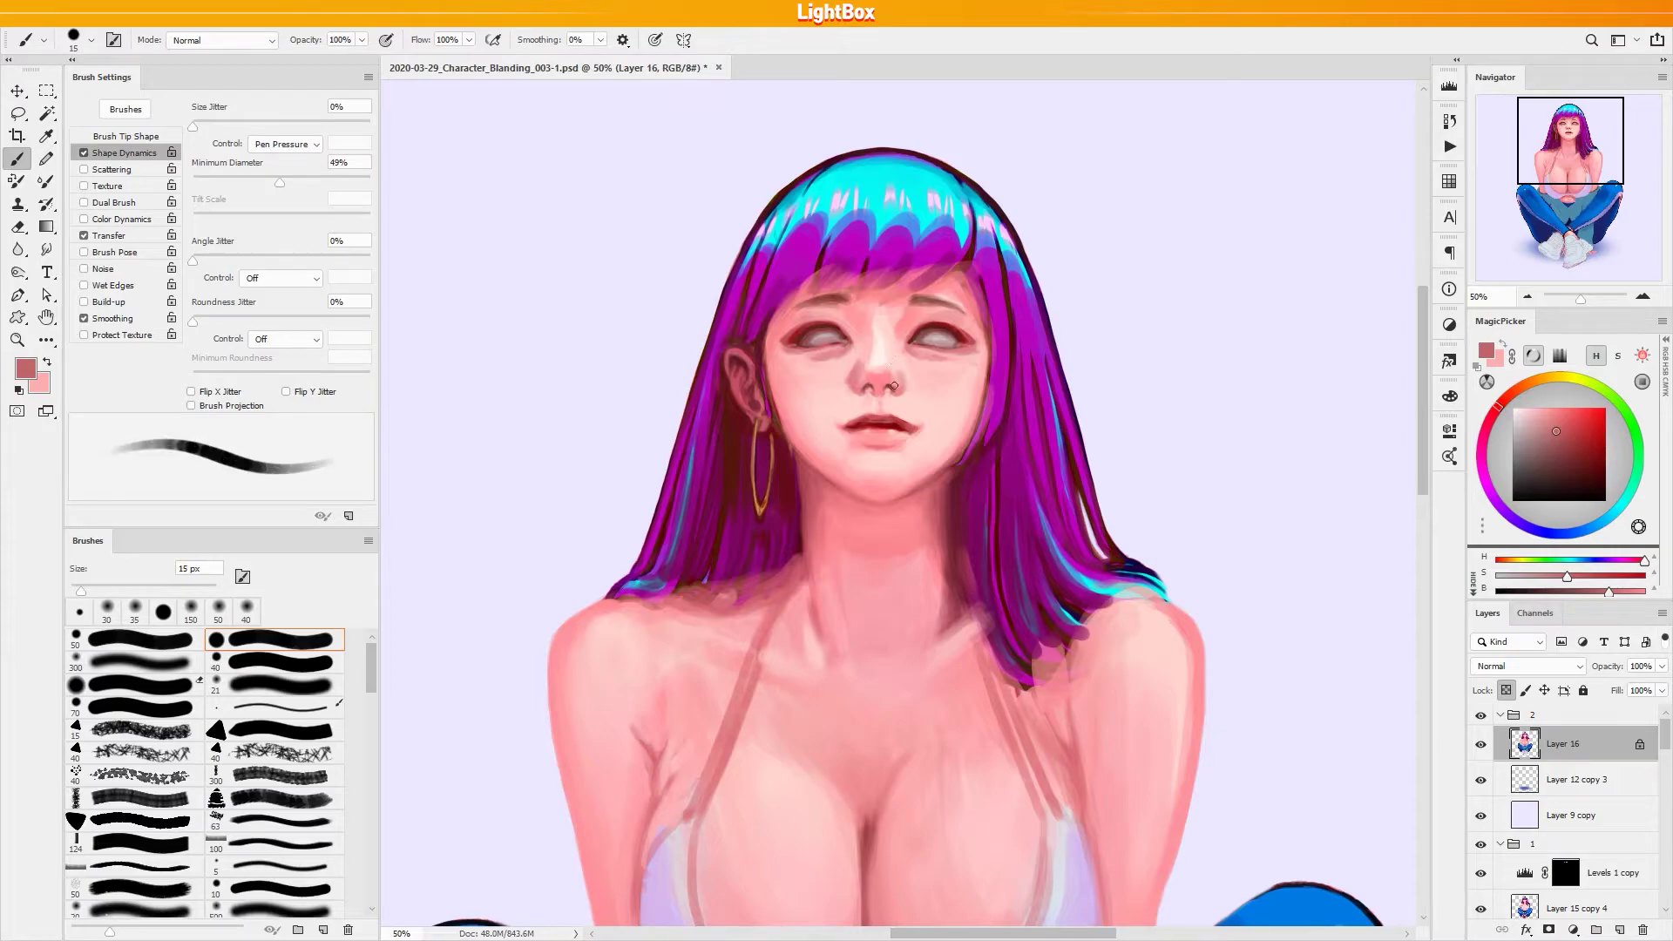
{"action": "left_click", "coordinate": [889, 388], "text": "alt"}
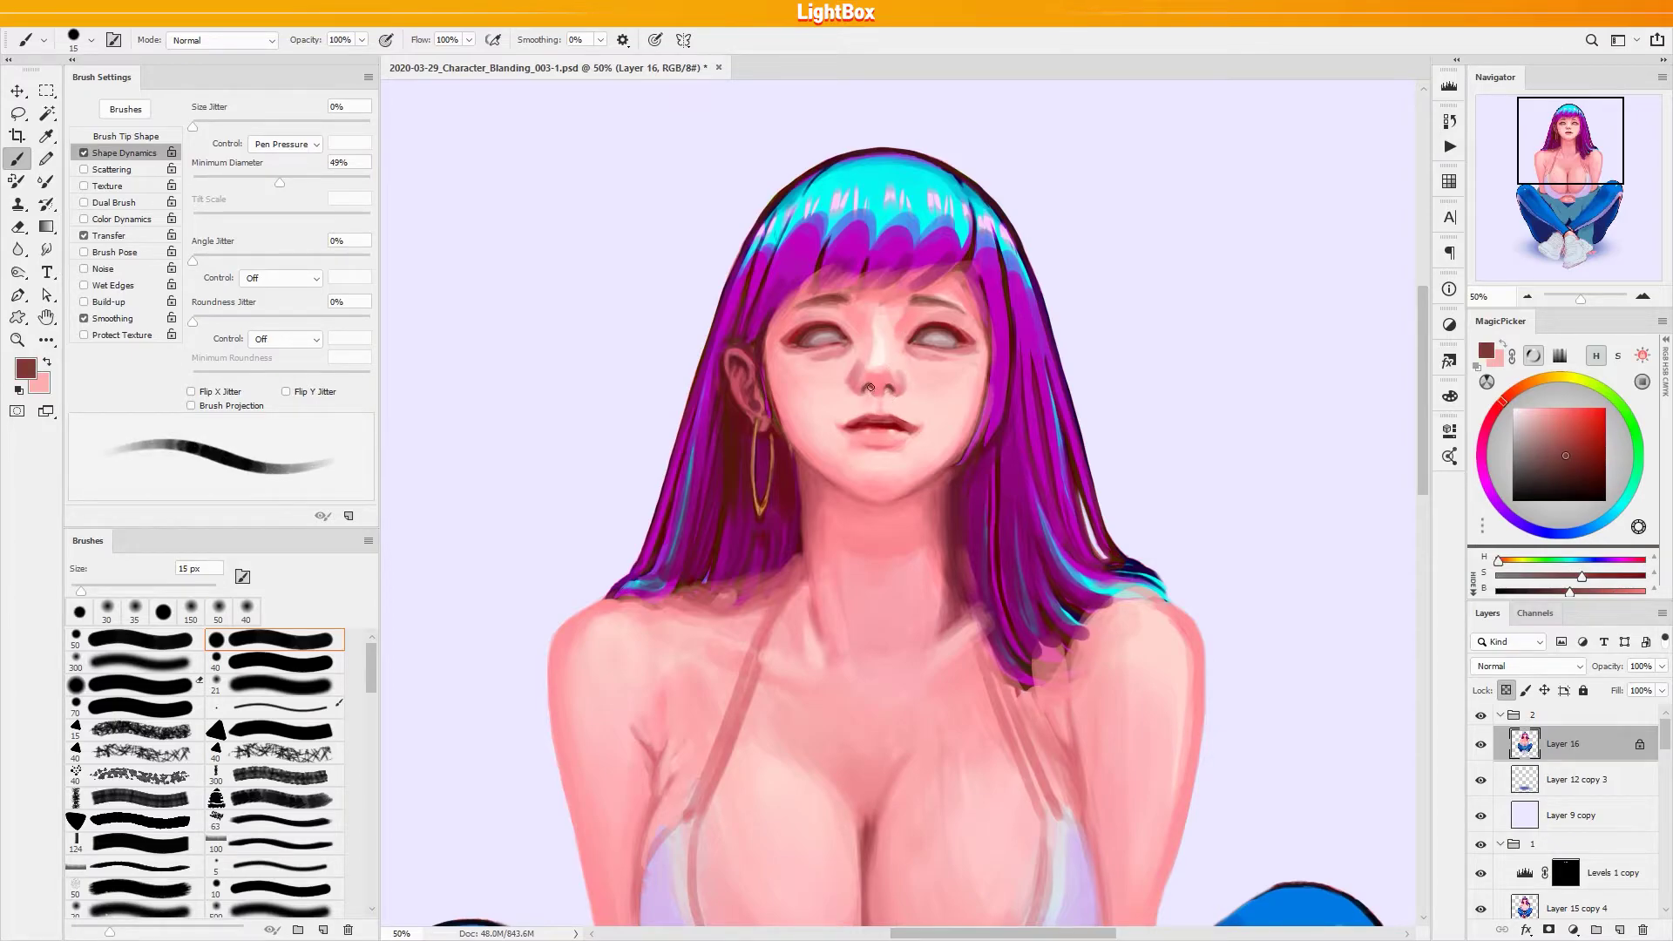
{"action": "left_click", "coordinate": [889, 390], "text": "alt"}
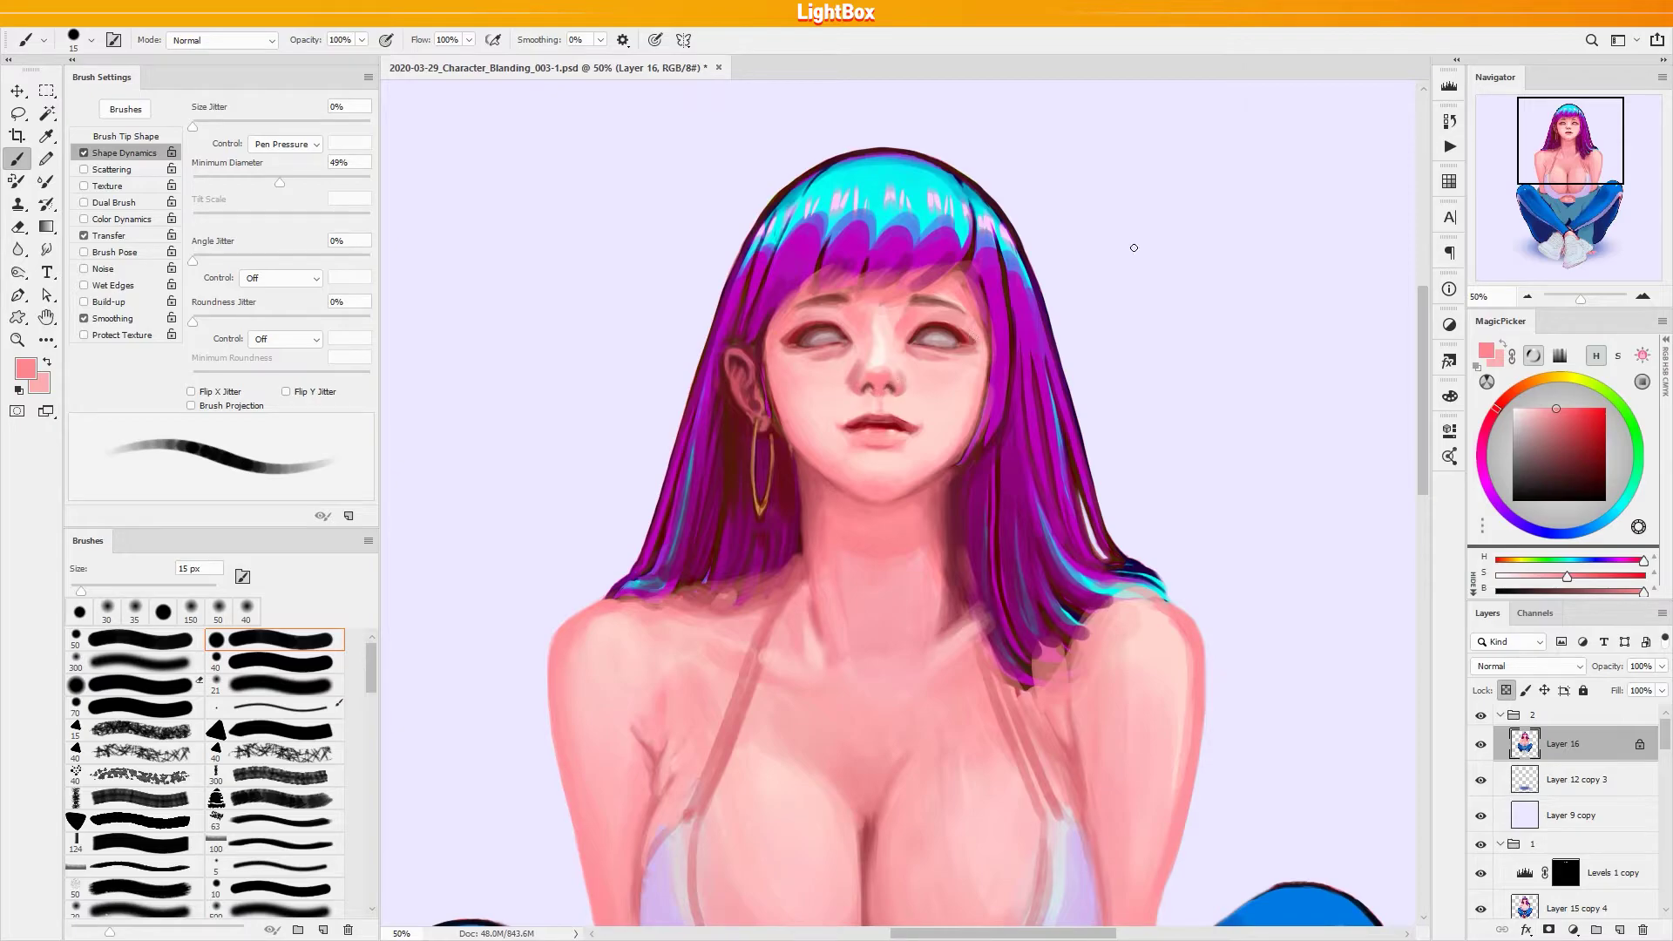
Accent the nose with saturated red using an 8 px brush, and soften beneath it with sampled light pink at 15 px
{"action": "left_click", "coordinate": [1569, 435]}
{"action": "key", "text": "bracketleft"}
{"action": "key", "text": "bracketleft"}
{"action": "left_click", "coordinate": [1583, 426]}
{"action": "key", "text": "bracketleft"}
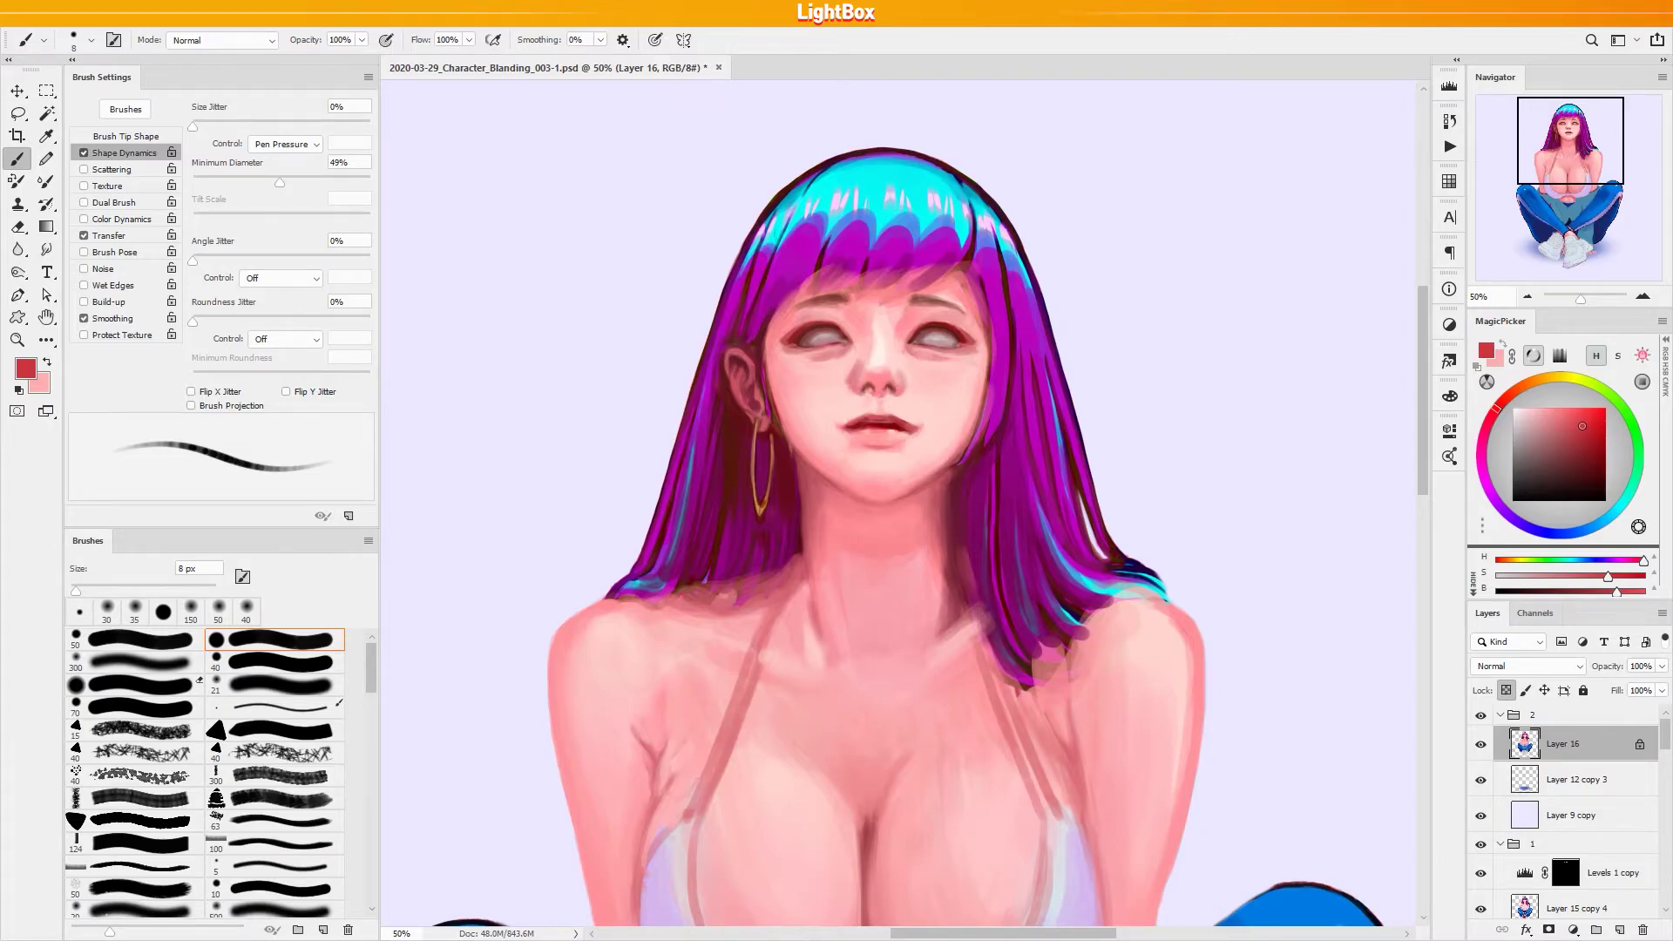
{"action": "key", "text": "bracketright"}
{"action": "key", "text": "bracketright"}
{"action": "key", "text": "bracketright"}
{"action": "left_click", "coordinate": [873, 395], "text": "alt"}
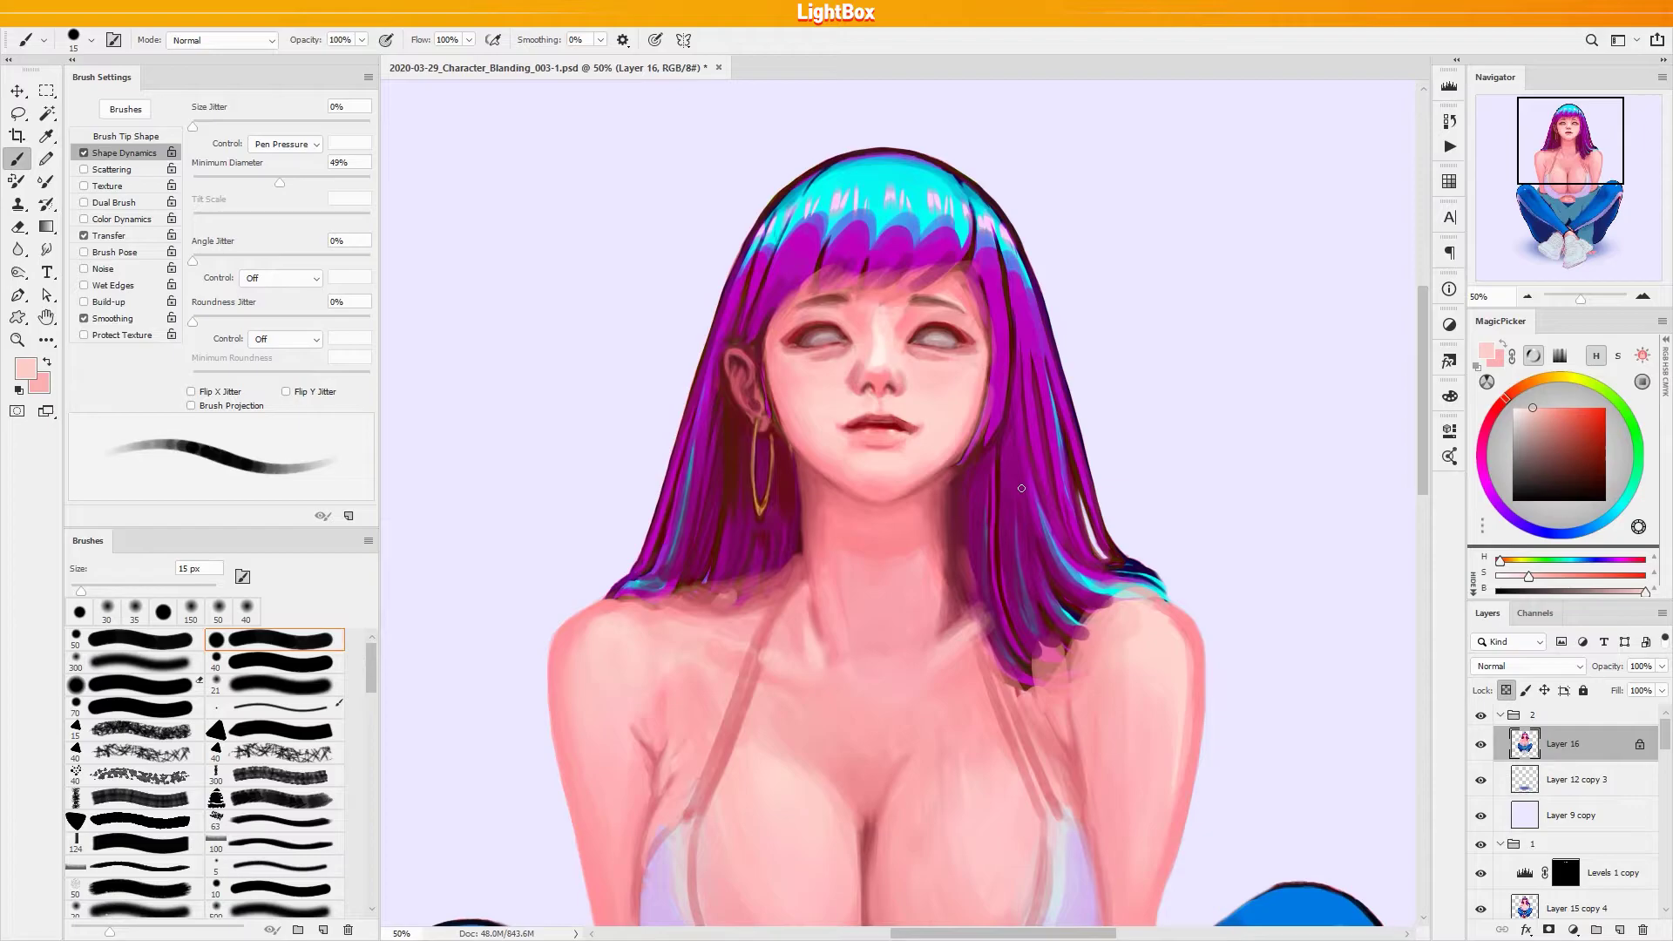
Redden the nose tip with sampled pink and brighter reds, using 30 and 45 px brushes
{"action": "key", "text": "bracketright"}
{"action": "key", "text": "bracketright"}
{"action": "key", "text": "bracketright"}
{"action": "left_click", "coordinate": [874, 357], "text": "alt"}
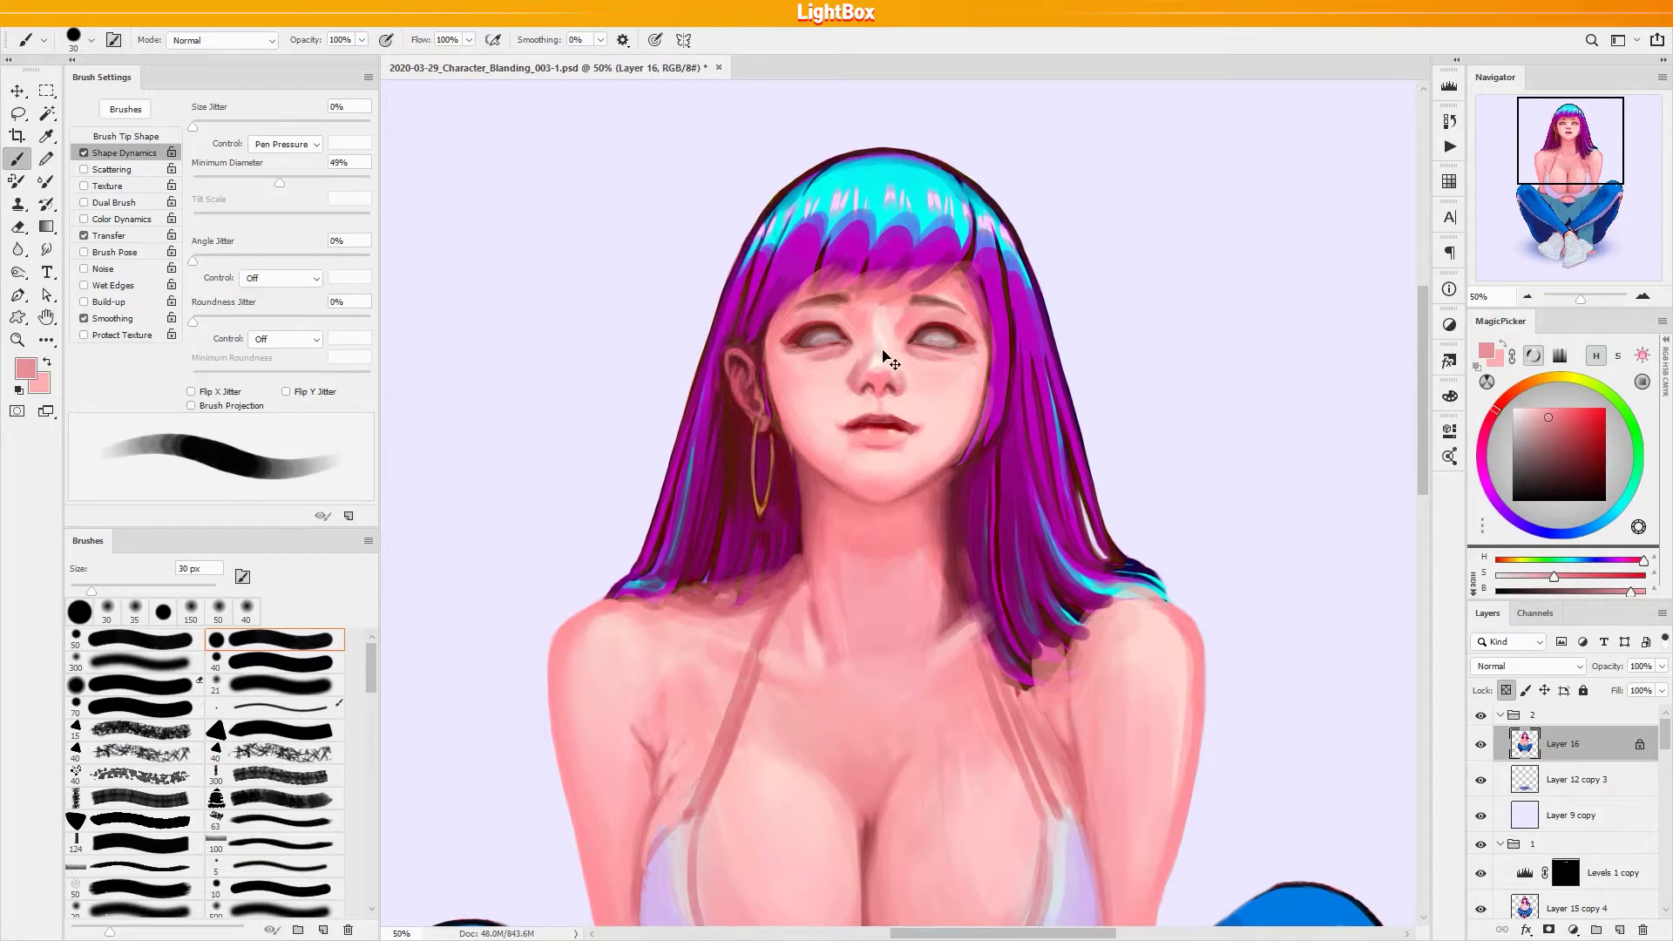
{"action": "left_click", "coordinate": [1581, 417]}
{"action": "key", "text": "bracketright"}
{"action": "key", "text": "bracketright"}
{"action": "key", "text": "bracketright"}
{"action": "left_click", "coordinate": [1571, 415]}
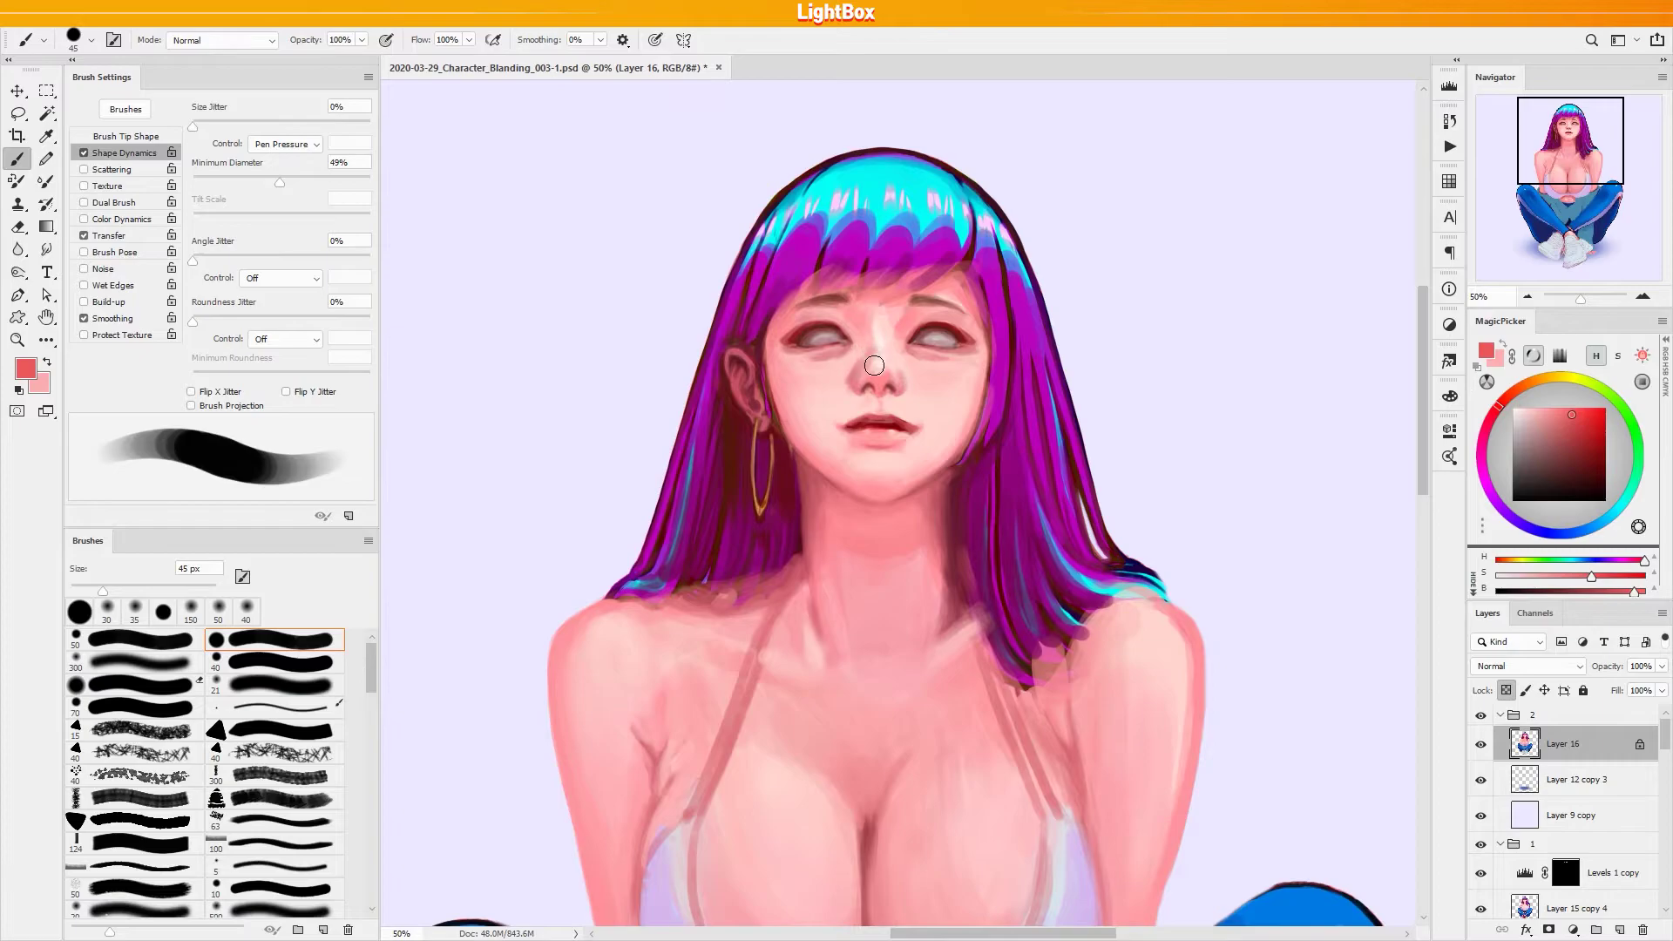
{"action": "left_click", "coordinate": [1582, 410]}
Glaze bright red lightly over the nose with a 30 px brush at 20% opacity, and restore full opacity
{"action": "key", "text": "2"}
{"action": "key", "text": "bracketleft"}
{"action": "key", "text": "bracketleft"}
{"action": "key", "text": "bracketleft"}
{"action": "key", "text": "bracketleft"}
{"action": "key", "text": "bracketleft"}
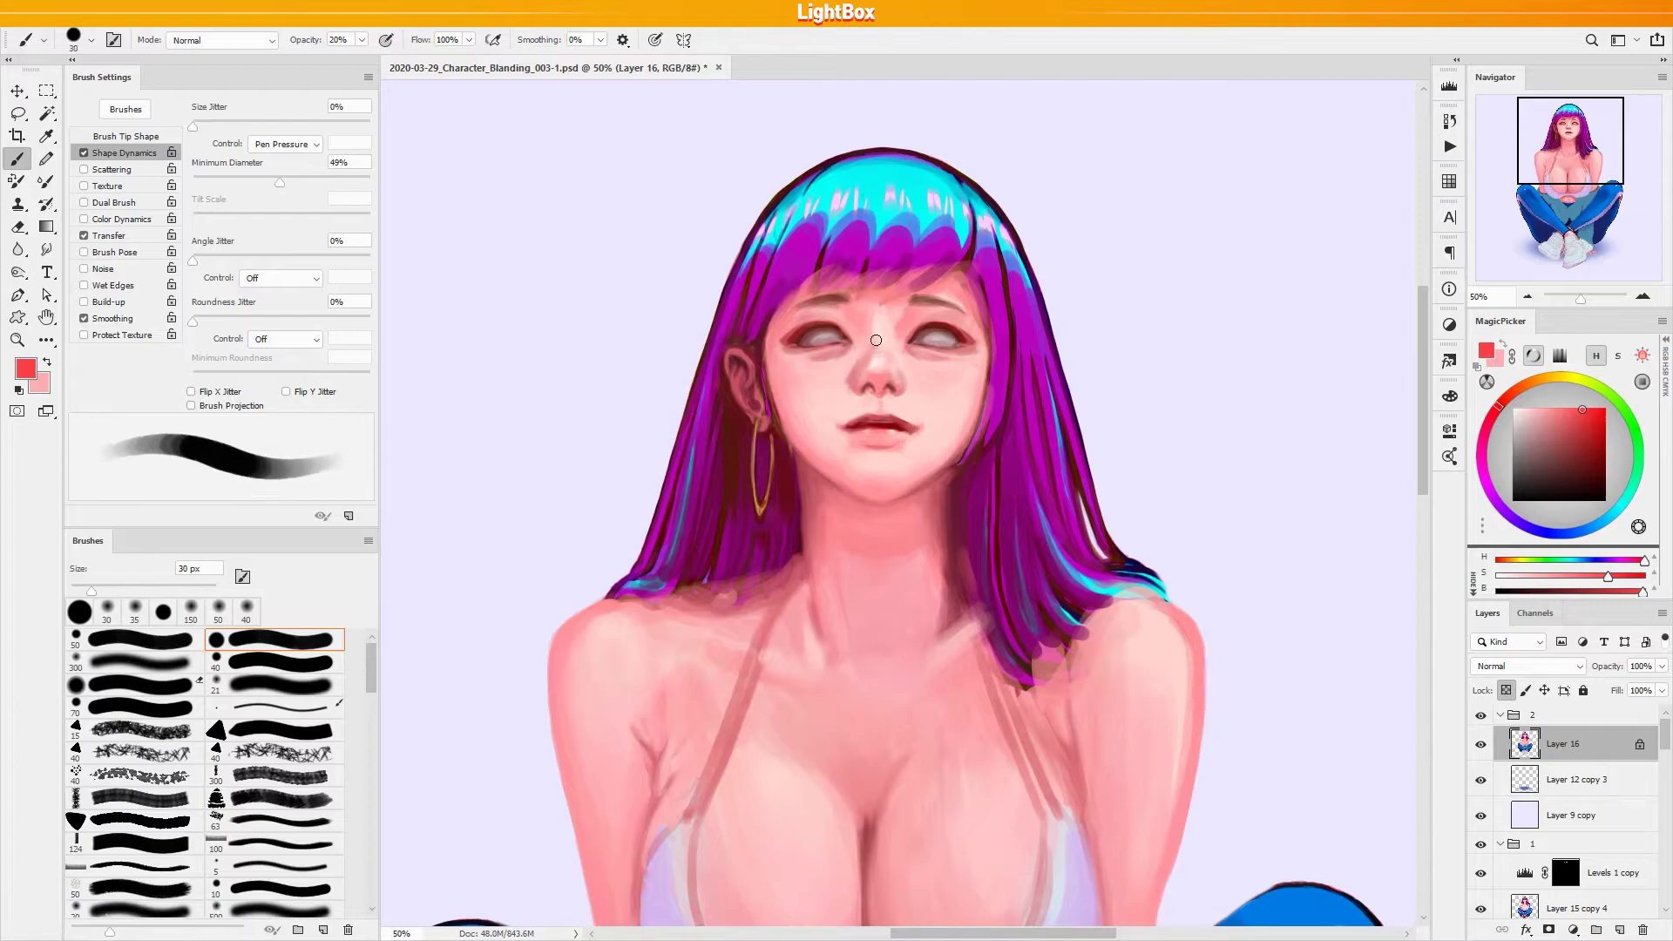
{"action": "key", "text": "0"}
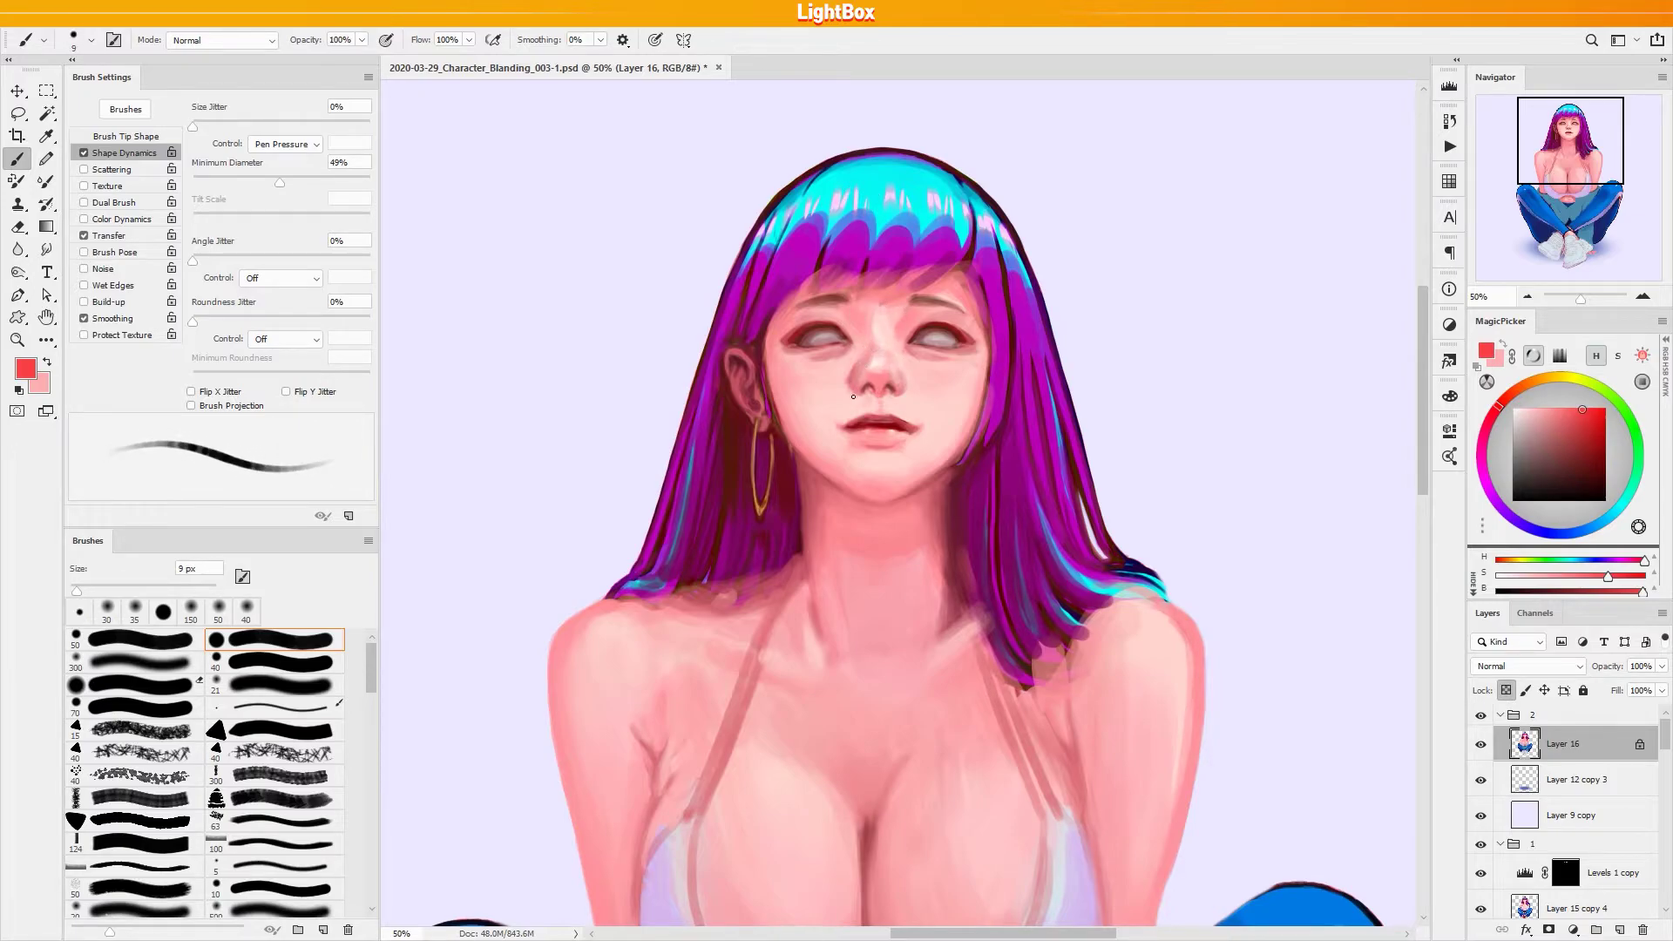
Blend the nostril wing nearer the earring into the cheek with sampled pinks, using 9 and 10 px brushes
{"action": "left_click", "coordinate": [846, 380], "text": "alt"}
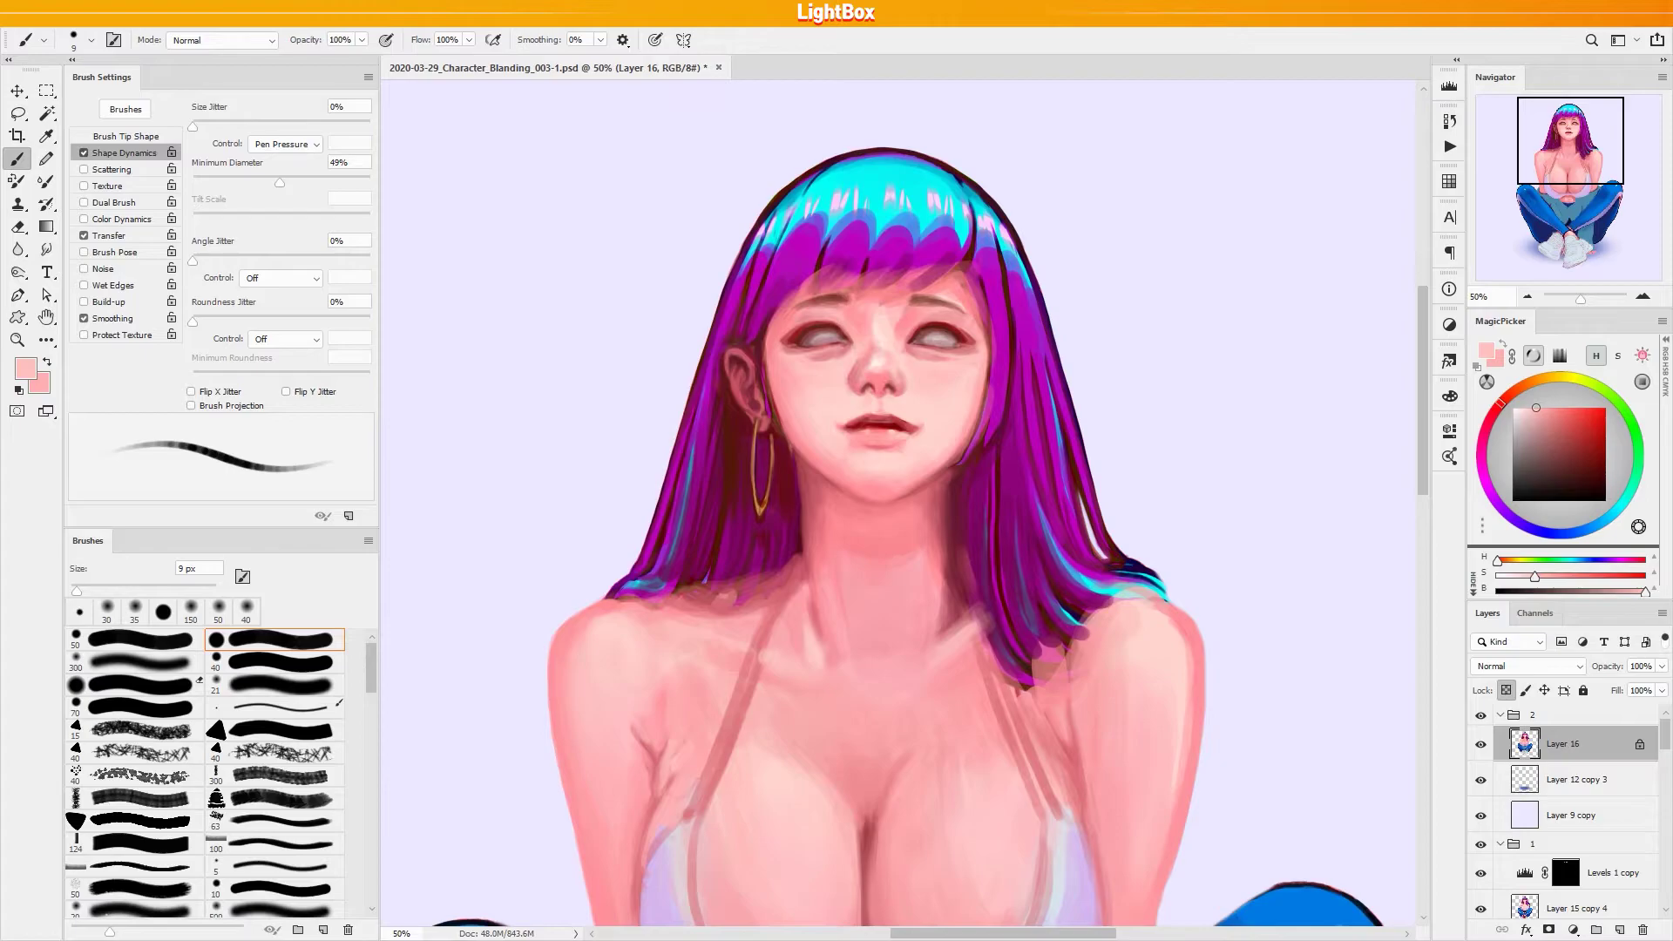
{"action": "left_click", "coordinate": [847, 373], "text": "alt"}
{"action": "left_click", "coordinate": [856, 378], "text": "alt"}
{"action": "key", "text": "bracketright"}
{"action": "key", "text": "bracketright"}
{"action": "key", "text": "bracketright"}
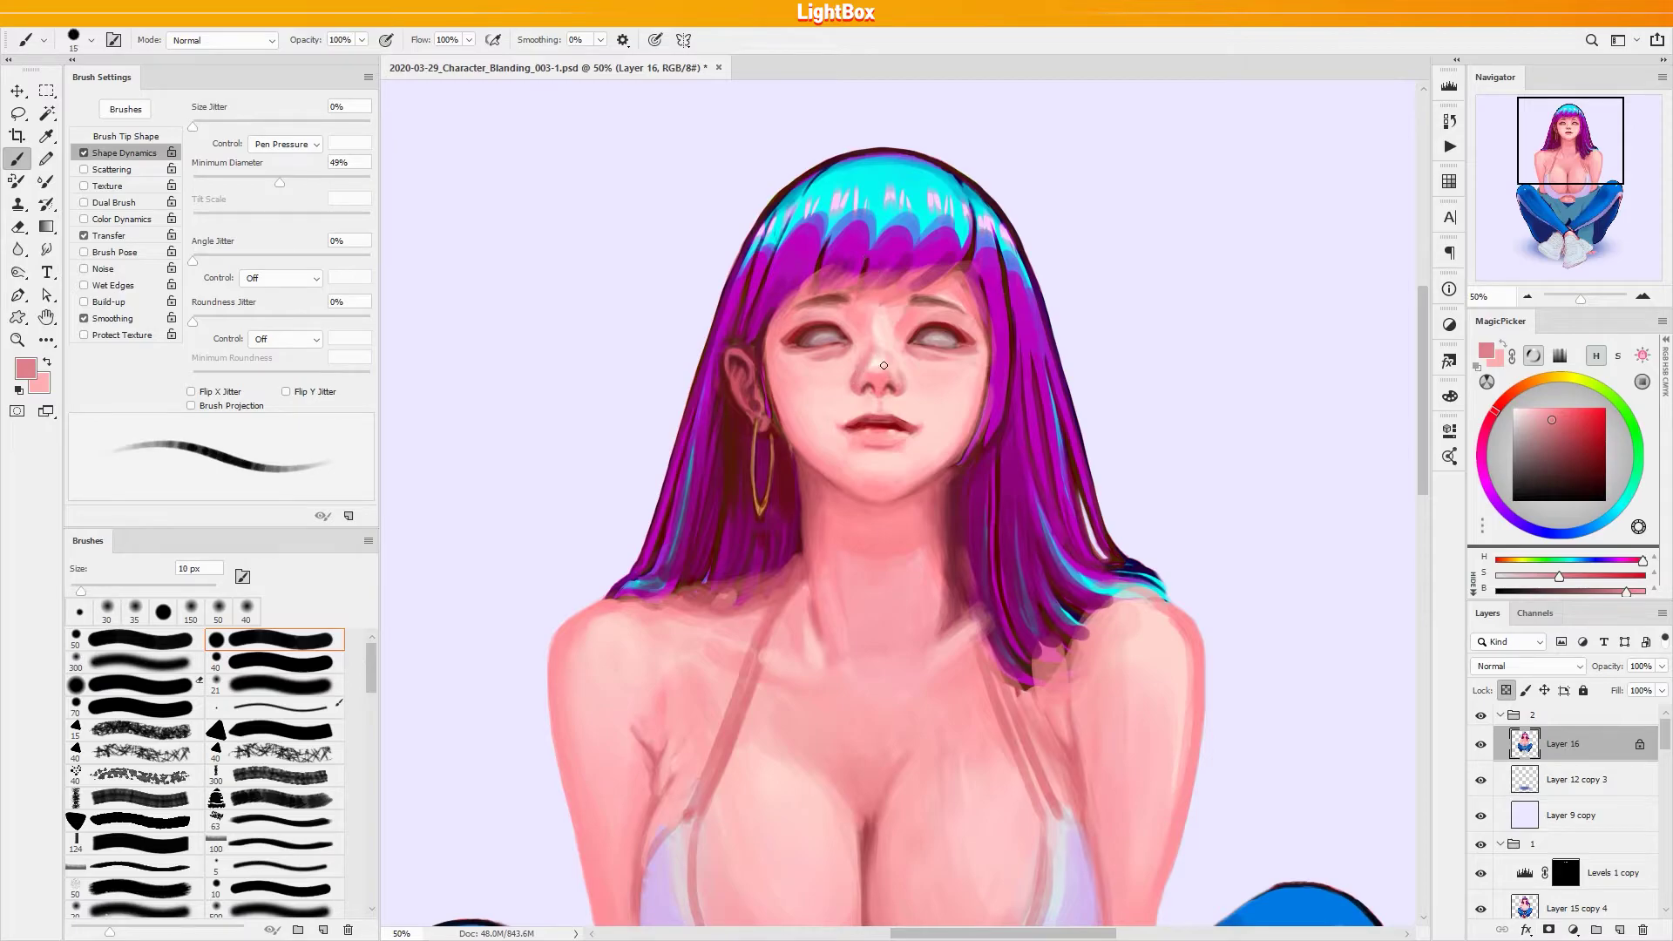
Smooth the nose tip and the opposite nostril wing with sampled pinks and reds, using 20 and 25 px brushes
{"action": "left_click", "coordinate": [902, 381], "text": "alt"}
{"action": "left_click", "coordinate": [931, 388], "text": "alt"}
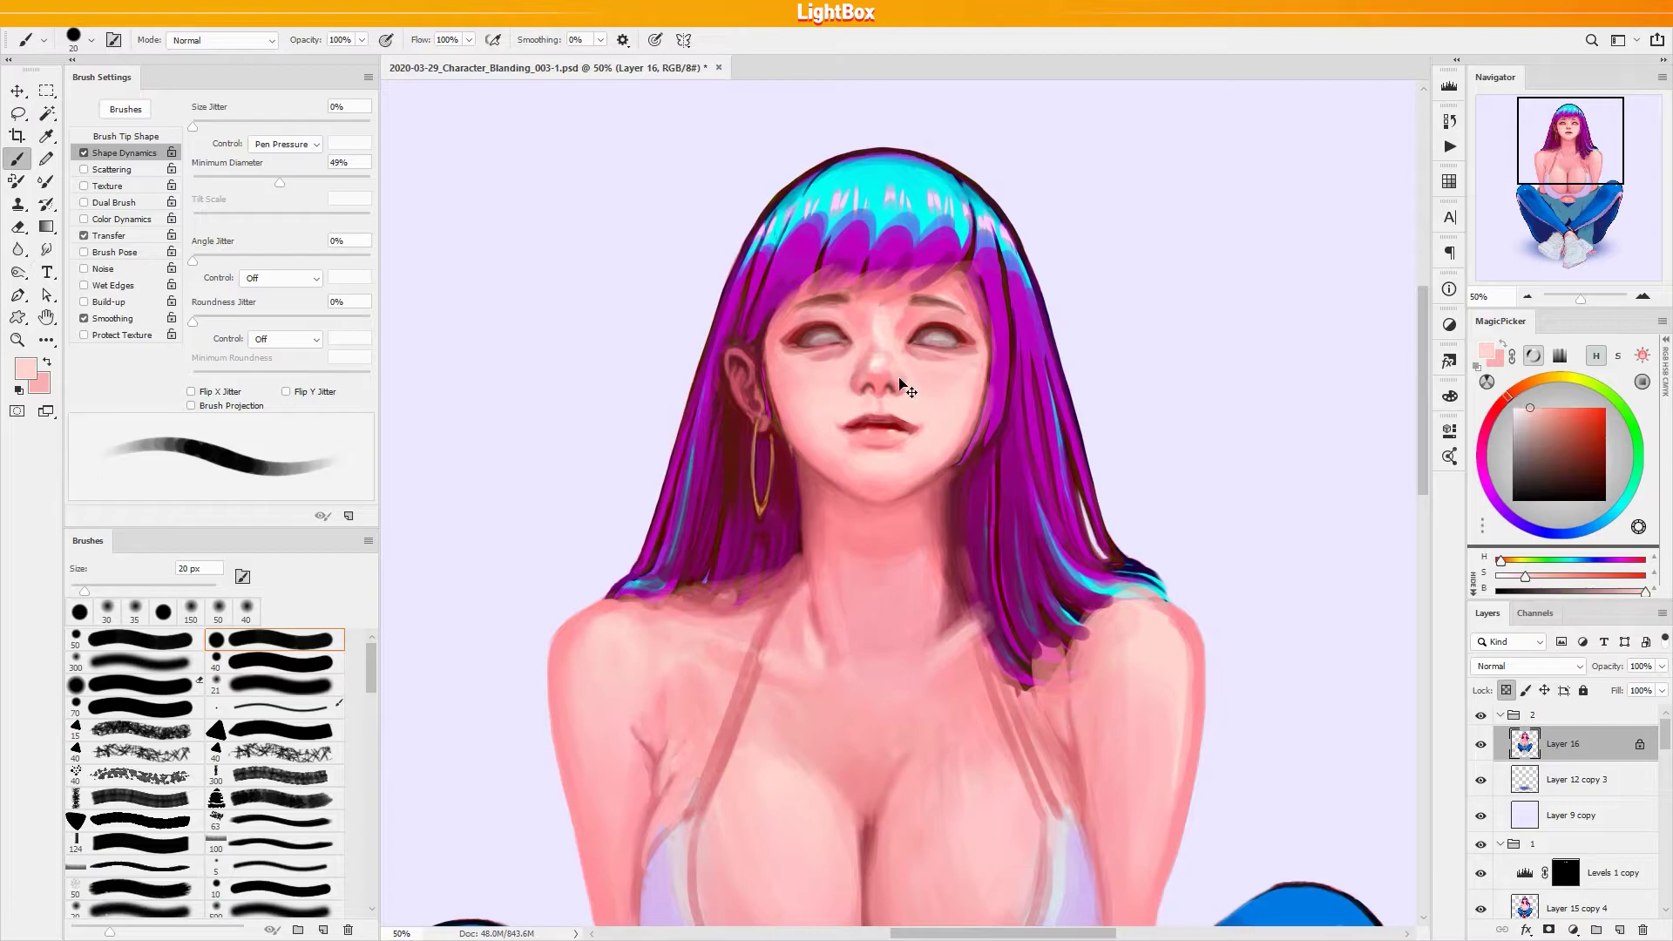
{"action": "left_click", "coordinate": [887, 371], "text": "alt"}
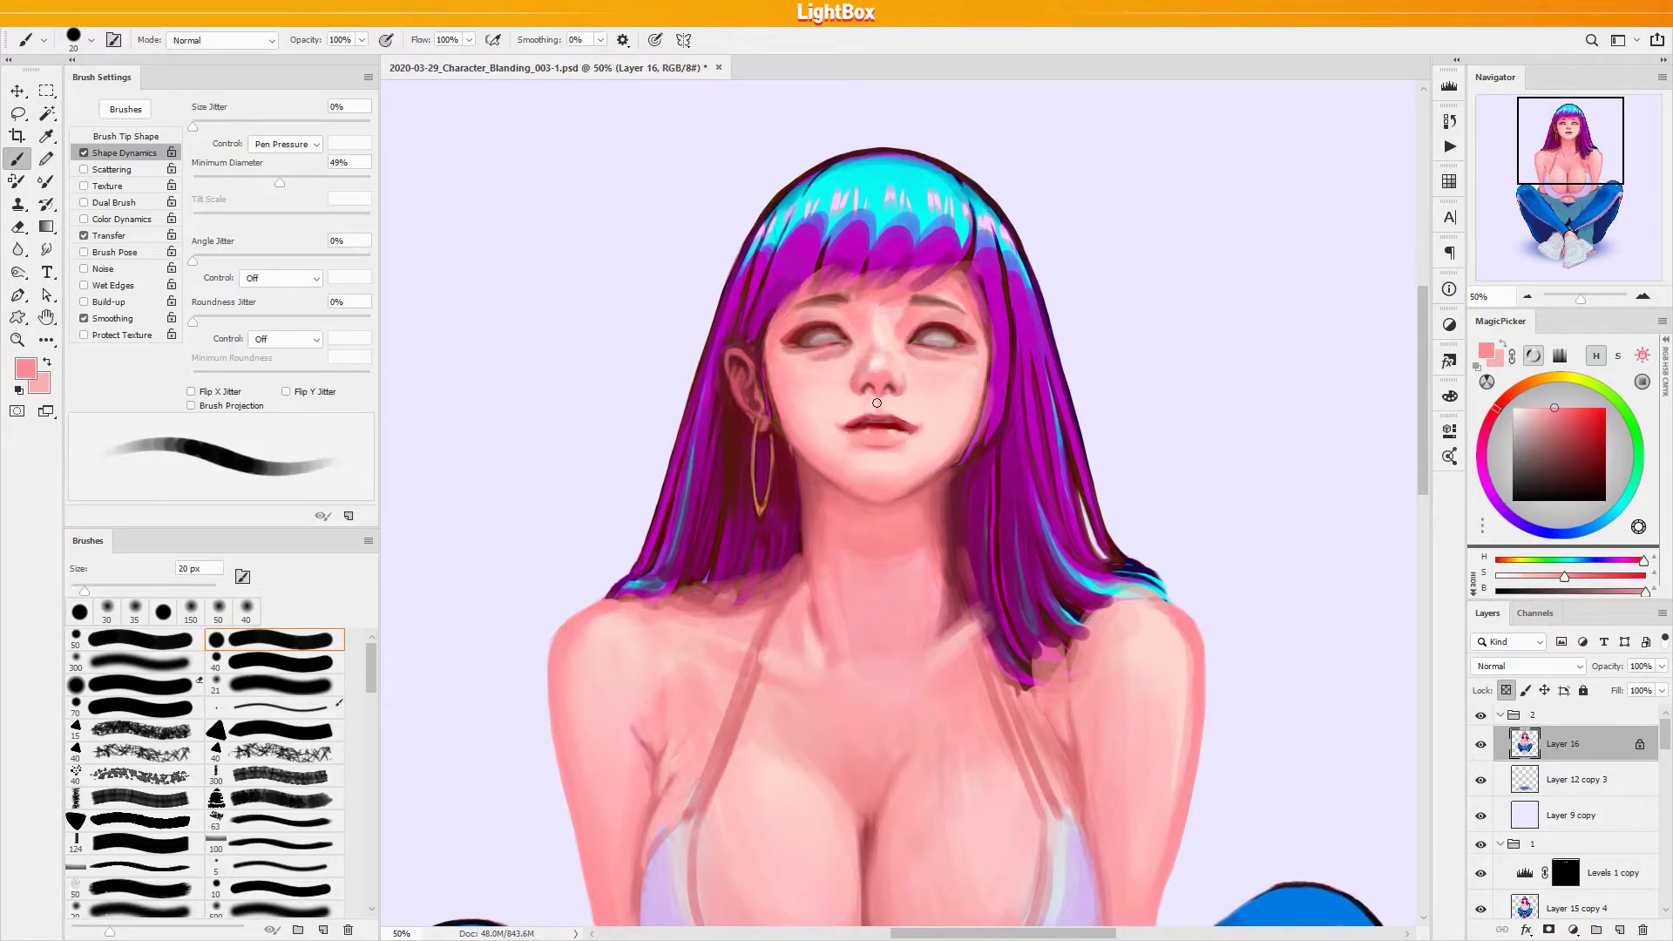
{"action": "left_click", "coordinate": [873, 383], "text": "alt"}
{"action": "left_click", "coordinate": [873, 387], "text": "alt"}
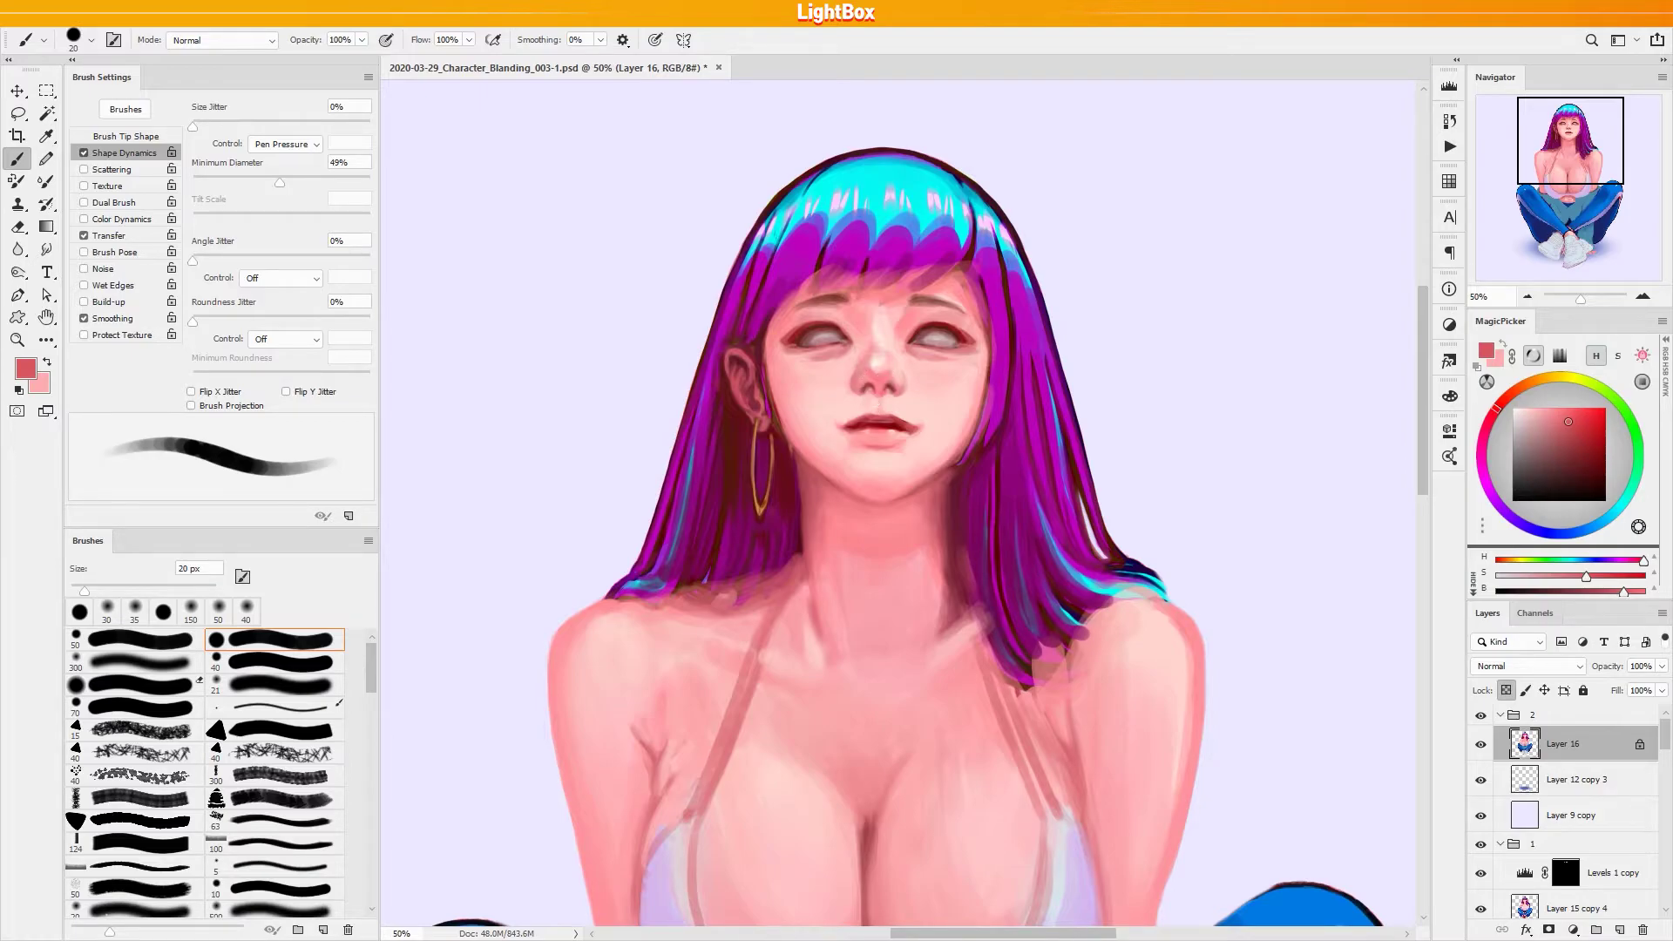
{"action": "left_click", "coordinate": [869, 374], "text": "alt"}
{"action": "key", "text": "bracketright"}
{"action": "key", "text": "bracketleft"}
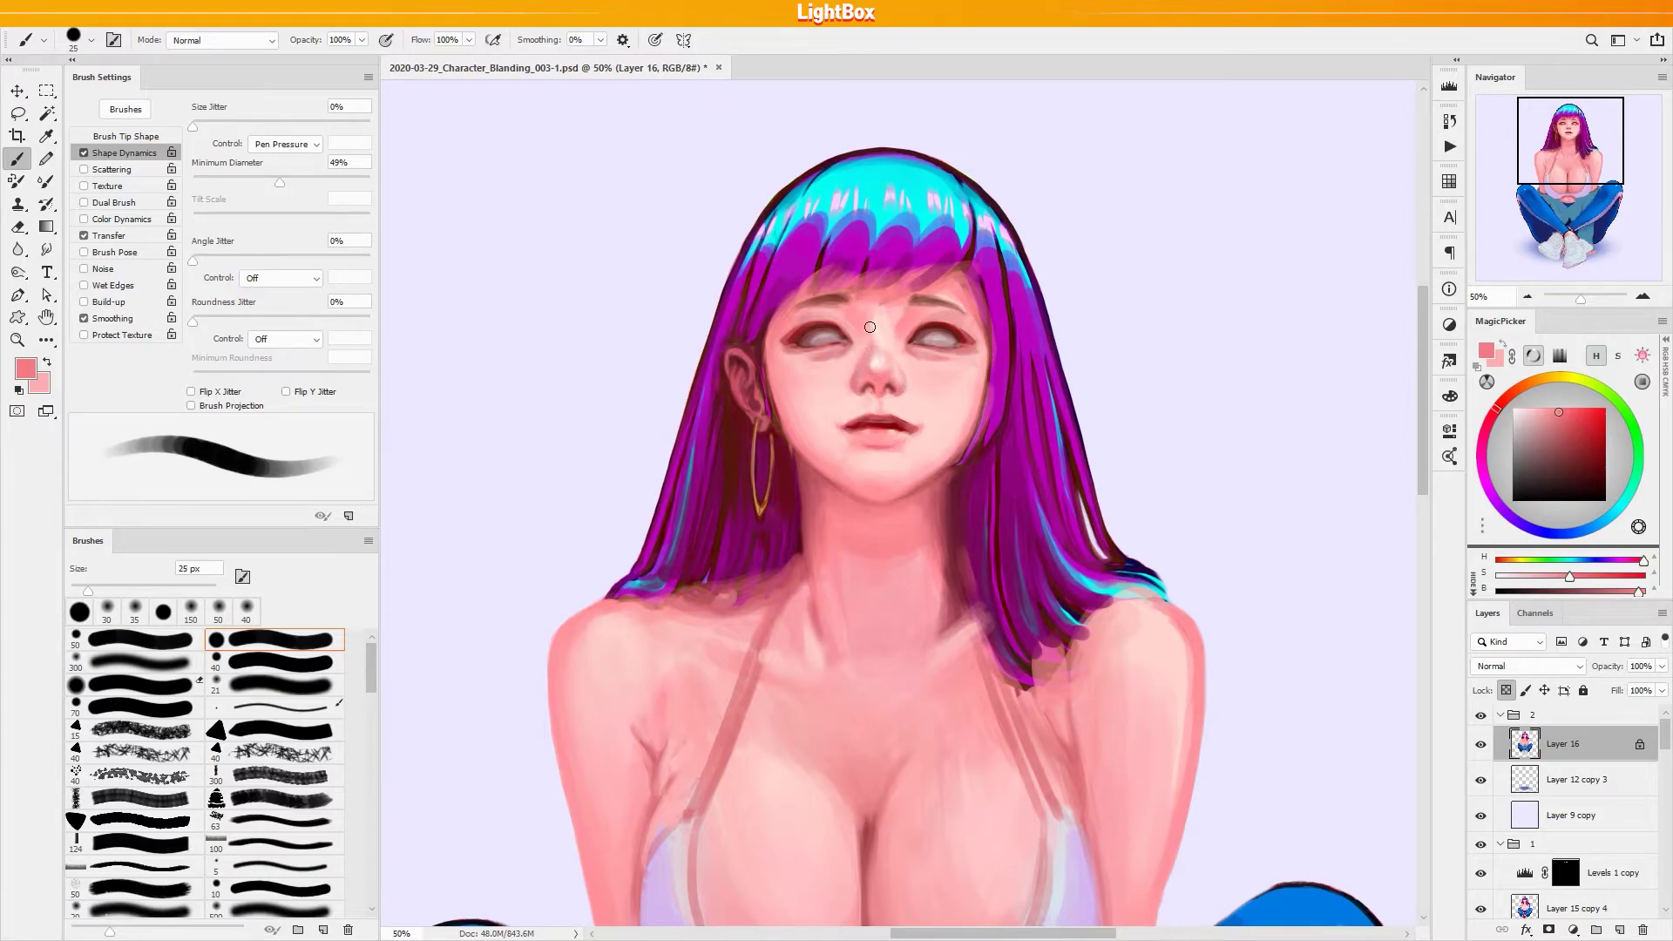
Define the nostrils with sampled pink and dark reddish brown, using 9 to 15 px brushes and 40% opacity for the final shading
{"action": "left_click", "coordinate": [886, 378], "text": "alt"}
{"action": "key", "text": "bracketleft"}
{"action": "key", "text": "bracketleft"}
{"action": "key", "text": "bracketleft"}
{"action": "key", "text": "bracketleft"}
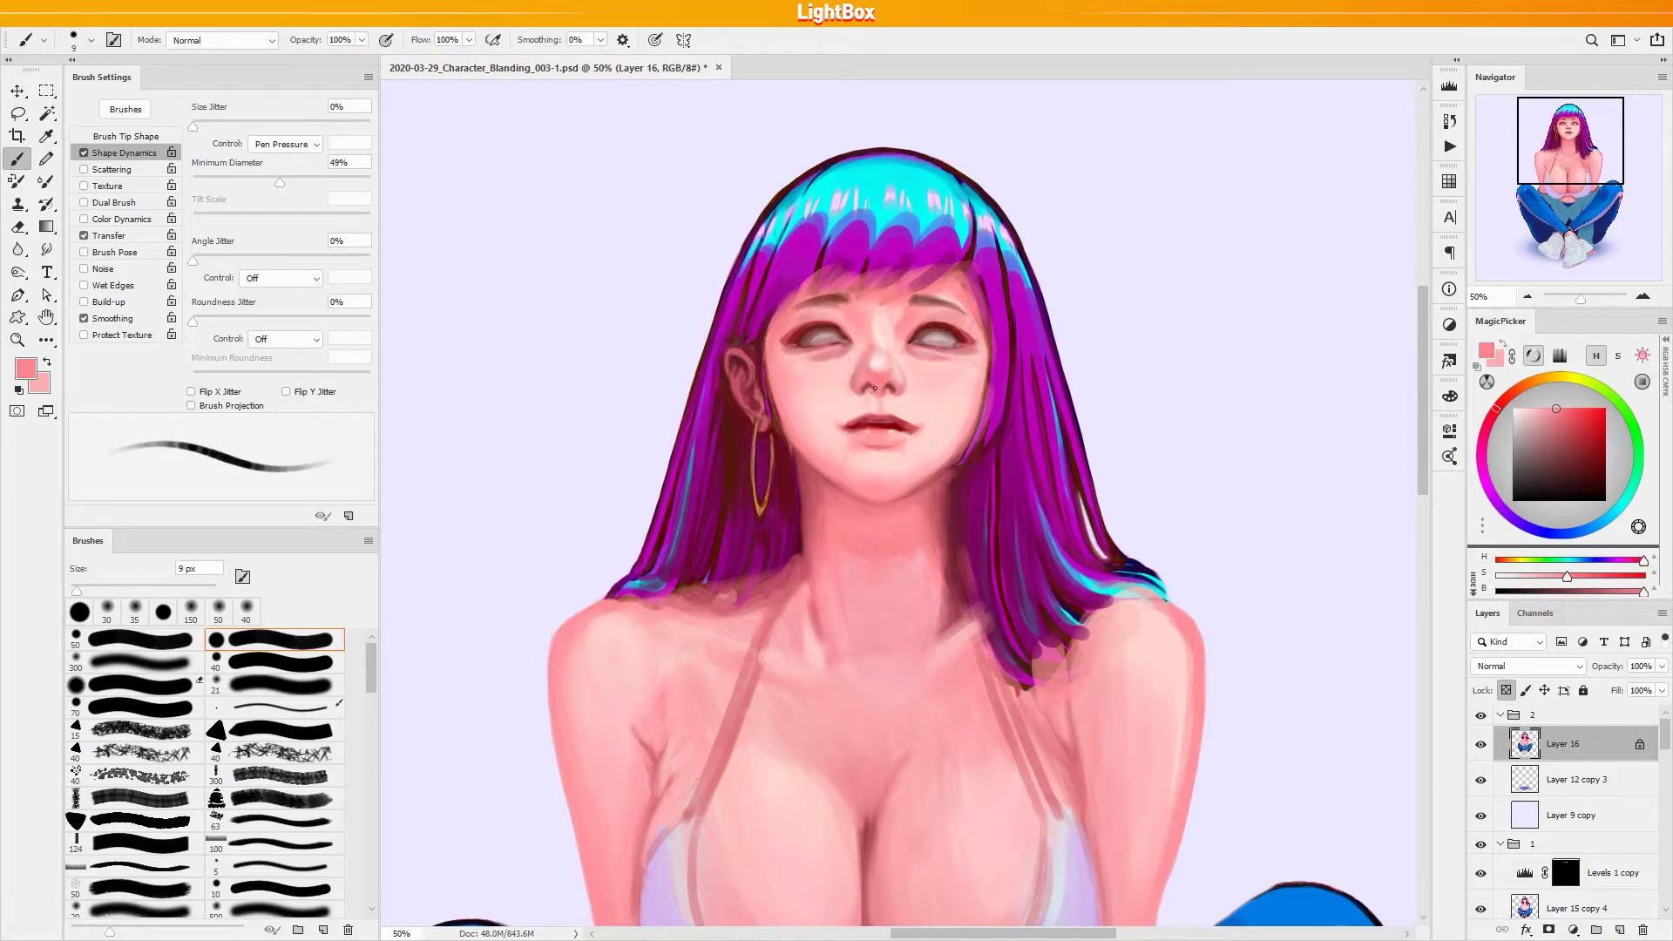
{"action": "left_click", "coordinate": [890, 382], "text": "alt"}
{"action": "key", "text": "bracketright"}
{"action": "key", "text": "bracketright"}
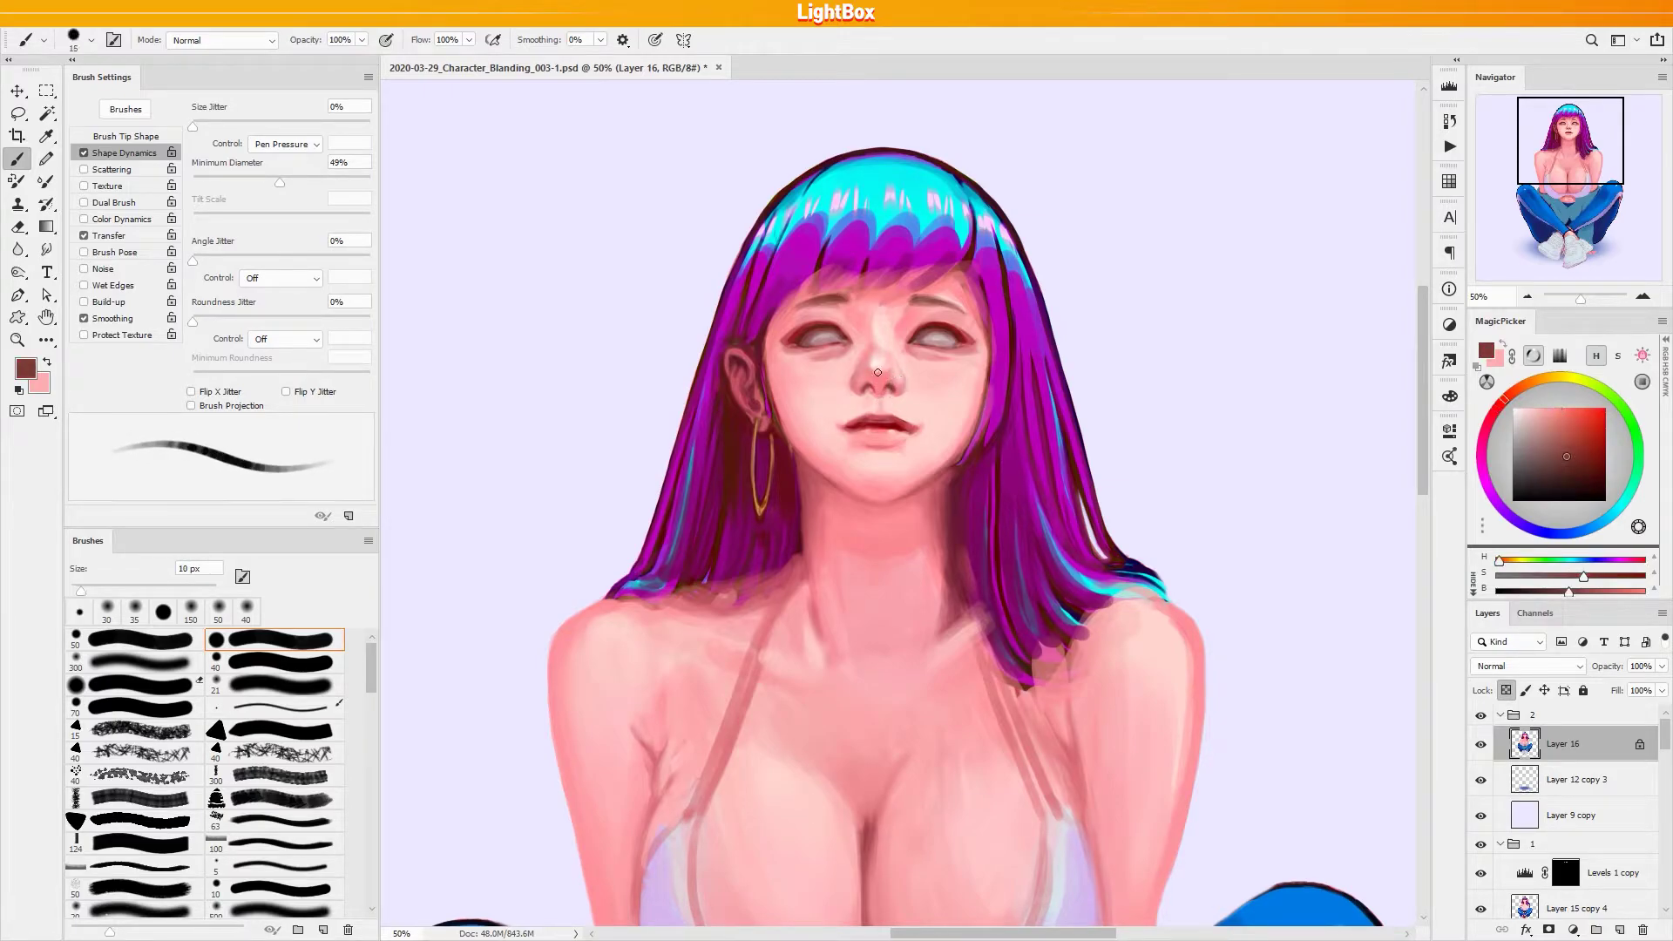
{"action": "key", "text": "2"}
{"action": "left_click_drag", "start_coordinate": [878, 395], "coordinate": [882, 406]}
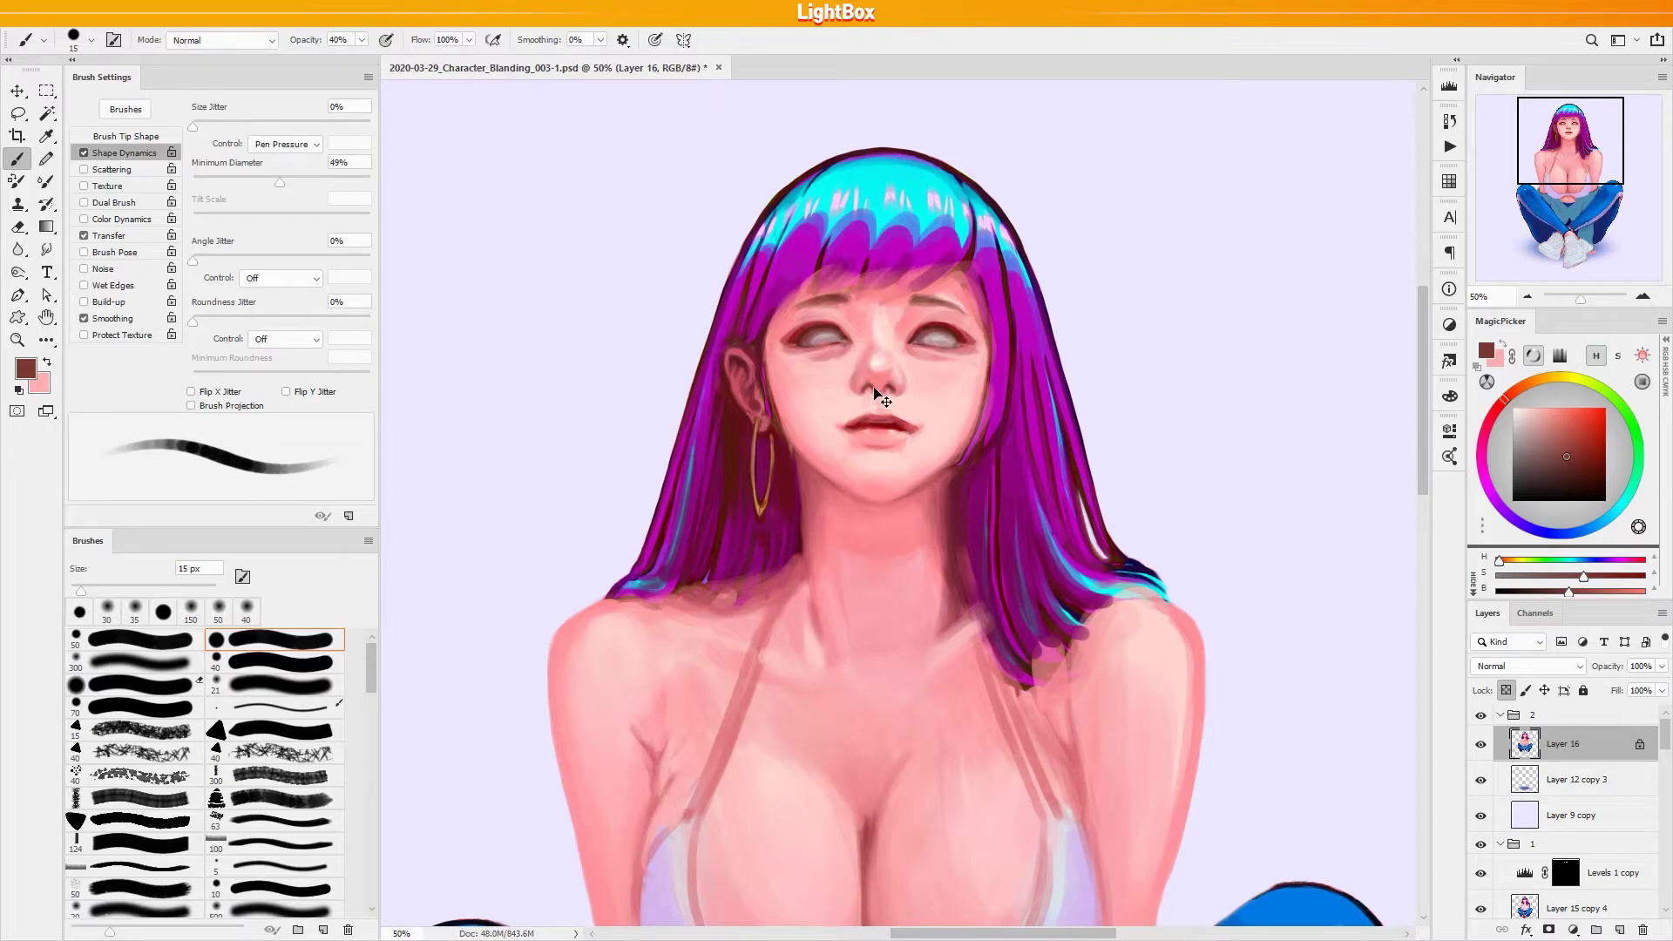
Blend the nose bridge with sampled light pinks at 70% opacity, using 20 and 40 px brushes
{"action": "key", "text": "bracketright"}
{"action": "key", "text": "7"}
{"action": "left_click", "coordinate": [878, 358], "text": "alt"}
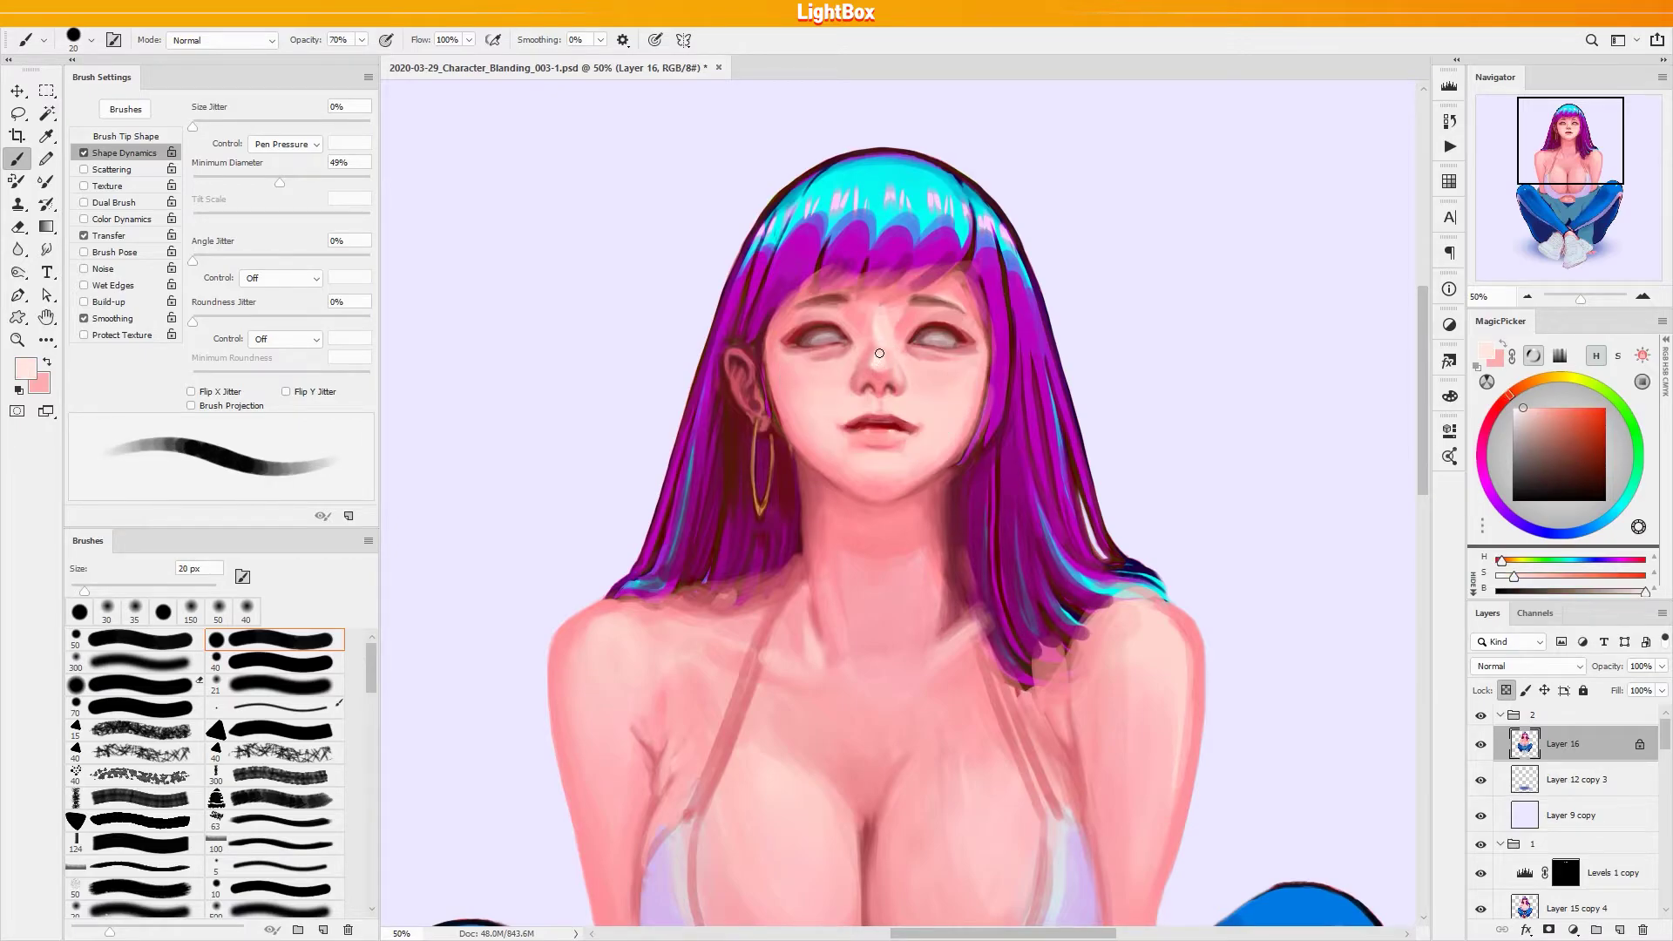
{"action": "left_click", "coordinate": [880, 332], "text": "alt"}
{"action": "left_click", "coordinate": [875, 353], "text": "alt"}
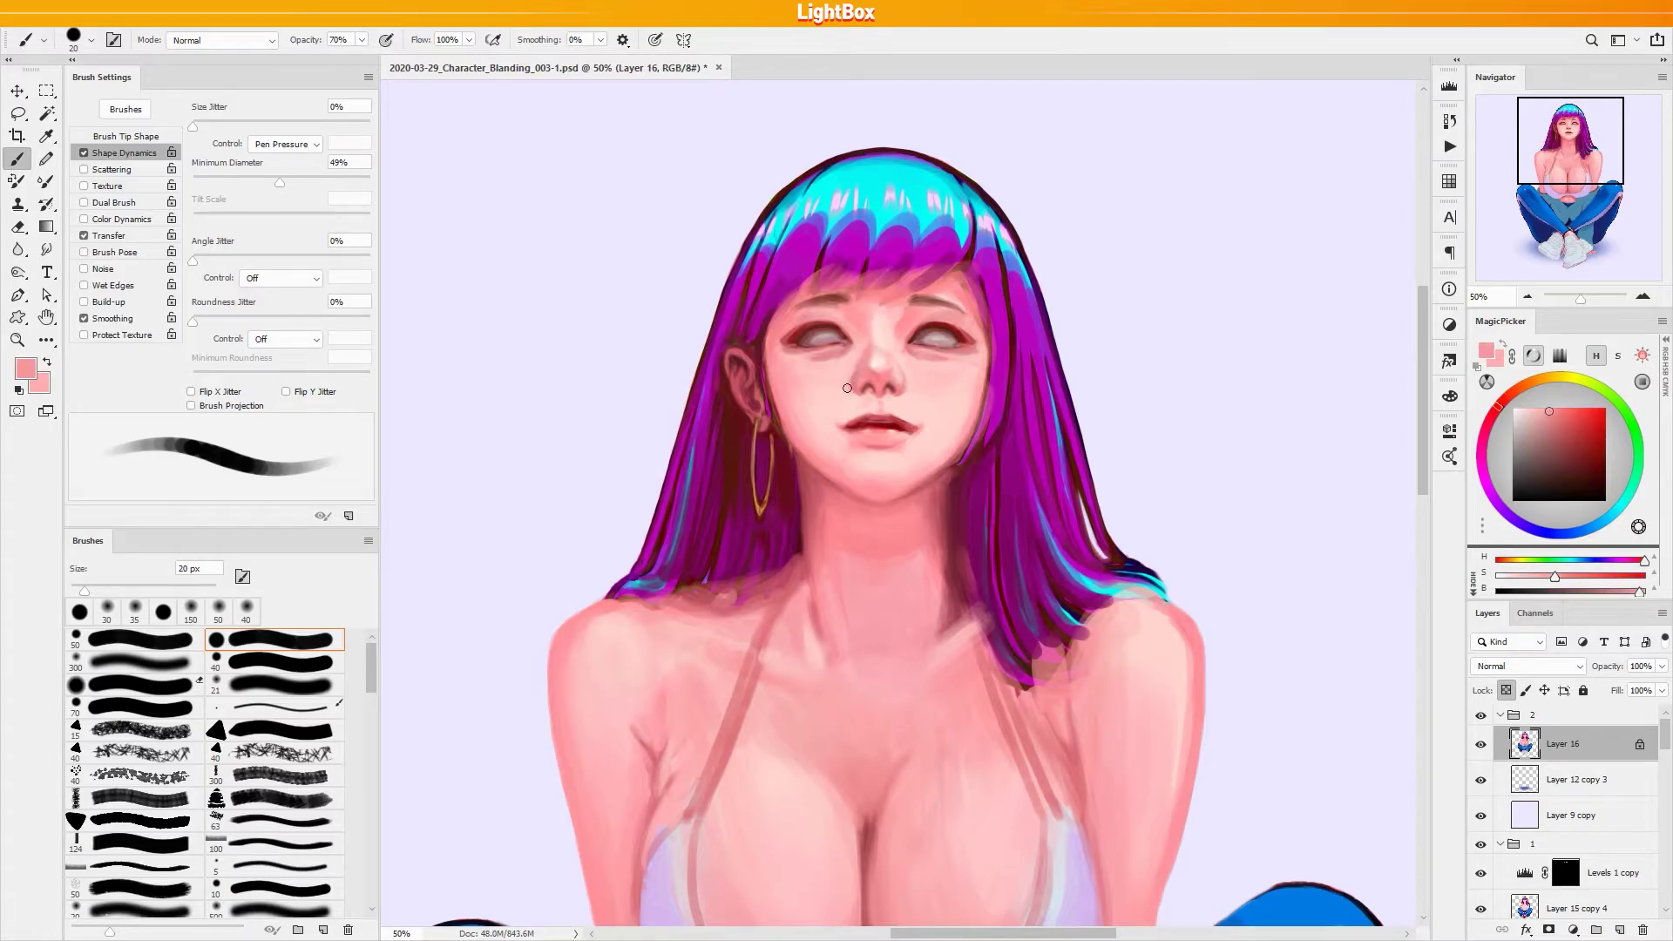
{"action": "key", "text": "bracketright"}
{"action": "key", "text": "bracketright"}
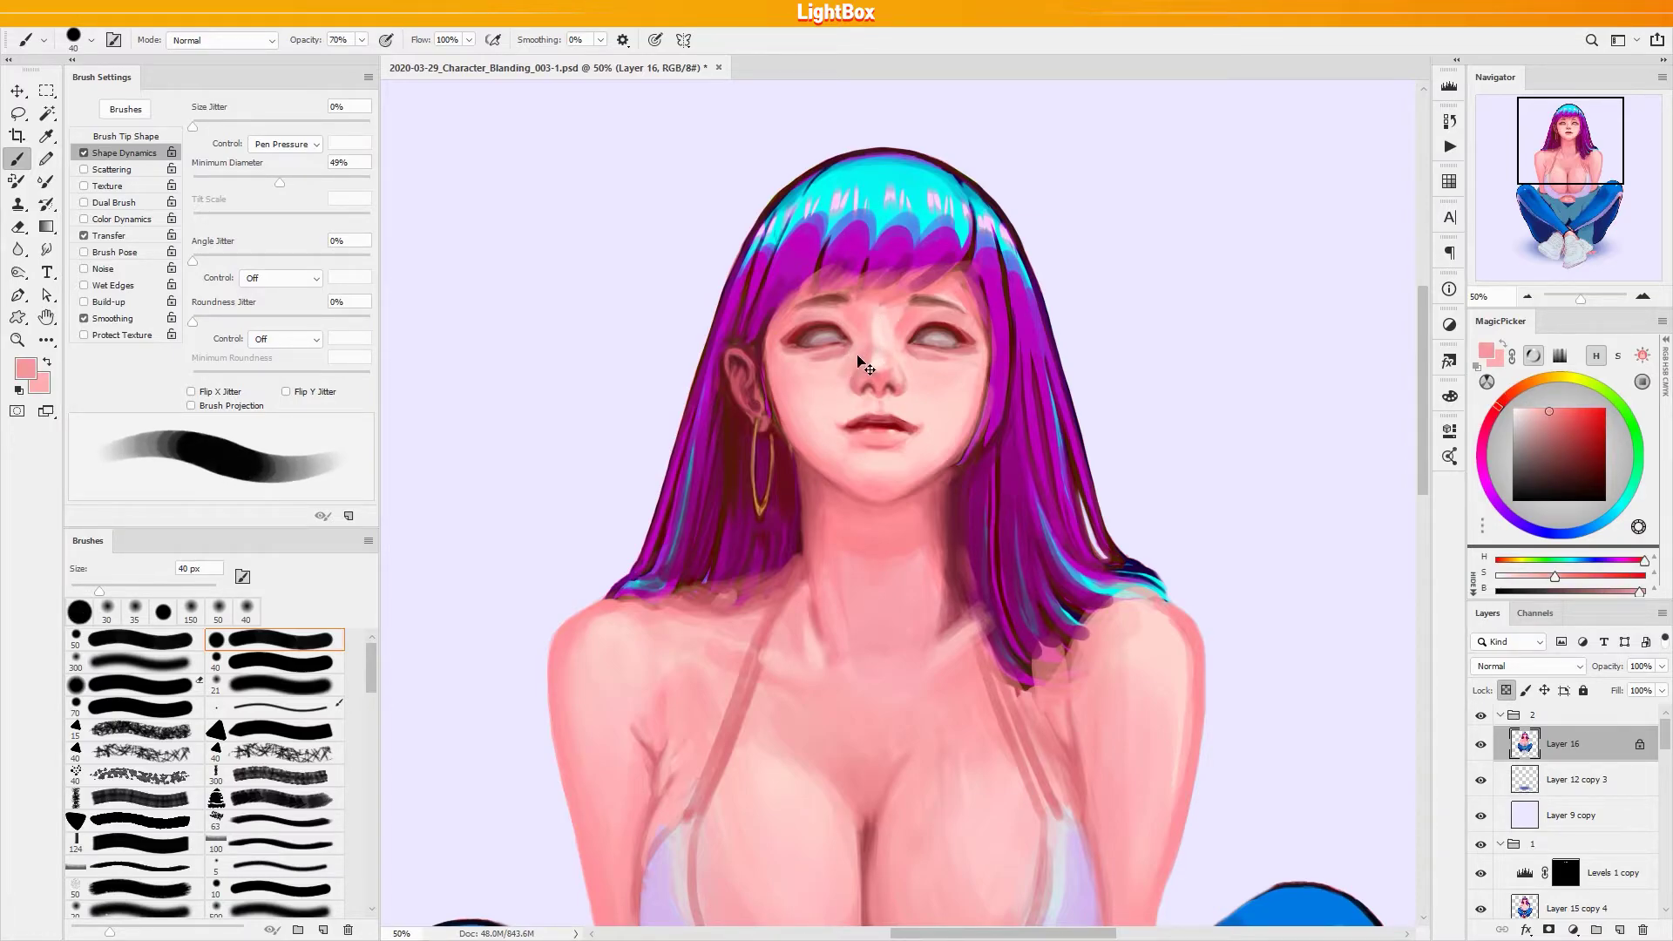
Clean up the outer edges of both nostril wings with sampled light pinks, using a 7 px brush at full opacity
{"action": "left_click", "coordinate": [859, 389], "text": "alt"}
{"action": "key", "text": "bracketleft"}
{"action": "key", "text": "bracketleft"}
{"action": "key", "text": "bracketleft"}
{"action": "key", "text": "bracketleft"}
{"action": "key", "text": "bracketleft"}
{"action": "key", "text": "bracketleft"}
{"action": "key", "text": "bracketleft"}
{"action": "key", "text": "bracketleft"}
{"action": "key", "text": "bracketleft"}
{"action": "key", "text": "bracketleft"}
{"action": "left_click", "coordinate": [852, 371], "text": "alt"}
{"action": "key", "text": "0"}
{"action": "key", "text": "bracketright"}
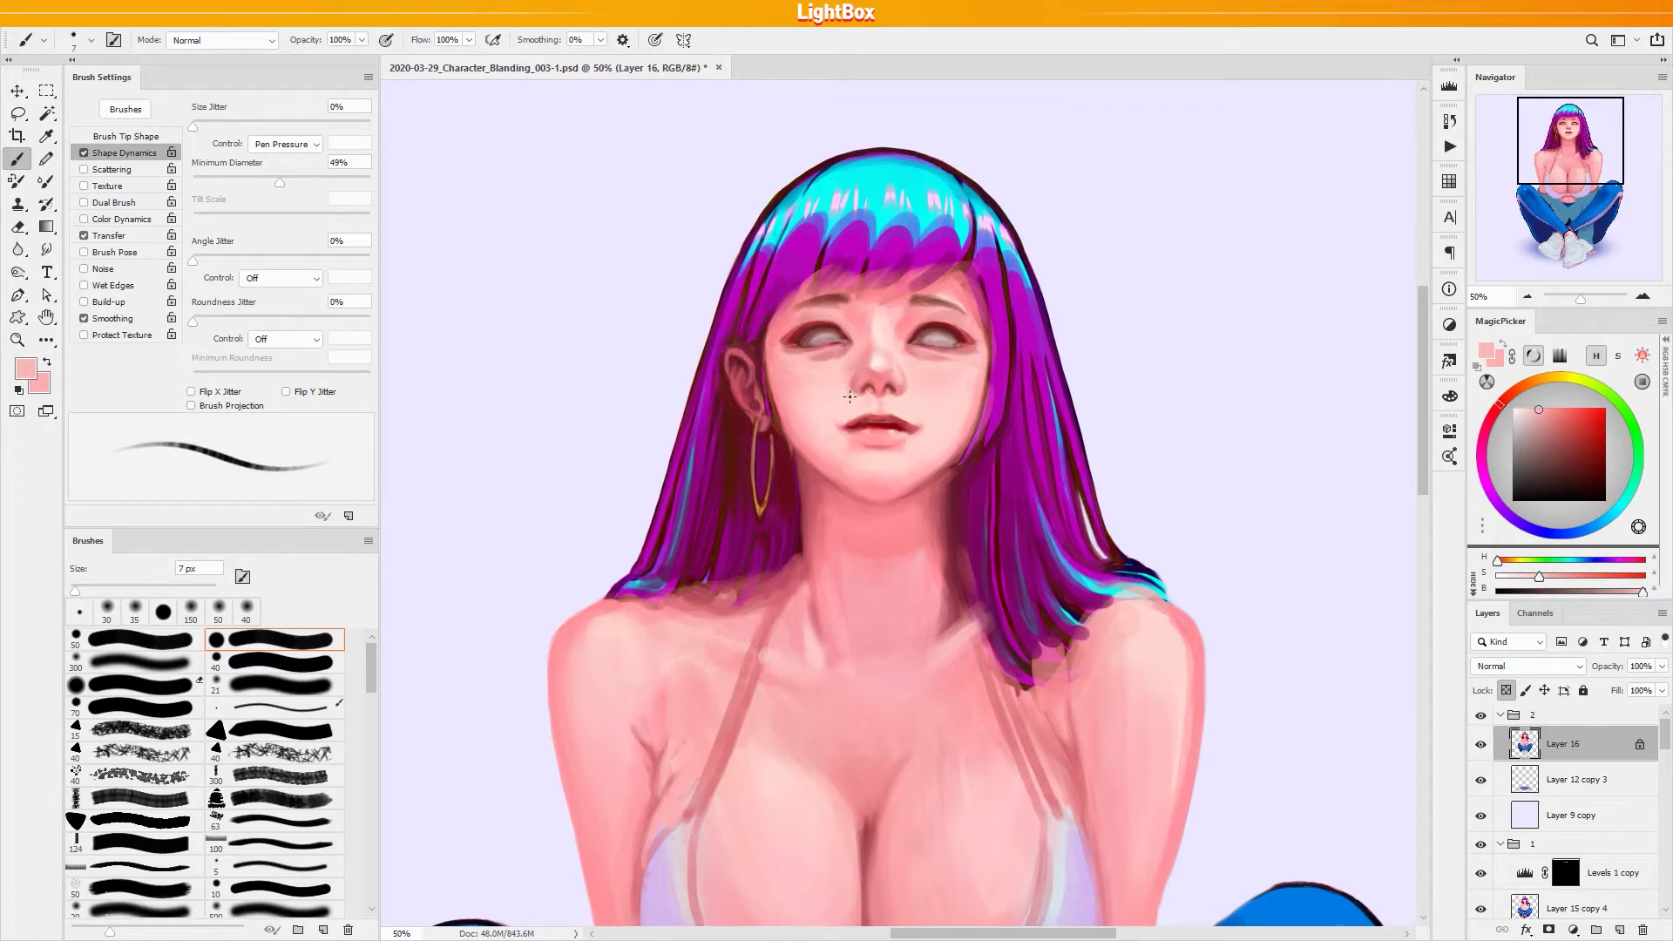
{"action": "left_click", "coordinate": [905, 376], "text": "alt"}
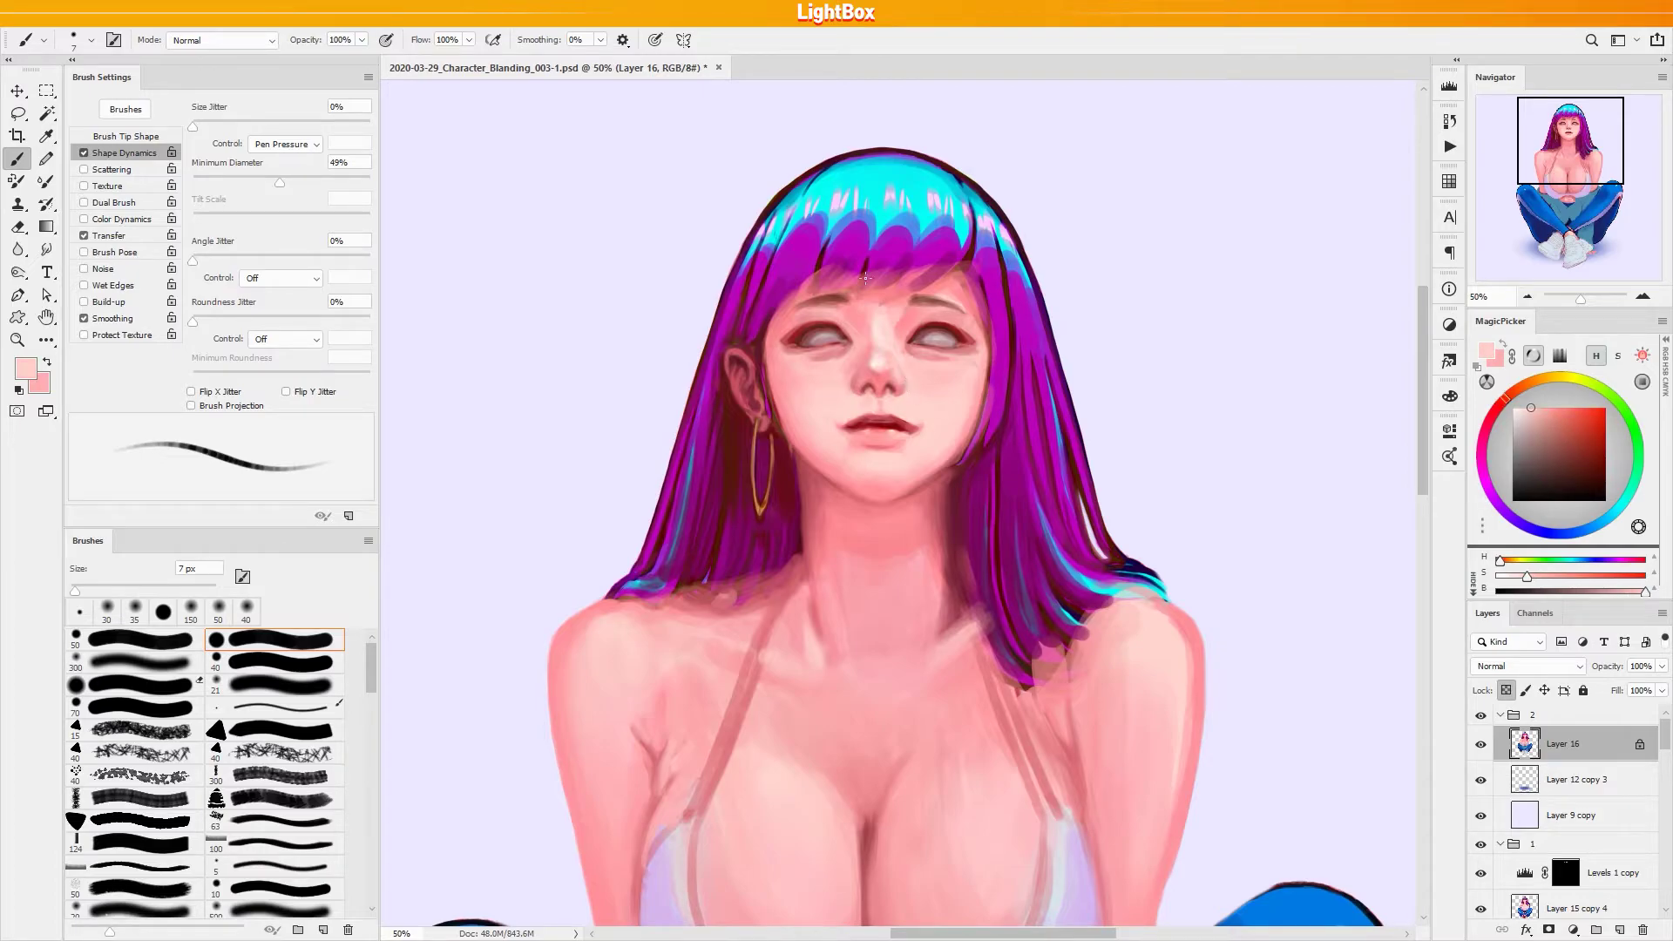
Soften both sides of the nose below the inner eye corners with sampled pinks, using a 30 px brush
{"action": "key", "text": "bracketright"}
{"action": "key", "text": "bracketright"}
{"action": "key", "text": "bracketright"}
{"action": "key", "text": "bracketright"}
{"action": "key", "text": "bracketright"}
{"action": "key", "text": "bracketright"}
{"action": "key", "text": "bracketright"}
{"action": "left_click", "coordinate": [901, 351], "text": "alt"}
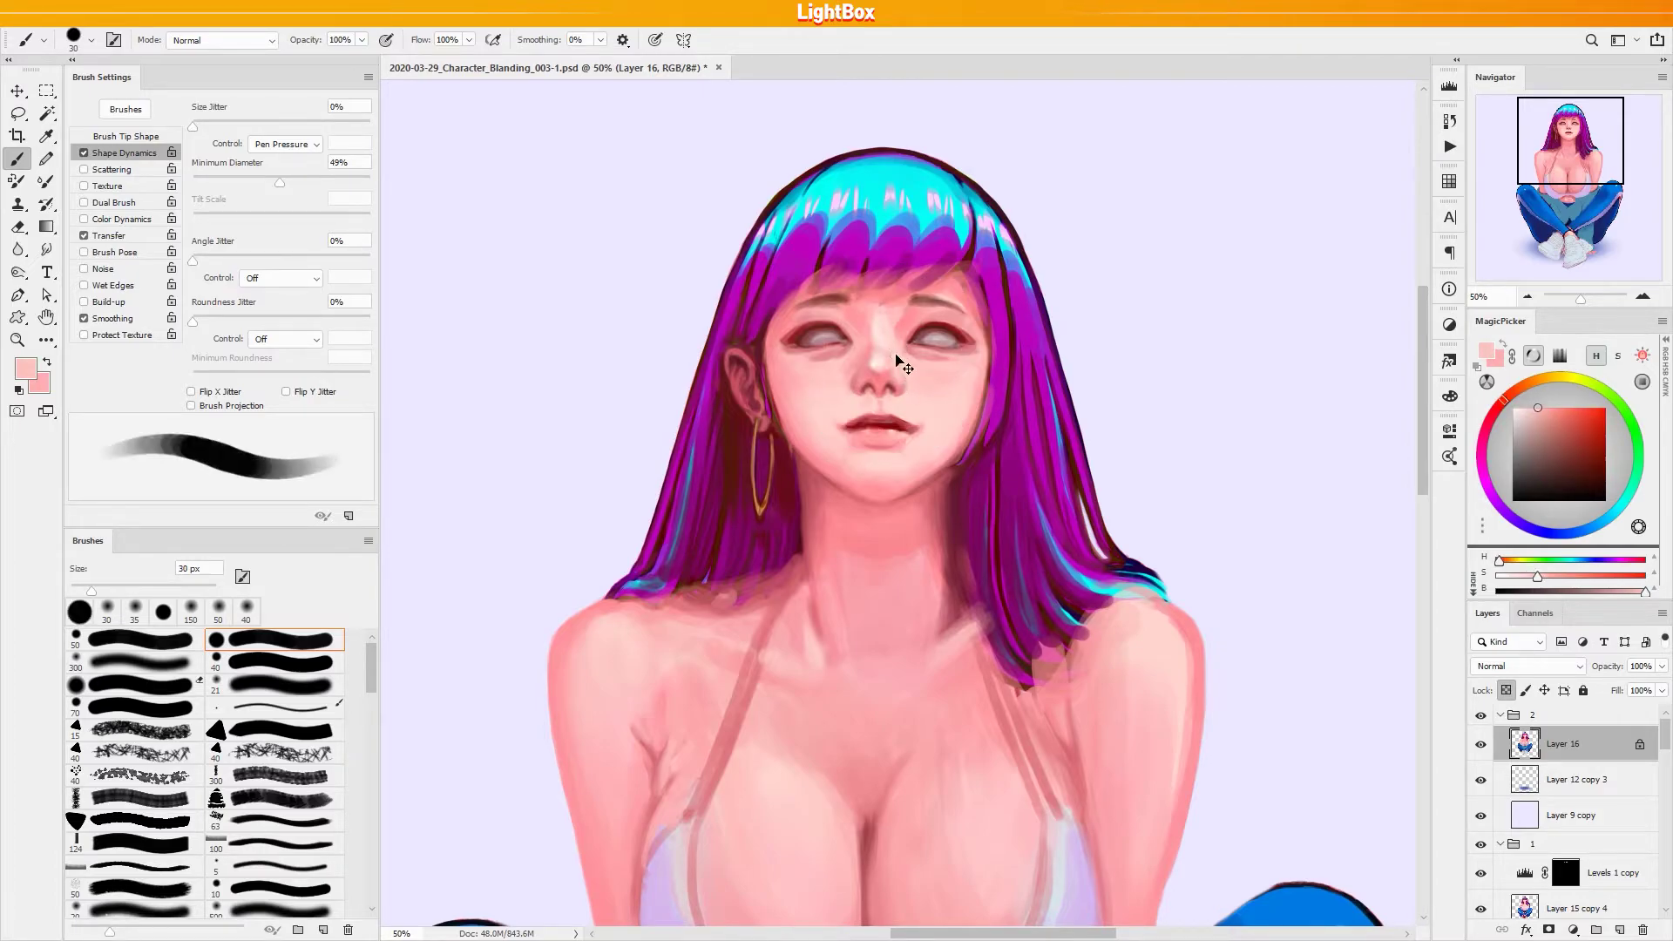
{"action": "left_click", "coordinate": [849, 367], "text": "alt"}
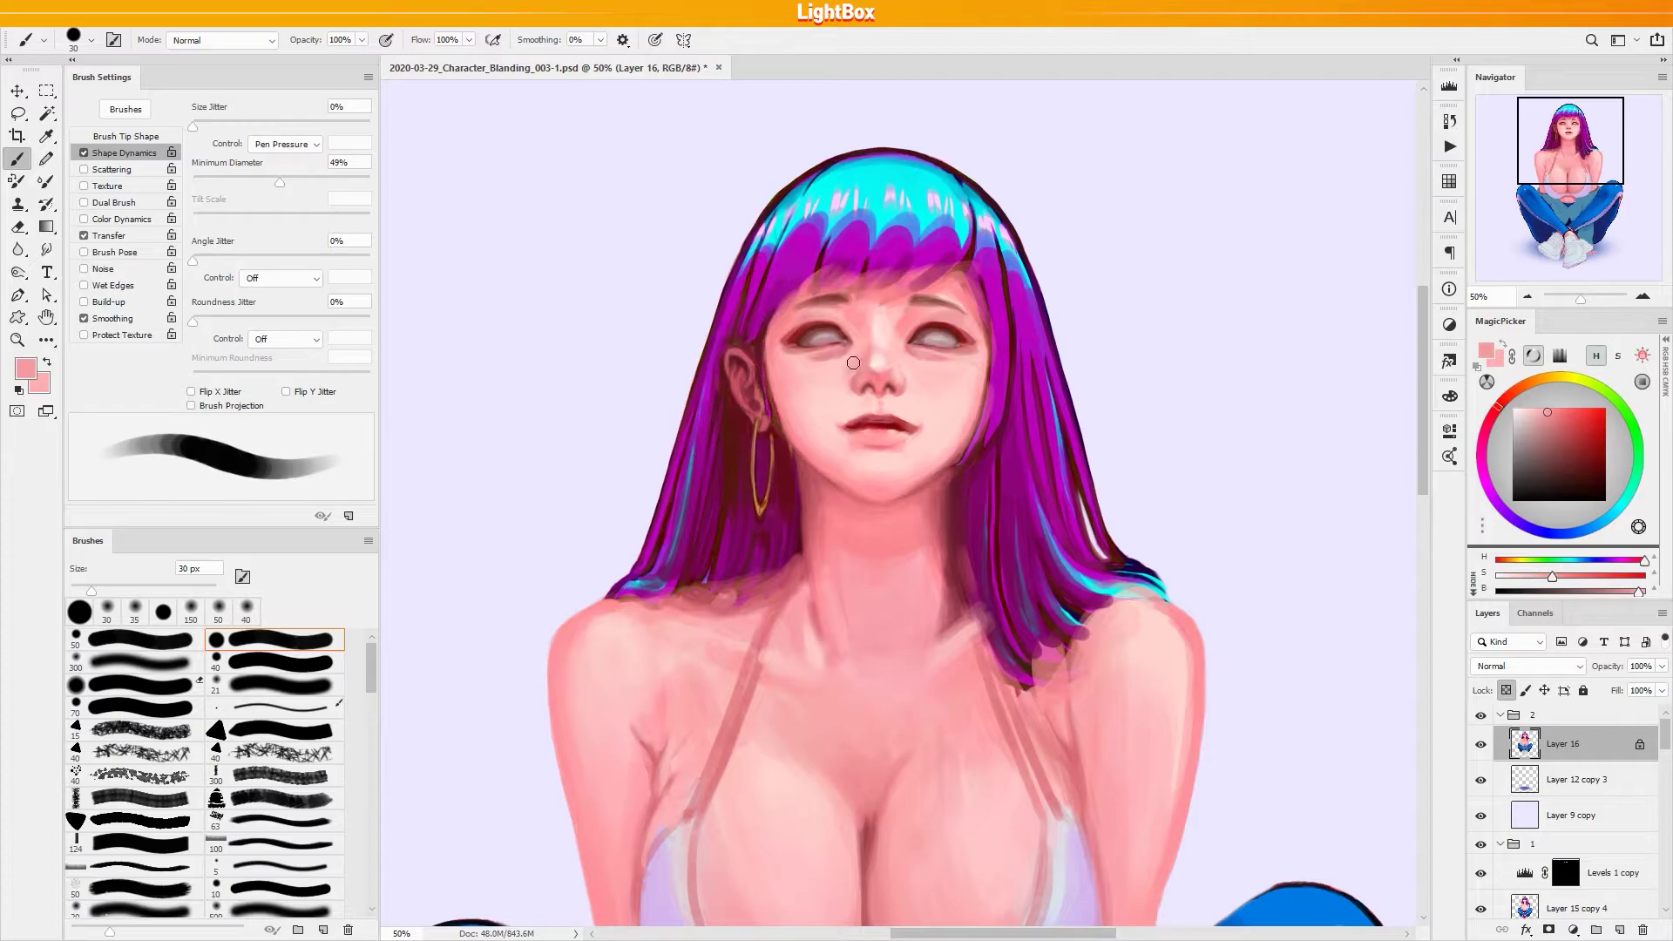
Smooth the skin under both inner eye corners with sampled light pinks, using a 15 px brush
{"action": "left_click", "coordinate": [837, 377], "text": "alt"}
{"action": "key", "text": "bracketleft"}
{"action": "key", "text": "bracketleft"}
{"action": "key", "text": "bracketleft"}
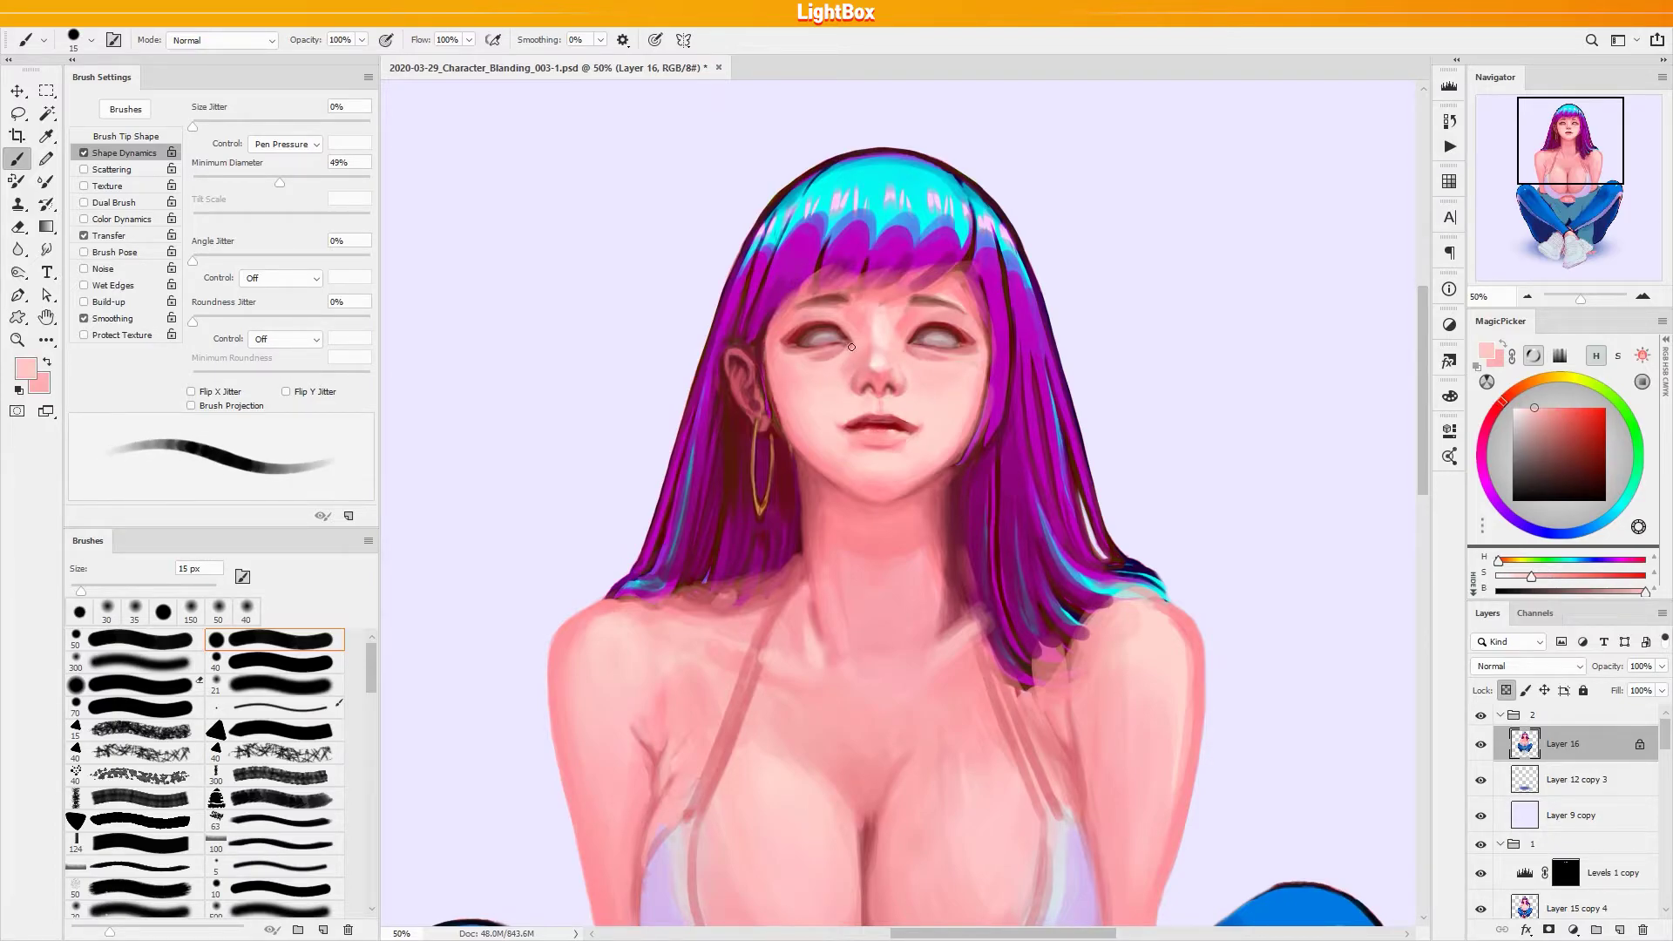
{"action": "left_click", "coordinate": [912, 358], "text": "alt"}
{"action": "left_click_drag", "start_coordinate": [910, 352], "coordinate": [912, 355]}
{"action": "left_click", "coordinate": [842, 355], "text": "alt"}
Blend the upper nose bridge and the skin between the eyebrows with sampled pale pinks, using 15 and 35 px brushes
{"action": "left_click", "coordinate": [906, 317], "text": "alt"}
{"action": "left_click", "coordinate": [881, 338], "text": "alt"}
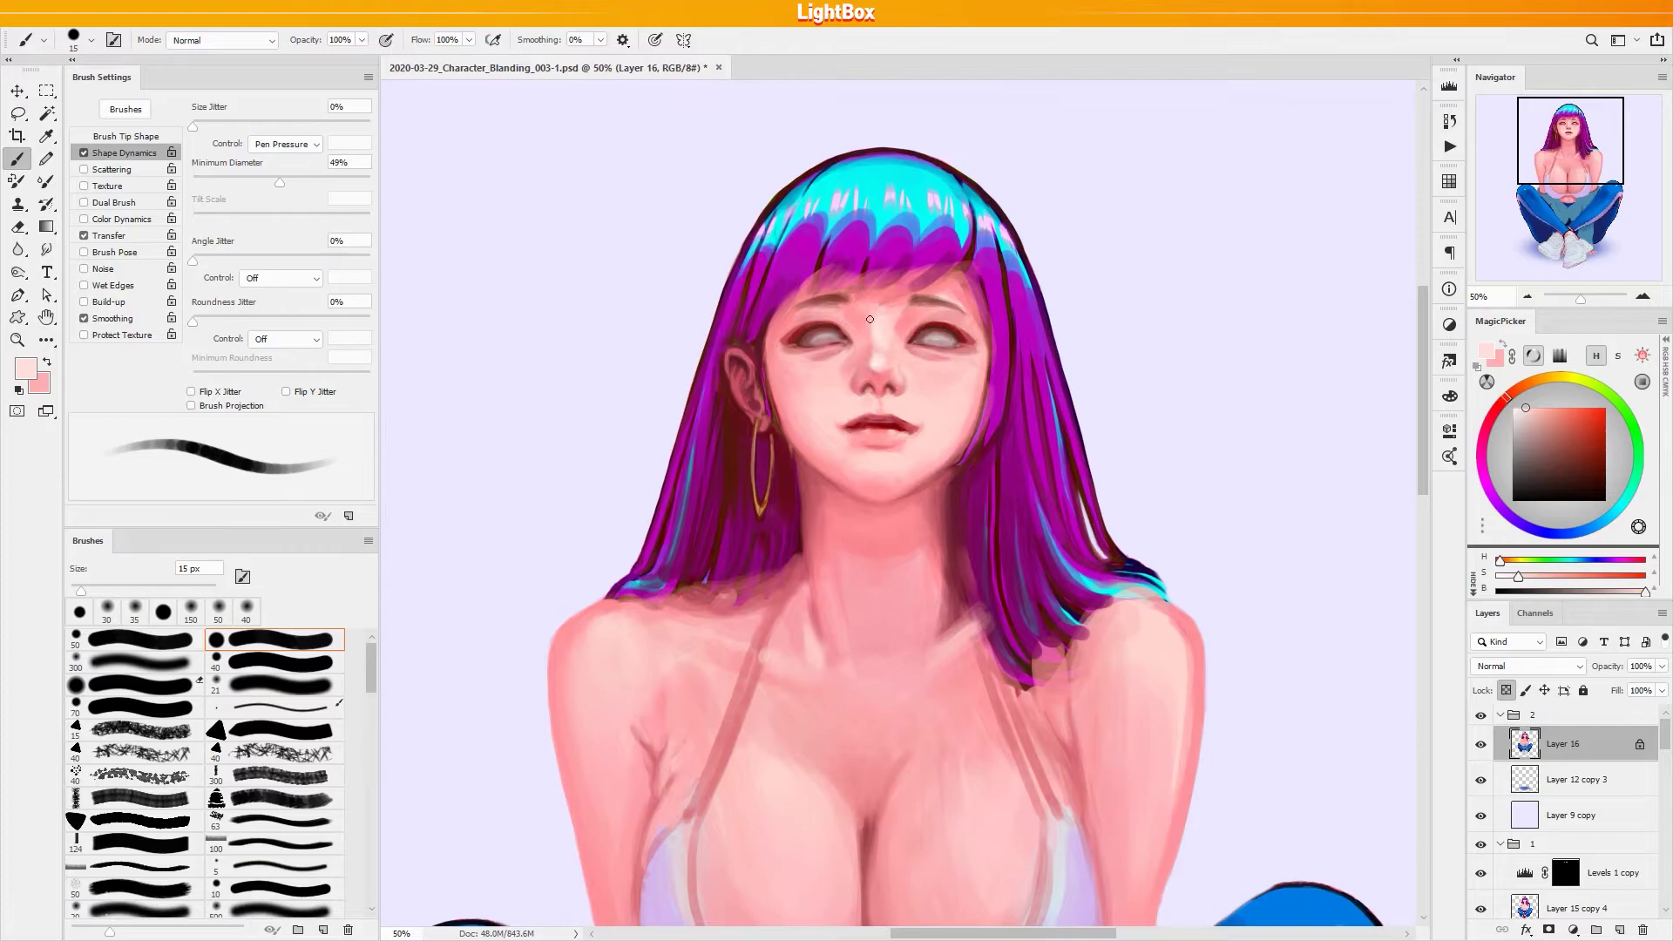
{"action": "left_click", "coordinate": [873, 315], "text": "alt"}
{"action": "left_click", "coordinate": [868, 312], "text": "alt"}
{"action": "left_click", "coordinate": [880, 309], "text": "alt"}
{"action": "key", "text": "bracketright"}
{"action": "key", "text": "bracketright"}
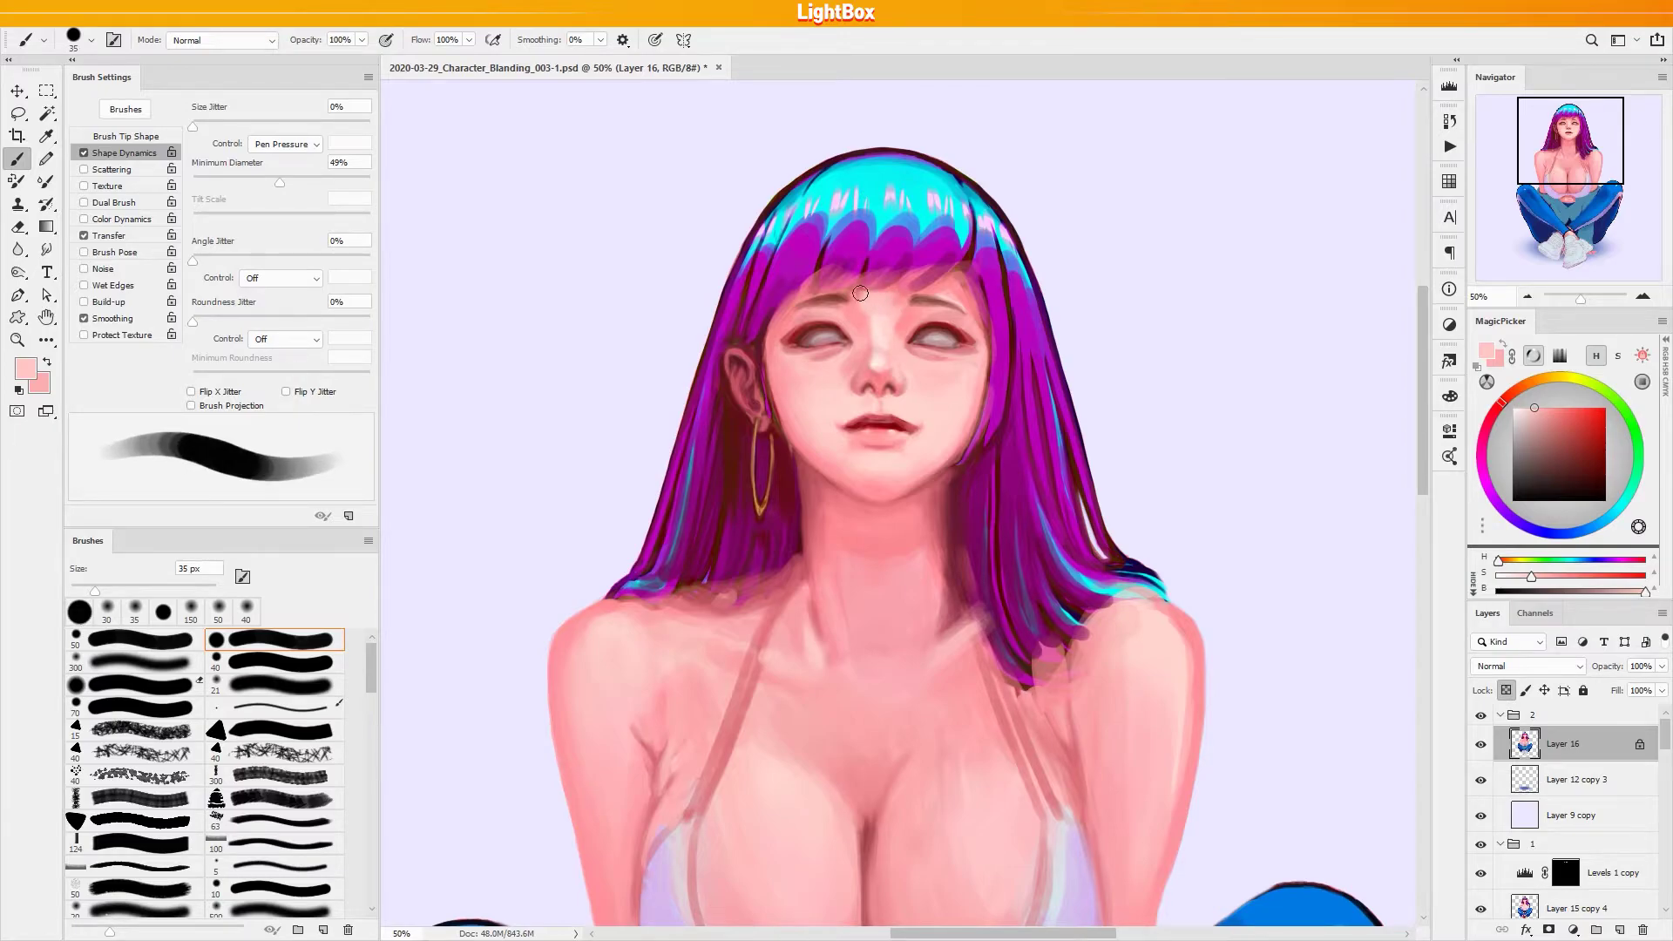
Even out the skin between the eyes and beside the nose with sampled pinks, using 35 and 25 px brushes
{"action": "left_click", "coordinate": [871, 329], "text": "alt"}
{"action": "left_click", "coordinate": [868, 326], "text": "alt"}
{"action": "left_click", "coordinate": [909, 317], "text": "alt"}
{"action": "left_click", "coordinate": [910, 374], "text": "alt"}
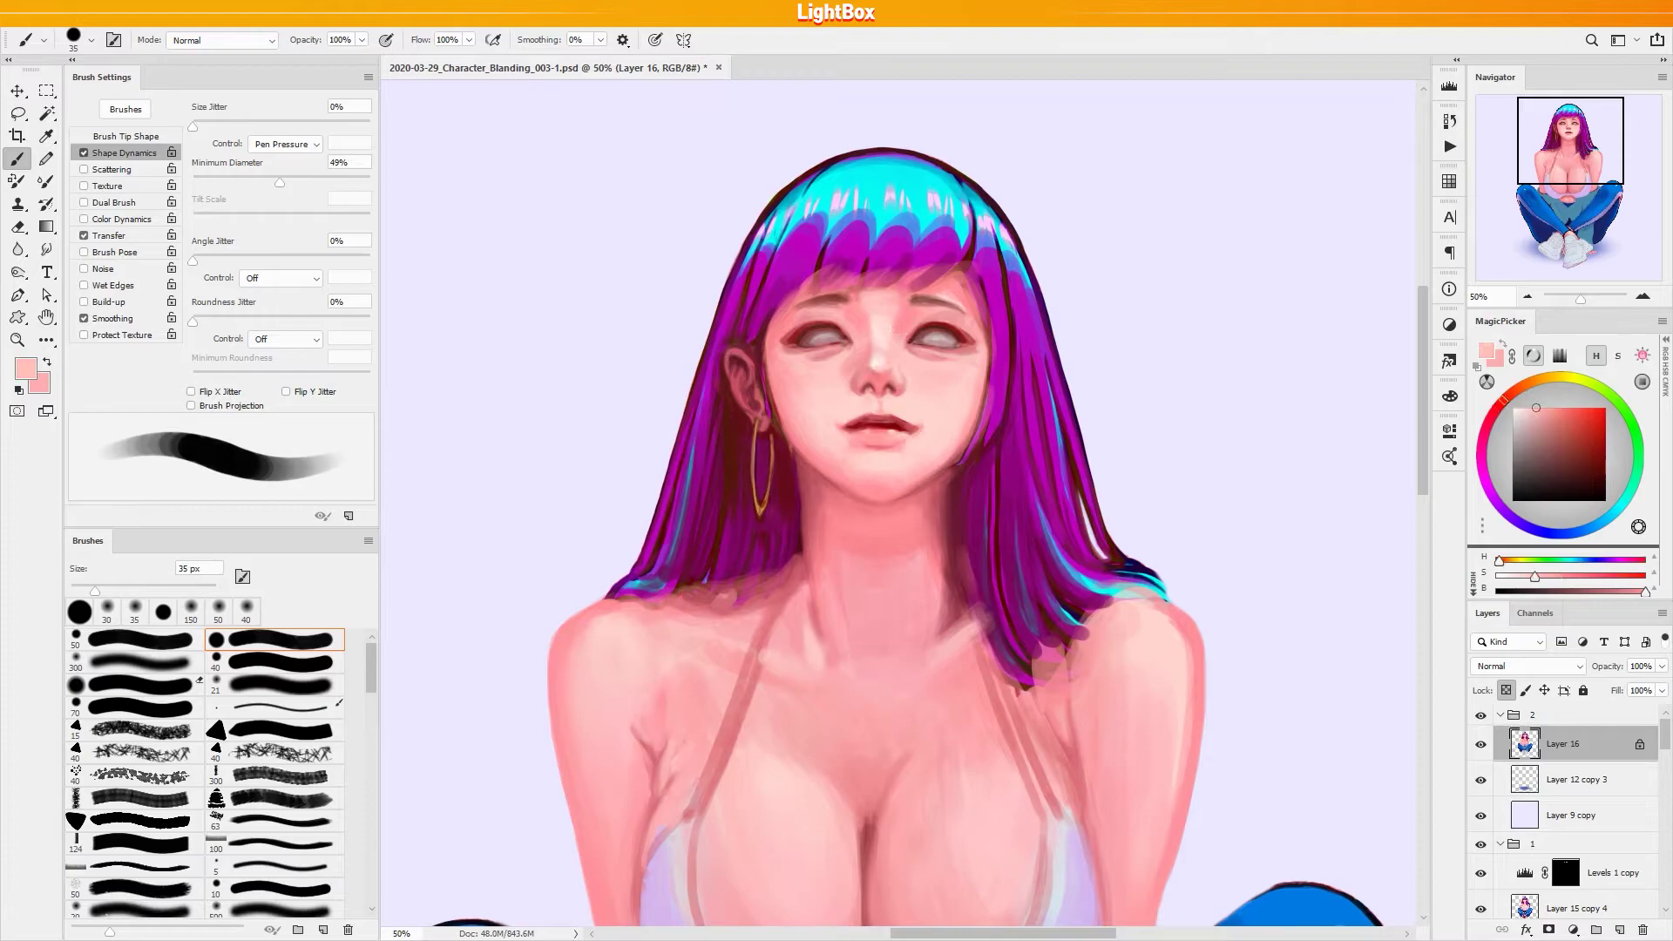
{"action": "key", "text": "bracketleft"}
{"action": "left_click", "coordinate": [902, 316], "text": "alt"}
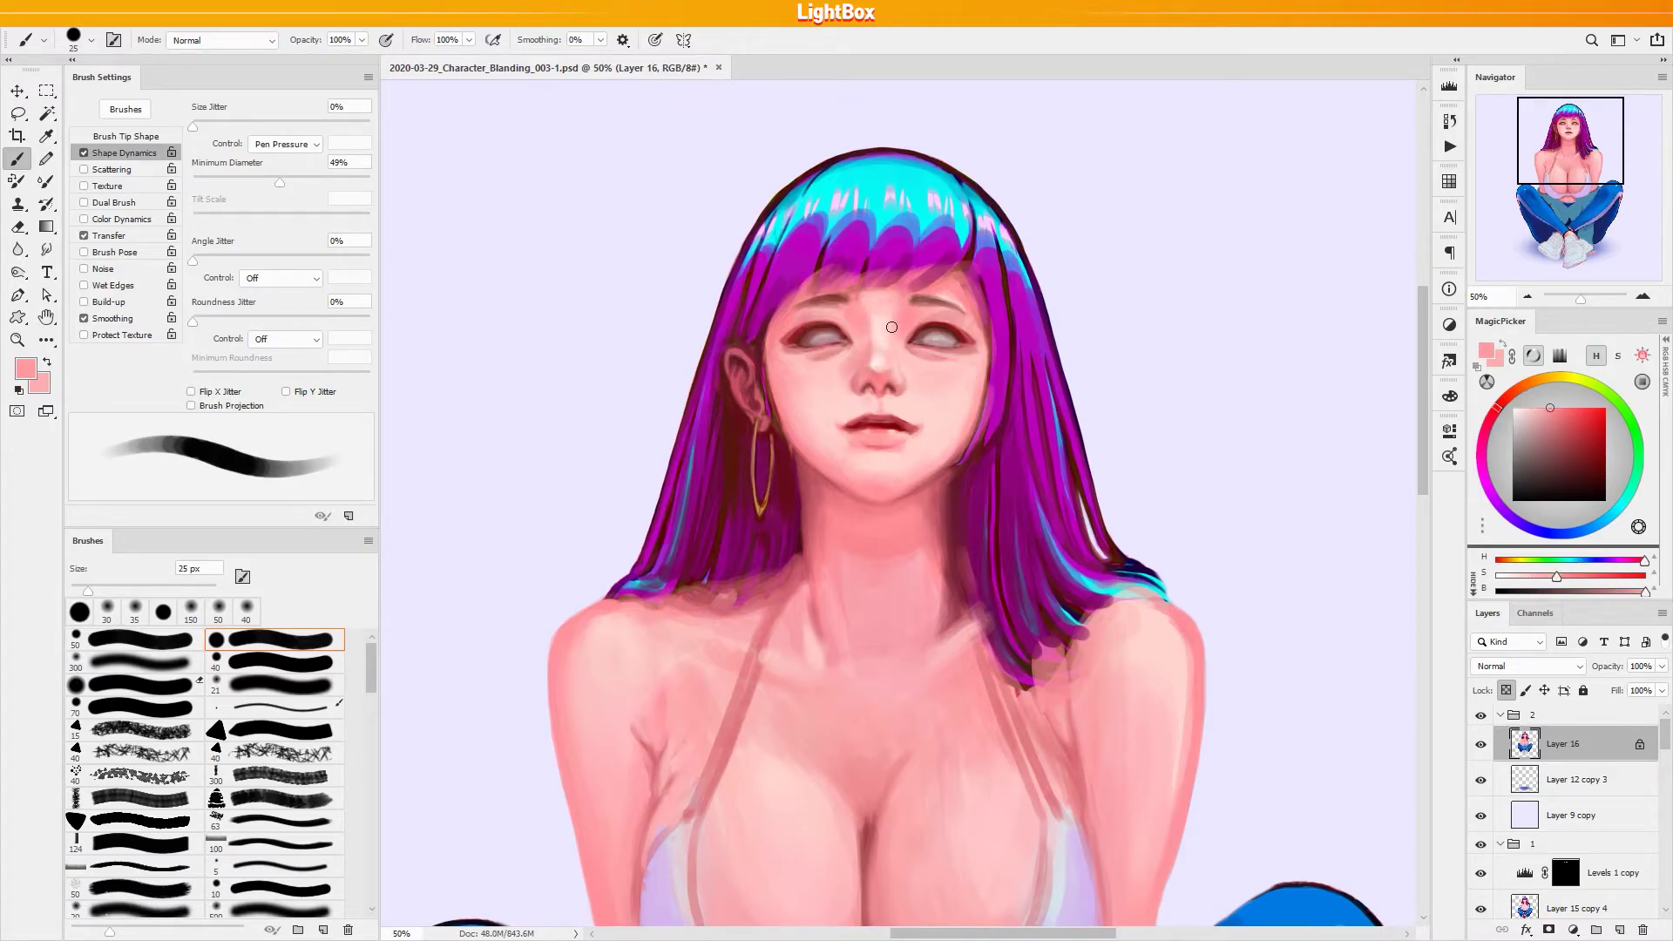
Soften the inner brow and upper eyelid areas with sampled pinks, using a 15 px brush at 50% opacity
{"action": "key", "text": "2"}
{"action": "left_click", "coordinate": [859, 300], "text": "alt"}
{"action": "key", "text": "5"}
{"action": "key", "text": "bracketleft"}
{"action": "key", "text": "bracketleft"}
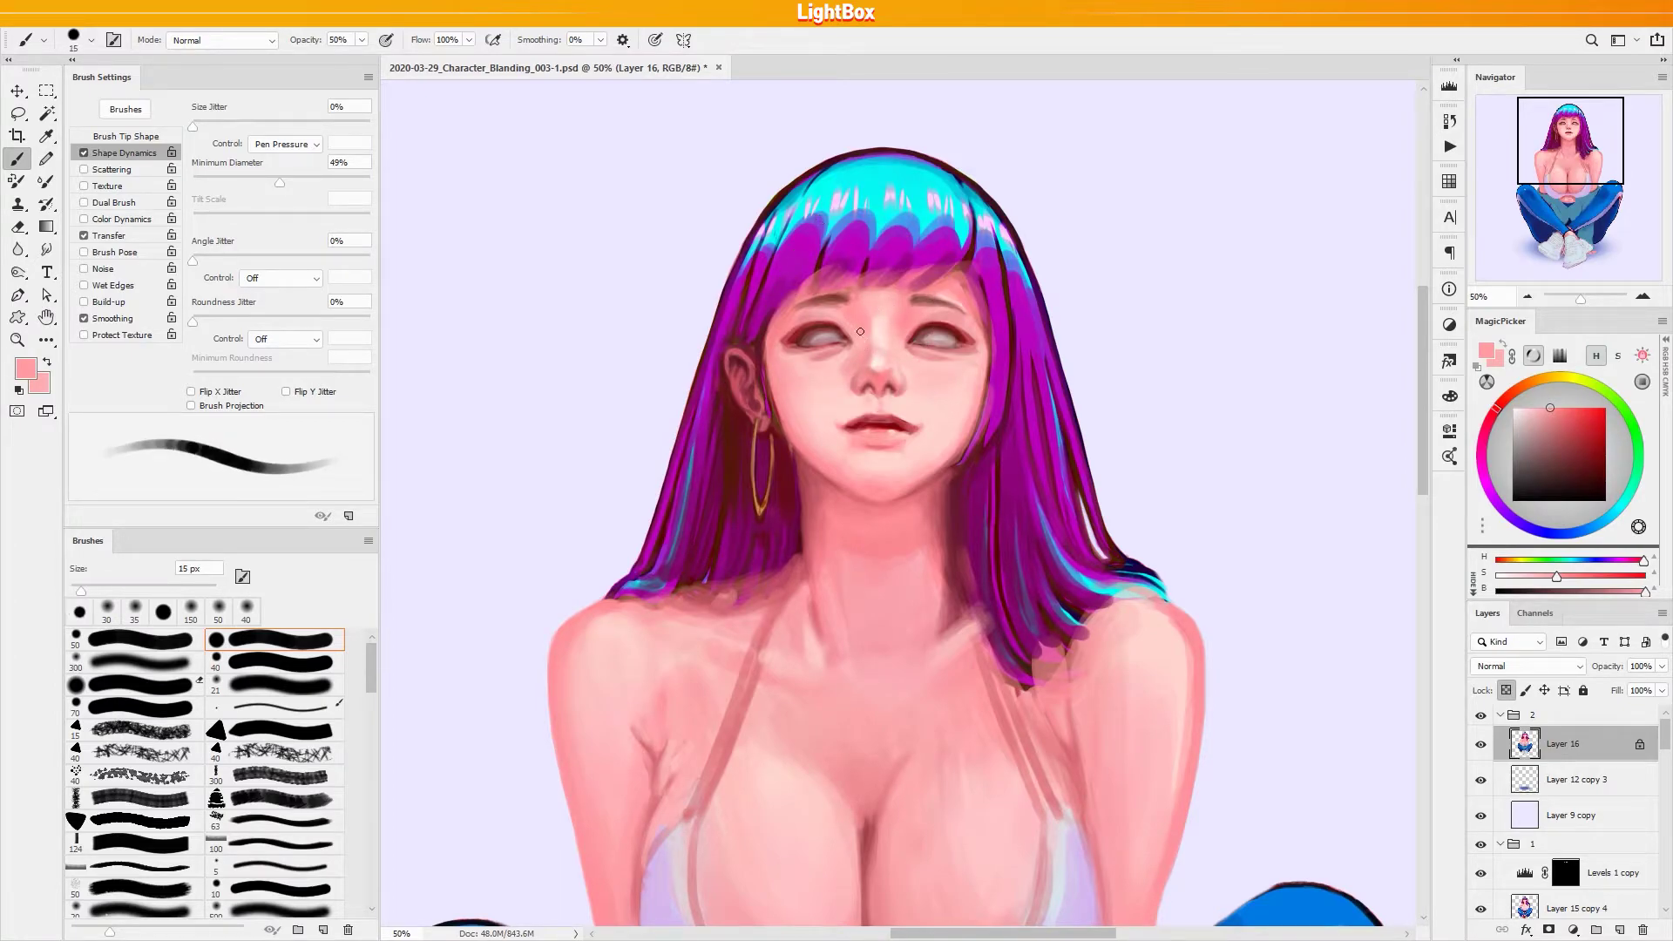
{"action": "left_click", "coordinate": [841, 299], "text": "alt"}
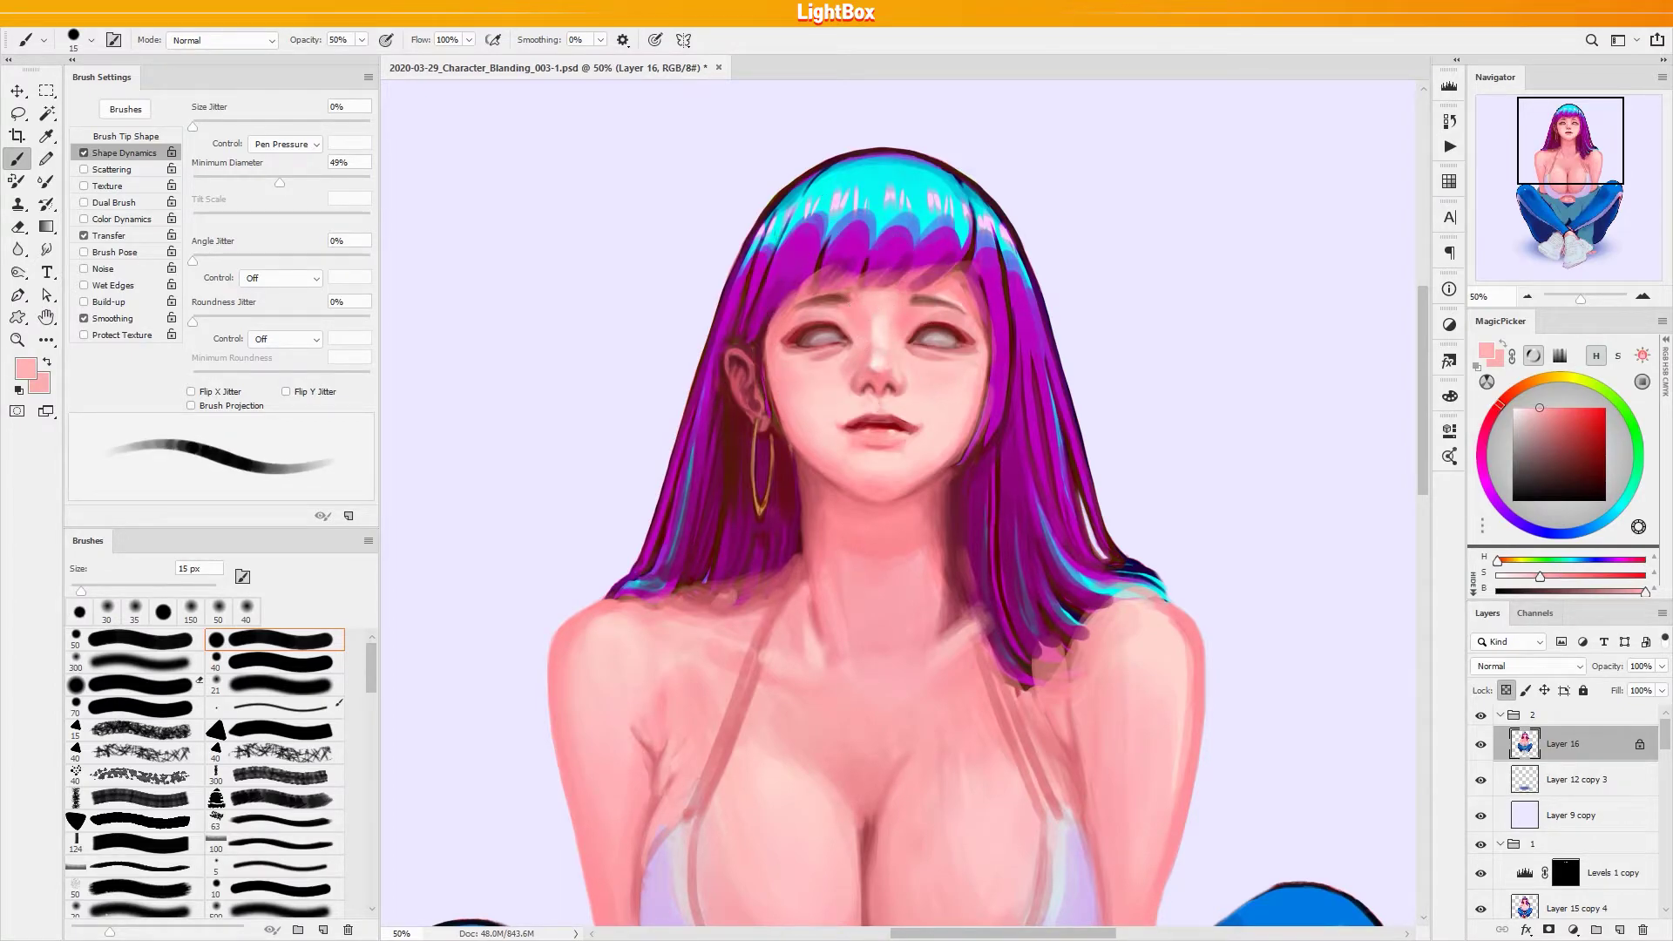
{"action": "left_click", "coordinate": [807, 319], "text": "alt"}
{"action": "left_click", "coordinate": [947, 297], "text": "alt"}
{"action": "left_click", "coordinate": [947, 297], "text": "alt"}
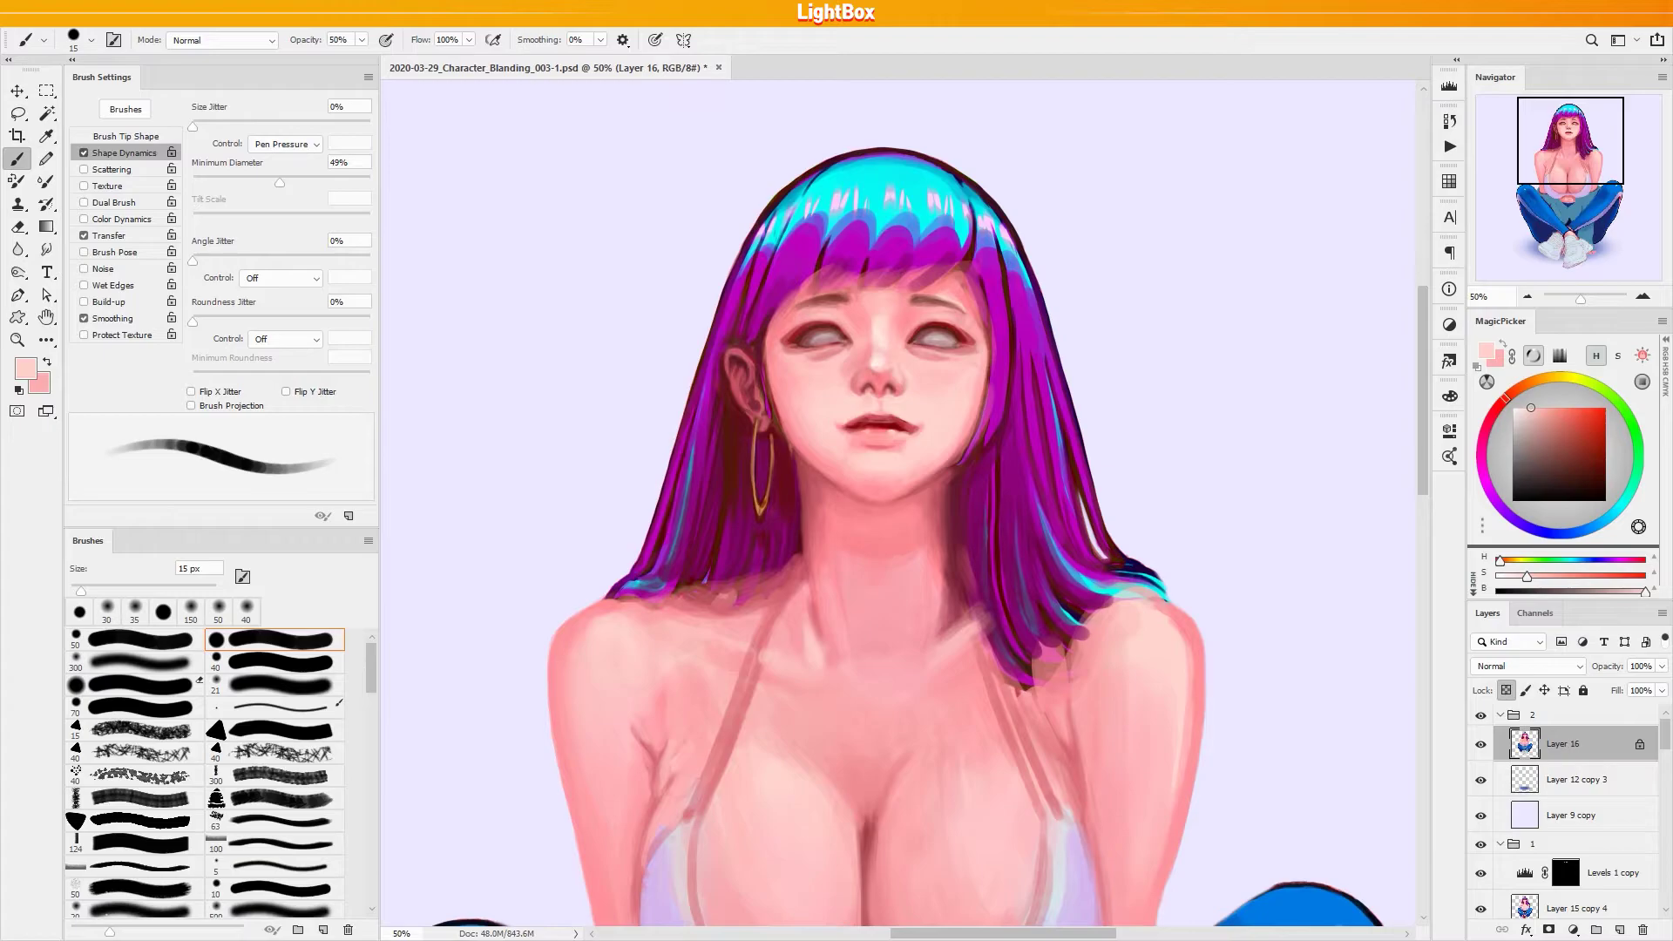
Refine the upper eyelids and the outer lid of the eye farther from the ear with sampled reddish brown and pinks, using a 9 px brush
{"action": "key", "text": "bracketleft"}
{"action": "key", "text": "bracketleft"}
{"action": "left_click", "coordinate": [817, 324], "text": "alt"}
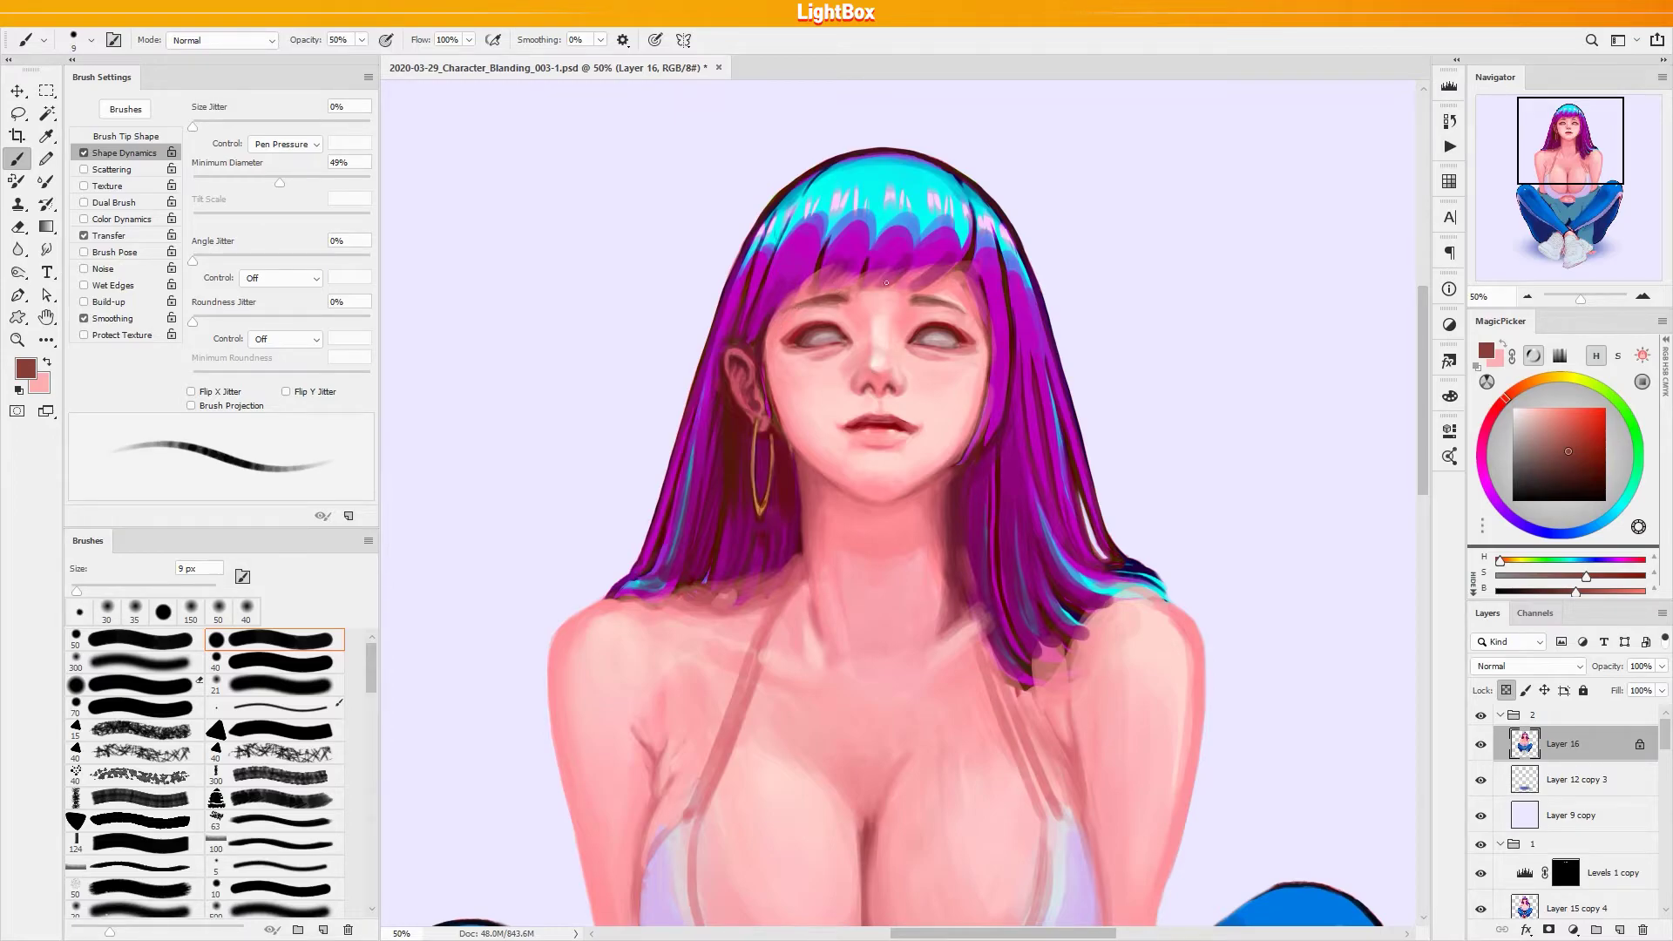
{"action": "left_click", "coordinate": [967, 312], "text": "alt"}
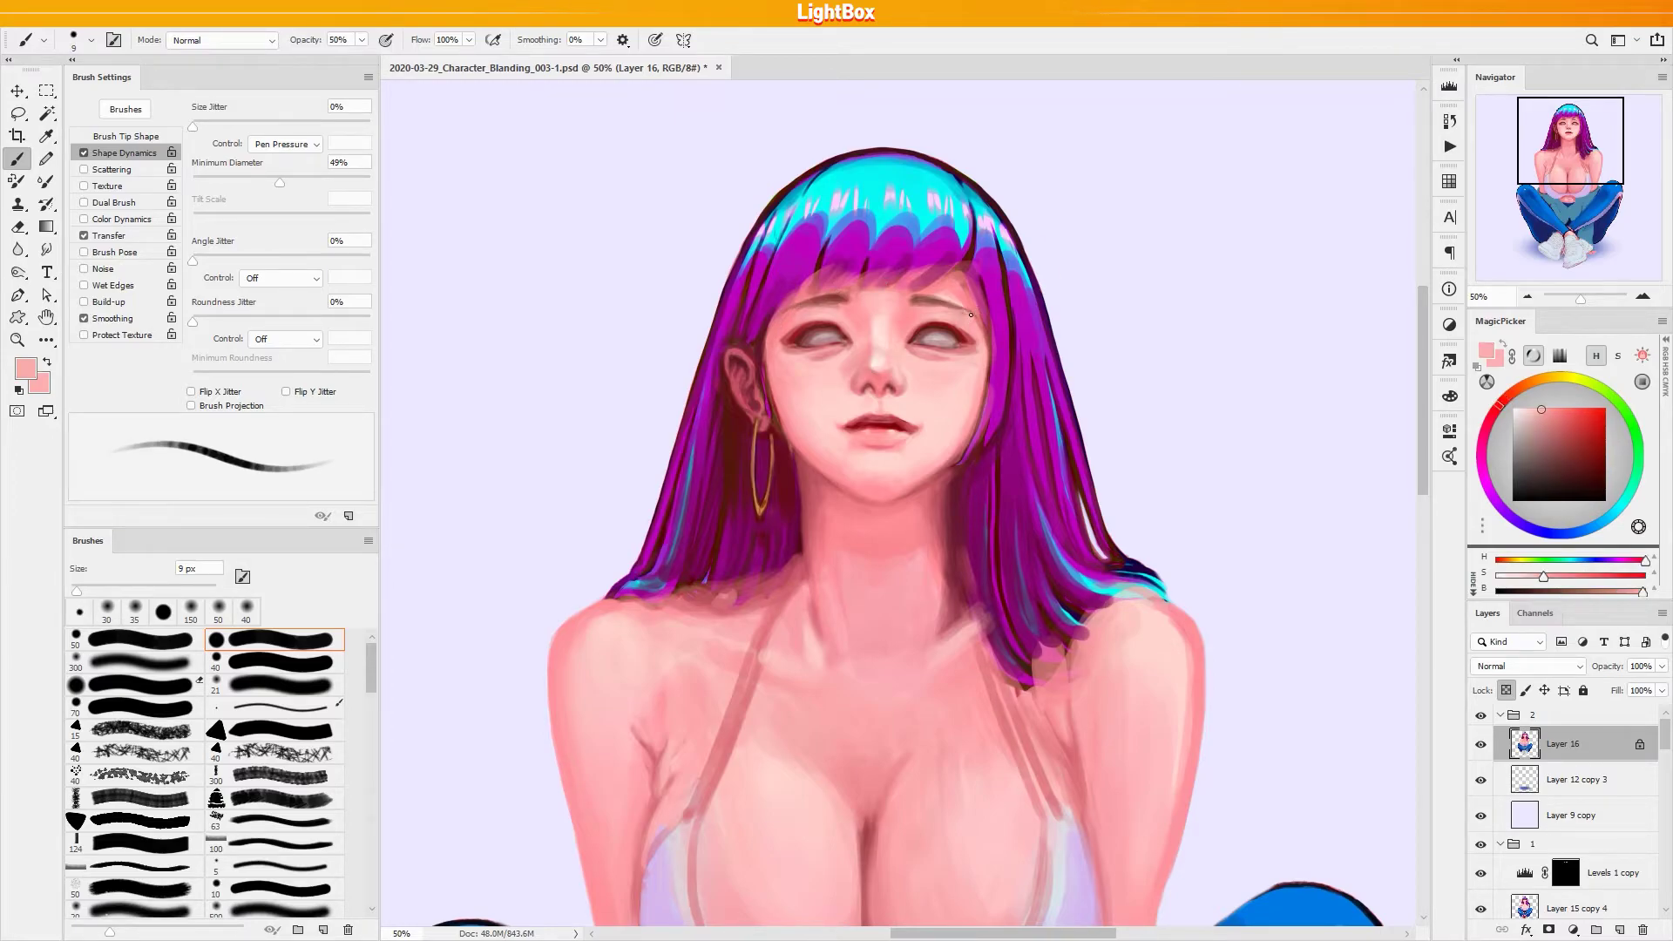
{"action": "left_click", "coordinate": [974, 322], "text": "alt"}
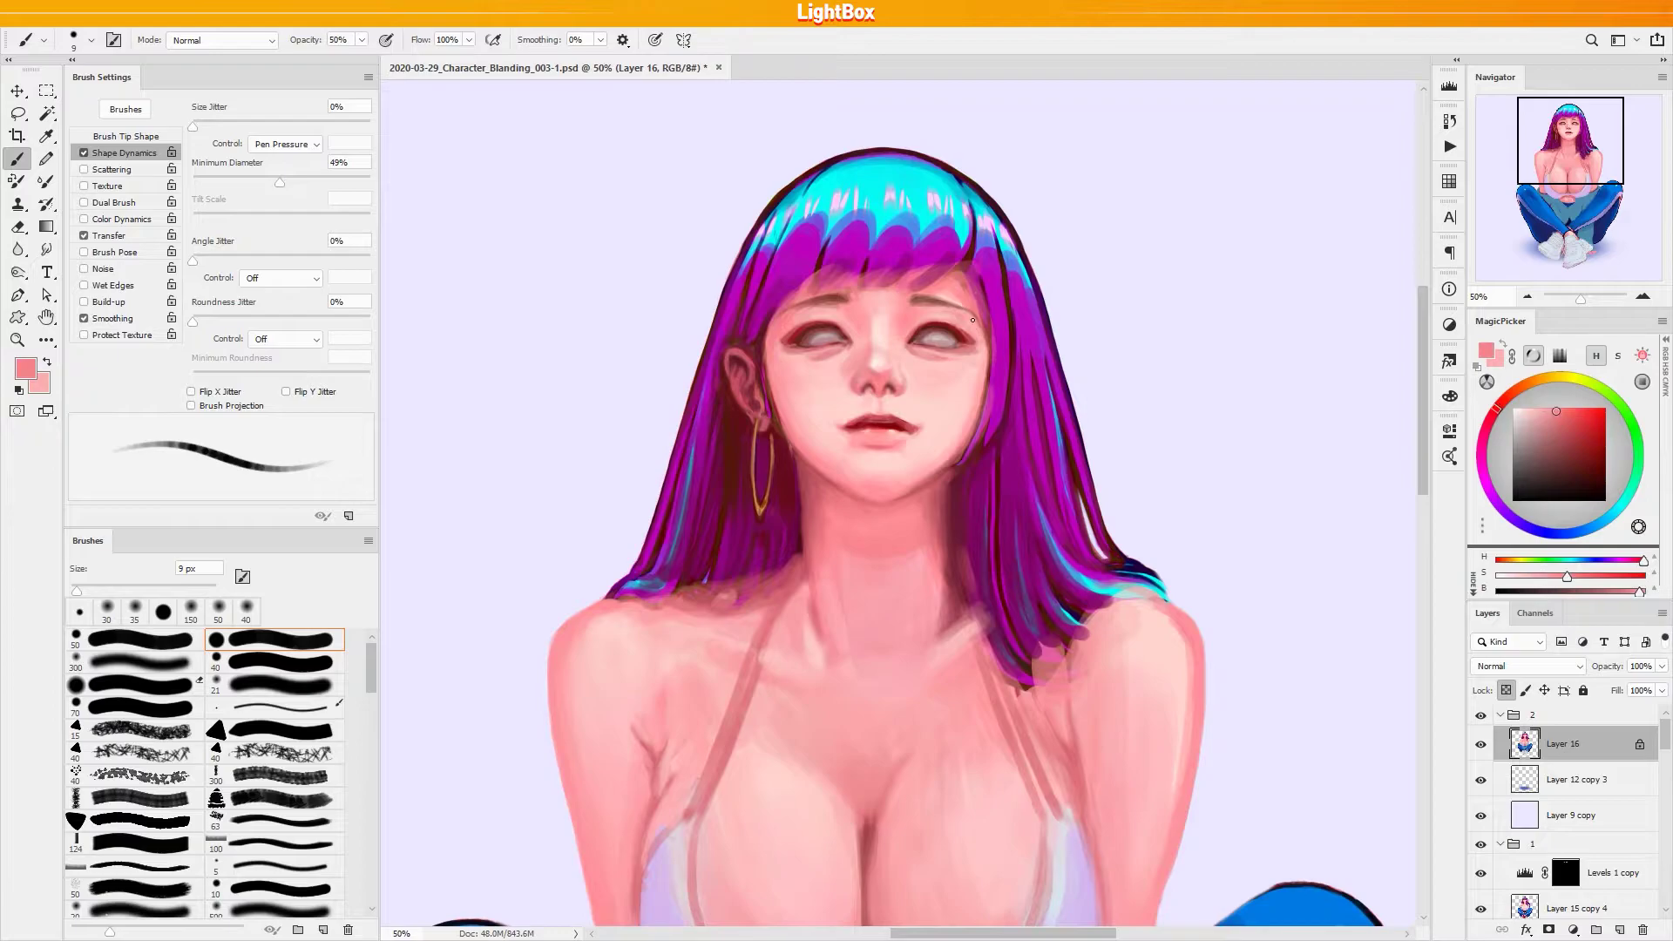
Blend the skin between both brows and upper eyelids with sampled pinks, using a 9 px brush
{"action": "left_click", "coordinate": [793, 315], "text": "alt"}
{"action": "left_click", "coordinate": [837, 308], "text": "alt"}
{"action": "left_click", "coordinate": [911, 310], "text": "alt"}
{"action": "left_click", "coordinate": [845, 308], "text": "alt"}
Smooth the outer eyelid corner of the eye nearest the ear with sampled pinks, using a 15 px brush
{"action": "key", "text": "bracketright"}
{"action": "key", "text": "bracketright"}
{"action": "left_click", "coordinate": [800, 322], "text": "alt"}
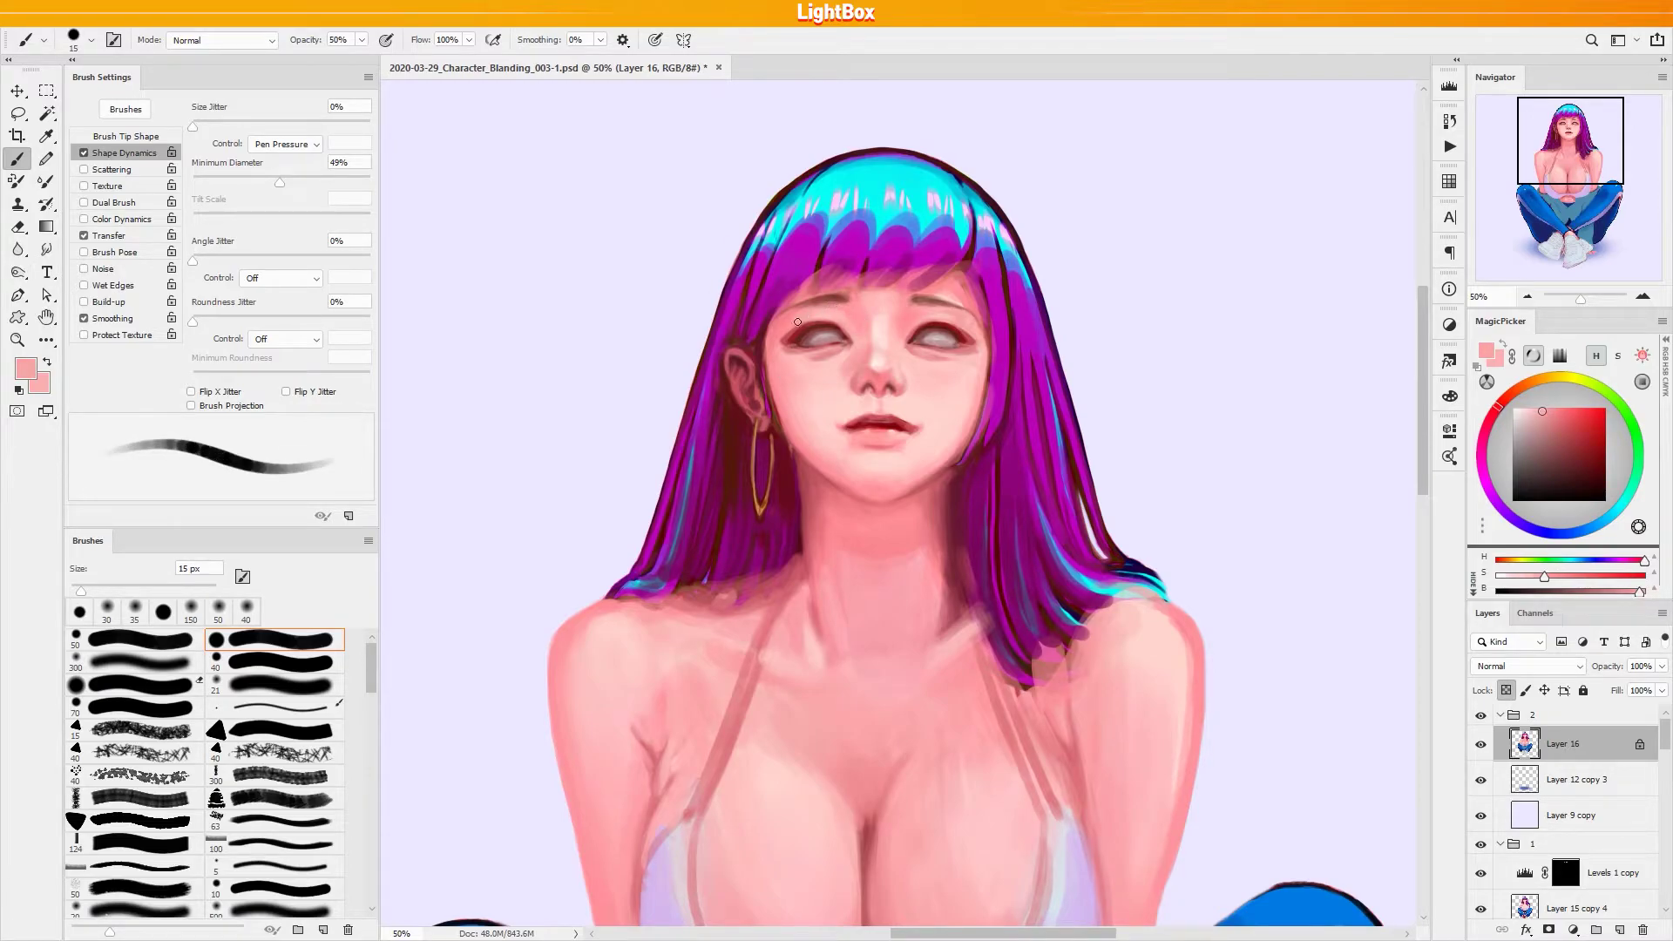
{"action": "left_click", "coordinate": [785, 332], "text": "alt"}
{"action": "left_click", "coordinate": [789, 329], "text": "alt"}
Blend the skin around the eye farther from the ear with sampled pale and mid pinks, using a 25 px brush
{"action": "key", "text": "bracketright"}
{"action": "key", "text": "bracketright"}
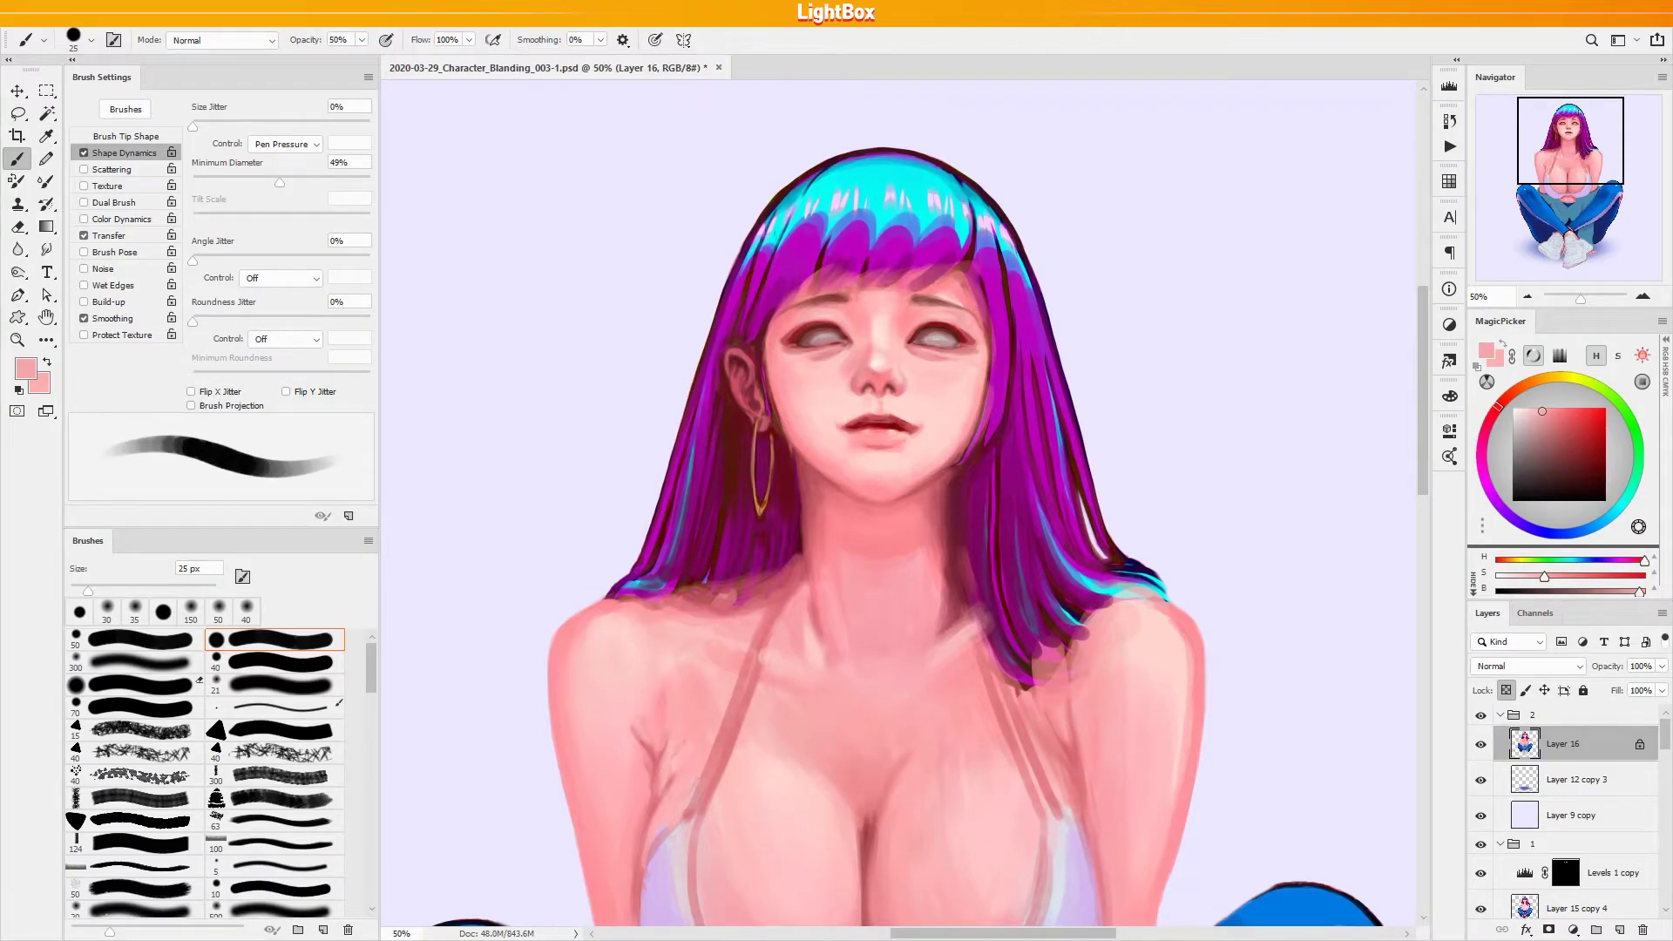
{"action": "left_click", "coordinate": [895, 332], "text": "alt"}
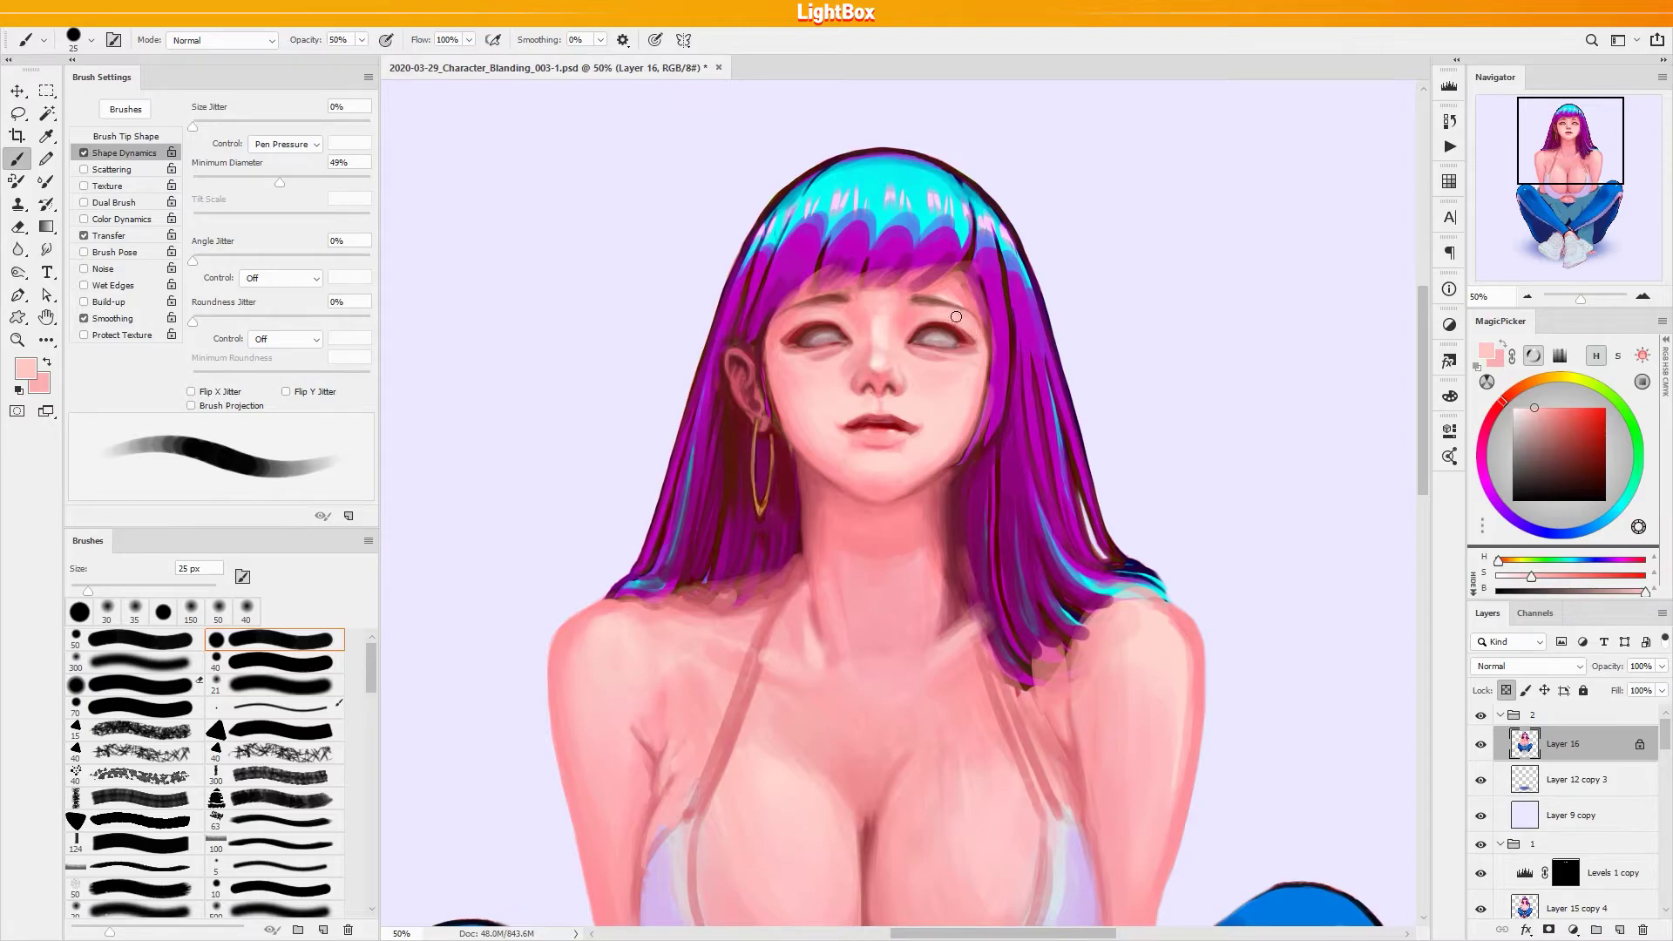
{"action": "left_click", "coordinate": [985, 339], "text": "alt"}
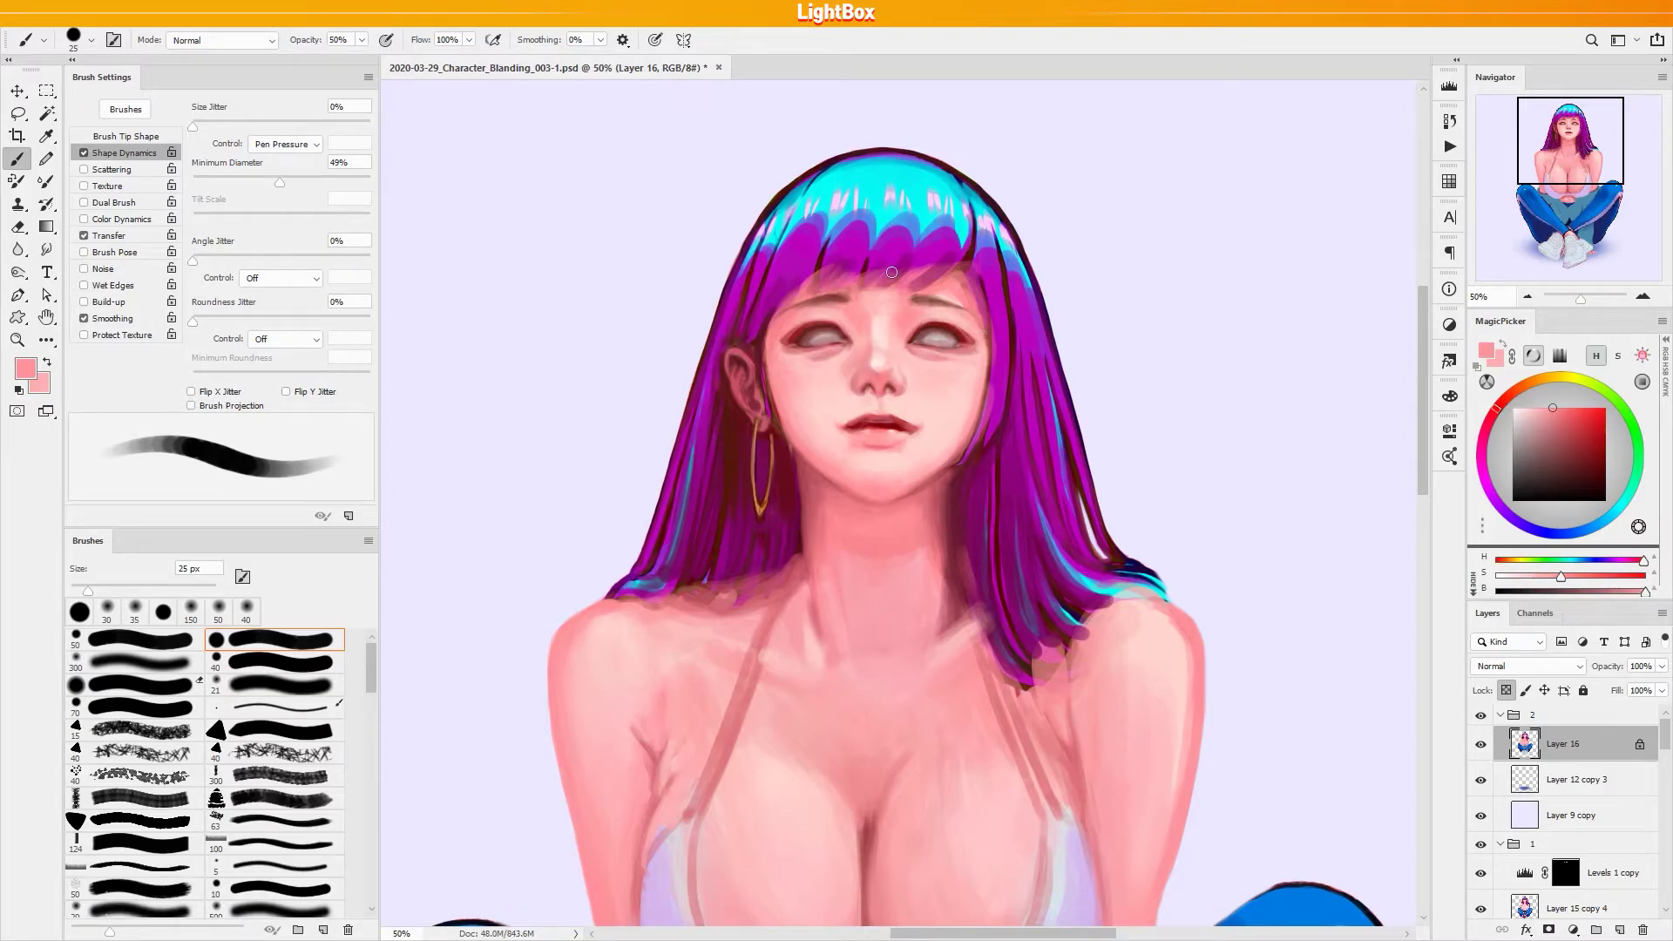
Even out the forehead skin beneath the fringe above the brow farther from the ear with sampled pinks, using a 25 px brush
{"action": "left_click", "coordinate": [955, 288], "text": "alt"}
{"action": "left_click", "coordinate": [957, 287], "text": "alt"}
{"action": "left_click", "coordinate": [963, 305], "text": "alt"}
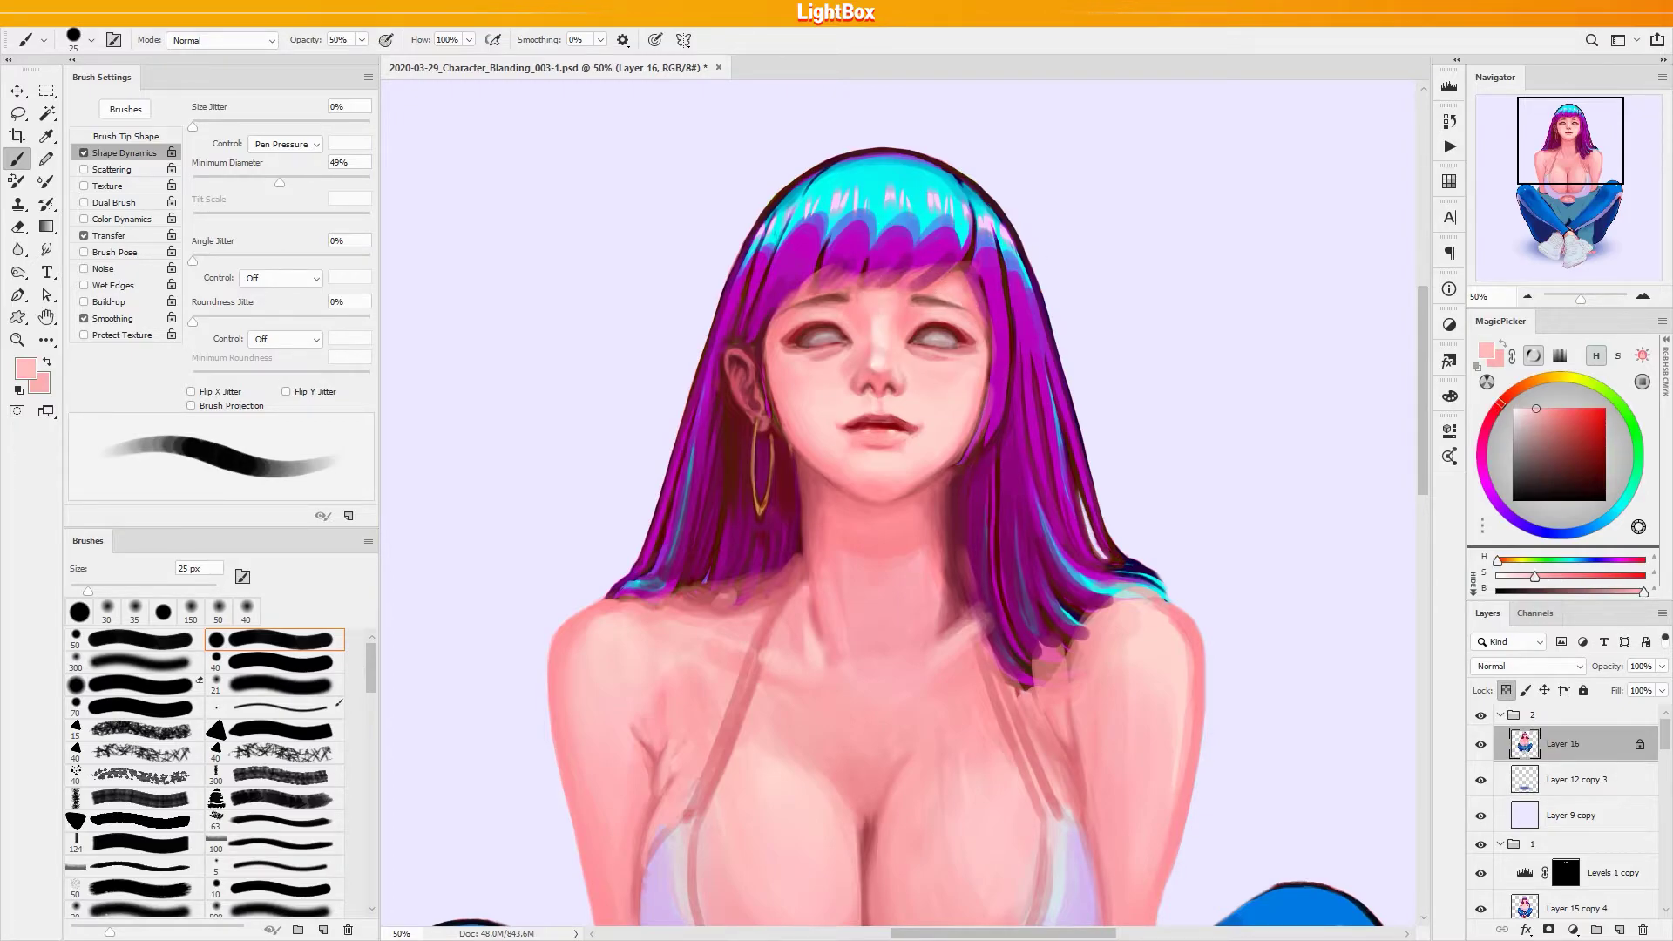
{"action": "left_click", "coordinate": [964, 286], "text": "alt"}
{"action": "left_click", "coordinate": [931, 290], "text": "alt"}
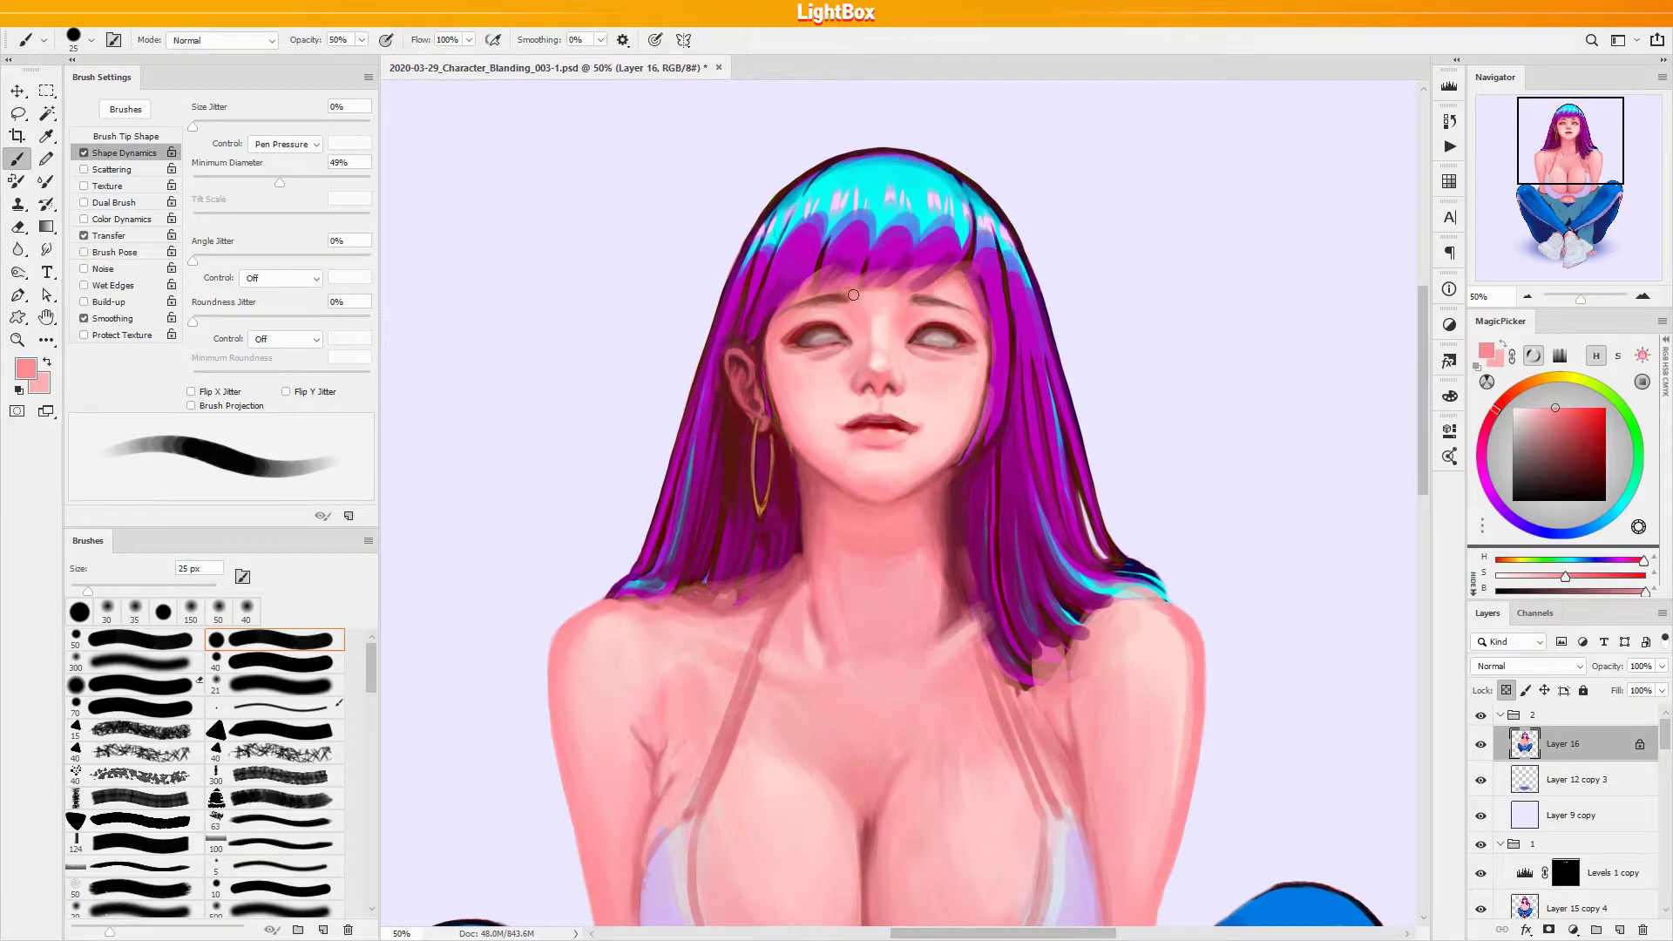
Soften the edges of the brow nearest the ear with sampled pink, using 15 and 9 px brushes
{"action": "key", "text": "bracketleft"}
{"action": "key", "text": "bracketleft"}
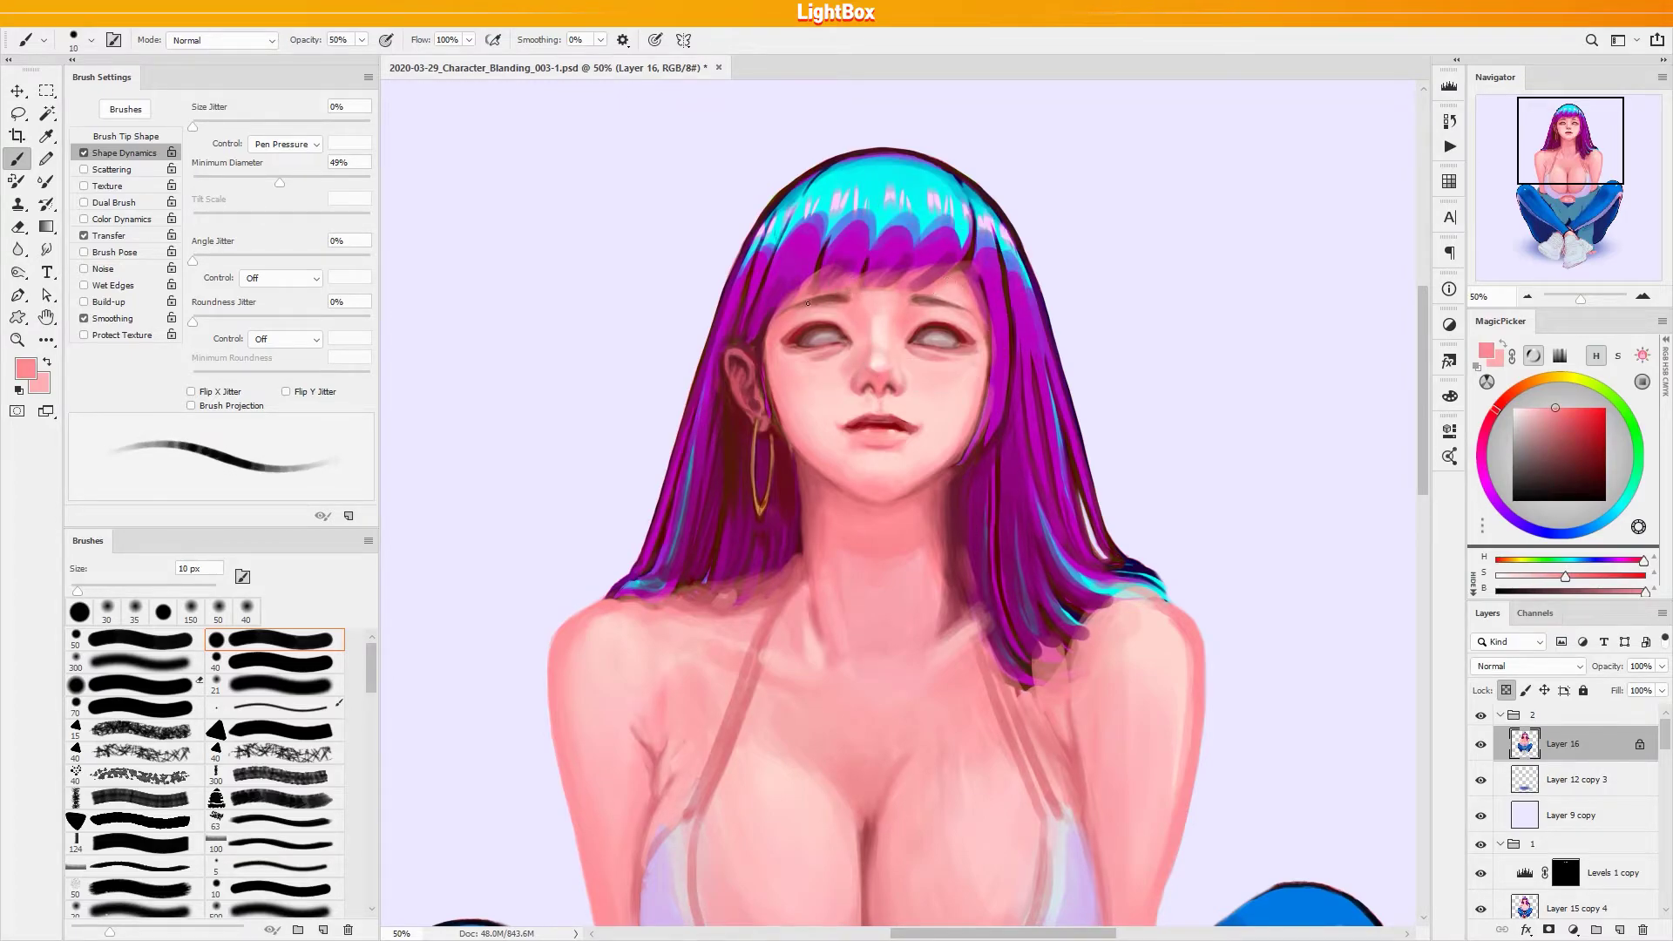
{"action": "key", "text": "bracketright"}
{"action": "left_click", "coordinate": [826, 302], "text": "alt"}
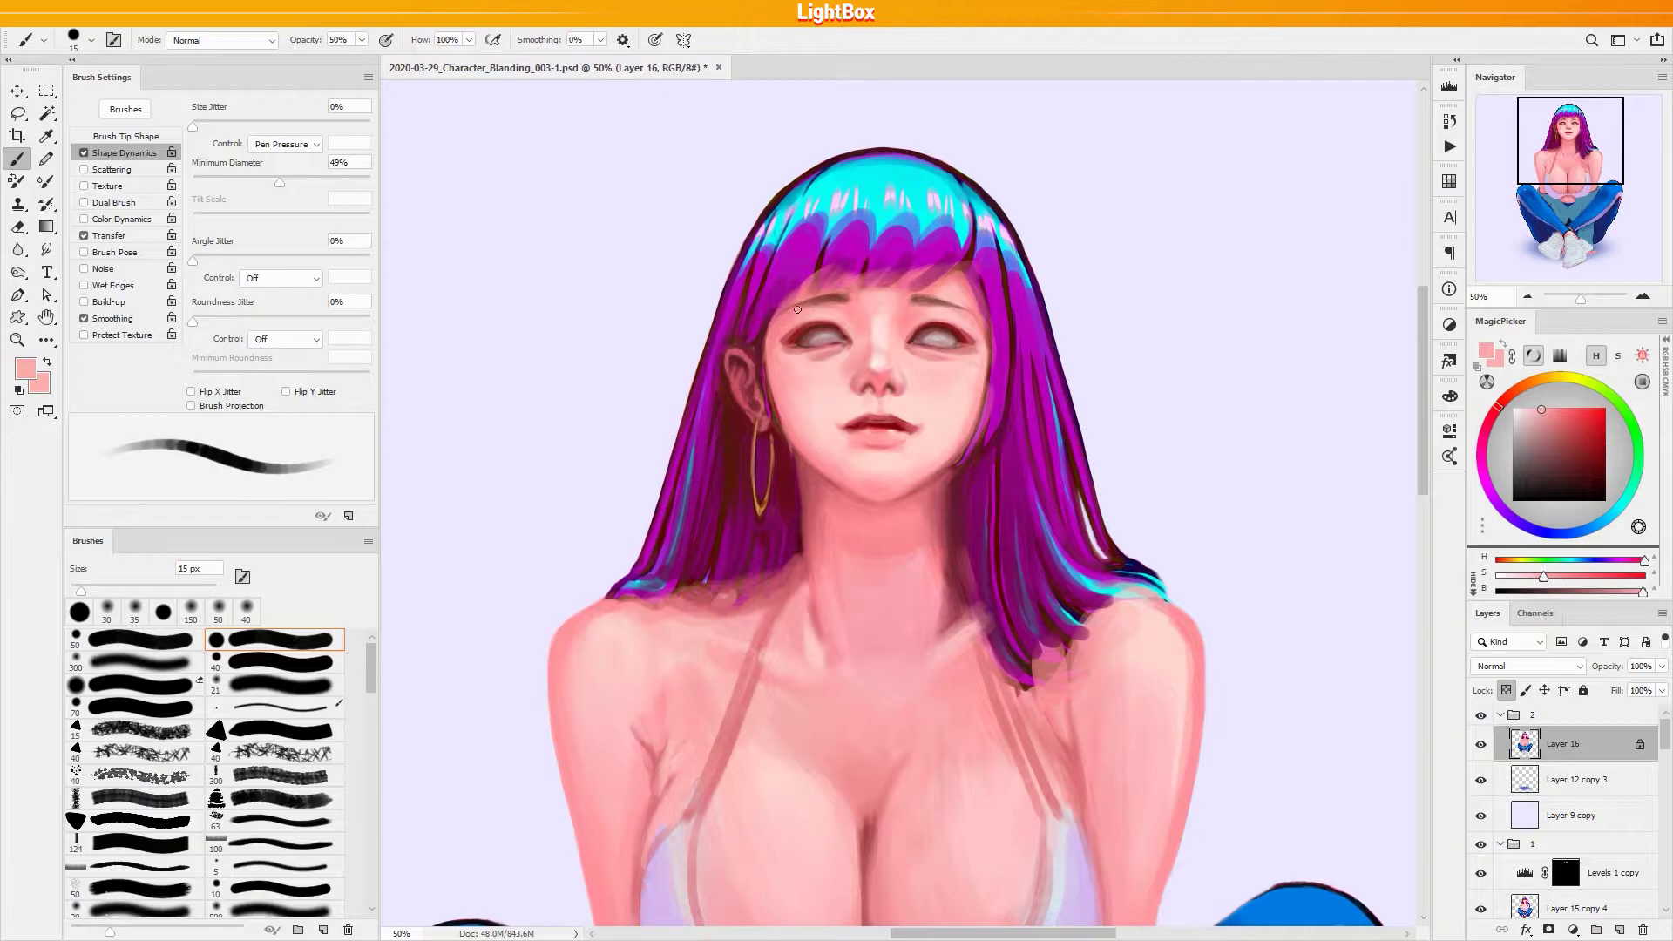
{"action": "key", "text": "bracketleft"}
{"action": "key", "text": "bracketleft"}
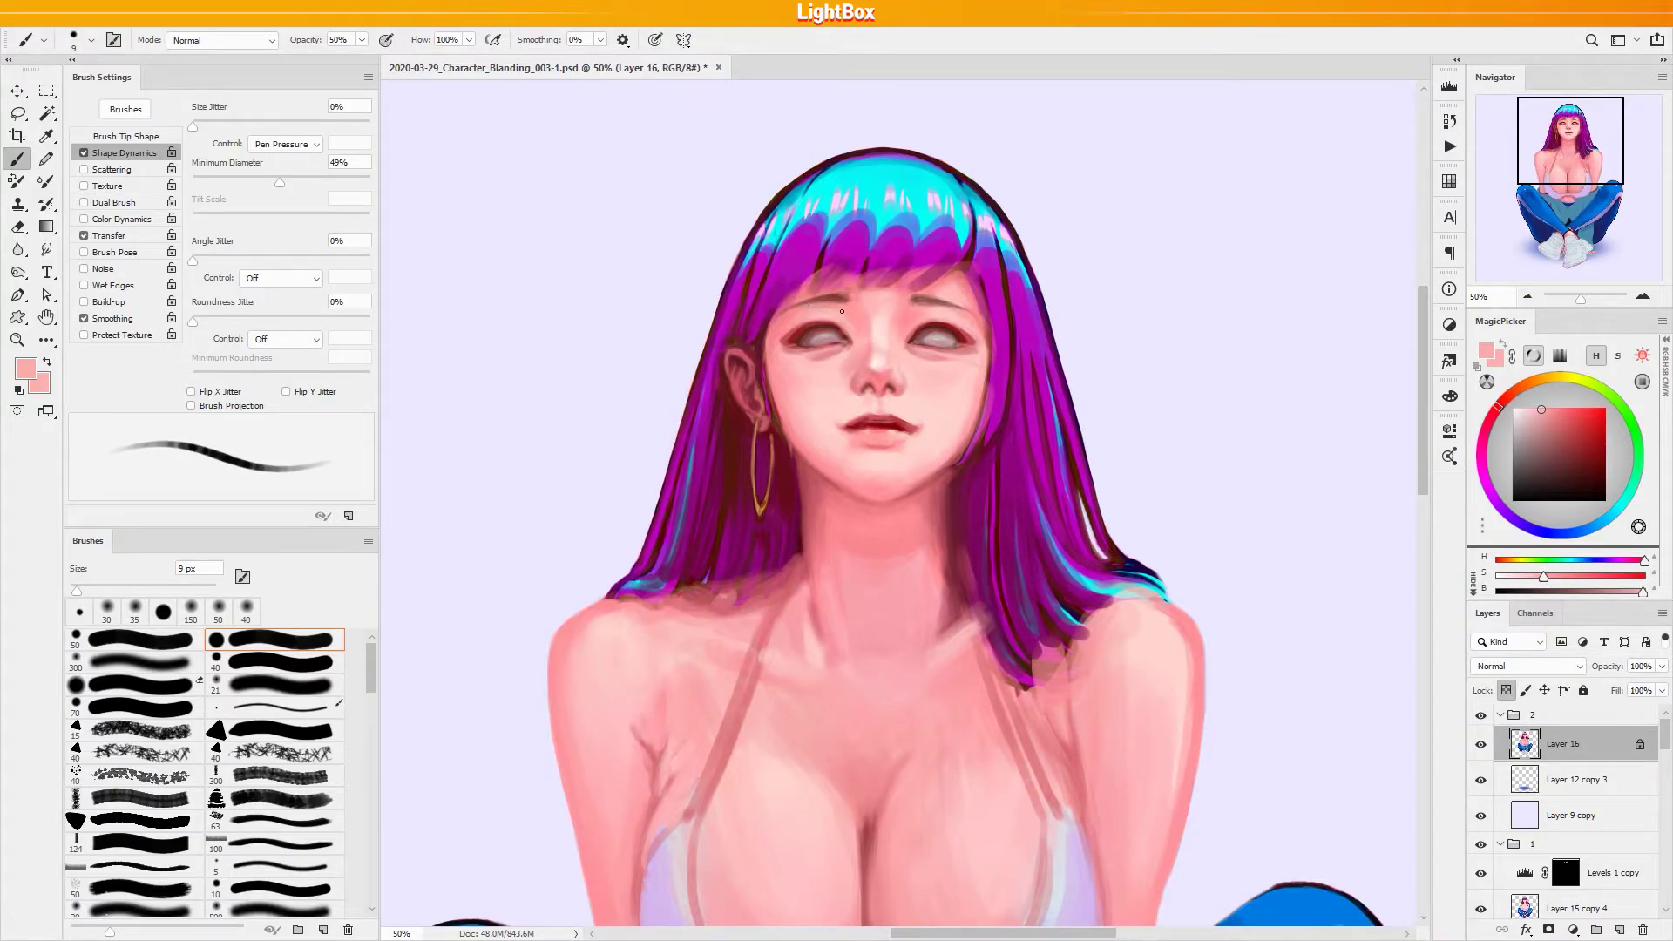
Blend the skin below the inner end of the brow nearest the ear with sampled pinks, using a 20 px brush at 100% opacity
{"action": "left_click", "coordinate": [847, 316], "text": "alt"}
{"action": "key", "text": "bracketright"}
{"action": "key", "text": "bracketright"}
{"action": "key", "text": "bracketright"}
{"action": "left_click", "coordinate": [840, 309], "text": "alt"}
{"action": "left_click", "coordinate": [851, 311], "text": "alt"}
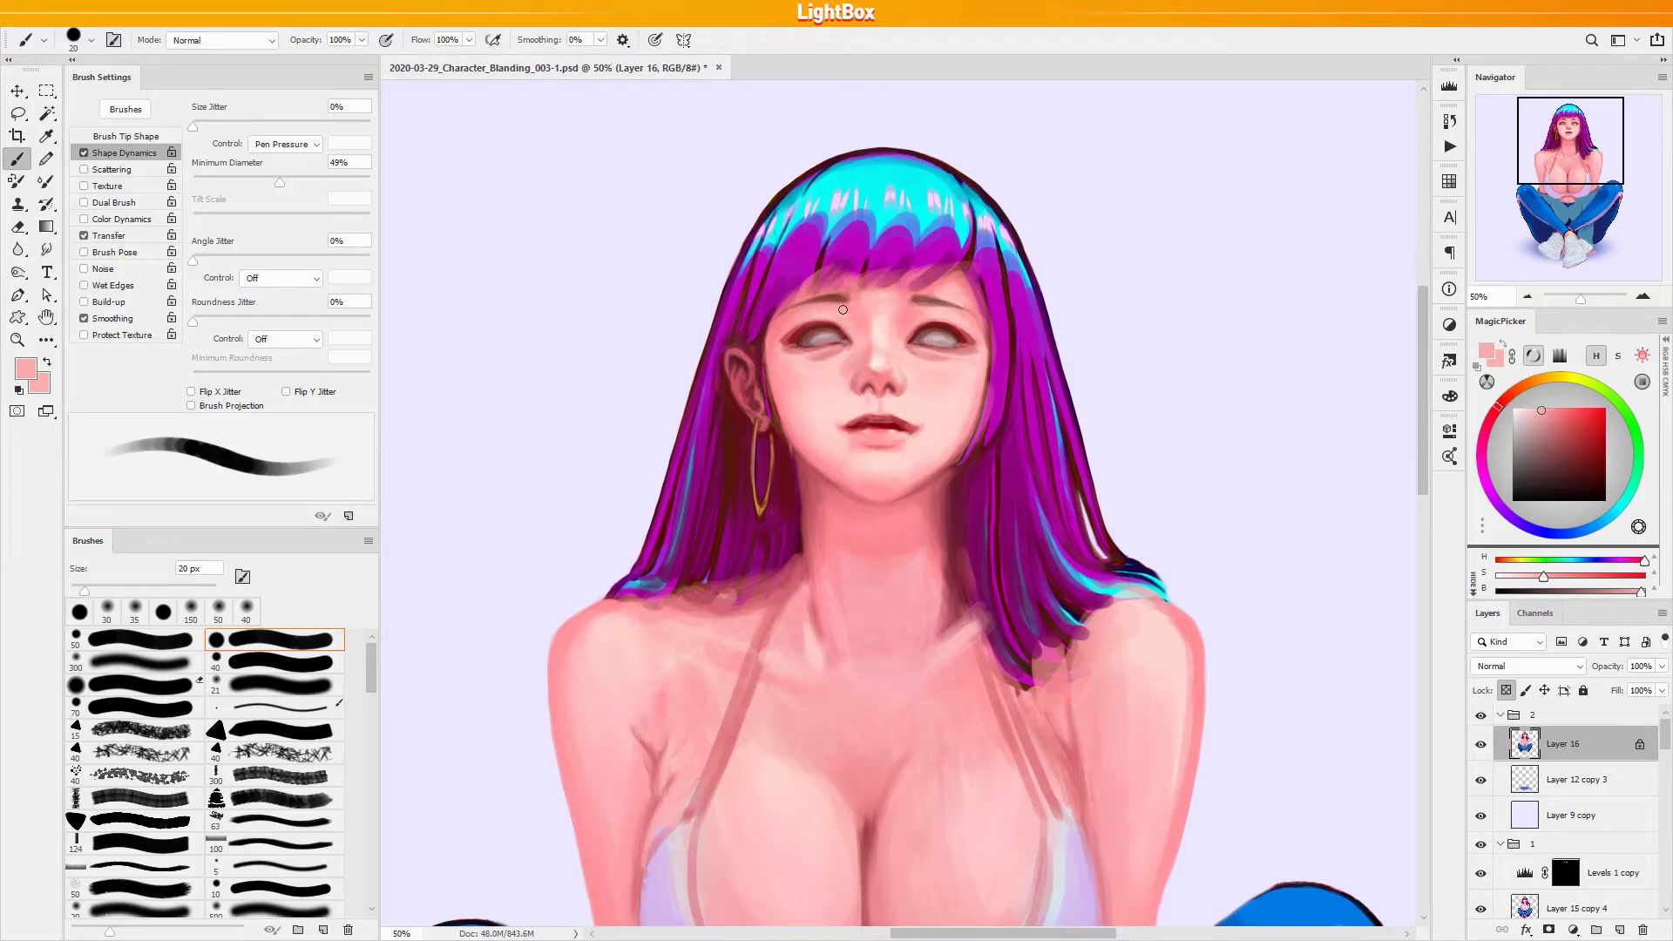
Smooth the skin between the eyebrows and at the nose root with sampled pale pinks, using a 20 px brush
{"action": "left_click", "coordinate": [929, 315], "text": "alt"}
{"action": "left_click", "coordinate": [897, 311], "text": "alt"}
{"action": "left_click", "coordinate": [873, 307], "text": "alt"}
{"action": "left_click", "coordinate": [879, 314], "text": "alt"}
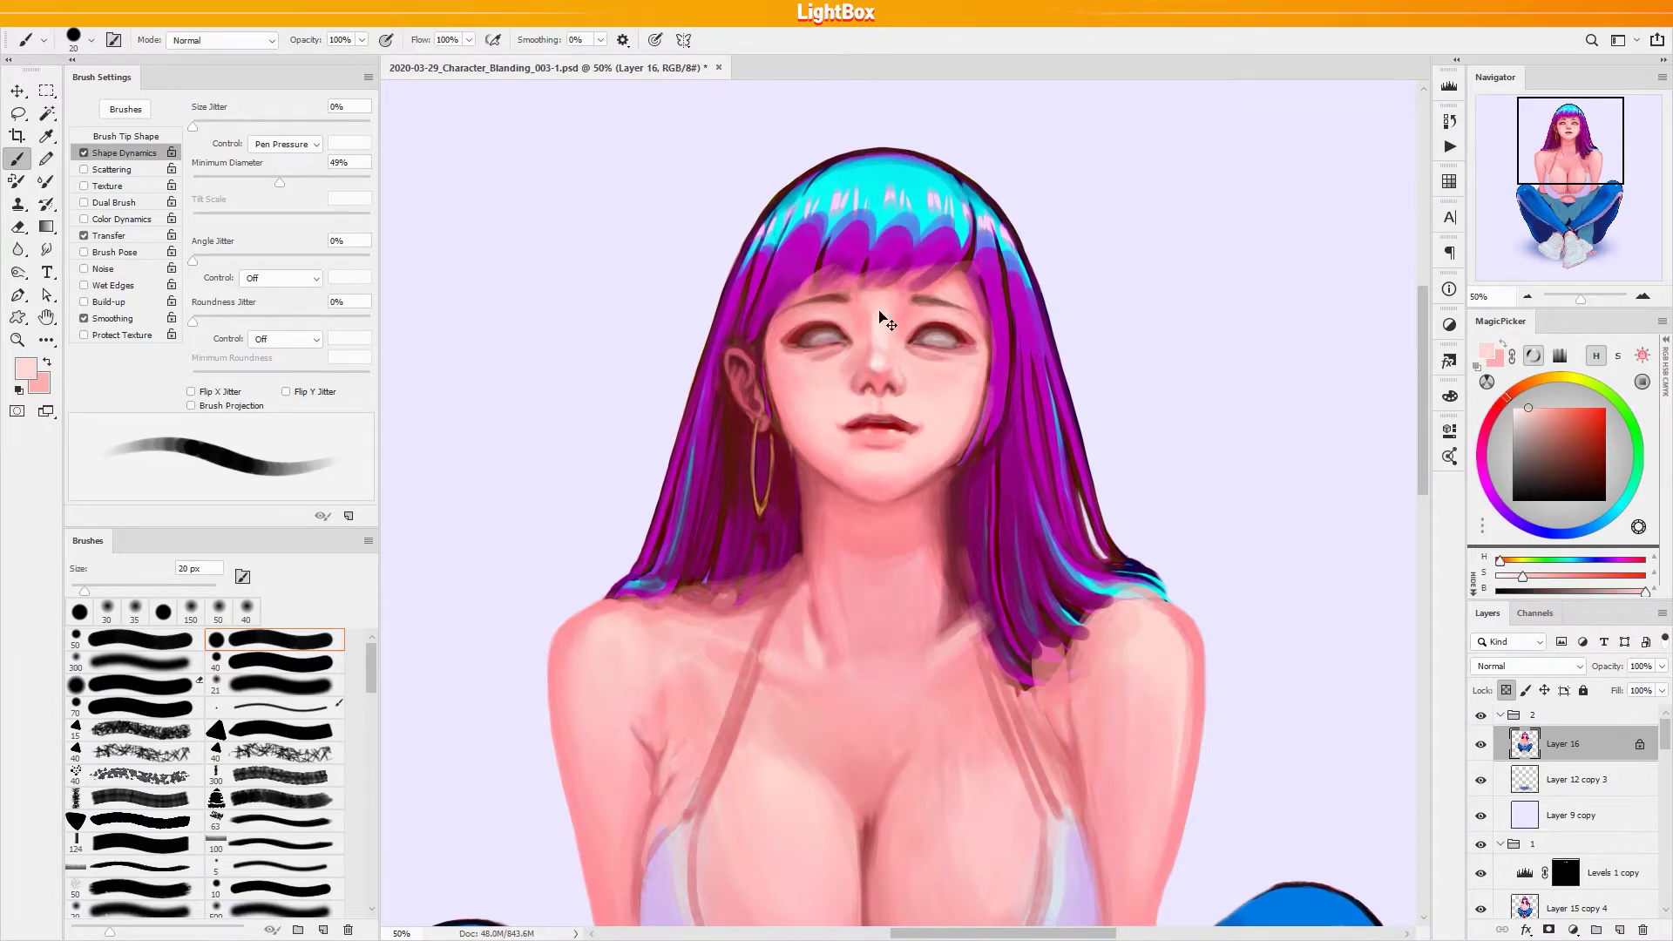
Blend the nose tip into the nose bridge with sampled light and mid pinks, using a 20 px brush
{"action": "left_click", "coordinate": [882, 363], "text": "alt"}
{"action": "left_click", "coordinate": [871, 367], "text": "alt"}
{"action": "left_click", "coordinate": [881, 361], "text": "alt"}
{"action": "left_click", "coordinate": [872, 359], "text": "alt"}
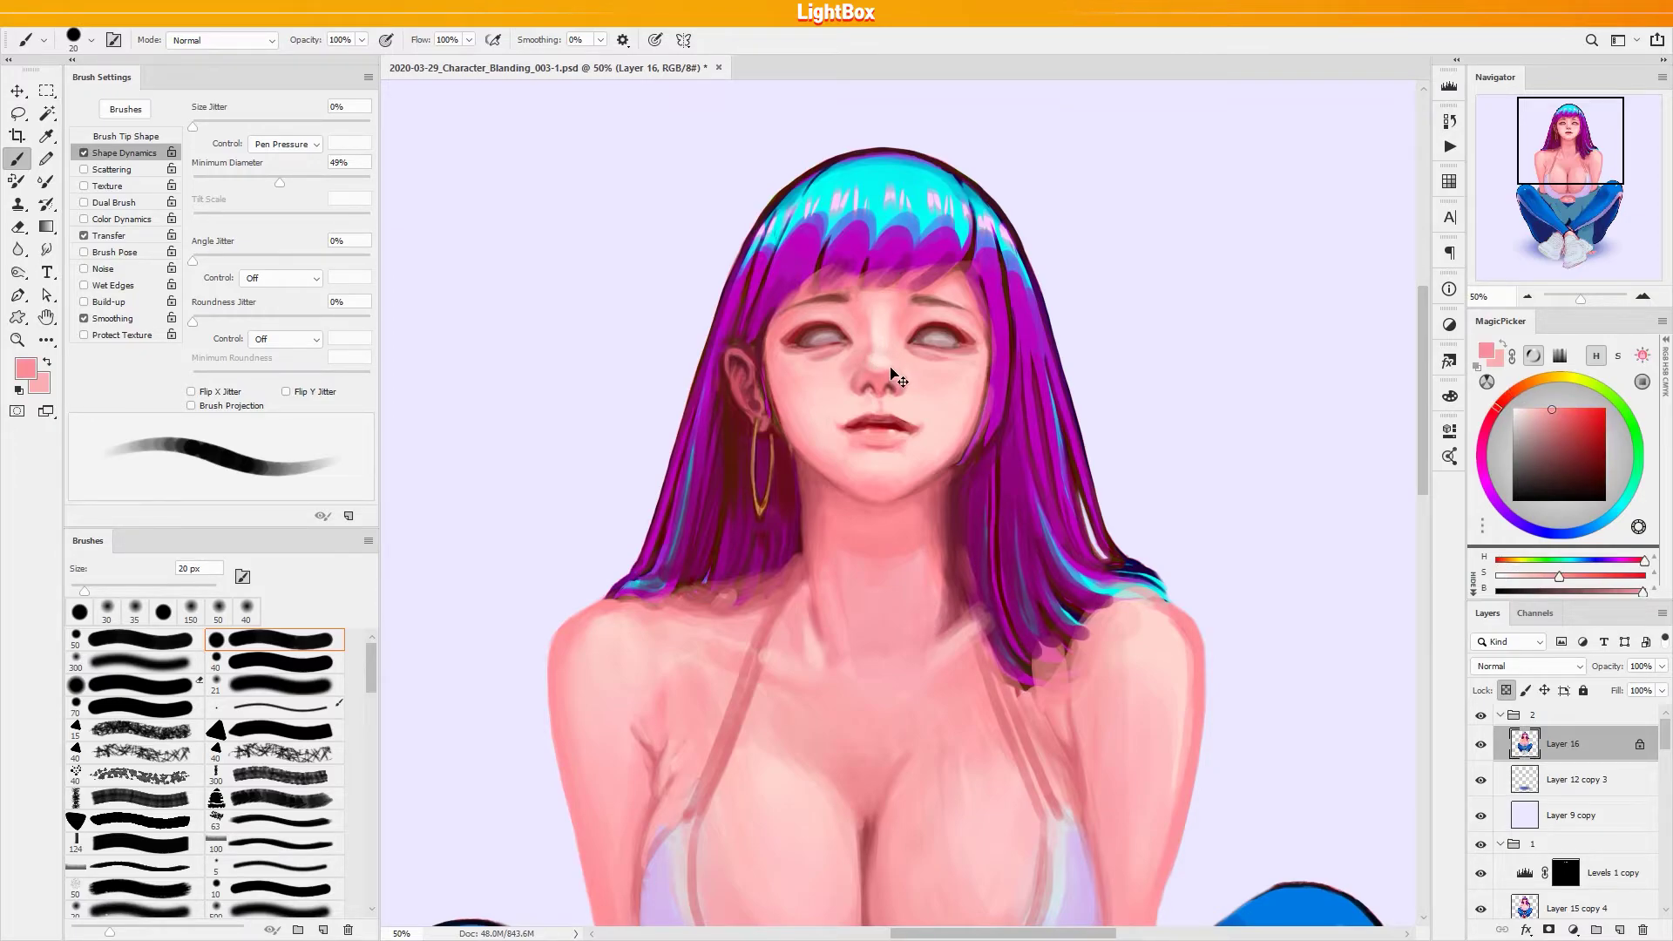
{"action": "left_click", "coordinate": [864, 363], "text": "alt"}
{"action": "left_click", "coordinate": [888, 348], "text": "alt"}
{"action": "left_click", "coordinate": [871, 320], "text": "alt"}
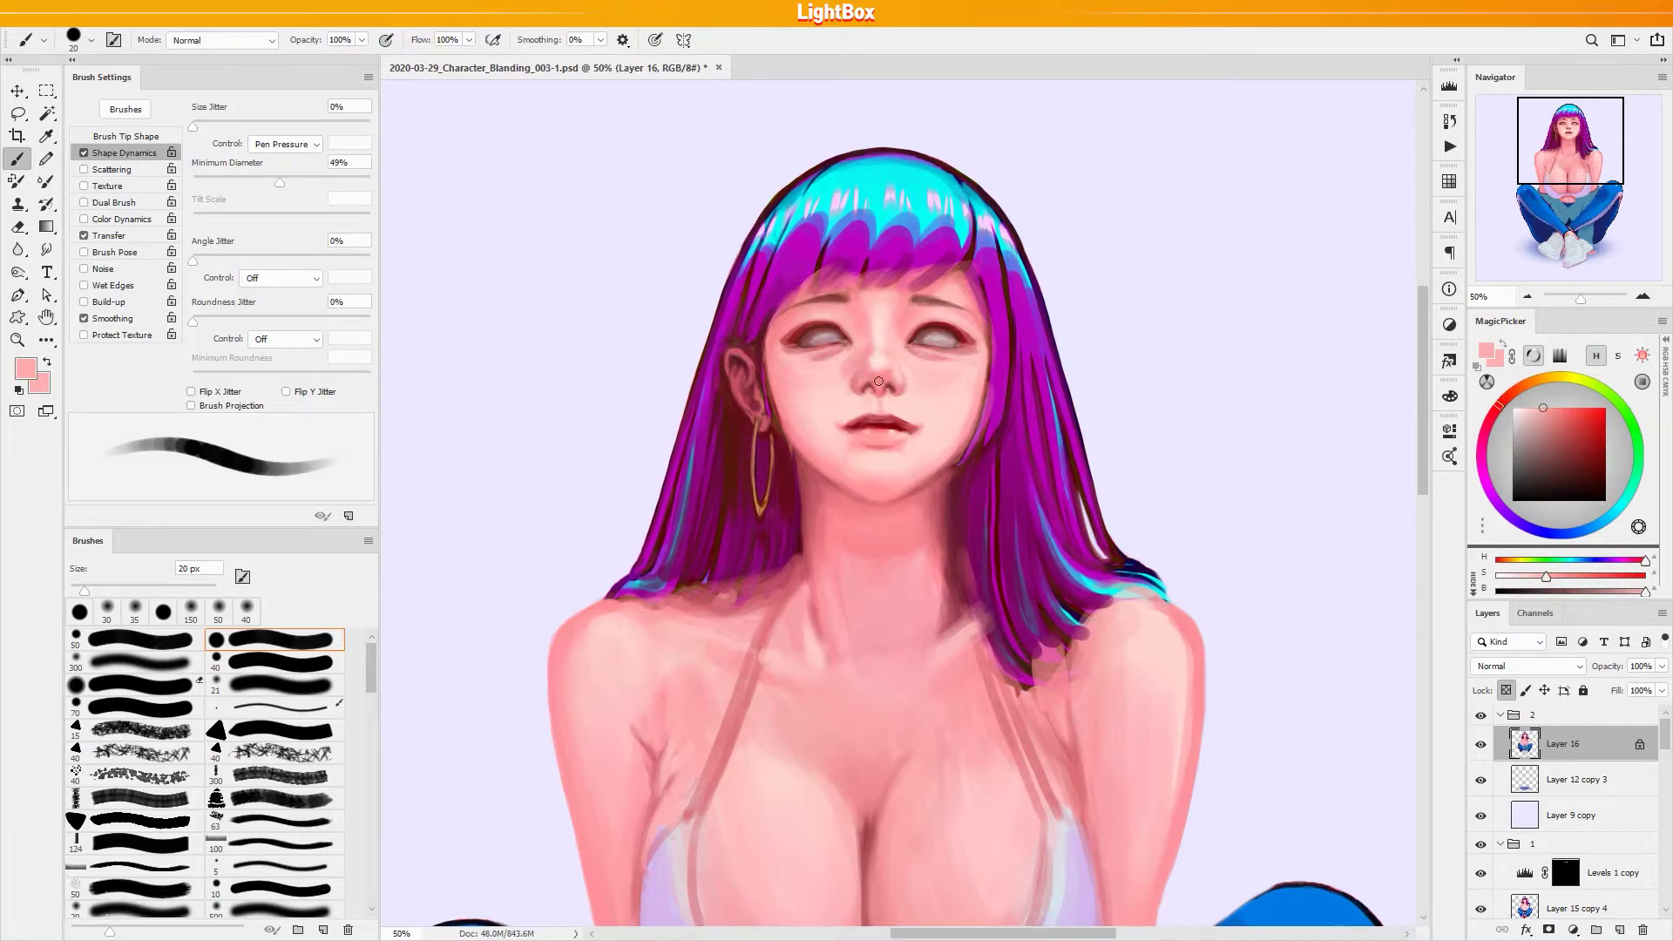
Refine the nostril wings and the underside of the nose tip with sampled pinks, using a 20 px brush
{"action": "left_click", "coordinate": [868, 363], "text": "alt"}
{"action": "left_click", "coordinate": [898, 380], "text": "alt"}
{"action": "left_click", "coordinate": [902, 365], "text": "alt"}
{"action": "left_click", "coordinate": [892, 368], "text": "alt"}
{"action": "left_click", "coordinate": [890, 377], "text": "alt"}
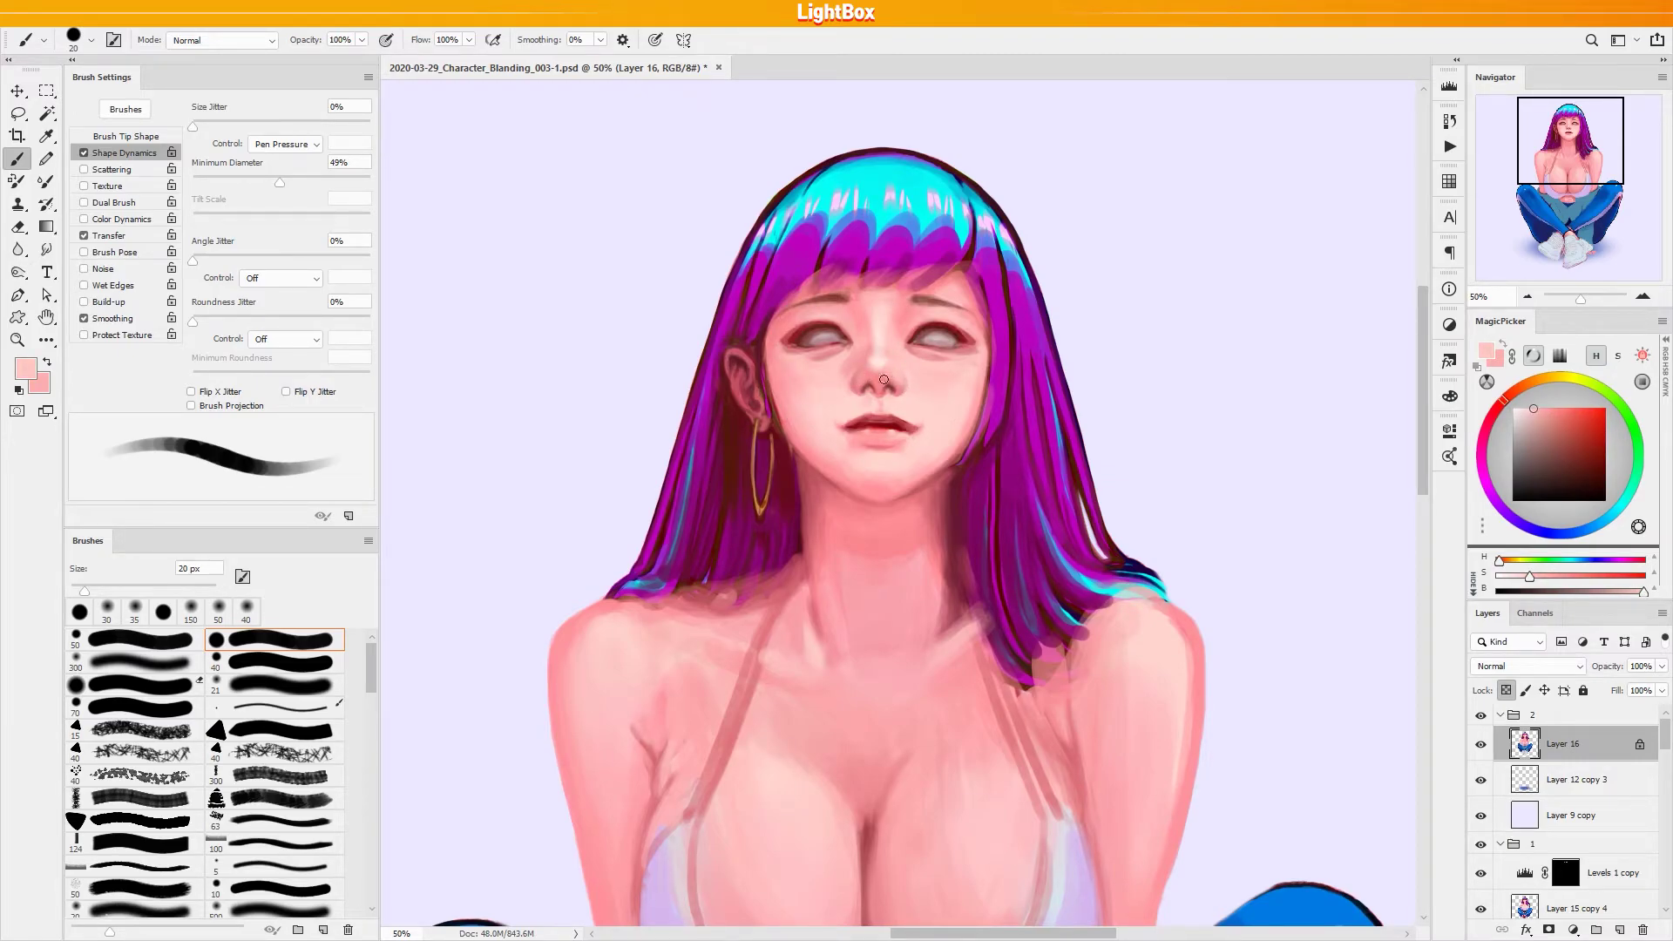
{"action": "left_click", "coordinate": [887, 376], "text": "alt"}
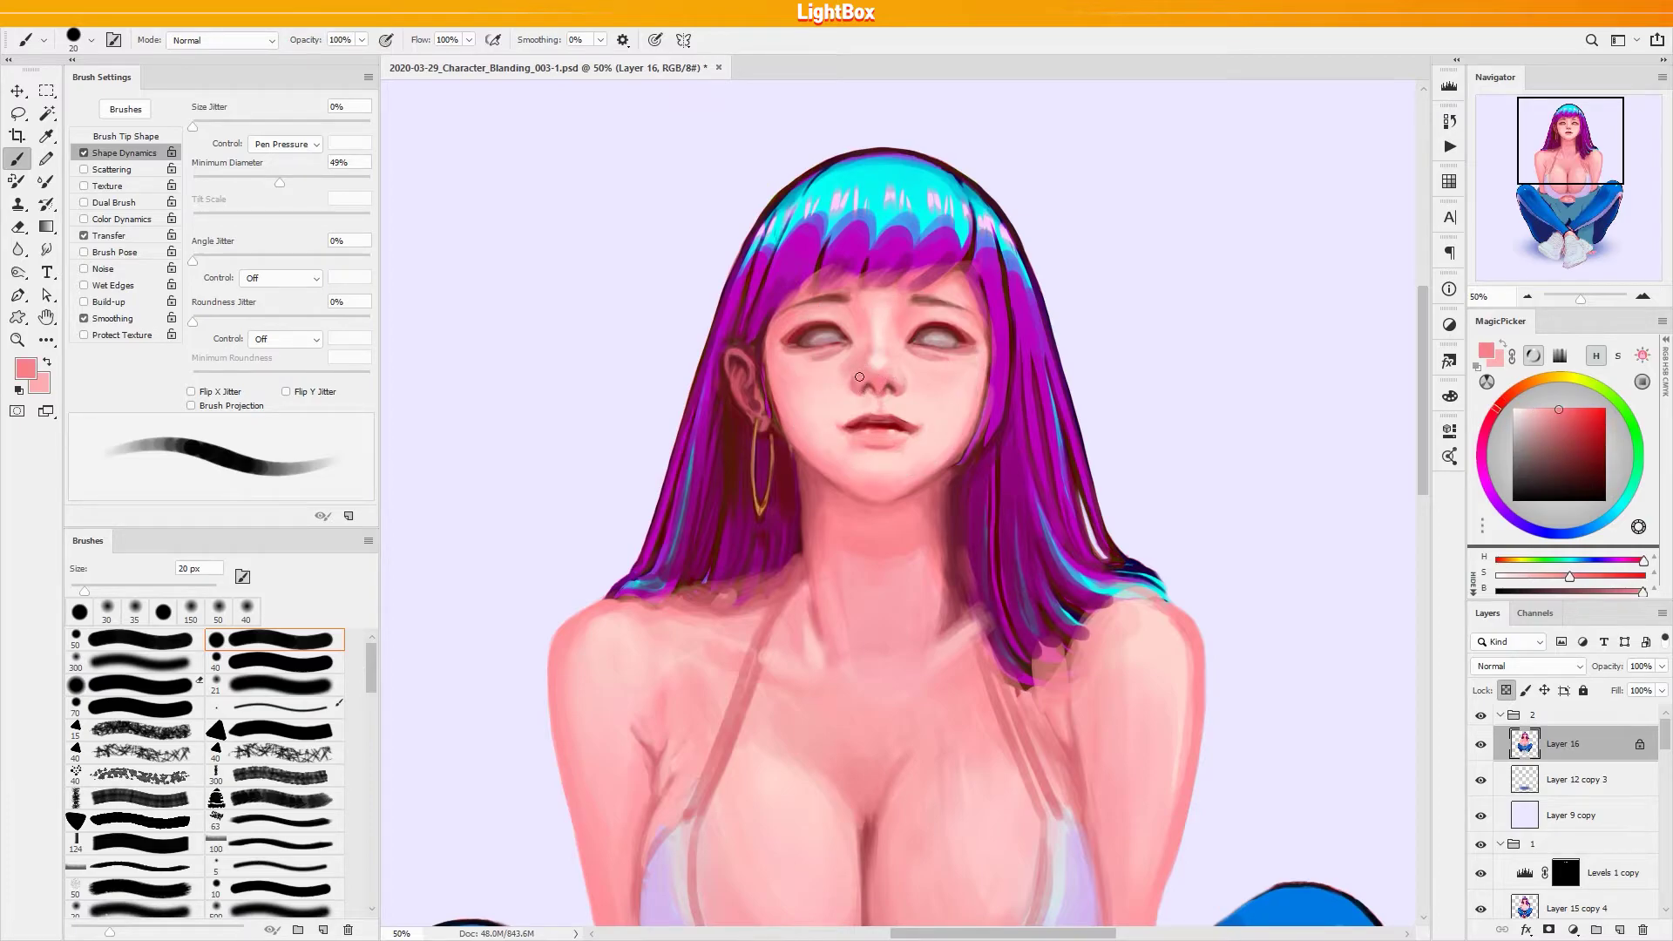
{"action": "left_click", "coordinate": [865, 376], "text": "alt"}
Brush a sampled very pale pink highlight down the lower nose bridge to the tip, using a 35 px brush
{"action": "left_click", "coordinate": [881, 363], "text": "alt"}
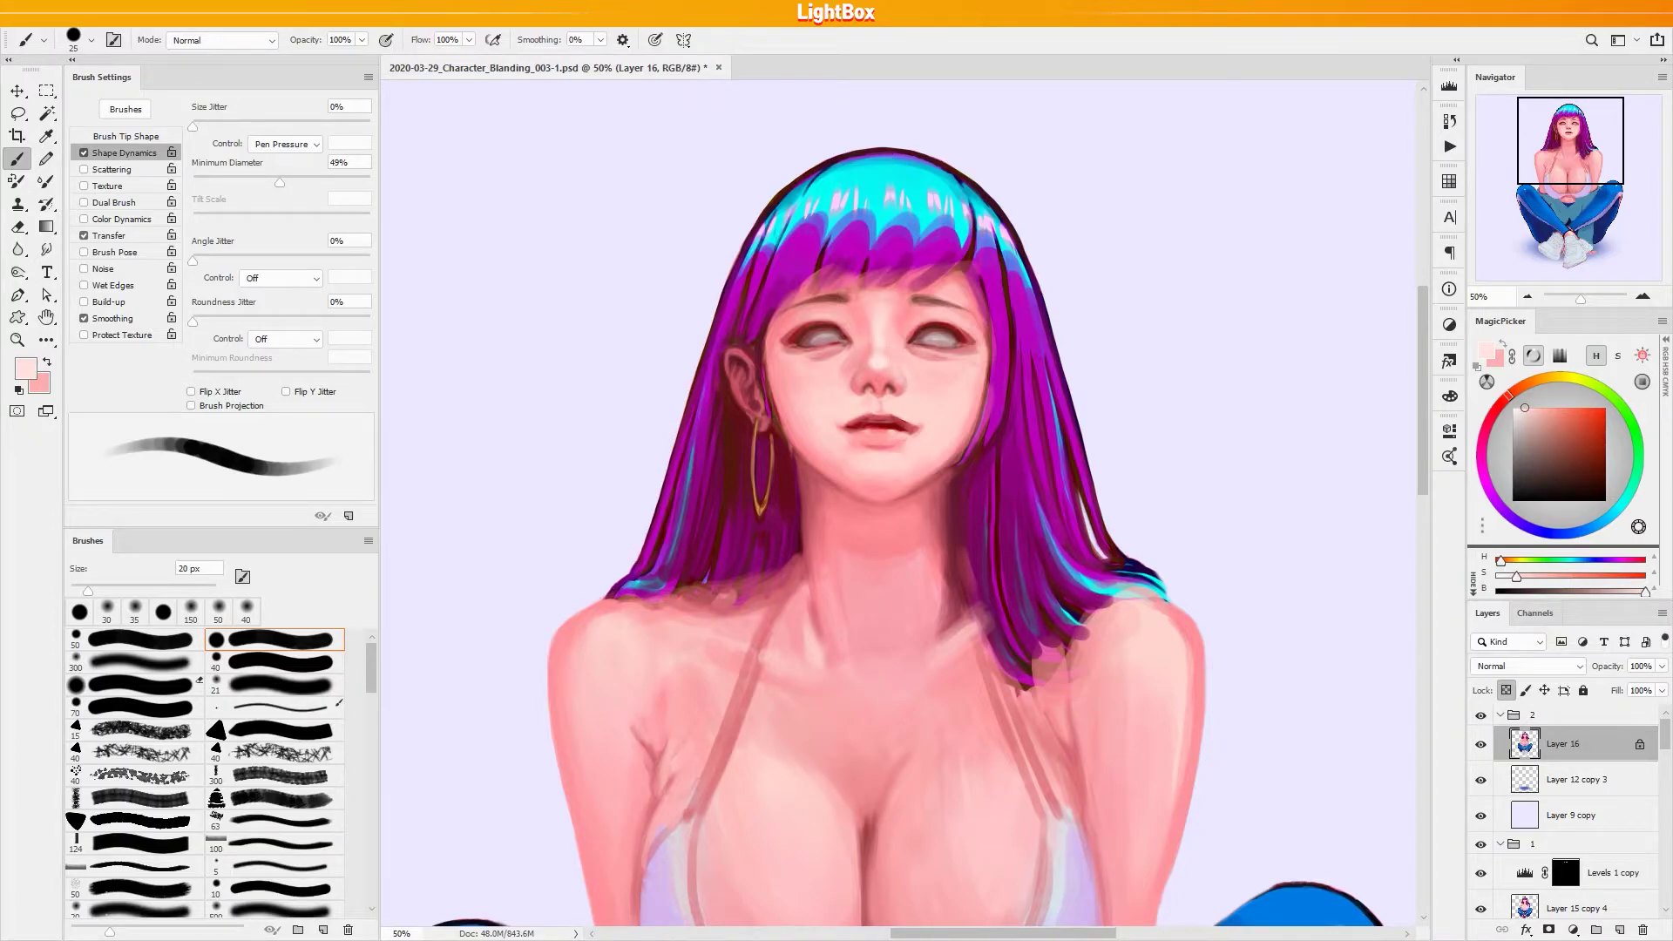
{"action": "key", "text": "bracketright"}
{"action": "key", "text": "bracketright"}
{"action": "key", "text": "bracketright"}
{"action": "left_click_drag", "start_coordinate": [880, 351], "coordinate": [885, 367]}
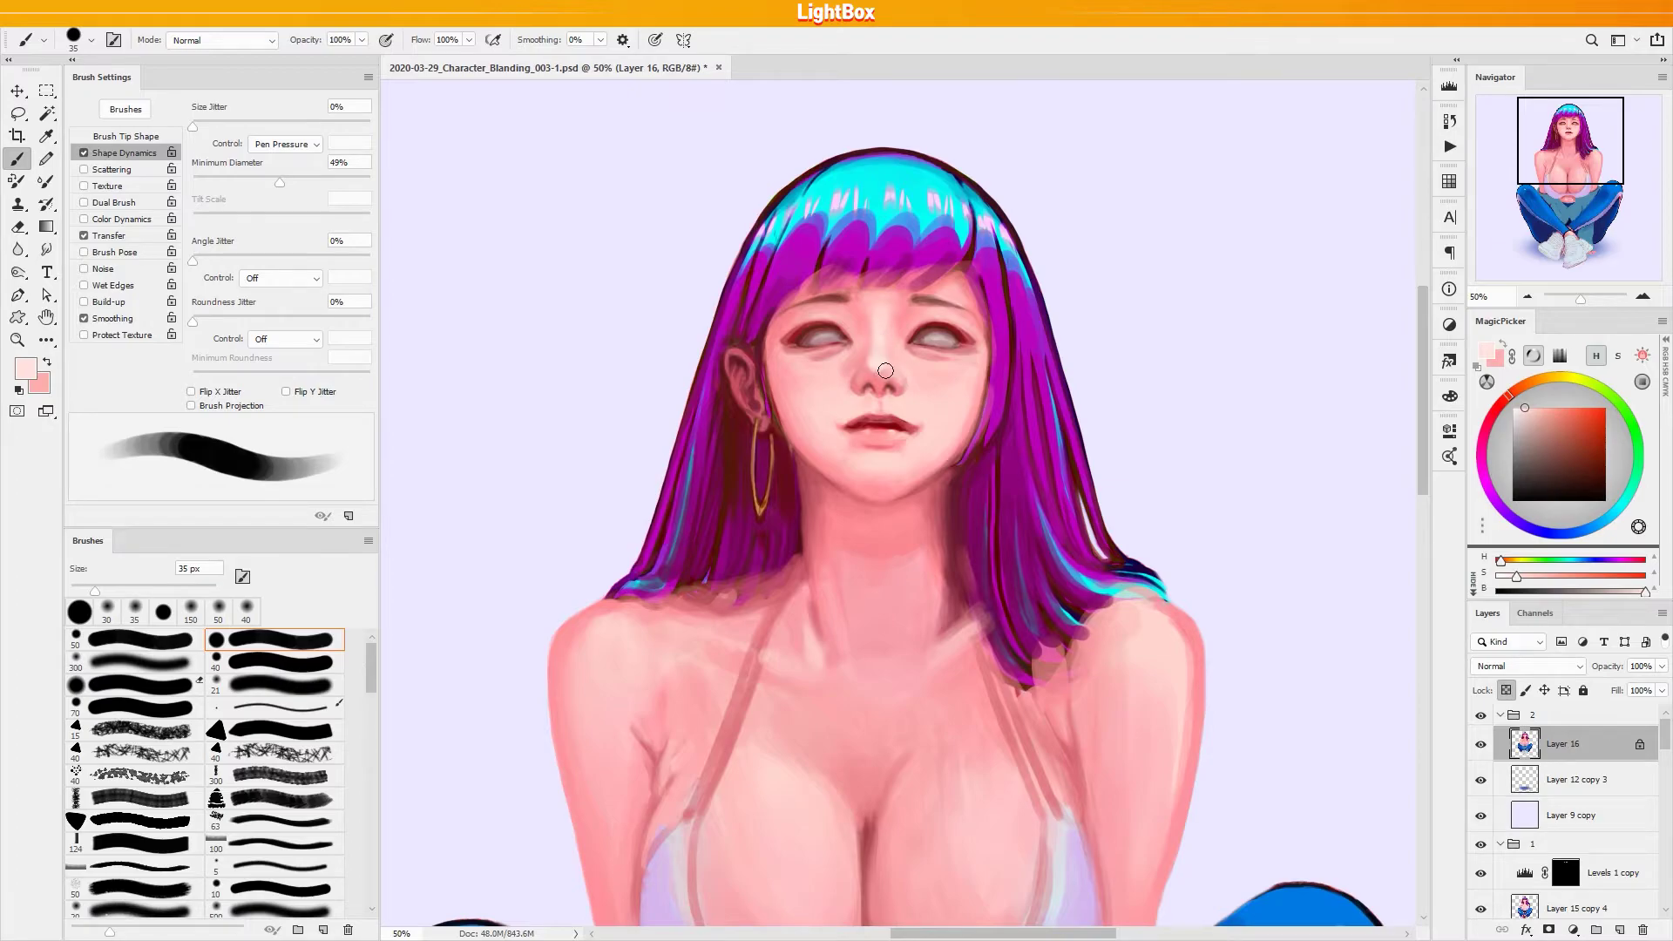
Shade the side of the nose beside the inner corner of the eye nearest the ear with sampled pinks, using 35 and 20 px brushes
{"action": "left_click", "coordinate": [846, 361], "text": "alt"}
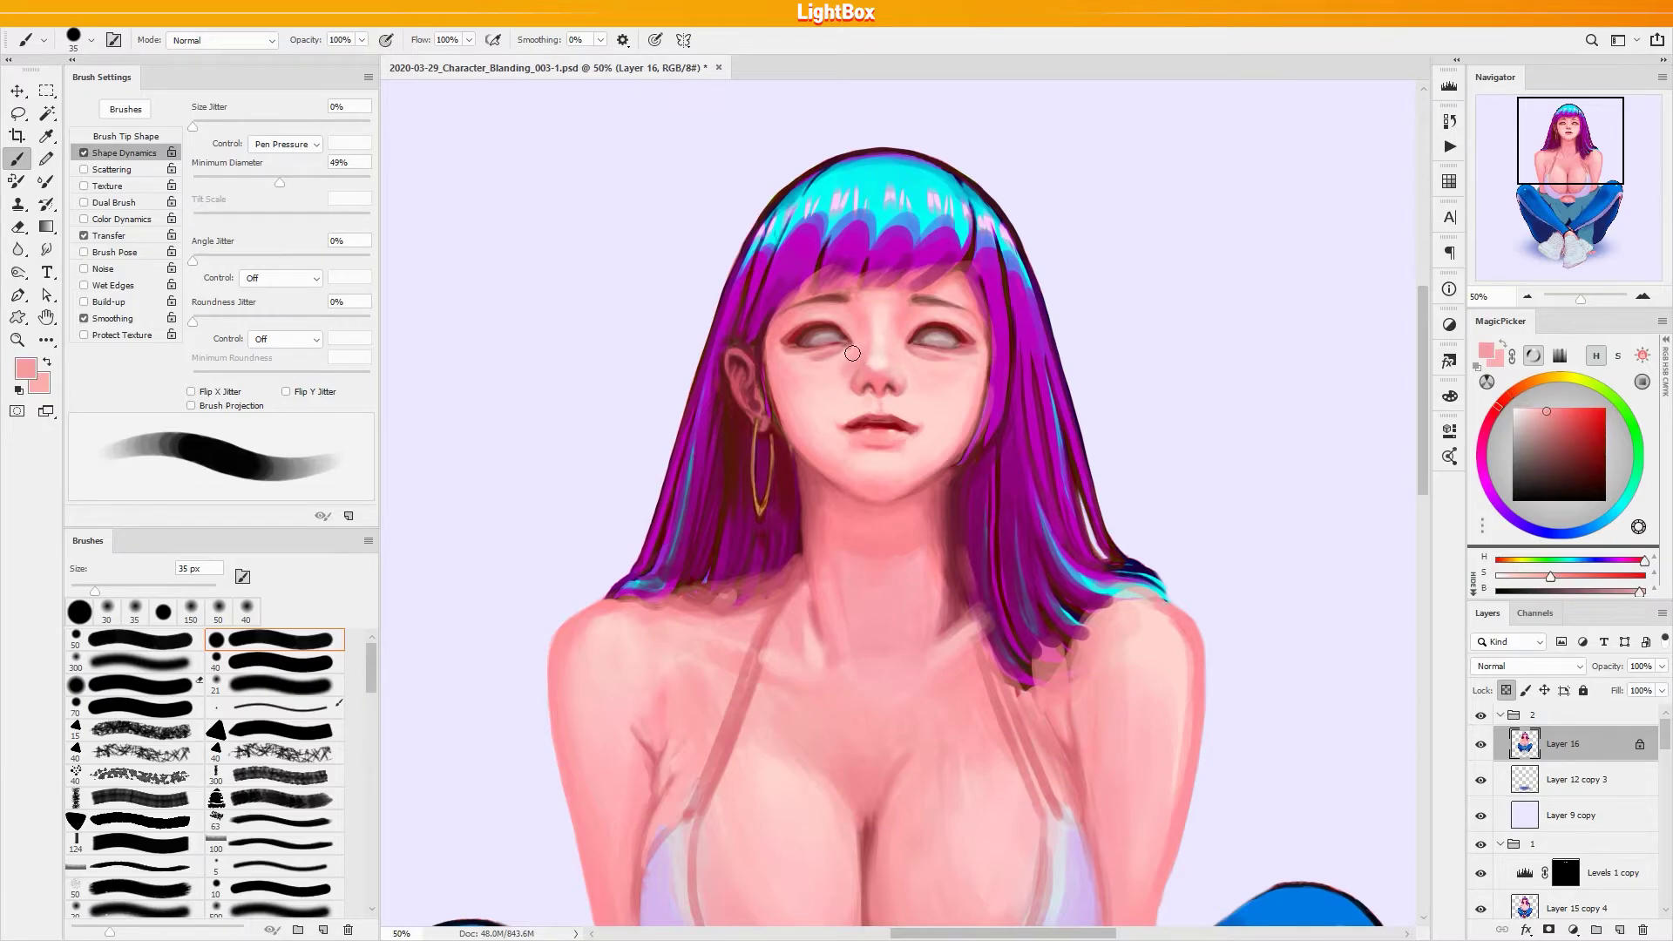
{"action": "key", "text": "bracketleft"}
{"action": "key", "text": "bracketleft"}
{"action": "key", "text": "bracketleft"}
{"action": "left_click", "coordinate": [858, 356], "text": "alt"}
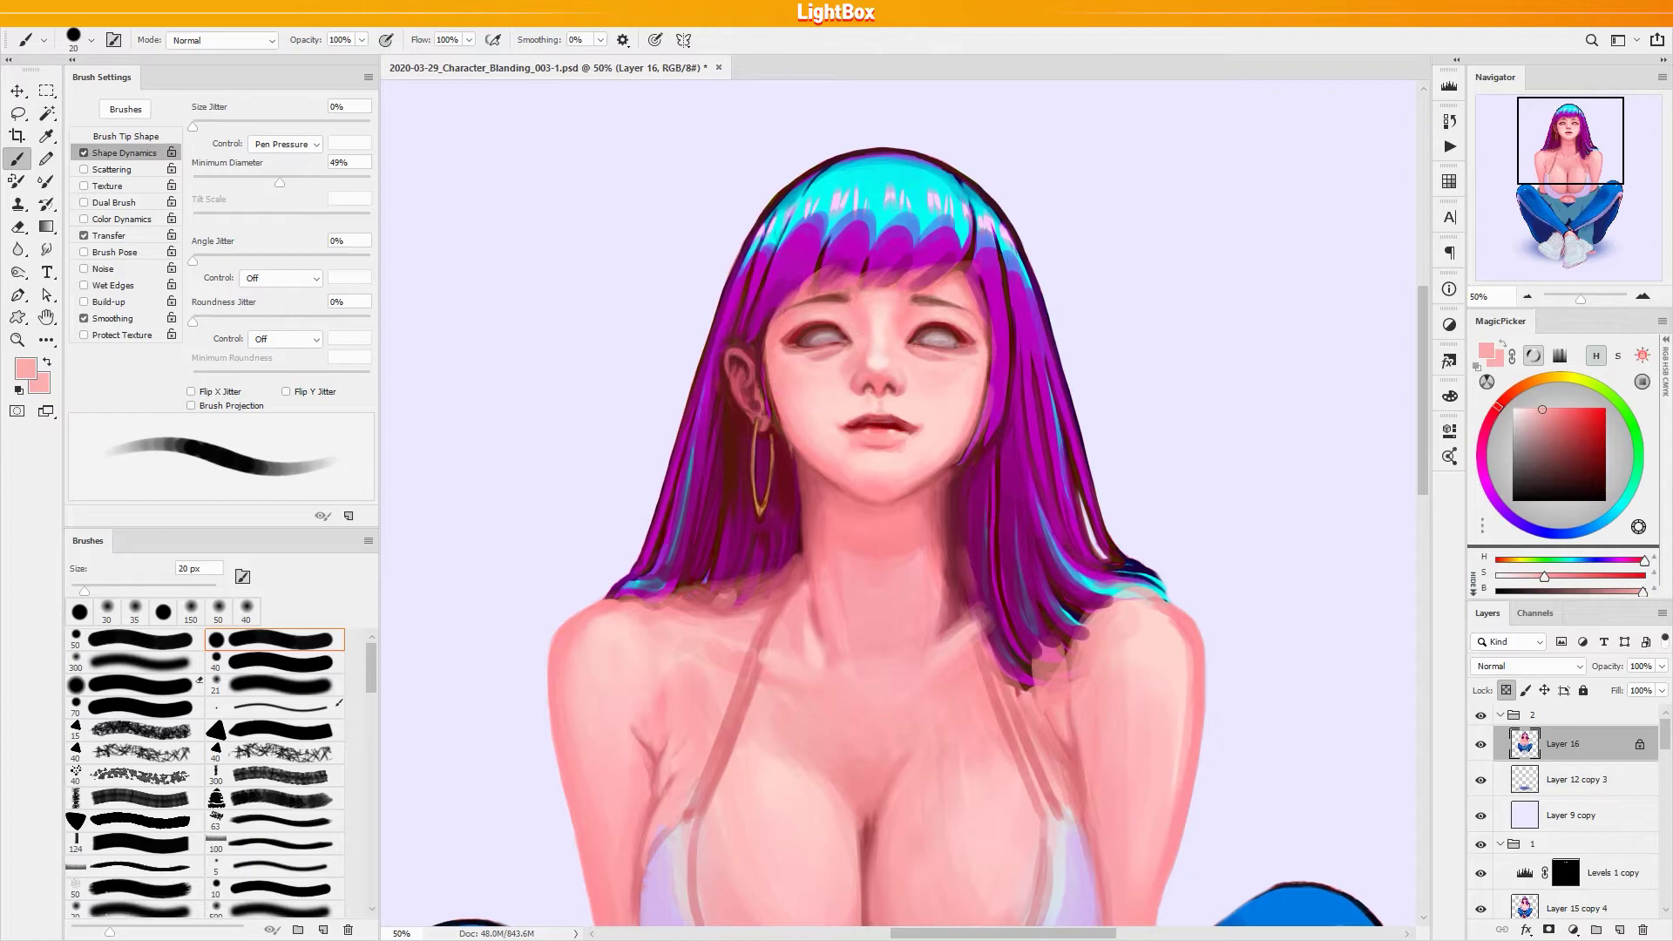
Blend both sides of the nose bridge between the eyes with sampled pinks, using a 20 px brush
{"action": "left_click", "coordinate": [904, 317], "text": "alt"}
{"action": "left_click", "coordinate": [905, 312], "text": "alt"}
{"action": "left_click", "coordinate": [874, 346], "text": "alt"}
{"action": "left_click", "coordinate": [859, 353], "text": "alt"}
{"action": "left_click", "coordinate": [852, 365], "text": "alt"}
Smooth the skin under the inner corner of the eye nearest the ear with sampled pinks, using 30 and 20 px brushes
{"action": "key", "text": "bracketright"}
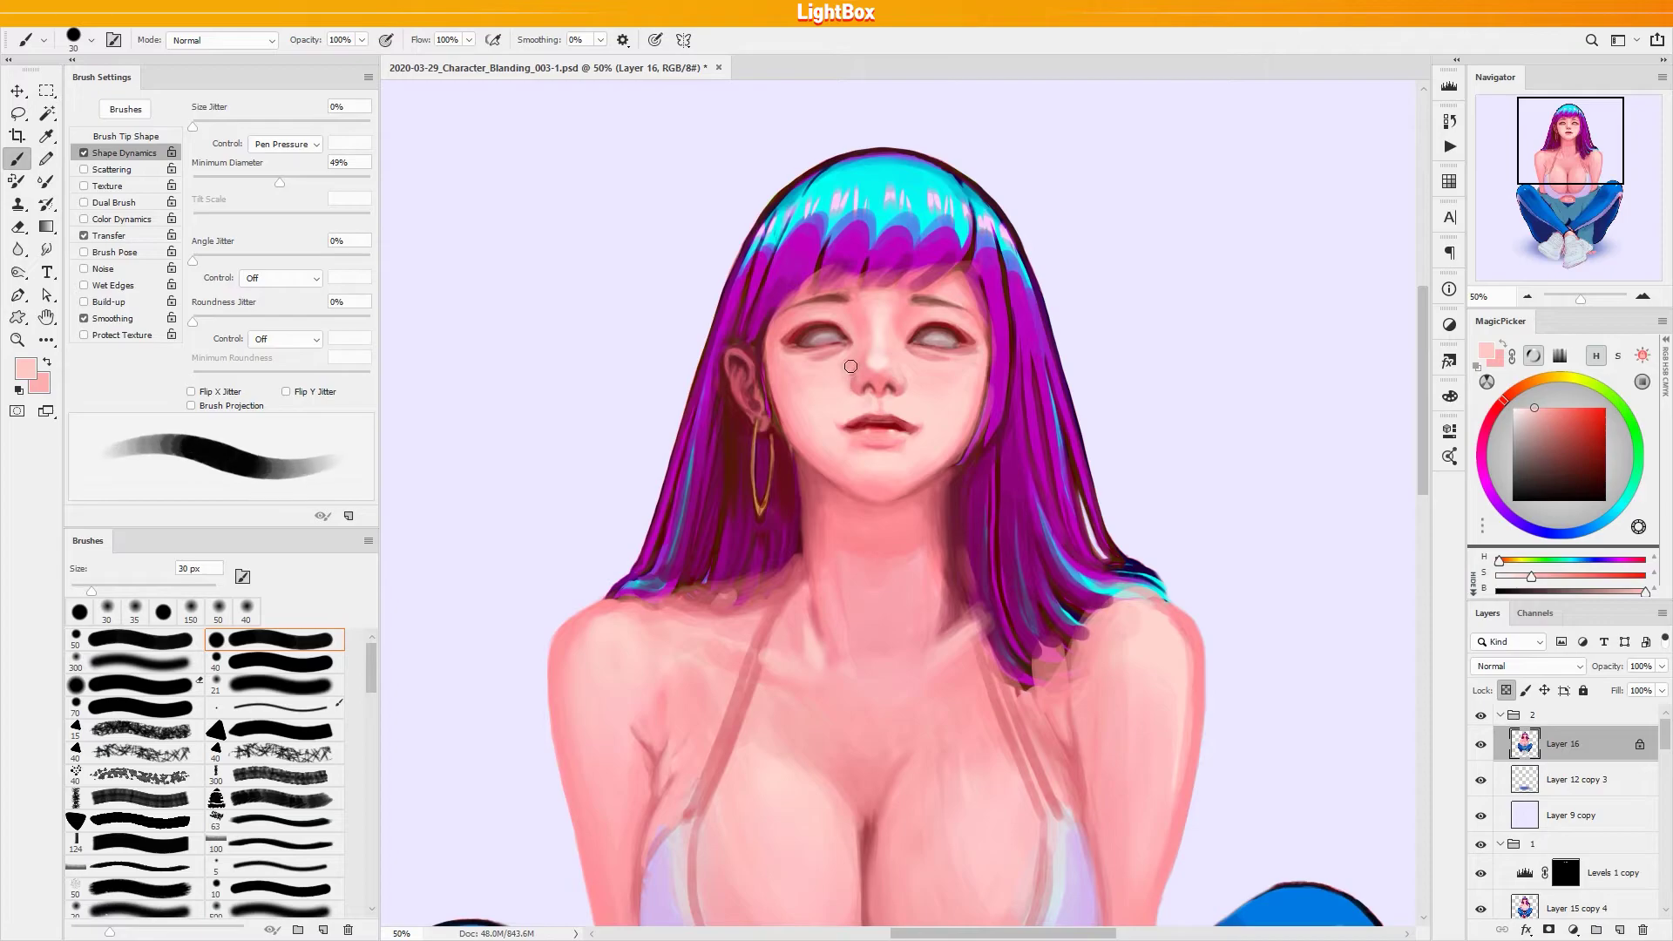
{"action": "left_click", "coordinate": [848, 355], "text": "alt"}
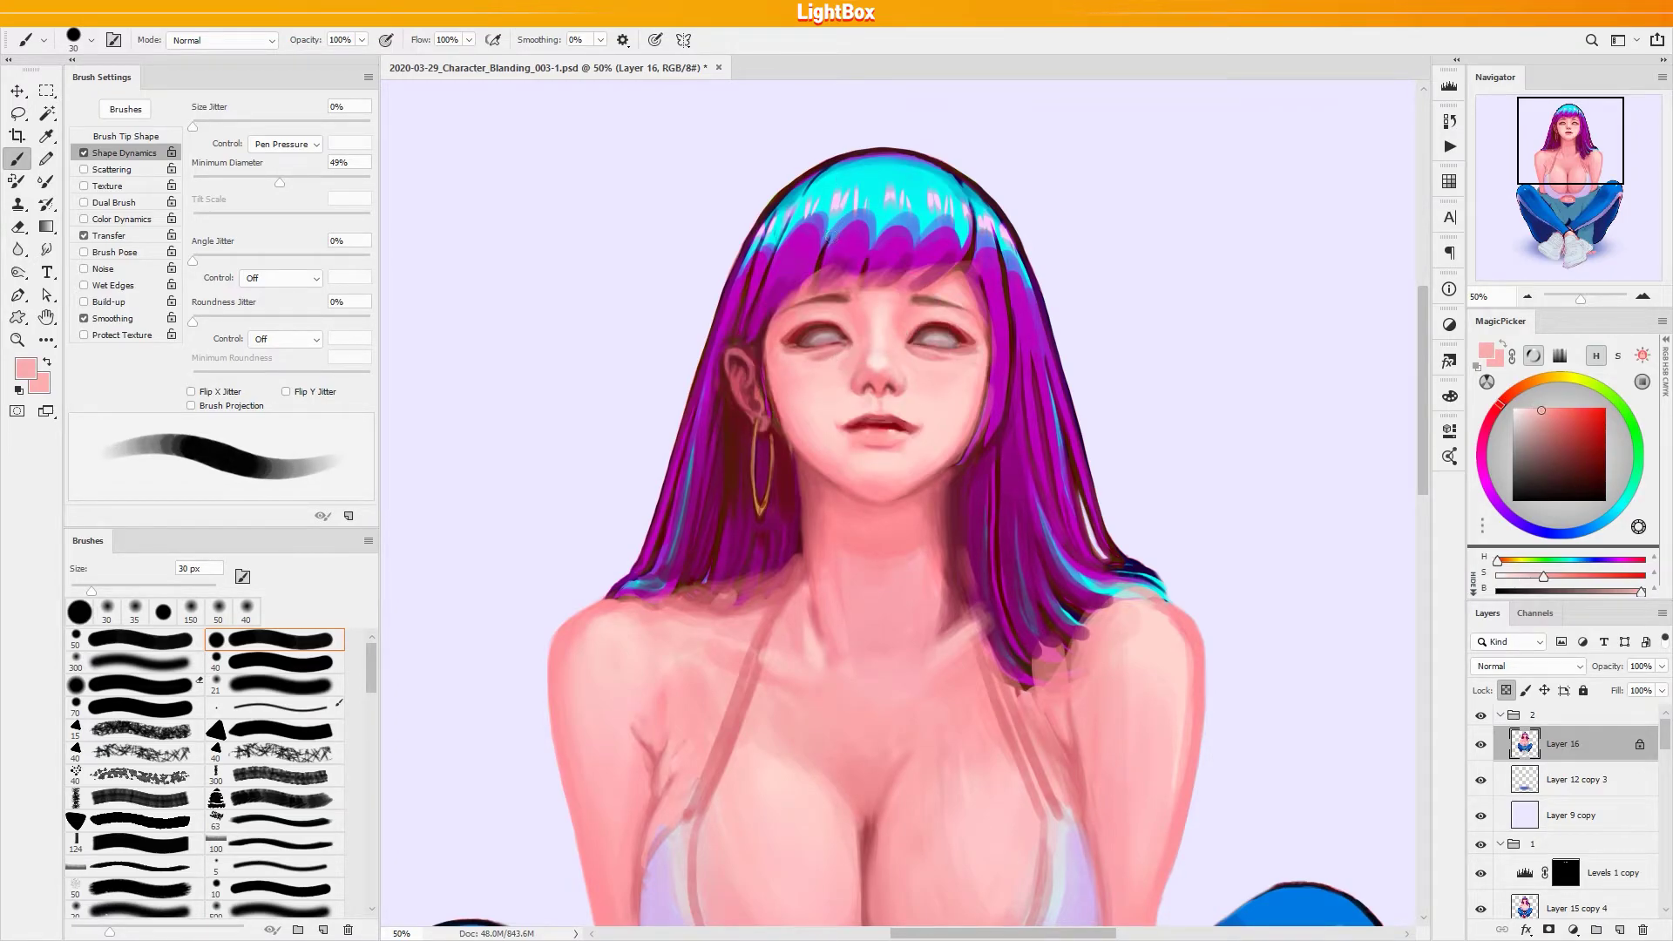
{"action": "key", "text": "bracketleft"}
{"action": "key", "text": "bracketleft"}
{"action": "left_click", "coordinate": [852, 352], "text": "alt"}
{"action": "key", "text": "bracketright"}
{"action": "left_click", "coordinate": [840, 365], "text": "alt"}
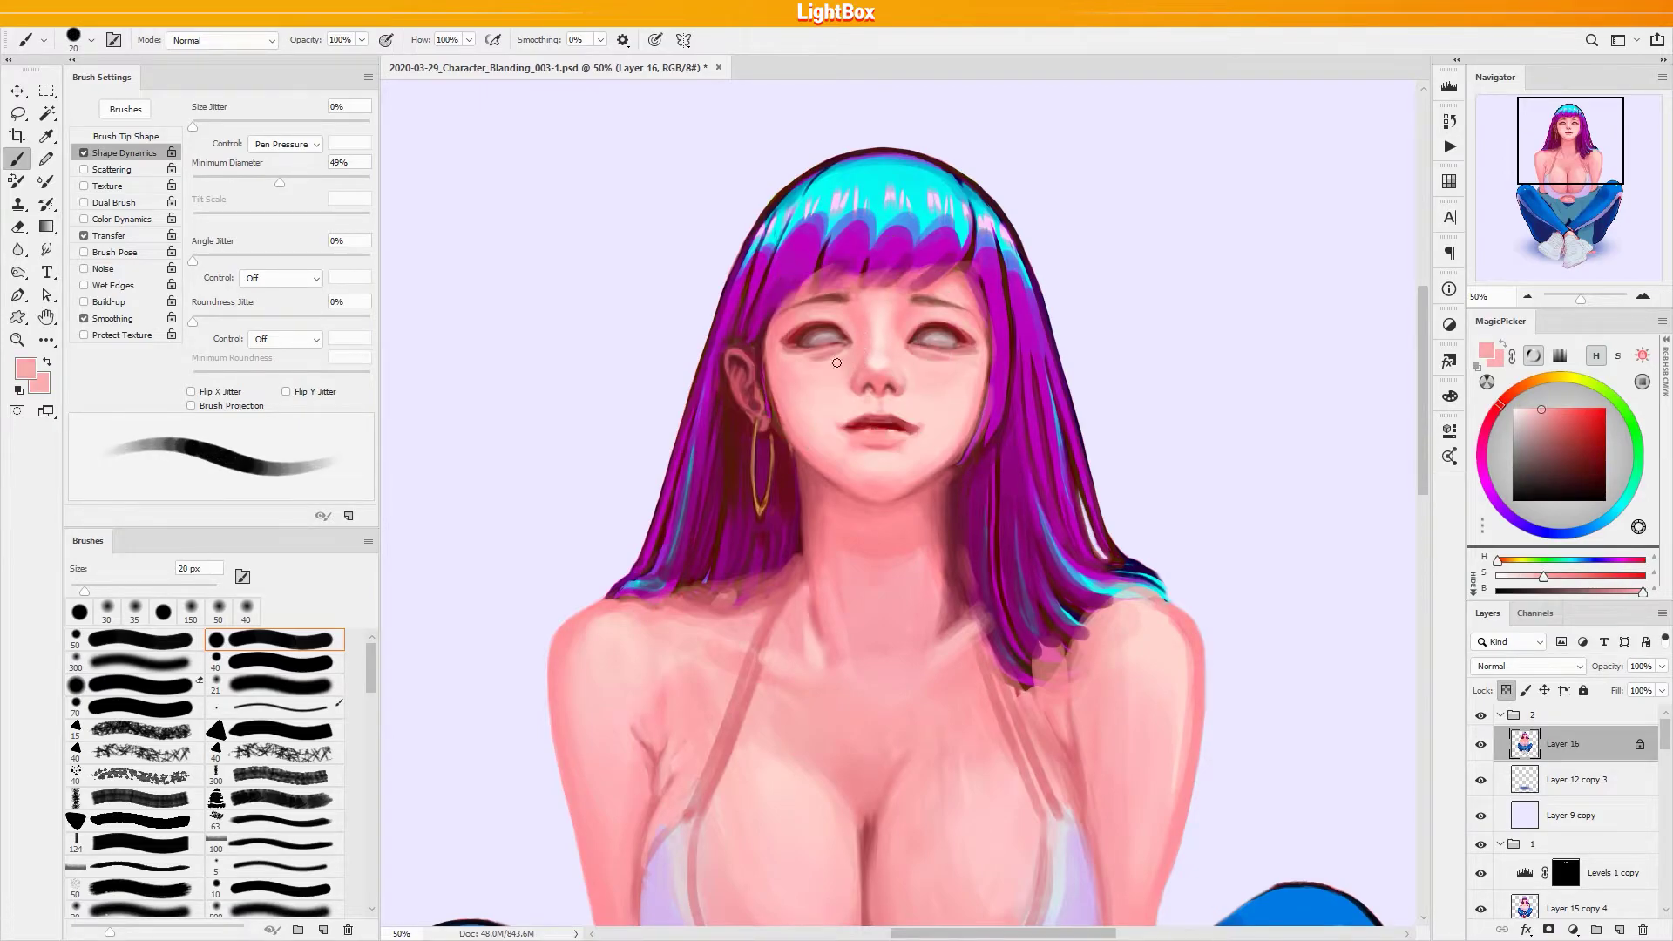
Blend the upper cheek beside the nose on the ear side with sampled pinks, using a 20 px brush
{"action": "left_click", "coordinate": [863, 323], "text": "alt"}
{"action": "left_click", "coordinate": [847, 368], "text": "alt"}
{"action": "left_click", "coordinate": [829, 369], "text": "alt"}
{"action": "left_click", "coordinate": [877, 383], "text": "alt"}
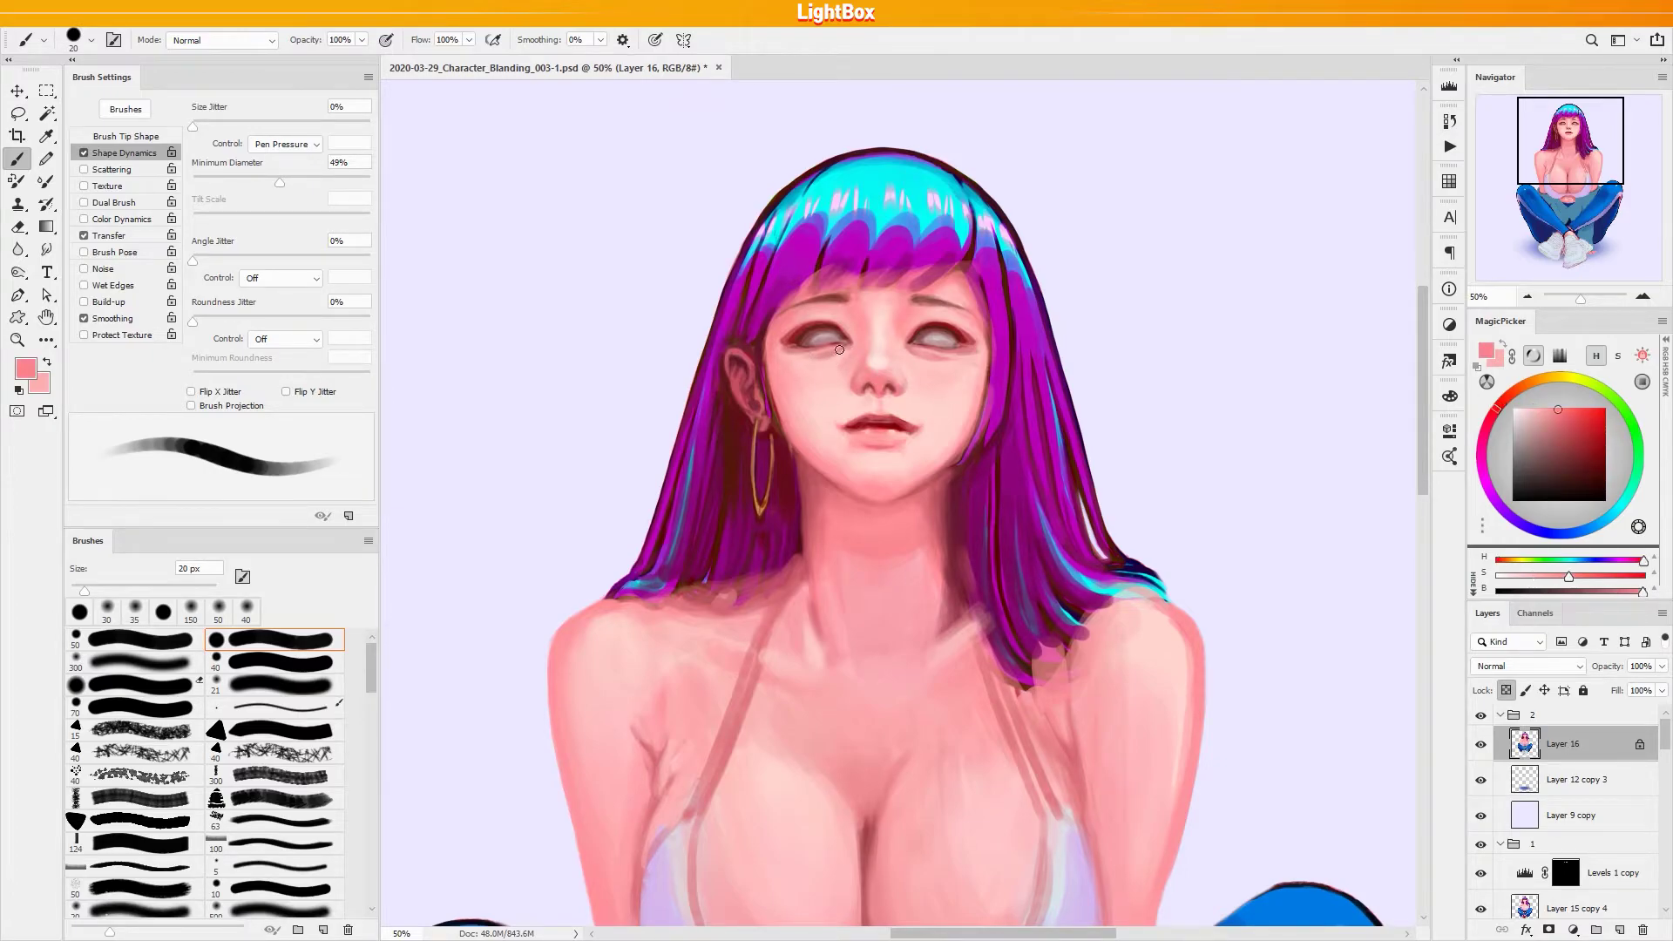
Even out the skin below both eyes with sampled light pinks, using a 20 px brush
{"action": "left_click", "coordinate": [784, 355], "text": "alt"}
{"action": "left_click", "coordinate": [798, 354], "text": "alt"}
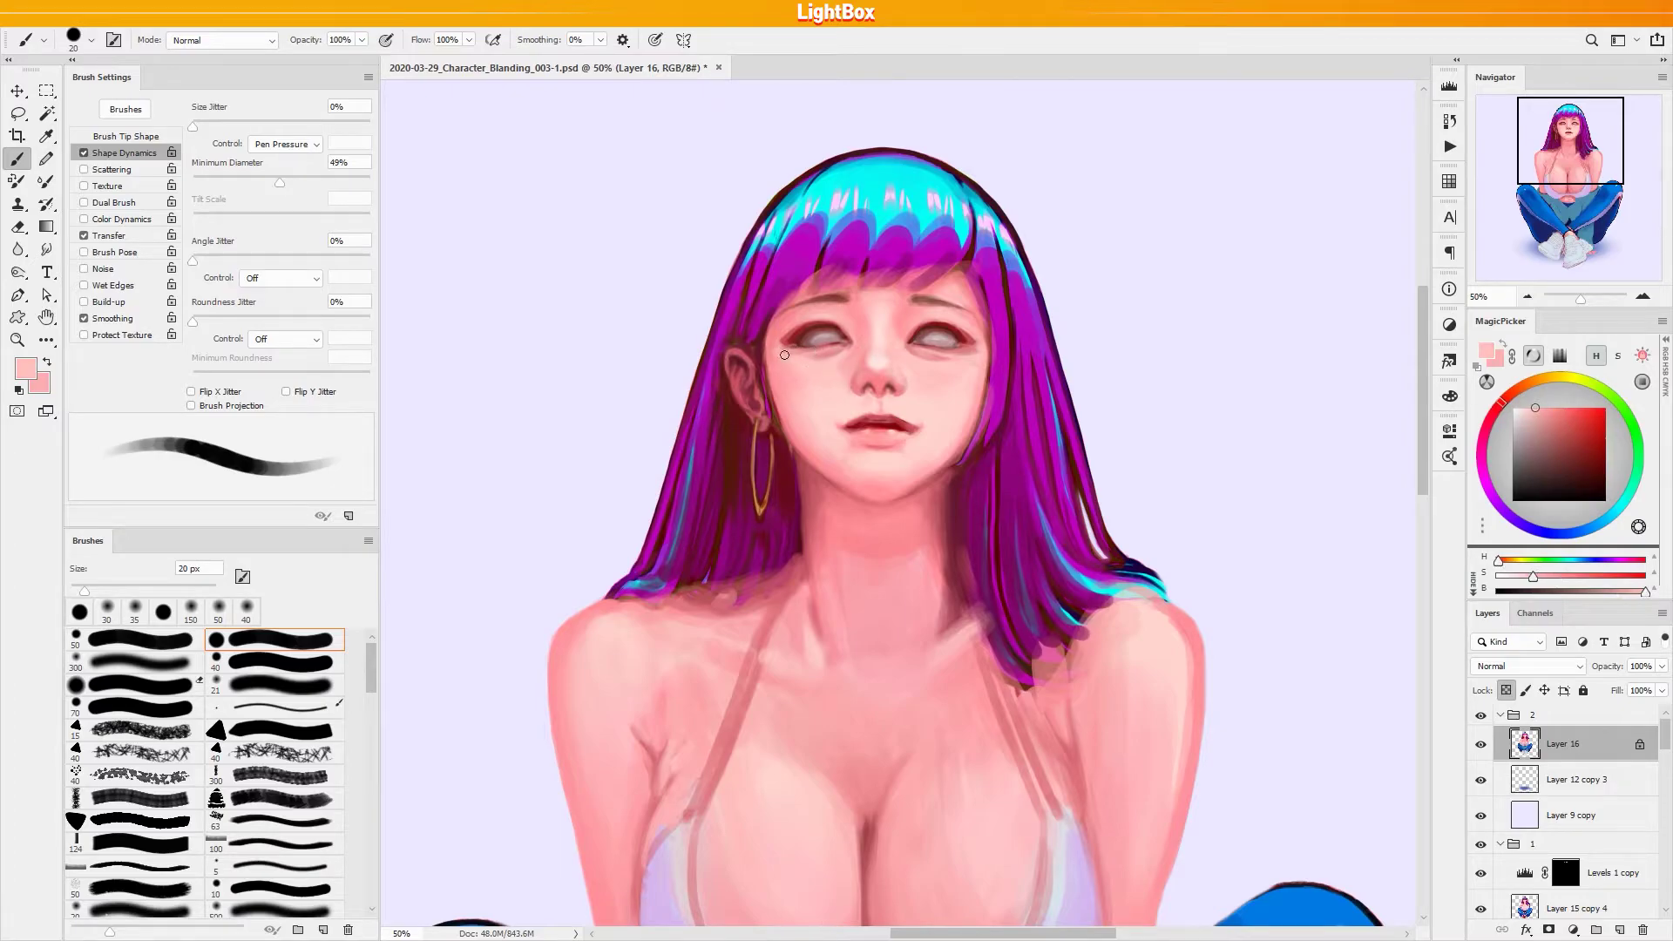
{"action": "left_click", "coordinate": [935, 366], "text": "alt"}
{"action": "left_click", "coordinate": [954, 359], "text": "alt"}
Smooth the cheek below the eye farther from the ear with sampled light pinks, using 35 and 45 px brushes
{"action": "key", "text": "bracketright"}
{"action": "key", "text": "bracketright"}
{"action": "key", "text": "bracketright"}
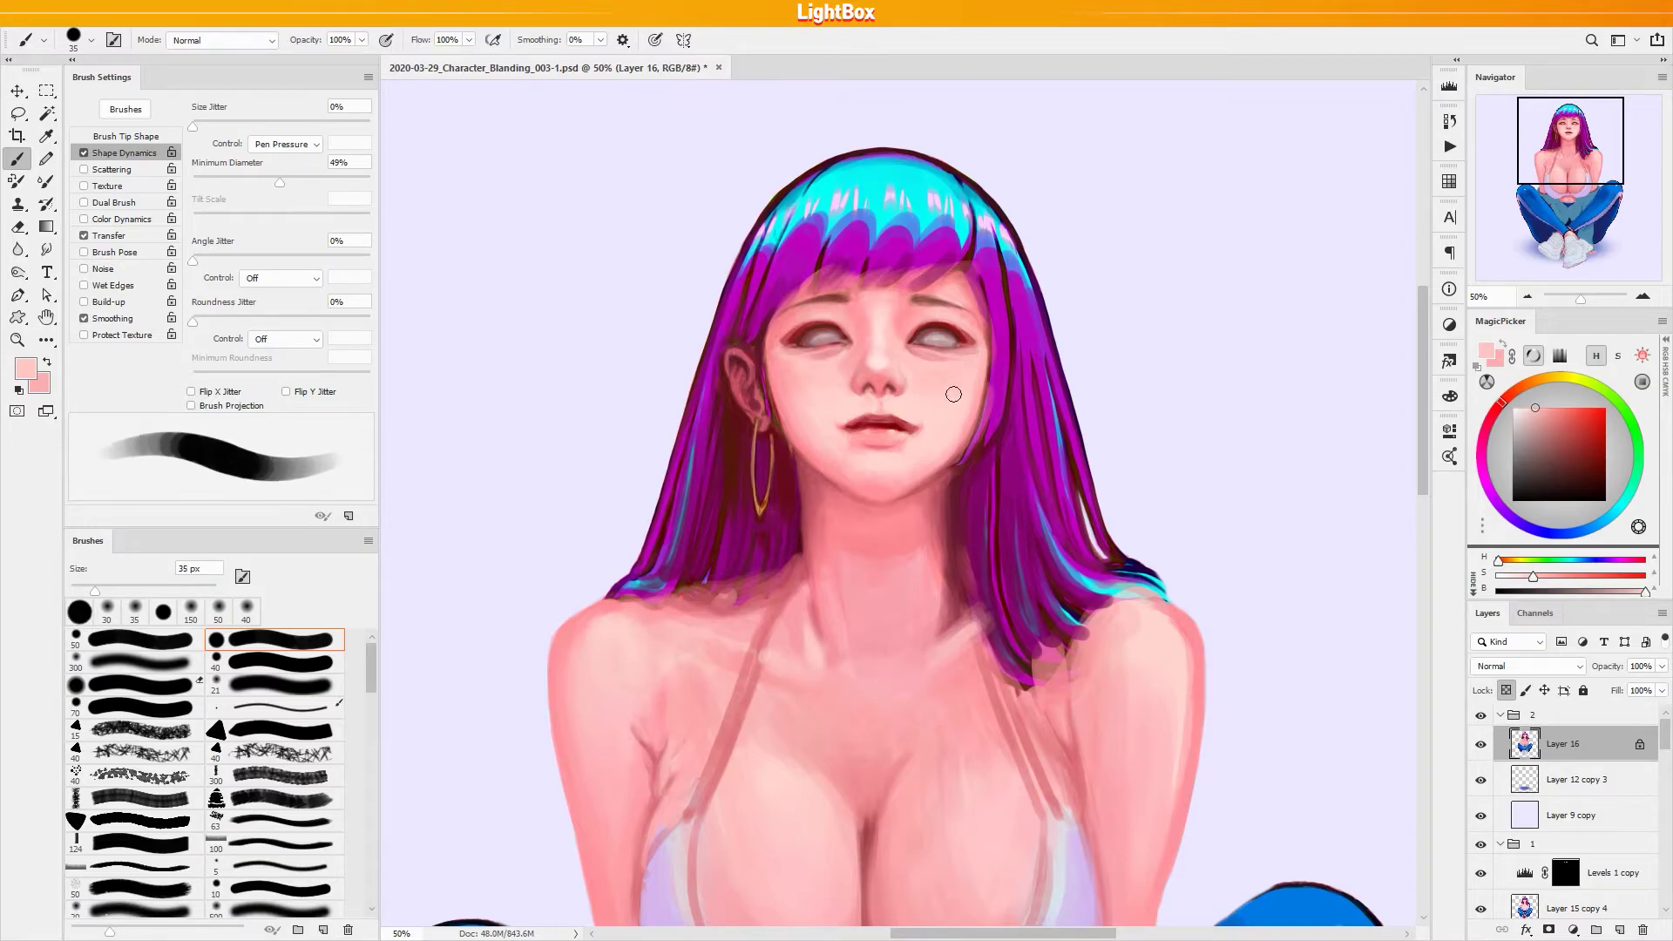
{"action": "left_click", "coordinate": [924, 385], "text": "alt"}
{"action": "left_click", "coordinate": [918, 363], "text": "alt"}
Soften the inner corner of the eye farther from the ear with sampled light pink, using a 15 px brush
{"action": "key", "text": "bracketleft"}
{"action": "key", "text": "bracketleft"}
{"action": "key", "text": "bracketleft"}
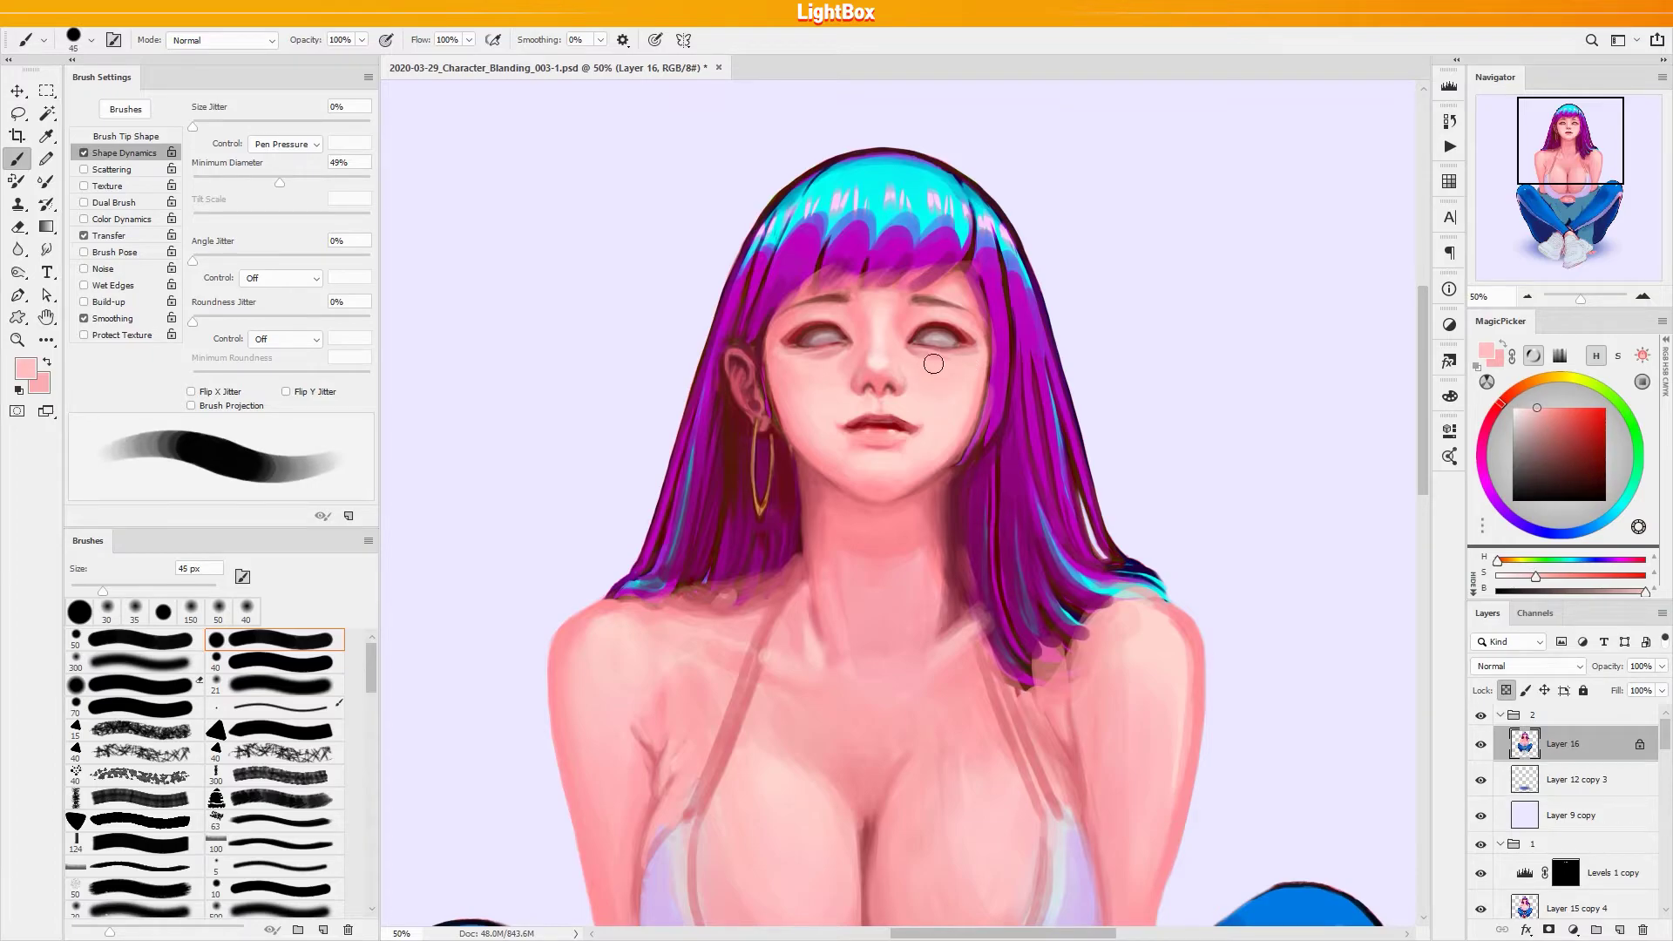
{"action": "left_click", "coordinate": [912, 353], "text": "alt"}
{"action": "key", "text": "bracketright"}
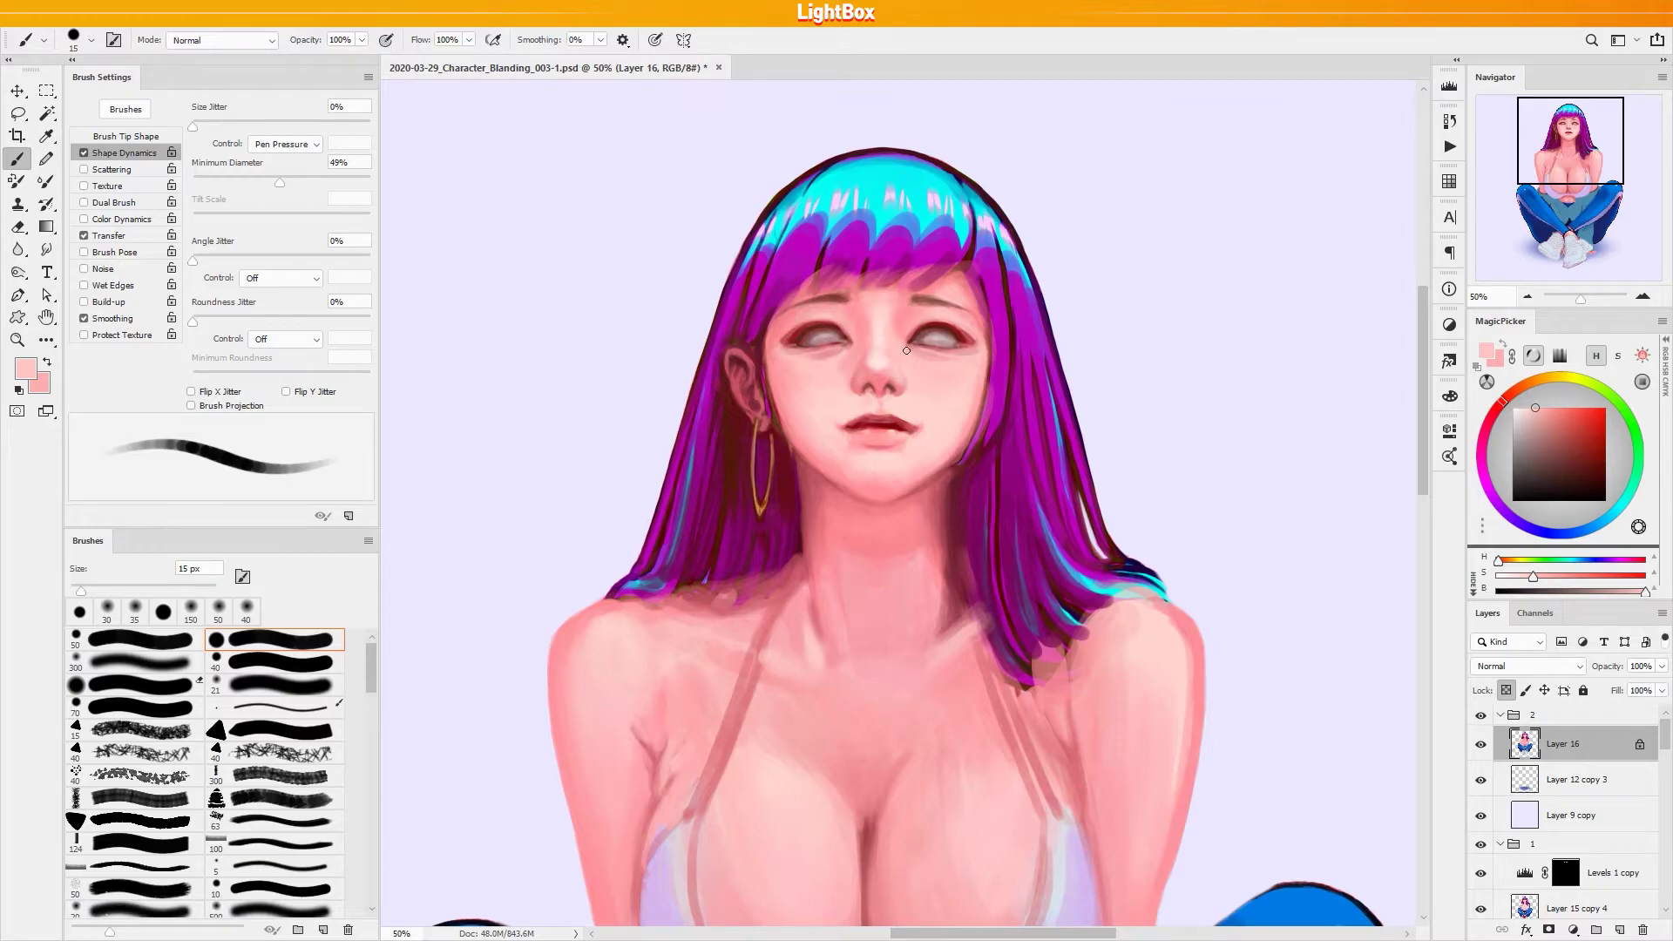
Refine the lower eyelid and brow tail on the ear side with sampled pinks and reddish browns, using a 15 px brush
{"action": "left_click", "coordinate": [855, 345], "text": "alt"}
{"action": "left_click", "coordinate": [848, 348], "text": "alt"}
{"action": "left_click", "coordinate": [844, 345], "text": "alt"}
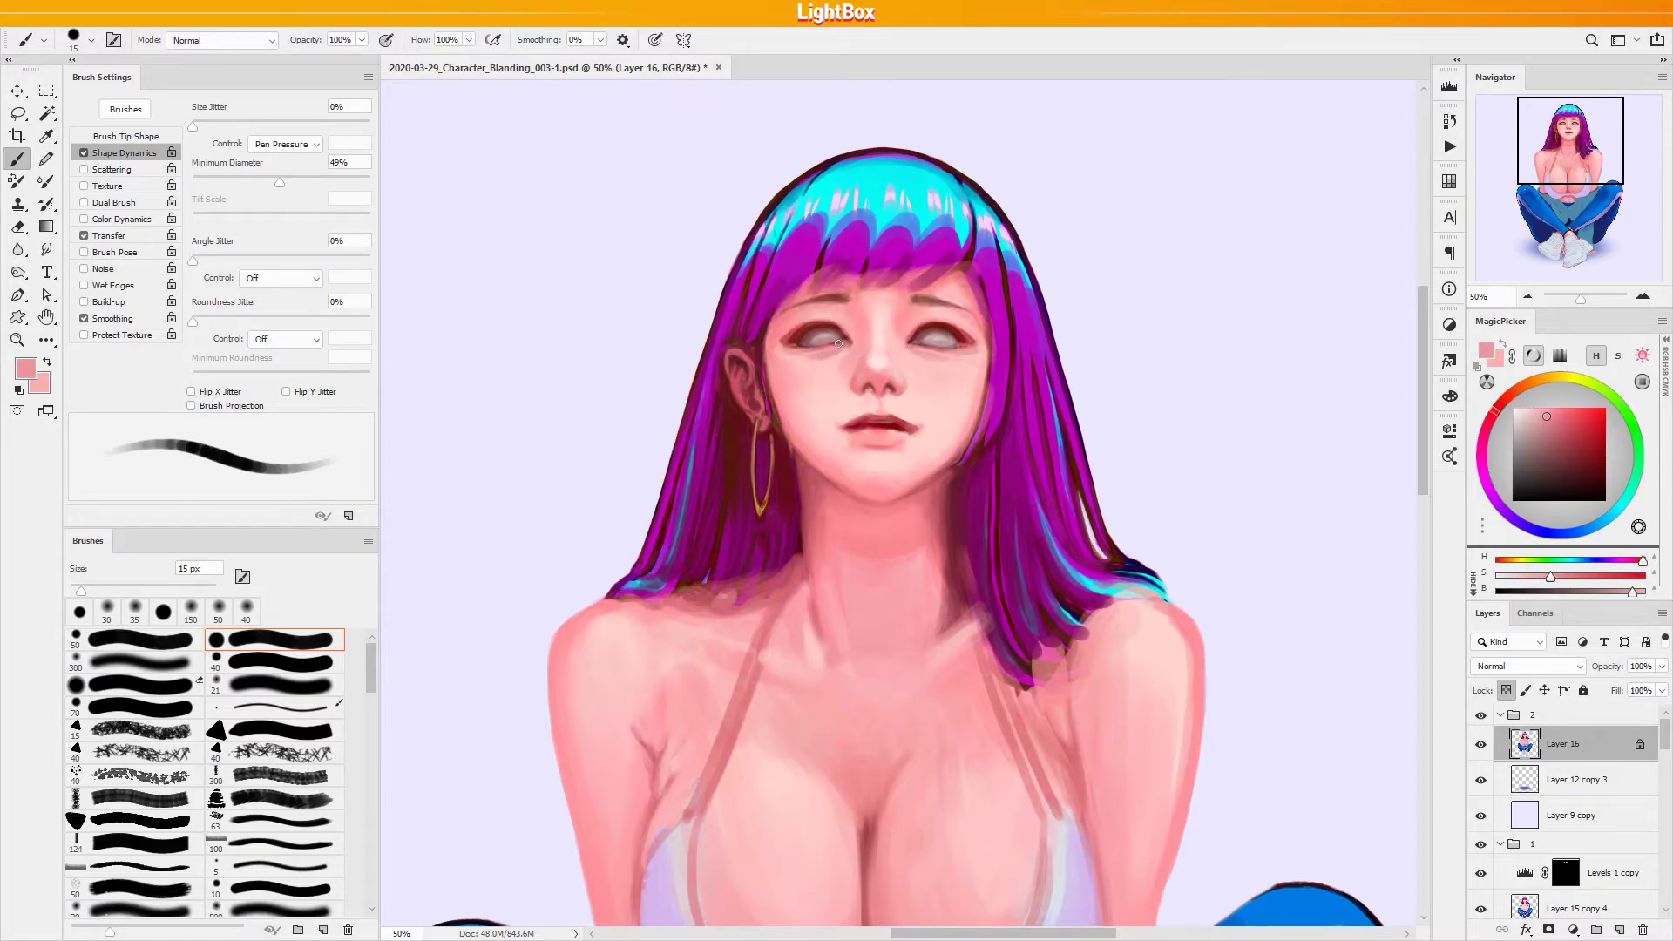
{"action": "left_click", "coordinate": [820, 348], "text": "alt"}
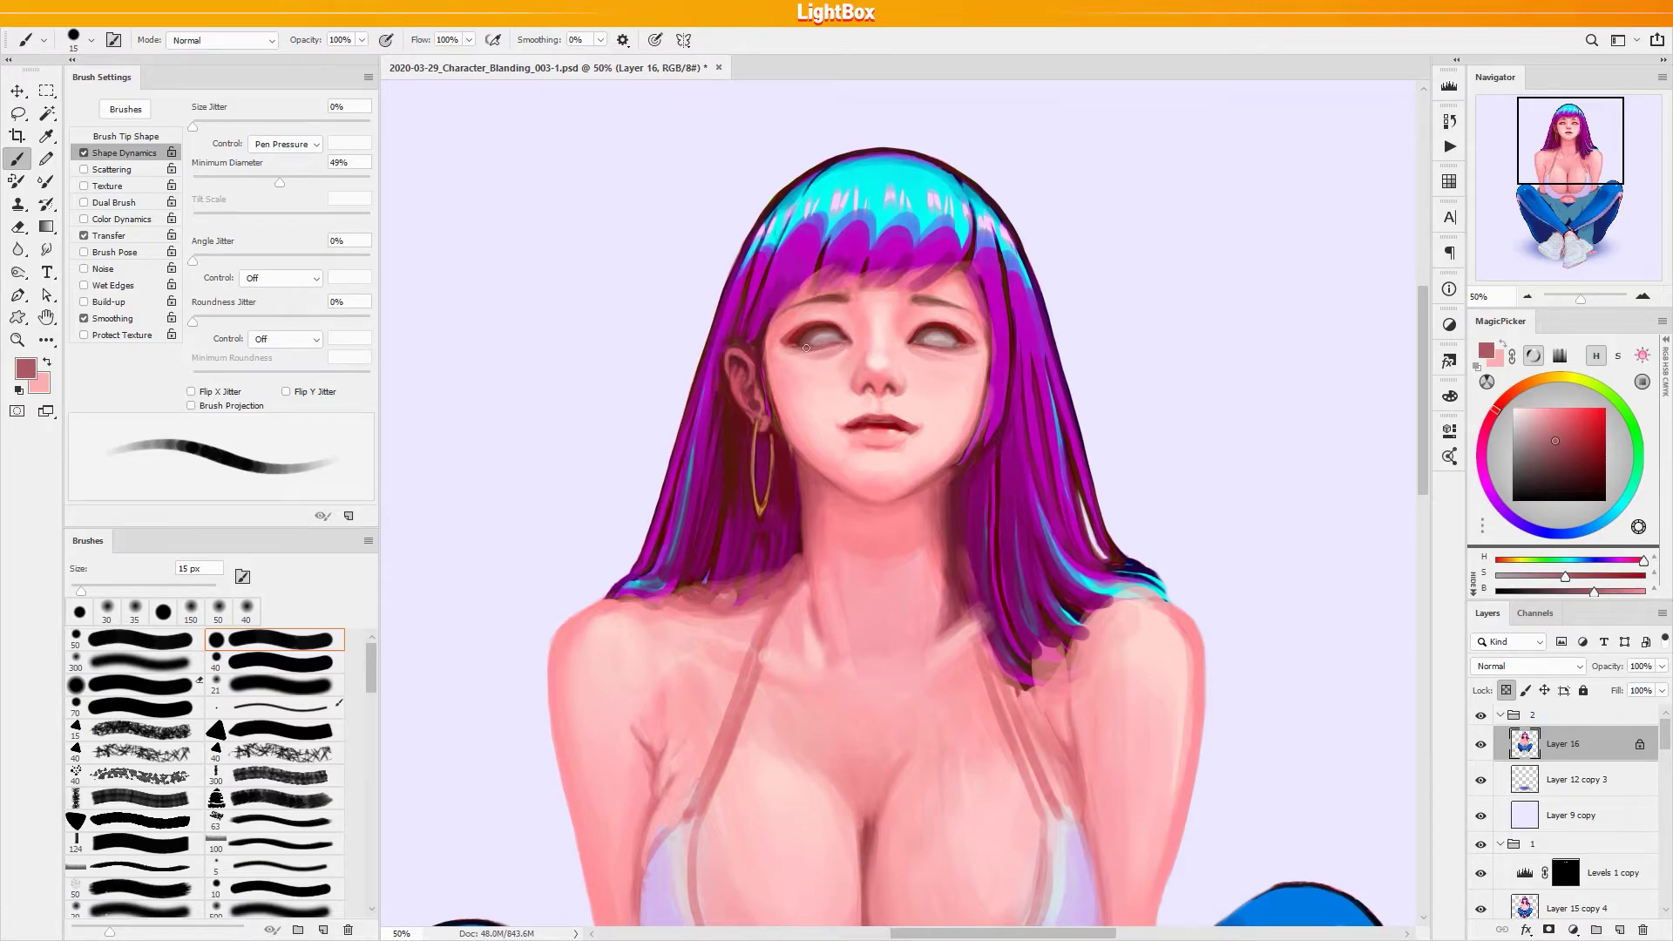
{"action": "left_click", "coordinate": [796, 308], "text": "alt"}
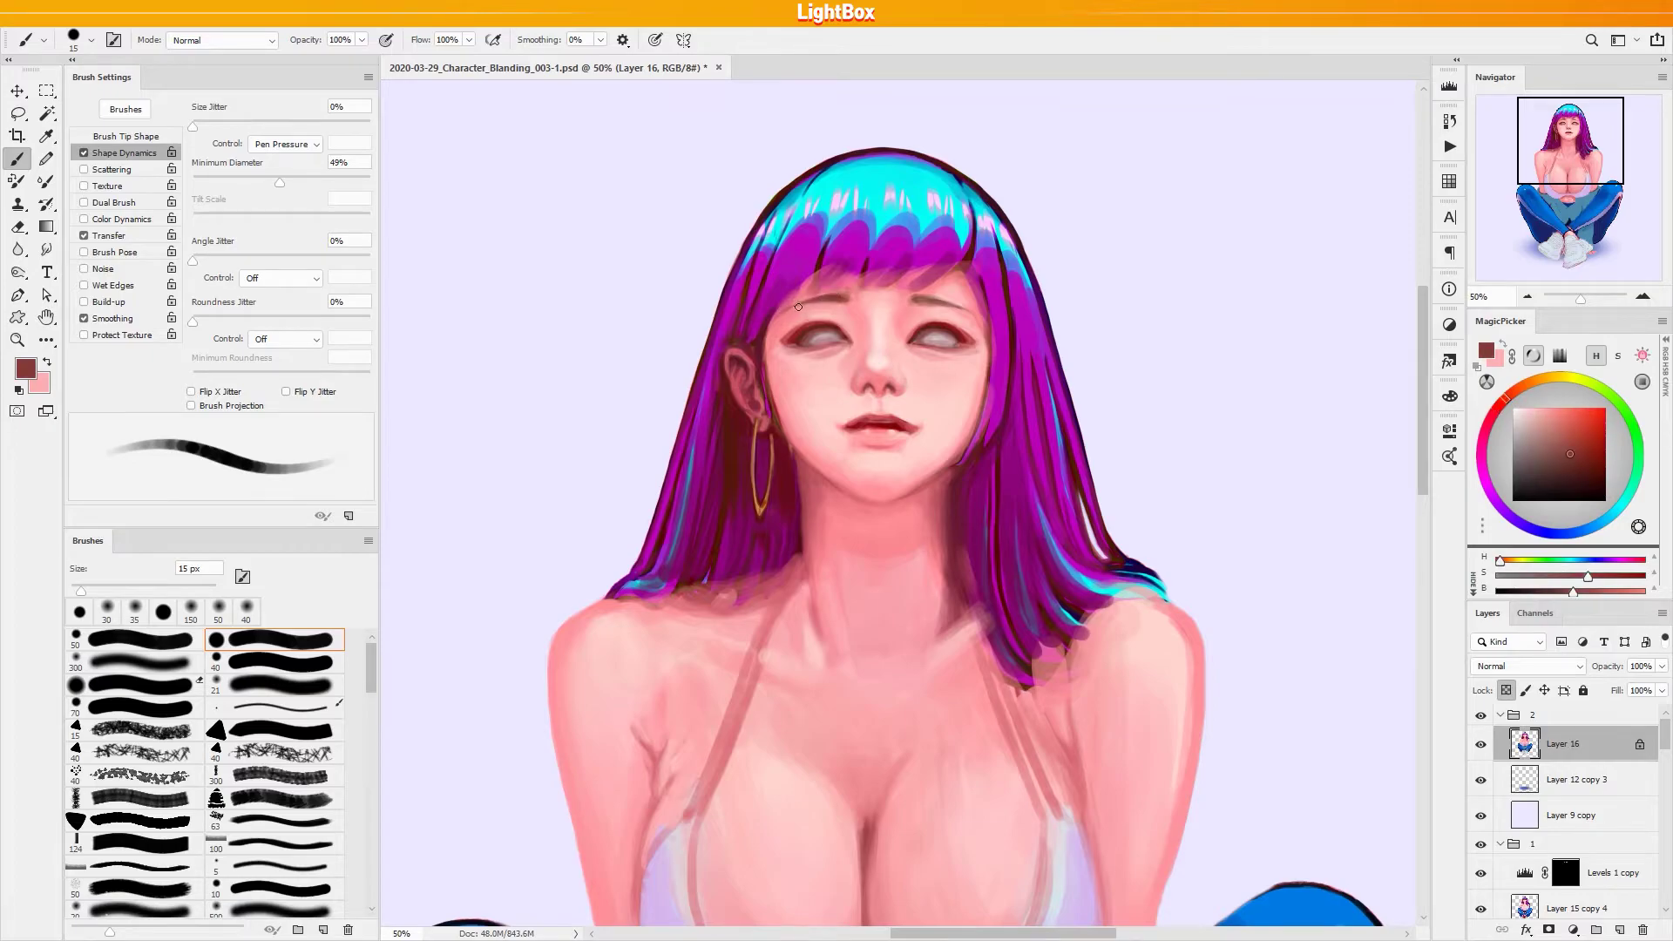
{"action": "left_click", "coordinate": [774, 322], "text": "alt"}
Smooth the cheek and jaw farther from the ear and the chin with sampled pinks, using 15 and 25 px brushes
{"action": "left_click", "coordinate": [983, 321], "text": "alt"}
{"action": "left_click", "coordinate": [983, 383], "text": "alt"}
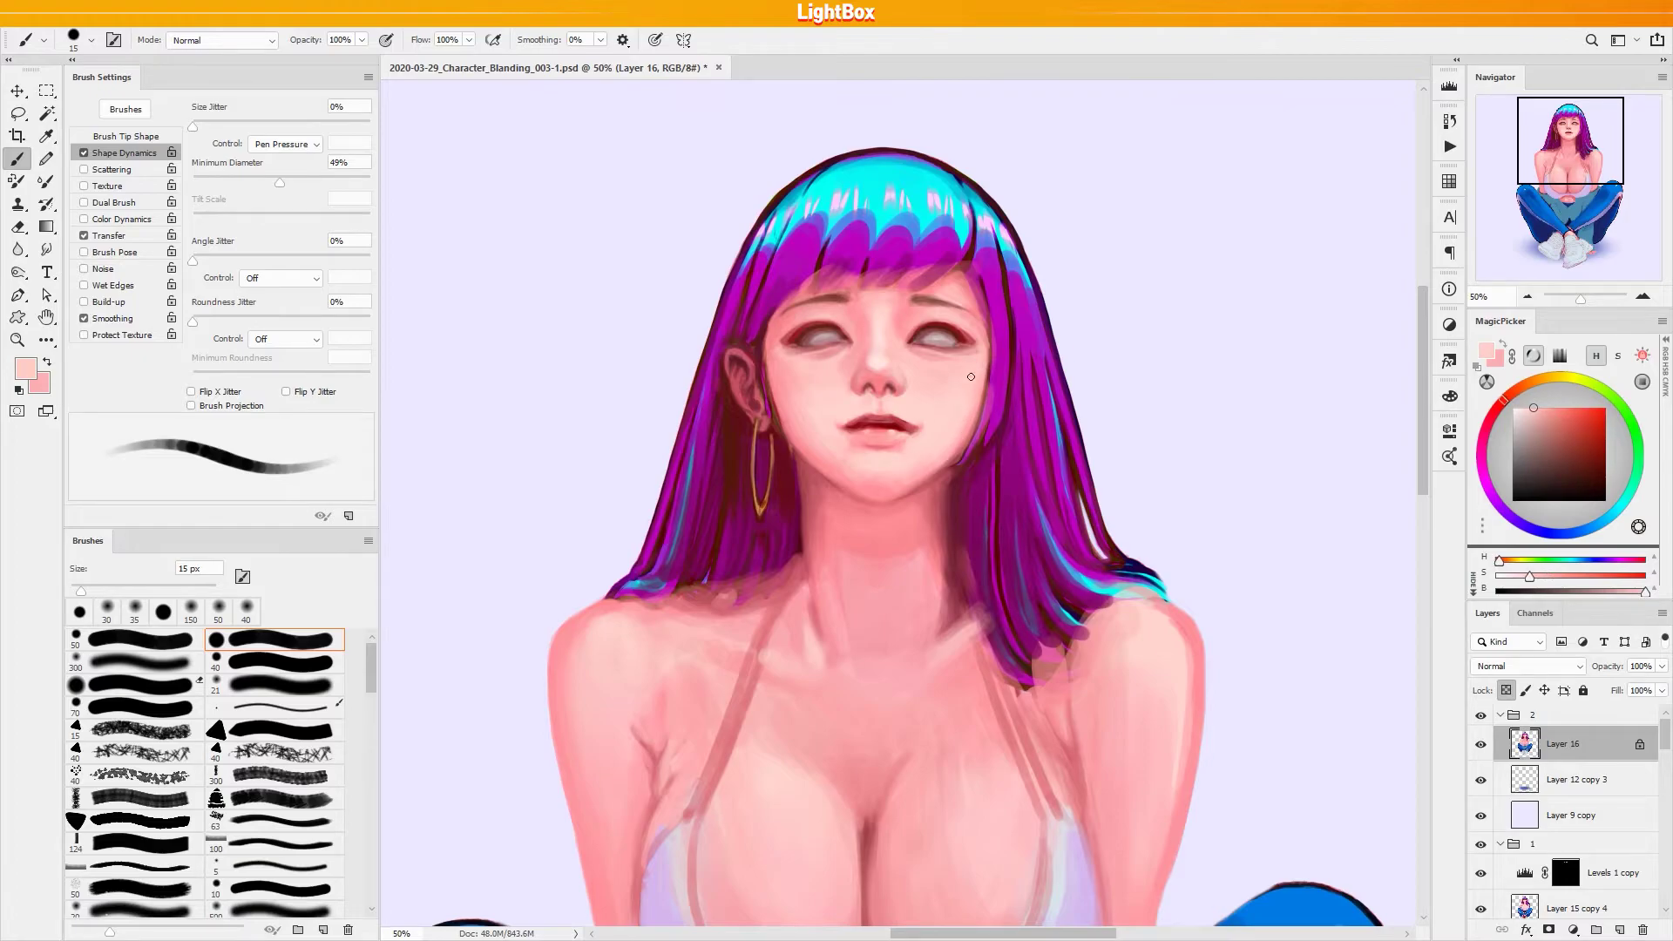
{"action": "key", "text": "bracketright"}
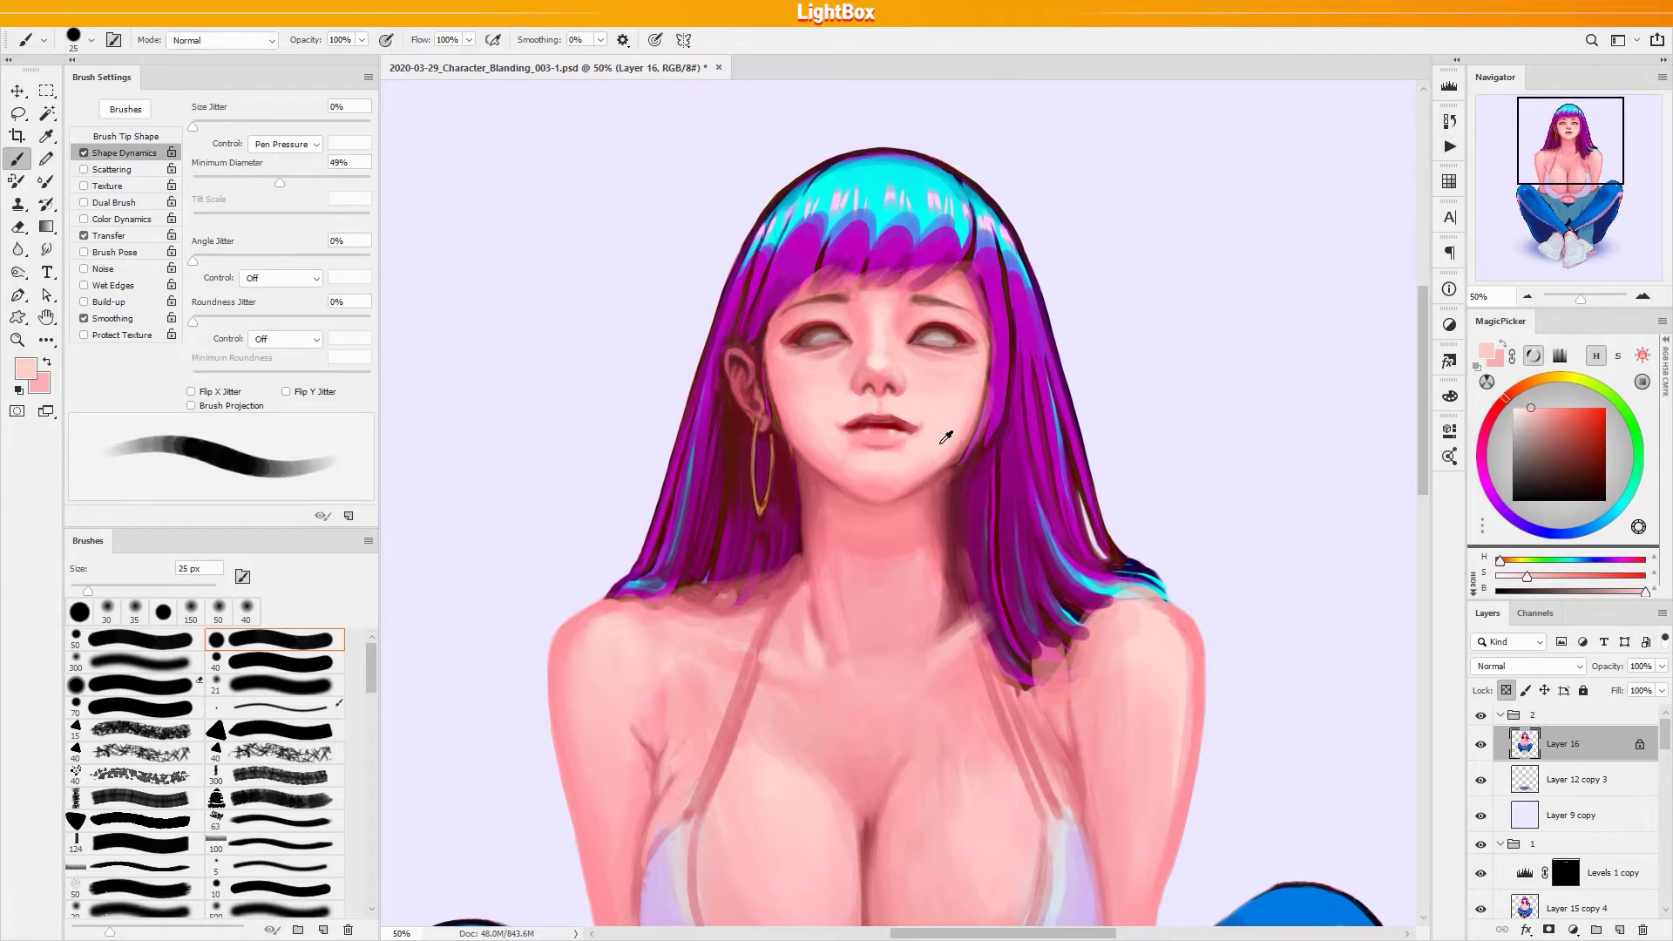
{"action": "left_click", "coordinate": [889, 484], "text": "alt"}
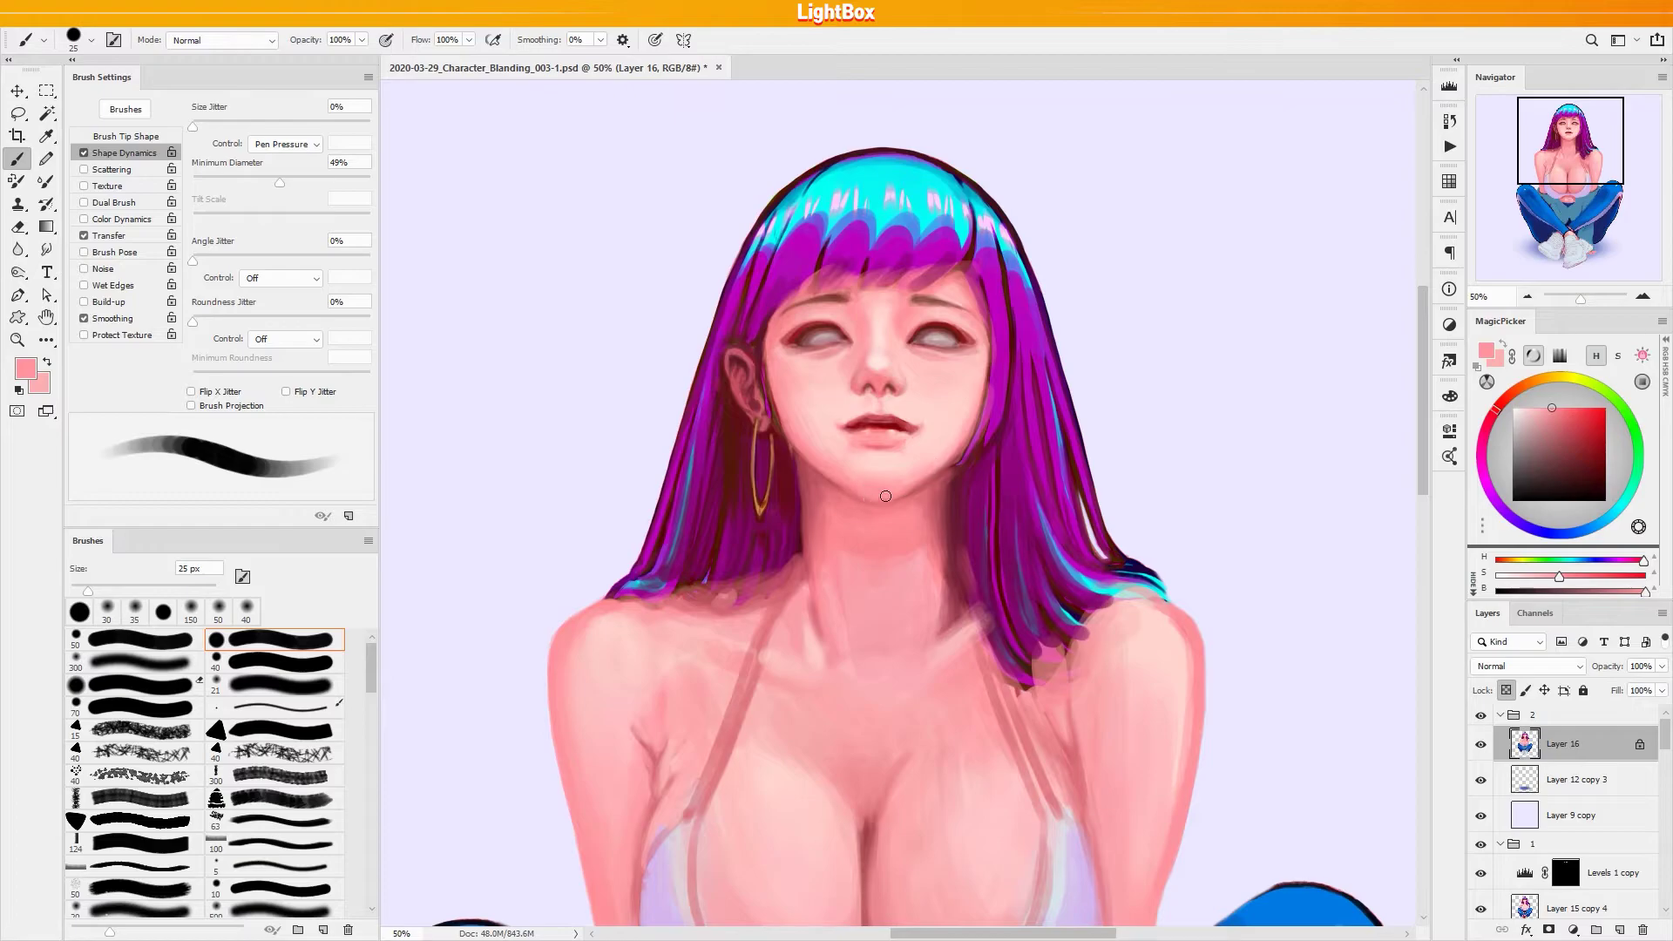
{"action": "left_click", "coordinate": [962, 438], "text": "alt"}
{"action": "left_click", "coordinate": [956, 430], "text": "alt"}
Refine the face edges along the hair and beside the ear with sampled reds and dark browns, using a 10 px brush
{"action": "left_click", "coordinate": [973, 290], "text": "alt"}
{"action": "left_click", "coordinate": [989, 328], "text": "alt"}
{"action": "key", "text": "bracketleft"}
{"action": "key", "text": "bracketleft"}
{"action": "key", "text": "bracketleft"}
{"action": "key", "text": "bracketleft"}
{"action": "key", "text": "bracketright"}
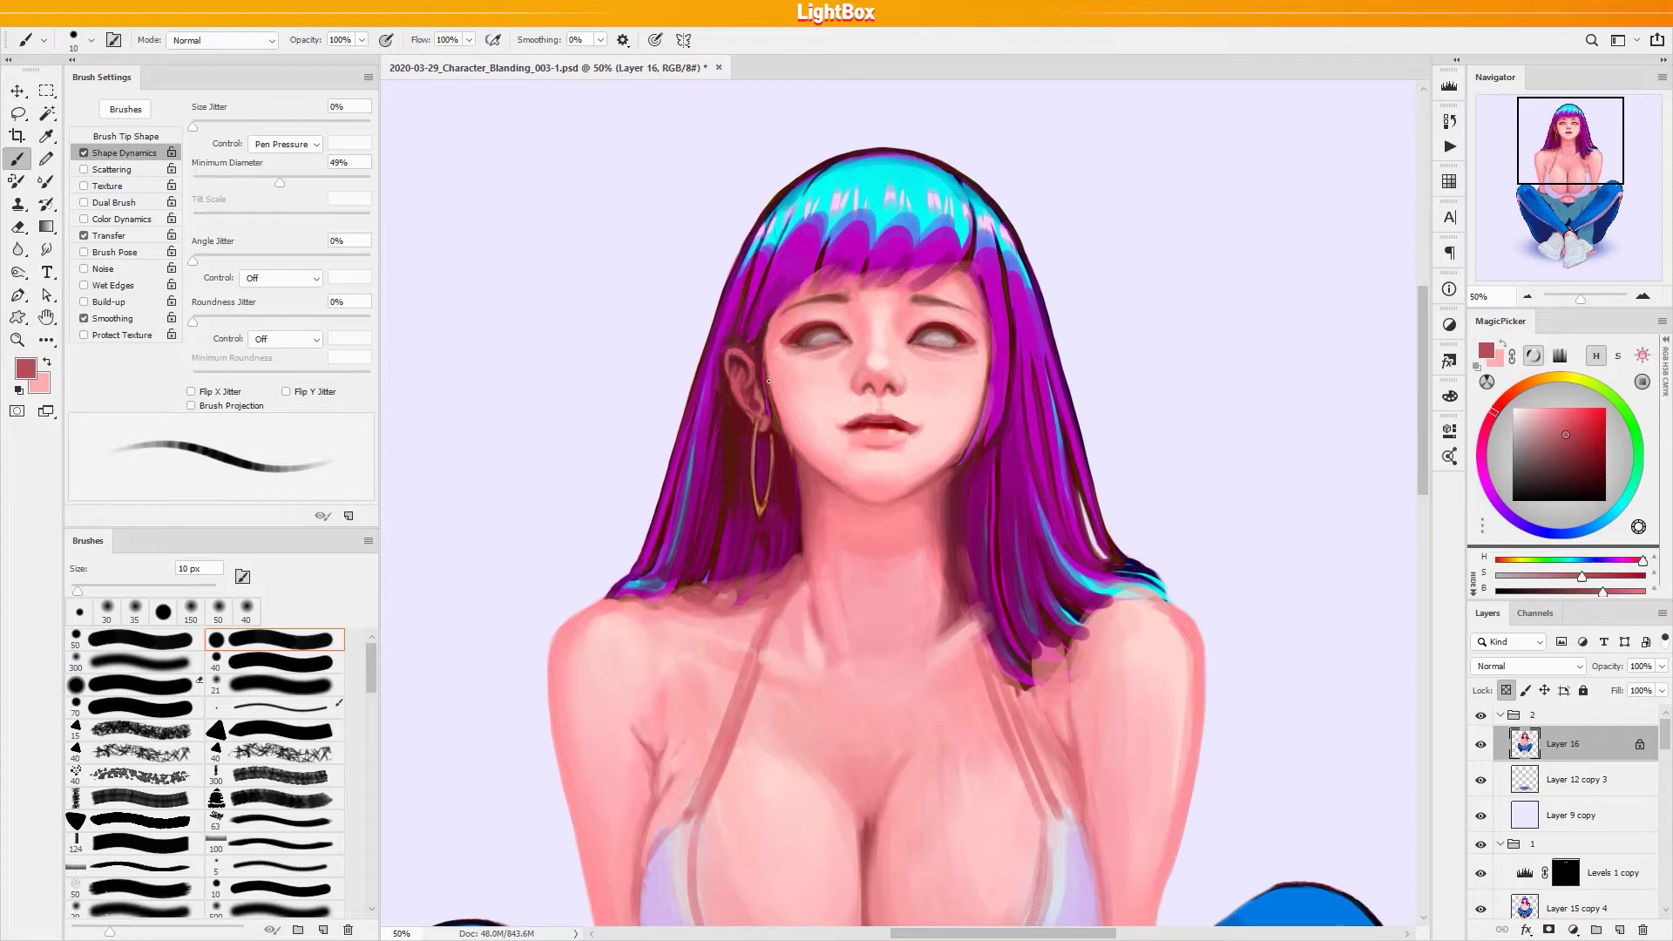
{"action": "left_click", "coordinate": [779, 408], "text": "alt"}
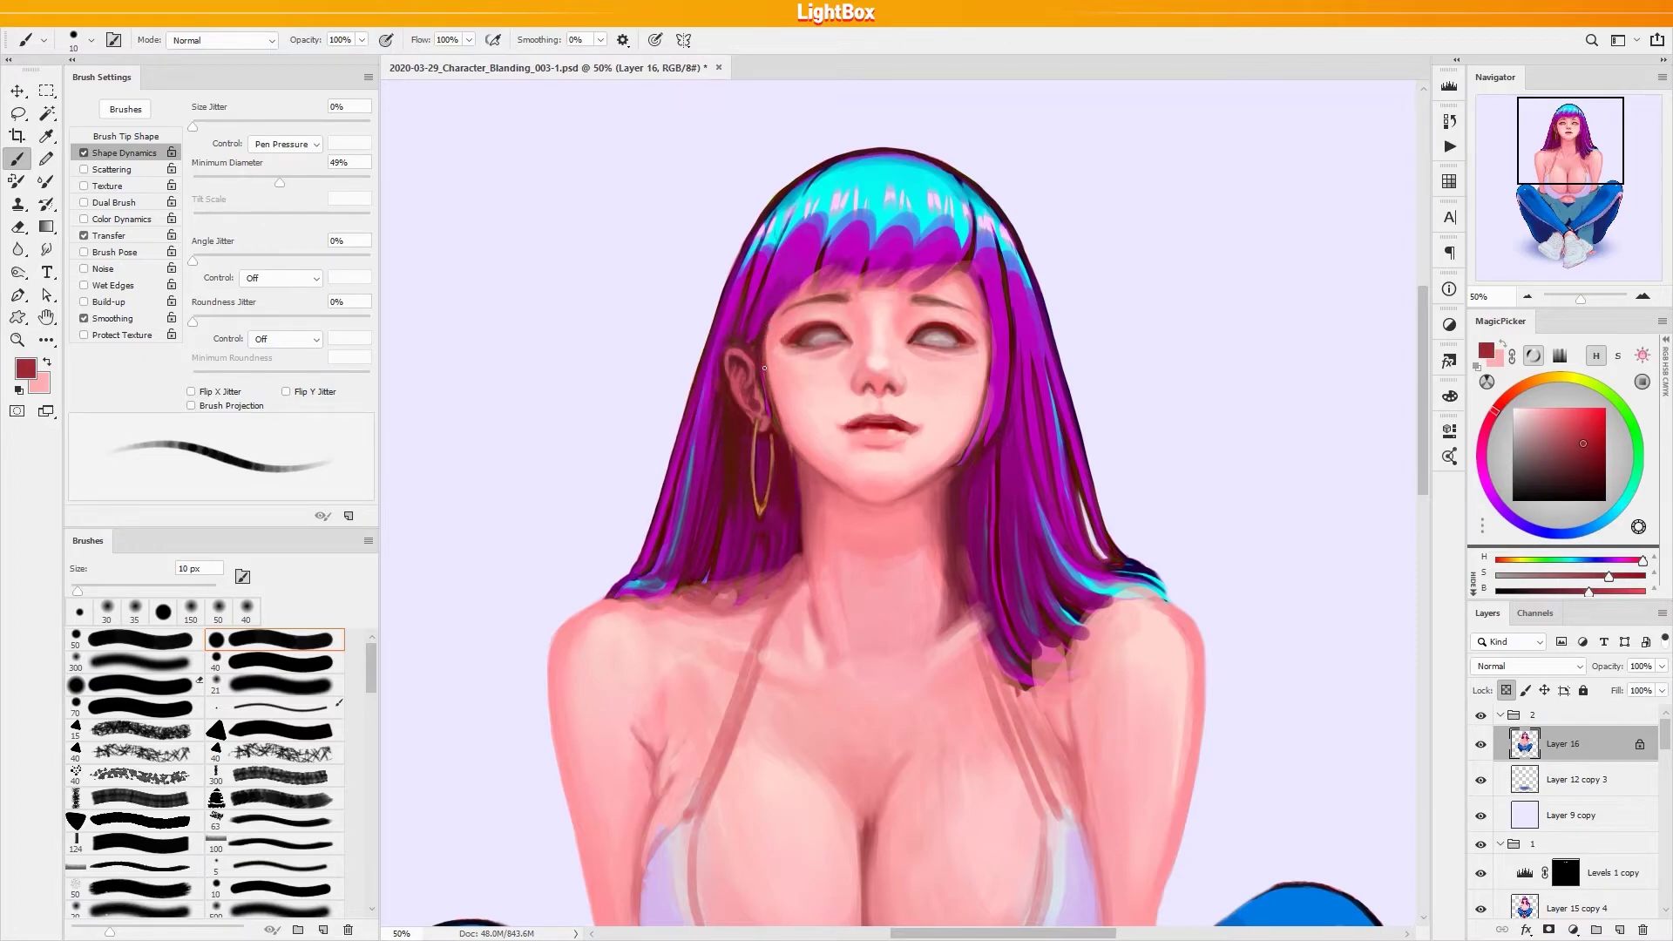
{"action": "left_click", "coordinate": [790, 448], "text": "alt"}
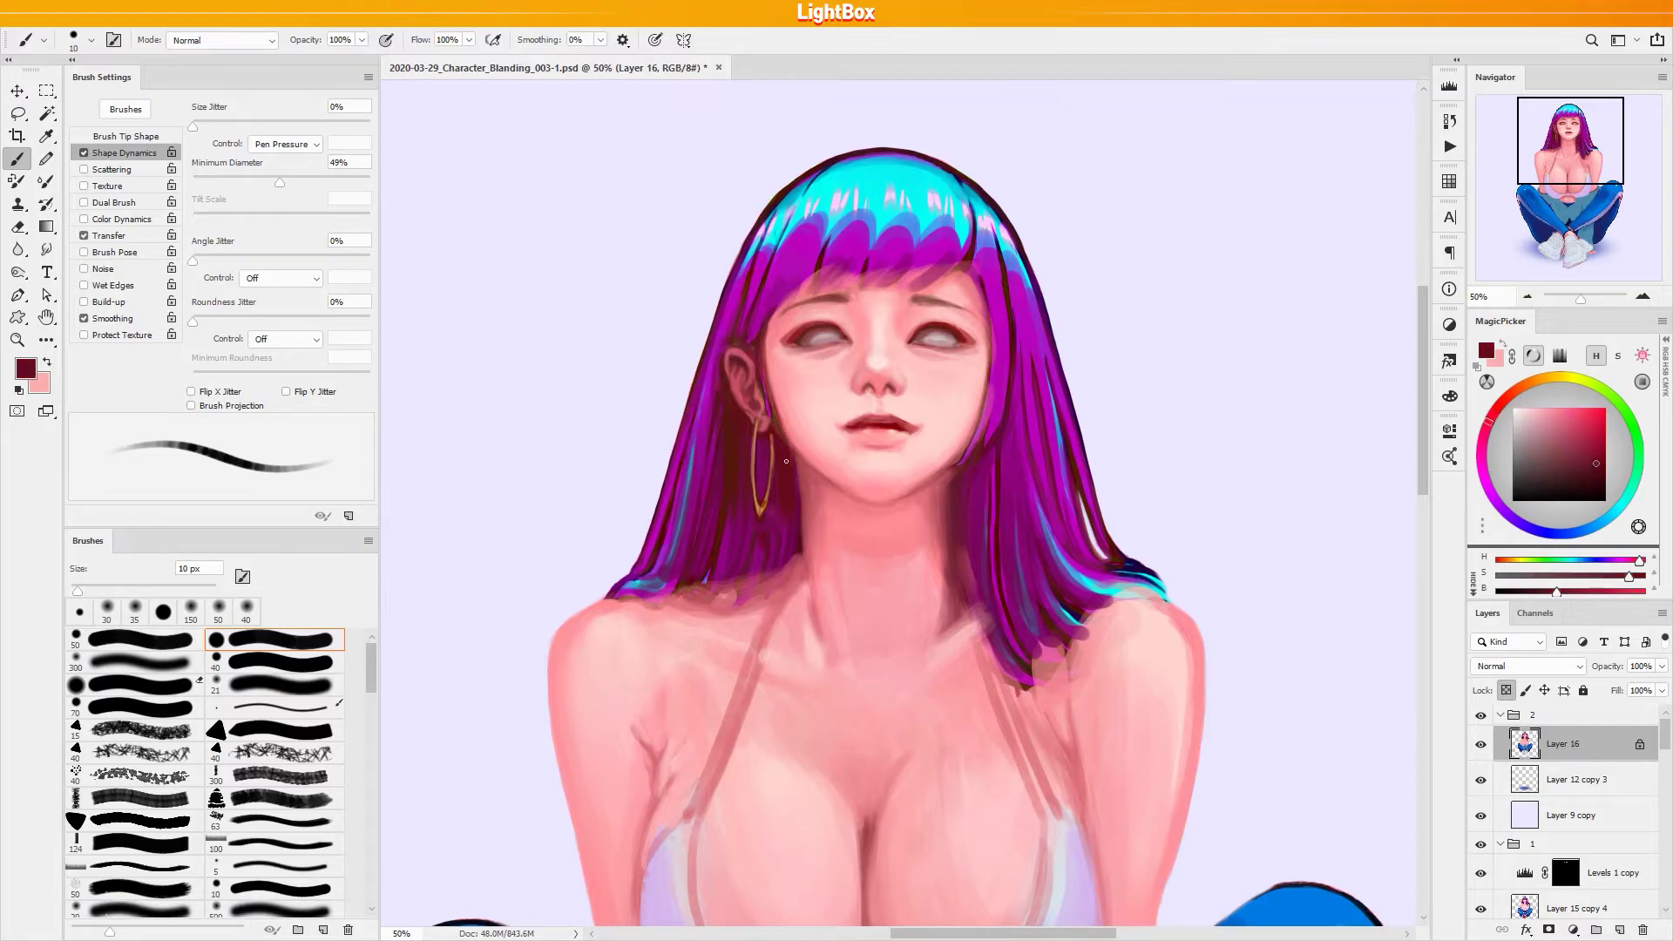
{"action": "left_click", "coordinate": [761, 387], "text": "alt"}
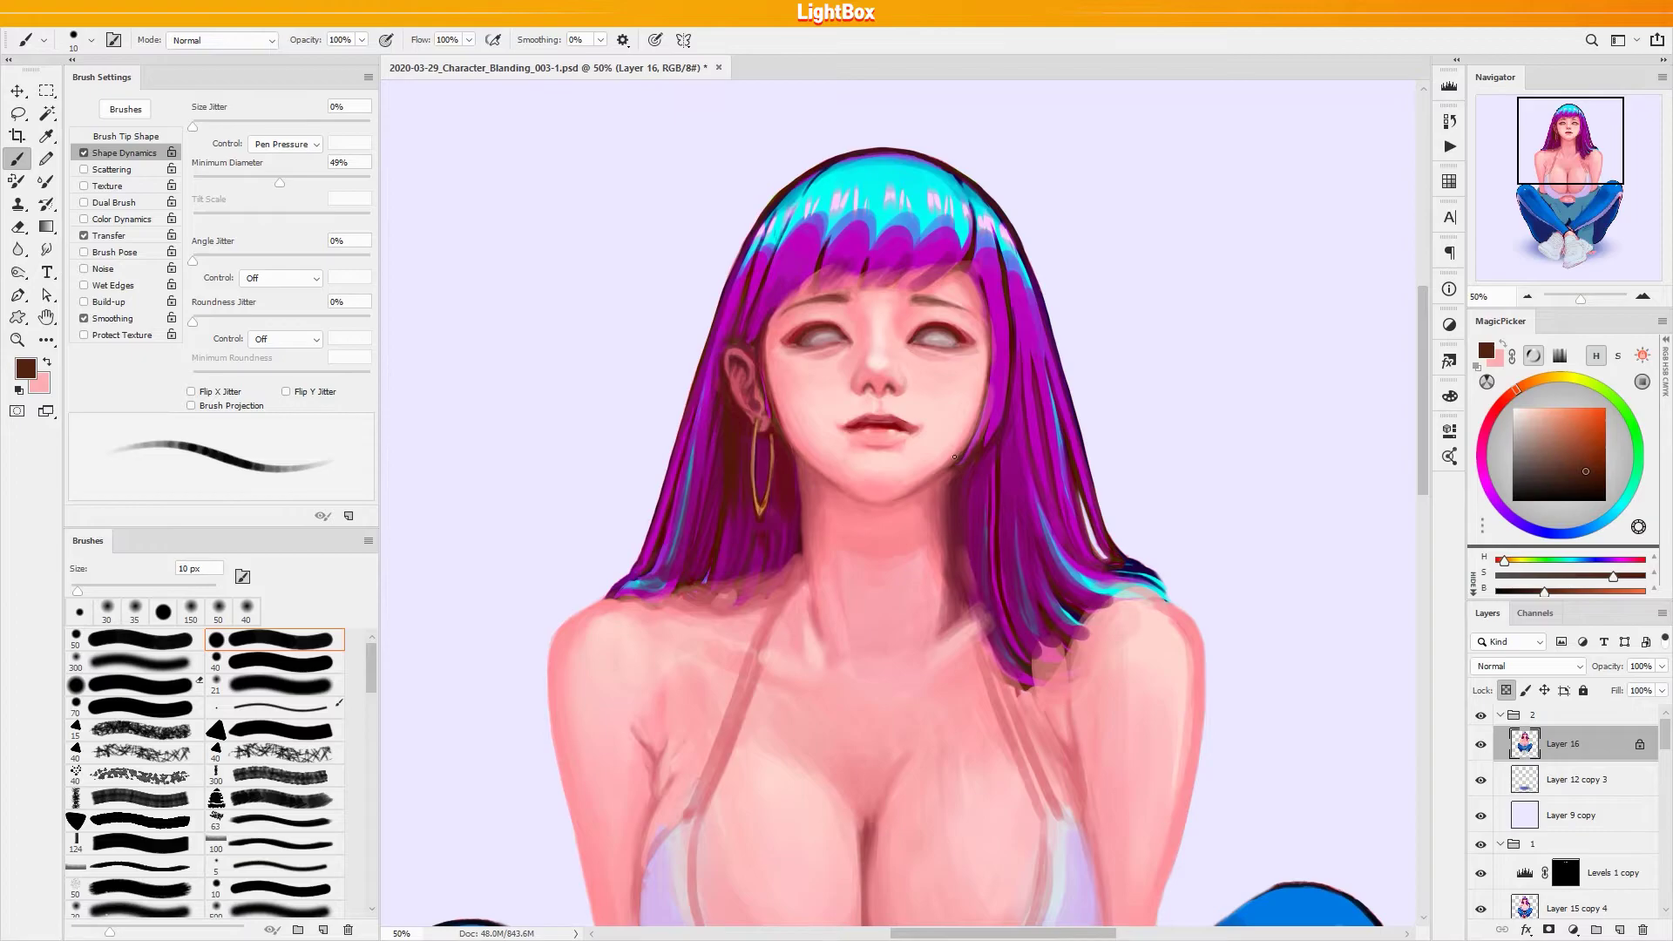
Soften the shadow under the jaw and chin with sampled brown and pink, using a 25 px brush lowered to 20% opacity
{"action": "key", "text": "bracketright"}
{"action": "key", "text": "bracketright"}
{"action": "key", "text": "bracketright"}
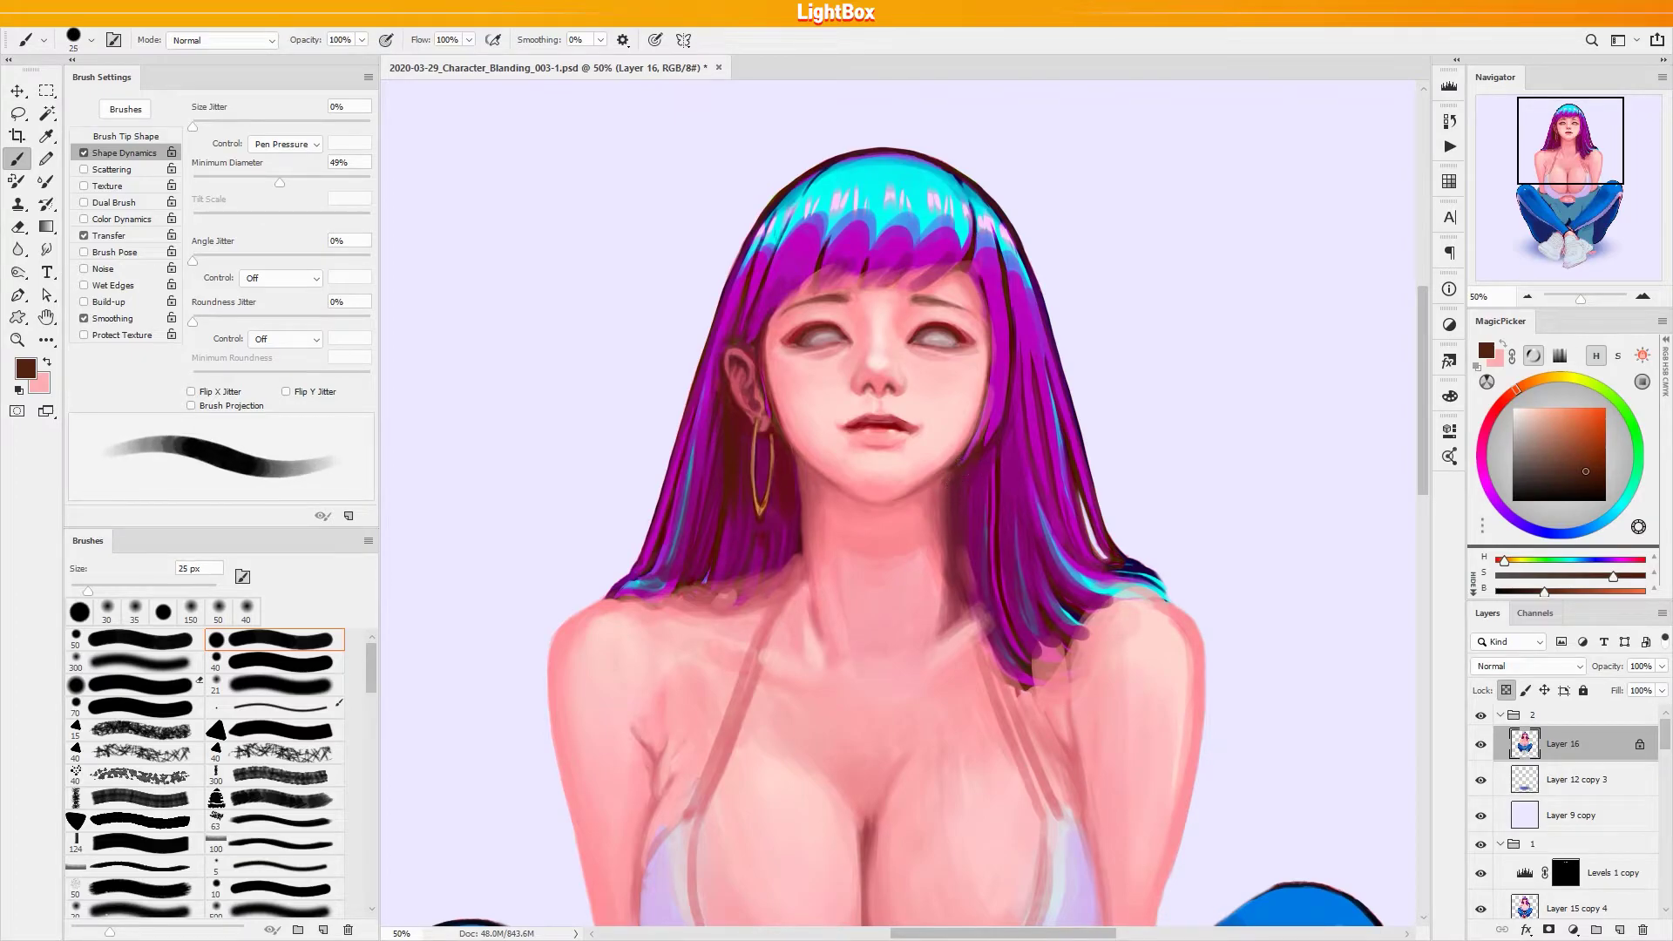
{"action": "left_click", "coordinate": [932, 500], "text": "alt"}
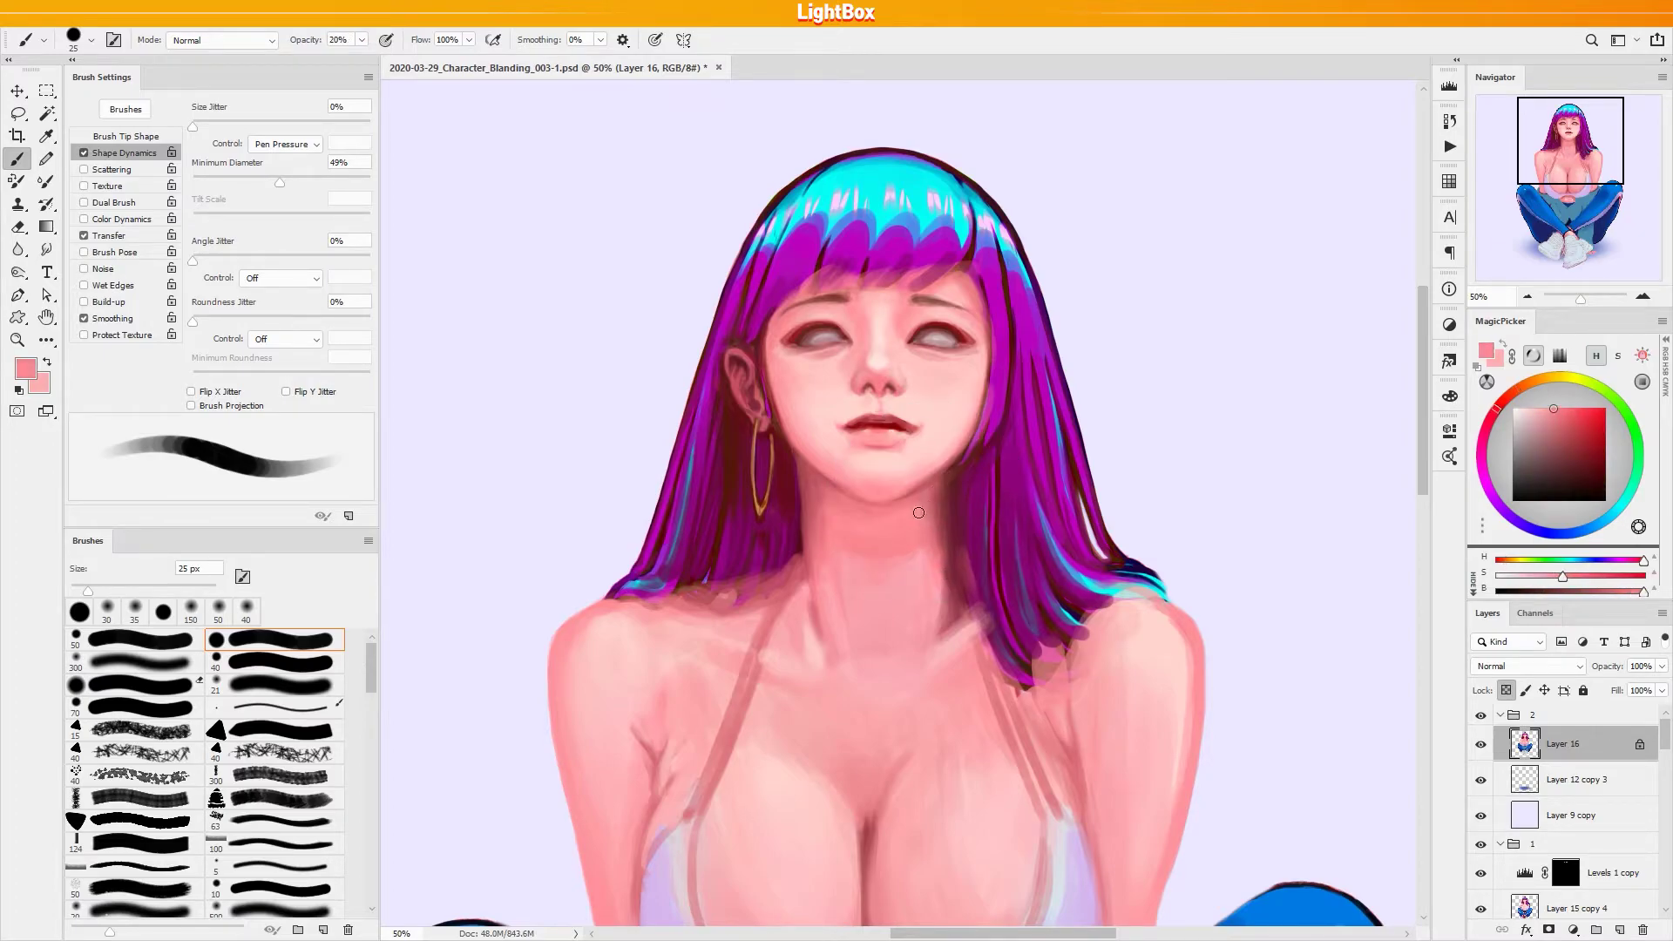
{"action": "left_click", "coordinate": [842, 506], "text": "alt"}
Smooth the front of the neck with sampled pinks at 70% opacity, using 40 and 70 px brushes
{"action": "key", "text": "bracketright"}
{"action": "key", "text": "bracketright"}
{"action": "key", "text": "bracketright"}
{"action": "left_click", "coordinate": [914, 549], "text": "alt"}
{"action": "key", "text": "7"}
{"action": "left_click", "coordinate": [874, 561], "text": "alt"}
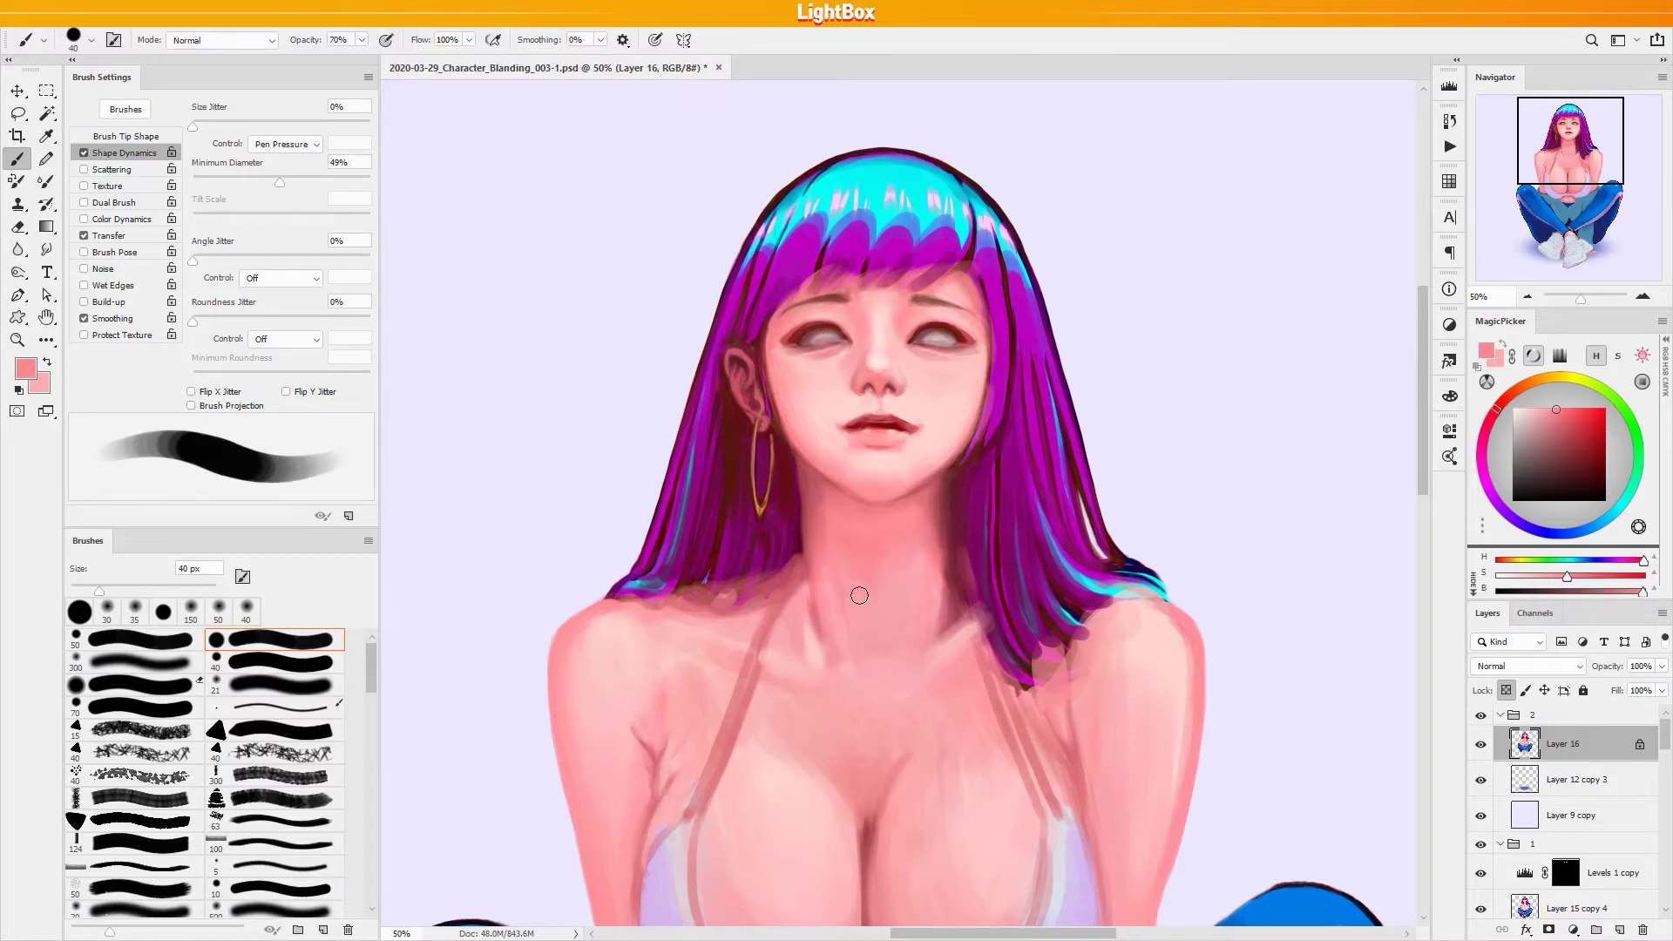
{"action": "key", "text": "bracketright"}
{"action": "key", "text": "bracketright"}
{"action": "key", "text": "bracketright"}
{"action": "left_click", "coordinate": [910, 659], "text": "alt"}
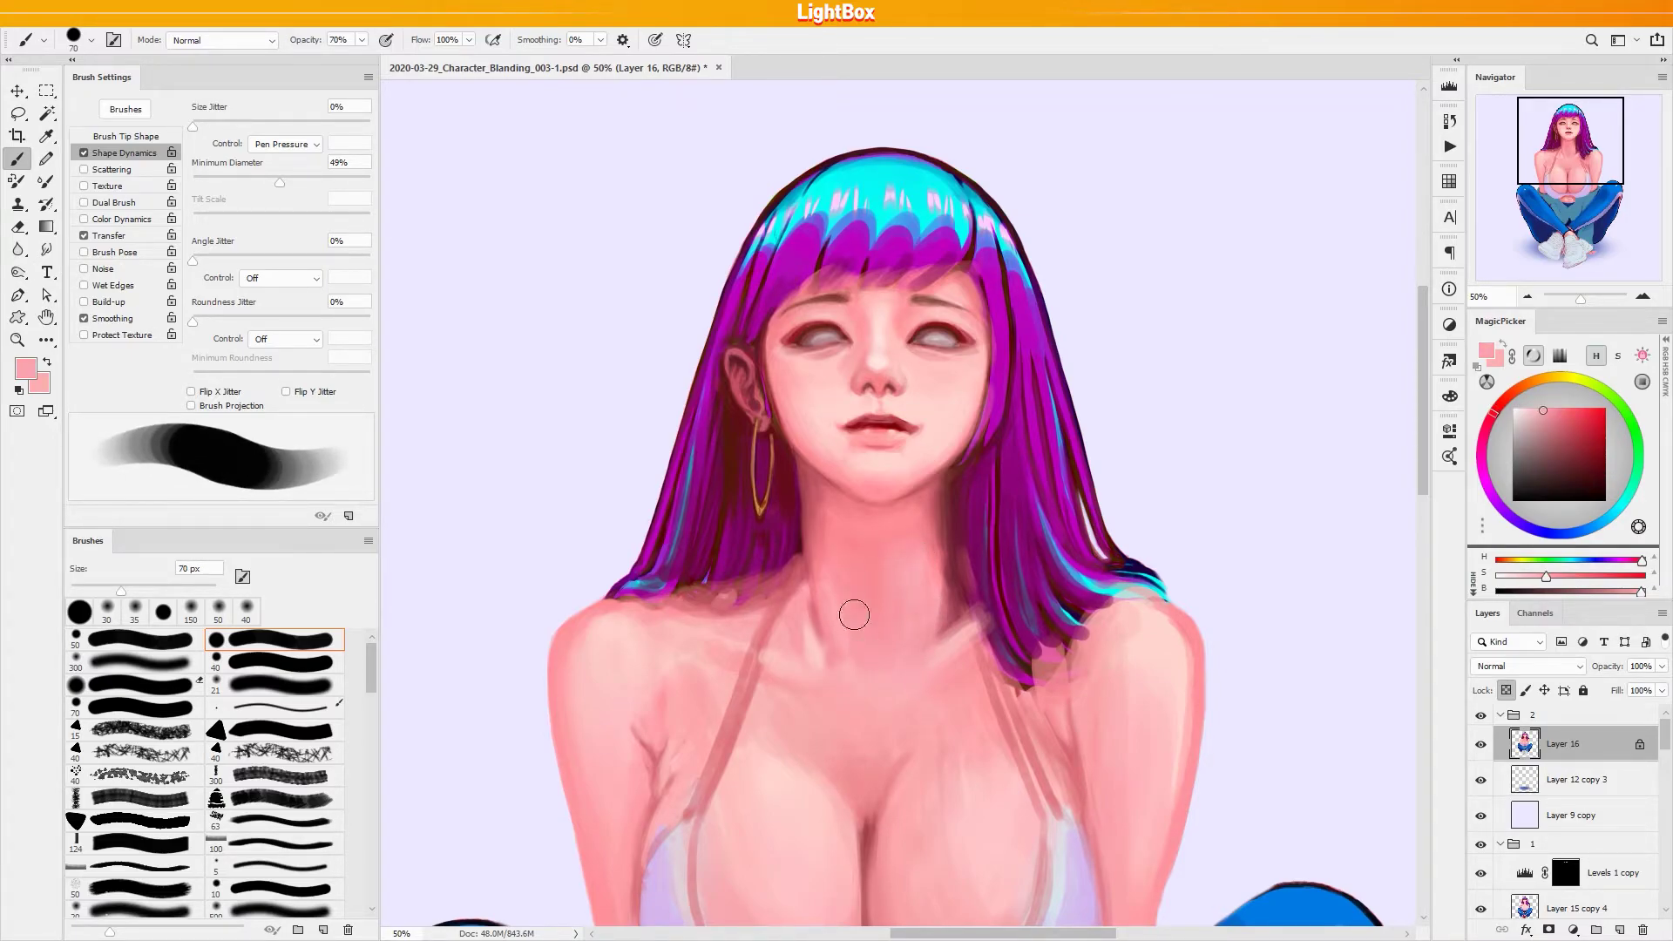
Blend the base of the throat into the upper chest with sampled pinks, using a 50 px brush
{"action": "left_click", "coordinate": [855, 665], "text": "alt"}
{"action": "key", "text": "bracketleft"}
{"action": "key", "text": "bracketleft"}
{"action": "left_click", "coordinate": [837, 701], "text": "alt"}
{"action": "left_click", "coordinate": [869, 668], "text": "alt"}
Blend the neck and collarbone on the side farther from the ear with sampled reds and pinks, using a 50 px brush
{"action": "left_click", "coordinate": [941, 649], "text": "alt"}
{"action": "left_click", "coordinate": [974, 626], "text": "alt"}
{"action": "left_click", "coordinate": [966, 628], "text": "alt"}
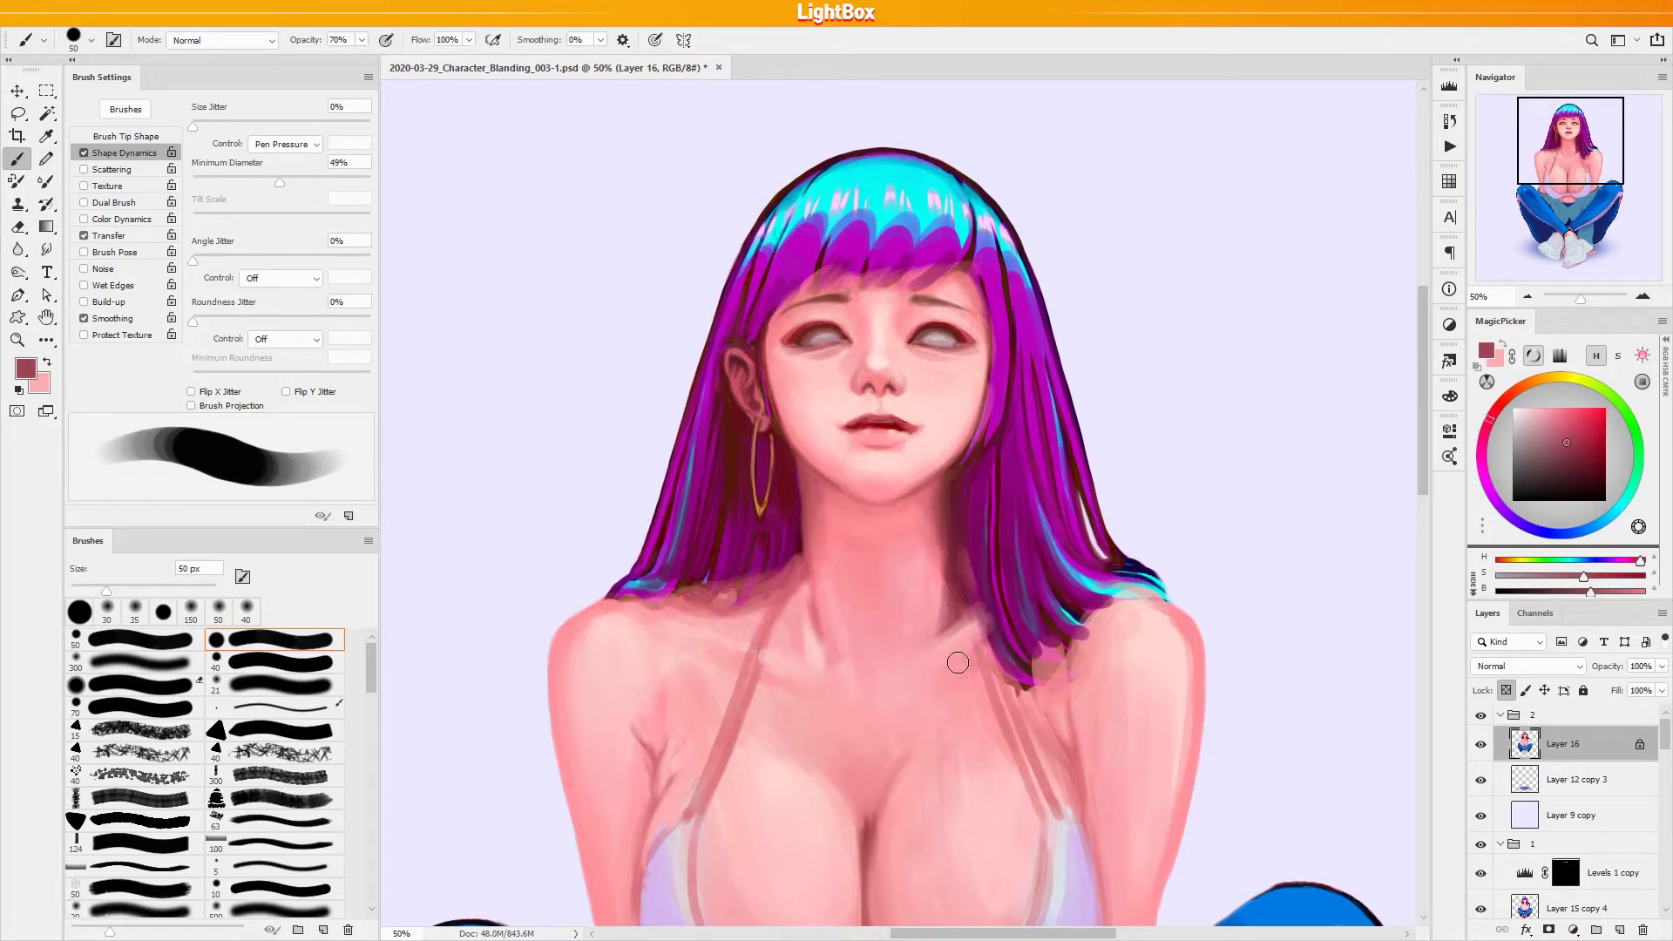
{"action": "left_click", "coordinate": [969, 668], "text": "alt"}
{"action": "left_click", "coordinate": [961, 669], "text": "alt"}
{"action": "left_click", "coordinate": [946, 620], "text": "alt"}
{"action": "left_click", "coordinate": [938, 572], "text": "alt"}
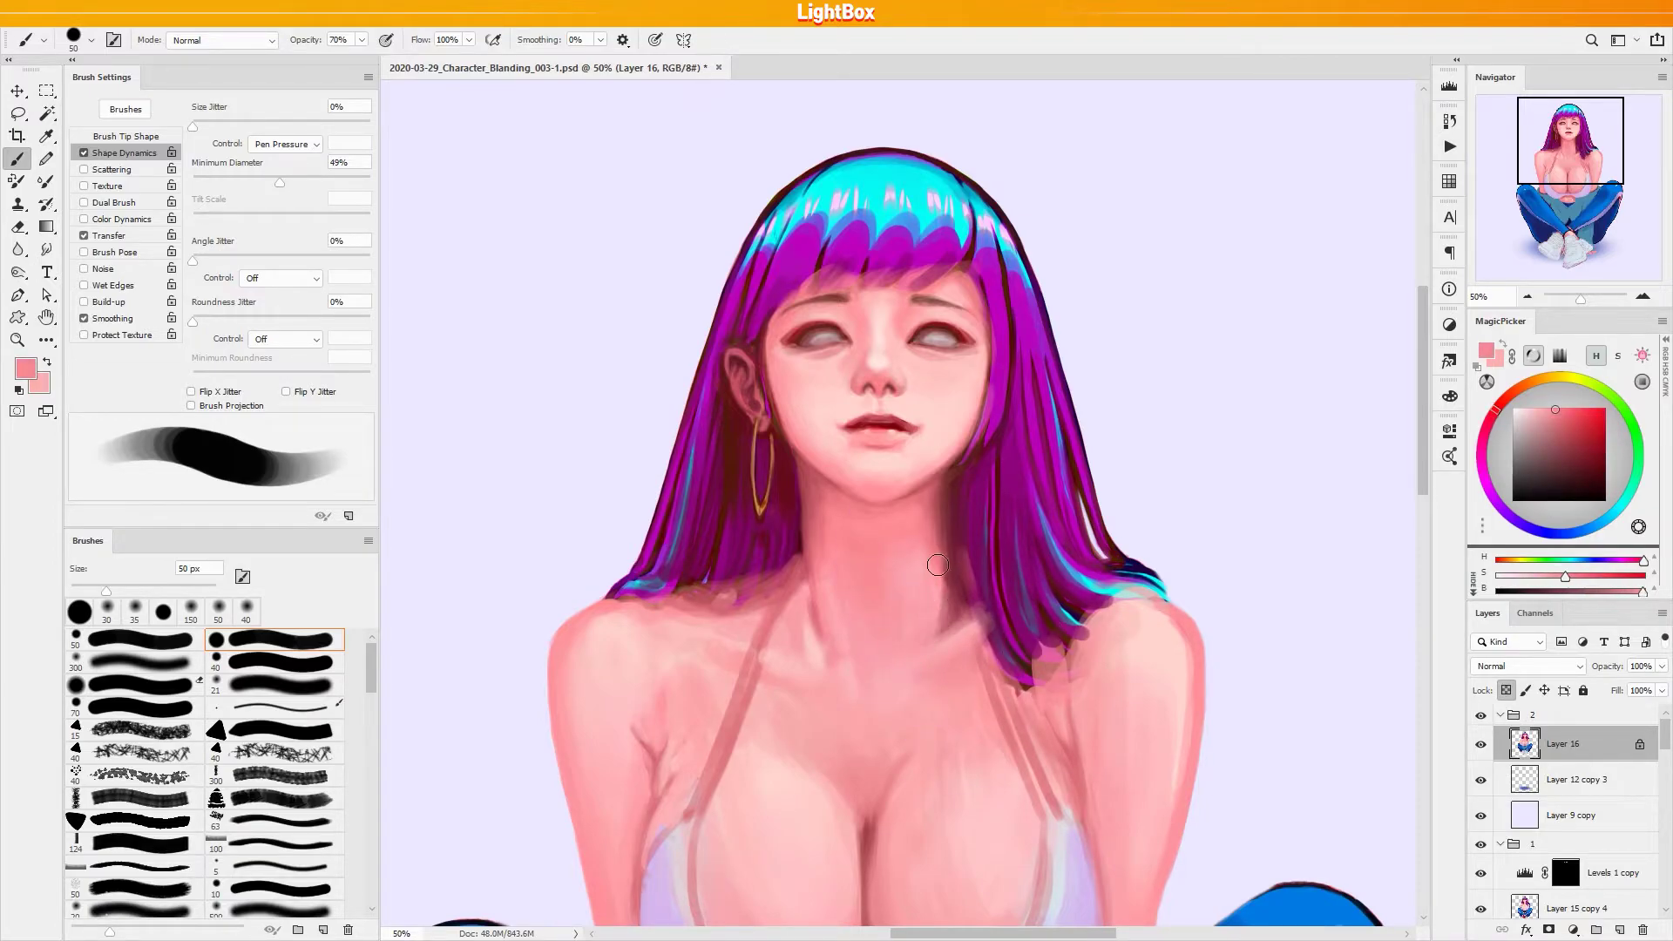
{"action": "left_click", "coordinate": [875, 693], "text": "alt"}
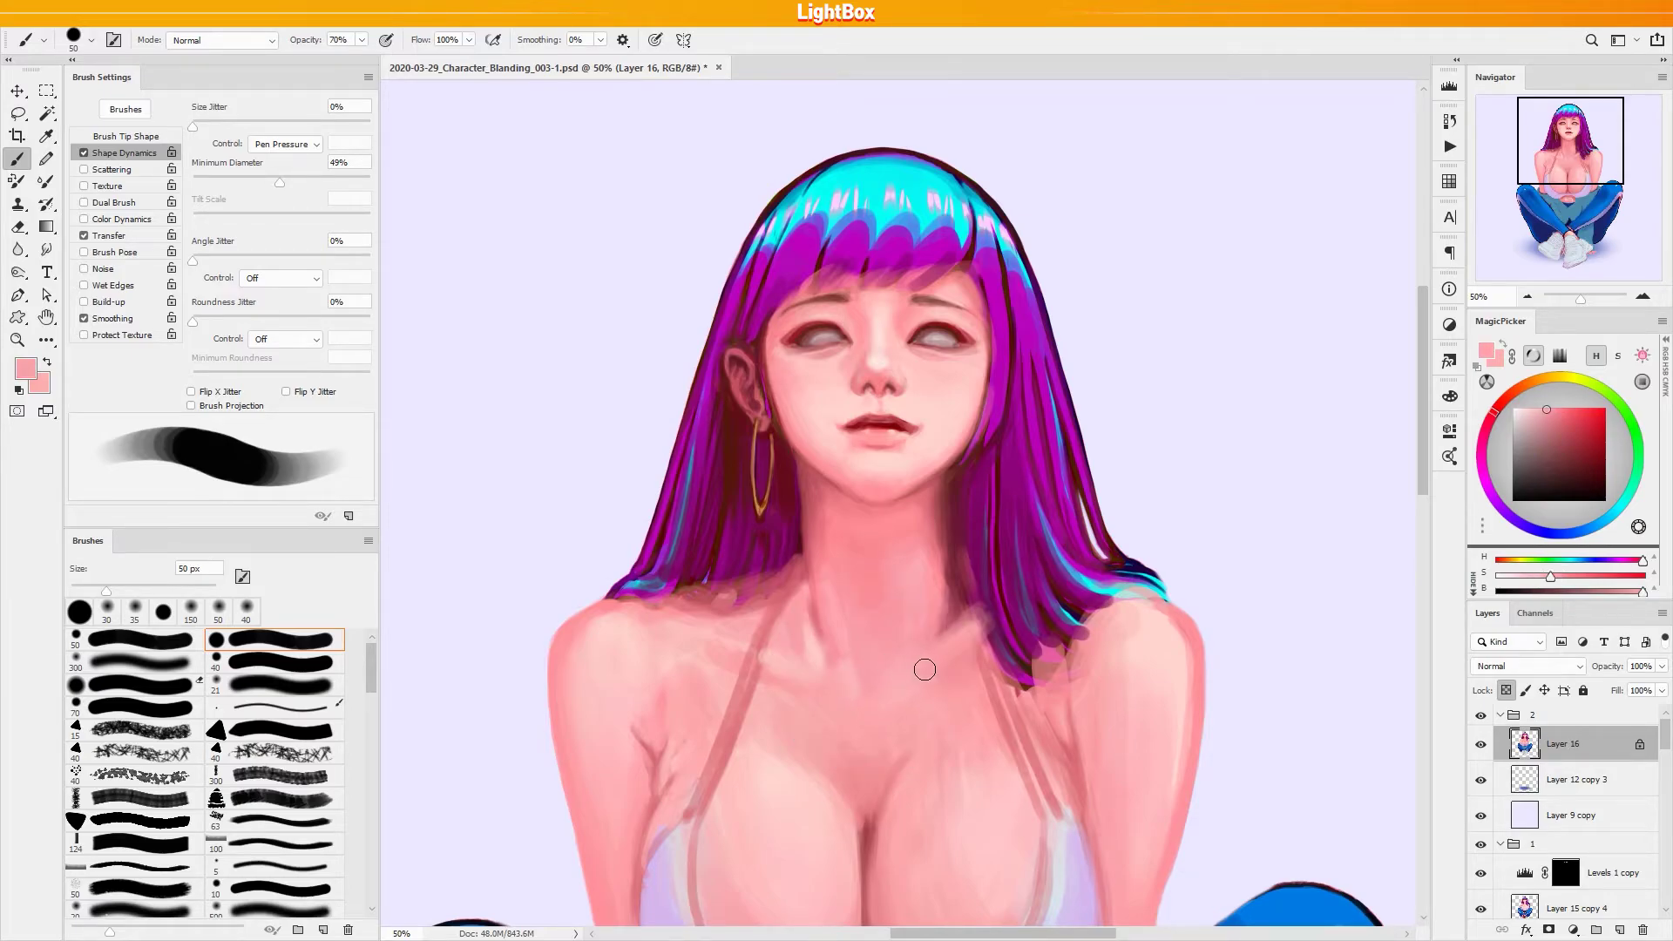
{"action": "left_click", "coordinate": [943, 624], "text": "alt"}
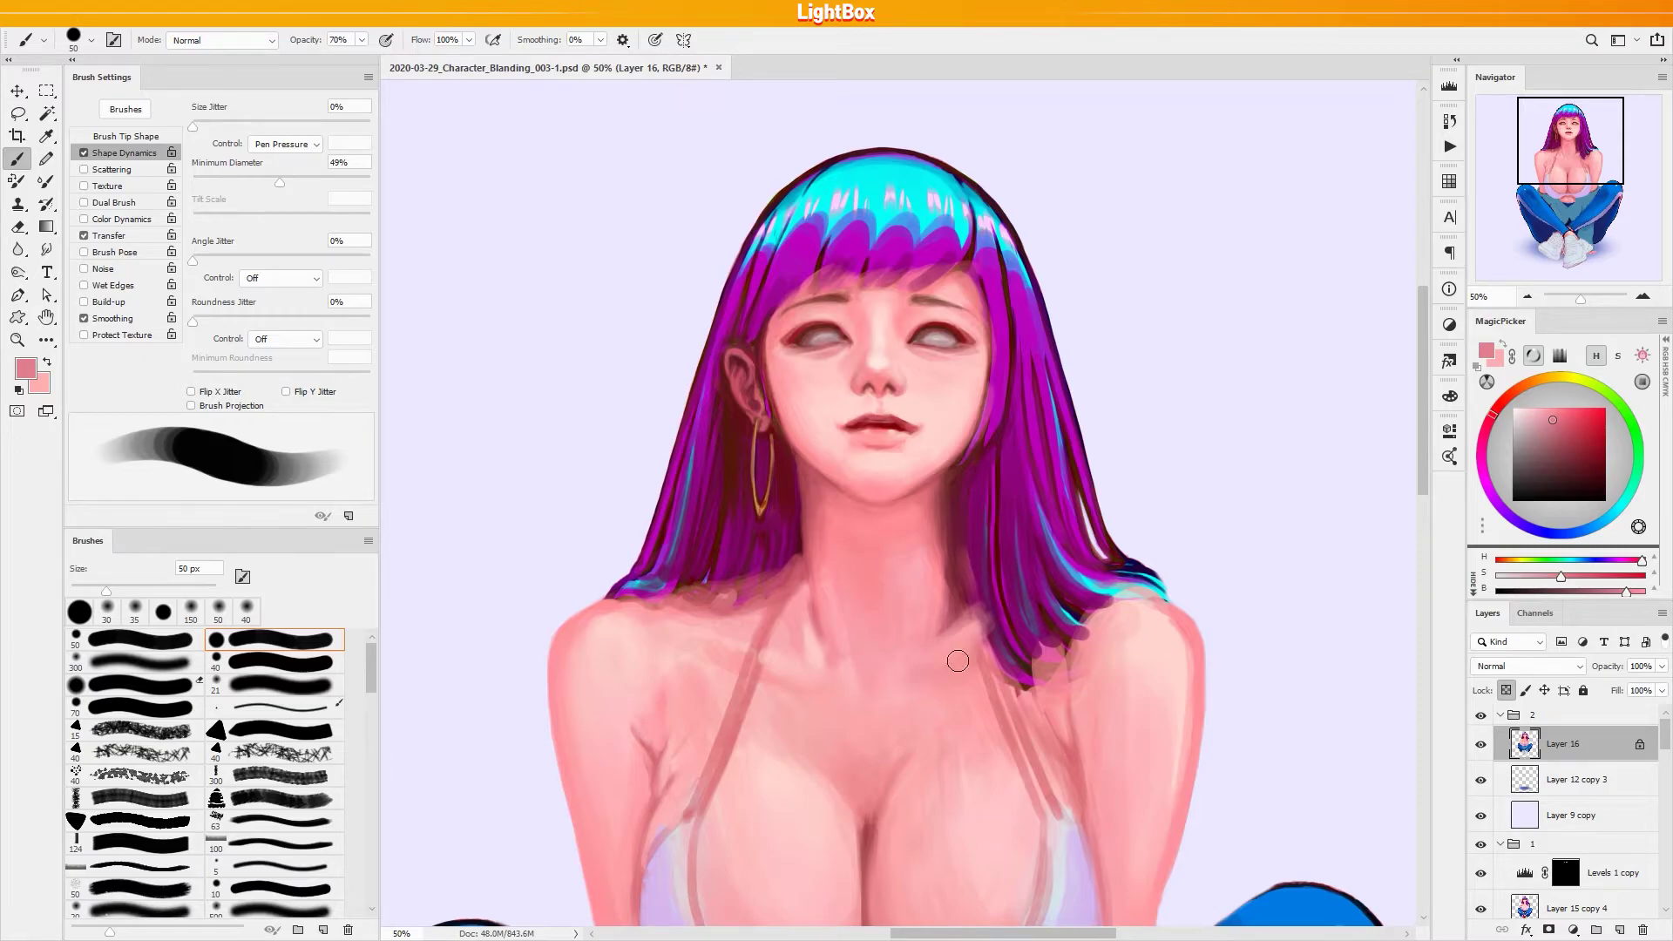
Even out the pit of the neck and the mid throat with sampled pinks, using a 50 px brush
{"action": "left_click", "coordinate": [910, 674], "text": "alt"}
{"action": "left_click", "coordinate": [913, 689], "text": "alt"}
{"action": "left_click", "coordinate": [865, 581], "text": "alt"}
{"action": "left_click", "coordinate": [908, 680], "text": "alt"}
{"action": "left_click", "coordinate": [872, 712], "text": "alt"}
{"action": "left_click", "coordinate": [860, 579], "text": "alt"}
Blend the ear-side neck shadow into the throat with sampled pinks and reds, using 35 and 45 px brushes
{"action": "left_click", "coordinate": [827, 545], "text": "alt"}
{"action": "key", "text": "bracketleft"}
{"action": "key", "text": "bracketleft"}
{"action": "key", "text": "bracketleft"}
{"action": "left_click", "coordinate": [847, 574], "text": "alt"}
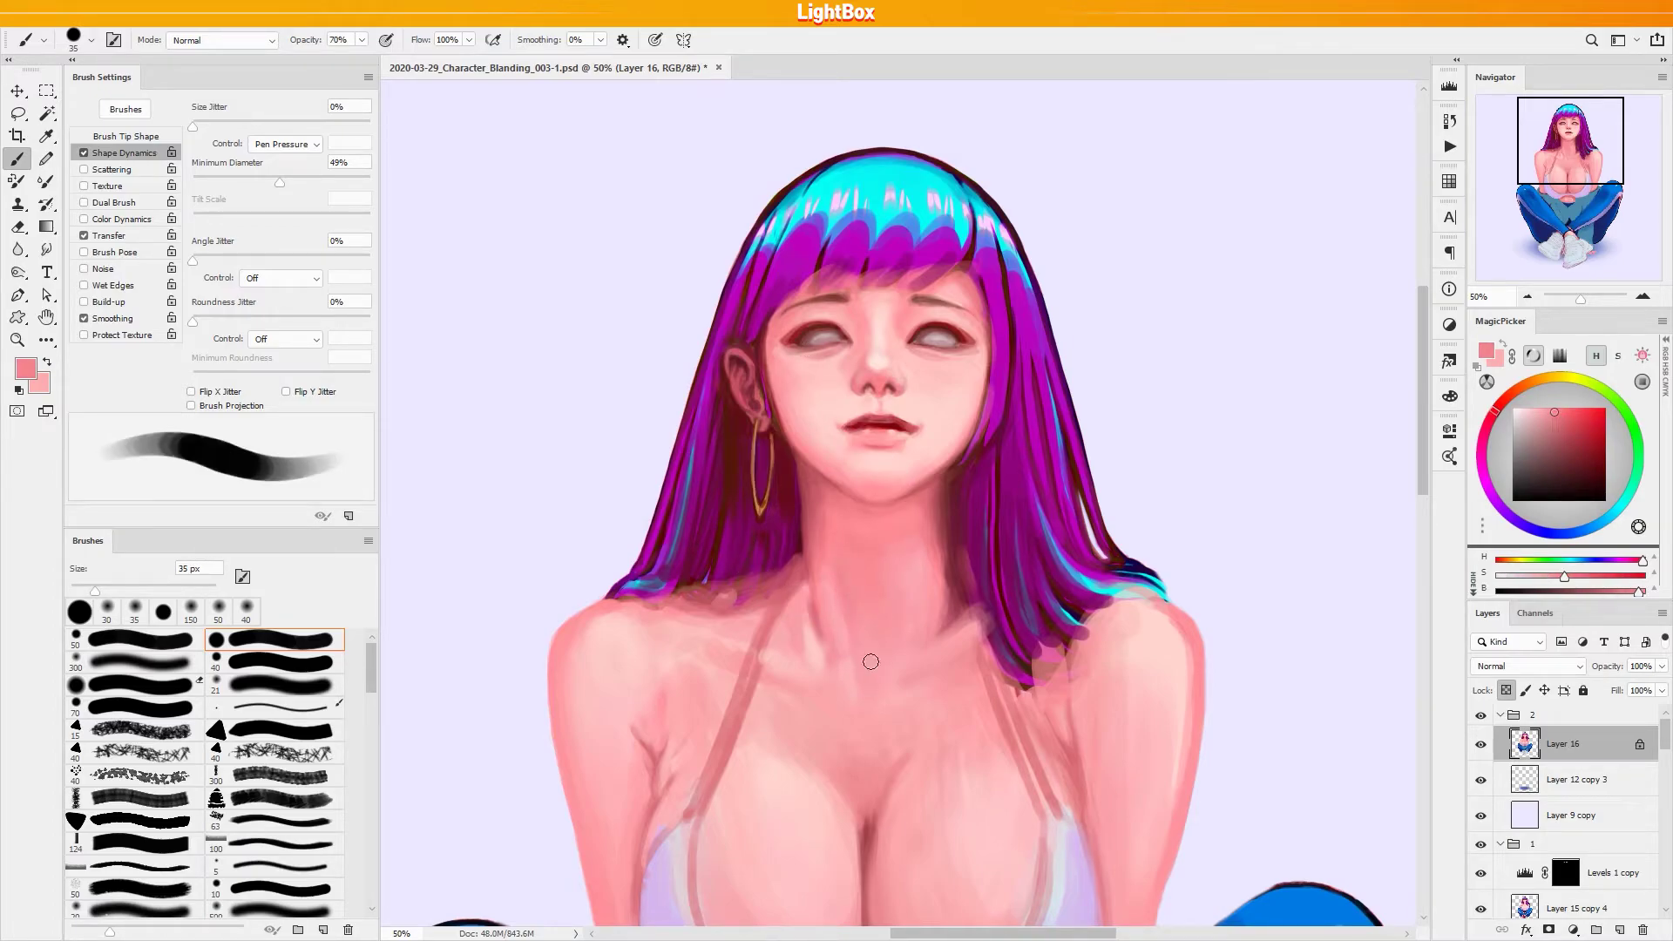
{"action": "left_click", "coordinate": [832, 571], "text": "alt"}
{"action": "left_click", "coordinate": [824, 540], "text": "alt"}
{"action": "key", "text": "bracketright"}
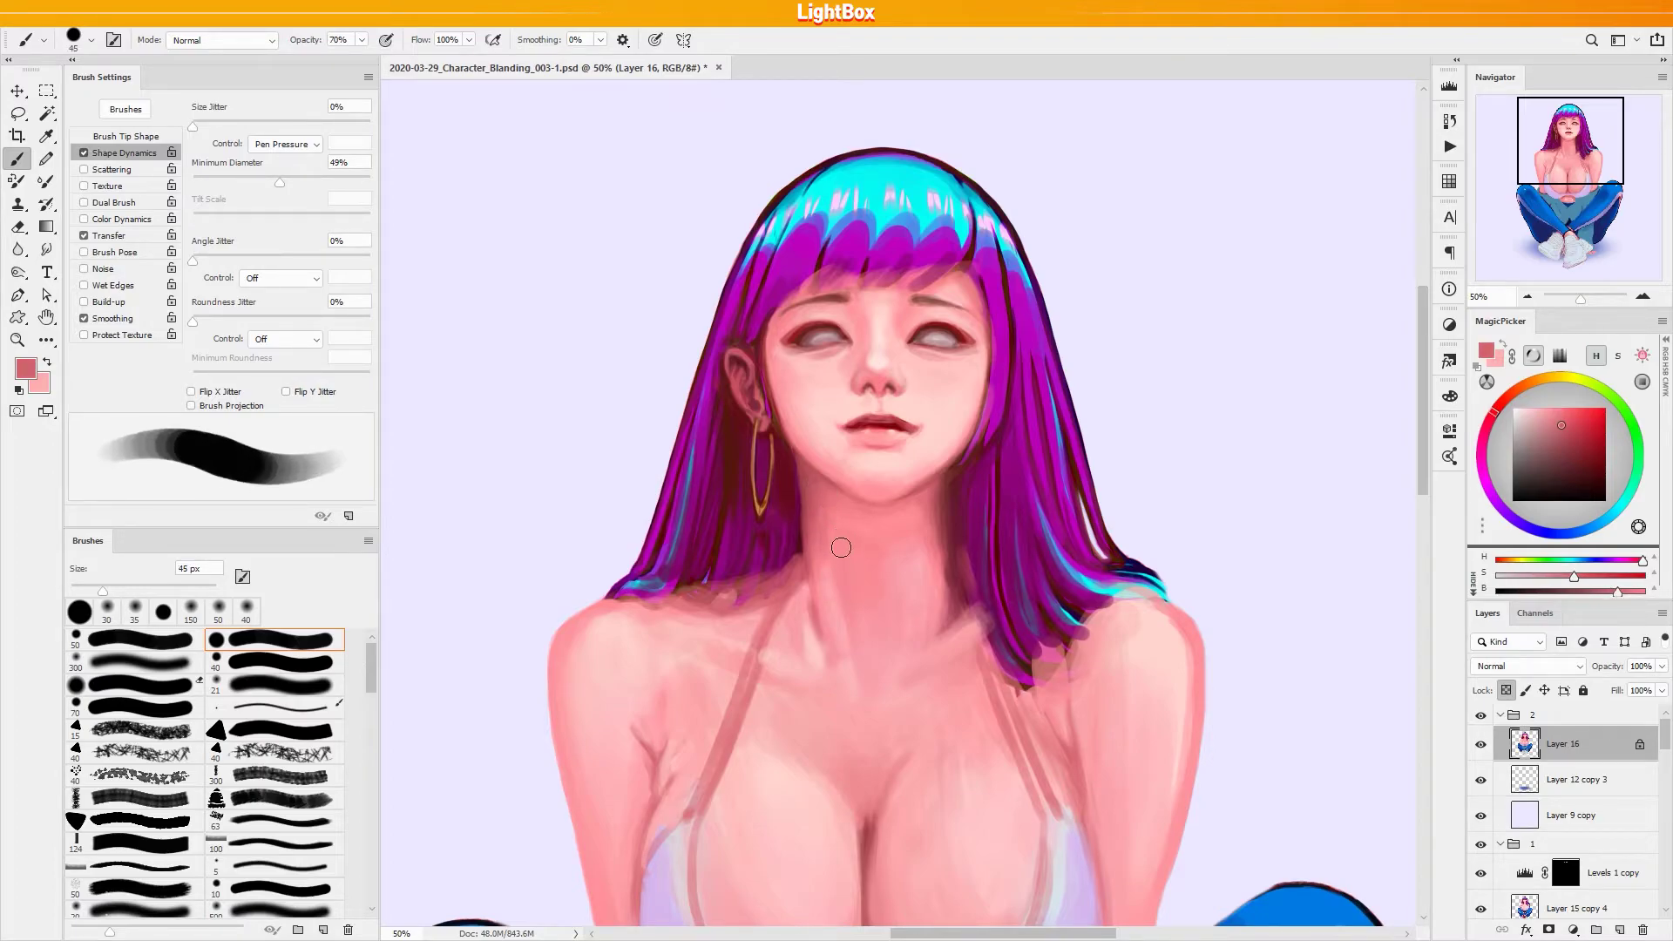
{"action": "left_click", "coordinate": [840, 563], "text": "alt"}
{"action": "left_click", "coordinate": [832, 578], "text": "alt"}
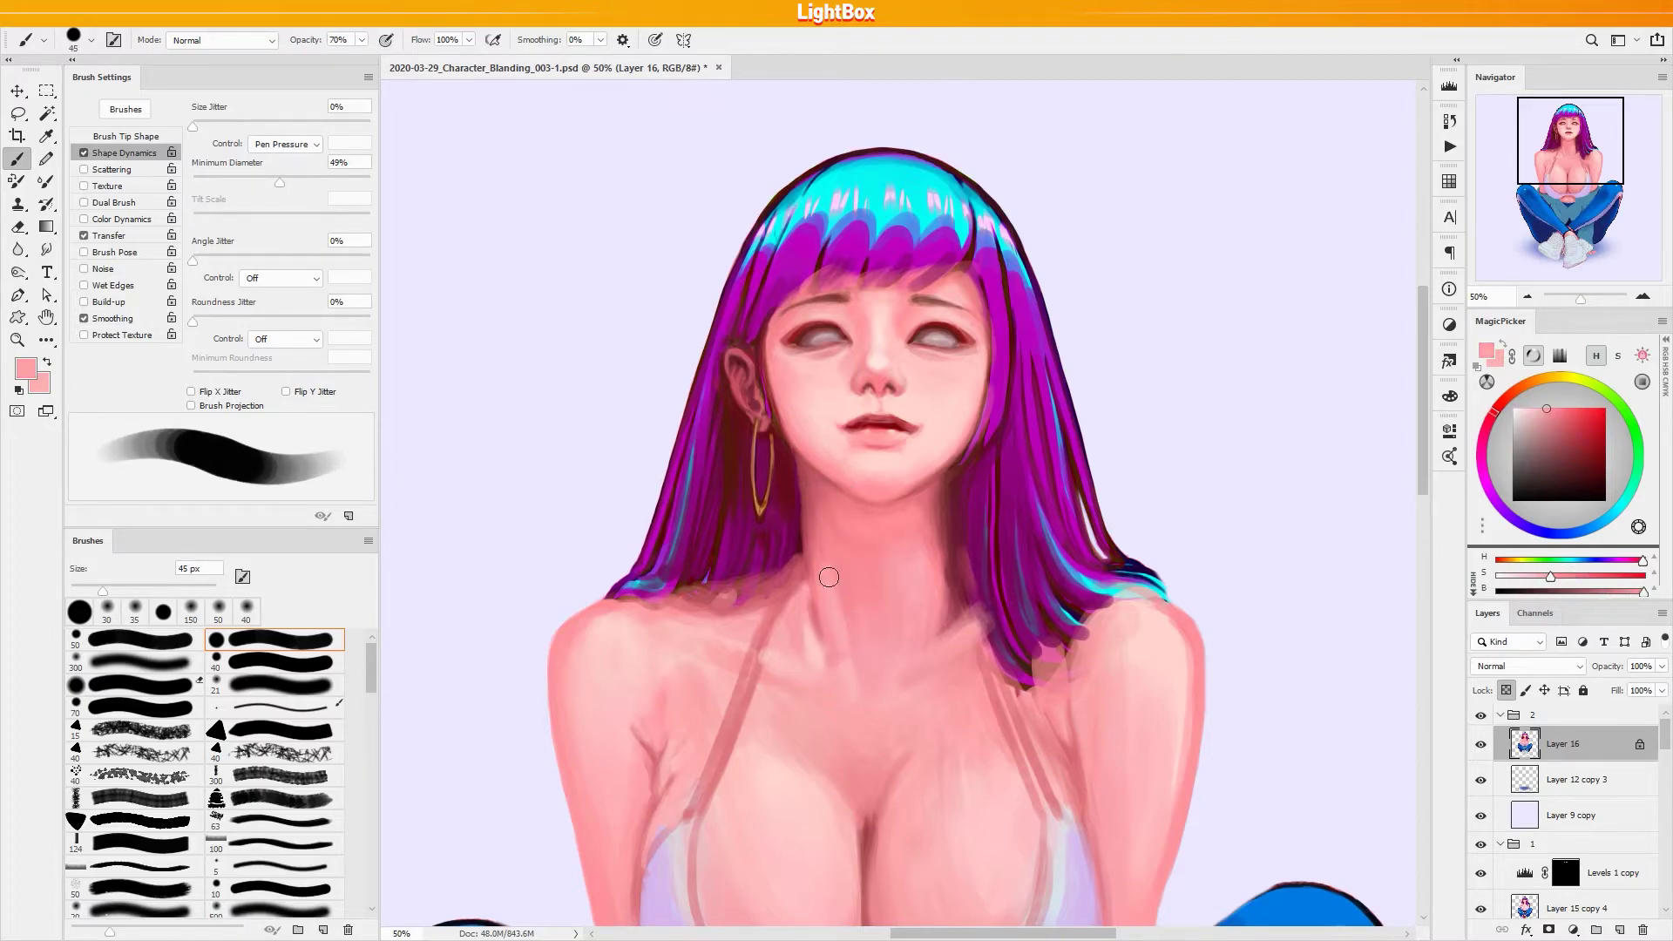
Reinforce the shading along the ear-side edge of the neck with sampled muted reds, using 30 and 50 px brushes
{"action": "key", "text": "bracketleft"}
{"action": "key", "text": "bracketleft"}
{"action": "left_click", "coordinate": [814, 542], "text": "alt"}
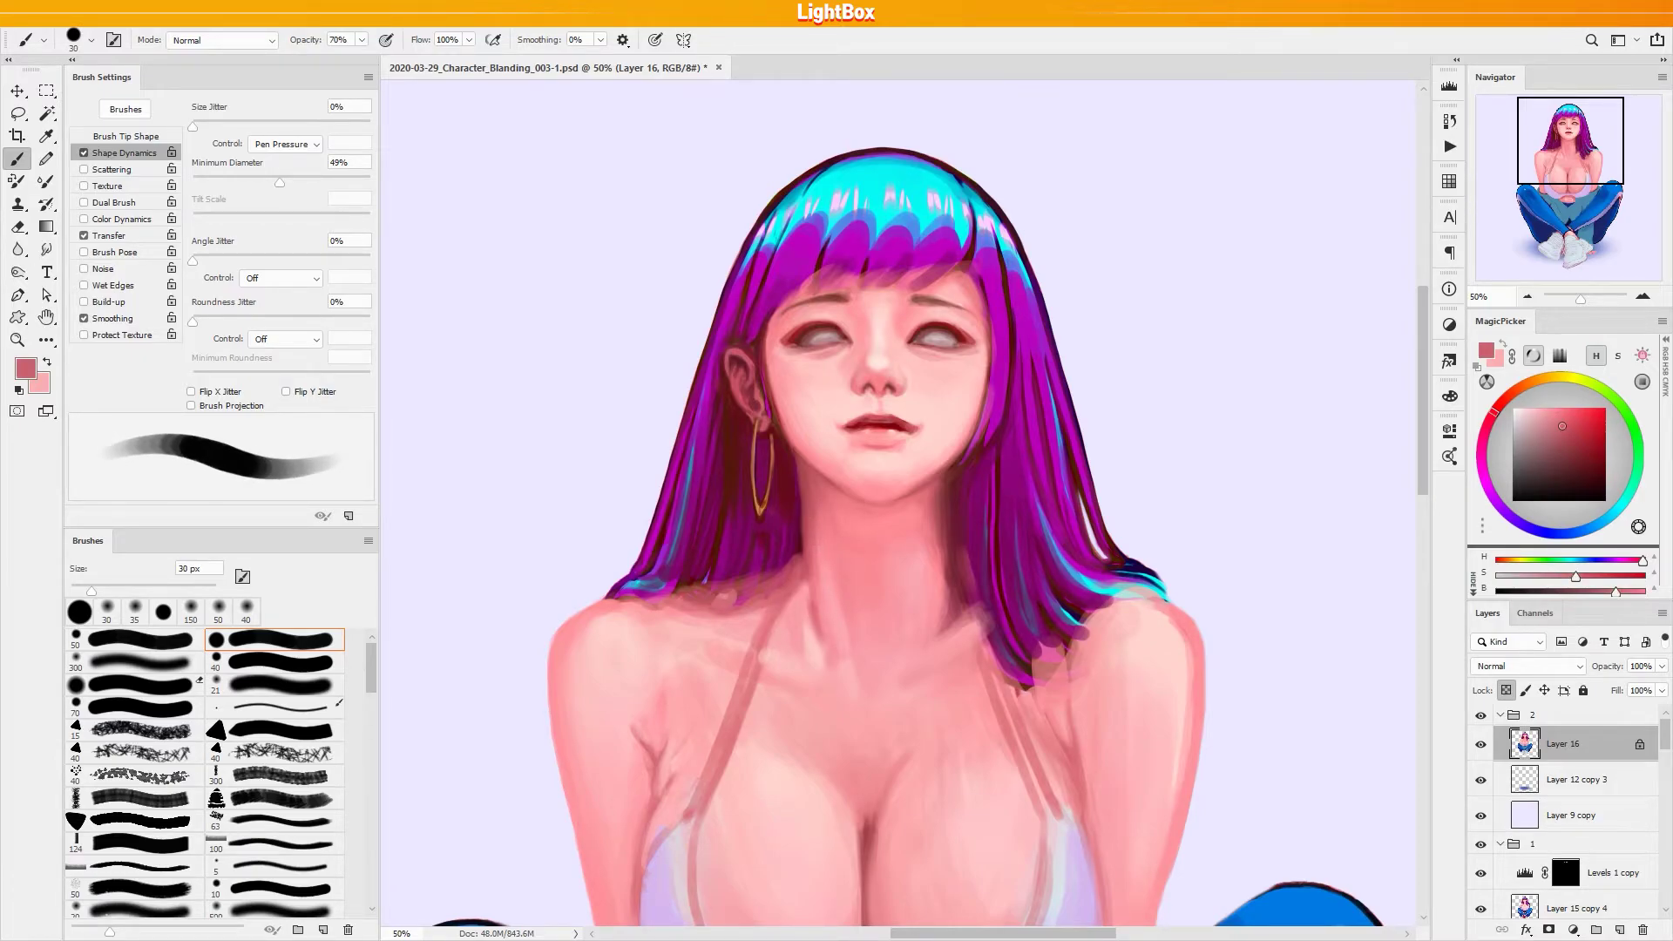
{"action": "left_click", "coordinate": [819, 545], "text": "alt"}
{"action": "key", "text": "bracketright"}
{"action": "key", "text": "bracketright"}
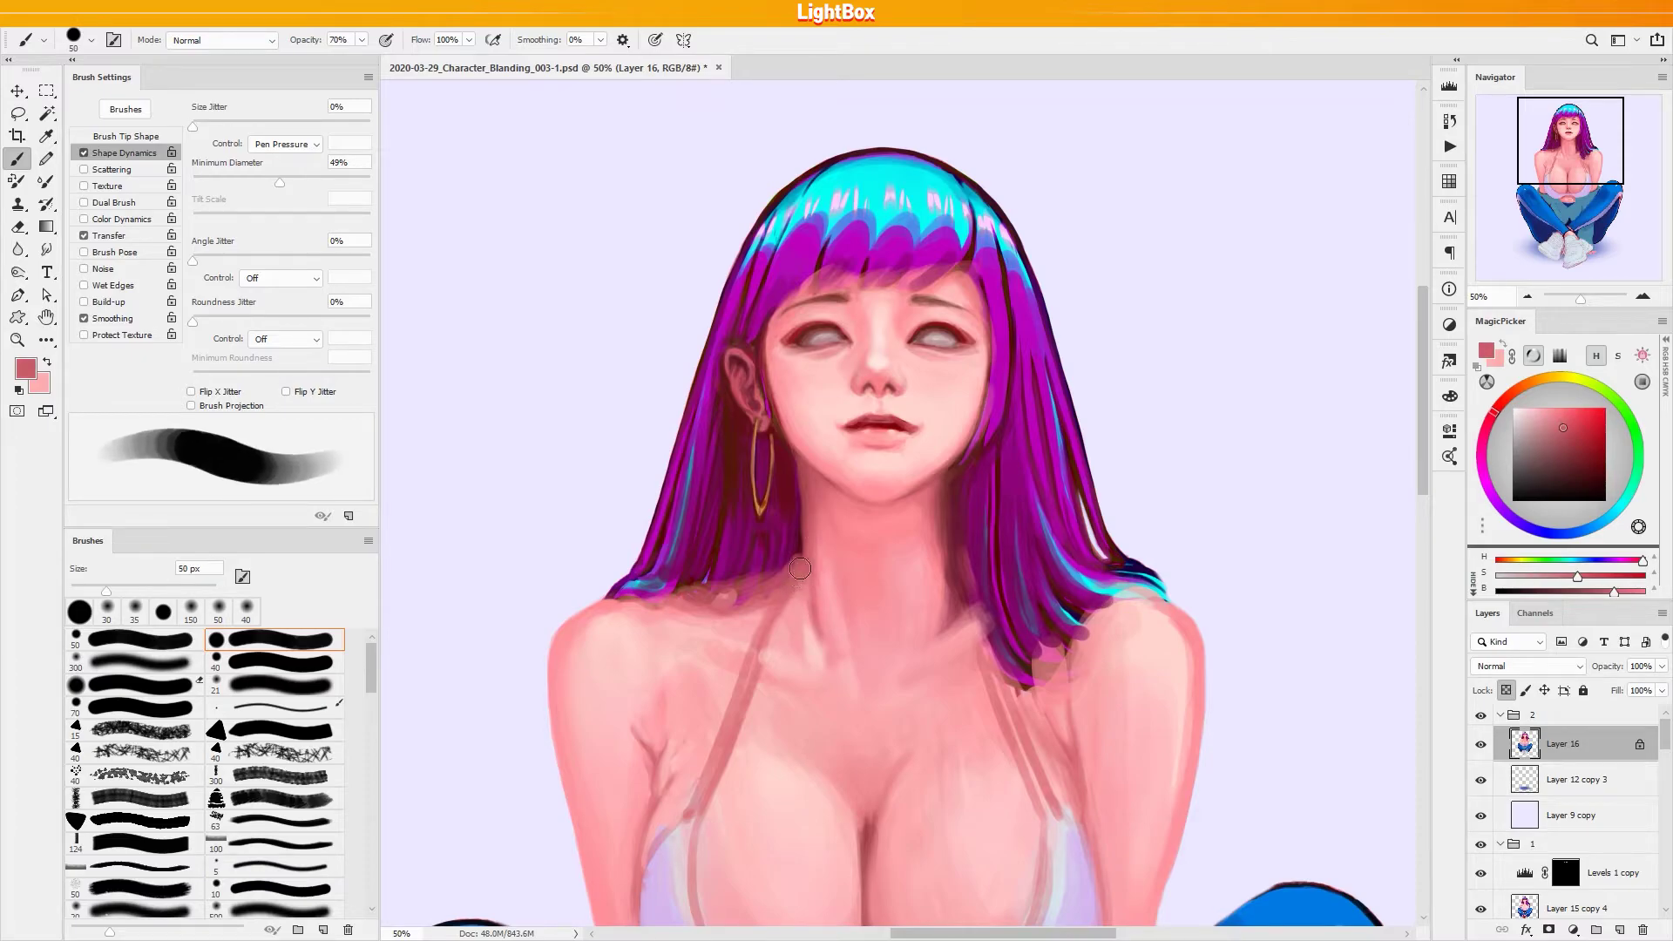
Refine the neck edge against the hair farther from the ear with sampled dark reds and pinks, using 50, 40 and 30 px brushes
{"action": "left_click", "coordinate": [947, 557], "text": "alt"}
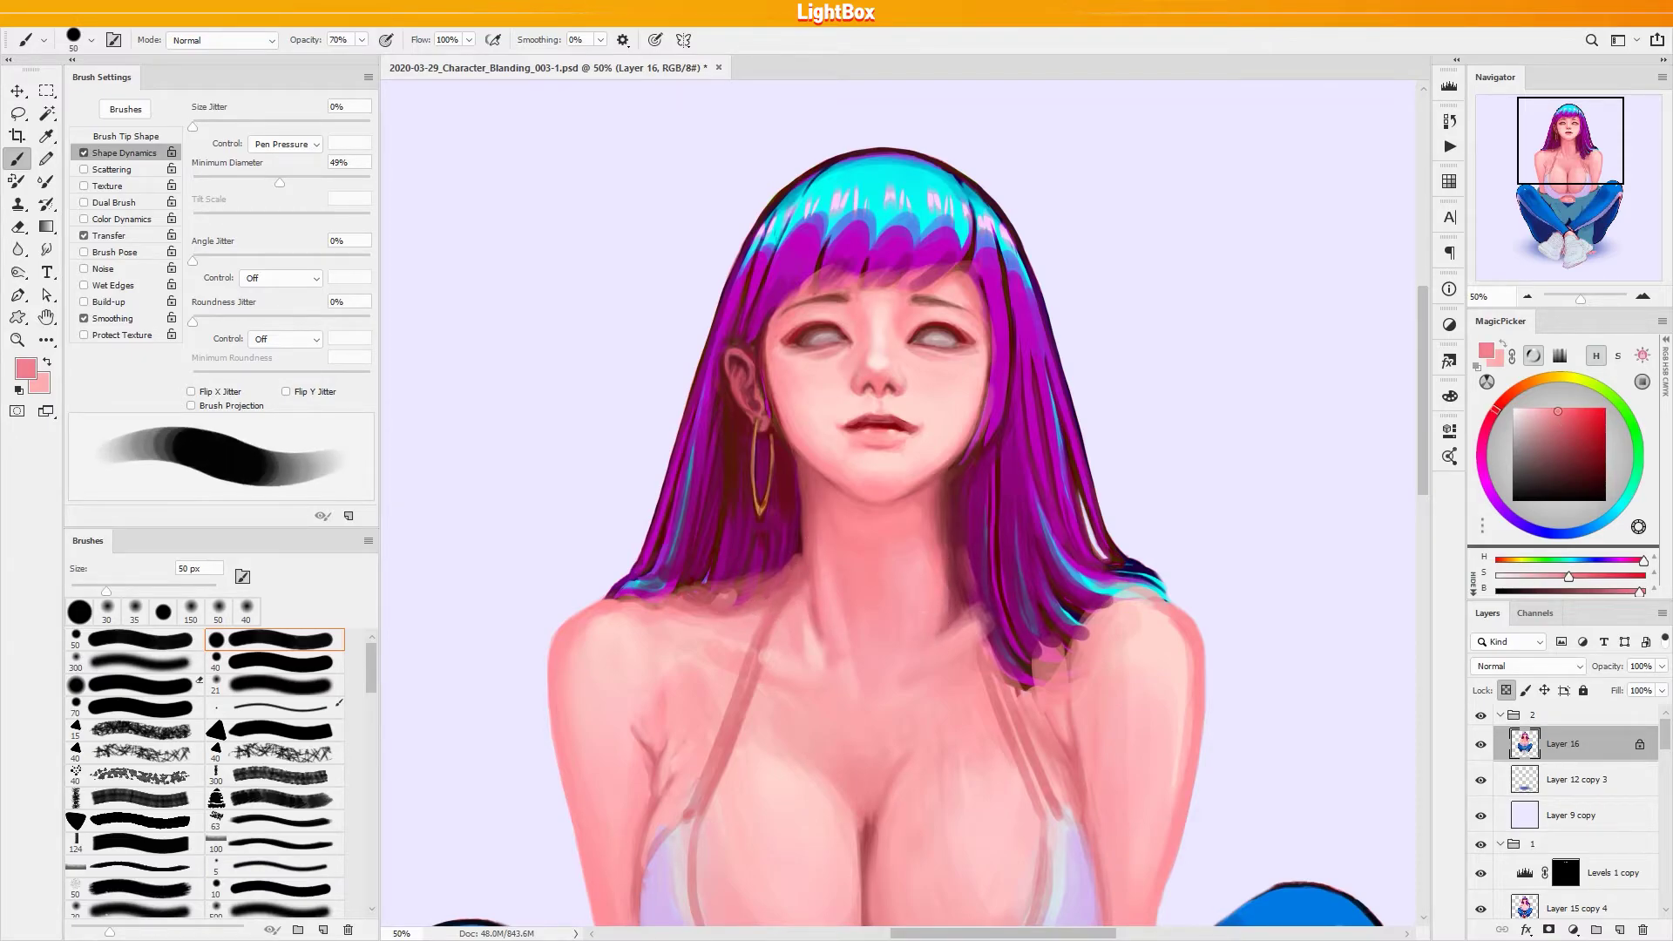
{"action": "key", "text": "bracketleft"}
{"action": "left_click", "coordinate": [948, 622], "text": "alt"}
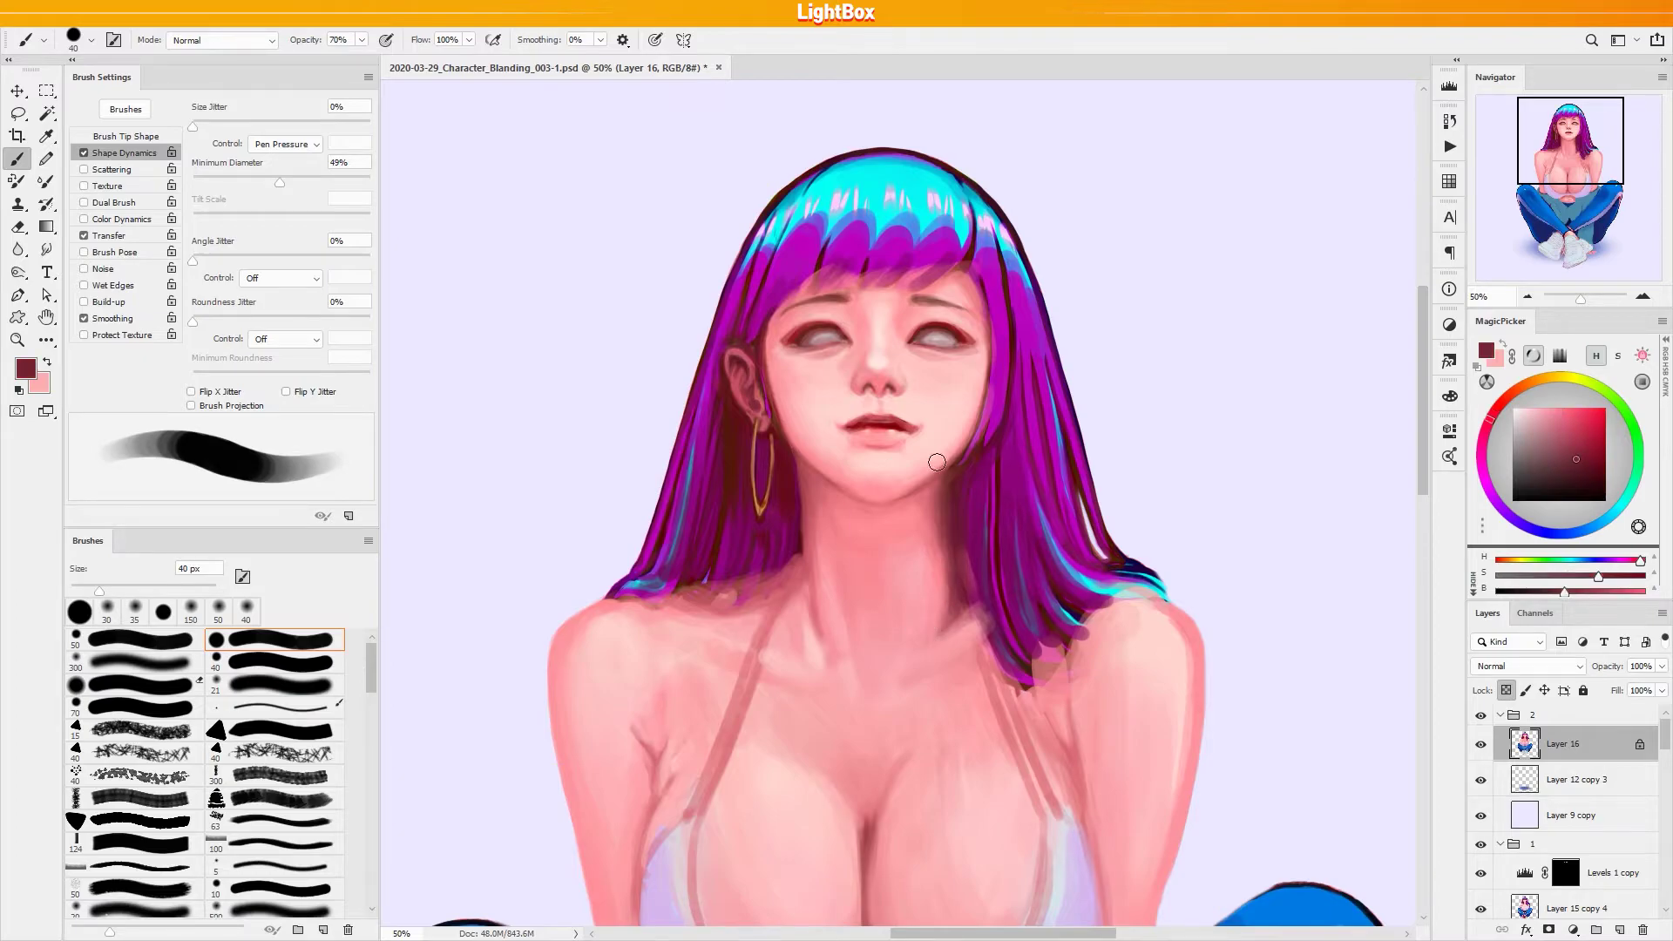
{"action": "key", "text": "bracketleft"}
{"action": "left_click", "coordinate": [952, 566], "text": "alt"}
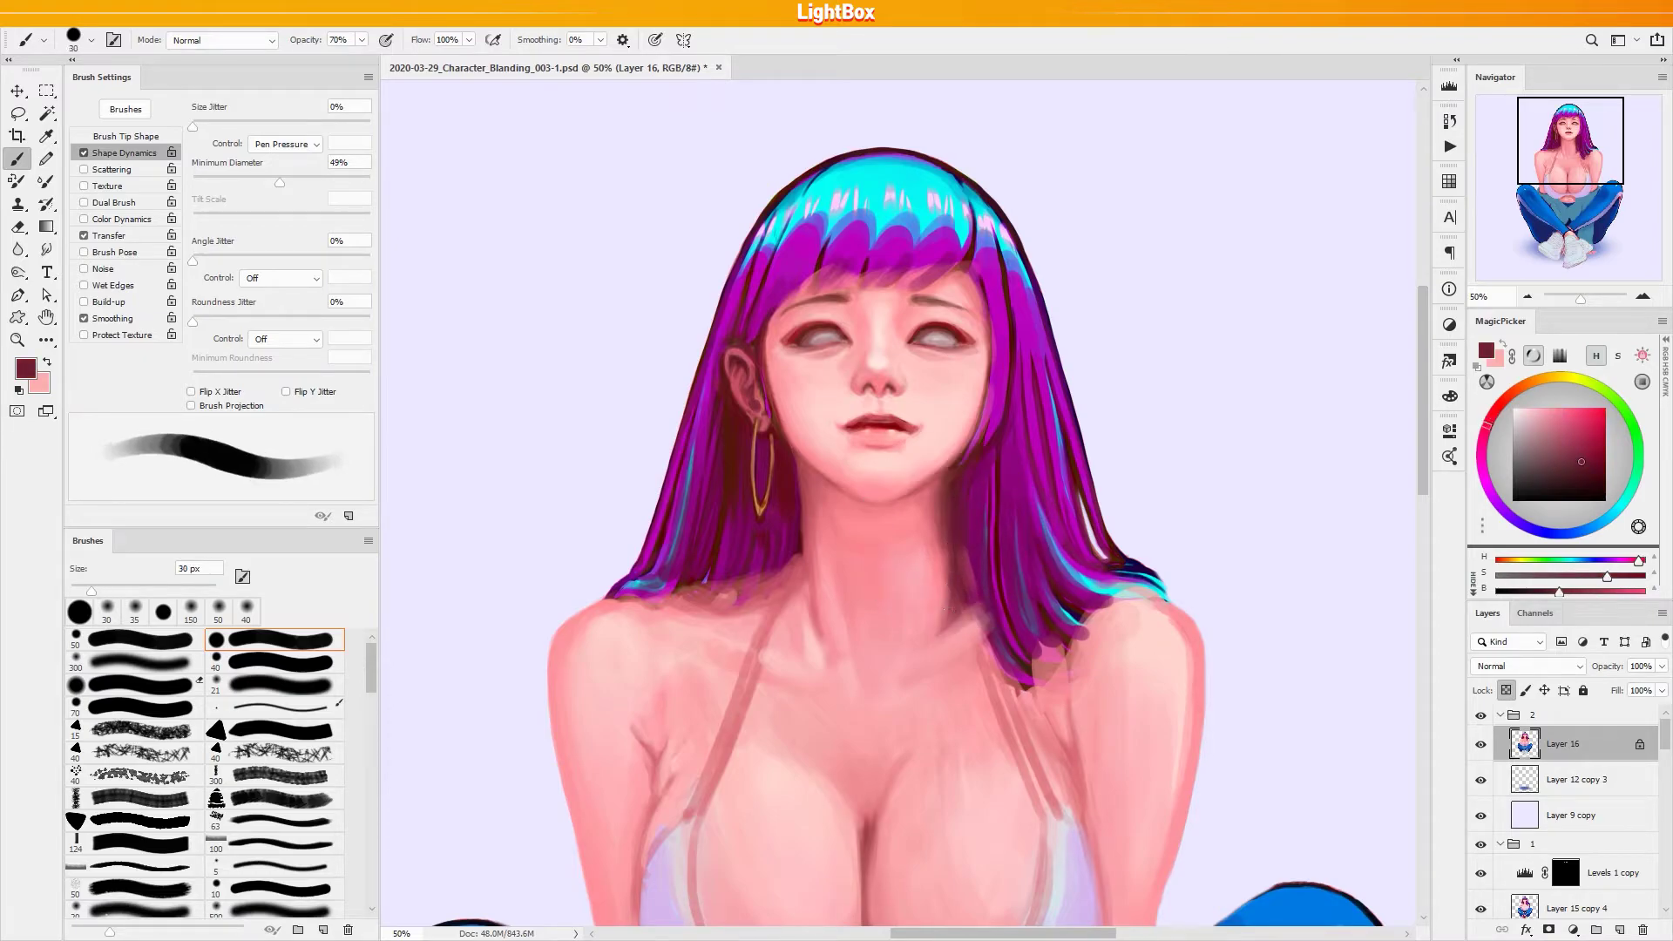
{"action": "left_click", "coordinate": [968, 563], "text": "alt"}
{"action": "left_click", "coordinate": [950, 569], "text": "alt"}
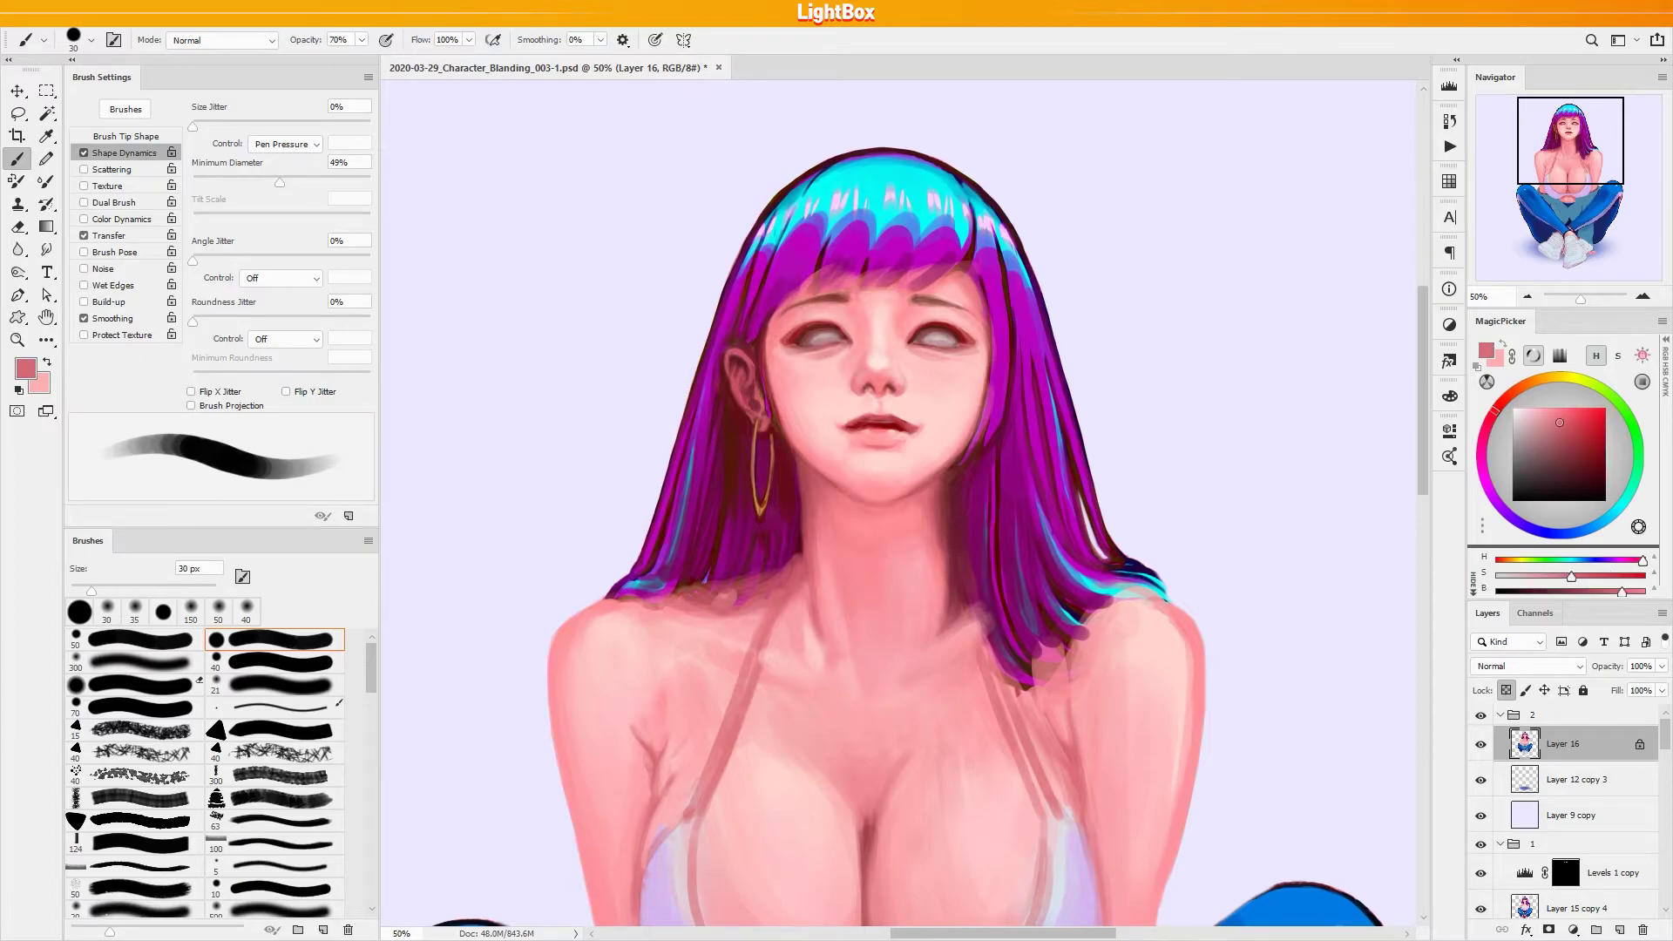
{"action": "left_click", "coordinate": [948, 547], "text": "alt"}
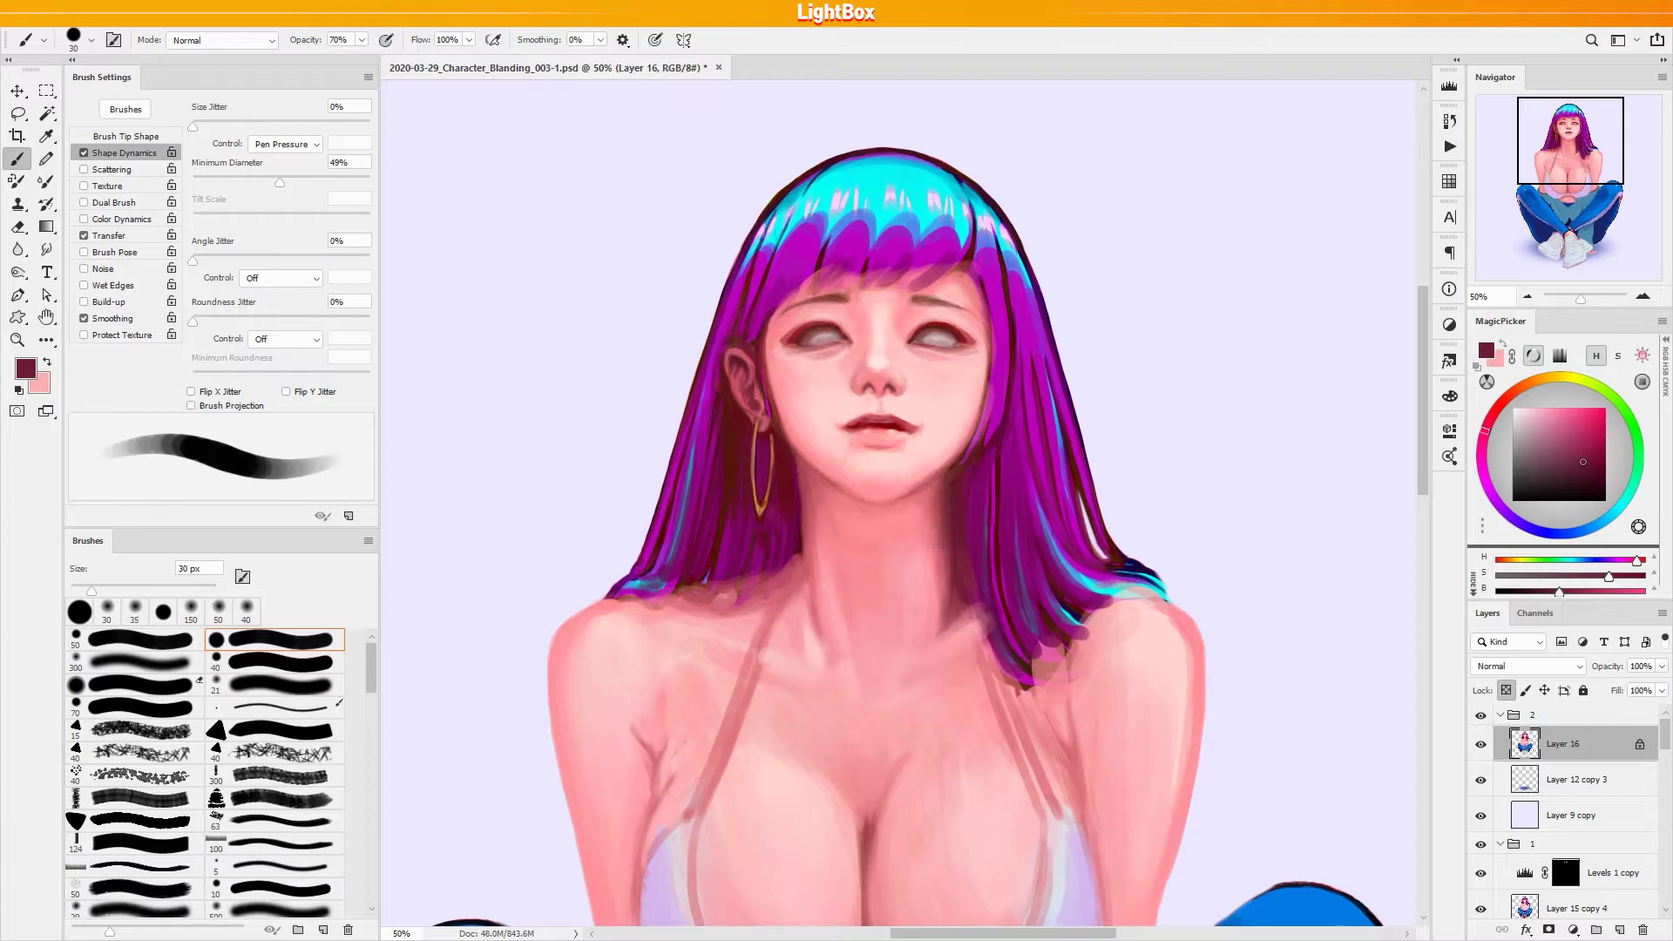
{"action": "left_click", "coordinate": [937, 555], "text": "alt"}
Smooth the skin beneath the chin and far jaw with sampled pinks, using a 30 px brush at 100% opacity
{"action": "key", "text": "0"}
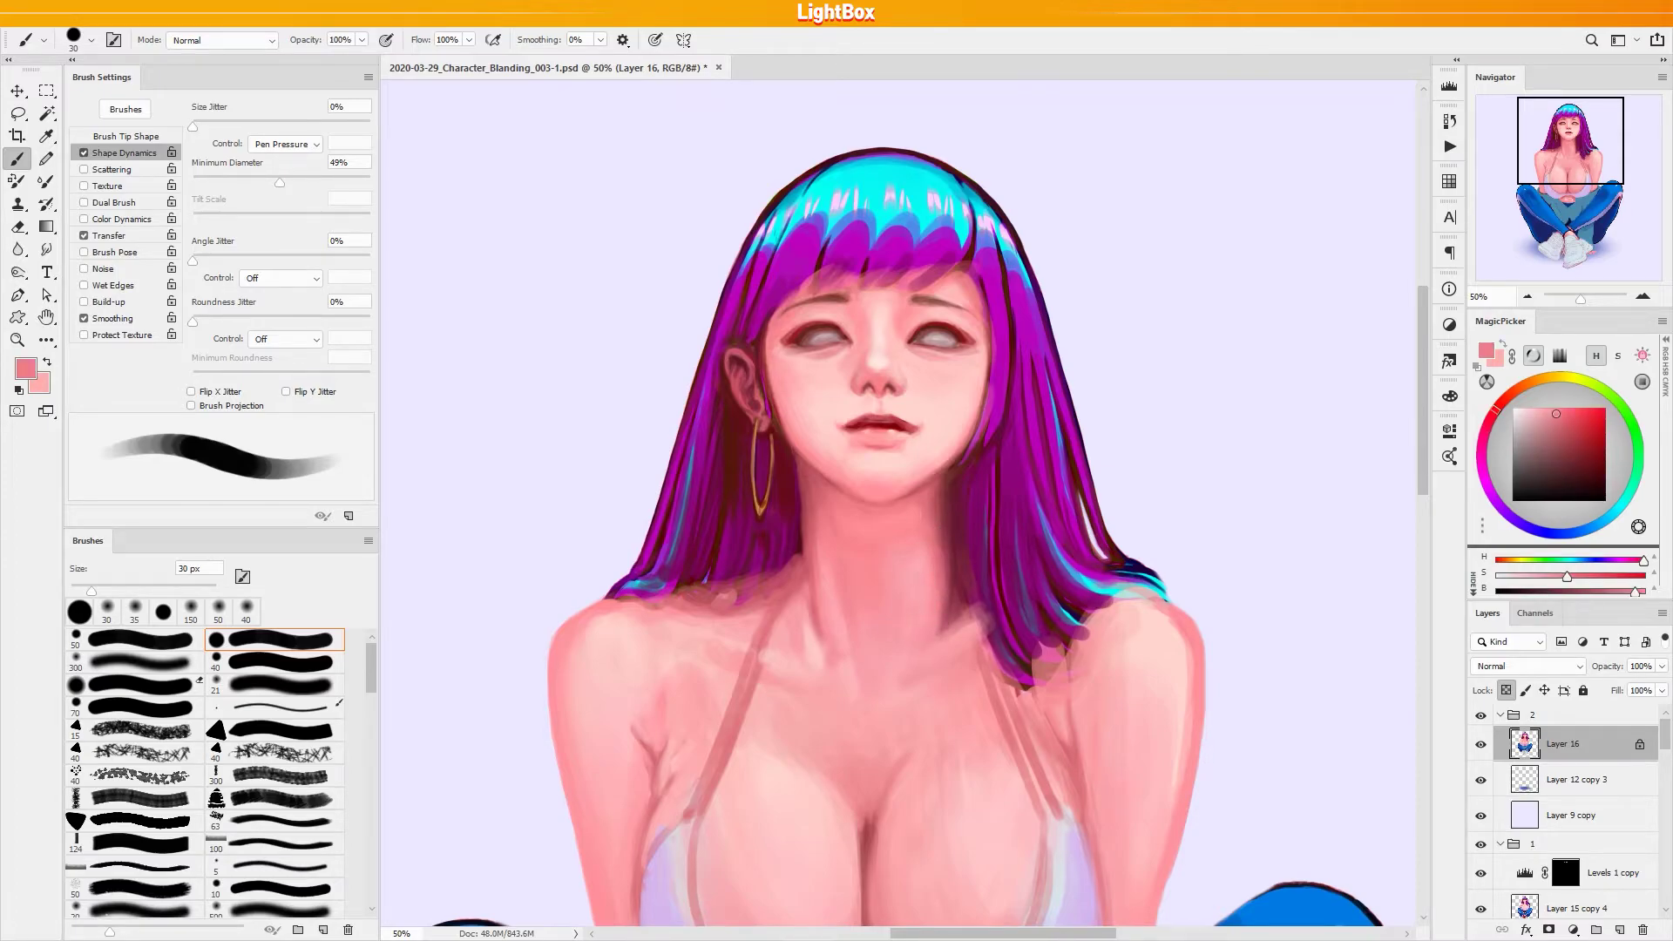
{"action": "left_click", "coordinate": [911, 572], "text": "alt"}
{"action": "left_click", "coordinate": [886, 526], "text": "alt"}
{"action": "left_click", "coordinate": [929, 499], "text": "alt"}
{"action": "left_click", "coordinate": [929, 499], "text": "alt"}
{"action": "left_click", "coordinate": [936, 498], "text": "alt"}
{"action": "left_click", "coordinate": [926, 520], "text": "alt"}
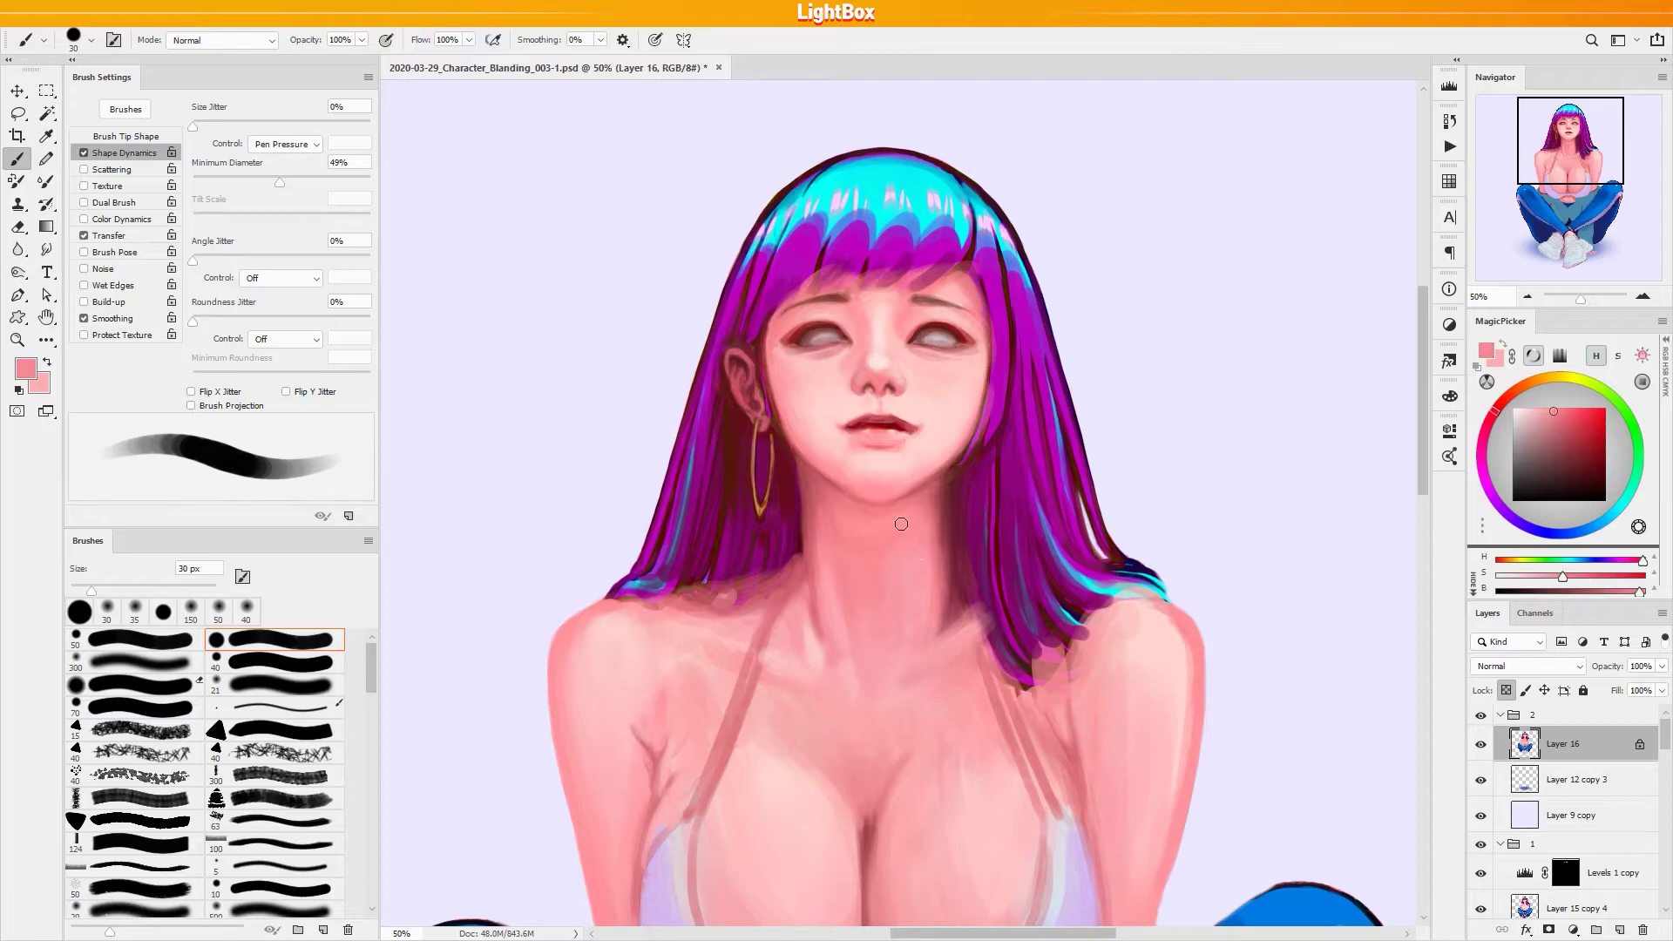
Blend the ear-side half of the throat with sampled pinks and reds, using a 30 px brush
{"action": "left_click", "coordinate": [853, 515], "text": "alt"}
{"action": "left_click", "coordinate": [864, 550], "text": "alt"}
{"action": "left_click", "coordinate": [840, 532], "text": "alt"}
{"action": "left_click", "coordinate": [824, 524], "text": "alt"}
{"action": "left_click", "coordinate": [830, 577], "text": "alt"}
{"action": "left_click", "coordinate": [832, 582], "text": "alt"}
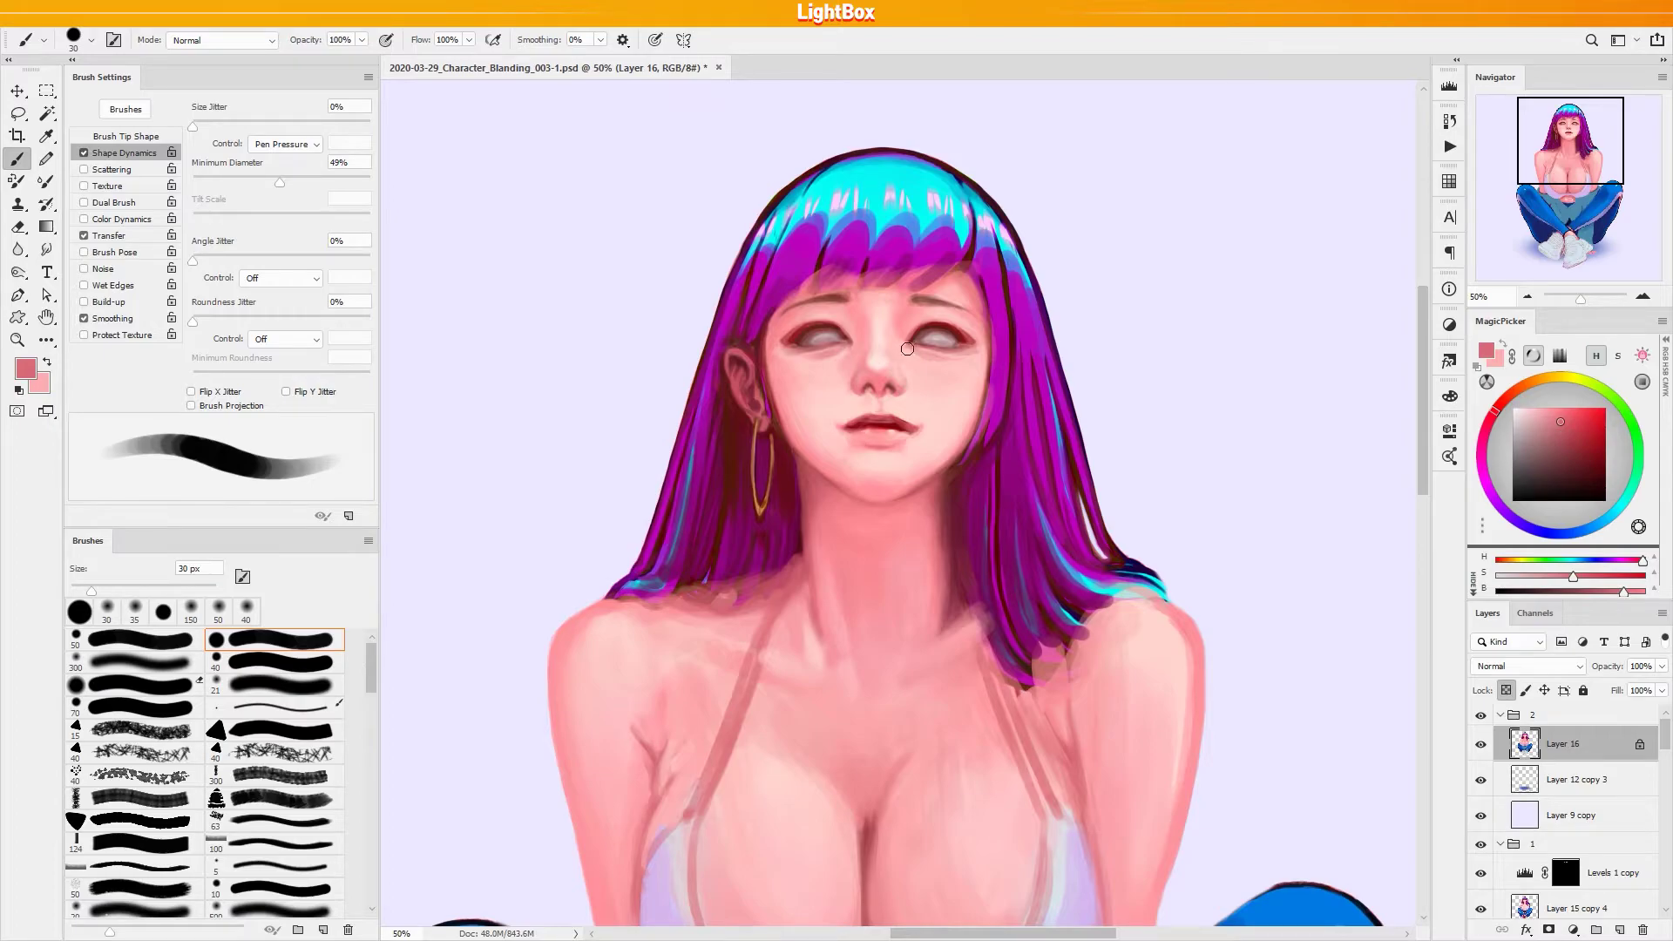
Soften the lower throat and the area between the collarbones with sampled light pinks, using a 45 px brush
{"action": "key", "text": "bracketright"}
{"action": "key", "text": "bracketright"}
{"action": "key", "text": "bracketright"}
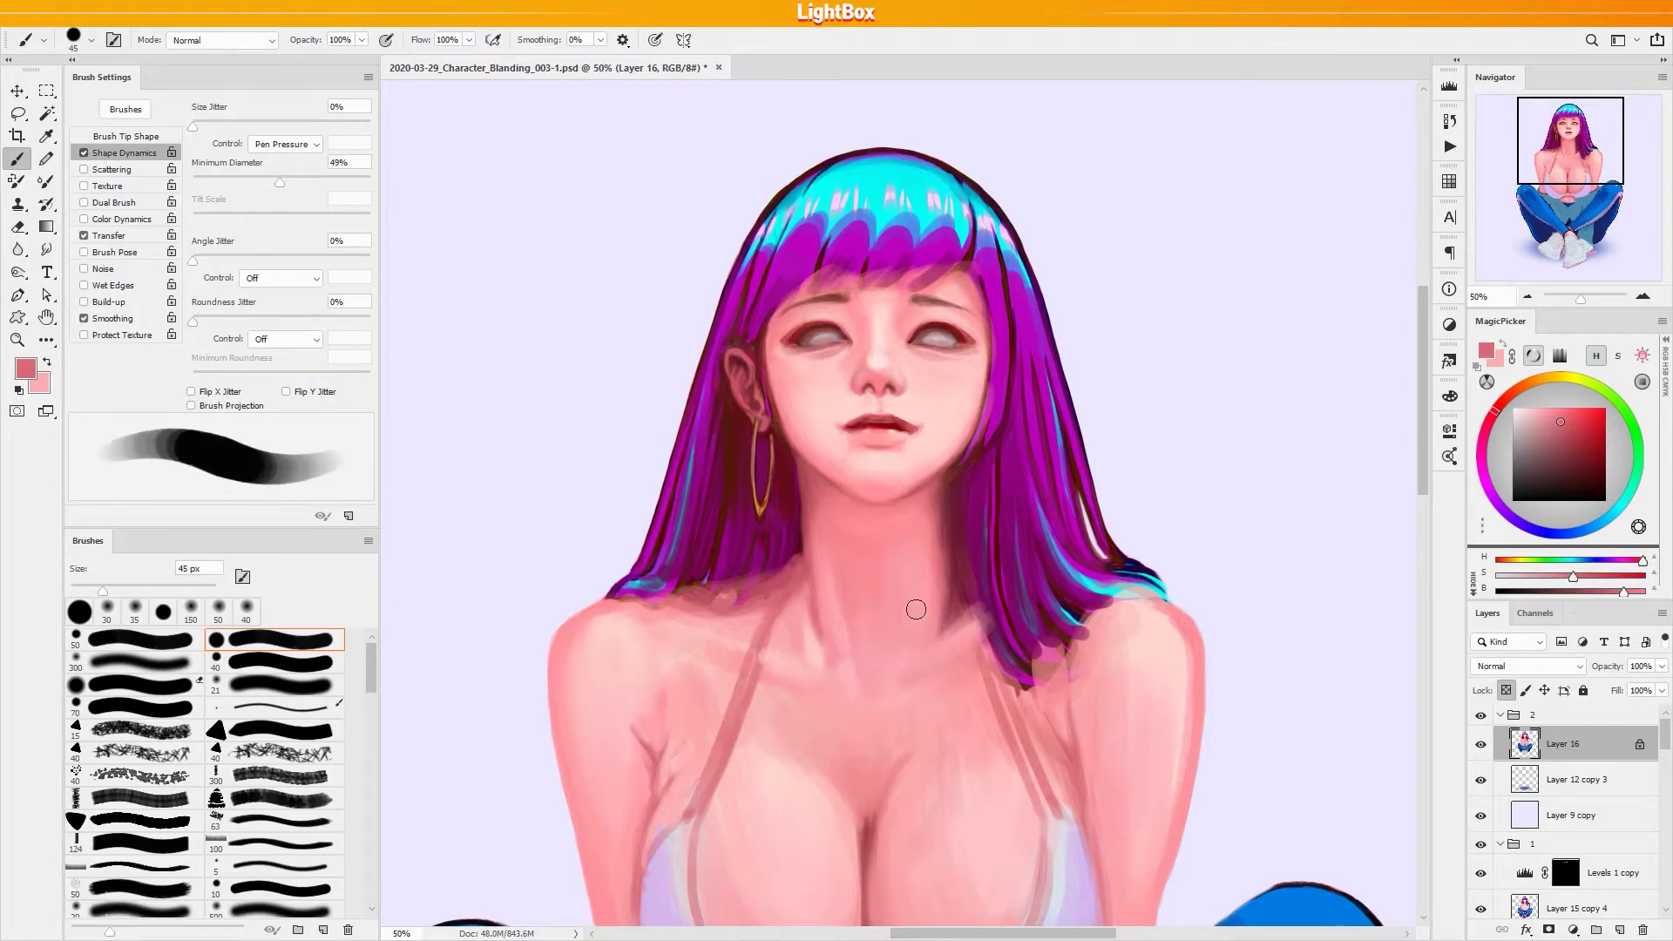
{"action": "left_click", "coordinate": [911, 565], "text": "alt"}
{"action": "left_click", "coordinate": [825, 652], "text": "alt"}
{"action": "left_click", "coordinate": [859, 675], "text": "alt"}
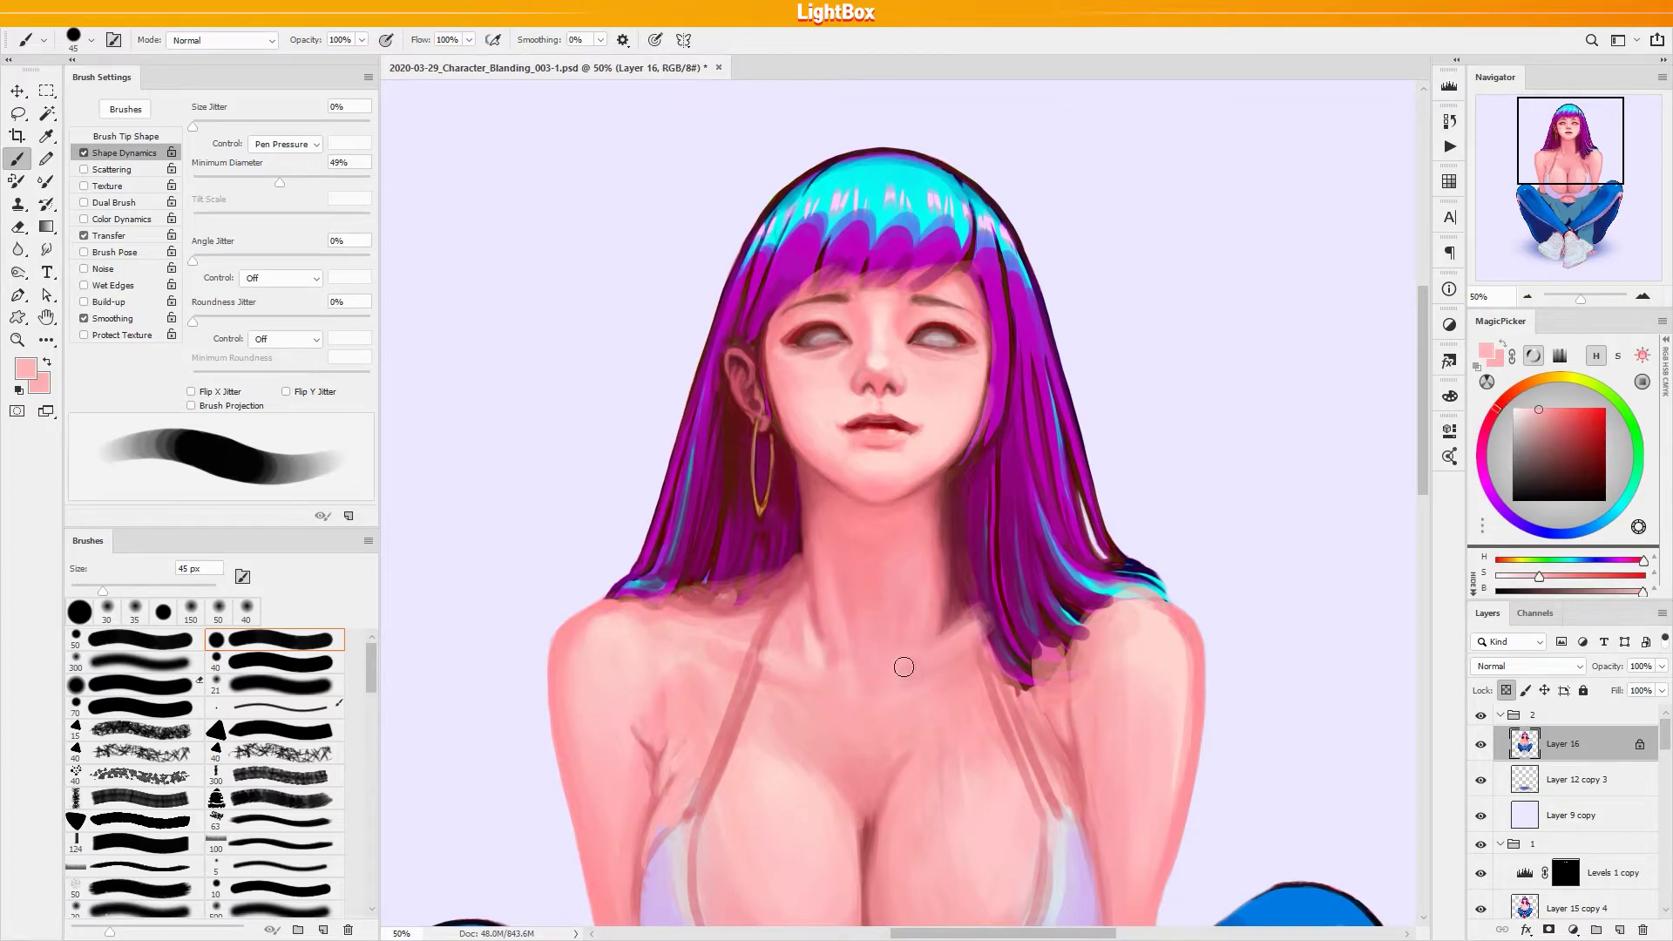
Even out the transition from mid throat to upper chest with sampled pinks, using a 45 px brush
{"action": "left_click", "coordinate": [923, 563], "text": "alt"}
{"action": "left_click", "coordinate": [868, 617], "text": "alt"}
{"action": "left_click", "coordinate": [893, 652], "text": "alt"}
{"action": "left_click", "coordinate": [898, 678], "text": "alt"}
{"action": "left_click", "coordinate": [892, 639], "text": "alt"}
{"action": "left_click", "coordinate": [906, 607], "text": "alt"}
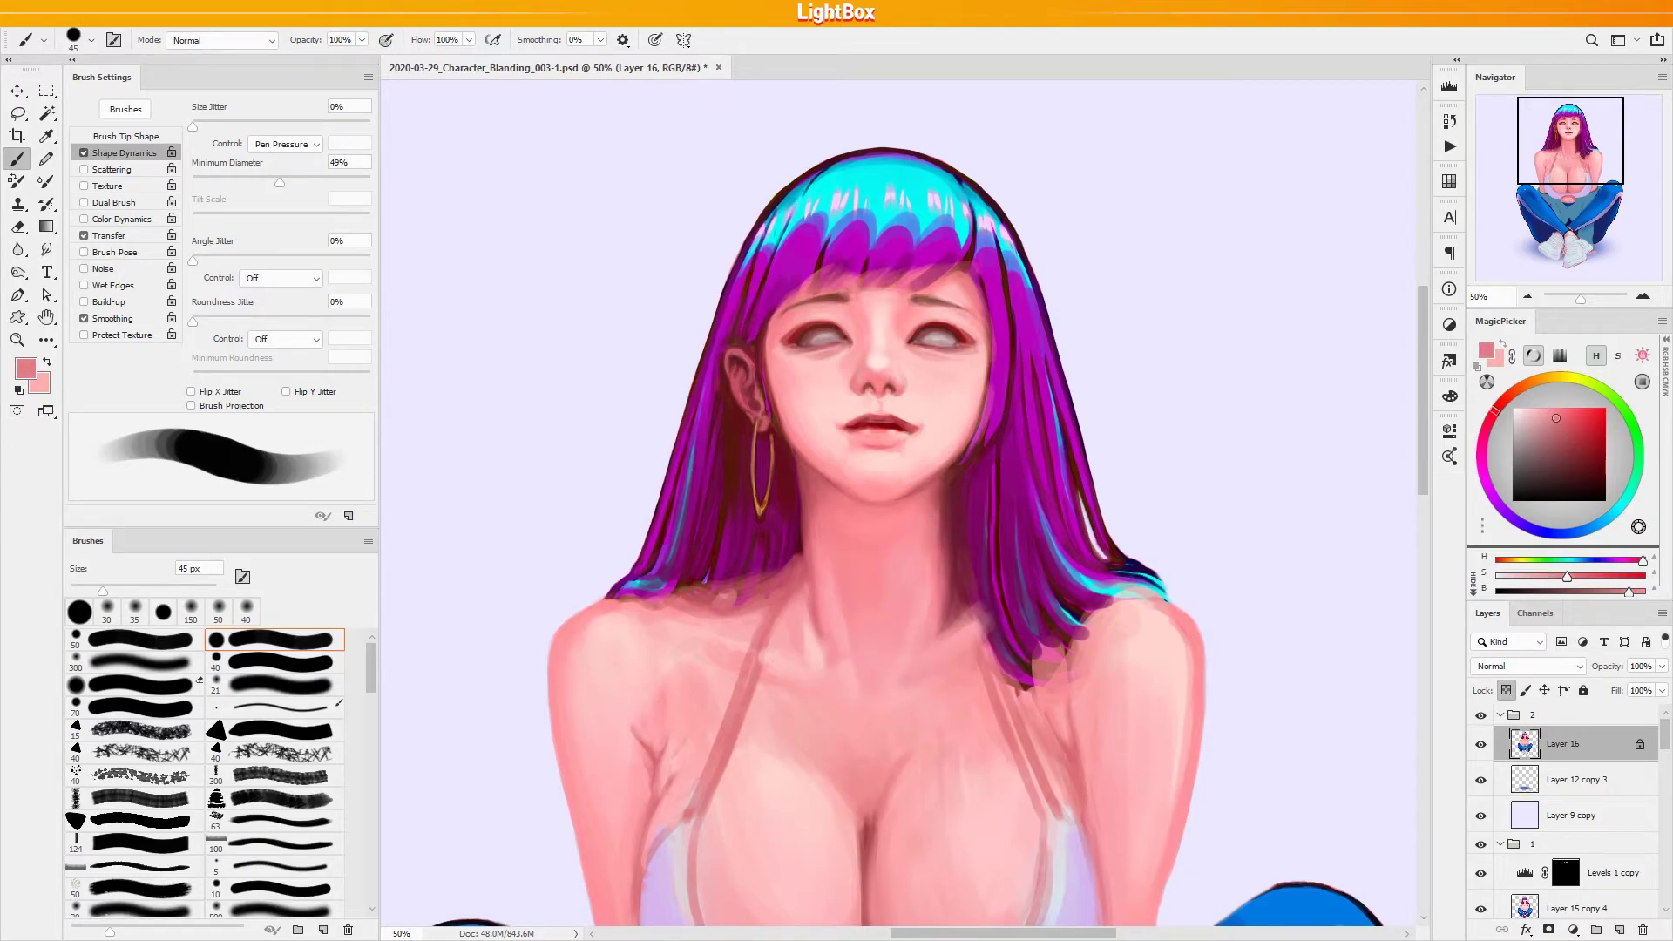
Deepen the shadow under the jaw farther from the ear with a sampled dark red, using 45 and 25 px brushes
{"action": "left_click", "coordinate": [940, 518], "text": "alt"}
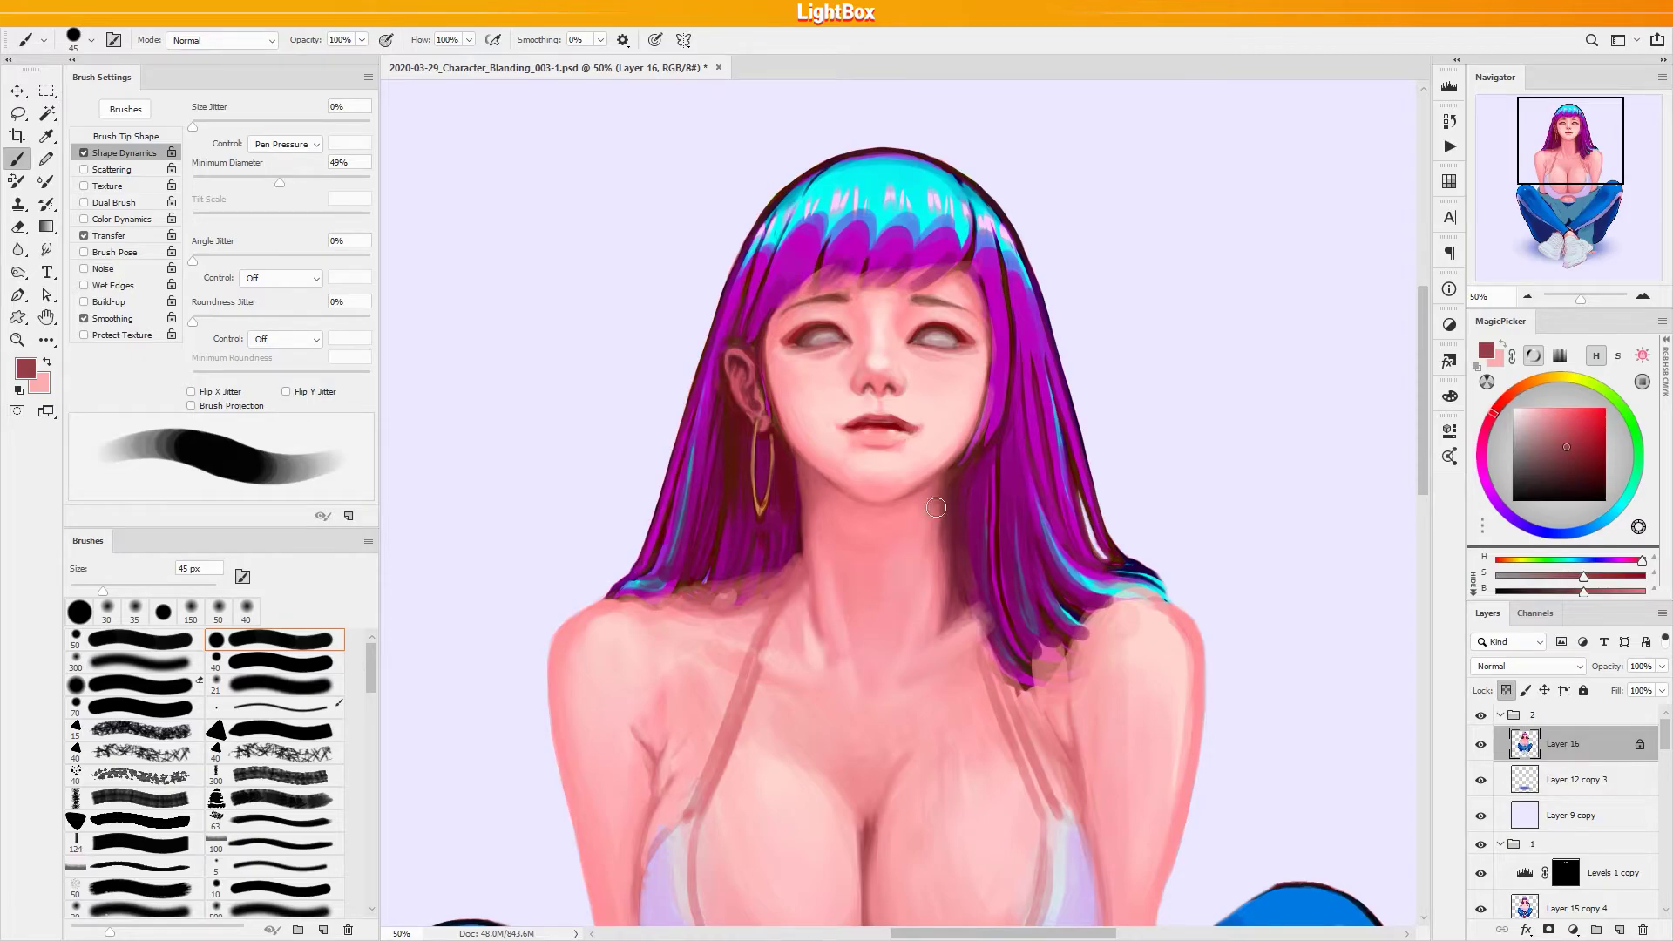
{"action": "key", "text": "bracketleft"}
{"action": "key", "text": "bracketleft"}
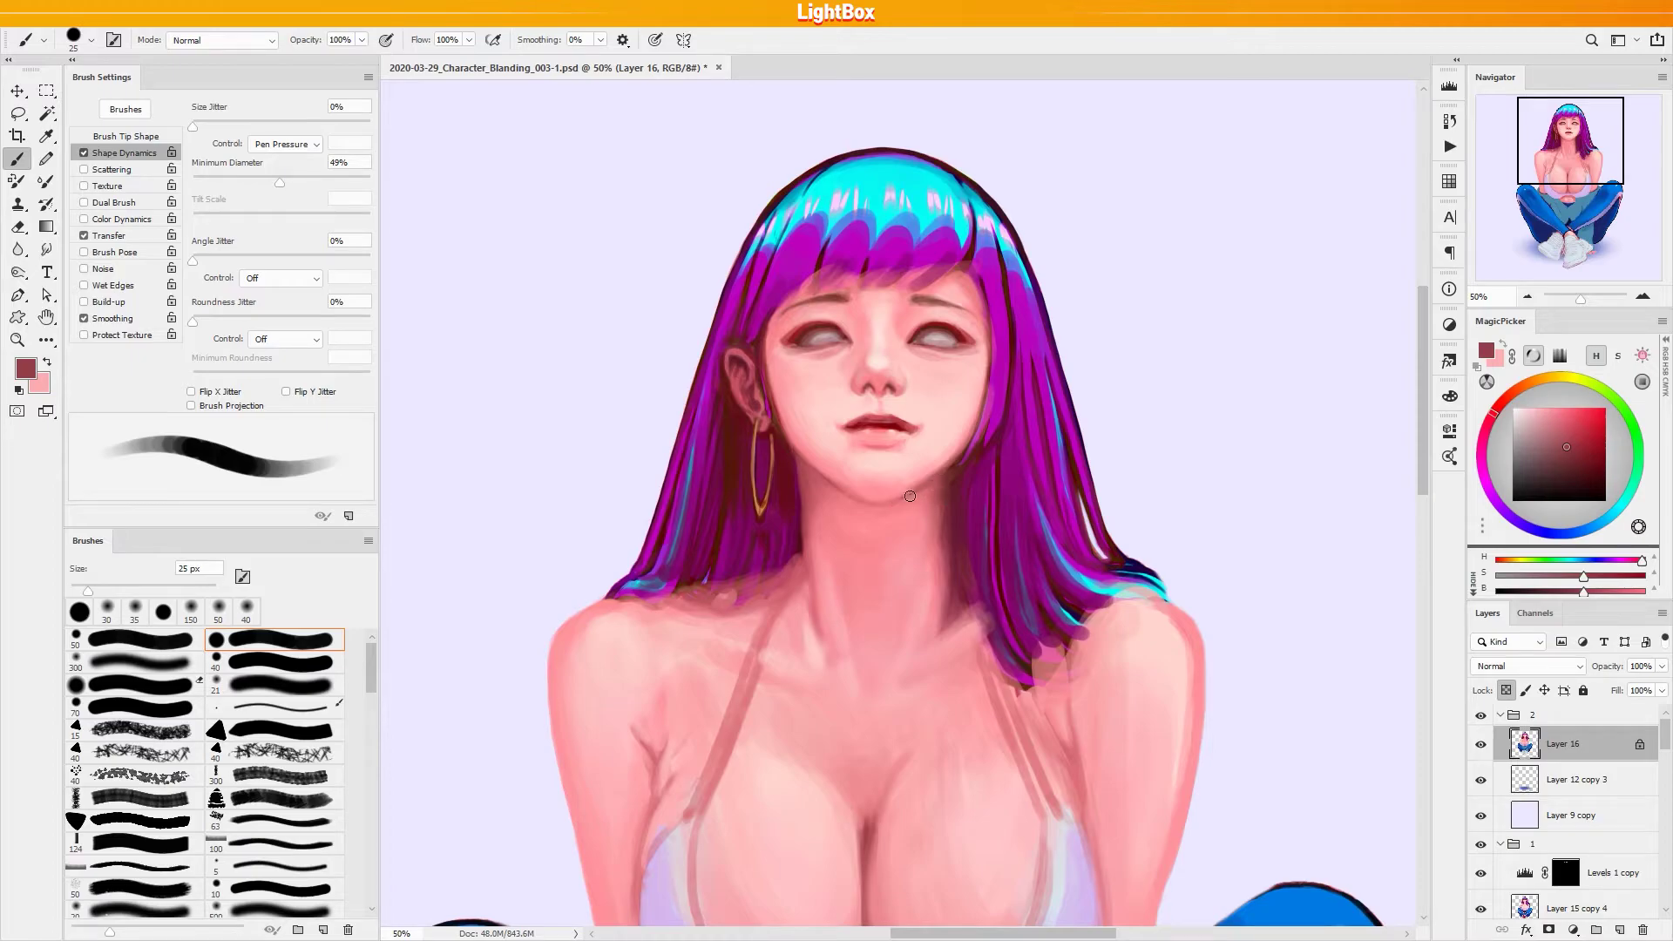
{"action": "key", "text": "bracketright"}
{"action": "key", "text": "bracketright"}
Shade the neck shadows beside the hair with sampled dark reds, using a 45 px brush reduced to 30 px and 20% opacity
{"action": "left_click", "coordinate": [807, 486], "text": "alt"}
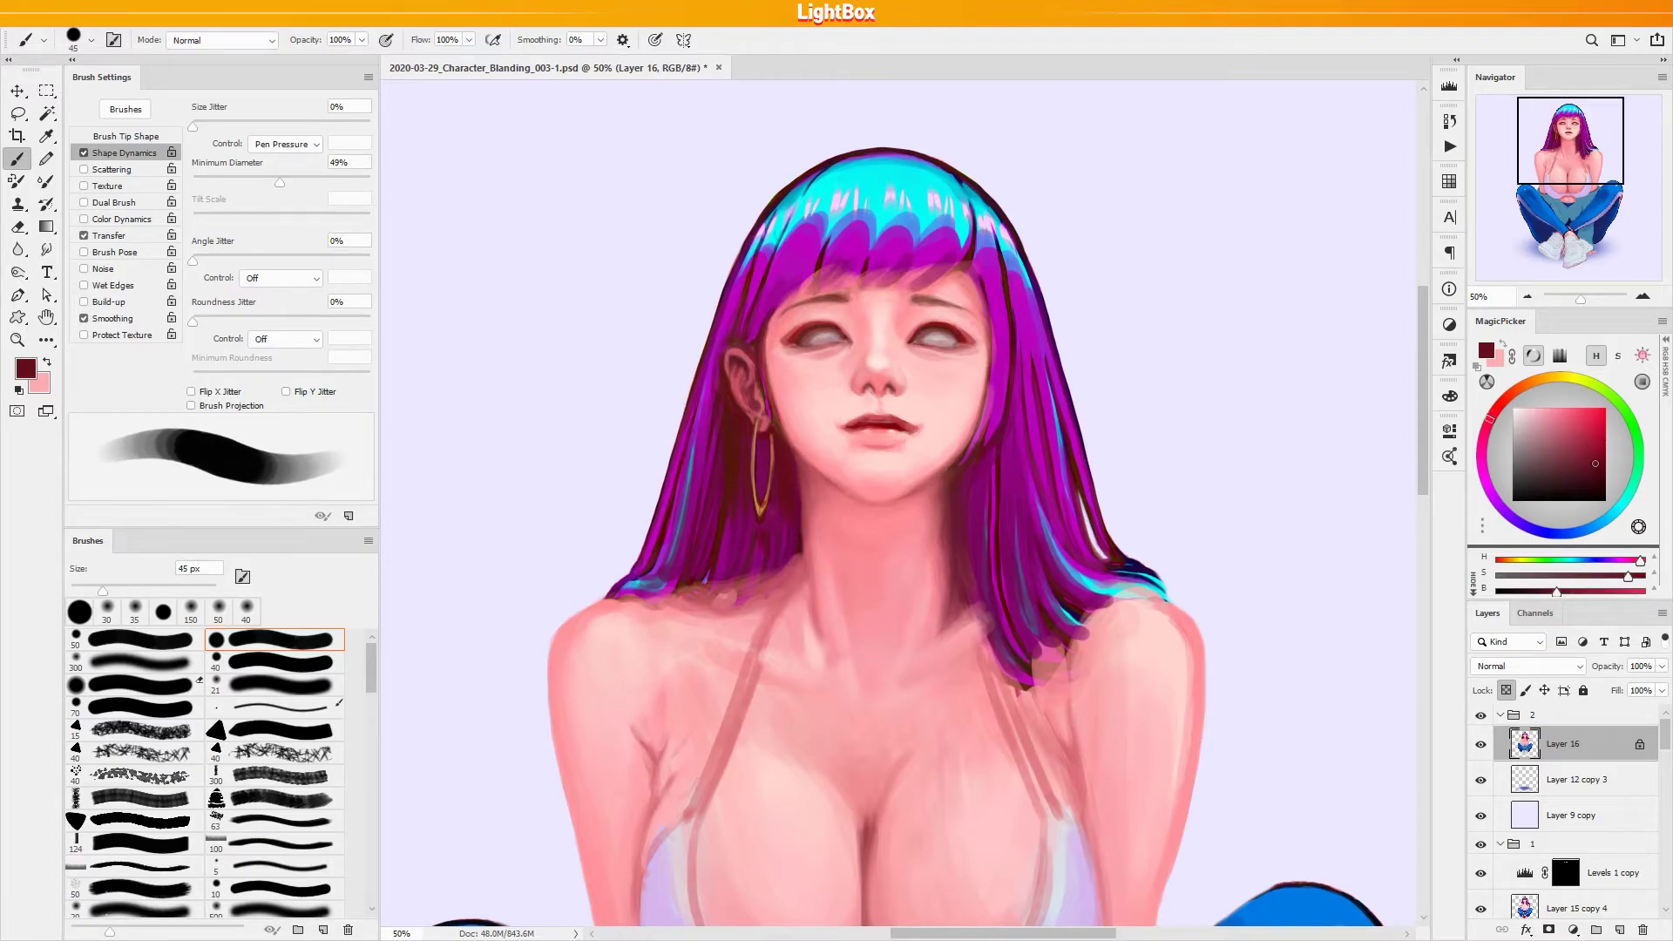
{"action": "left_click", "coordinate": [803, 529], "text": "alt"}
{"action": "key", "text": "bracketleft"}
{"action": "key", "text": "bracketleft"}
{"action": "key", "text": "bracketleft"}
{"action": "key", "text": "2"}
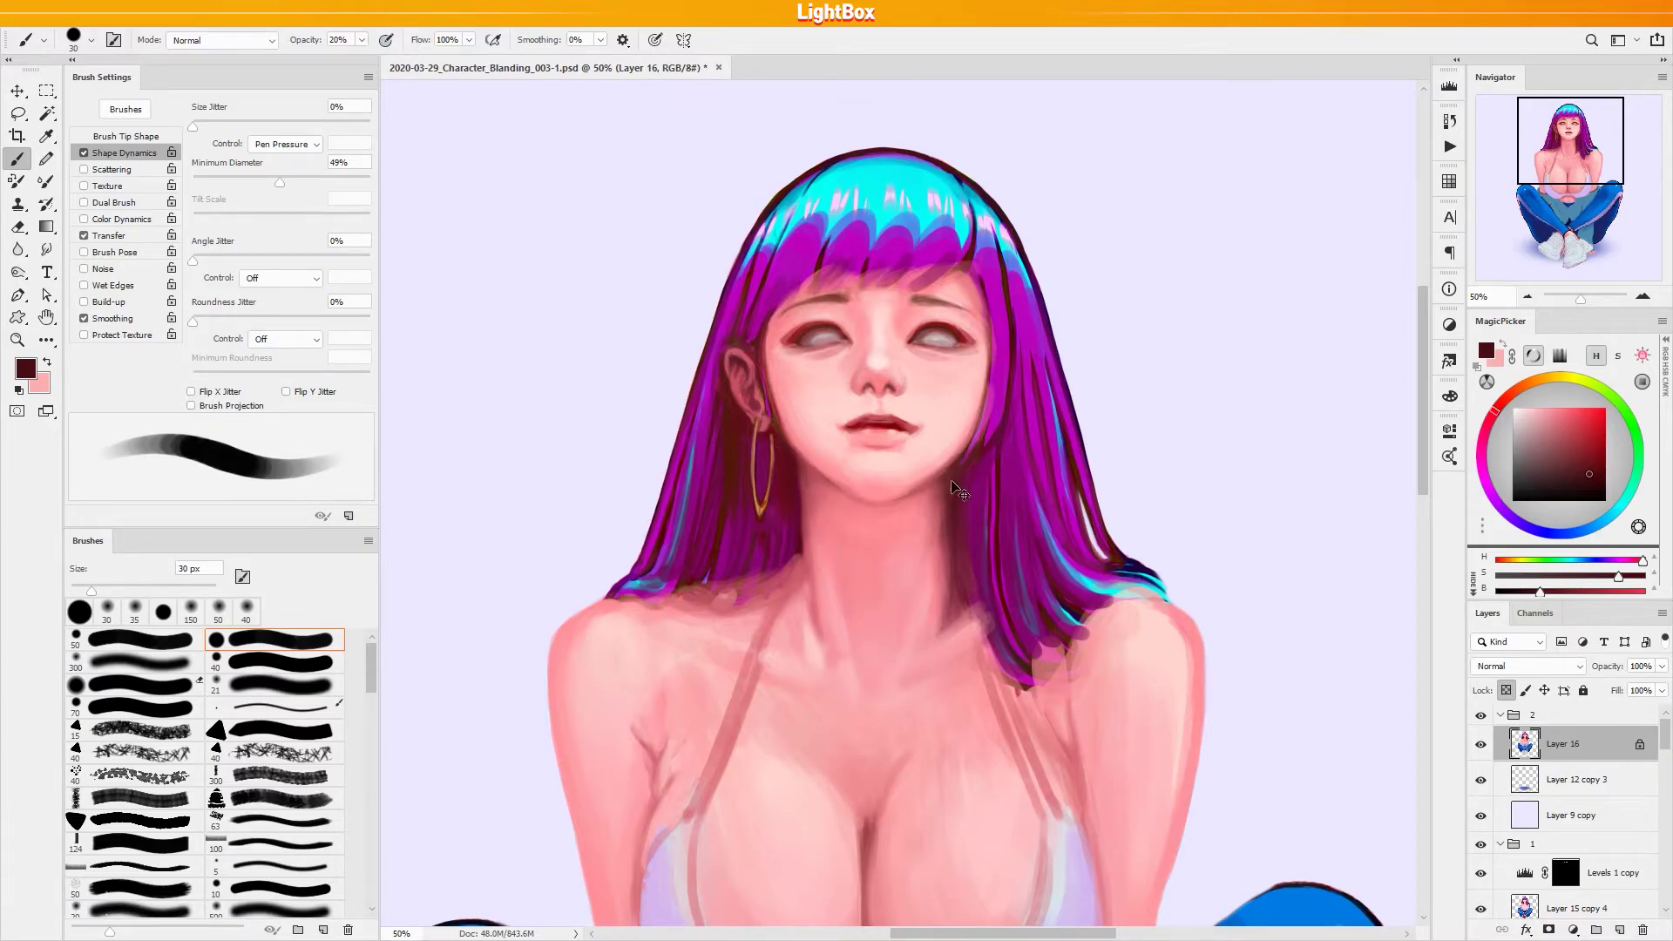
Deepen the neck shadows beside the hair with sampled dark reds, using a 25 px brush at 100% opacity
{"action": "left_click", "coordinate": [945, 559], "text": "alt"}
{"action": "left_click", "coordinate": [955, 579], "text": "alt"}
{"action": "left_click", "coordinate": [943, 531], "text": "alt"}
{"action": "key", "text": "bracketleft"}
{"action": "left_click", "coordinate": [805, 547], "text": "alt"}
{"action": "key", "text": "0"}
{"action": "left_click", "coordinate": [796, 522], "text": "alt"}
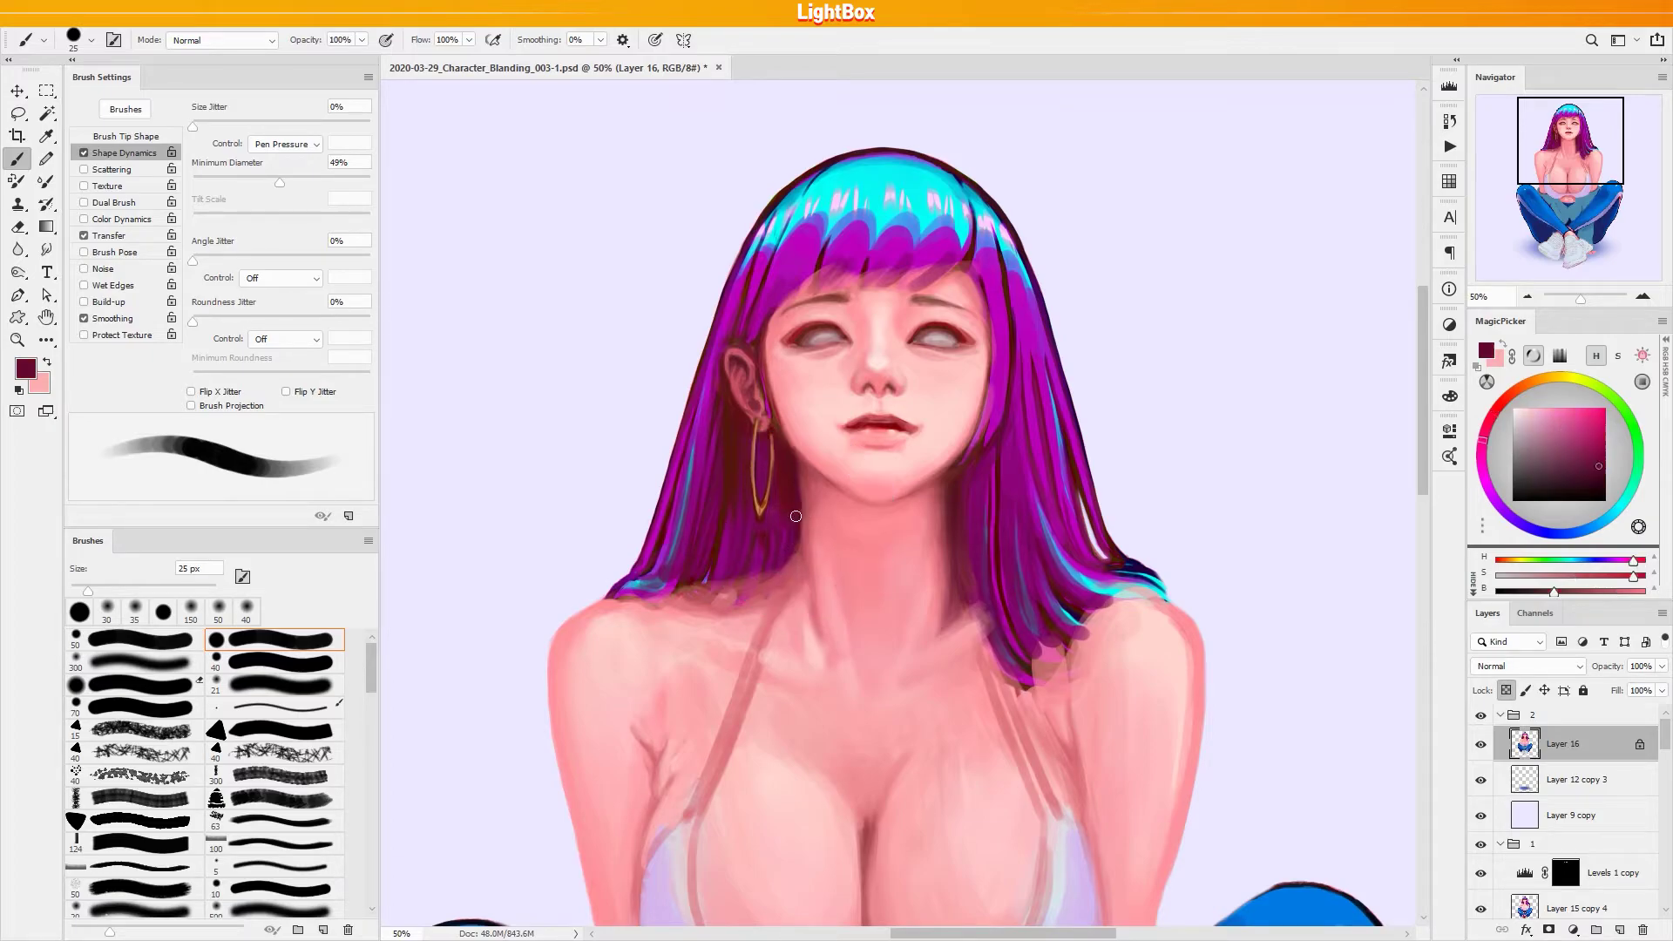
{"action": "left_click", "coordinate": [788, 464], "text": "alt"}
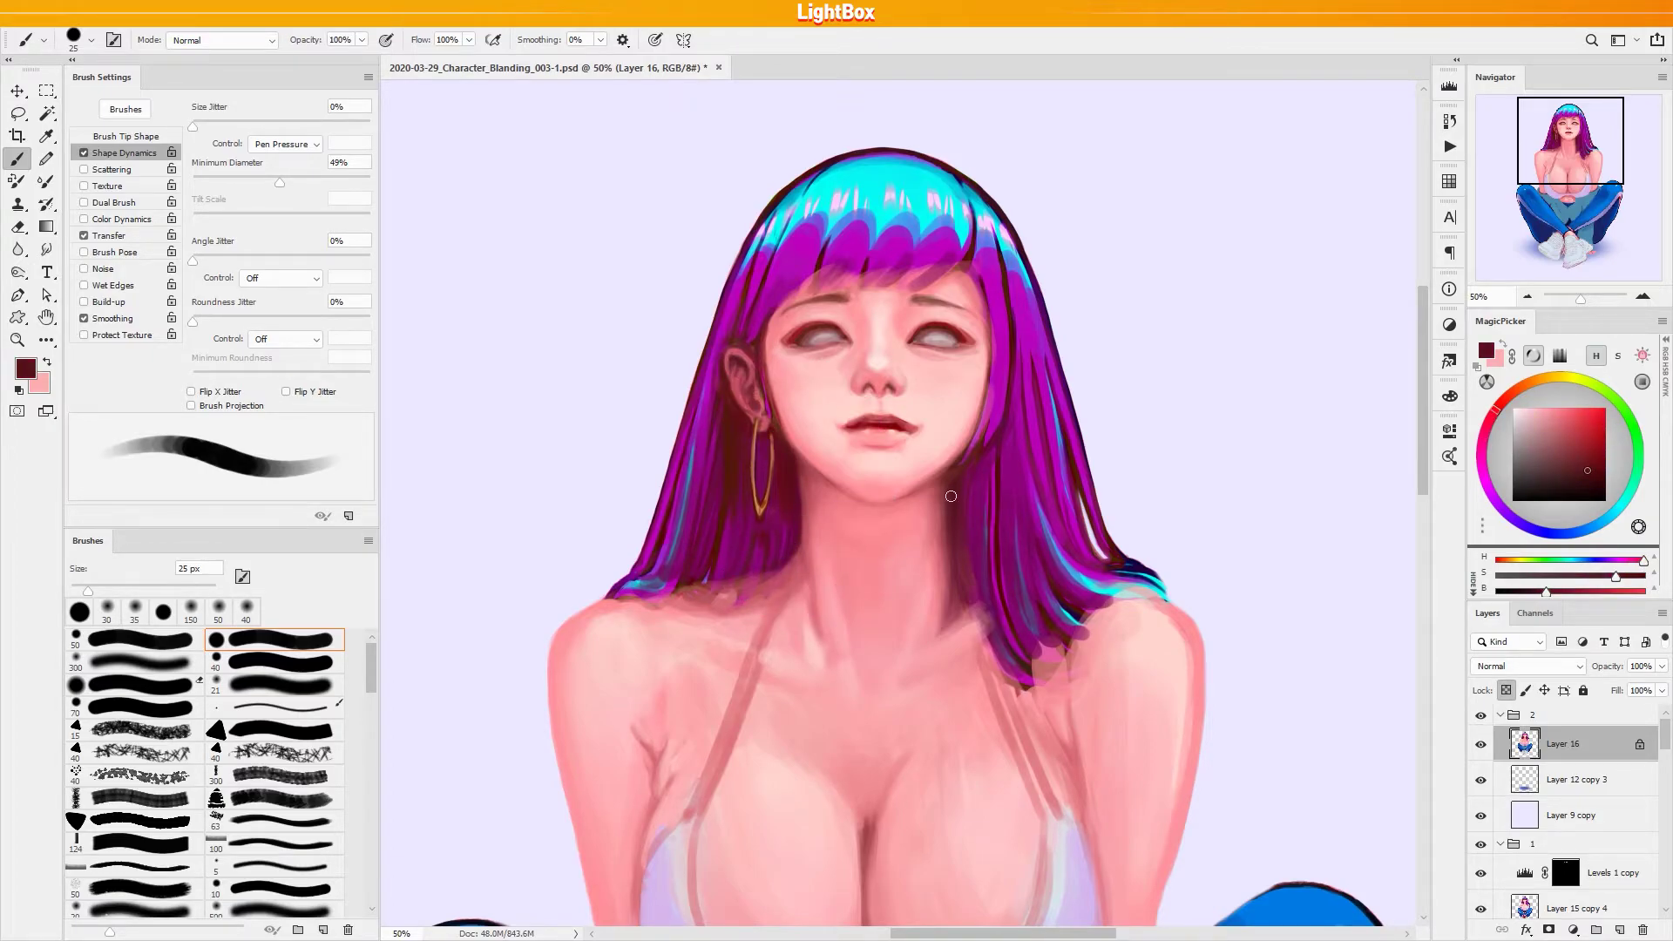
Darken the shadow under the hair where the neck meets the shoulder below the earring, using sampled dark reds and a 40 px brush
{"action": "key", "text": "bracketright"}
{"action": "key", "text": "bracketright"}
{"action": "key", "text": "bracketright"}
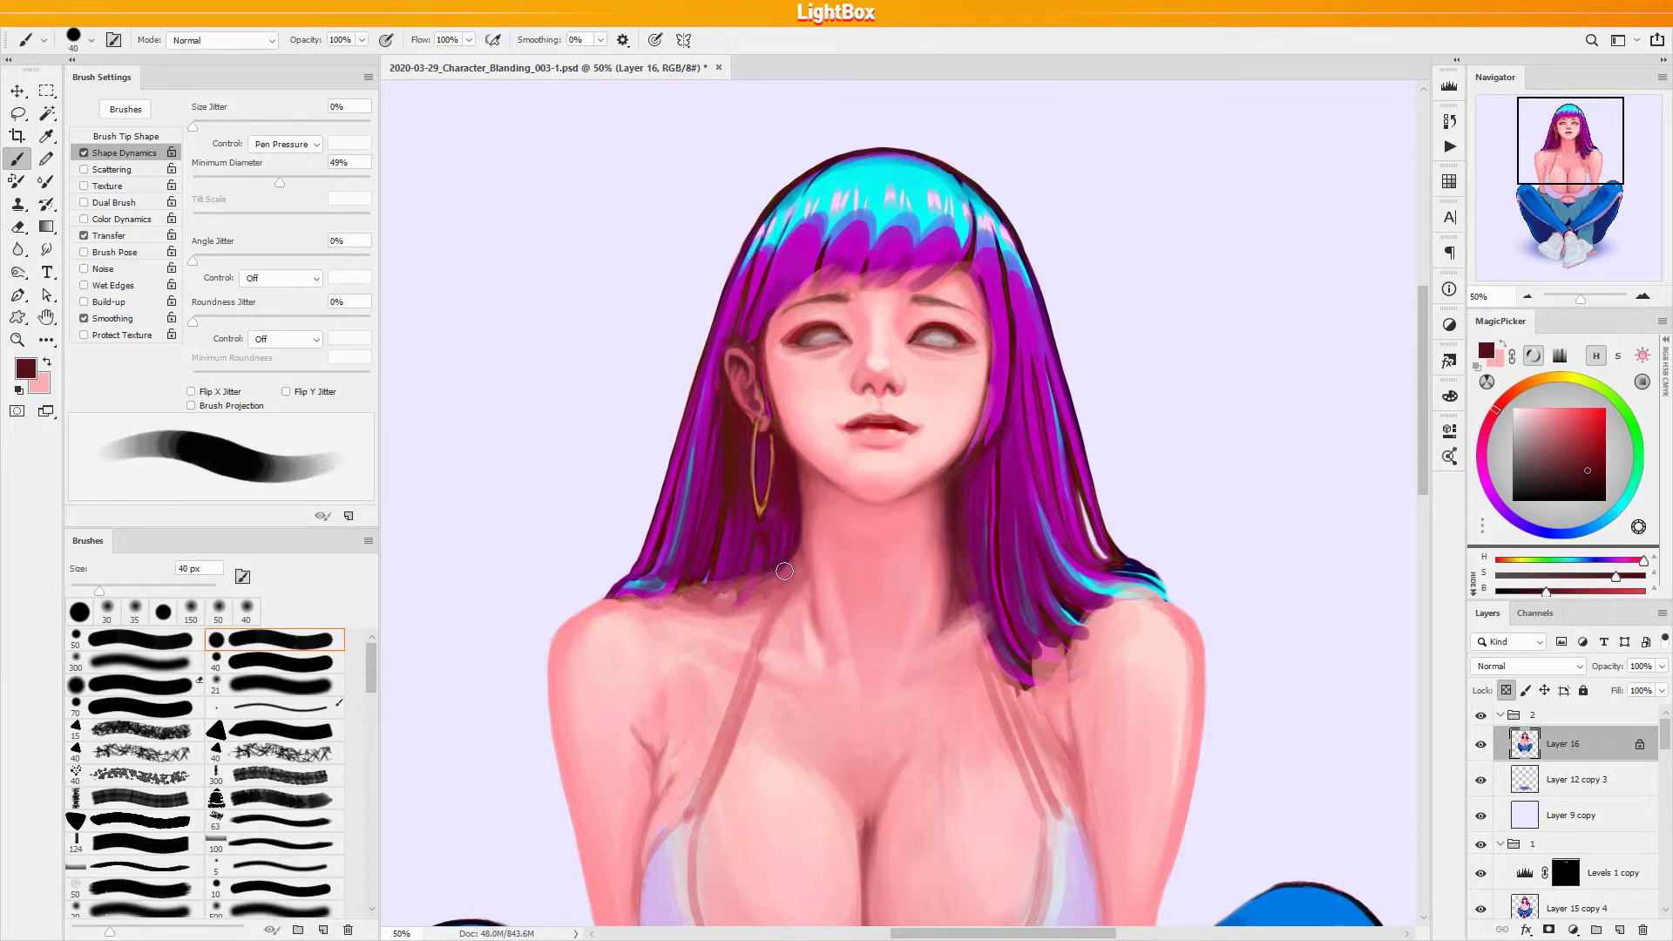
{"action": "left_click", "coordinate": [811, 537], "text": "alt"}
{"action": "left_click", "coordinate": [798, 569], "text": "alt"}
{"action": "mouse_move", "coordinate": [750, 567]}
{"action": "left_mouse_down"}
{"action": "mouse_move", "coordinate": [689, 595]}
{"action": "mouse_move", "coordinate": [774, 580]}
{"action": "left_mouse_up"}
Refine the neck edge beside the earring-side hair with sampled reds and a 20 px brush
{"action": "key", "text": "bracketleft"}
{"action": "key", "text": "bracketleft"}
{"action": "key", "text": "bracketleft"}
{"action": "key", "text": "bracketleft"}
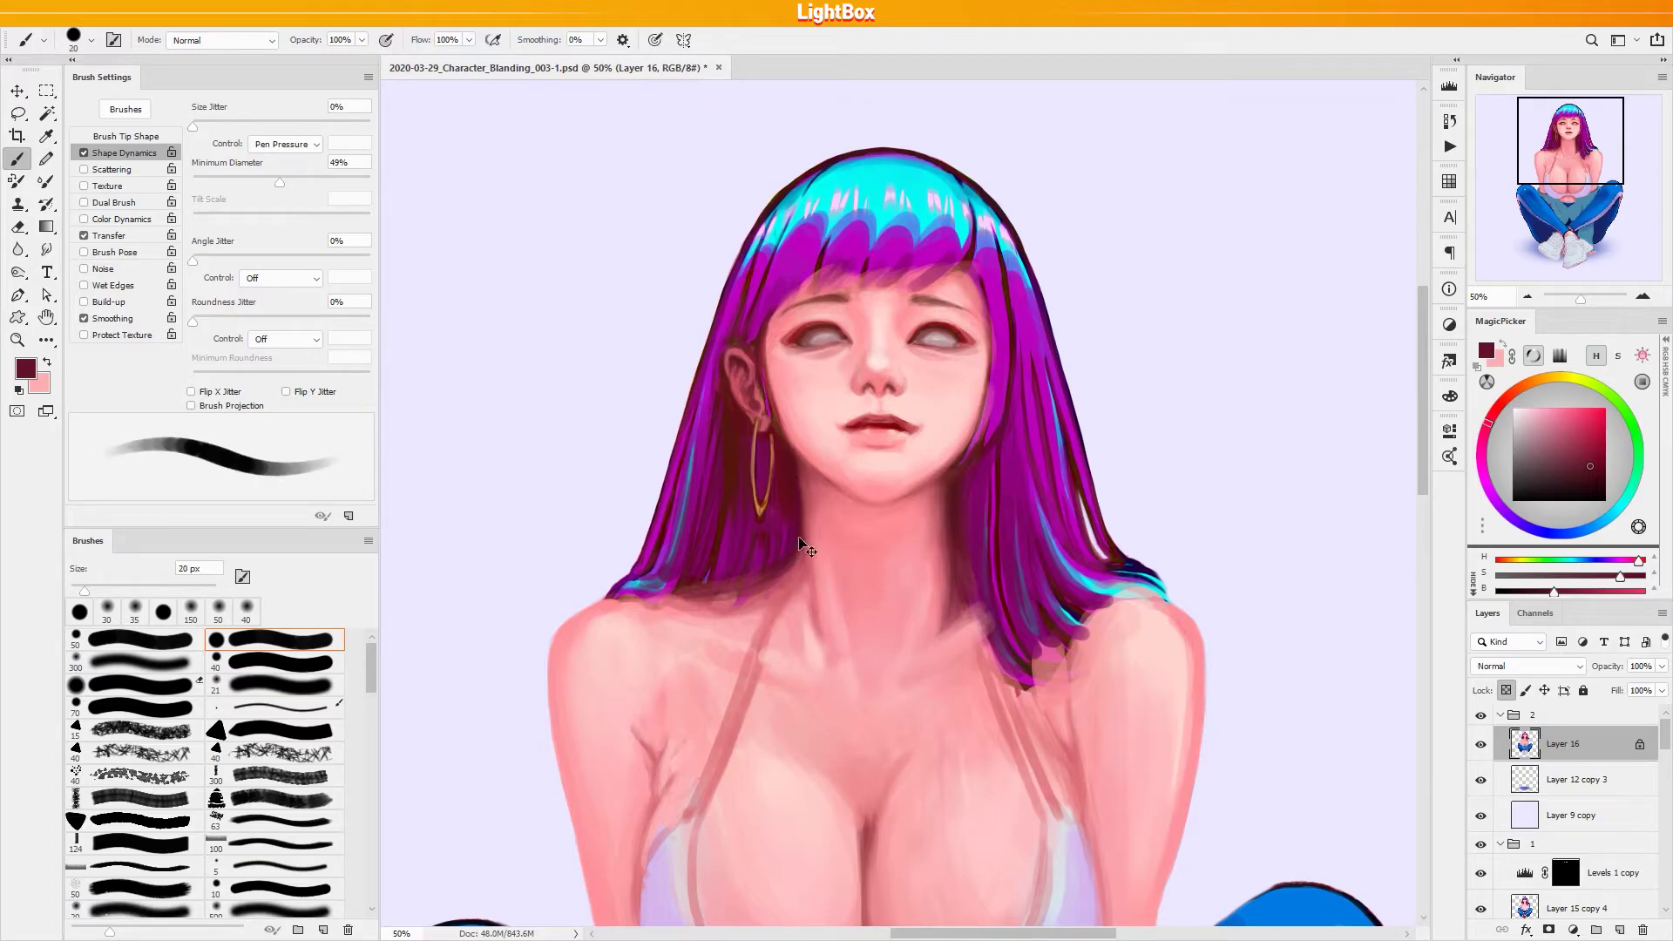
{"action": "left_click", "coordinate": [816, 514], "text": "alt"}
{"action": "left_click", "coordinate": [814, 504], "text": "alt"}
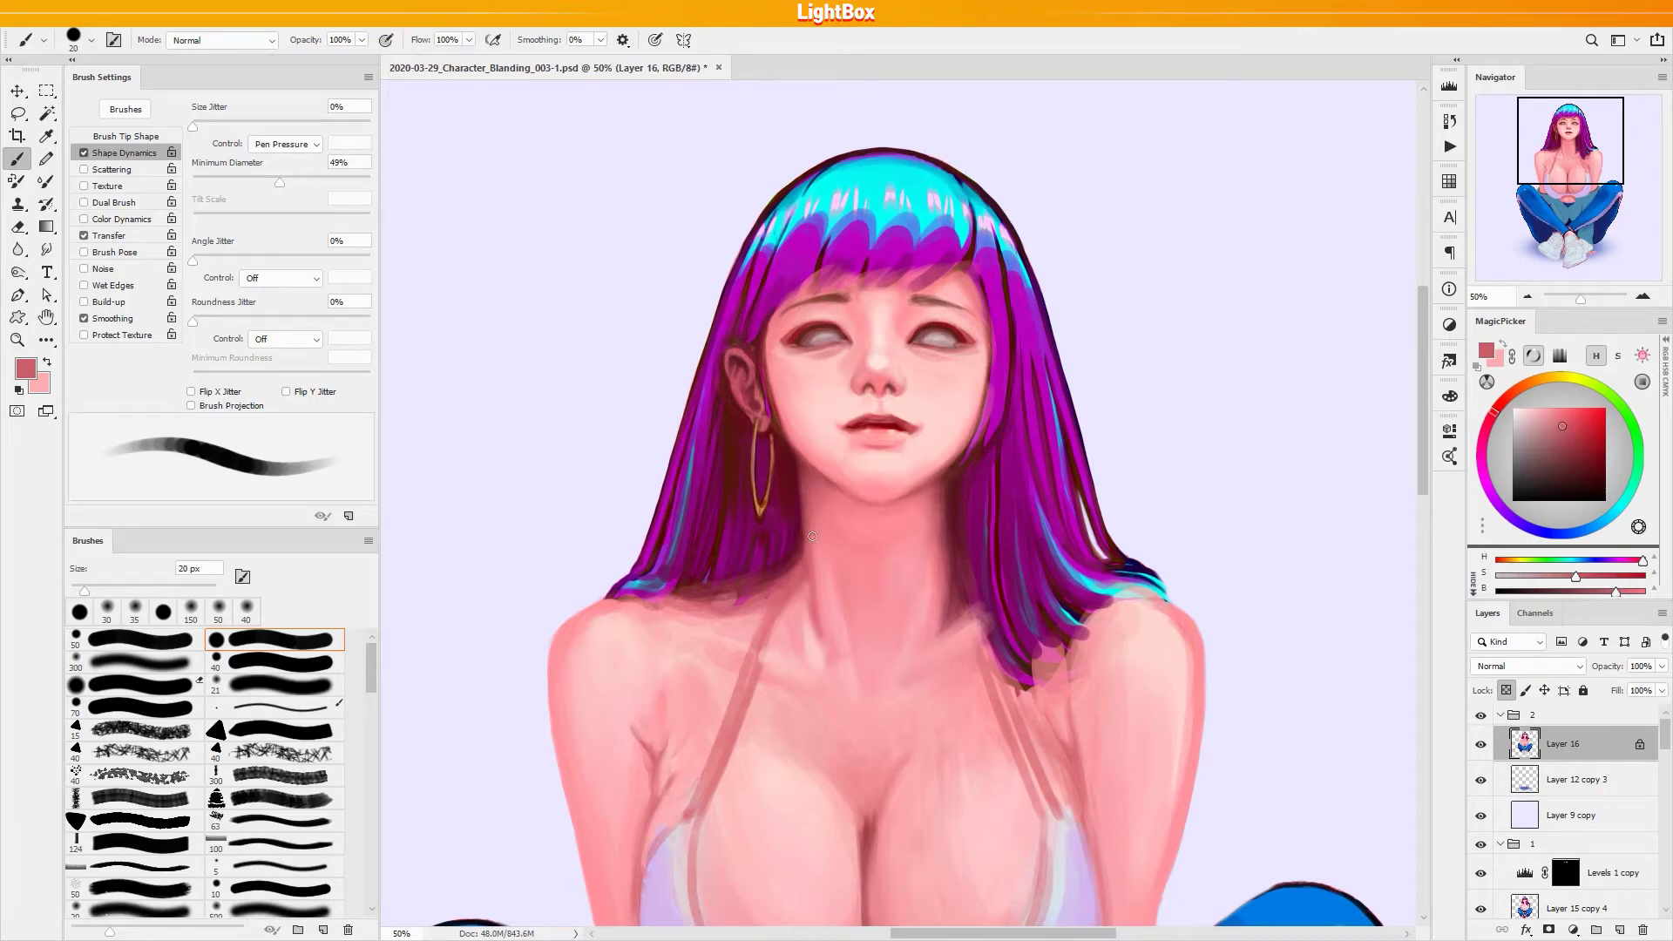
{"action": "left_click", "coordinate": [809, 507], "text": "alt"}
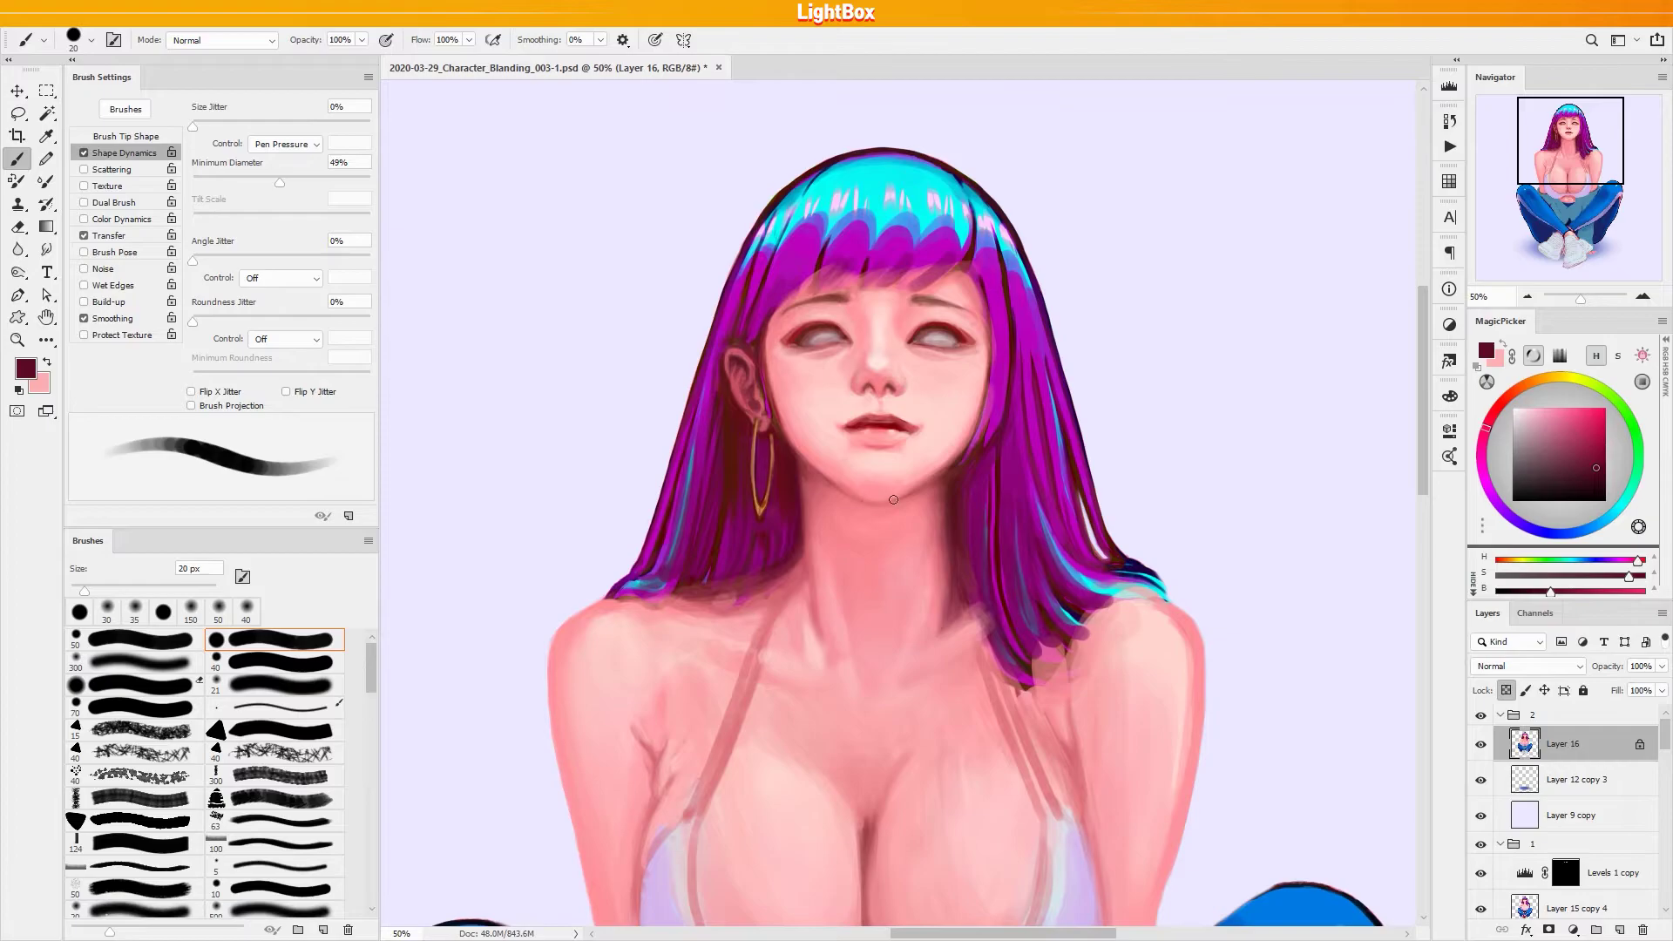
Touch up the skin of the shoulder farther from the earring with a sampled light pink and a 35 px brush
{"action": "left_click", "coordinate": [1193, 639], "text": "alt"}
{"action": "key", "text": "bracketright"}
{"action": "key", "text": "bracketright"}
{"action": "key", "text": "bracketright"}
{"action": "key", "text": "bracketright"}
{"action": "key", "text": "bracketleft"}
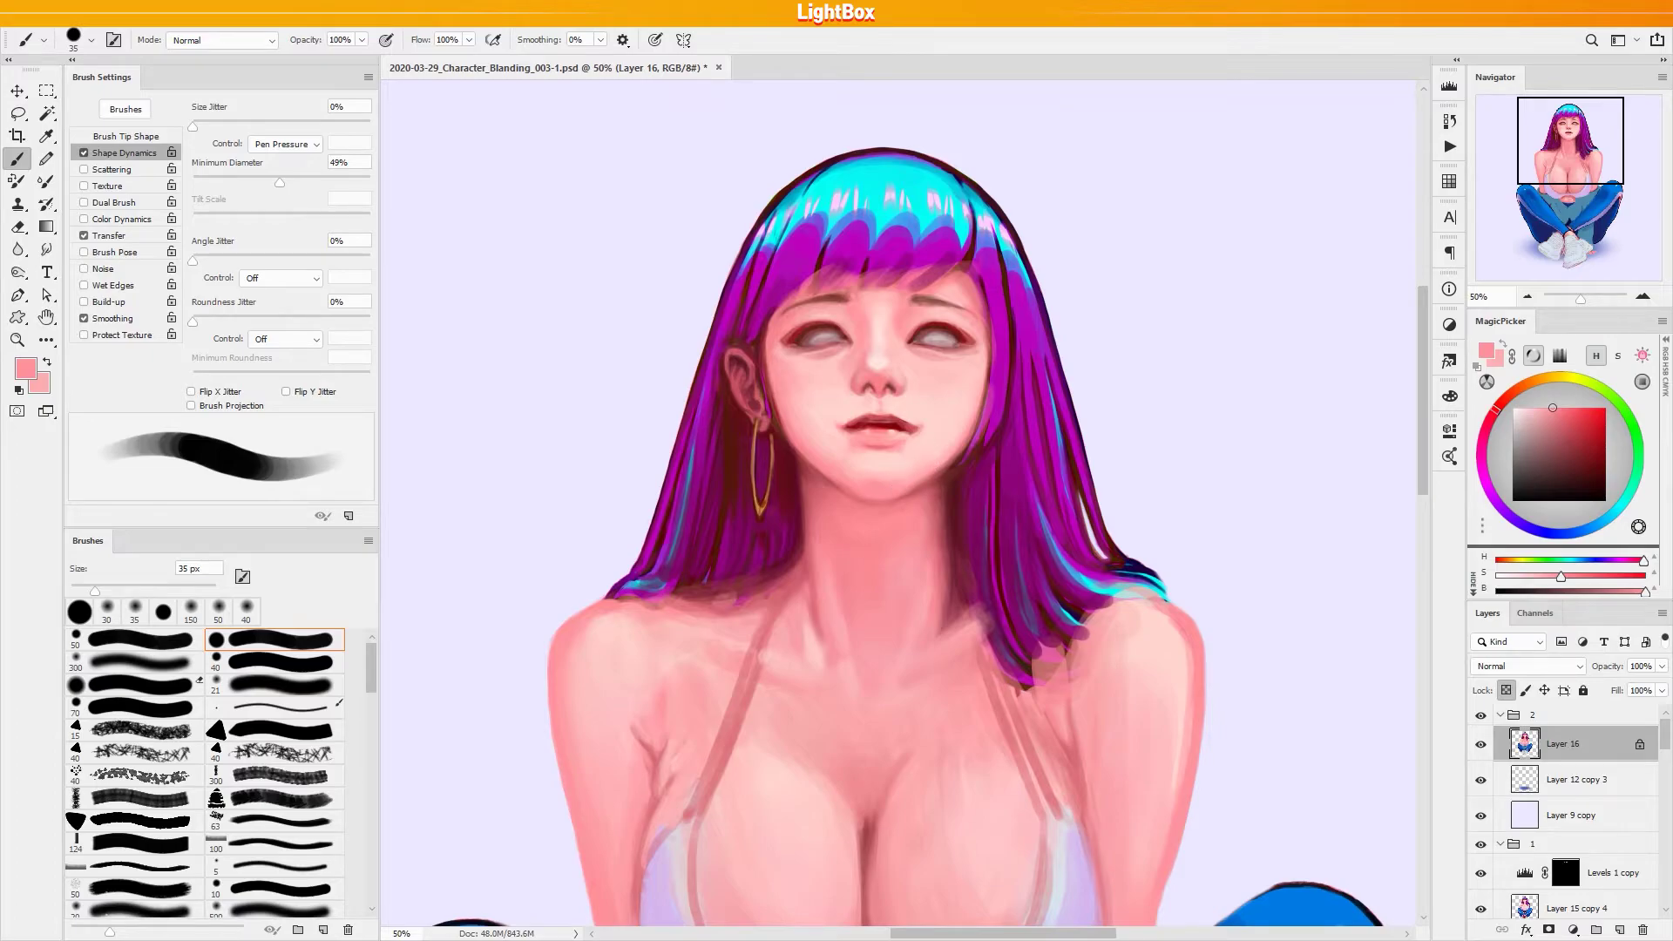
Clean up the skin around the upper lip with a sampled pale pink, using a 20 px brush reduced to 10 px
{"action": "left_click", "coordinate": [912, 406], "text": "alt"}
{"action": "key", "text": "bracketleft"}
{"action": "key", "text": "bracketleft"}
{"action": "key", "text": "bracketleft"}
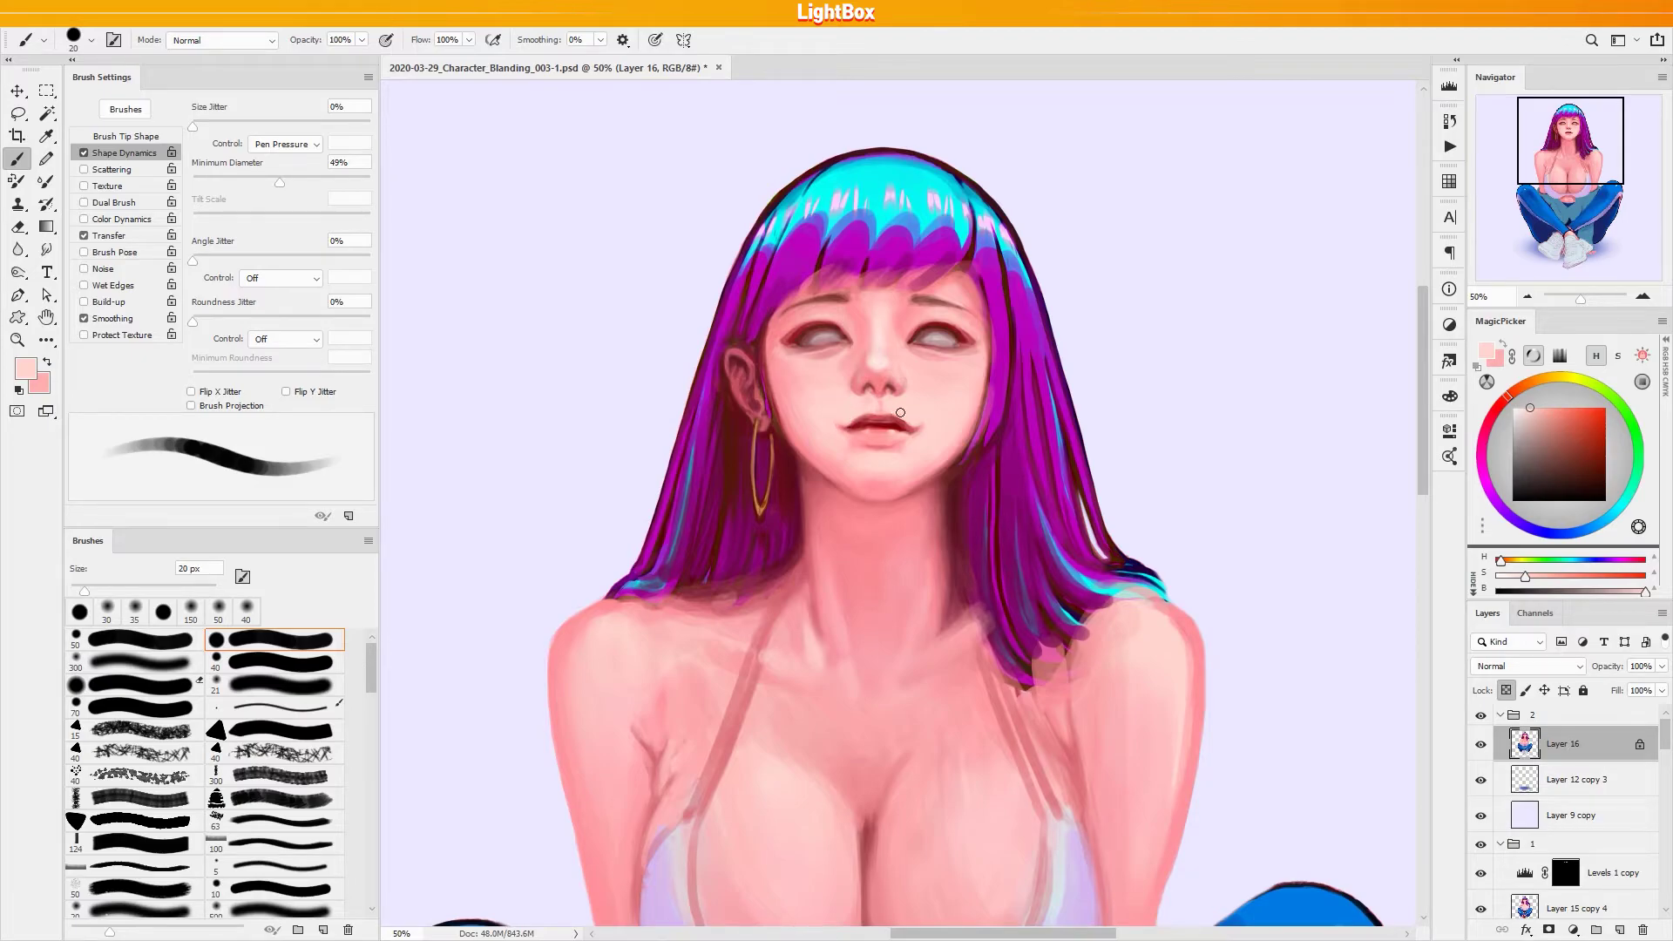
{"action": "key", "text": "bracketleft"}
{"action": "key", "text": "bracketleft"}
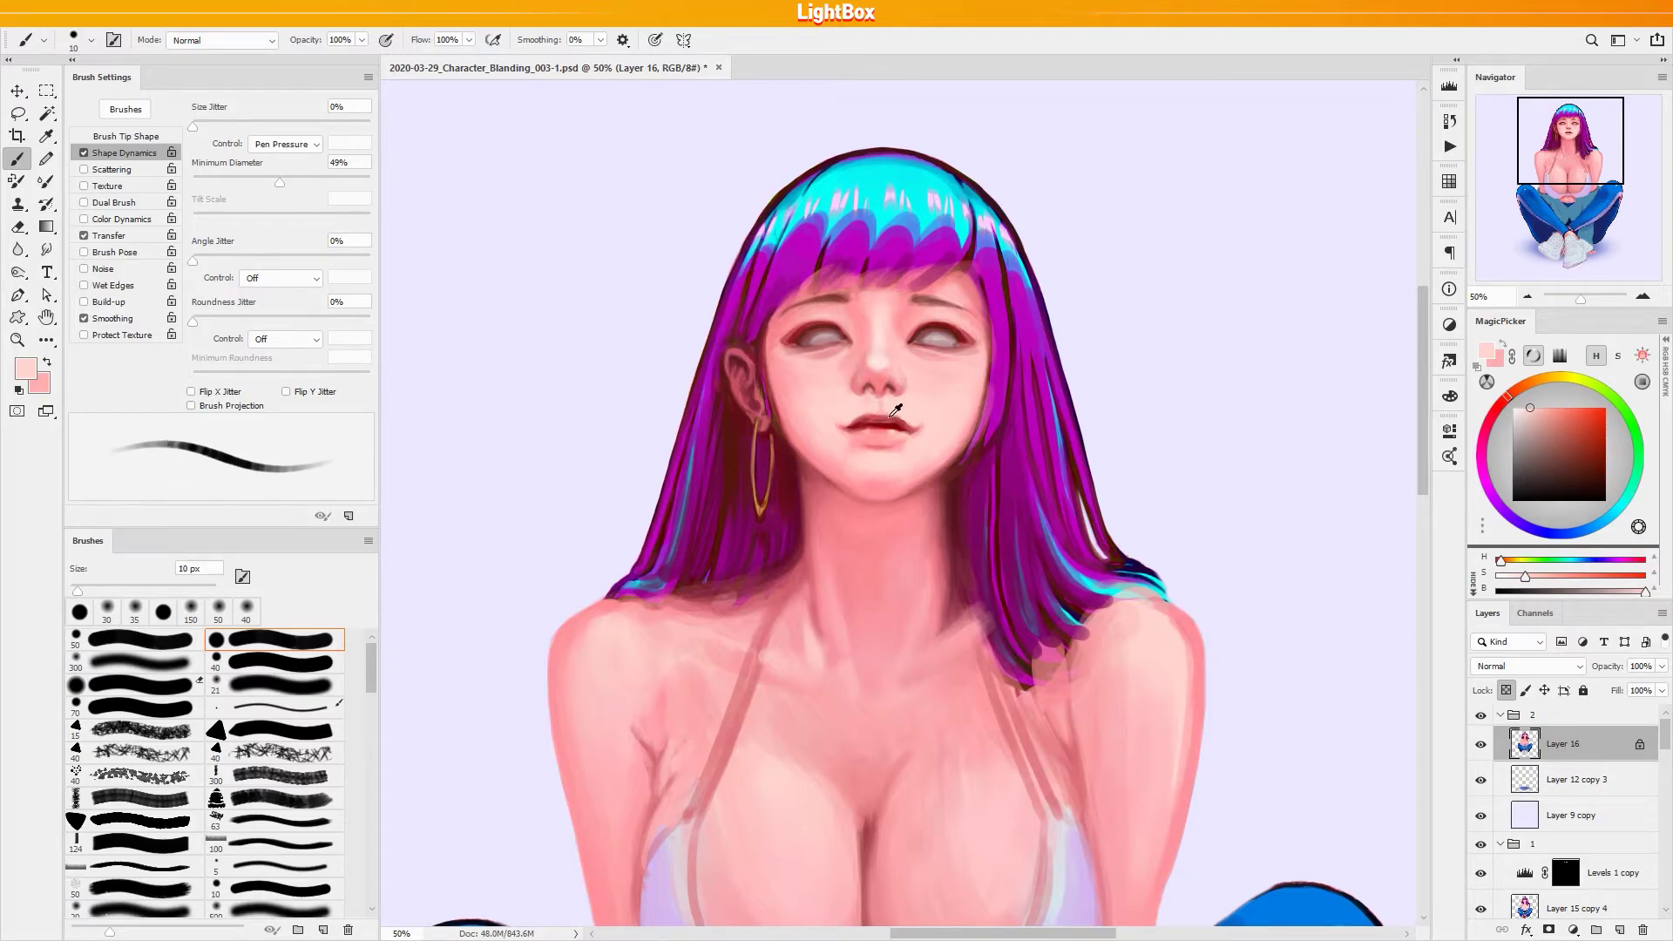
Paint the teeth between the lips with a greyish pink sampled from the eye, using a 9 px brush
{"action": "left_click", "coordinate": [891, 416], "text": "alt"}
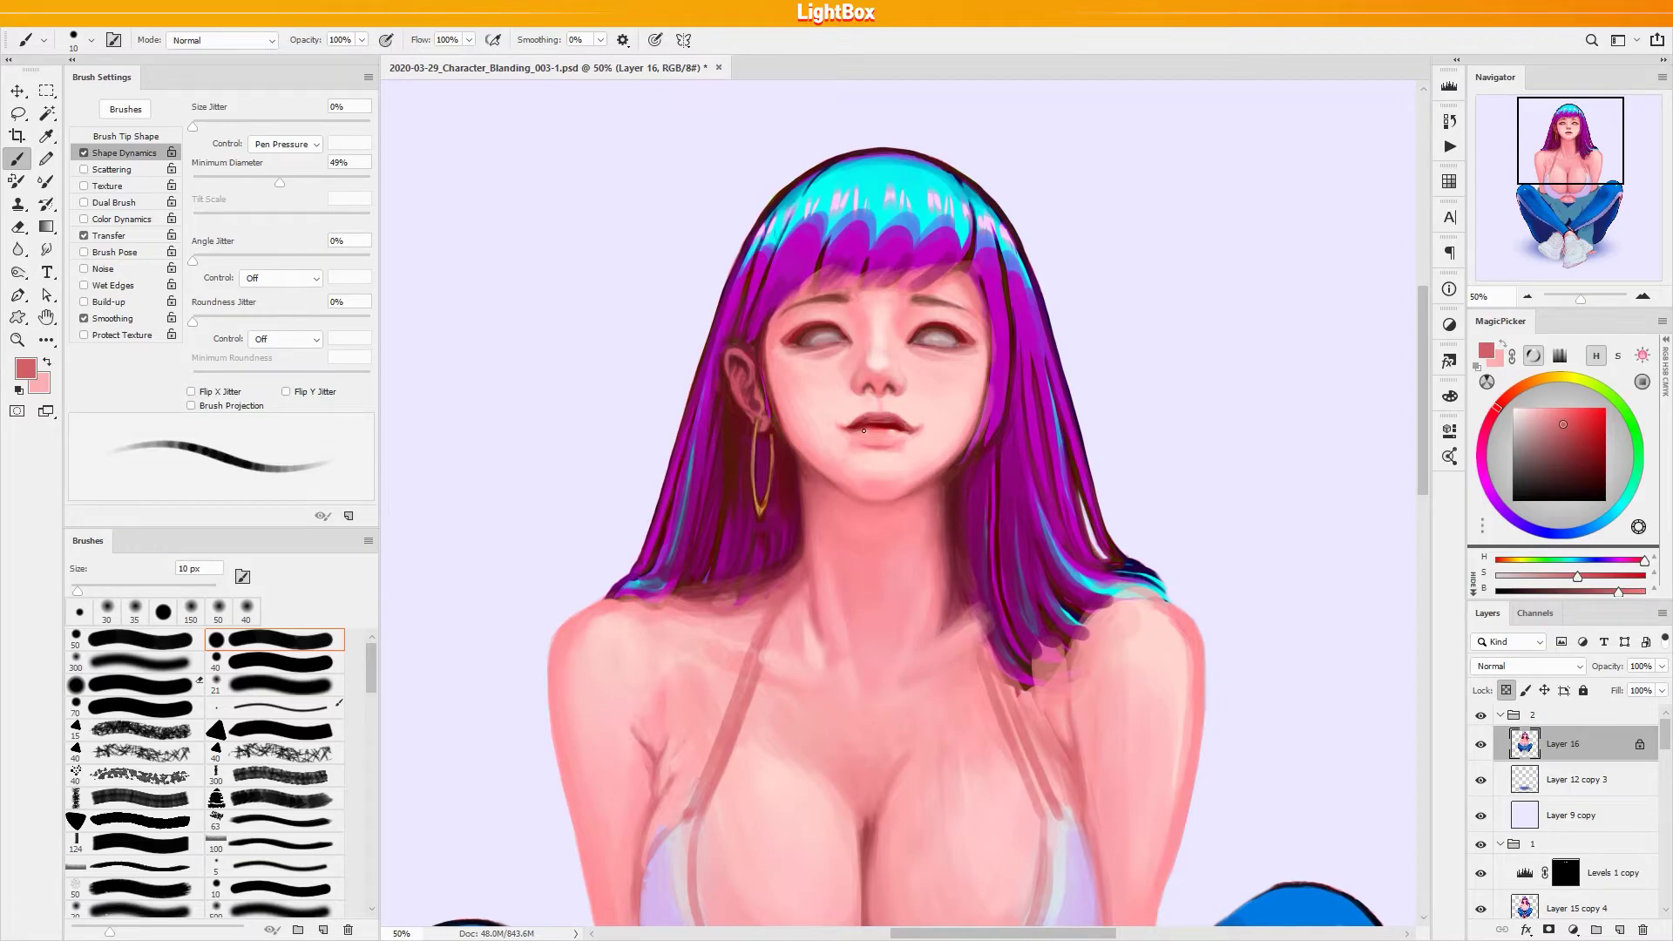
{"action": "left_click", "coordinate": [941, 338], "text": "alt"}
{"action": "key", "text": "bracketleft"}
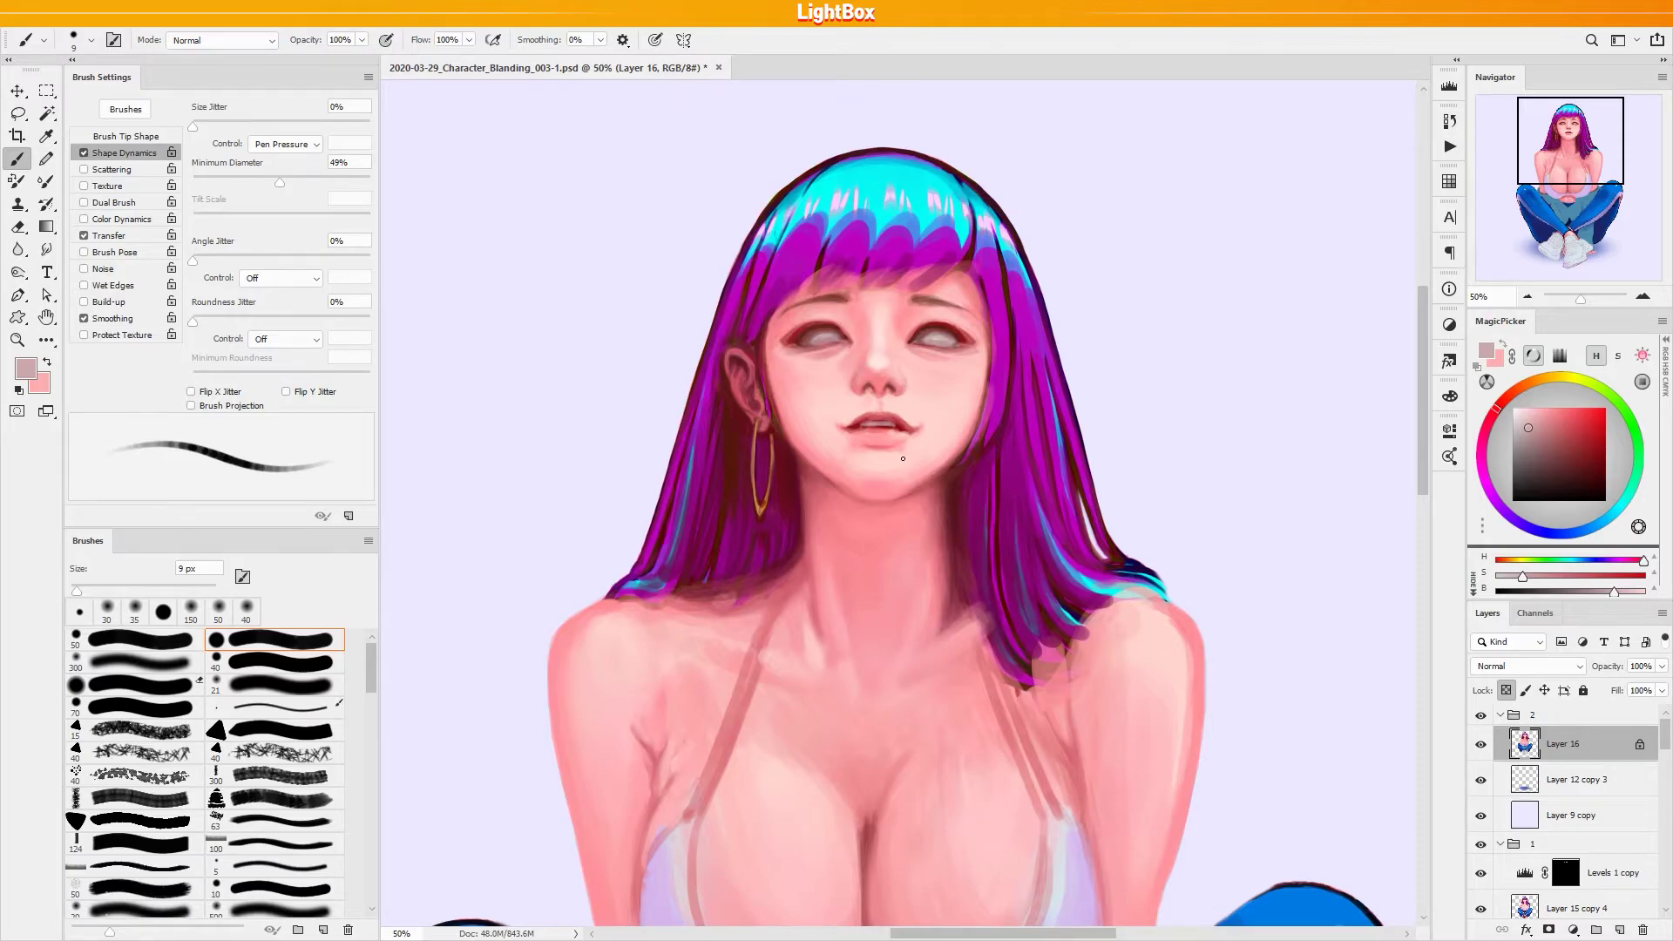
Colour the upper lip with picked pinks and a dark magenta, using 10 and 20 px brushes
{"action": "left_click", "coordinate": [1579, 413]}
{"action": "left_click", "coordinate": [1484, 430]}
{"action": "left_click", "coordinate": [1564, 415]}
{"action": "key", "text": "bracketright"}
{"action": "key", "text": "bracketright"}
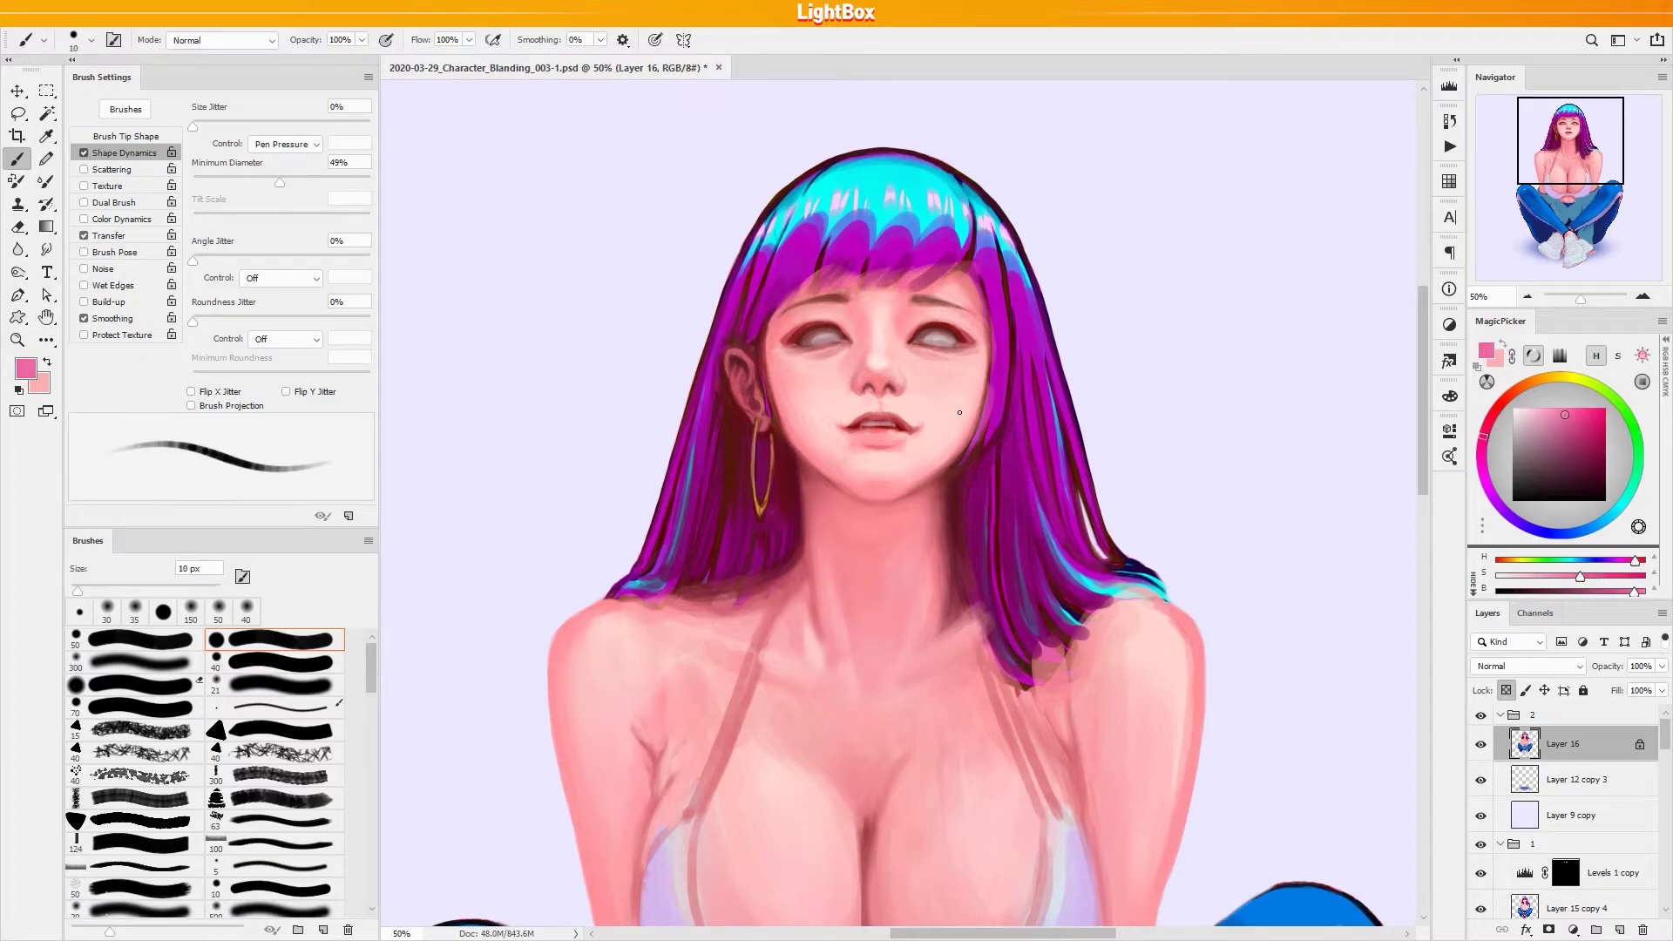
{"action": "left_click", "coordinate": [1594, 419]}
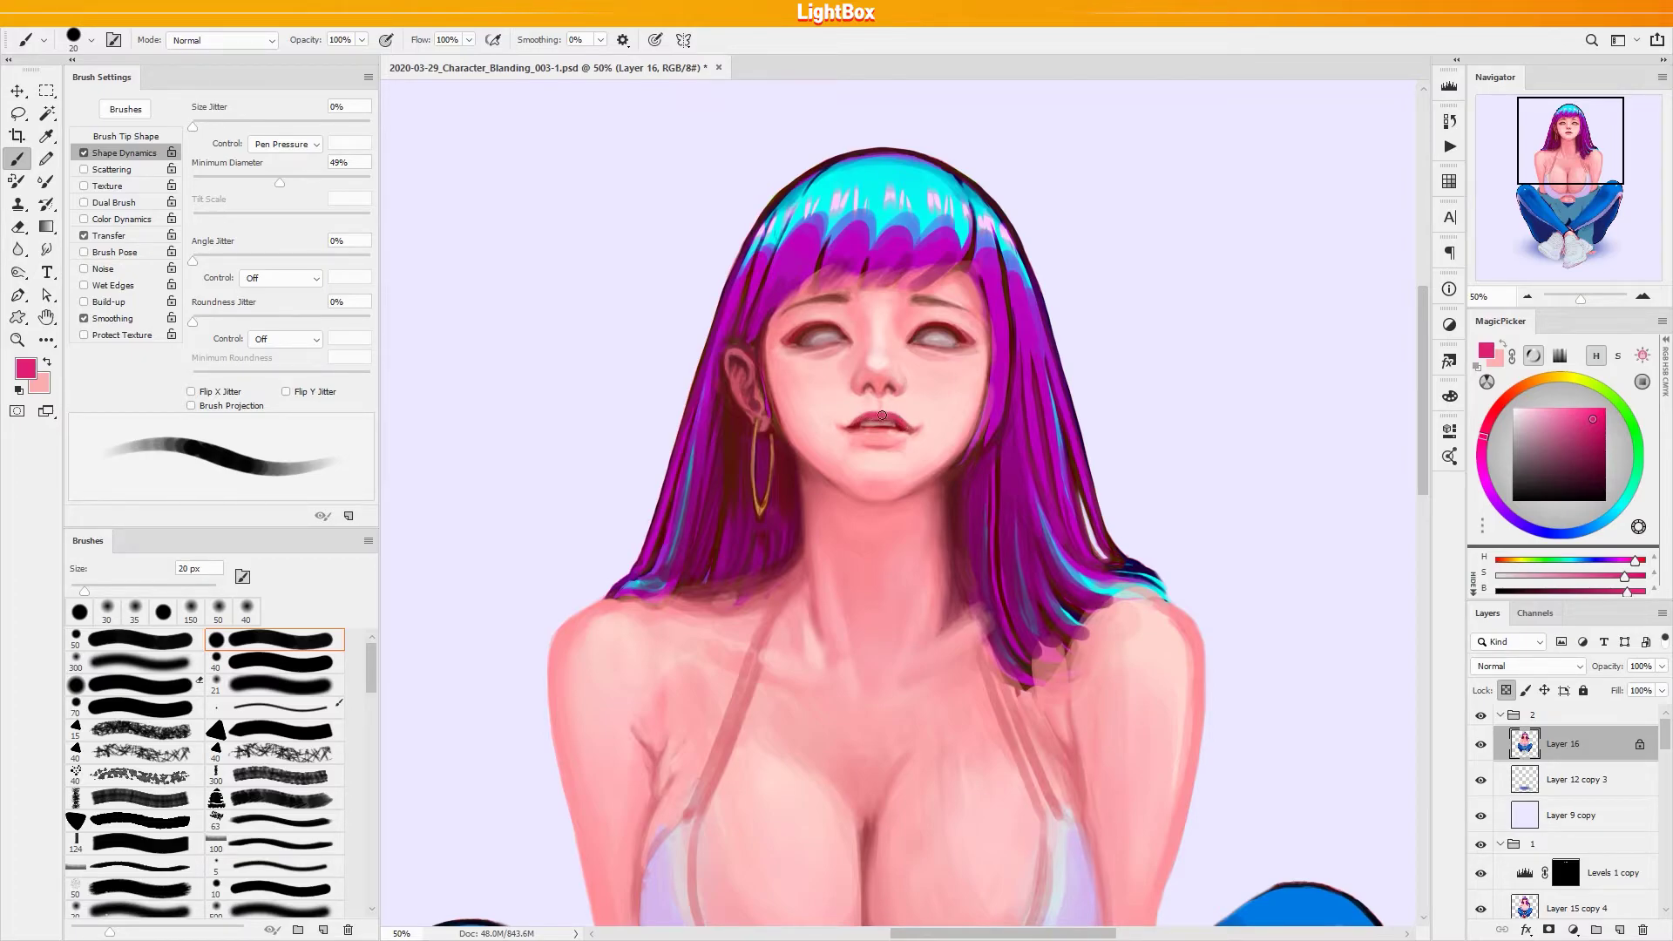
{"action": "left_click", "coordinate": [1605, 433]}
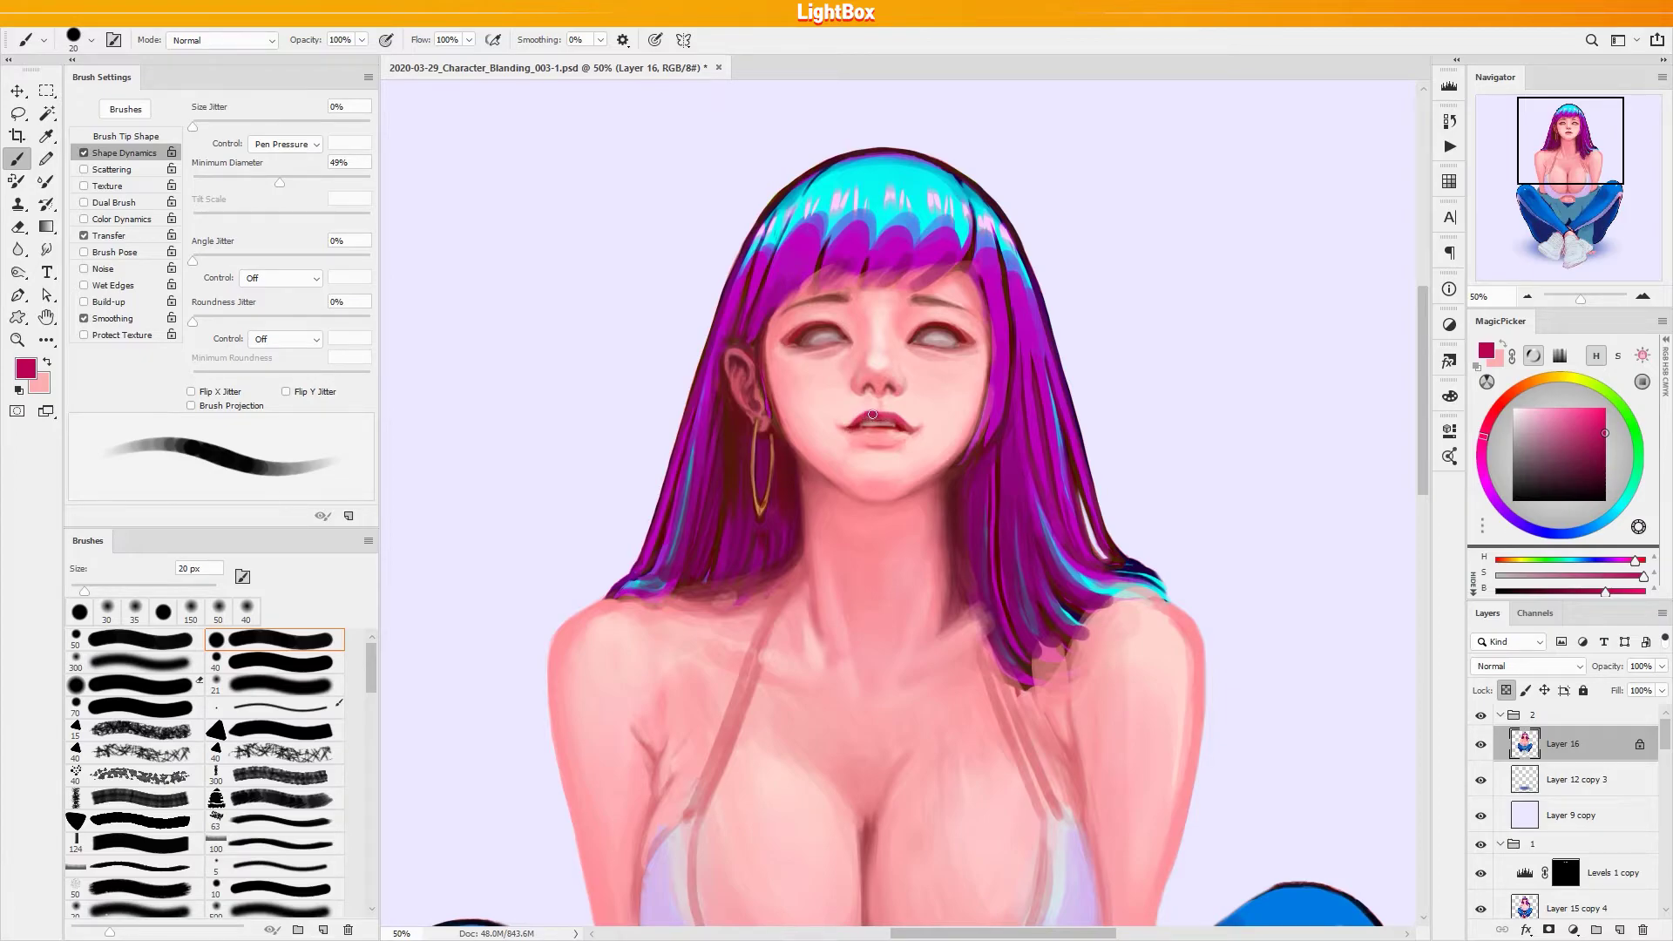
{"action": "left_click_drag", "start_coordinate": [903, 423], "coordinate": [889, 414]}
{"action": "key", "text": "bracketleft"}
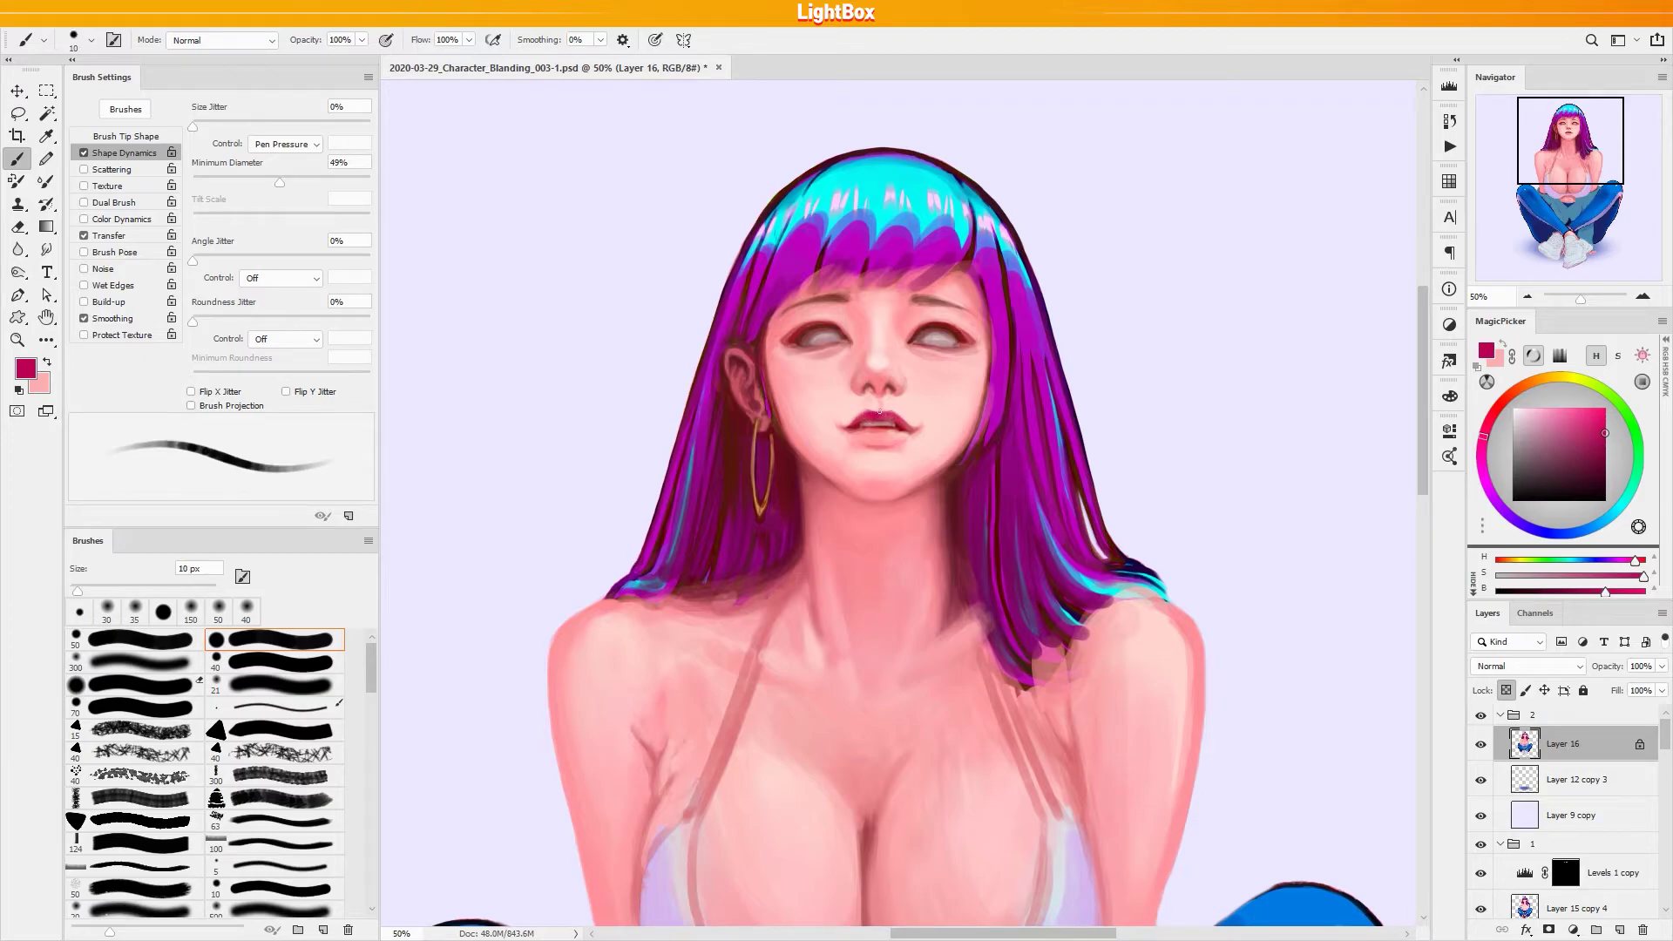
Colour the lower lip with a bright pinkish red, using a 15 px brush enlarged to 20 px
{"action": "key", "text": "bracketright"}
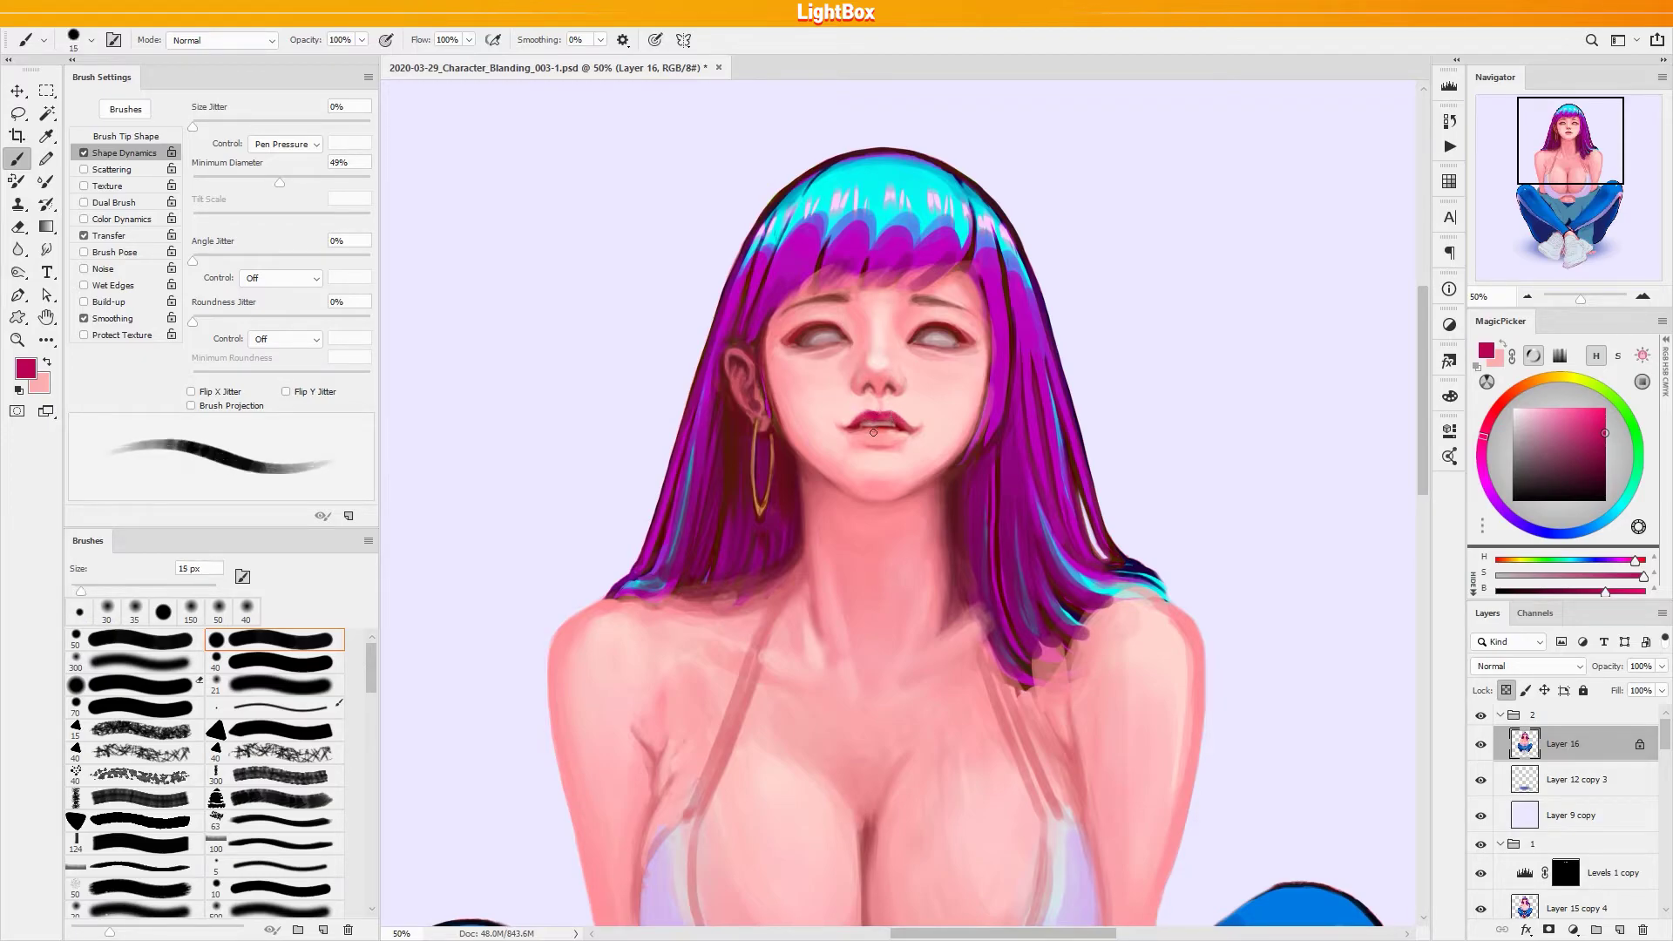
{"action": "left_click", "coordinate": [1606, 409]}
{"action": "left_click", "coordinate": [1487, 427]}
{"action": "left_click_drag", "start_coordinate": [863, 430], "coordinate": [879, 433]}
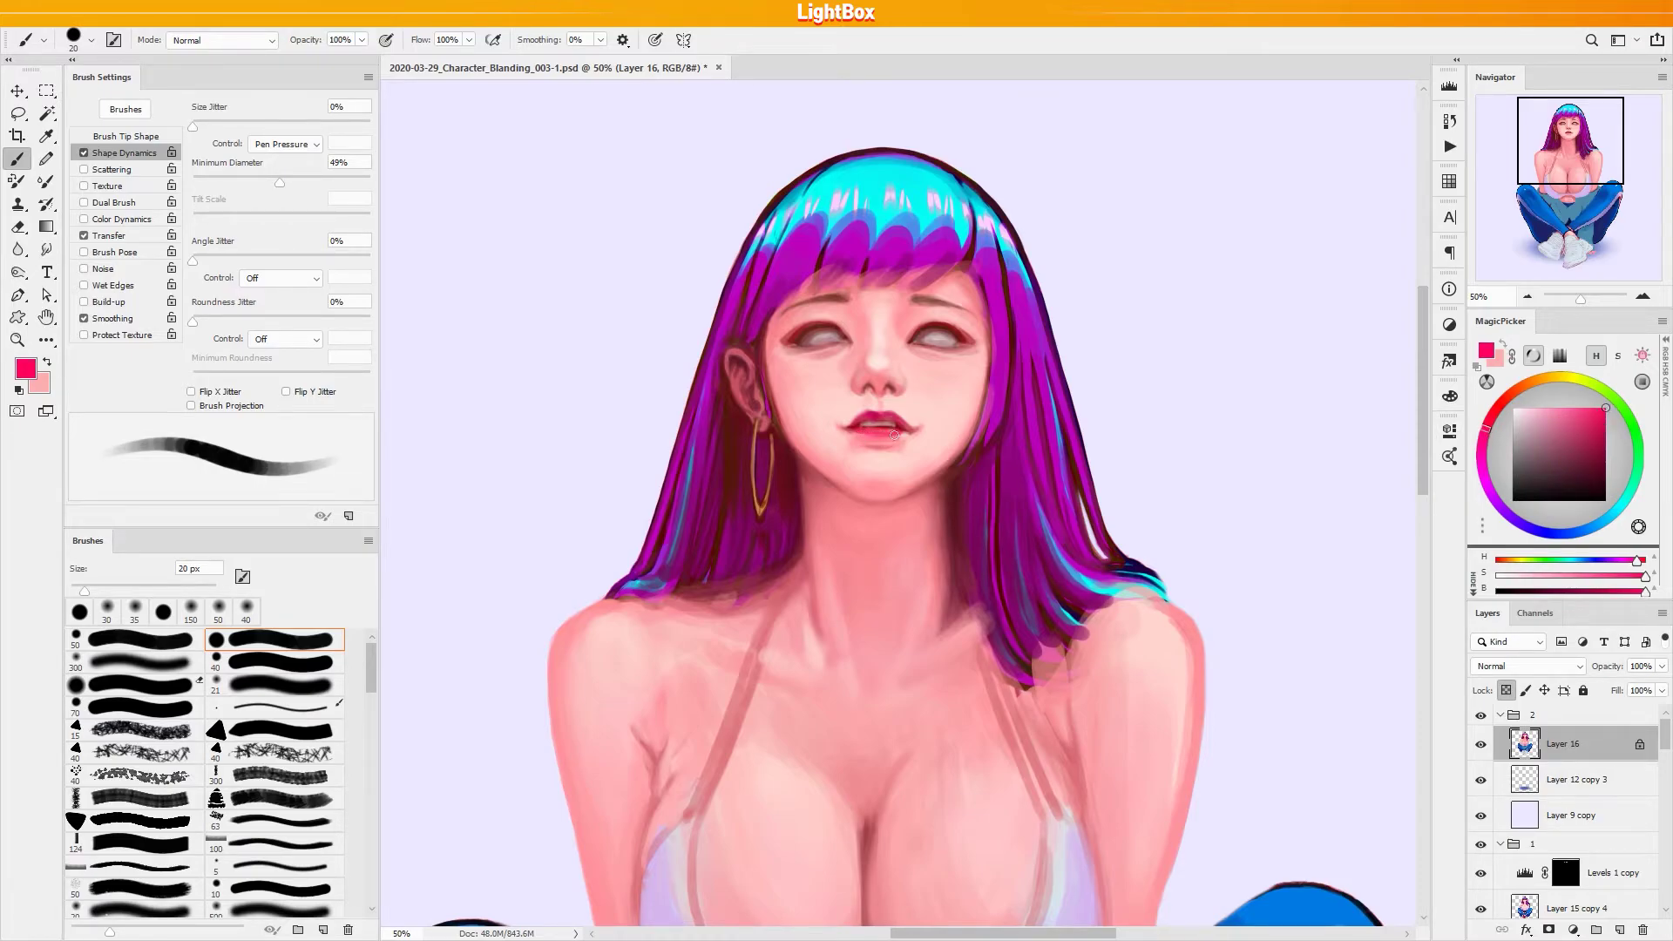
{"action": "key", "text": "bracketright"}
{"action": "mouse_move", "coordinate": [883, 436]}
{"action": "left_mouse_down"}
{"action": "mouse_move", "coordinate": [858, 435]}
{"action": "mouse_move", "coordinate": [883, 440]}
{"action": "left_mouse_up"}
Define the mouth opening and the teeth edges with dark red and a sampled dark brown, using 8 and 10 px brushes
{"action": "key", "text": "bracketleft"}
{"action": "key", "text": "bracketleft"}
{"action": "key", "text": "bracketleft"}
{"action": "key", "text": "bracketleft"}
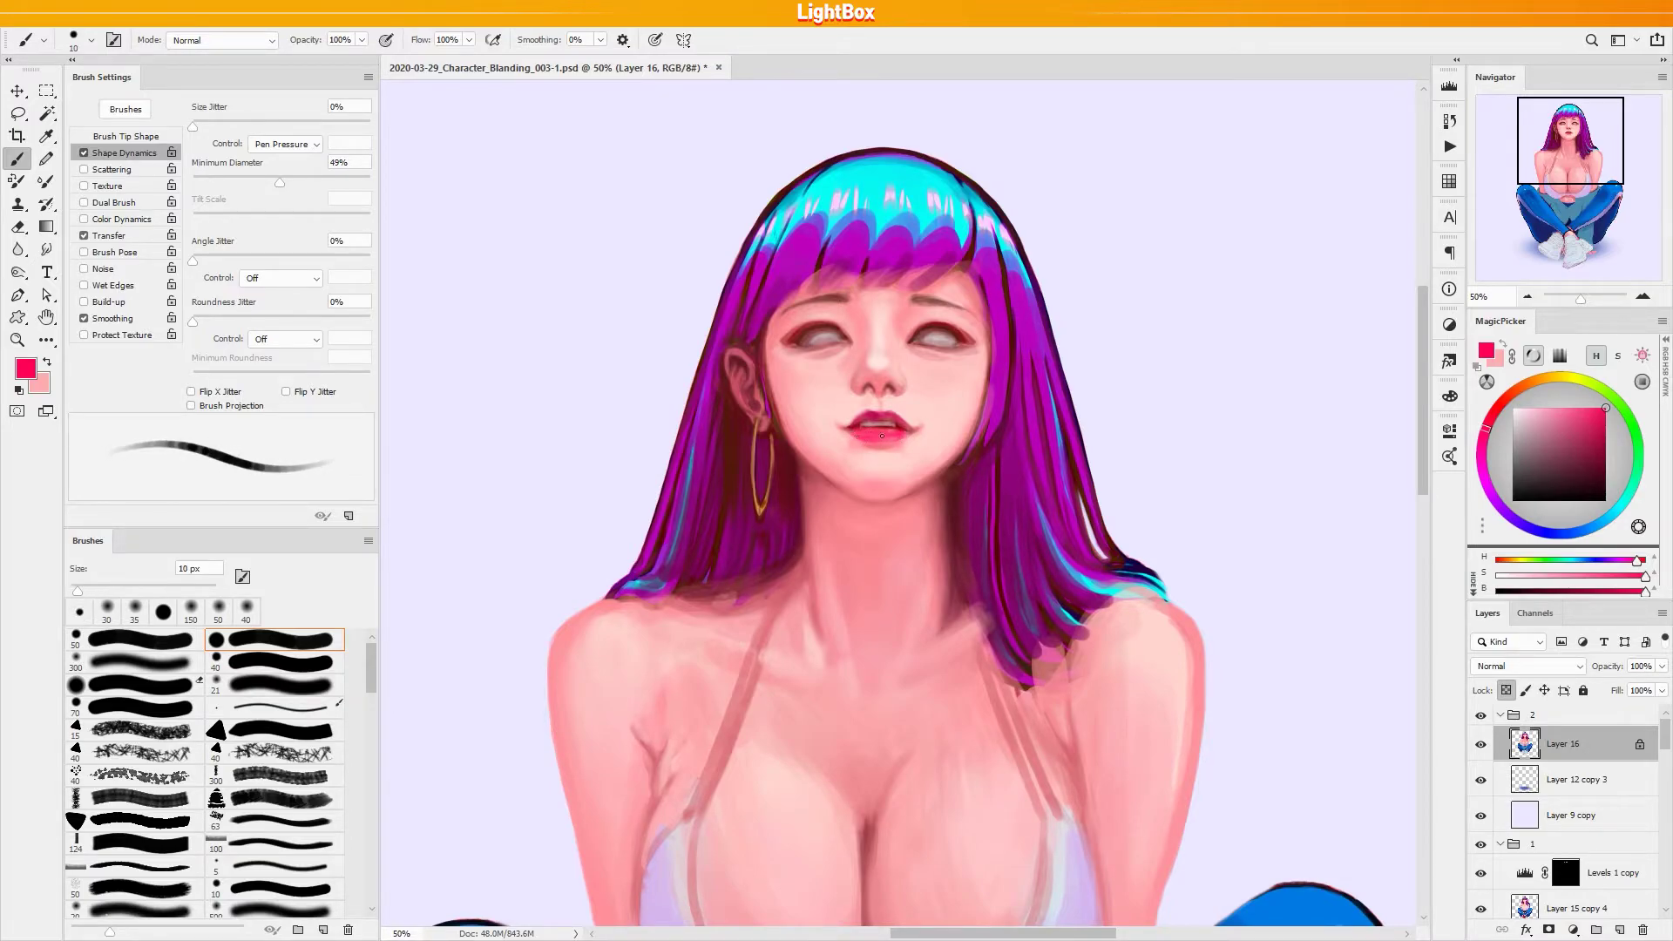
{"action": "key", "text": "bracketleft"}
{"action": "key", "text": "bracketleft"}
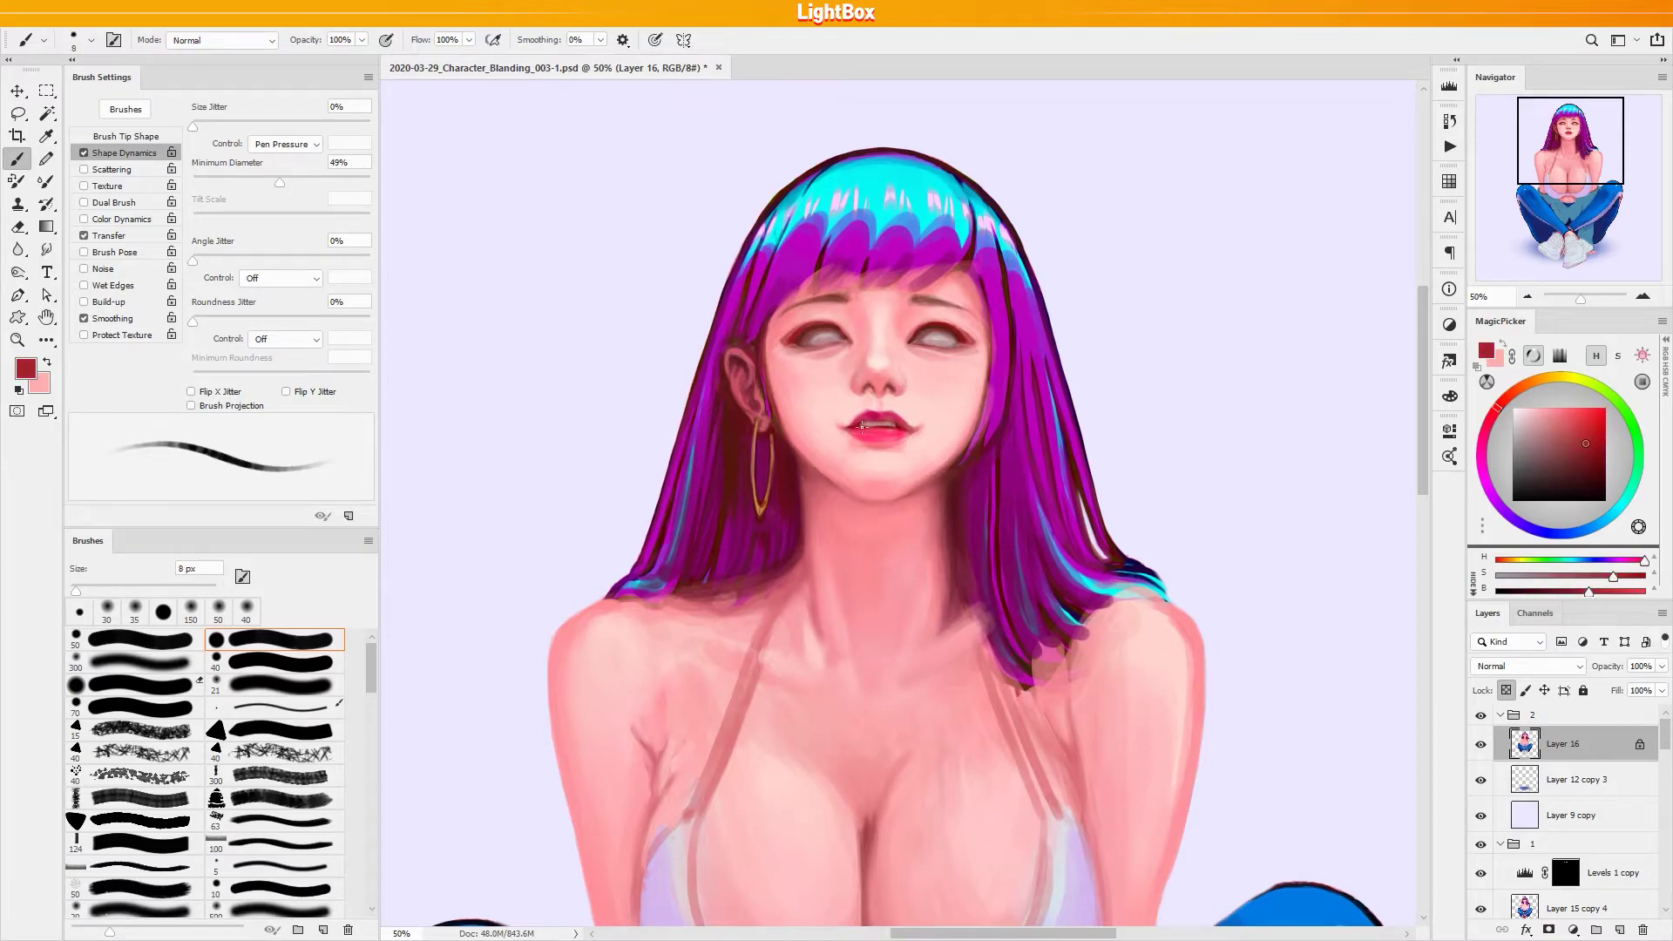
{"action": "left_click", "coordinate": [916, 332], "text": "alt"}
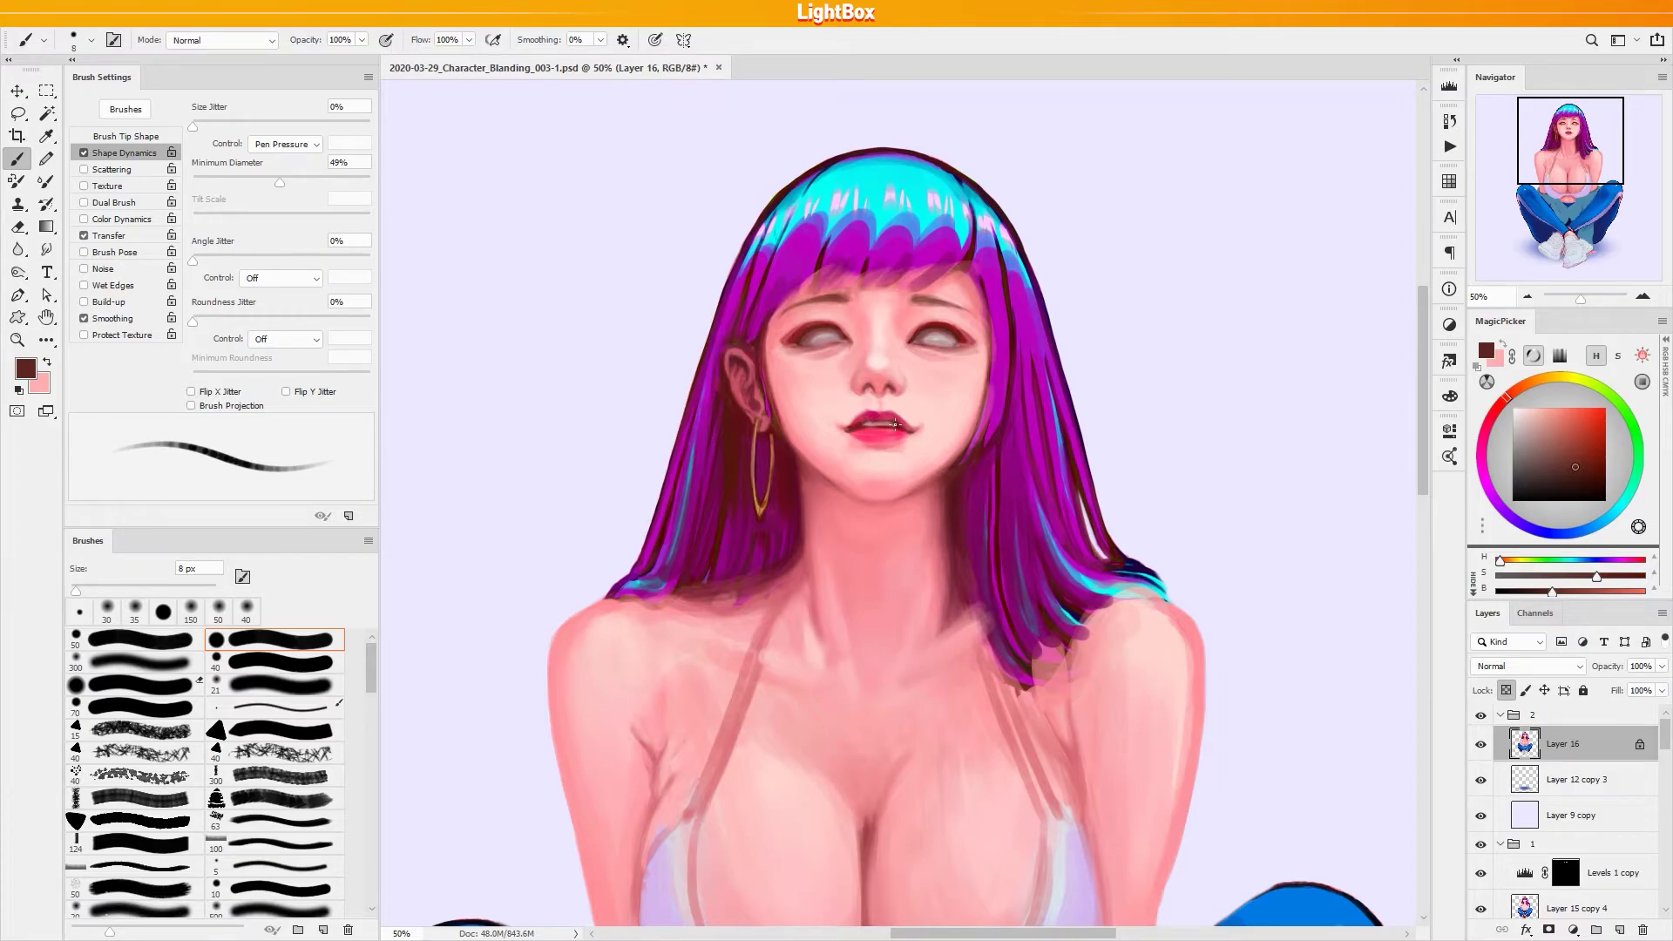
{"action": "key", "text": "bracketright"}
{"action": "key", "text": "bracketright"}
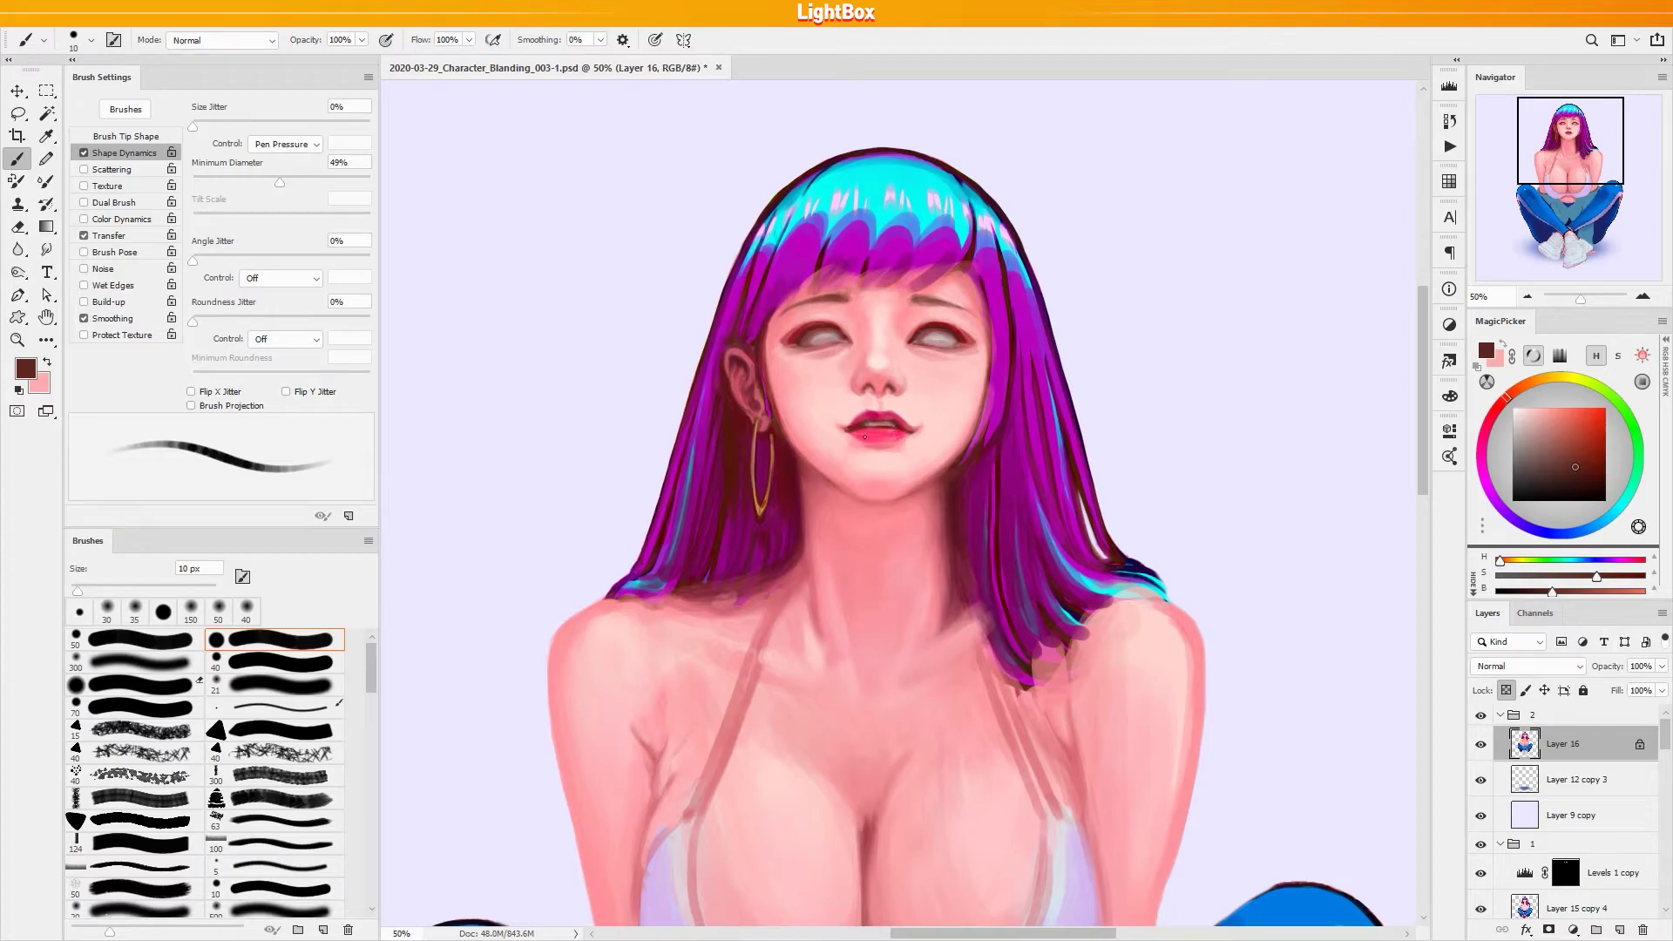
Rework the lips with a picked red and a dark red, using a 15 px brush reduced to 10 px
{"action": "left_click", "coordinate": [881, 433], "text": "alt"}
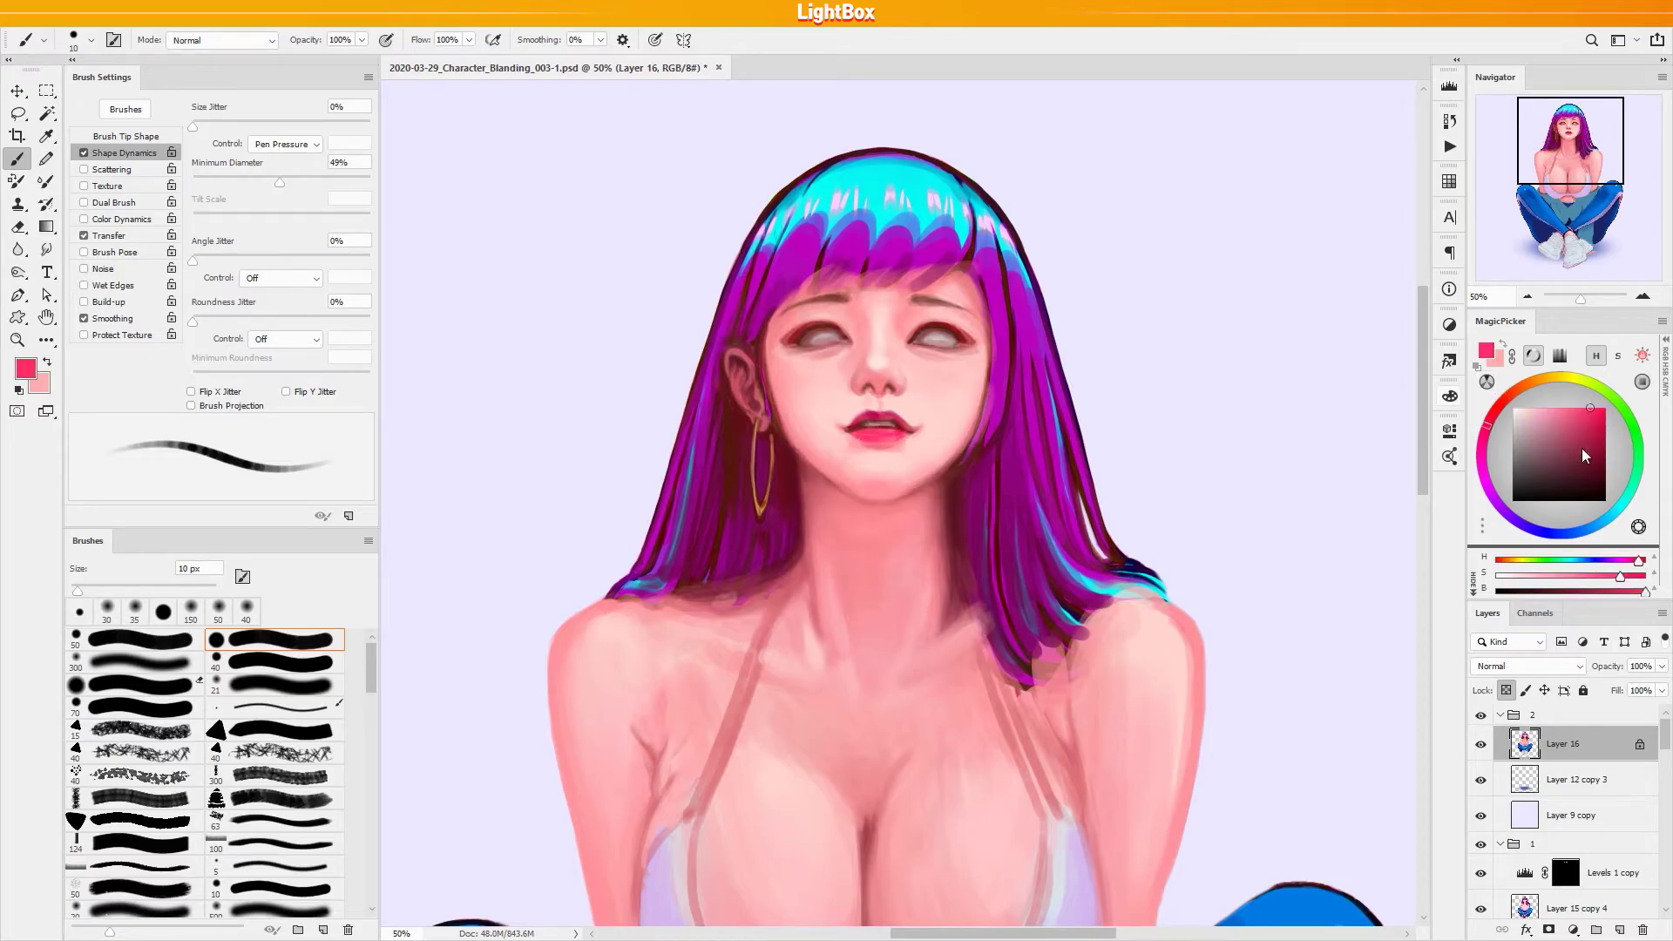
{"action": "left_click", "coordinate": [1589, 420]}
{"action": "left_click_drag", "start_coordinate": [1509, 397], "coordinate": [1497, 408]}
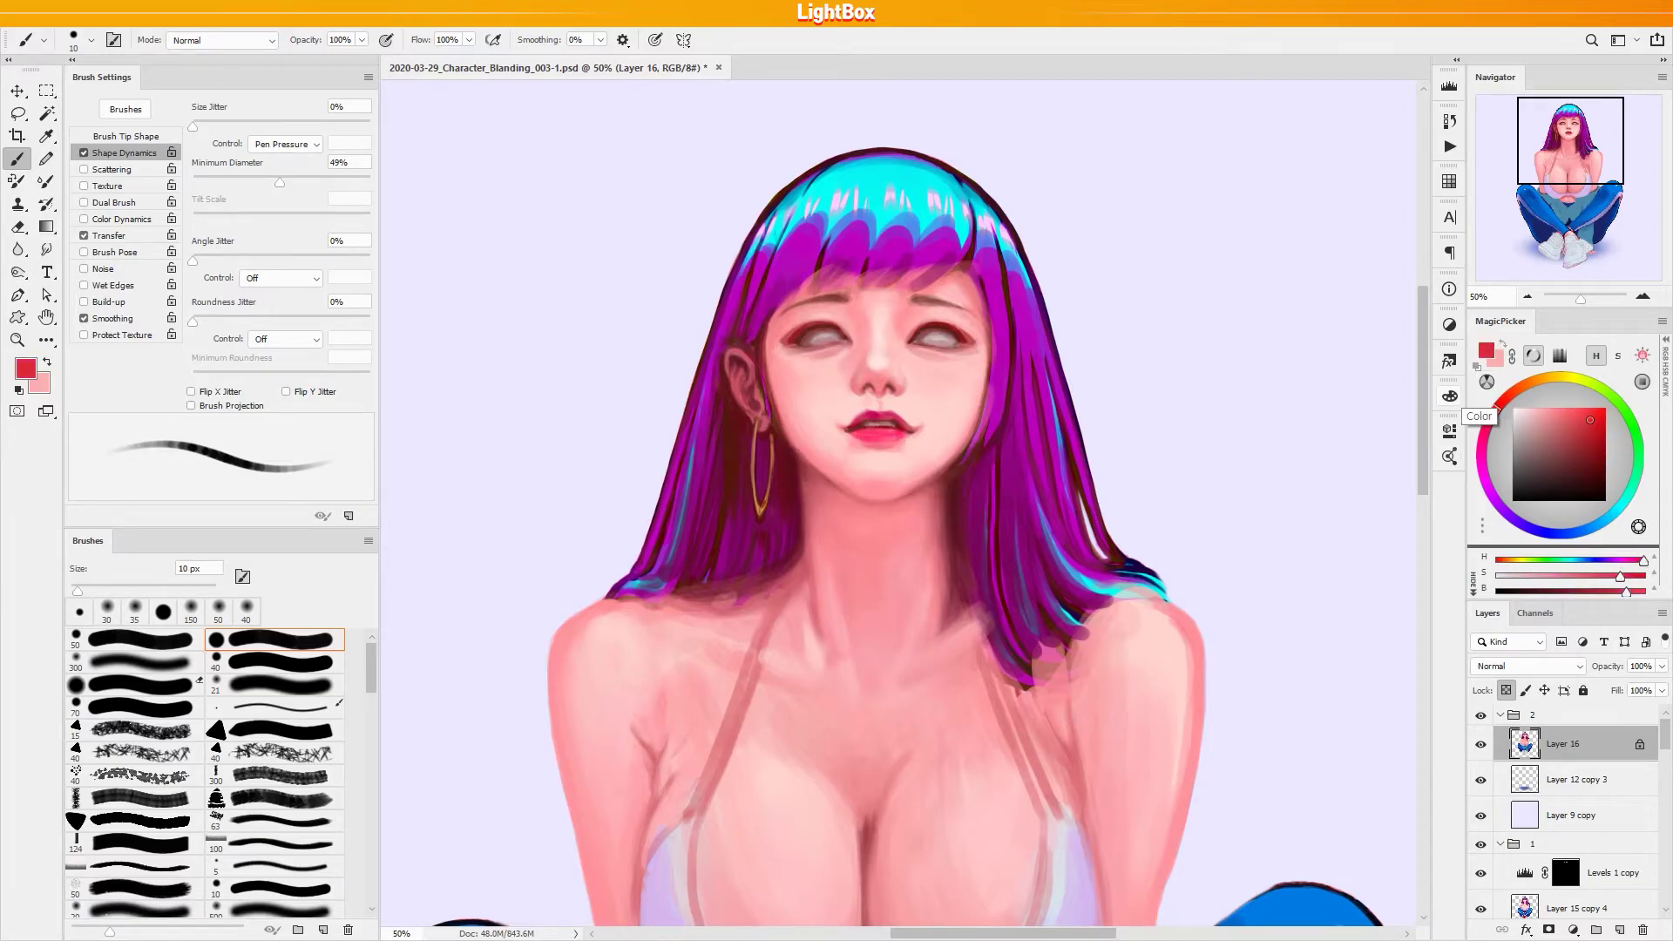
{"action": "key", "text": "bracketright"}
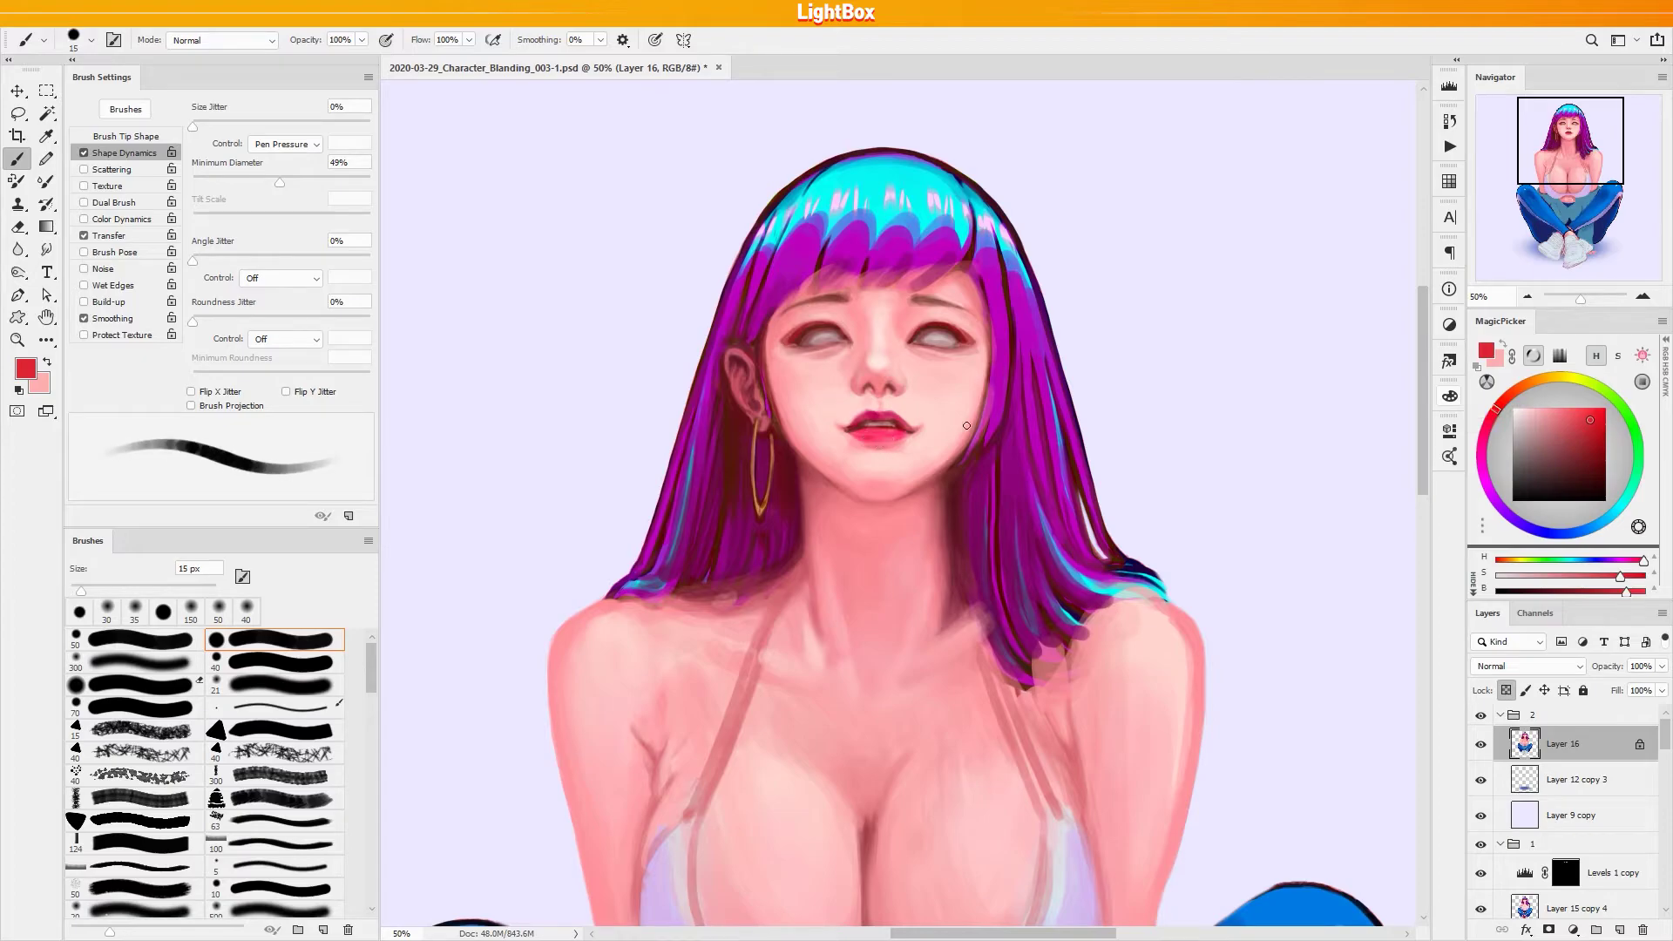
{"action": "left_click", "coordinate": [879, 429], "text": "alt"}
{"action": "key", "text": "bracketleft"}
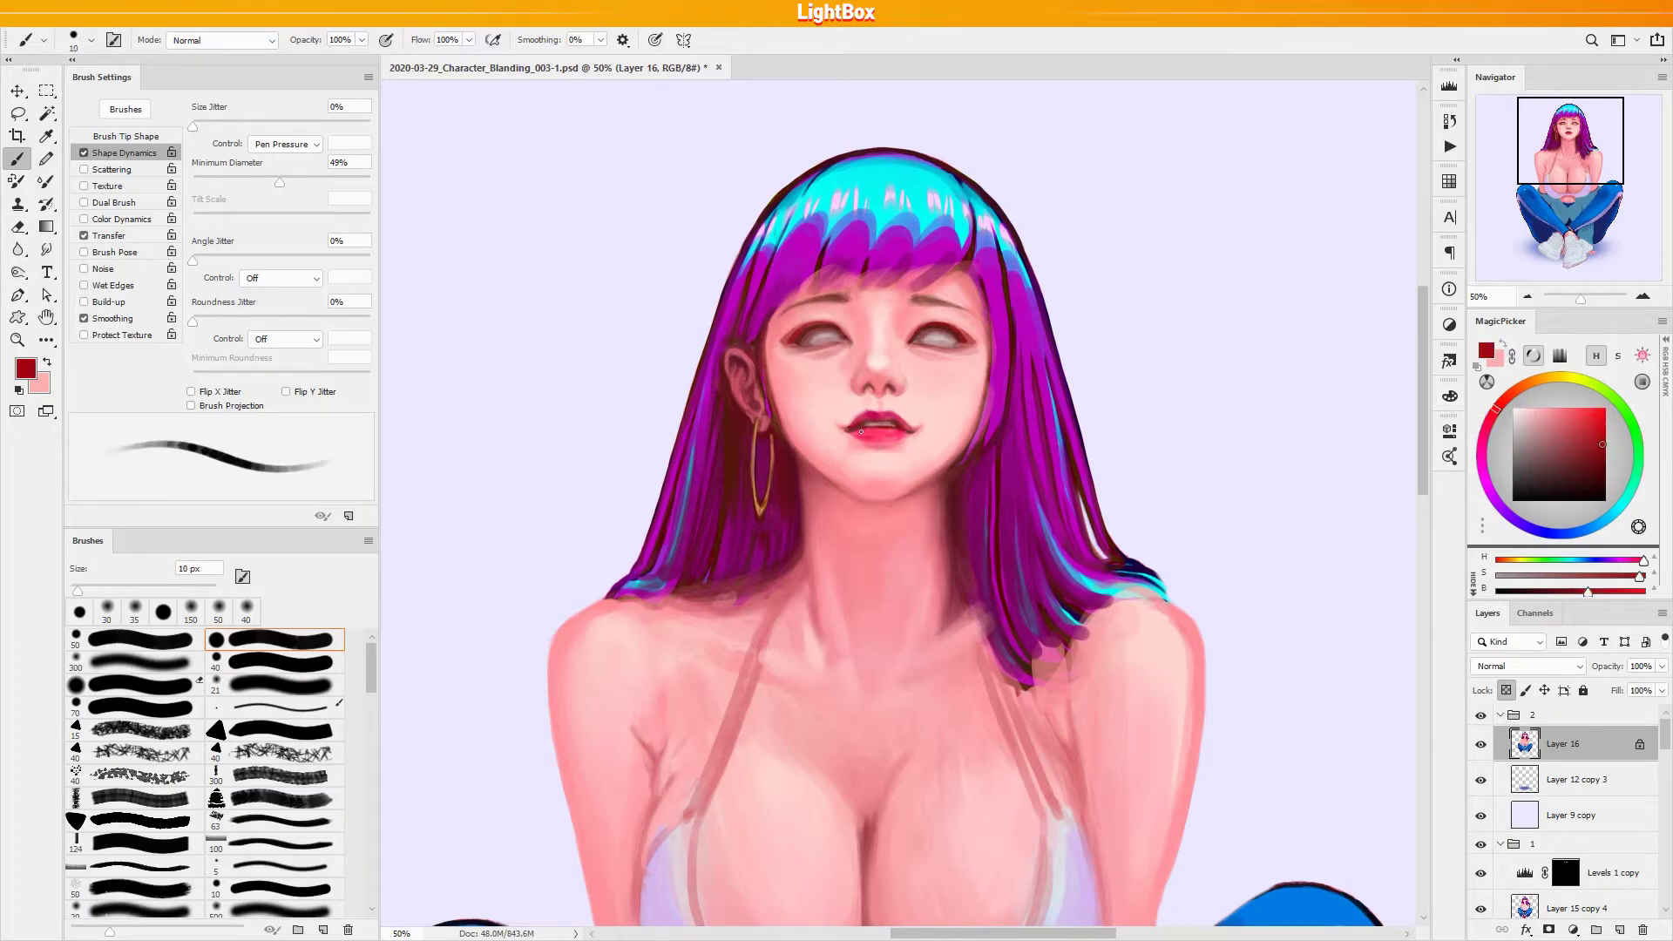
Intensify the lip colour with a fully saturated red shifted towards pink, using a 10 px brush
{"action": "left_click_drag", "start_coordinate": [1603, 432], "coordinate": [1612, 392]}
{"action": "key", "text": "bracketright"}
{"action": "key", "text": "bracketleft"}
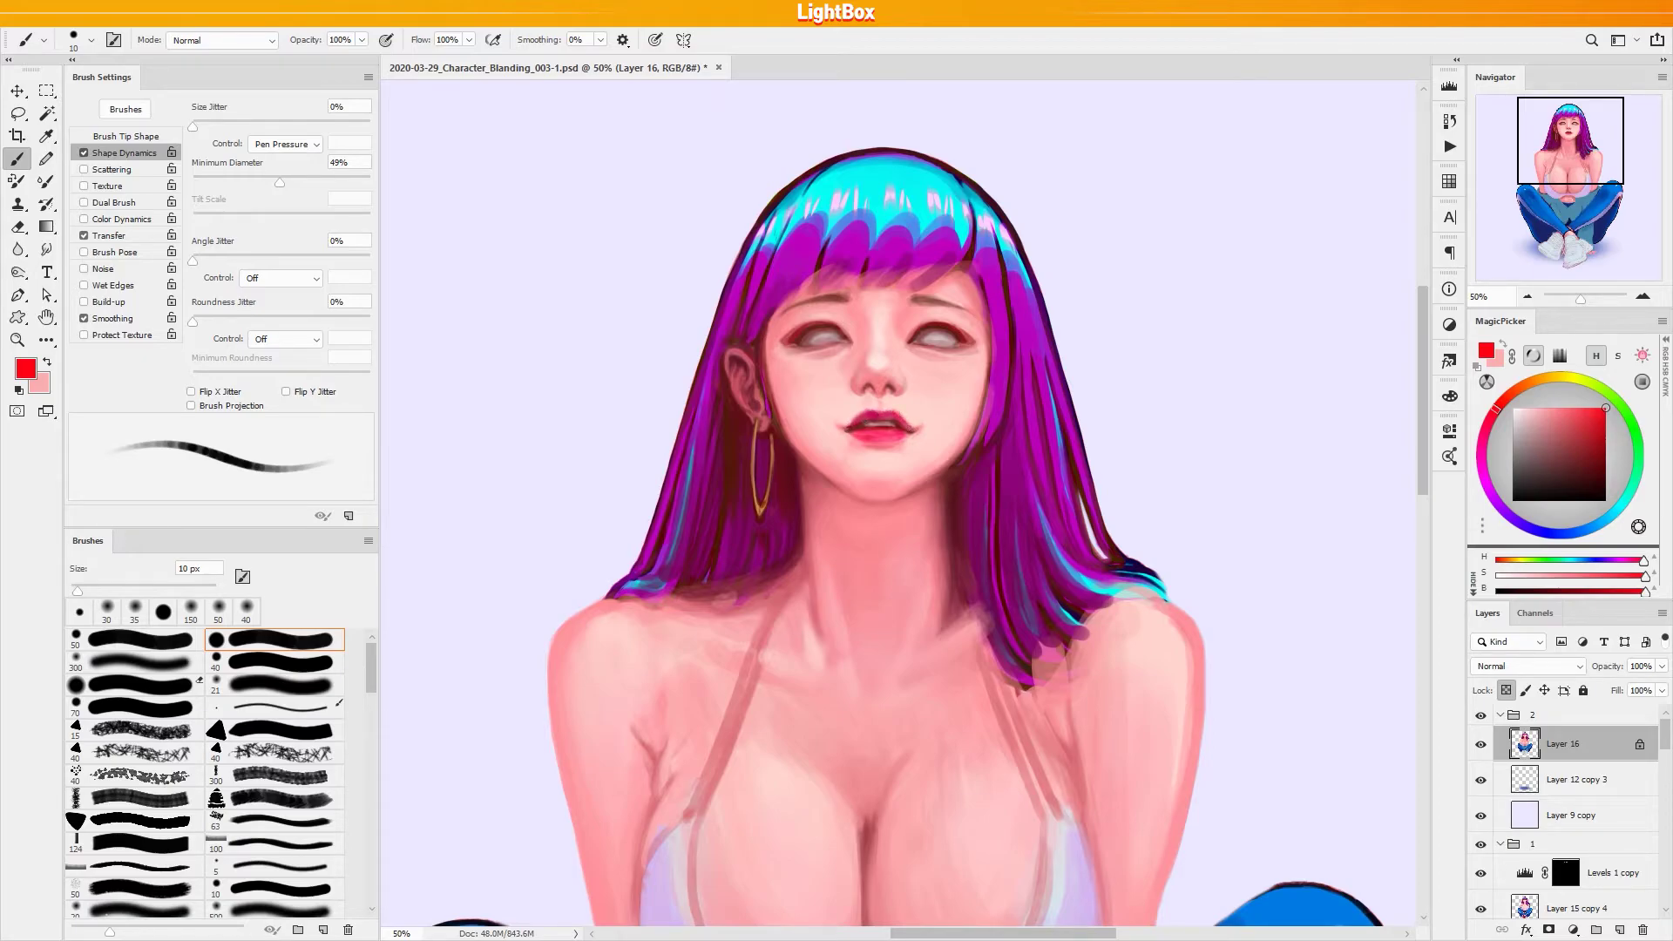
{"action": "left_click", "coordinate": [1489, 422]}
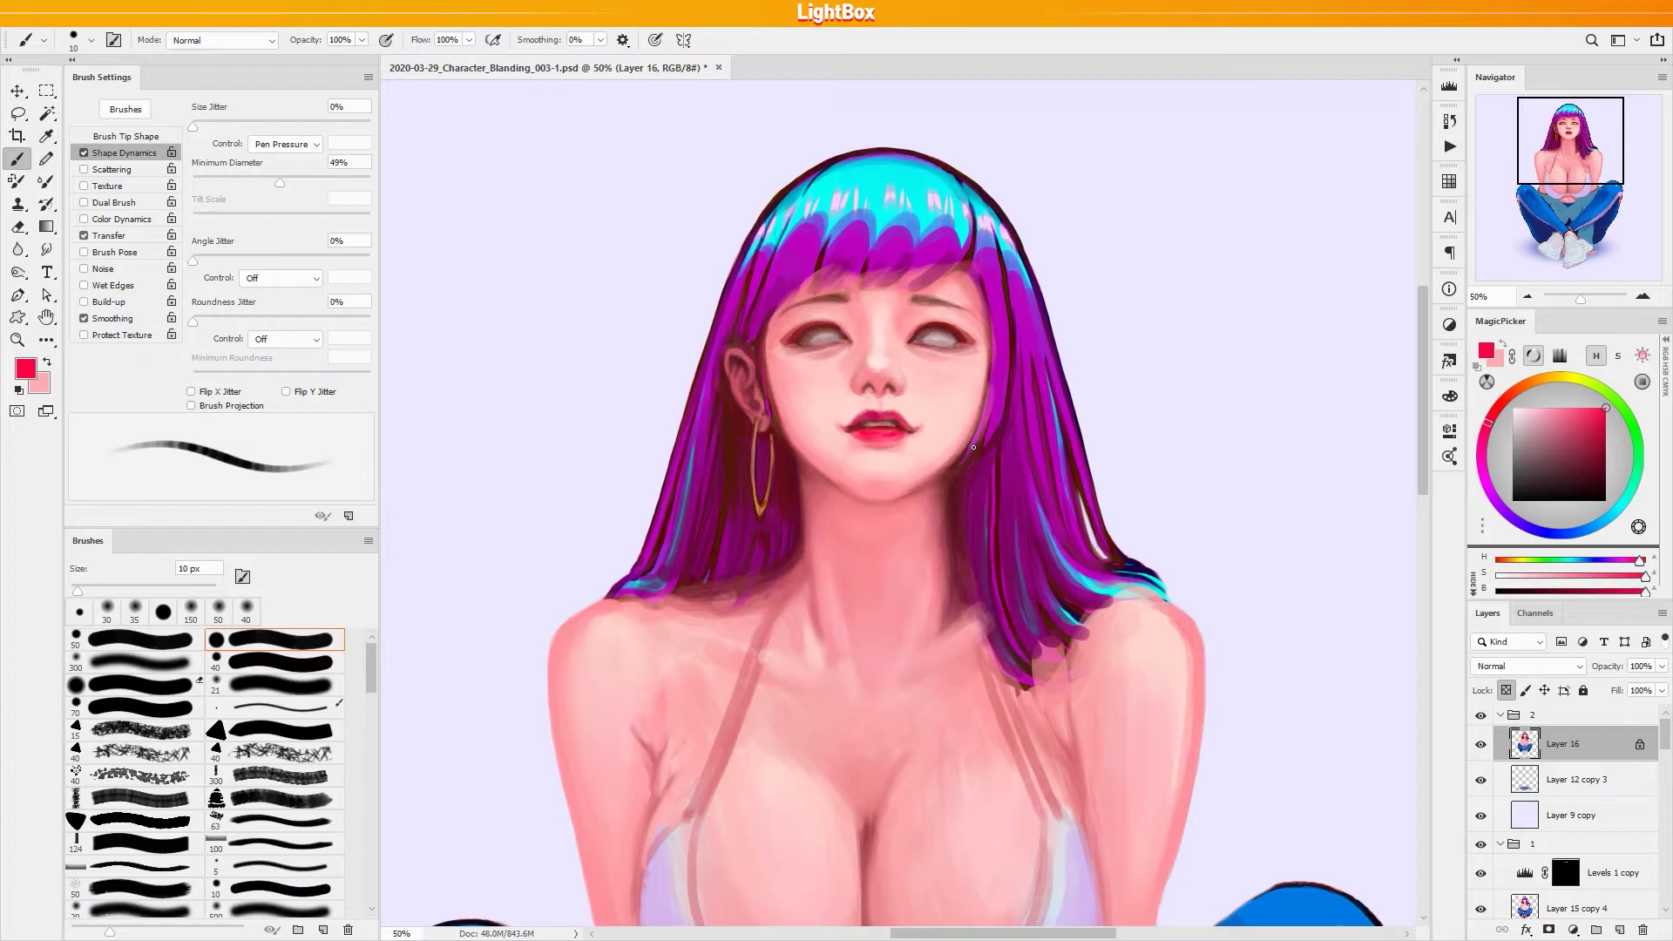
Clean up the skin around the nose and mouth corners with sampled pale pinks, using 15 and 10 px brushes
{"action": "left_click", "coordinate": [942, 418], "text": "alt"}
{"action": "key", "text": "bracketright"}
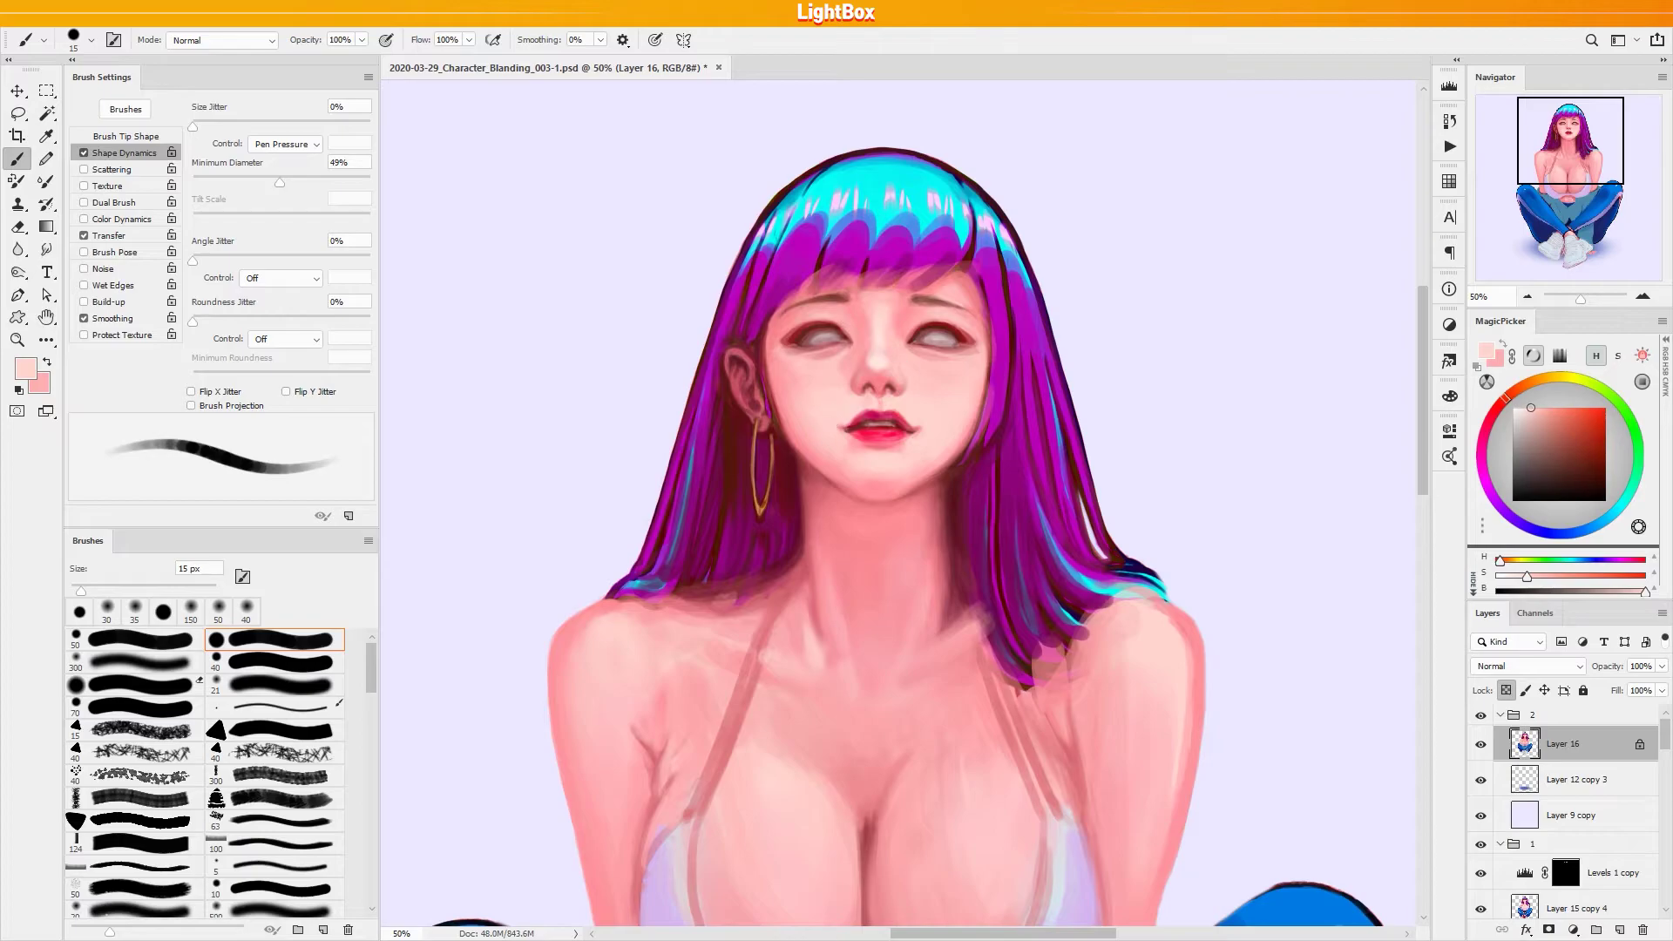
{"action": "left_click", "coordinate": [873, 358], "text": "alt"}
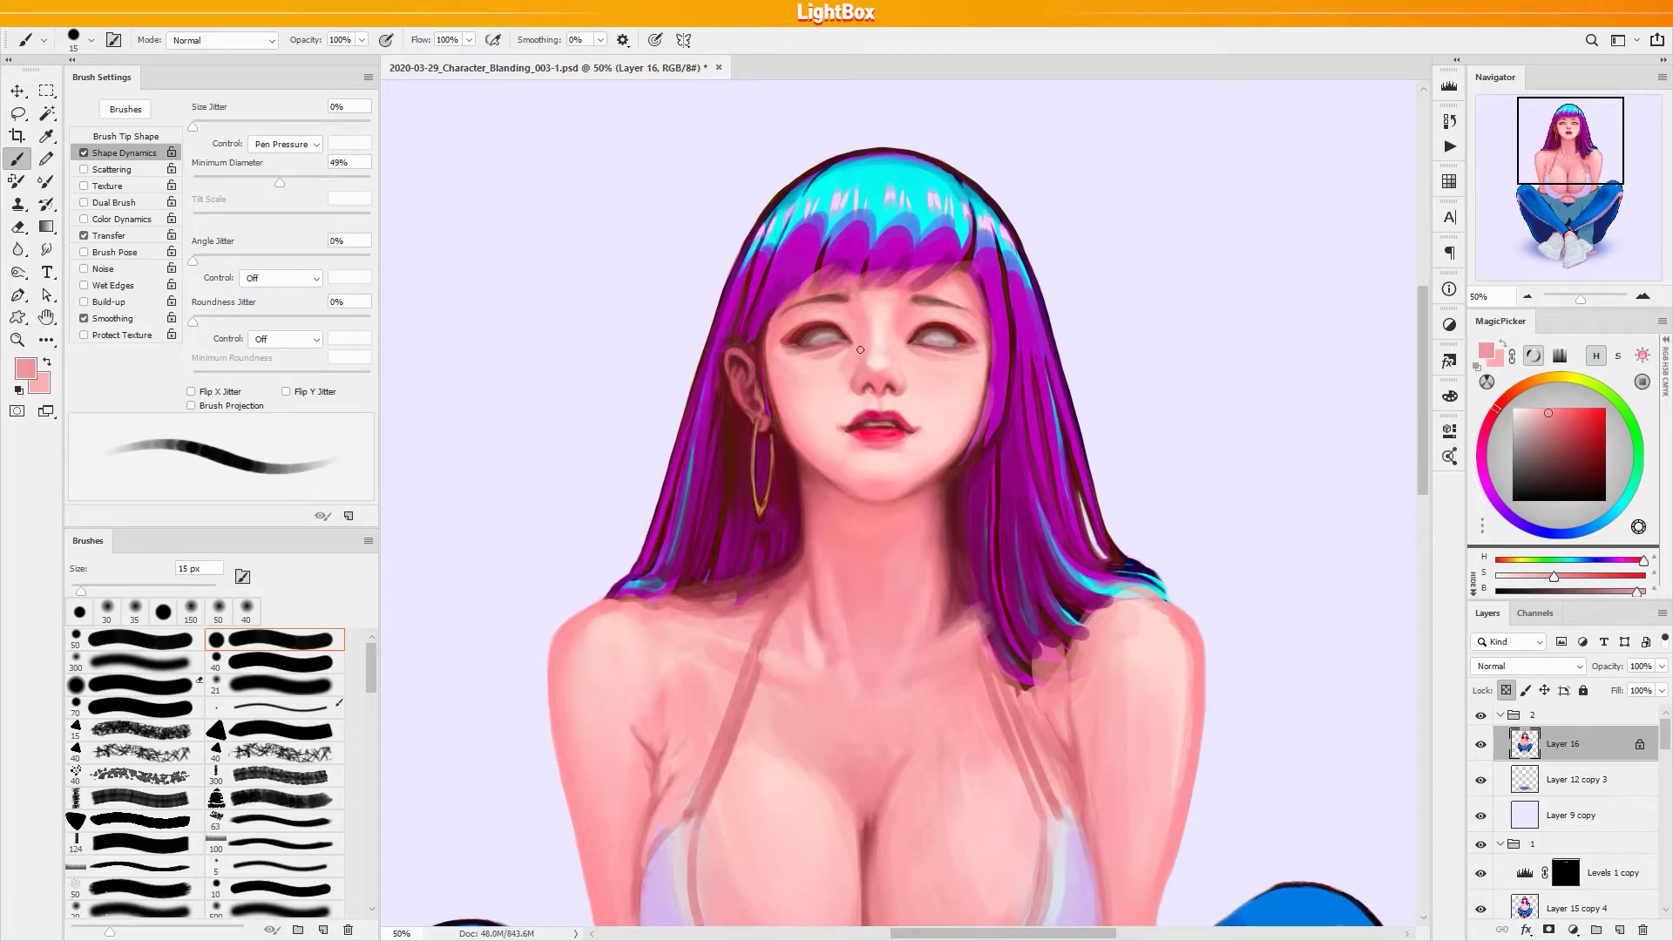
{"action": "left_click", "coordinate": [929, 420], "text": "alt"}
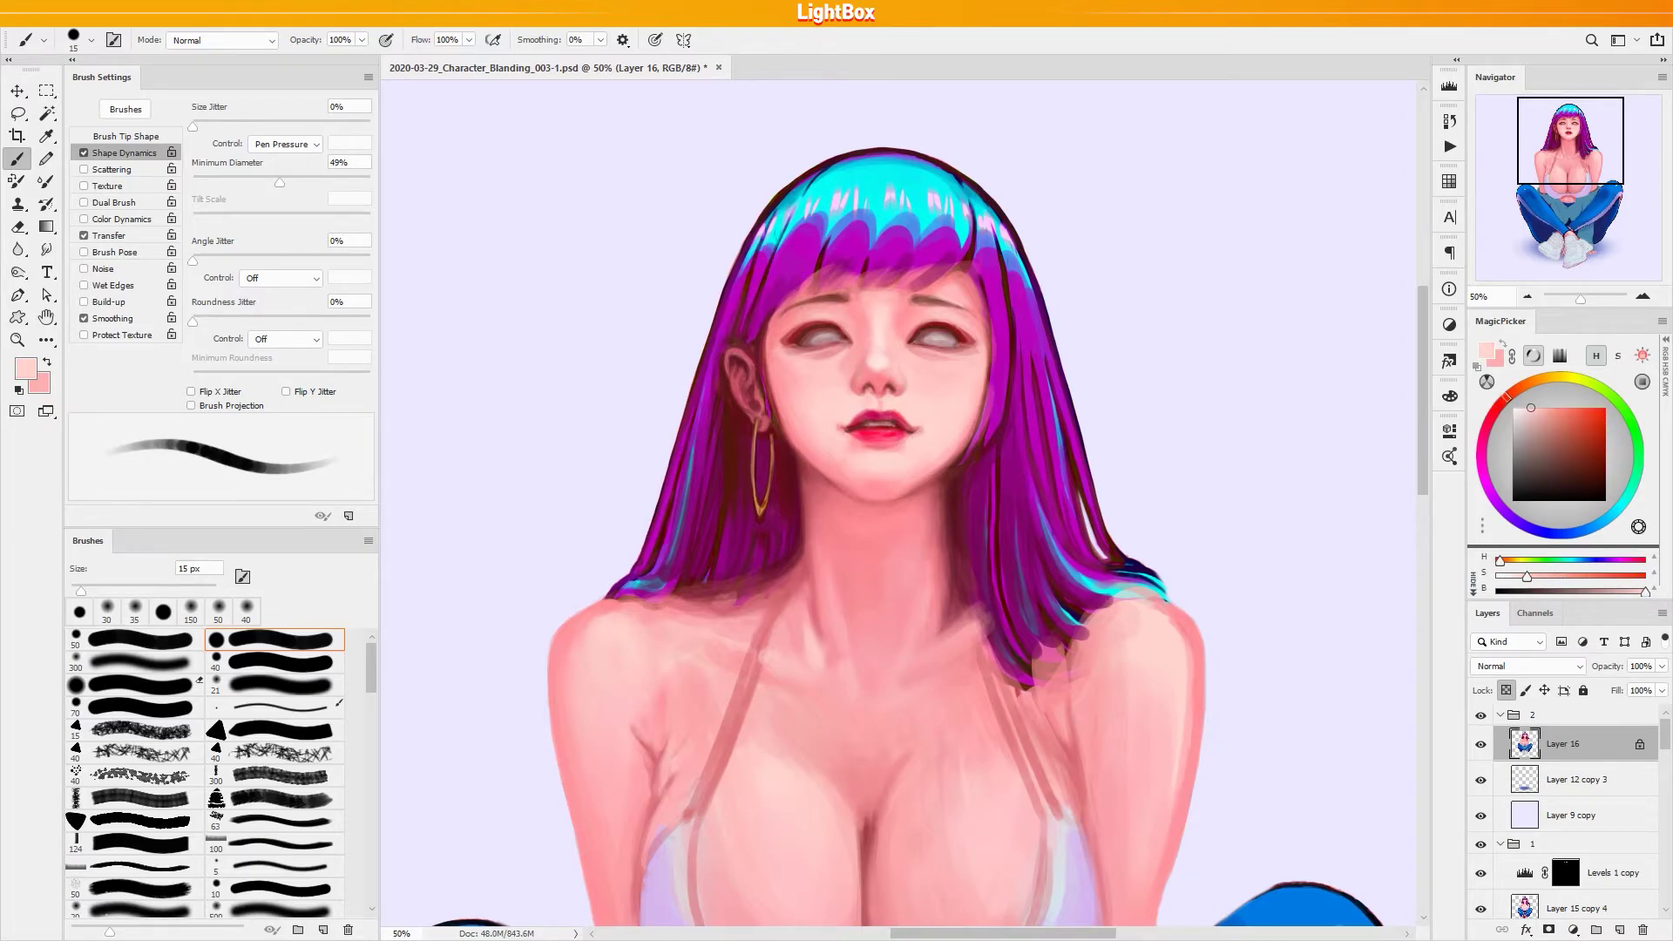
{"action": "left_click", "coordinate": [852, 437], "text": "alt"}
{"action": "key", "text": "bracketleft"}
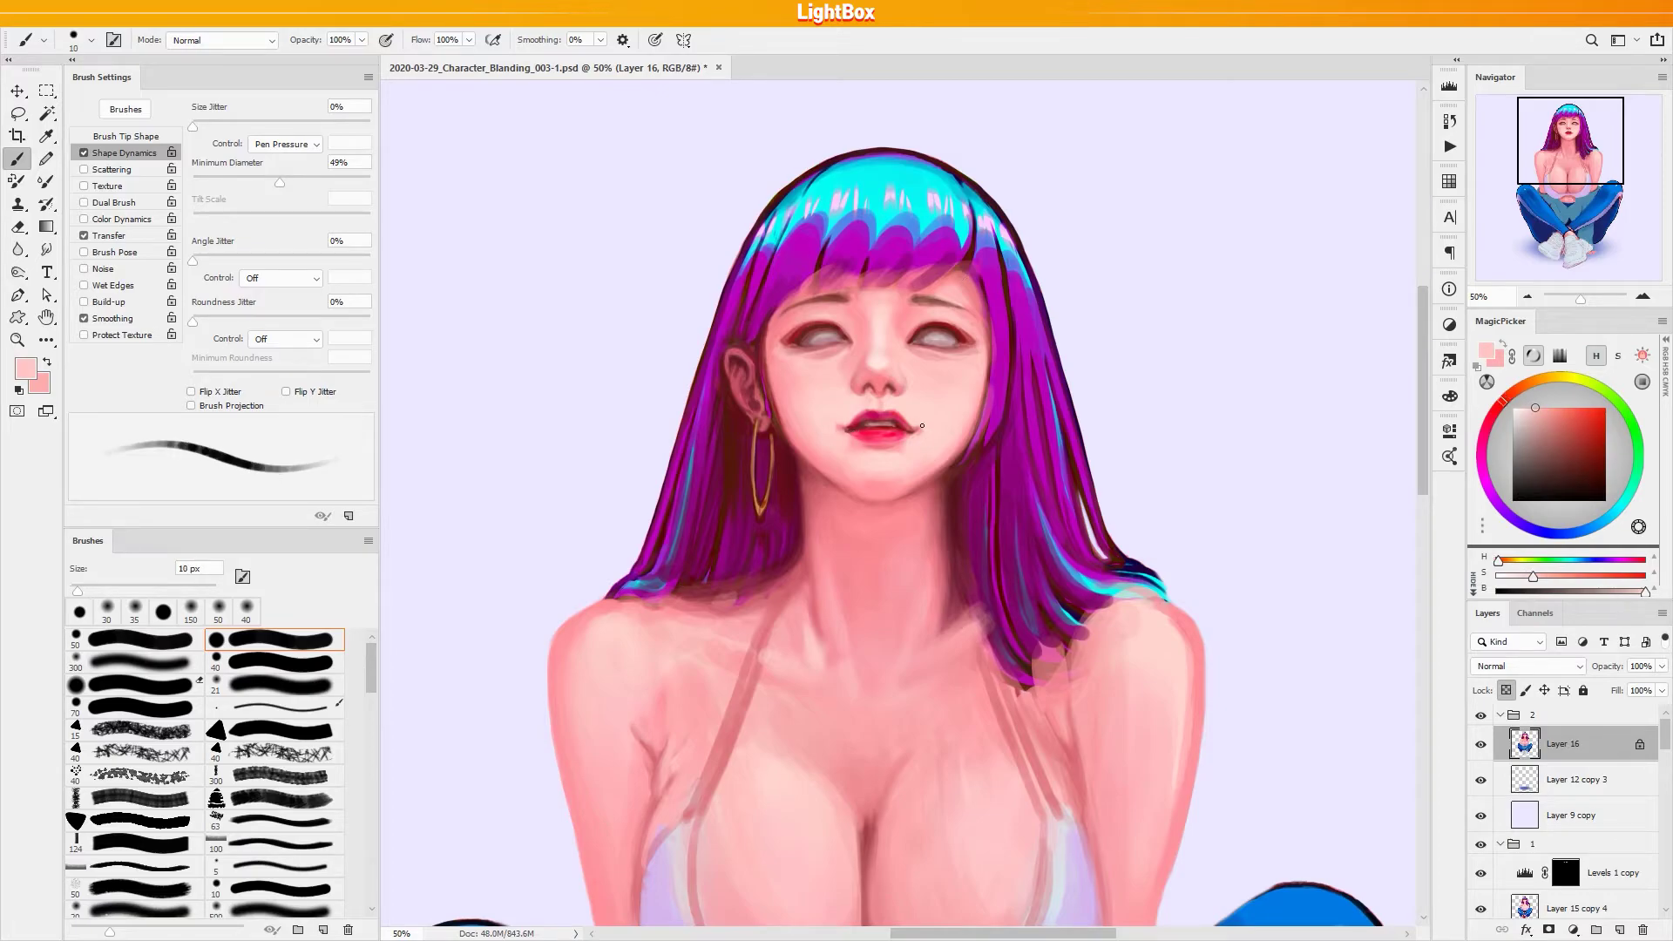
Refine the lip line, teeth and lower lip with sampled dark reds, pale skin and pink, using a 10 px brush
{"action": "left_click", "coordinate": [903, 420], "text": "alt"}
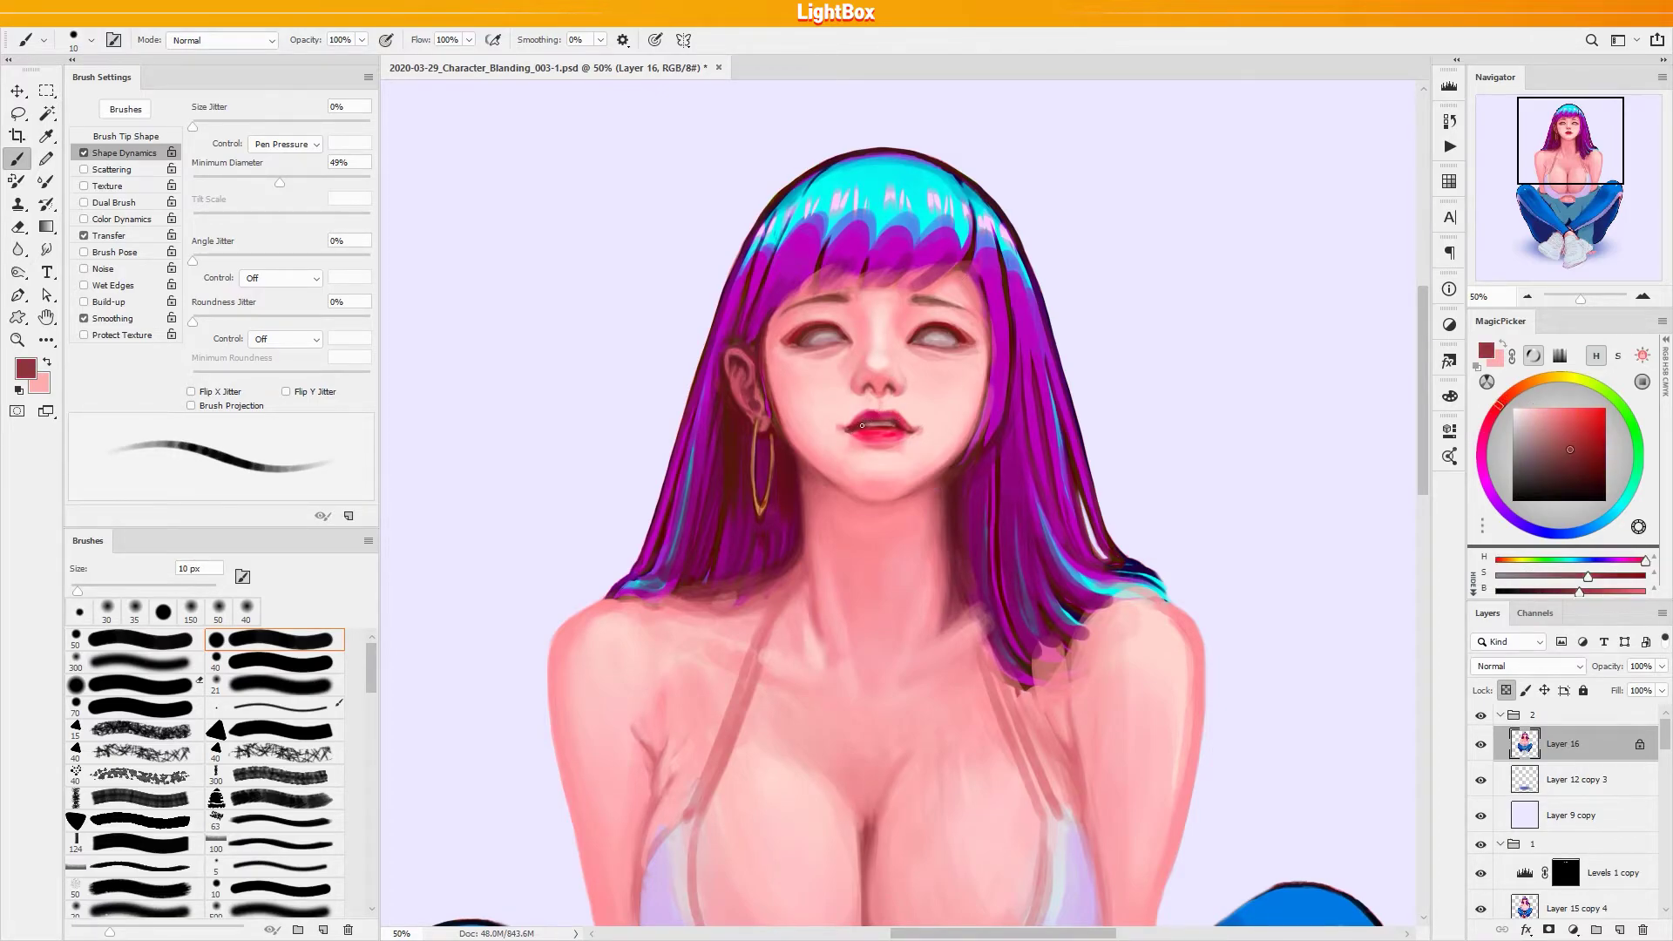
{"action": "left_click", "coordinate": [868, 422], "text": "alt"}
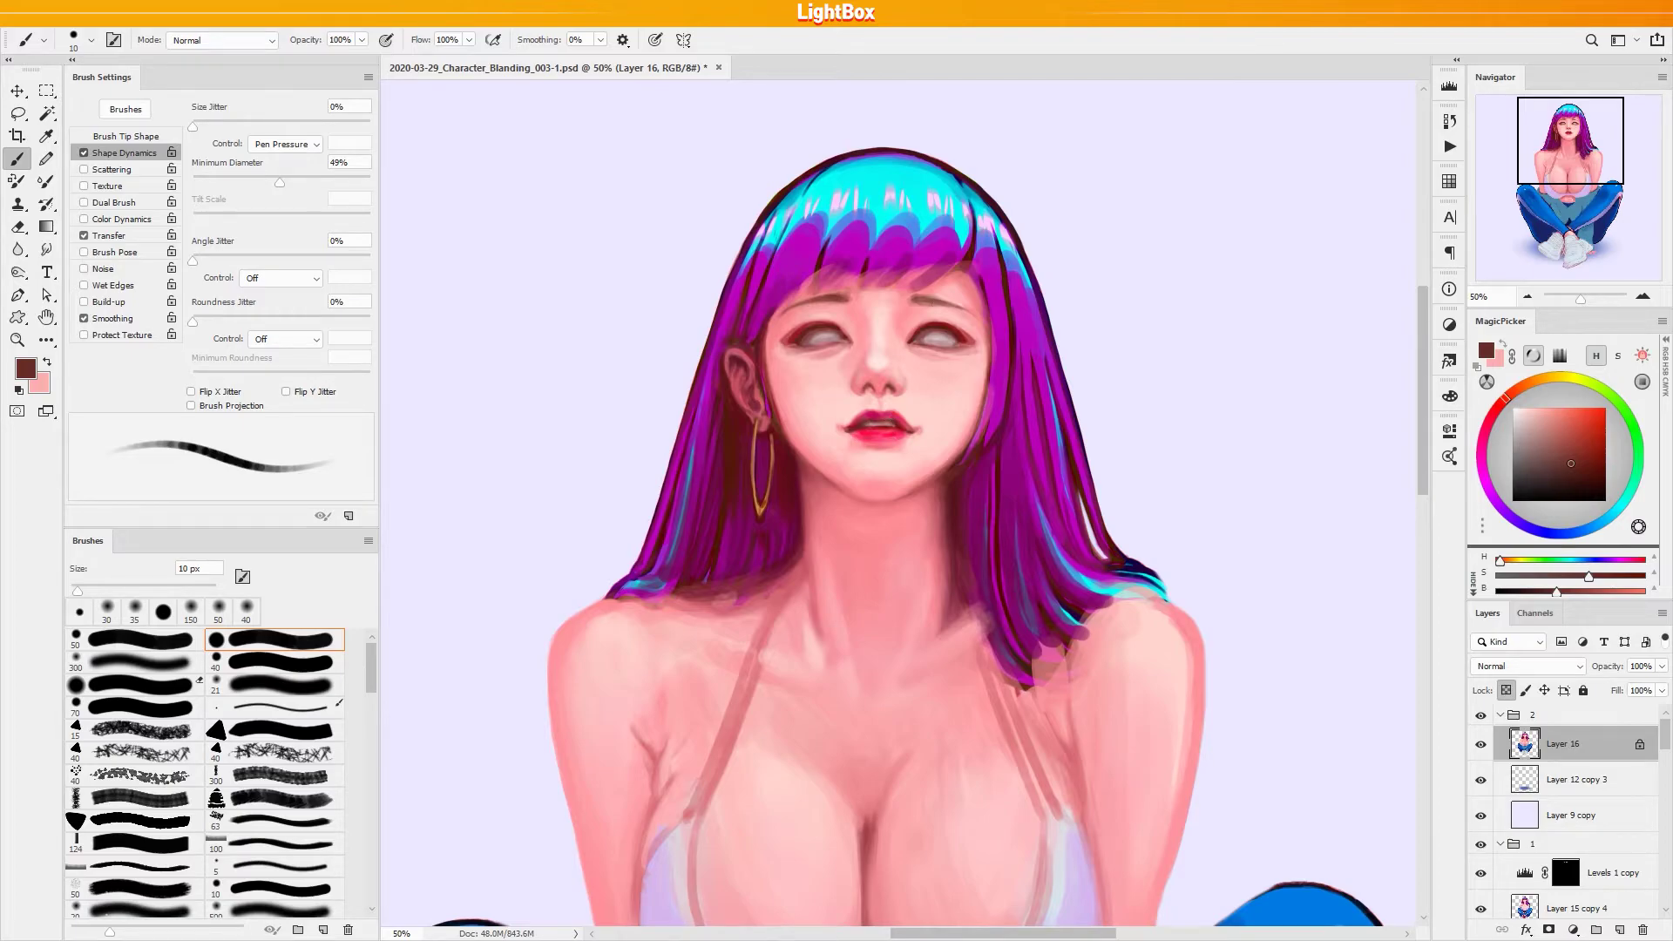
{"action": "left_click", "coordinate": [889, 426], "text": "alt"}
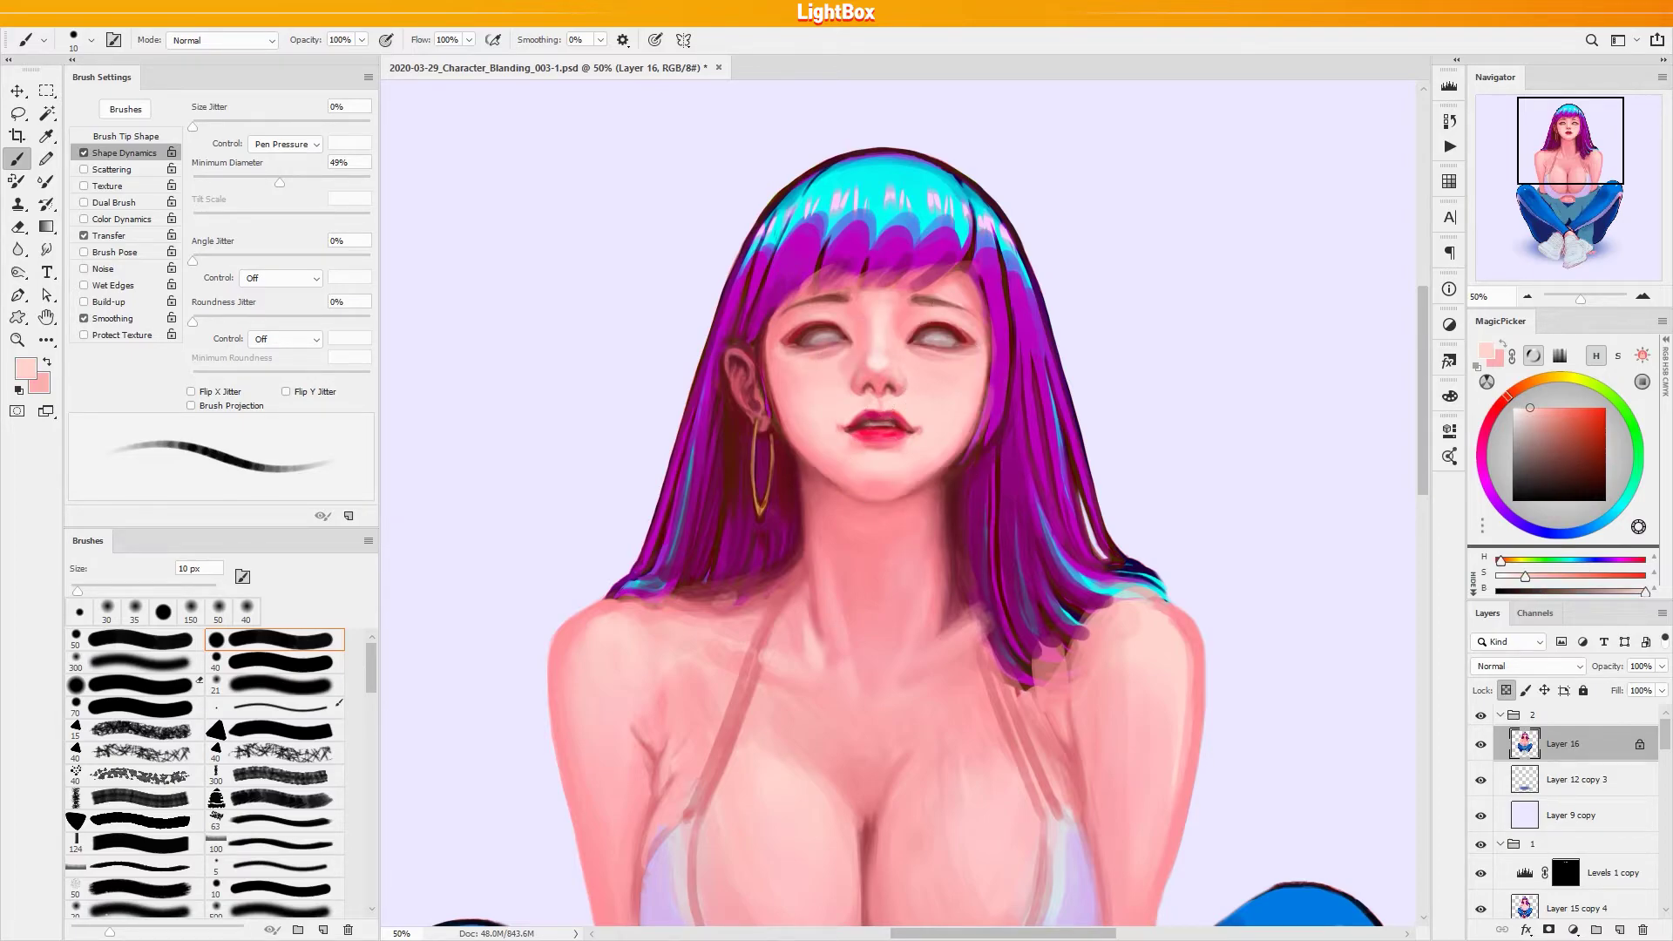
{"action": "left_click", "coordinate": [865, 440], "text": "alt"}
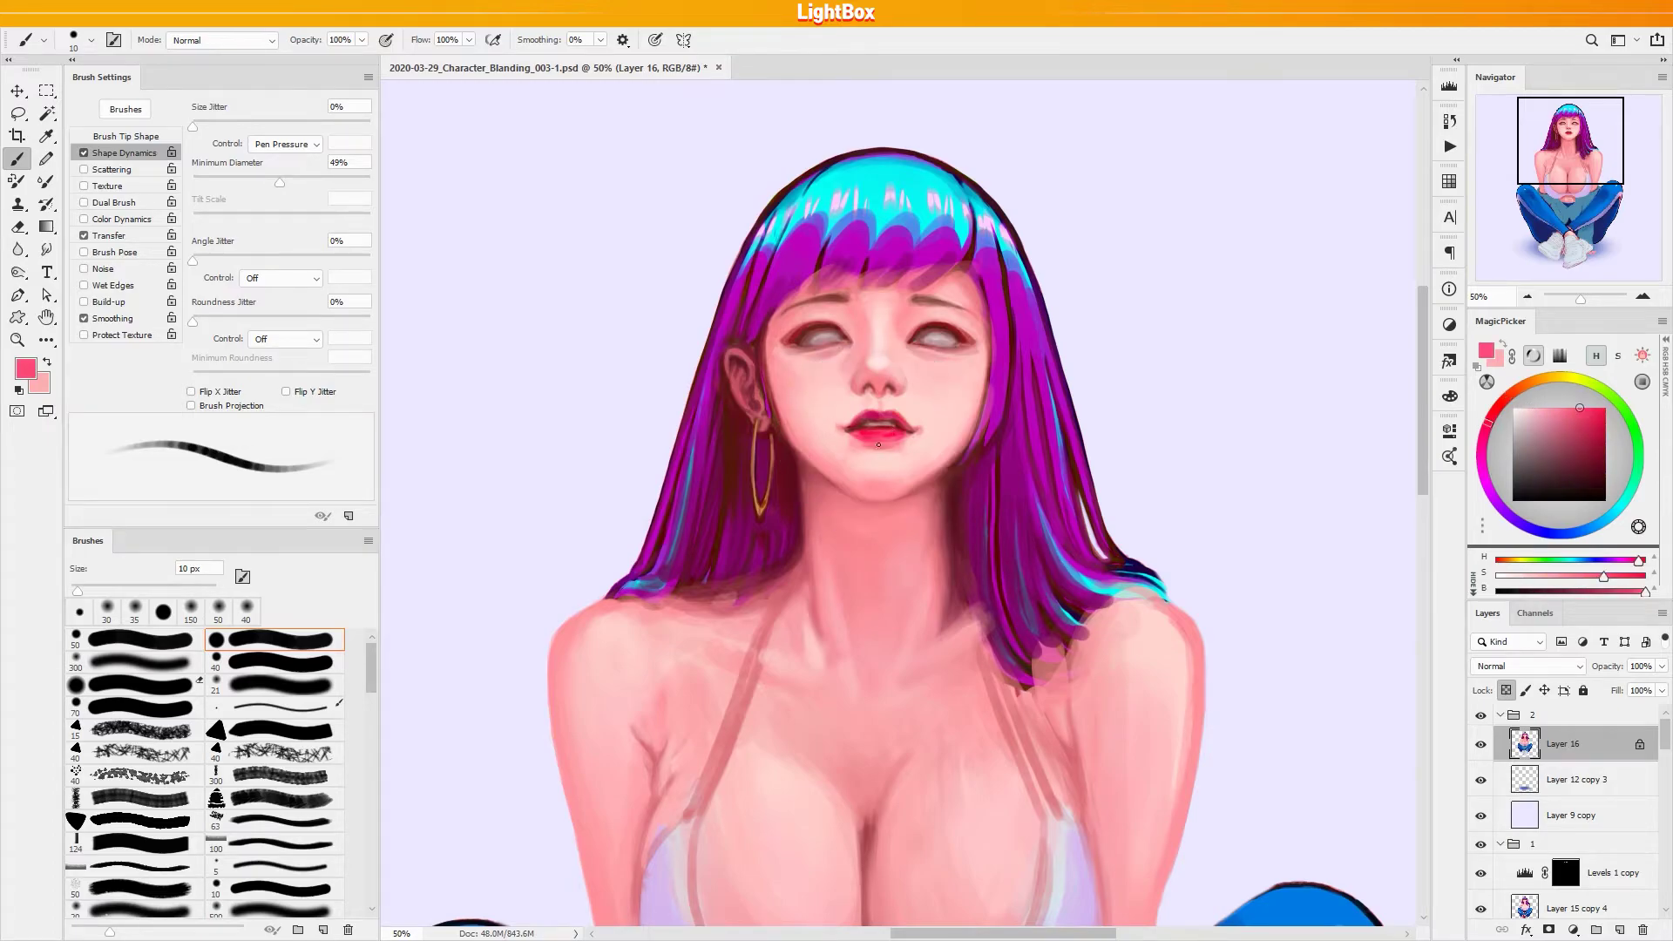
Smooth the skin around the chin and mouth corner with sampled pale pinks, using a 30 px brush
{"action": "key", "text": "bracketright"}
{"action": "key", "text": "bracketright"}
{"action": "left_click", "coordinate": [897, 490], "text": "alt"}
{"action": "left_click", "coordinate": [854, 482], "text": "alt"}
{"action": "left_click", "coordinate": [840, 444], "text": "alt"}
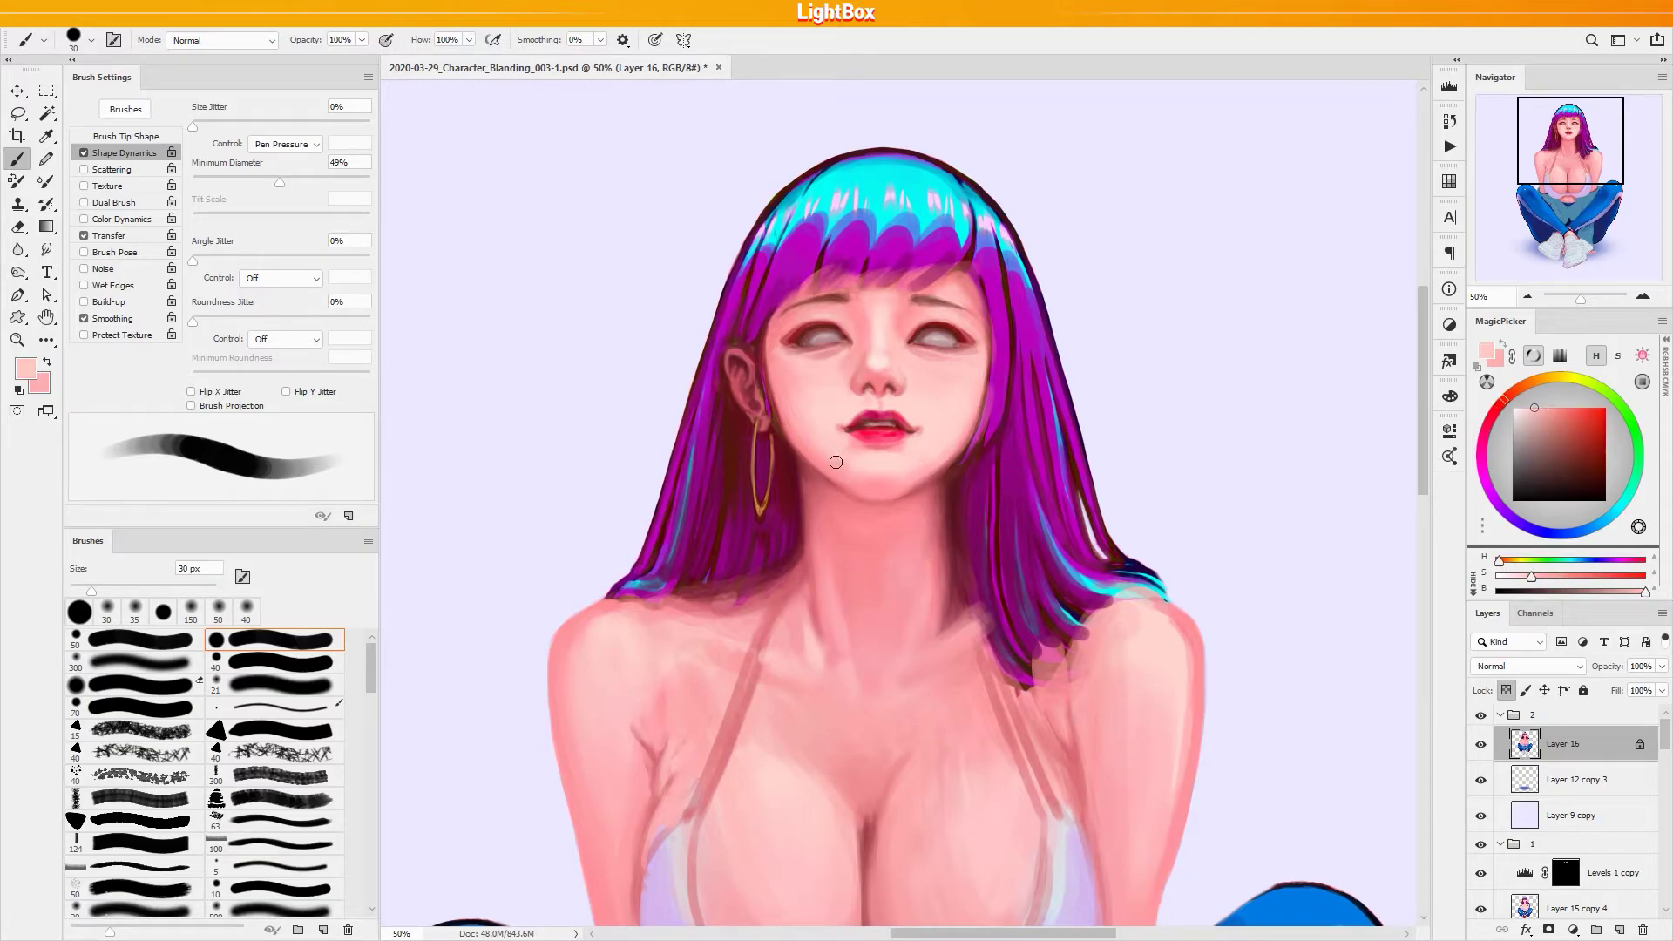
{"action": "left_click", "coordinate": [839, 424], "text": "alt"}
Blend the sides and bridge of the nose with sampled pinks, using a 30 px brush and 33% opacity
{"action": "left_click", "coordinate": [863, 349], "text": "alt"}
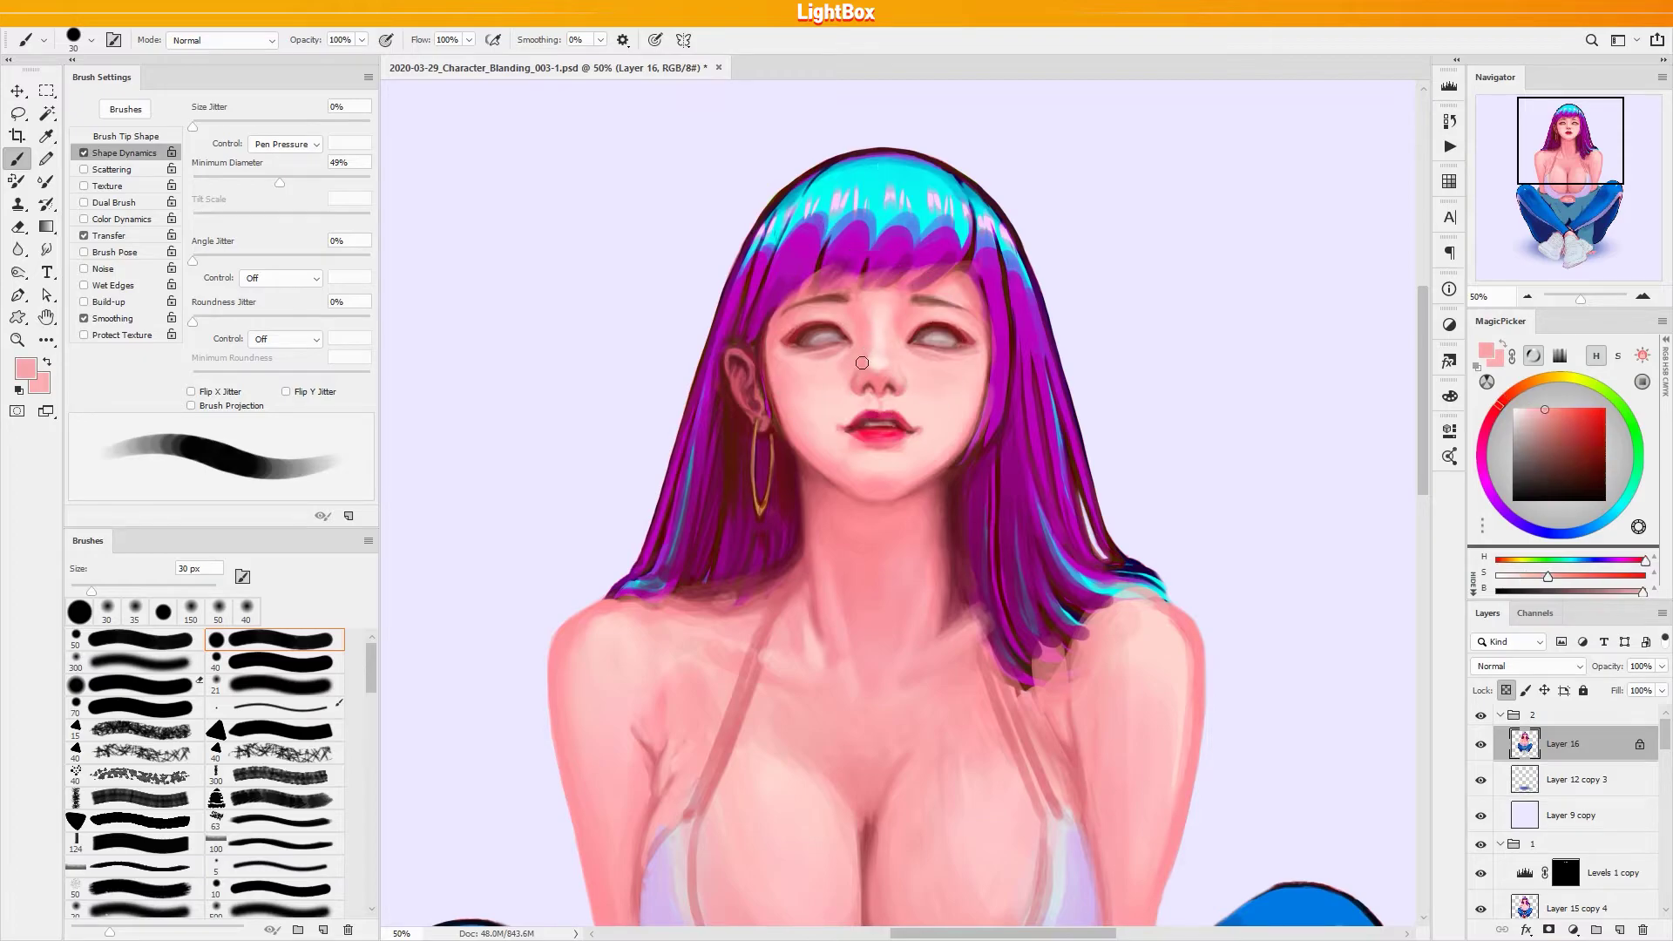
{"action": "left_click", "coordinate": [904, 374], "text": "alt"}
{"action": "left_click", "coordinate": [909, 345], "text": "alt"}
{"action": "key", "text": "3"}
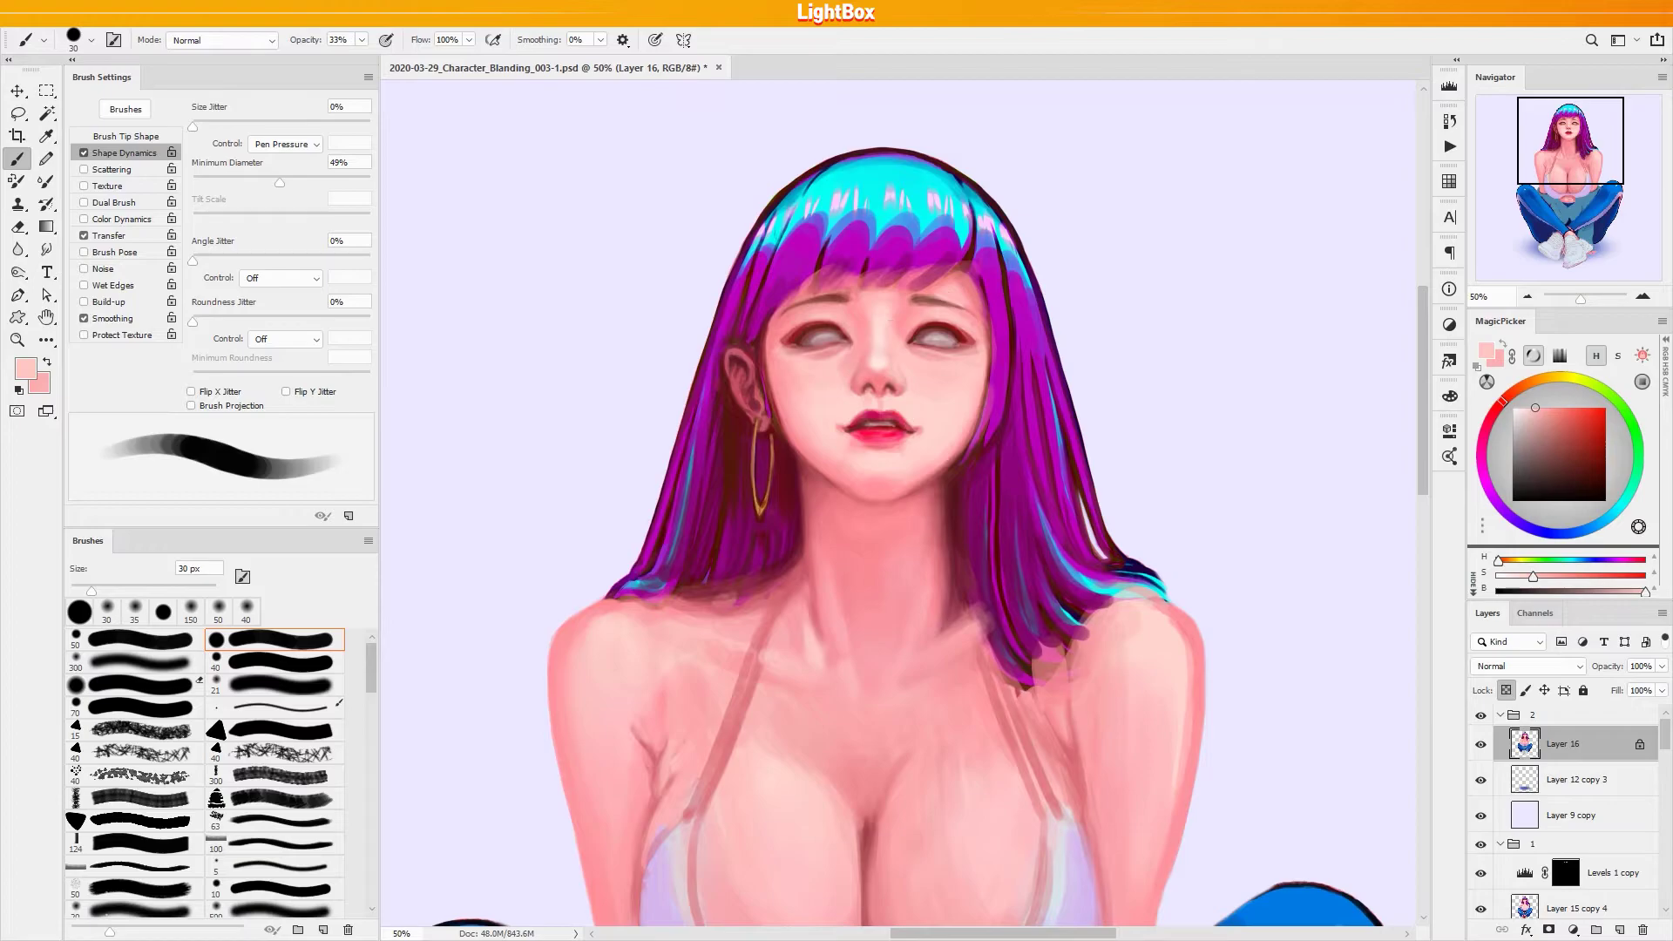
{"action": "left_click", "coordinate": [889, 347], "text": "alt"}
{"action": "left_click", "coordinate": [863, 340], "text": "alt"}
Refine the skin between the brows and above the eyes with sampled pinks, using a 15 px brush
{"action": "key", "text": "bracketleft"}
{"action": "key", "text": "bracketleft"}
{"action": "key", "text": "bracketleft"}
{"action": "left_click", "coordinate": [847, 309], "text": "alt"}
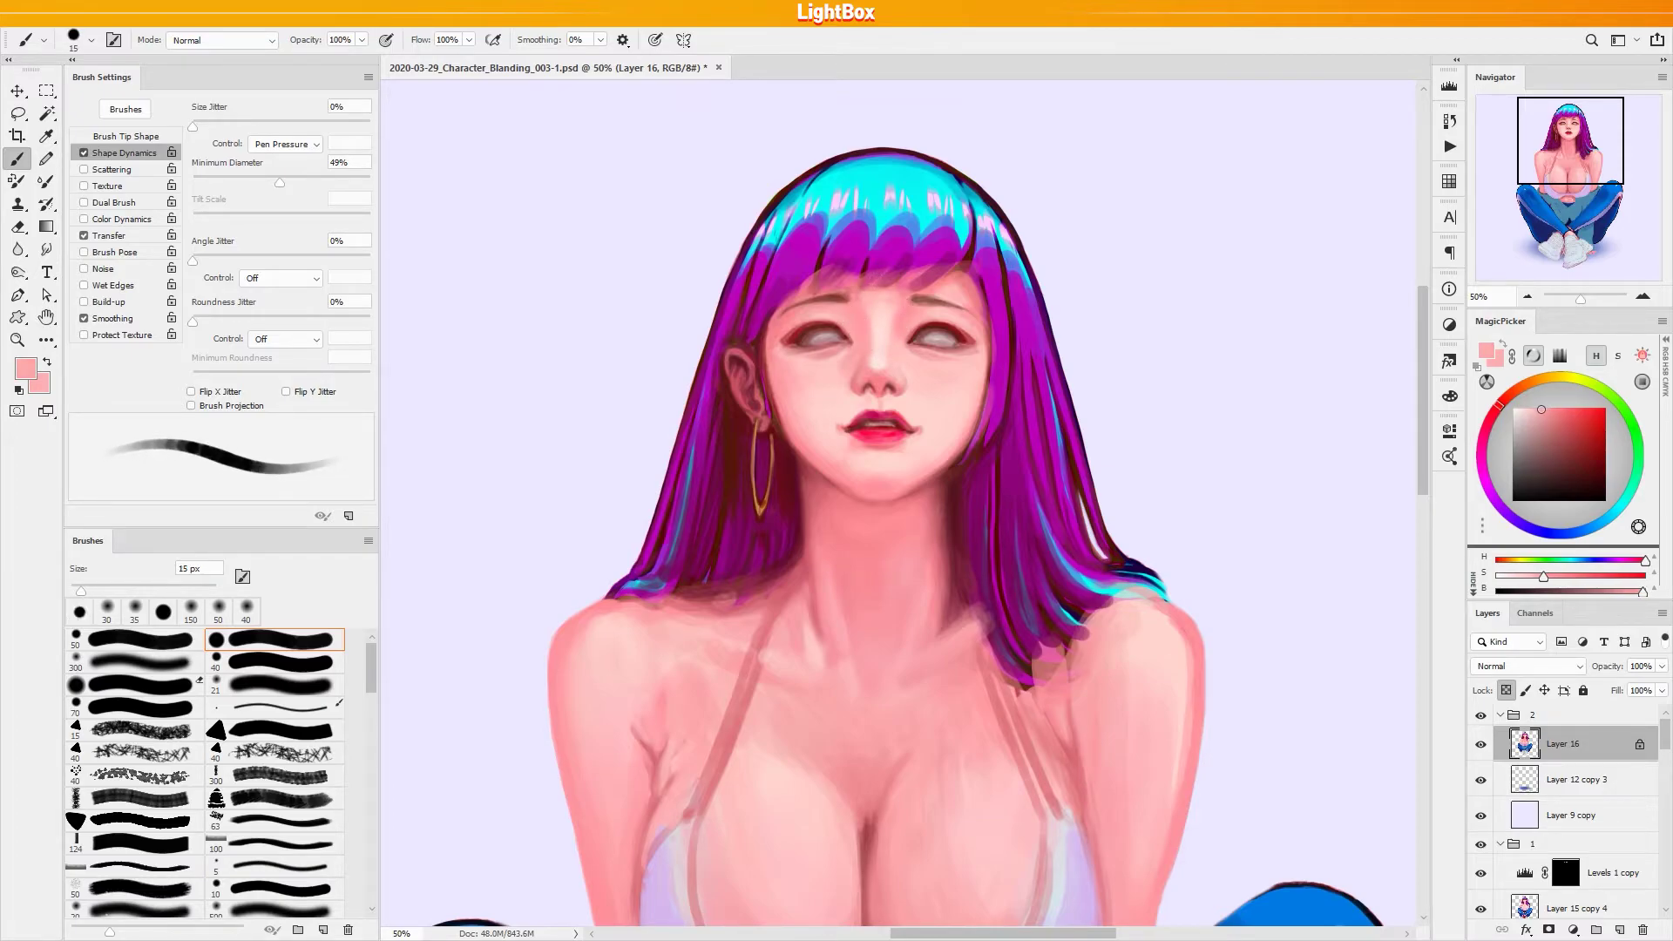
{"action": "left_click", "coordinate": [934, 316], "text": "alt"}
{"action": "left_click", "coordinate": [871, 317], "text": "alt"}
Soften the forehead, cheeks and lower face with sampled pinks, using the soft round brush at 60 px
{"action": "key", "text": "period"}
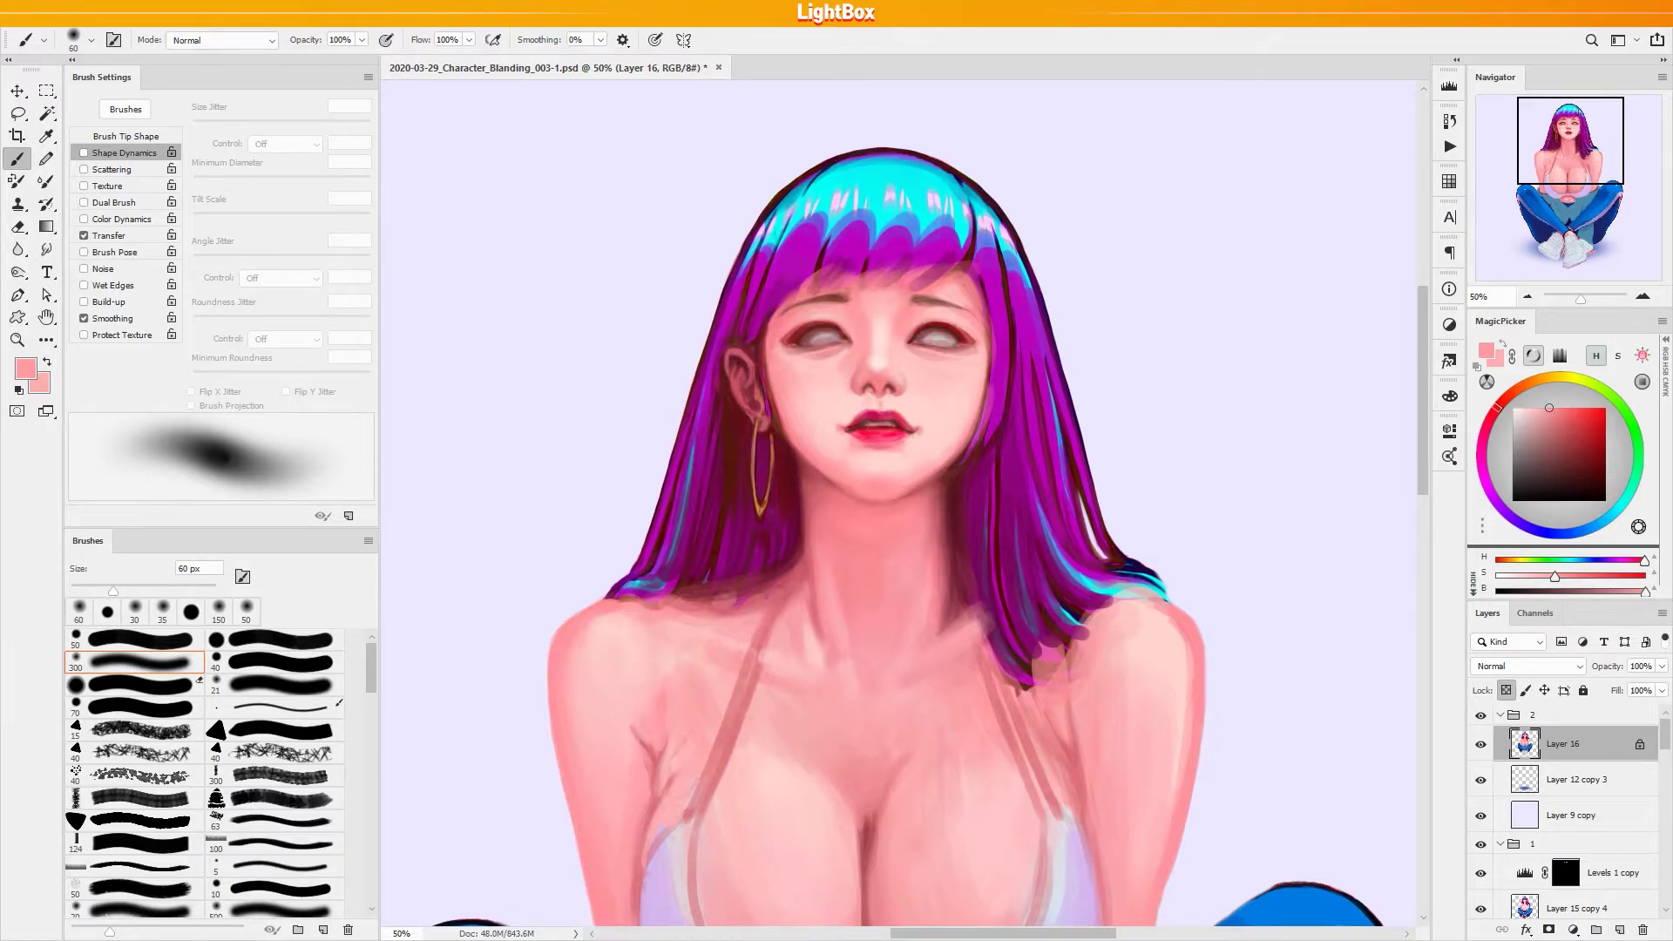
{"action": "left_click", "coordinate": [873, 314], "text": "alt"}
{"action": "left_click", "coordinate": [822, 388], "text": "alt"}
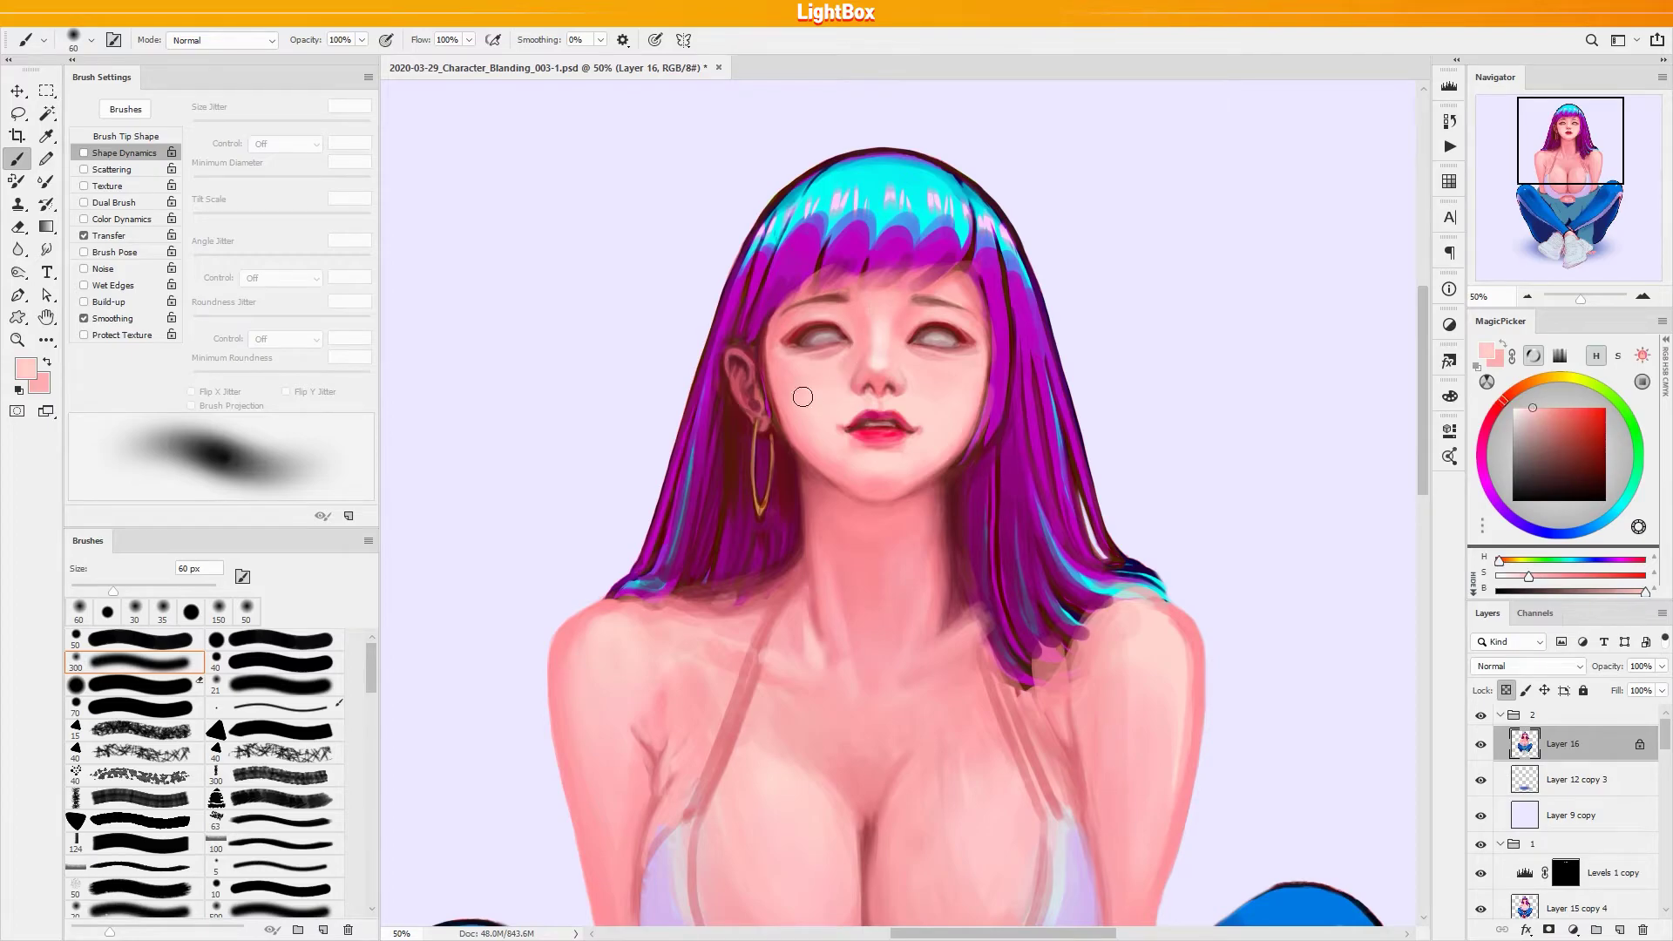
{"action": "key", "text": "bracketleft"}
{"action": "key", "text": "bracketleft"}
{"action": "left_click", "coordinate": [794, 389], "text": "alt"}
{"action": "key", "text": "bracketright"}
{"action": "key", "text": "bracketright"}
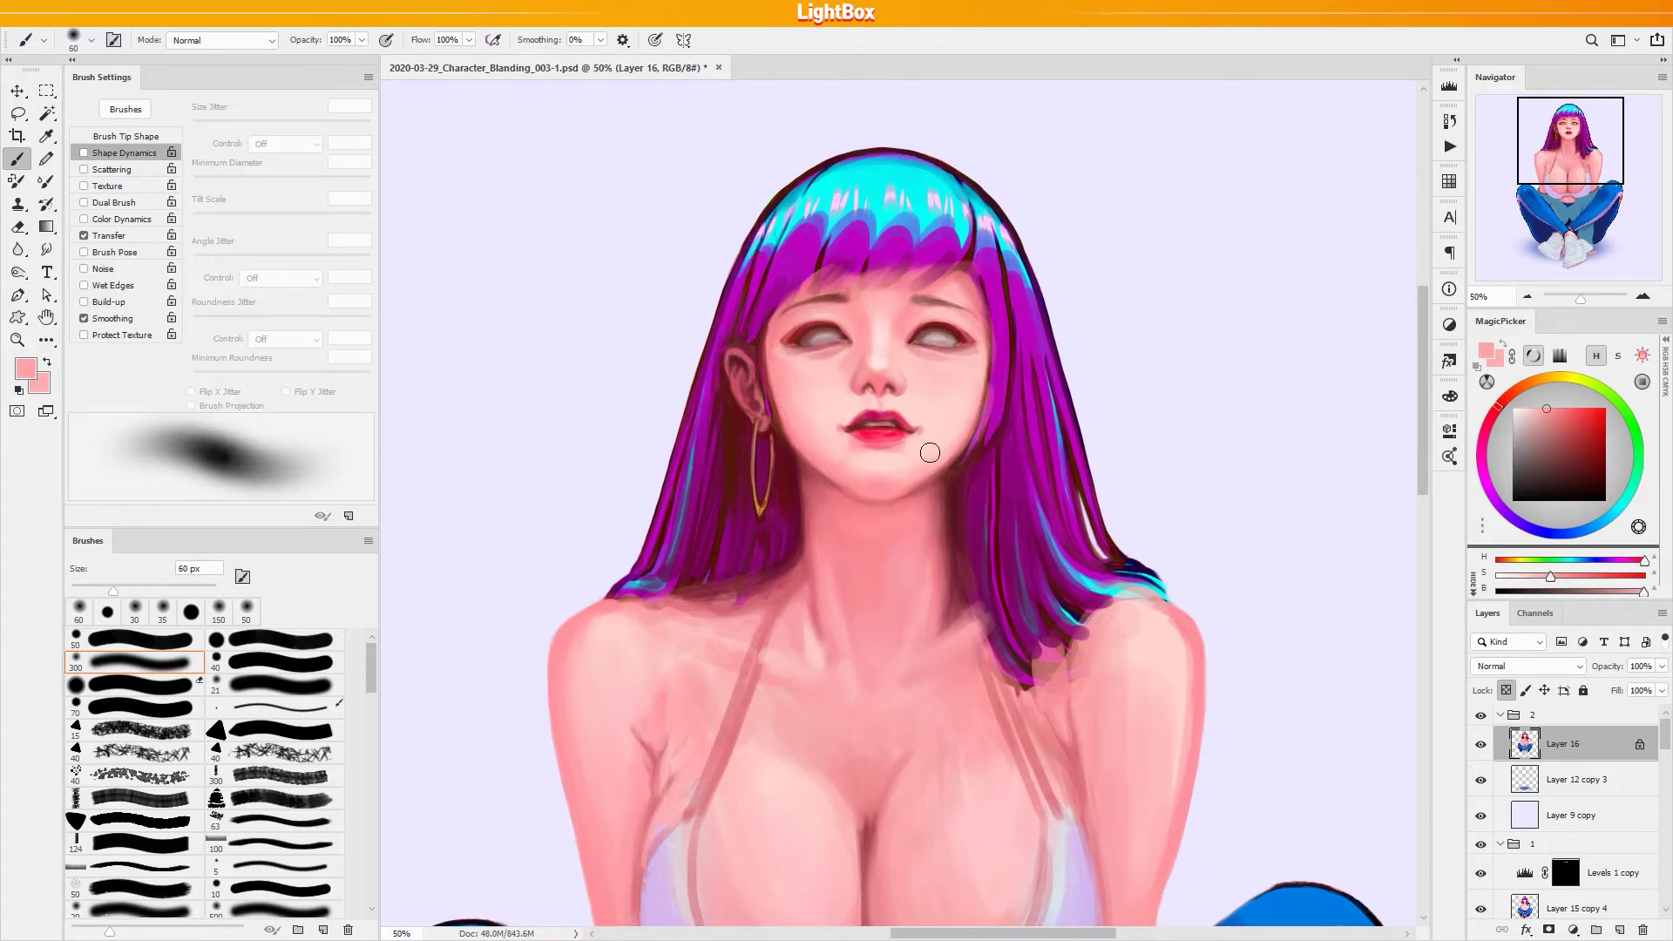
{"action": "left_click", "coordinate": [868, 457], "text": "alt"}
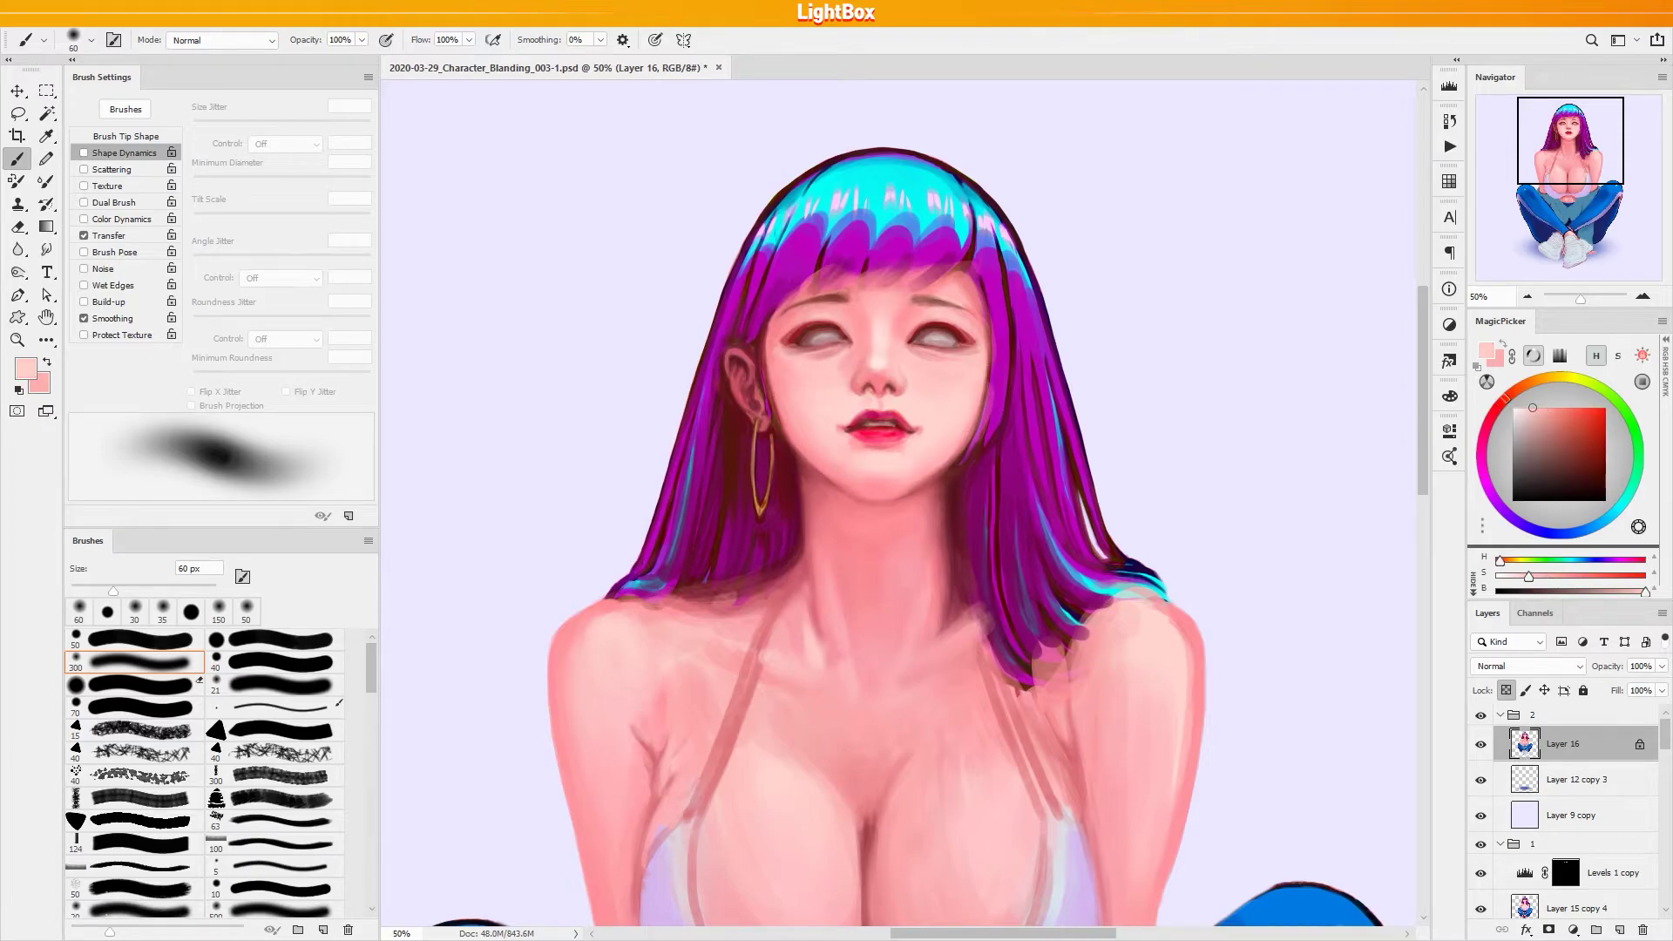
Blend the skin beside the mouth corner with sampled pale pinks, using a 25 px soft brush
{"action": "key", "text": "bracketleft"}
{"action": "key", "text": "bracketleft"}
{"action": "key", "text": "bracketleft"}
{"action": "key", "text": "bracketleft"}
{"action": "key", "text": "bracketleft"}
{"action": "key", "text": "bracketleft"}
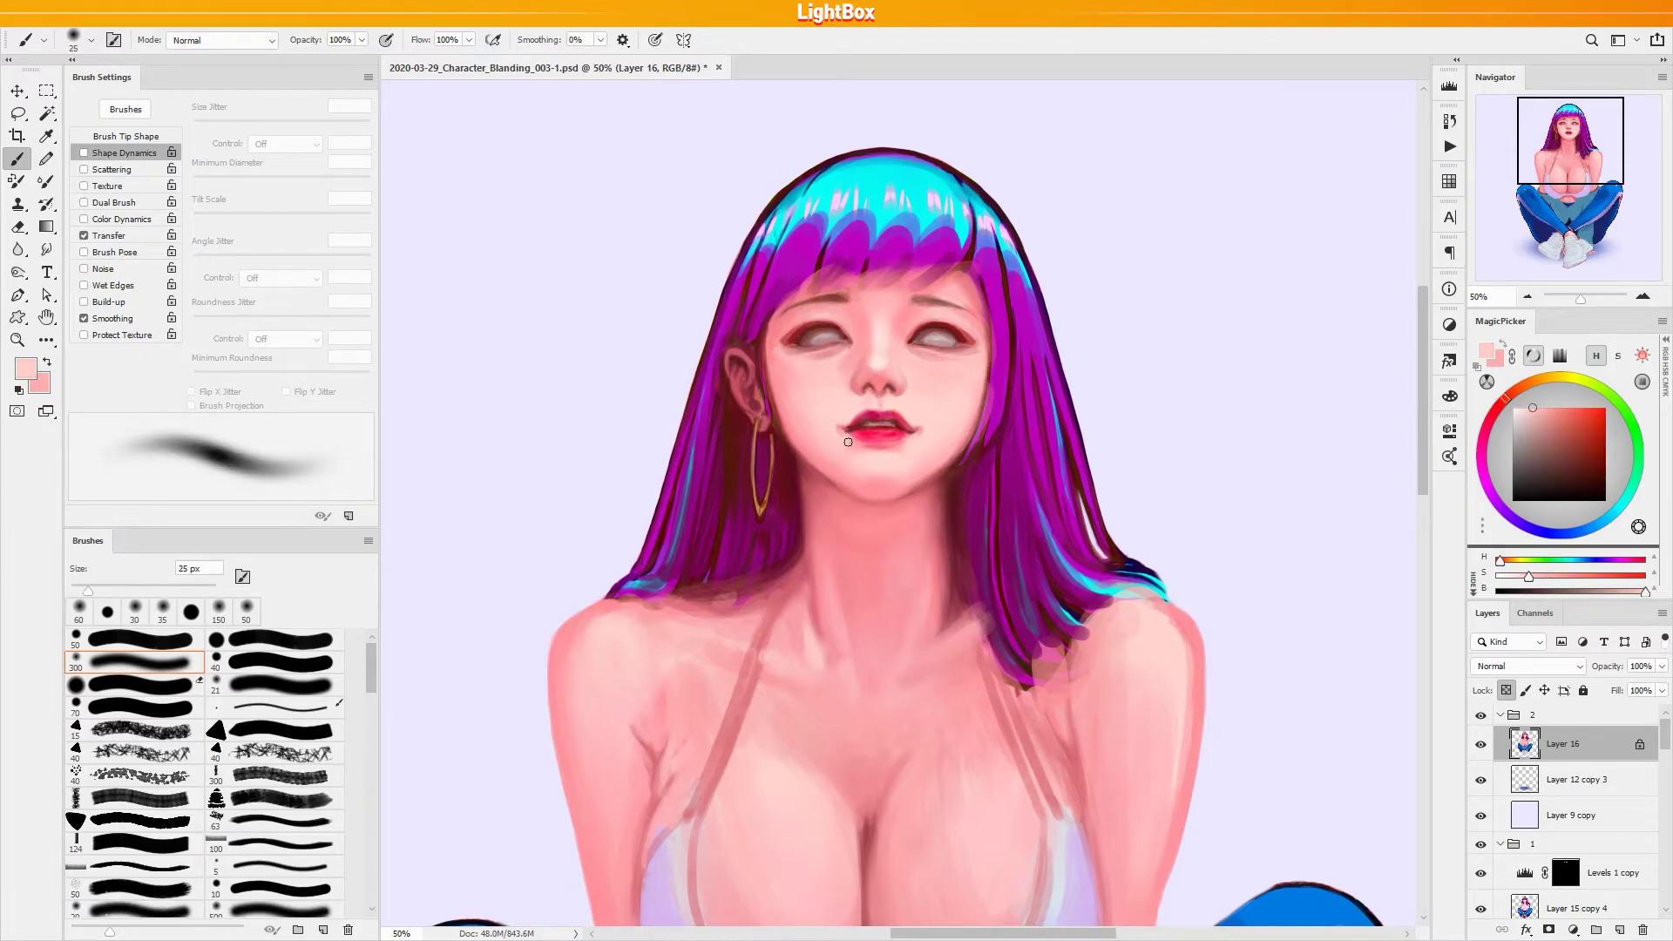
{"action": "left_click", "coordinate": [852, 447], "text": "alt"}
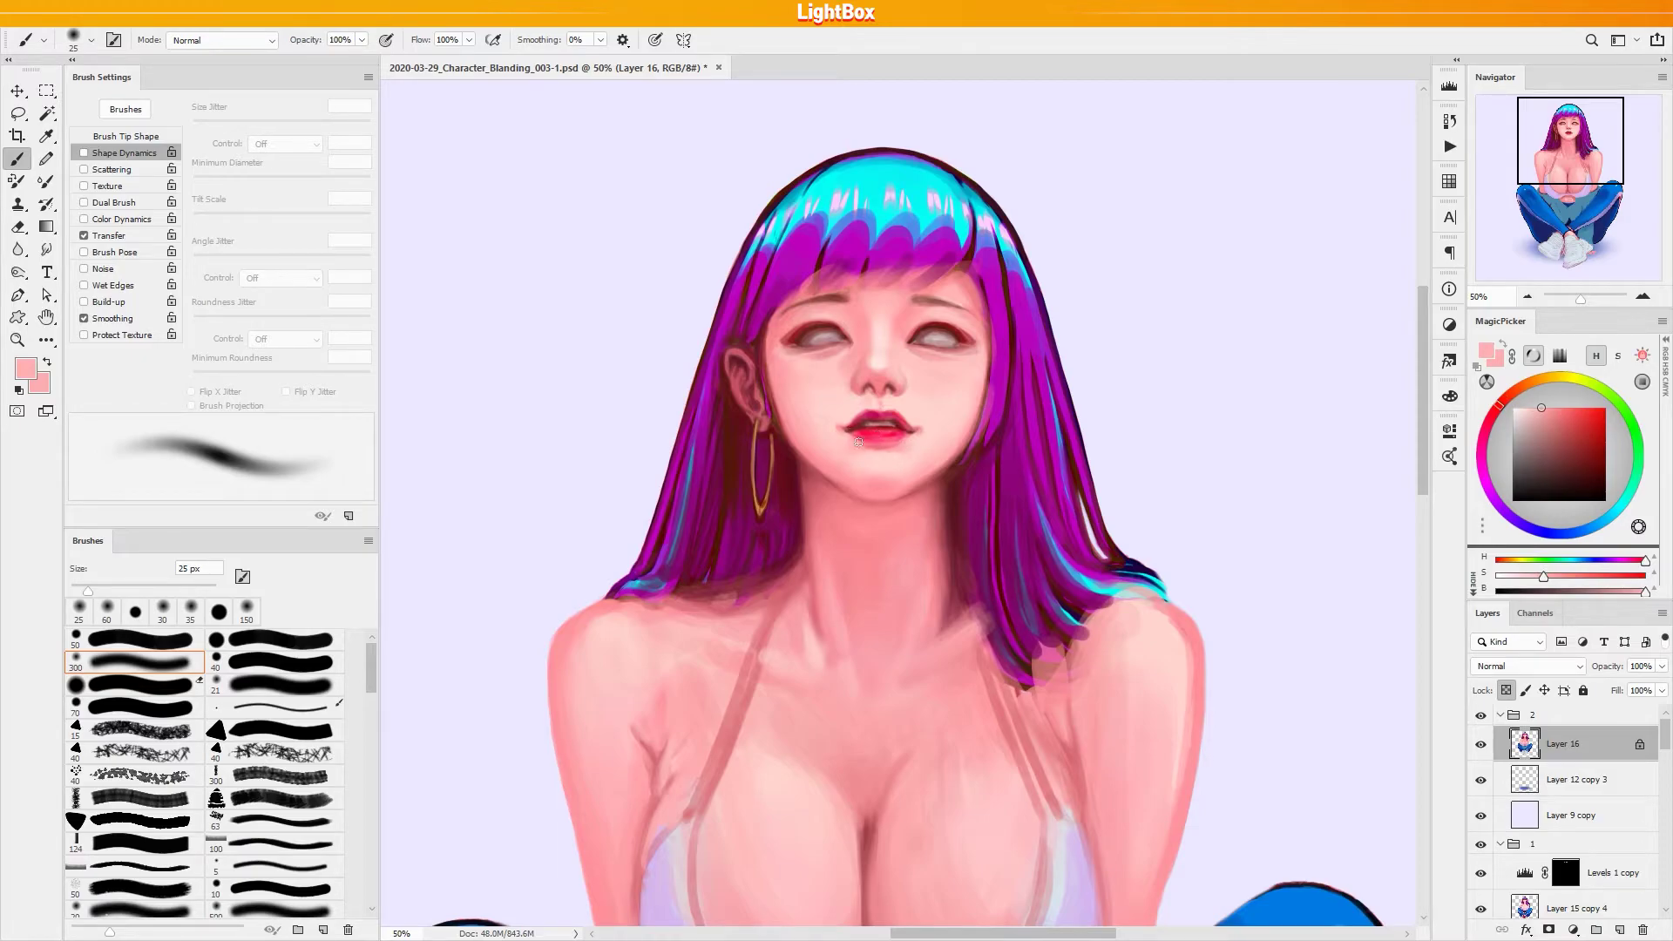
Shade beneath the lower lip with a sampled muted red, using a 20 px soft brush
{"action": "left_click", "coordinate": [893, 460], "text": "alt"}
{"action": "key", "text": "bracketleft"}
{"action": "key", "text": "bracketleft"}
{"action": "left_click", "coordinate": [880, 447], "text": "alt"}
{"action": "key", "text": "bracketright"}
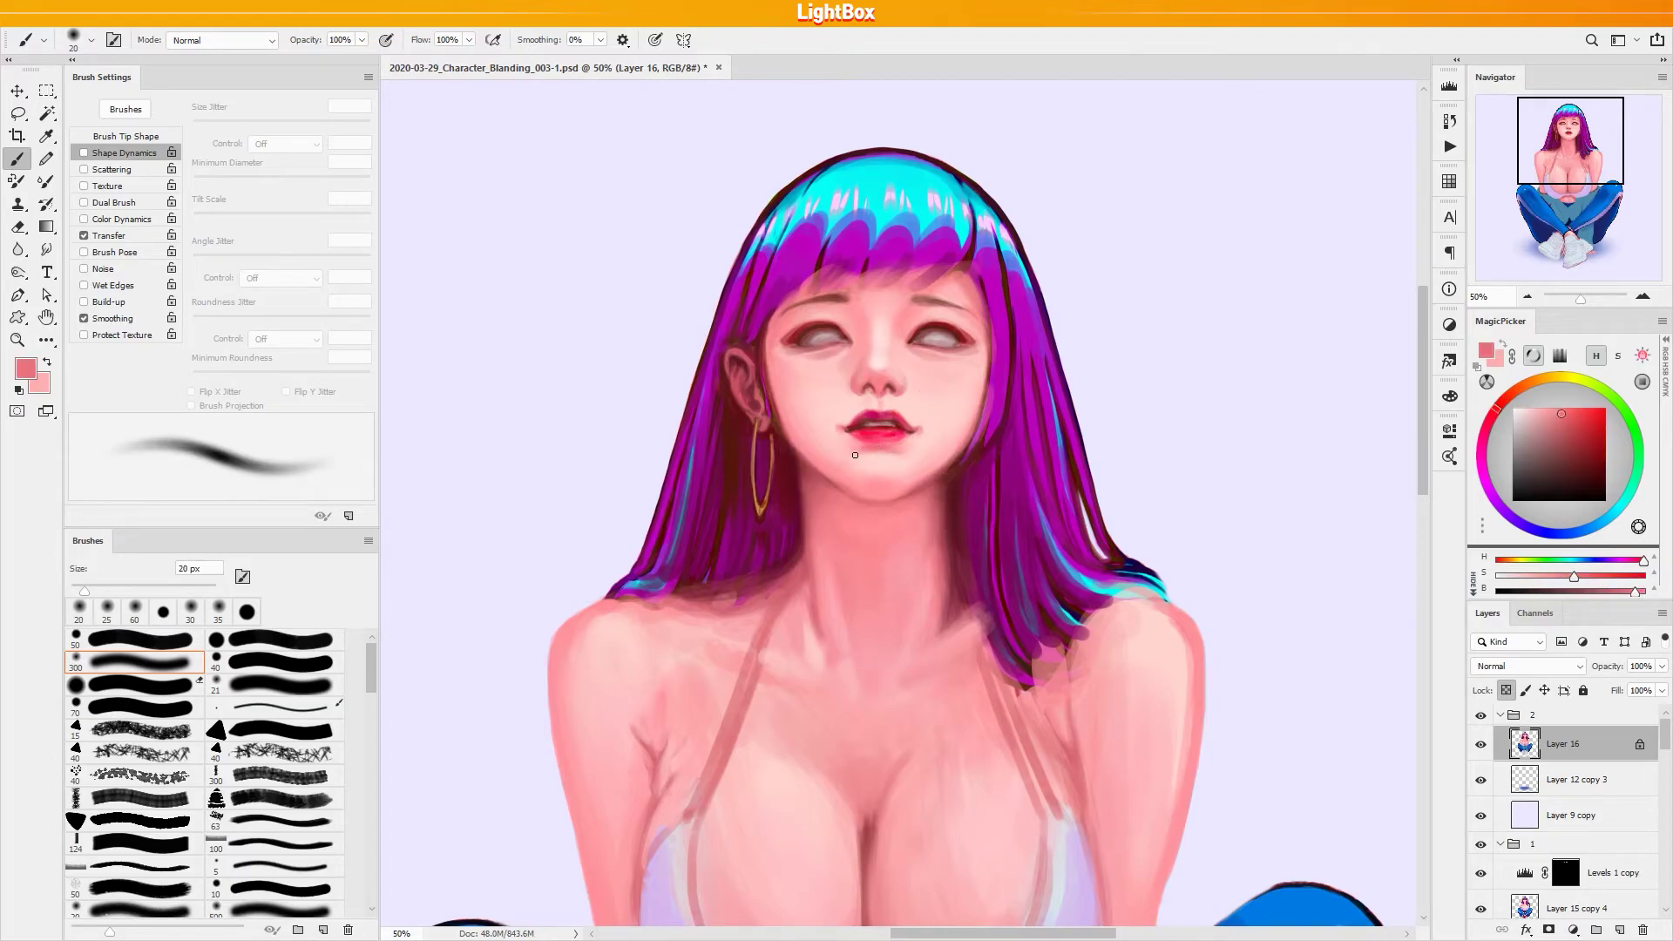
Blend the chin with sampled light and mid pinks, using 40 and 50 px soft brushes
{"action": "left_click", "coordinate": [872, 456], "text": "alt"}
{"action": "key", "text": "bracketright"}
{"action": "key", "text": "bracketright"}
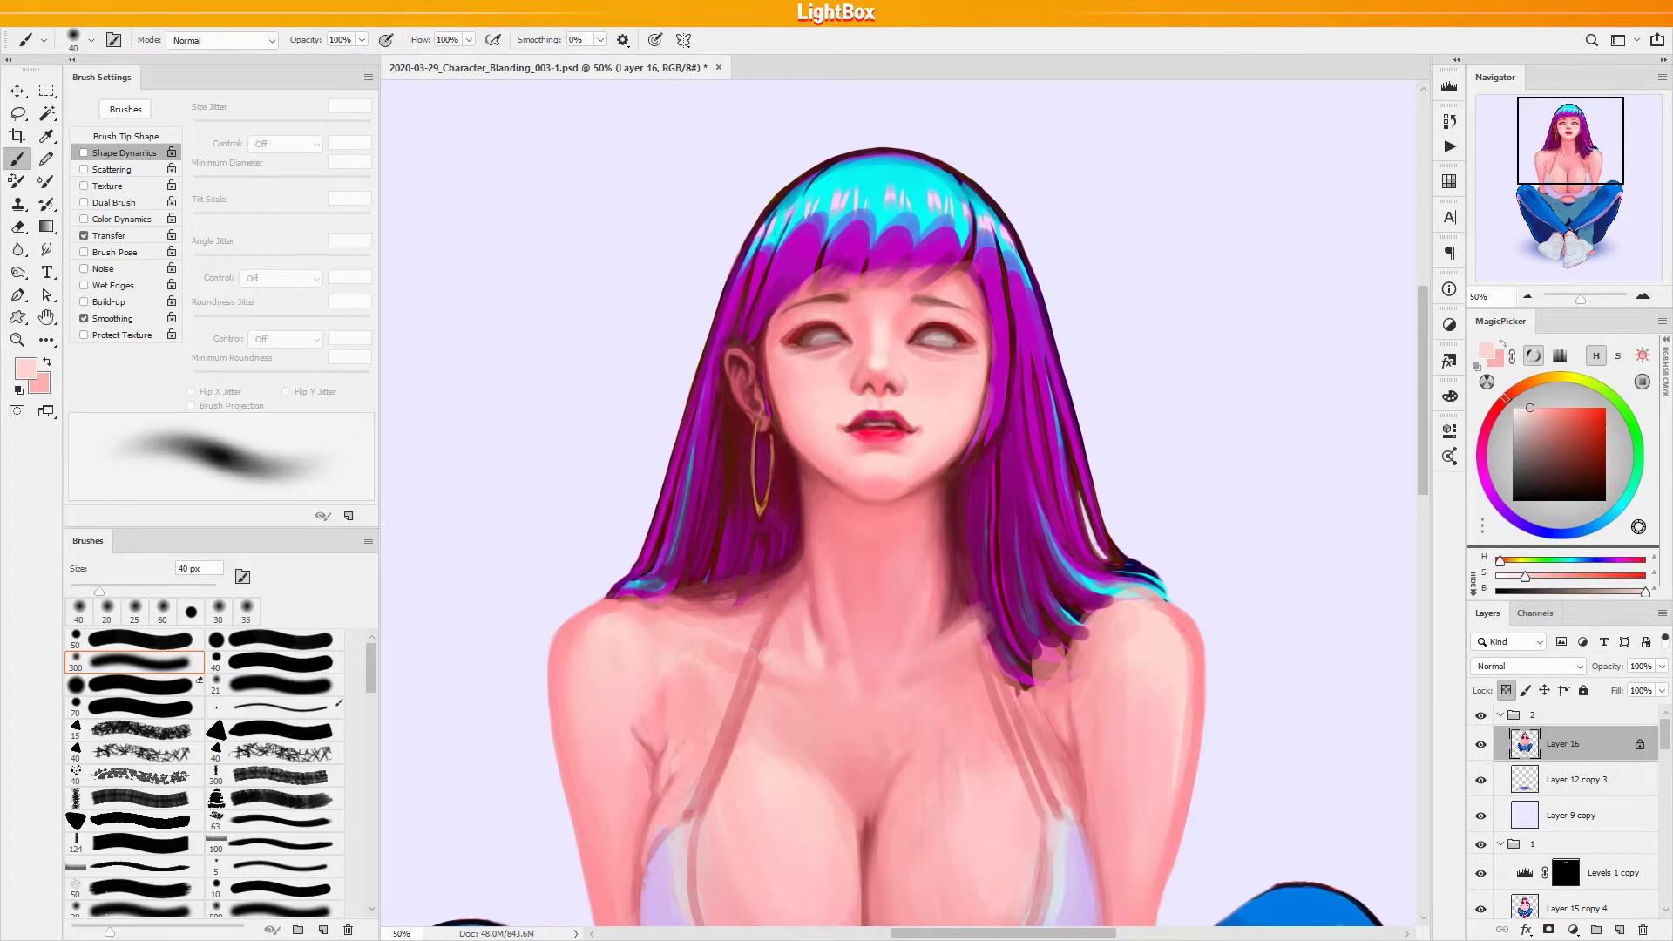
{"action": "left_click", "coordinate": [859, 475], "text": "alt"}
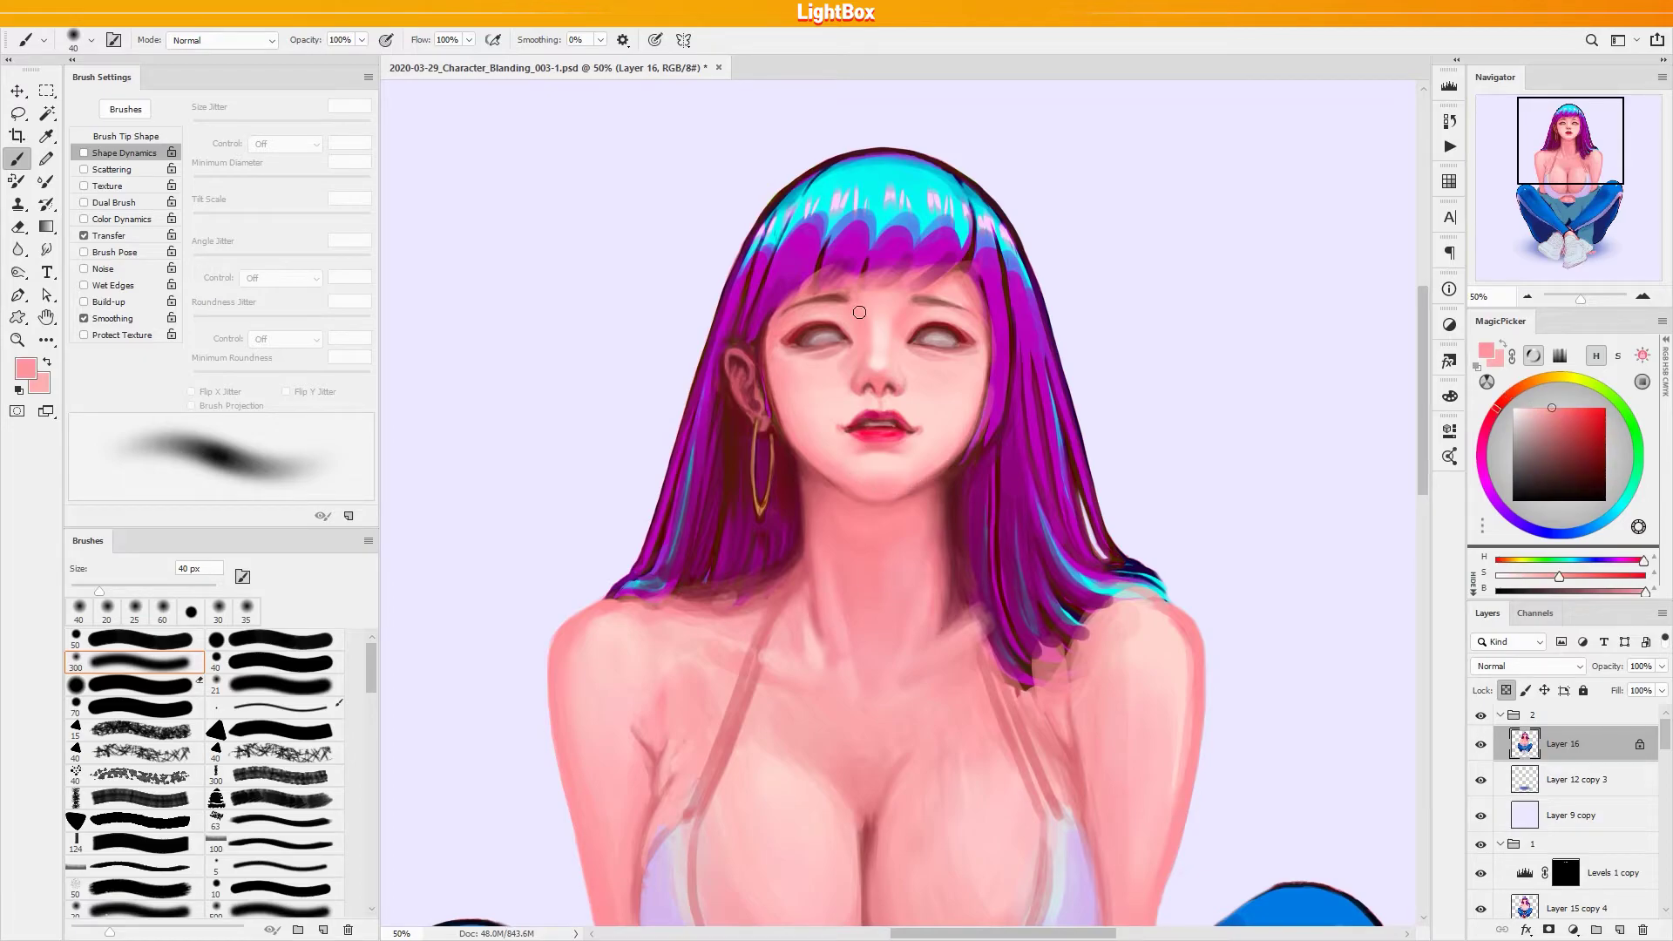
{"action": "key", "text": "bracketright"}
{"action": "left_click", "coordinate": [845, 470], "text": "alt"}
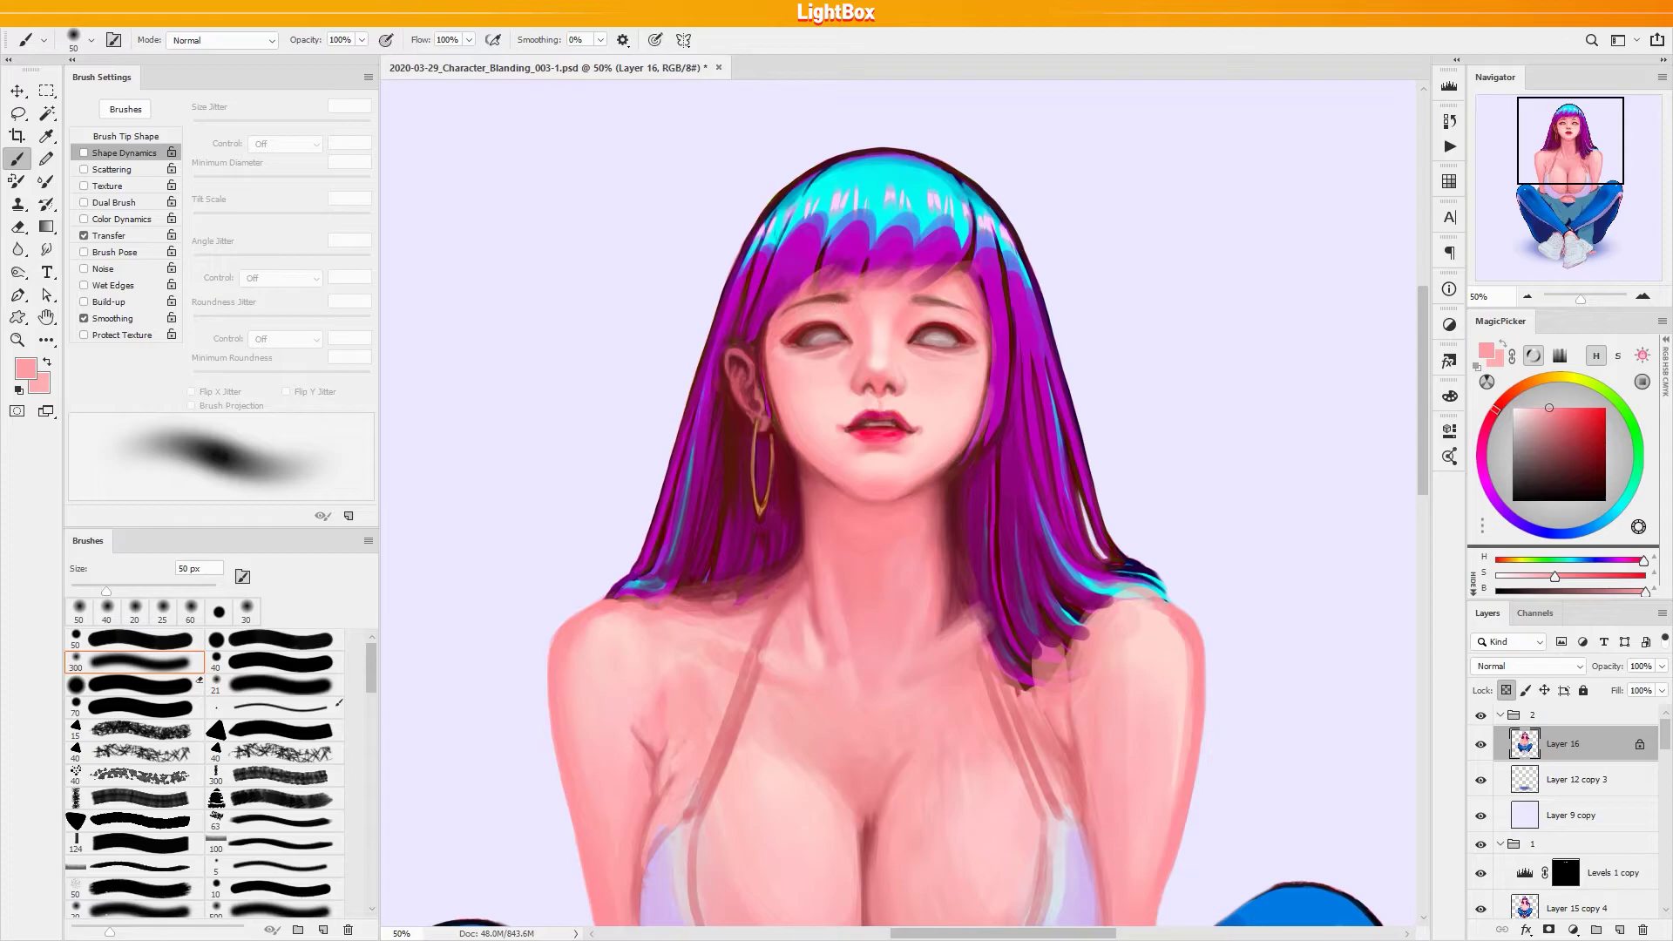
Soften the jaw edge and chin highlight with sampled pinks, using 30 and 50 px soft brushes
{"action": "key", "text": "bracketleft"}
{"action": "key", "text": "bracketleft"}
{"action": "left_click", "coordinate": [921, 483], "text": "alt"}
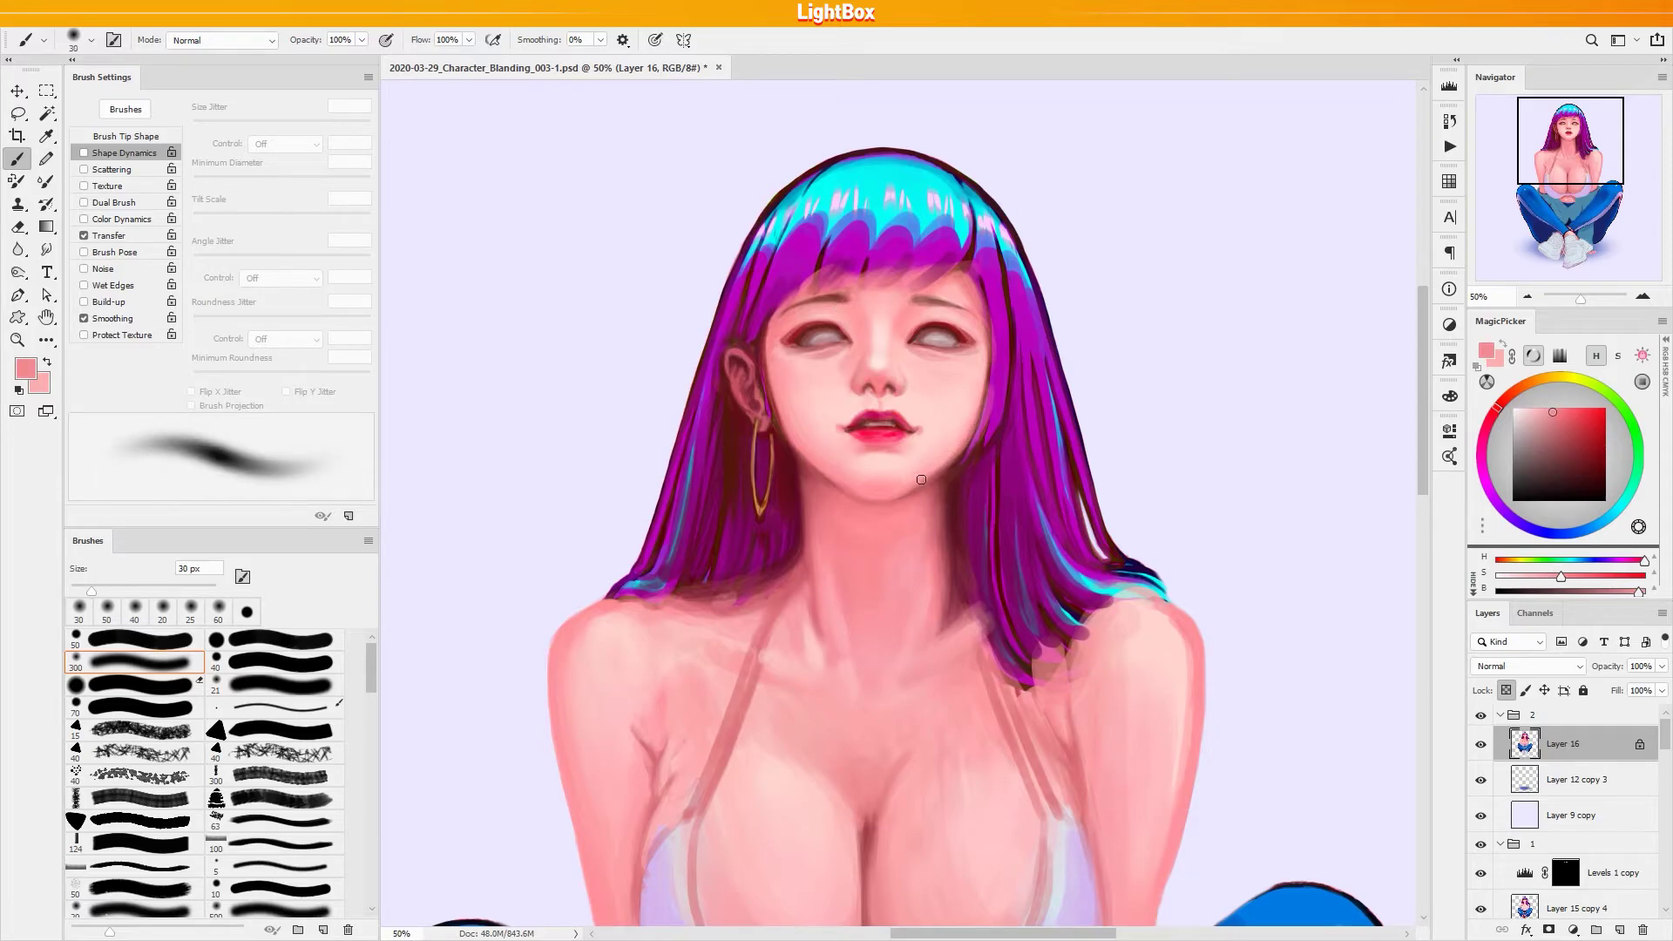
{"action": "left_click", "coordinate": [913, 476], "text": "alt"}
{"action": "key", "text": "bracketright"}
{"action": "key", "text": "bracketright"}
{"action": "left_click", "coordinate": [898, 455], "text": "alt"}
{"action": "key", "text": "bracketright"}
{"action": "key", "text": "bracketright"}
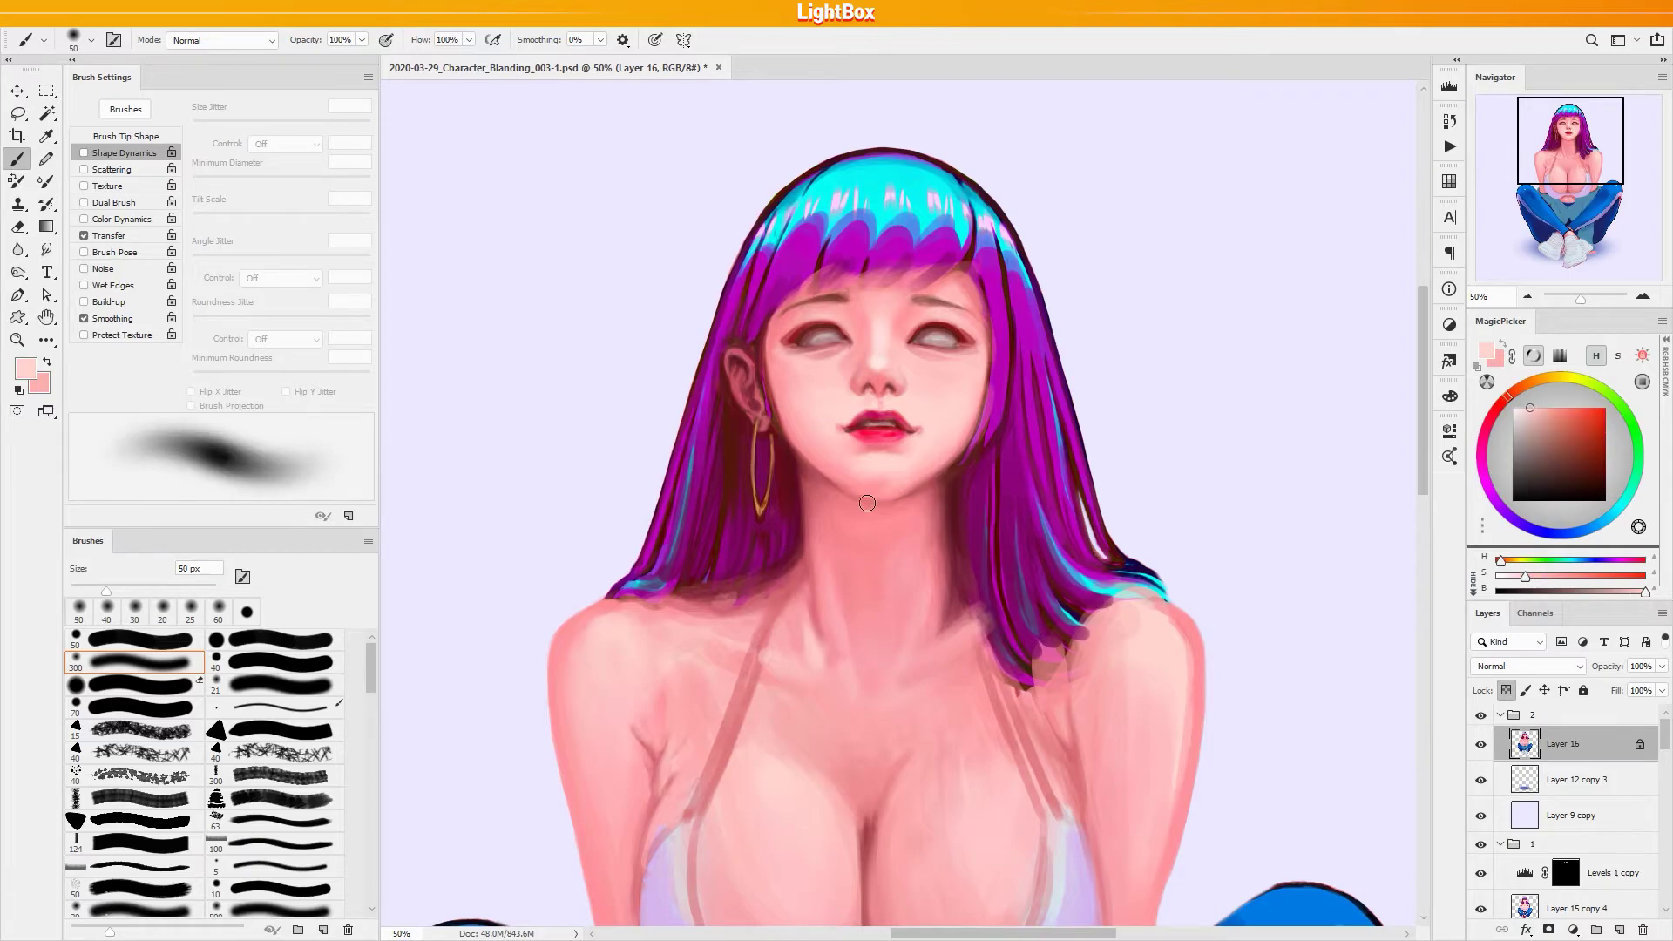
{"action": "left_click", "coordinate": [900, 478], "text": "alt"}
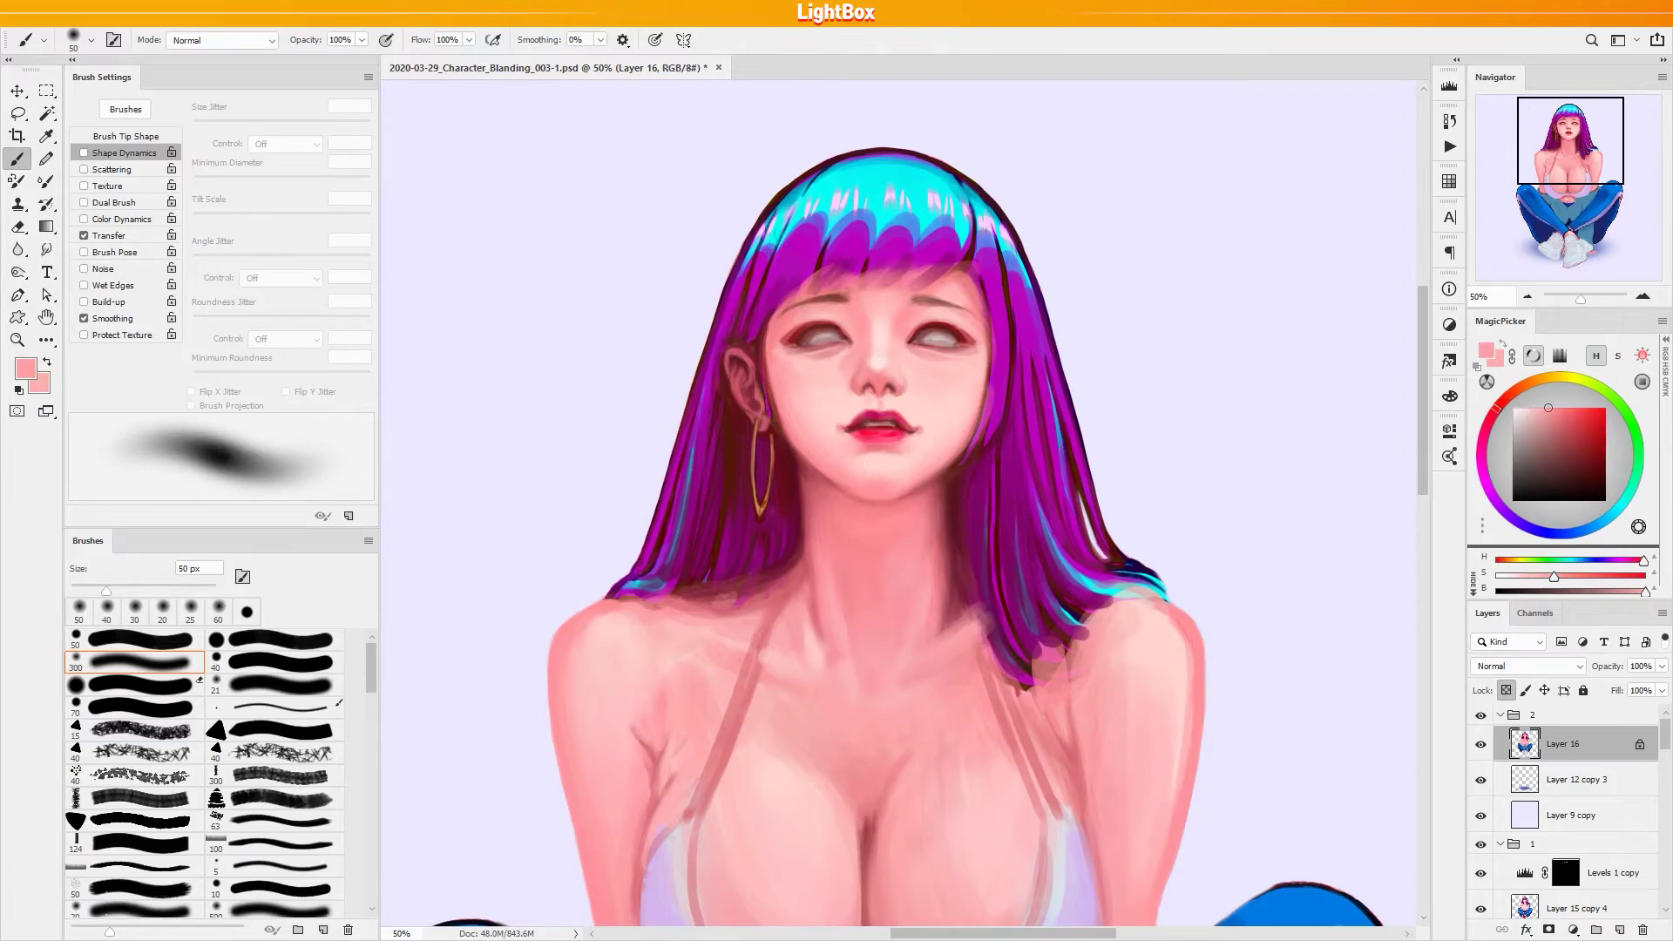
Blend the chin underside and shaded cheek with sampled pinks, using a 70 px soft brush
{"action": "key", "text": "bracketright"}
{"action": "key", "text": "bracketright"}
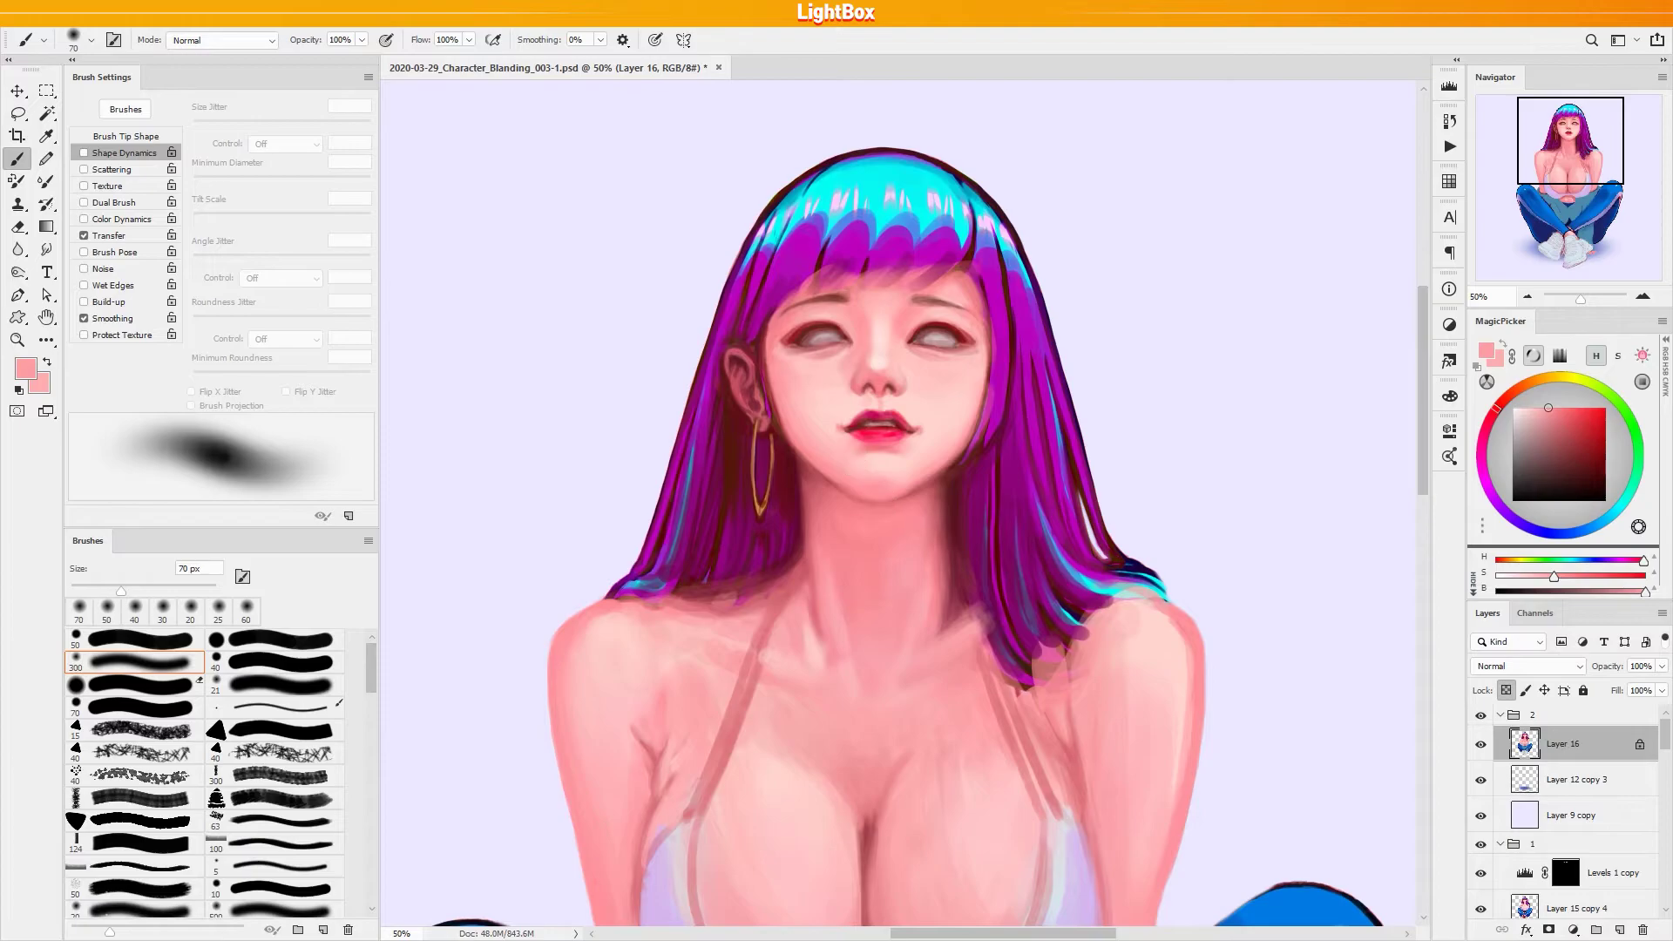
{"action": "left_click", "coordinate": [854, 497], "text": "alt"}
{"action": "left_click", "coordinate": [961, 408], "text": "alt"}
{"action": "left_click", "coordinate": [948, 445], "text": "alt"}
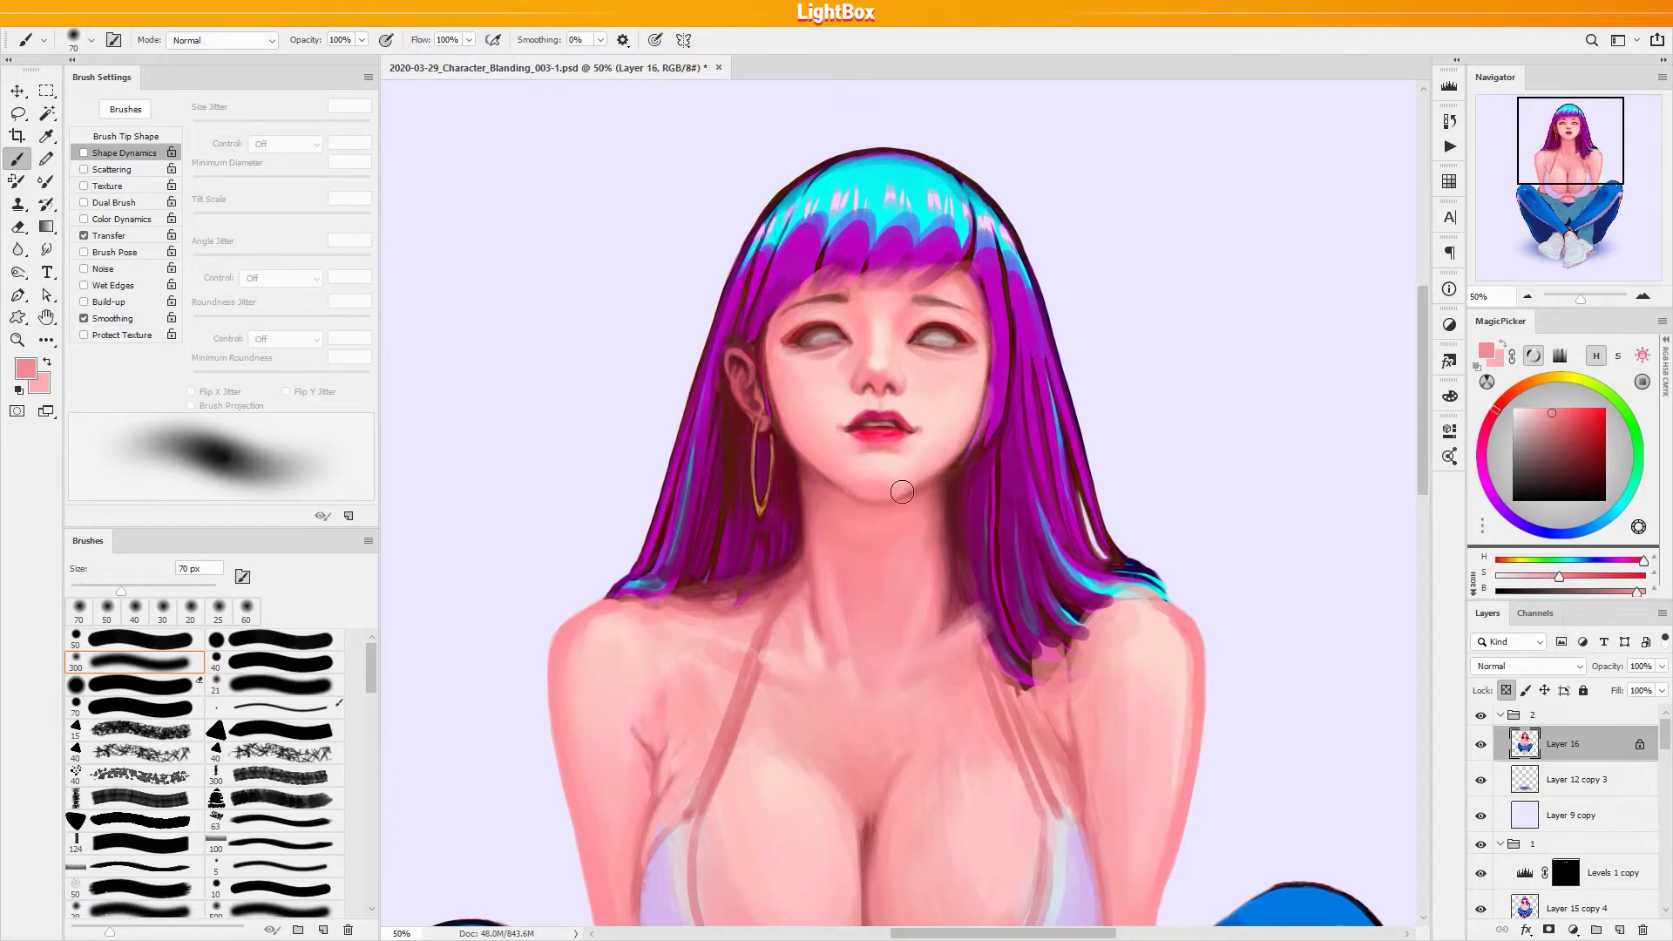
Define the jawline on both sides with sampled dark reds, using 10 and 20 px soft brushes
{"action": "key", "text": "["}
{"action": "key", "text": "["}
{"action": "key", "text": "["}
{"action": "key", "text": "["}
{"action": "key", "text": "["}
{"action": "left_click", "coordinate": [960, 467], "text": "alt"}
{"action": "key", "text": "bracketleft"}
{"action": "key", "text": "bracketleft"}
{"action": "key", "text": "bracketleft"}
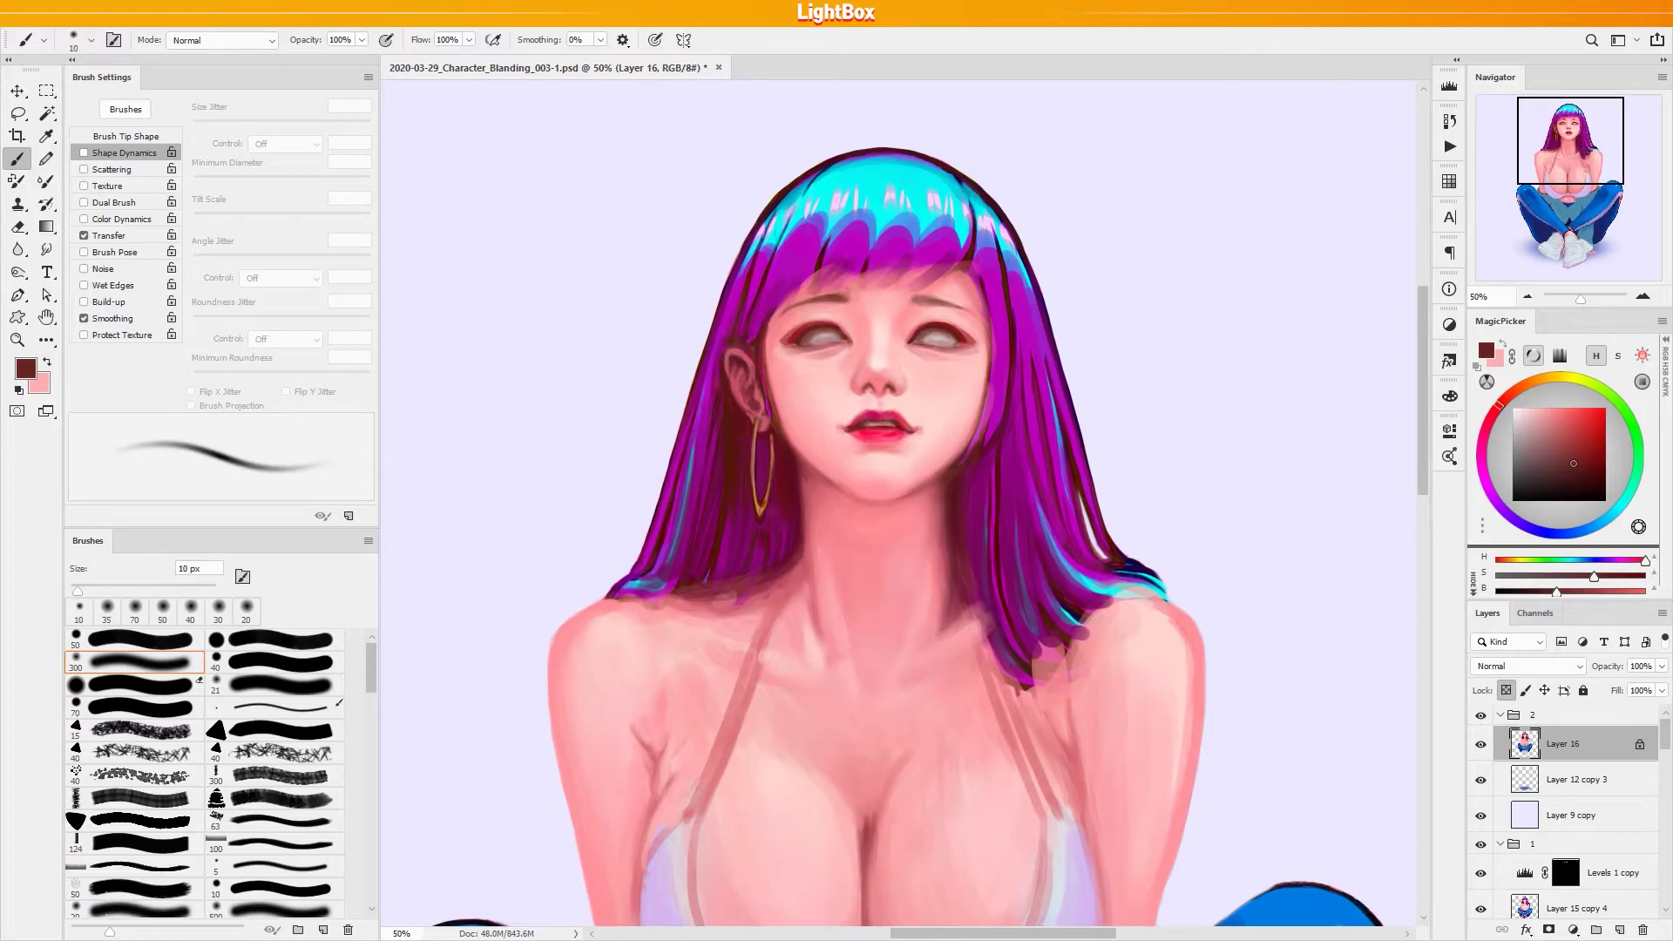
{"action": "left_click", "coordinate": [803, 462], "text": "alt"}
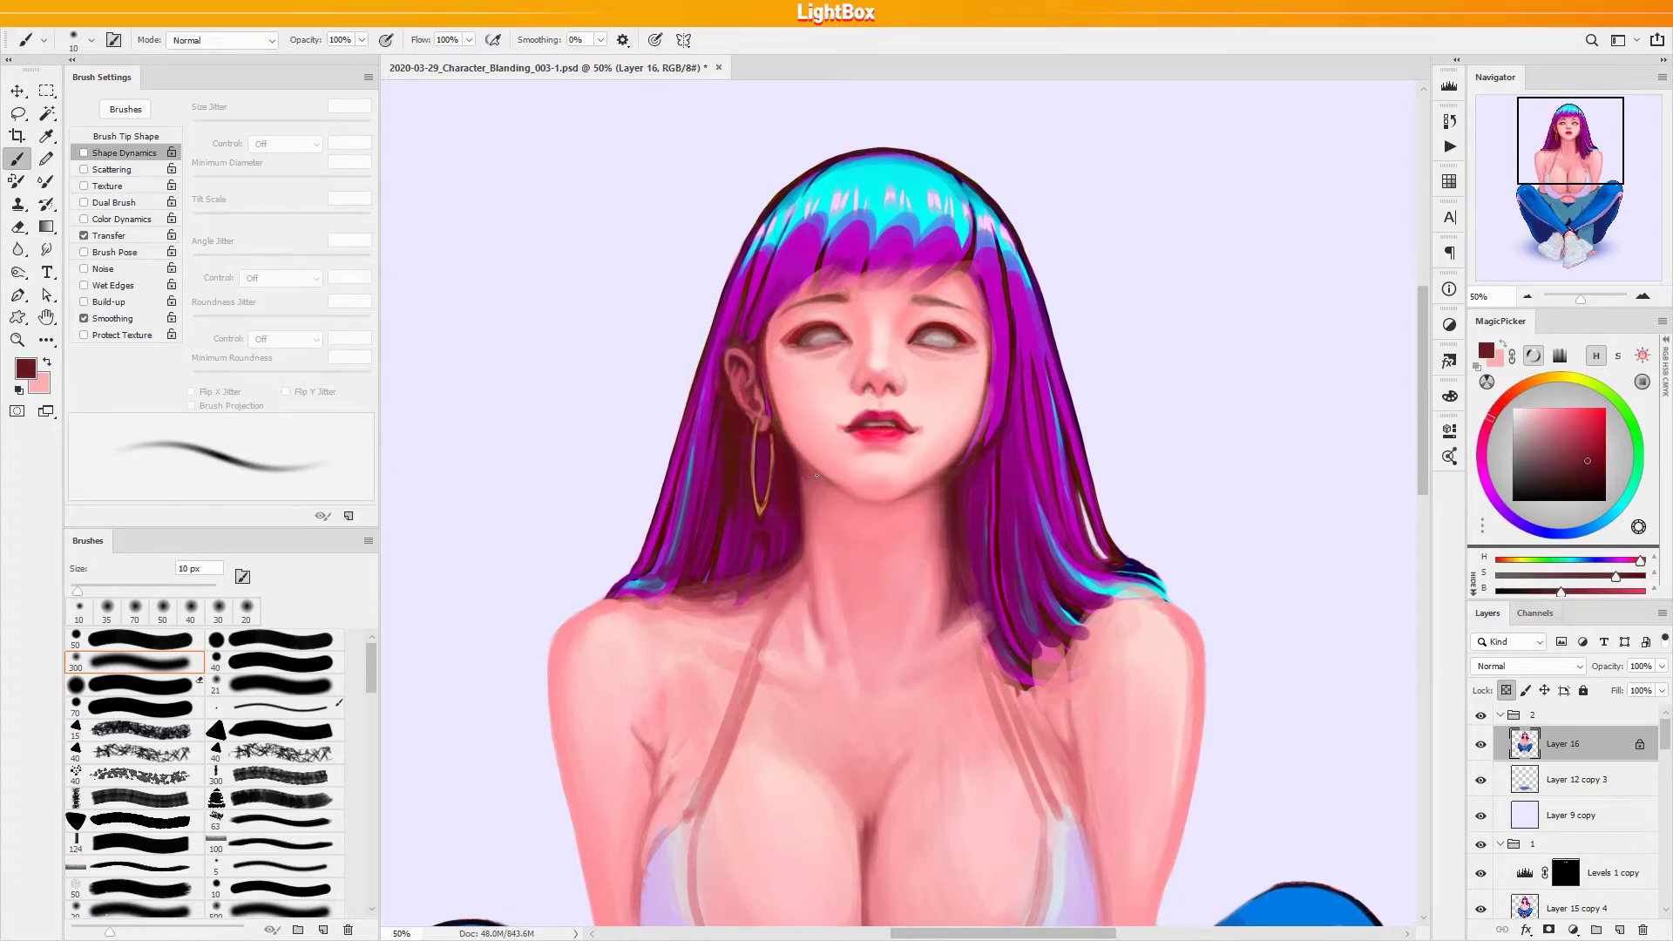
{"action": "key", "text": "bracketright"}
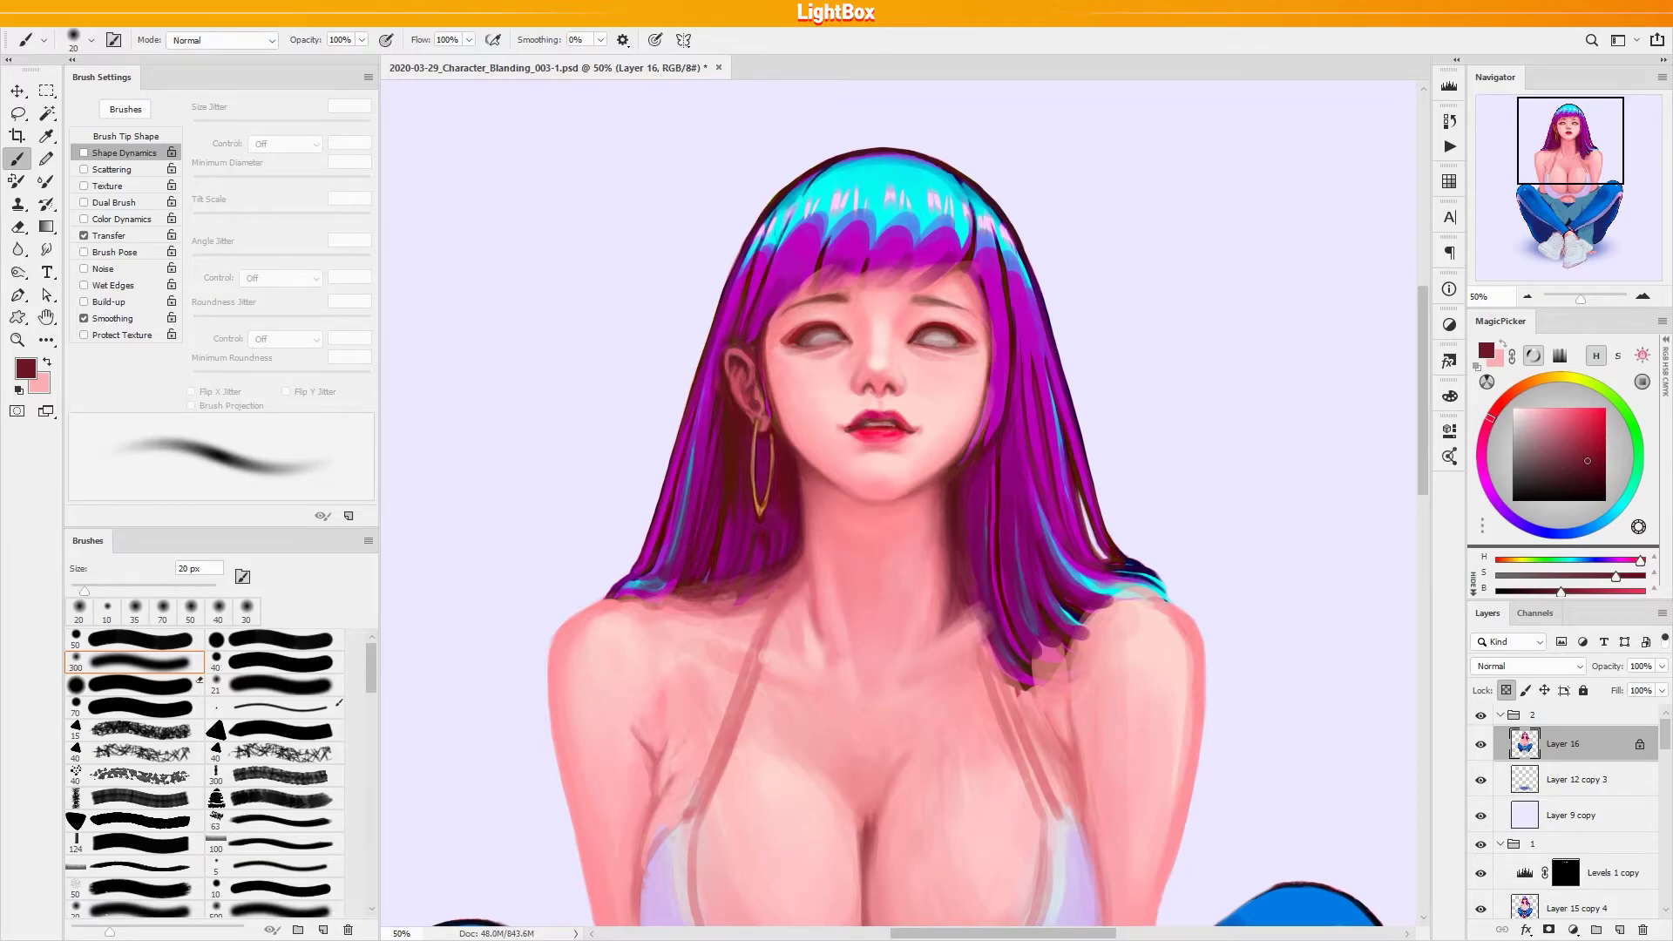
Blend the neck shadow below the earring with sampled skin tones and dark reds, using a 30 px soft brush
{"action": "left_click", "coordinate": [850, 525], "text": "alt"}
{"action": "key", "text": "bracketright"}
{"action": "left_click", "coordinate": [846, 521], "text": "alt"}
{"action": "left_click", "coordinate": [850, 528], "text": "alt"}
{"action": "left_click", "coordinate": [812, 504], "text": "alt"}
{"action": "left_click", "coordinate": [795, 535], "text": "alt"}
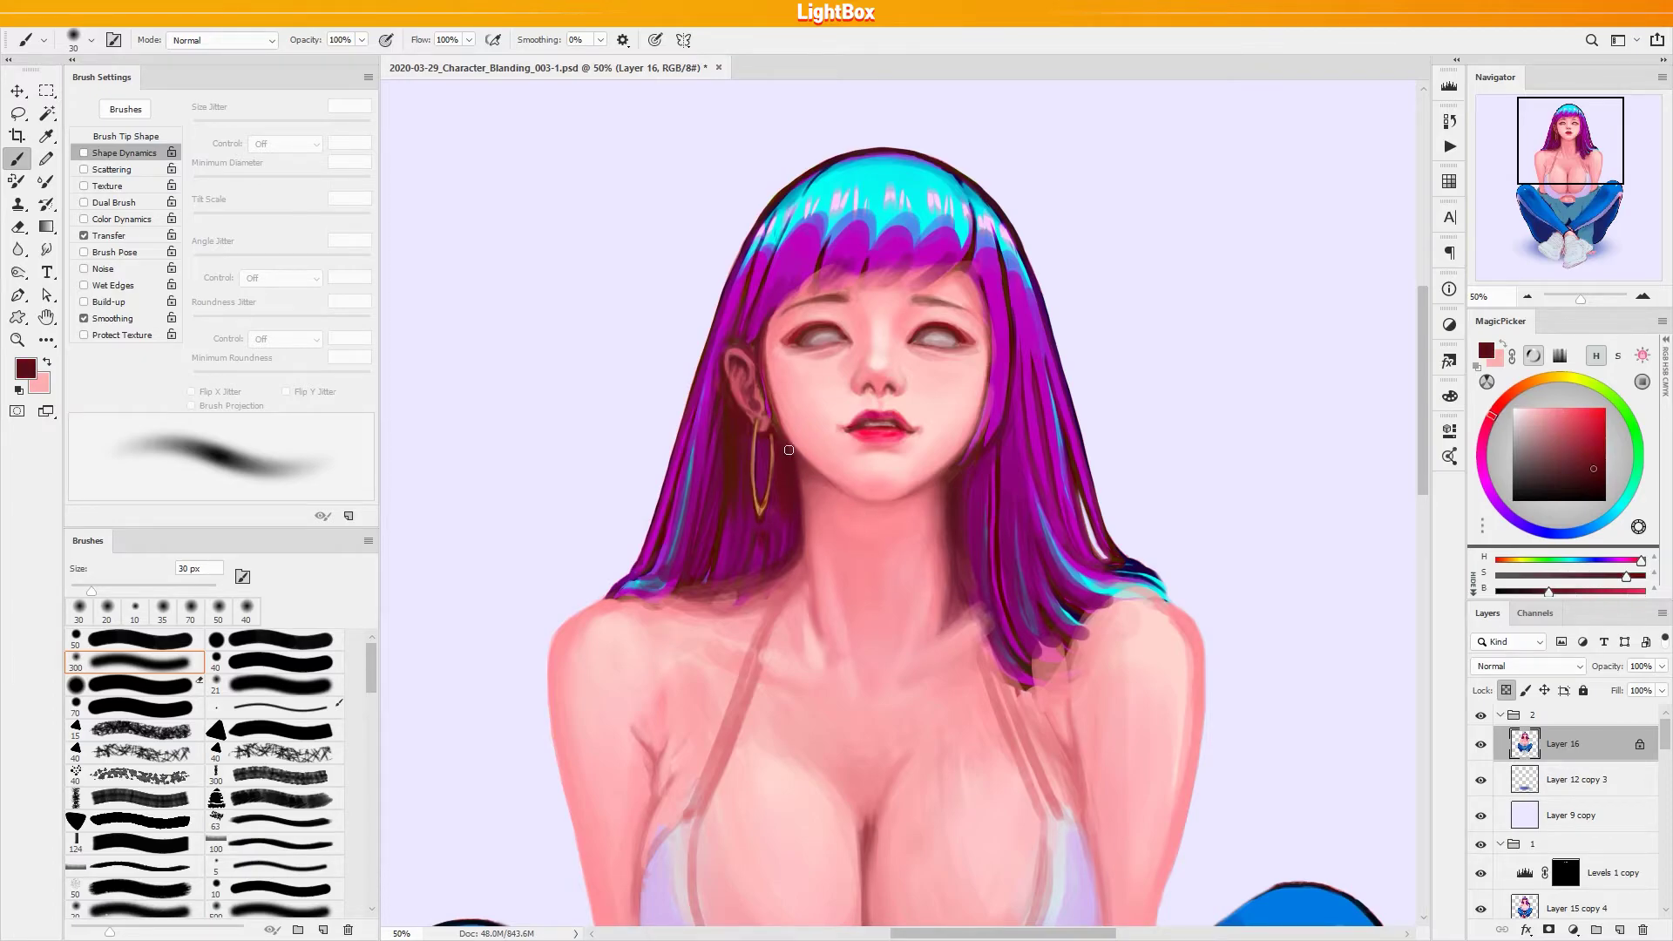
{"action": "left_click", "coordinate": [805, 471], "text": "alt"}
{"action": "left_click", "coordinate": [802, 468], "text": "alt"}
Shade the side of the neck opposite the earring with sampled reds and pinks, using 30 and 40 px soft brushes
{"action": "left_click", "coordinate": [940, 570], "text": "alt"}
{"action": "left_click", "coordinate": [835, 515], "text": "alt"}
{"action": "left_click_drag", "start_coordinate": [938, 533], "coordinate": [957, 540]}
{"action": "left_click", "coordinate": [957, 539], "text": "alt"}
{"action": "left_click", "coordinate": [947, 584], "text": "alt"}
{"action": "key", "text": "bracketright"}
{"action": "left_click", "coordinate": [925, 628], "text": "alt"}
{"action": "left_click", "coordinate": [933, 560], "text": "alt"}
{"action": "left_click", "coordinate": [946, 601], "text": "alt"}
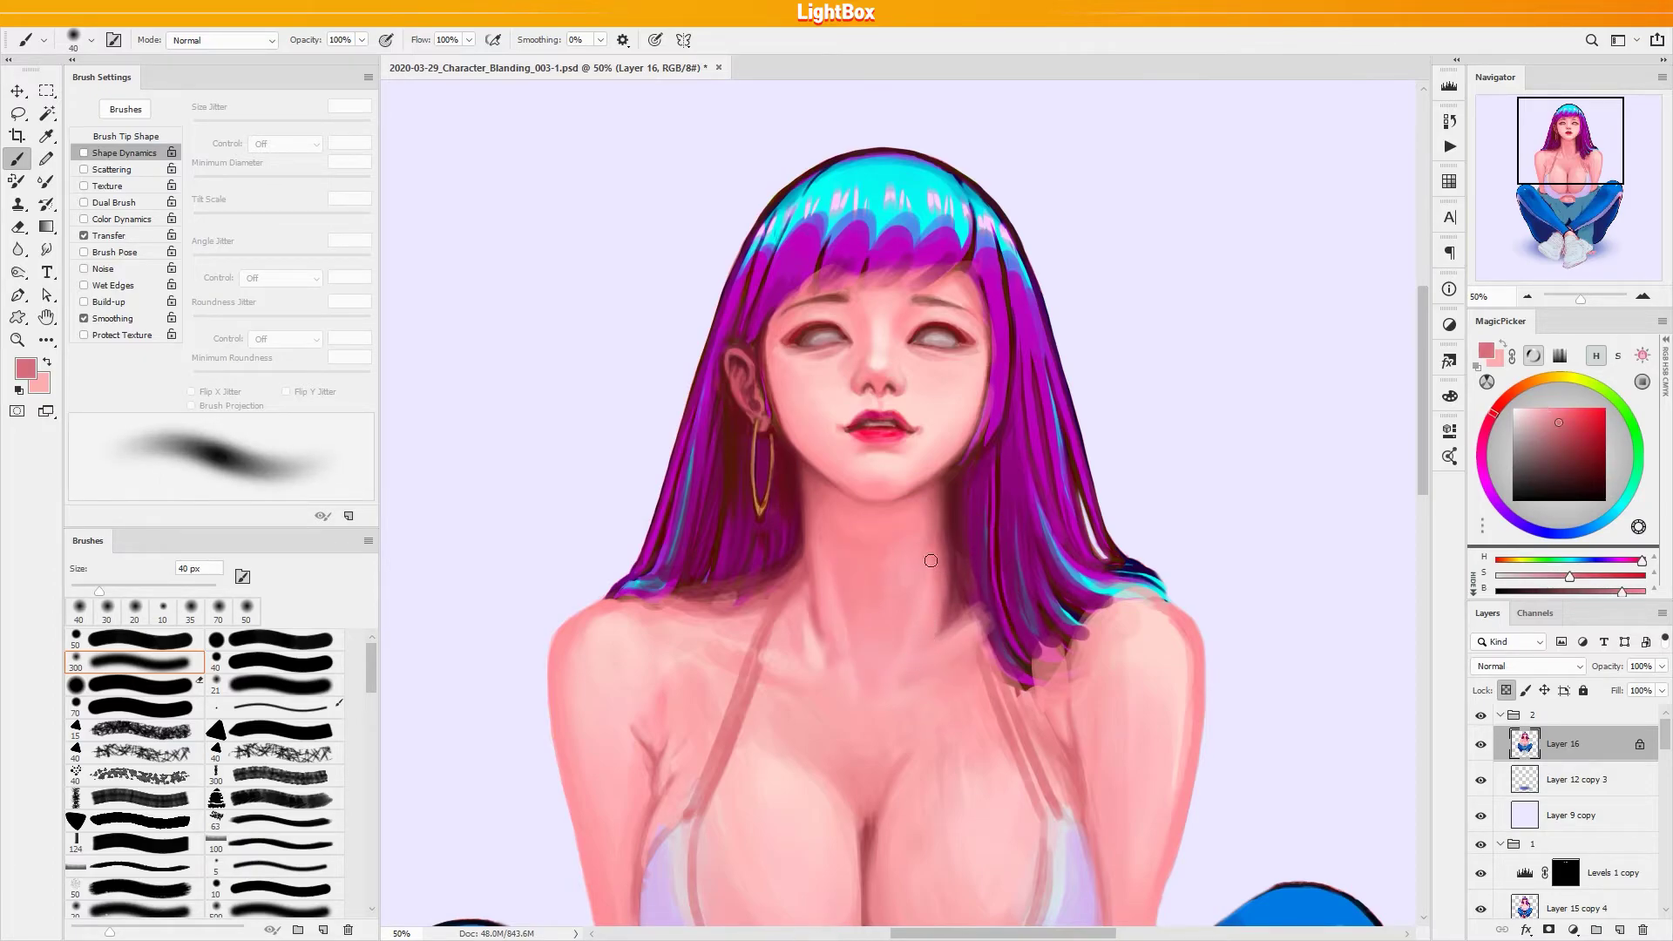
Smooth the neck down to the collarbone with sampled light pinks, using a 40 px soft brush
{"action": "left_click", "coordinate": [927, 580], "text": "alt"}
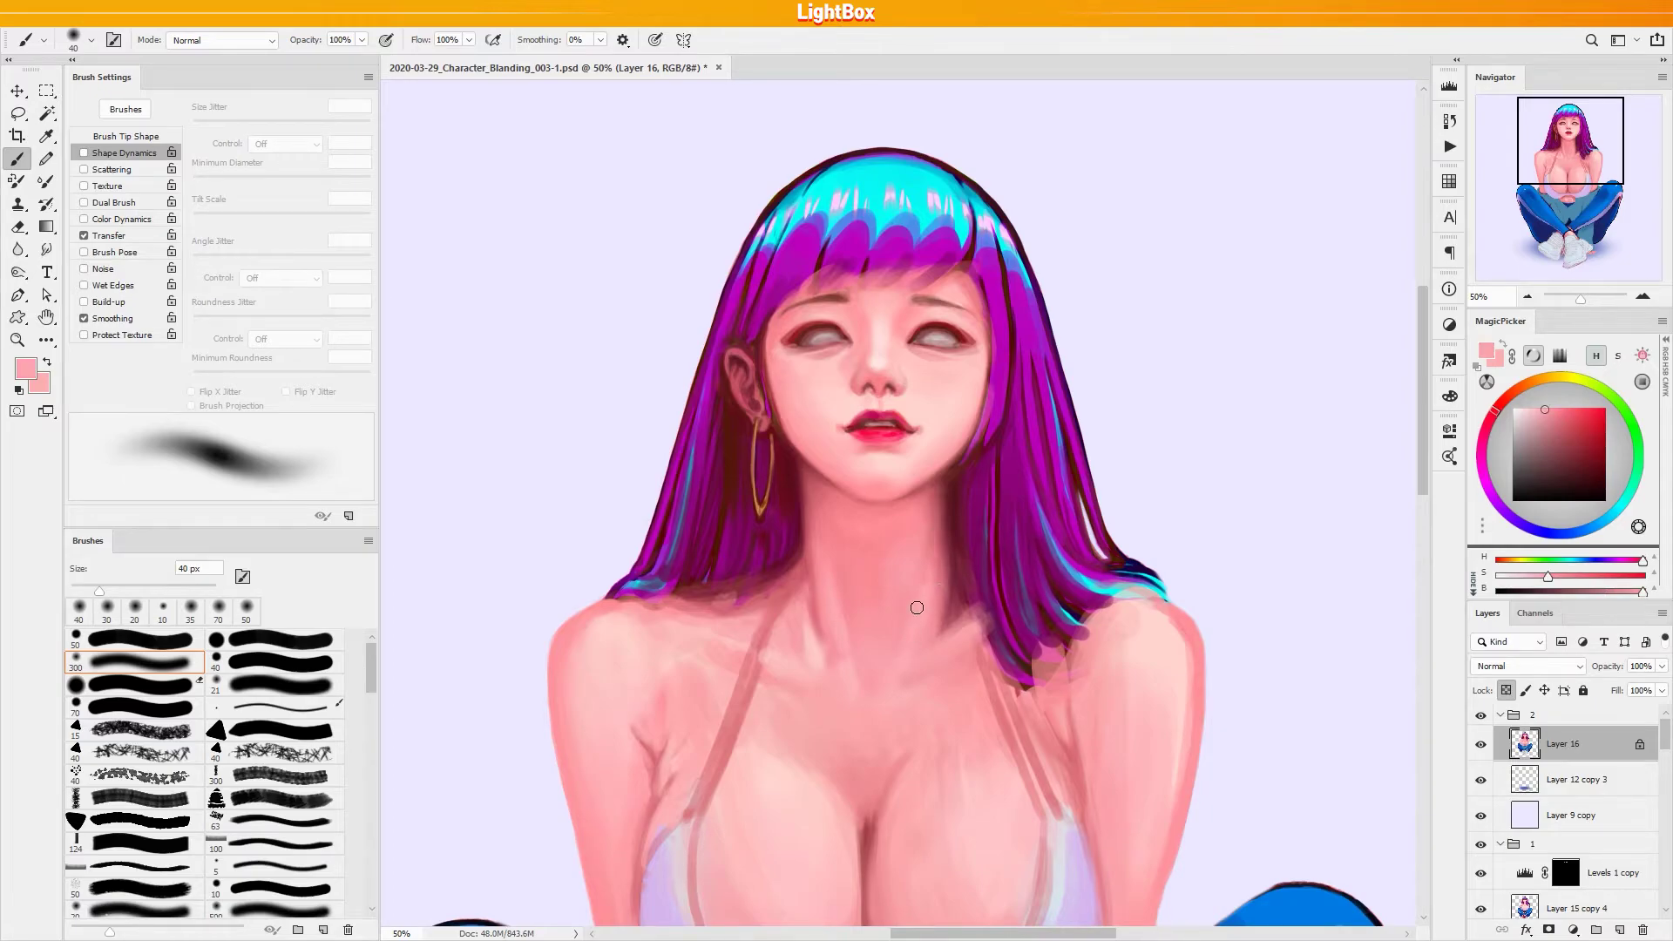
{"action": "left_click", "coordinate": [882, 649], "text": "alt"}
{"action": "left_click", "coordinate": [856, 518], "text": "alt"}
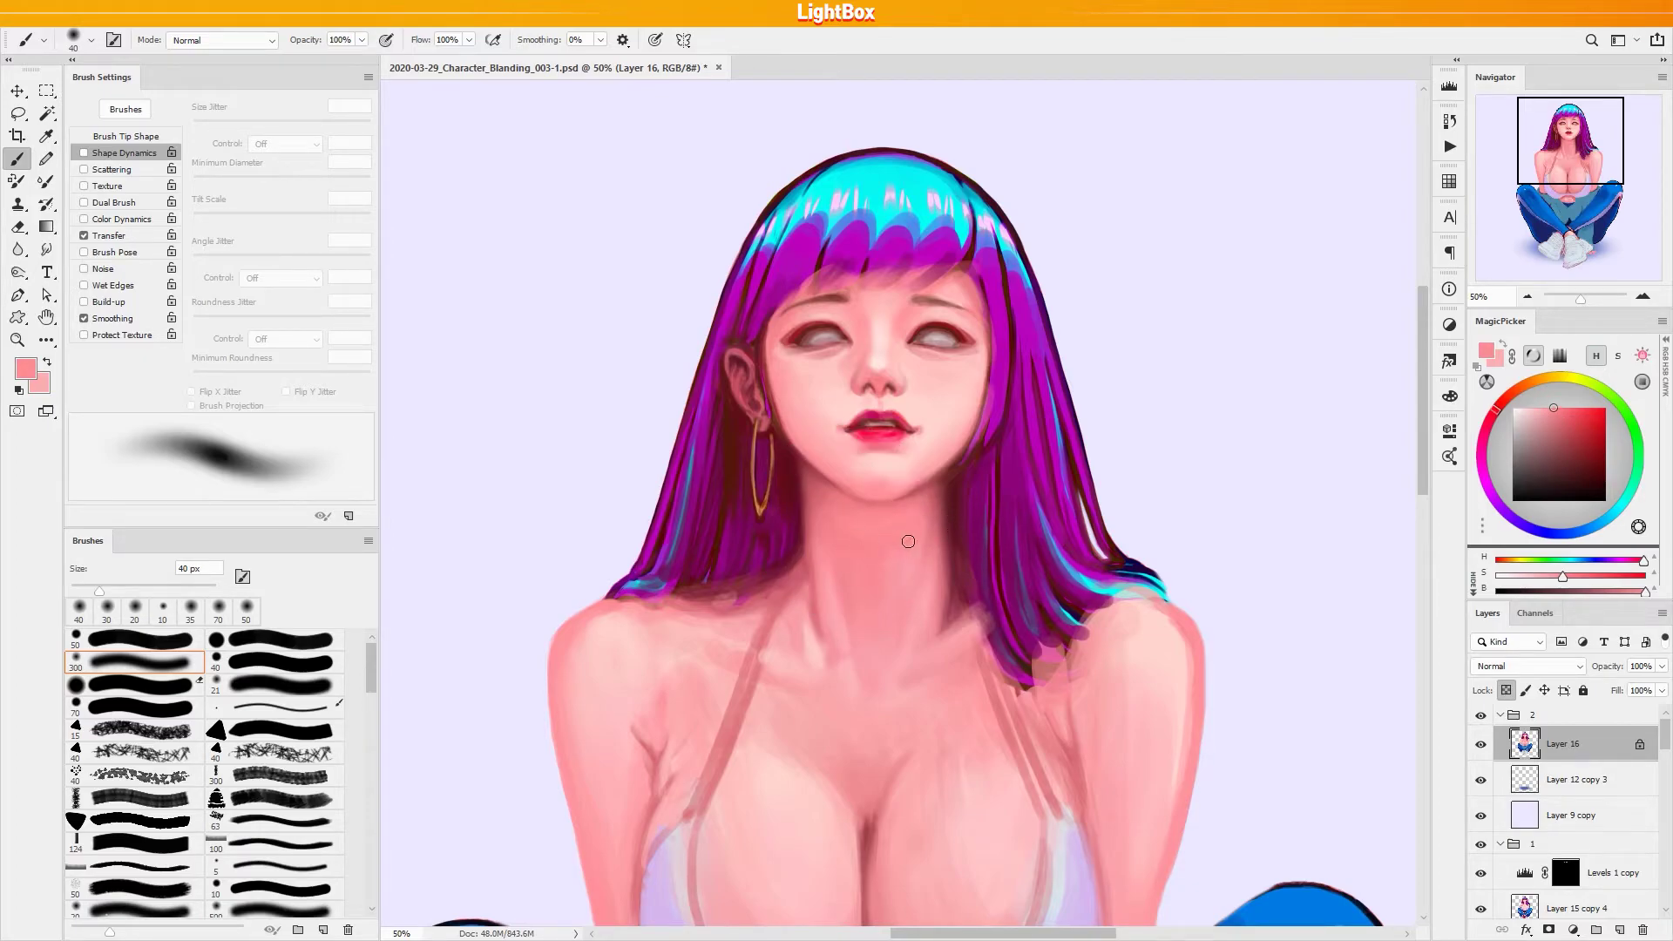
Even out the middle of the neck with sampled pinks, using 40 and 60 px soft brushes
{"action": "left_click", "coordinate": [909, 540], "text": "alt"}
{"action": "left_click", "coordinate": [868, 576], "text": "alt"}
{"action": "left_click", "coordinate": [869, 588], "text": "alt"}
{"action": "left_click", "coordinate": [863, 572], "text": "alt"}
{"action": "left_click", "coordinate": [882, 575], "text": "alt"}
{"action": "left_click", "coordinate": [865, 542], "text": "alt"}
{"action": "left_click", "coordinate": [916, 570], "text": "alt"}
{"action": "key", "text": "bracketright"}
{"action": "key", "text": "bracketright"}
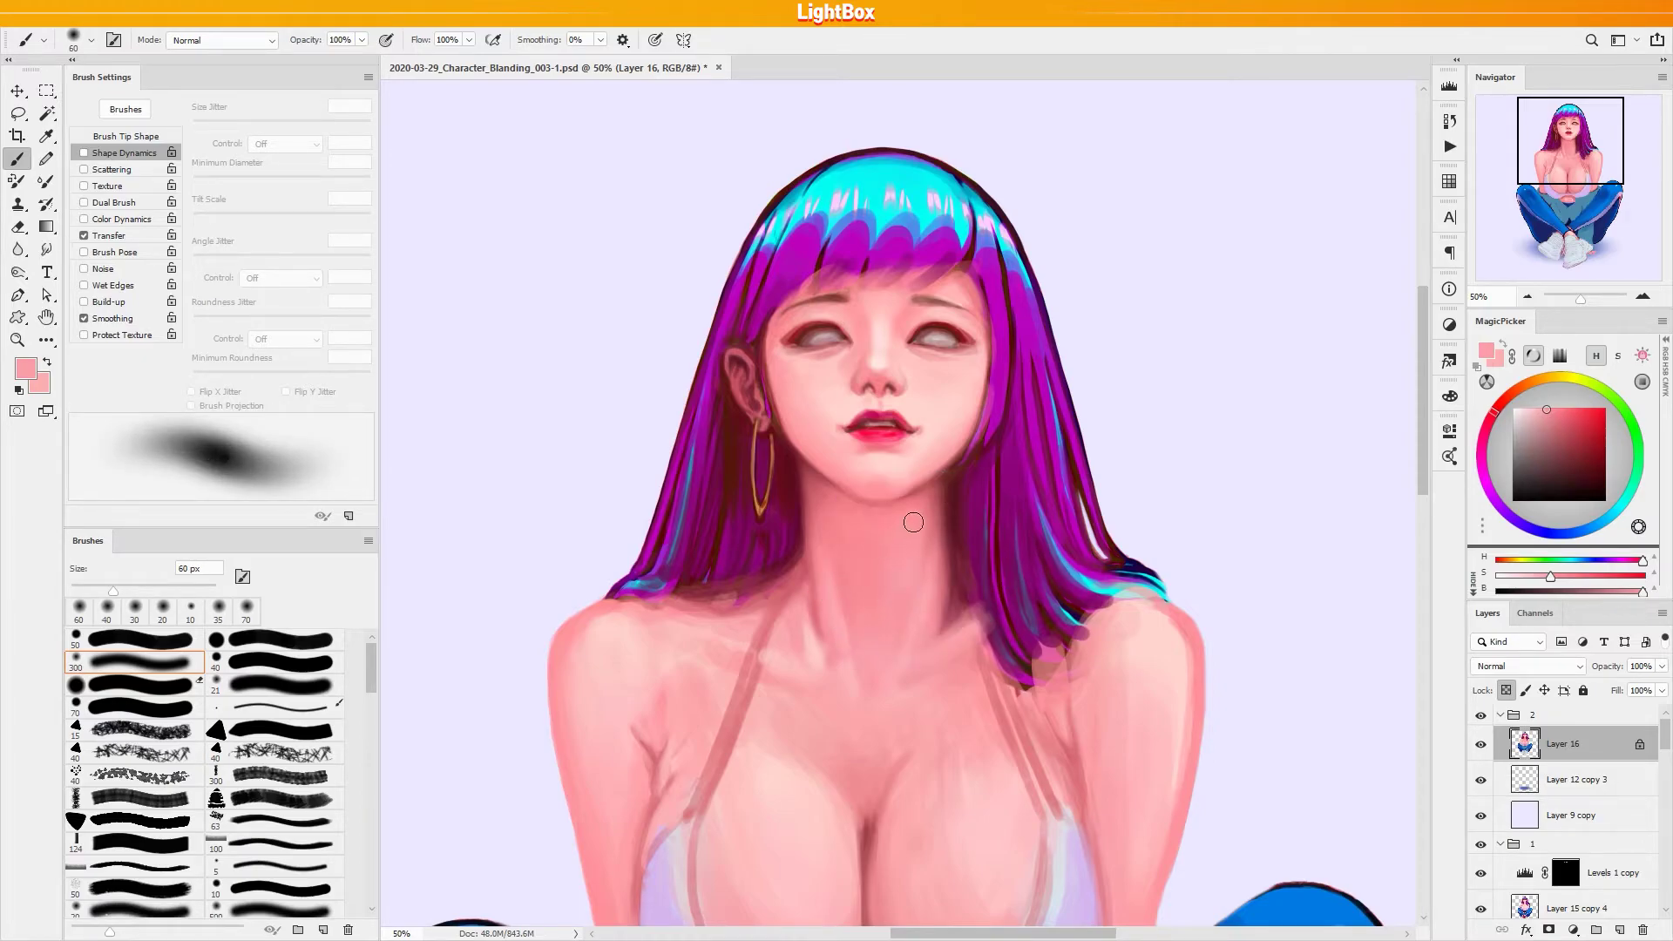
Deepen the shadow under the chin and jaw with sampled pinks and dark red, using a 40 px soft brush
{"action": "left_click", "coordinate": [866, 537], "text": "alt"}
{"action": "key", "text": "bracketleft"}
{"action": "key", "text": "bracketleft"}
{"action": "left_click", "coordinate": [834, 537], "text": "alt"}
{"action": "left_click", "coordinate": [842, 542], "text": "alt"}
{"action": "left_click", "coordinate": [817, 475], "text": "alt"}
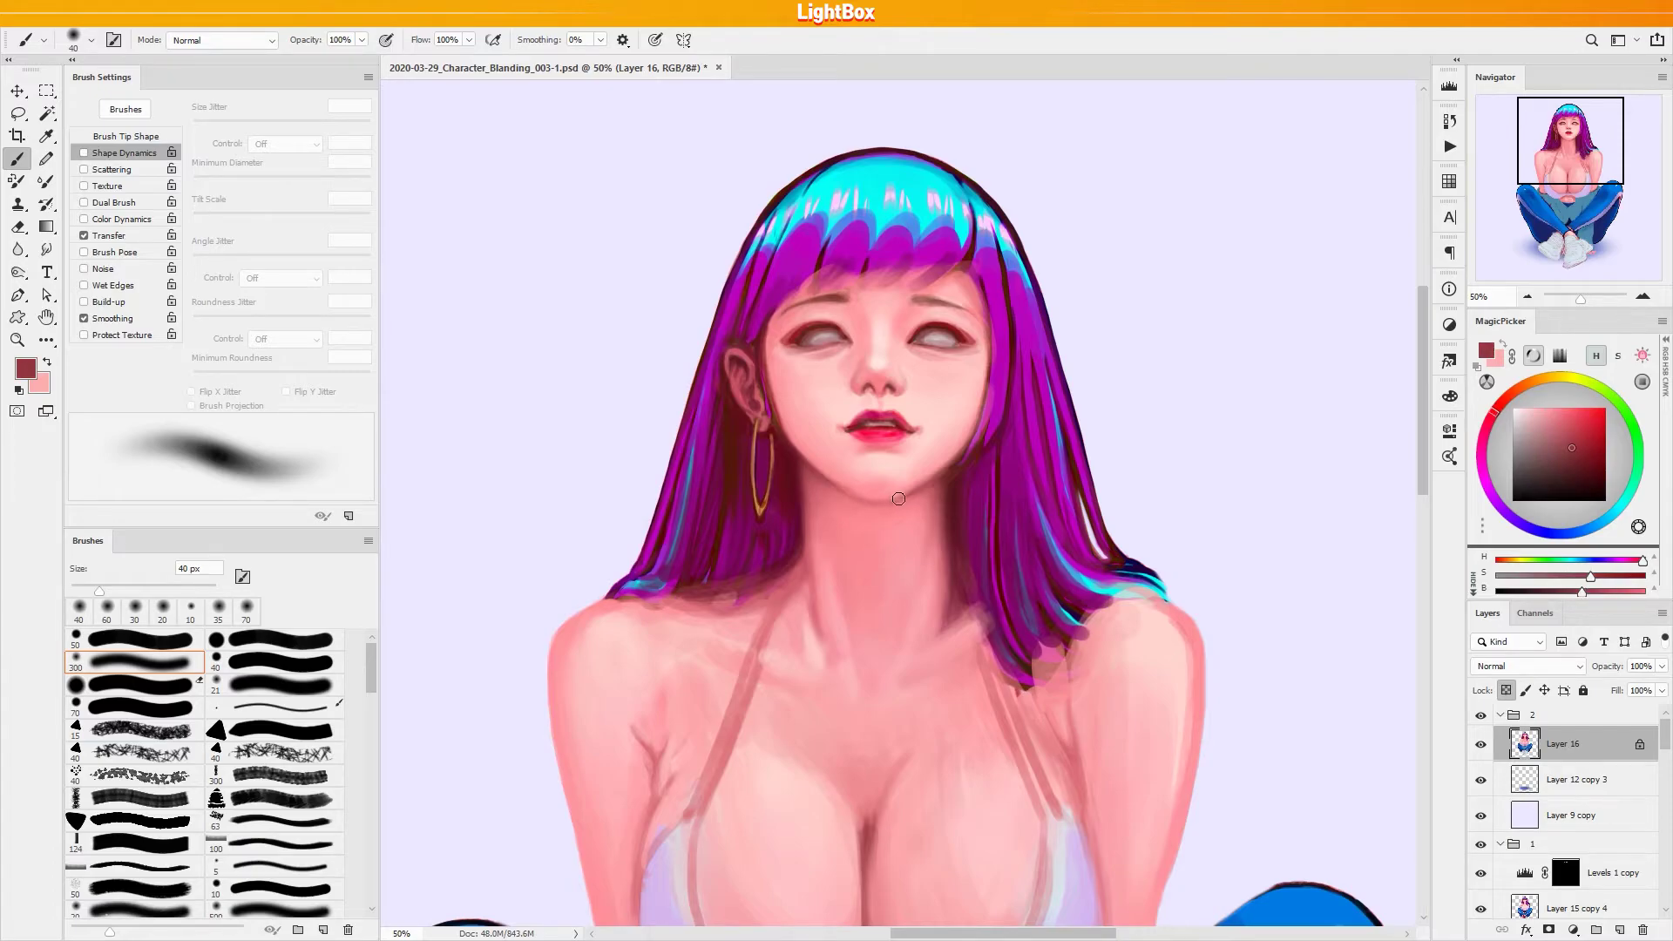
Warm the shadow edges around the neck and hair with a more saturated picked red, using a 60 px soft brush
{"action": "left_click", "coordinate": [1587, 429]}
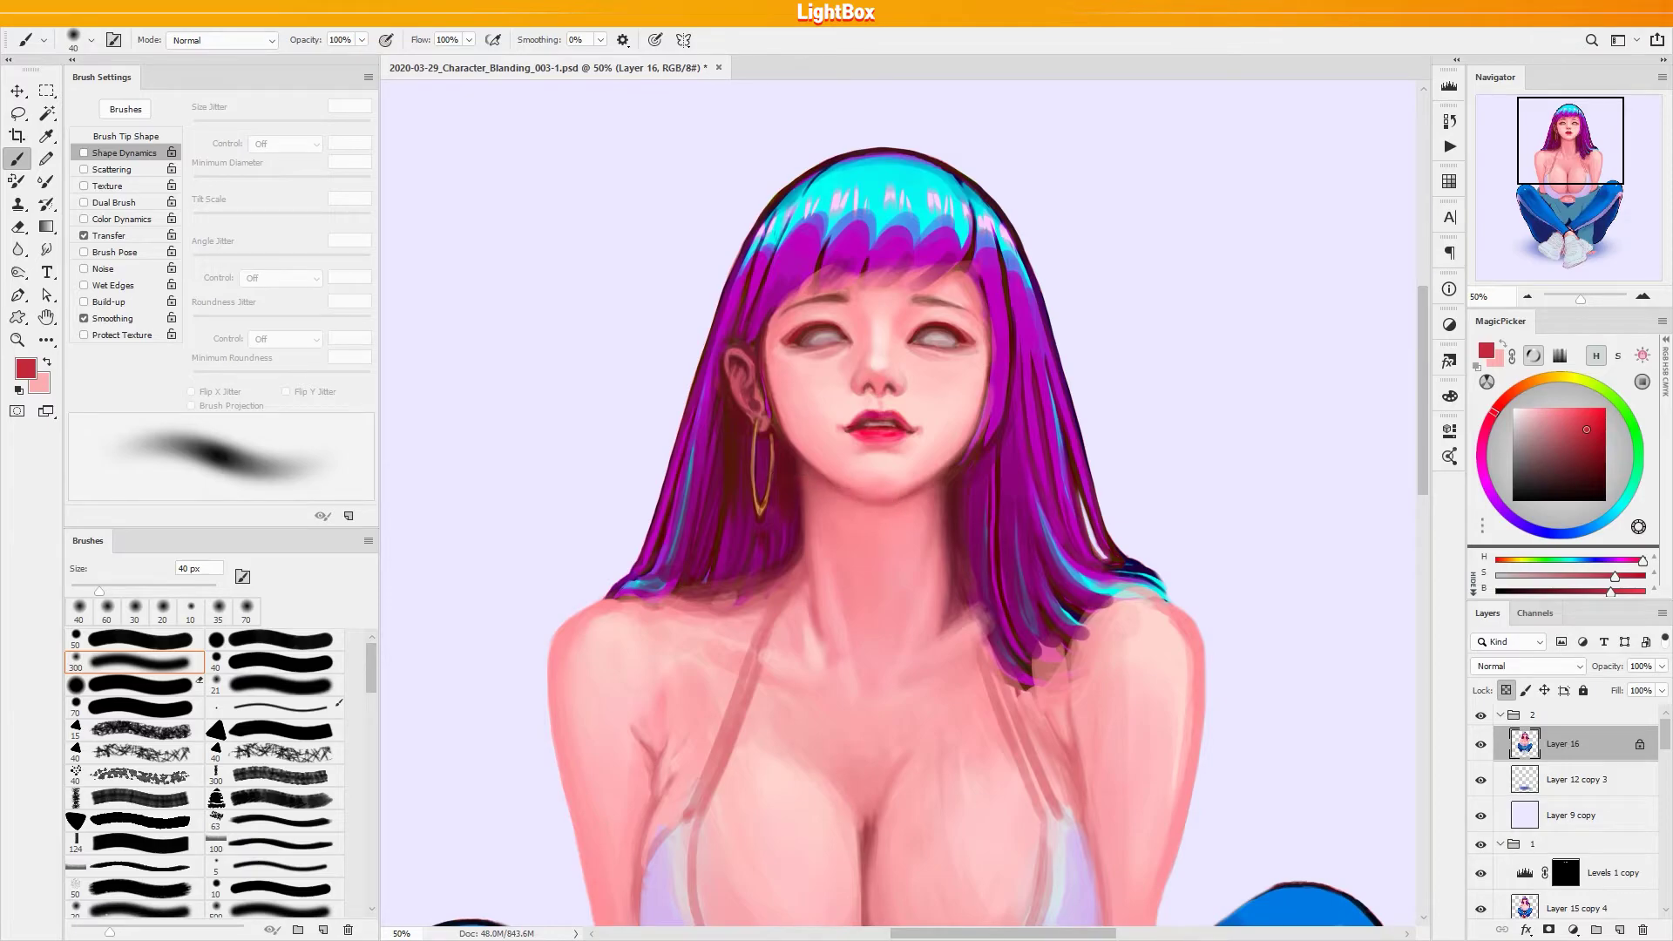
{"action": "key", "text": "bracketright"}
{"action": "key", "text": "bracketright"}
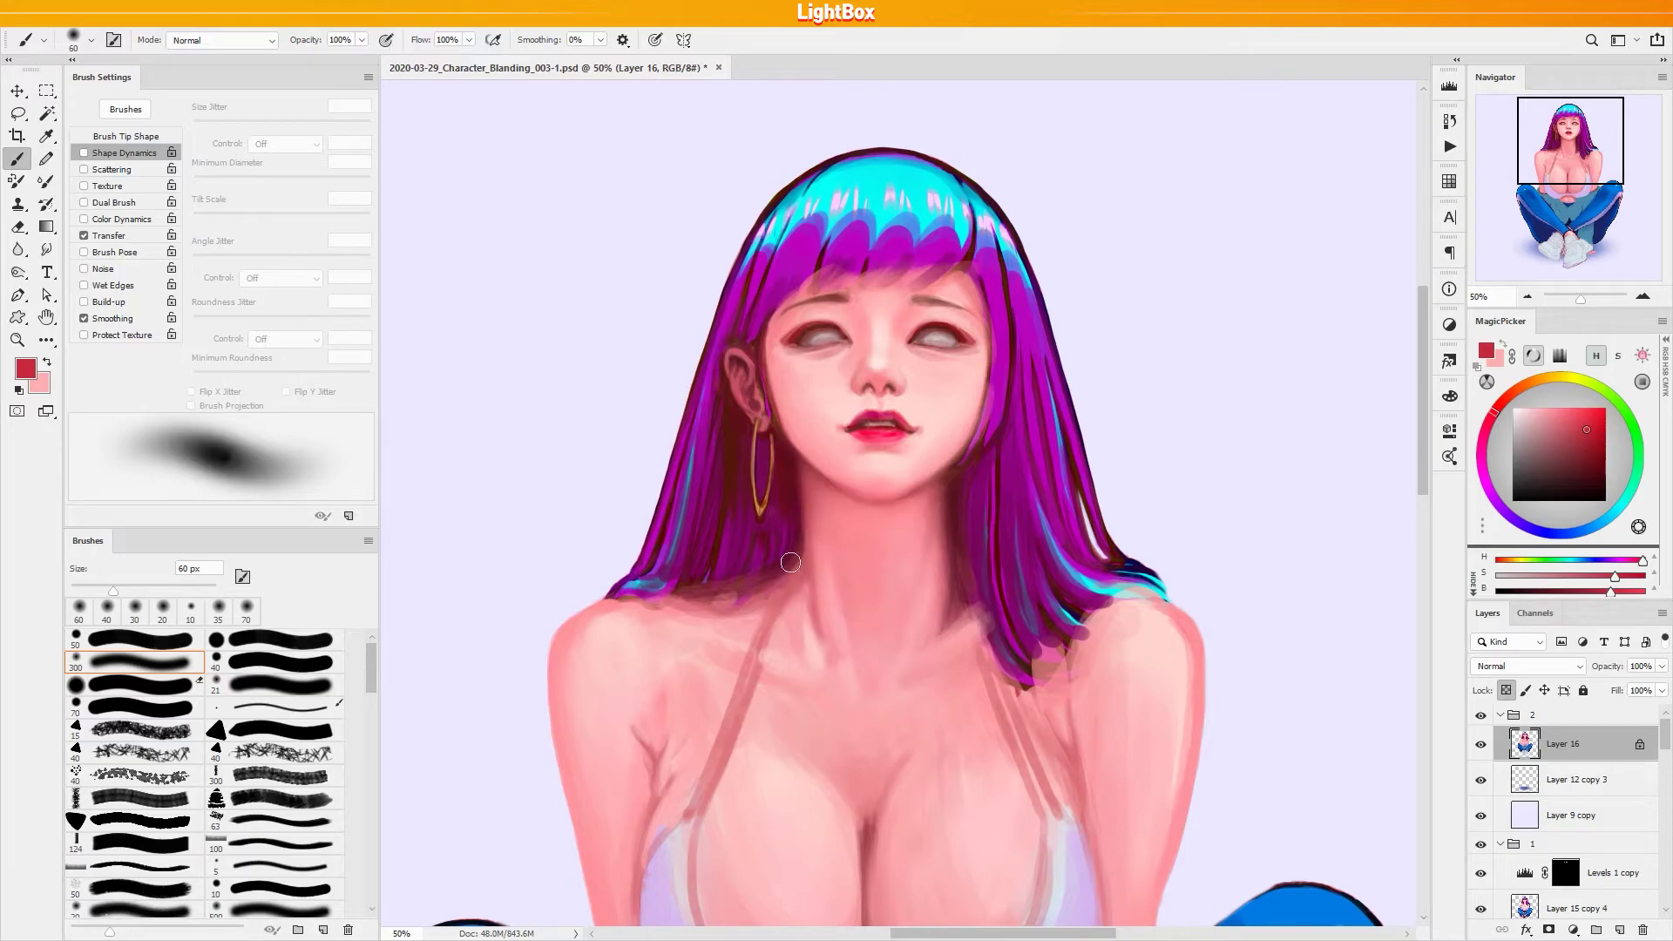
{"action": "key", "text": "bracketright"}
{"action": "key", "text": "bracketright"}
{"action": "key", "text": "bracketleft"}
{"action": "key", "text": "bracketleft"}
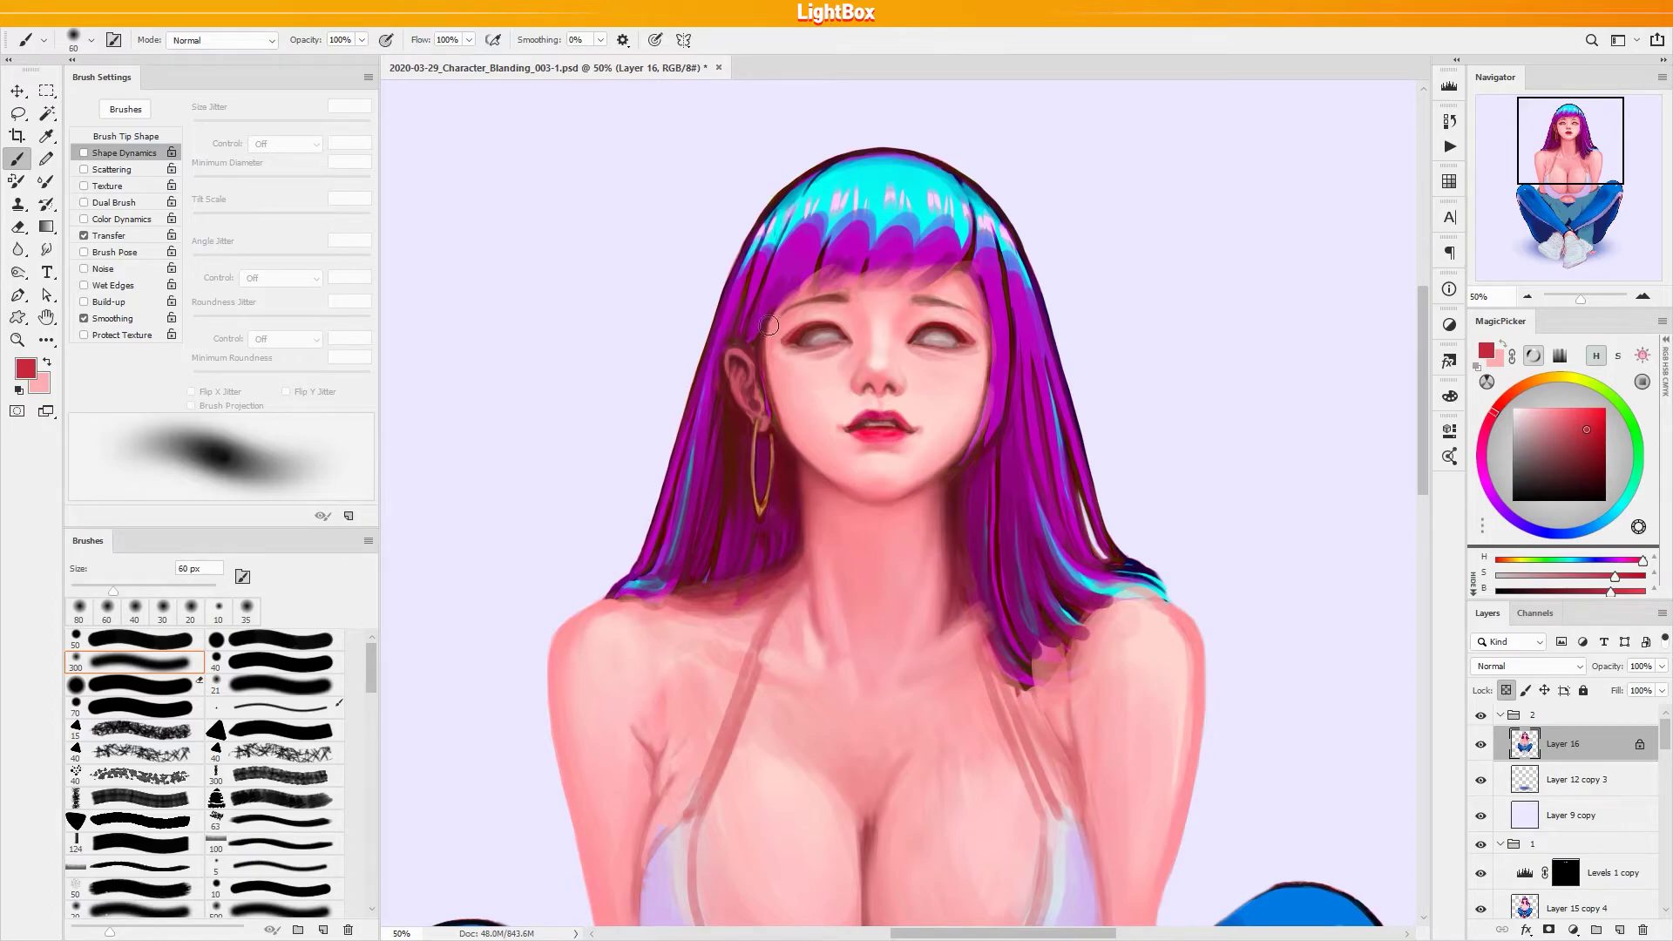
Tint the hairline beside the temple with the saturated red, using a 30 px soft brush
{"action": "key", "text": "bracketleft"}
{"action": "key", "text": "bracketleft"}
{"action": "key", "text": "bracketleft"}
{"action": "key", "text": "bracketleft"}
{"action": "key", "text": "bracketleft"}
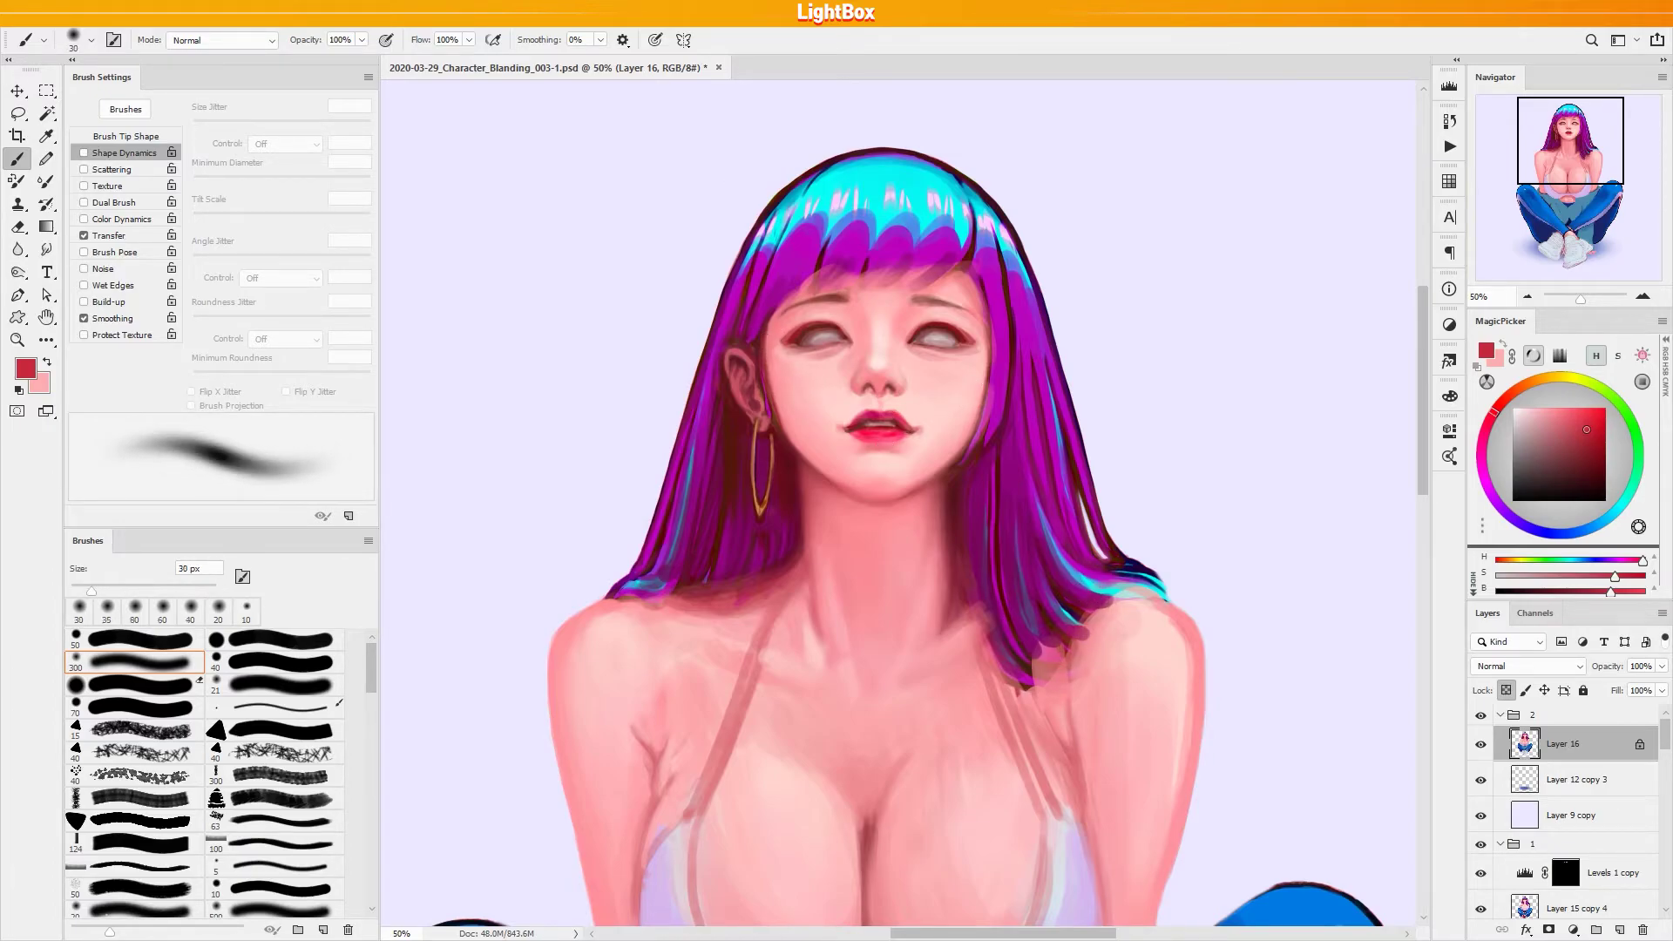
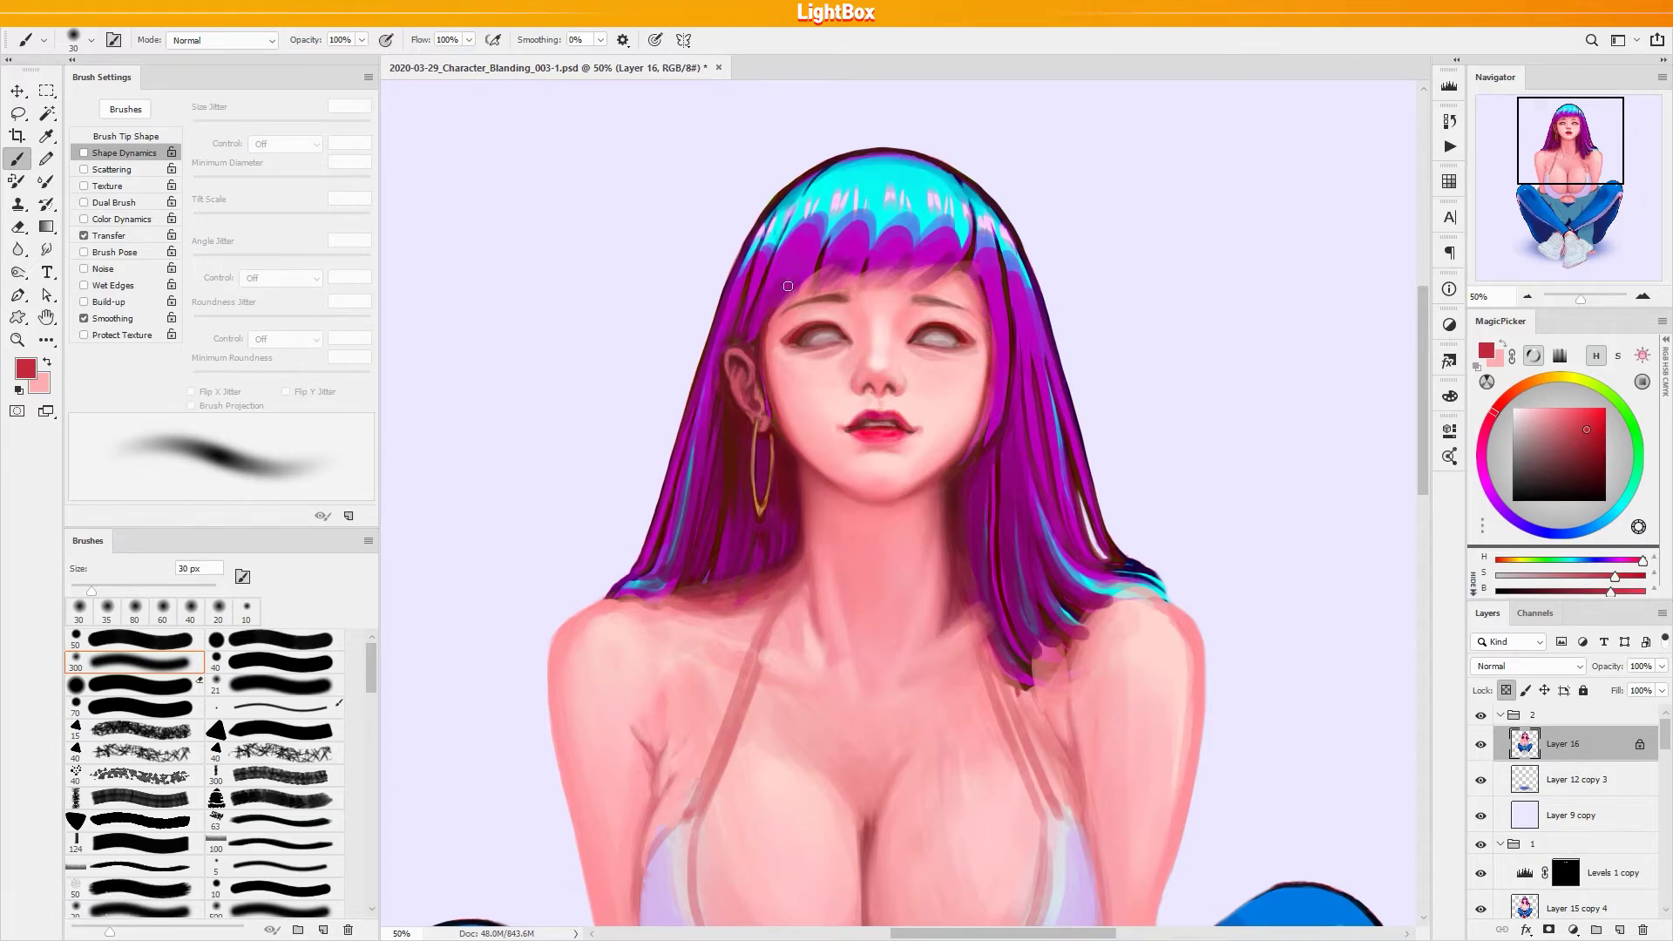
Tint the forehead edge beneath the fringe with the saturated red, using 60 and 20 px soft brushes
{"action": "key", "text": "bracketright"}
{"action": "key", "text": "bracketright"}
{"action": "key", "text": "bracketright"}
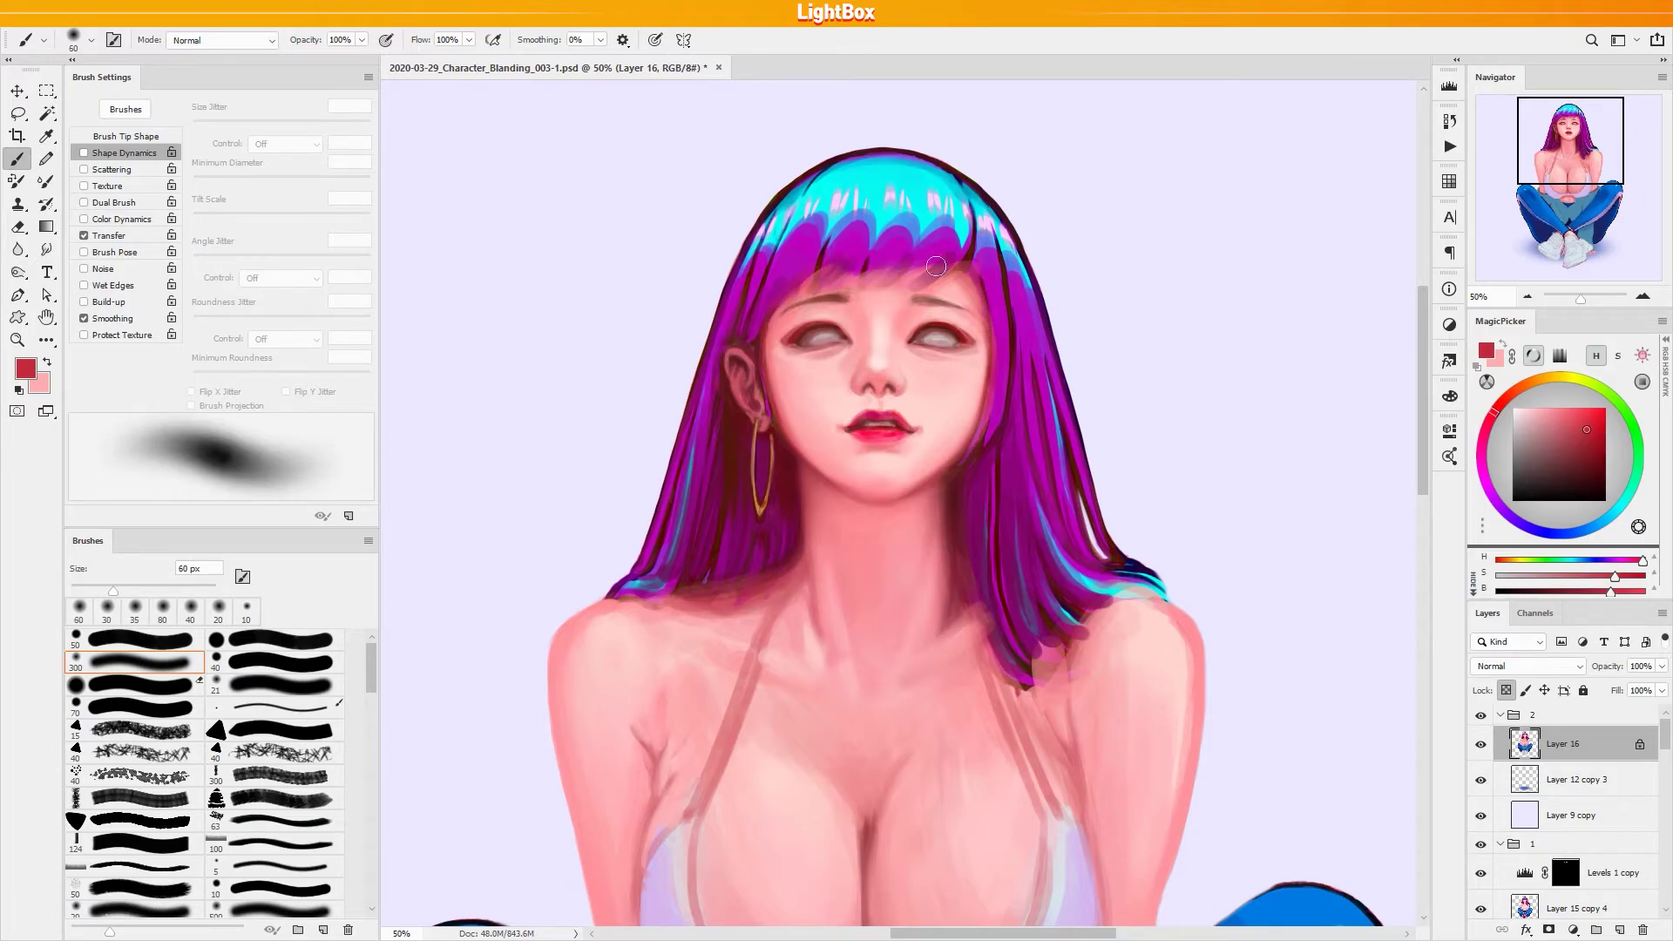
{"action": "key", "text": "bracketleft"}
{"action": "key", "text": "bracketleft"}
{"action": "key", "text": "bracketleft"}
{"action": "key", "text": "bracketleft"}
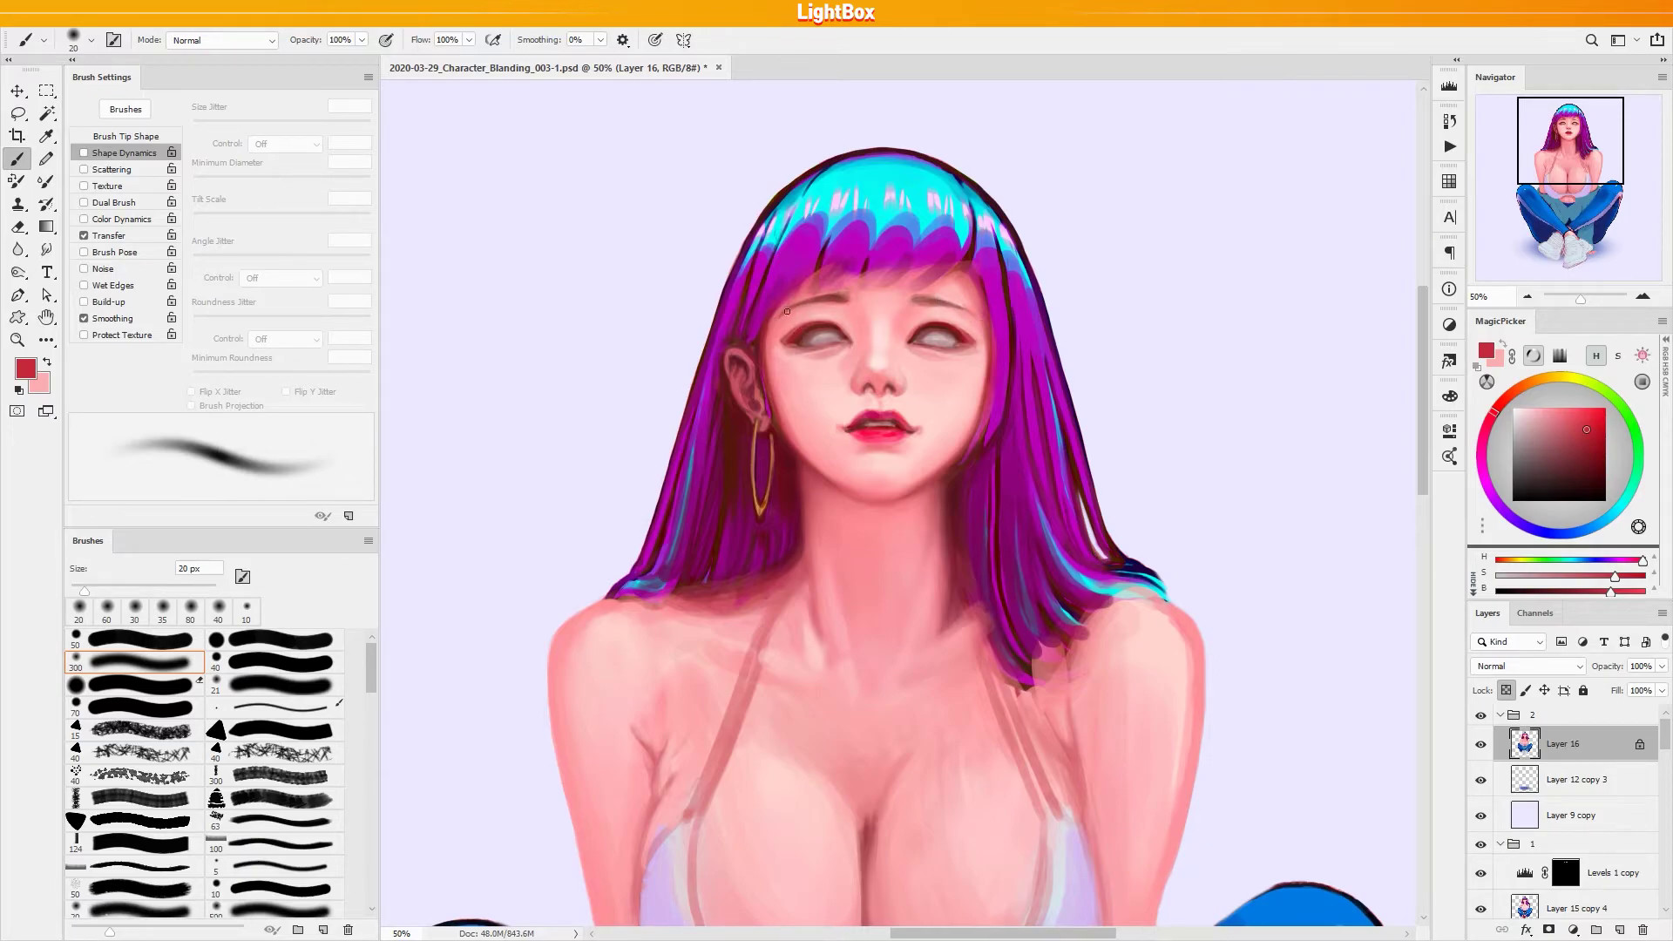
Refine the skin around both eyebrows with sampled pinks, using a 10 px soft brush
{"action": "key", "text": "bracketleft"}
{"action": "left_click", "coordinate": [788, 309], "text": "alt"}
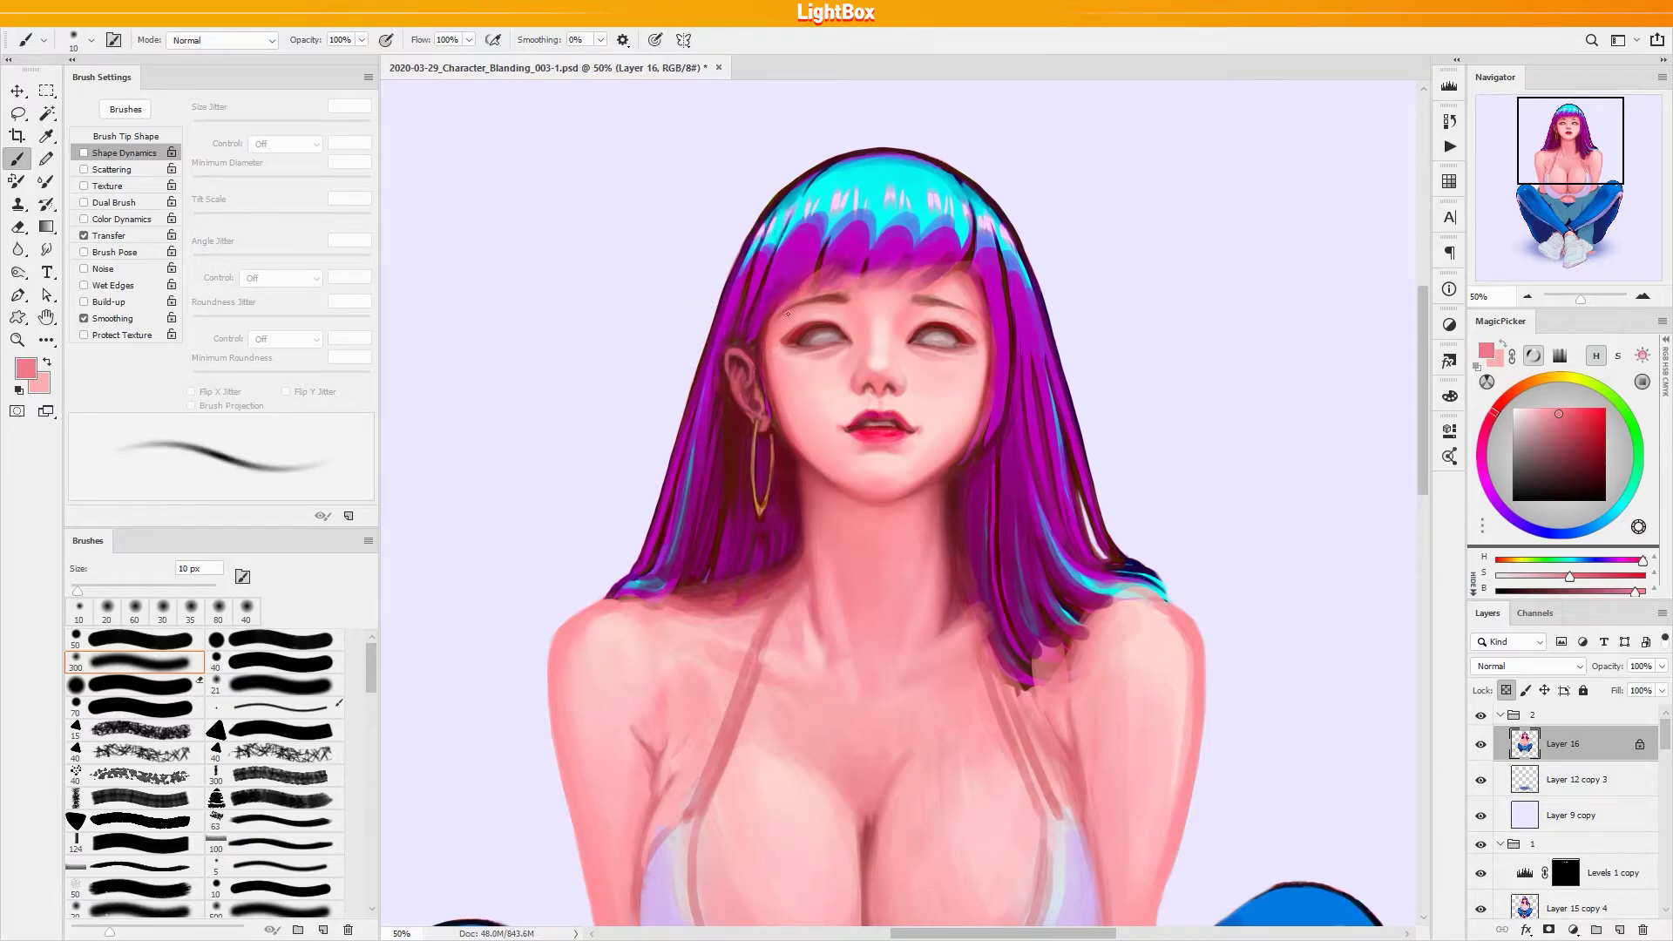
{"action": "left_click", "coordinate": [970, 307], "text": "alt"}
{"action": "left_click", "coordinate": [969, 306], "text": "alt"}
{"action": "left_click", "coordinate": [845, 293], "text": "alt"}
{"action": "left_click", "coordinate": [861, 301], "text": "alt"}
{"action": "left_click", "coordinate": [847, 307], "text": "alt"}
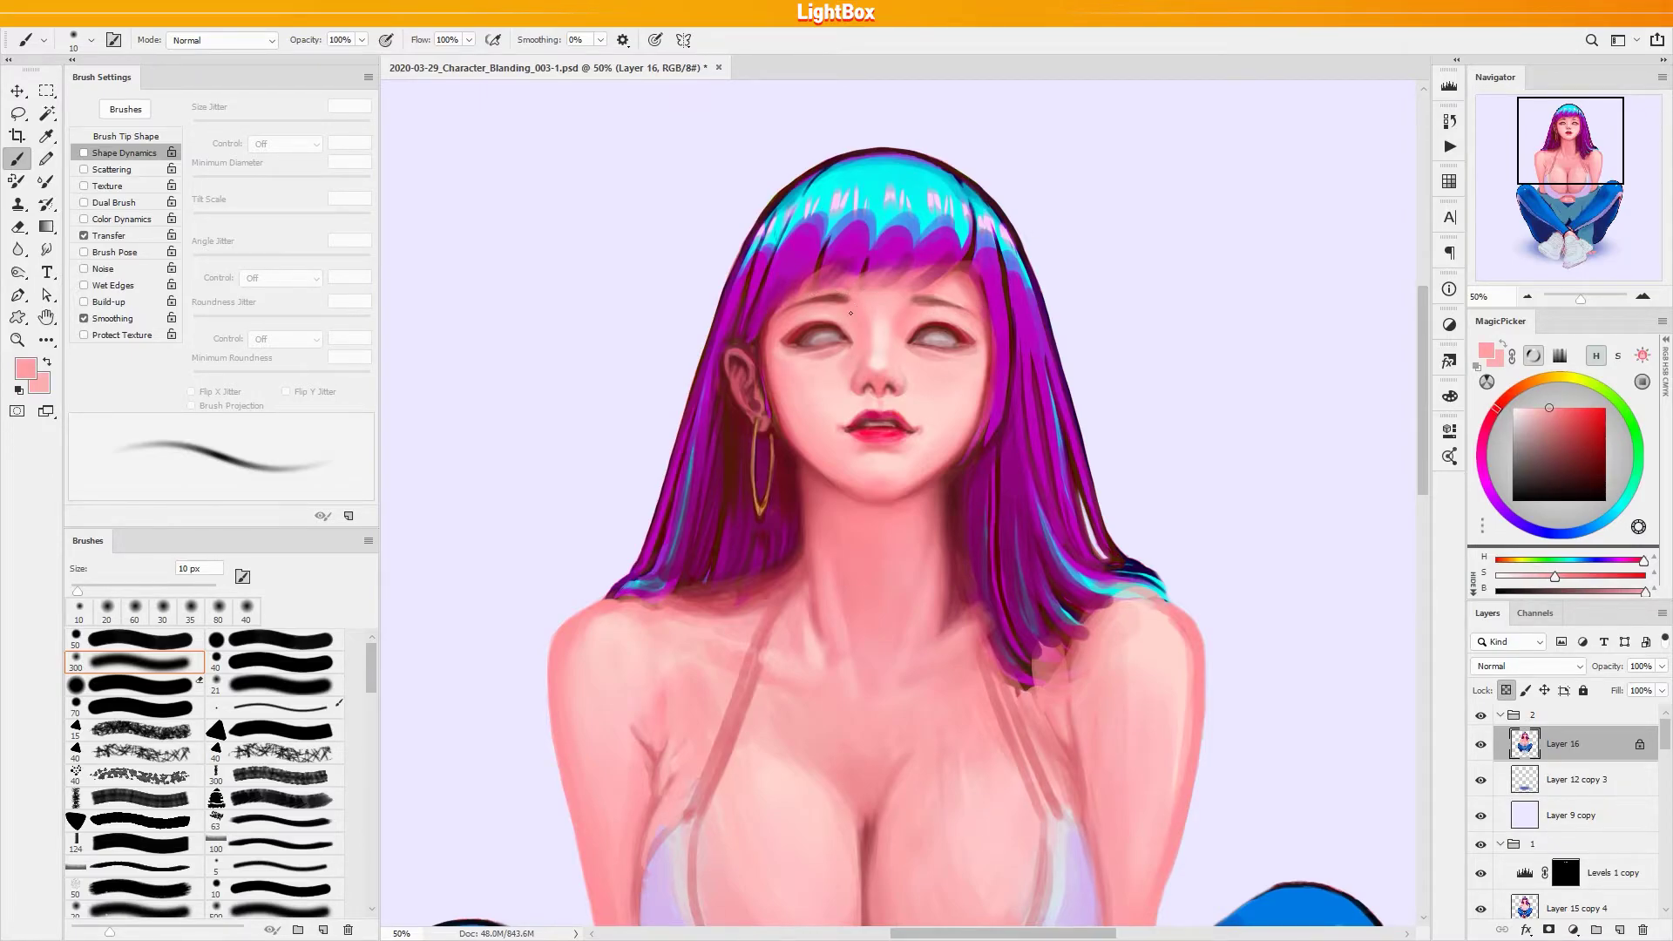
Soften the skin between the eyebrows and beside the nose bridge with sampled light pinks, using 45 and 40 px soft brushes
{"action": "key", "text": "bracketright"}
{"action": "left_click", "coordinate": [935, 375], "text": "alt"}
{"action": "key", "text": "bracketright"}
{"action": "key", "text": "bracketright"}
{"action": "key", "text": "bracketright"}
{"action": "key", "text": "bracketright"}
{"action": "key", "text": "bracketright"}
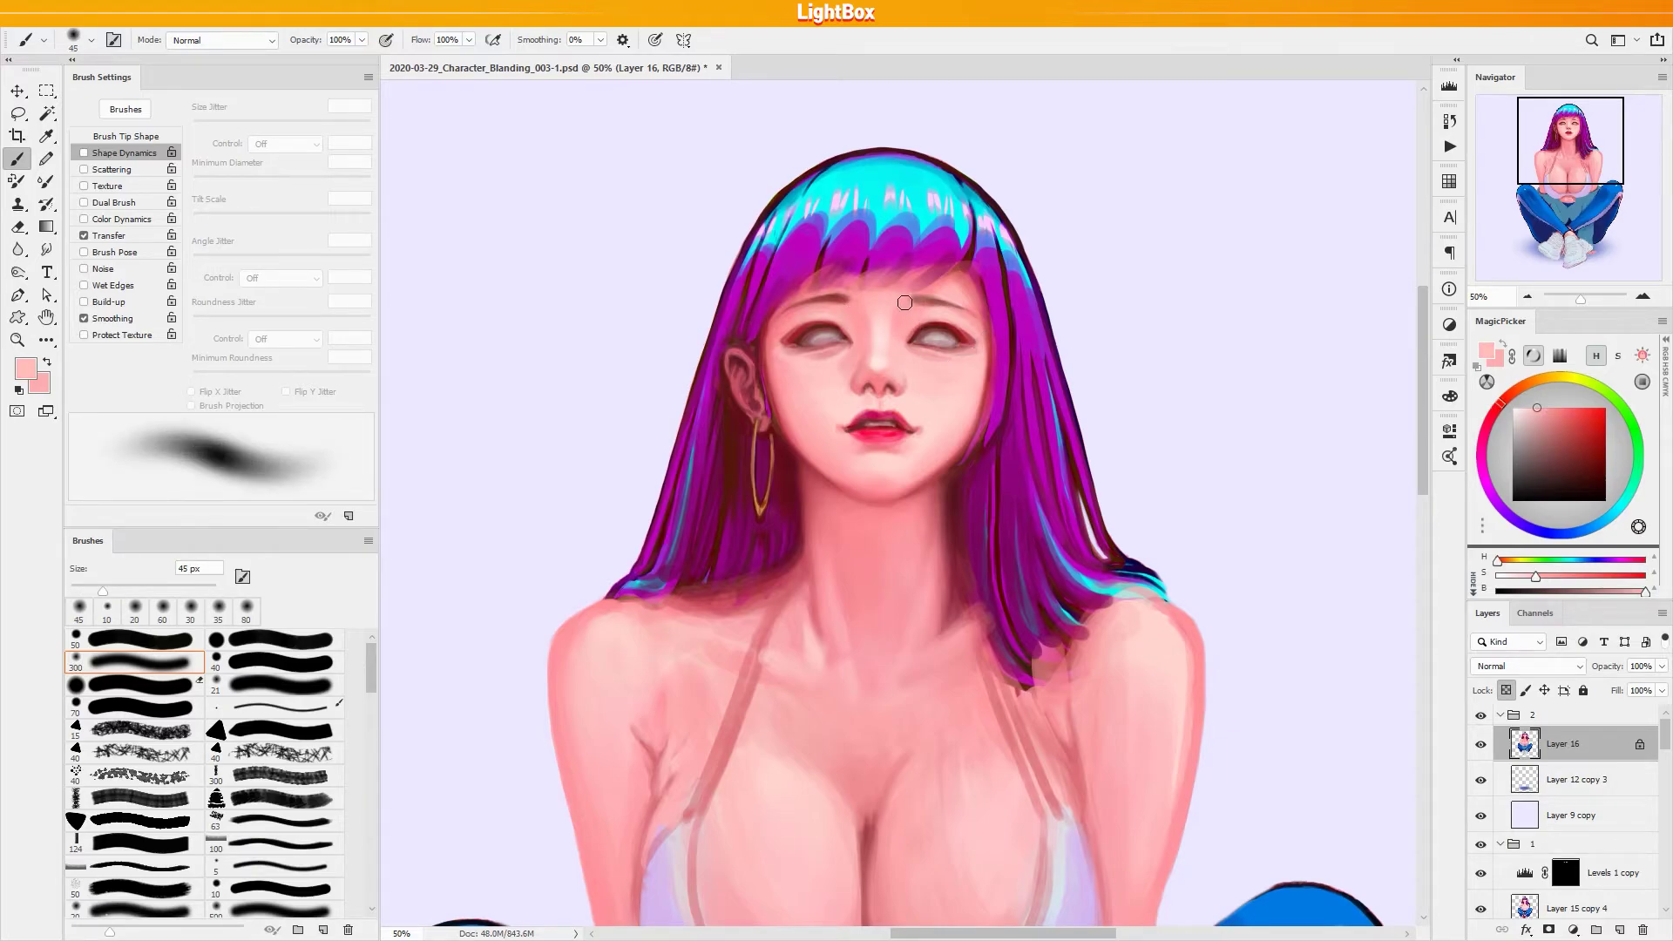
{"action": "left_click", "coordinate": [903, 337], "text": "alt"}
{"action": "key", "text": "bracketleft"}
{"action": "left_click", "coordinate": [840, 370], "text": "alt"}
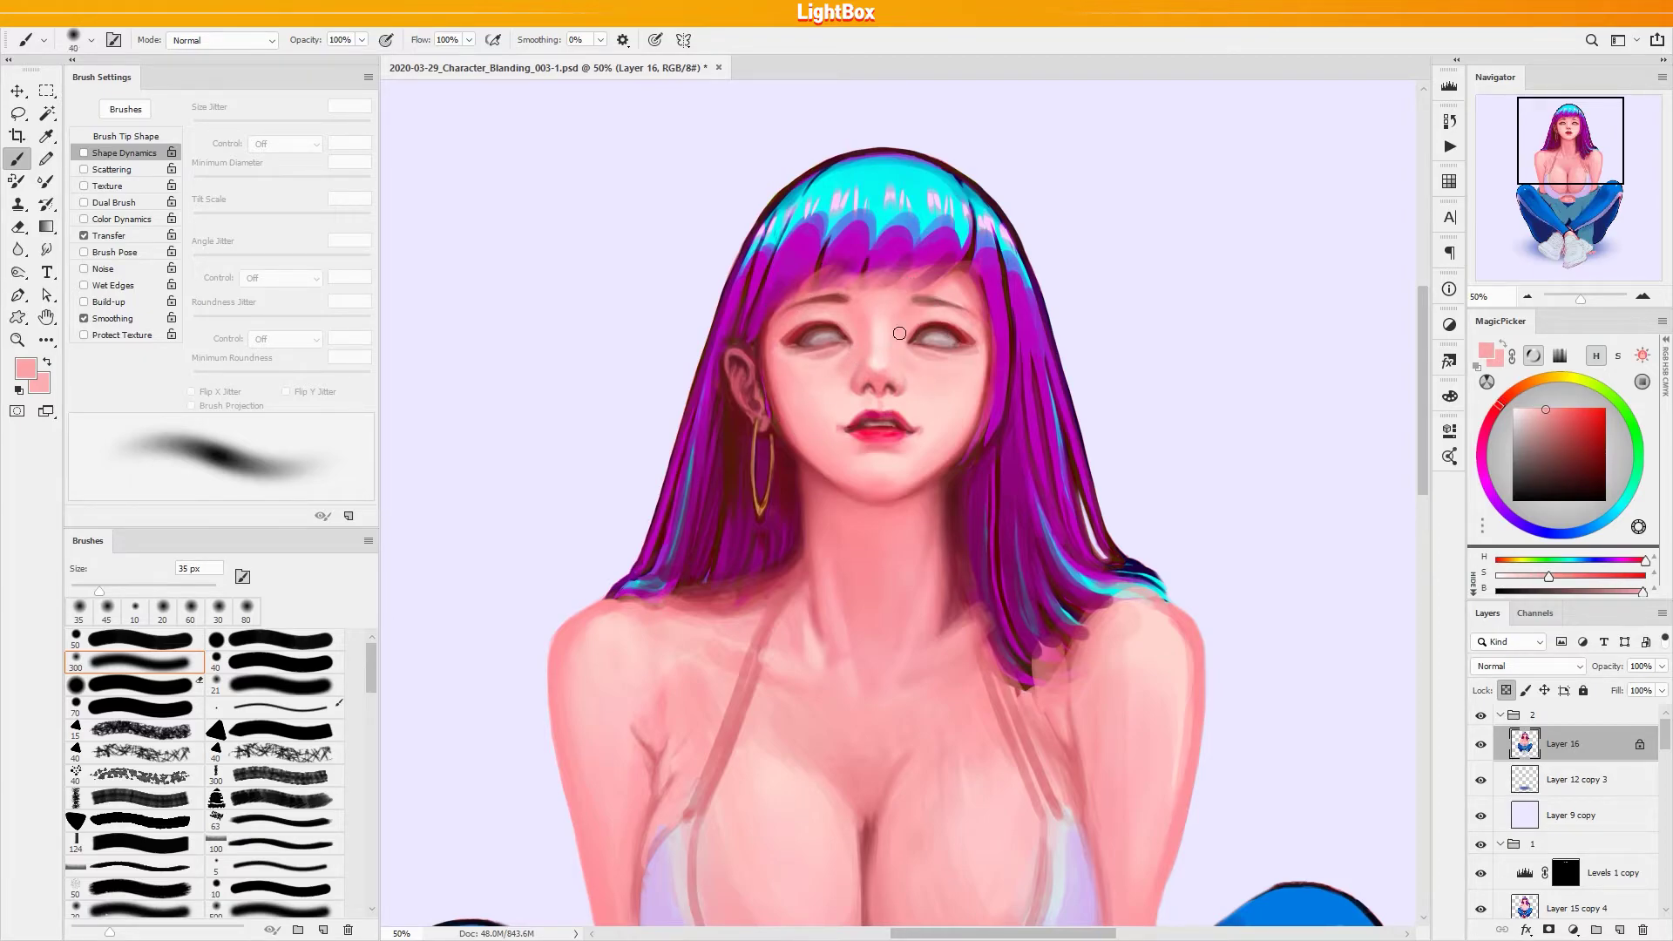
Blend the lower forehead and upper nose bridge with sampled pink, using a 70 px soft brush
{"action": "key", "text": "bracketright"}
{"action": "key", "text": "bracketright"}
{"action": "key", "text": "bracketright"}
{"action": "key", "text": "bracketright"}
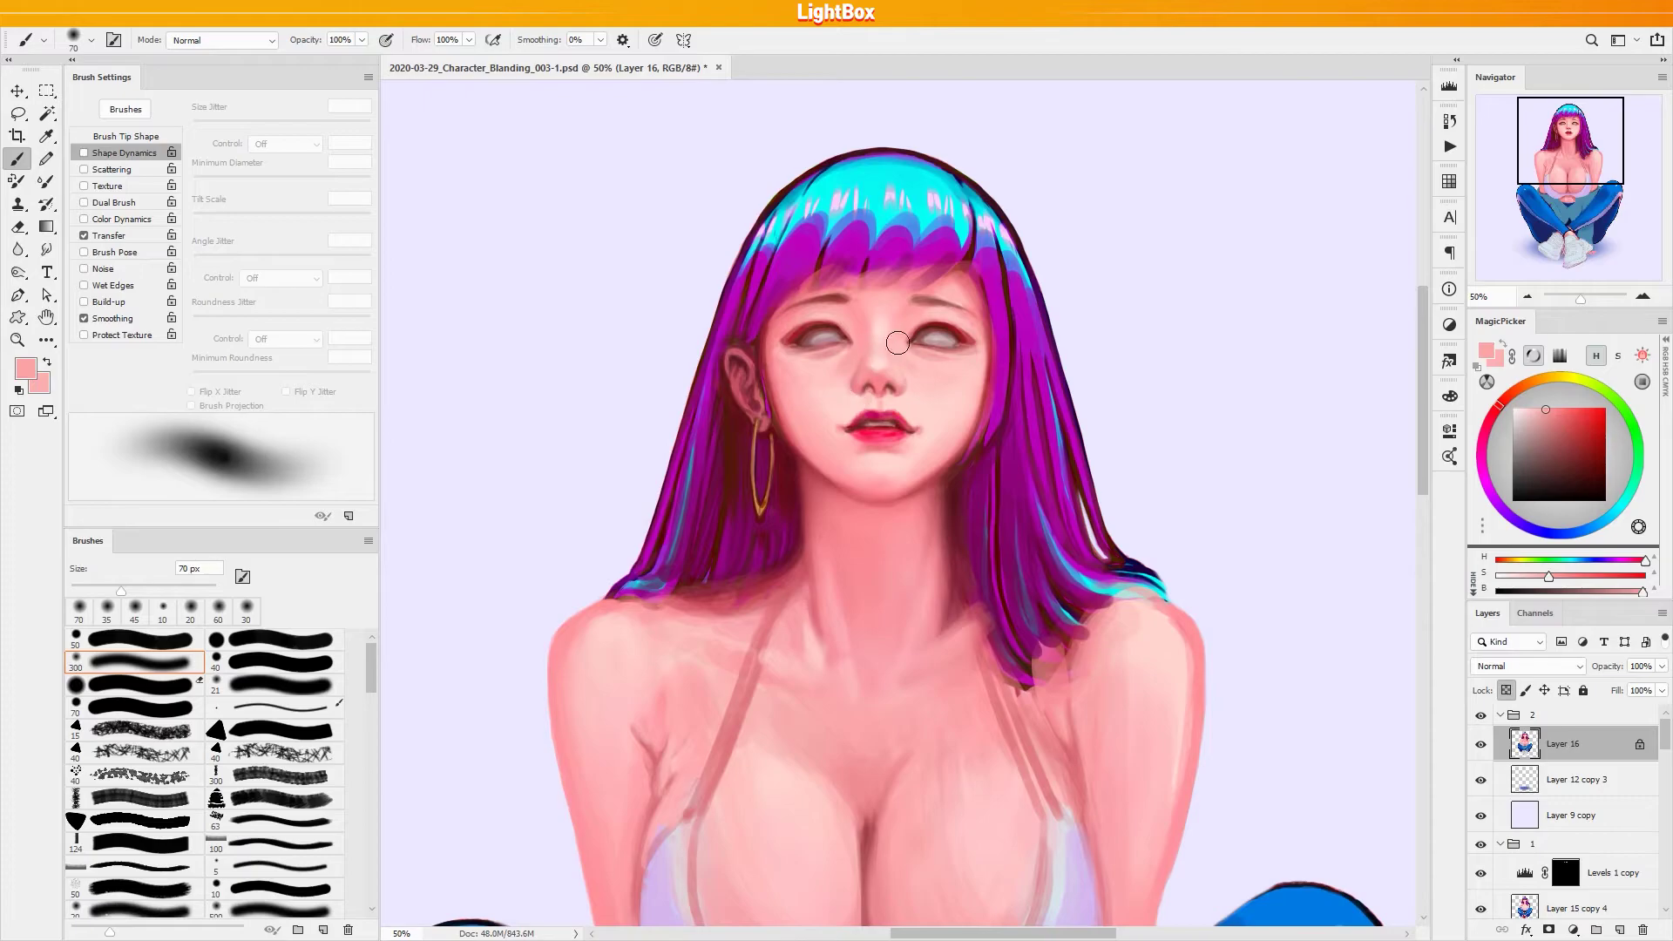
{"action": "left_click", "coordinate": [882, 314], "text": "alt"}
{"action": "left_click_drag", "start_coordinate": [876, 295], "coordinate": [876, 315]}
Brighten the nose bridge and tip with a sampled pink and a paler picked pink, using 30, 25 and 15 px soft brushes
{"action": "key", "text": "bracketleft"}
{"action": "key", "text": "bracketleft"}
{"action": "key", "text": "bracketleft"}
{"action": "key", "text": "bracketleft"}
{"action": "left_click", "coordinate": [881, 358], "text": "alt"}
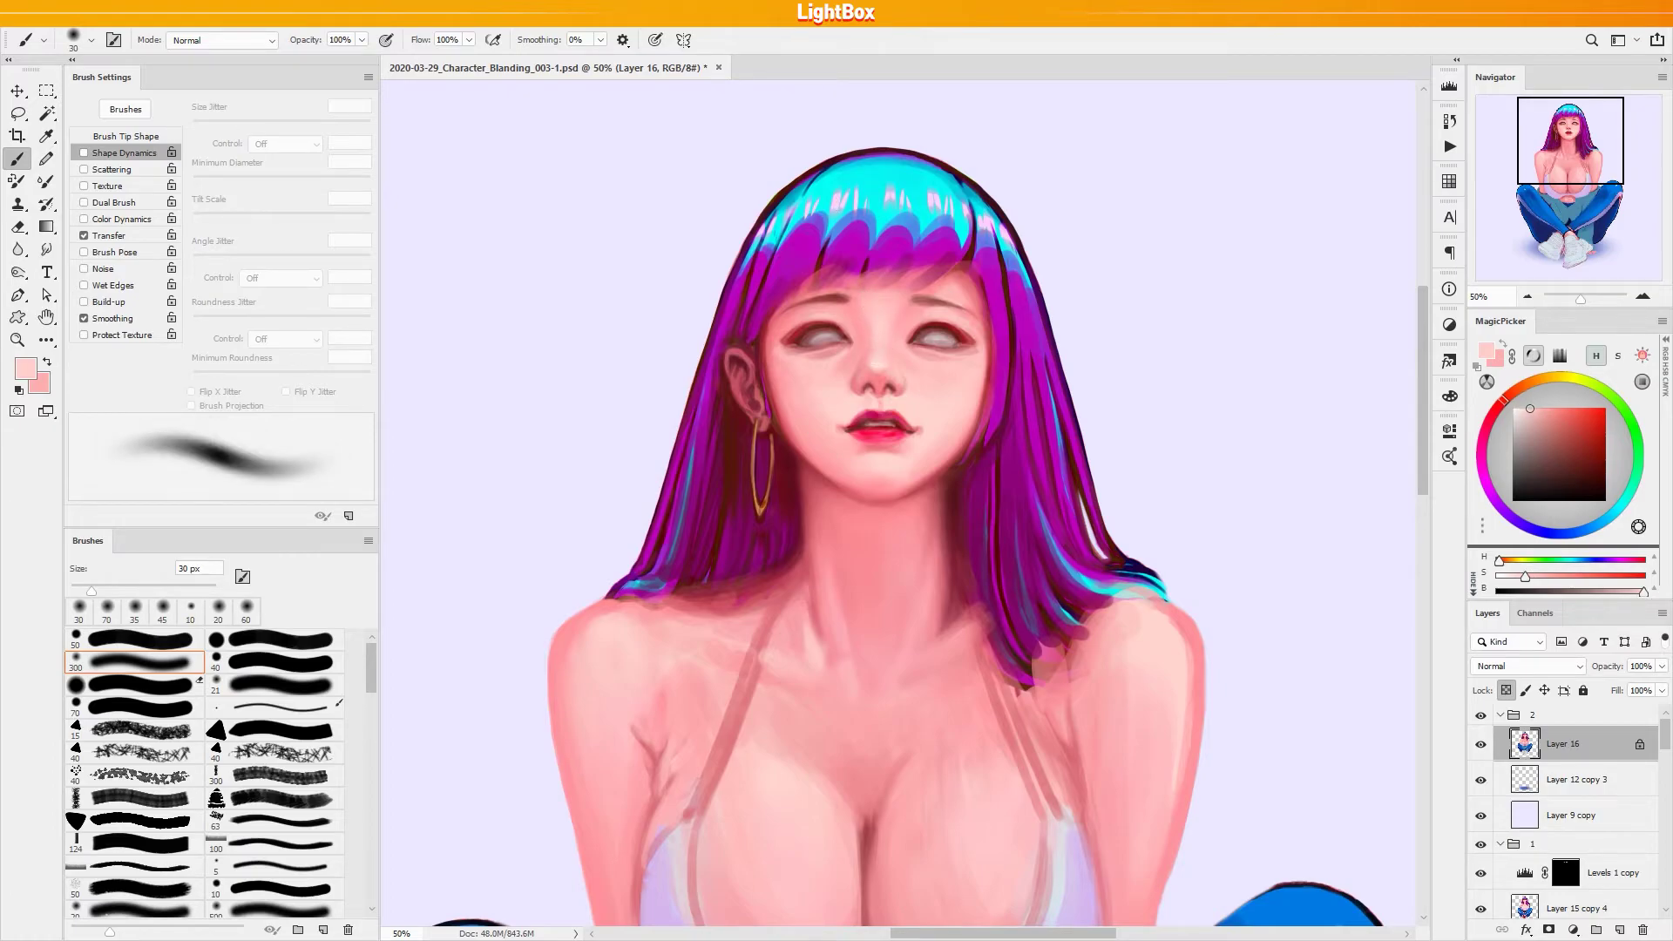
{"action": "key", "text": "bracketleft"}
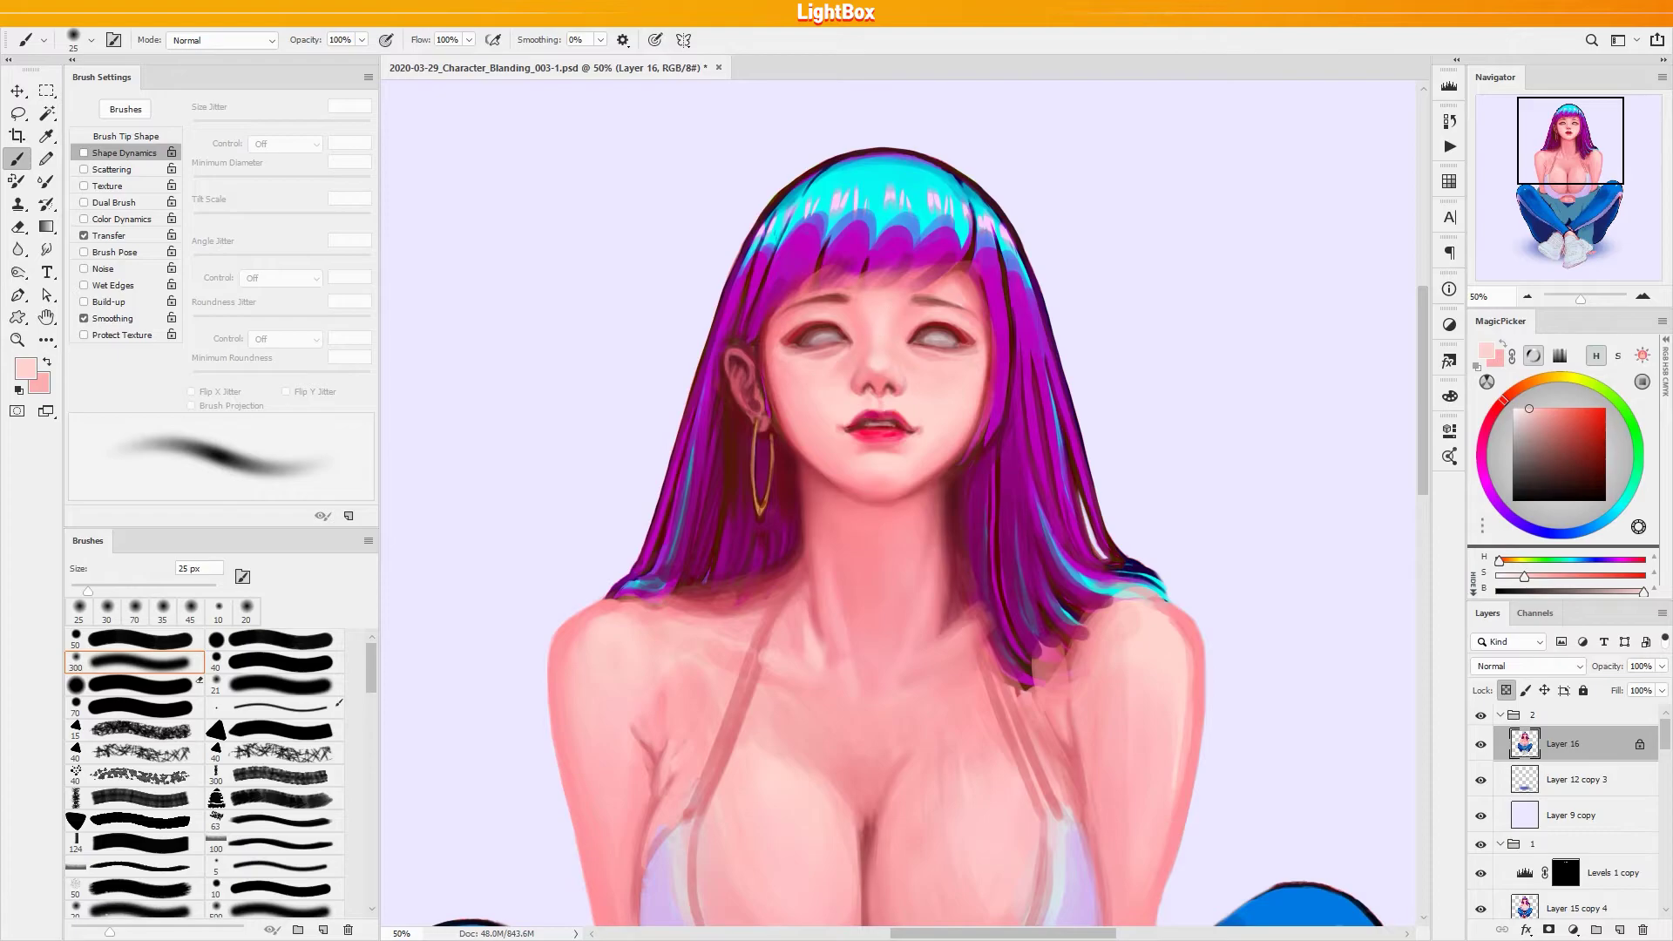
{"action": "left_click", "coordinate": [1522, 410]}
{"action": "key", "text": "bracketleft"}
{"action": "key", "text": "bracketleft"}
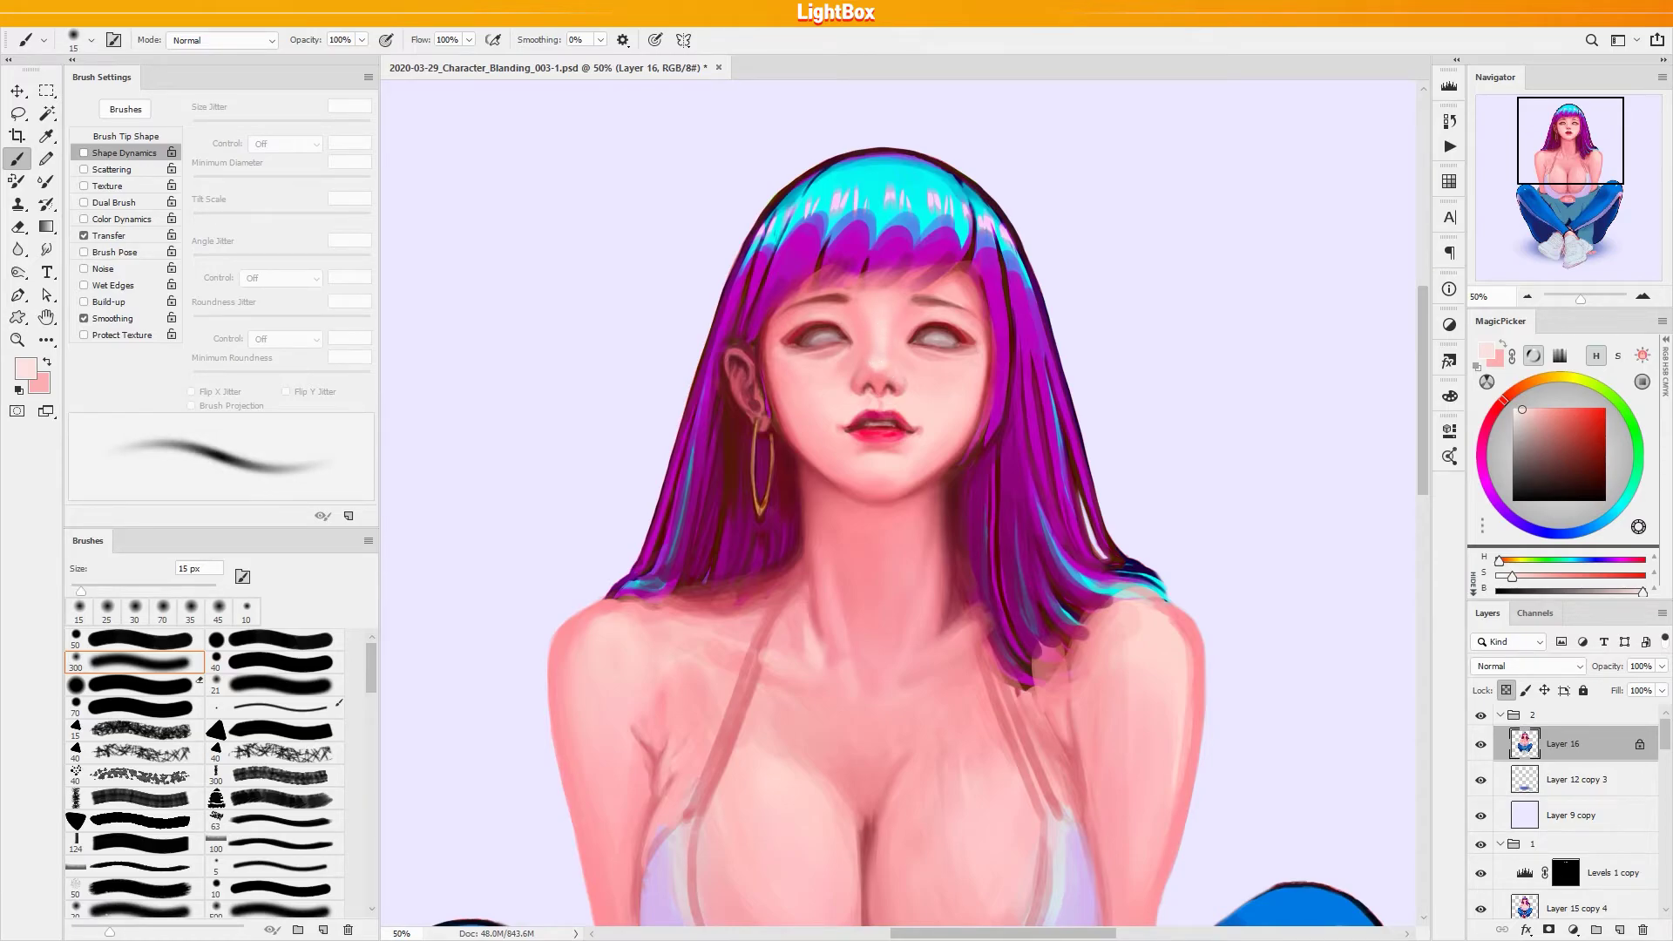
Blend the nose tip and both sides of the nose with sampled pinks, using a 25 px soft brush
{"action": "key", "text": "bracketright"}
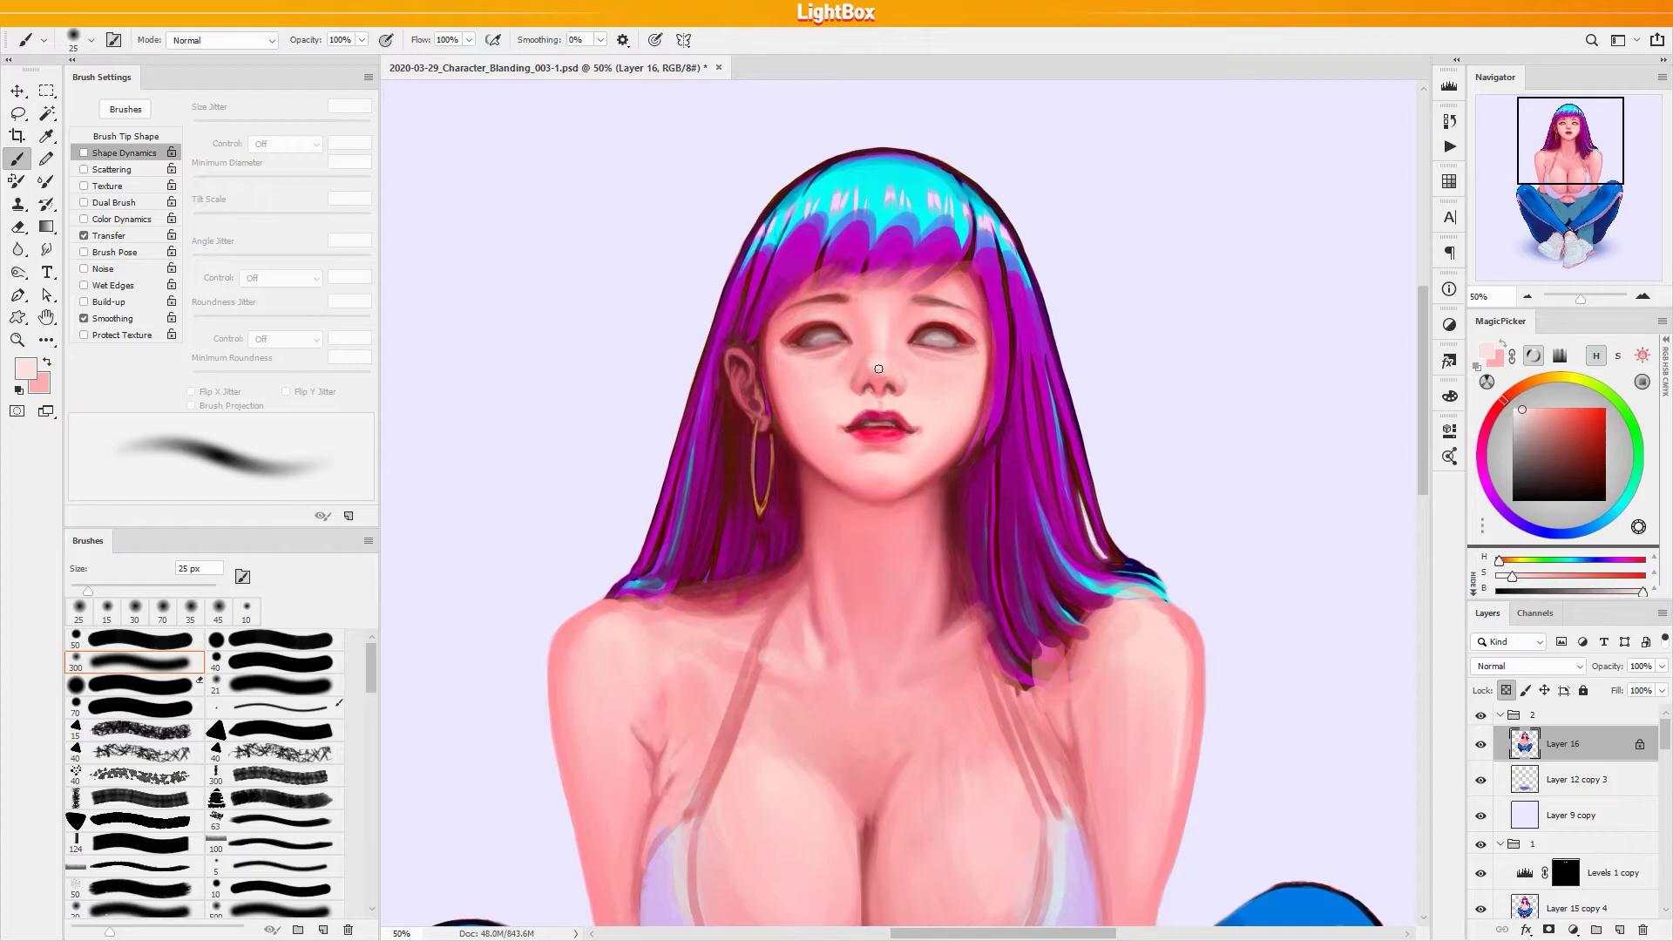
{"action": "left_click", "coordinate": [875, 375], "text": "alt"}
{"action": "left_click", "coordinate": [888, 369], "text": "alt"}
{"action": "left_click", "coordinate": [882, 370], "text": "alt"}
{"action": "left_click", "coordinate": [869, 367], "text": "alt"}
{"action": "left_click", "coordinate": [863, 369], "text": "alt"}
{"action": "left_click", "coordinate": [845, 373], "text": "alt"}
{"action": "left_click", "coordinate": [897, 361], "text": "alt"}
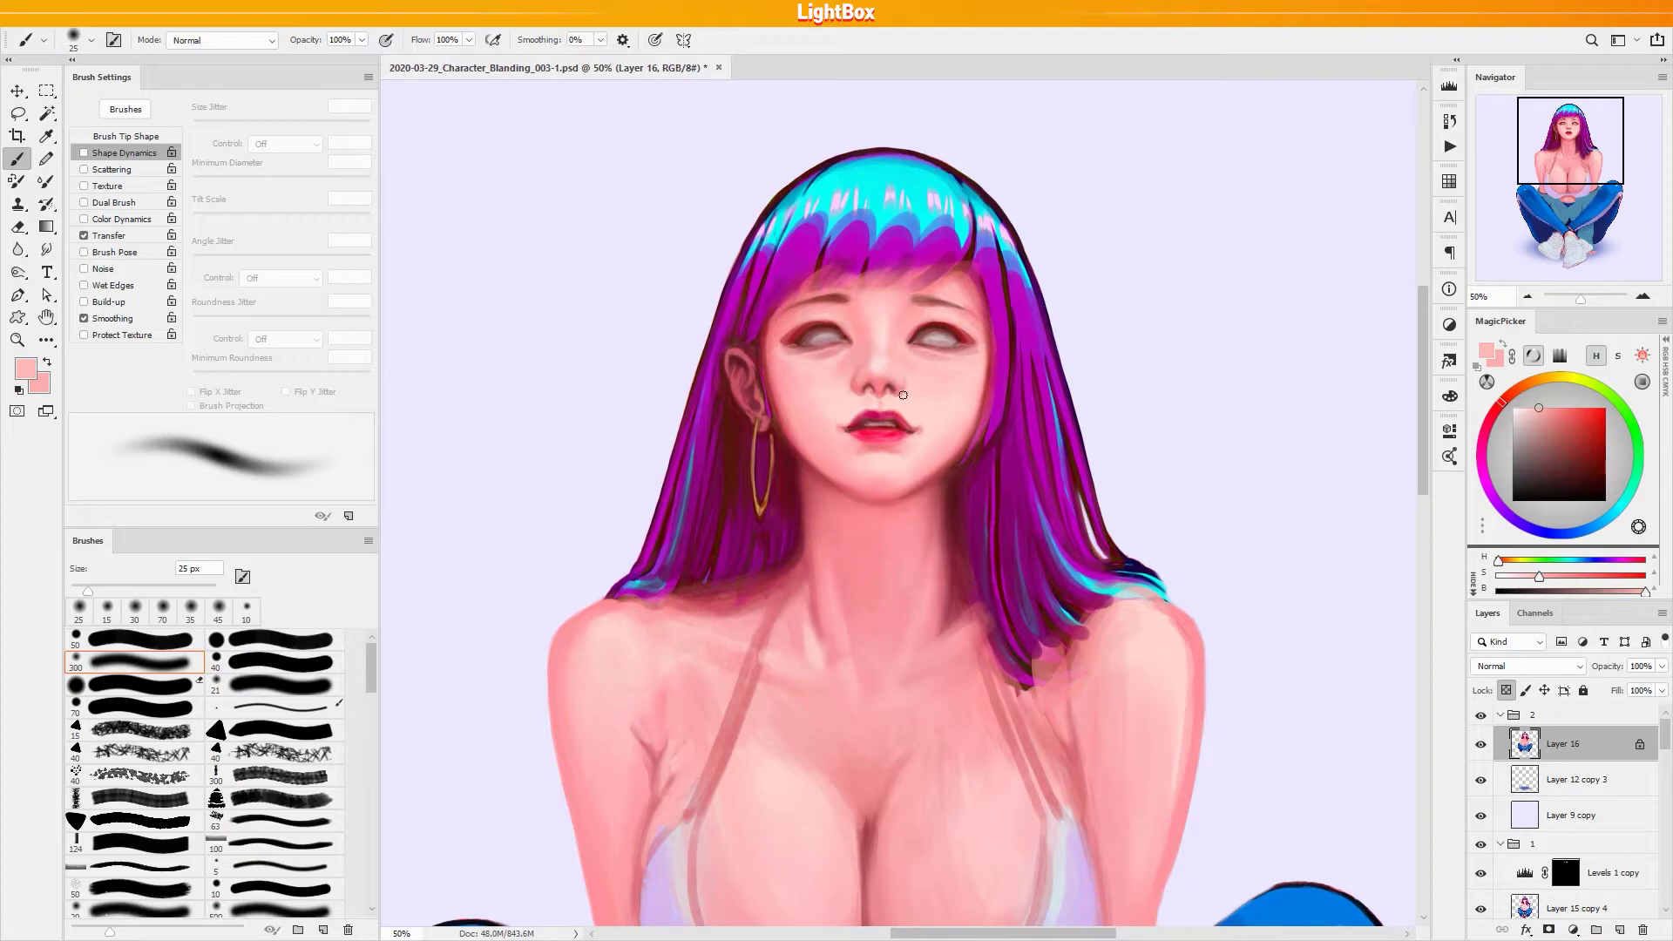
{"action": "left_click", "coordinate": [879, 361], "text": "alt"}
{"action": "left_click", "coordinate": [876, 362], "text": "alt"}
{"action": "left_click", "coordinate": [879, 384], "text": "alt"}
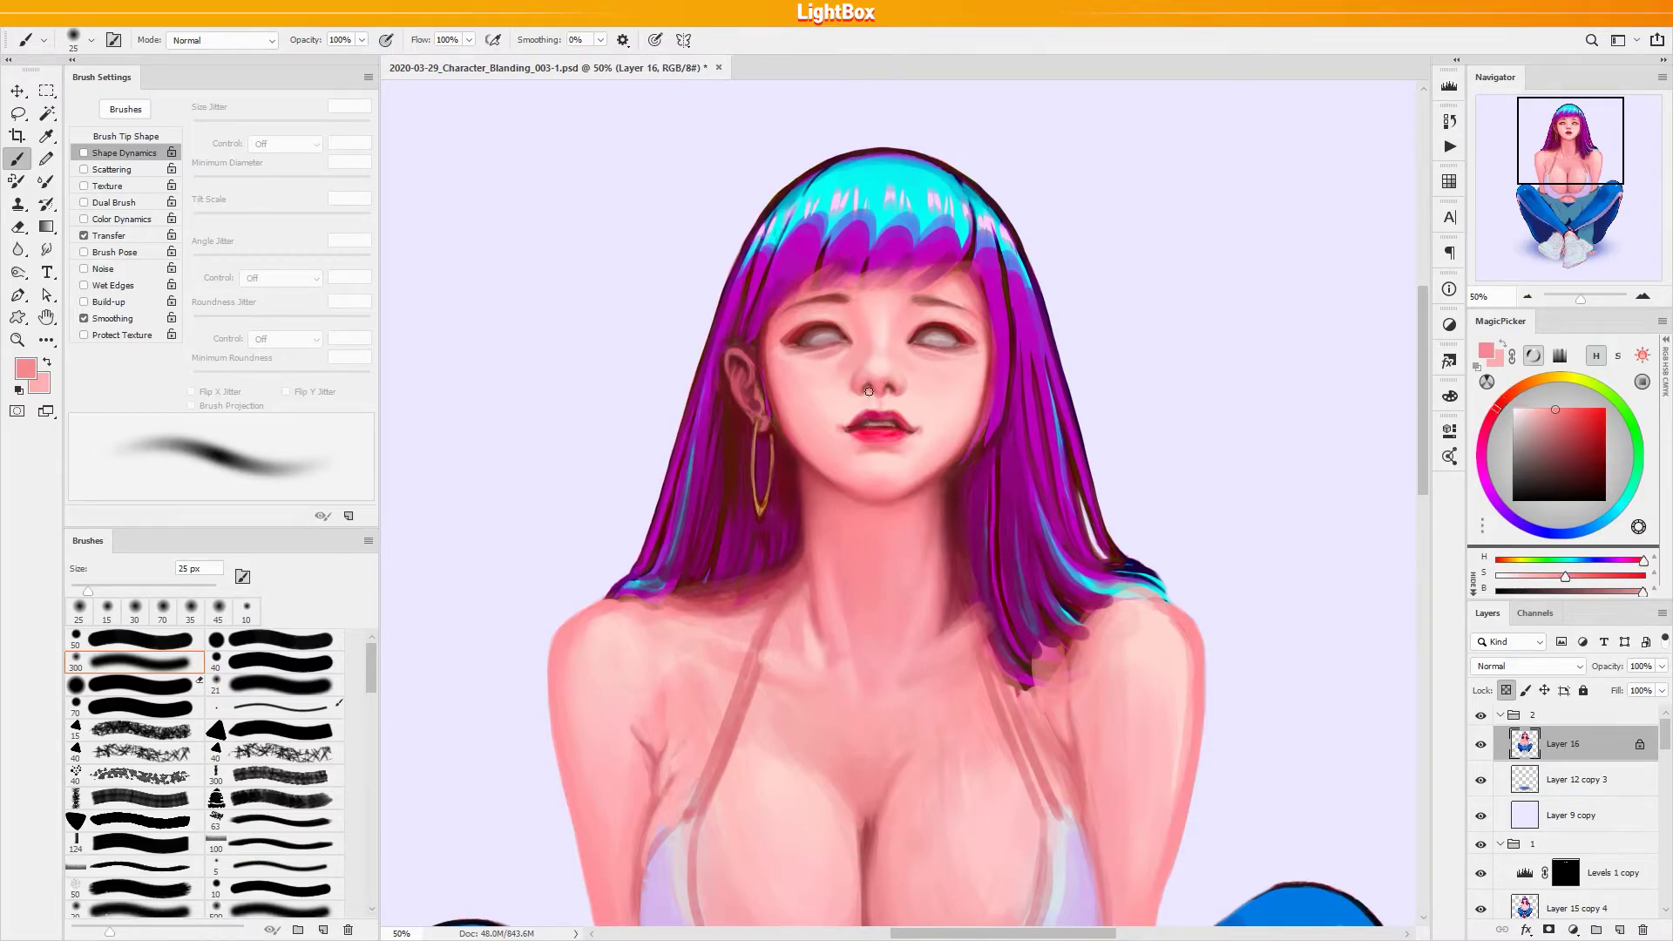
Shade the nostril wing and nose side nearest the earring with sampled darker pinks, using 20, 10 and 15 px soft brushes
{"action": "left_click", "coordinate": [852, 384], "text": "alt"}
{"action": "key", "text": "["}
{"action": "key", "text": "["}
{"action": "key", "text": "["}
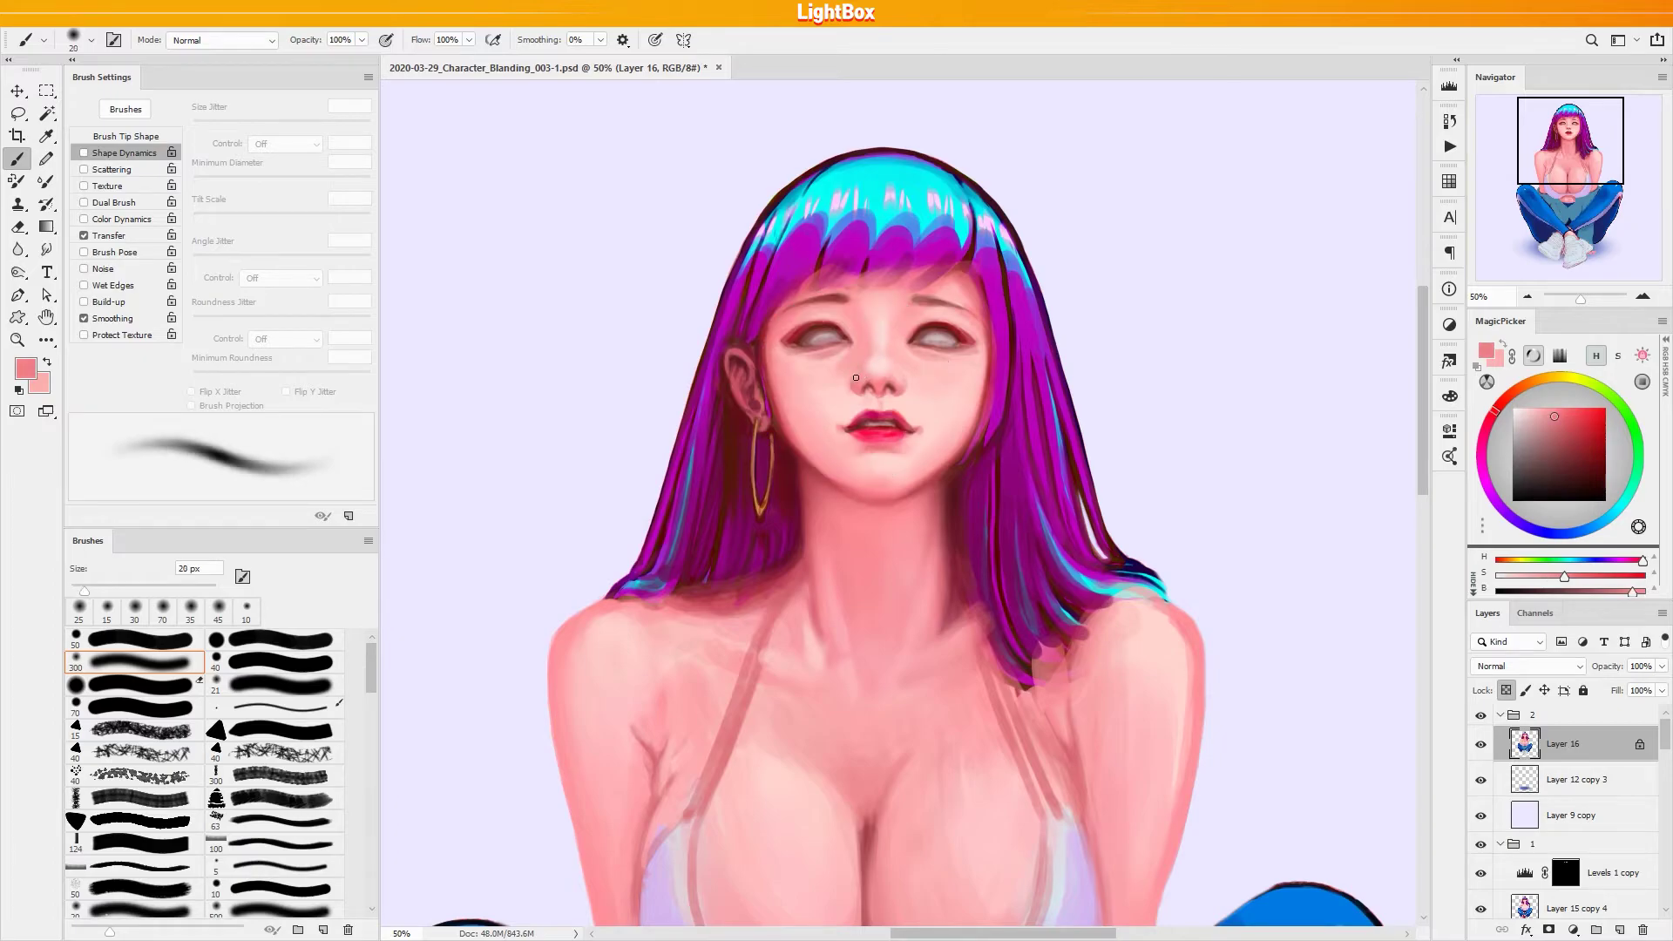
{"action": "left_click", "coordinate": [855, 386], "text": "alt"}
{"action": "left_click", "coordinate": [865, 383], "text": "alt"}
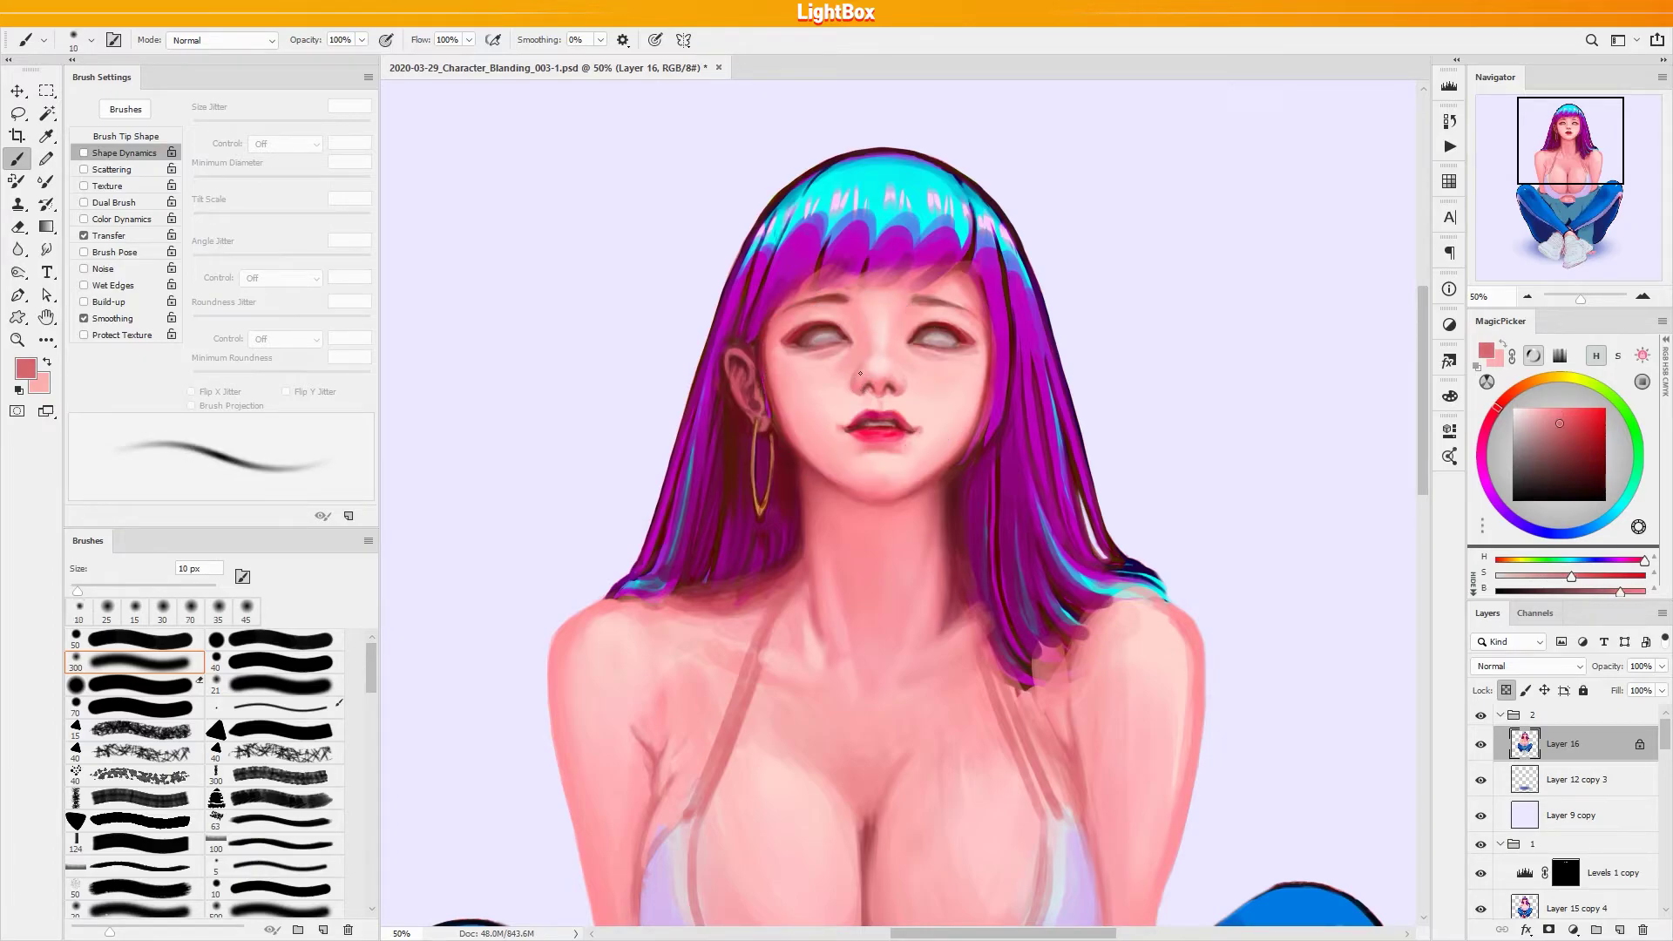
{"action": "key", "text": "bracketright"}
{"action": "left_click", "coordinate": [859, 370], "text": "alt"}
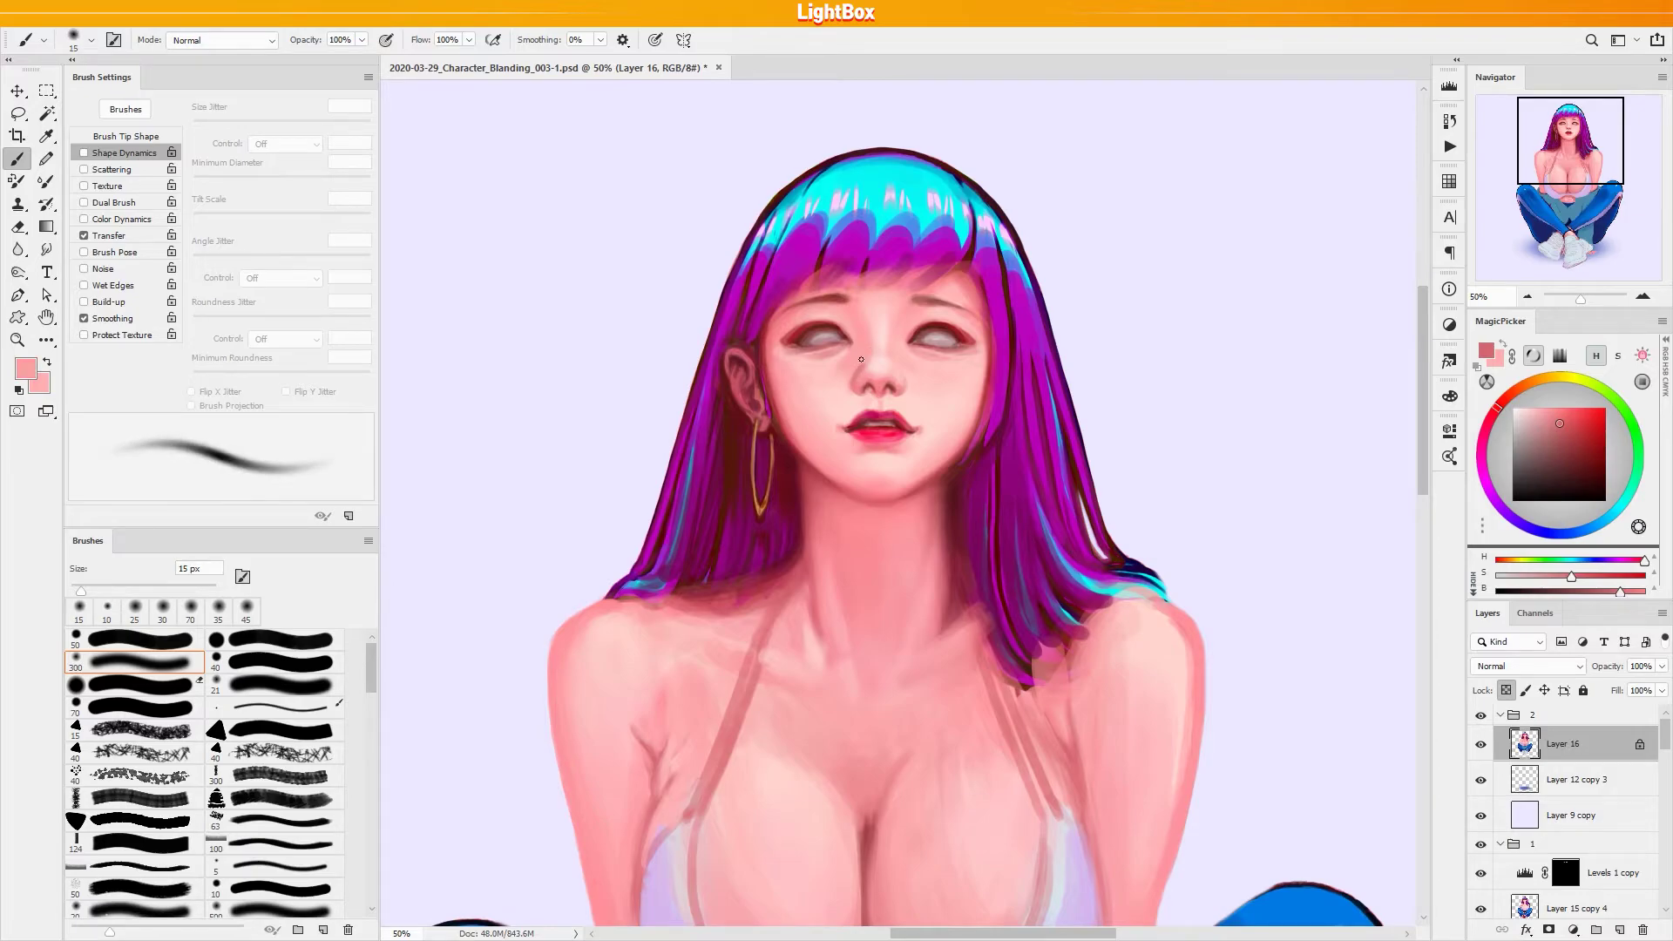
{"action": "left_click", "coordinate": [865, 372], "text": "alt"}
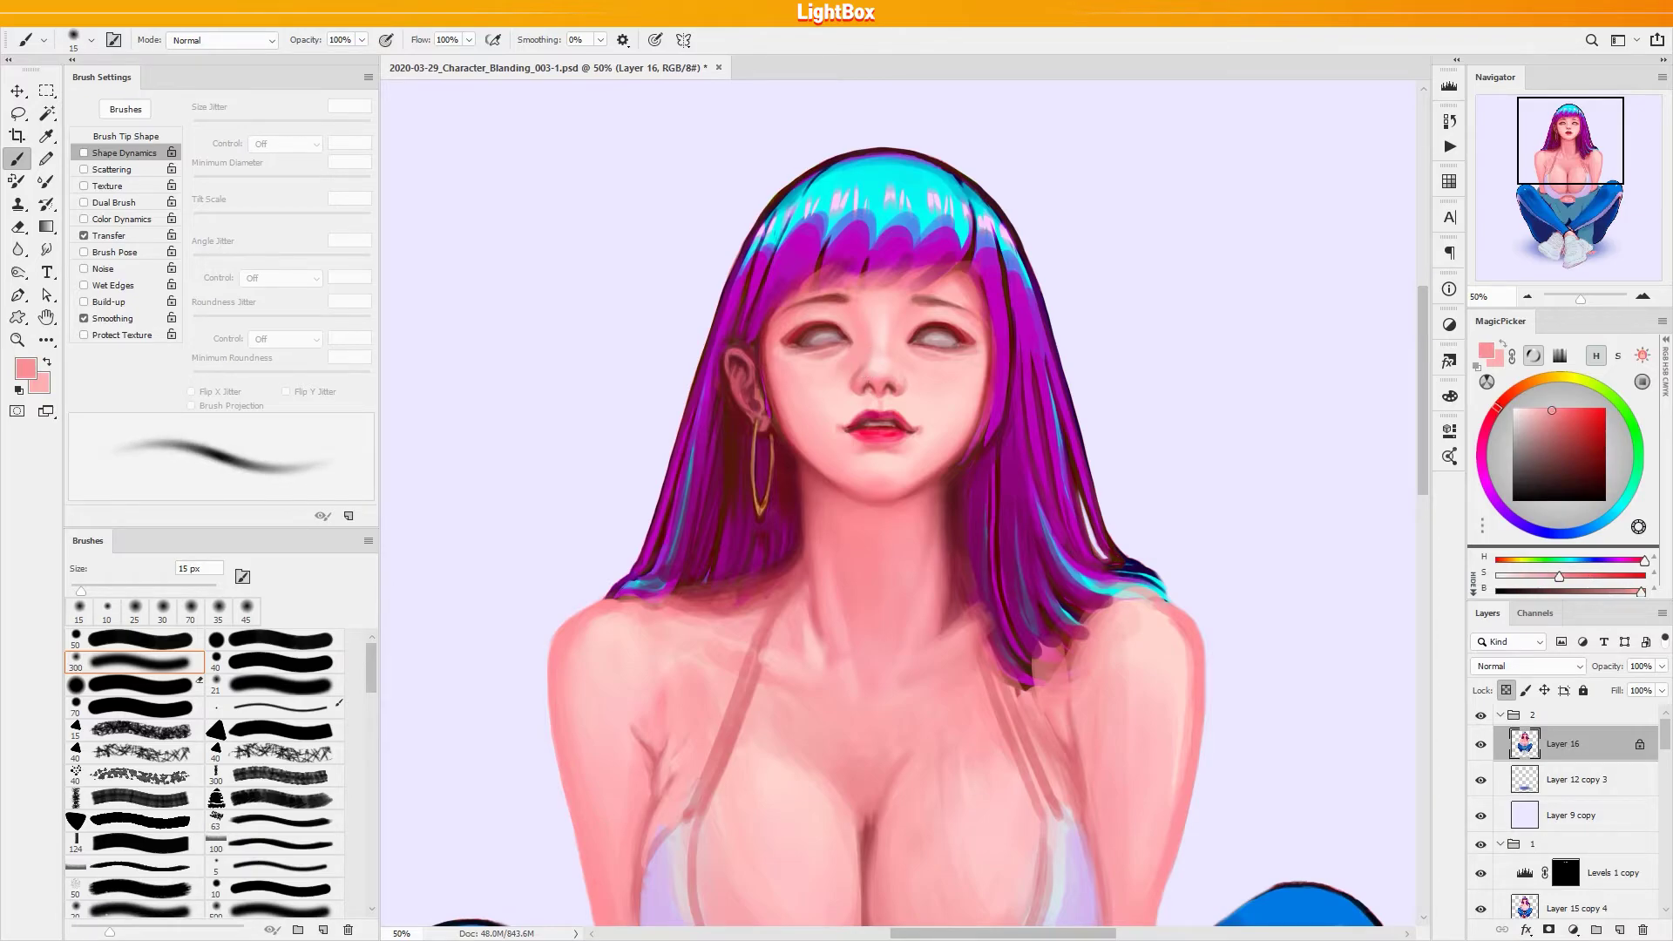
Smooth the nose and the cheek beside the earring-side nostril with sampled light pinks, using a 25 px soft brush
{"action": "left_click", "coordinate": [871, 372], "text": "alt"}
{"action": "key", "text": "bracketright"}
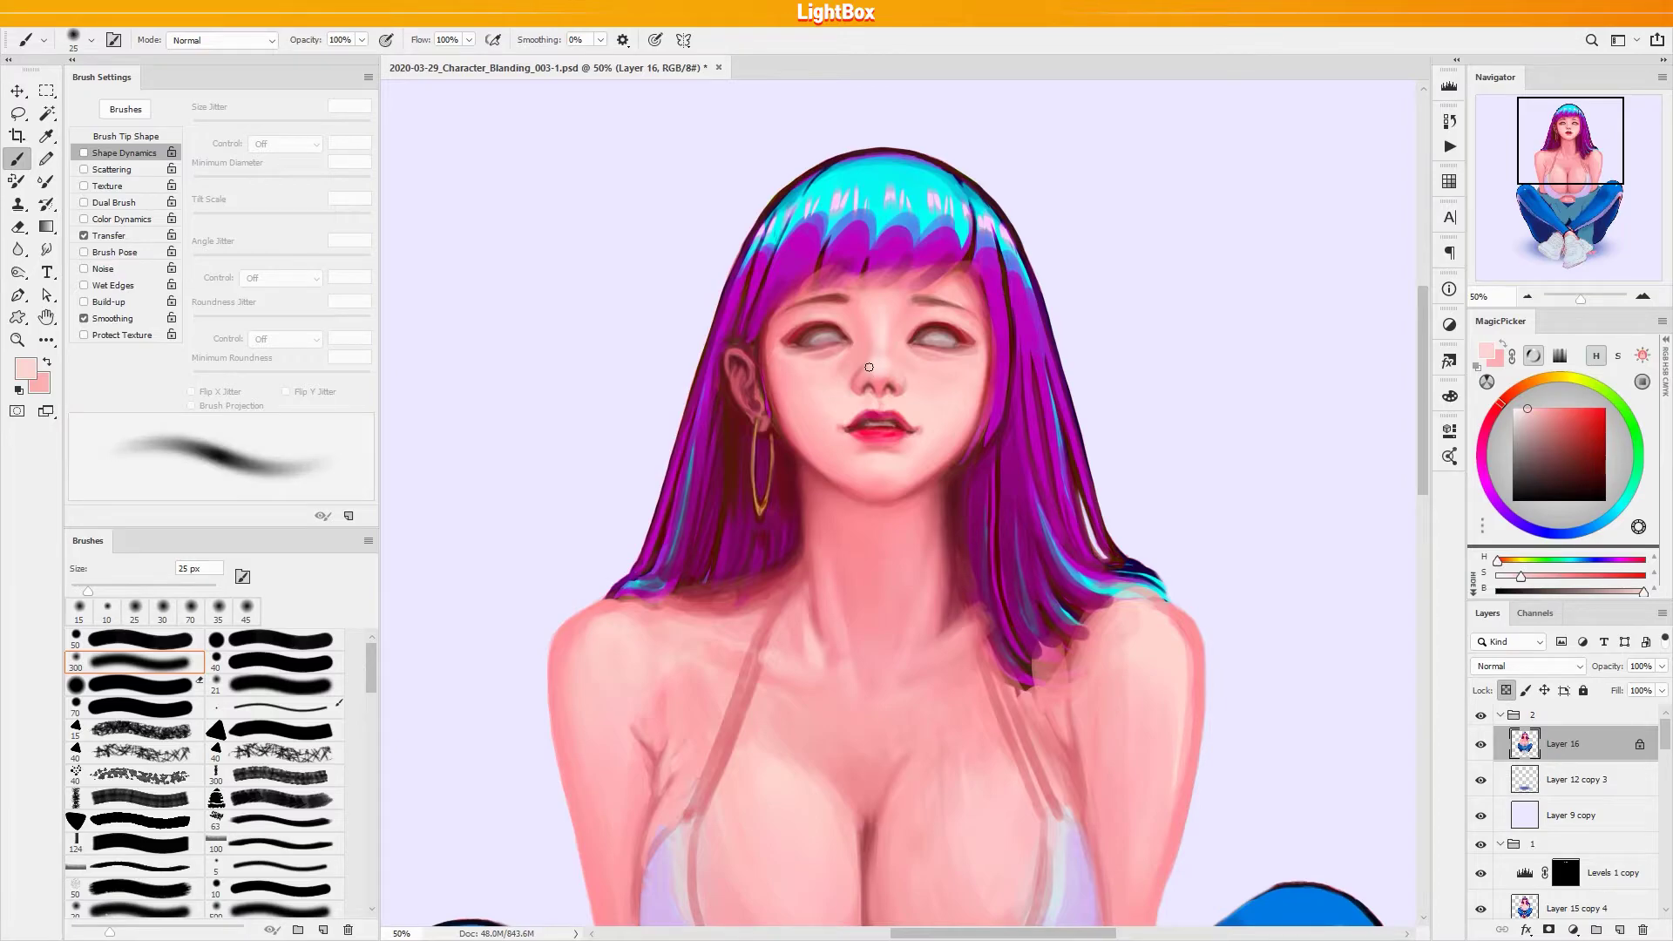
{"action": "left_click", "coordinate": [864, 383], "text": "alt"}
{"action": "left_click", "coordinate": [861, 393], "text": "alt"}
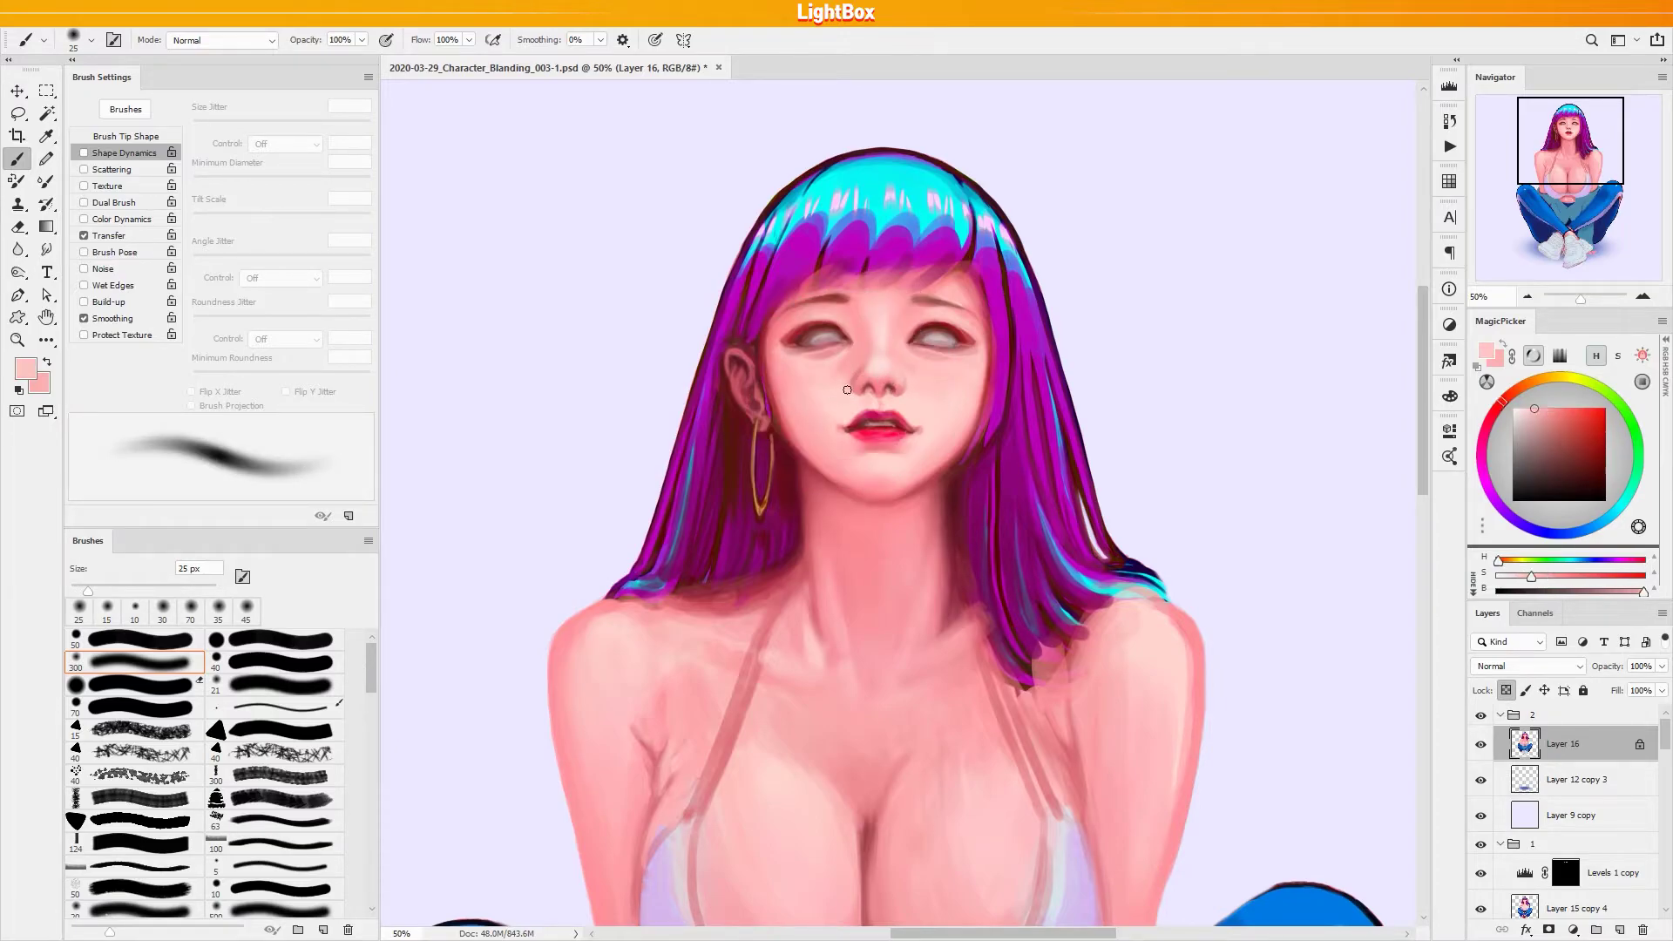
Refine the nostril contours and adjoining nose edges with sampled pinks, using a 9 px soft brush
{"action": "key", "text": "bracketleft"}
{"action": "key", "text": "bracketleft"}
{"action": "key", "text": "bracketleft"}
{"action": "key", "text": "bracketleft"}
{"action": "left_click", "coordinate": [848, 394], "text": "alt"}
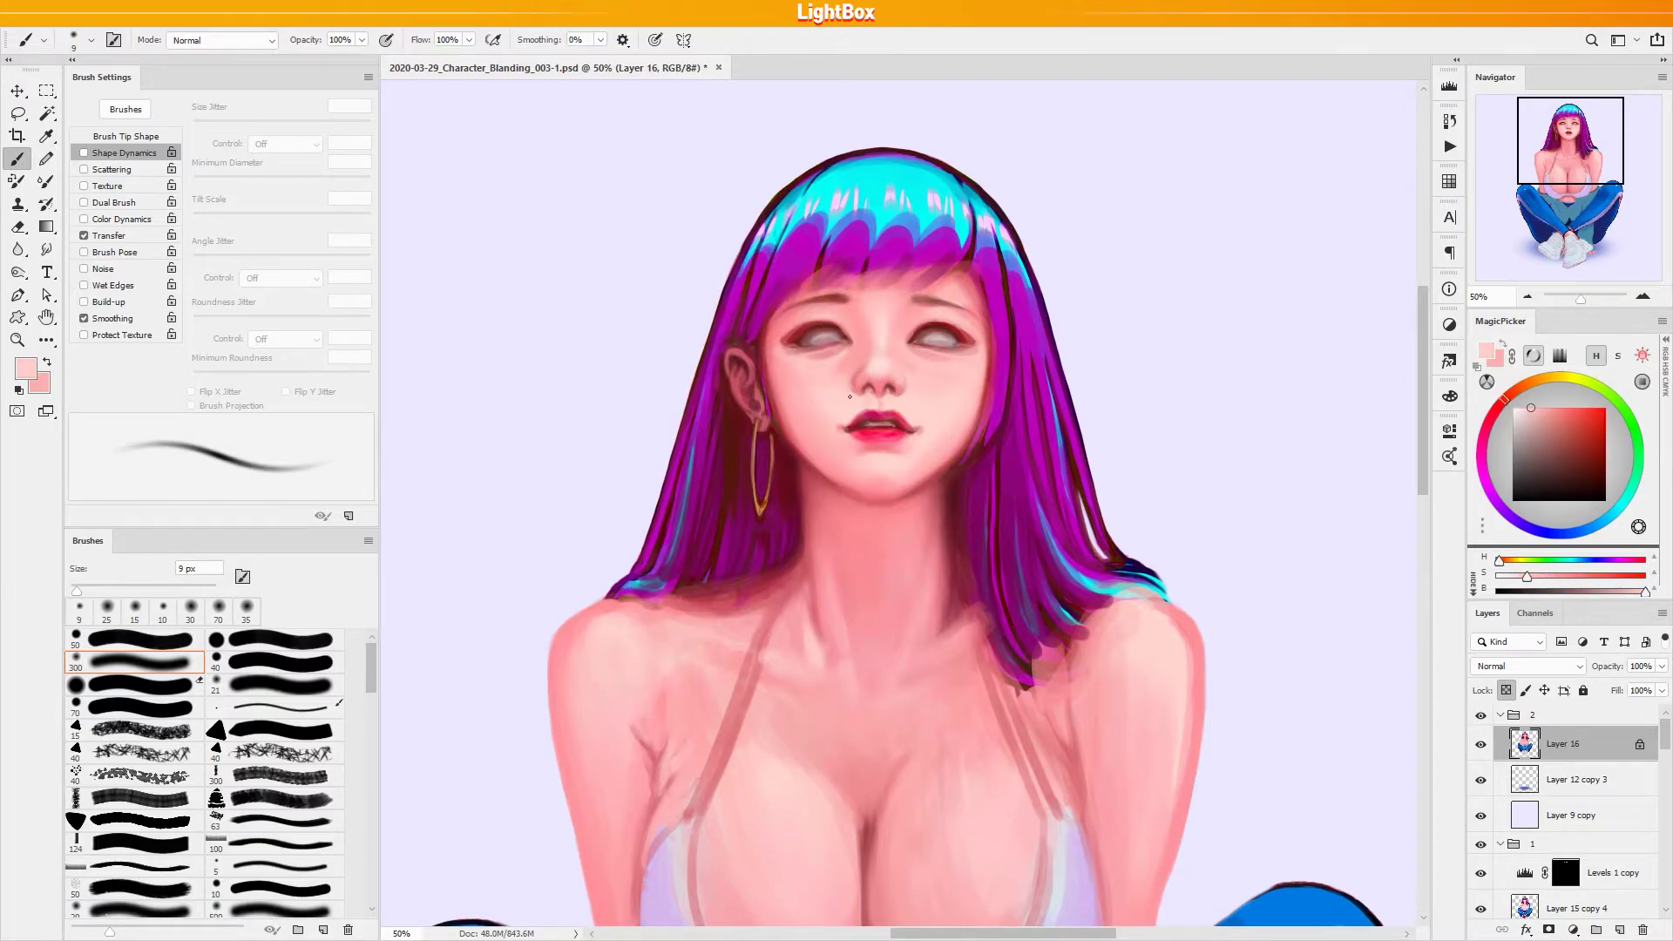
{"action": "left_click", "coordinate": [861, 362], "text": "alt"}
{"action": "left_click", "coordinate": [903, 371], "text": "alt"}
{"action": "left_click", "coordinate": [858, 388], "text": "alt"}
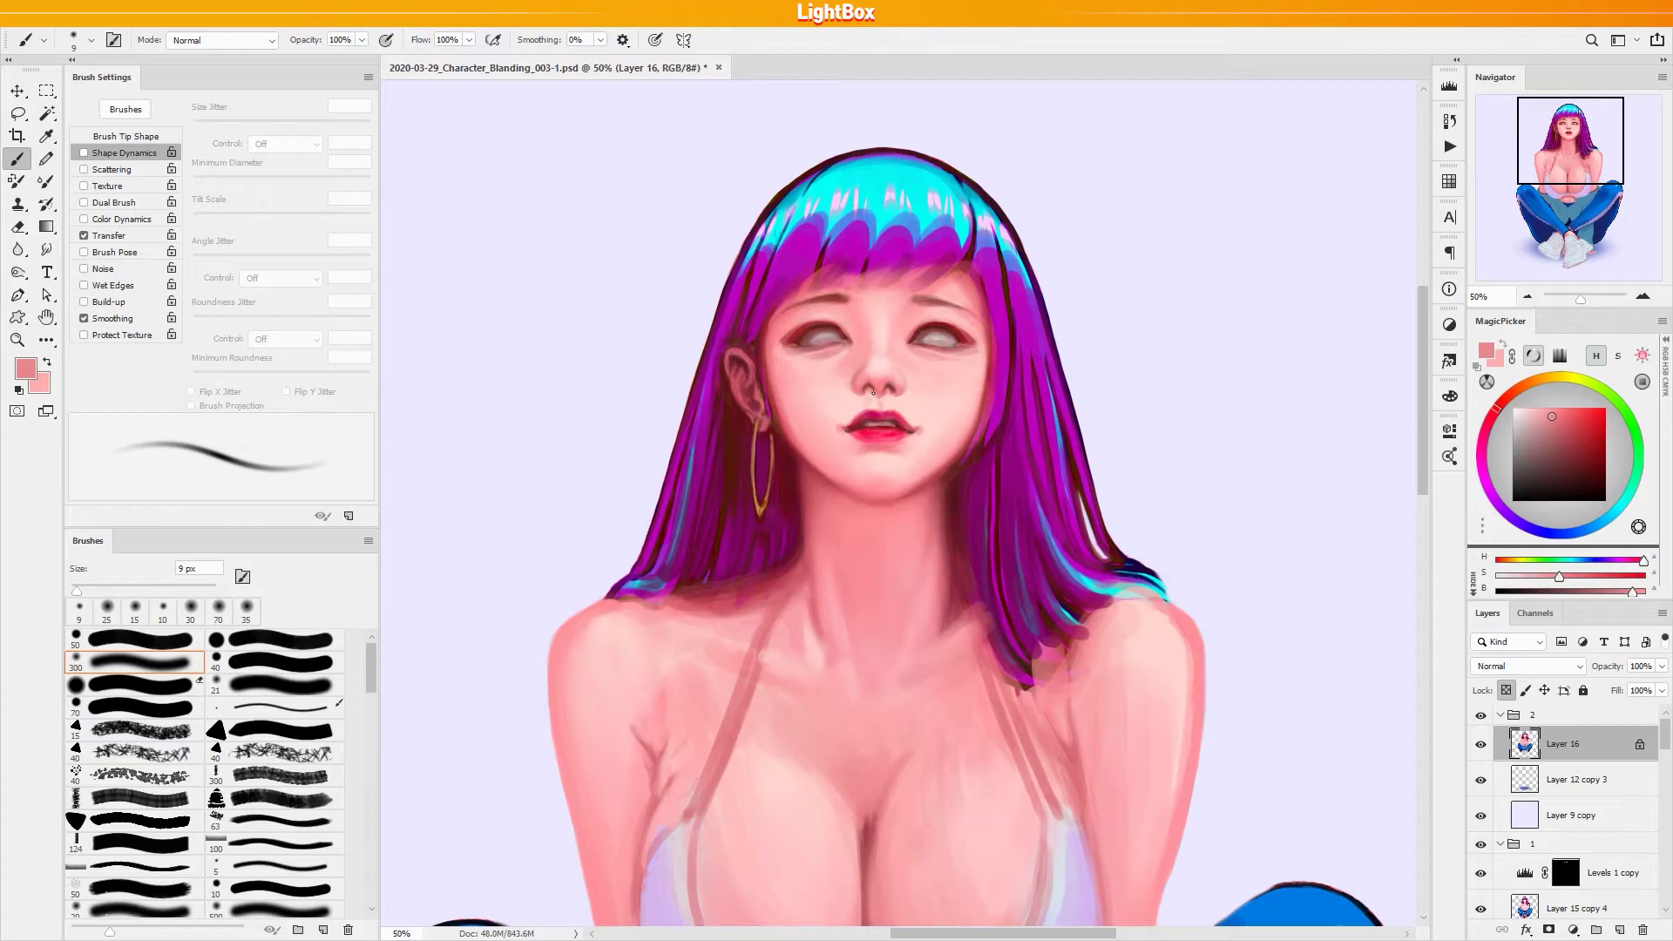
Refine the shading of the nostrils and the underside of the nose with sampled skin tones and a 9 px soft brush
{"action": "left_click", "coordinate": [857, 383], "text": "alt"}
{"action": "left_click", "coordinate": [879, 395], "text": "alt"}
{"action": "left_click", "coordinate": [870, 389], "text": "alt"}
{"action": "left_click", "coordinate": [864, 400], "text": "alt"}
{"action": "left_click", "coordinate": [855, 394], "text": "alt"}
{"action": "left_click", "coordinate": [900, 394], "text": "alt"}
{"action": "left_click", "coordinate": [894, 388], "text": "alt"}
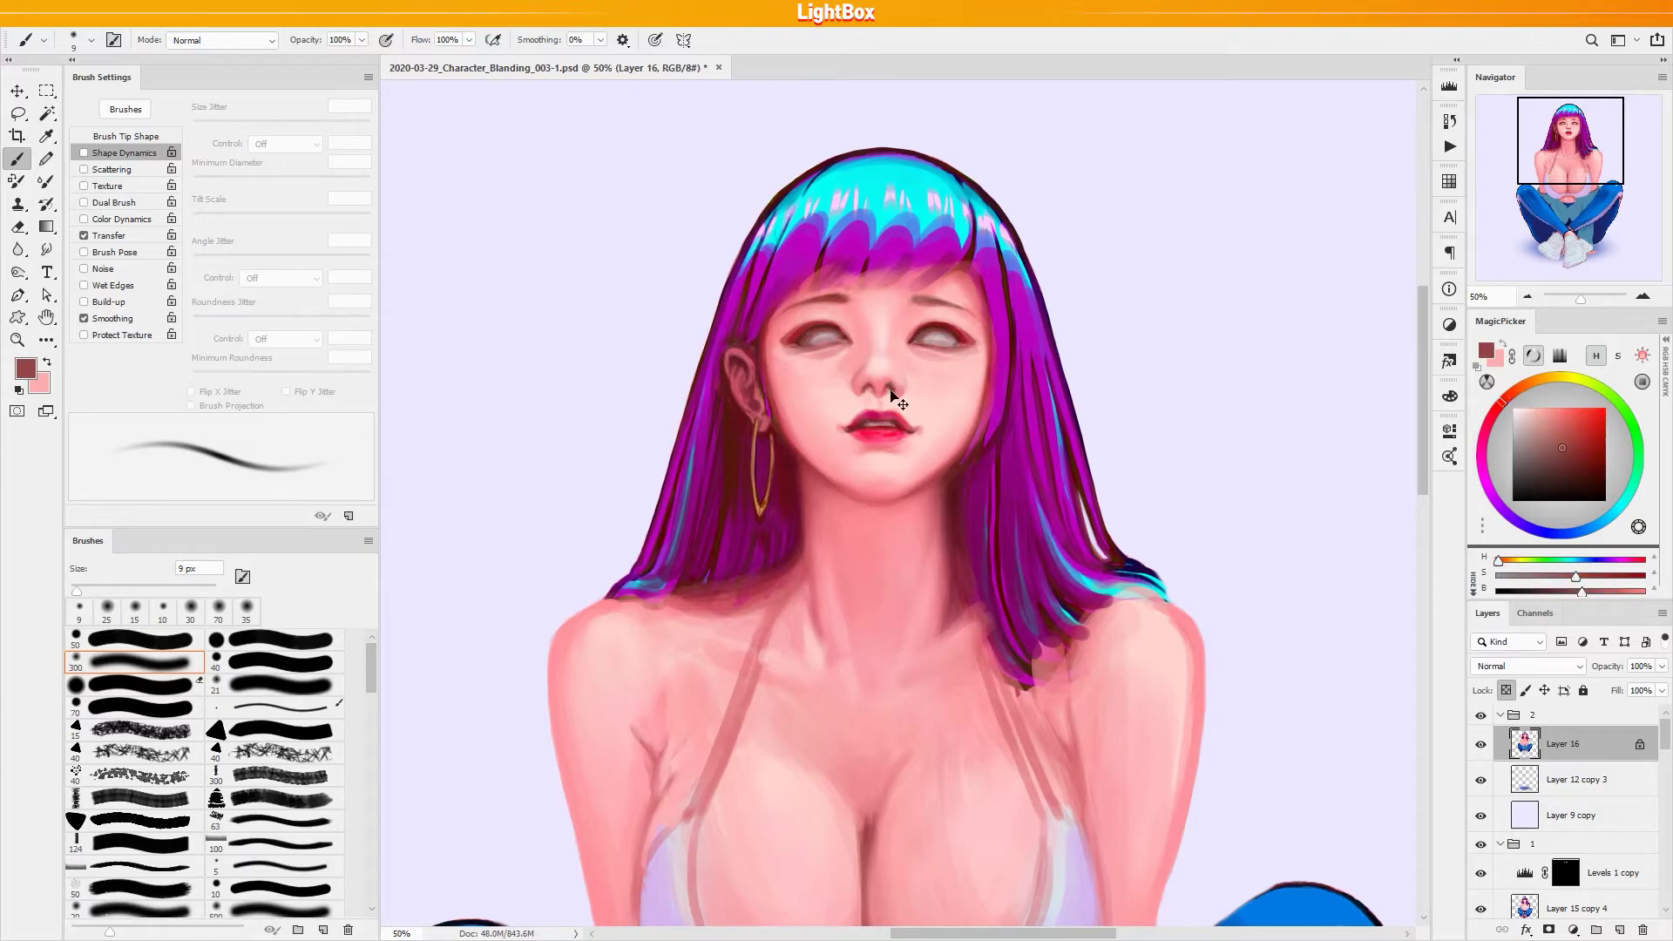
{"action": "left_click", "coordinate": [893, 392], "text": "alt"}
{"action": "left_click", "coordinate": [885, 380], "text": "alt"}
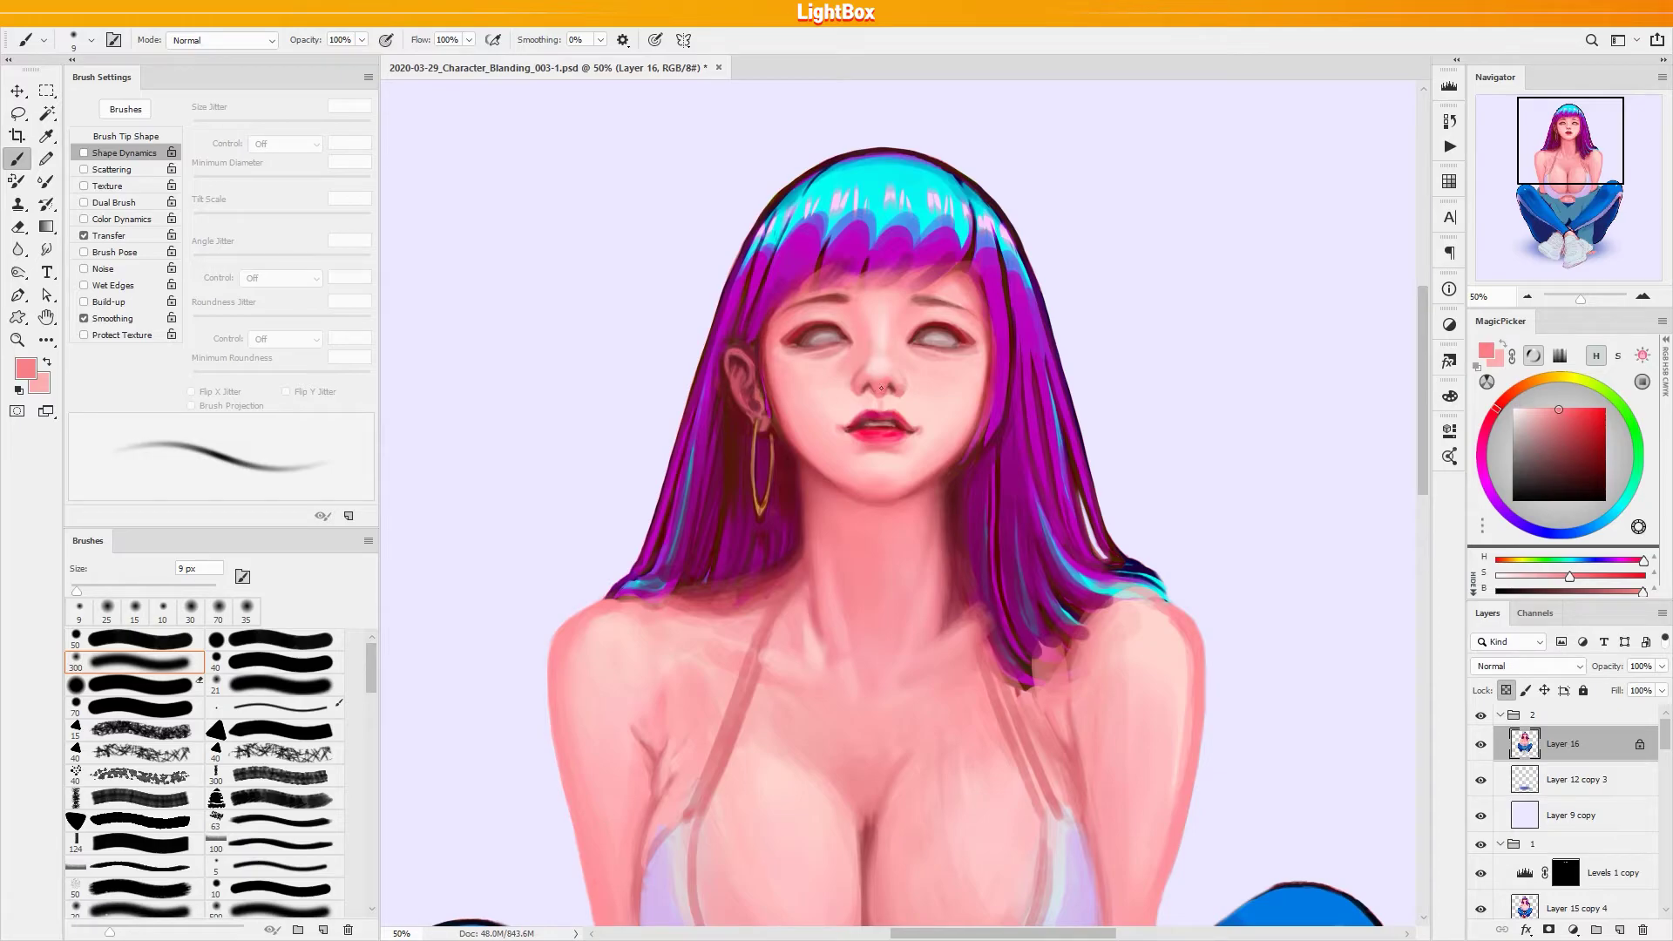
{"action": "left_click", "coordinate": [888, 392], "text": "alt"}
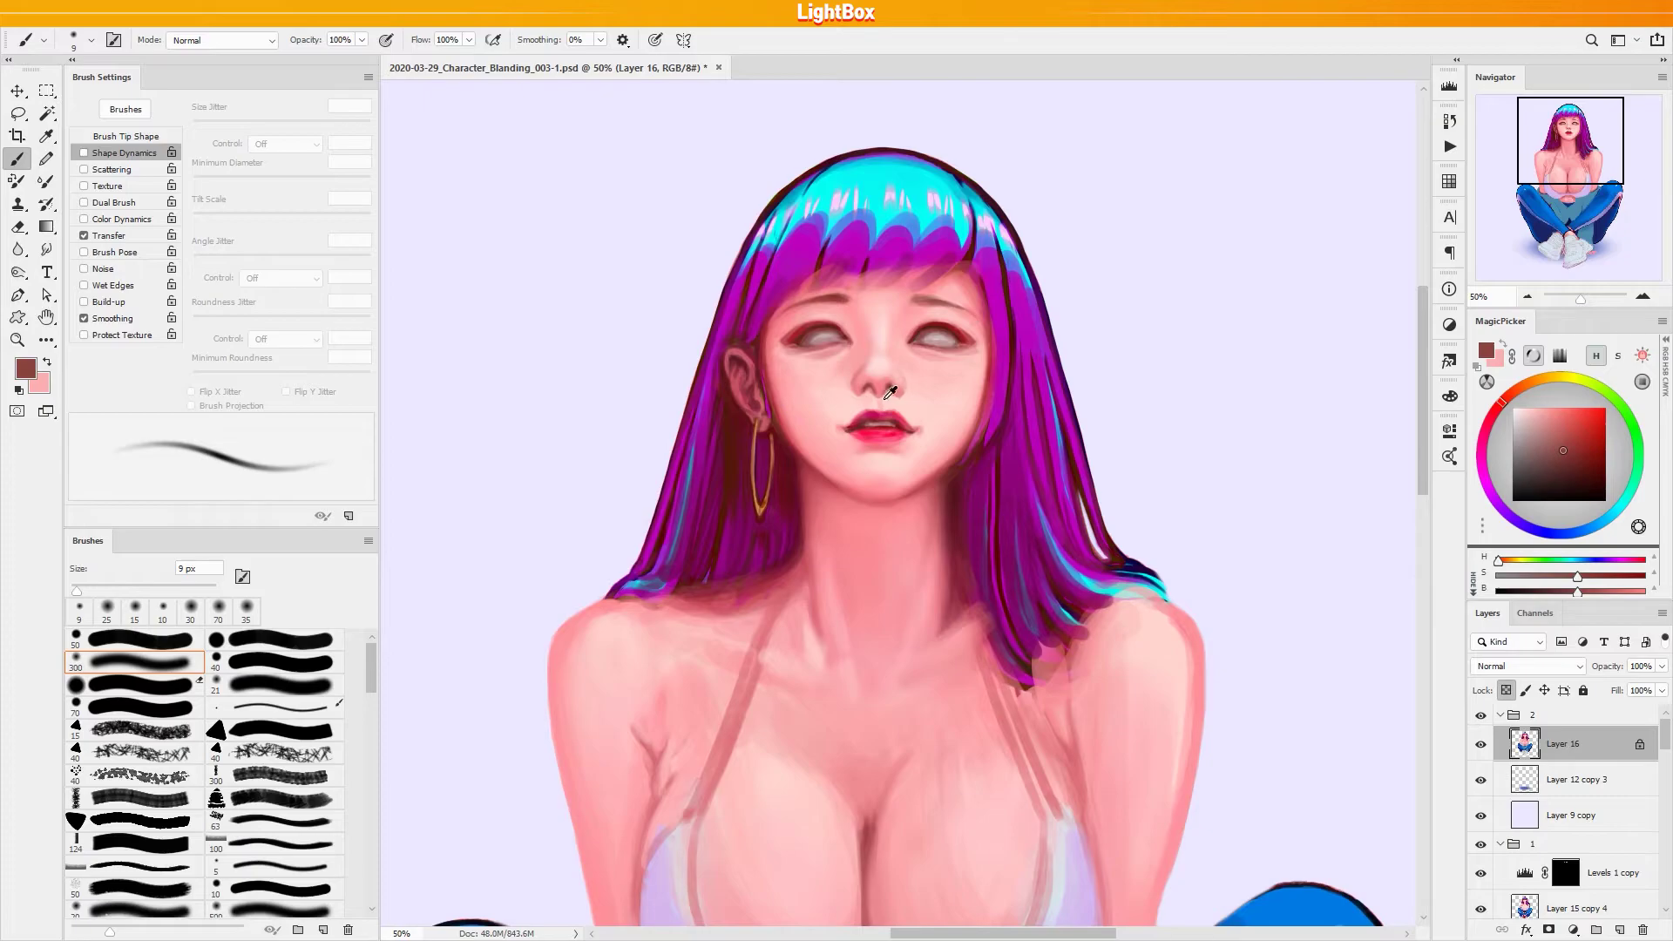
Blend the skin on both sides of the nose with sampled light pinks and a 20 px soft brush
{"action": "left_click", "coordinate": [857, 388], "text": "alt"}
{"action": "left_click", "coordinate": [846, 387], "text": "alt"}
{"action": "left_click", "coordinate": [918, 373], "text": "alt"}
{"action": "left_click", "coordinate": [907, 390], "text": "alt"}
{"action": "left_click", "coordinate": [905, 373], "text": "alt"}
{"action": "key", "text": "bracketright"}
{"action": "key", "text": "bracketright"}
{"action": "left_click", "coordinate": [844, 377], "text": "alt"}
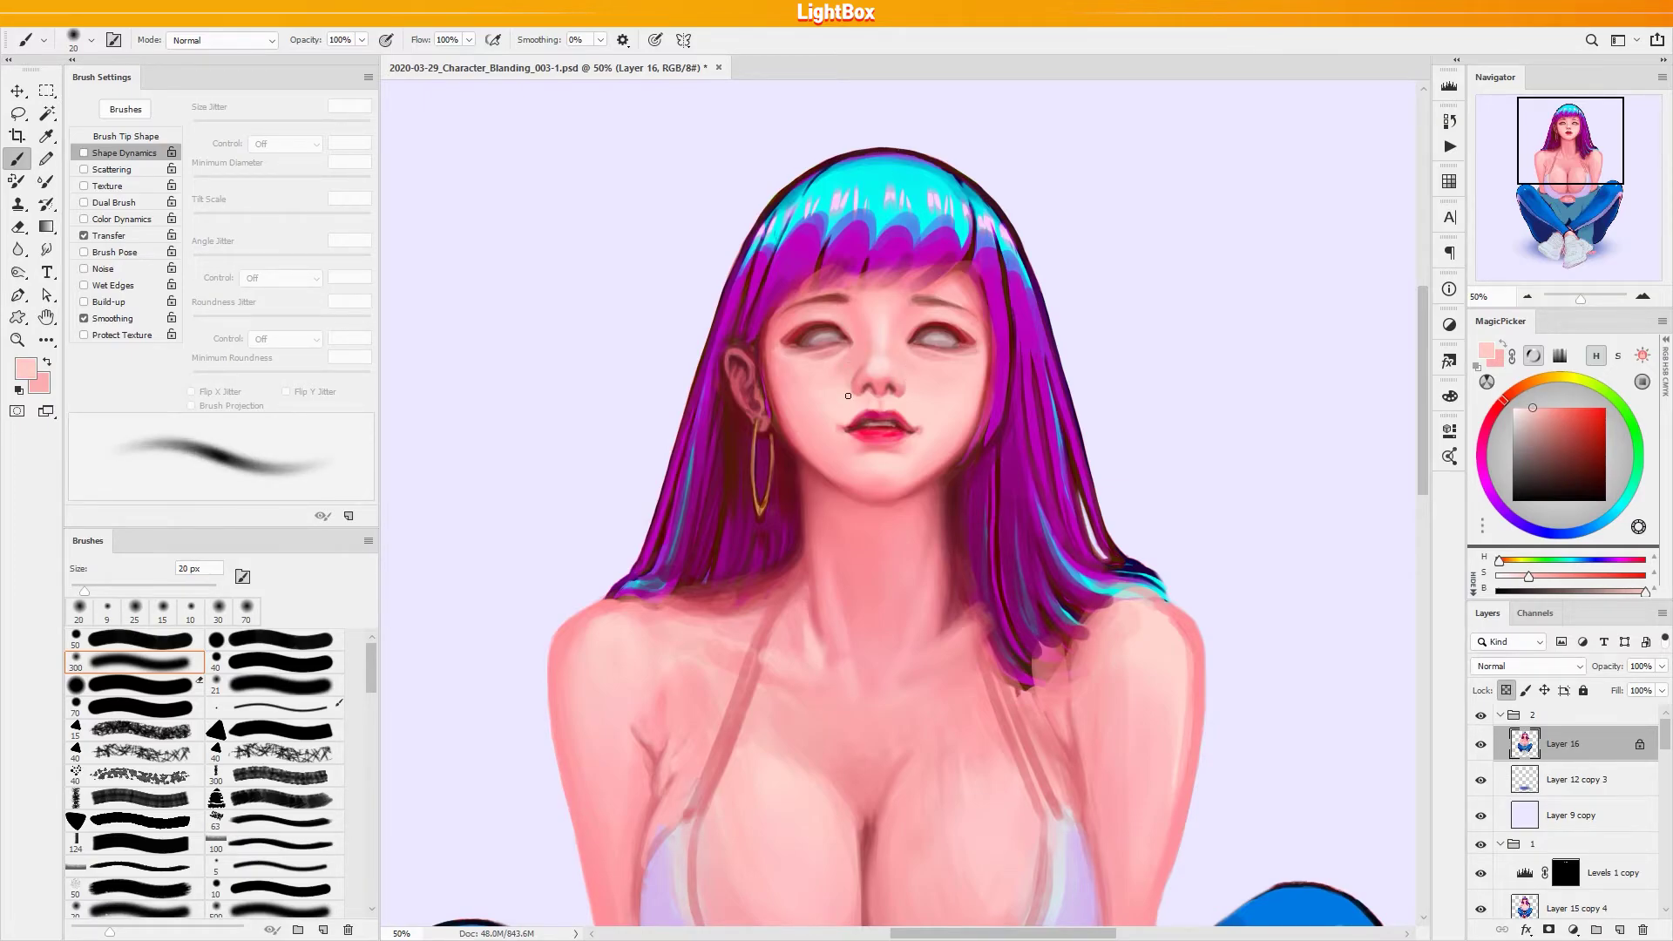
Smooth the skin between the nose and the image-left cheek with sampled pinks and a 45 px soft brush
{"action": "left_click", "coordinate": [845, 383], "text": "alt"}
{"action": "key", "text": "bracketright"}
{"action": "key", "text": "bracketright"}
{"action": "key", "text": "bracketright"}
{"action": "key", "text": "bracketright"}
{"action": "key", "text": "bracketright"}
{"action": "left_click", "coordinate": [852, 385], "text": "alt"}
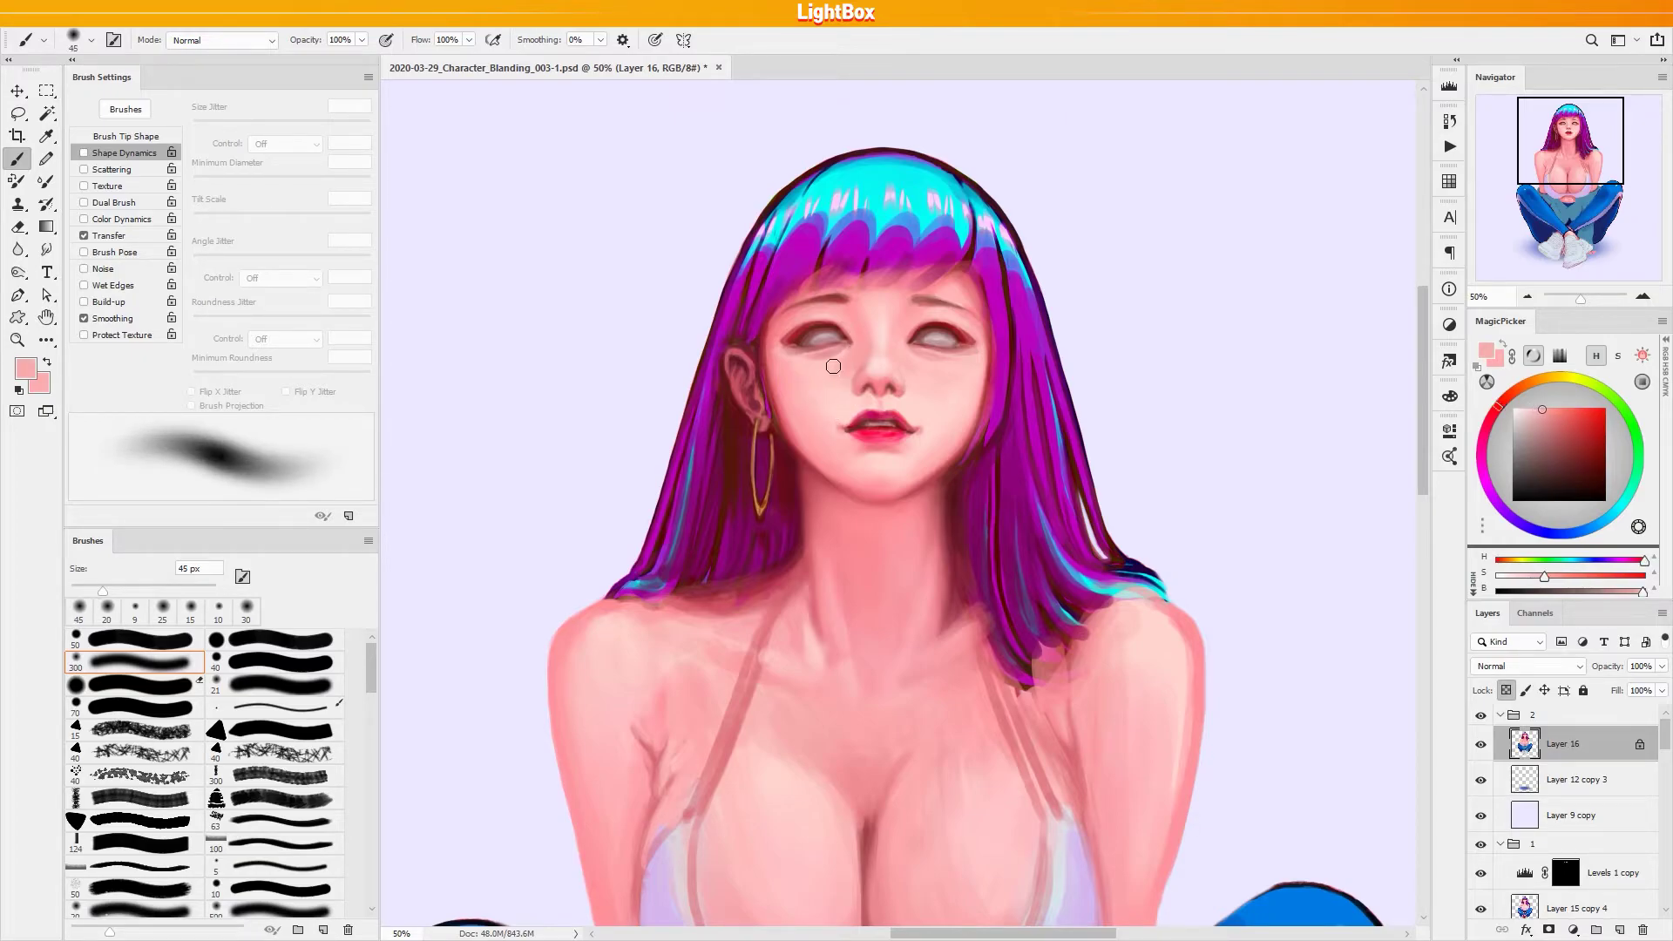
Soften the image-right cheek and the skin beside the mouth with sampled light pinks and a 45 px brush
{"action": "left_click", "coordinate": [939, 411], "text": "alt"}
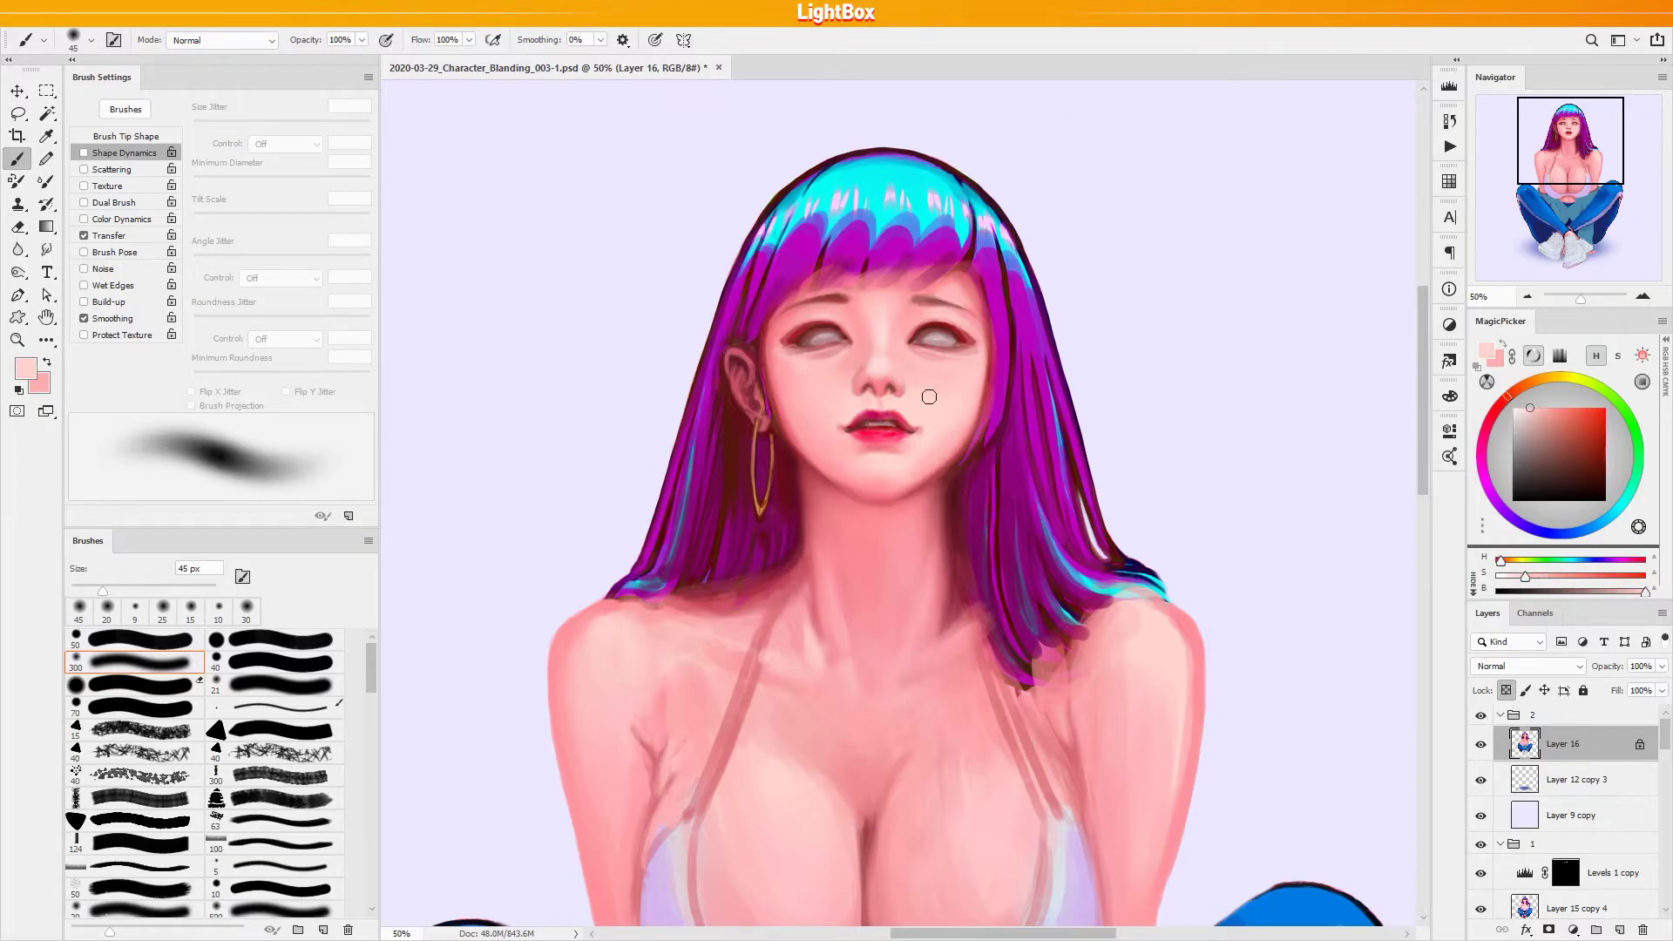
{"action": "key", "text": "bracketright"}
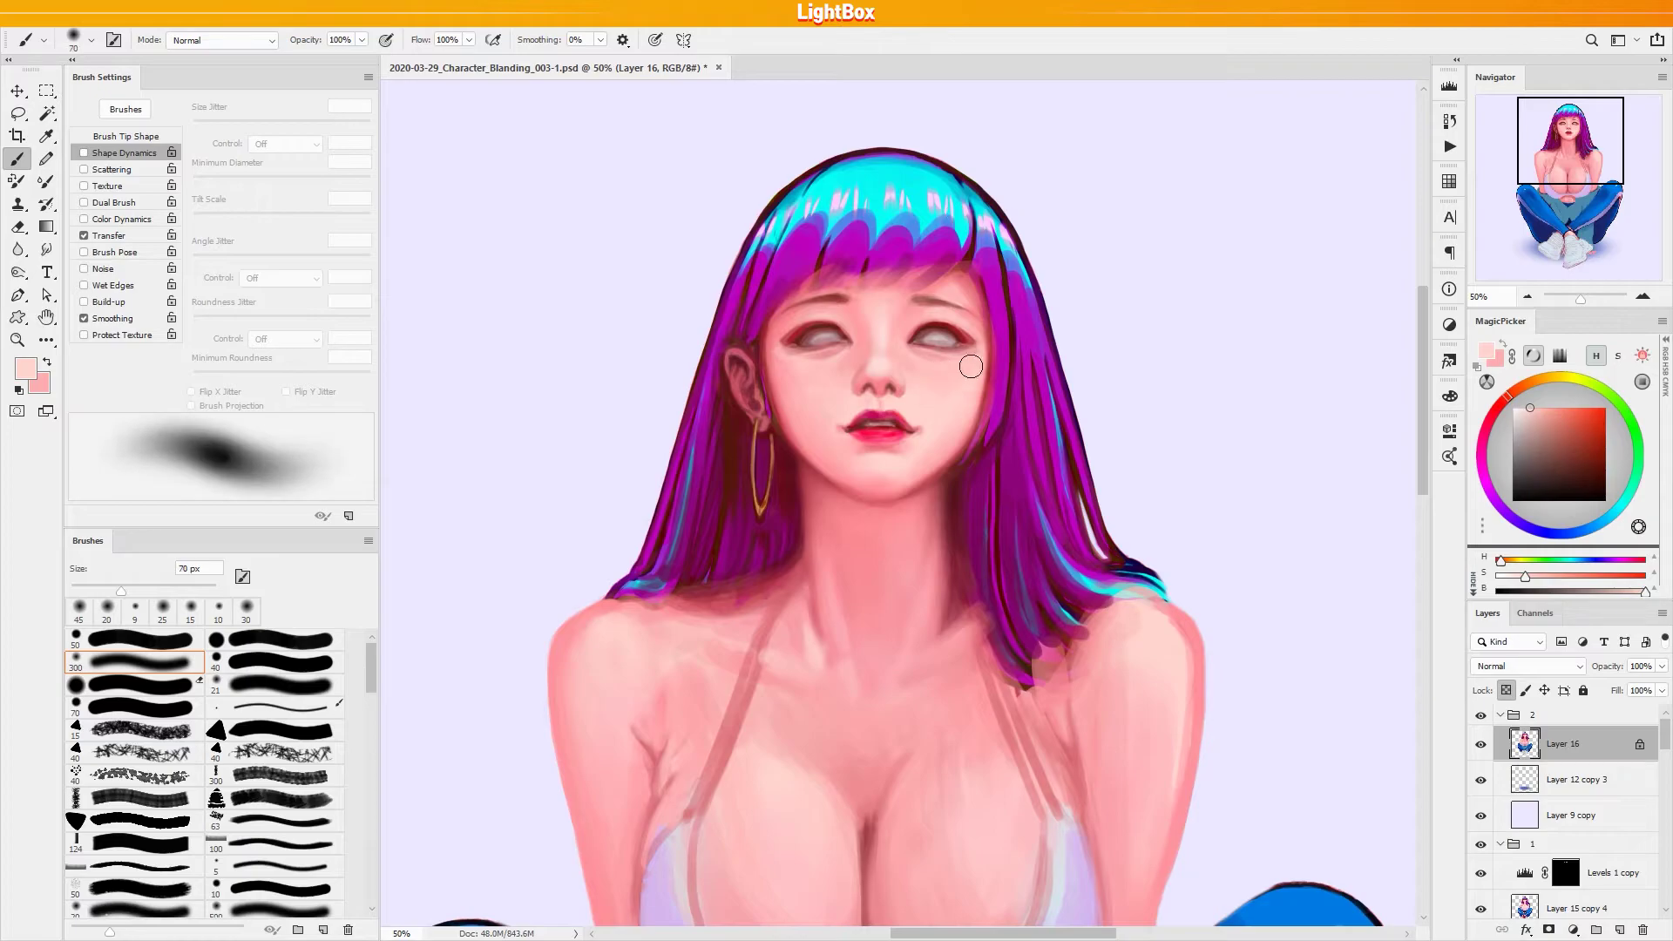
{"action": "key", "text": "bracketleft"}
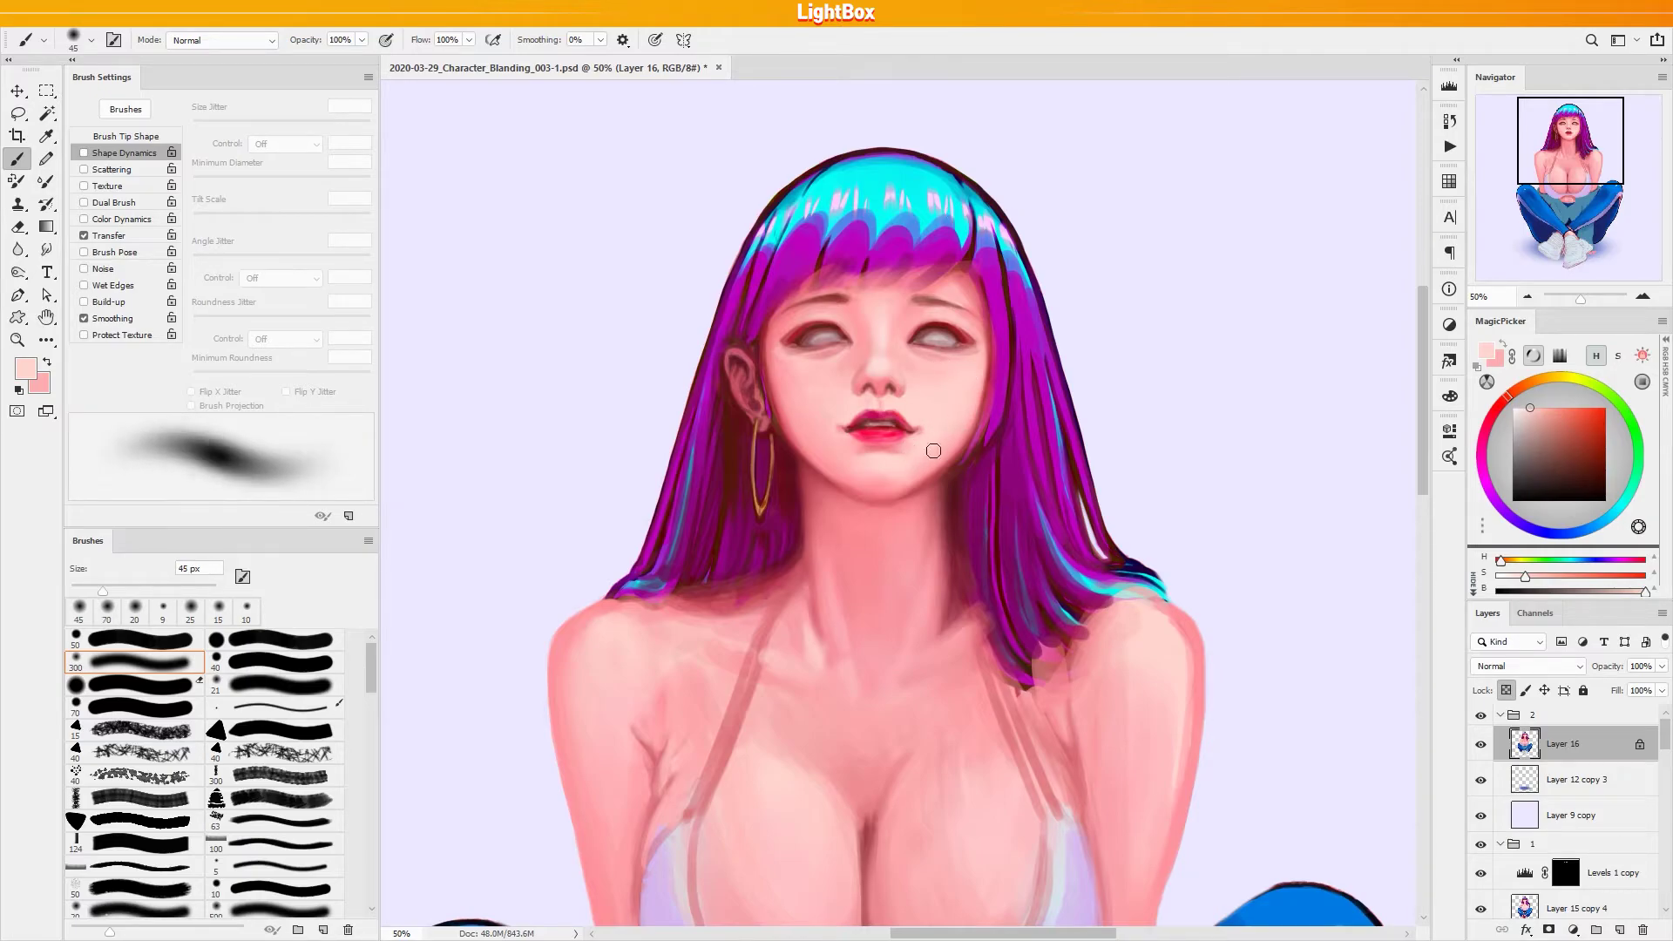
{"action": "left_click", "coordinate": [915, 450], "text": "alt"}
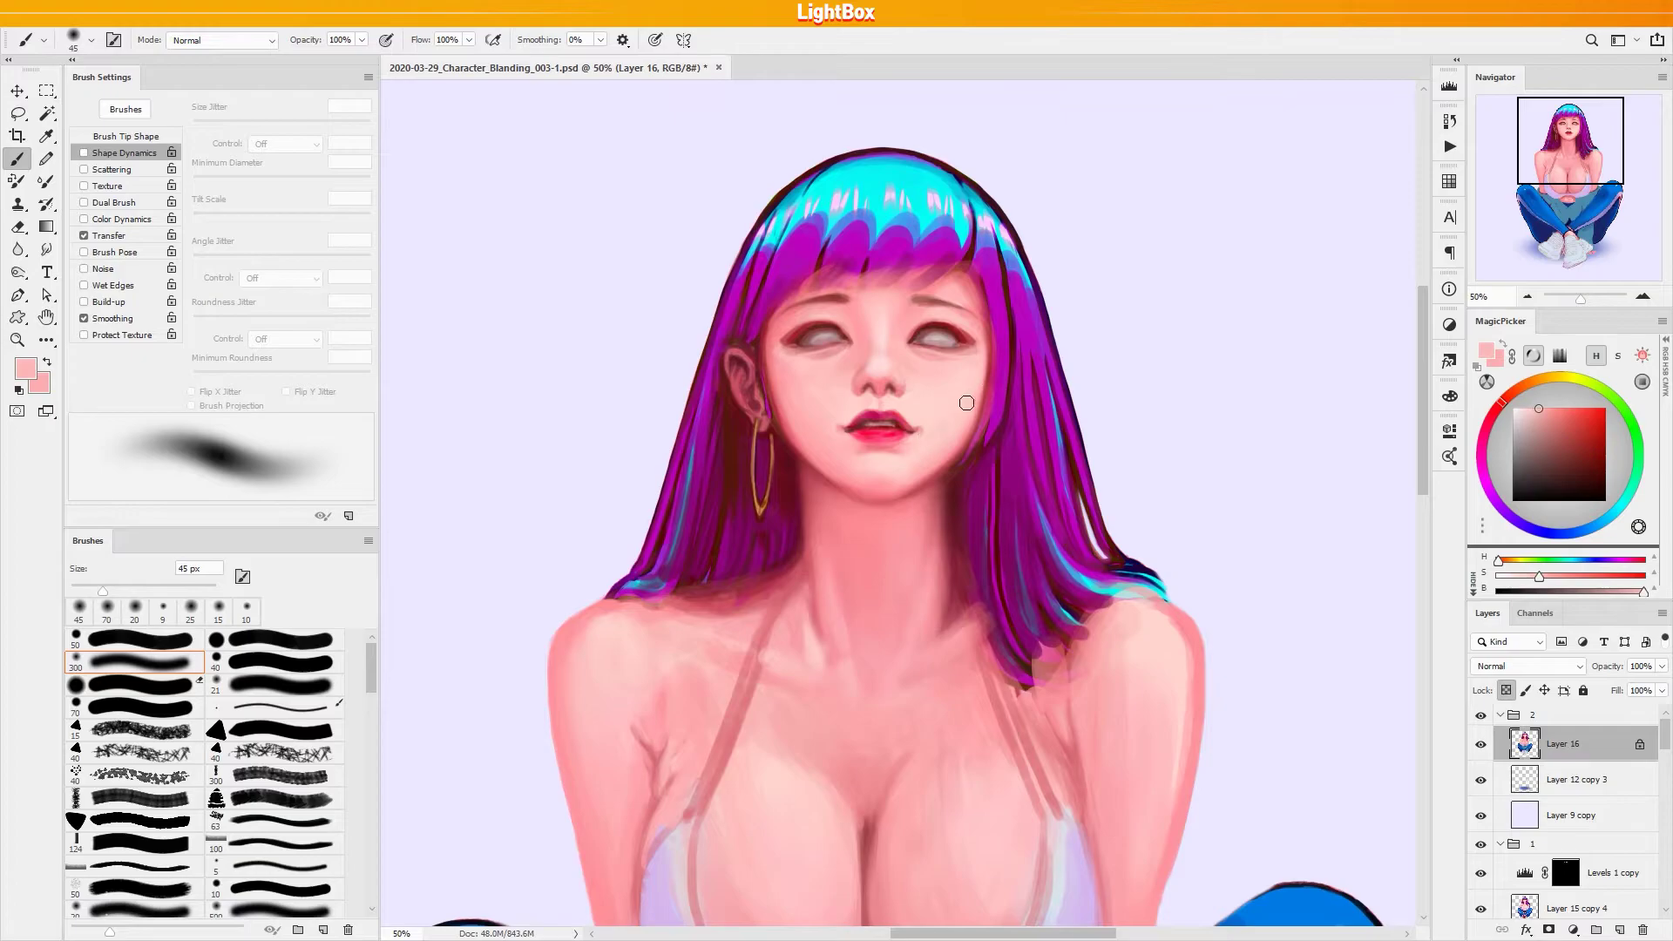
Blend the chin and lower jaw with sampled skin tones, enlarging the soft brush to 60 px
{"action": "left_click", "coordinate": [883, 487], "text": "alt"}
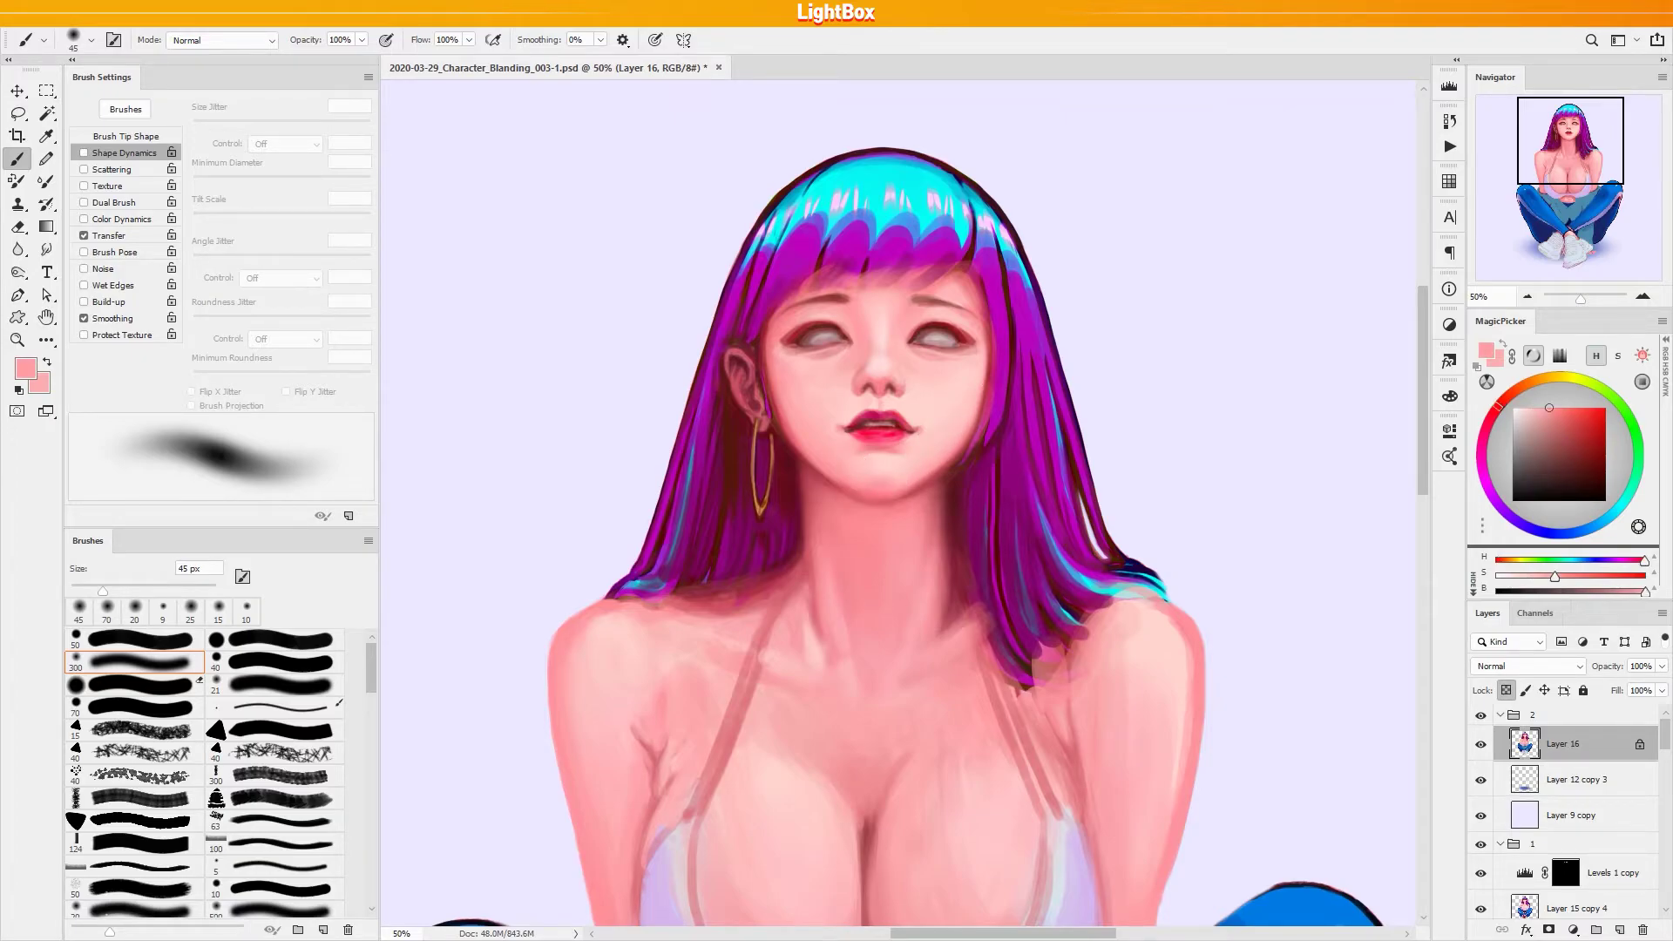
{"action": "left_click", "coordinate": [867, 484], "text": "alt"}
{"action": "left_click", "coordinate": [859, 497], "text": "alt"}
{"action": "key", "text": "bracketright"}
{"action": "key", "text": "bracketright"}
{"action": "left_click", "coordinate": [812, 451]}
Clean up the jaw edge beside the earring with sampled reds, reducing the soft brush to 10 px
{"action": "left_click", "coordinate": [792, 433], "text": "alt"}
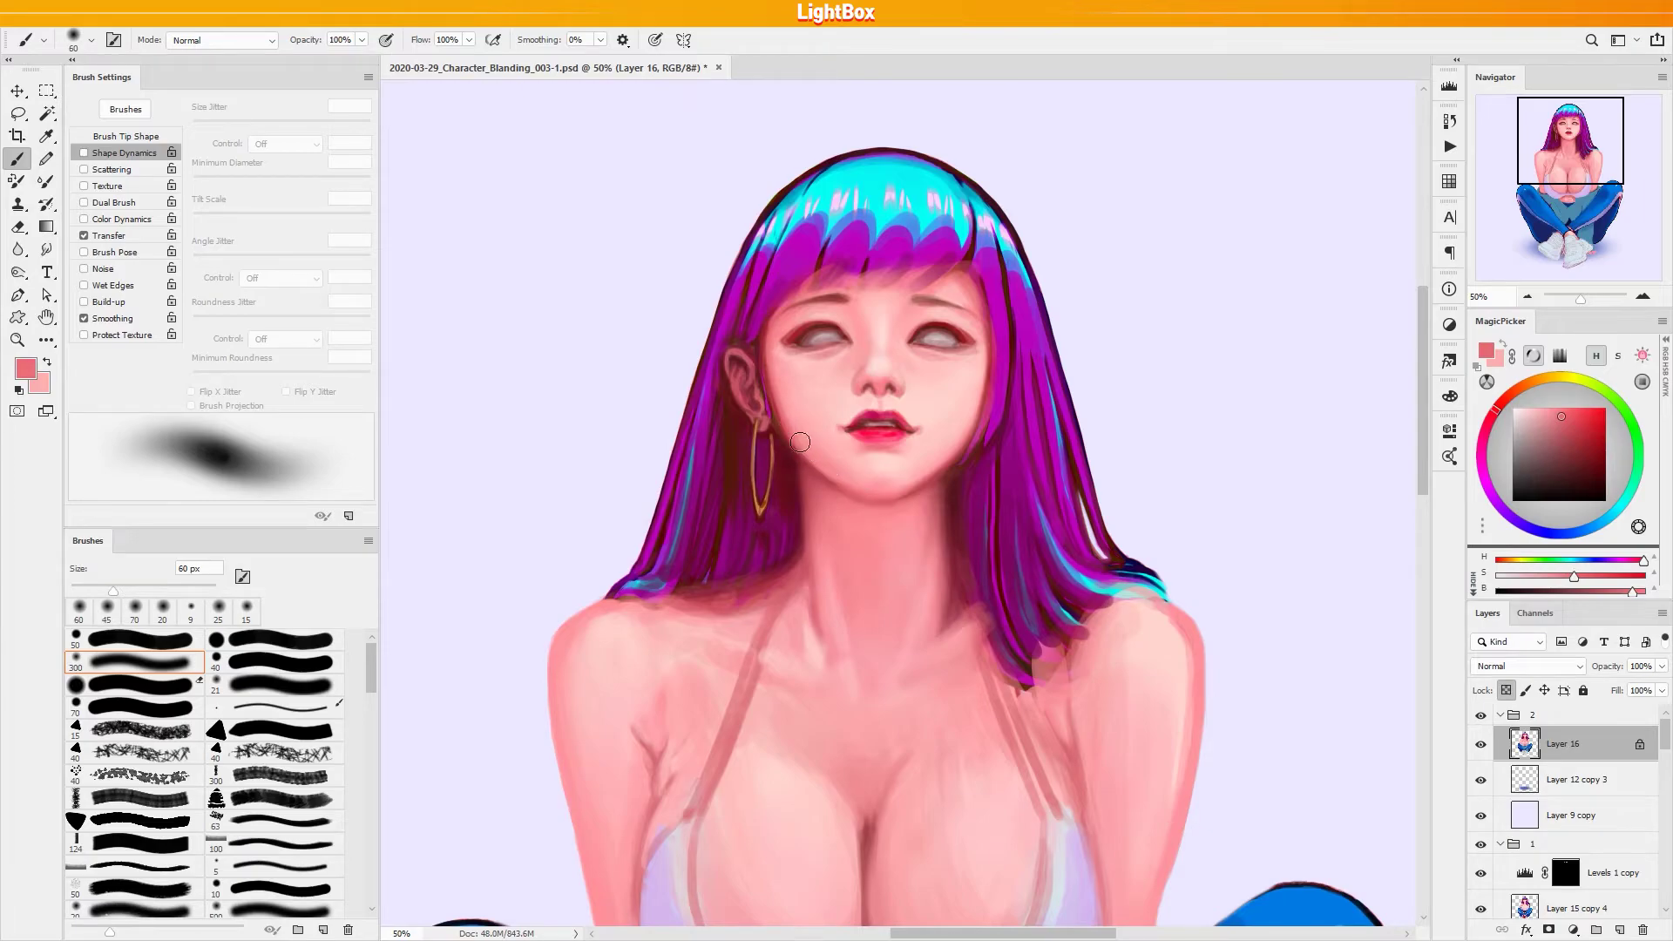
{"action": "left_click", "coordinate": [791, 453], "text": "alt"}
{"action": "key", "text": "bracketleft"}
{"action": "key", "text": "bracketleft"}
{"action": "key", "text": "bracketleft"}
{"action": "key", "text": "bracketleft"}
{"action": "key", "text": "bracketleft"}
{"action": "left_click", "coordinate": [790, 439], "text": "alt"}
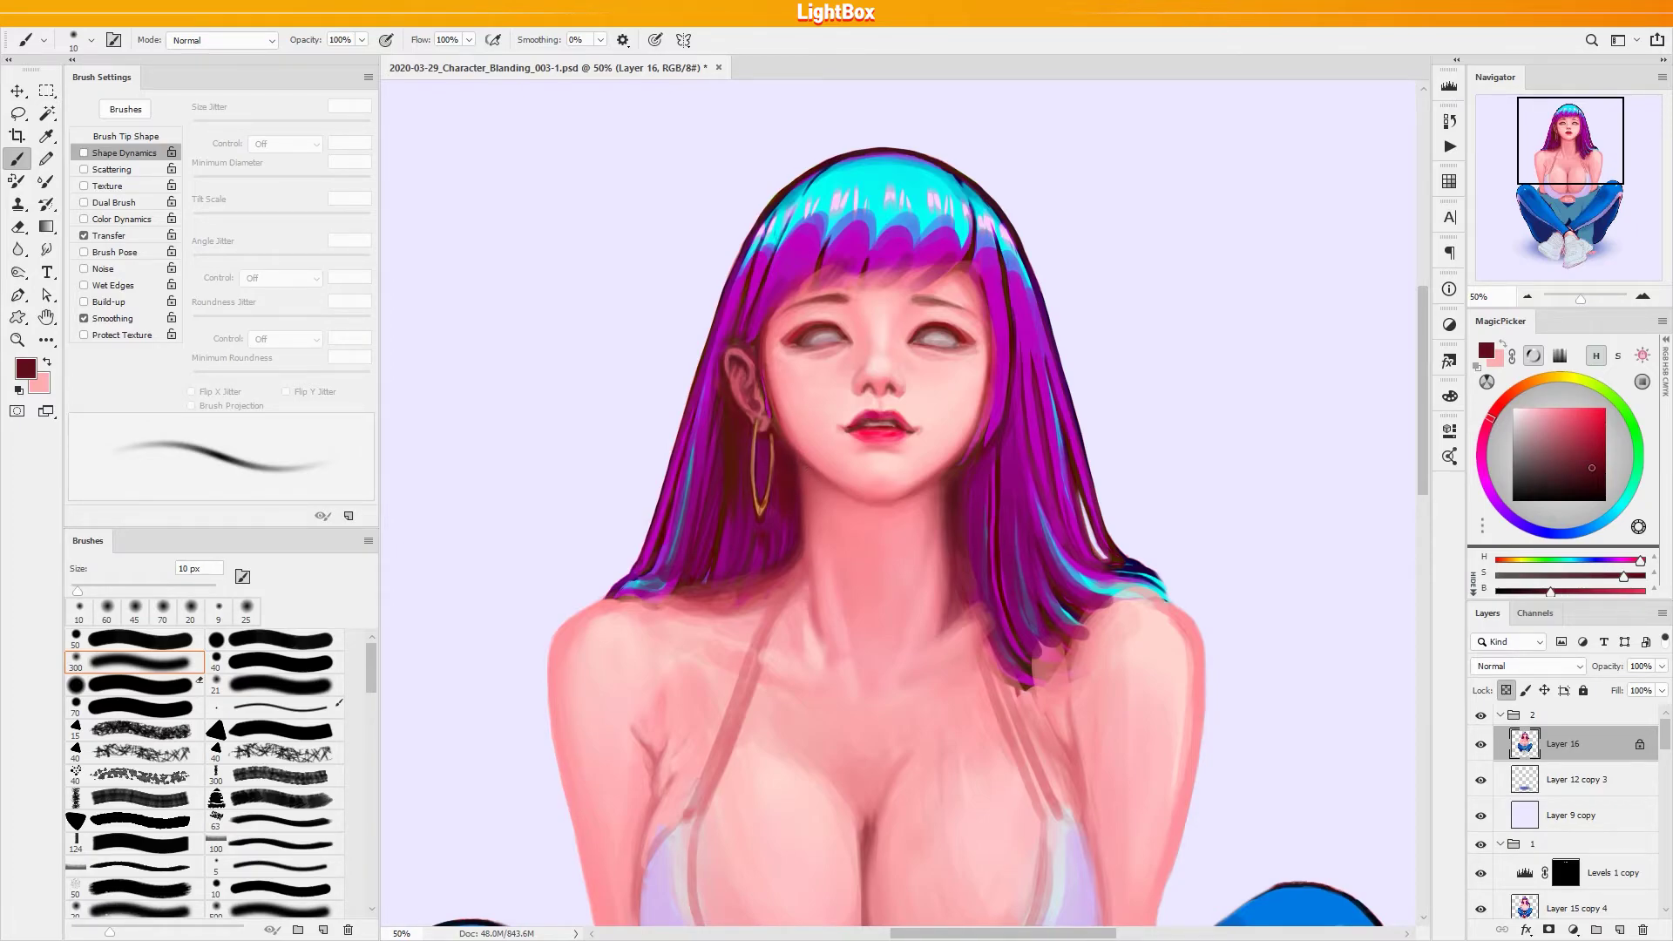
Blend the skin below the lower lip with sampled pinks and a 30 px soft brush
{"action": "key", "text": "bracketright"}
{"action": "left_click", "coordinate": [895, 445], "text": "alt"}
{"action": "key", "text": "bracketleft"}
{"action": "left_click", "coordinate": [888, 456], "text": "alt"}
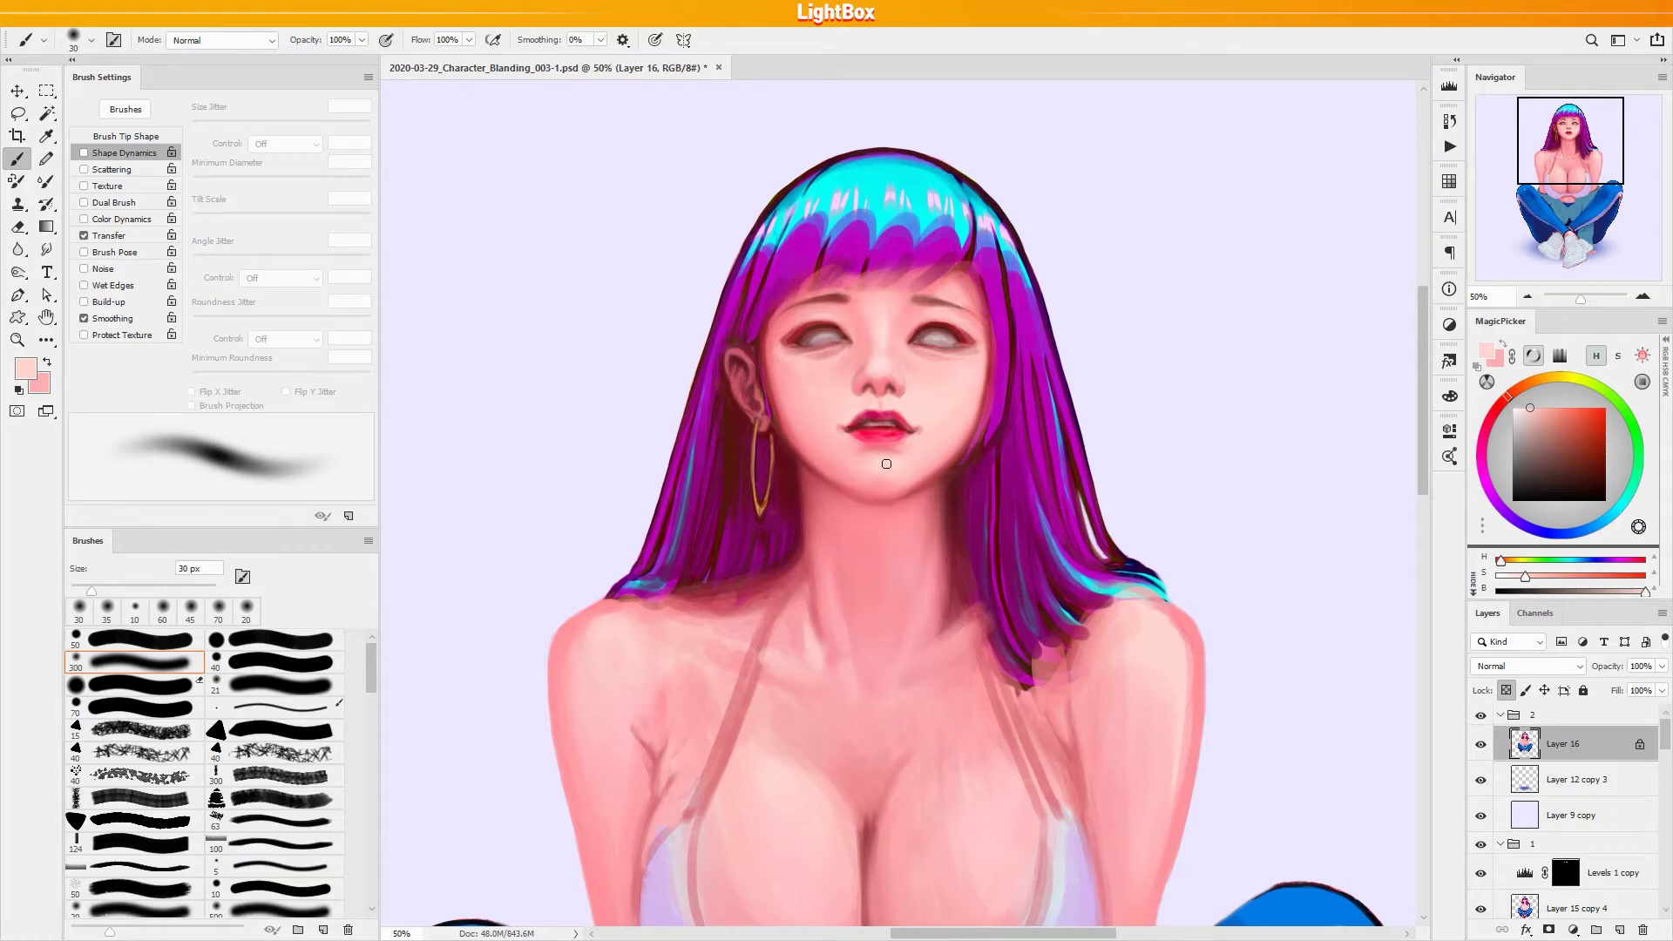
{"action": "left_click", "coordinate": [871, 445], "text": "alt"}
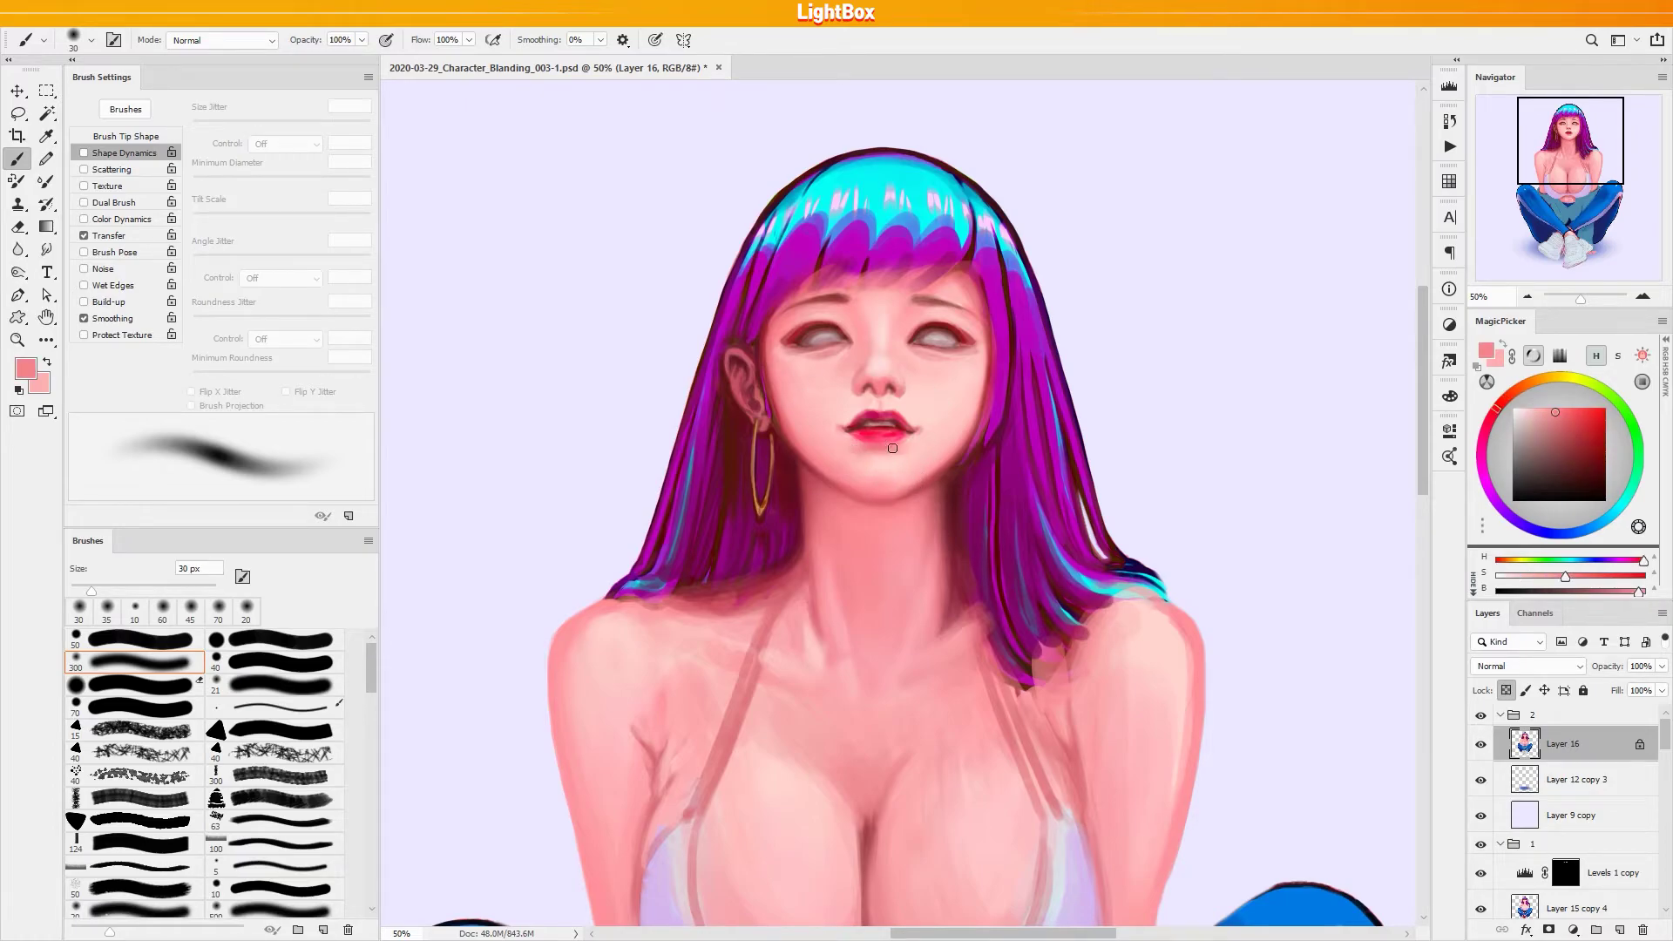
Trim and soften both corners of the mouth with sampled skin tones and a smaller brush
{"action": "left_click_drag", "start_coordinate": [848, 420], "coordinate": [842, 426]}
{"action": "left_click", "coordinate": [837, 427], "text": "alt"}
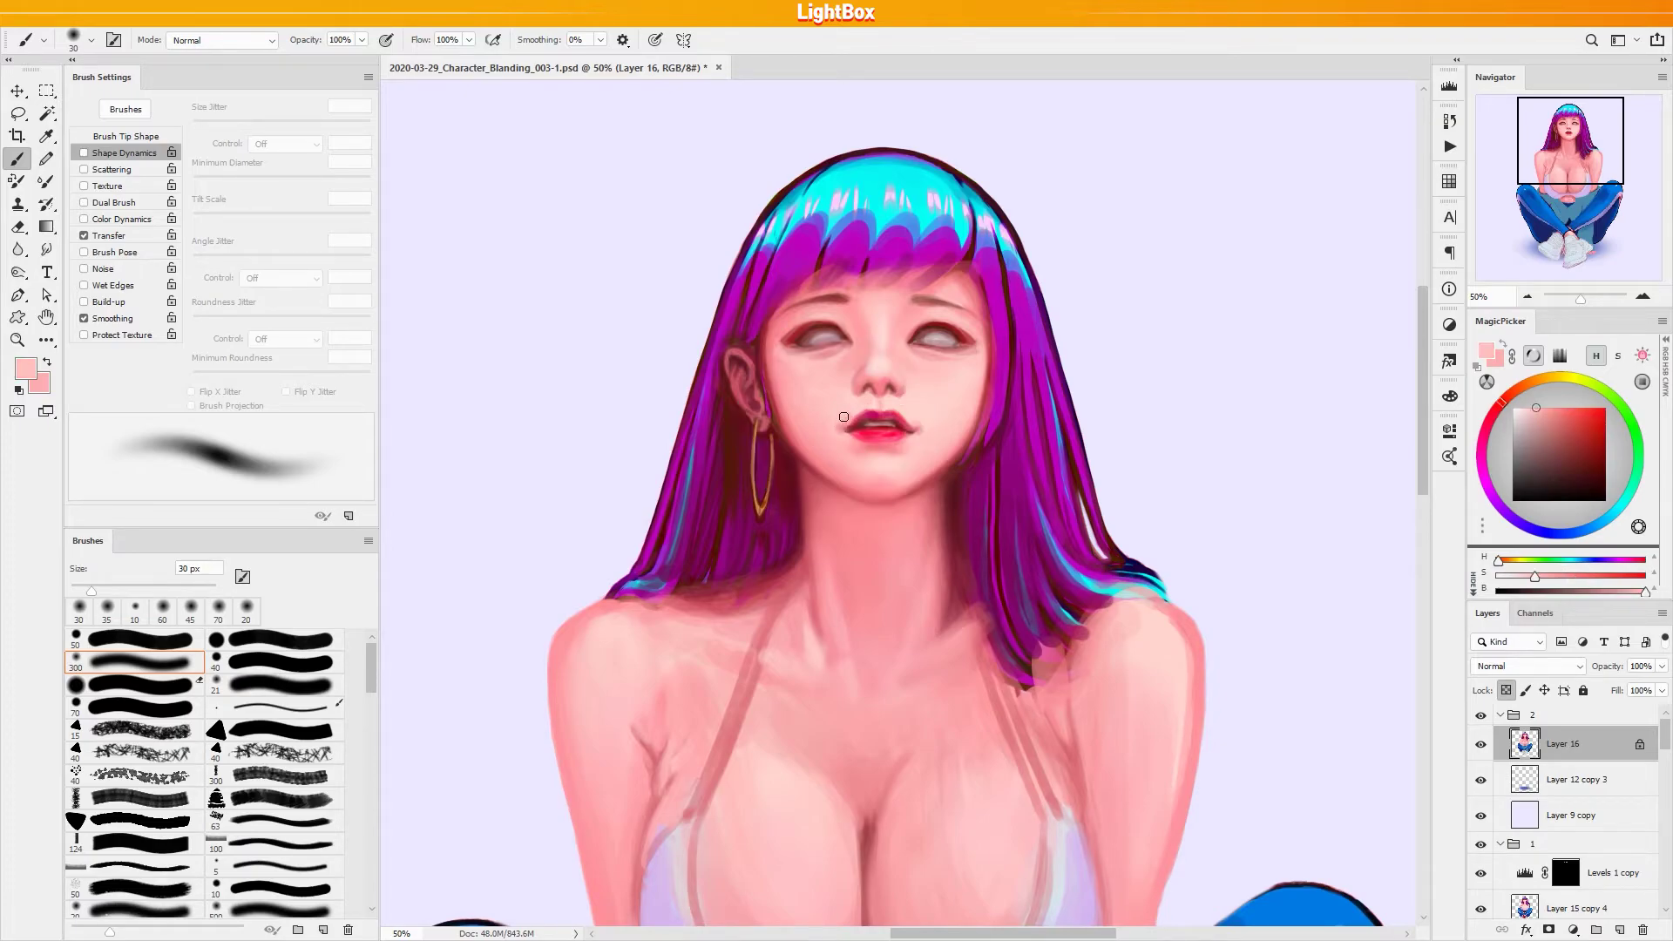
{"action": "left_click", "coordinate": [907, 413], "text": "alt"}
{"action": "key", "text": "["}
{"action": "key", "text": "["}
{"action": "key", "text": "["}
{"action": "left_click", "coordinate": [911, 419], "text": "alt"}
{"action": "left_click", "coordinate": [911, 420]}
Refine the upper lip and its surrounding skin with sampled lip and skin colors, using a 20 px soft brush
{"action": "left_click", "coordinate": [865, 417], "text": "alt"}
{"action": "left_click_drag", "start_coordinate": [863, 415], "coordinate": [867, 403]}
{"action": "left_click", "coordinate": [864, 422], "text": "alt"}
{"action": "left_click", "coordinate": [860, 415], "text": "alt"}
{"action": "left_click", "coordinate": [850, 424], "text": "alt"}
{"action": "key", "text": "bracketright"}
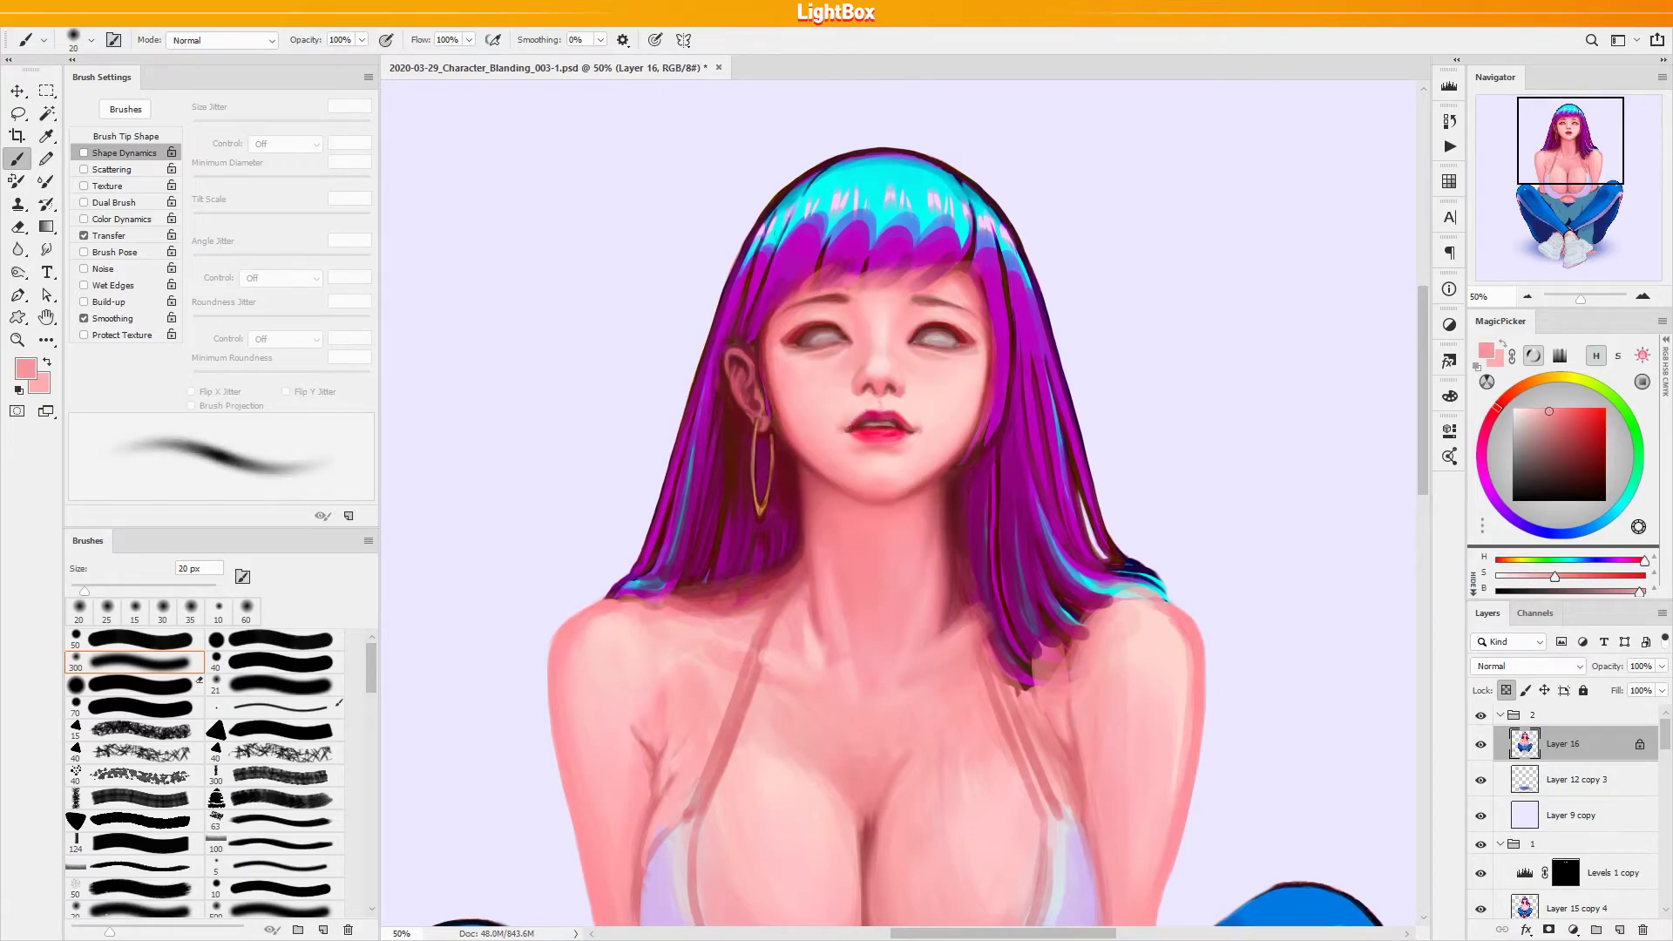
{"action": "left_click", "coordinate": [911, 427], "text": "alt"}
{"action": "left_click", "coordinate": [926, 413], "text": "alt"}
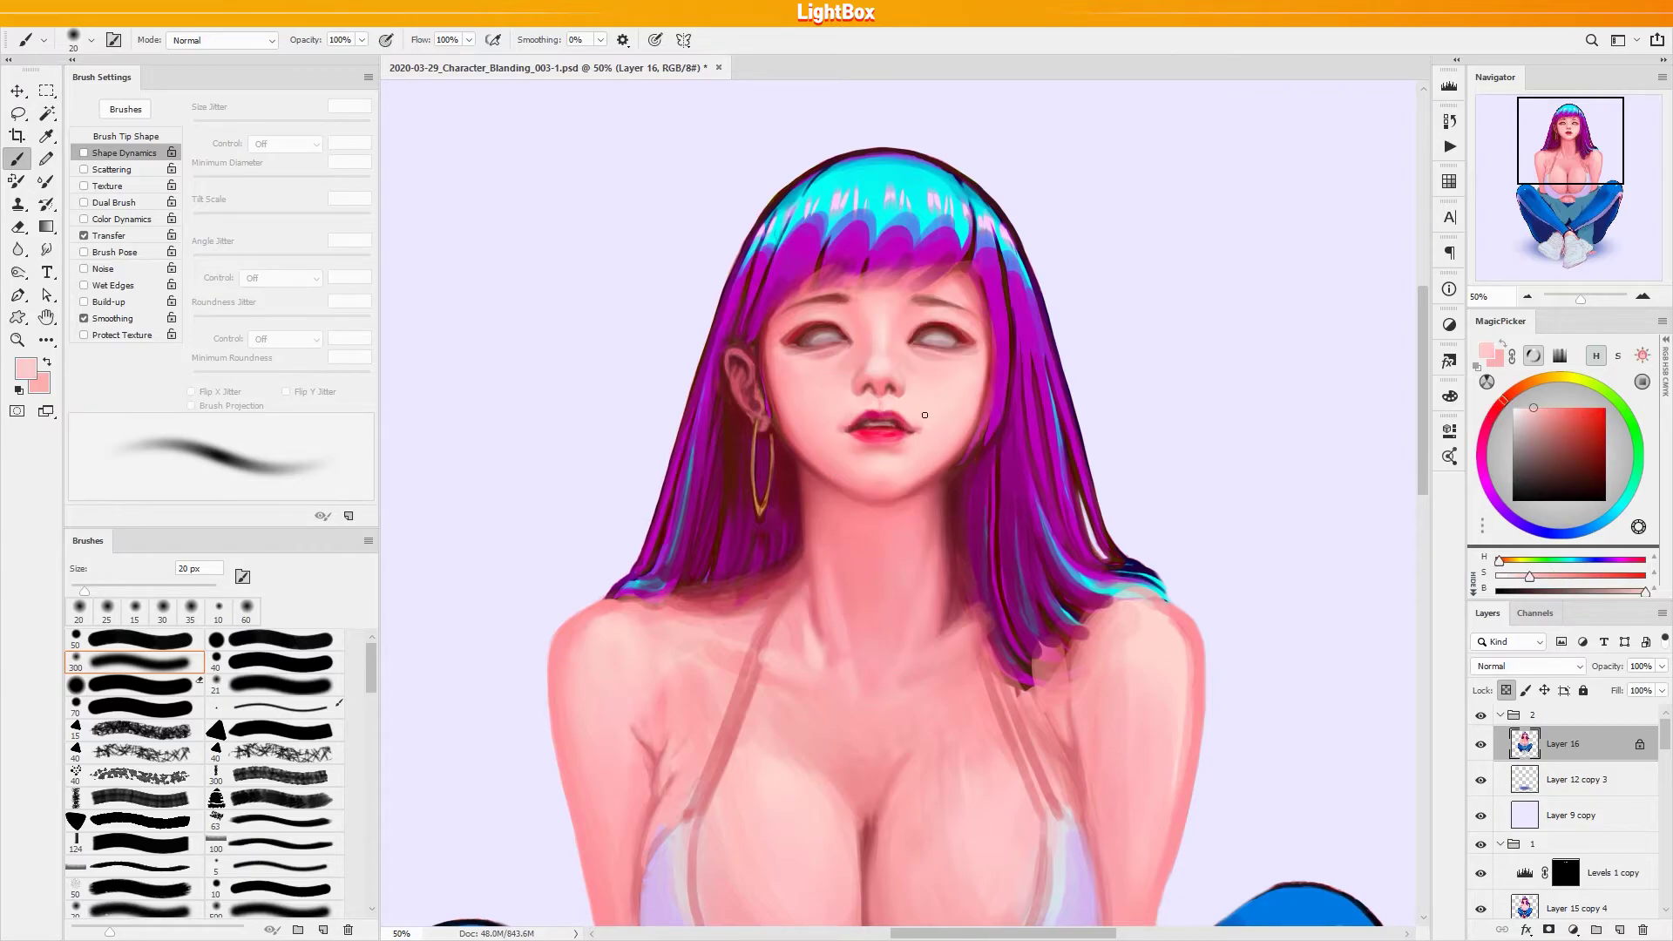
{"action": "left_click", "coordinate": [872, 413], "text": "alt"}
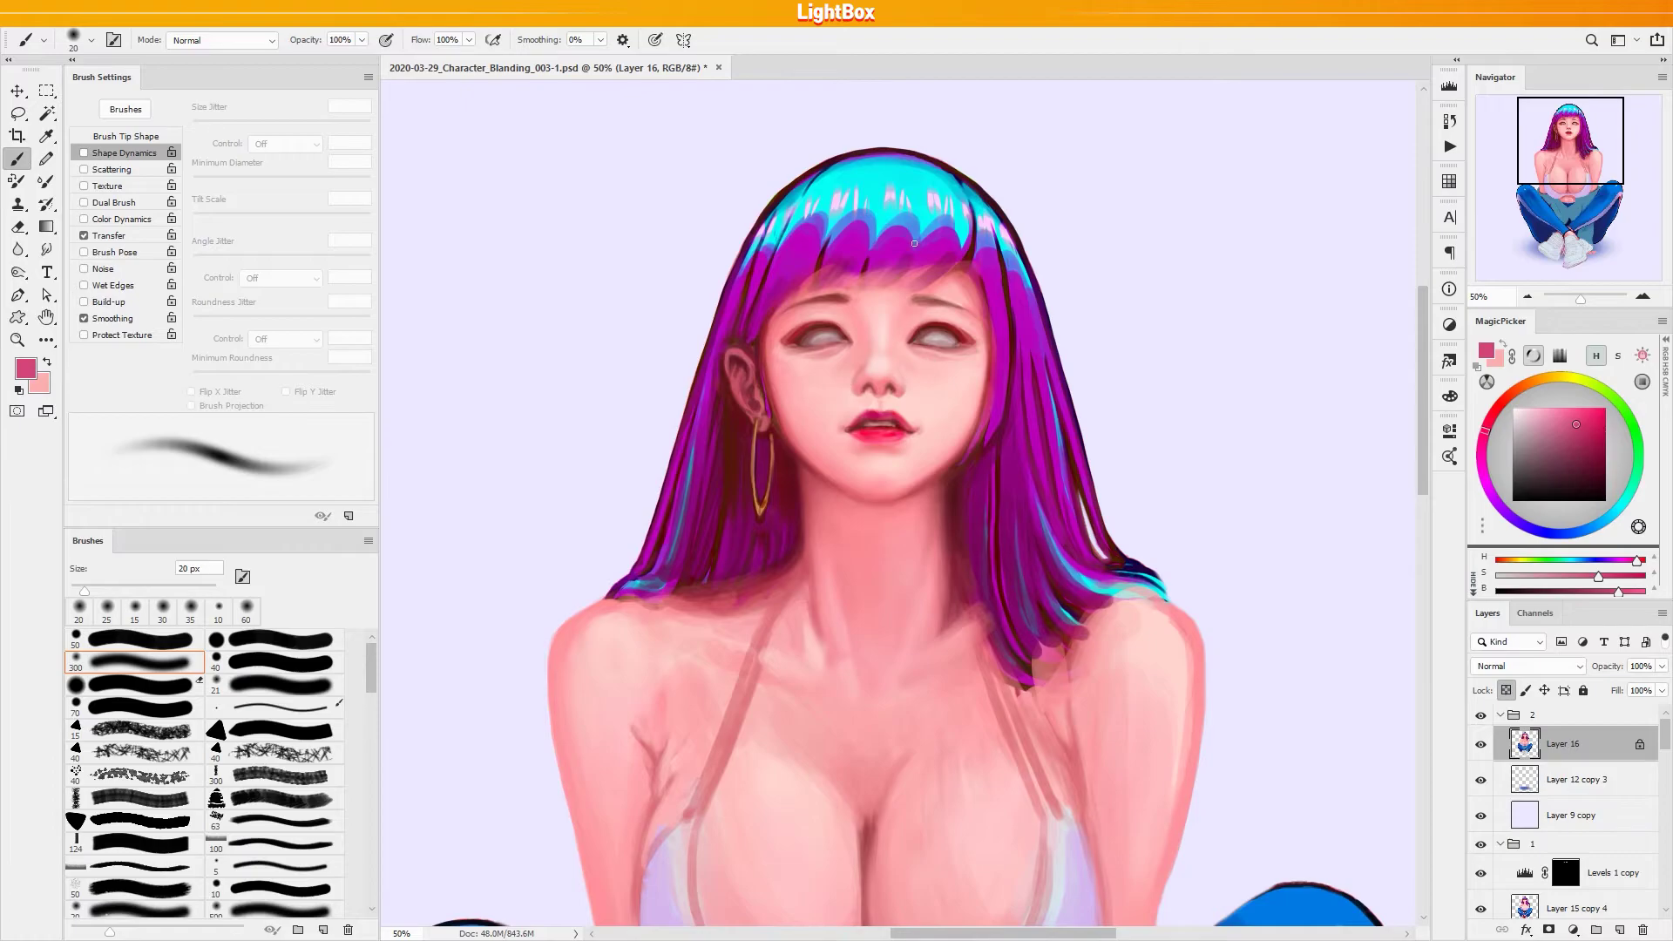
Create a new layer and paint the image-left iris in sampled magenta with a 60 px hard round brush
{"action": "key", "text": "bracketleft"}
{"action": "key", "text": "ctrl+shift+alt+n"}
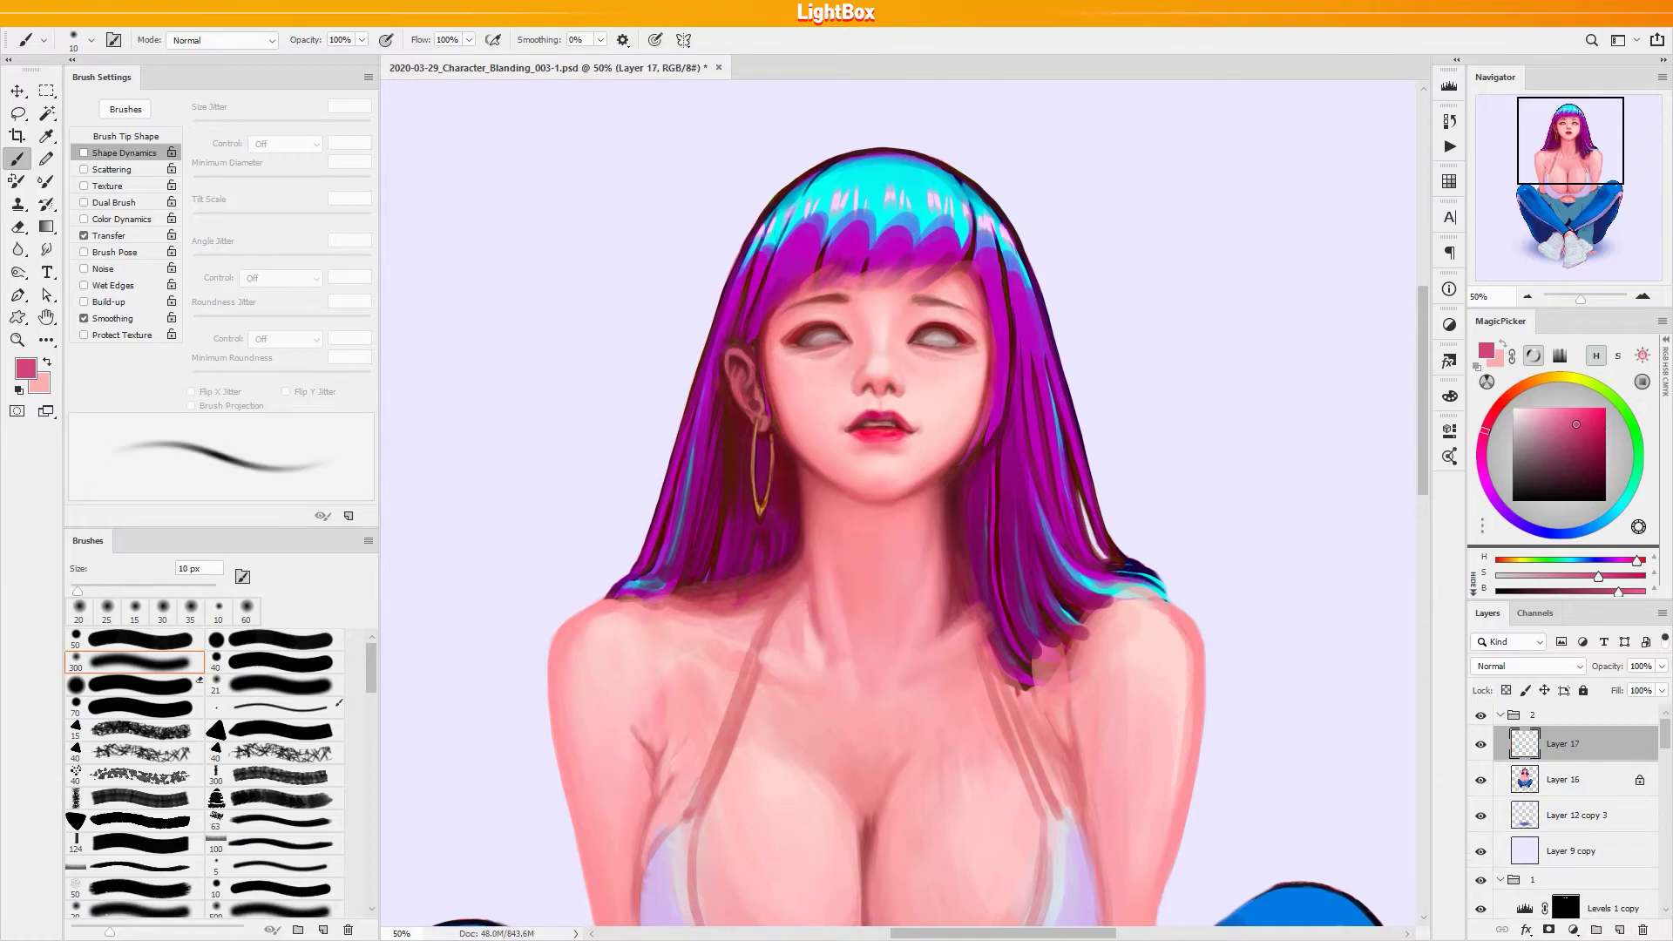
{"action": "left_click", "coordinate": [138, 707]}
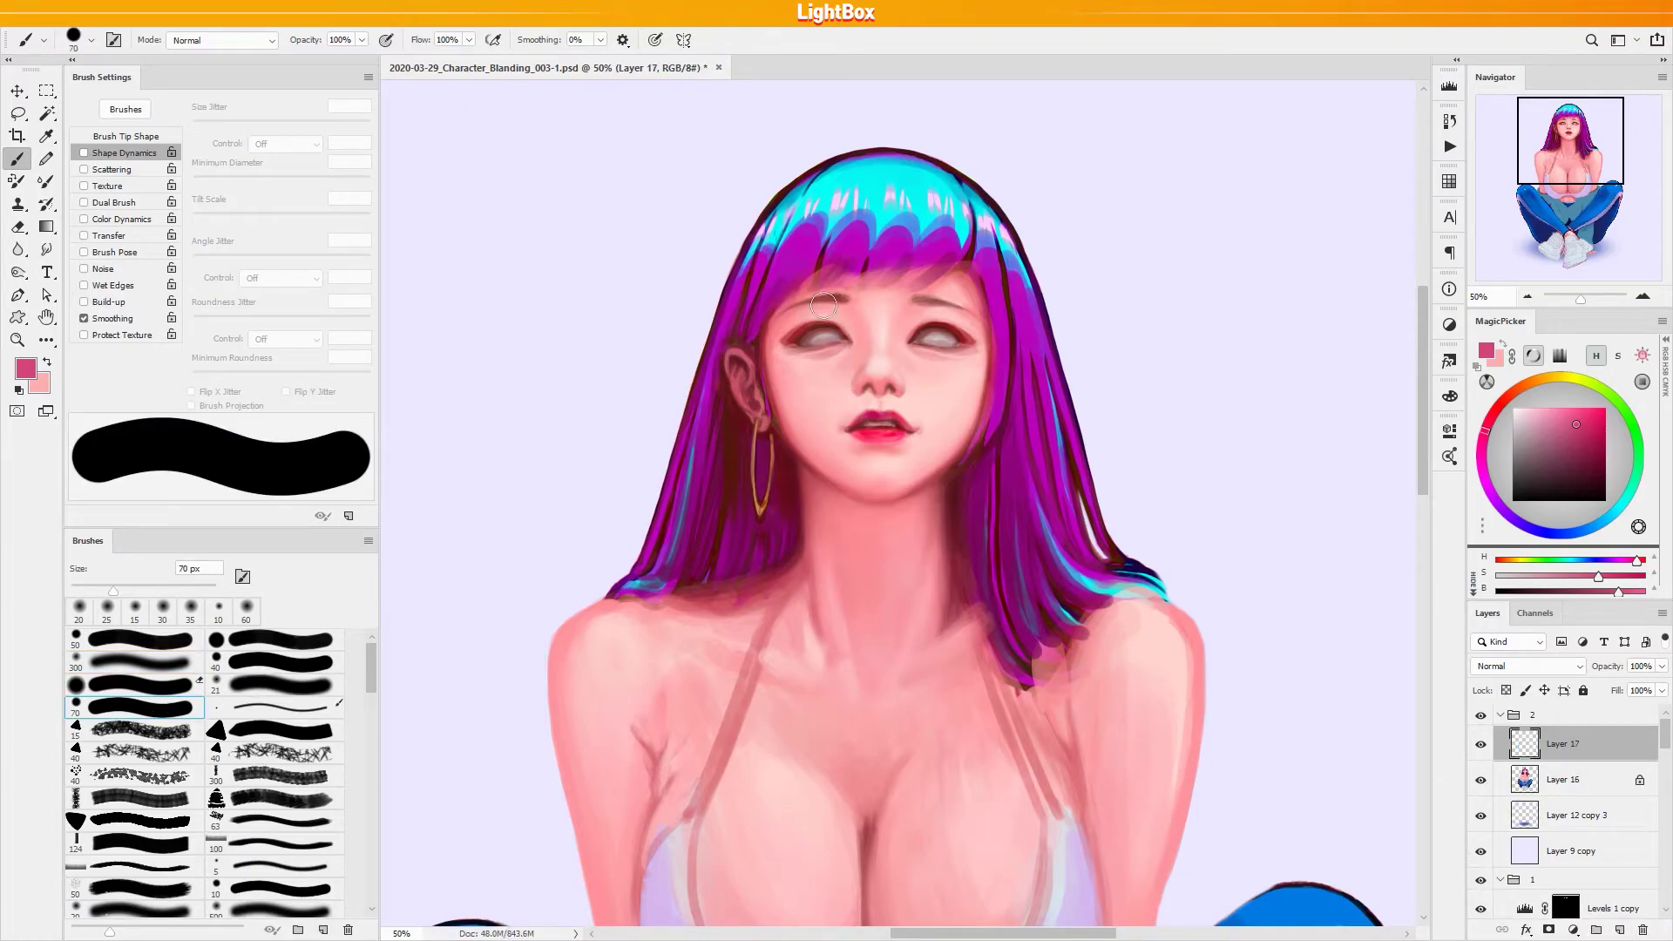
{"action": "key", "text": "bracketright"}
{"action": "left_click", "coordinate": [871, 411], "text": "alt"}
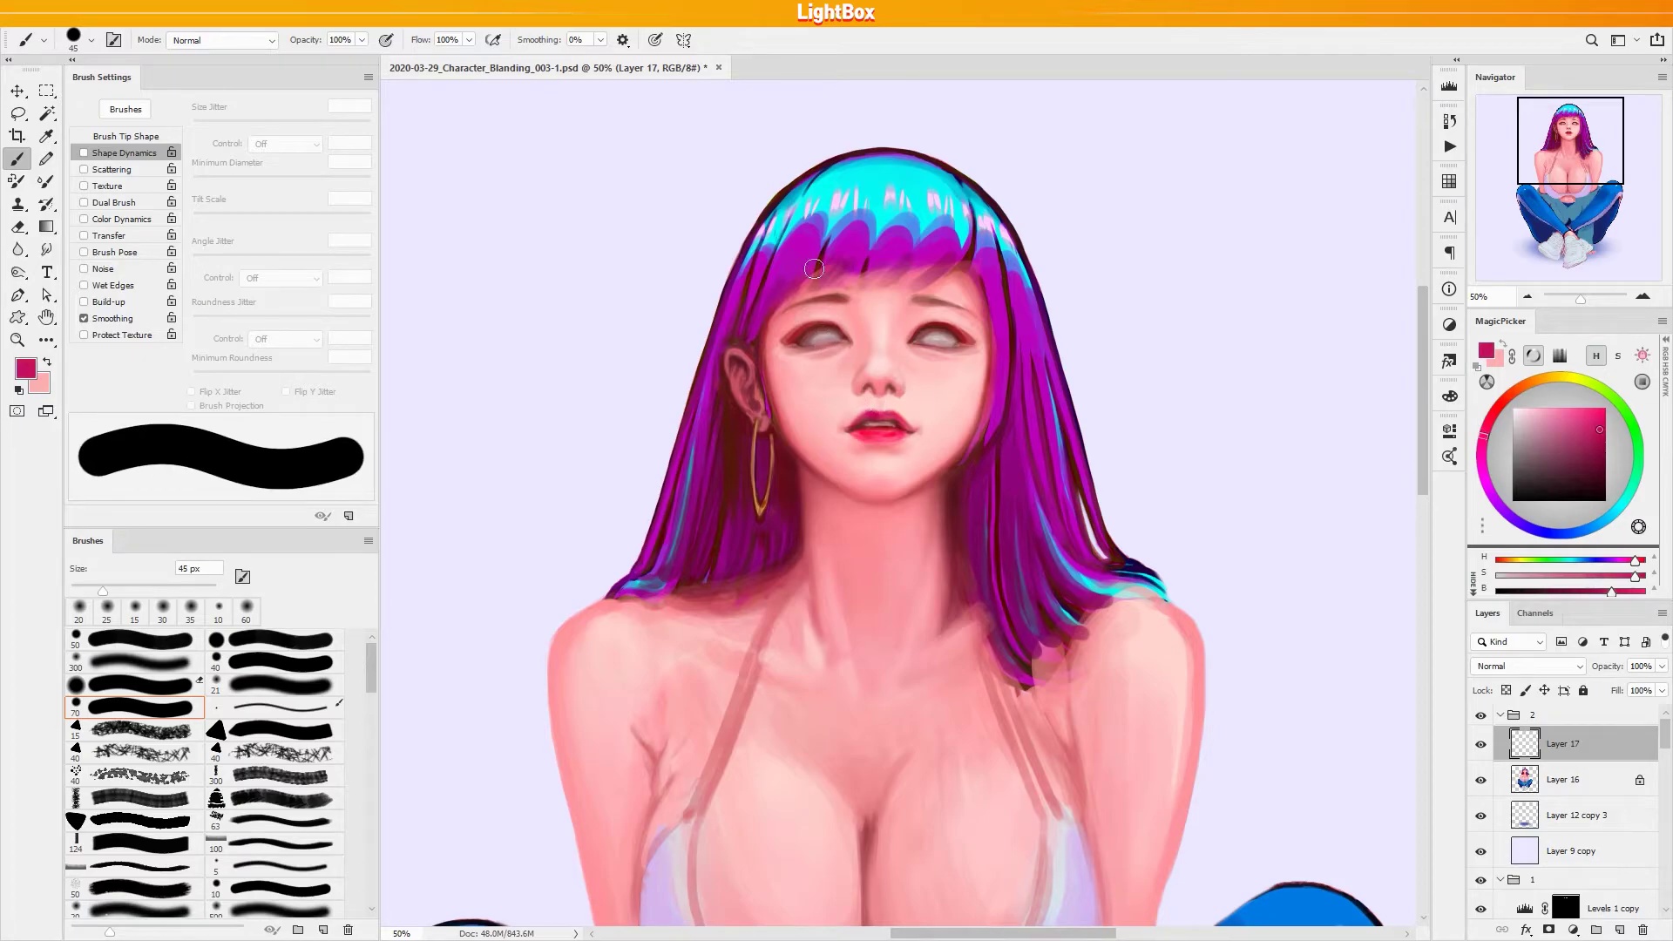
{"action": "key", "text": "bracketright"}
{"action": "key", "text": "bracketright"}
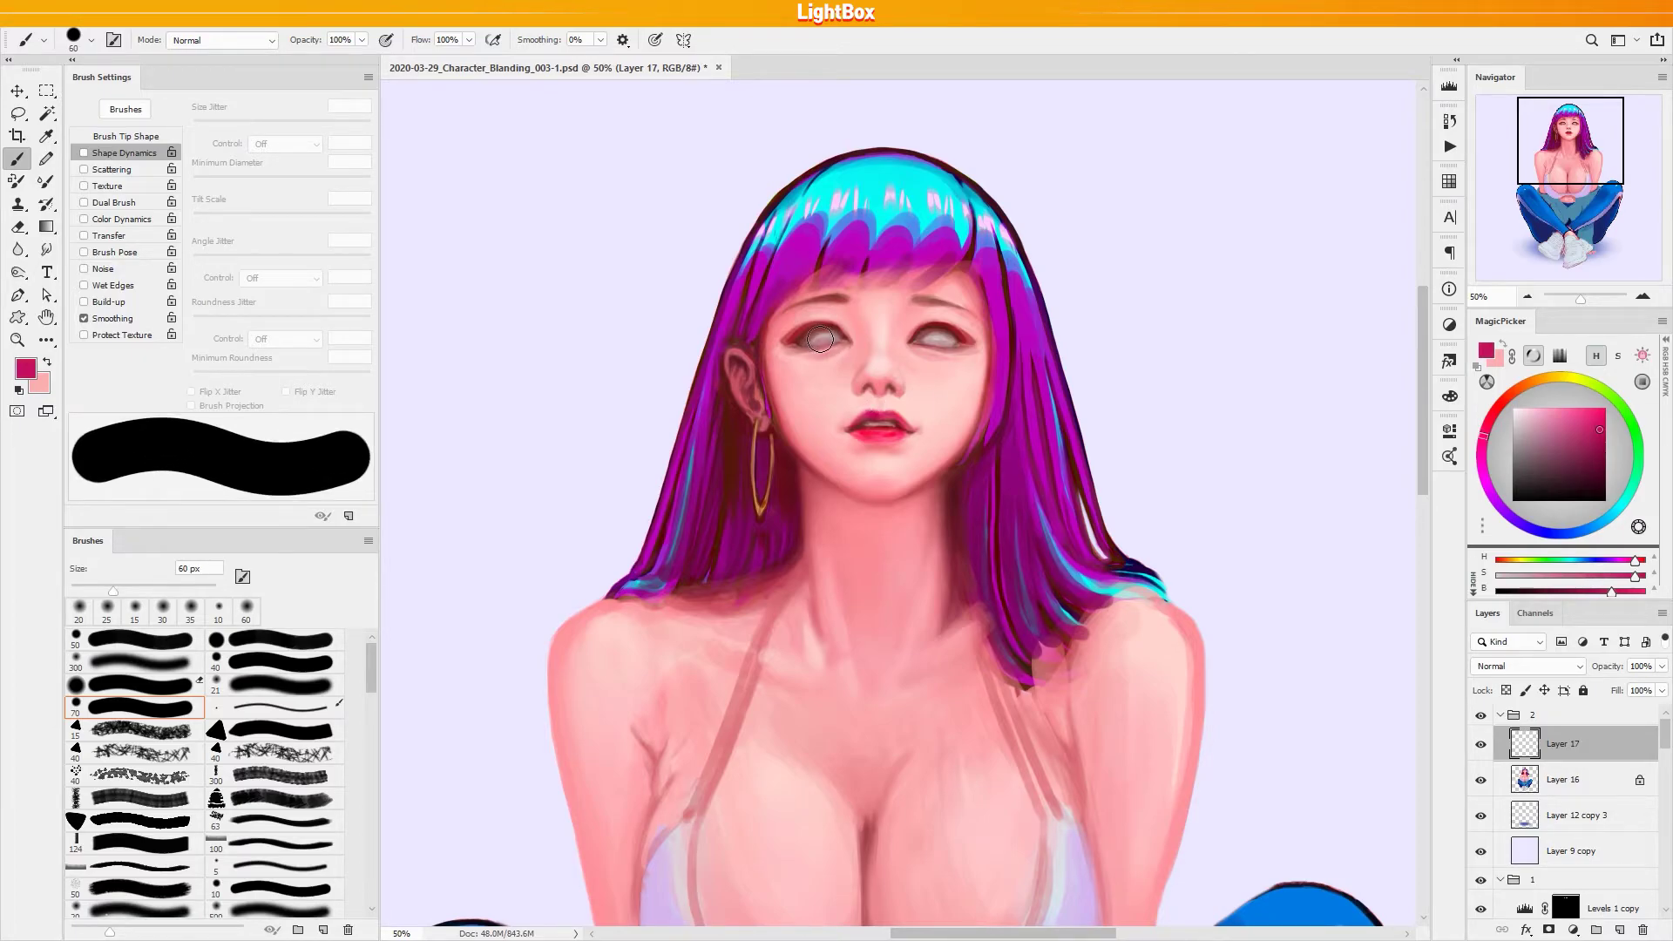
{"action": "left_click", "coordinate": [822, 337]}
Copy the magenta iris to the other eye, nudge both irises into alignment, and deselect
{"action": "key", "text": "m"}
{"action": "left_click_drag", "start_coordinate": [788, 310], "coordinate": [850, 365]}
{"action": "left_click_drag", "start_coordinate": [833, 353], "coordinate": [950, 353]}
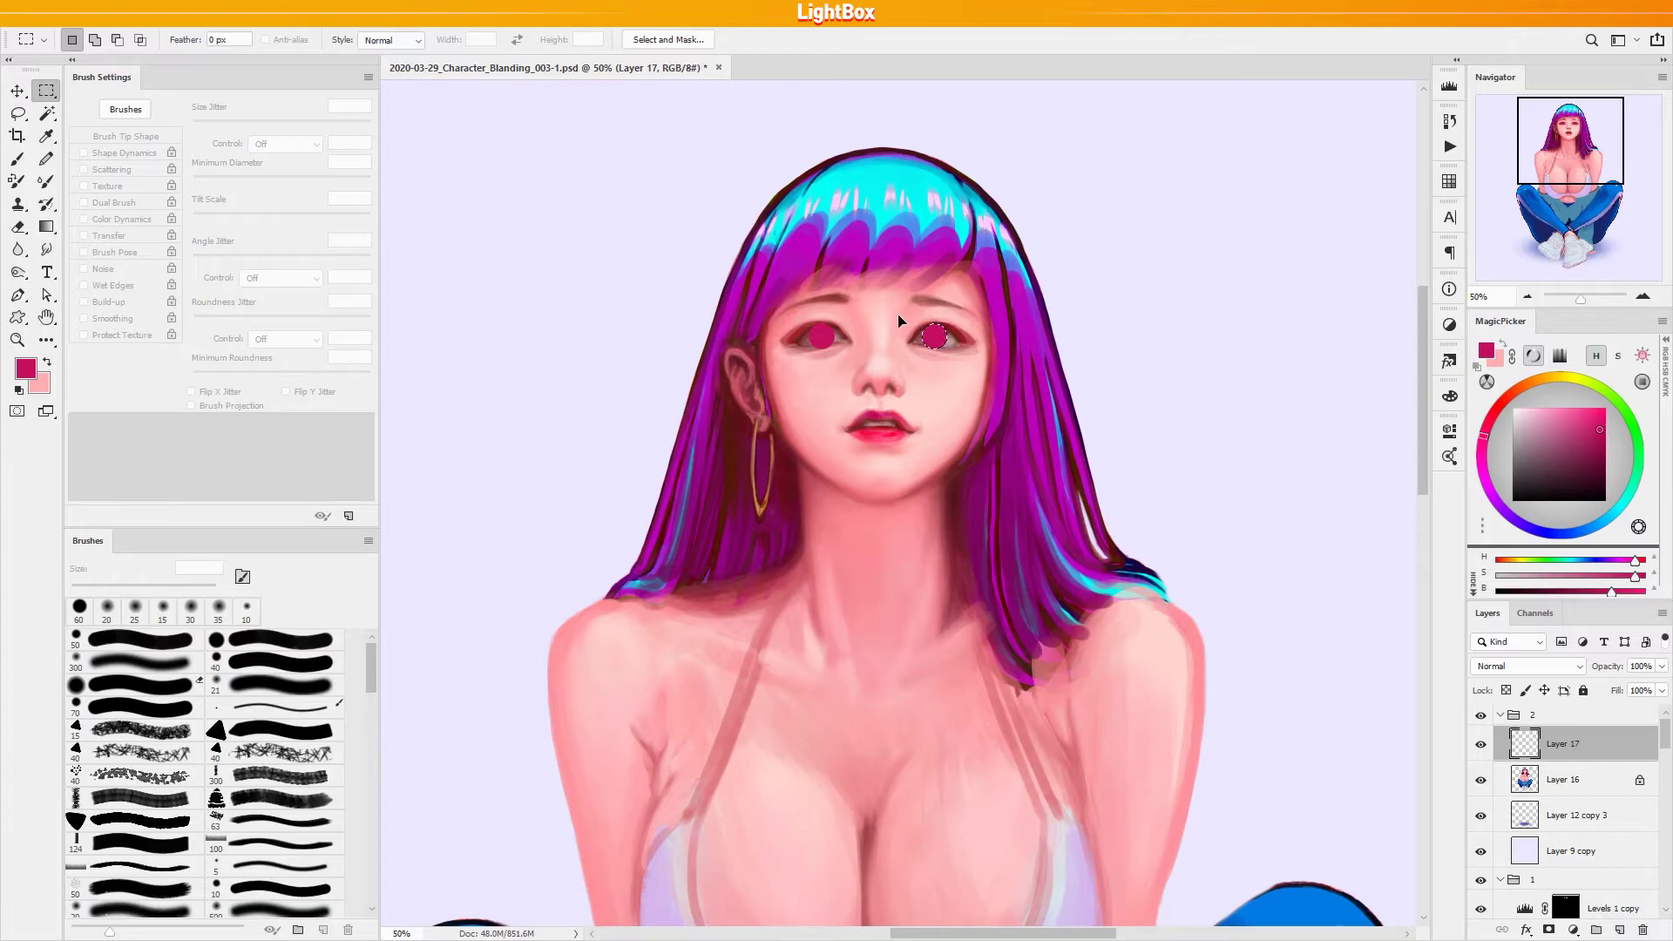
{"action": "left_click_drag", "start_coordinate": [789, 310], "coordinate": [854, 369]}
{"action": "key", "text": "ctrl+Right"}
{"action": "key", "text": "ctrl+Right"}
{"action": "key", "text": "ctrl+Right"}
{"action": "key", "text": "ctrl+Right"}
{"action": "left_click_drag", "start_coordinate": [979, 314], "coordinate": [903, 395]}
{"action": "key", "text": "ctrl+d"}
Lock the iris layer's transparent pixels and darken the iris edges with the Burn tool at 30 px, range Highlights
{"action": "key", "text": "e"}
{"action": "left_click", "coordinate": [1506, 690]}
{"action": "key", "text": "b"}
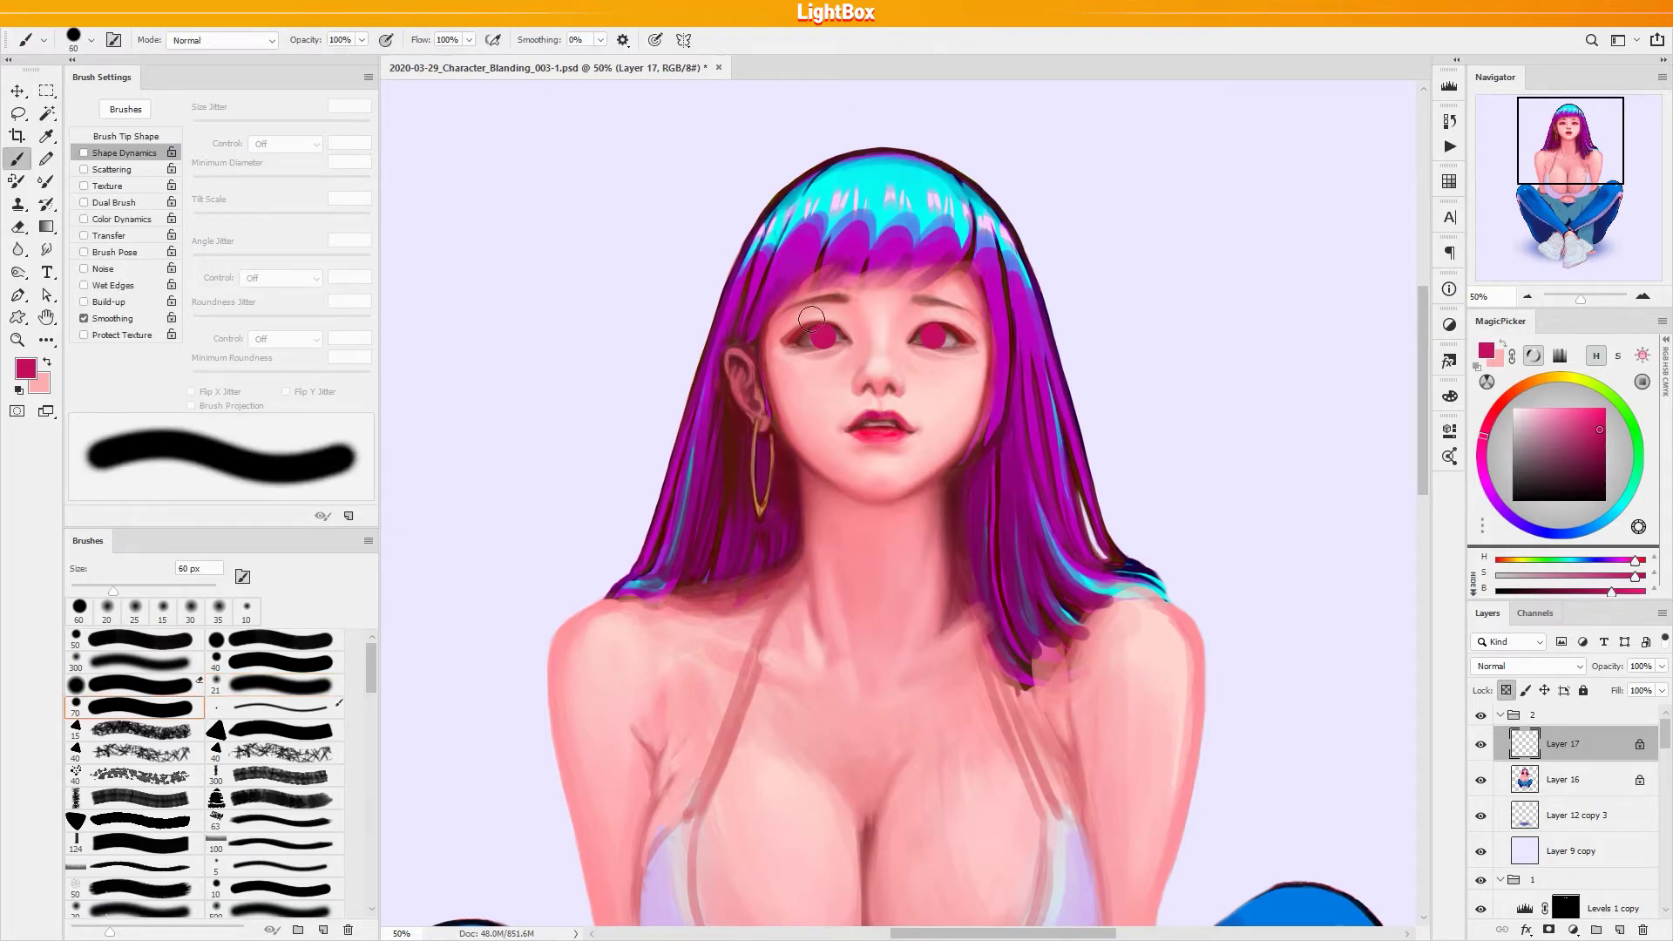
{"action": "left_click", "coordinate": [810, 339], "text": "alt"}
{"action": "key", "text": "o"}
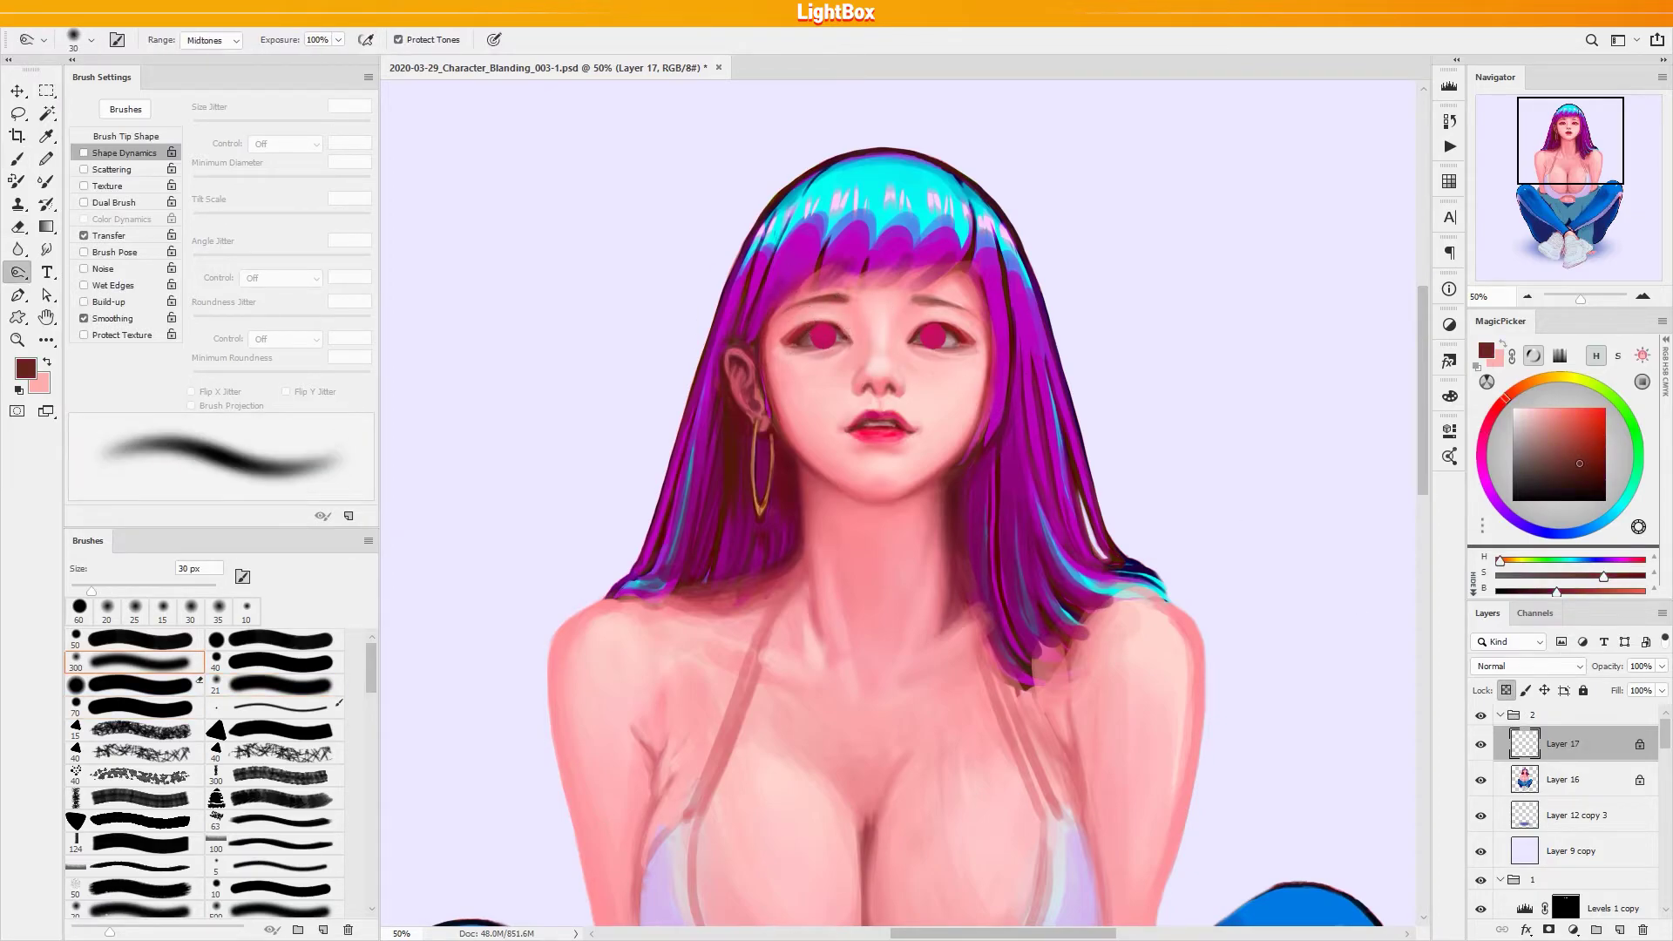
{"action": "left_click", "coordinate": [229, 40]}
{"action": "left_click", "coordinate": [806, 339]}
{"action": "left_click", "coordinate": [840, 327]}
{"action": "left_click", "coordinate": [802, 335]}
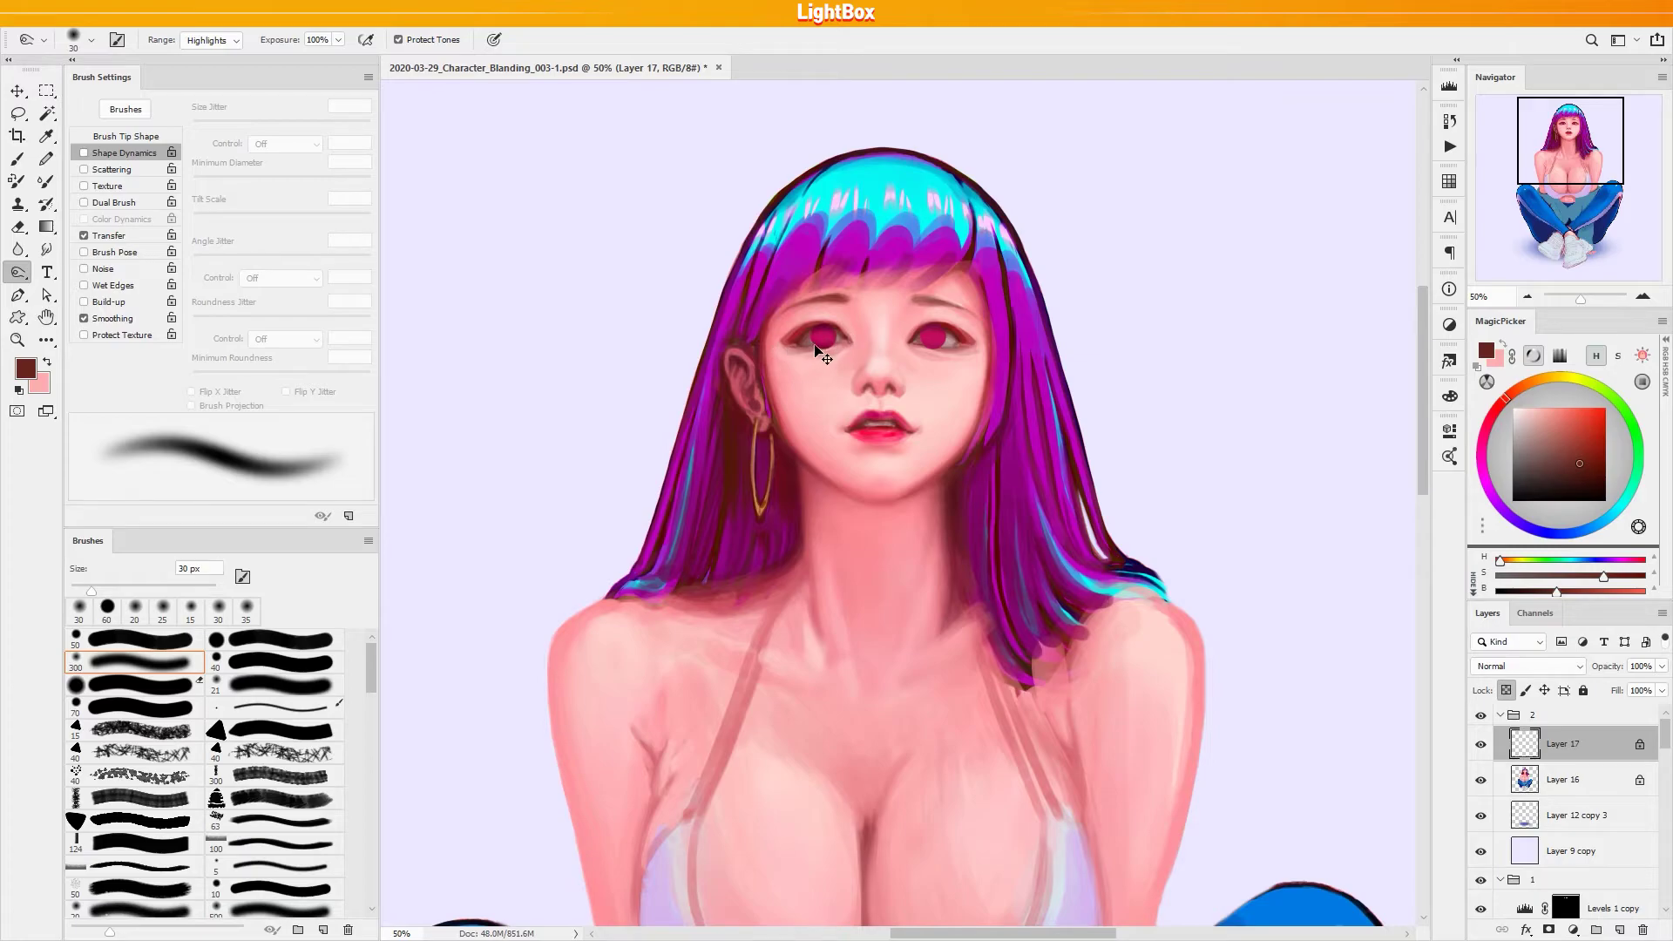
Burn dark pupils into the irises with the Burn tool at 15 px
{"action": "key", "text": "["}
{"action": "key", "text": "["}
{"action": "key", "text": "["}
{"action": "left_click", "coordinate": [930, 332]}
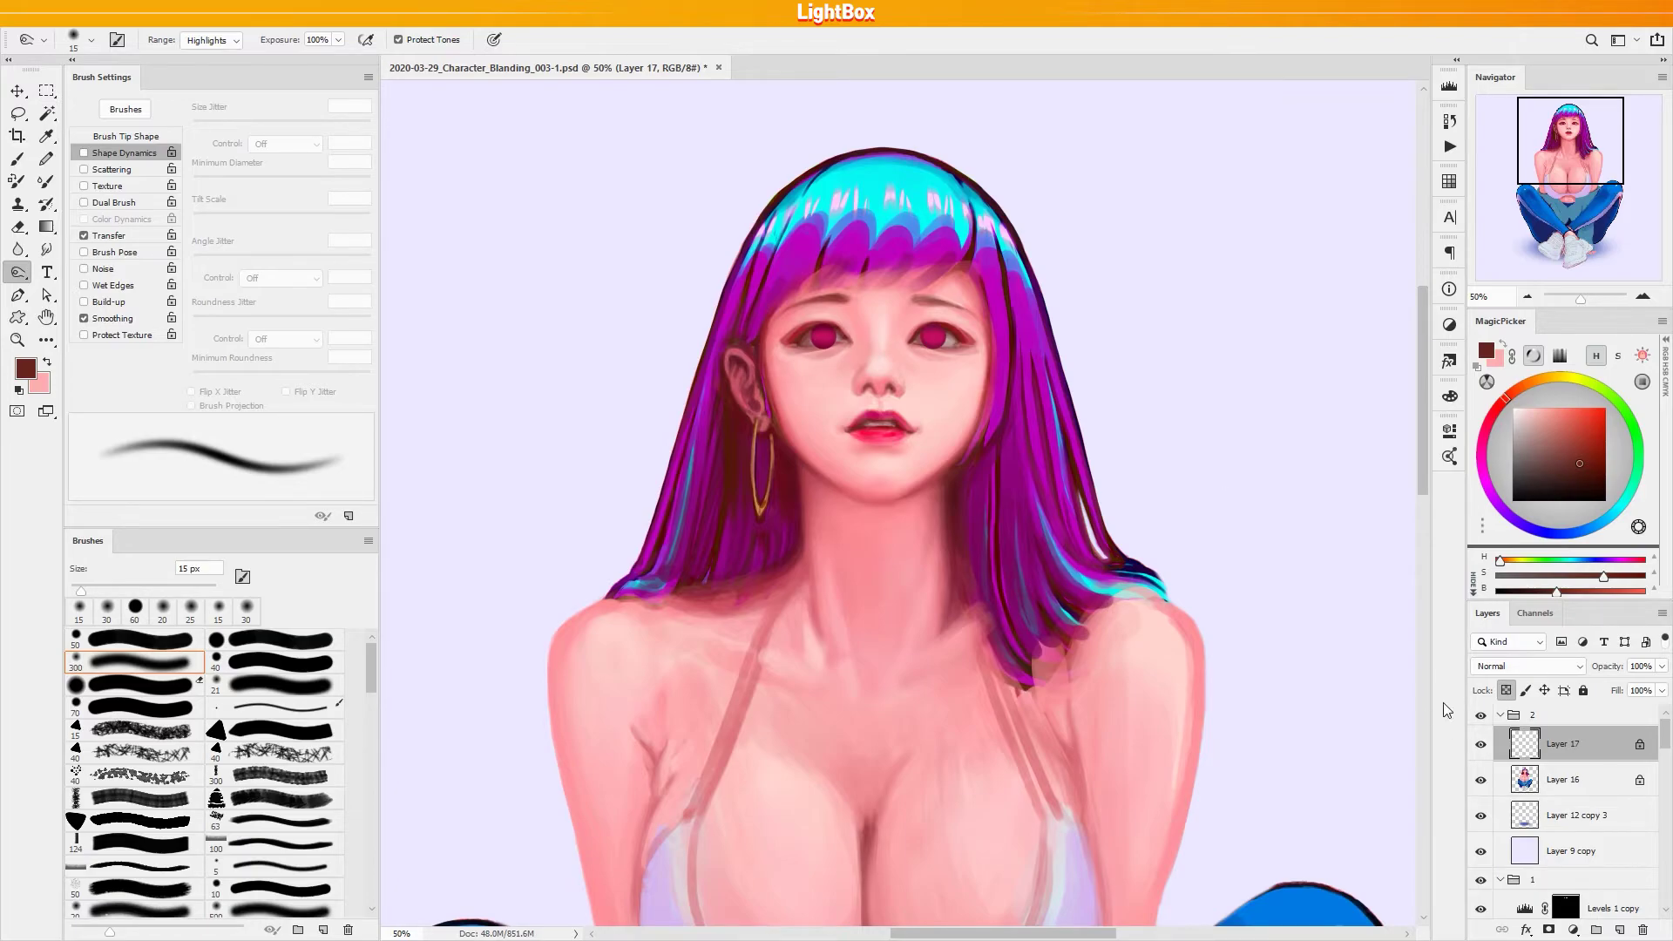
Undo the last change and erase the iris parts overlapping the eyelids with a hard eraser reduced to 15 px
{"action": "key", "text": "m"}
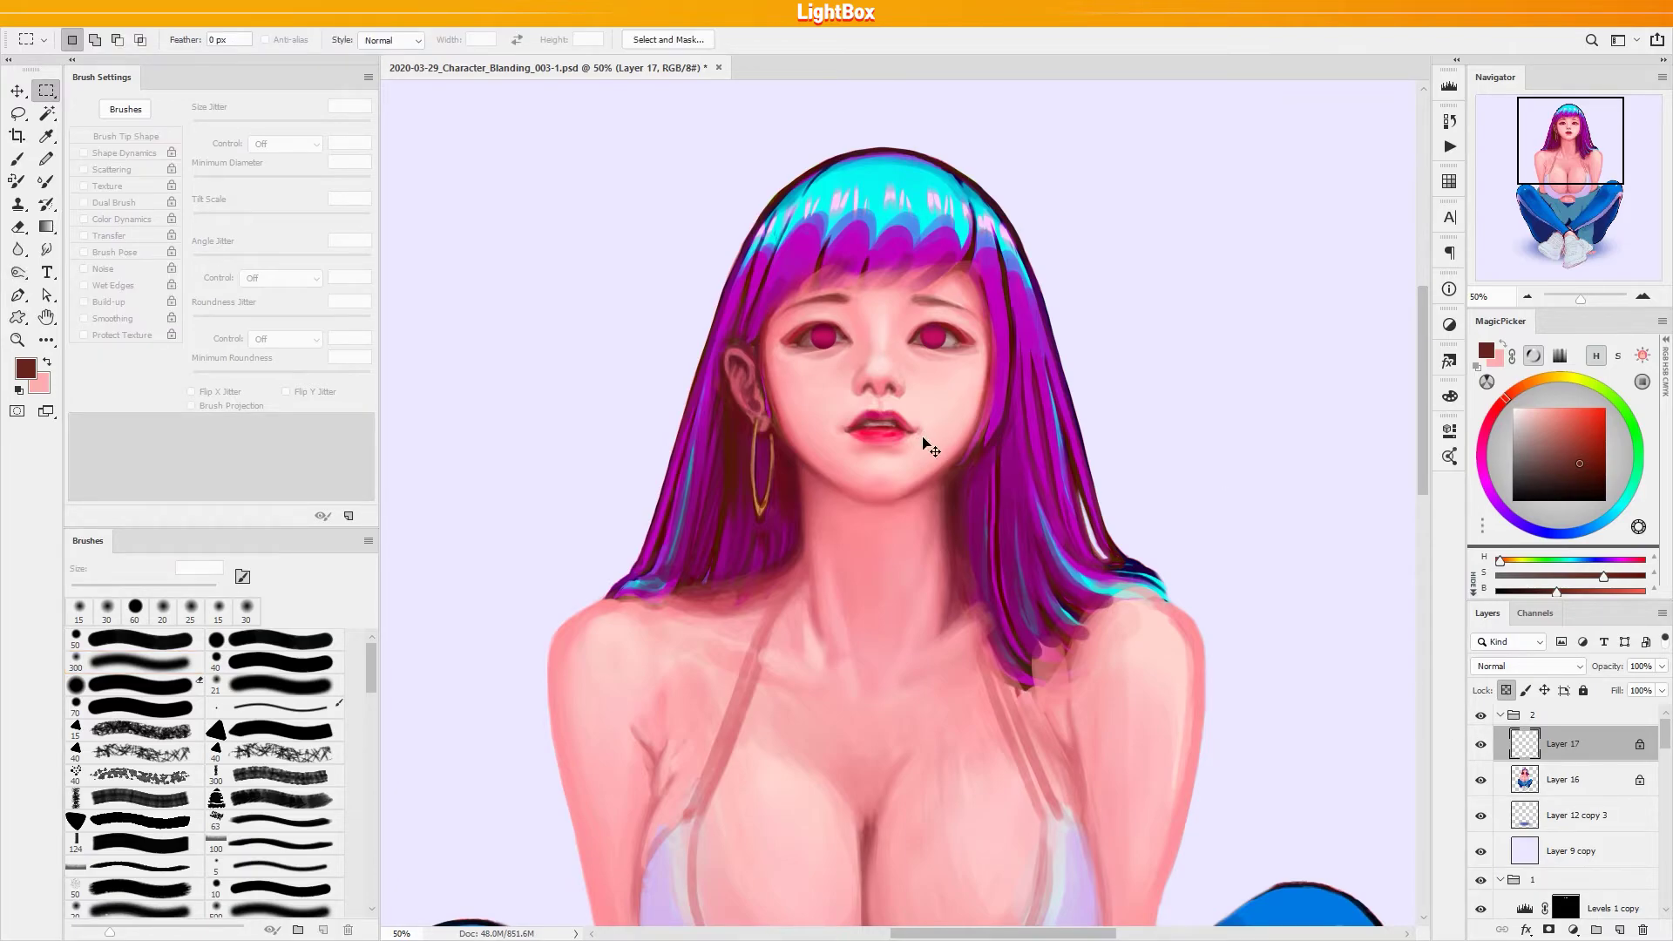
{"action": "key", "text": "ctrl+z"}
{"action": "key", "text": "e"}
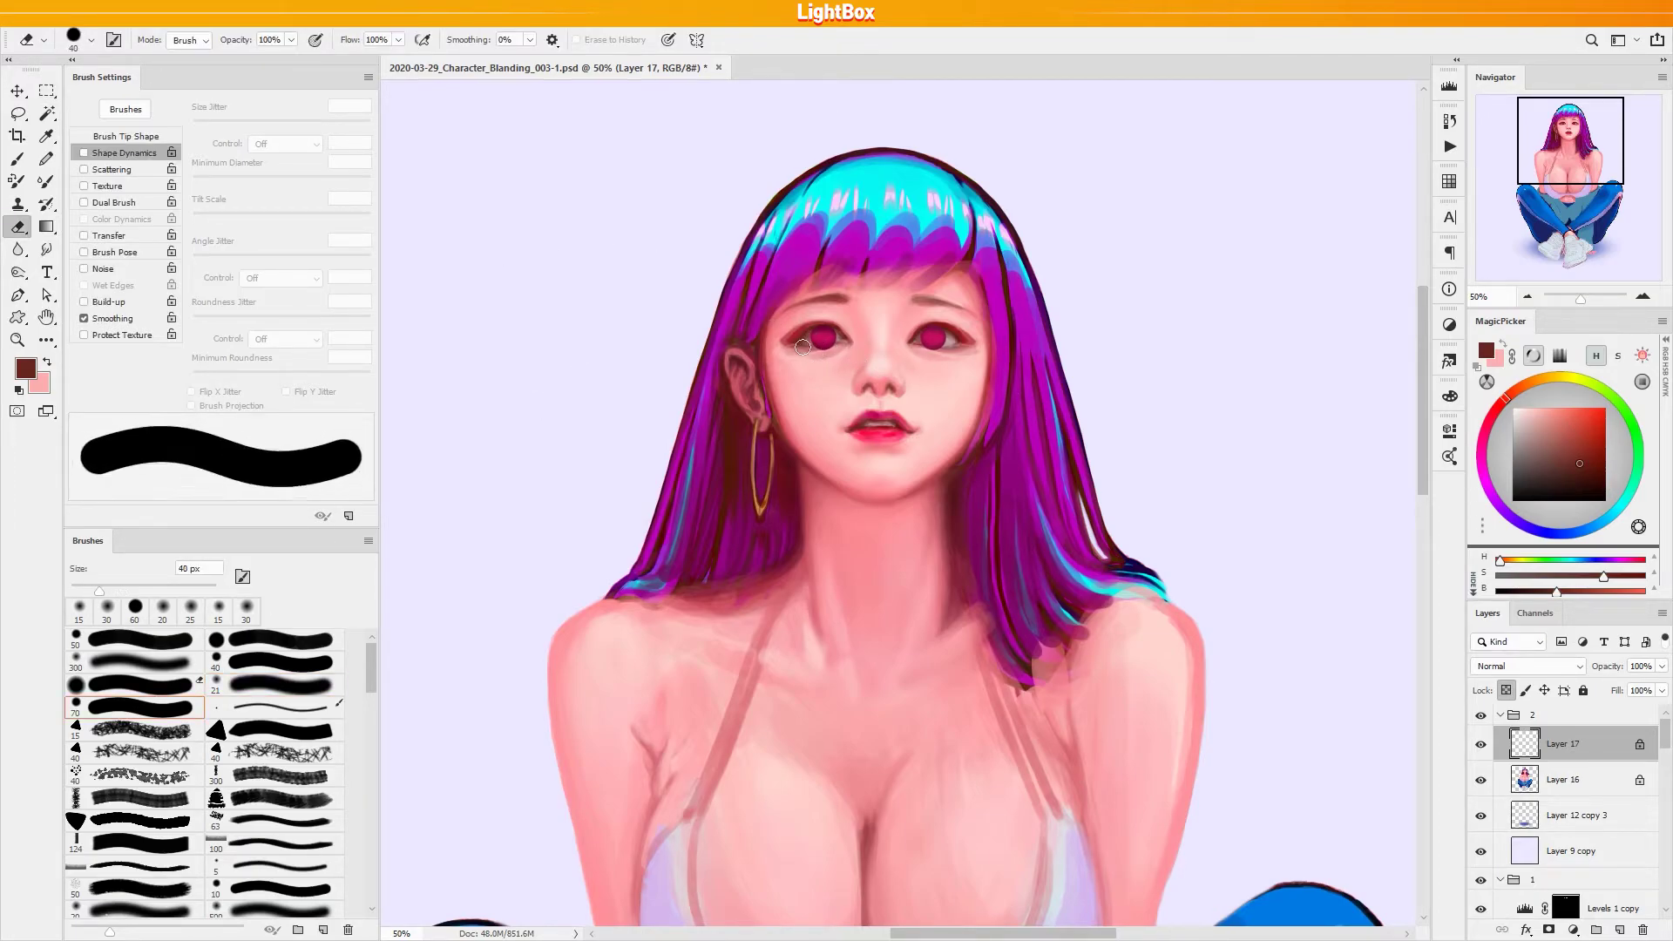
{"action": "key", "text": "bracketleft"}
{"action": "key", "text": "bracketleft"}
{"action": "key", "text": "bracketleft"}
{"action": "key", "text": "bracketleft"}
{"action": "key", "text": "bracketleft"}
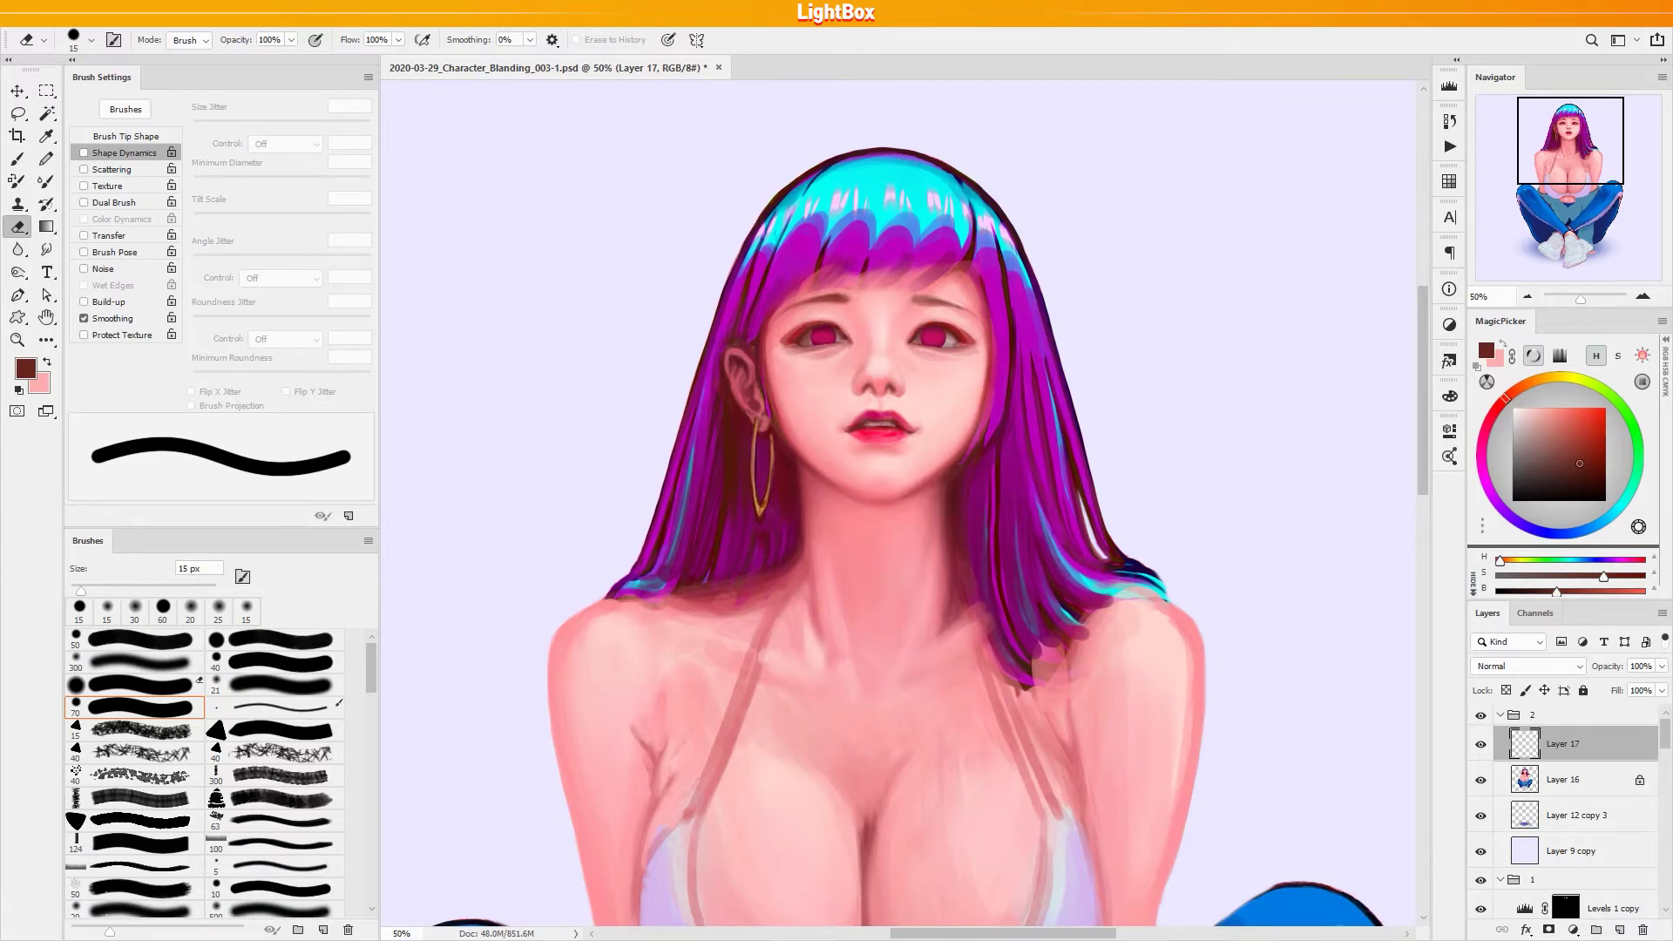
Switch back to the painted character on Layer 16 and retouch the nose tip with sampled skin tones
{"action": "key", "text": "b"}
{"action": "key", "text": "bracketleft"}
{"action": "key", "text": "bracketleft"}
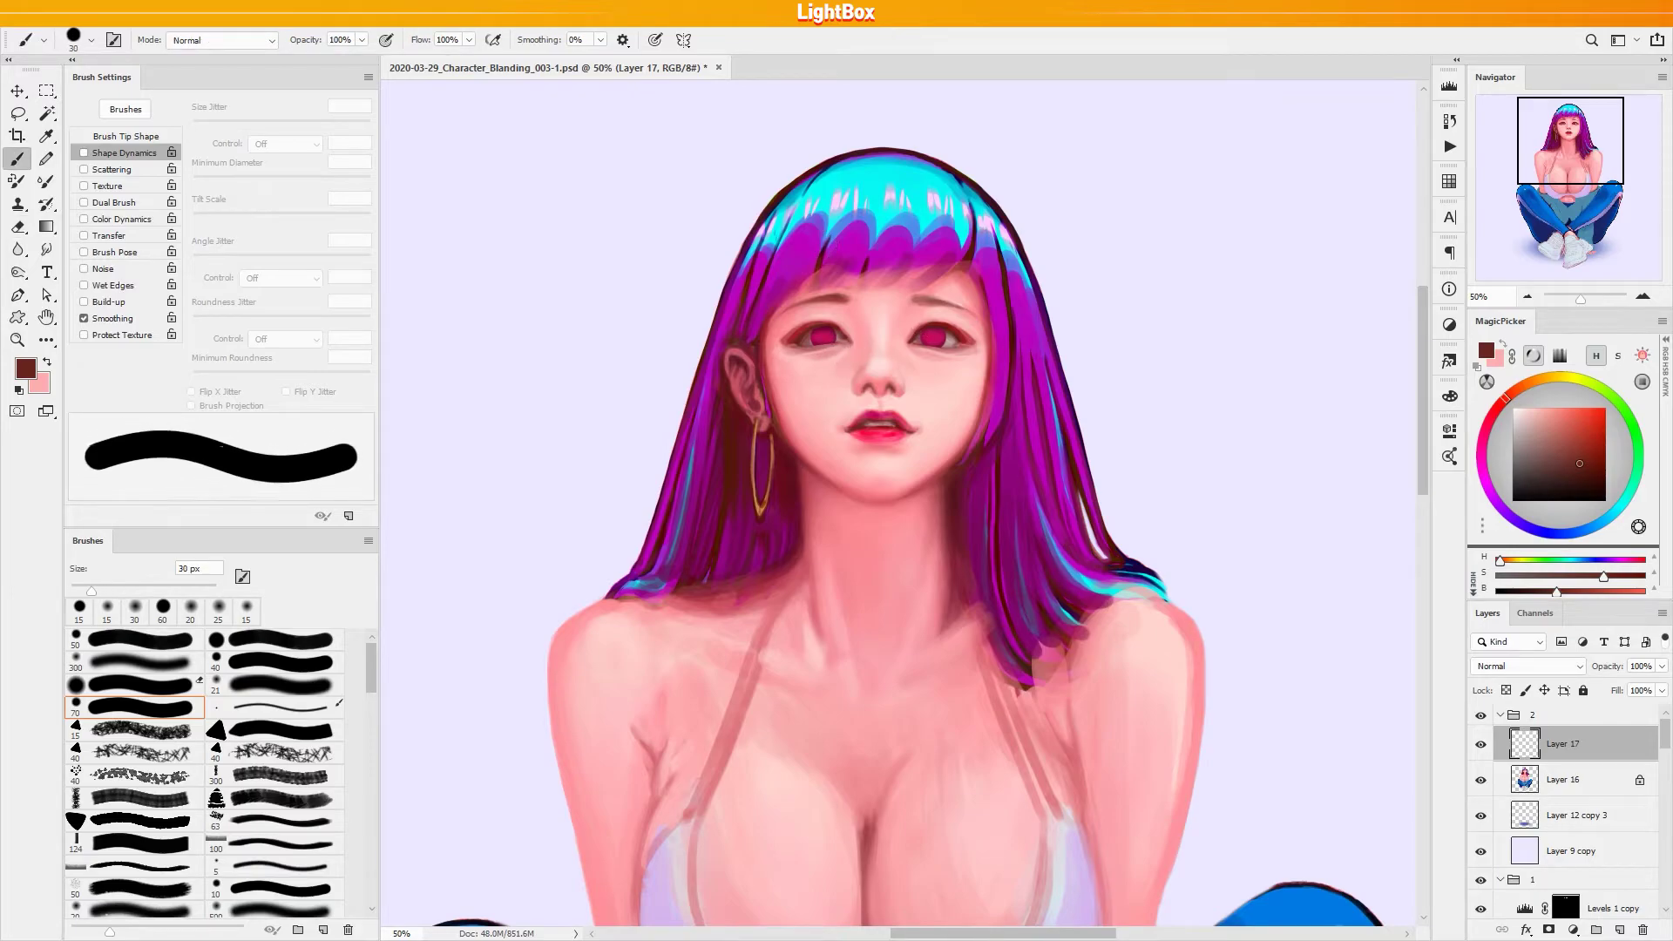
{"action": "left_click", "coordinate": [889, 379], "text": "alt"}
{"action": "left_click", "coordinate": [1570, 785]}
{"action": "left_click_drag", "start_coordinate": [886, 381], "coordinate": [894, 379]}
{"action": "left_click", "coordinate": [884, 388], "text": "alt"}
Sharpen the nostrils and nose underside with sampled tones, using the hard pen-pressure brush at 9 px
{"action": "left_click", "coordinate": [249, 635]}
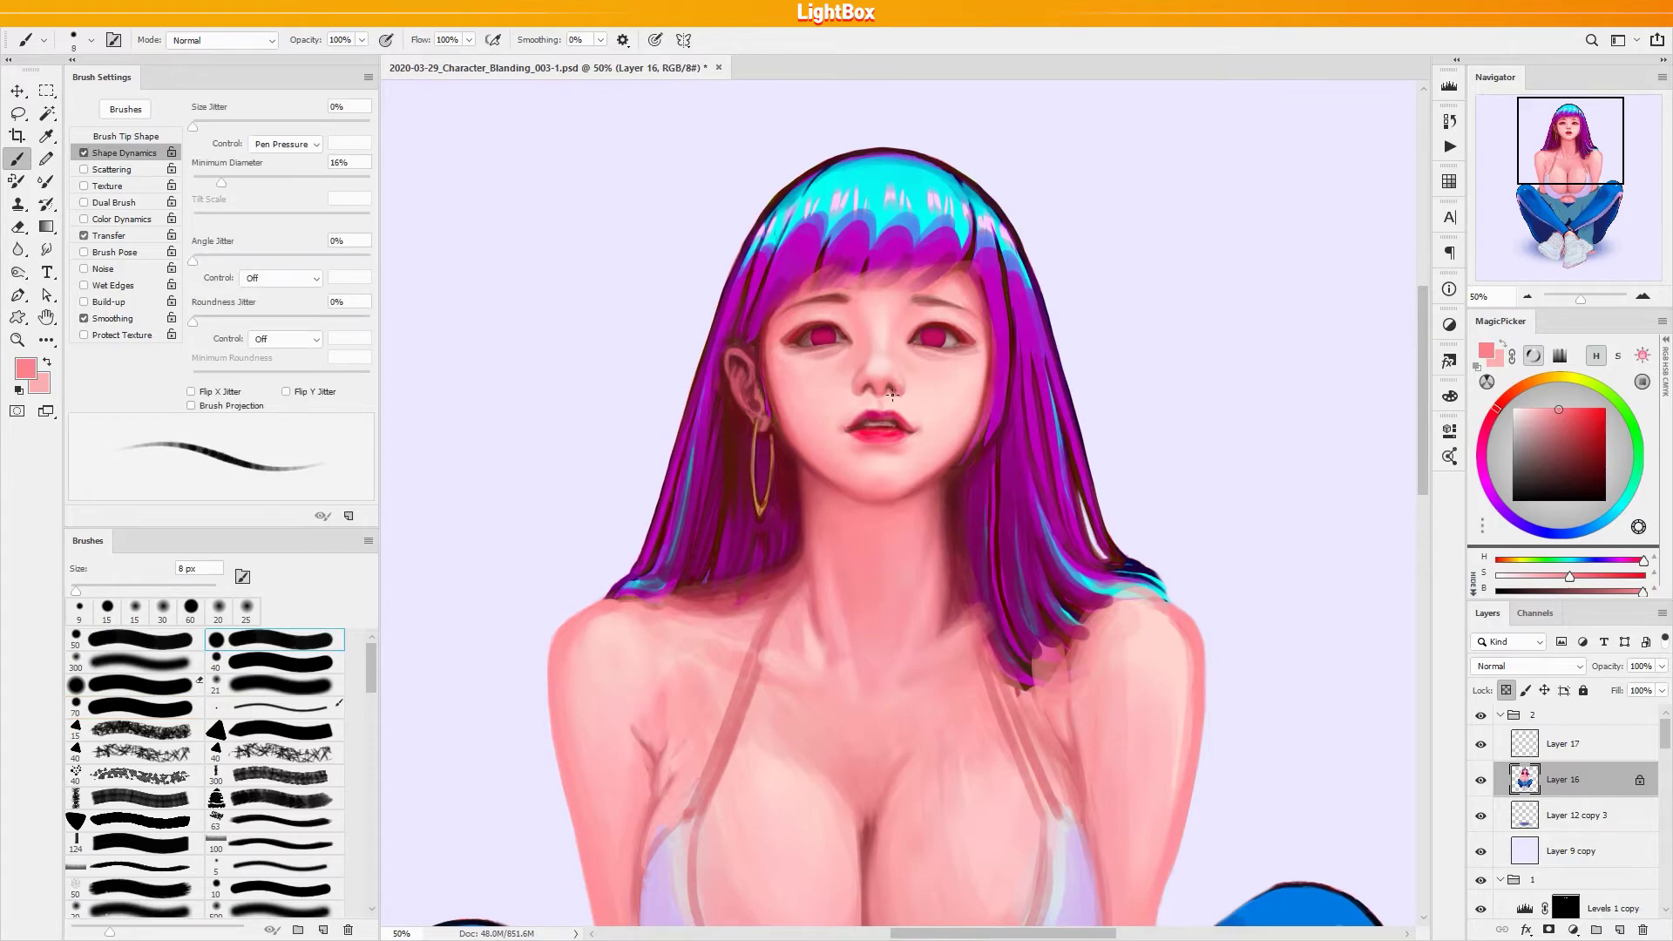
{"action": "left_click", "coordinate": [884, 387], "text": "alt"}
{"action": "left_click_drag", "start_coordinate": [884, 387], "coordinate": [891, 382]}
{"action": "left_click", "coordinate": [889, 382], "text": "alt"}
{"action": "left_click", "coordinate": [886, 393], "text": "alt"}
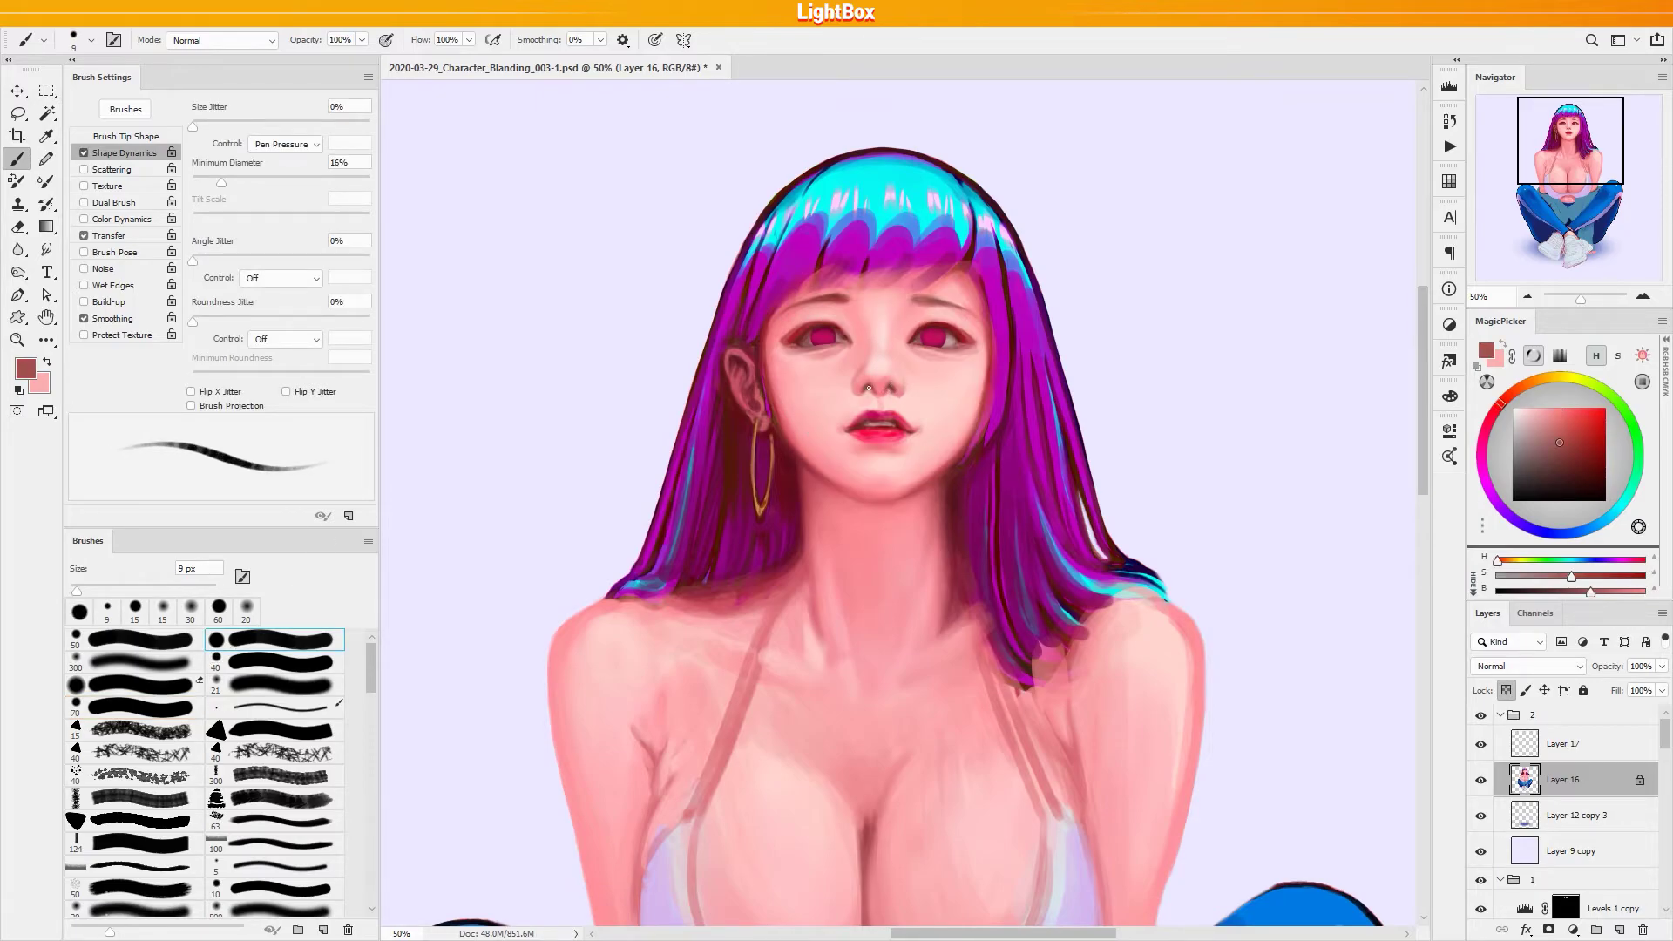
{"action": "left_click", "coordinate": [873, 392], "text": "alt"}
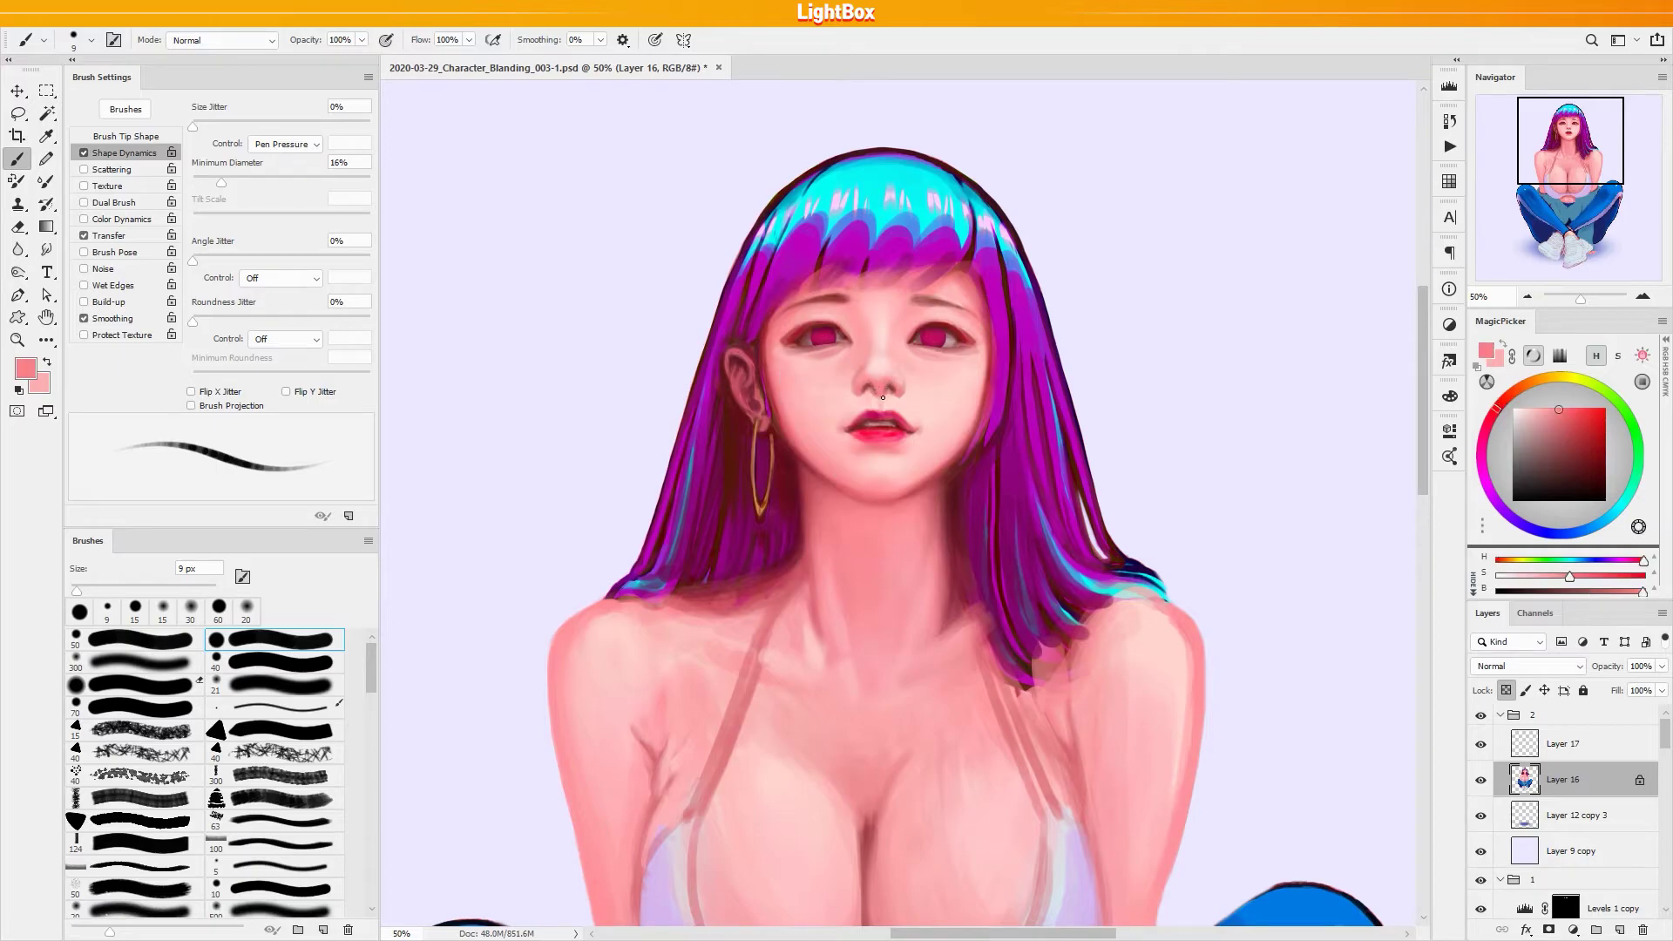
{"action": "left_click", "coordinate": [889, 382], "text": "alt"}
{"action": "left_click", "coordinate": [868, 390], "text": "alt"}
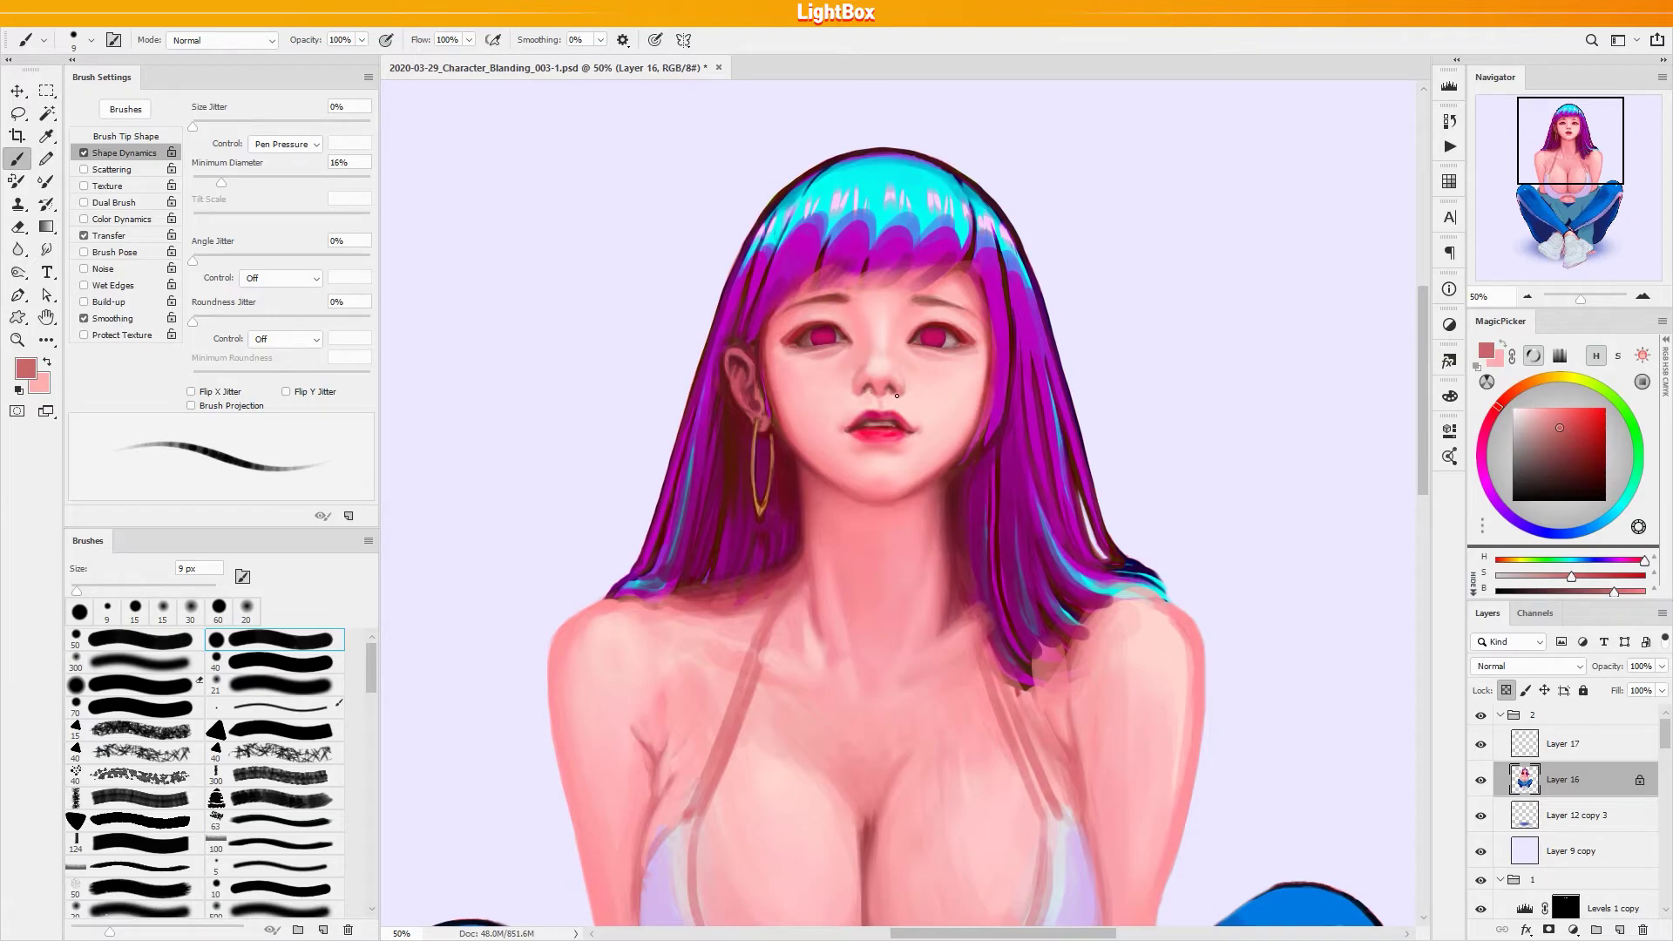
Blend the side of the nose into the cheek with sampled skin tones, enlarging the brush to 15 px
{"action": "key", "text": "bracketright"}
{"action": "key", "text": "bracketright"}
{"action": "left_click_drag", "start_coordinate": [876, 357], "coordinate": [860, 375]}
{"action": "left_click", "coordinate": [858, 375], "text": "alt"}
{"action": "left_click", "coordinate": [860, 380], "text": "alt"}
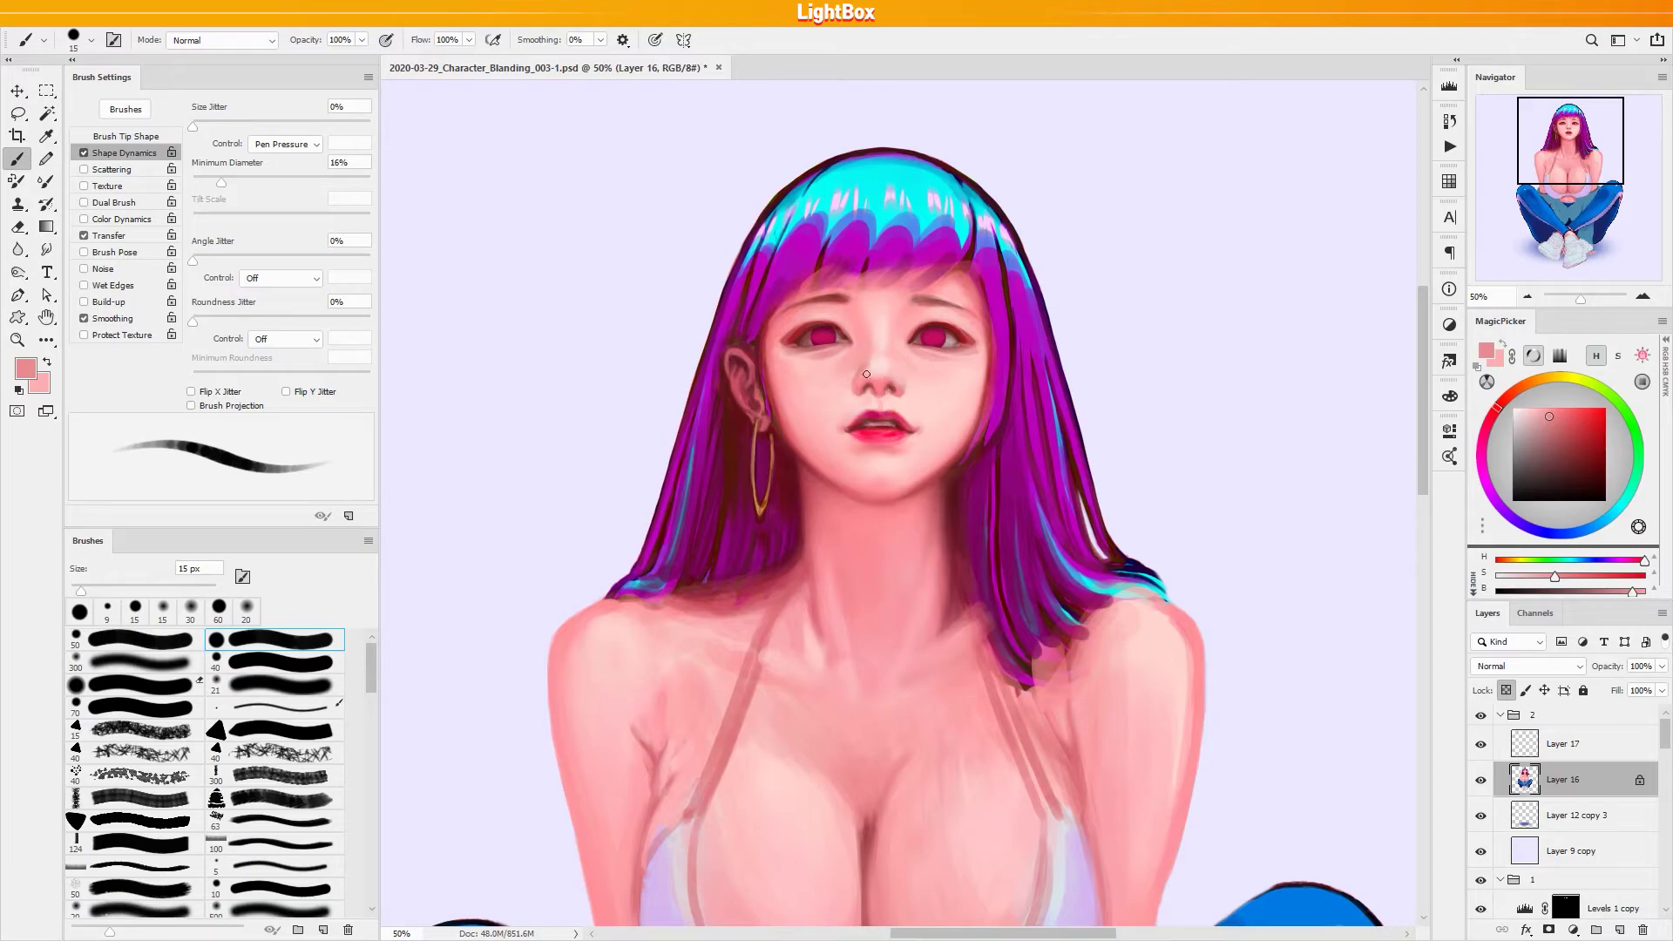
Smooth the nose bridge and nose sides with a larger brush and sampled light skin tones, finishing with a reduced 9 px brush
{"action": "key", "text": "bracketright"}
{"action": "key", "text": "bracketright"}
{"action": "left_click", "coordinate": [897, 367], "text": "alt"}
{"action": "left_click", "coordinate": [874, 364], "text": "alt"}
{"action": "left_click", "coordinate": [877, 327], "text": "alt"}
{"action": "left_click", "coordinate": [864, 359], "text": "alt"}
{"action": "left_click", "coordinate": [869, 349], "text": "alt"}
{"action": "key", "text": "bracketleft"}
{"action": "key", "text": "bracketleft"}
{"action": "key", "text": "bracketleft"}
{"action": "key", "text": "bracketleft"}
{"action": "key", "text": "bracketleft"}
{"action": "key", "text": "bracketleft"}
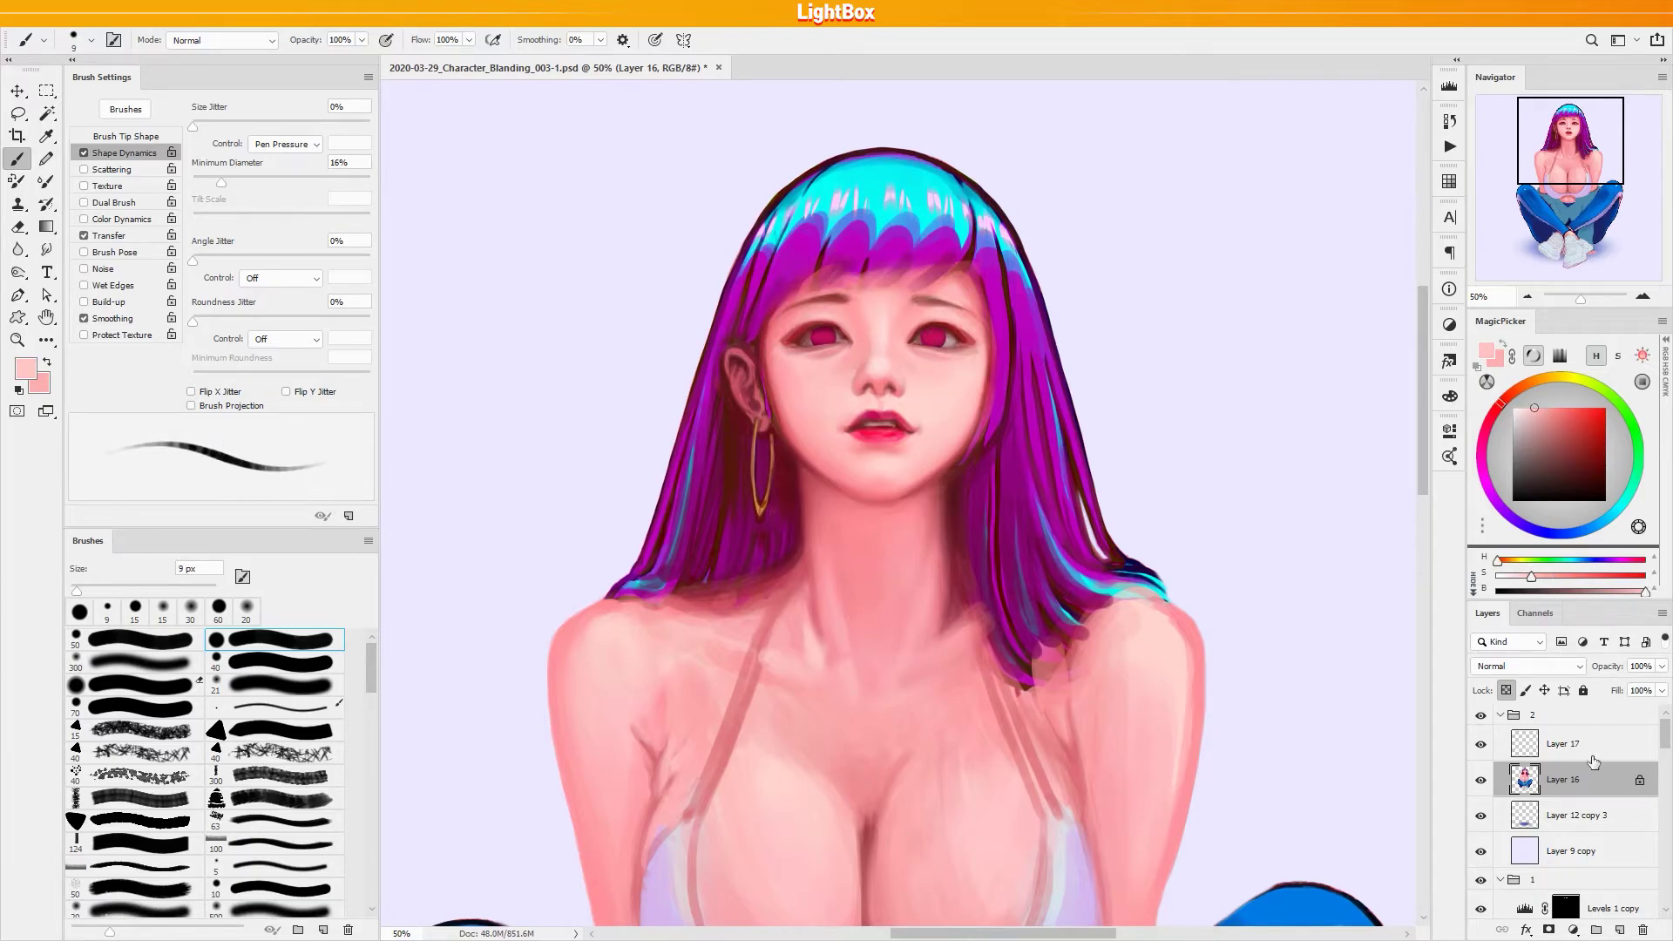
On Layer 17, paint dark pupils in the irises with a sampled dark hair colour, using the hard round brush from 10 px
{"action": "key", "text": "alt+bracketright"}
{"action": "left_click", "coordinate": [758, 220], "text": "alt"}
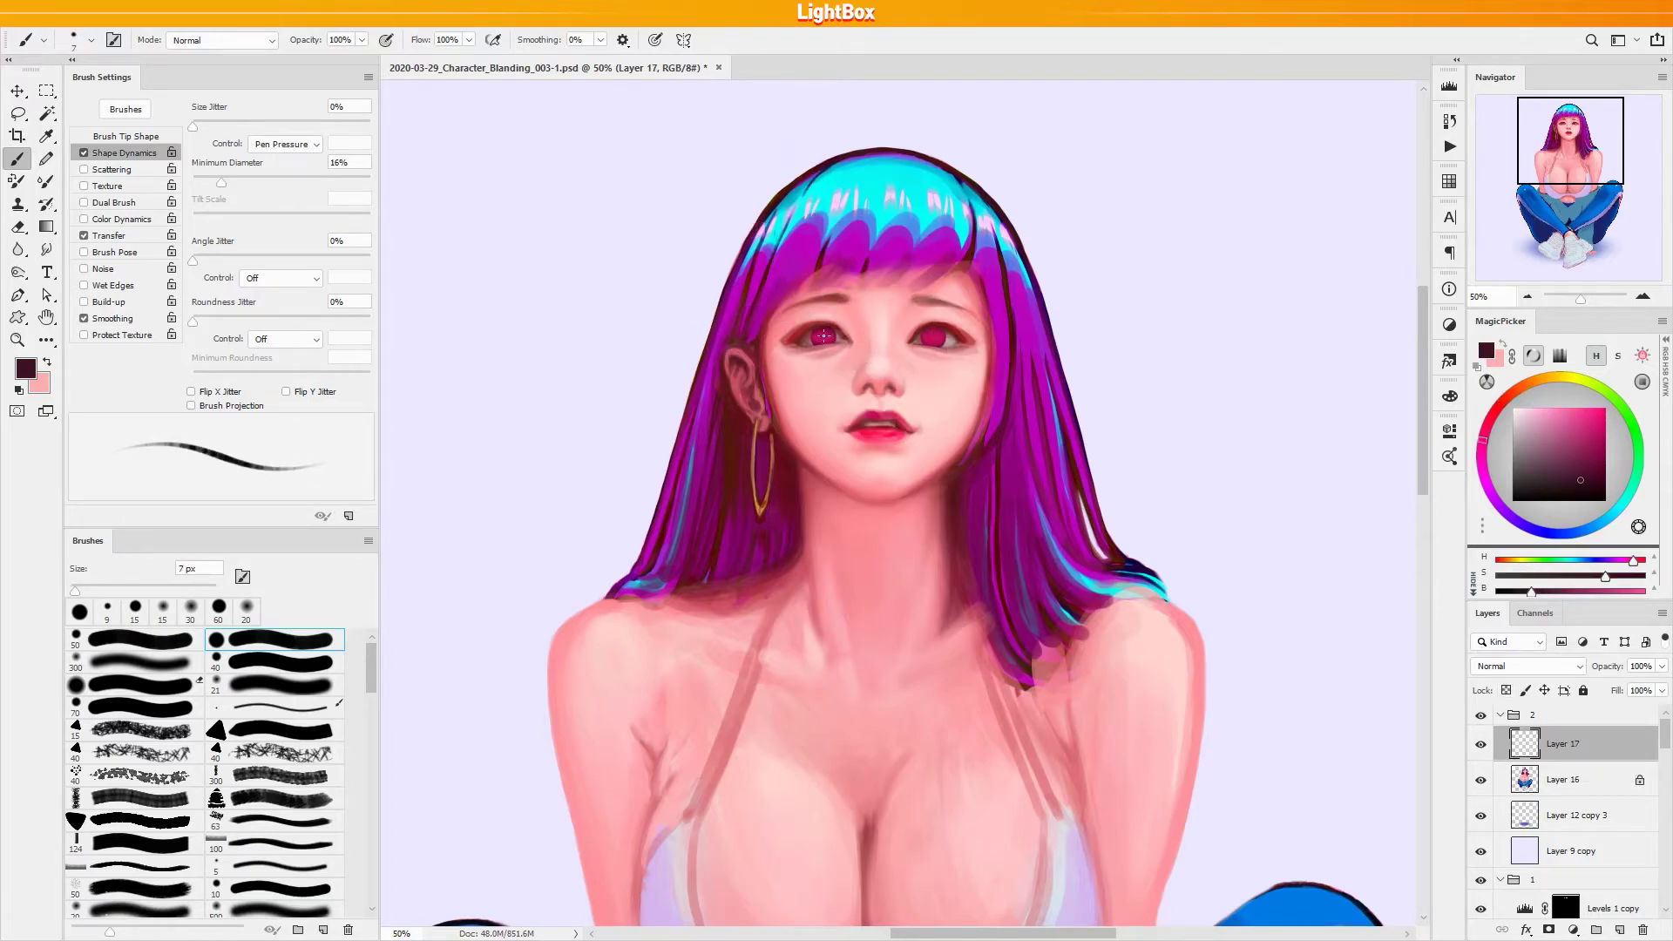
{"action": "key", "text": "bracketright"}
{"action": "left_click", "coordinate": [124, 709]}
{"action": "key", "text": "bracketleft"}
{"action": "key", "text": "bracketleft"}
{"action": "key", "text": "bracketleft"}
{"action": "key", "text": "bracketleft"}
{"action": "key", "text": "bracketleft"}
{"action": "key", "text": "bracketleft"}
{"action": "key", "text": "bracketleft"}
{"action": "key", "text": "bracketleft"}
{"action": "key", "text": "bracketleft"}
{"action": "key", "text": "bracketleft"}
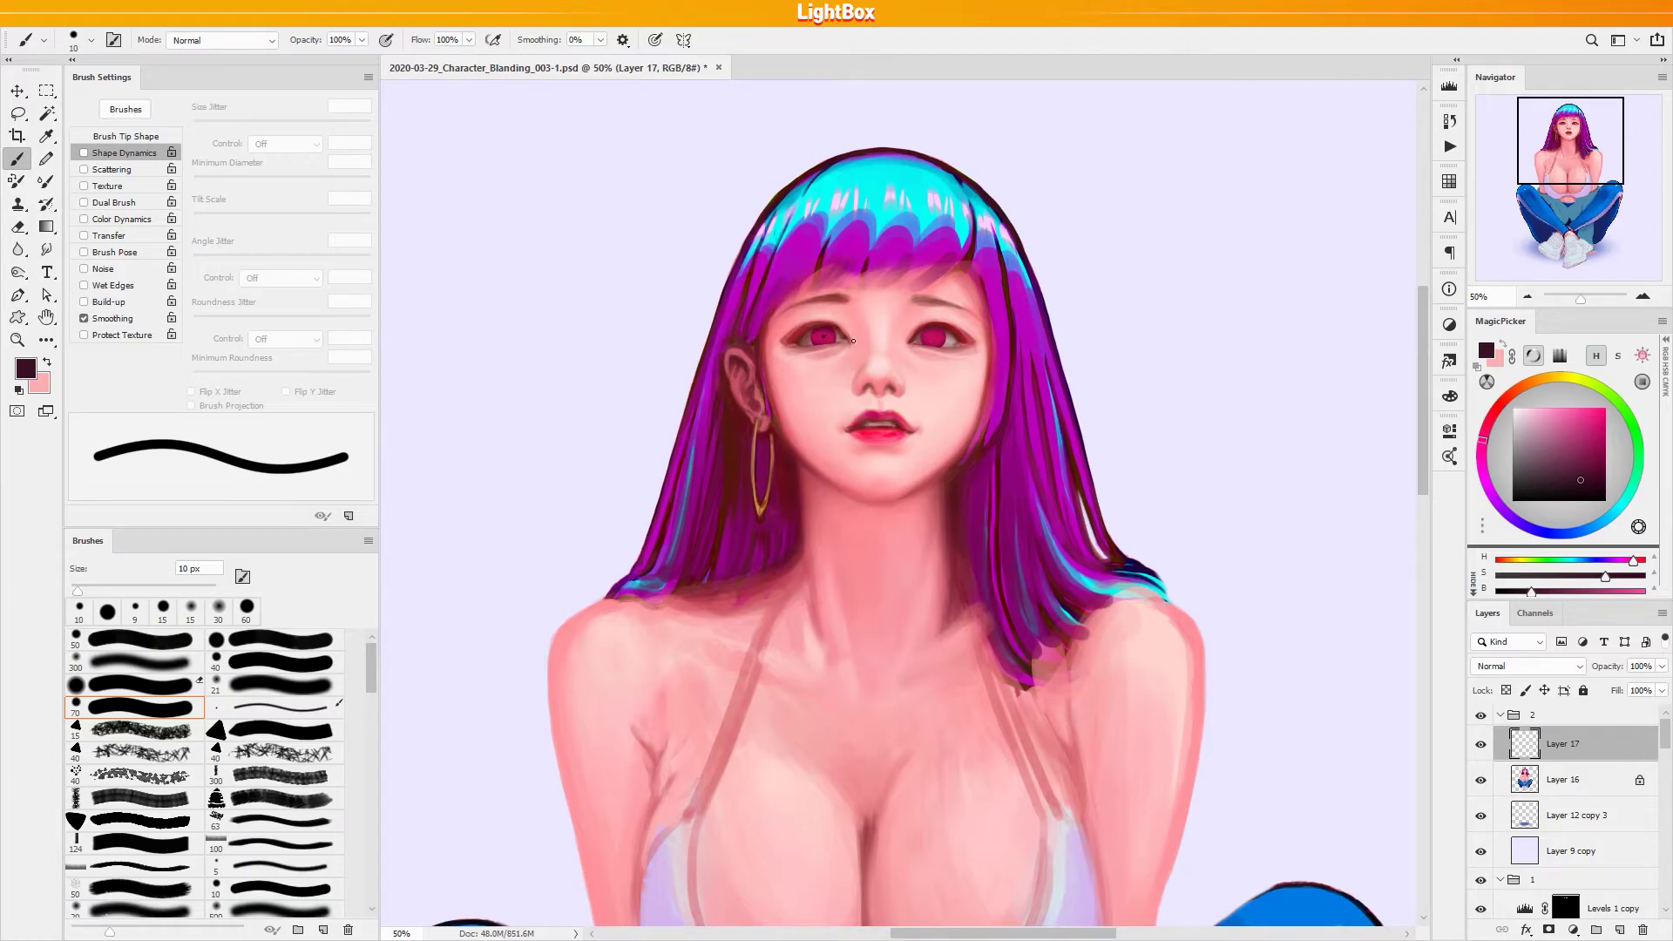
{"action": "key", "text": "bracketright"}
{"action": "key", "text": "bracketright"}
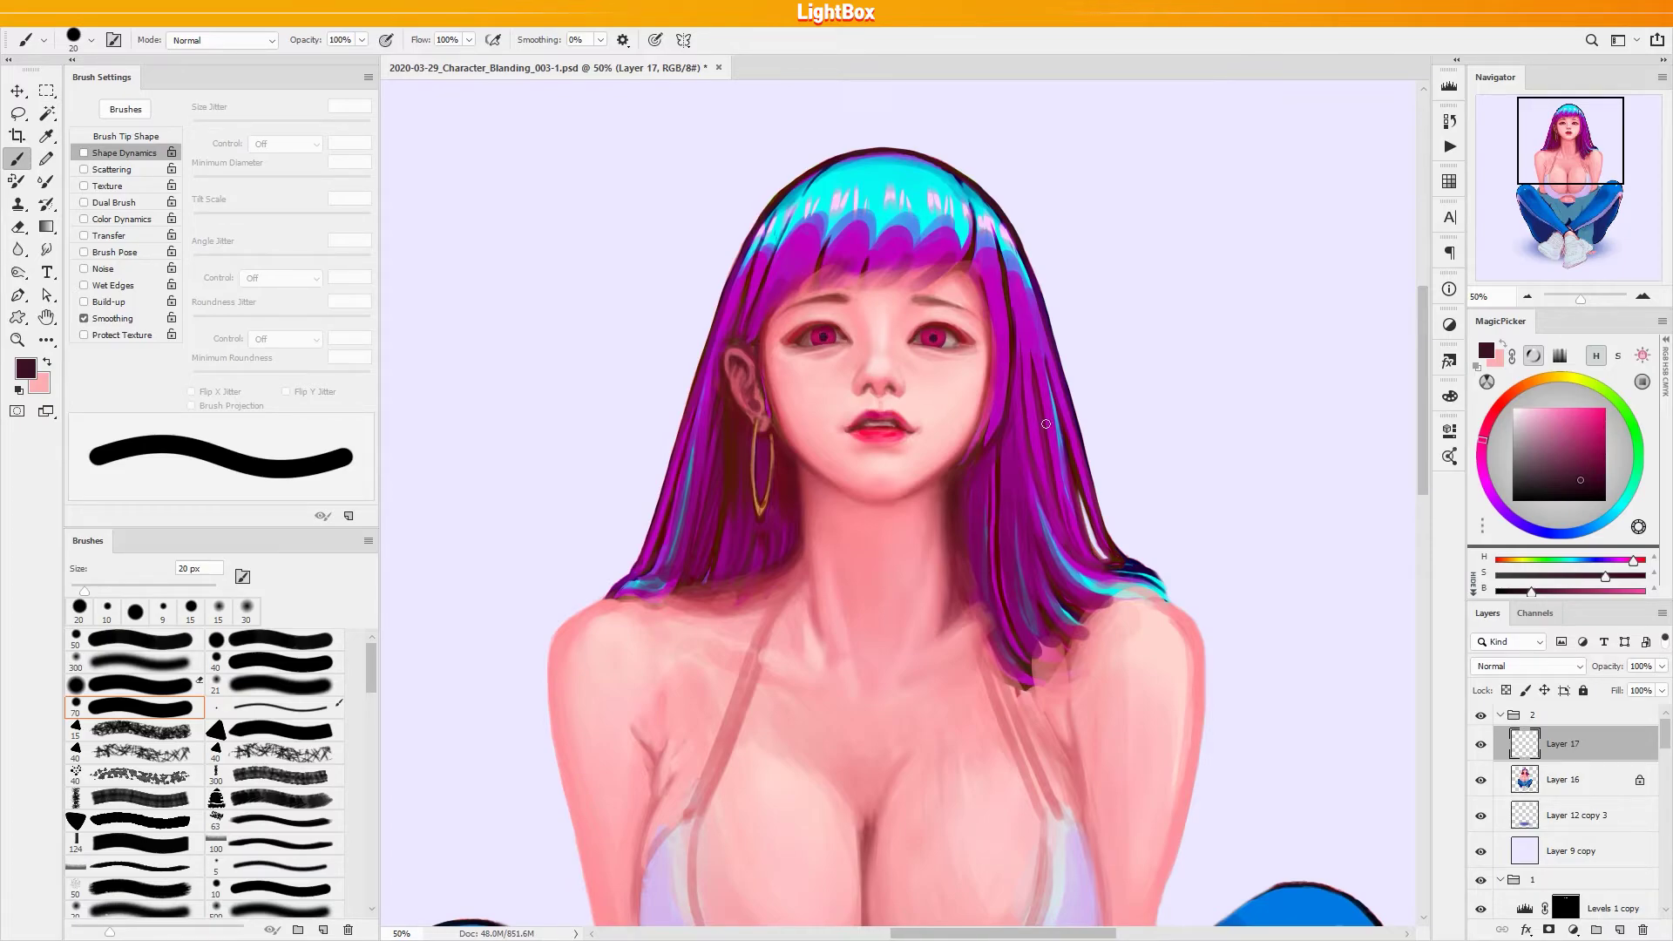
Switch back to Layer 16 and retouch the lips with a sampled bright red, using the hard pen-pressure brush at 15 px
{"action": "left_click", "coordinate": [1565, 780]}
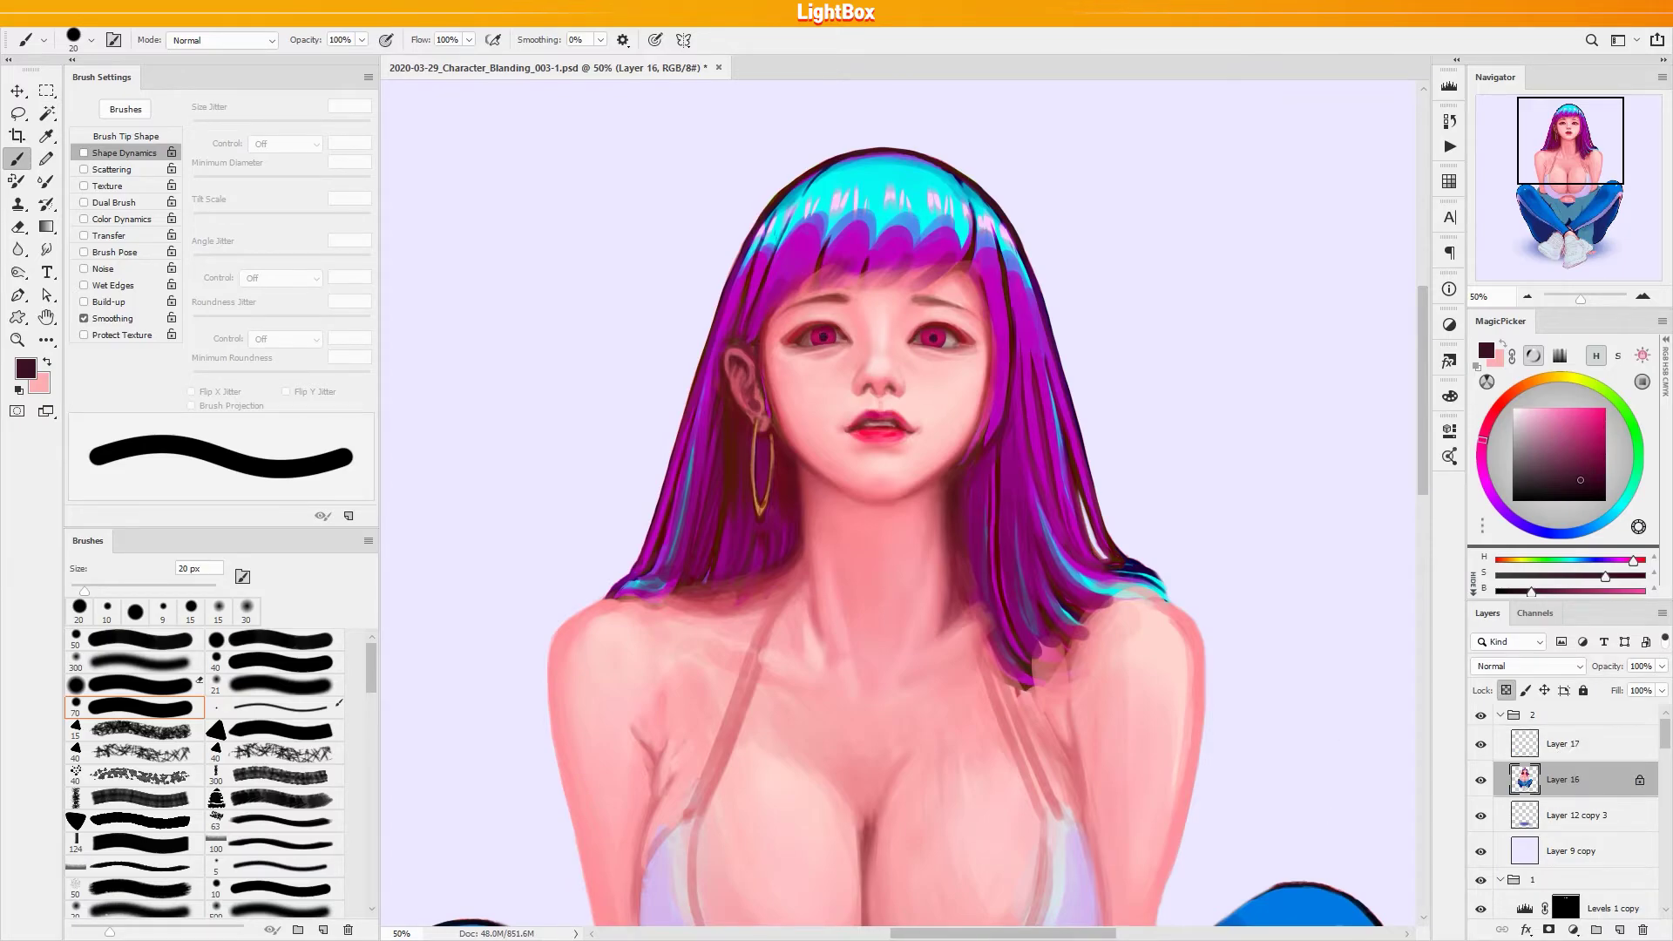
{"action": "left_click", "coordinate": [295, 645]}
{"action": "key", "text": "bracketleft"}
{"action": "key", "text": "bracketleft"}
{"action": "key", "text": "bracketleft"}
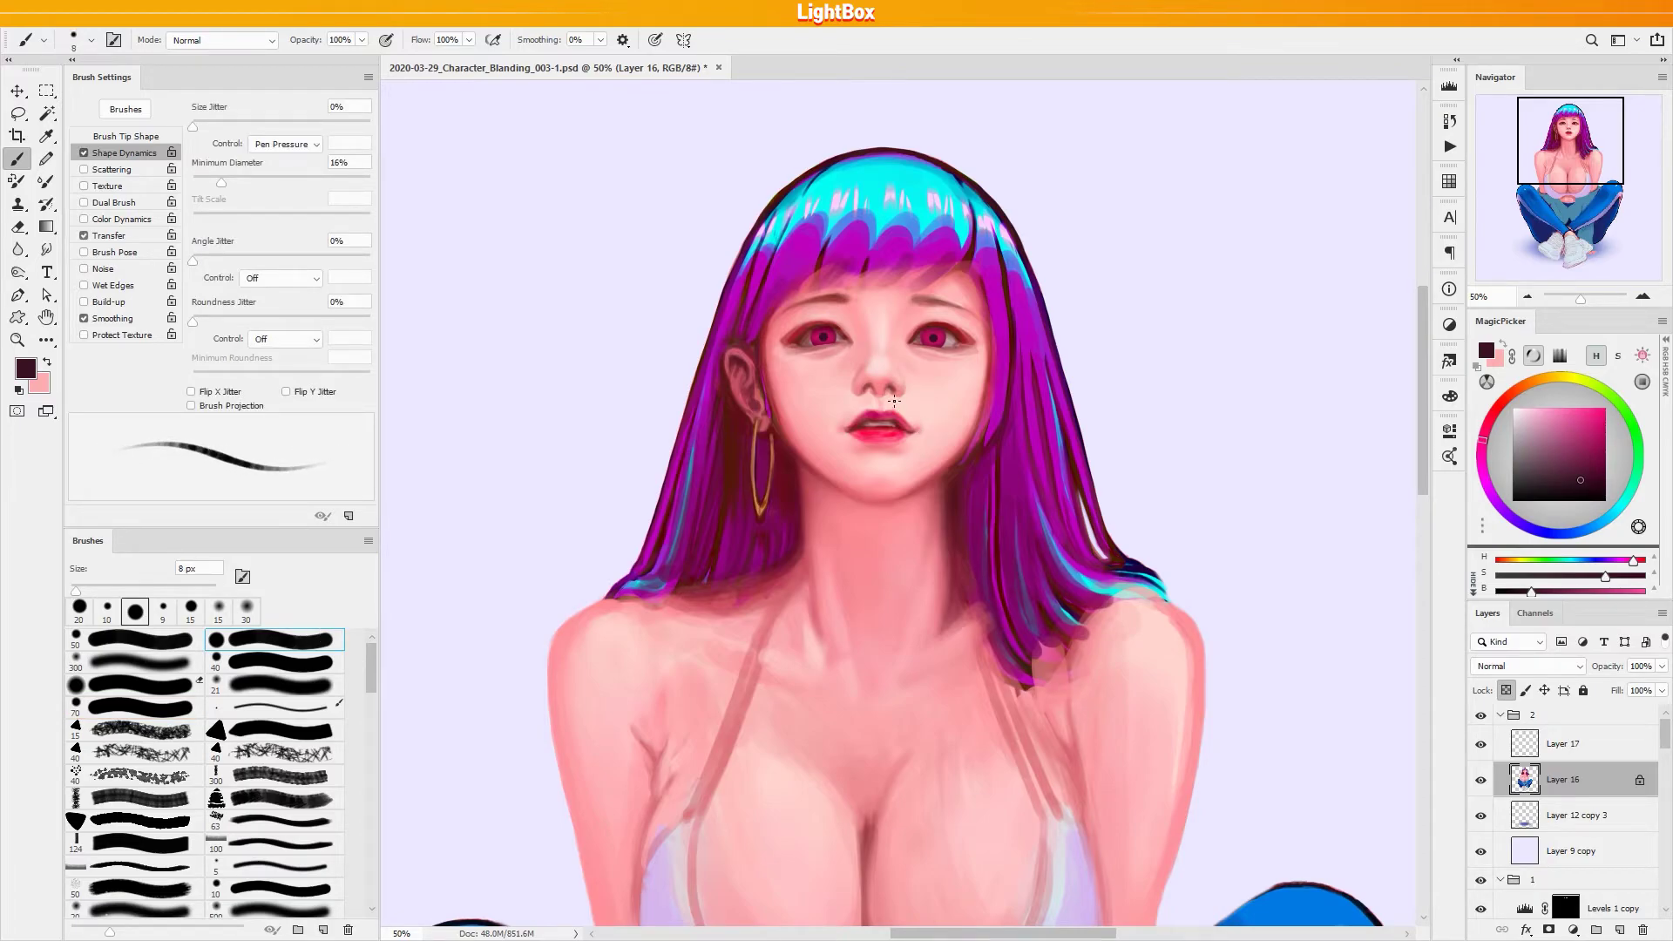
{"action": "key", "text": "bracketright"}
{"action": "key", "text": "bracketright"}
{"action": "key", "text": "bracketright"}
{"action": "left_click", "coordinate": [871, 429], "text": "alt"}
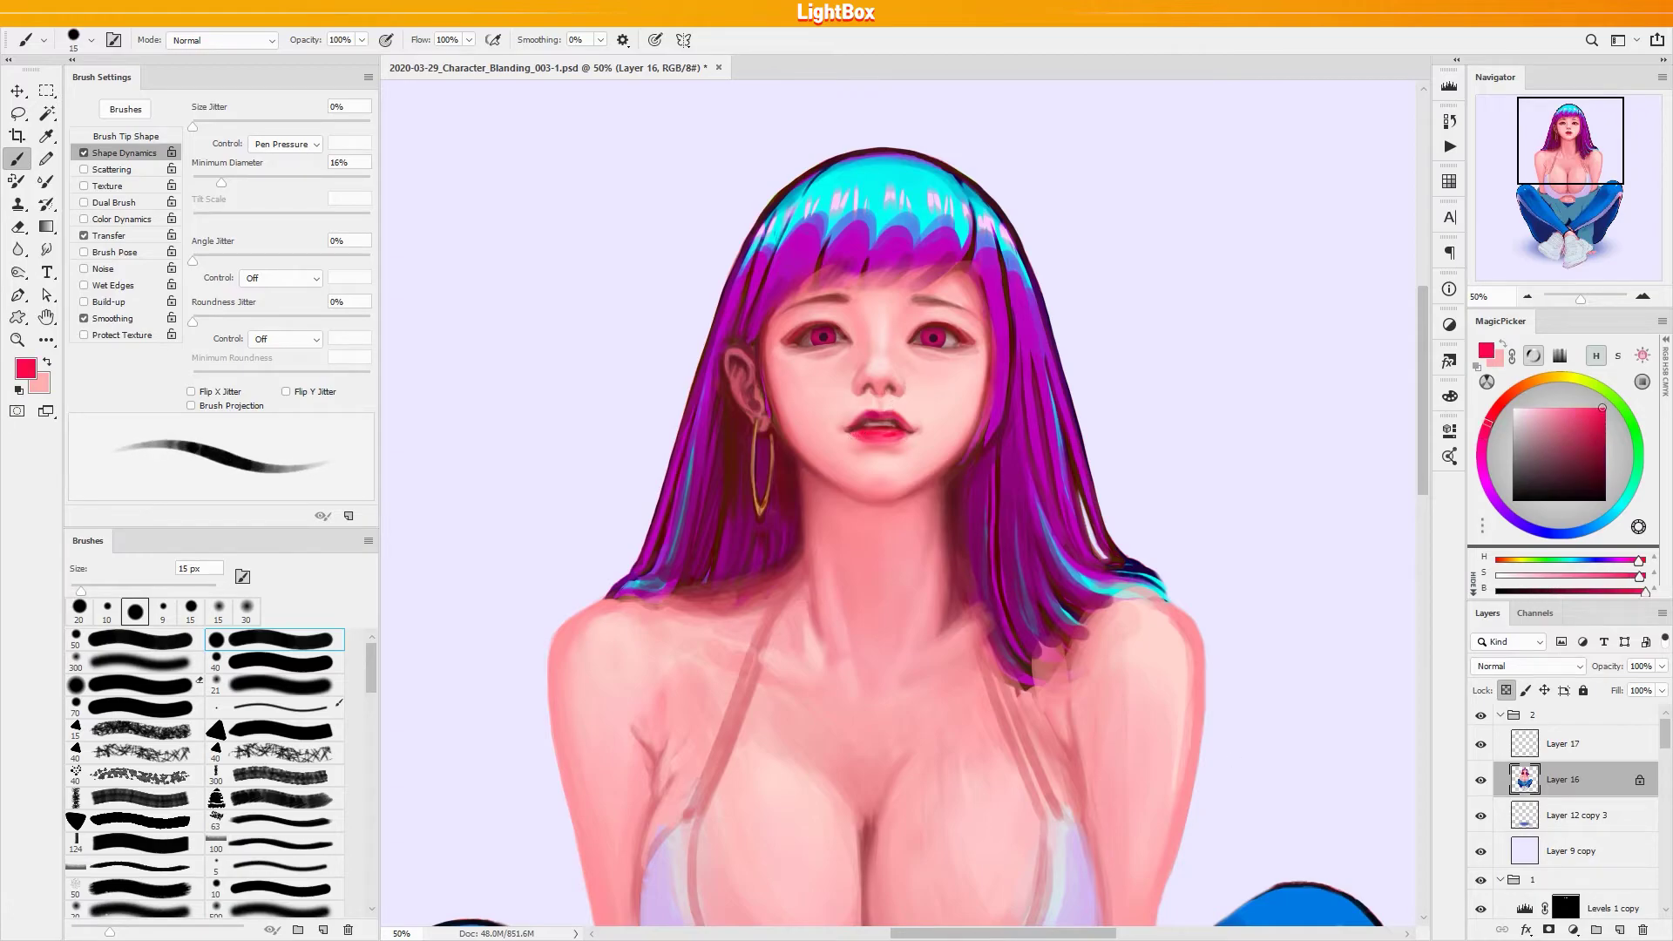
Raise the brush's minimum diameter to 69% and blend the lips with sampled reds and pinks
{"action": "left_click_drag", "start_coordinate": [242, 184], "coordinate": [315, 183]}
{"action": "left_click", "coordinate": [876, 430], "text": "alt"}
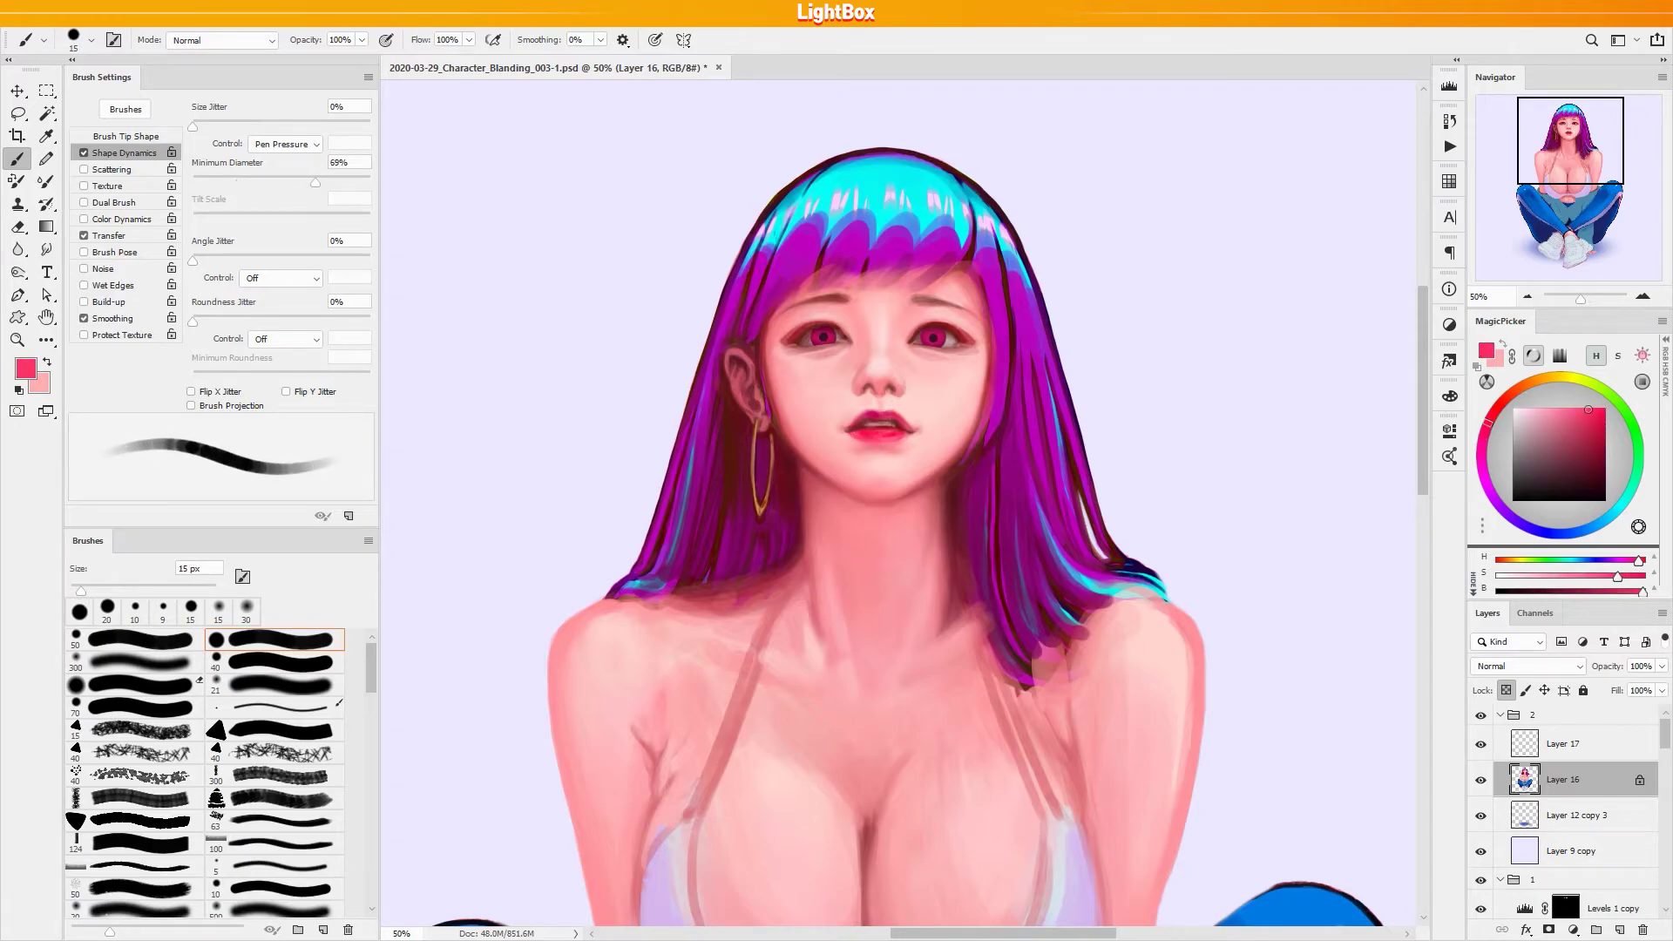
{"action": "left_click", "coordinate": [850, 435], "text": "alt"}
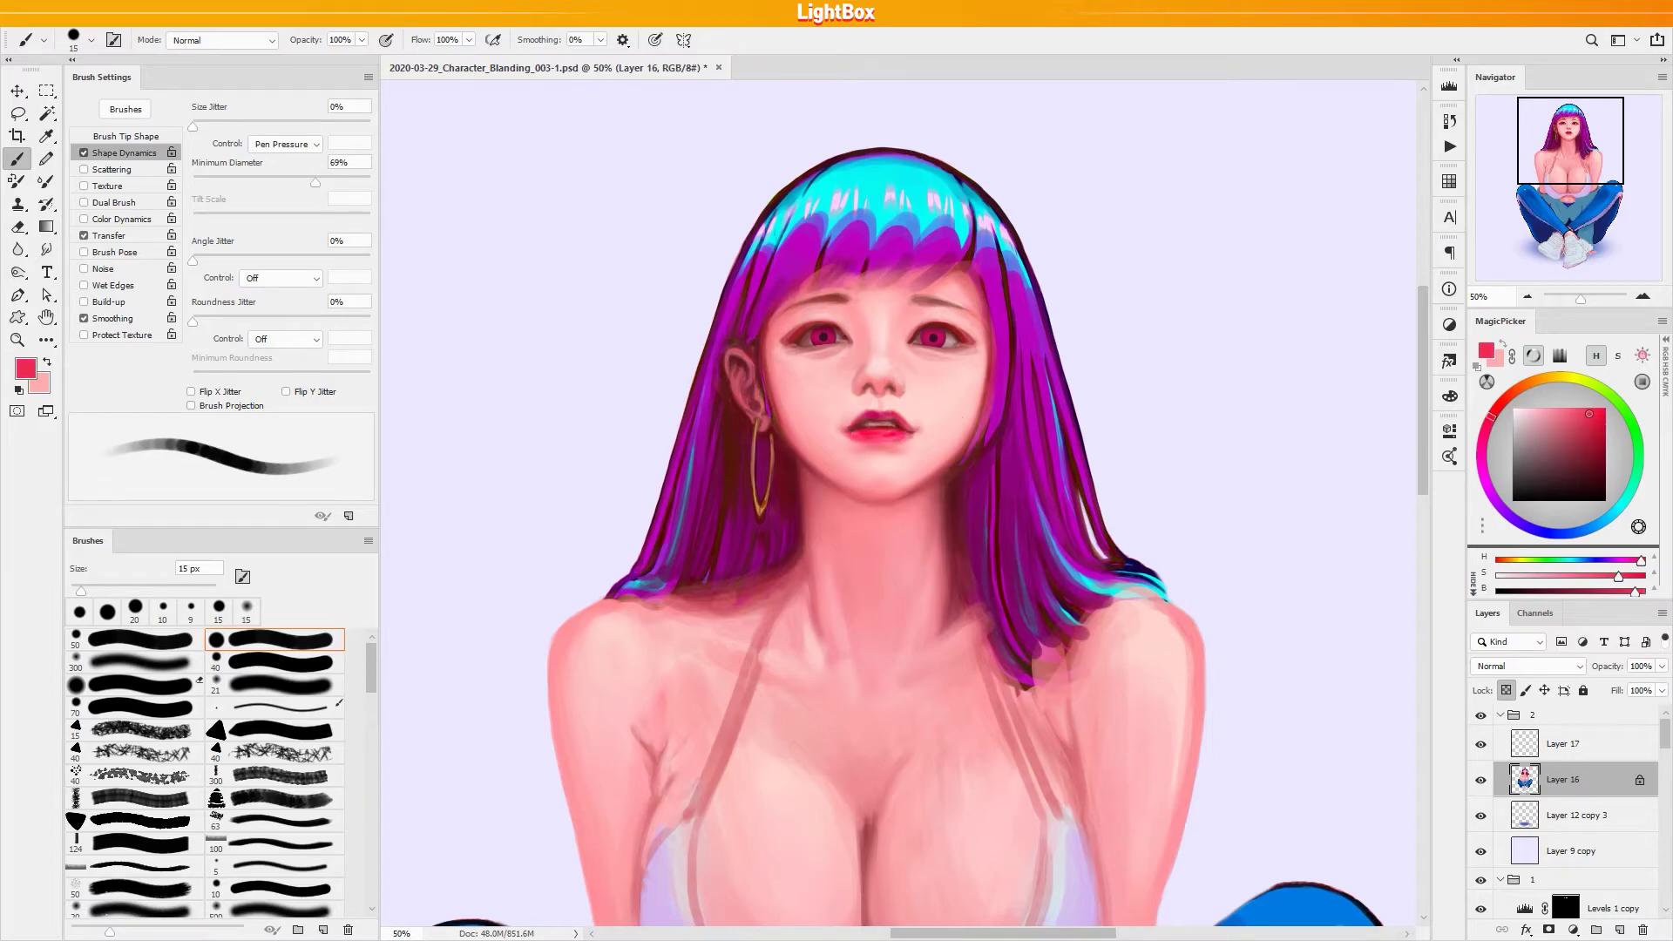
{"action": "left_click", "coordinate": [861, 418], "text": "alt"}
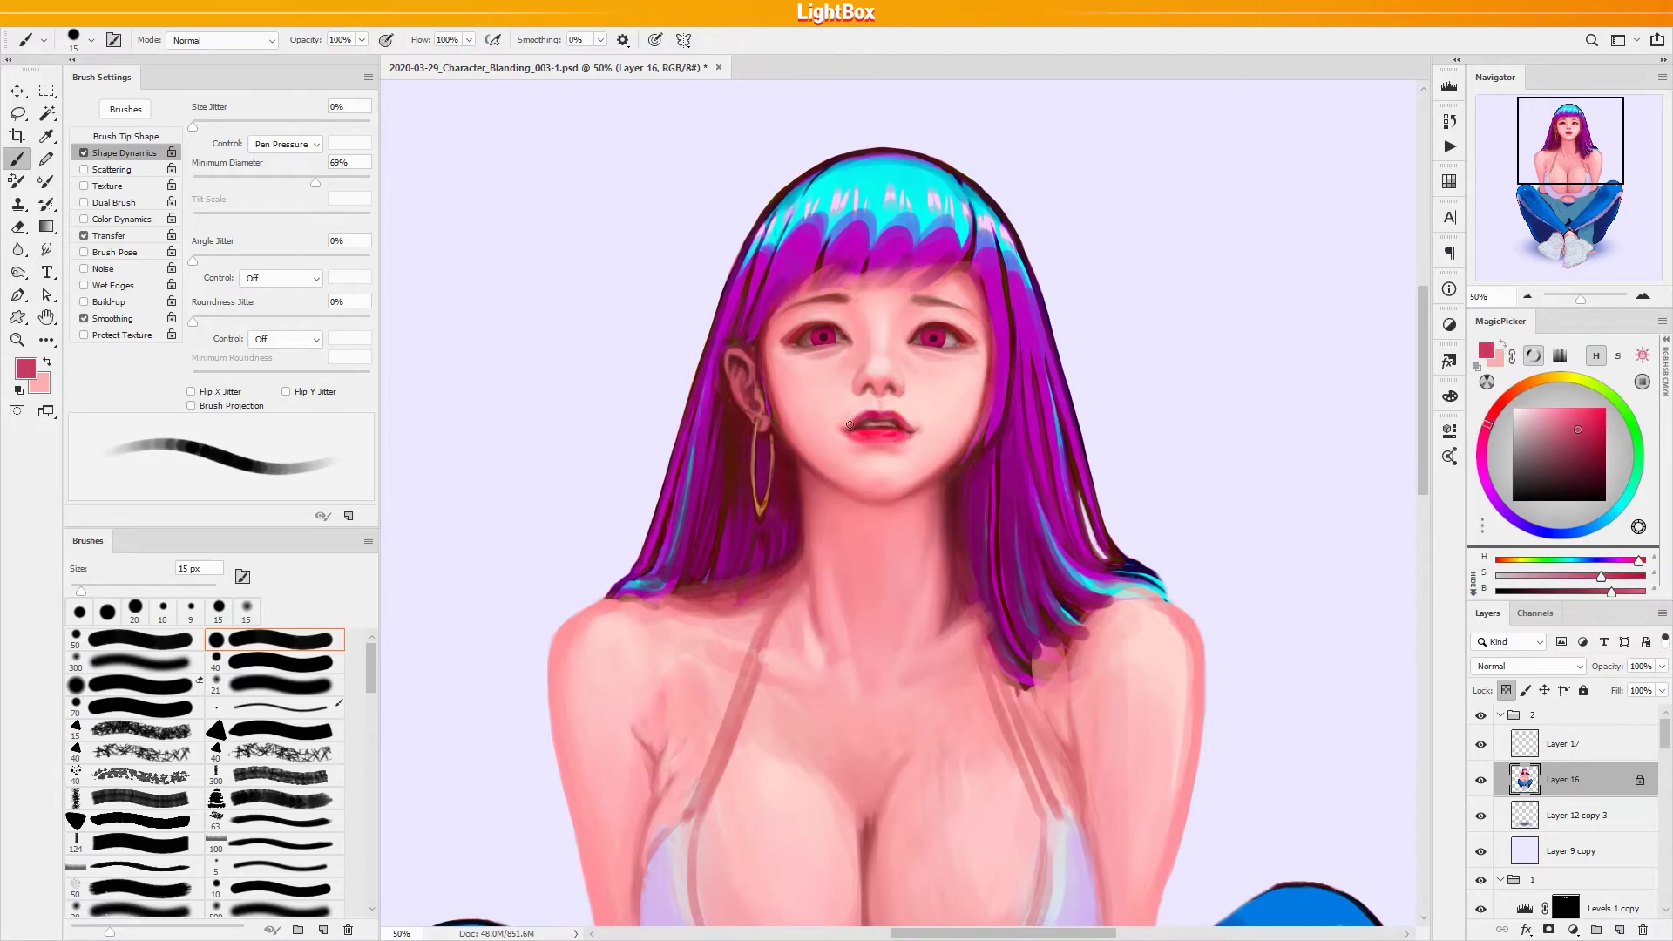
Define the mouth corners with a sampled dark red at 8 px and rework the upper lip with sampled pink at 15 px
{"action": "left_click", "coordinate": [904, 431], "text": "alt"}
{"action": "key", "text": "bracketleft"}
{"action": "key", "text": "bracketleft"}
{"action": "key", "text": "bracketleft"}
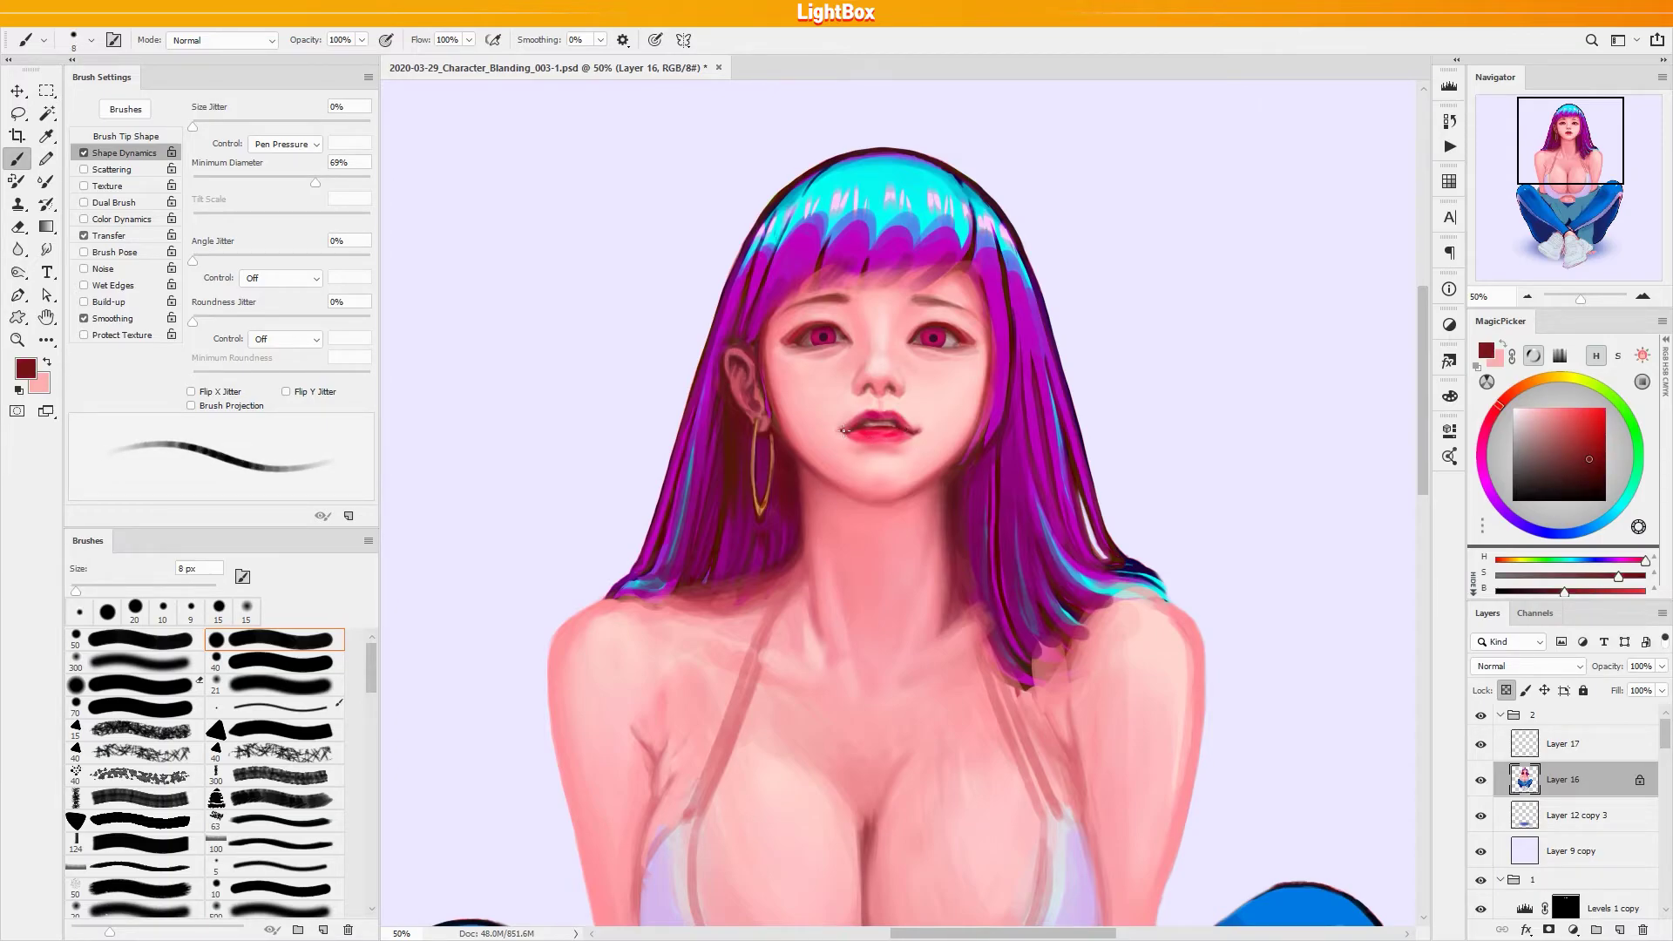
{"action": "left_click", "coordinate": [854, 424], "text": "alt"}
{"action": "key", "text": "bracketright"}
{"action": "key", "text": "bracketright"}
{"action": "key", "text": "bracketright"}
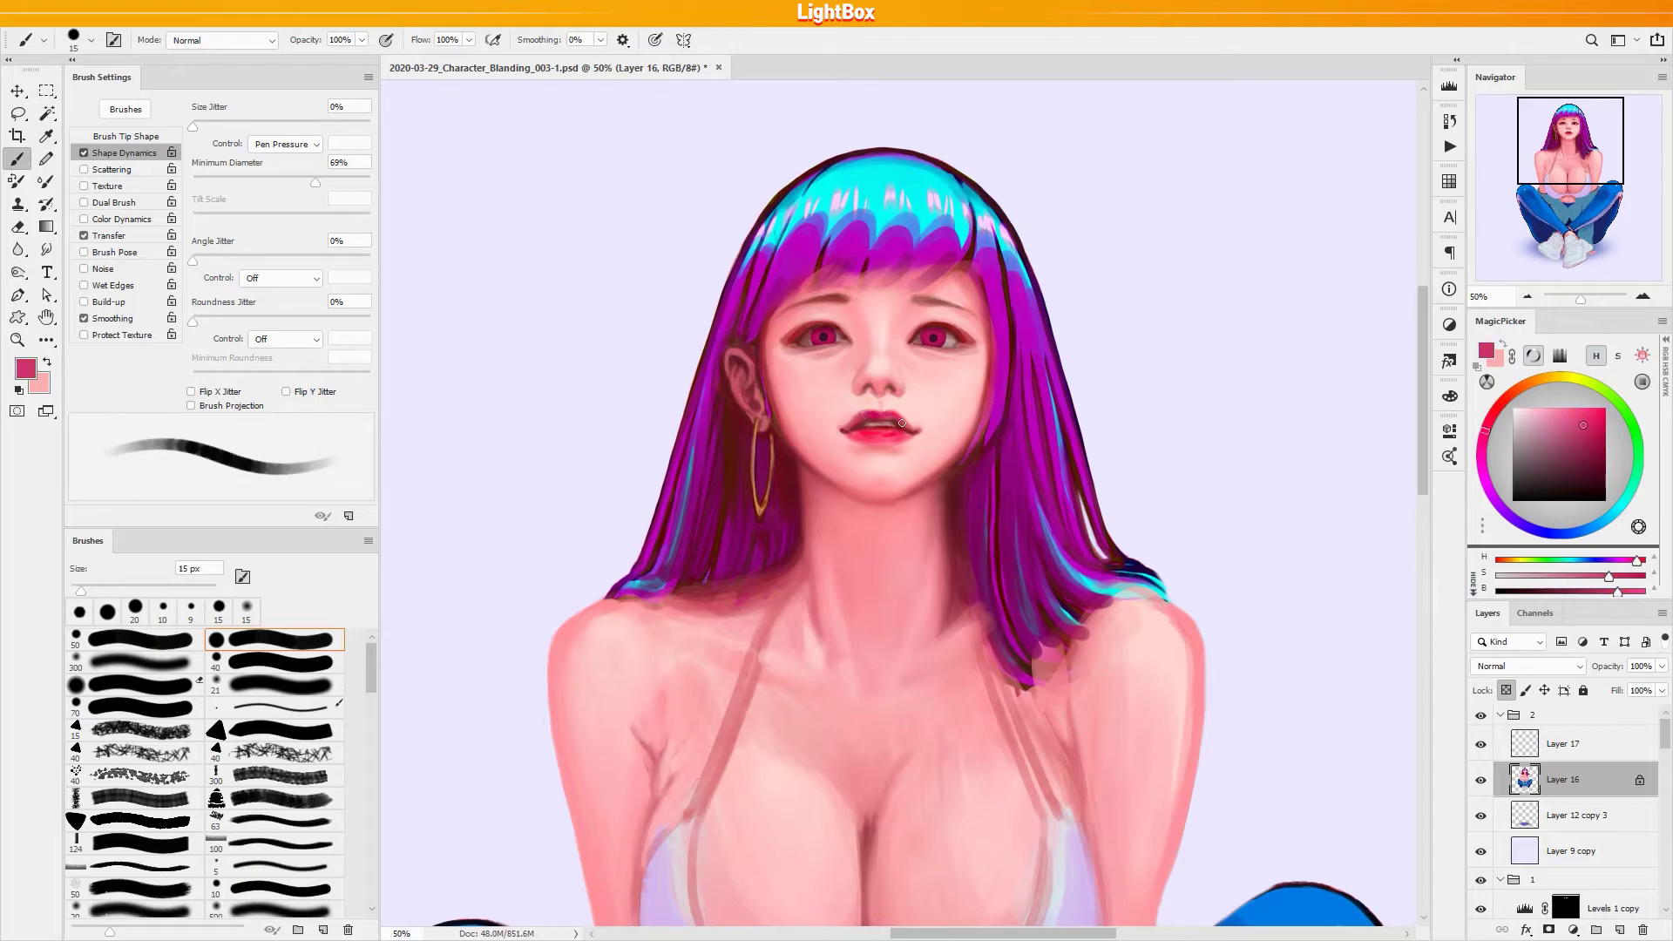
Retouch the nose bridge and the skin beside the nose with sampled light skin tones, enlarging the brush to 20 px
{"action": "left_click", "coordinate": [873, 395], "text": "alt"}
{"action": "key", "text": "bracketleft"}
{"action": "key", "text": "bracketleft"}
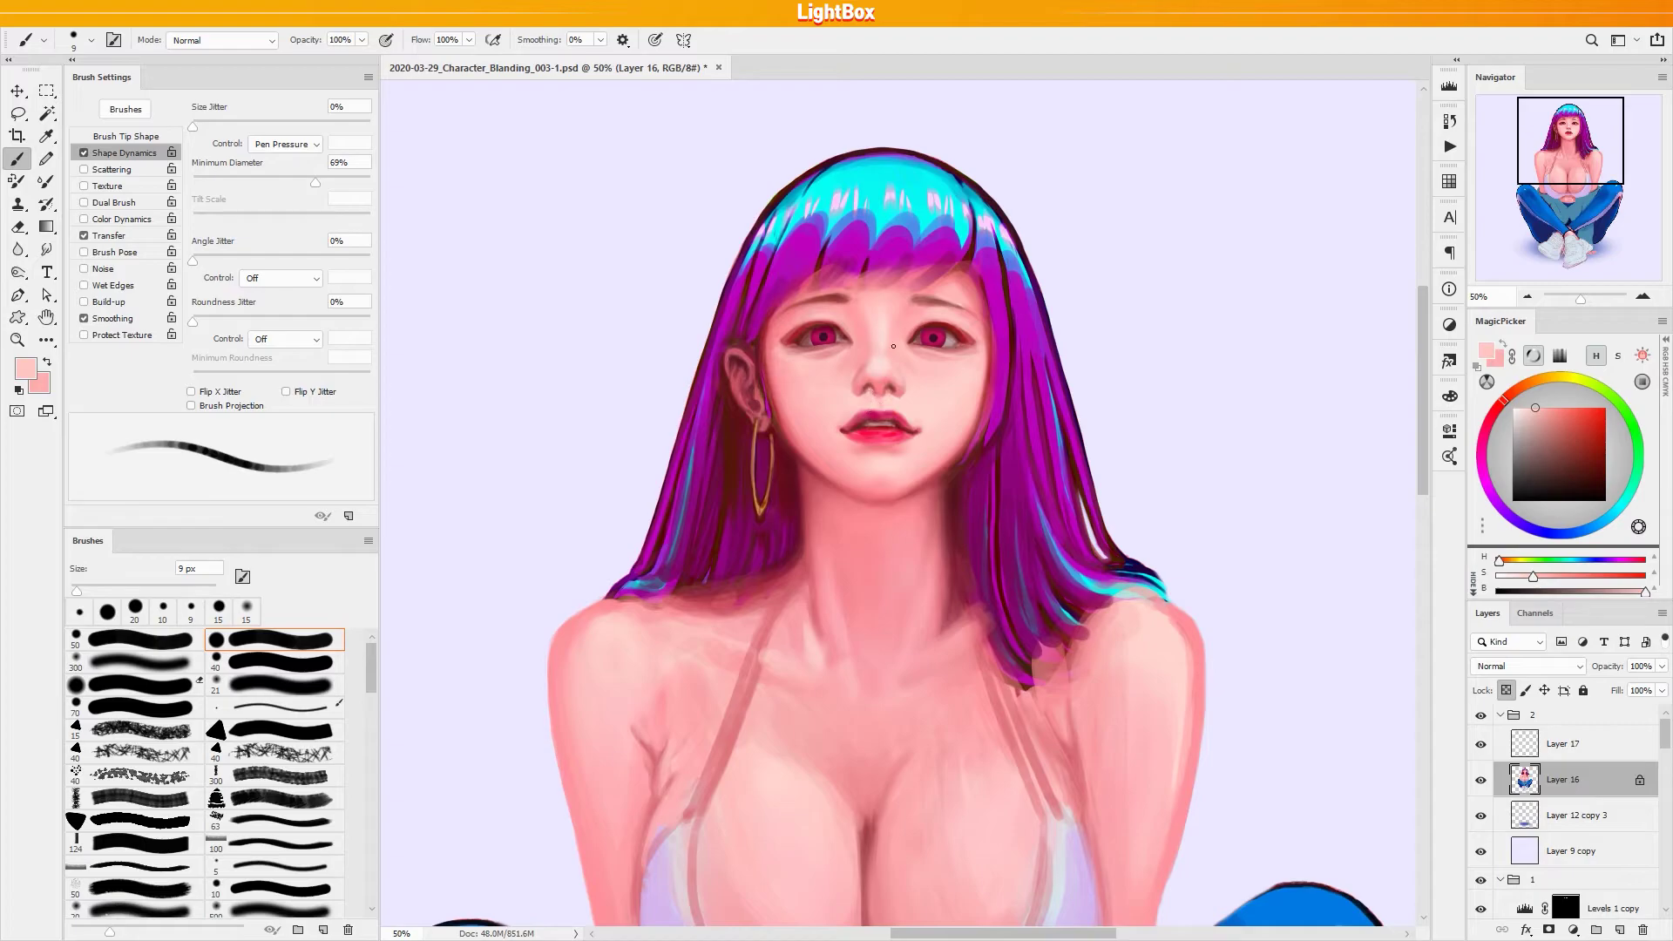
{"action": "key", "text": "bracketright"}
{"action": "key", "text": "bracketright"}
{"action": "key", "text": "bracketright"}
{"action": "left_click", "coordinate": [866, 333], "text": "alt"}
{"action": "left_click", "coordinate": [908, 390], "text": "alt"}
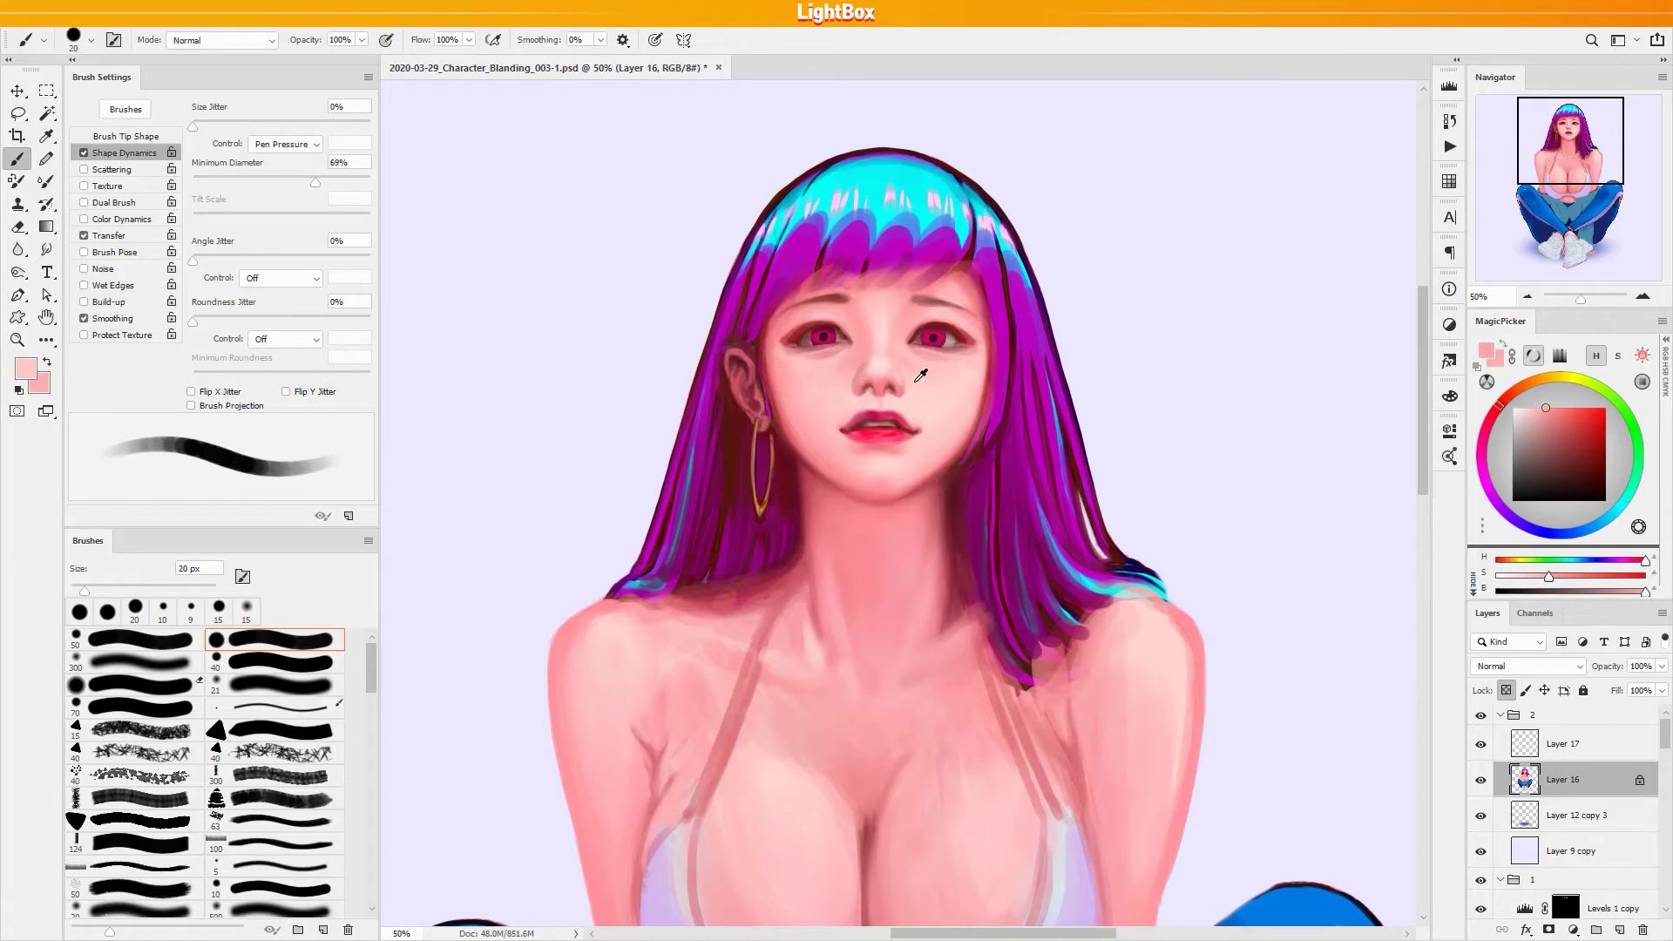
Blend the nose tip and underside with sampled pinks at 25 px, finishing the nostril wings at 15 px
{"action": "left_click", "coordinate": [886, 371], "text": "alt"}
{"action": "key", "text": "bracketright"}
{"action": "left_click", "coordinate": [881, 392], "text": "alt"}
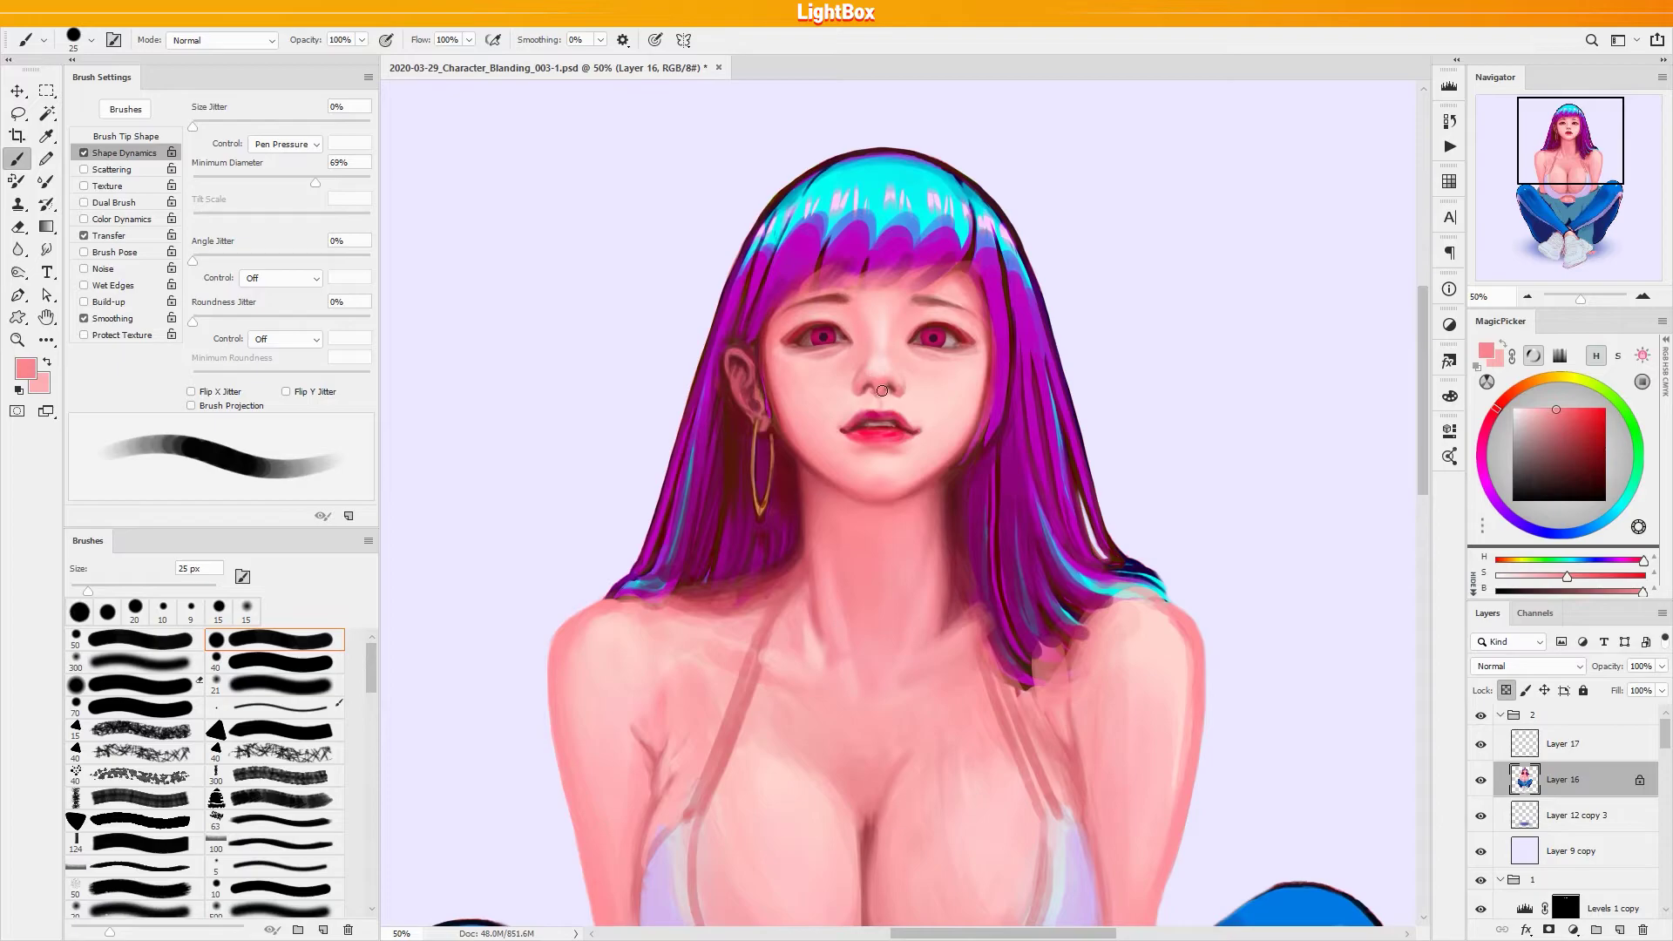
{"action": "left_click", "coordinate": [888, 373], "text": "alt"}
{"action": "left_click", "coordinate": [884, 382], "text": "alt"}
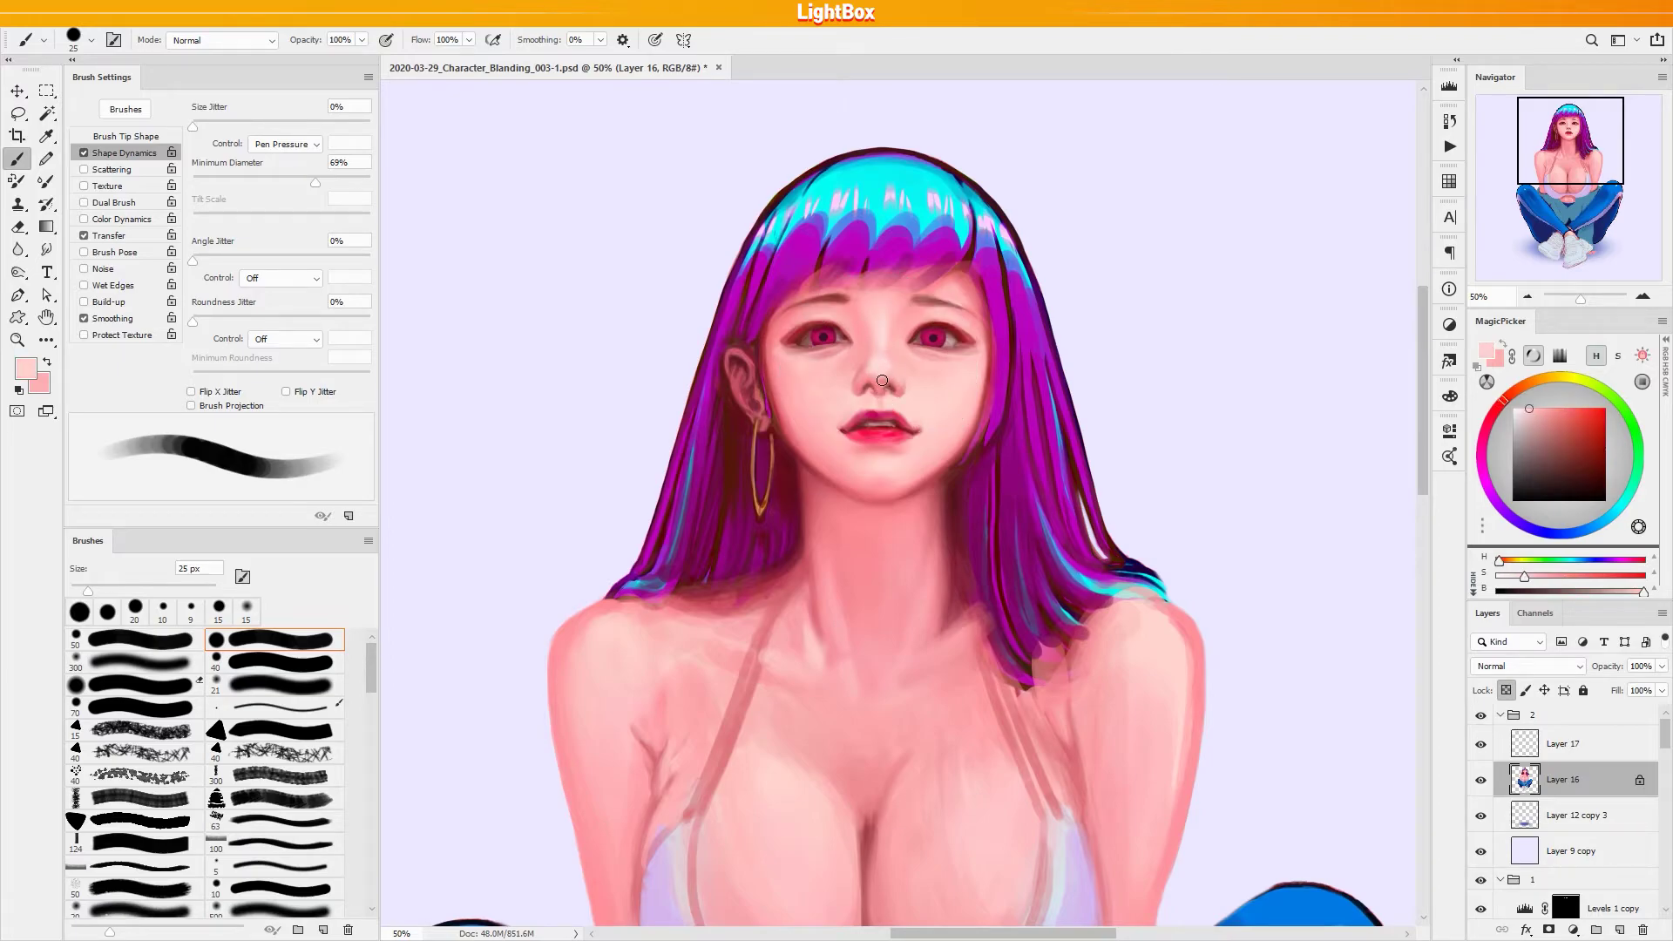
{"action": "left_click", "coordinate": [871, 376], "text": "alt"}
{"action": "left_click", "coordinate": [891, 377], "text": "alt"}
{"action": "key", "text": "bracketleft"}
{"action": "key", "text": "bracketleft"}
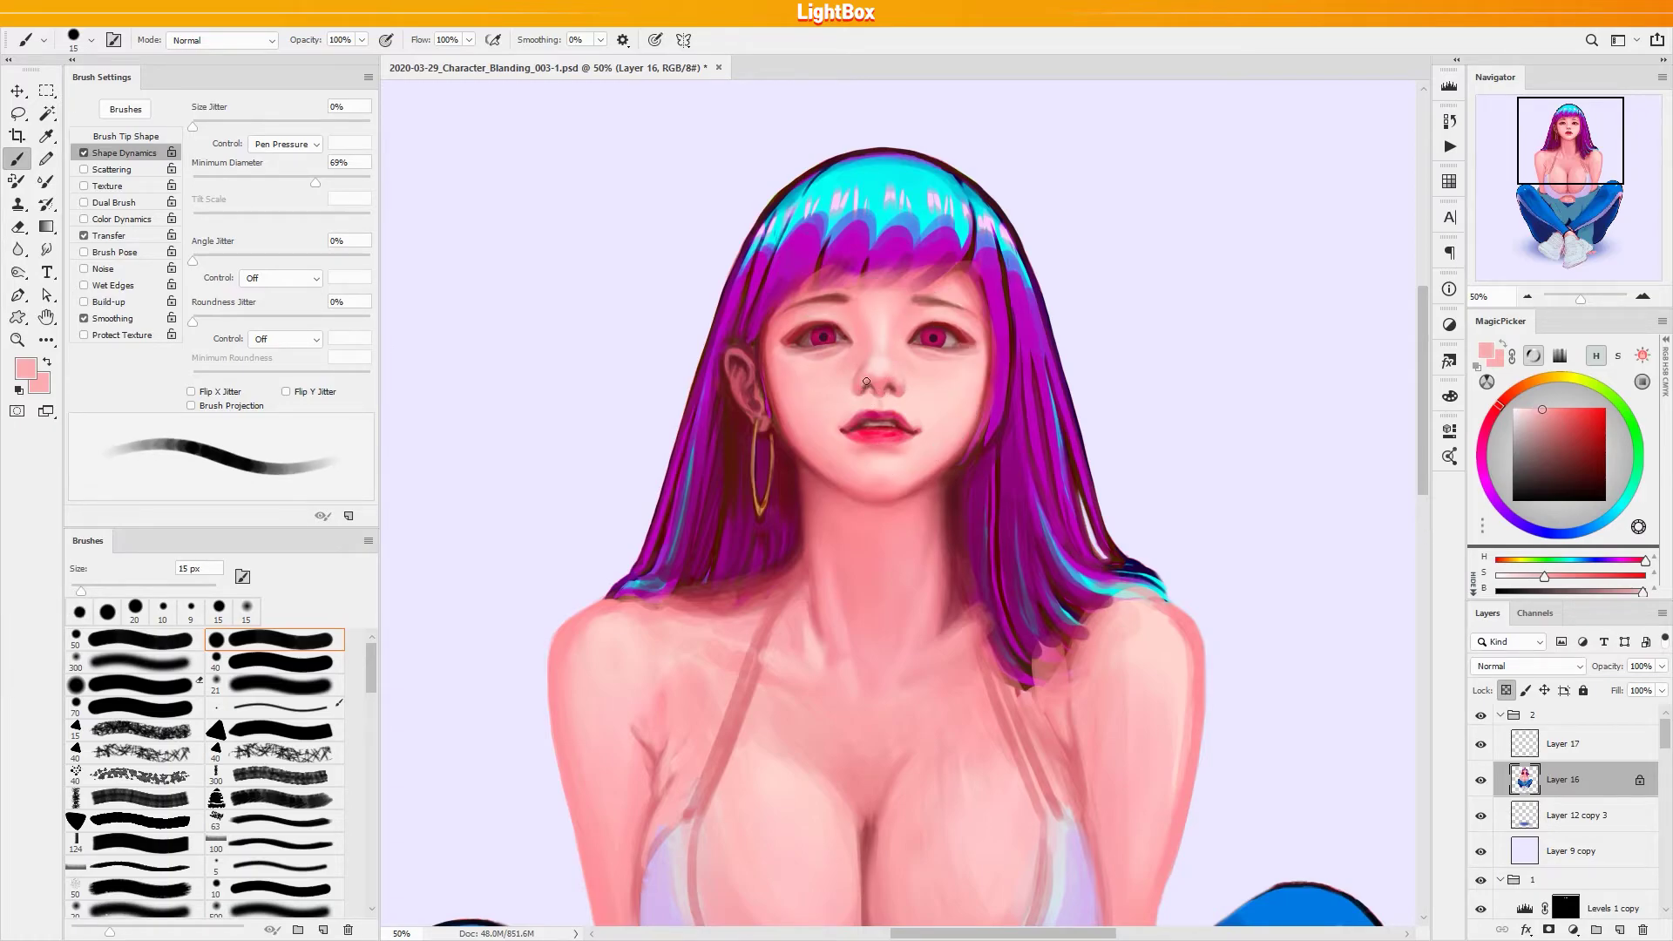
Clean up the outer edge of the nostril wing with sampled skin tones, using the brush at 9 px and 15 px
{"action": "left_click", "coordinate": [897, 376], "text": "alt"}
{"action": "left_click", "coordinate": [880, 375], "text": "alt"}
{"action": "left_click", "coordinate": [911, 383], "text": "alt"}
{"action": "left_click", "coordinate": [895, 361], "text": "alt"}
{"action": "key", "text": "bracketleft"}
{"action": "key", "text": "bracketleft"}
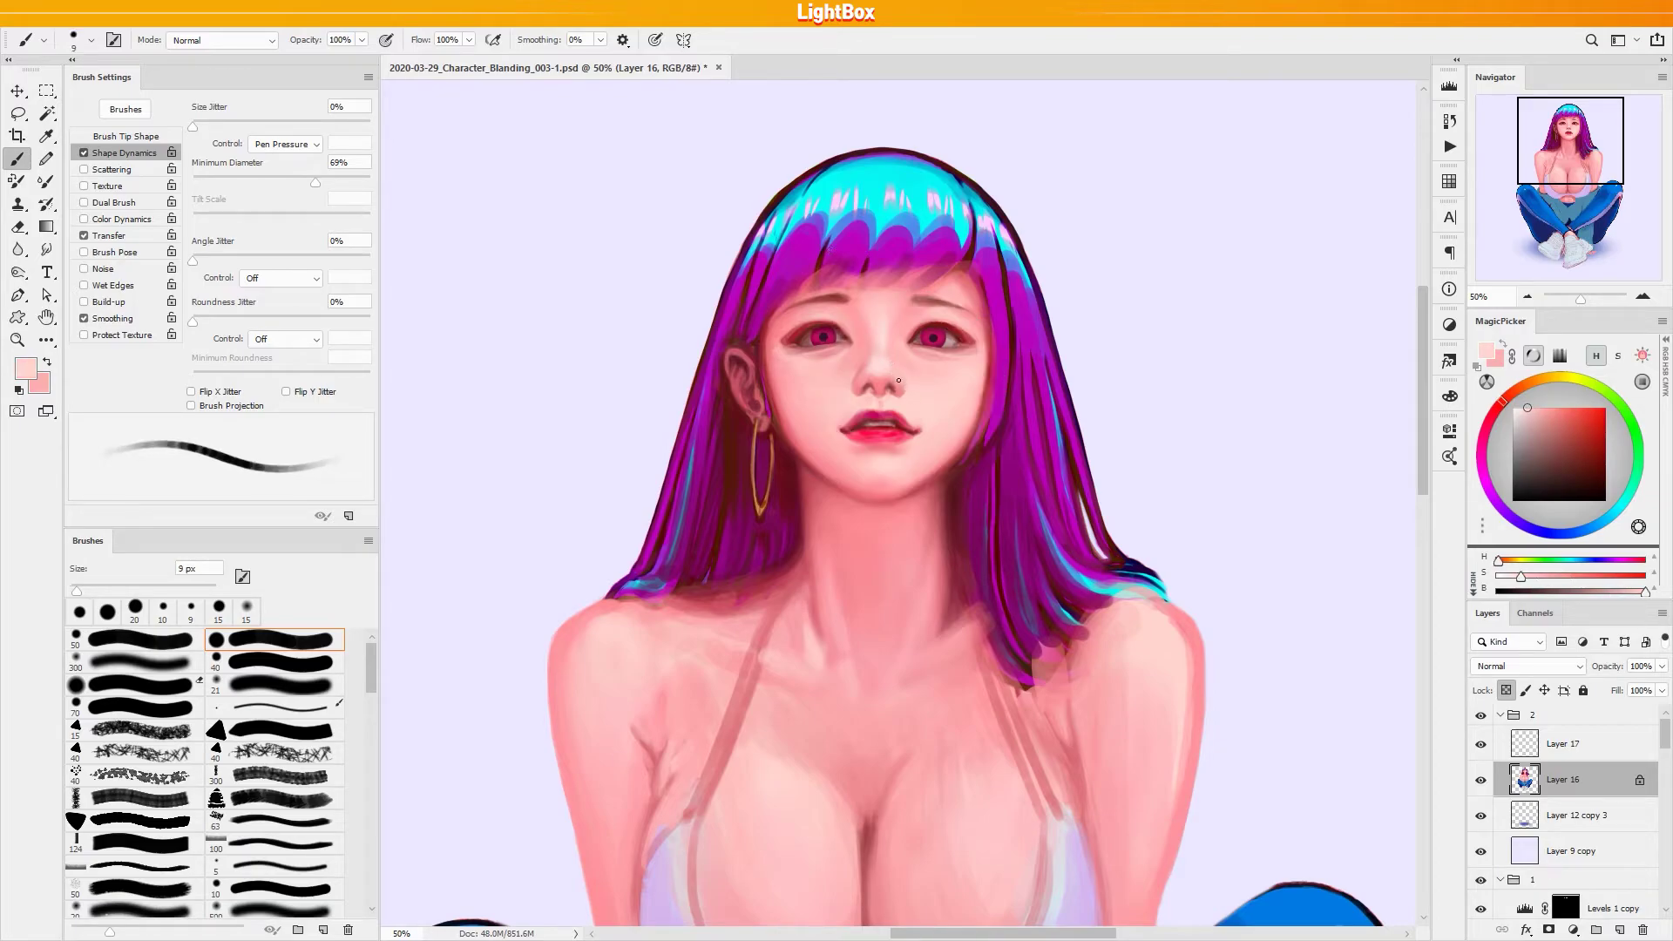
{"action": "key", "text": "bracketright"}
{"action": "key", "text": "bracketright"}
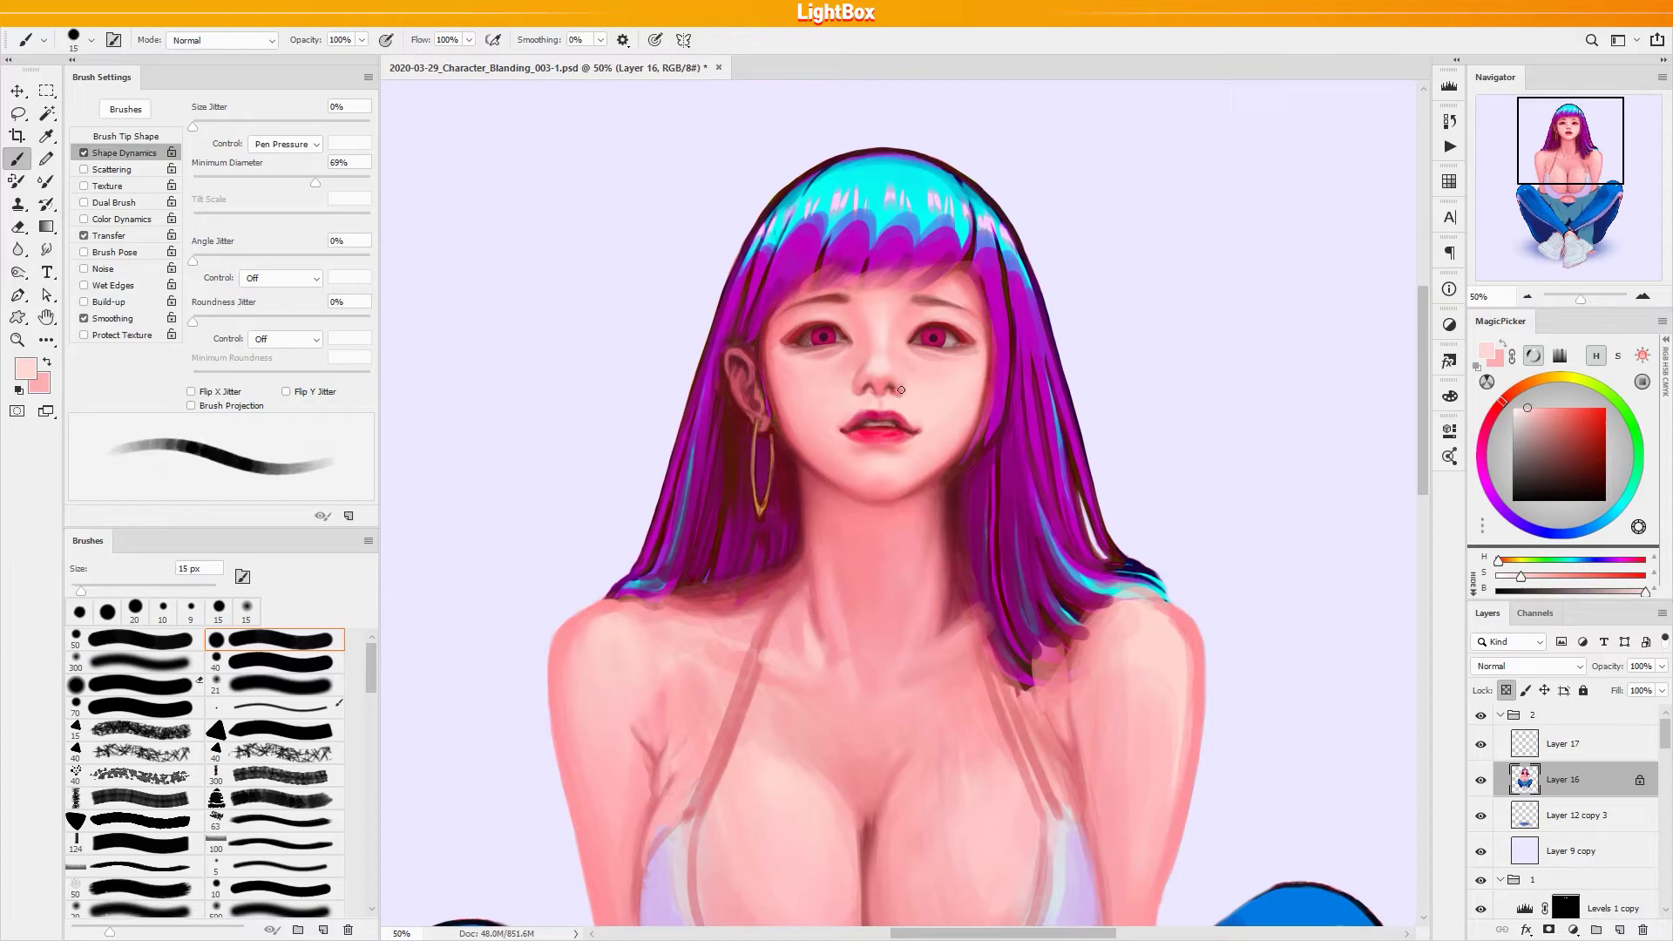
{"action": "left_click", "coordinate": [897, 371], "text": "alt"}
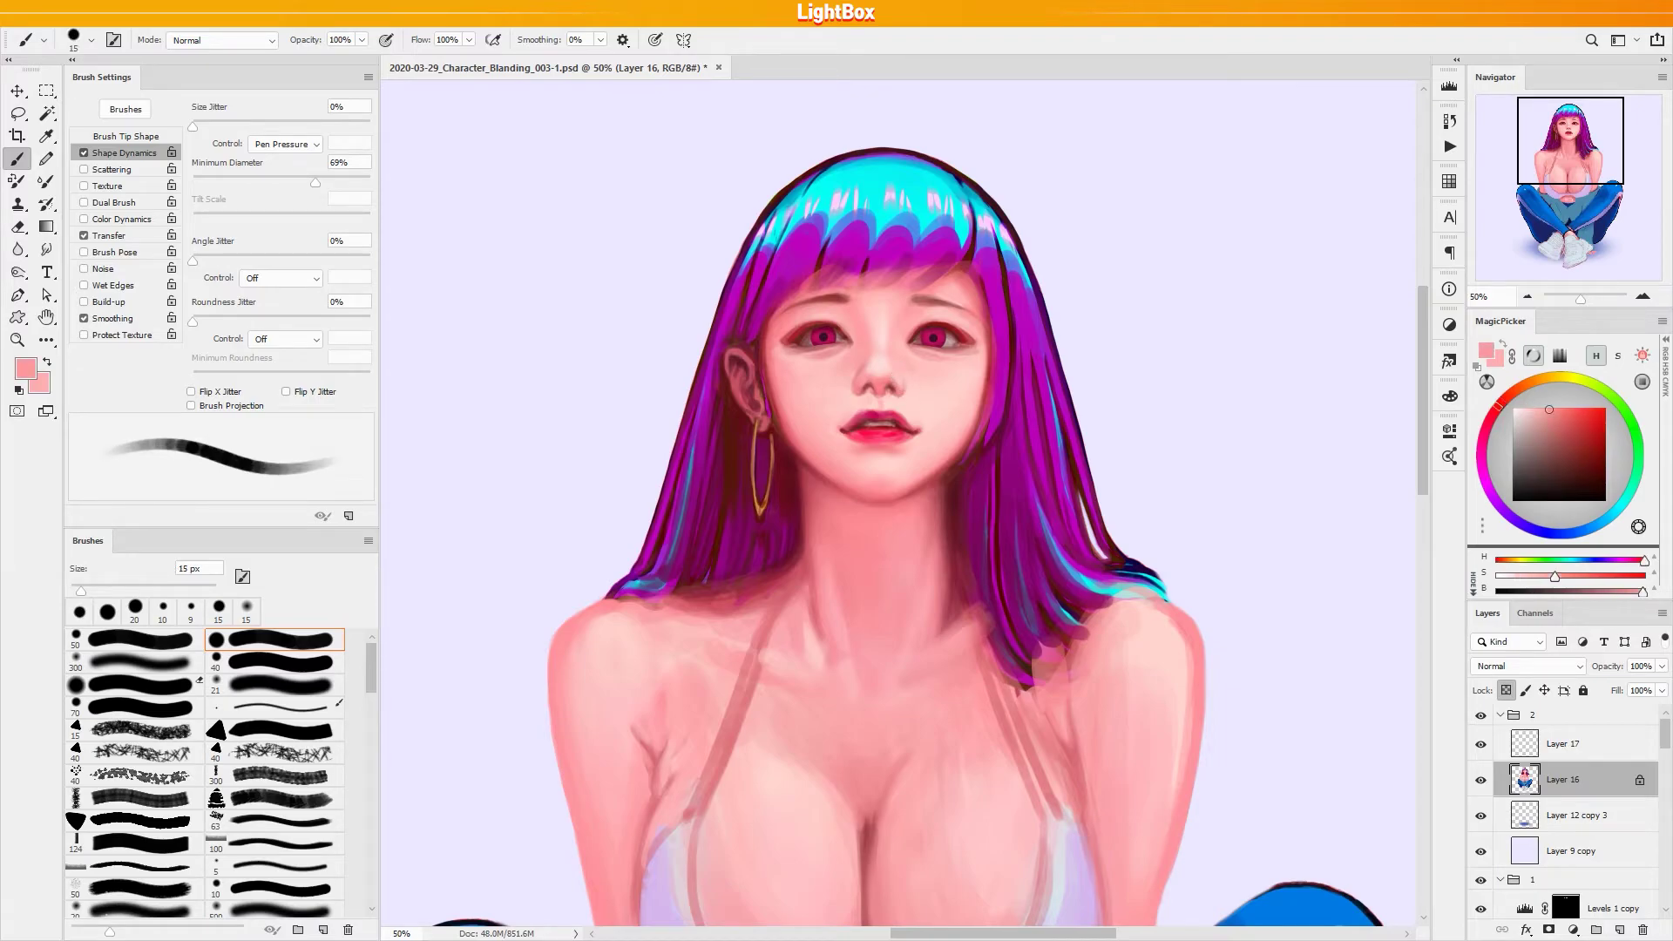
Soften the shading along the nose bridge with sampled skin tones at 25 px
{"action": "left_click", "coordinate": [880, 341], "text": "alt"}
{"action": "left_click", "coordinate": [857, 357], "text": "alt"}
{"action": "key", "text": "bracketright"}
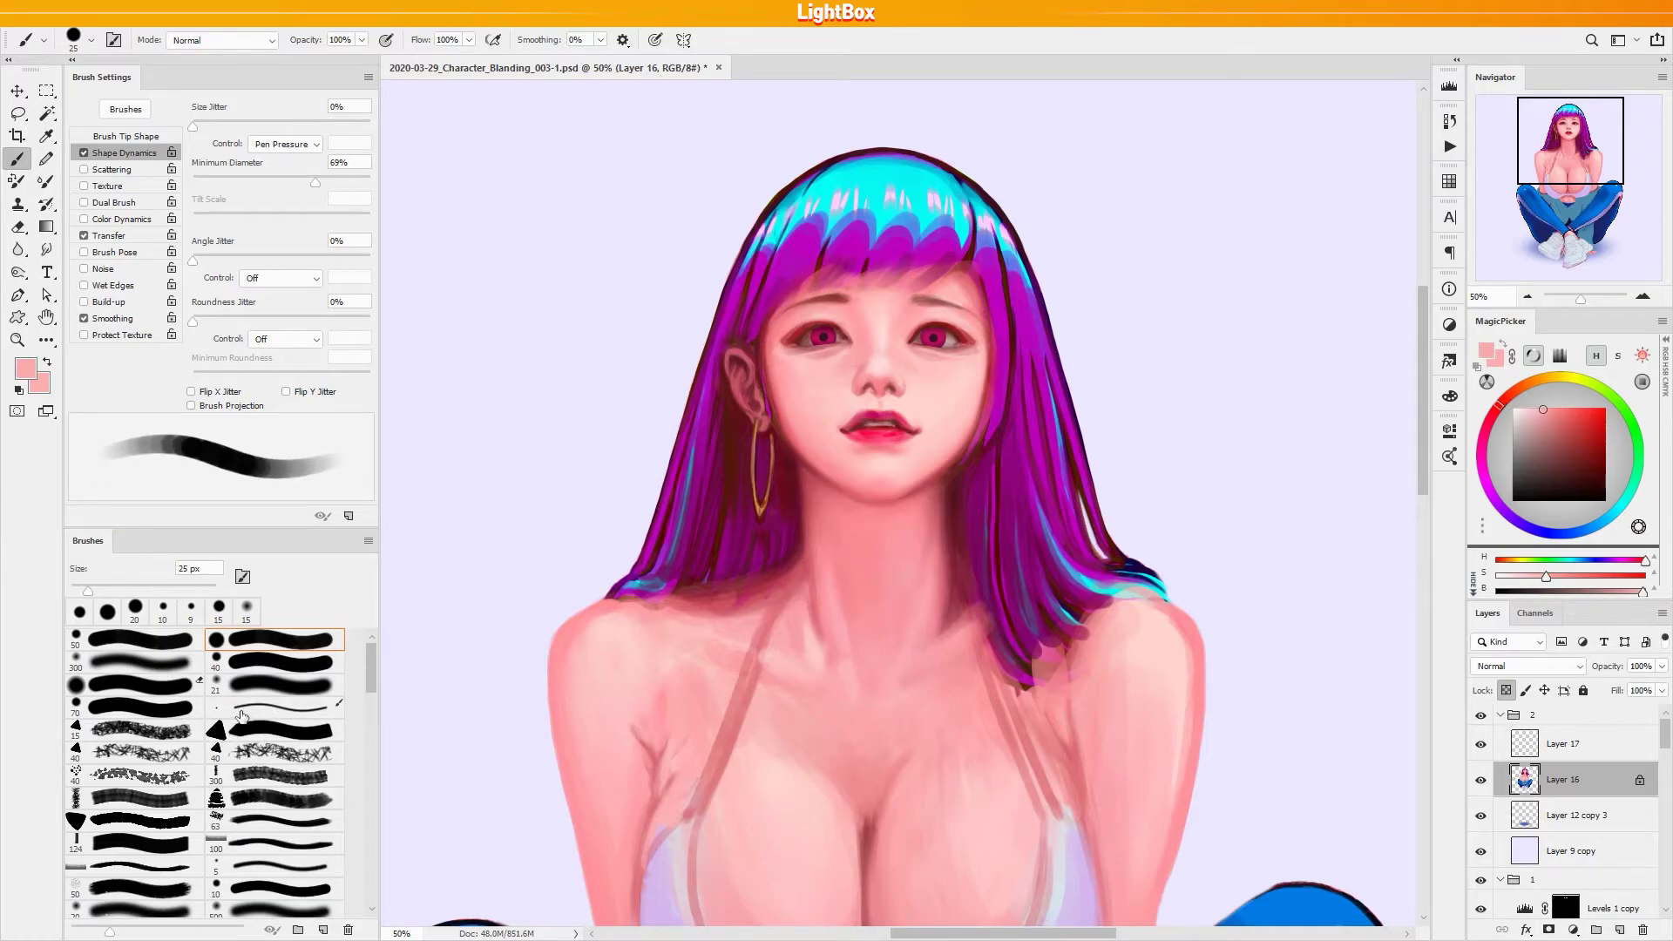
Blend the cheeks and the skin under the eyes with sampled skin tones, using the soft round brush at 25 px
{"action": "left_click", "coordinate": [140, 664]}
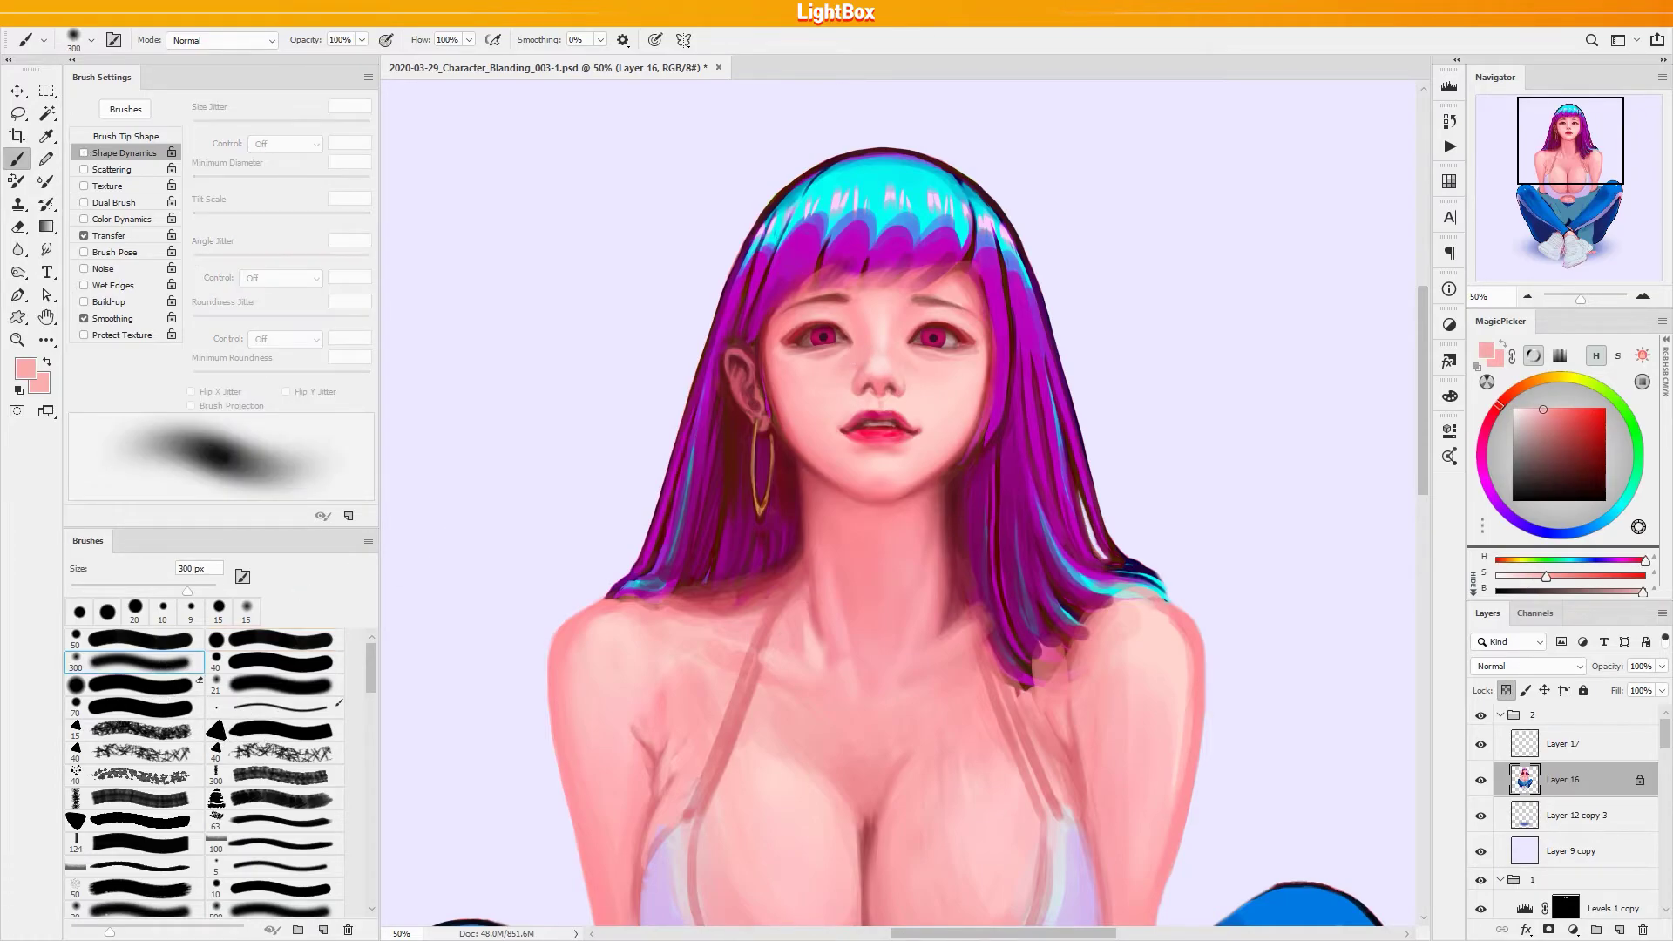
{"action": "left_click", "coordinate": [854, 370], "text": "alt"}
{"action": "left_click_drag", "start_coordinate": [854, 369], "coordinate": [849, 361]}
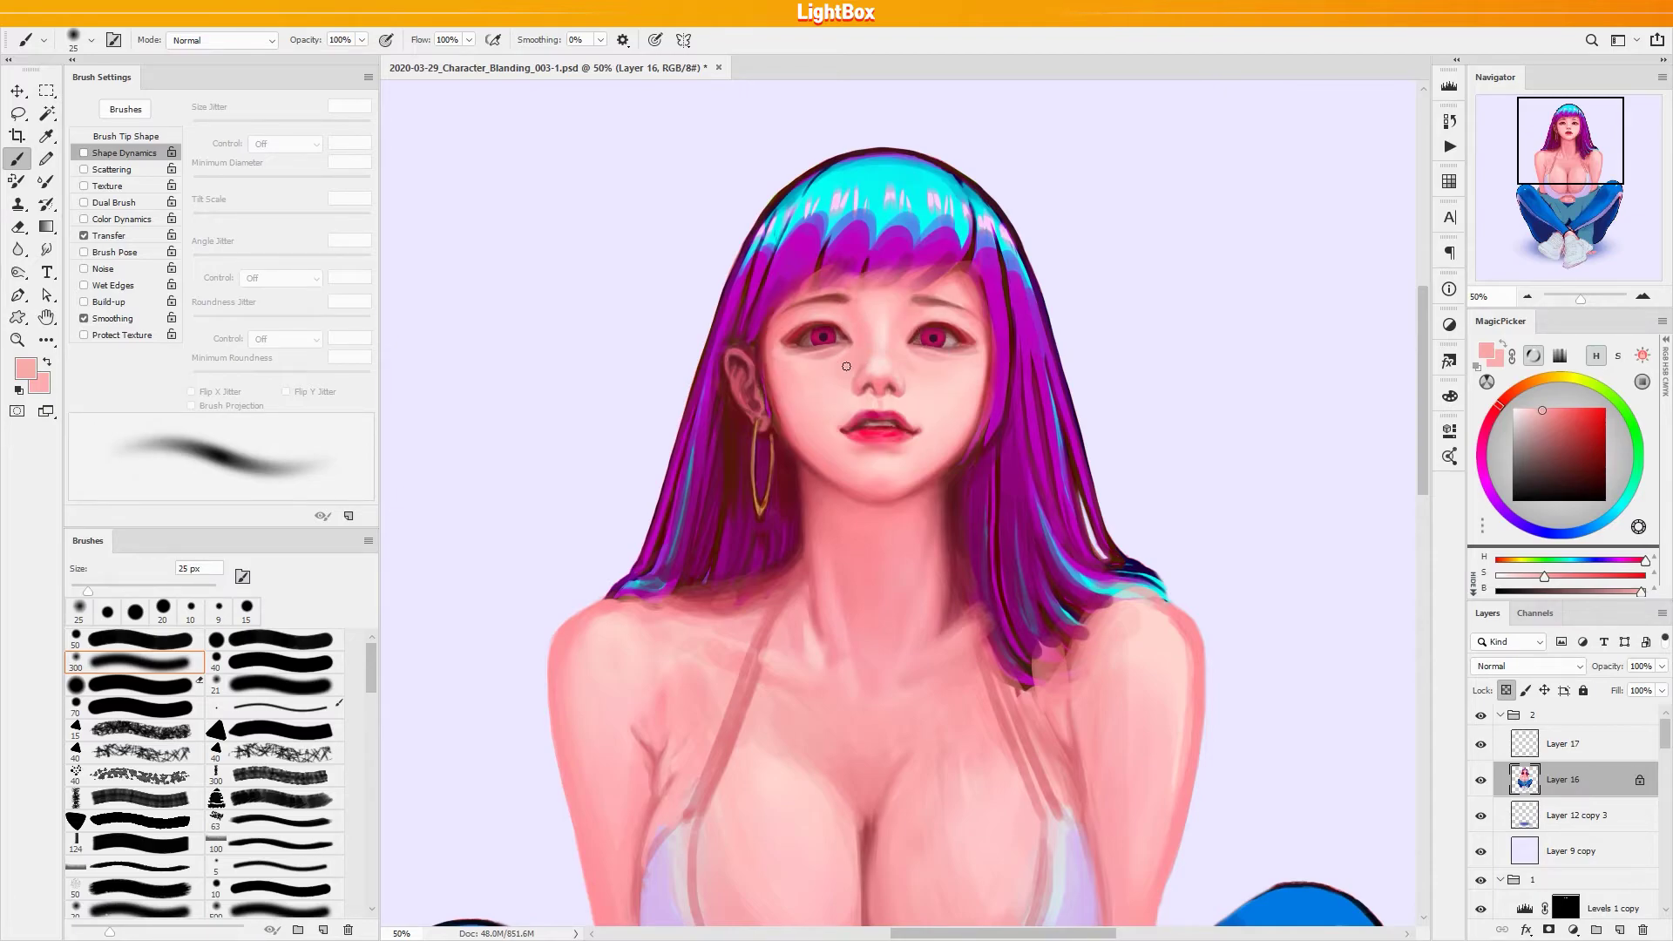
{"action": "left_click", "coordinate": [827, 370], "text": "alt"}
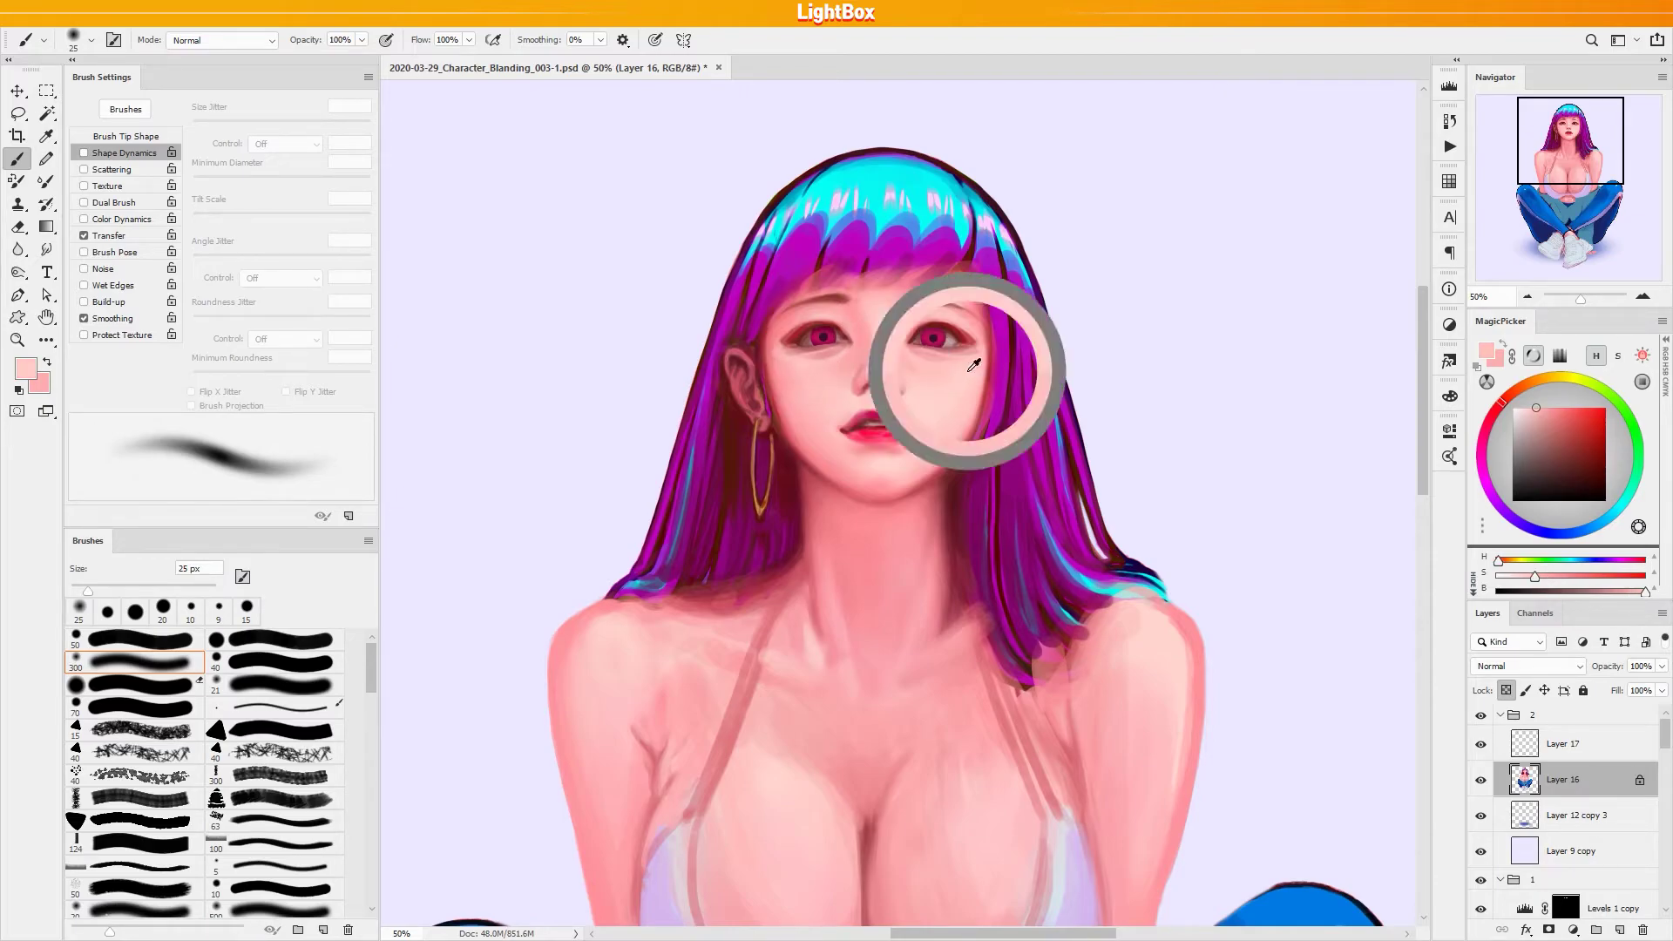
{"action": "left_click", "coordinate": [822, 366], "text": "alt"}
{"action": "left_click", "coordinate": [939, 360], "text": "alt"}
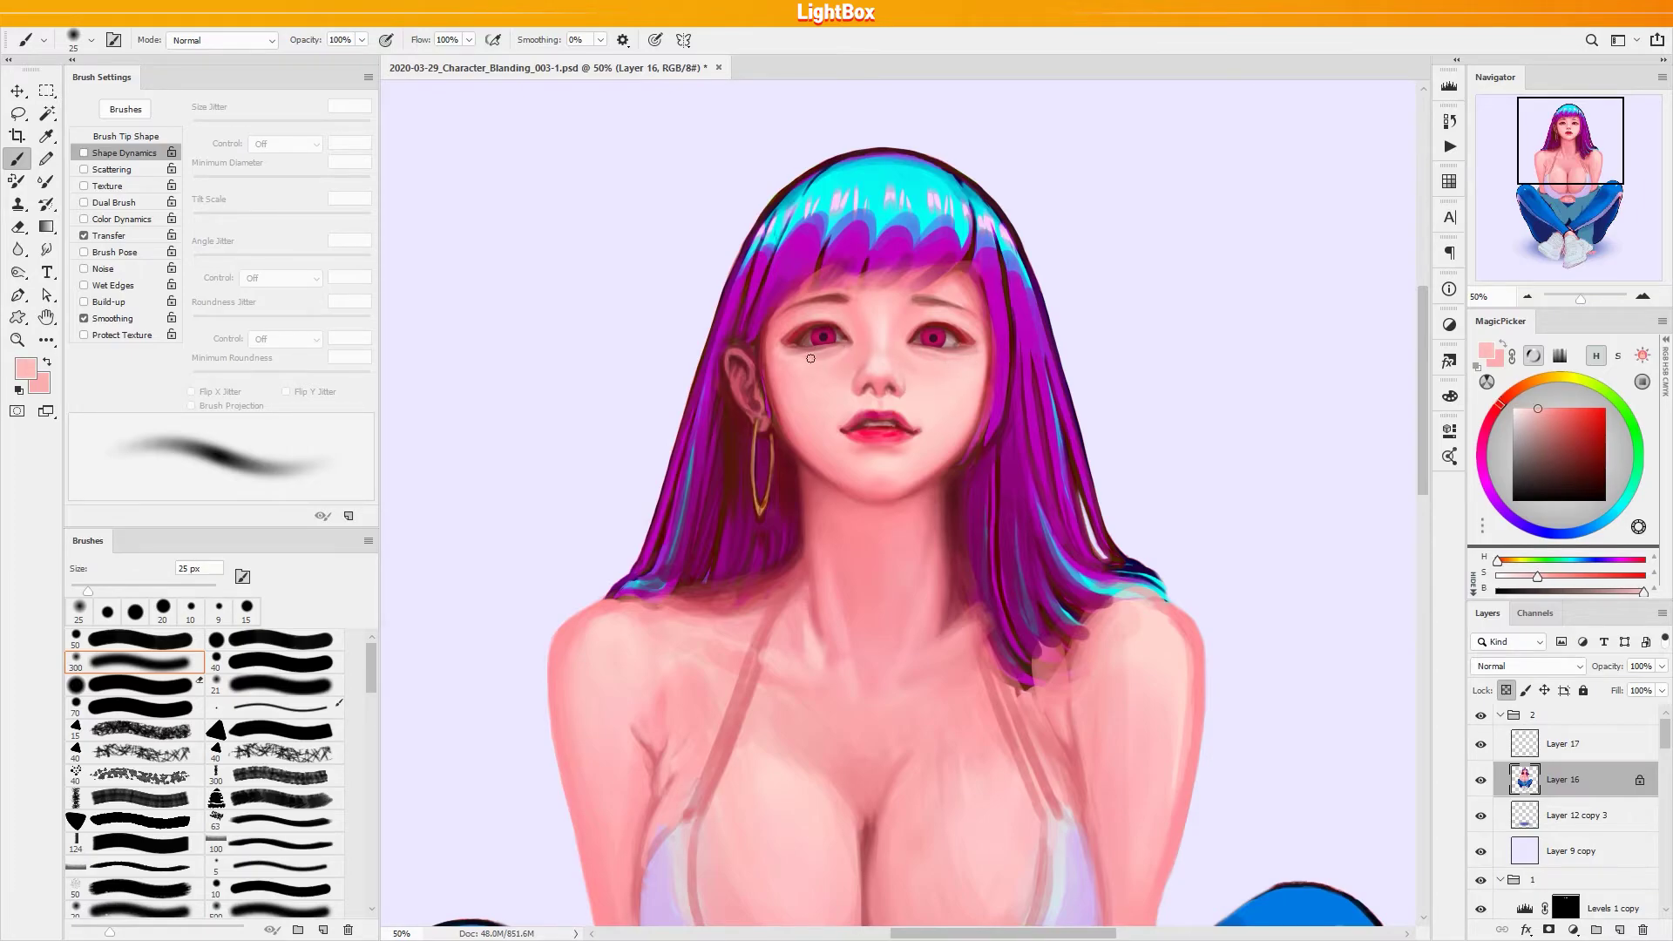
{"action": "left_click", "coordinate": [835, 343], "text": "alt"}
Tint the skin around the eyes and brows with a saturated orange, using the soft brush at 20 to 30 px
{"action": "left_click", "coordinate": [1606, 415]}
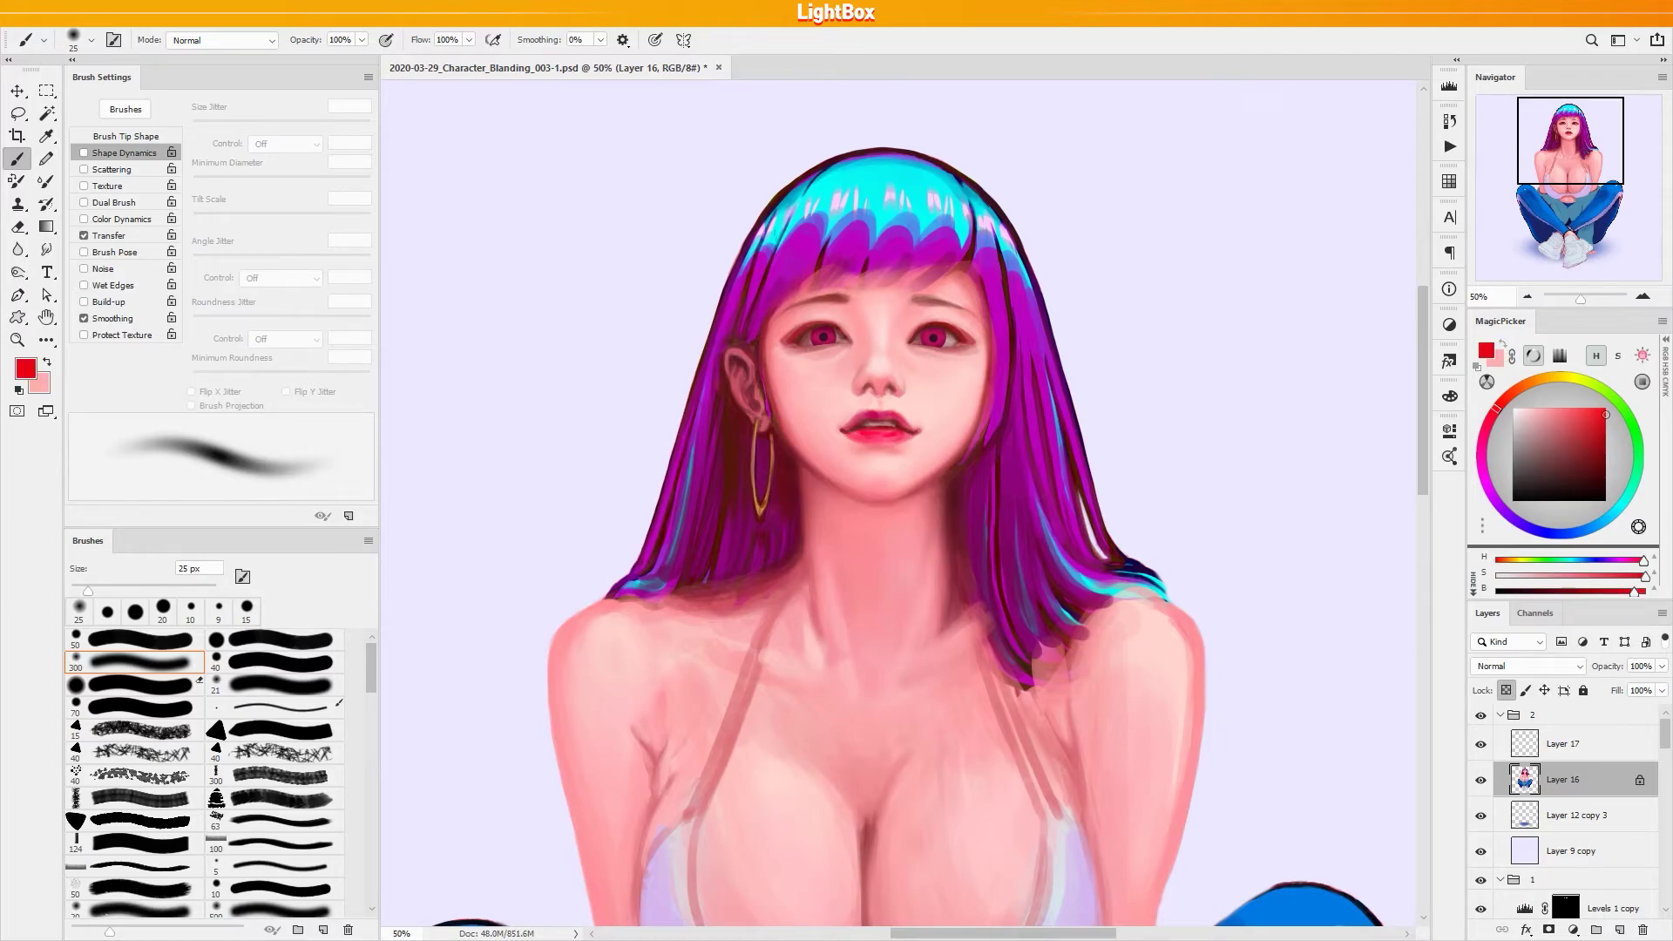
{"action": "left_click_drag", "start_coordinate": [1500, 417], "coordinate": [1518, 387]}
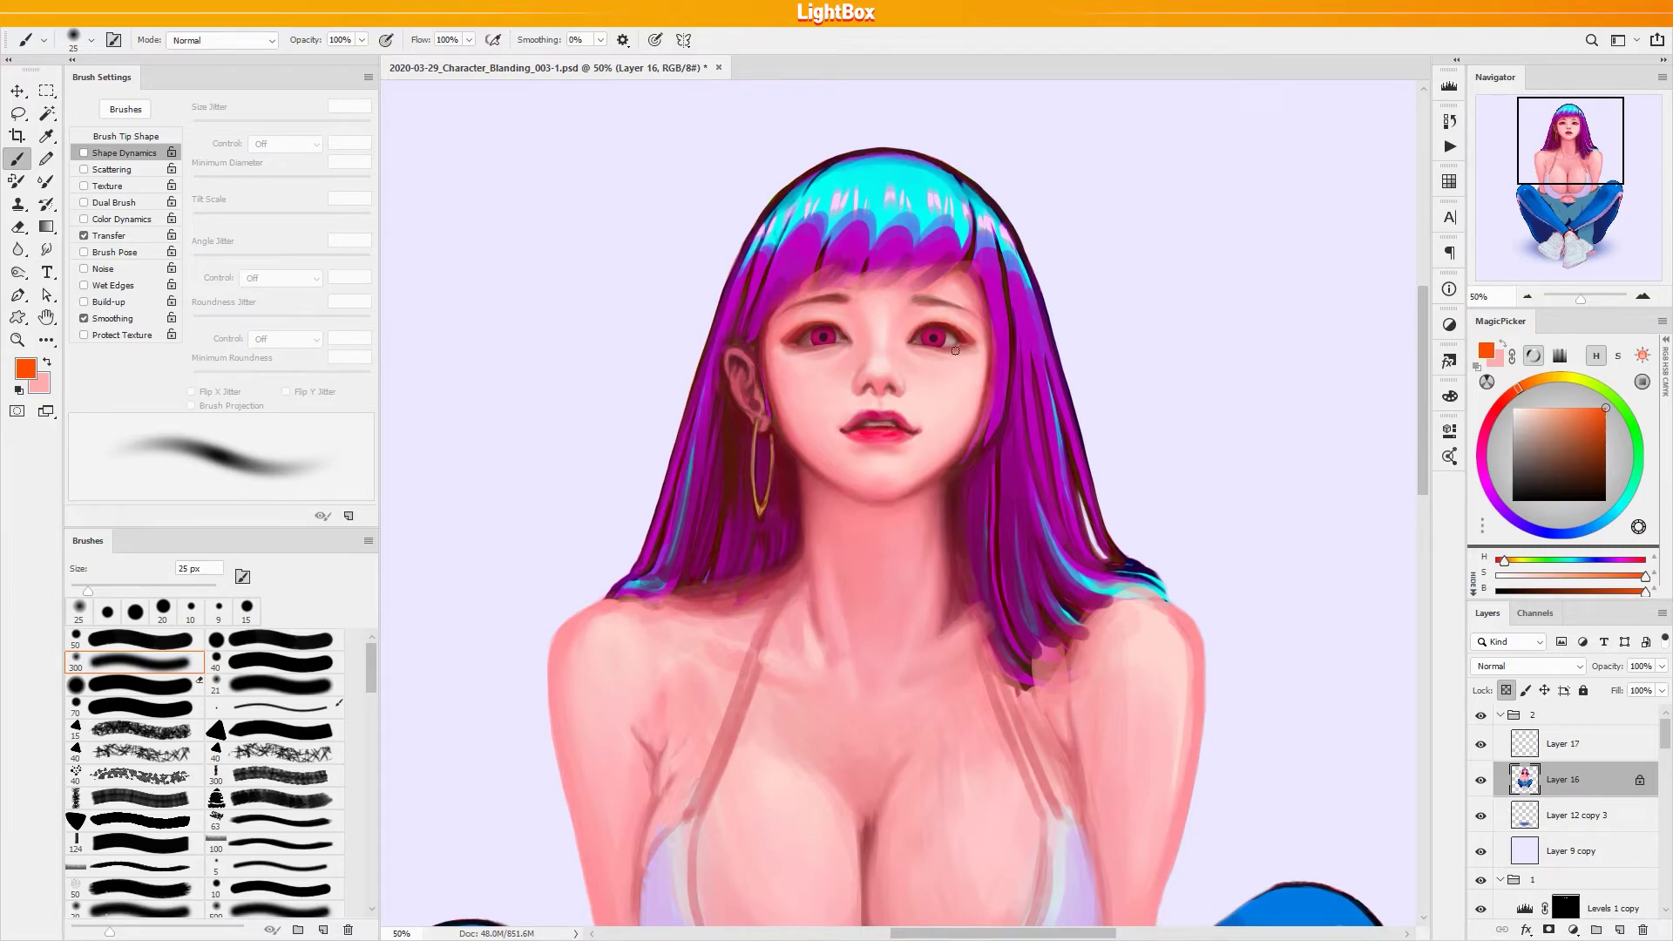
{"action": "key", "text": "bracketleft"}
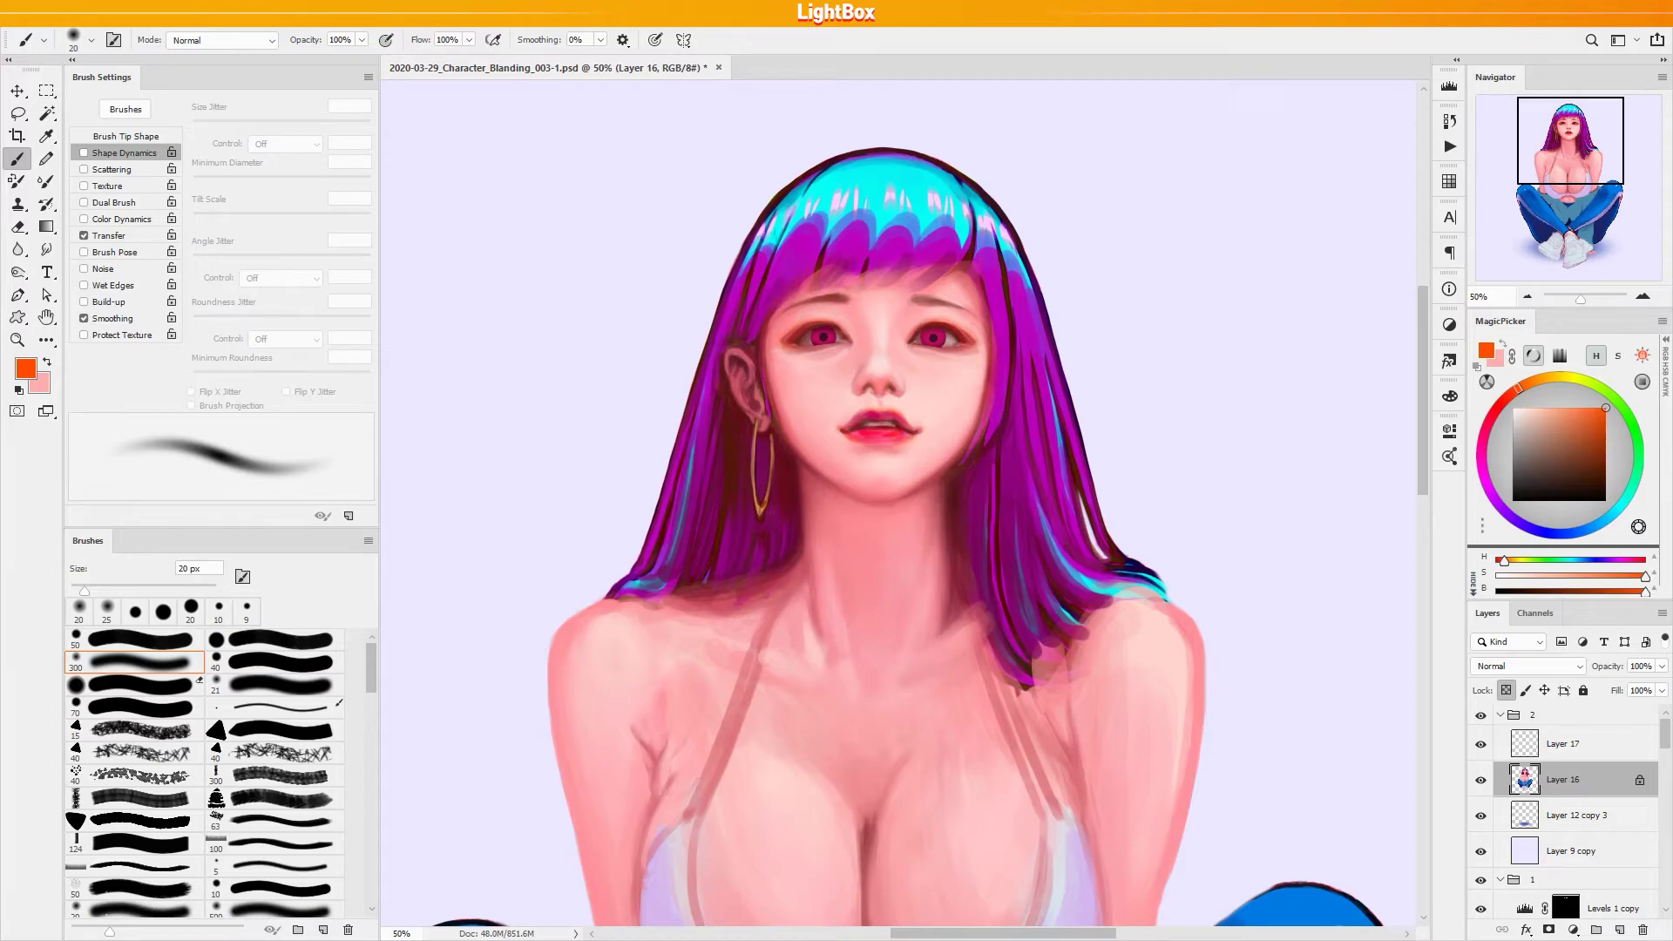
{"action": "key", "text": "bracketright"}
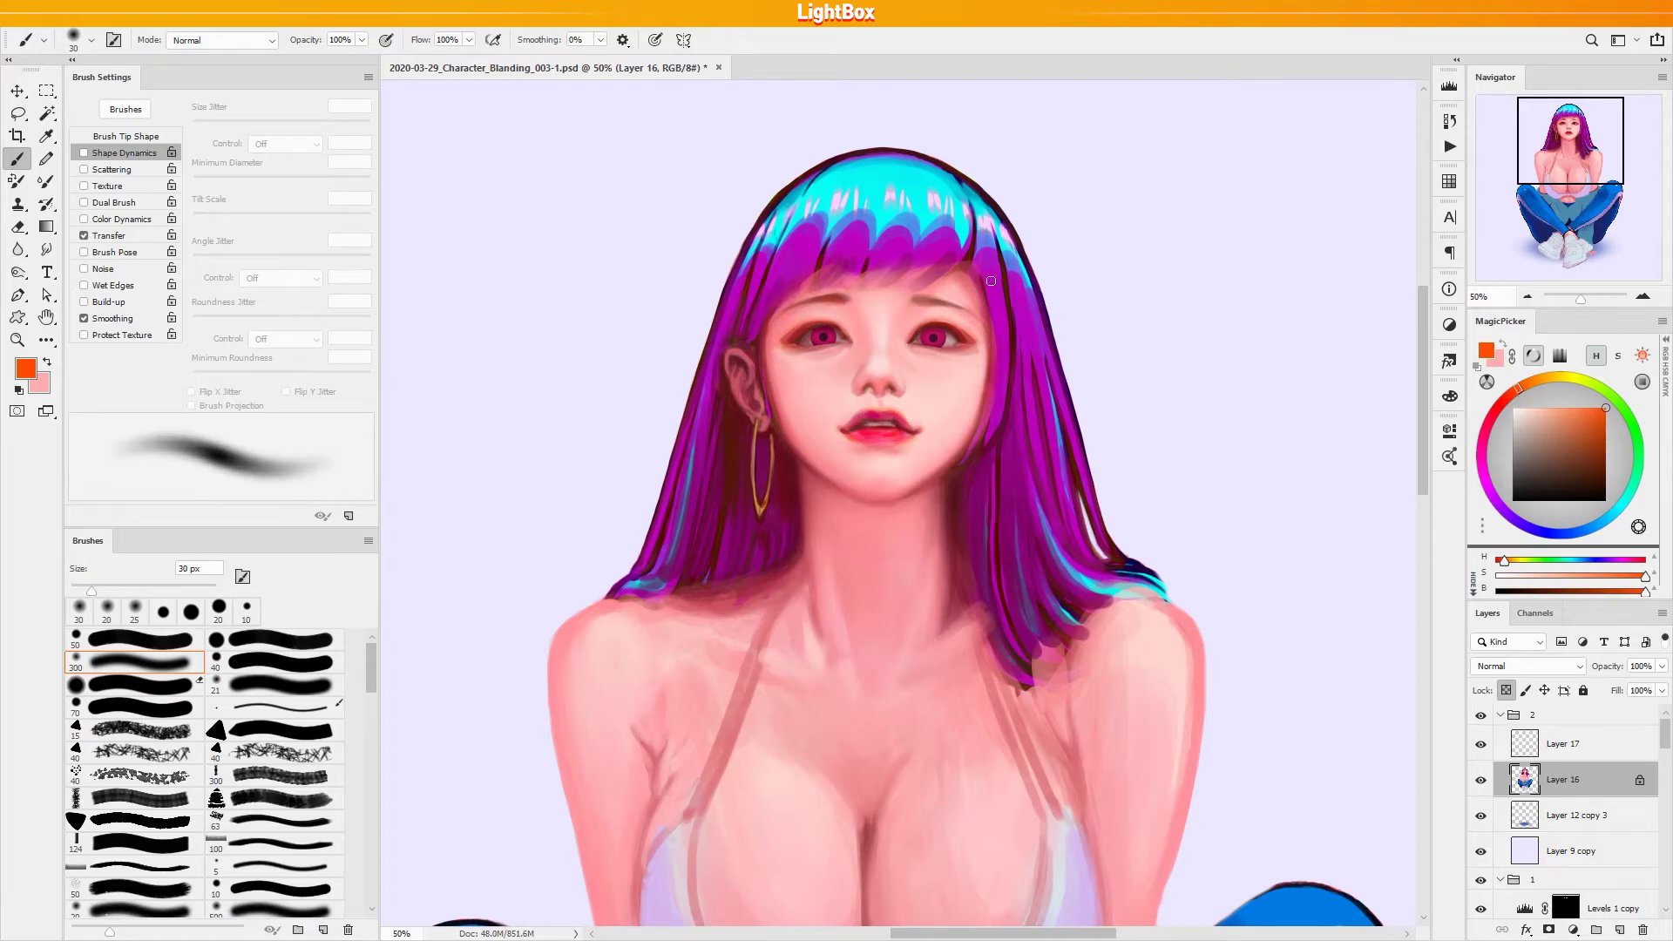
{"action": "key", "text": "bracketleft"}
{"action": "key", "text": "bracketleft"}
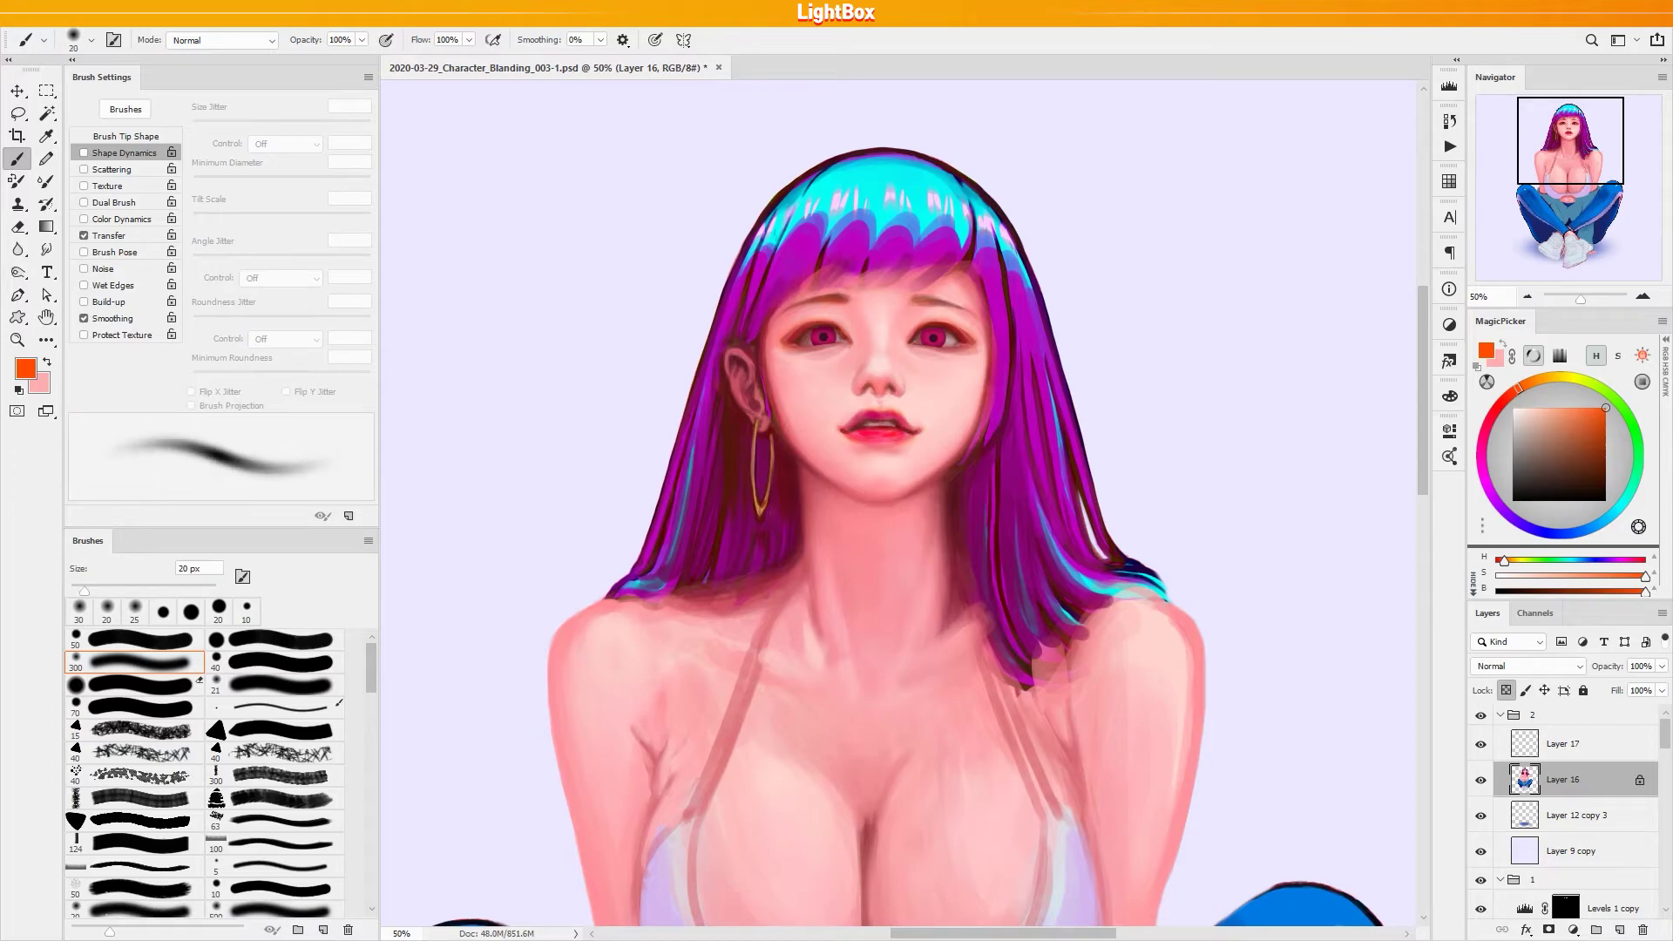
Tint the ear with a sampled lip red at 15 px and shade it with a sampled dark red at 25 px
{"action": "left_click", "coordinate": [905, 434], "text": "alt"}
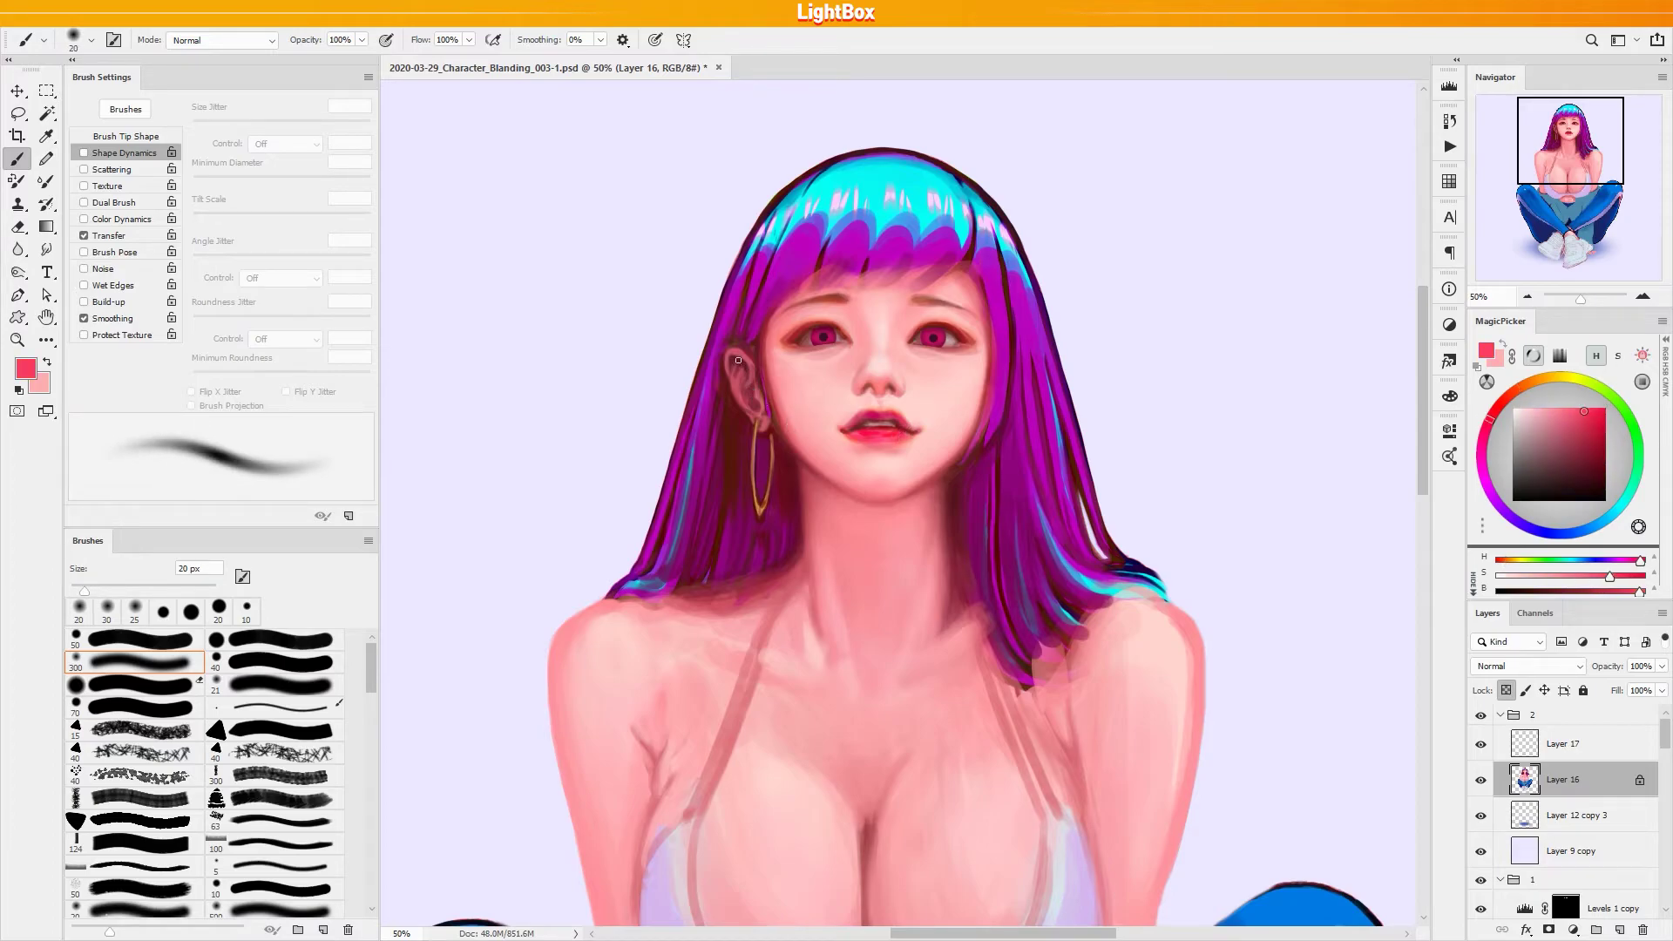
{"action": "key", "text": "bracketleft"}
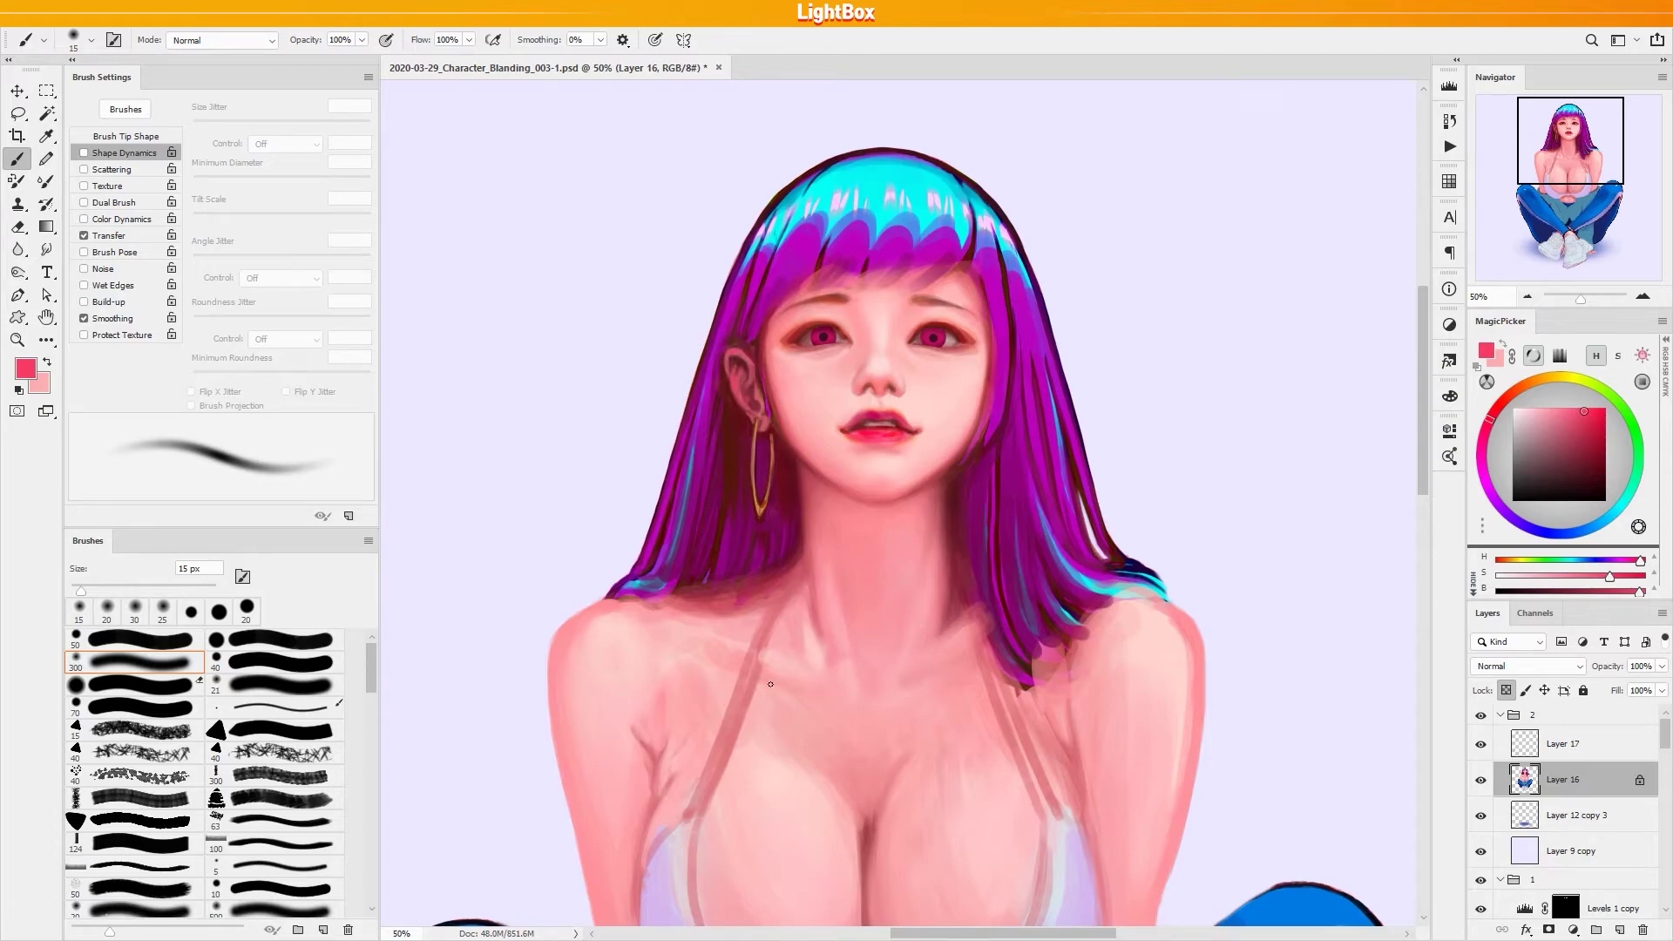
{"action": "left_click", "coordinate": [737, 380], "text": "alt"}
{"action": "key", "text": "bracketright"}
{"action": "key", "text": "bracketright"}
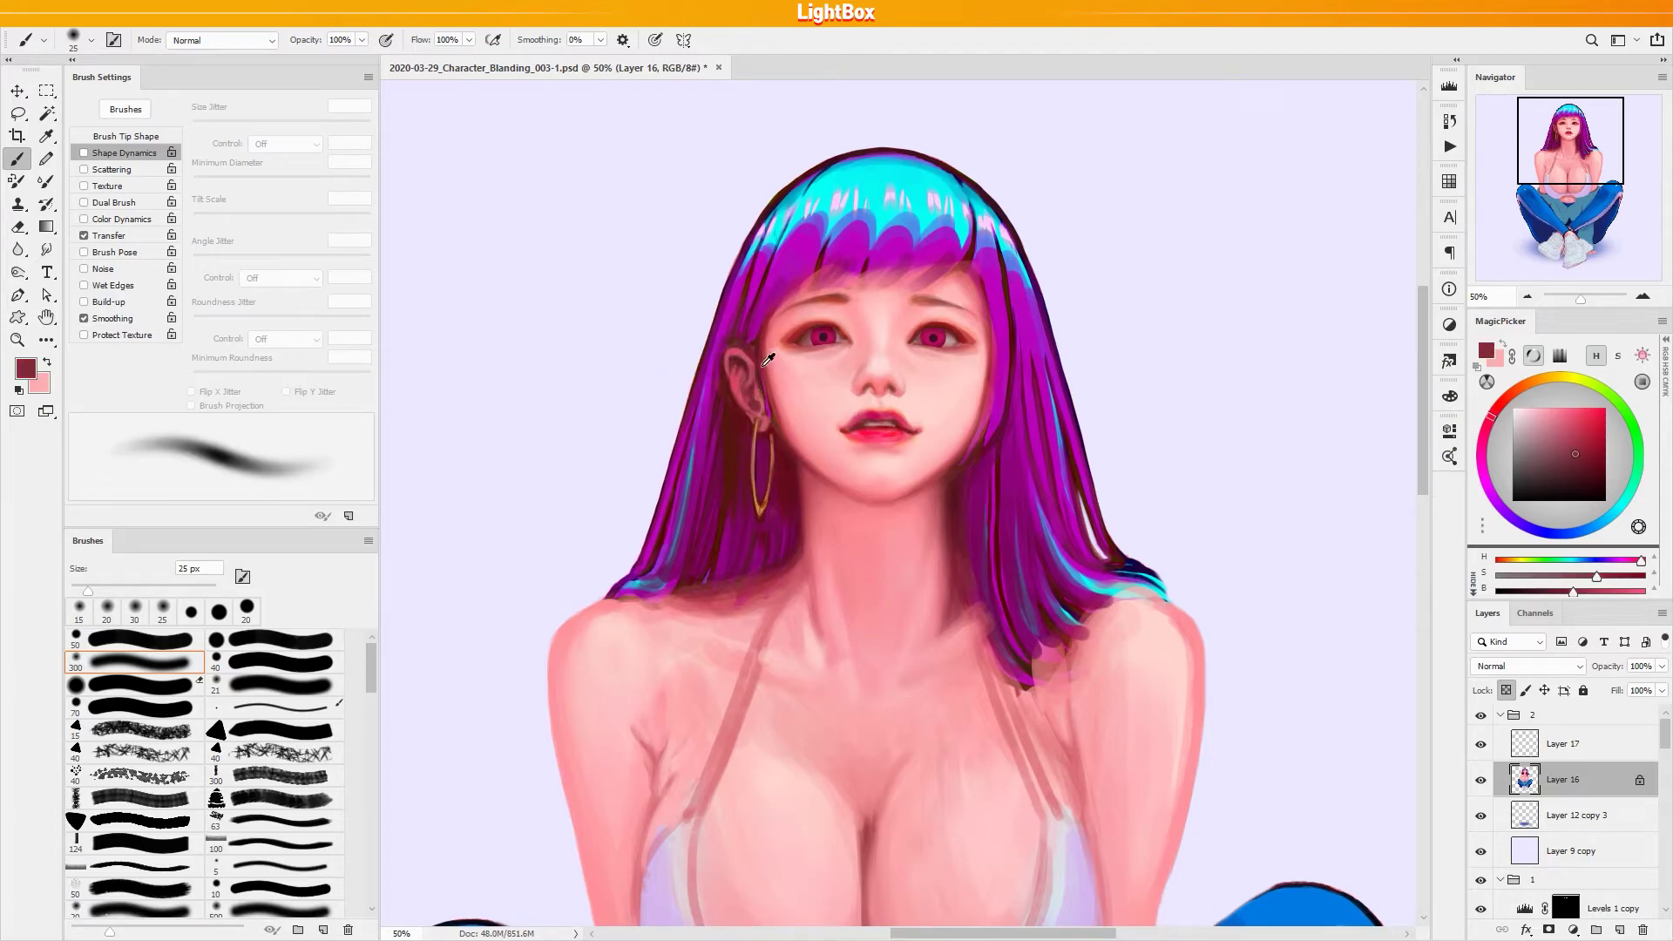
Refine the inner folds and shadows of the ear with sampled reds, using the soft brush at 10 to 20 px
{"action": "left_click", "coordinate": [764, 214], "text": "alt"}
{"action": "key", "text": "bracketleft"}
{"action": "key", "text": "bracketleft"}
{"action": "key", "text": "bracketleft"}
{"action": "left_click", "coordinate": [750, 367], "text": "alt"}
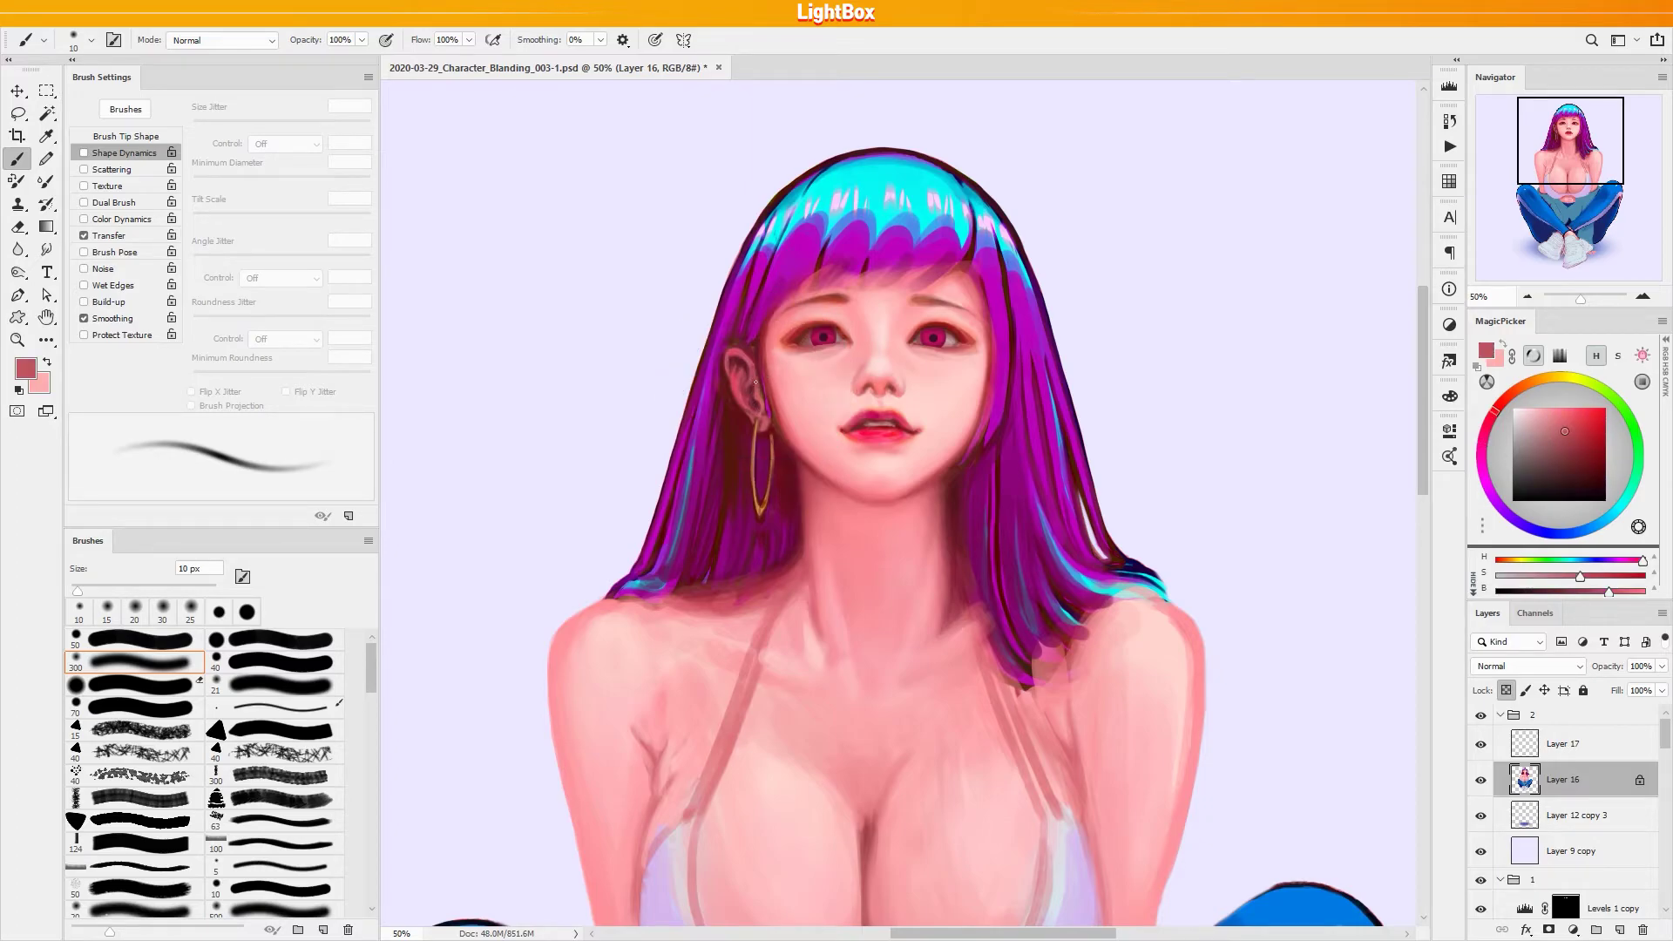
{"action": "key", "text": "bracketright"}
{"action": "key", "text": "bracketright"}
{"action": "left_click", "coordinate": [751, 375], "text": "alt"}
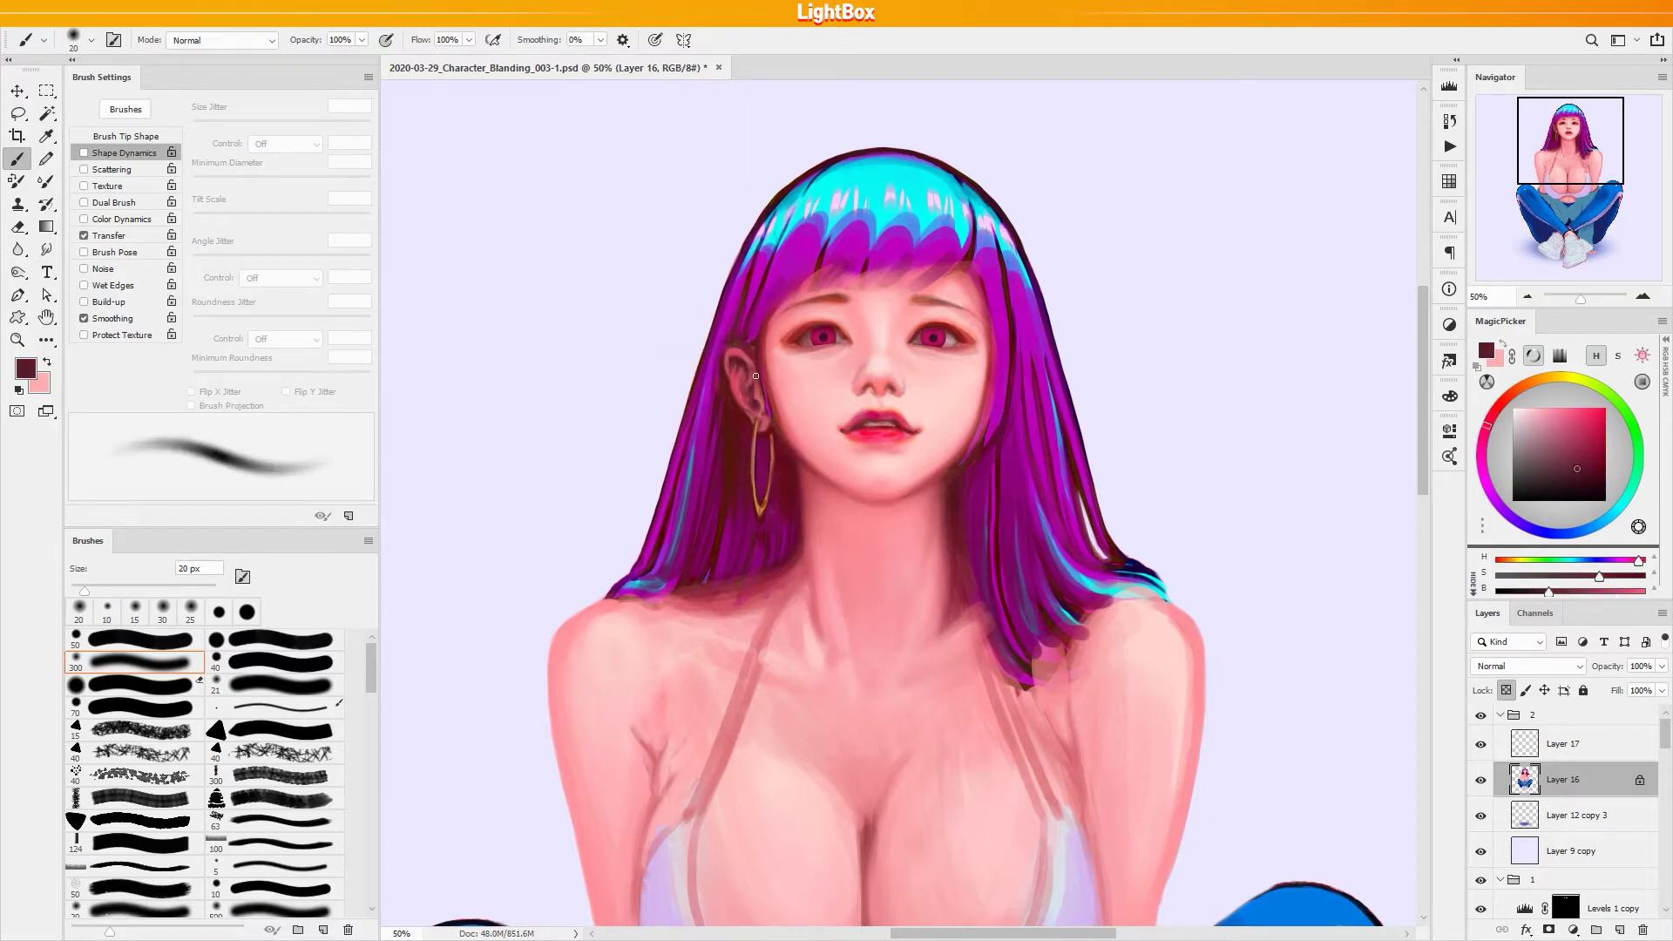
{"action": "left_click", "coordinate": [754, 415], "text": "alt"}
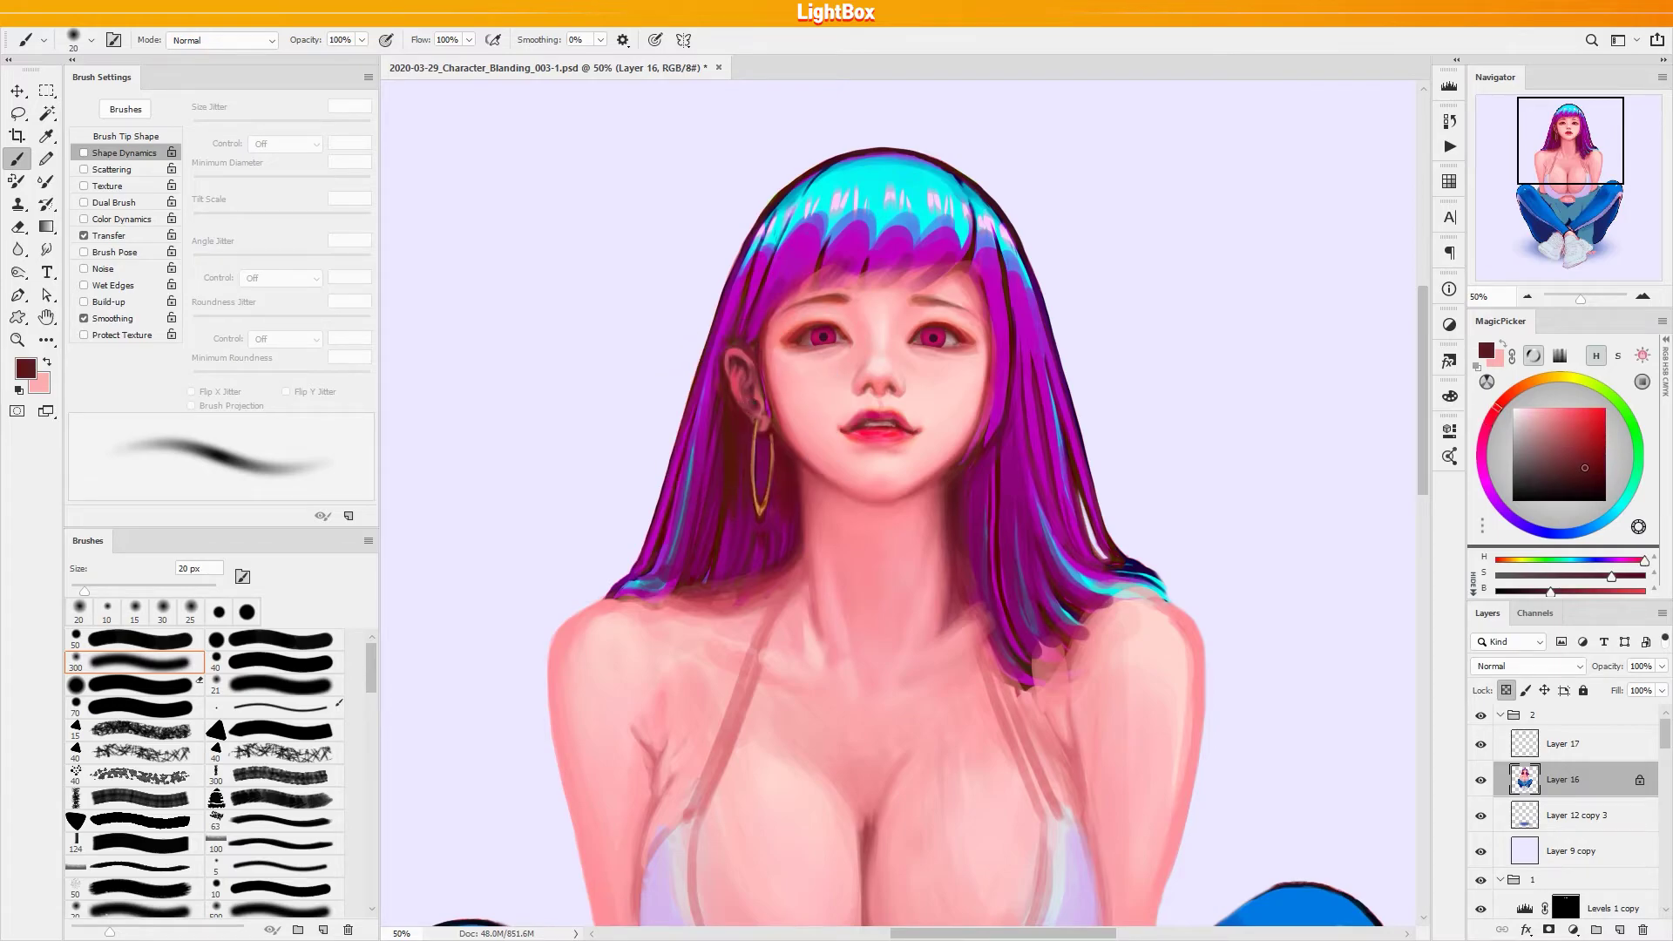
Deepen the shading around the earlobe with a sampled dark red, using the soft brush at 45 px
{"action": "left_click", "coordinate": [764, 416], "text": "alt"}
{"action": "key", "text": "]"}
{"action": "key", "text": "]"}
{"action": "key", "text": "]"}
{"action": "key", "text": "]"}
{"action": "key", "text": "]"}
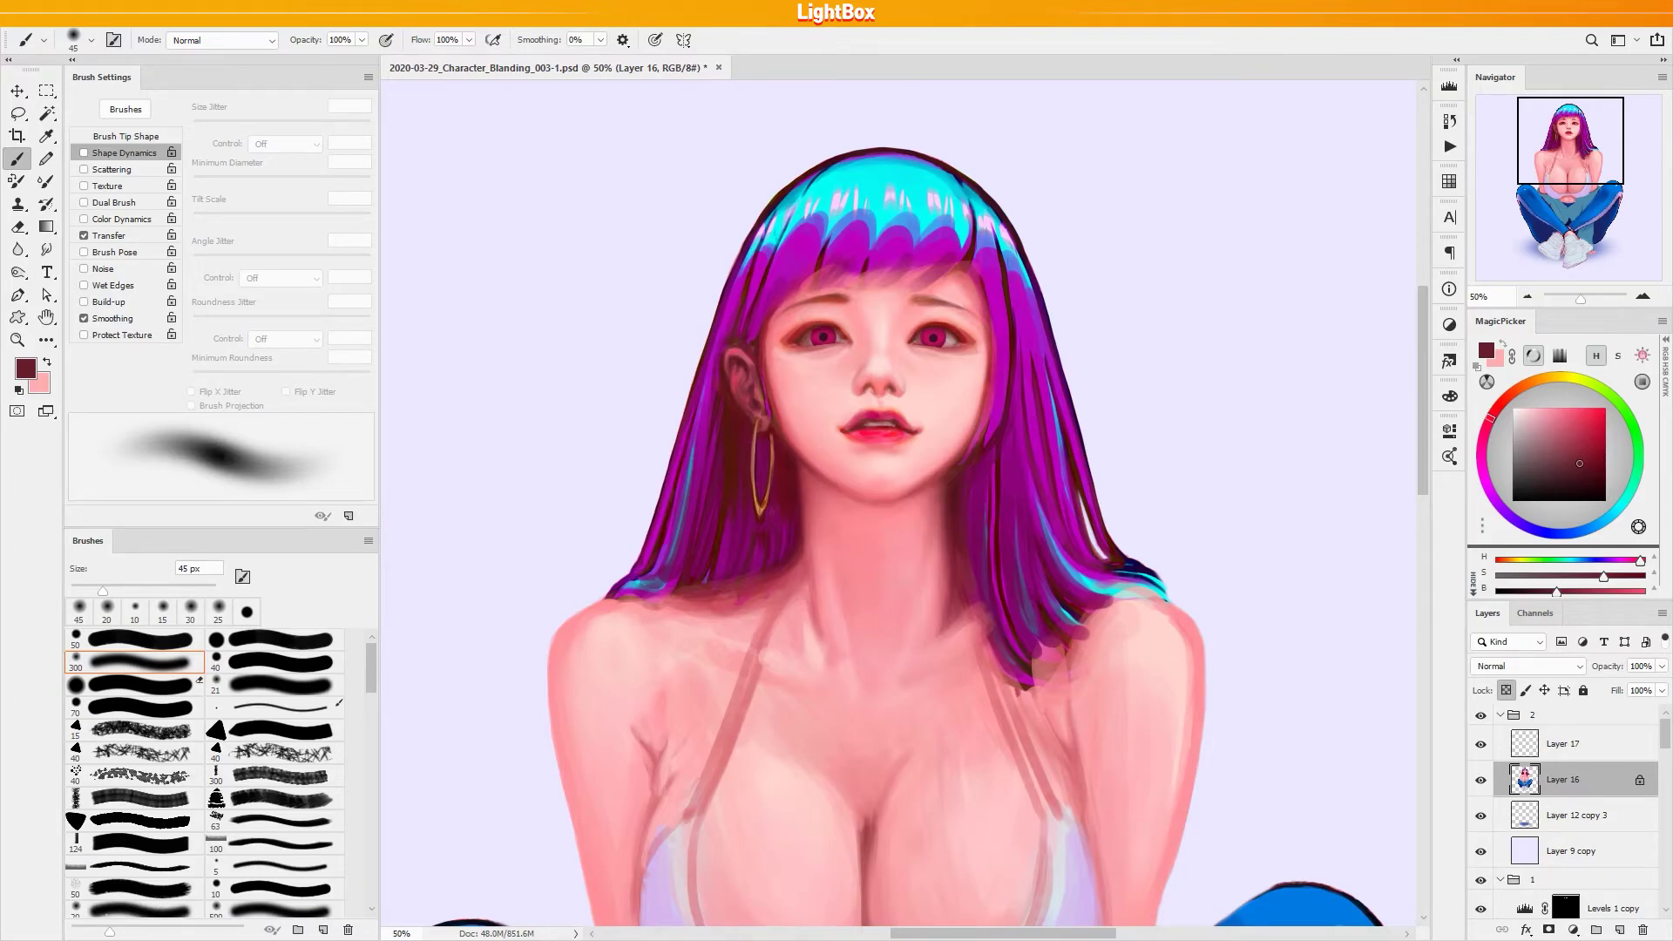
Draw the upper eyelashes of both eyes on Layer 17 with a sampled dark purple, using the hard pressure-sensitive brush at 10 px
{"action": "key", "text": "bracketleft"}
{"action": "key", "text": "bracketleft"}
{"action": "key", "text": "bracketleft"}
{"action": "left_click", "coordinate": [1563, 751]}
{"action": "key", "text": "bracketleft"}
{"action": "key", "text": "bracketleft"}
{"action": "key", "text": "bracketleft"}
{"action": "key", "text": "bracketleft"}
{"action": "left_click", "coordinate": [824, 335], "text": "alt"}
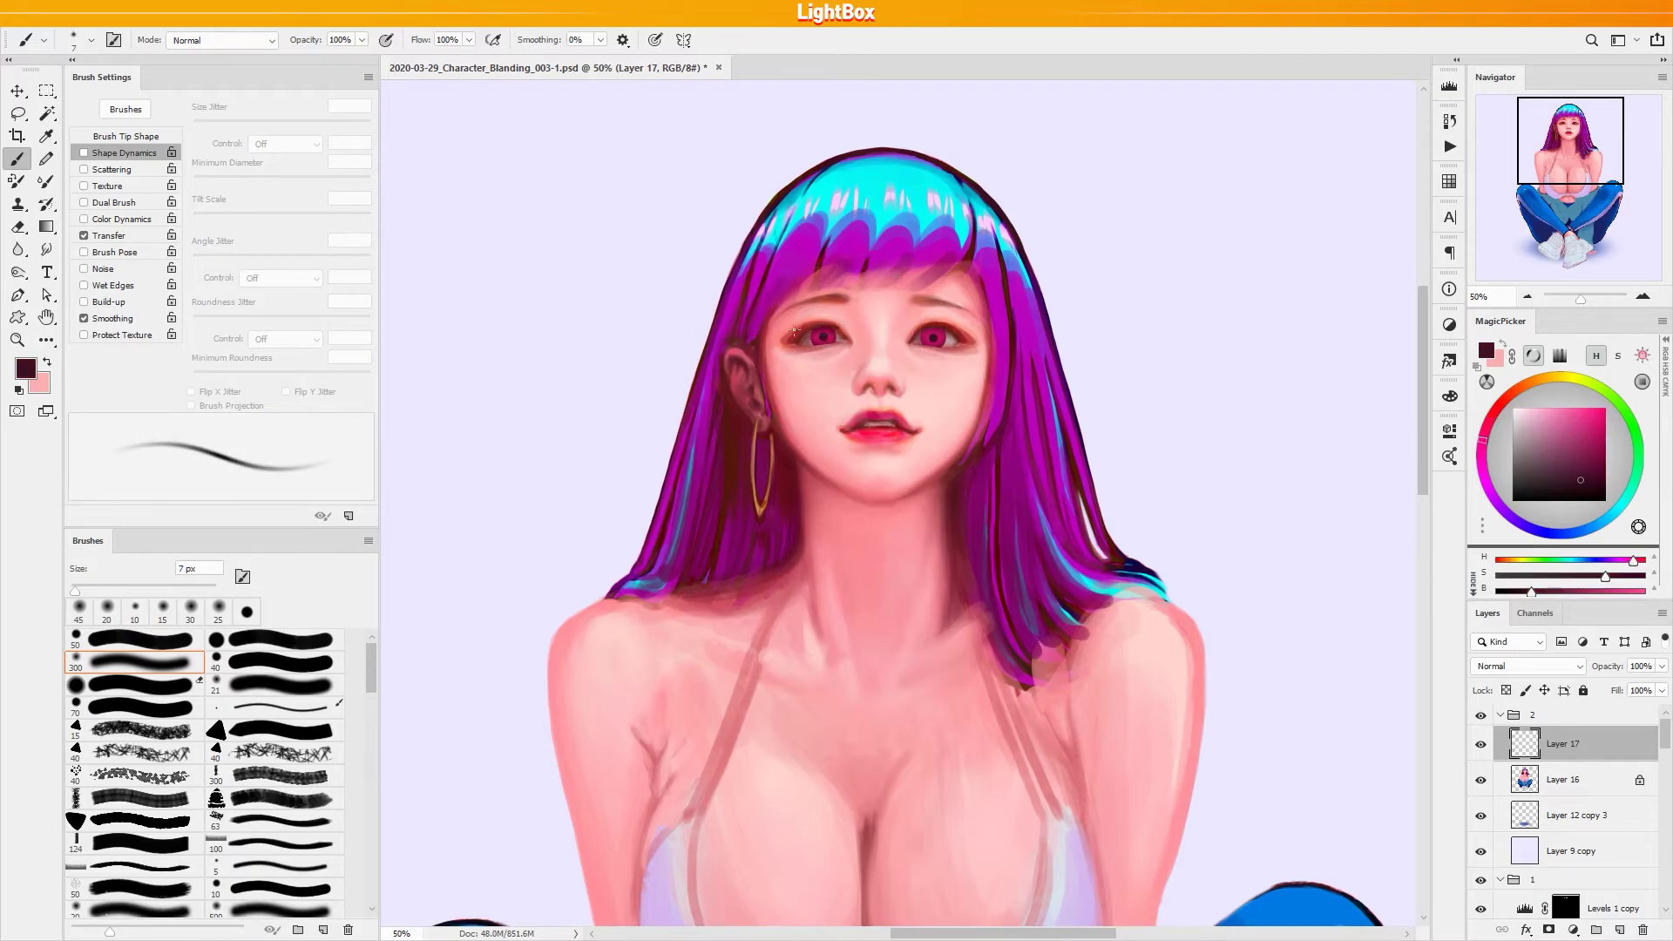
{"action": "left_click", "coordinate": [283, 643]}
{"action": "key", "text": "bracketright"}
{"action": "key", "text": "bracketright"}
{"action": "key", "text": "bracketright"}
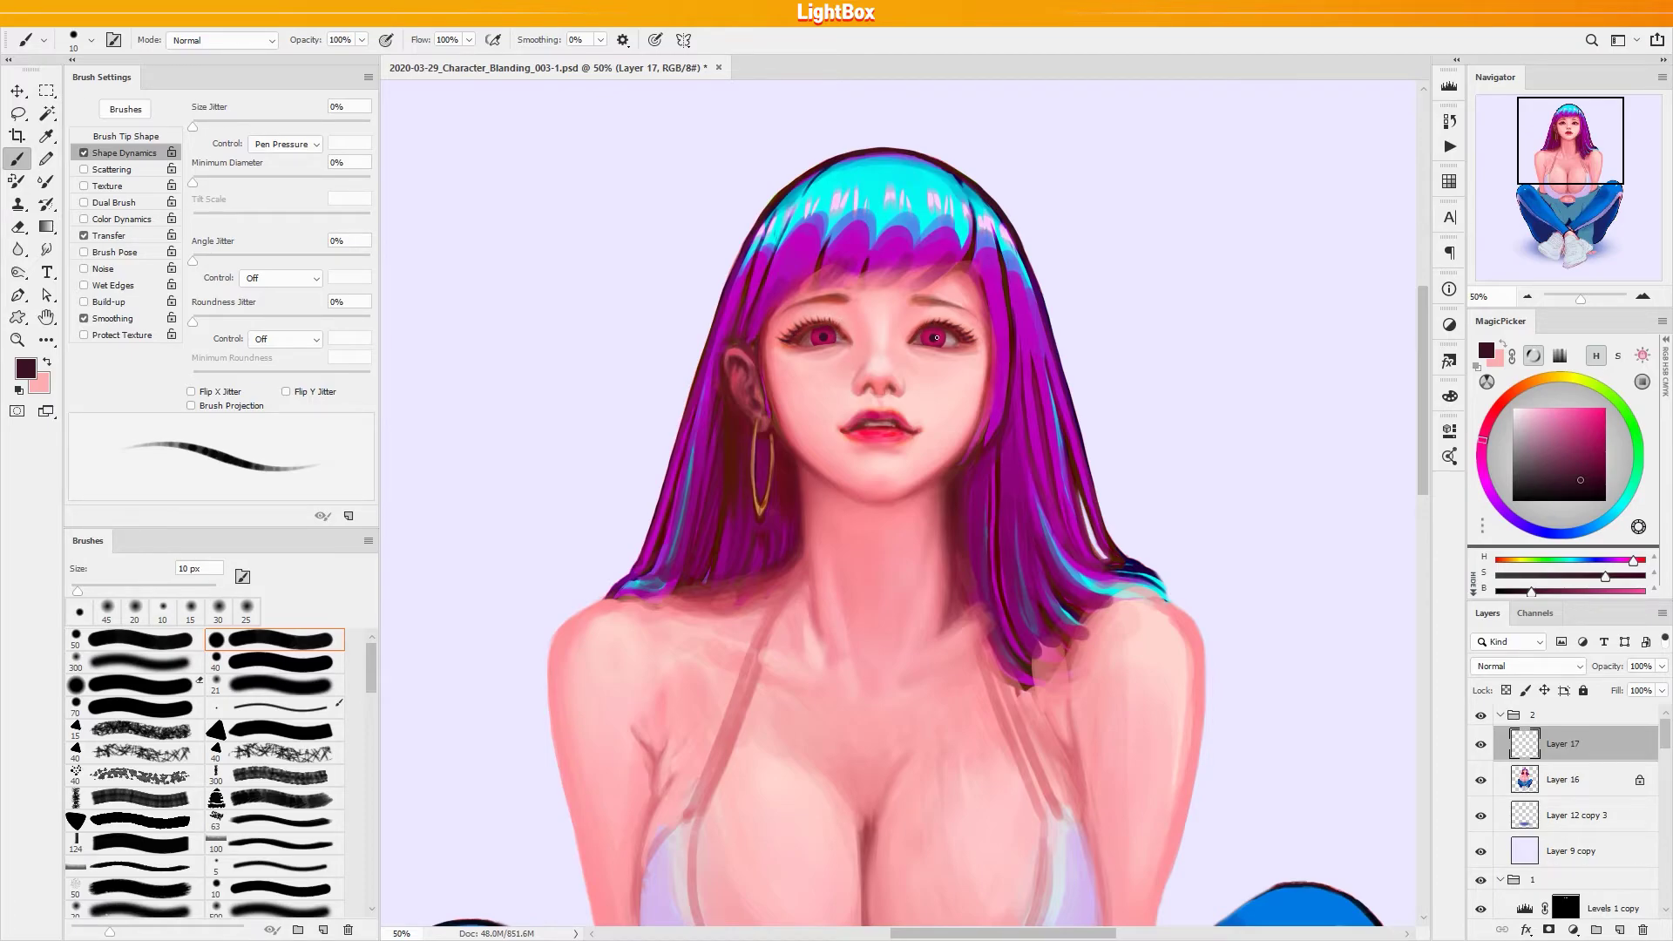
Add lower eyelashes to both eyes with the dark tone at 9 px
{"action": "key", "text": "bracketleft"}
{"action": "left_click_drag", "start_coordinate": [964, 347], "coordinate": [970, 357]}
{"action": "left_click_drag", "start_coordinate": [793, 347], "coordinate": [784, 352]}
{"action": "key", "text": "e"}
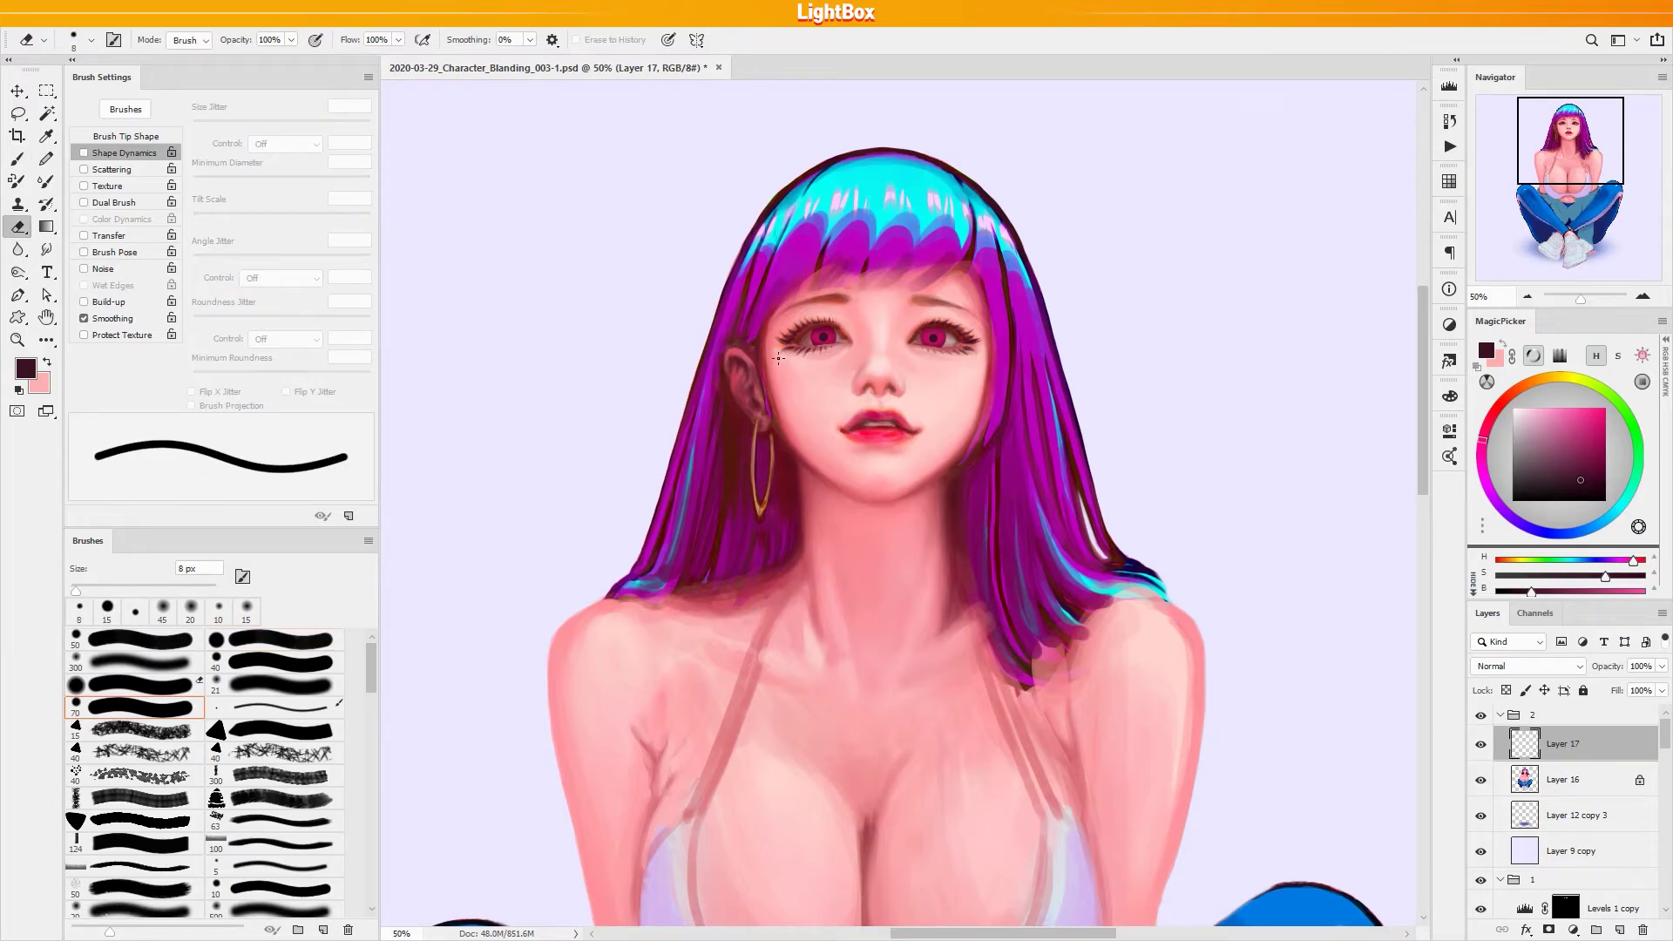
{"action": "key", "text": "b"}
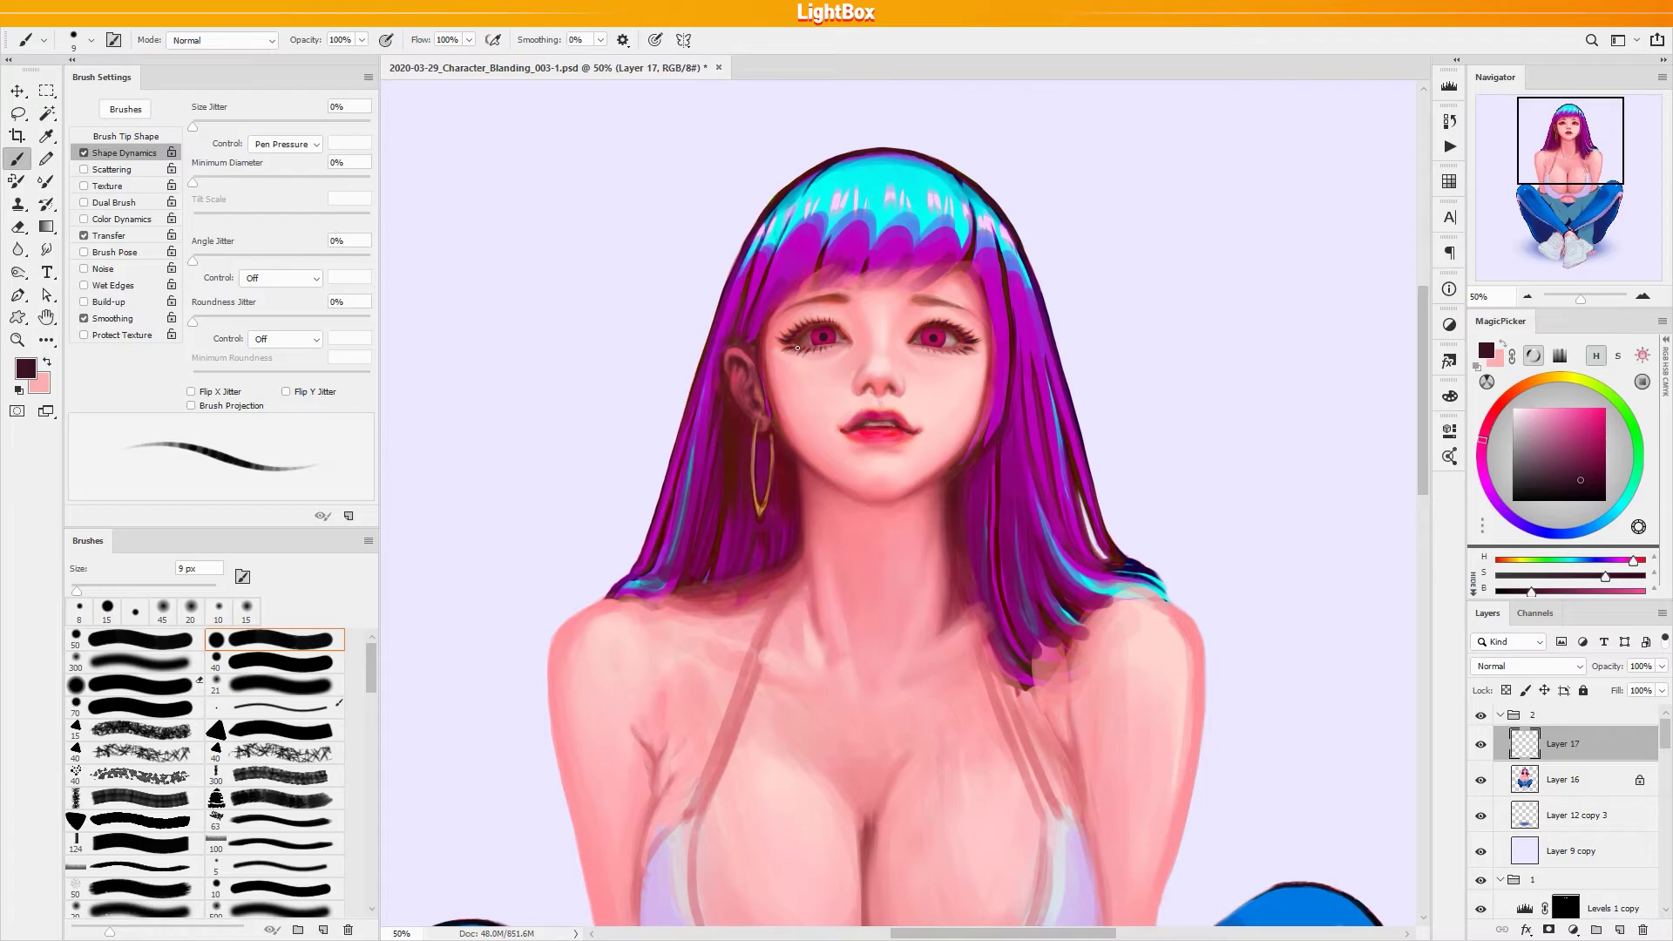
Refine the lashes and iris edges with the dark tone at 8 to 15 px, using 55% and then 100% opacity
{"action": "key", "text": "bracketright"}
{"action": "key", "text": "bracketright"}
{"action": "key", "text": "3"}
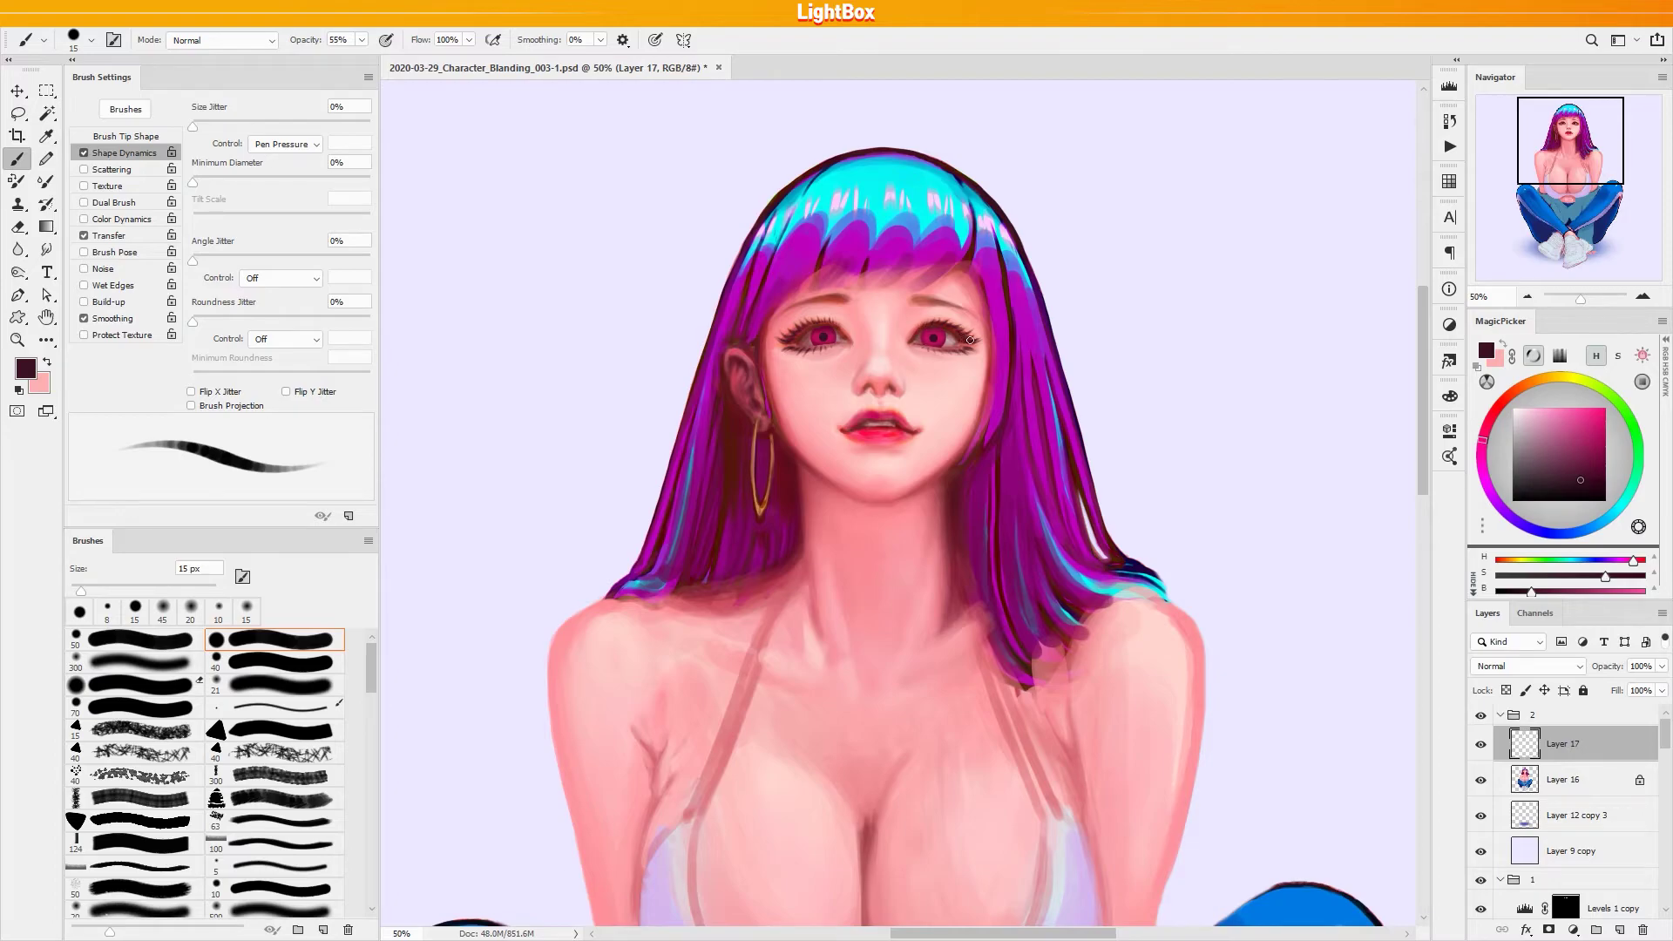
{"action": "key", "text": "bracketleft"}
{"action": "key", "text": "bracketleft"}
{"action": "key", "text": "bracketleft"}
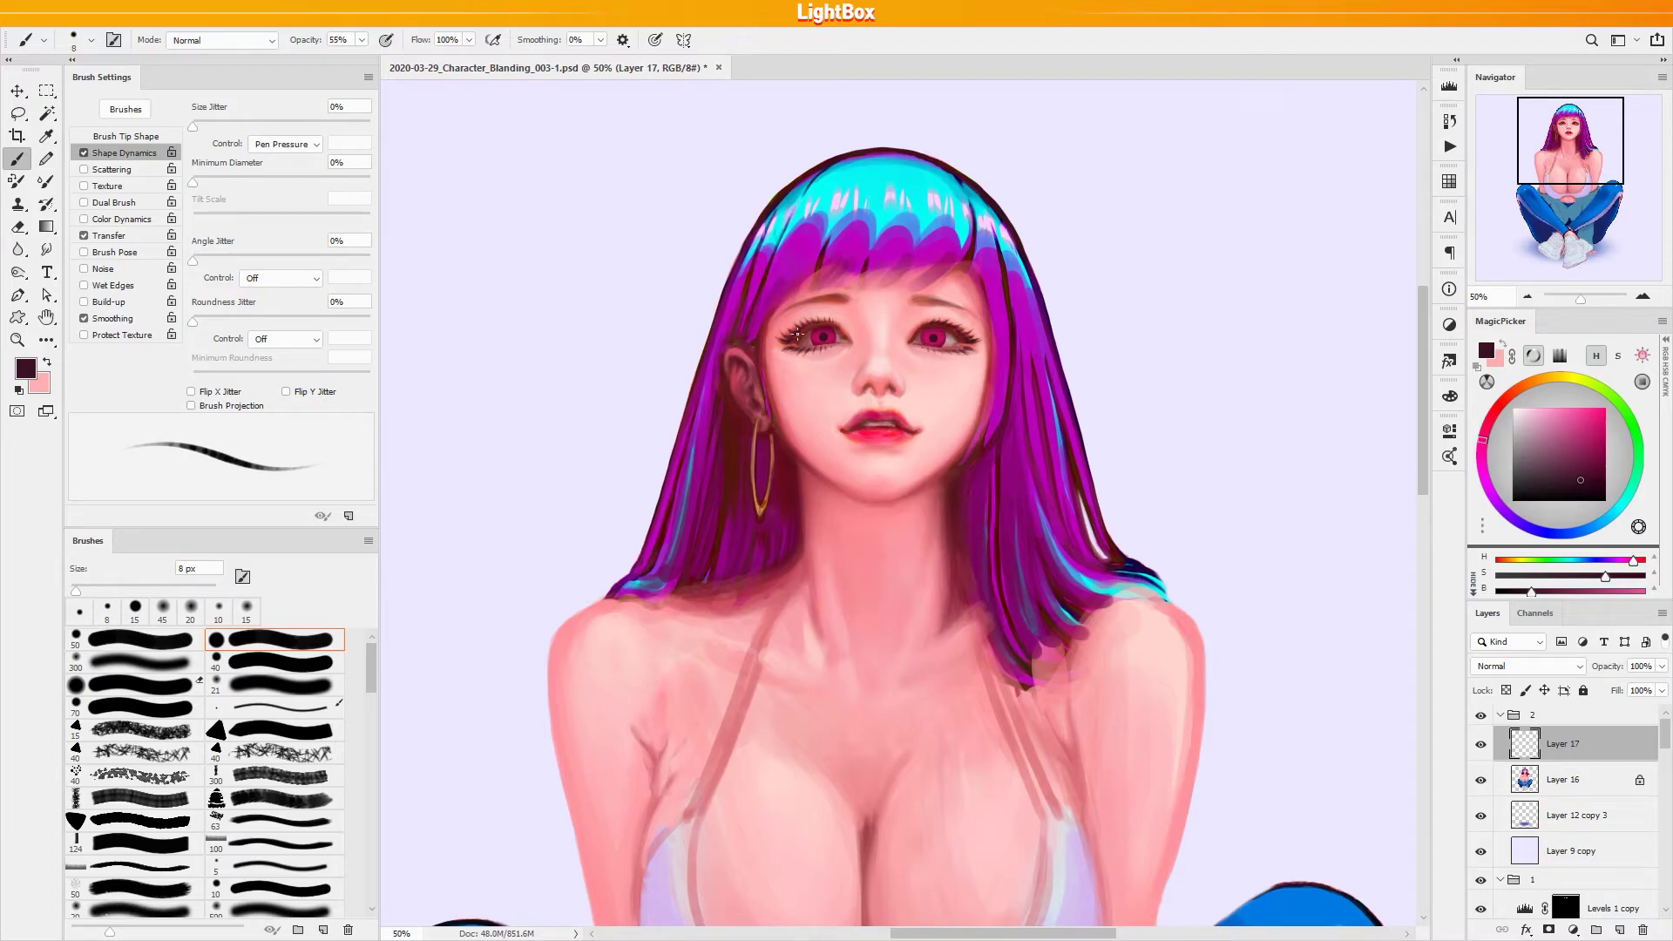
{"action": "key", "text": "bracketright"}
{"action": "key", "text": "0"}
{"action": "left_click_drag", "start_coordinate": [823, 325], "coordinate": [839, 338]}
Strengthen the upper eyelid lines of both eyes on Layer 16 with the dark tone at 10 px
{"action": "left_click", "coordinate": [1574, 780]}
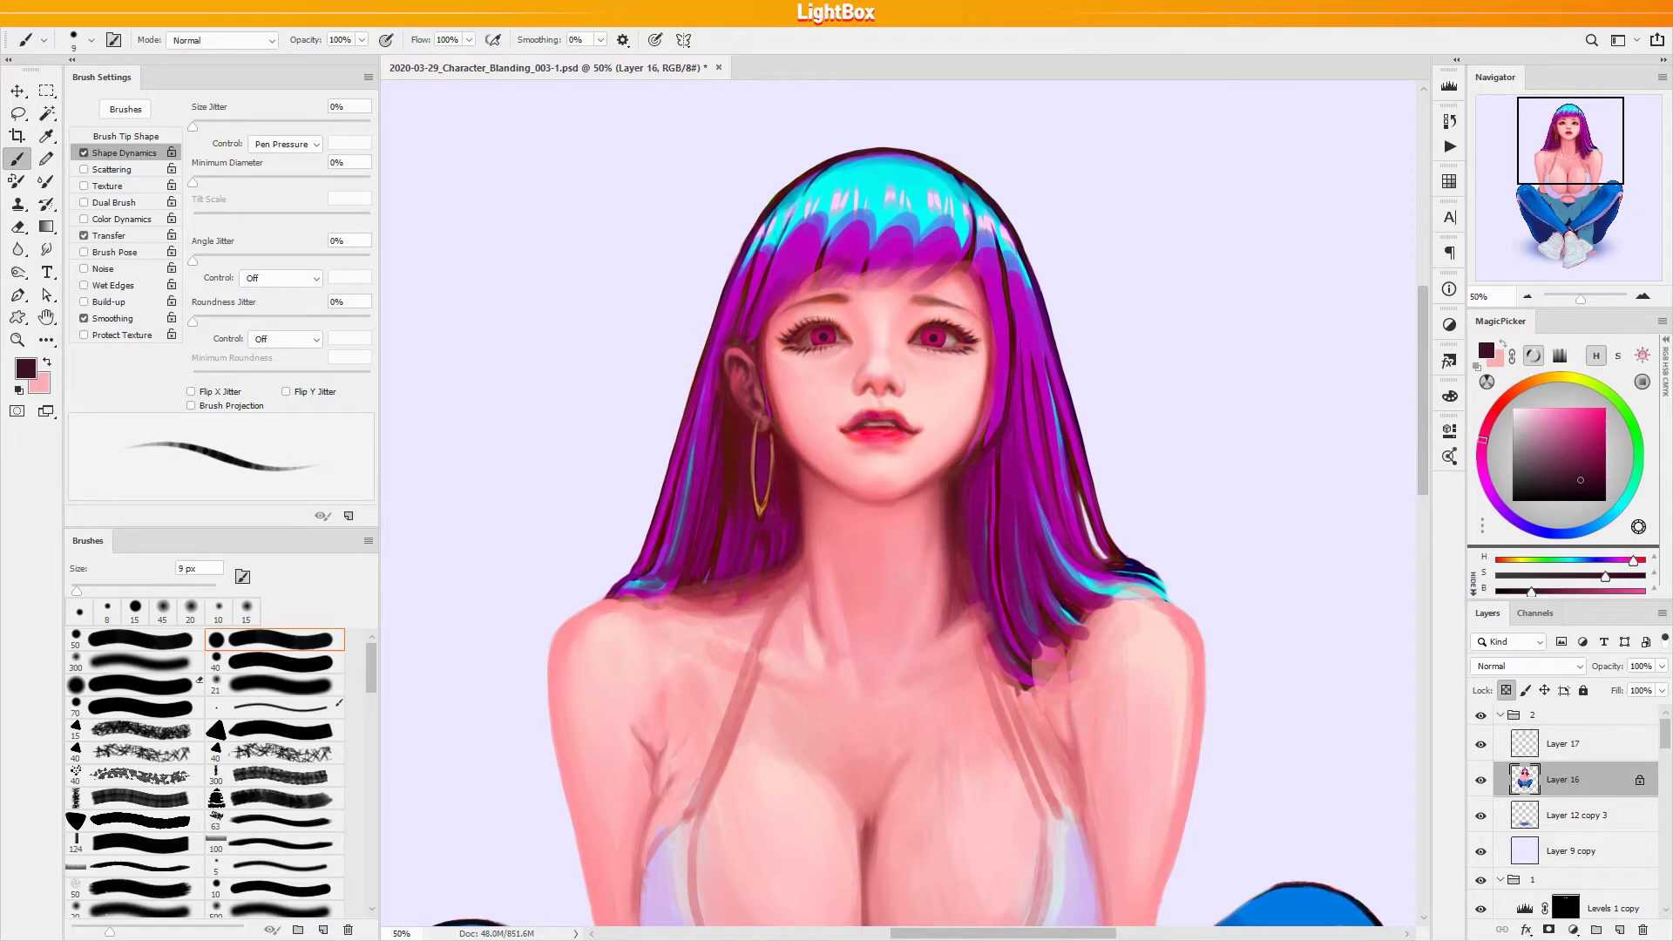
{"action": "key", "text": "bracketright"}
{"action": "left_click_drag", "start_coordinate": [823, 319], "coordinate": [799, 323]}
{"action": "left_click_drag", "start_coordinate": [930, 322], "coordinate": [952, 318]}
Shade the irises on Layer 17 with a sampled dark tone at 20 px and 50% opacity, refining at 9 px and full opacity
{"action": "left_click", "coordinate": [894, 424], "text": "alt"}
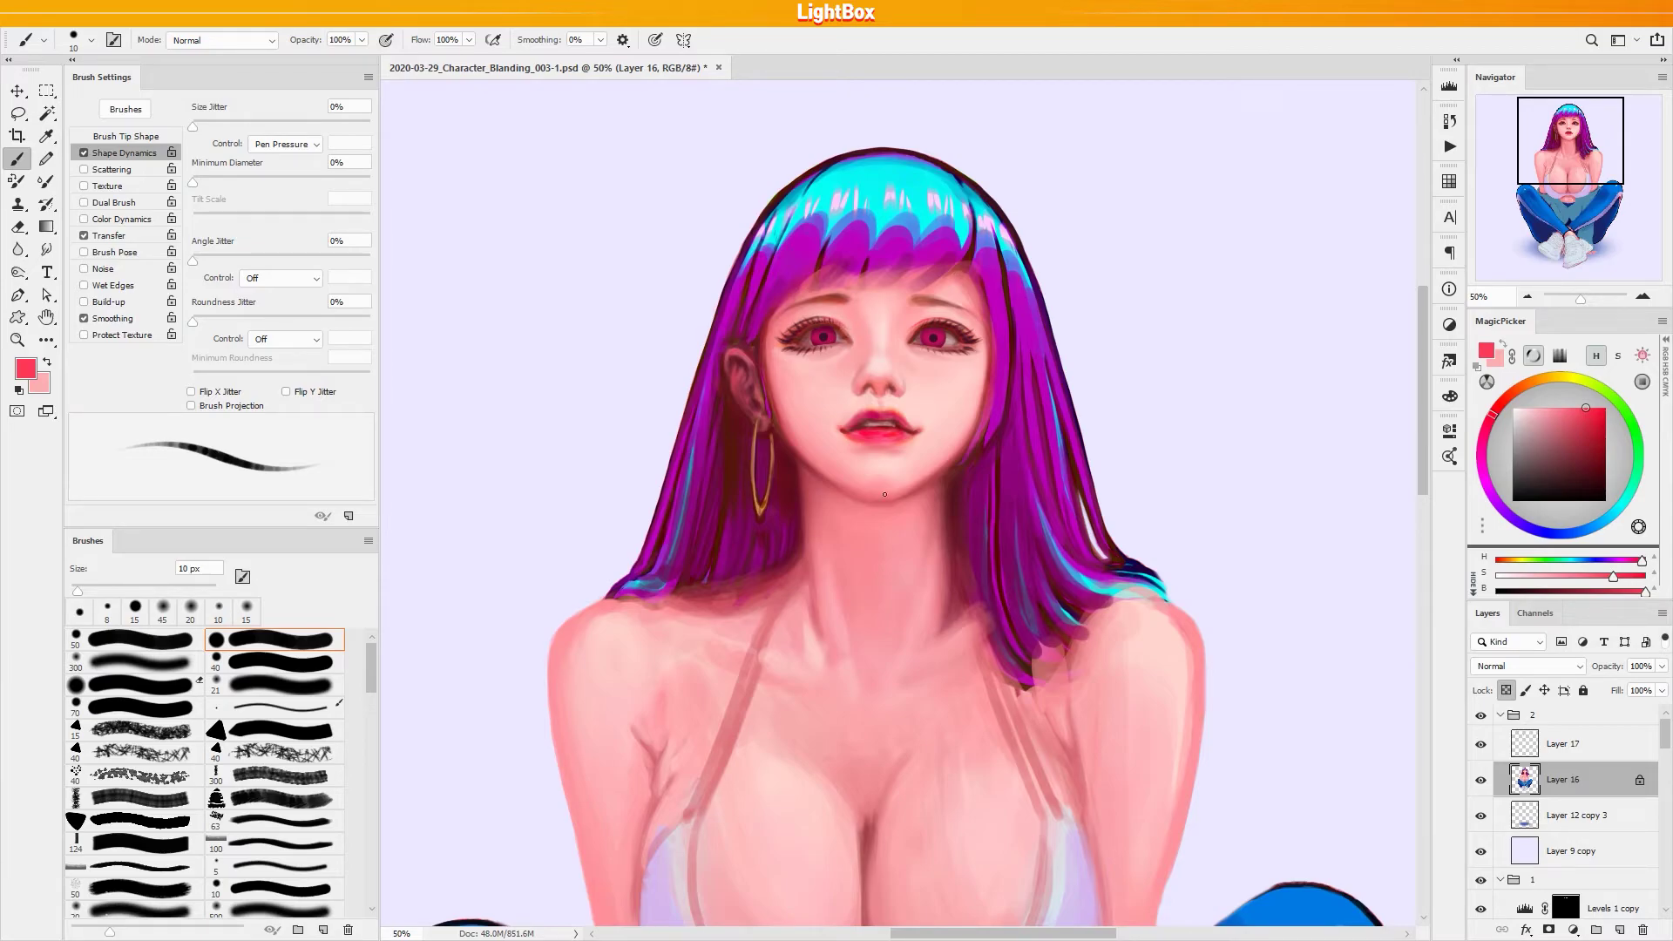
{"action": "left_click", "coordinate": [1550, 751]}
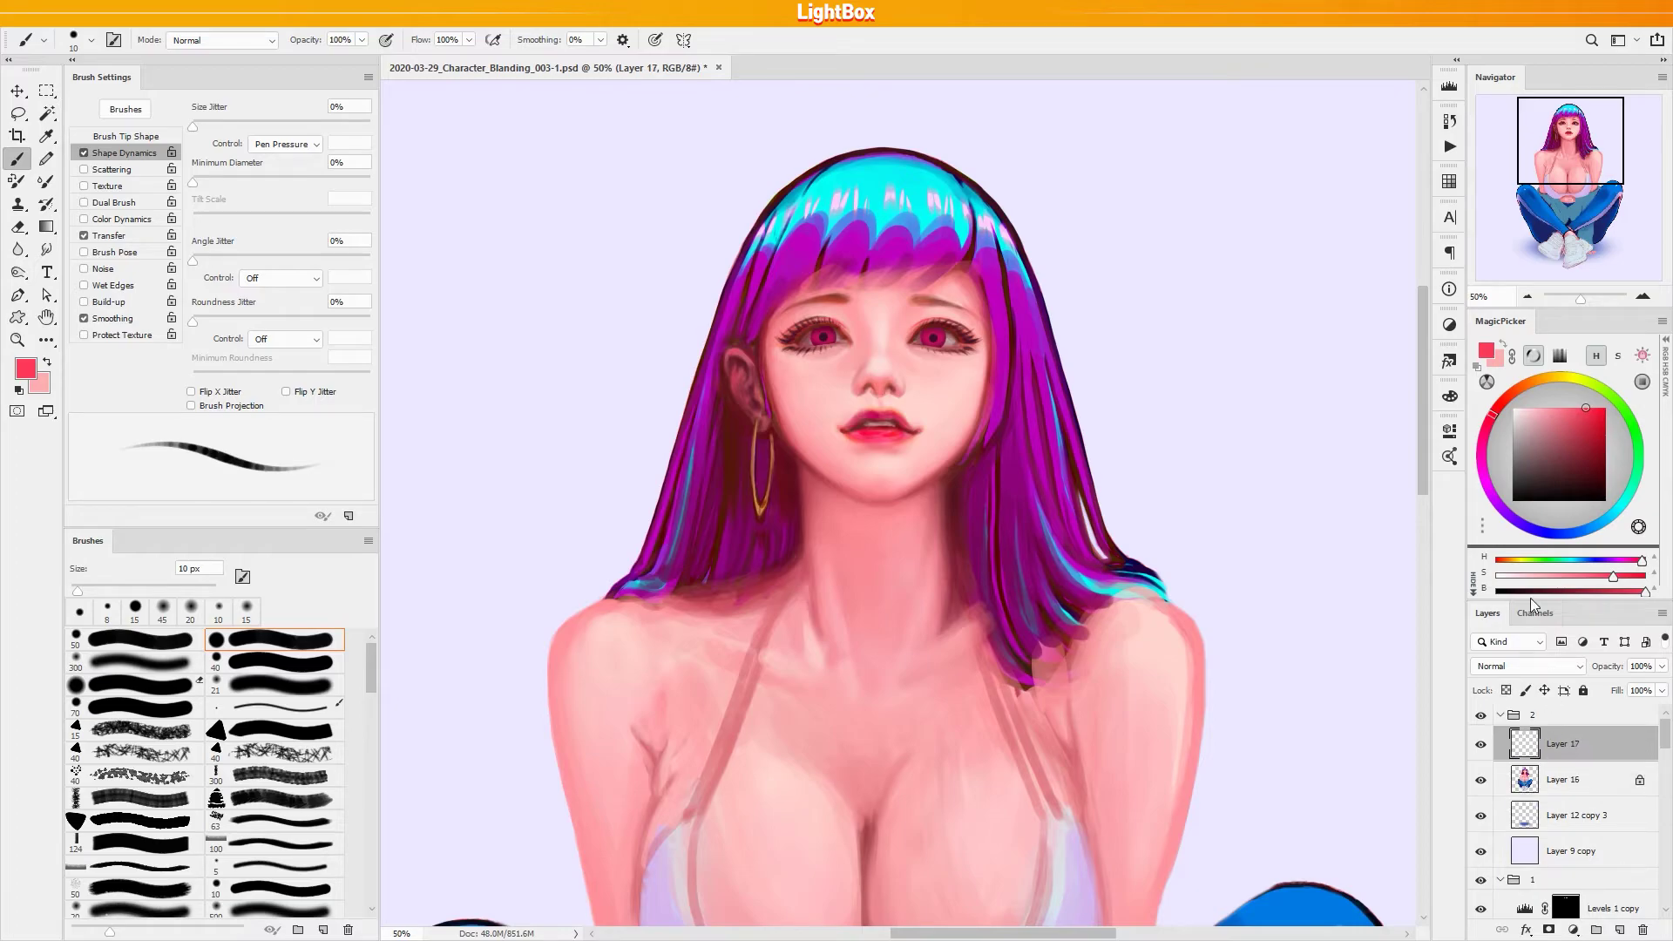
{"action": "key", "text": "bracketright"}
{"action": "left_click", "coordinate": [933, 335], "text": "alt"}
{"action": "key", "text": "3"}
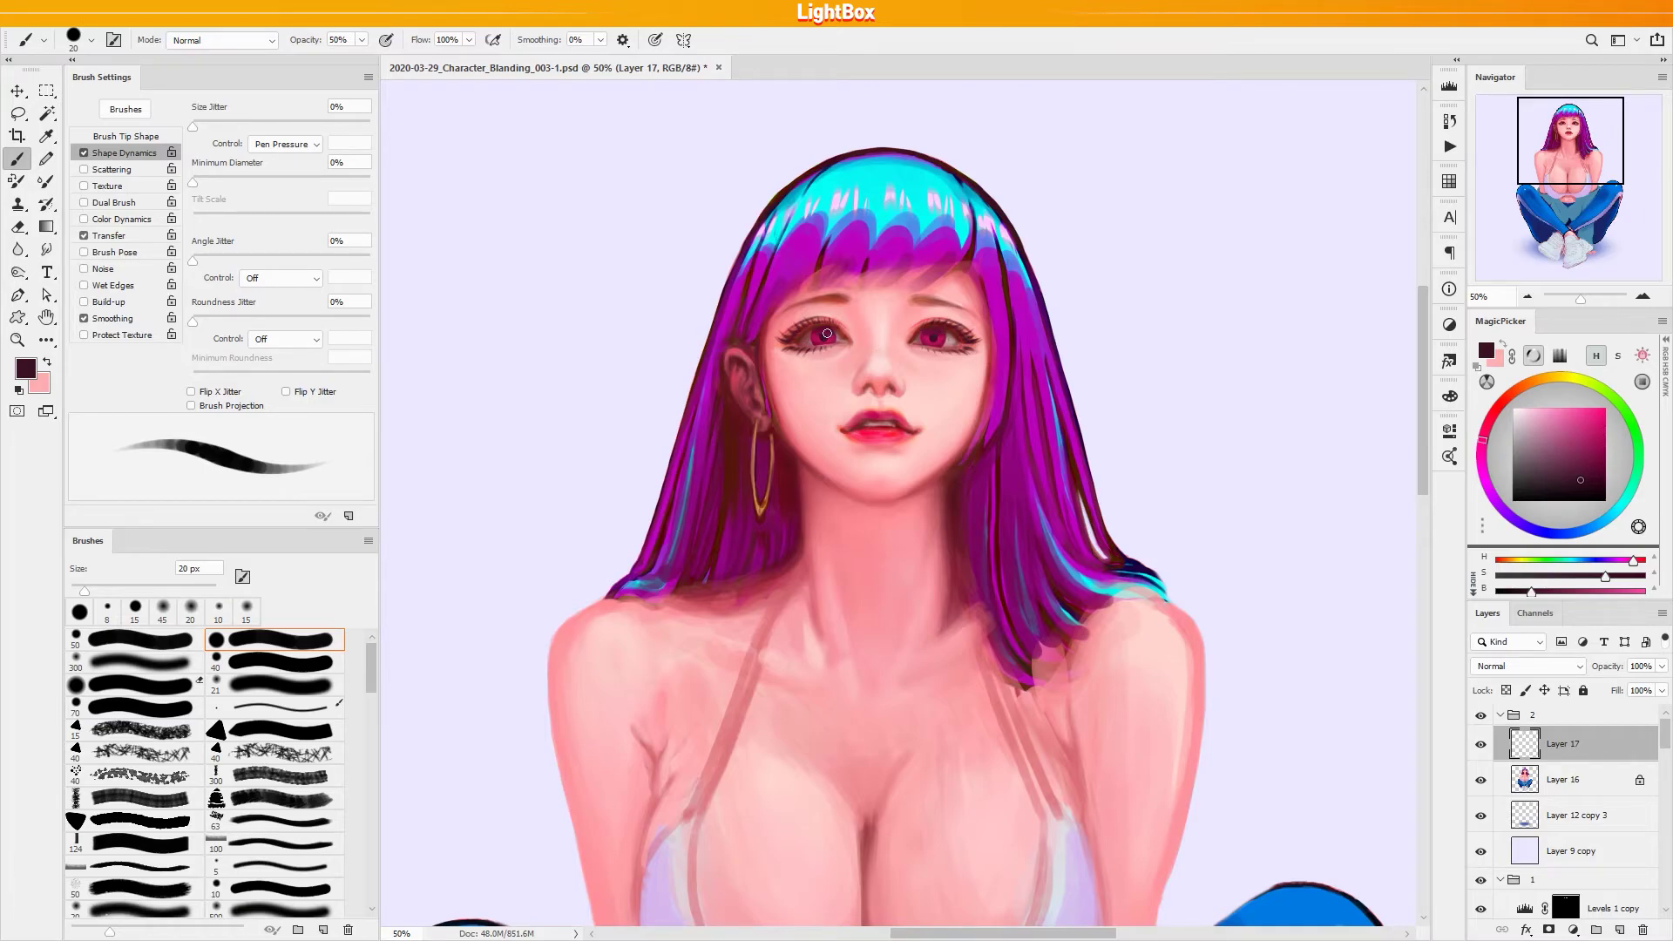
{"action": "key", "text": "0"}
{"action": "key", "text": "bracketleft"}
{"action": "key", "text": "bracketleft"}
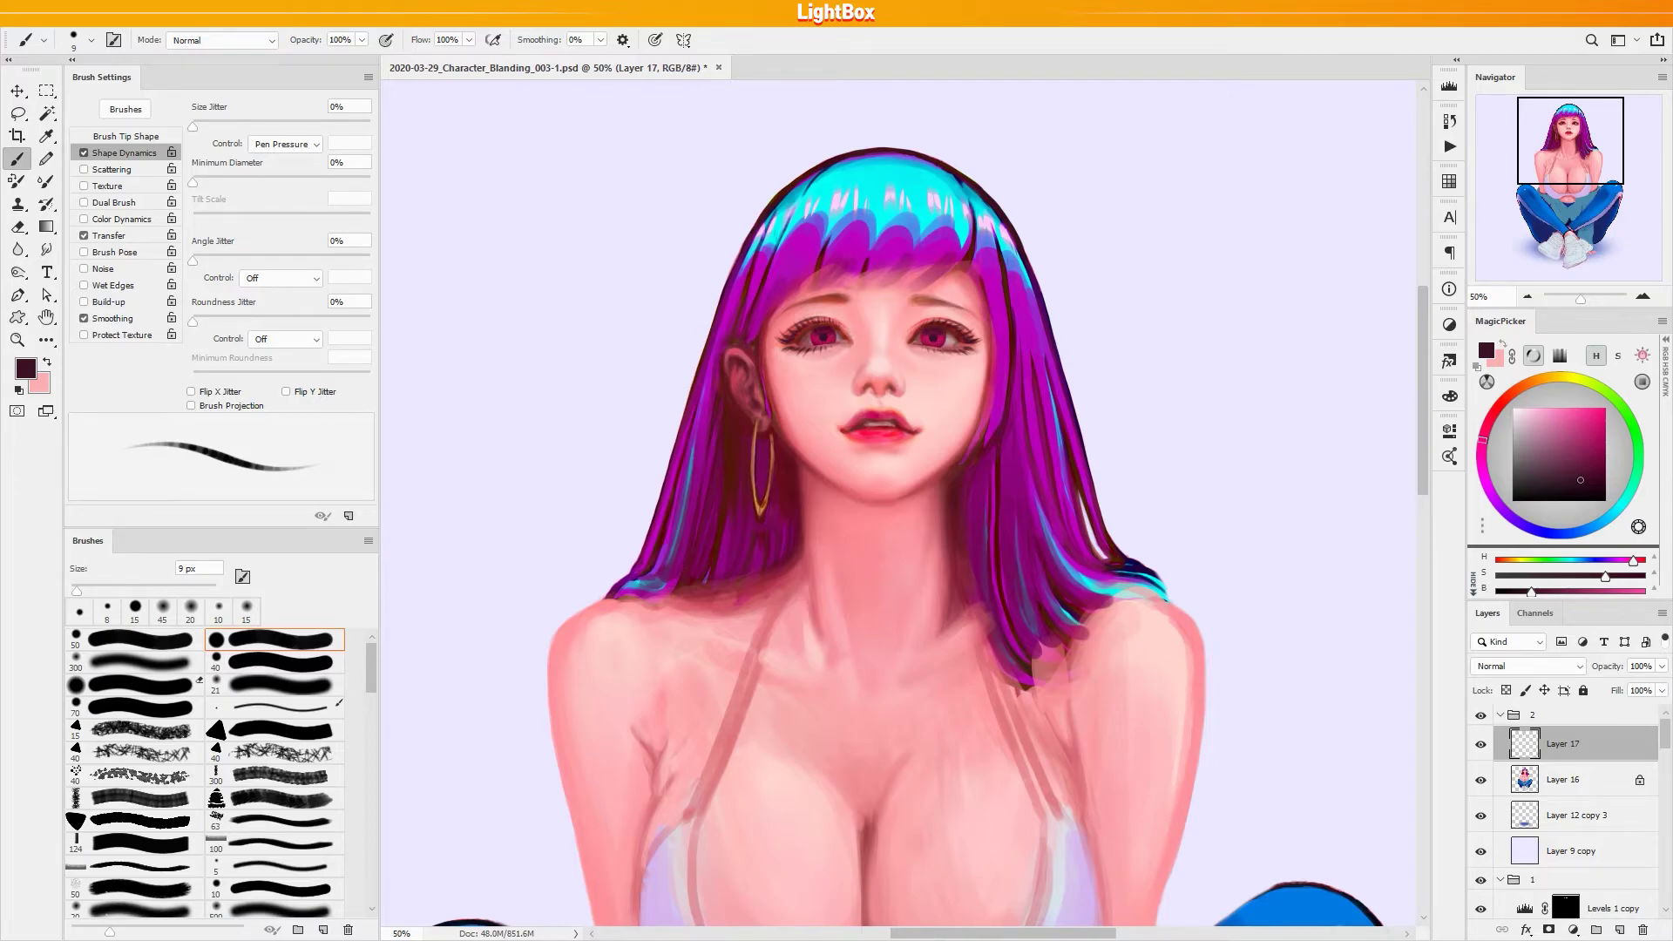
Add pale pink highlights to the eyes and bright magenta accents to the irises with the 9 px brush
{"action": "left_click", "coordinate": [1527, 412]}
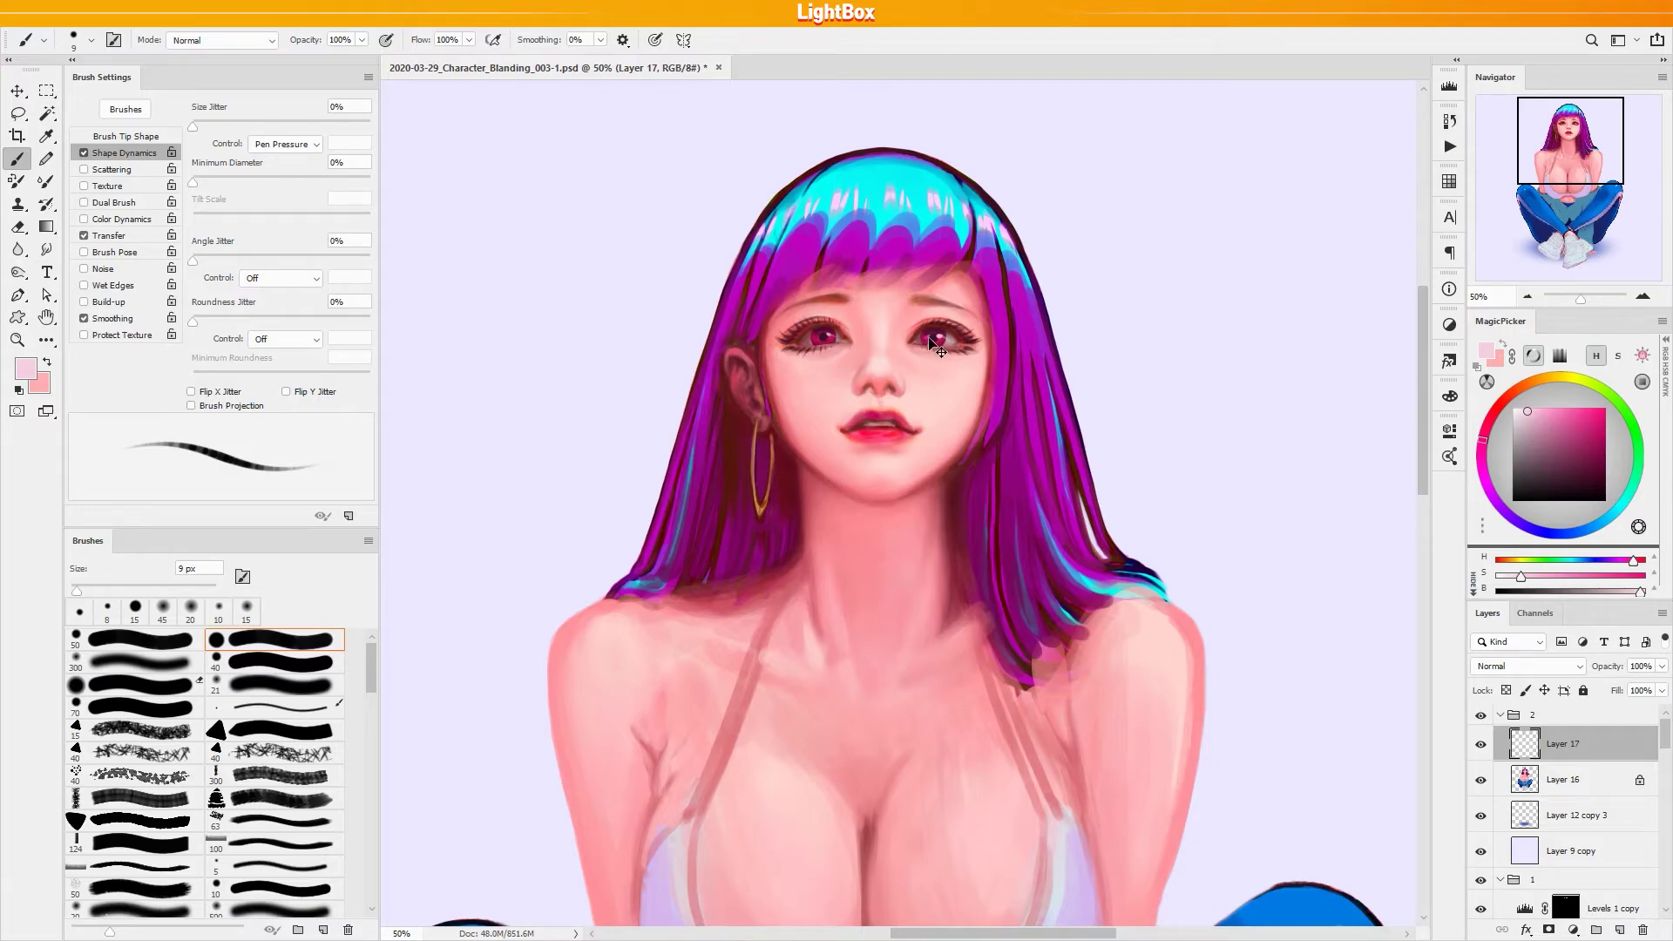
{"action": "left_click", "coordinate": [815, 340], "text": "alt"}
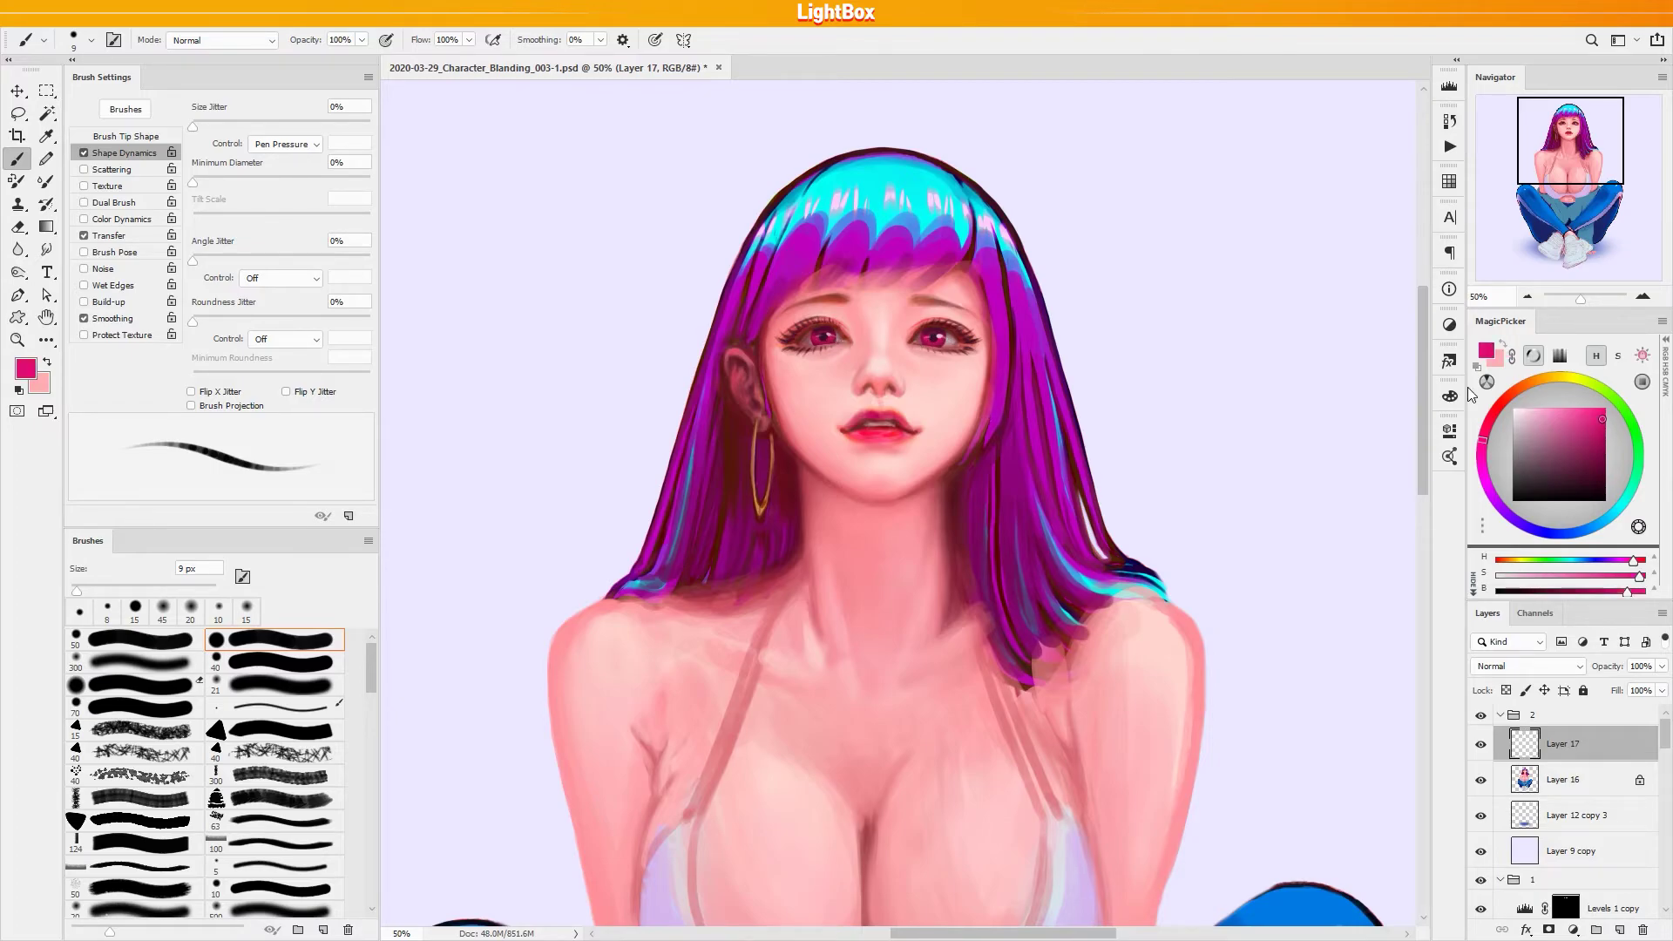
{"action": "left_click_drag", "start_coordinate": [1483, 436], "coordinate": [1481, 465]}
{"action": "left_click", "coordinate": [1605, 408]}
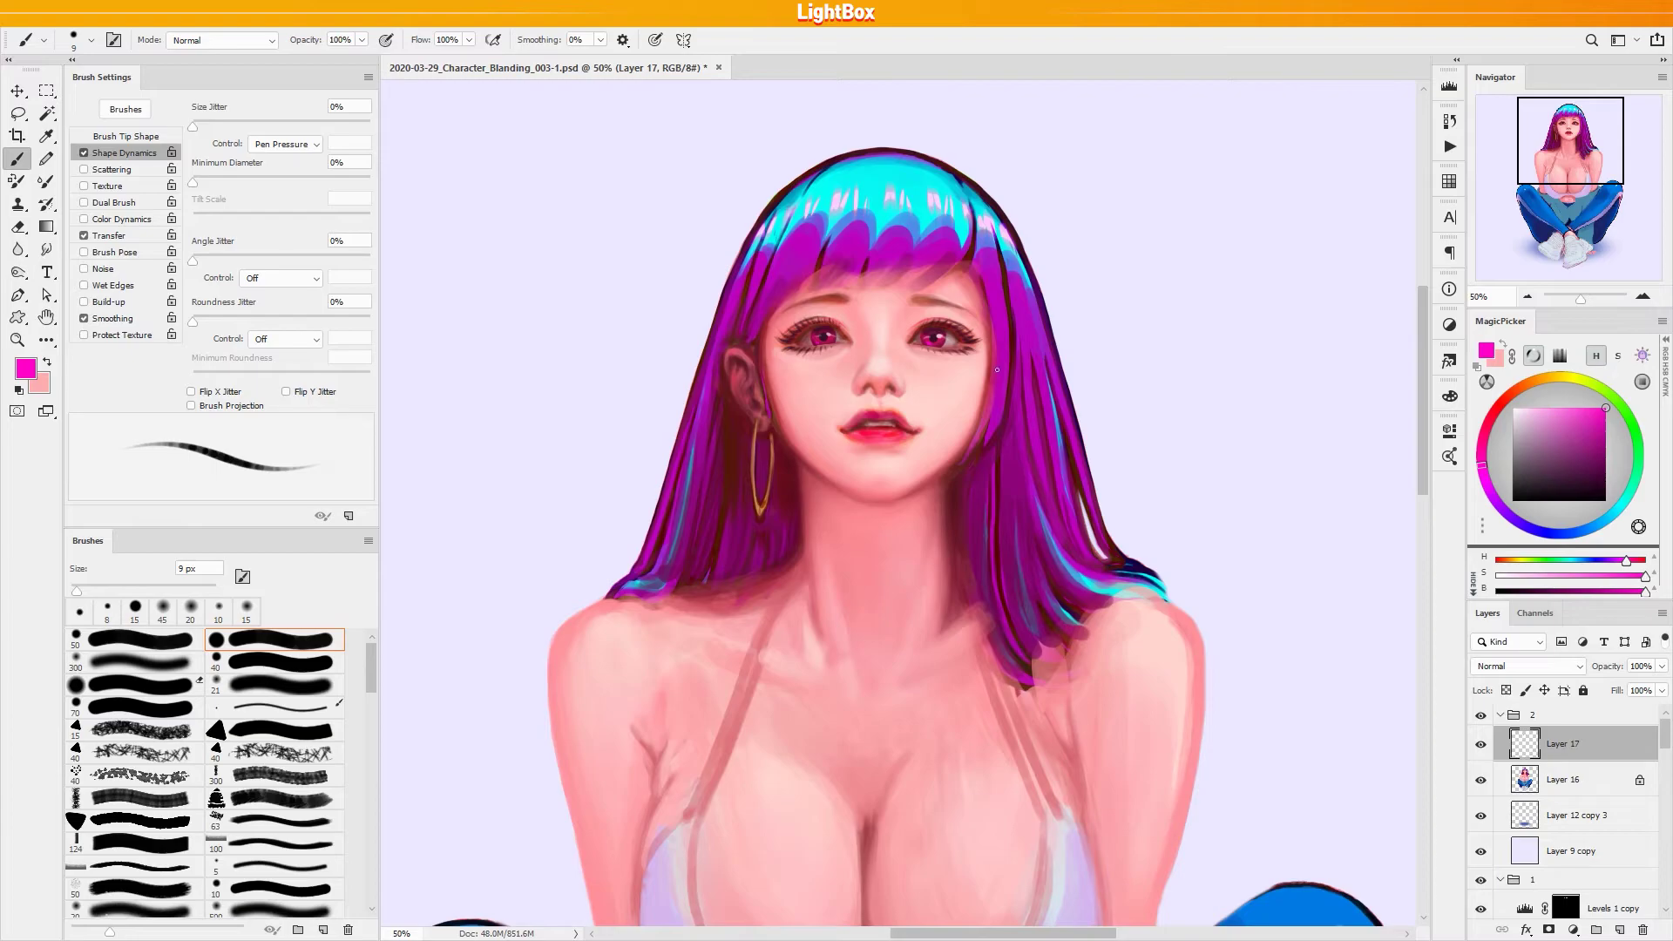
Add cyan glints to the irises and adjust the eye highlights with lasso selections
{"action": "left_click", "coordinate": [1620, 507]}
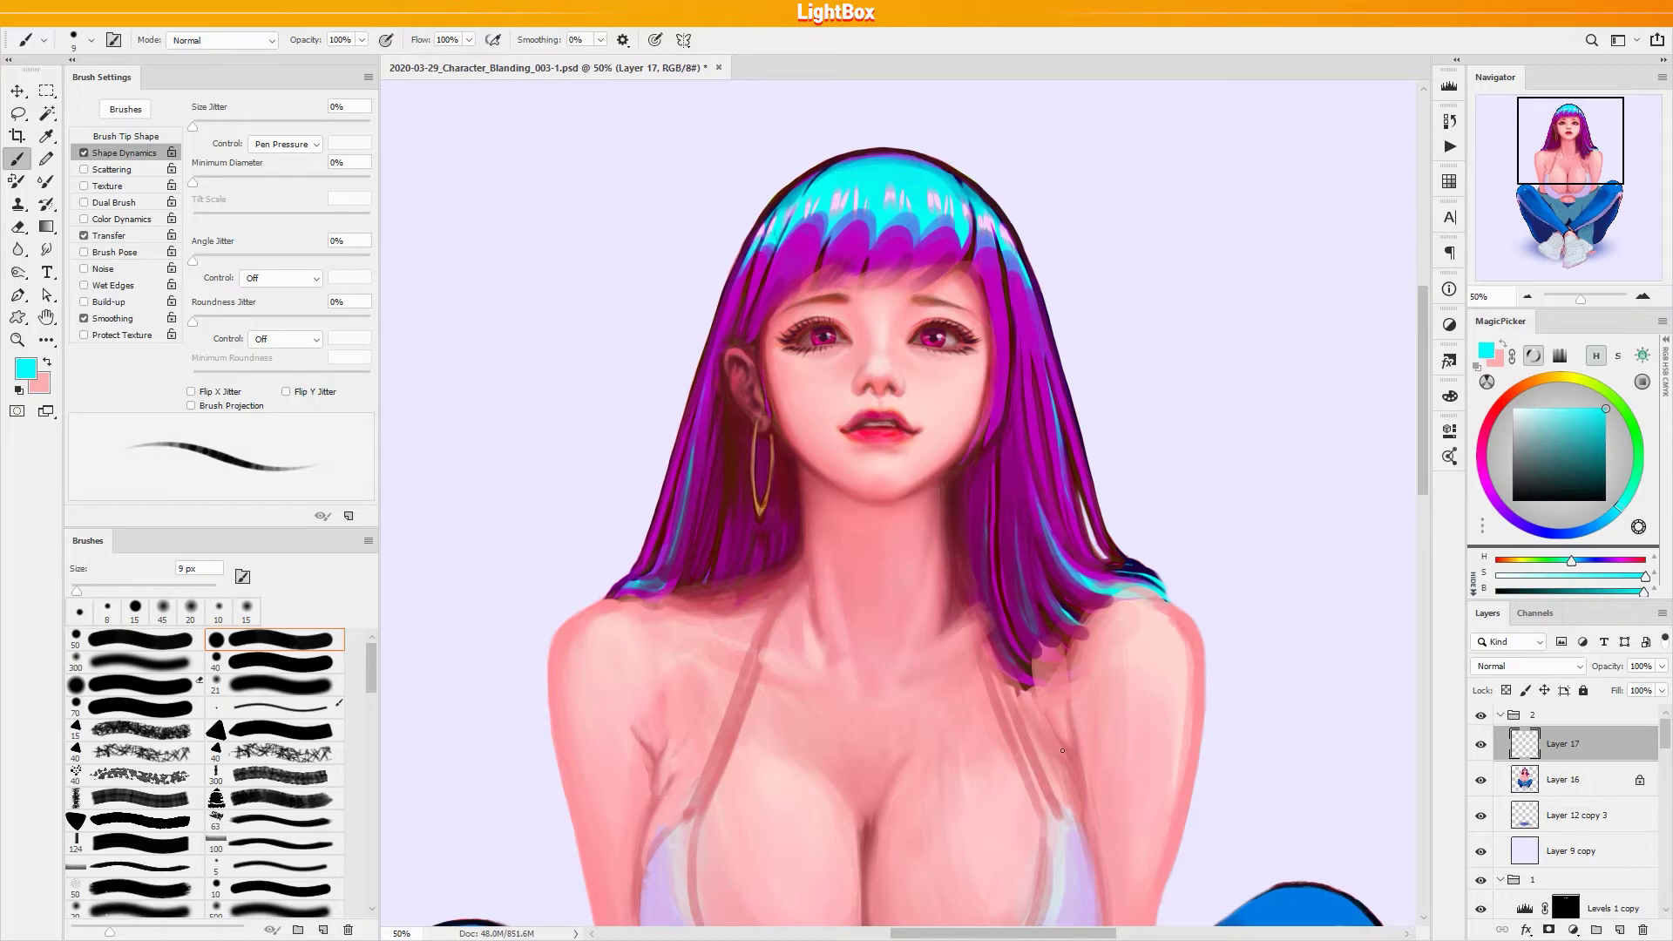
{"action": "key", "text": "l"}
{"action": "mouse_move", "coordinate": [833, 329]}
{"action": "left_mouse_down"}
{"action": "mouse_move", "coordinate": [814, 331]}
{"action": "mouse_move", "coordinate": [815, 357]}
{"action": "mouse_move", "coordinate": [843, 340]}
{"action": "mouse_move", "coordinate": [811, 341]}
{"action": "mouse_move", "coordinate": [817, 326]}
{"action": "left_mouse_up"}
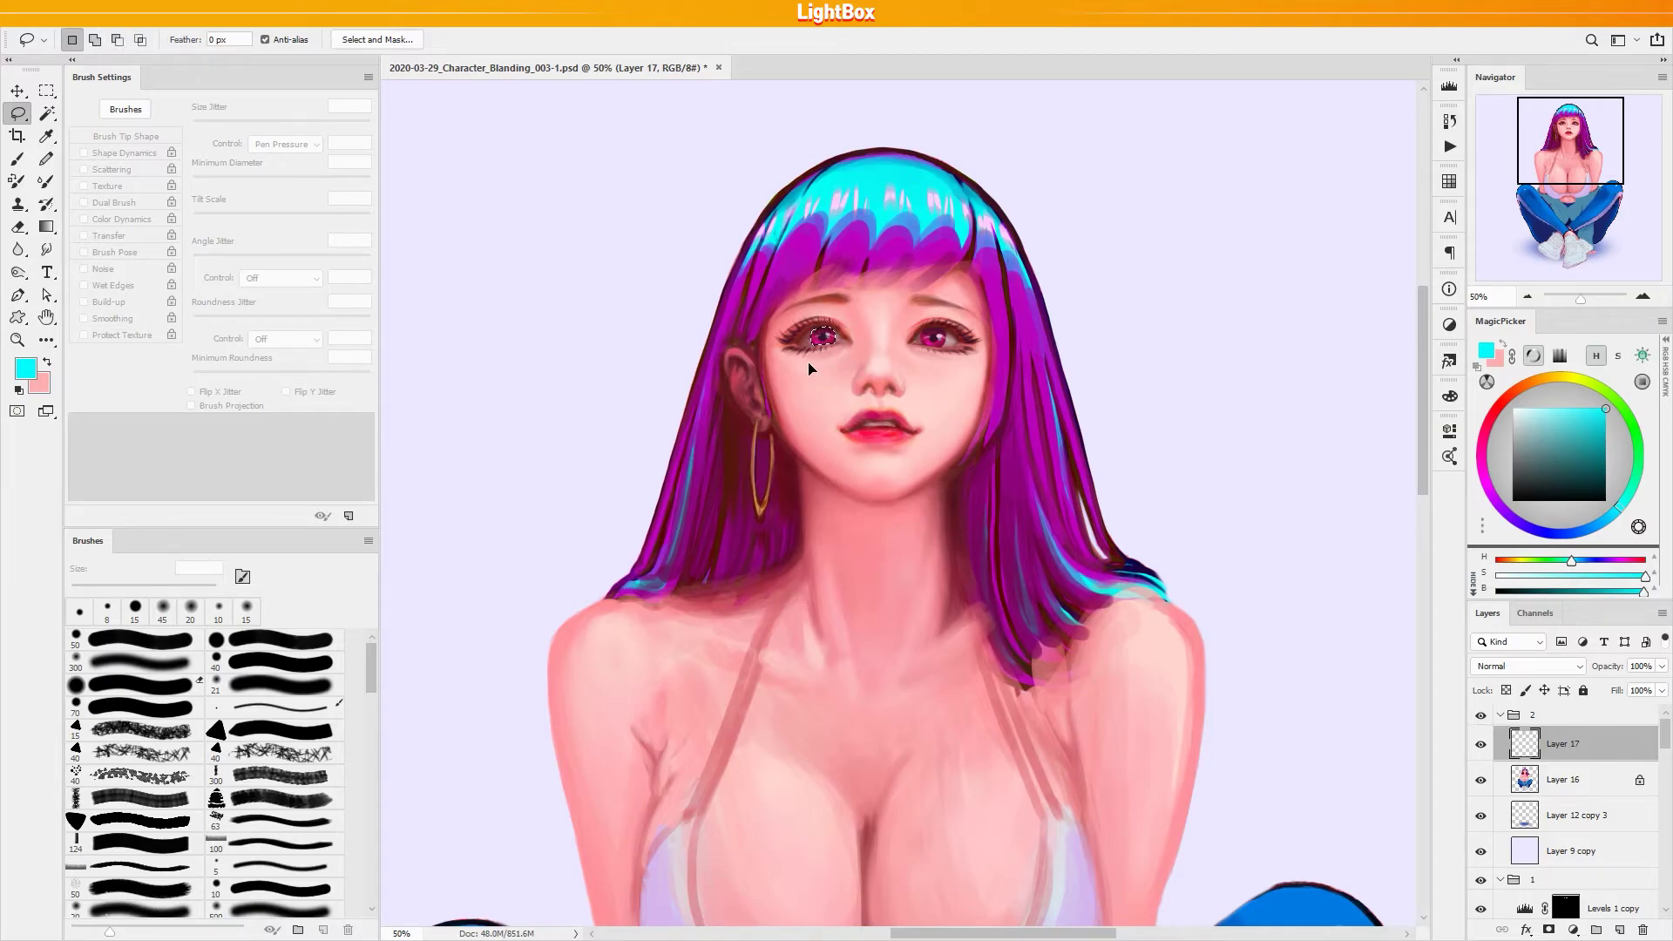
{"action": "key", "text": "ctrl+d"}
{"action": "mouse_move", "coordinate": [952, 340]}
{"action": "left_mouse_down"}
{"action": "mouse_move", "coordinate": [920, 346]}
{"action": "mouse_move", "coordinate": [951, 341]}
{"action": "left_mouse_up"}
Refine the lips and brow with sampled colours at 20 px, setting the brush's minimum diameter to 100%
{"action": "key", "text": "b"}
{"action": "key", "text": "bracketright"}
{"action": "key", "text": "bracketright"}
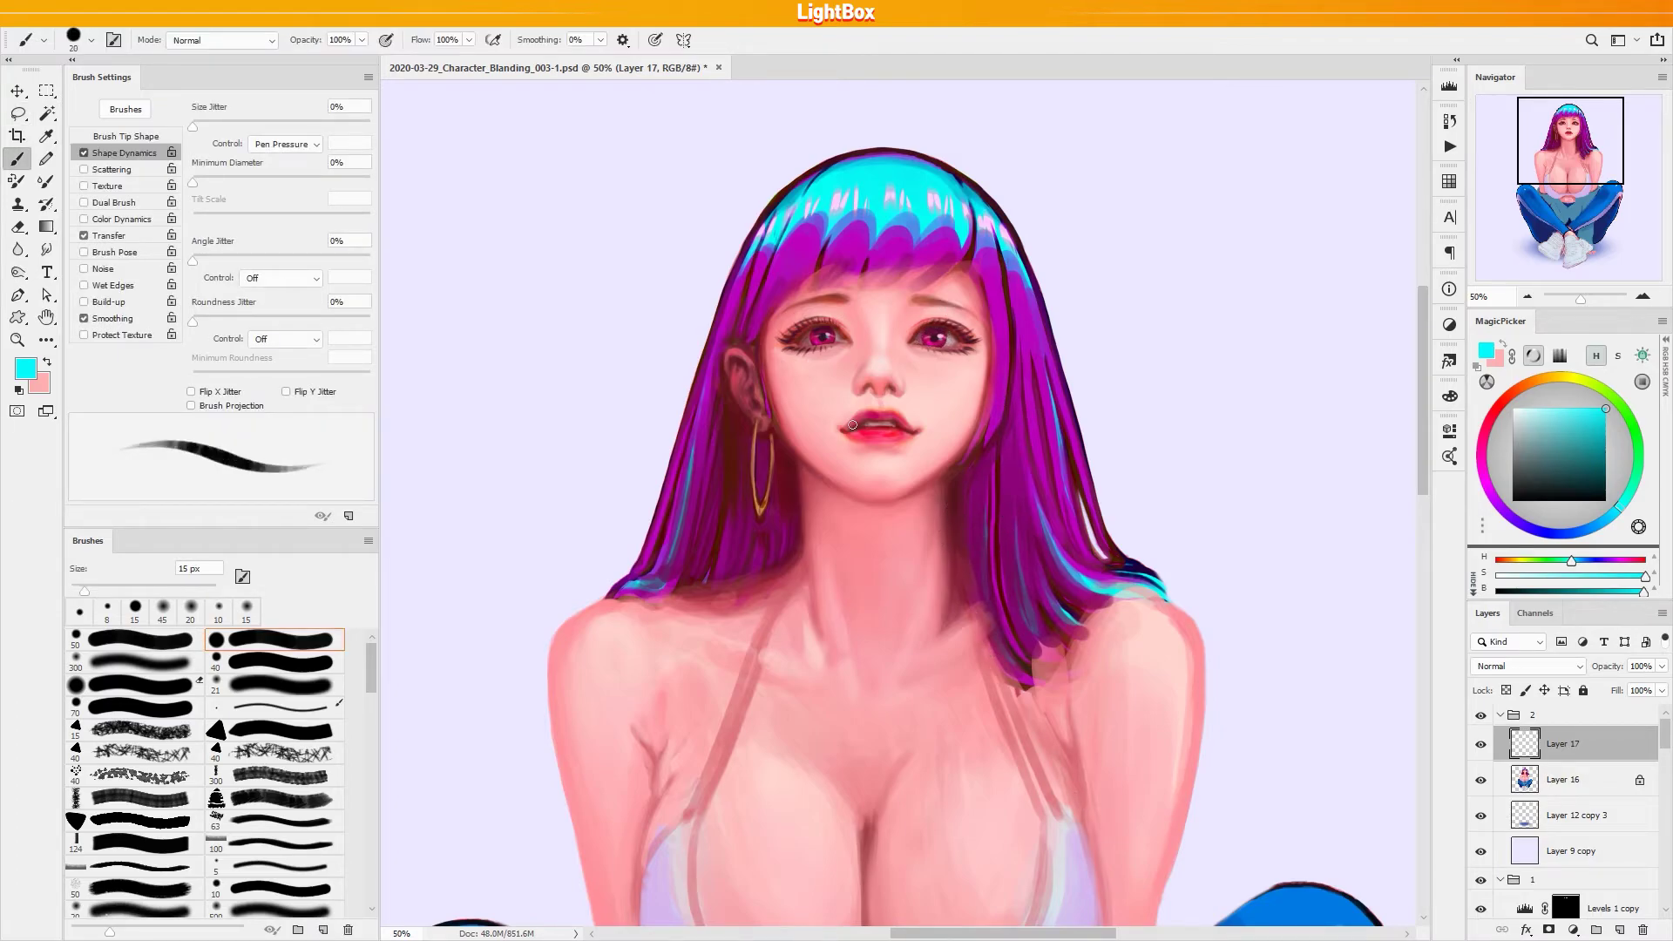
{"action": "left_click", "coordinate": [864, 431], "text": "alt"}
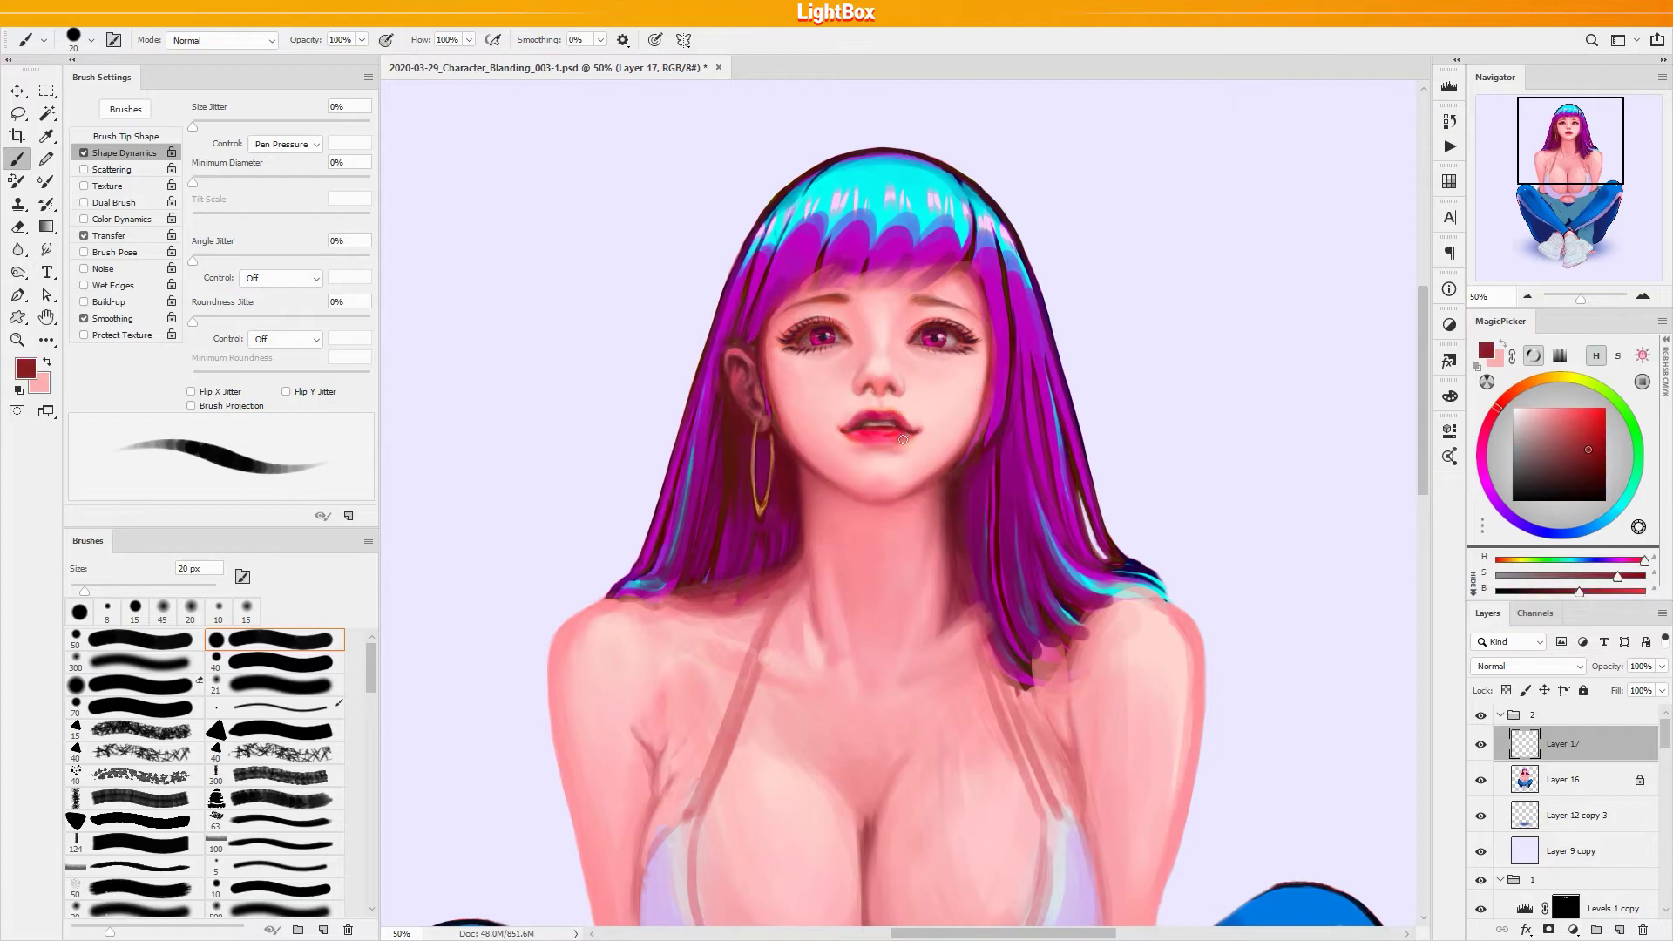
{"action": "left_click", "coordinate": [883, 430], "text": "alt"}
{"action": "left_click", "coordinate": [859, 302], "text": "alt"}
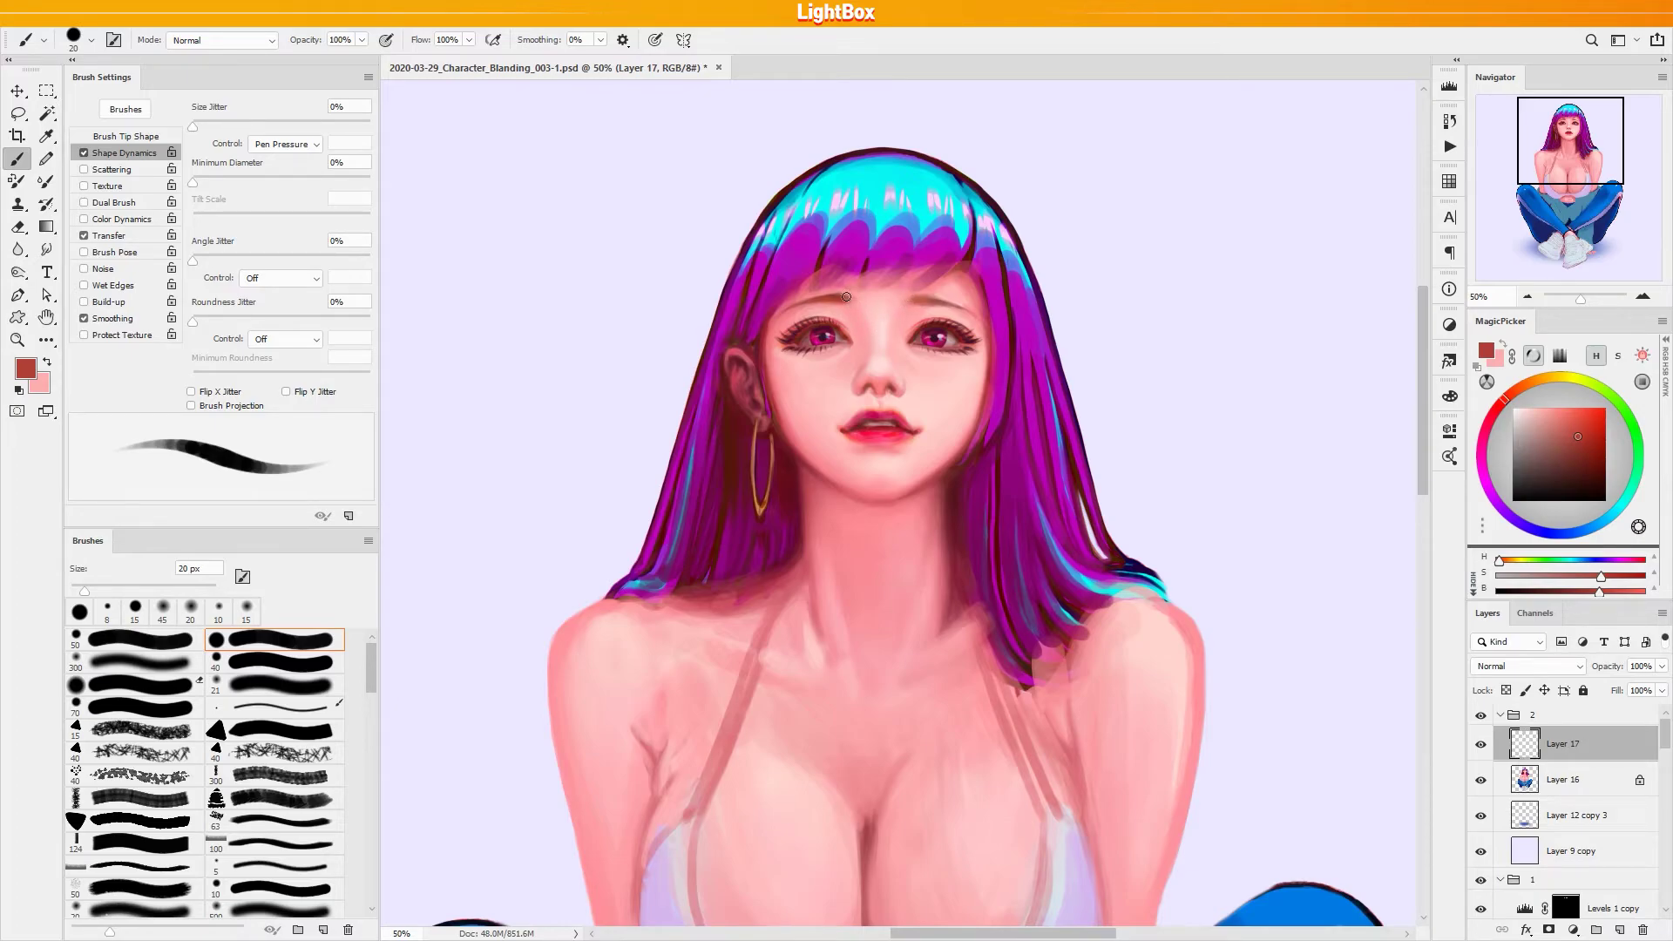
{"action": "left_click_drag", "start_coordinate": [193, 182], "coordinate": [373, 182]}
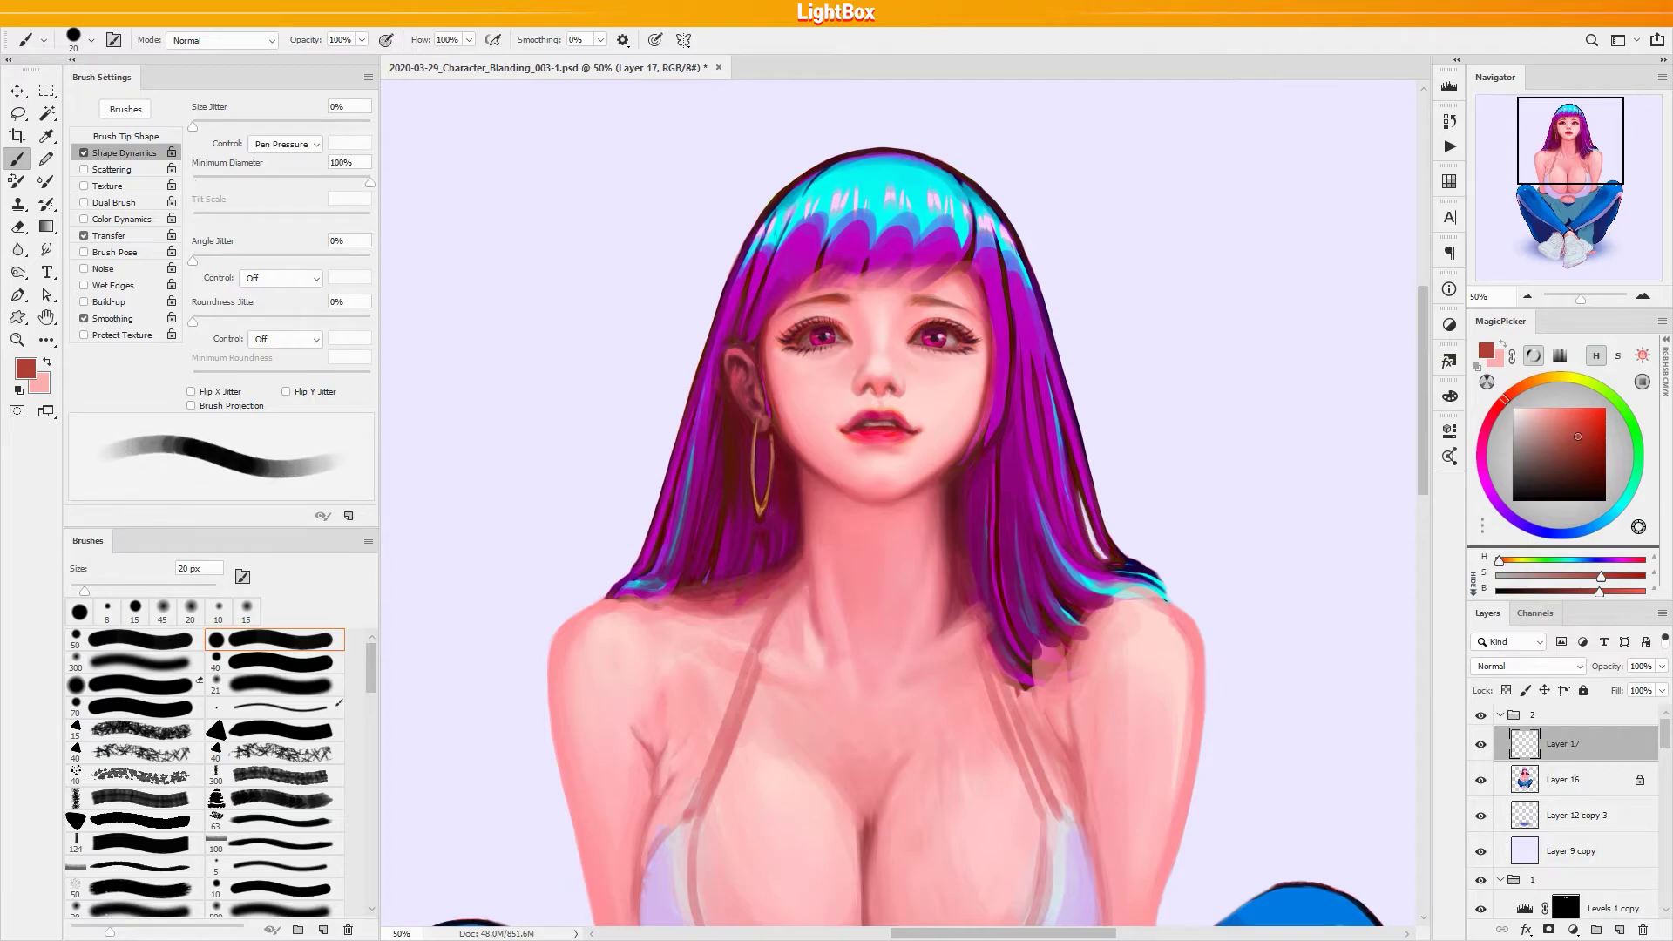
{"action": "left_click", "coordinate": [876, 436], "text": "alt"}
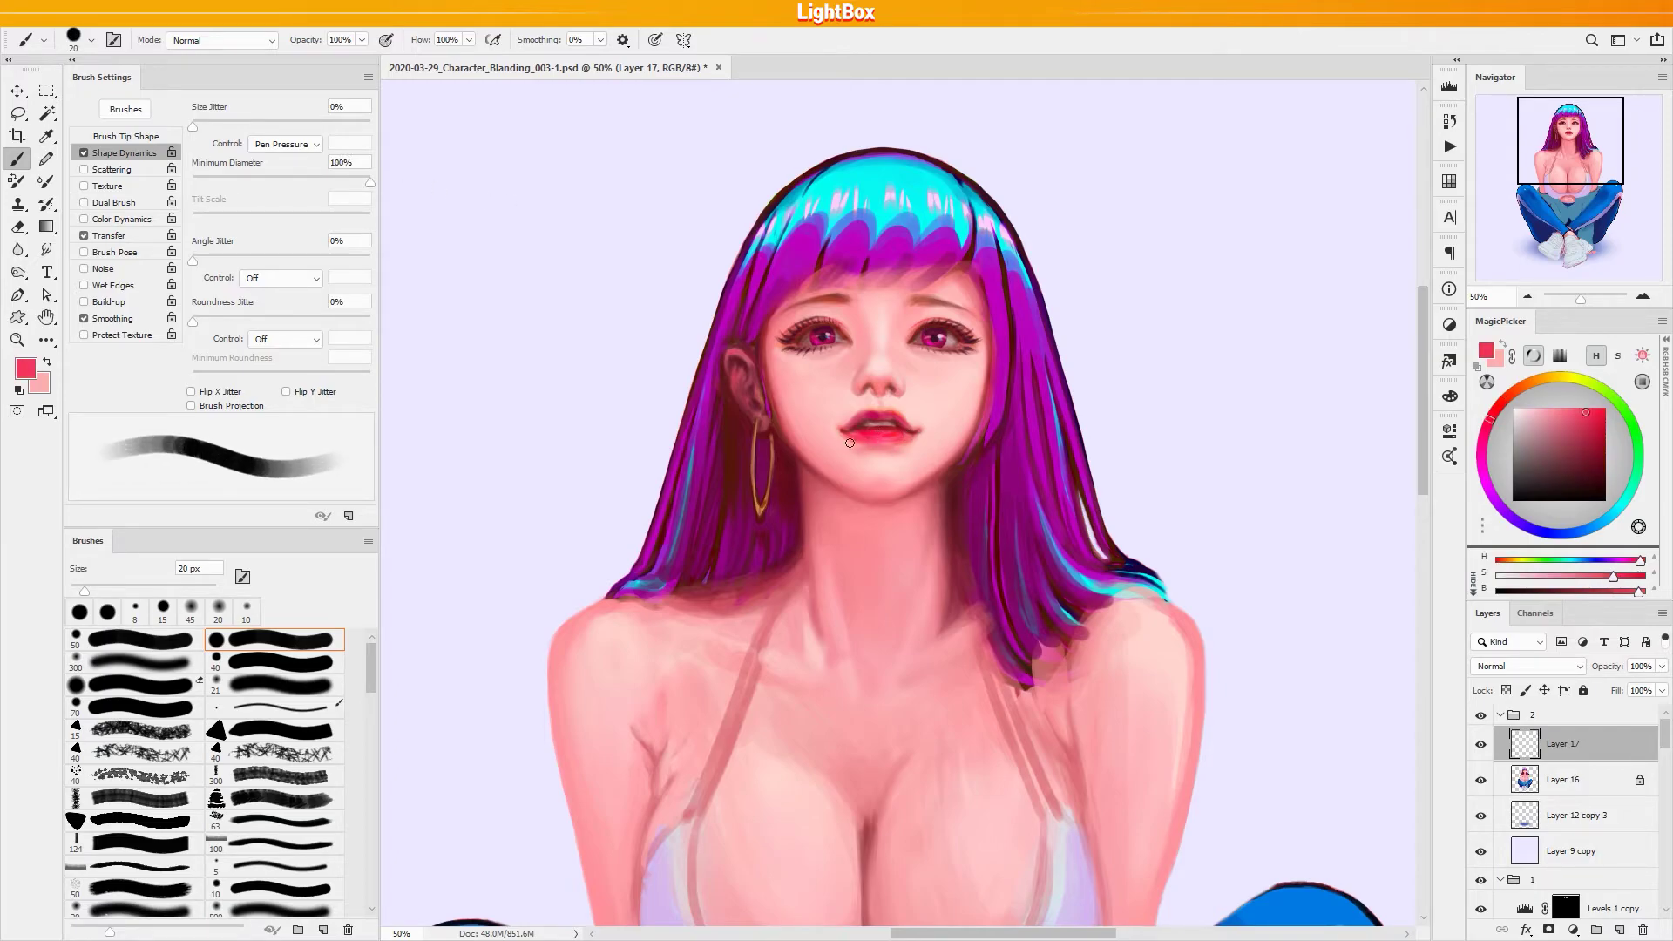
{"action": "left_click", "coordinate": [835, 442], "text": "alt"}
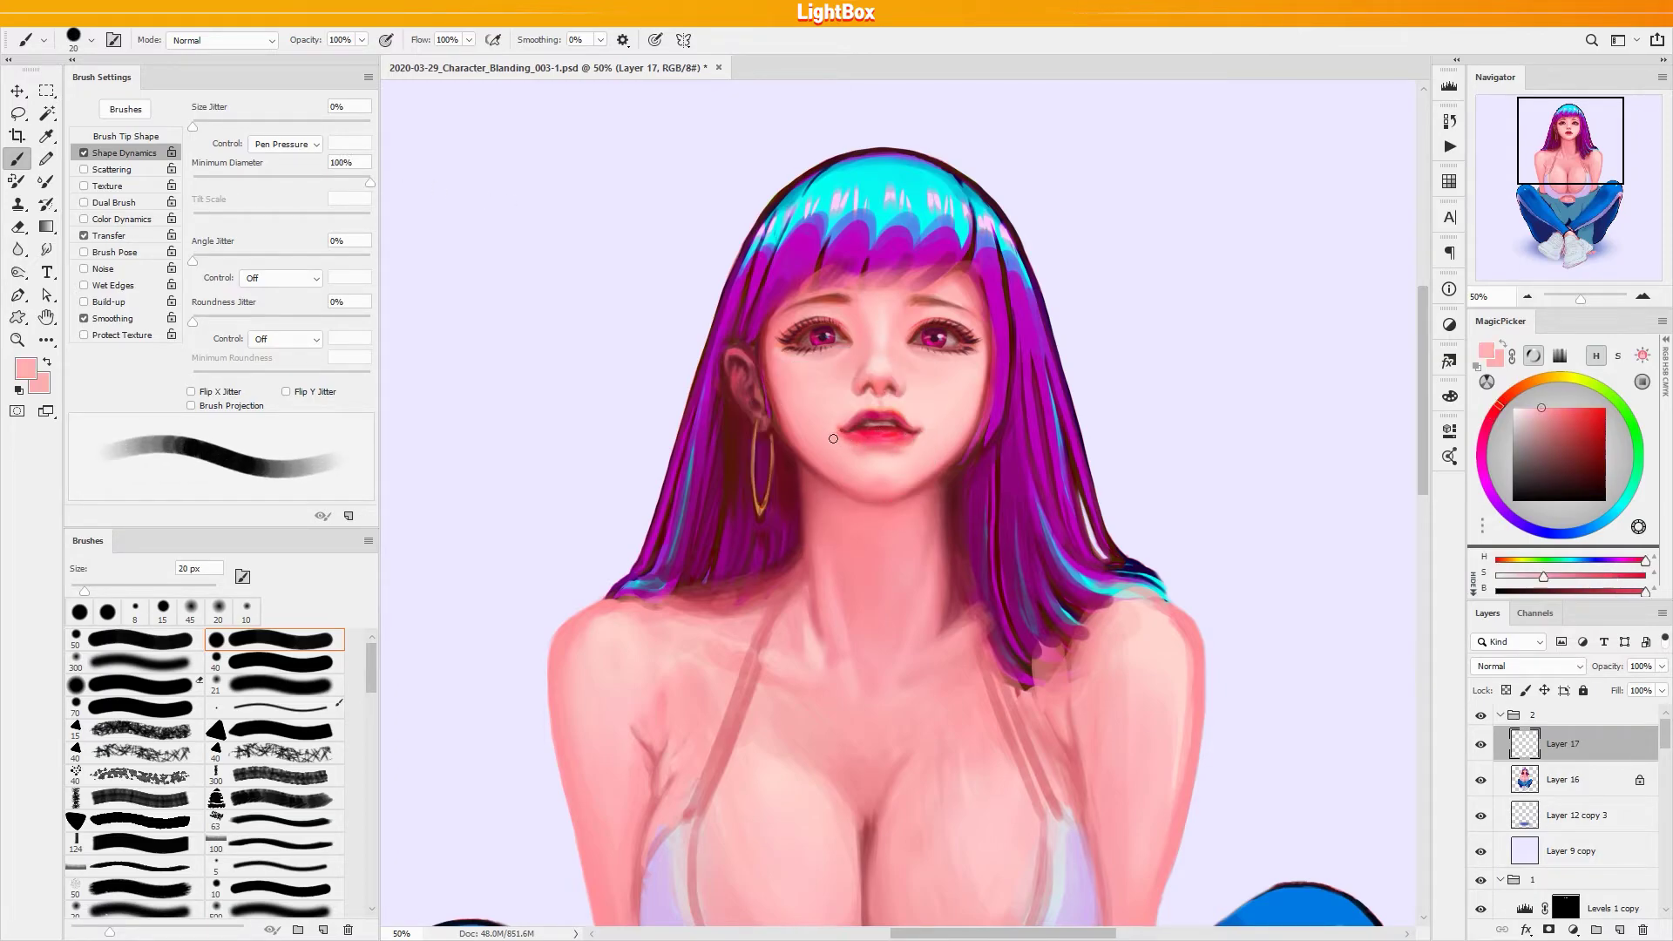
Merge Layer 17 into Layer 16, select the head and shoulders with a rectangular marquee and open the selection in Liquify
{"action": "key", "text": "ctrl+e"}
{"action": "key", "text": "m"}
{"action": "left_click_drag", "start_coordinate": [559, 170], "coordinate": [1142, 536]}
{"action": "left_click_drag", "start_coordinate": [529, 139], "coordinate": [1249, 812]}
{"action": "left_click_drag", "start_coordinate": [1178, 725], "coordinate": [1170, 693]}
{"action": "key", "text": "ctrl+shift+x"}
{"action": "left_click", "coordinate": [977, 545]}
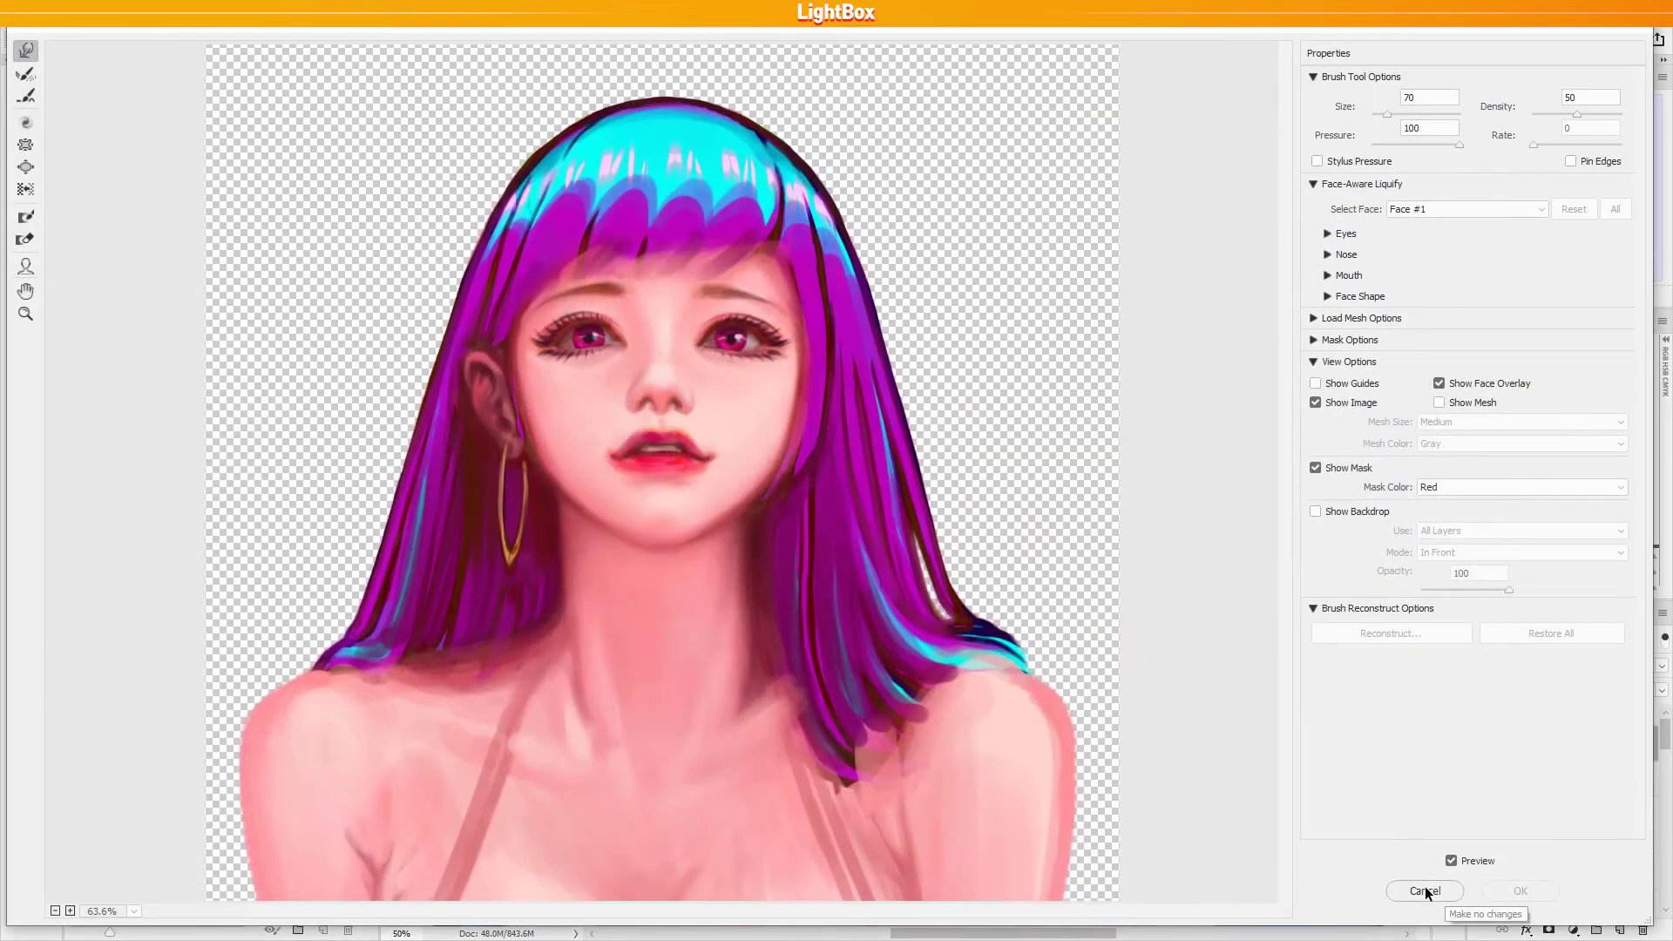
{"action": "left_click", "coordinate": [1426, 889]}
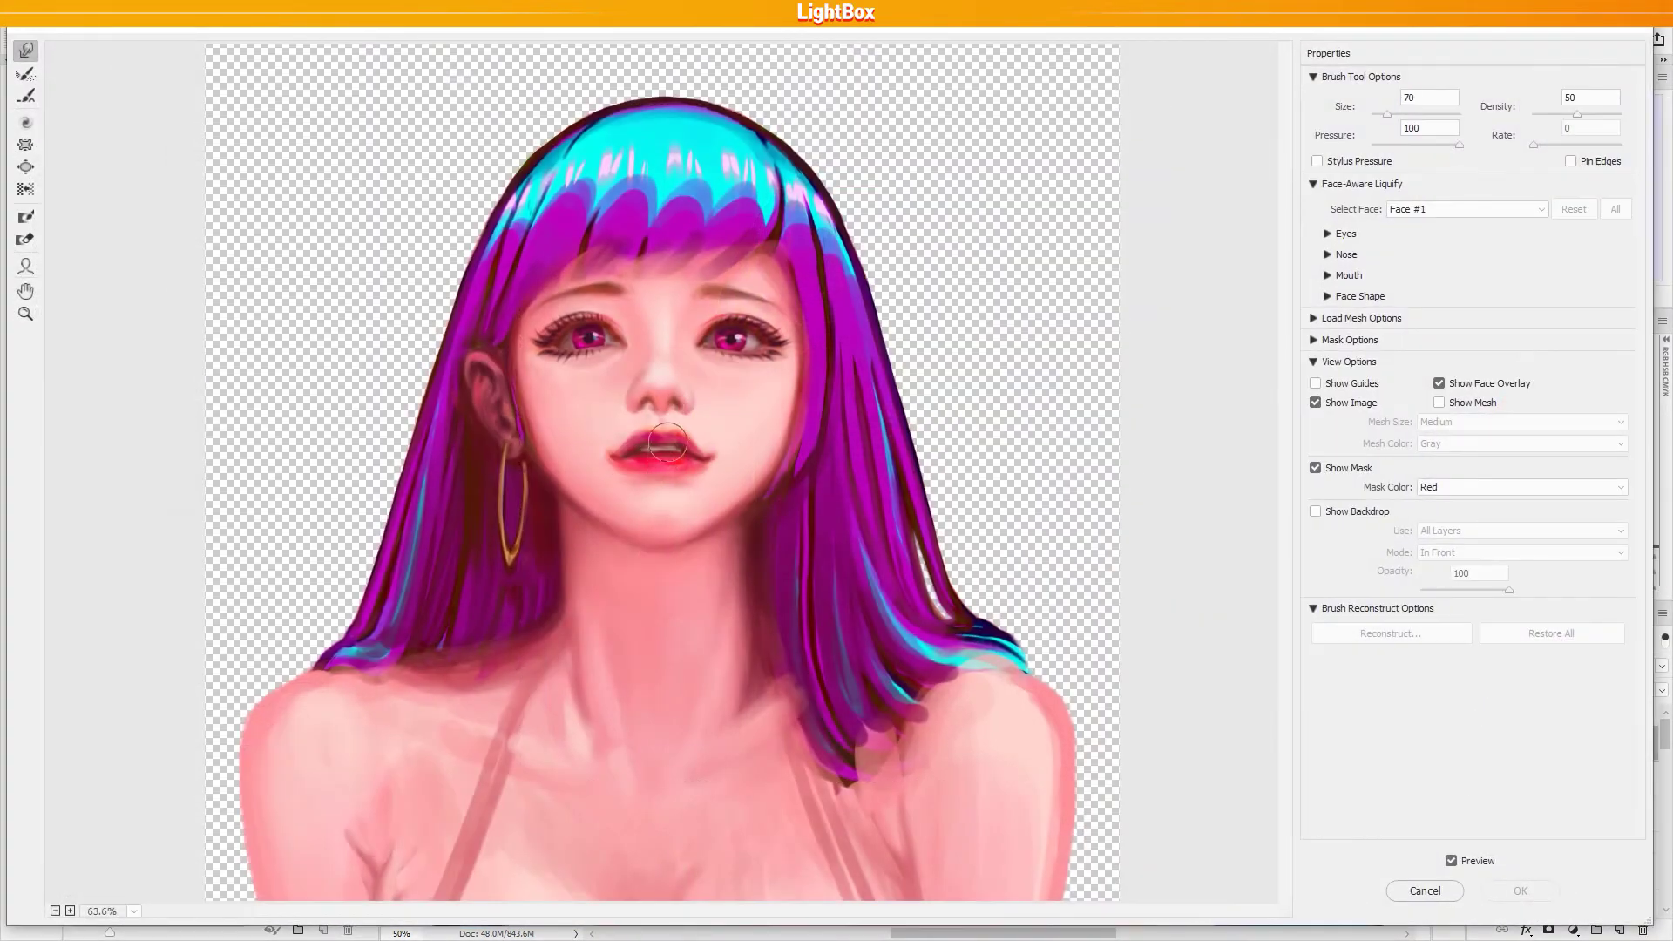
Reshape the lips and mouth corners with Forward Warp at about 60 to 70 px
{"action": "left_click_drag", "start_coordinate": [610, 452], "coordinate": [601, 455]}
{"action": "key", "text": "bracketleft"}
{"action": "mouse_move", "coordinate": [643, 471]}
{"action": "left_mouse_down"}
{"action": "mouse_move", "coordinate": [693, 472]}
{"action": "mouse_move", "coordinate": [620, 474]}
{"action": "mouse_move", "coordinate": [693, 473]}
{"action": "mouse_move", "coordinate": [603, 462]}
{"action": "mouse_move", "coordinate": [718, 463]}
{"action": "mouse_move", "coordinate": [680, 437]}
{"action": "left_mouse_up"}
{"action": "key", "text": "bracketleft"}
{"action": "key", "text": "bracketleft"}
{"action": "key", "text": "bracketright"}
{"action": "key", "text": "bracketright"}
{"action": "key", "text": "bracketright"}
{"action": "key", "text": "bracketleft"}
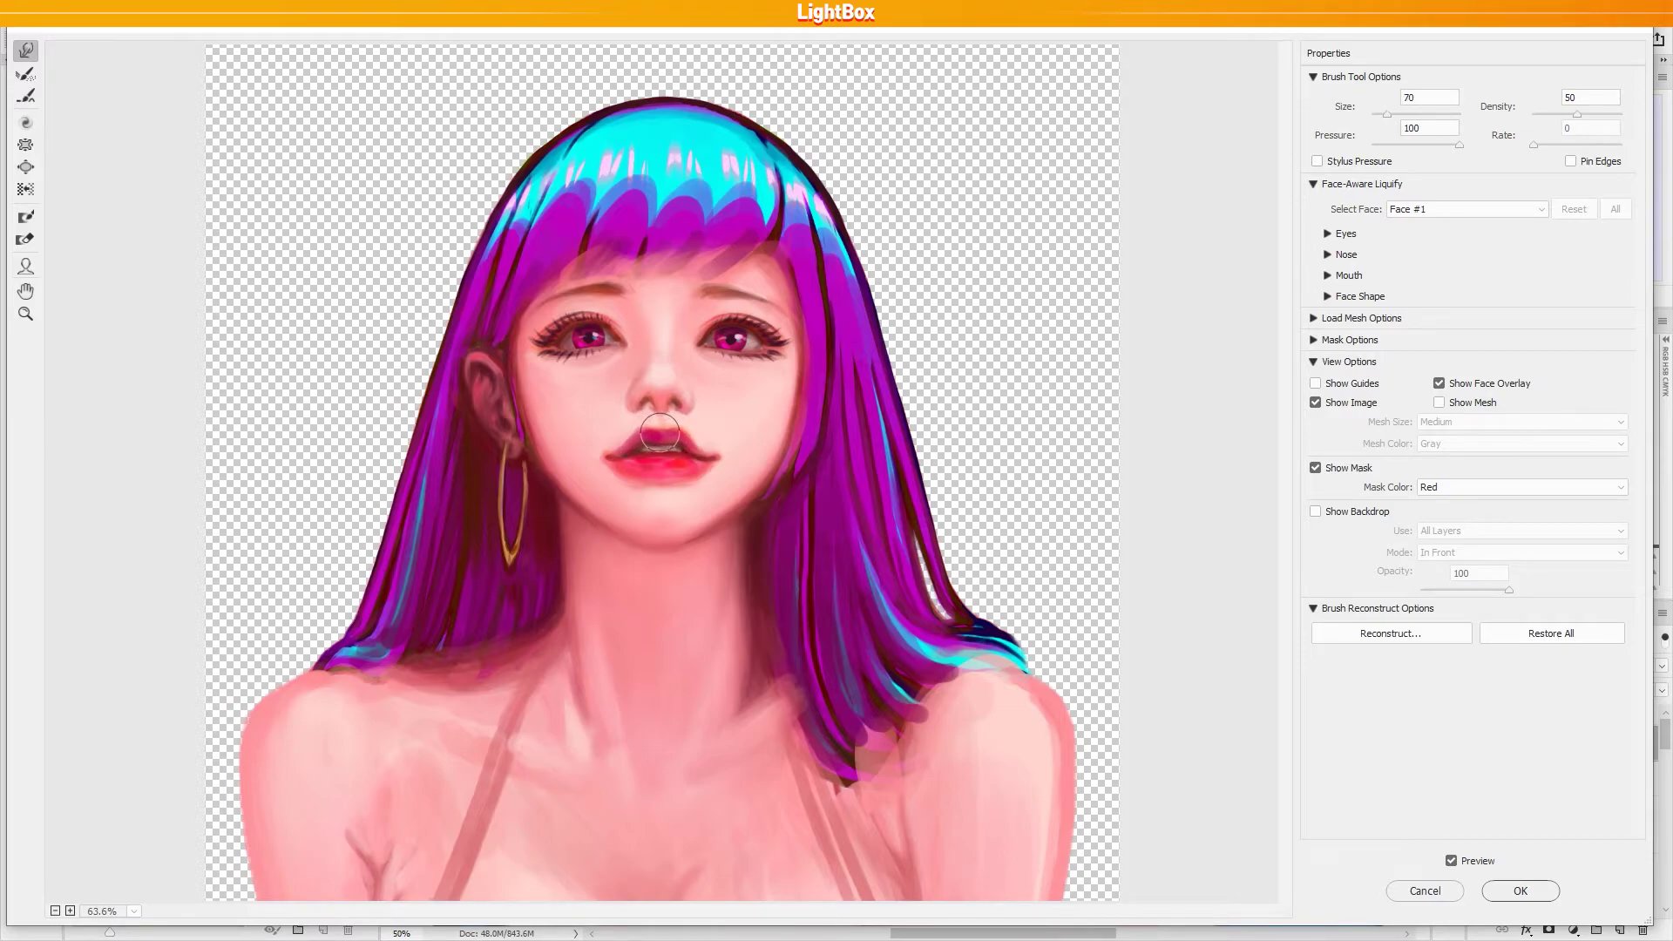
{"action": "key", "text": "bracketleft"}
{"action": "key", "text": "bracketleft"}
{"action": "key", "text": "bracketright"}
{"action": "left_click_drag", "start_coordinate": [690, 463], "coordinate": [694, 466]}
{"action": "key", "text": "bracketright"}
{"action": "mouse_move", "coordinate": [723, 457]}
{"action": "left_mouse_down"}
{"action": "mouse_move", "coordinate": [618, 476]}
{"action": "mouse_move", "coordinate": [604, 462]}
{"action": "mouse_move", "coordinate": [628, 434]}
{"action": "left_mouse_up"}
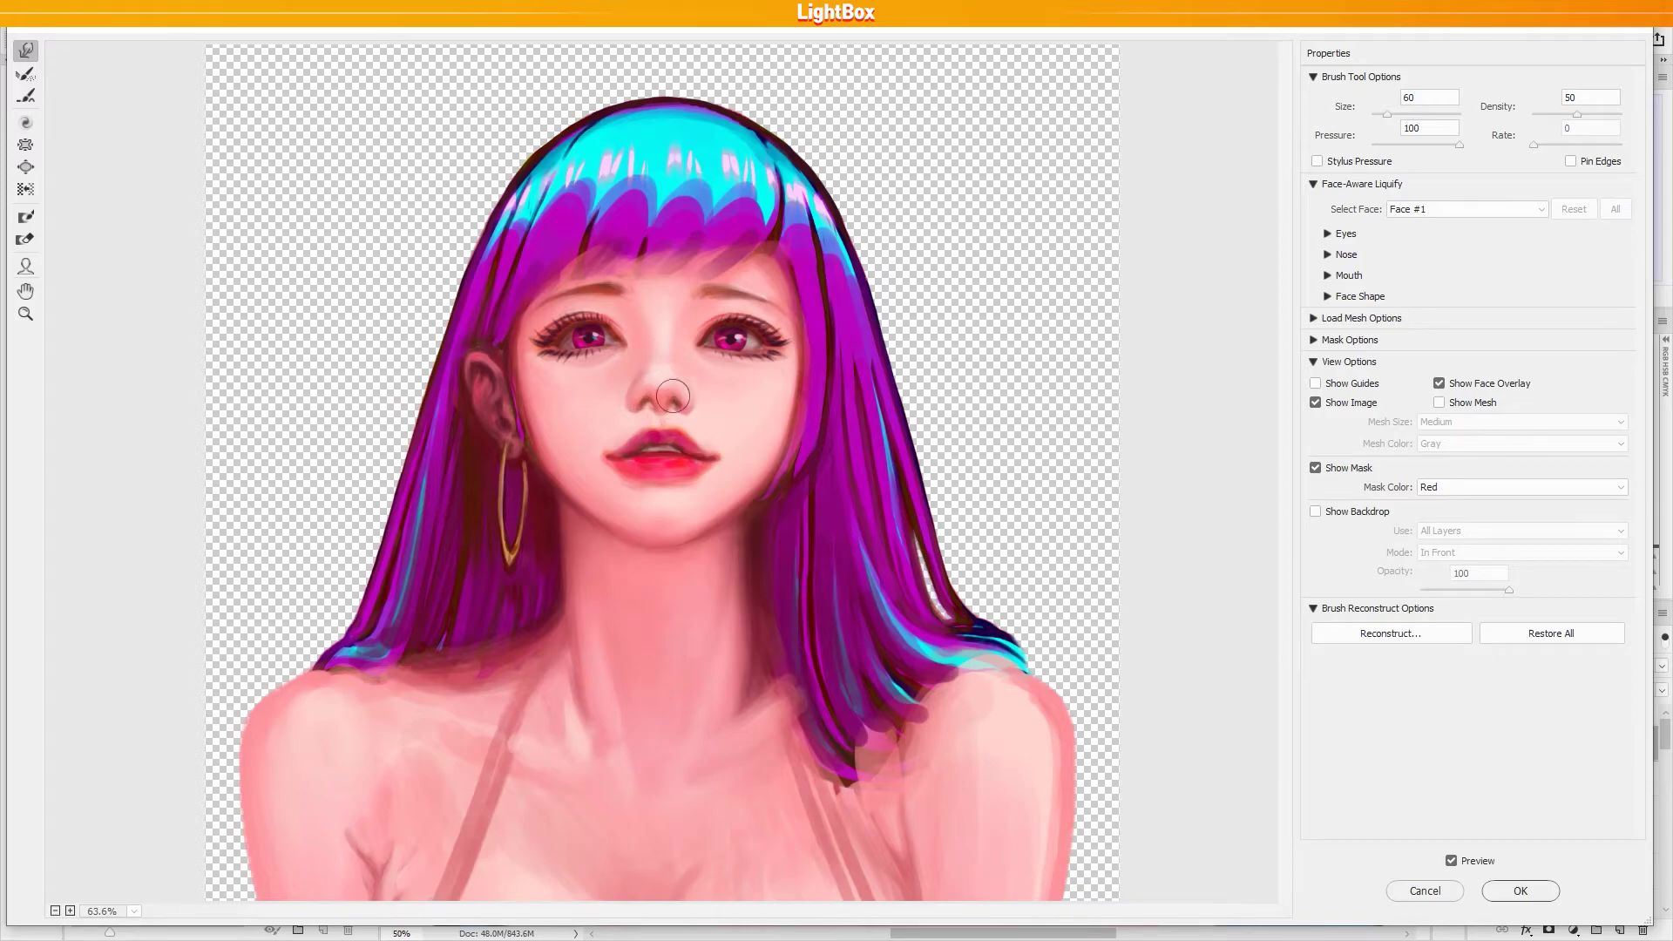
Fine-tune the nose and surrounding facial features with Forward Warp at varying brush sizes, and apply the Liquify changes
{"action": "key", "text": "bracketleft"}
{"action": "key", "text": "bracketleft"}
{"action": "key", "text": "bracketleft"}
{"action": "key", "text": "bracketleft"}
{"action": "key", "text": "bracketleft"}
{"action": "key", "text": "bracketright"}
{"action": "key", "text": "bracketright"}
{"action": "key", "text": "bracketright"}
{"action": "key", "text": "bracketleft"}
{"action": "key", "text": "bracketleft"}
{"action": "key", "text": "bracketleft"}
{"action": "key", "text": "bracketleft"}
{"action": "key", "text": "bracketleft"}
{"action": "key", "text": "bracketleft"}
{"action": "key", "text": "bracketleft"}
{"action": "key", "text": "bracketleft"}
{"action": "key", "text": "bracketleft"}
{"action": "key", "text": "bracketright"}
{"action": "key", "text": "bracketright"}
{"action": "key", "text": "bracketright"}
{"action": "key", "text": "bracketleft"}
{"action": "key", "text": "bracketleft"}
{"action": "key", "text": "bracketright"}
{"action": "key", "text": "bracketright"}
{"action": "key", "text": "bracketleft"}
{"action": "key", "text": "bracketright"}
{"action": "key", "text": "bracketright"}
{"action": "key", "text": "bracketleft"}
{"action": "key", "text": "bracketleft"}
{"action": "key", "text": "bracketright"}
{"action": "key", "text": "bracketright"}
{"action": "left_click", "coordinate": [1521, 889]}
Lasso both eyes with their surrounding skin and copy them to a new layer
{"action": "key", "text": "ctrl+d"}
{"action": "key", "text": "l"}
{"action": "mouse_move", "coordinate": [845, 315]}
{"action": "left_mouse_down"}
{"action": "mouse_move", "coordinate": [802, 372]}
{"action": "mouse_move", "coordinate": [865, 324]}
{"action": "mouse_move", "coordinate": [787, 320]}
{"action": "mouse_move", "coordinate": [802, 383]}
{"action": "mouse_move", "coordinate": [863, 329]}
{"action": "mouse_move", "coordinate": [768, 339]}
{"action": "mouse_move", "coordinate": [869, 378]}
{"action": "left_mouse_up"}
{"action": "key", "text": "shift"}
{"action": "mouse_move", "coordinate": [935, 308]}
{"action": "left_mouse_down"}
{"action": "mouse_move", "coordinate": [894, 345]}
{"action": "mouse_move", "coordinate": [978, 368]}
{"action": "mouse_move", "coordinate": [954, 315]}
{"action": "mouse_move", "coordinate": [905, 357]}
{"action": "mouse_move", "coordinate": [990, 350]}
{"action": "mouse_move", "coordinate": [933, 310]}
{"action": "left_mouse_up"}
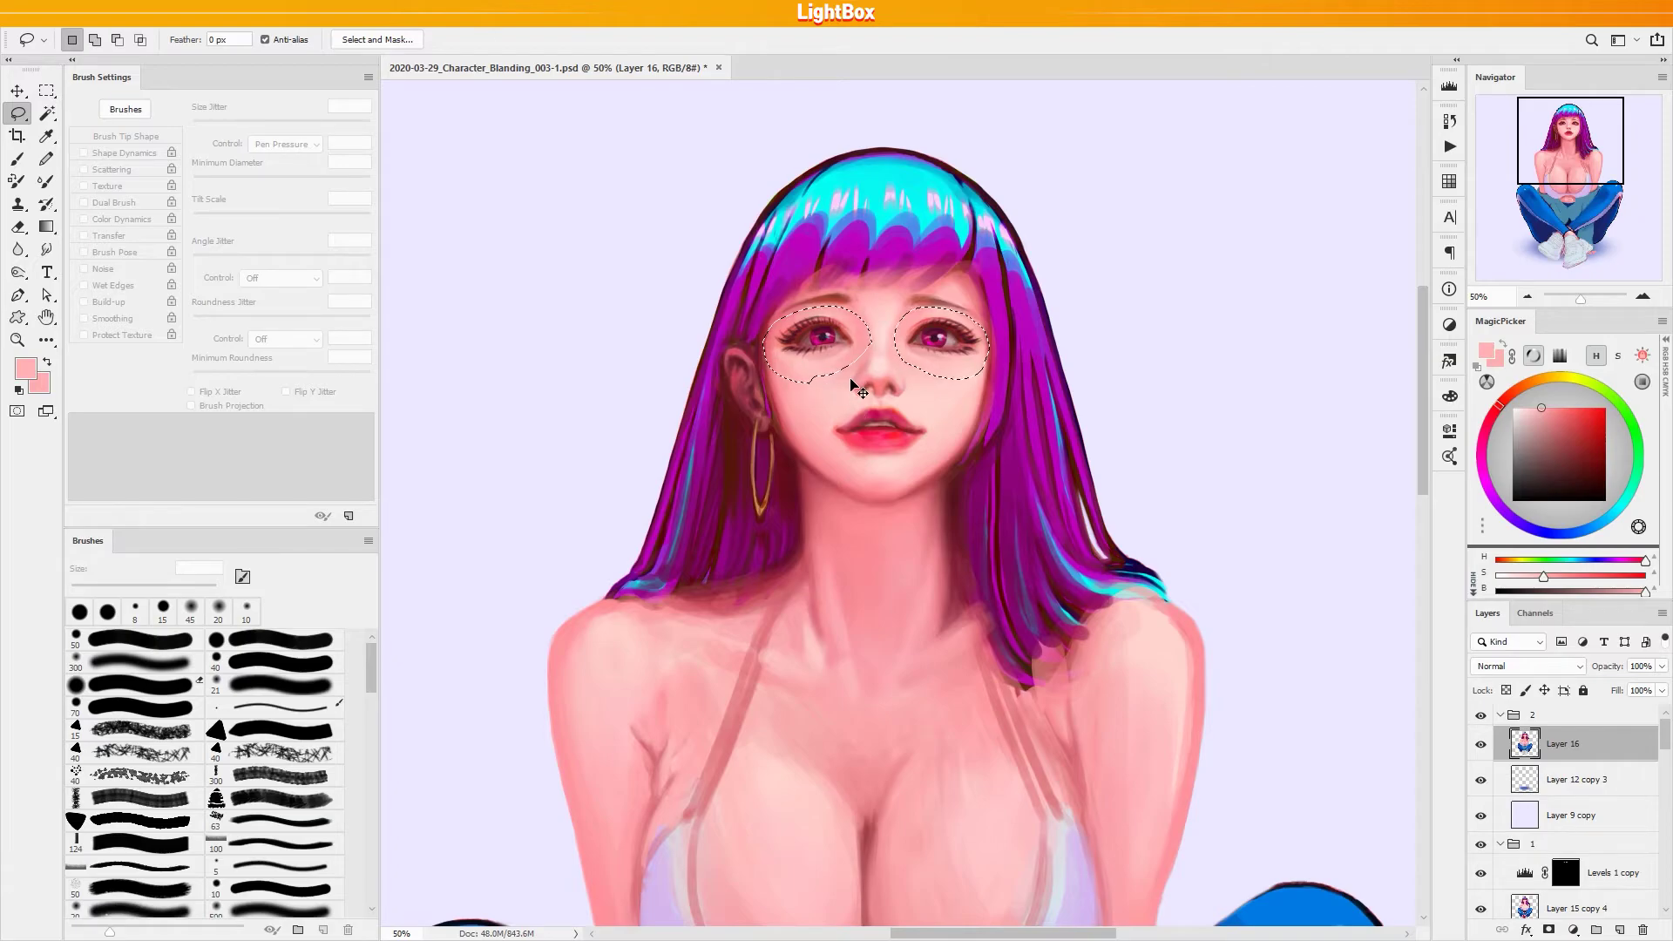
{"action": "key", "text": "ctrl+j"}
Scale the copied eyes down slightly with Free Transform and clear the selection
{"action": "key", "text": "ctrl+t"}
{"action": "left_click_drag", "start_coordinate": [986, 384], "coordinate": [983, 385]}
{"action": "key", "text": "Return"}
{"action": "key", "text": "l"}
{"action": "mouse_move", "coordinate": [855, 326]}
{"action": "left_mouse_down"}
{"action": "mouse_move", "coordinate": [837, 375]}
{"action": "mouse_move", "coordinate": [772, 349]}
{"action": "mouse_move", "coordinate": [810, 309]}
{"action": "mouse_move", "coordinate": [981, 331]}
{"action": "mouse_move", "coordinate": [968, 375]}
{"action": "mouse_move", "coordinate": [907, 370]}
{"action": "mouse_move", "coordinate": [898, 336]}
{"action": "left_mouse_up"}
{"action": "key", "text": "ctrl+d"}
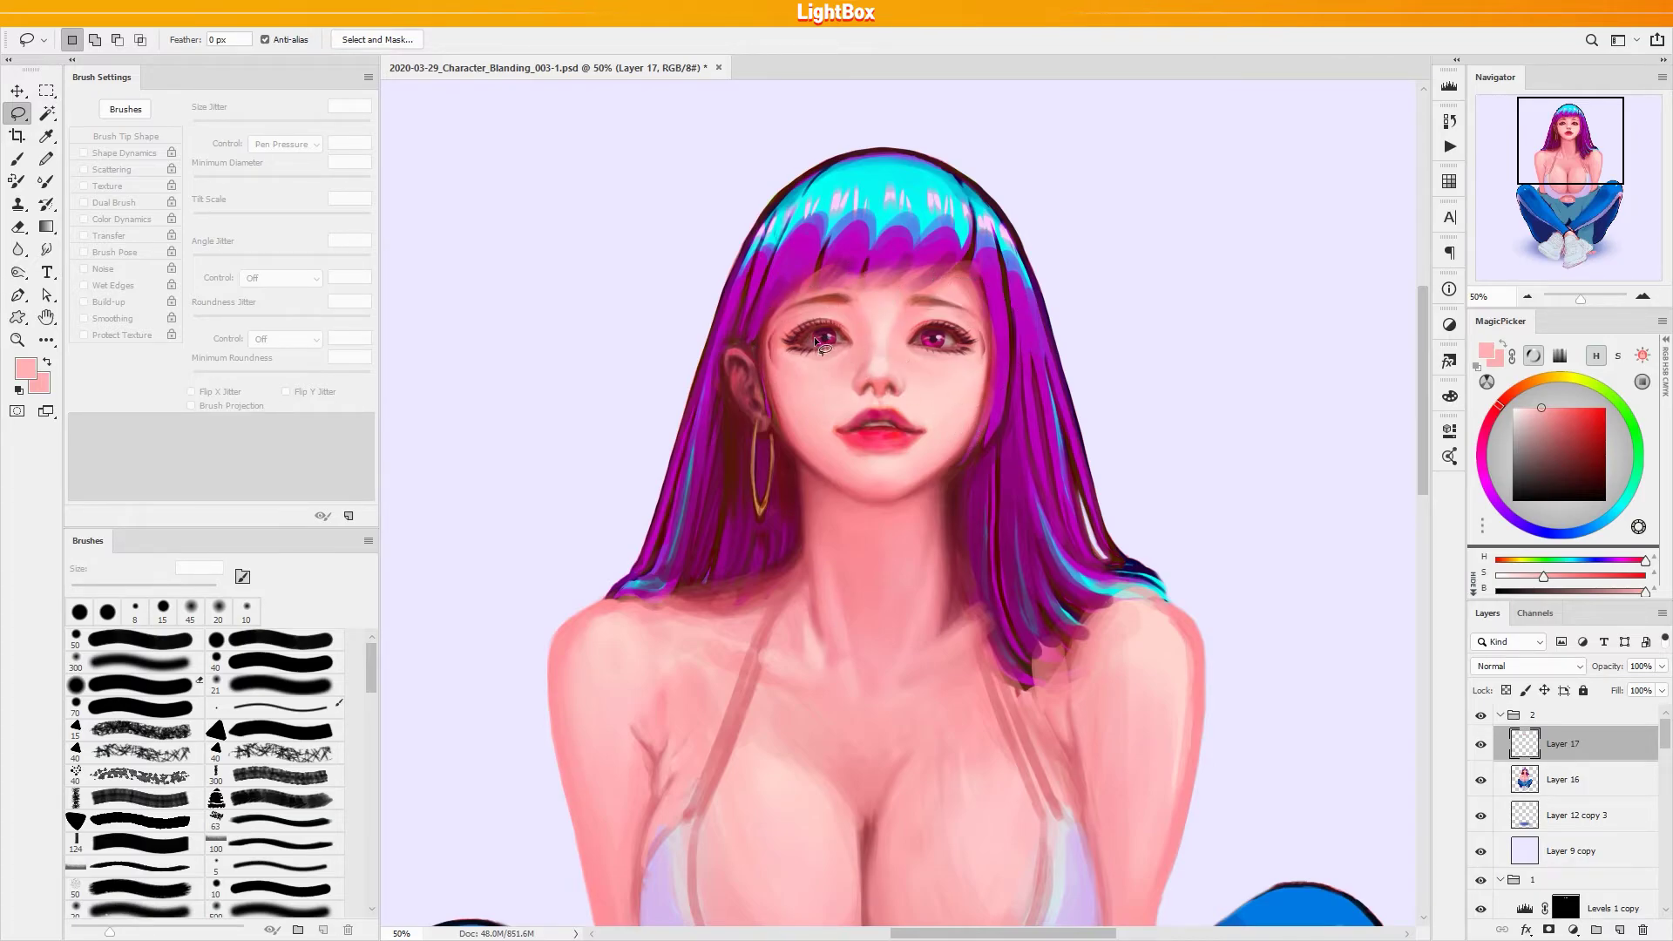
{"action": "key", "text": "b"}
{"action": "left_click", "coordinate": [774, 350], "text": "alt"}
{"action": "left_click", "coordinate": [793, 378], "text": "alt"}
{"action": "left_click_drag", "start_coordinate": [774, 340], "coordinate": [769, 361]}
{"action": "key", "text": "ctrl+z"}
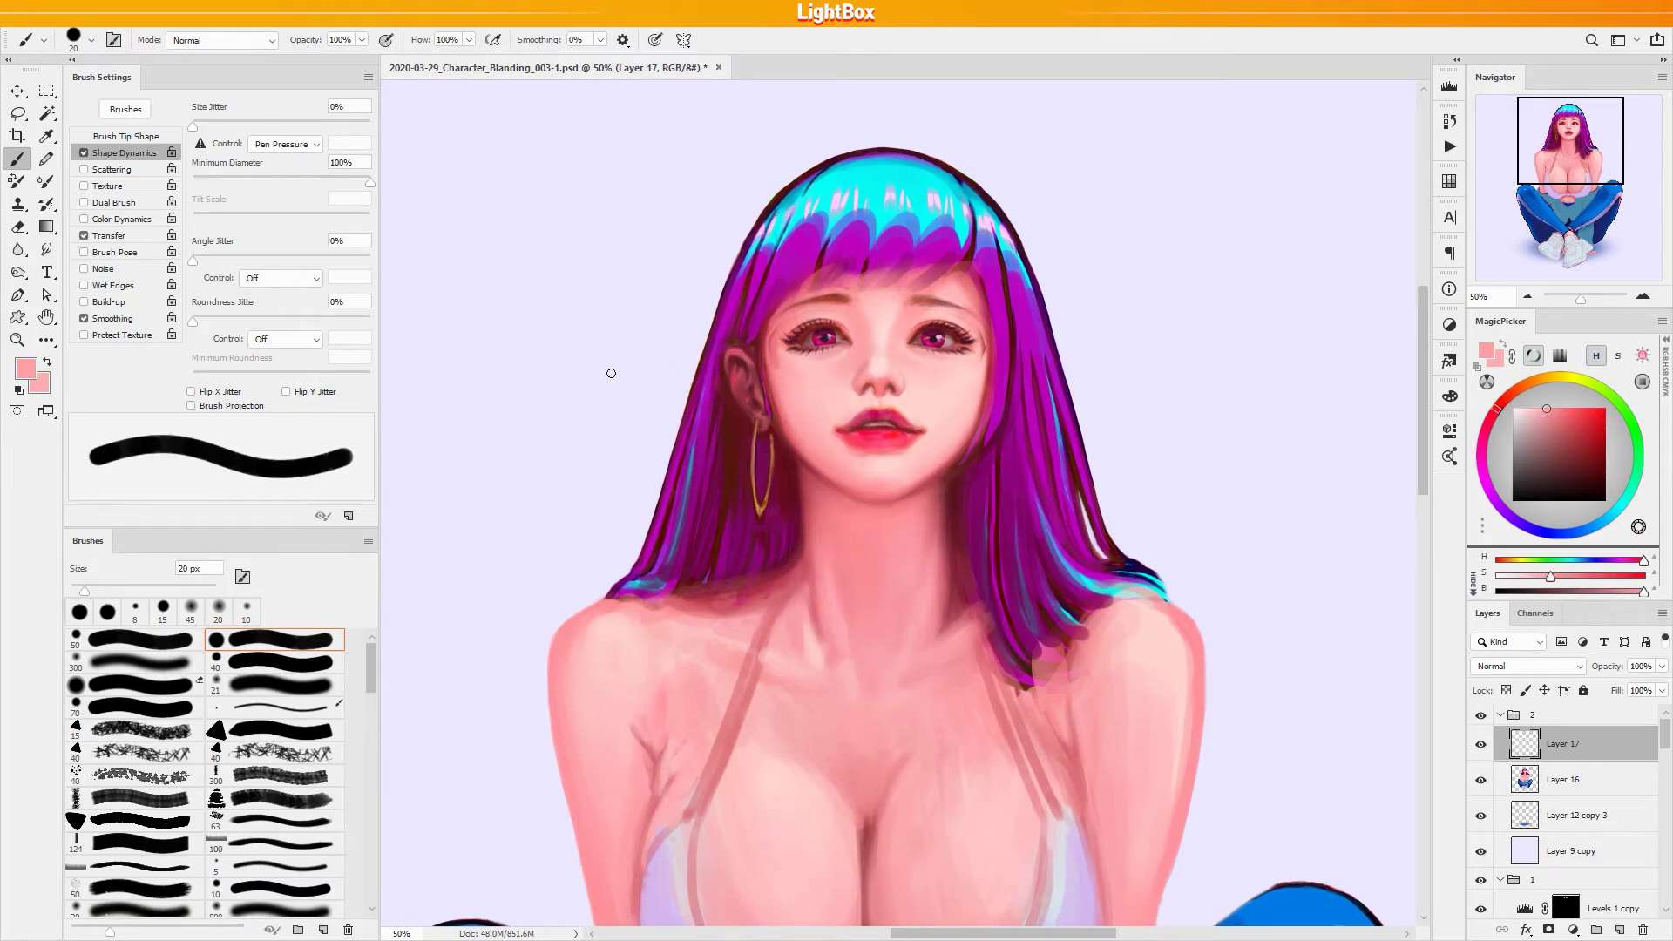
Paint over the seam between the copied eye and the ear with sampled skin tones, using the textured brush at 50 px
{"action": "left_click", "coordinate": [157, 647]}
{"action": "left_click", "coordinate": [290, 635]}
{"action": "left_click", "coordinate": [779, 353], "text": "alt"}
{"action": "key", "text": "bracketleft"}
{"action": "key", "text": "bracketleft"}
{"action": "left_click", "coordinate": [179, 637]}
{"action": "left_click", "coordinate": [775, 362], "text": "alt"}
{"action": "left_click_drag", "start_coordinate": [776, 352], "coordinate": [777, 375]}
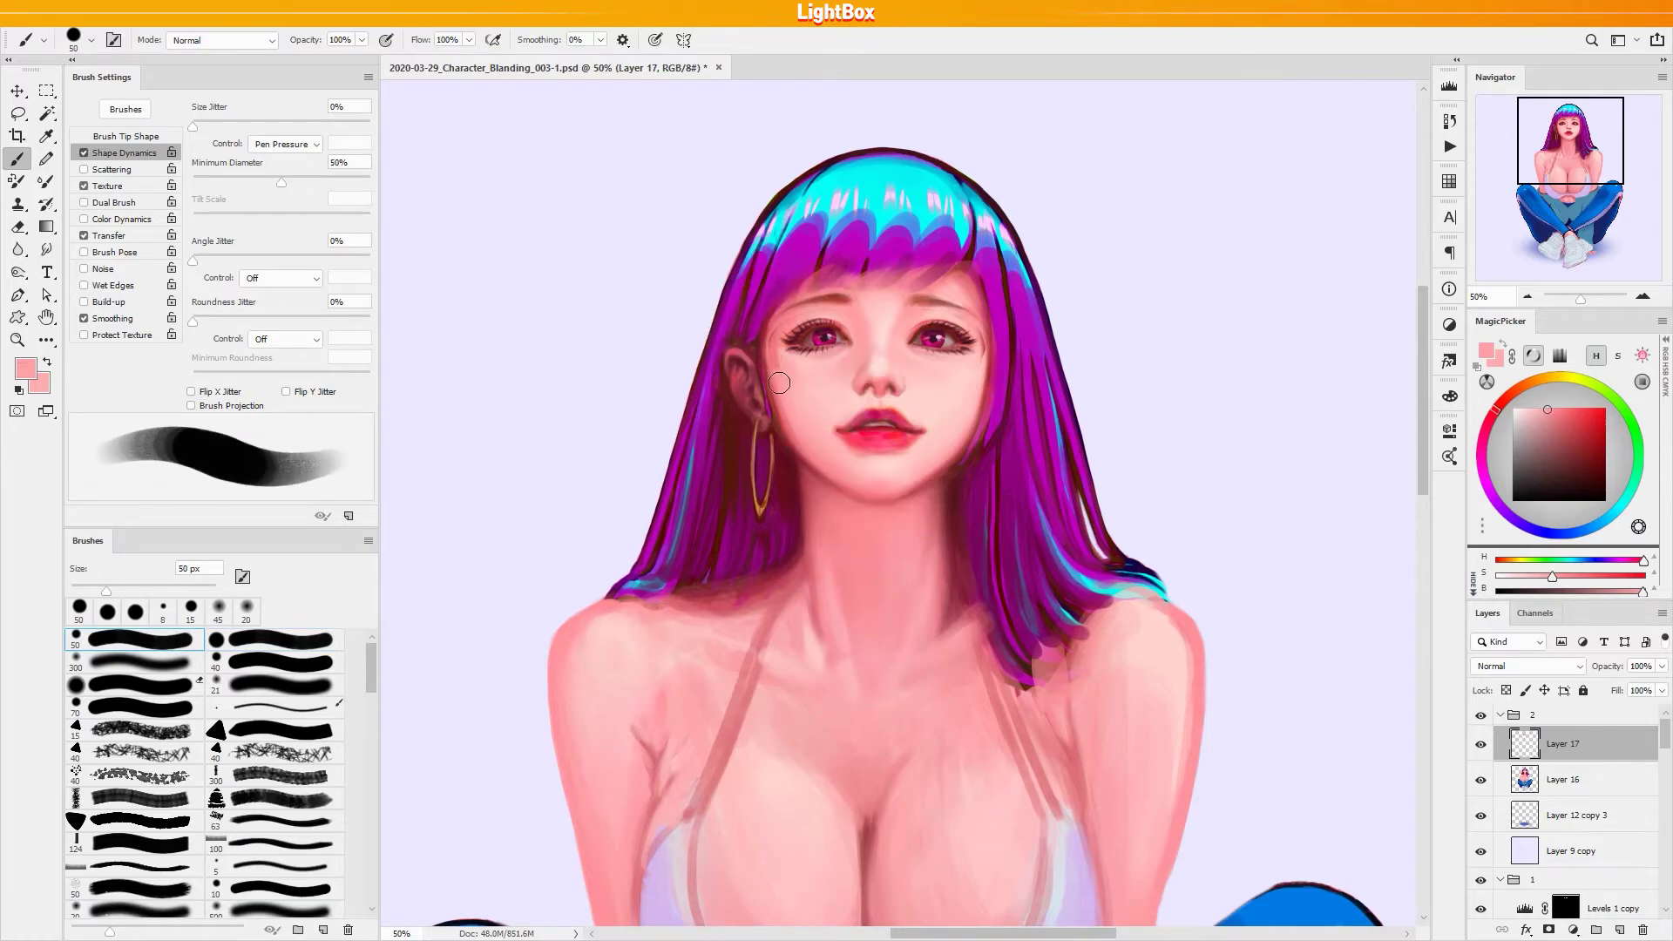
Blend the skin between the outer eye corner and the ear with sampled tones, using the soft round brush
{"action": "key", "text": "period"}
{"action": "left_click", "coordinate": [789, 361], "text": "alt"}
{"action": "key", "text": "bracketleft"}
{"action": "key", "text": "bracketleft"}
{"action": "key", "text": "bracketleft"}
{"action": "left_click_drag", "start_coordinate": [781, 357], "coordinate": [785, 378]}
{"action": "left_click", "coordinate": [774, 364], "text": "alt"}
Soften the edges of the copied eyes on Layer 17 with the soft round eraser at 35 px
{"action": "key", "text": "e"}
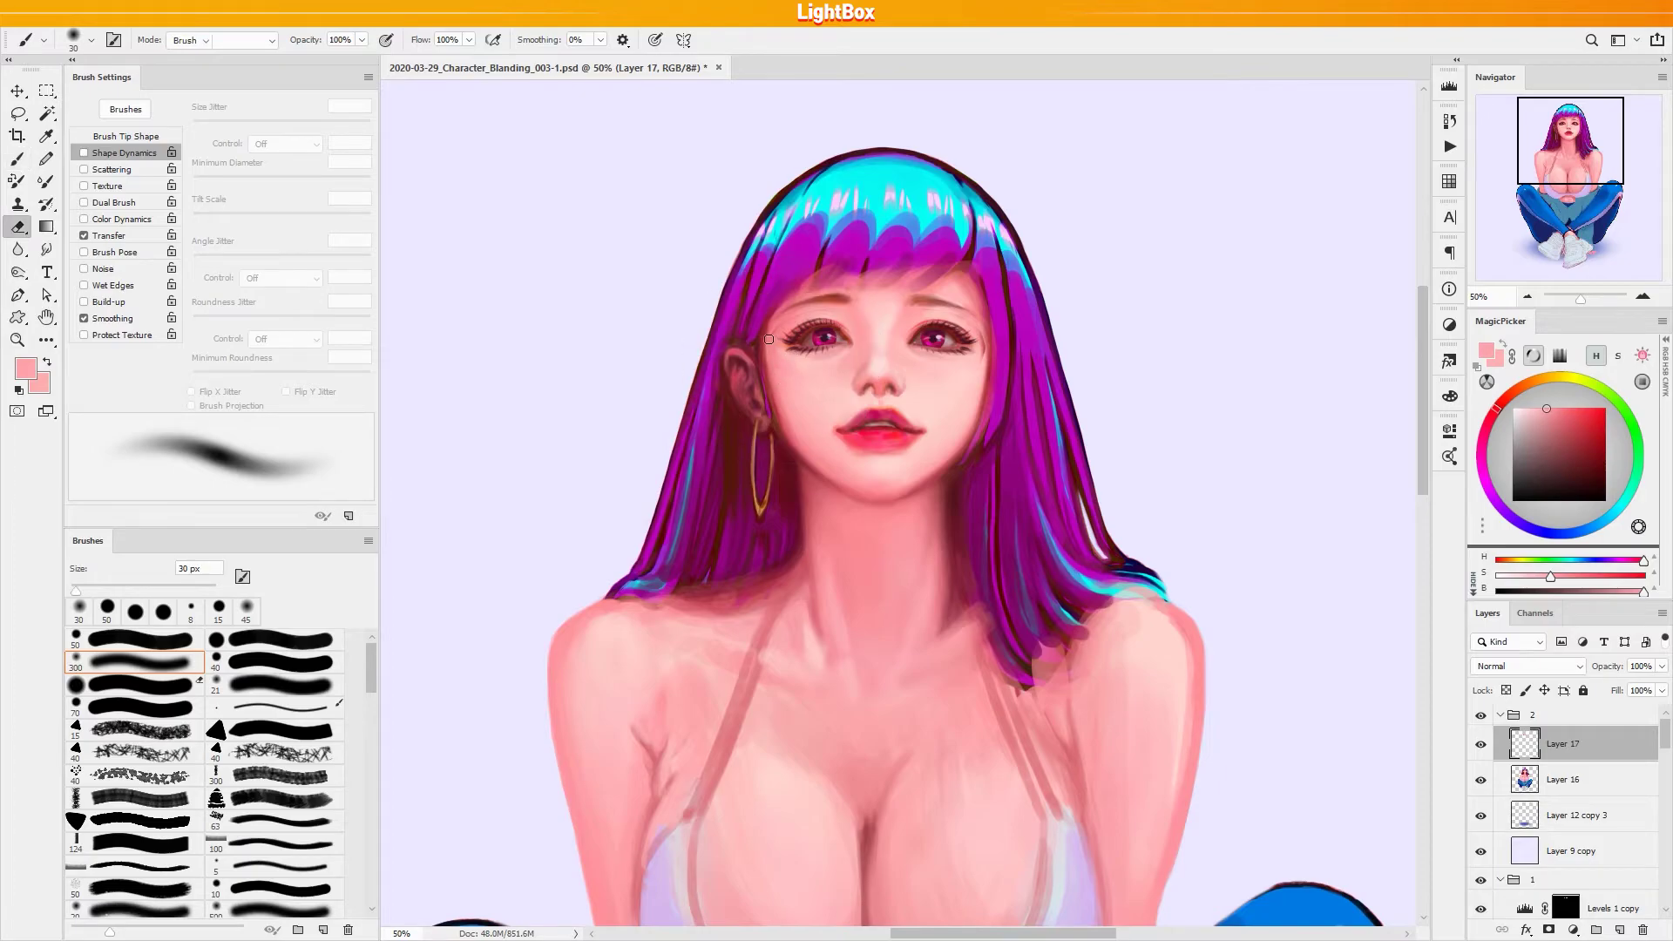
{"action": "left_click", "coordinate": [185, 660]}
{"action": "key", "text": "bracketleft"}
{"action": "key", "text": "bracketleft"}
{"action": "key", "text": "bracketleft"}
{"action": "key", "text": "bracketleft"}
{"action": "key", "text": "bracketleft"}
{"action": "key", "text": "bracketleft"}
{"action": "key", "text": "bracketleft"}
{"action": "key", "text": "bracketleft"}
{"action": "key", "text": "bracketleft"}
{"action": "key", "text": "bracketleft"}
{"action": "key", "text": "bracketleft"}
{"action": "key", "text": "bracketleft"}
{"action": "key", "text": "bracketleft"}
{"action": "key", "text": "bracketleft"}
{"action": "key", "text": "bracketleft"}
{"action": "key", "text": "bracketleft"}
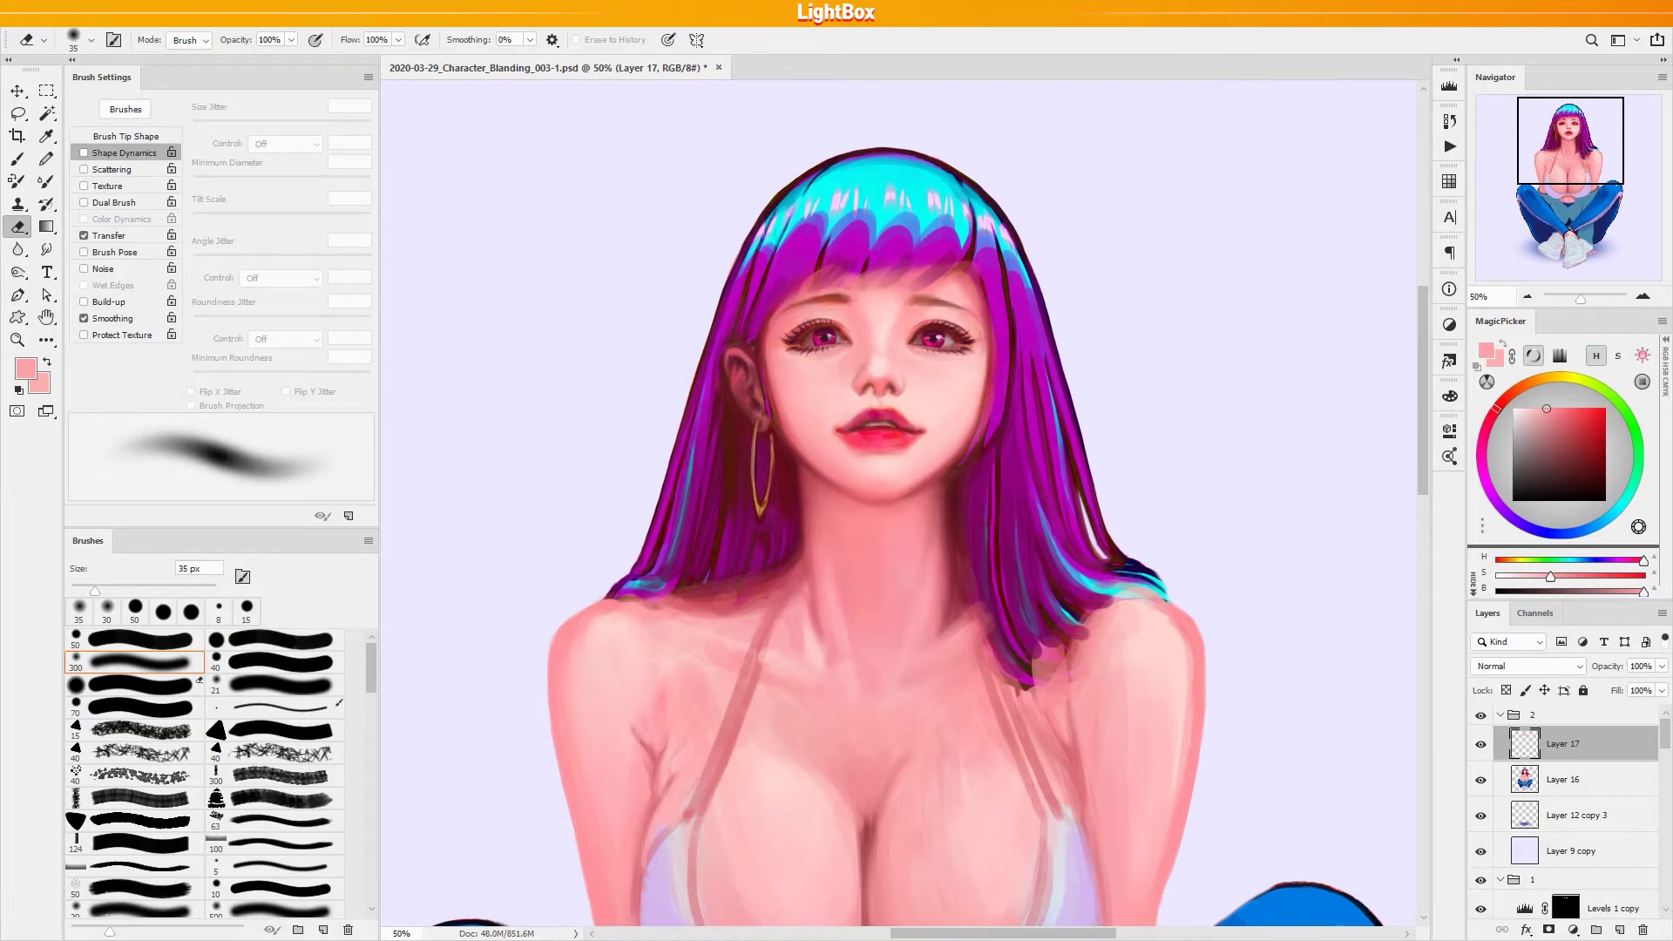
{"action": "key", "text": "b"}
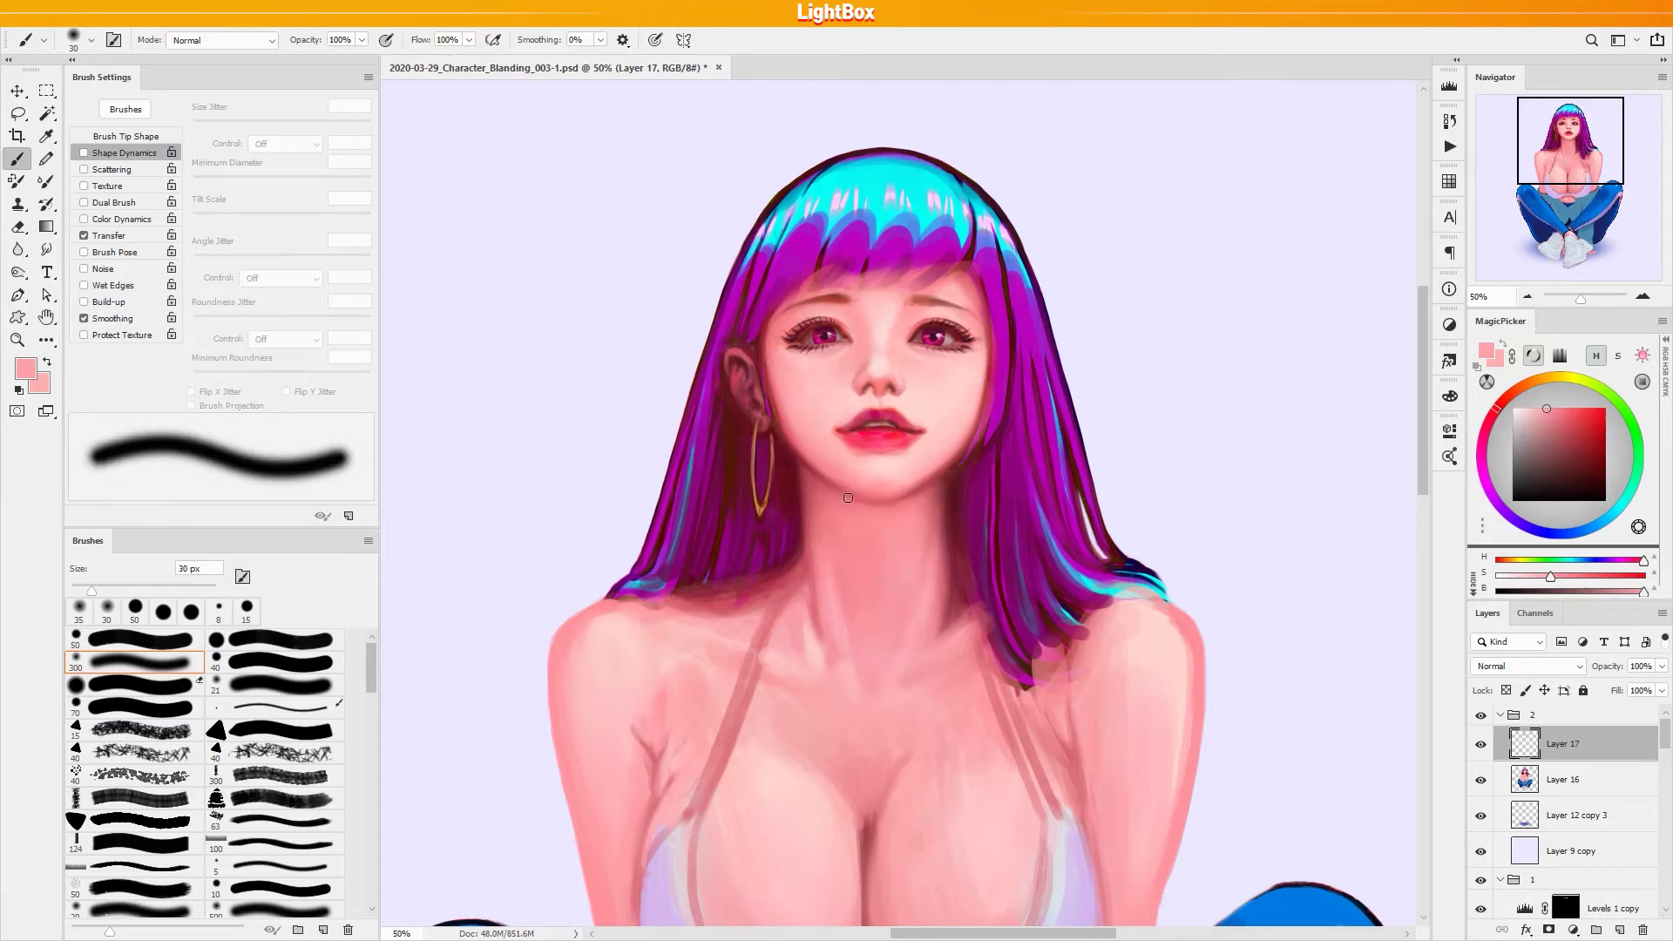
{"action": "left_click", "coordinate": [1567, 784]}
{"action": "key", "text": "l"}
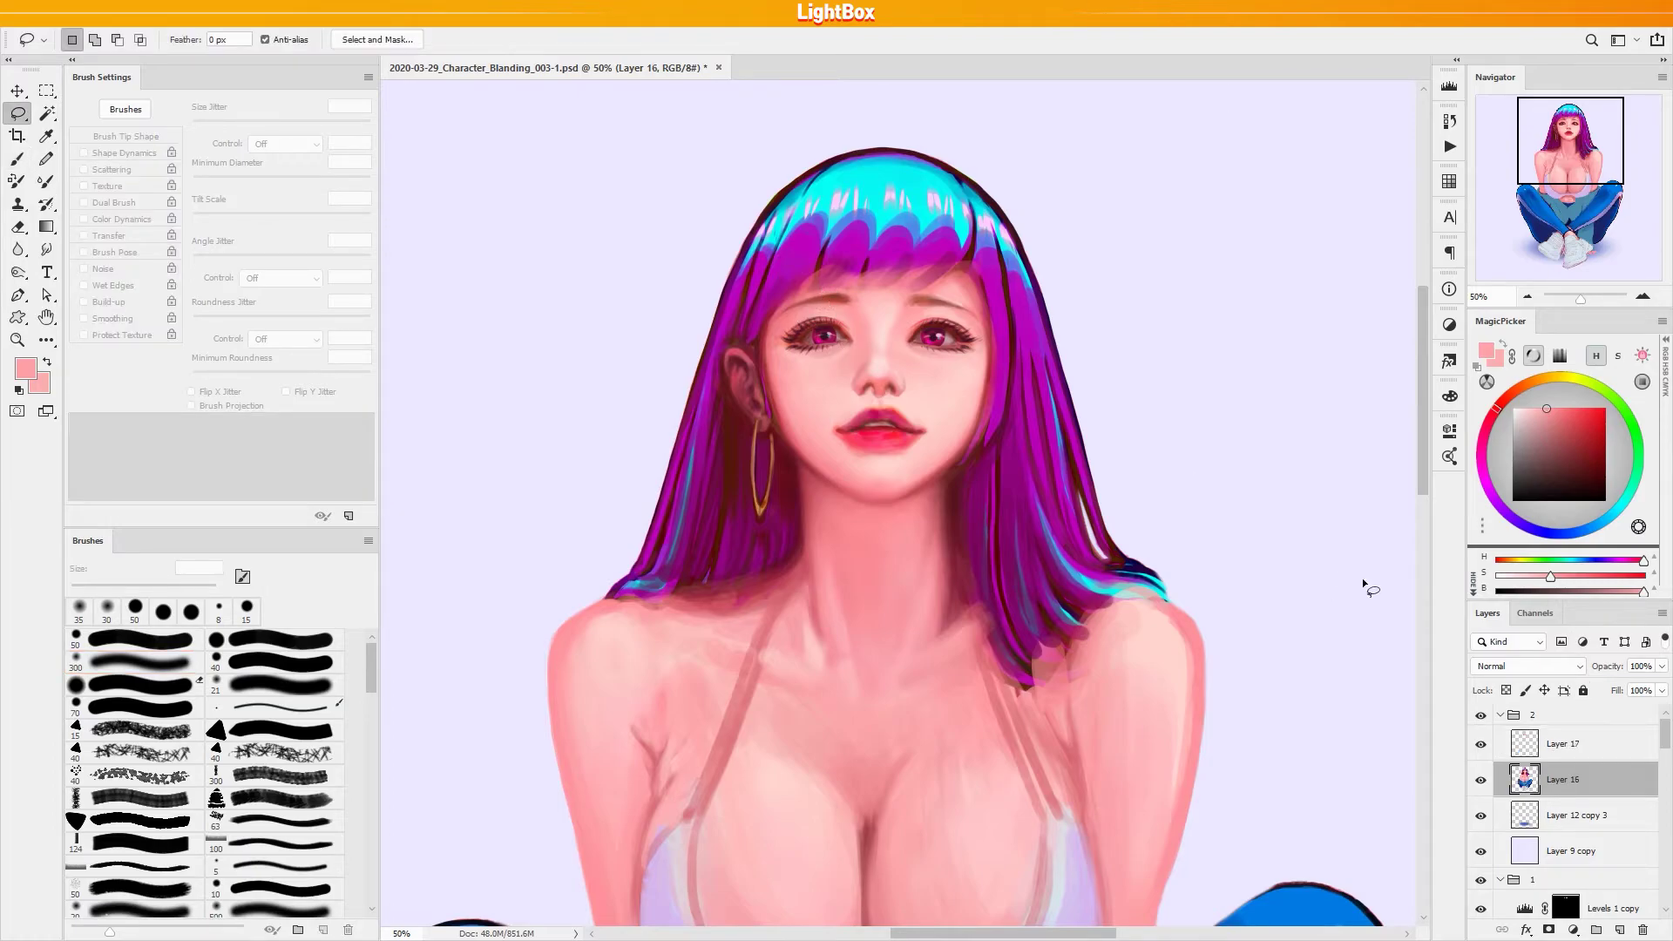
{"action": "left_click", "coordinate": [1577, 747]}
{"action": "key", "text": "b"}
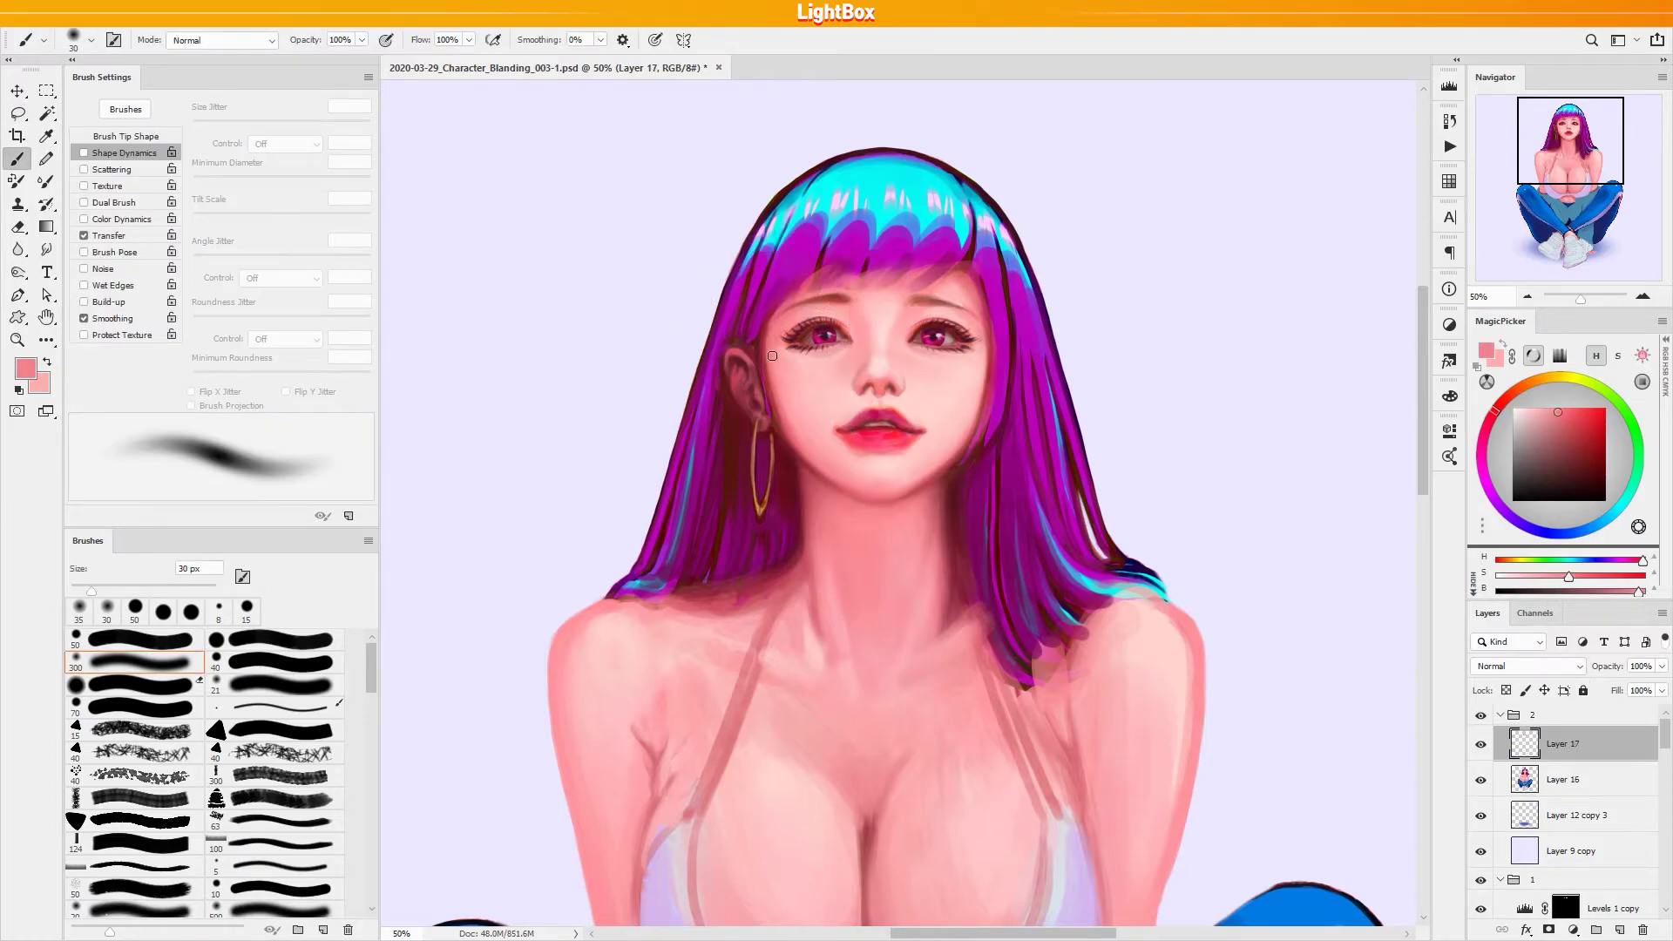
Blend the skin around the outer corners of both eyes with sampled tones, using the soft brush at 15 to 35 px
{"action": "left_click", "coordinate": [779, 346], "text": "alt"}
{"action": "key", "text": "bracketleft"}
{"action": "key", "text": "bracketleft"}
{"action": "key", "text": "bracketleft"}
{"action": "left_click", "coordinate": [785, 344], "text": "alt"}
{"action": "left_click", "coordinate": [984, 343], "text": "alt"}
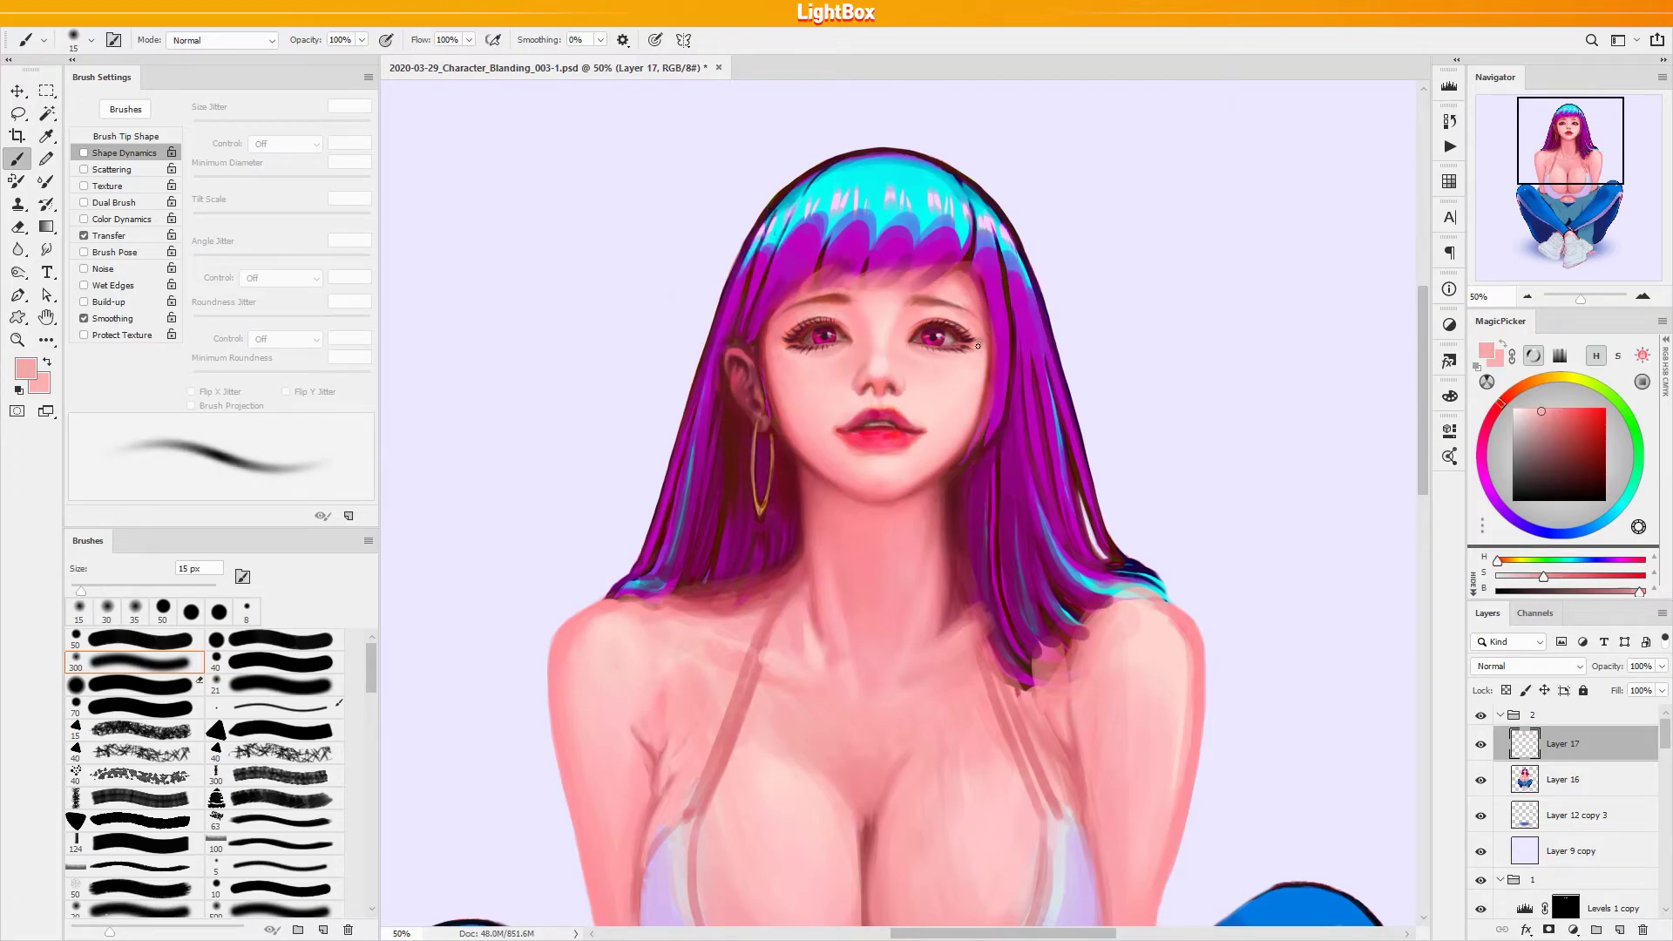
{"action": "left_click", "coordinate": [986, 328], "text": "alt"}
{"action": "key", "text": "bracketright"}
{"action": "key", "text": "bracketright"}
{"action": "key", "text": "bracketright"}
{"action": "key", "text": "bracketright"}
{"action": "left_click", "coordinate": [769, 327], "text": "alt"}
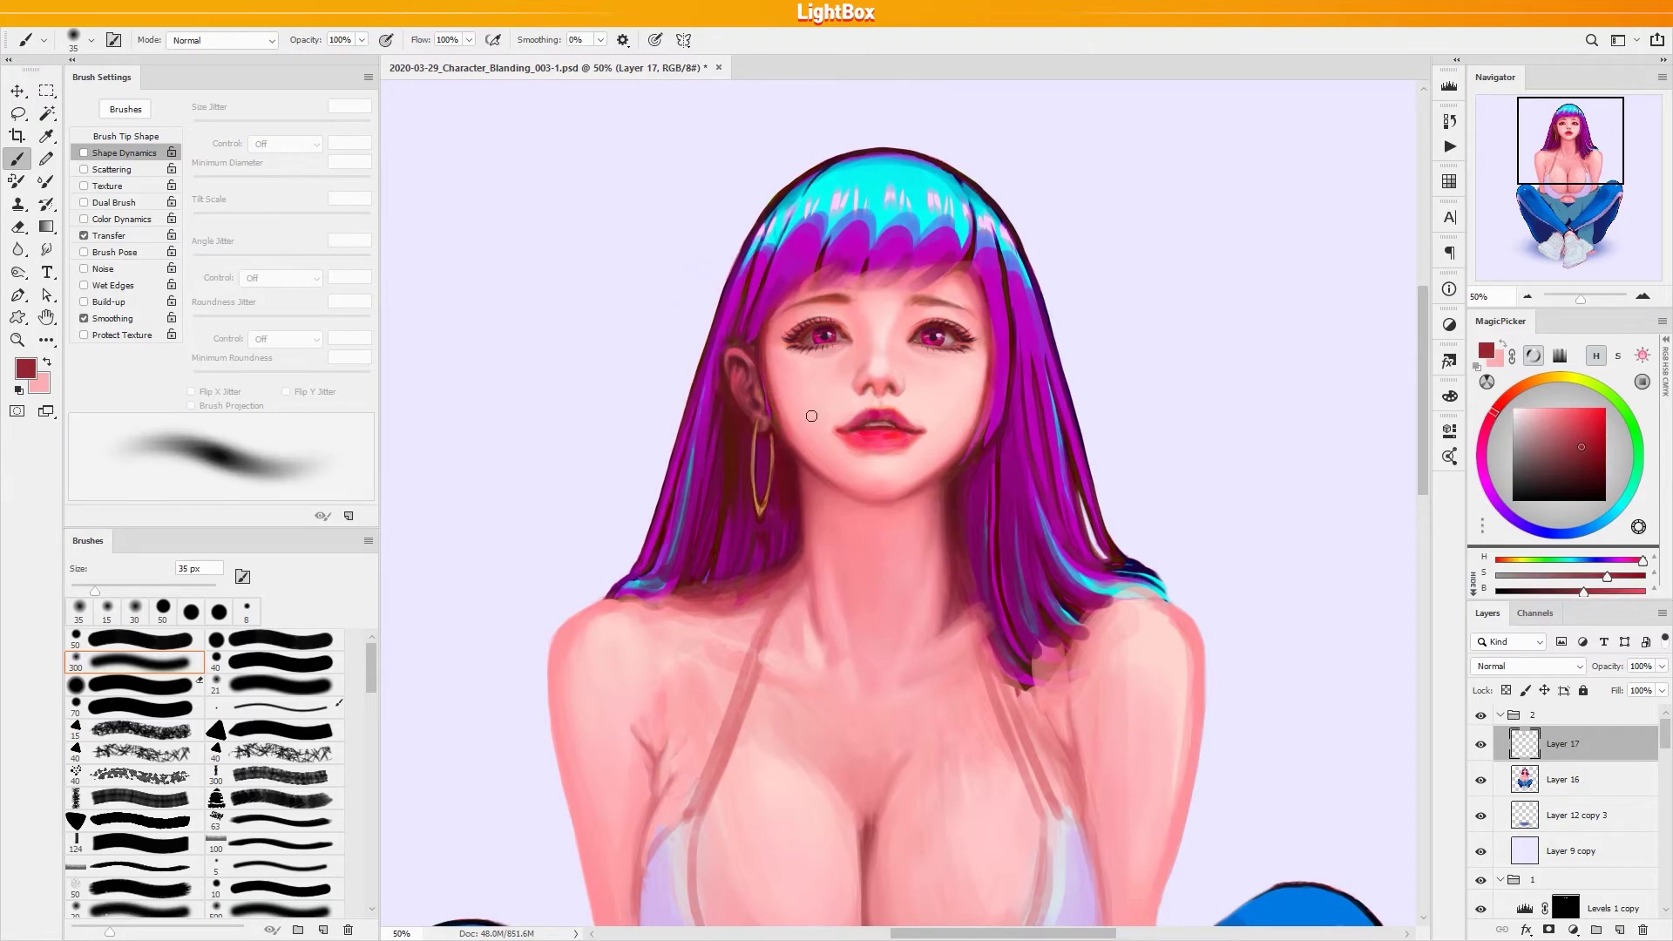
Clean up both corners of the mouth with sampled skin tones, using the soft brush at 15 px
{"action": "left_click", "coordinate": [929, 416], "text": "alt"}
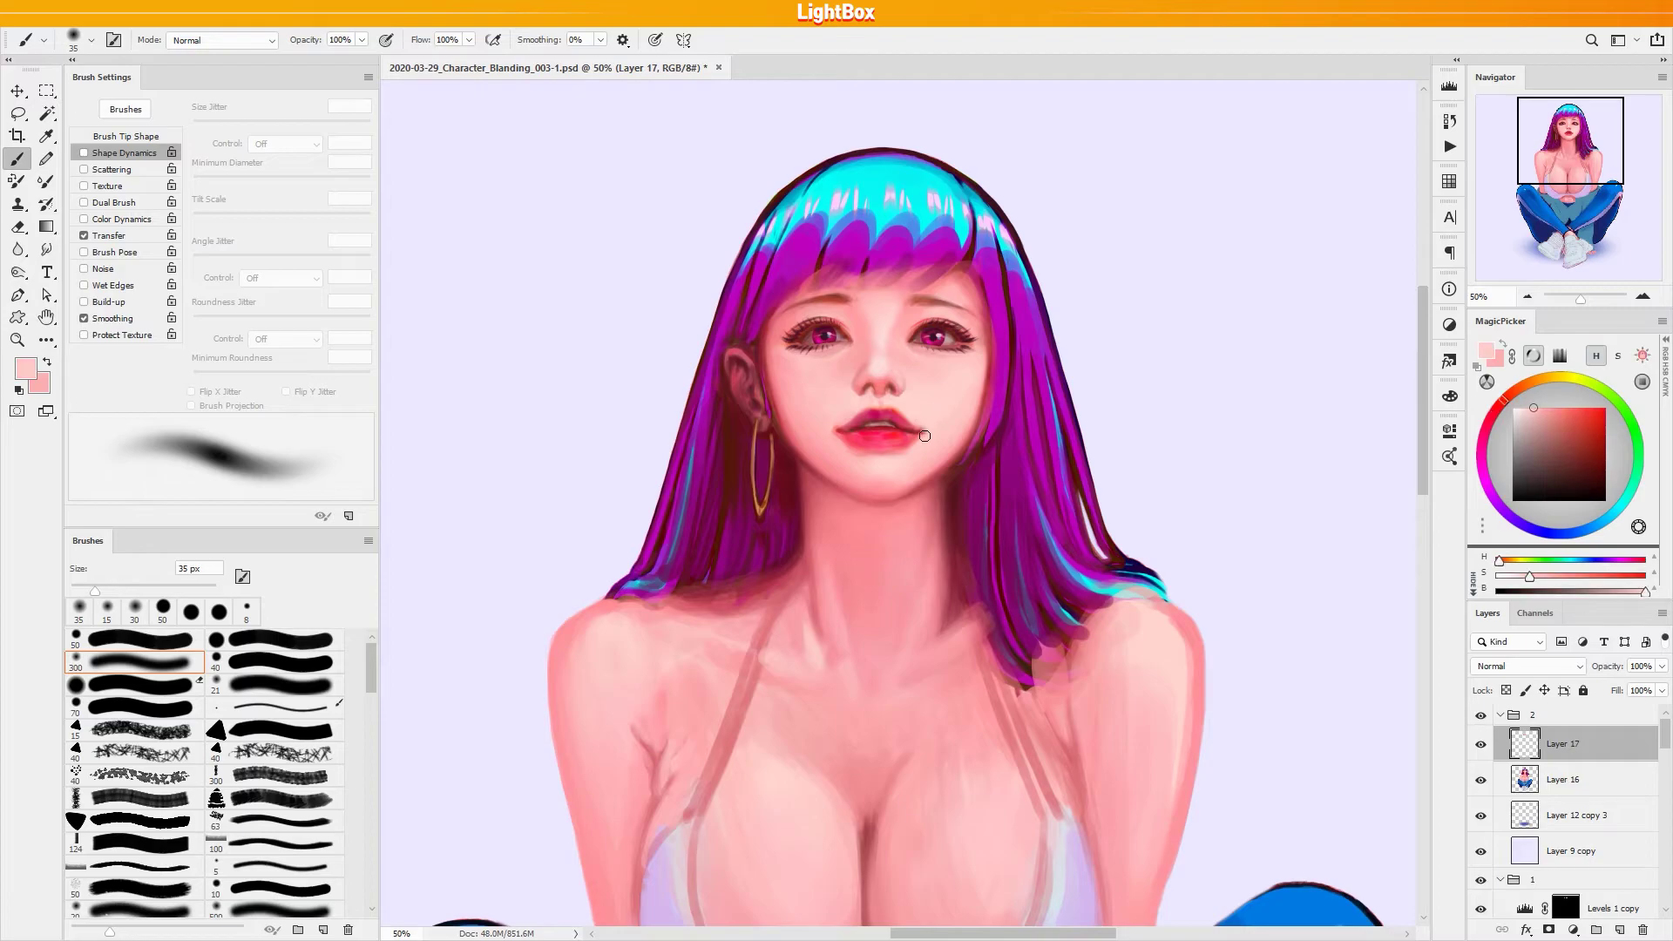
{"action": "key", "text": "bracketleft"}
{"action": "key", "text": "bracketleft"}
{"action": "key", "text": "bracketleft"}
{"action": "key", "text": "bracketleft"}
{"action": "left_click", "coordinate": [845, 430], "text": "alt"}
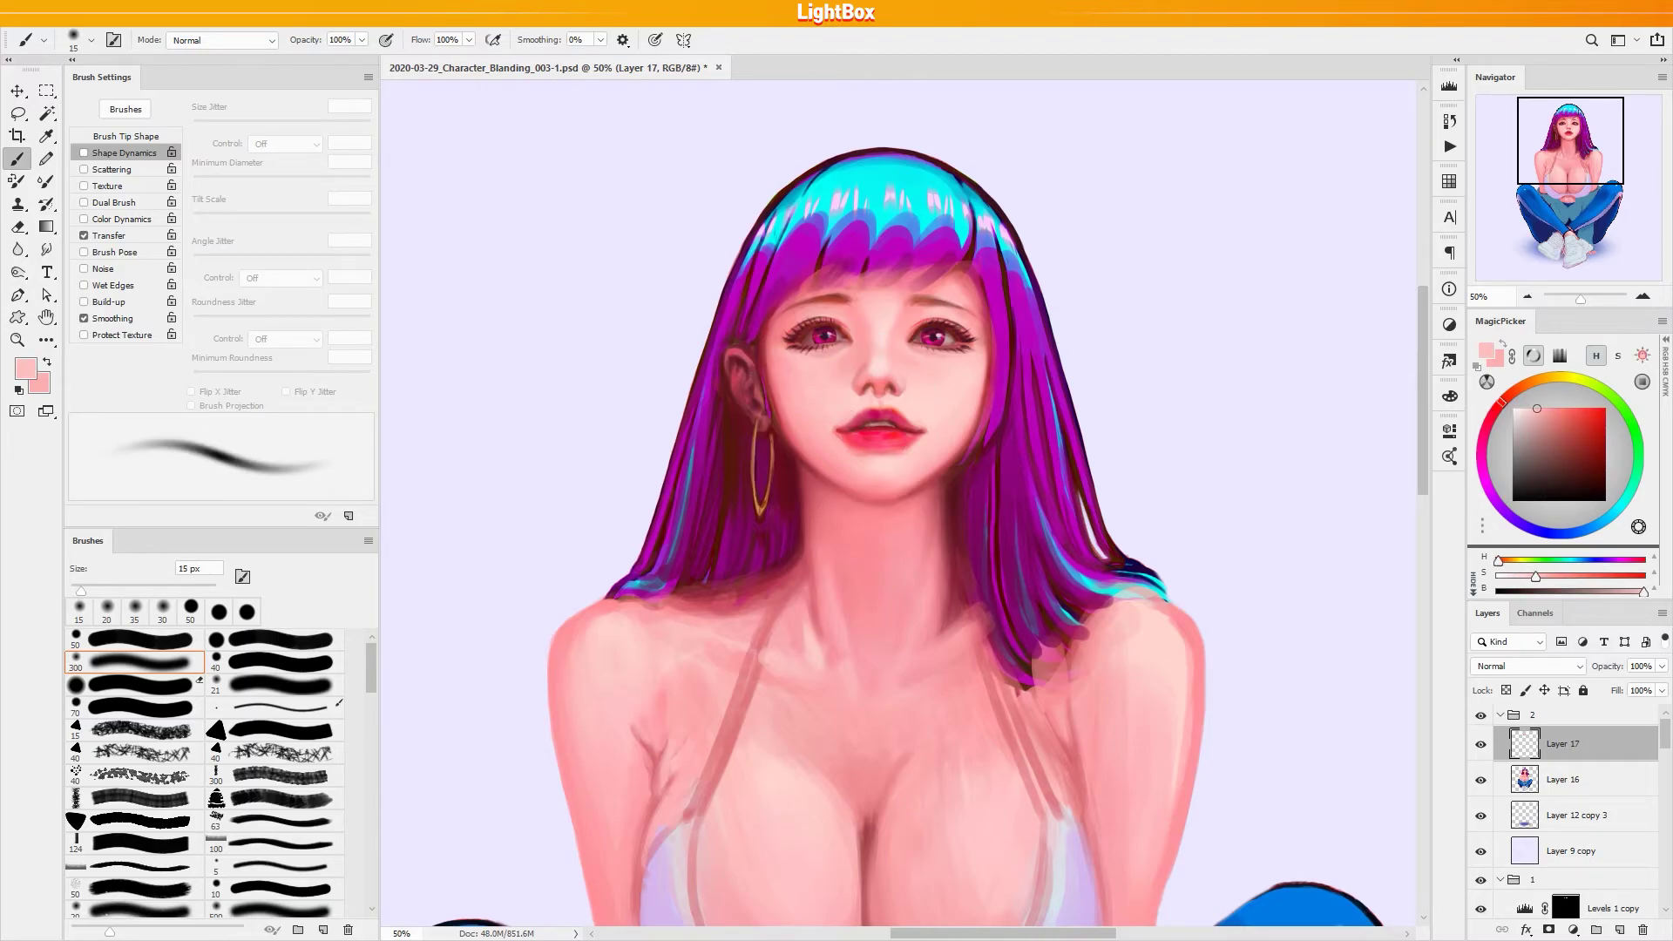
Smooth the shading on both cheeks with sampled skin tones, enlarging the soft brush to 60 px
{"action": "key", "text": "bracketright"}
{"action": "key", "text": "bracketright"}
{"action": "key", "text": "bracketright"}
{"action": "key", "text": "bracketright"}
{"action": "key", "text": "bracketright"}
{"action": "left_click", "coordinate": [817, 434], "text": "alt"}
{"action": "left_click", "coordinate": [788, 432], "text": "alt"}
{"action": "key", "text": "bracketright"}
{"action": "key", "text": "bracketright"}
{"action": "key", "text": "bracketright"}
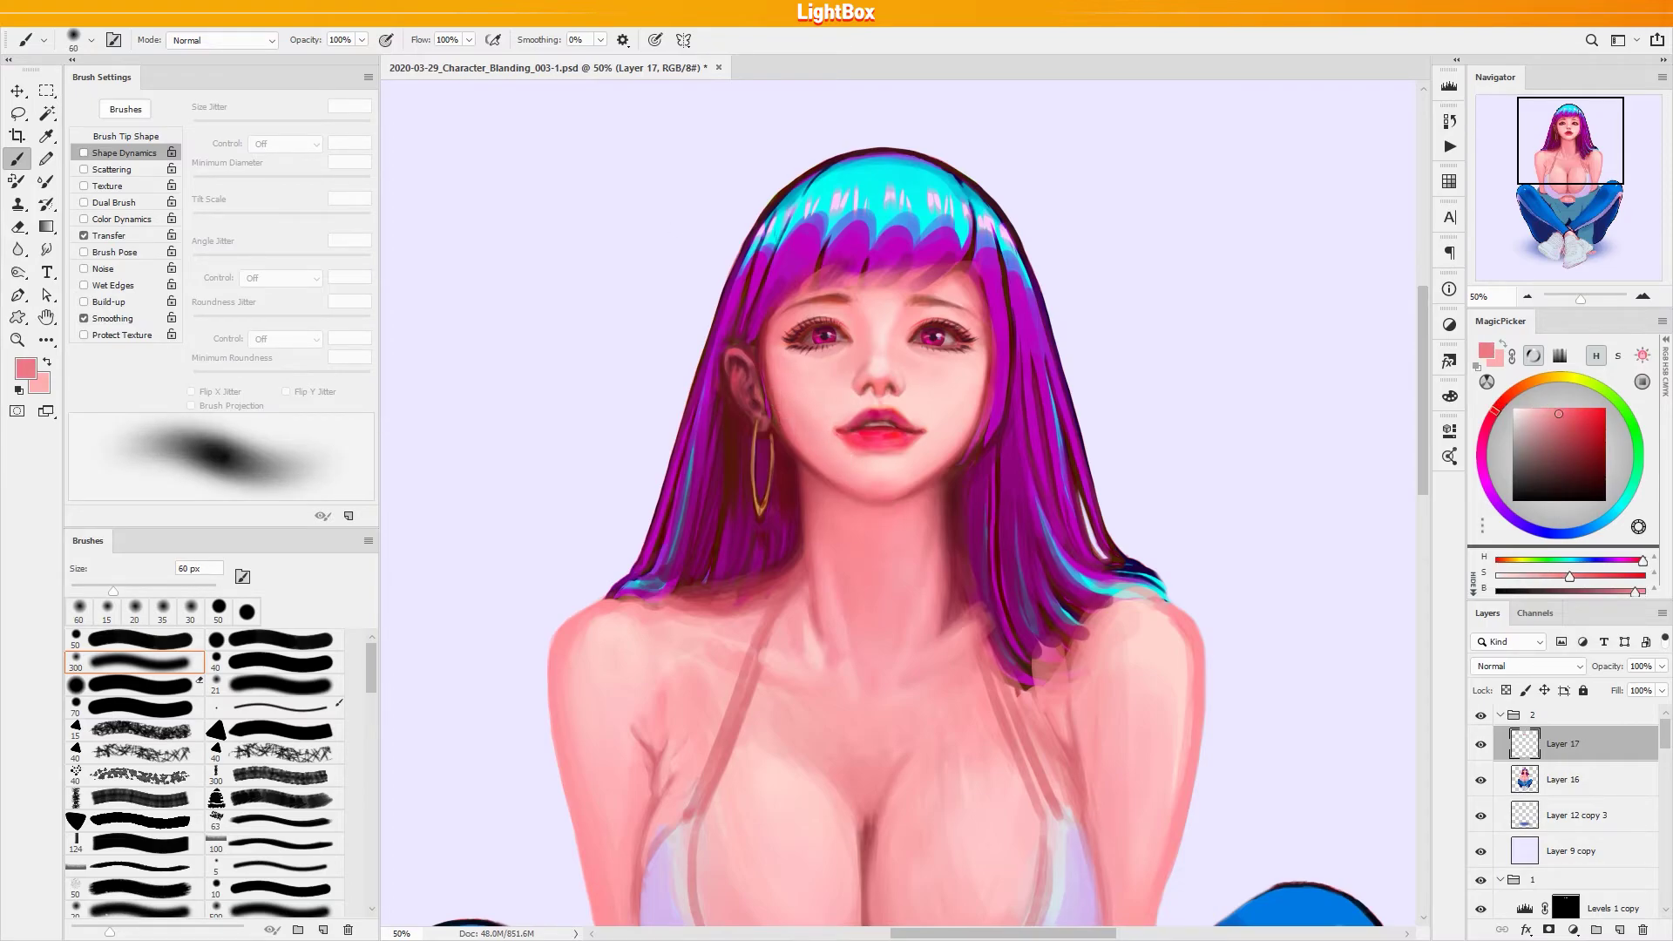
{"action": "left_click", "coordinate": [941, 422], "text": "alt"}
{"action": "left_click", "coordinate": [956, 372], "text": "alt"}
{"action": "left_click", "coordinate": [857, 358], "text": "alt"}
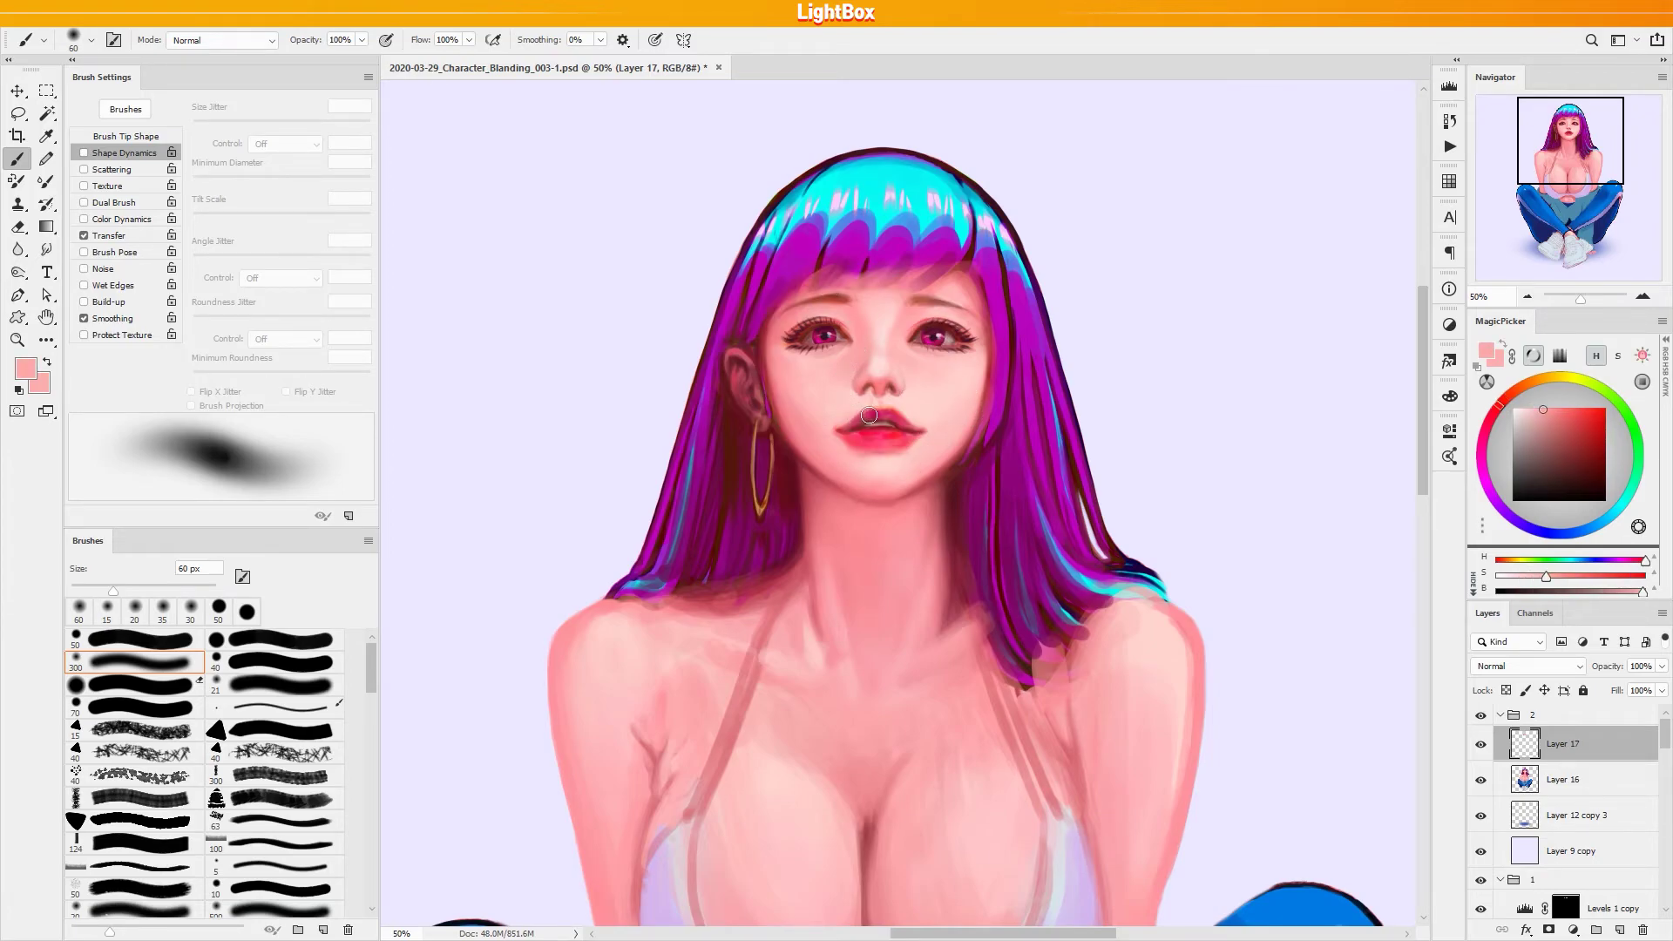
Blend the skin above the upper lip and along the cheek beside the mouth with sampled tones at 45 px
{"action": "key", "text": "bracketleft"}
{"action": "key", "text": "bracketleft"}
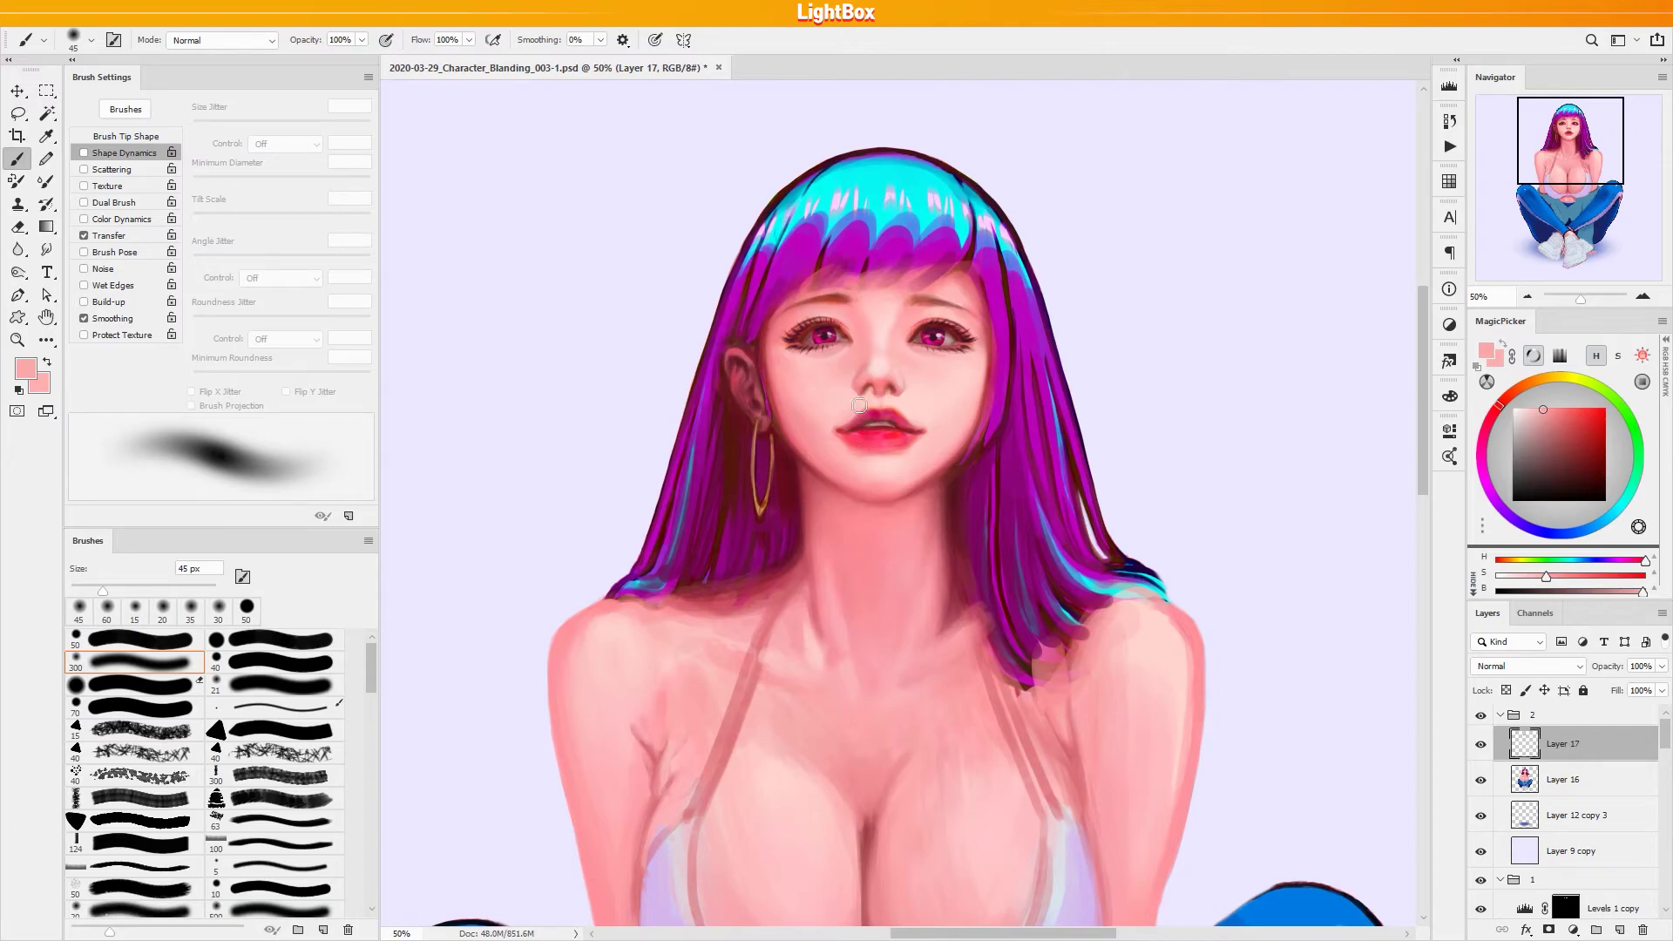
{"action": "left_click", "coordinate": [826, 436], "text": "alt"}
{"action": "left_click", "coordinate": [790, 436], "text": "alt"}
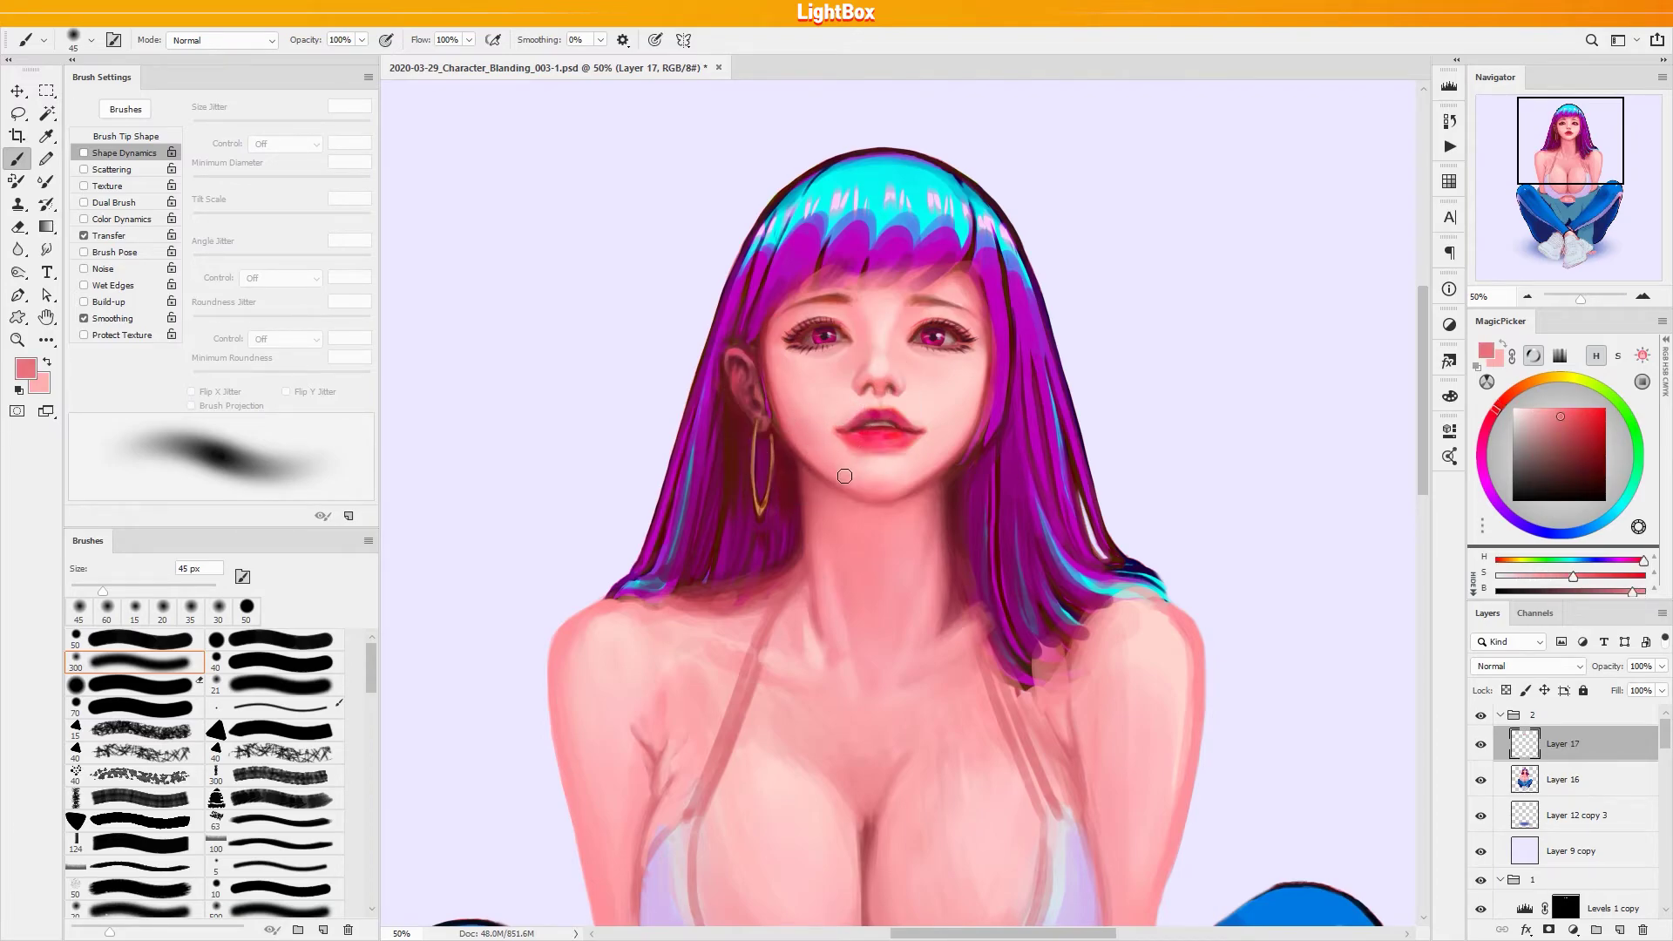
{"action": "left_click", "coordinate": [829, 438], "text": "alt"}
{"action": "left_click", "coordinate": [804, 431], "text": "alt"}
{"action": "left_click", "coordinate": [789, 408], "text": "alt"}
{"action": "left_click", "coordinate": [828, 447], "text": "alt"}
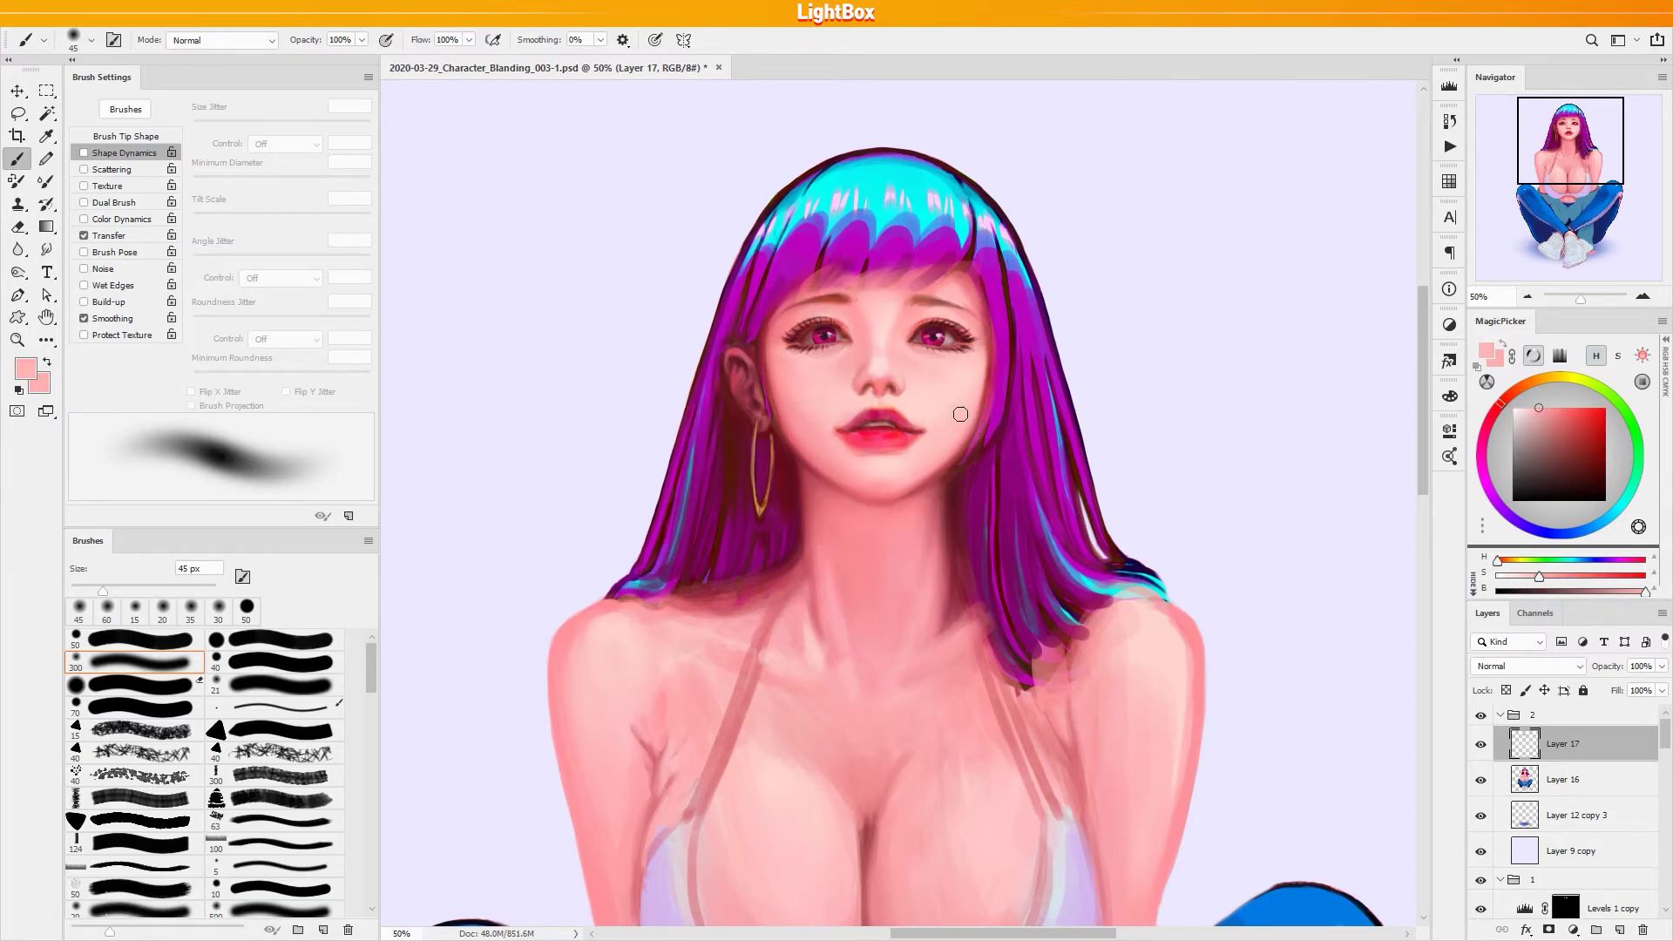
Smooth the chin and lower jaw with sampled light and reddish skin tones, using the soft brush at 45 to 60 px
{"action": "left_click", "coordinate": [888, 471], "text": "alt"}
{"action": "left_click", "coordinate": [886, 474], "text": "alt"}
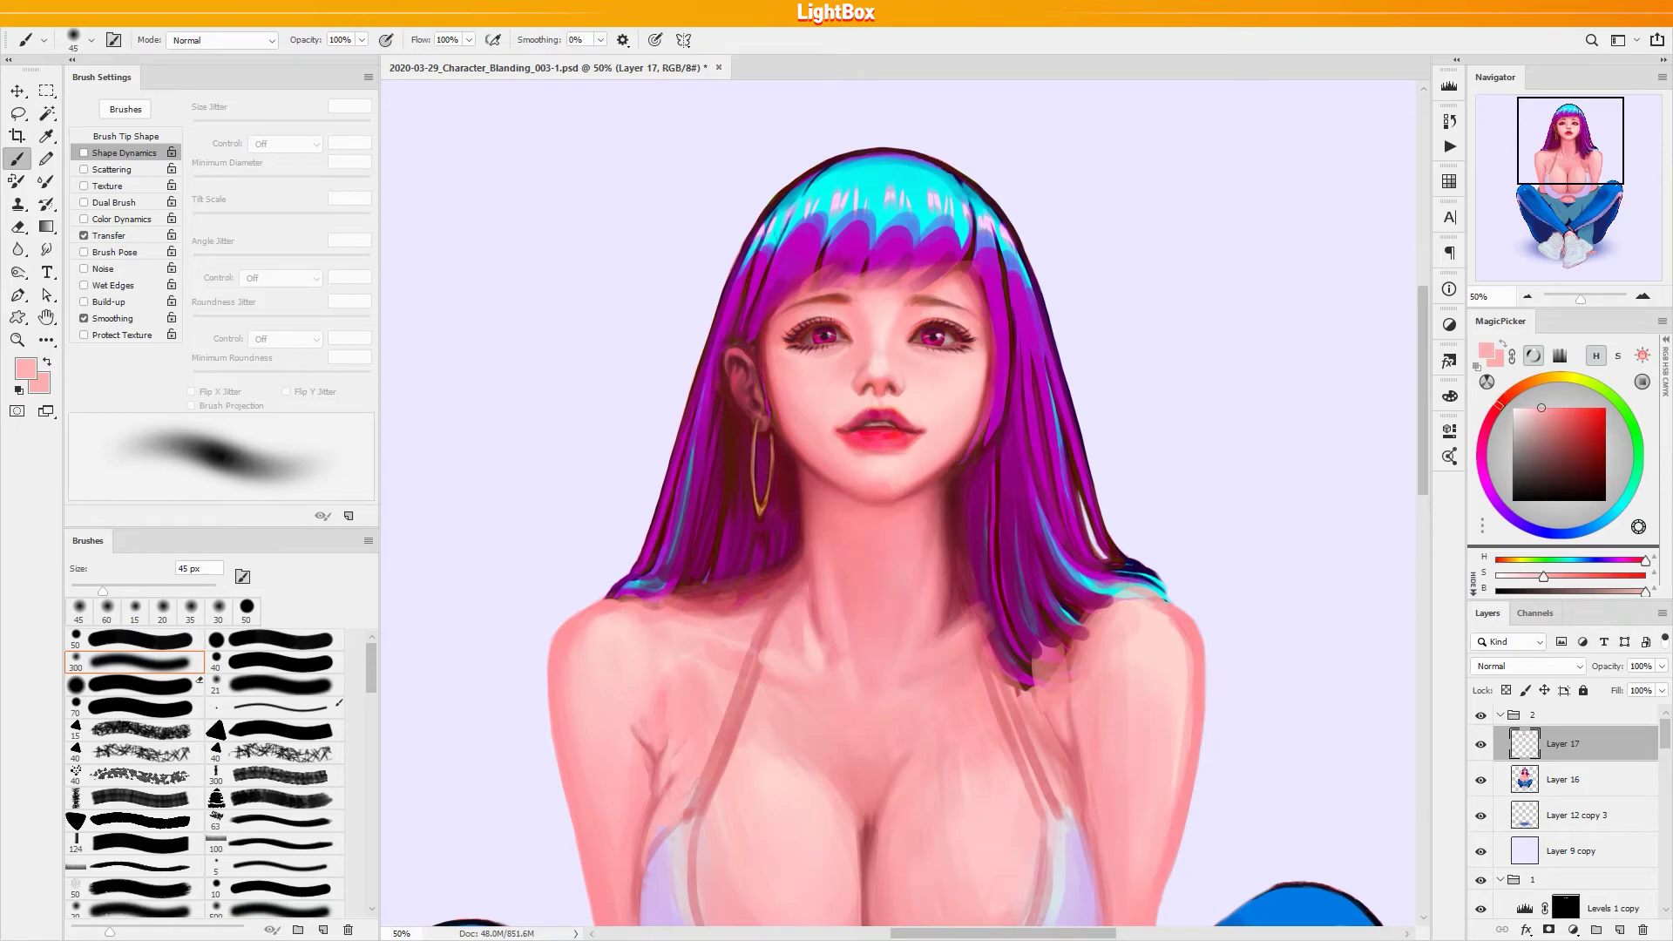
{"action": "left_click", "coordinate": [885, 494], "text": "alt"}
{"action": "key", "text": "bracketright"}
{"action": "key", "text": "bracketright"}
{"action": "left_click", "coordinate": [881, 501], "text": "alt"}
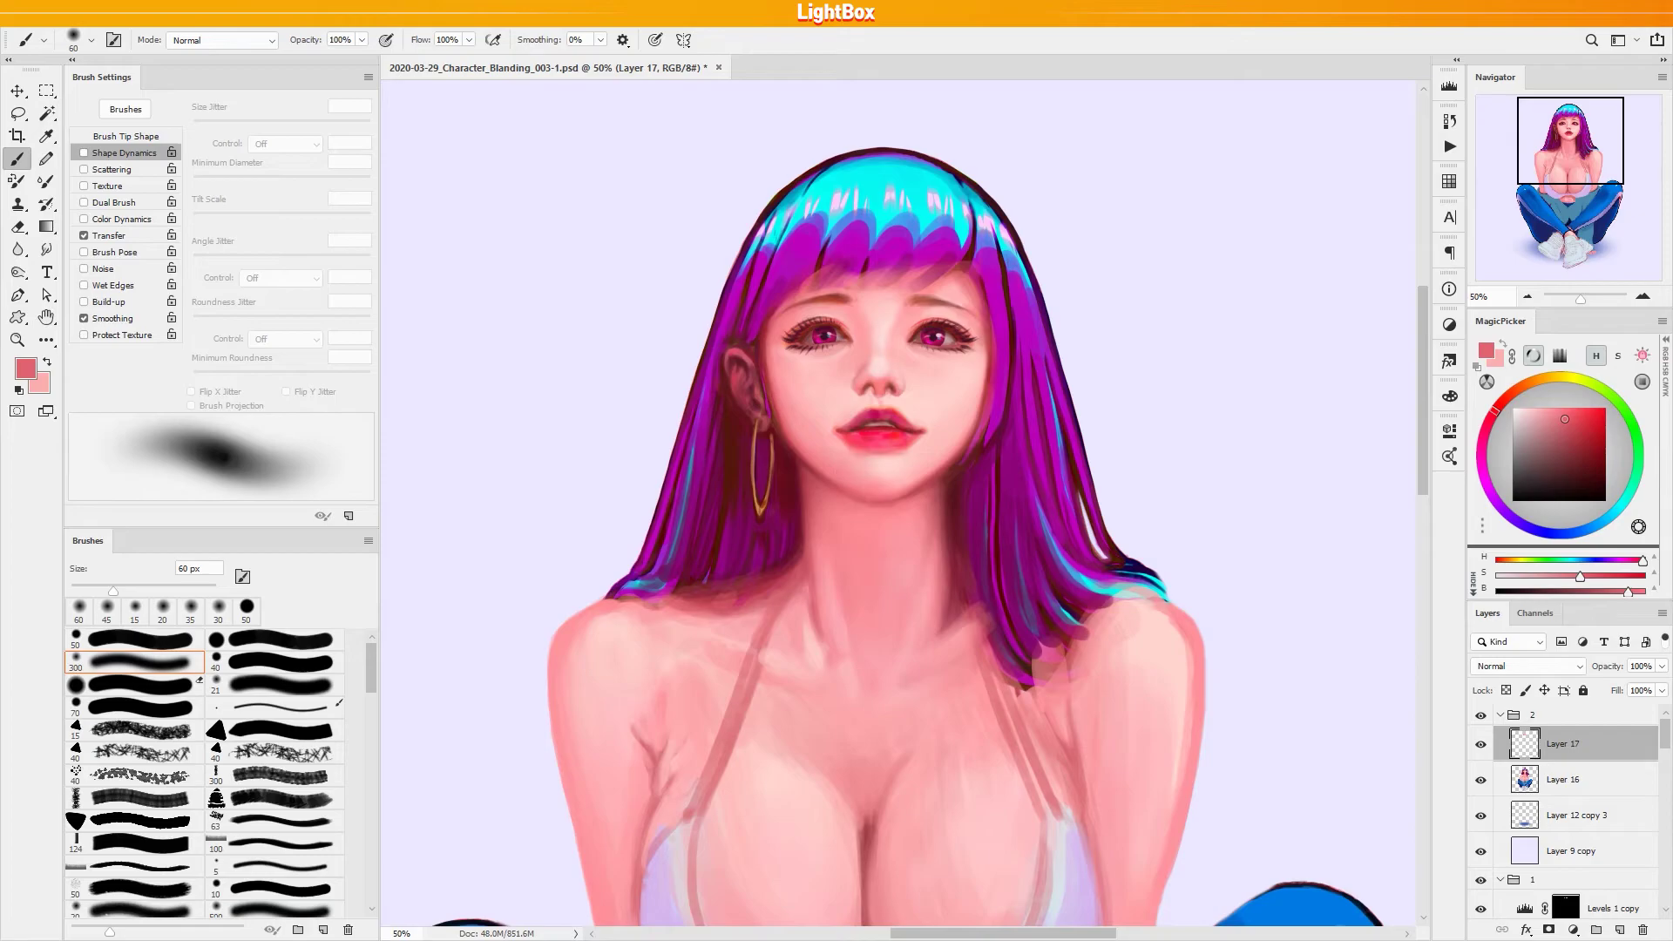
{"action": "left_click", "coordinate": [876, 489], "text": "alt"}
{"action": "left_click", "coordinate": [905, 482], "text": "alt"}
{"action": "left_click", "coordinate": [945, 401], "text": "alt"}
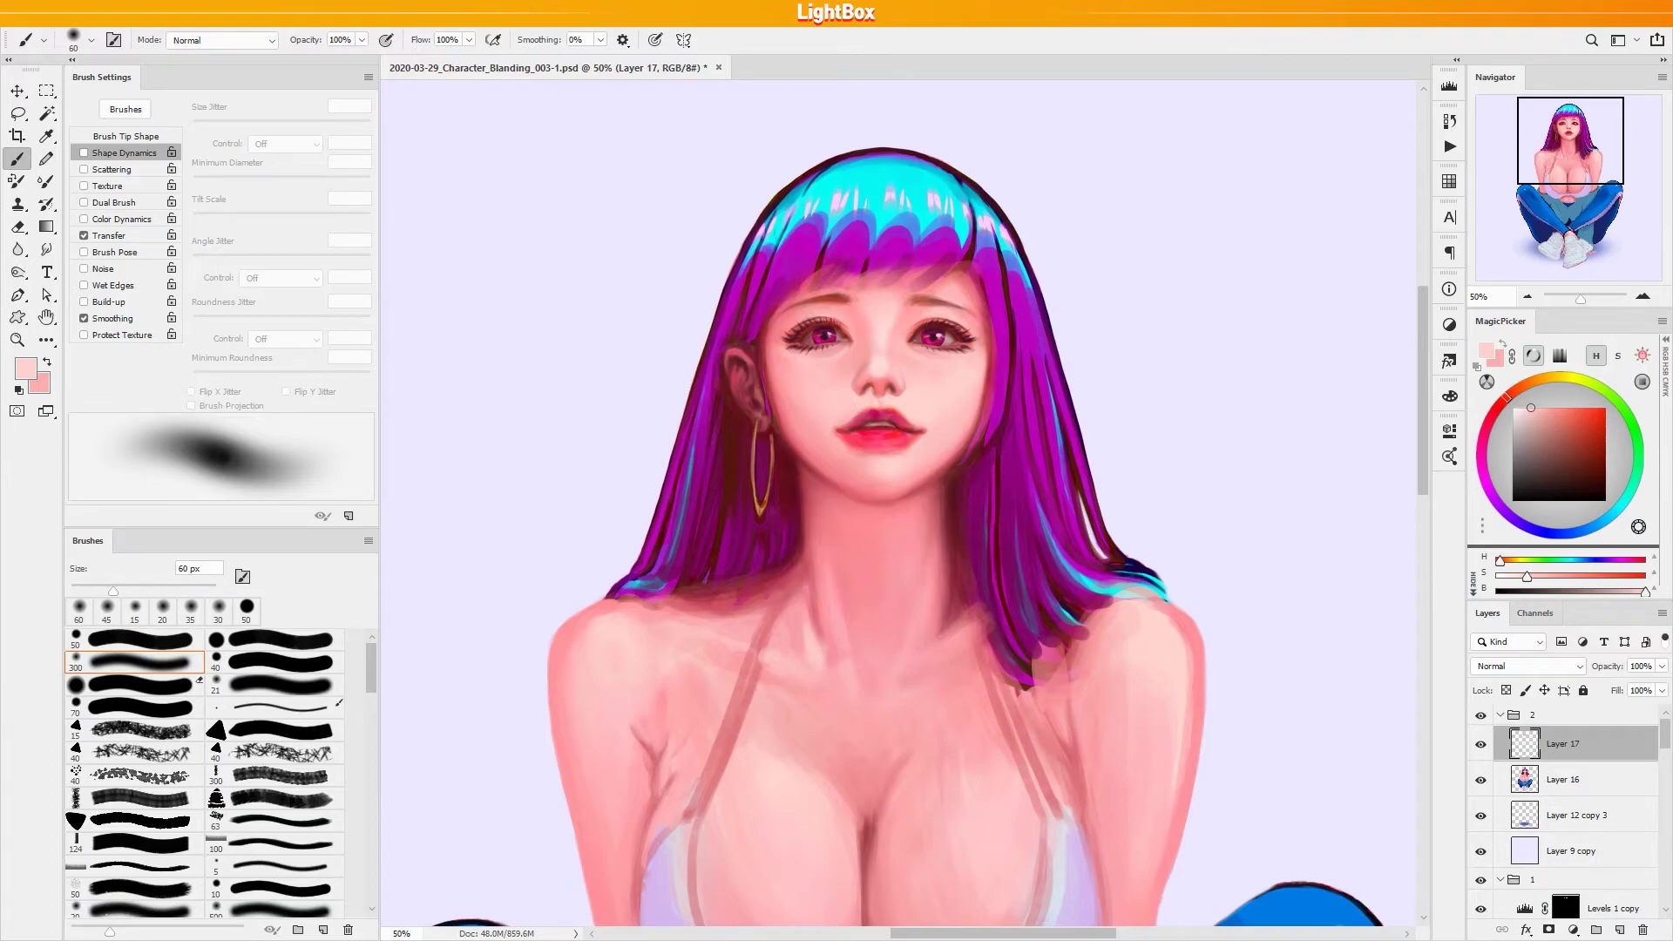
Brighten the bridge of the nose between the eyes with sampled light skin tones, using the soft brush at 35 px
{"action": "left_click", "coordinate": [904, 317], "text": "alt"}
{"action": "key", "text": "bracketleft"}
{"action": "key", "text": "bracketleft"}
{"action": "key", "text": "bracketleft"}
{"action": "key", "text": "bracketleft"}
{"action": "left_click", "coordinate": [893, 358], "text": "alt"}
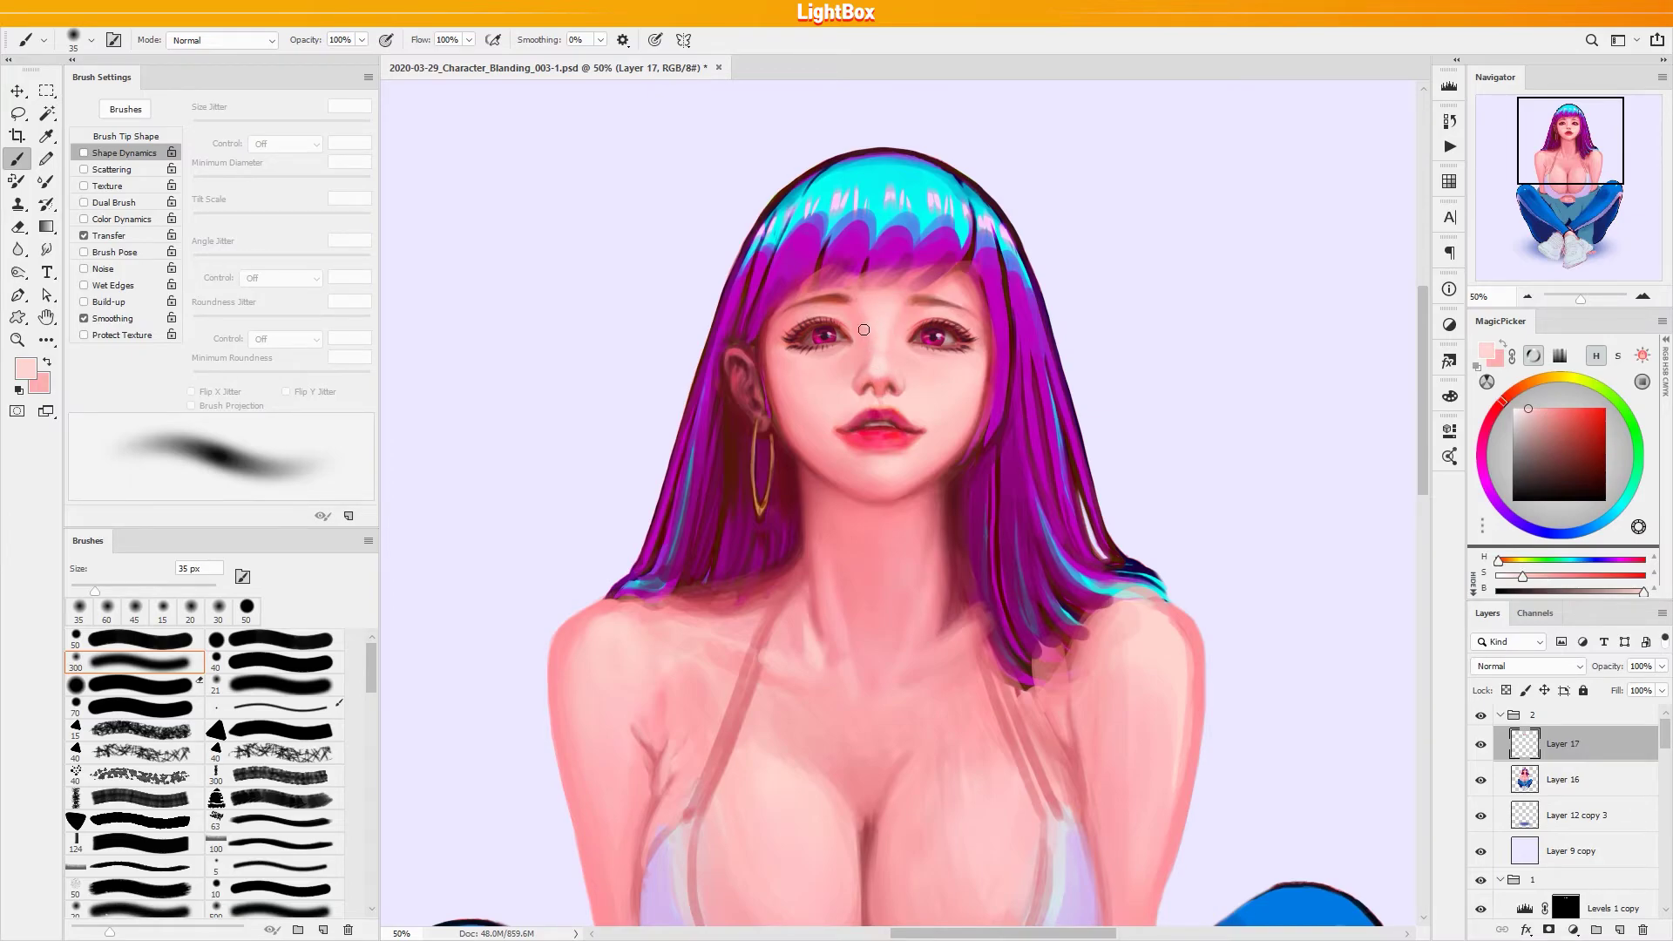
Compare the face with and without Layer 17, and merge that layer into Layer 16
{"action": "left_click", "coordinate": [1480, 743]}
{"action": "left_click", "coordinate": [1480, 744]}
{"action": "left_click", "coordinate": [1480, 744]}
{"action": "left_click", "coordinate": [1480, 743]}
{"action": "key", "text": "Delete"}
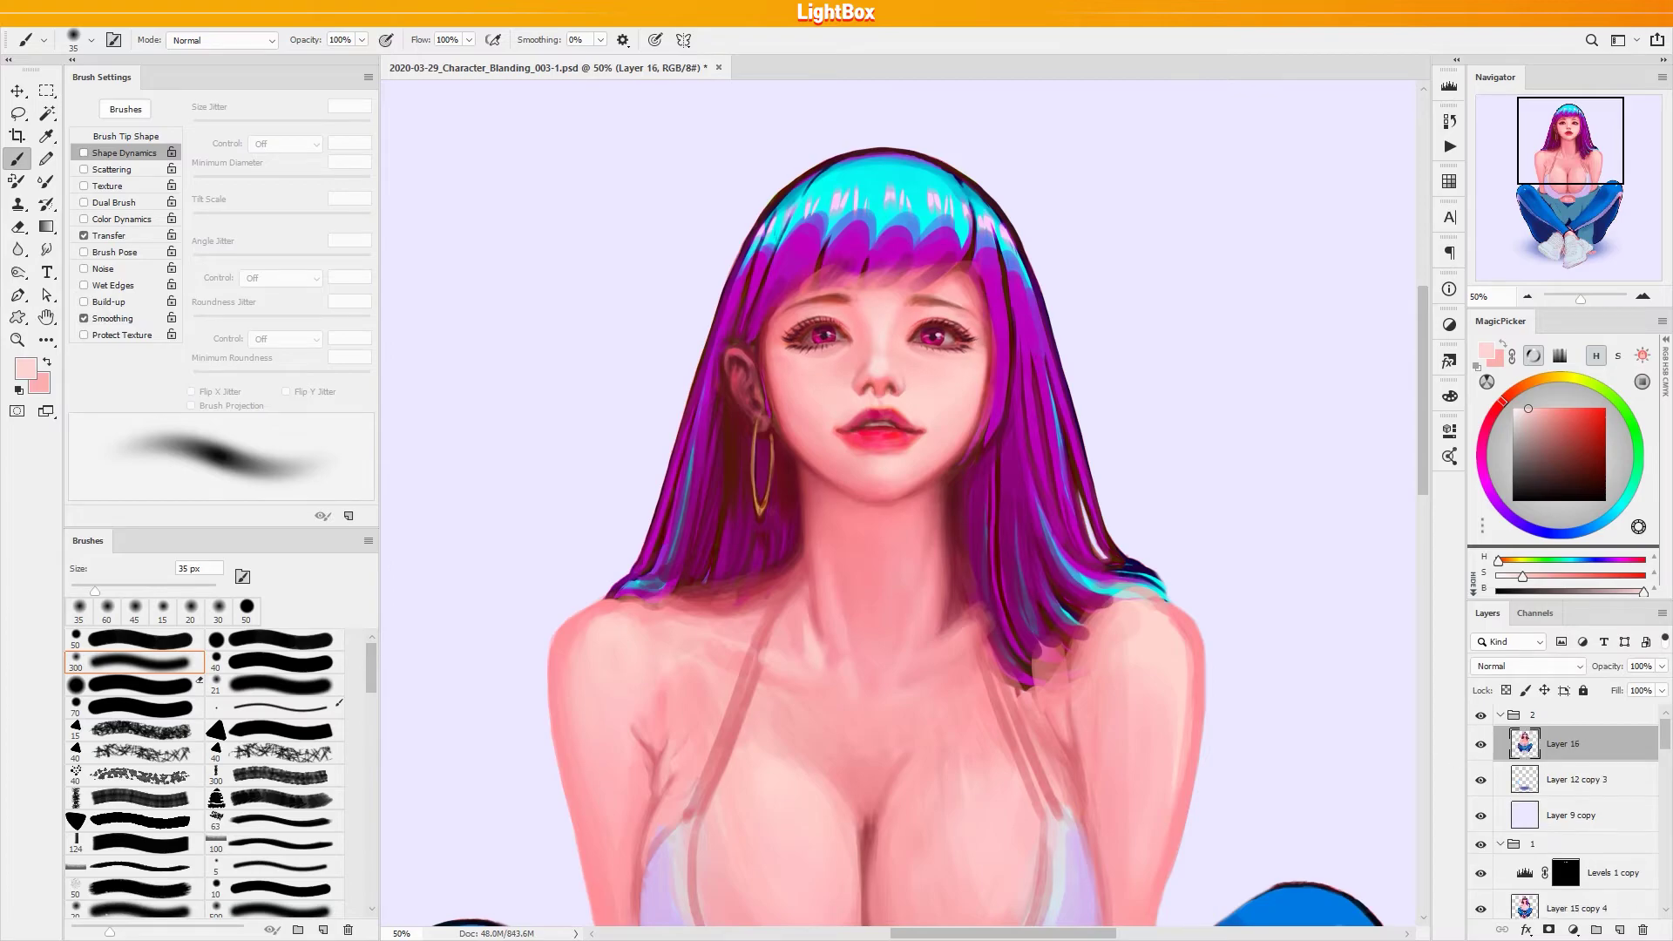
Lasso the eyebrows and forehead above the eyes, copy them to a new layer, and clear the selection
{"action": "key", "text": "l"}
{"action": "mouse_move", "coordinate": [839, 317]}
{"action": "left_mouse_down"}
{"action": "mouse_move", "coordinate": [855, 282]}
{"action": "mouse_move", "coordinate": [775, 321]}
{"action": "mouse_move", "coordinate": [986, 310]}
{"action": "mouse_move", "coordinate": [868, 269]}
{"action": "mouse_move", "coordinate": [763, 309]}
{"action": "mouse_move", "coordinate": [777, 330]}
{"action": "mouse_move", "coordinate": [990, 305]}
{"action": "left_mouse_up"}
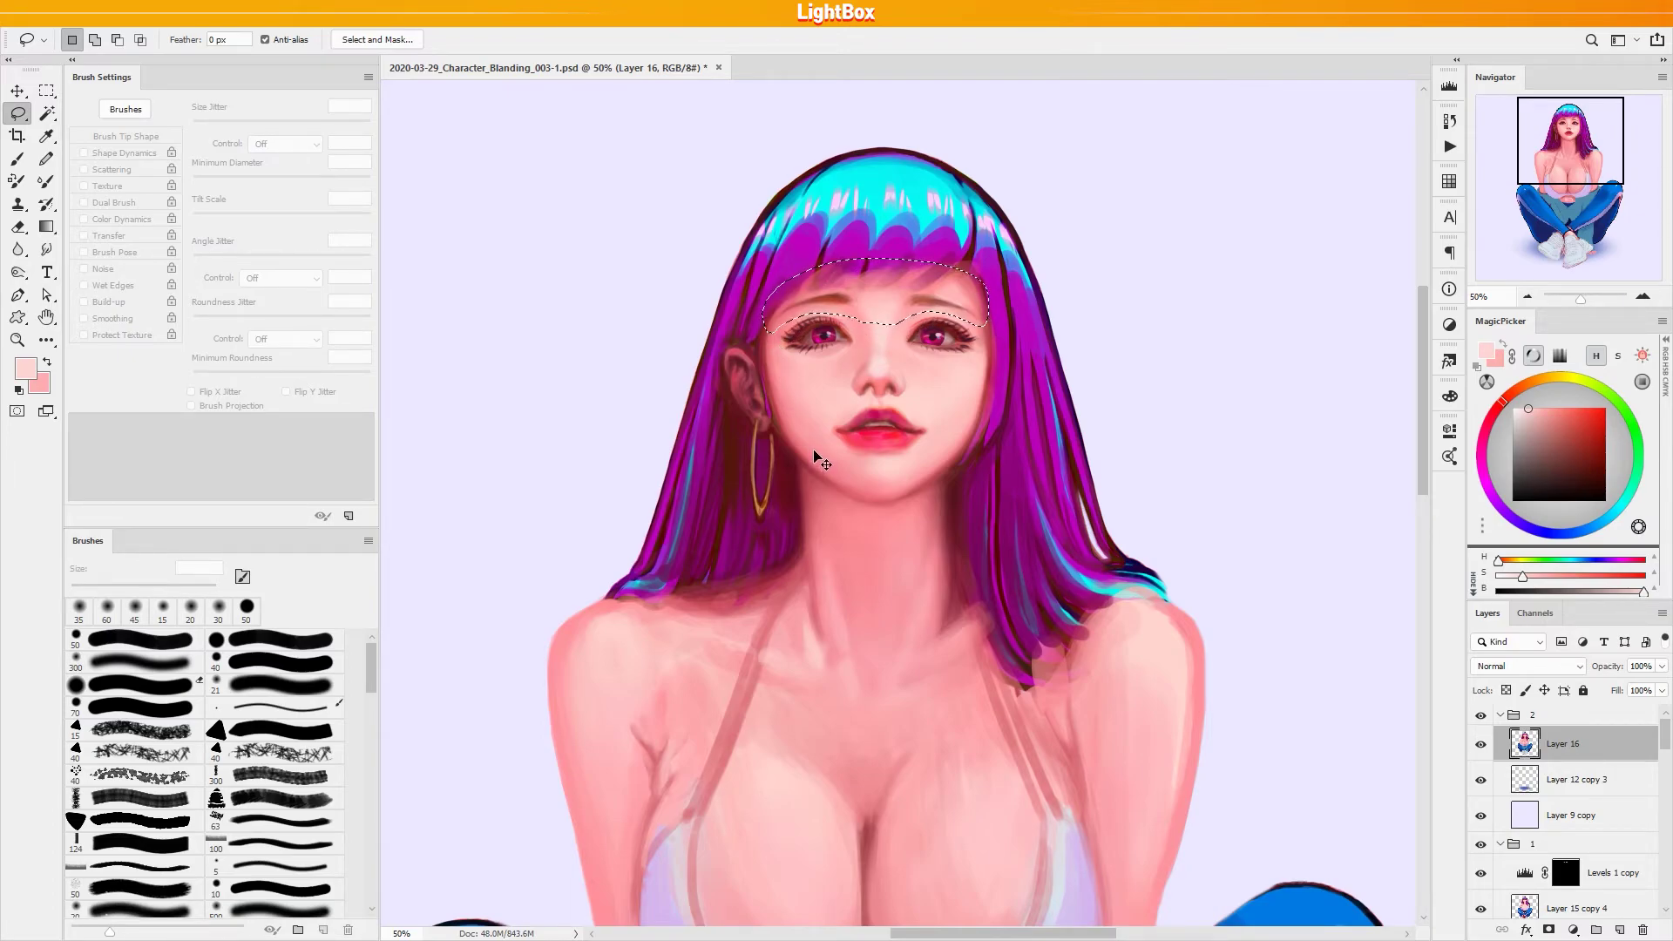
{"action": "key", "text": "ctrl+shift+alt+n"}
{"action": "key", "text": "ctrl+d"}
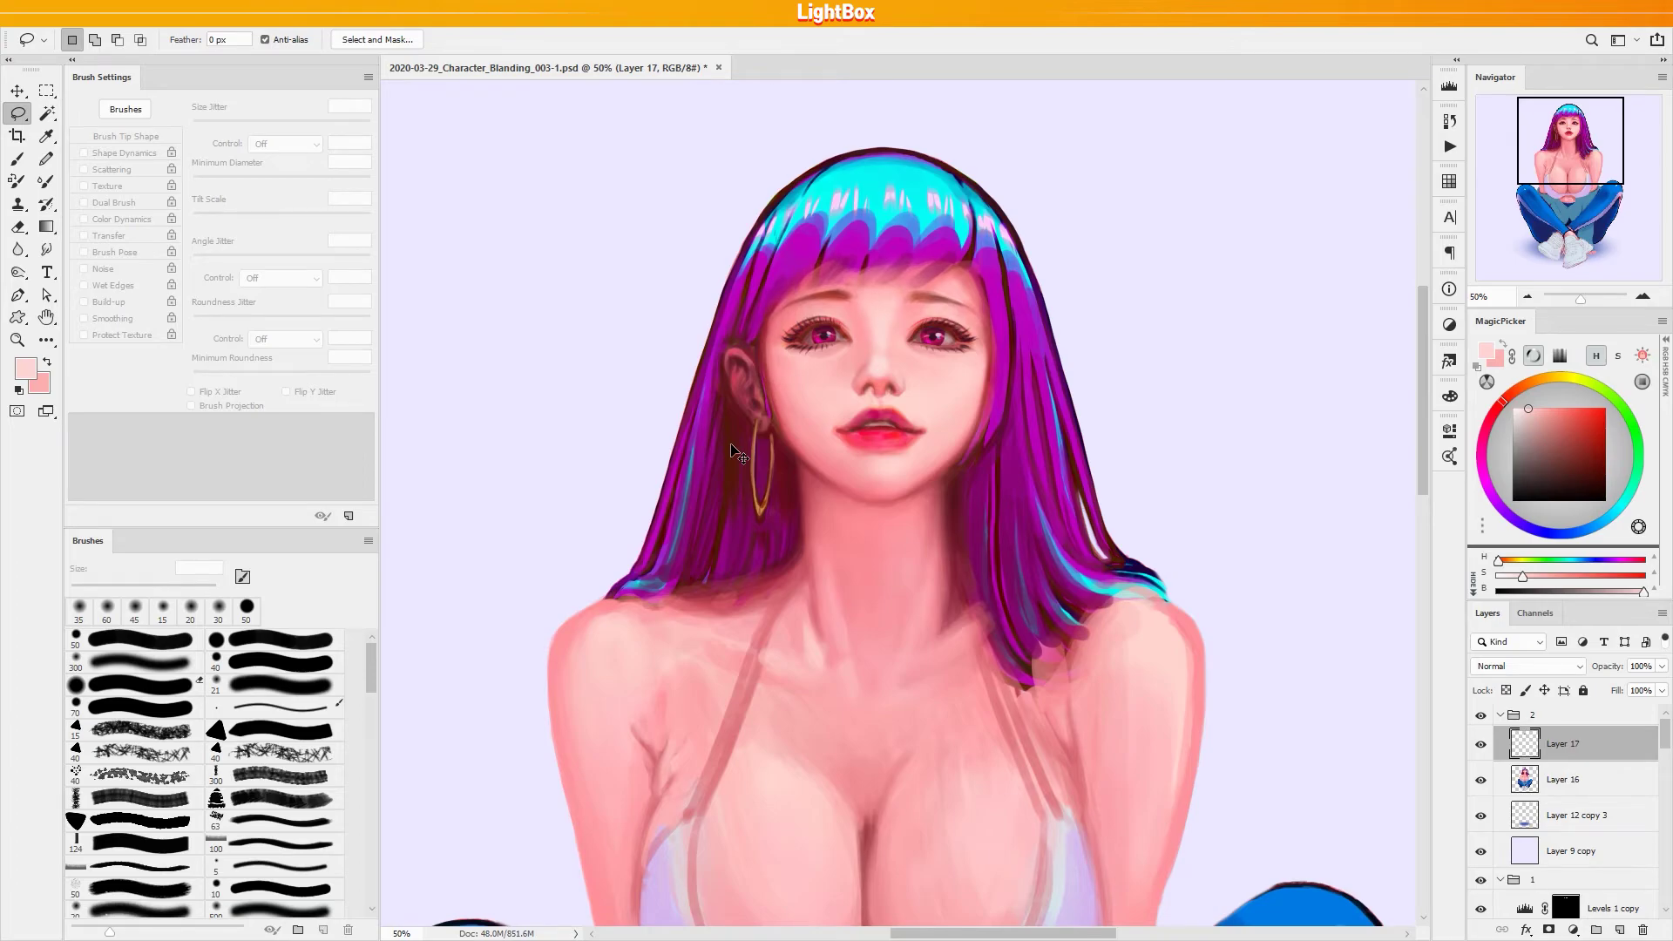
Blend the skin between the copied eyebrows and the eyes with sampled tones, using the soft brush at 20 to 25 px
{"action": "key", "text": "b"}
{"action": "left_click", "coordinate": [850, 314], "text": "alt"}
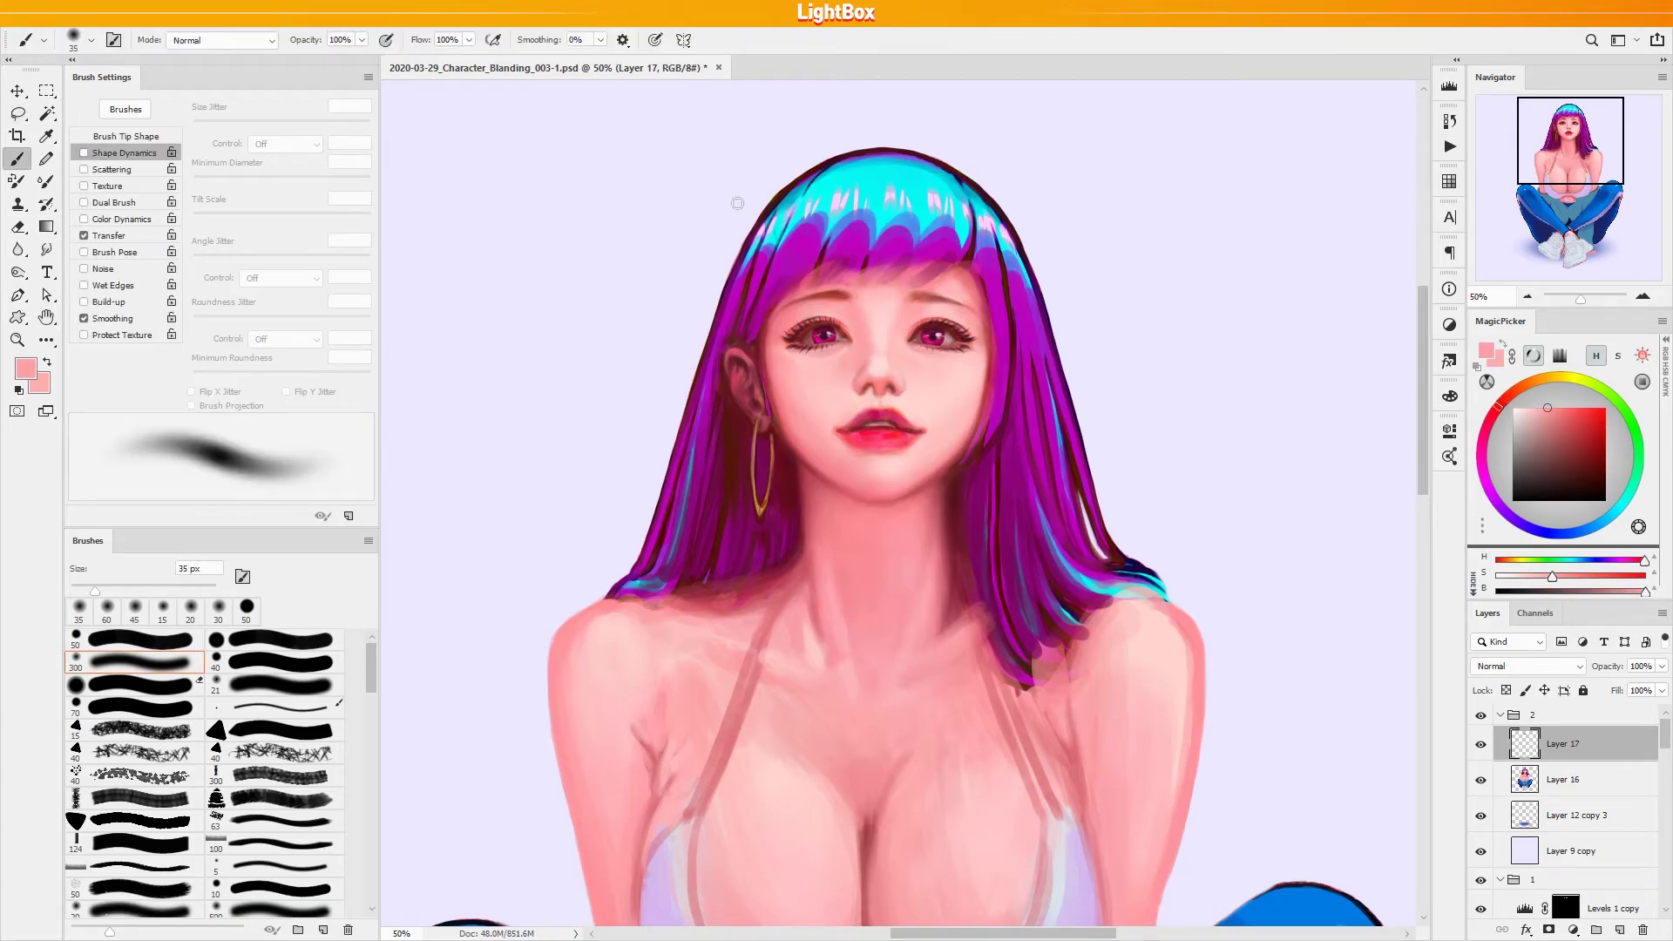
{"action": "left_click", "coordinate": [839, 311]}
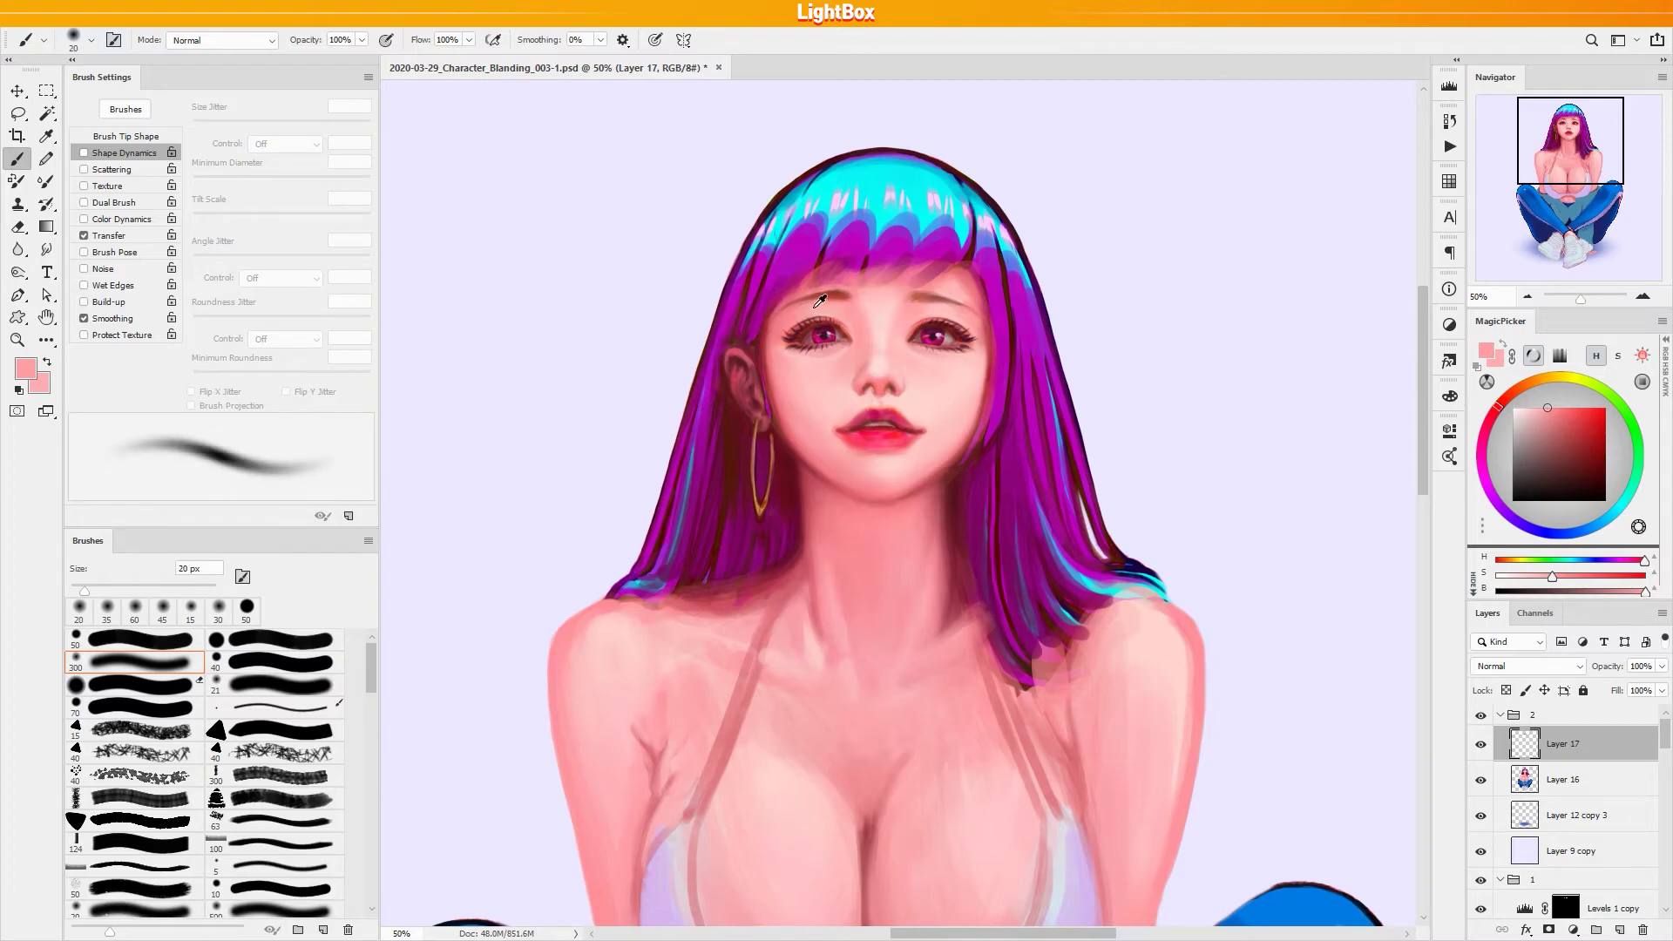
{"action": "left_click", "coordinate": [772, 323], "text": "alt"}
{"action": "left_click", "coordinate": [977, 307], "text": "alt"}
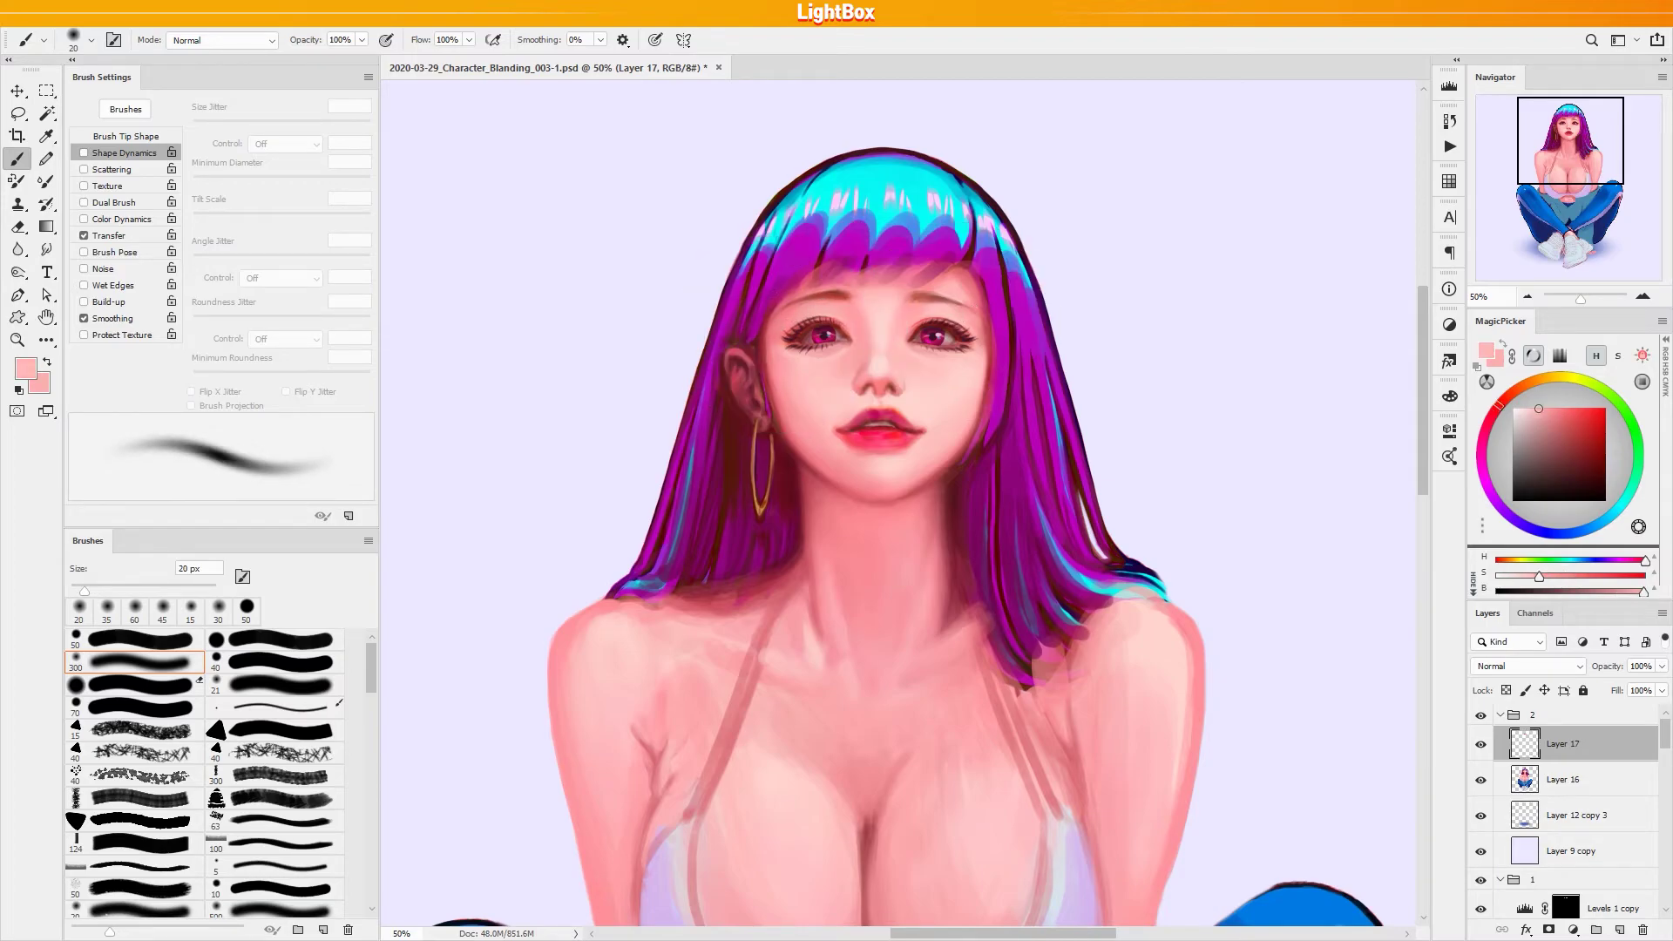
{"action": "left_click", "coordinate": [951, 315], "text": "alt"}
{"action": "left_click", "coordinate": [849, 306], "text": "alt"}
{"action": "left_click", "coordinate": [855, 321], "text": "alt"}
{"action": "key", "text": "bracketright"}
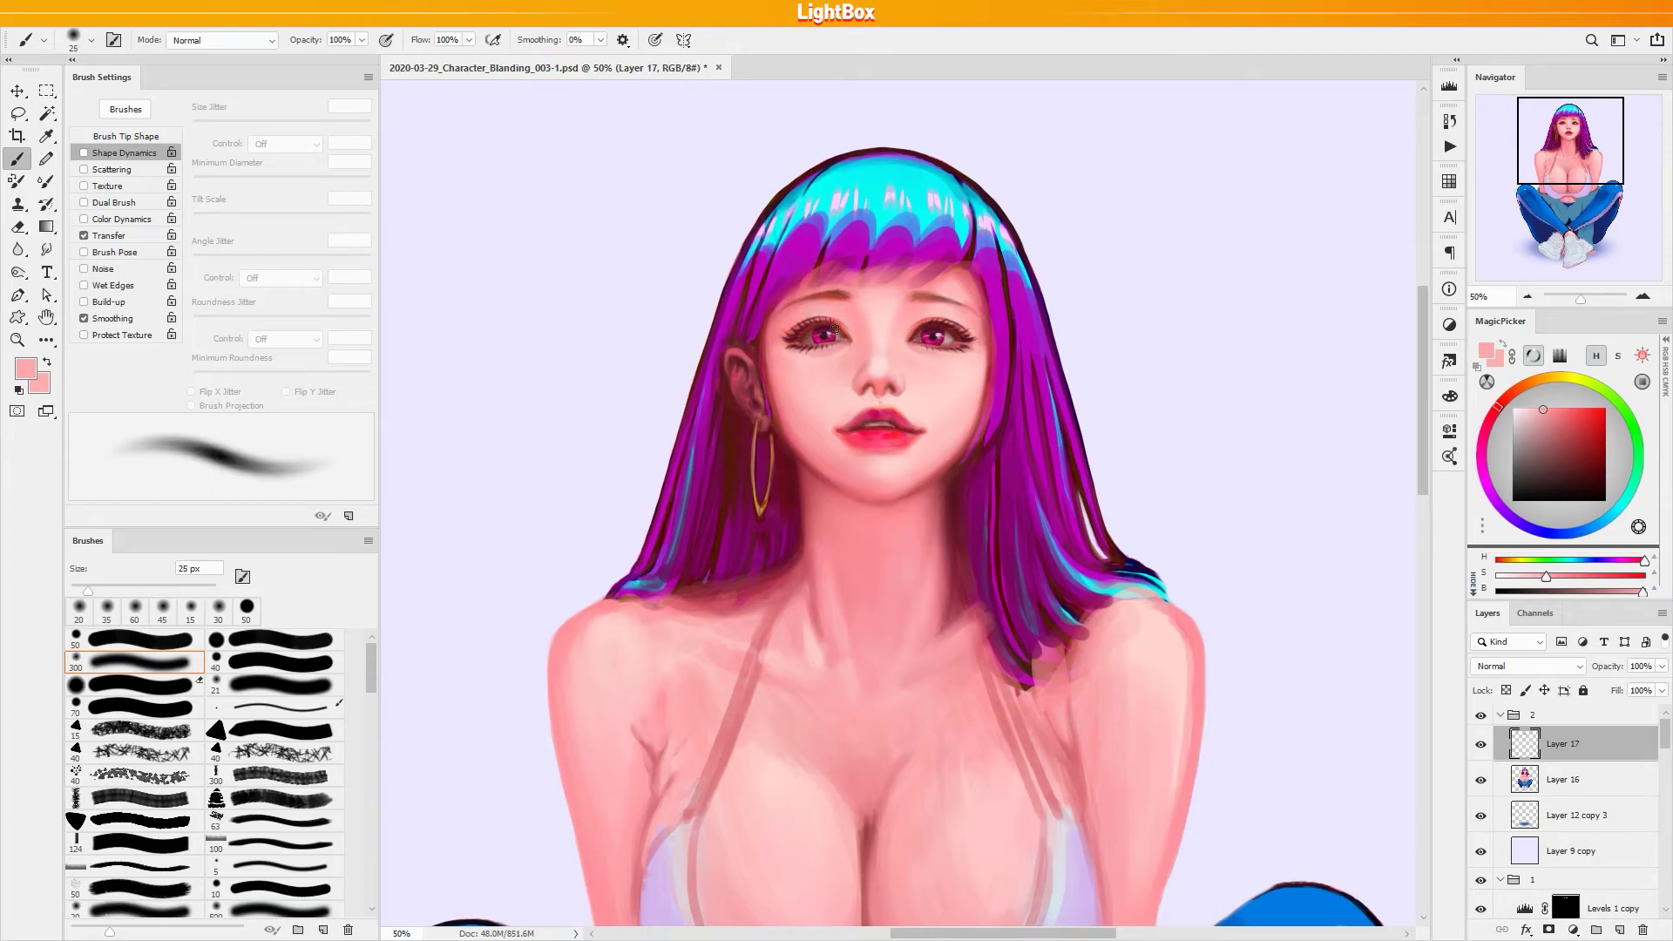
Compare the face with and without the eyebrow layer, and merge it into Layer 16
{"action": "left_click", "coordinate": [1481, 745]}
{"action": "left_click", "coordinate": [1481, 745]}
{"action": "left_click", "coordinate": [1481, 745]}
{"action": "left_click", "coordinate": [1481, 745]}
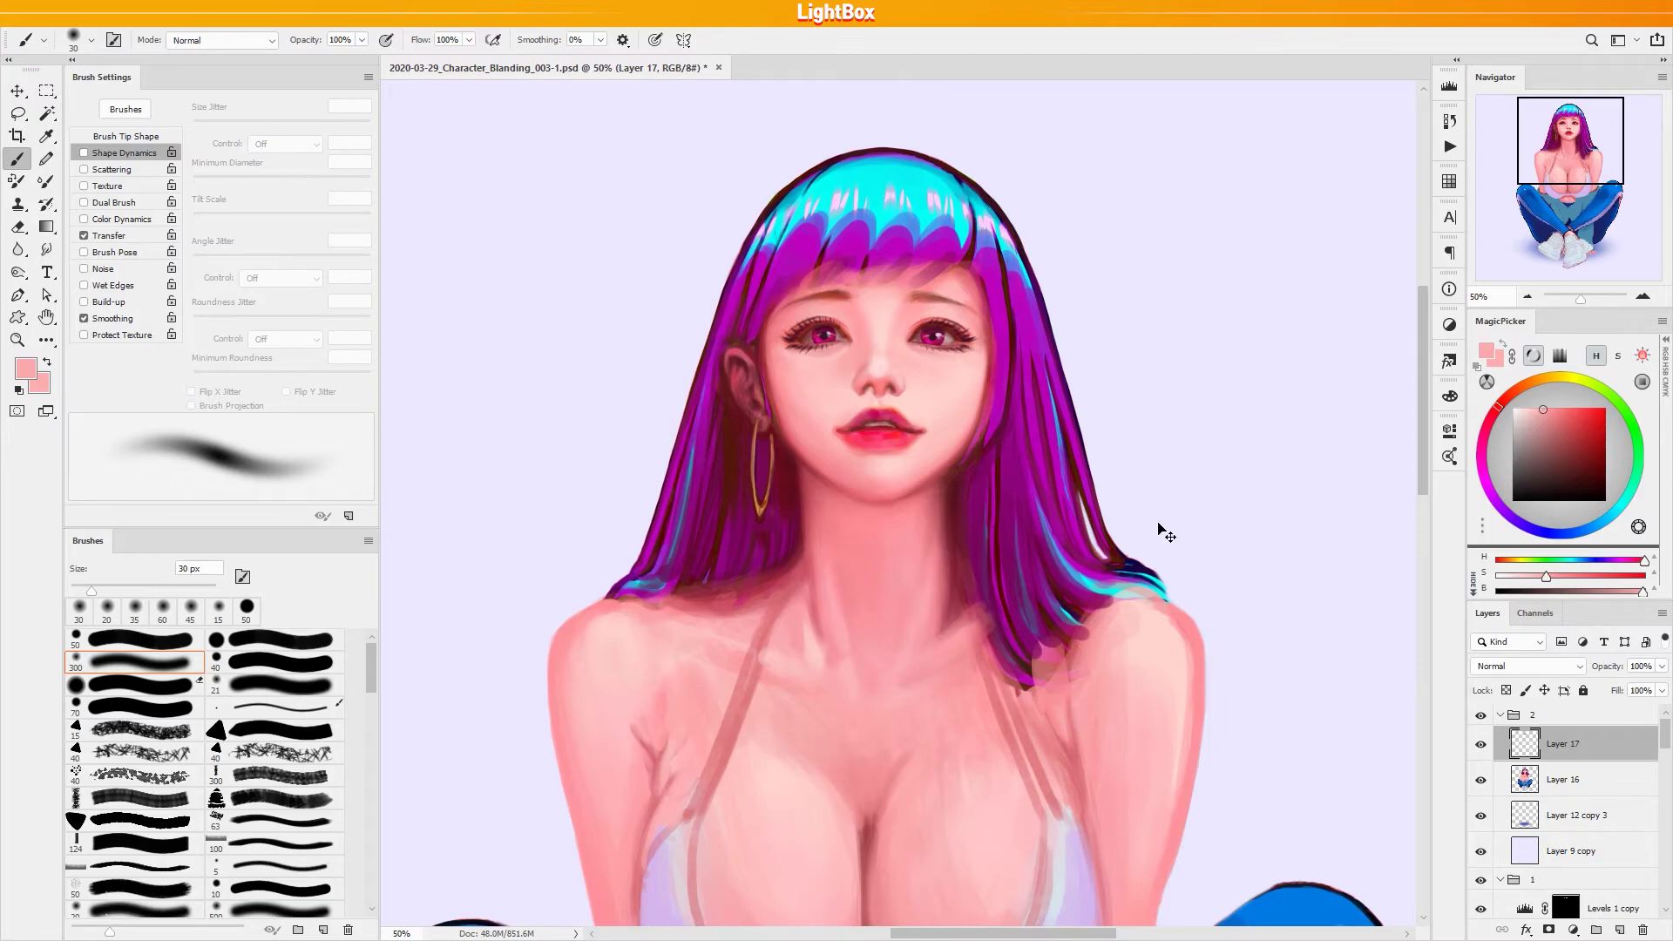
{"action": "left_click", "coordinate": [1481, 743]}
{"action": "left_click", "coordinate": [1481, 744]}
{"action": "key", "text": "ctrl+e"}
Refine the lower lip edge and both mouth corners with sampled skin tones, using the soft brush at 10 px
{"action": "left_click", "coordinate": [860, 460], "text": "alt"}
{"action": "key", "text": "bracketleft"}
{"action": "key", "text": "bracketleft"}
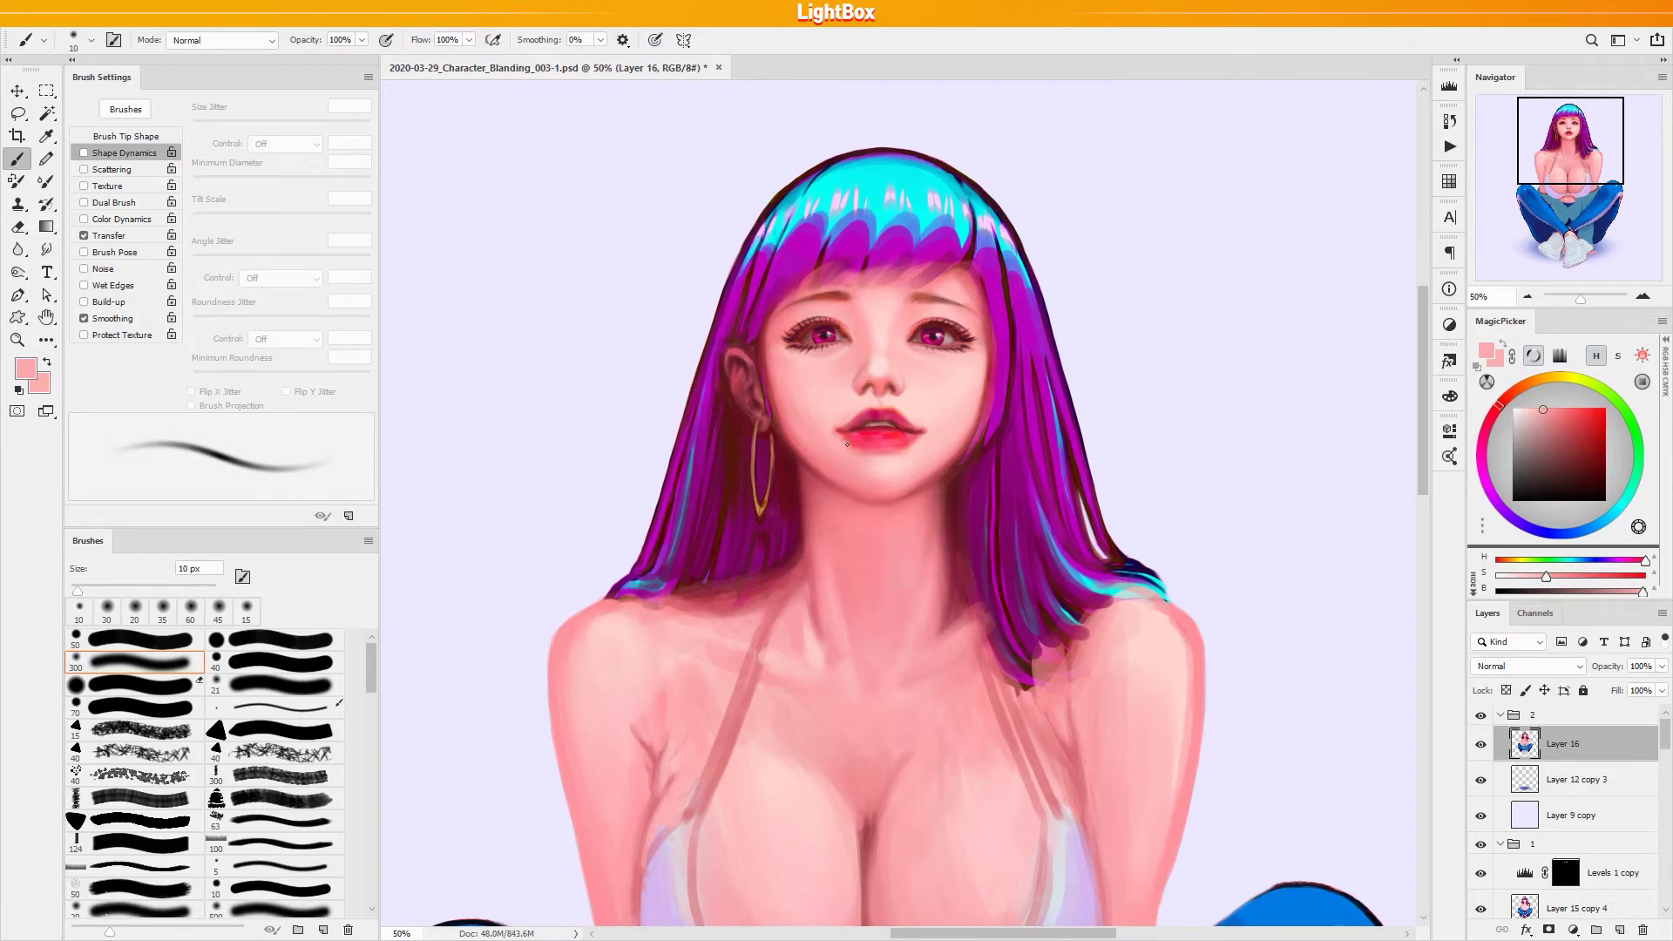
{"action": "left_click", "coordinate": [922, 437], "text": "alt"}
{"action": "left_click", "coordinate": [835, 436], "text": "alt"}
{"action": "left_click", "coordinate": [923, 440], "text": "alt"}
{"action": "left_click", "coordinate": [834, 434], "text": "alt"}
Smooth the skin between the eyebrow's inner end and the nose bridge with sampled tones at about 20 px
{"action": "key", "text": "bracketright"}
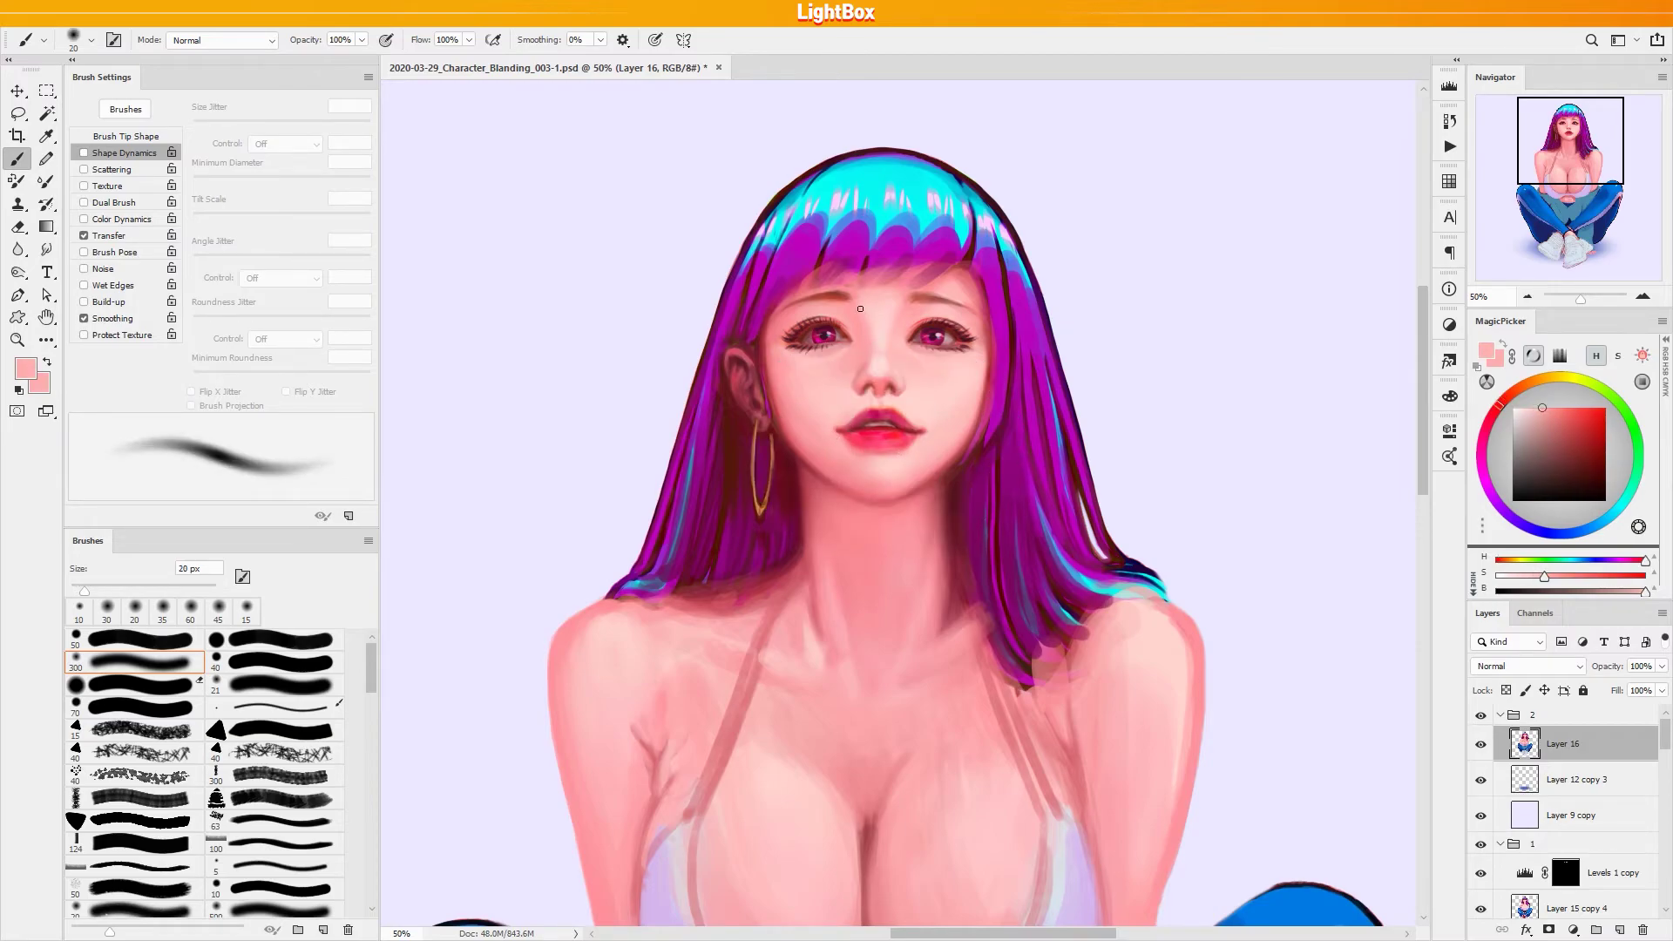
{"action": "left_click", "coordinate": [874, 307], "text": "alt"}
{"action": "left_click_drag", "start_coordinate": [842, 311], "coordinate": [847, 327]}
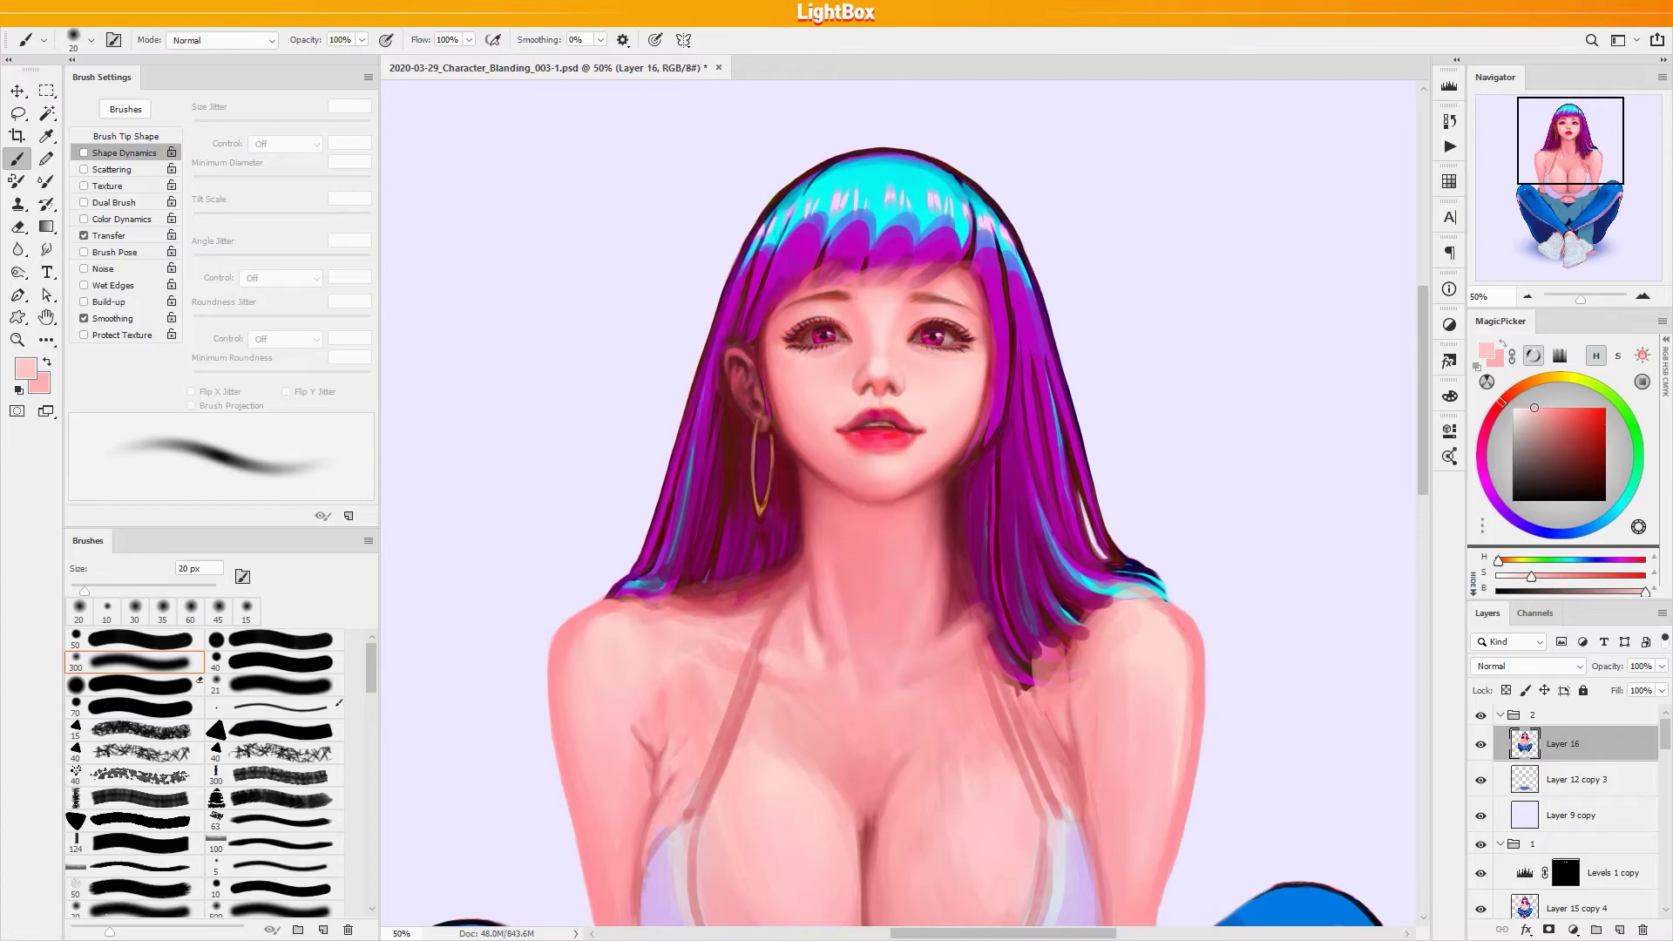
{"action": "key", "text": "bracketleft"}
{"action": "left_click", "coordinate": [838, 312], "text": "alt"}
{"action": "key", "text": "bracketright"}
{"action": "left_click", "coordinate": [814, 302], "text": "alt"}
{"action": "left_click", "coordinate": [853, 313], "text": "alt"}
Tint the upper eyelids with saturated pink using the soft brush at 35 px, and the eyebrows with purple at 25 px
{"action": "left_click", "coordinate": [1487, 427]}
{"action": "left_click", "coordinate": [1594, 408]}
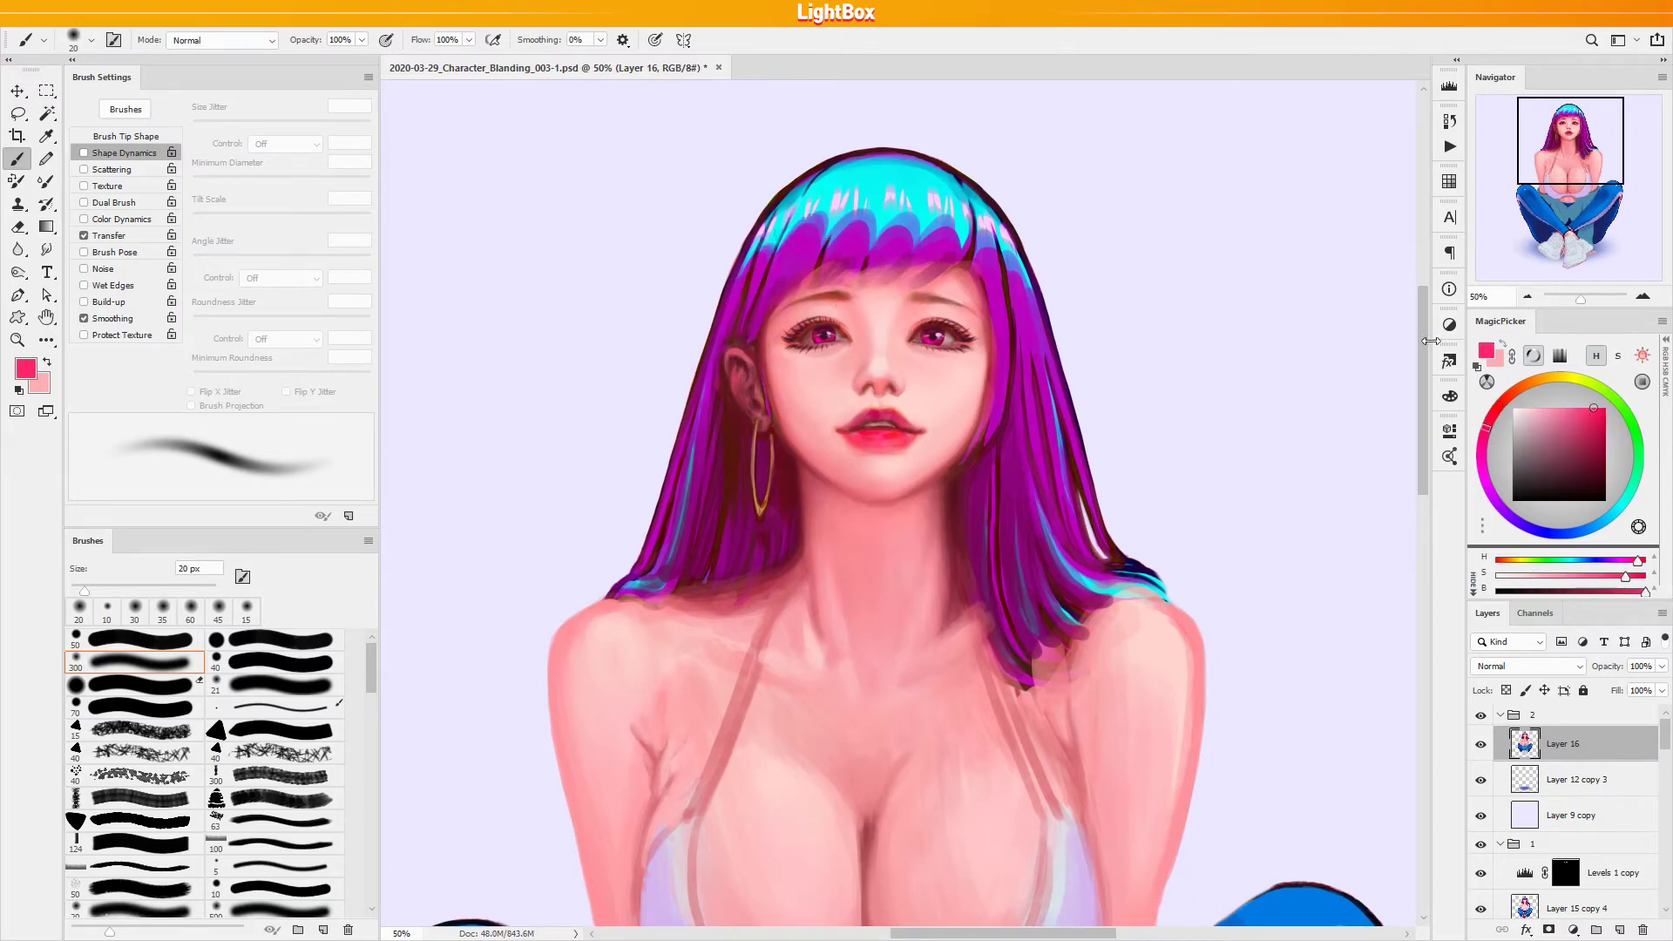
{"action": "key", "text": "bracketright"}
{"action": "key", "text": "bracketright"}
{"action": "key", "text": "bracketright"}
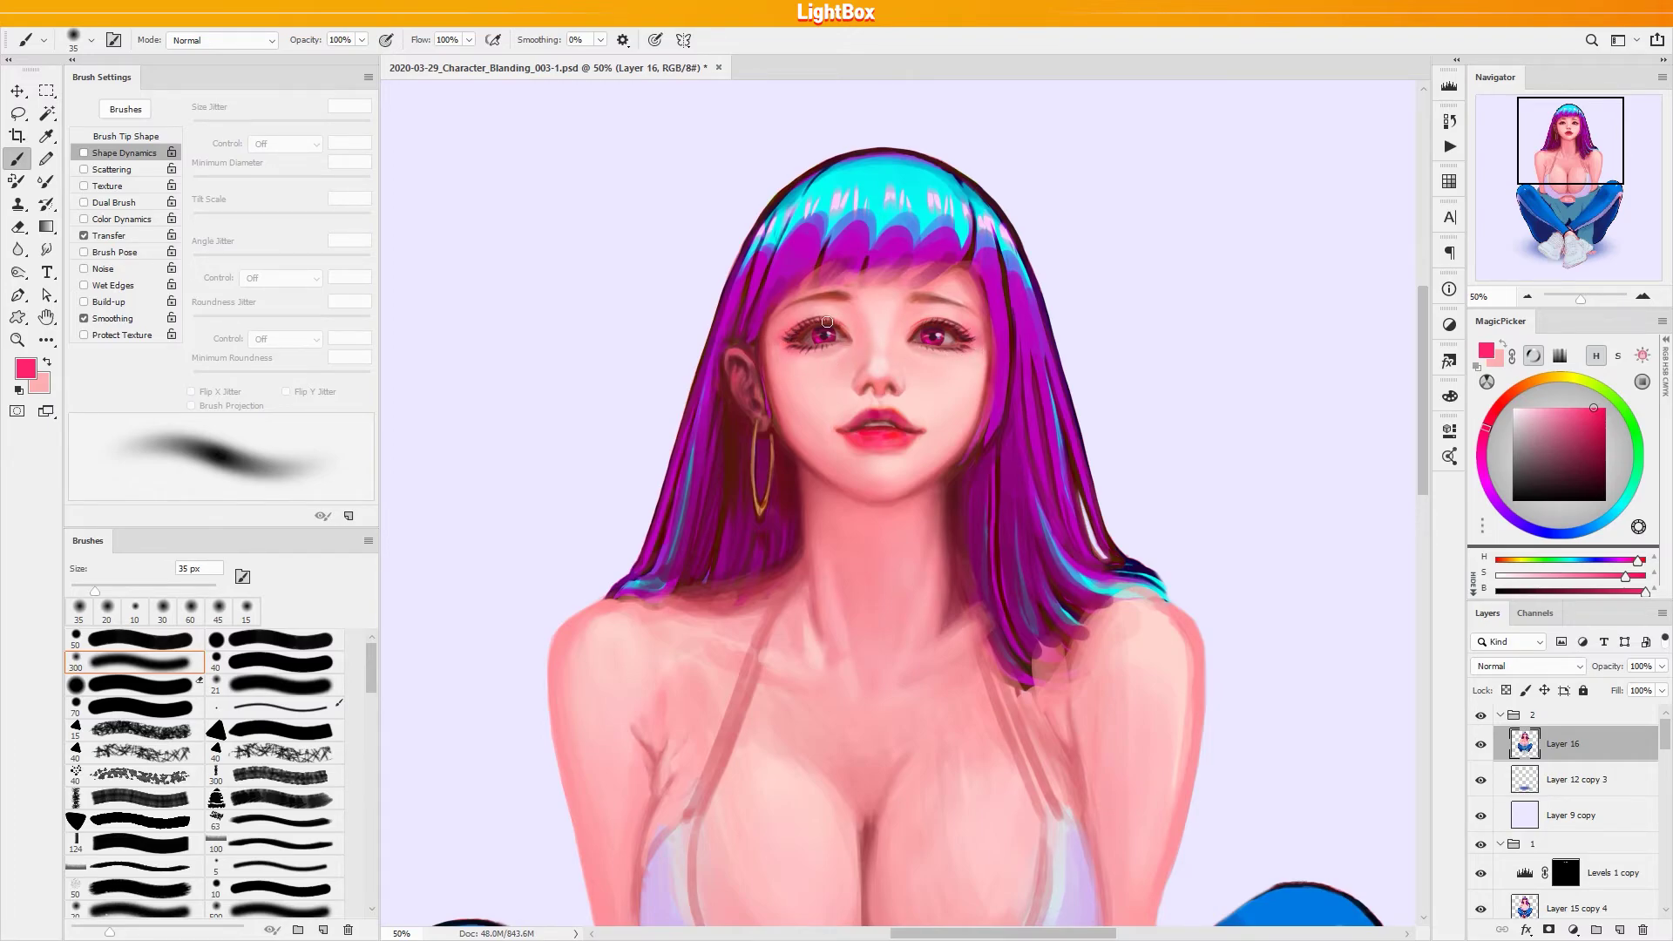
{"action": "left_click", "coordinate": [971, 317], "text": "alt"}
{"action": "key", "text": "bracketleft"}
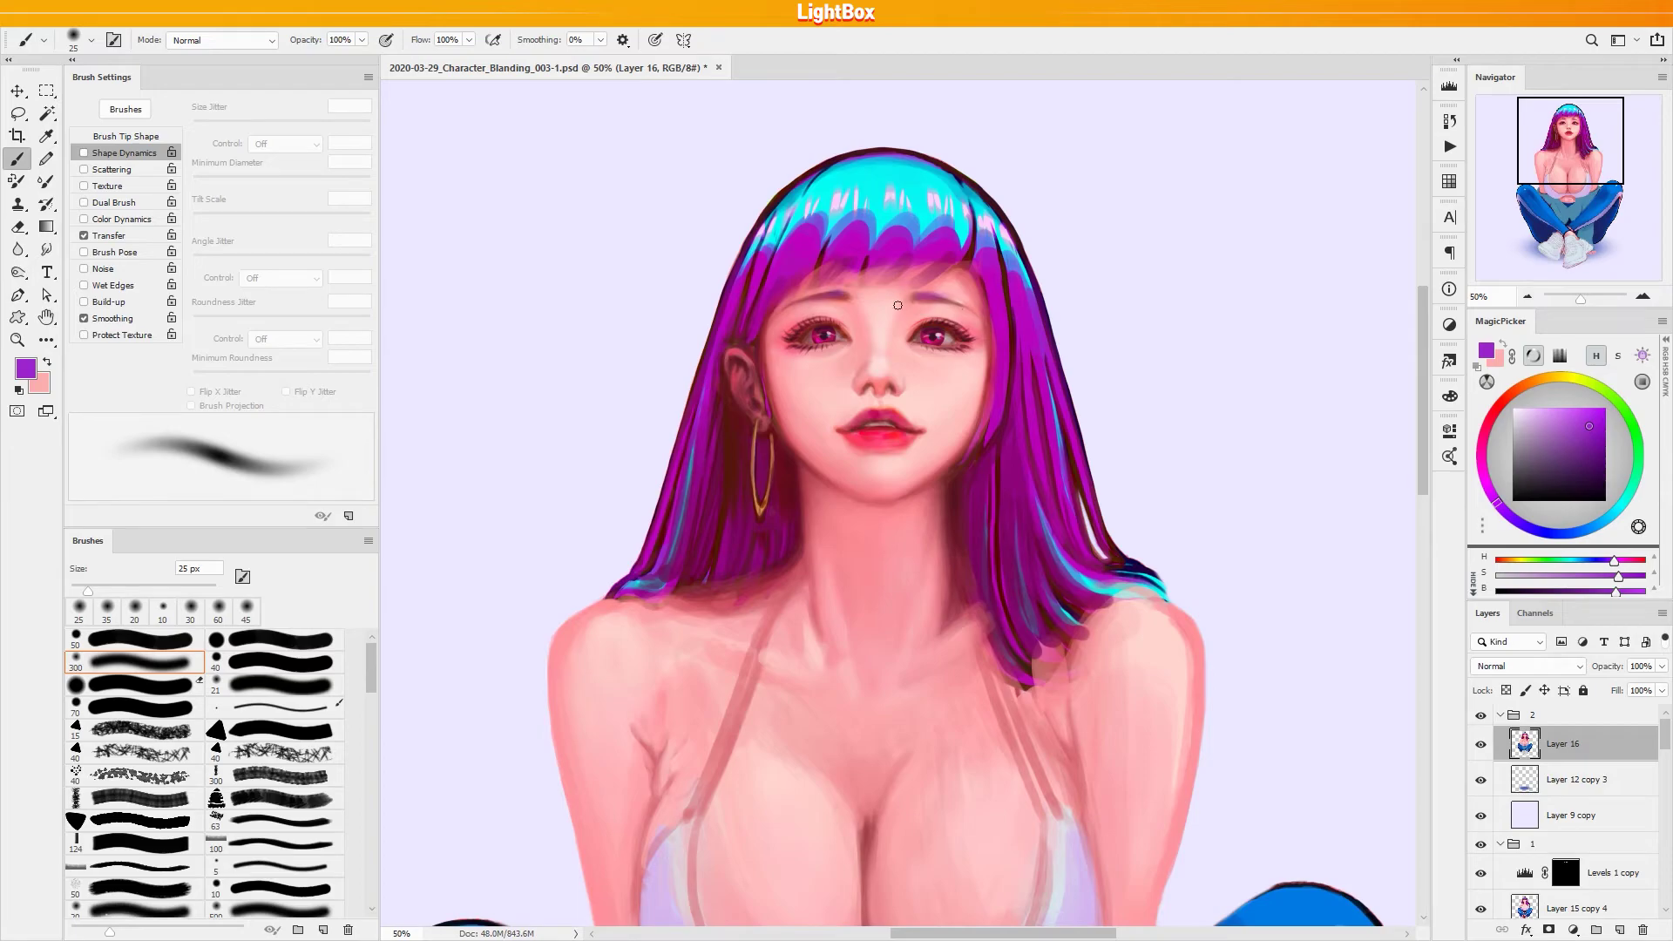
Refine the shape and edges of both eyebrows with sampled brow and skin tones, using the soft brush at 15 px
{"action": "key", "text": "bracketleft"}
{"action": "left_click", "coordinate": [802, 301], "text": "alt"}
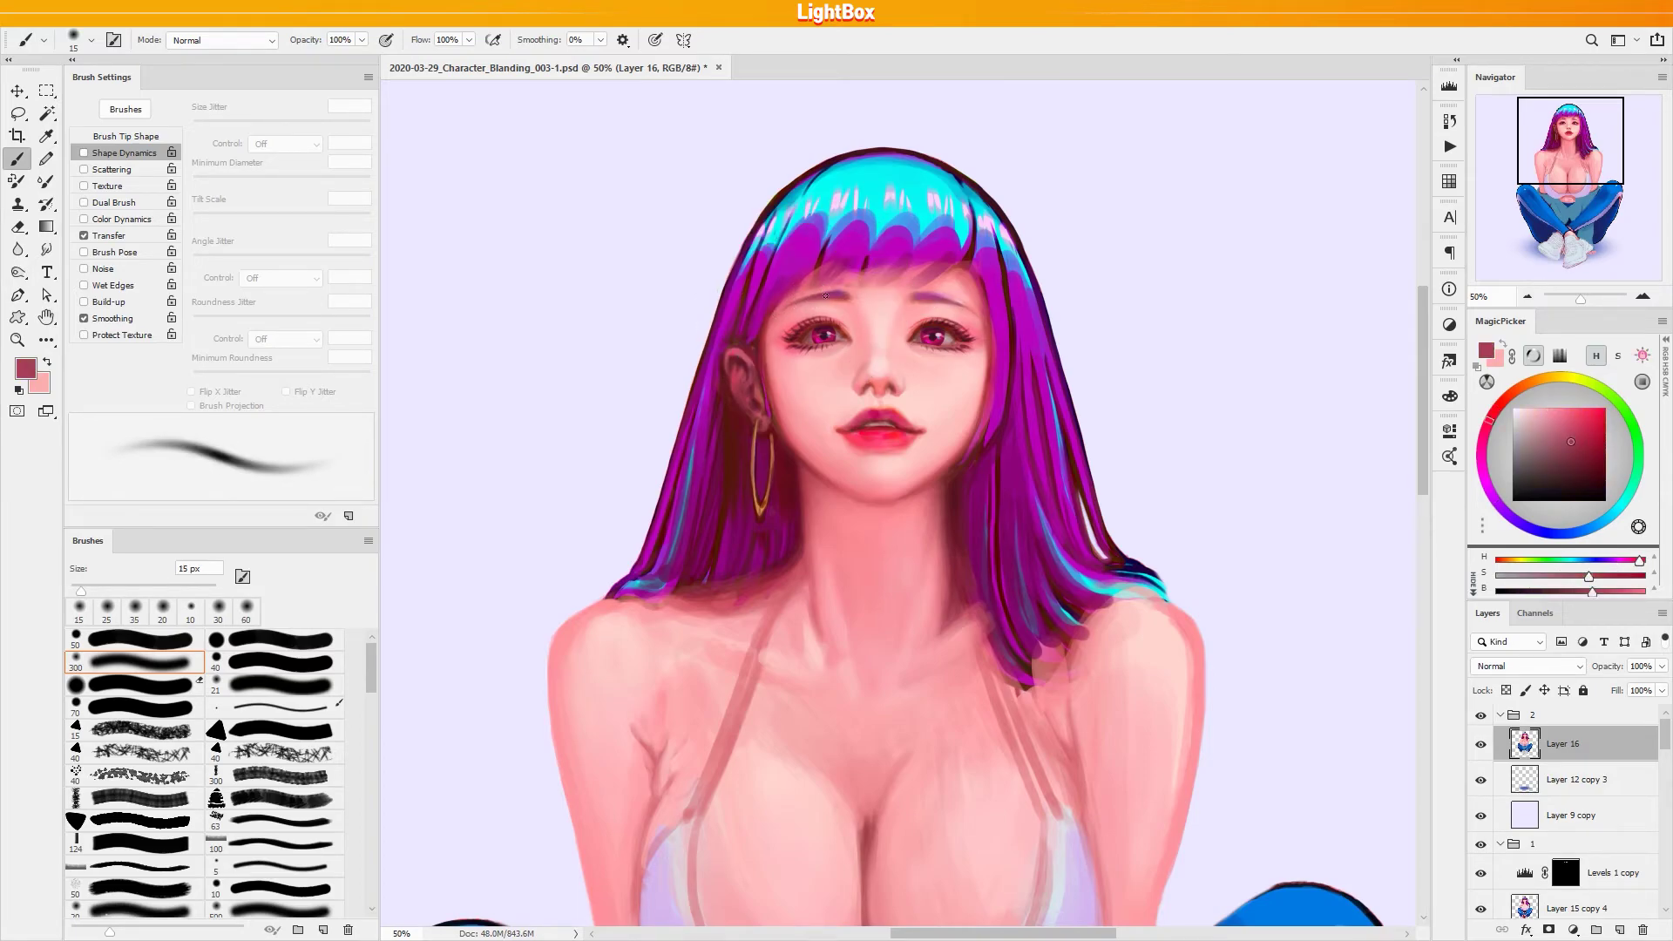
{"action": "left_click", "coordinate": [809, 298], "text": "alt"}
{"action": "left_click", "coordinate": [808, 305], "text": "alt"}
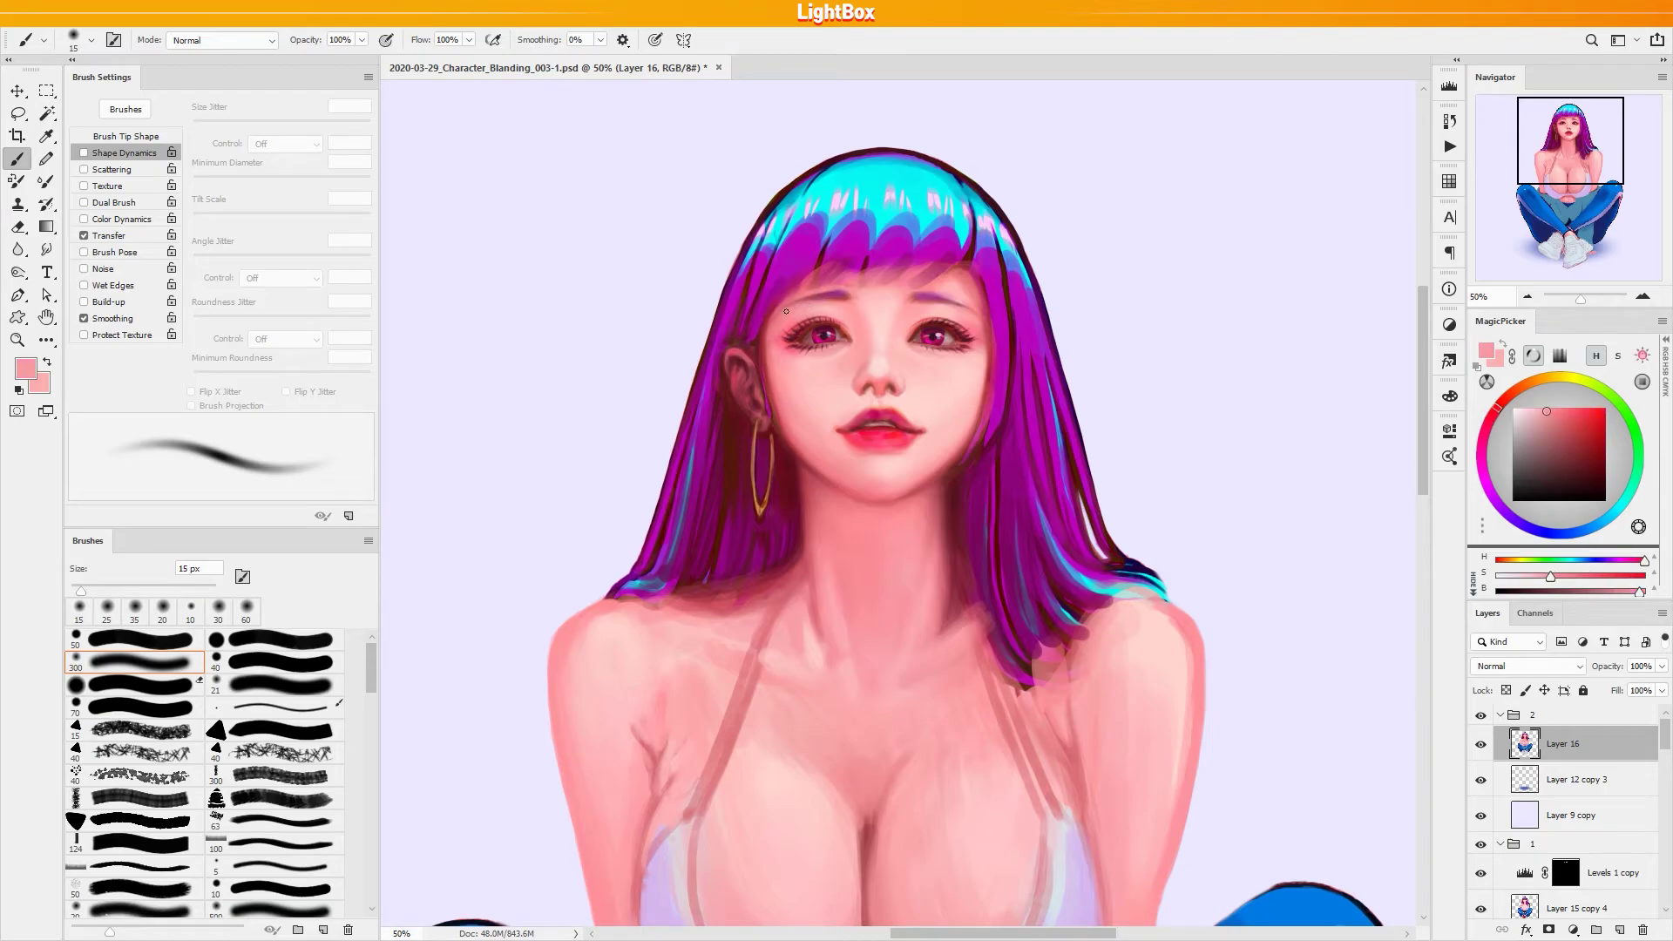
{"action": "left_click", "coordinate": [788, 314], "text": "alt"}
{"action": "left_click", "coordinate": [845, 297], "text": "alt"}
{"action": "left_click", "coordinate": [981, 325], "text": "alt"}
{"action": "left_click", "coordinate": [944, 300], "text": "alt"}
{"action": "left_click", "coordinate": [958, 292], "text": "alt"}
Blend the nose tip and bridge with sampled skin tones, using the soft brush at 25 px
{"action": "left_click", "coordinate": [878, 380], "text": "alt"}
{"action": "key", "text": "bracketright"}
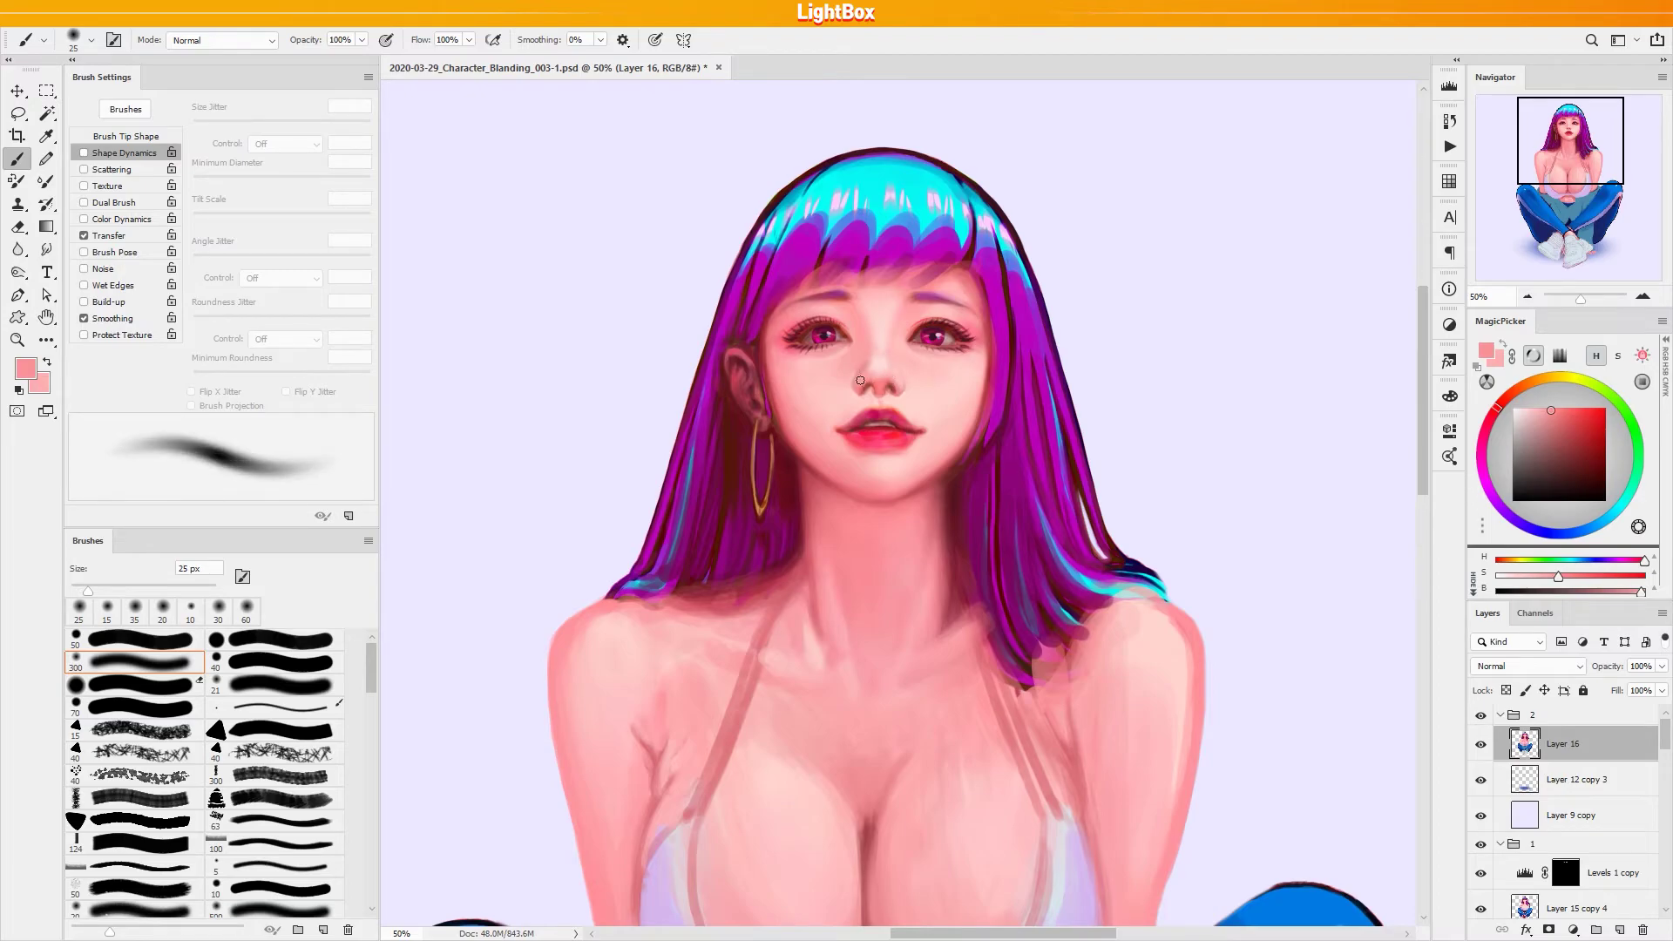
{"action": "left_click", "coordinate": [888, 362], "text": "alt"}
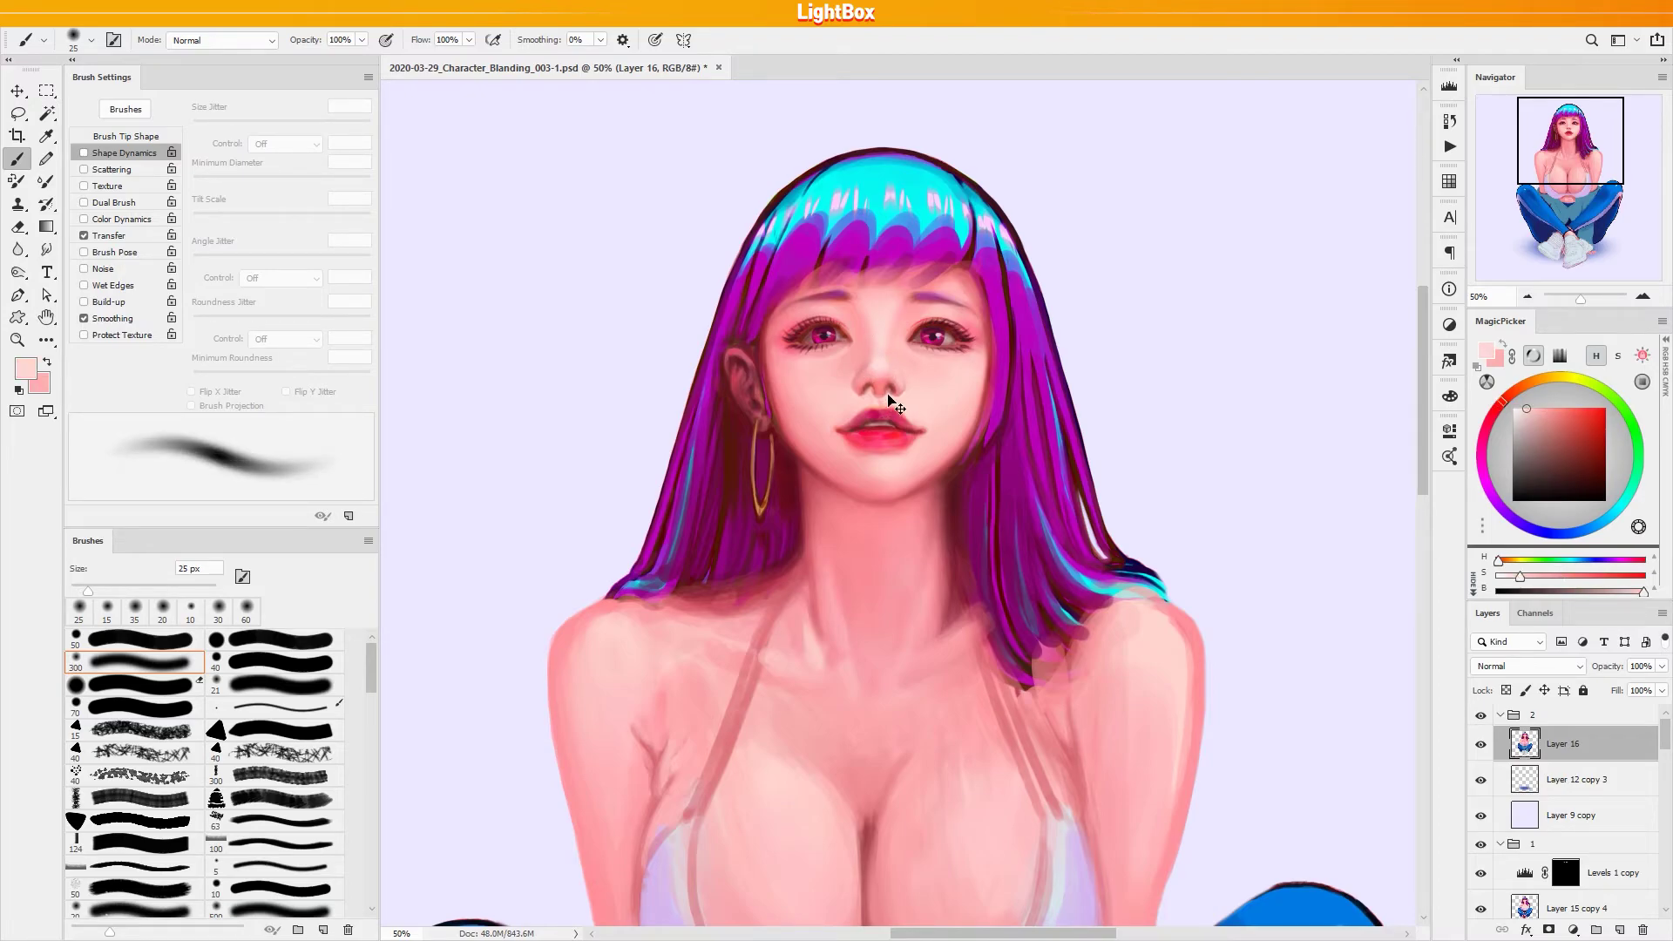
Define the nostrils and the underside of the nose with sampled reds and black, using the soft brush at 8 px
{"action": "left_click", "coordinate": [880, 383], "text": "alt"}
{"action": "key", "text": "bracketleft"}
{"action": "key", "text": "bracketleft"}
{"action": "key", "text": "bracketleft"}
{"action": "key", "text": "bracketleft"}
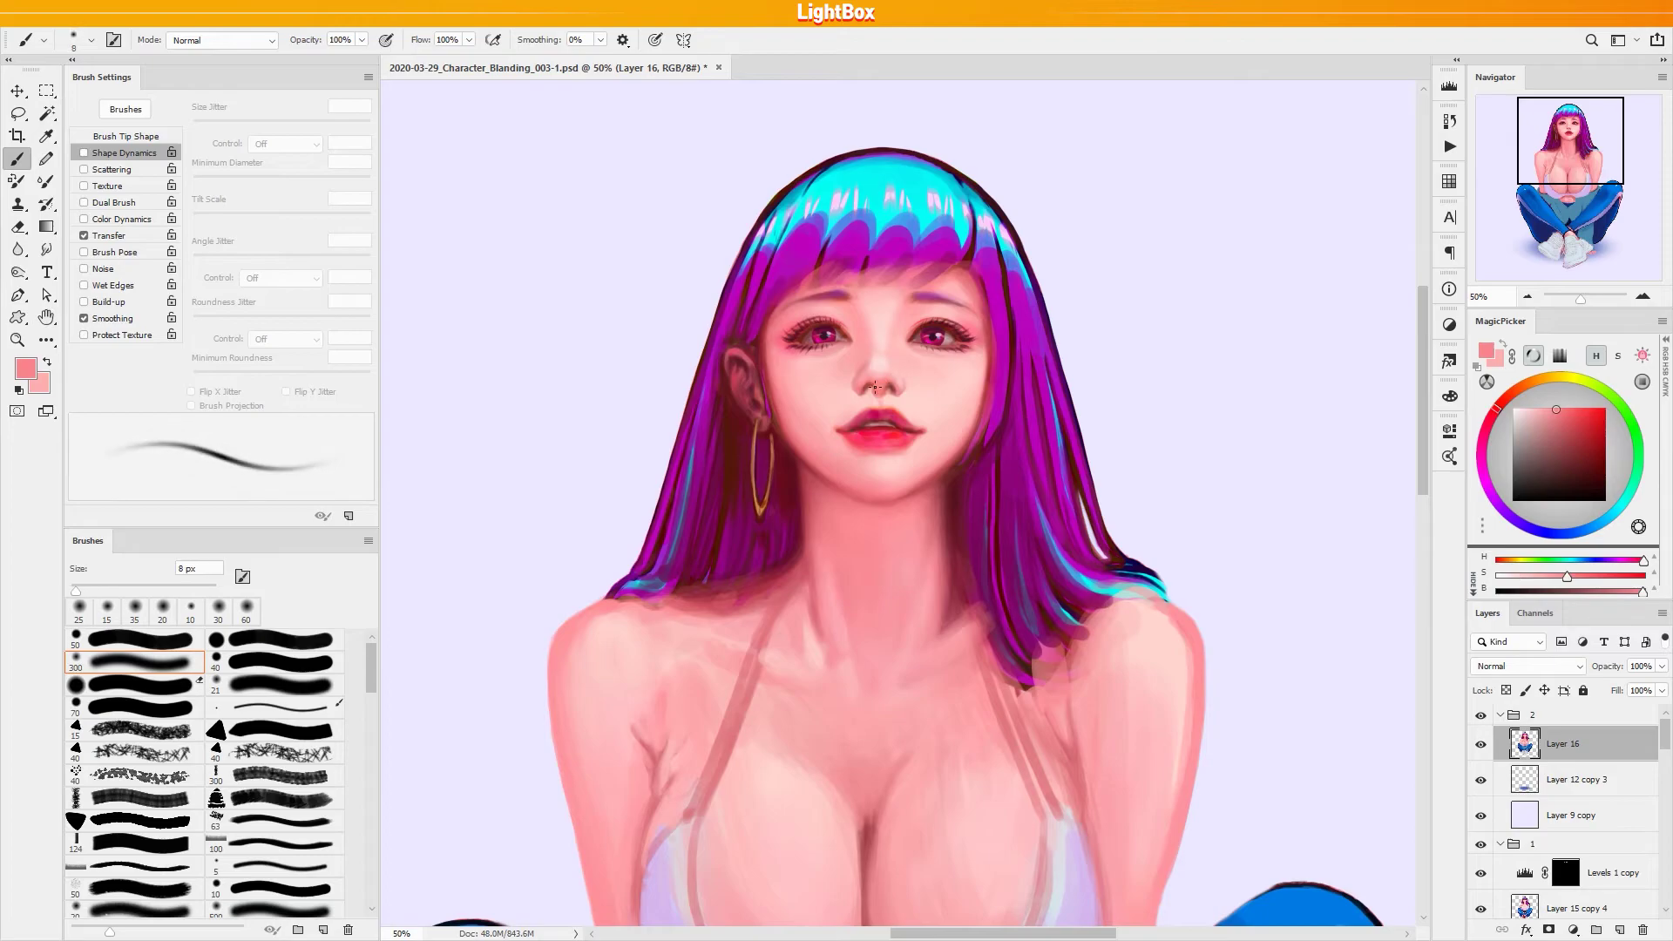
{"action": "left_click", "coordinate": [890, 382], "text": "alt"}
{"action": "left_click", "coordinate": [887, 385], "text": "alt"}
{"action": "left_click", "coordinate": [889, 388], "text": "alt"}
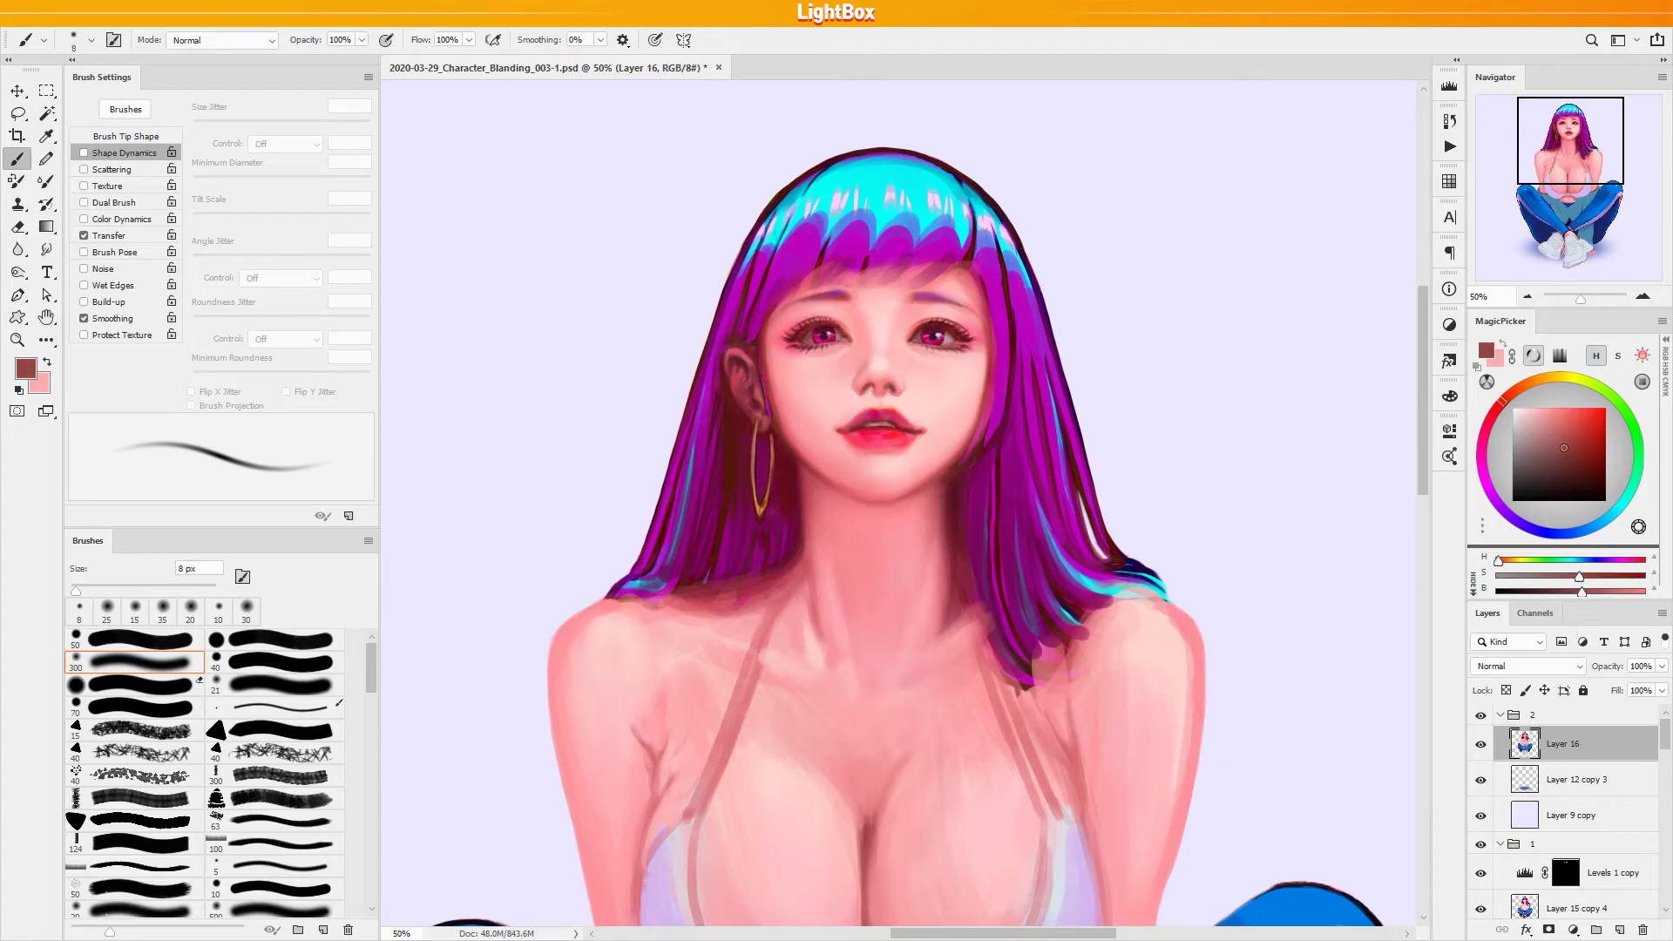
{"action": "key", "text": "d"}
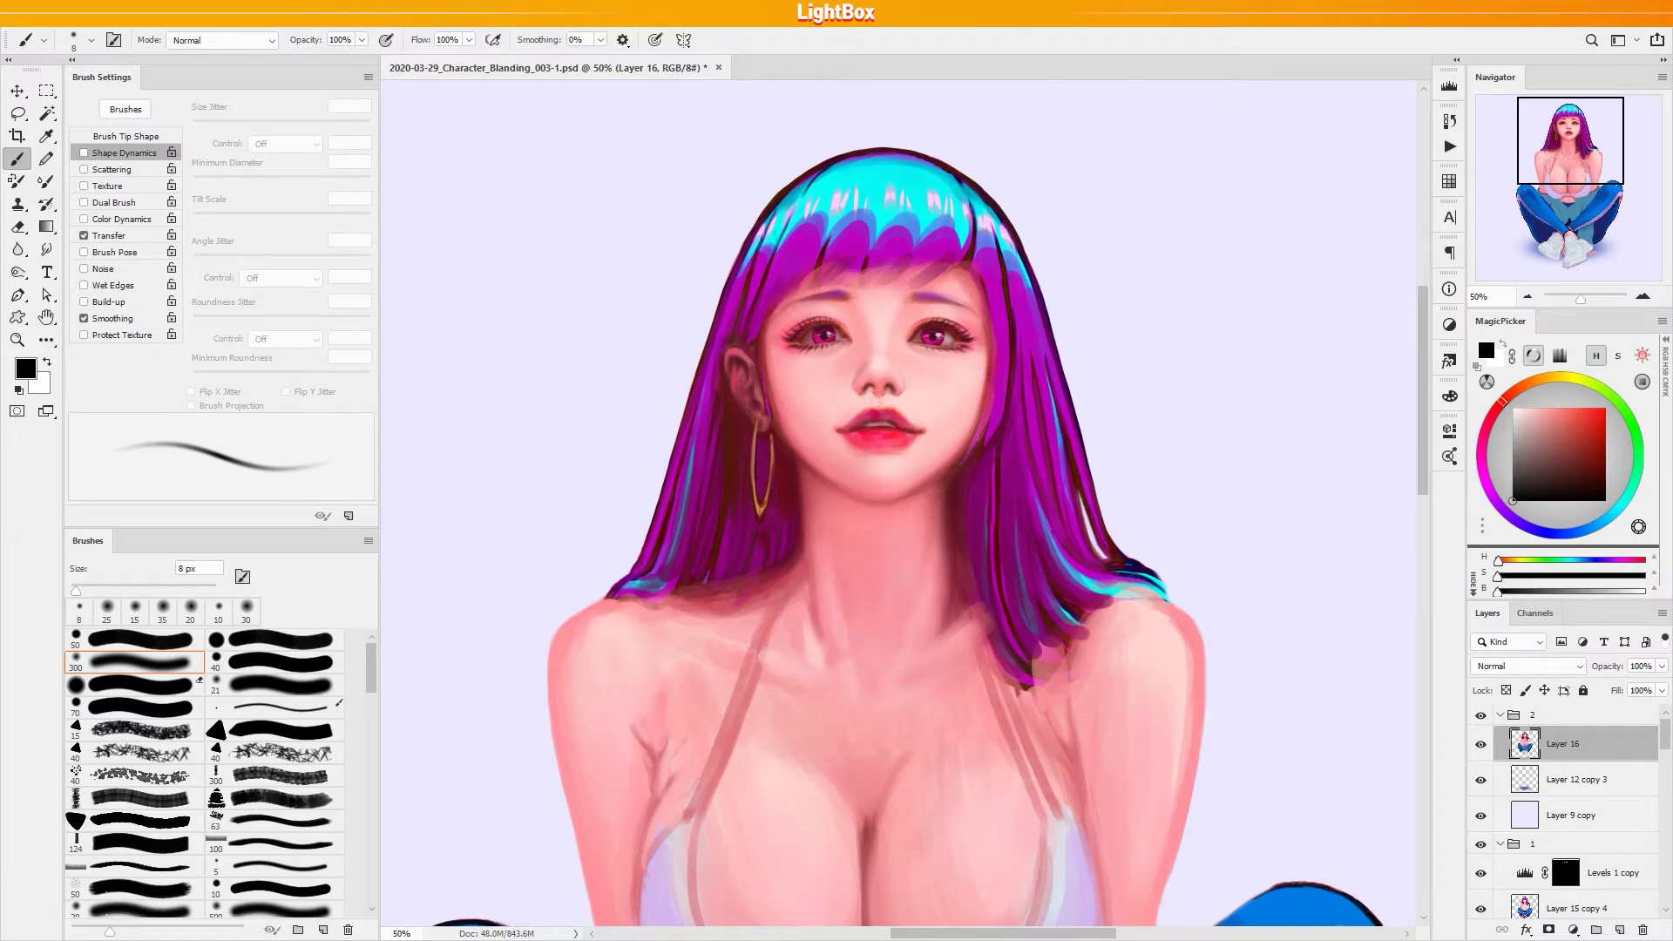
Smooth the skin between the nose and the upper lip with sampled light skin tones, enlarging the soft brush to 20 px
{"action": "left_click", "coordinate": [878, 397], "text": "alt"}
{"action": "key", "text": "bracketright"}
{"action": "left_click", "coordinate": [877, 397], "text": "alt"}
{"action": "key", "text": "bracketright"}
{"action": "key", "text": "bracketright"}
{"action": "left_click", "coordinate": [885, 402], "text": "alt"}
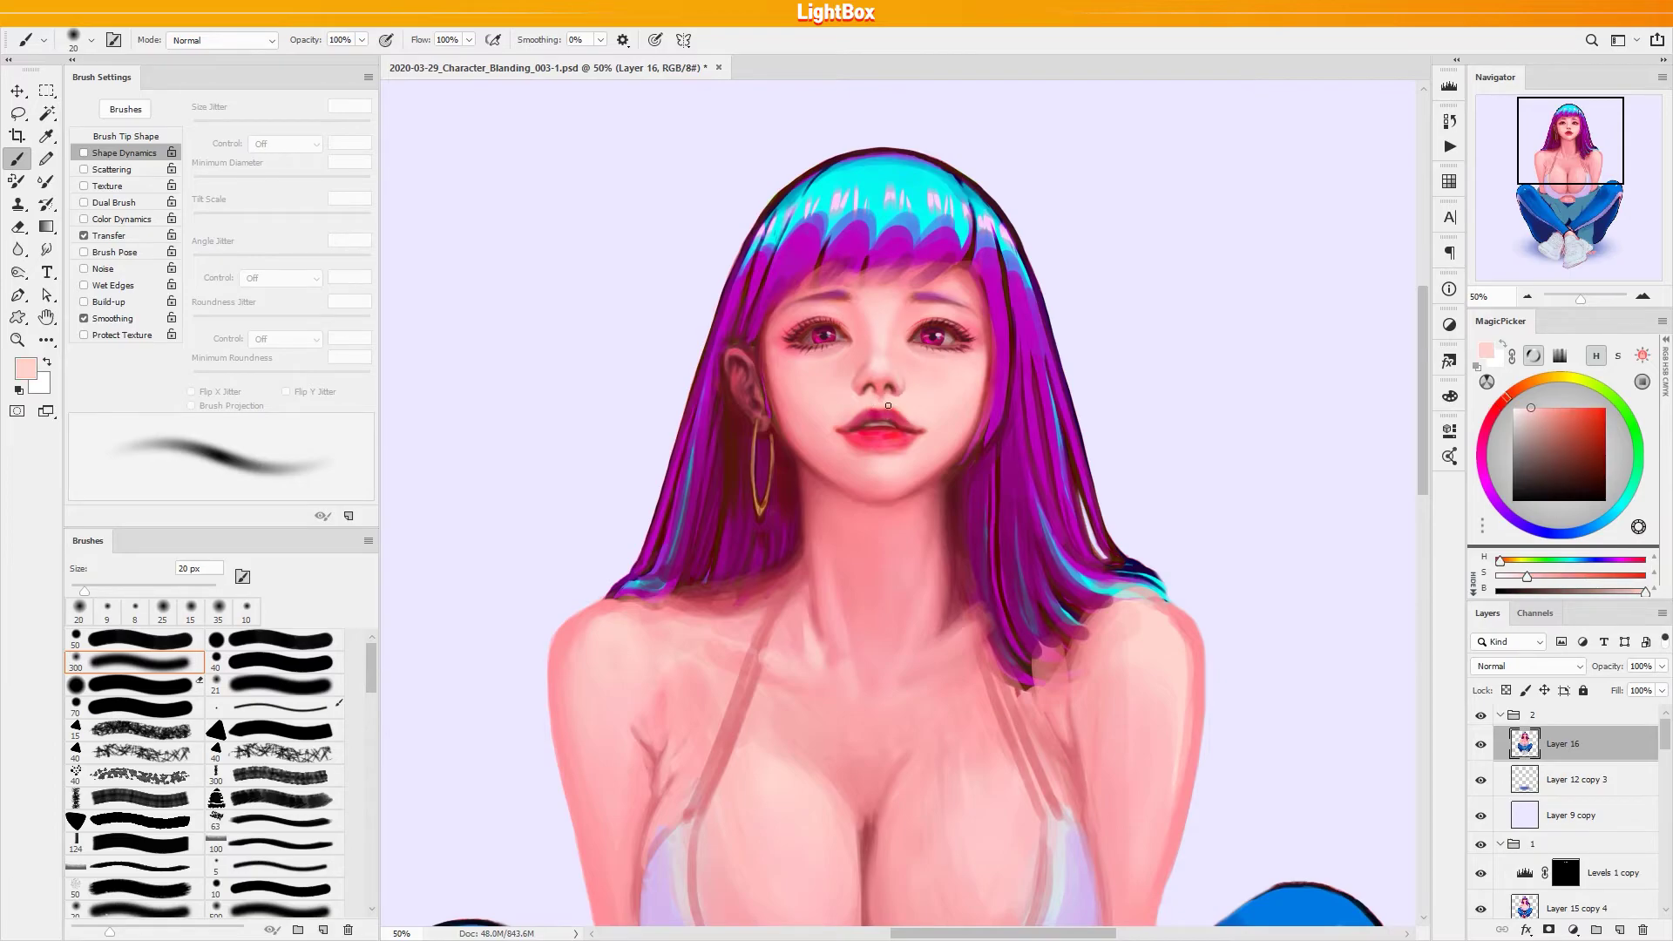
Refine the nose base and nostril edges with sampled pink and light skin tones at 10 px
{"action": "key", "text": "bracketleft"}
{"action": "left_click", "coordinate": [876, 404], "text": "alt"}
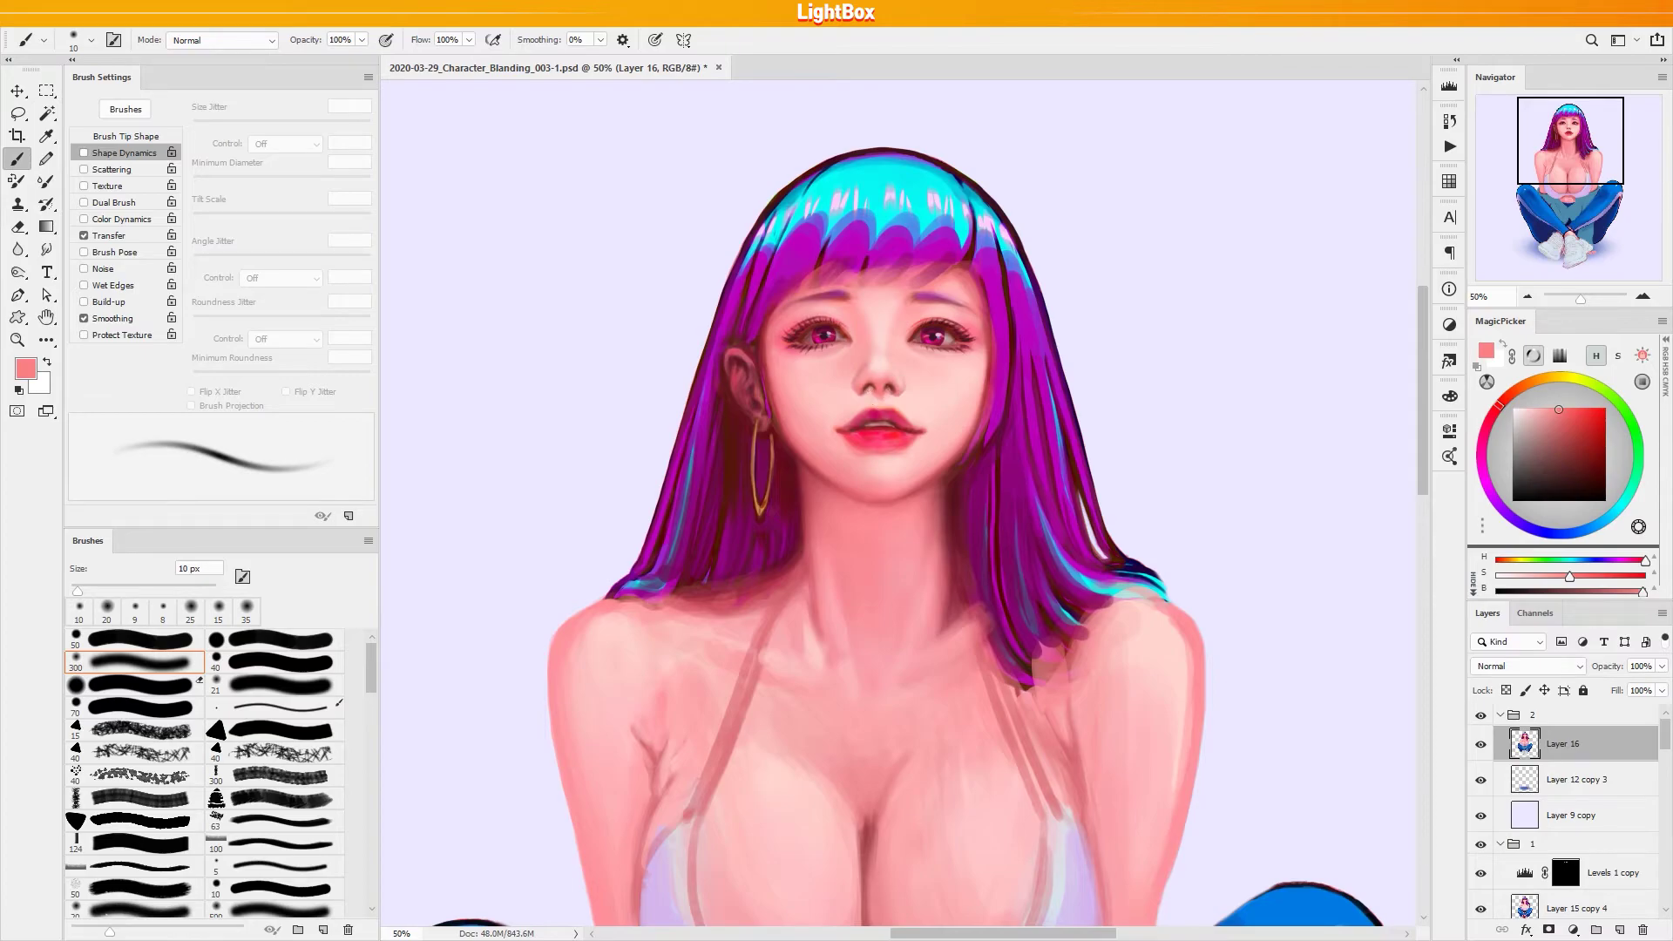
{"action": "left_click", "coordinate": [890, 392], "text": "alt"}
{"action": "left_click", "coordinate": [890, 391], "text": "alt"}
{"action": "left_click", "coordinate": [863, 400], "text": "alt"}
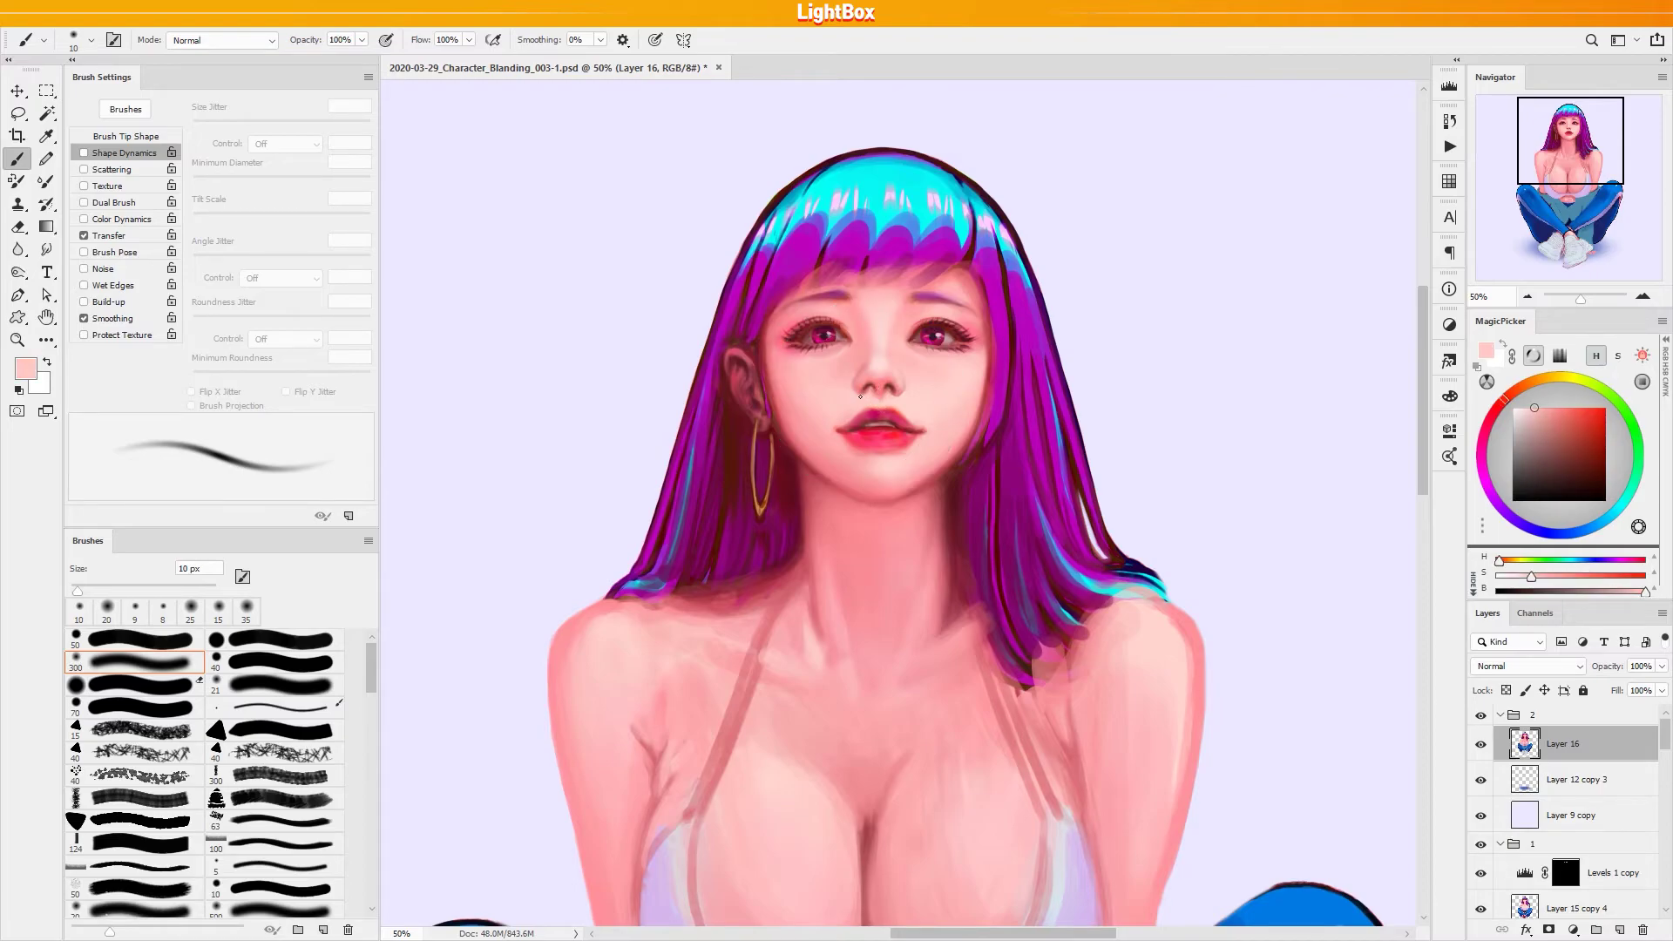
{"action": "left_click", "coordinate": [869, 395], "text": "alt"}
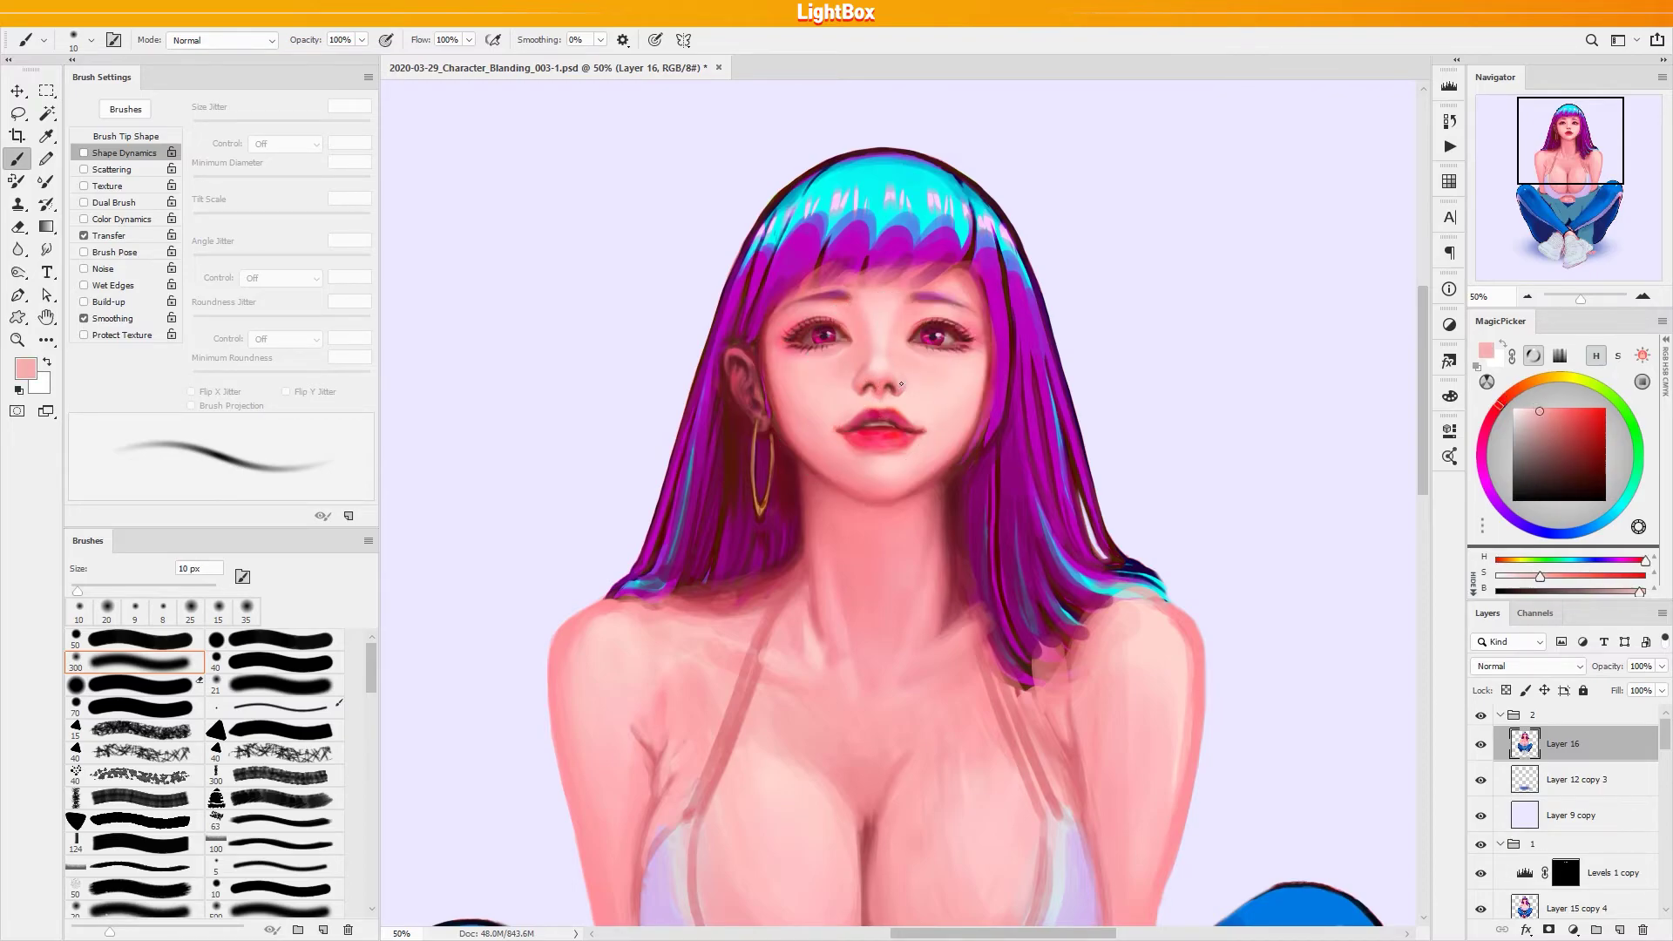
Blend both sides of the nose into the cheeks with sampled skin tones, using the soft brush at 20 to 35 px
{"action": "key", "text": "bracketright"}
{"action": "left_click", "coordinate": [901, 381], "text": "alt"}
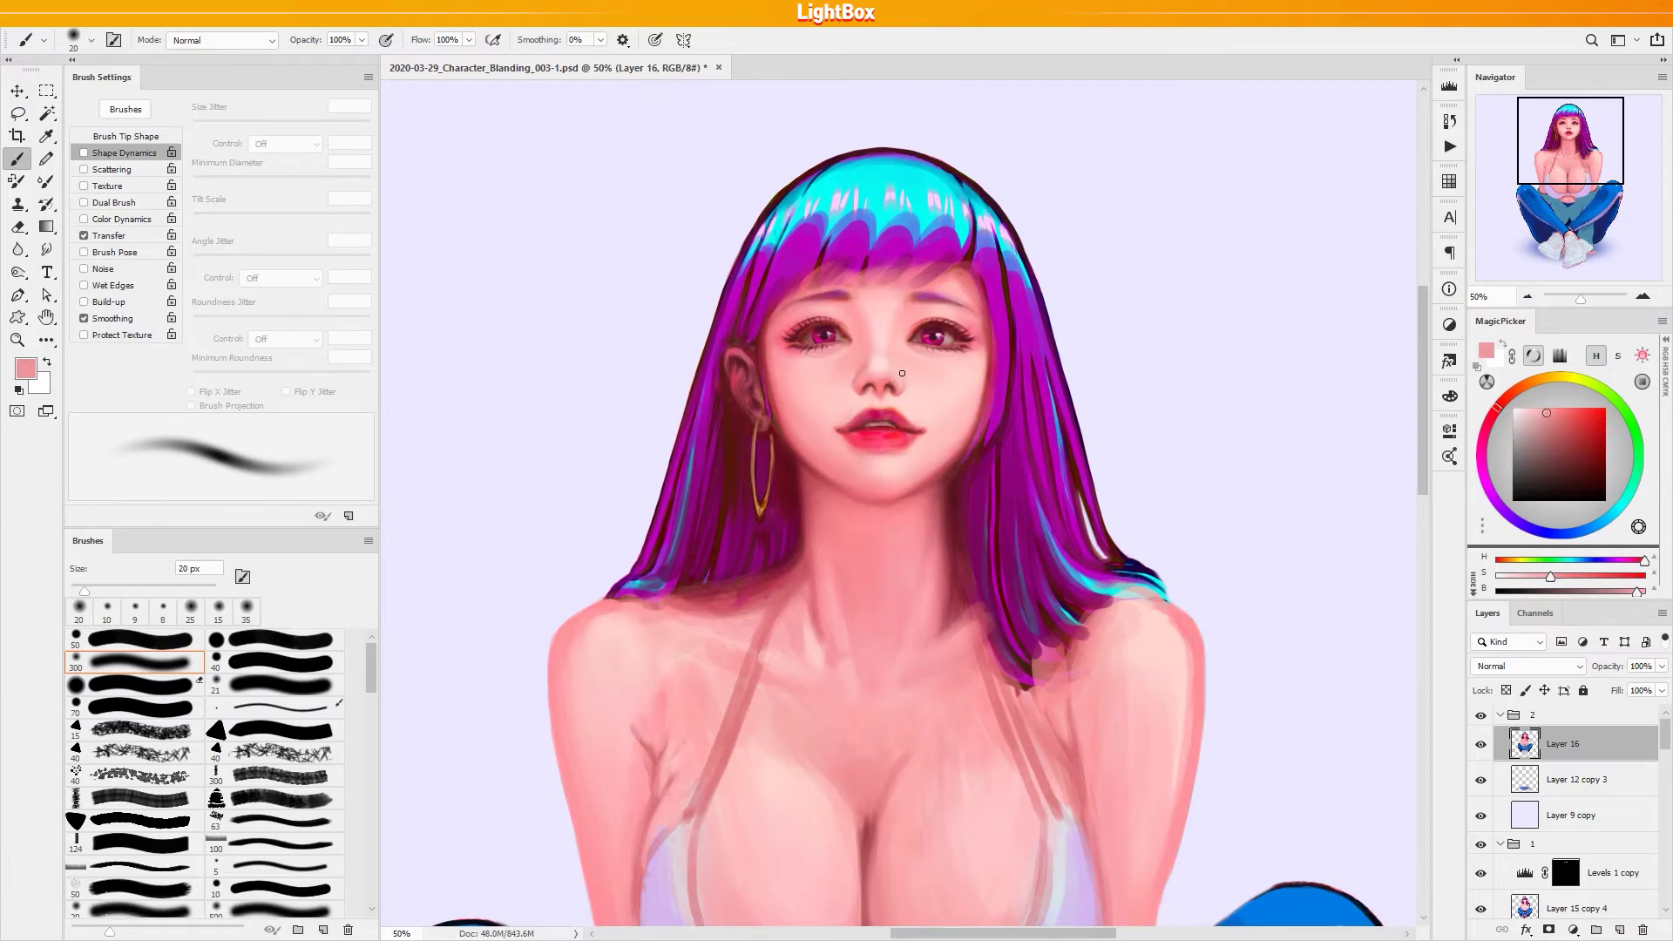
{"action": "left_click", "coordinate": [898, 392], "text": "alt"}
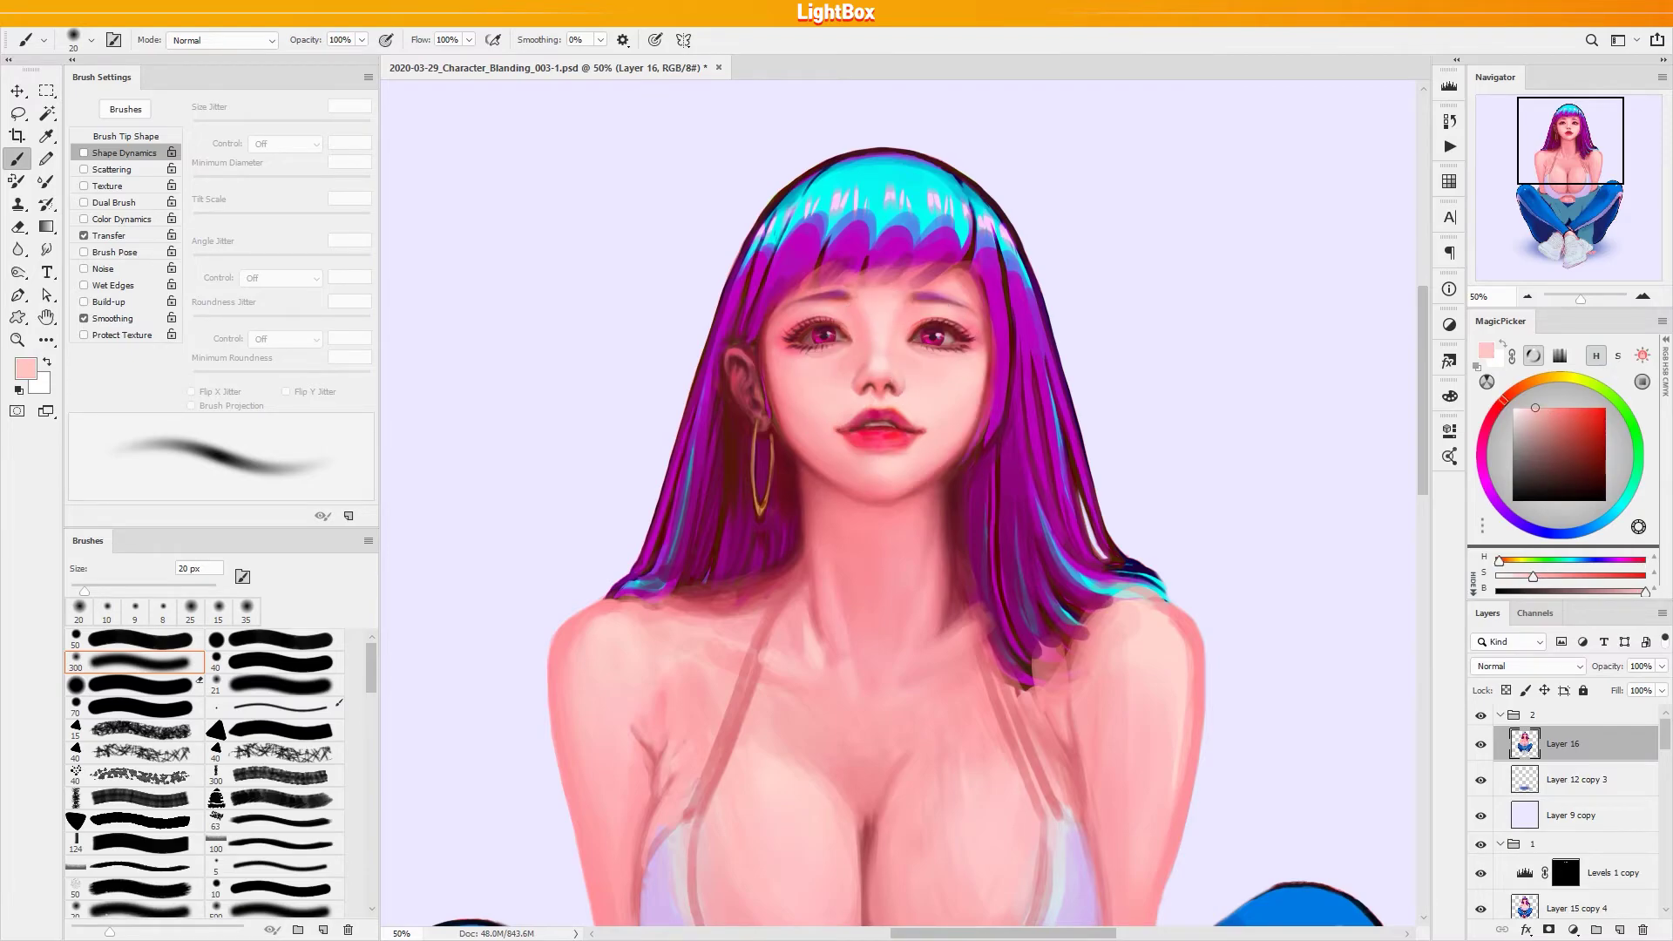
{"action": "left_click", "coordinate": [903, 360], "text": "alt"}
{"action": "left_click", "coordinate": [856, 360], "text": "alt"}
{"action": "left_click", "coordinate": [861, 361], "text": "alt"}
{"action": "key", "text": "bracketright"}
{"action": "key", "text": "bracketright"}
{"action": "key", "text": "bracketright"}
{"action": "left_click", "coordinate": [846, 397], "text": "alt"}
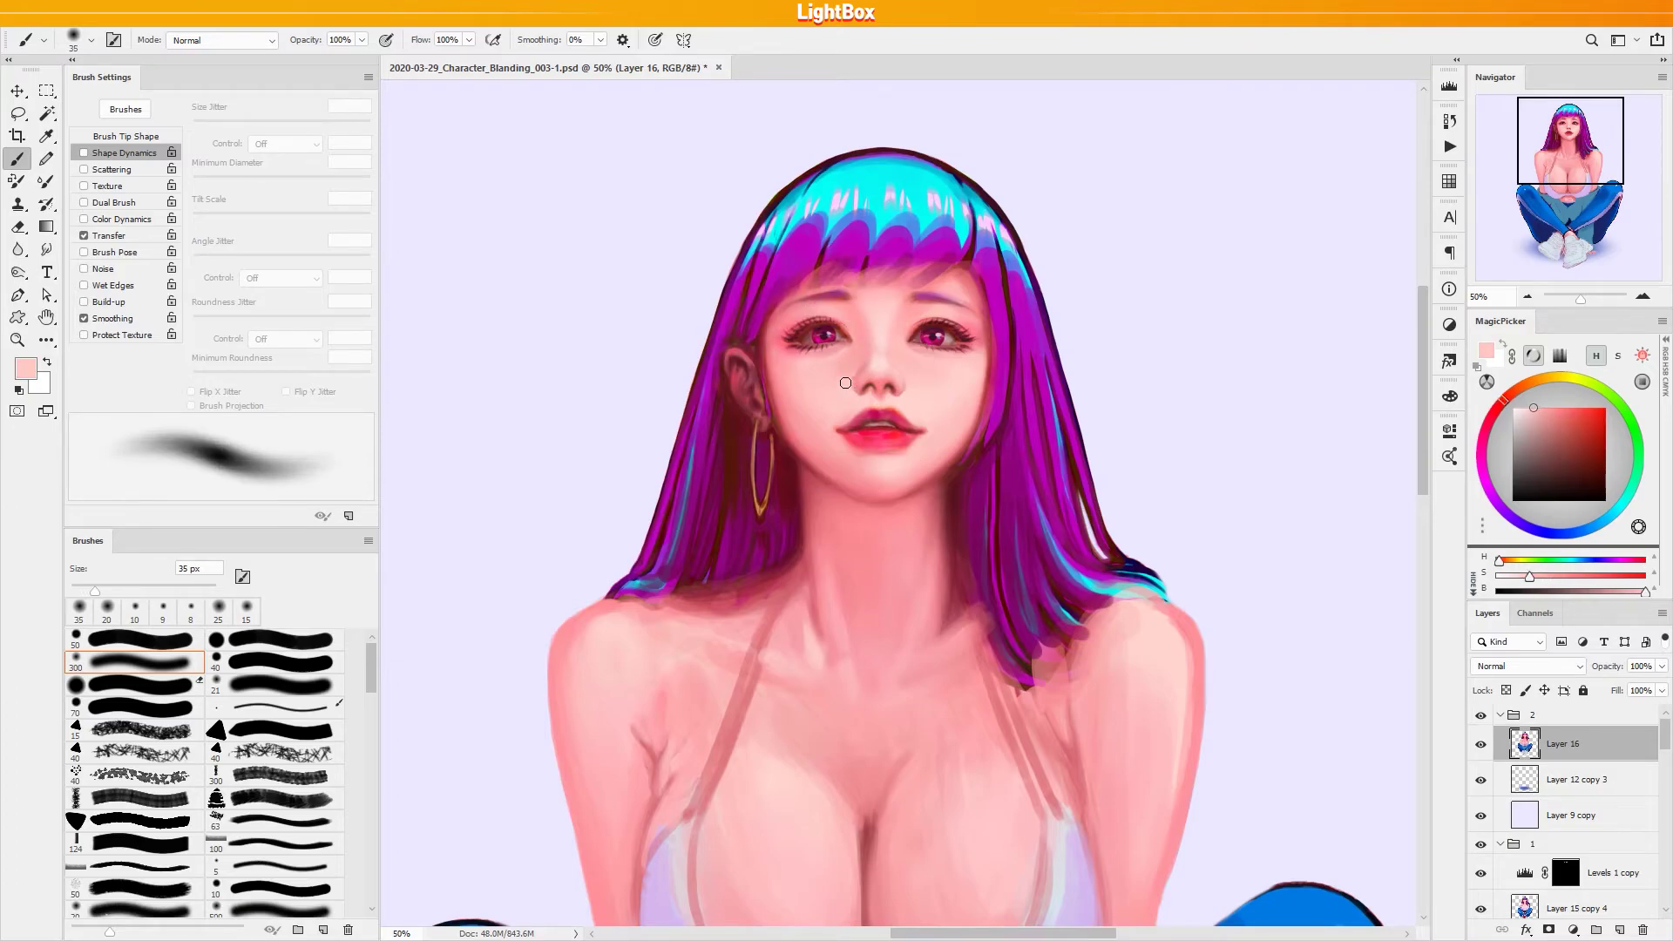
Clean up the skin just above the upper lip with a sampled skin tone, using the soft brush at about 7 px
{"action": "key", "text": "bracketleft"}
{"action": "key", "text": "bracketleft"}
{"action": "key", "text": "bracketleft"}
{"action": "key", "text": "bracketleft"}
{"action": "key", "text": "bracketleft"}
{"action": "key", "text": "bracketleft"}
{"action": "left_click", "coordinate": [903, 401], "text": "alt"}
{"action": "key", "text": "bracketleft"}
{"action": "key", "text": "bracketleft"}
{"action": "left_click_drag", "start_coordinate": [900, 398], "coordinate": [886, 406]}
Tint the area at the upper lip's cupid's bow with sampled lip red, using the soft brush at 20 px
{"action": "key", "text": "bracketright"}
{"action": "left_click", "coordinate": [890, 434], "text": "alt"}
{"action": "key", "text": "bracketright"}
{"action": "key", "text": "bracketright"}
{"action": "key", "text": "bracketright"}
{"action": "key", "text": "bracketright"}
{"action": "left_click_drag", "start_coordinate": [890, 404], "coordinate": [882, 404]}
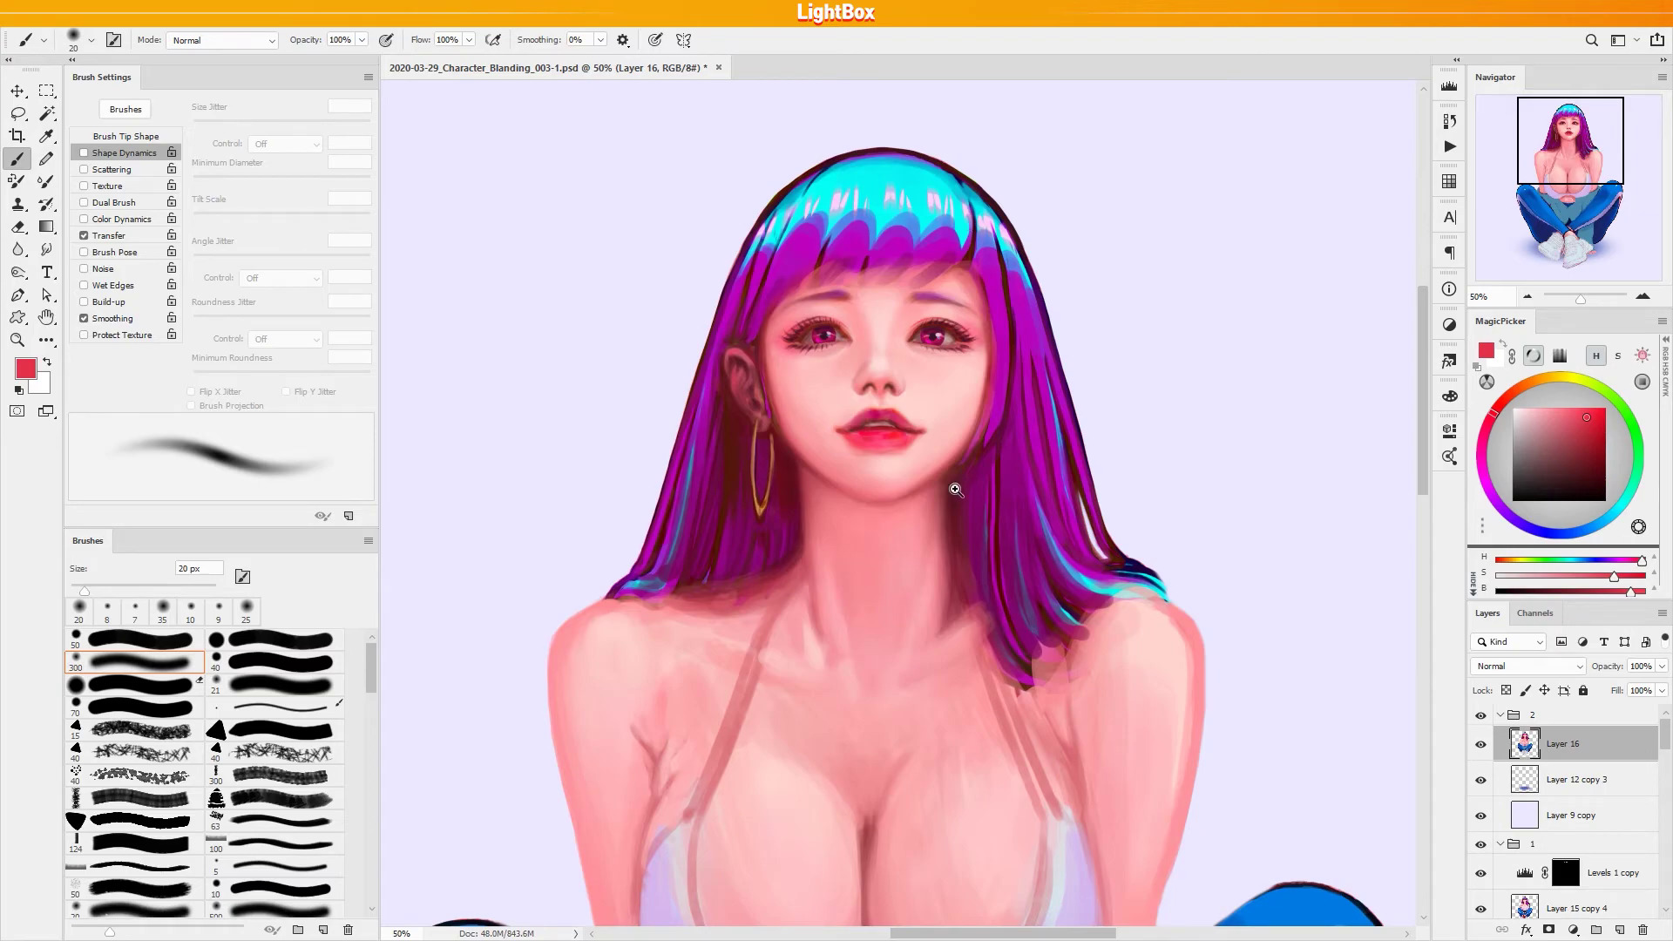
Paint pale pink highlights on the lower lip with the hard round pressure-sized brush at 10 to 15 px
{"action": "left_click", "coordinate": [1523, 406]}
{"action": "key", "text": "comma"}
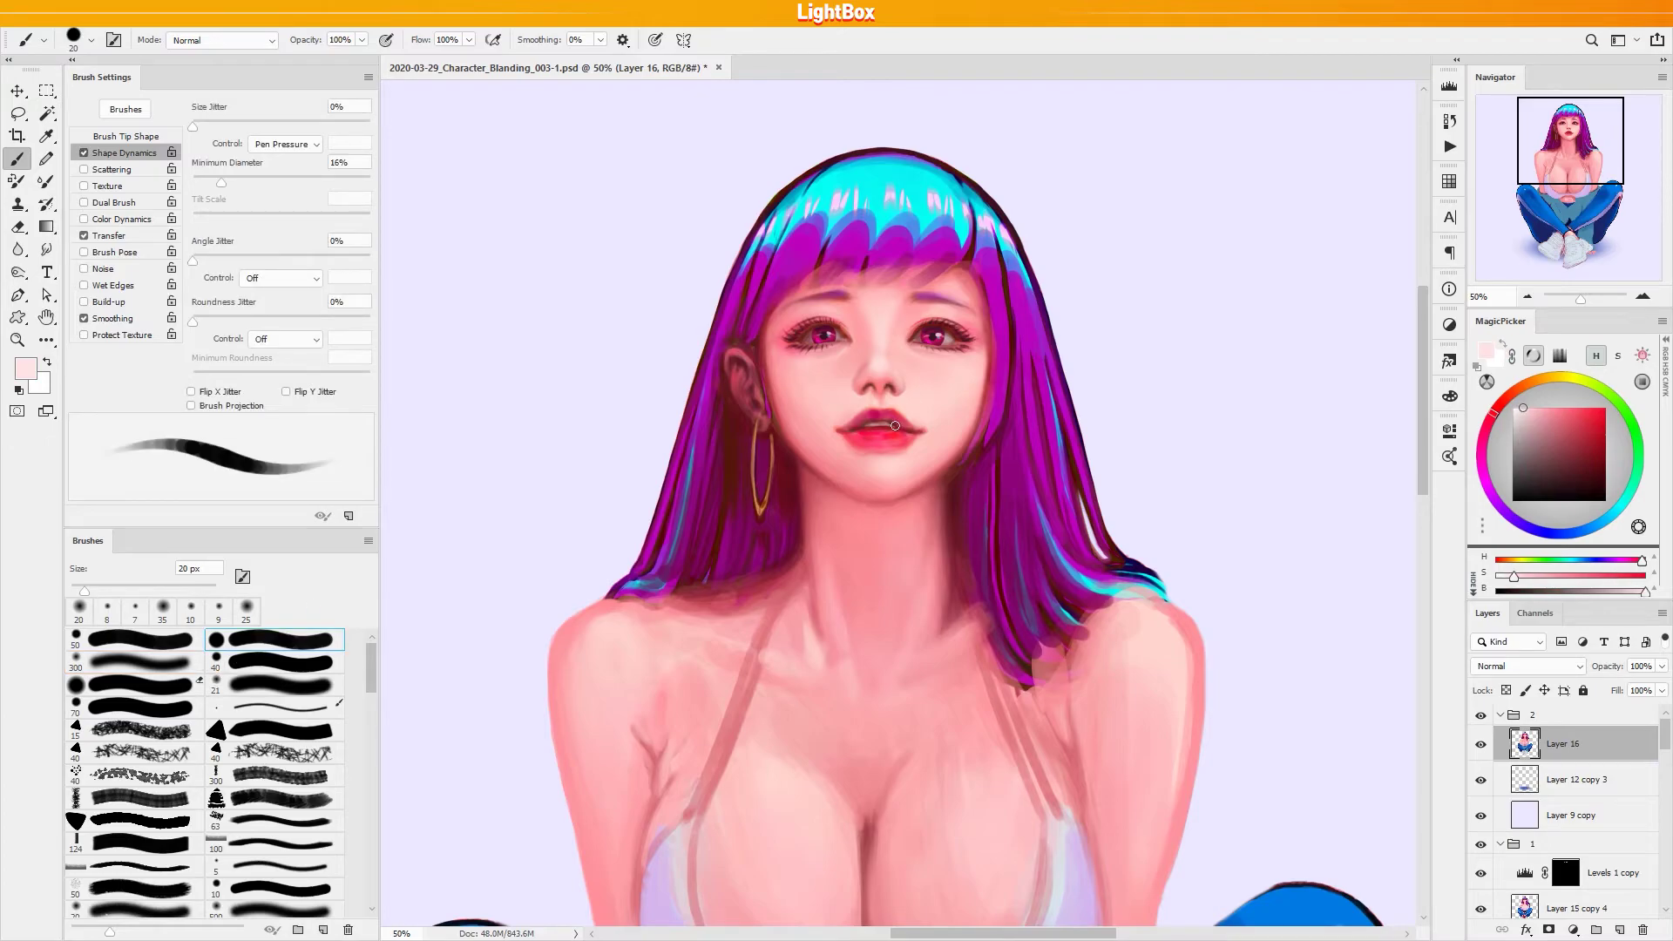
{"action": "key", "text": "bracketleft"}
{"action": "key", "text": "bracketleft"}
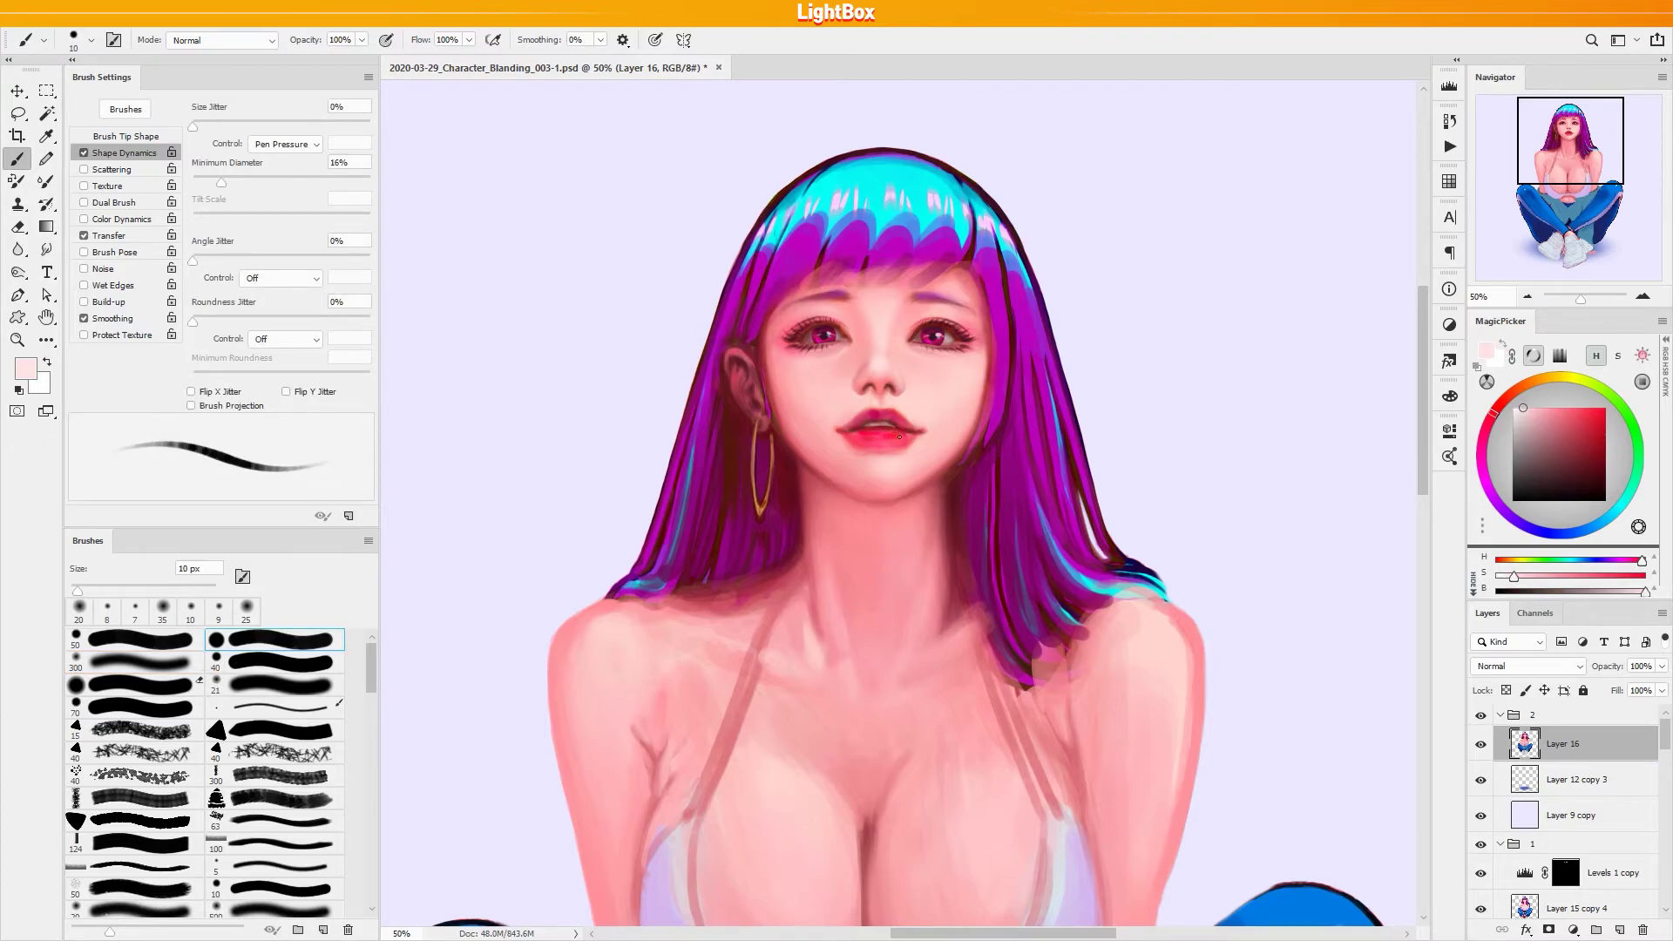
{"action": "left_click_drag", "start_coordinate": [897, 435], "coordinate": [898, 442]}
{"action": "key", "text": "bracketright"}
{"action": "key", "text": "bracketleft"}
{"action": "key", "text": "bracketright"}
{"action": "key", "text": "bracketright"}
{"action": "key", "text": "bracketleft"}
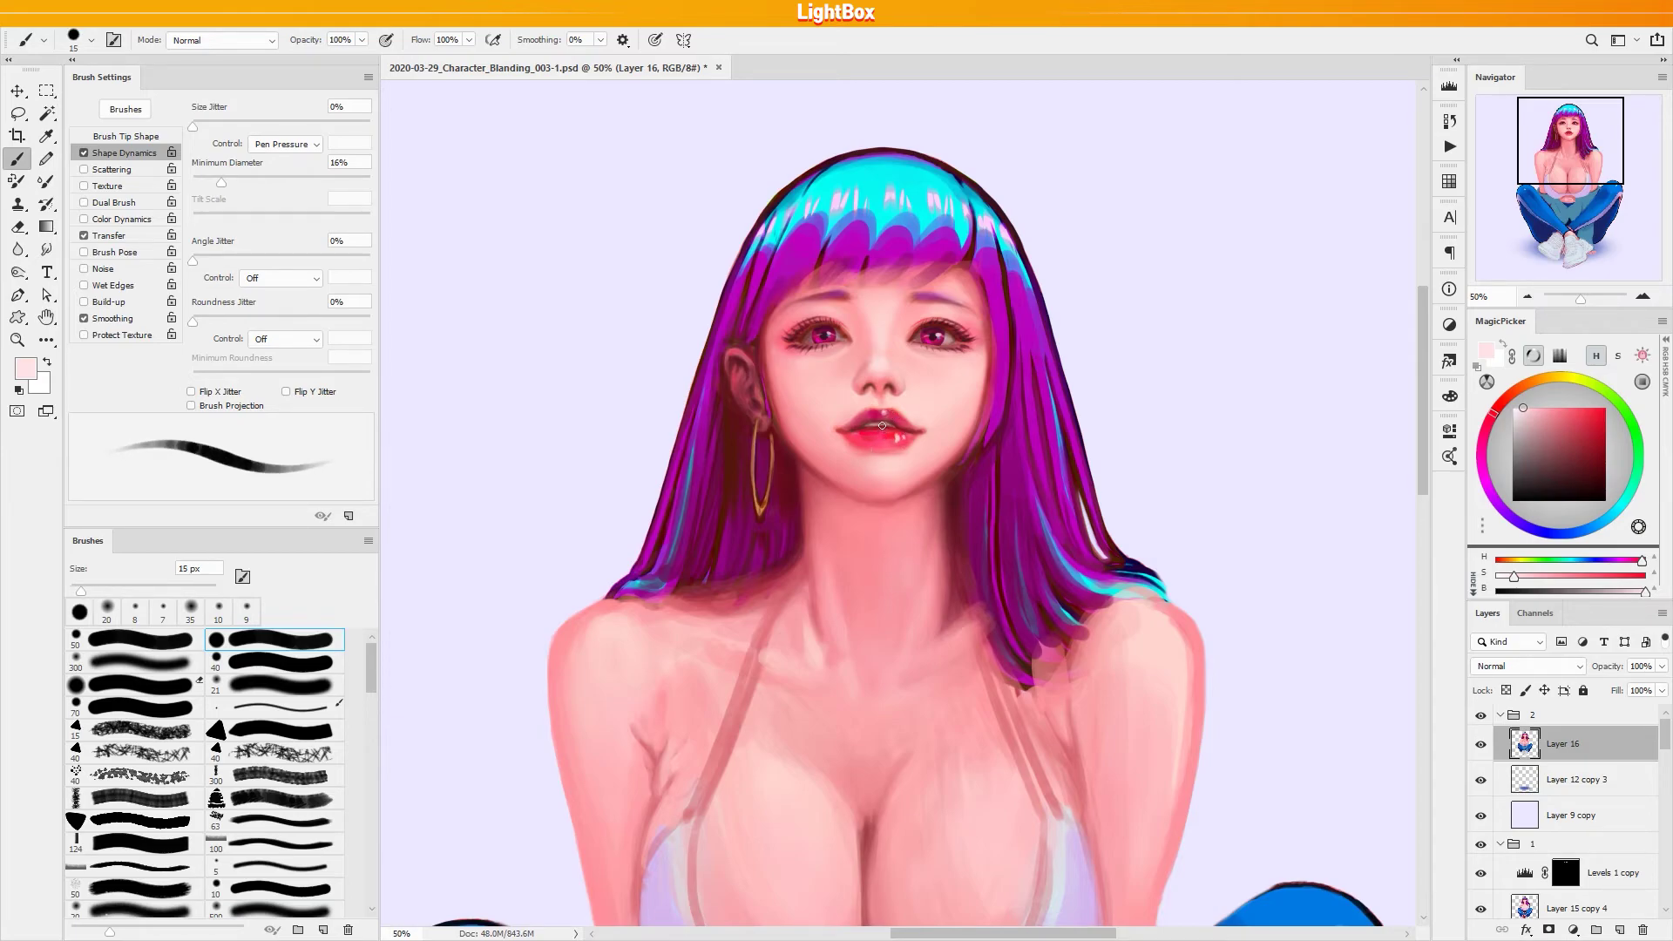
Add cooler medium-pink reflections to the lips with the hard round brush at 15 to 20 px
{"action": "left_click", "coordinate": [1564, 407]}
{"action": "left_click", "coordinate": [1487, 426]}
{"action": "left_click", "coordinate": [1557, 407]}
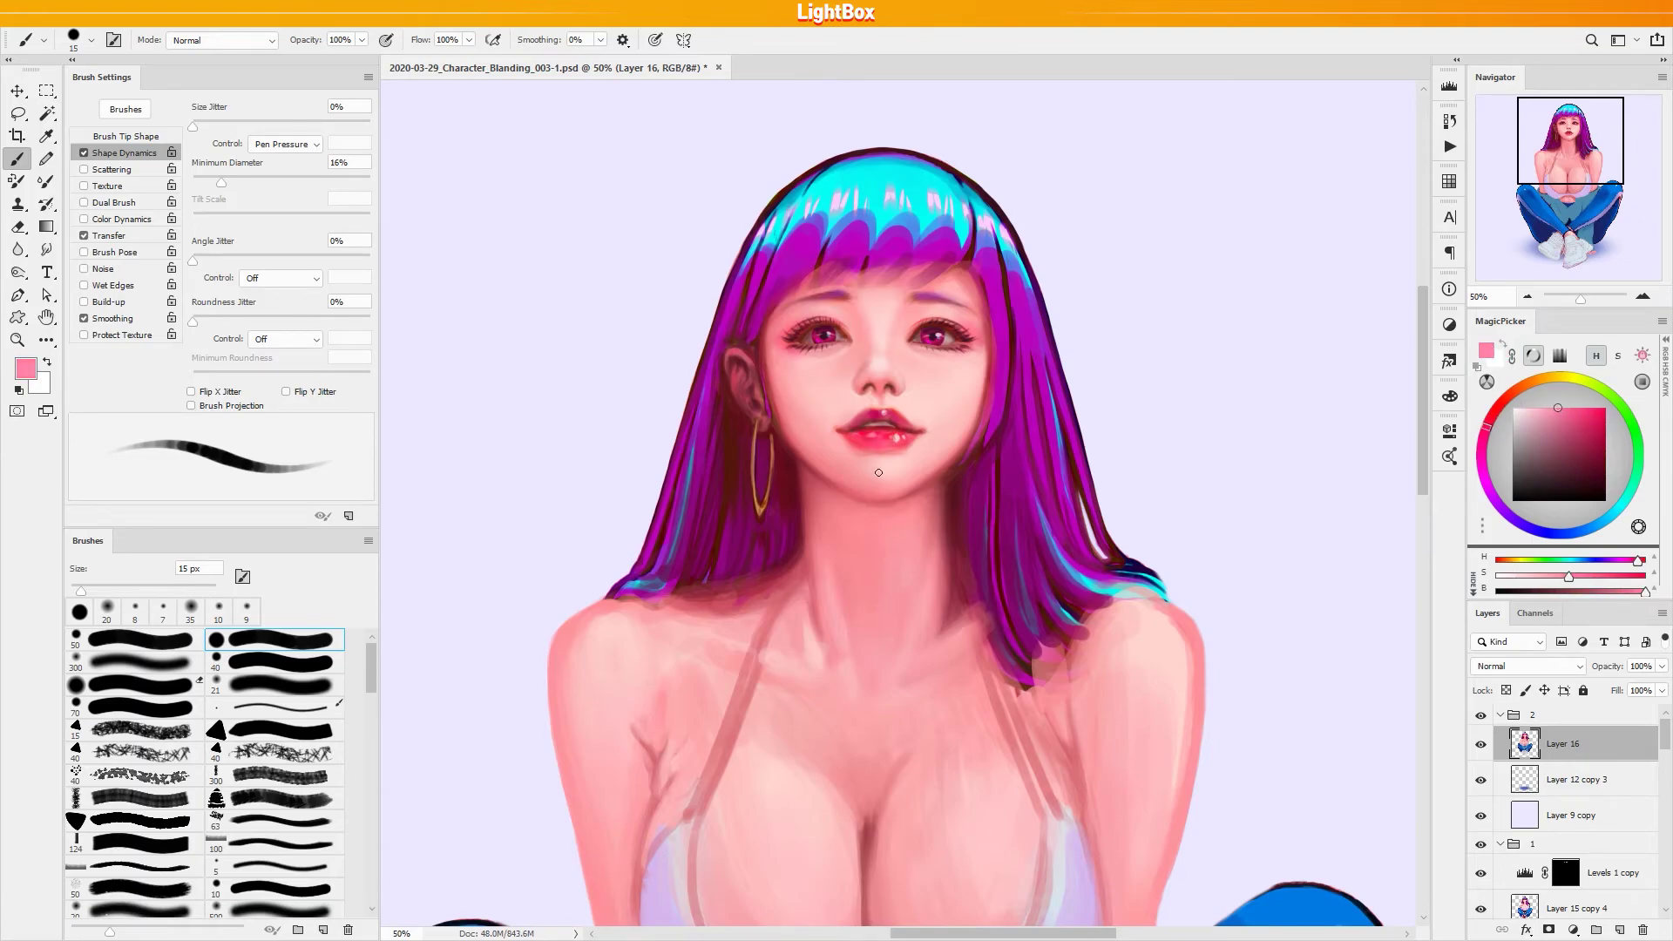
{"action": "left_click", "coordinate": [1590, 408]}
{"action": "key", "text": "bracketright"}
{"action": "left_click", "coordinate": [1561, 408]}
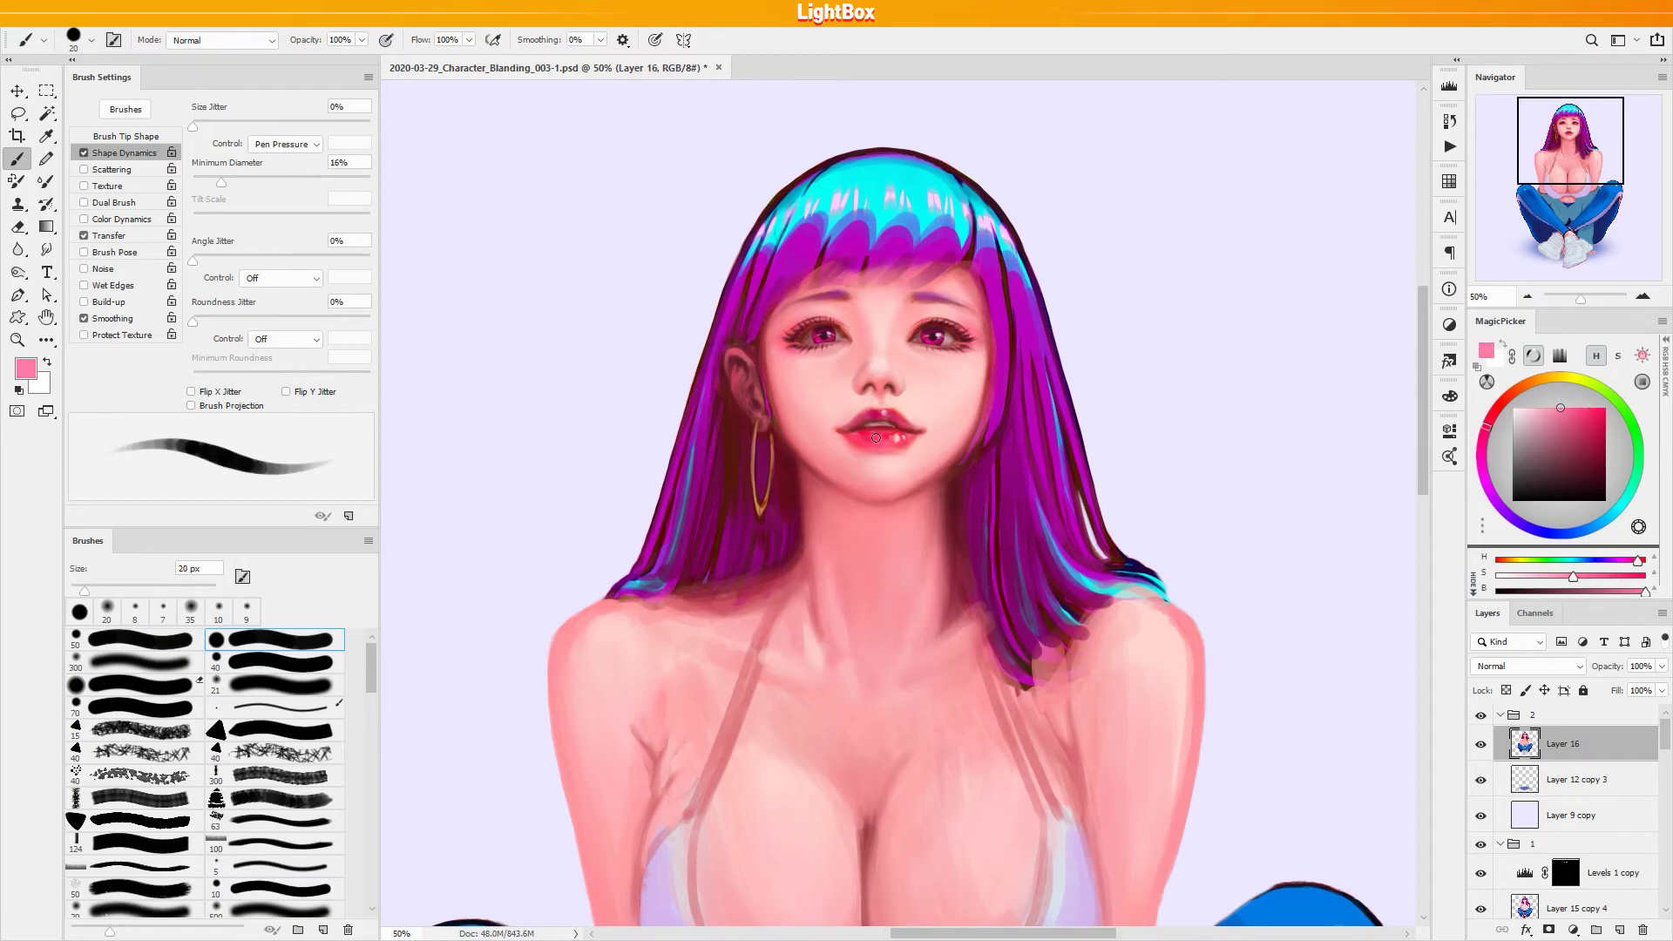
{"action": "left_click", "coordinate": [874, 437]}
Add saturated magenta accents to the lower lip with the hard round brush at about 10 px
{"action": "key", "text": "bracketleft"}
{"action": "key", "text": "bracketleft"}
{"action": "key", "text": "bracketleft"}
{"action": "left_click_drag", "start_coordinate": [1480, 436], "coordinate": [1481, 450]}
{"action": "key", "text": "bracketright"}
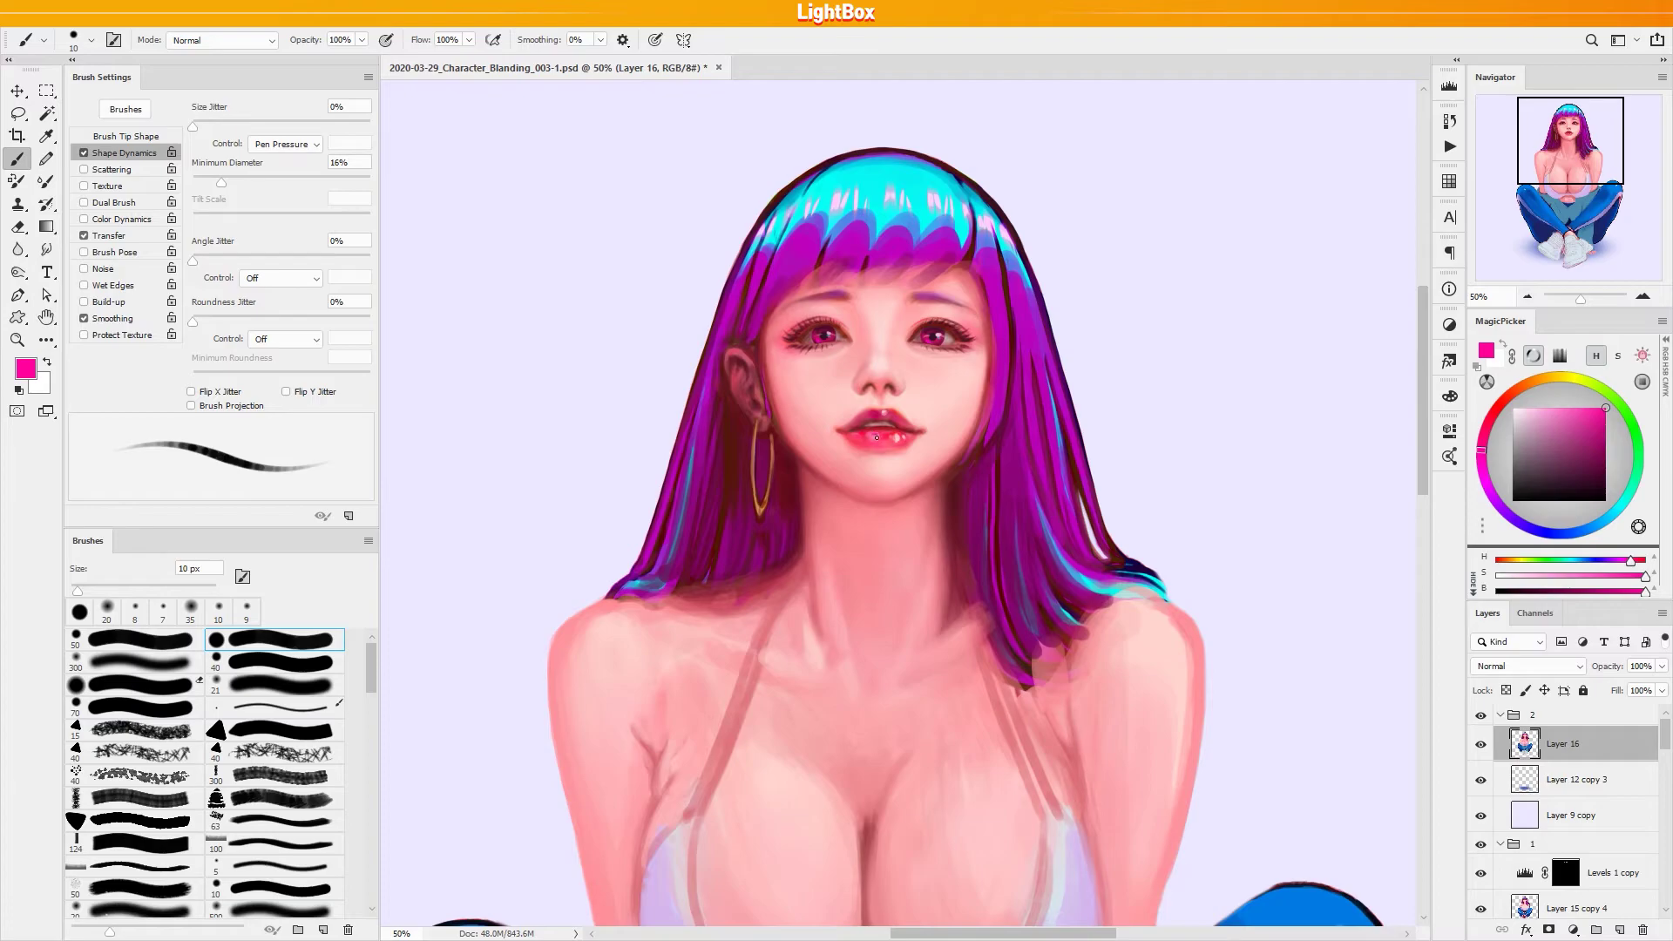
{"action": "key", "text": "bracketright"}
Deepen and blend the lower lip's body with sampled magenta and red tones at 20 px
{"action": "left_click", "coordinate": [878, 434], "text": "alt"}
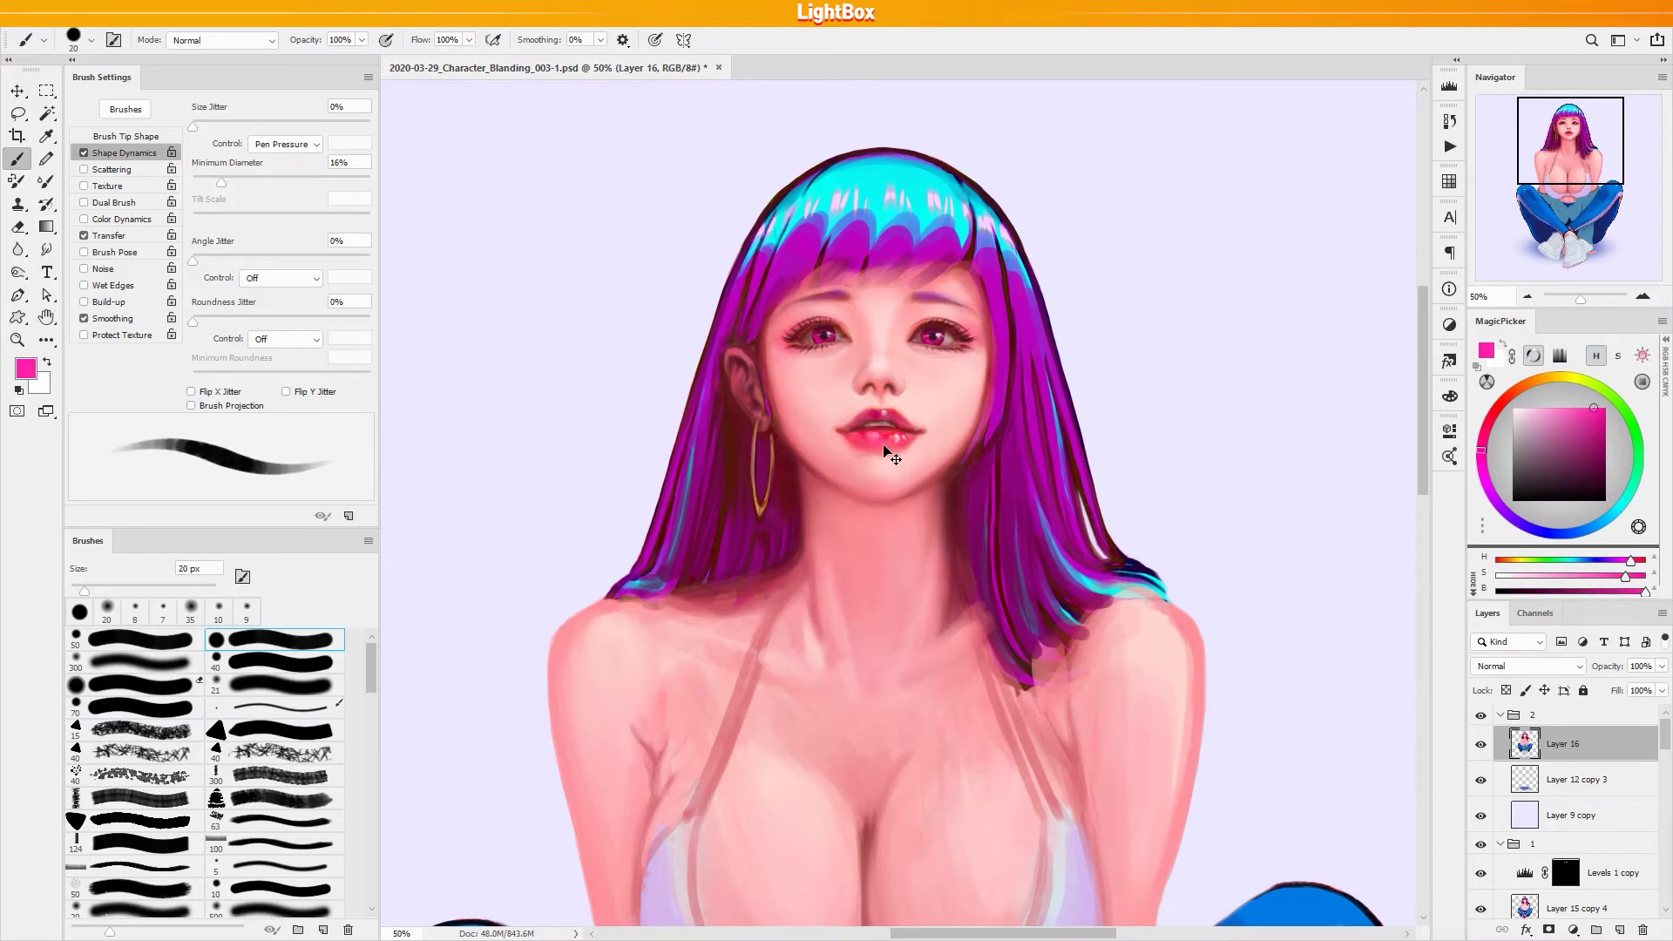
{"action": "left_click", "coordinate": [888, 453], "text": "alt"}
{"action": "left_click", "coordinate": [861, 447], "text": "alt"}
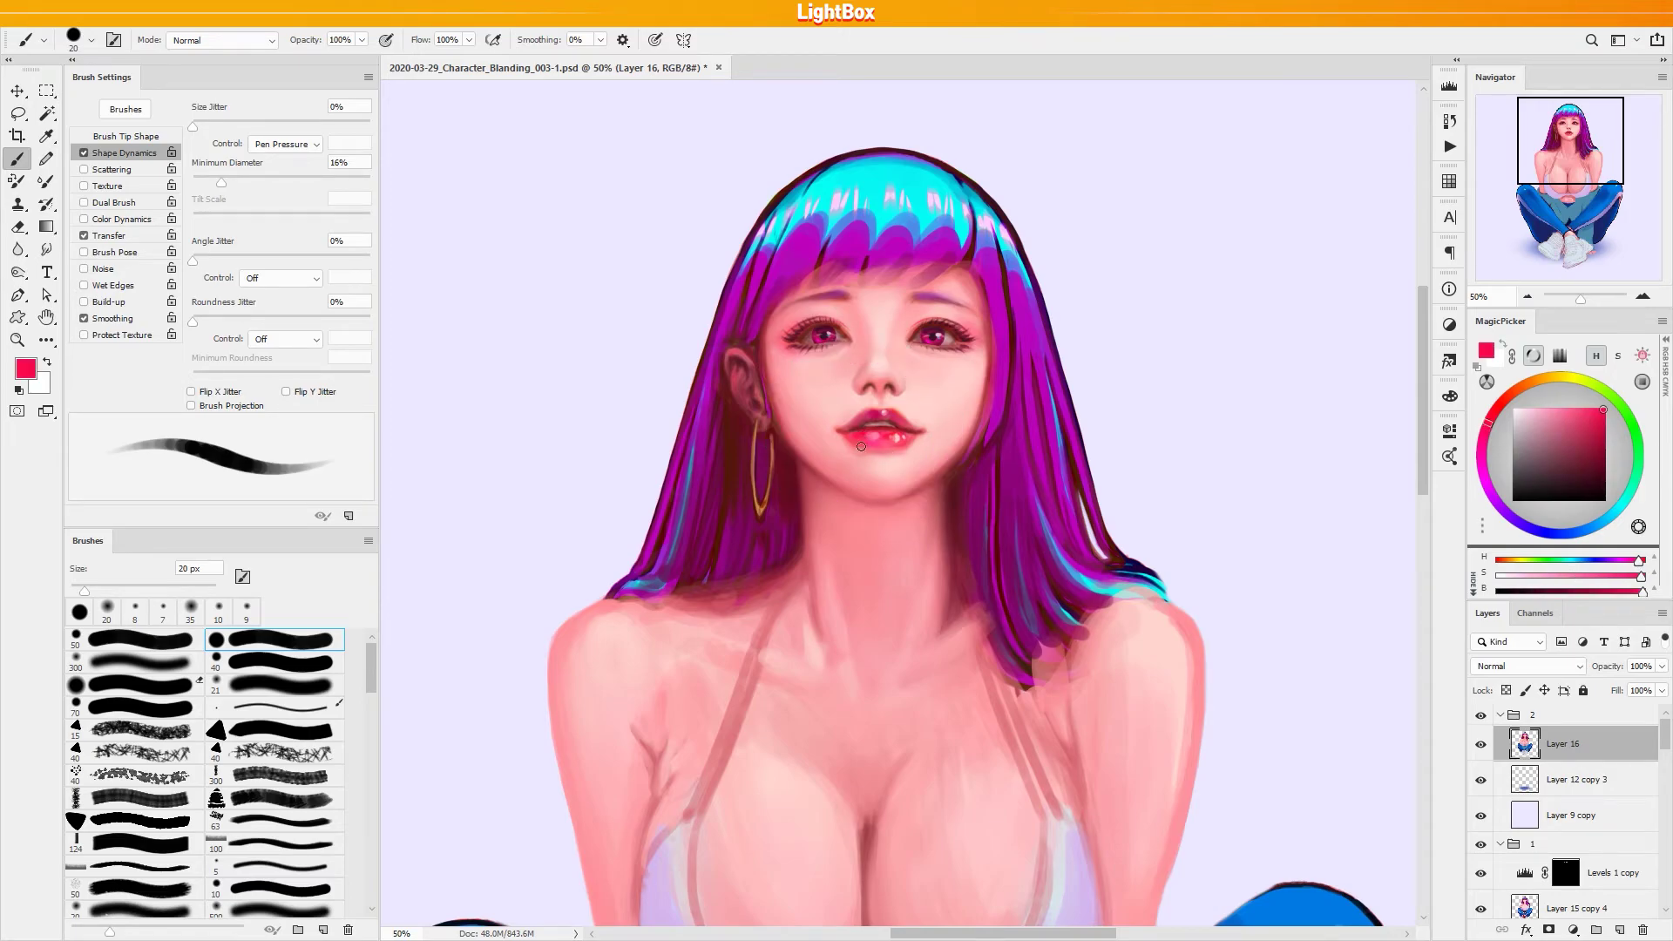
{"action": "left_click", "coordinate": [864, 442], "text": "alt"}
{"action": "key", "text": "bracketright"}
{"action": "key", "text": "bracketleft"}
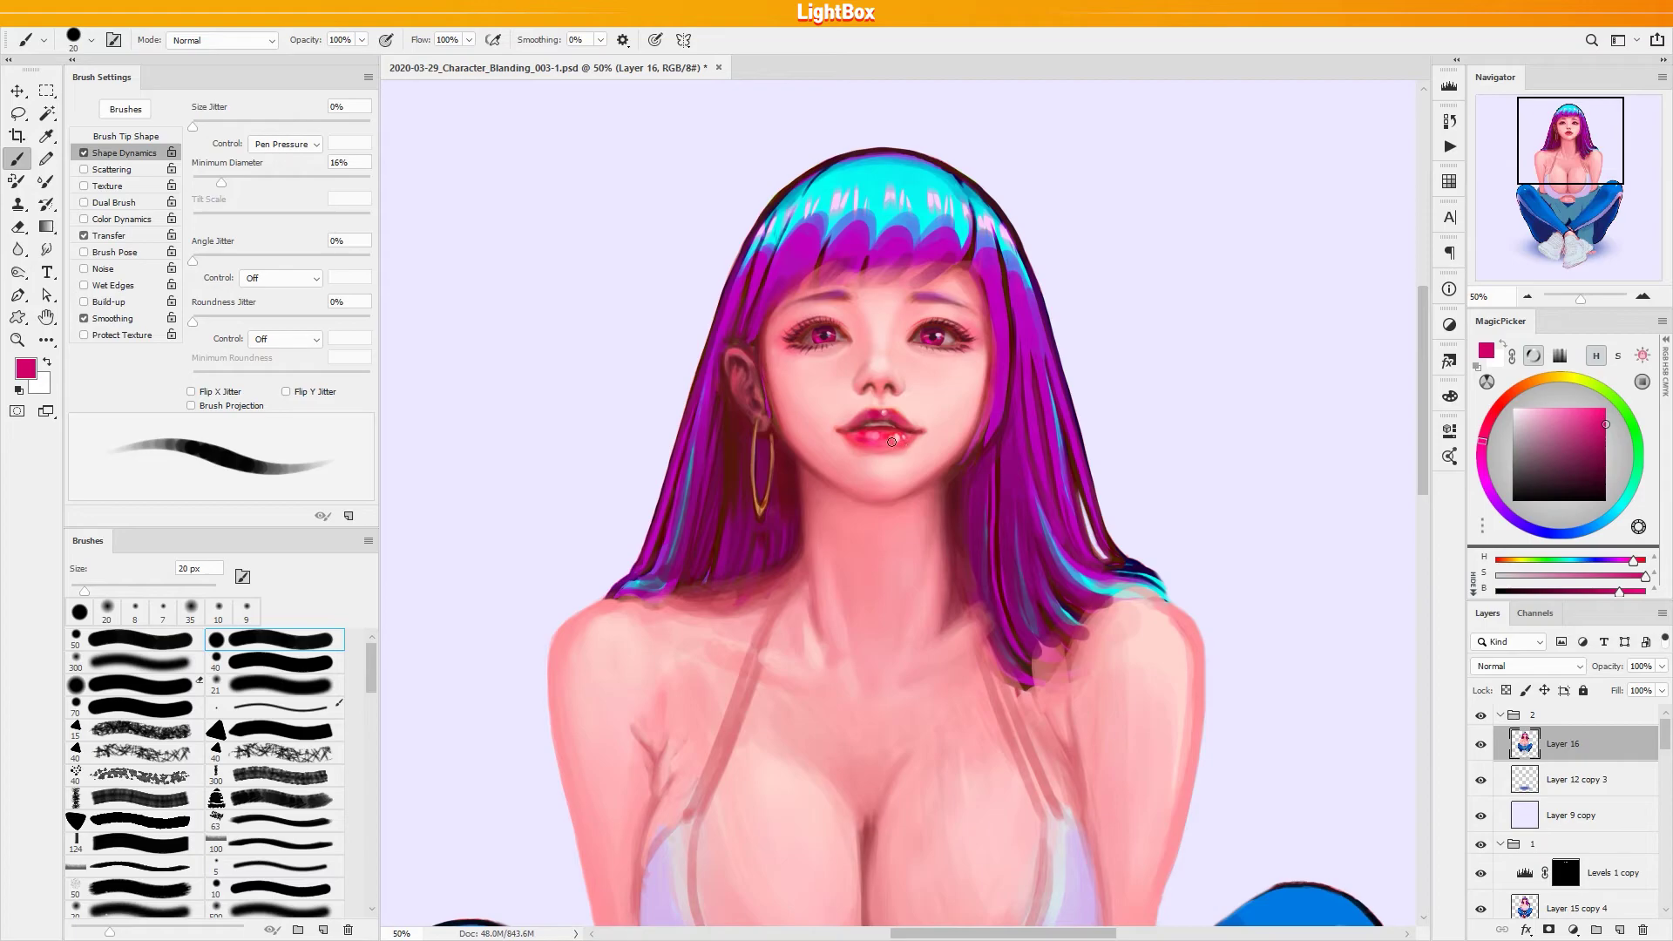
Blend the lip highlights into the surrounding color with sampled pinks and reds at 20 px
{"action": "left_click", "coordinate": [856, 438], "text": "alt"}
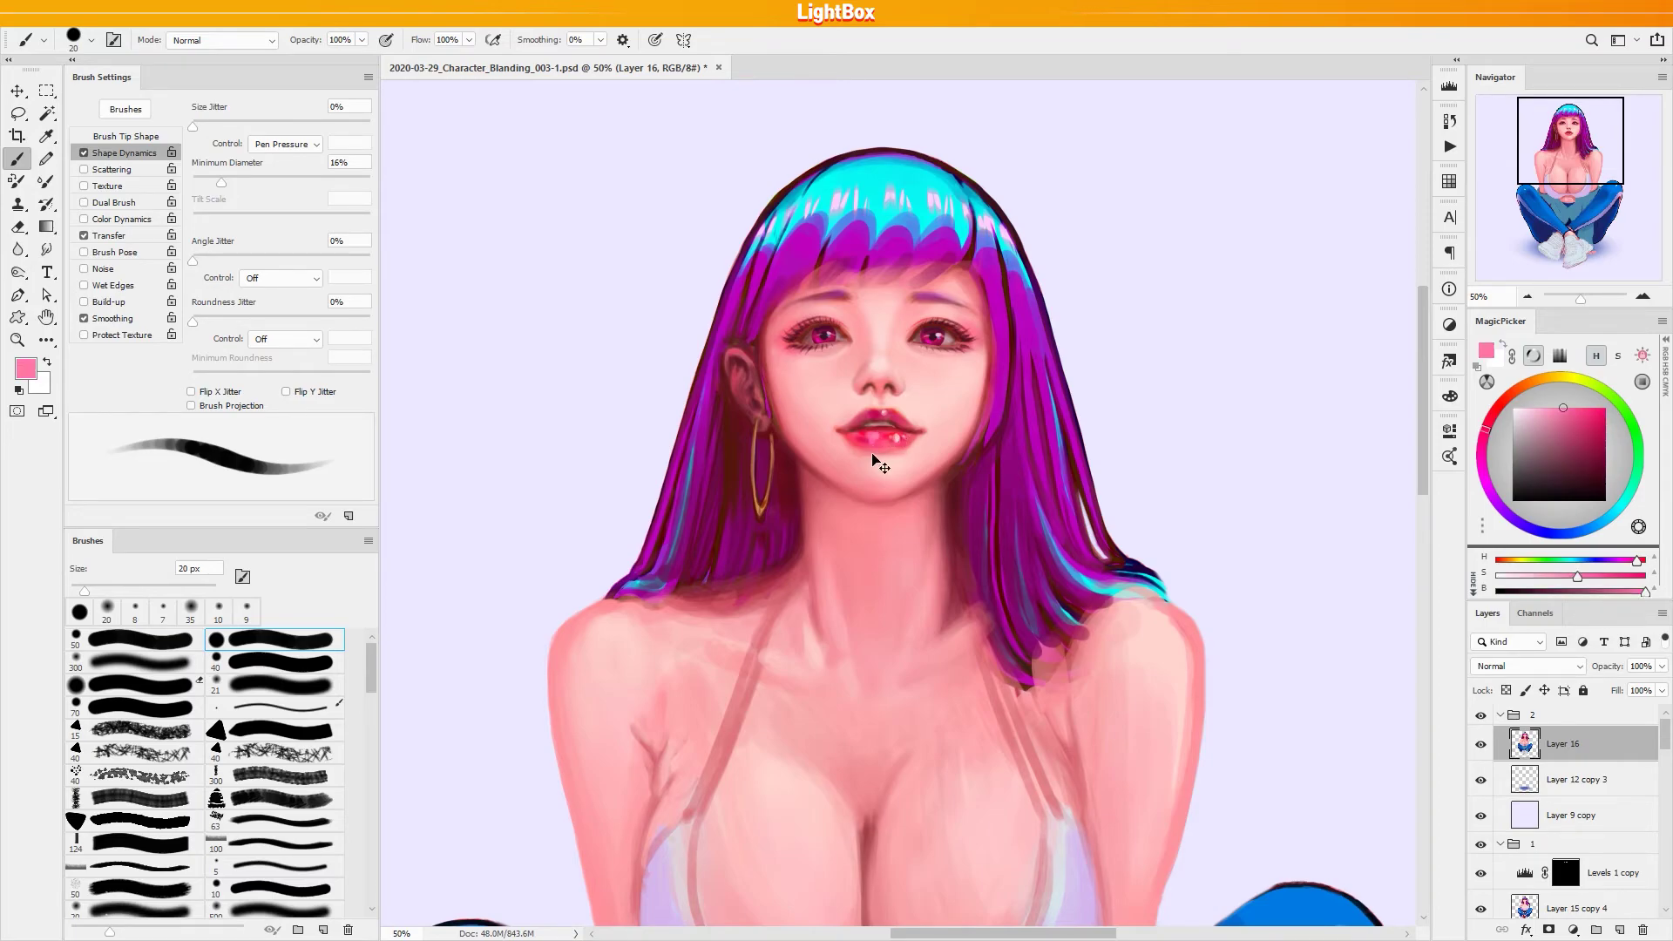
{"action": "left_click", "coordinate": [883, 435], "text": "alt"}
{"action": "left_click", "coordinate": [898, 440], "text": "alt"}
{"action": "left_click", "coordinate": [874, 438], "text": "alt"}
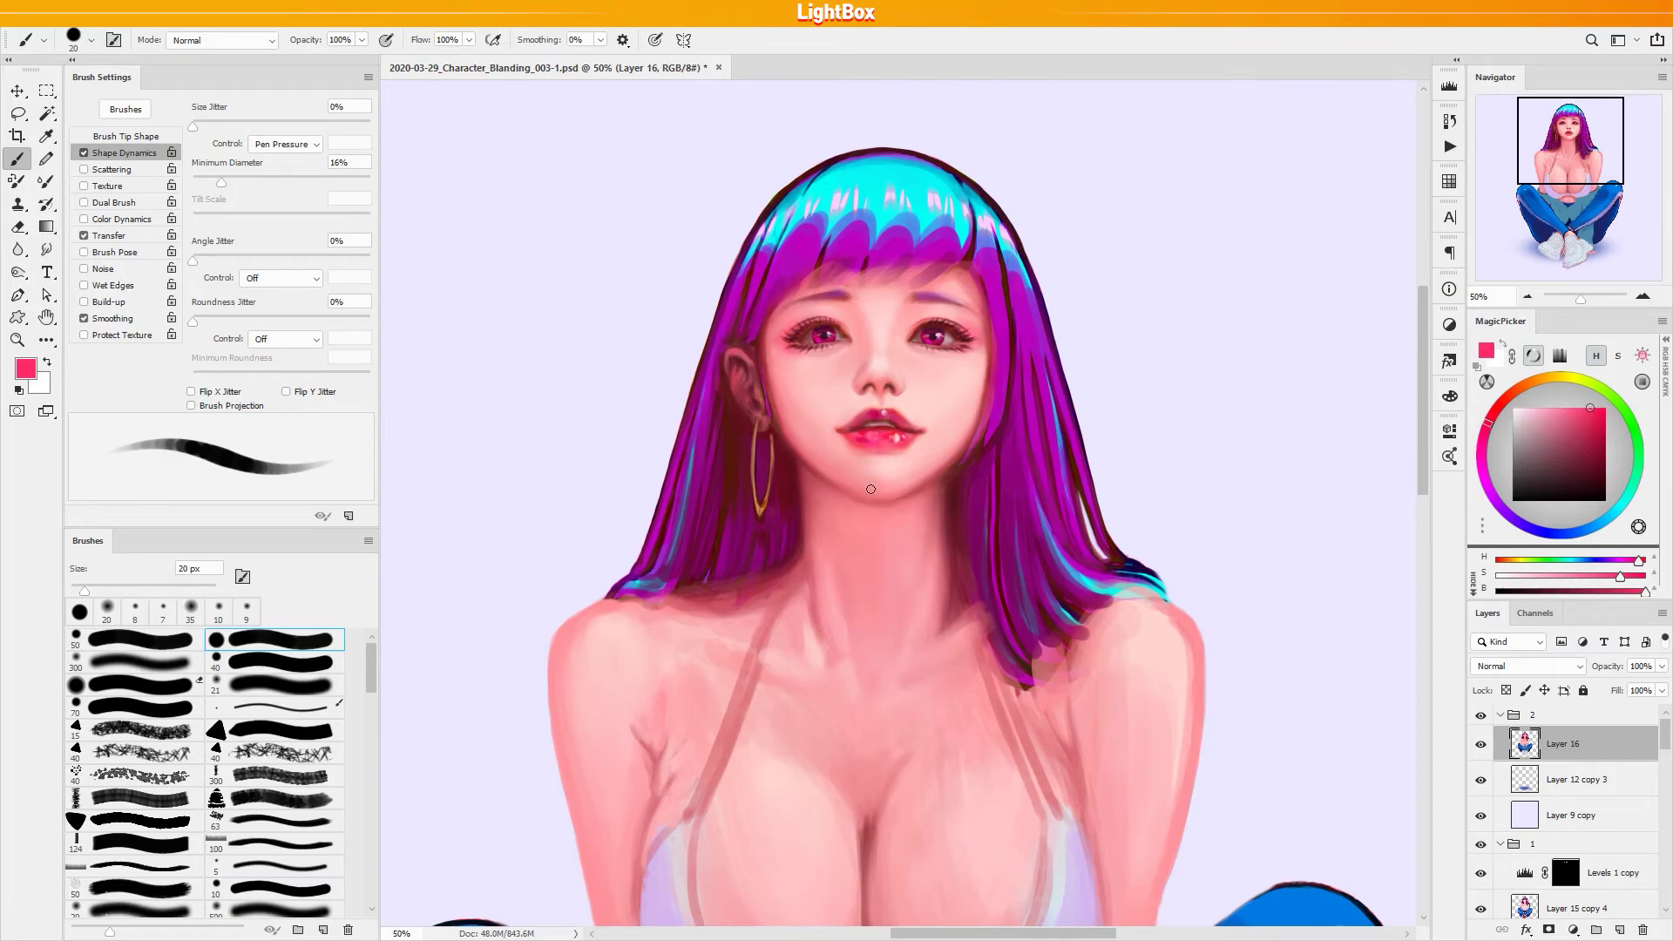
{"action": "left_click", "coordinate": [891, 443], "text": "alt"}
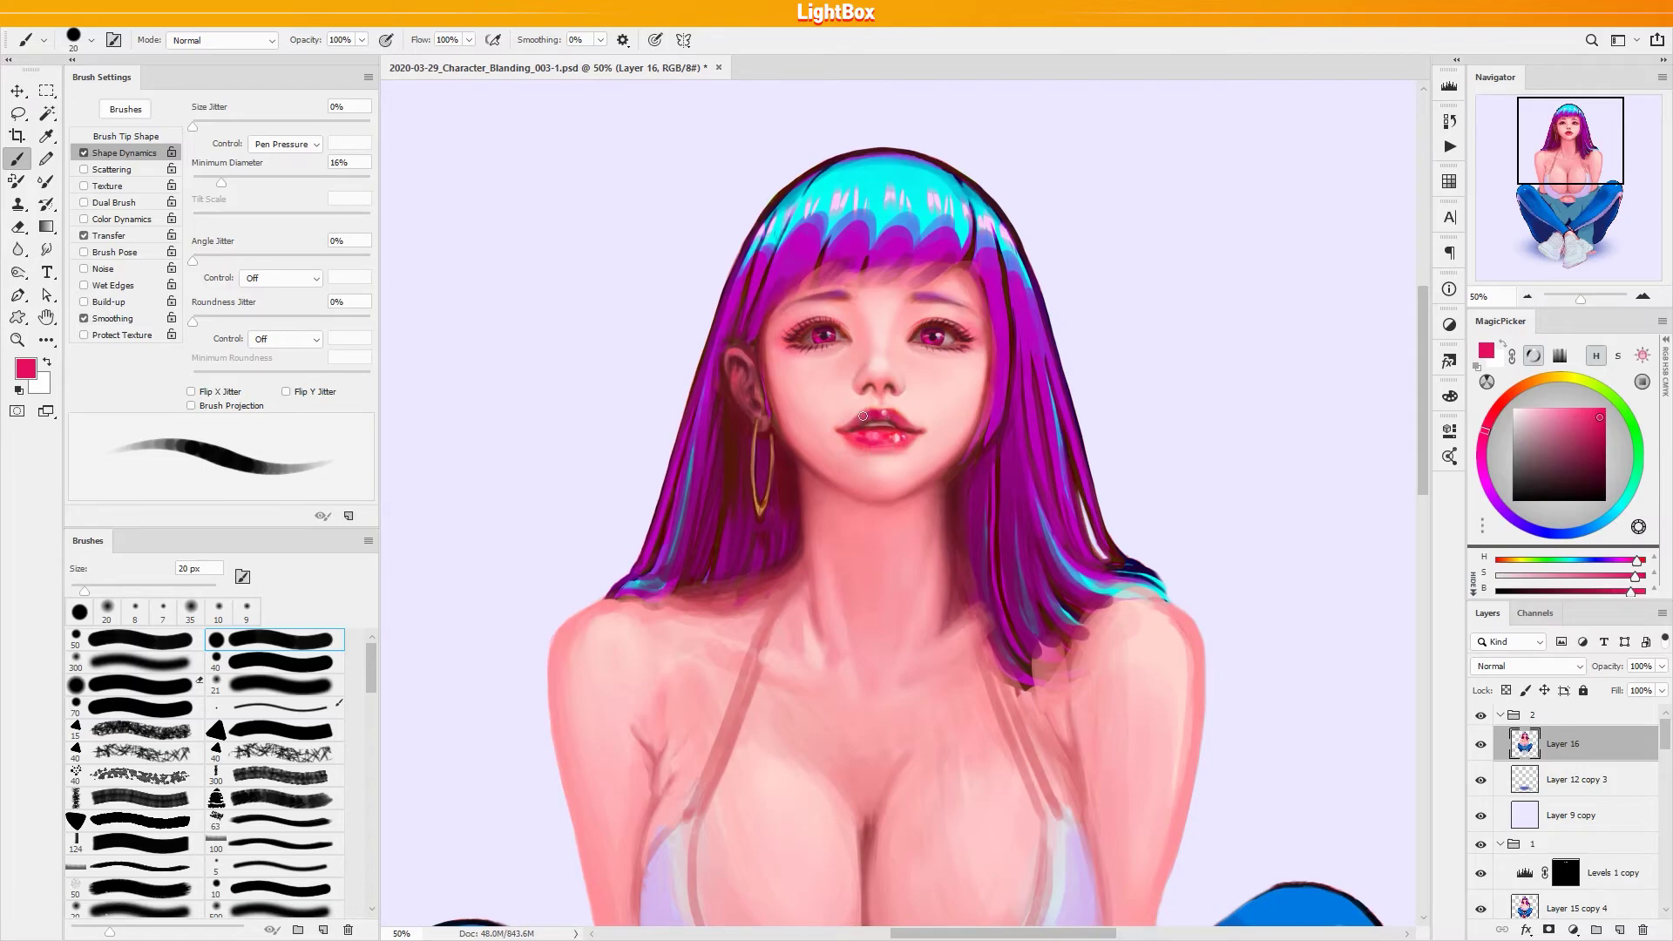
Add sampled pink accents to the upper lip, and deepen the nostrils with a sampled dark red at 15 px
{"action": "left_click", "coordinate": [891, 425], "text": "alt"}
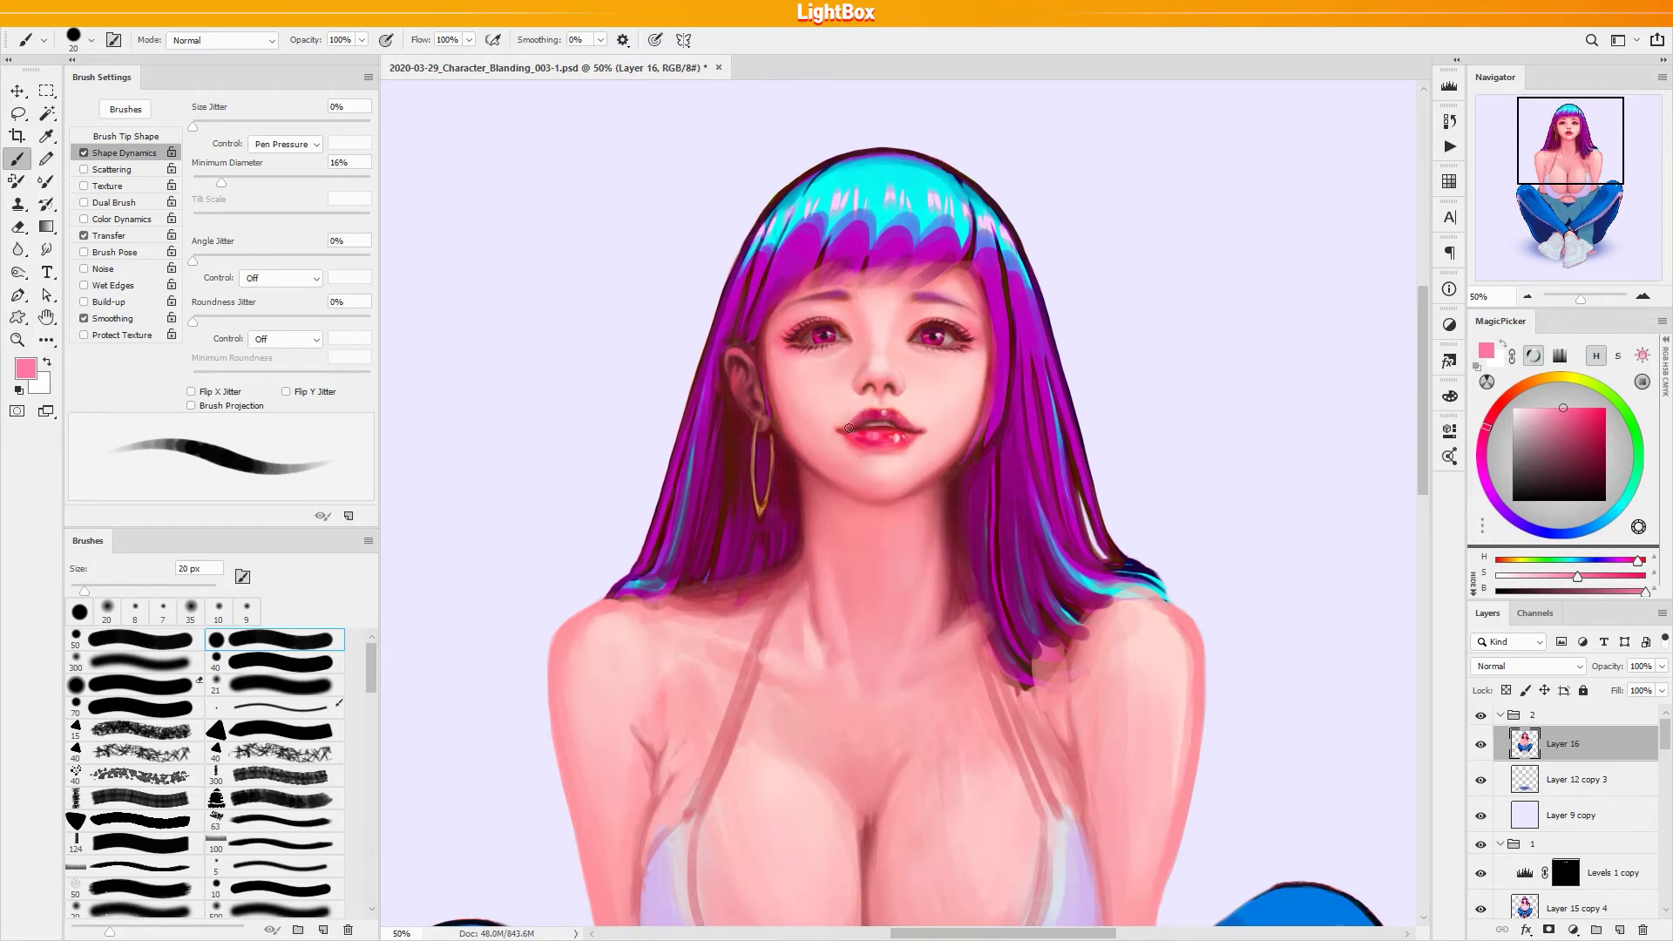
{"action": "key", "text": "bracketleft"}
{"action": "key", "text": "bracketleft"}
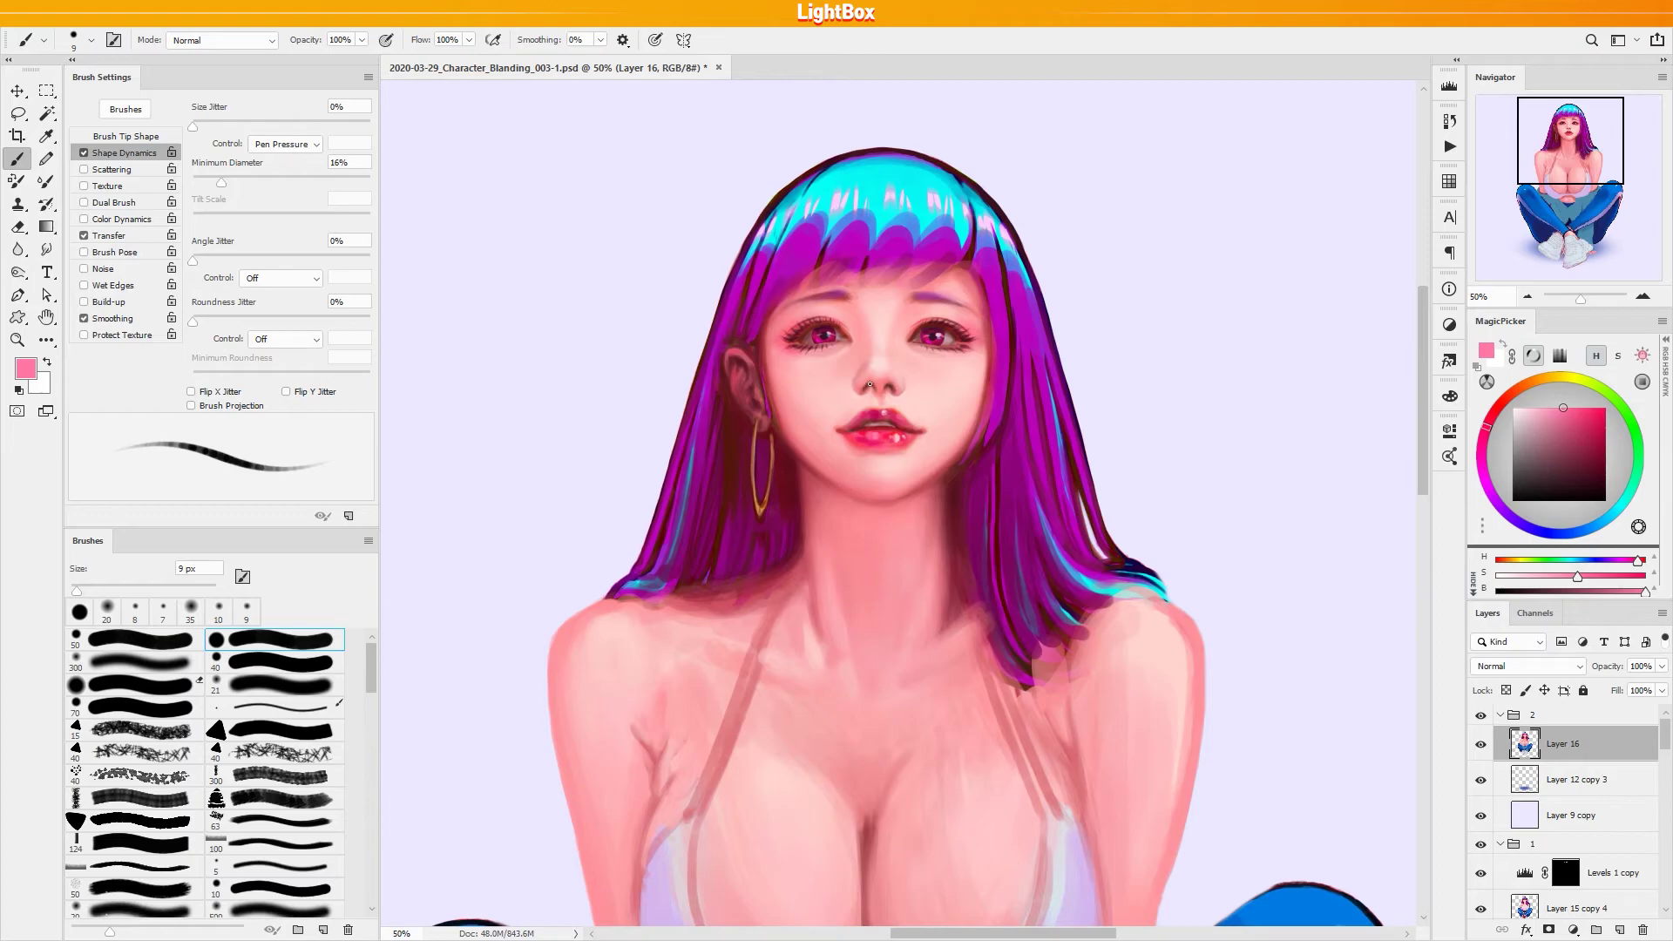
{"action": "key", "text": "bracketright"}
{"action": "key", "text": "bracketright"}
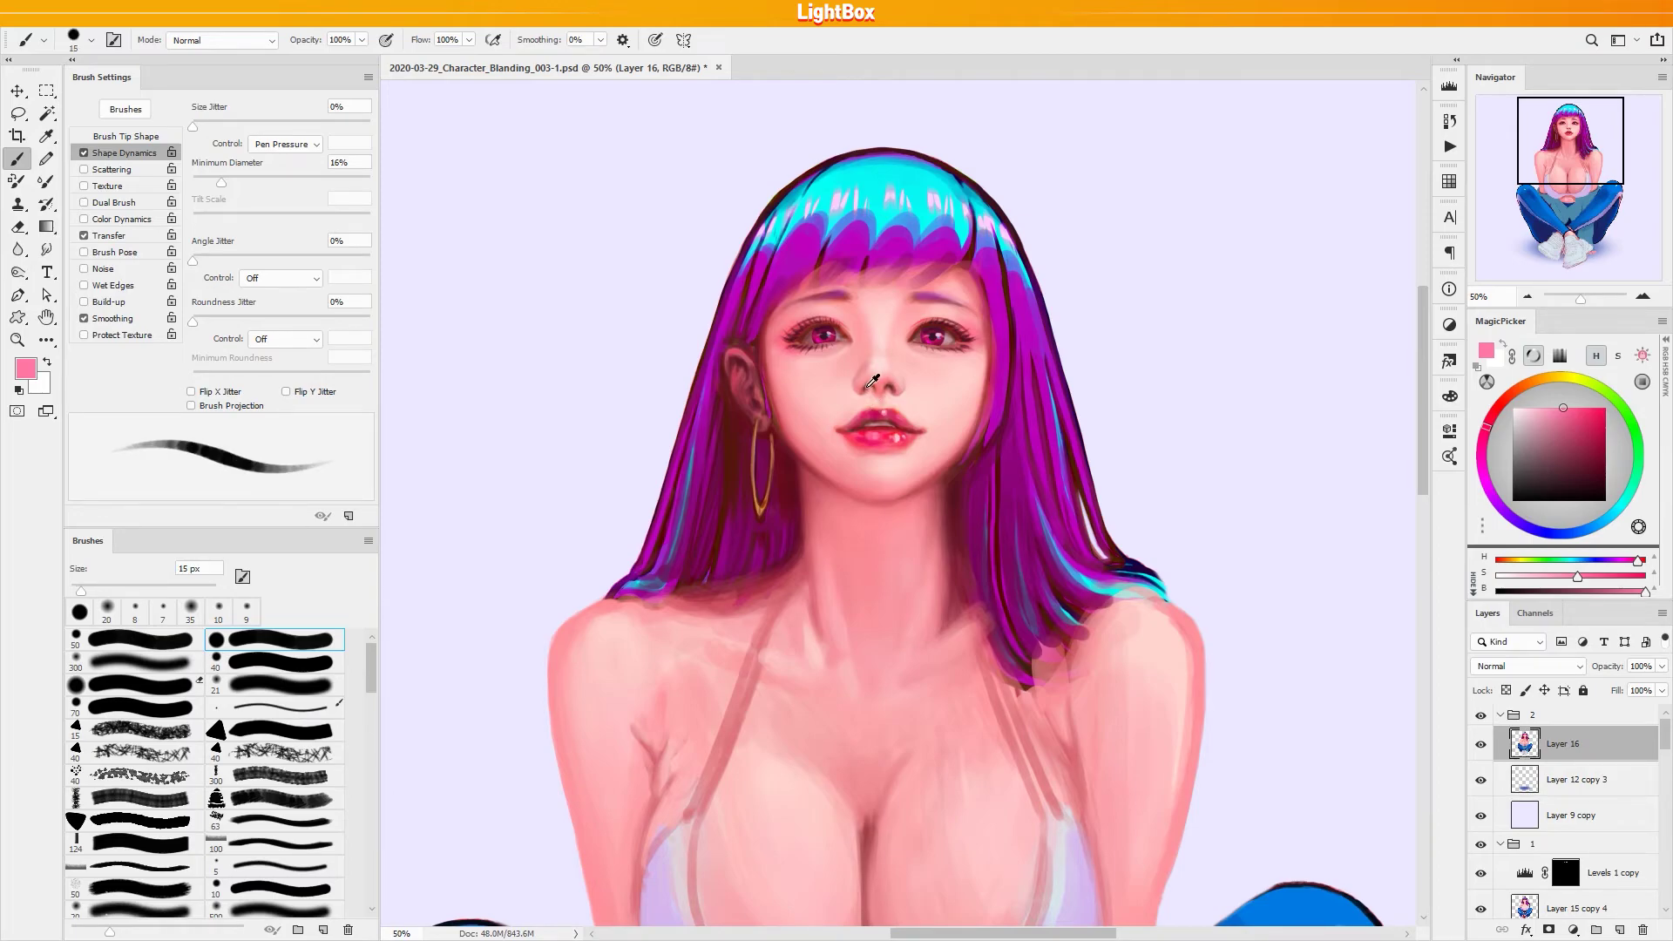
{"action": "left_click", "coordinate": [869, 388], "text": "alt"}
{"action": "left_click_drag", "start_coordinate": [880, 388], "coordinate": [890, 392]}
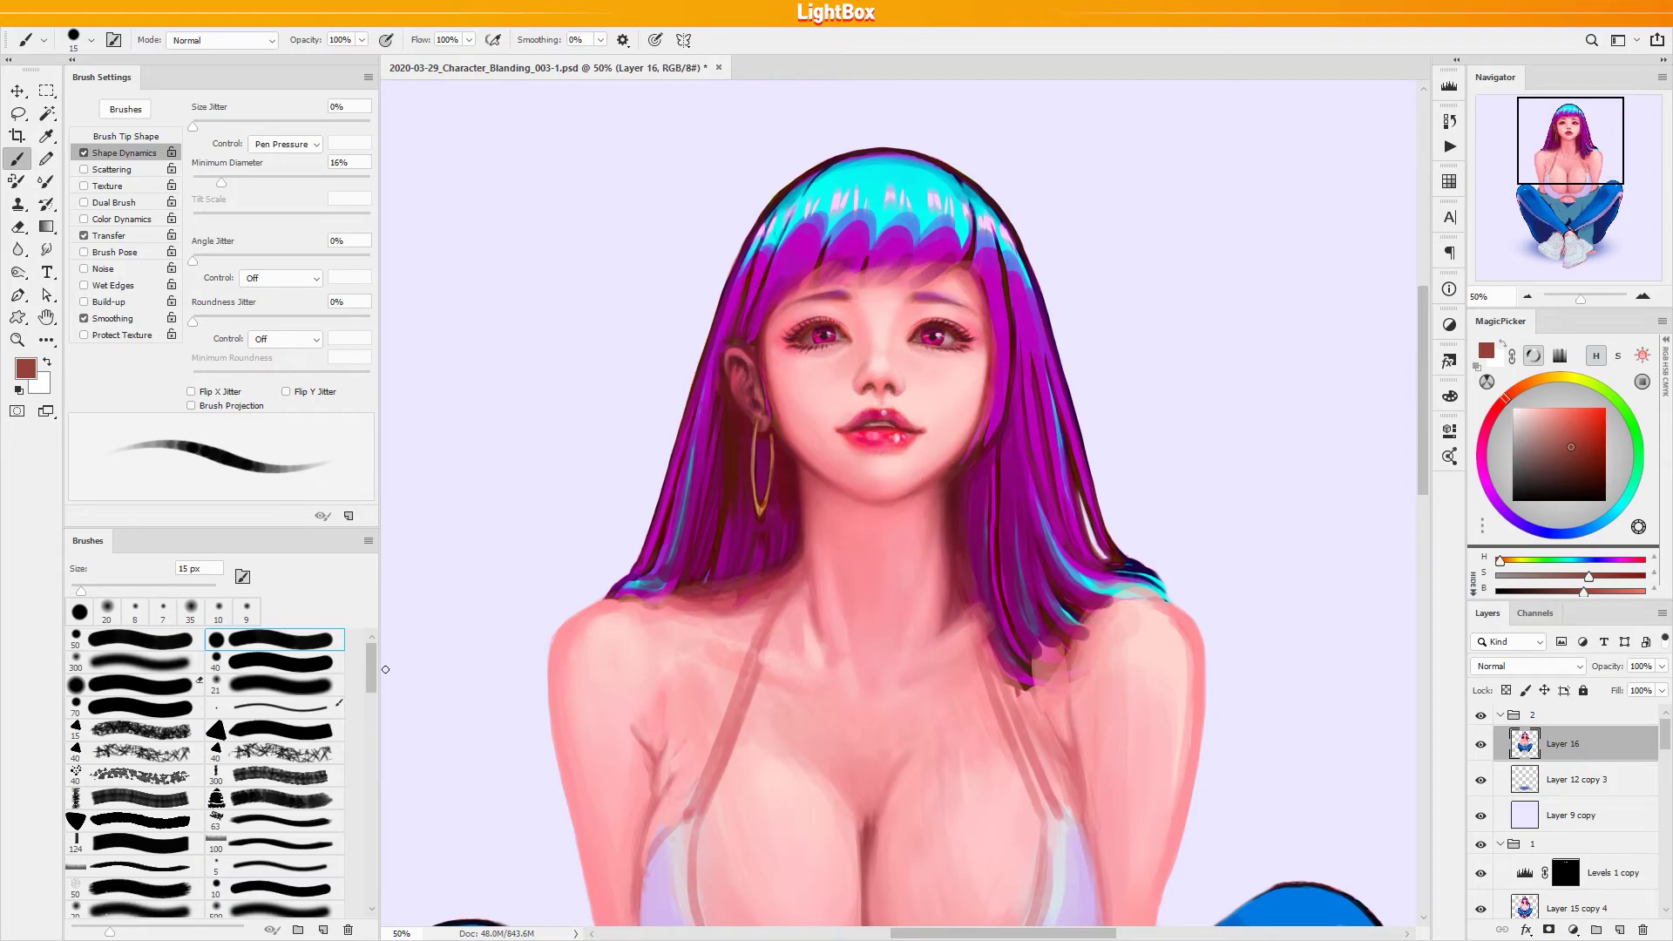
Shade the jawline on the earring side with sampled dark reds, using the soft brush reduced to 40 px
{"action": "left_click", "coordinate": [153, 667]}
{"action": "left_click", "coordinate": [795, 454], "text": "alt"}
{"action": "key", "text": "["}
{"action": "key", "text": "["}
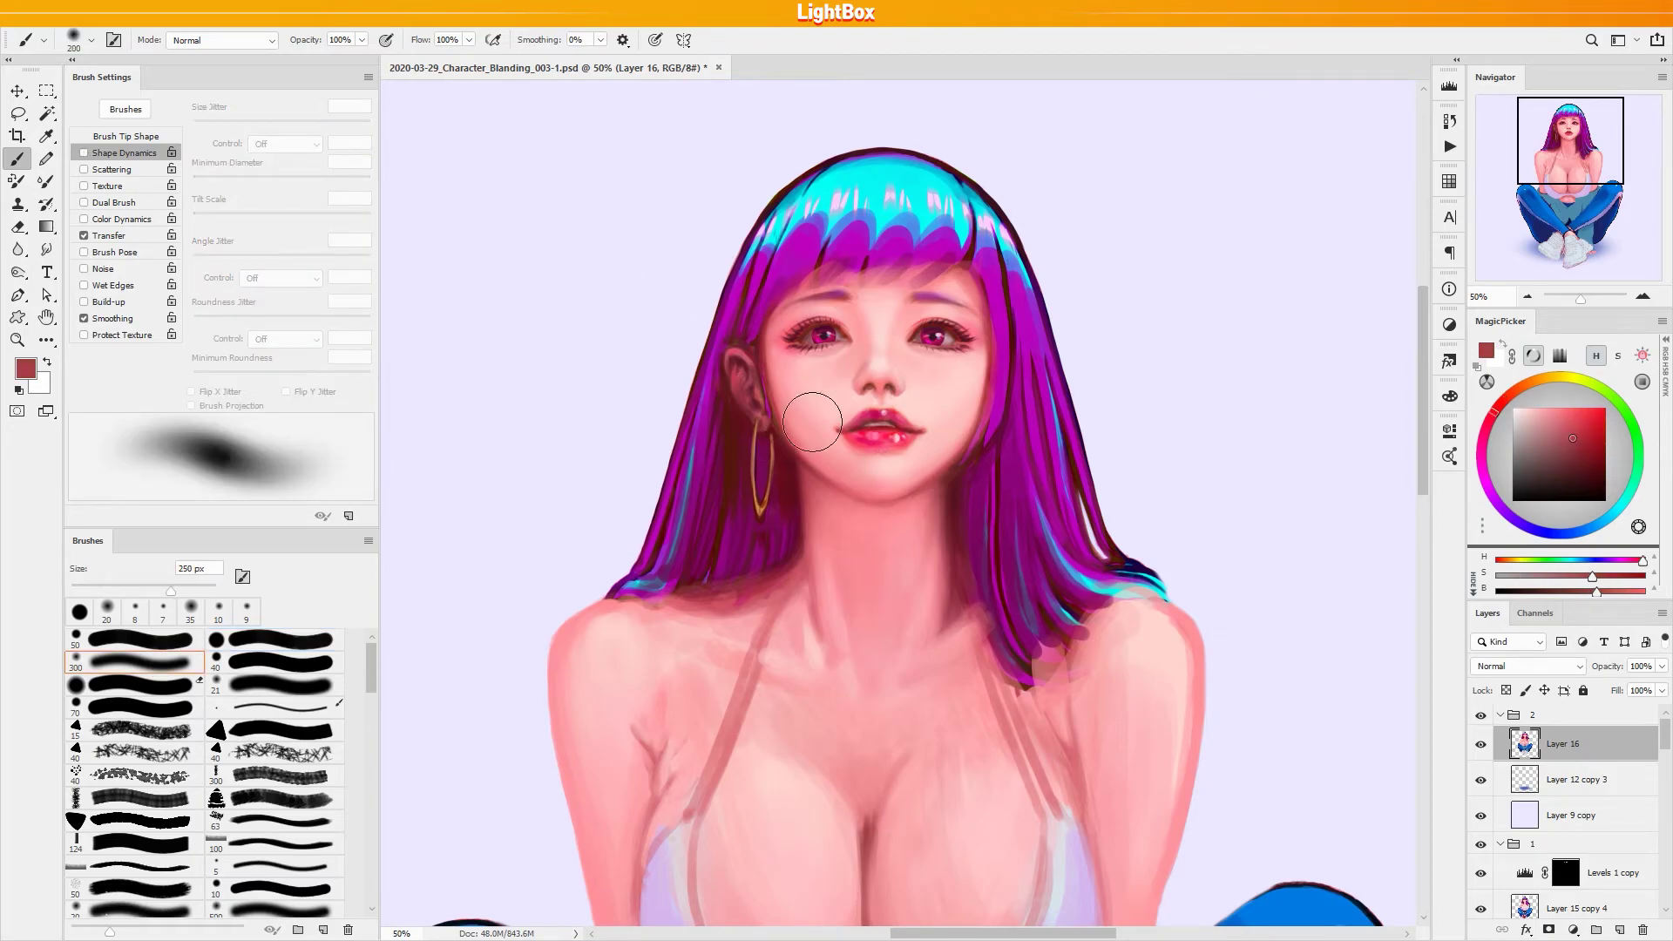
{"action": "key", "text": "["}
{"action": "key", "text": "["}
{"action": "key", "text": "["}
{"action": "key", "text": "["}
{"action": "key", "text": "["}
{"action": "key", "text": "["}
{"action": "key", "text": "["}
{"action": "key", "text": "["}
{"action": "key", "text": "["}
{"action": "key", "text": "["}
{"action": "key", "text": "["}
{"action": "left_click", "coordinate": [787, 444], "text": "alt"}
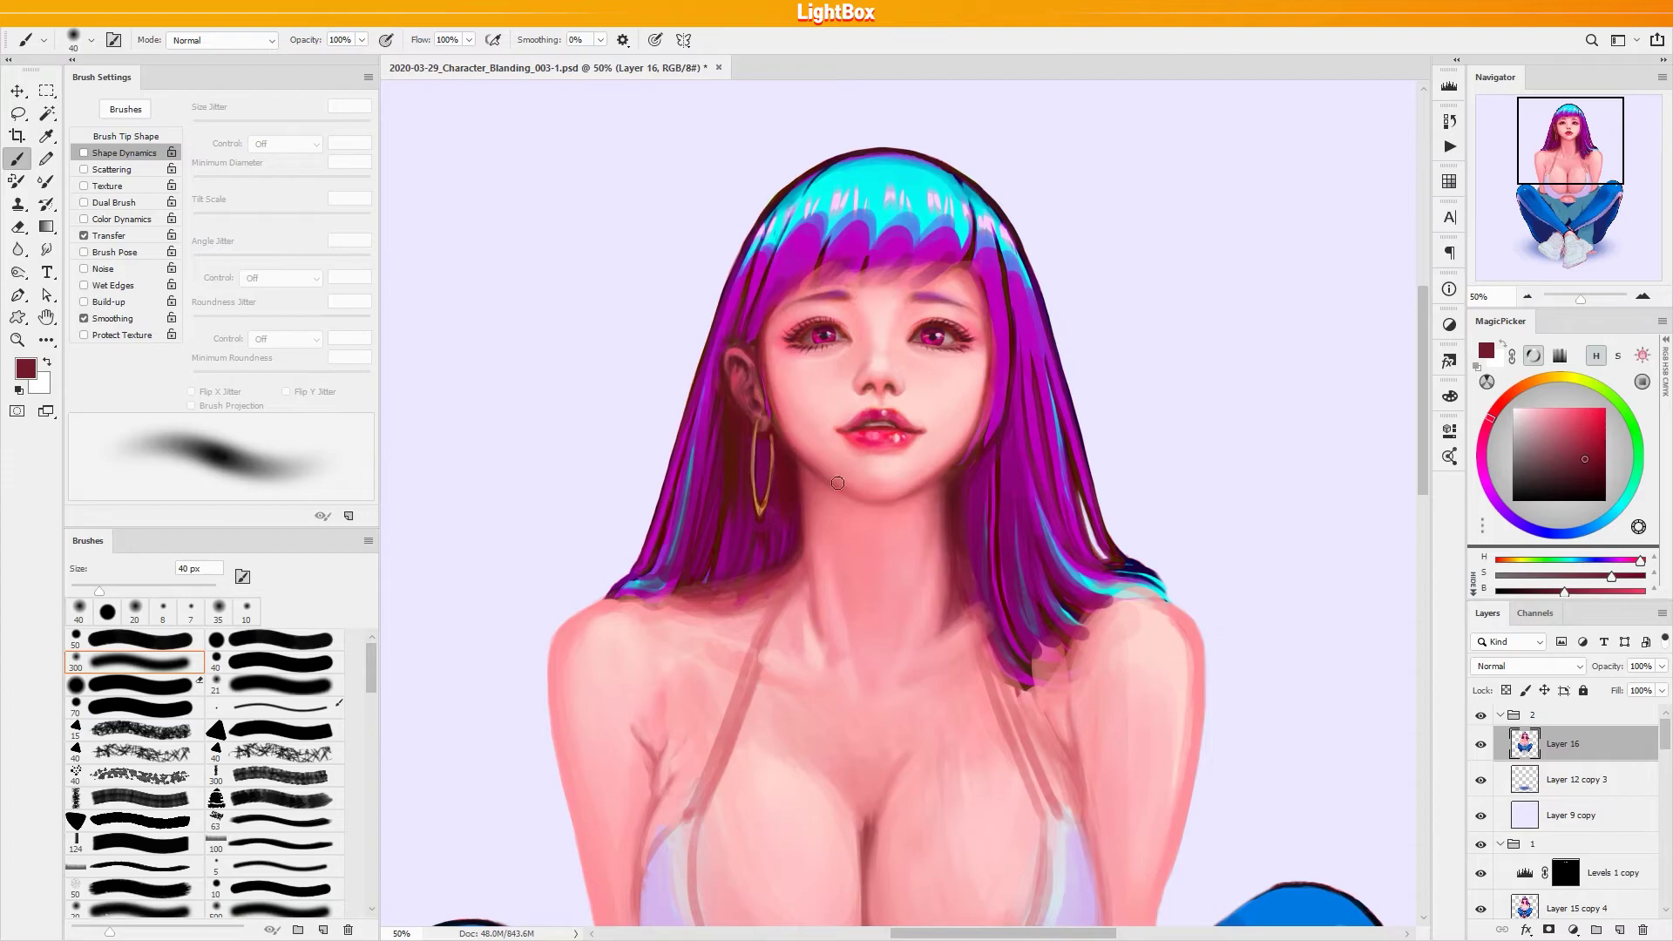
Define the jaw edge beside the hair with dark red at 7 px, and reset the colors to black and white
{"action": "key", "text": "bracketleft"}
{"action": "key", "text": "bracketleft"}
{"action": "key", "text": "bracketleft"}
{"action": "key", "text": "bracketleft"}
{"action": "key", "text": "bracketleft"}
{"action": "key", "text": "bracketleft"}
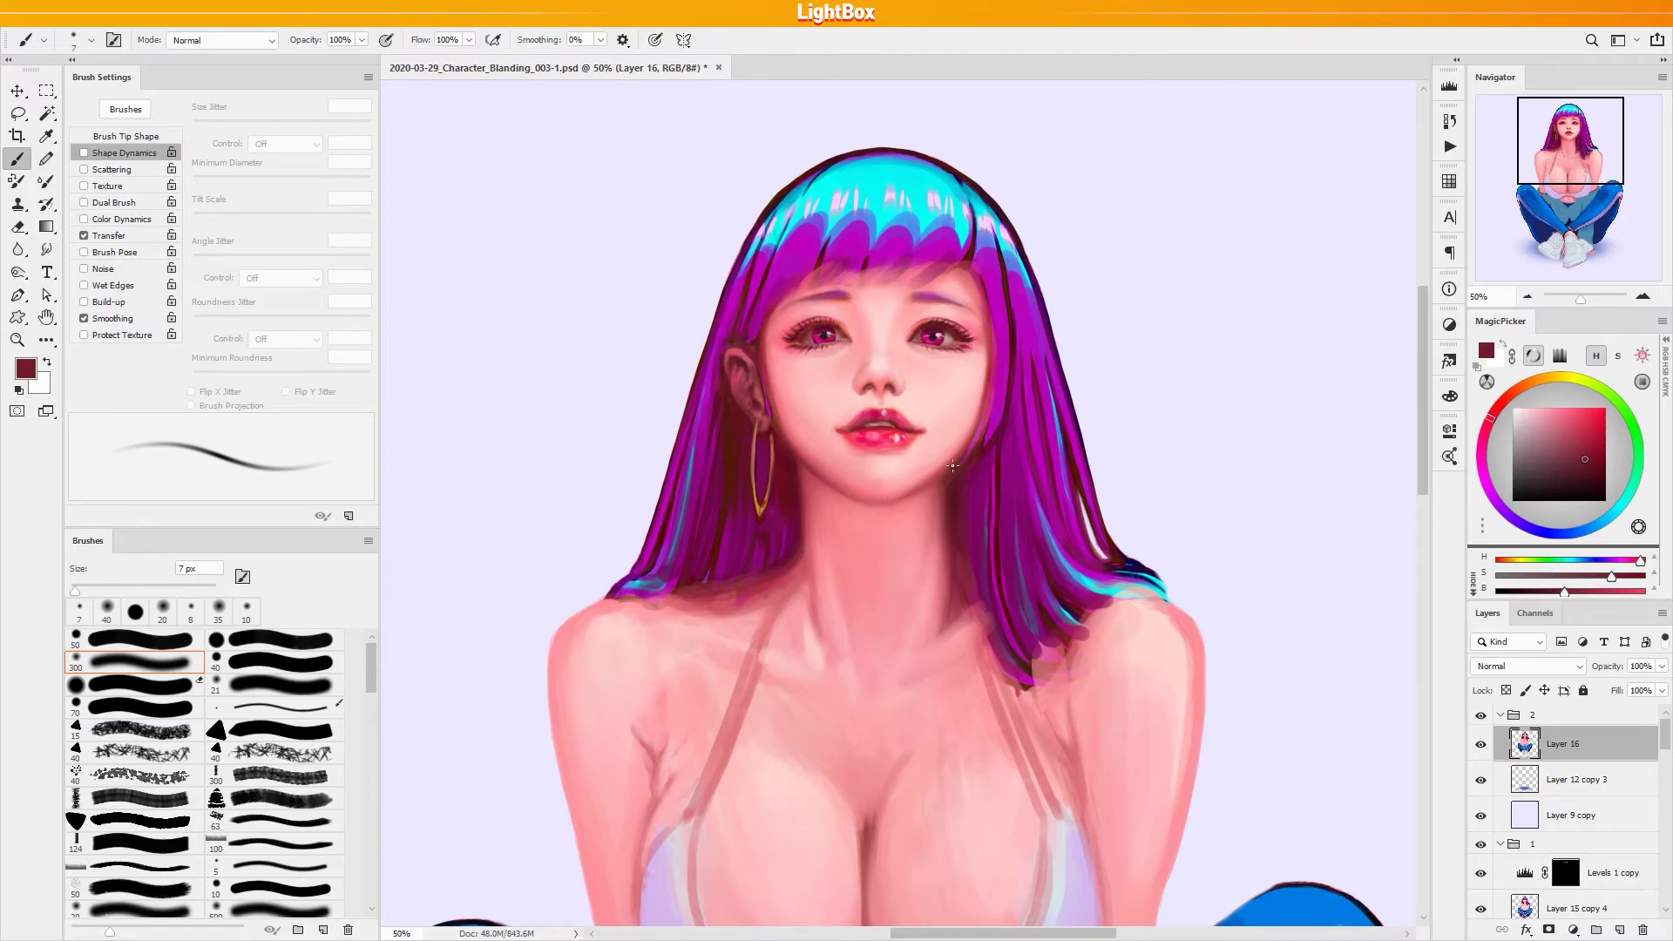
{"action": "key", "text": "d"}
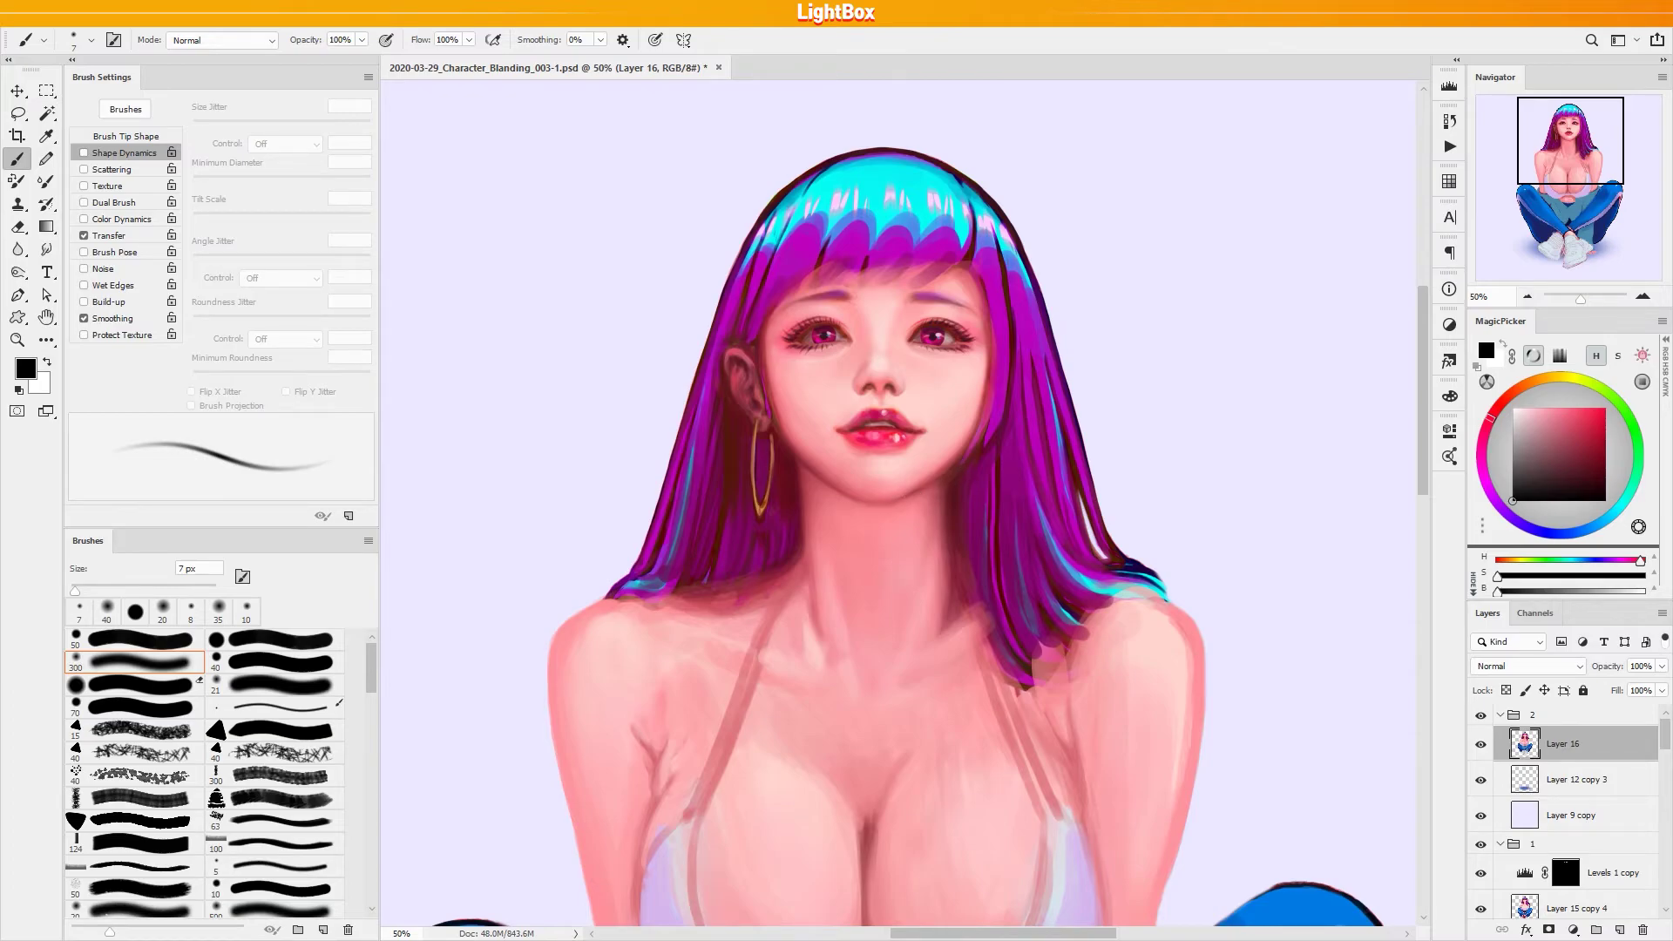
Blend the jaw and chin edge with a sampled pink skin tone, using the soft brush at 35 px
{"action": "key", "text": "bracketright"}
{"action": "key", "text": "bracketright"}
{"action": "key", "text": "bracketright"}
{"action": "key", "text": "bracketright"}
{"action": "key", "text": "bracketright"}
{"action": "key", "text": "bracketright"}
{"action": "key", "text": "bracketright"}
{"action": "key", "text": "bracketright"}
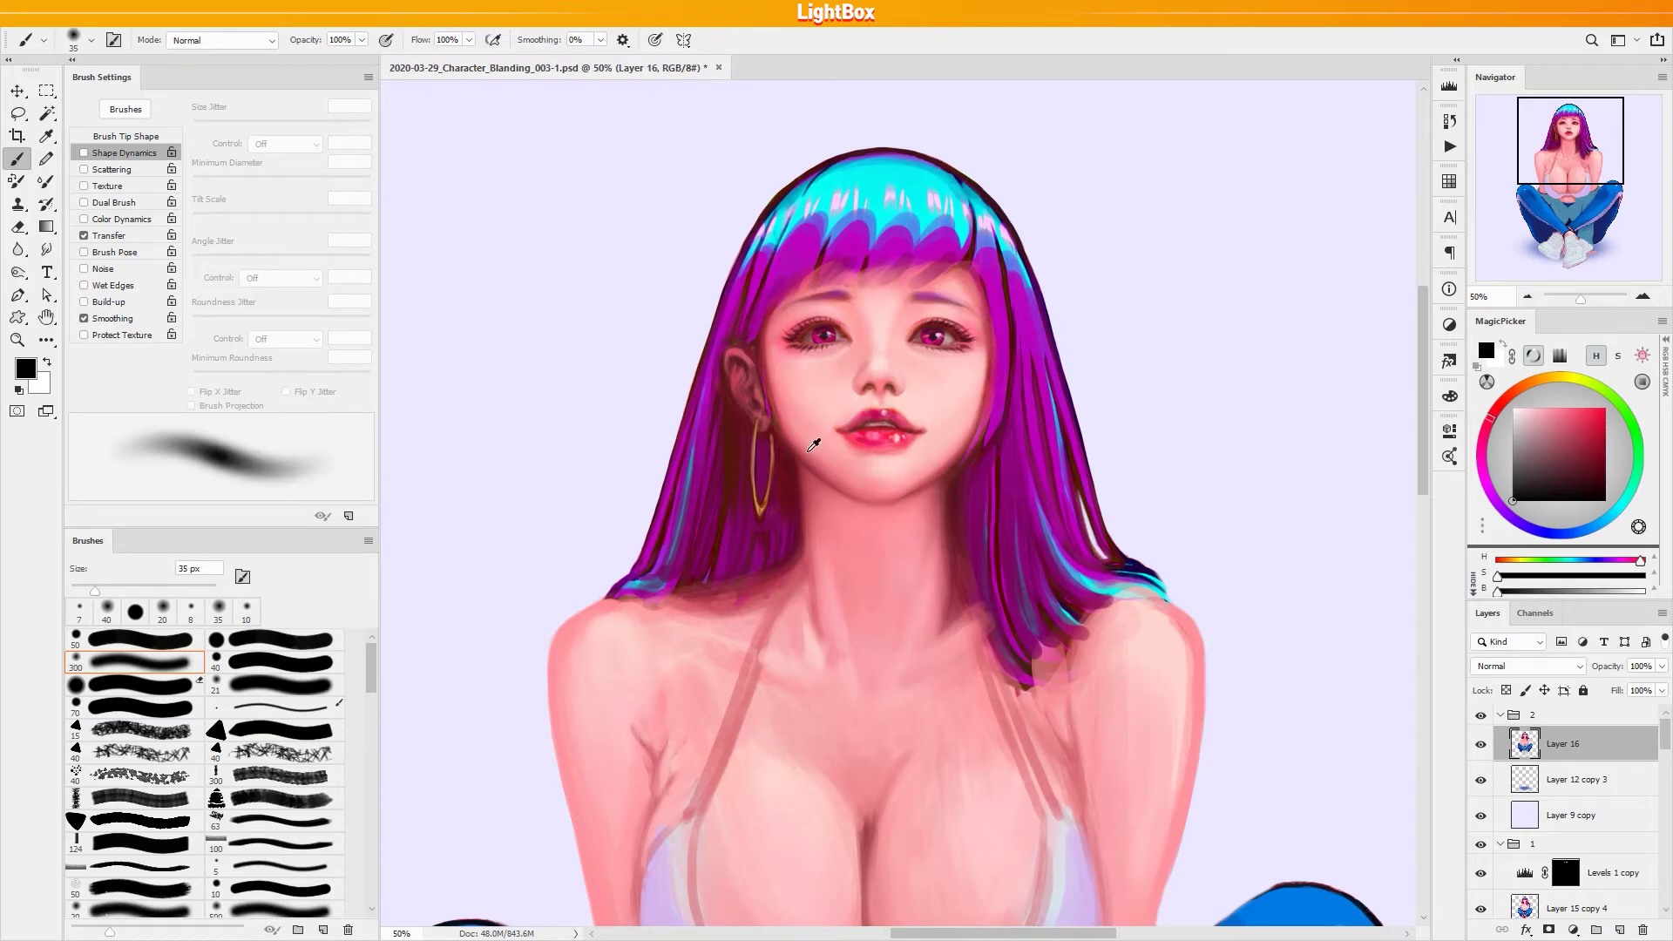
{"action": "left_click", "coordinate": [807, 438], "text": "alt"}
{"action": "left_click", "coordinate": [847, 485]}
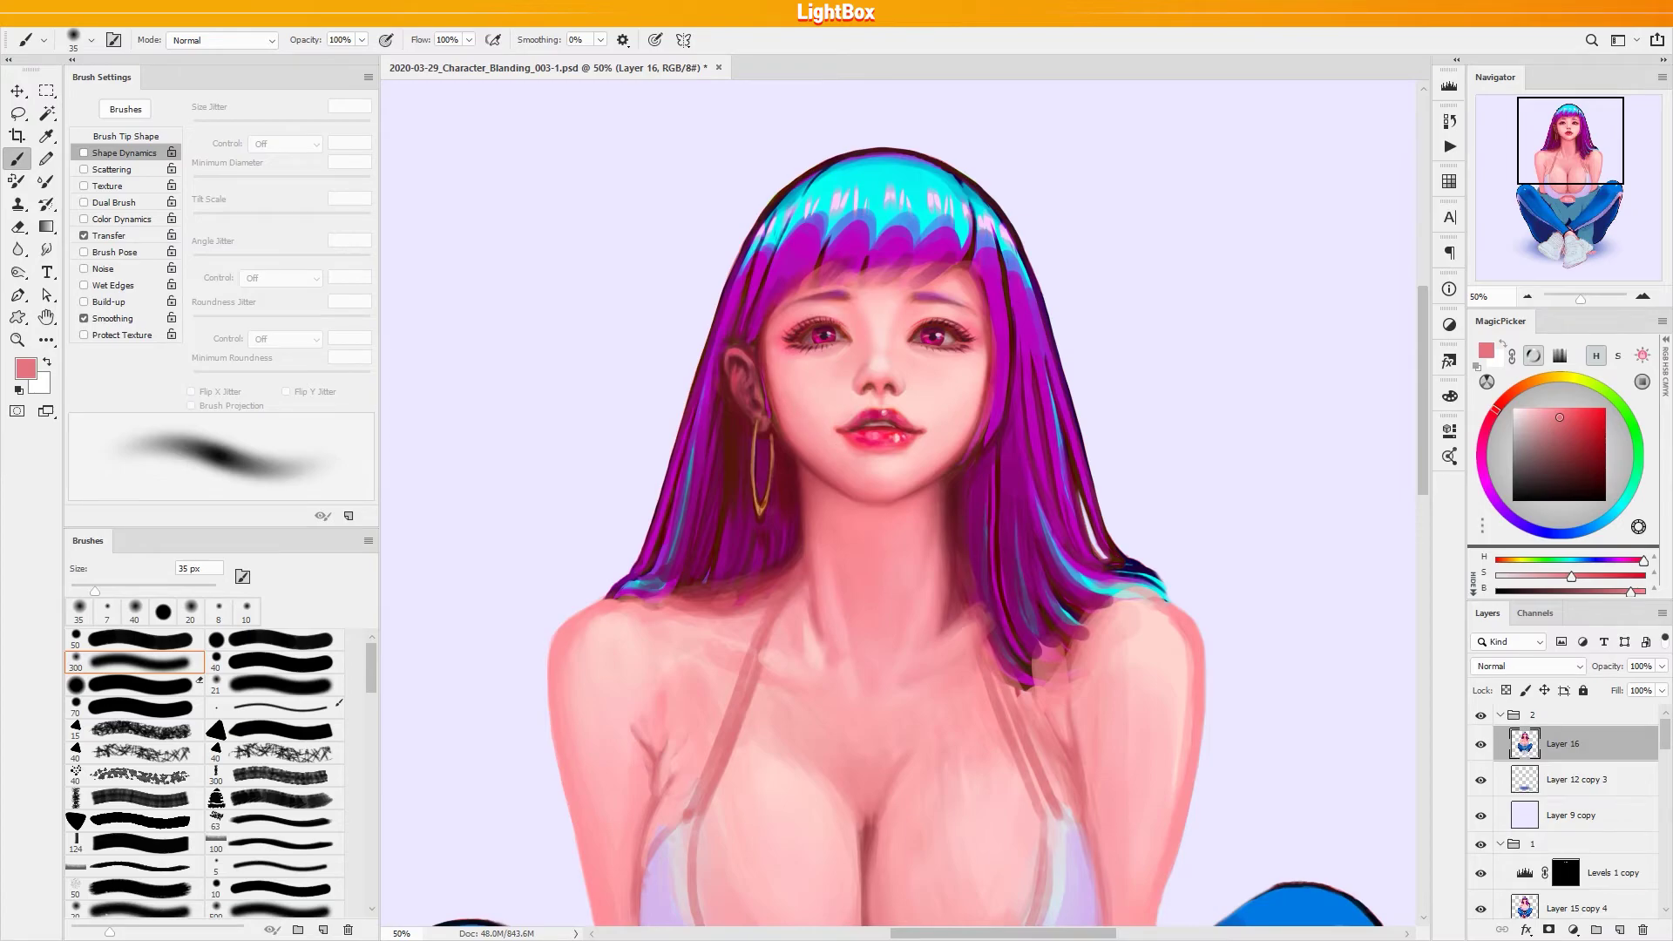
Blend the cheek on the earring side with sampled pink skin tones, enlarging the soft brush to 90 px
{"action": "key", "text": "bracketright"}
{"action": "left_click", "coordinate": [811, 398], "text": "alt"}
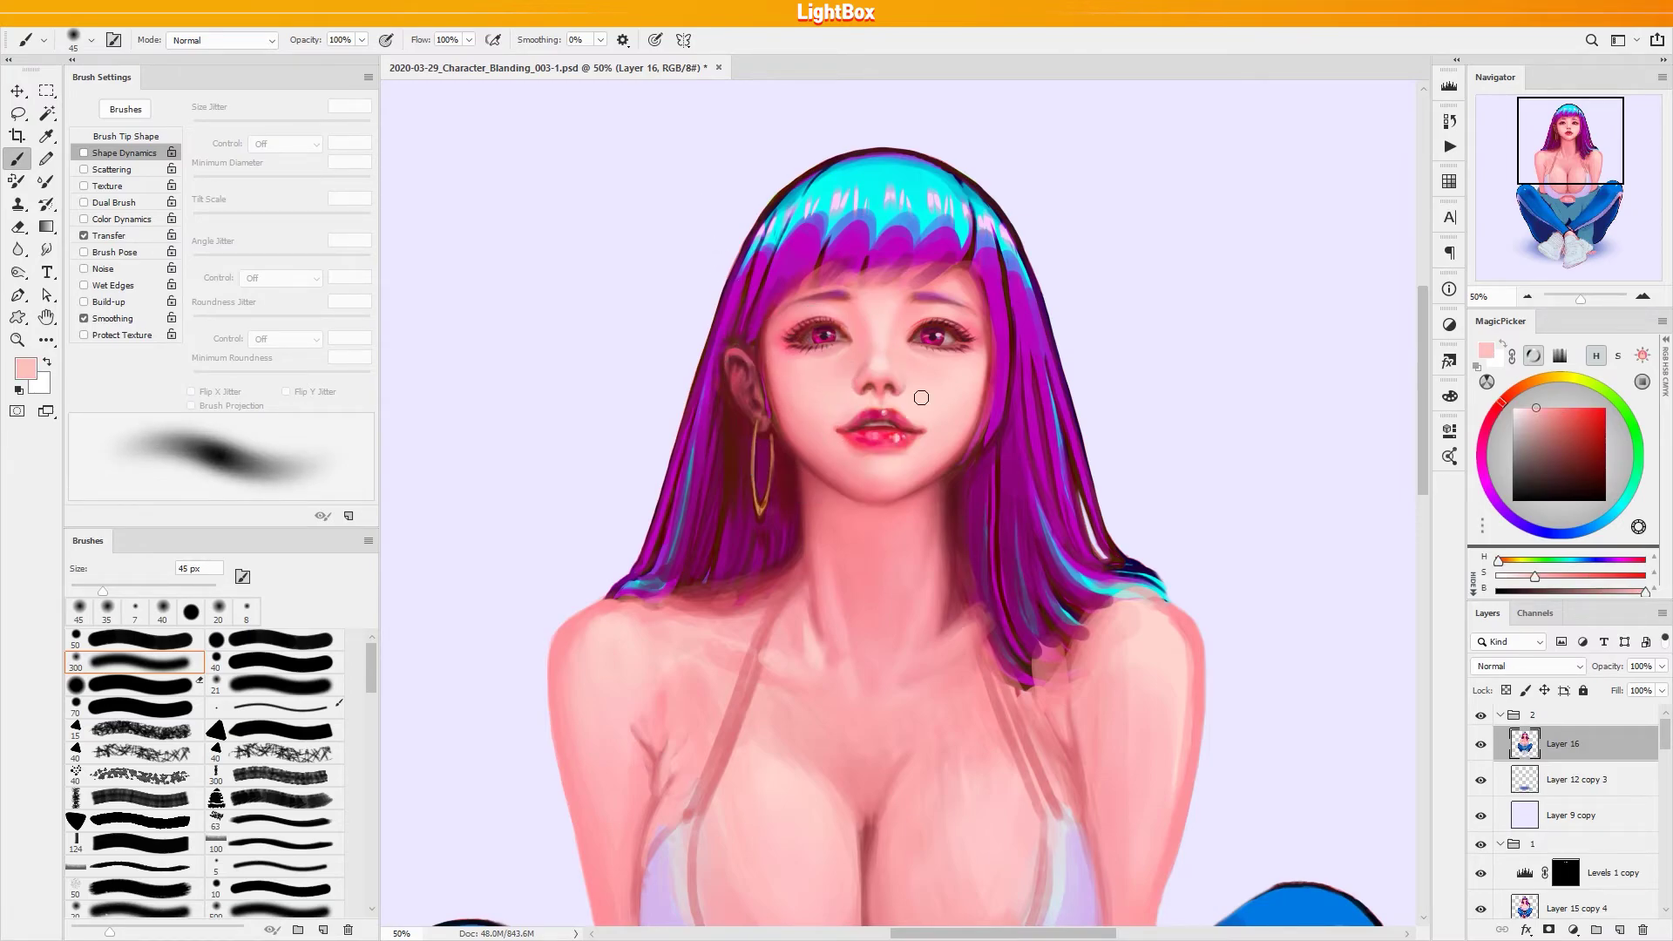
{"action": "left_click", "coordinate": [794, 361], "text": "alt"}
{"action": "key", "text": "bracketright"}
{"action": "key", "text": "bracketright"}
{"action": "key", "text": "bracketright"}
{"action": "left_click", "coordinate": [789, 366], "text": "alt"}
{"action": "key", "text": "bracketright"}
{"action": "key", "text": "bracketright"}
{"action": "key", "text": "bracketright"}
{"action": "key", "text": "bracketleft"}
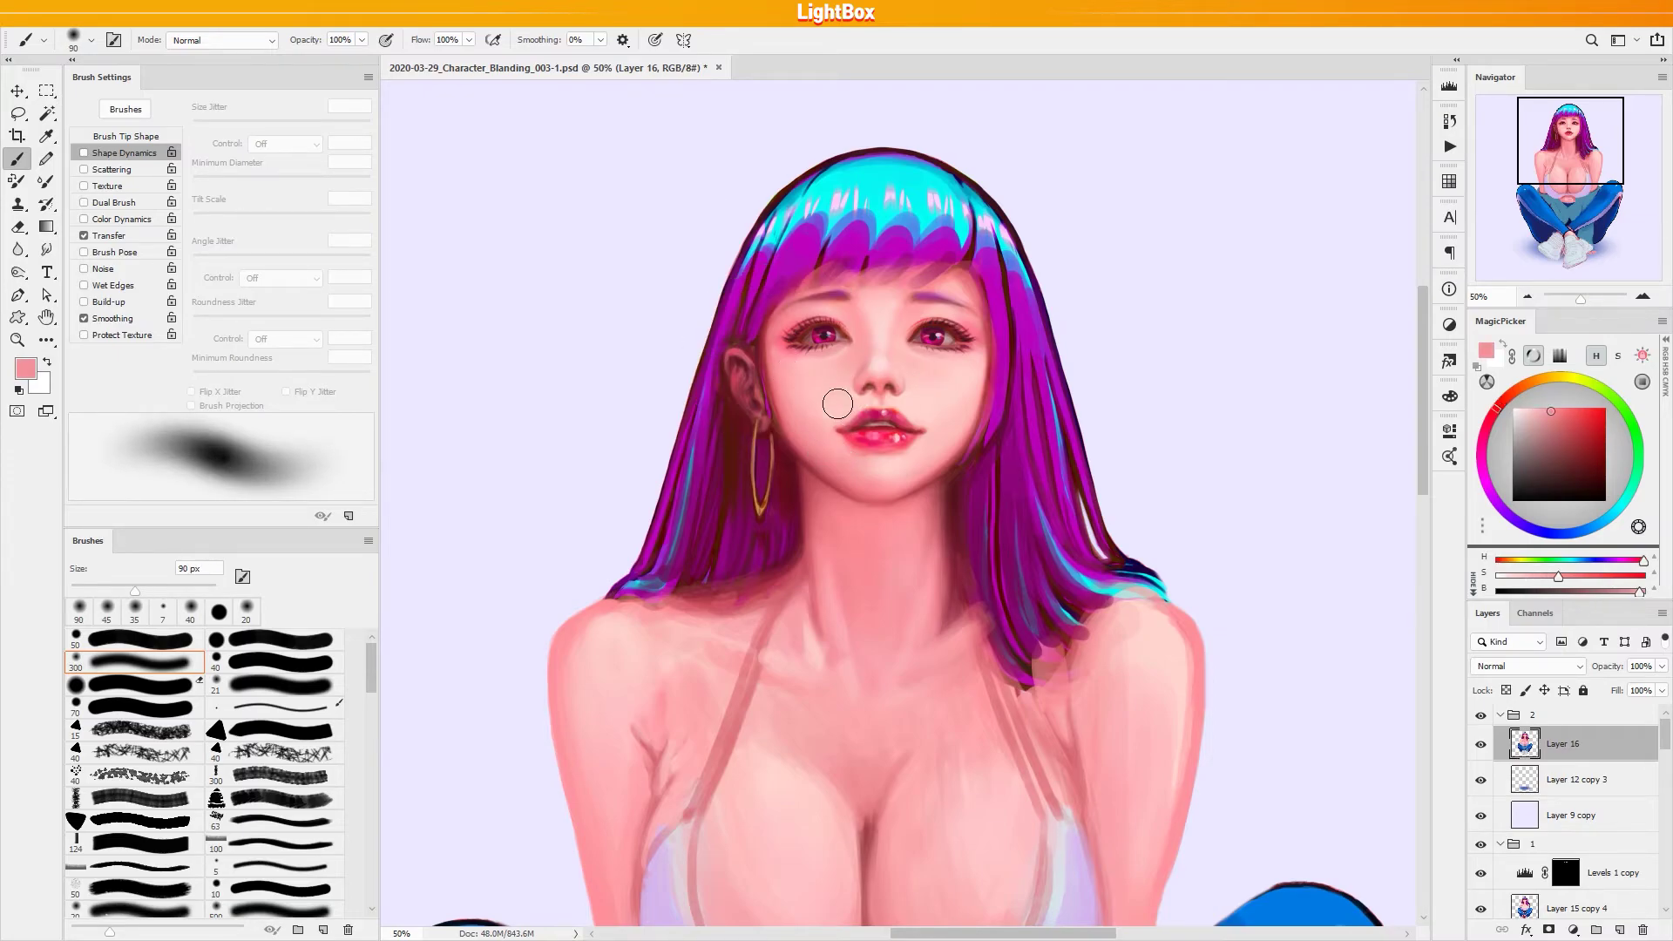
{"action": "left_click_drag", "start_coordinate": [818, 424], "coordinate": [798, 405]}
Touch up the mouth corner on the earring side with a sampled lip crimson, reducing the soft brush to 30 px
{"action": "key", "text": "bracketleft"}
{"action": "key", "text": "bracketleft"}
{"action": "key", "text": "bracketleft"}
{"action": "key", "text": "bracketleft"}
{"action": "key", "text": "bracketleft"}
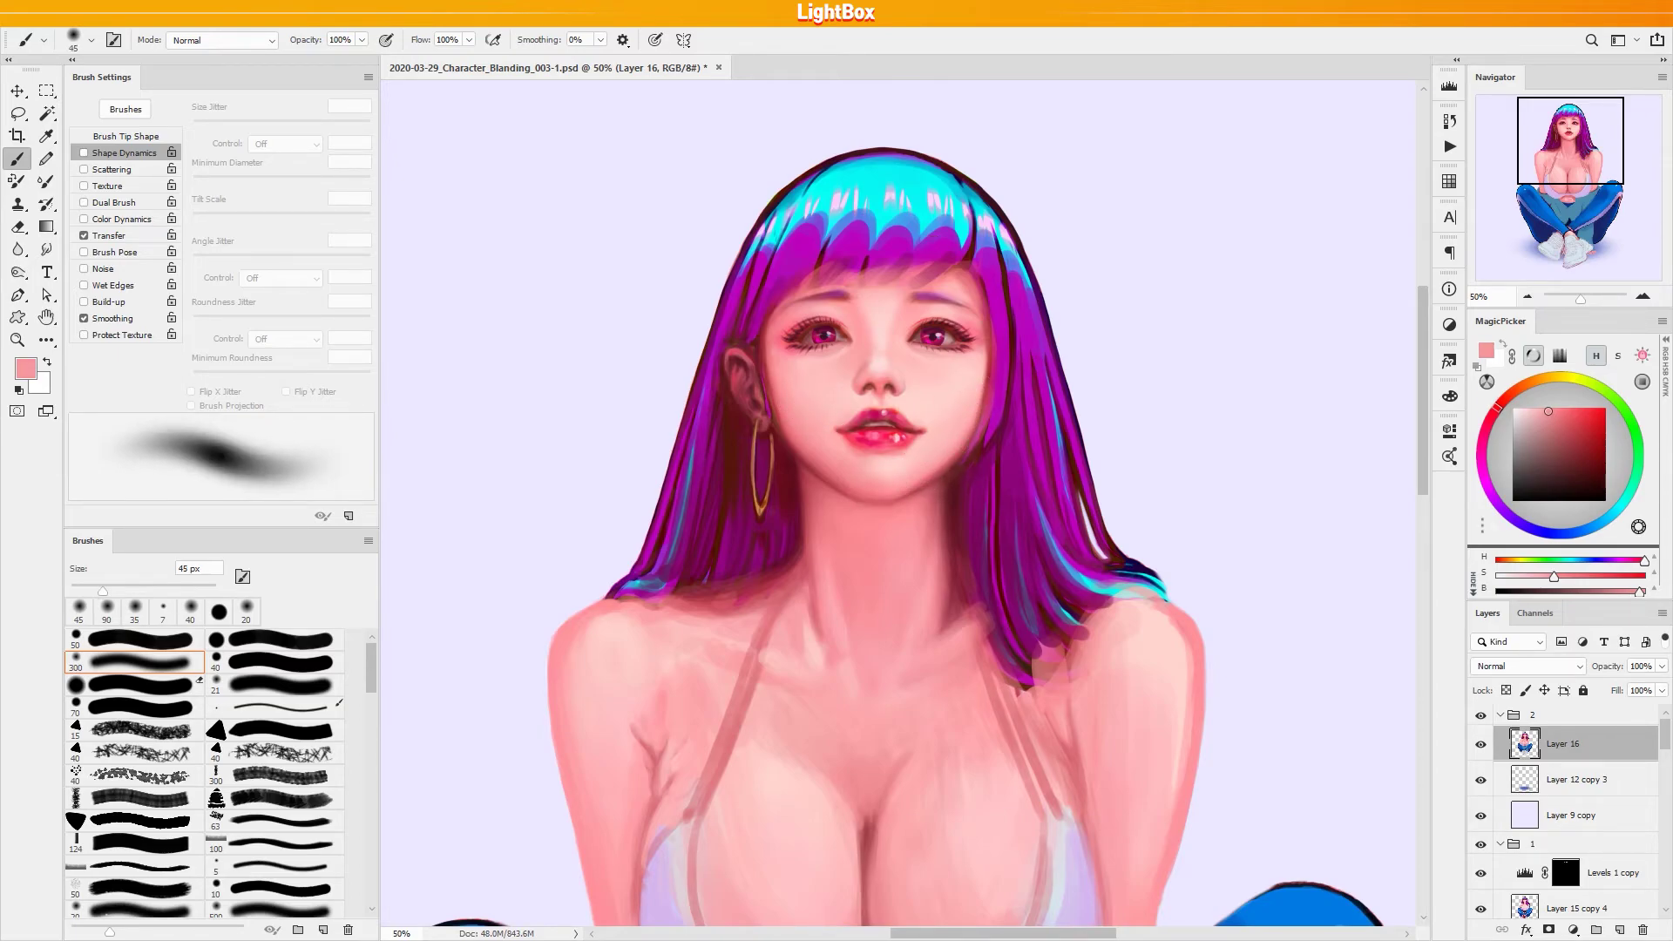
{"action": "left_click", "coordinate": [867, 435], "text": "alt"}
{"action": "key", "text": "bracketright"}
{"action": "key", "text": "bracketright"}
{"action": "key", "text": "bracketright"}
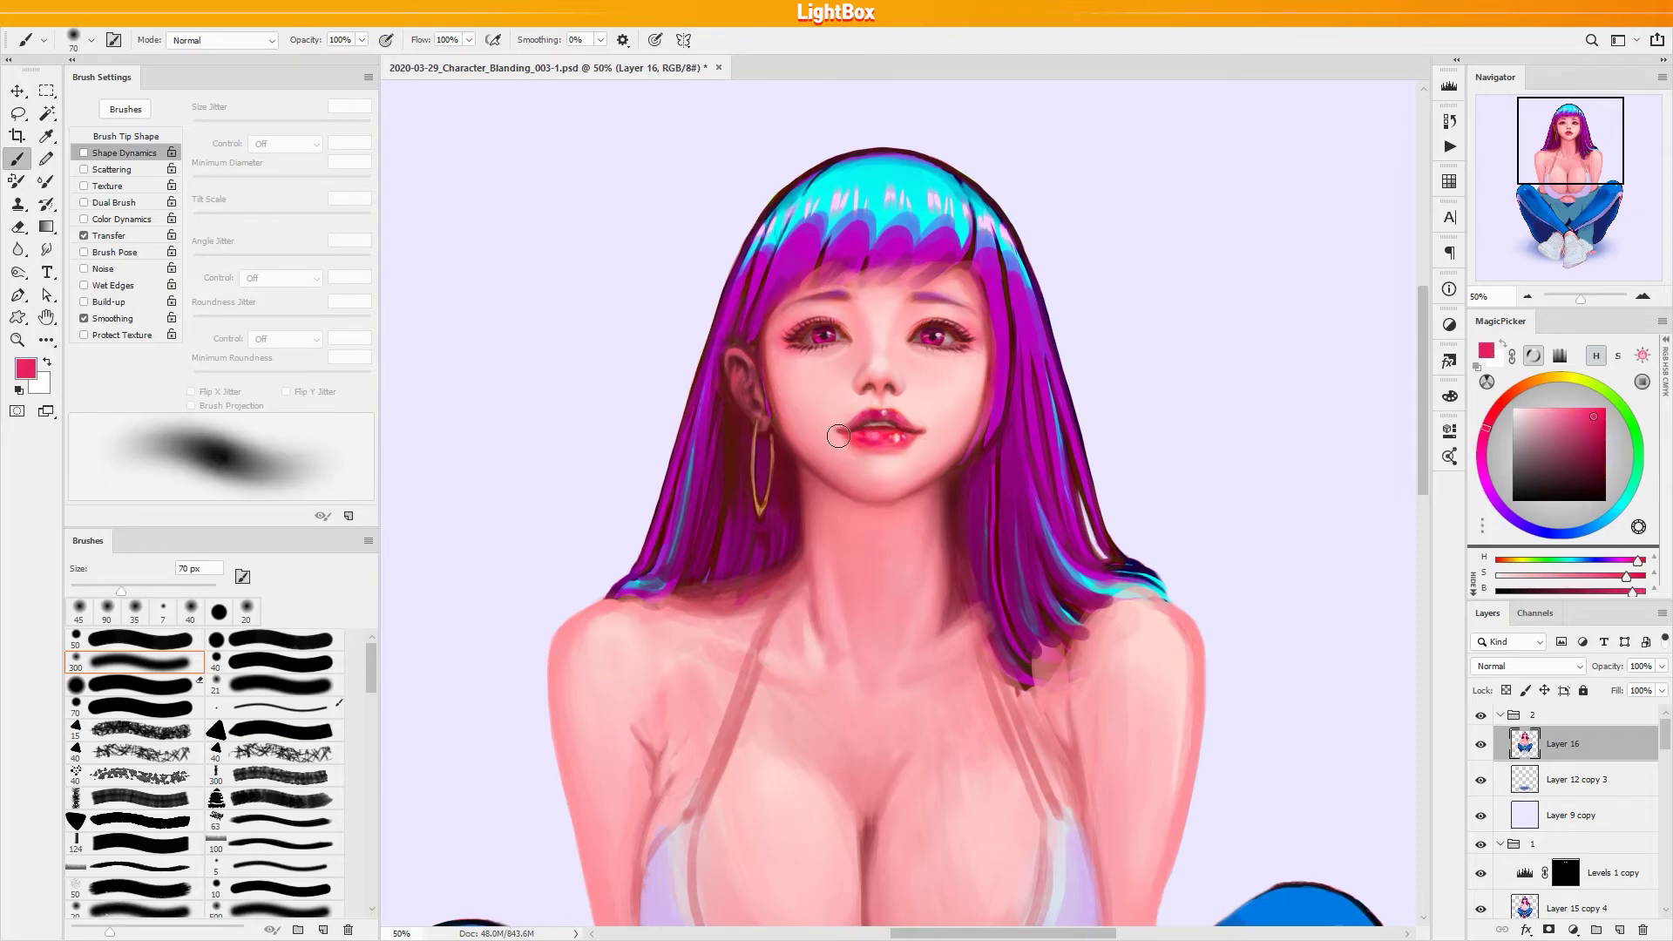
{"action": "key", "text": "bracketleft"}
{"action": "key", "text": "bracketleft"}
{"action": "key", "text": "bracketleft"}
{"action": "key", "text": "bracketleft"}
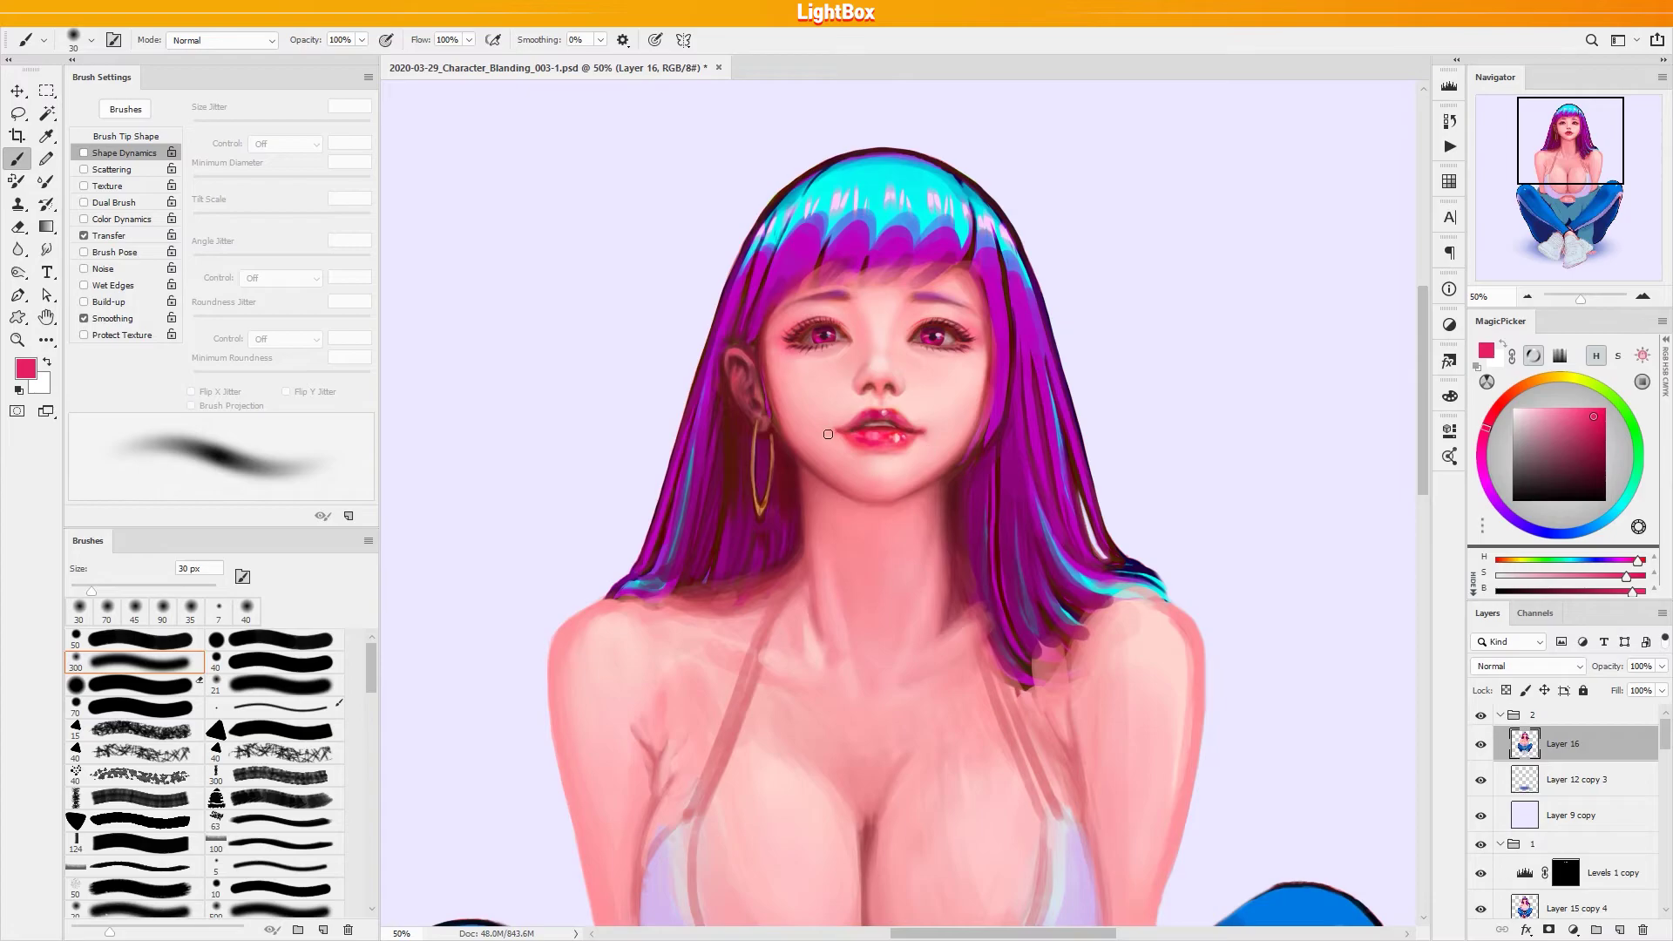
Clean up the skin edge around that mouth corner with sampled pale skin tones at 8 px
{"action": "left_click", "coordinate": [839, 444], "text": "alt"}
{"action": "key", "text": "bracketleft"}
{"action": "key", "text": "bracketleft"}
{"action": "key", "text": "bracketleft"}
{"action": "key", "text": "bracketleft"}
{"action": "key", "text": "bracketleft"}
{"action": "key", "text": "bracketleft"}
{"action": "left_click", "coordinate": [840, 437], "text": "alt"}
{"action": "left_click", "coordinate": [845, 439], "text": "alt"}
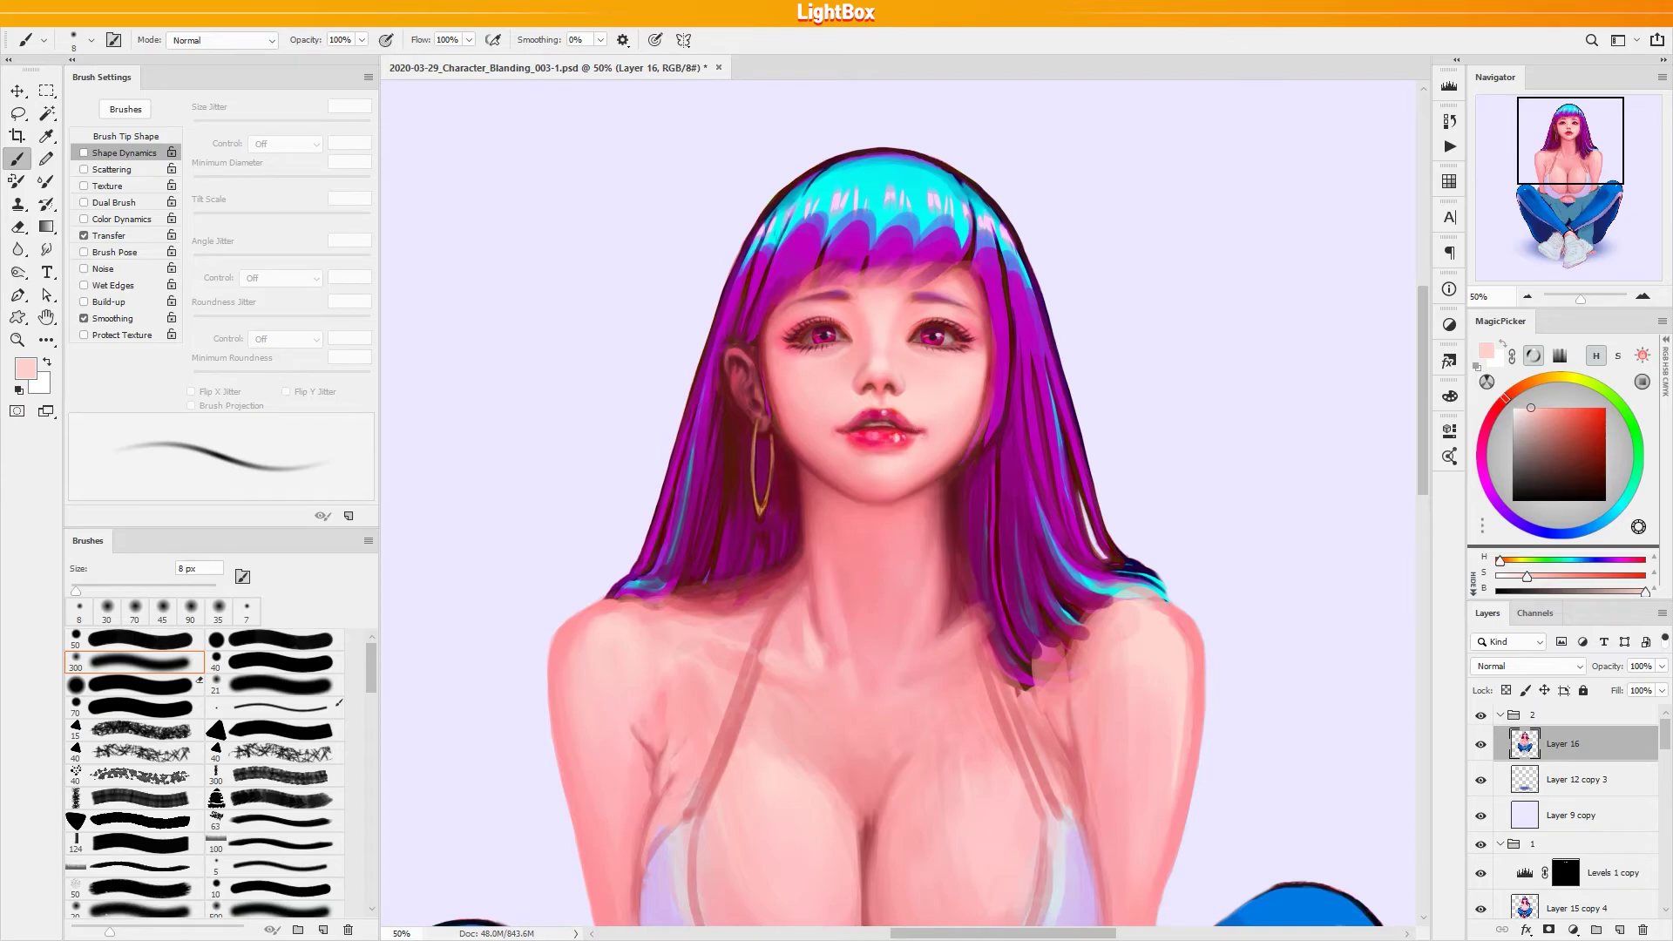
Refine the lower lip's edge and glossy highlights with sampled pinks and reds at 8 px
{"action": "left_click", "coordinate": [921, 439], "text": "alt"}
{"action": "left_click", "coordinate": [861, 440], "text": "alt"}
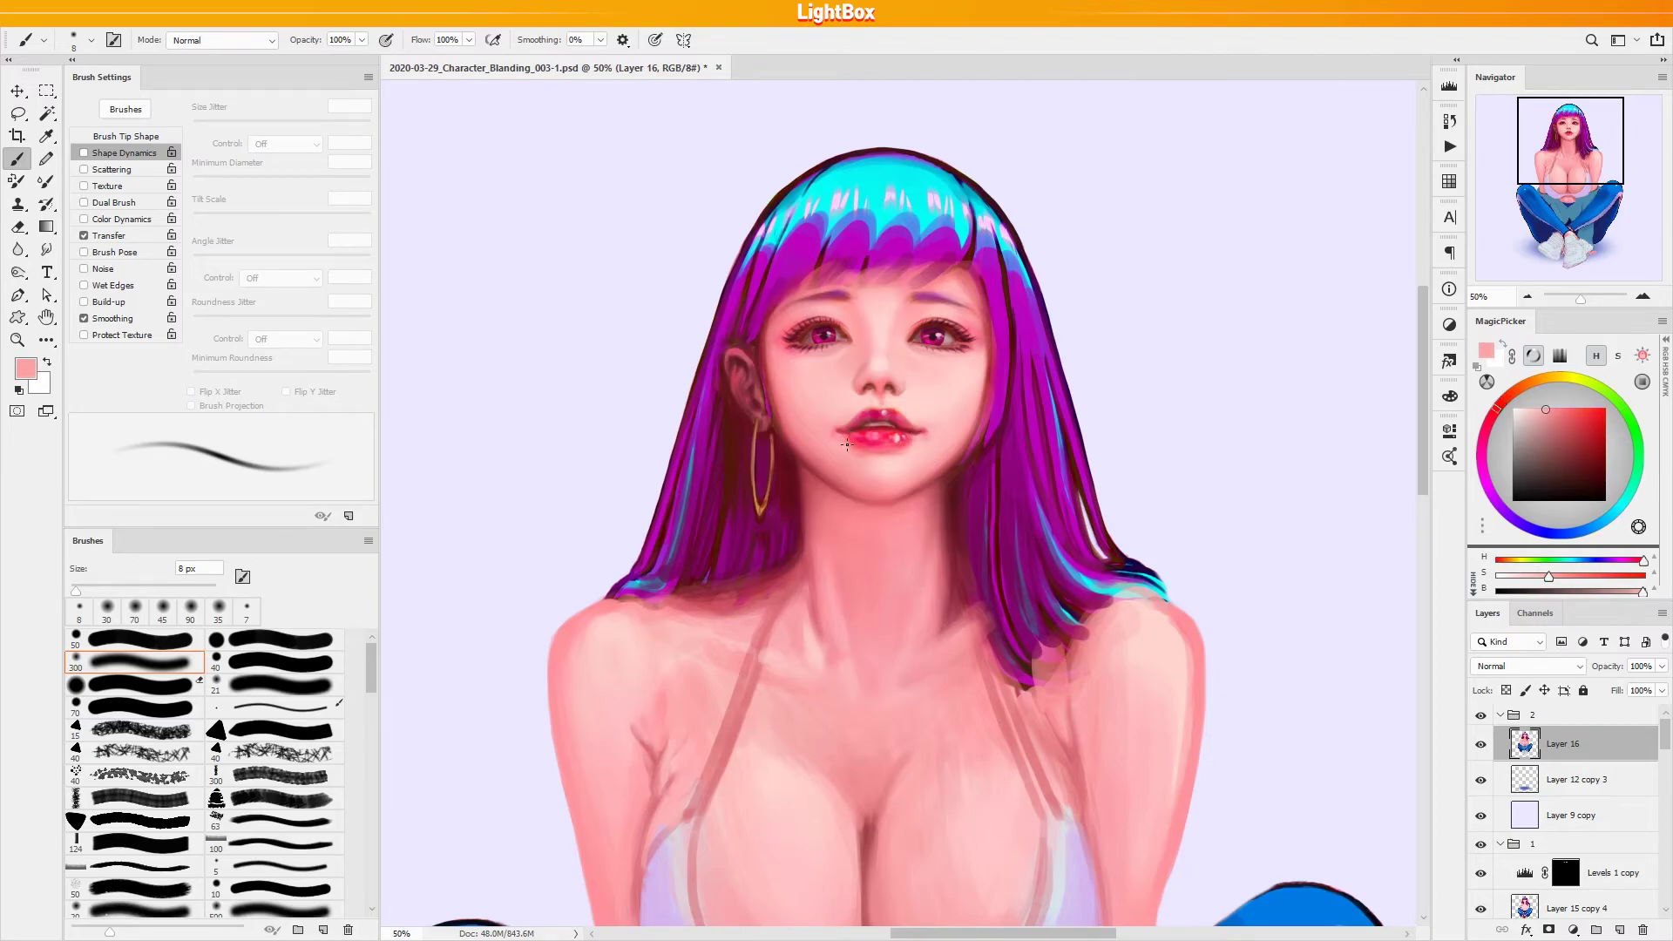
{"action": "left_click", "coordinate": [856, 448], "text": "alt"}
{"action": "left_click", "coordinate": [897, 437], "text": "alt"}
{"action": "left_click", "coordinate": [894, 431], "text": "alt"}
{"action": "left_click", "coordinate": [874, 435], "text": "alt"}
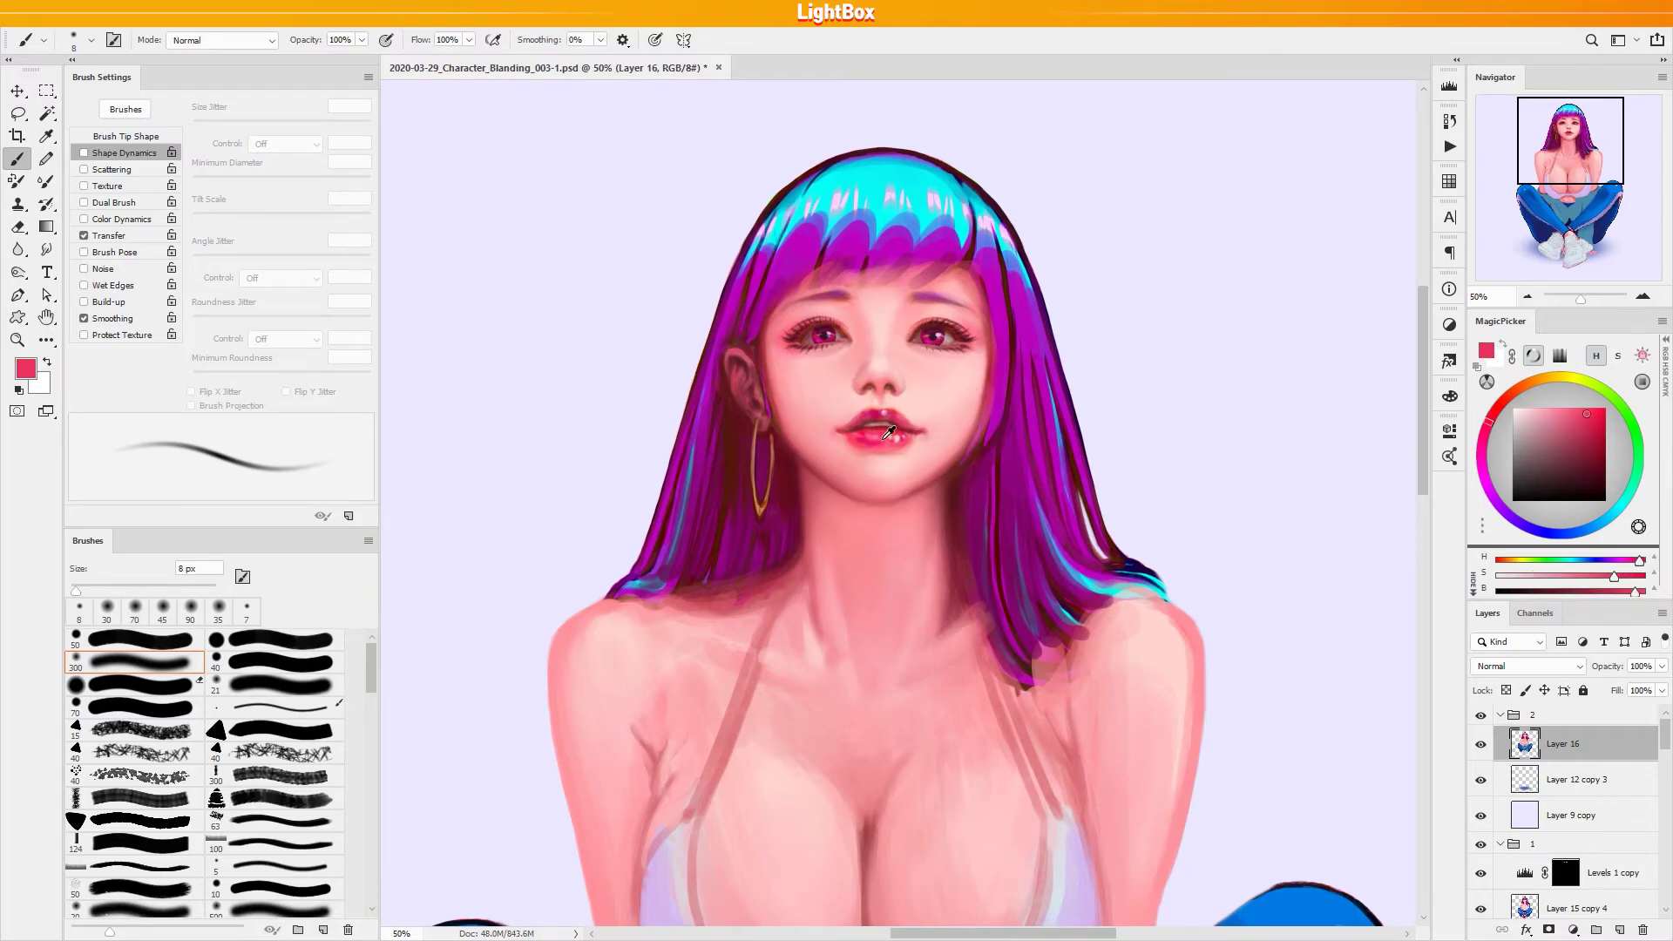
{"action": "left_click", "coordinate": [874, 439], "text": "alt"}
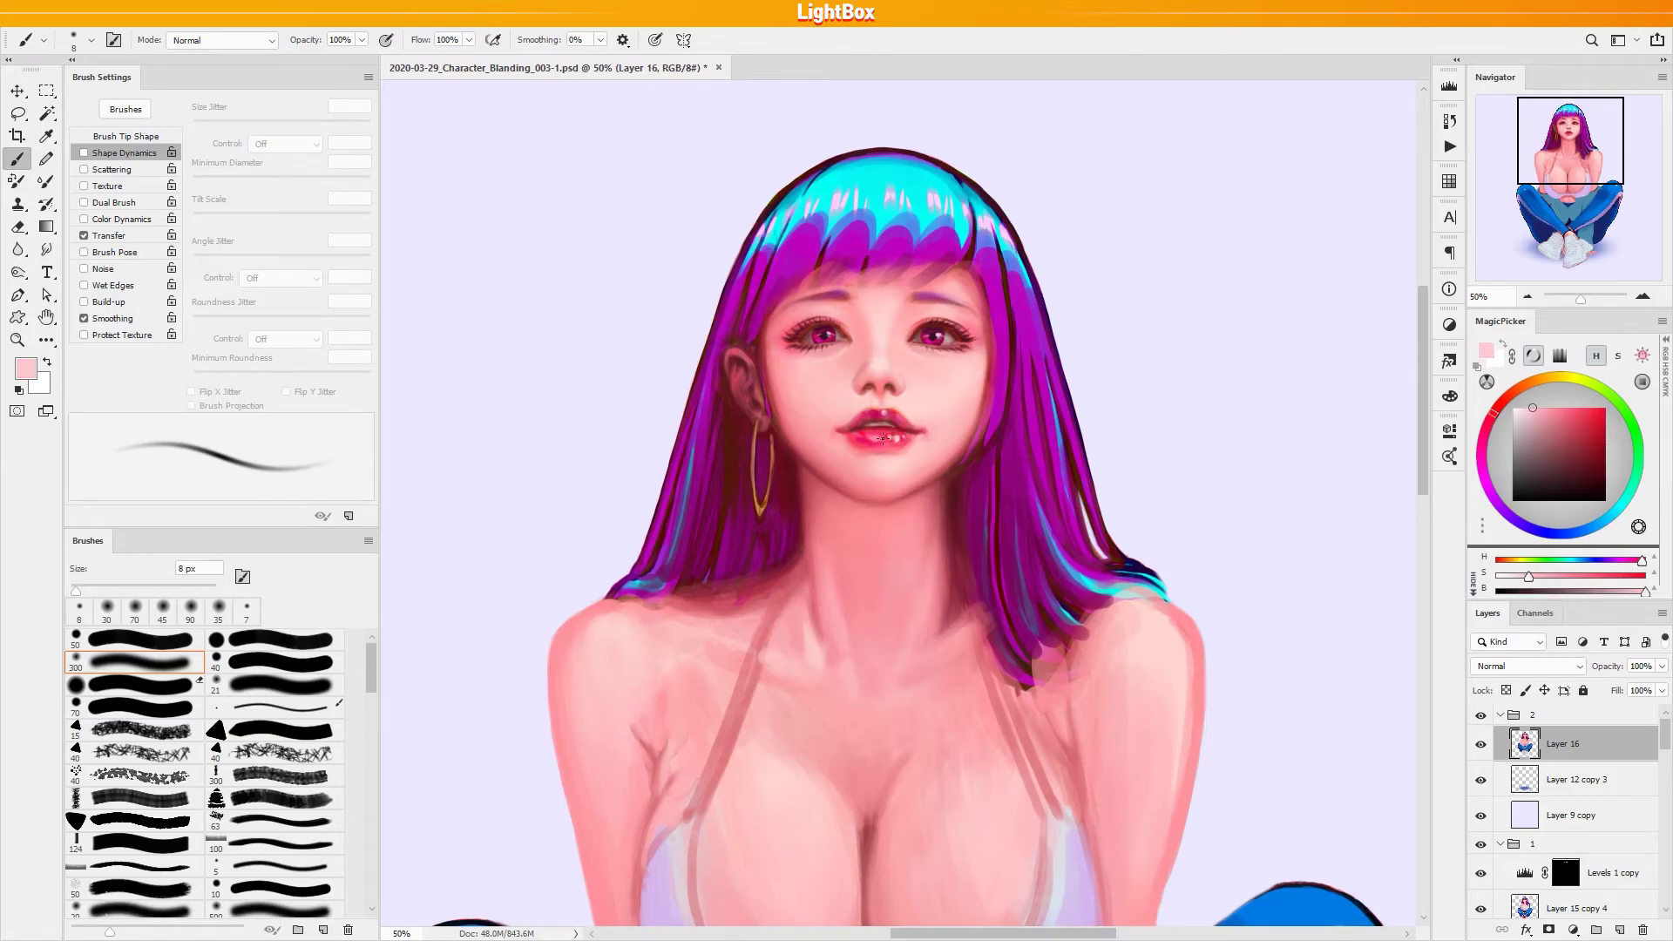
{"action": "left_click", "coordinate": [885, 437], "text": "alt"}
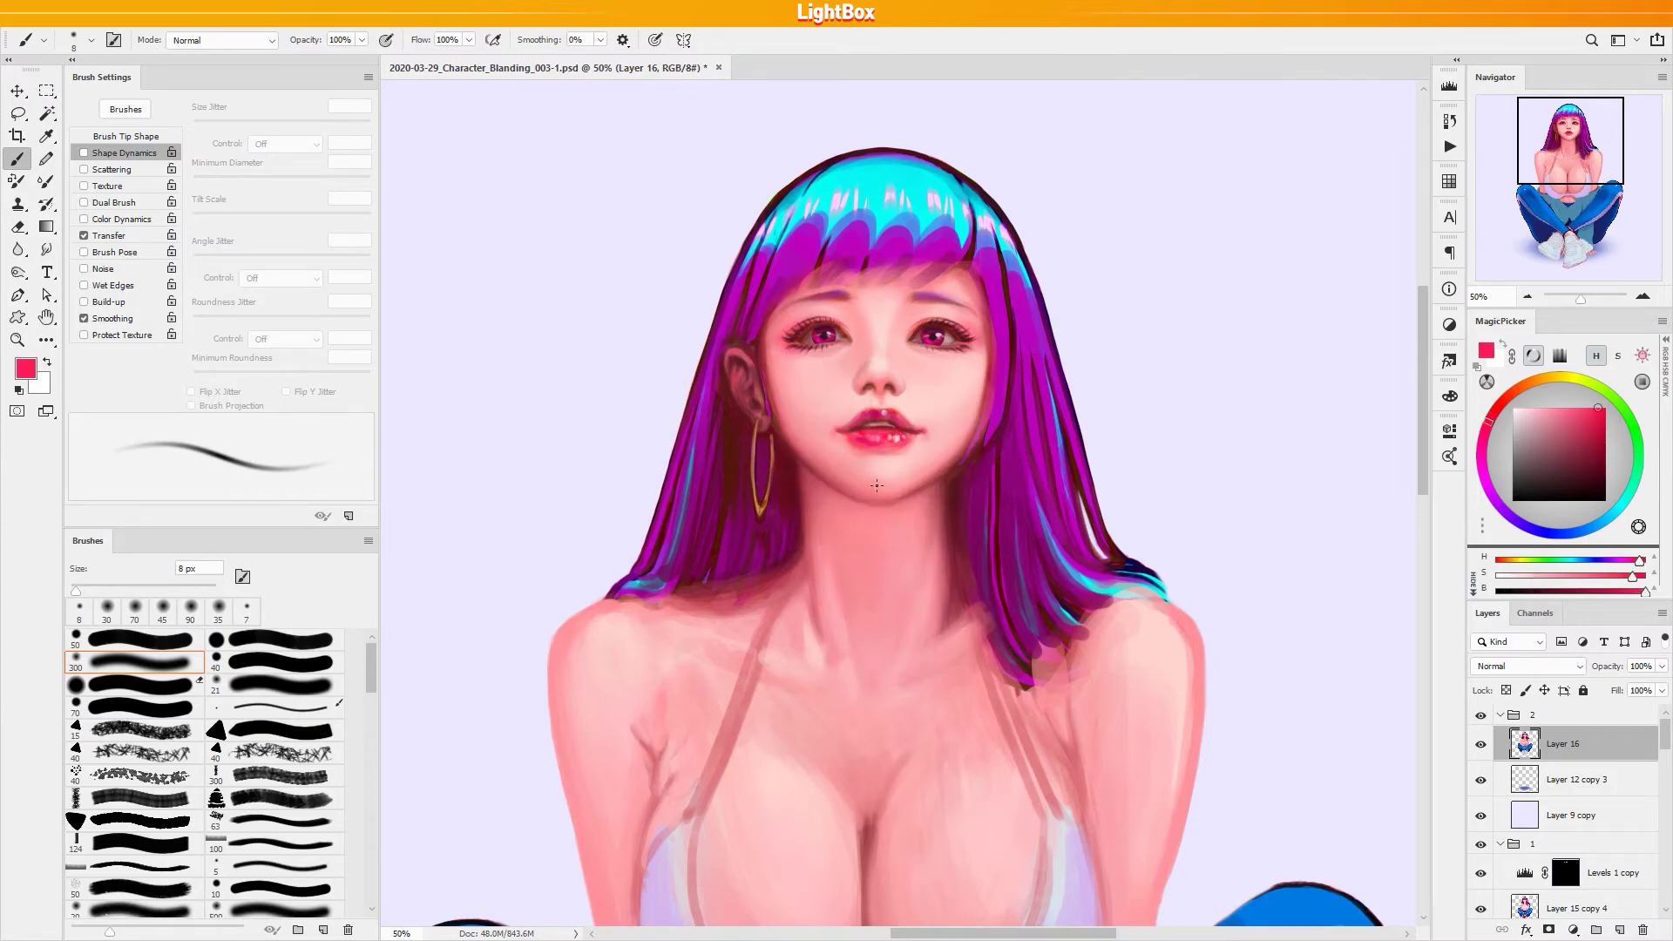
Shade the skin between neck and shoulder on the earring side with sampled reds at 30 px, and save the document
{"action": "left_click", "coordinate": [764, 597], "text": "alt"}
{"action": "key", "text": "bracketright"}
{"action": "key", "text": "bracketright"}
{"action": "key", "text": "bracketright"}
{"action": "key", "text": "bracketright"}
{"action": "key", "text": "bracketright"}
{"action": "left_click", "coordinate": [746, 608], "text": "alt"}
{"action": "left_click", "coordinate": [768, 573], "text": "alt"}
{"action": "left_click", "coordinate": [751, 603], "text": "alt"}
{"action": "left_click", "coordinate": [792, 570], "text": "alt"}
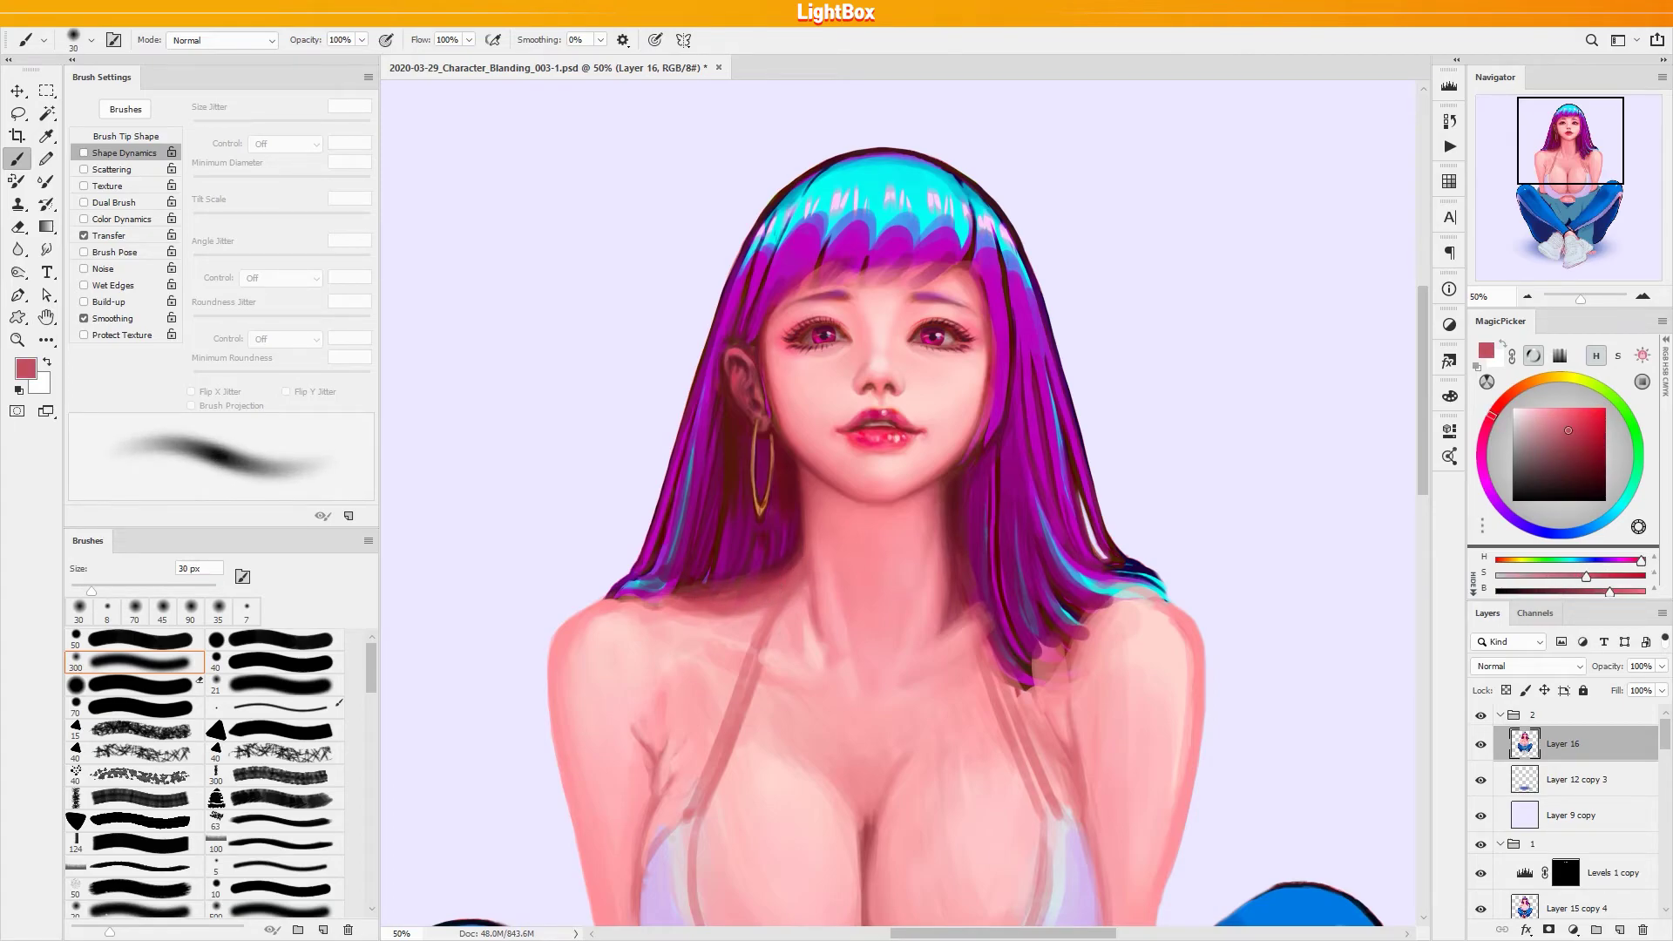
{"action": "left_click", "coordinate": [926, 662], "text": "alt"}
{"action": "left_click_drag", "start_coordinate": [924, 684], "coordinate": [911, 451]}
{"action": "left_click", "coordinate": [908, 504], "text": "alt"}
{"action": "key", "text": "ctrl+s"}
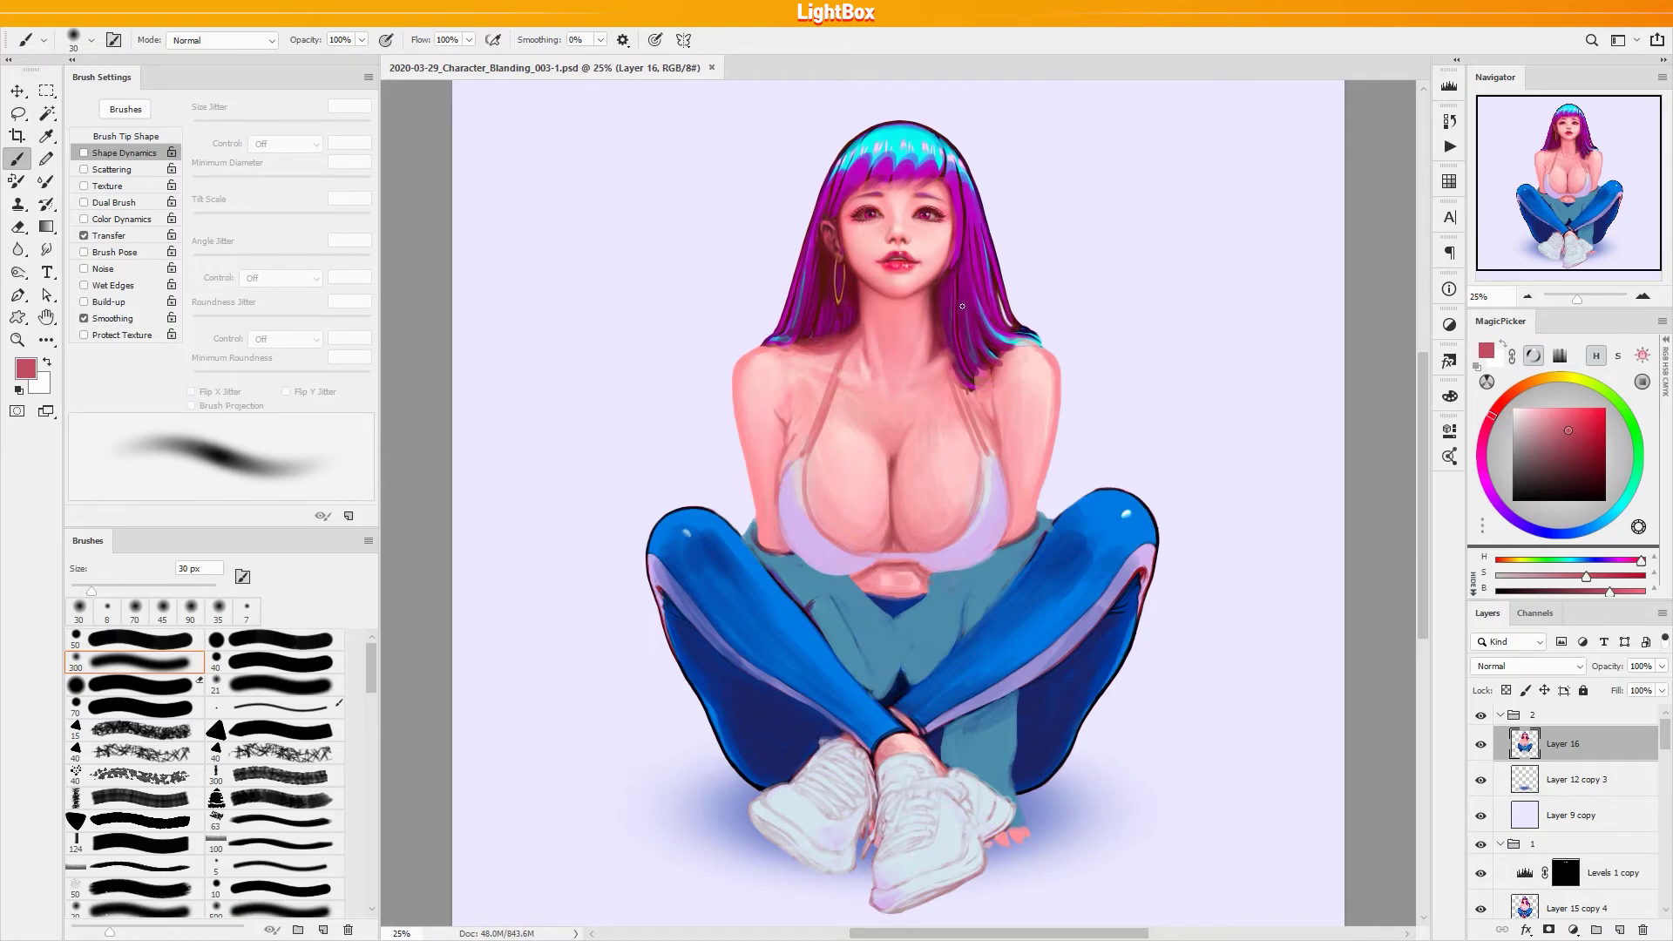
Blend the skin around the mouth and nose with sampled pink tones, using the soft brush at 35 px
{"action": "left_click", "coordinate": [921, 250], "text": "alt"}
{"action": "key", "text": "]"}
{"action": "left_click", "coordinate": [916, 250], "text": "alt"}
{"action": "left_click", "coordinate": [915, 253]}
{"action": "left_click", "coordinate": [881, 252], "text": "alt"}
{"action": "left_click", "coordinate": [911, 252], "text": "alt"}
{"action": "left_click", "coordinate": [903, 249], "text": "alt"}
{"action": "left_click", "coordinate": [890, 229], "text": "alt"}
{"action": "left_click", "coordinate": [889, 258], "text": "alt"}
{"action": "left_click", "coordinate": [915, 256], "text": "alt"}
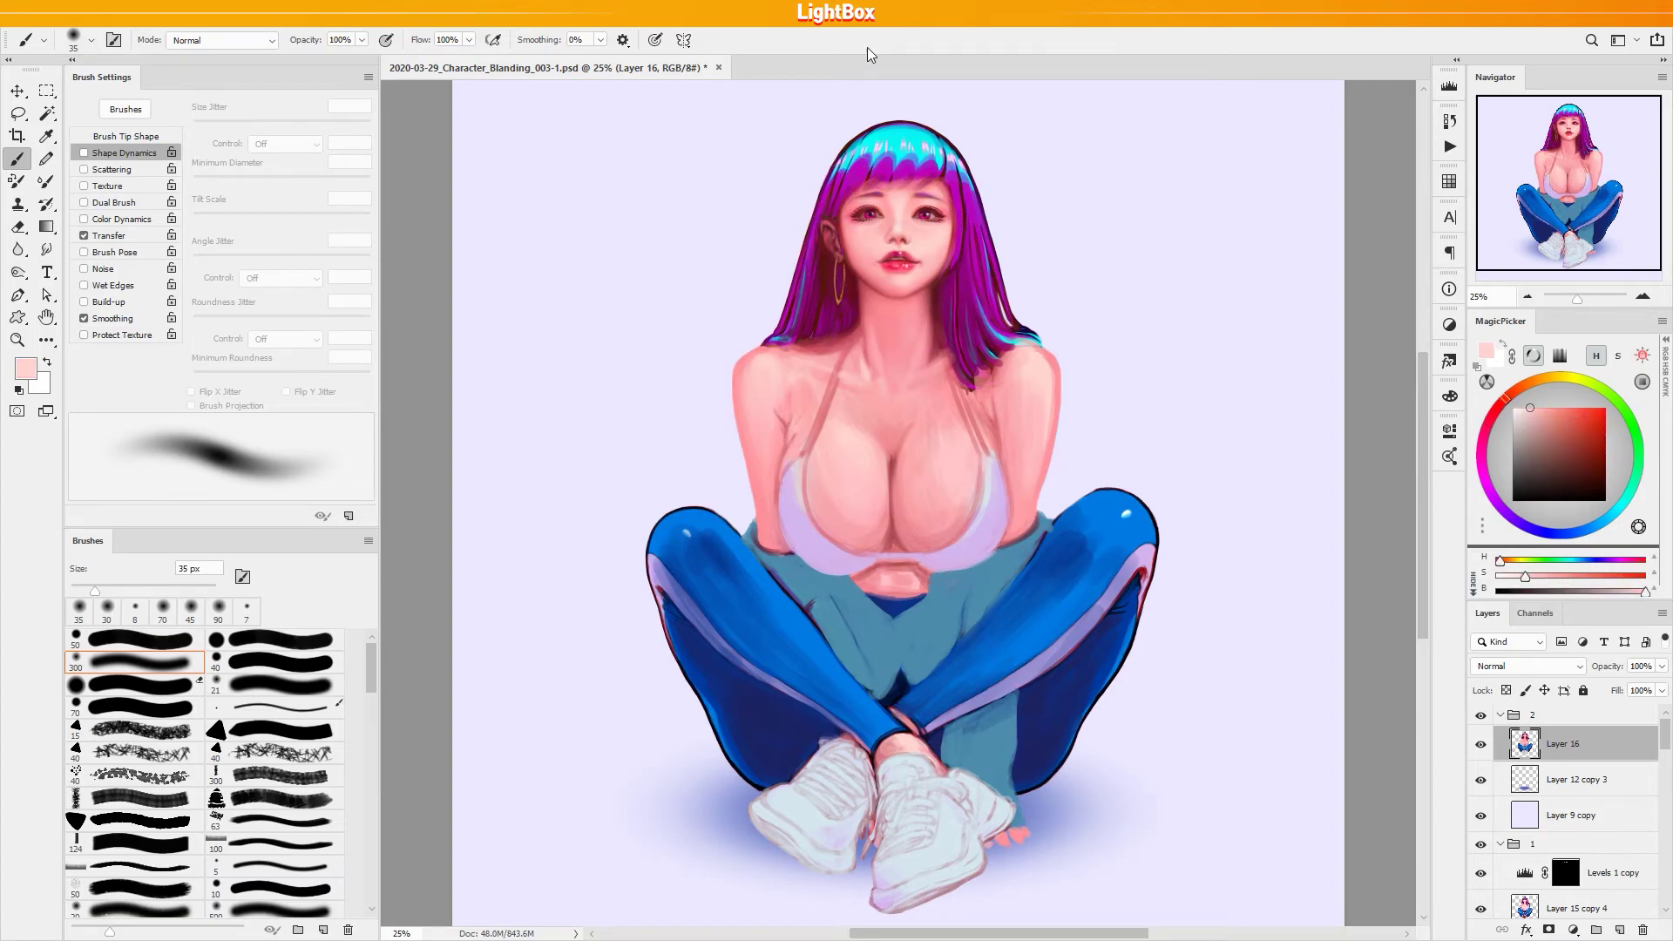
Sample a light gray from the bikini top's edge, reduce the brush to 15 px, and undo the last stroke
{"action": "left_click", "coordinate": [991, 476], "text": "alt"}
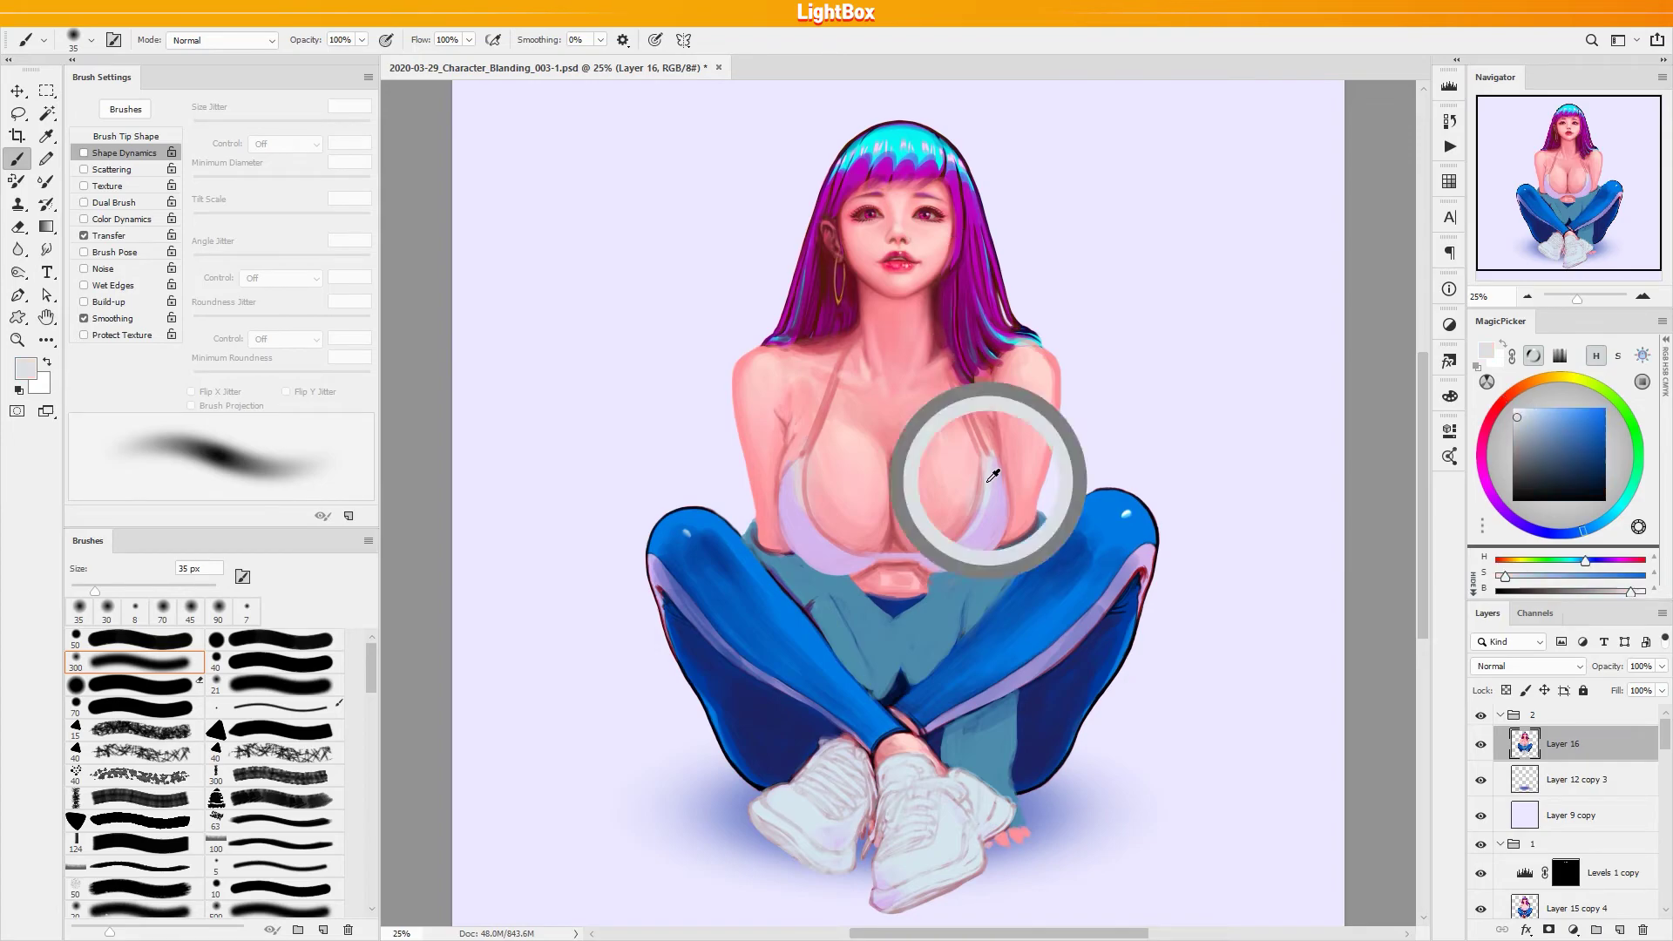
{"action": "key", "text": "bracketleft"}
{"action": "key", "text": "bracketleft"}
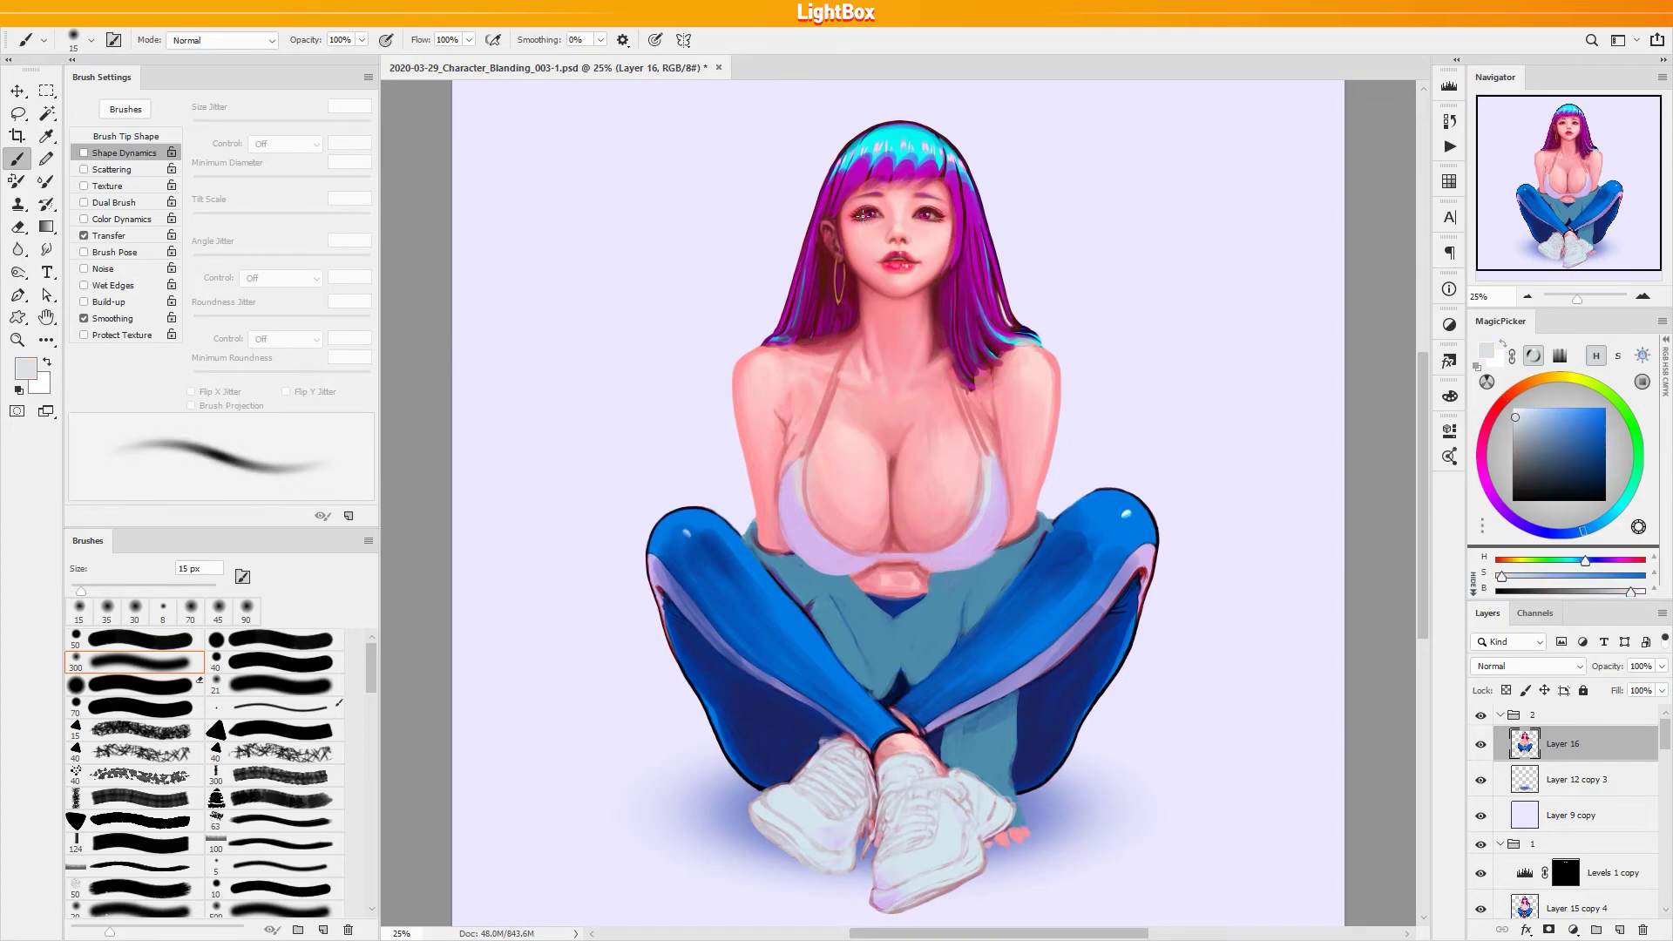
{"action": "key", "text": "ctrl+z"}
Detail both eyes at 15 px with sampled magenta and grayish pink tones and the default black
{"action": "left_click", "coordinate": [873, 225], "text": "alt"}
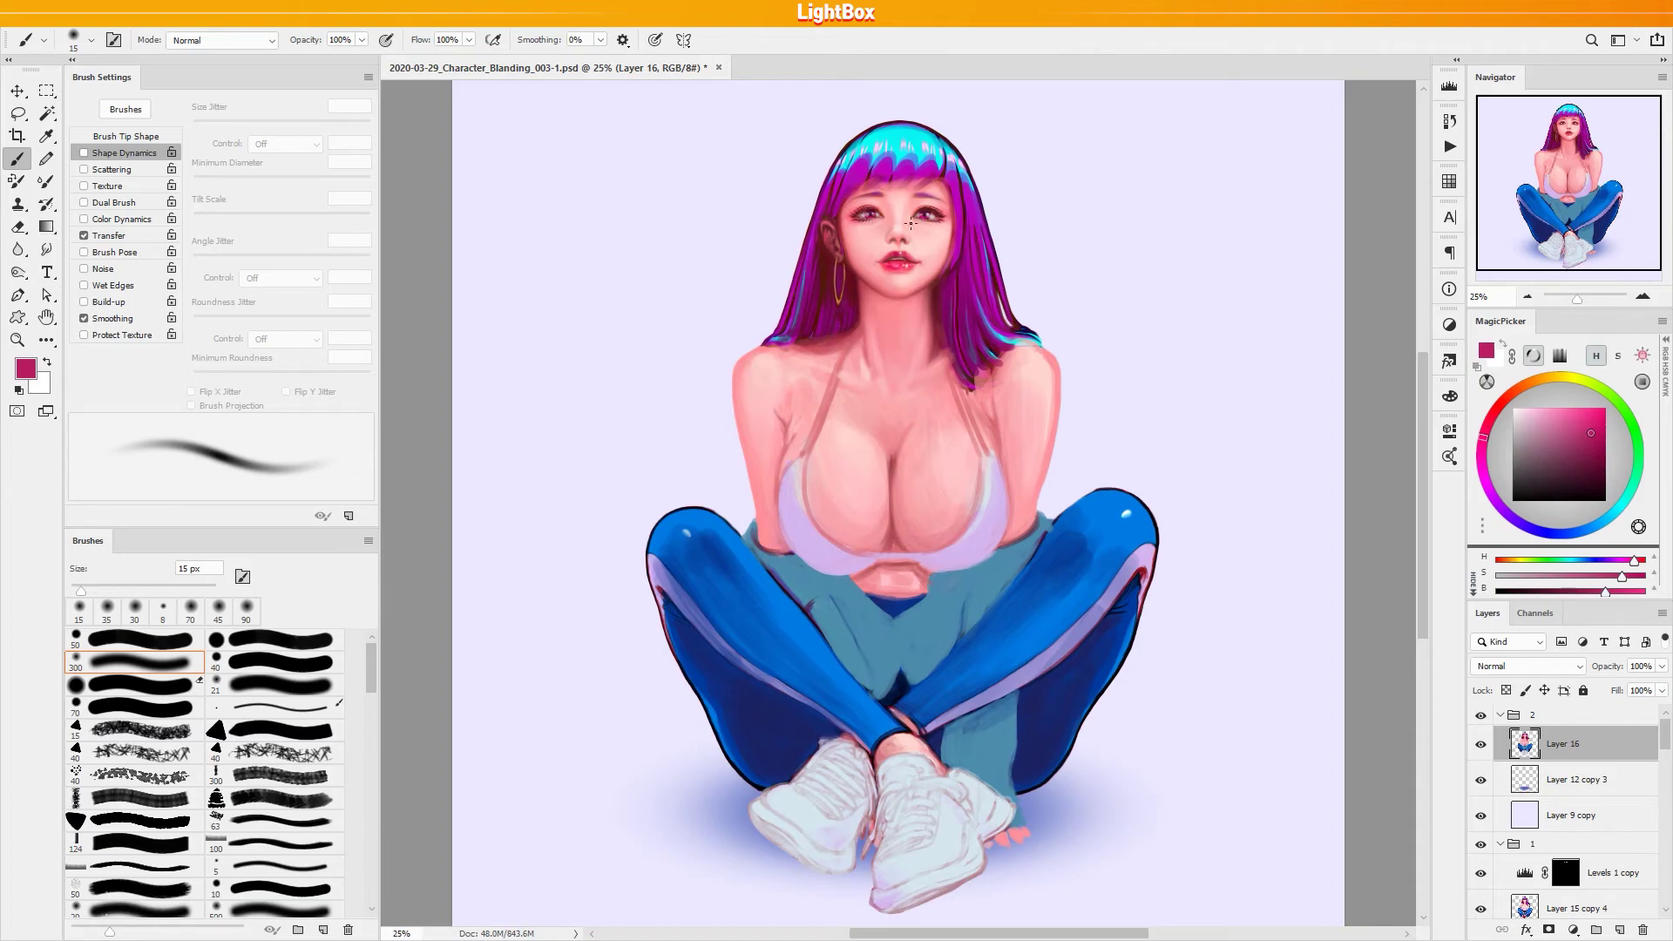
{"action": "left_click", "coordinate": [877, 205], "text": "alt"}
{"action": "left_click", "coordinate": [926, 213], "text": "alt"}
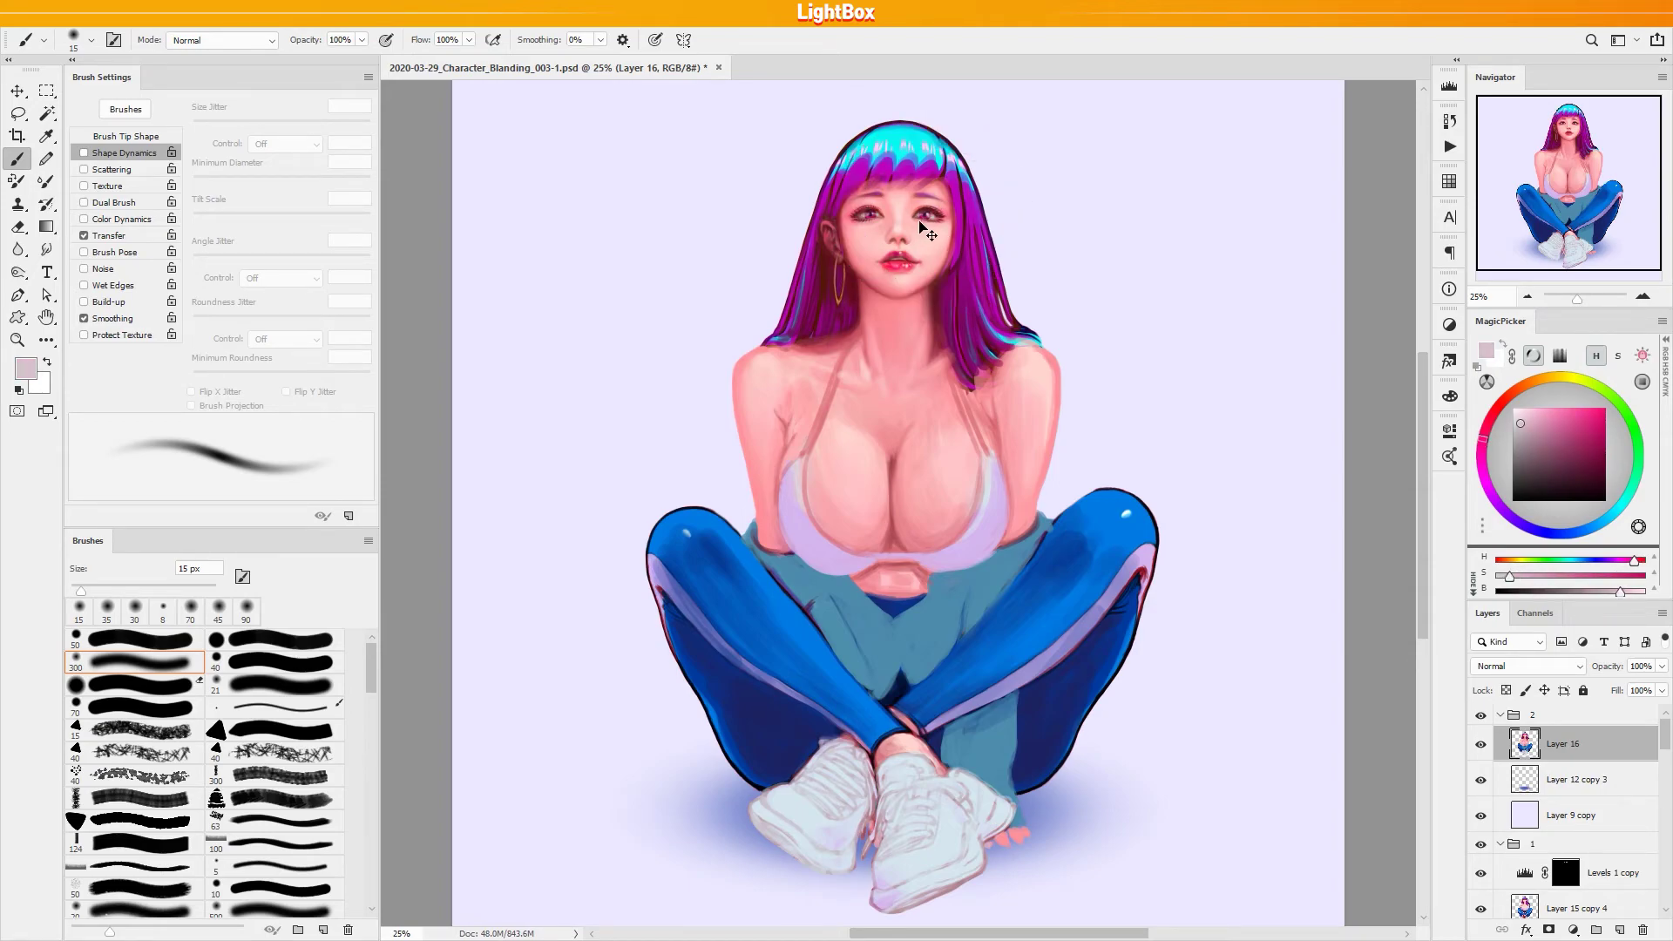
{"action": "key", "text": "d"}
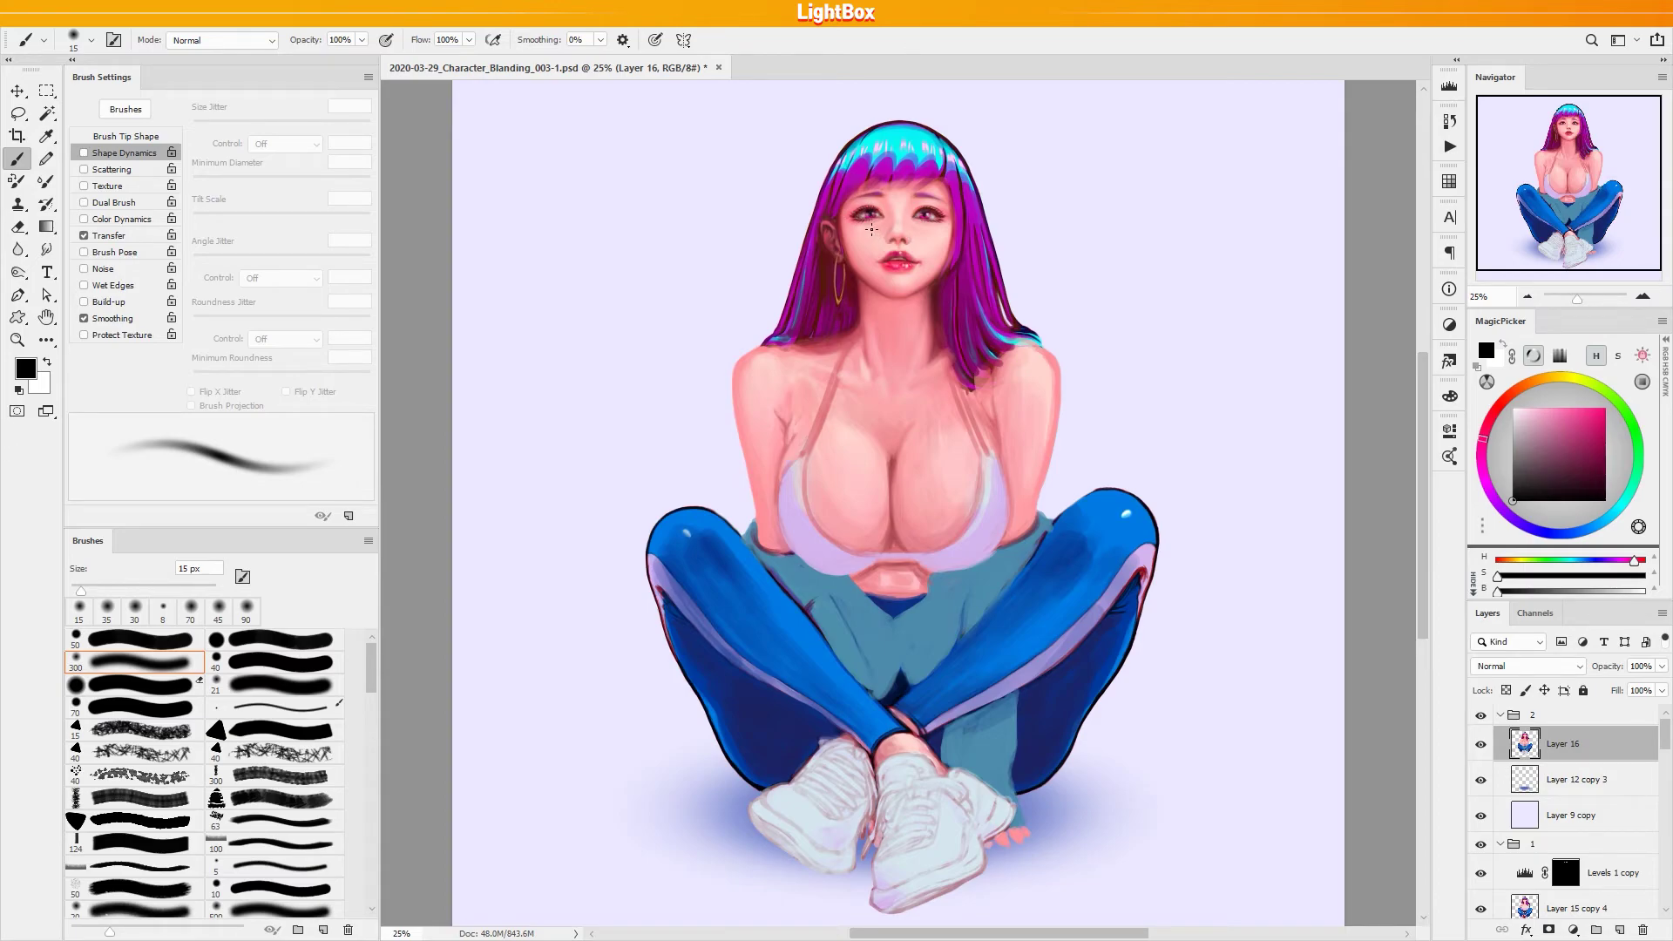
{"action": "left_click", "coordinate": [933, 209], "text": "alt"}
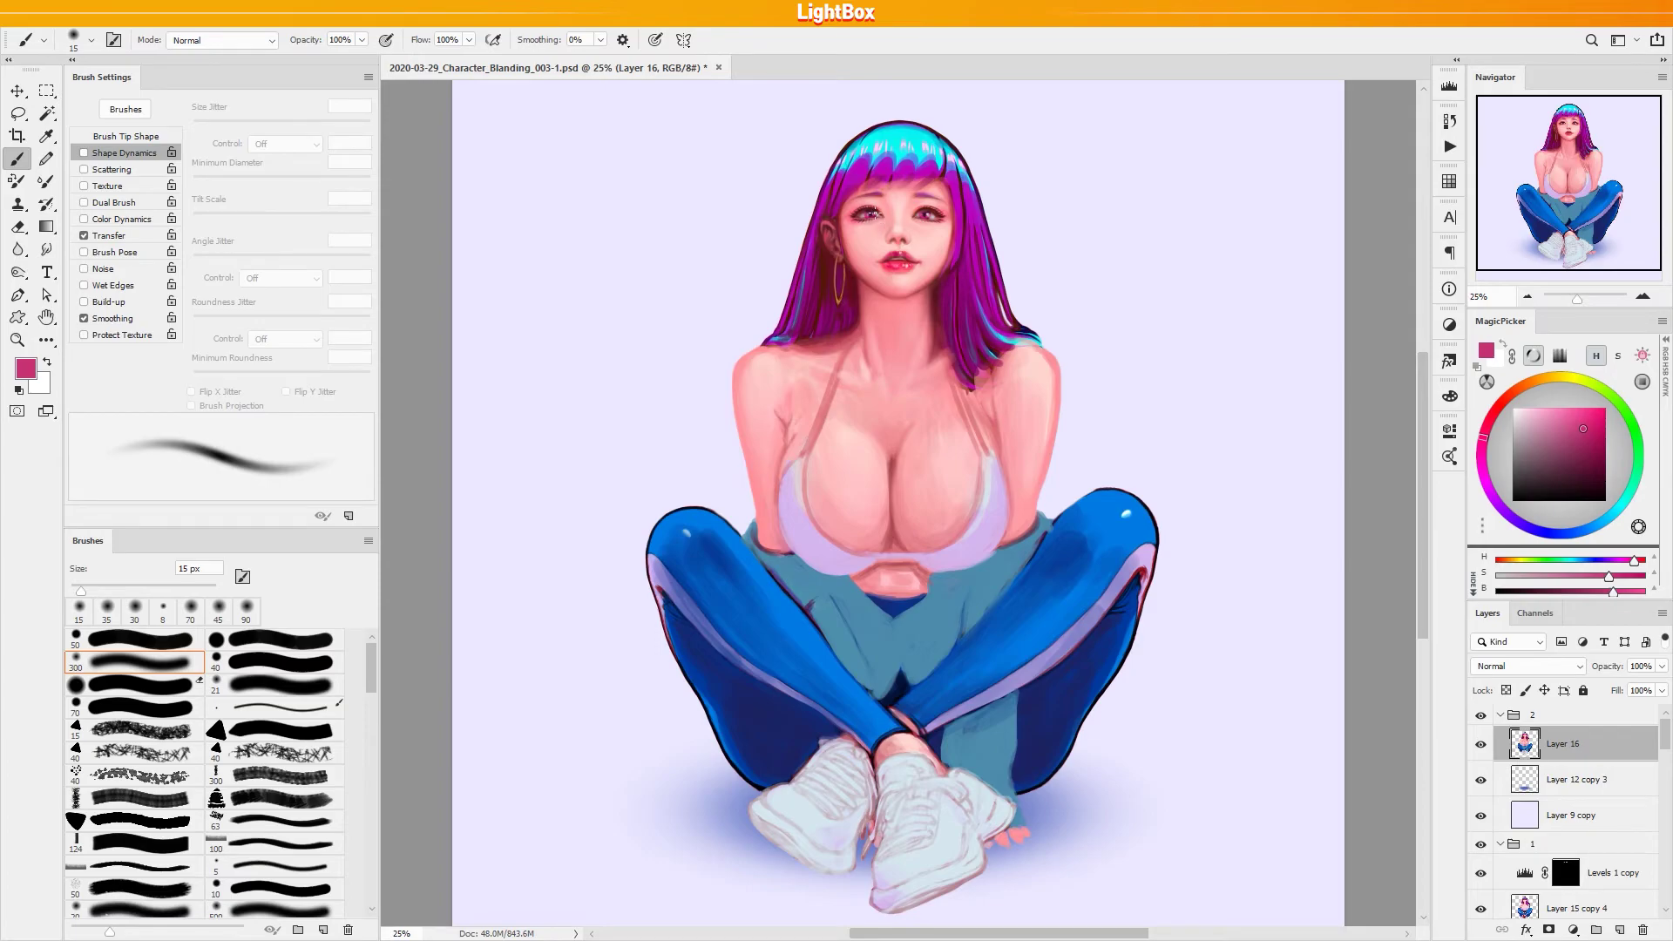
Soften the nose and the skin between the eyes with sampled pale pinks, starting with the brush at 25 px
{"action": "key", "text": "bracketright"}
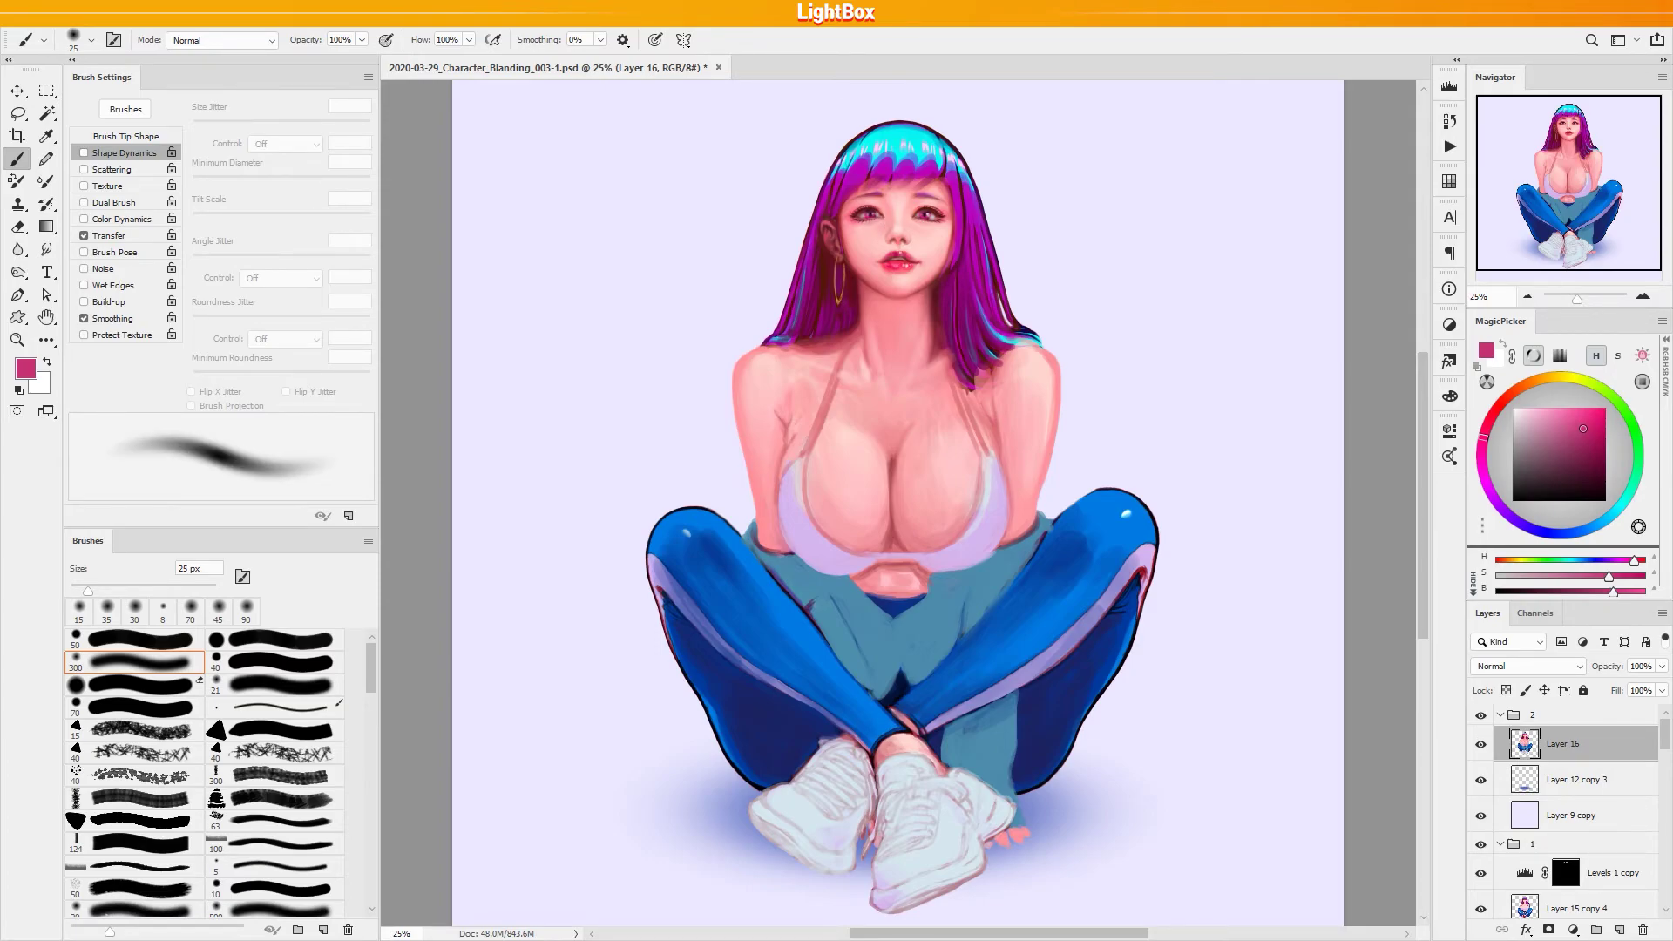
{"action": "left_click", "coordinate": [885, 236], "text": "alt"}
{"action": "left_click", "coordinate": [884, 238]}
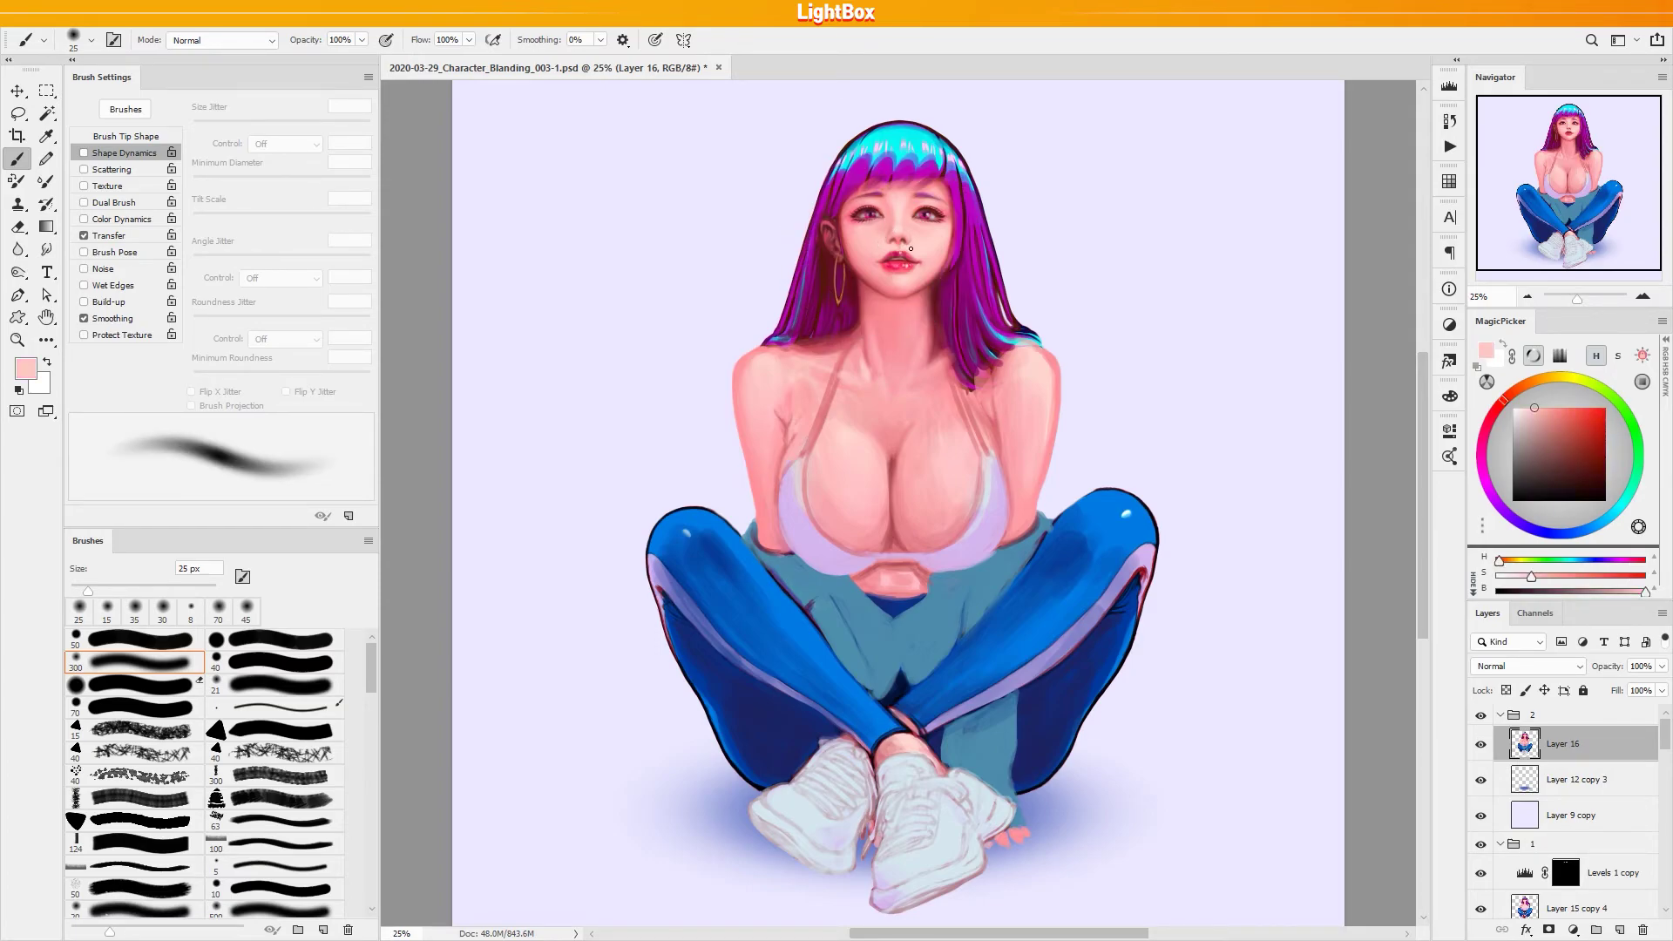
{"action": "left_click", "coordinate": [887, 227], "text": "alt"}
{"action": "left_click", "coordinate": [913, 228], "text": "alt"}
{"action": "key", "text": "bracketright"}
{"action": "key", "text": "bracketright"}
{"action": "left_click", "coordinate": [891, 218], "text": "alt"}
{"action": "left_click", "coordinate": [891, 218]}
Add pale pink highlights to both eyes, choosing the tint in the color wheel and using a 9 px brush
{"action": "key", "text": "bracketleft"}
{"action": "key", "text": "bracketleft"}
{"action": "key", "text": "bracketleft"}
{"action": "key", "text": "bracketleft"}
{"action": "left_click", "coordinate": [871, 210], "text": "alt"}
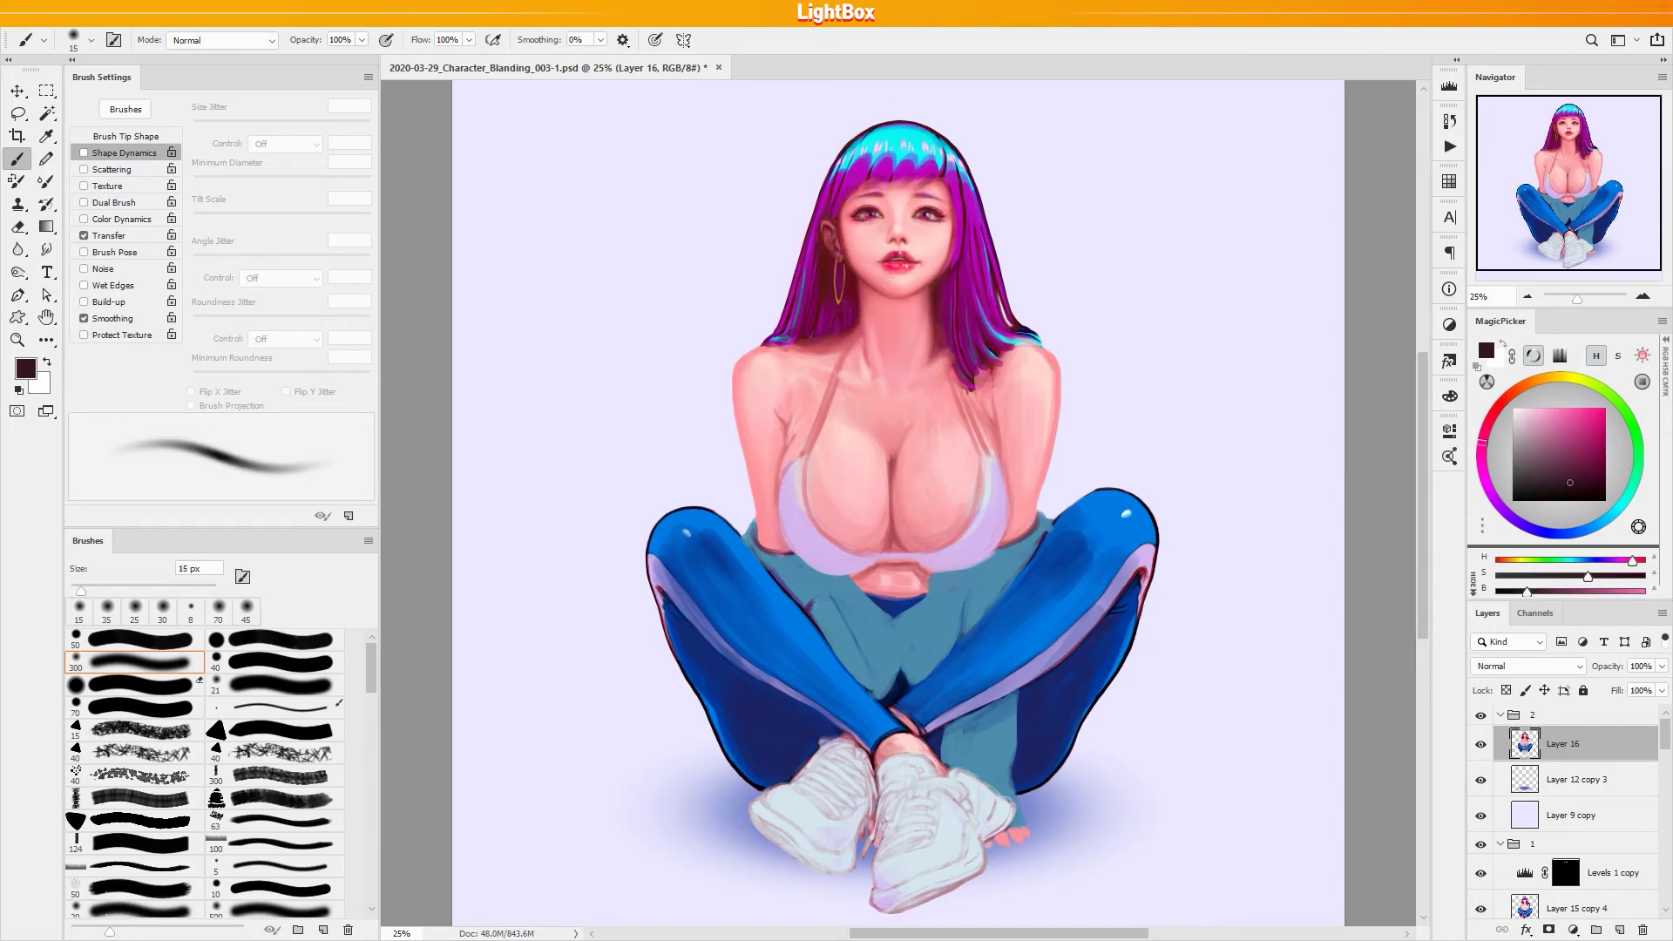
{"action": "left_click", "coordinate": [1524, 408]}
{"action": "key", "text": "bracketleft"}
{"action": "key", "text": "bracketleft"}
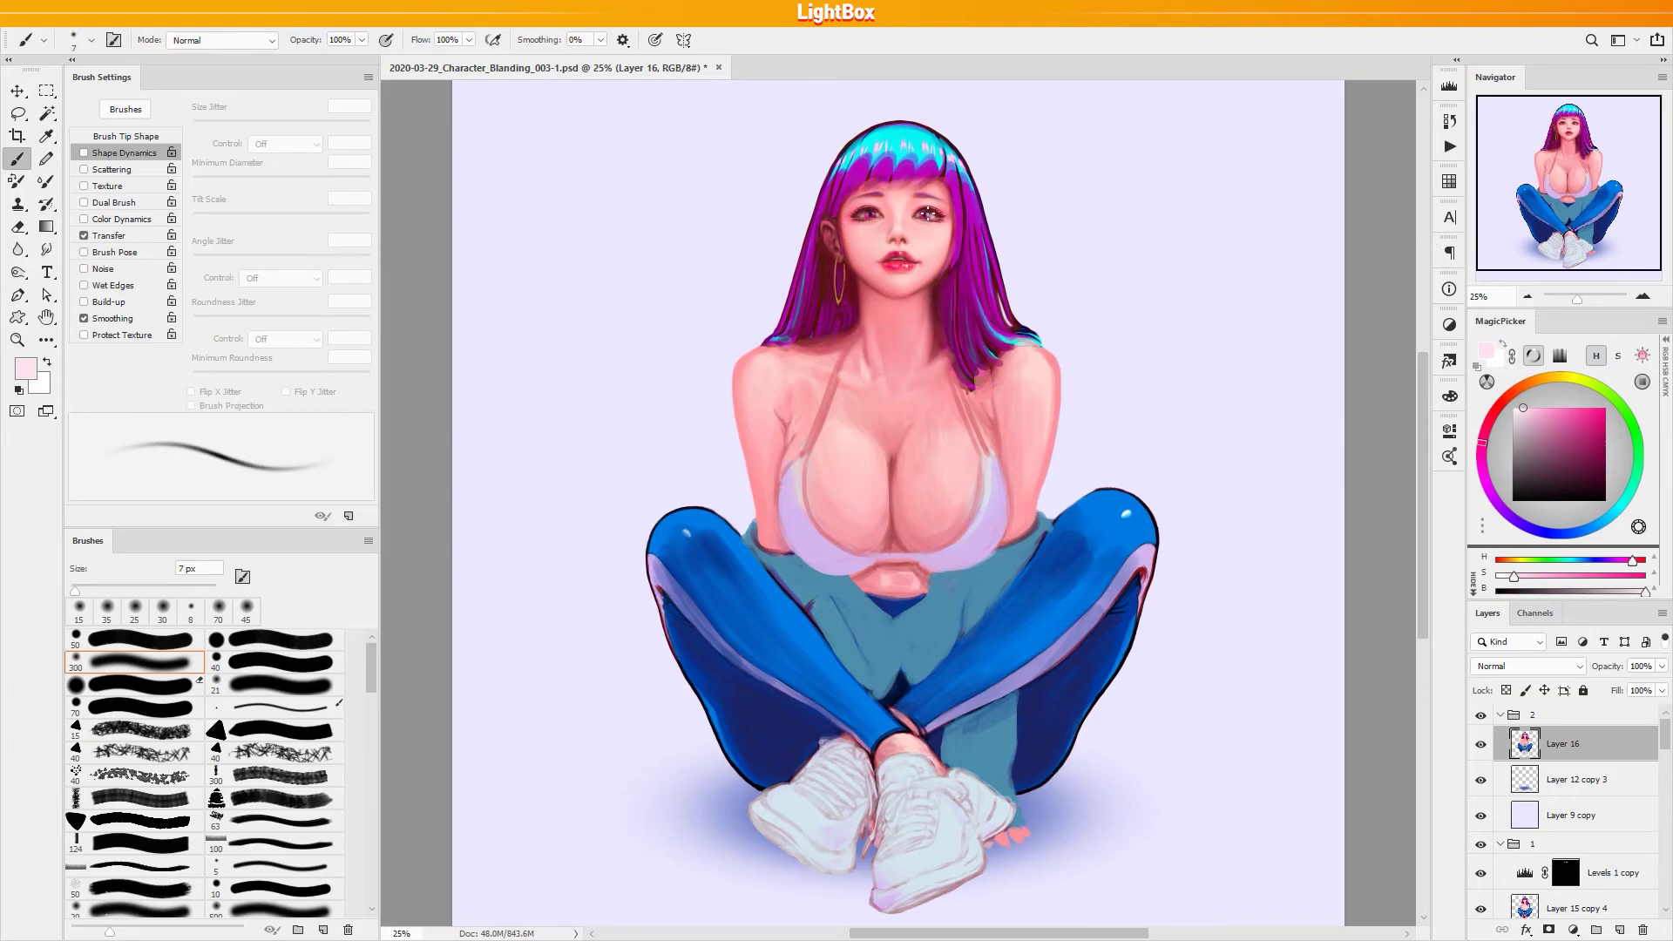
{"action": "key", "text": "bracketright"}
{"action": "left_click", "coordinate": [925, 214]}
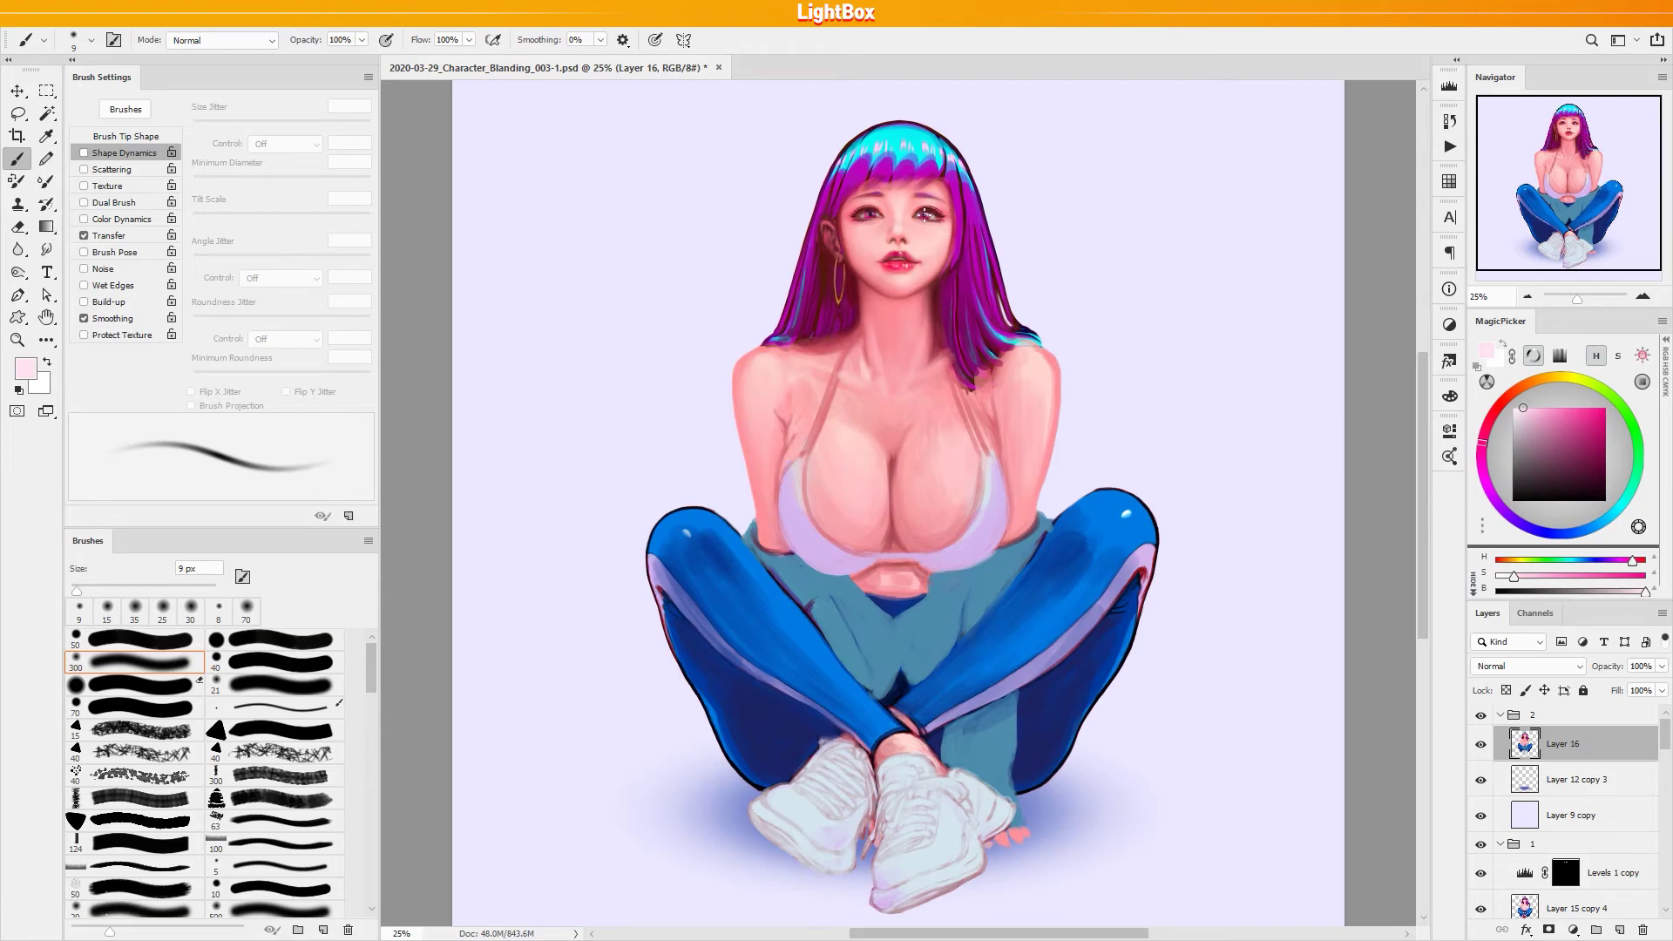
{"action": "left_click", "coordinate": [873, 213]}
Smooth the skin around the lips and beneath the nose with sampled skin tones, using a 15 px brush
{"action": "left_click", "coordinate": [882, 270], "text": "alt"}
{"action": "left_click", "coordinate": [916, 271], "text": "alt"}
{"action": "left_click", "coordinate": [913, 248], "text": "alt"}
{"action": "left_click", "coordinate": [912, 248], "text": "alt"}
{"action": "key", "text": "]"}
{"action": "left_click", "coordinate": [911, 254], "text": "alt"}
{"action": "left_click", "coordinate": [905, 248], "text": "alt"}
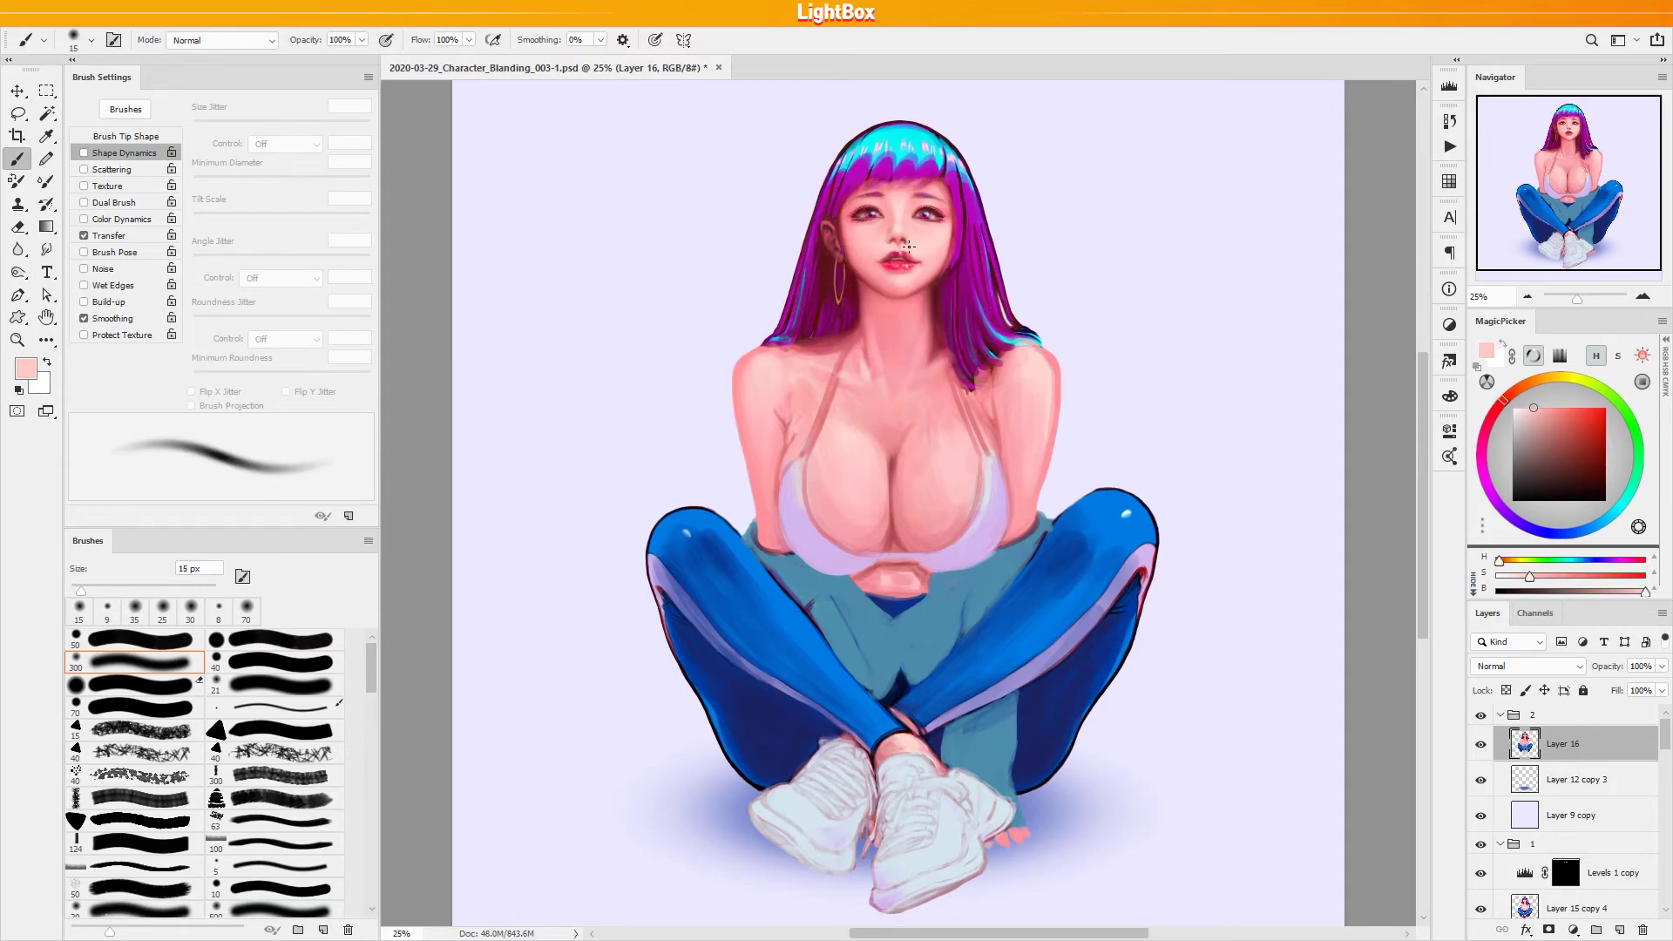
{"action": "left_click", "coordinate": [894, 247], "text": "alt"}
Blend the forehead below the bangs with a sampled pale pink, enlarging the soft brush to 50 px
{"action": "left_click", "coordinate": [879, 255], "text": "alt"}
{"action": "key", "text": "]"}
{"action": "key", "text": "]"}
{"action": "key", "text": "]"}
{"action": "key", "text": "]"}
{"action": "key", "text": "]"}
{"action": "key", "text": "]"}
{"action": "key", "text": "]"}
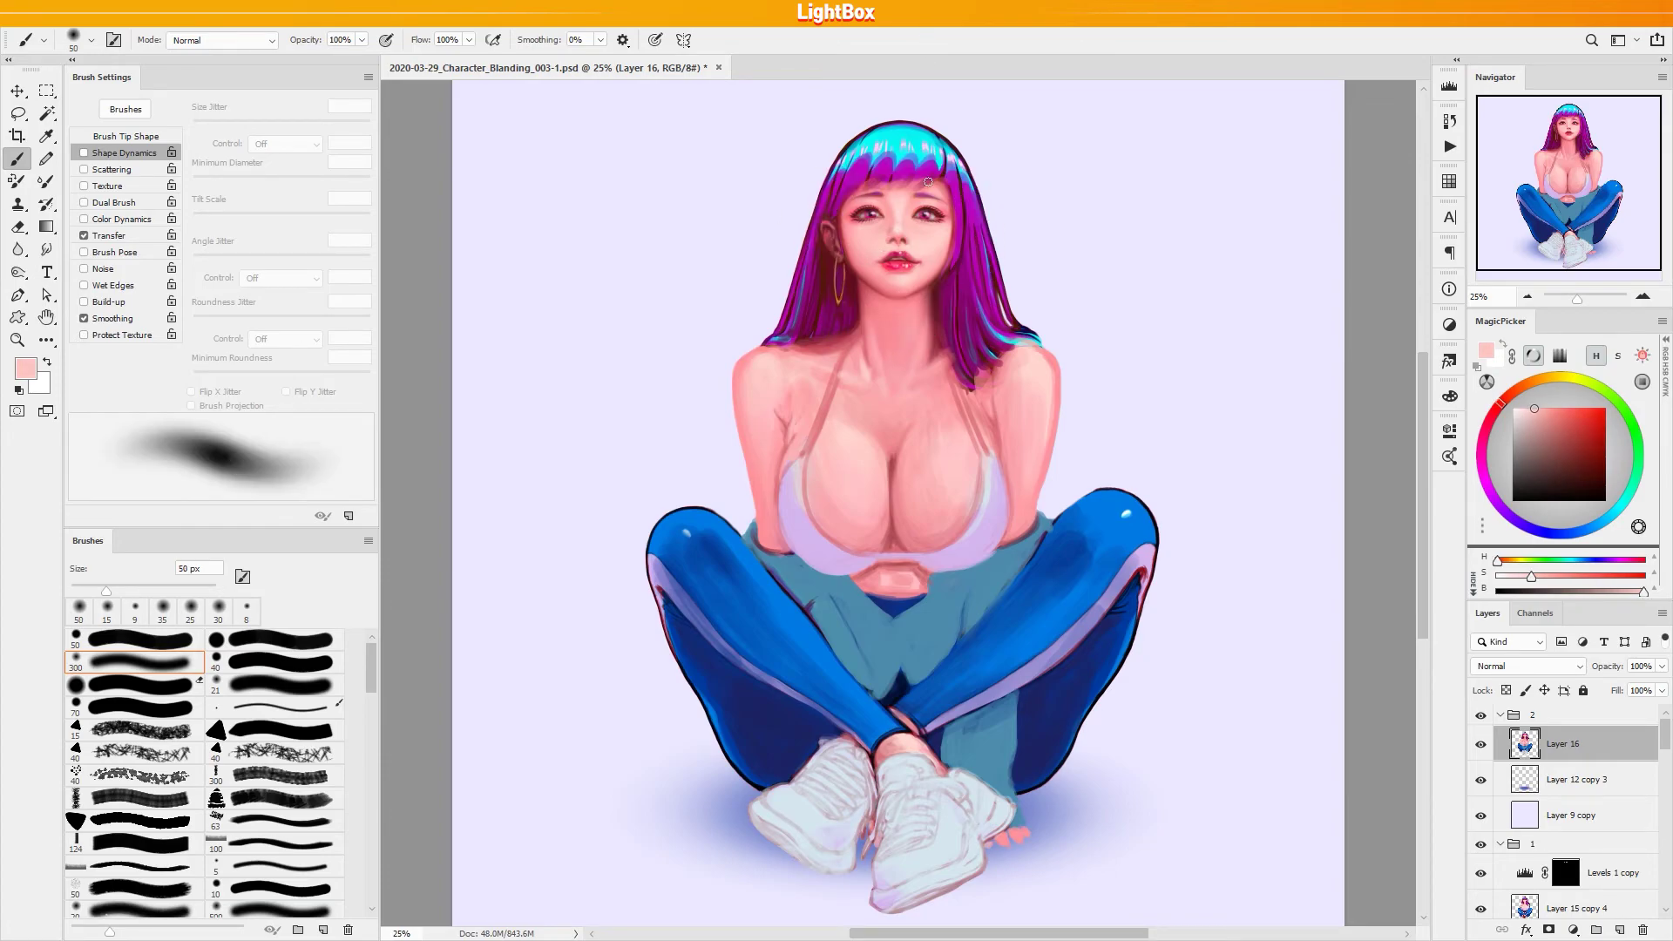
Tint the skin around the outer corners of both eyes with sampled pinks, reducing the soft brush to 20 px
{"action": "key", "text": "bracketleft"}
{"action": "left_click", "coordinate": [950, 216], "text": "alt"}
{"action": "key", "text": "bracketleft"}
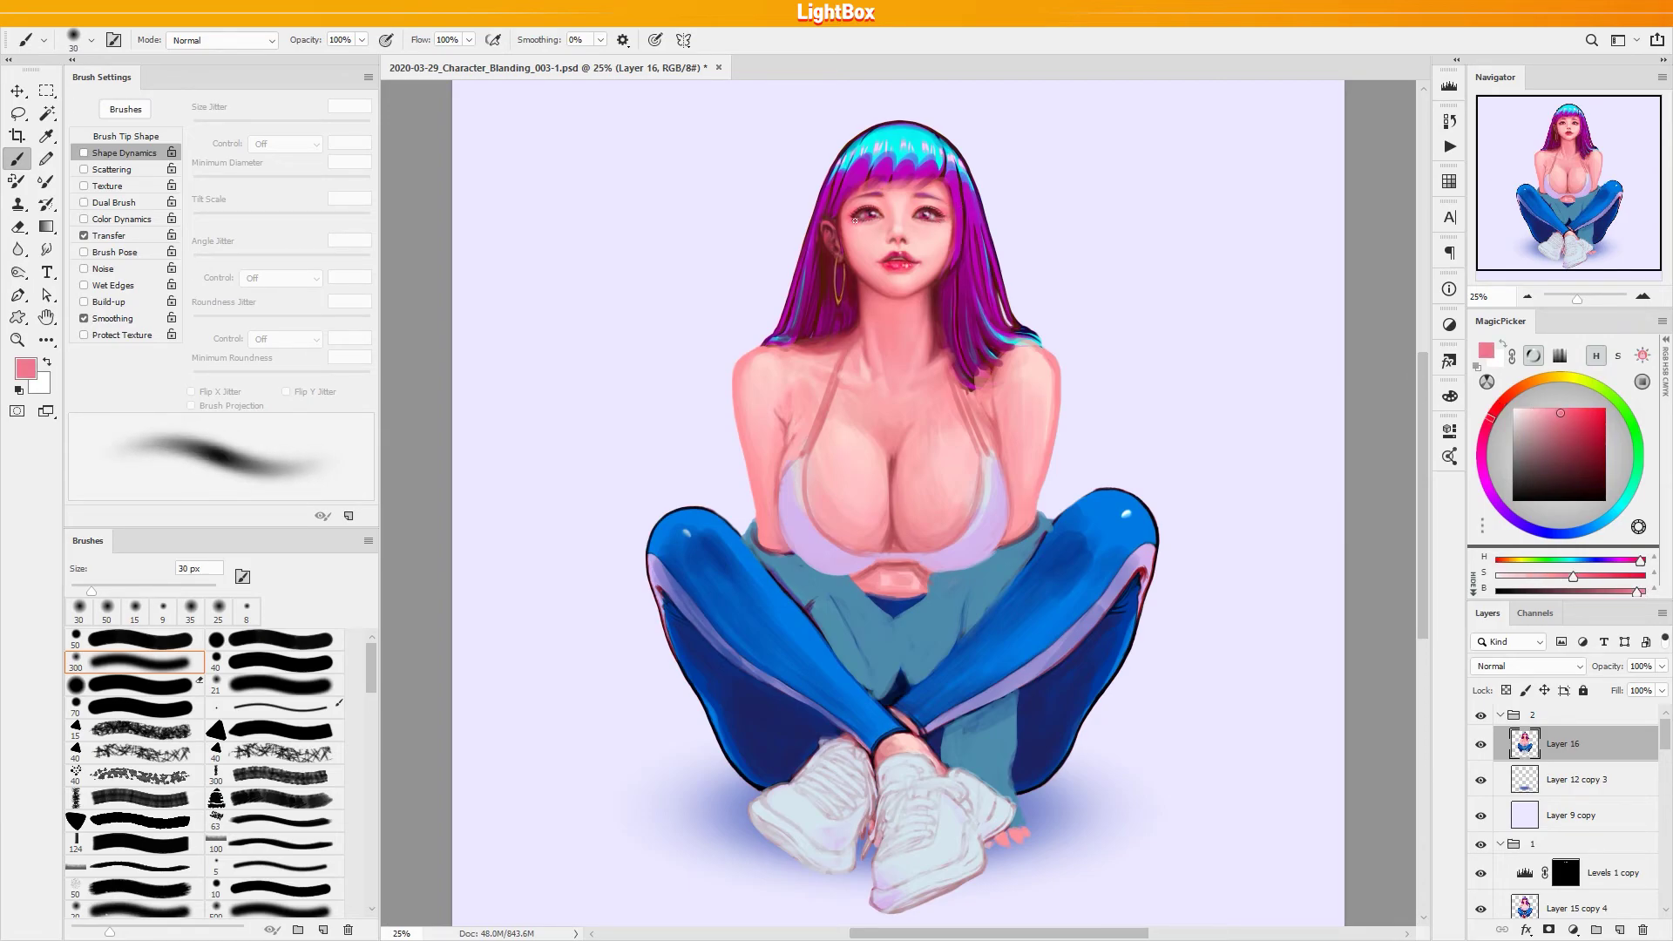
{"action": "key", "text": "bracketleft"}
{"action": "key", "text": "bracketleft"}
{"action": "left_click", "coordinate": [861, 231], "text": "alt"}
{"action": "left_click_drag", "start_coordinate": [868, 221], "coordinate": [852, 221]}
{"action": "left_click", "coordinate": [849, 218], "text": "alt"}
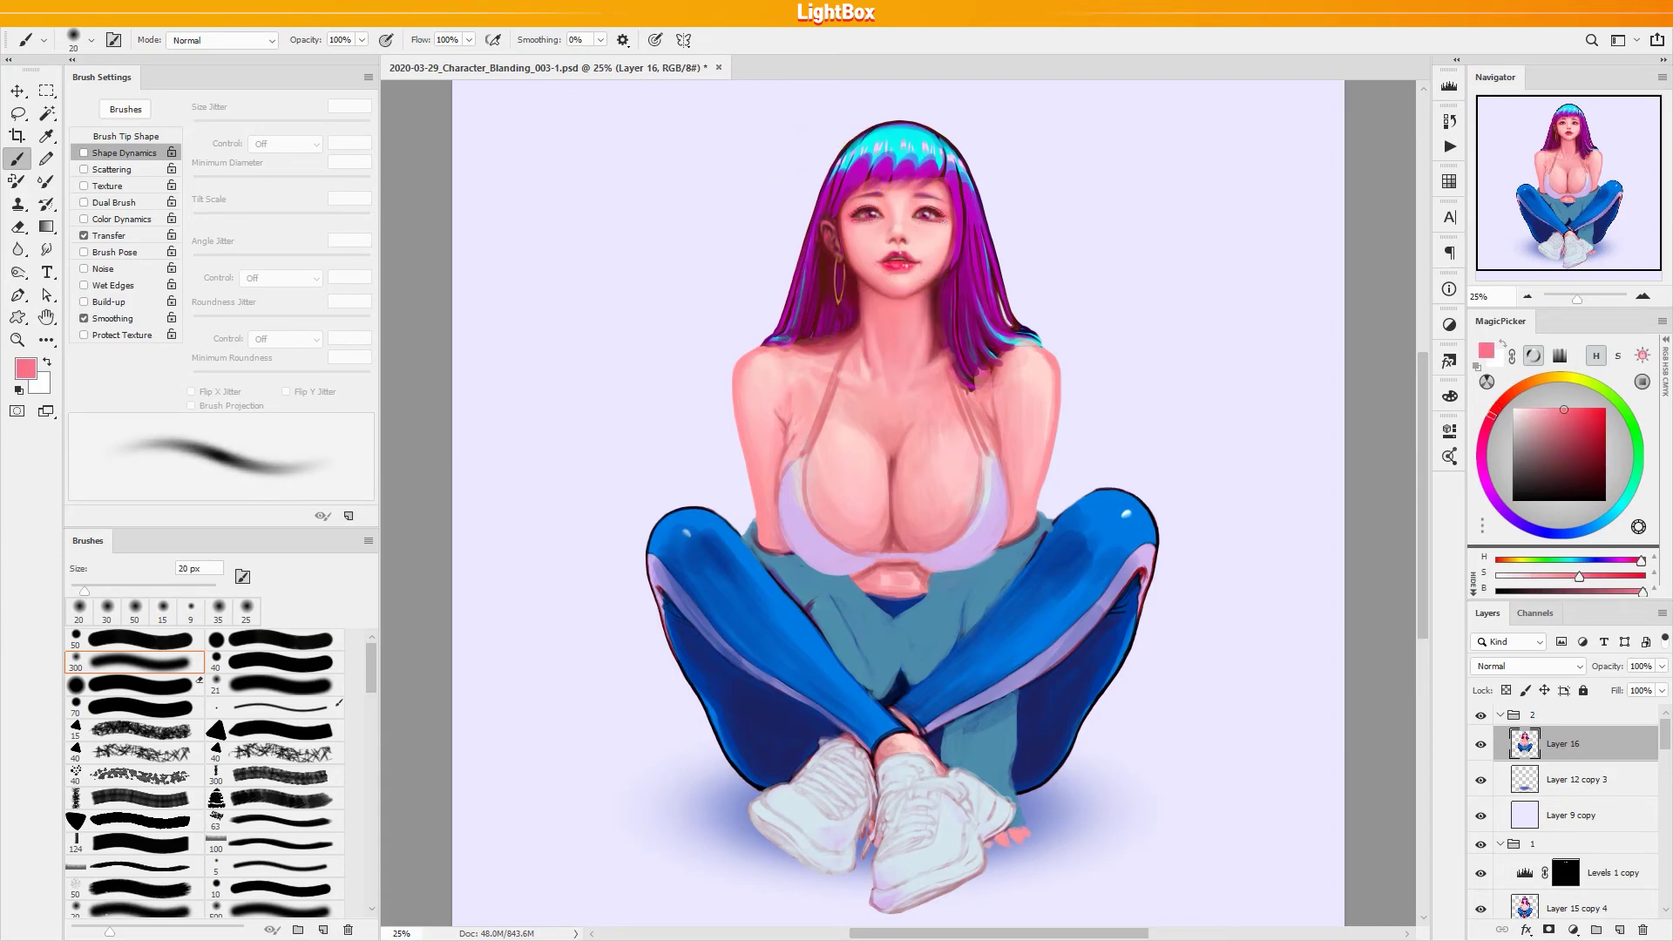
Sharpen the eye lines with a sampled dark red, reducing the brush to 9 px
{"action": "left_click", "coordinate": [940, 219], "text": "alt"}
{"action": "key", "text": "bracketleft"}
{"action": "key", "text": "bracketleft"}
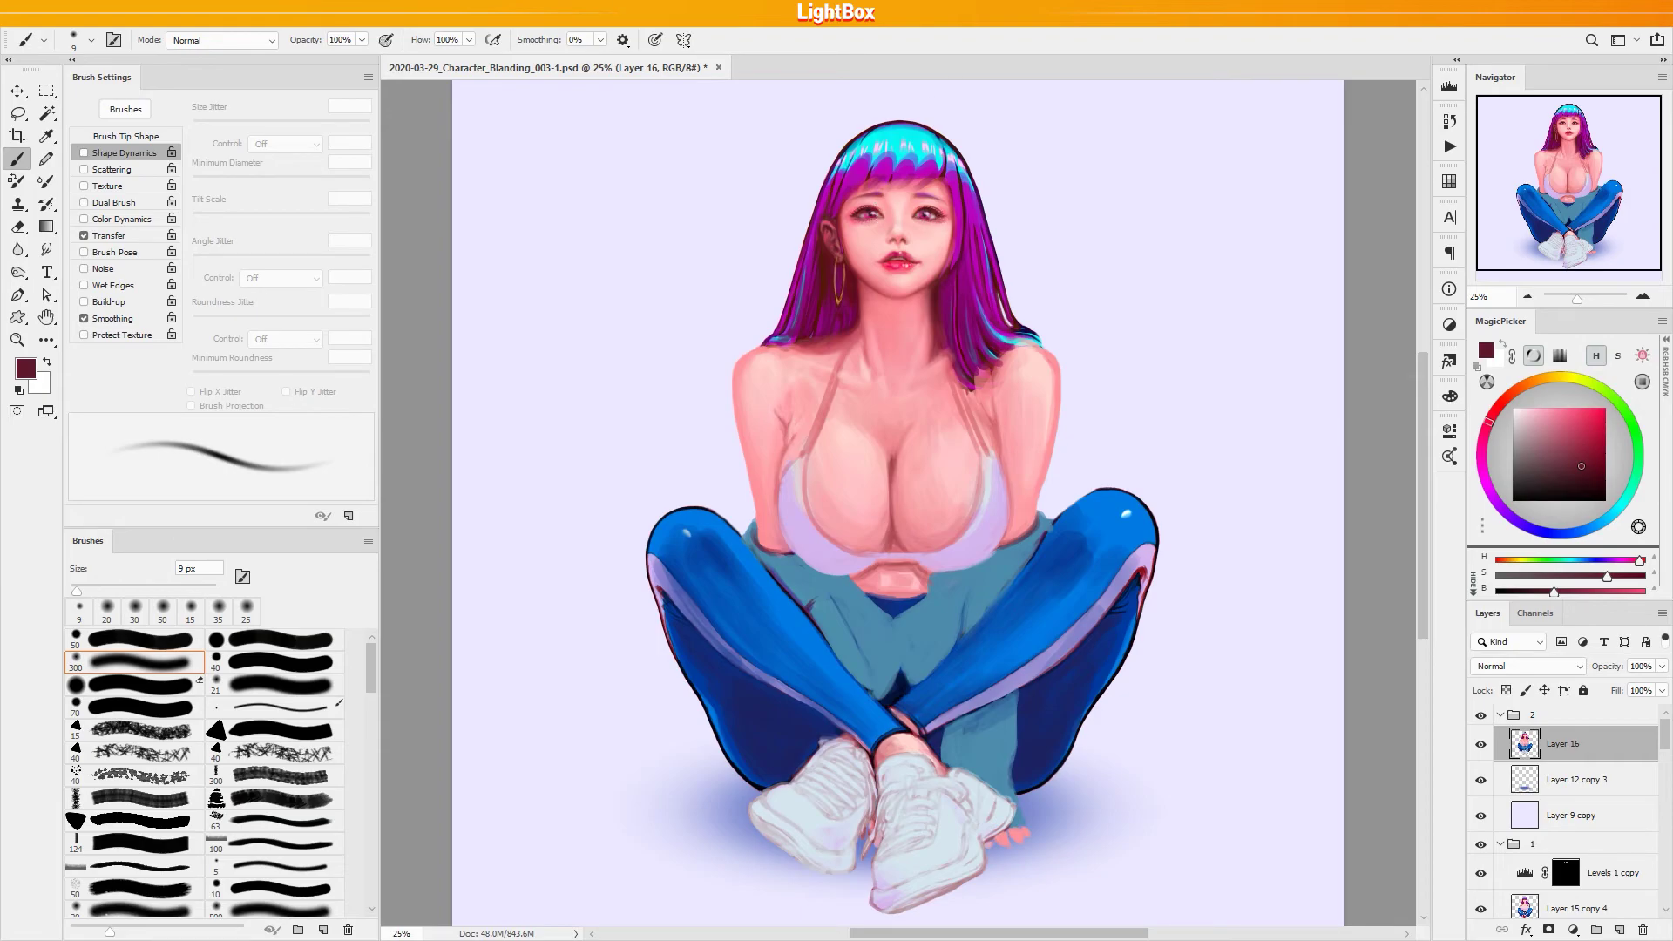
Refine the nose and its adjoining cheek with sampled light and mid pinks, using a 20 px brush
{"action": "key", "text": "bracketright"}
{"action": "key", "text": "bracketright"}
{"action": "key", "text": "bracketright"}
{"action": "left_click", "coordinate": [906, 231], "text": "alt"}
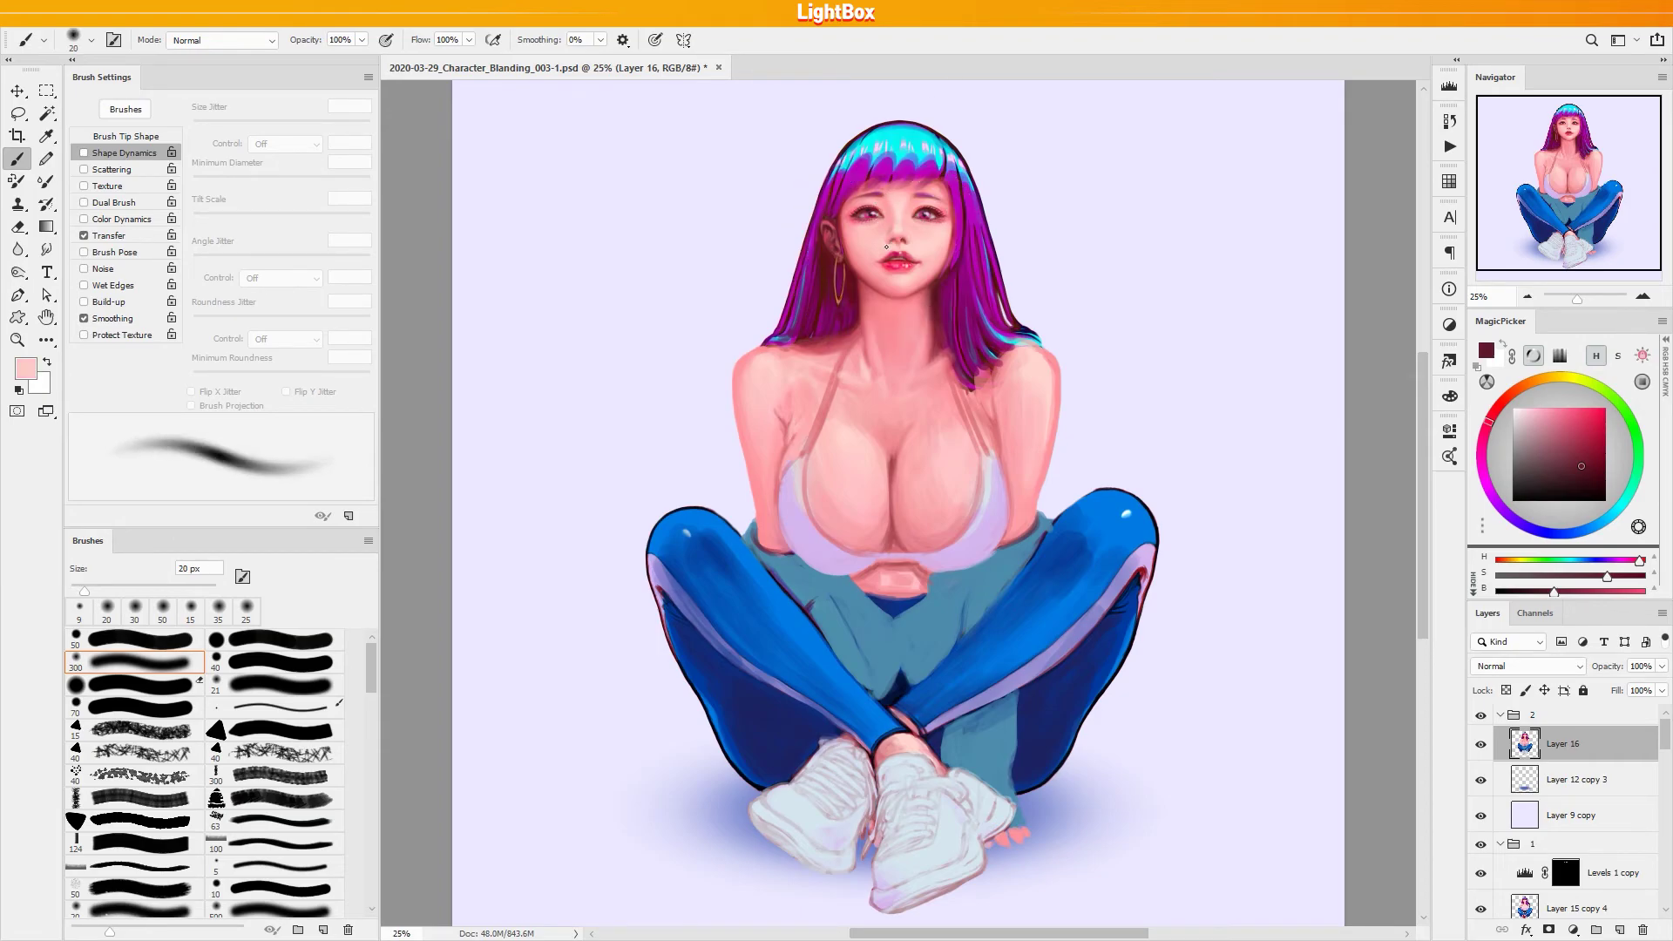
{"action": "left_click", "coordinate": [890, 242], "text": "alt"}
{"action": "left_click", "coordinate": [890, 234], "text": "alt"}
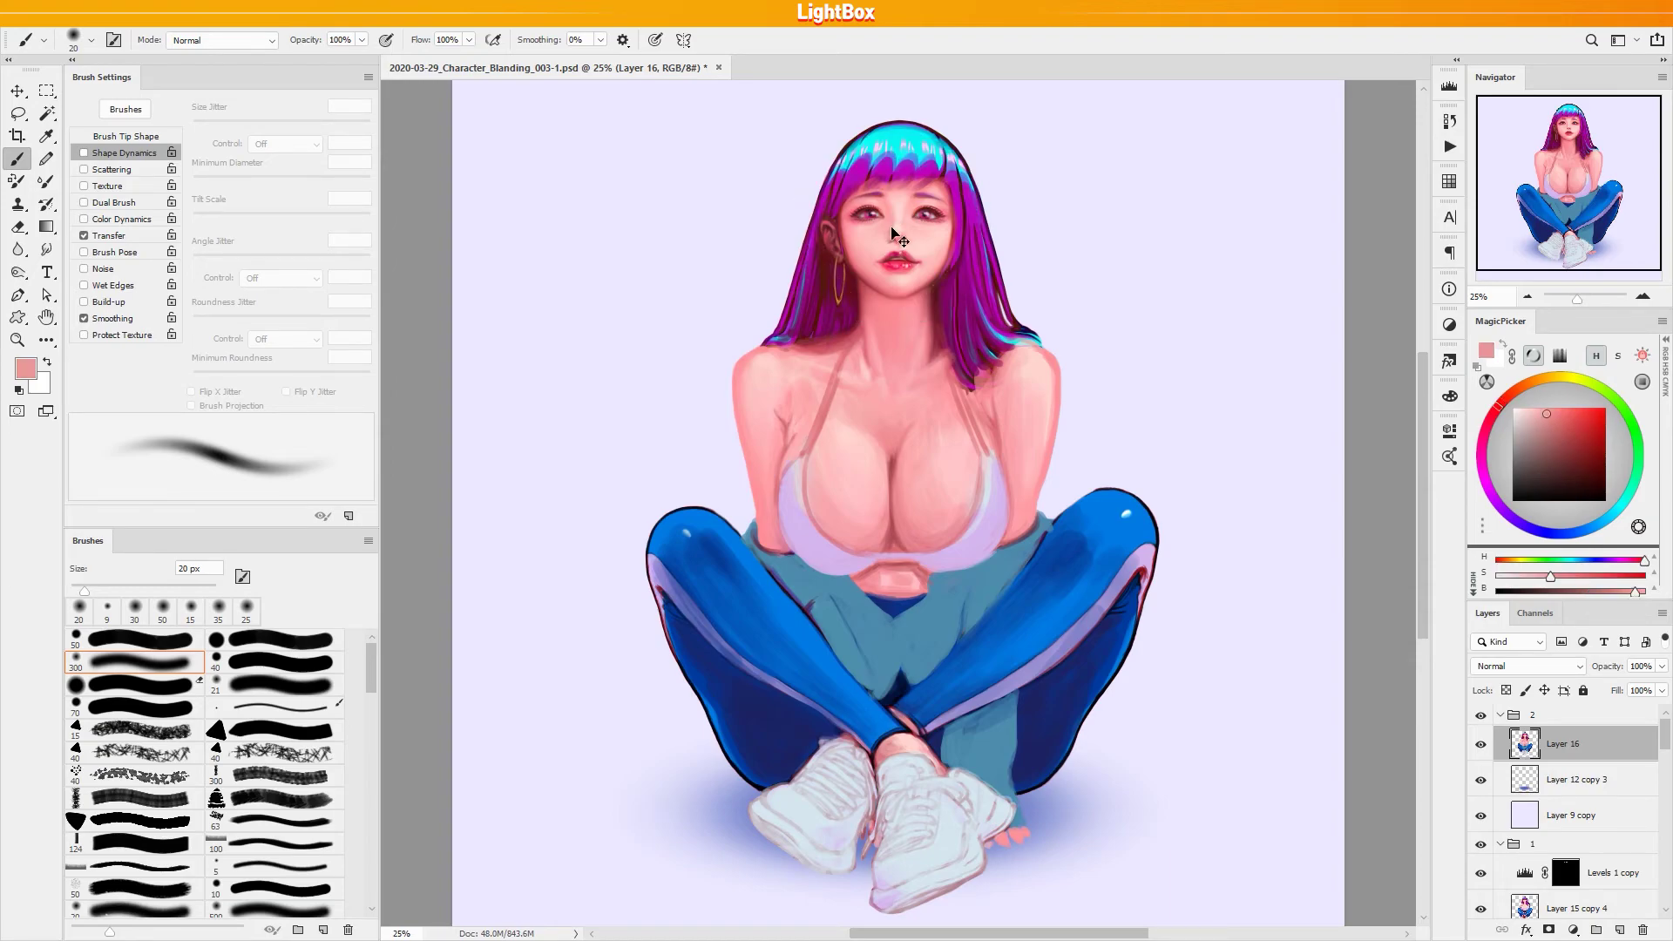
{"action": "left_click", "coordinate": [883, 240], "text": "alt"}
{"action": "left_click", "coordinate": [874, 229], "text": "alt"}
{"action": "left_click", "coordinate": [877, 239], "text": "alt"}
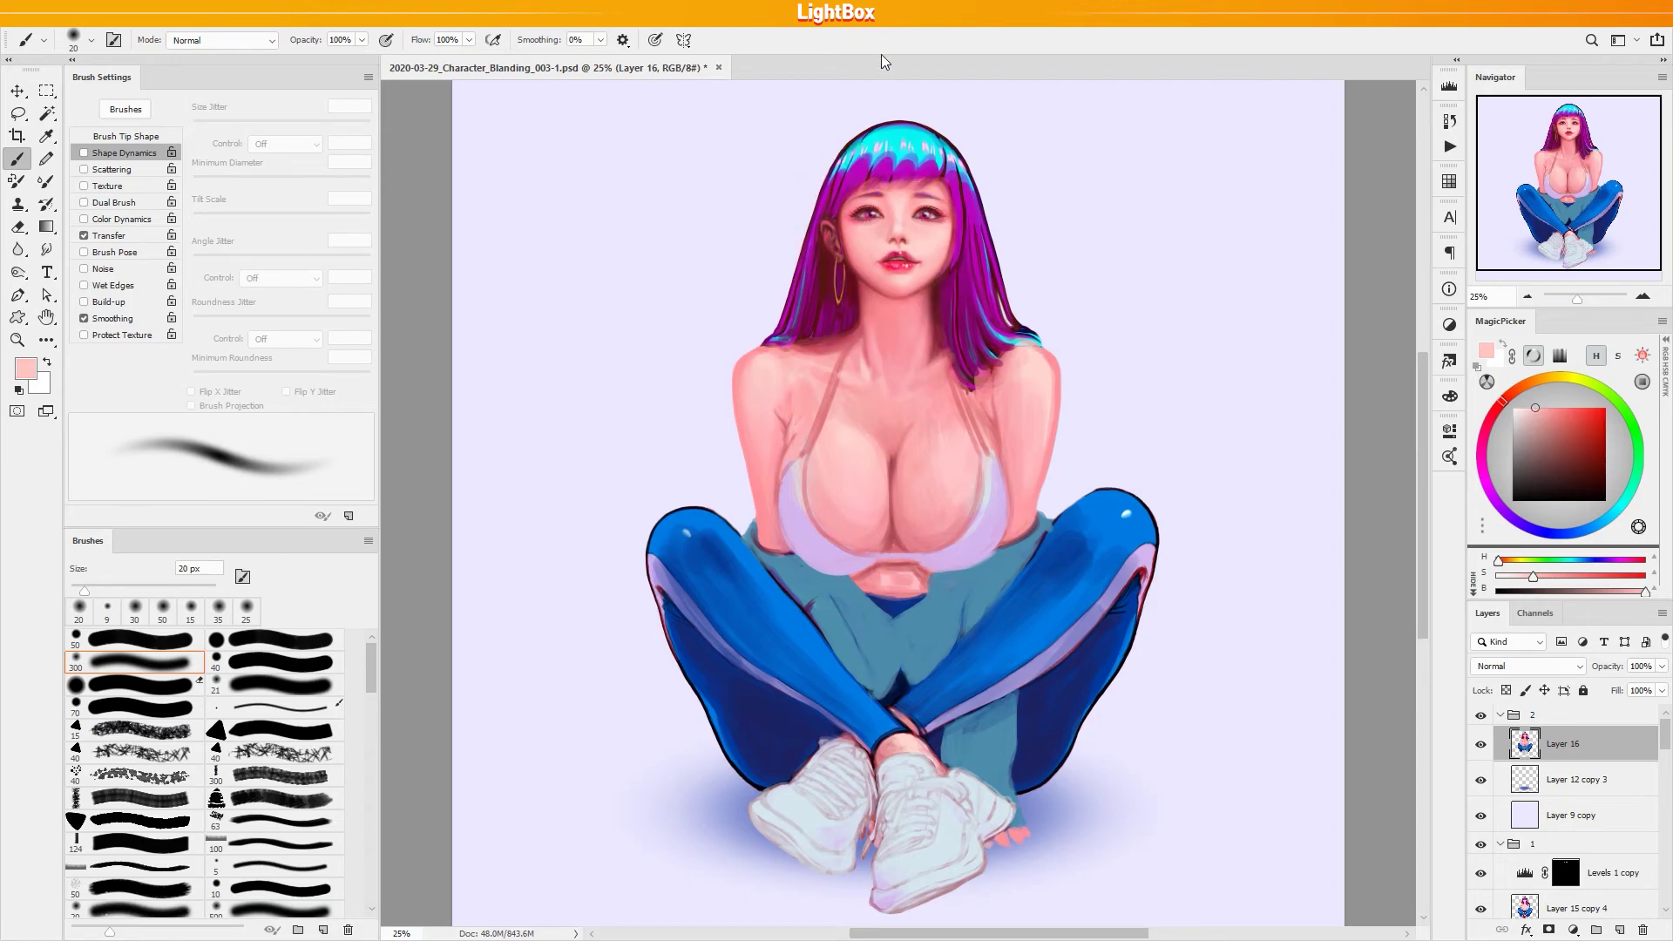
Blend the skin around the lips and chin with sampled pinks at 30 px, and save the document
{"action": "key", "text": "bracketright"}
{"action": "left_click", "coordinate": [896, 281], "text": "alt"}
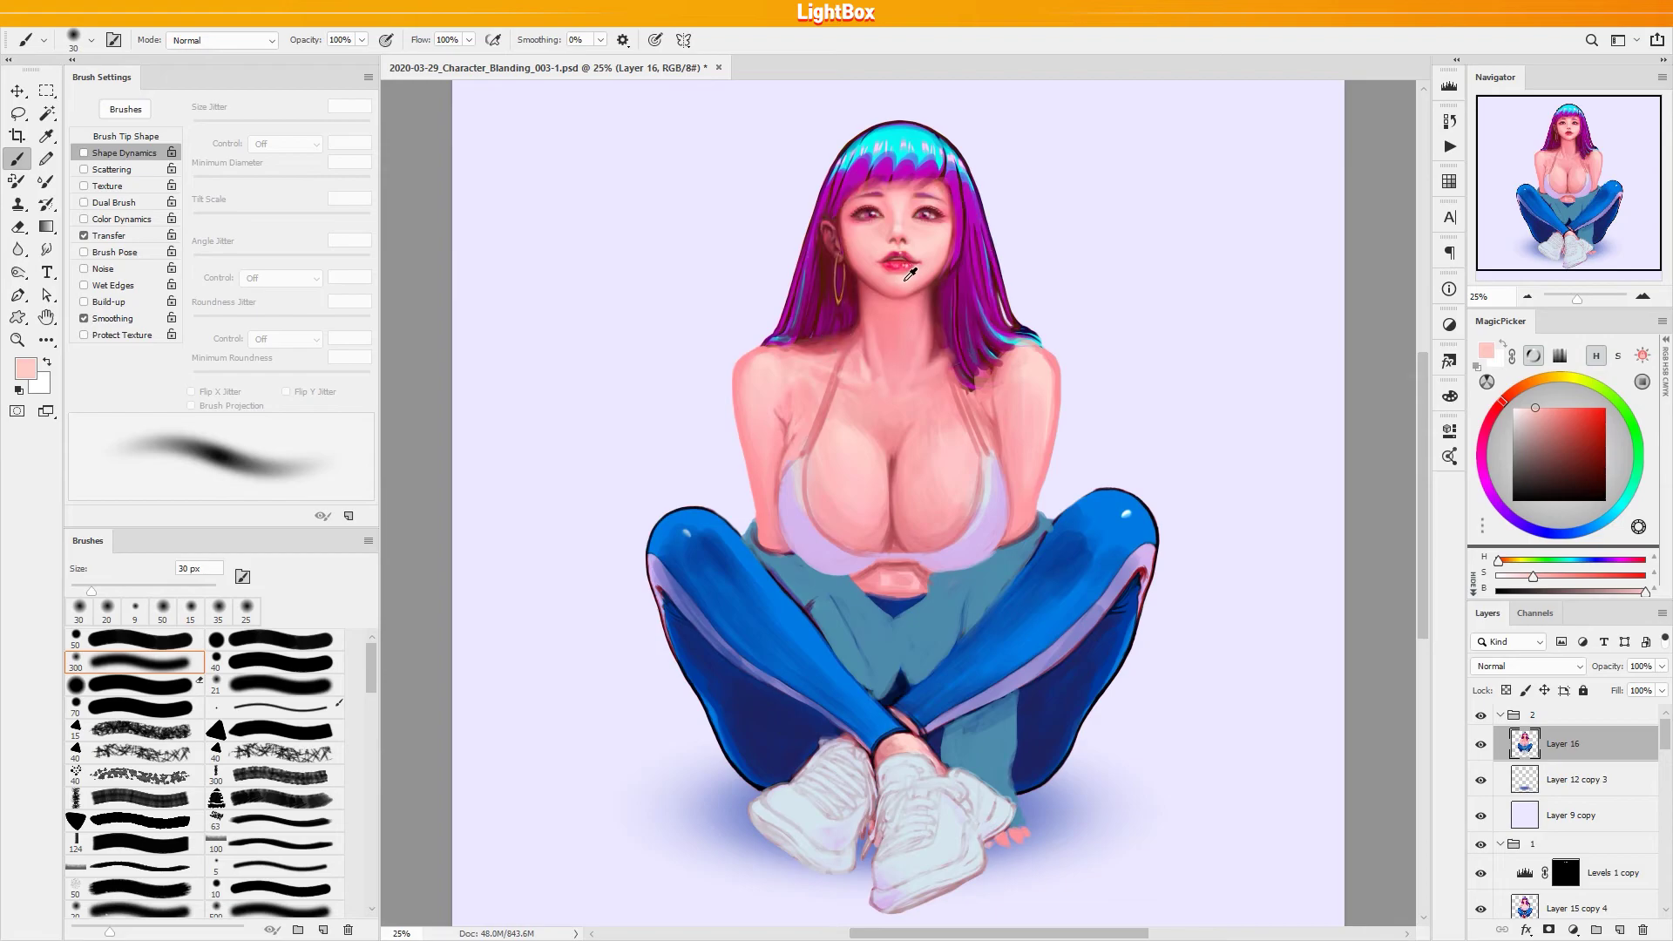
{"action": "left_click", "coordinate": [918, 264], "text": "alt"}
{"action": "left_click", "coordinate": [882, 272], "text": "alt"}
{"action": "key", "text": "ctrl+s"}
Add a Hue/Saturation adjustment layer above Layer 16 and raise its saturation to +57
{"action": "left_click", "coordinate": [1575, 930]}
{"action": "left_click", "coordinate": [1588, 762]}
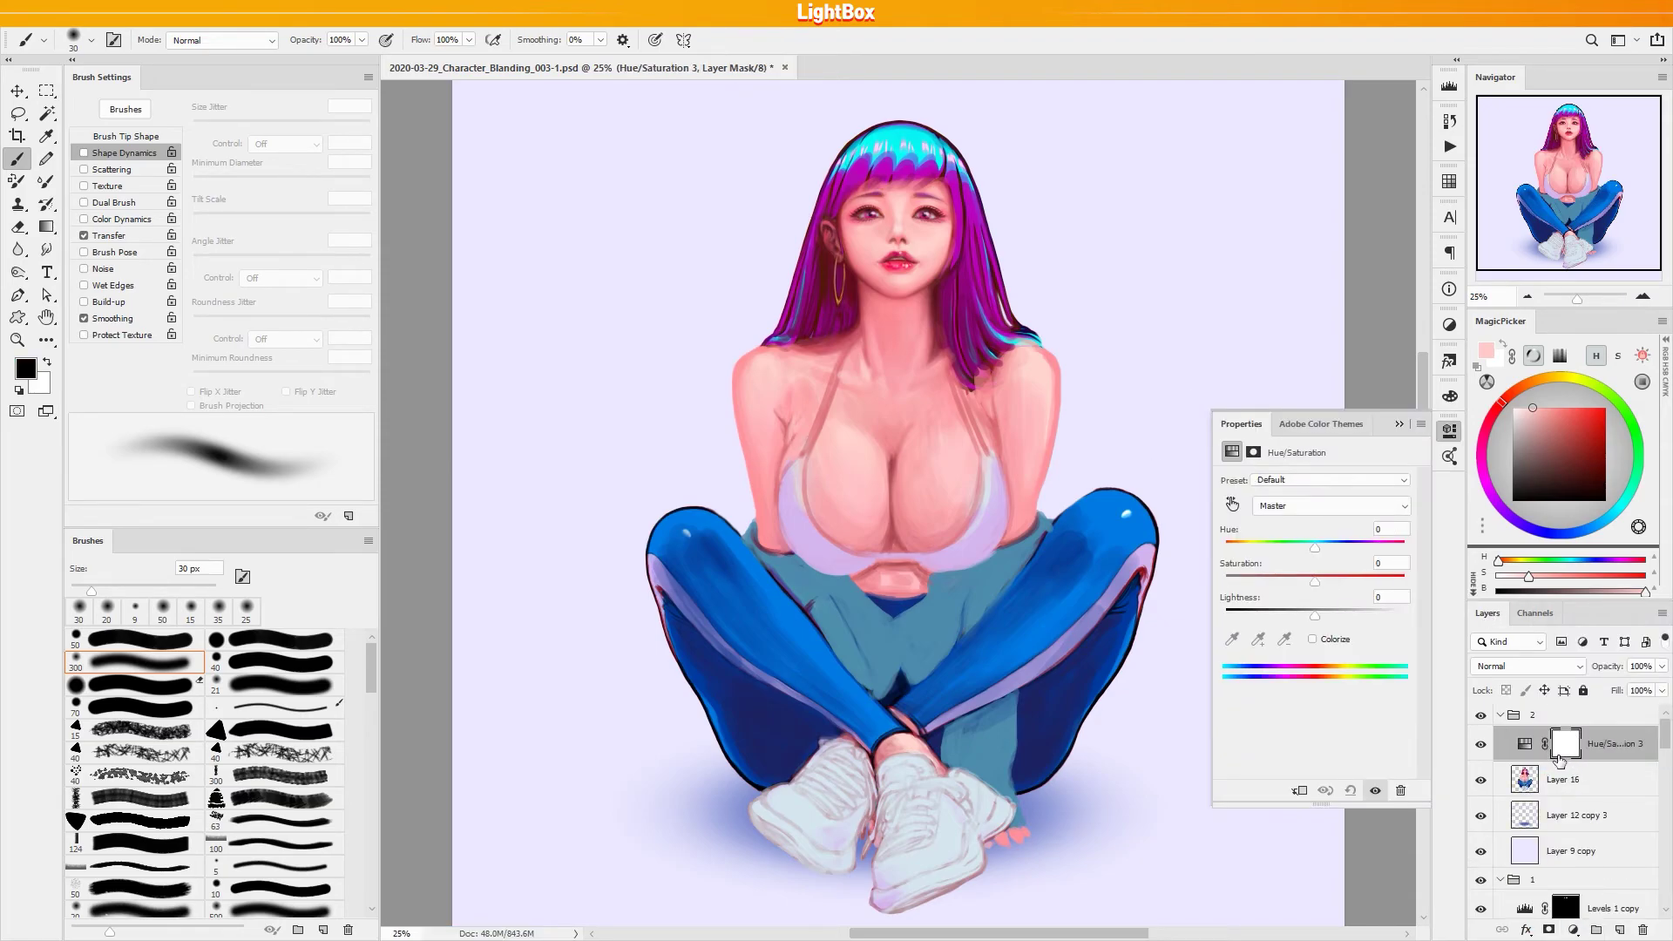
{"action": "left_click_drag", "start_coordinate": [1327, 586], "coordinate": [1365, 579]}
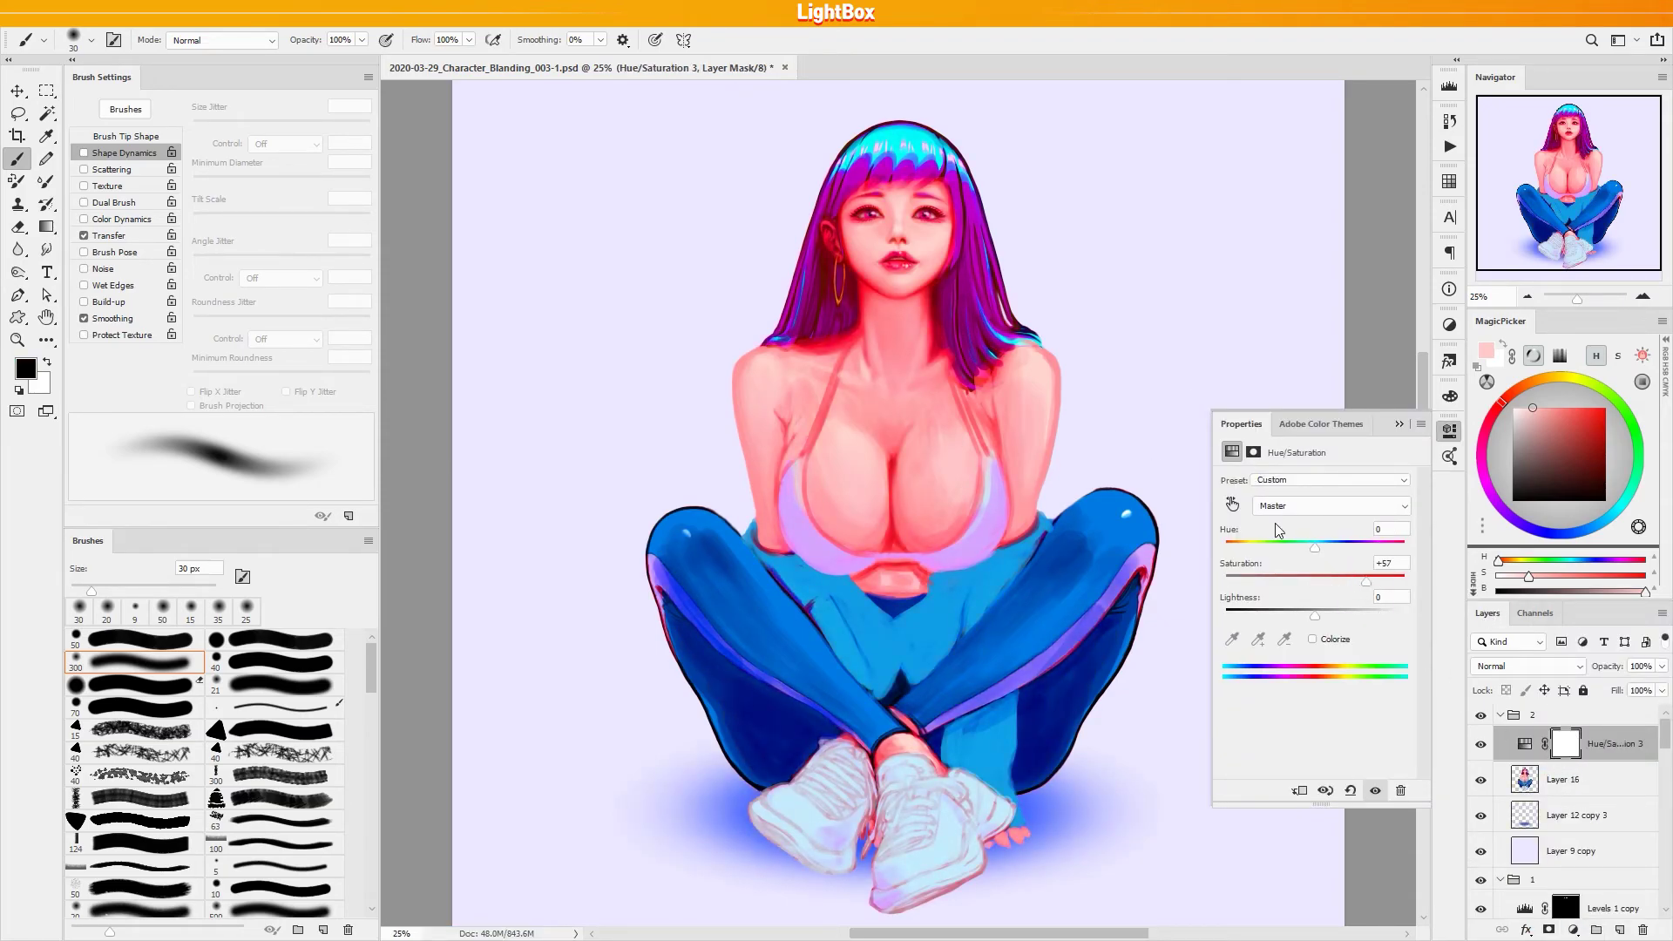
Invert the Hue/Saturation layer's mask and paint white over the irises to limit the adjustment to the eyes
{"action": "key", "text": "ctrl+i"}
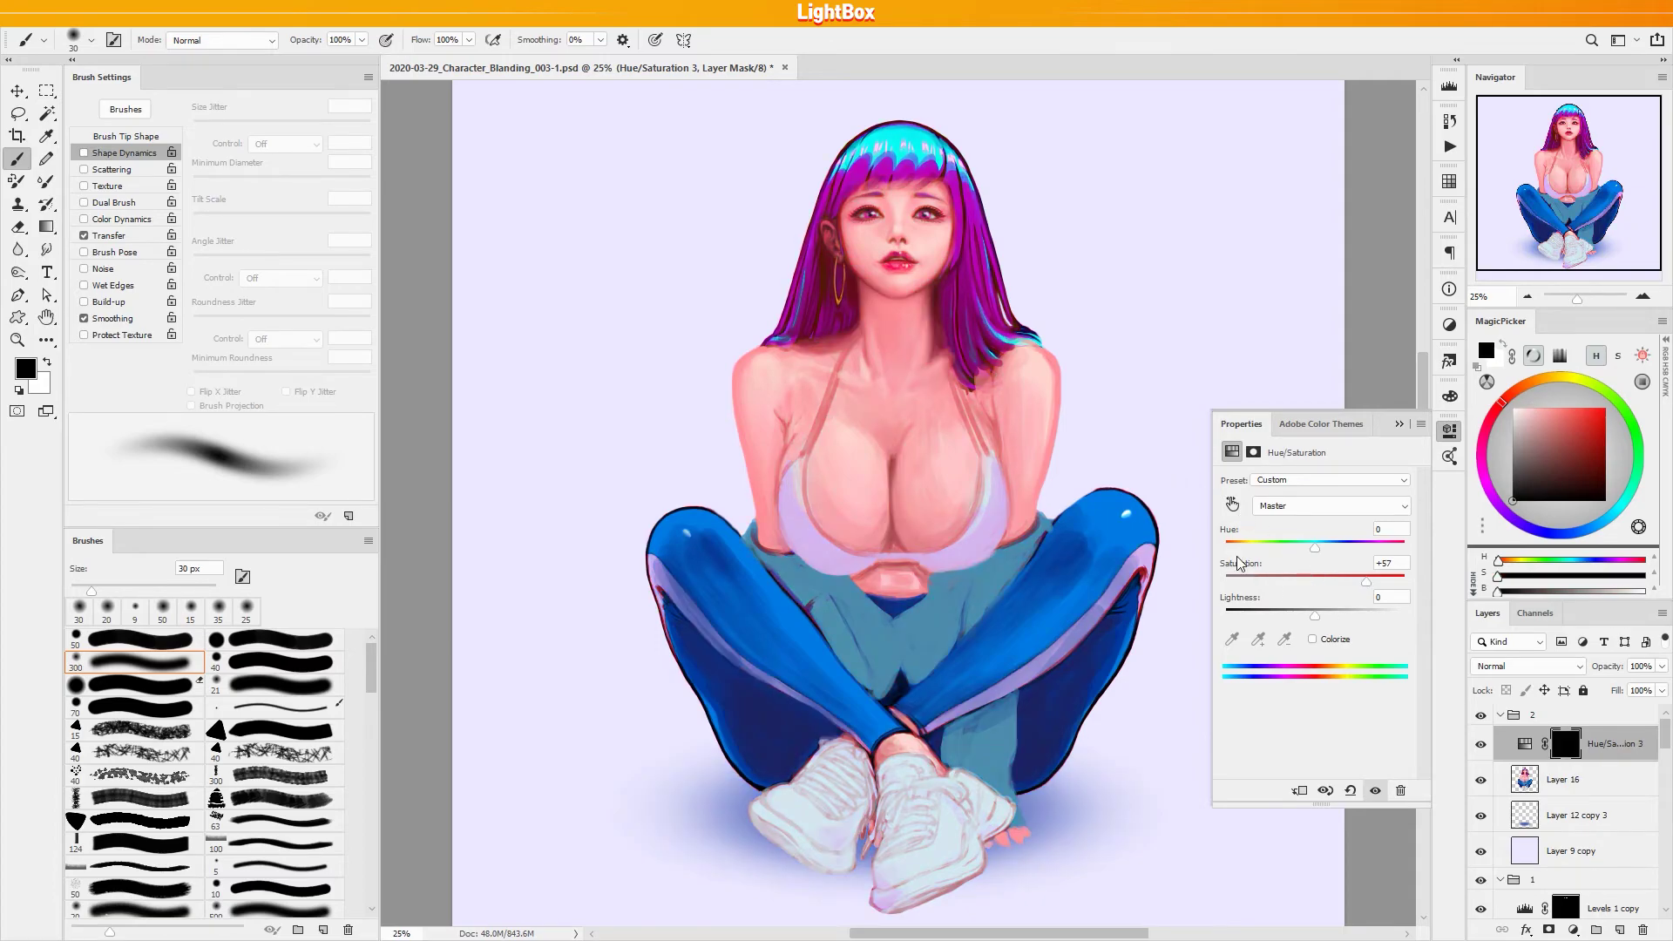
{"action": "key", "text": "x"}
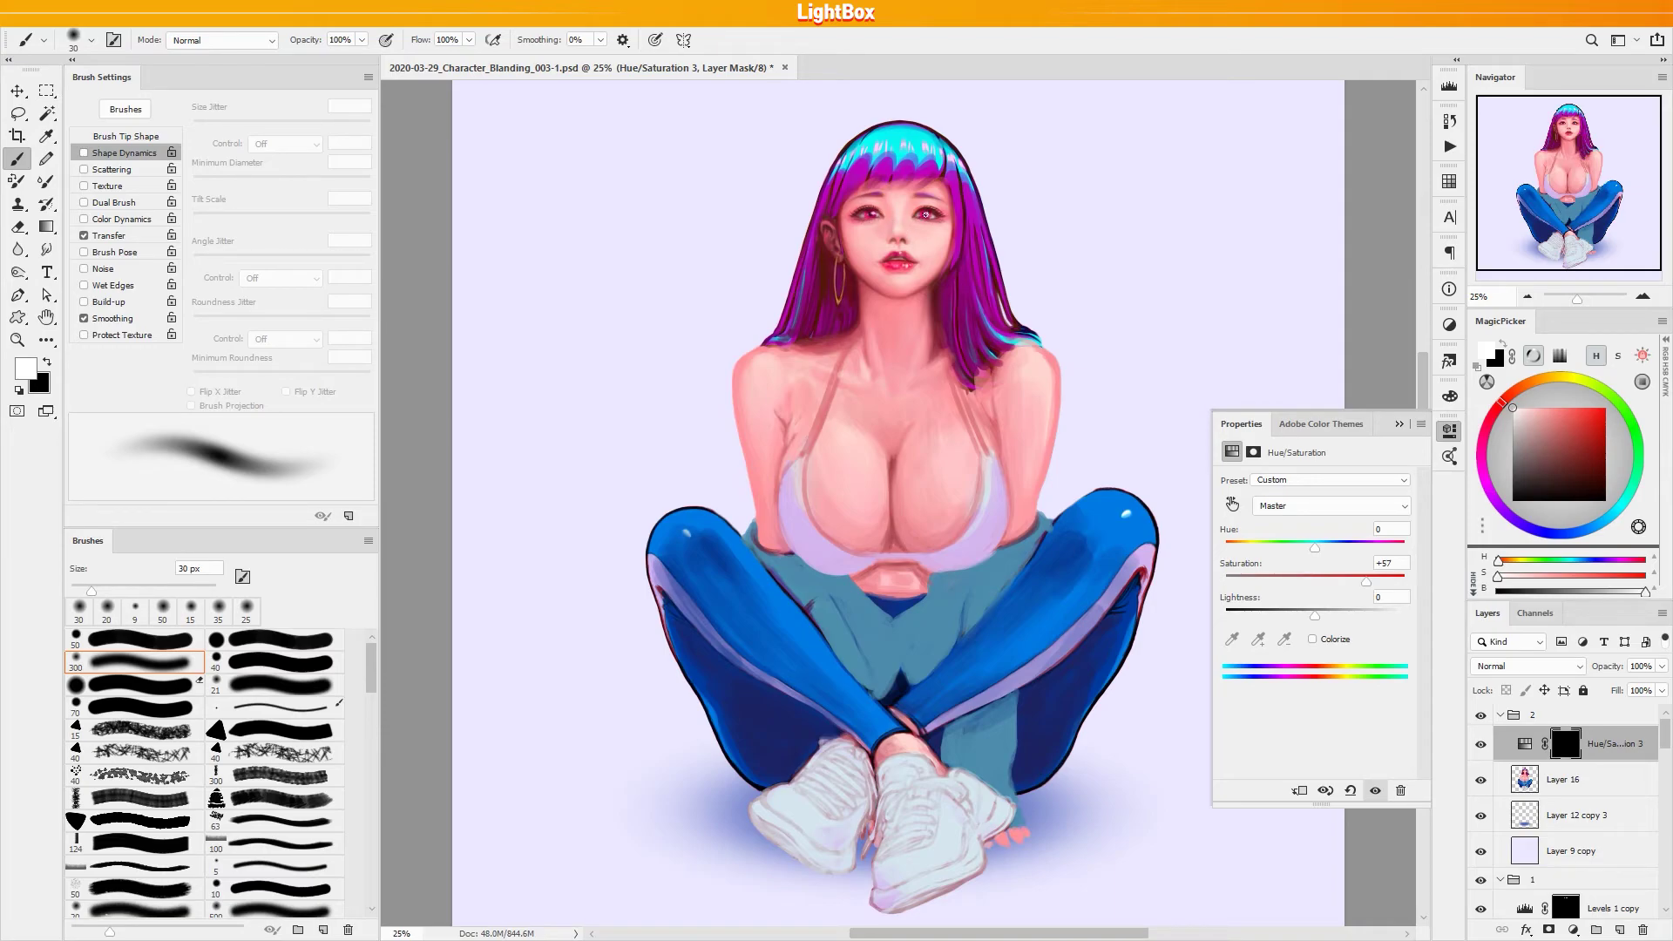
Set the eye adjustment to hue -23, saturation +83 and lightness +10
{"action": "mouse_move", "coordinate": [1367, 582]}
{"action": "left_mouse_down"}
{"action": "mouse_move", "coordinate": [1252, 546]}
{"action": "mouse_move", "coordinate": [1385, 558]}
{"action": "mouse_move", "coordinate": [1262, 552]}
{"action": "left_mouse_up"}
{"action": "left_click_drag", "start_coordinate": [1315, 615], "coordinate": [1284, 610]}
{"action": "left_click_drag", "start_coordinate": [1263, 548], "coordinate": [1386, 581]}
{"action": "mouse_move", "coordinate": [1303, 613]}
{"action": "left_mouse_down"}
{"action": "mouse_move", "coordinate": [1262, 622]}
{"action": "mouse_move", "coordinate": [1299, 619]}
{"action": "left_mouse_up"}
{"action": "left_click_drag", "start_coordinate": [1357, 547], "coordinate": [1288, 548]}
{"action": "left_click_drag", "start_coordinate": [1298, 617], "coordinate": [1322, 619]}
{"action": "left_click_drag", "start_coordinate": [1289, 547], "coordinate": [1294, 547]}
{"action": "left_click_drag", "start_coordinate": [1385, 581], "coordinate": [1390, 582]}
{"action": "left_click_drag", "start_coordinate": [1293, 546], "coordinate": [1294, 546]}
{"action": "left_click_drag", "start_coordinate": [1322, 615], "coordinate": [1325, 616]}
Clip the Hue/Saturation adjustment to Layer 16 and merge it down into that layer
{"action": "left_click", "coordinate": [1606, 741]}
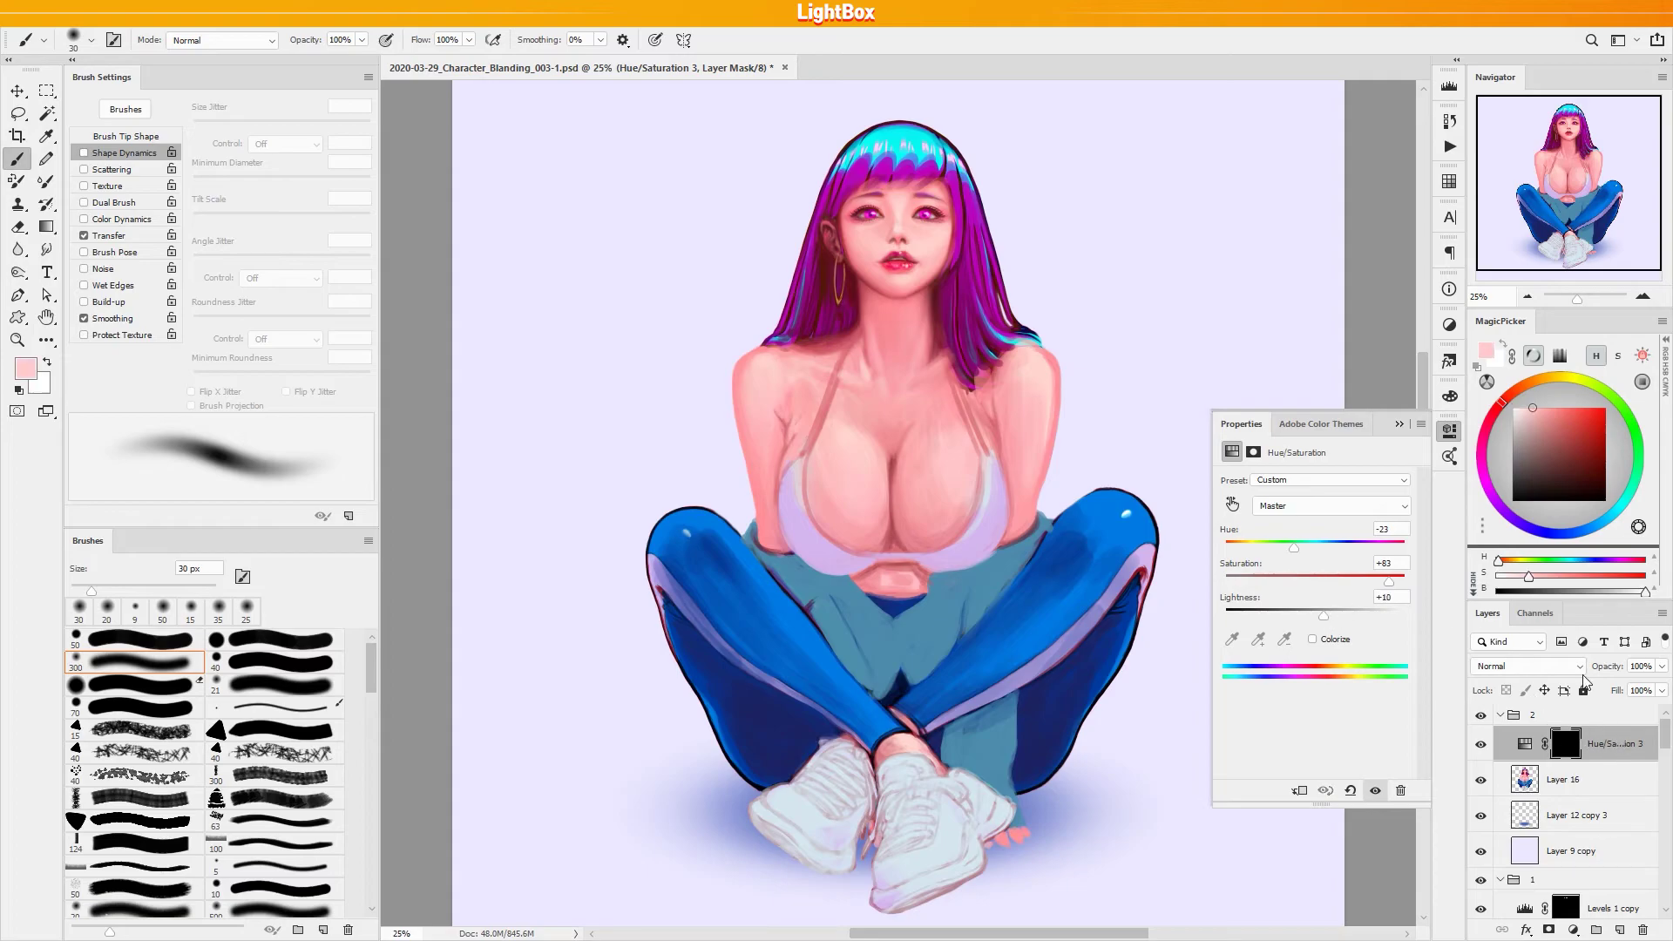
{"action": "left_click", "coordinate": [1596, 764], "text": "alt"}
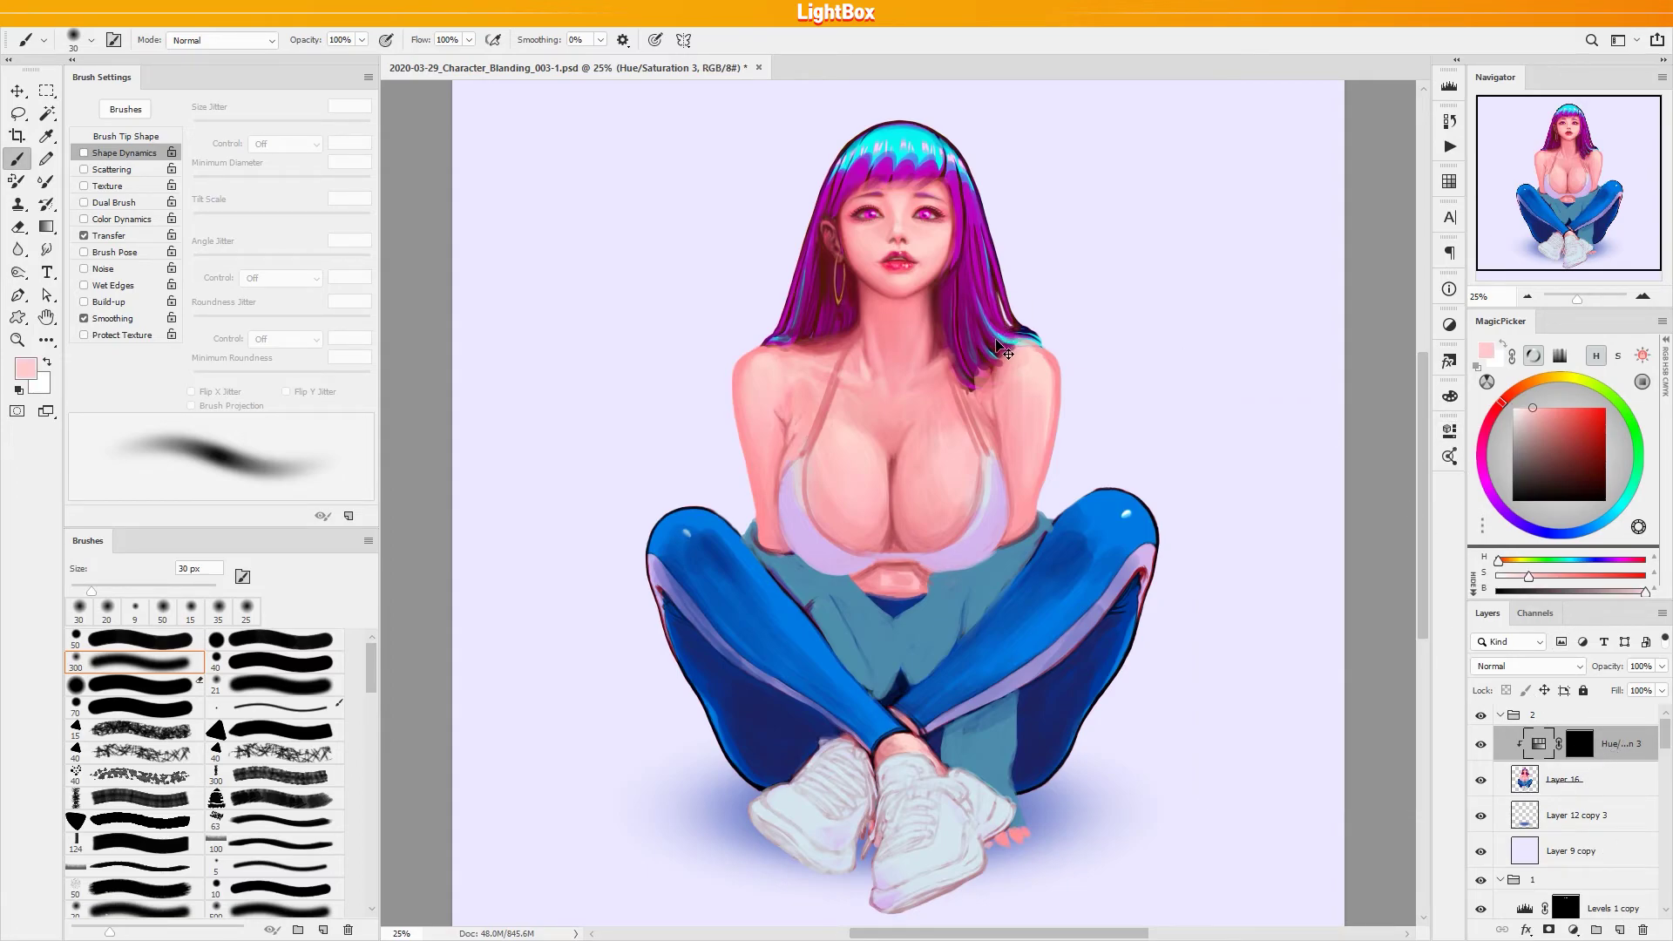
{"action": "key", "text": "ctrl+e"}
Add a new layer clipped to Layer 16 and prepare a hard round pen-pressure brush at 60 px with a sampled skin red
{"action": "key", "text": "ctrl+shift+alt+n"}
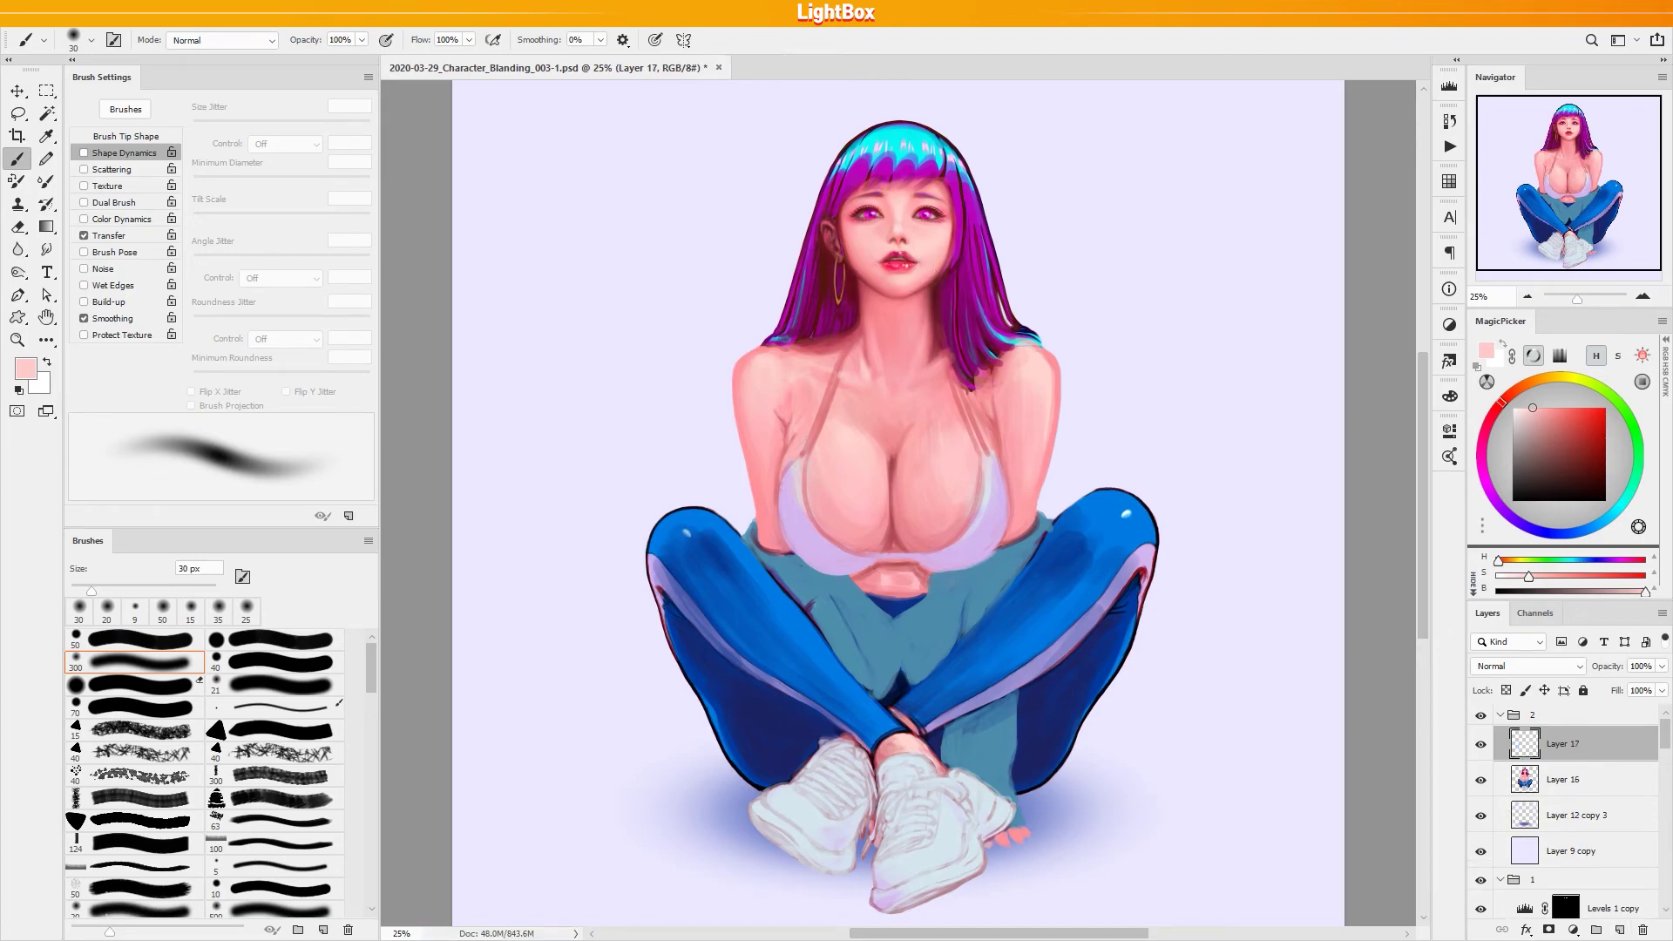
{"action": "left_click", "coordinate": [260, 645]}
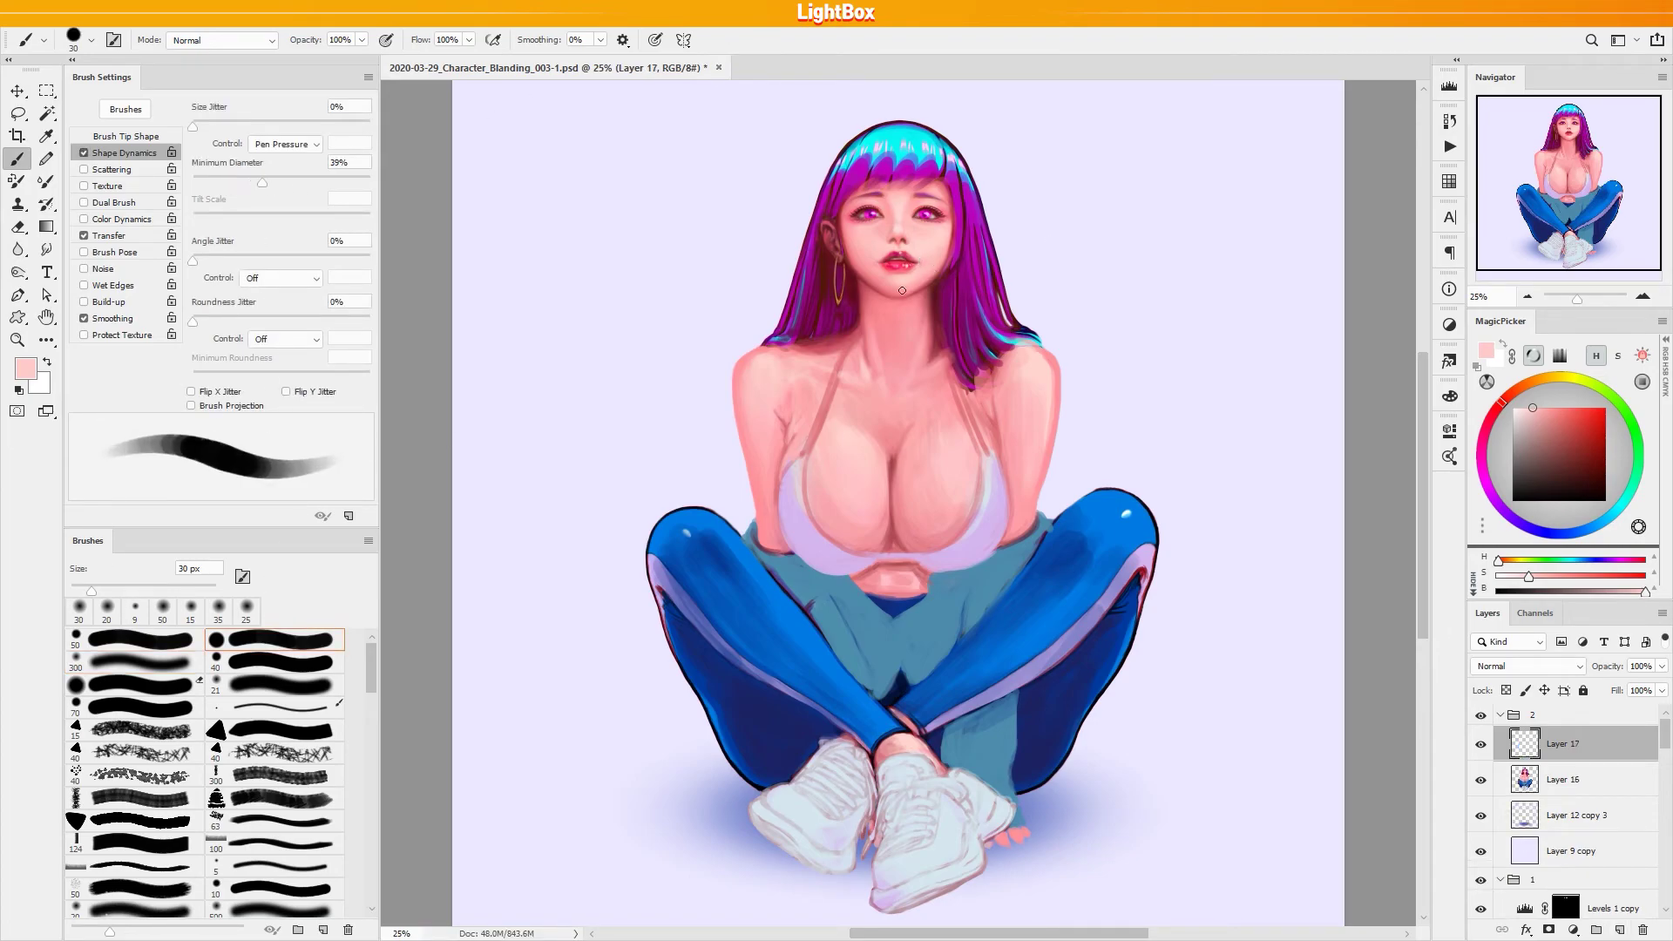
{"action": "left_click", "coordinate": [866, 171], "text": "alt"}
{"action": "key", "text": "bracketright"}
{"action": "key", "text": "bracketright"}
{"action": "key", "text": "bracketright"}
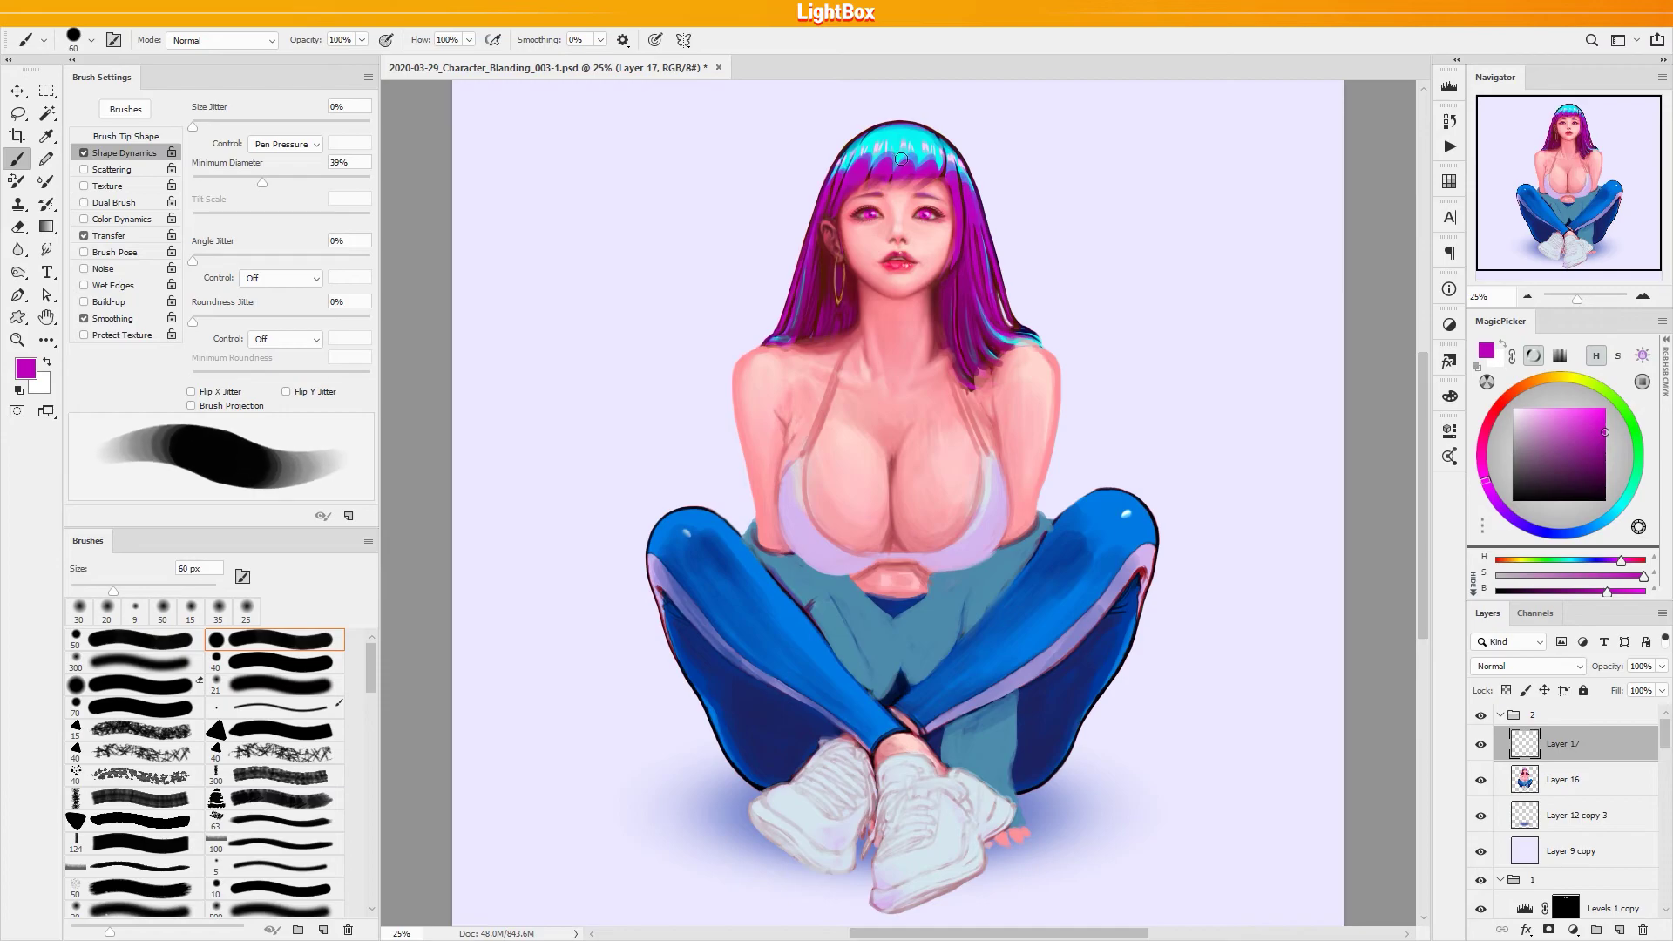
{"action": "left_click", "coordinate": [930, 188], "text": "alt"}
{"action": "left_click", "coordinate": [847, 200], "text": "alt"}
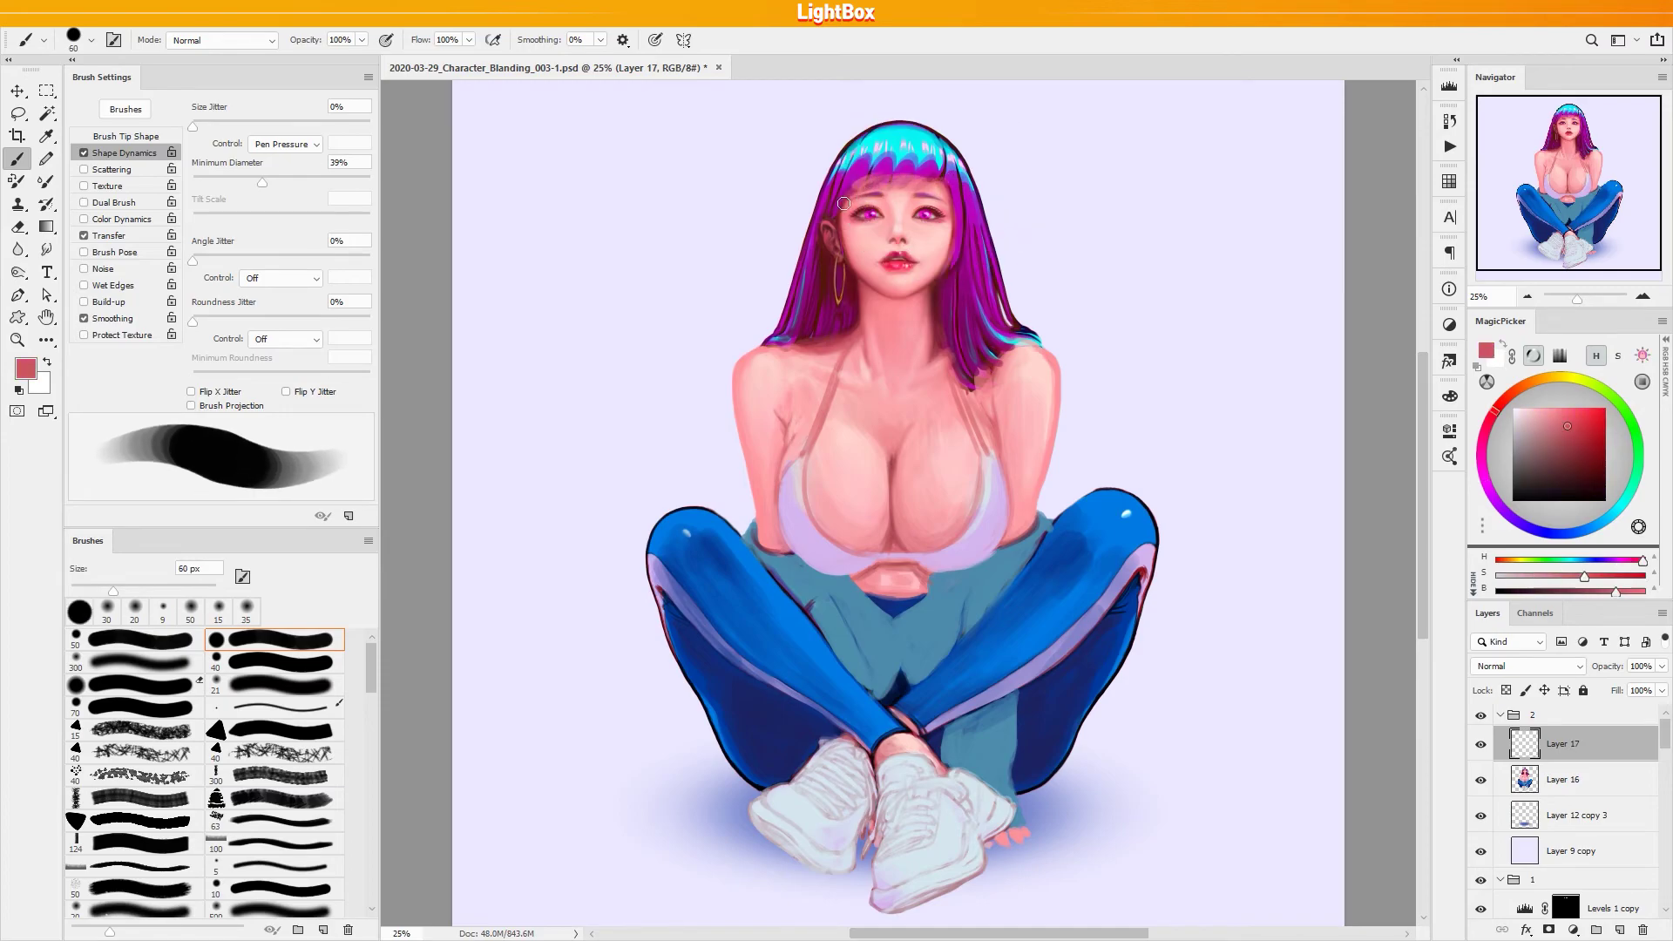
{"action": "left_click", "coordinate": [1574, 761], "text": "alt"}
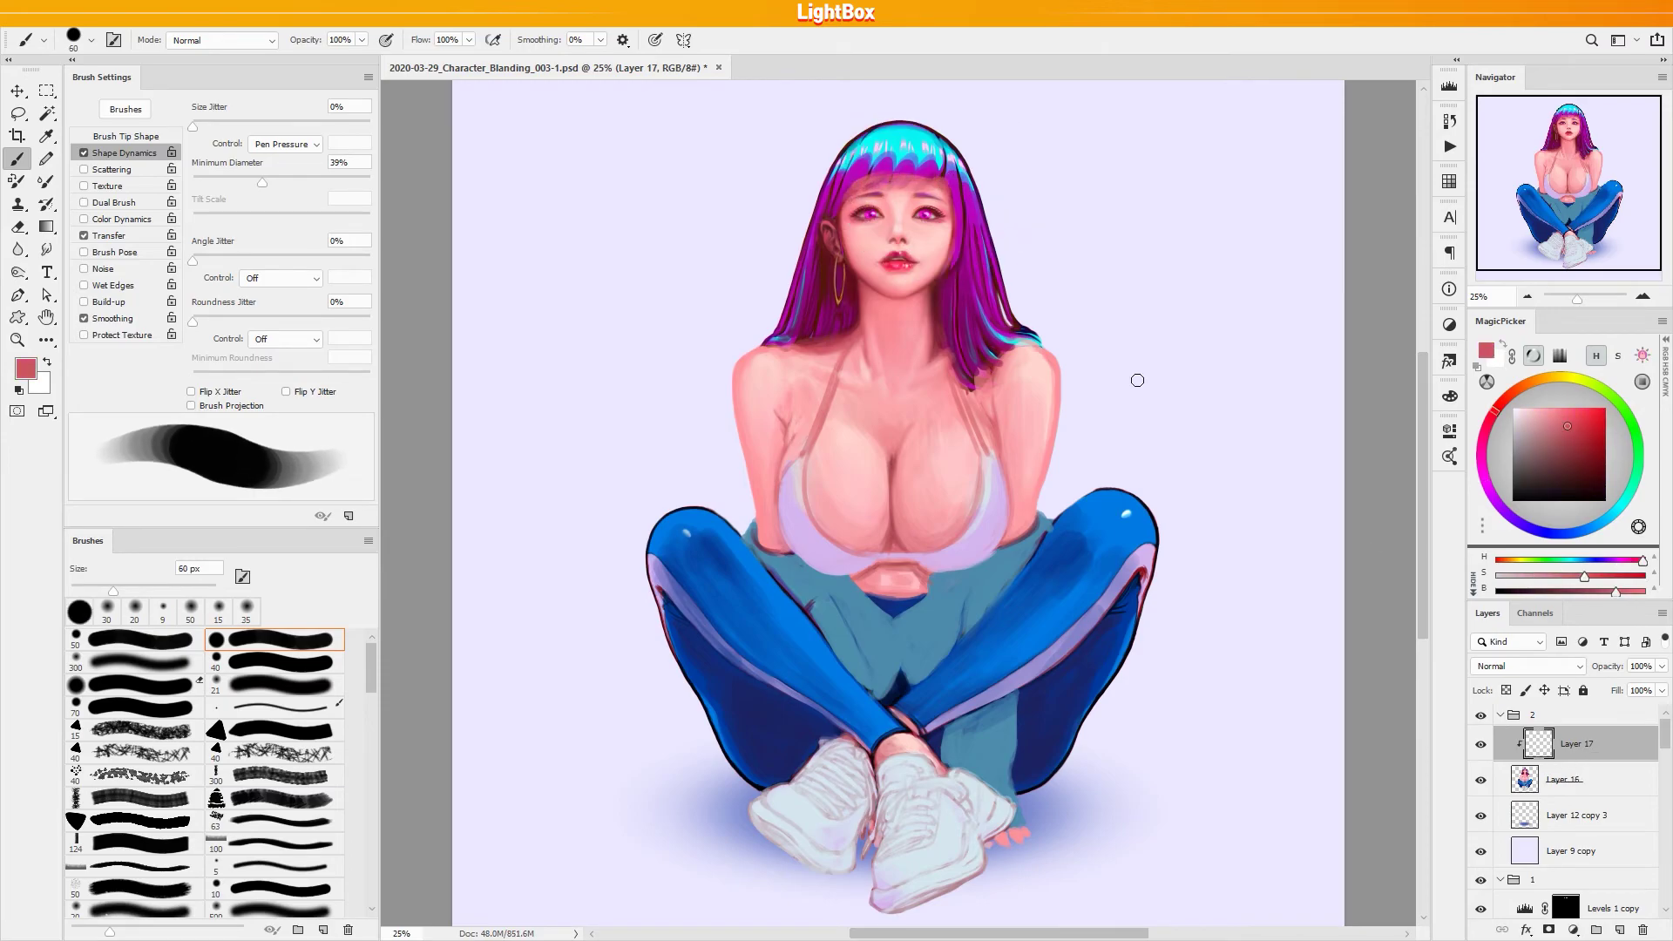
Cover the fringe tips over the forehead with sampled skin tones, using a brush down to 45 px
{"action": "left_click", "coordinate": [887, 184], "text": "alt"}
{"action": "left_click", "coordinate": [891, 183], "text": "alt"}
{"action": "left_click", "coordinate": [854, 183], "text": "alt"}
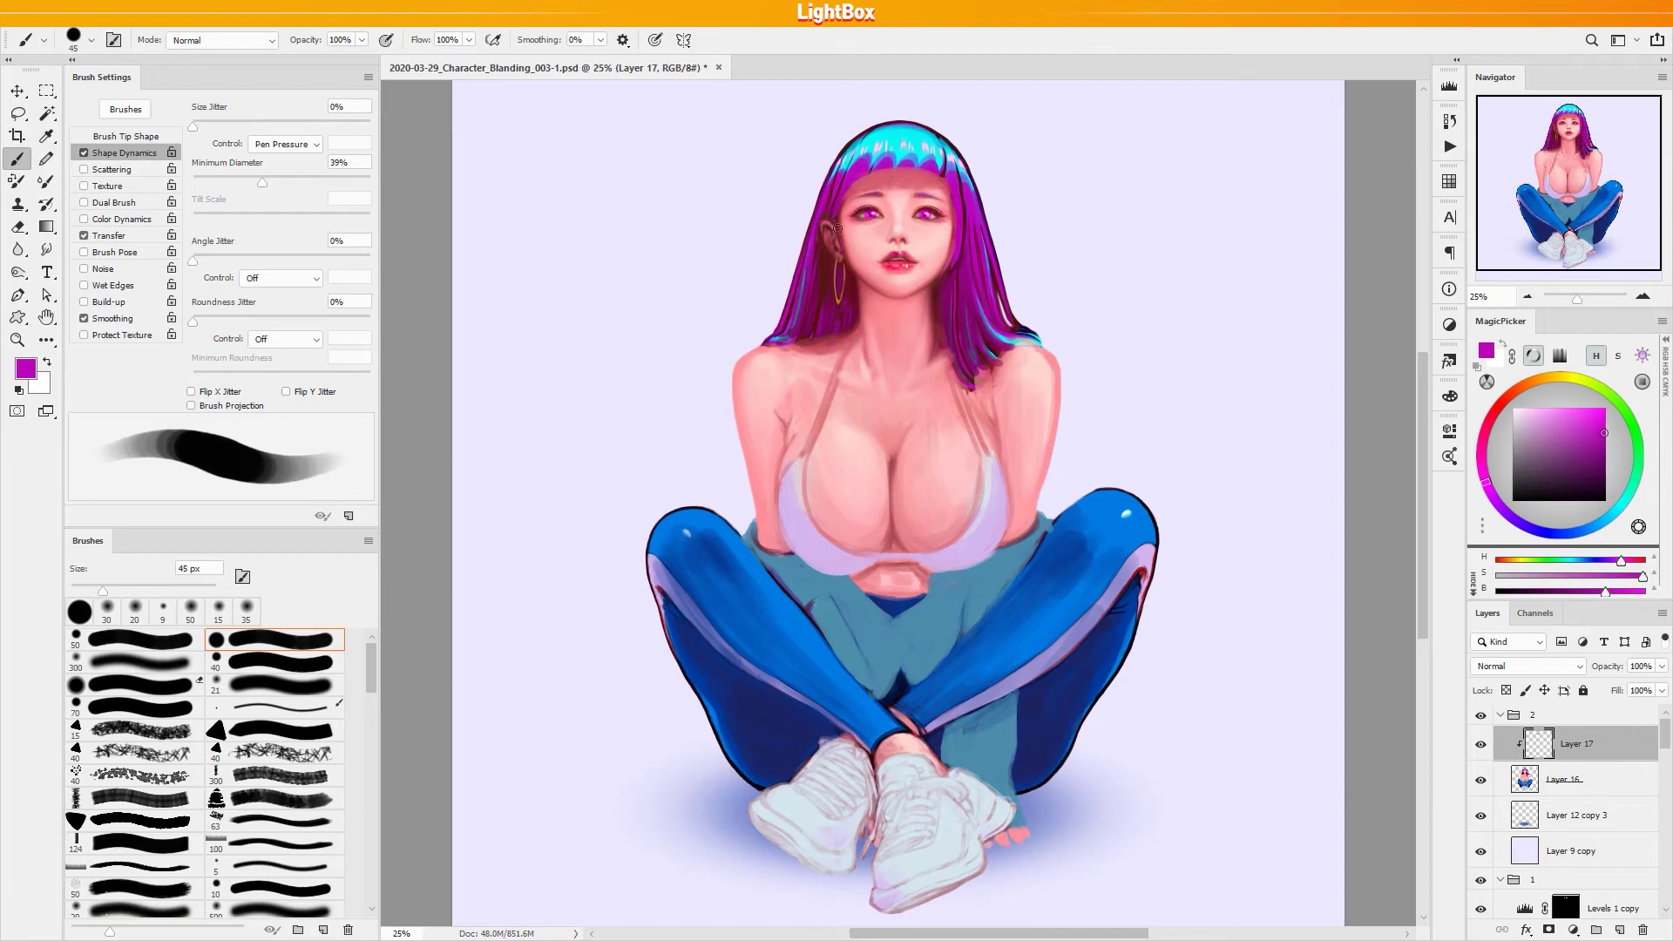
Repaint the cyan and purple hair with a sampled dark red, covering the crown and both side lengths
{"action": "left_click", "coordinate": [836, 263], "text": "alt"}
{"action": "key", "text": "bracketright"}
{"action": "key", "text": "bracketright"}
{"action": "mouse_move", "coordinate": [876, 157]}
{"action": "left_mouse_down"}
{"action": "mouse_move", "coordinate": [837, 187]}
{"action": "mouse_move", "coordinate": [872, 138]}
{"action": "mouse_move", "coordinate": [896, 135]}
{"action": "mouse_move", "coordinate": [957, 178]}
{"action": "mouse_move", "coordinate": [947, 169]}
{"action": "mouse_move", "coordinate": [980, 253]}
{"action": "left_mouse_up"}
{"action": "key", "text": "ctrl+z"}
{"action": "key", "text": "bracketleft"}
{"action": "key", "text": "bracketleft"}
{"action": "key", "text": "bracketleft"}
{"action": "mouse_move", "coordinate": [966, 166]}
{"action": "left_mouse_down"}
{"action": "mouse_move", "coordinate": [980, 309]}
{"action": "mouse_move", "coordinate": [1004, 323]}
{"action": "left_mouse_up"}
{"action": "mouse_move", "coordinate": [971, 209]}
{"action": "left_mouse_down"}
{"action": "mouse_move", "coordinate": [975, 318]}
{"action": "mouse_move", "coordinate": [950, 266]}
{"action": "left_mouse_up"}
{"action": "mouse_move", "coordinate": [830, 185]}
{"action": "left_mouse_down"}
{"action": "mouse_move", "coordinate": [907, 157]}
{"action": "mouse_move", "coordinate": [799, 286]}
{"action": "mouse_move", "coordinate": [812, 225]}
{"action": "mouse_move", "coordinate": [786, 330]}
{"action": "mouse_move", "coordinate": [820, 273]}
{"action": "mouse_move", "coordinate": [845, 317]}
{"action": "left_mouse_up"}
{"action": "mouse_move", "coordinate": [957, 324]}
{"action": "left_mouse_down"}
{"action": "mouse_move", "coordinate": [983, 377]}
{"action": "mouse_move", "coordinate": [1036, 343]}
{"action": "left_mouse_up"}
Paint the first dark red fringe strands over the forehead with a 25 to 30 px brush
{"action": "key", "text": "bracketleft"}
{"action": "key", "text": "bracketleft"}
{"action": "key", "text": "bracketleft"}
{"action": "key", "text": "bracketleft"}
{"action": "key", "text": "bracketleft"}
{"action": "key", "text": "bracketleft"}
{"action": "key", "text": "bracketleft"}
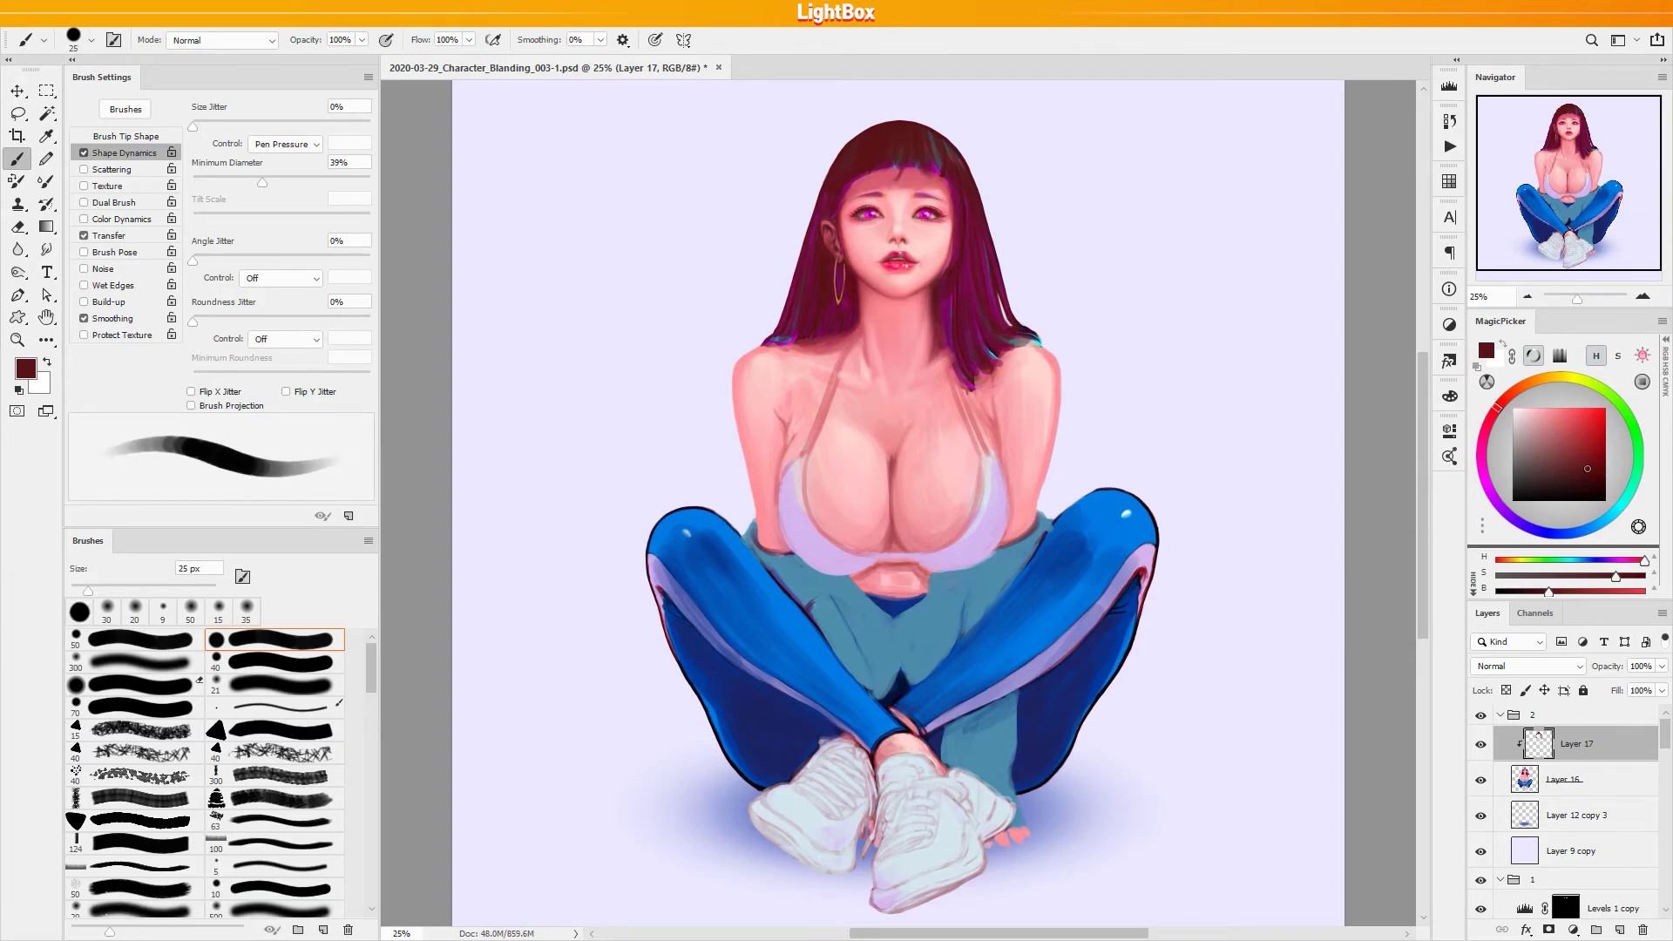
{"action": "key", "text": "bracketleft"}
{"action": "key", "text": "bracketright"}
{"action": "key", "text": "bracketright"}
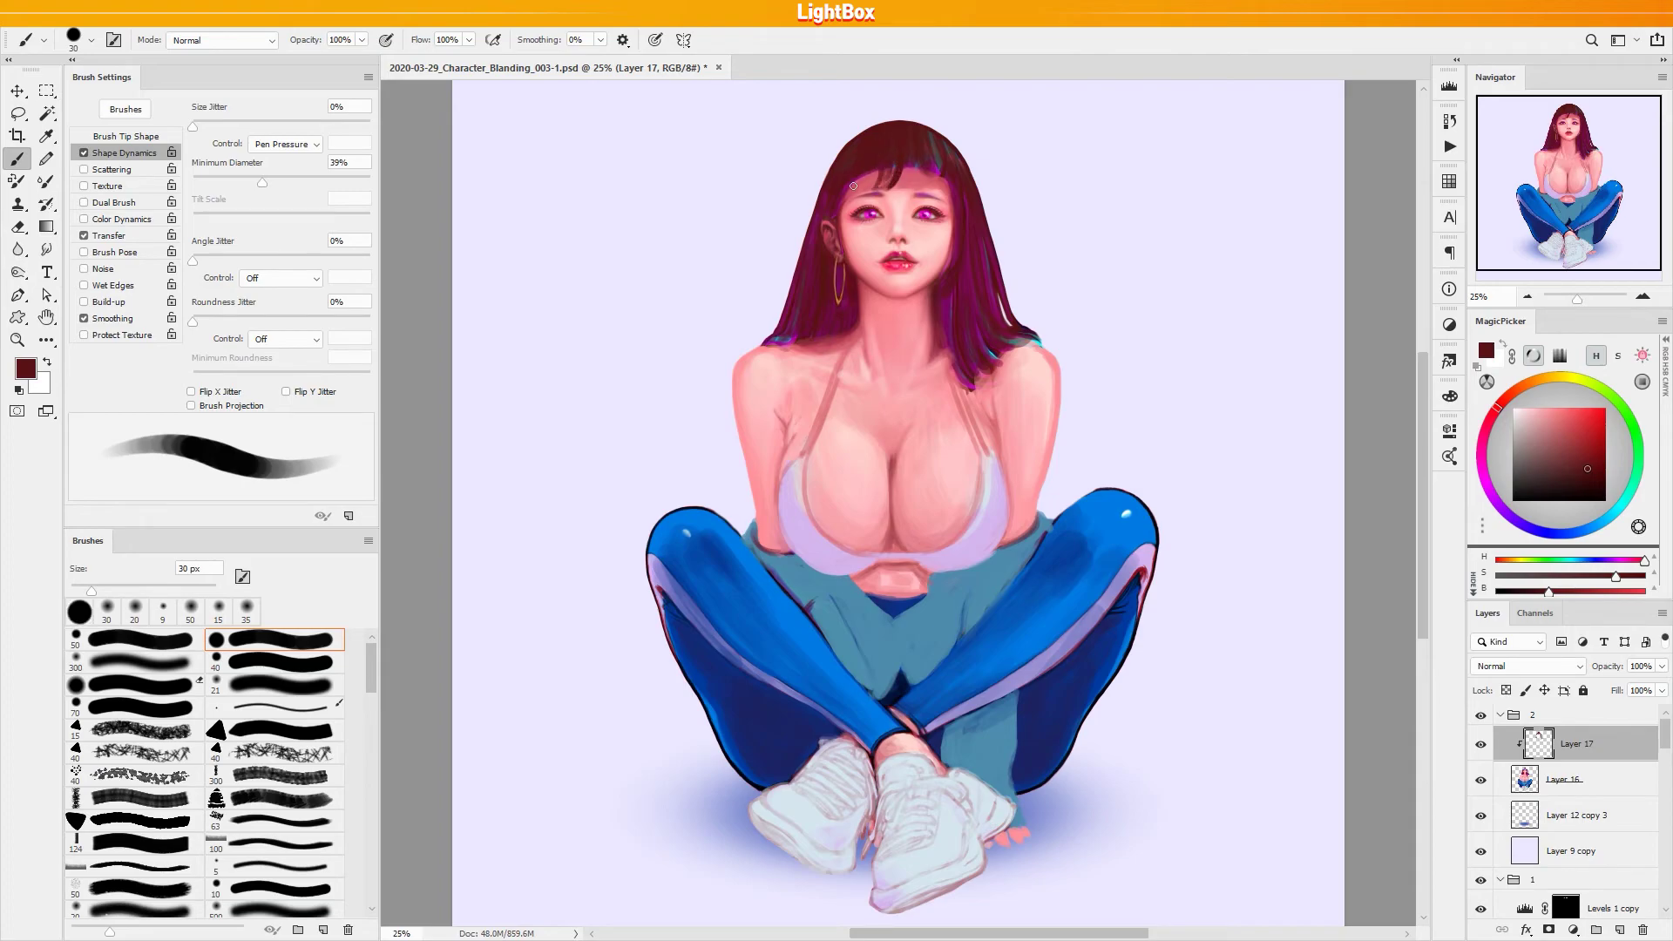
Set the brush's minimum diameter to 12% and extend the fringe strands toward the left temple at 25 to 35 px
{"action": "left_click_drag", "start_coordinate": [267, 190], "coordinate": [219, 186]}
{"action": "key", "text": "bracketleft"}
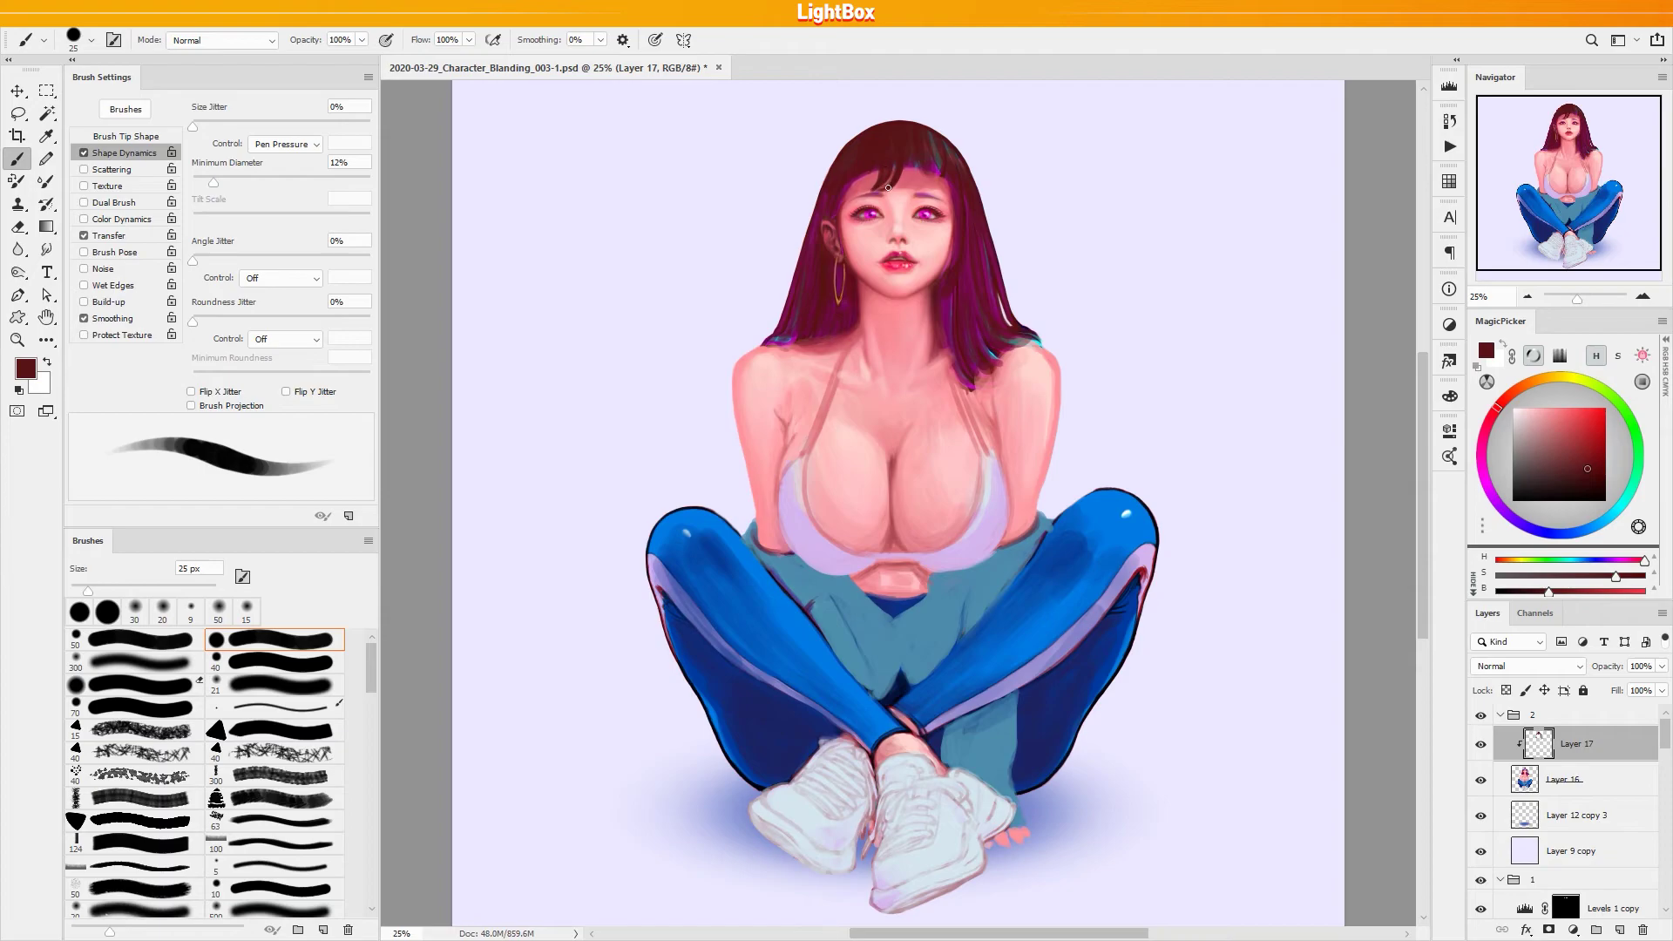
{"action": "key", "text": "bracketright"}
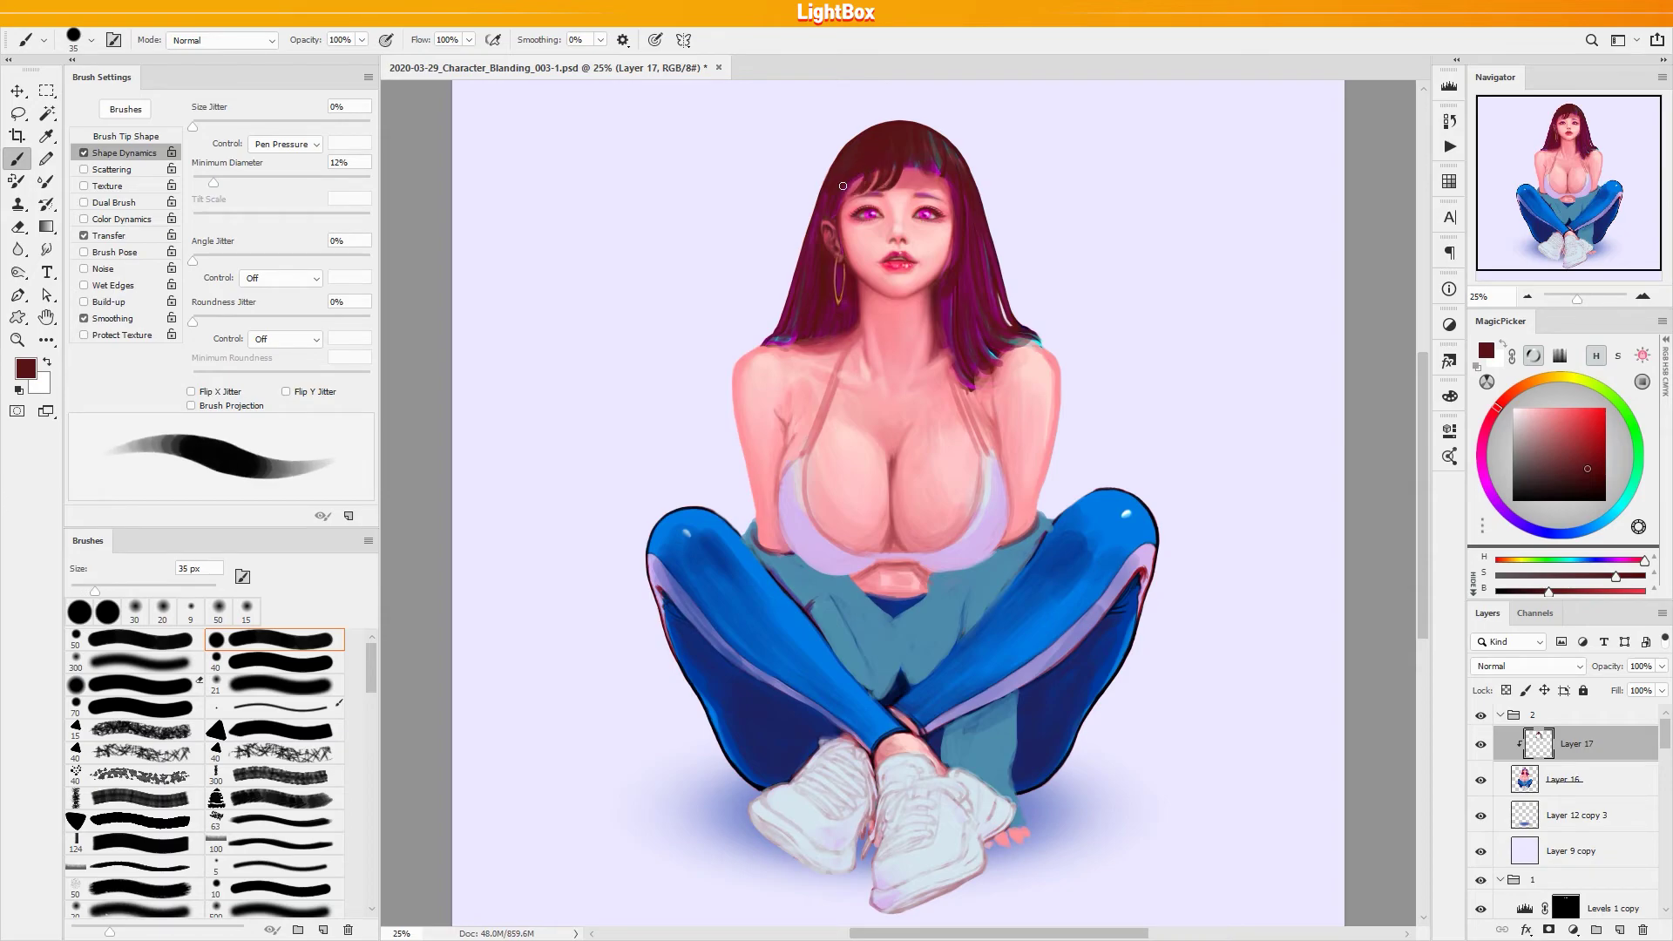
{"action": "key", "text": "bracketleft"}
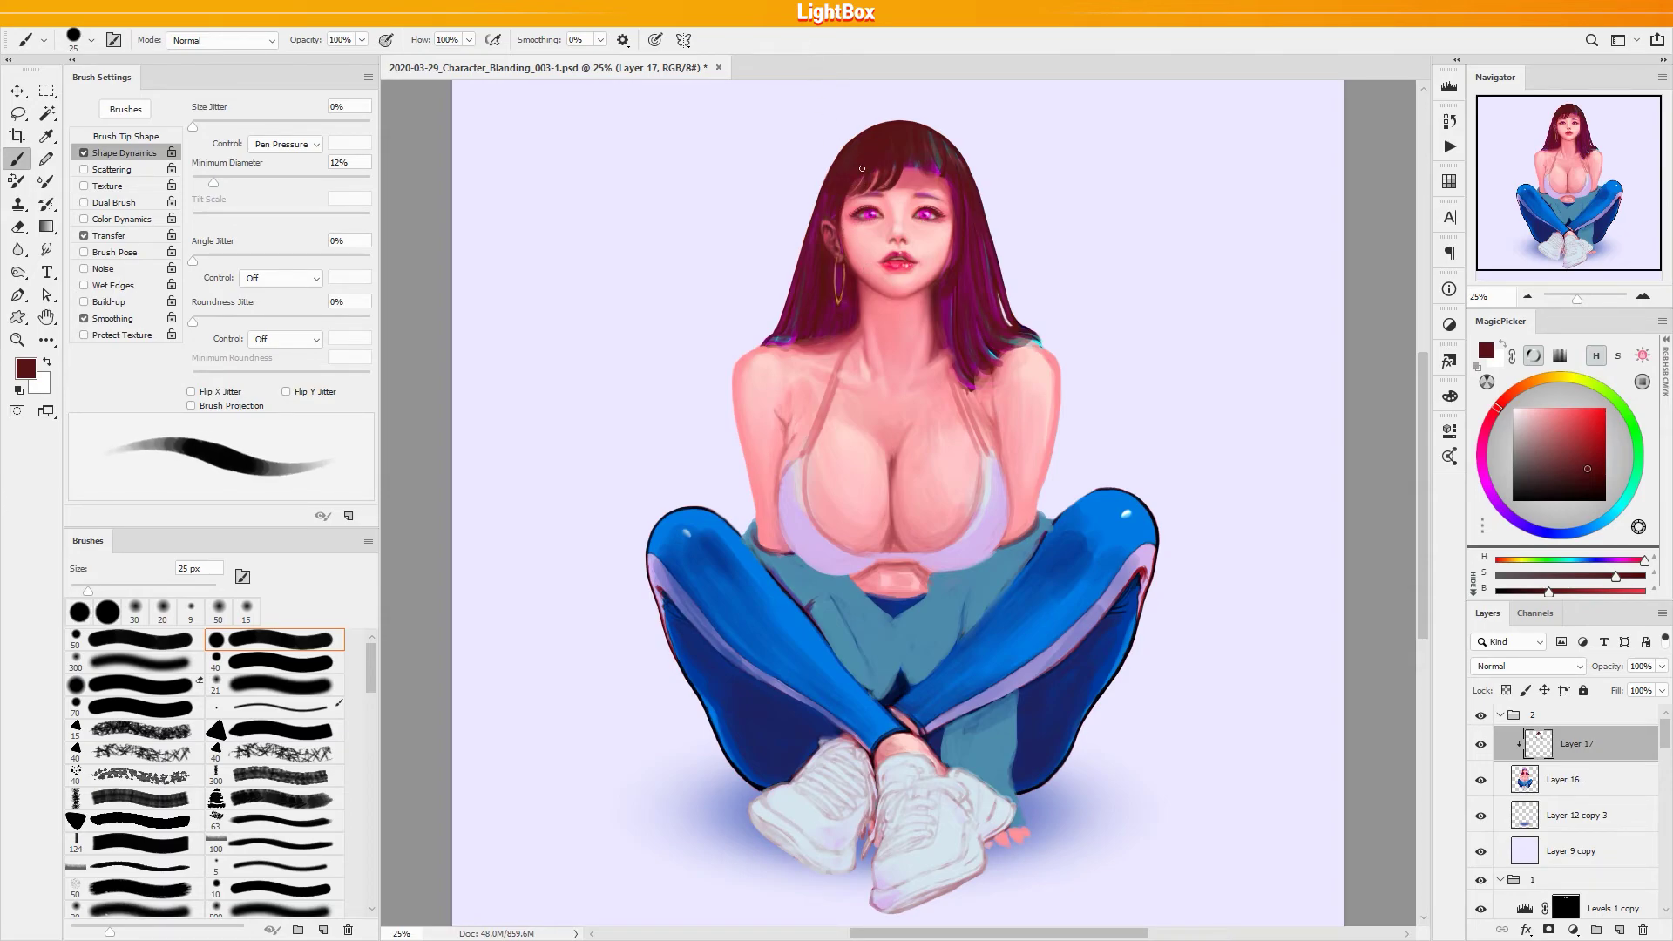
Fill in the fringe across the forehead with tapered 25 px dark red strands, undoing unwanted strokes
{"action": "left_click_drag", "start_coordinate": [843, 197], "coordinate": [846, 239]}
{"action": "left_click_drag", "start_coordinate": [876, 173], "coordinate": [851, 198]}
{"action": "mouse_move", "coordinate": [902, 170]}
{"action": "left_mouse_down"}
{"action": "mouse_move", "coordinate": [896, 189]}
{"action": "mouse_move", "coordinate": [934, 180]}
{"action": "mouse_move", "coordinate": [950, 197]}
{"action": "mouse_move", "coordinate": [911, 194]}
{"action": "left_mouse_up"}
{"action": "key", "text": "ctrl+z"}
{"action": "key", "text": "ctrl+z"}
{"action": "key", "text": "ctrl+z"}
{"action": "key", "text": "ctrl+z"}
{"action": "key", "text": "ctrl+z"}
{"action": "key", "text": "ctrl+z"}
{"action": "key", "text": "ctrl+z"}
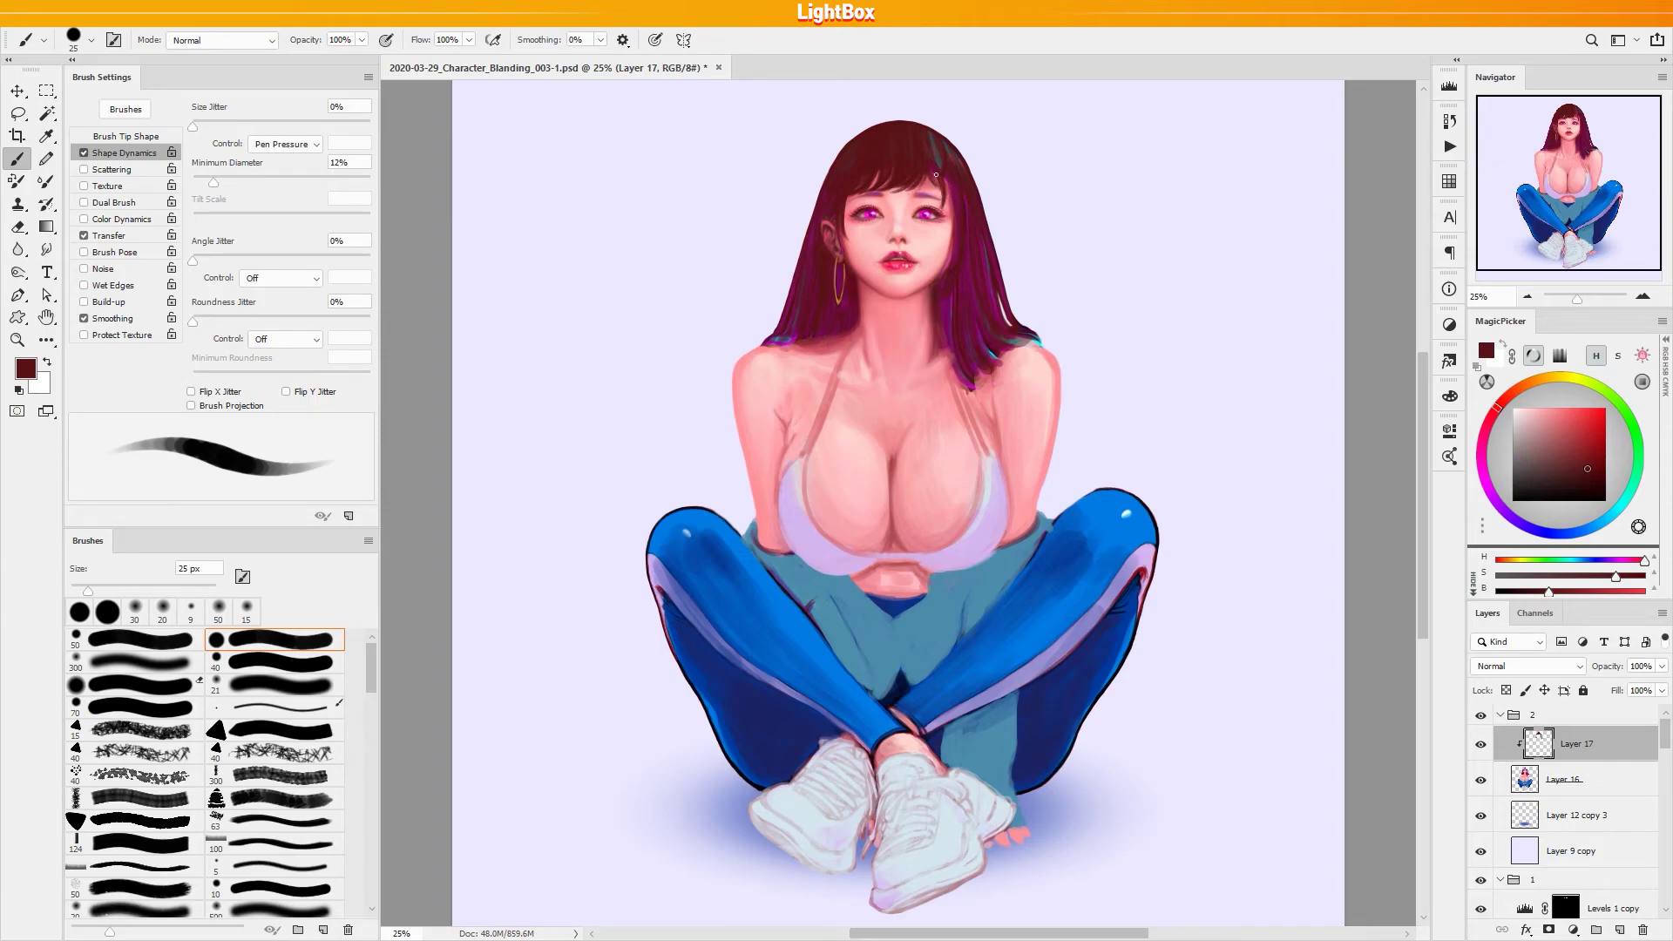
Add thin dark red strands at the fringe's right end and along both sides of the face at 15 to 25 px
{"action": "key", "text": "bracketleft"}
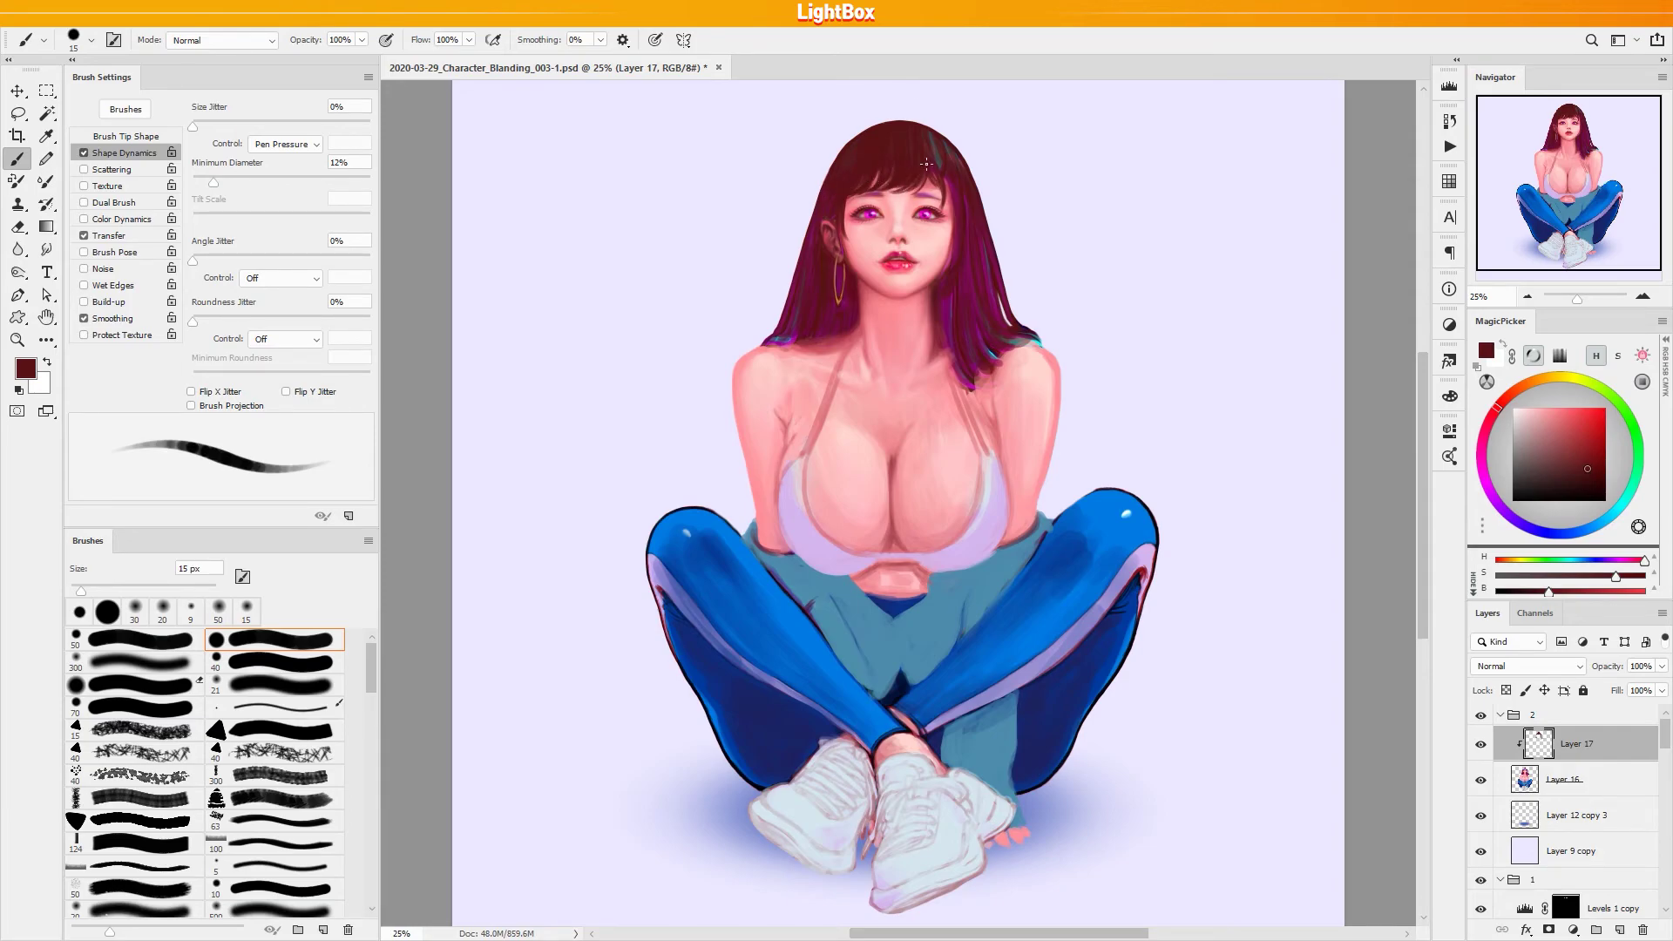
{"action": "left_click_drag", "start_coordinate": [949, 182], "coordinate": [950, 206]}
{"action": "key", "text": "bracketright"}
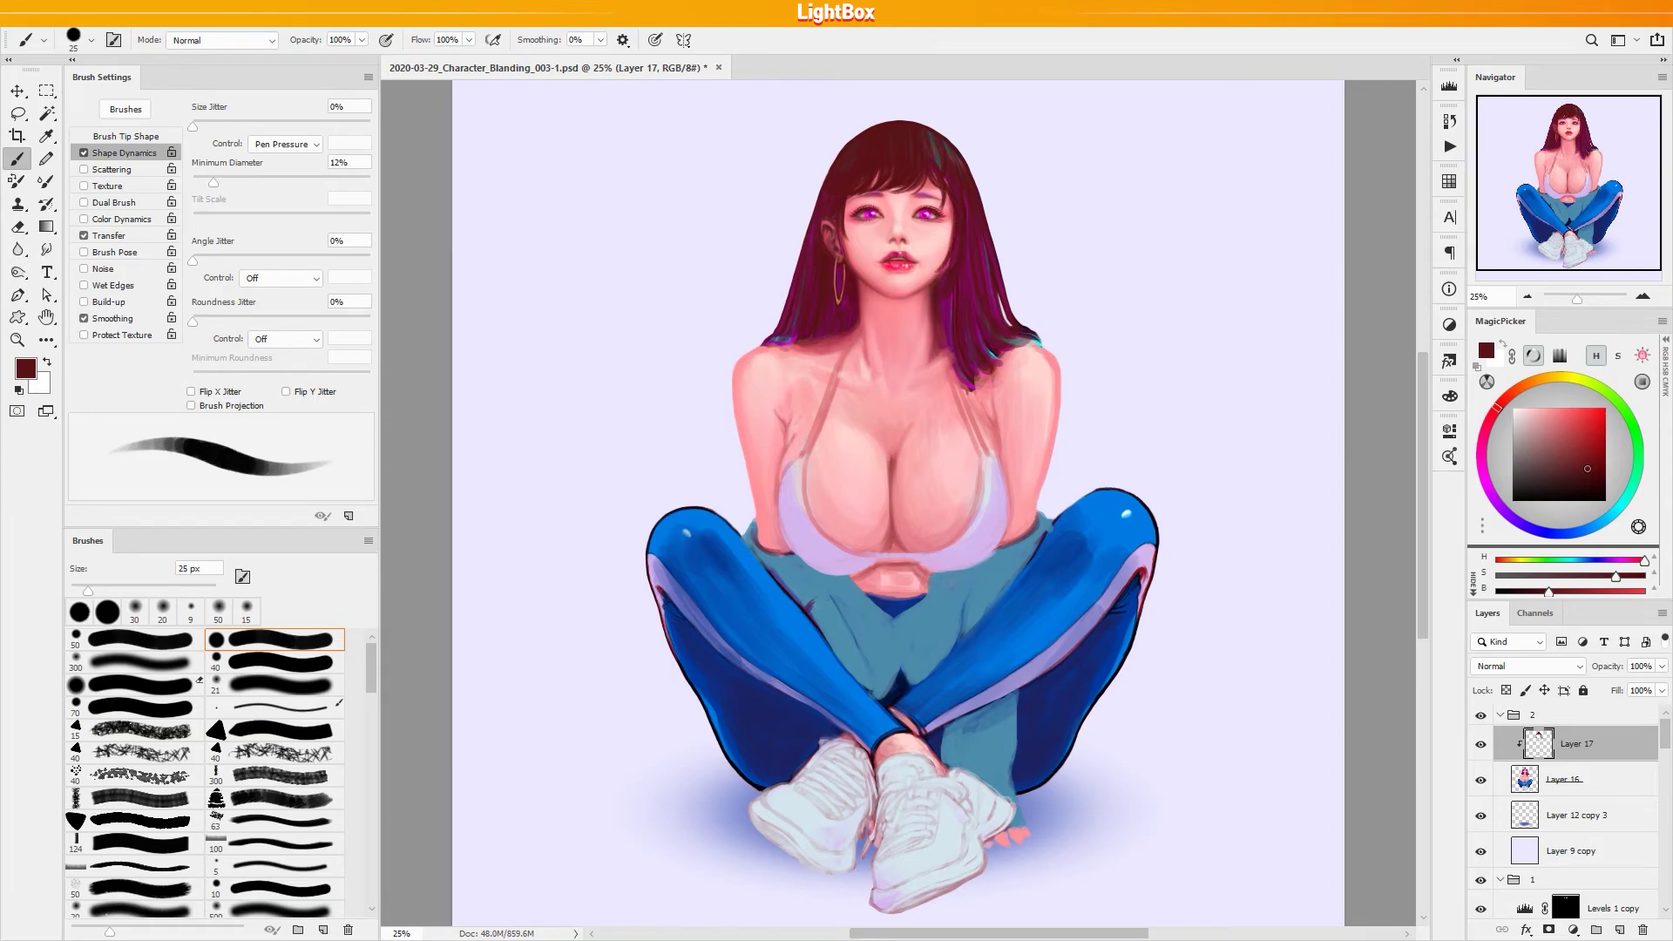
{"action": "key", "text": "bracketleft"}
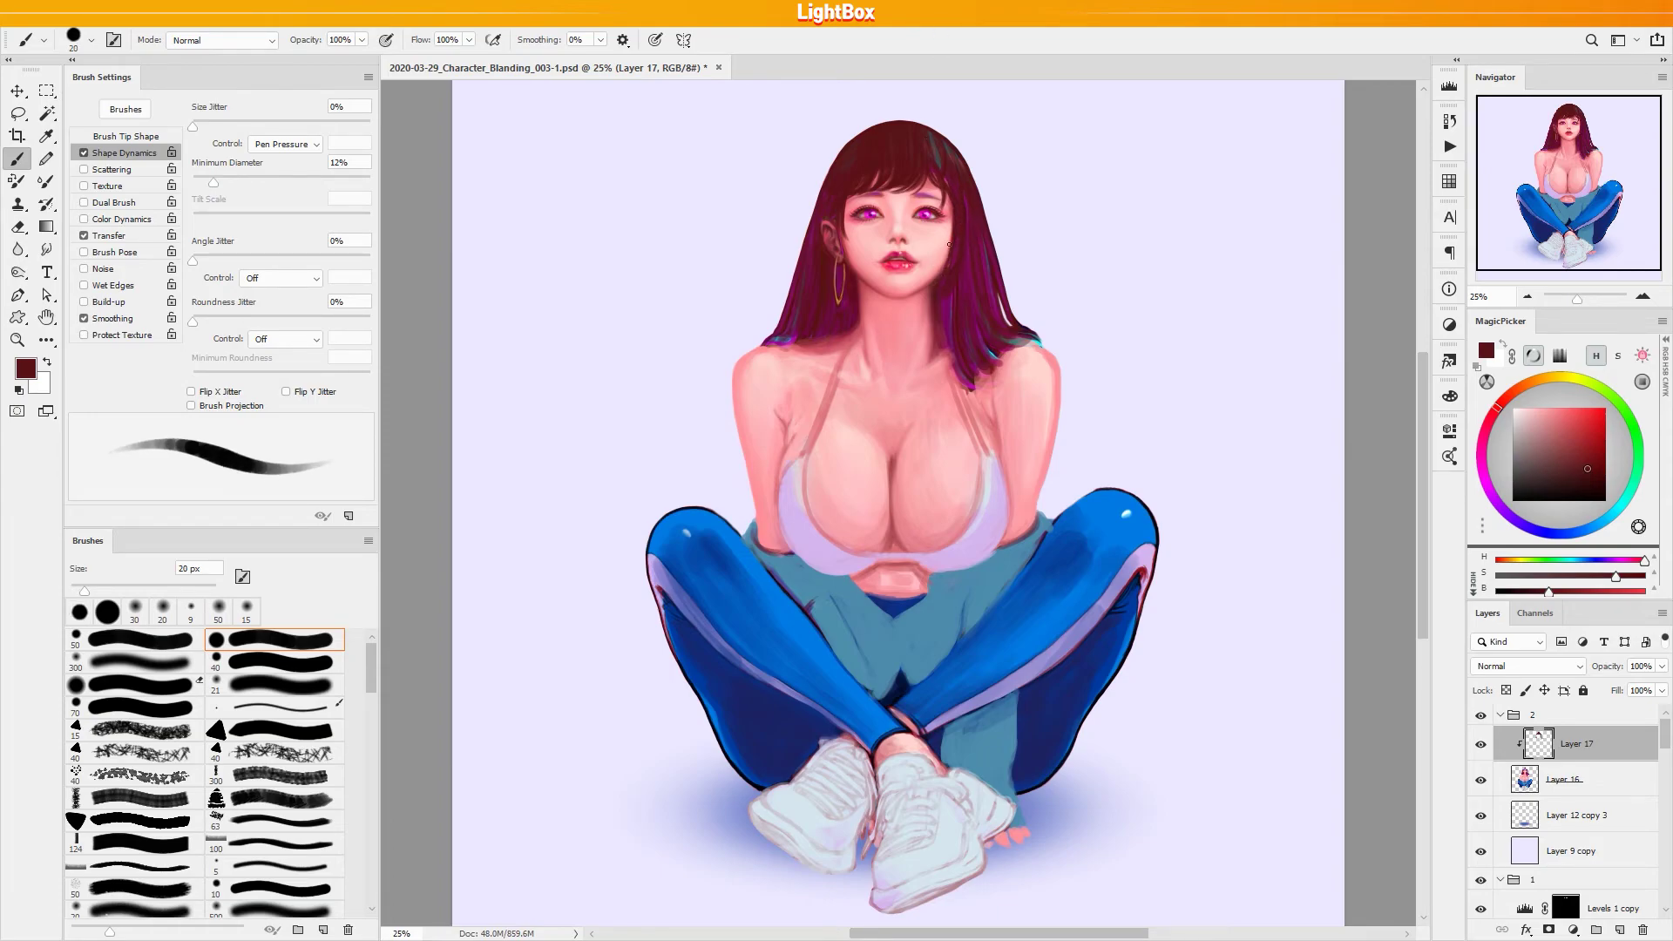
{"action": "mouse_move", "coordinate": [946, 196]}
{"action": "left_mouse_down"}
{"action": "mouse_move", "coordinate": [951, 265]}
{"action": "mouse_move", "coordinate": [934, 277]}
{"action": "left_mouse_up"}
{"action": "key", "text": "ctrl+z"}
{"action": "left_click_drag", "start_coordinate": [842, 227], "coordinate": [844, 265]}
Paint the dark red hair lock beside the neck on the right, using brush sizes from 30 to 45 px
{"action": "key", "text": "bracketright"}
{"action": "key", "text": "bracketright"}
{"action": "key", "text": "bracketright"}
{"action": "key", "text": "bracketright"}
{"action": "key", "text": "bracketright"}
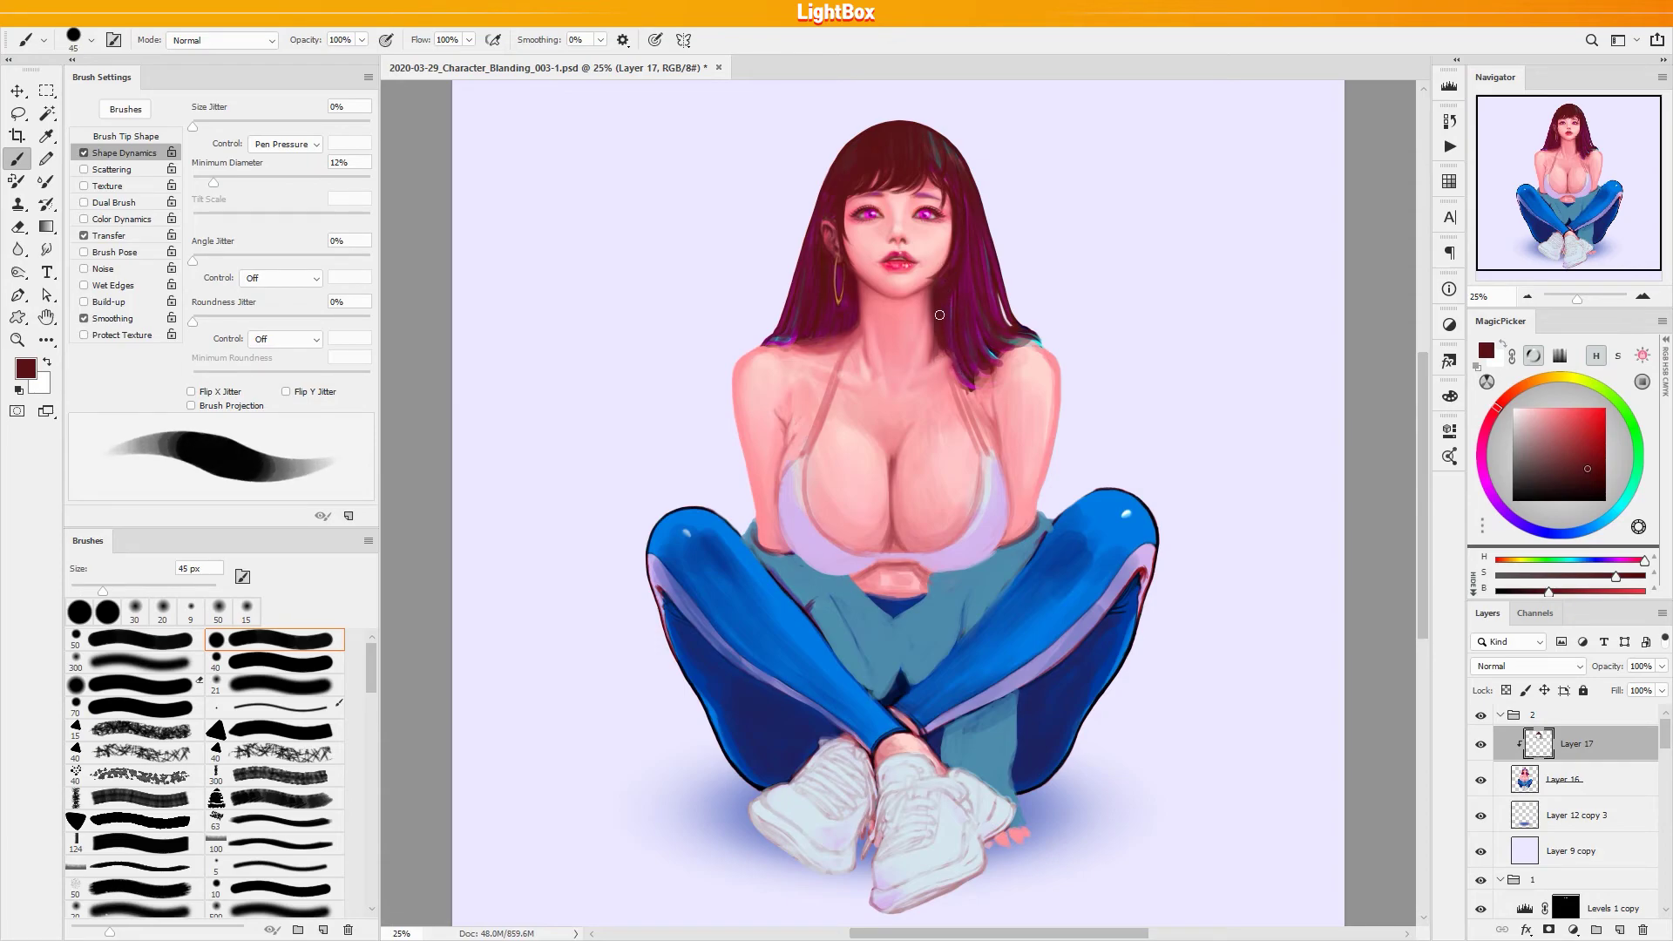
{"action": "key", "text": "bracketleft"}
{"action": "key", "text": "bracketleft"}
{"action": "left_click_drag", "start_coordinate": [934, 338], "coordinate": [925, 370]}
{"action": "key", "text": "bracketleft"}
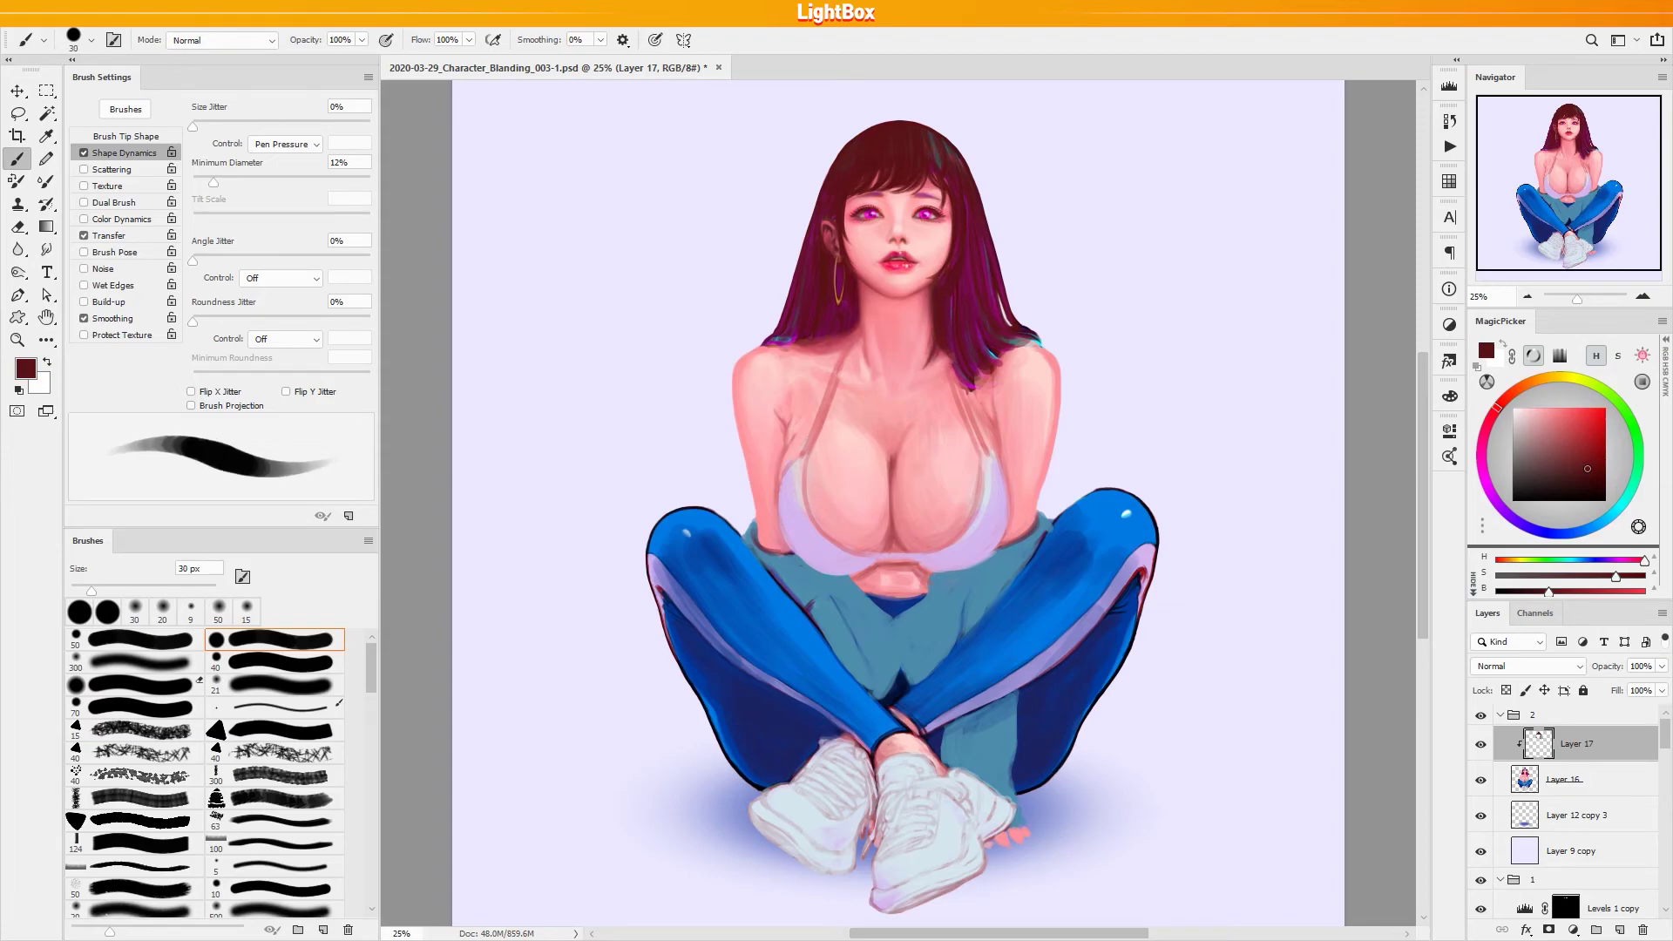
Cover the remaining bright hair ends over both shoulders with dark red strokes at 35 to 40 px
{"action": "key", "text": "bracketright"}
{"action": "key", "text": "bracketright"}
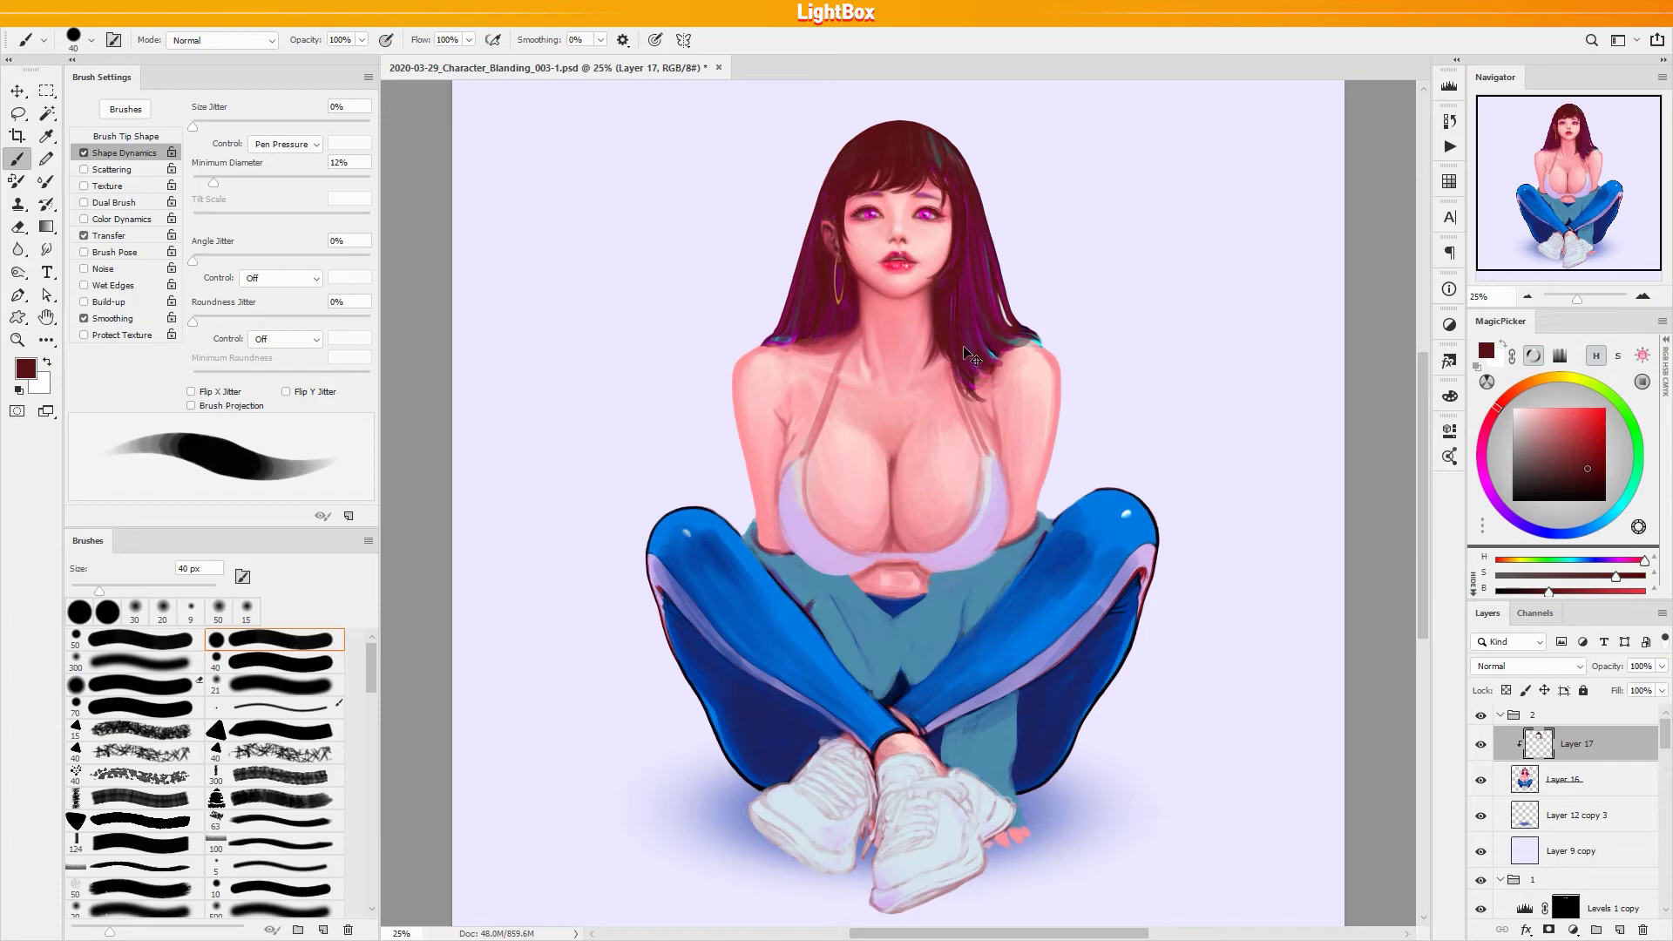
{"action": "key", "text": "bracketleft"}
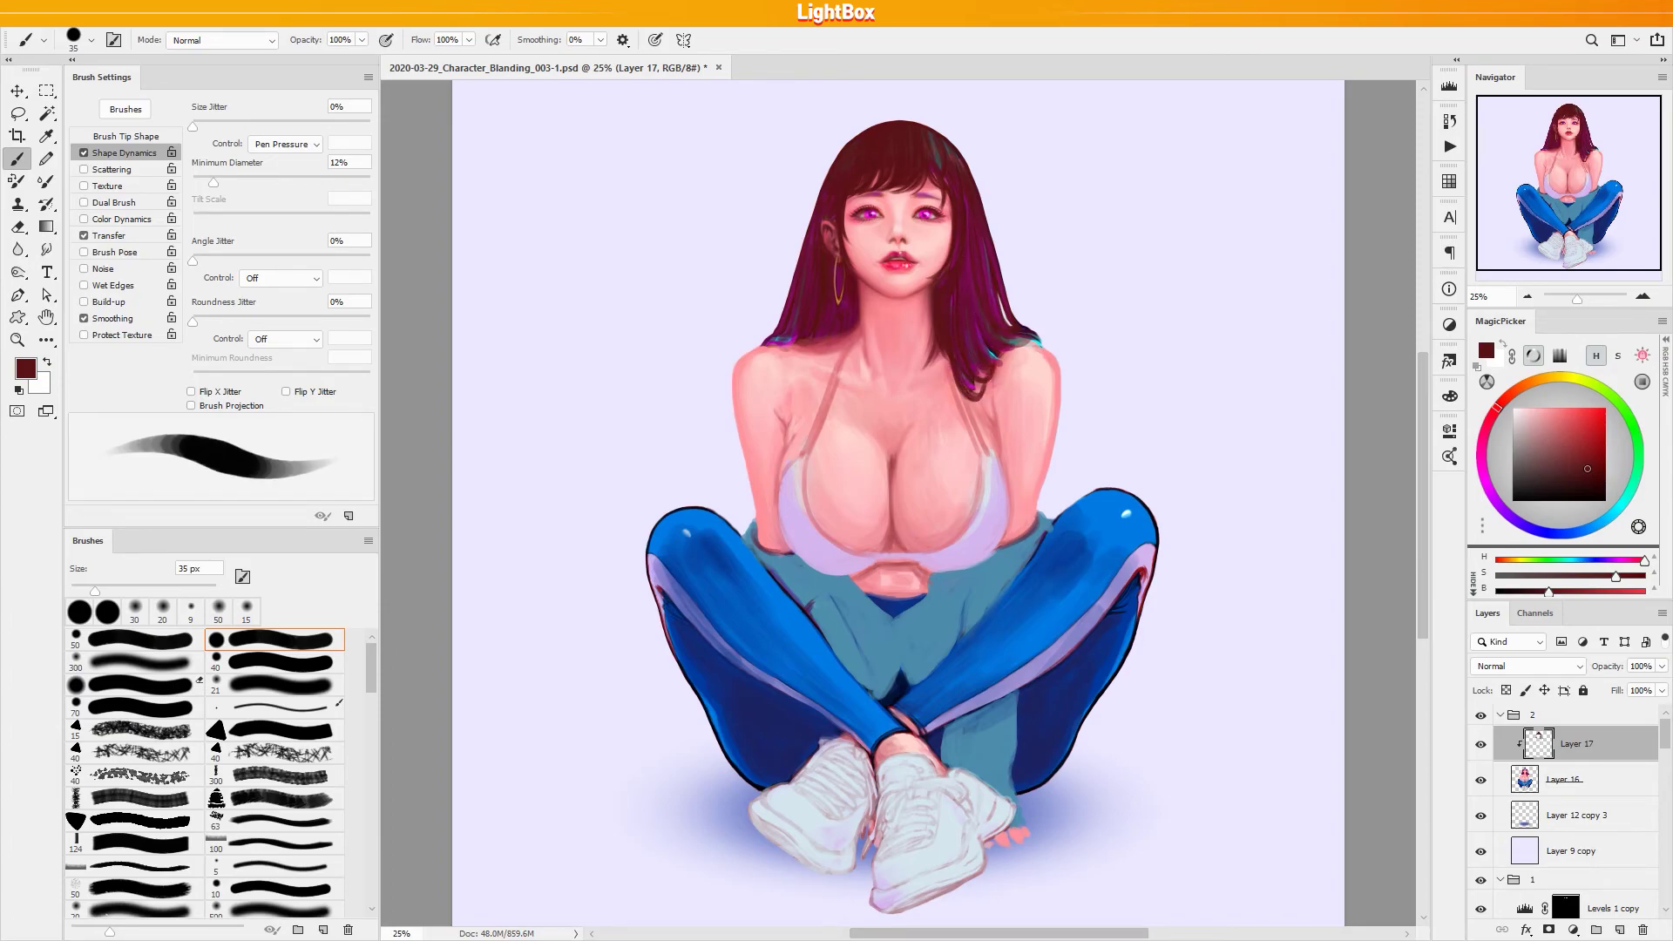
{"action": "mouse_move", "coordinate": [1018, 352]}
{"action": "left_mouse_down"}
{"action": "mouse_move", "coordinate": [989, 366]}
{"action": "mouse_move", "coordinate": [985, 348]}
{"action": "mouse_move", "coordinate": [1001, 352]}
{"action": "left_mouse_up"}
{"action": "mouse_move", "coordinate": [779, 337]}
{"action": "left_mouse_down"}
{"action": "mouse_move", "coordinate": [825, 336]}
{"action": "mouse_move", "coordinate": [811, 335]}
{"action": "mouse_move", "coordinate": [860, 299]}
{"action": "mouse_move", "coordinate": [823, 336]}
{"action": "mouse_move", "coordinate": [833, 309]}
{"action": "mouse_move", "coordinate": [833, 326]}
{"action": "mouse_move", "coordinate": [802, 315]}
{"action": "mouse_move", "coordinate": [807, 344]}
{"action": "mouse_move", "coordinate": [854, 317]}
{"action": "mouse_move", "coordinate": [817, 339]}
{"action": "mouse_move", "coordinate": [849, 337]}
{"action": "mouse_move", "coordinate": [855, 300]}
{"action": "mouse_move", "coordinate": [824, 338]}
{"action": "mouse_move", "coordinate": [829, 313]}
{"action": "mouse_move", "coordinate": [782, 349]}
{"action": "left_mouse_up"}
{"action": "mouse_move", "coordinate": [773, 343]}
{"action": "left_mouse_down"}
{"action": "mouse_move", "coordinate": [801, 301]}
{"action": "mouse_move", "coordinate": [776, 328]}
{"action": "left_mouse_up"}
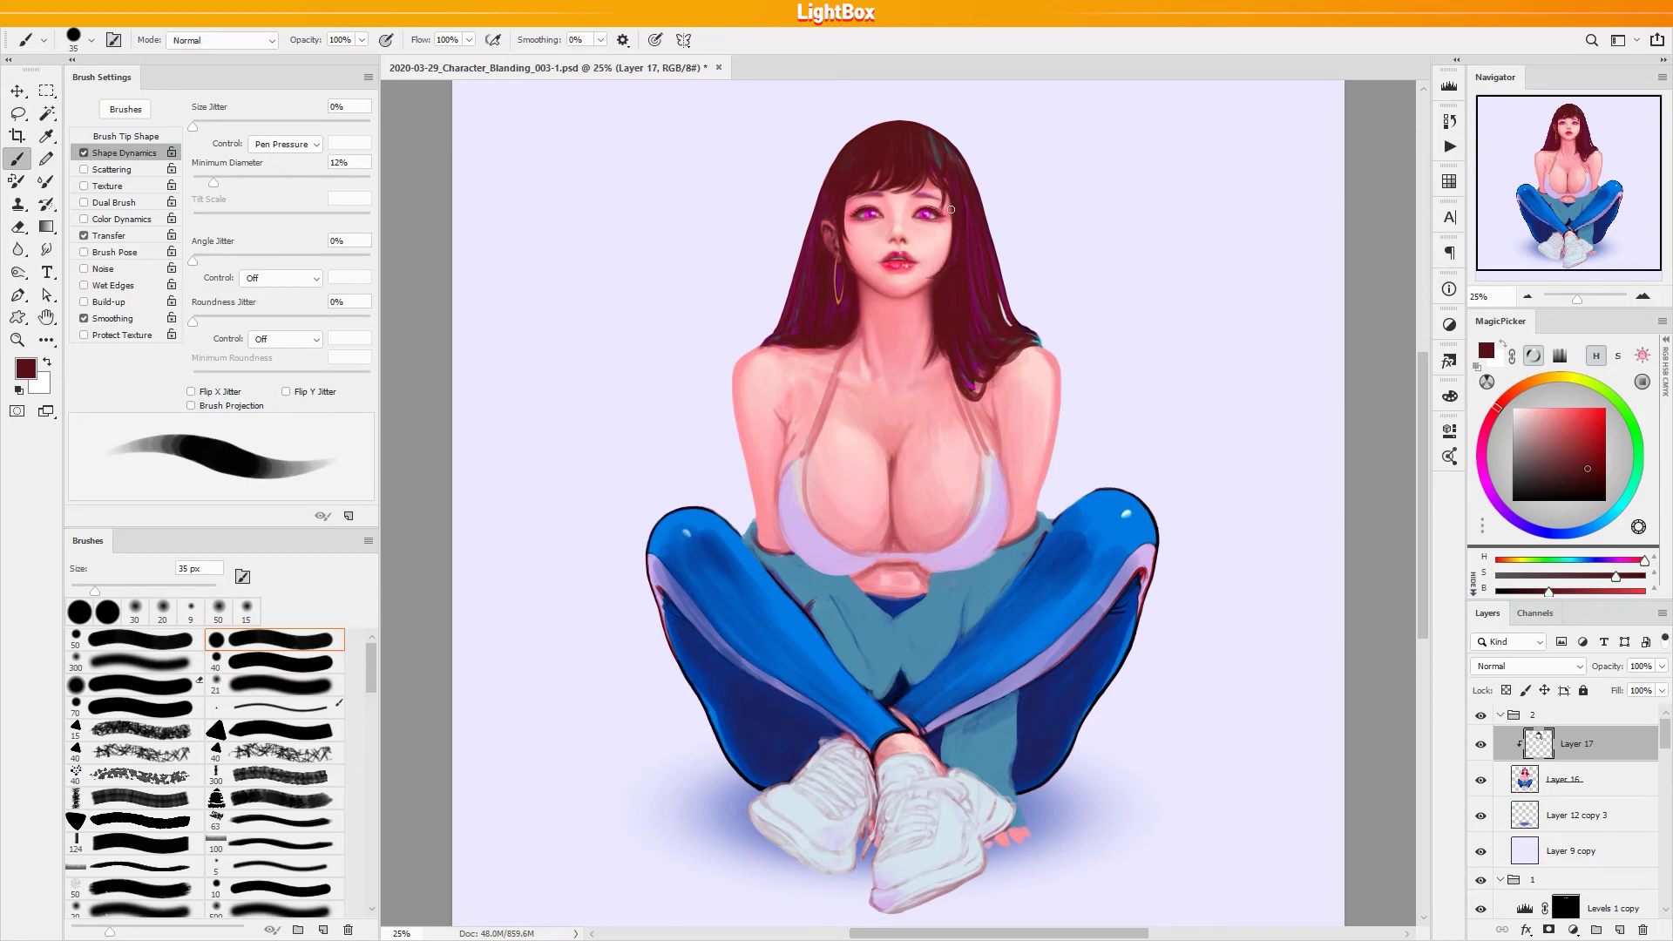
Lay a sampled purple midtone over the crown and side lengths of the hair, using brush sizes from 35 to 70 px
{"action": "left_click", "coordinate": [820, 227], "text": "alt"}
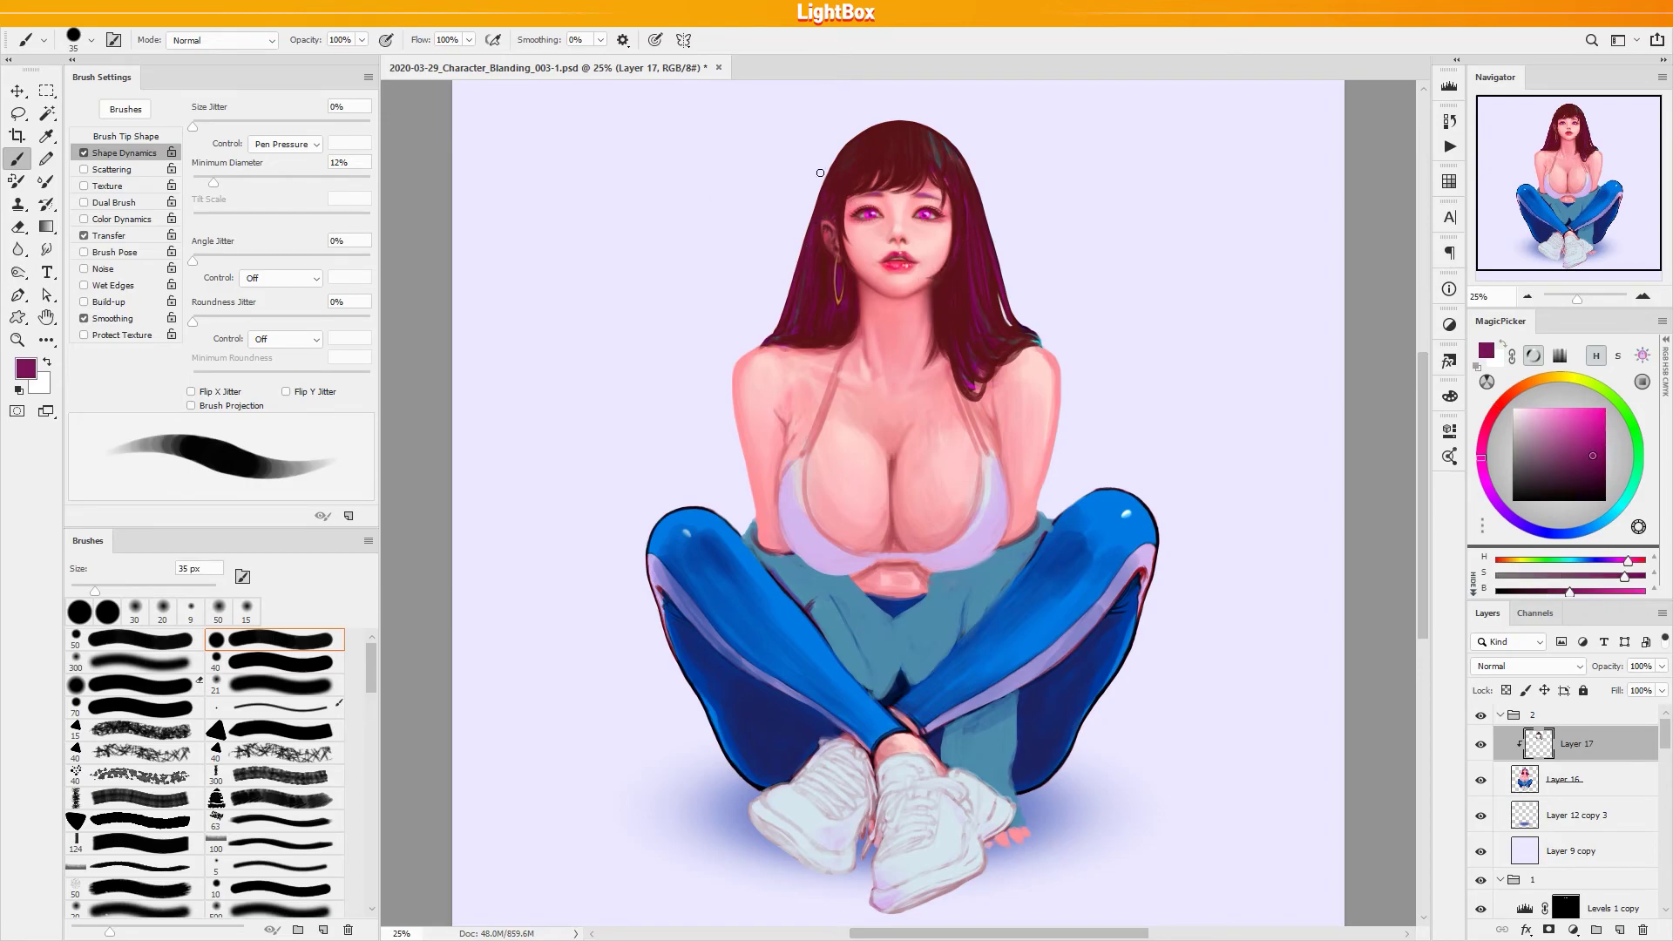
{"action": "key", "text": "bracketright"}
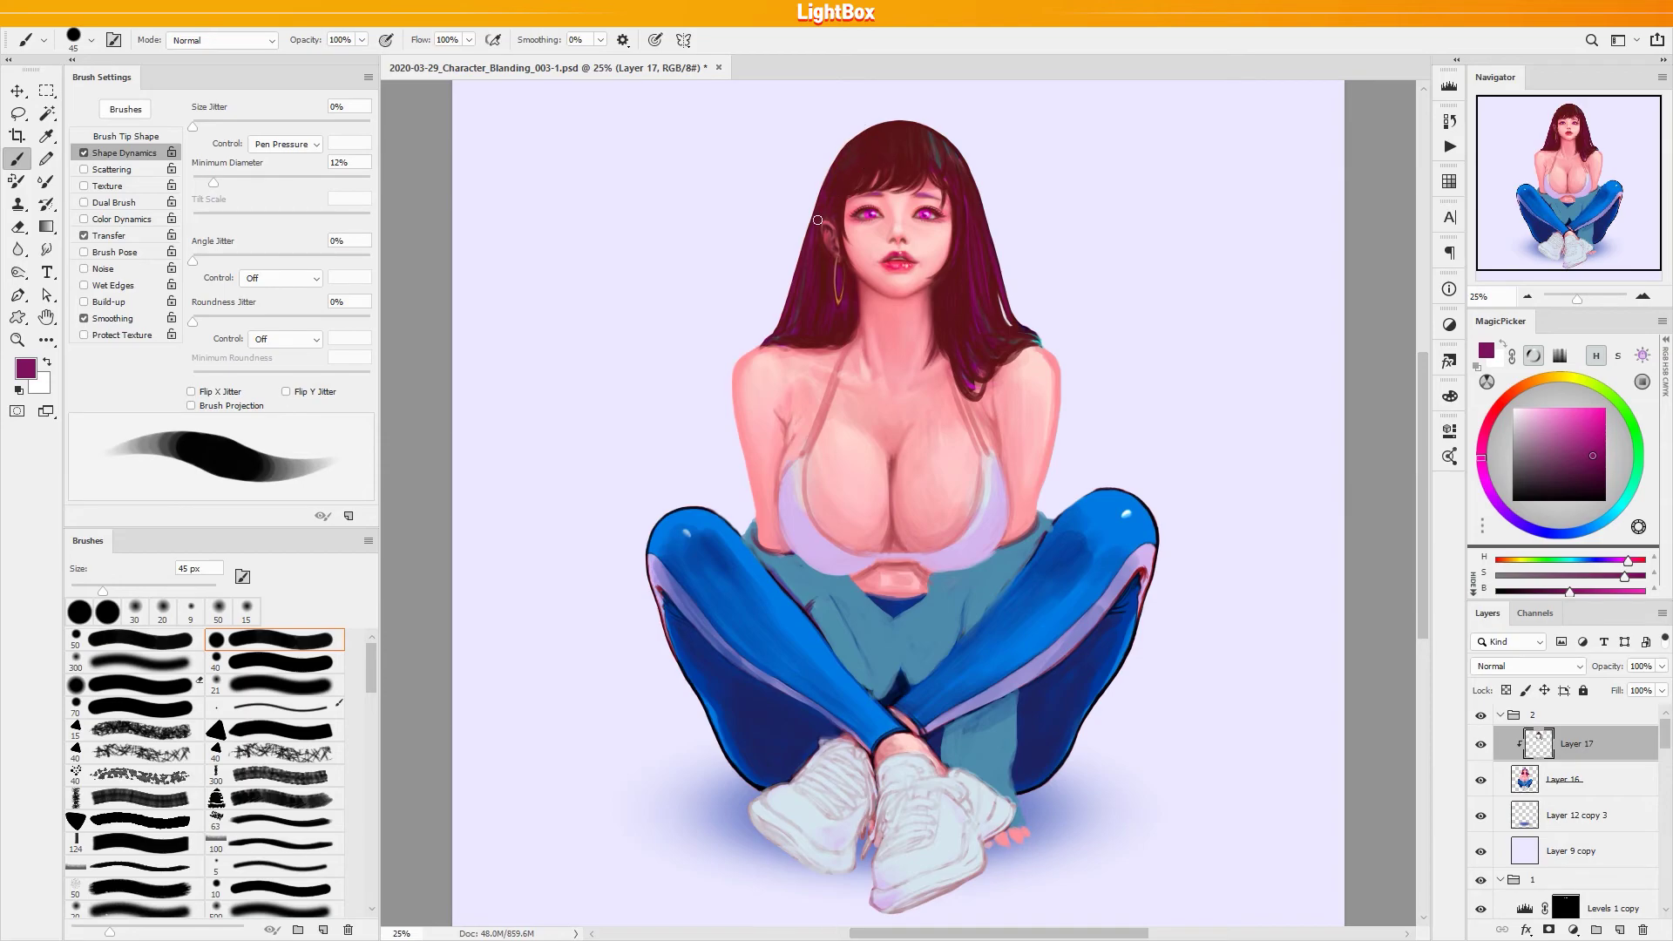
{"action": "key", "text": "bracketright"}
{"action": "key", "text": "bracketright"}
{"action": "key", "text": "bracketright"}
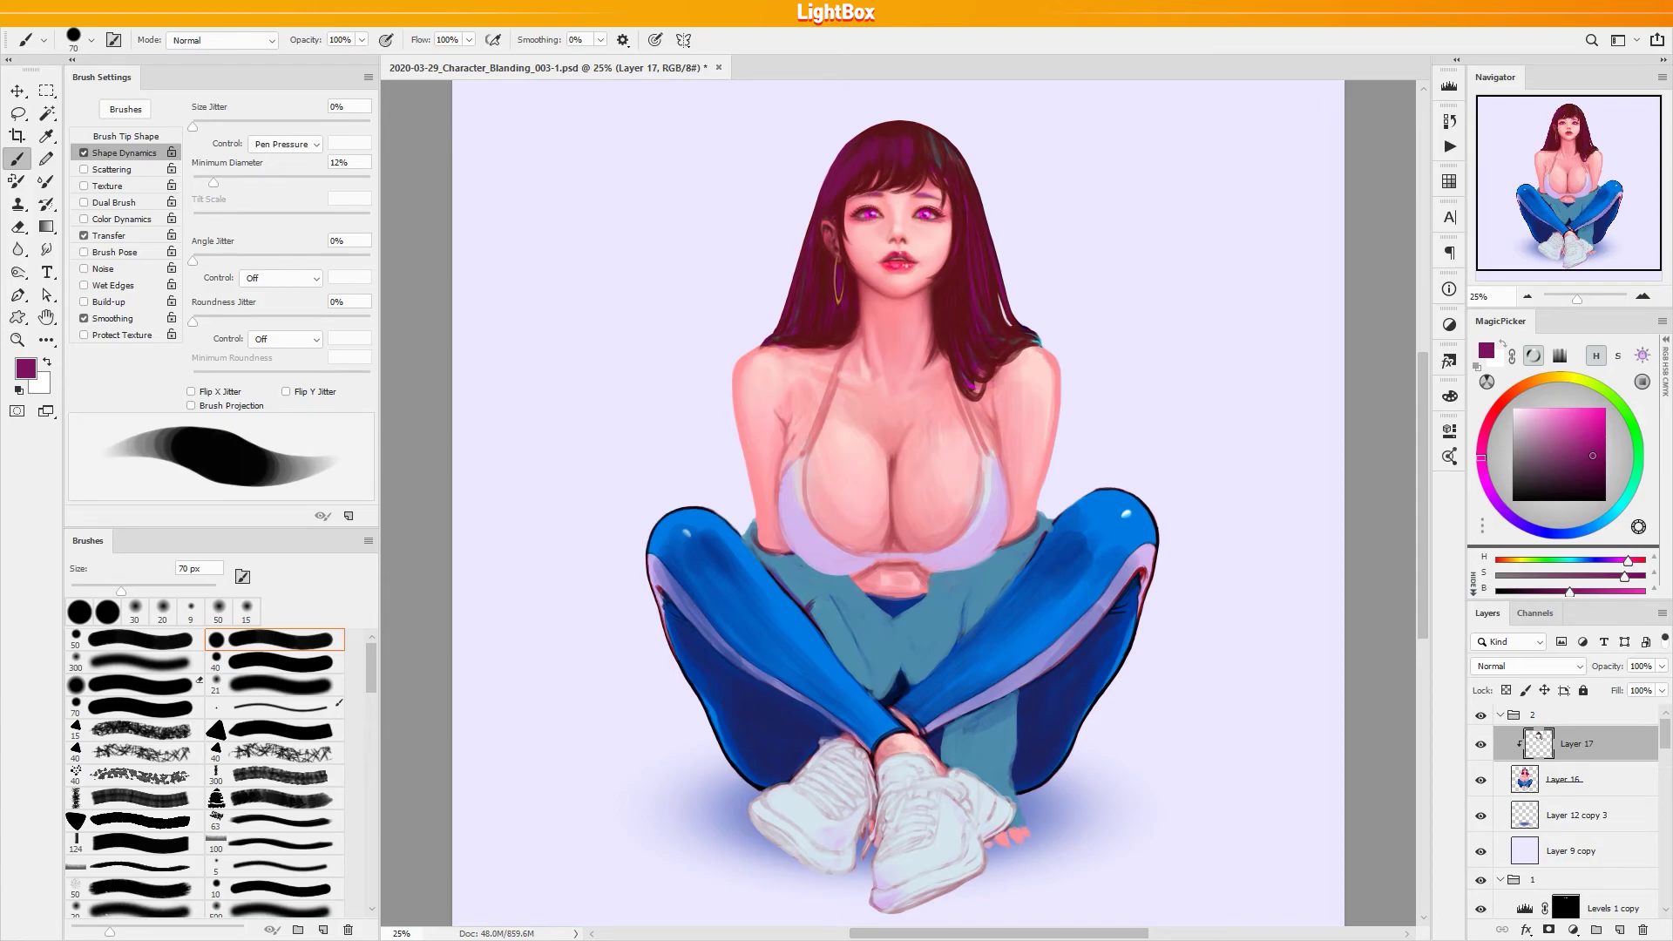
{"action": "key", "text": "bracketleft"}
{"action": "key", "text": "bracketleft"}
{"action": "key", "text": "bracketleft"}
{"action": "key", "text": "bracketleft"}
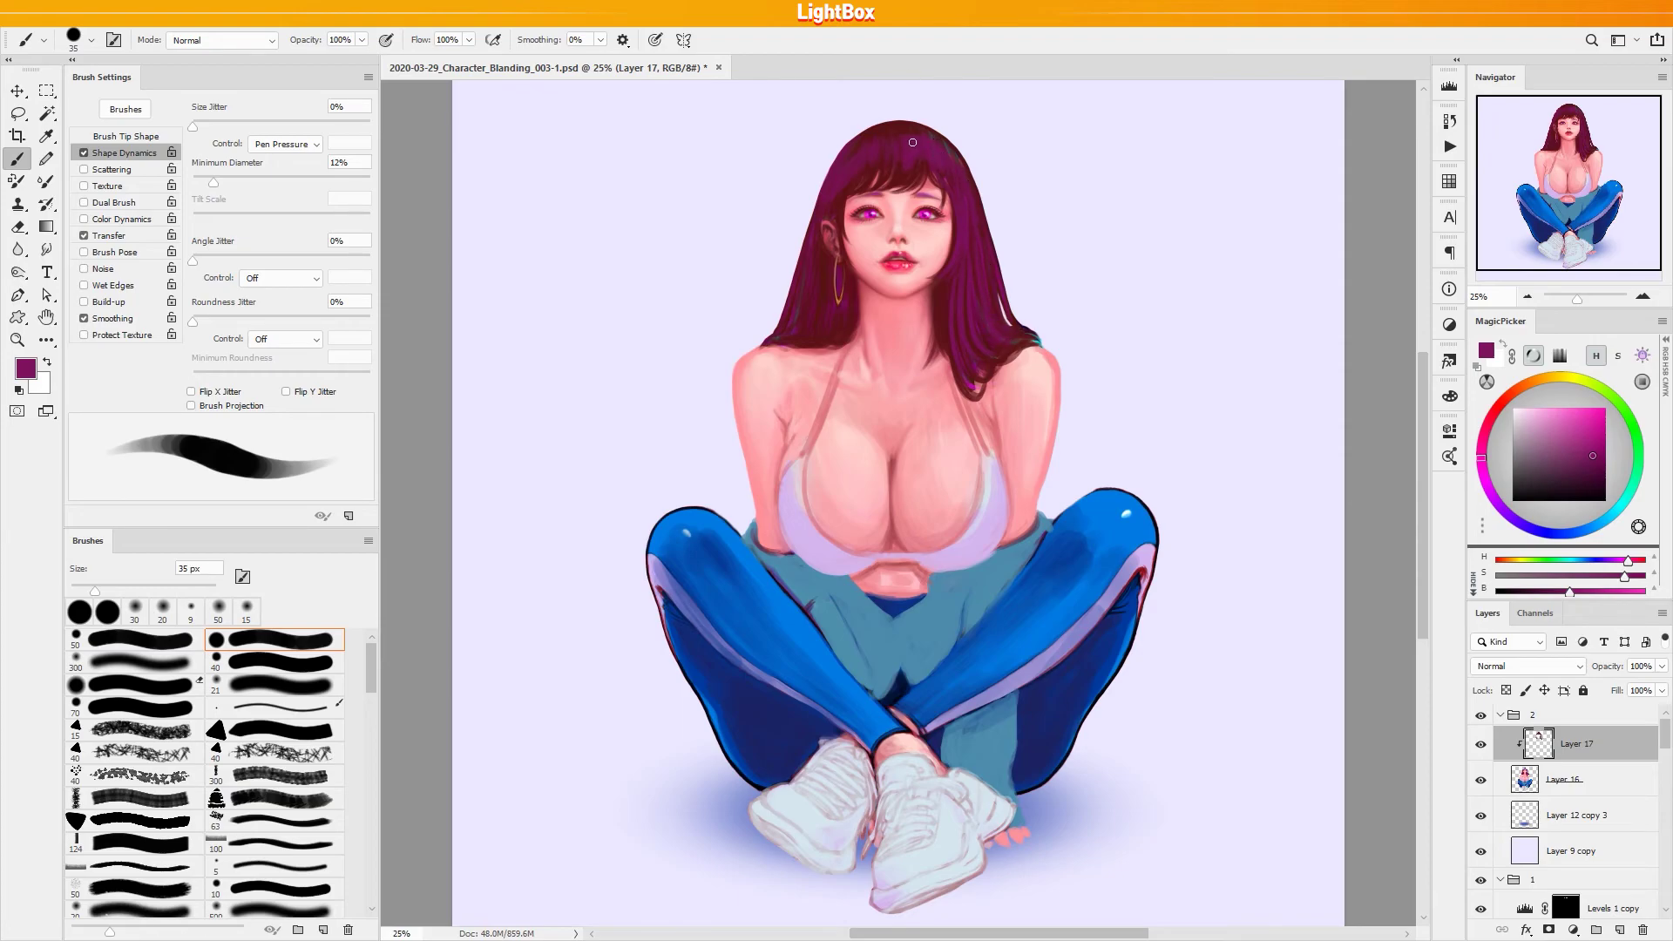
Extend the purple midtone over the hair's right side at 60 px and into the fringe at 30 px
{"action": "key", "text": "bracketright"}
{"action": "key", "text": "bracketright"}
{"action": "key", "text": "bracketright"}
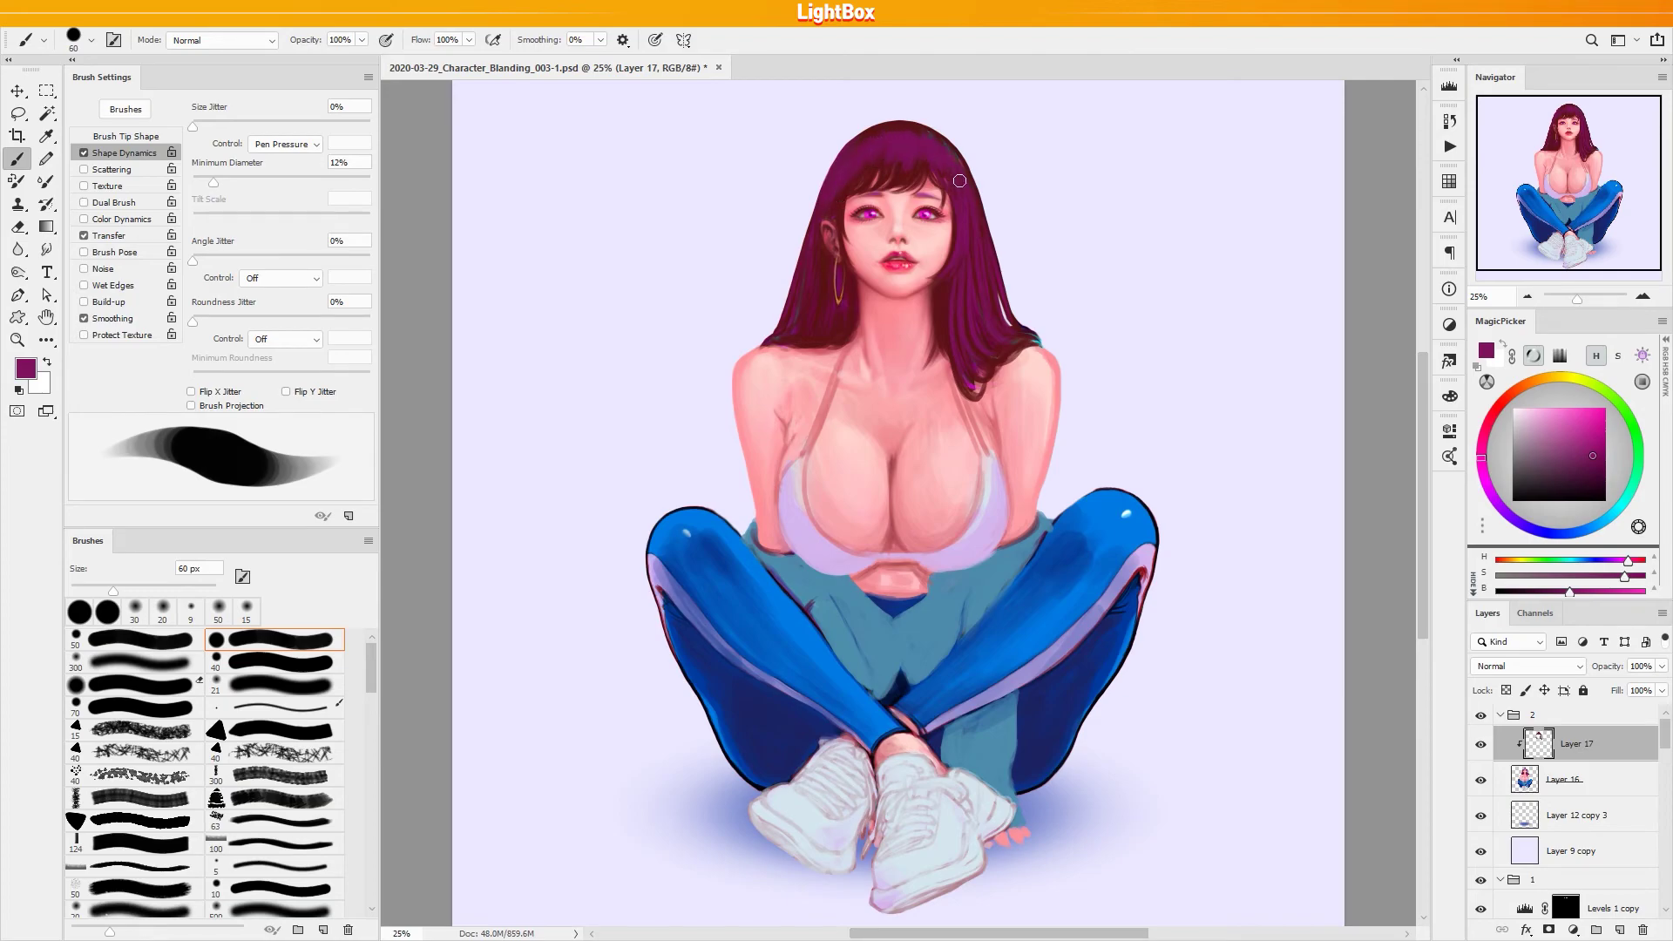
{"action": "key", "text": "bracketleft"}
{"action": "key", "text": "bracketleft"}
{"action": "key", "text": "bracketleft"}
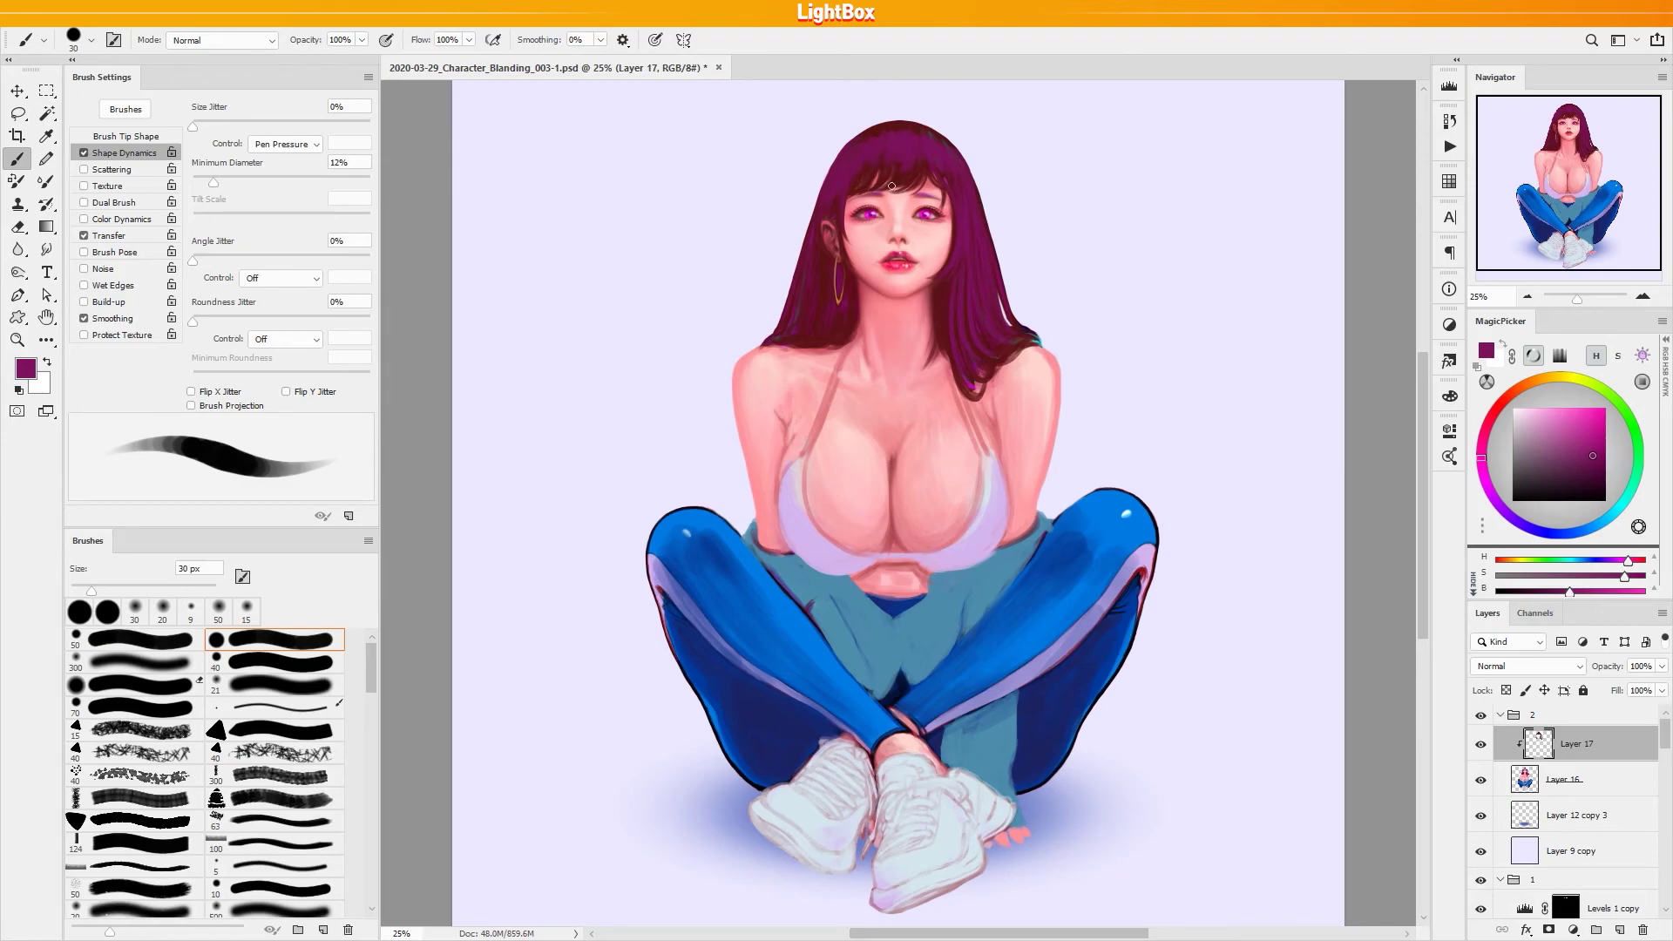
Define separate strands in the fringe and side hair with a sampled very dark red at 20 to 30 px
{"action": "left_click", "coordinate": [893, 185], "text": "alt"}
{"action": "left_click", "coordinate": [893, 186], "text": "alt"}
{"action": "left_click", "coordinate": [896, 174], "text": "alt"}
{"action": "key", "text": "bracketleft"}
{"action": "key", "text": "bracketleft"}
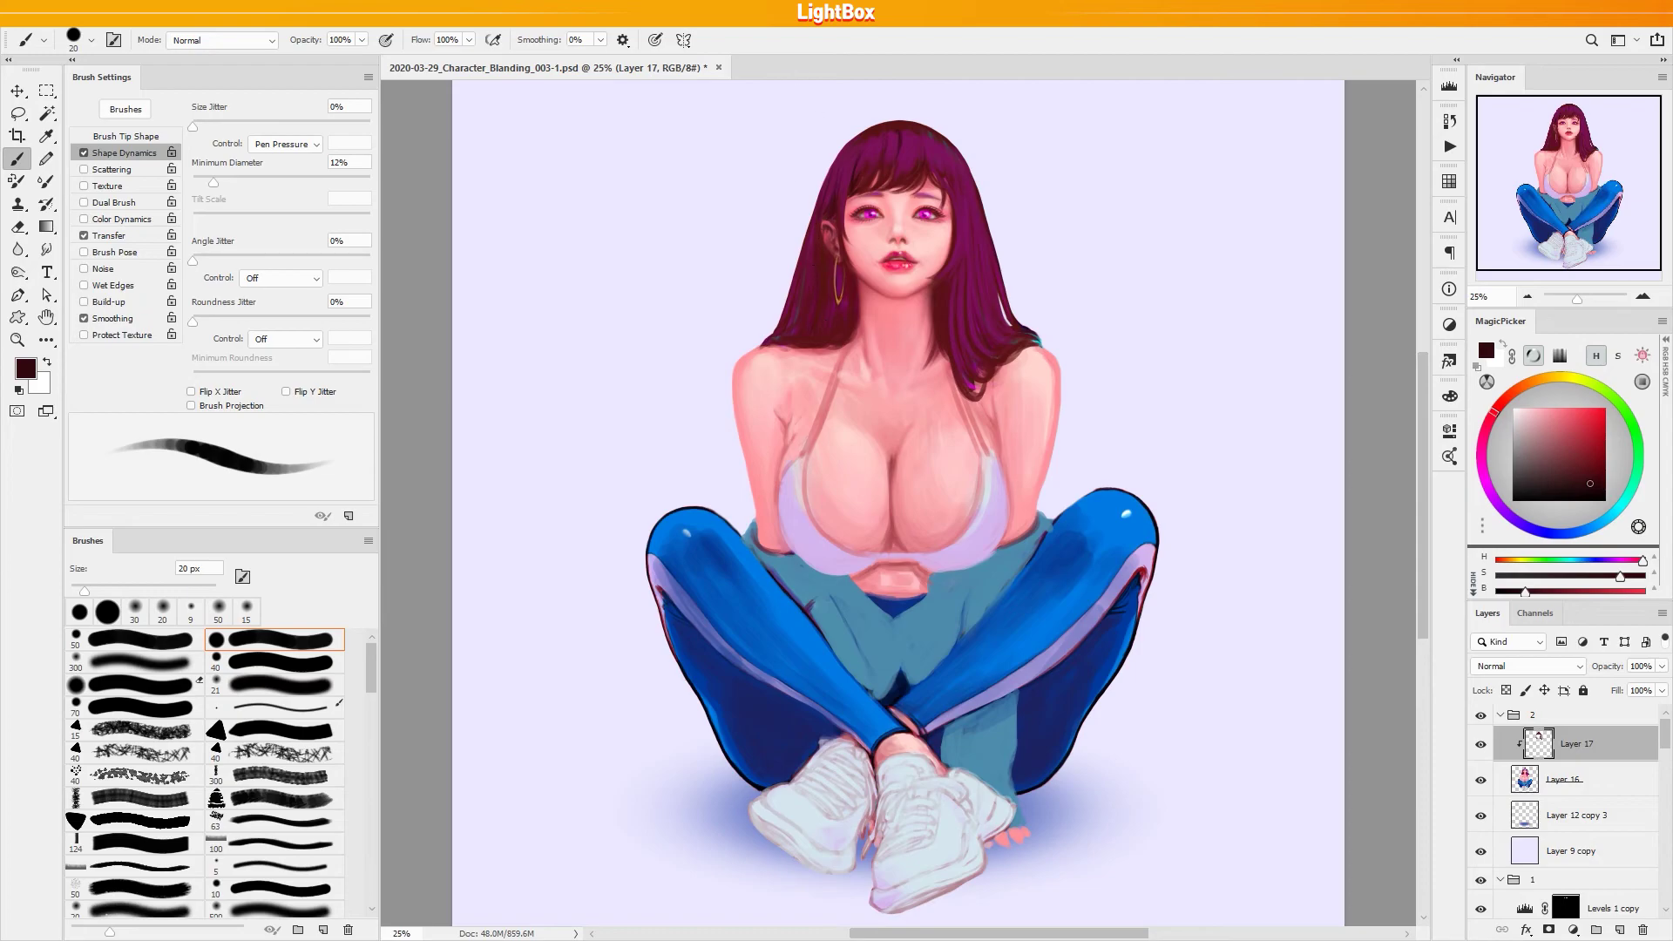
{"action": "key", "text": "bracketright"}
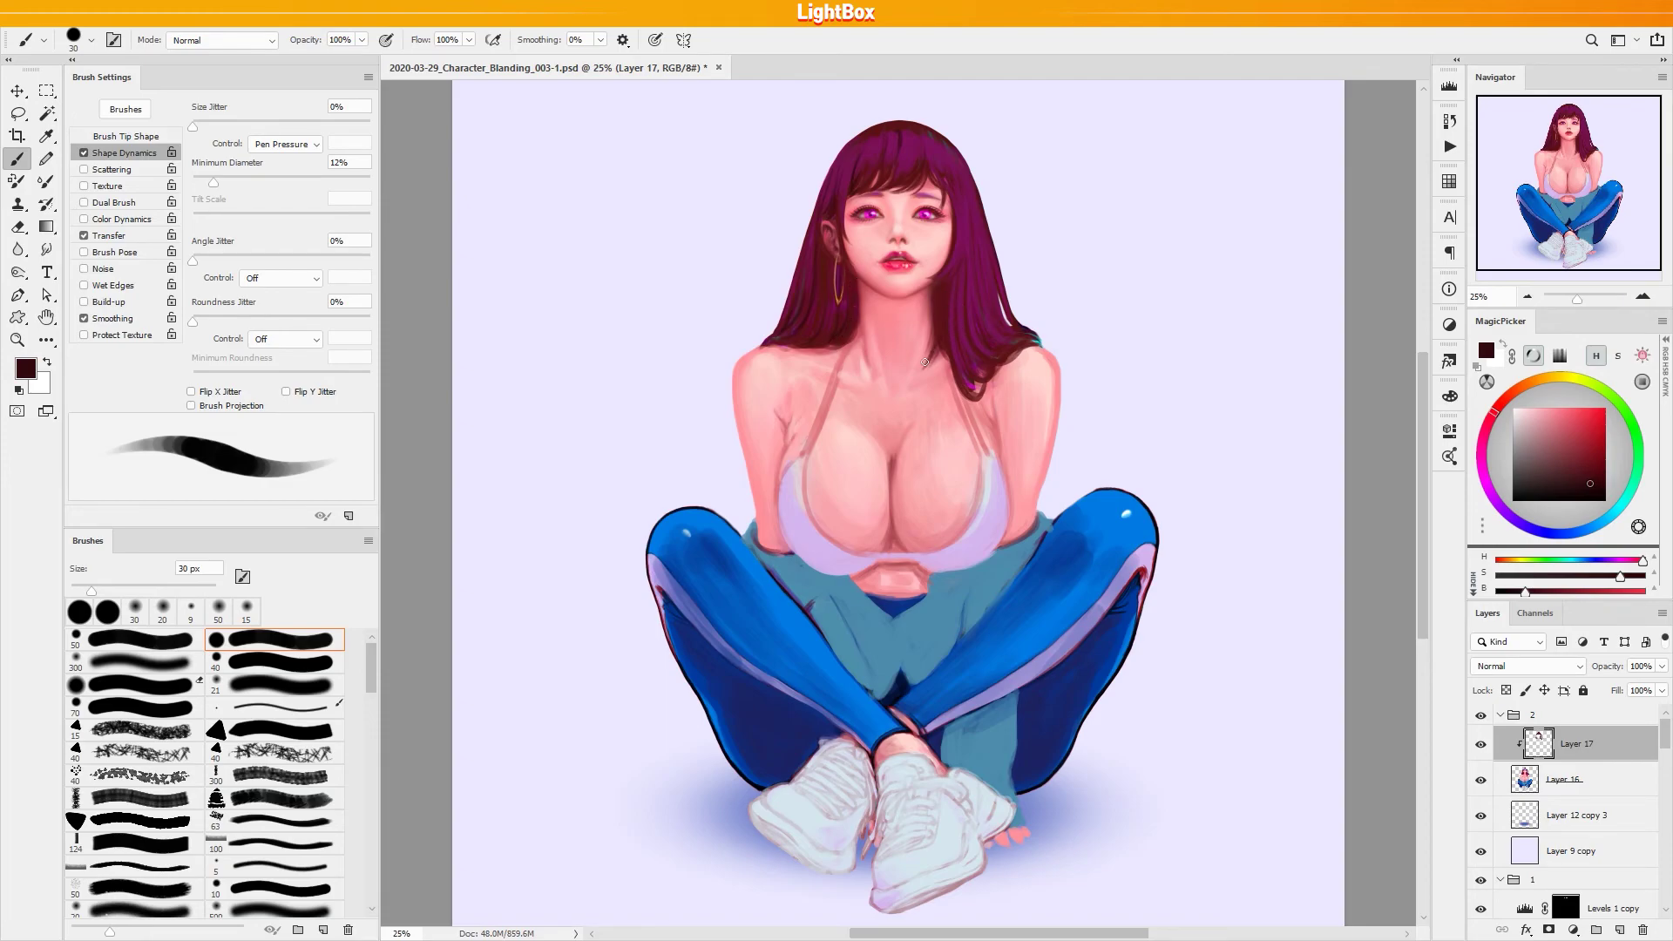
{"action": "key", "text": "bracketleft"}
{"action": "key", "text": "bracketleft"}
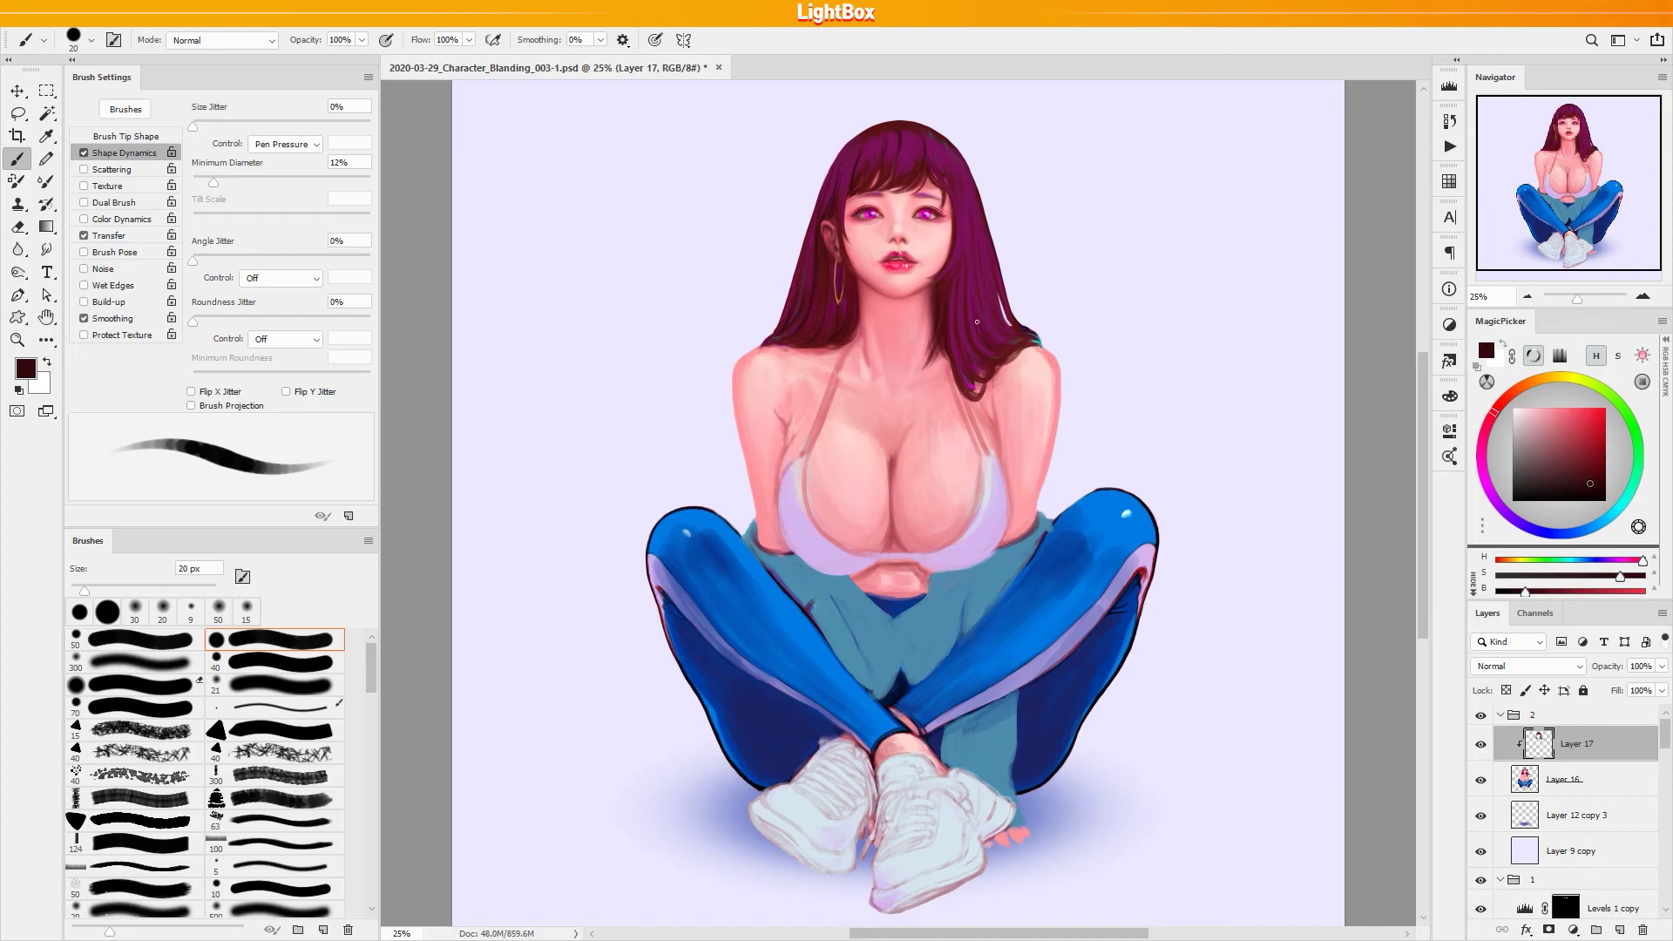
Blend sampled dark red and purple tones through the hair's right side, crown and left lengths at 40 px
{"action": "key", "text": "bracketright"}
{"action": "key", "text": "bracketright"}
{"action": "left_click", "coordinate": [973, 295], "text": "alt"}
{"action": "left_click", "coordinate": [965, 209], "text": "alt"}
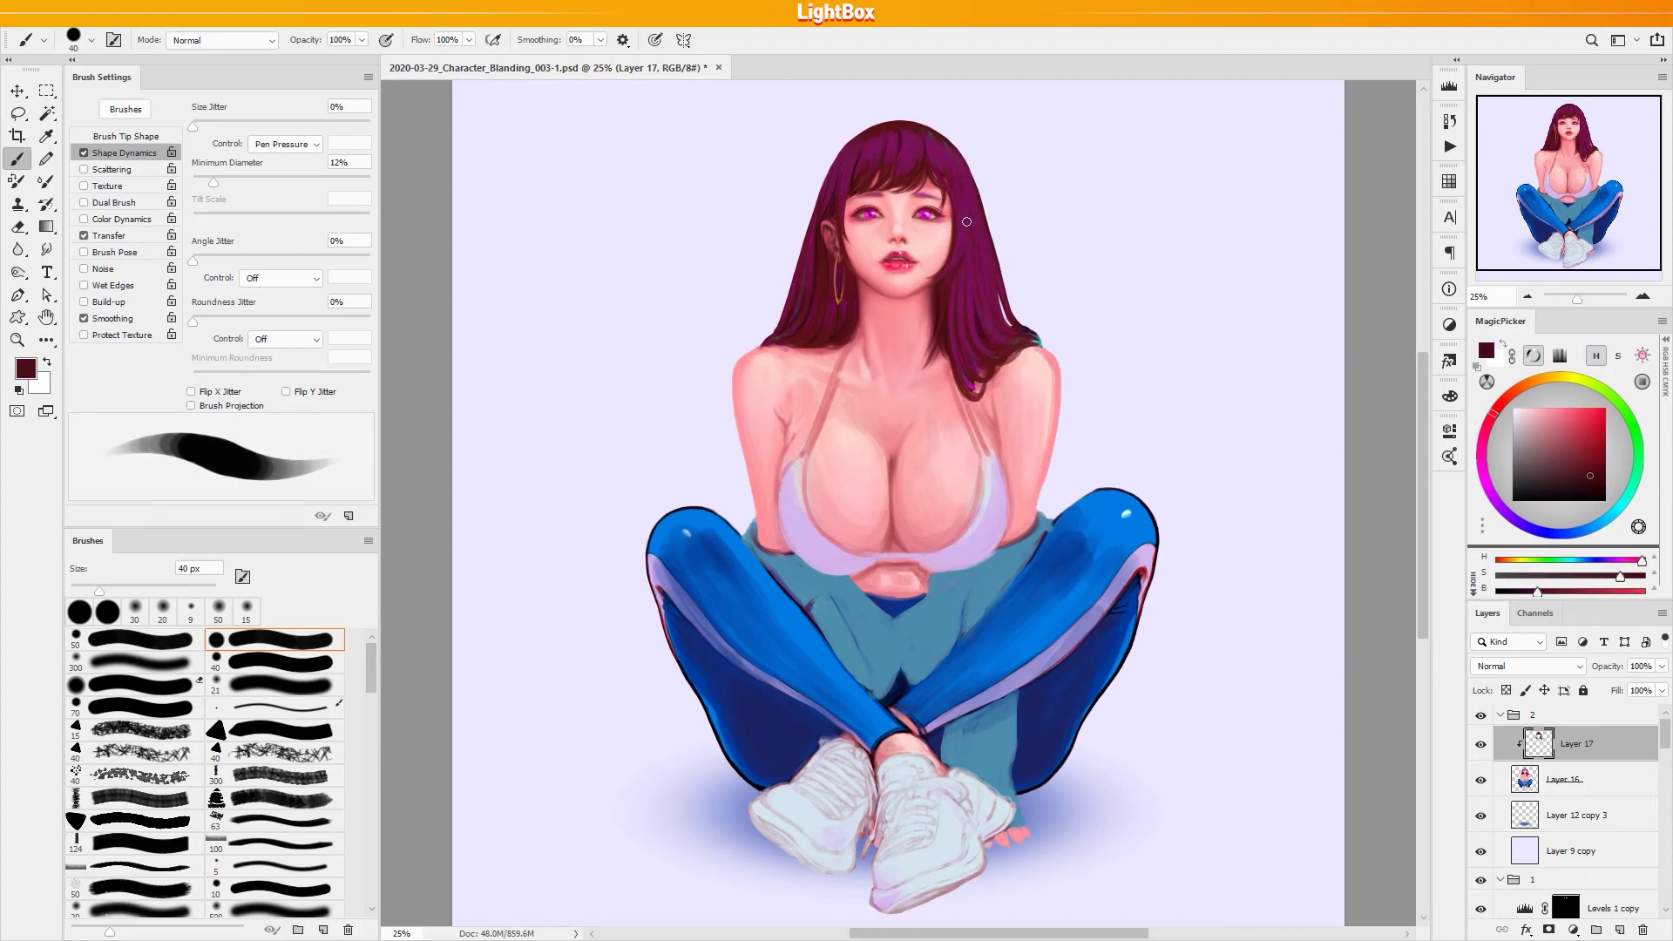
{"action": "left_click", "coordinate": [965, 174], "text": "alt"}
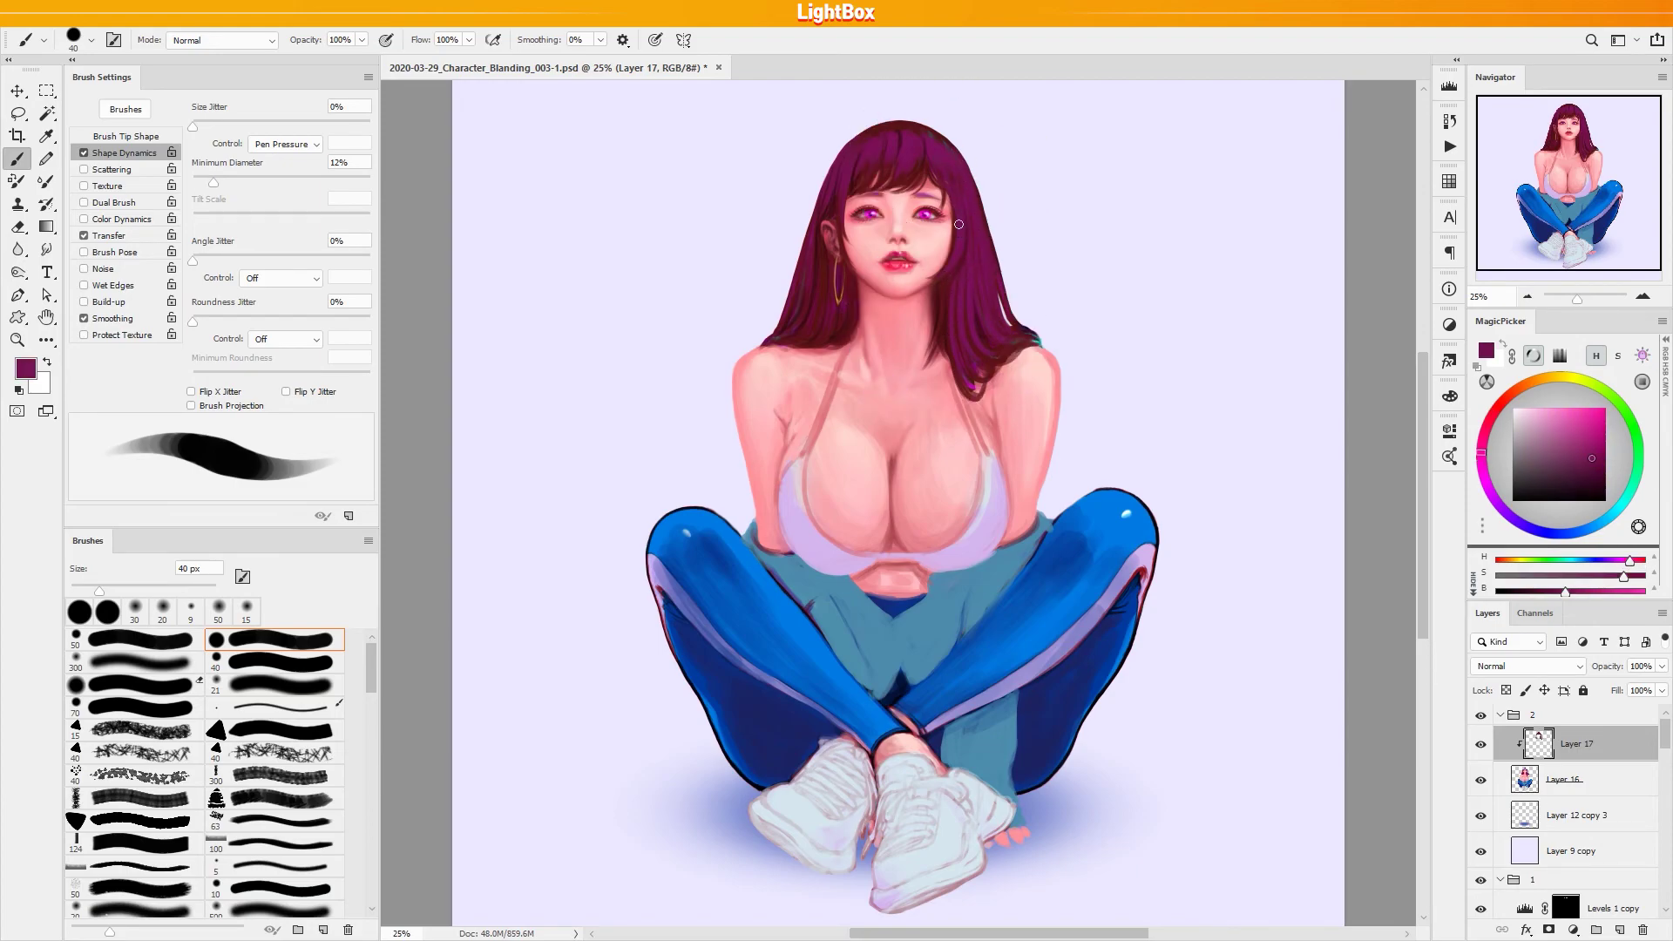
{"action": "left_click", "coordinate": [949, 164], "text": "alt"}
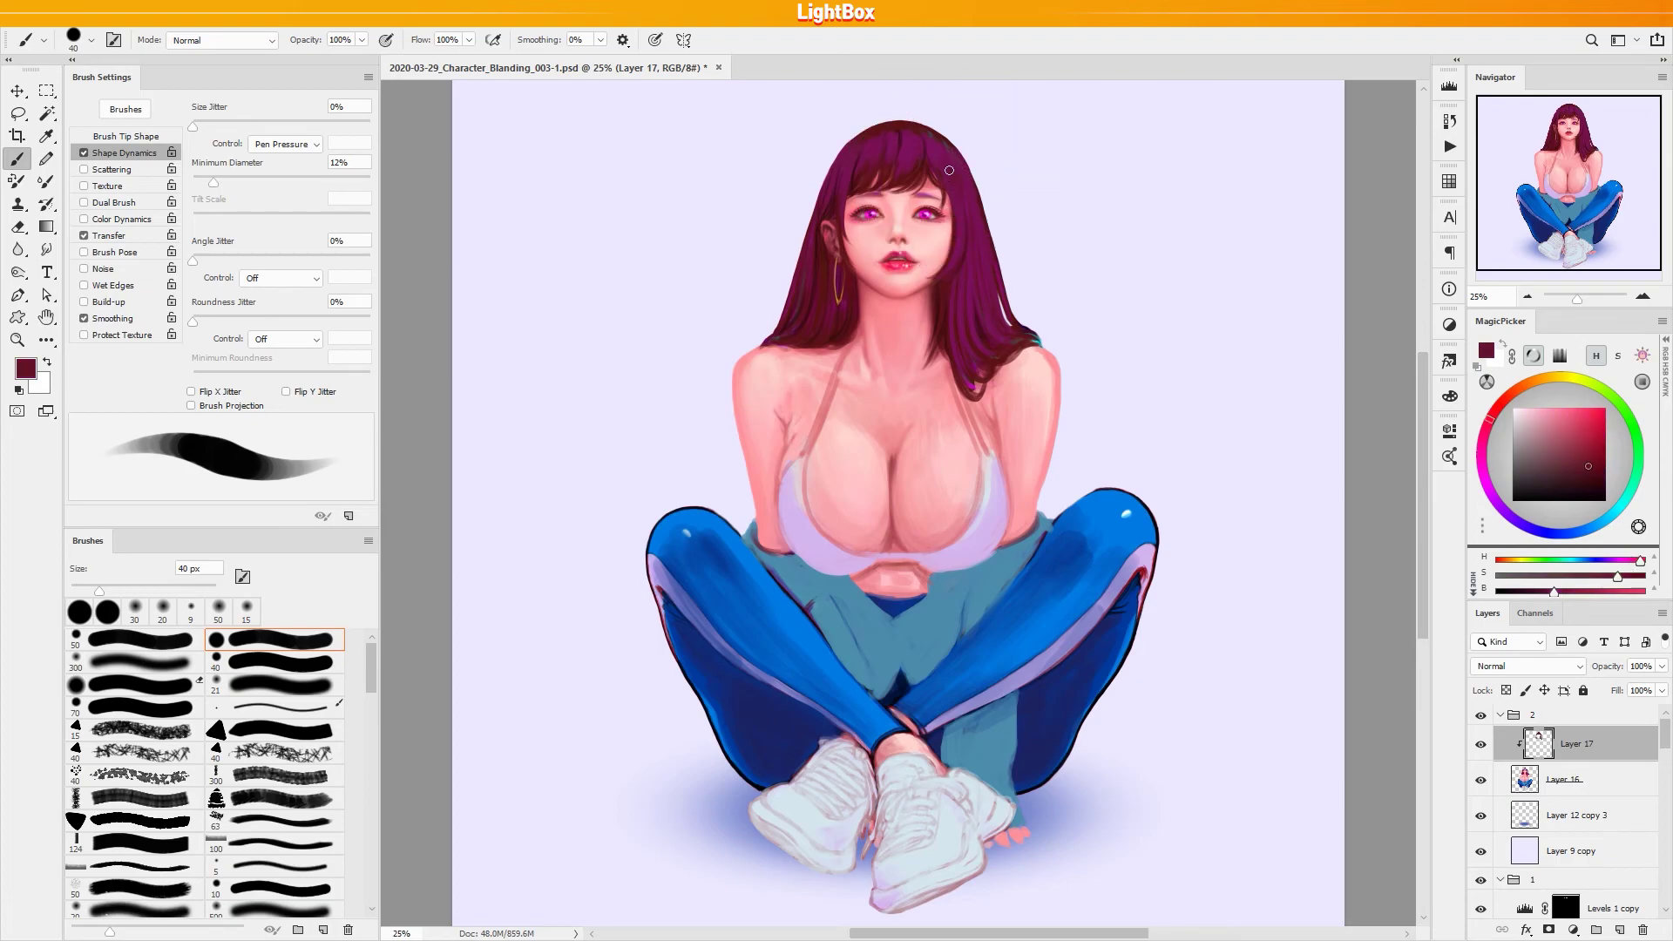
{"action": "left_click", "coordinate": [874, 161], "text": "alt"}
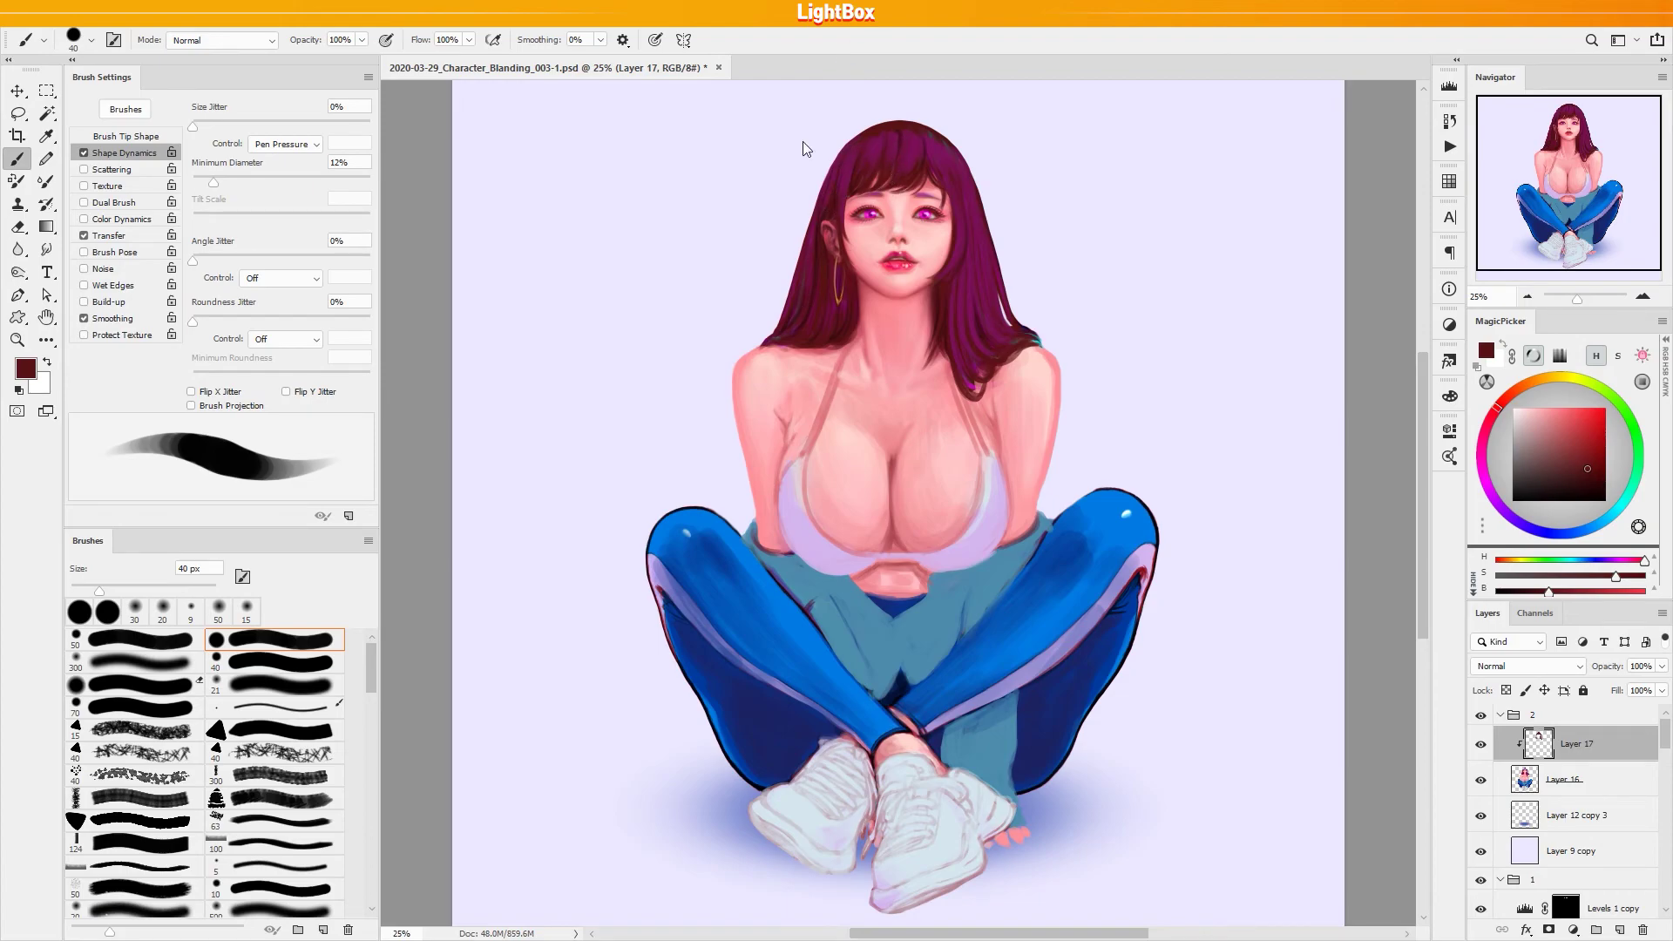
{"action": "left_click", "coordinate": [809, 301], "text": "alt"}
Refine strands in the upper fringe with sampled purple and dark red, reducing the brush to 15 px
{"action": "key", "text": "bracketleft"}
{"action": "left_click", "coordinate": [919, 151], "text": "alt"}
{"action": "key", "text": "bracketleft"}
{"action": "key", "text": "bracketleft"}
{"action": "key", "text": "bracketright"}
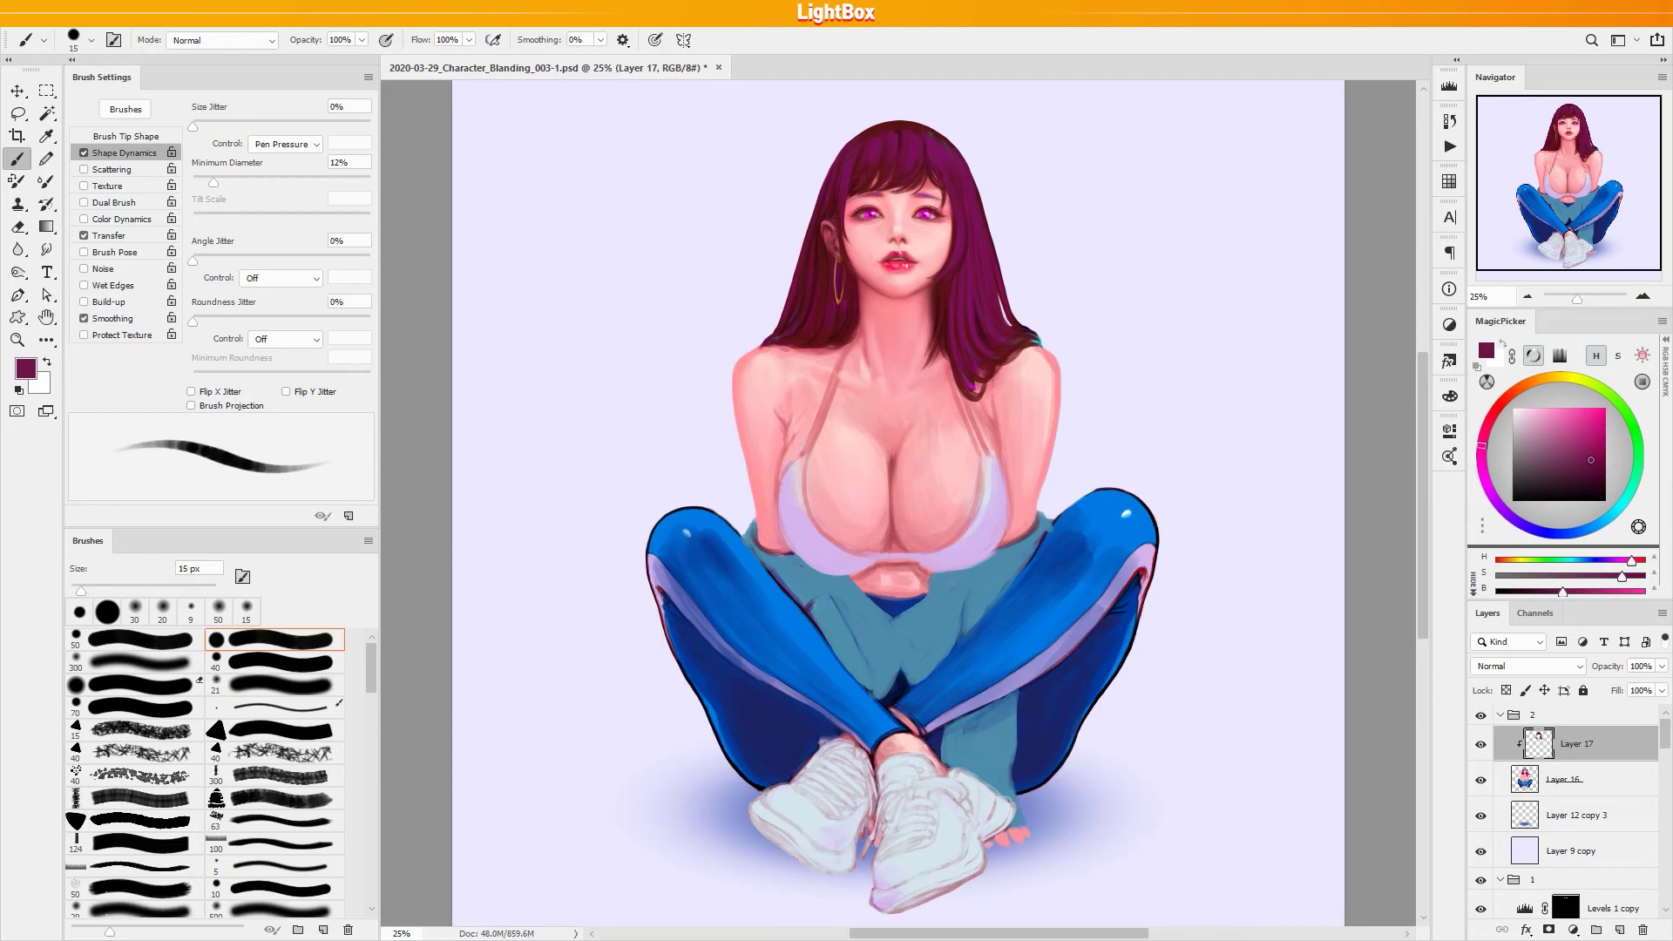
{"action": "left_click", "coordinate": [839, 181], "text": "alt"}
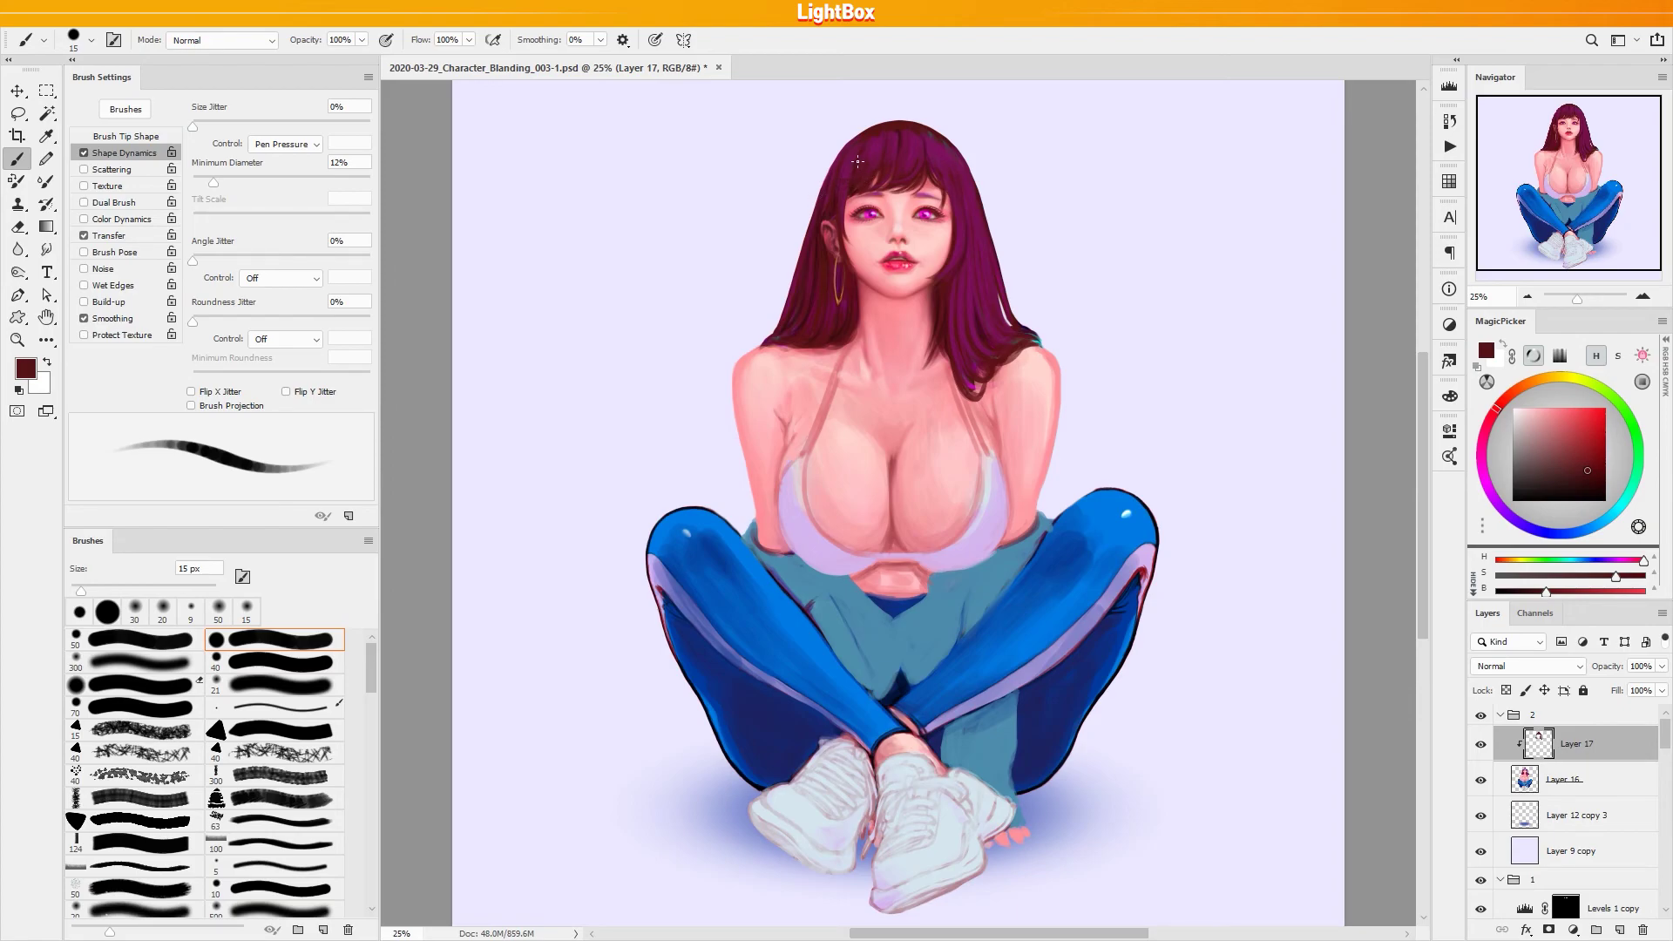
Alternate sampled purple and dark red strokes at 15 px to separate the strands between crown and fringe
{"action": "key", "text": "x"}
{"action": "left_click", "coordinate": [878, 140], "text": "alt"}
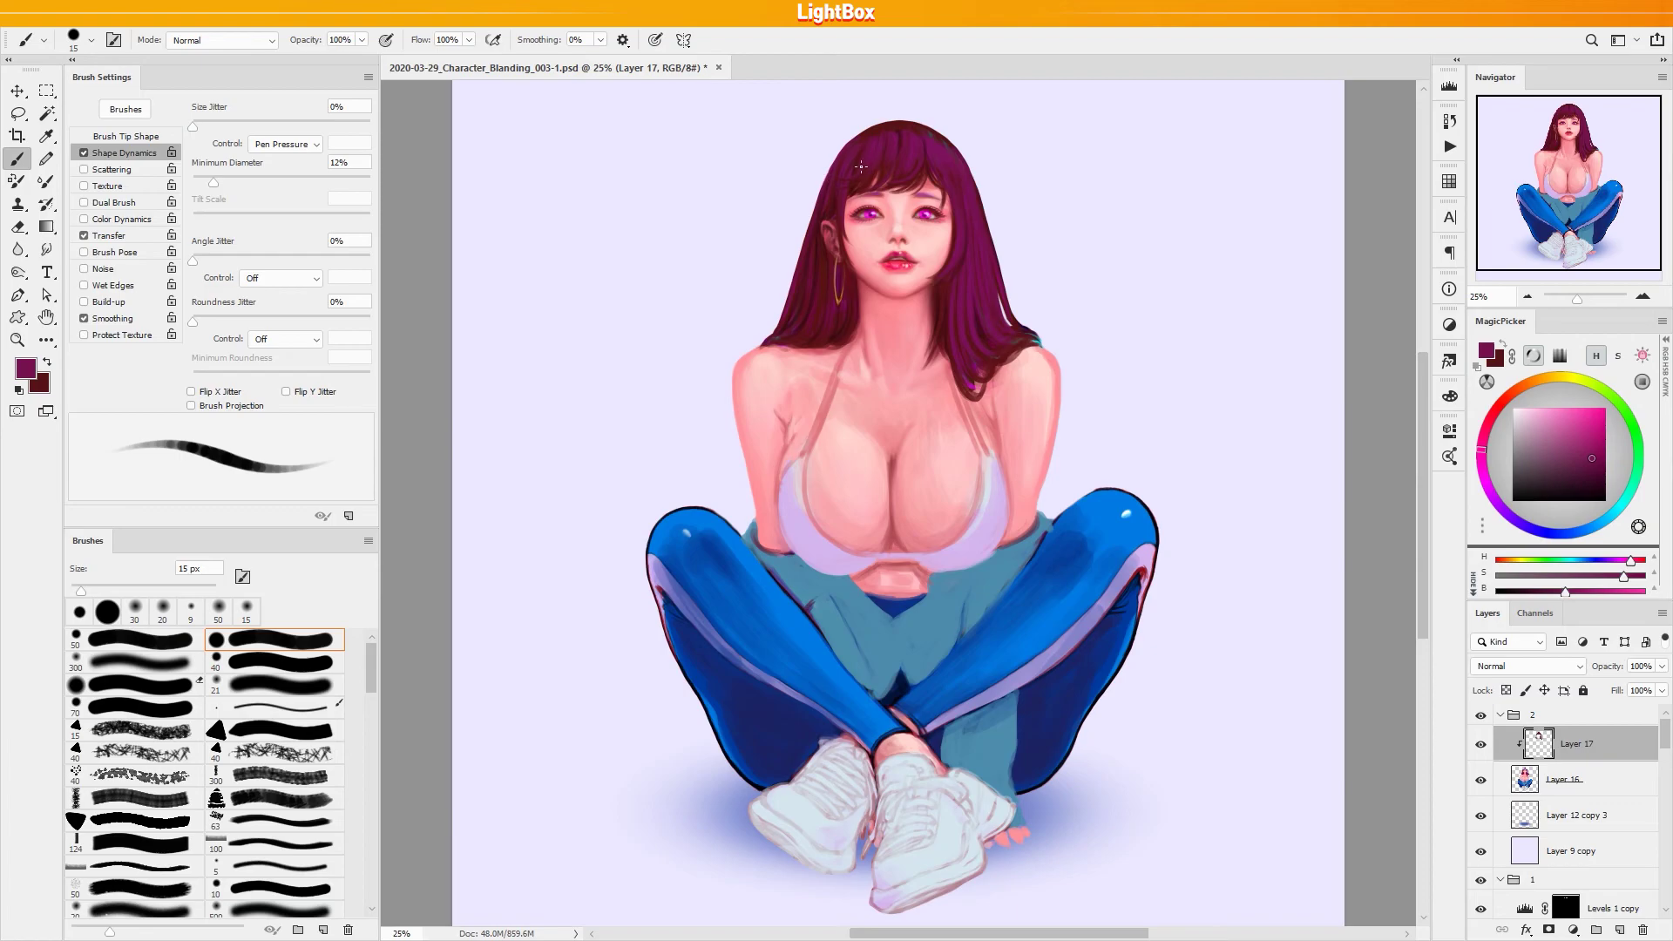
{"action": "key", "text": "x"}
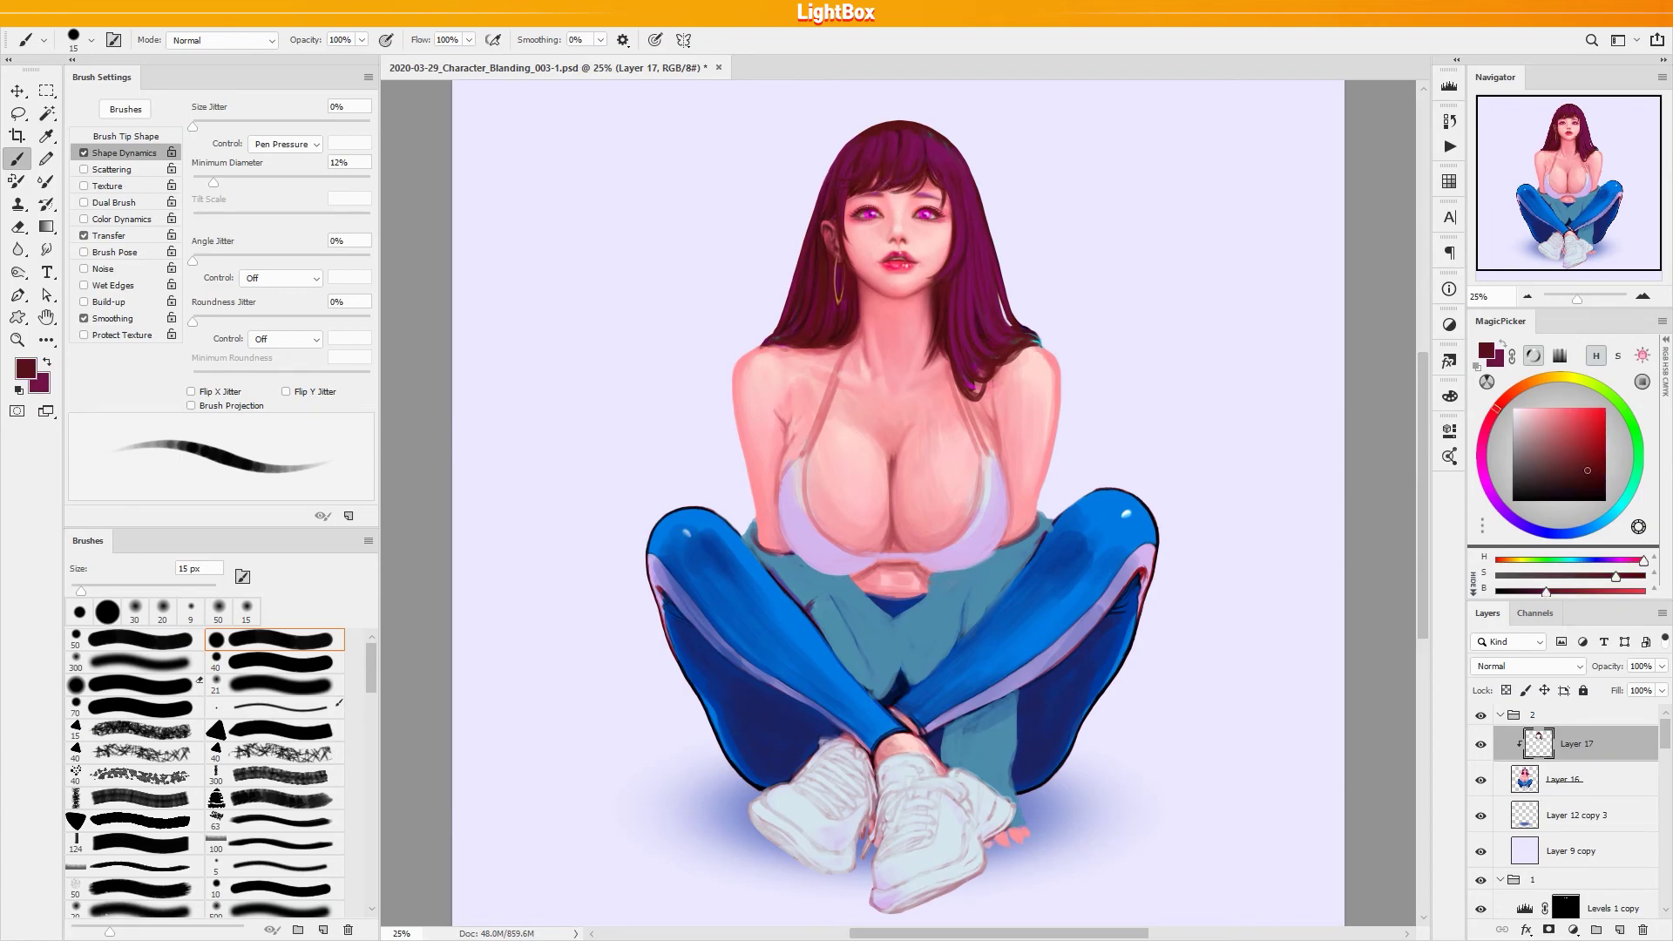
{"action": "key", "text": "x"}
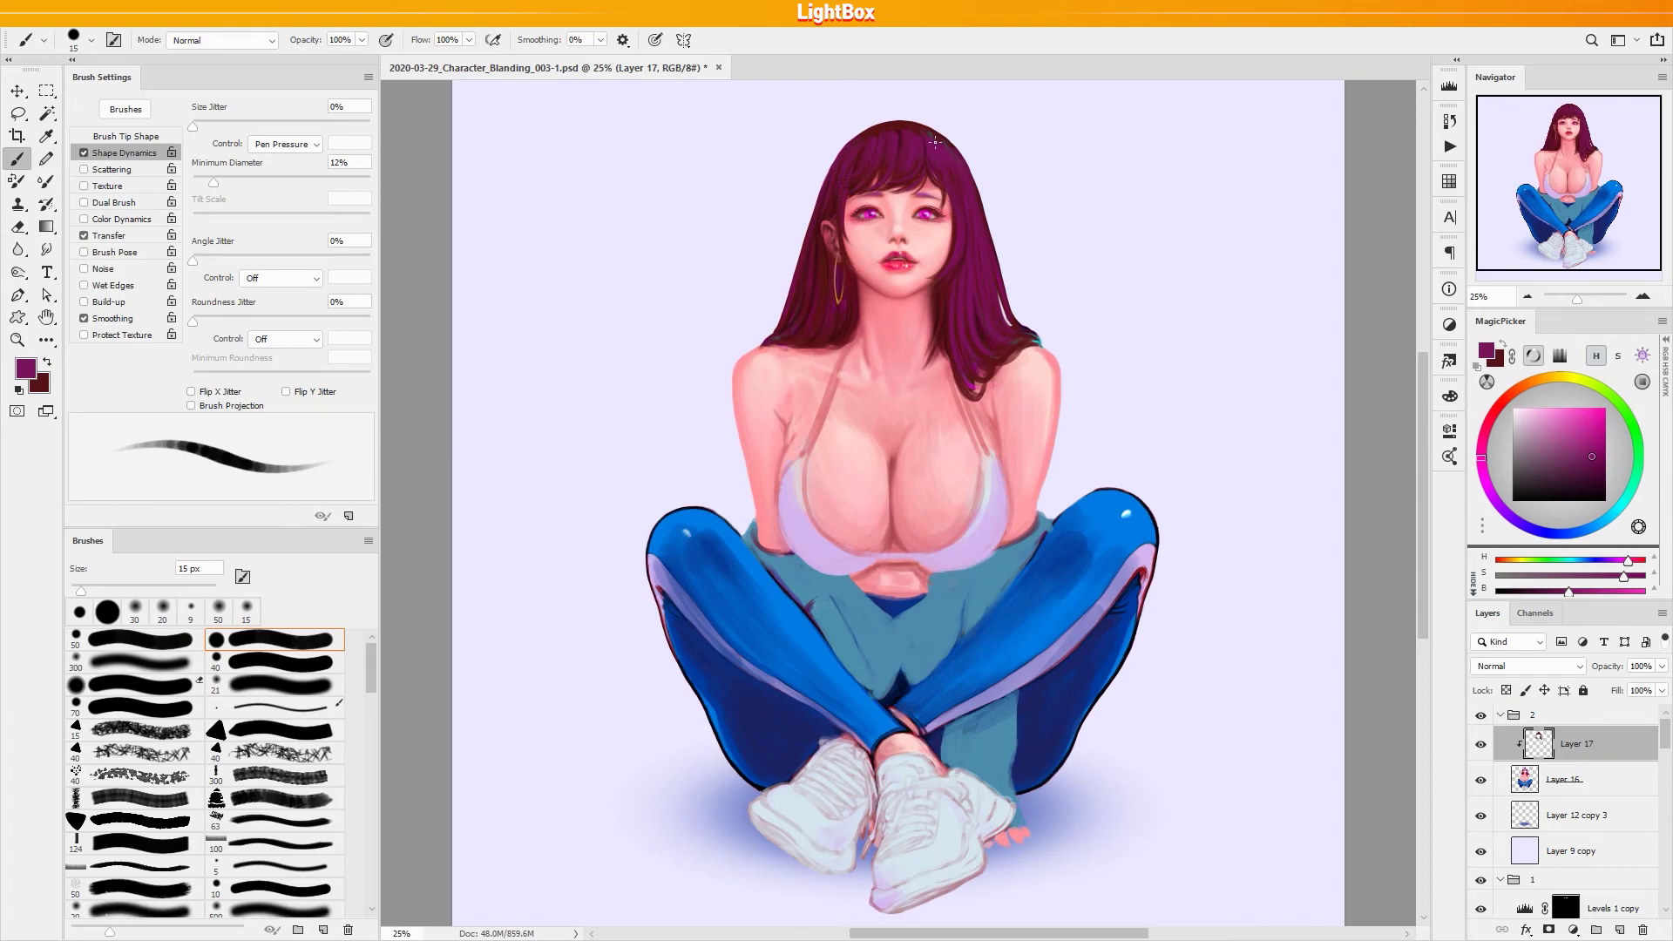
{"action": "key", "text": "x"}
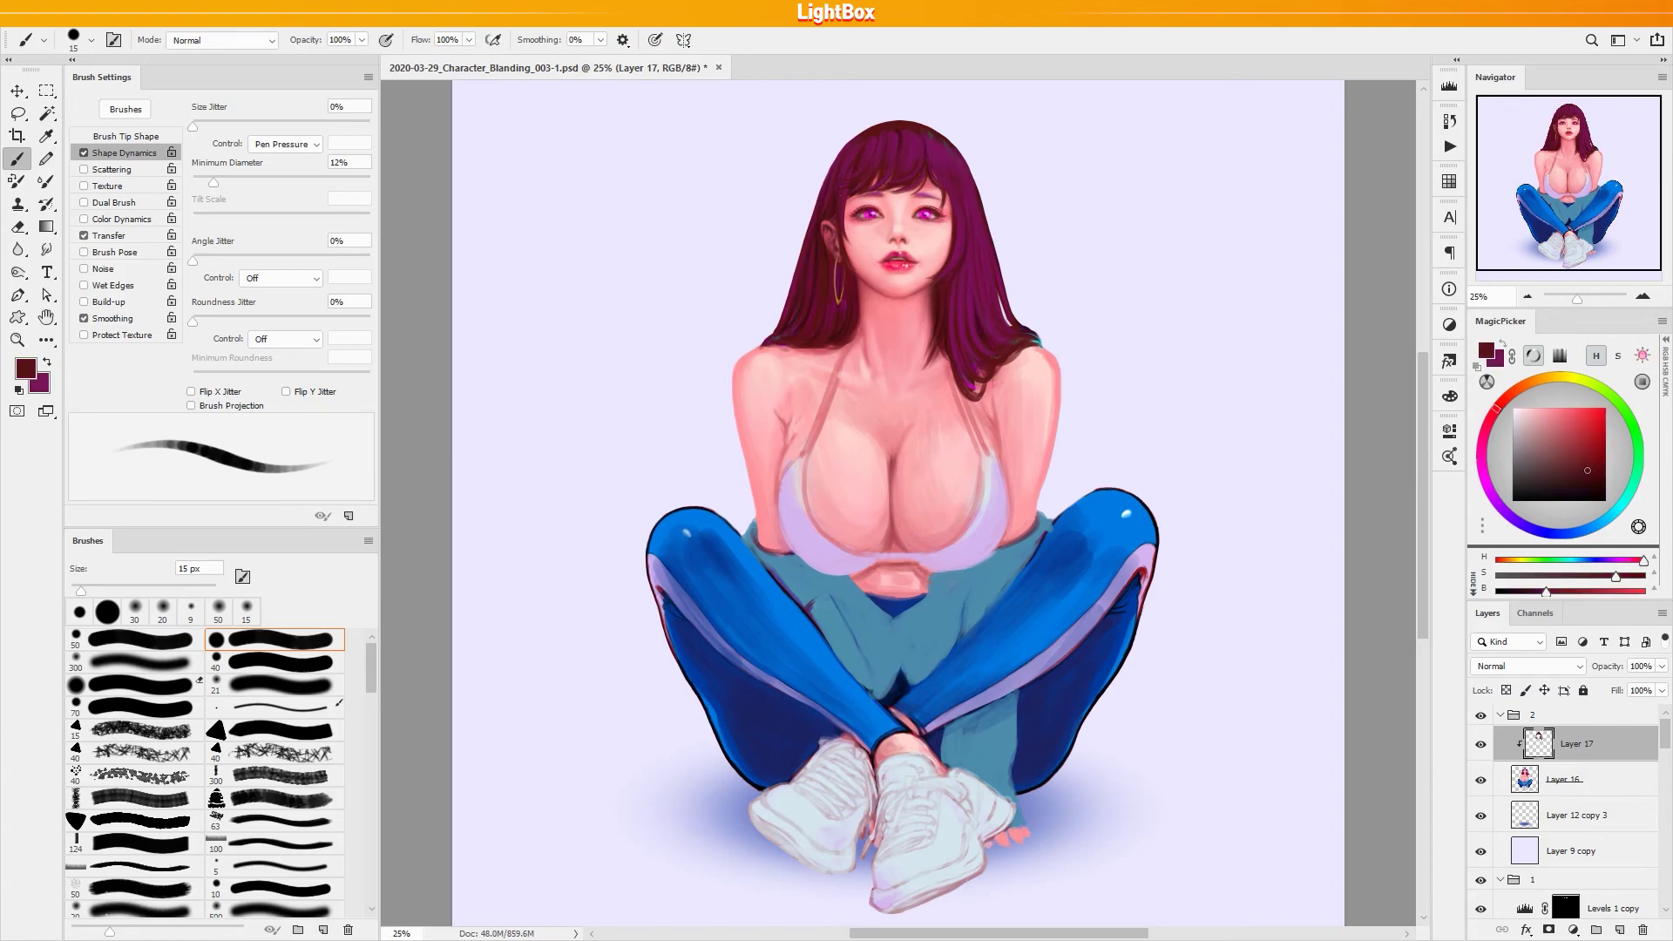
{"action": "key", "text": "x"}
Even out the crown and fringe at 20 px with dark red and purple sampled from the hair
{"action": "key", "text": "d"}
{"action": "left_click", "coordinate": [929, 135], "text": "alt"}
{"action": "key", "text": "]"}
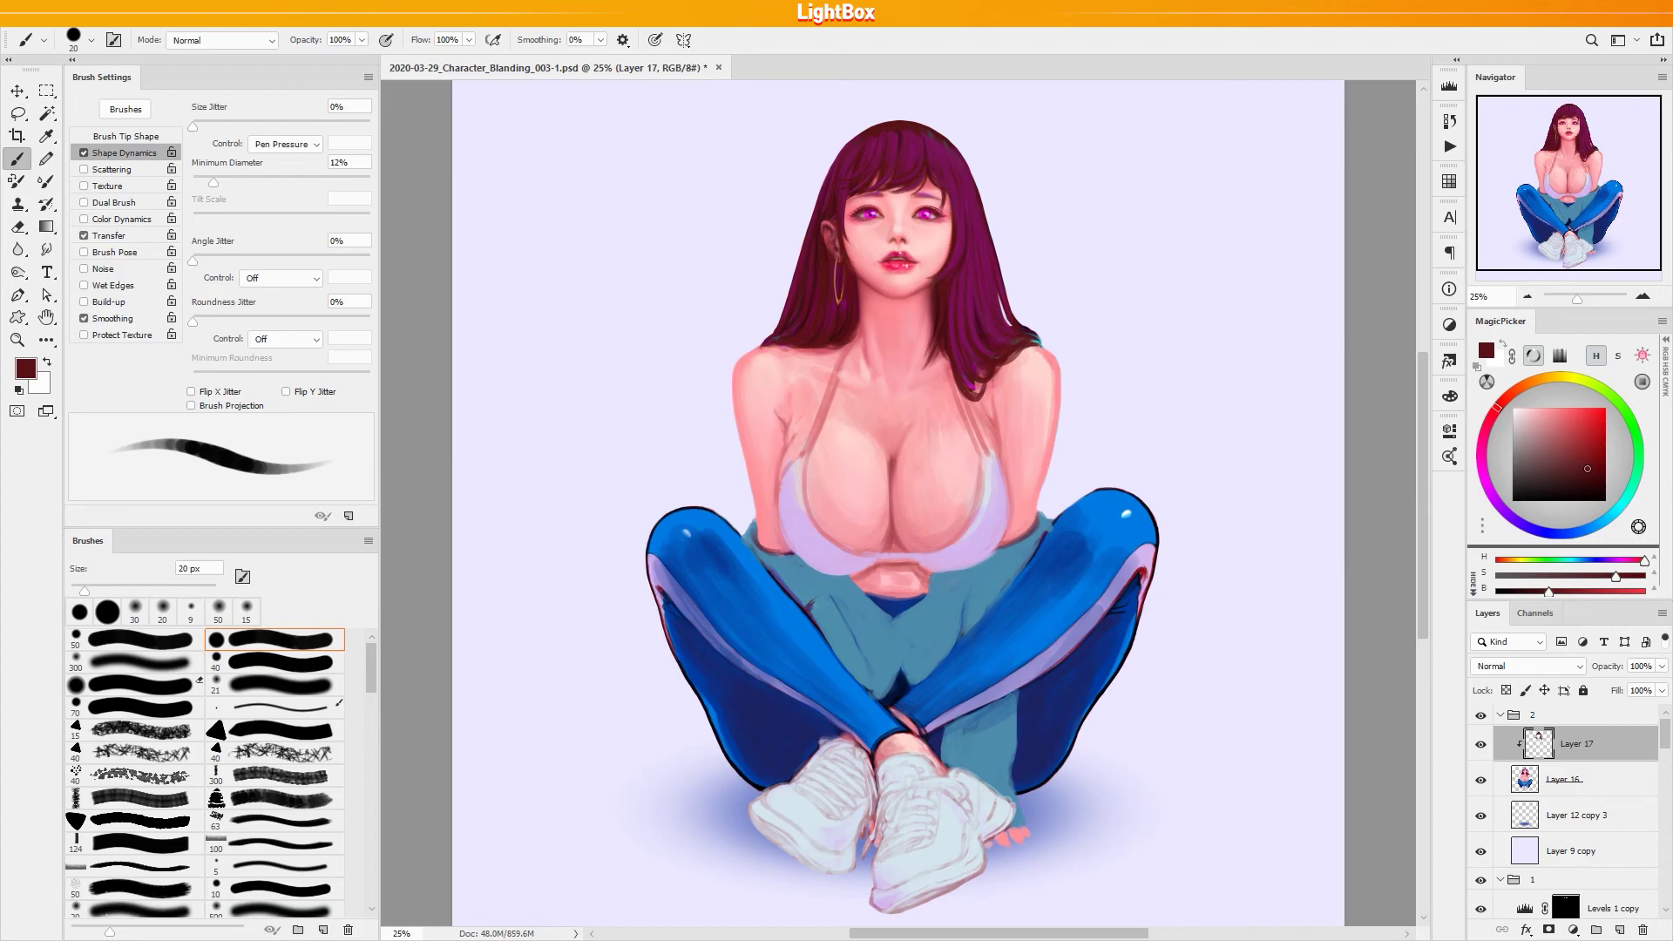
{"action": "left_click", "coordinate": [876, 175], "text": "alt"}
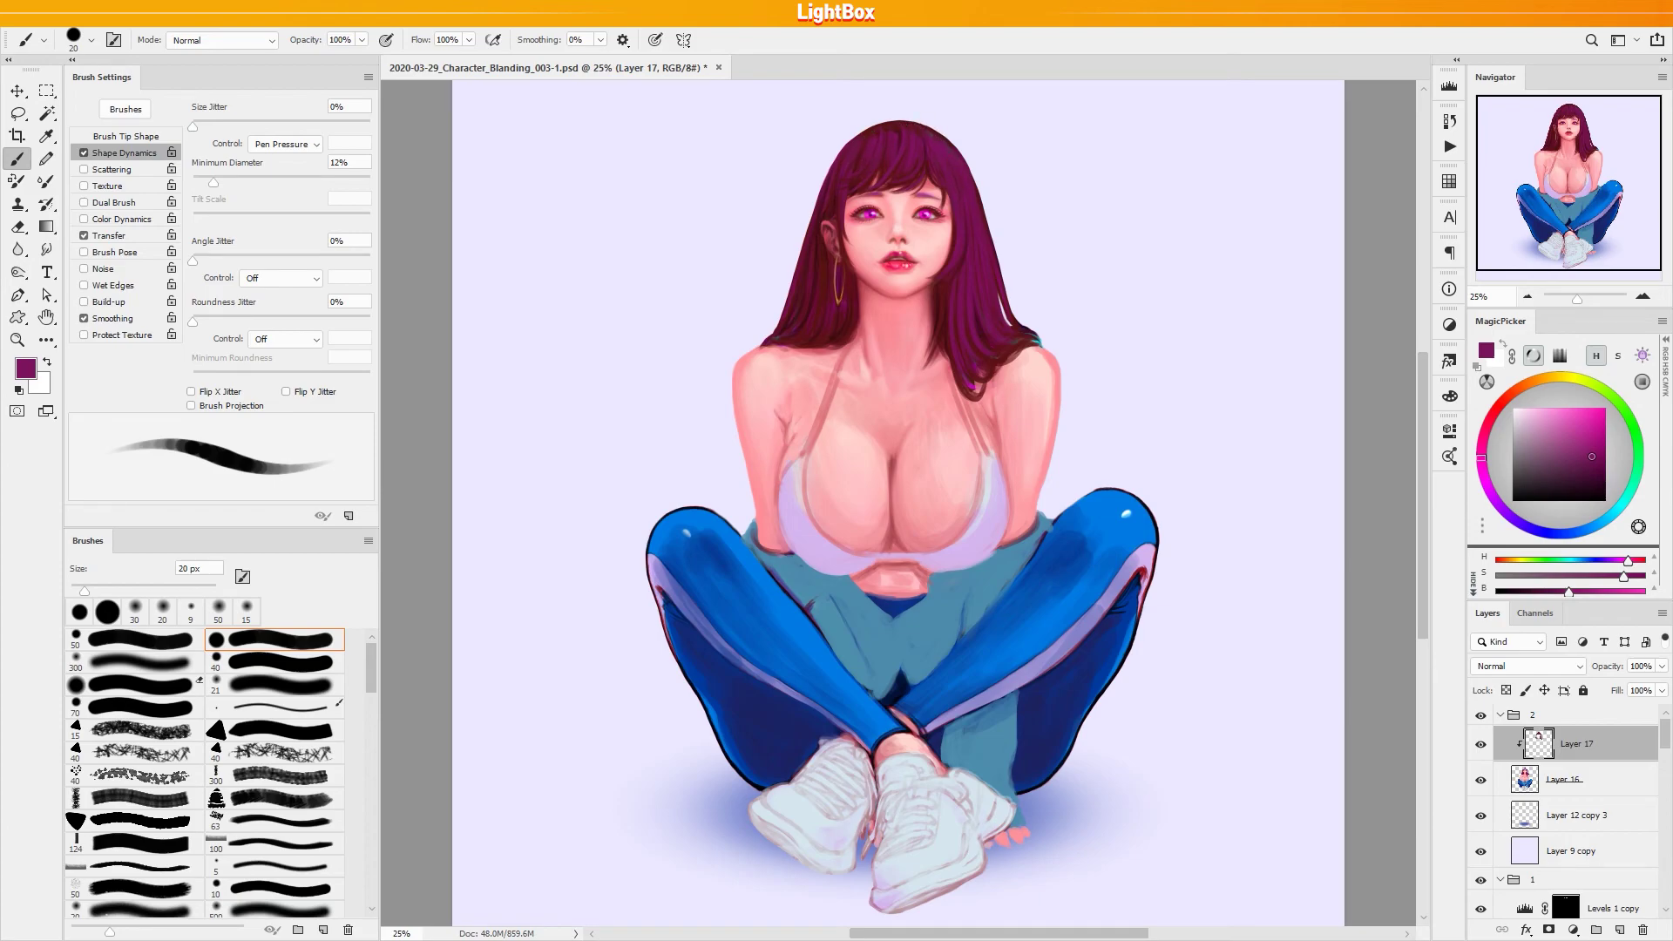
{"action": "left_click", "coordinate": [899, 132], "text": "alt"}
{"action": "key", "text": "d"}
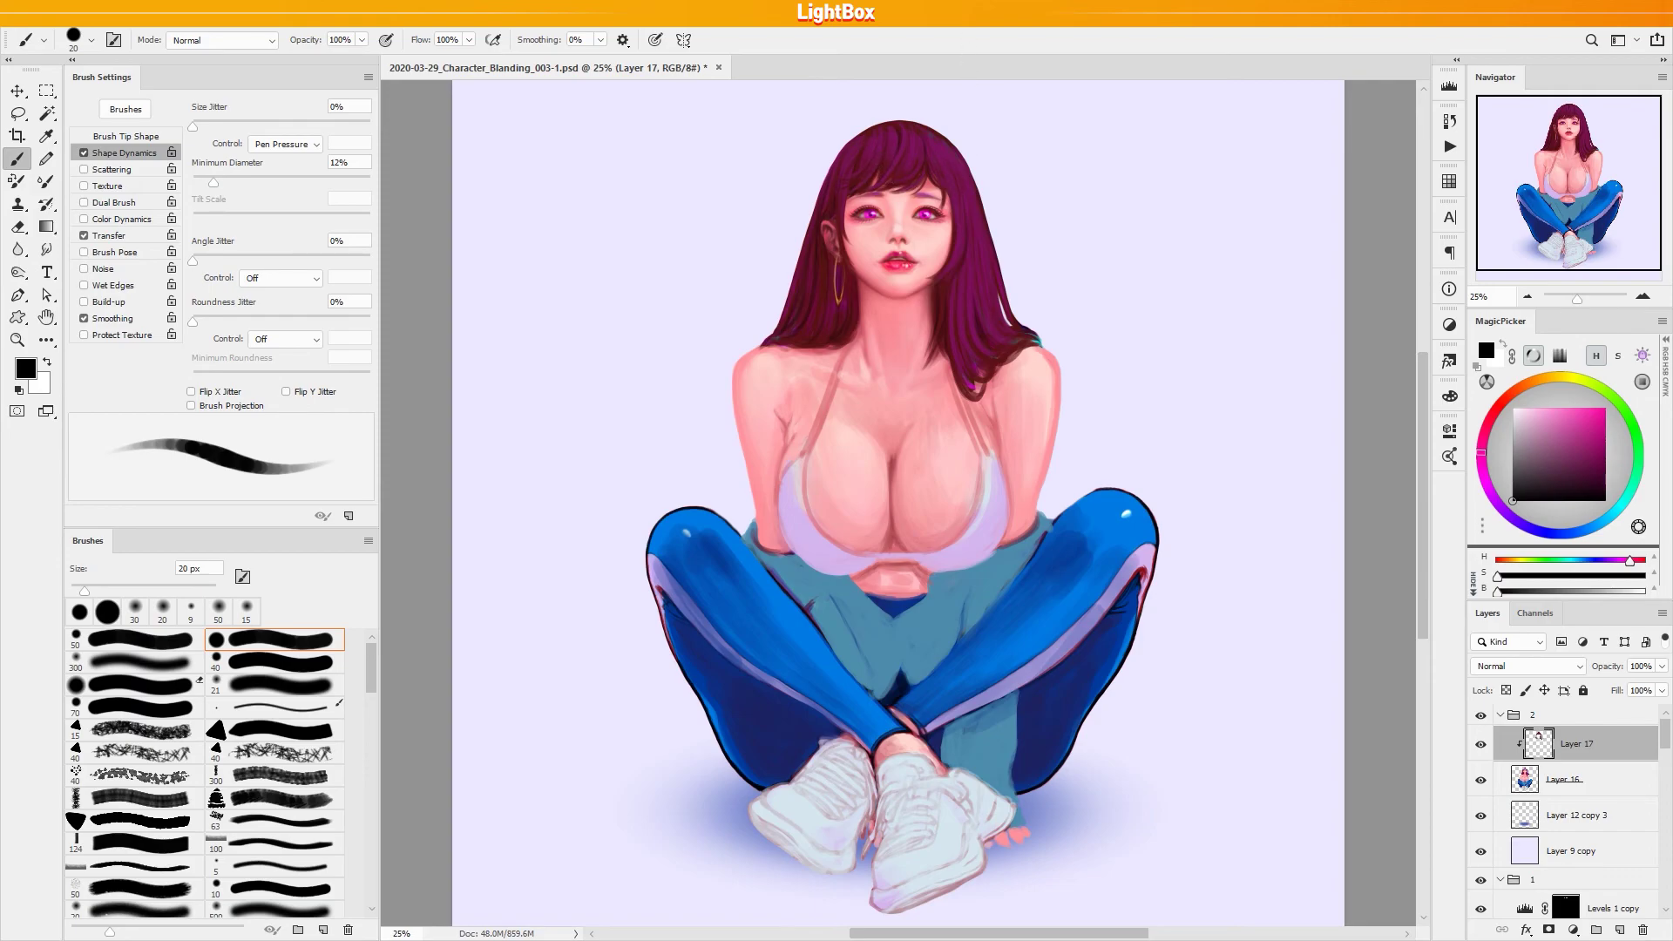
Paint dark red strokes down the hair's right side at 30 px, then sample a darker red at 20 px
{"action": "key", "text": "bracketright"}
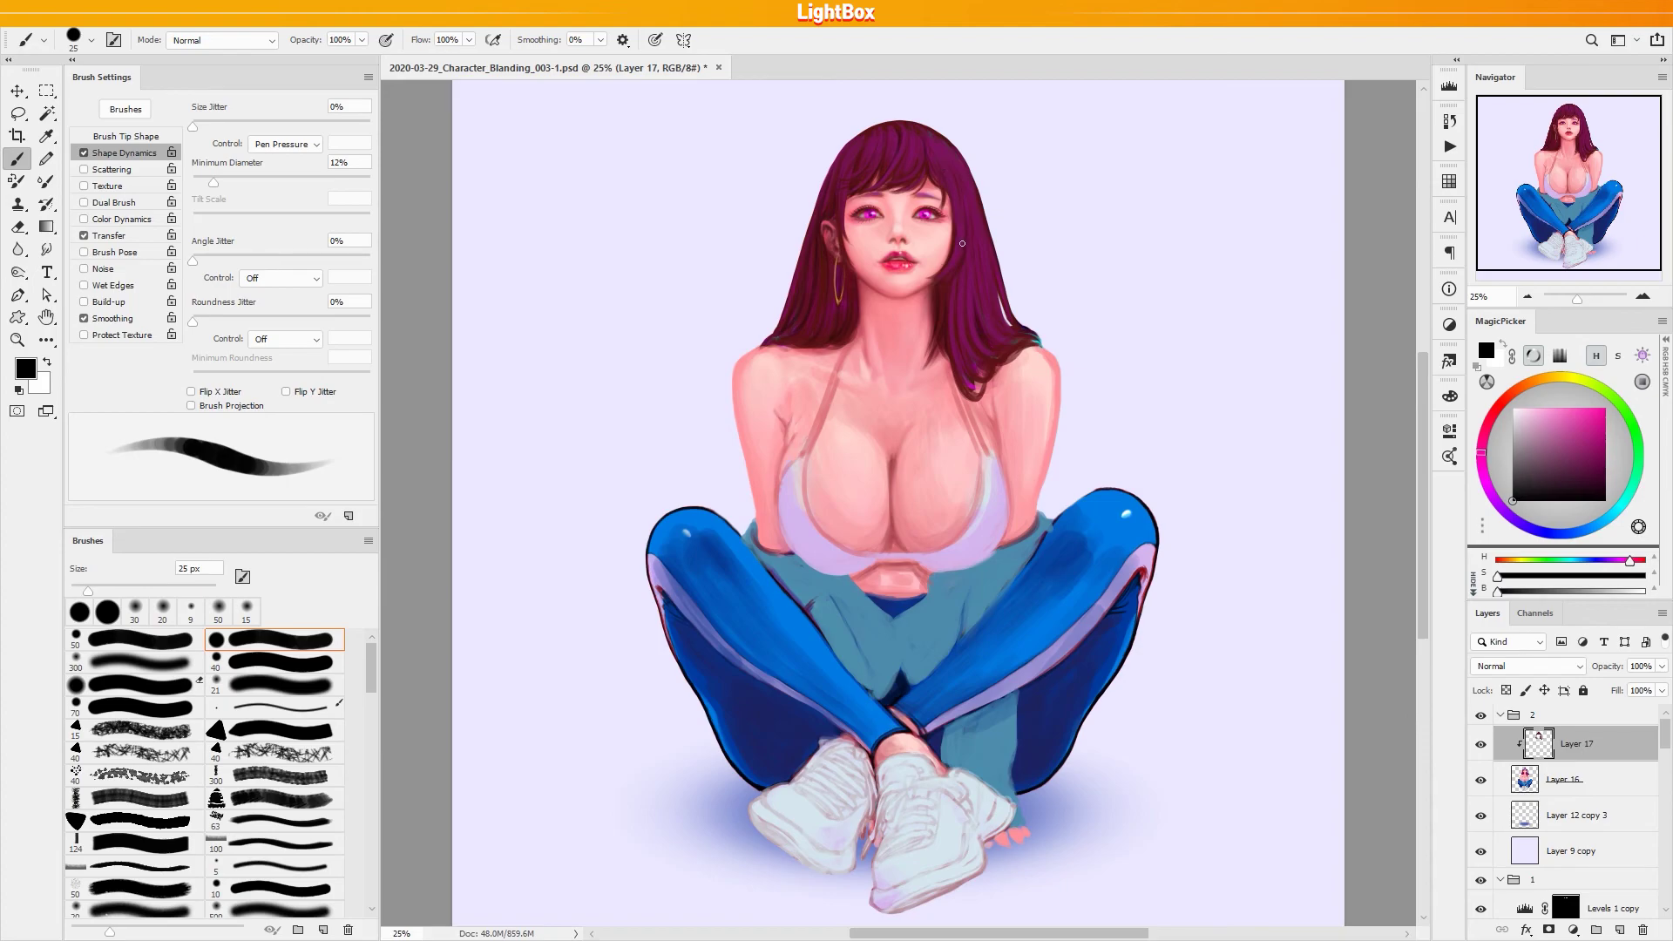
{"action": "key", "text": "bracketright"}
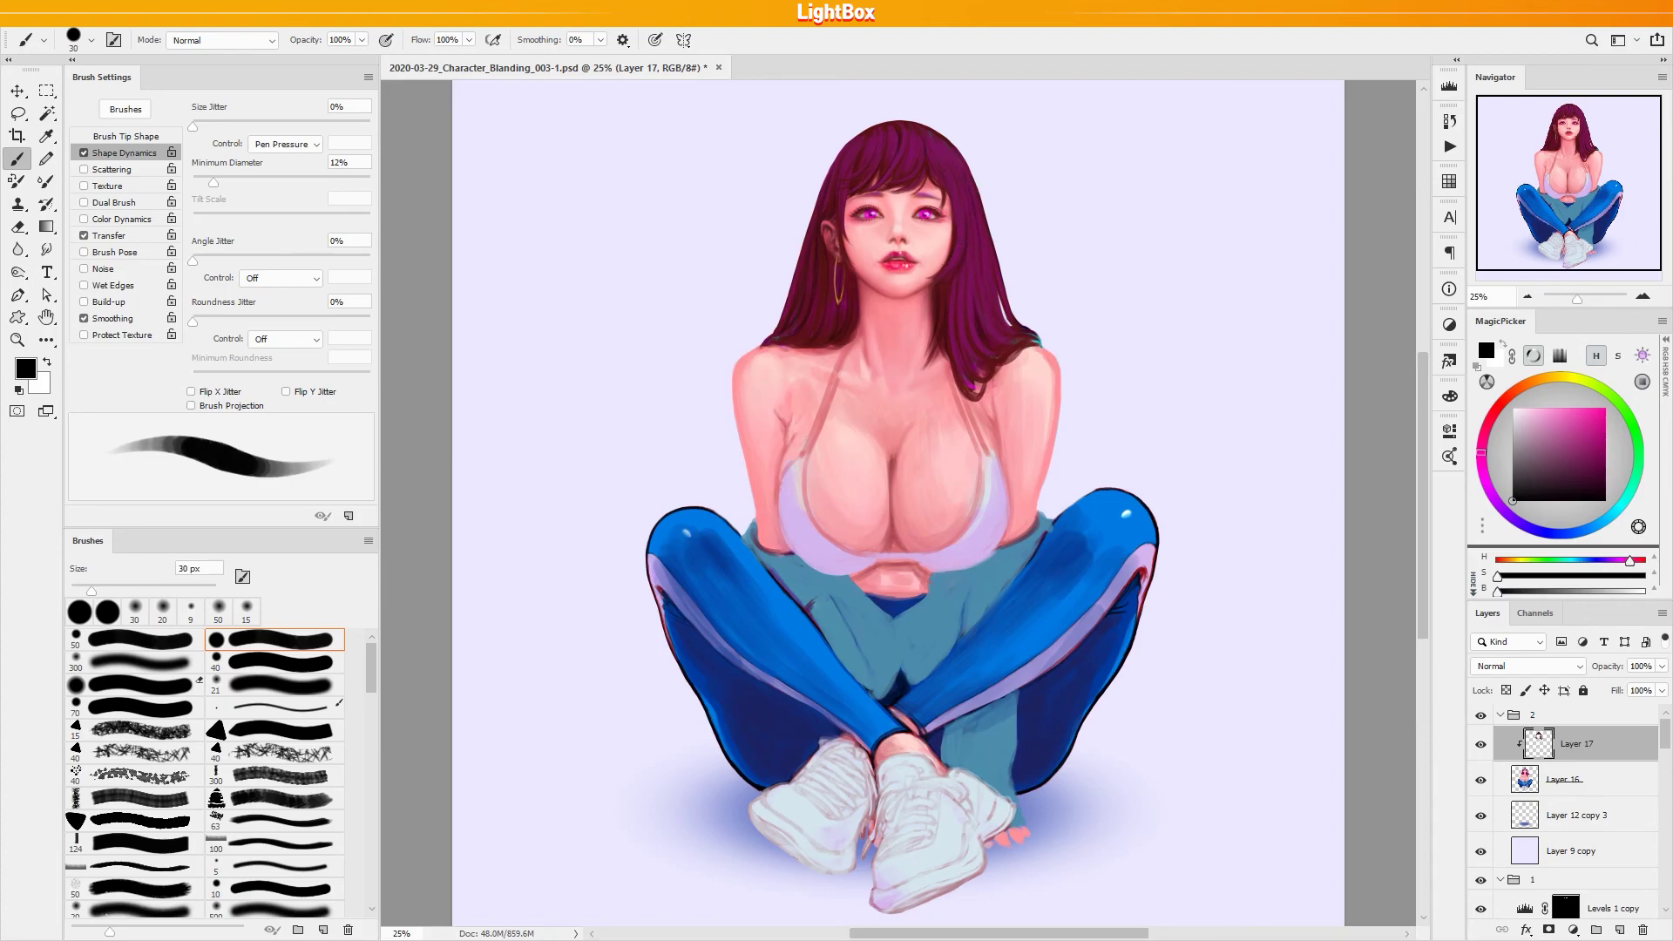
{"action": "left_click_drag", "start_coordinate": [971, 297], "coordinate": [975, 315]}
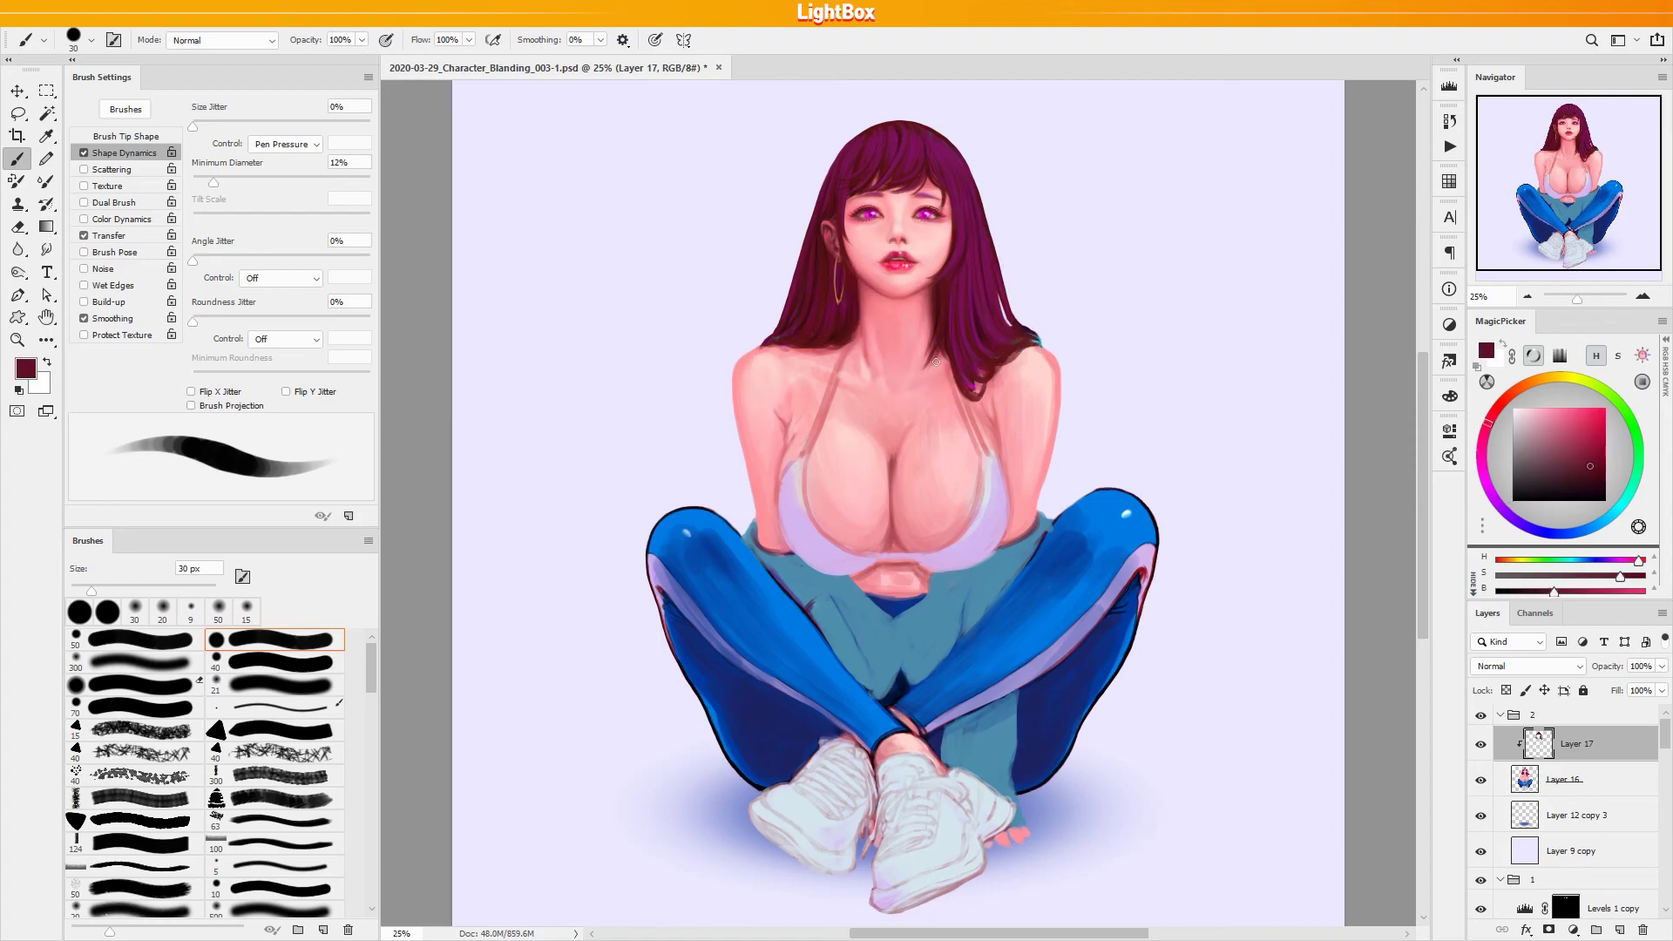
{"action": "left_click", "coordinate": [947, 314], "text": "alt"}
{"action": "key", "text": "bracketleft"}
{"action": "key", "text": "bracketleft"}
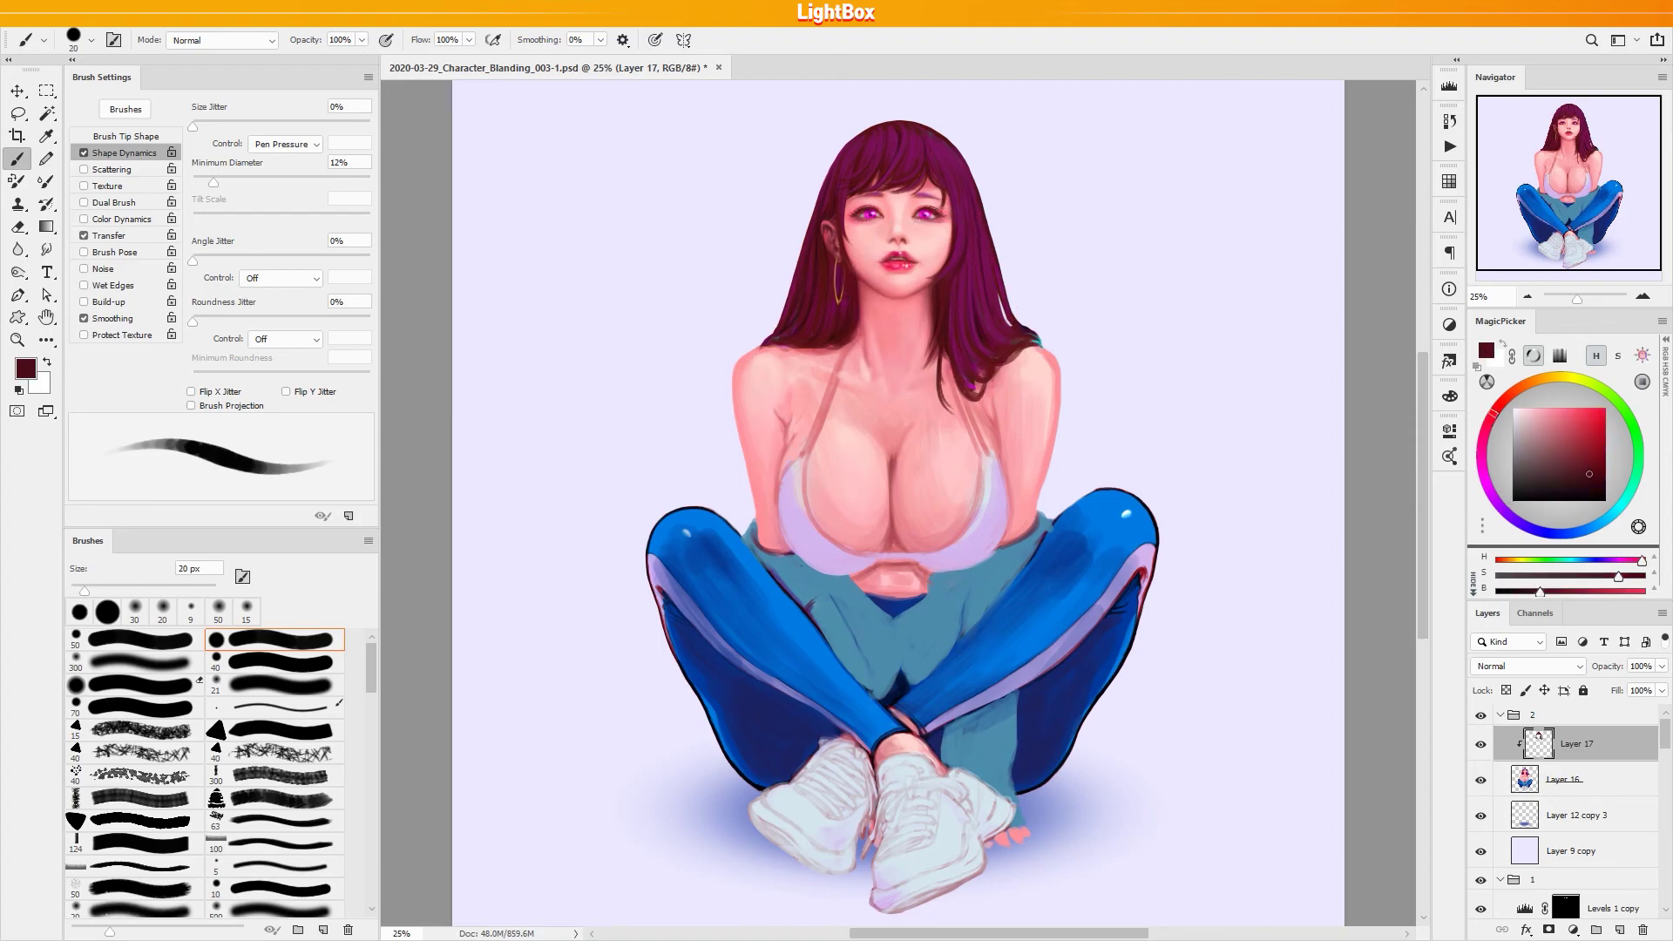
Rework the loose dark red strands where the hair's right side falls over the chest, at 20 to 35 px
{"action": "key", "text": "ctrl+z"}
{"action": "key", "text": "ctrl+z"}
{"action": "left_click_drag", "start_coordinate": [940, 357], "coordinate": [944, 396]}
{"action": "key", "text": "ctrl+z"}
{"action": "left_click_drag", "start_coordinate": [946, 357], "coordinate": [954, 386]}
{"action": "key", "text": "ctrl+z"}
{"action": "key", "text": "ctrl+z"}
{"action": "left_click_drag", "start_coordinate": [934, 348], "coordinate": [924, 376]}
{"action": "key", "text": "ctrl+z"}
{"action": "key", "text": "bracketright"}
{"action": "key", "text": "bracketright"}
{"action": "key", "text": "bracketright"}
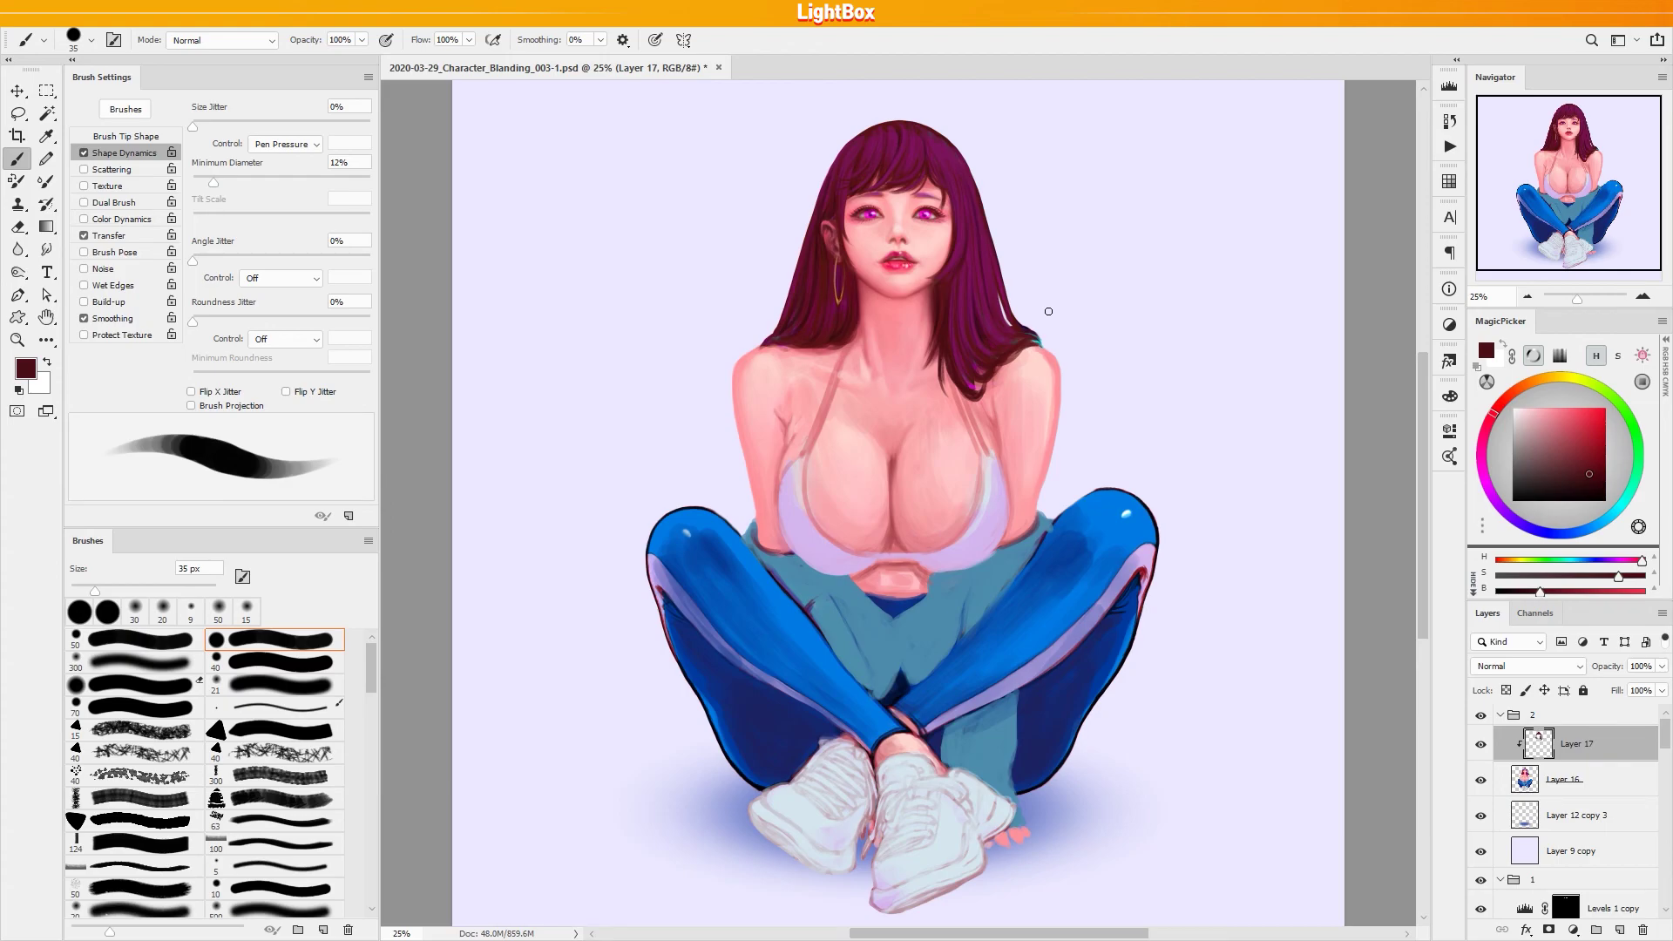
Touch up the right part of the fringe and crown with a sampled purple at 25 px
{"action": "key", "text": "bracketleft"}
{"action": "key", "text": "bracketleft"}
{"action": "left_click", "coordinate": [942, 171], "text": "alt"}
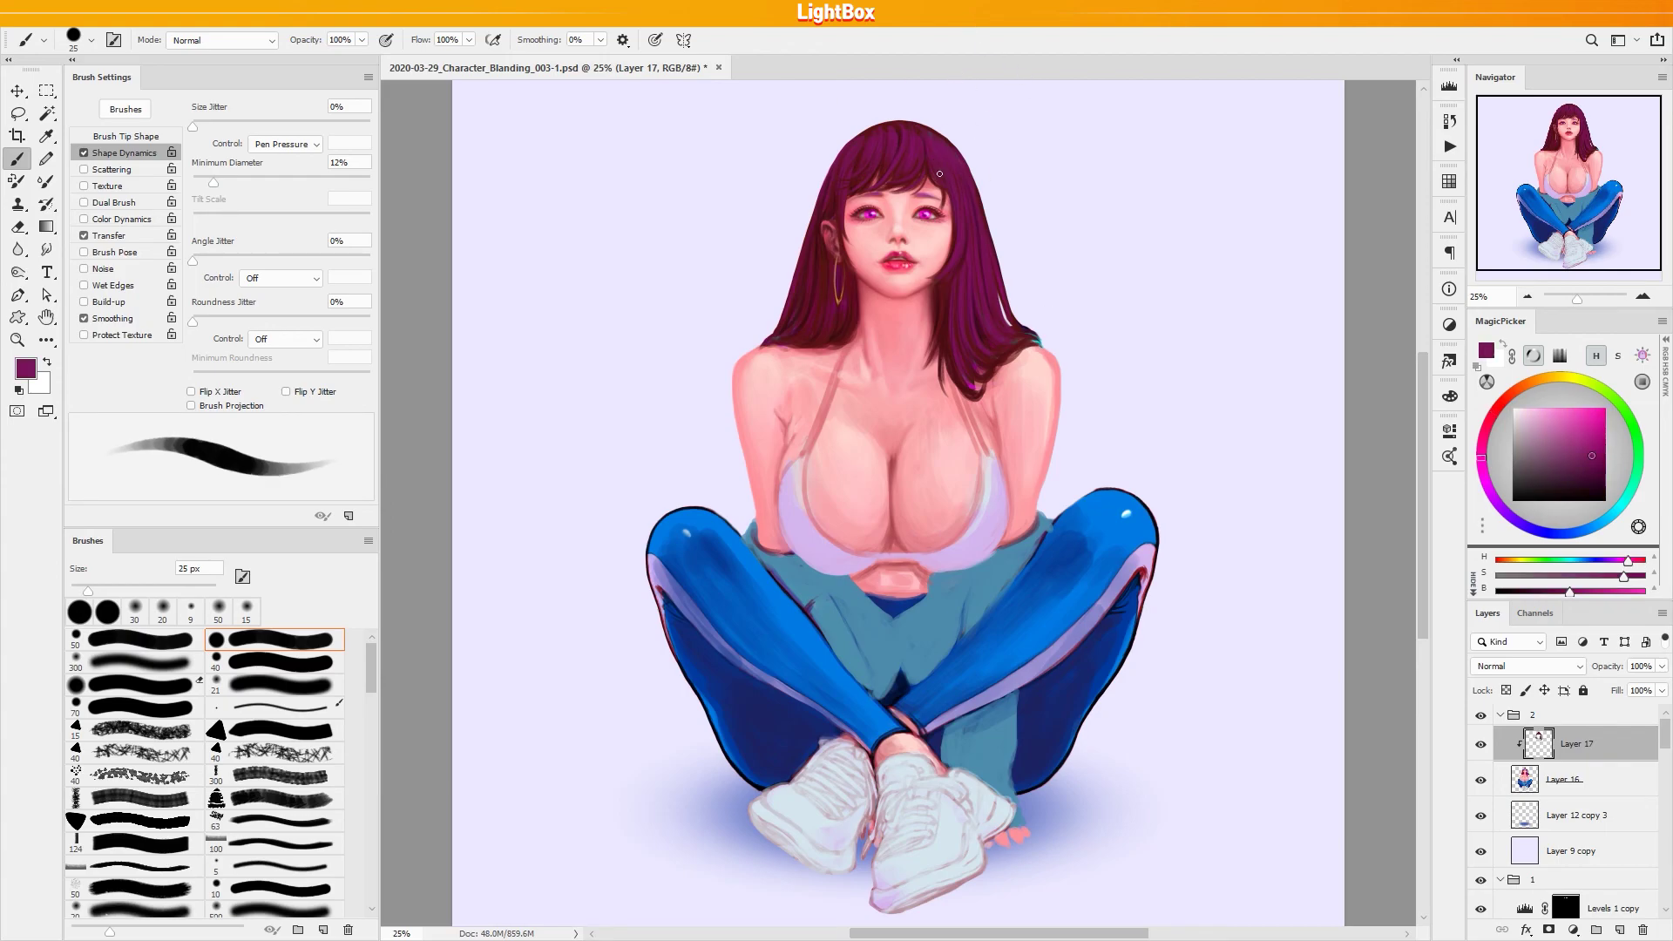
{"action": "key", "text": "d"}
{"action": "left_click", "coordinate": [940, 170], "text": "alt"}
{"action": "key", "text": "d"}
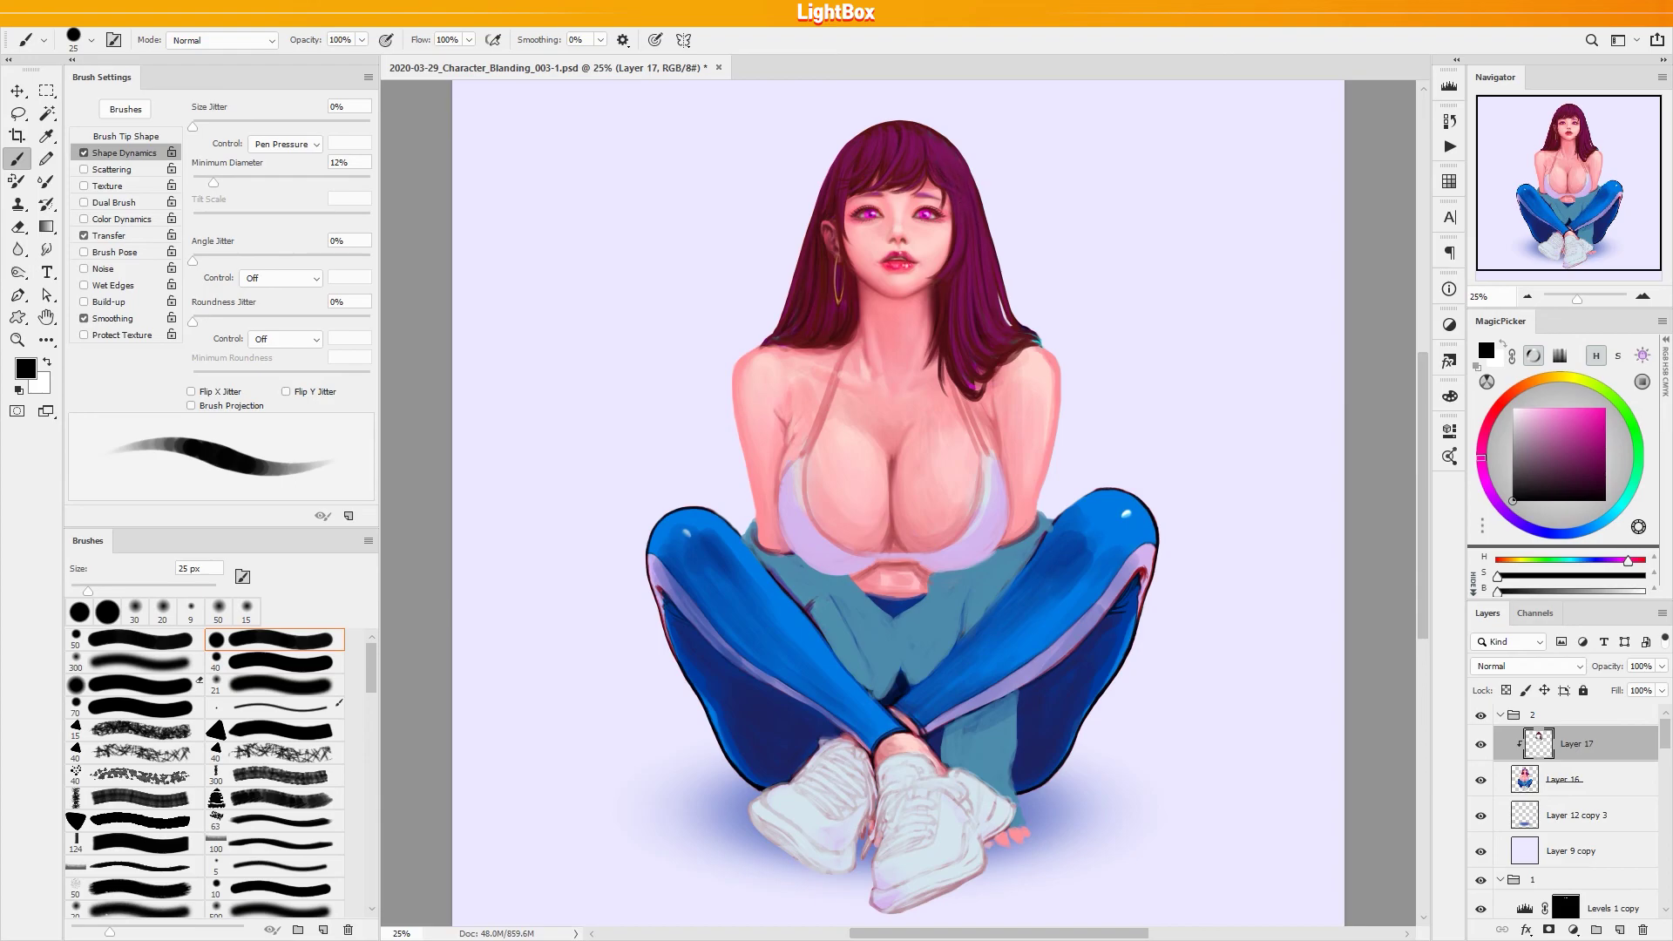
{"action": "left_click", "coordinate": [930, 149], "text": "alt"}
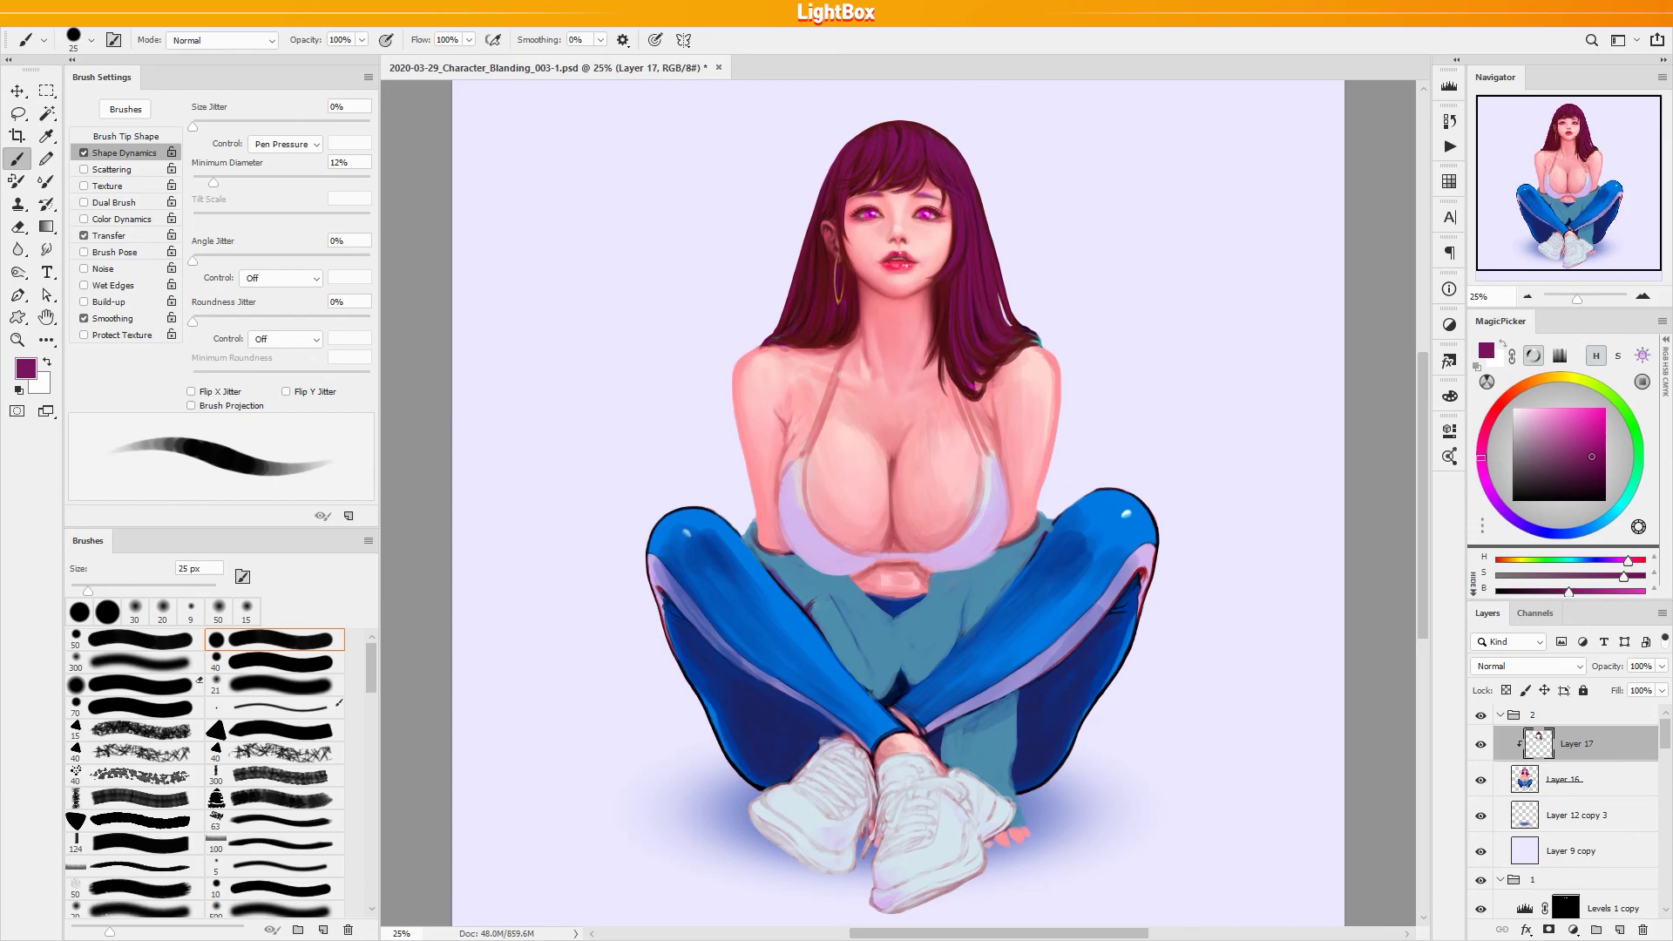
Add fine dark red hair tips over the left shoulder and the chest with a sampled colour, at 25 to 15 px
{"action": "left_click", "coordinate": [822, 340], "text": "alt"}
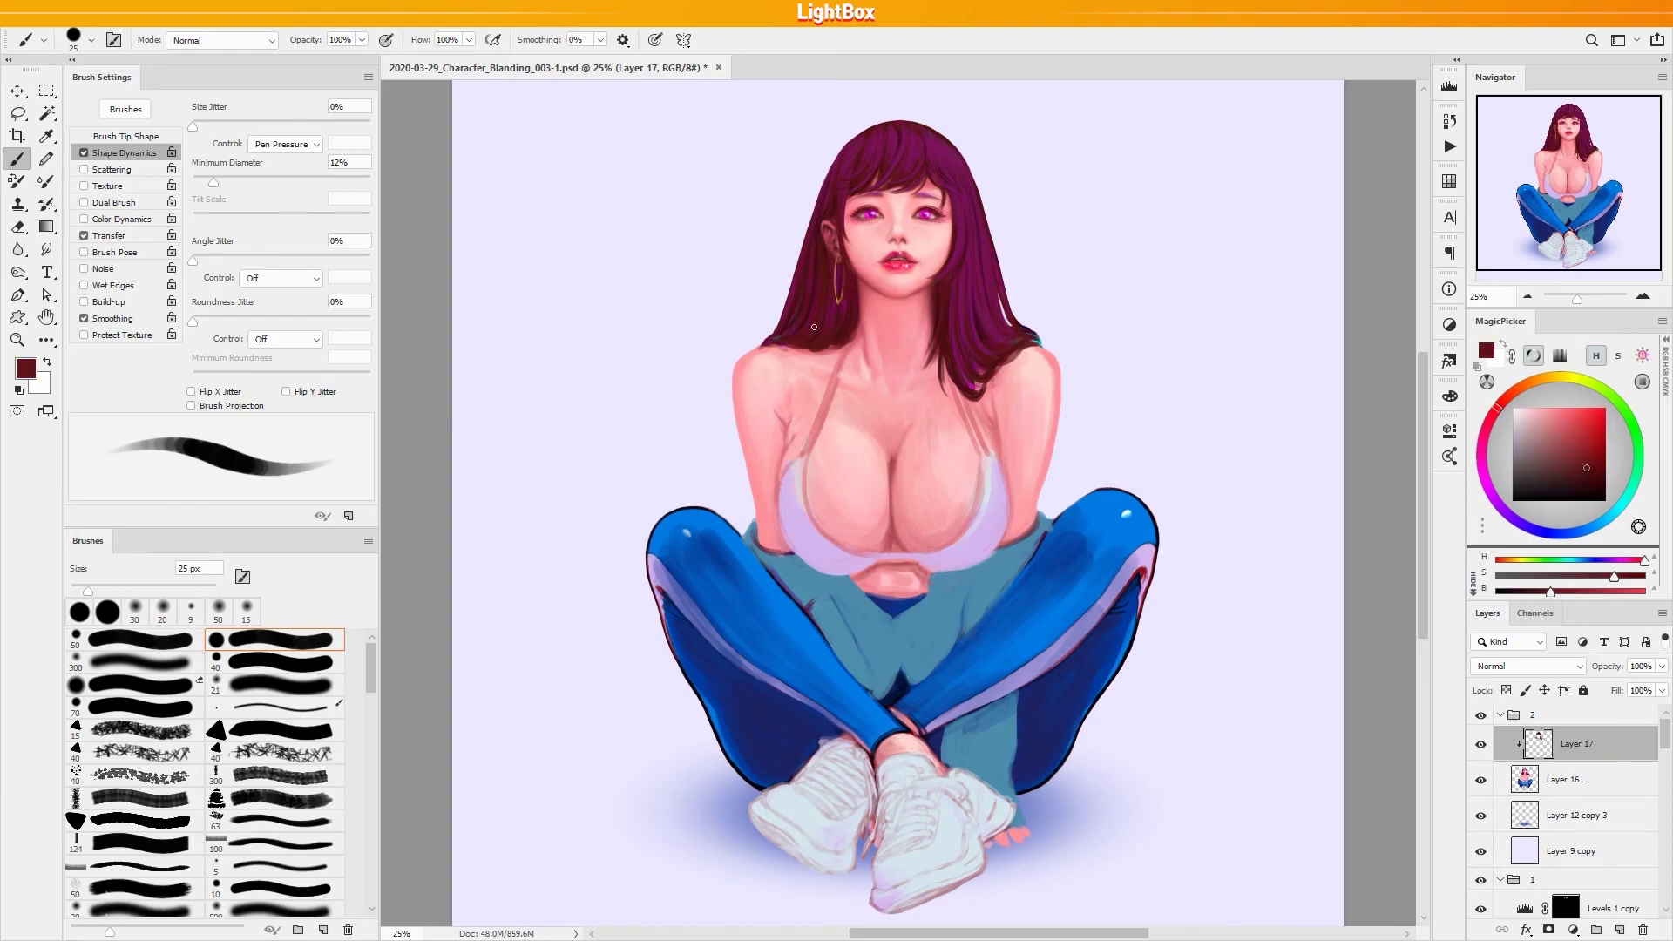
{"action": "mouse_move", "coordinate": [793, 346]}
{"action": "left_mouse_down"}
{"action": "mouse_move", "coordinate": [774, 345]}
{"action": "mouse_move", "coordinate": [850, 335]}
{"action": "mouse_move", "coordinate": [803, 364]}
{"action": "mouse_move", "coordinate": [767, 351]}
{"action": "left_mouse_up"}
{"action": "key", "text": "ctrl+z"}
{"action": "key", "text": "ctrl+z"}
{"action": "mouse_move", "coordinate": [945, 376]}
{"action": "left_mouse_down"}
{"action": "mouse_move", "coordinate": [957, 399]}
{"action": "mouse_move", "coordinate": [947, 389]}
{"action": "left_mouse_up"}
{"action": "key", "text": "bracketleft"}
{"action": "key", "text": "bracketleft"}
{"action": "key", "text": "bracketleft"}
{"action": "key", "text": "ctrl+z"}
{"action": "key", "text": "bracketright"}
{"action": "key", "text": "bracketright"}
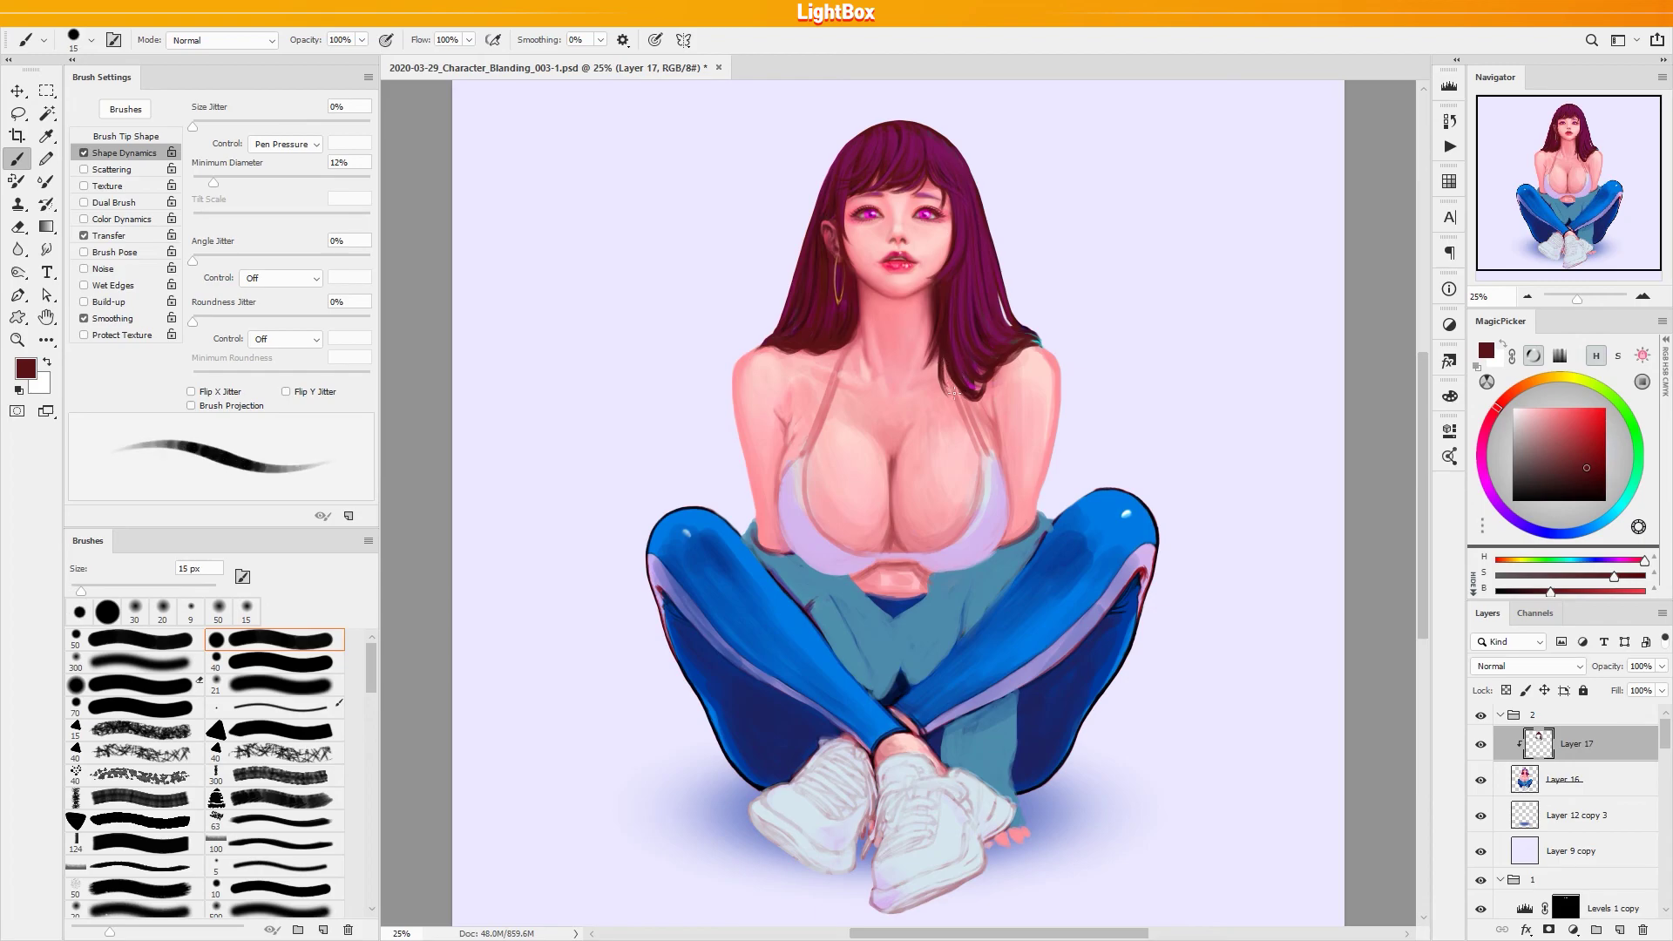
{"action": "left_click_drag", "start_coordinate": [940, 380], "coordinate": [950, 401]}
Trim the loose strands over the chest with the Eraser at 9 px
{"action": "key", "text": "e"}
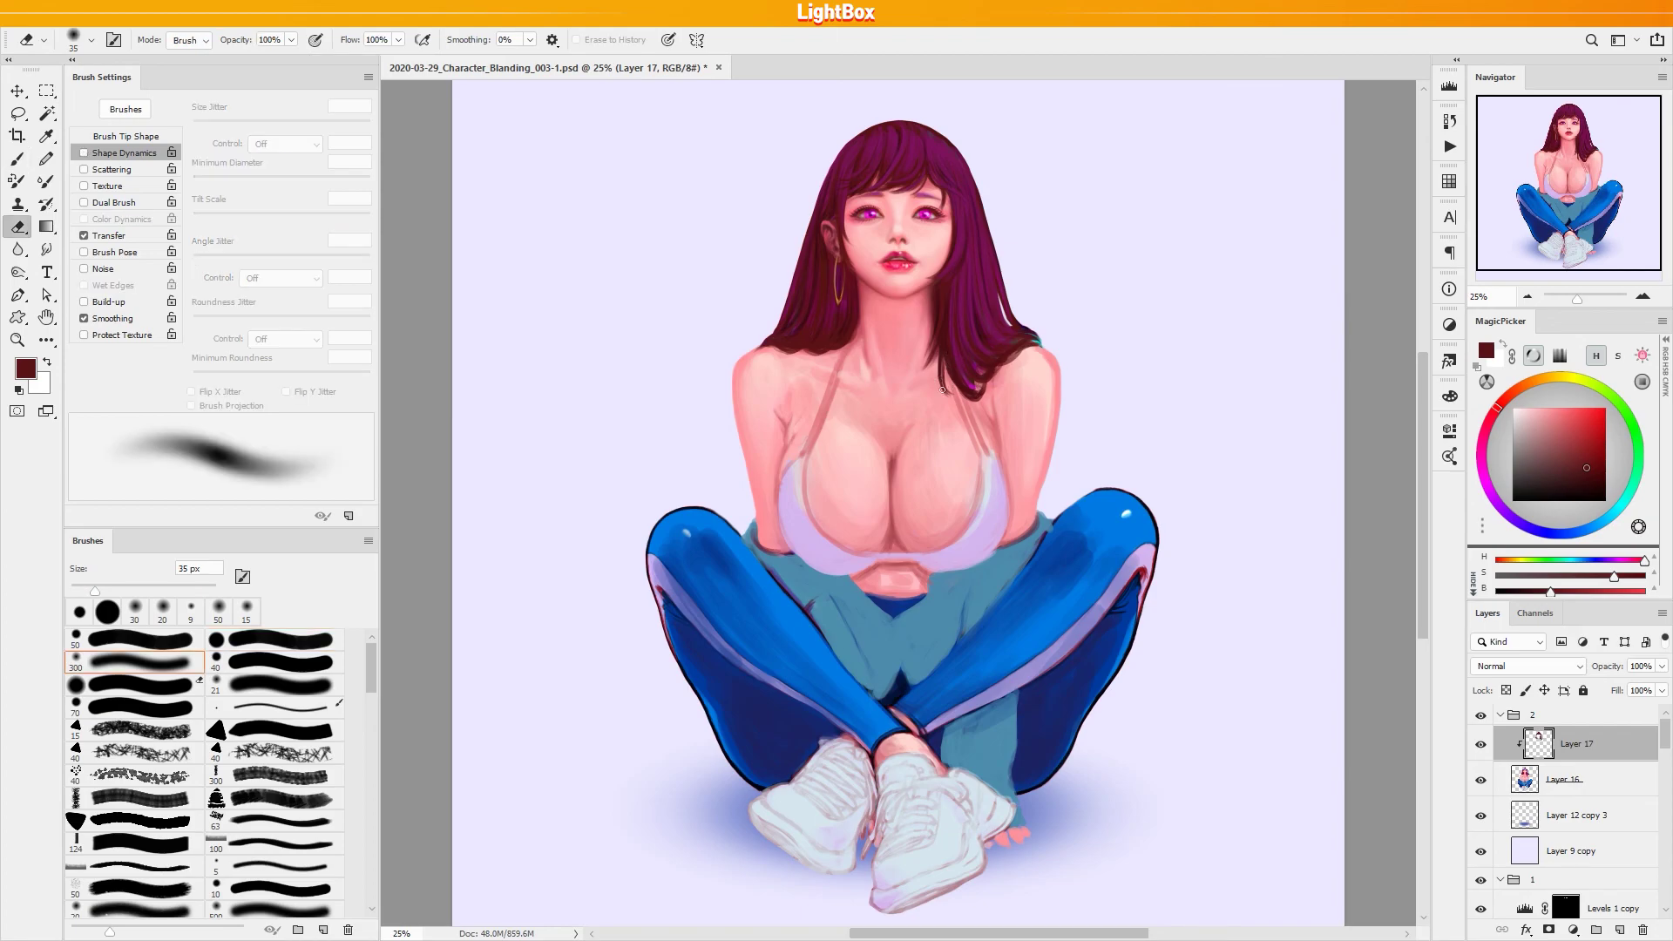
{"action": "key", "text": "bracketleft"}
{"action": "key", "text": "bracketleft"}
{"action": "key", "text": "bracketleft"}
{"action": "key", "text": "bracketleft"}
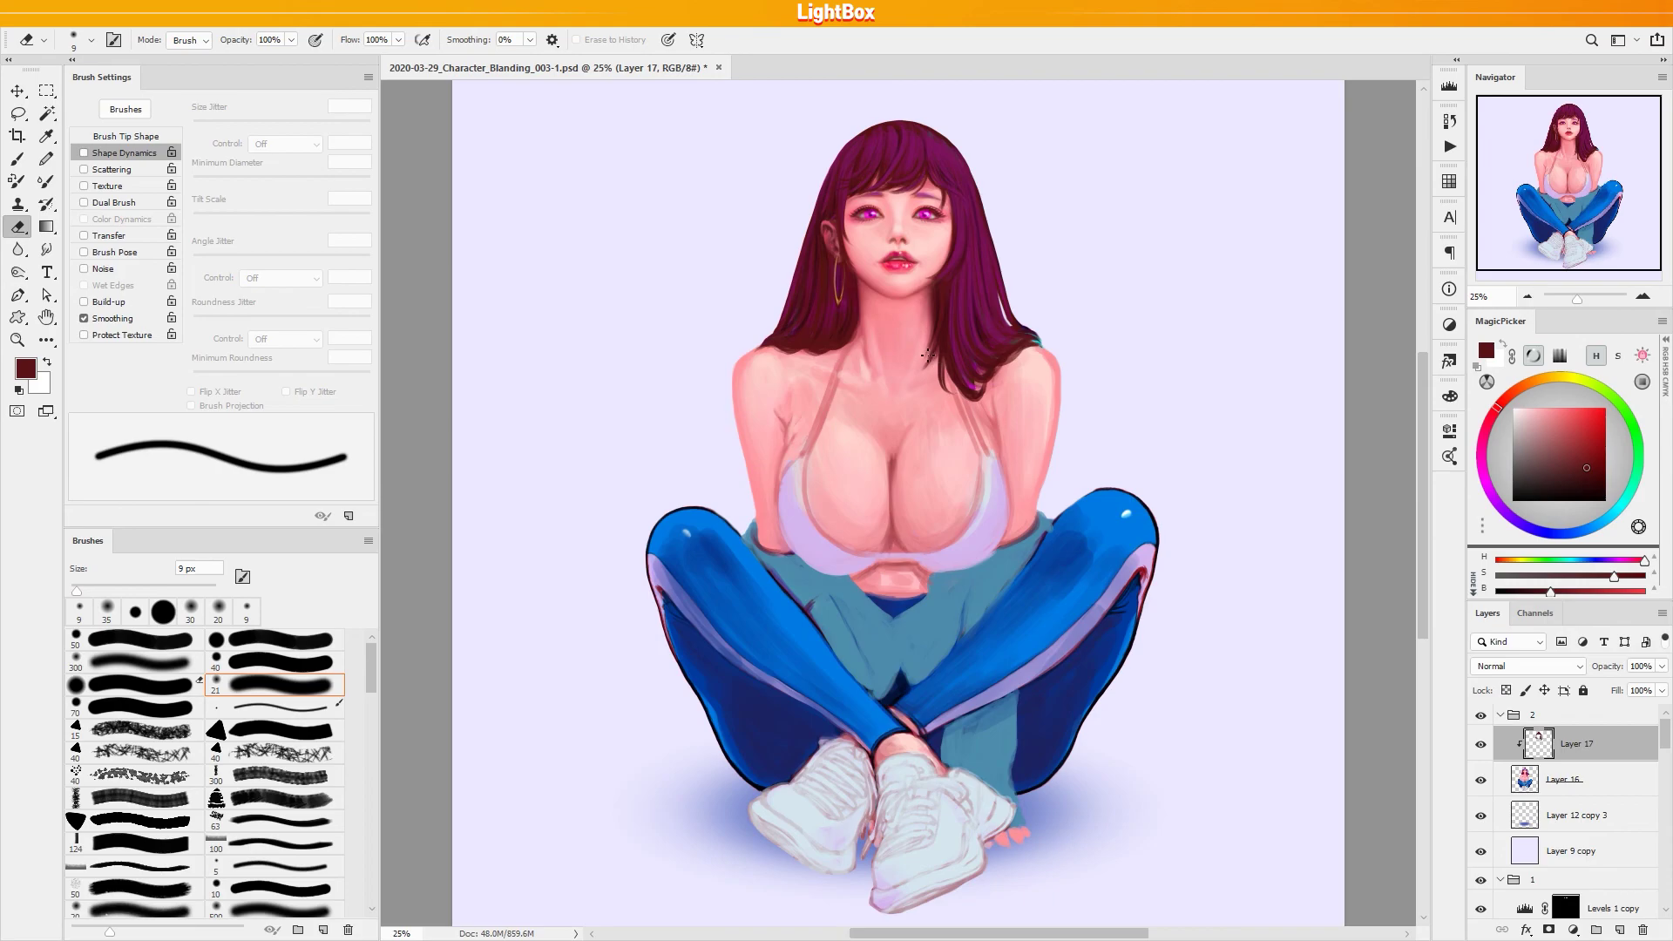
Refine the long strands on the hair's right side with sampled dark red and purple at 15 px
{"action": "key", "text": "b"}
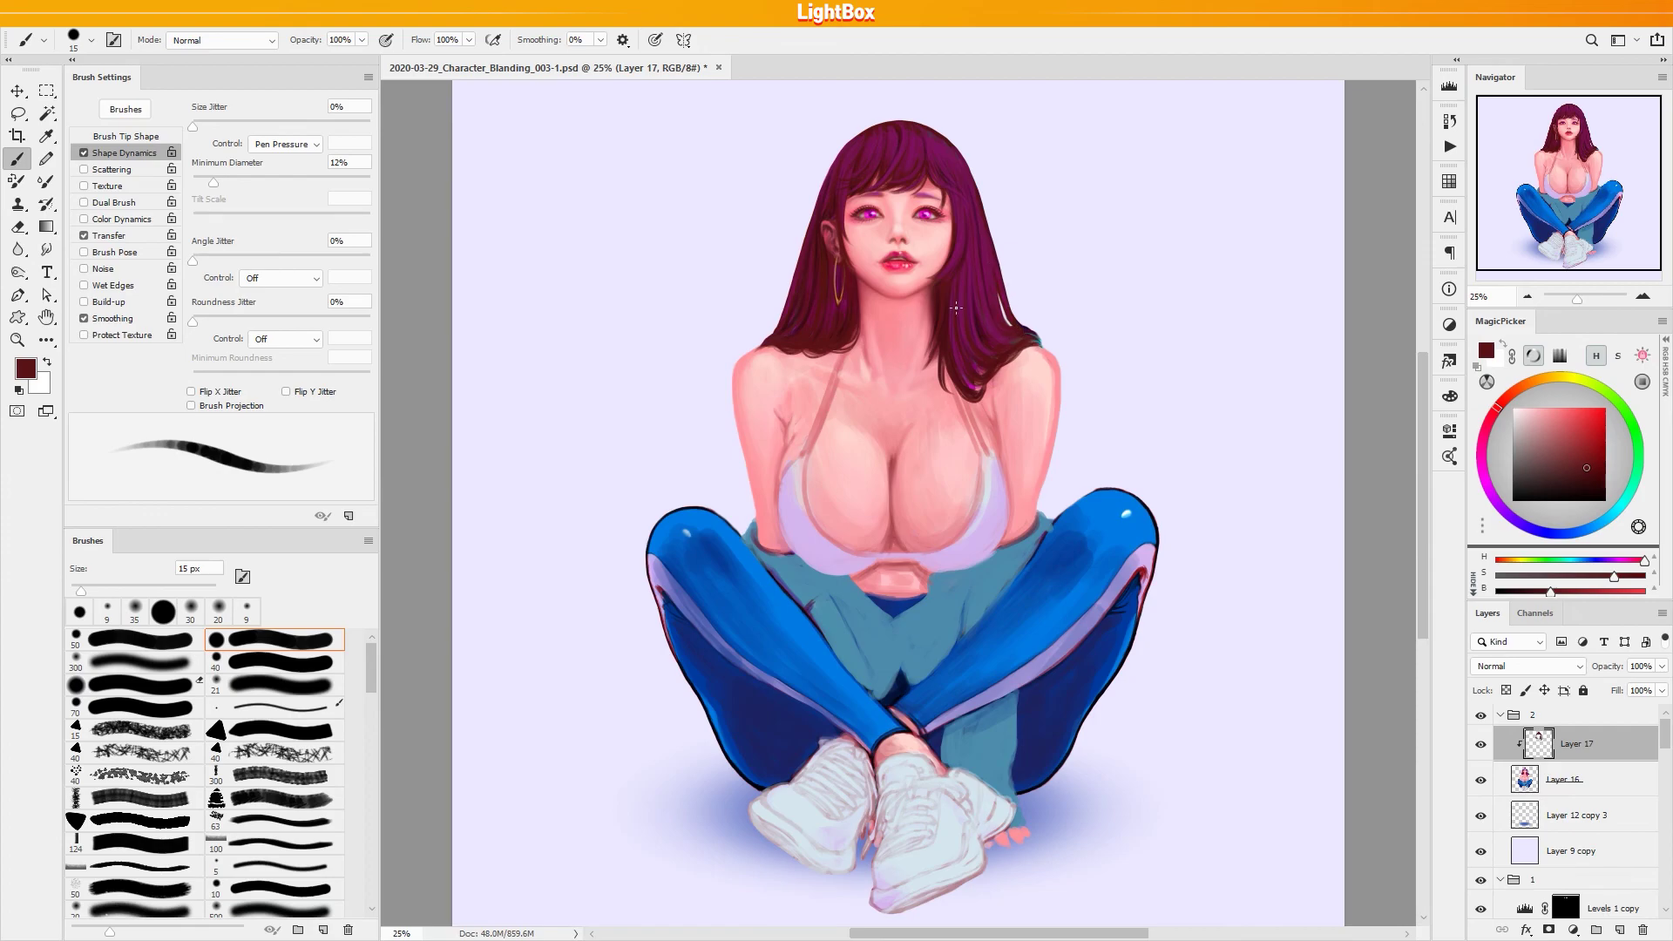
{"action": "left_click", "coordinate": [991, 329], "text": "alt"}
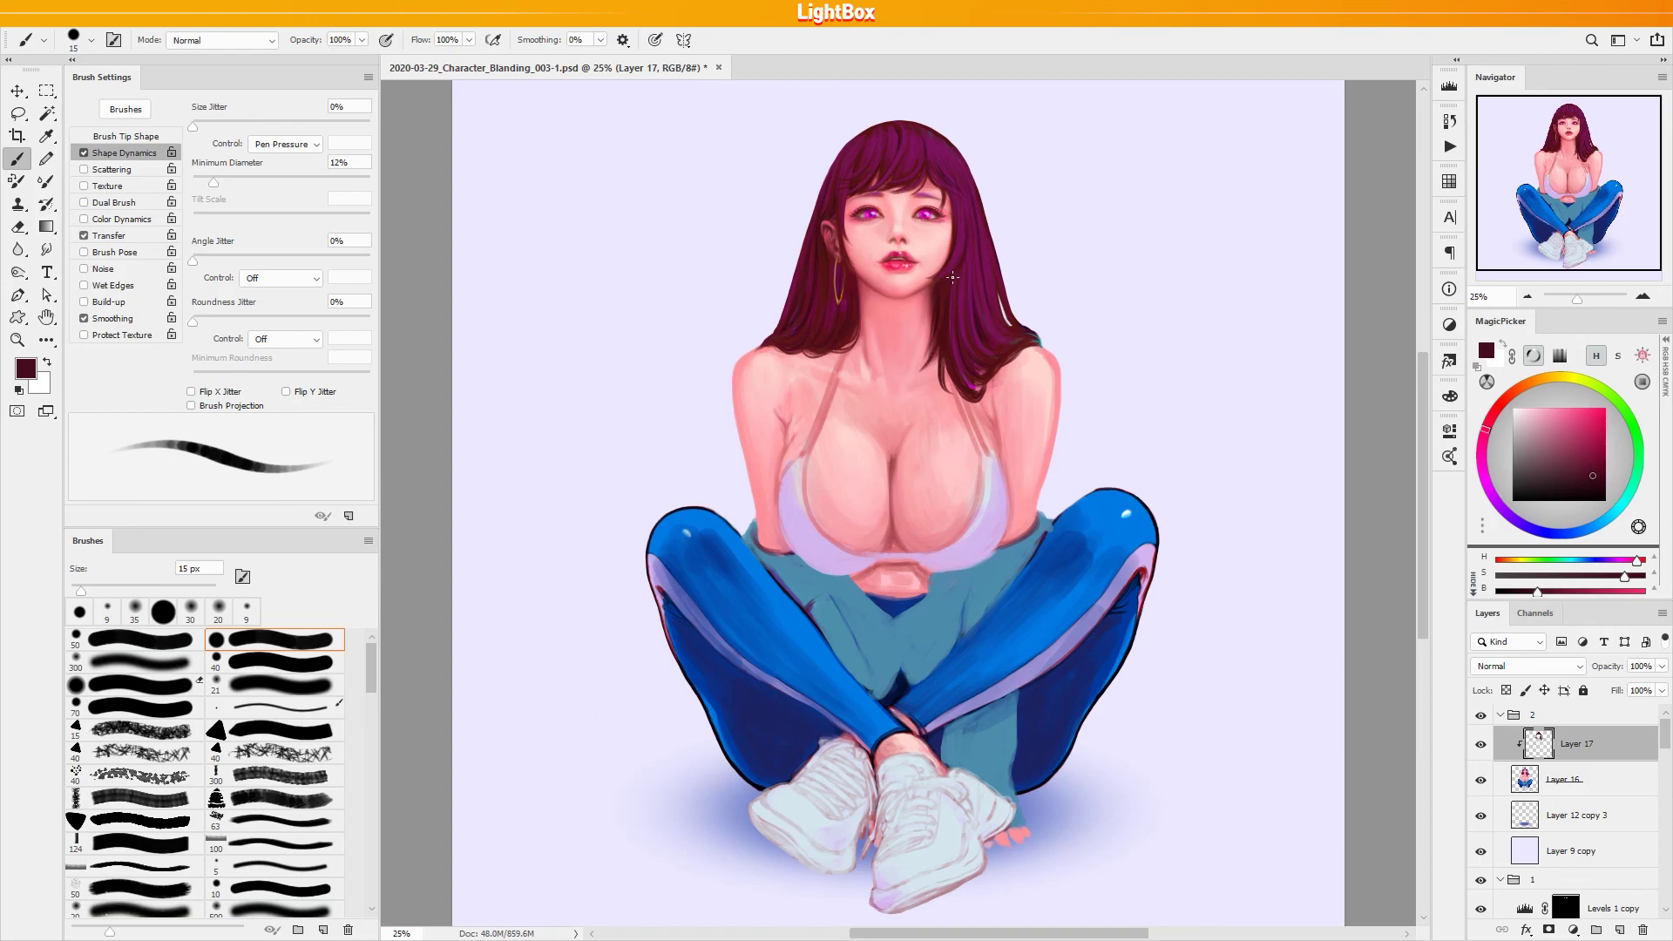
{"action": "left_click", "coordinate": [963, 239], "text": "alt"}
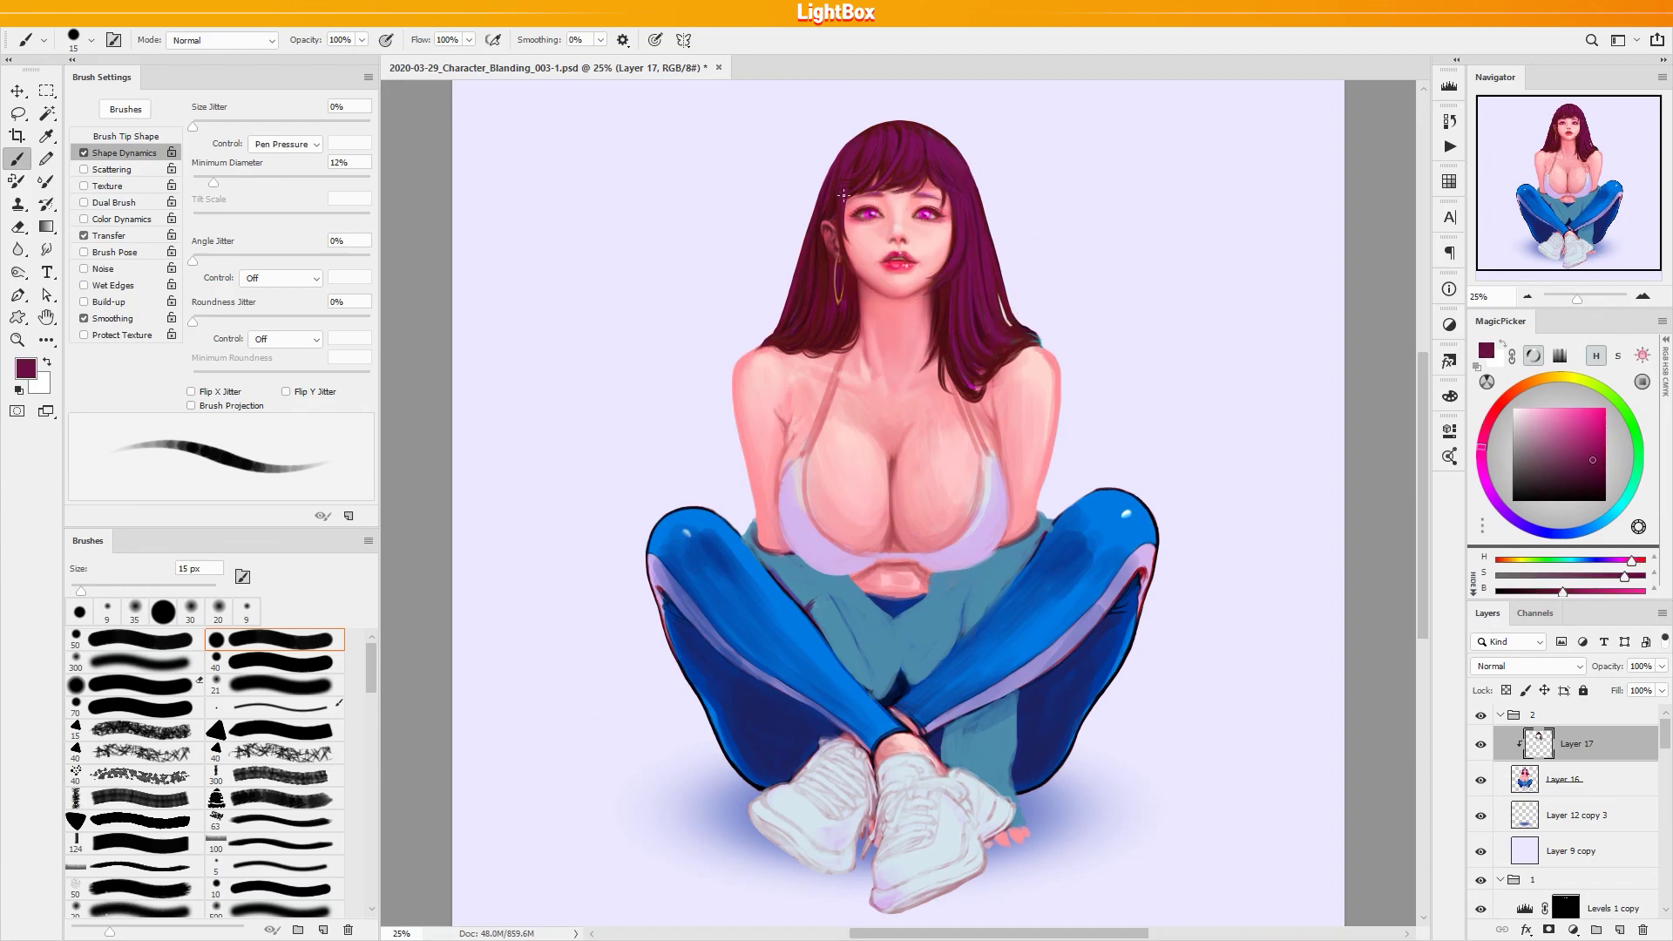
Paint the strands around the ear and left side of the face with sampled dark reds at 15 px
{"action": "left_click", "coordinate": [819, 288], "text": "alt"}
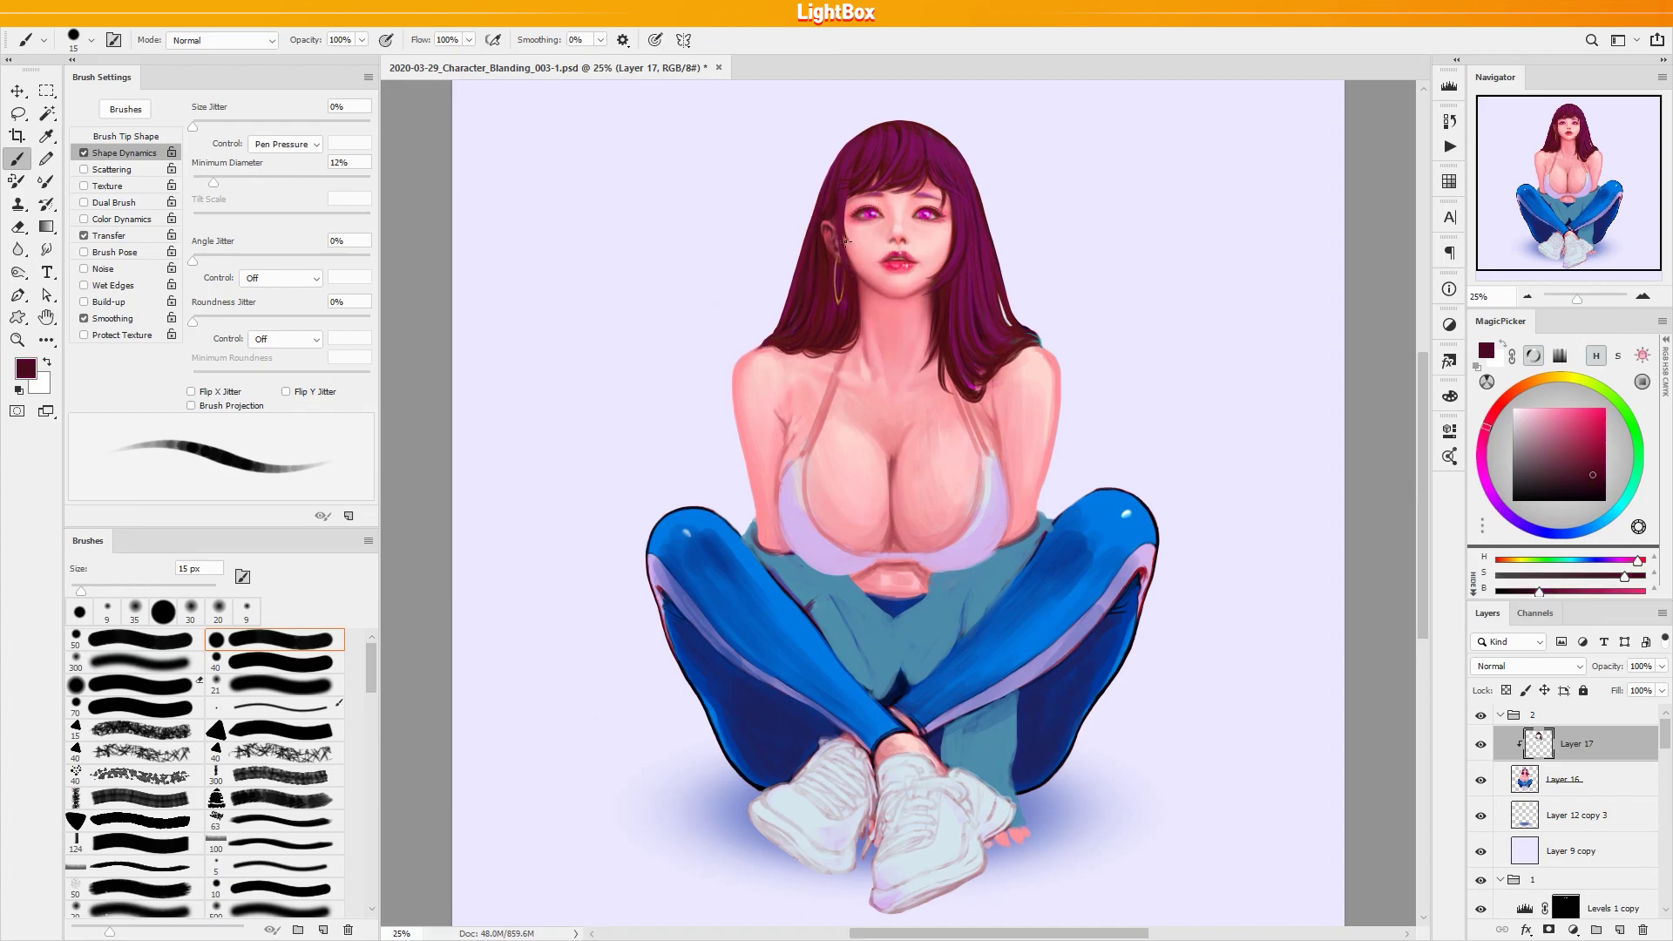
{"action": "left_click", "coordinate": [839, 204], "text": "alt"}
{"action": "left_click", "coordinate": [826, 253], "text": "alt"}
{"action": "left_click_drag", "start_coordinate": [841, 242], "coordinate": [833, 231]}
{"action": "left_click", "coordinate": [820, 248], "text": "alt"}
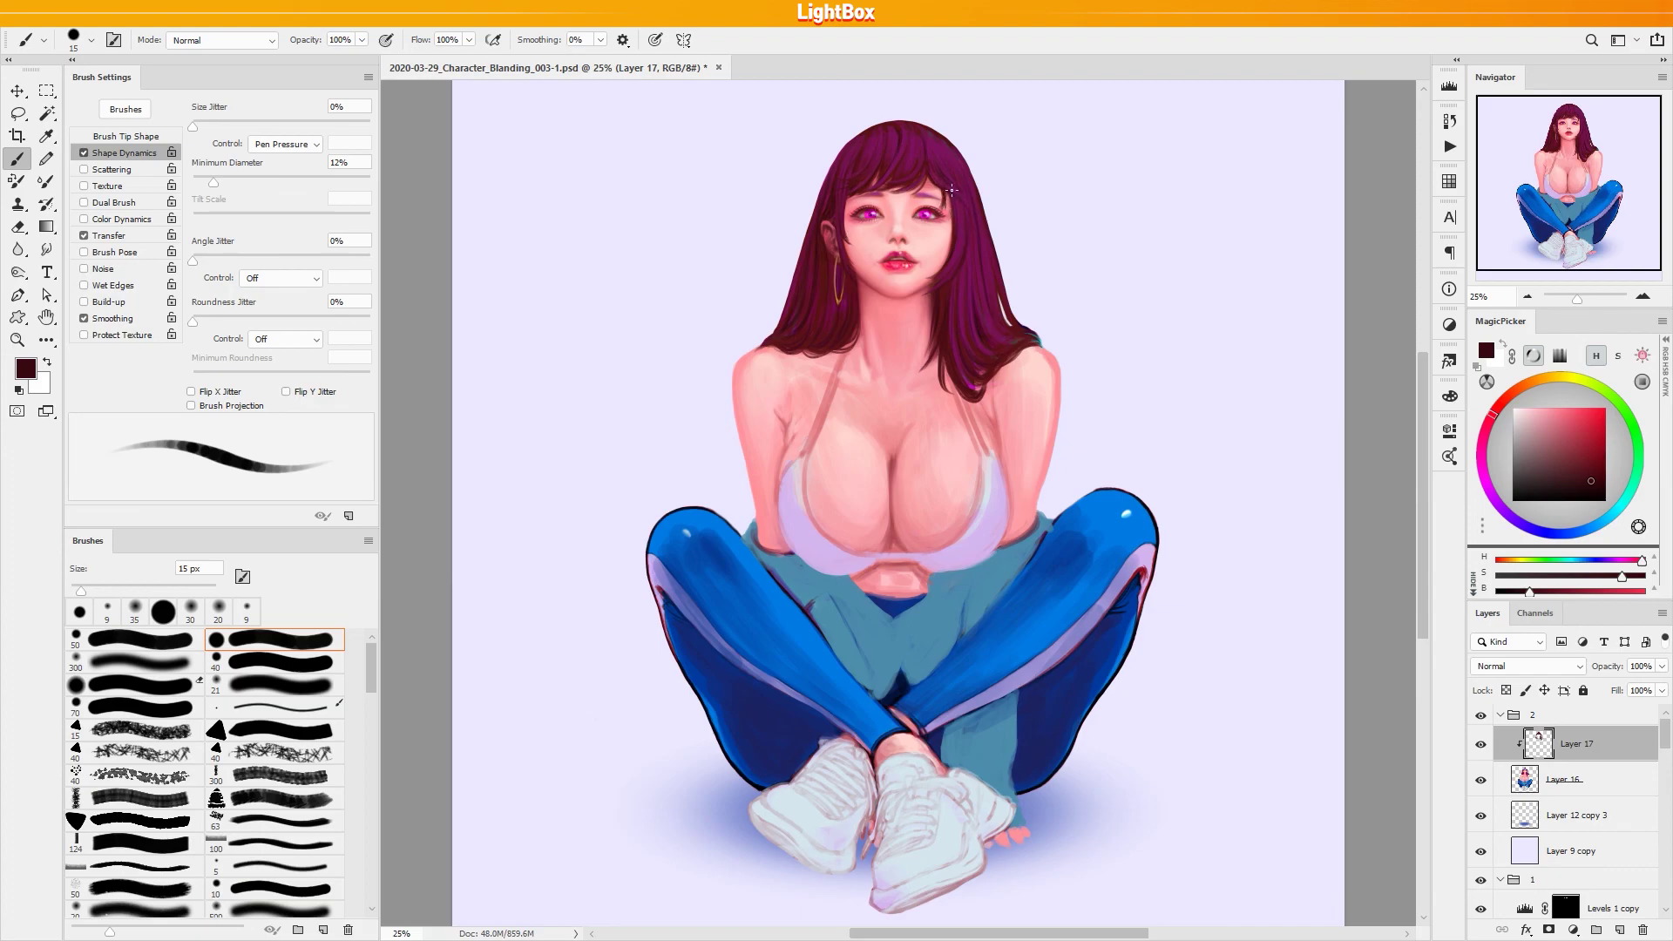
Clean up the fringe tips beside the right temple with the Eraser at 20 px
{"action": "key", "text": "e"}
{"action": "key", "text": "bracketright"}
{"action": "key", "text": "bracketright"}
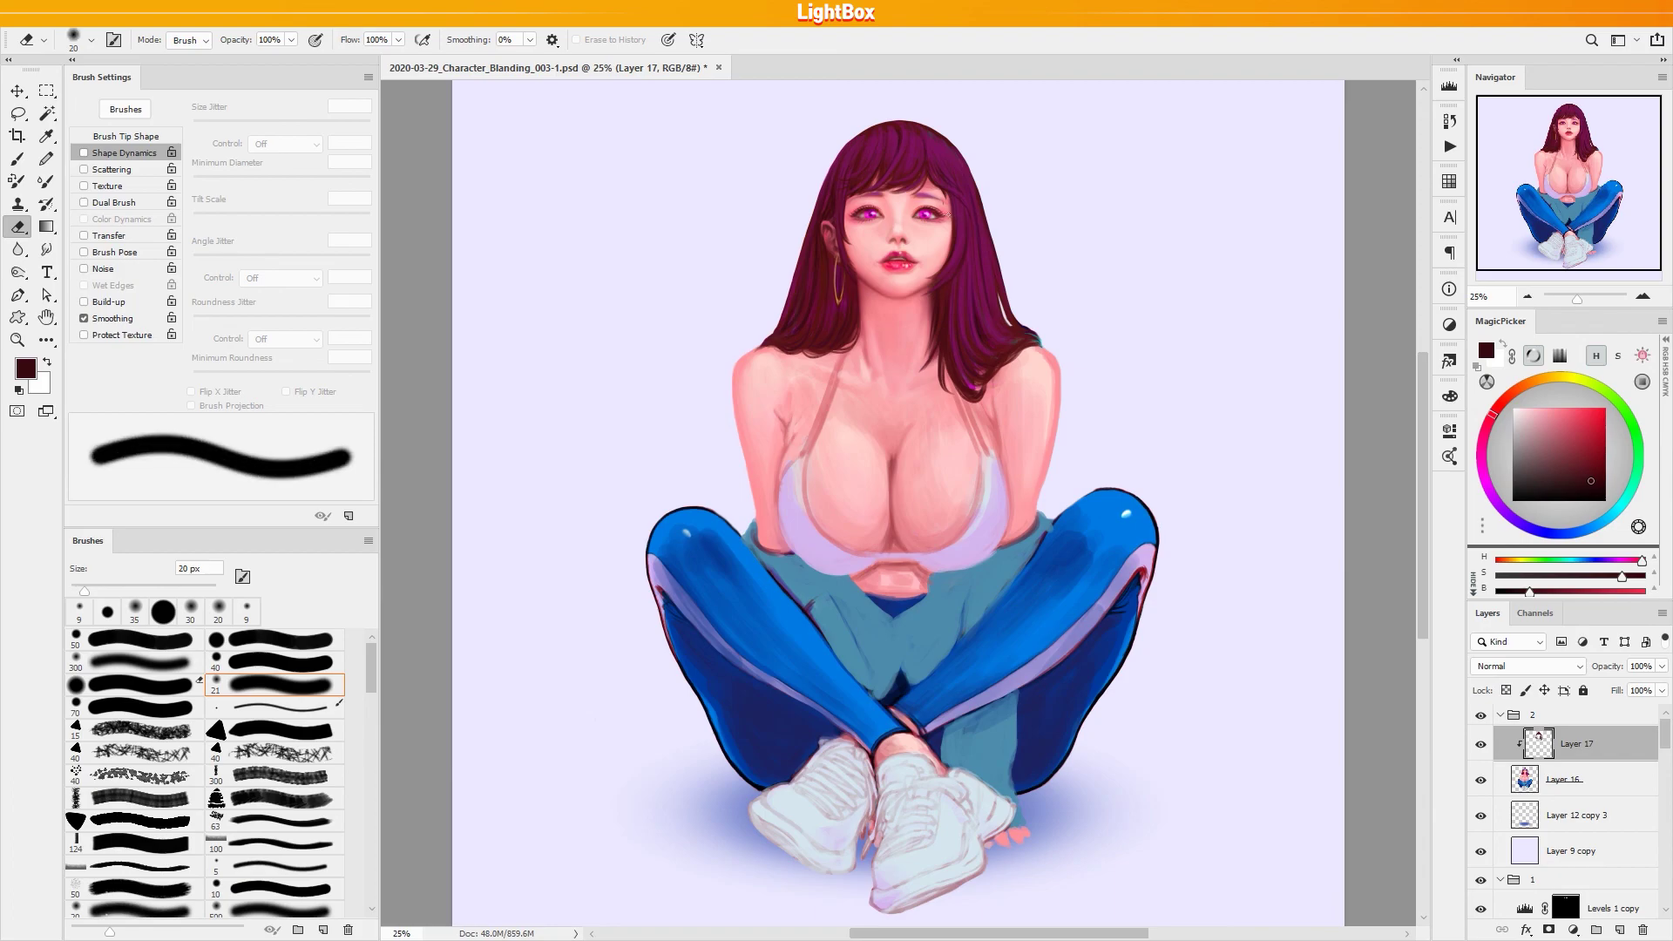
Repaint the right end of the fringe at 15 px with purple and dark red sampled from nearby strands
{"action": "key", "text": "b"}
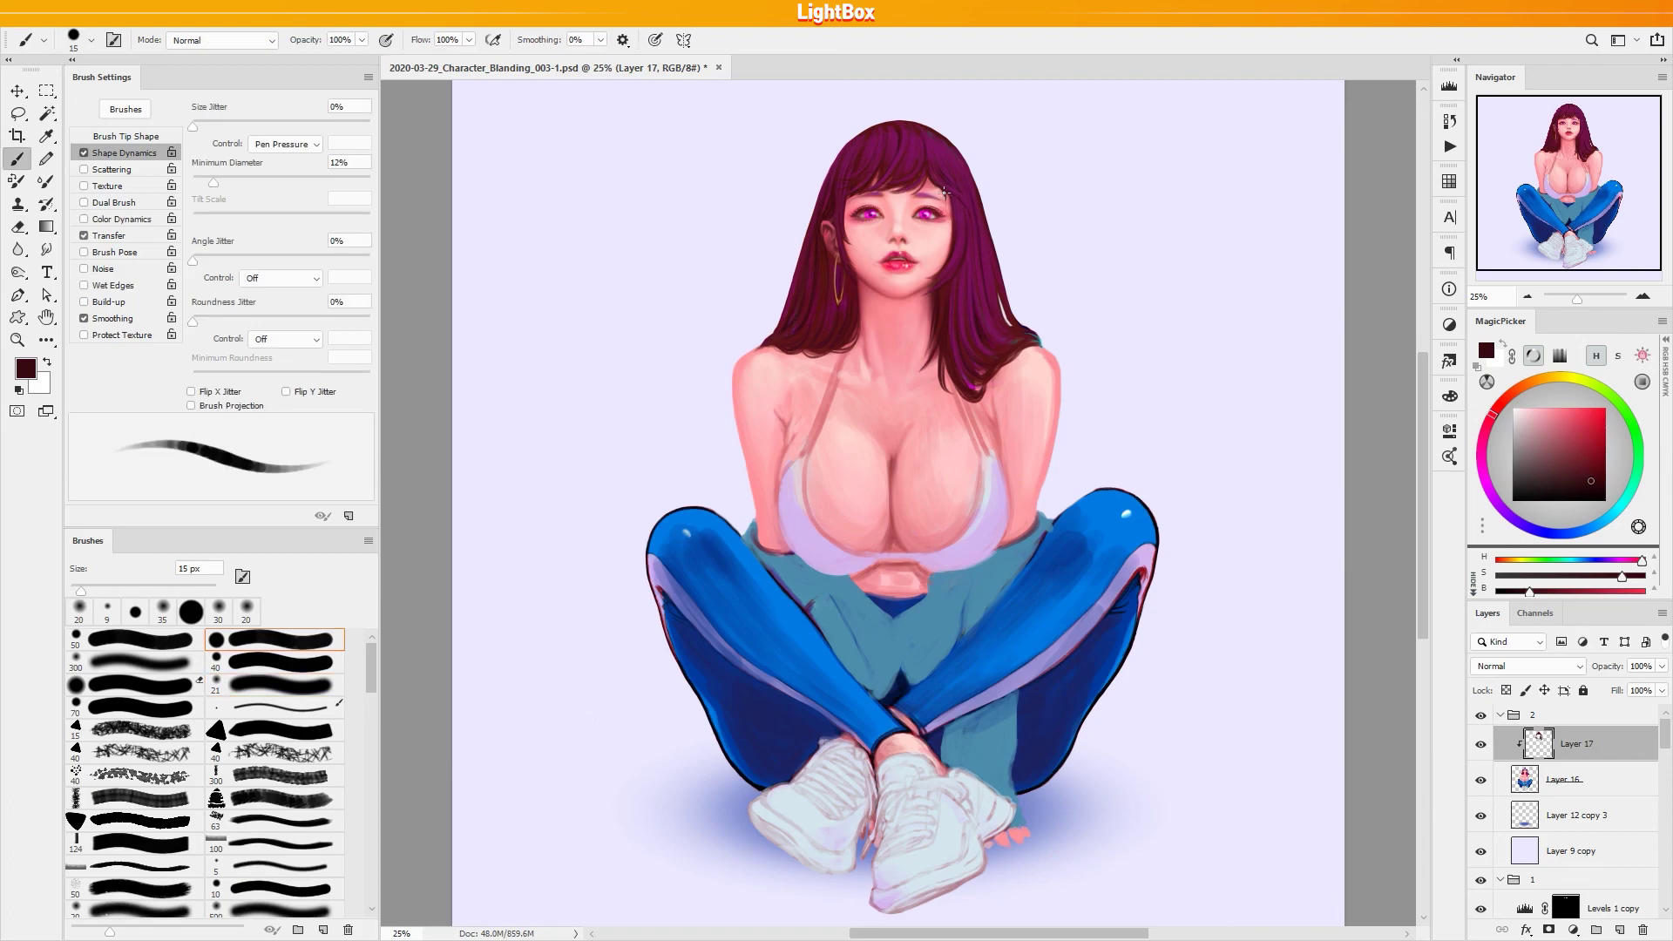
{"action": "left_click", "coordinate": [941, 171], "text": "alt"}
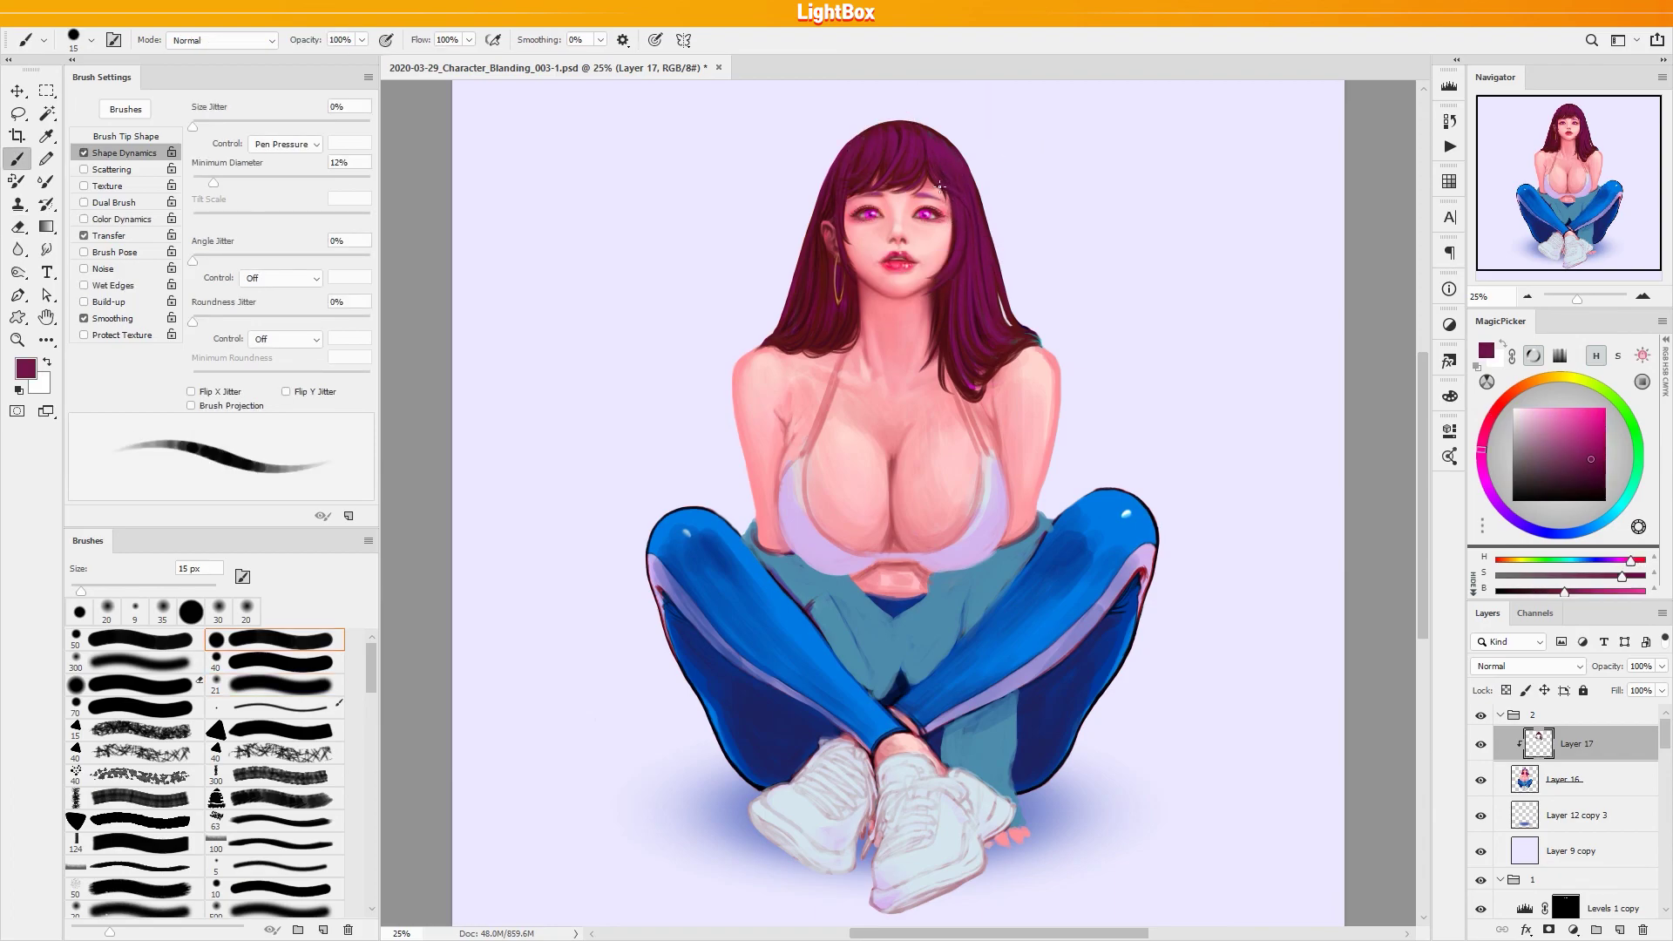
{"action": "left_click", "coordinate": [929, 168], "text": "alt"}
{"action": "left_click", "coordinate": [931, 173], "text": "alt"}
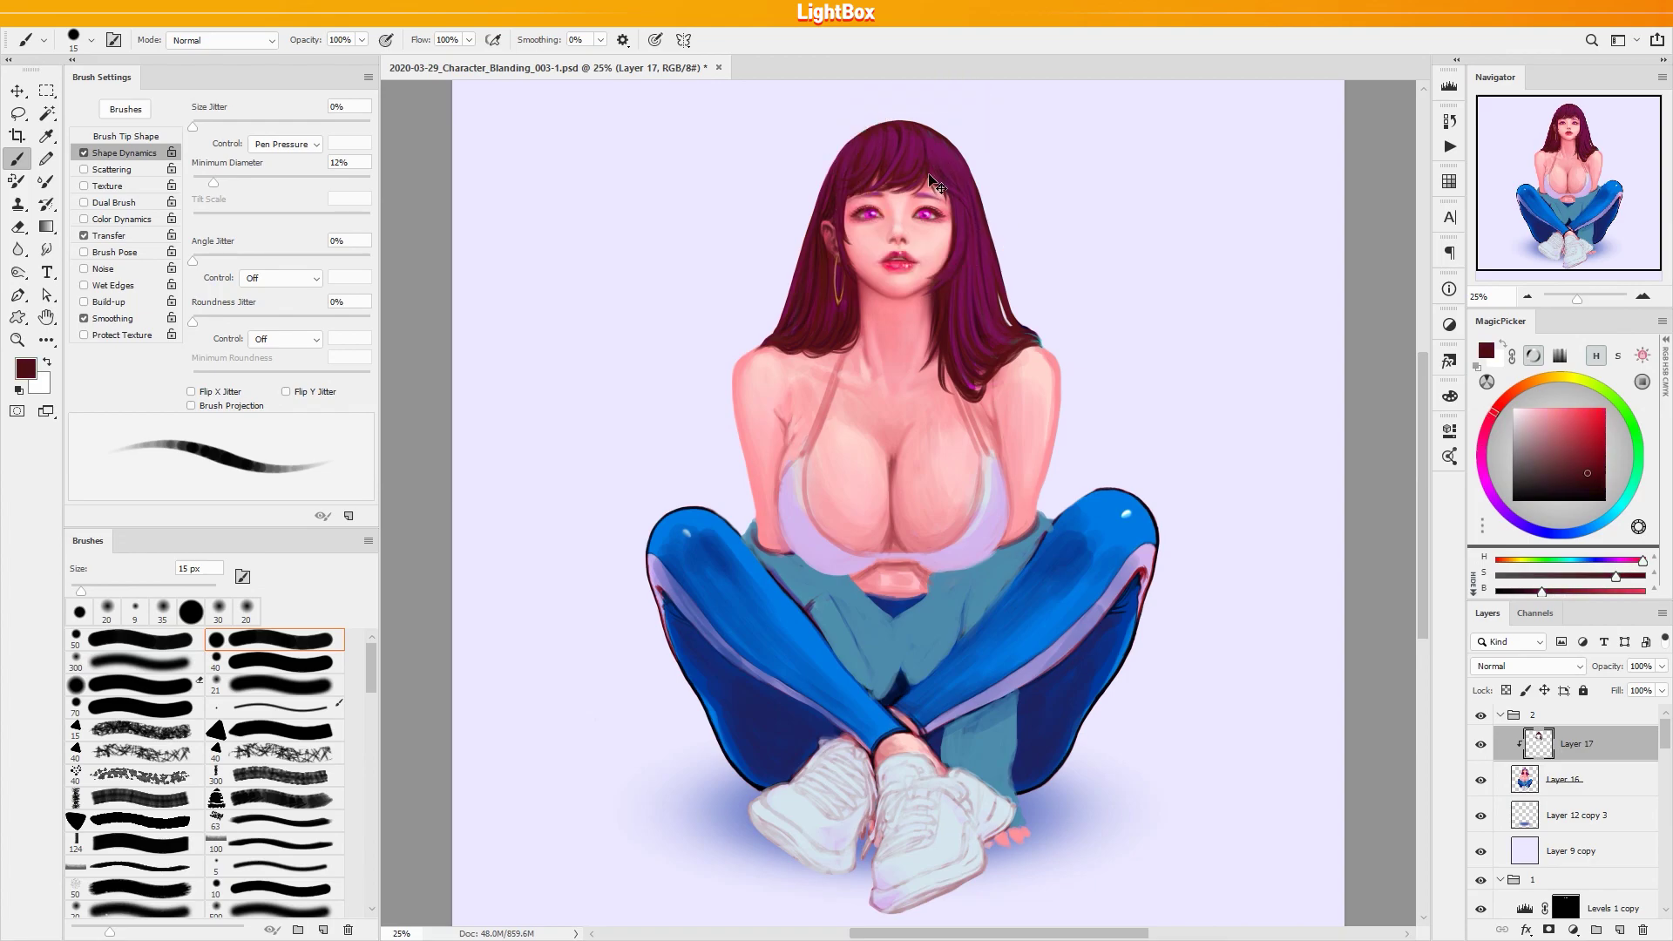
{"action": "left_click", "coordinate": [937, 185], "text": "alt"}
{"action": "left_click", "coordinate": [932, 183], "text": "alt"}
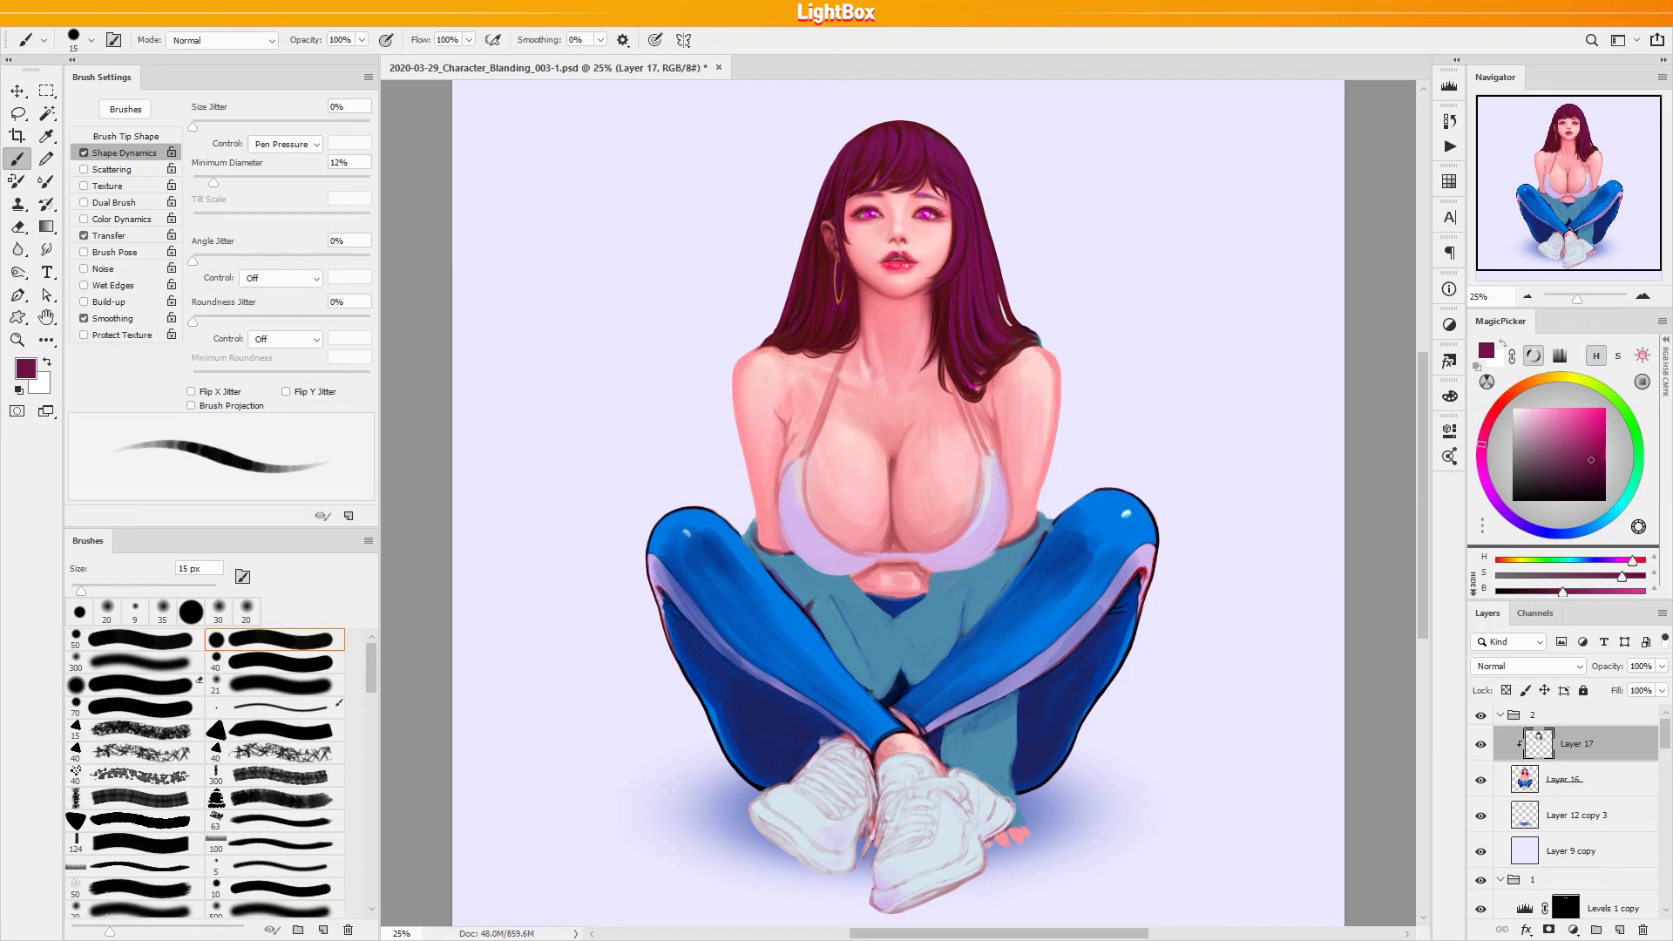
Refine the strands across the middle and left part of the fringe at 15 px with sampled dark red and purple
{"action": "left_click", "coordinate": [913, 181], "text": "alt"}
{"action": "left_click", "coordinate": [895, 193], "text": "alt"}
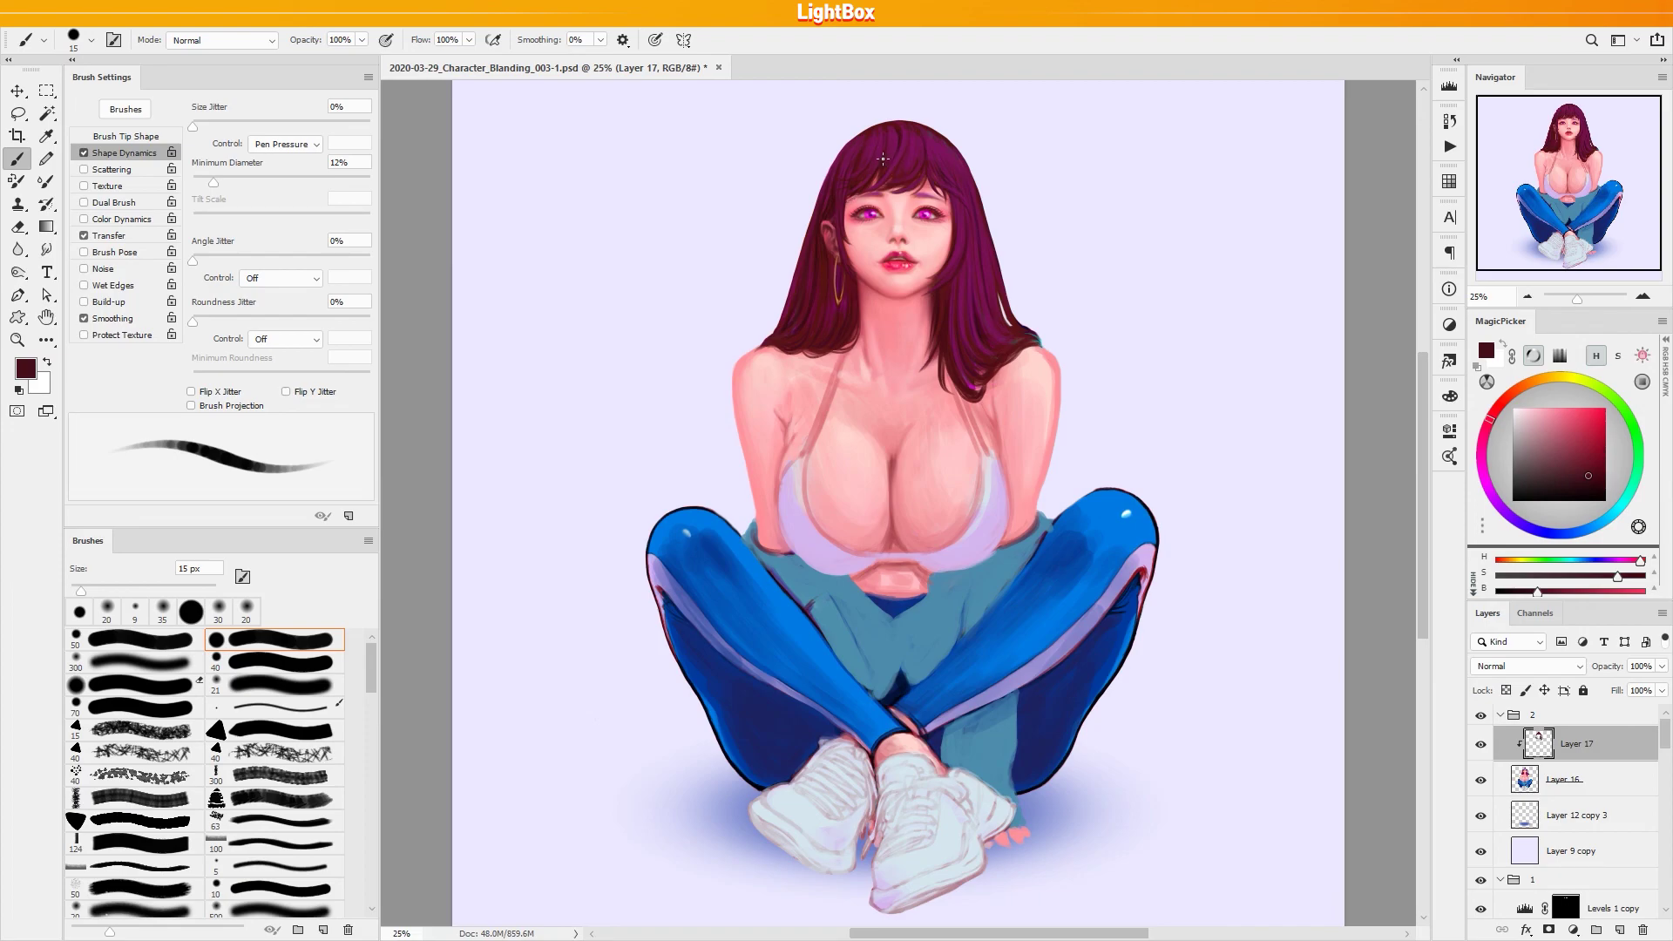
{"action": "left_click", "coordinate": [835, 178], "text": "alt"}
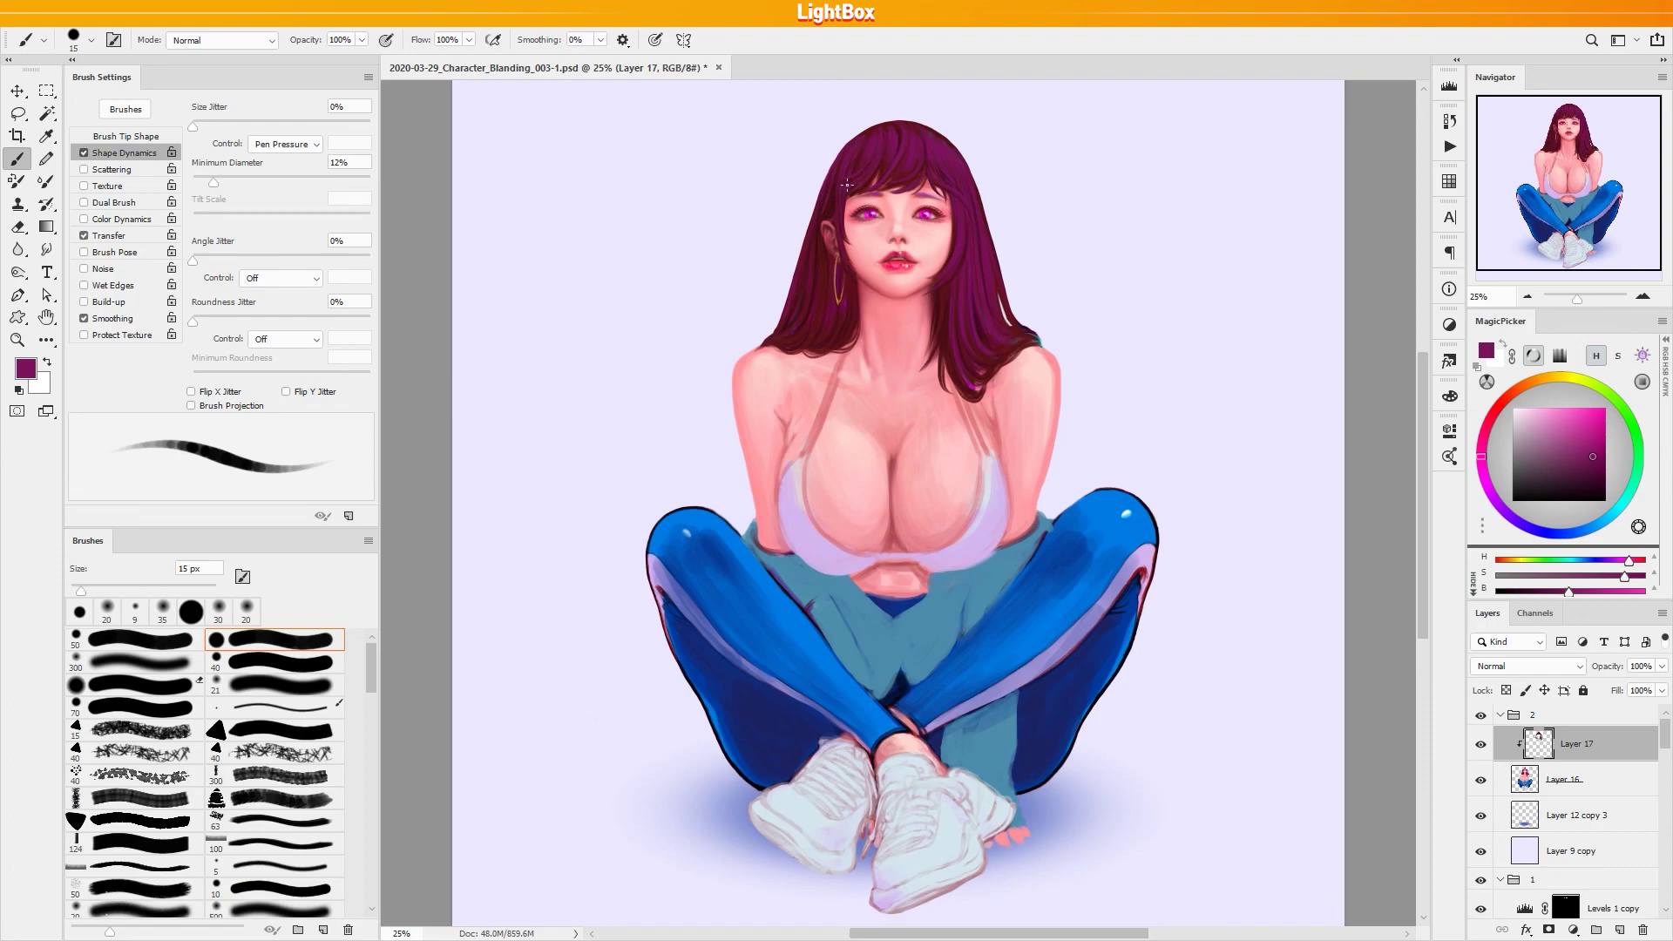
{"action": "left_click", "coordinate": [876, 142], "text": "alt"}
{"action": "left_click", "coordinate": [876, 142], "text": "alt"}
{"action": "left_click", "coordinate": [861, 180], "text": "alt"}
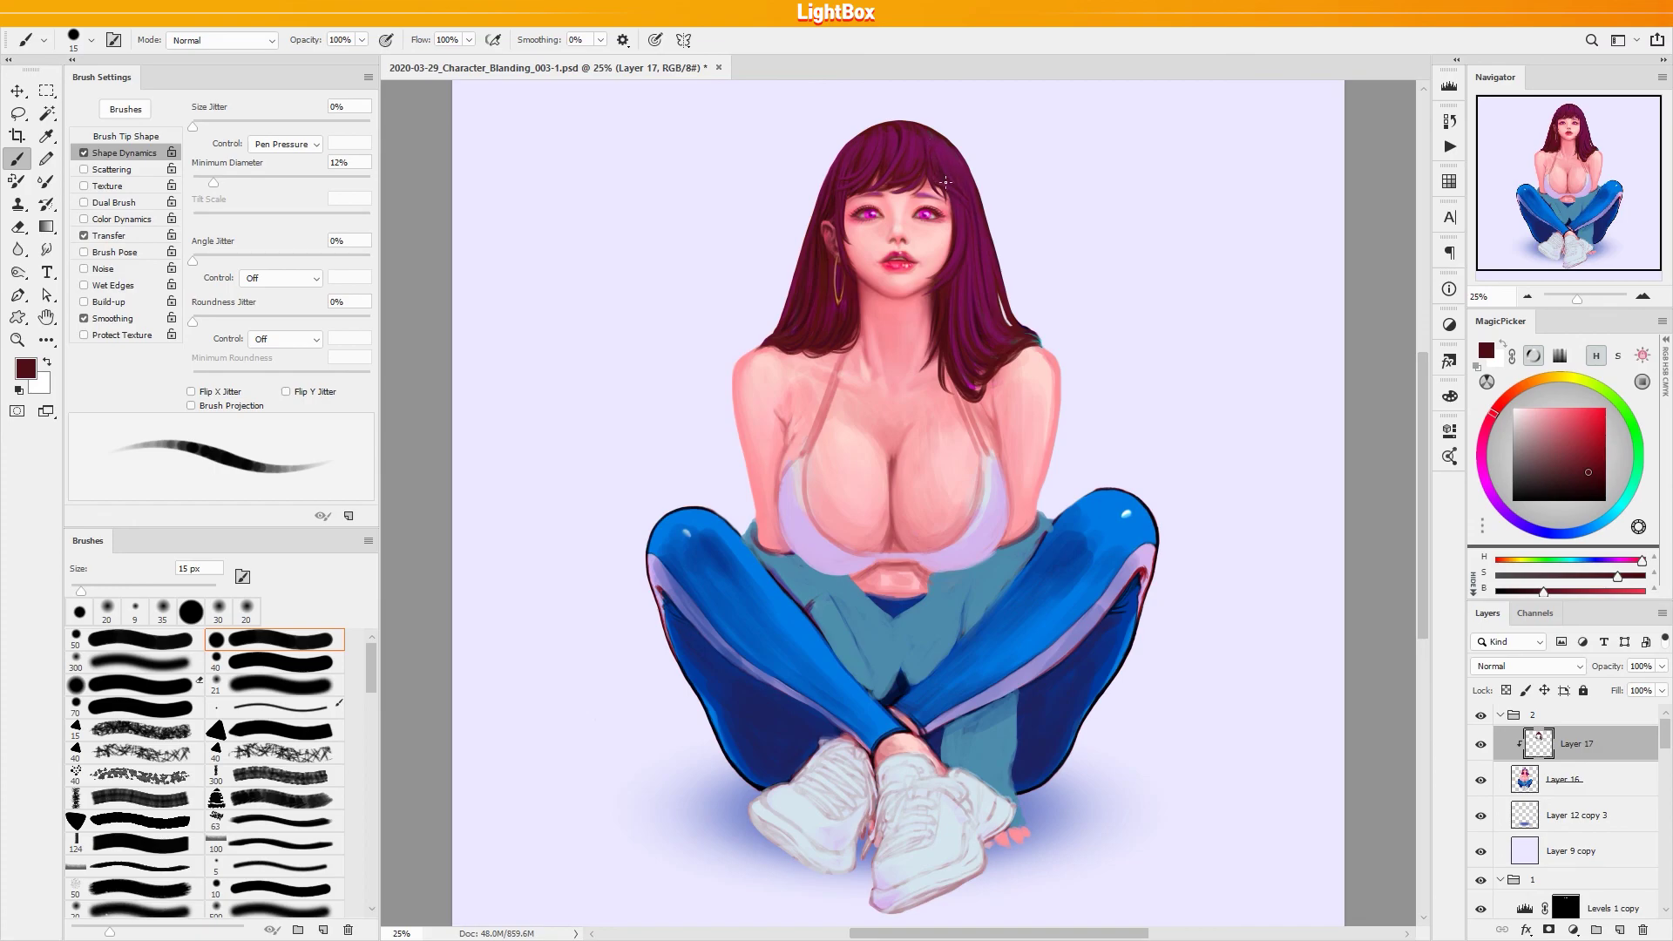
Touch up the hair along the crown's right edge at 15 px with sampled purple and dark red, and save the document
{"action": "left_click", "coordinate": [949, 146], "text": "alt"}
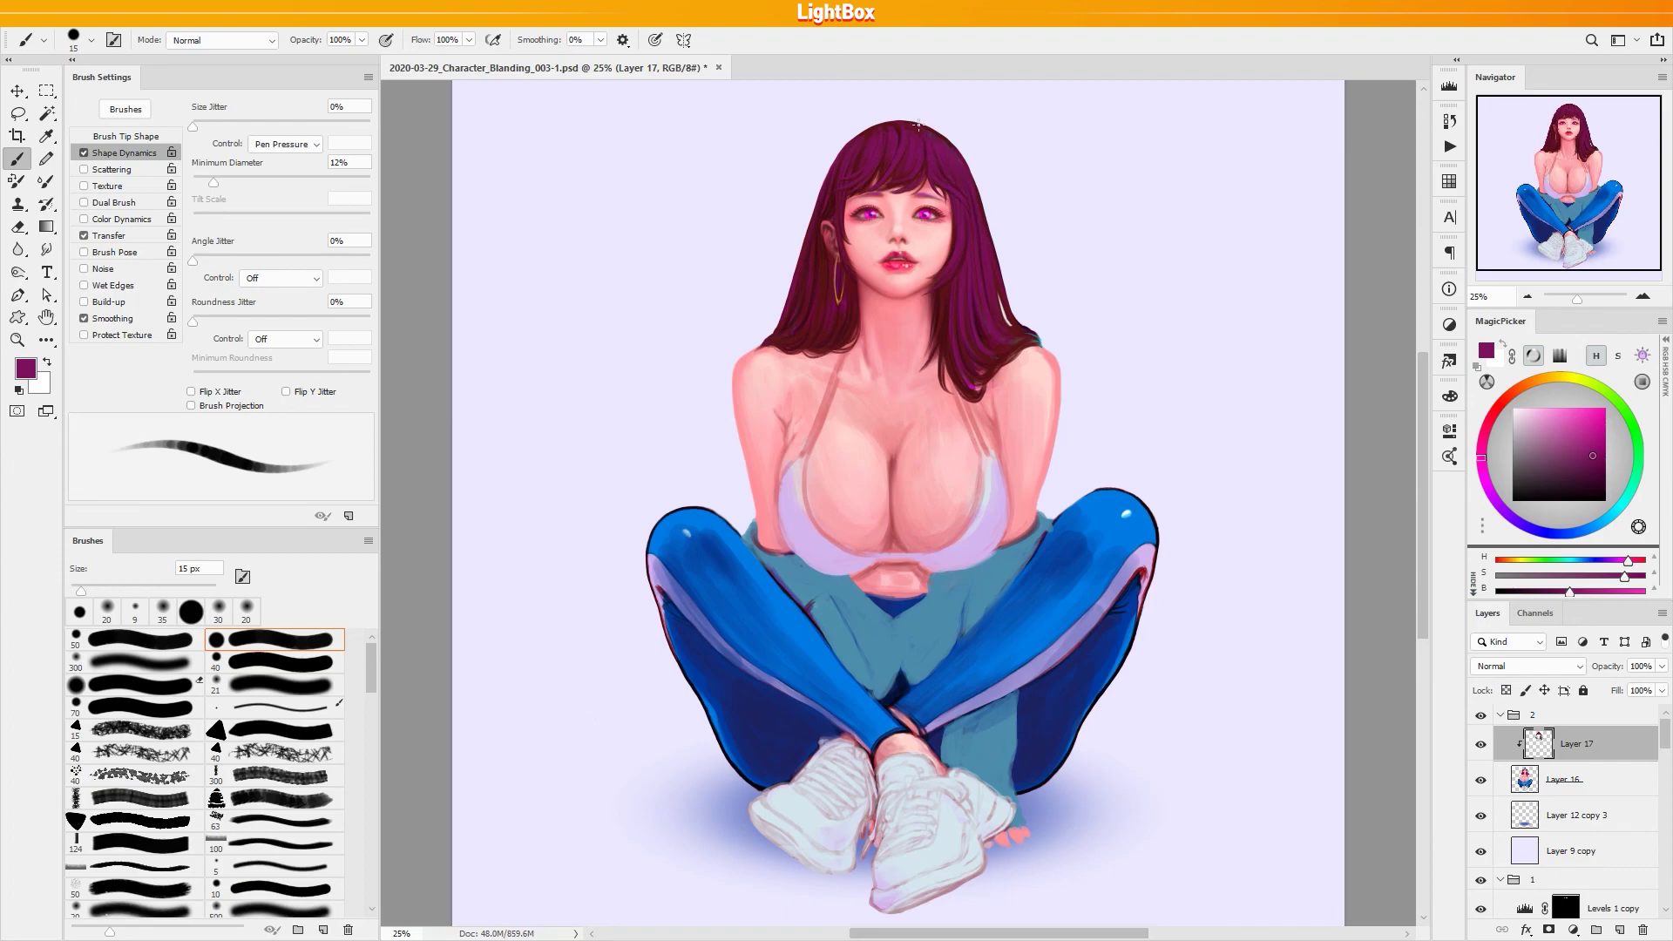
{"action": "left_click", "coordinate": [953, 176], "text": "alt"}
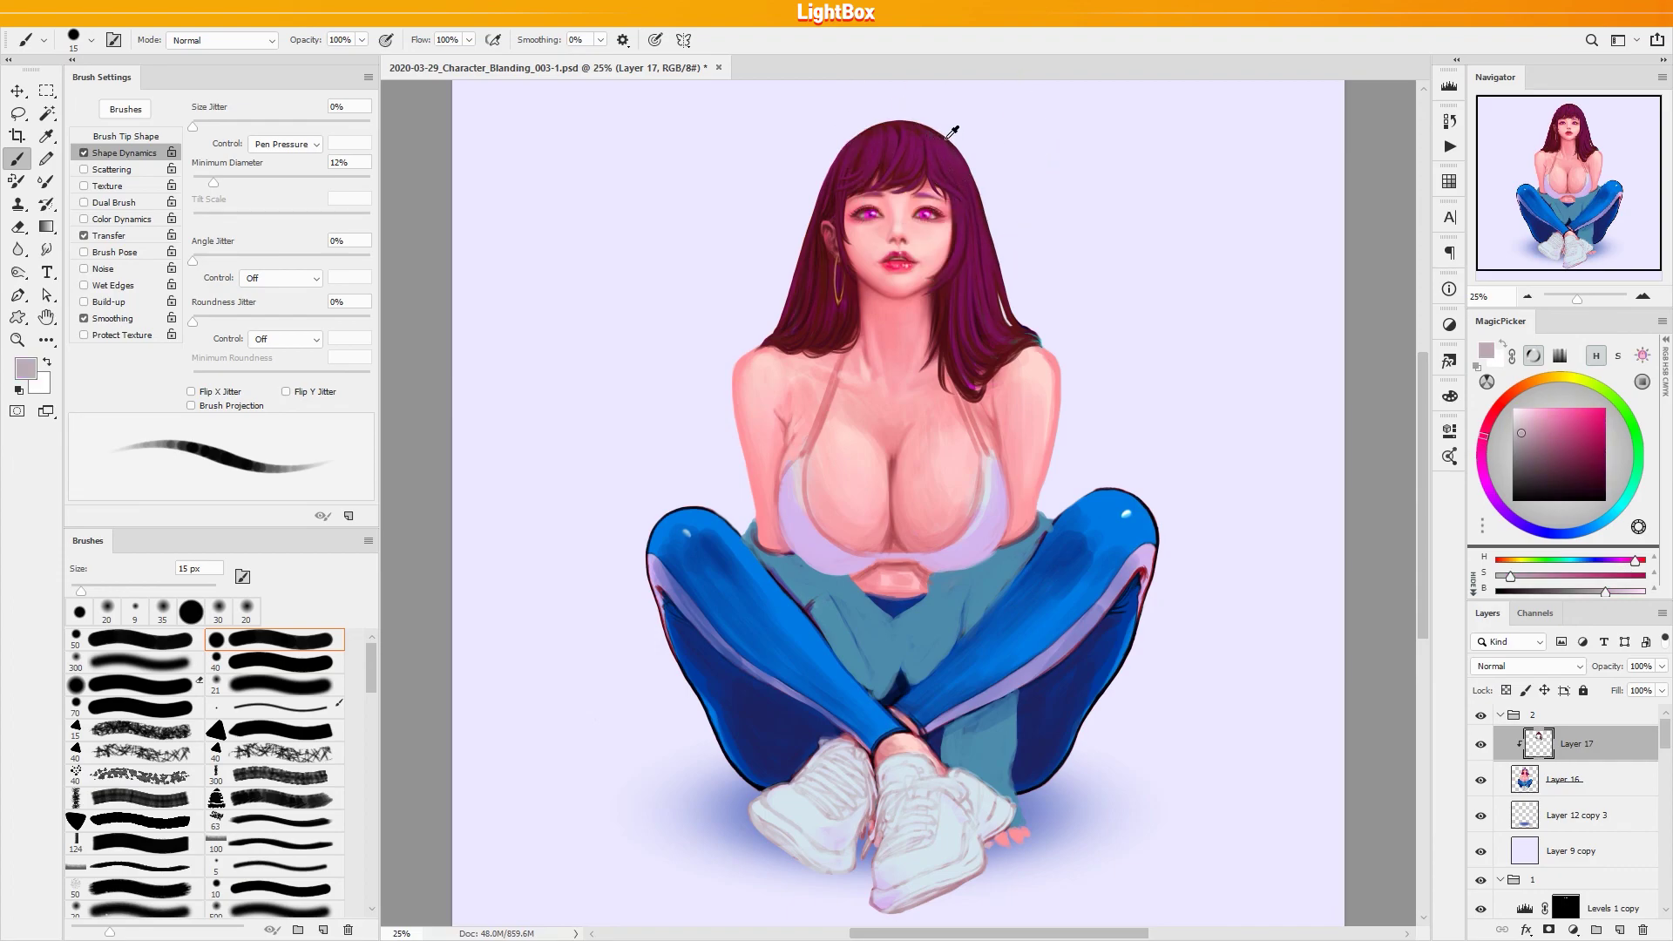
{"action": "left_click", "coordinate": [952, 143], "text": "alt"}
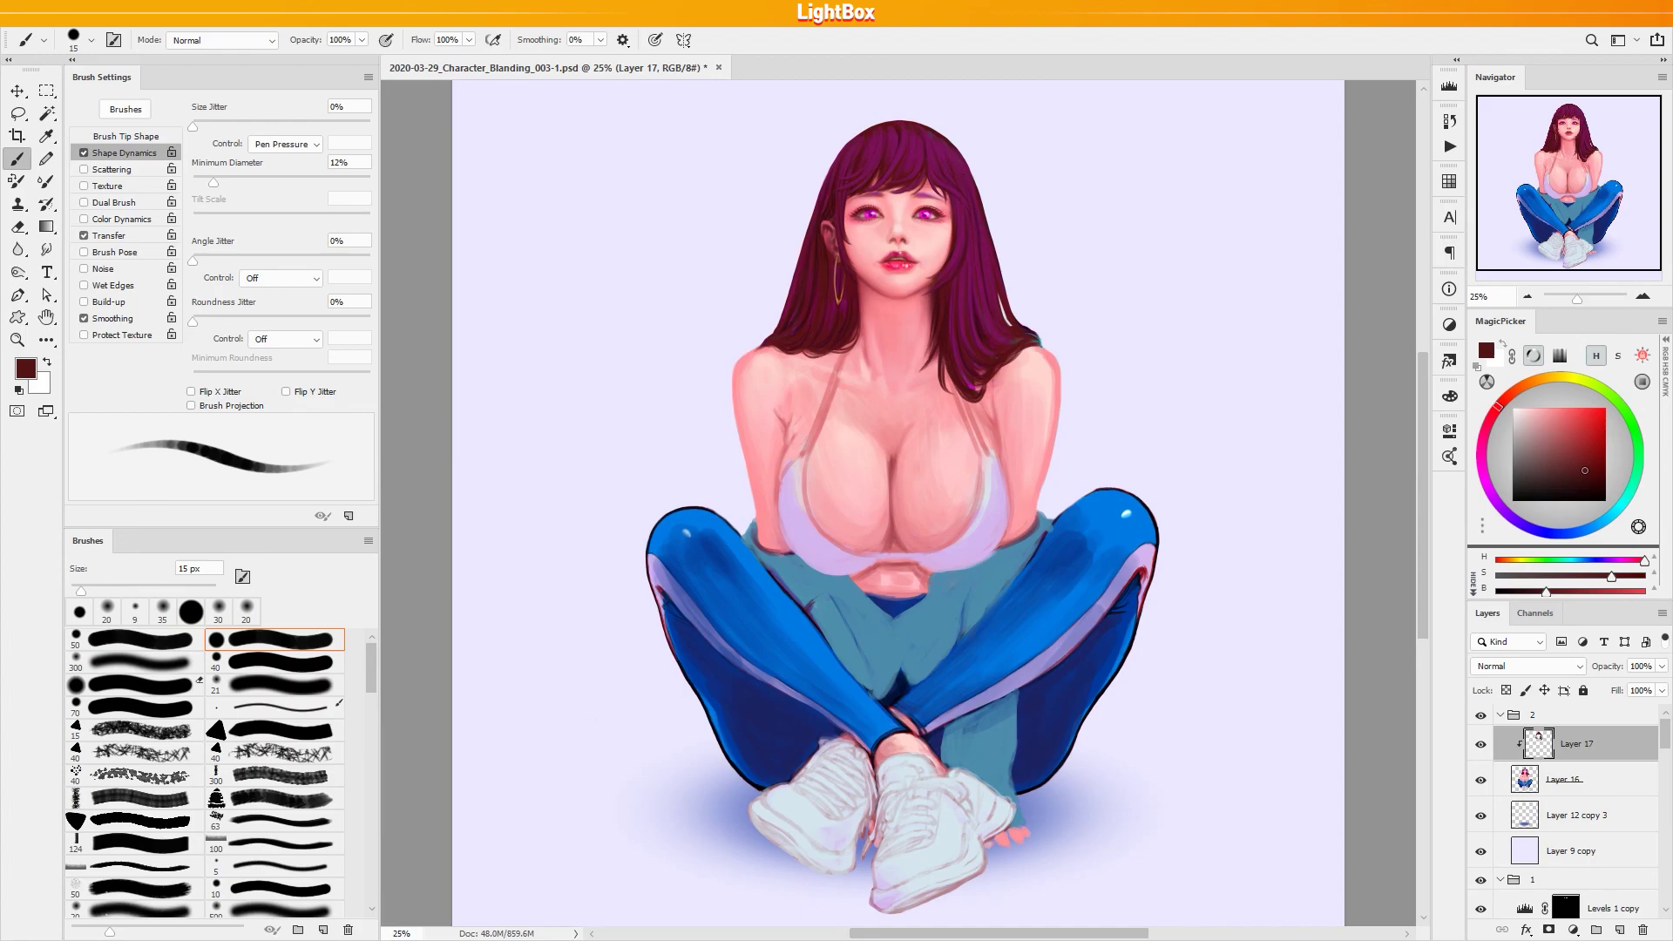
{"action": "key", "text": "ctrl+s"}
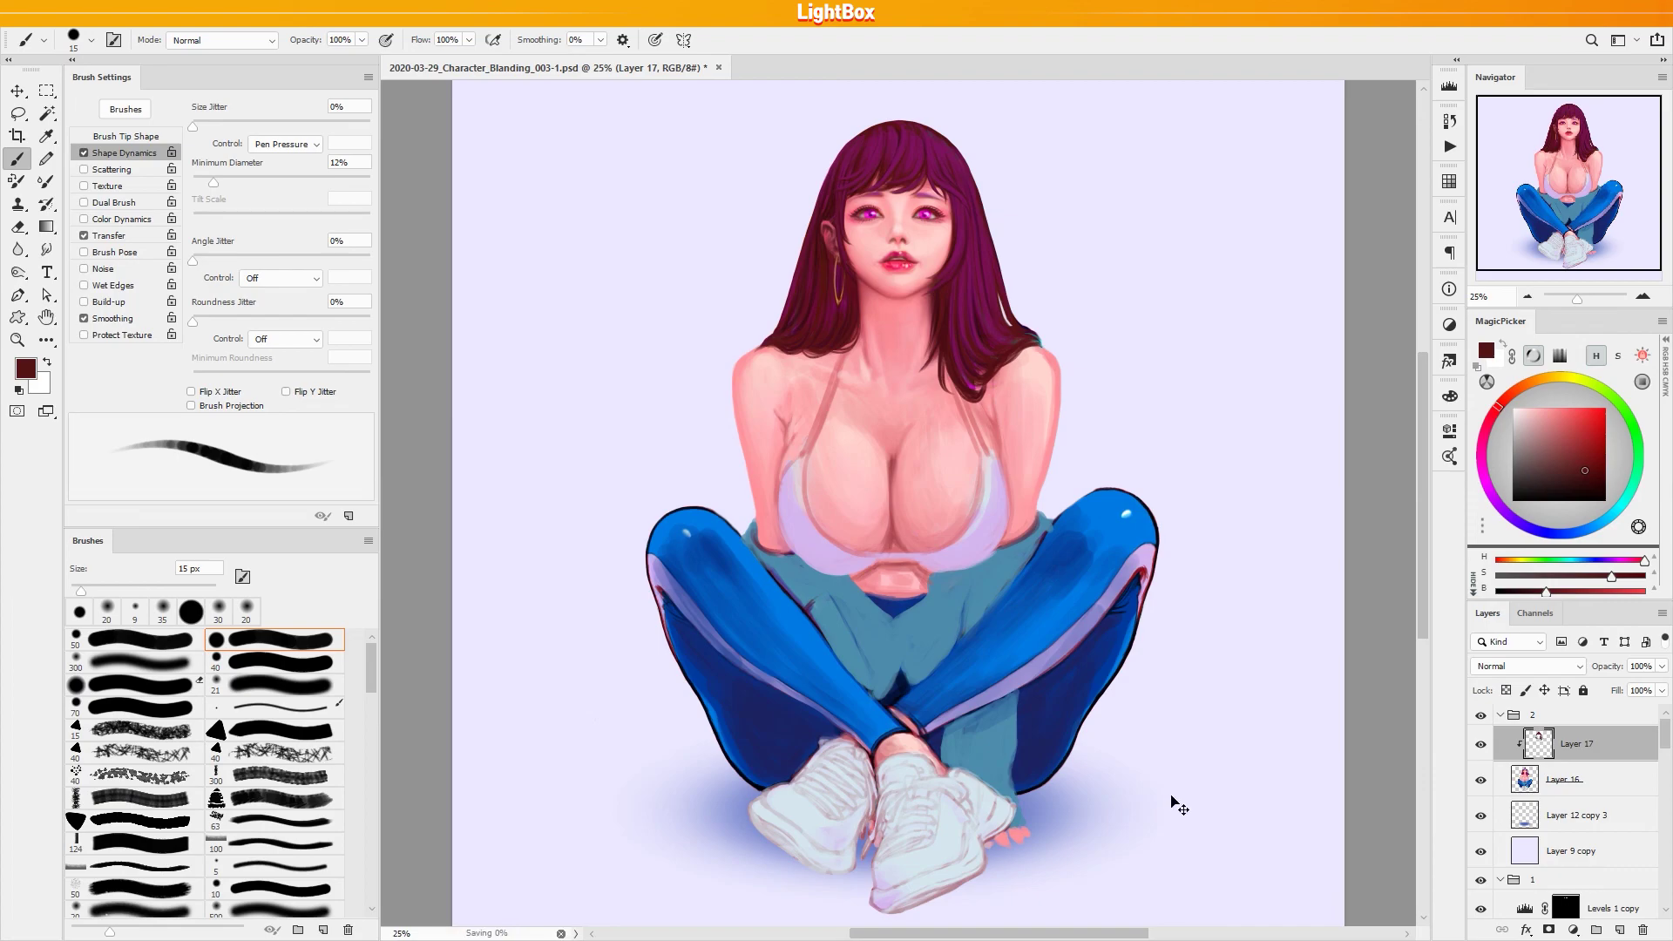